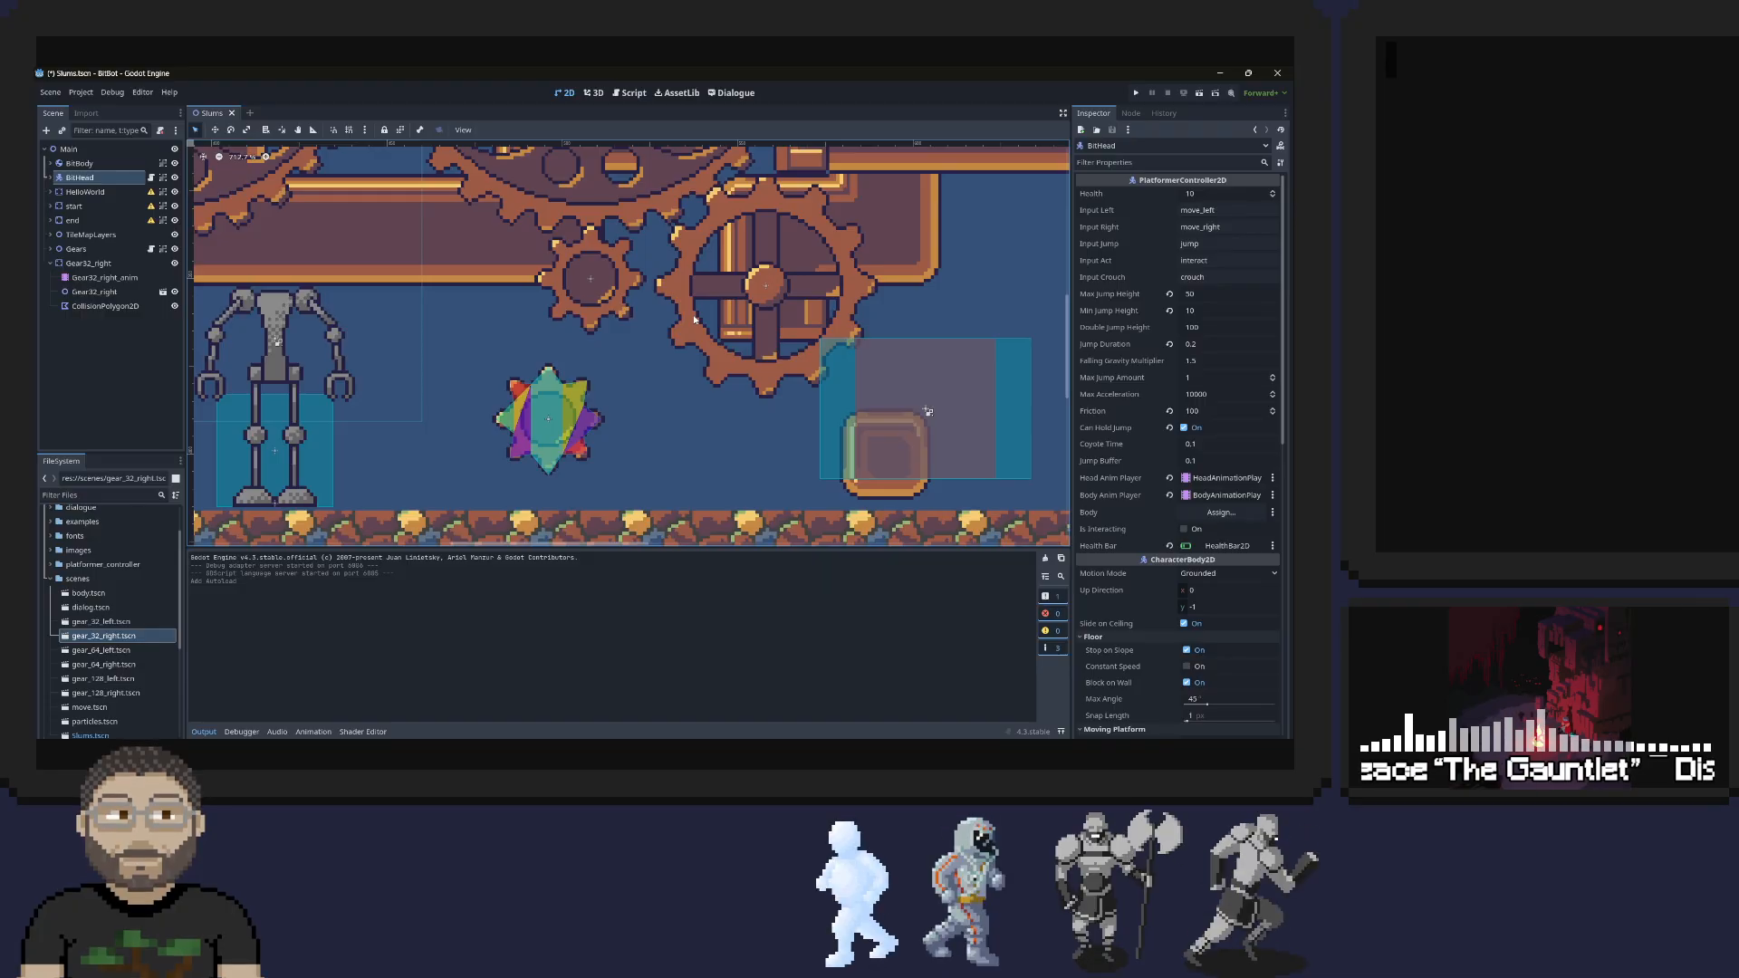
# Run the project and bring the robot head onto its body to start testing jumps on the gears
pyautogui.scroll(-6, 695, 319)
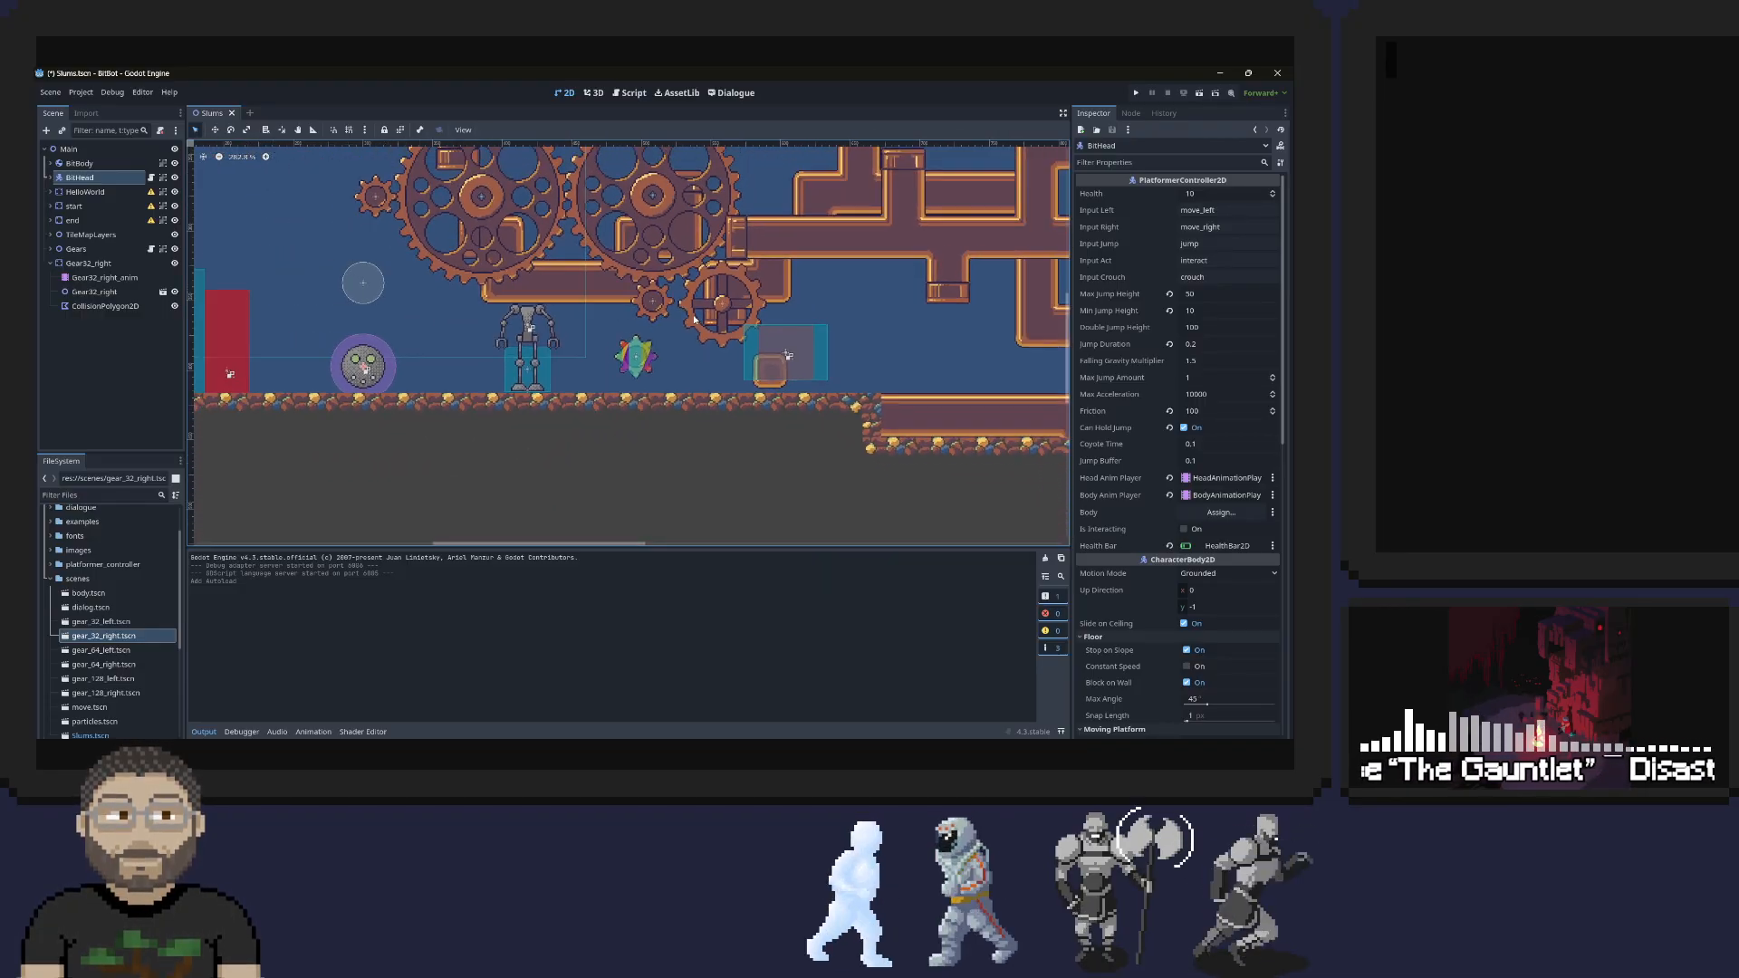
pyautogui.moveTo(695, 317); pyautogui.dragTo(749, 487, button='middle')
pyautogui.click(1136, 93)
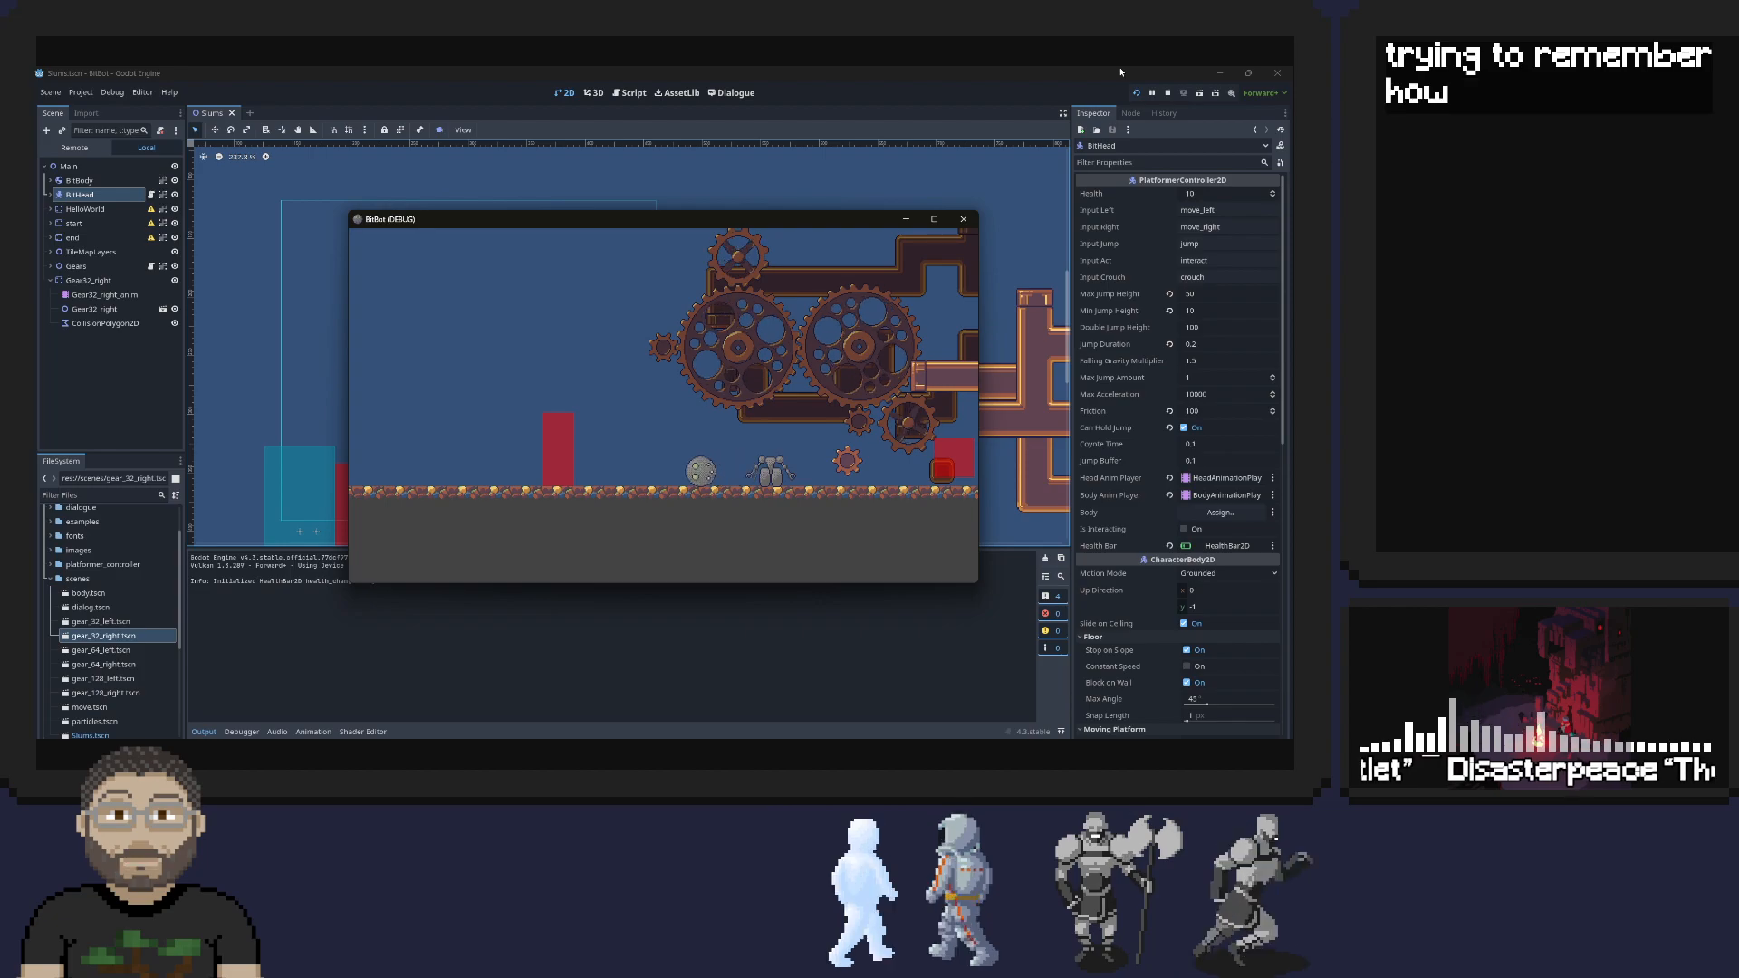
pyautogui.press('Right')
pyautogui.press('Left')
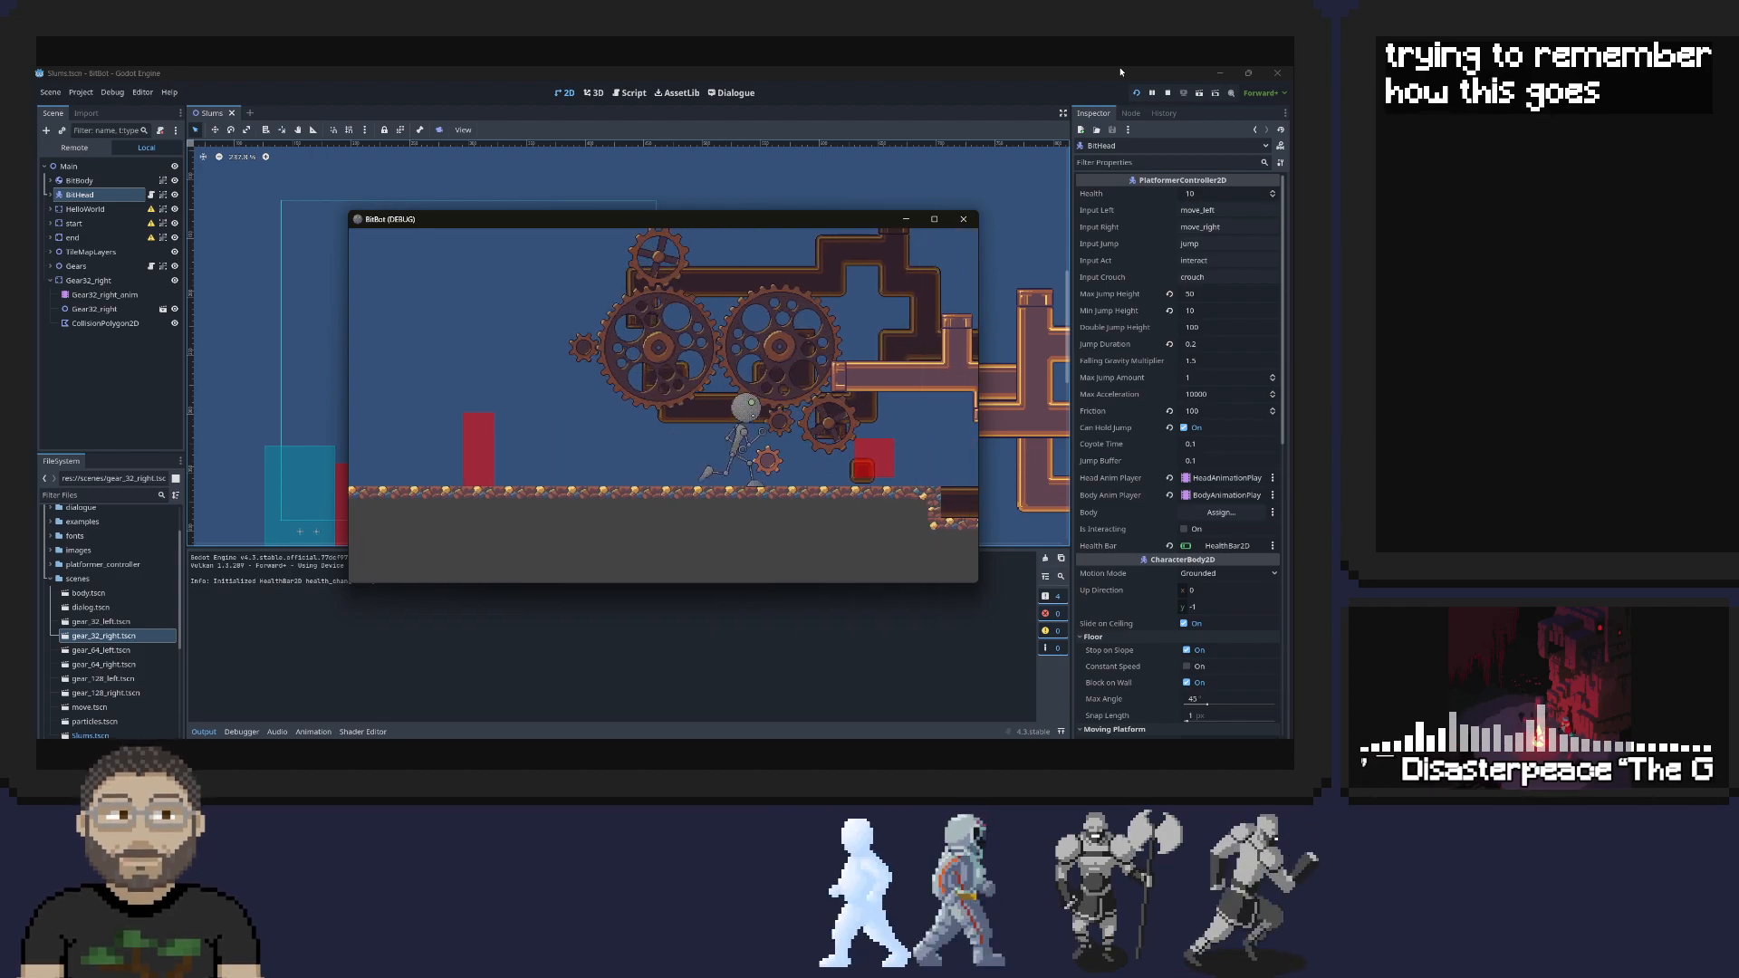
pyautogui.press('space')
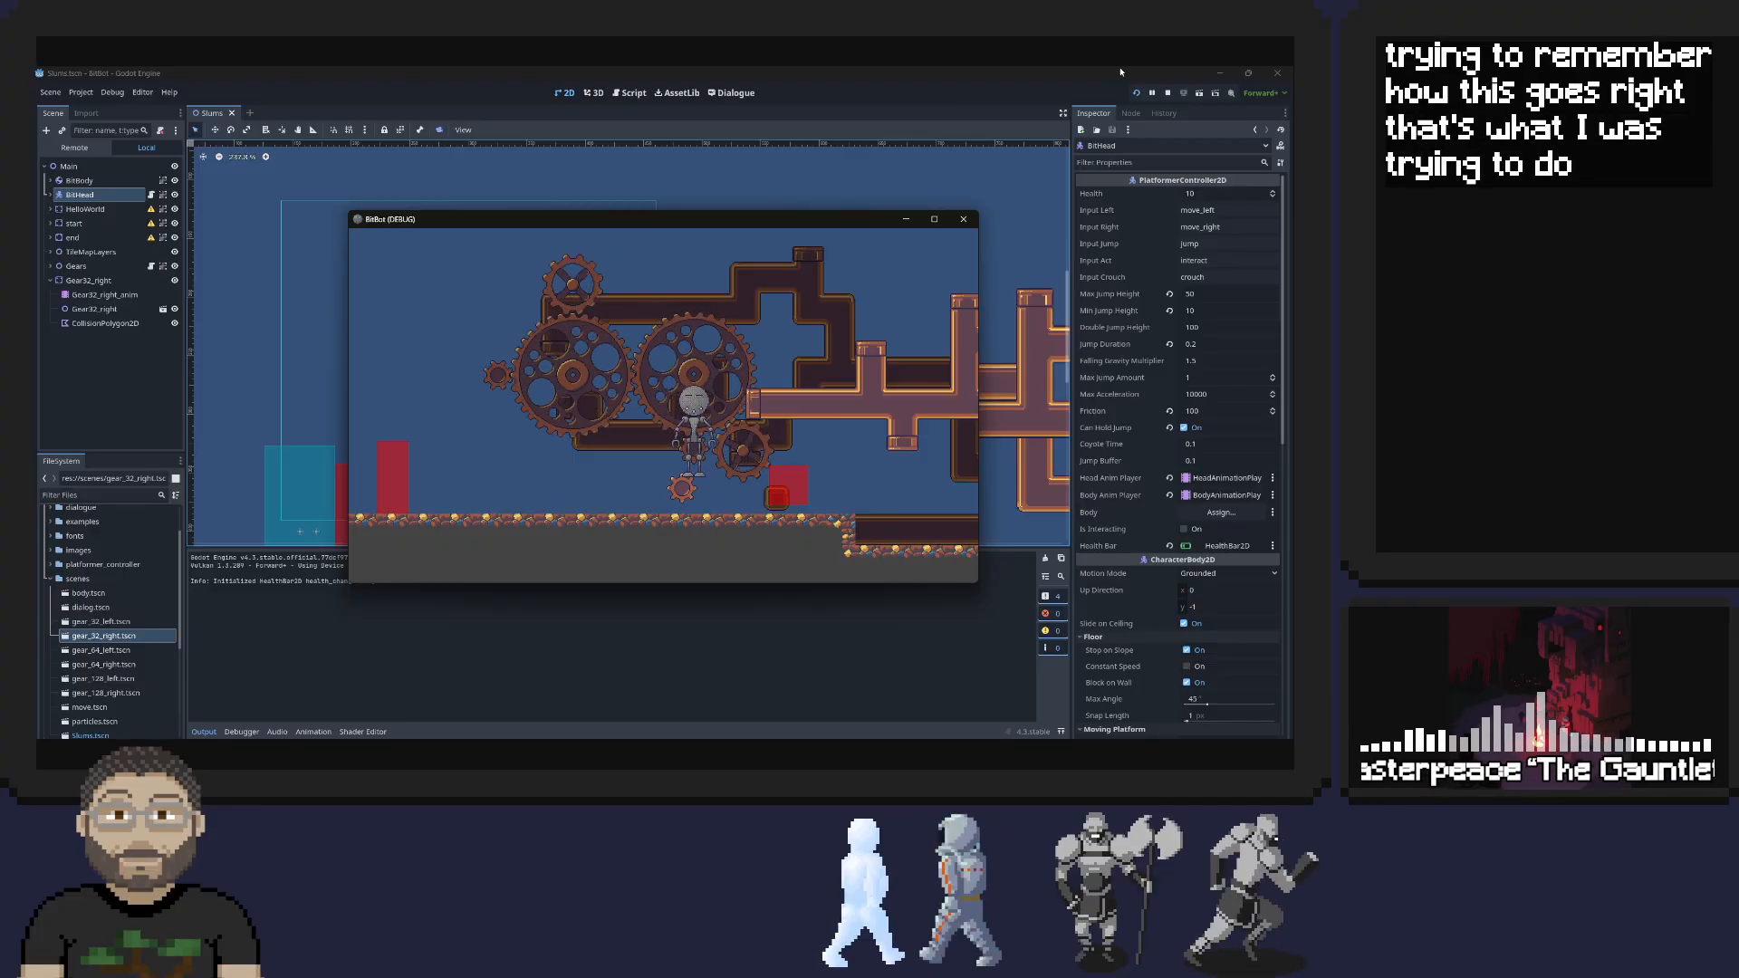
# Playtest repeated jumps onto the large and small gears, checking how they move the robot in each direction
pyautogui.press('Left')
pyautogui.press('space')
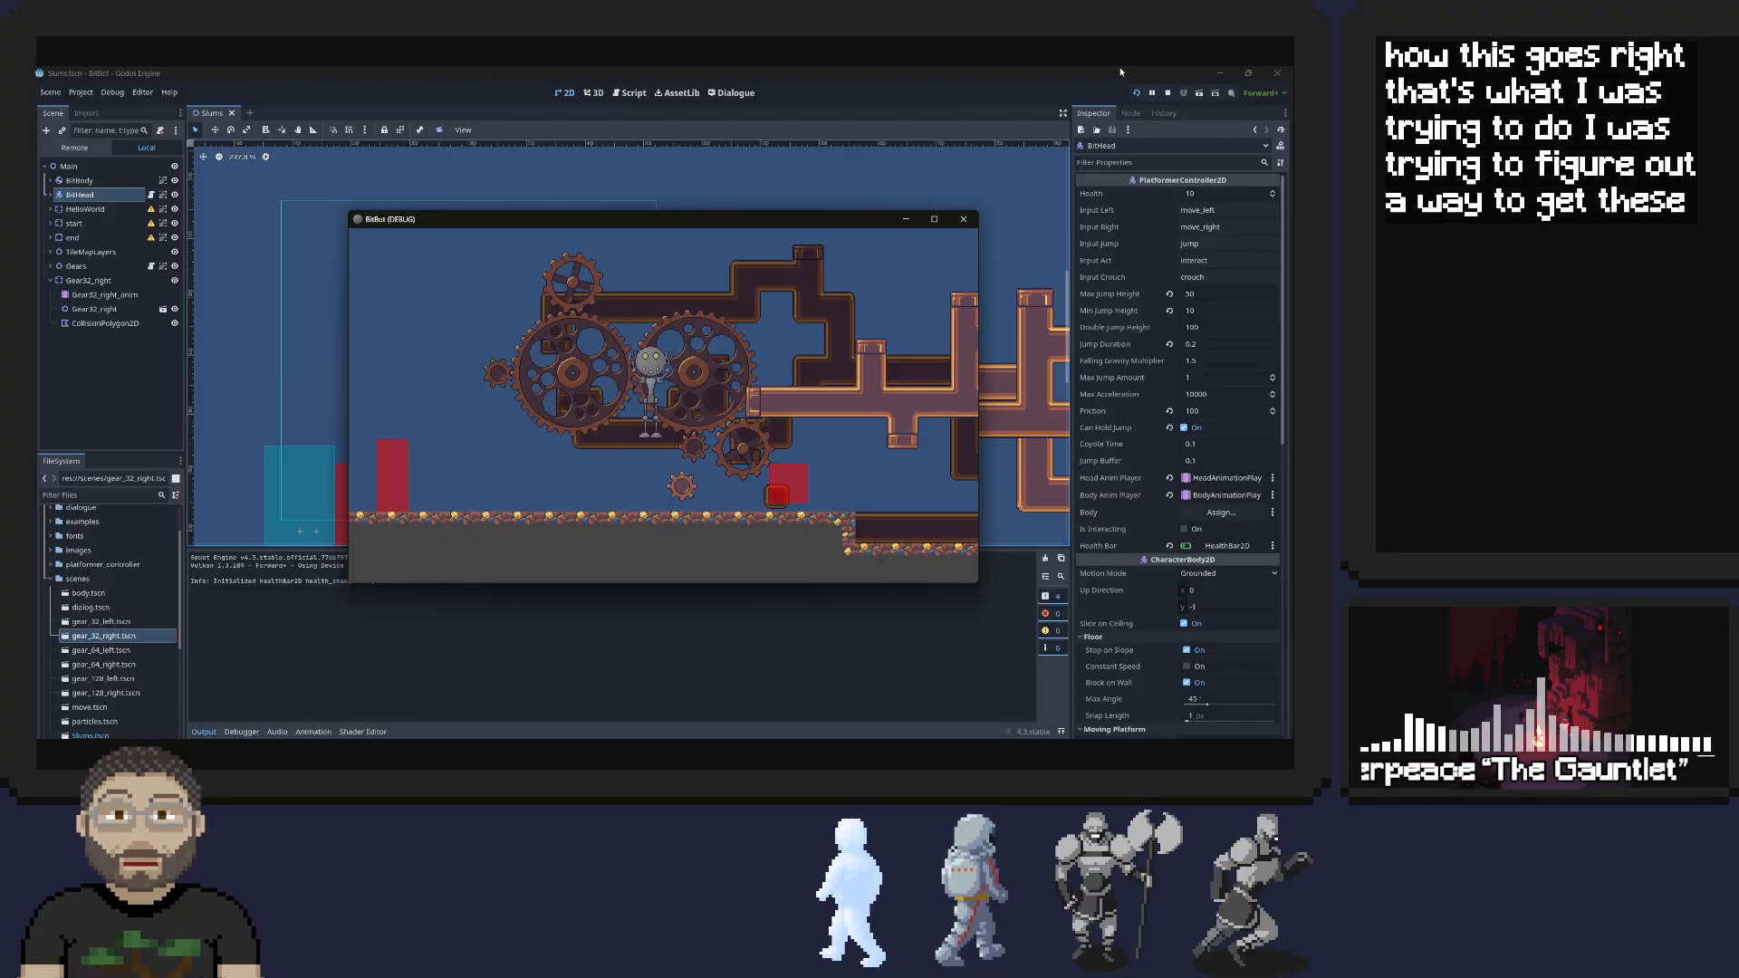
pyautogui.press('Right')
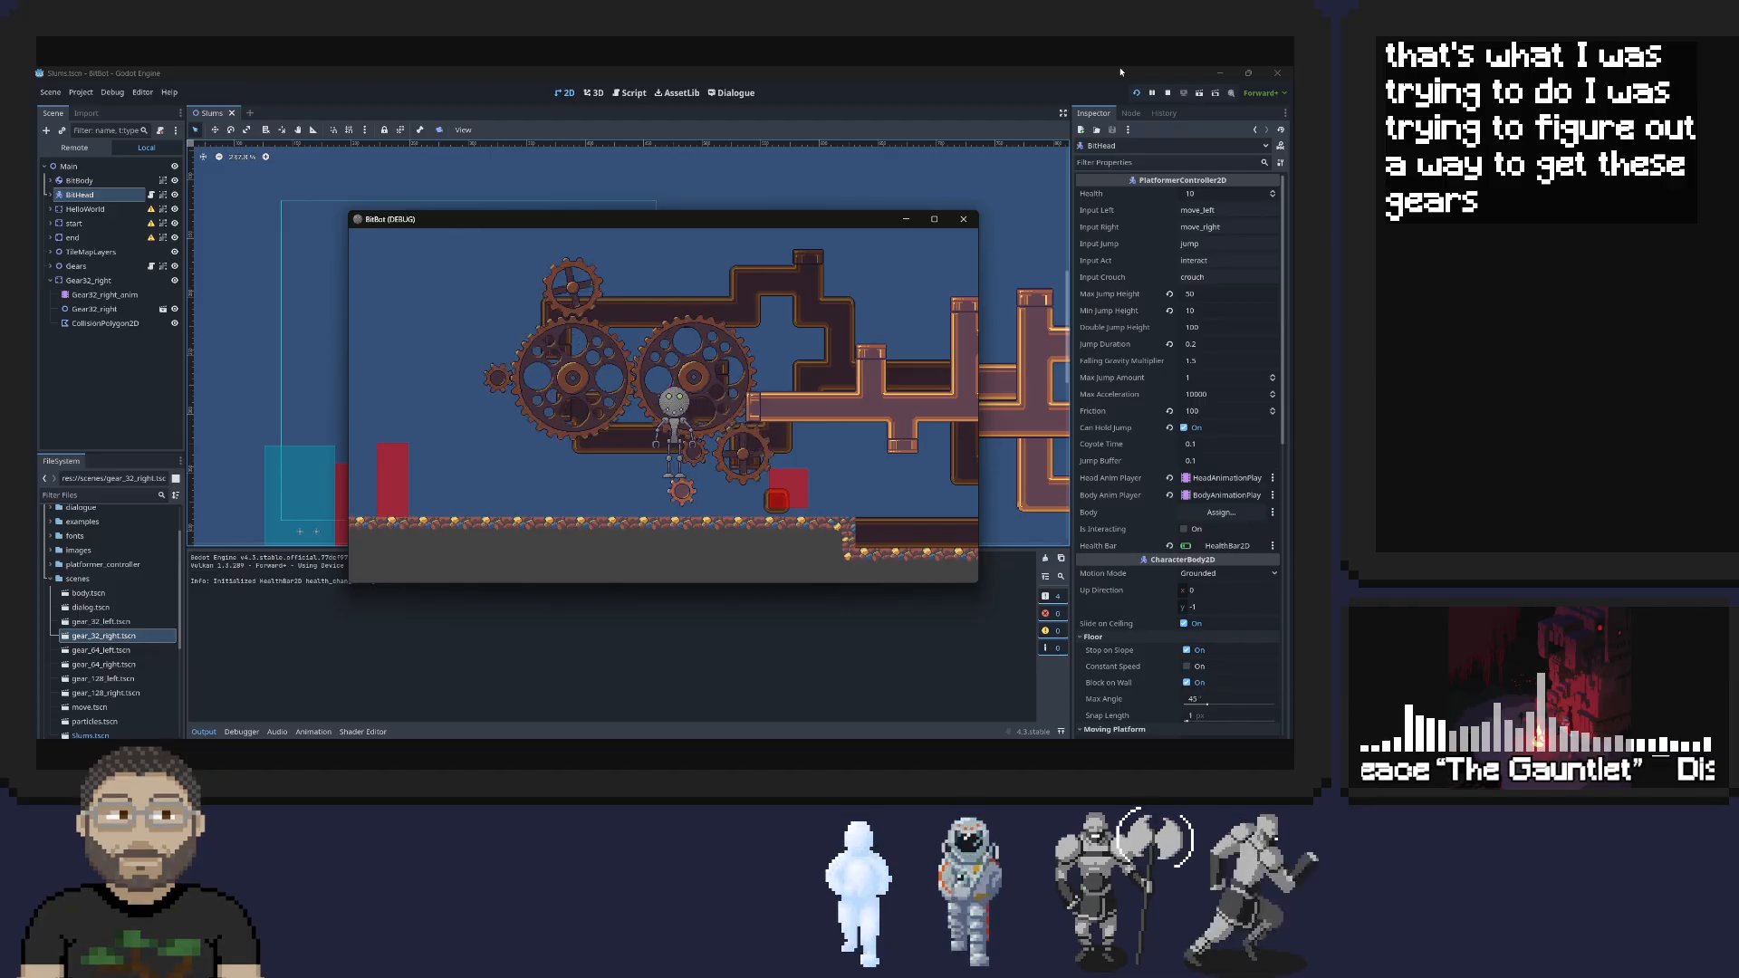
pyautogui.press('Right')
pyautogui.press('Left')
pyautogui.press('space')
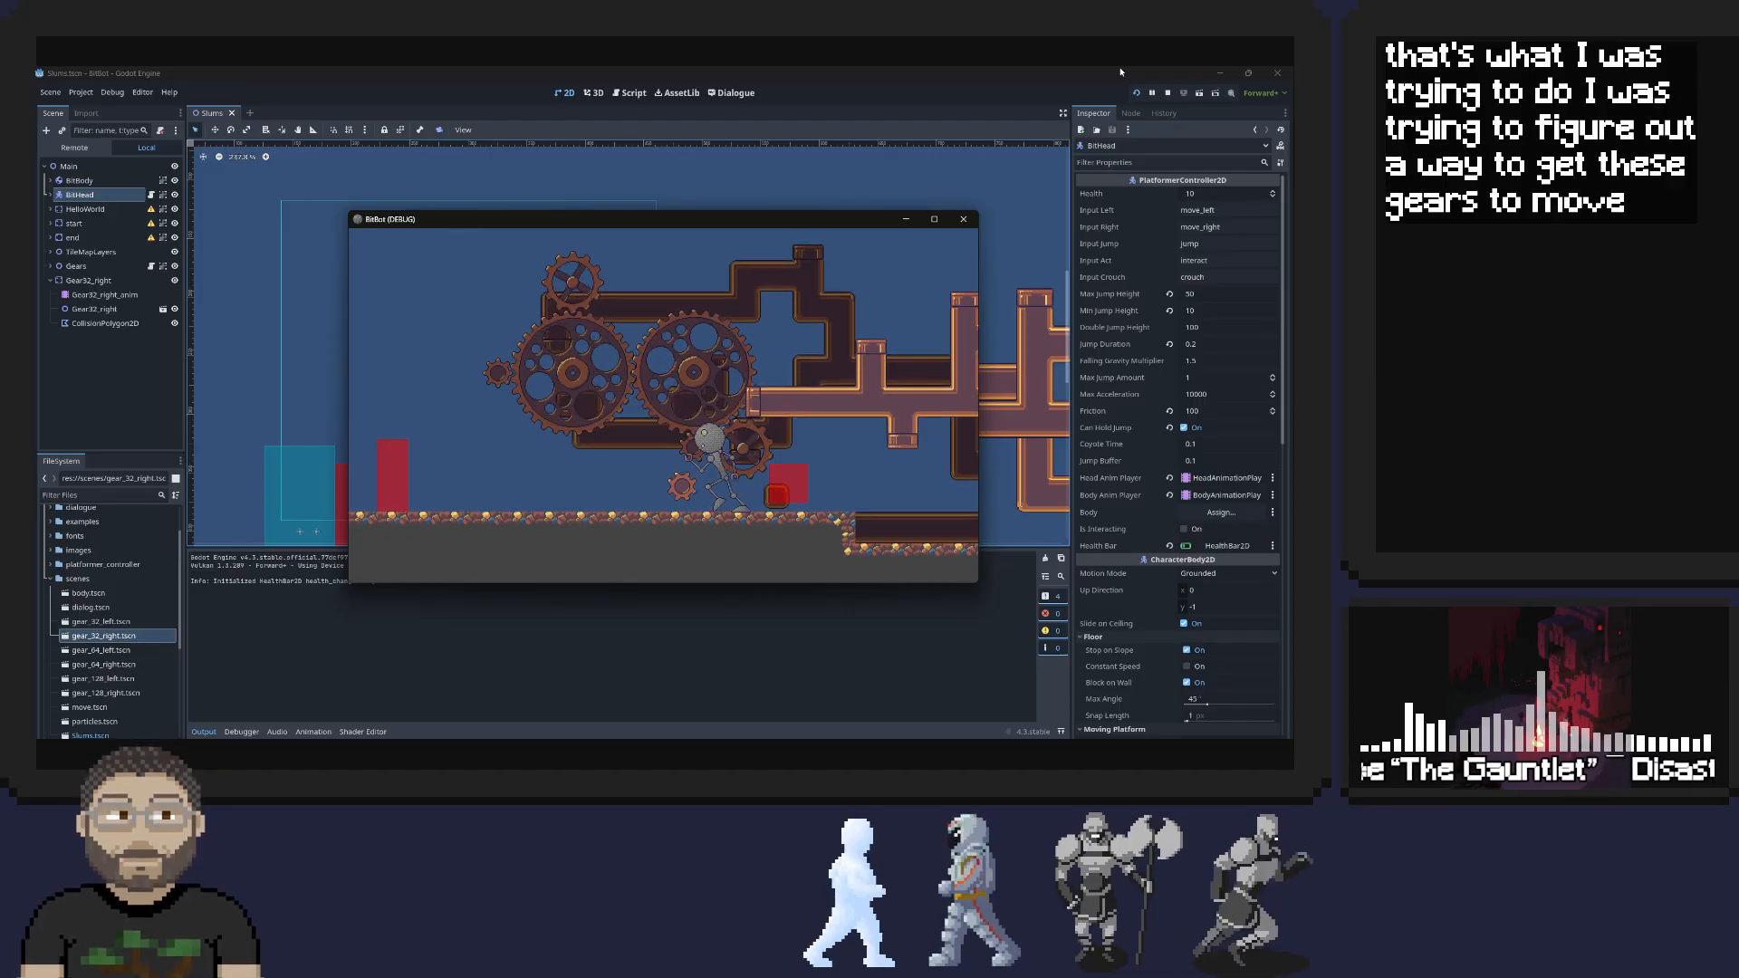
pyautogui.press('Left')
pyautogui.press('space')
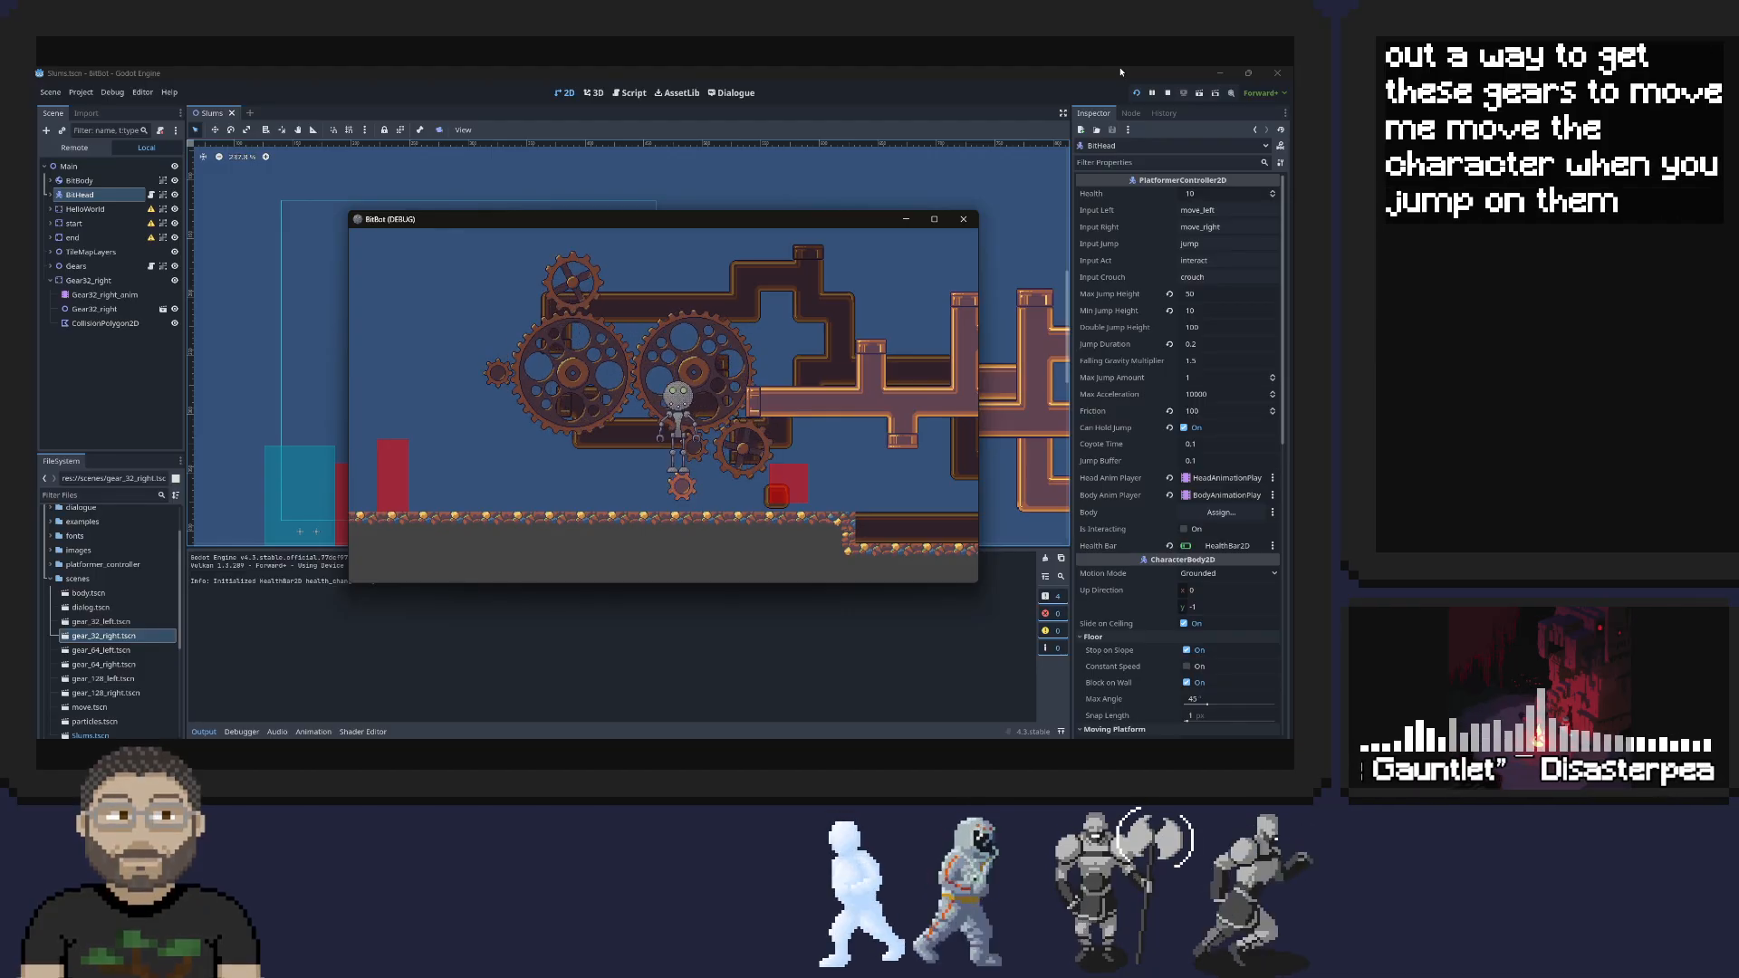
pyautogui.press('Left')
pyautogui.press('space')
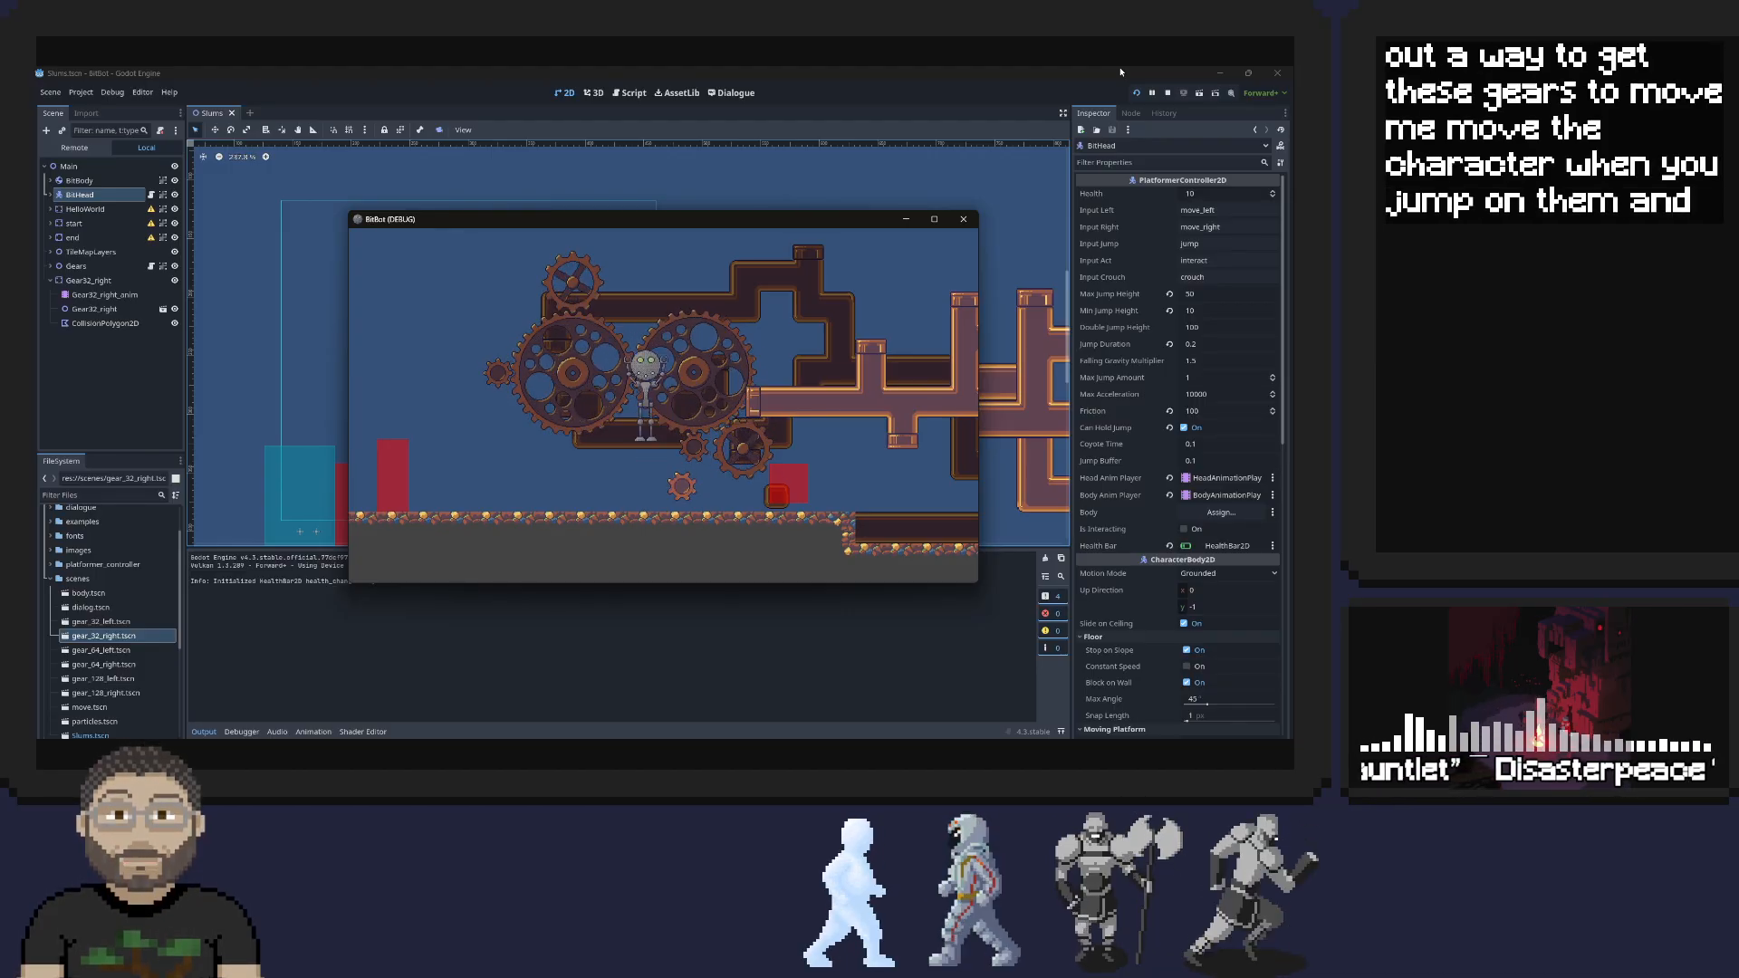
pyautogui.press('Right')
pyautogui.press('Left')
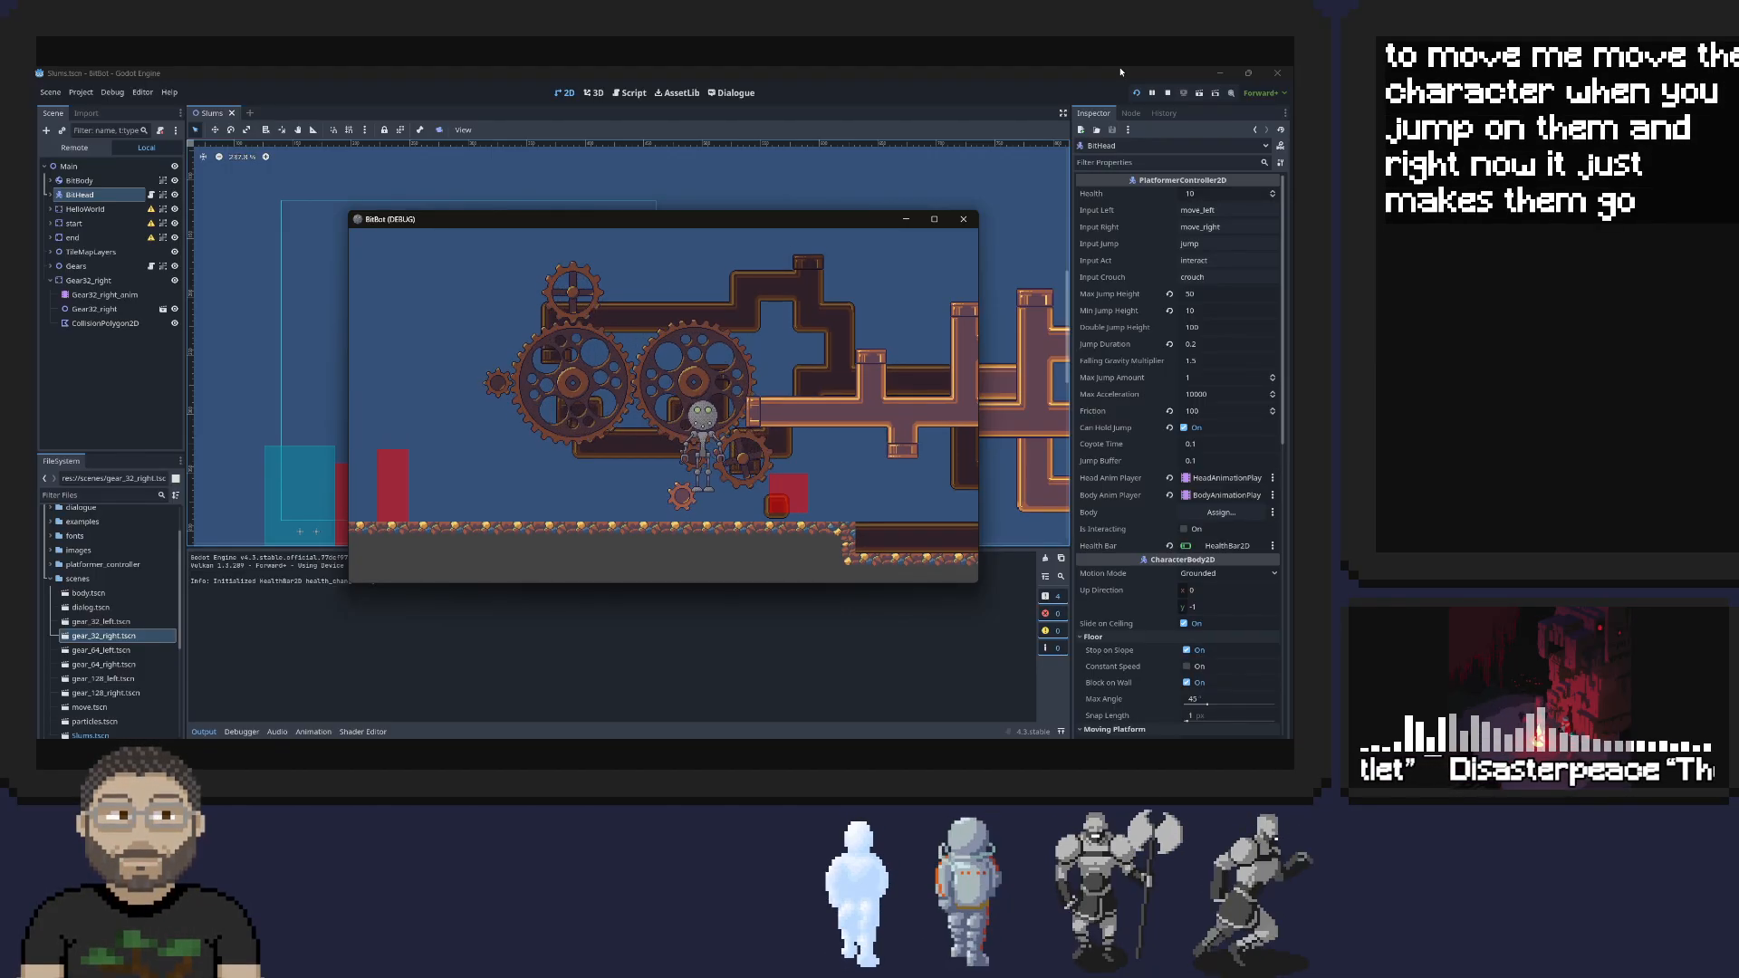
pyautogui.press('Left')
pyautogui.press('space')
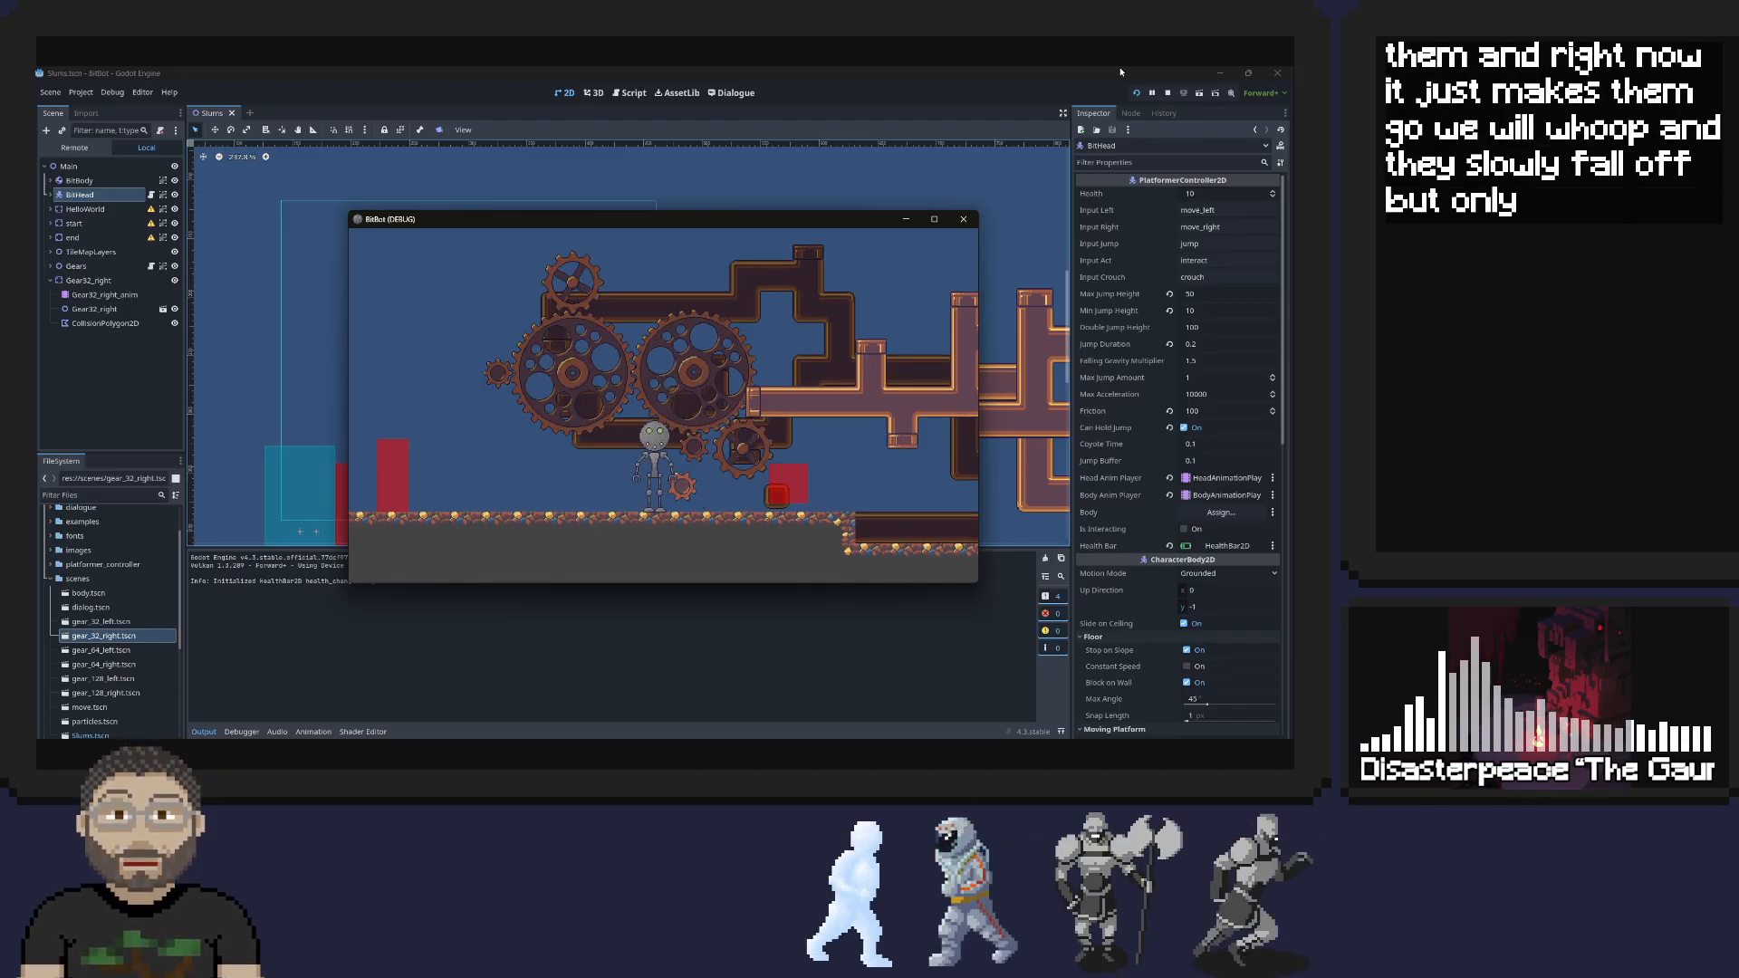
pyautogui.press('space')
pyautogui.press('Right')
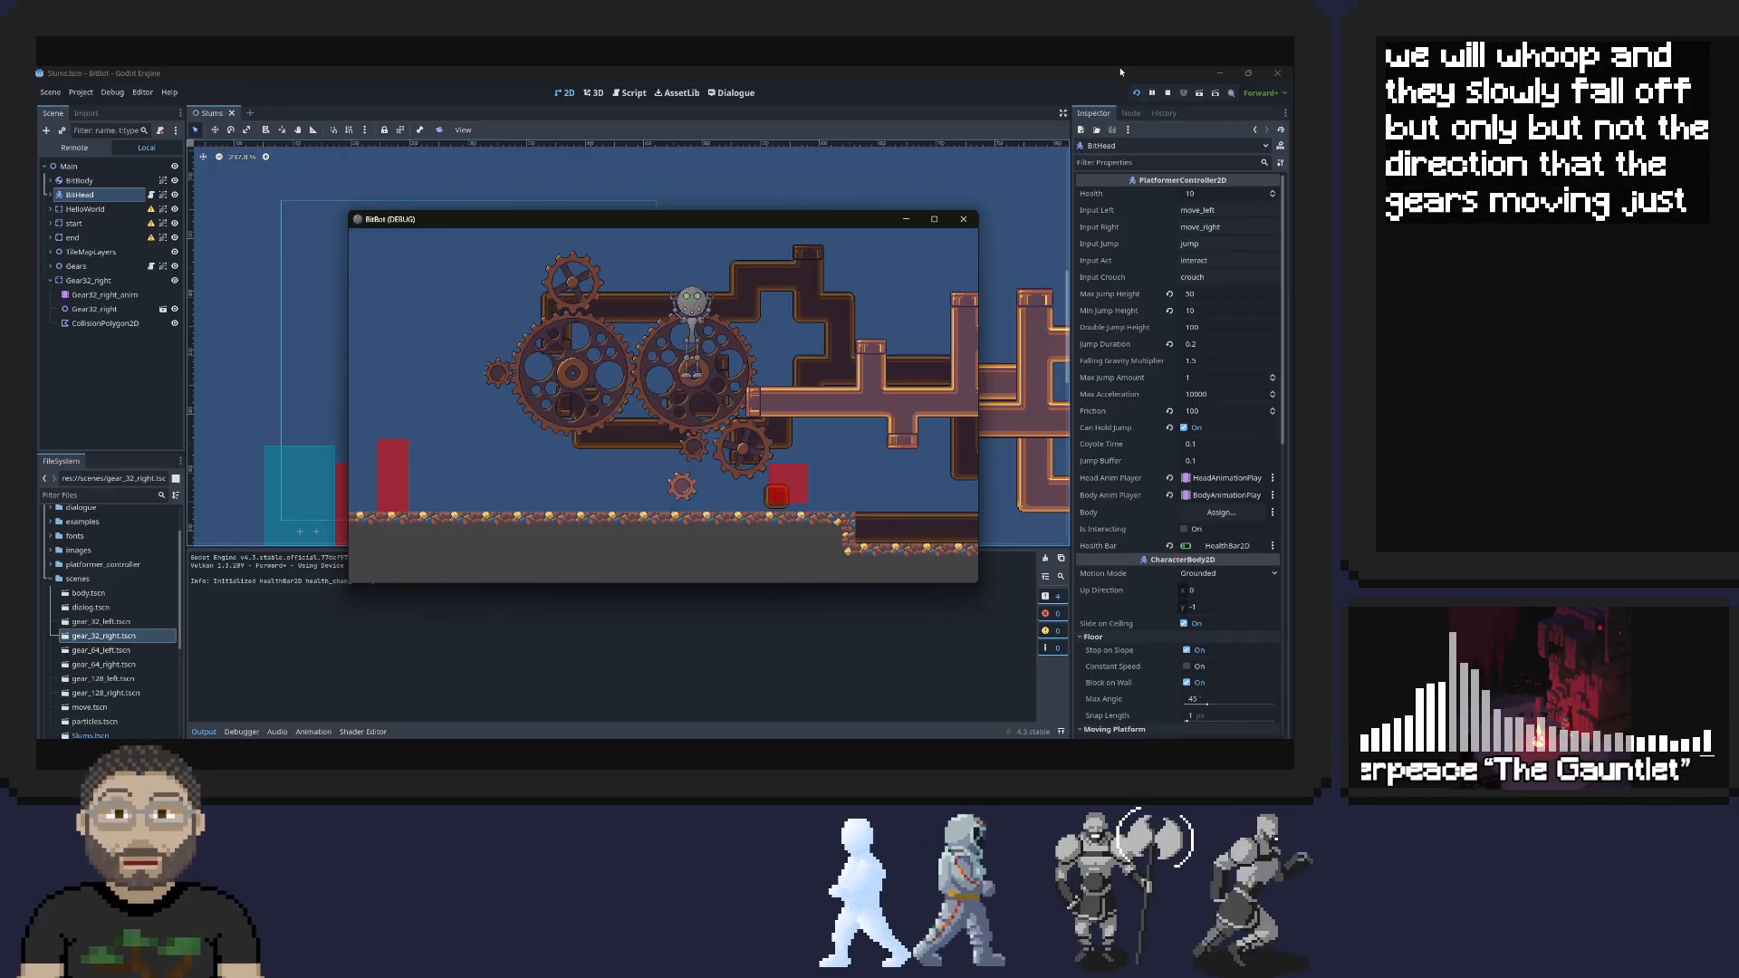
# Test the Hello World dialogue in the running game, dismiss it and rejoin the rolling head with the body
pyautogui.press('Right')
pyautogui.press('space')
pyautogui.press('Right')
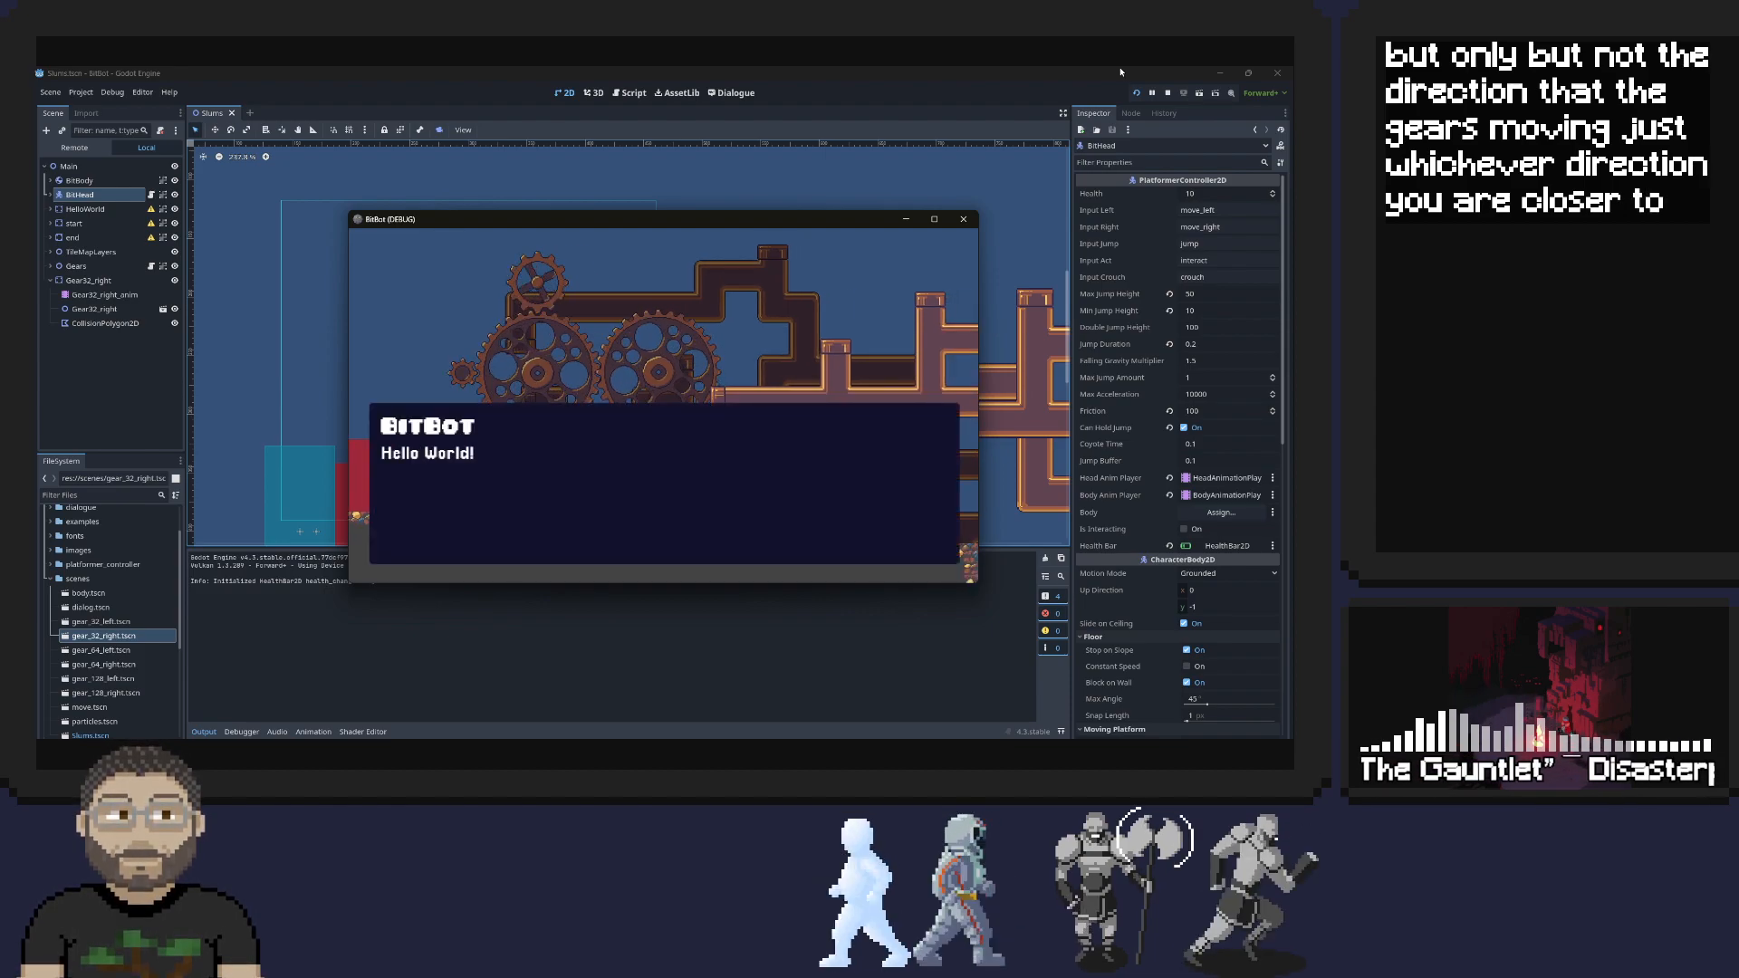
pyautogui.press('space')
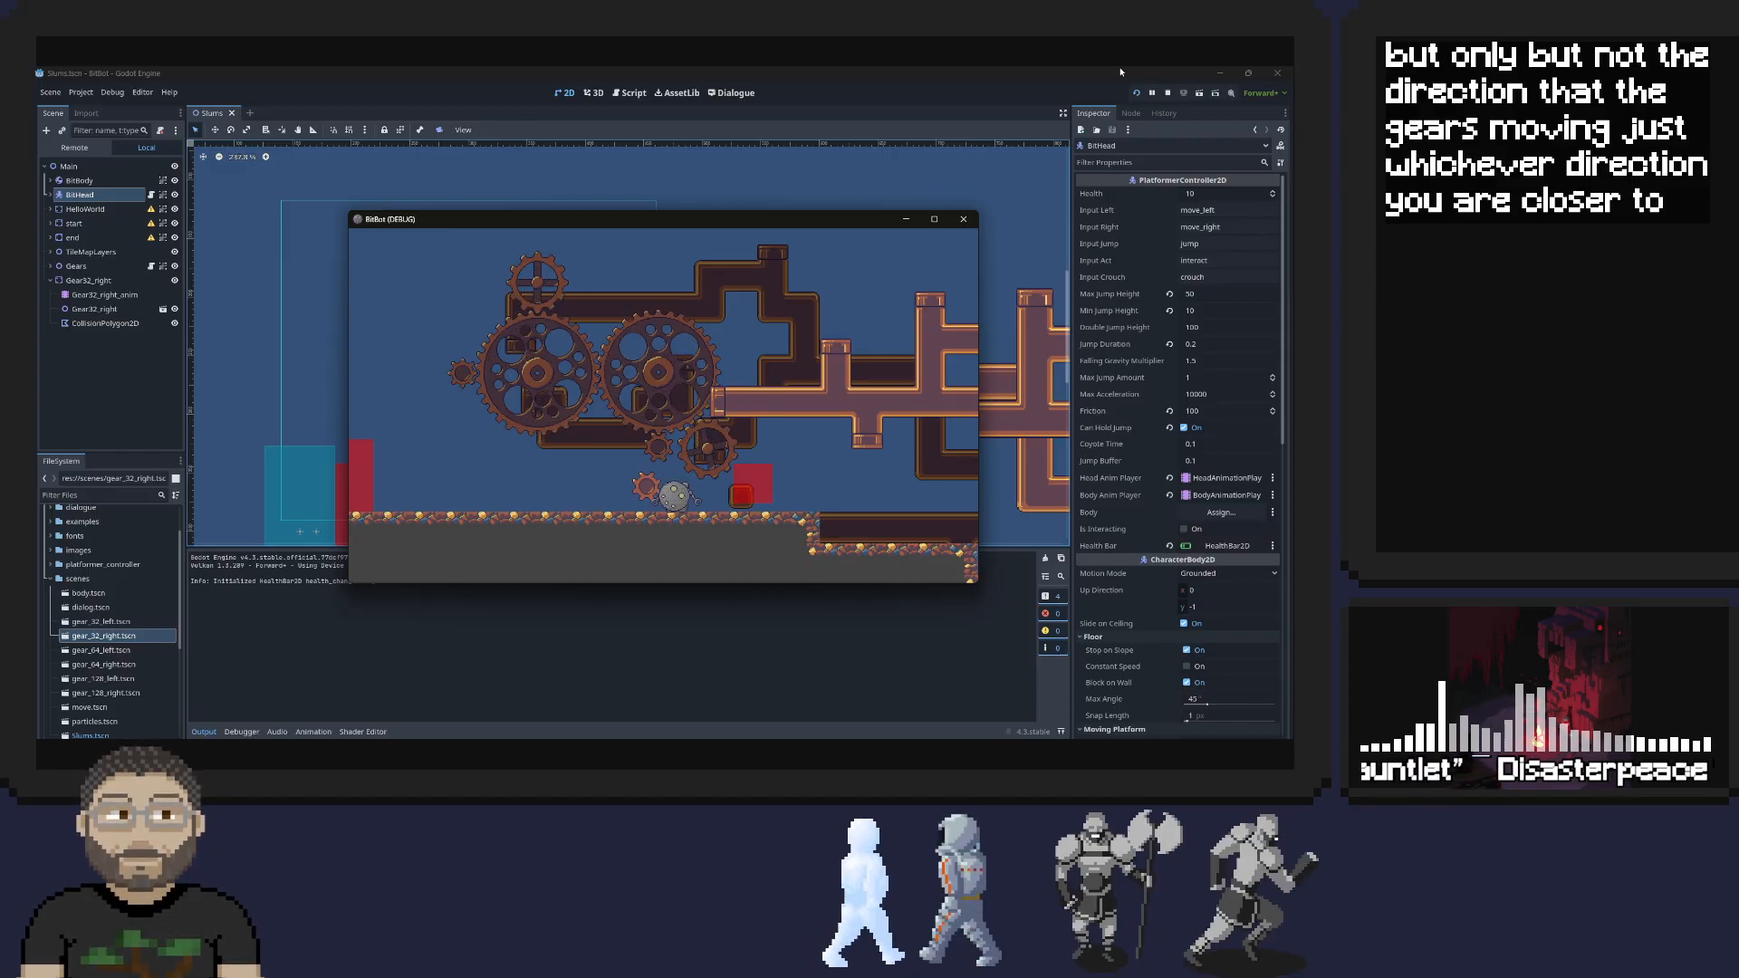
pyautogui.press('Left')
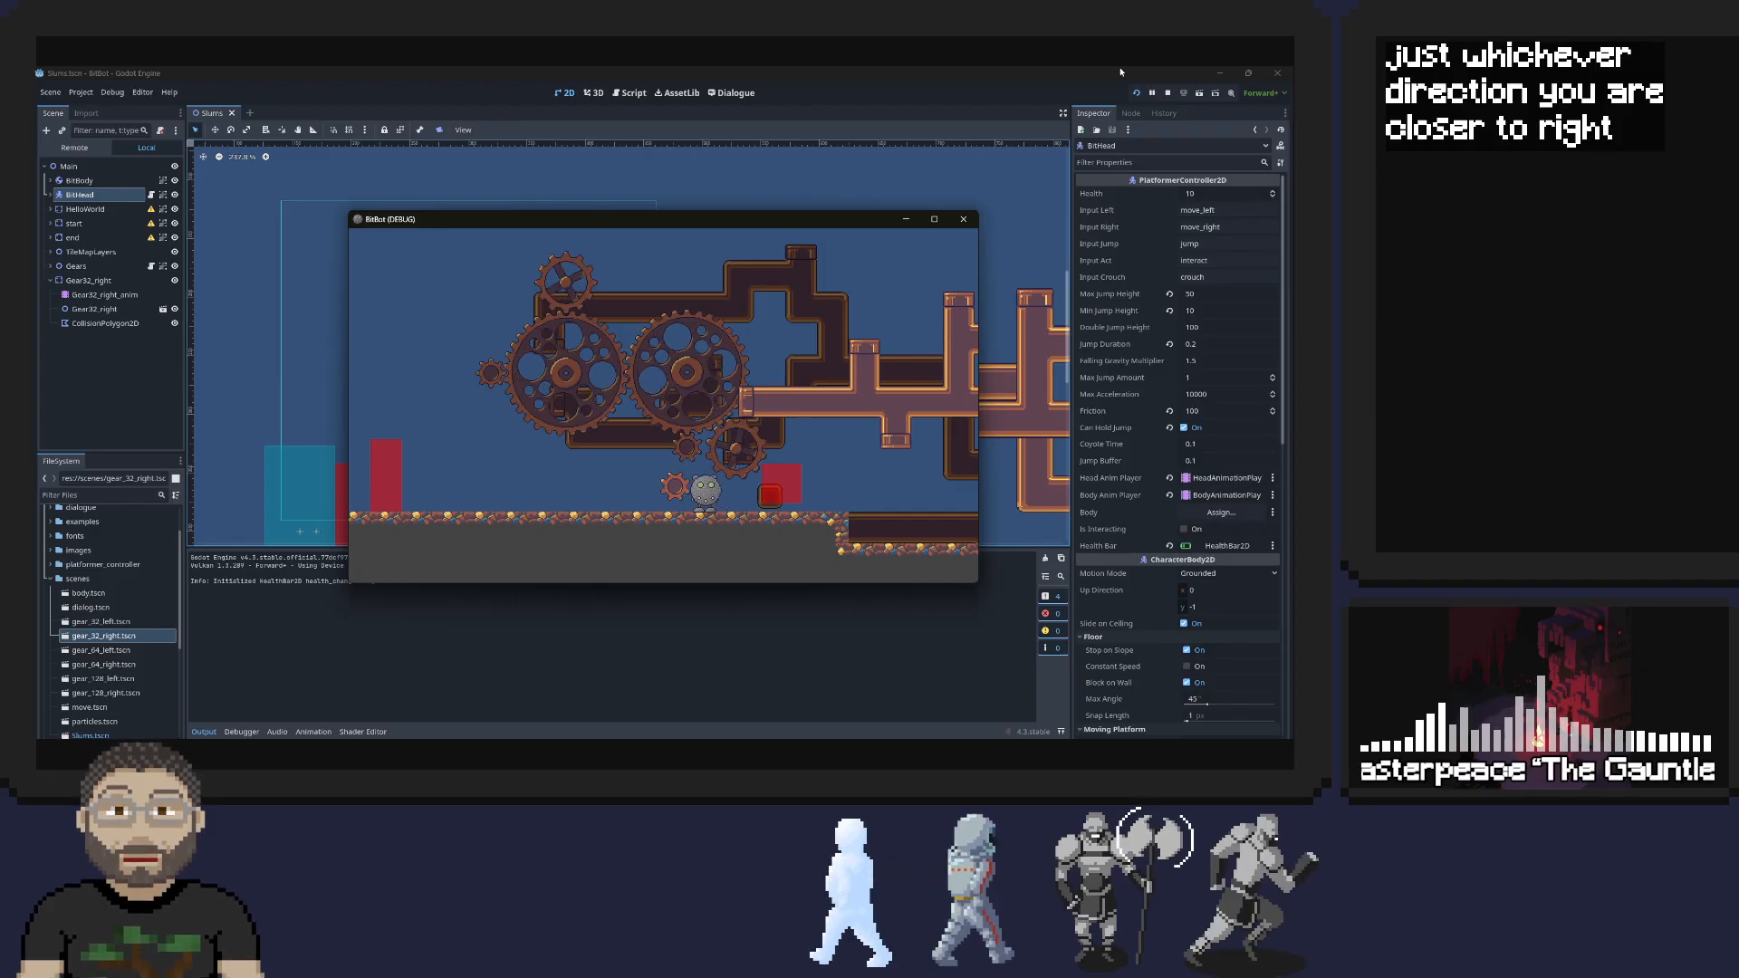
pyautogui.press('Left')
pyautogui.press('Right')
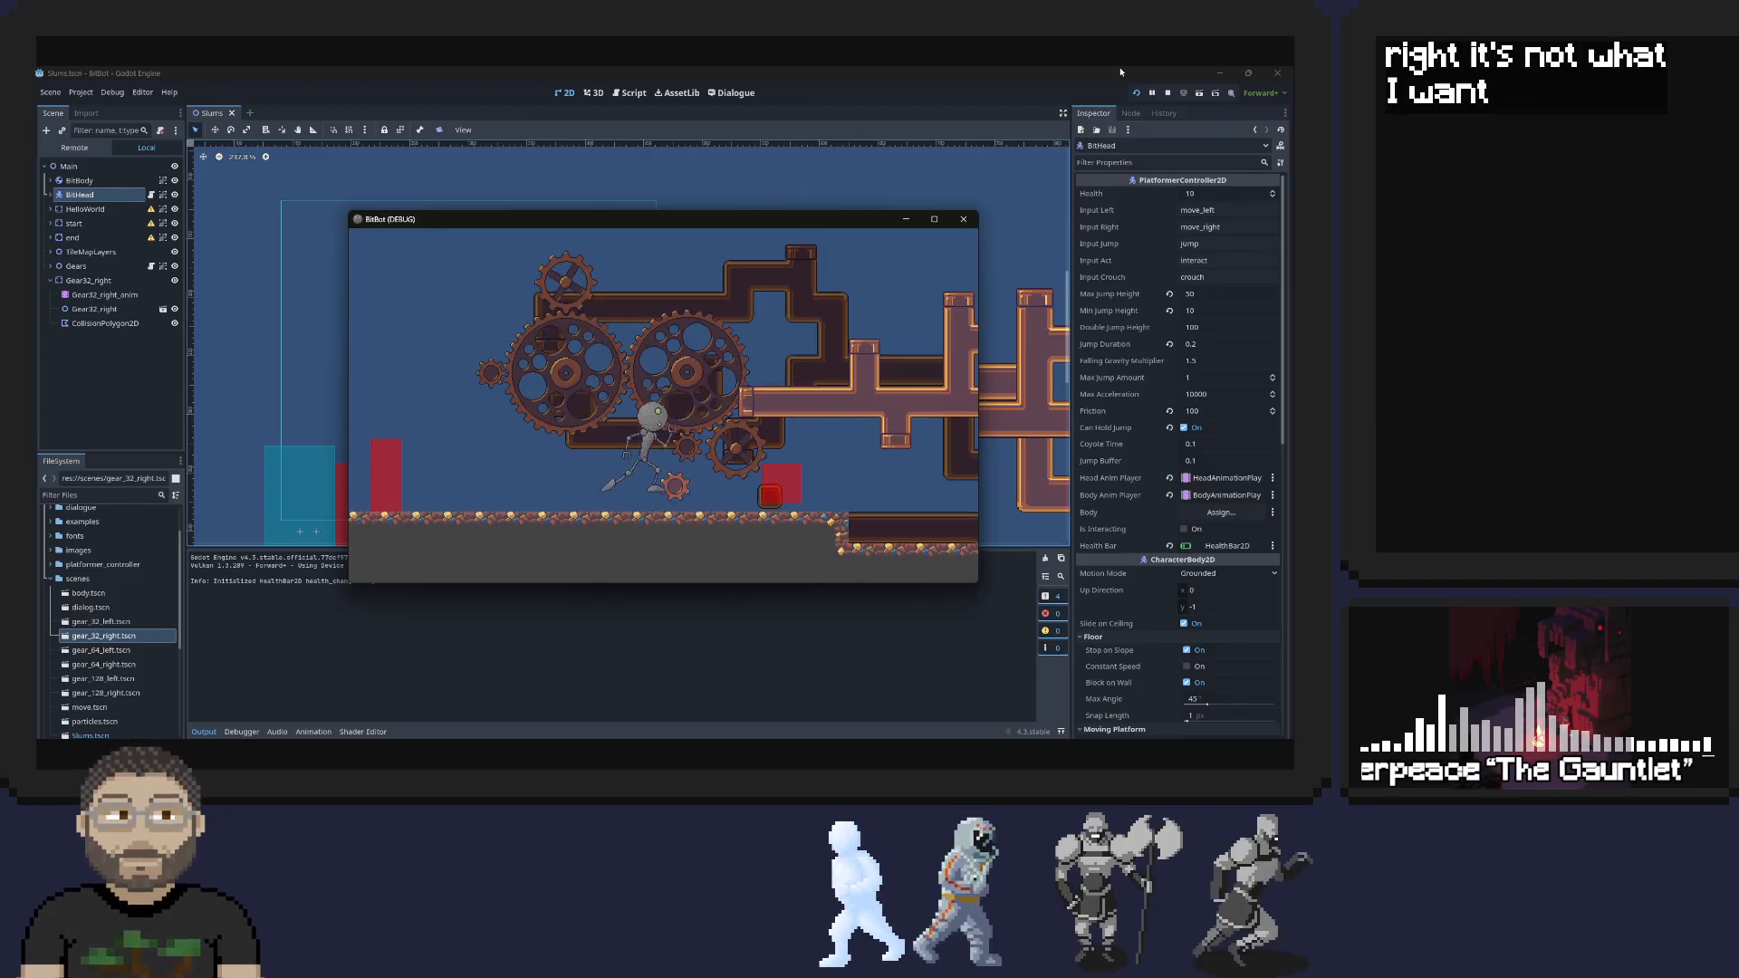
# Run the robot past the trench, test detaching the head on the raised ground, and return to the body
pyautogui.press('Right')
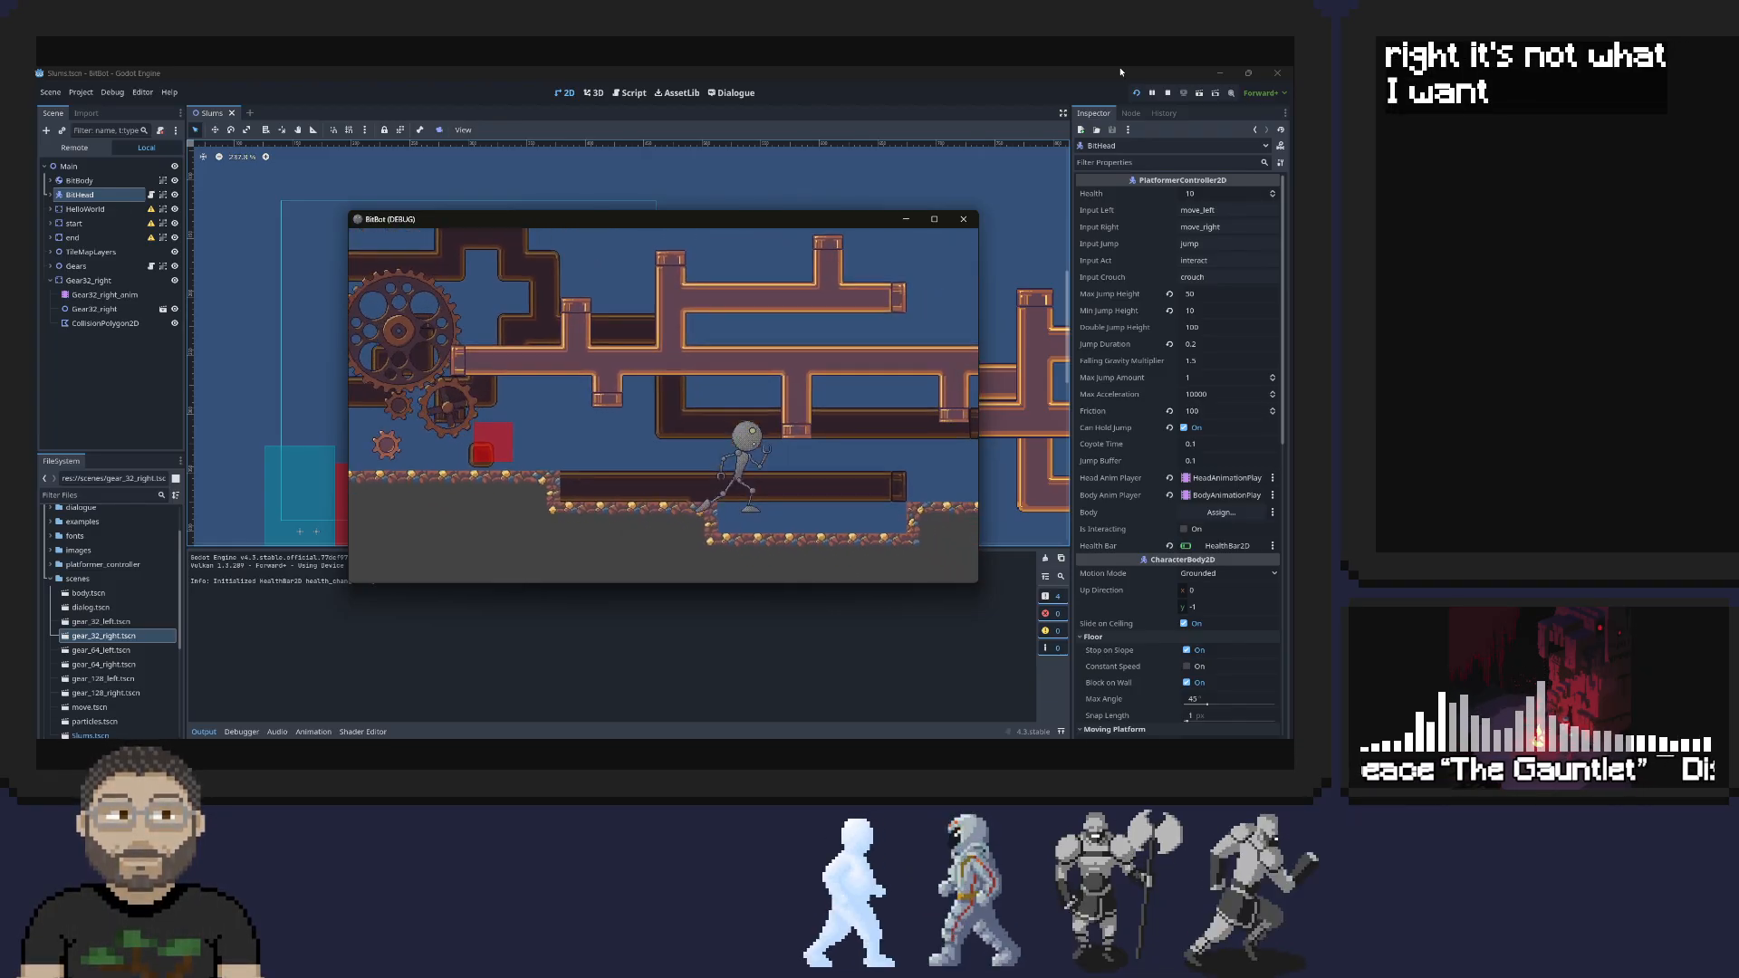
pyautogui.press('Right')
pyautogui.press('Down')
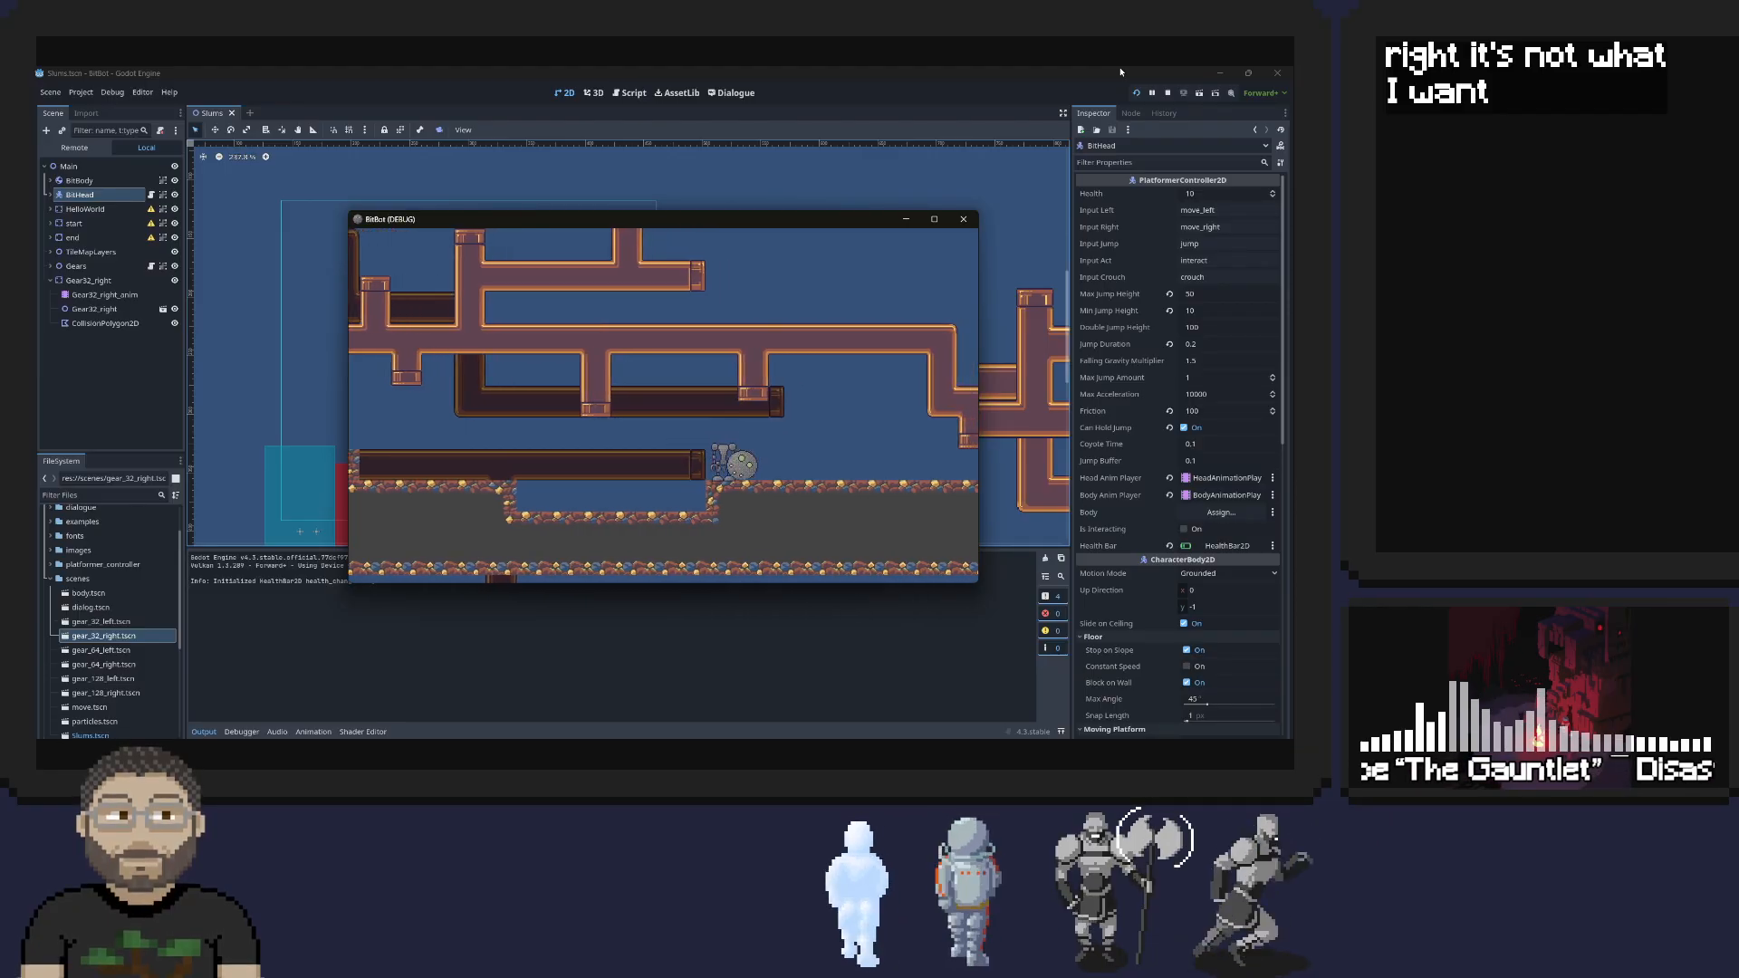
pyautogui.press('Right')
pyautogui.press('Left')
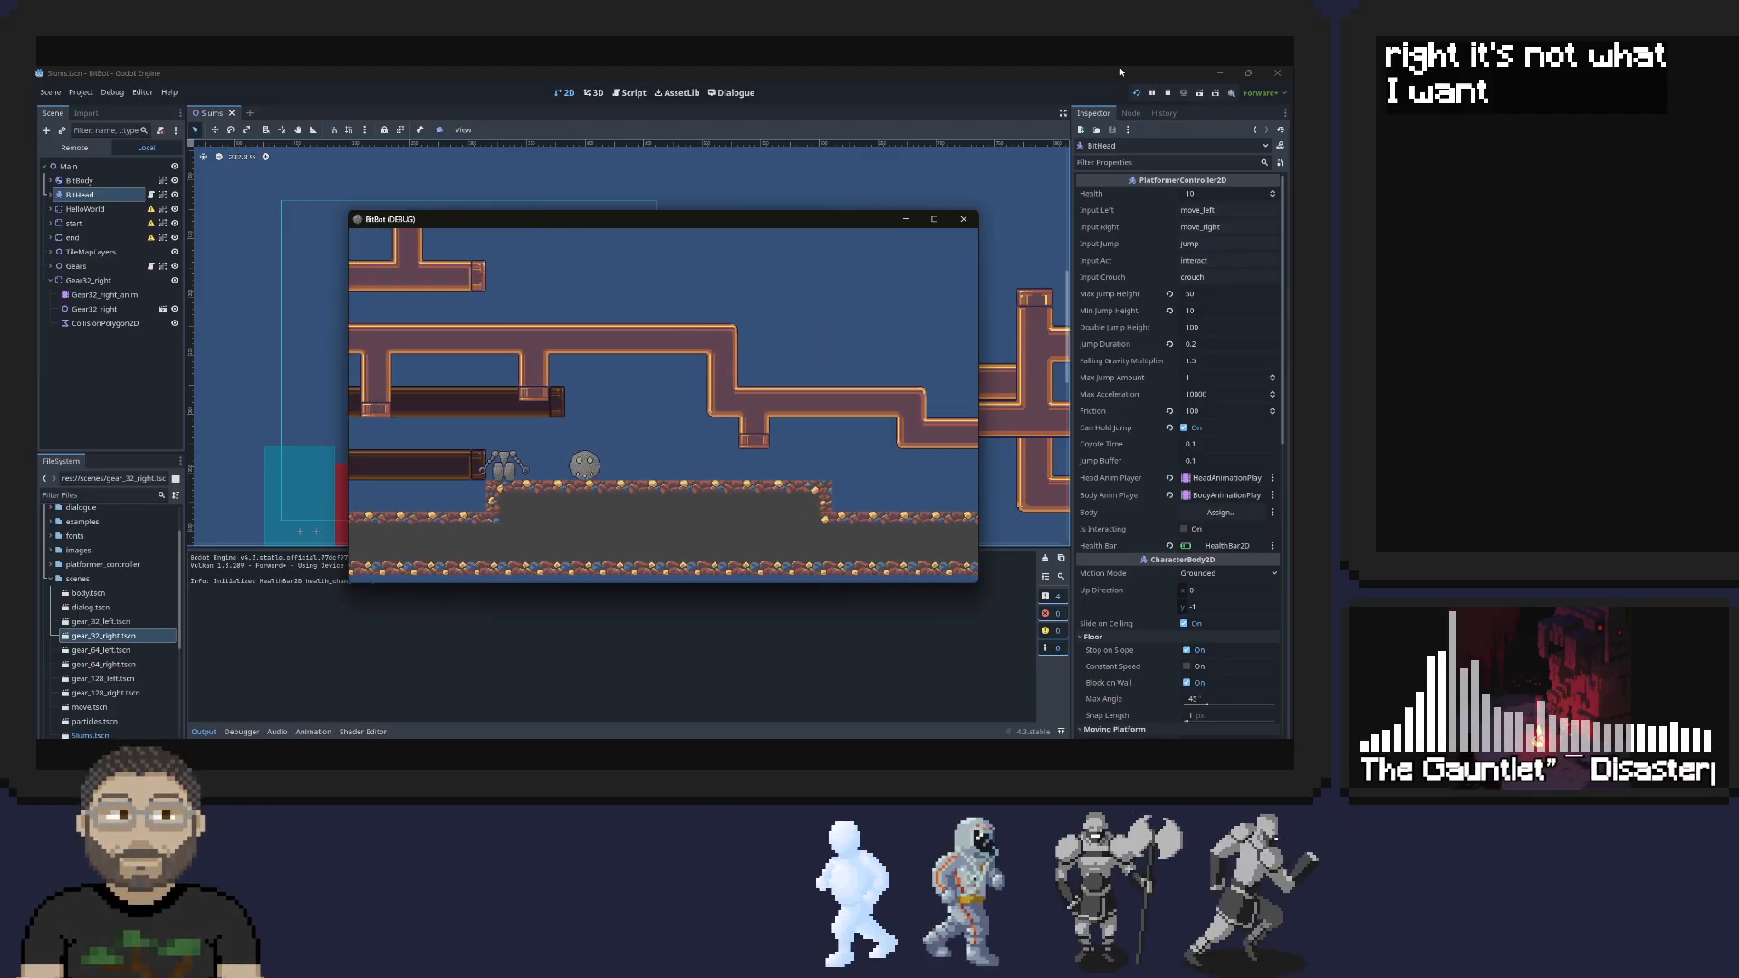
pyautogui.press('Left')
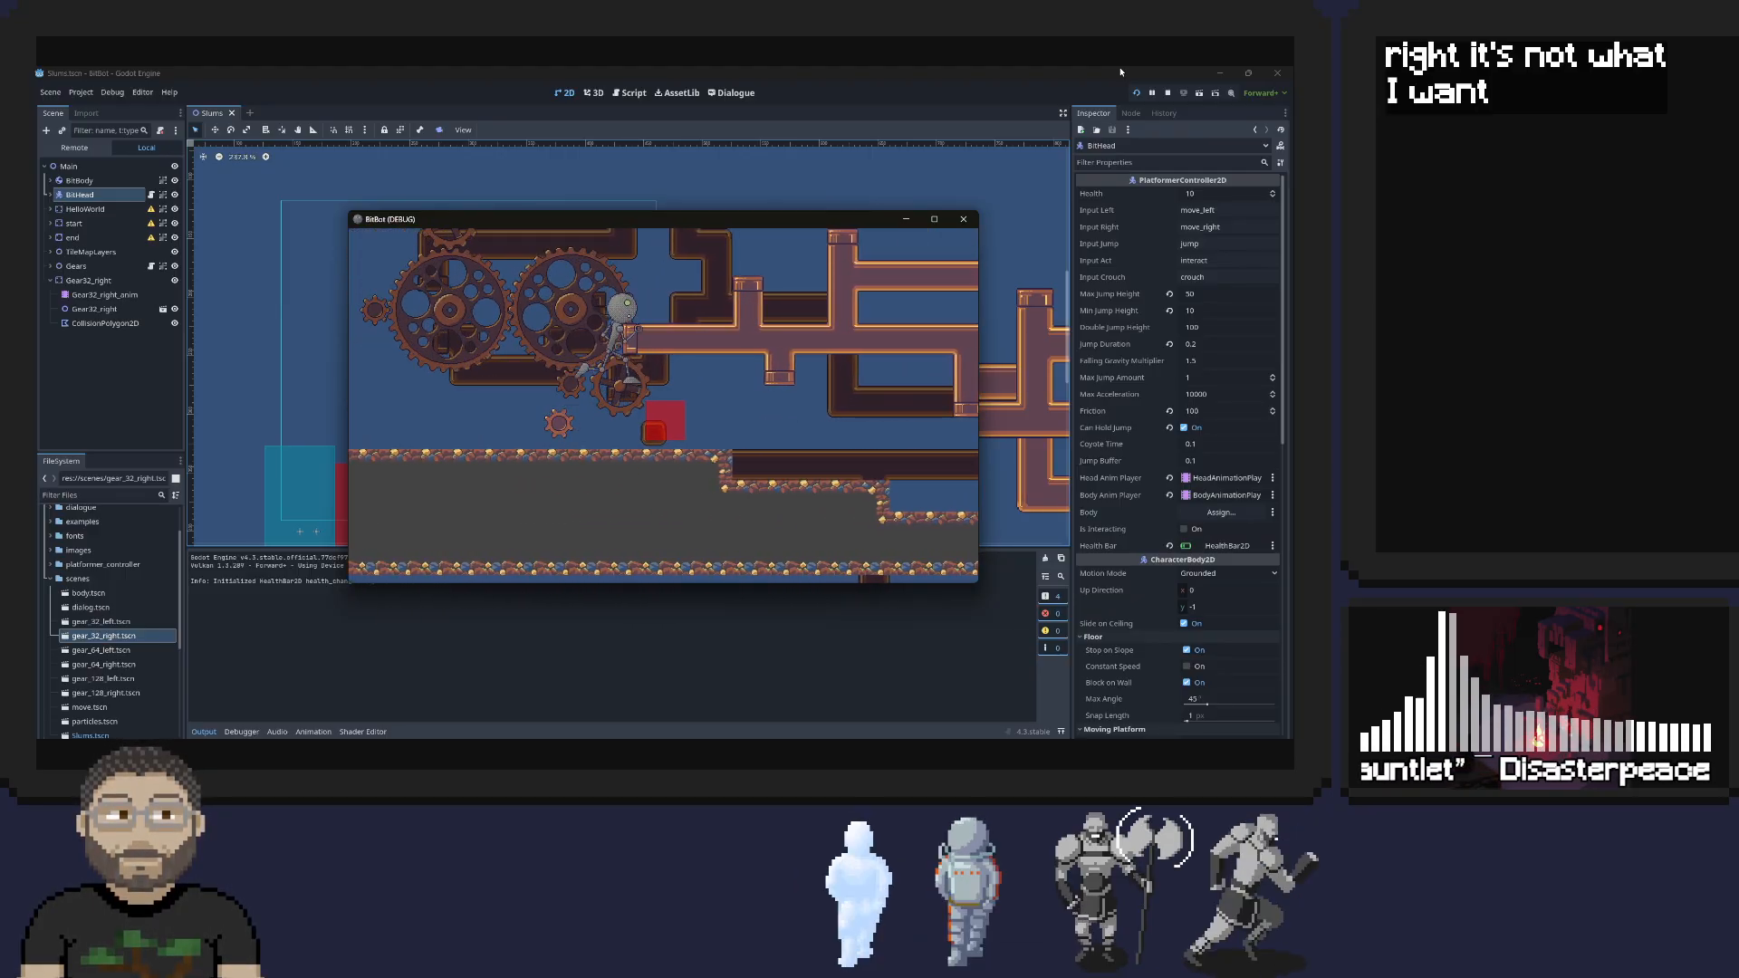
# Test landing and balancing on the gears beside the red block with short moves in both directions and jumps
pyautogui.press('Right')
pyautogui.press('Left')
pyautogui.press('space')
pyautogui.press('Right')
pyautogui.press('Left')
pyautogui.press('Right')
pyautogui.press('Left')
pyautogui.press('Right')
pyautogui.press('Left')
pyautogui.press('space')
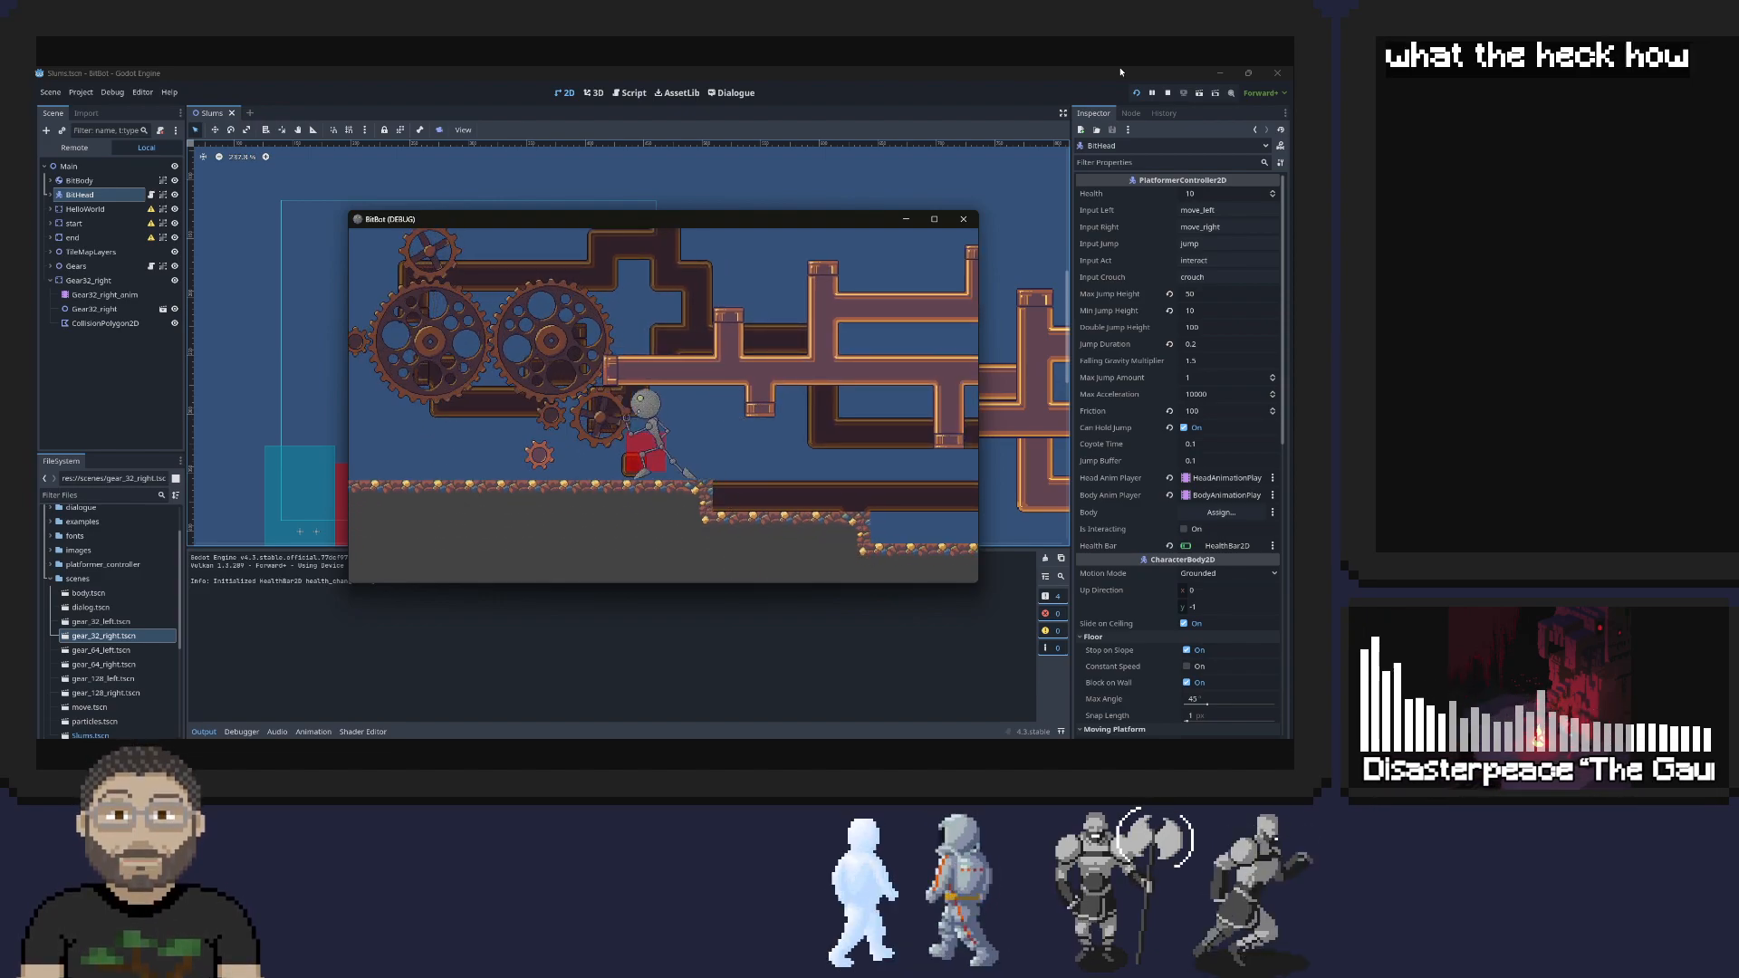
# Jump the robot up from the red block and test running along the pipes toward the level's far end
pyautogui.press('space')
pyautogui.press('Right')
pyautogui.press('Left')
pyautogui.press('space')
pyautogui.press('Right')
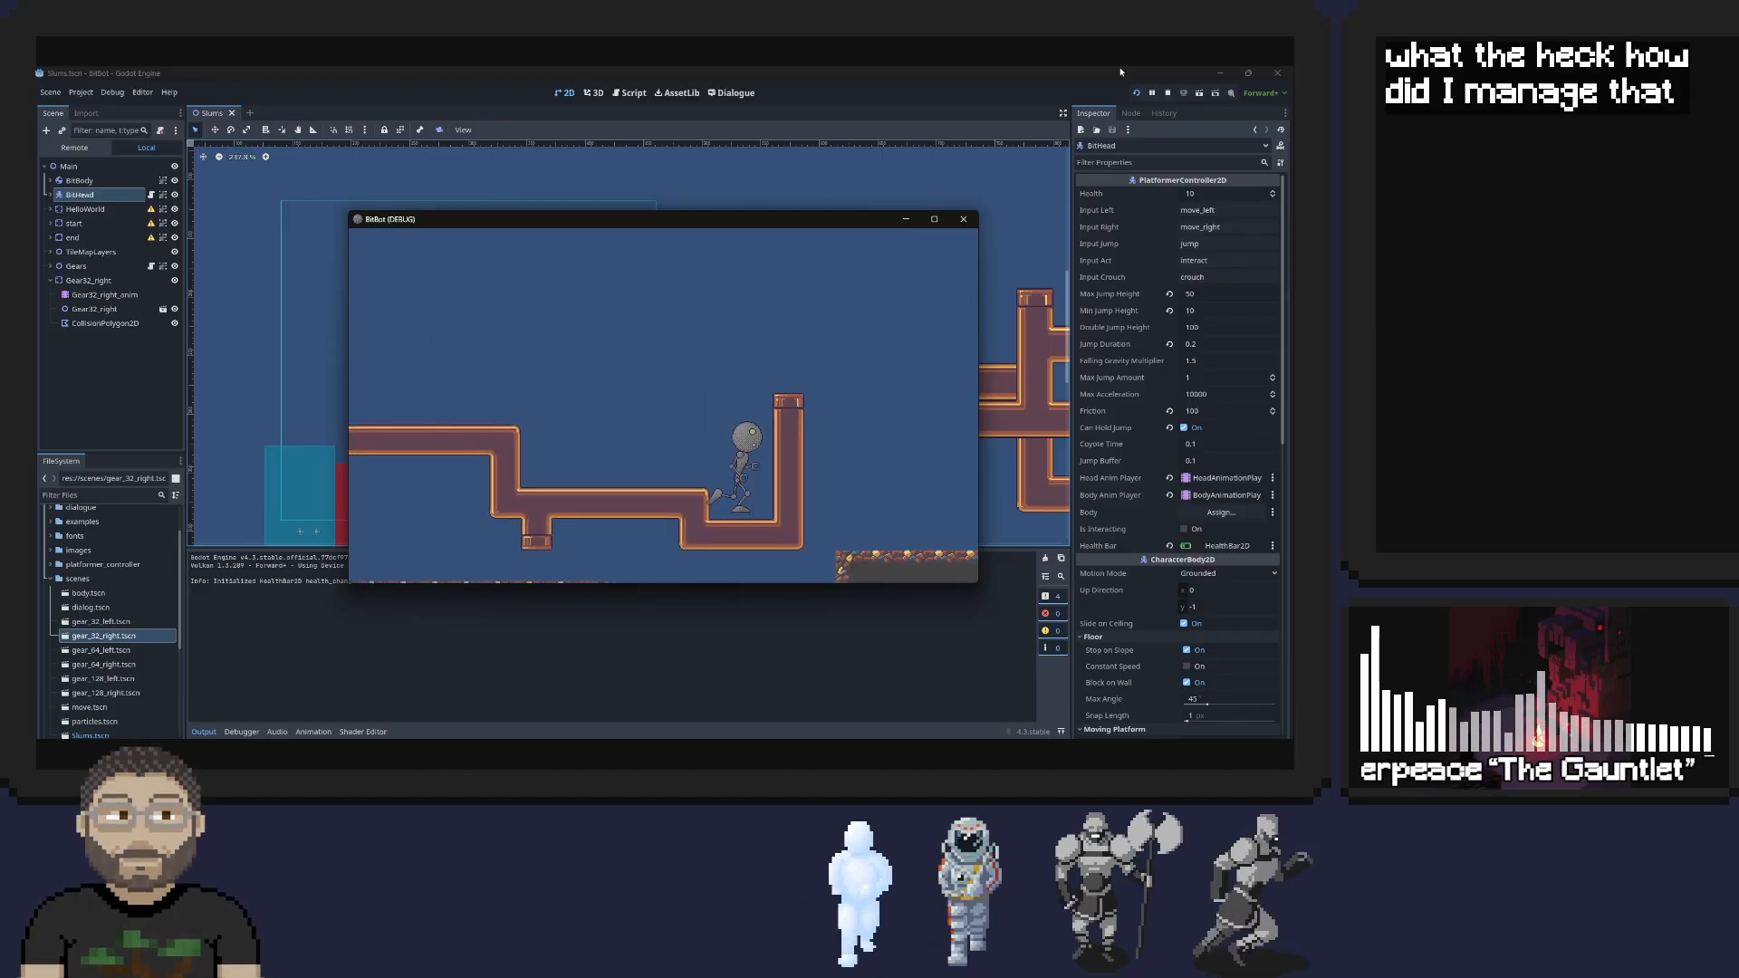
pyautogui.press('space')
pyautogui.press('Left')
pyautogui.press('Right')
pyautogui.press('Right')
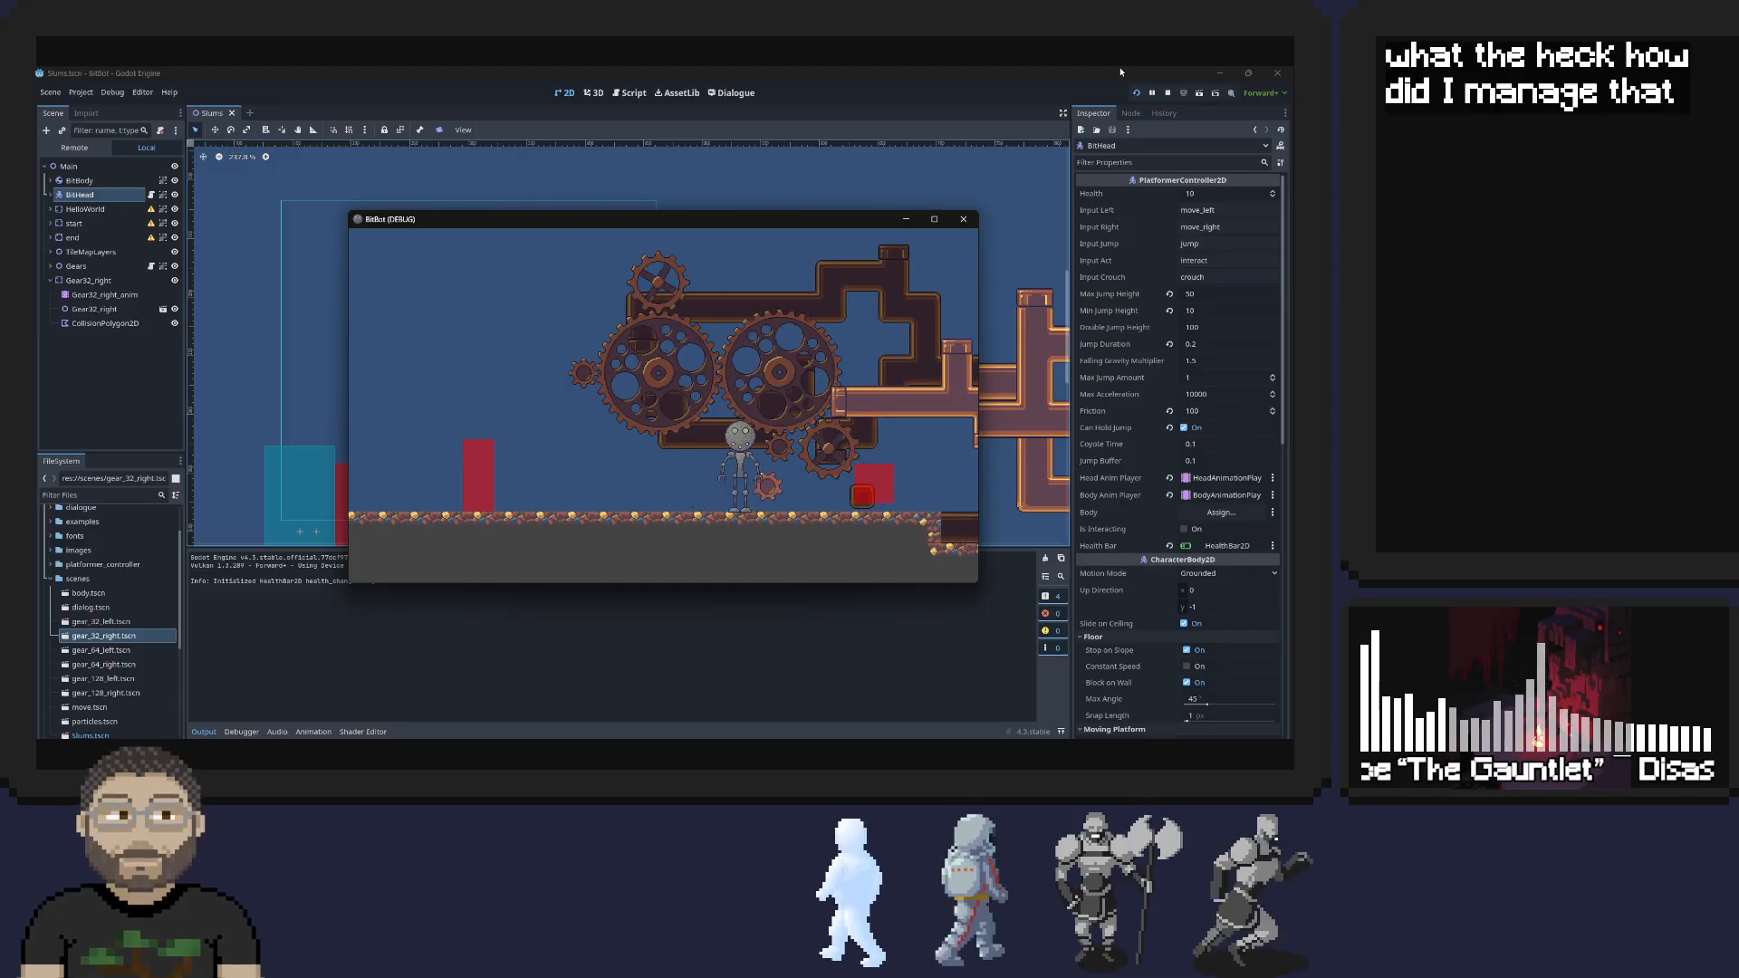
# Detach the head near the small gear, roll it away, rejoin it with the body, and close the running game
pyautogui.press('Down')
pyautogui.press('Left')
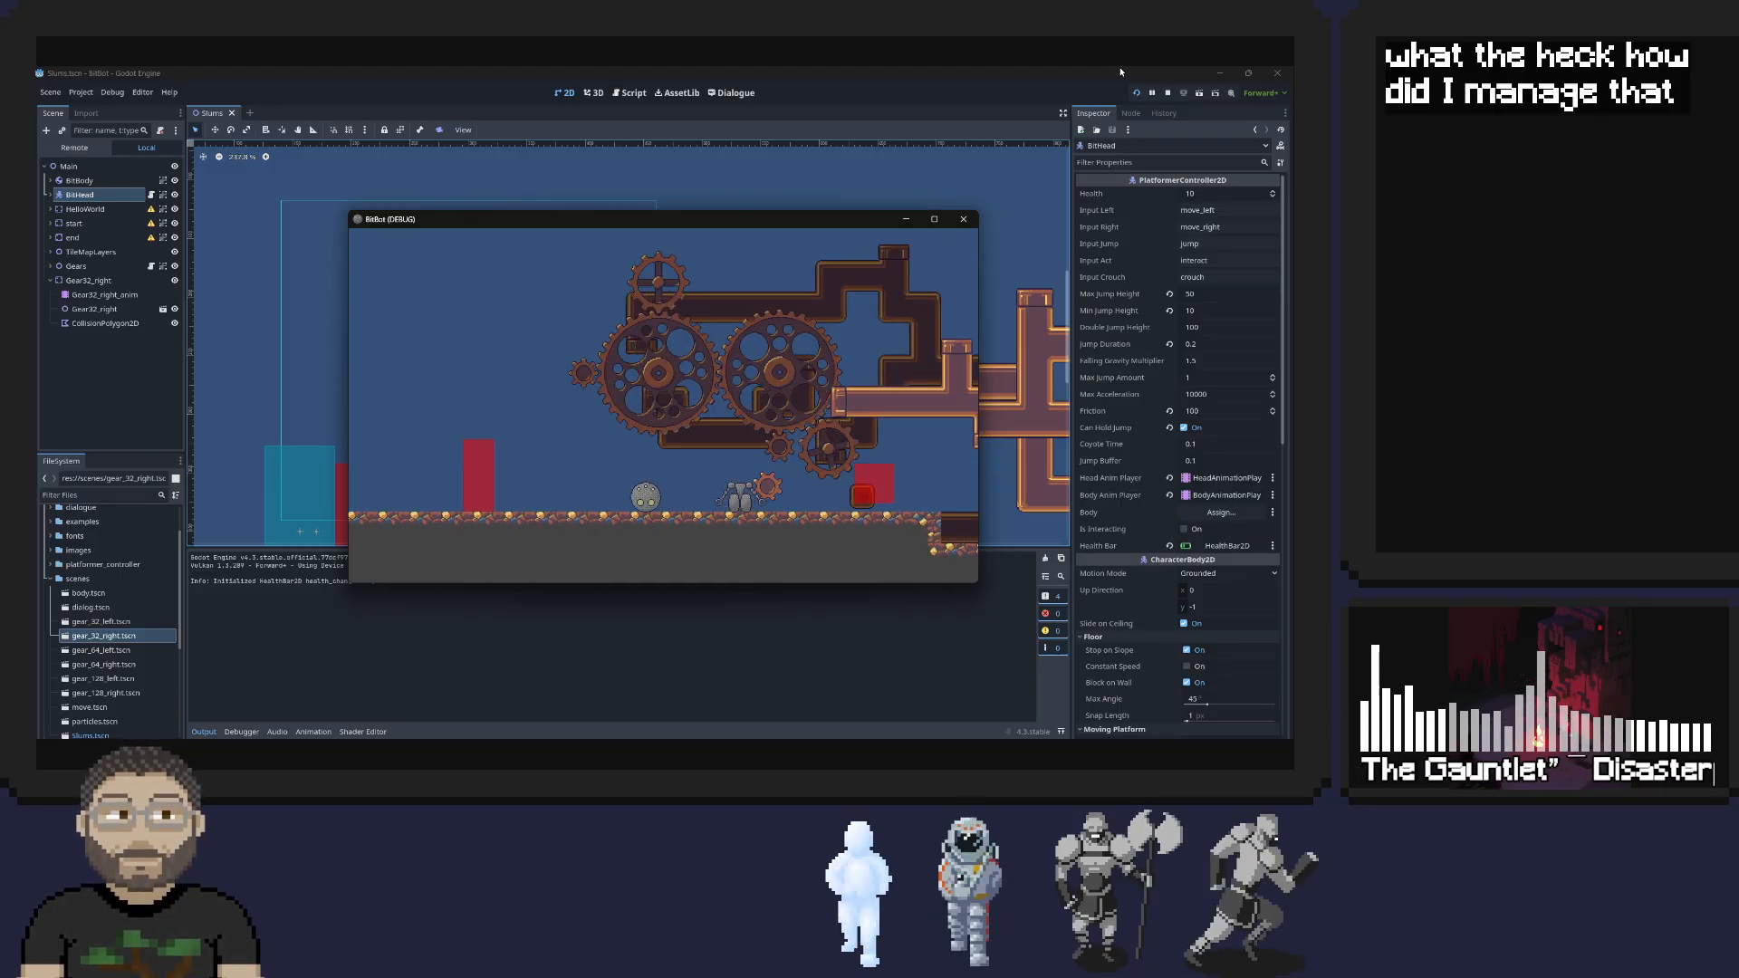
pyautogui.press('Right')
pyautogui.press('space')
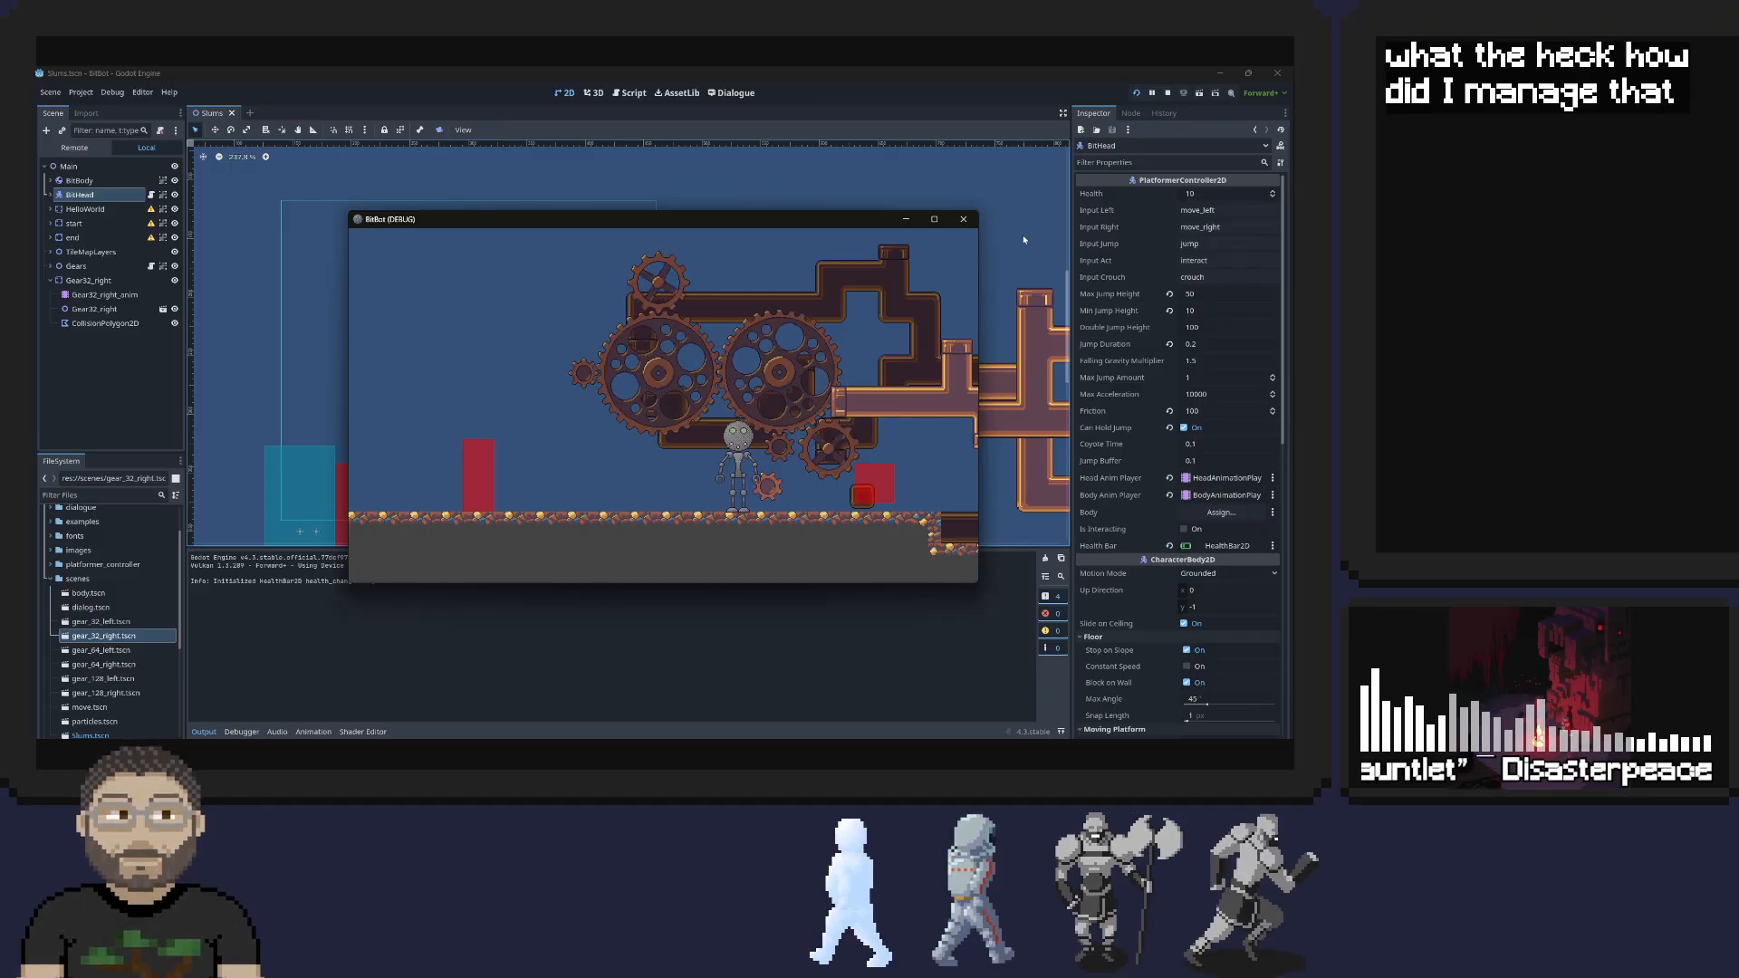
pyautogui.click(963, 219)
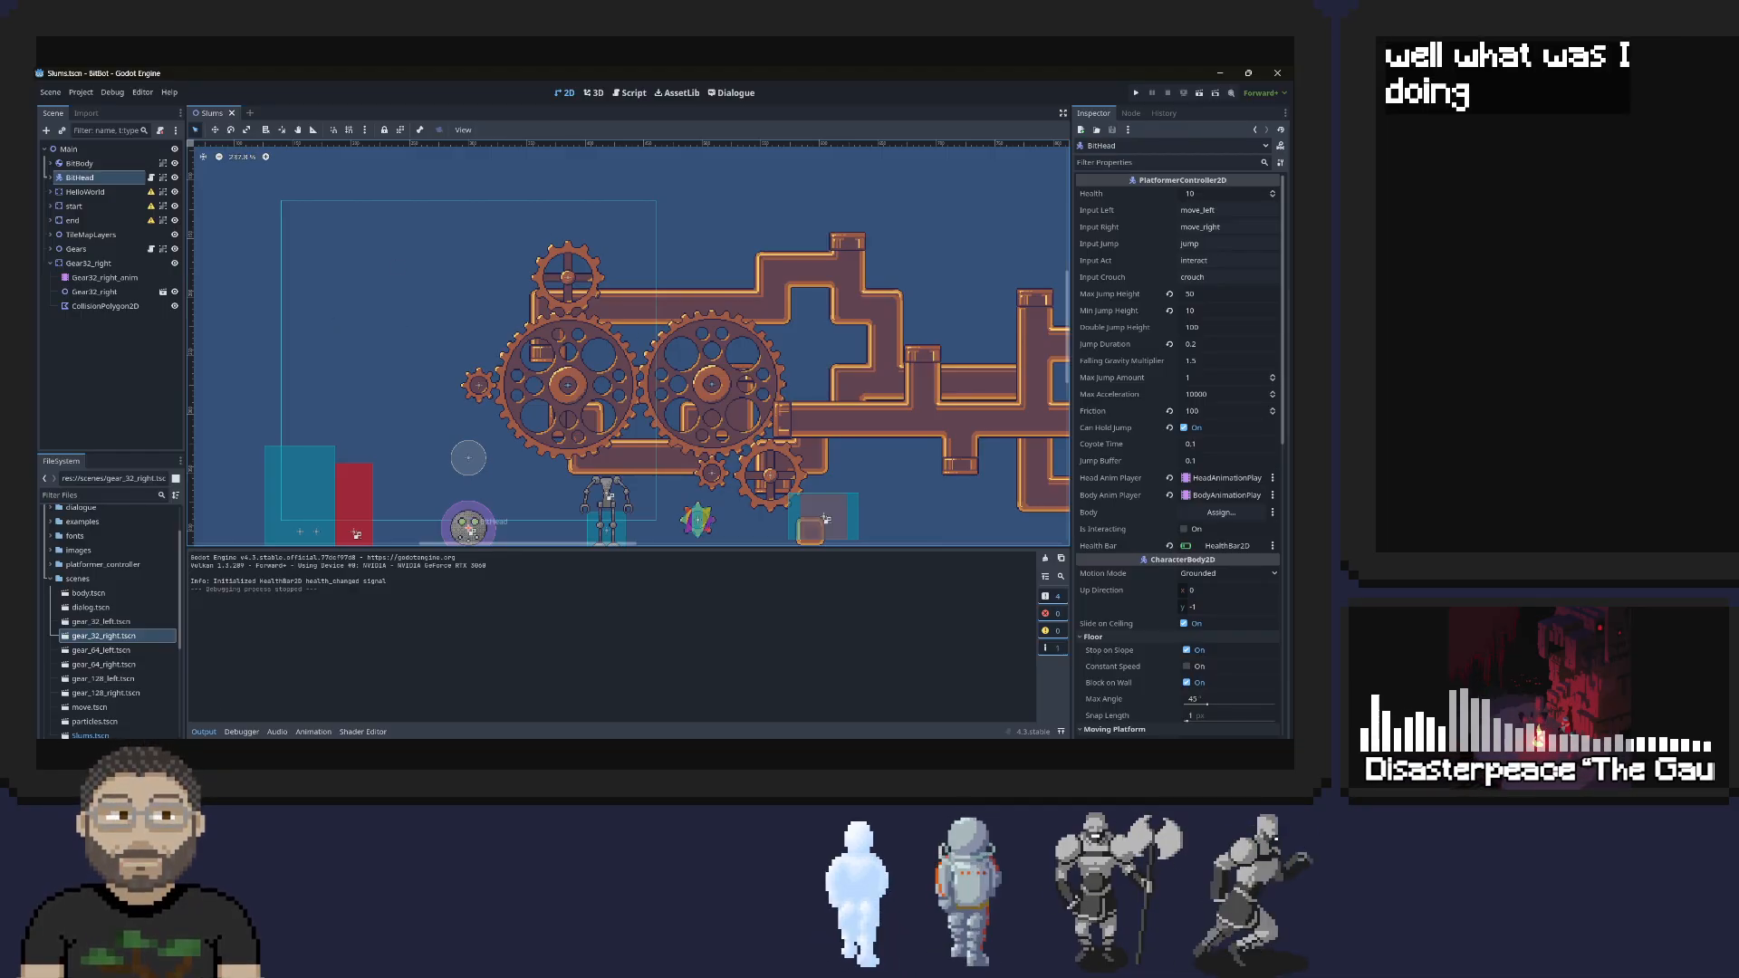
# Open the BitBot to-dos note in Google Keep, fit its window over the editor to review the tasks, and return to Godot
pyautogui.click(703, 754)
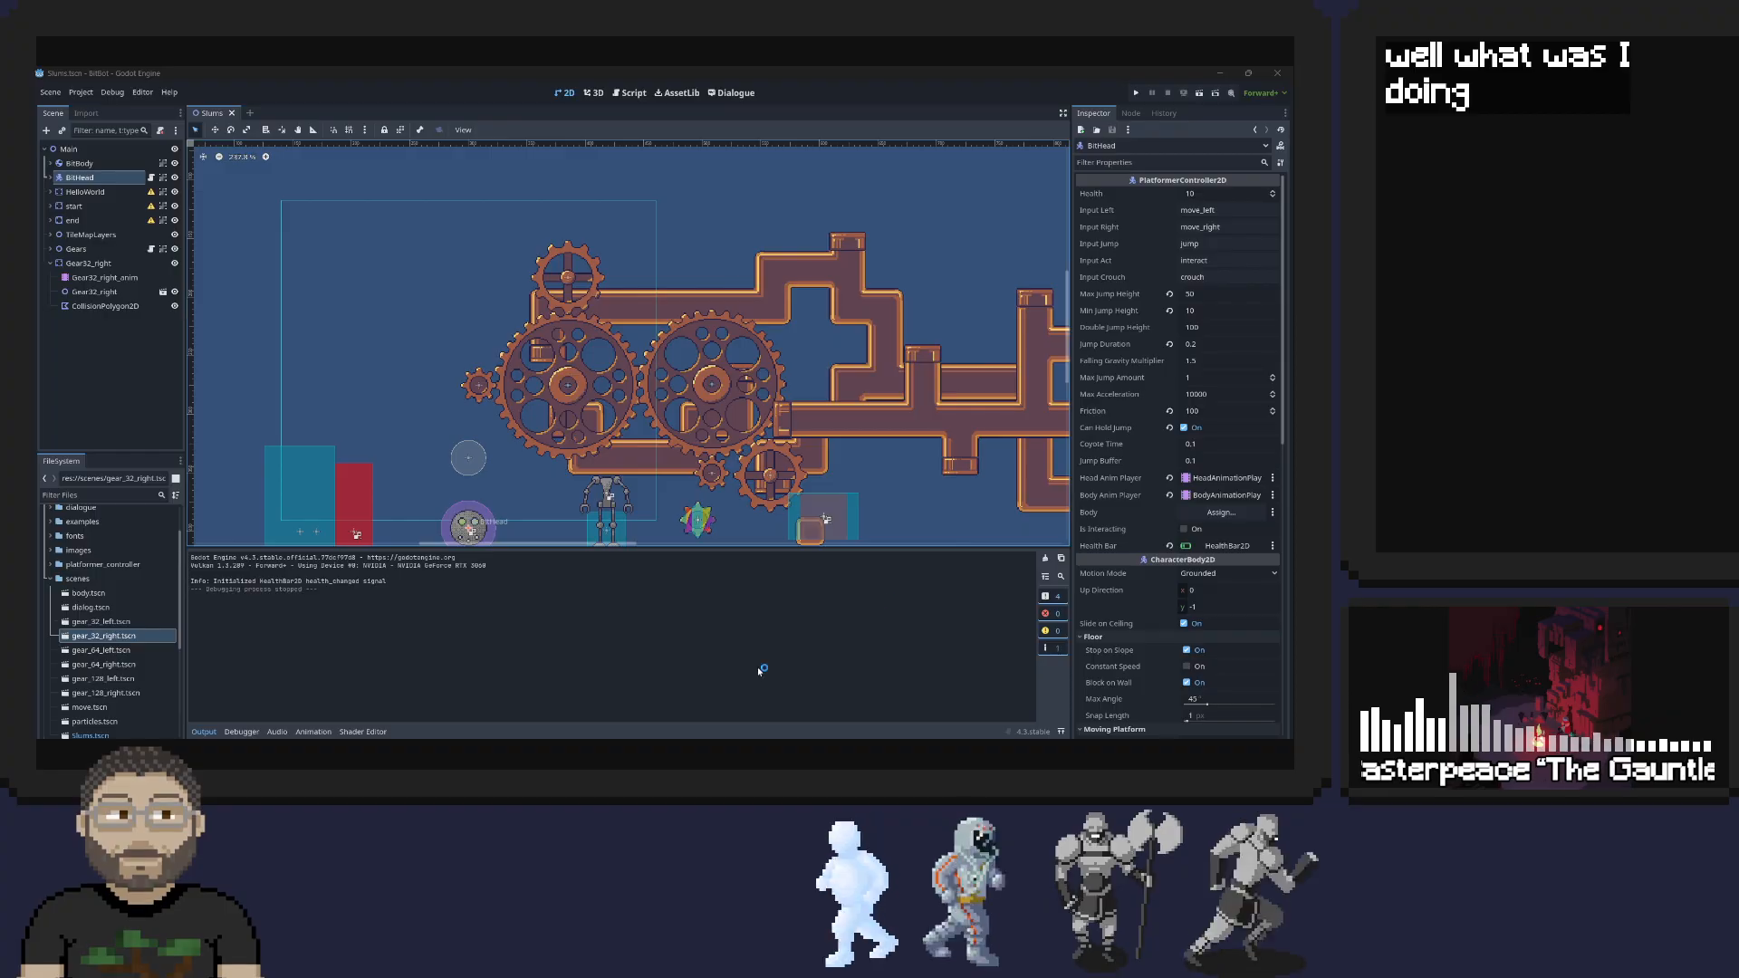
pyautogui.moveTo(195, 67); pyautogui.dragTo(1467, 217)
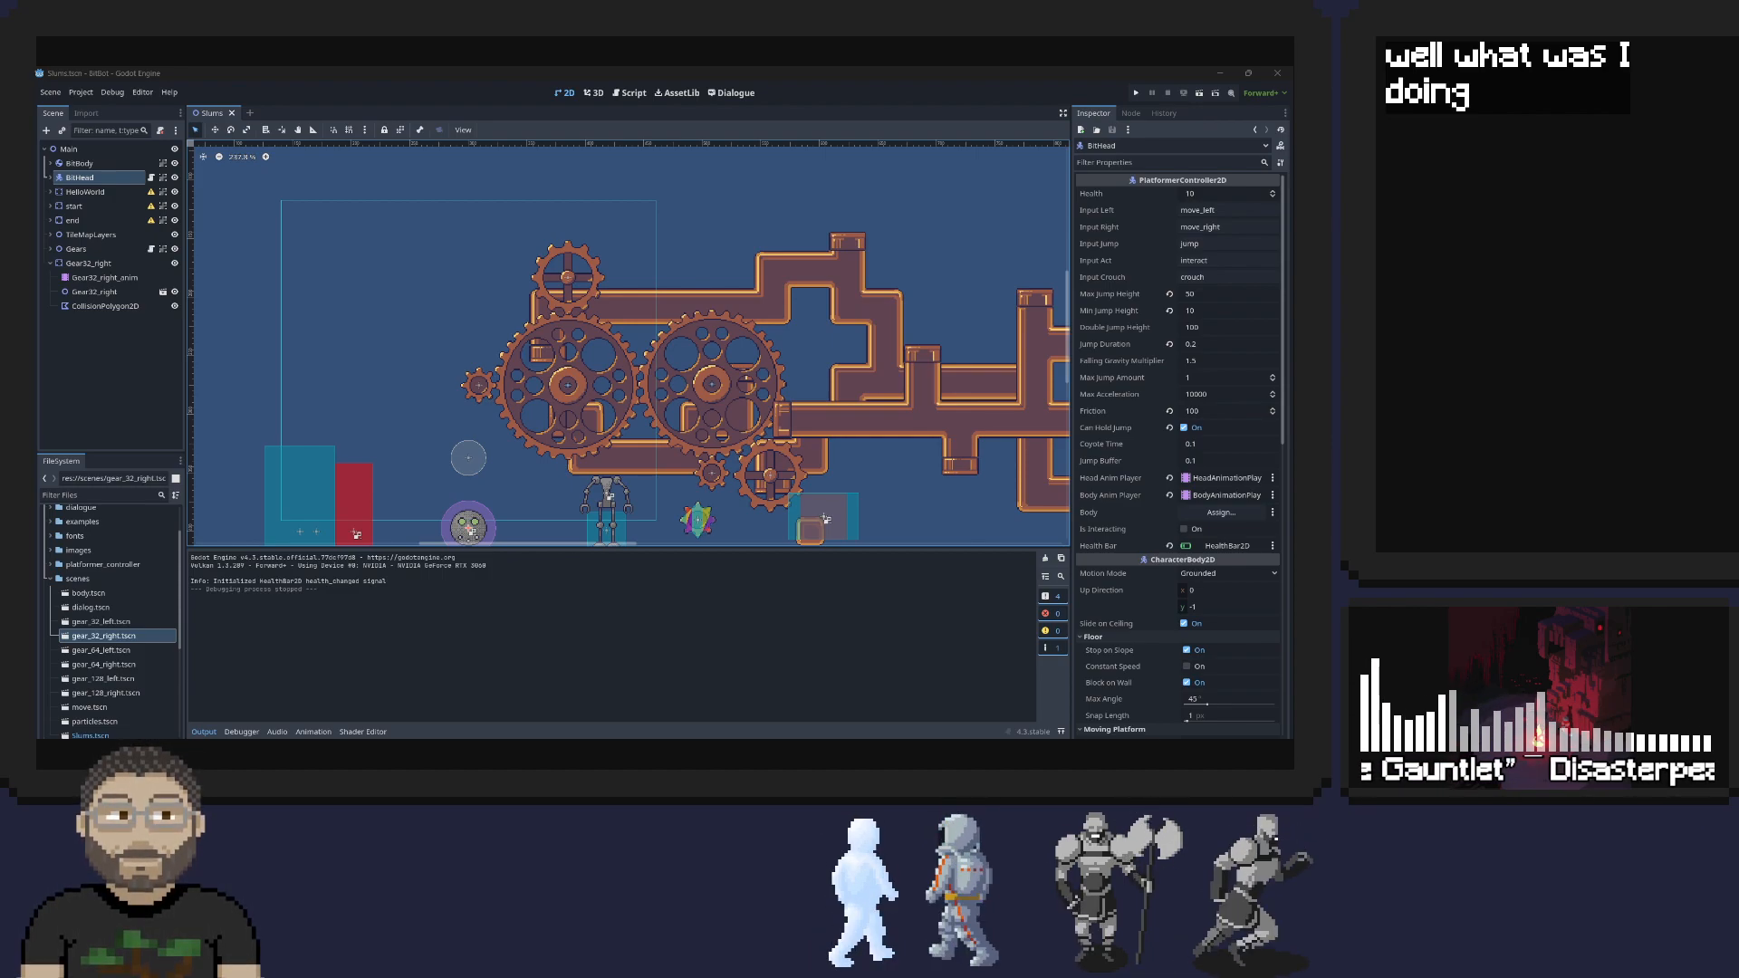
pyautogui.moveTo(1293, 247); pyautogui.dragTo(991, 198)
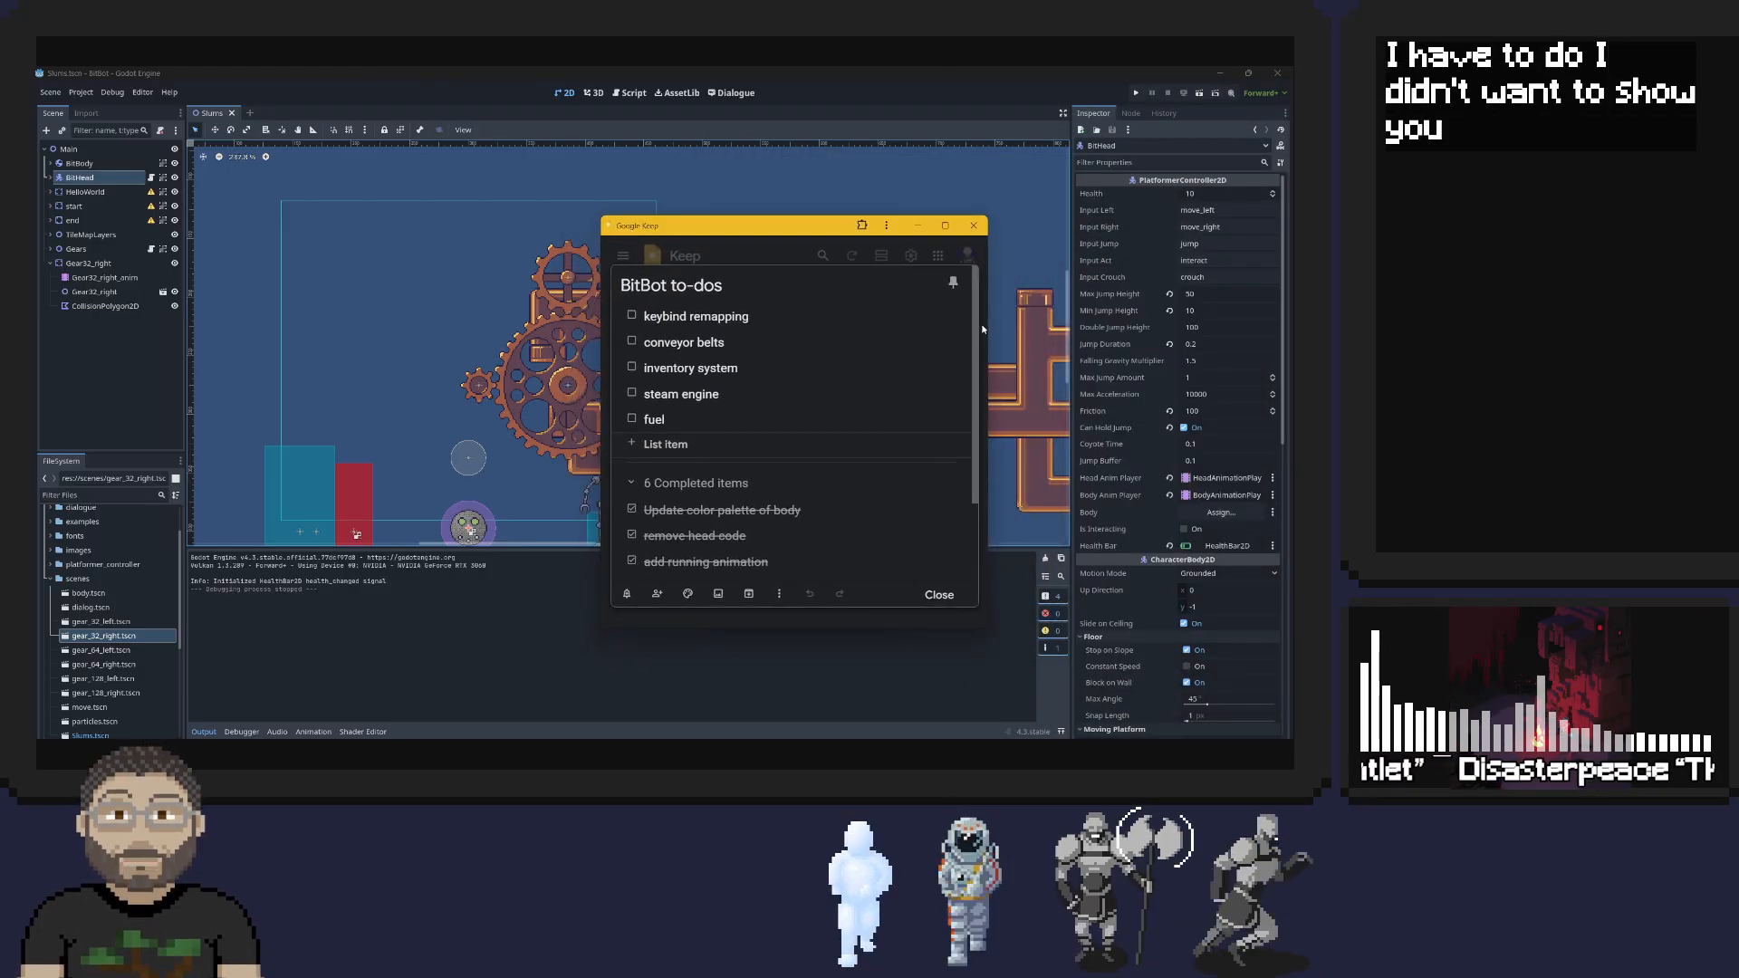
pyautogui.moveTo(986, 298); pyautogui.dragTo(849, 299)
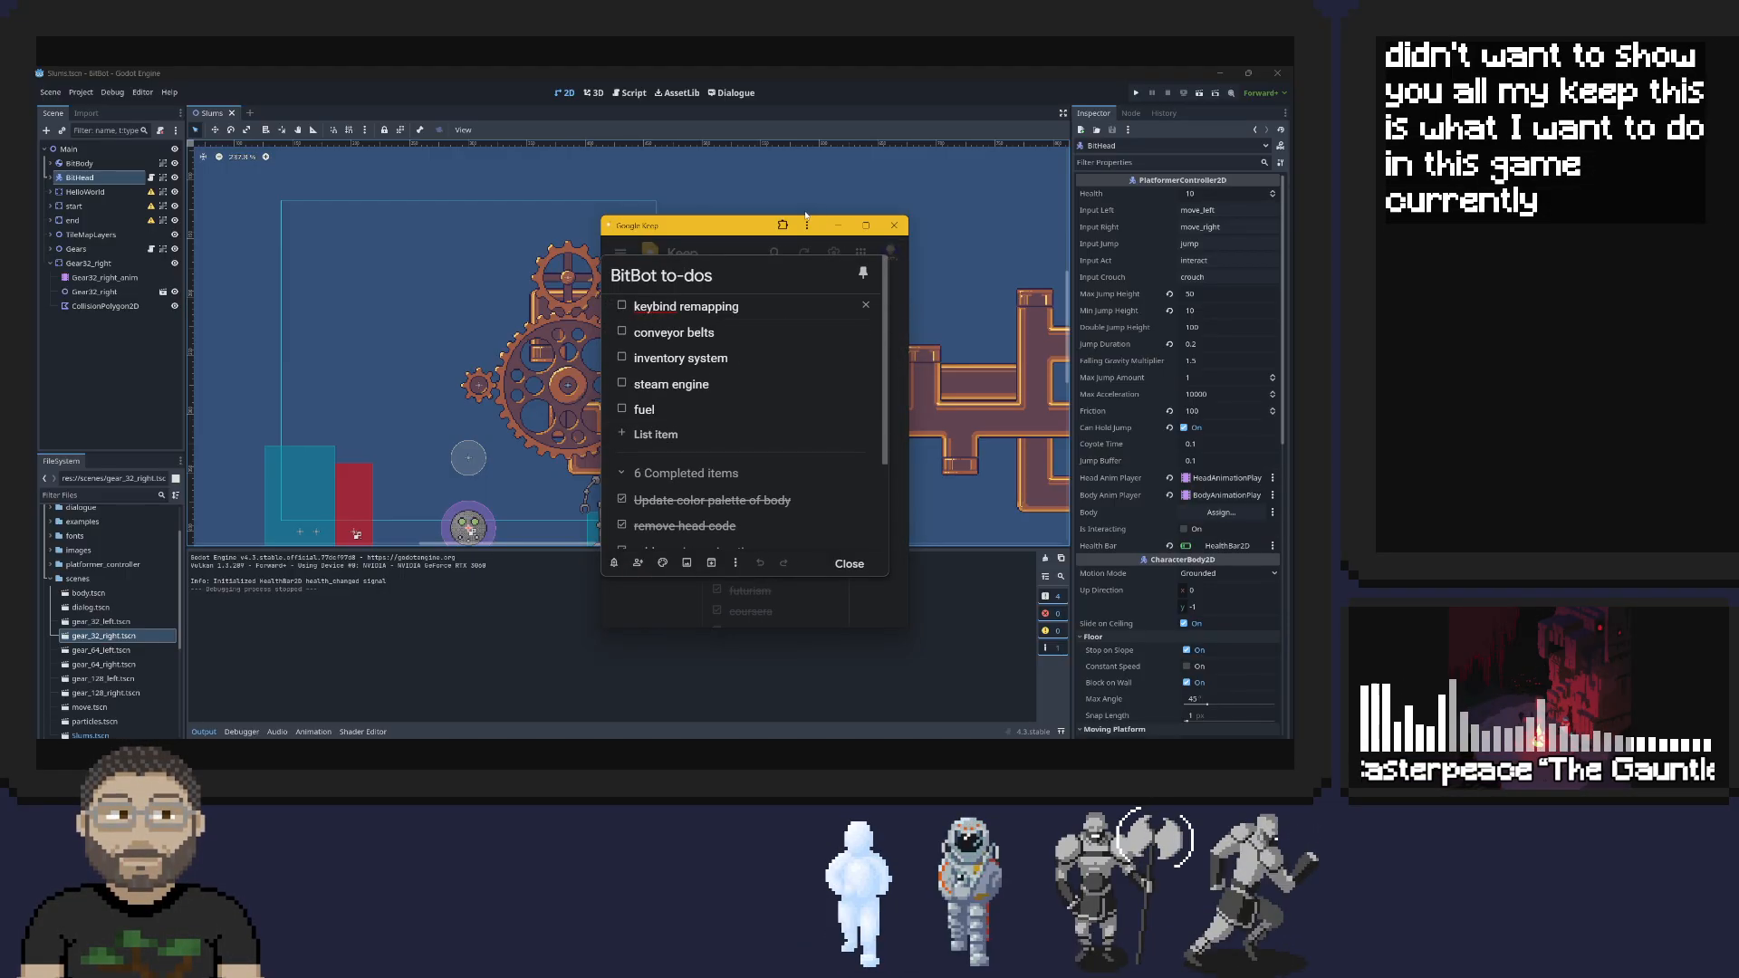
pyautogui.moveTo(754, 217); pyautogui.dragTo(738, 335)
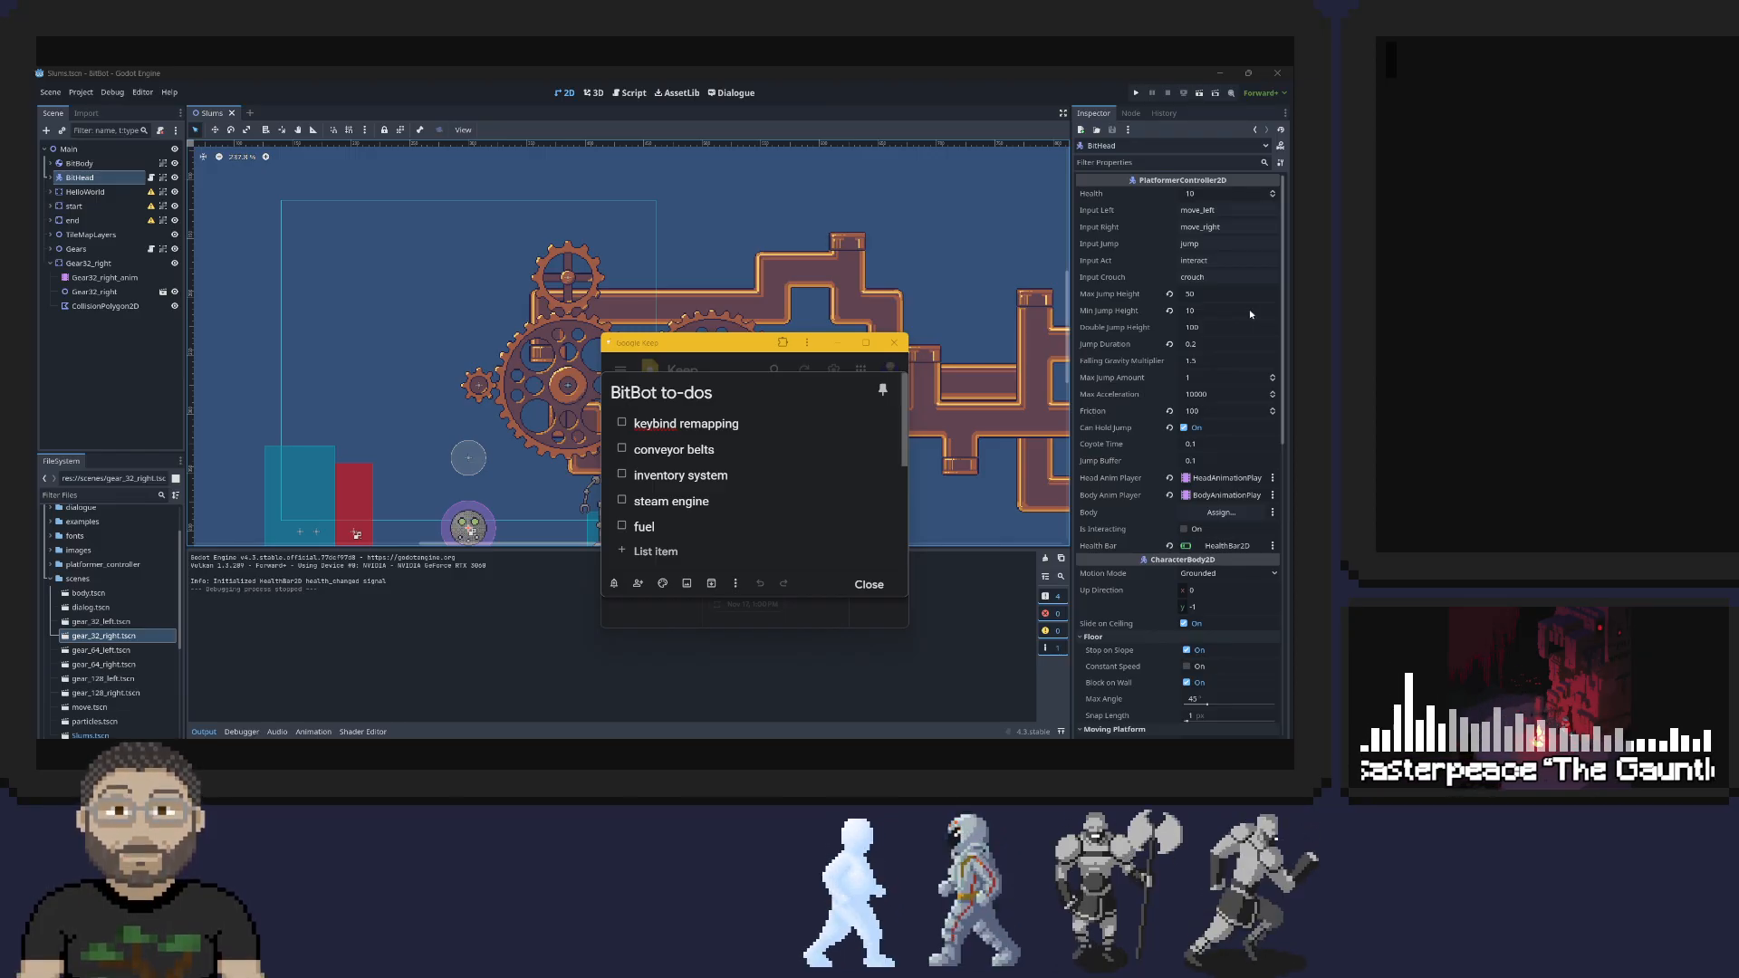
pyautogui.click(352, 73)
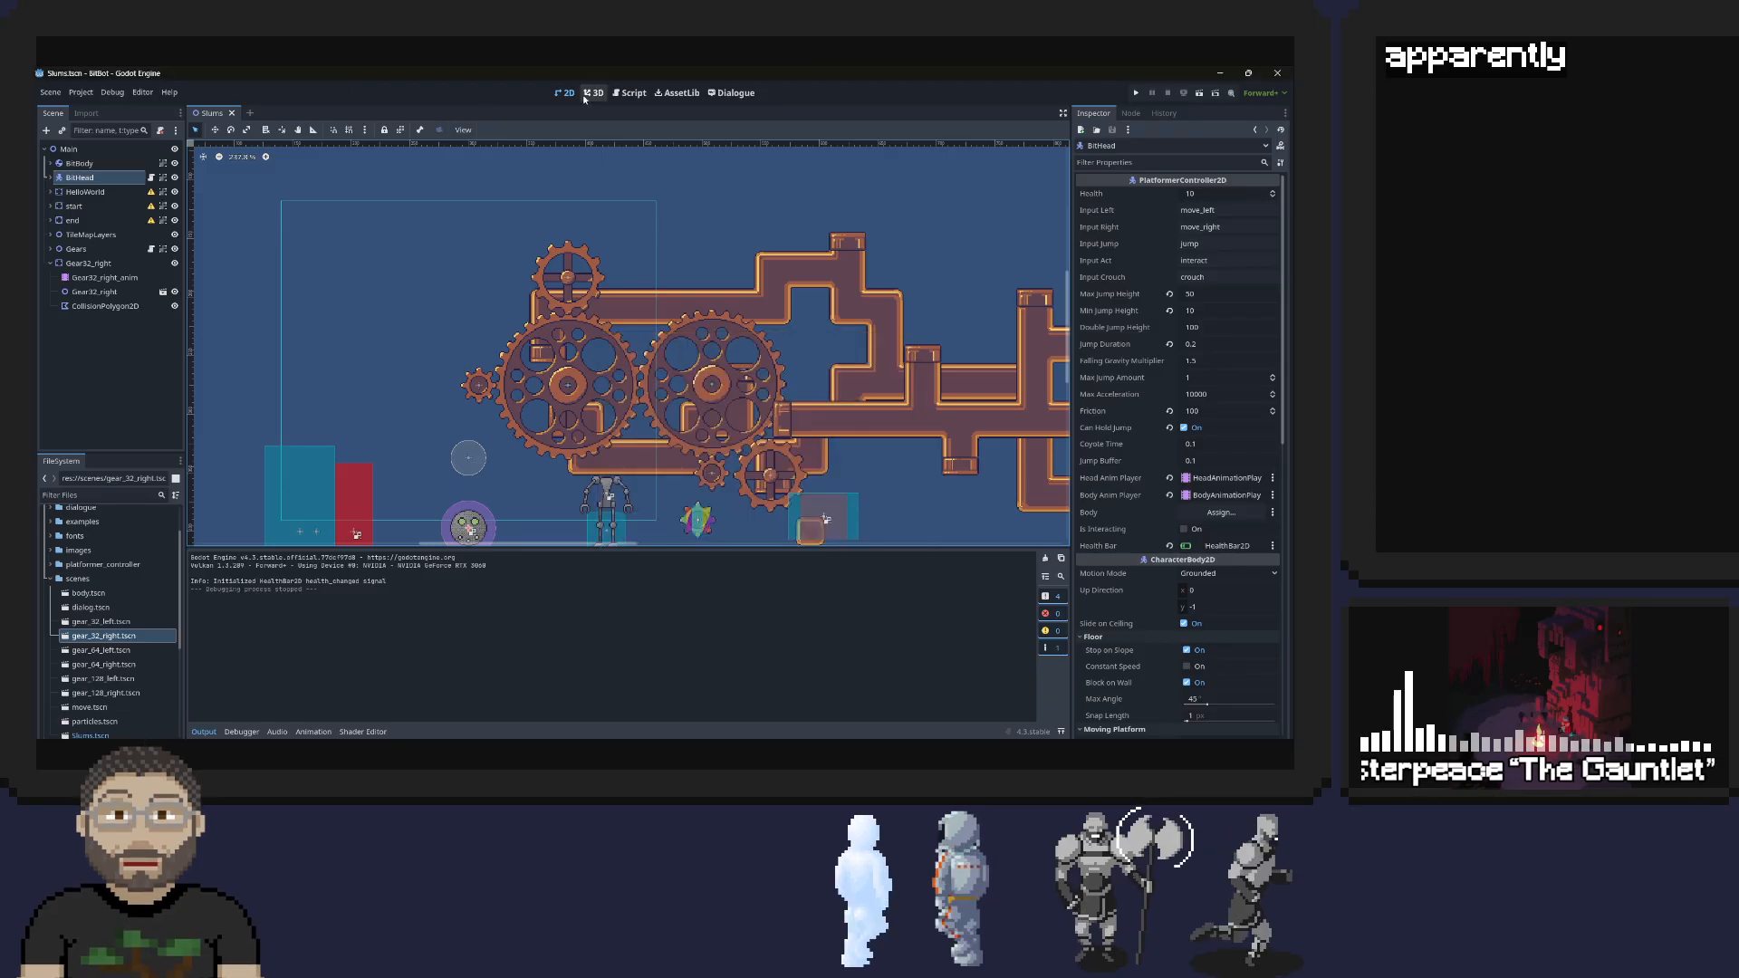
# Search the asset library for "input" and open the details of the Input Helper add-on
pyautogui.click(677, 92)
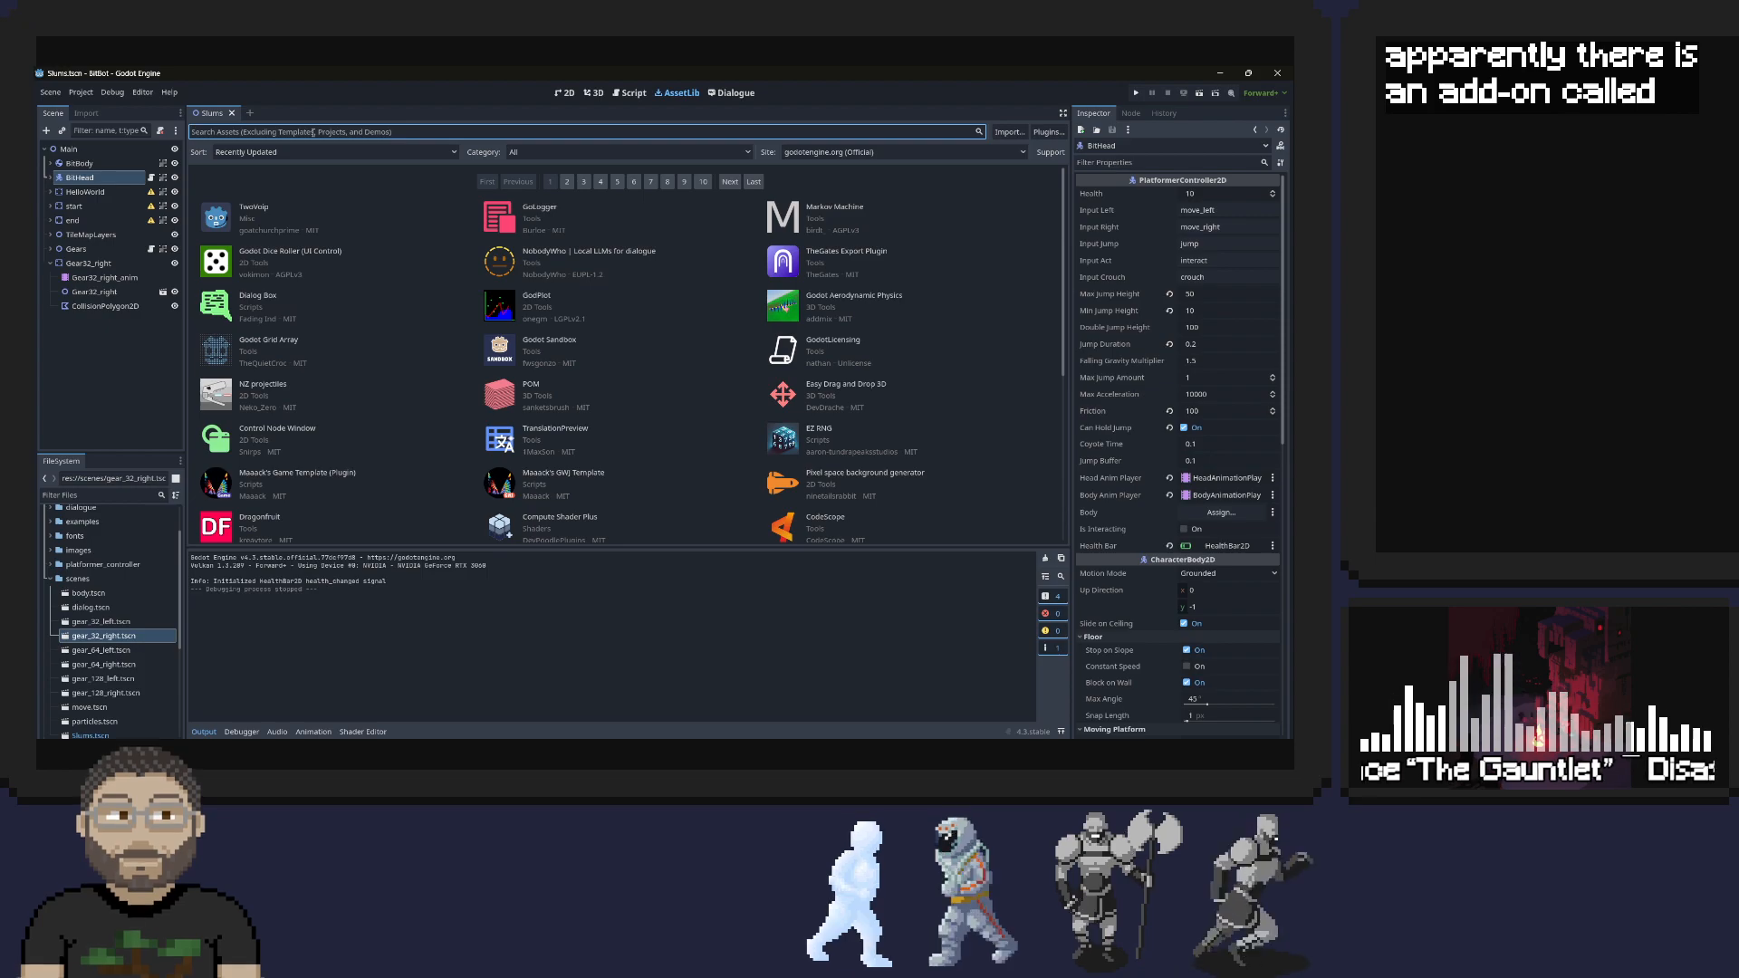
pyautogui.click(312, 132)
pyautogui.write('input')
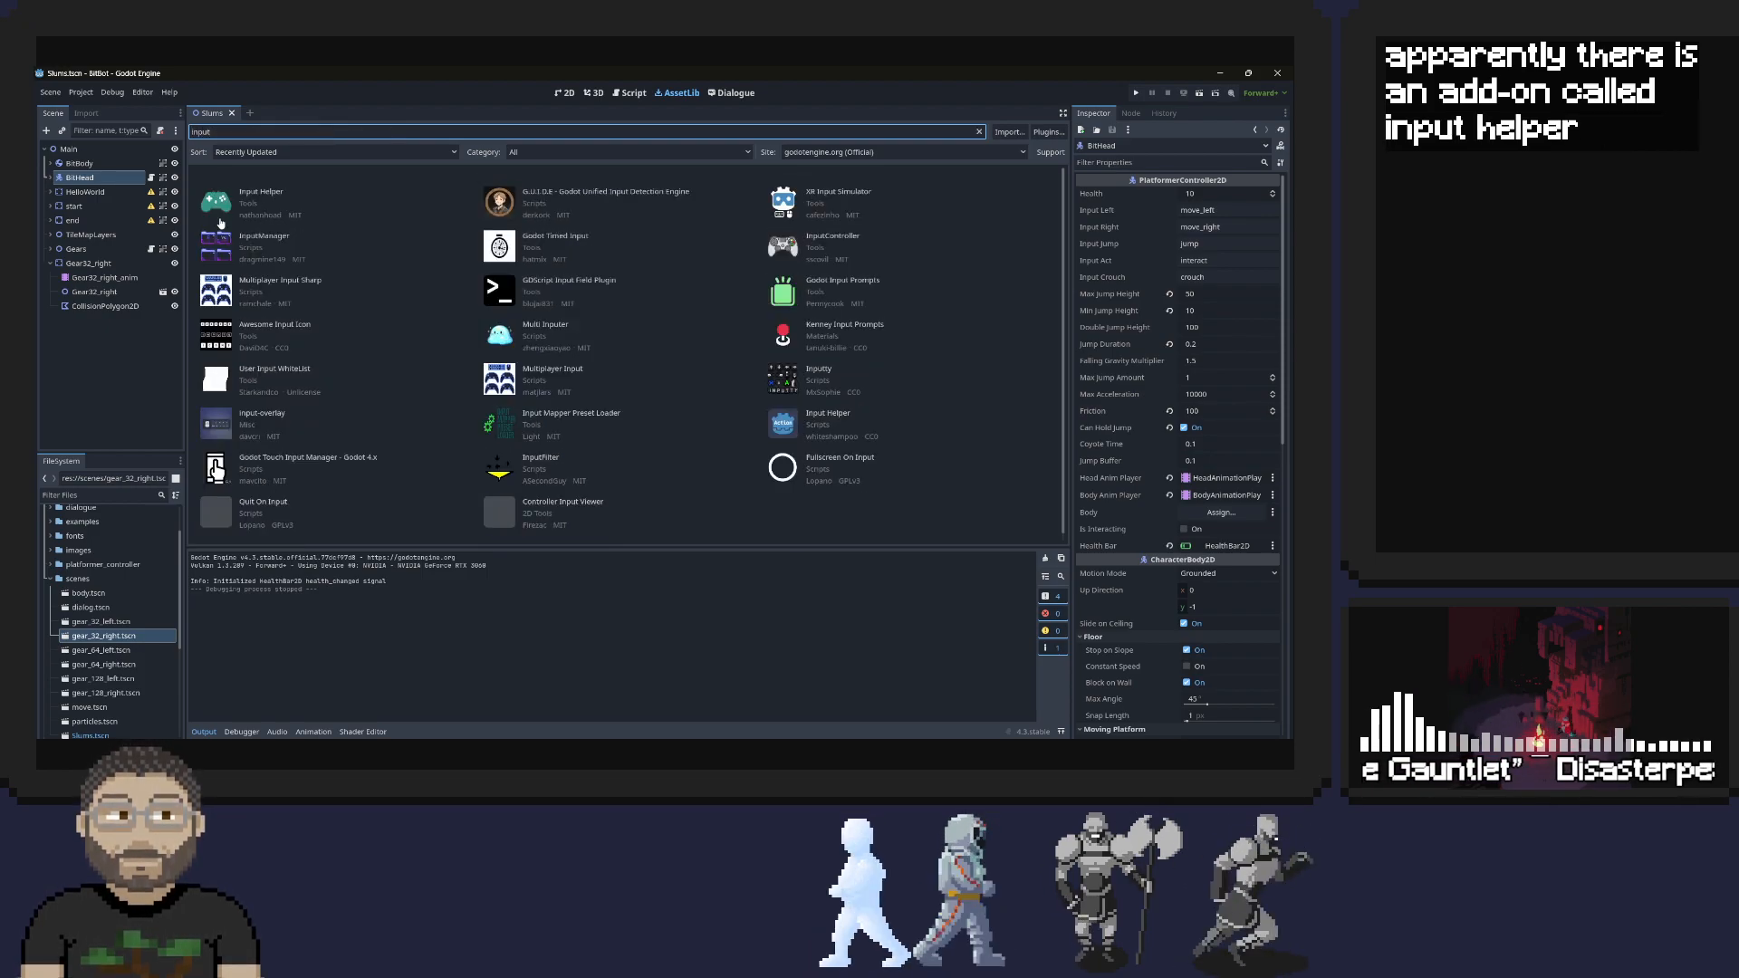
pyautogui.click(226, 201)
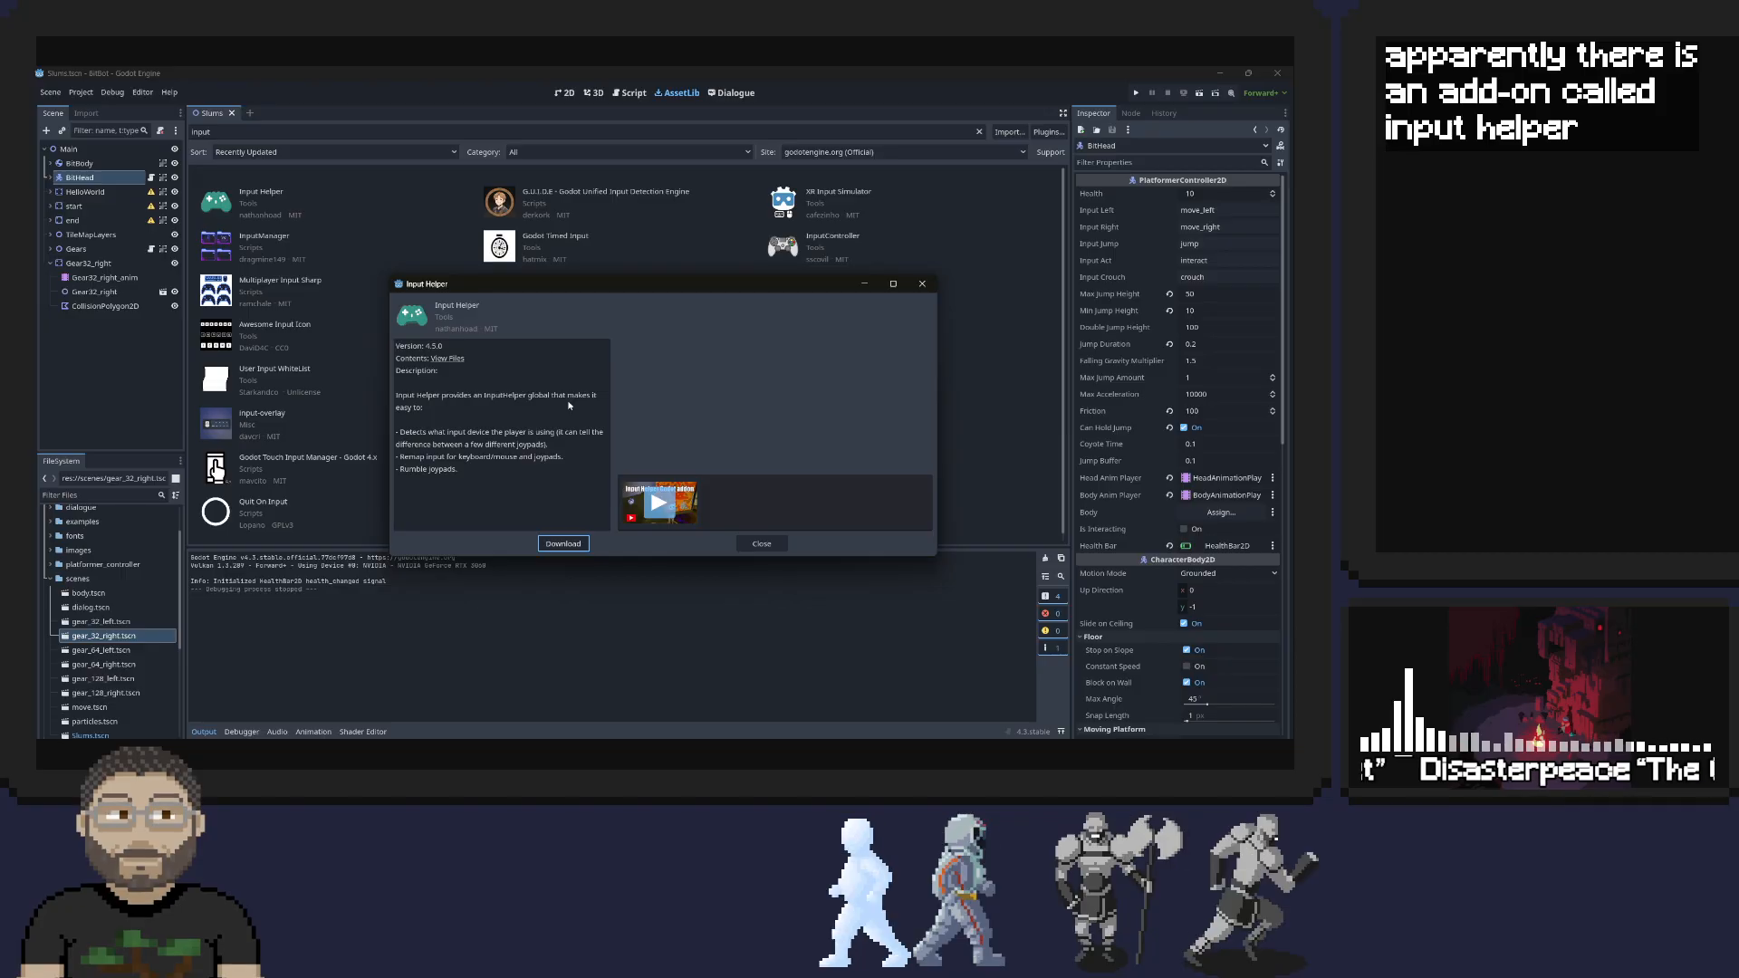
# Download the Input Helper add-on, inspect the InputHelper.cs entry in its asset contents, and install it into the project
pyautogui.click(582, 544)
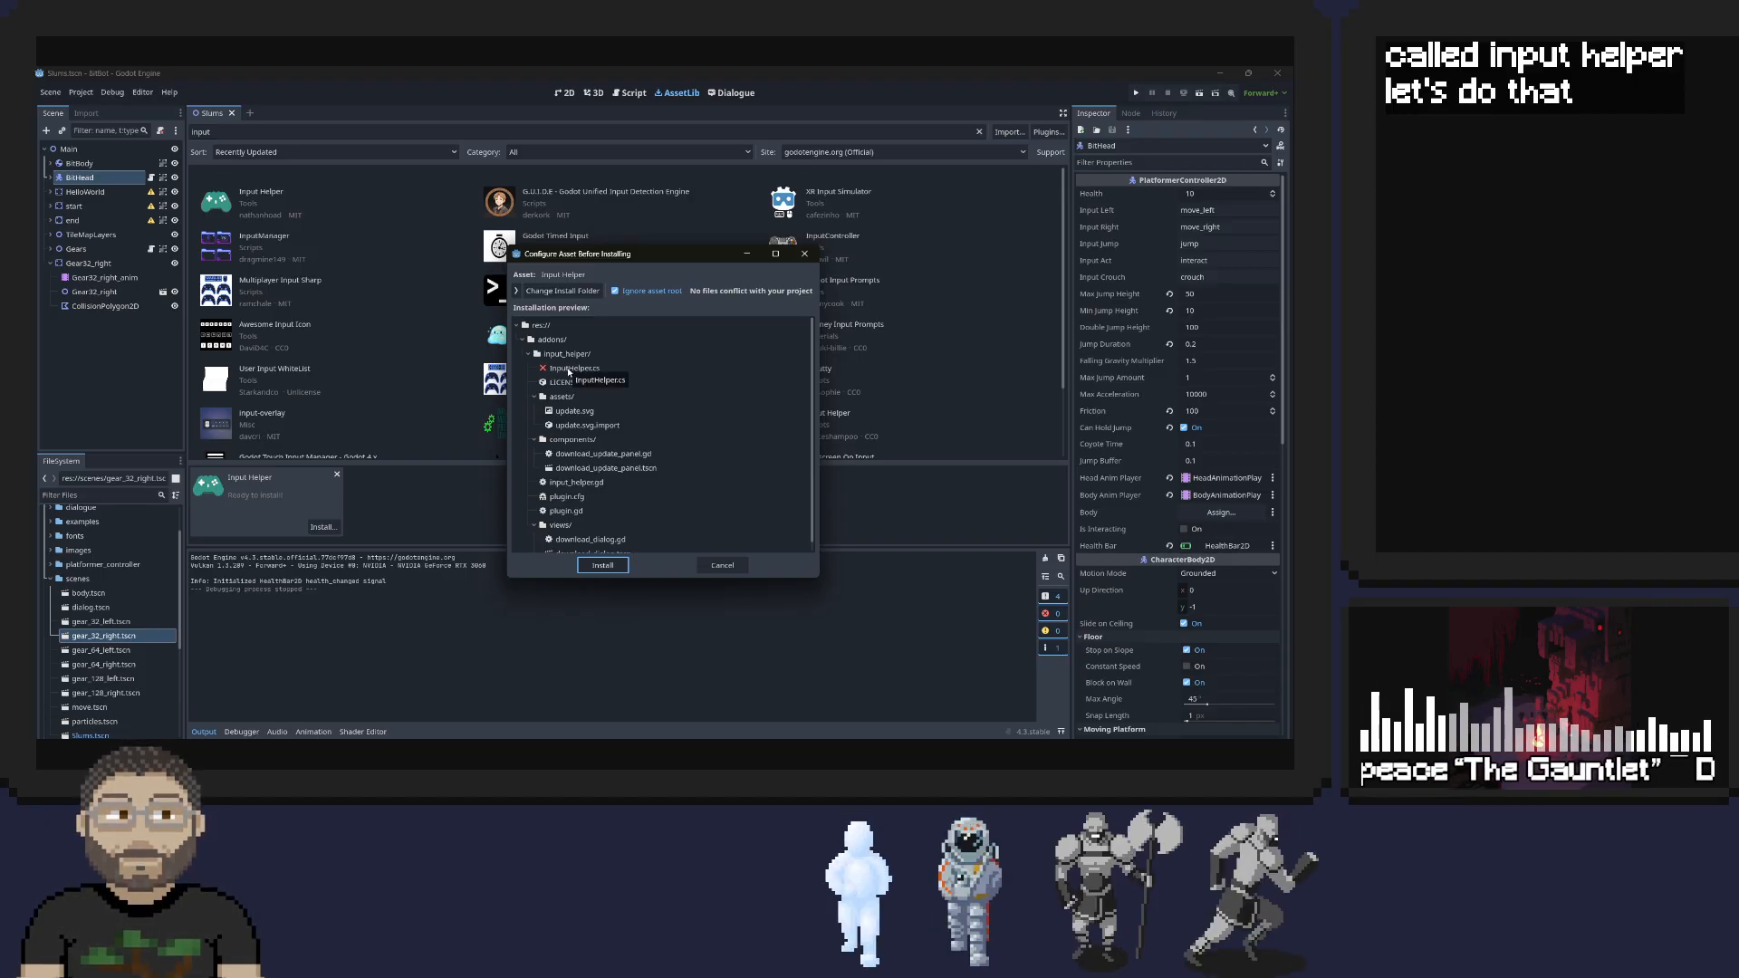
pyautogui.scroll(-1, 609, 385)
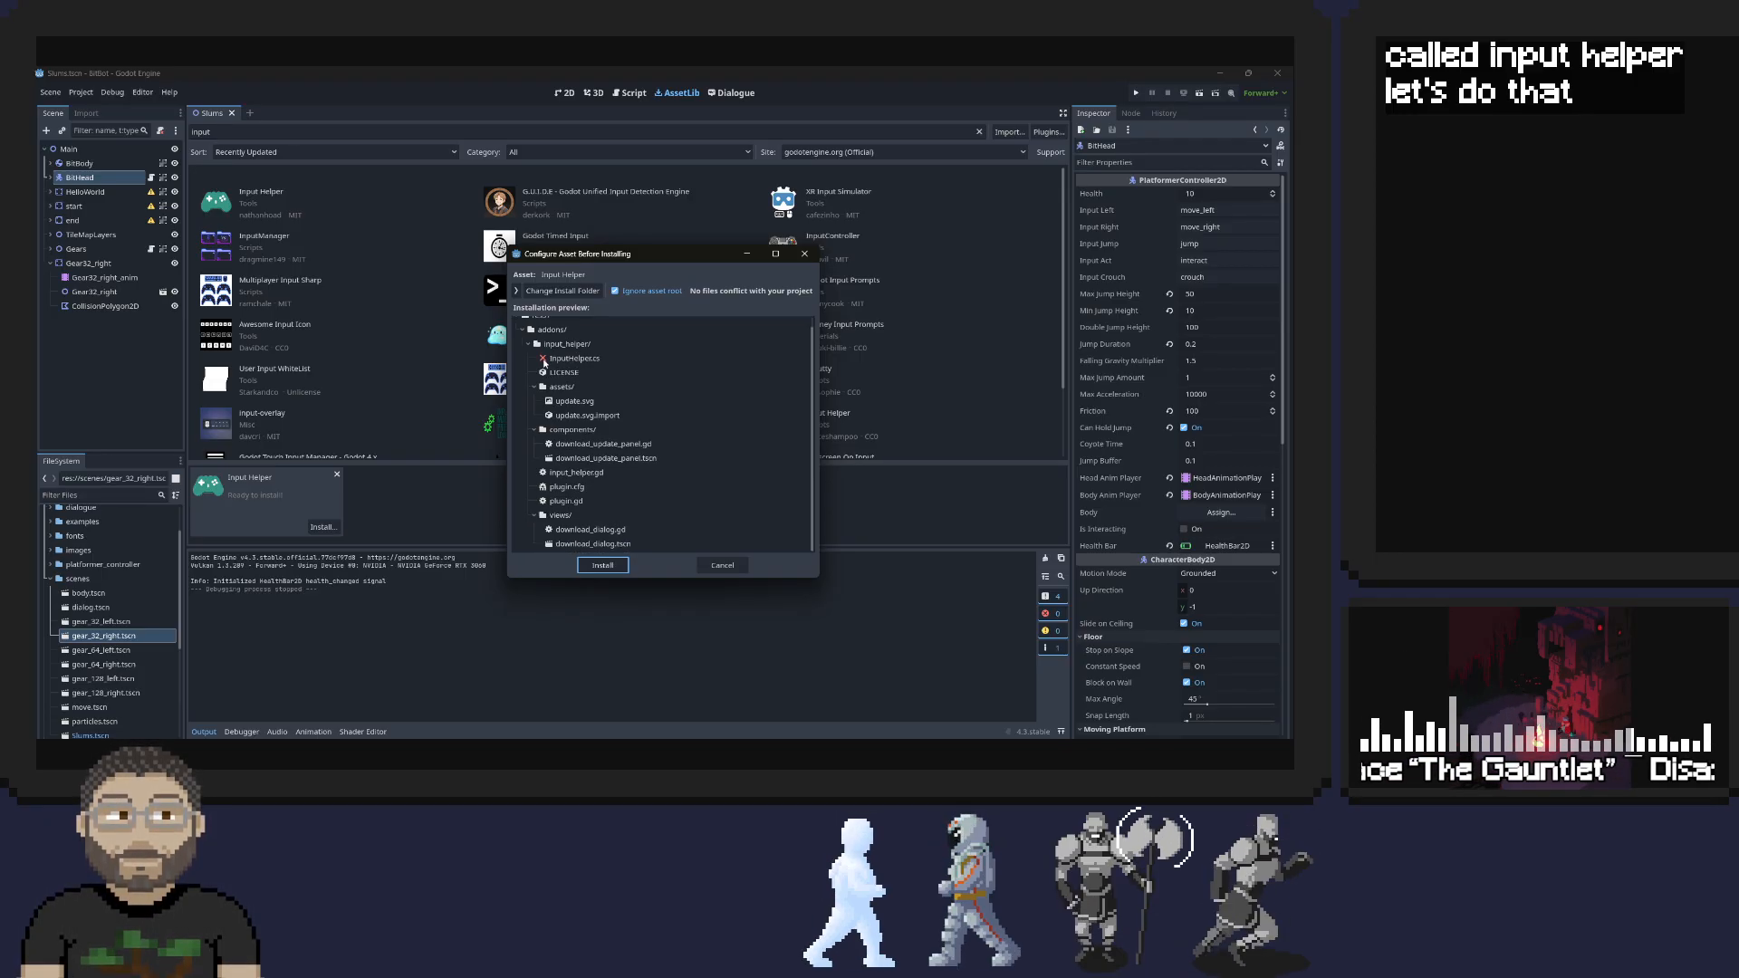
pyautogui.click(572, 360)
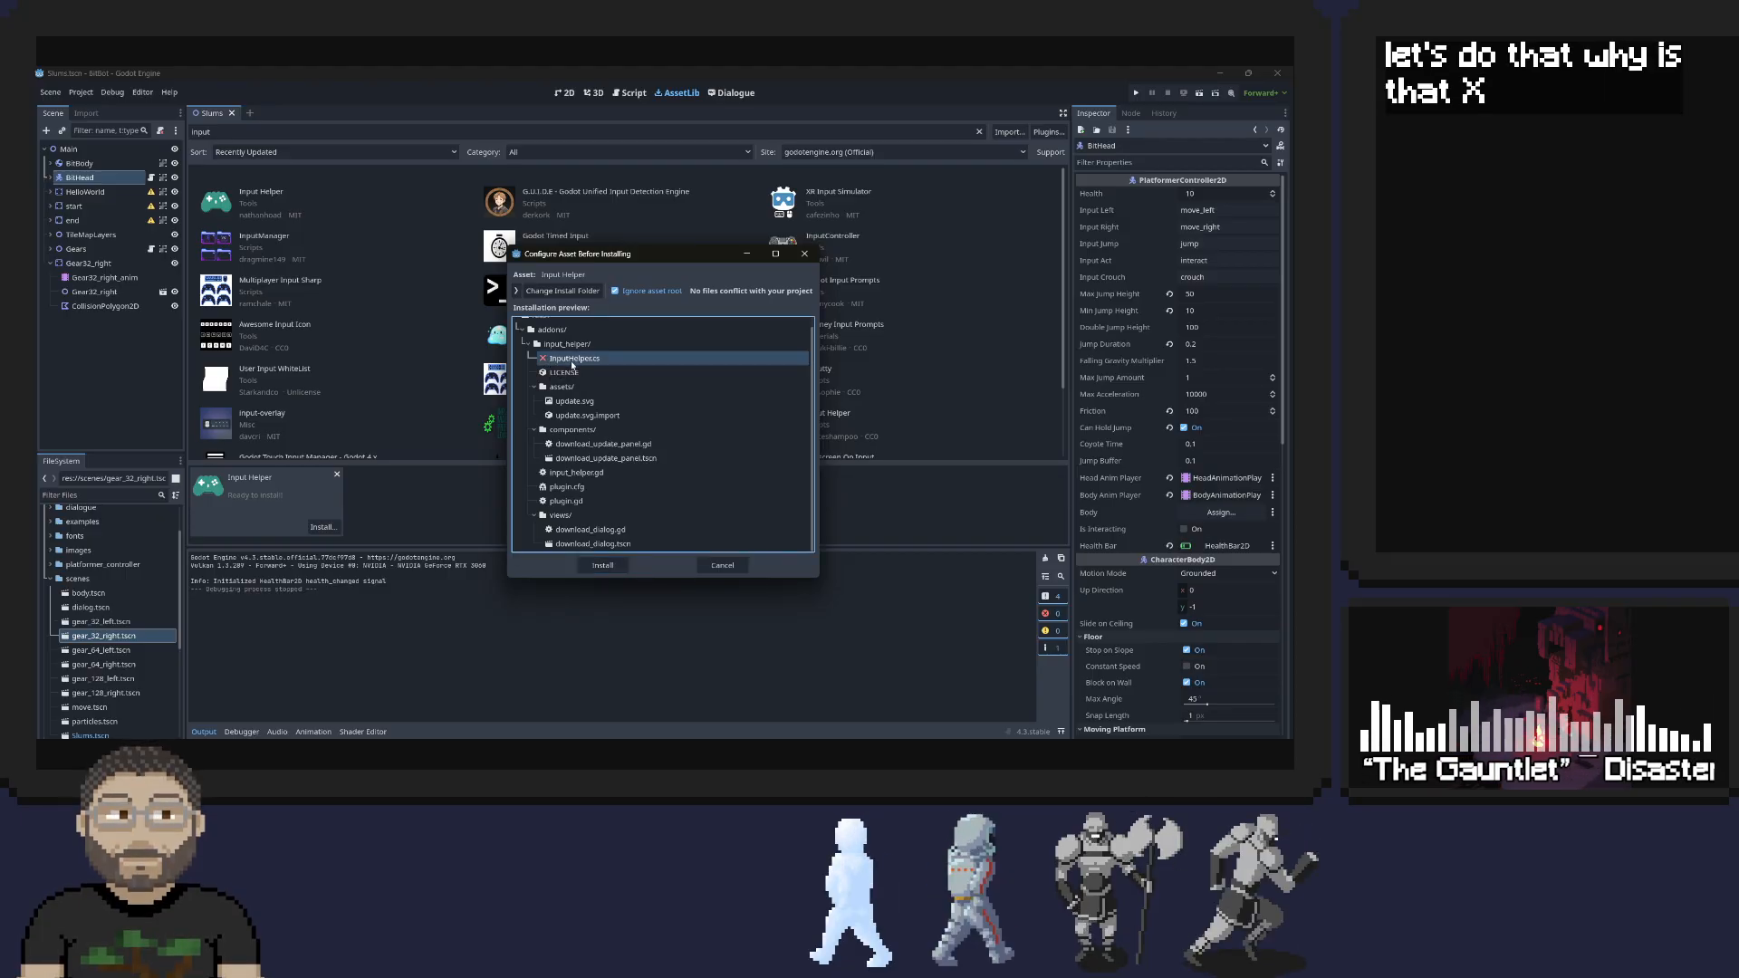
pyautogui.click(516, 291)
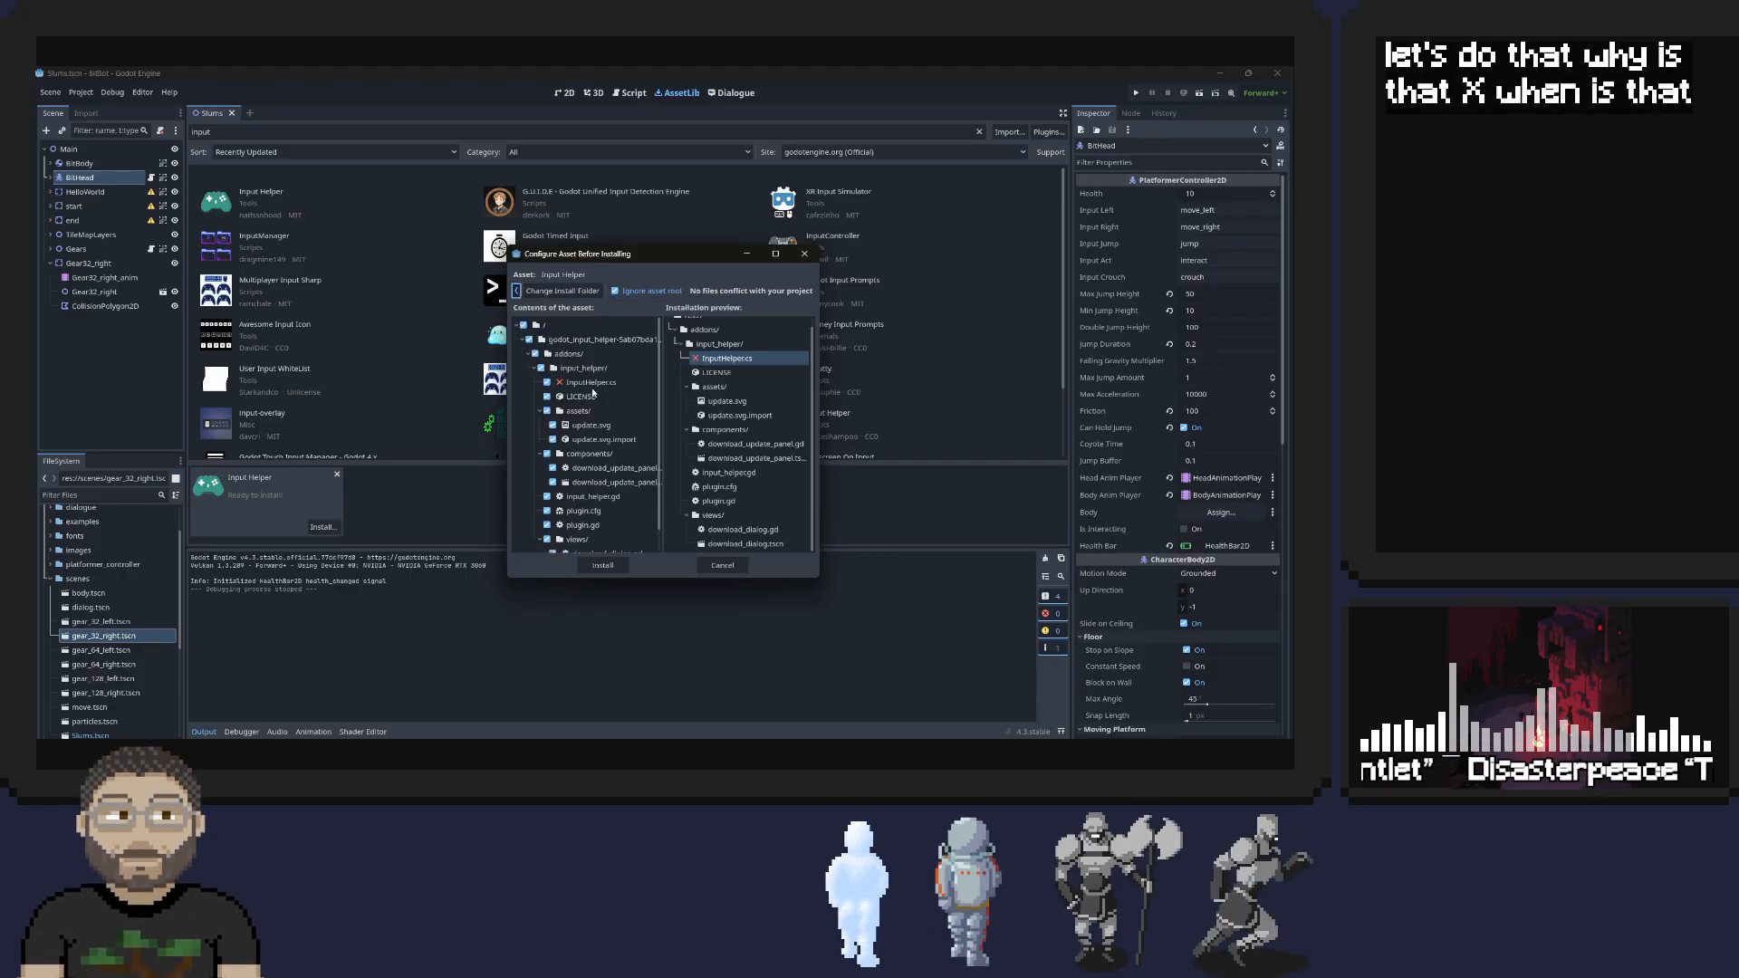
pyautogui.click(604, 565)
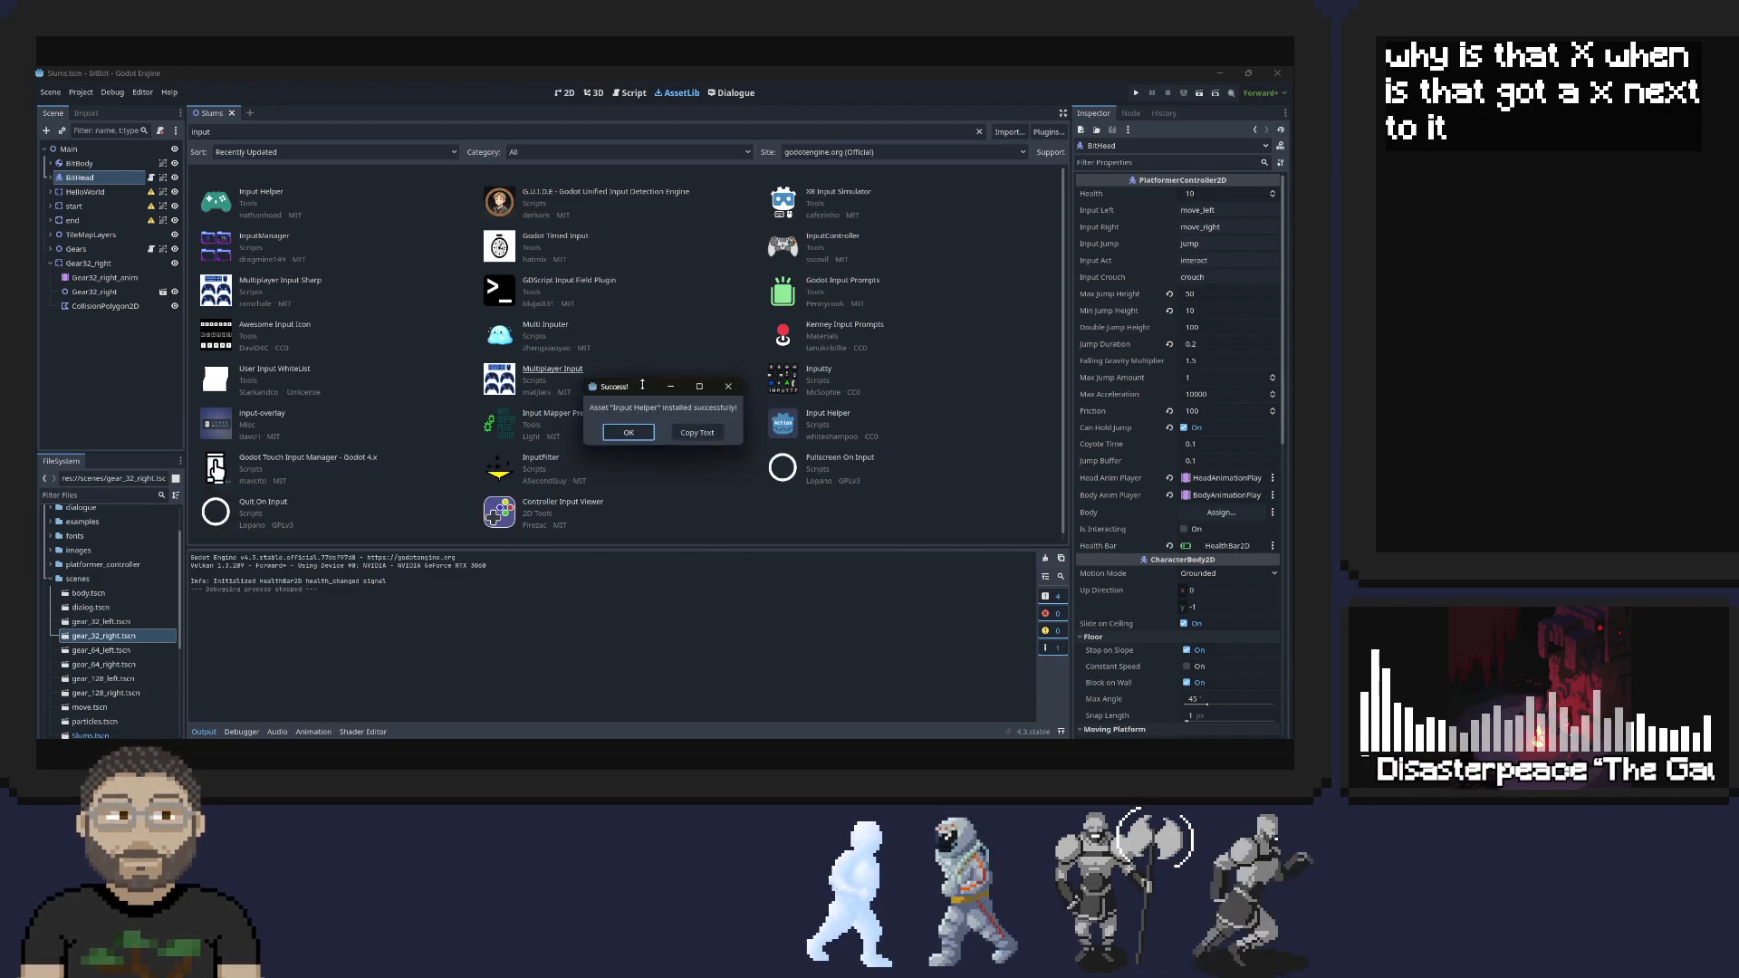
pyautogui.click(629, 432)
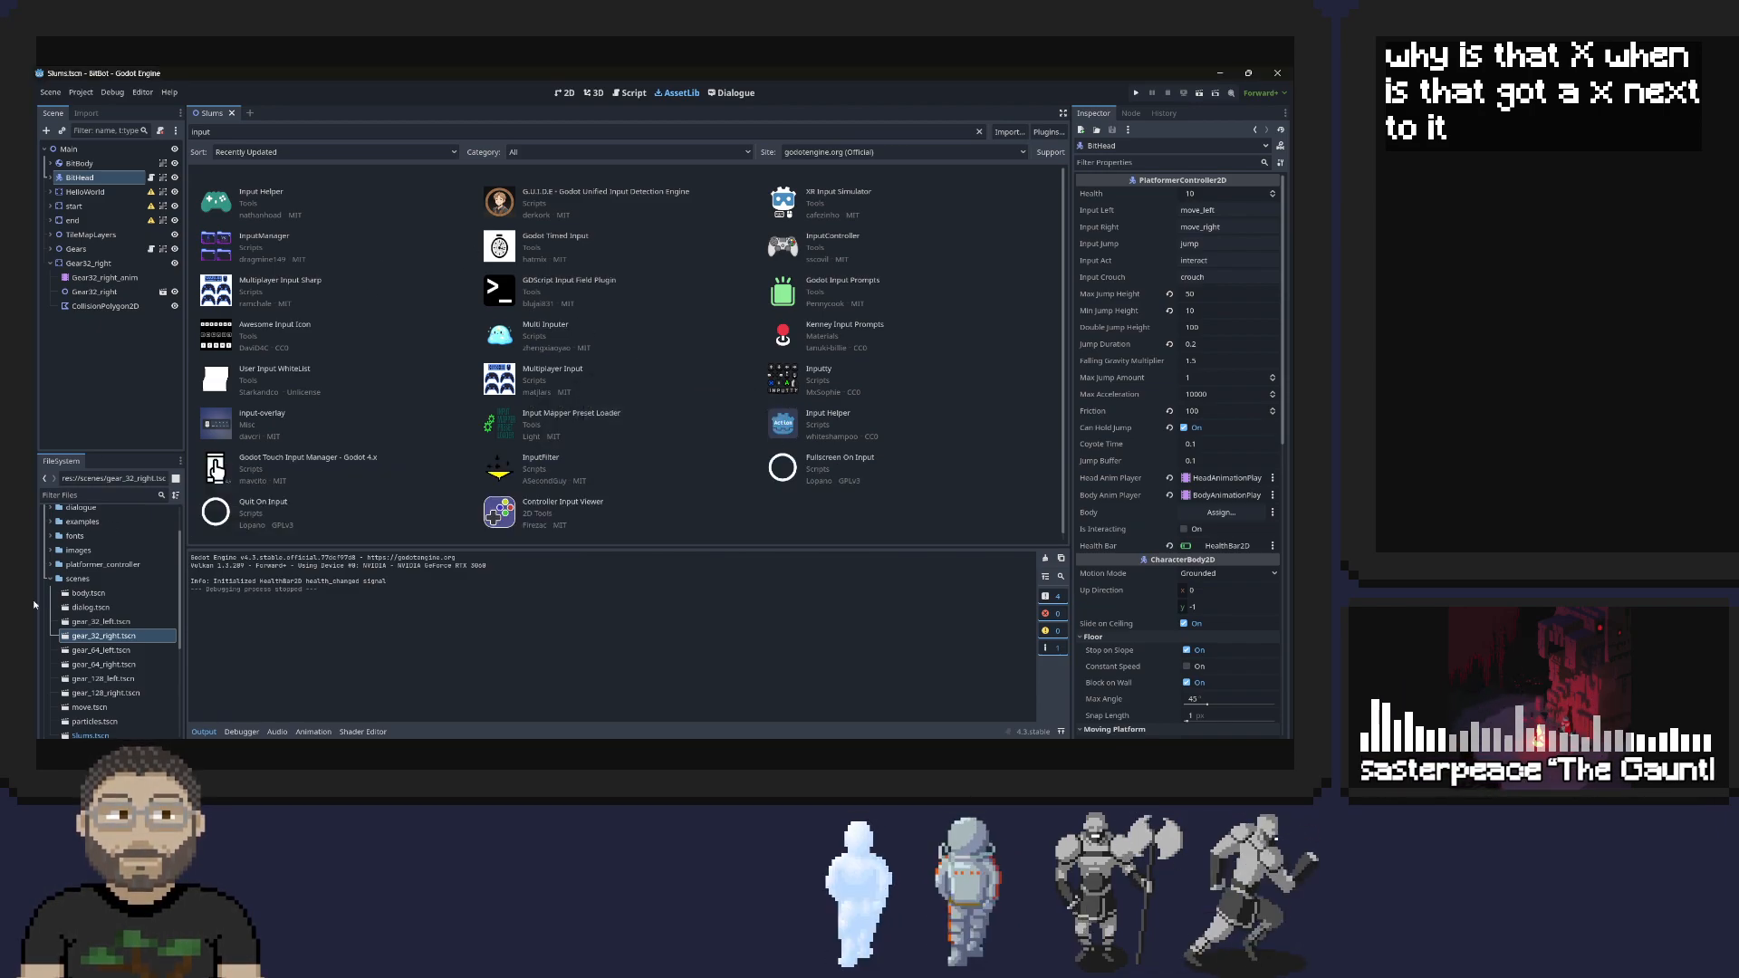
# Reopen the Input Helper asset details, view its files on GitHub, and place the browser window over the editor
pyautogui.click(247, 204)
pyautogui.click(260, 193)
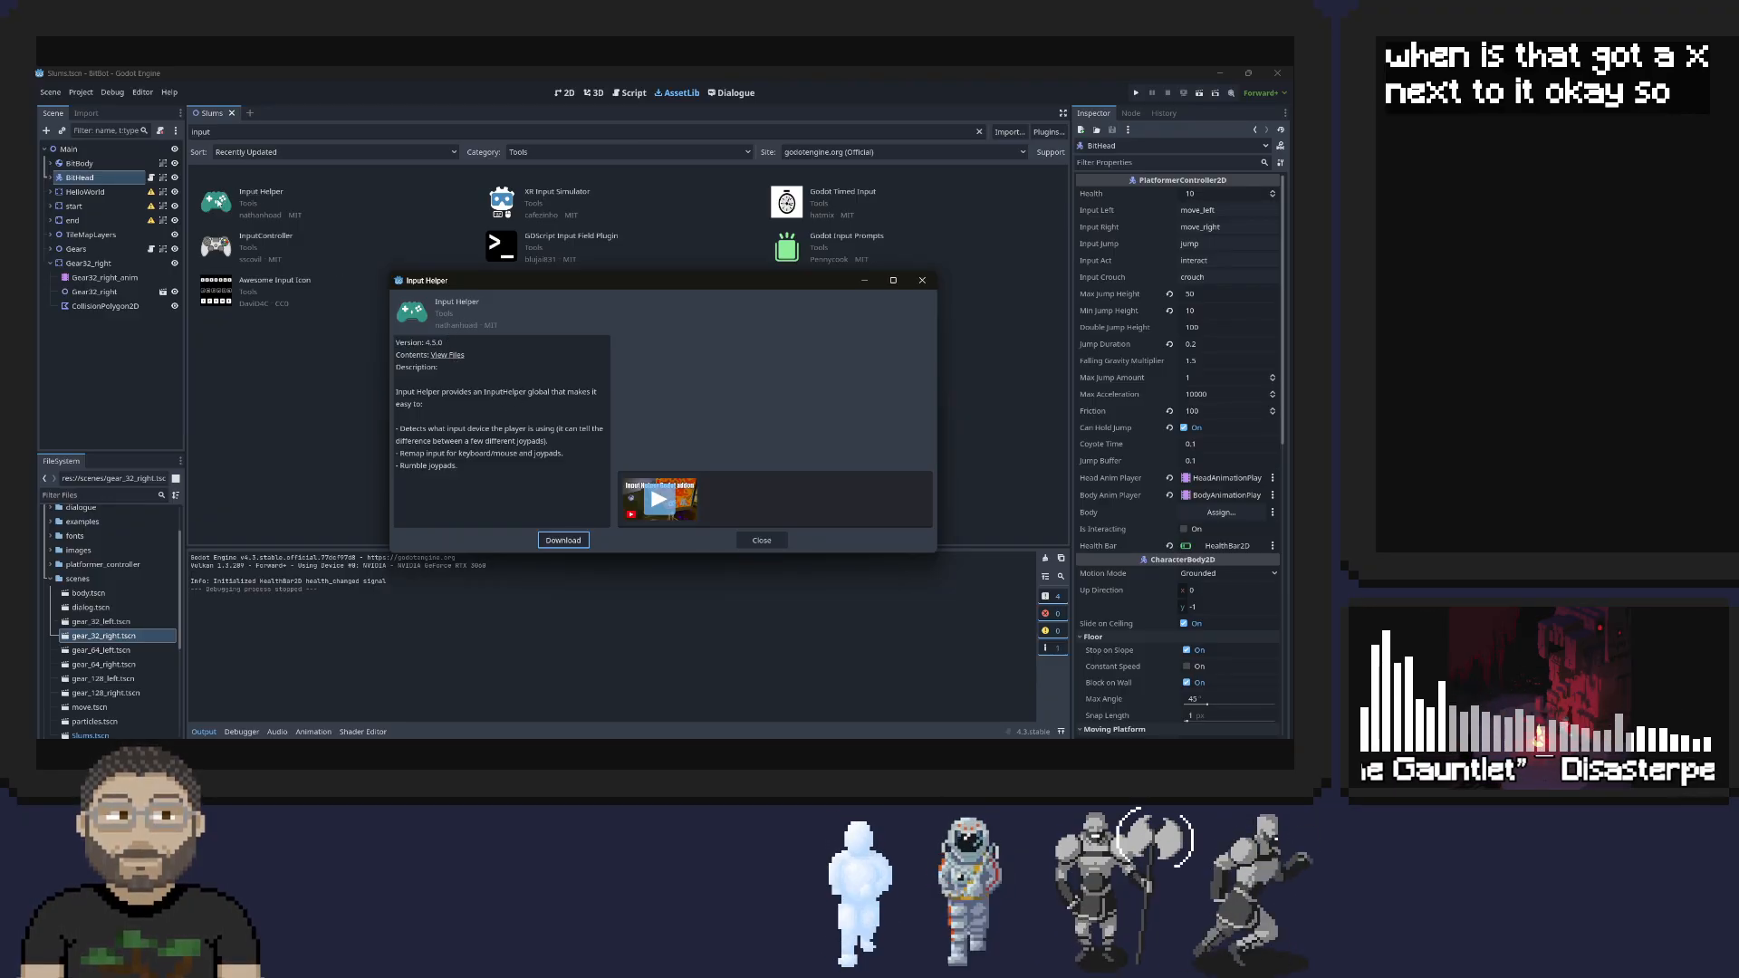
pyautogui.click(923, 280)
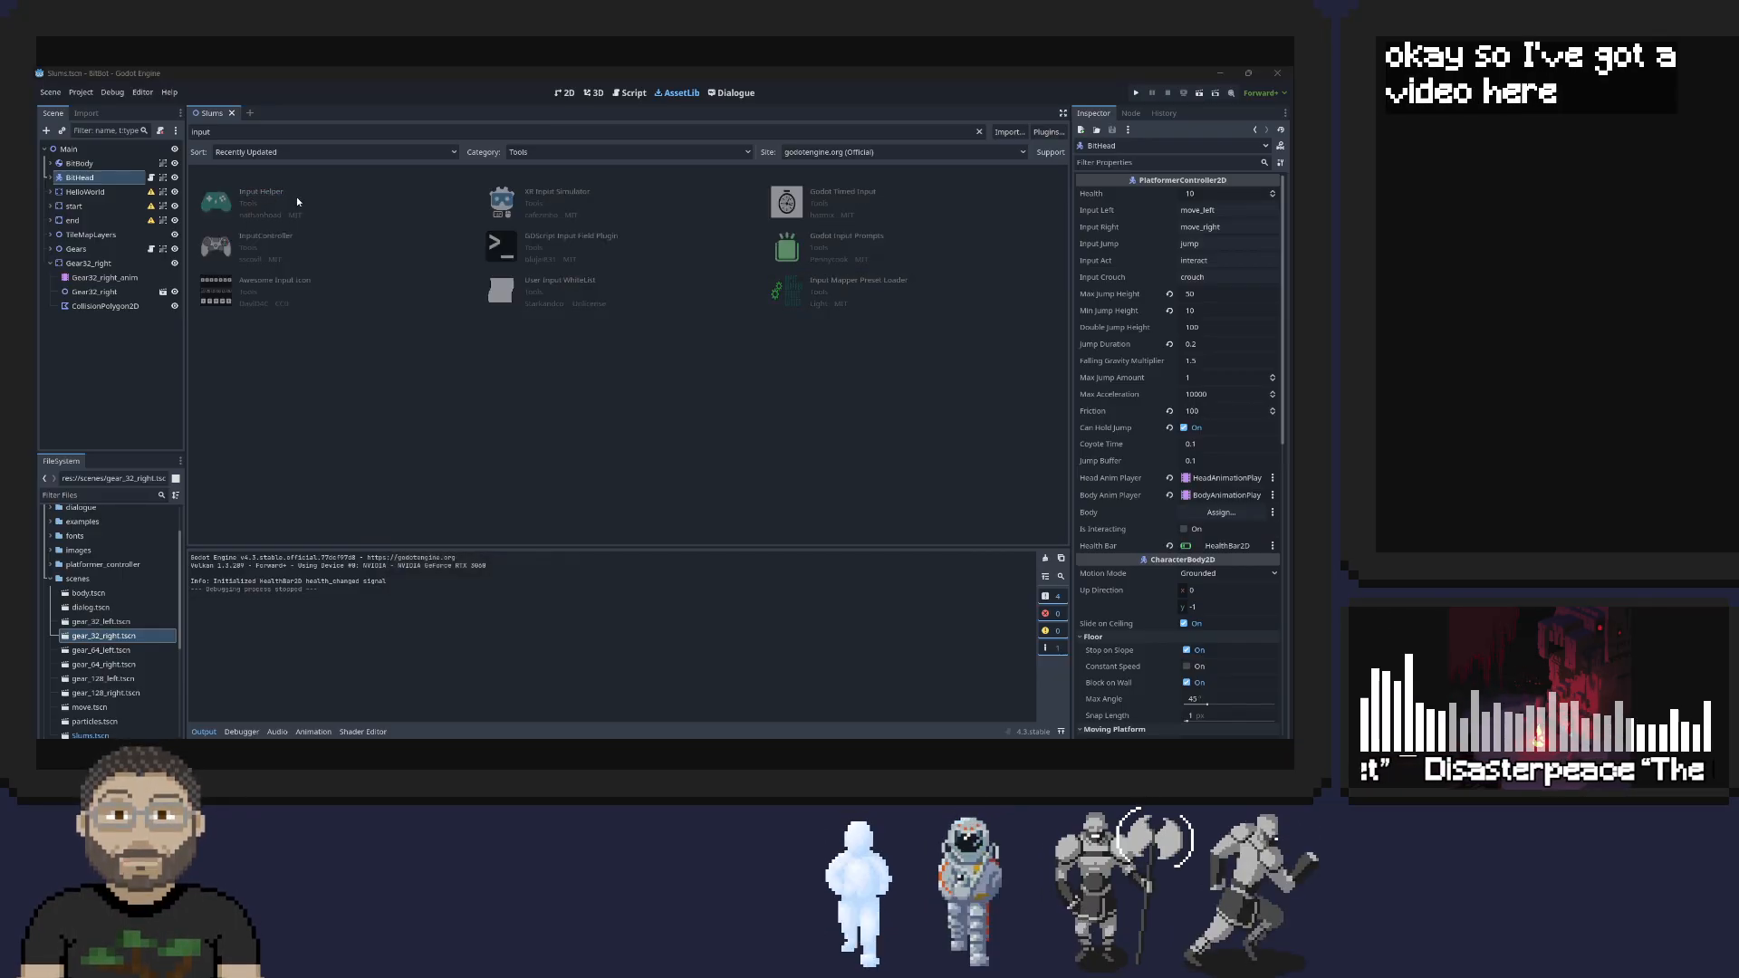
pyautogui.click(261, 193)
pyautogui.click(460, 355)
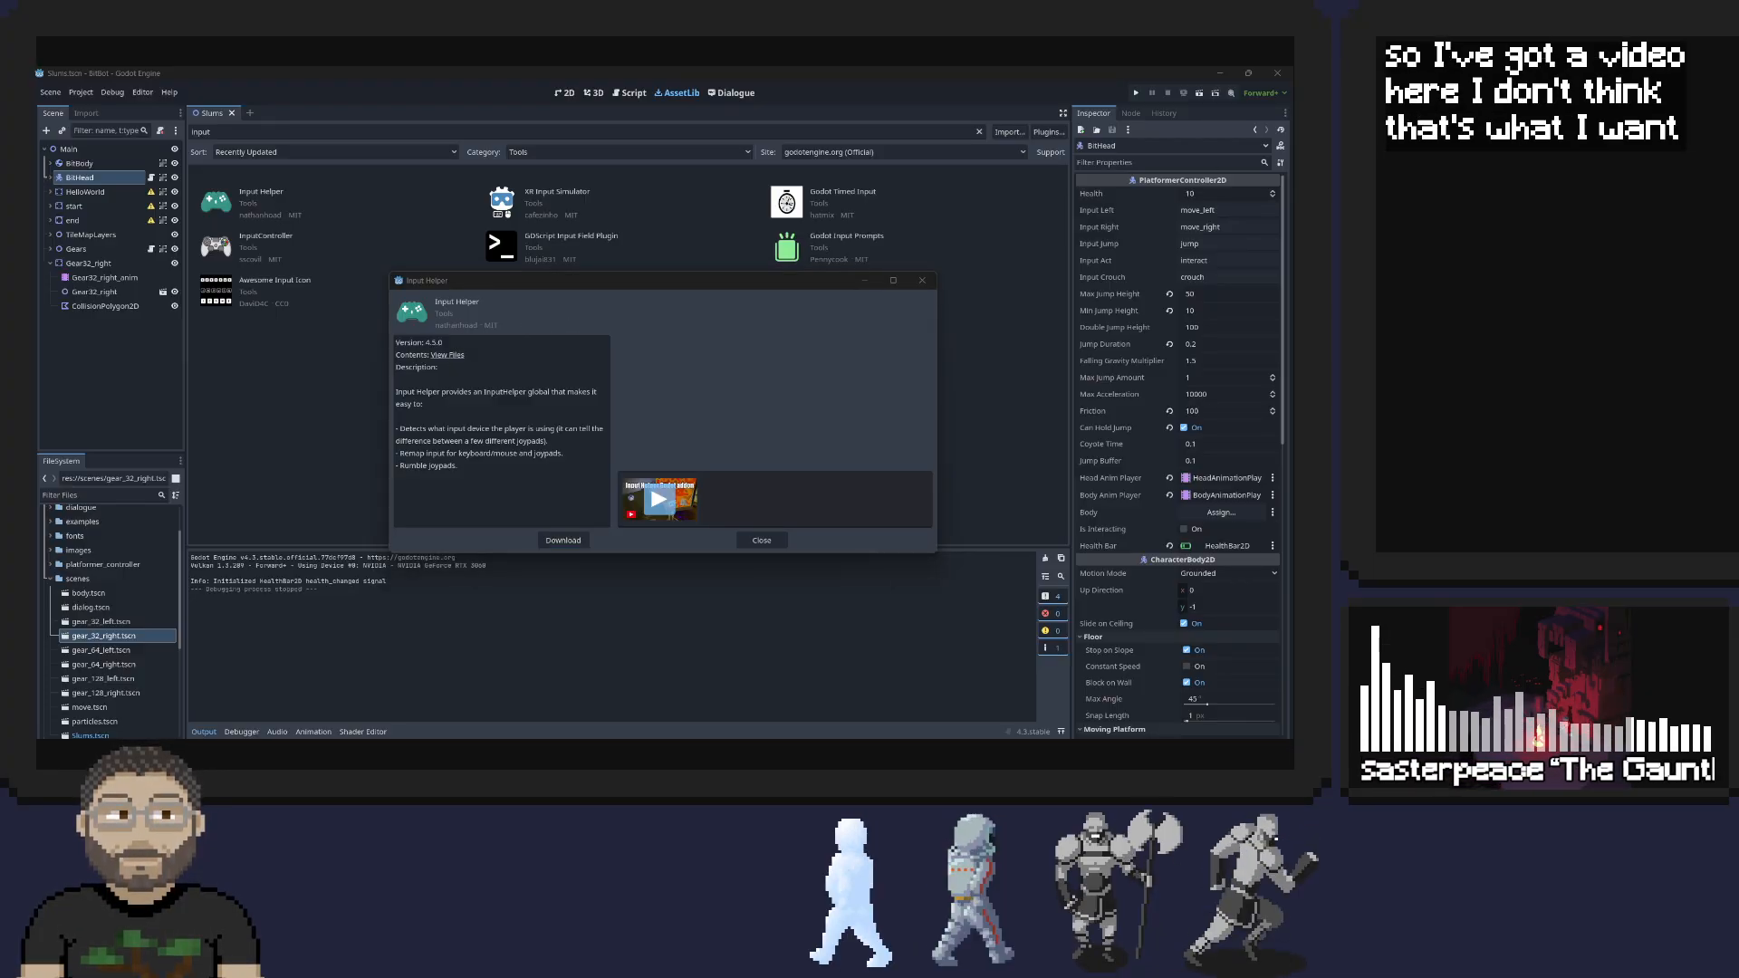
pyautogui.moveTo(766, 318); pyautogui.dragTo(548, 68)
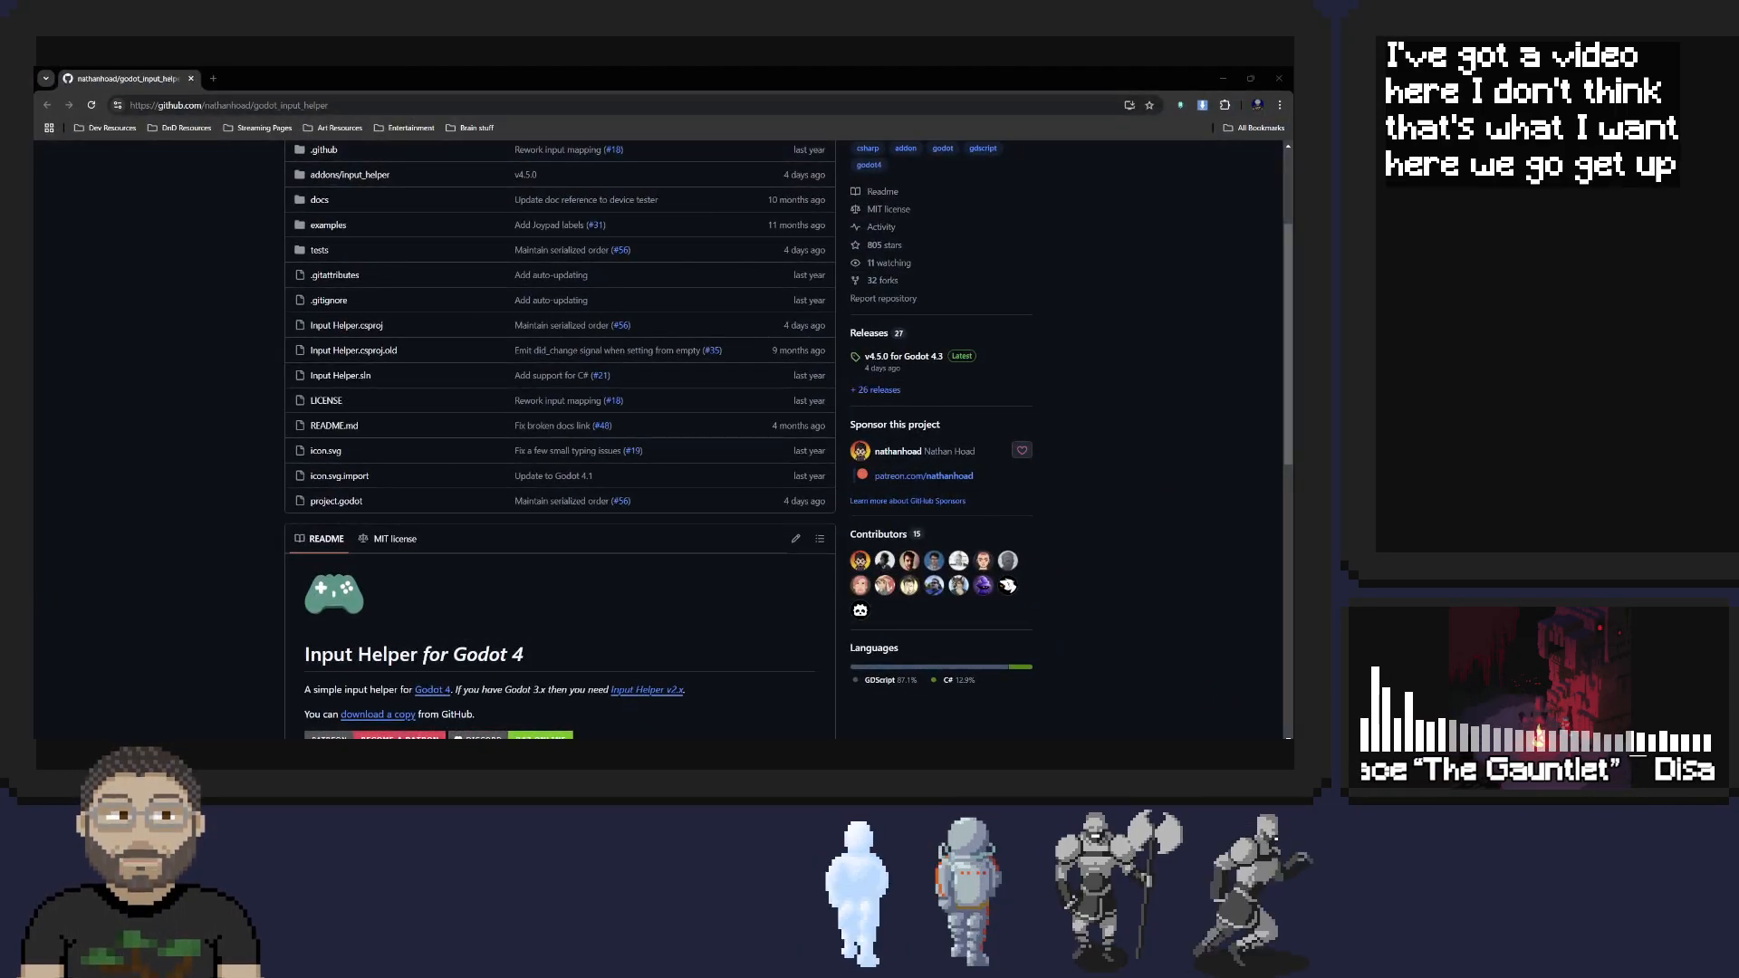
# Find the documentation links in the Input Helper README and open the Input Mapping page
pyautogui.scroll(-1, 476, 400)
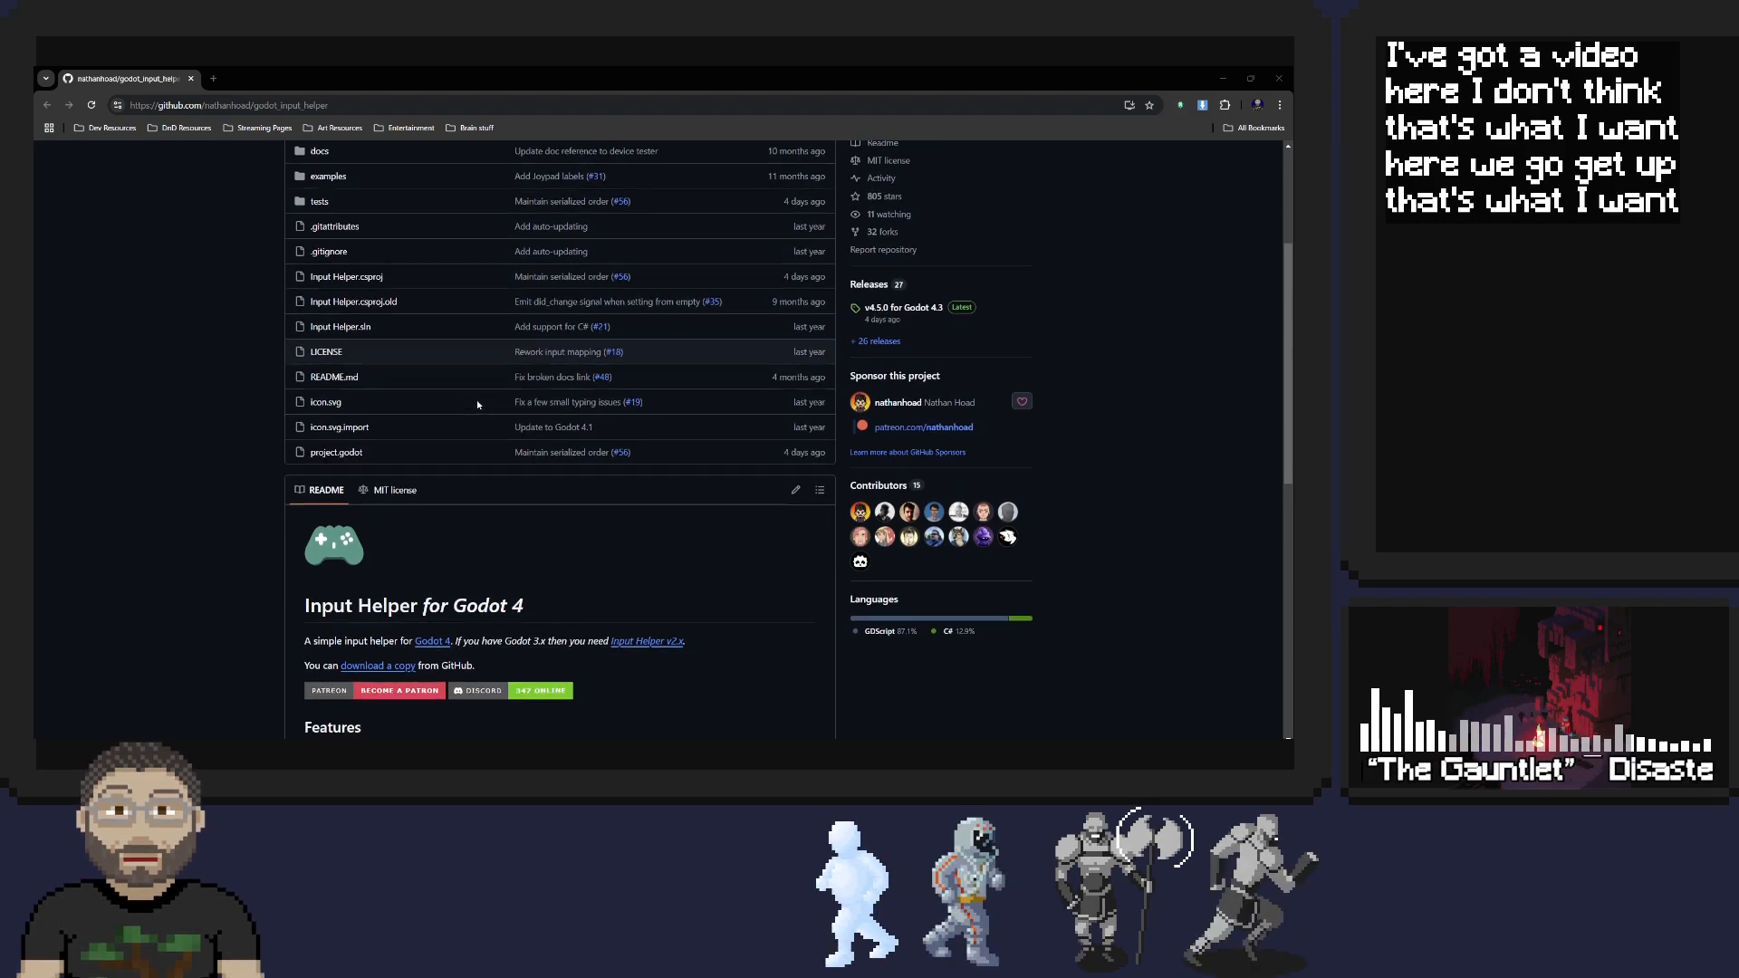
pyautogui.scroll(-6, 477, 400)
pyautogui.scroll(-3, 261, 344)
pyautogui.click(364, 369)
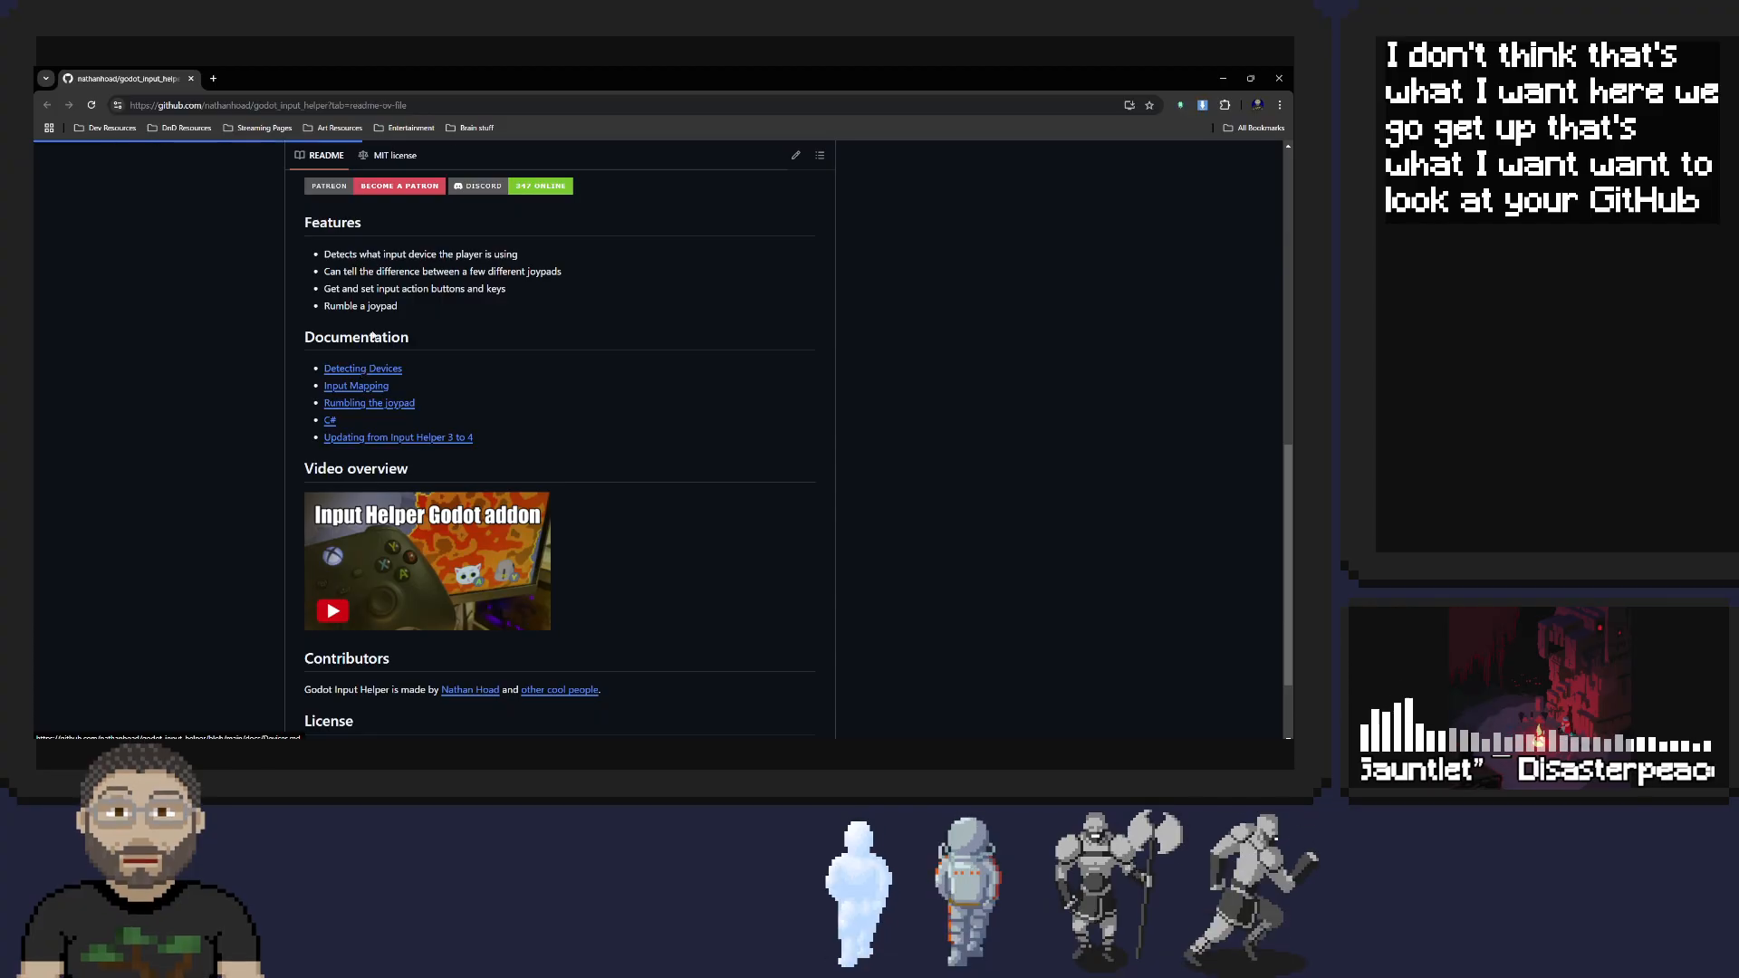
pyautogui.click(42, 106)
pyautogui.click(335, 385)
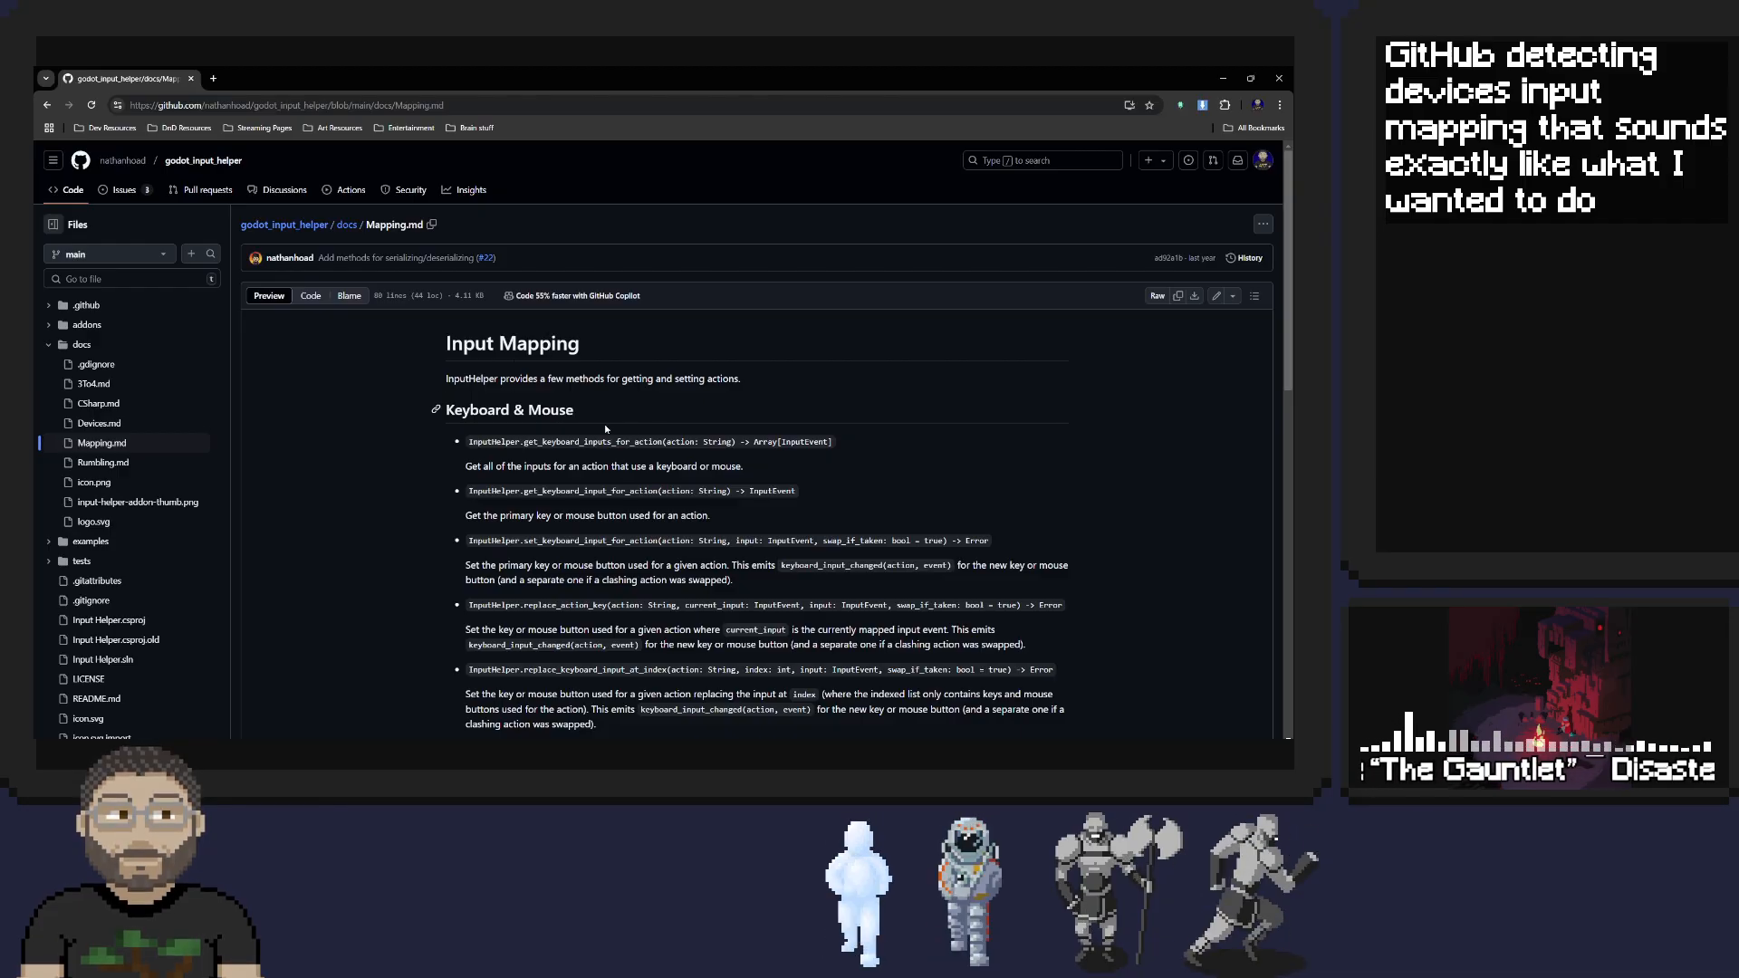
# Read through the Input Mapping page, covering keyboard, mouse and joypad methods, reset, getting input for mapping, and saving and loading
pyautogui.scroll(-2, 731, 413)
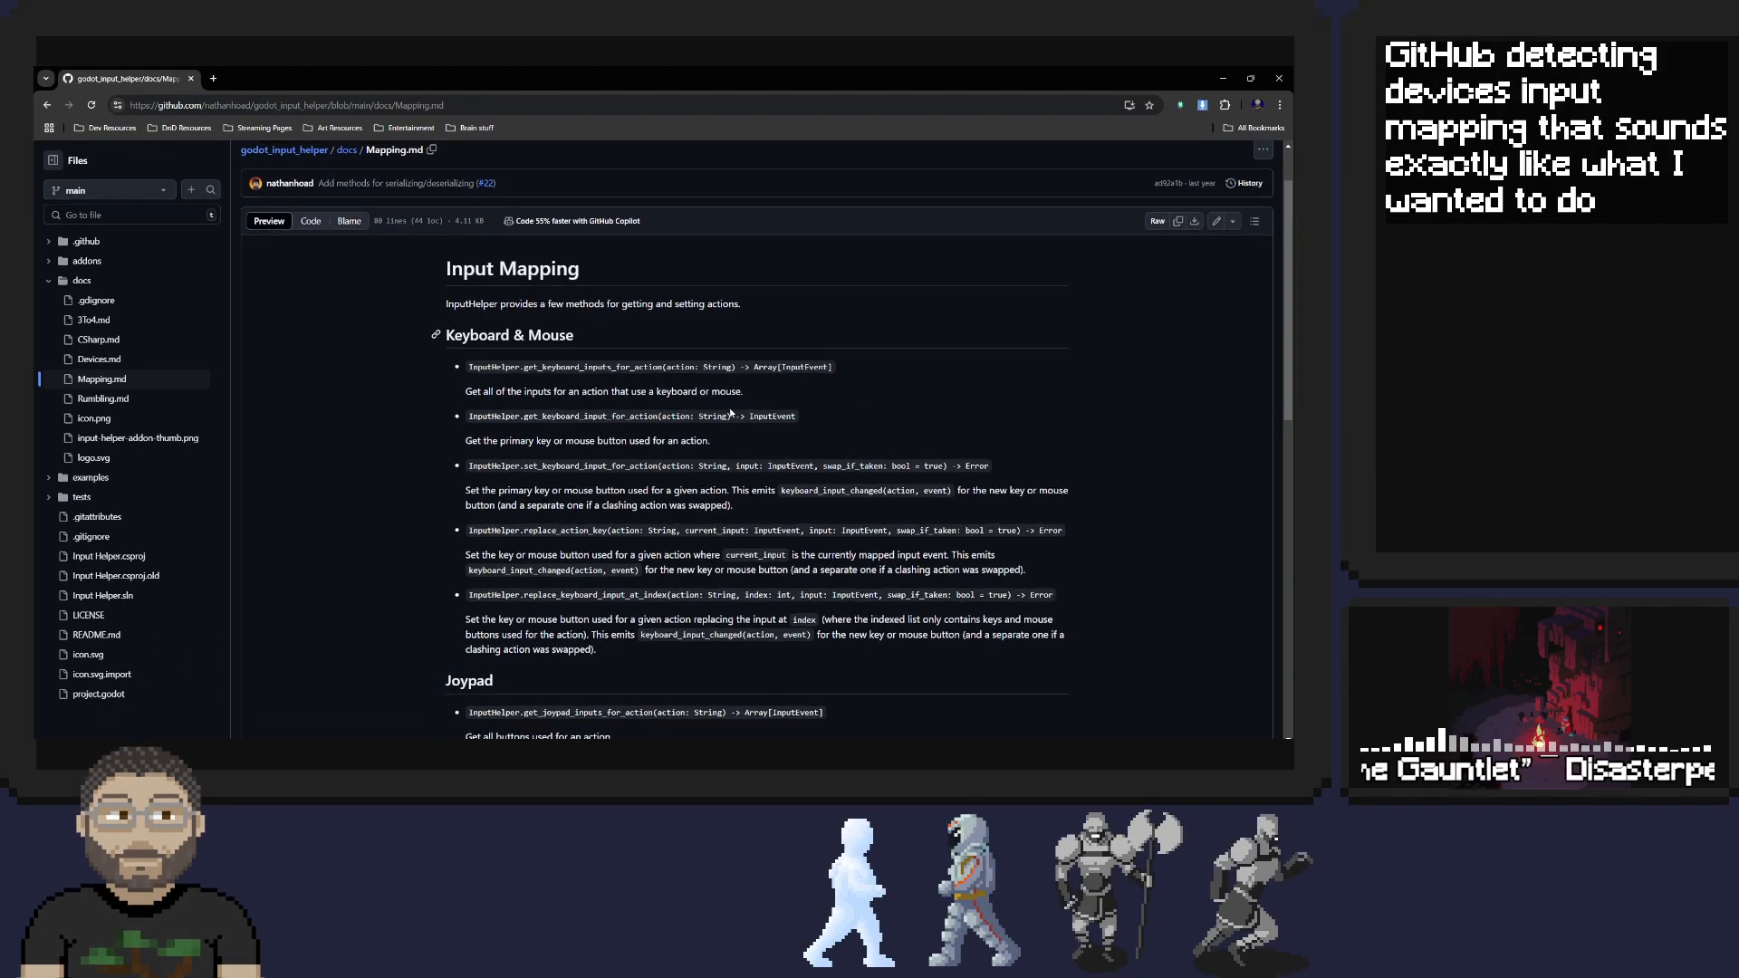
pyautogui.scroll(-5, 570, 391)
pyautogui.scroll(7, 507, 385)
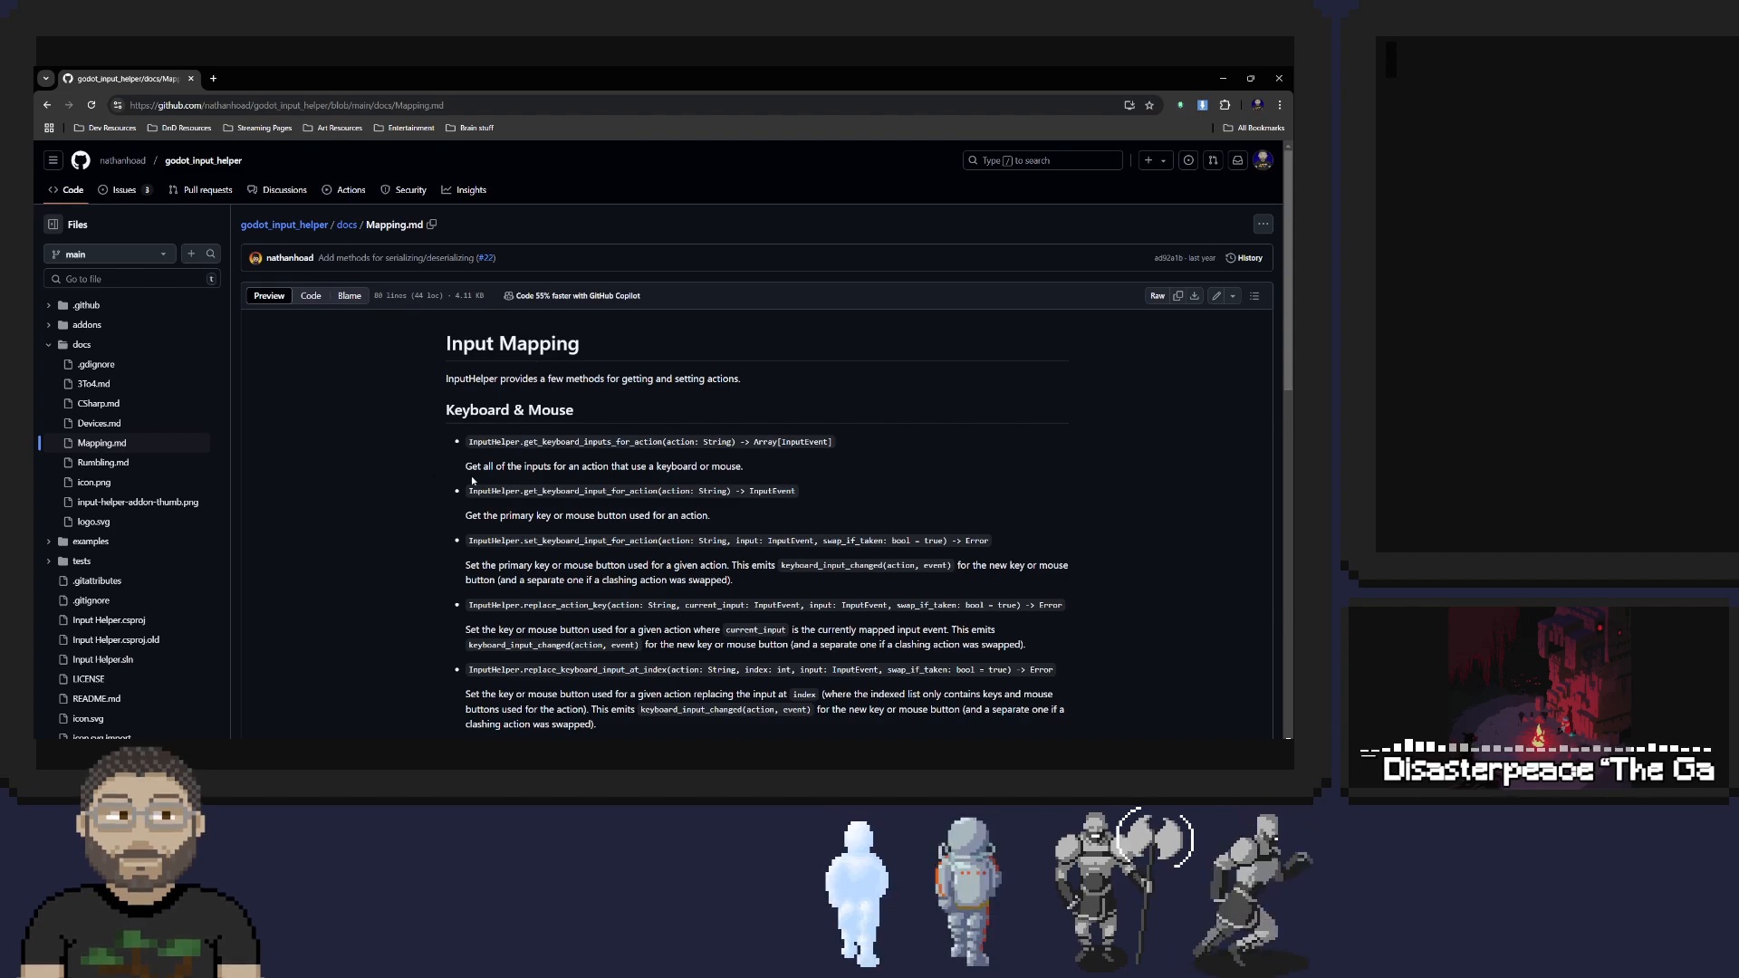
pyautogui.scroll(-2, 571, 466)
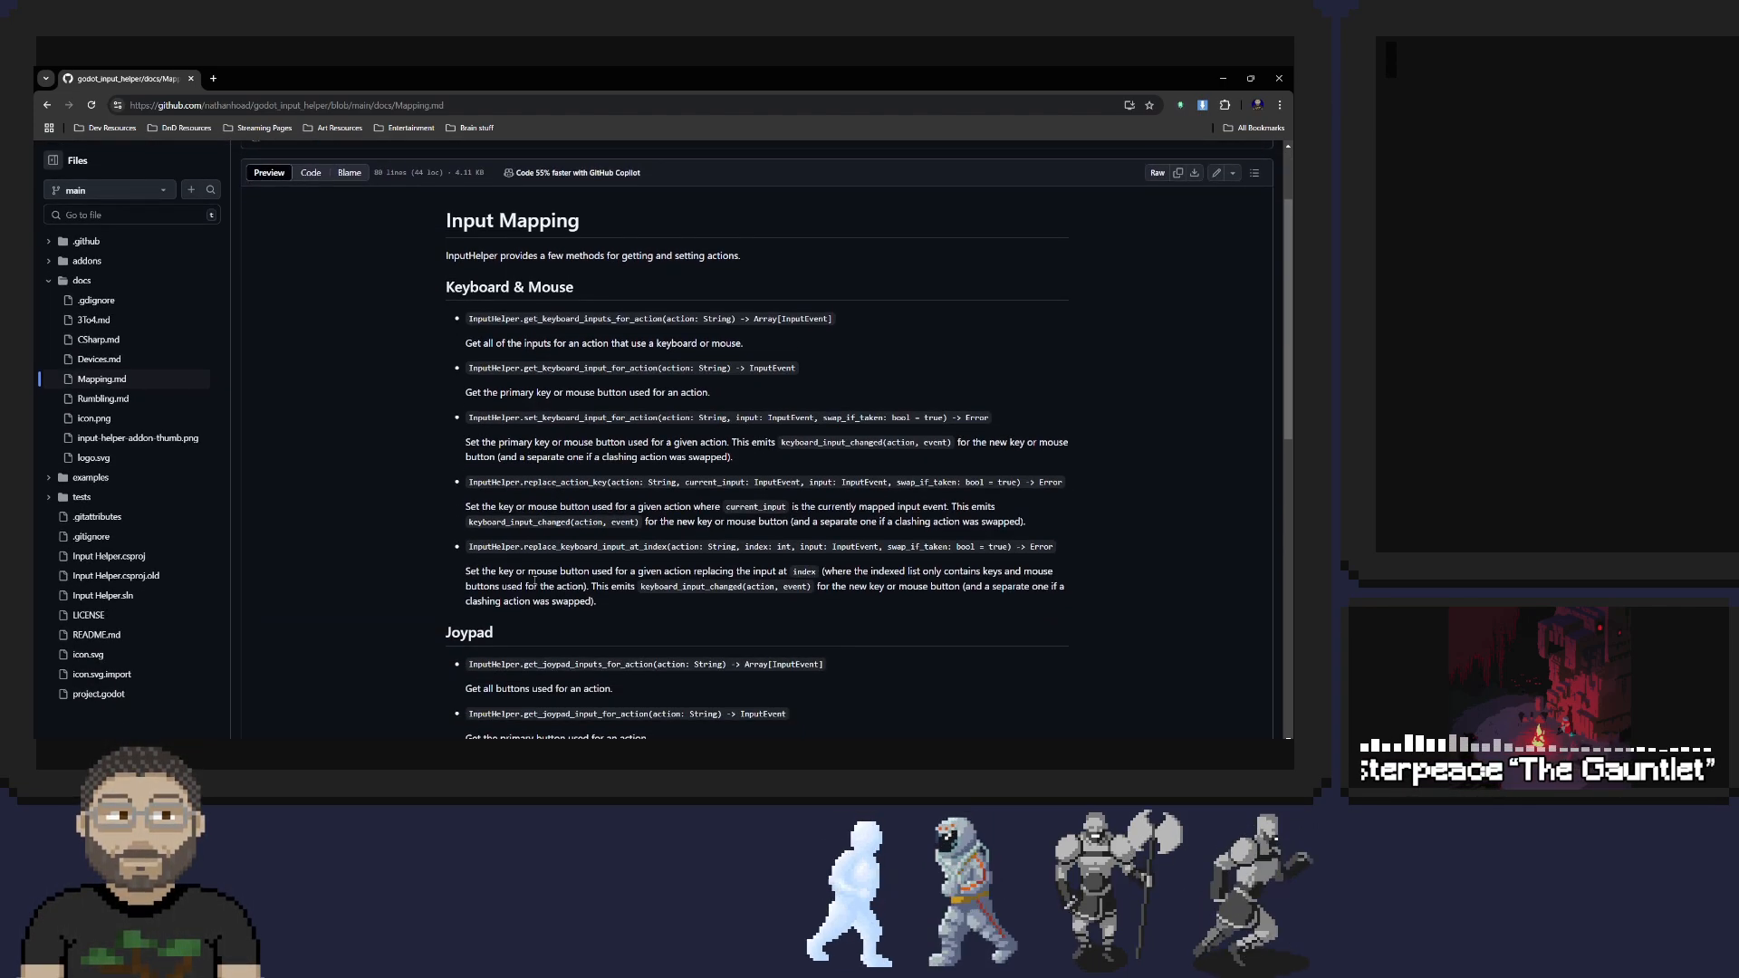
pyautogui.scroll(-8, 535, 581)
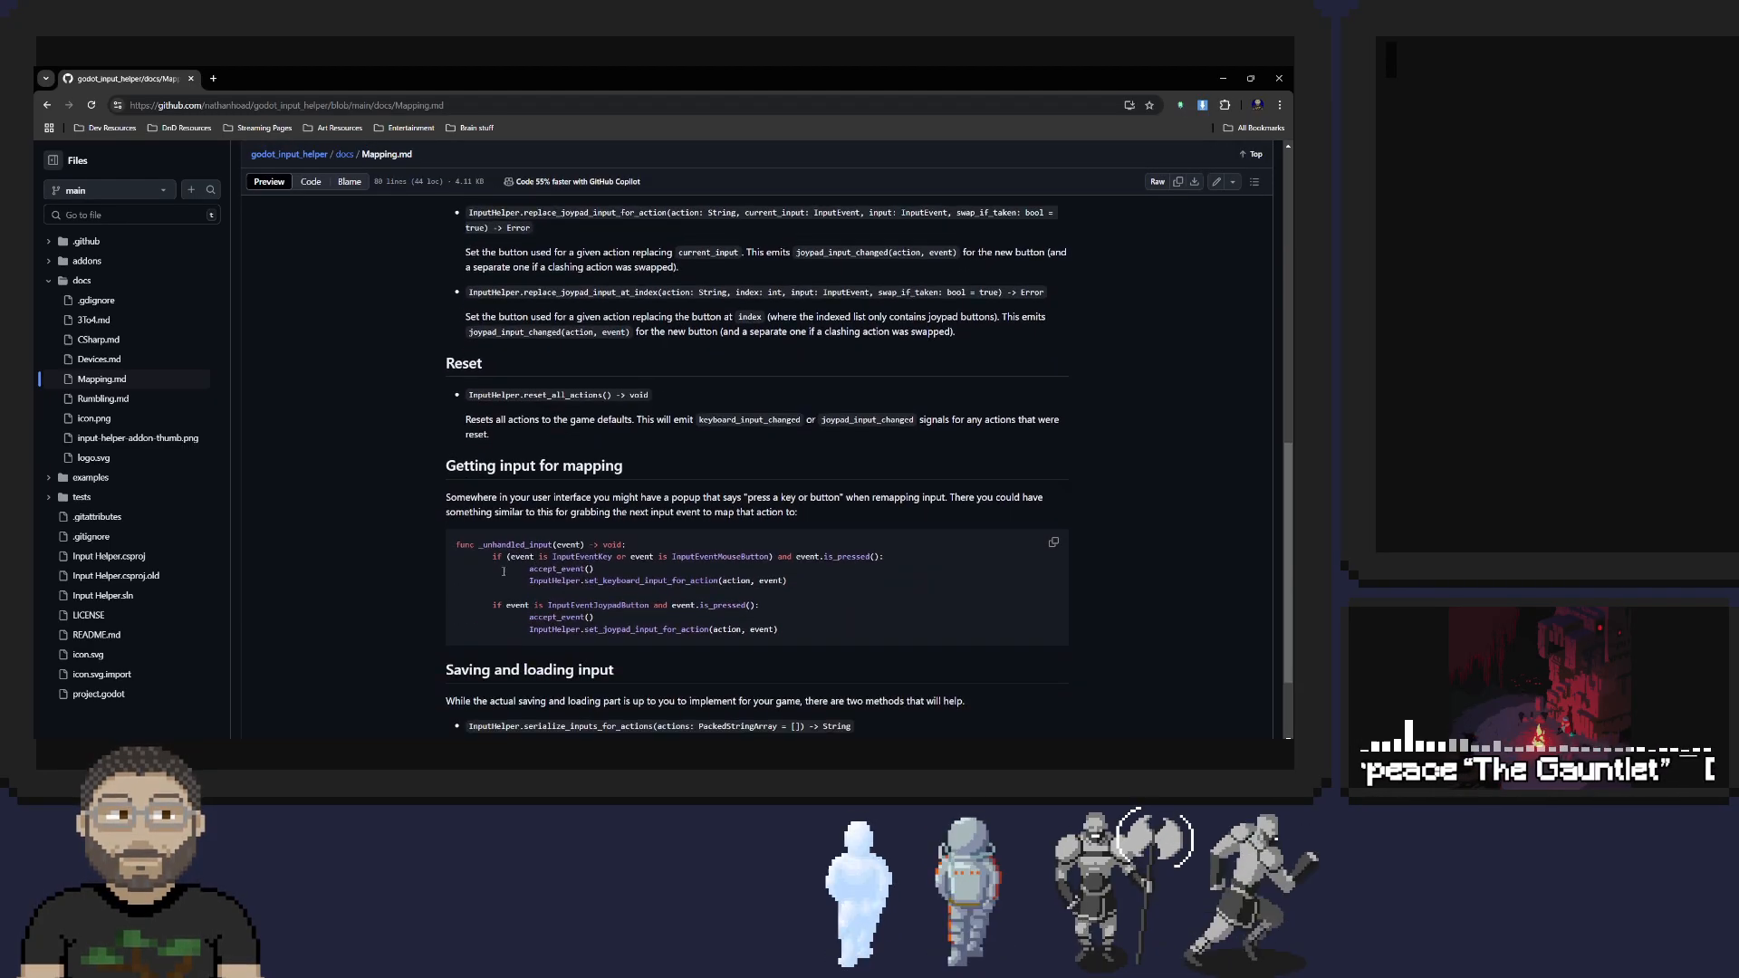
pyautogui.scroll(-2, 439, 542)
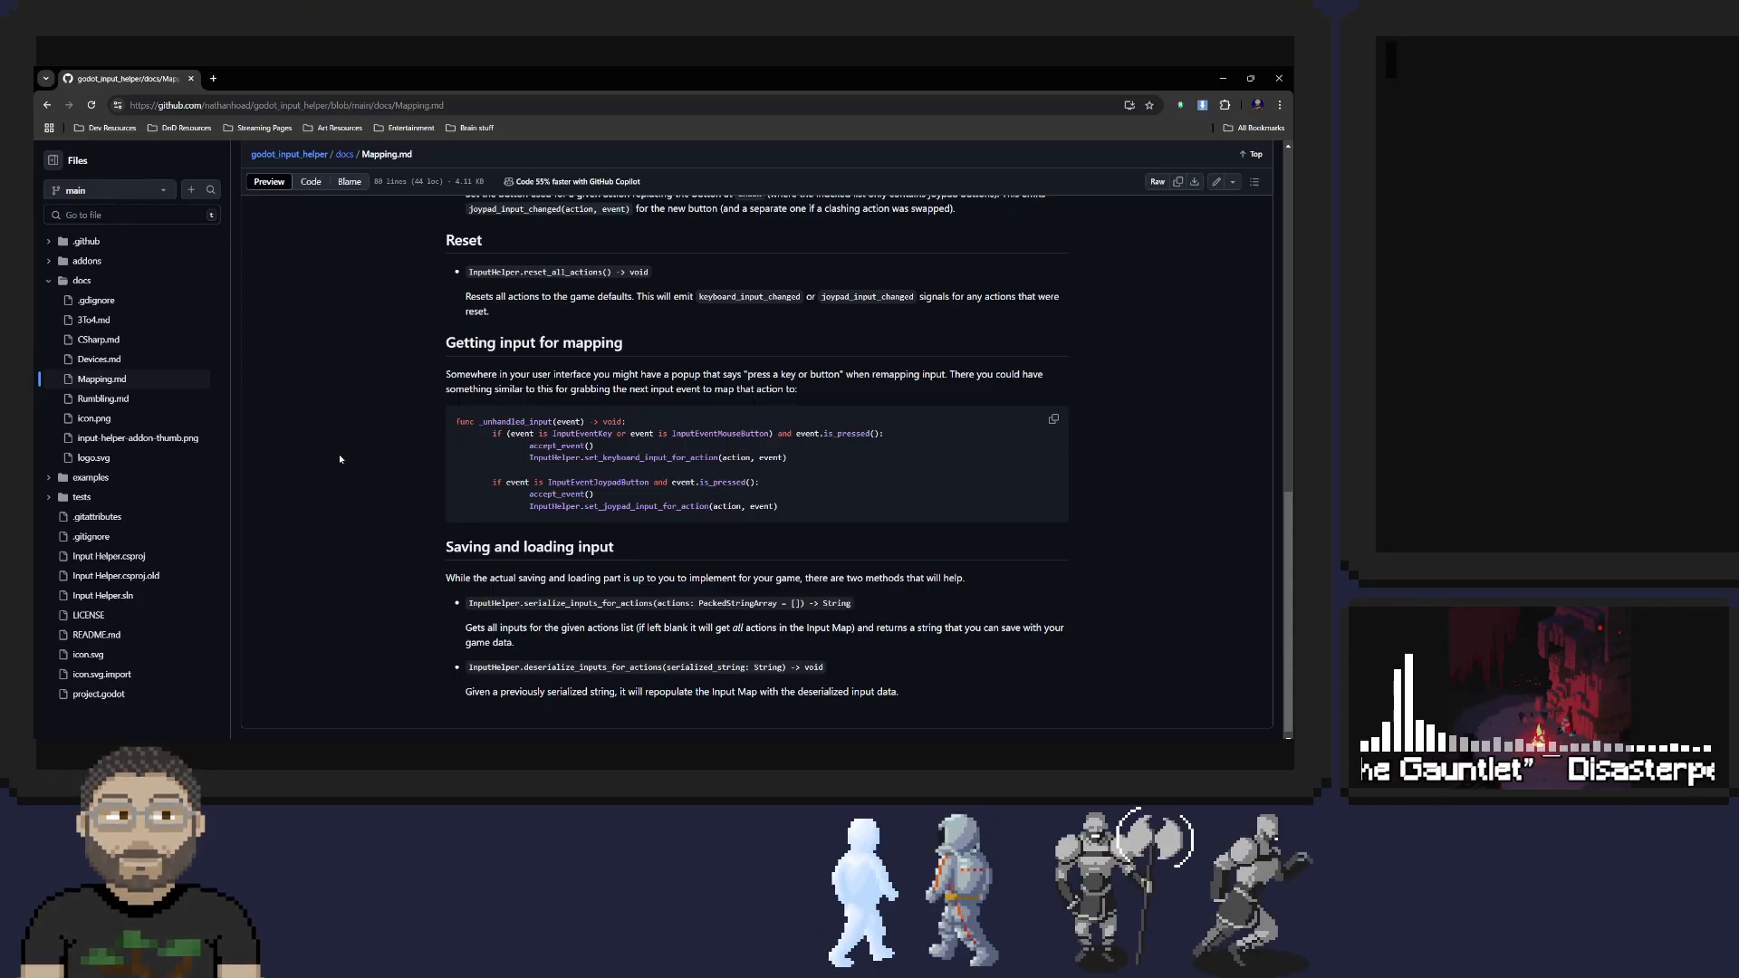
pyautogui.scroll(-1, 339, 458)
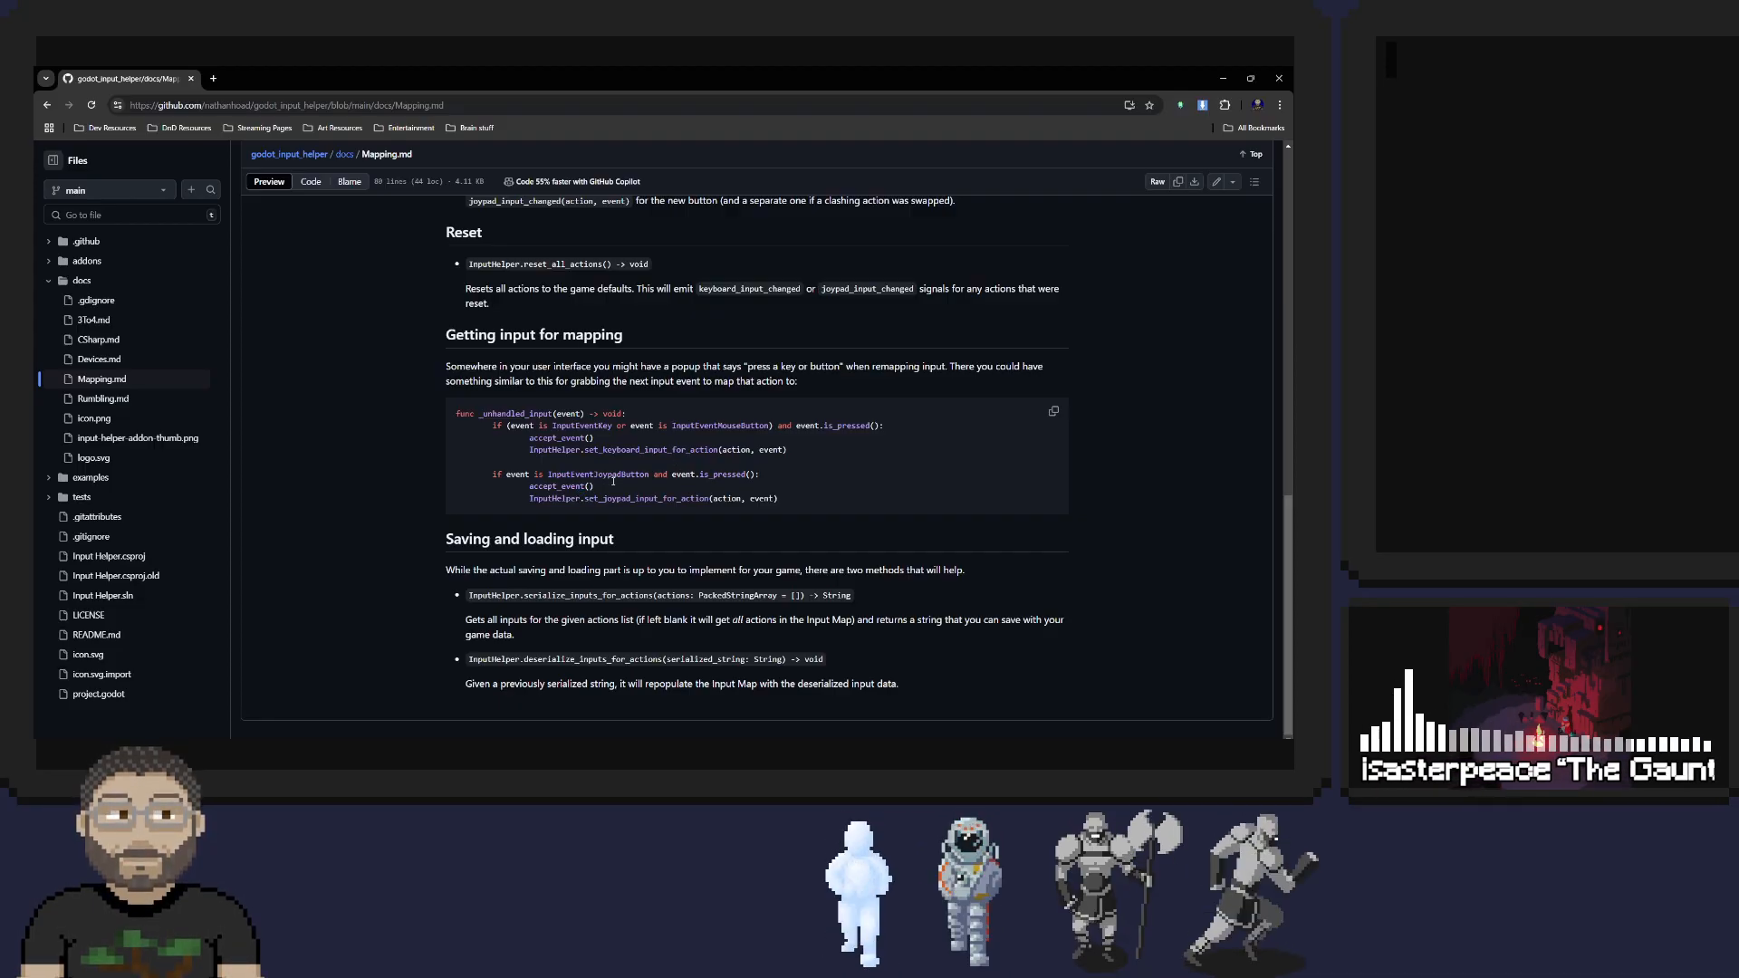
pyautogui.scroll(10, 568, 501)
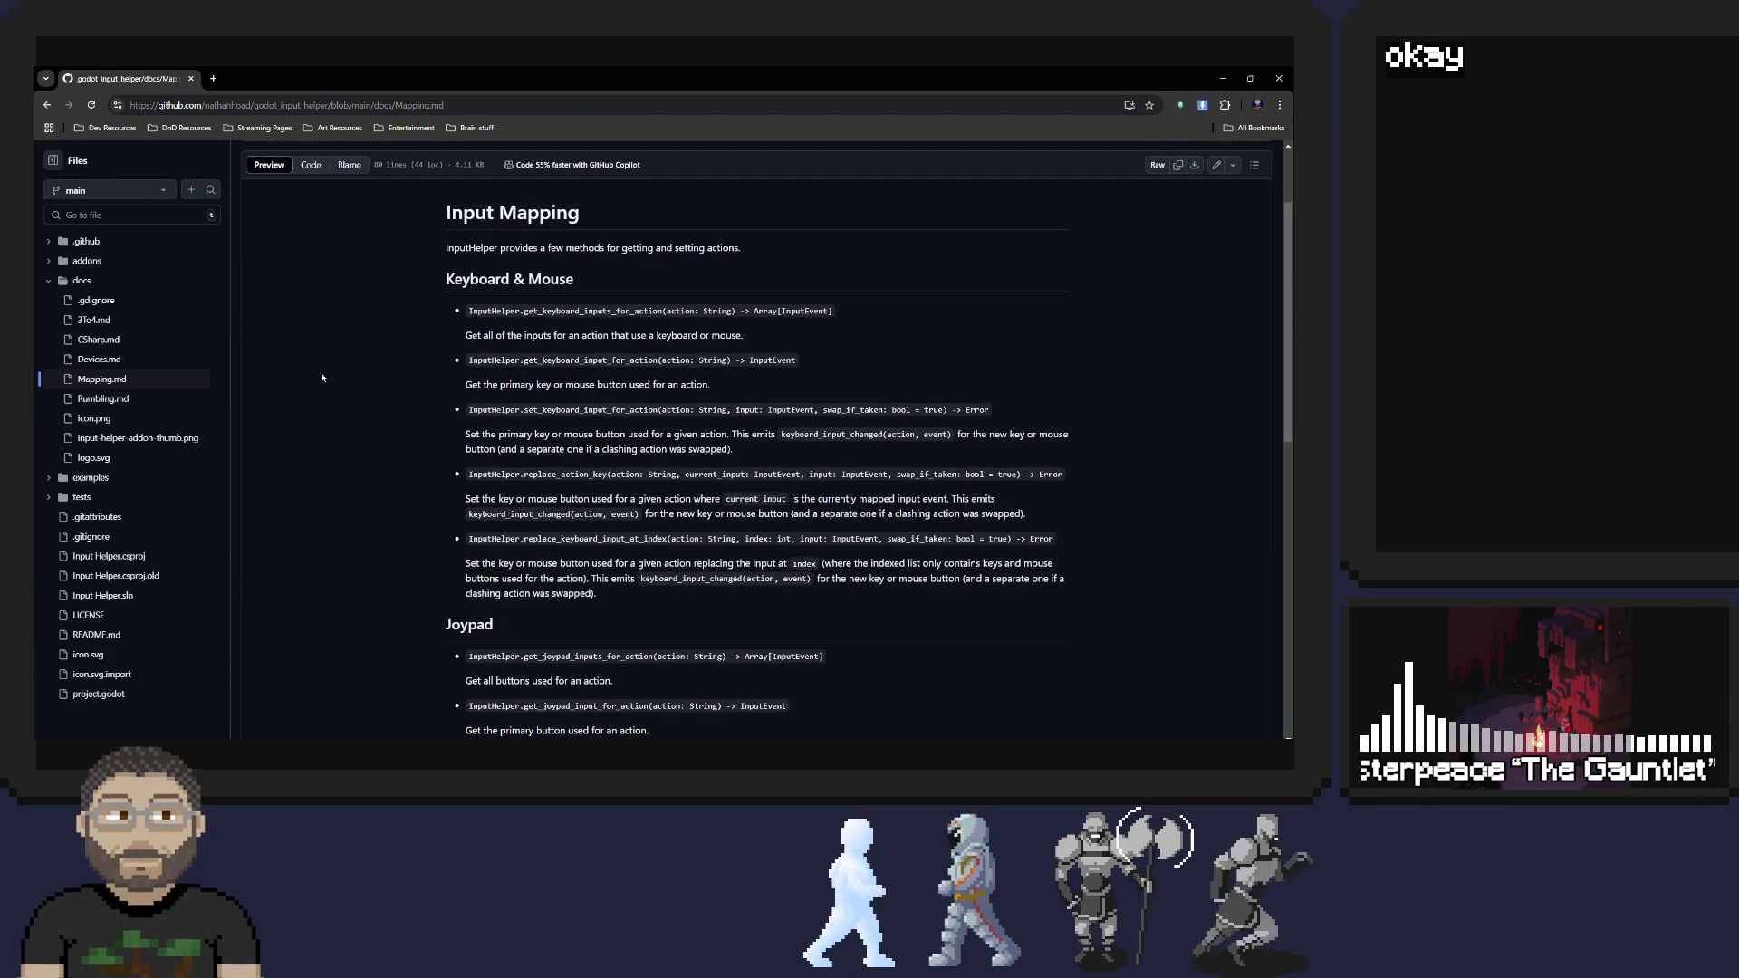
# Return to the Input Helper README, download a copy of the repository from GitHub, and check the recent downloads
pyautogui.click(47, 105)
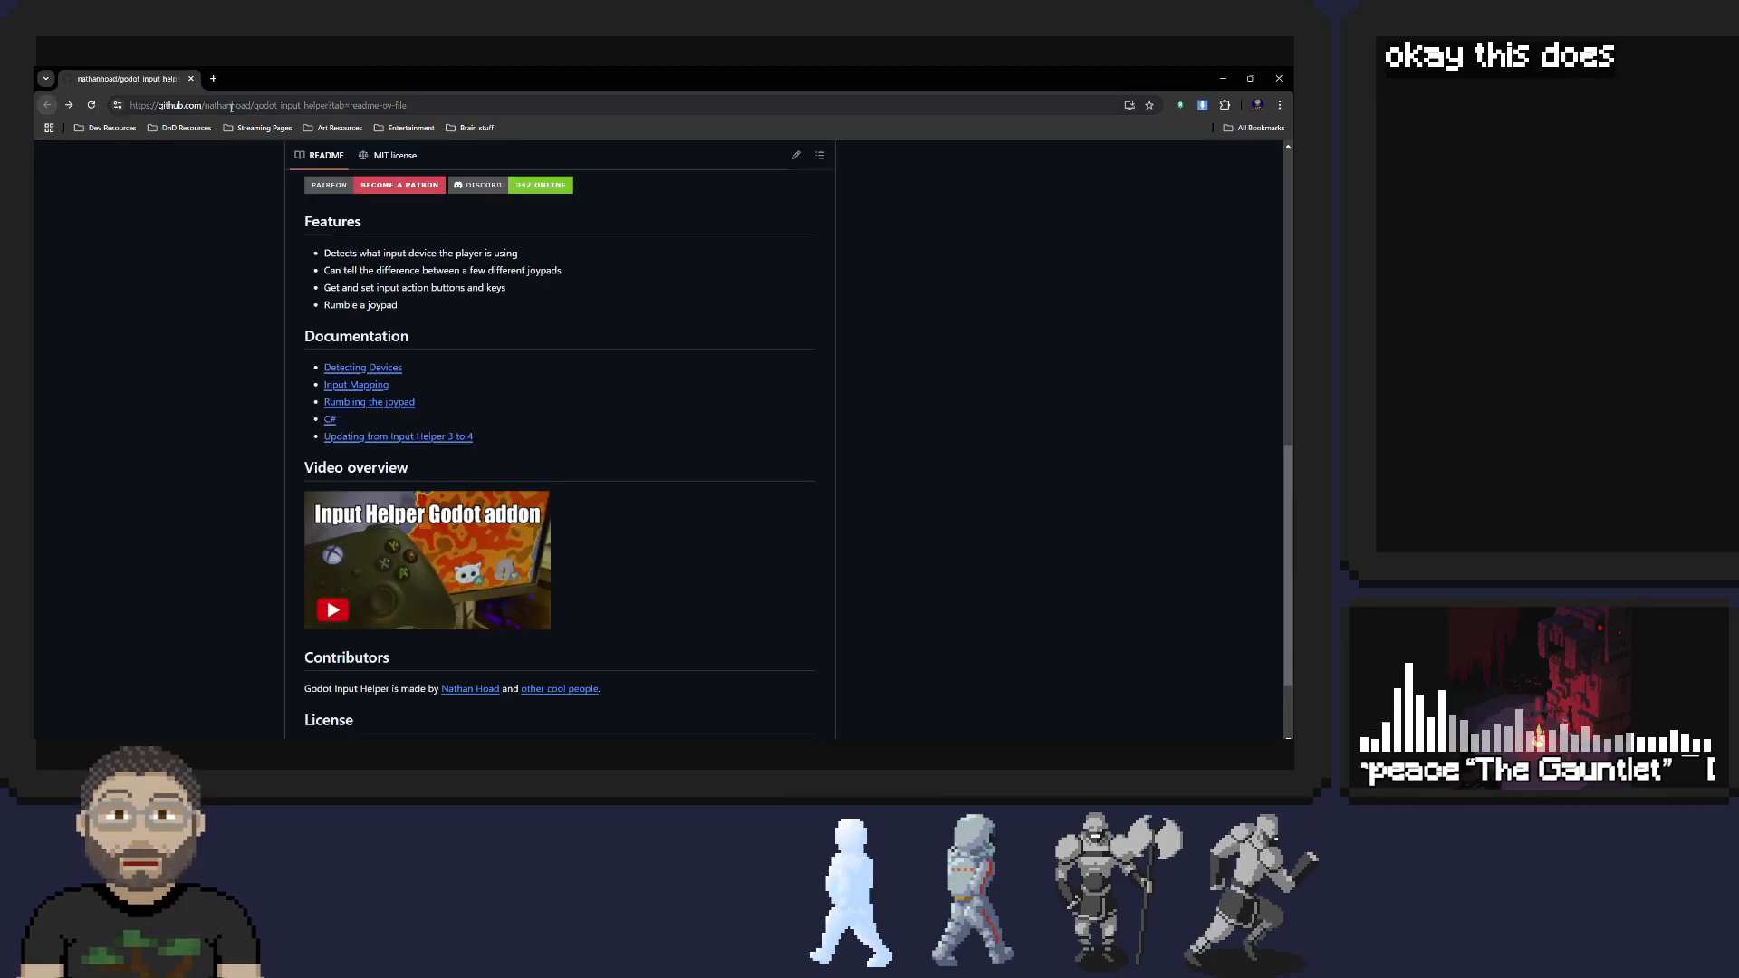
pyautogui.scroll(-2, 248, 316)
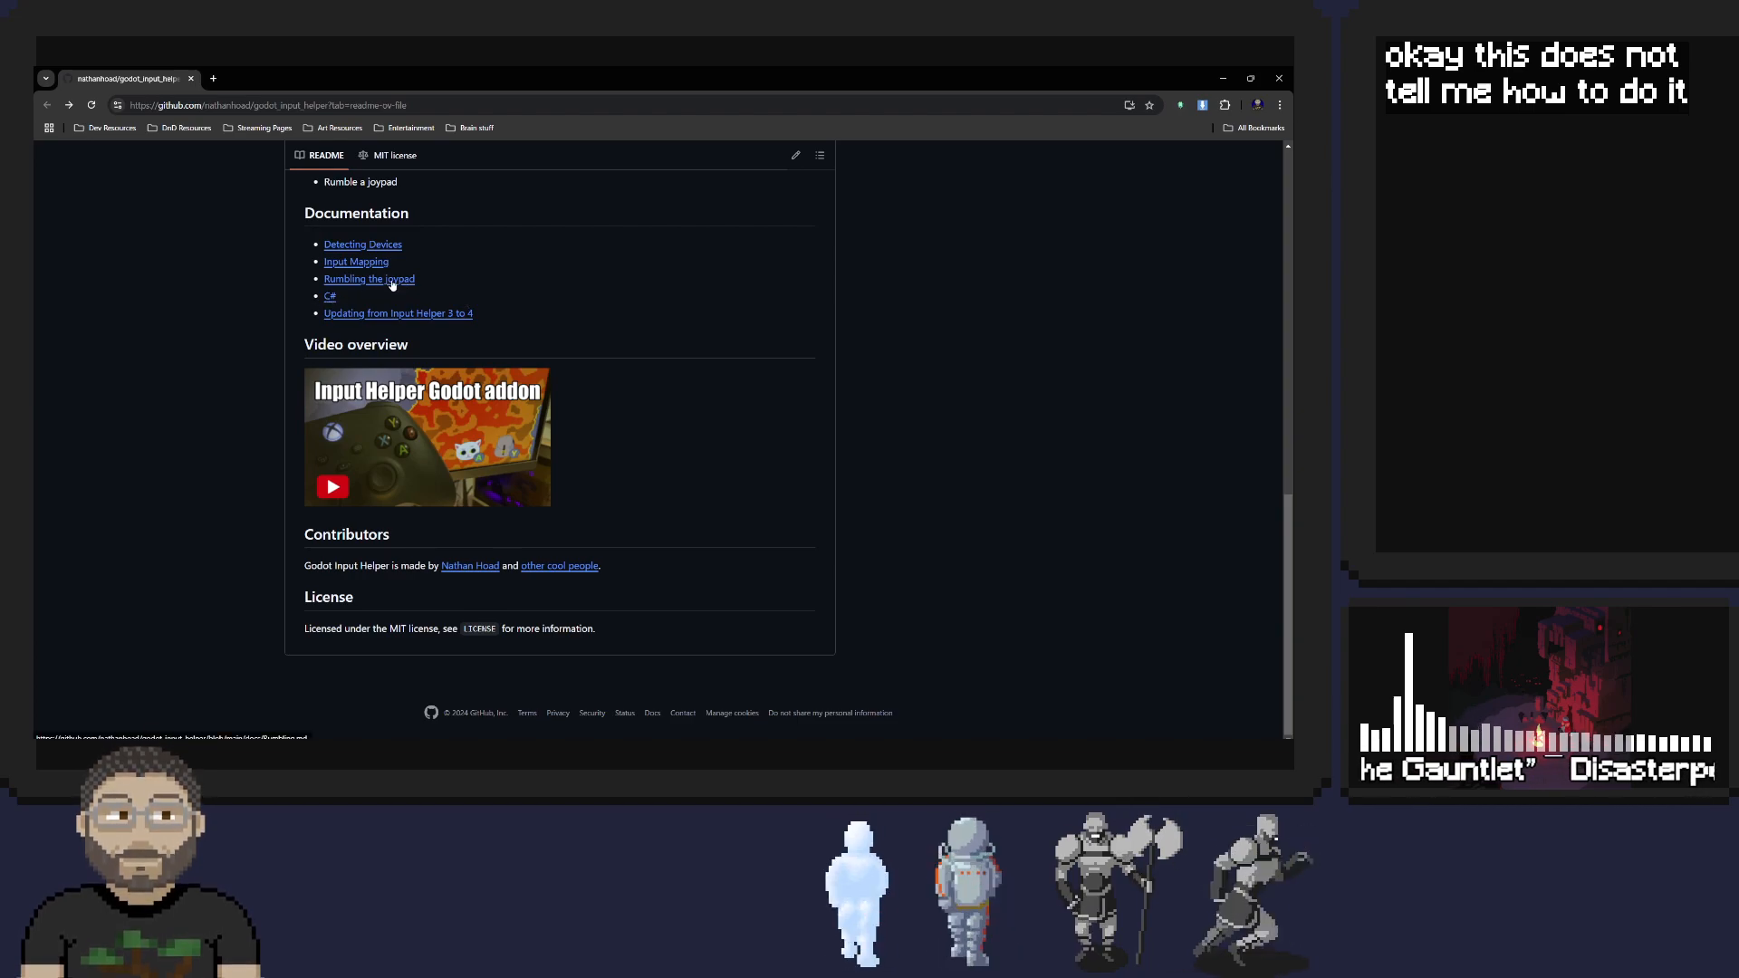
pyautogui.scroll(1, 498, 286)
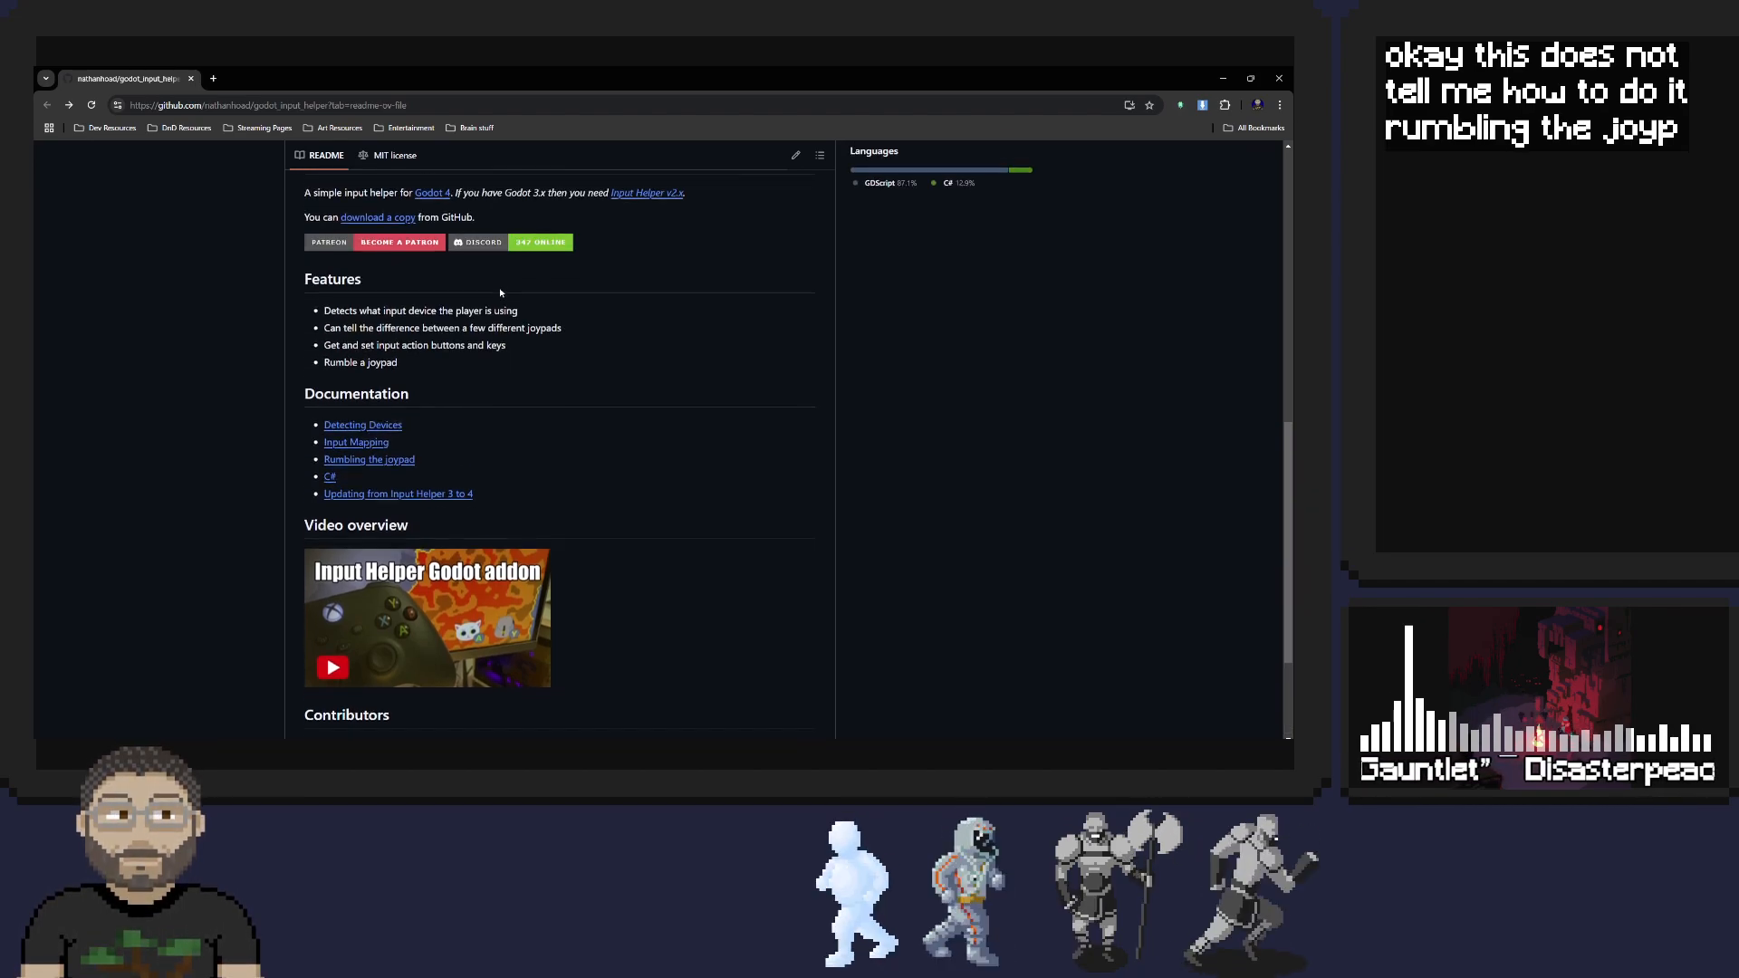
pyautogui.scroll(-1, 597, 277)
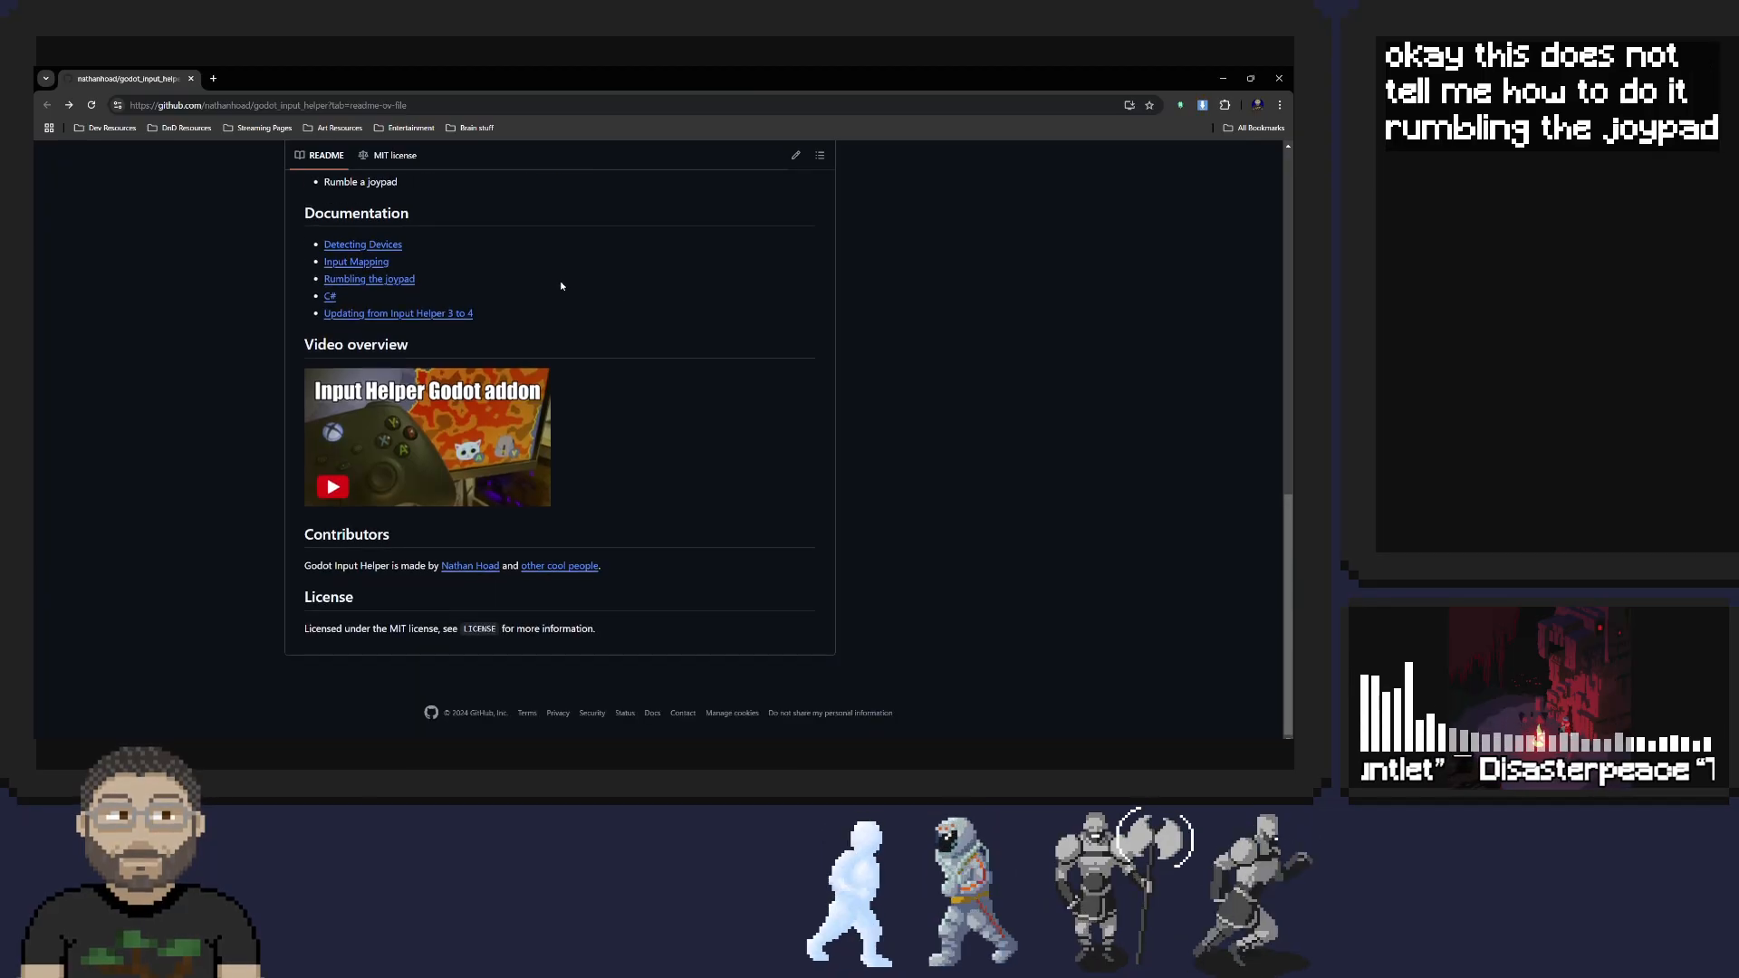
pyautogui.scroll(5, 561, 286)
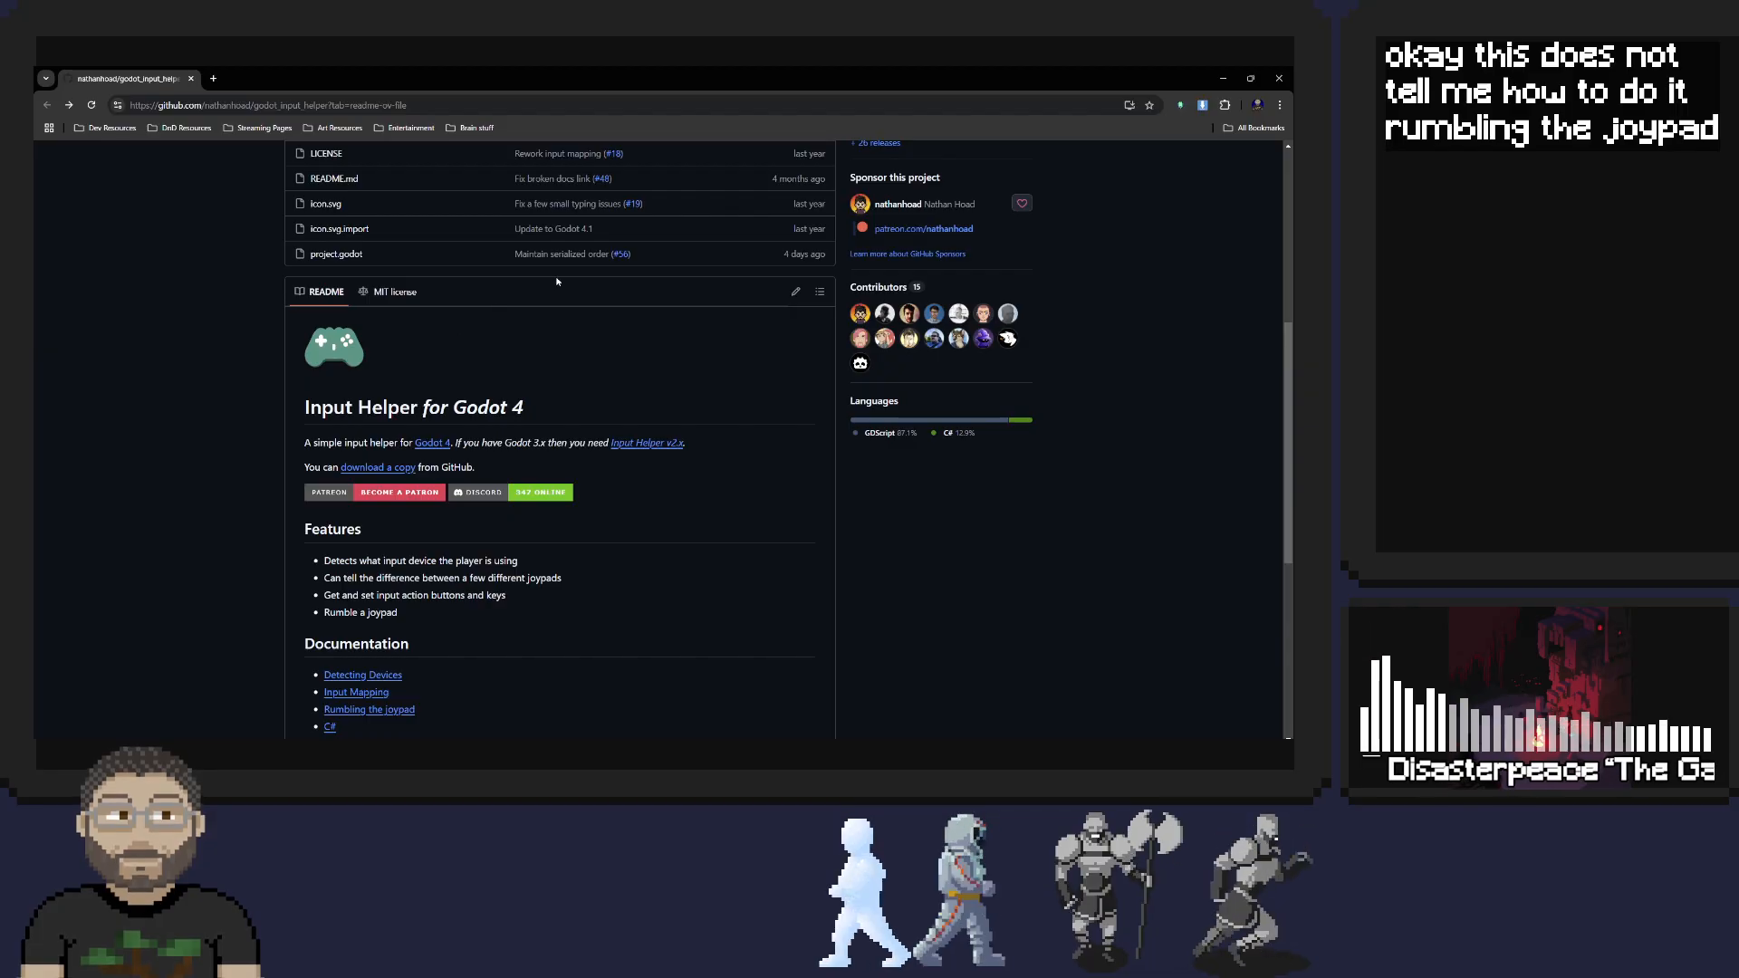
pyautogui.click(399, 470)
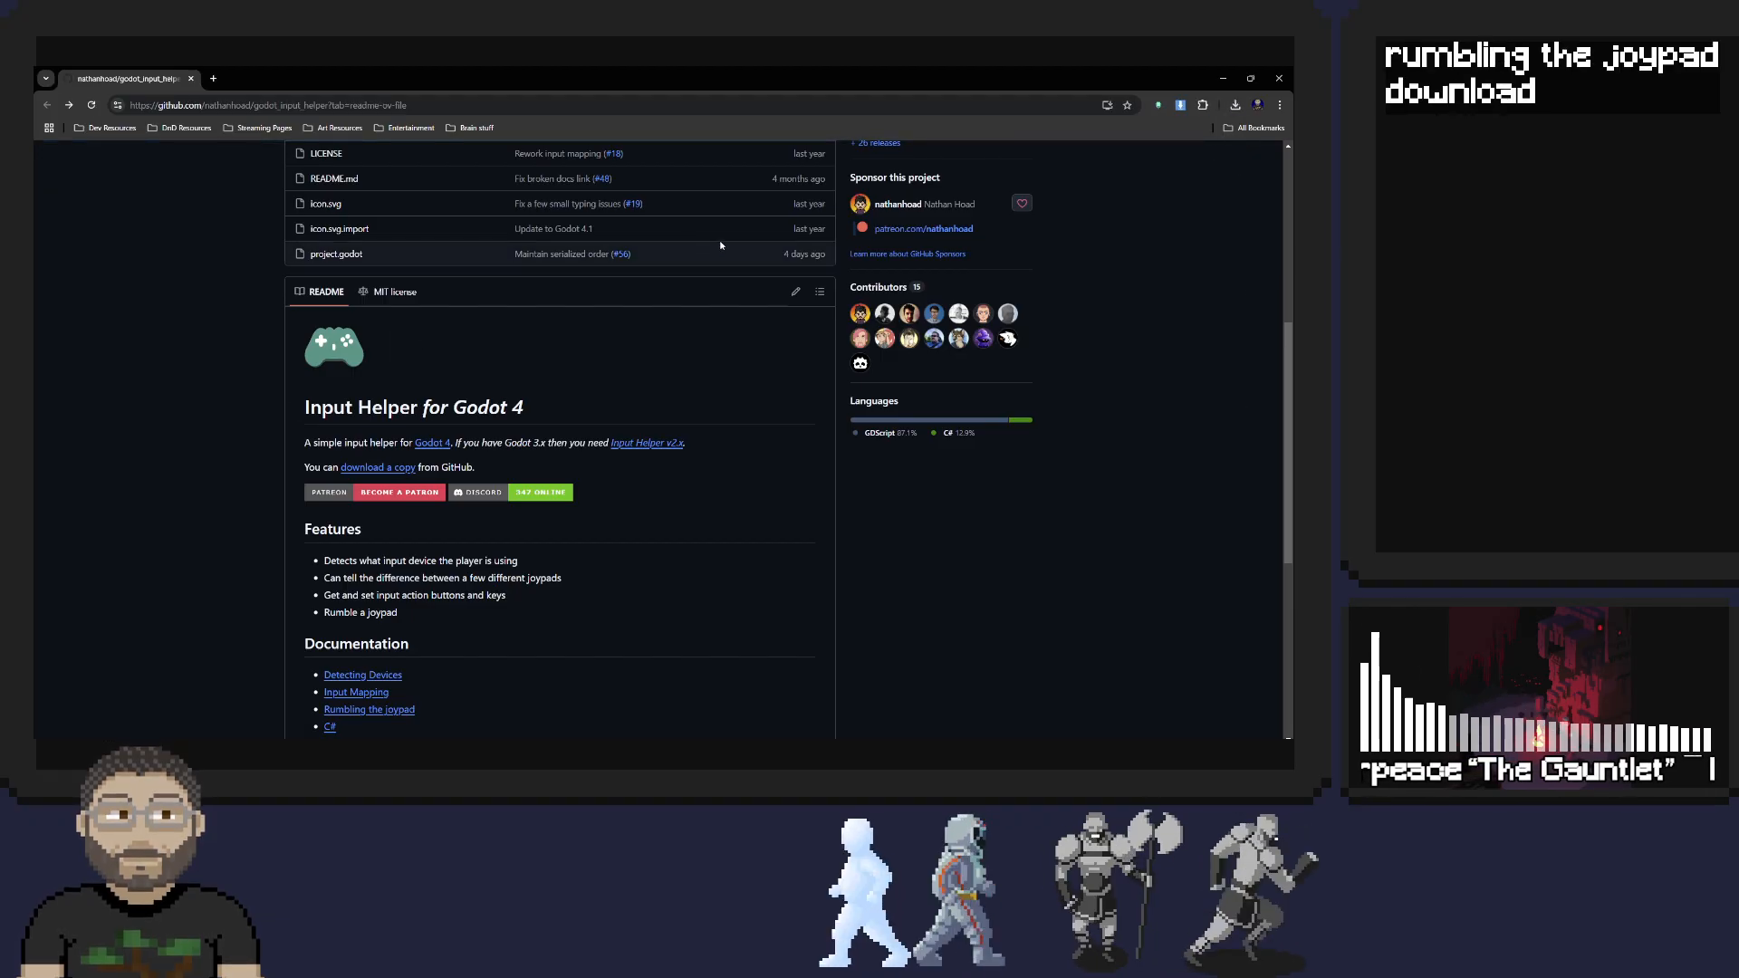
pyautogui.click(1235, 105)
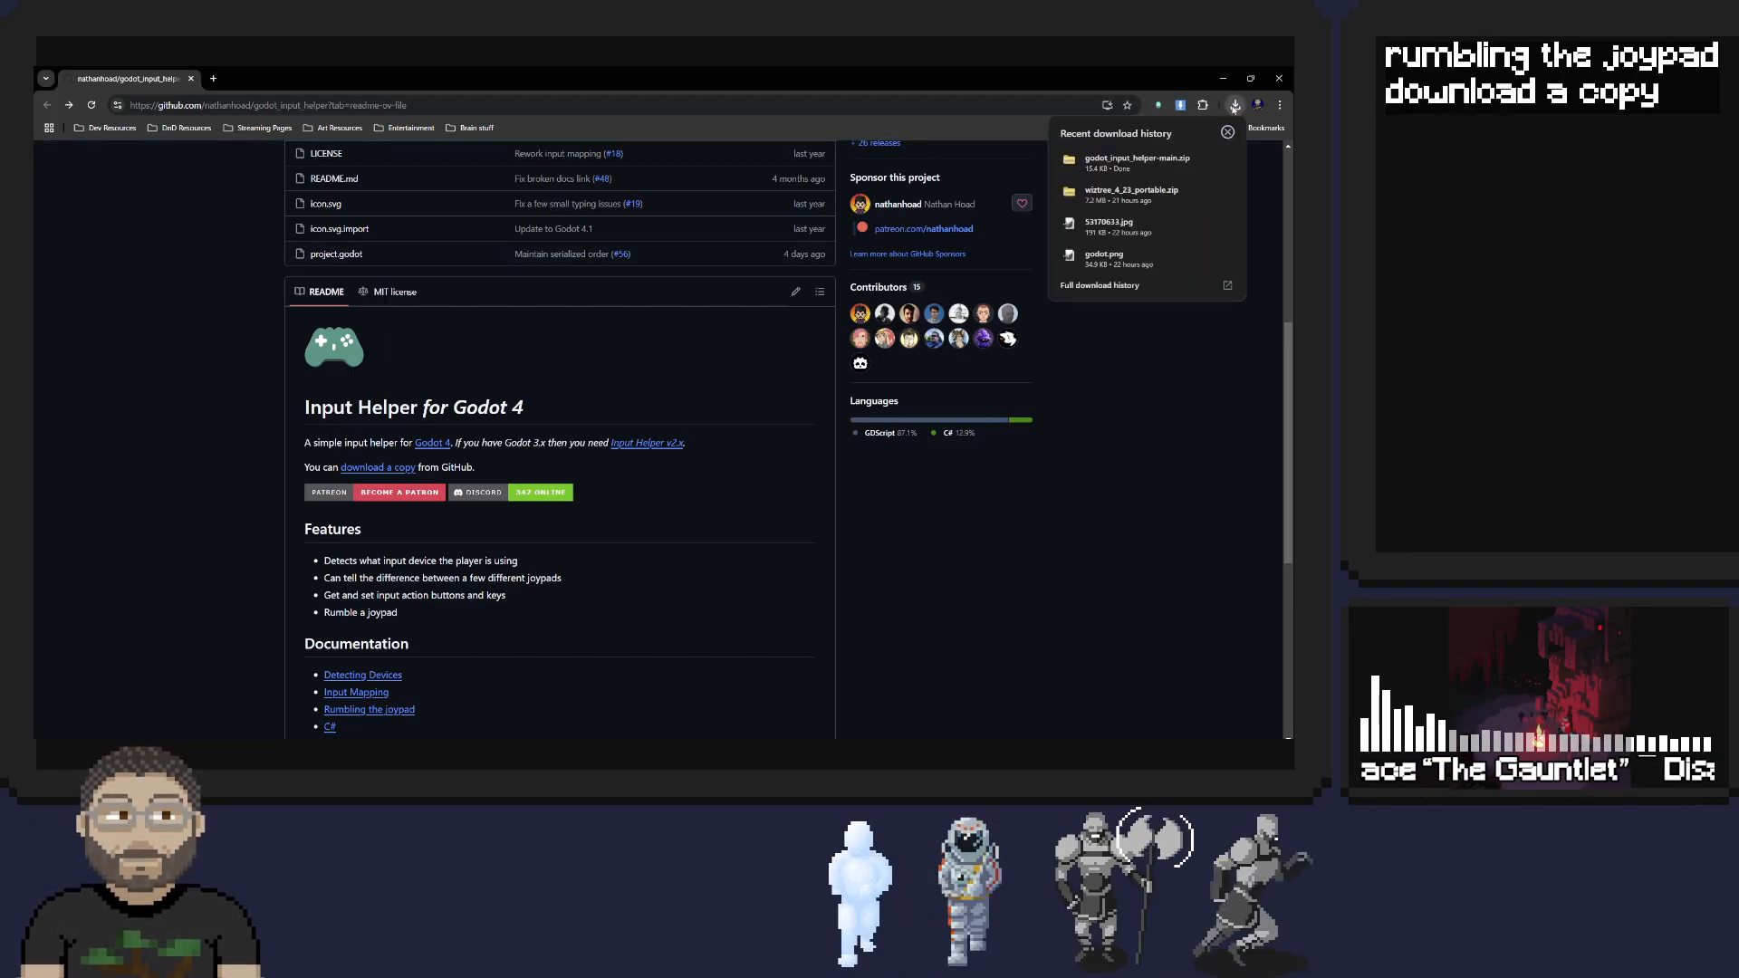
pyautogui.click(1235, 107)
# Look over the repository's file list and README, and open the Detecting Devices documentation
pyautogui.scroll(4, 634, 362)
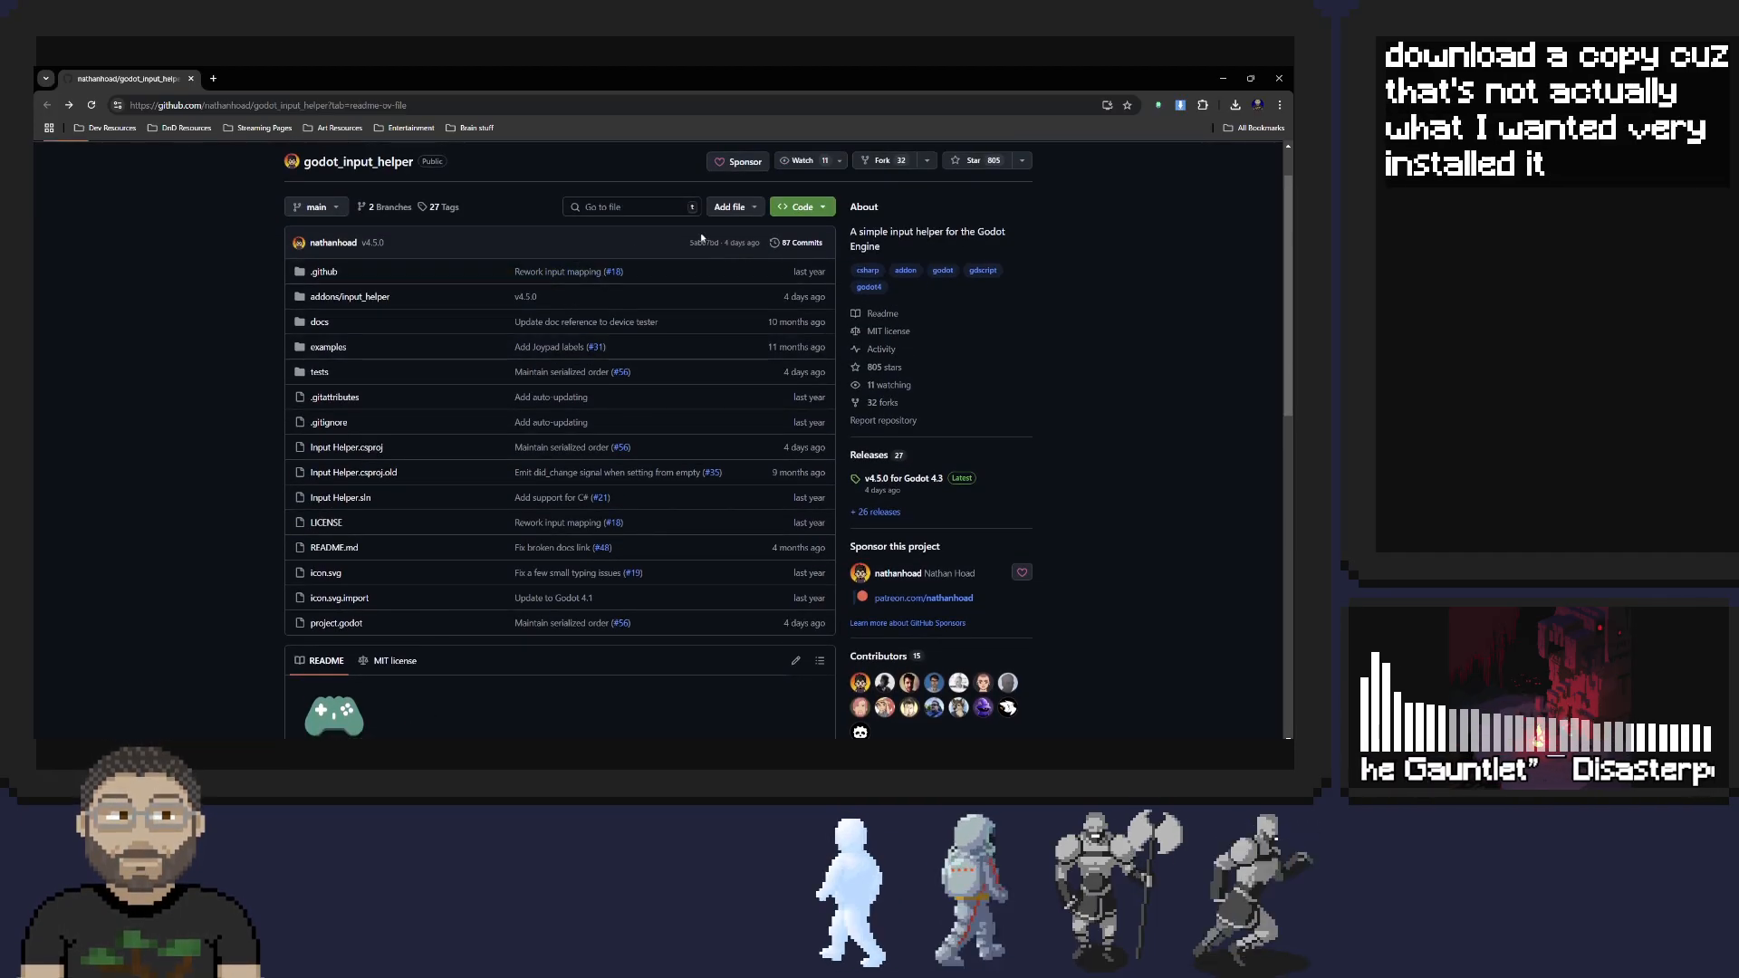
pyautogui.scroll(-1, 695, 265)
pyautogui.scroll(-3, 695, 266)
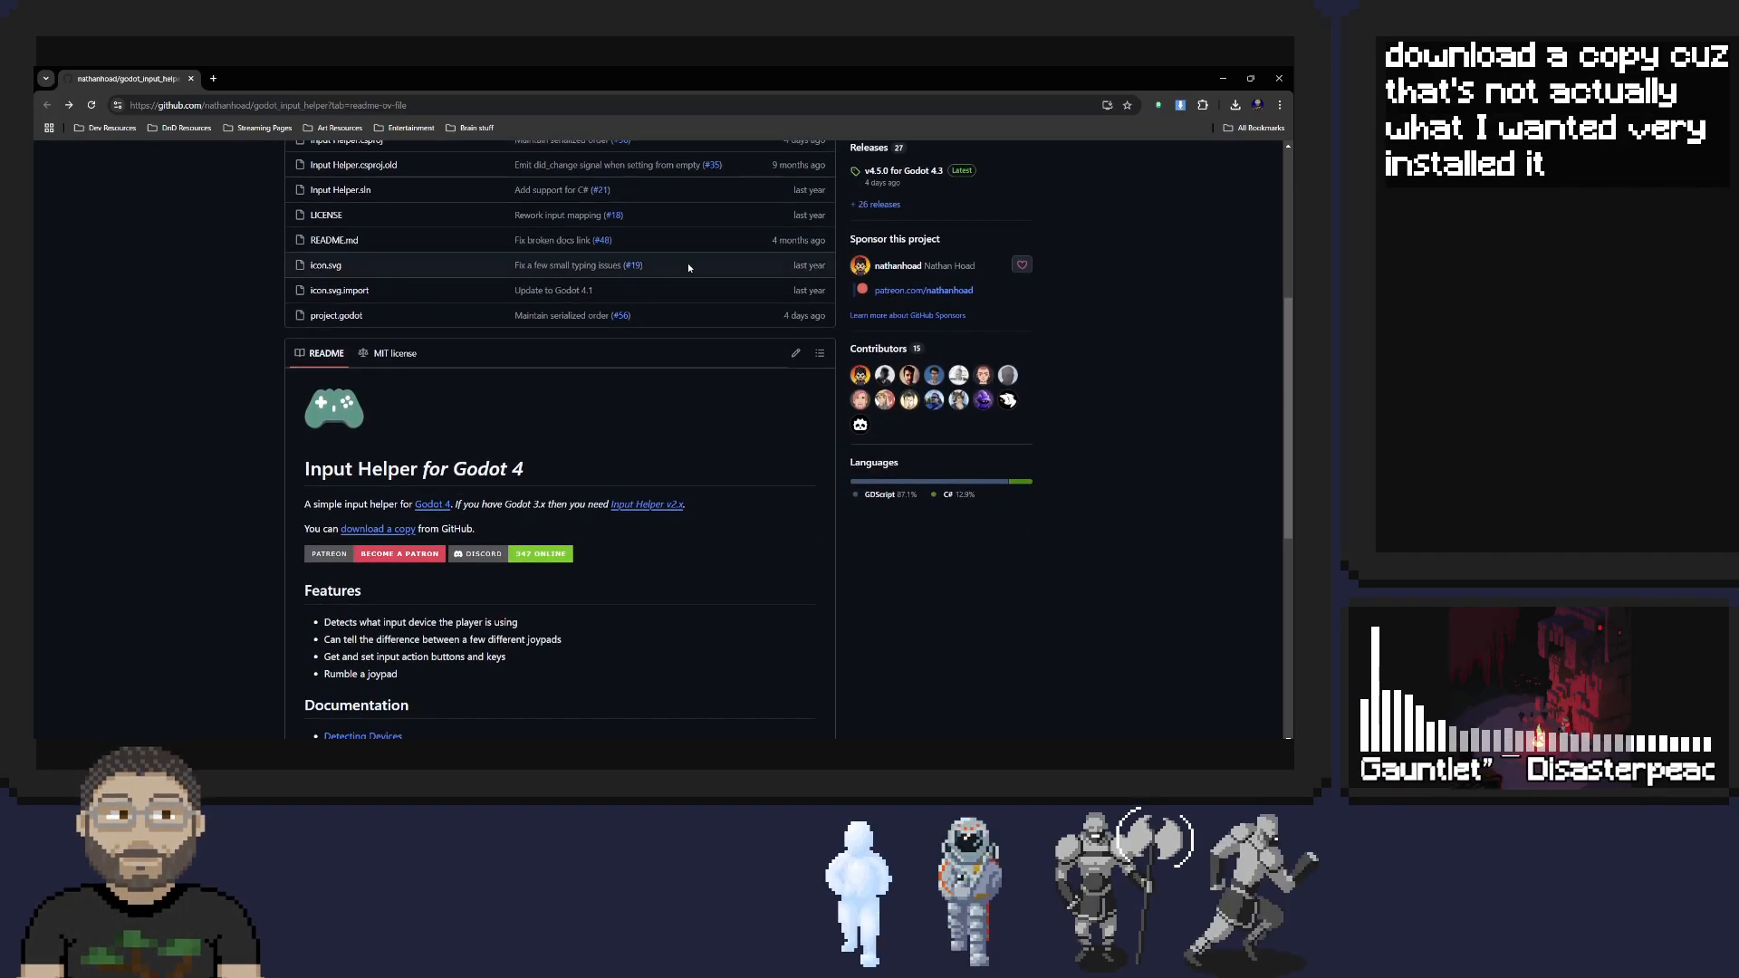
pyautogui.scroll(-1, 497, 372)
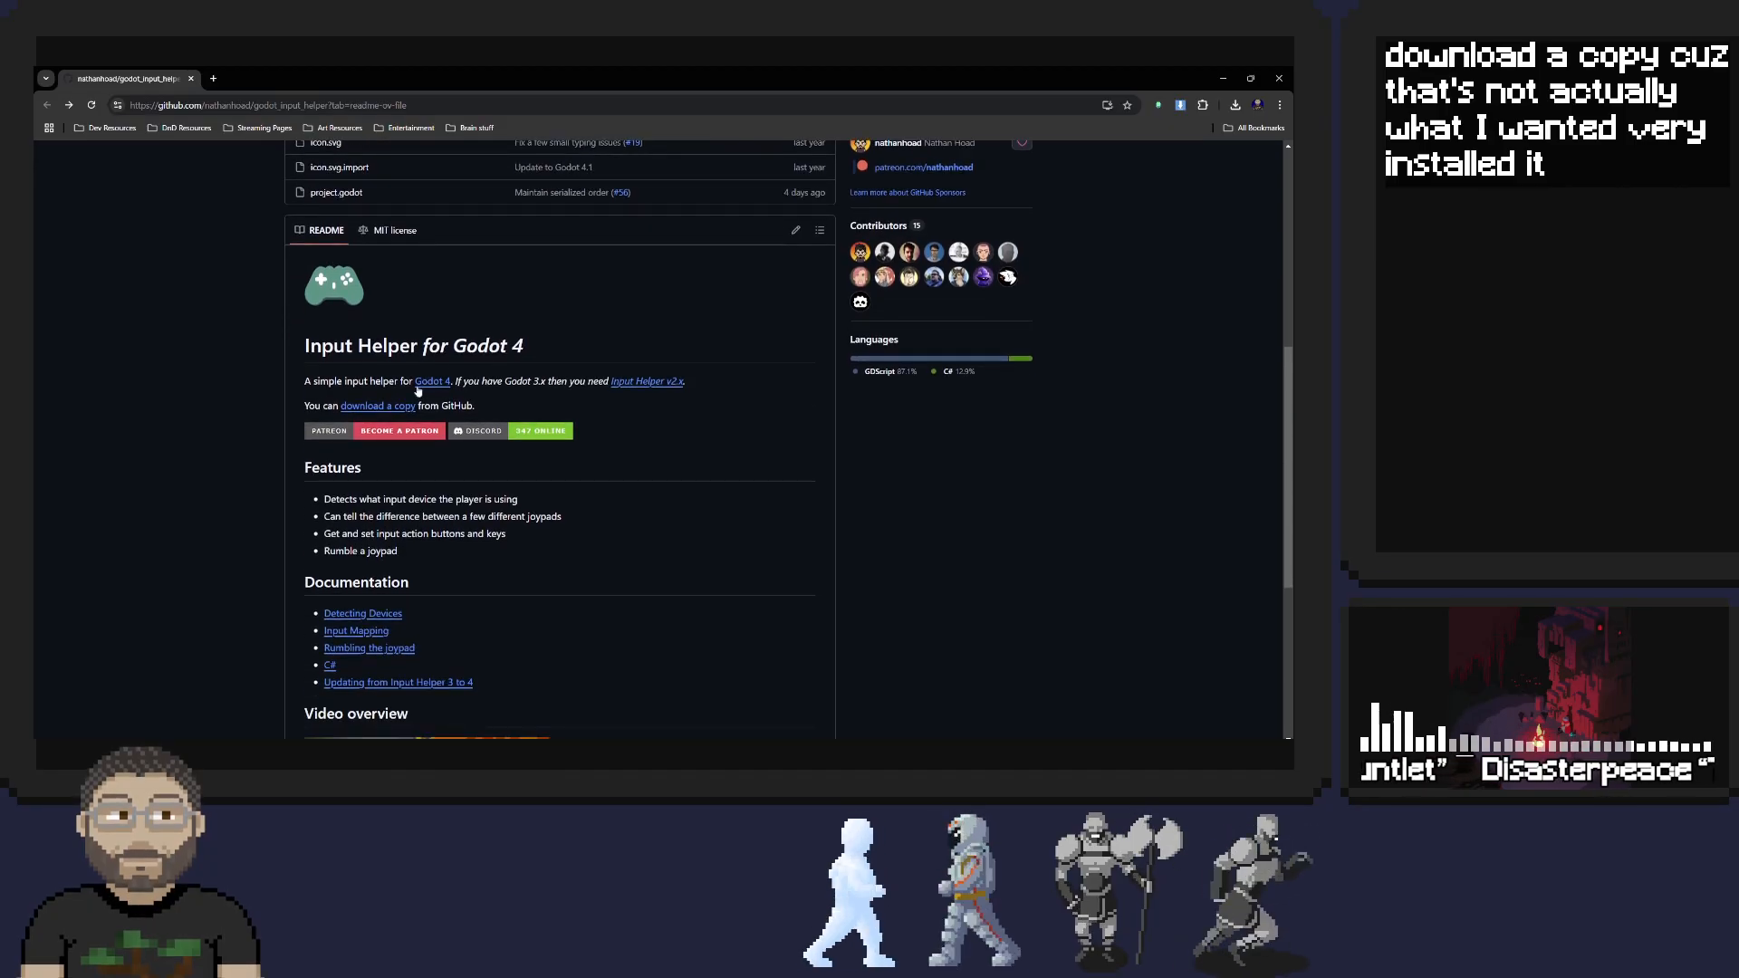
pyautogui.scroll(-2, 615, 443)
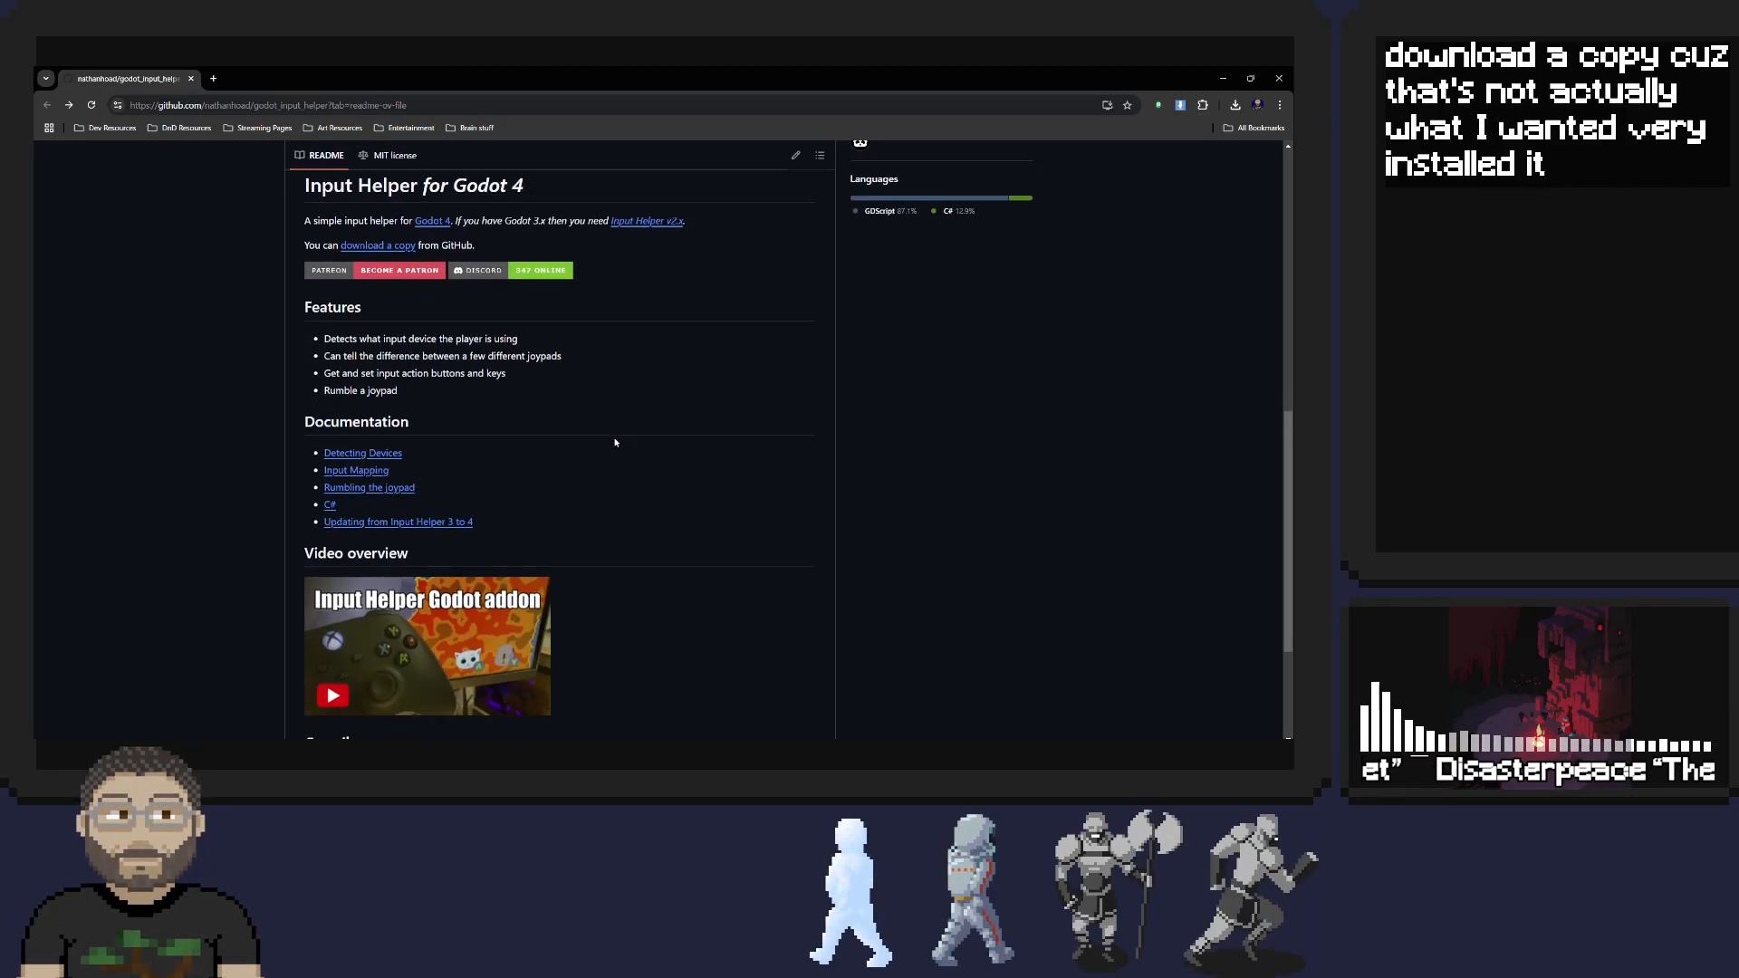
pyautogui.click(360, 432)
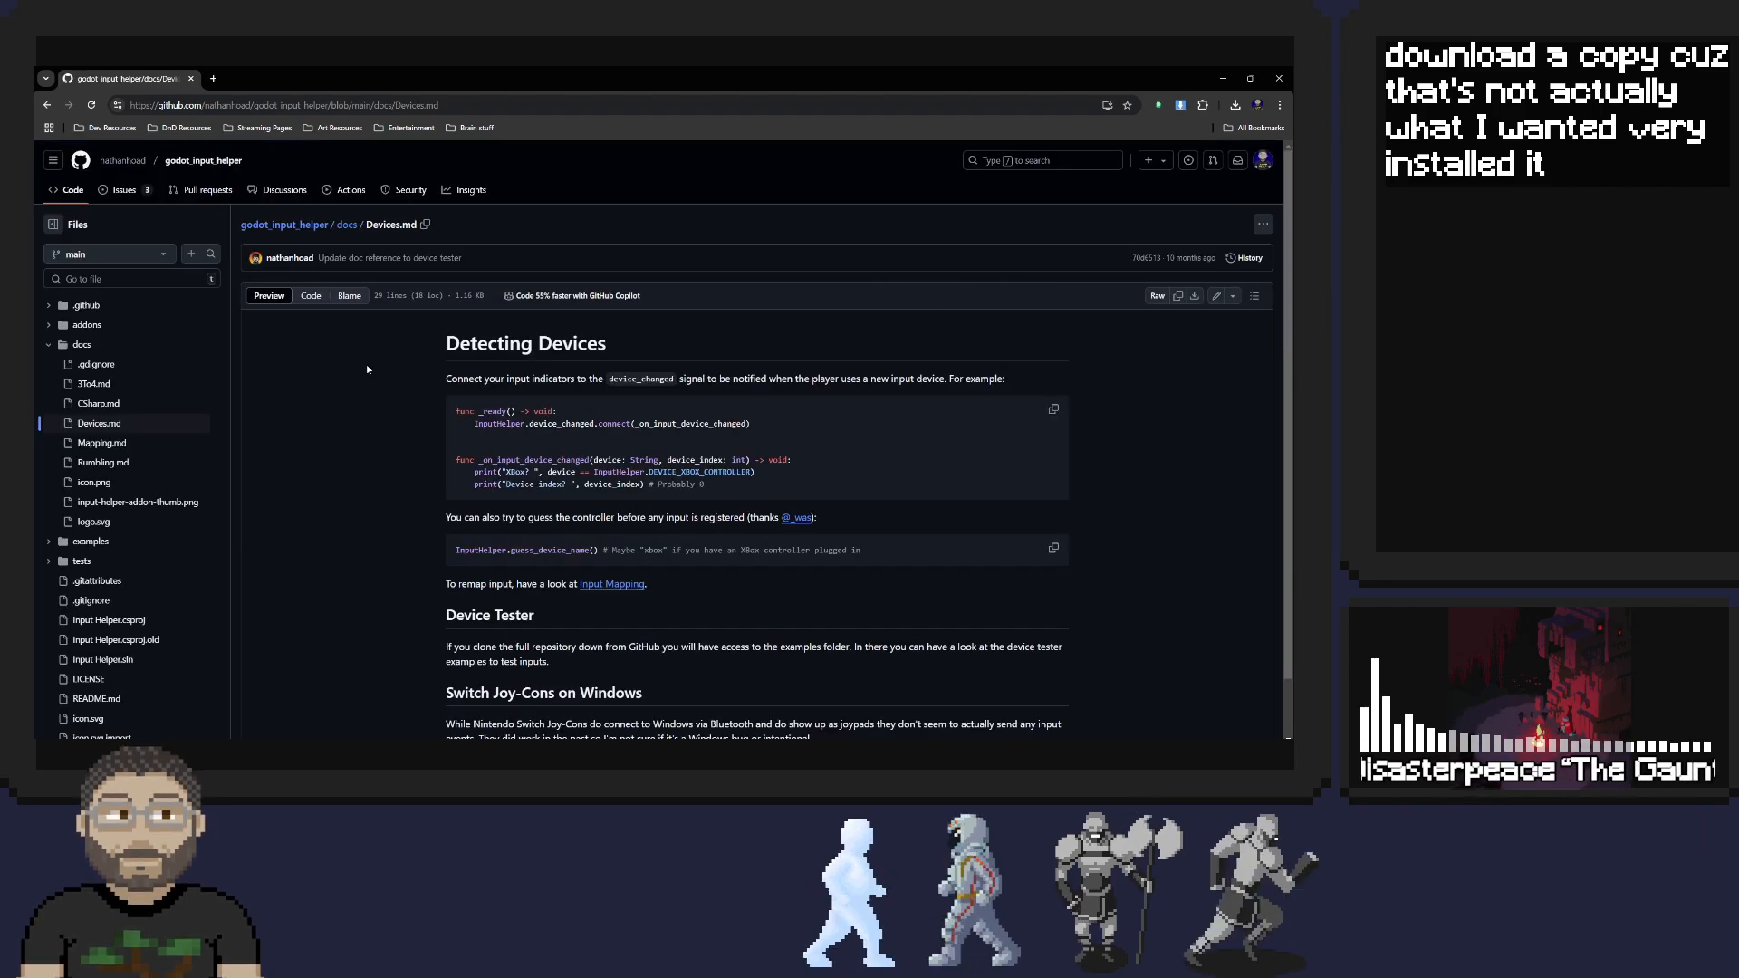
# Read the Detecting Devices page and highlight the device_changed signal name in its introduction
pyautogui.scroll(-1, 508, 363)
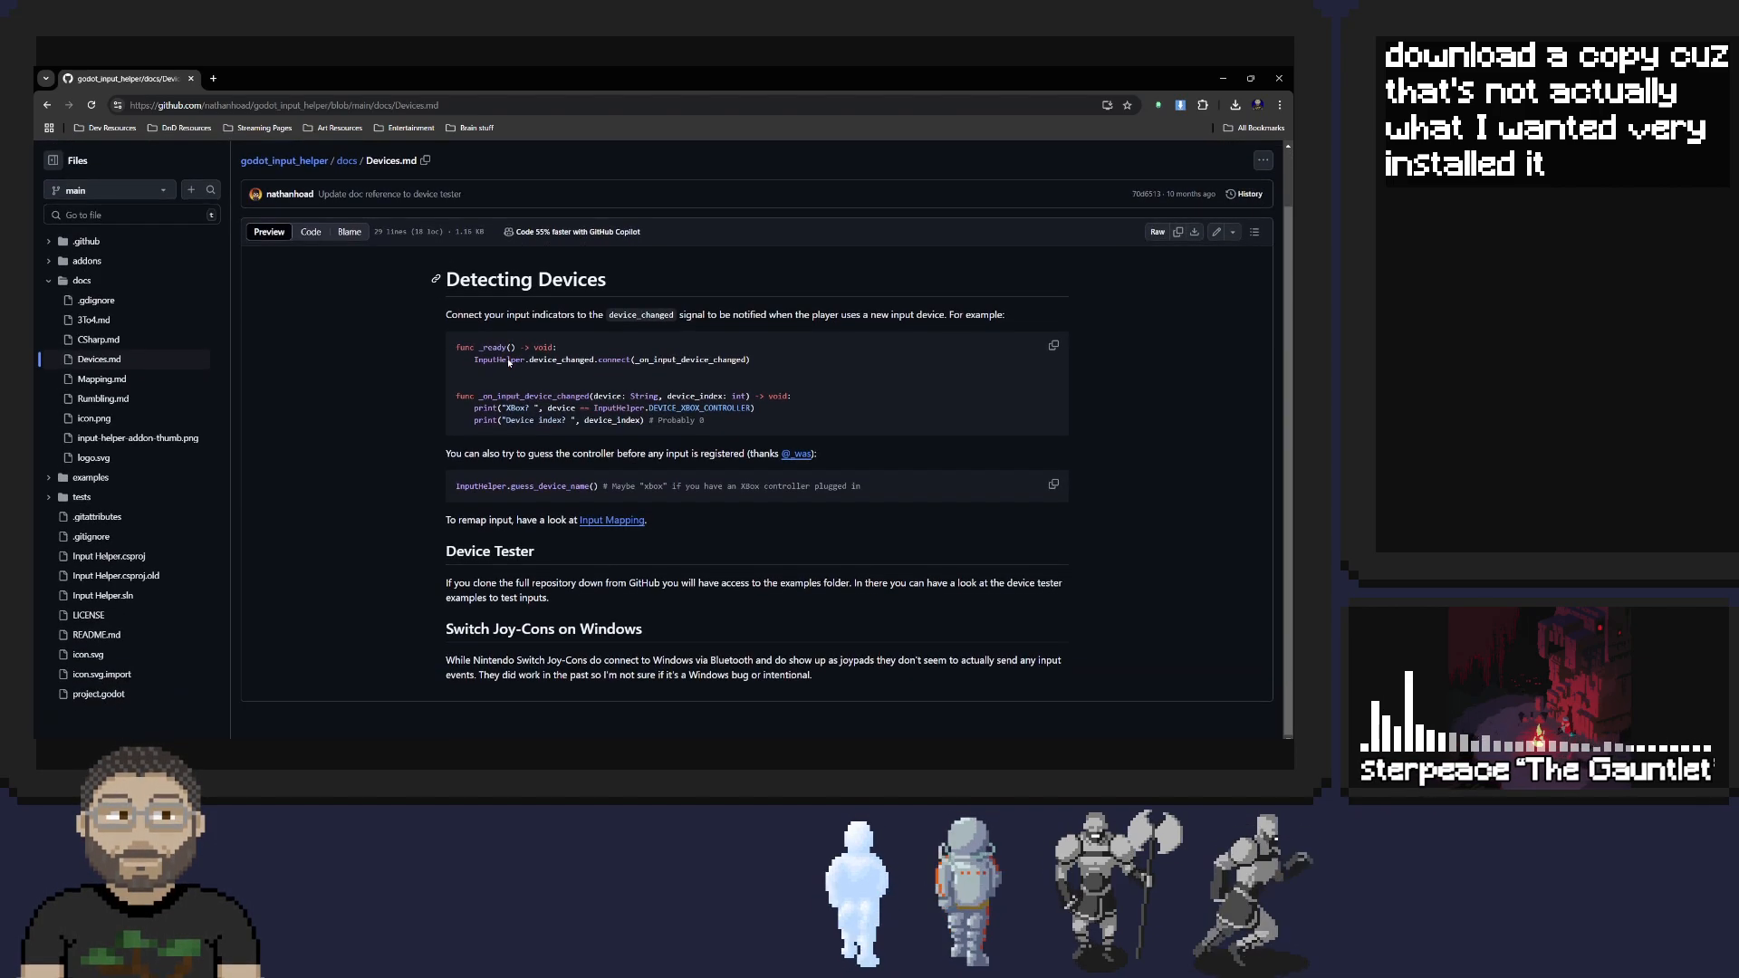
pyautogui.scroll(1, 508, 363)
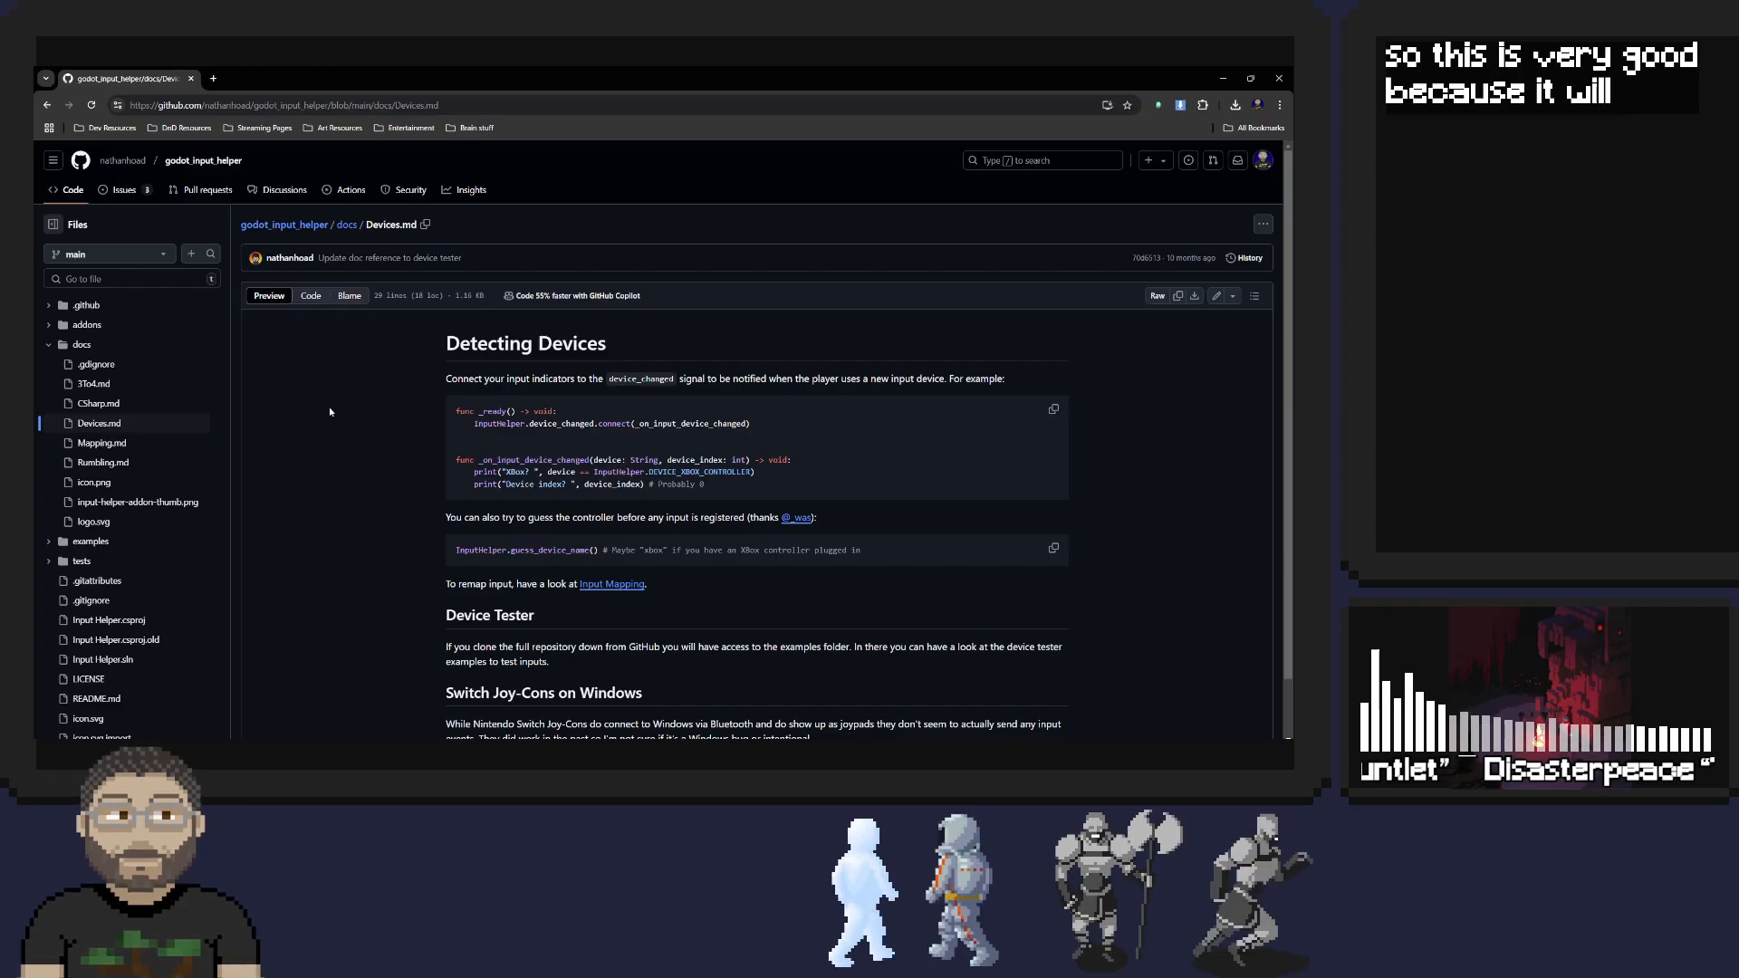
pyautogui.doubleClick(631, 382)
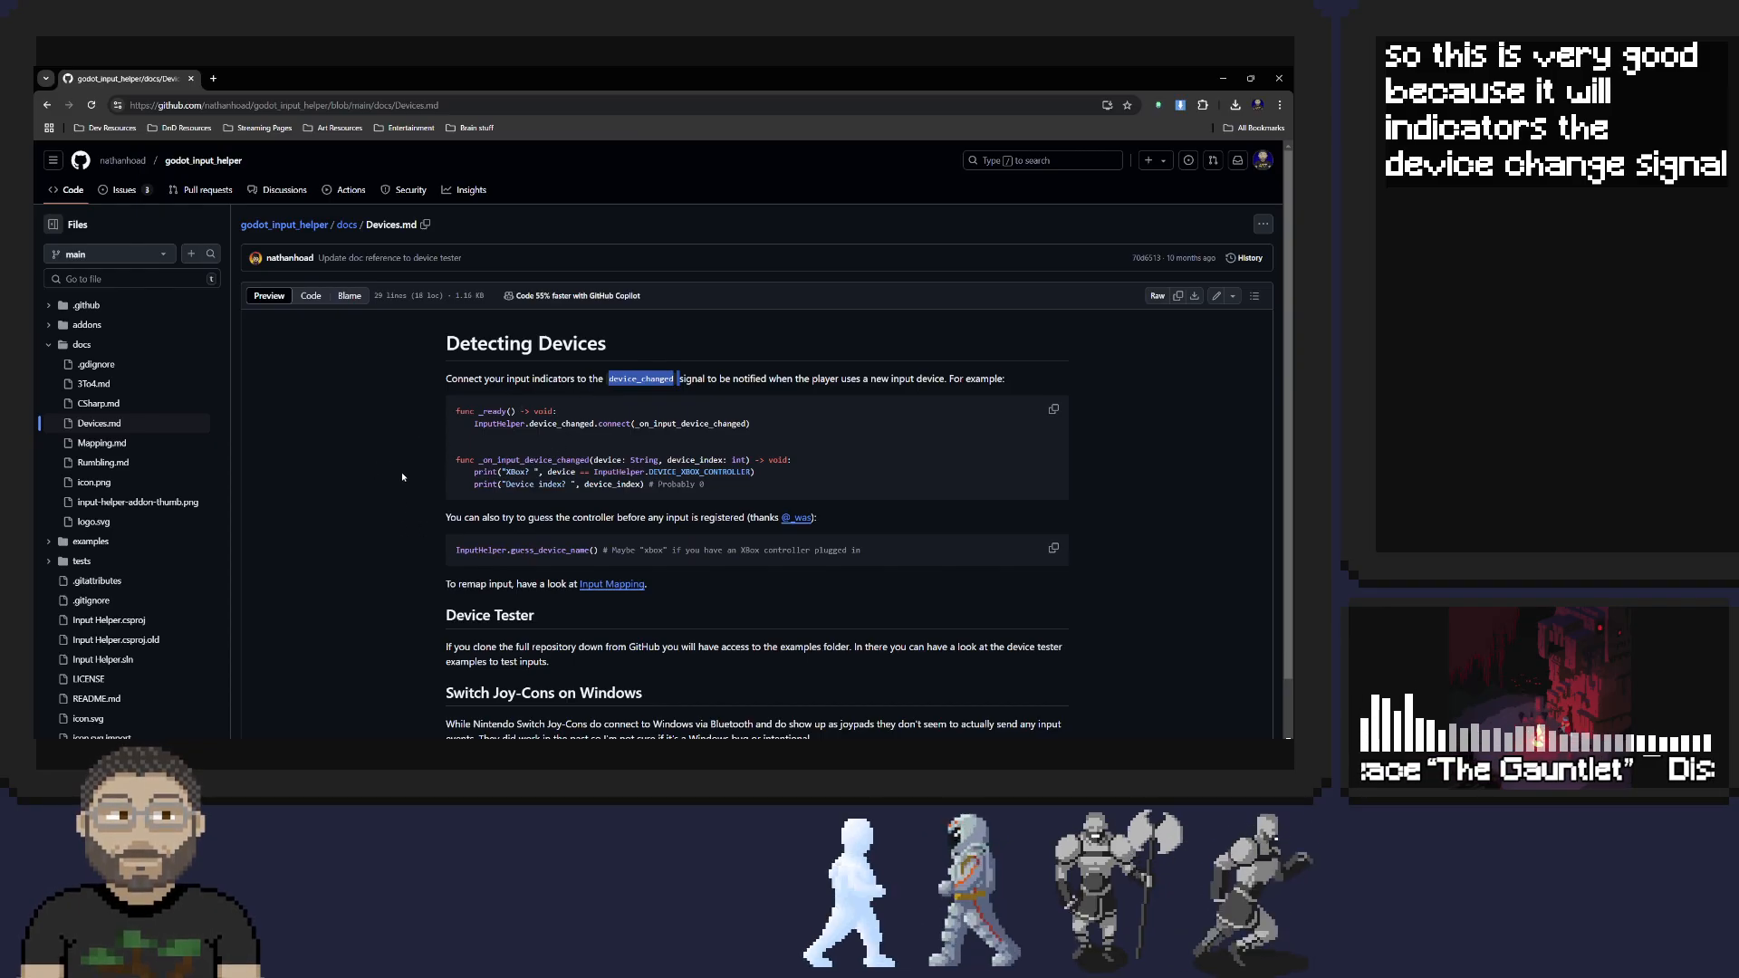
# Finish reading the Detecting Devices page, open the repository's examples folder and look over device_tester.gd
pyautogui.scroll(-1, 402, 478)
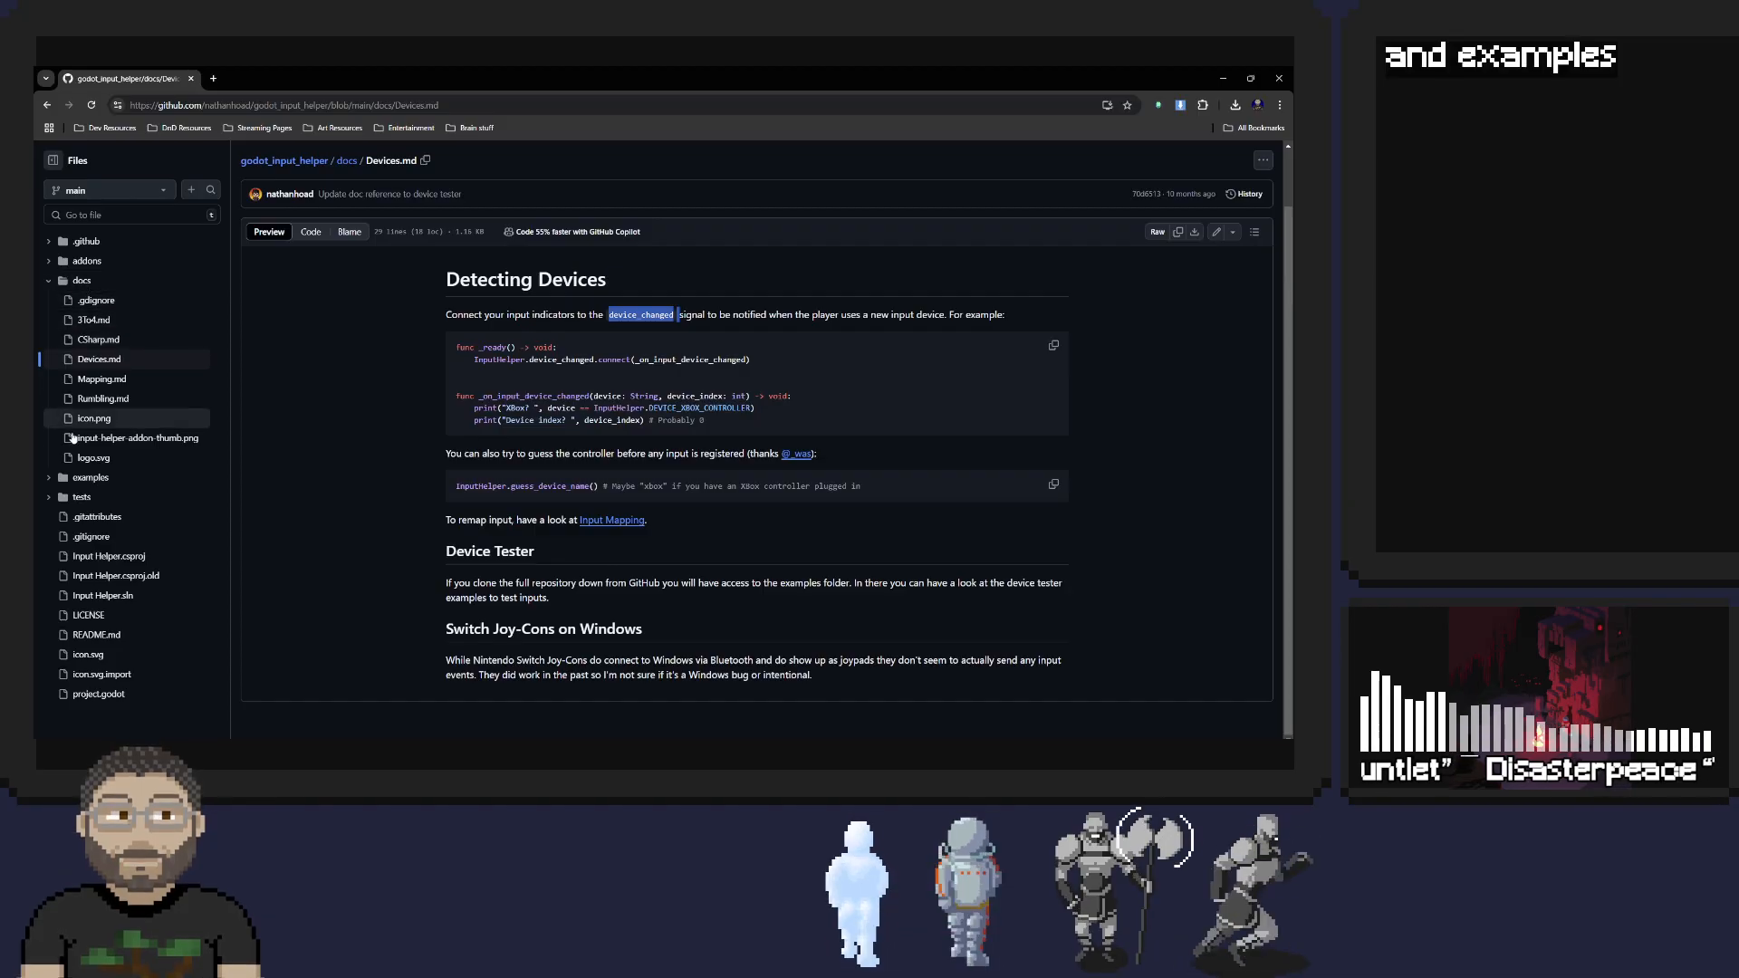
pyautogui.click(86, 478)
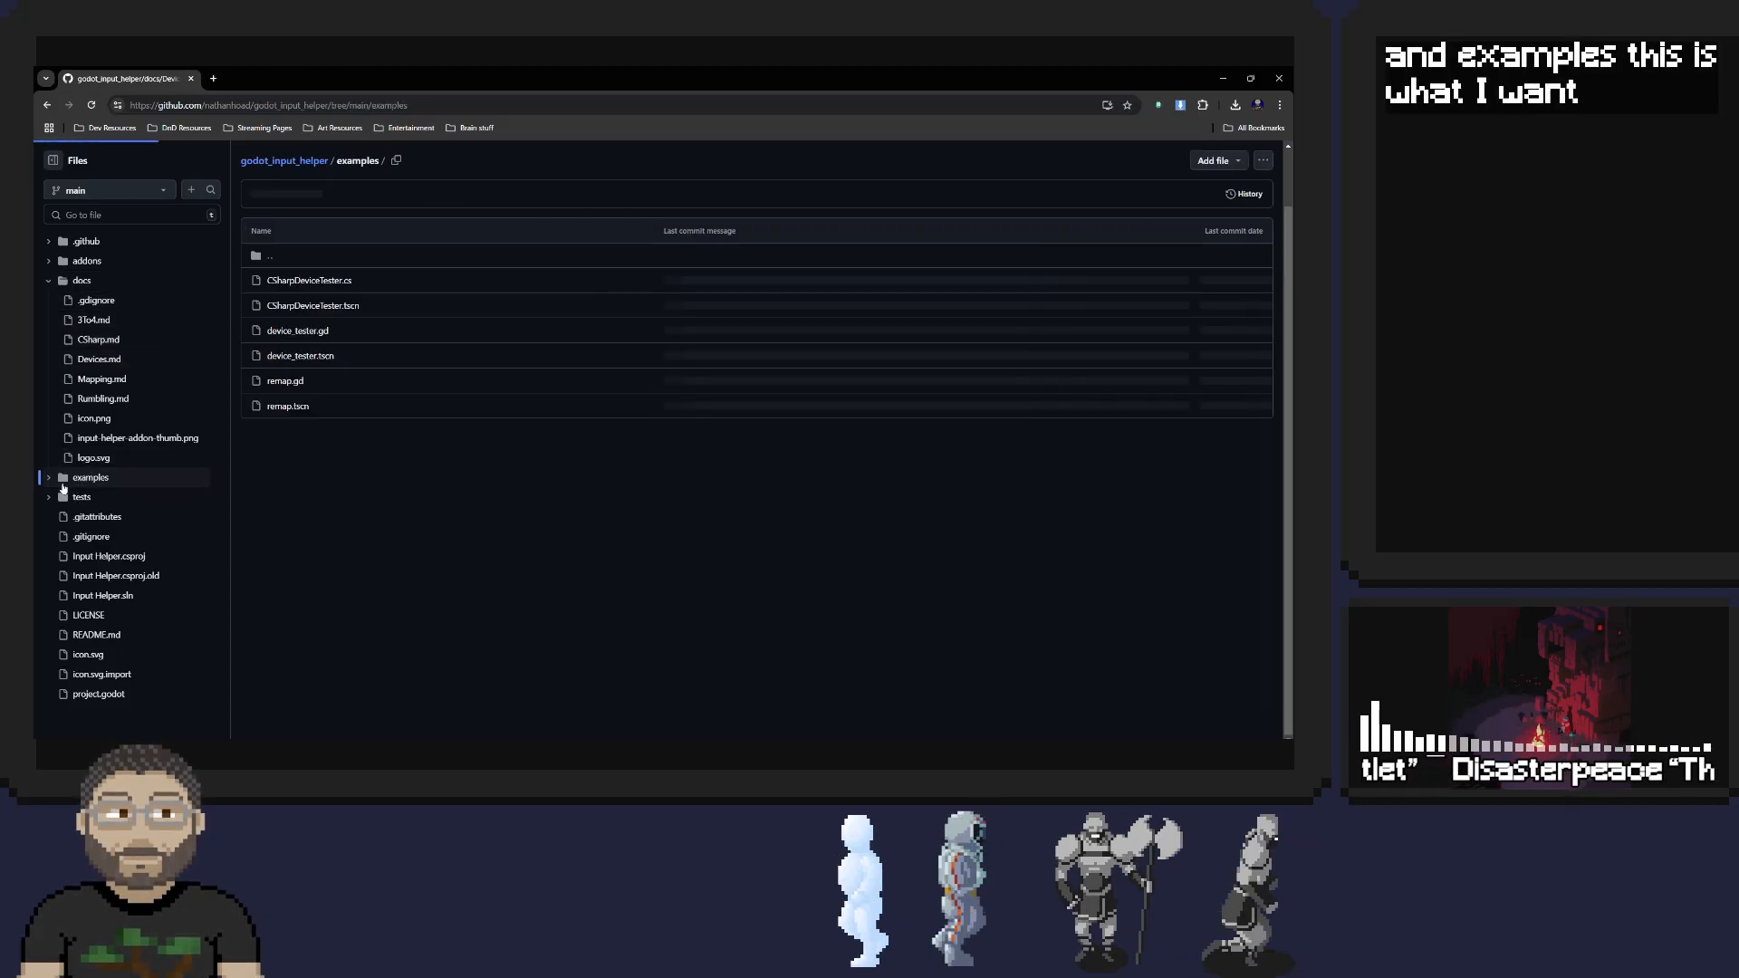
pyautogui.click(295, 331)
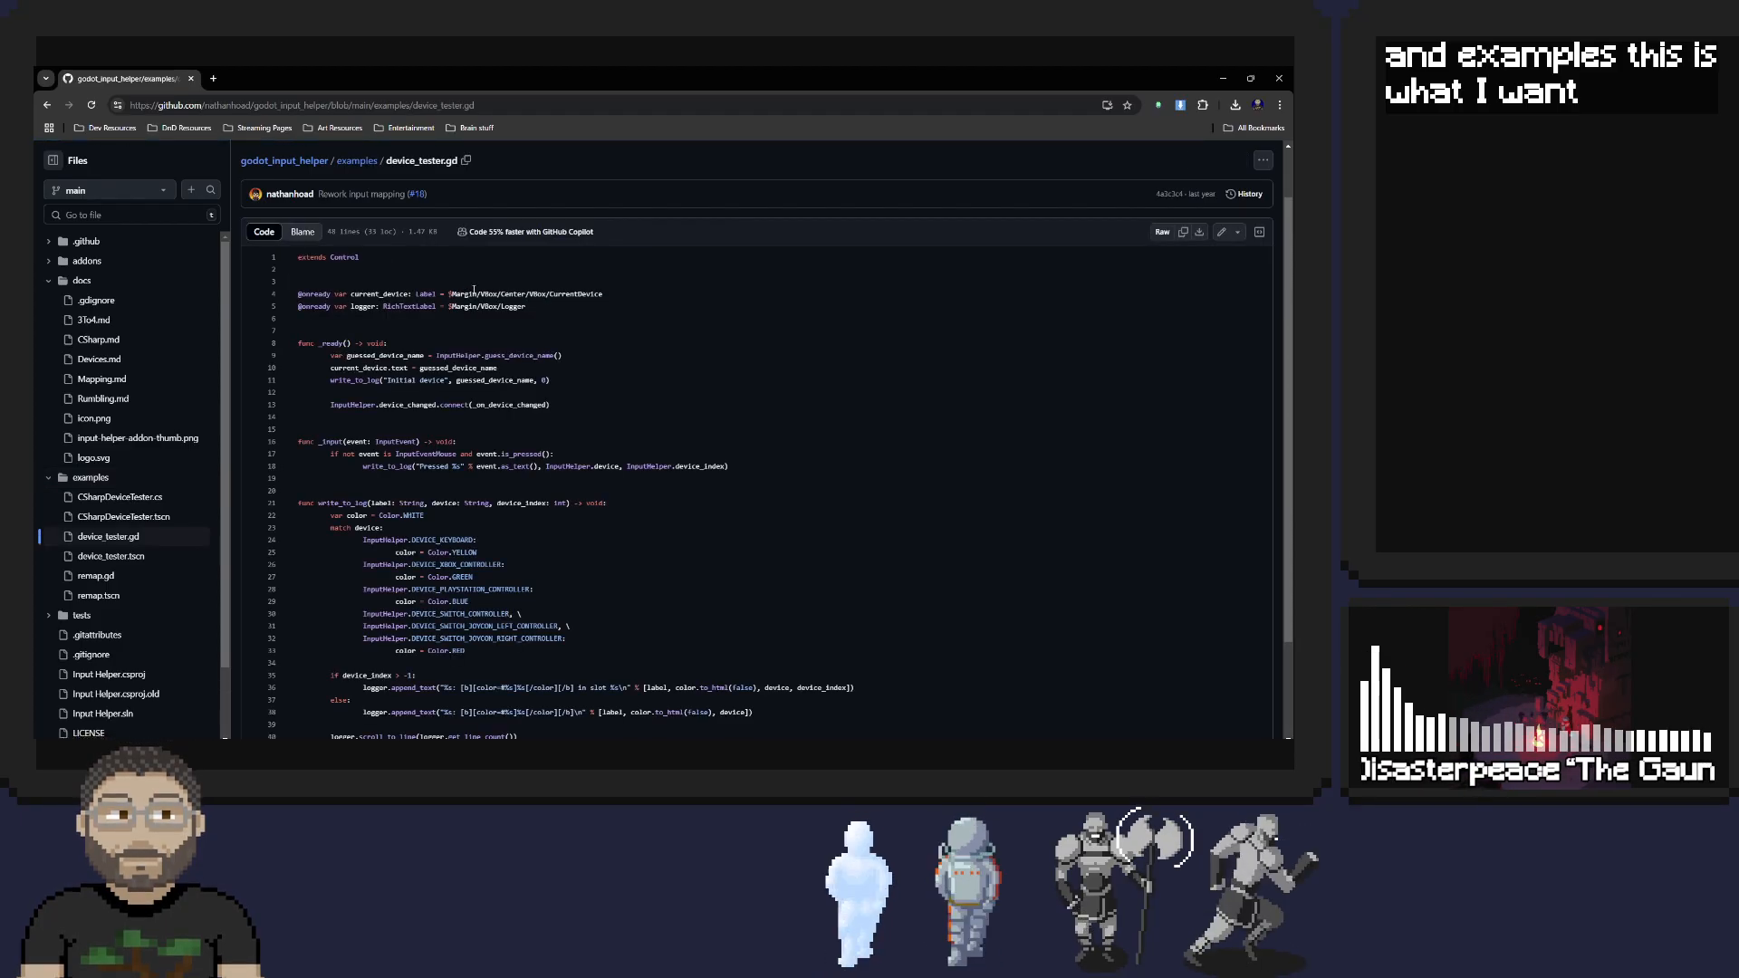
pyautogui.scroll(-1, 474, 289)
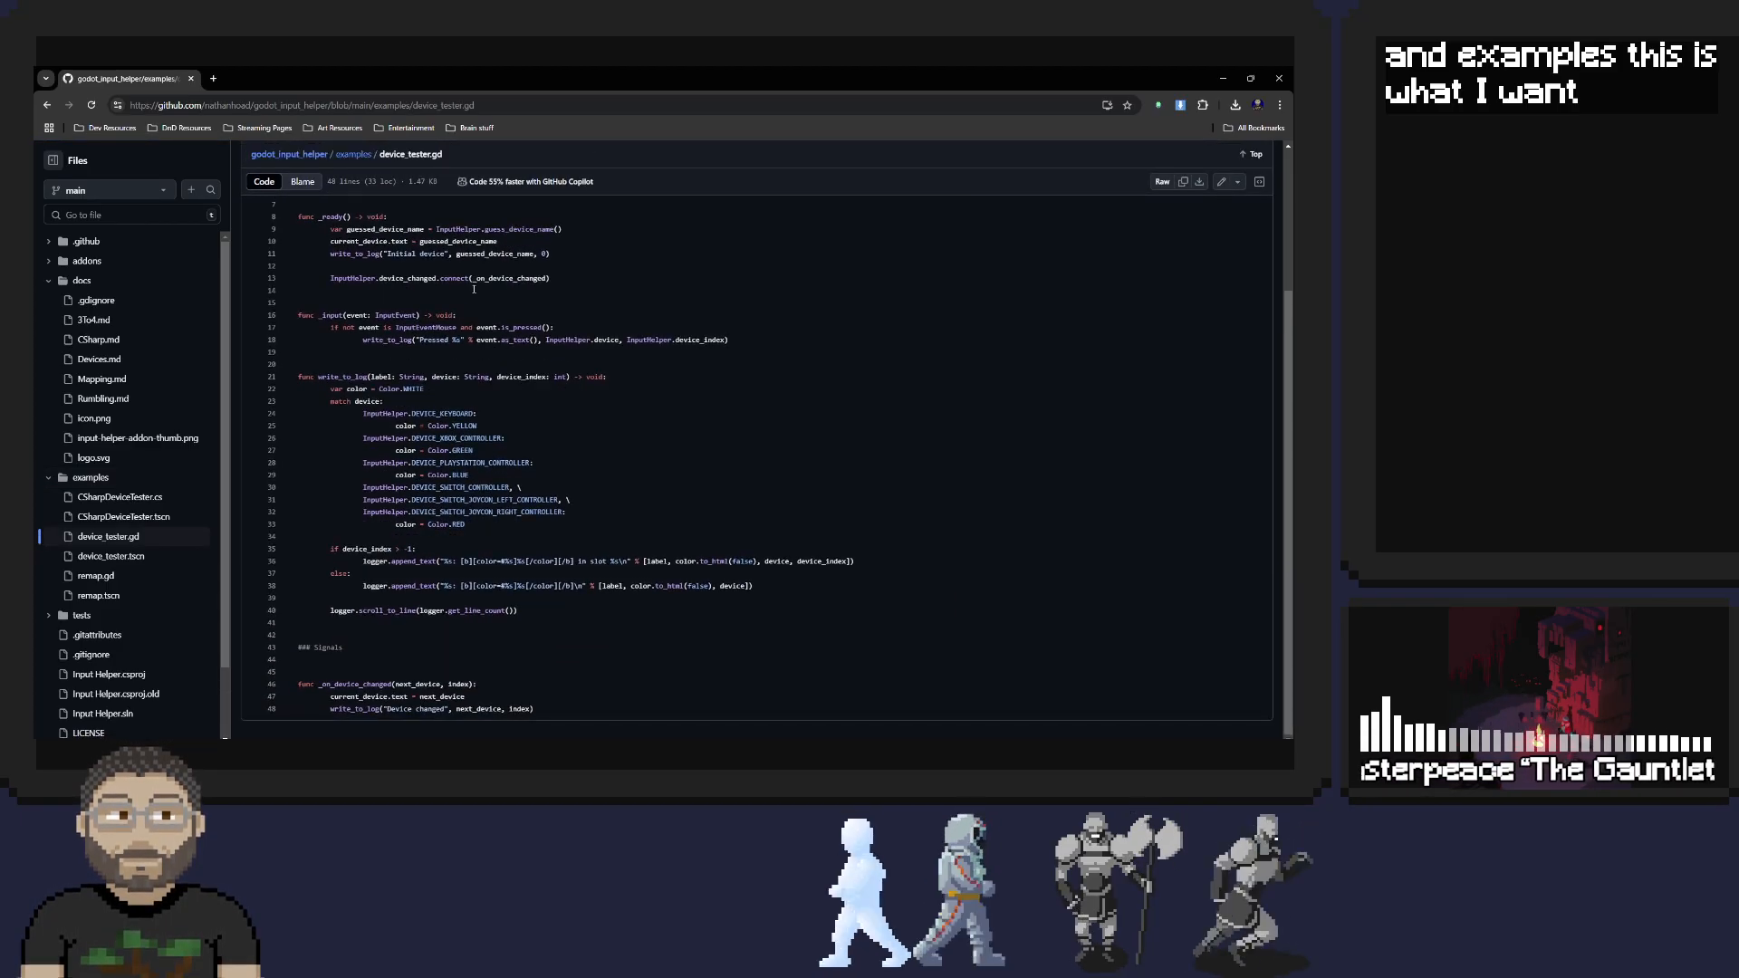
pyautogui.scroll(1, 474, 289)
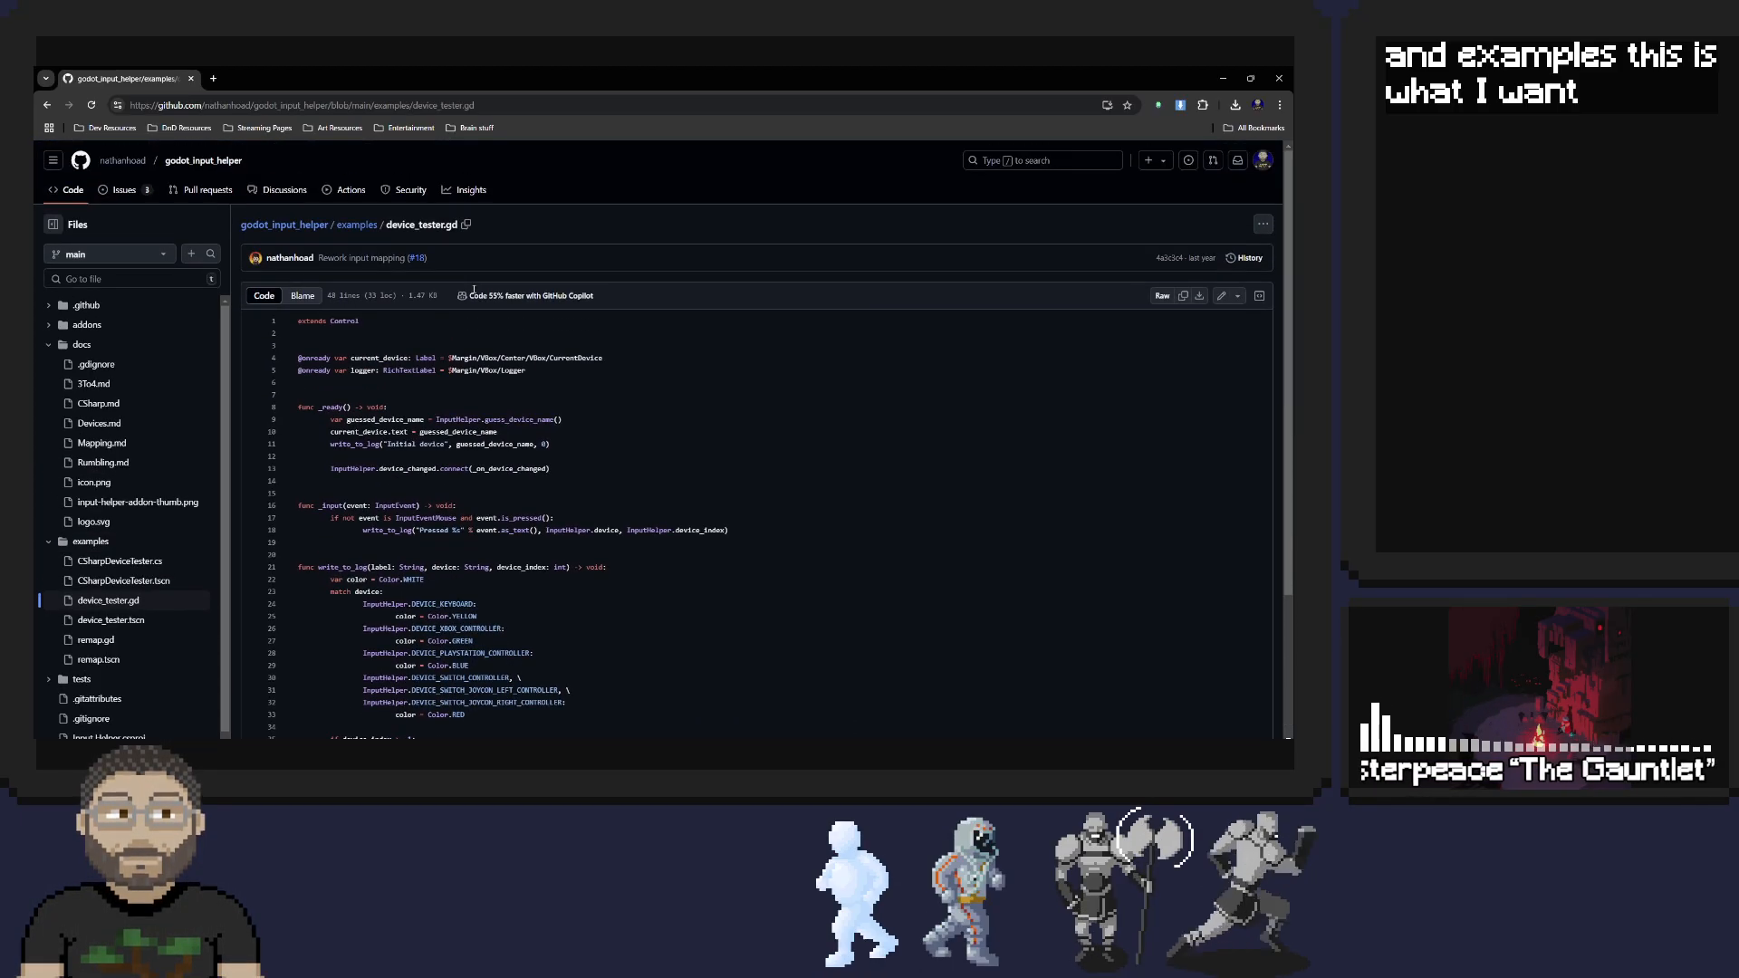
# Open the remap.gd example and study its exported action name, changing_input_index setter, _unhandled_input and update_labels functions
pyautogui.click(109, 639)
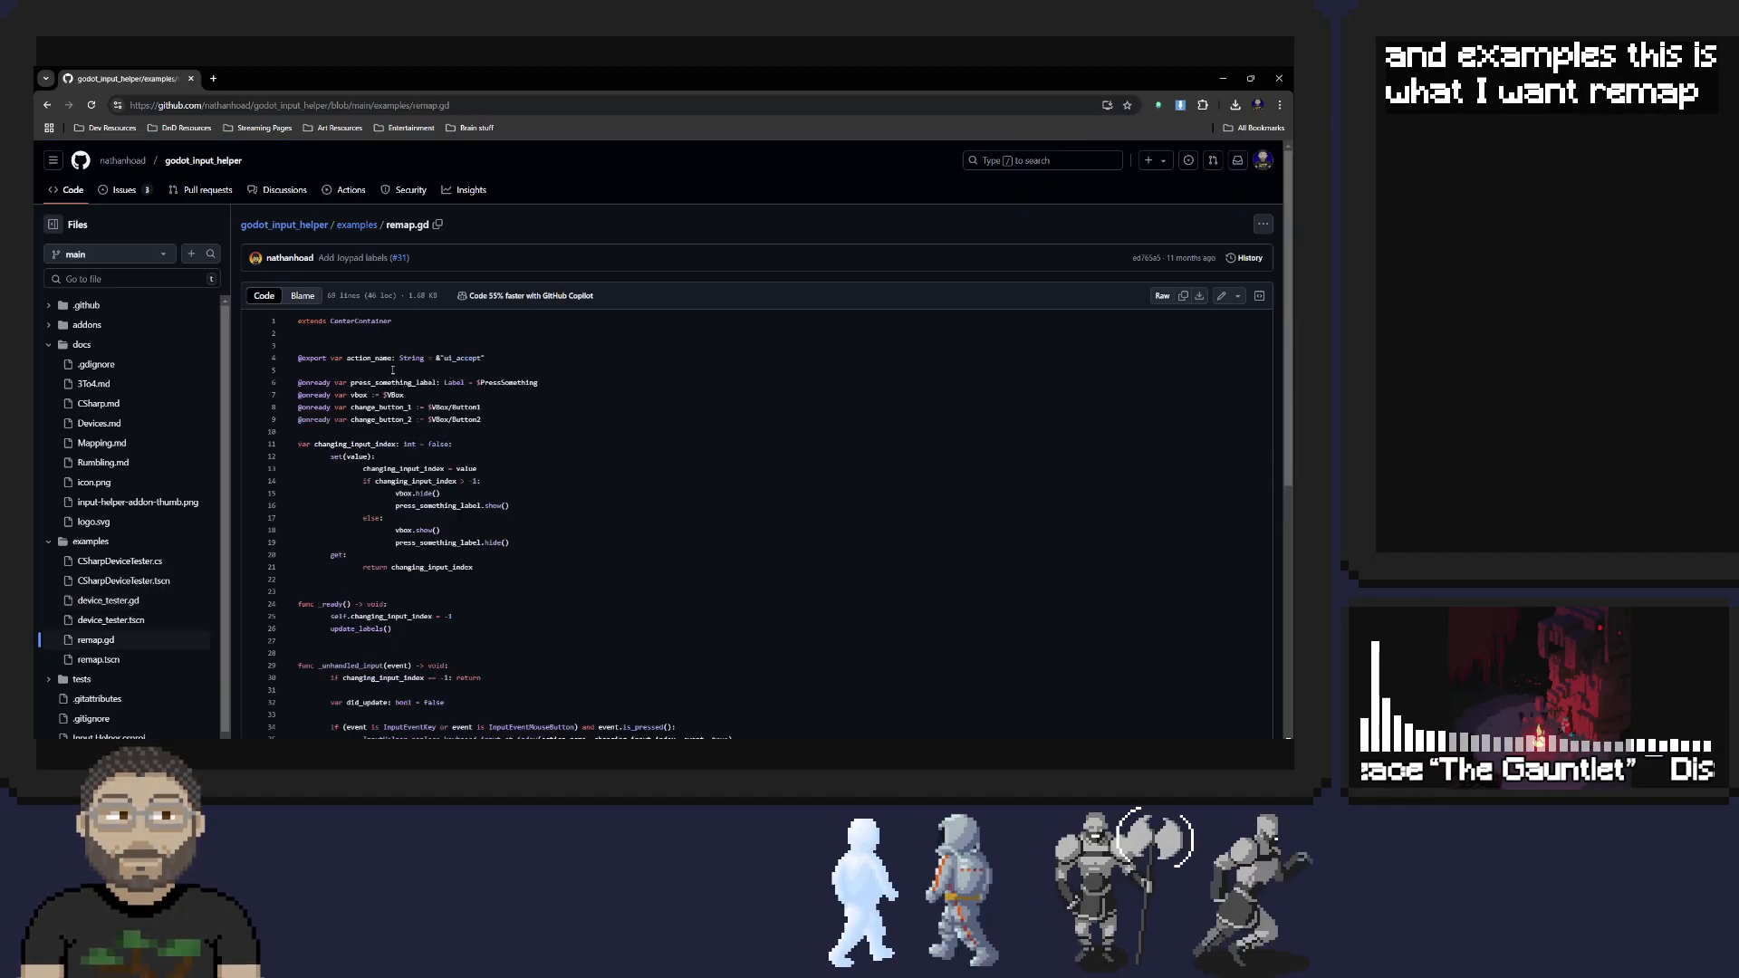
pyautogui.scroll(-2, 413, 352)
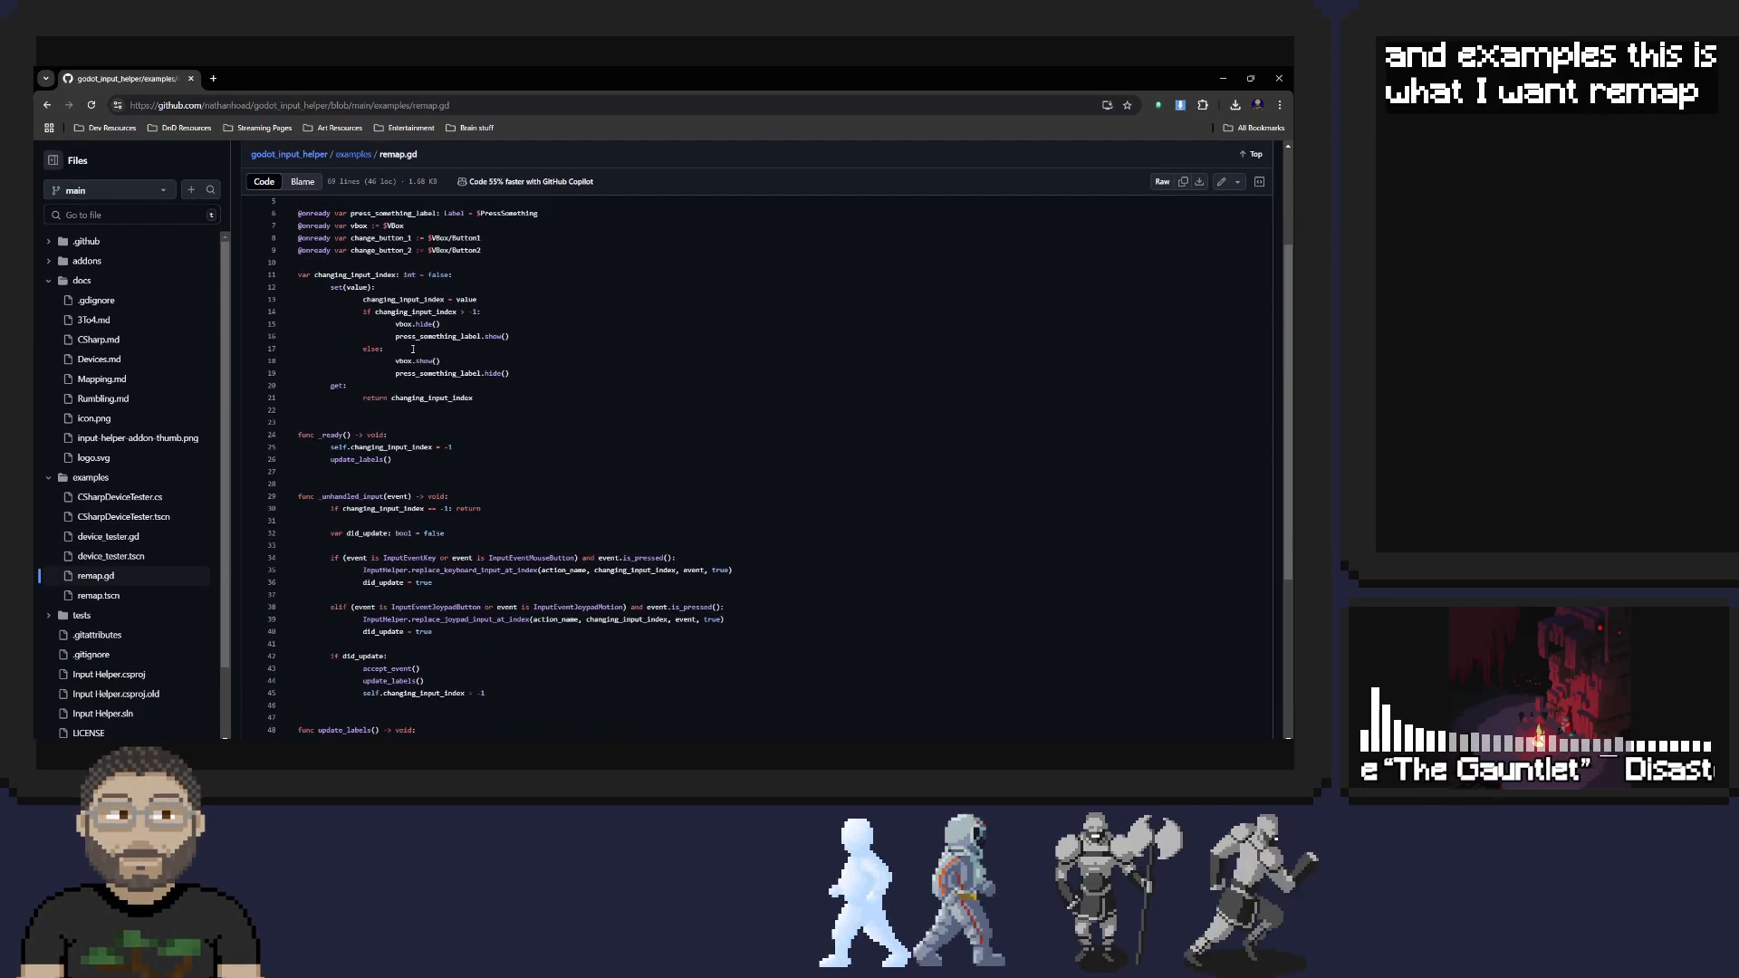
pyautogui.scroll(2, 413, 349)
pyautogui.scroll(1, 413, 349)
pyautogui.scroll(-2, 328, 374)
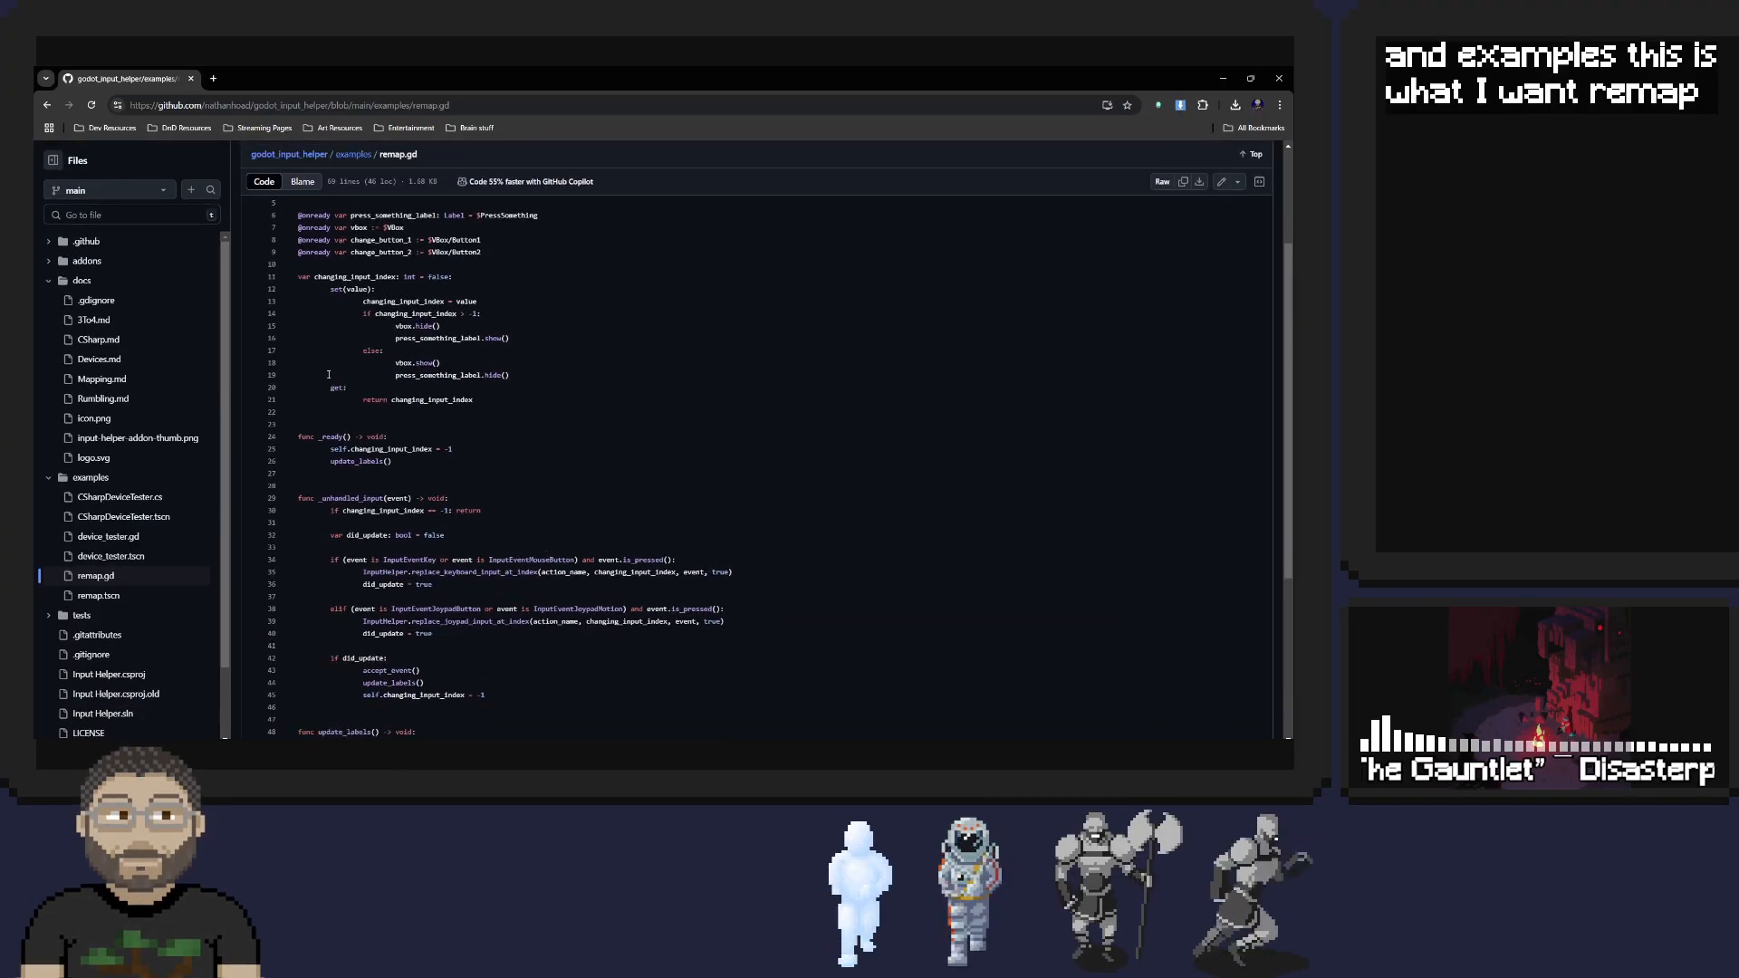
pyautogui.scroll(2, 435, 400)
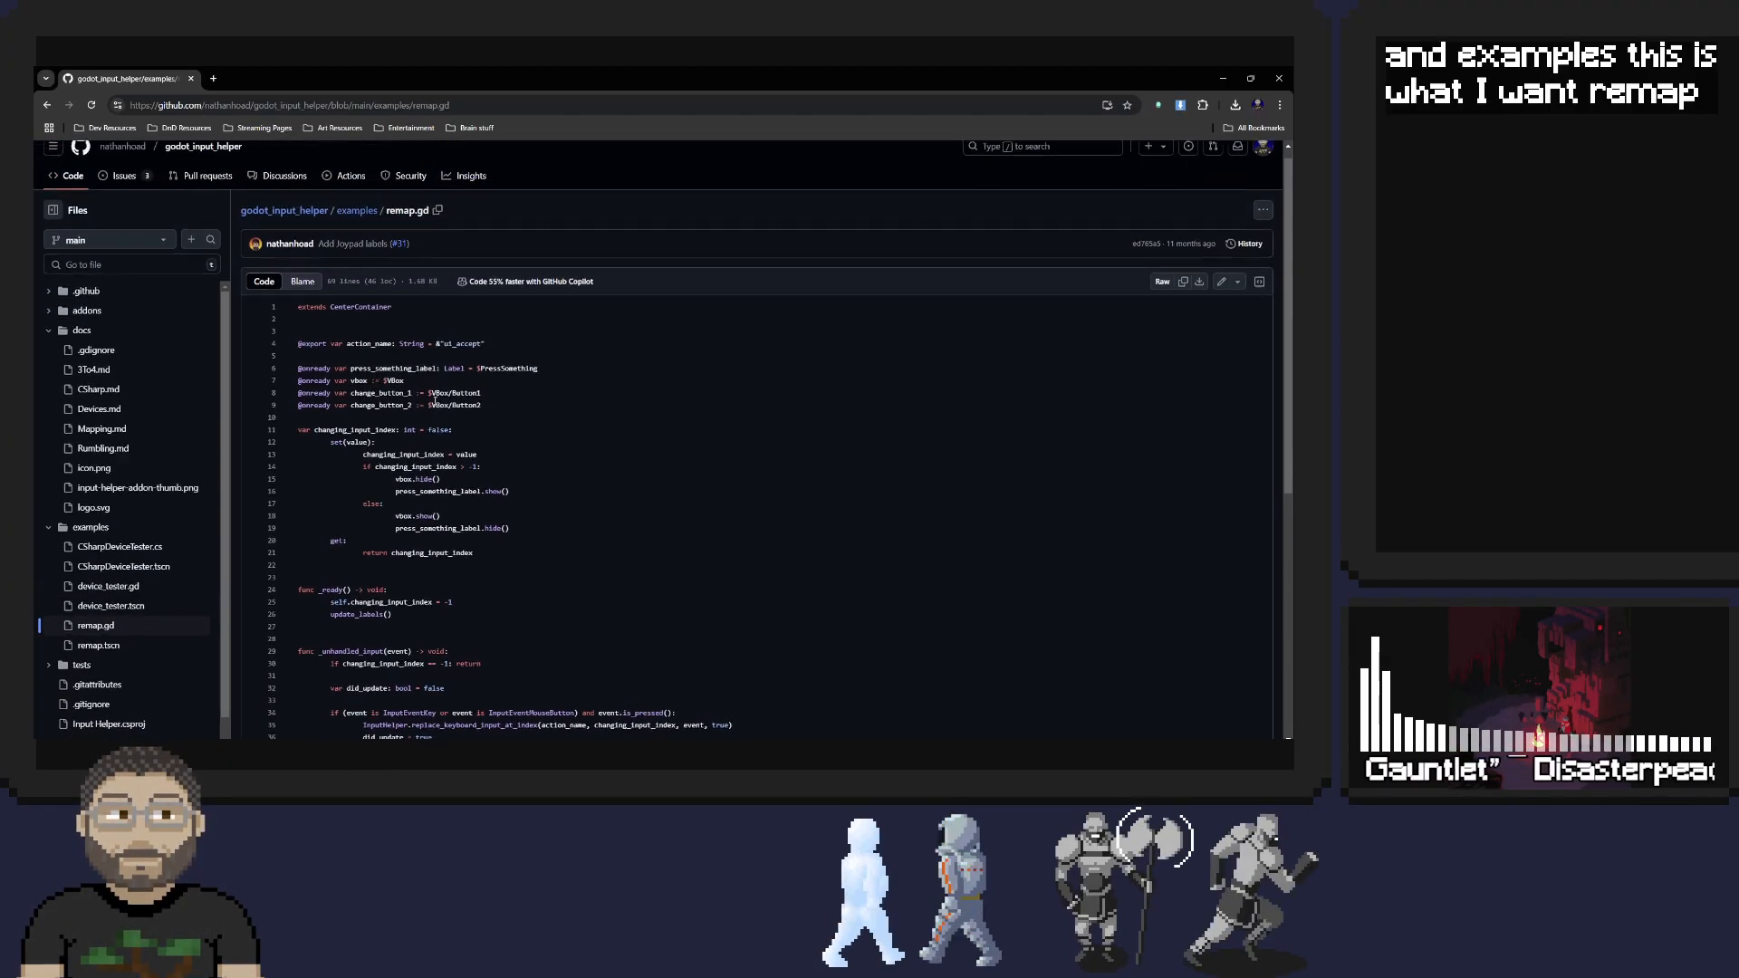
pyautogui.scroll(-3, 435, 400)
pyautogui.scroll(-3, 435, 400)
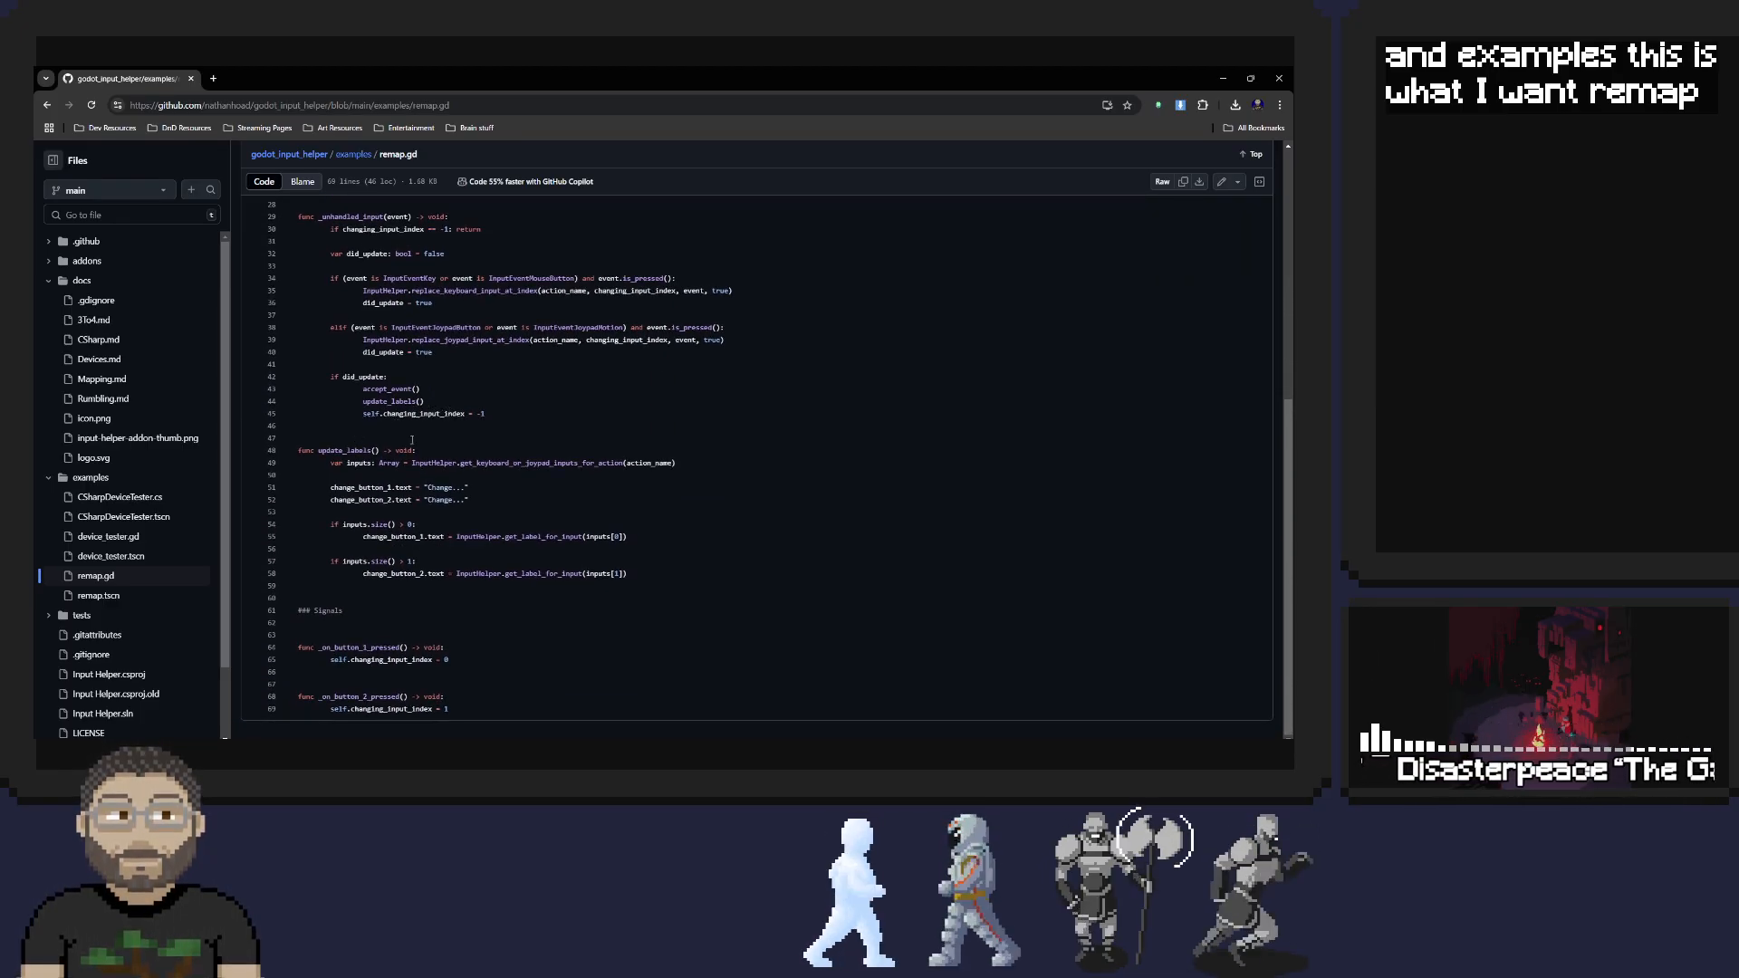
pyautogui.scroll(3, 466, 473)
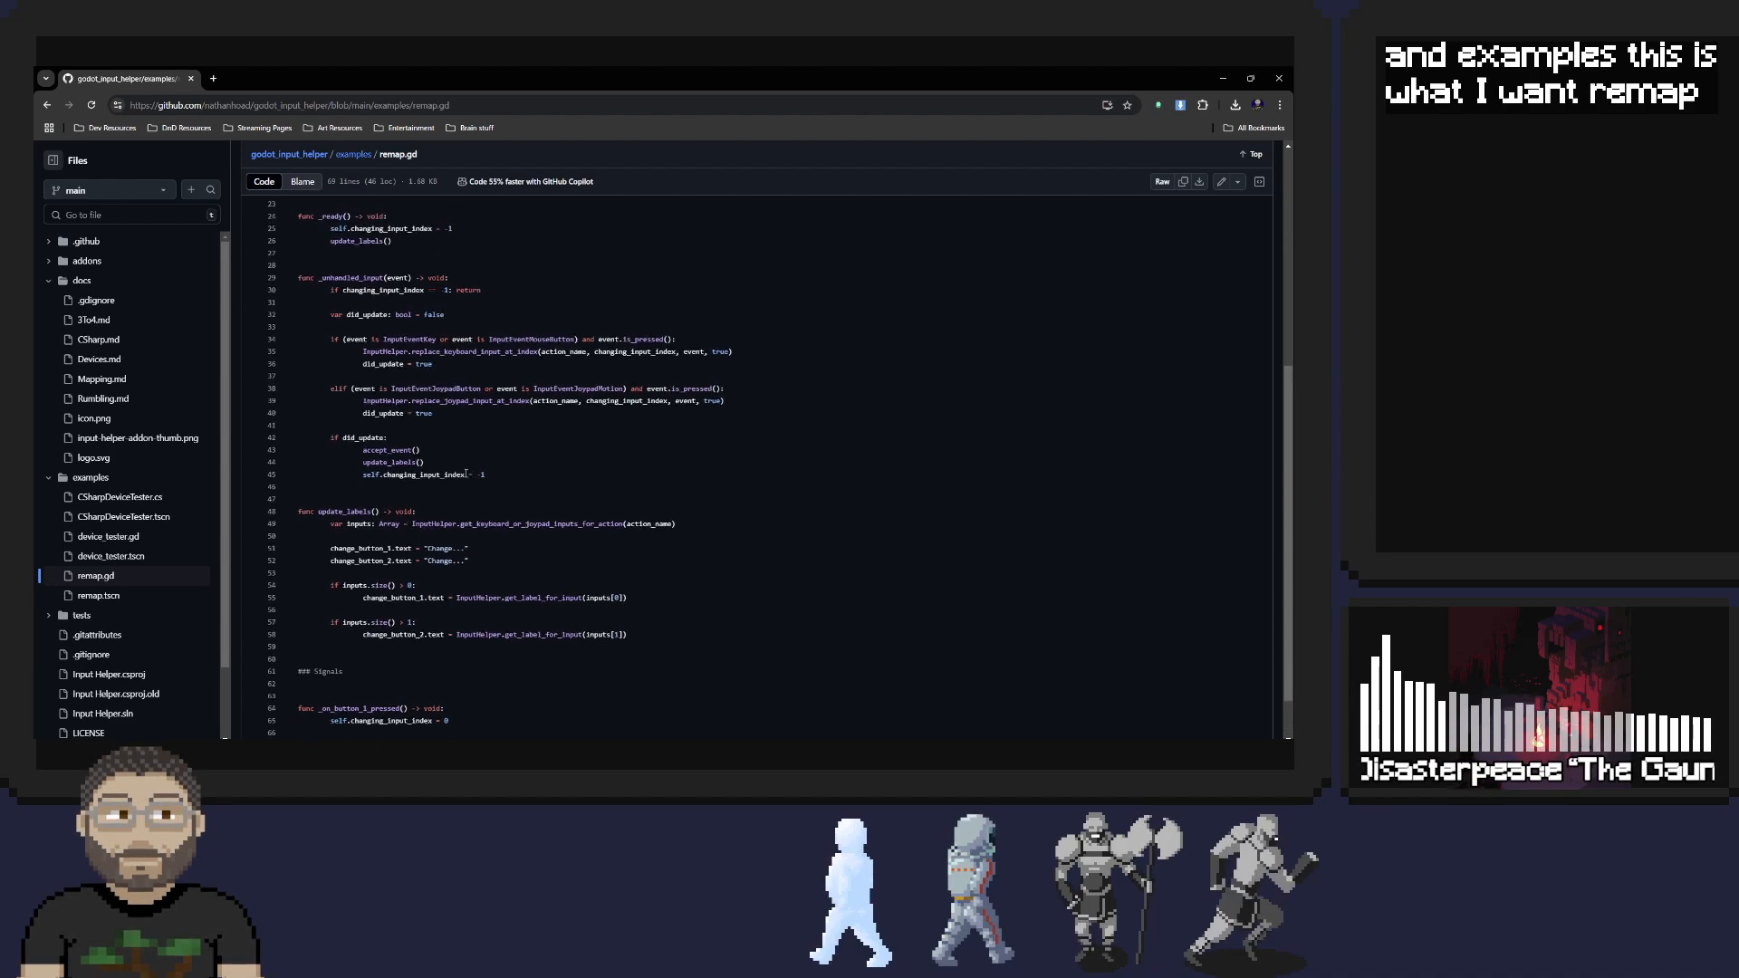
pyautogui.scroll(3, 448, 469)
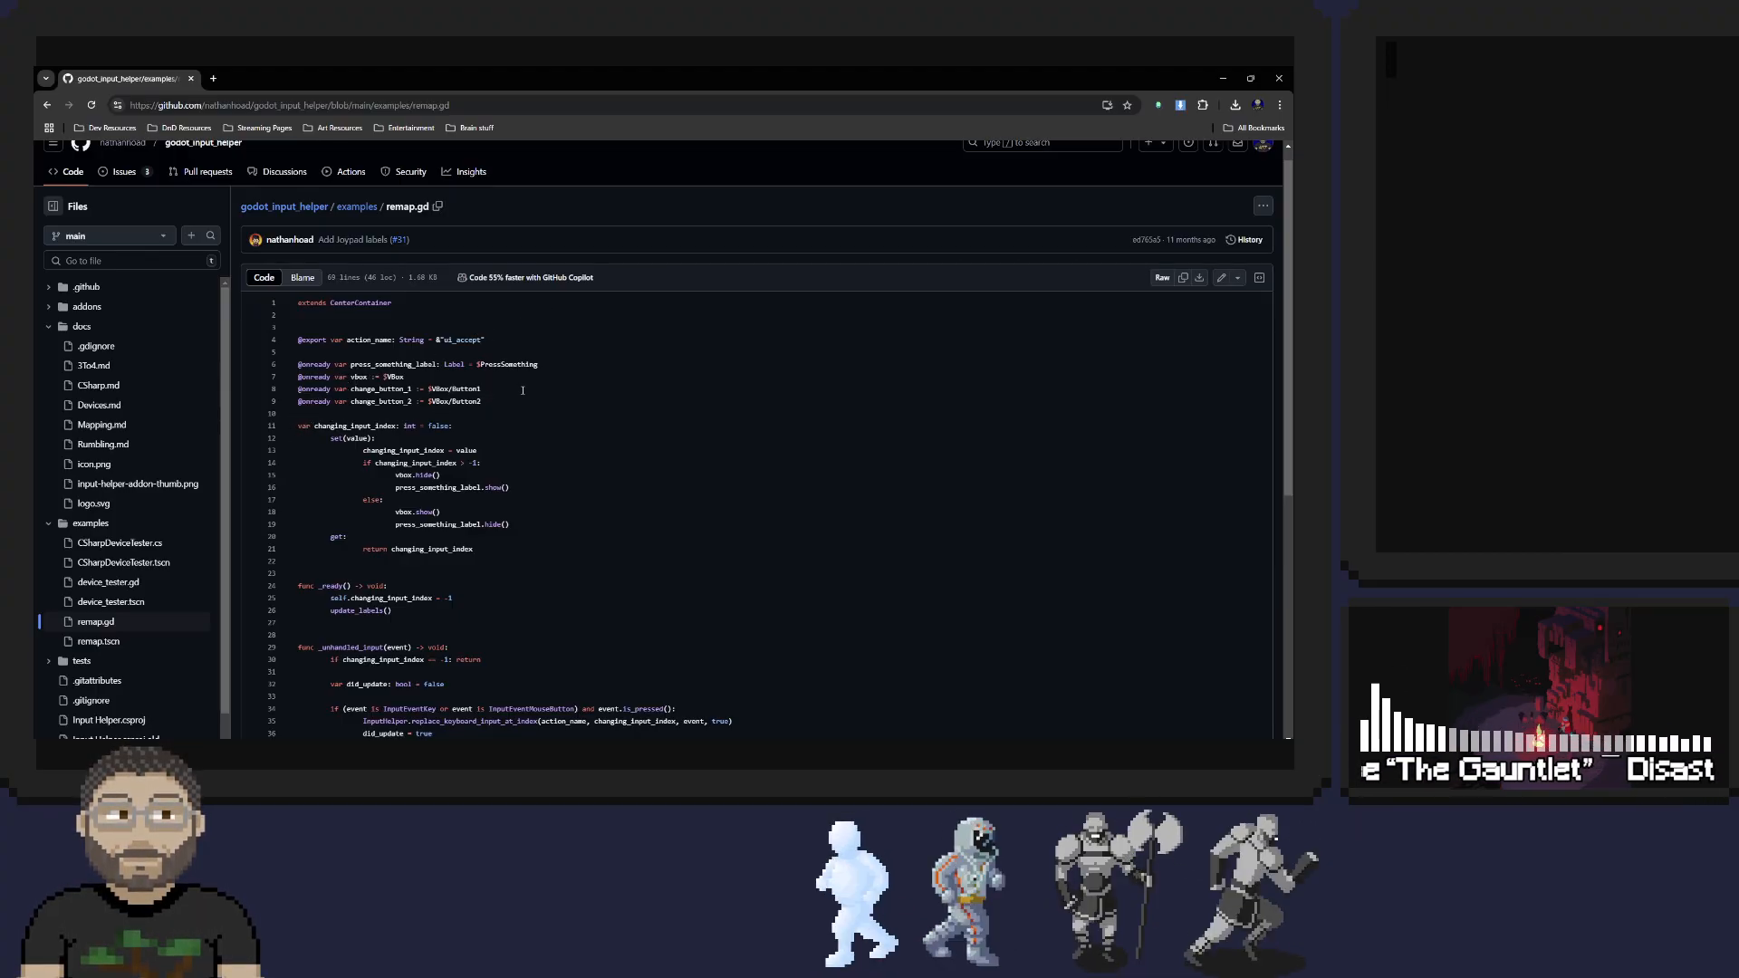
pyautogui.scroll(-2, 400, 397)
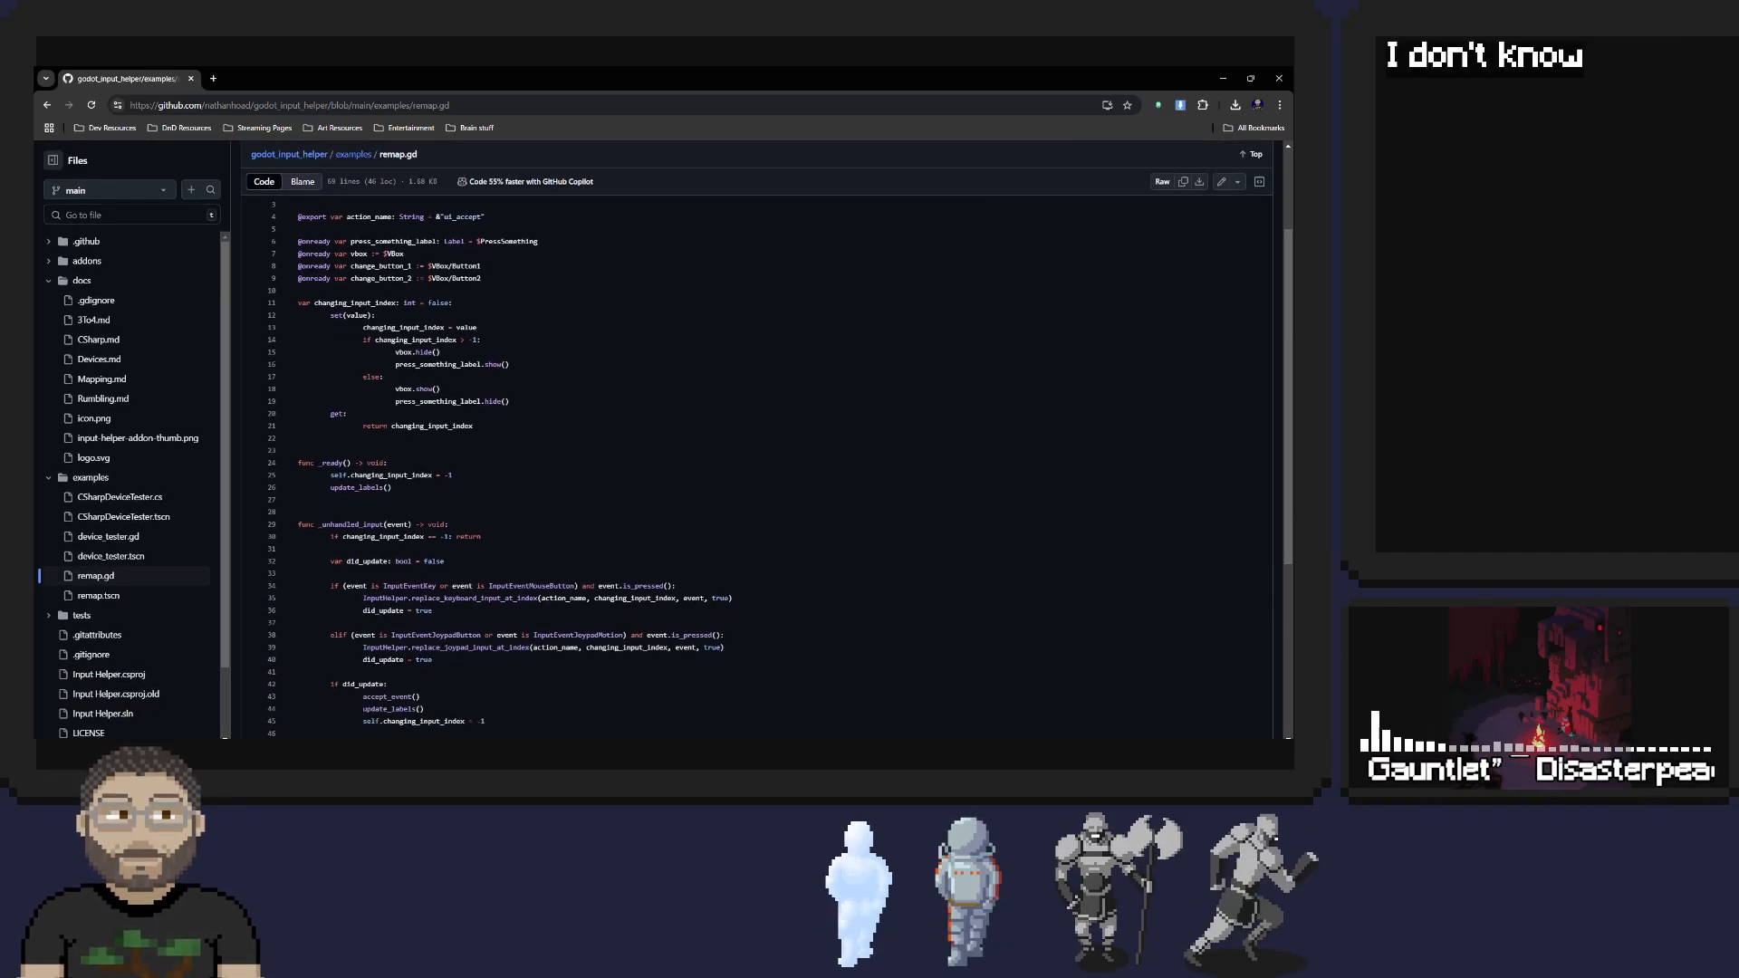
# Switch to Spotify, skip to the next track in the Ambient Gaming playlist and minimise the player
pyautogui.click(587, 754)
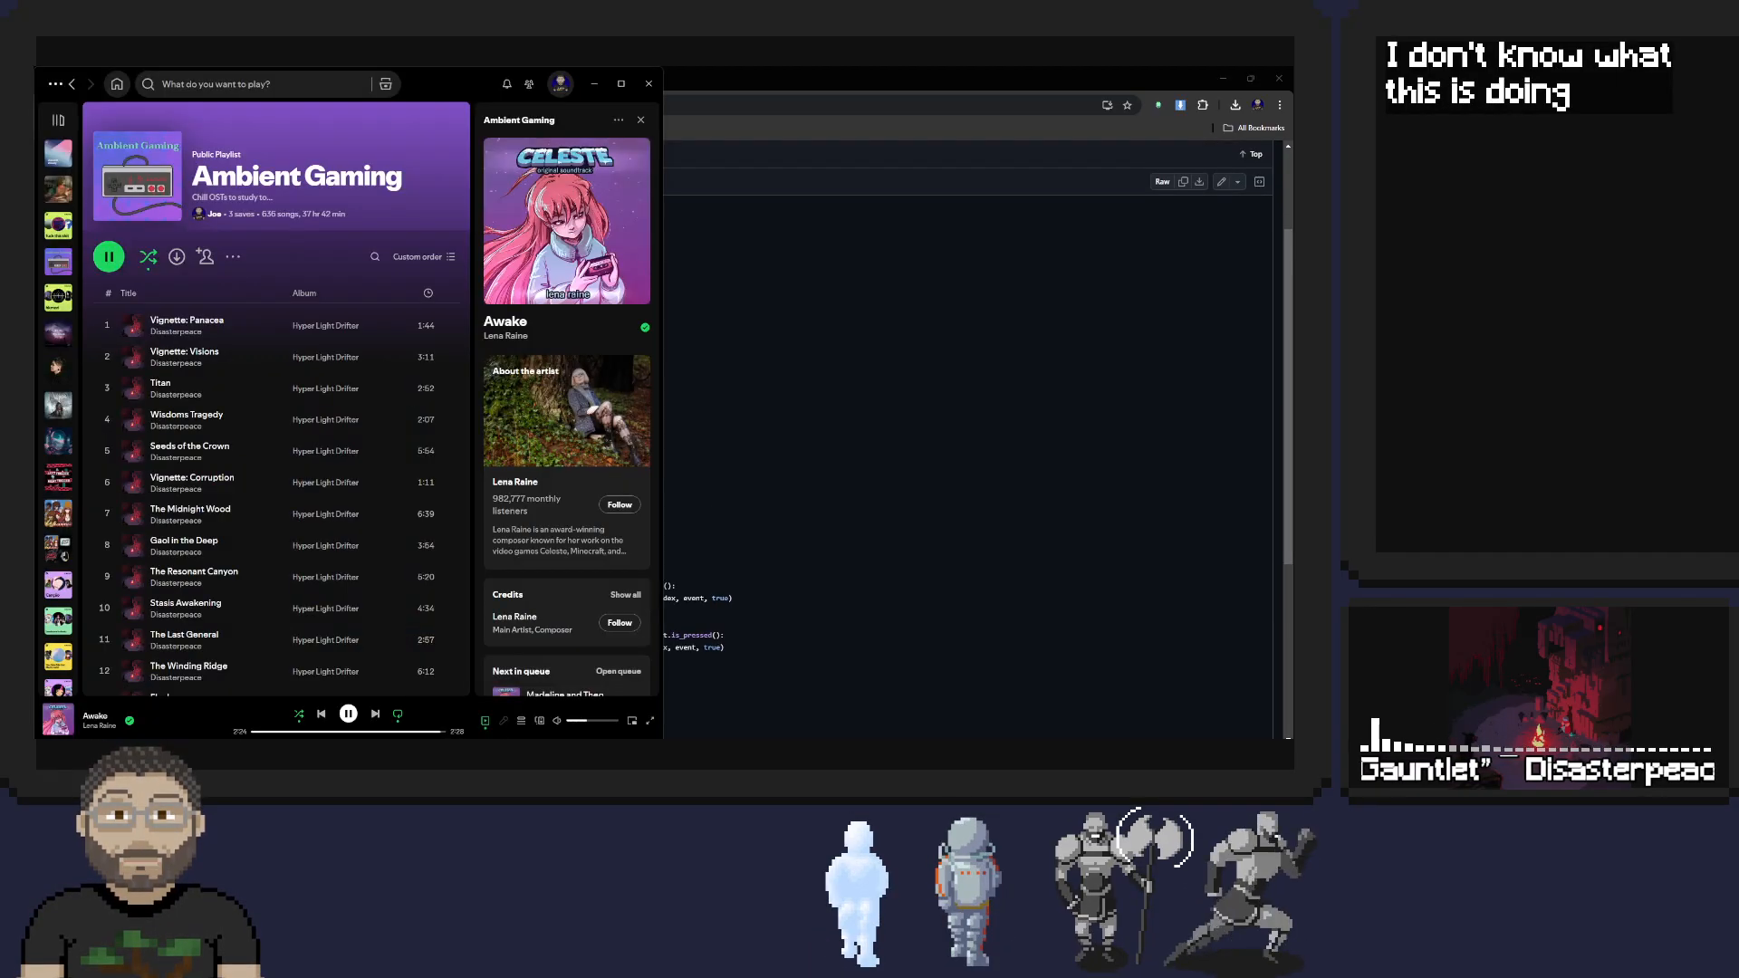
pyautogui.click(375, 714)
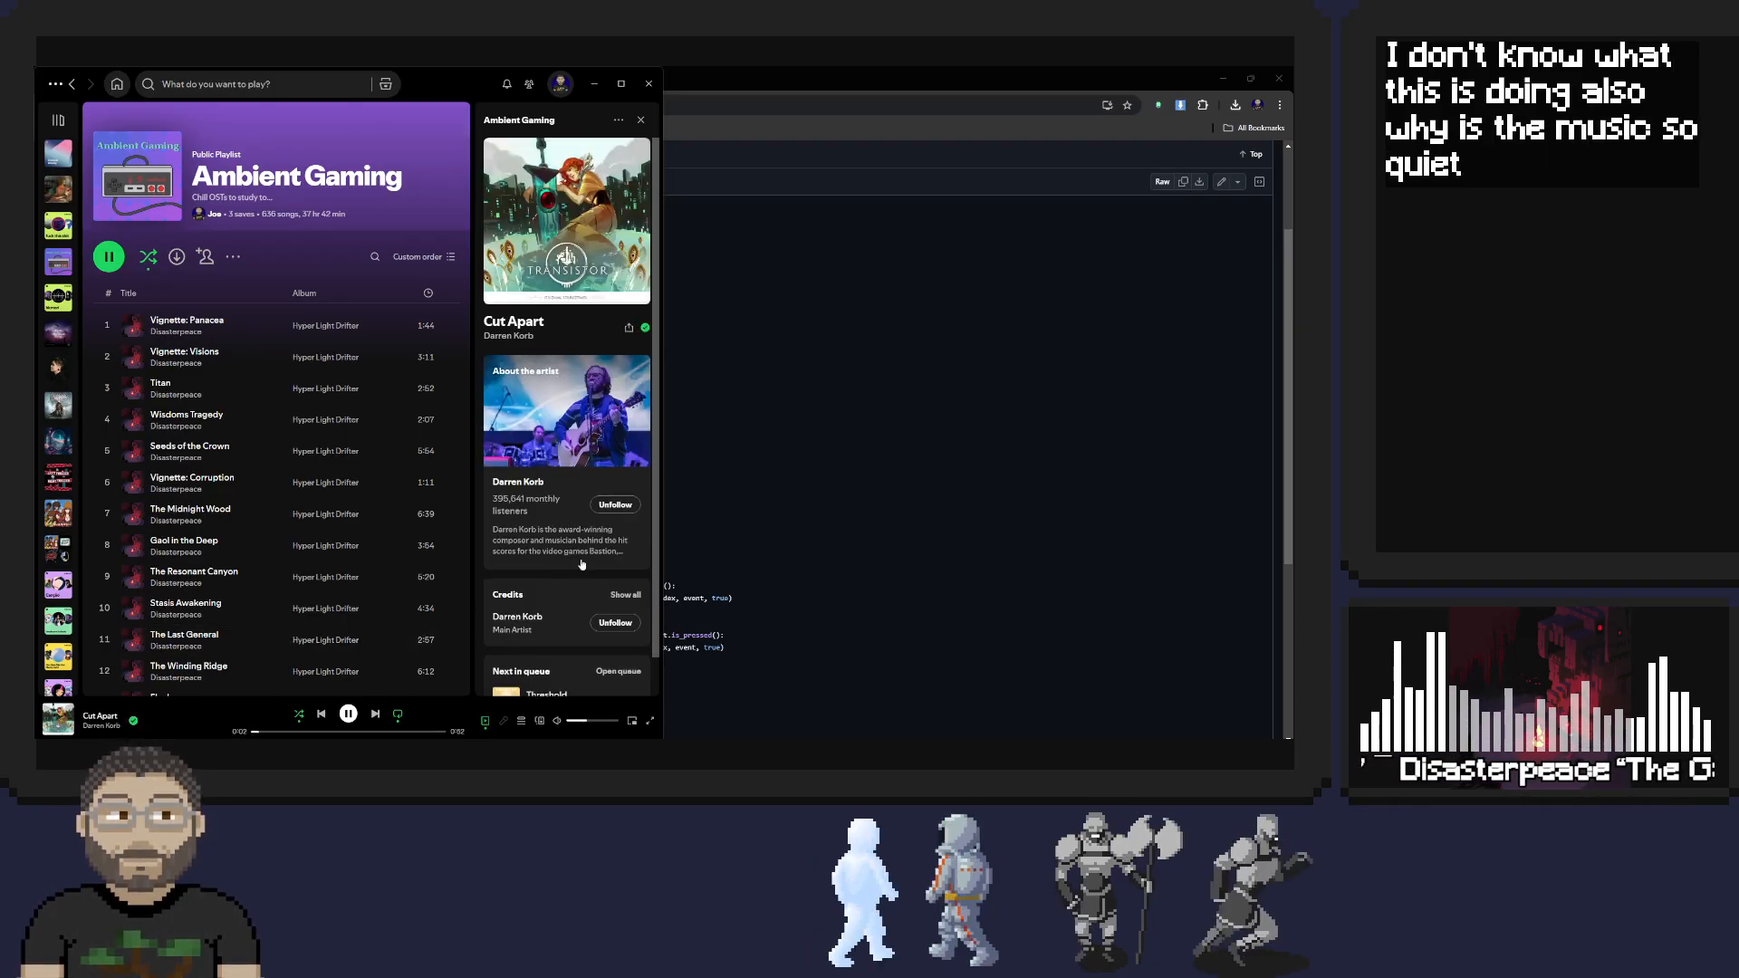
pyautogui.click(594, 83)
# Read the rest of remap.gd, close the browser to return to Godot and dismiss the Input Helper asset details
pyautogui.scroll(-3, 379, 367)
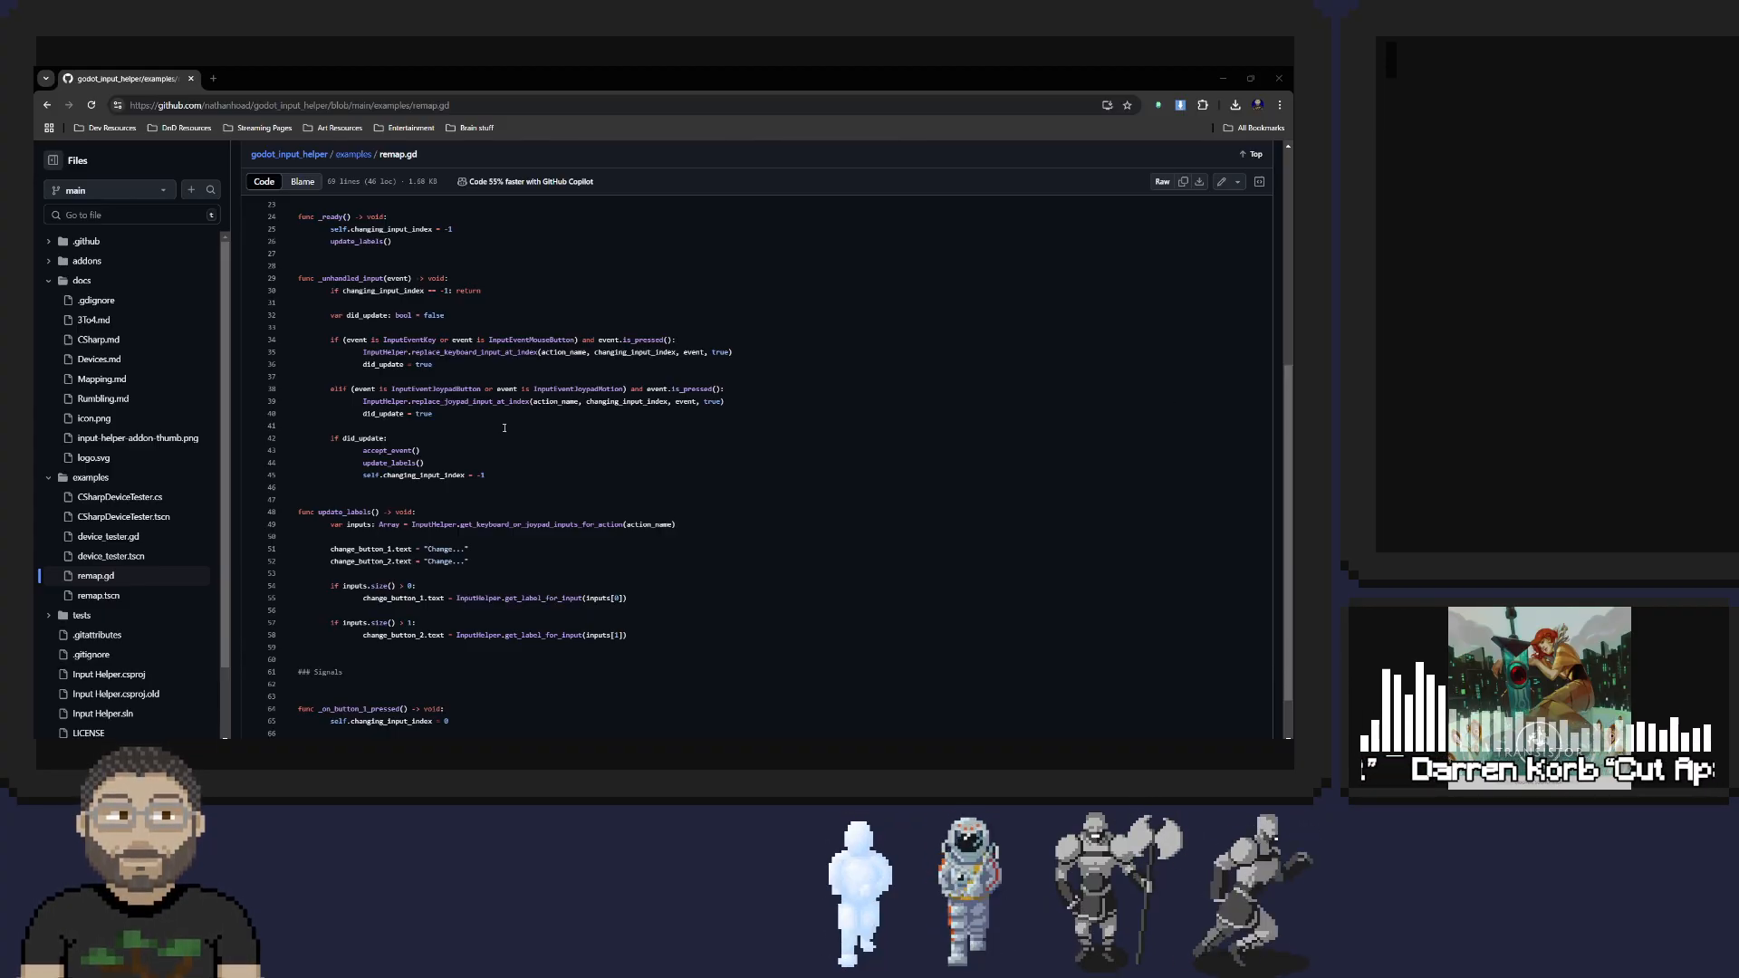
pyautogui.scroll(-2, 363, 414)
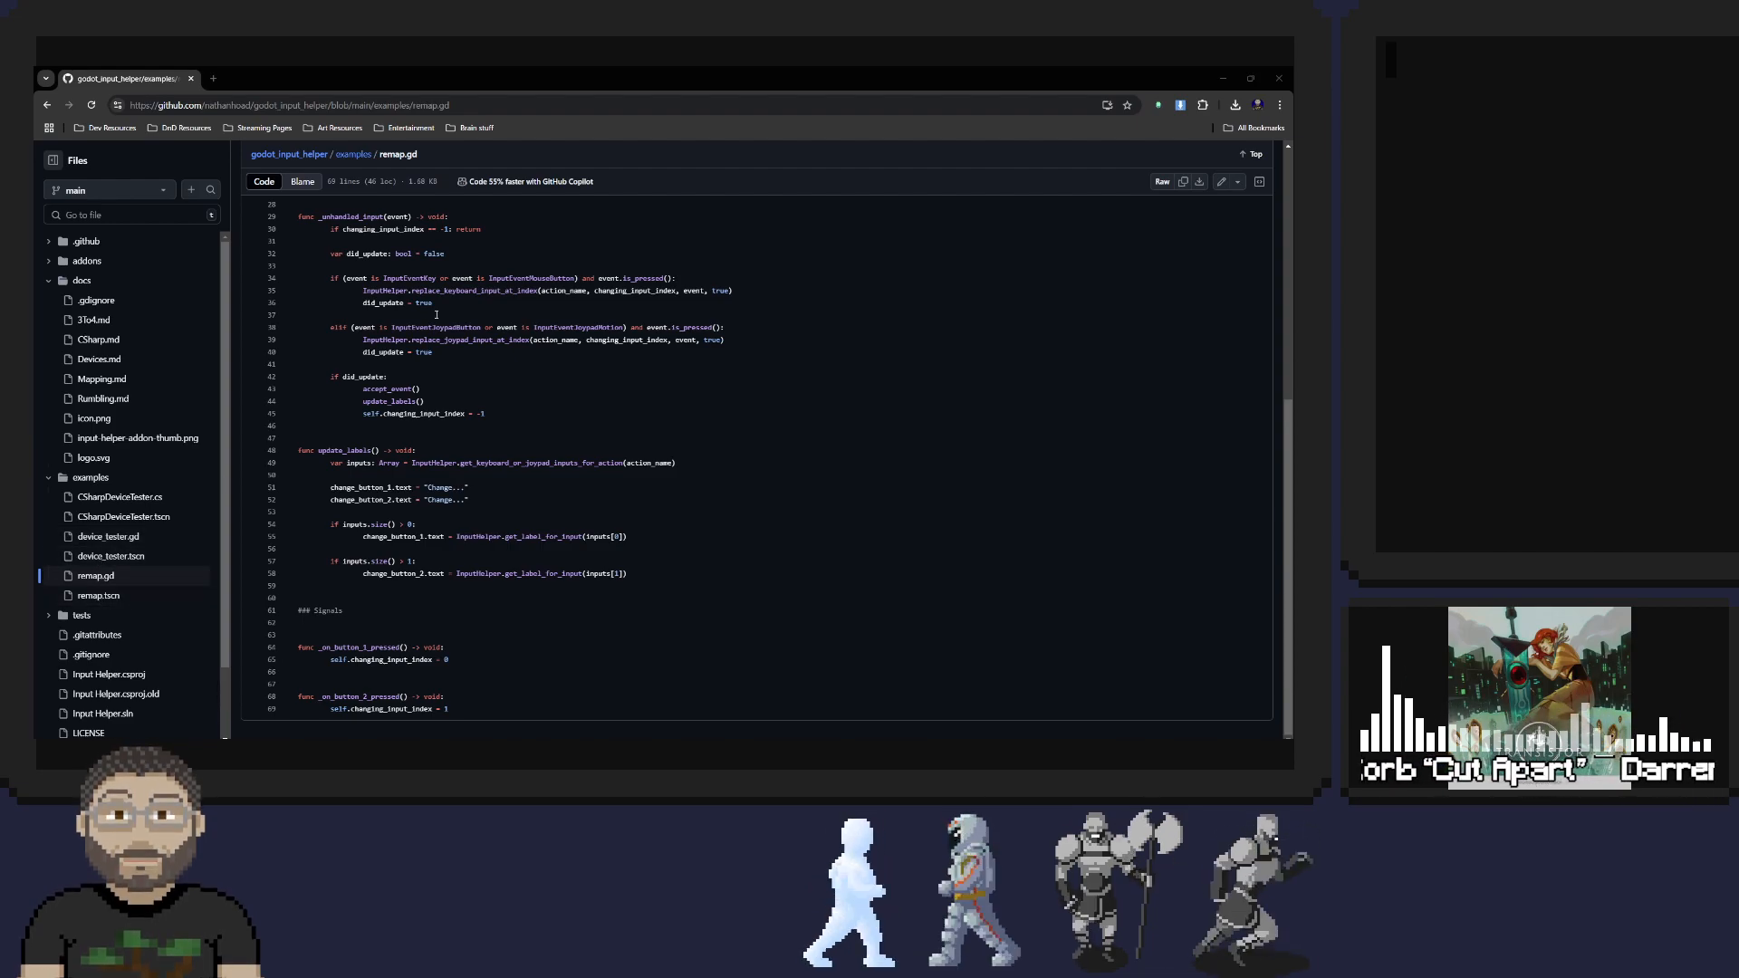
pyautogui.click(1279, 78)
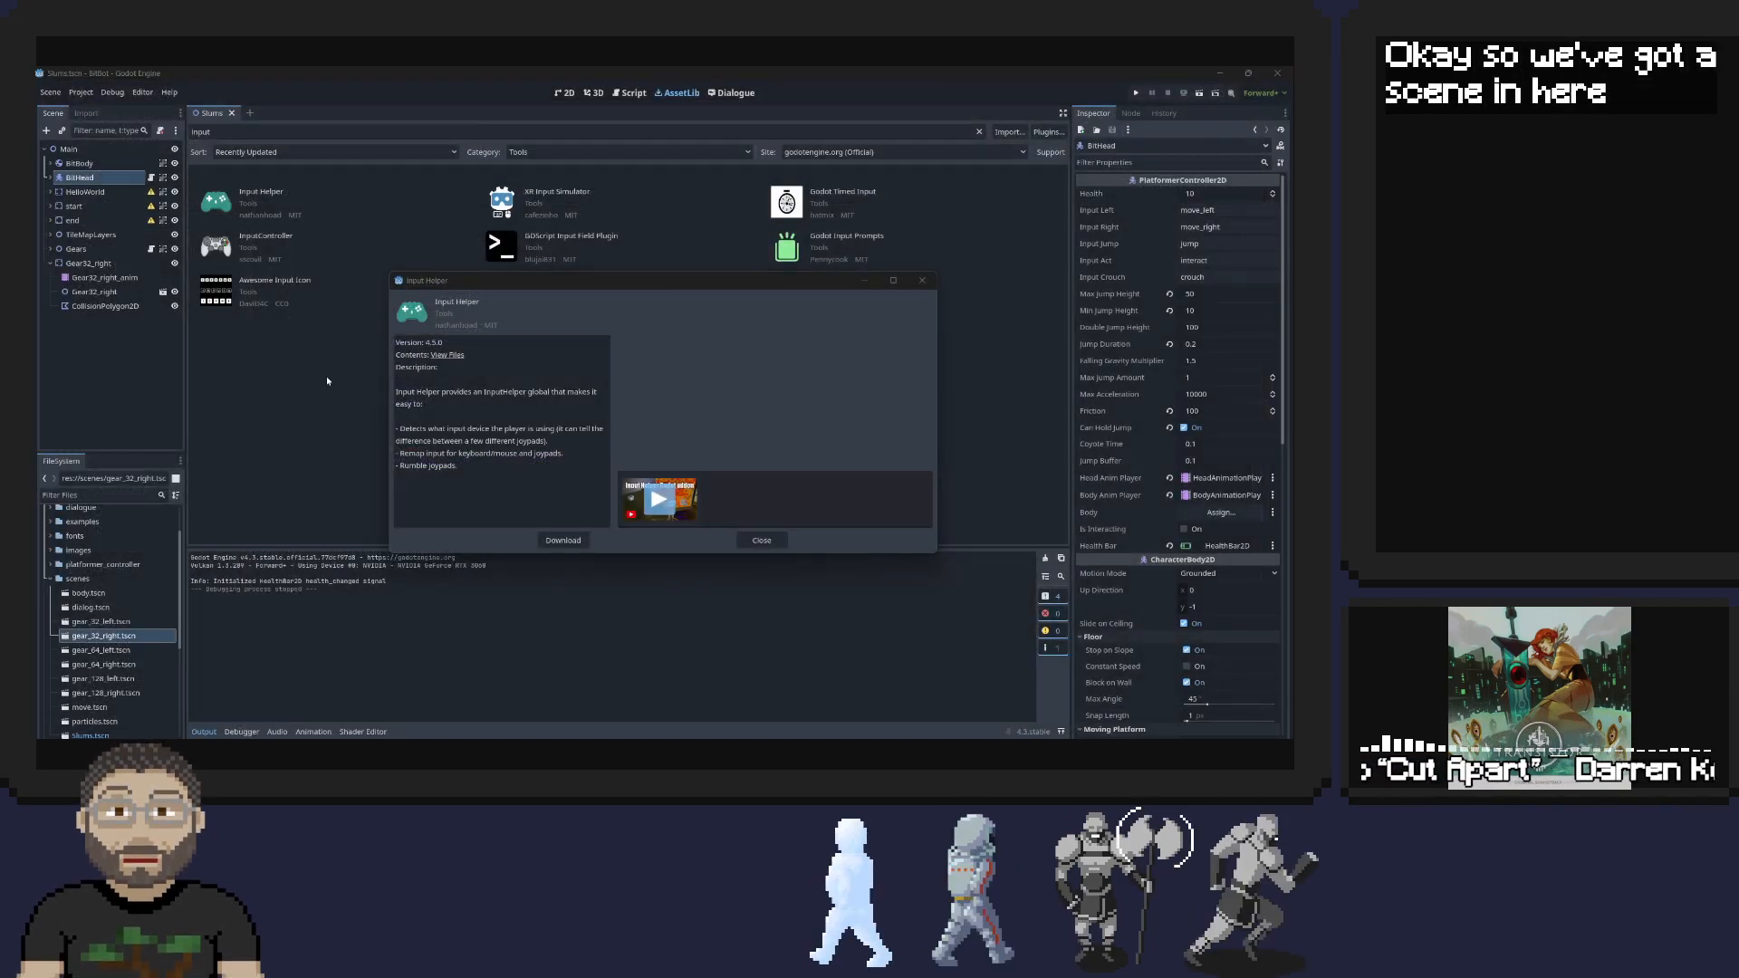
pyautogui.click(763, 546)
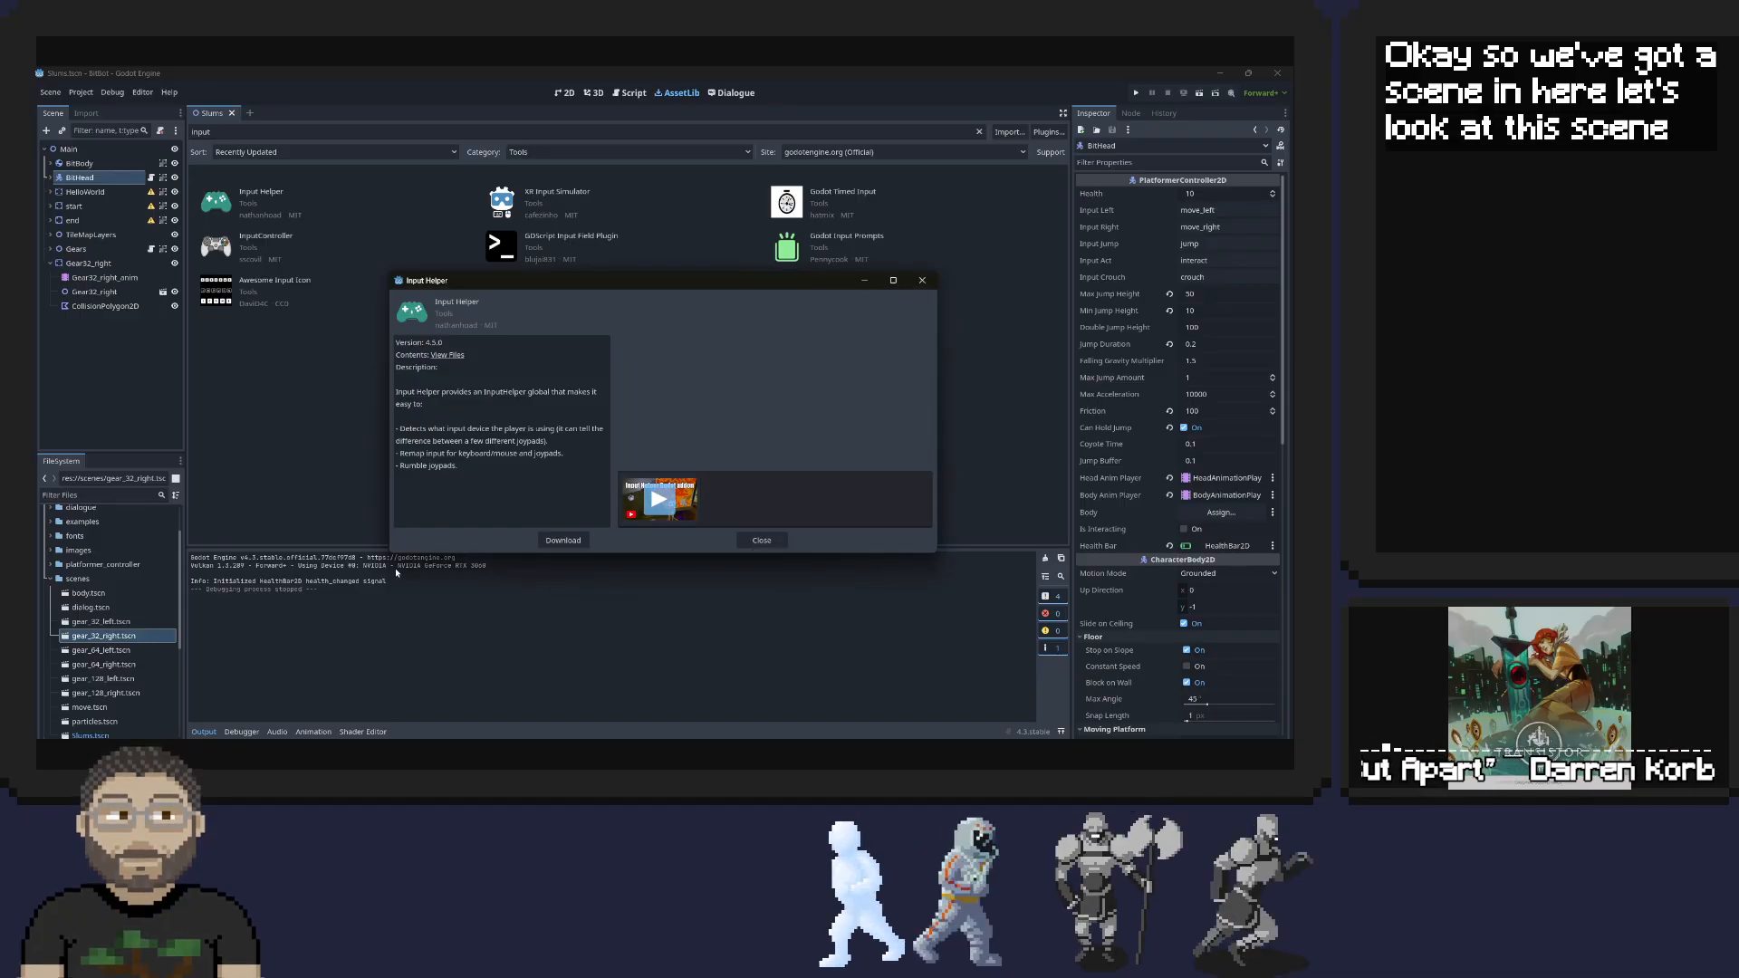
pyautogui.click(770, 547)
# Expand the addons, input_helper and examples folders in the project files to look for the add-on's example scenes
pyautogui.scroll(2, 58, 585)
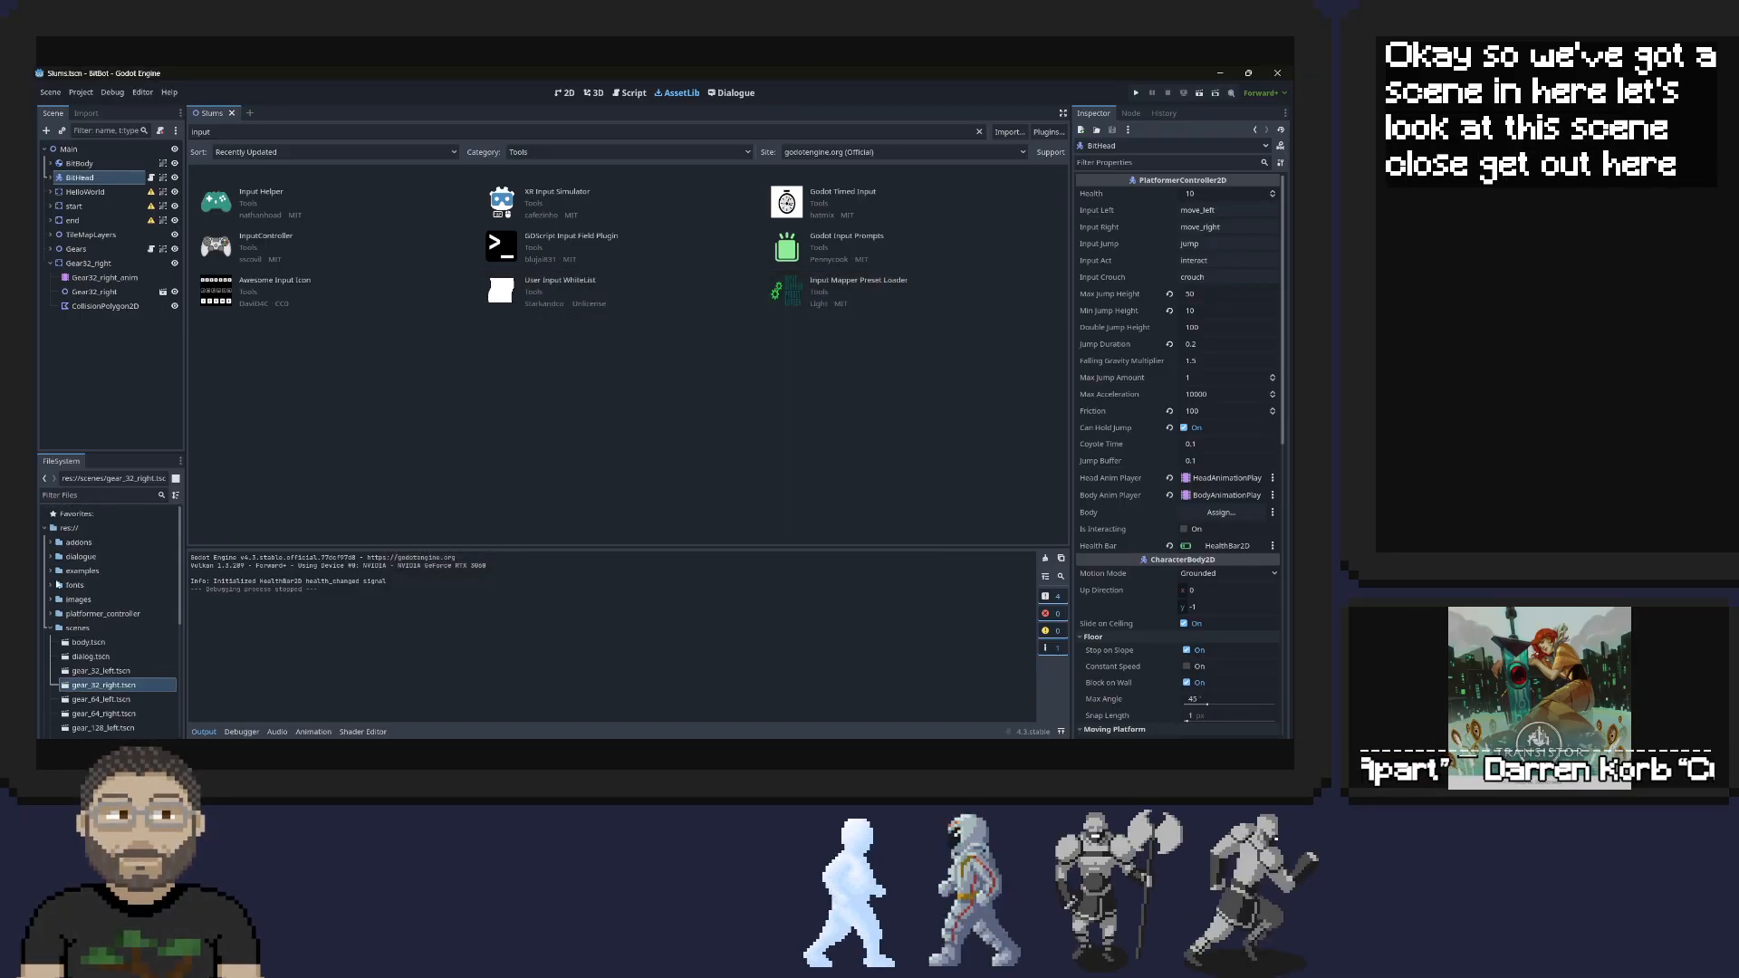
pyautogui.click(50, 543)
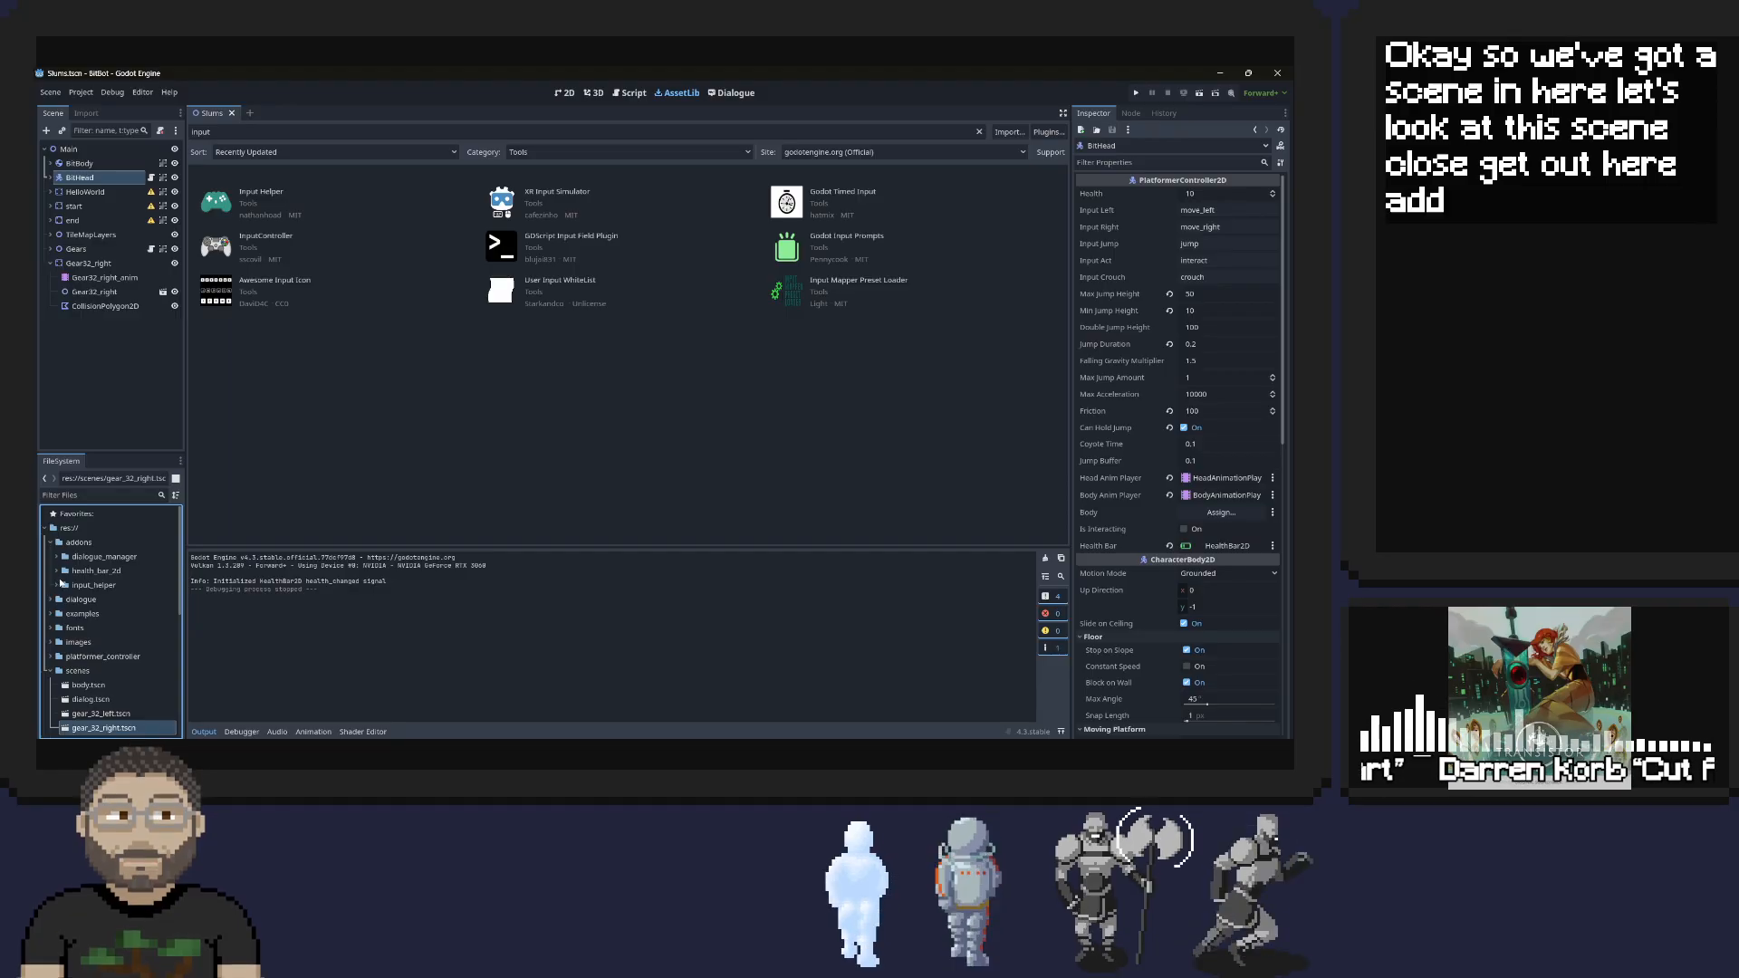
pyautogui.click(58, 587)
pyautogui.click(56, 585)
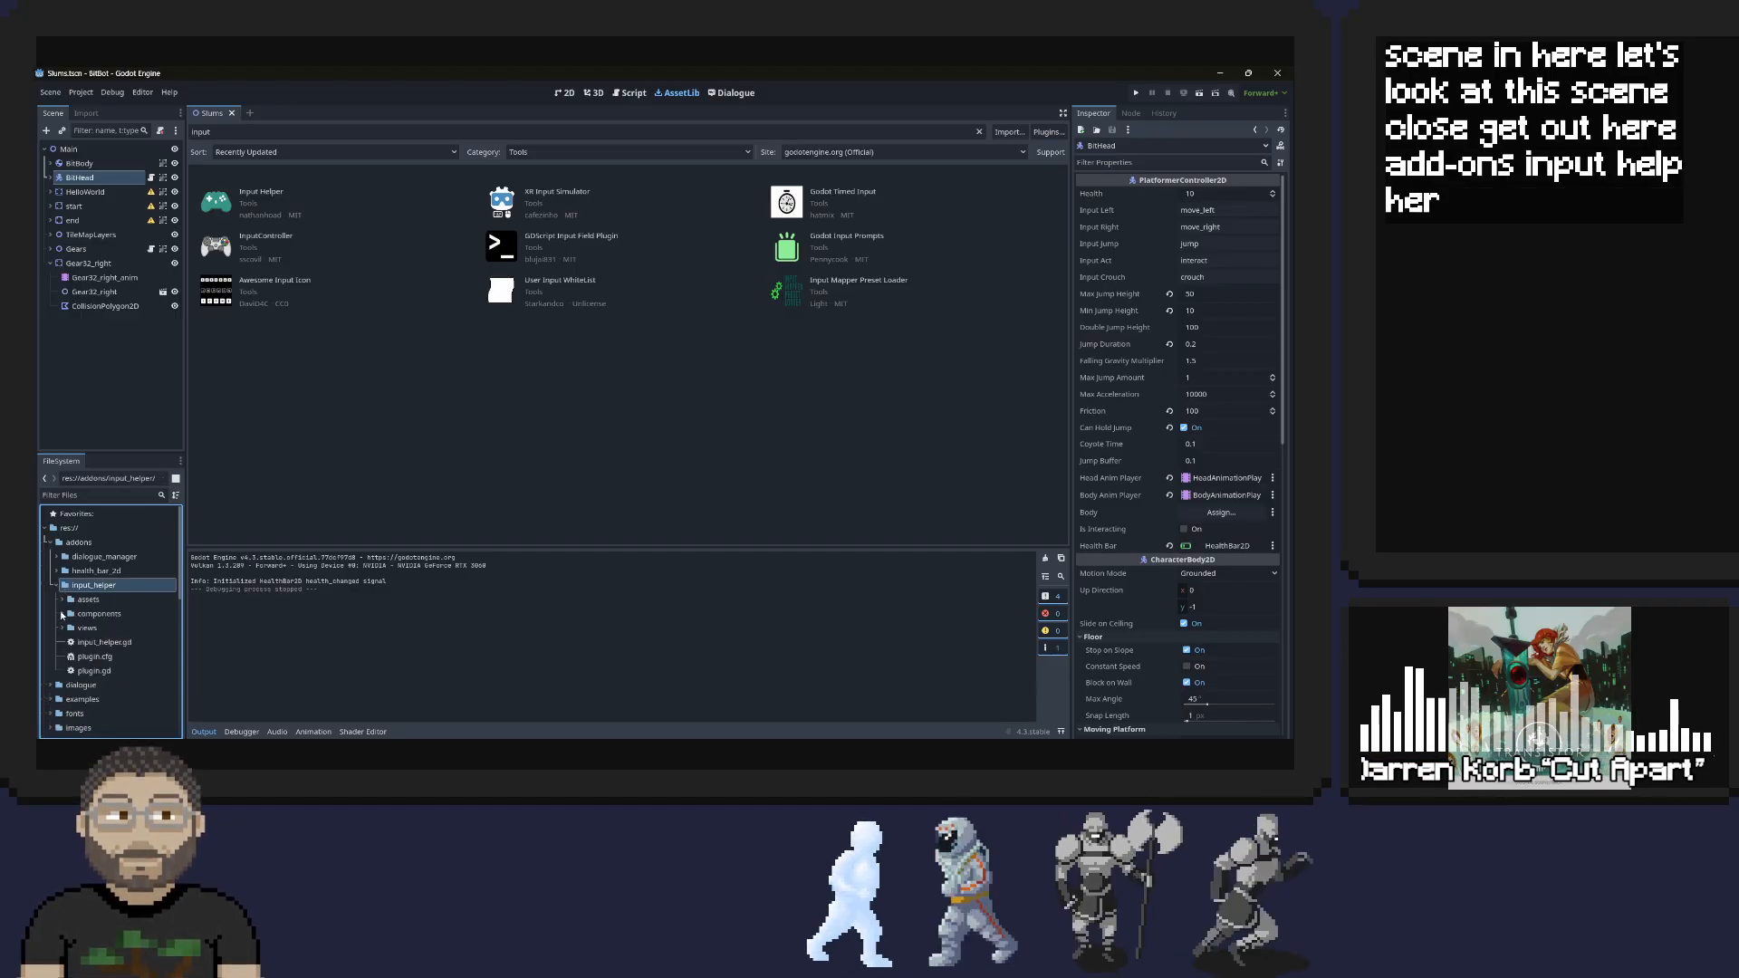
pyautogui.scroll(-1, 89, 629)
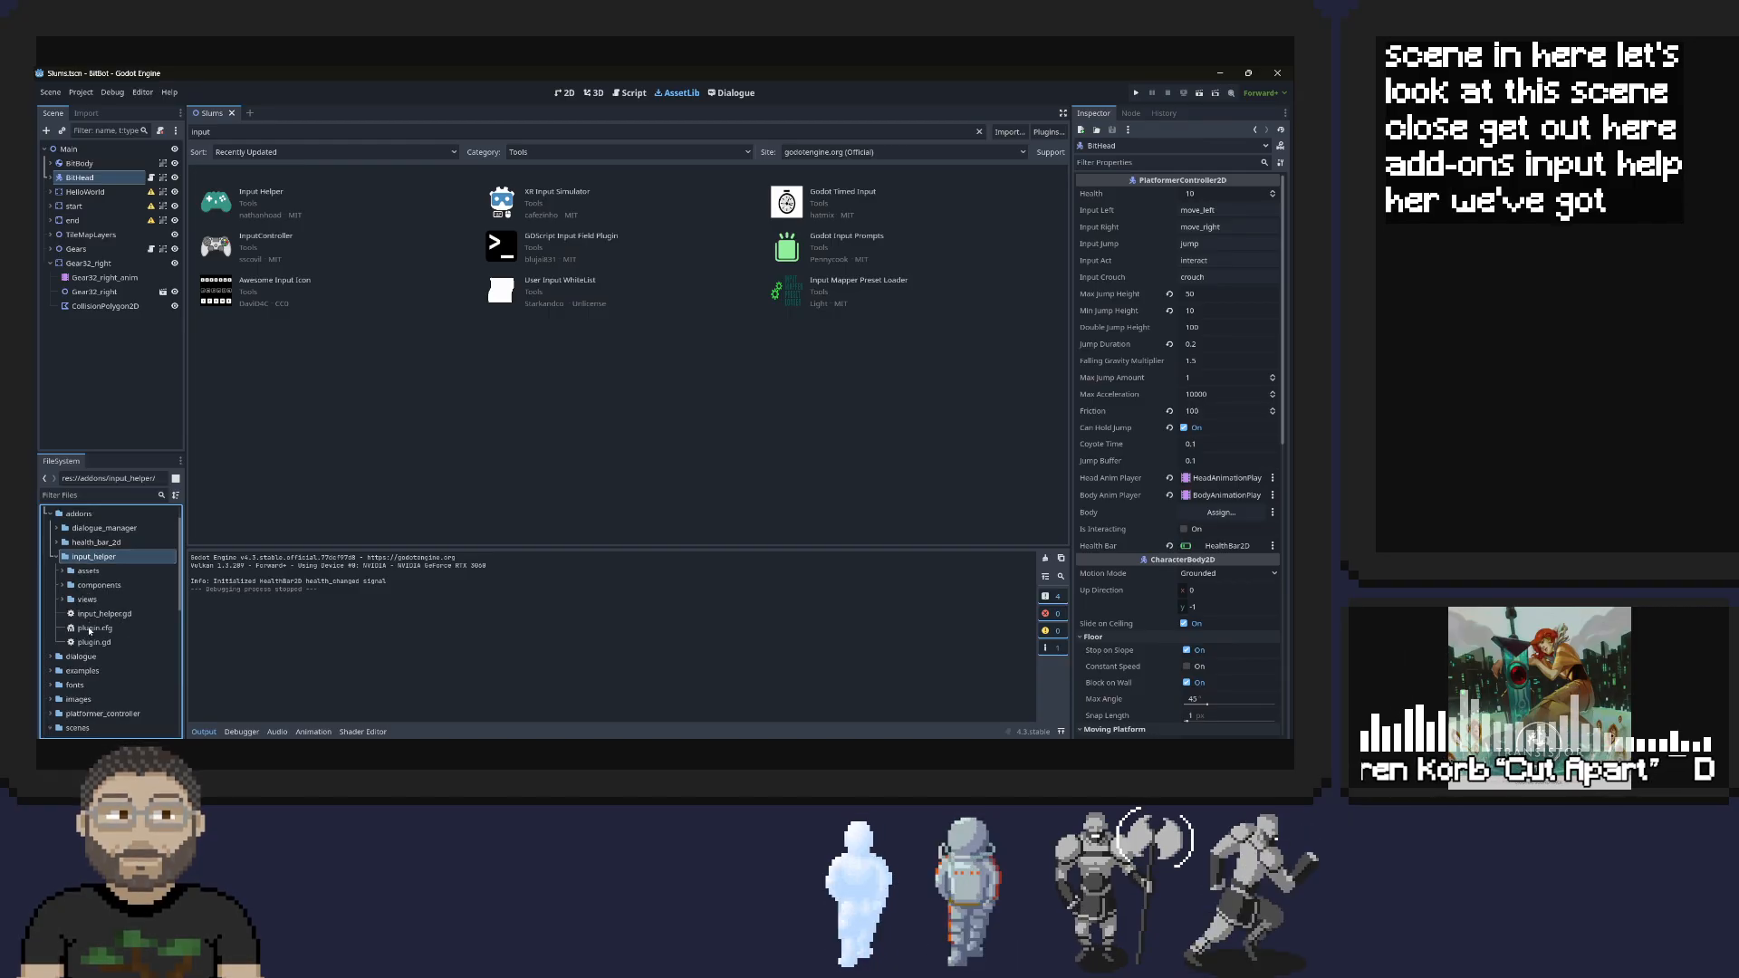
pyautogui.click(52, 670)
pyautogui.scroll(-3, 46, 661)
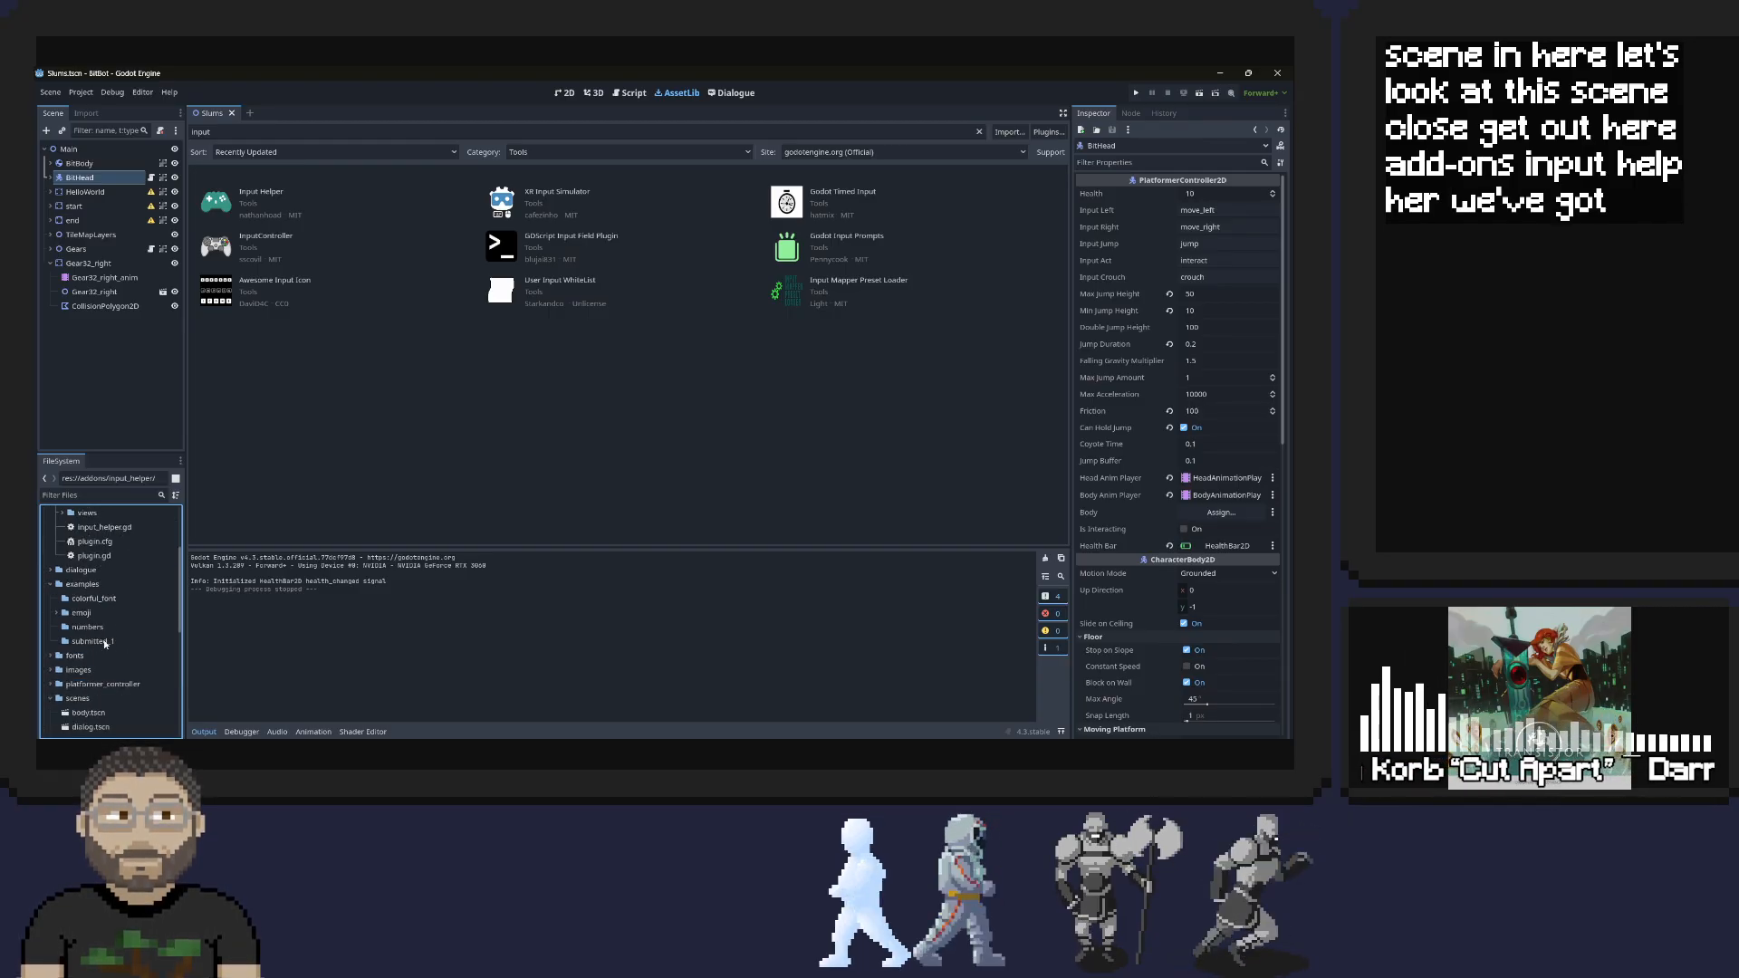
pyautogui.scroll(4, 108, 595)
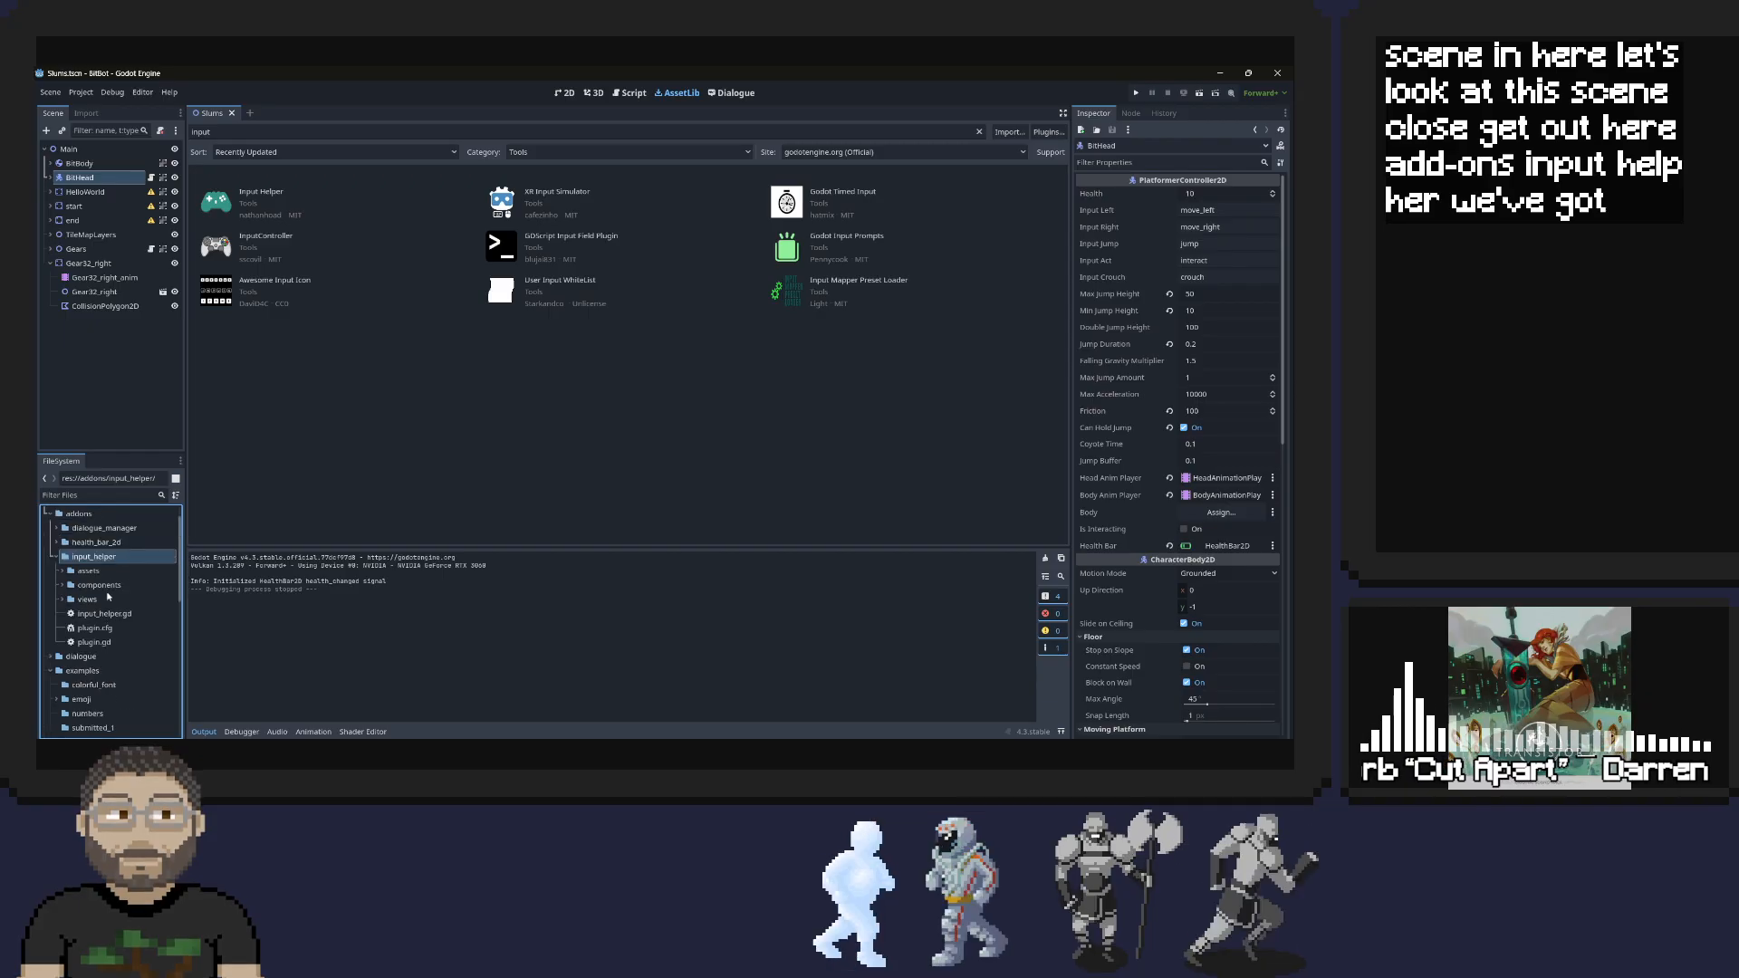
# Expand the assets, components and views subfolders of input_helper and inspect their files
pyautogui.click(62, 601)
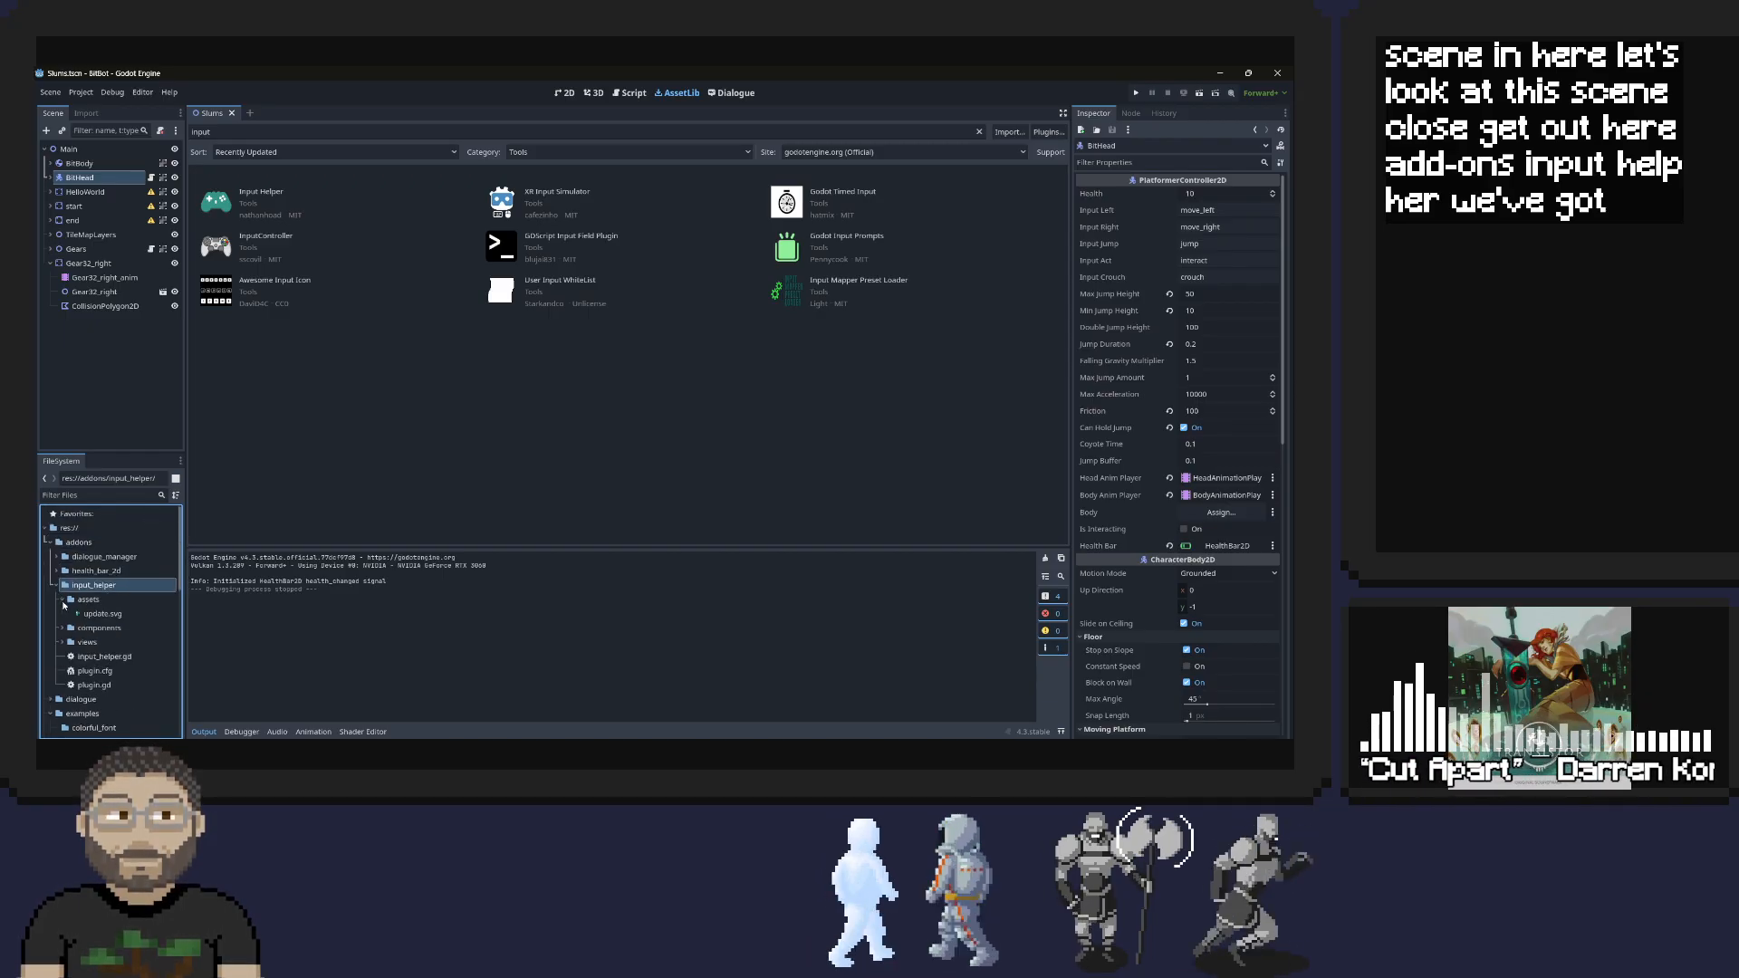
pyautogui.click(63, 627)
pyautogui.click(61, 670)
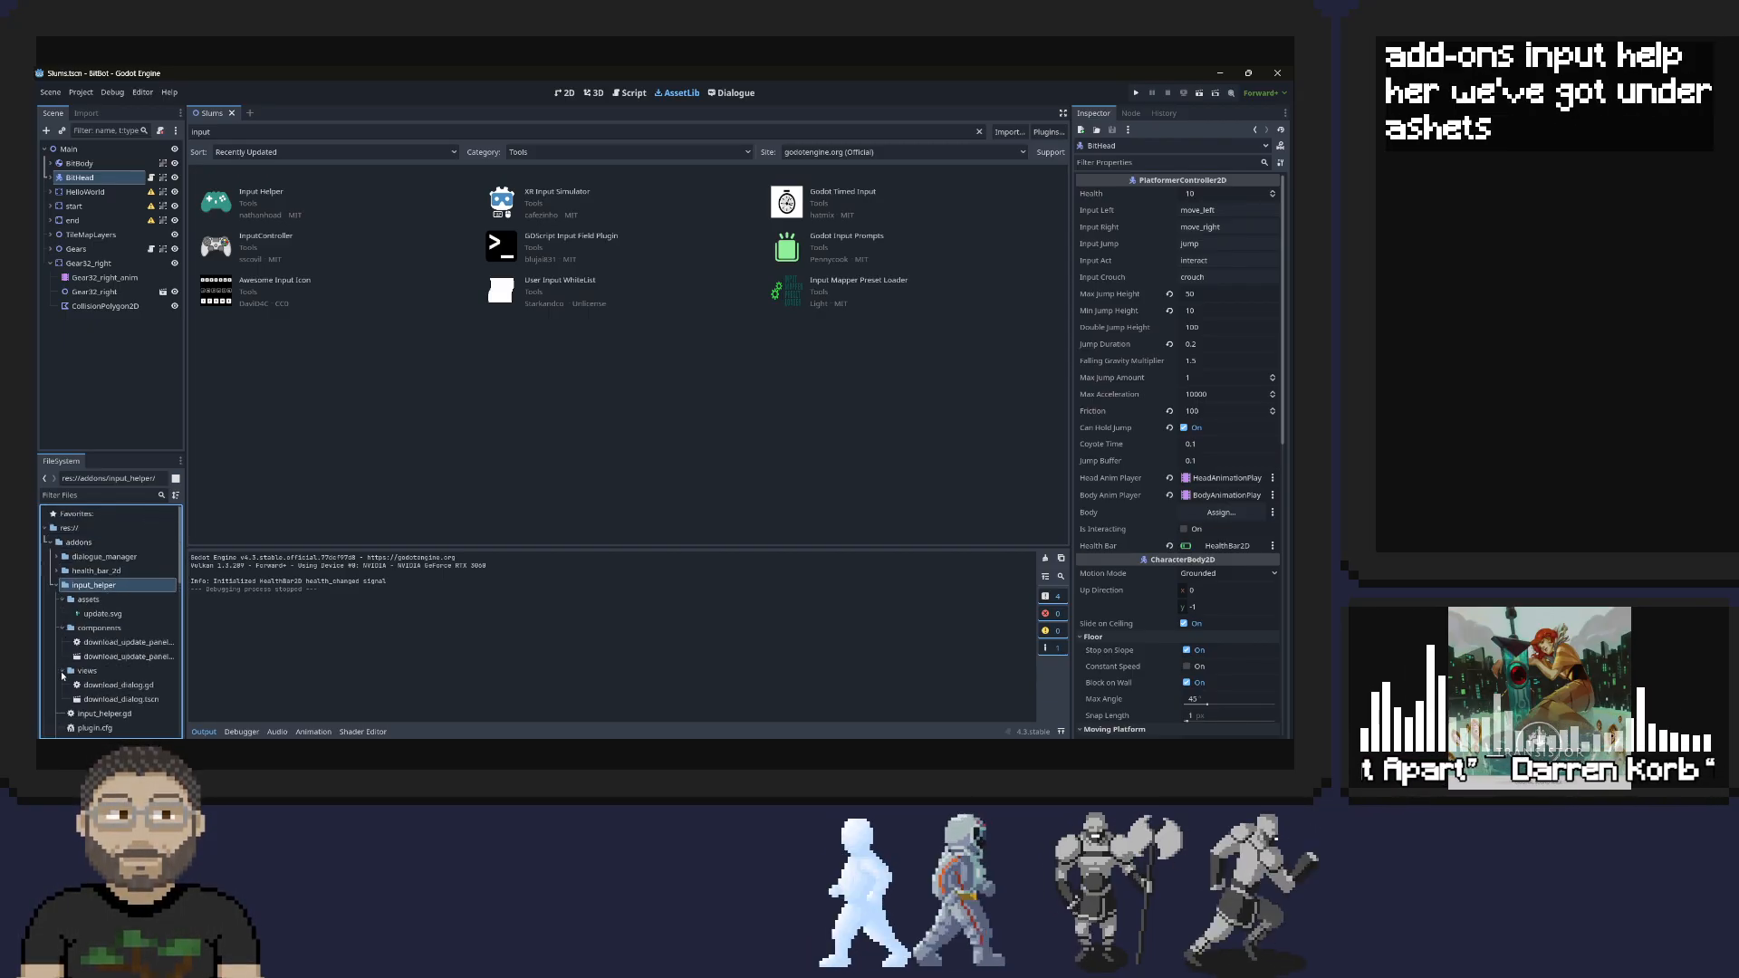
pyautogui.scroll(-2, 80, 633)
pyautogui.scroll(2, 107, 595)
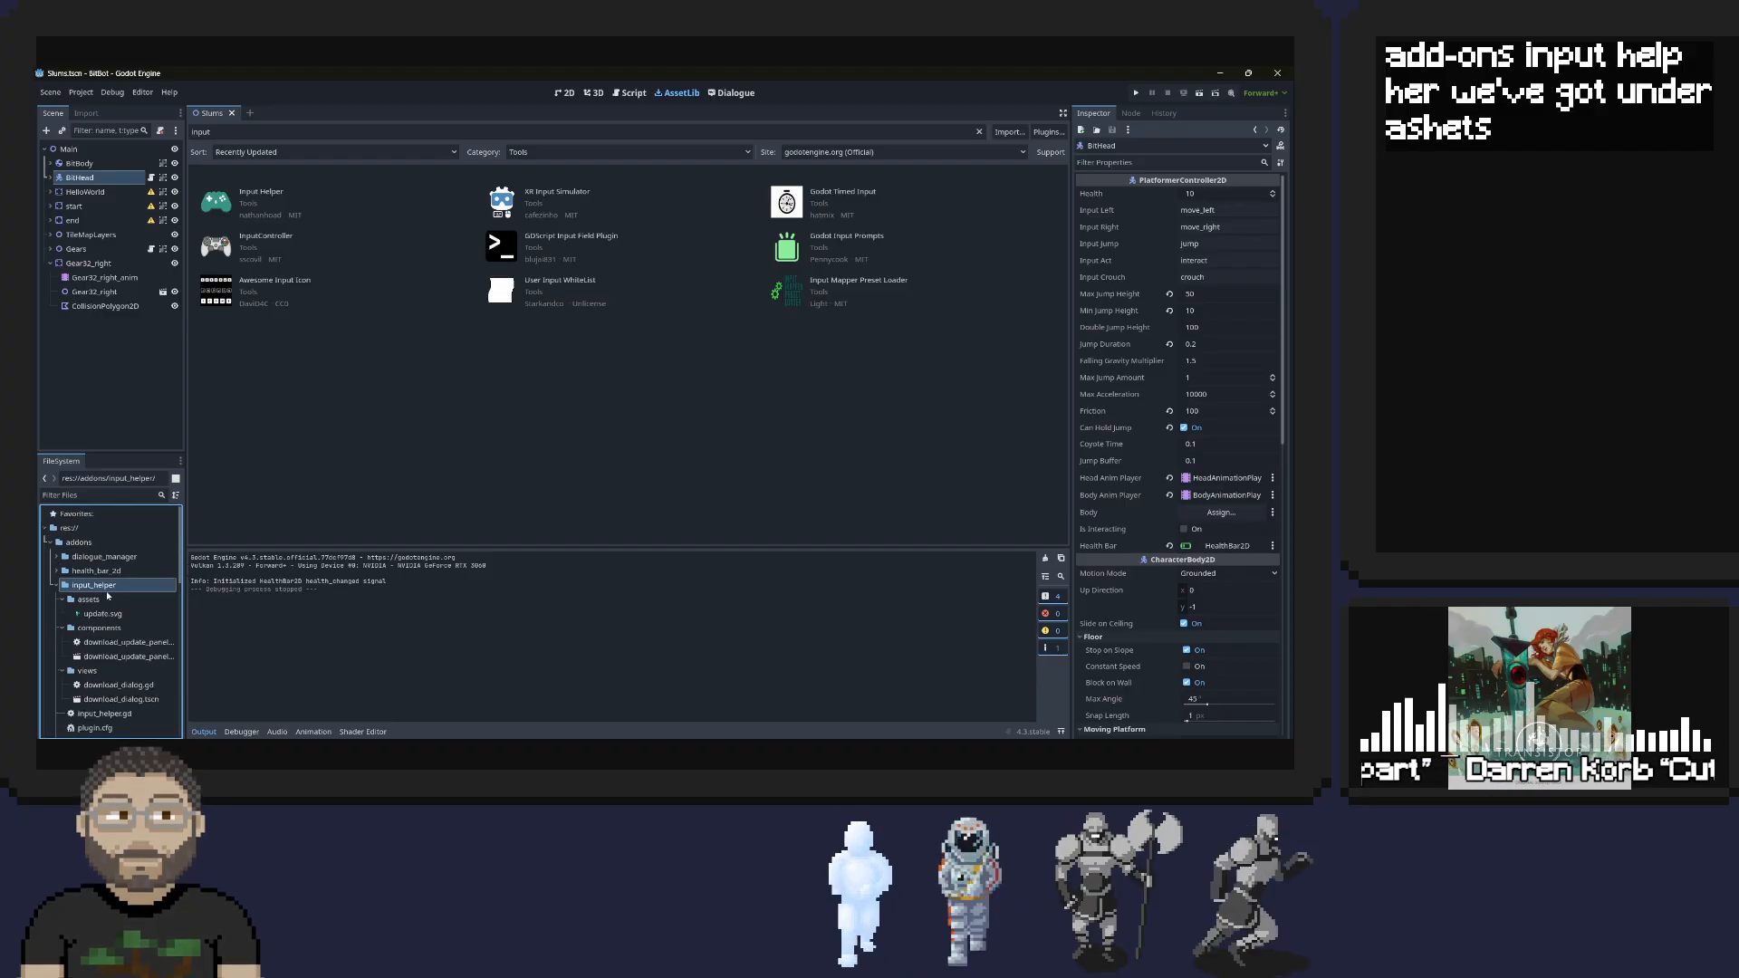
# Look through the whole project file tree, including the examples, scenes and scripts folders, for the remap example files
pyautogui.scroll(-6, 106, 597)
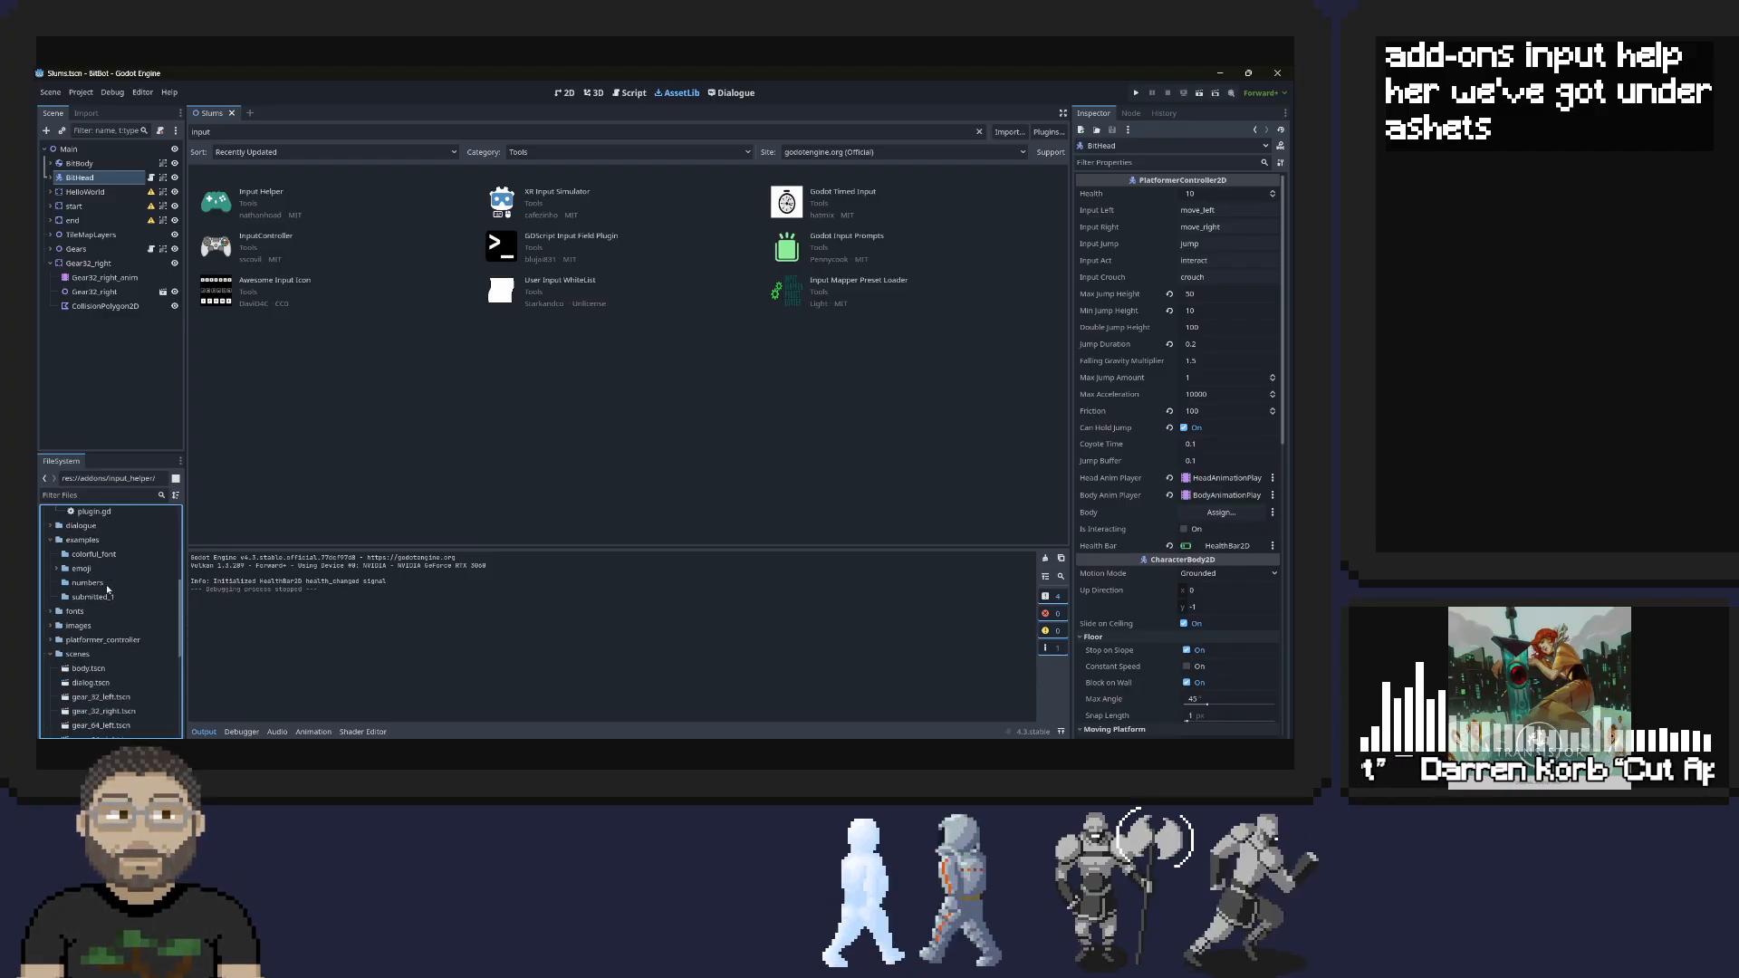
pyautogui.scroll(-3, 107, 589)
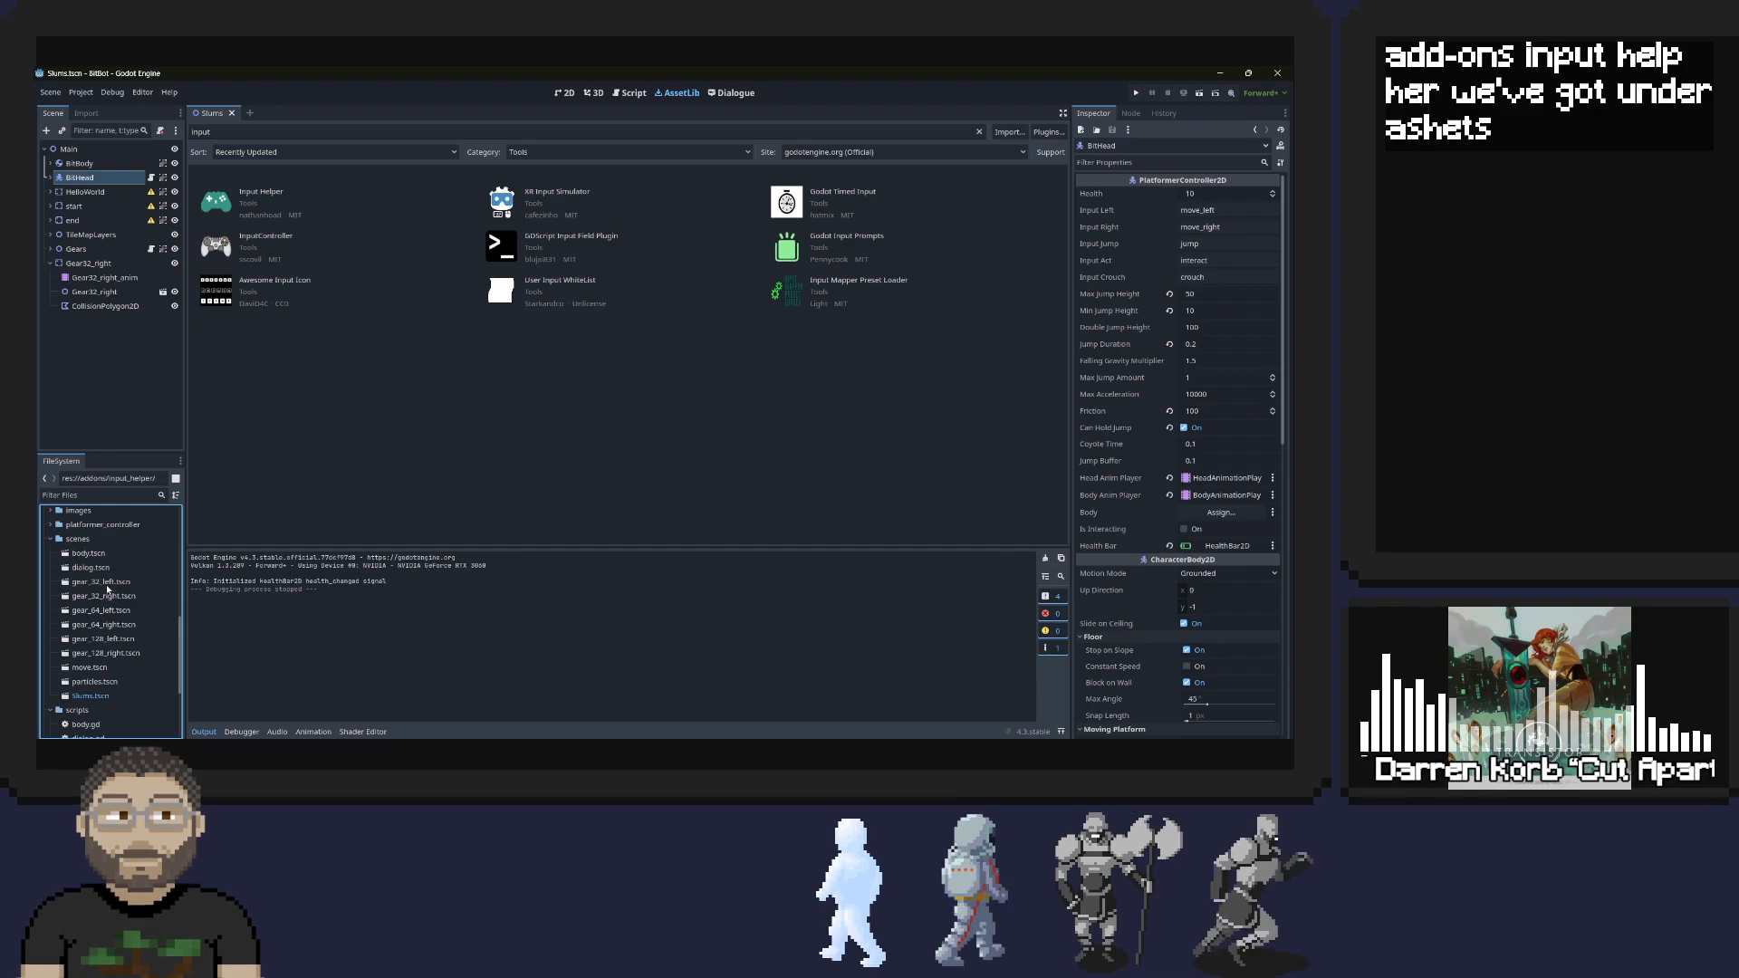
pyautogui.scroll(-3, 106, 584)
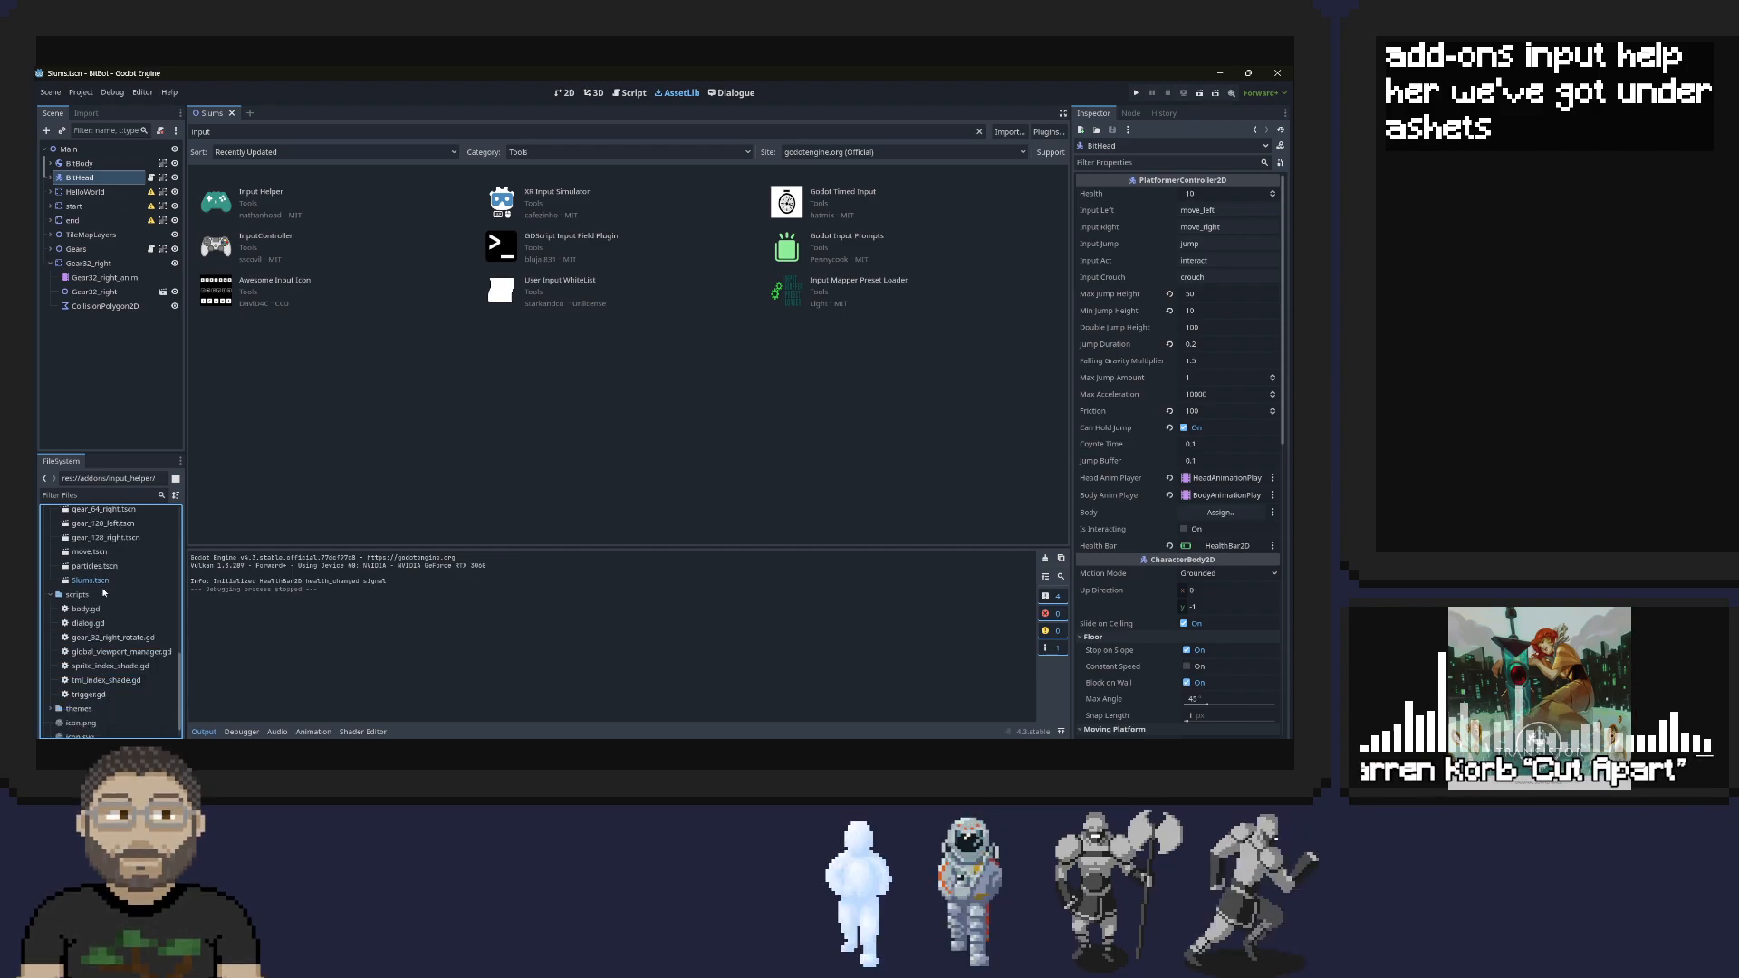
pyautogui.scroll(-1, 104, 593)
pyautogui.scroll(6, 102, 591)
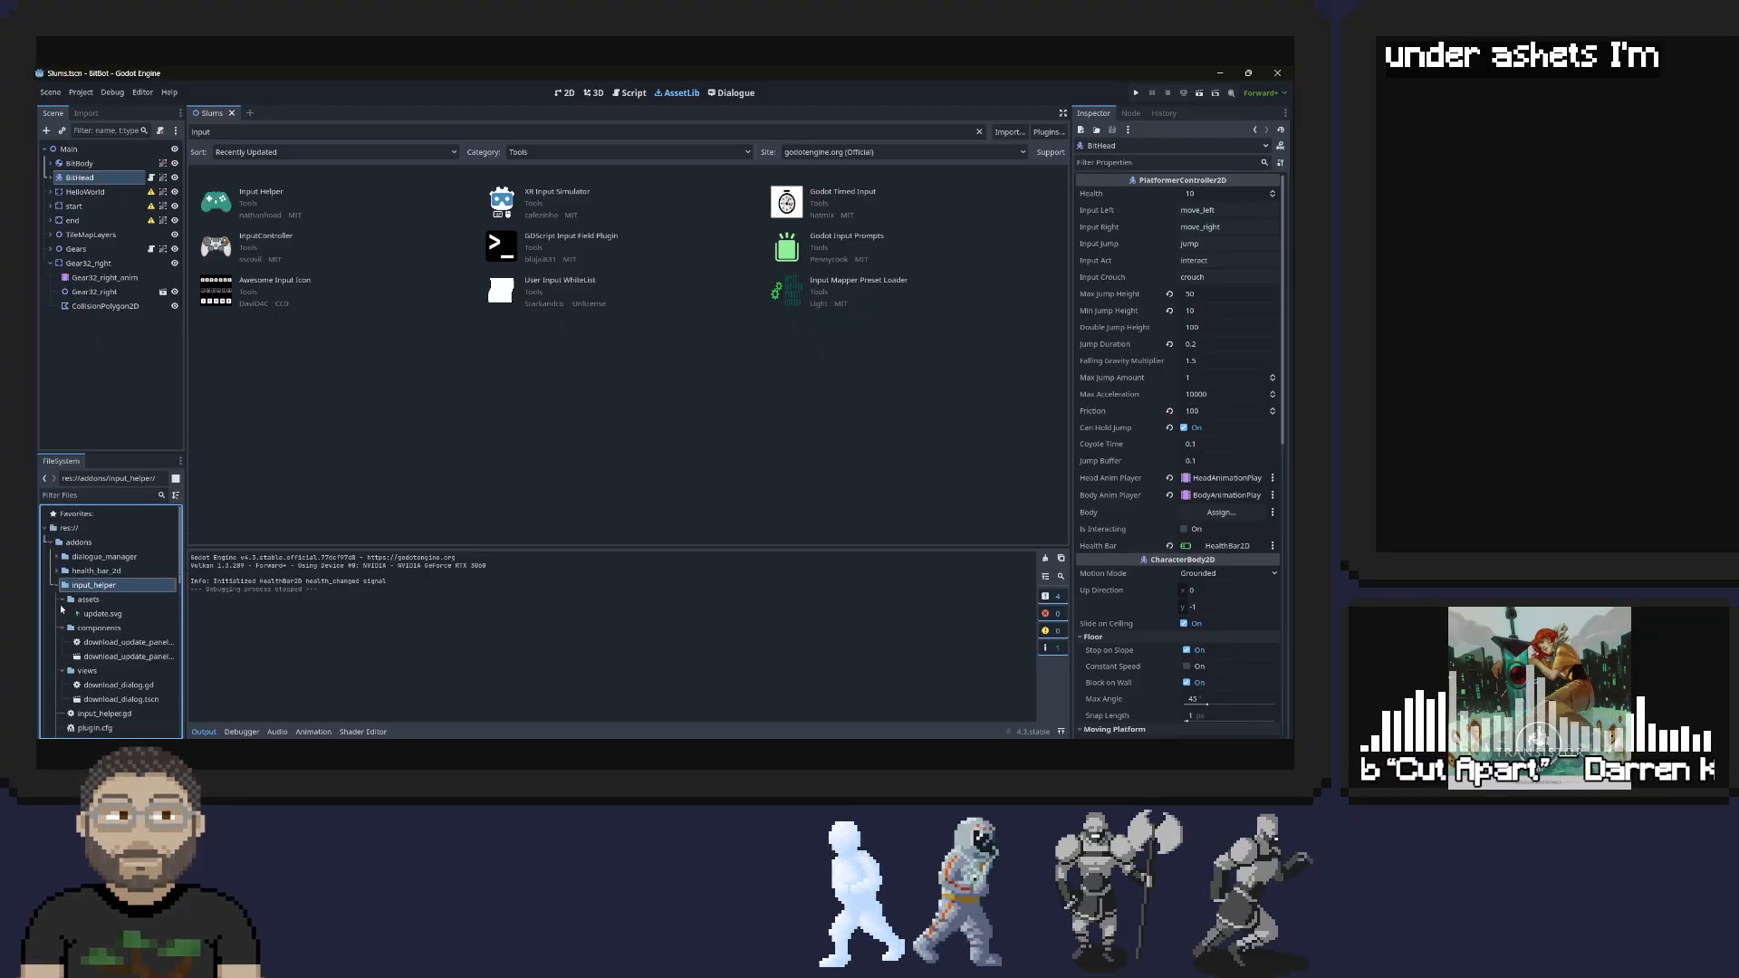
pyautogui.scroll(-1, 60, 580)
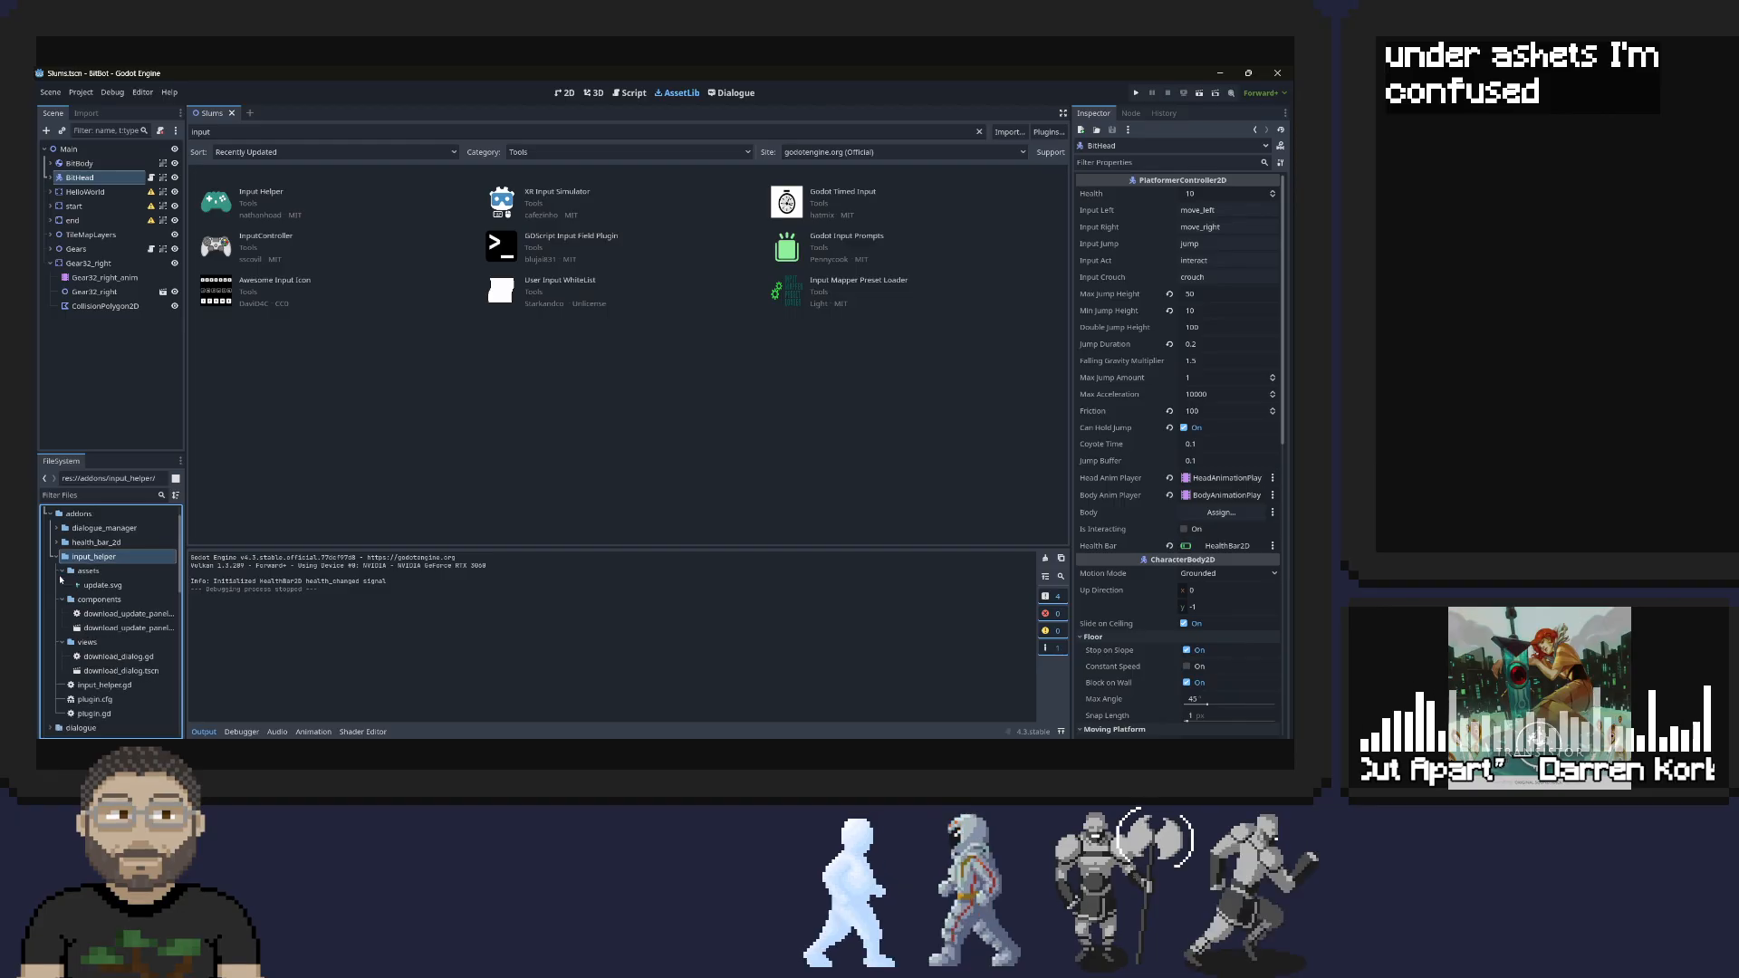
pyautogui.scroll(1, 61, 580)
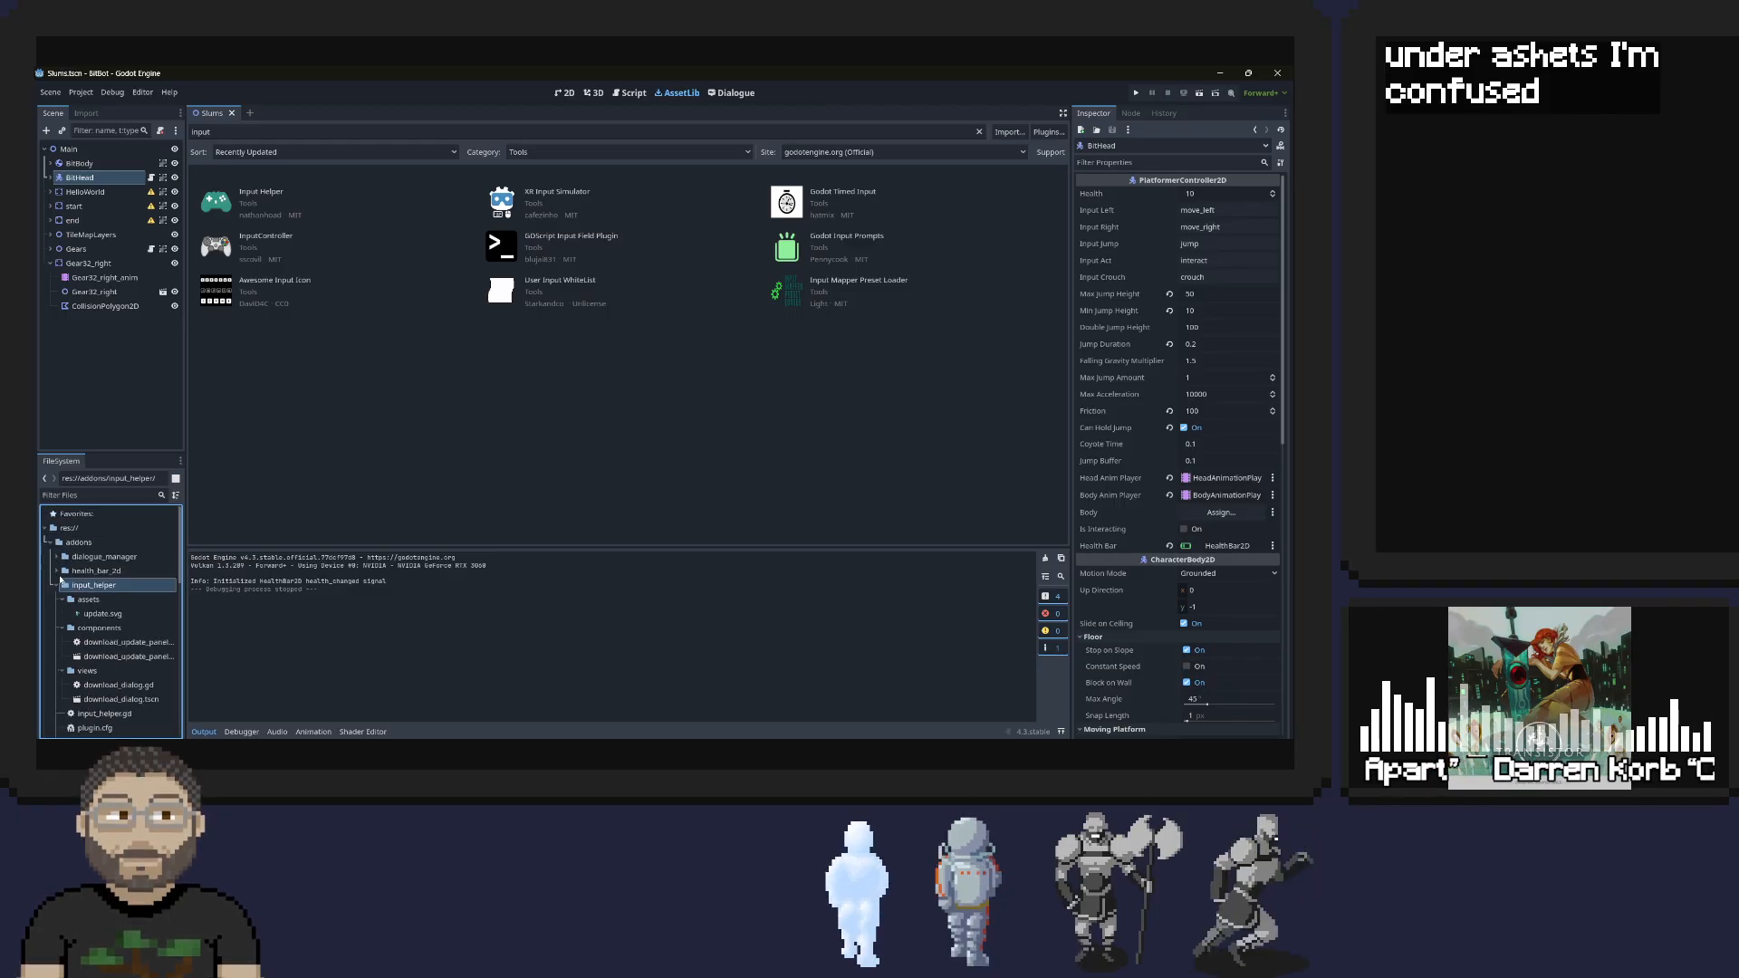
pyautogui.scroll(-3, 101, 596)
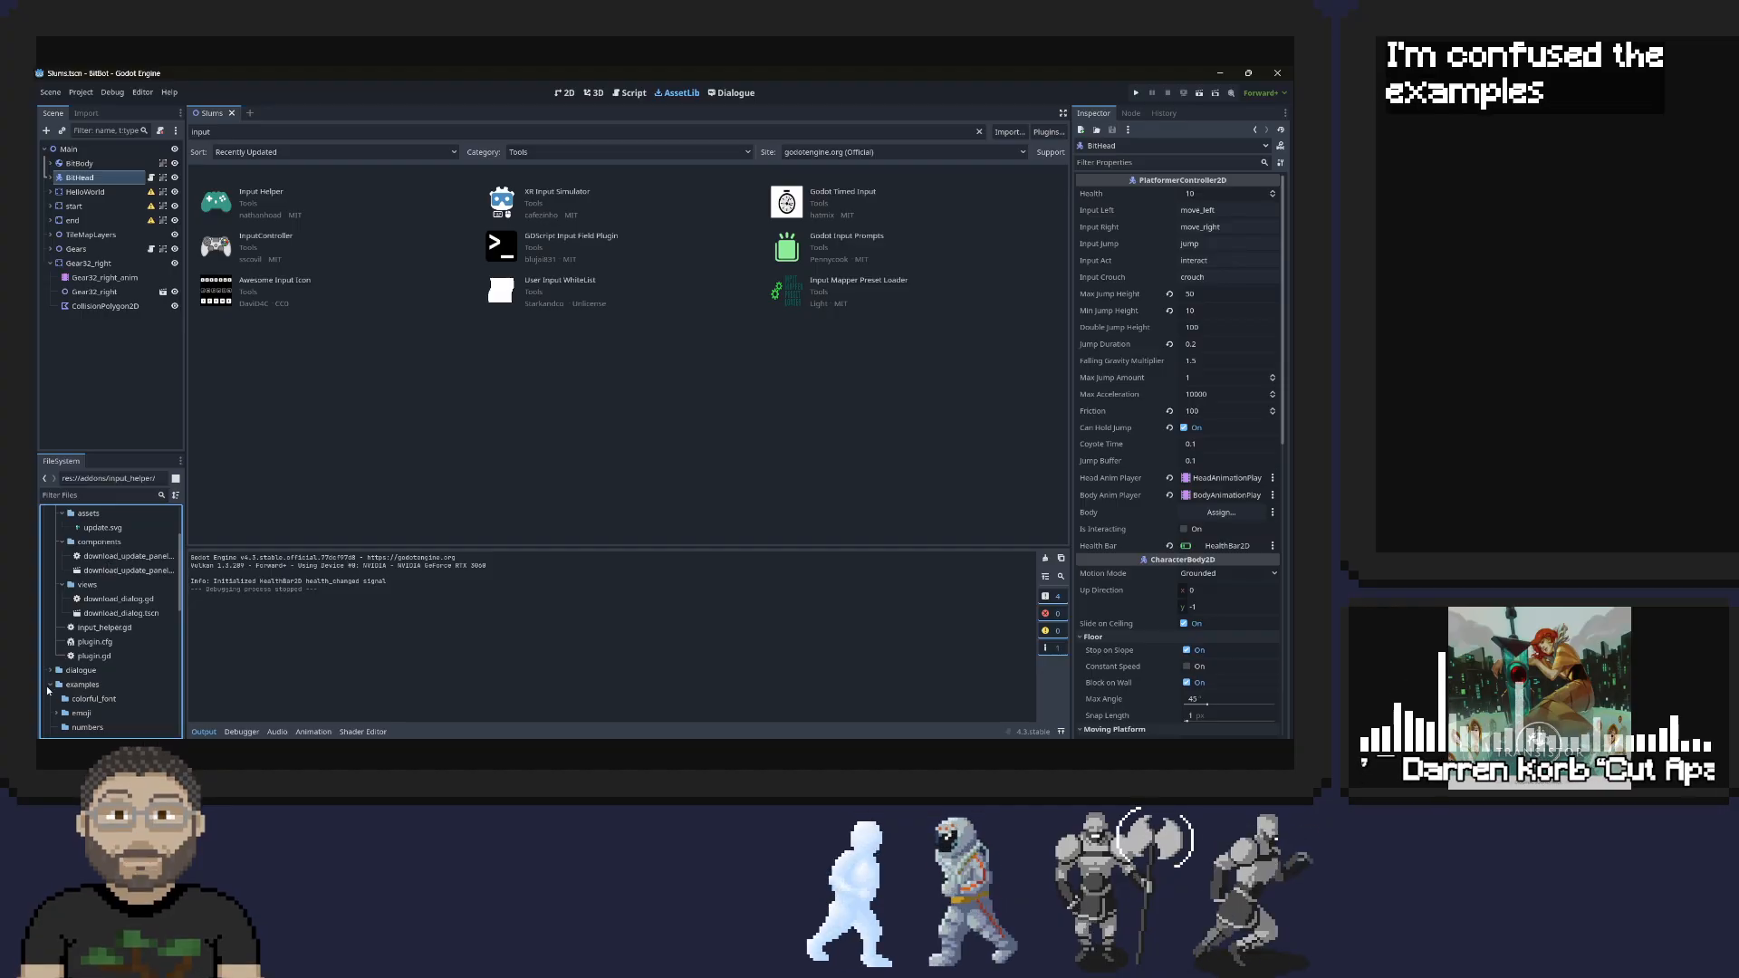
# Check the colorful_font folder inside examples for the remap files and collapse the input_helper add-on folder
pyautogui.scroll(-2, 106, 668)
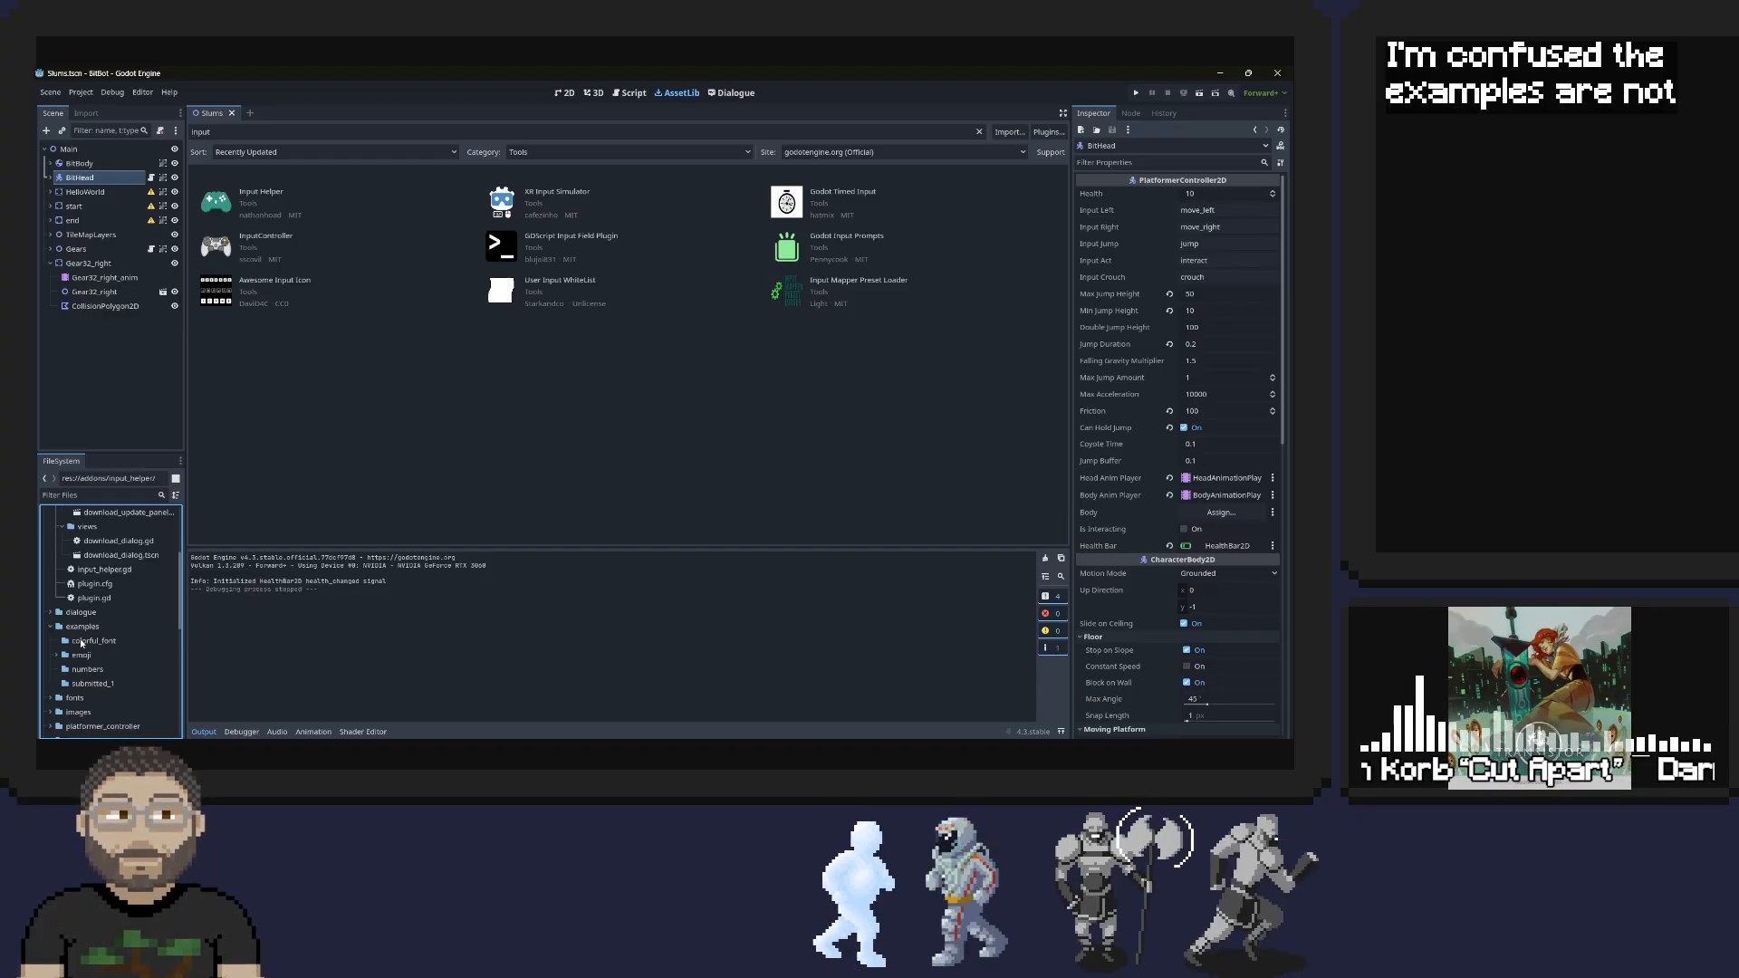
pyautogui.click(82, 642)
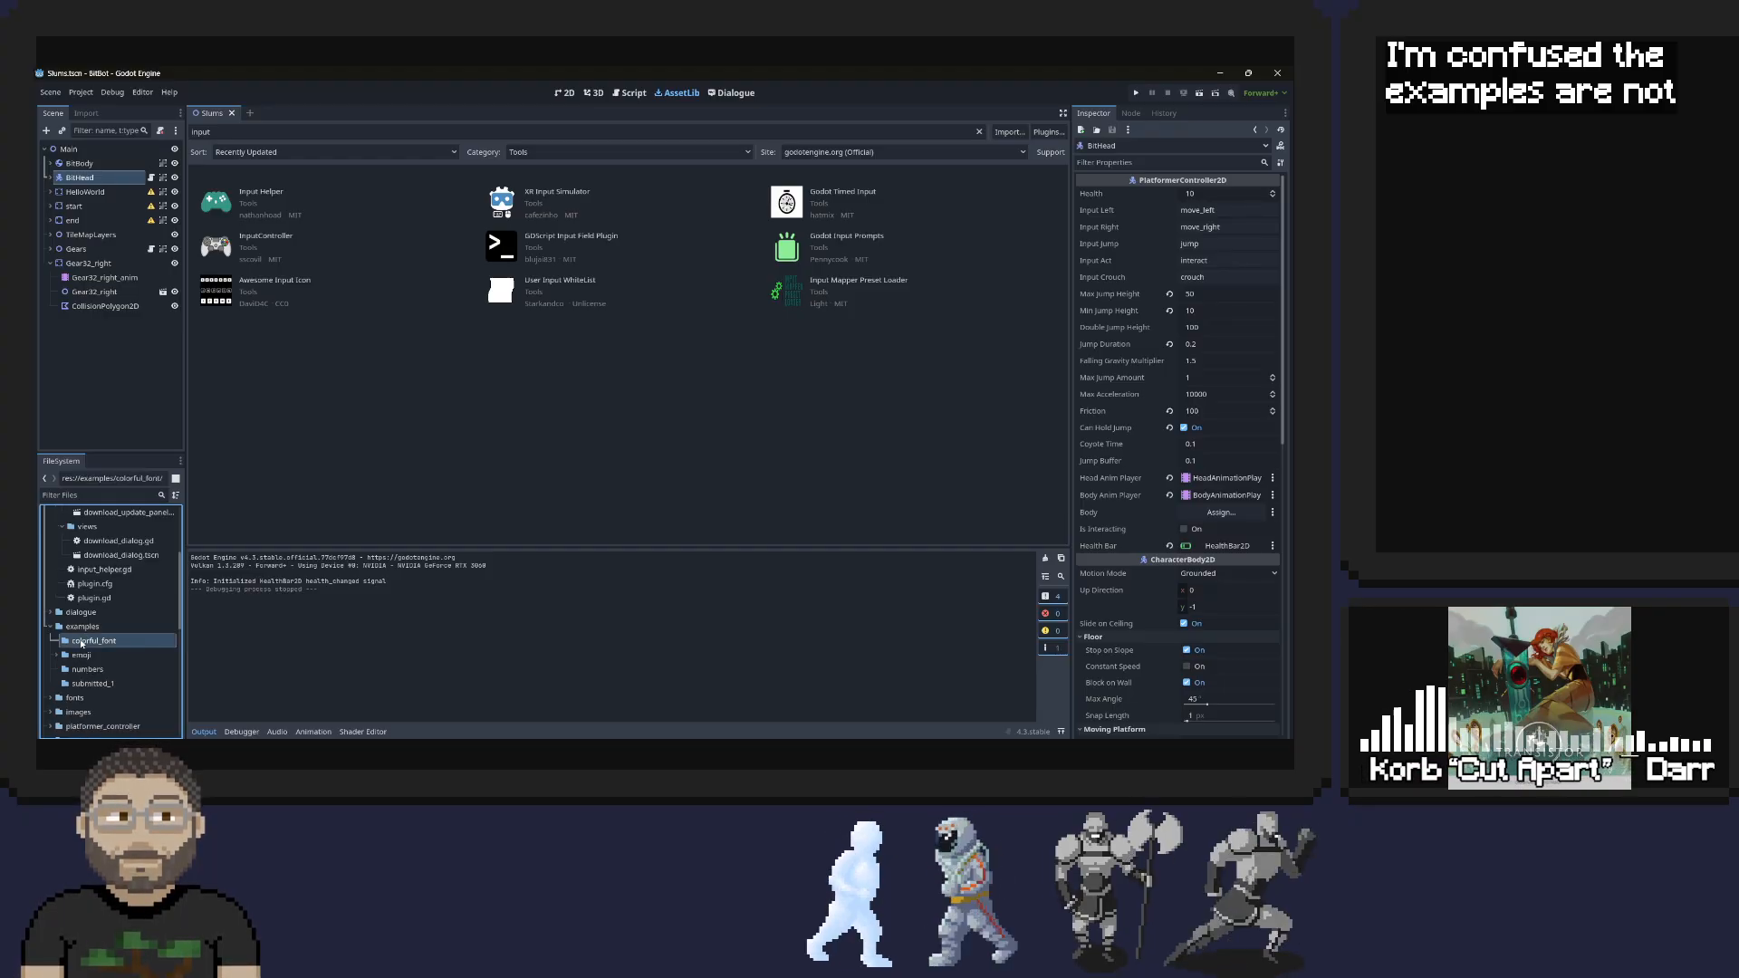
pyautogui.click(50, 627)
pyautogui.scroll(5, 94, 634)
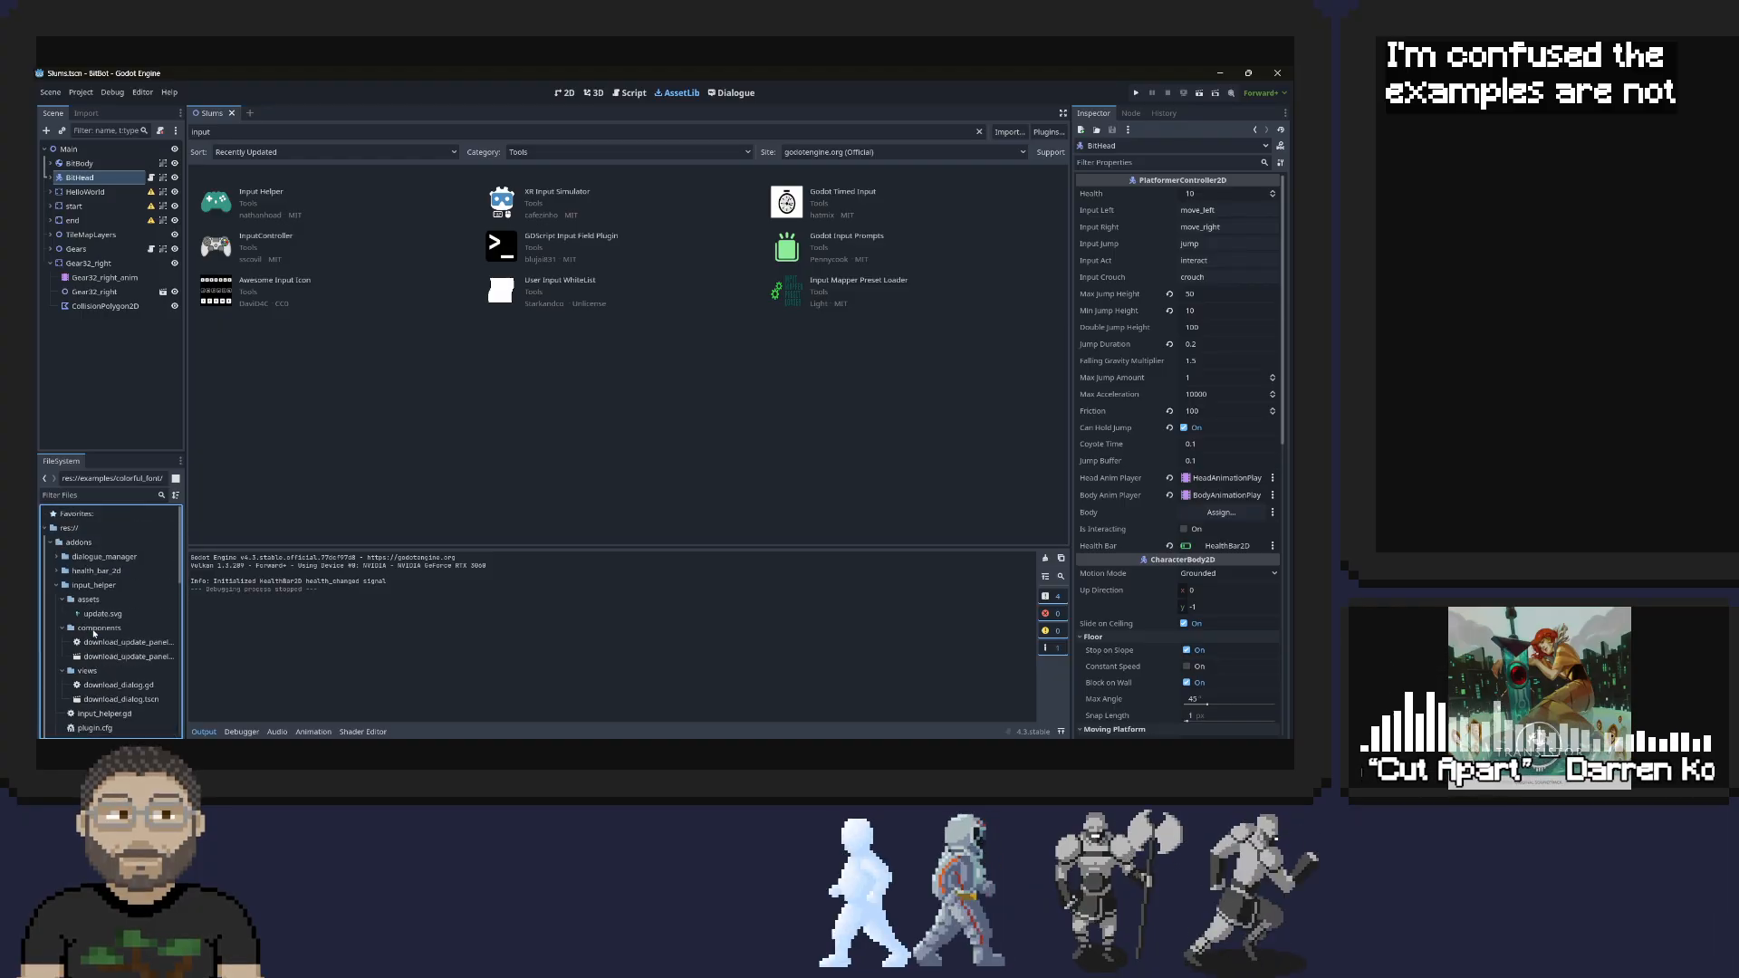
pyautogui.click(55, 585)
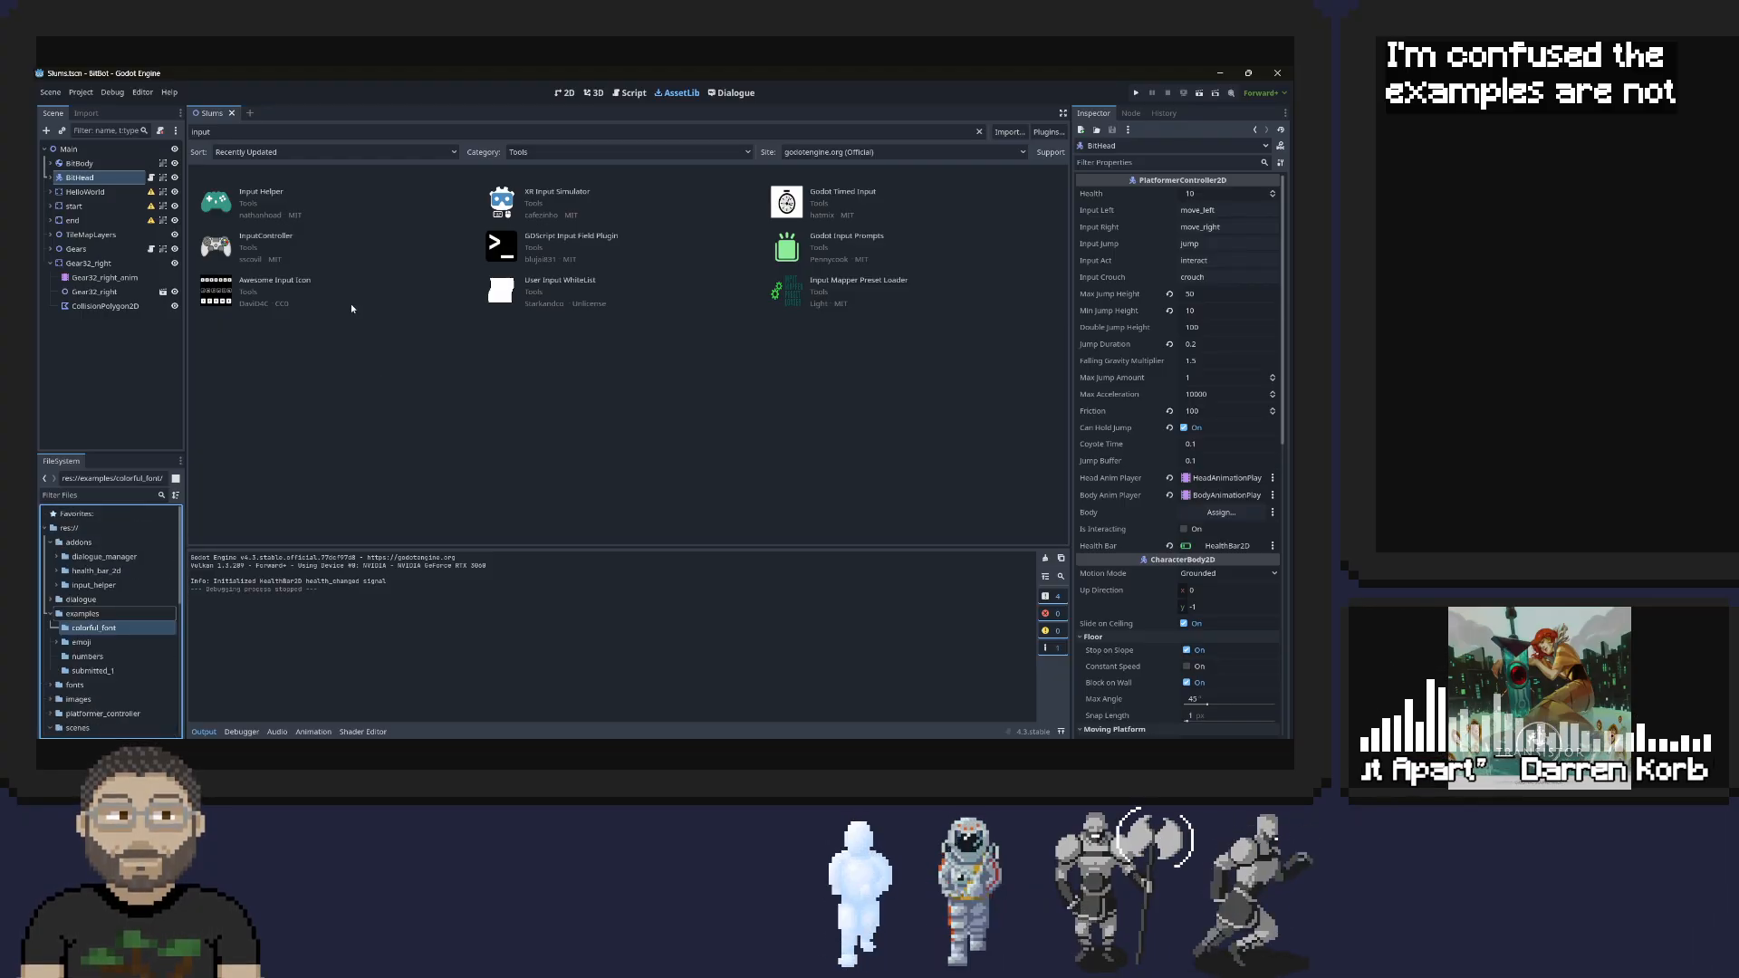
pyautogui.click(259, 193)
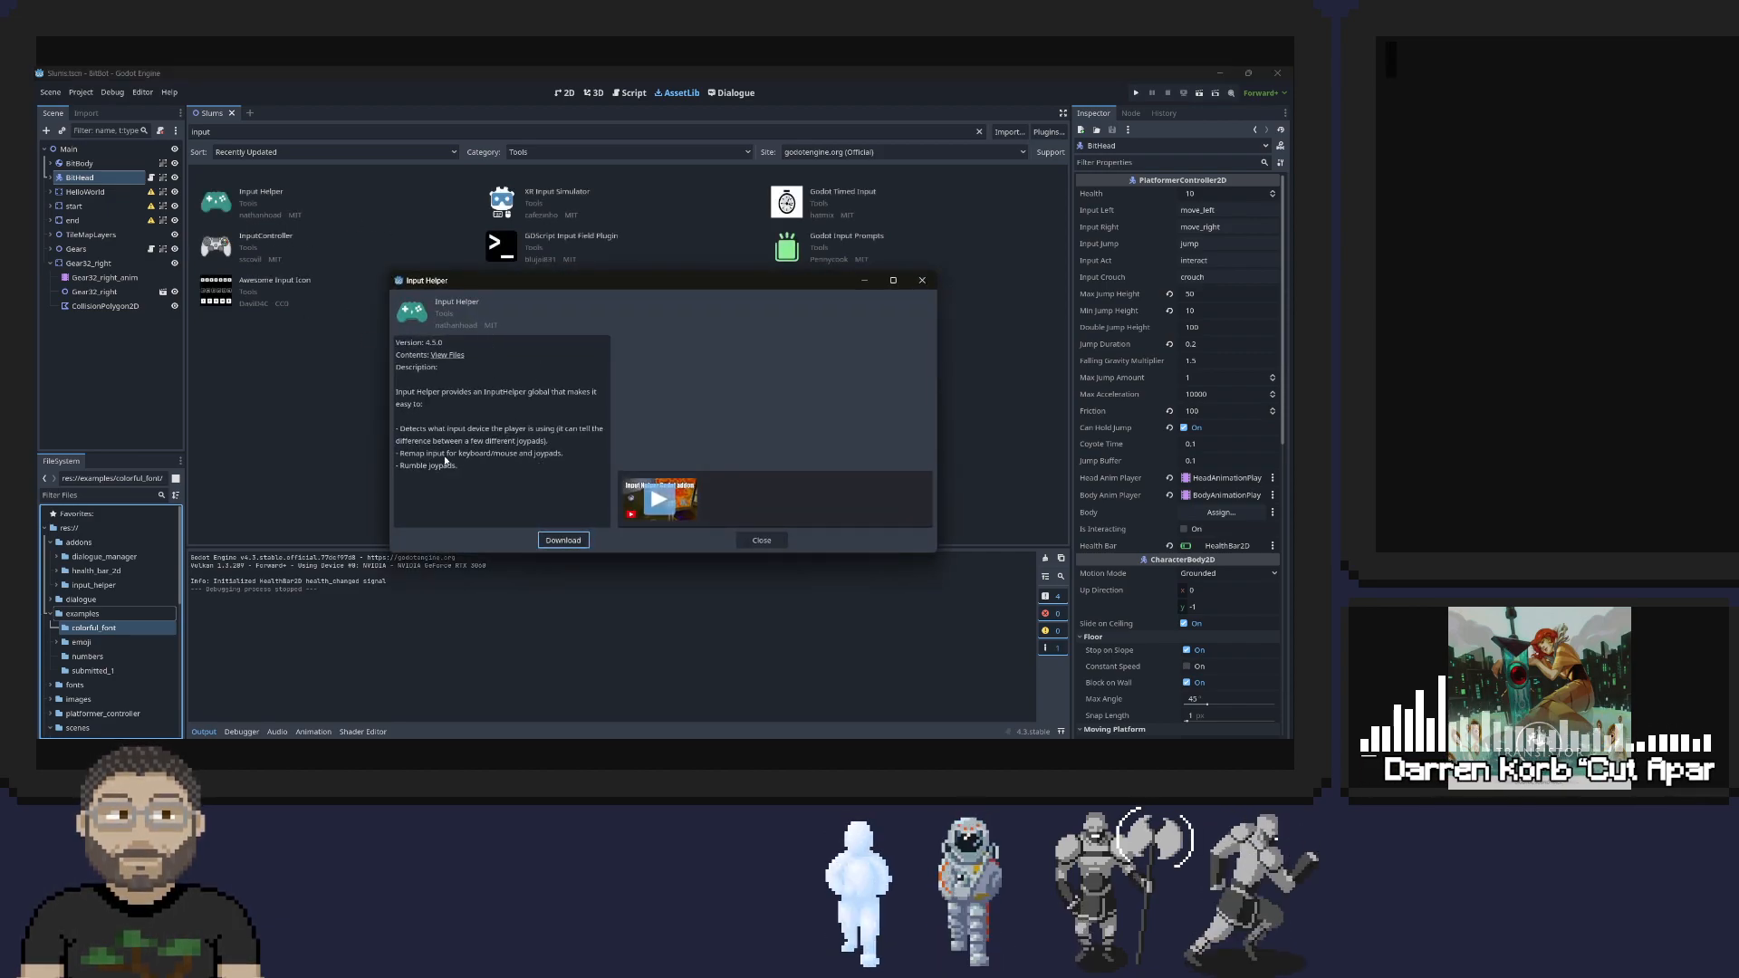
pyautogui.click(445, 357)
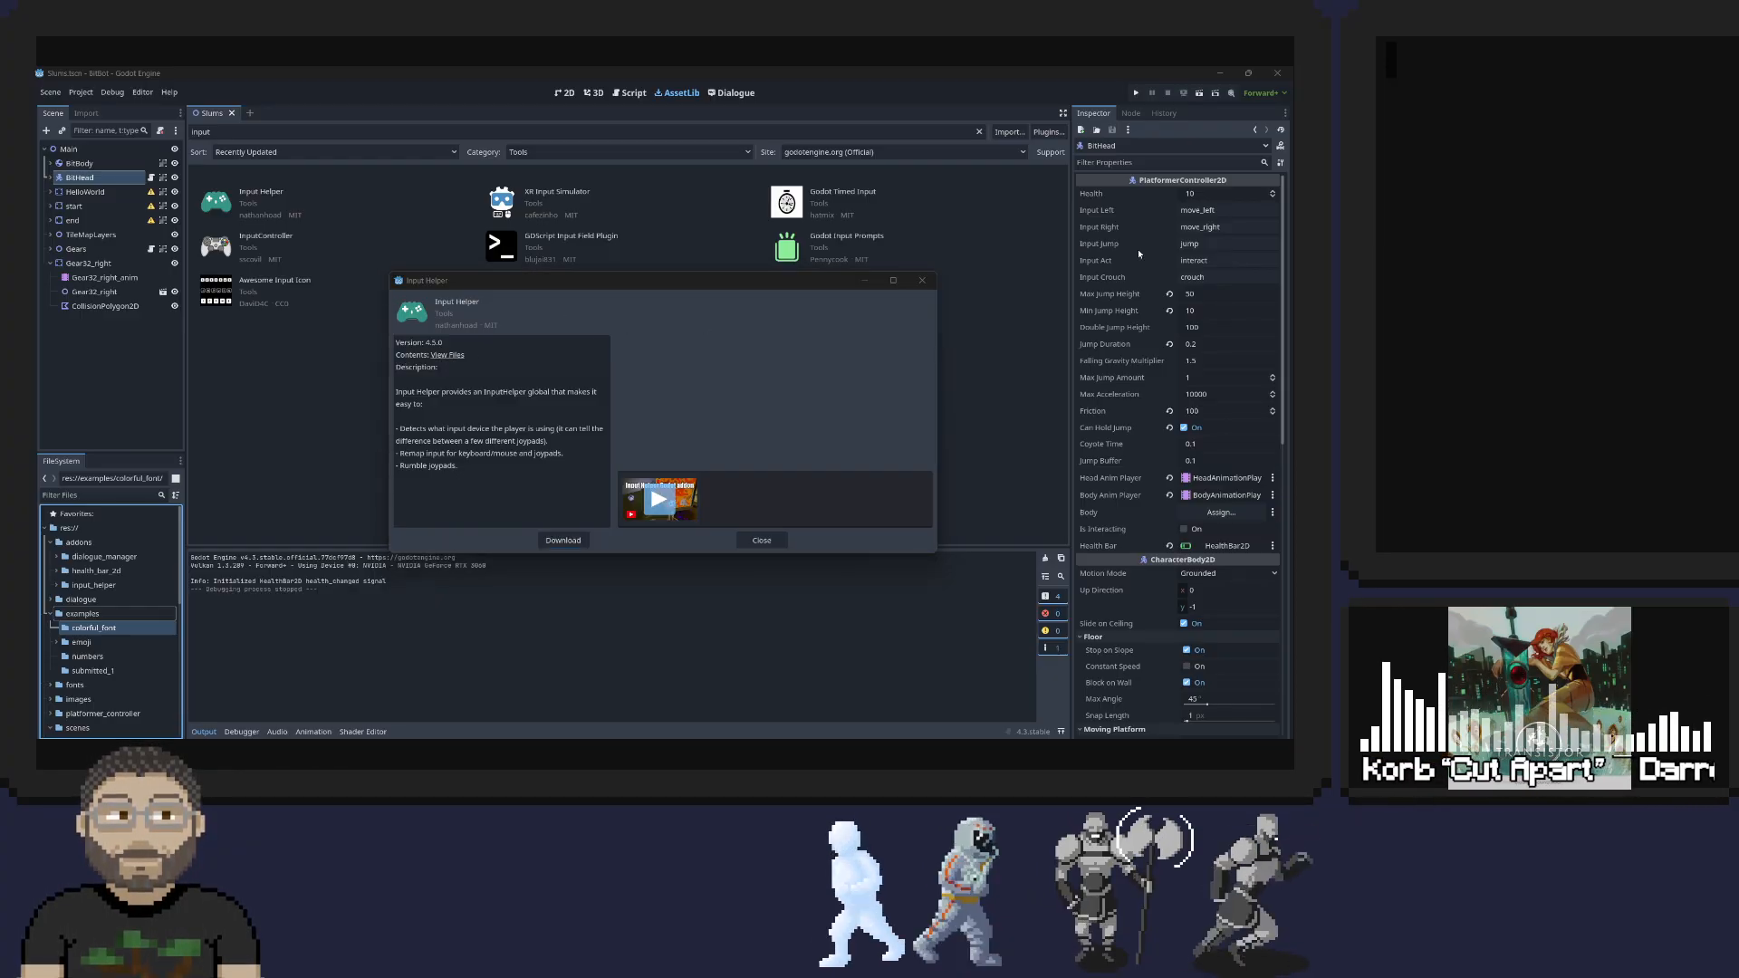
pyautogui.click(565, 542)
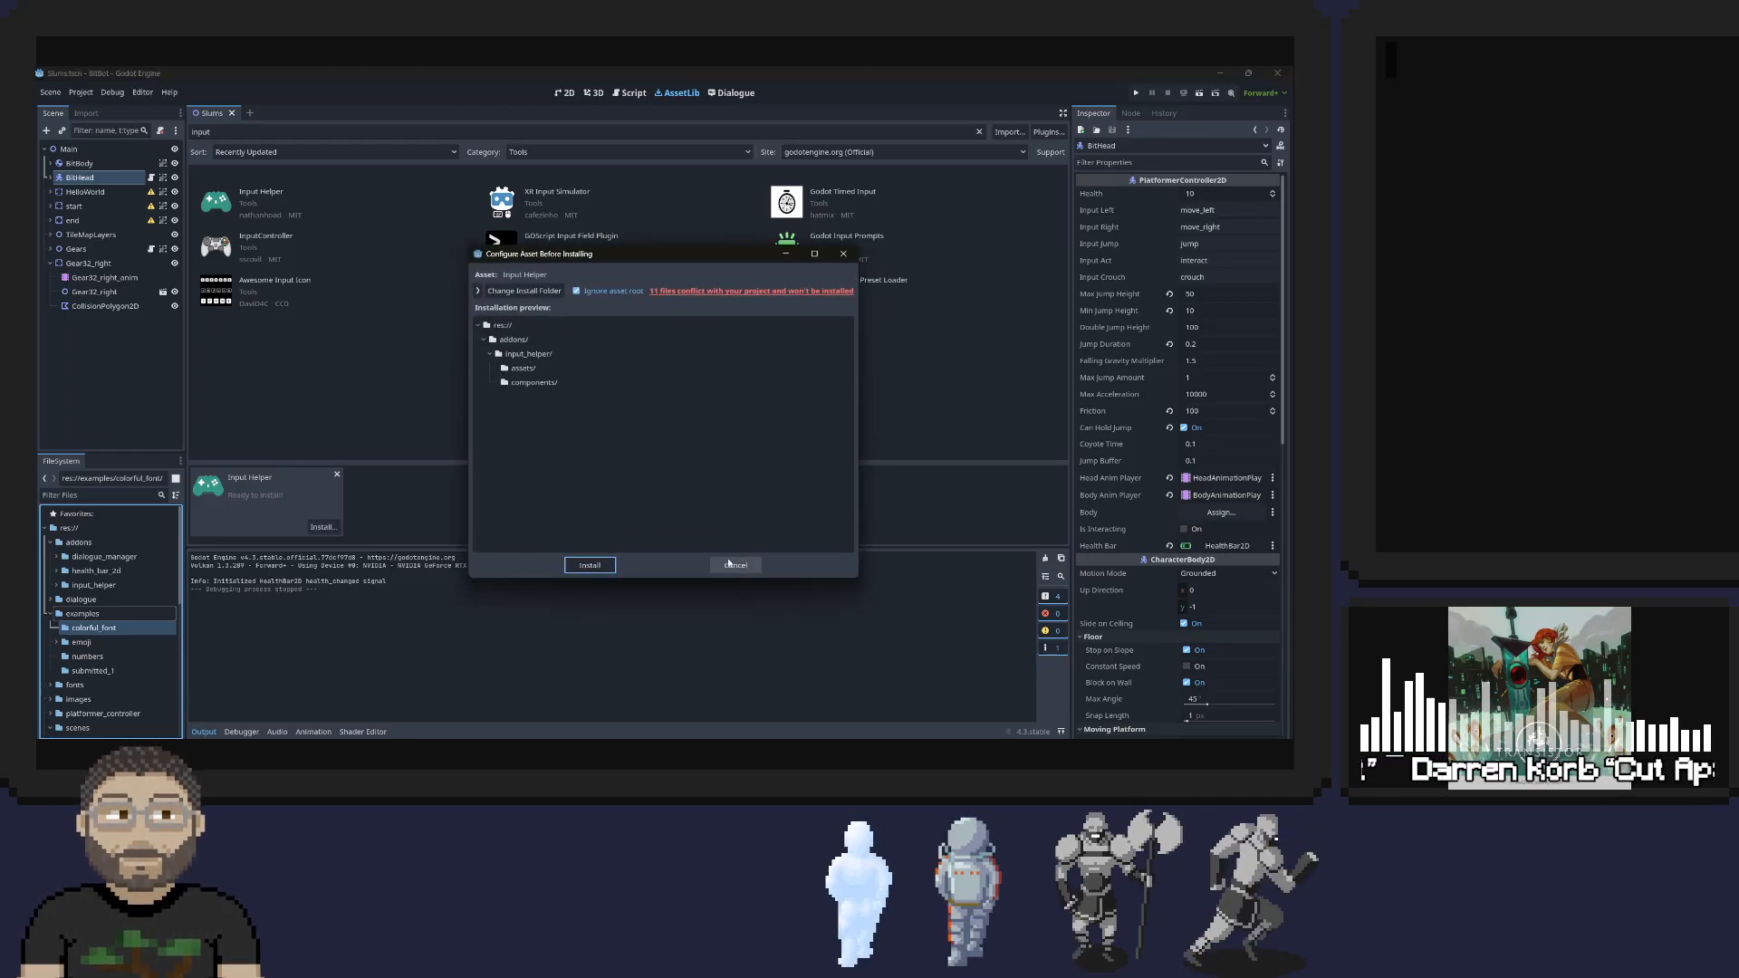
pyautogui.click(730, 563)
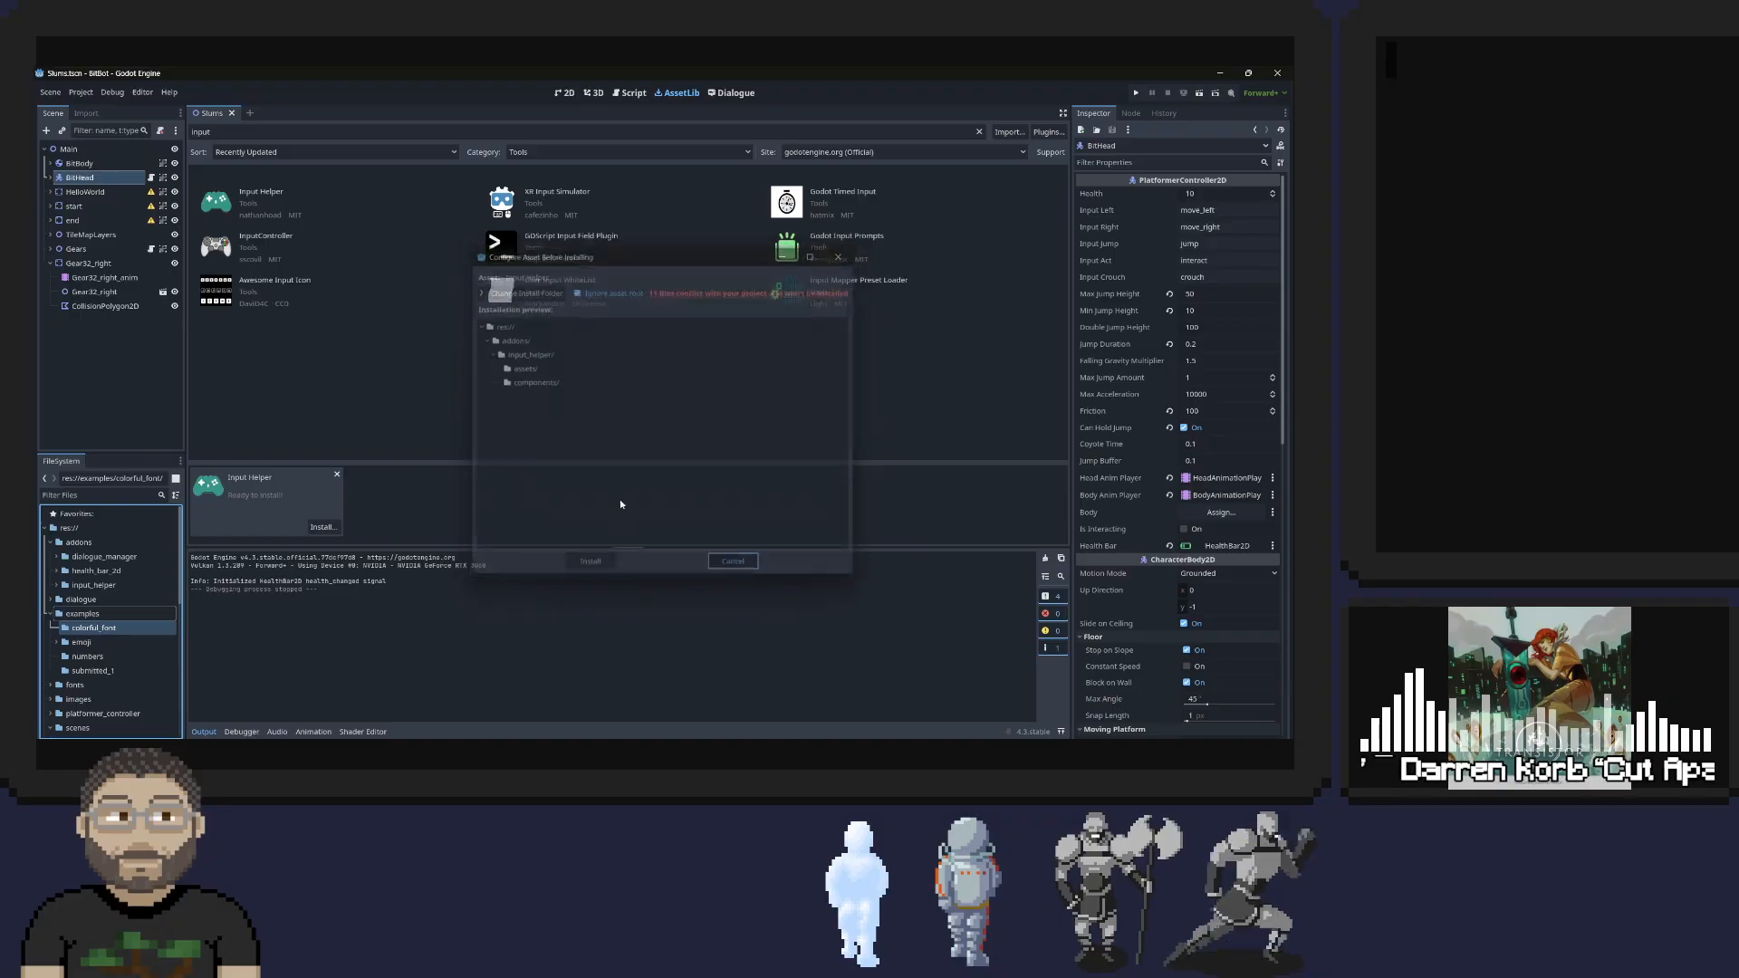
pyautogui.click(337, 474)
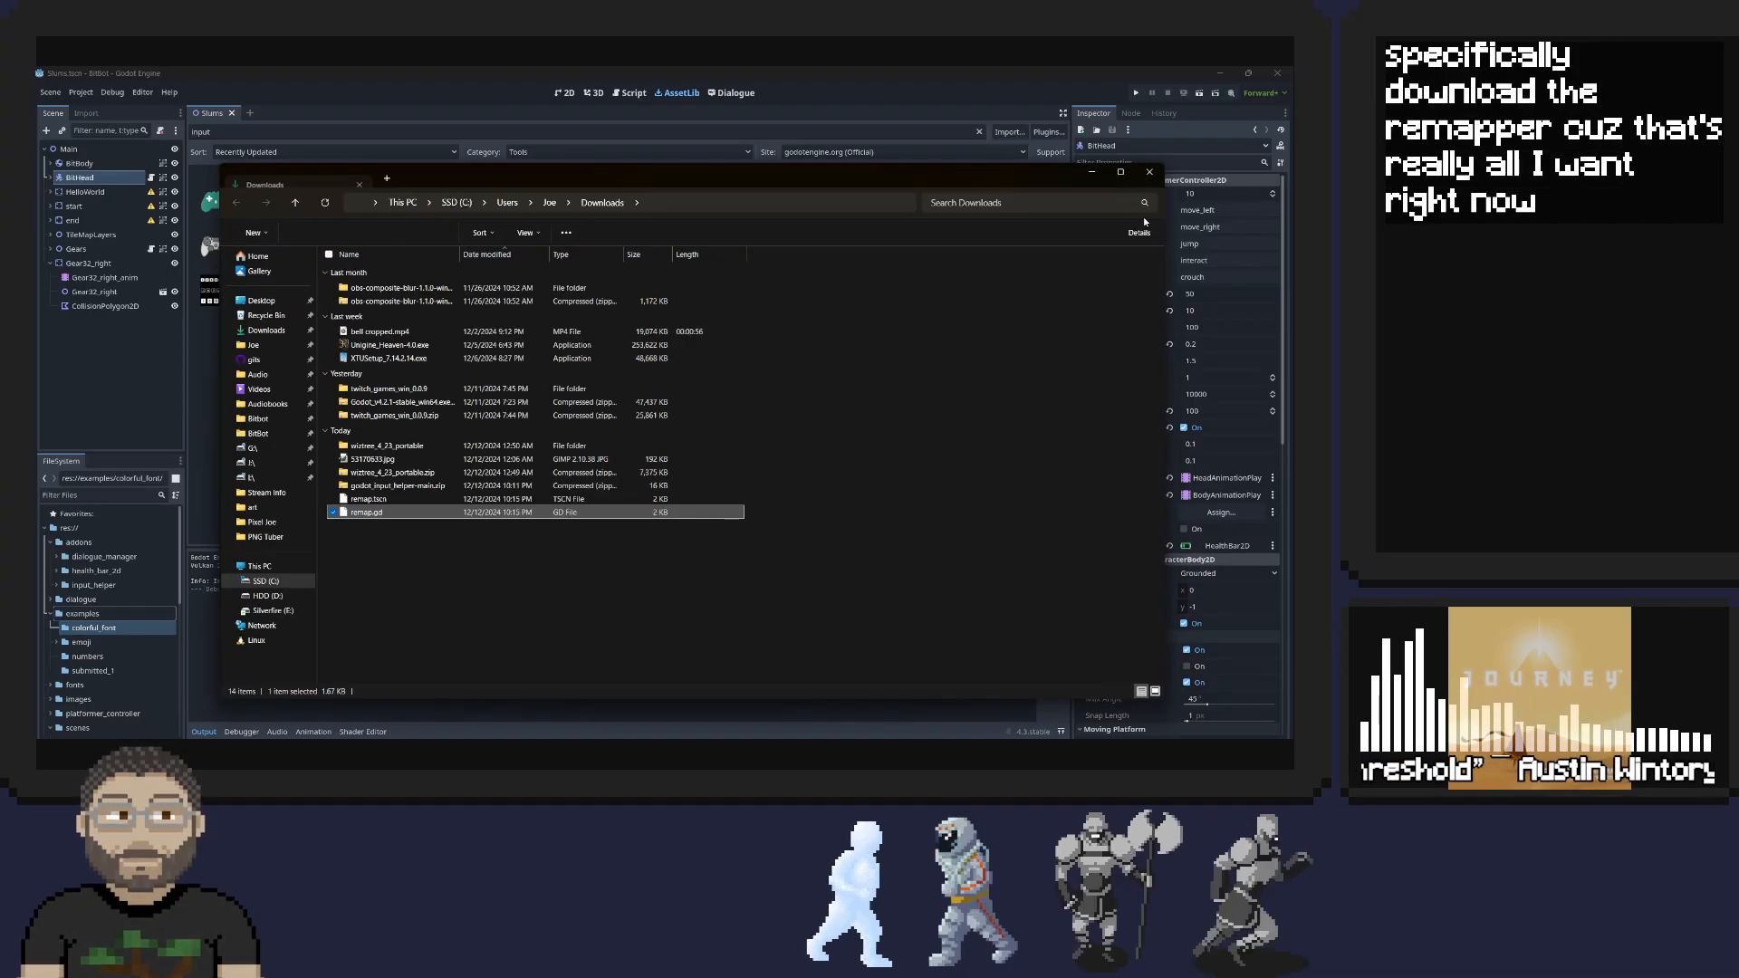
# Move the Downloads window aside, collapse the addons and examples folders, and bring the downloaded remap.tscn into the project
pyautogui.moveTo(448, 178); pyautogui.dragTo(1345, 176)
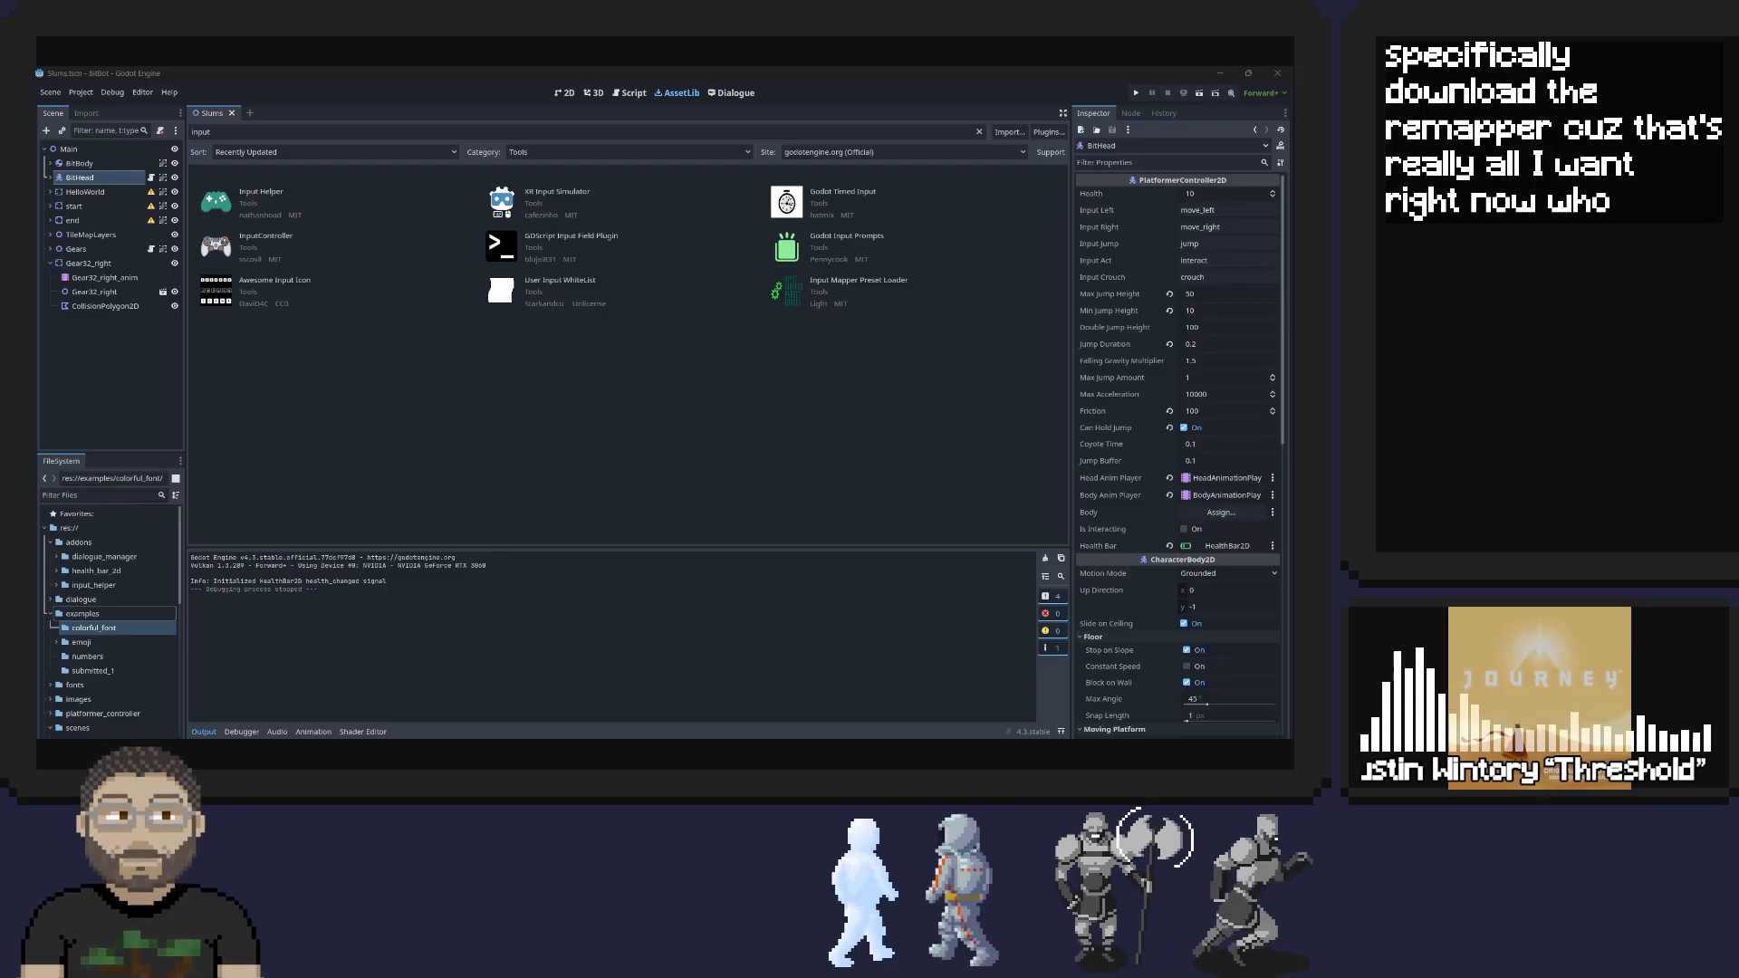
pyautogui.click(48, 541)
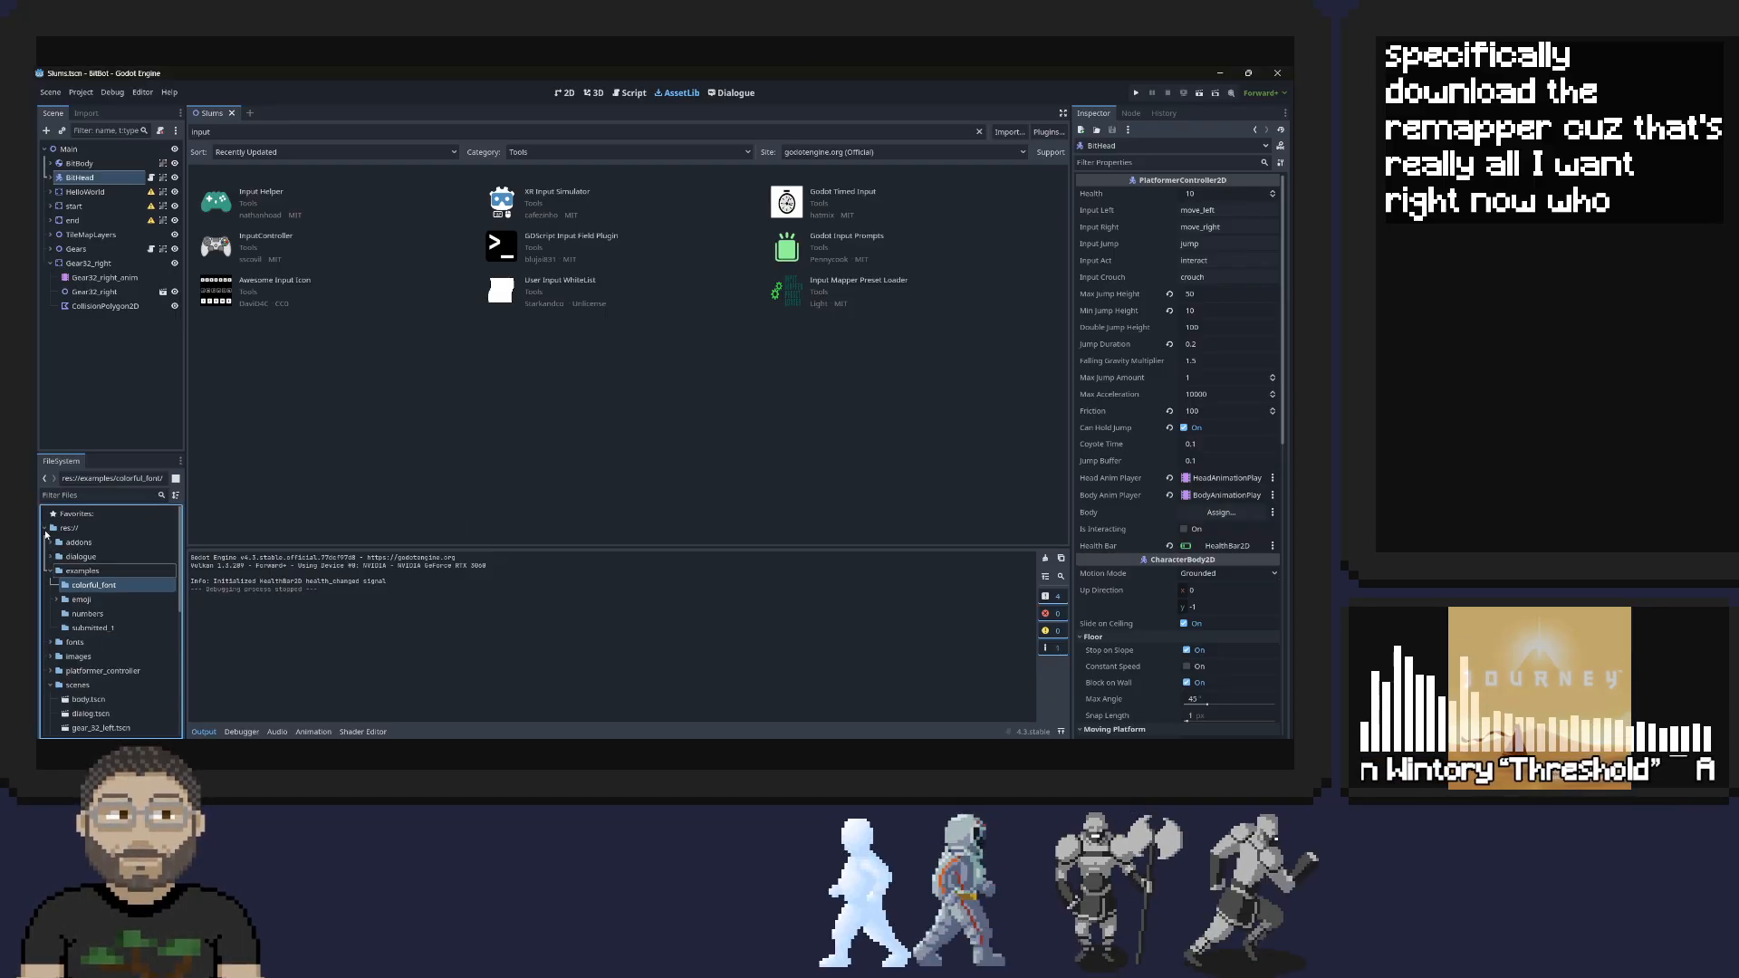
pyautogui.click(52, 572)
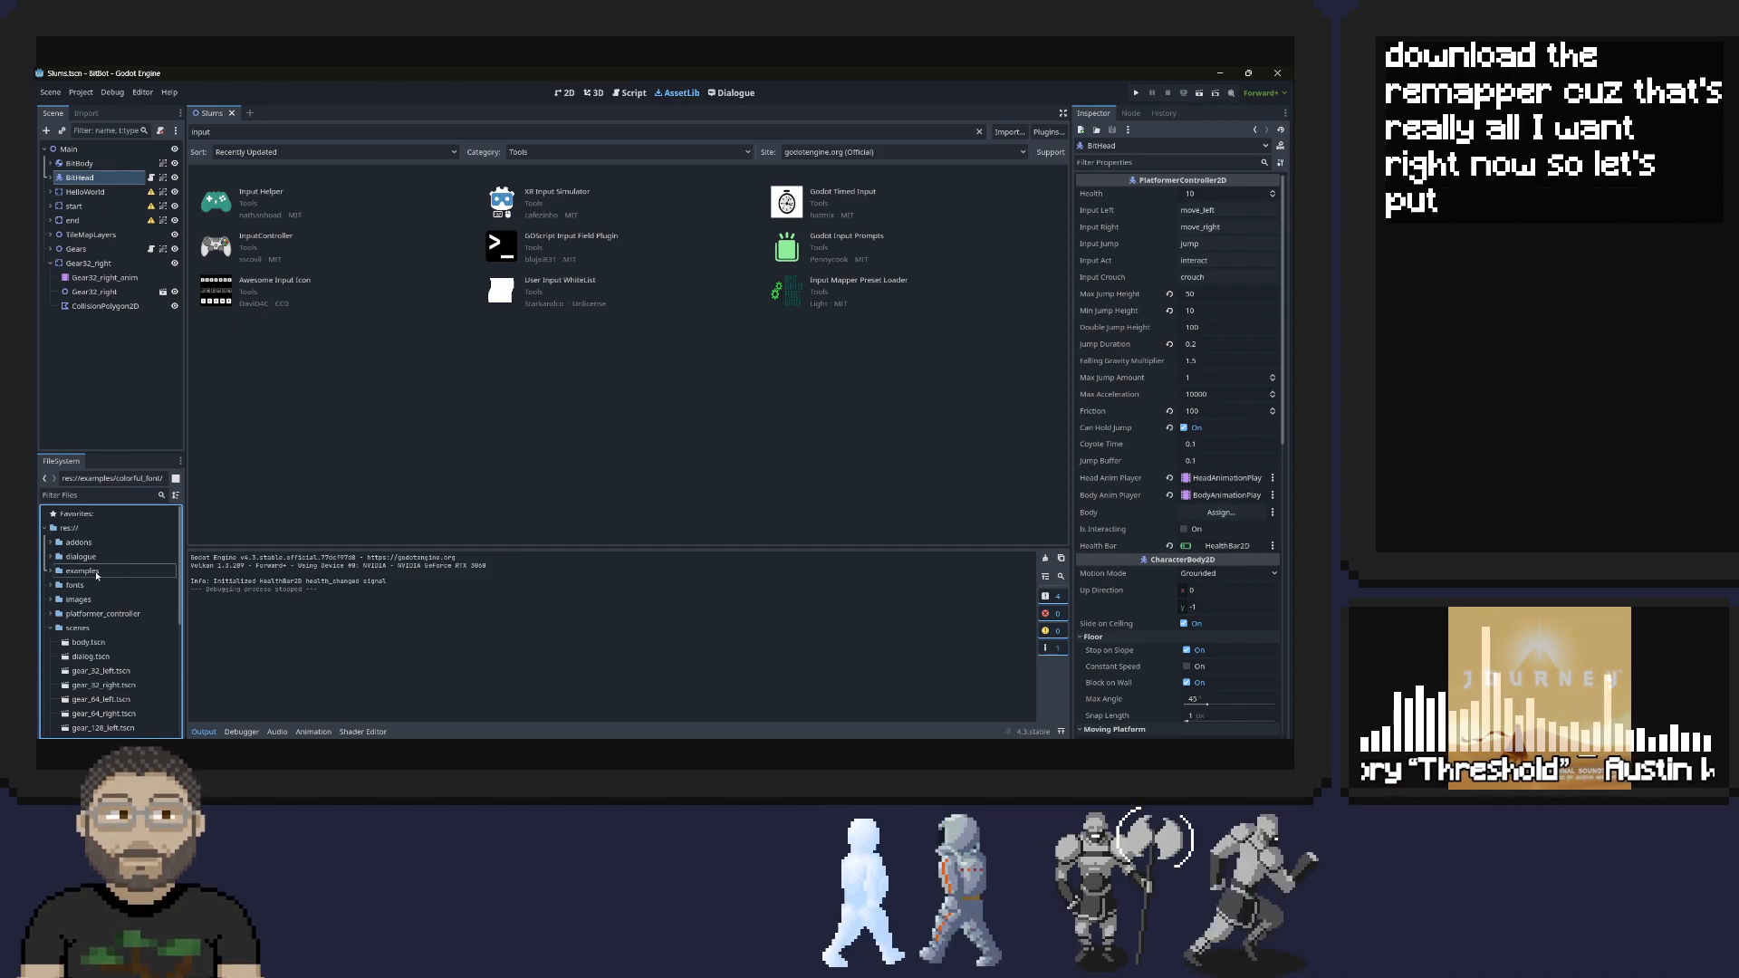
pyautogui.scroll(-2, 114, 607)
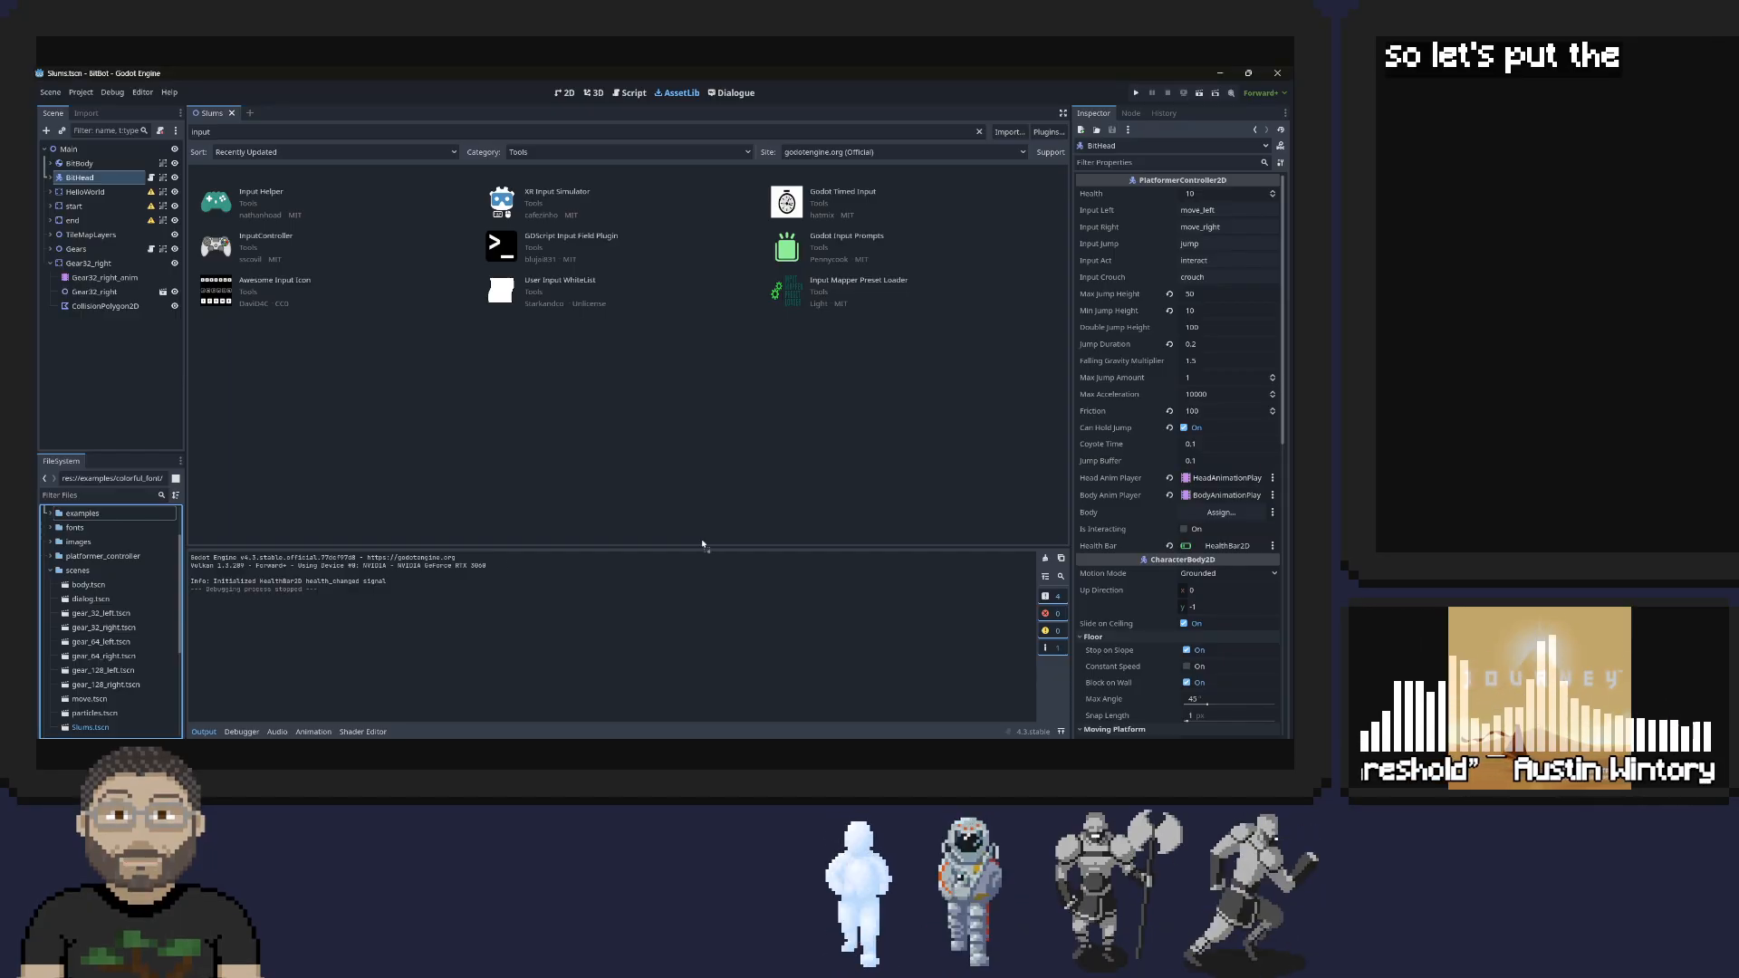
pyautogui.scroll(2, 86, 571)
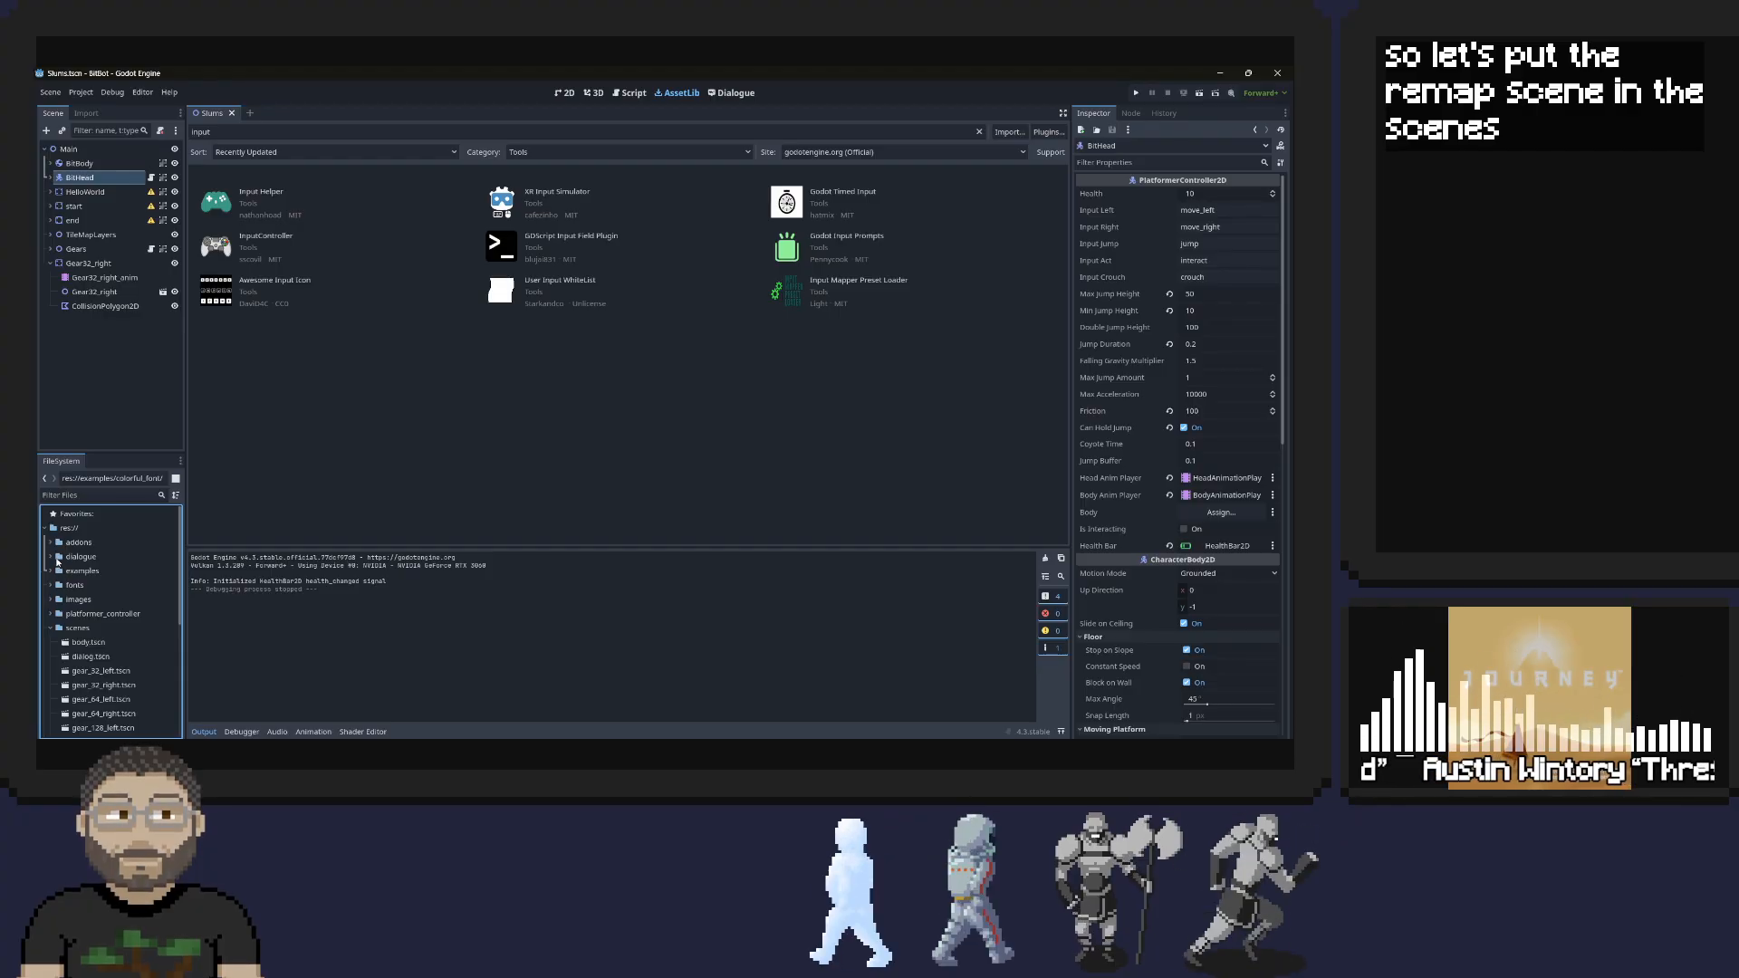
# Locate remap.tscn in the colorful_font folder inside examples and move it into the scenes folder
pyautogui.scroll(-3, 140, 584)
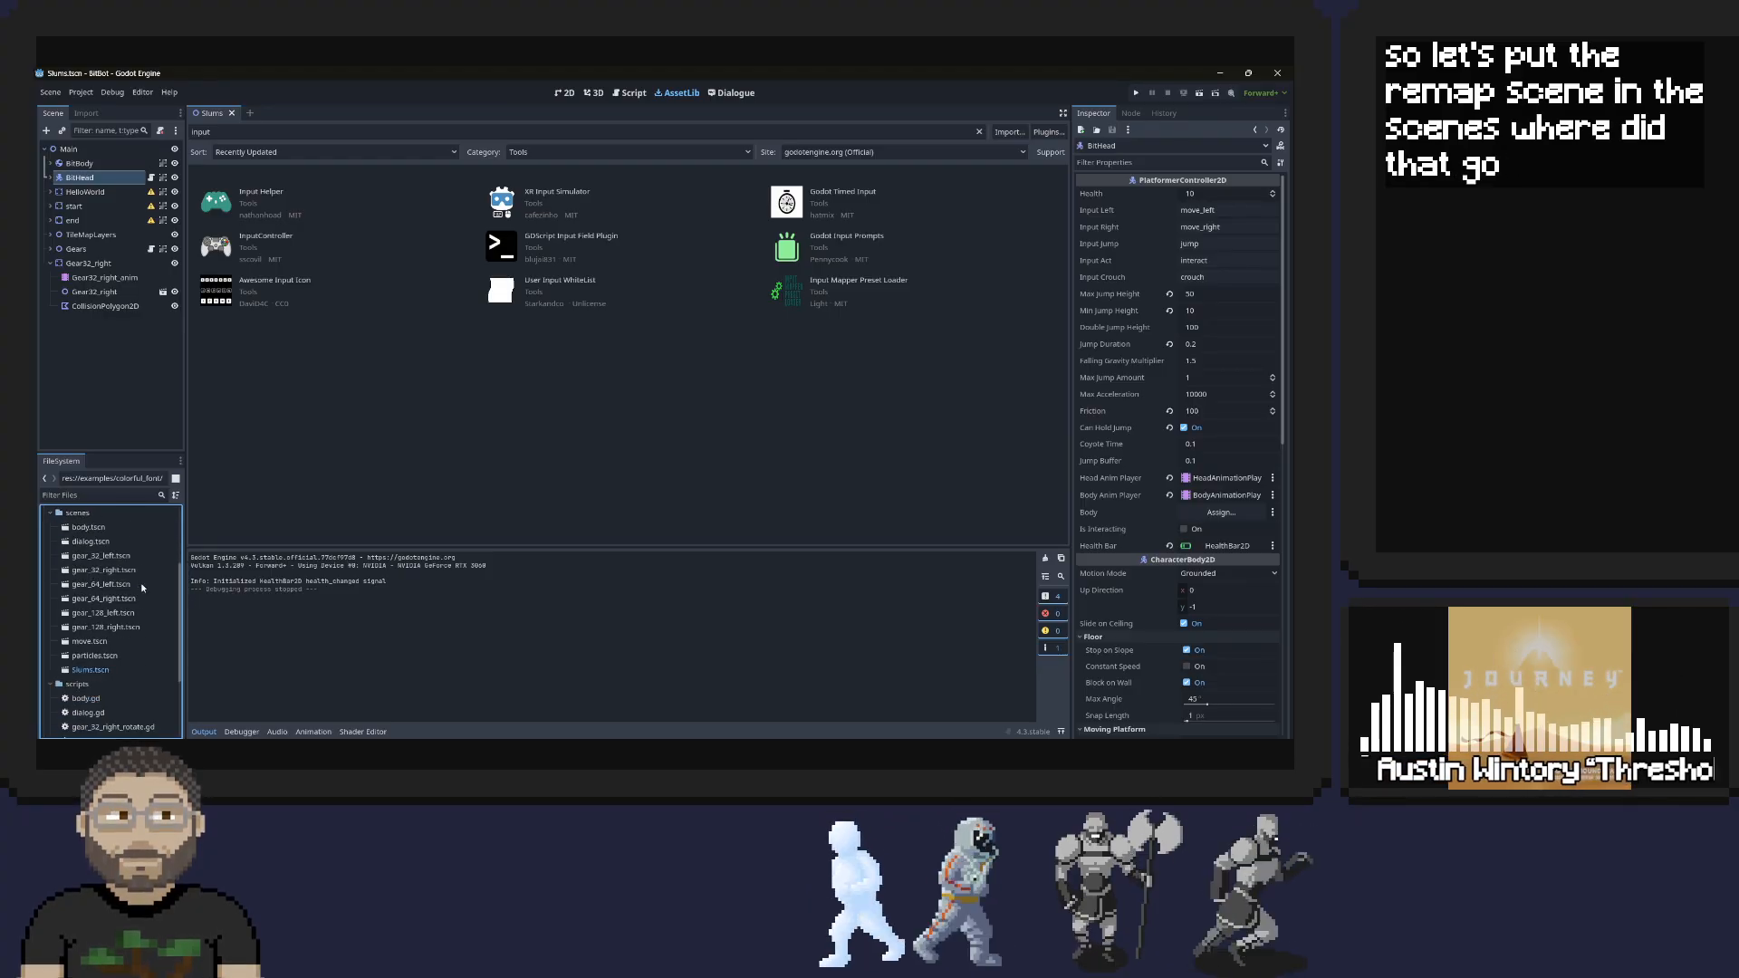
pyautogui.scroll(3, 139, 583)
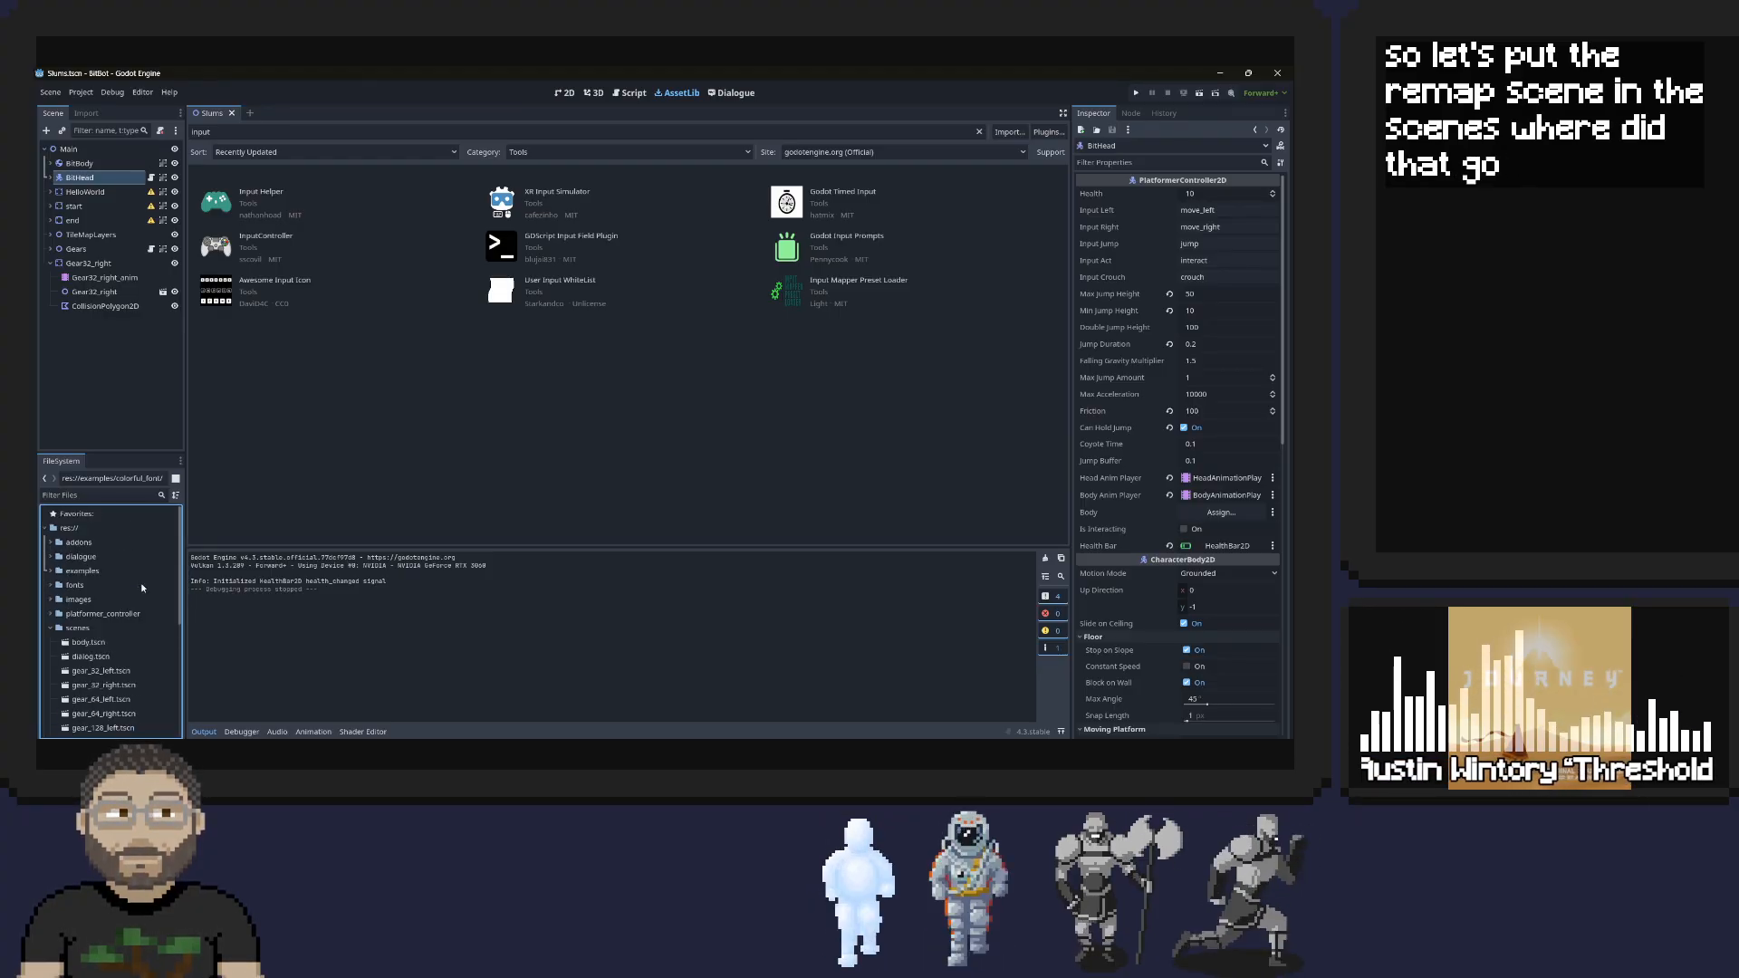
pyautogui.click(52, 570)
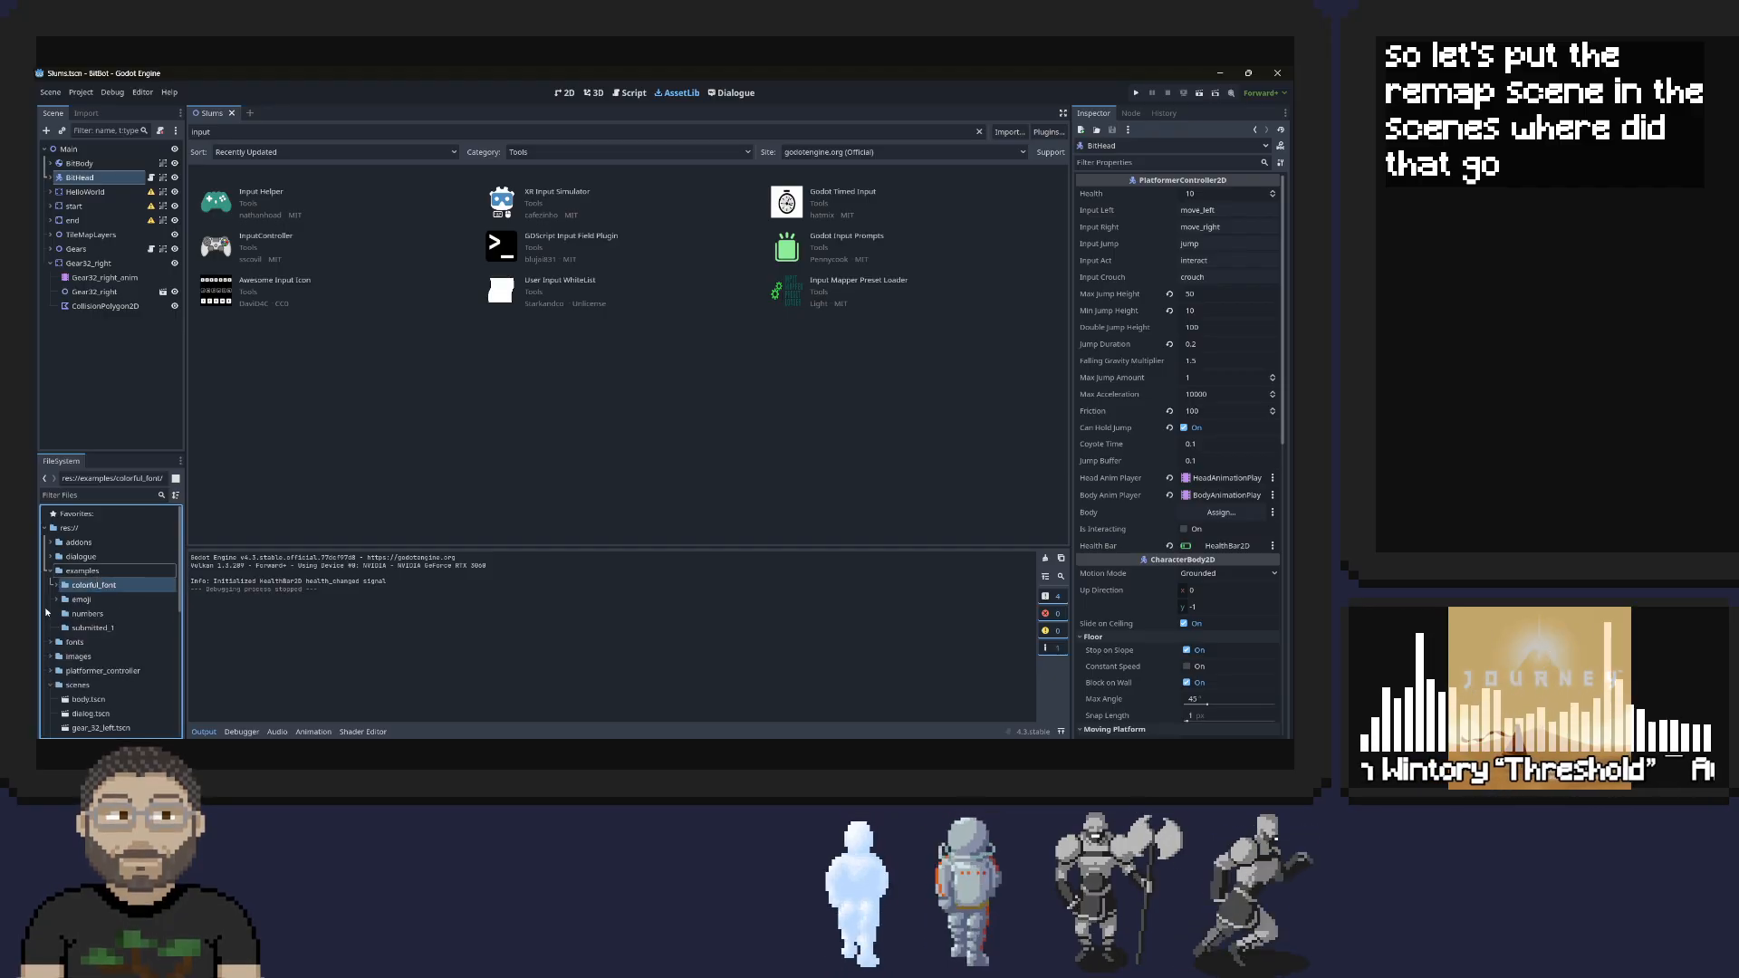
pyautogui.click(58, 585)
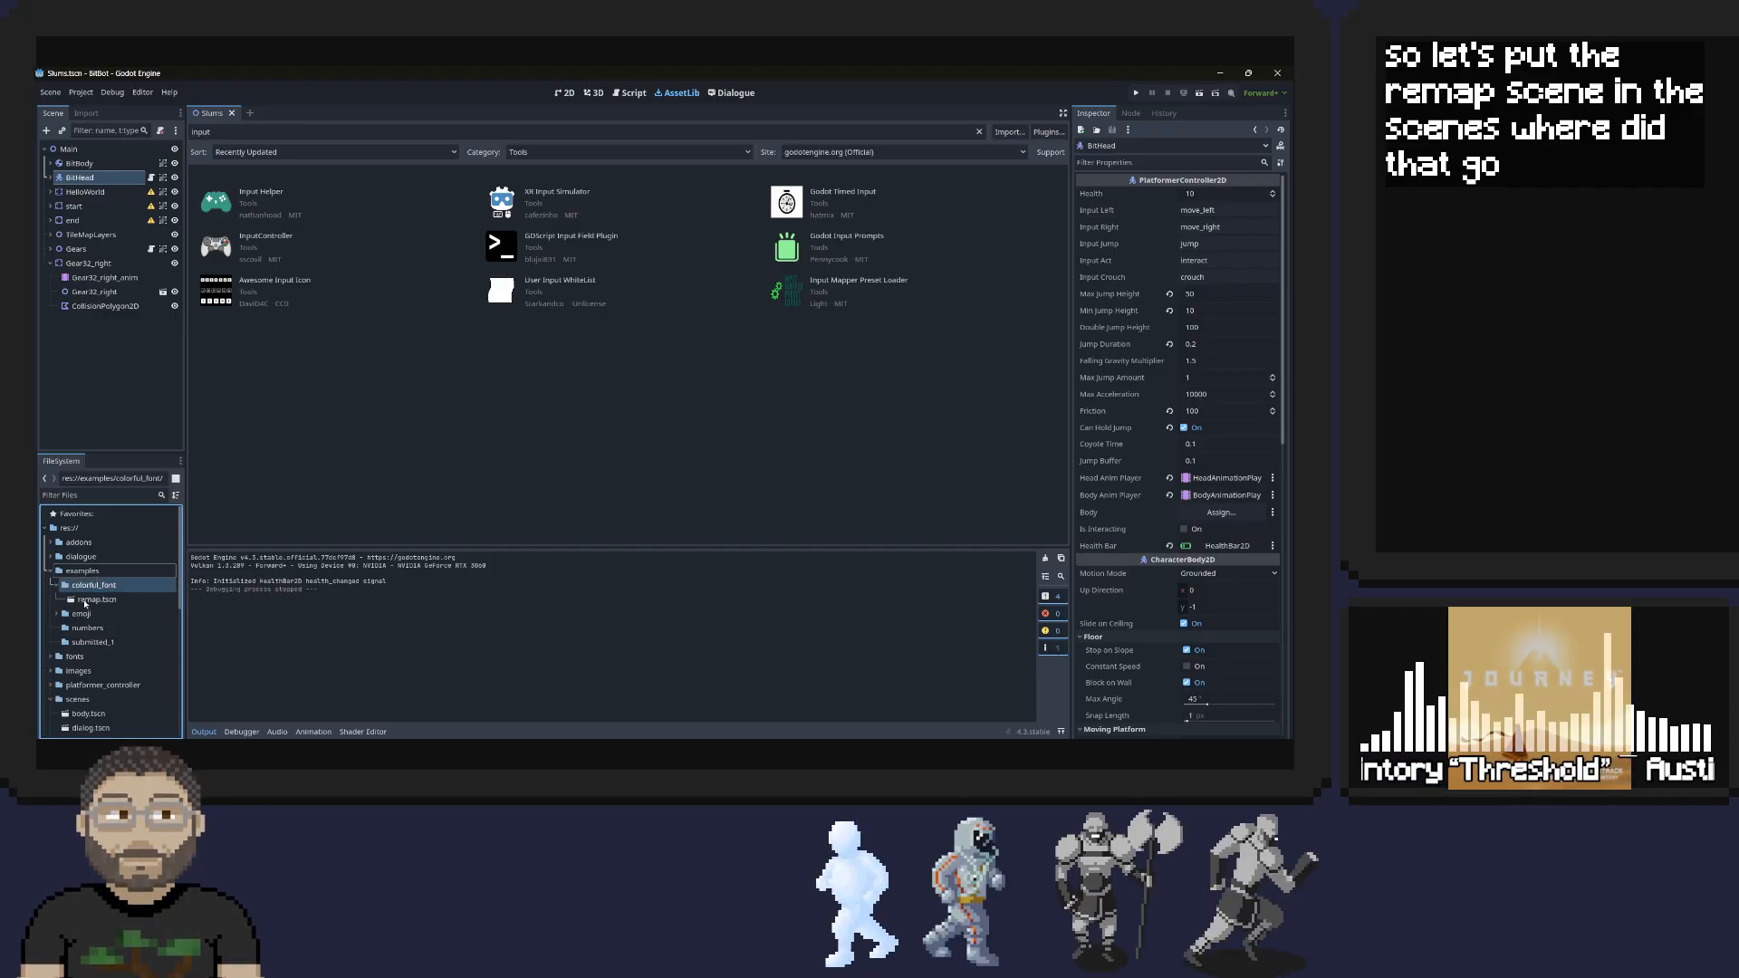
pyautogui.click(85, 600)
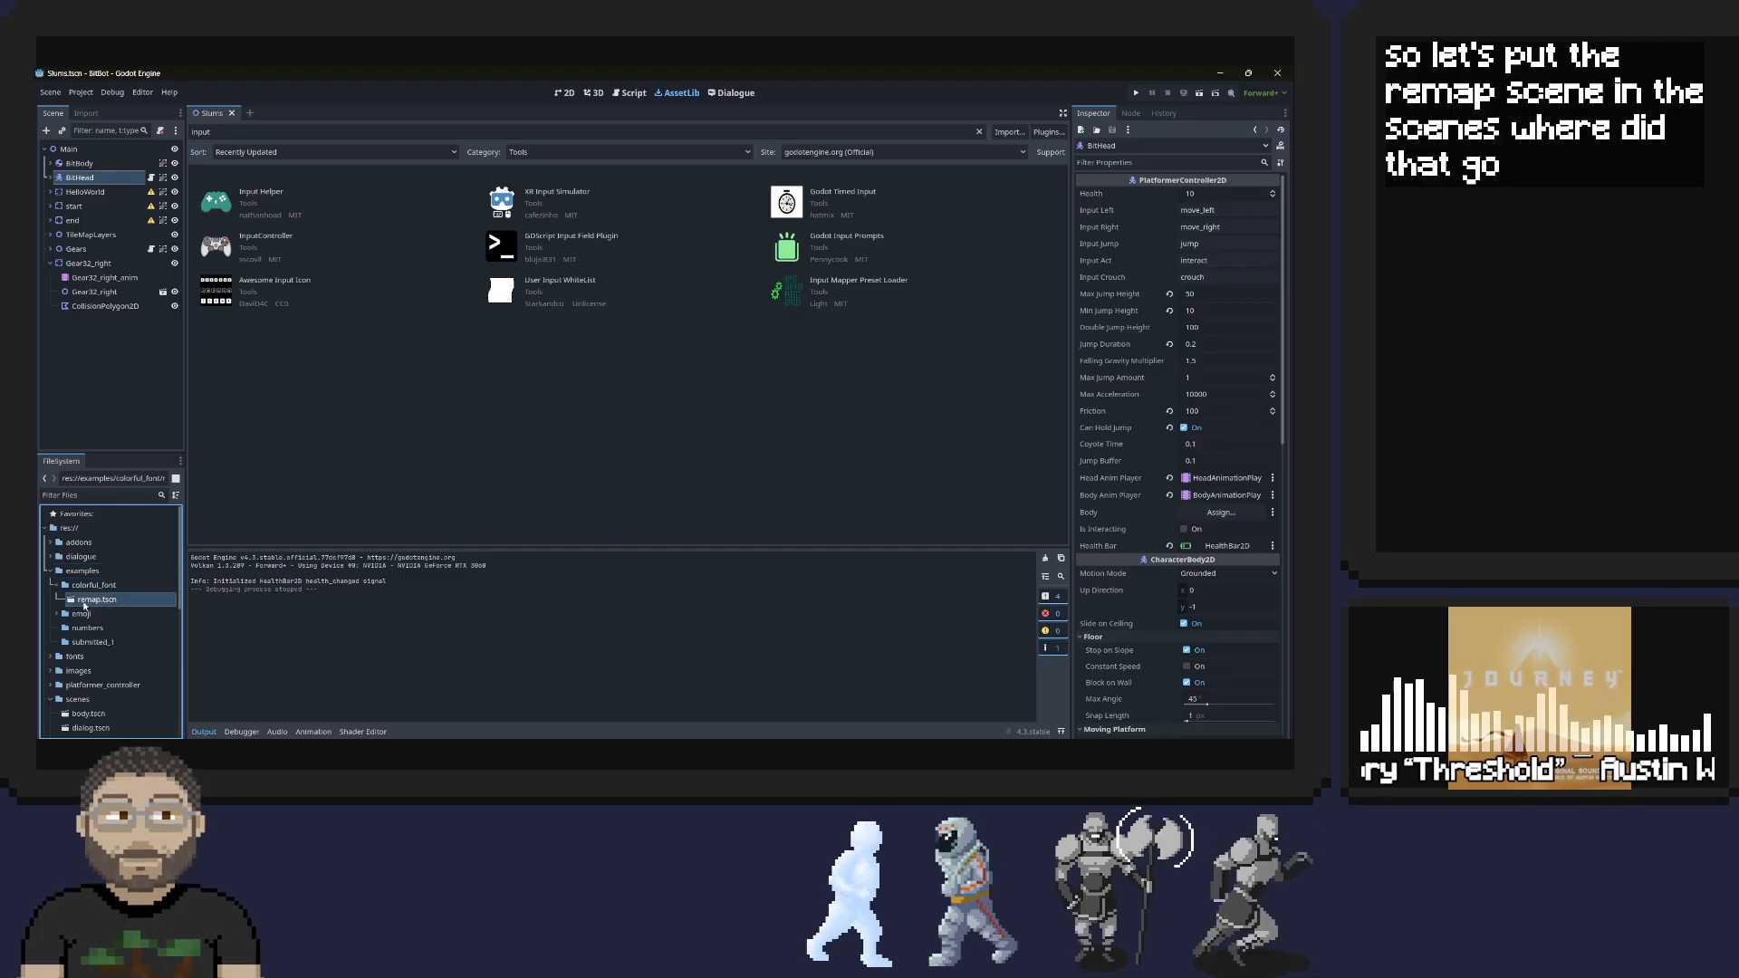
pyautogui.scroll(-2, 104, 608)
pyautogui.moveTo(99, 549); pyautogui.dragTo(78, 641)
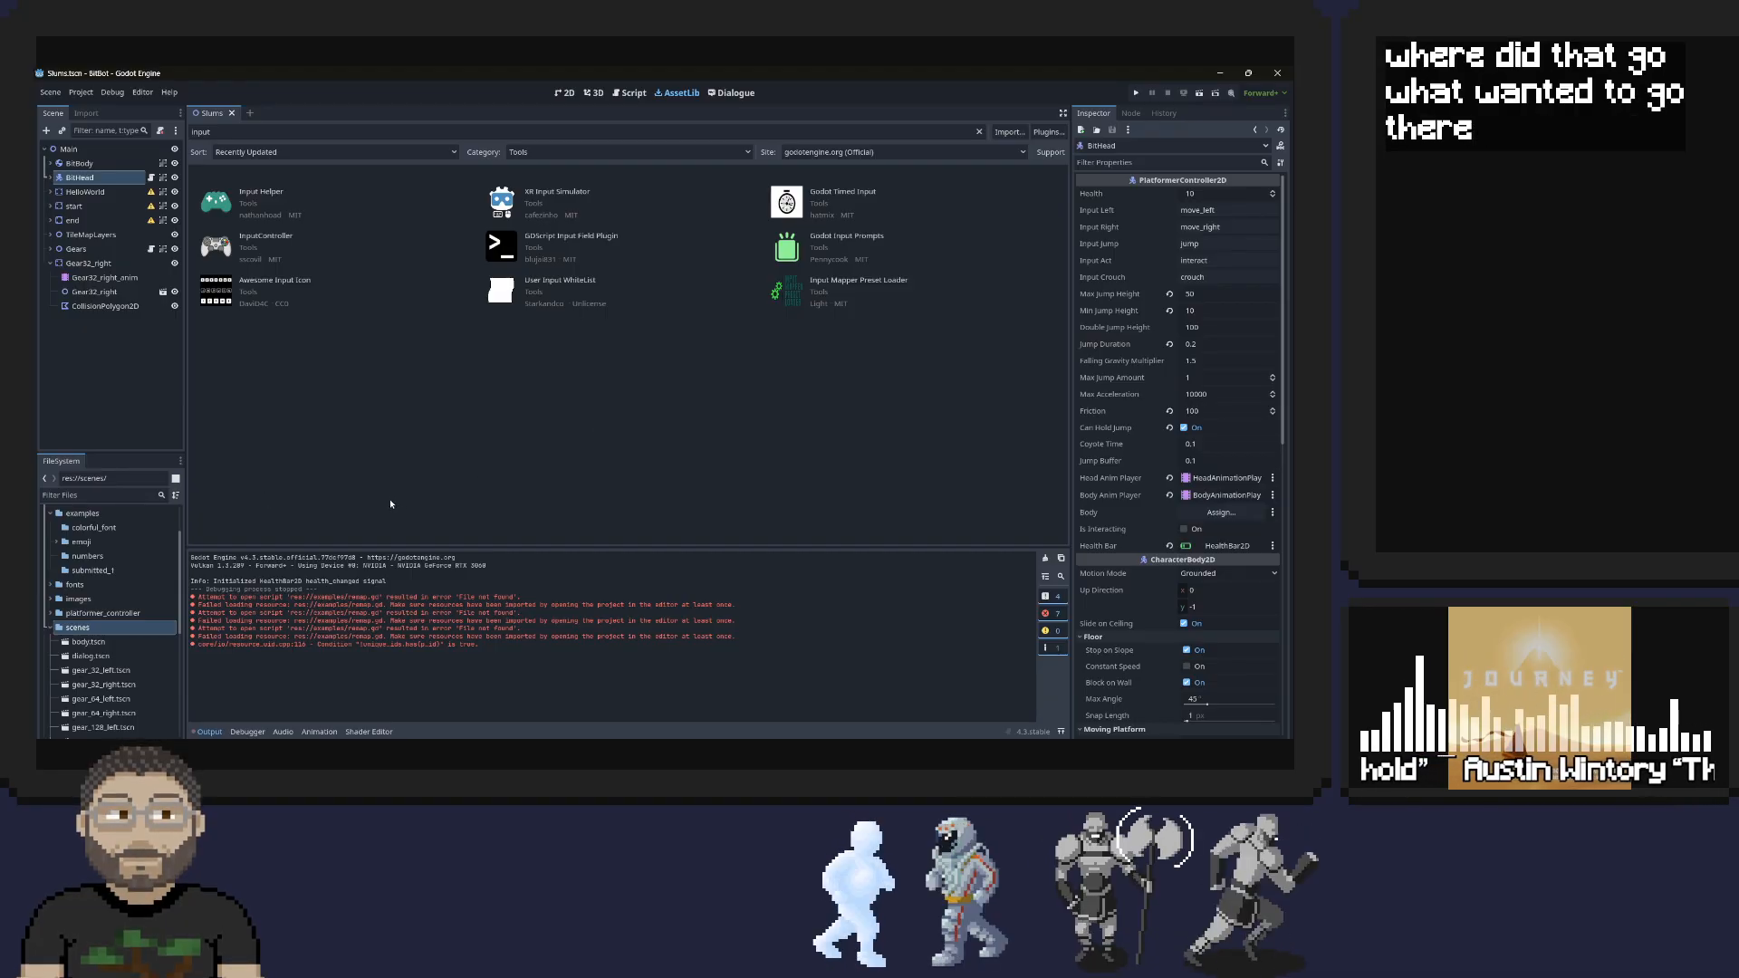
# Bring the downloaded remap.gd into the project and move it from the scenes folder to the scripts folder
pyautogui.click(50, 627)
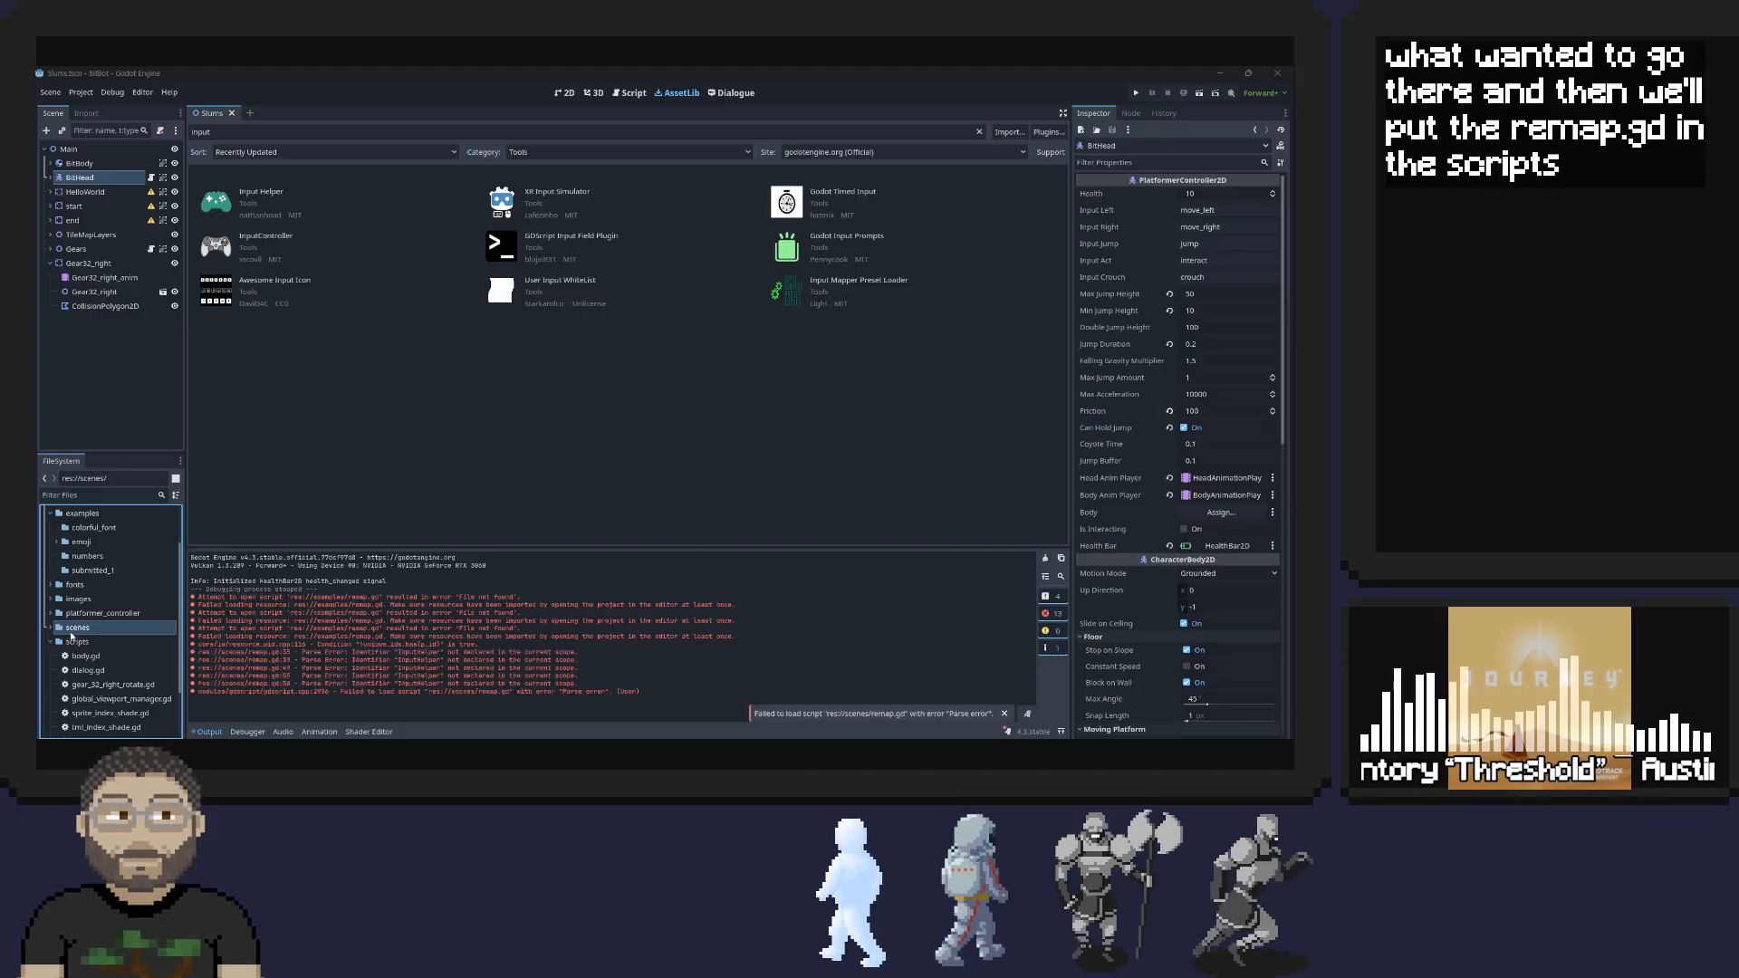
pyautogui.click(52, 629)
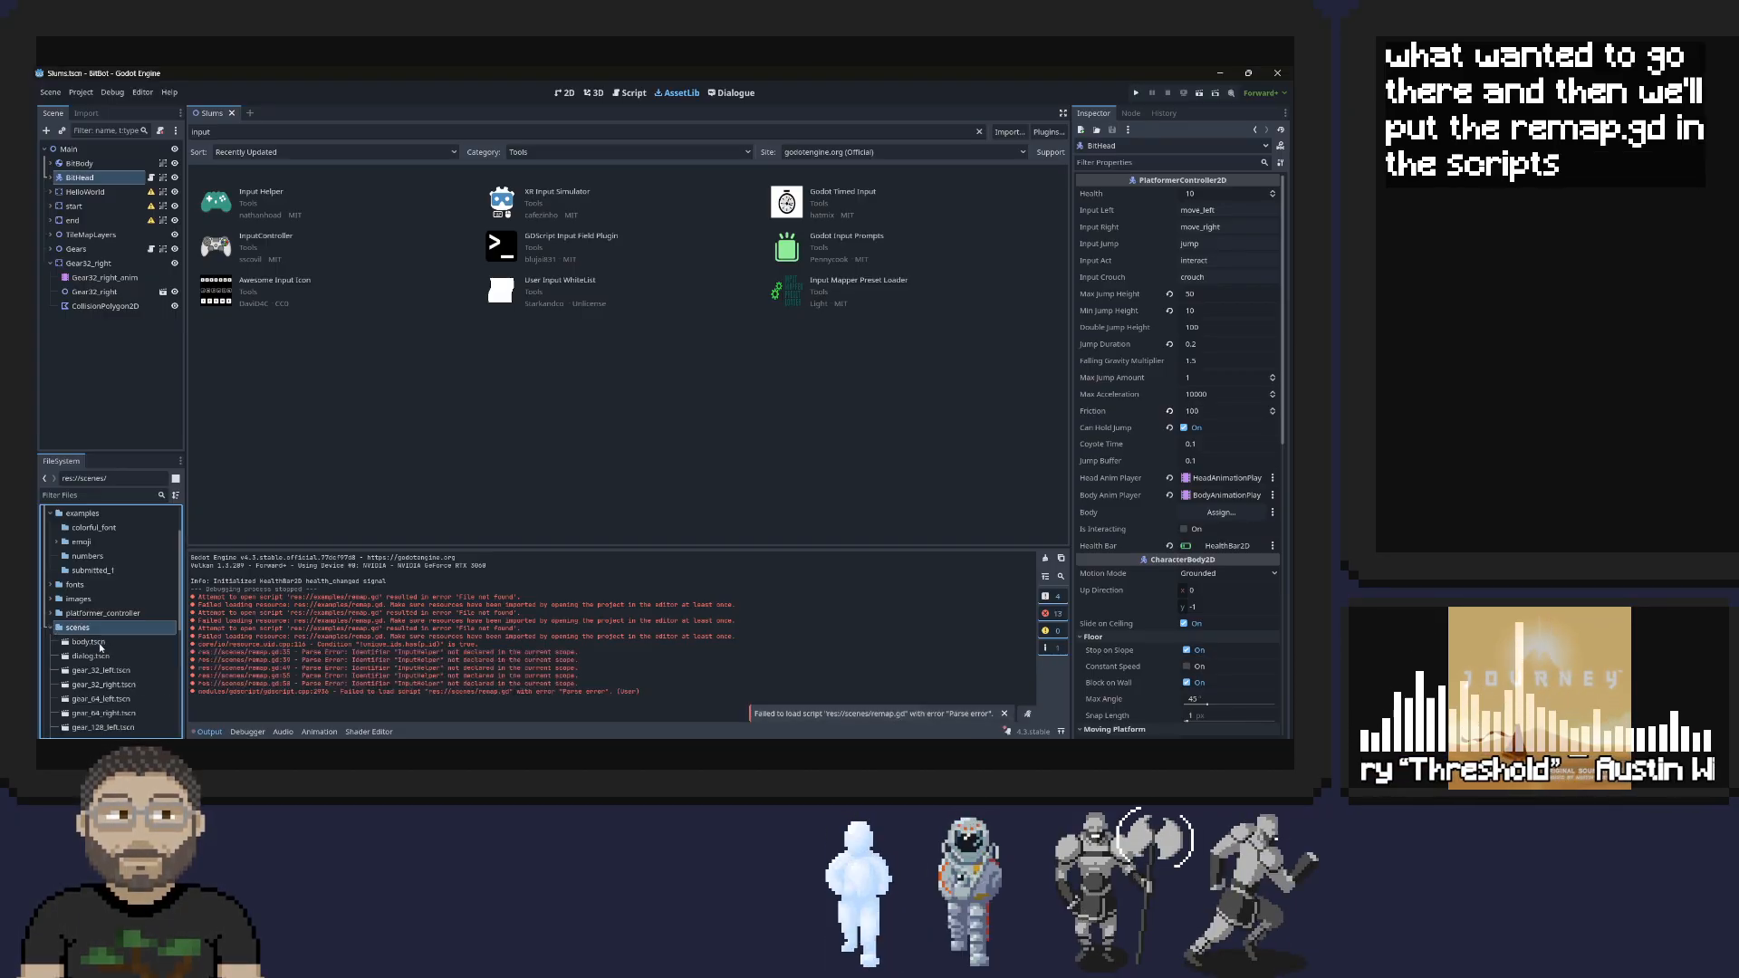
pyautogui.scroll(-3, 101, 646)
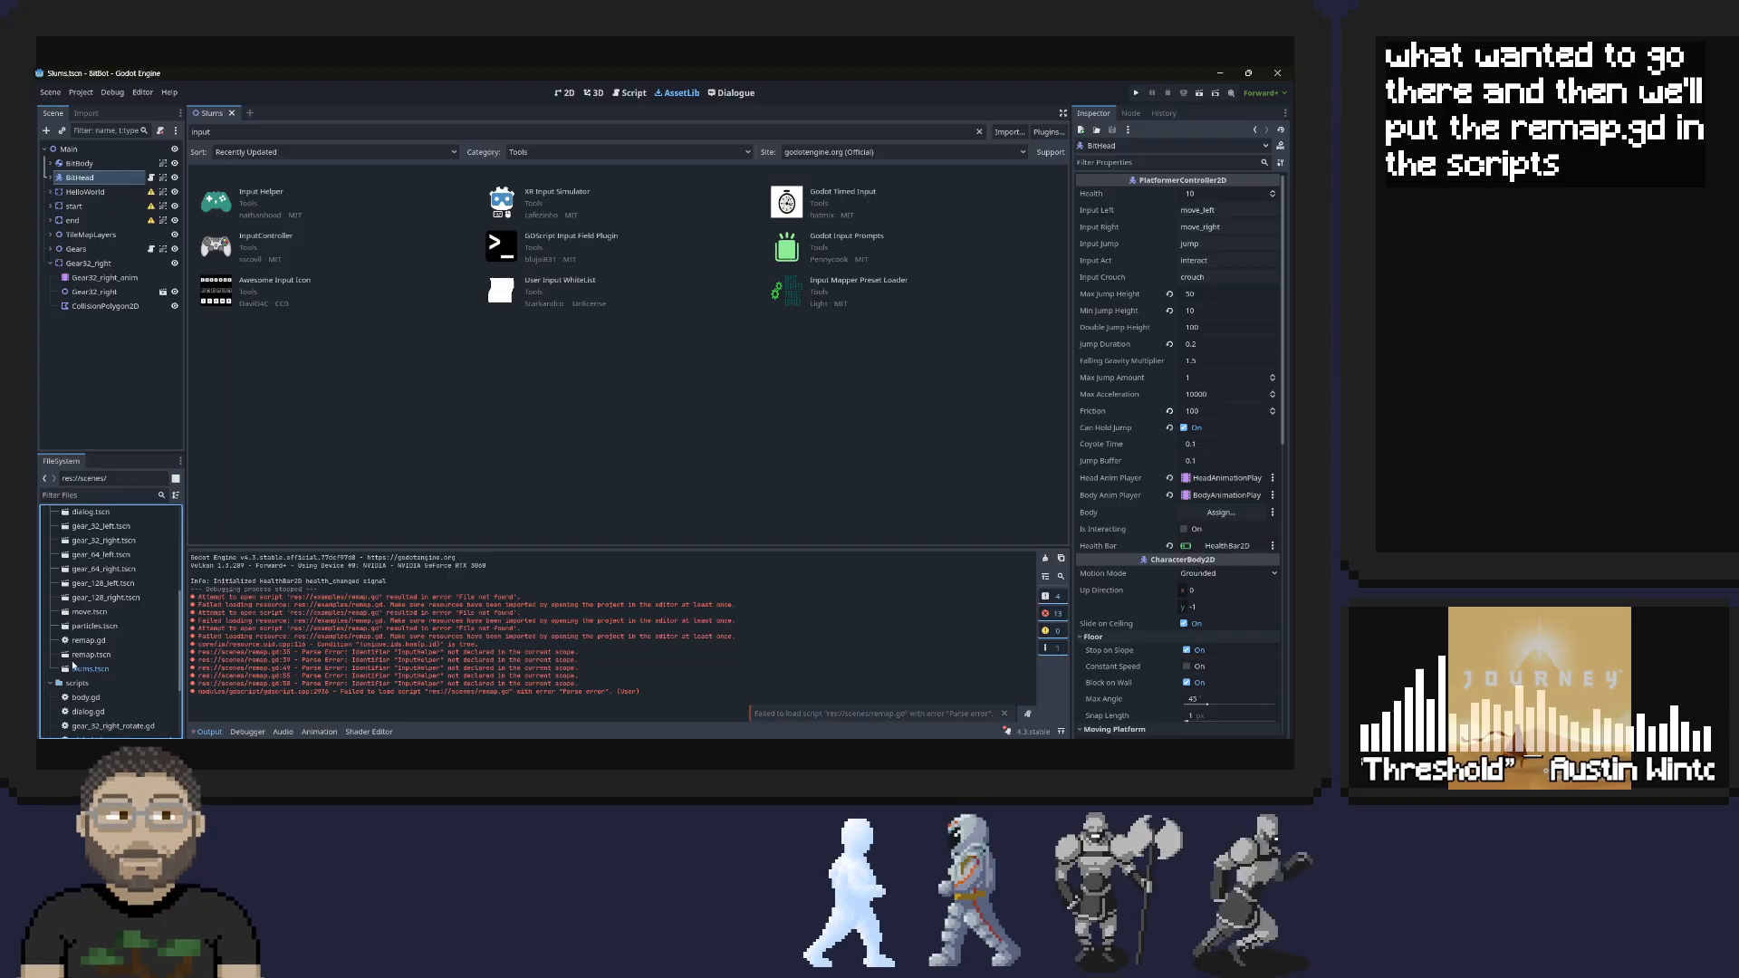
pyautogui.scroll(-1, 92, 646)
pyautogui.moveTo(88, 640); pyautogui.dragTo(77, 684)
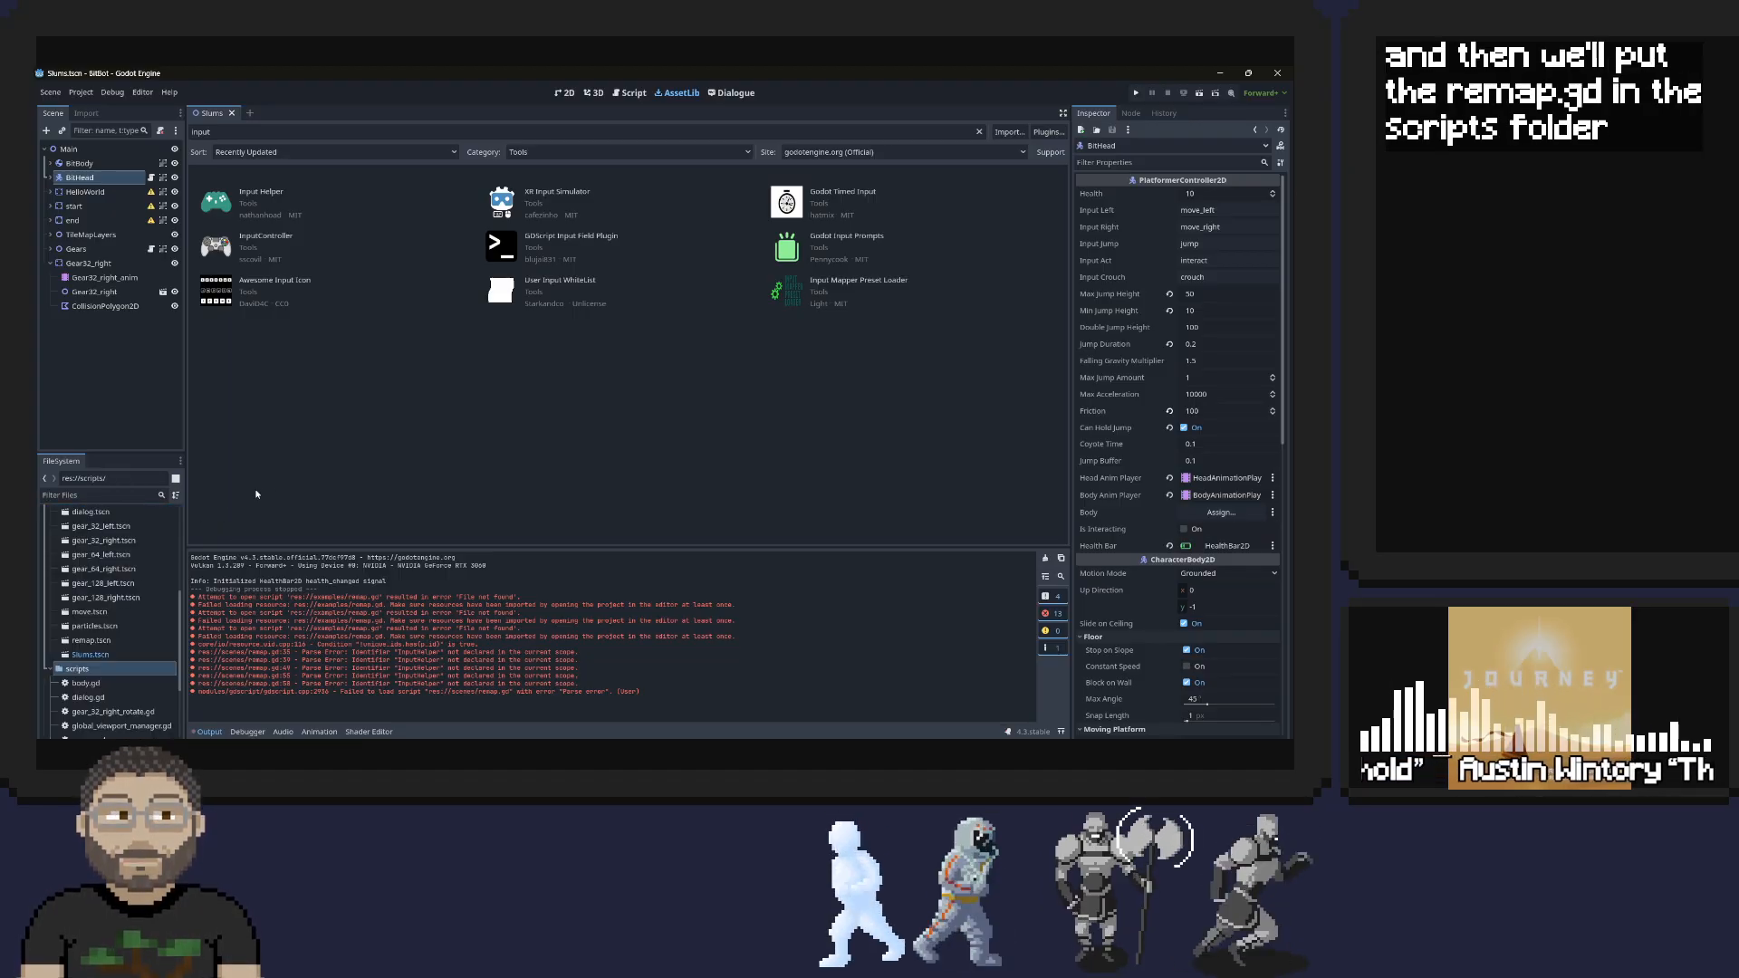
# Open remap.tscn, replacing its missing script dependency with remap.gd from the scripts folder
pyautogui.doubleClick(89, 642)
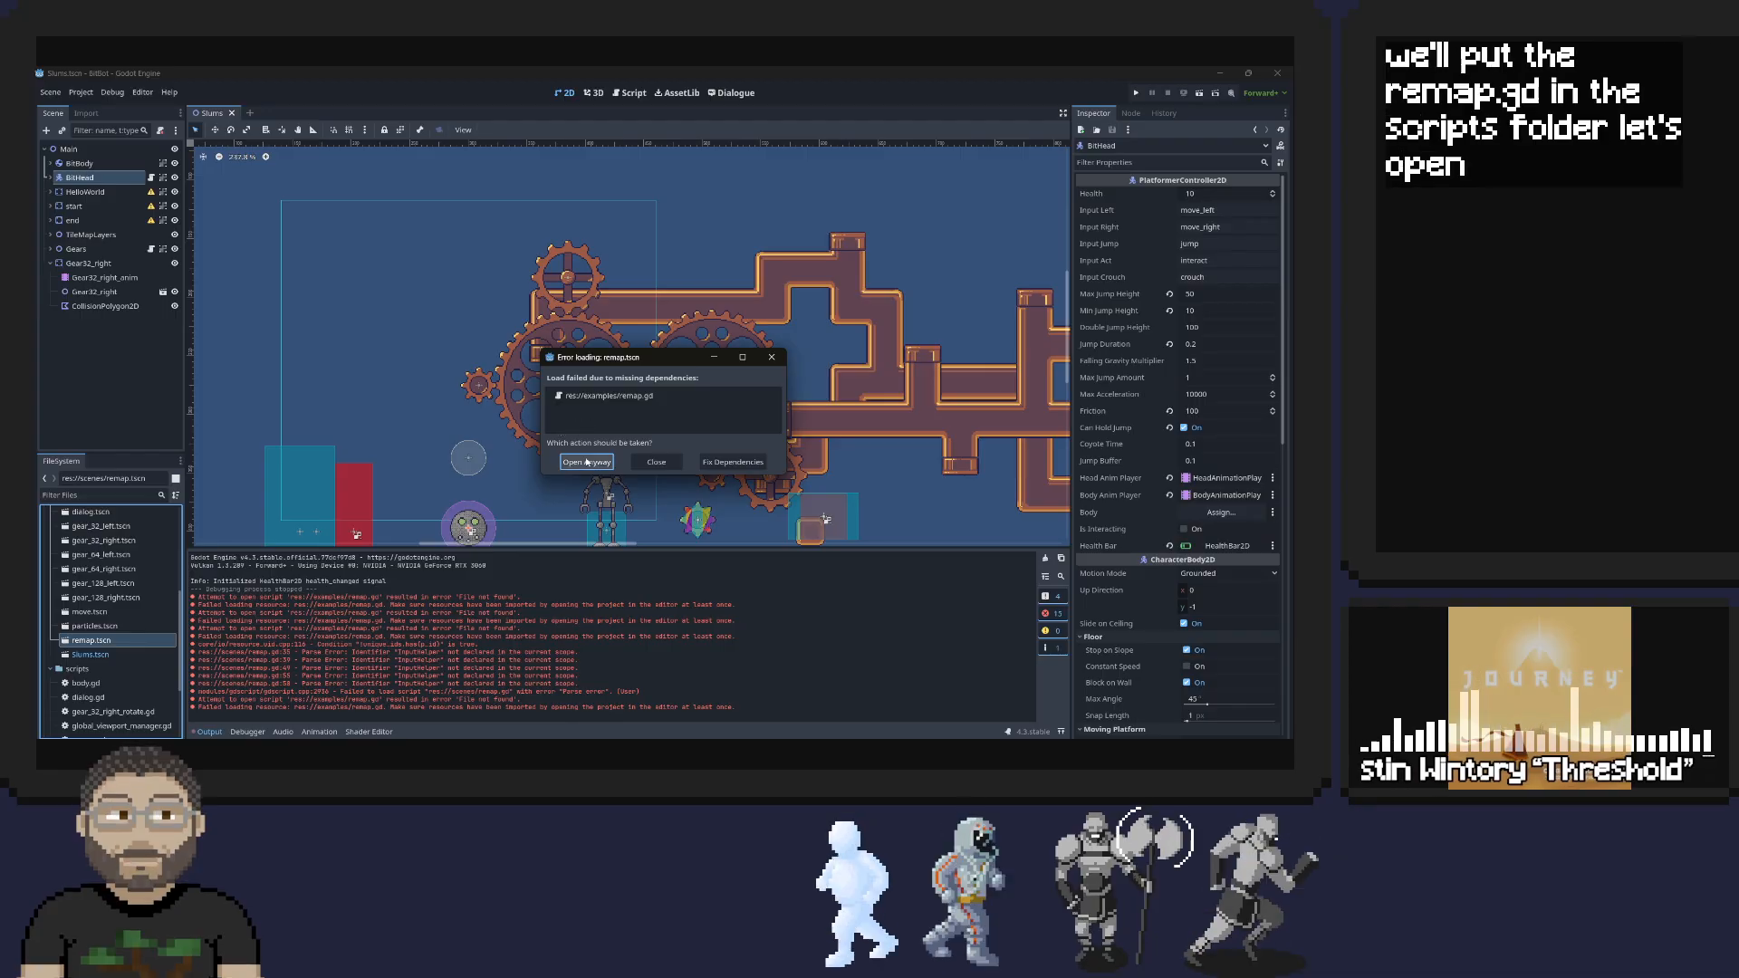
pyautogui.click(732, 462)
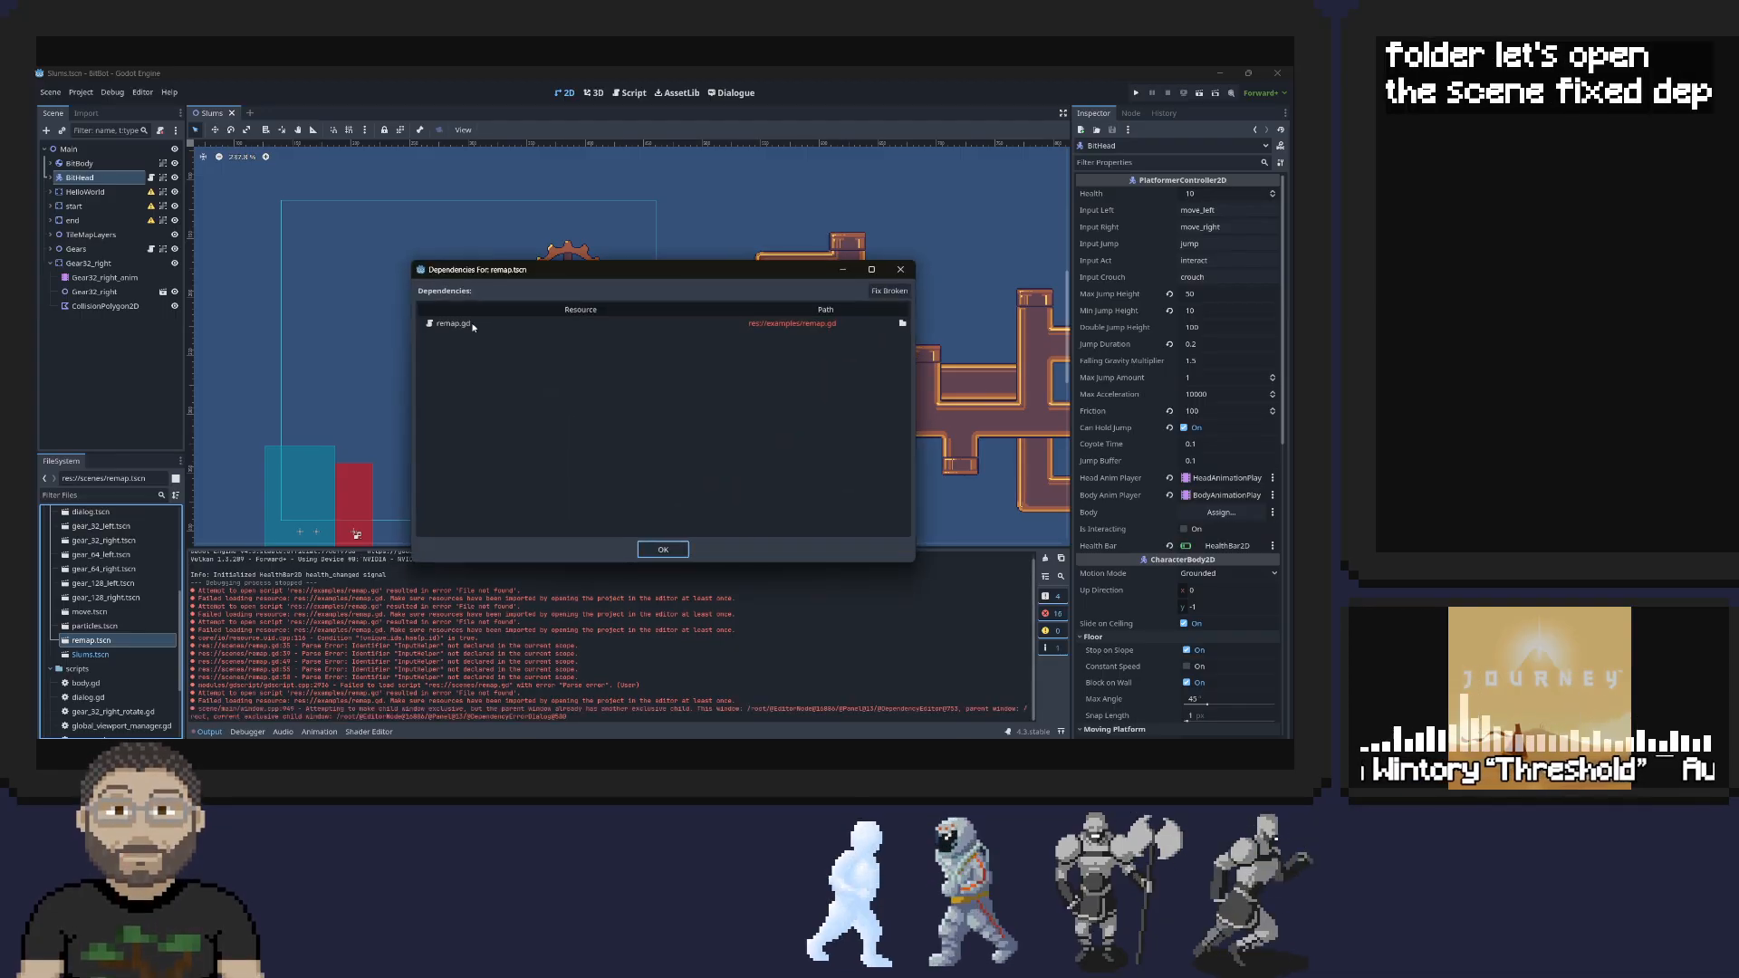
pyautogui.click(902, 323)
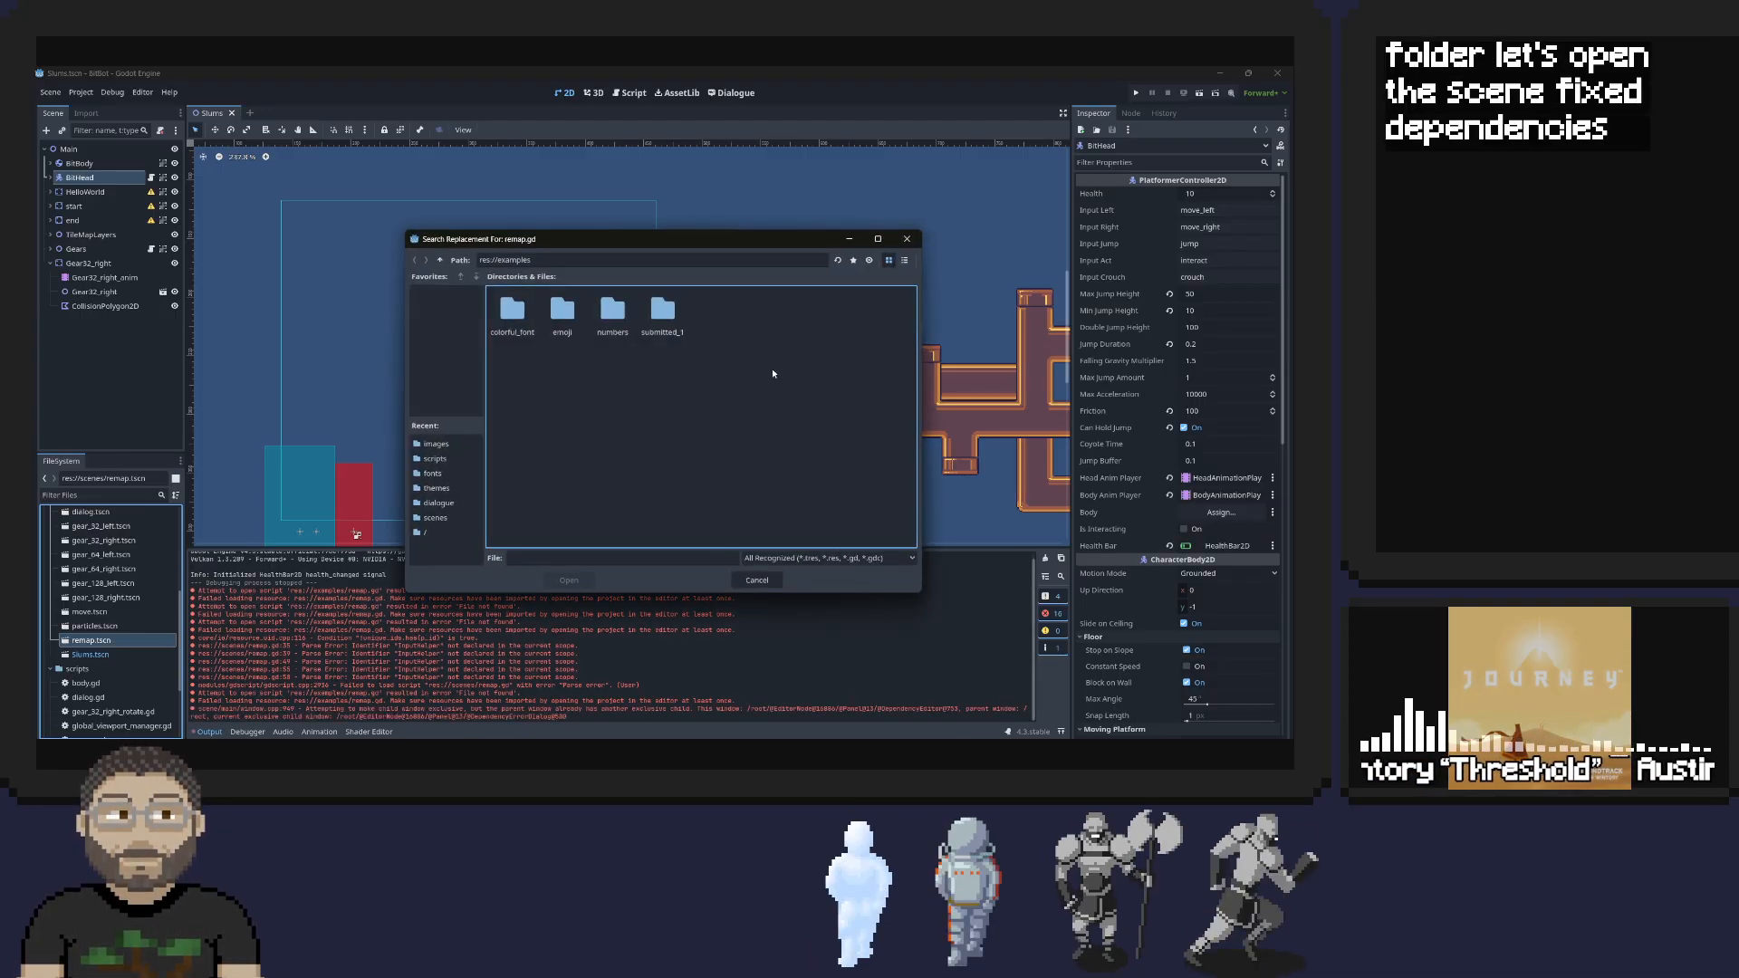
pyautogui.click(438, 461)
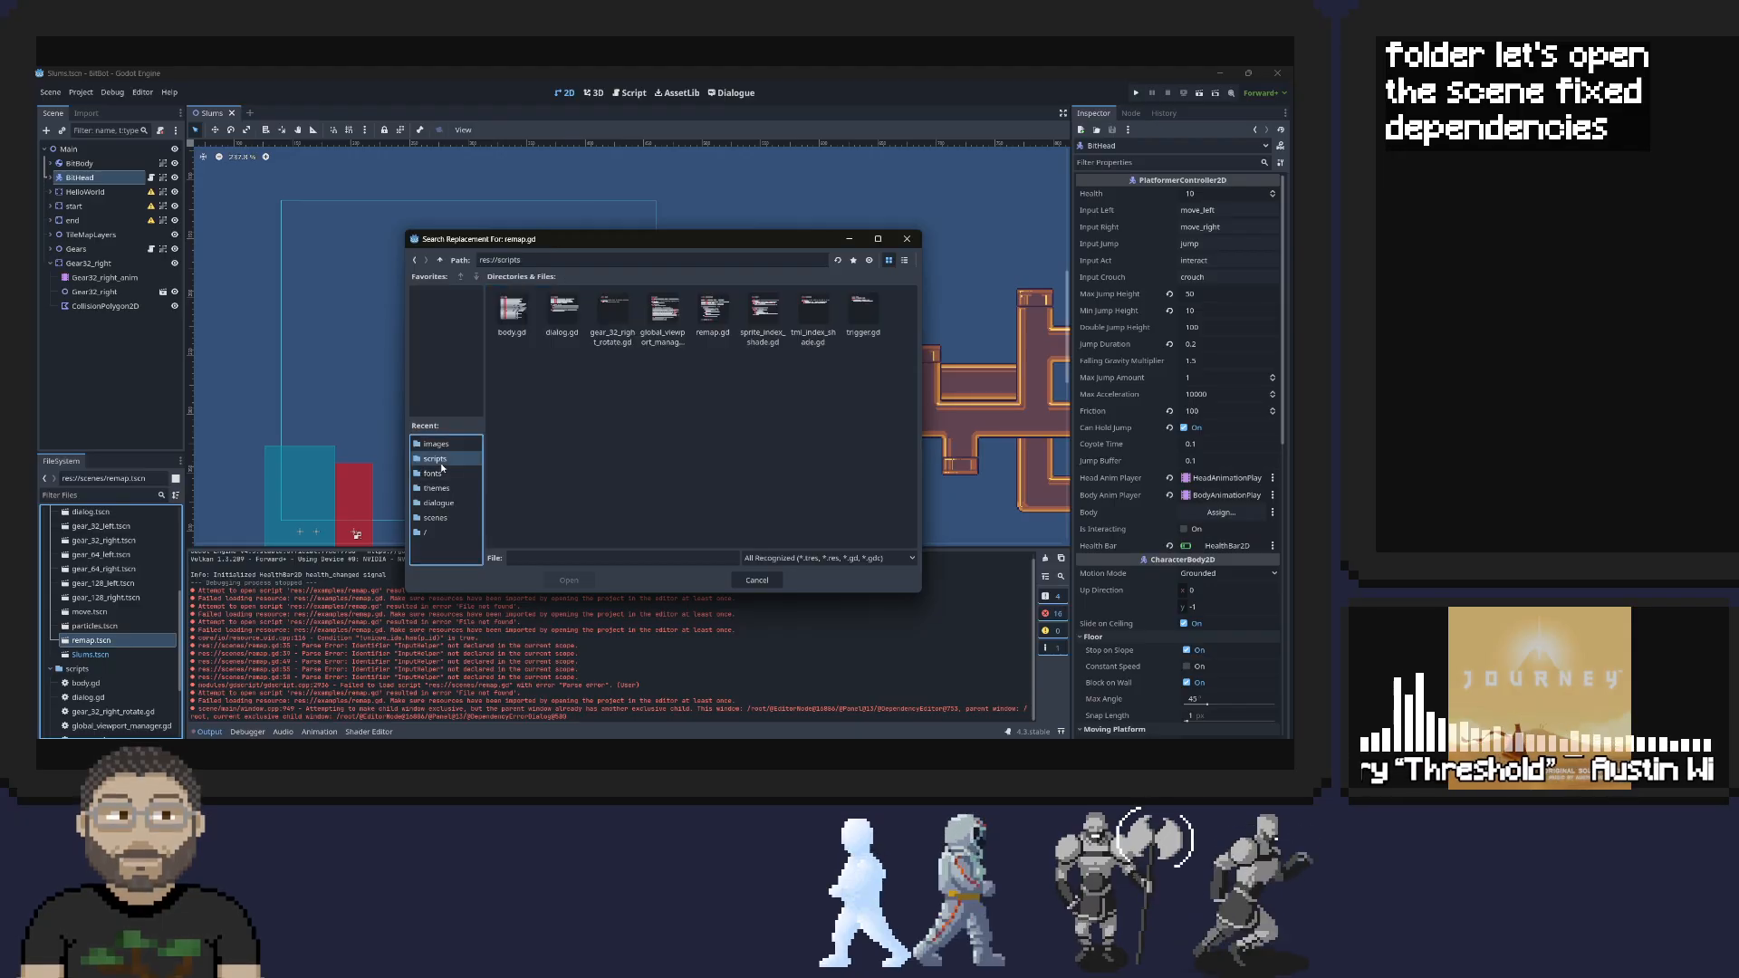
pyautogui.doubleClick(712, 326)
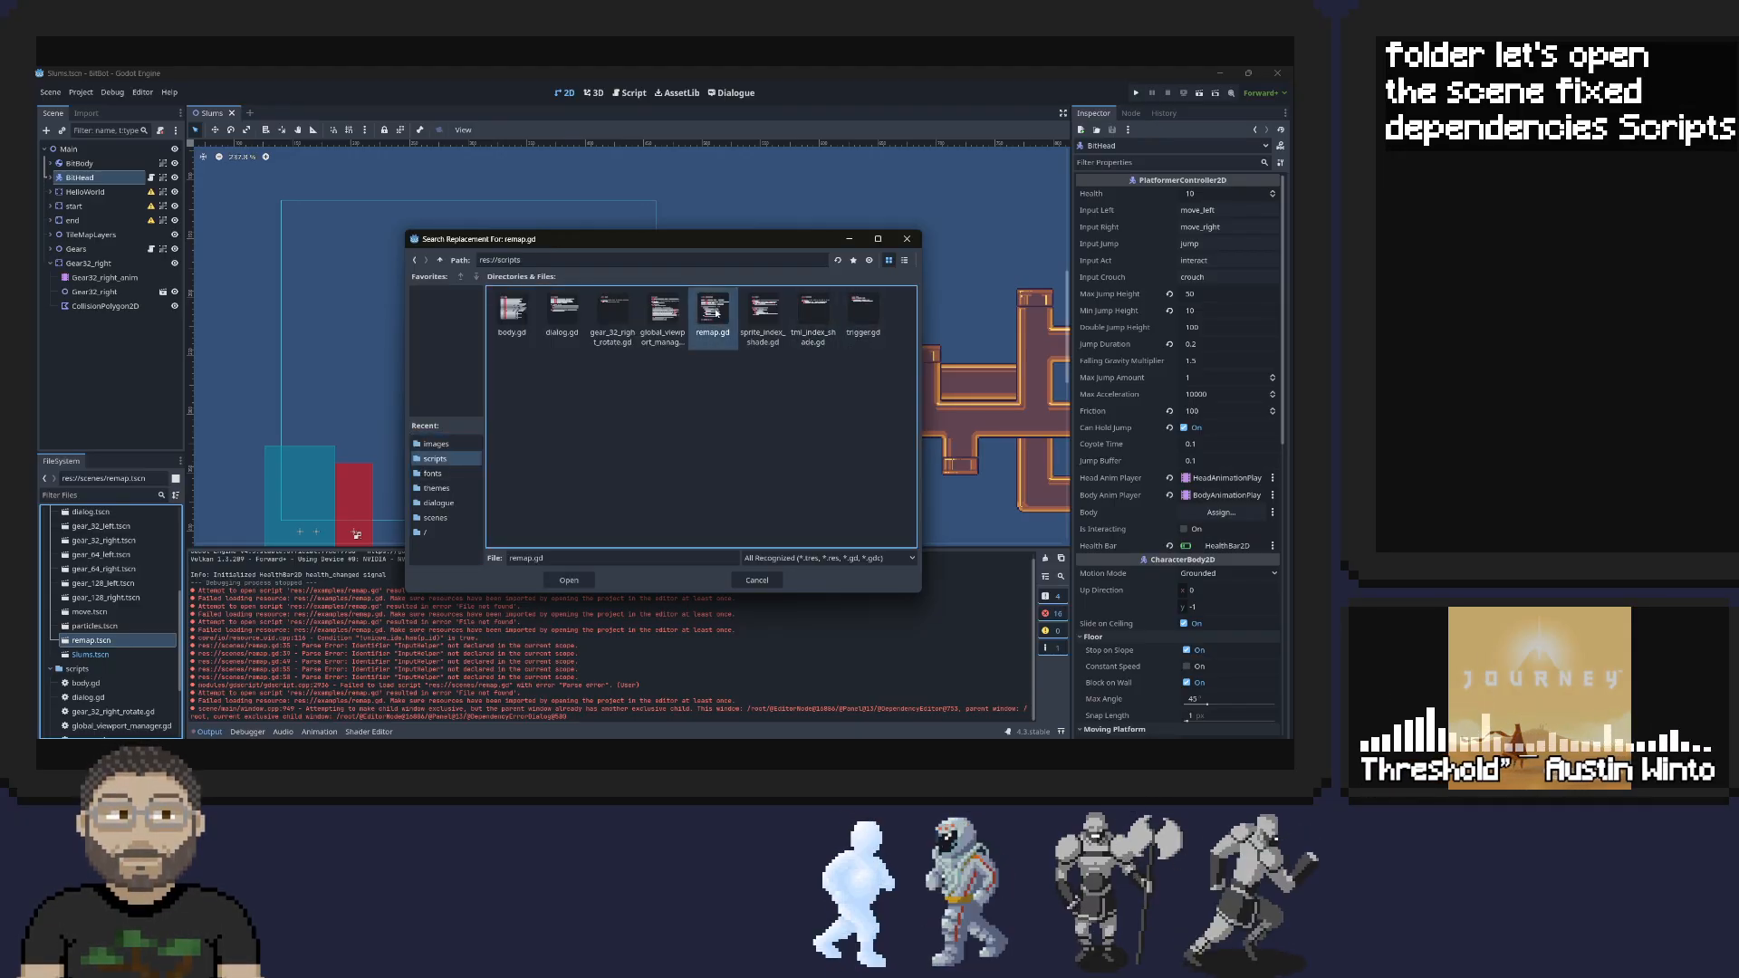
pyautogui.click(663, 550)
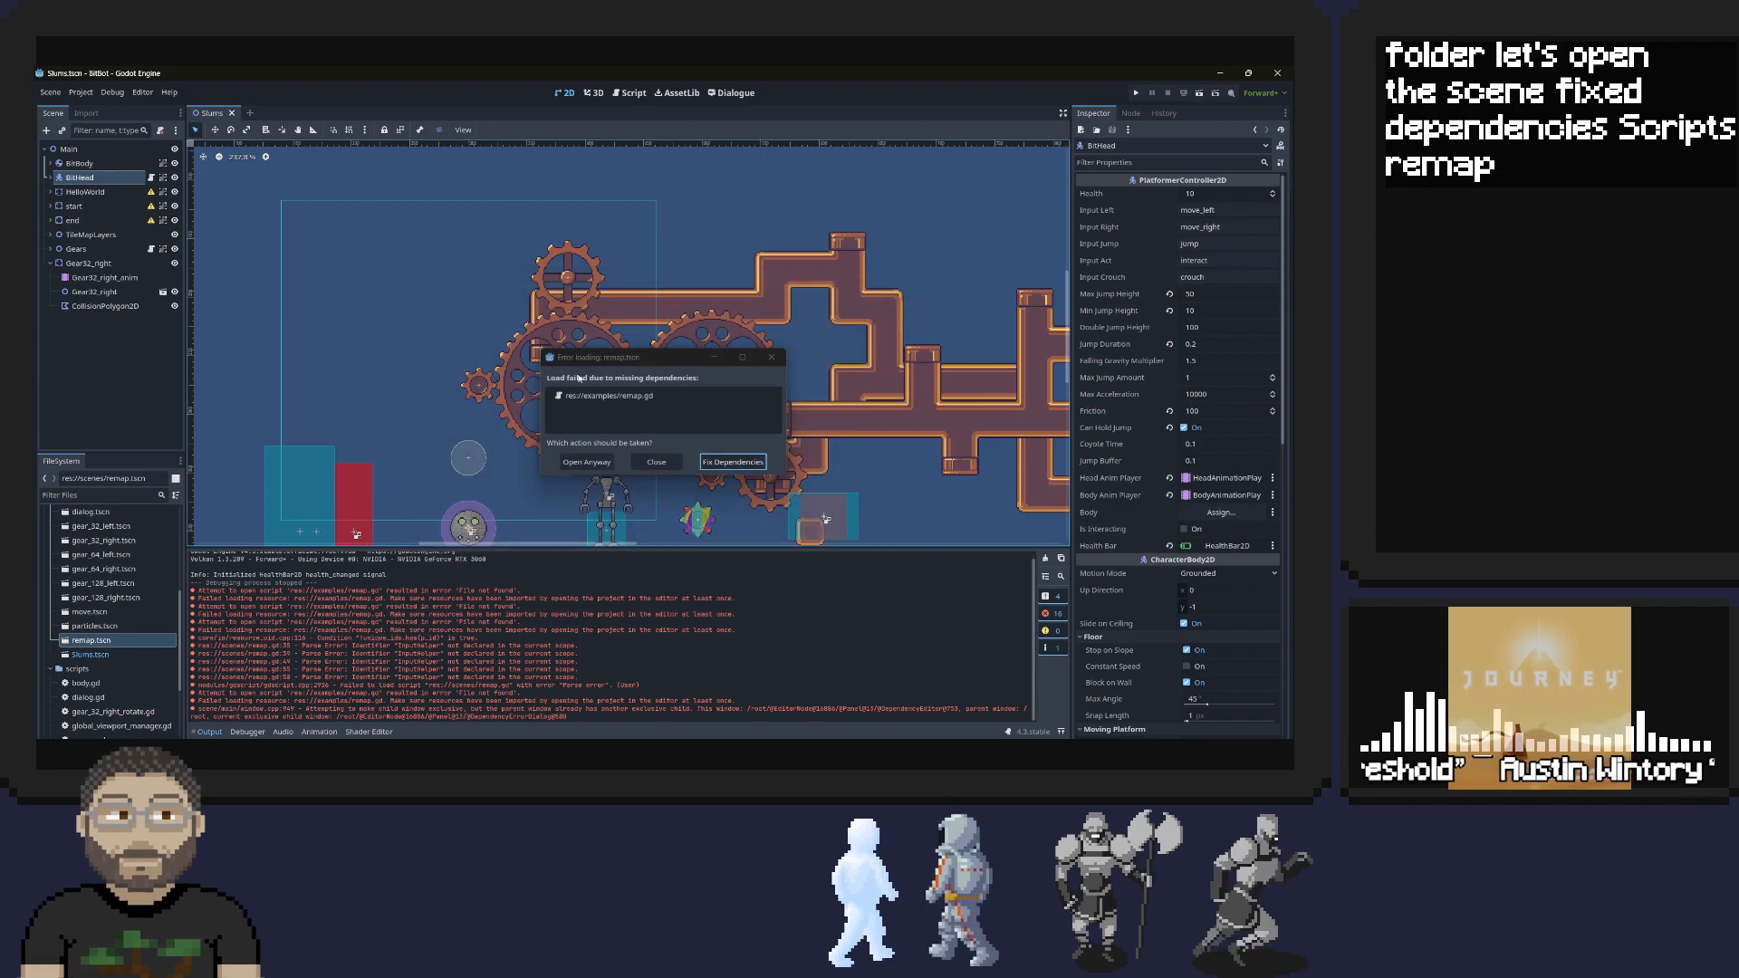
pyautogui.click(602, 466)
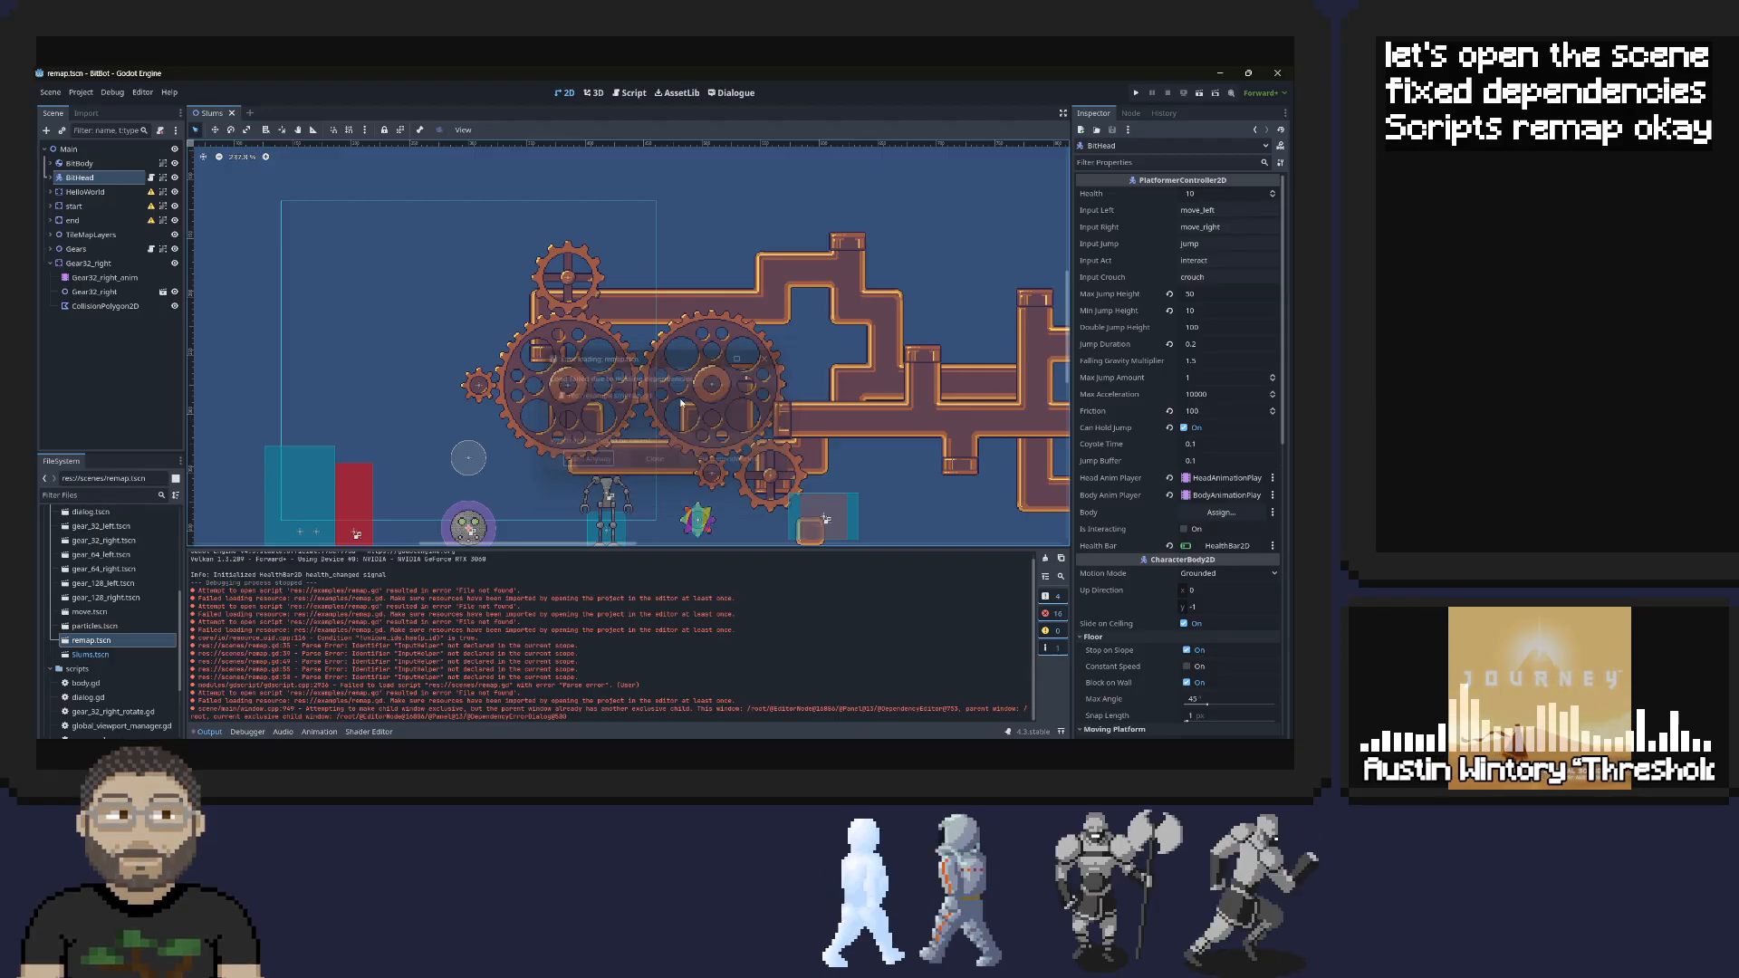
# Inspect the PressSomething label in the remap scene and run the project
pyautogui.scroll(-3, 470, 391)
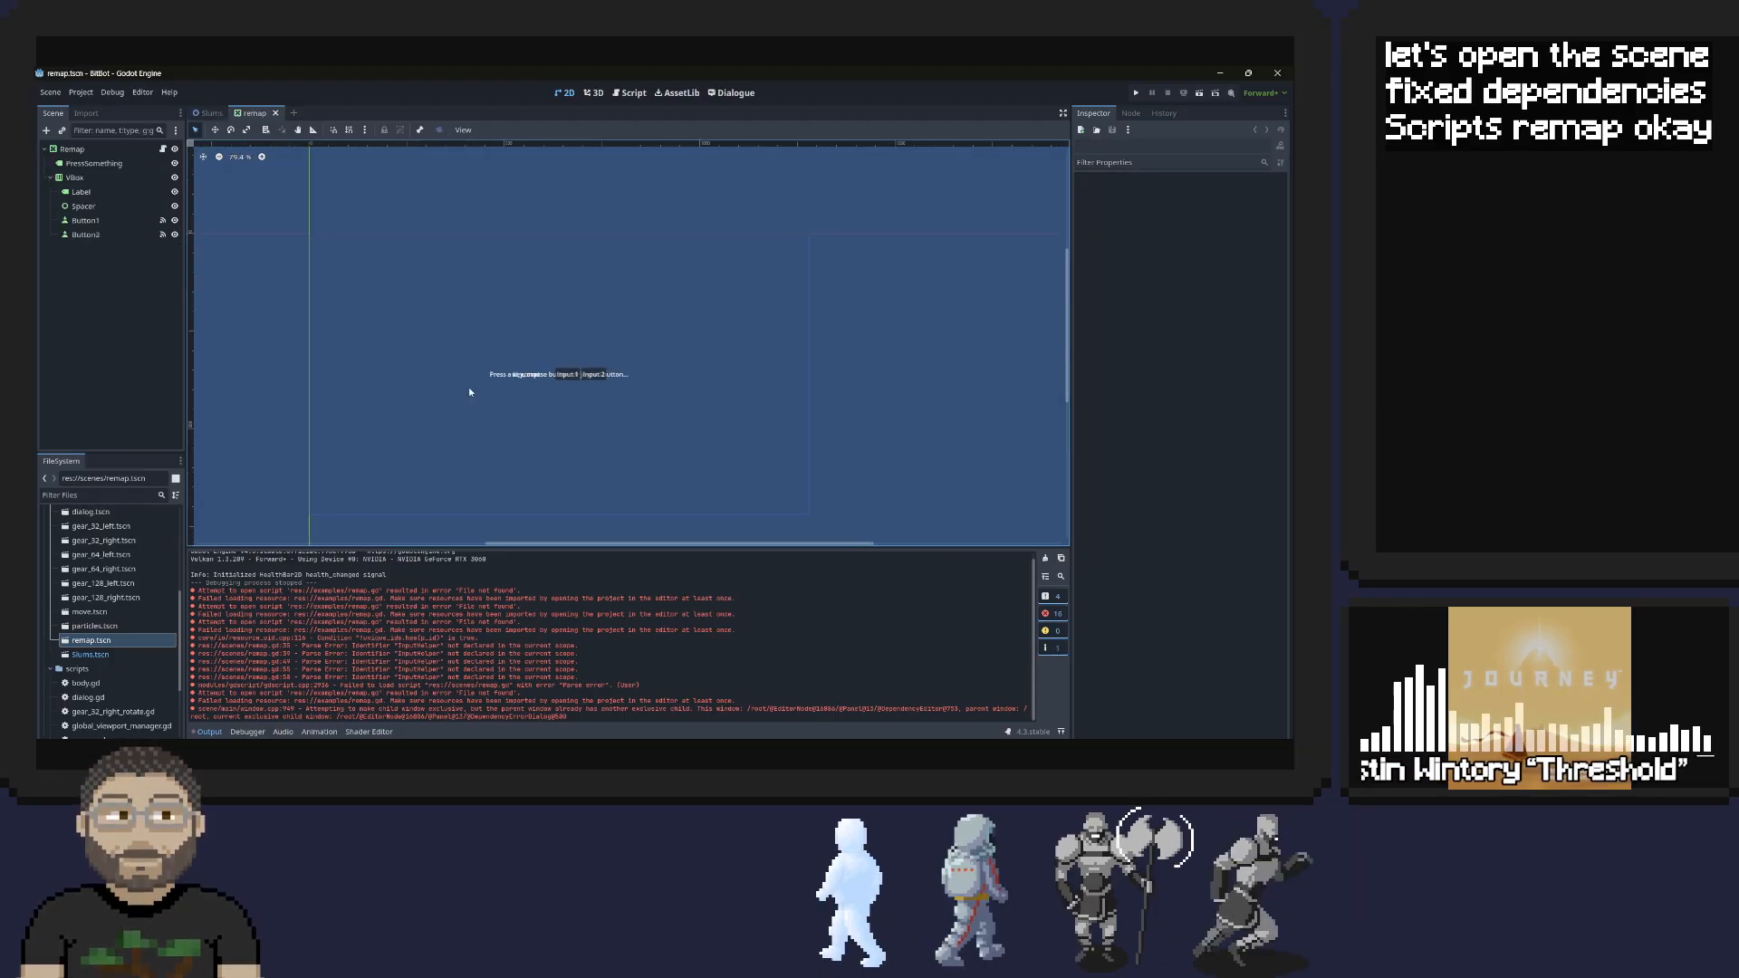
pyautogui.scroll(-1, 469, 388)
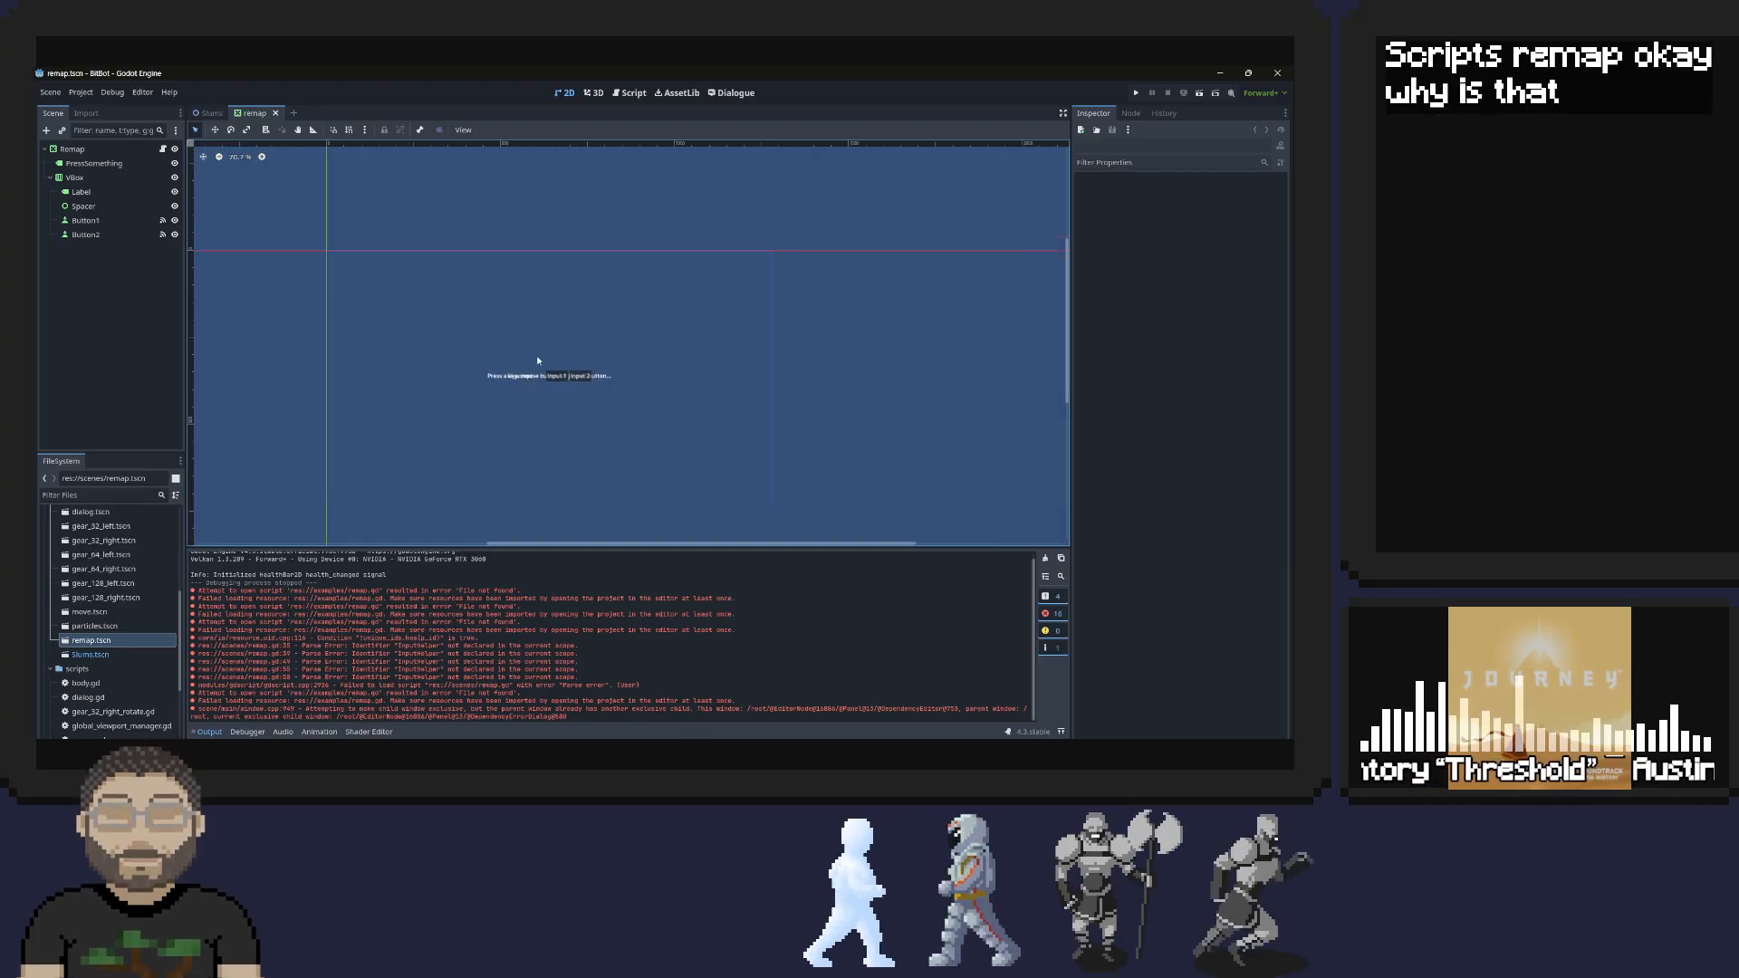
pyautogui.click(505, 378)
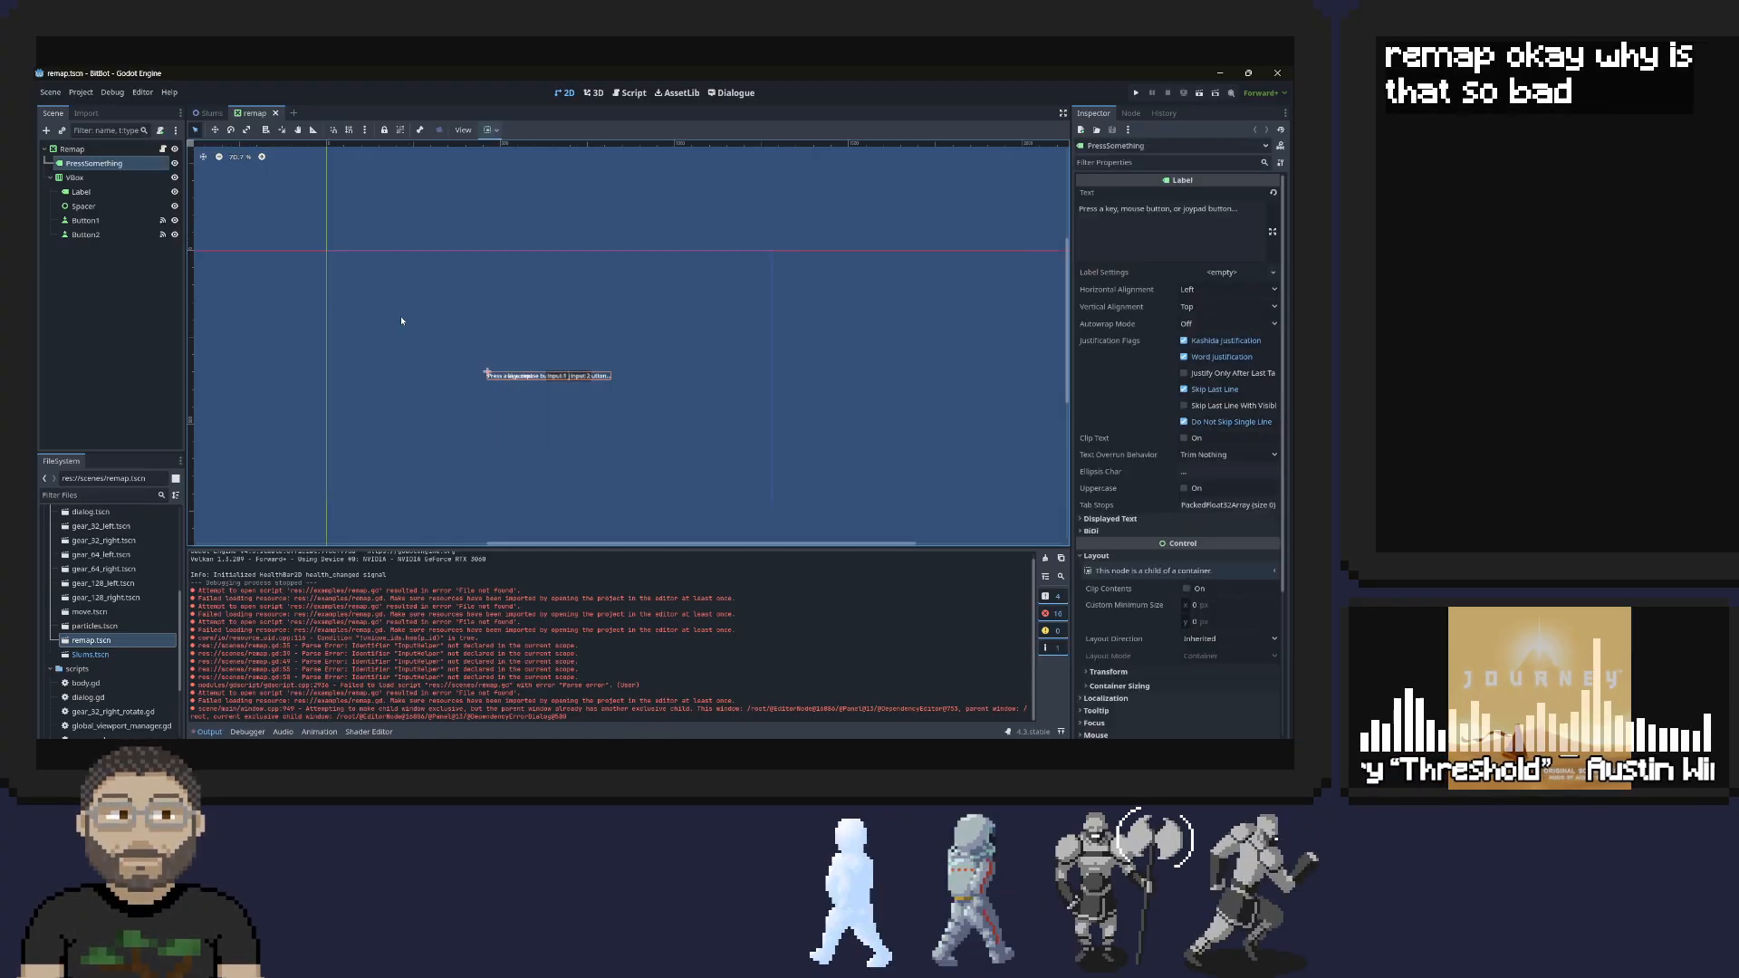
pyautogui.click(1144, 91)
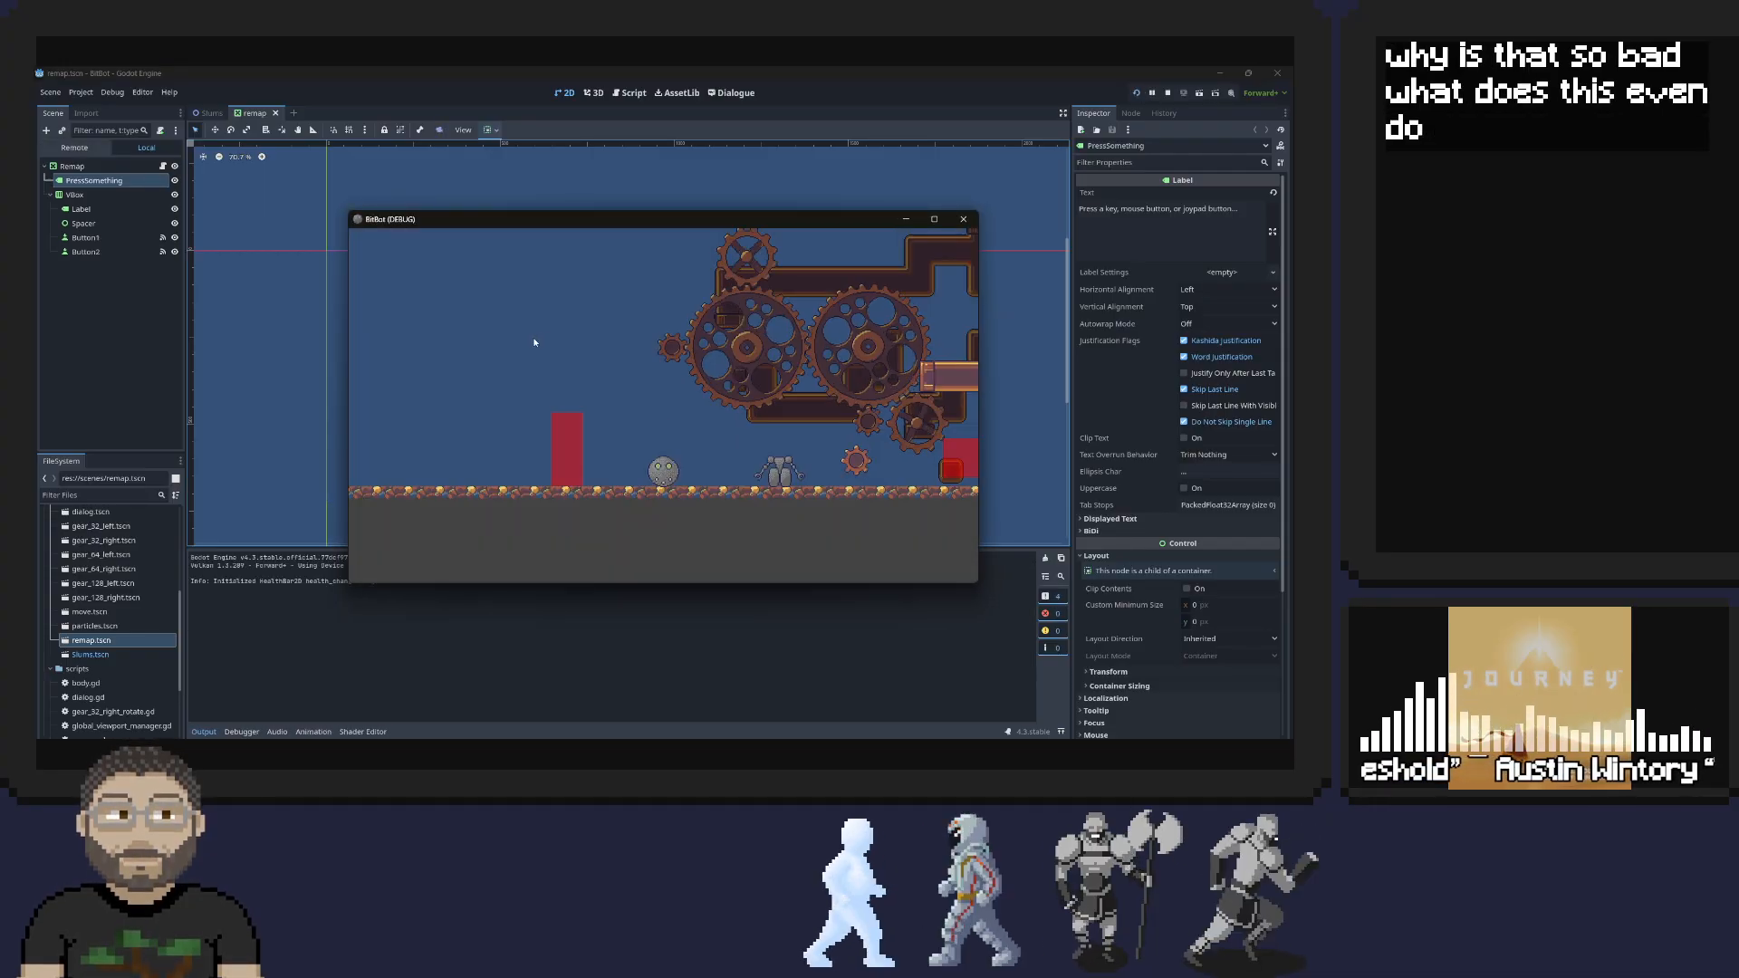
# Close the running game, switch to the Slums scene and try to place remap.tscn in its scene tree
pyautogui.click(964, 219)
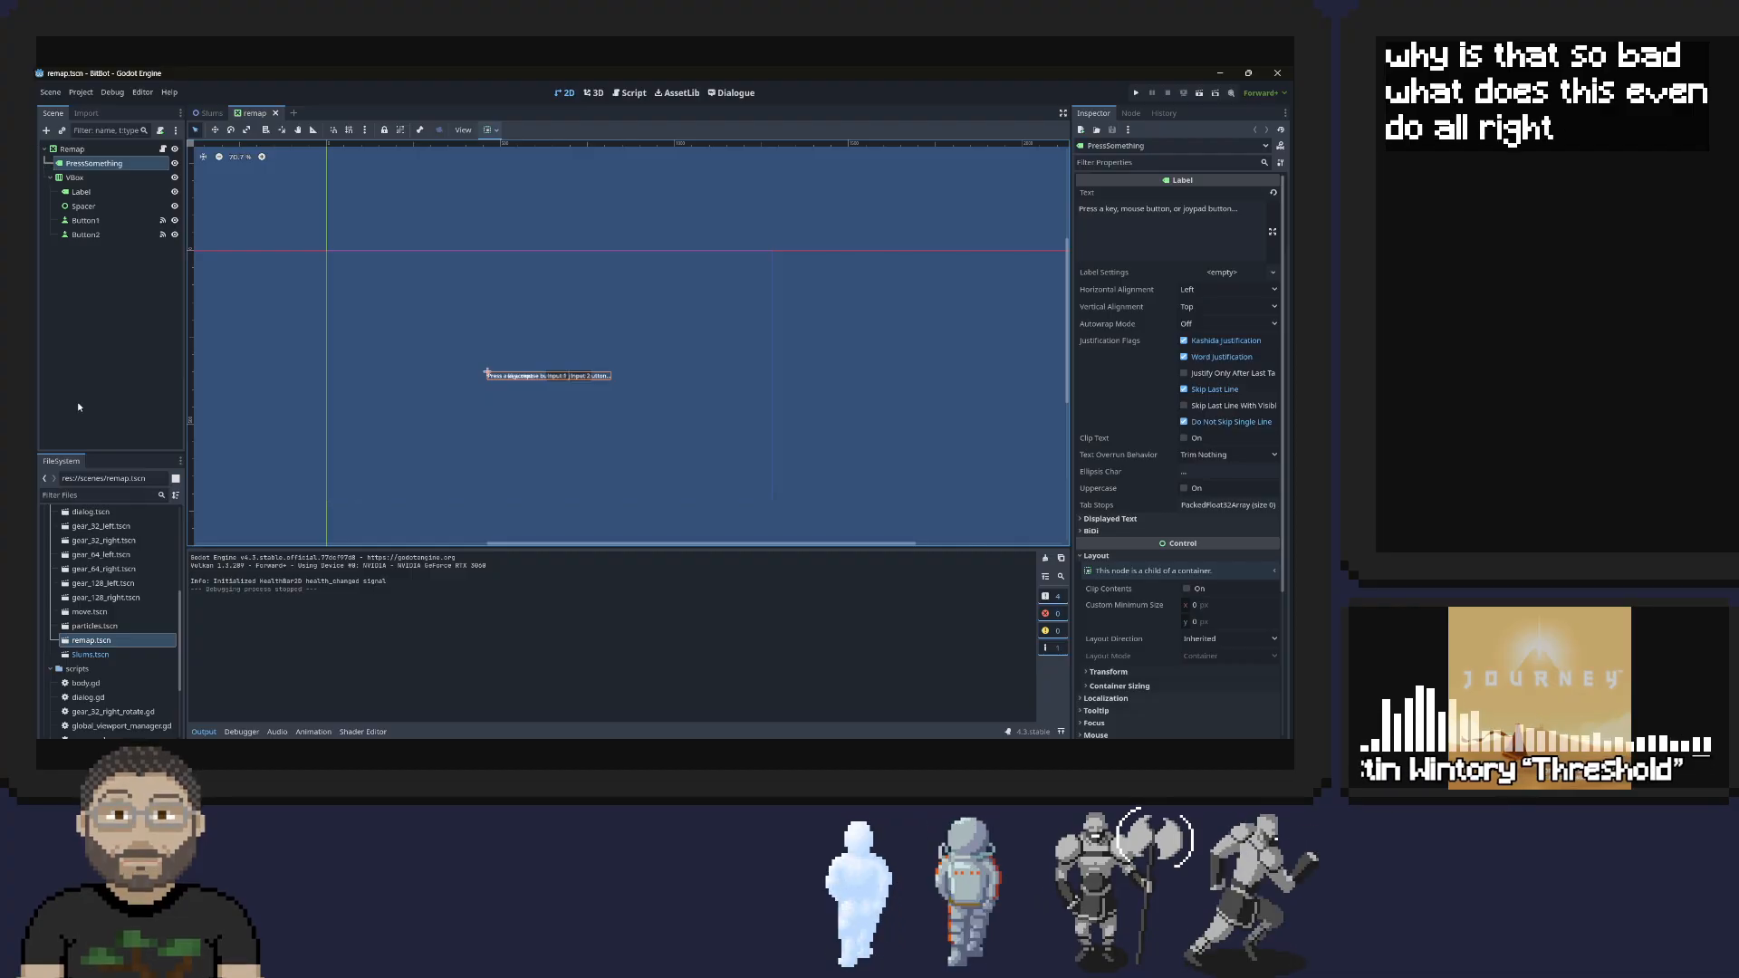
pyautogui.click(209, 113)
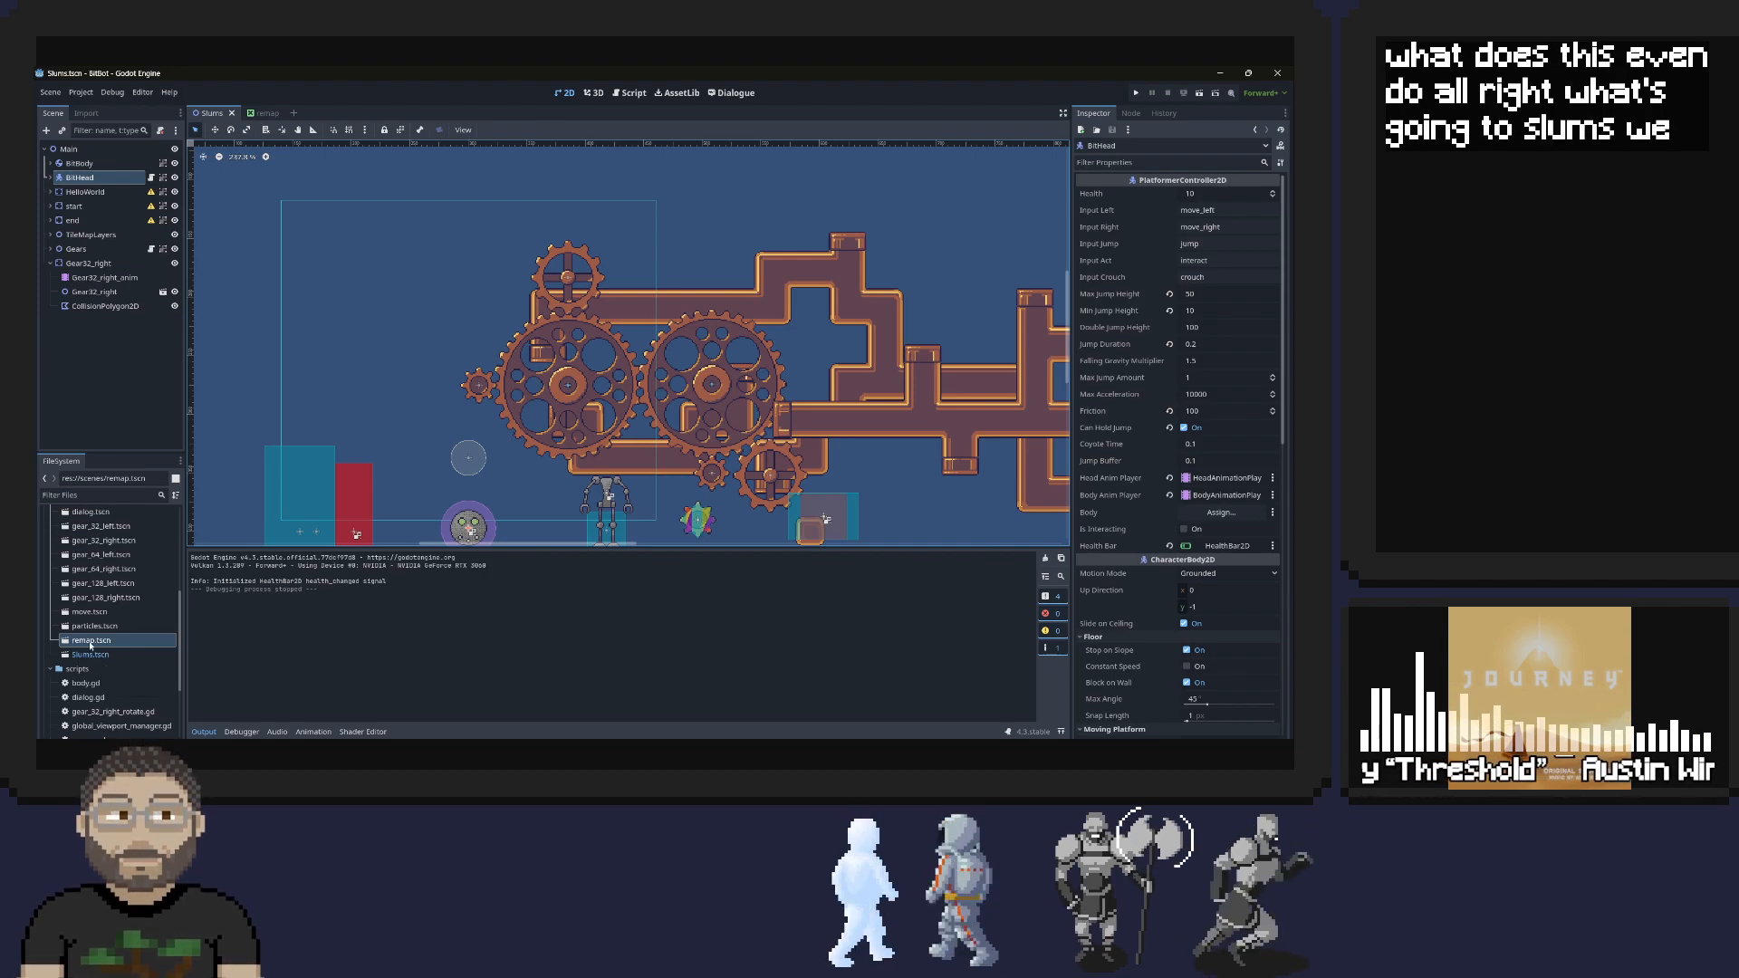
pyautogui.moveTo(87, 640); pyautogui.dragTo(69, 369)
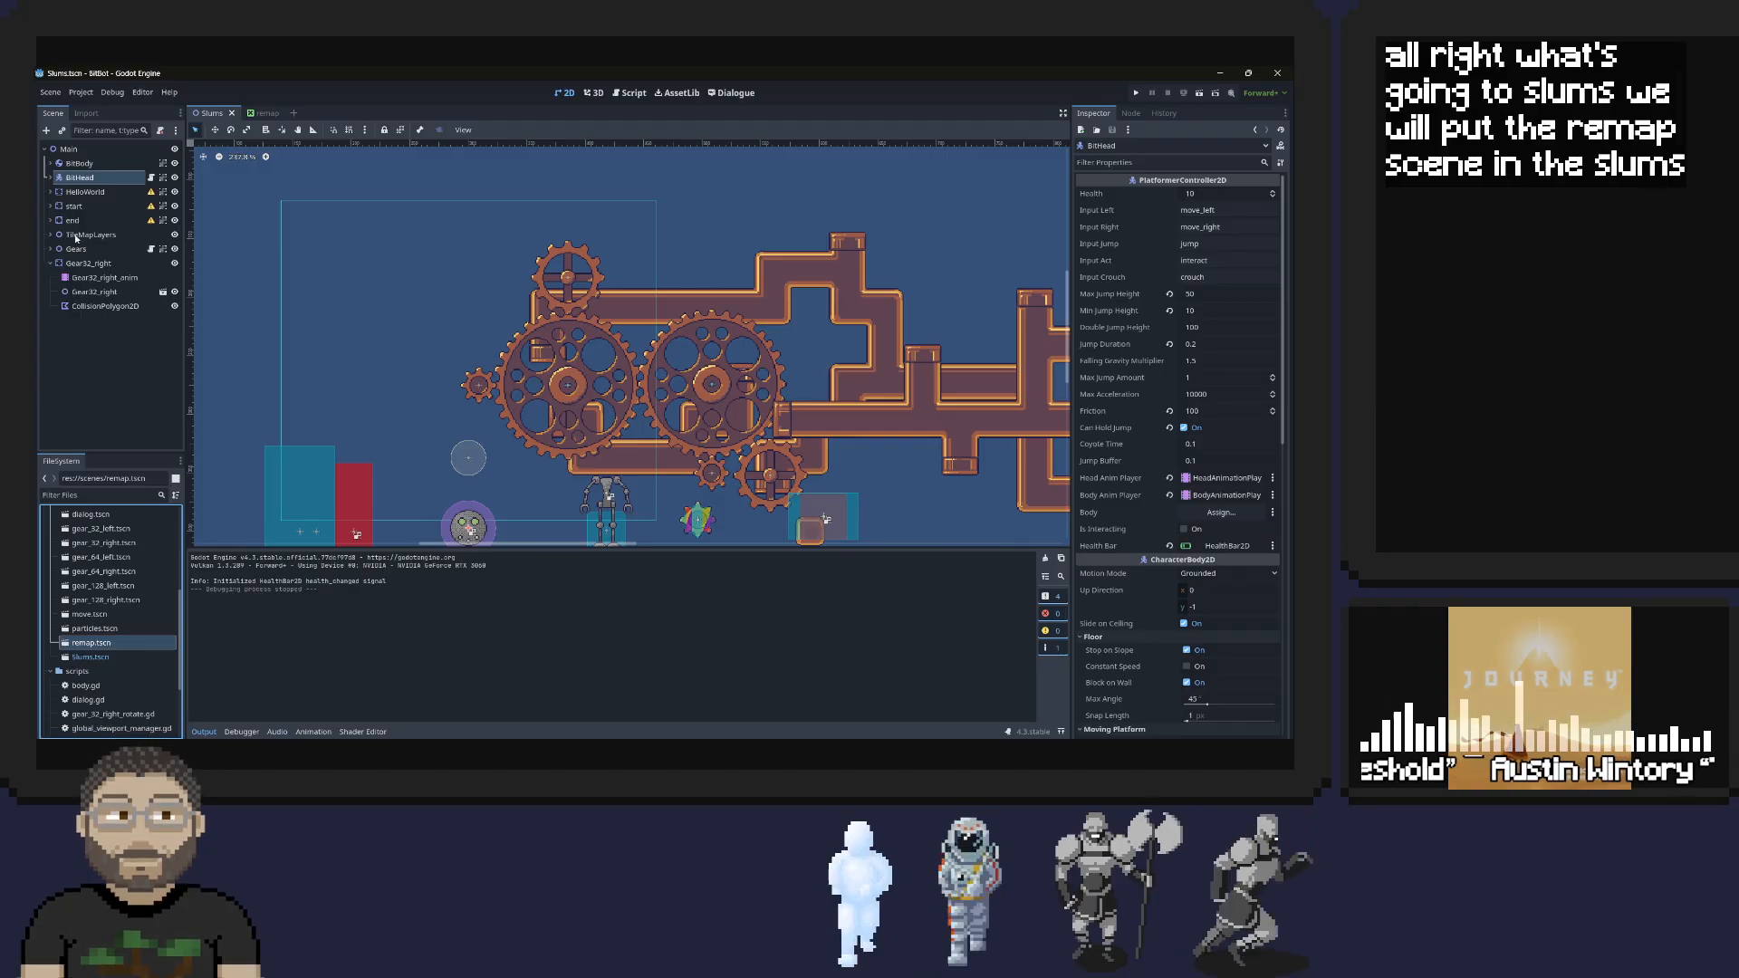
# Check the Slums scene tree for a remap node by expanding BitHead and filtering the nodes for "rema"
pyautogui.click(54, 179)
pyautogui.click(51, 178)
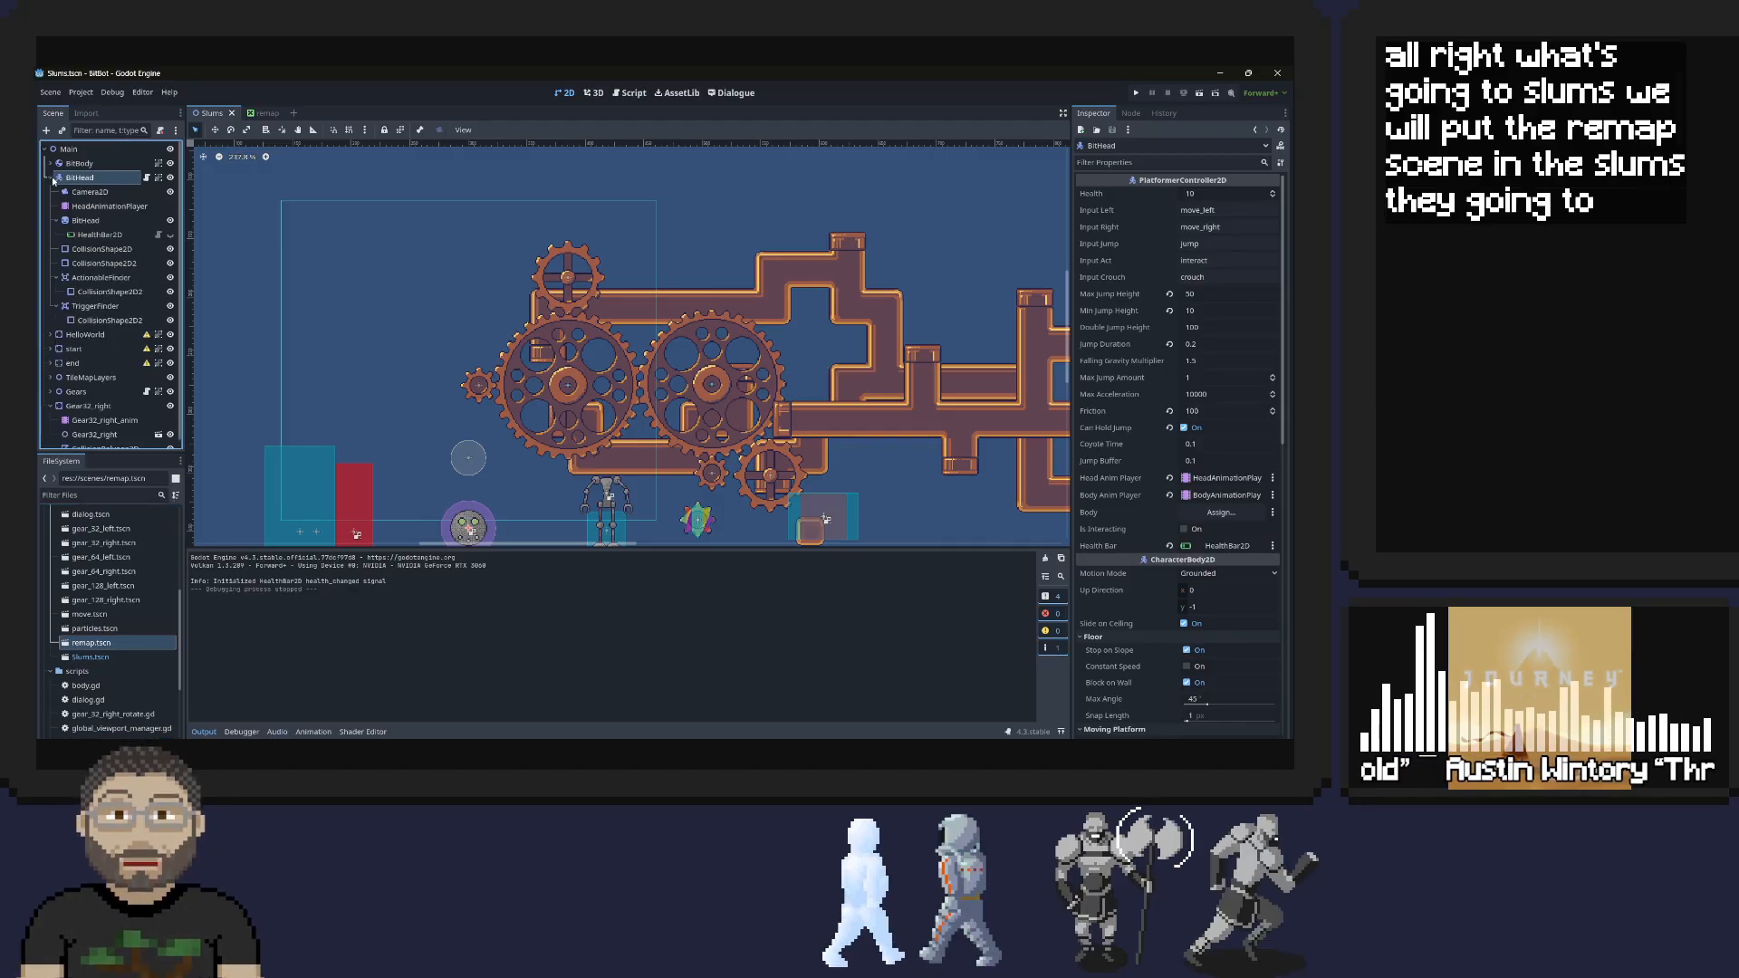
pyautogui.click(99, 131)
pyautogui.write('rema')
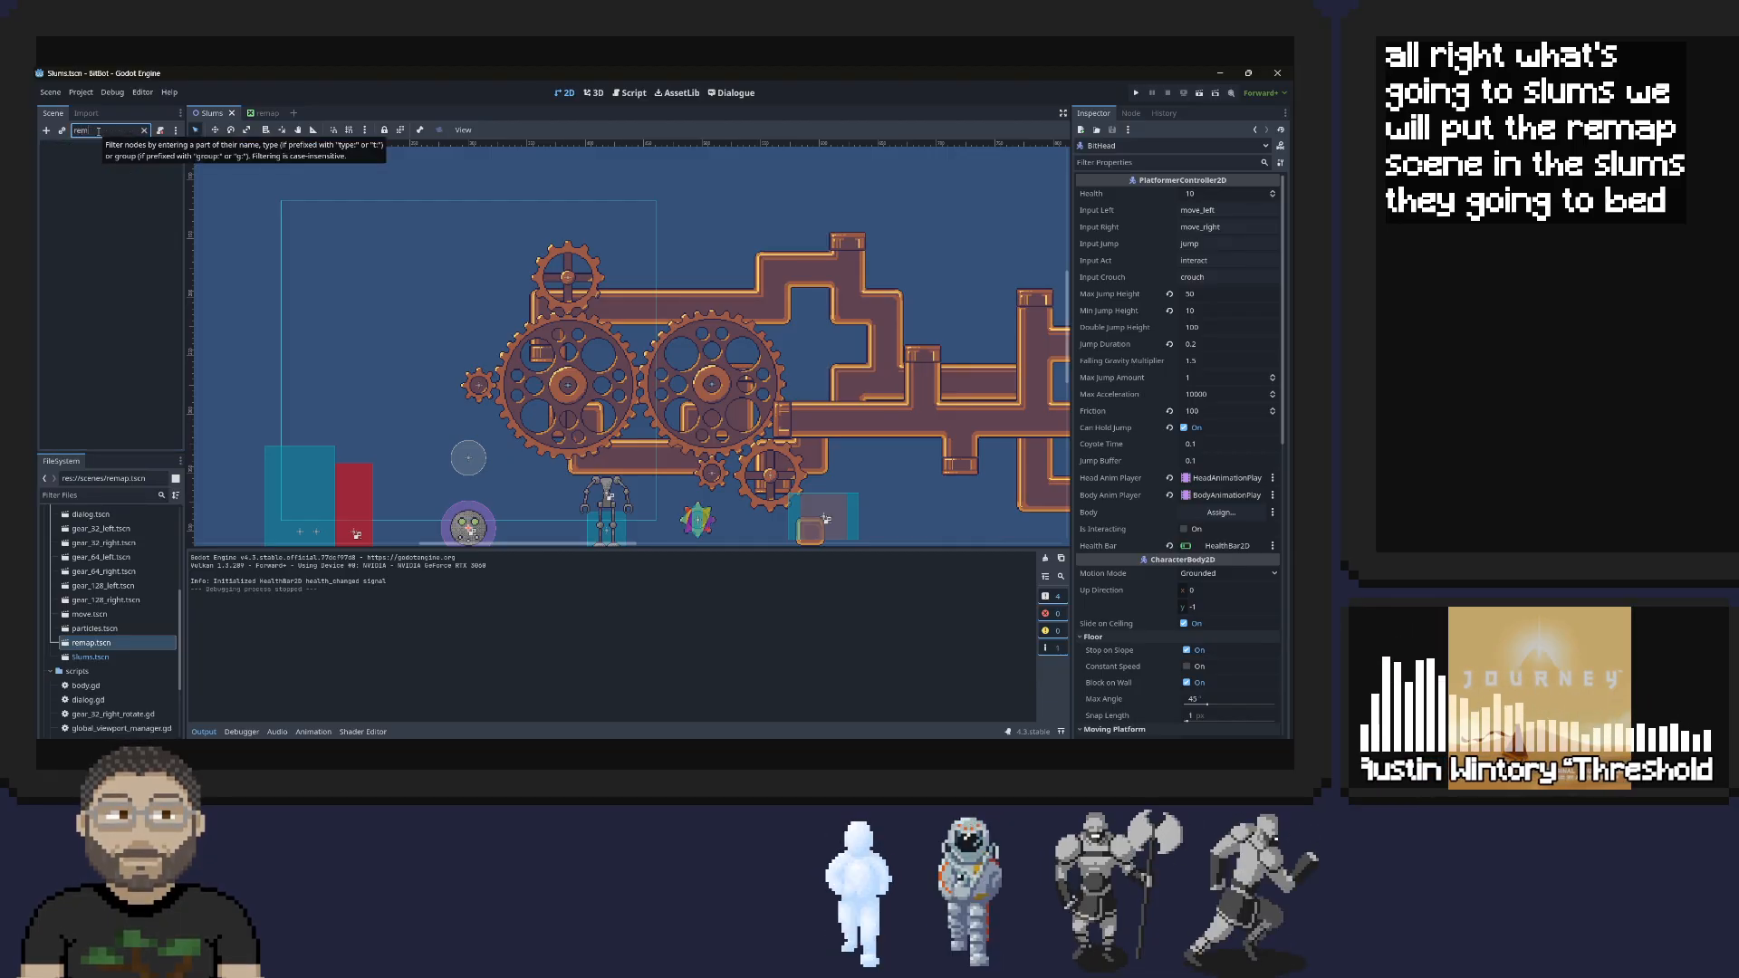
pyautogui.click(100, 672)
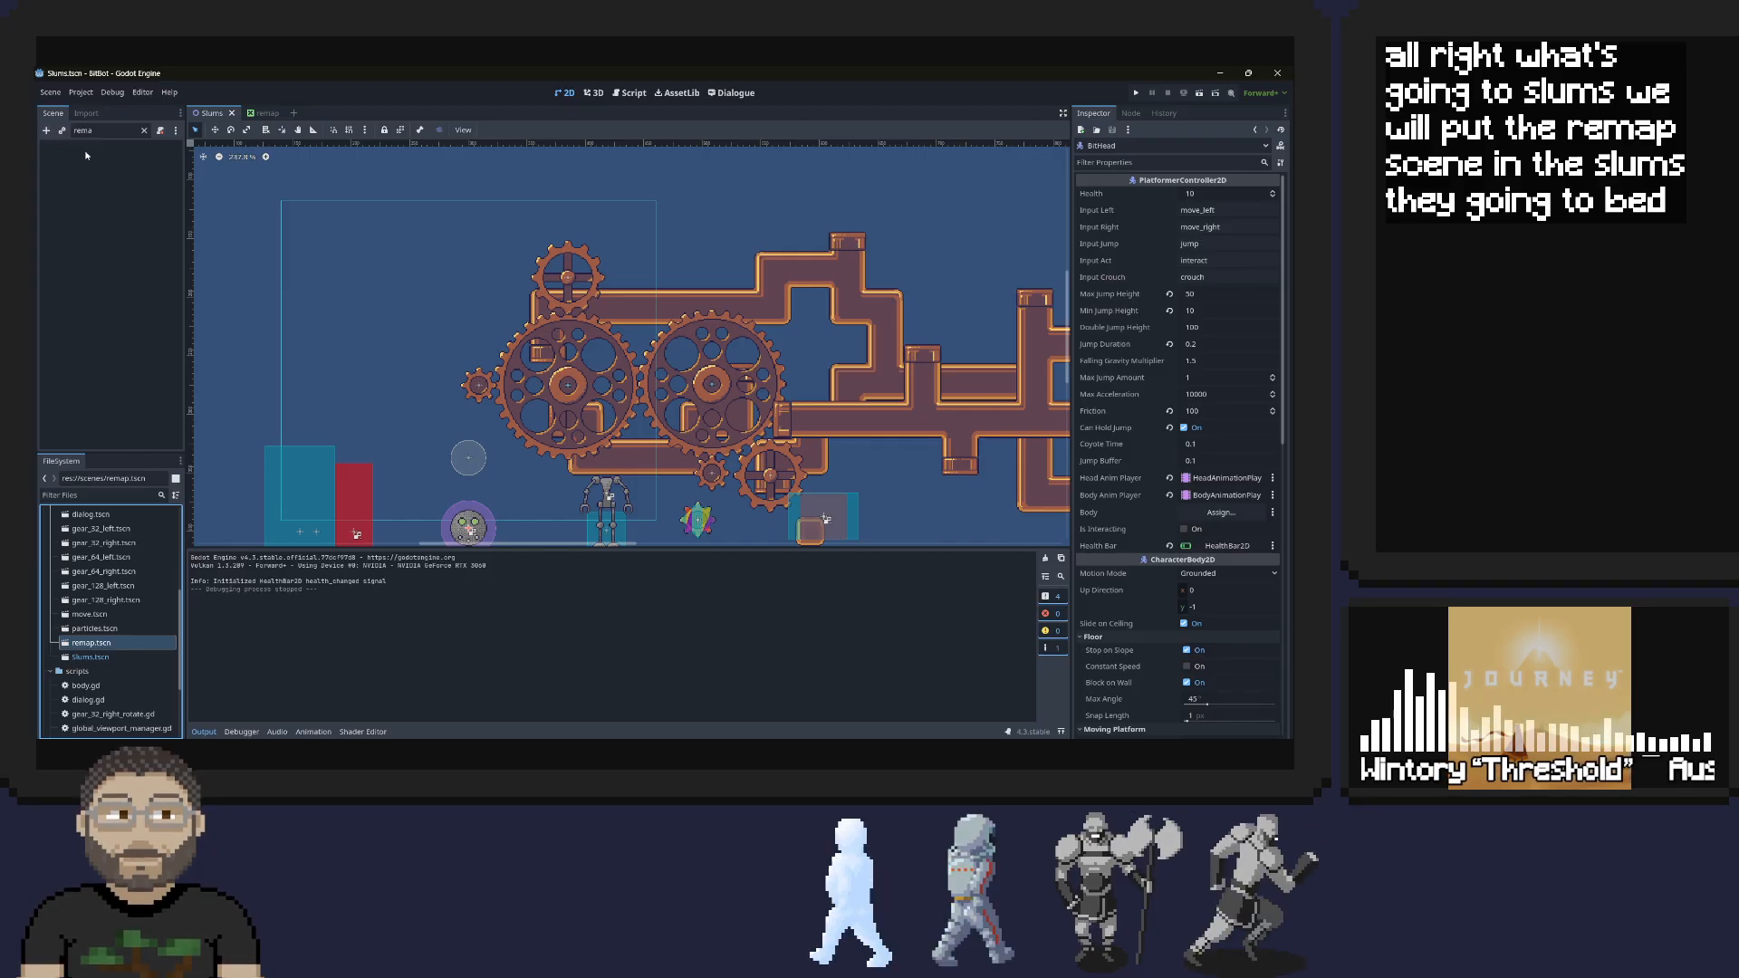
pyautogui.click(144, 131)
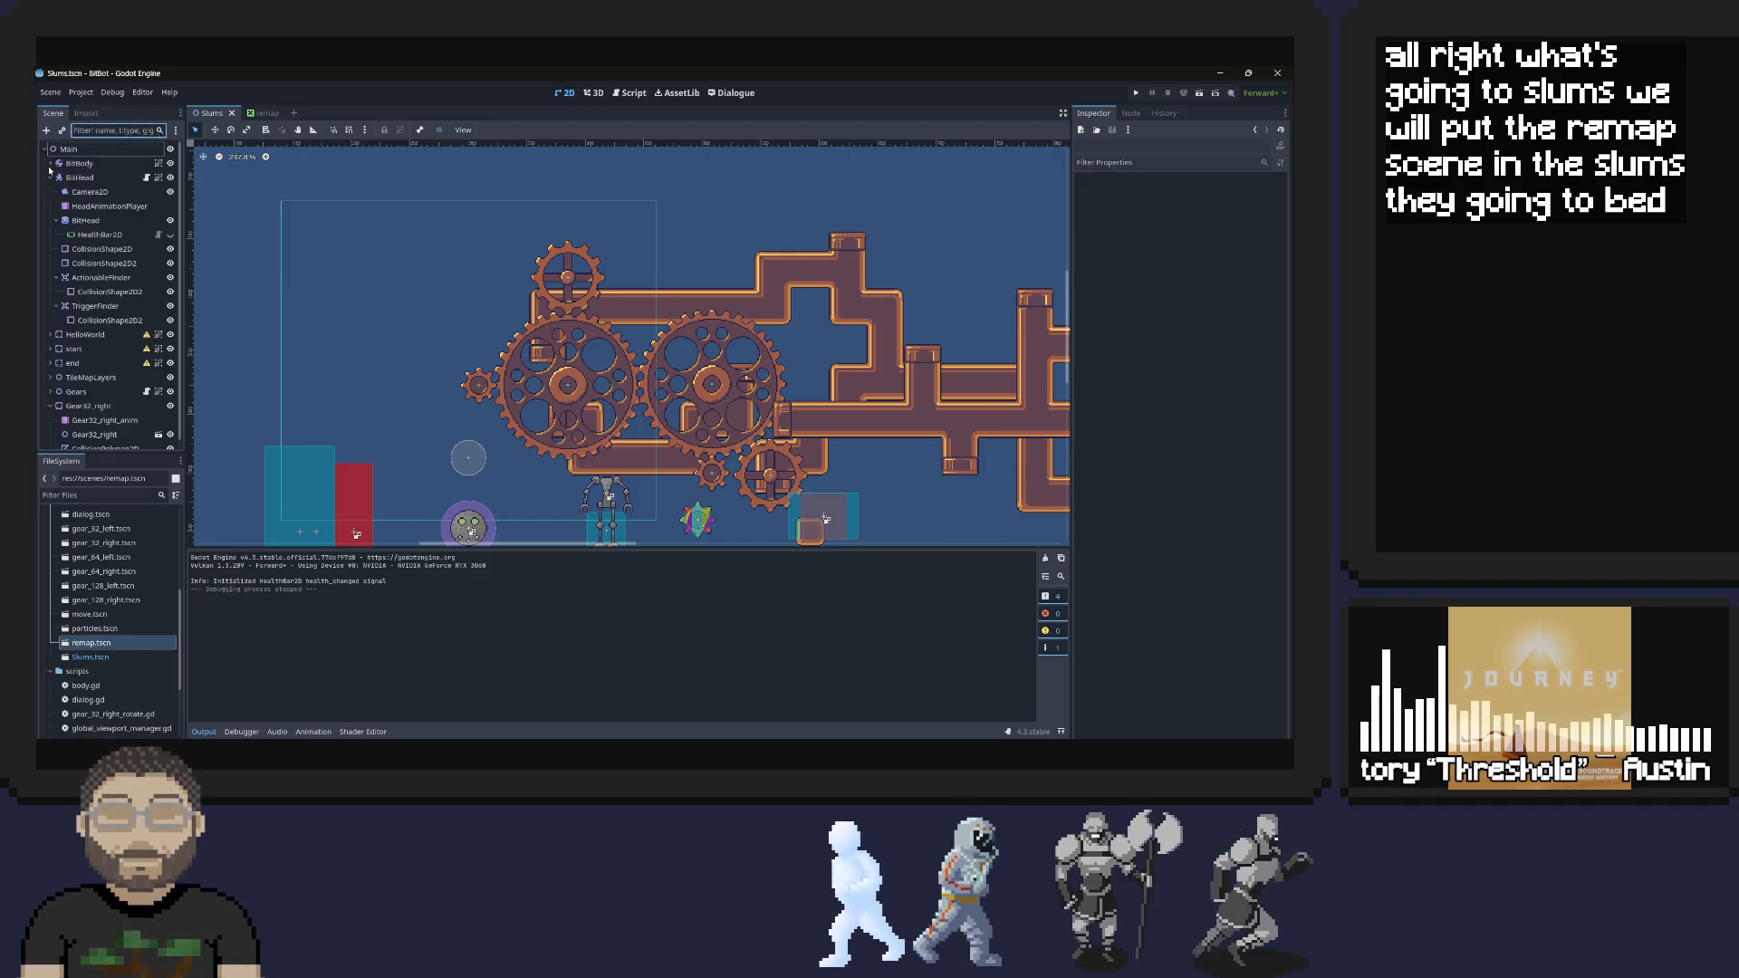
# Instance remap.tscn as a child of the Main node in Slums and locate the Remap node in the viewport
pyautogui.click(51, 178)
pyautogui.moveTo(98, 631); pyautogui.dragTo(65, 150)
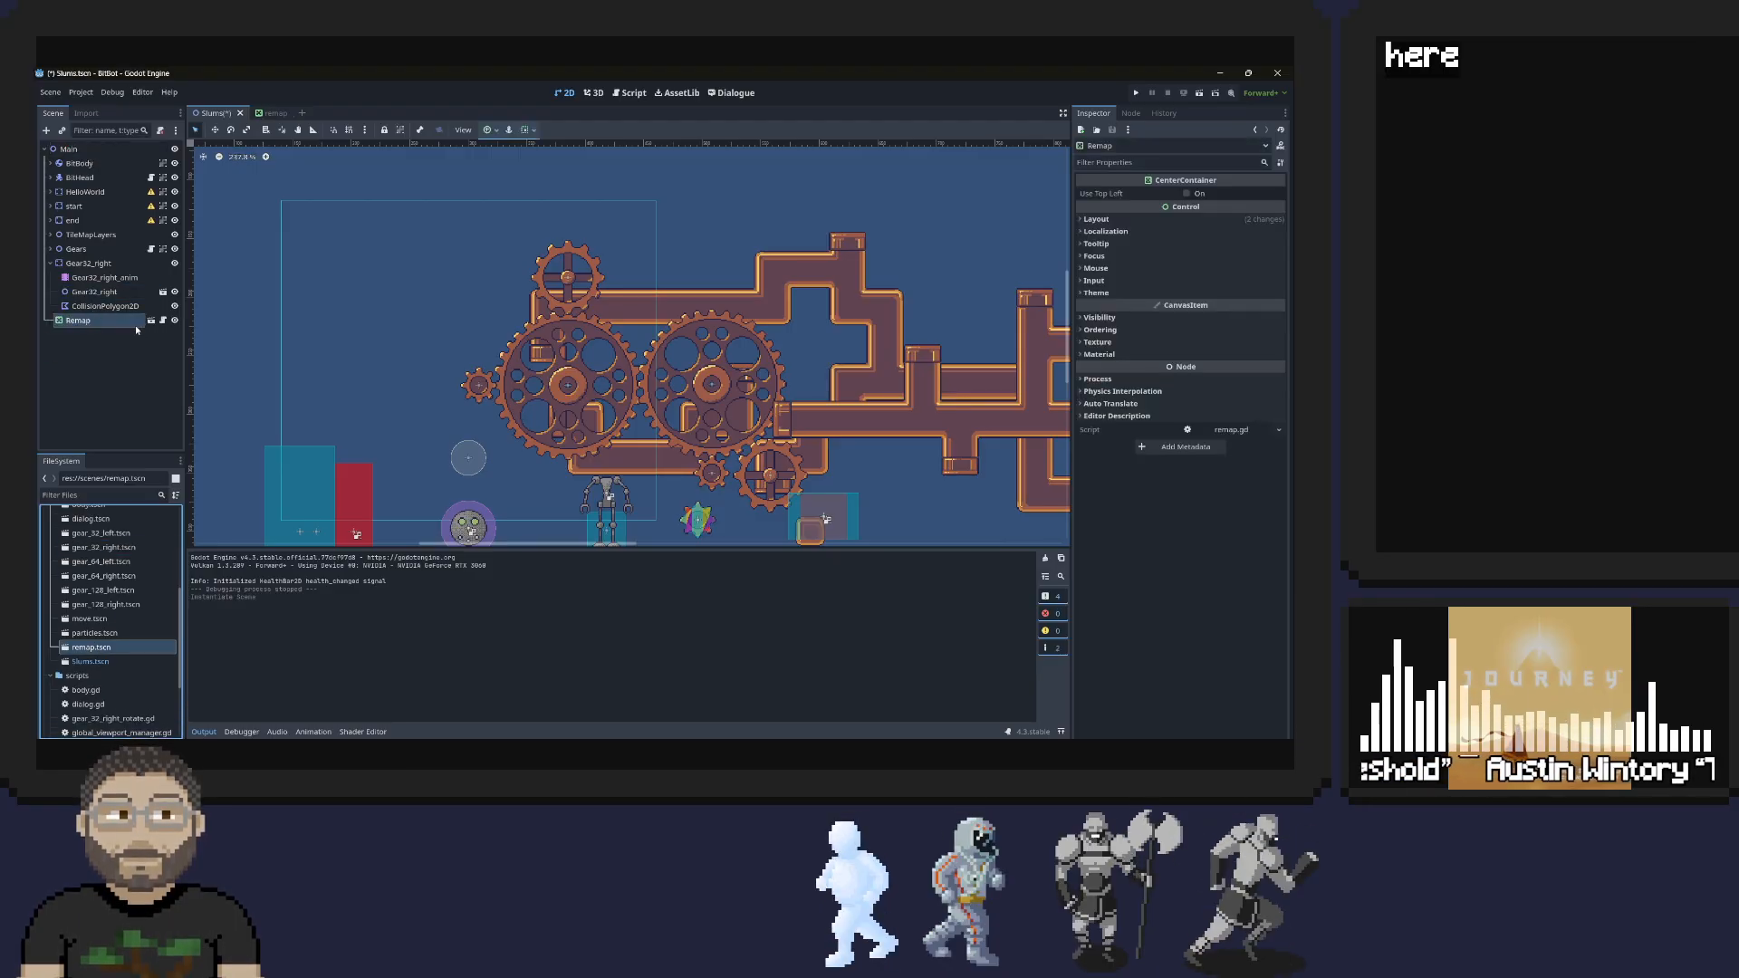
pyautogui.doubleClick(65, 323)
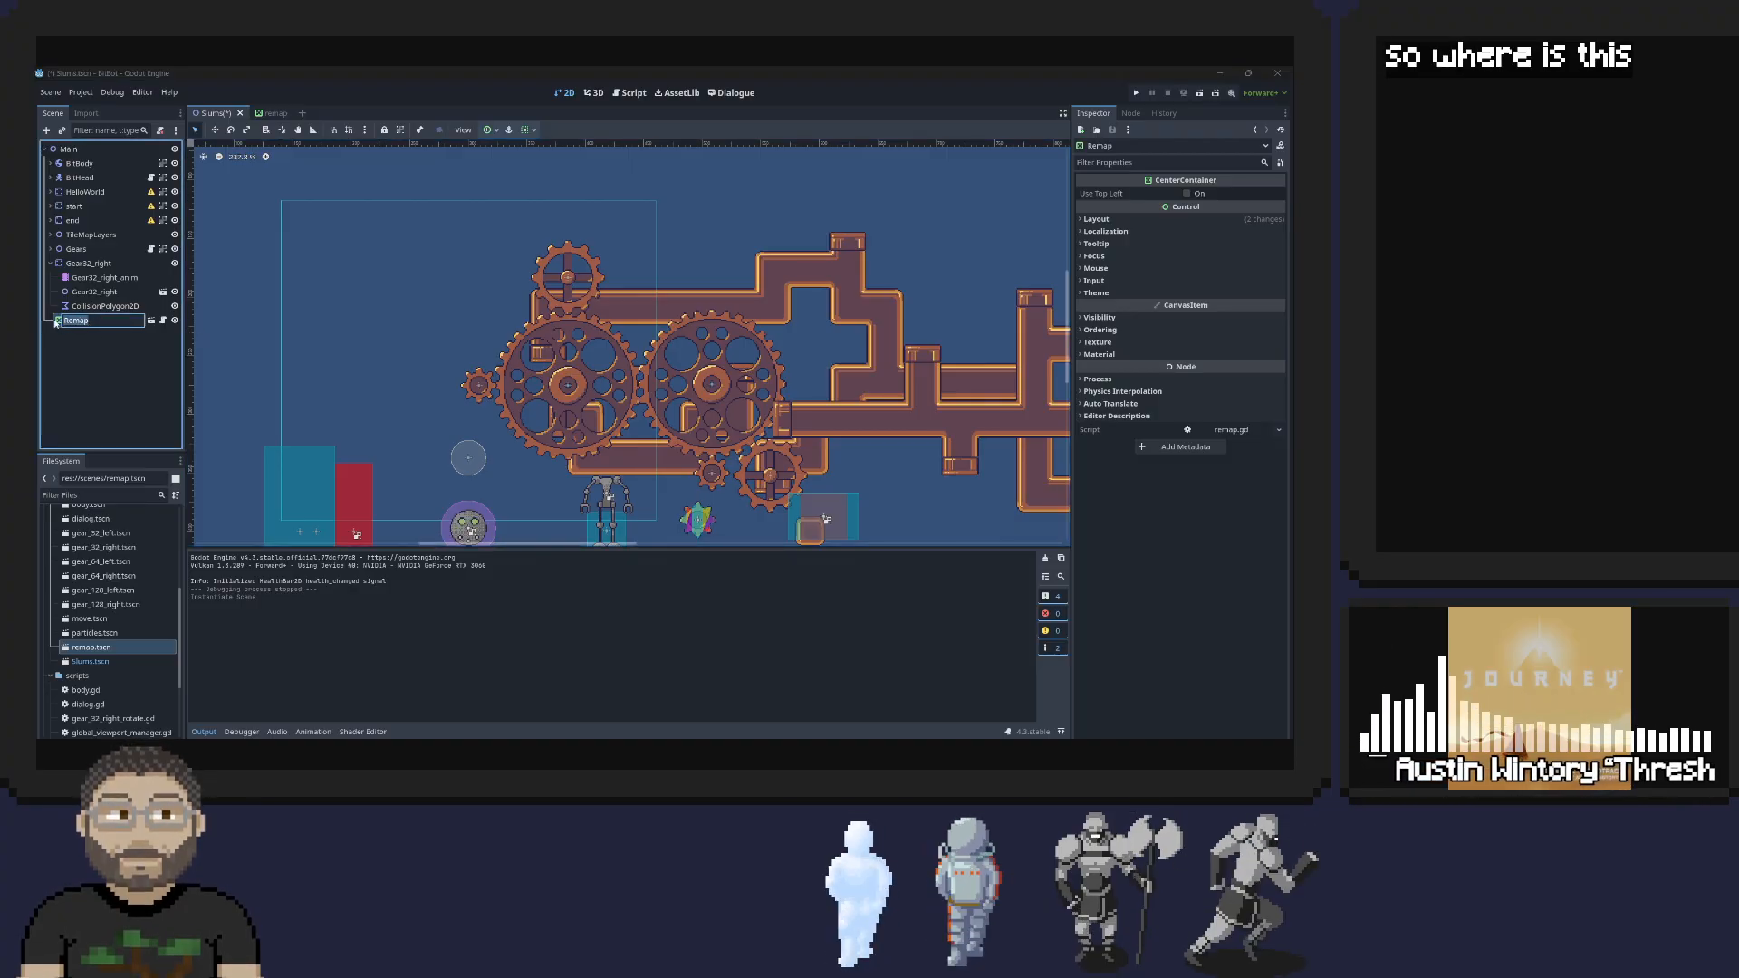
pyautogui.doubleClick(60, 322)
pyautogui.scroll(-2, 523, 362)
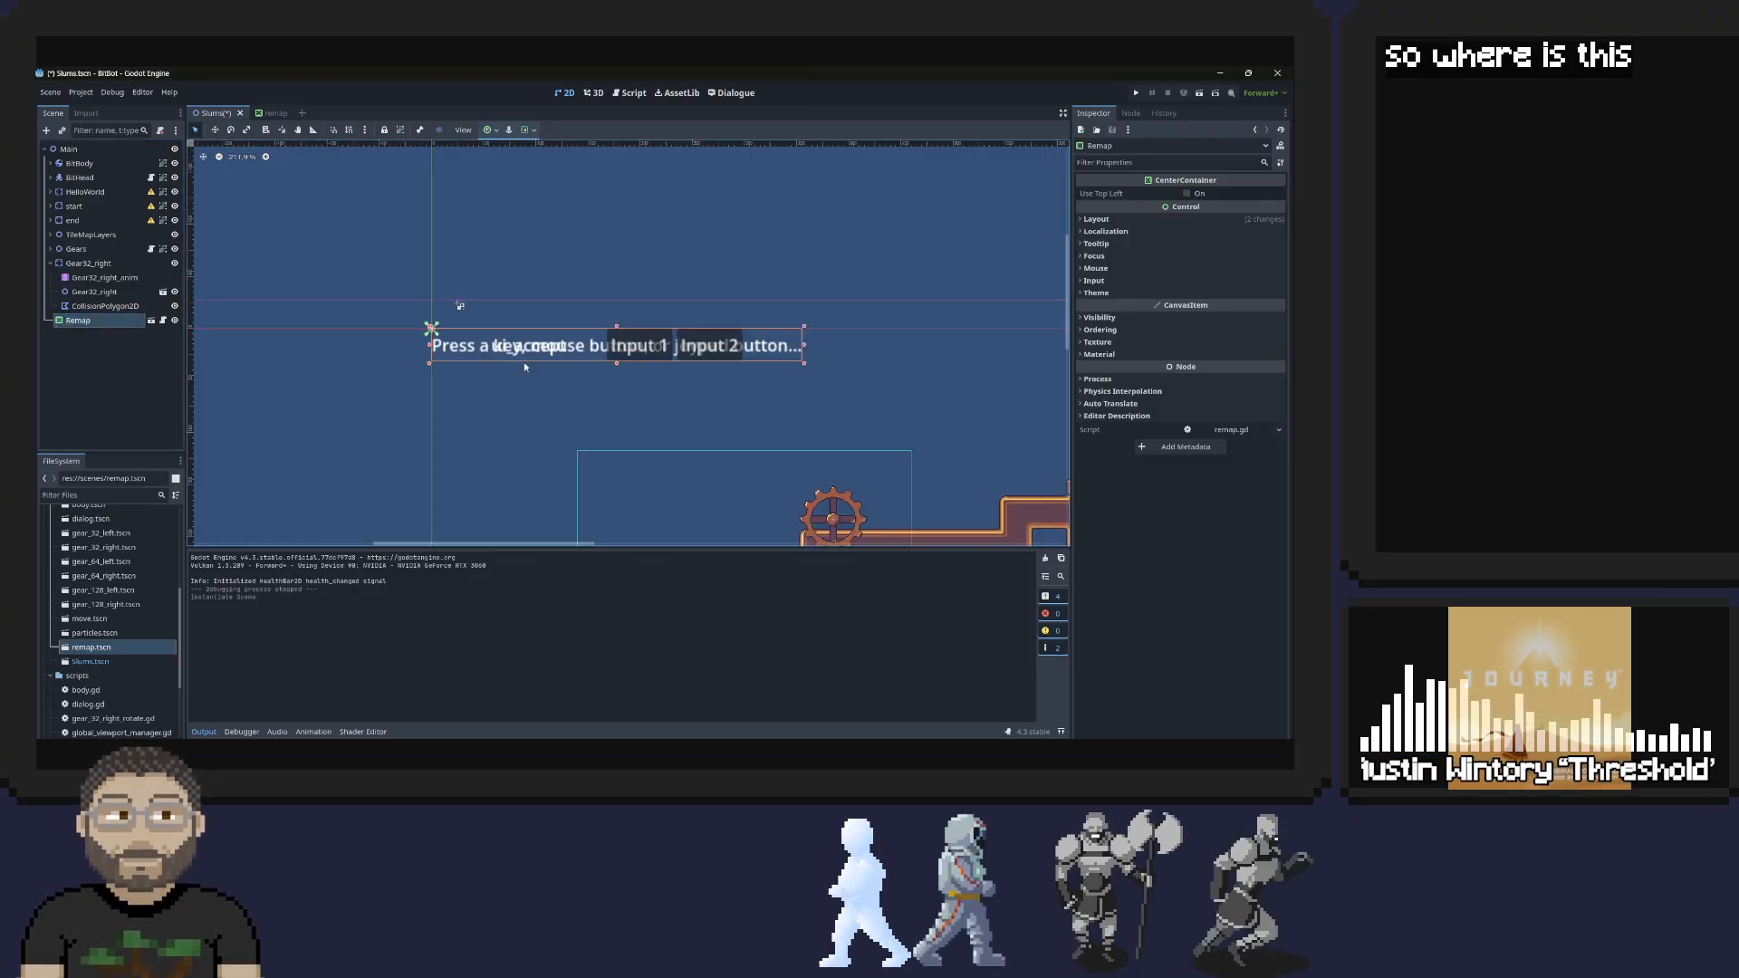
# Run the project, review the InputHelper calls in remap.gd, and stop the debug session
pyautogui.click(1136, 92)
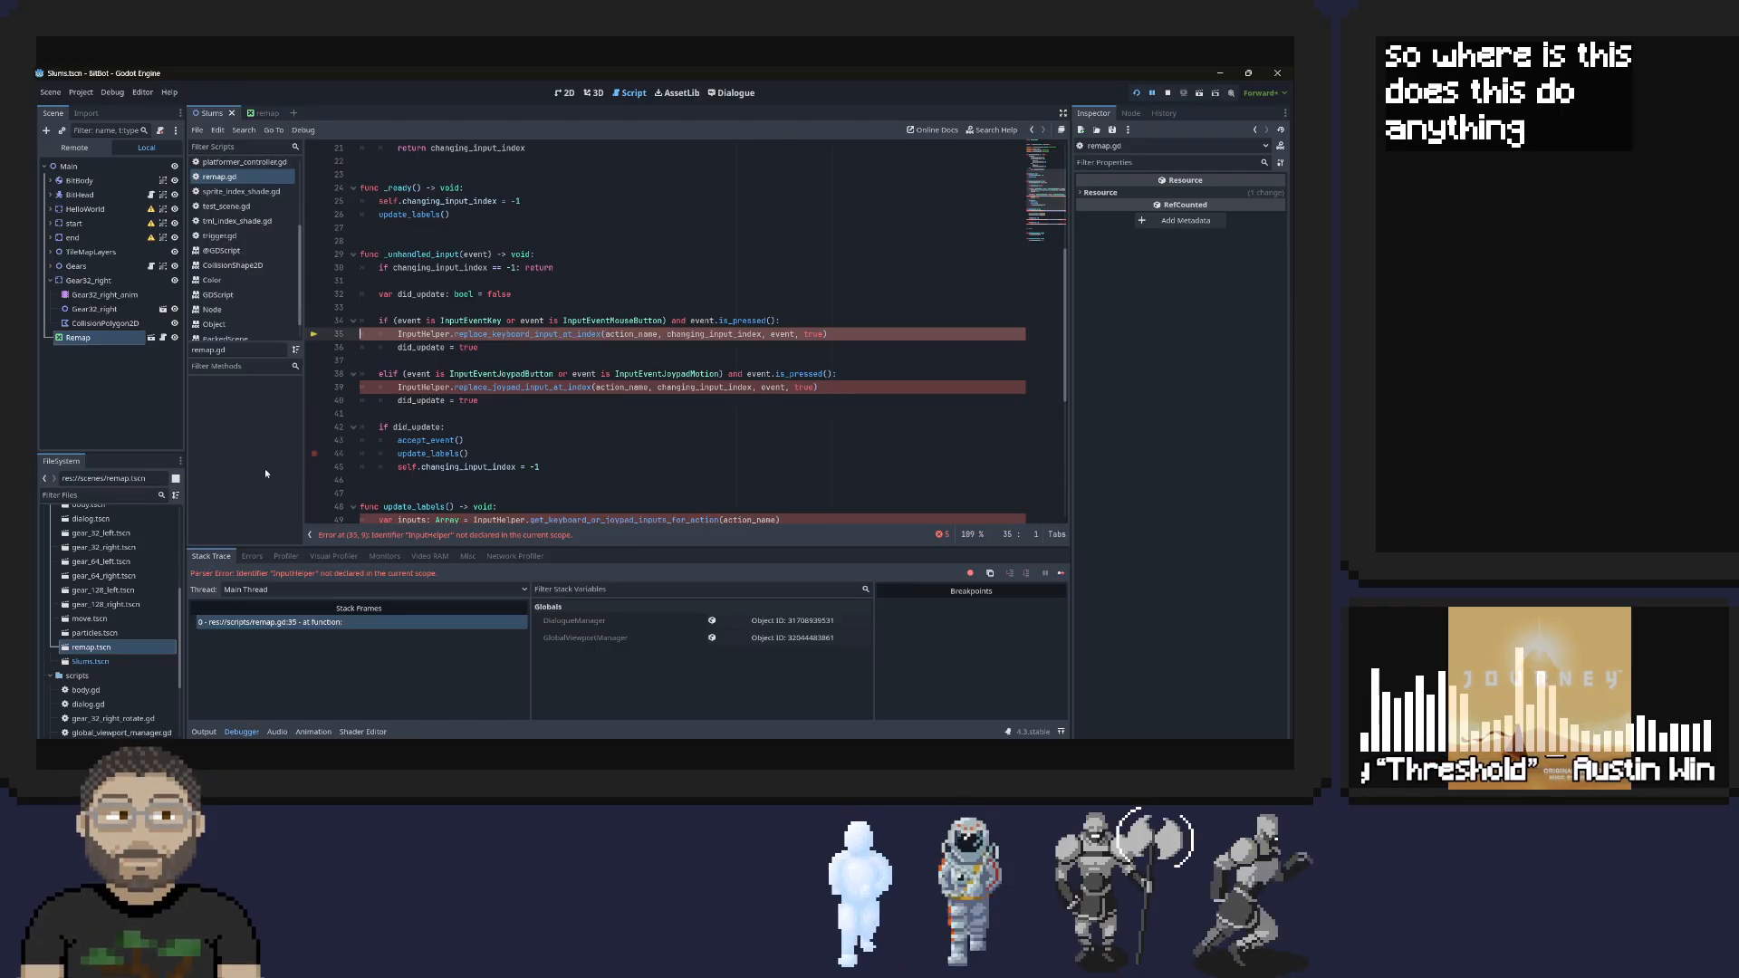
pyautogui.scroll(7, 327, 426)
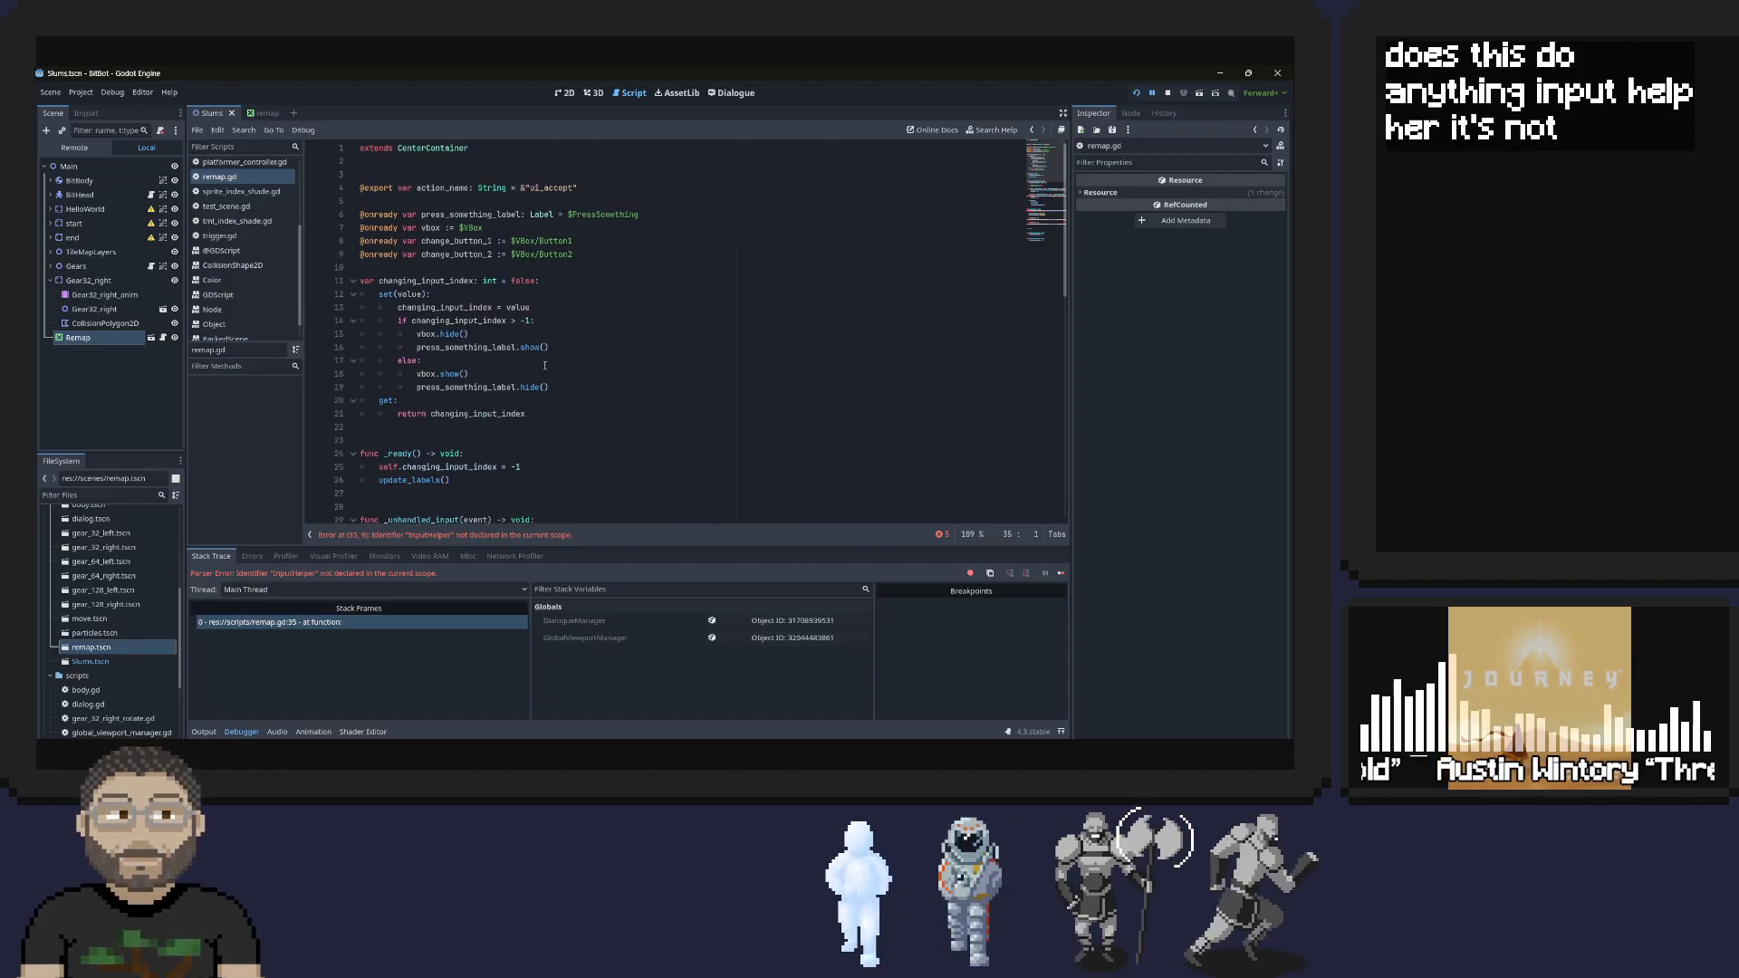
pyautogui.scroll(-4, 545, 366)
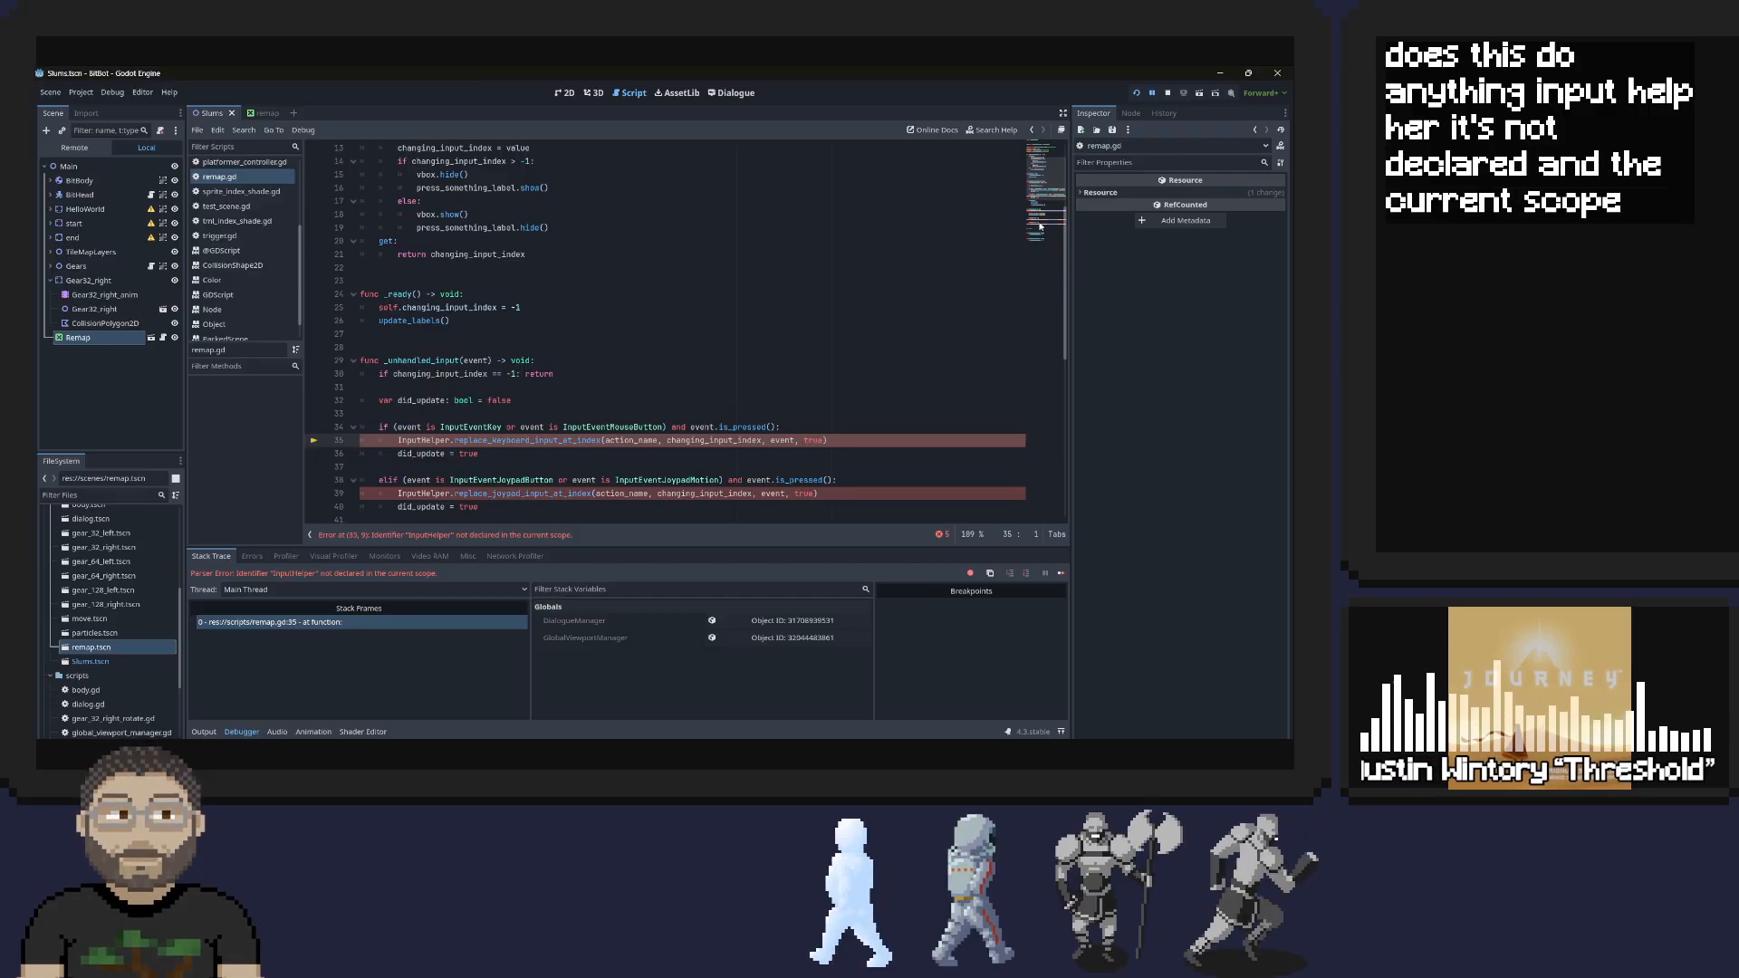
pyautogui.click(1168, 93)
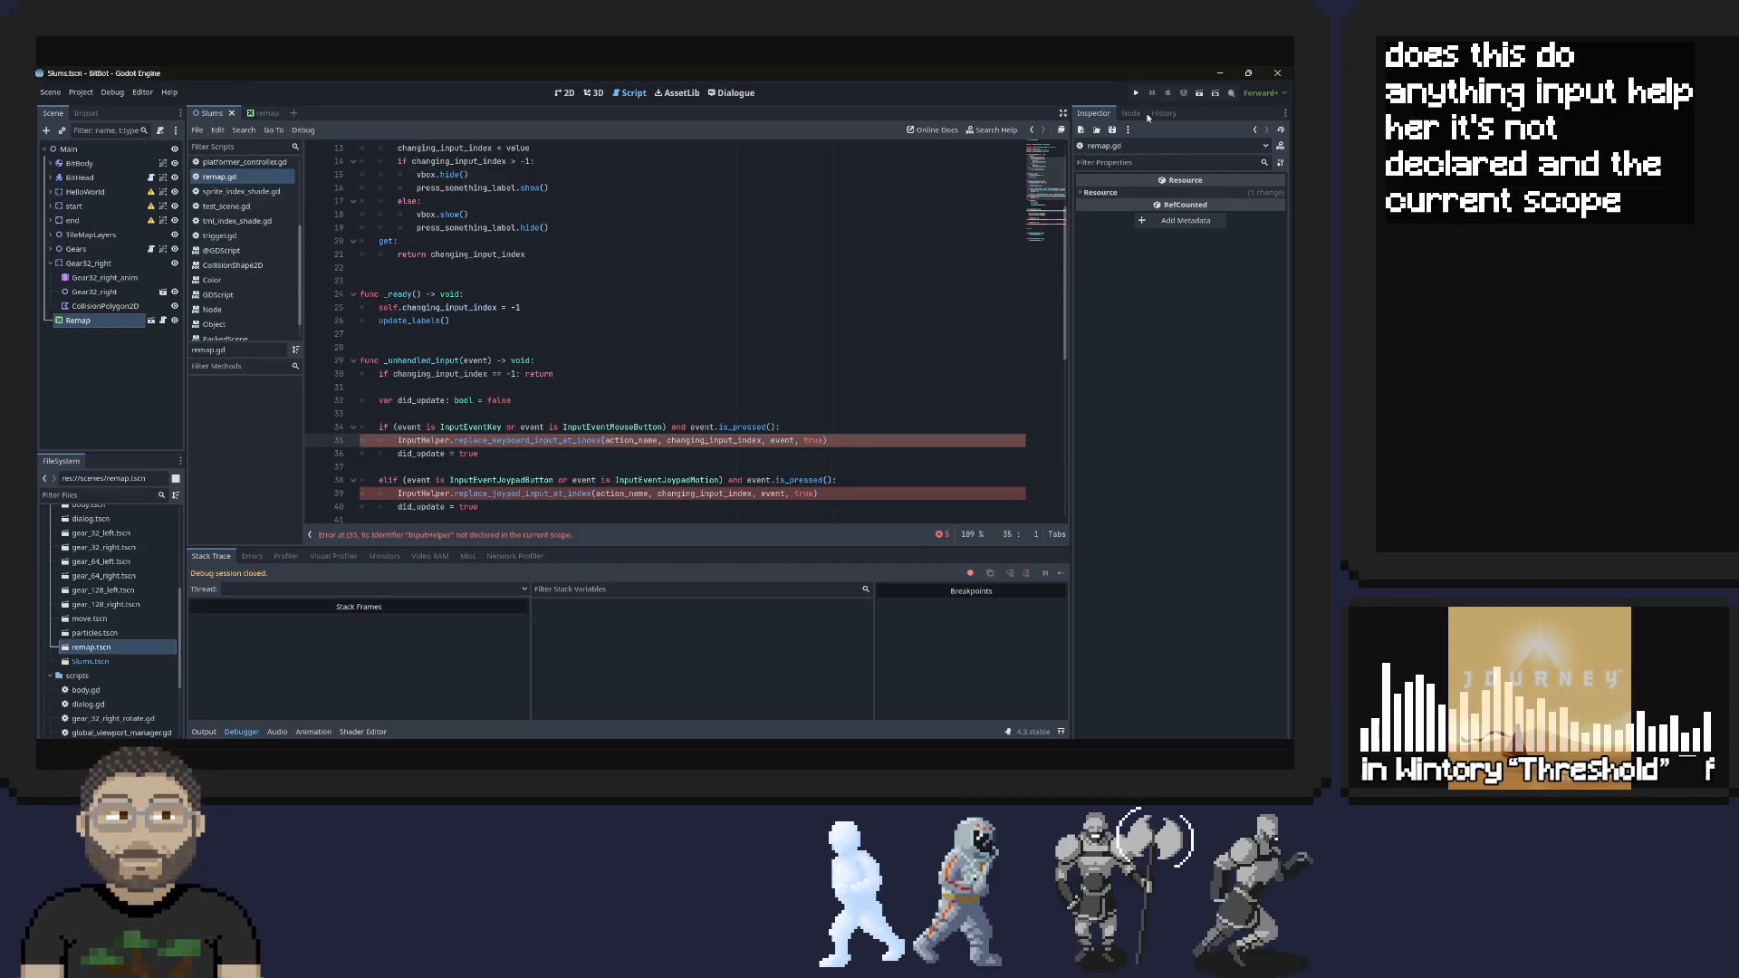
# Save the Slums scene, close the editor and reopen the BitBot project from the Project Manager
pyautogui.hotkey('ctrl', 's')
pyautogui.click(1279, 75)
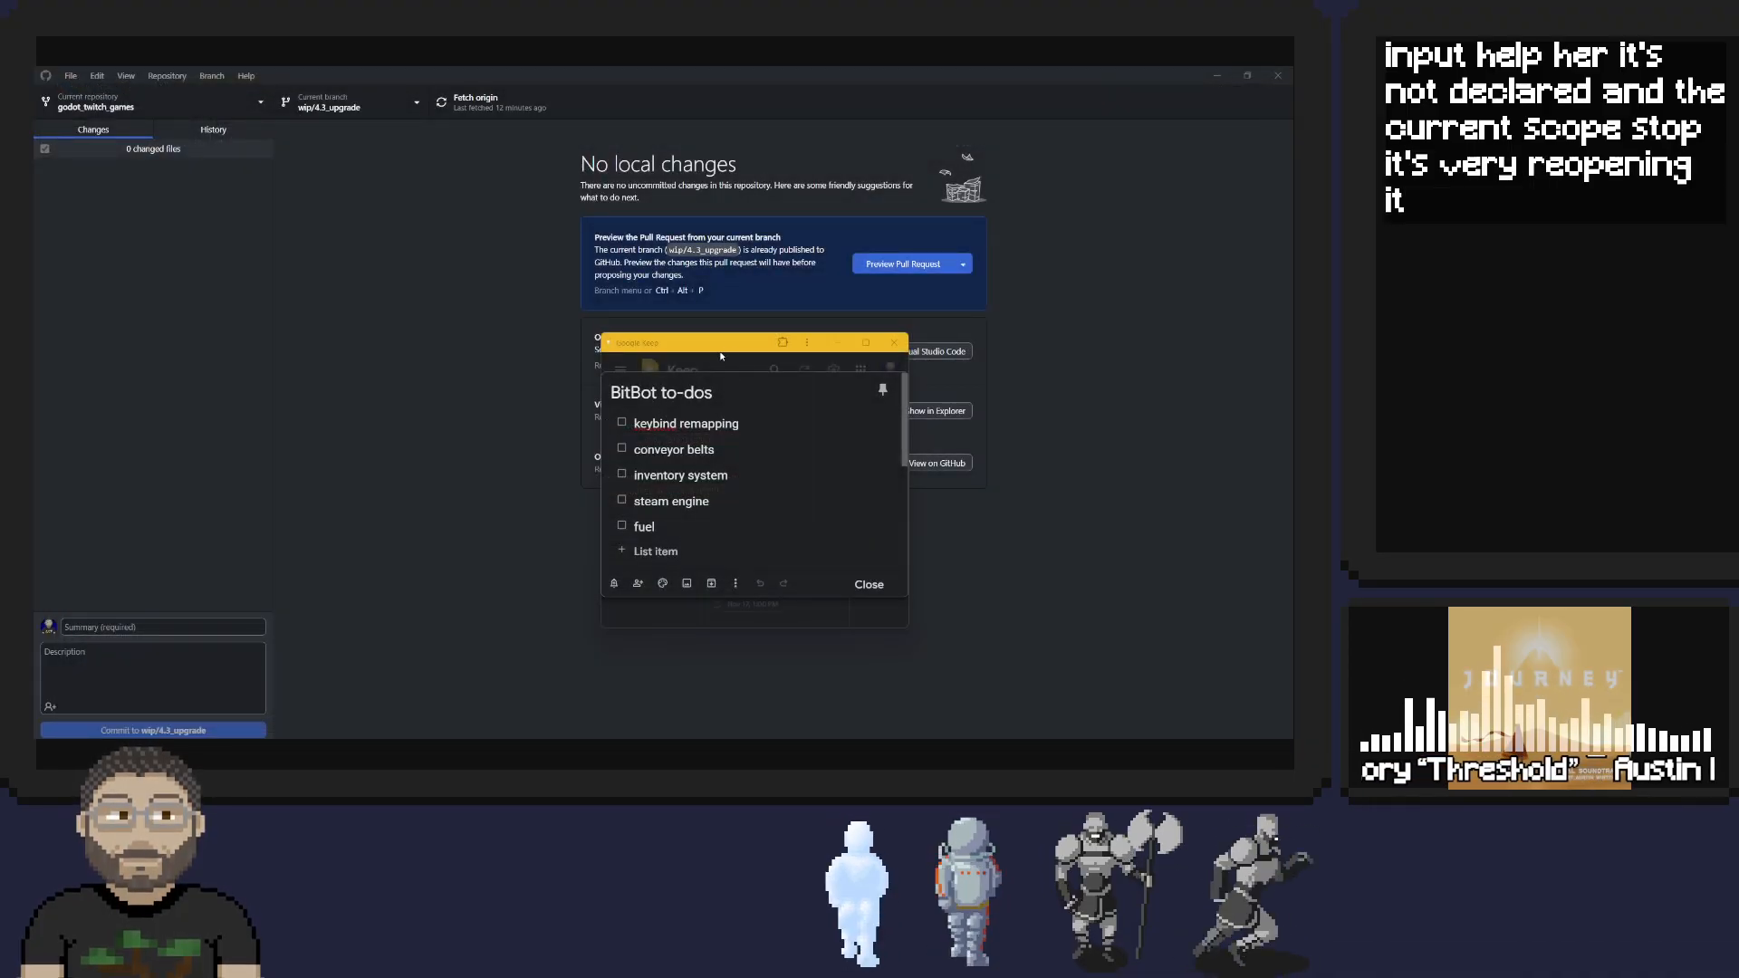
pyautogui.moveTo(718, 347); pyautogui.dragTo(1291, 299)
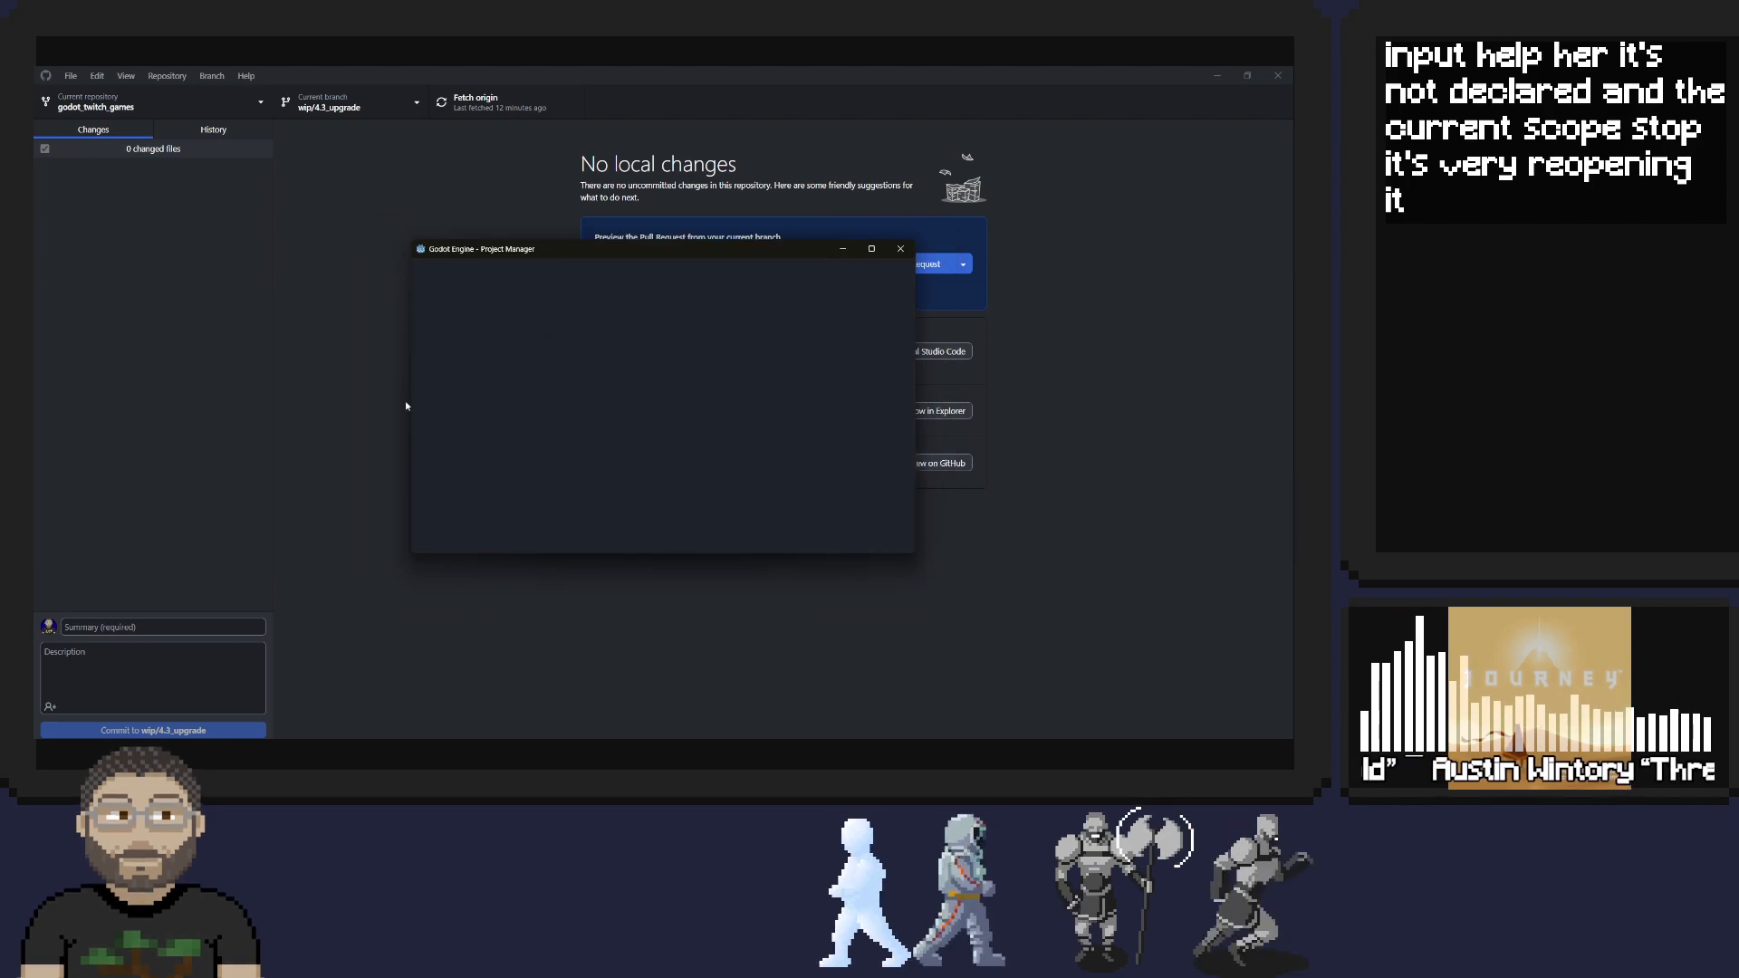
pyautogui.doubleClick(507, 319)
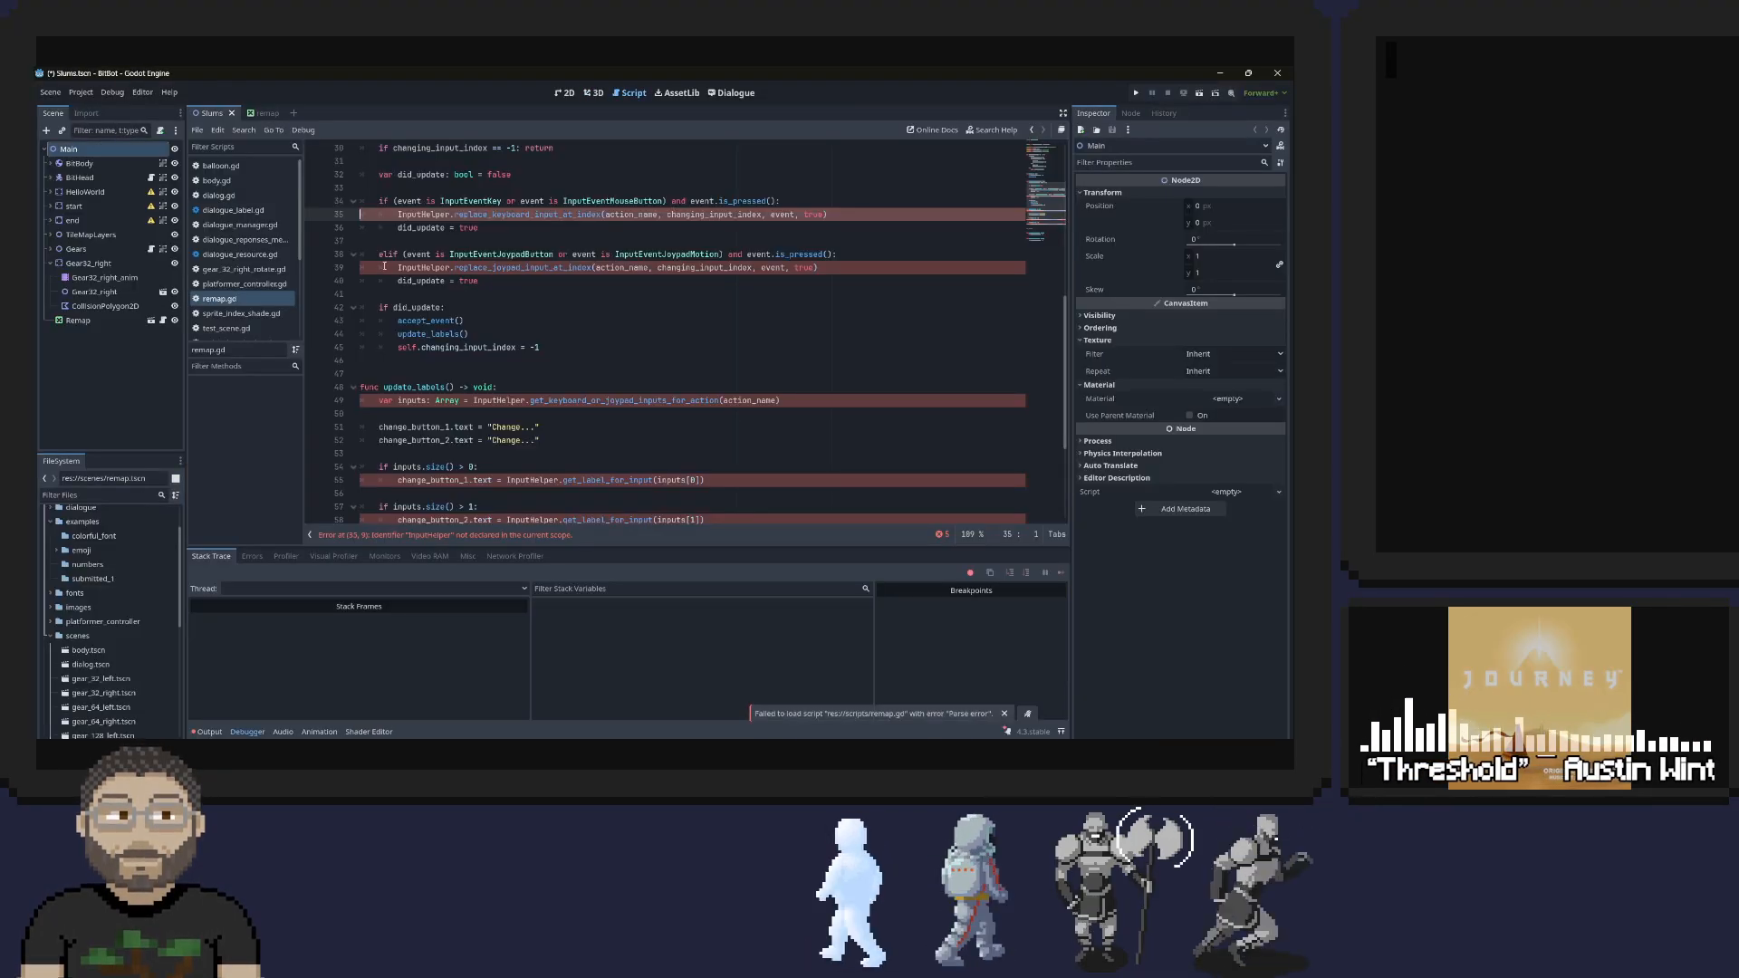
# Examine the highlighted InputHelper lines in remap.gd and run the project again
pyautogui.scroll(5, 497, 343)
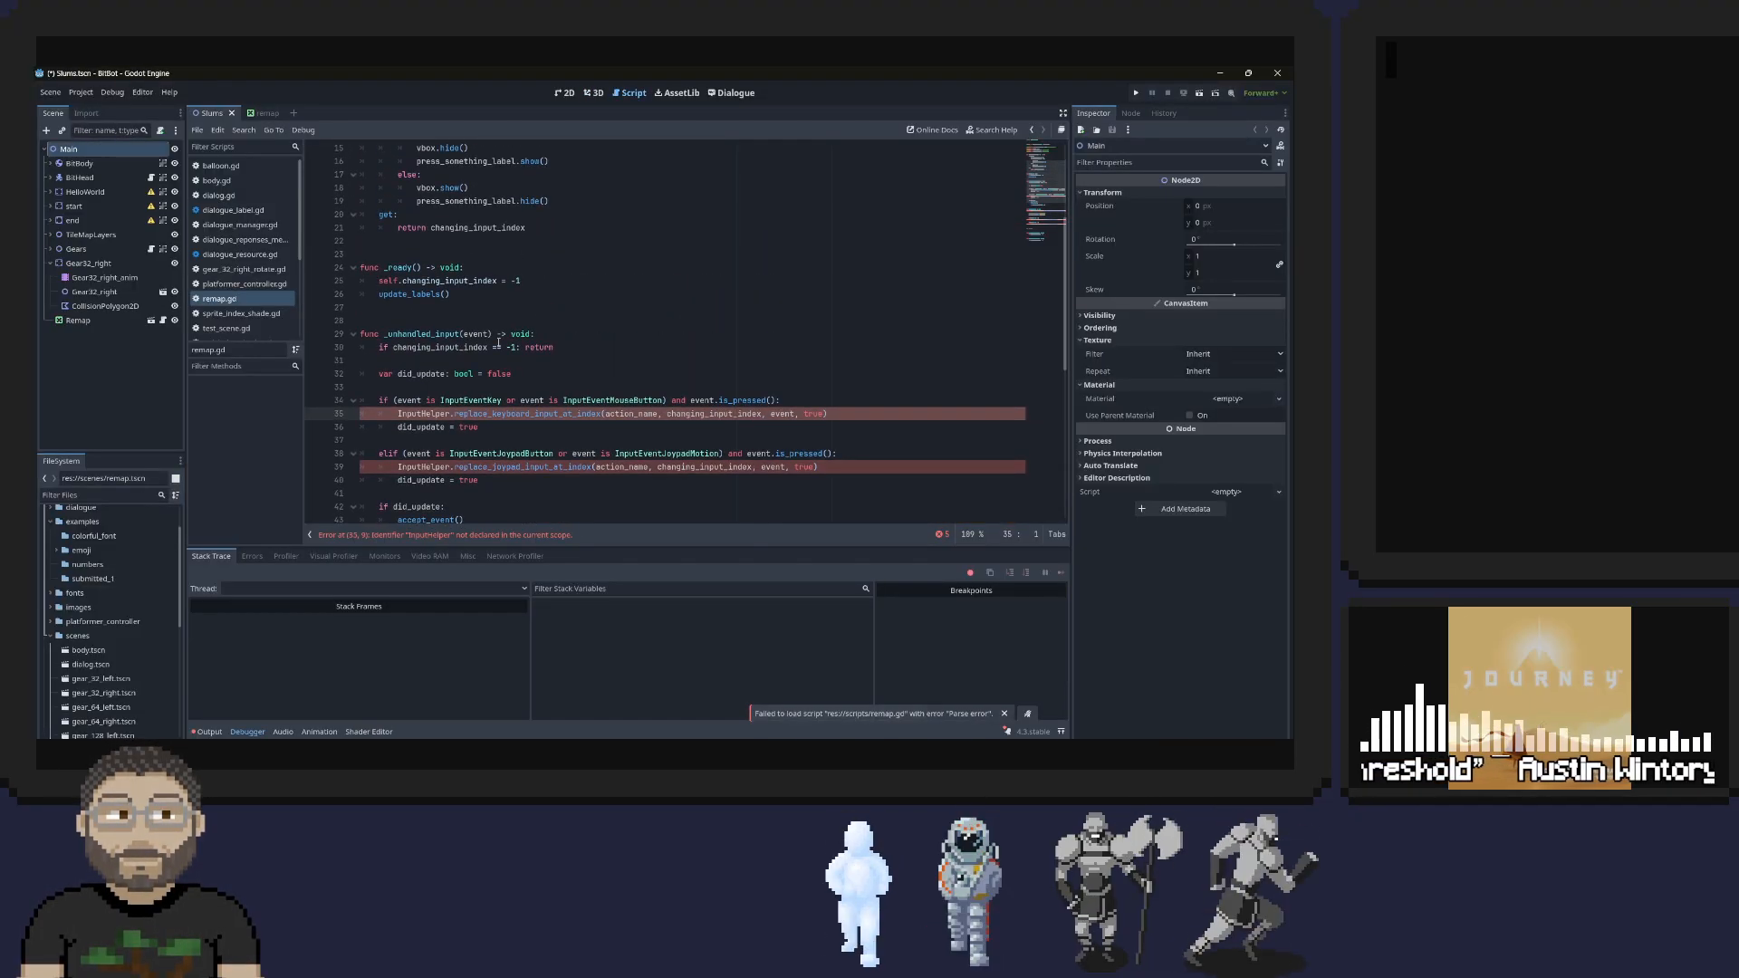
pyautogui.scroll(-6, 497, 343)
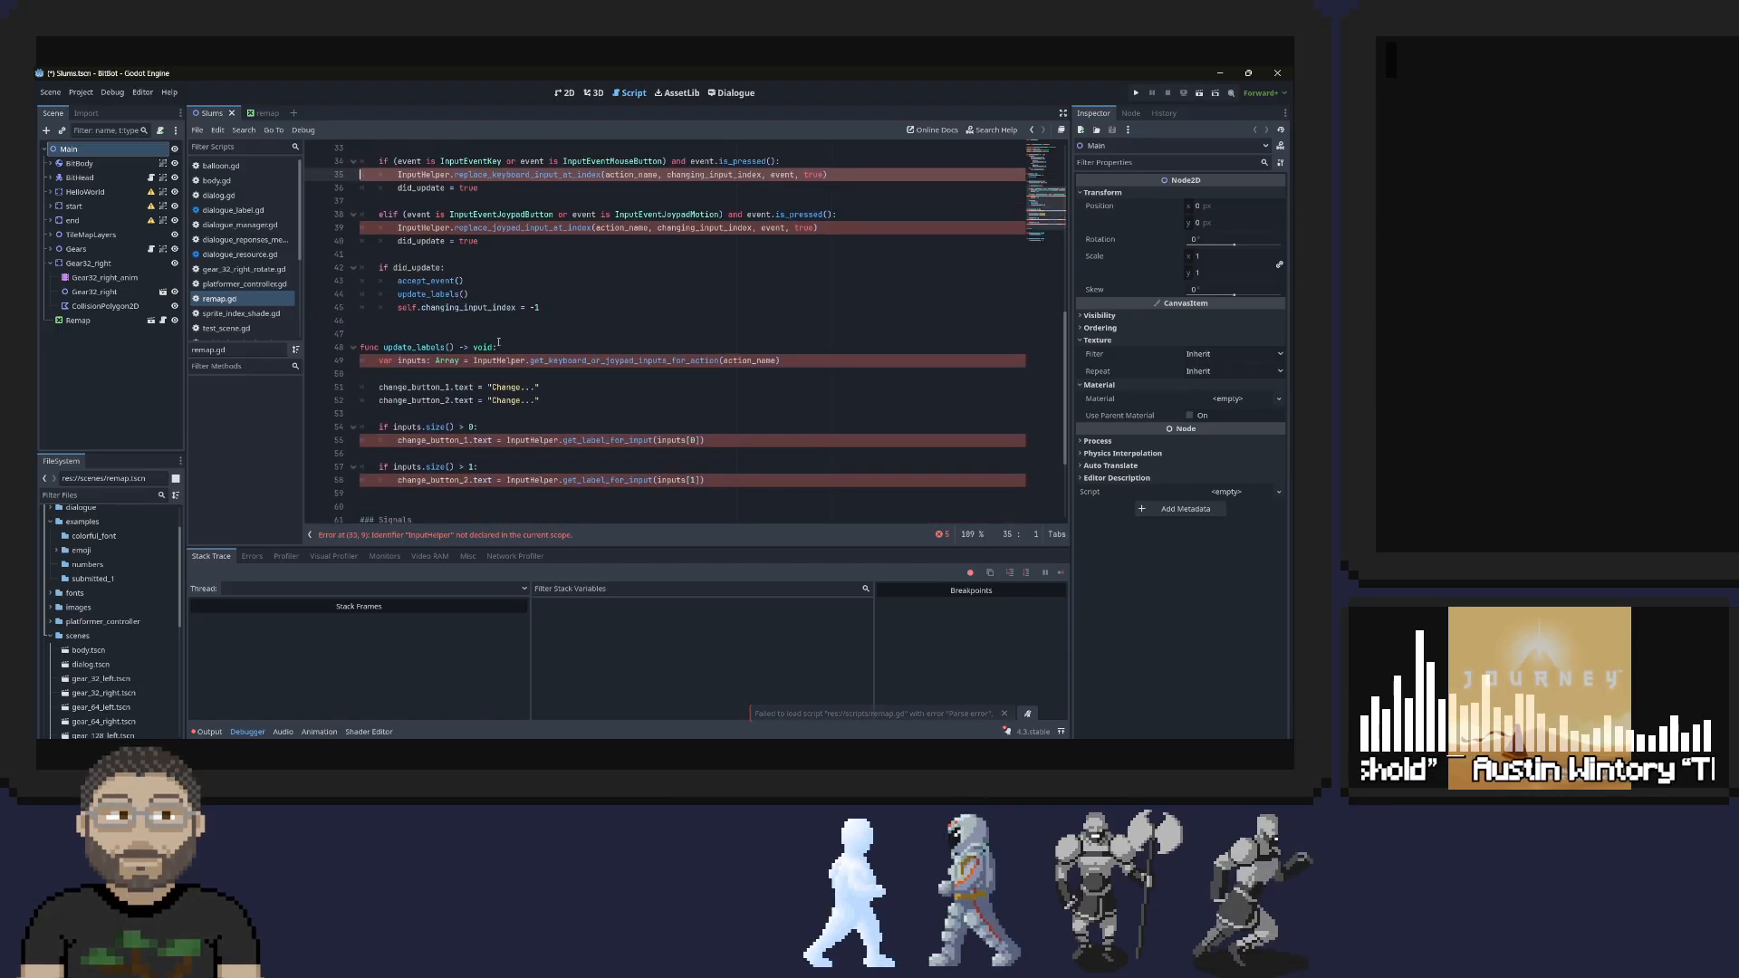
pyautogui.scroll(11, 488, 331)
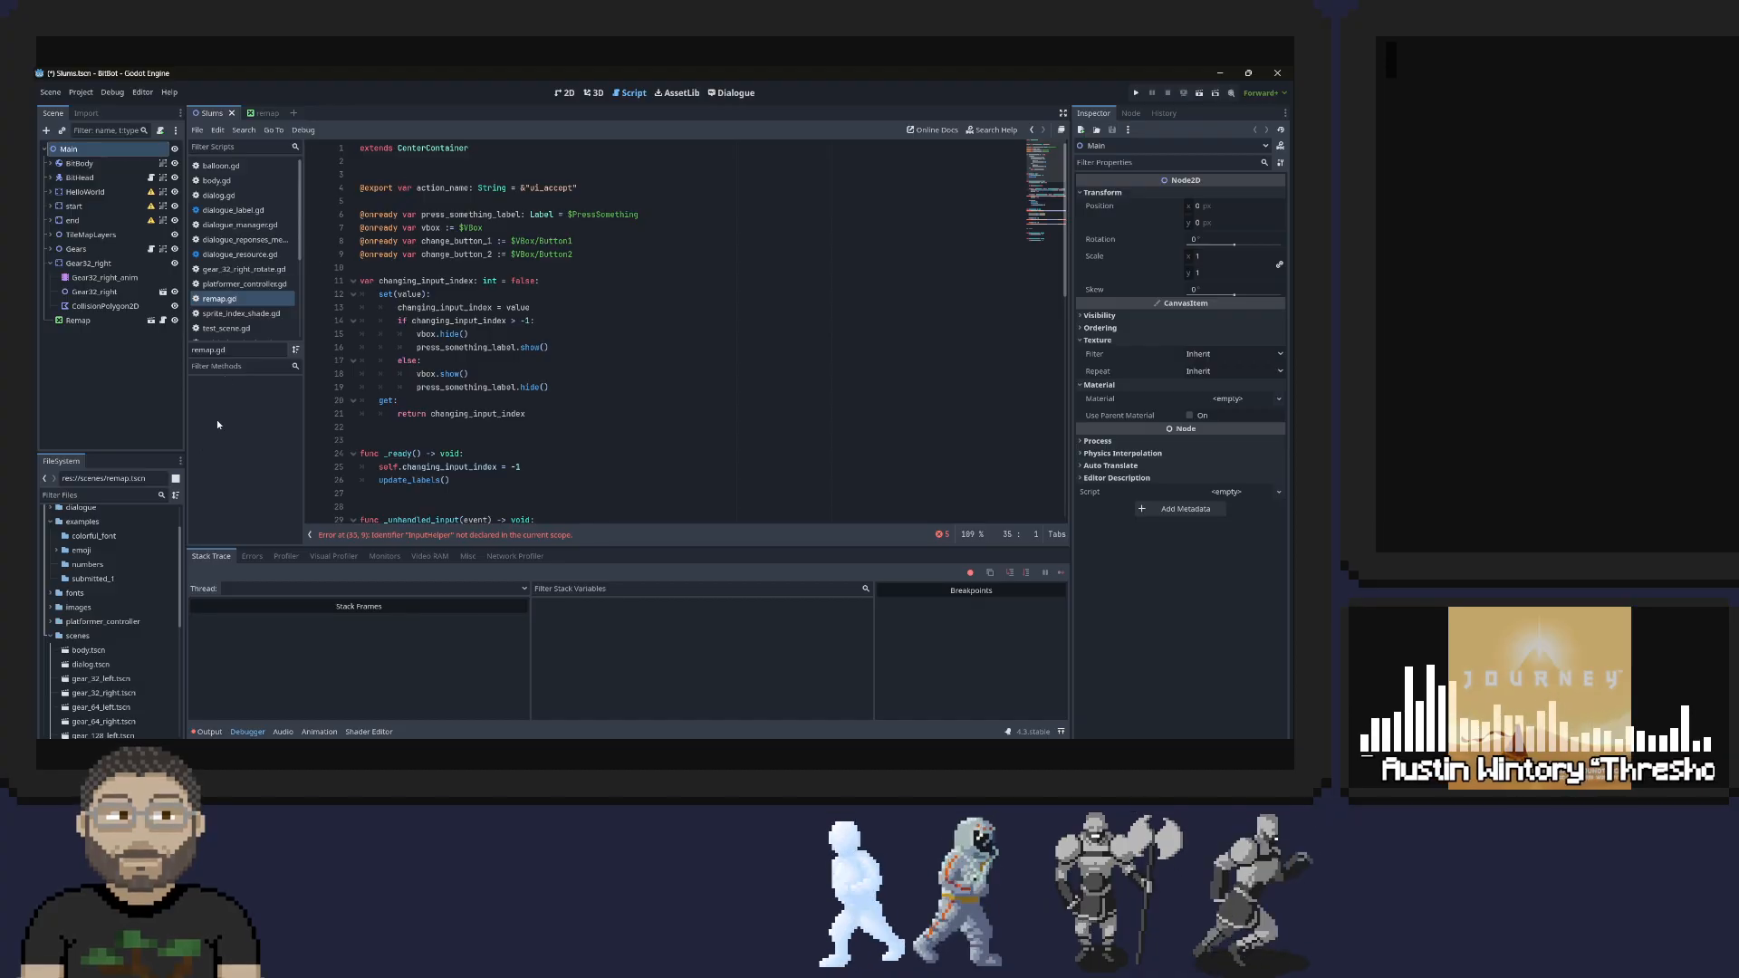
pyautogui.scroll(-5, 506, 431)
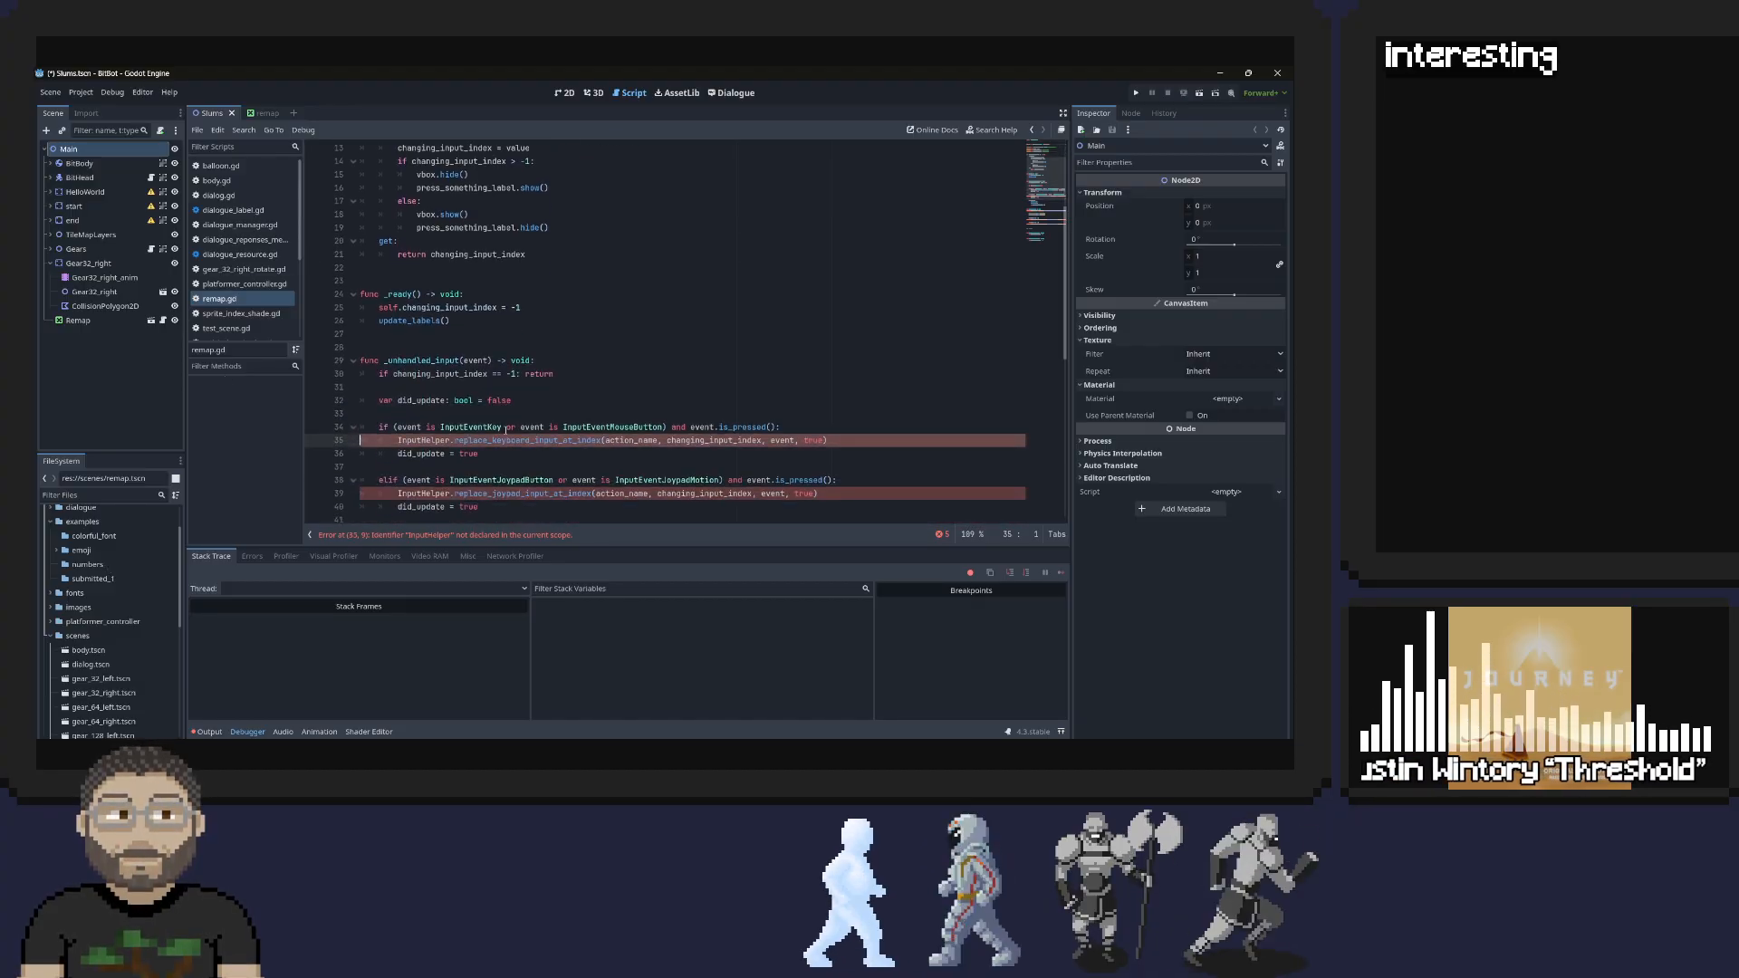
pyautogui.scroll(-1, 505, 431)
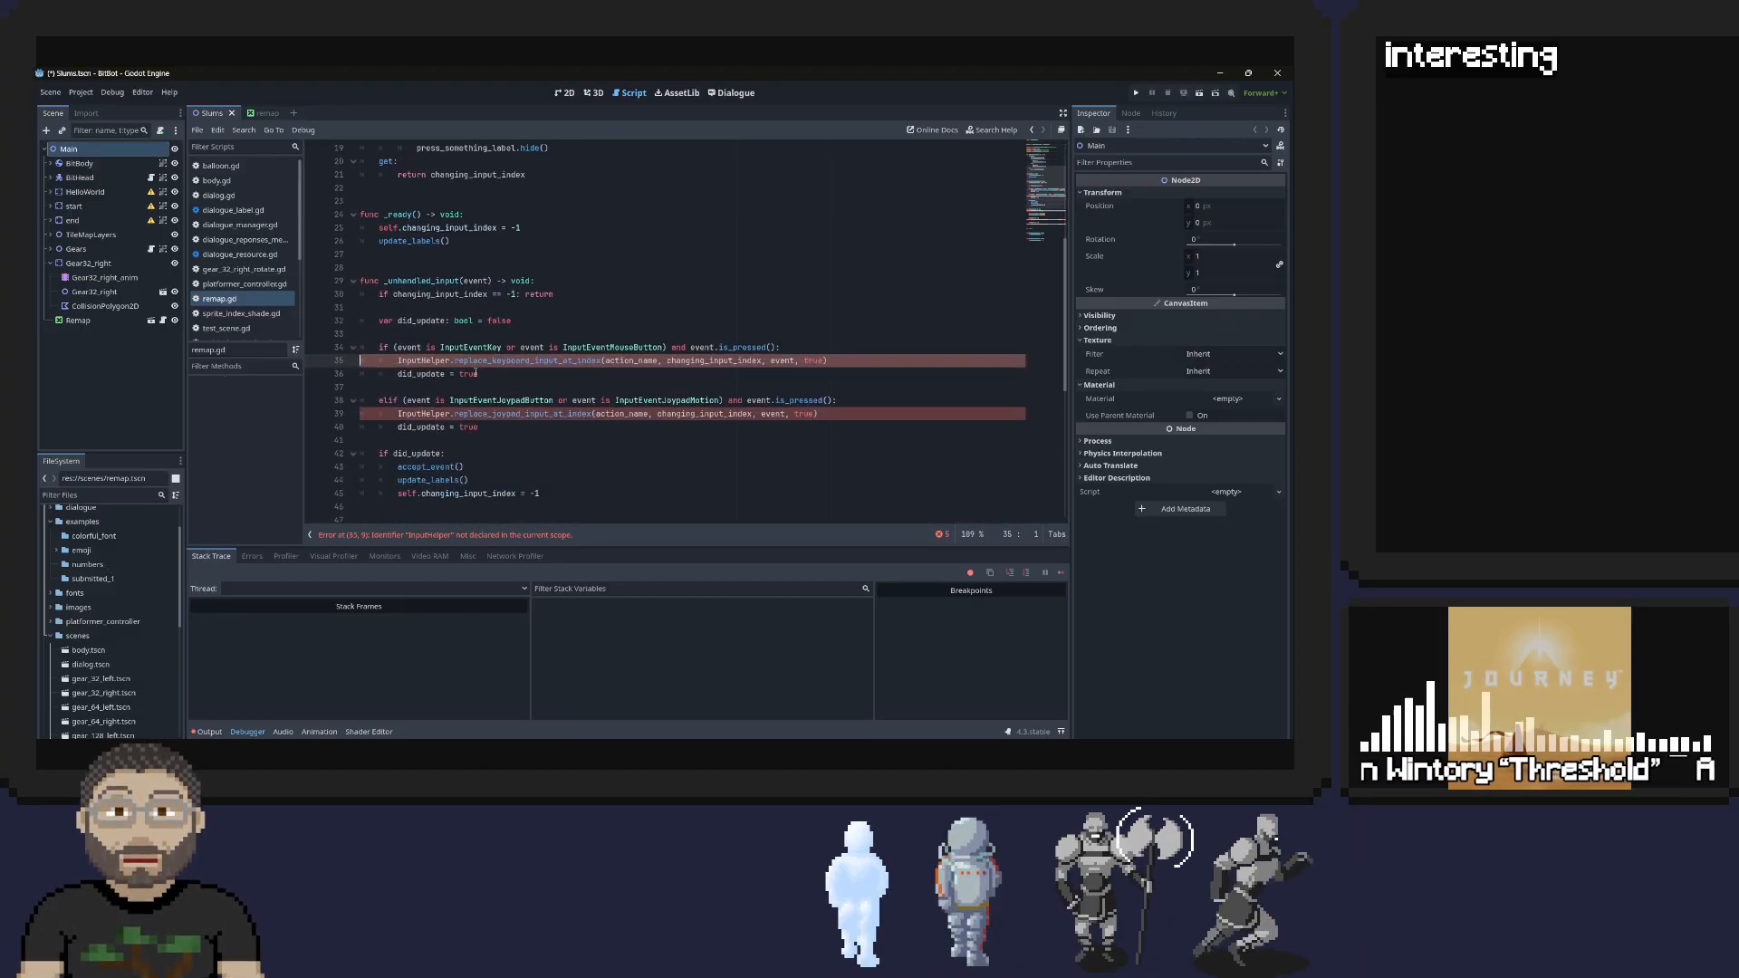
pyautogui.doubleClick(487, 371)
pyautogui.click(1136, 93)
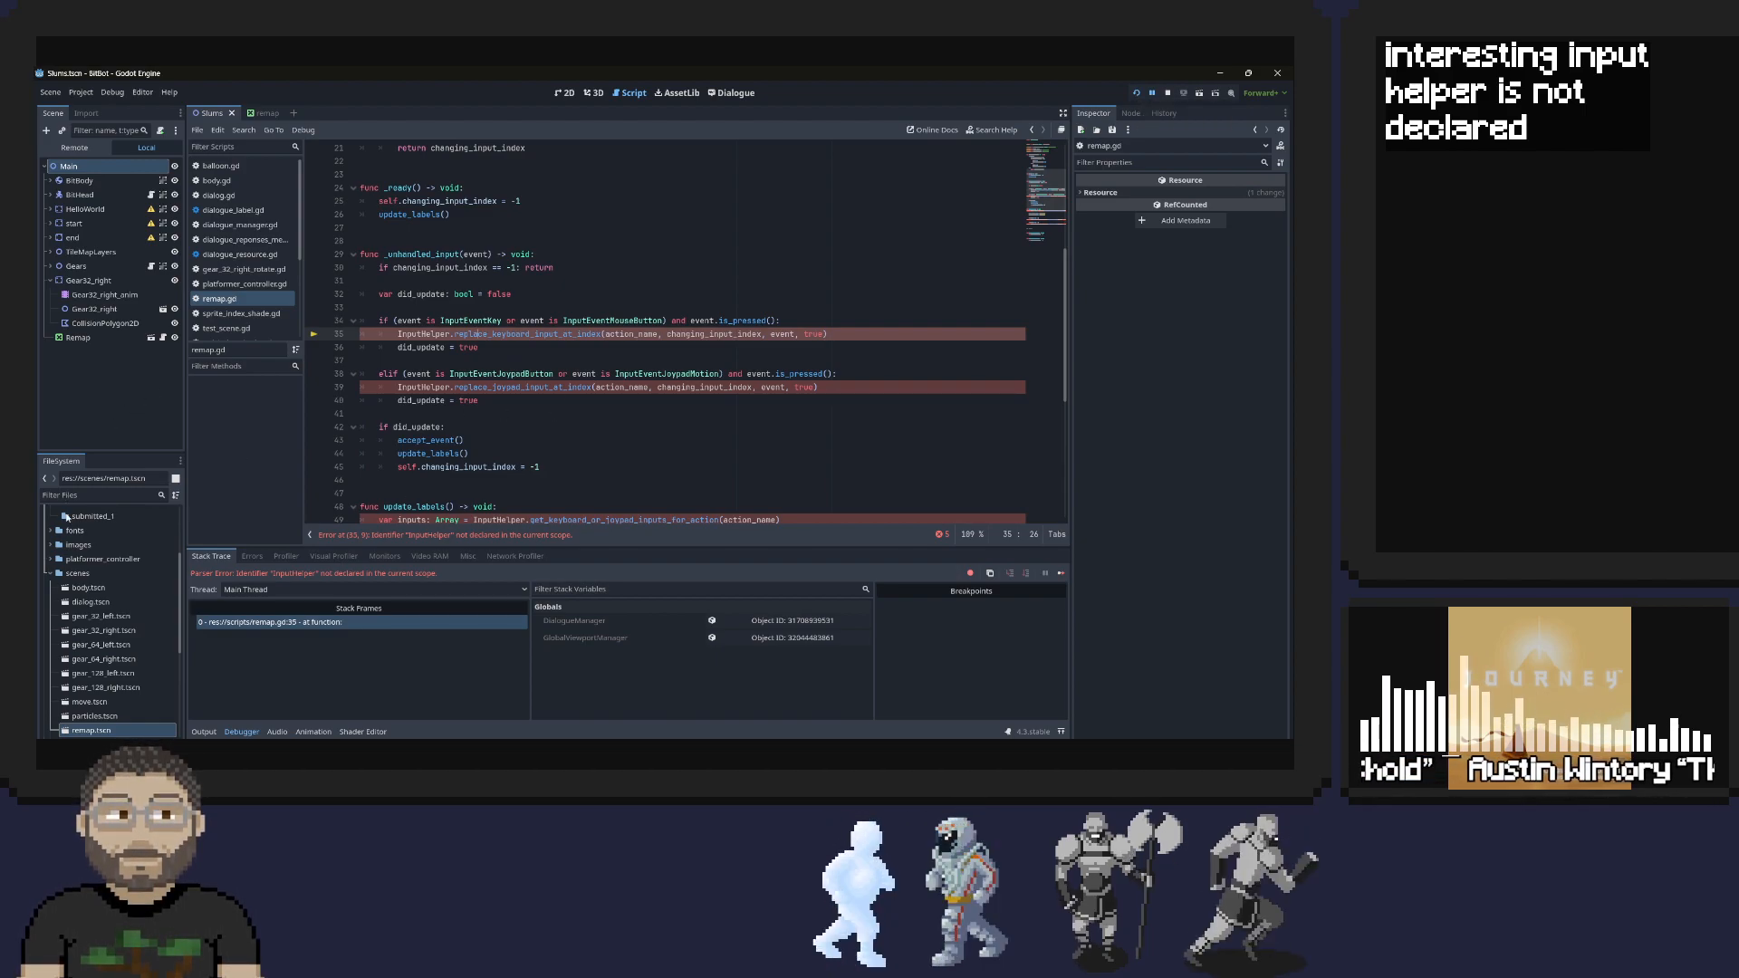
# Expand the addons folder and its input_helper subfolder to examine the installed plugin files
pyautogui.scroll(3, 56, 543)
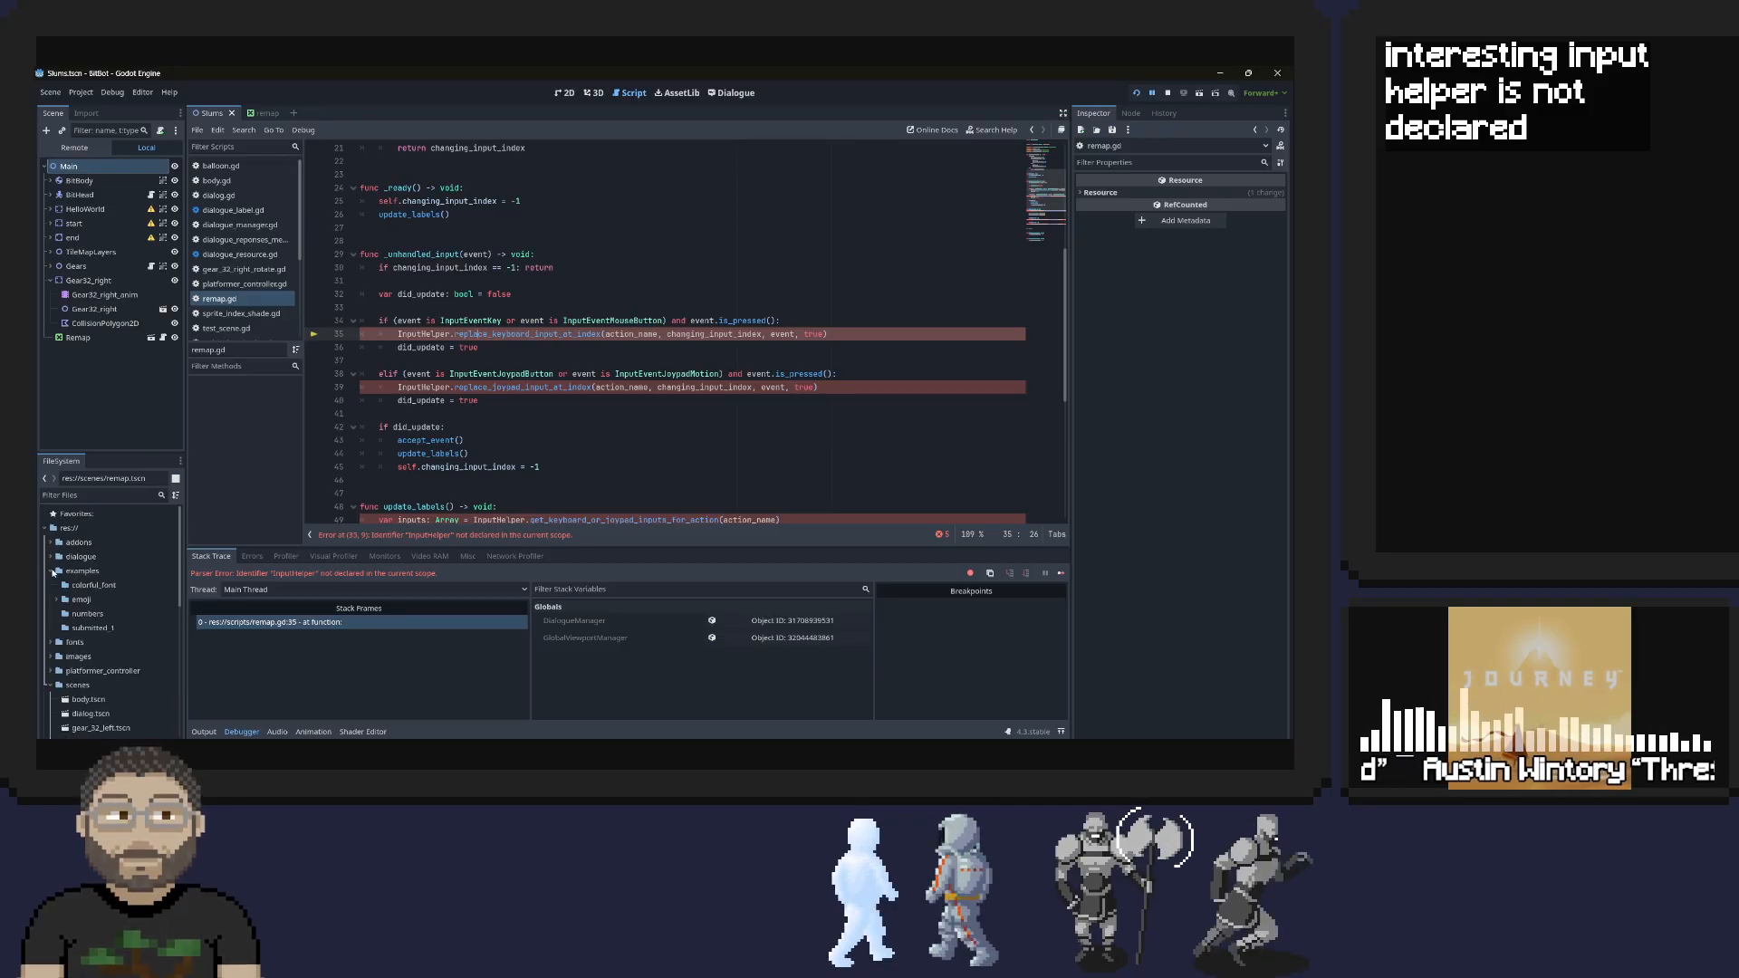
pyautogui.click(50, 543)
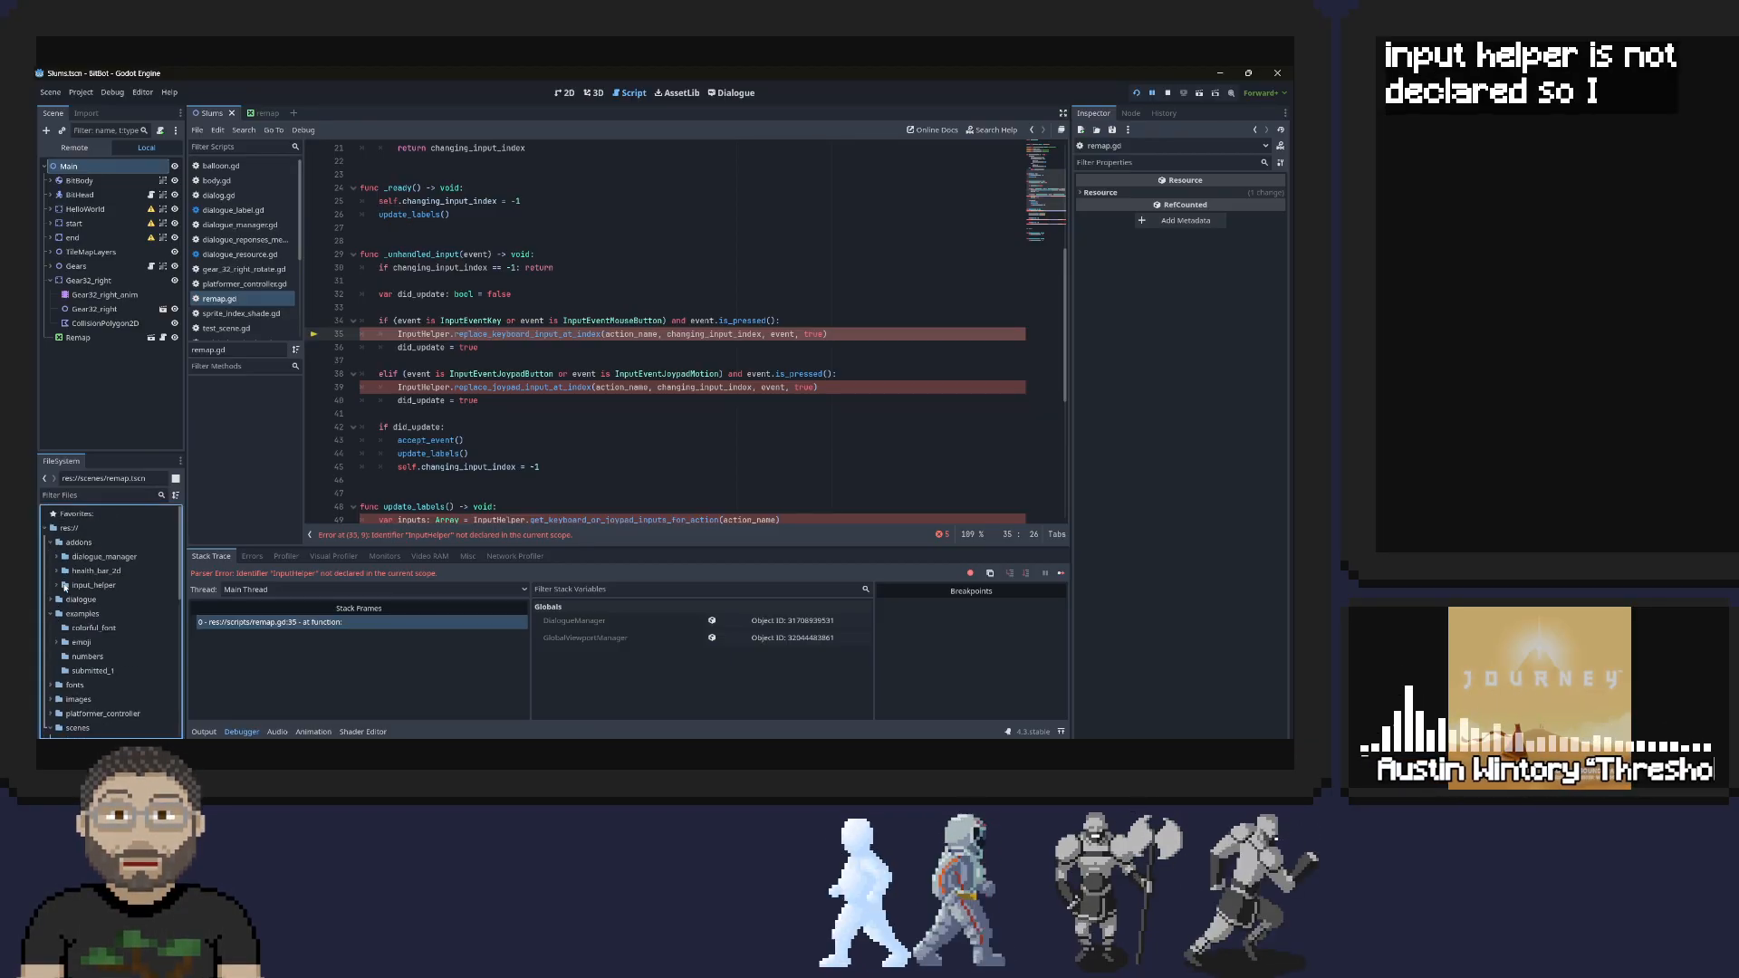
pyautogui.click(55, 584)
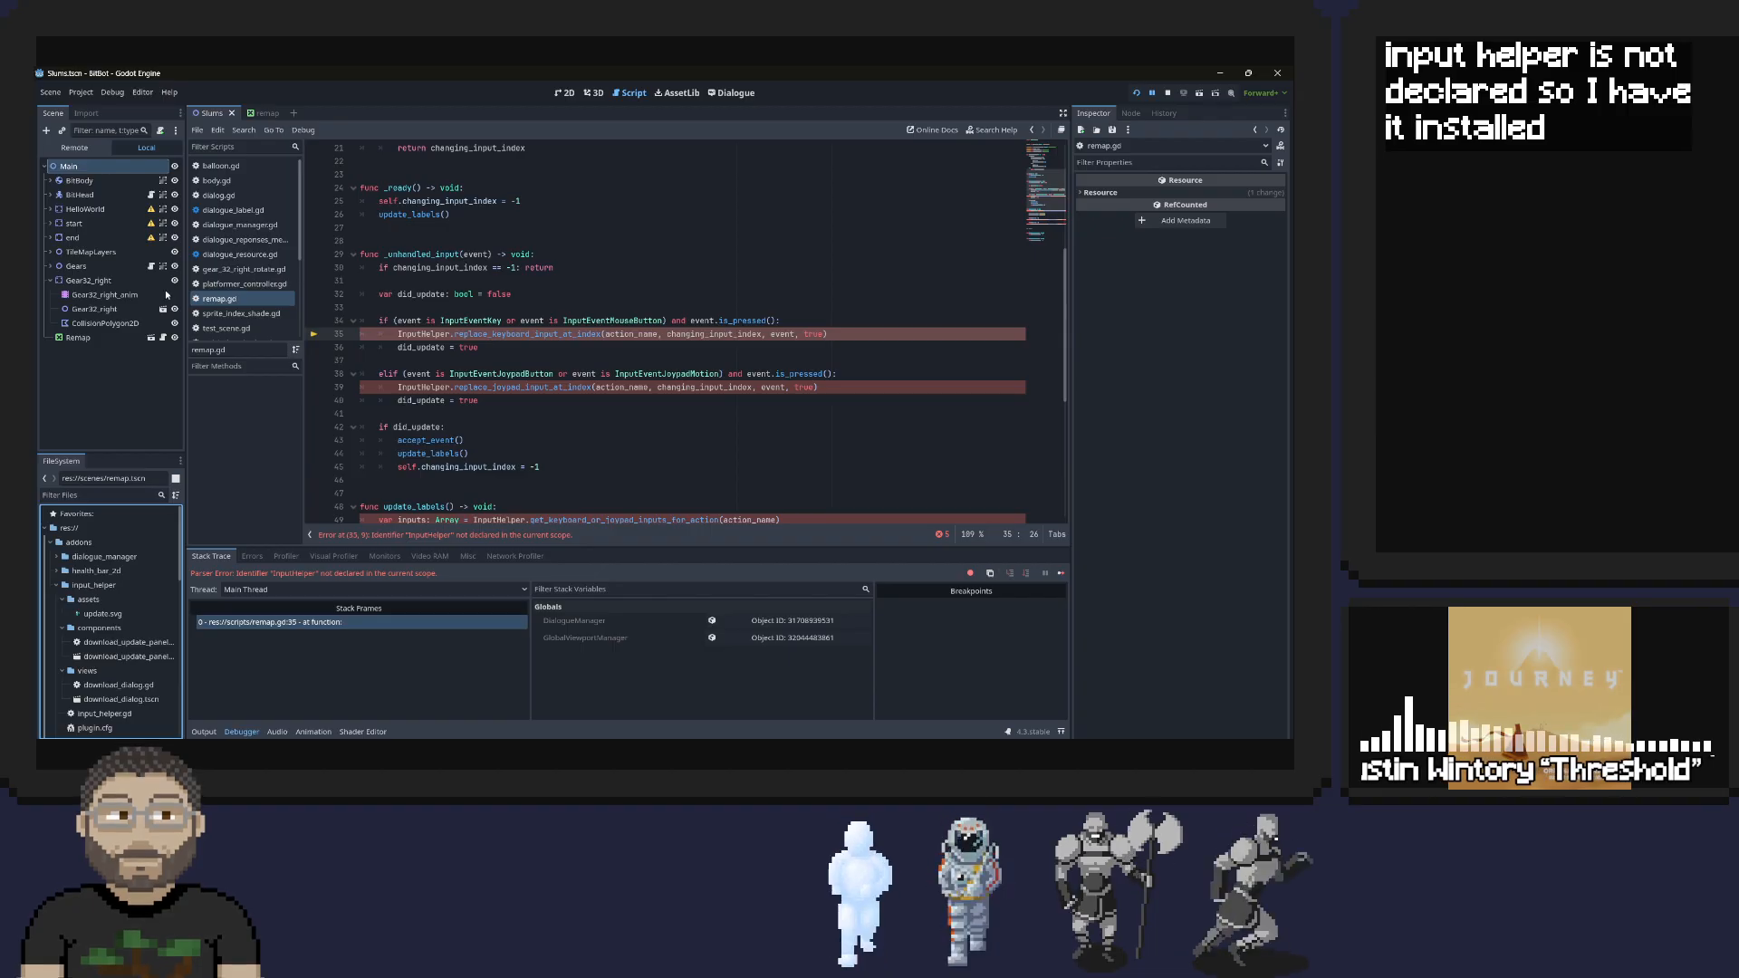
# Add input_helper.gd from addons/input_helper as a global autoload named InputHelper in the project settings
pyautogui.click(81, 91)
pyautogui.click(104, 112)
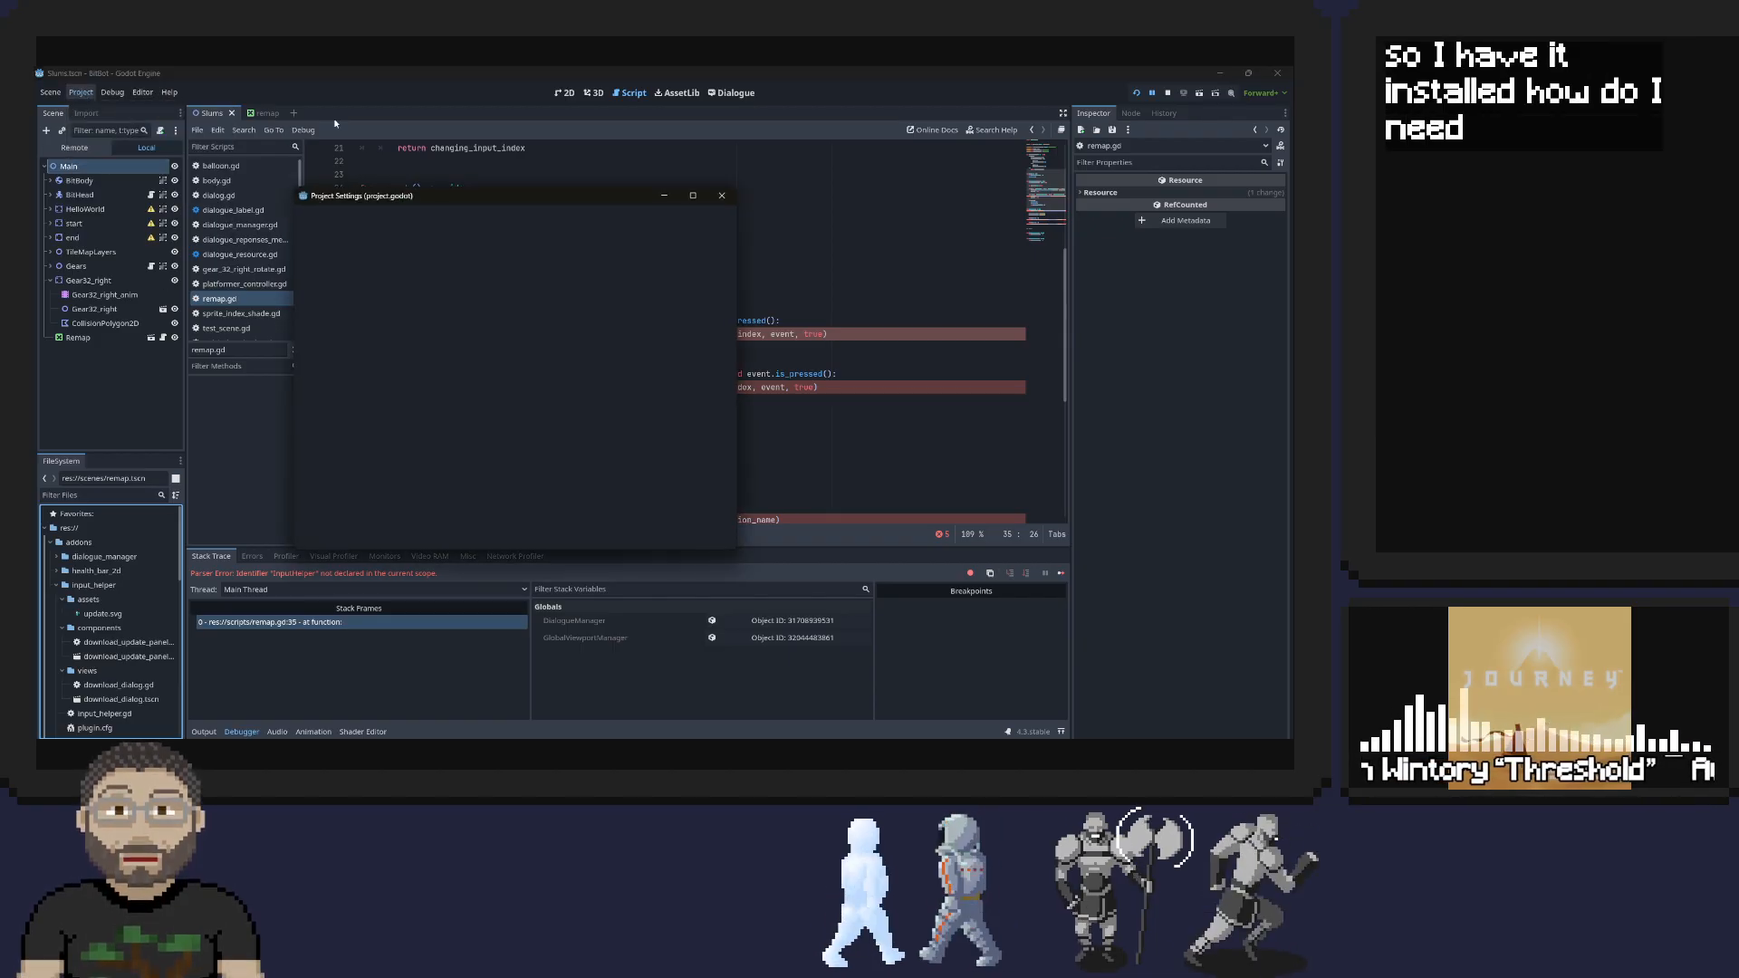
pyautogui.click(462, 220)
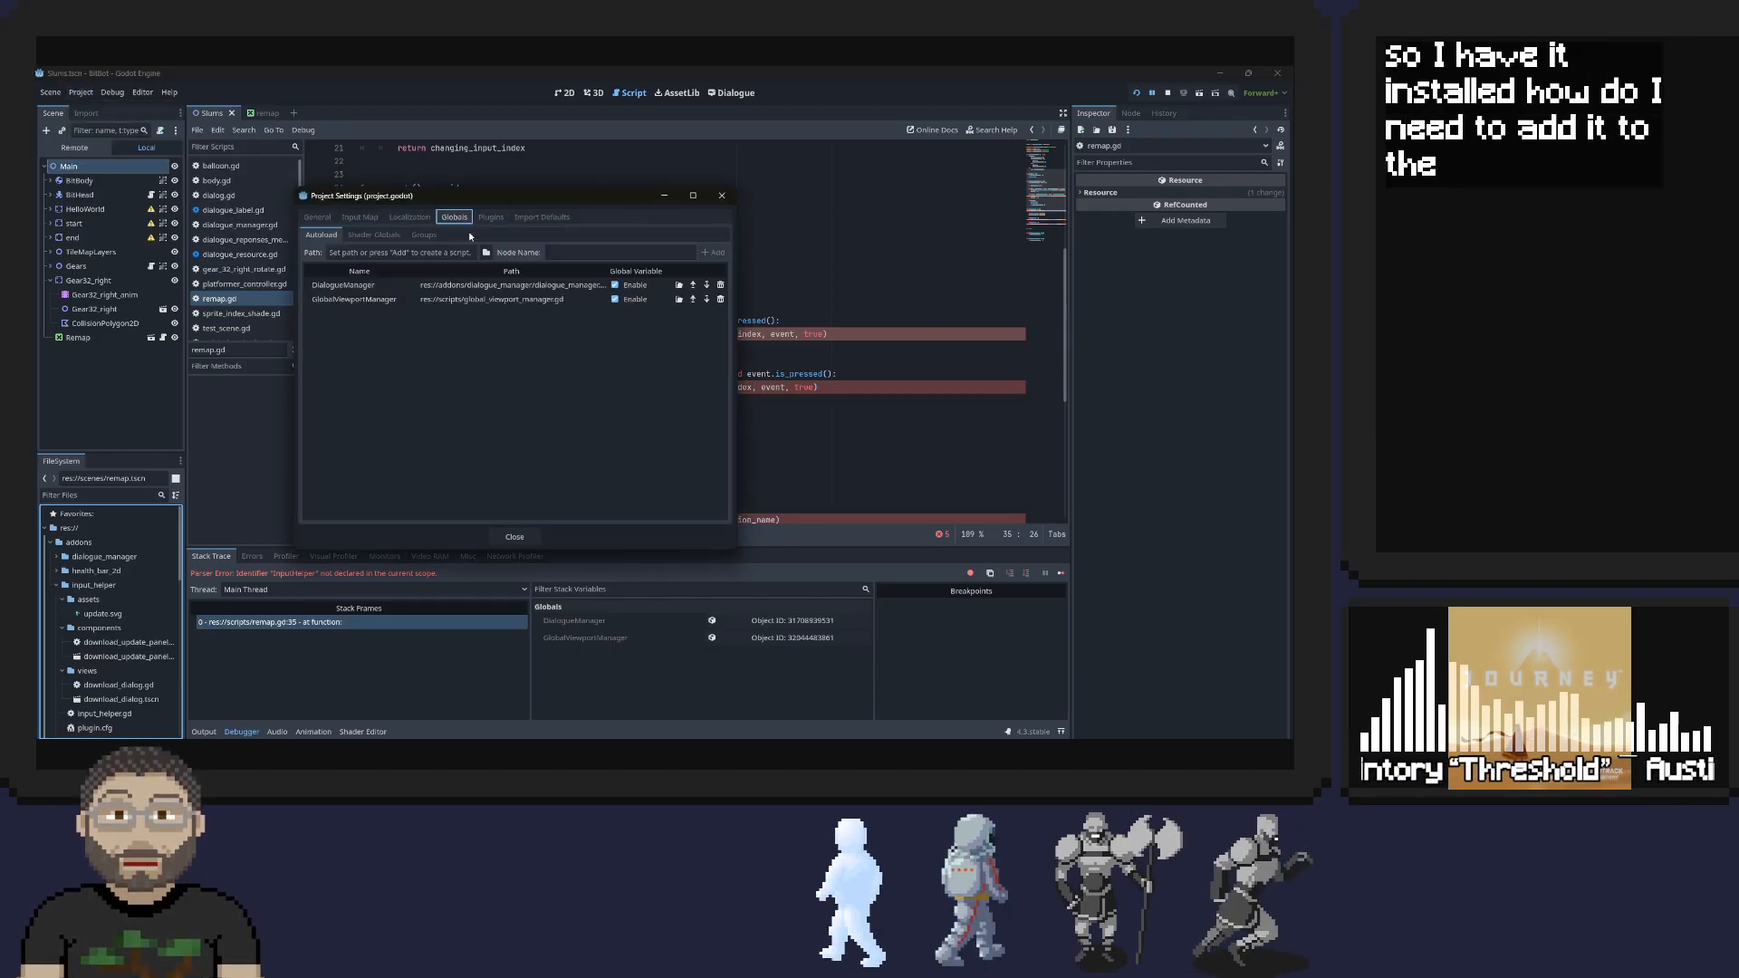
pyautogui.click(715, 253)
pyautogui.click(575, 252)
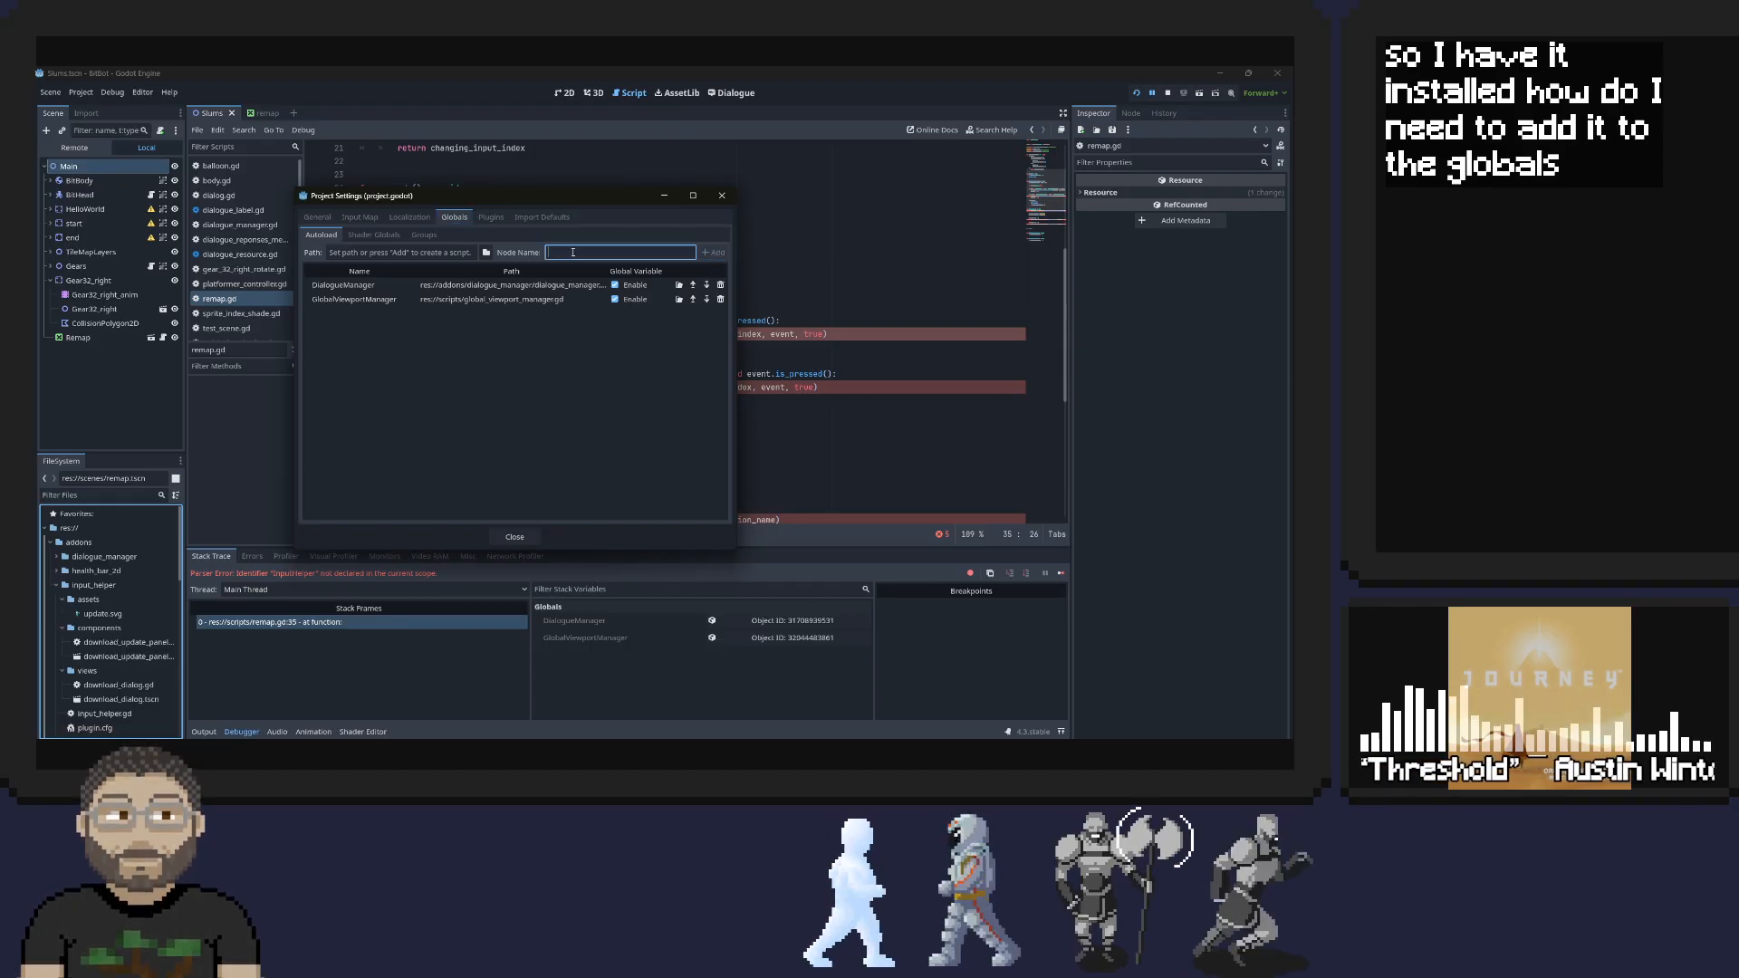
pyautogui.click(487, 252)
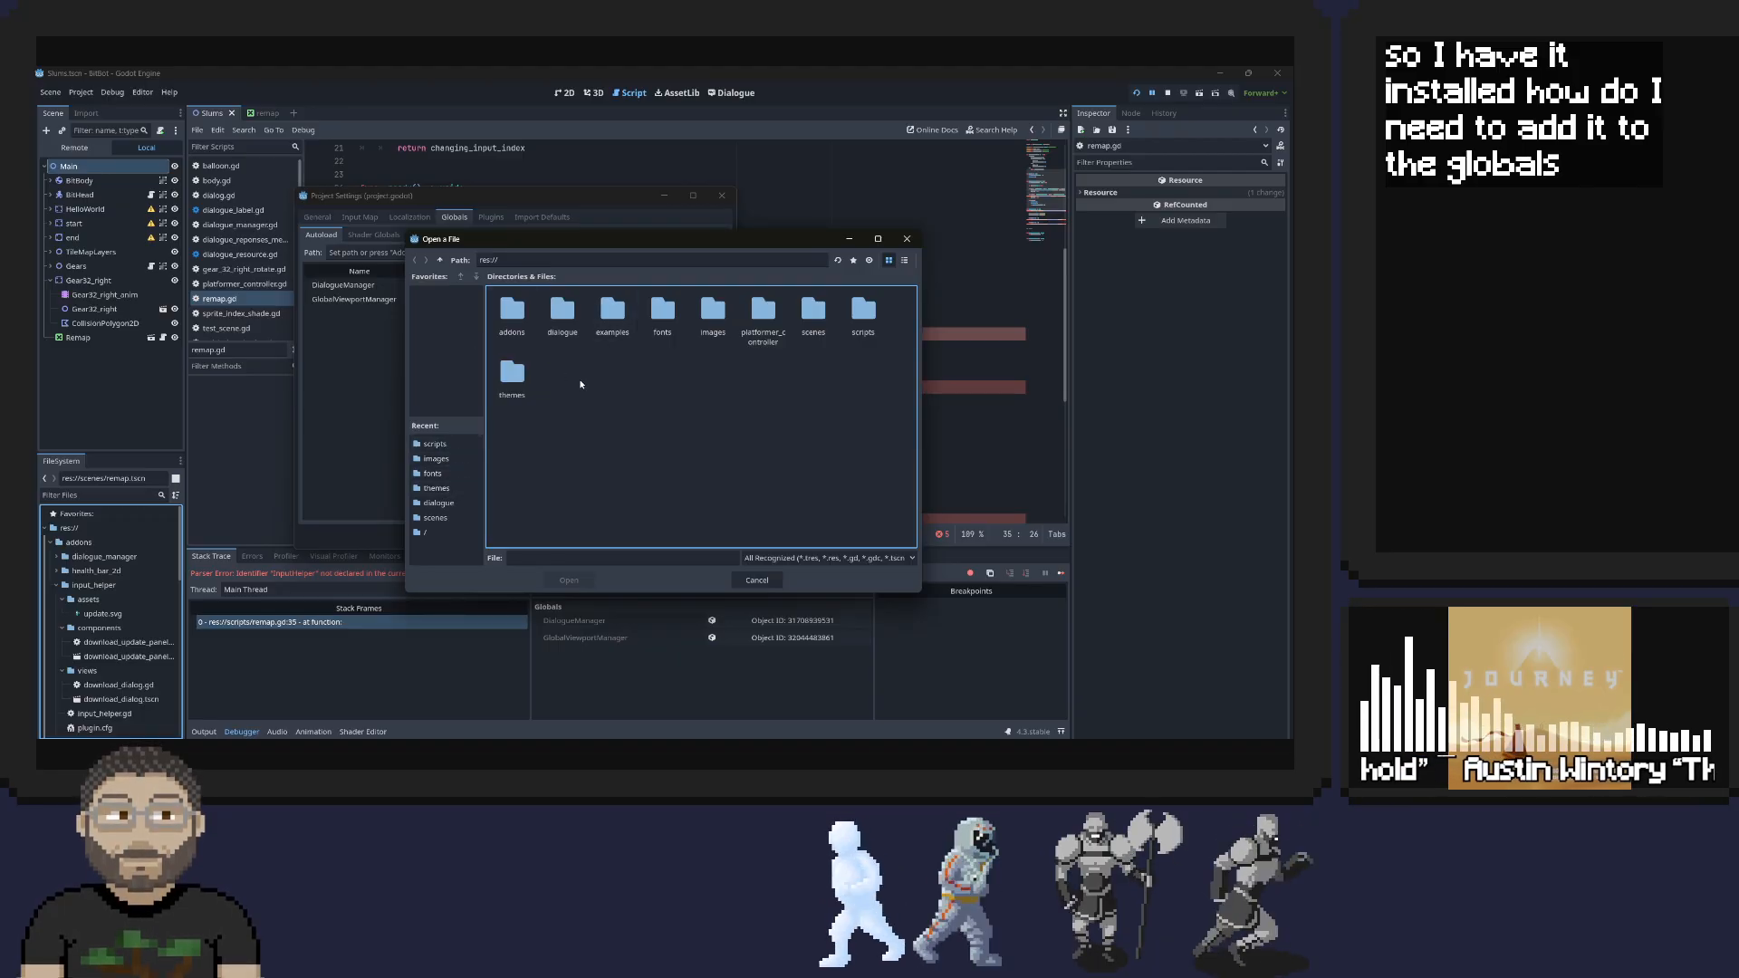
pyautogui.click(431, 534)
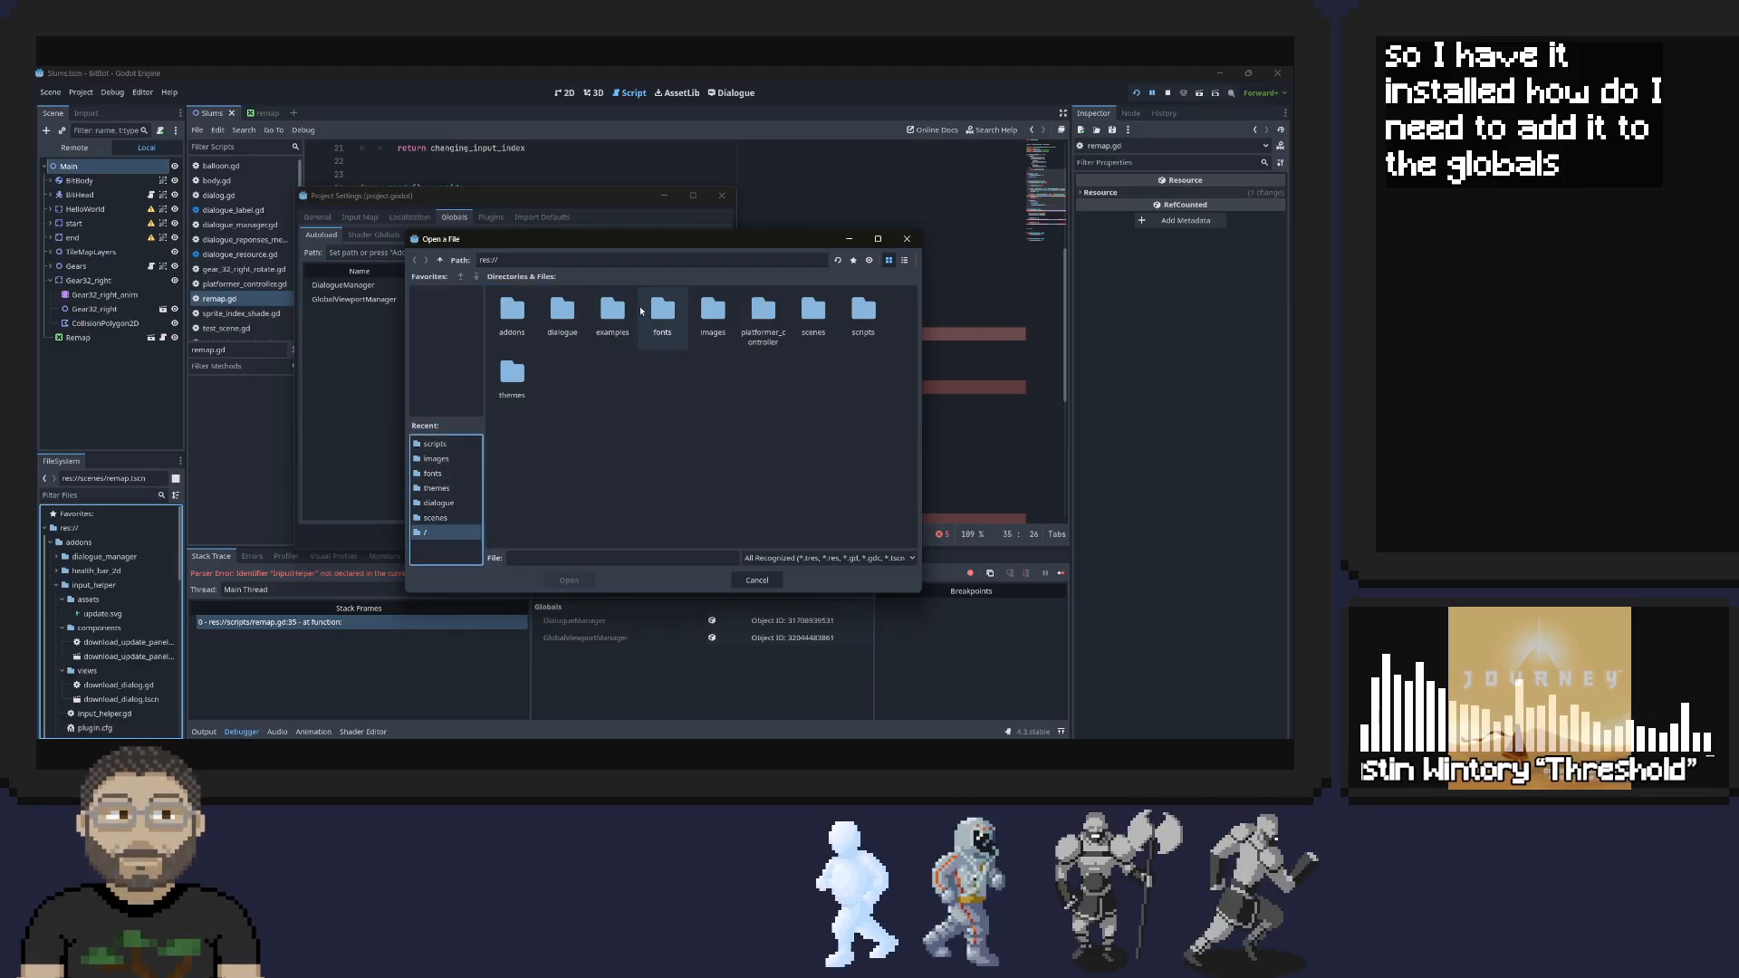
pyautogui.doubleClick(512, 313)
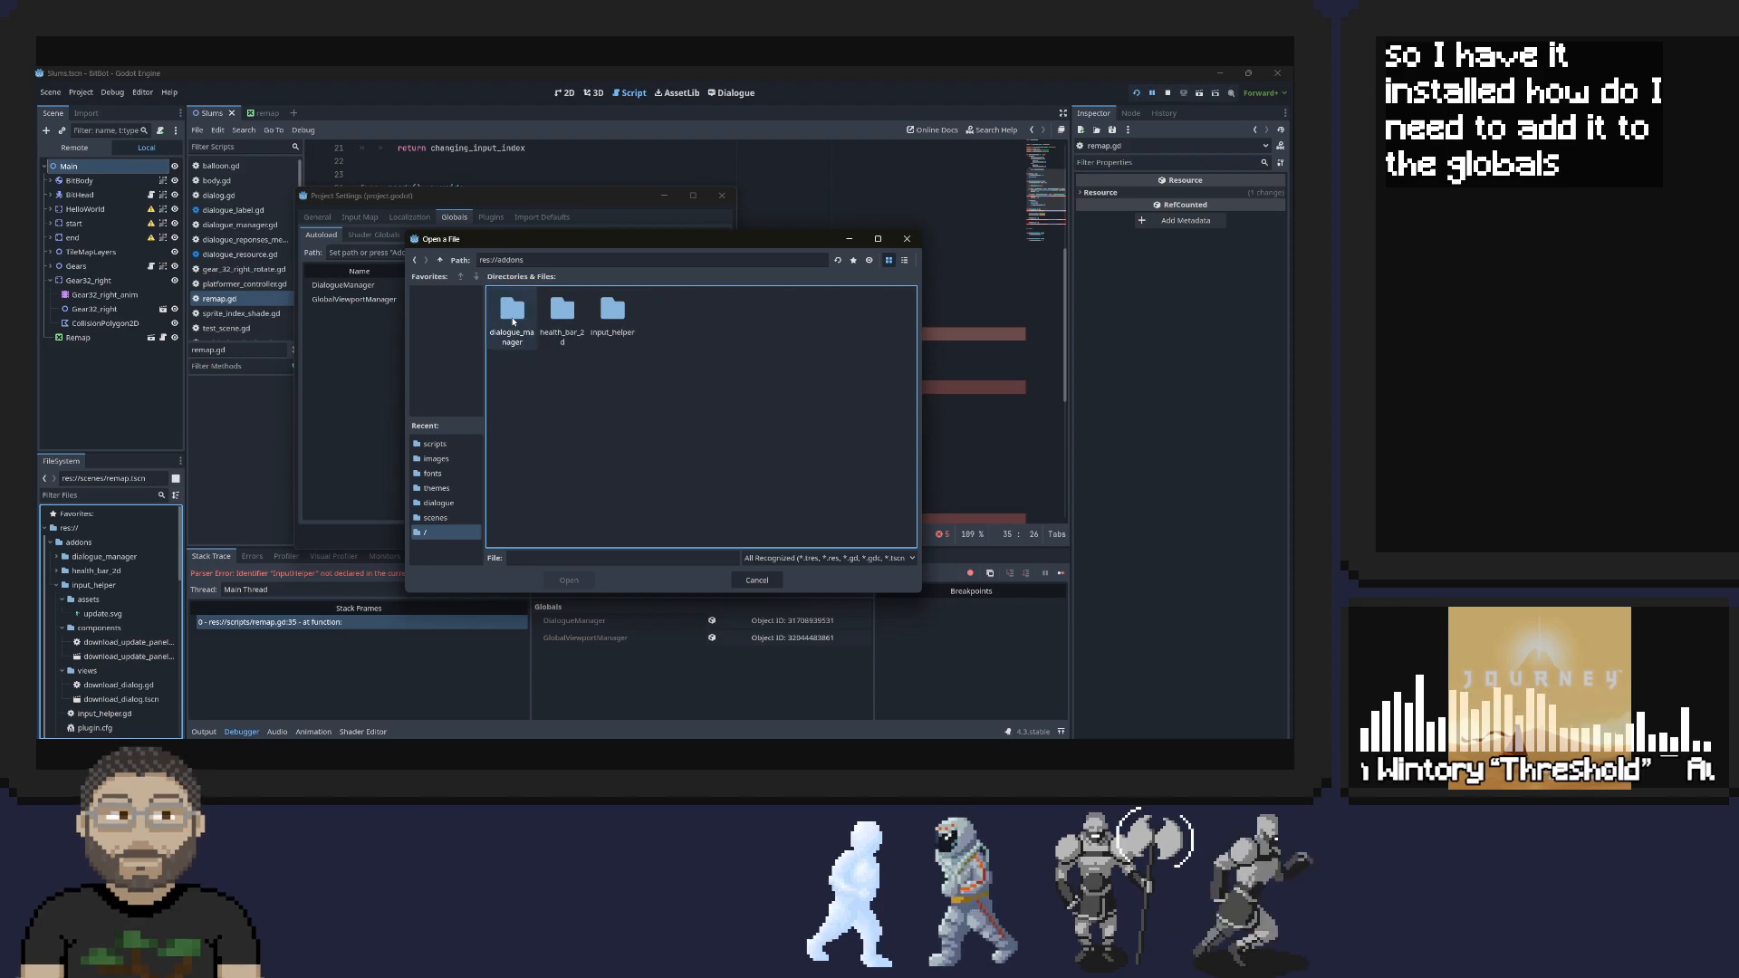
pyautogui.doubleClick(611, 316)
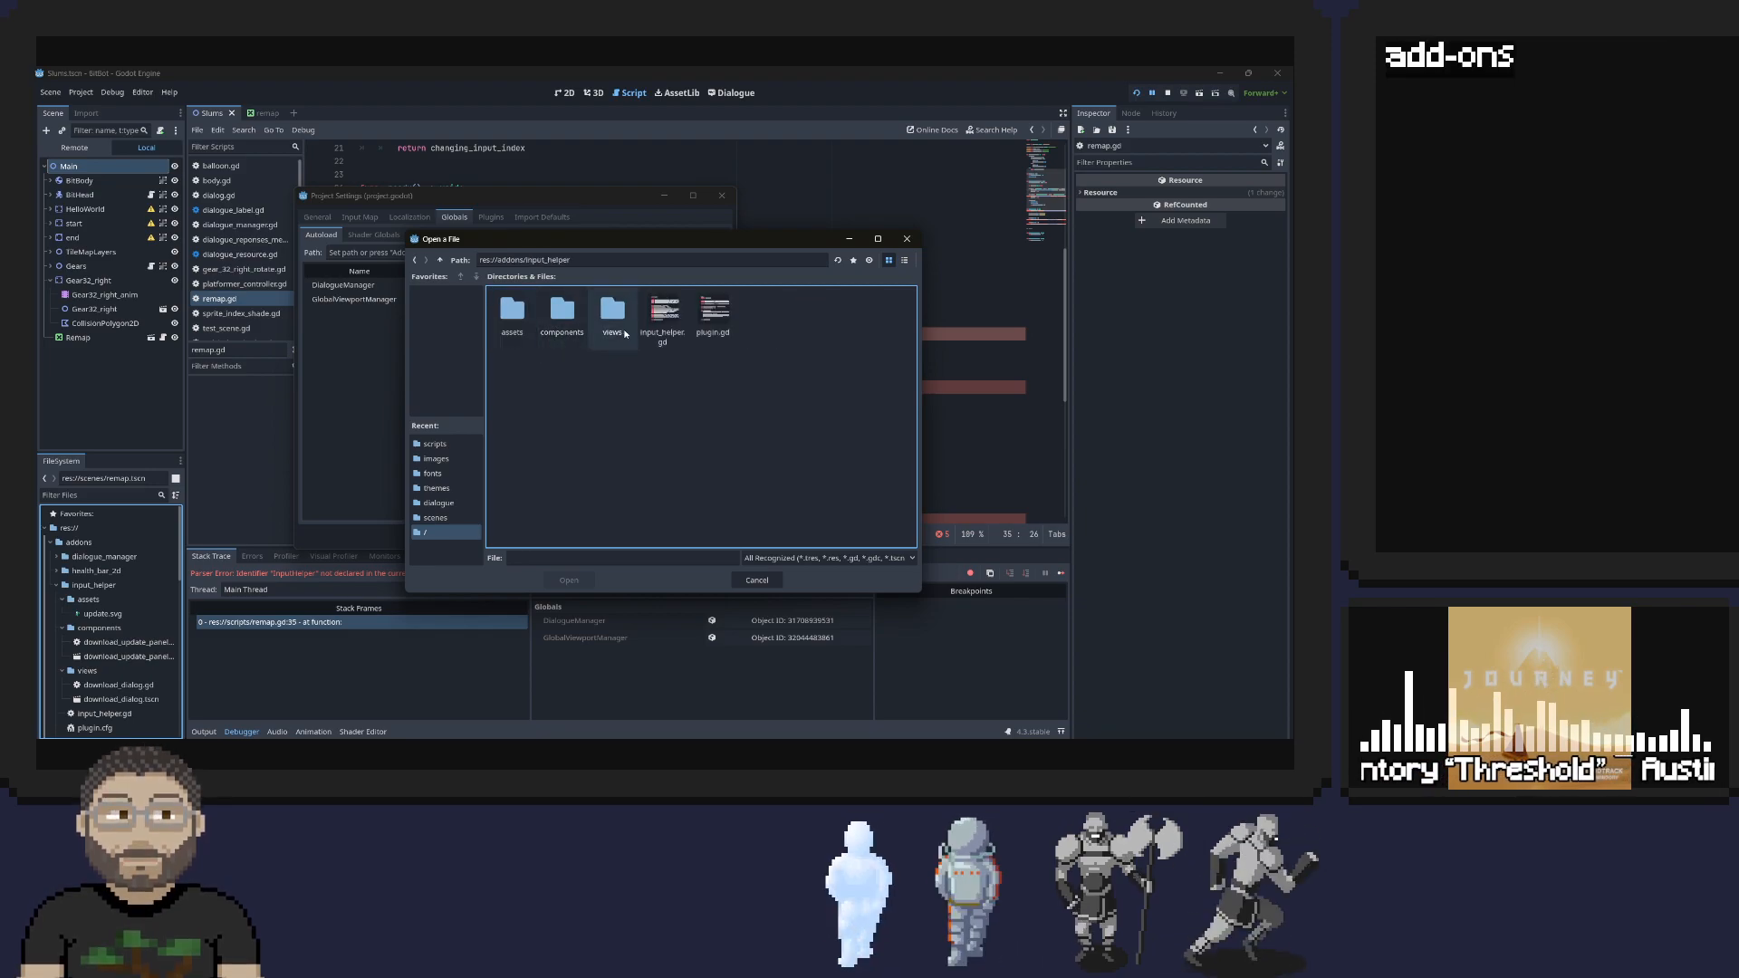
pyautogui.doubleClick(664, 316)
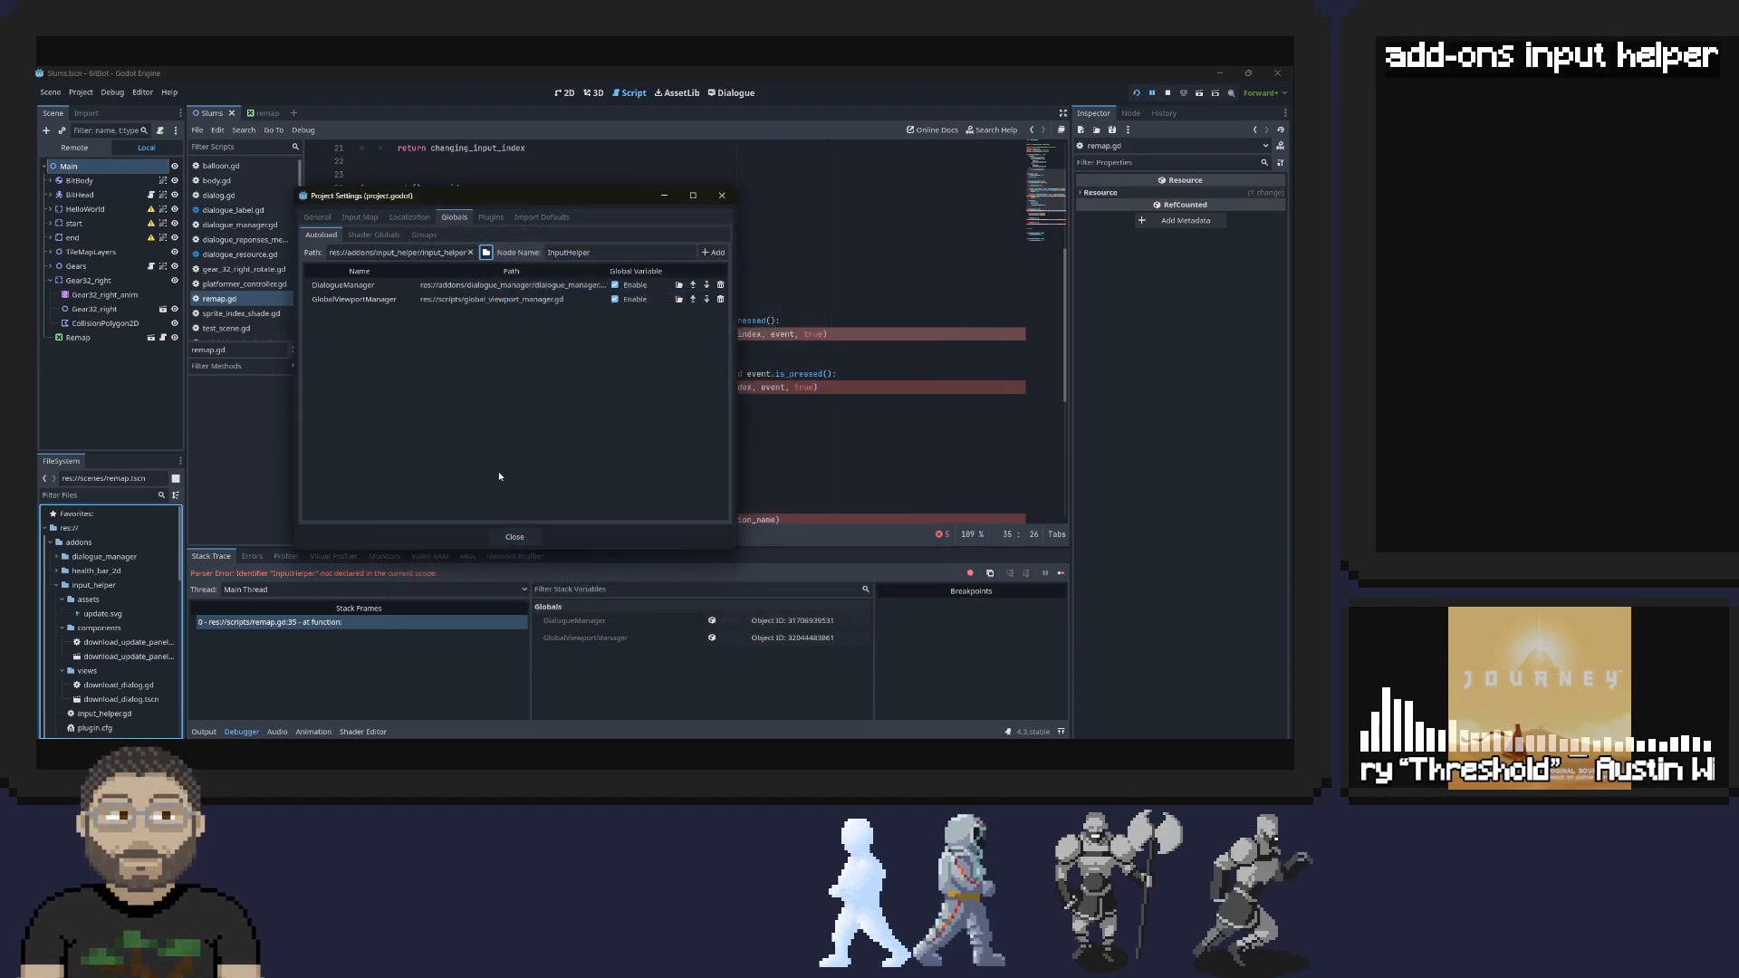
pyautogui.click(708, 257)
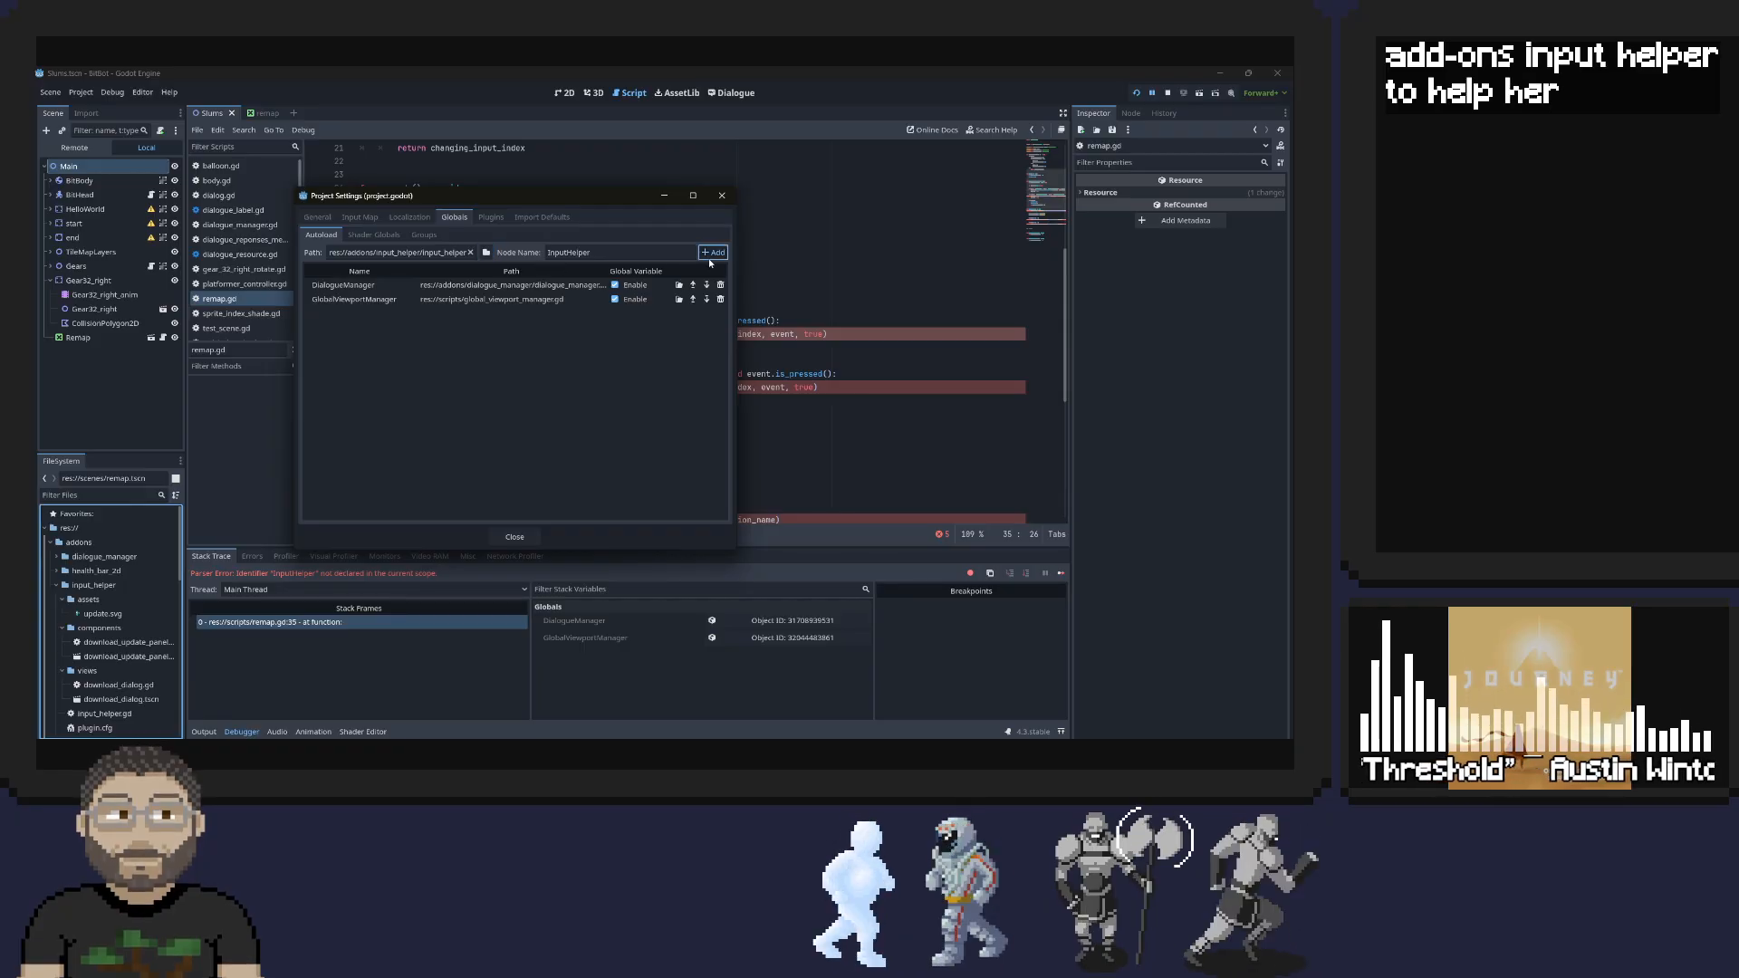
# Close the project settings, rerun the project to check that the game loads, and close the game window
pyautogui.click(516, 536)
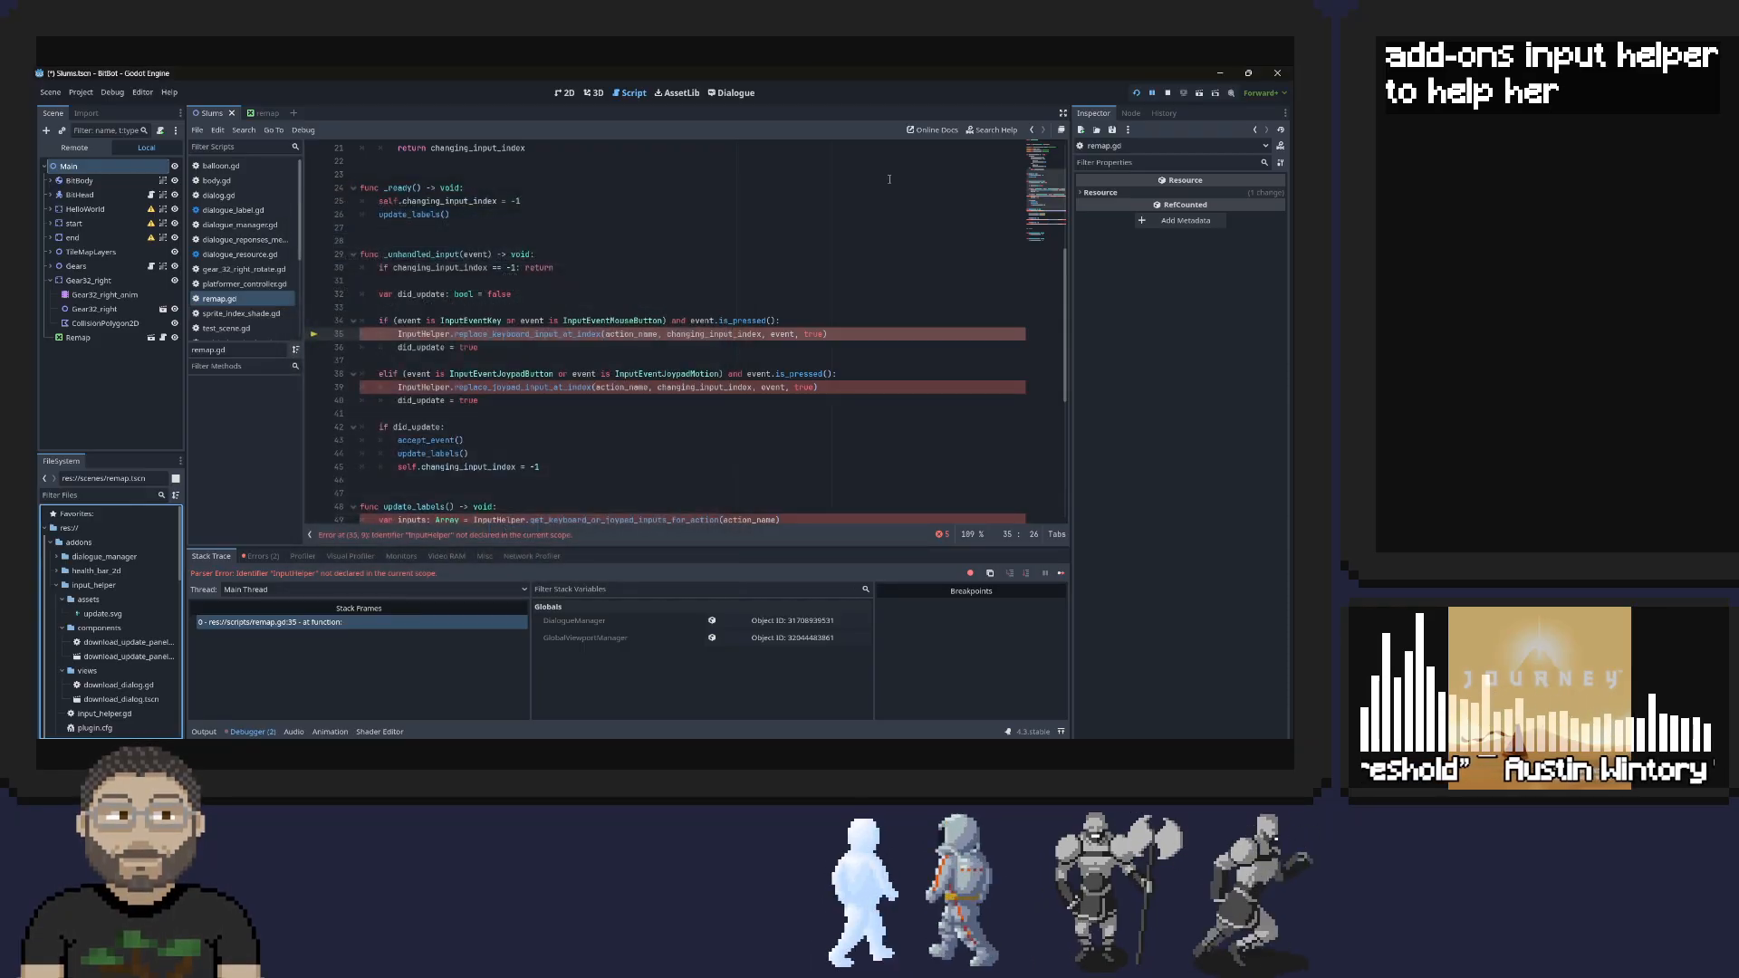
pyautogui.click(1137, 94)
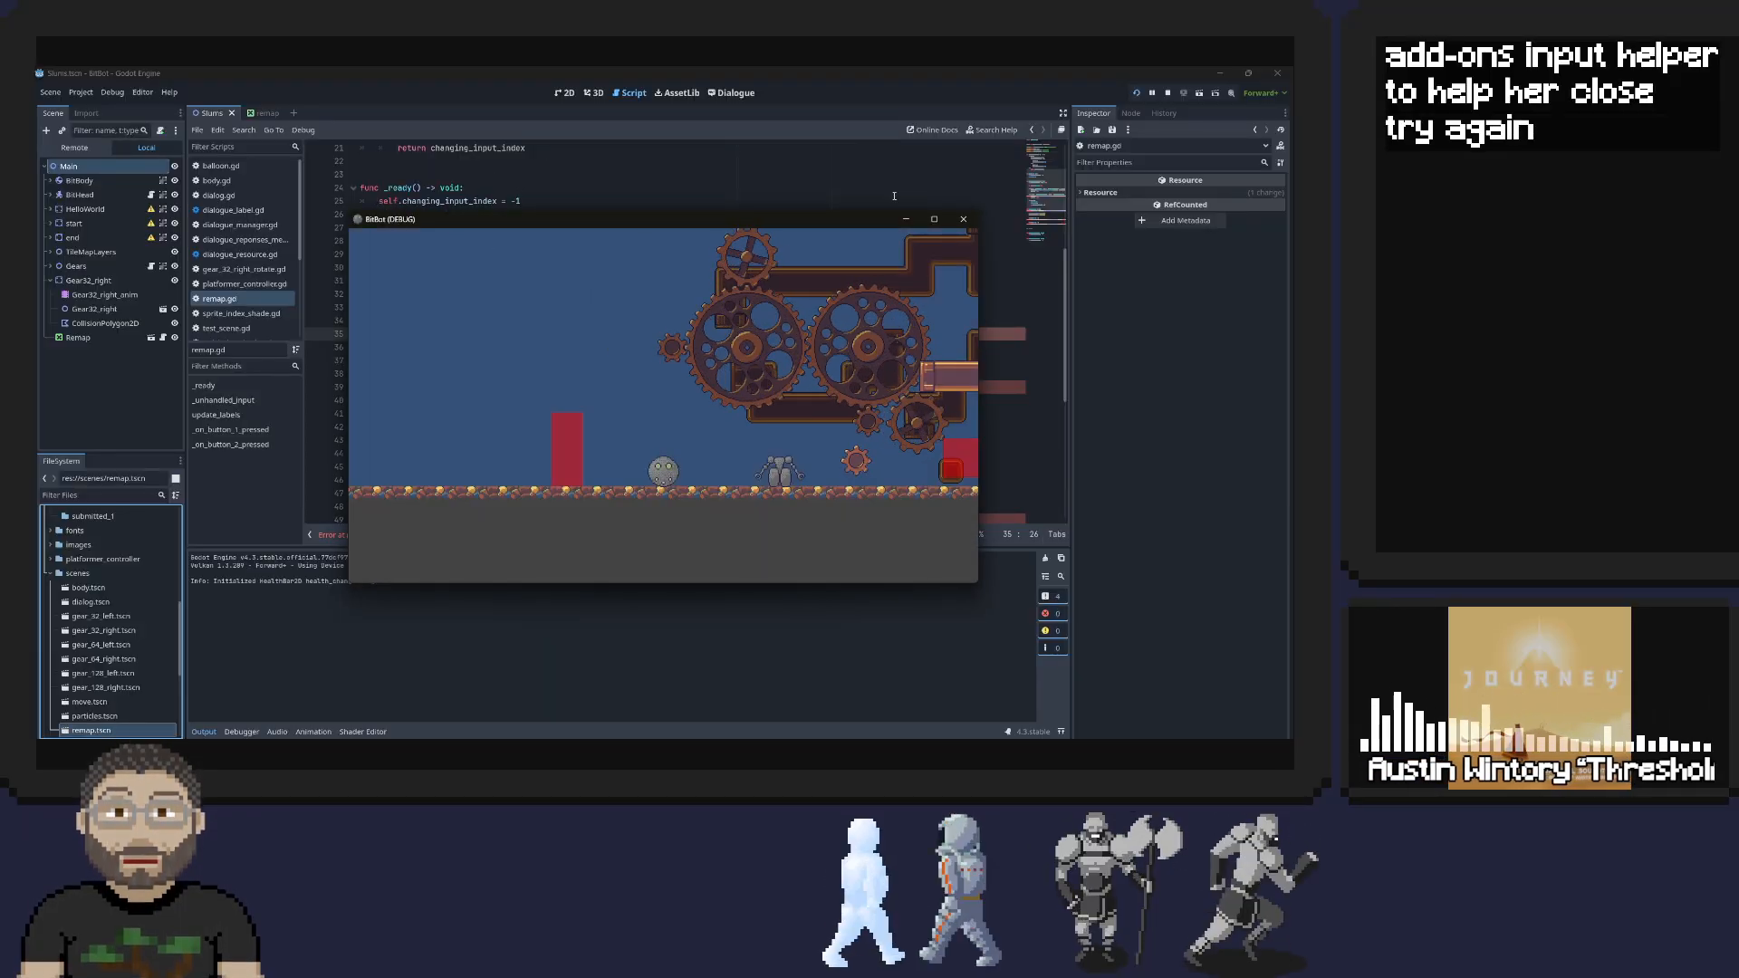
pyautogui.moveTo(654, 220); pyautogui.dragTo(951, 175)
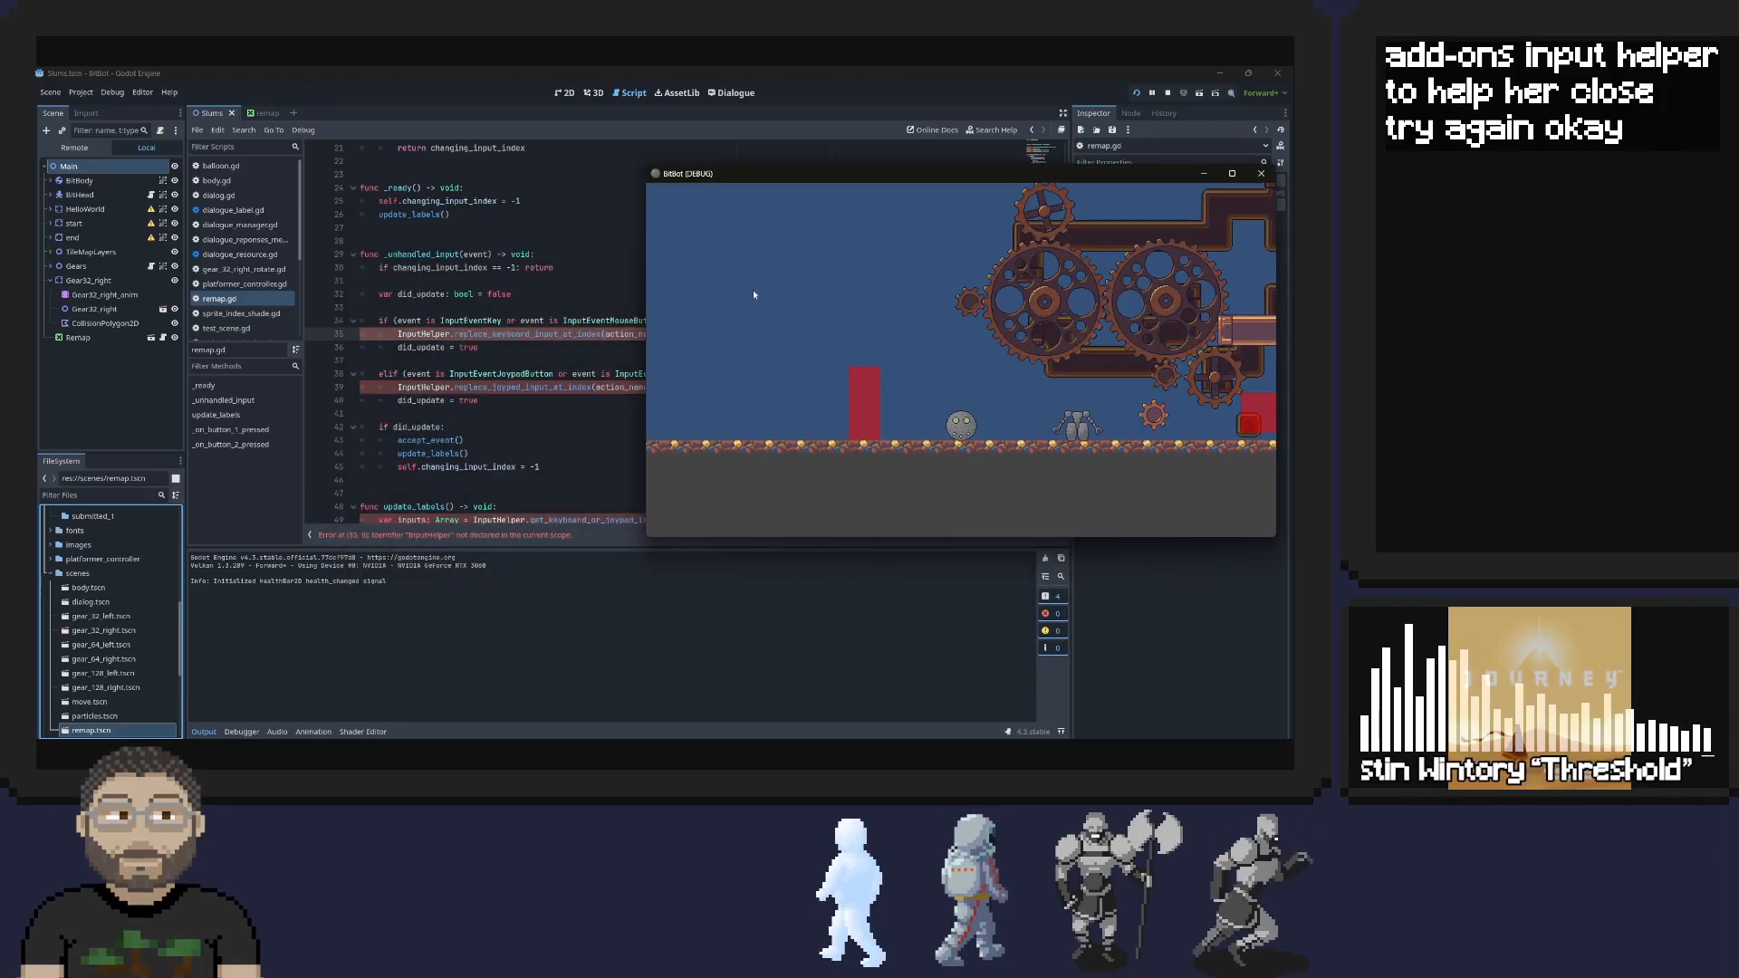
pyautogui.click(1261, 173)
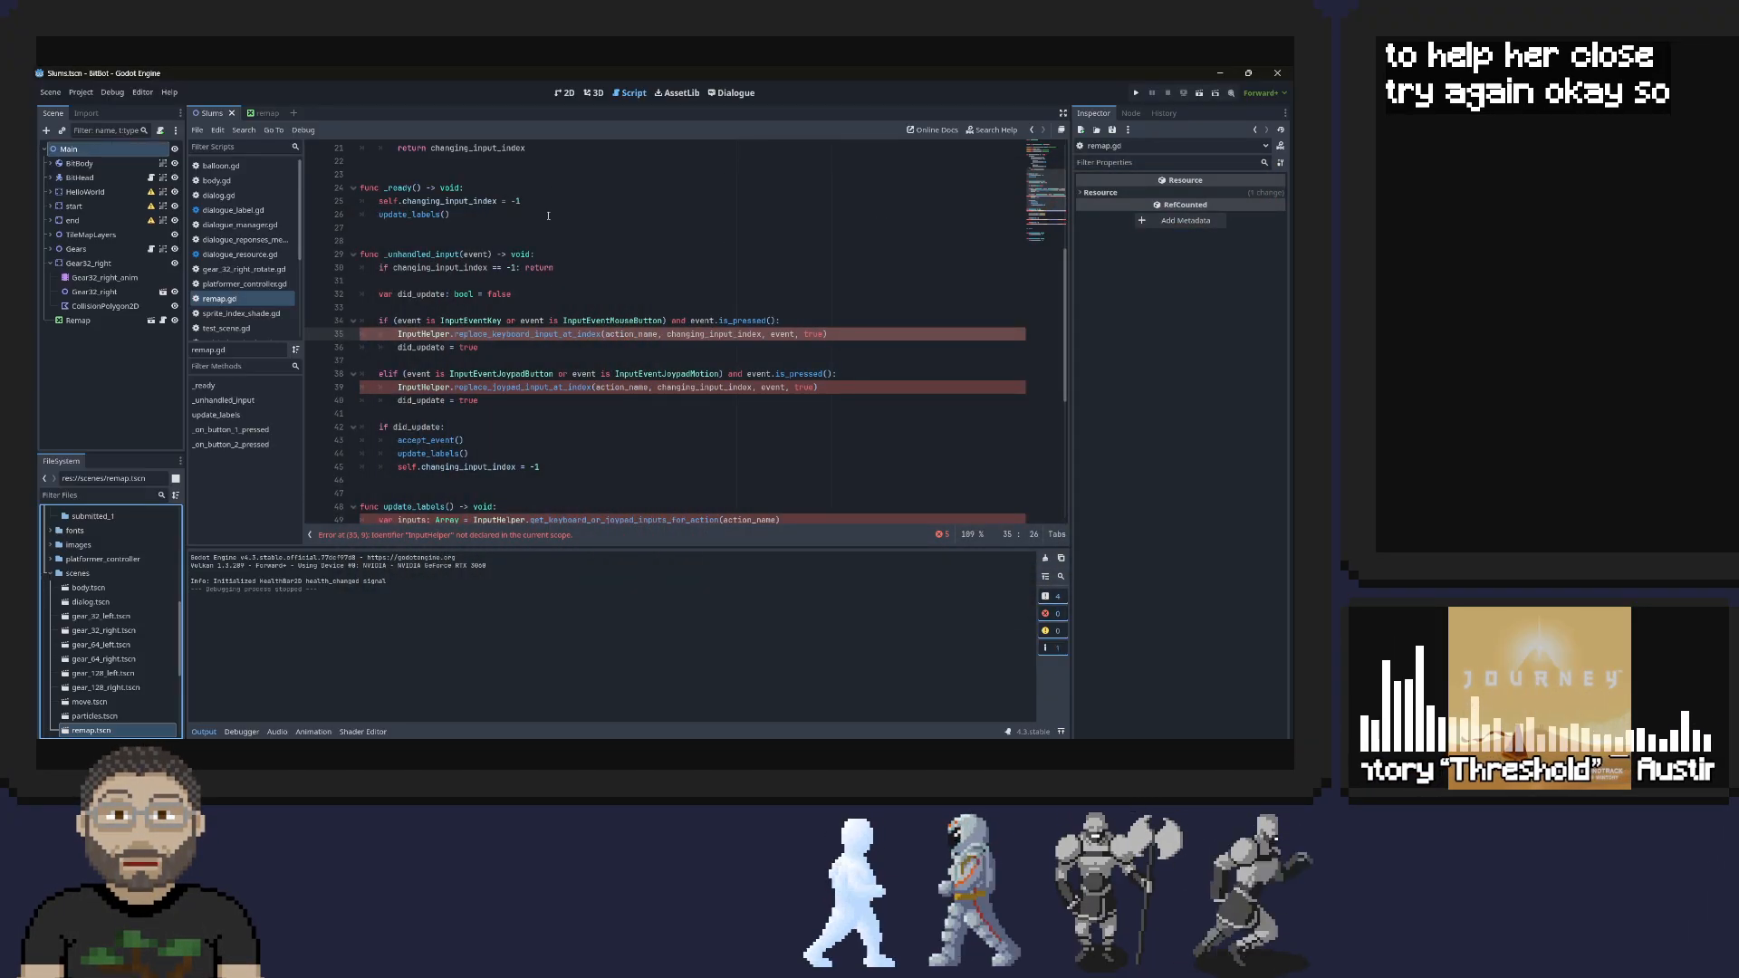
# Move the Remap control in the Slums 2D view onto the grey ground platform just below the player's starting area
pyautogui.click(78, 321)
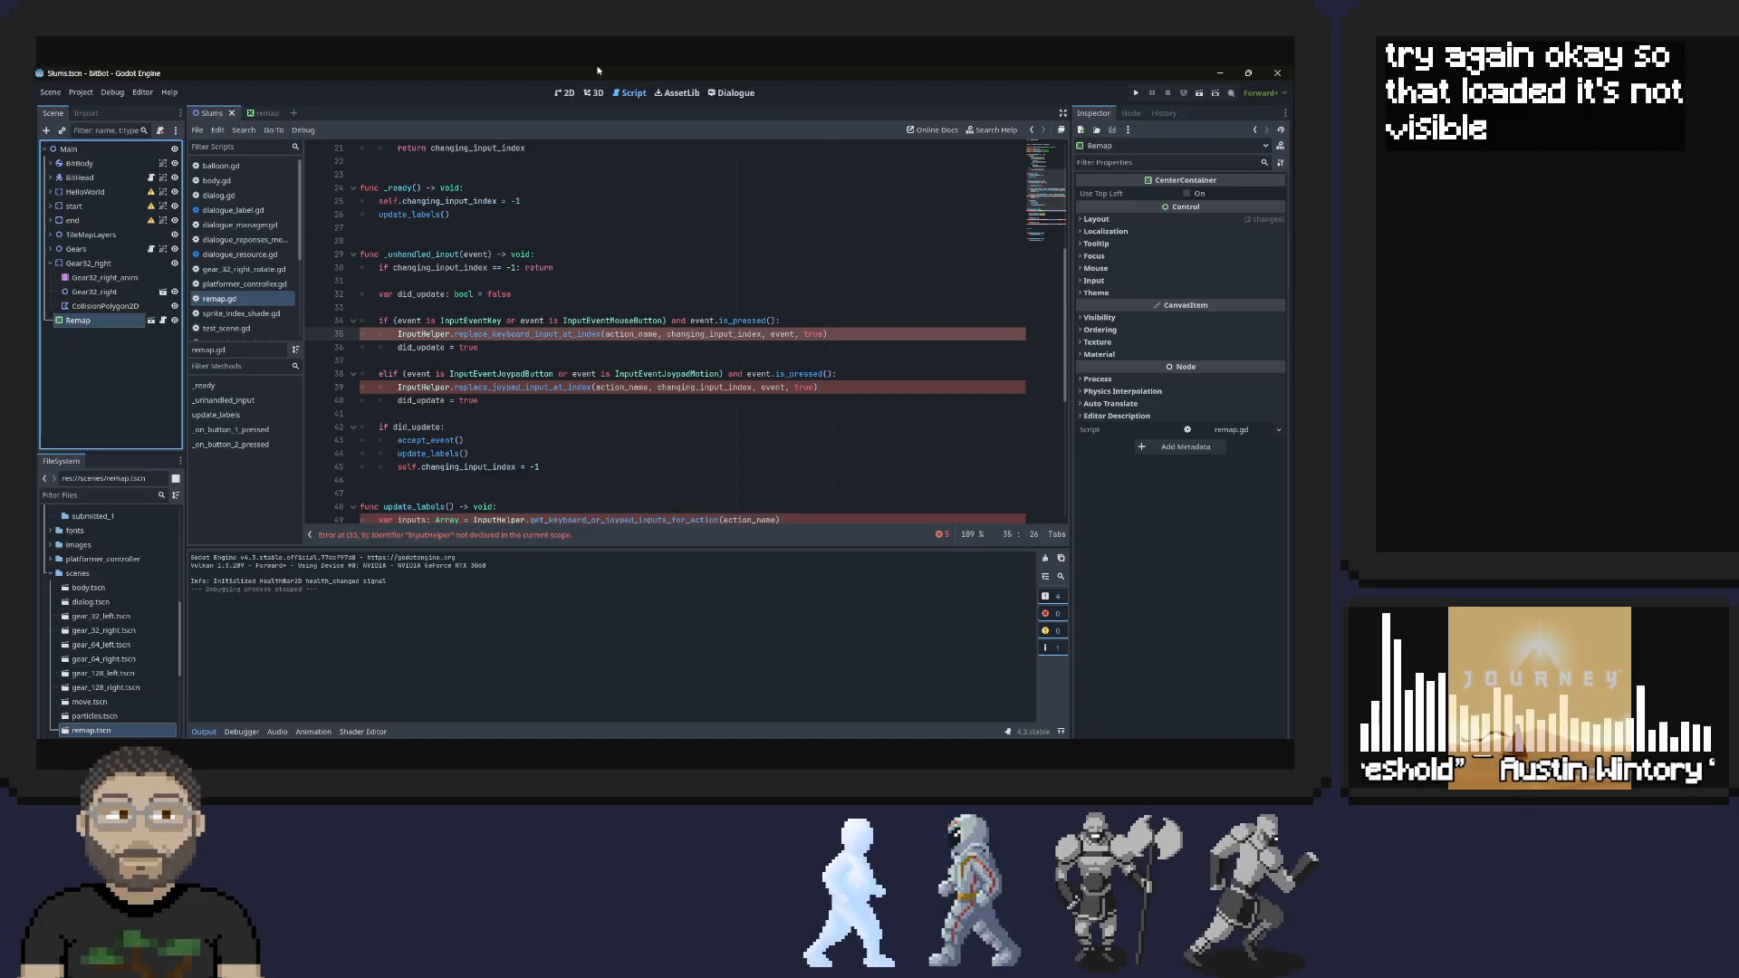
pyautogui.click(565, 93)
pyautogui.scroll(-4, 552, 247)
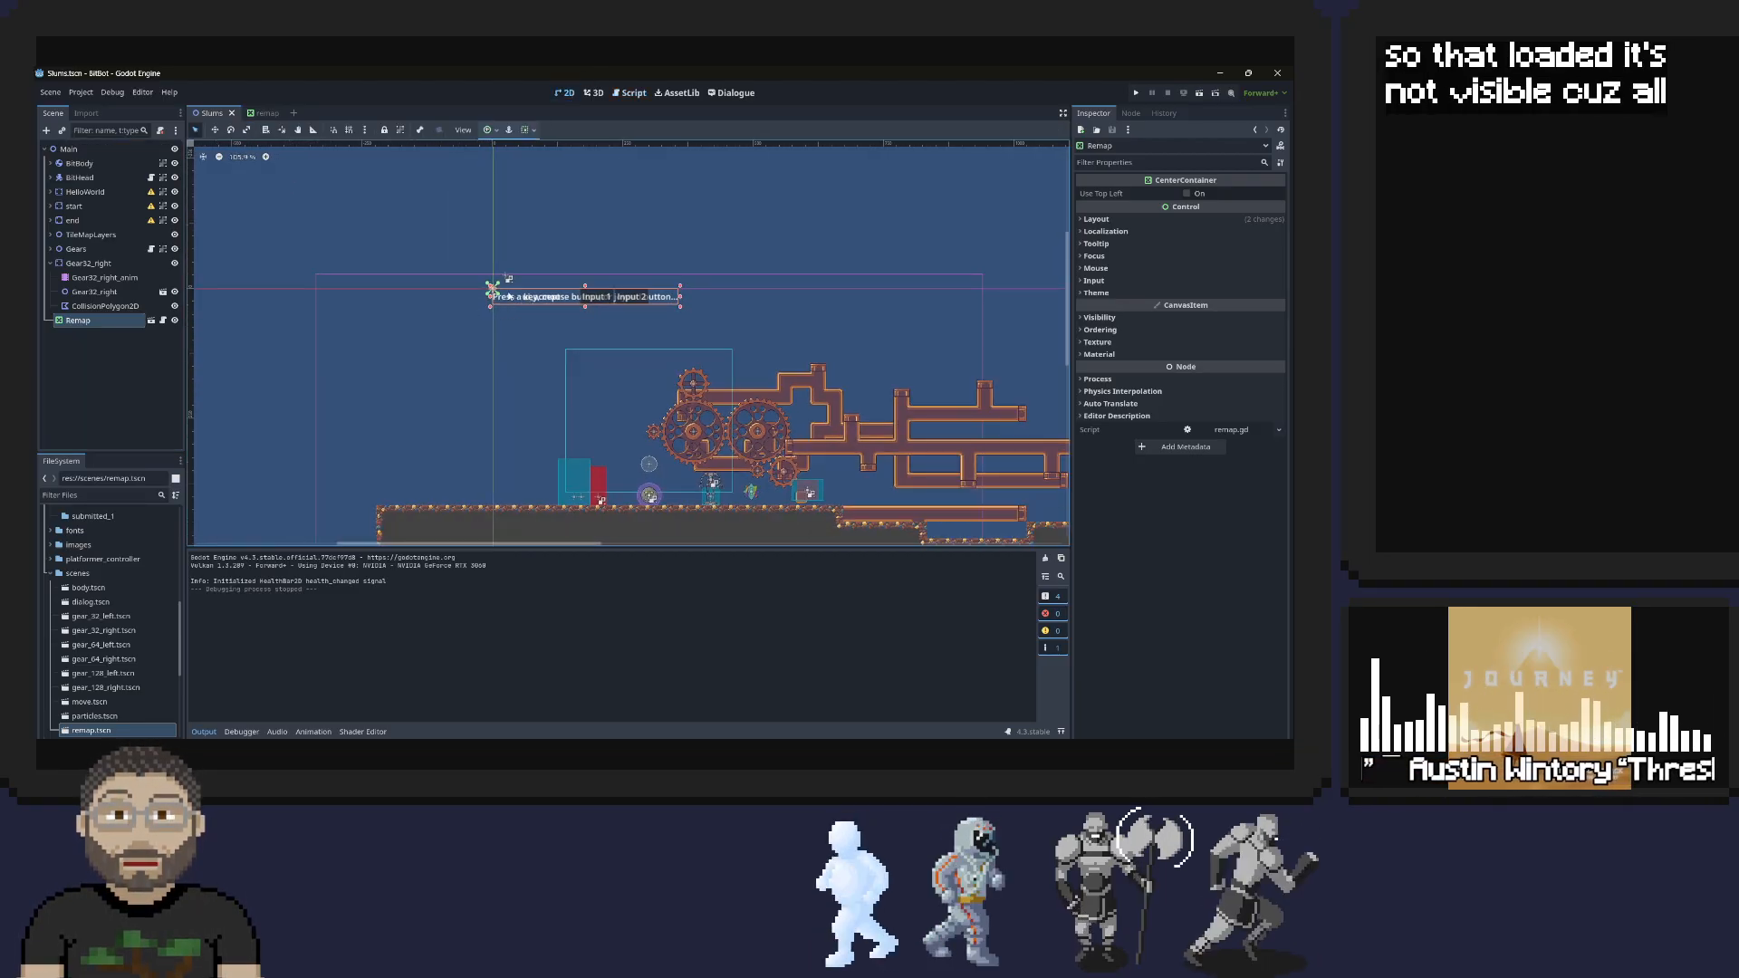
pyautogui.scroll(2, 594, 333)
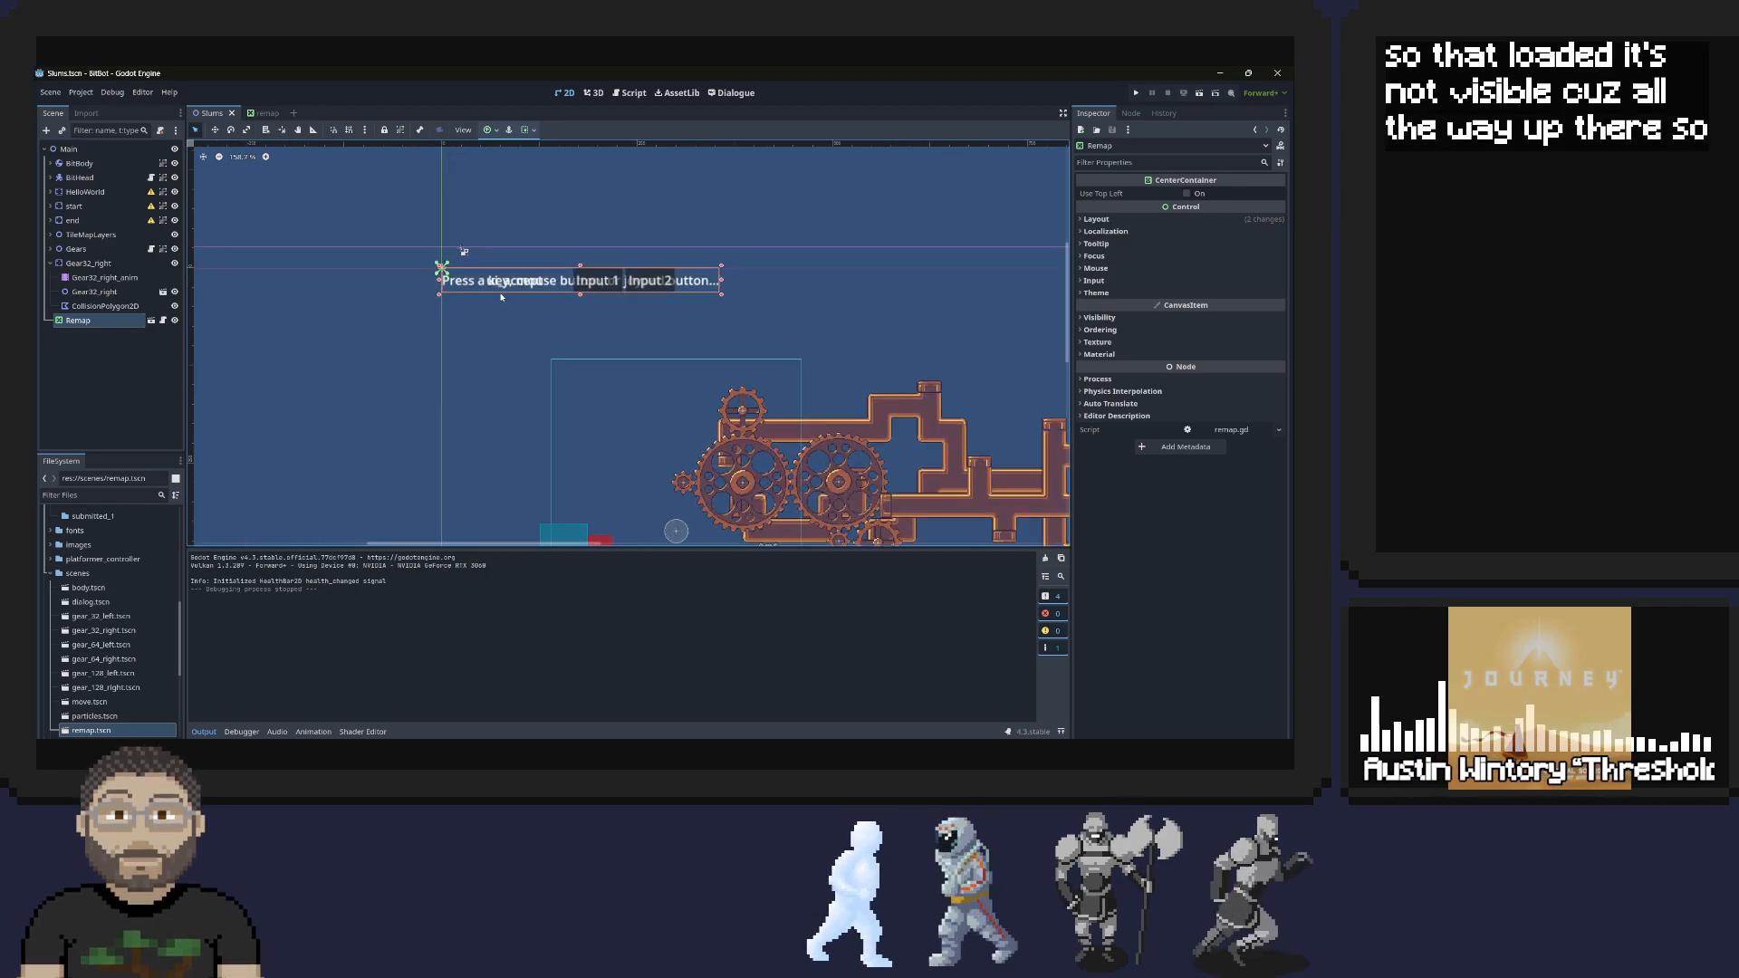
pyautogui.moveTo(525, 288); pyautogui.dragTo(766, 365)
pyautogui.scroll(-2, 751, 480)
pyautogui.moveTo(769, 399); pyautogui.dragTo(771, 279, button='middle')
pyautogui.moveTo(659, 384); pyautogui.dragTo(679, 462)
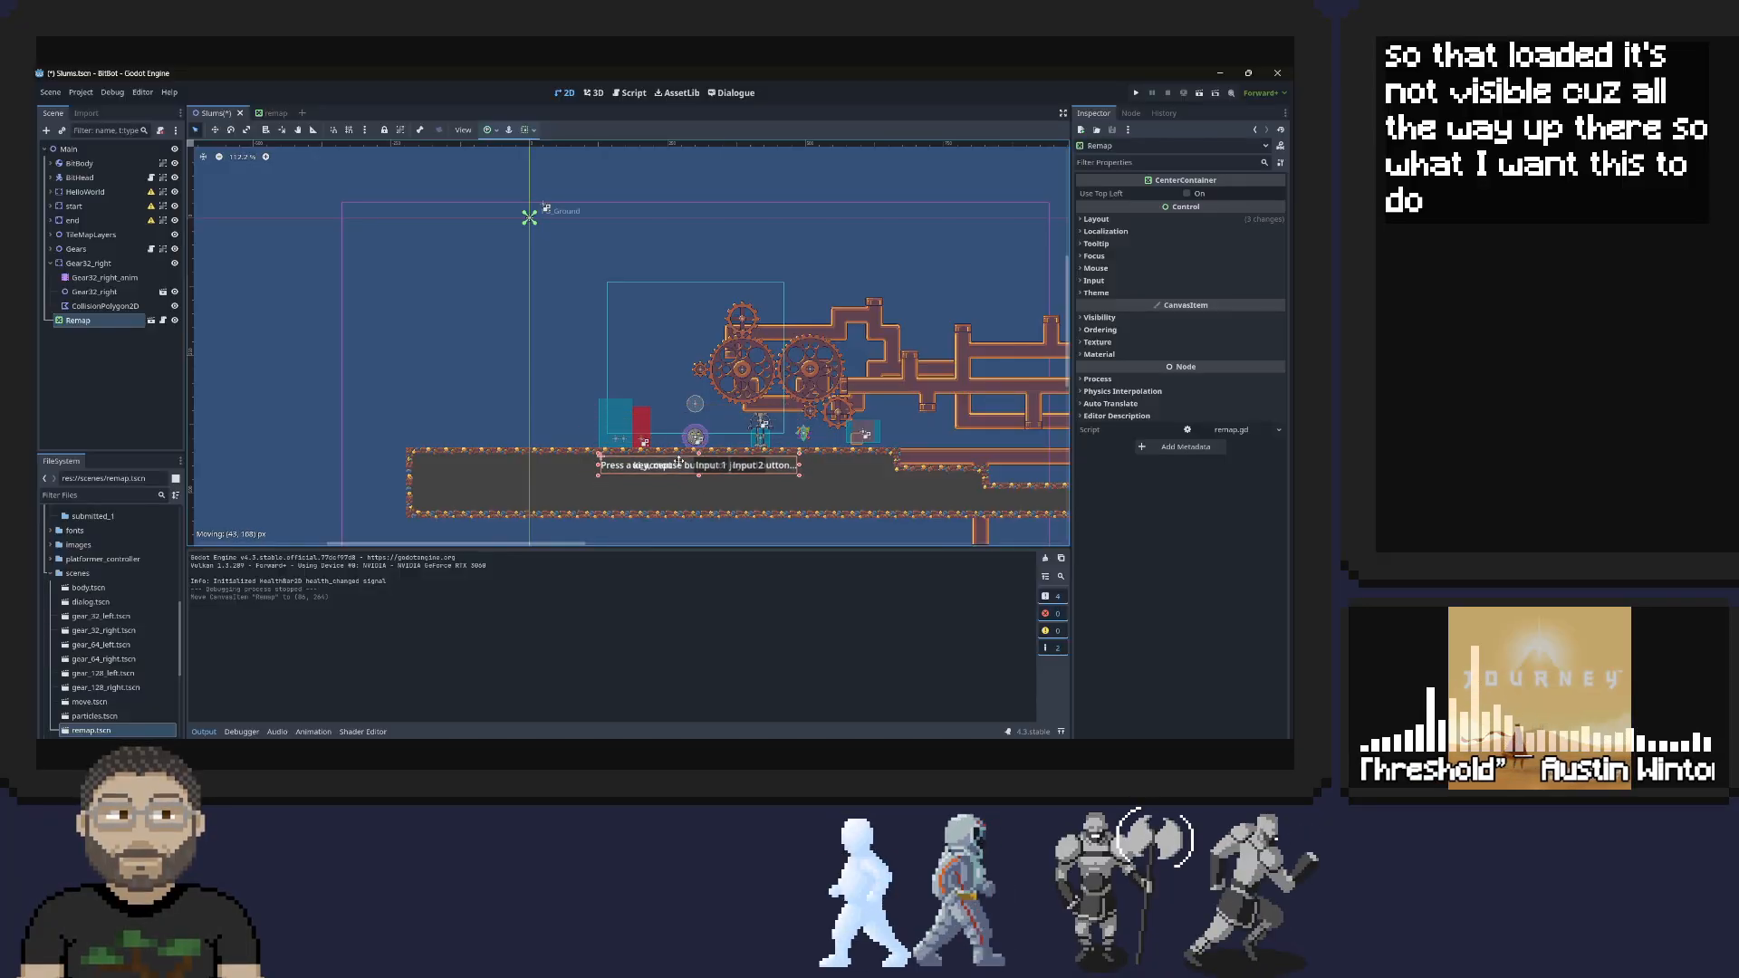
# Run the project and test remapping the second ui_accept input in the game, ending with Escape assigned
pyautogui.click(1136, 93)
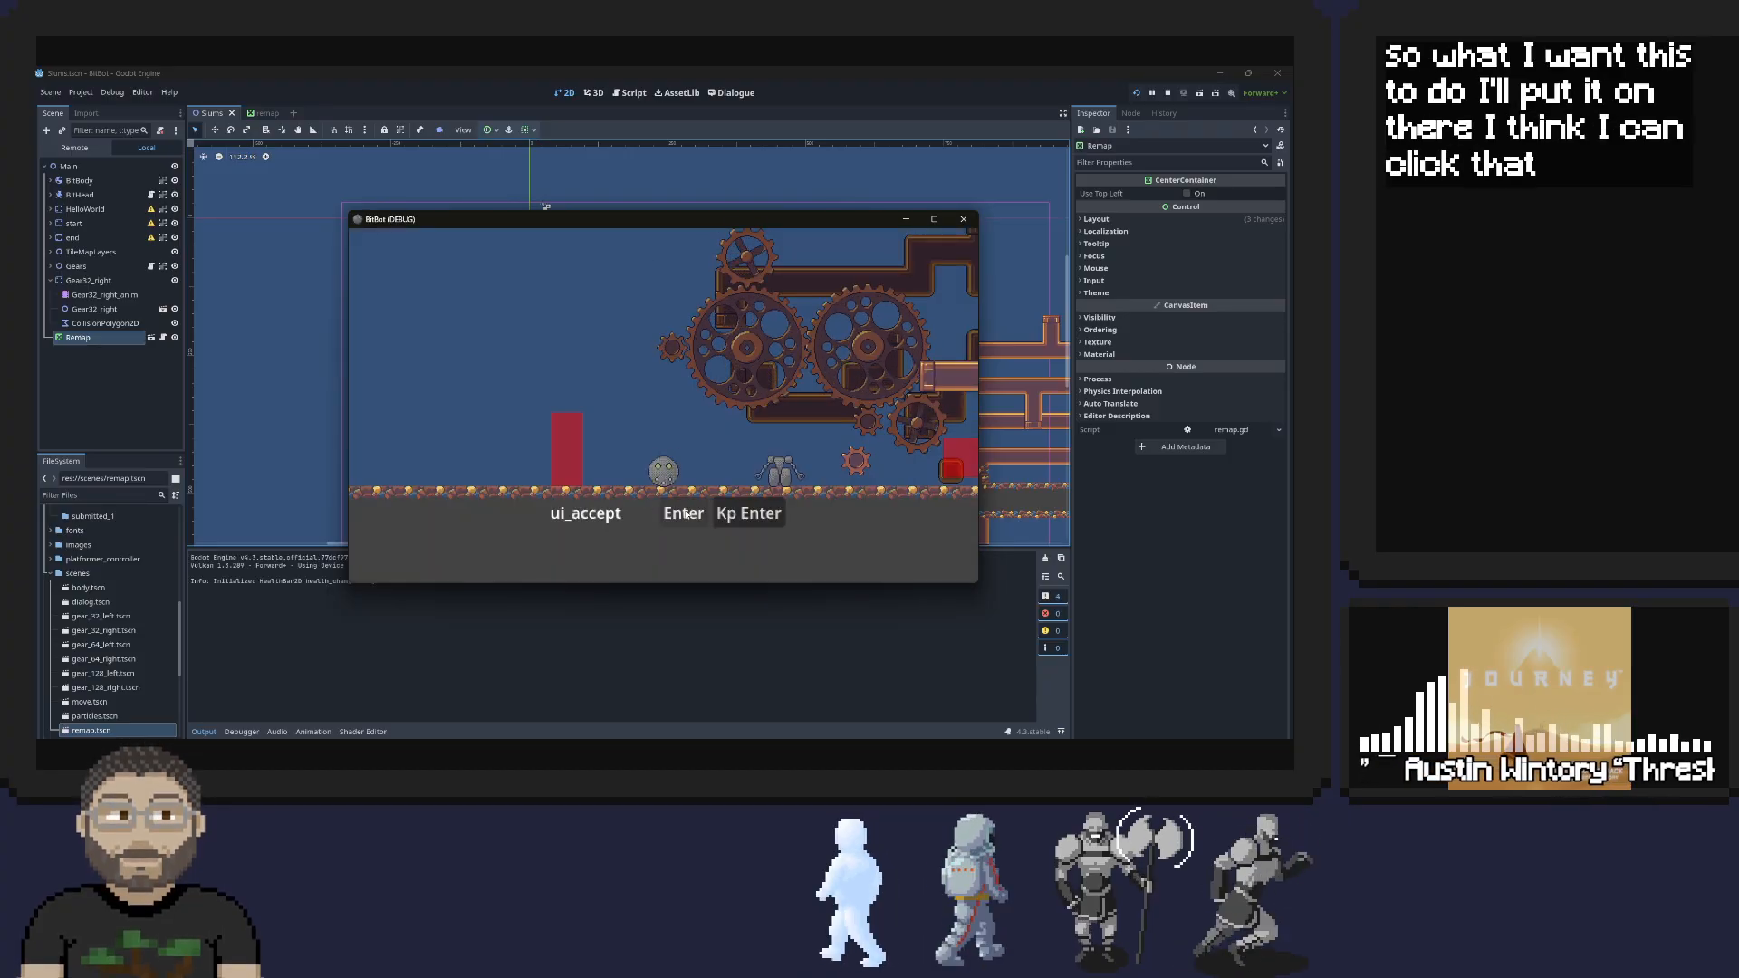
pyautogui.click(735, 513)
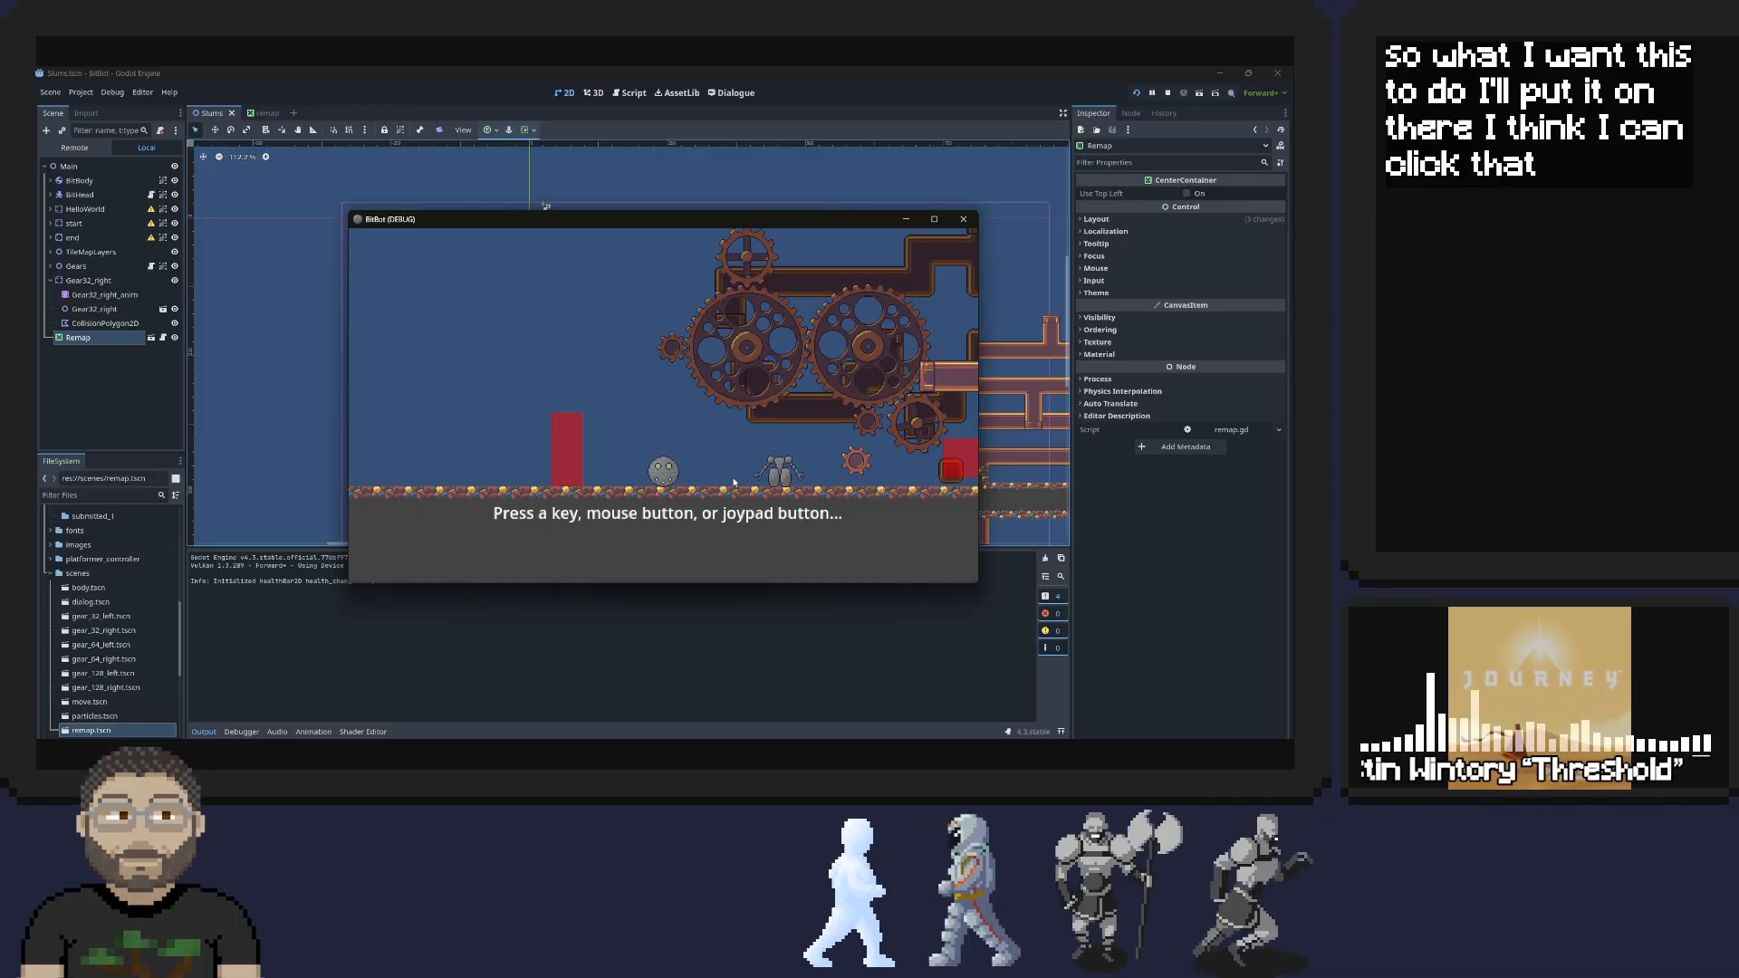
pyautogui.press('Return')
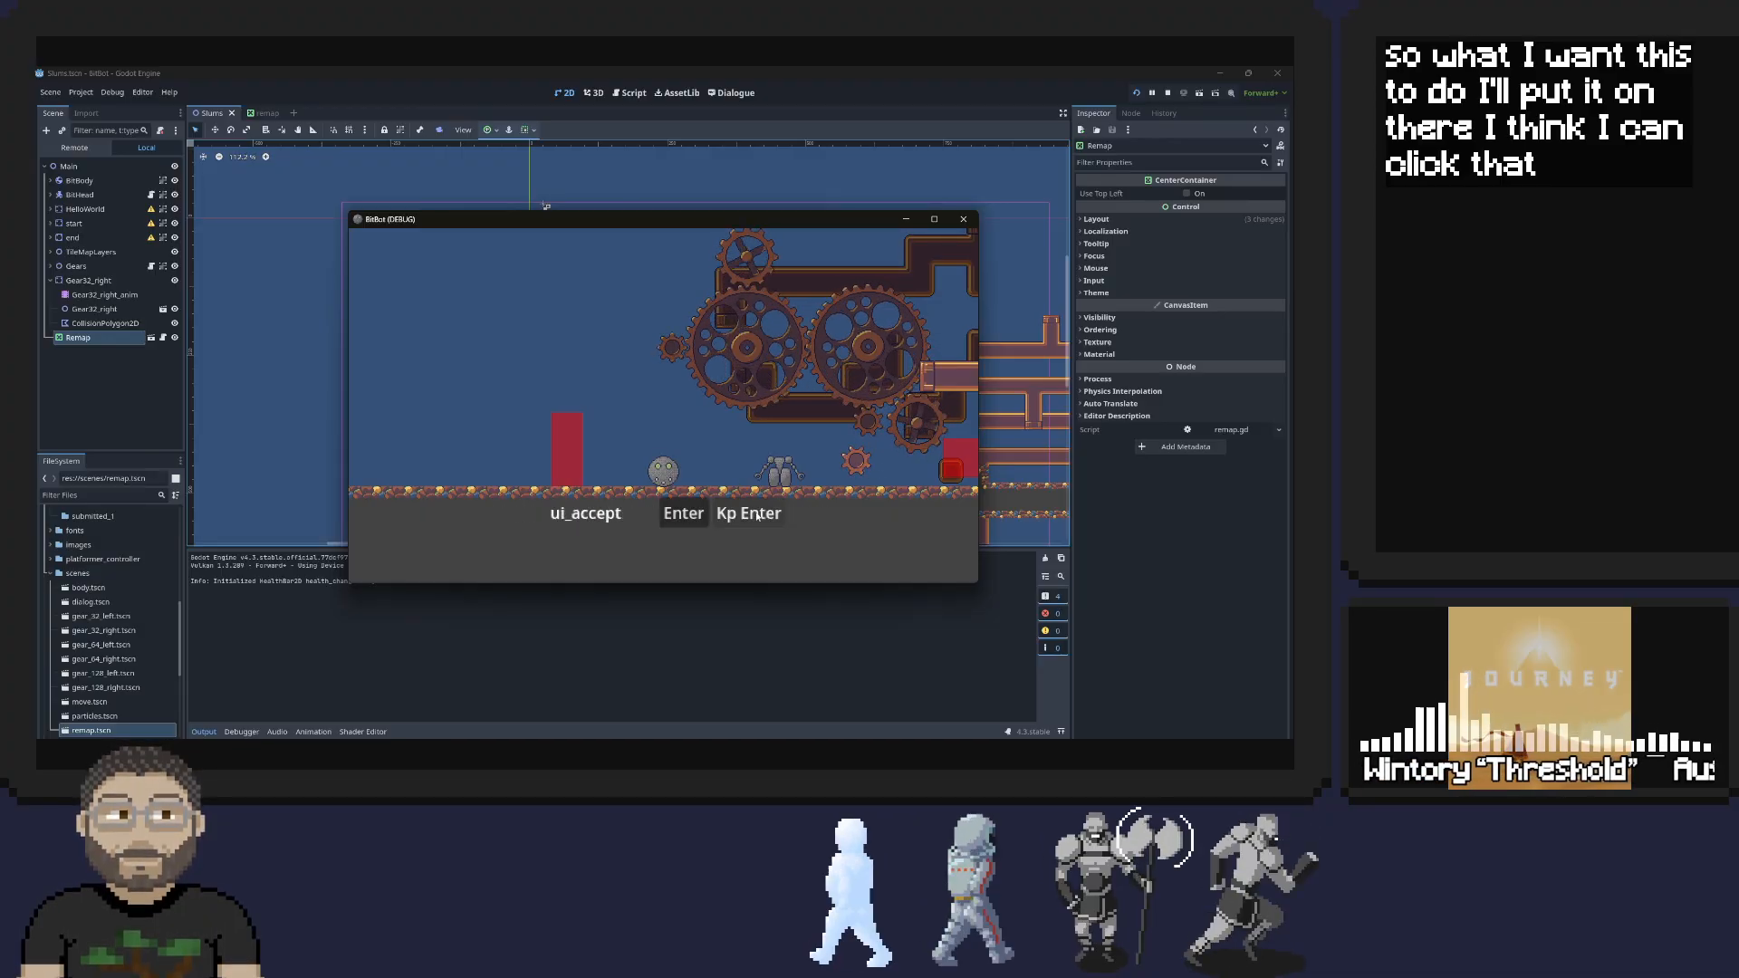
pyautogui.click(758, 514)
pyautogui.press('KP_Enter')
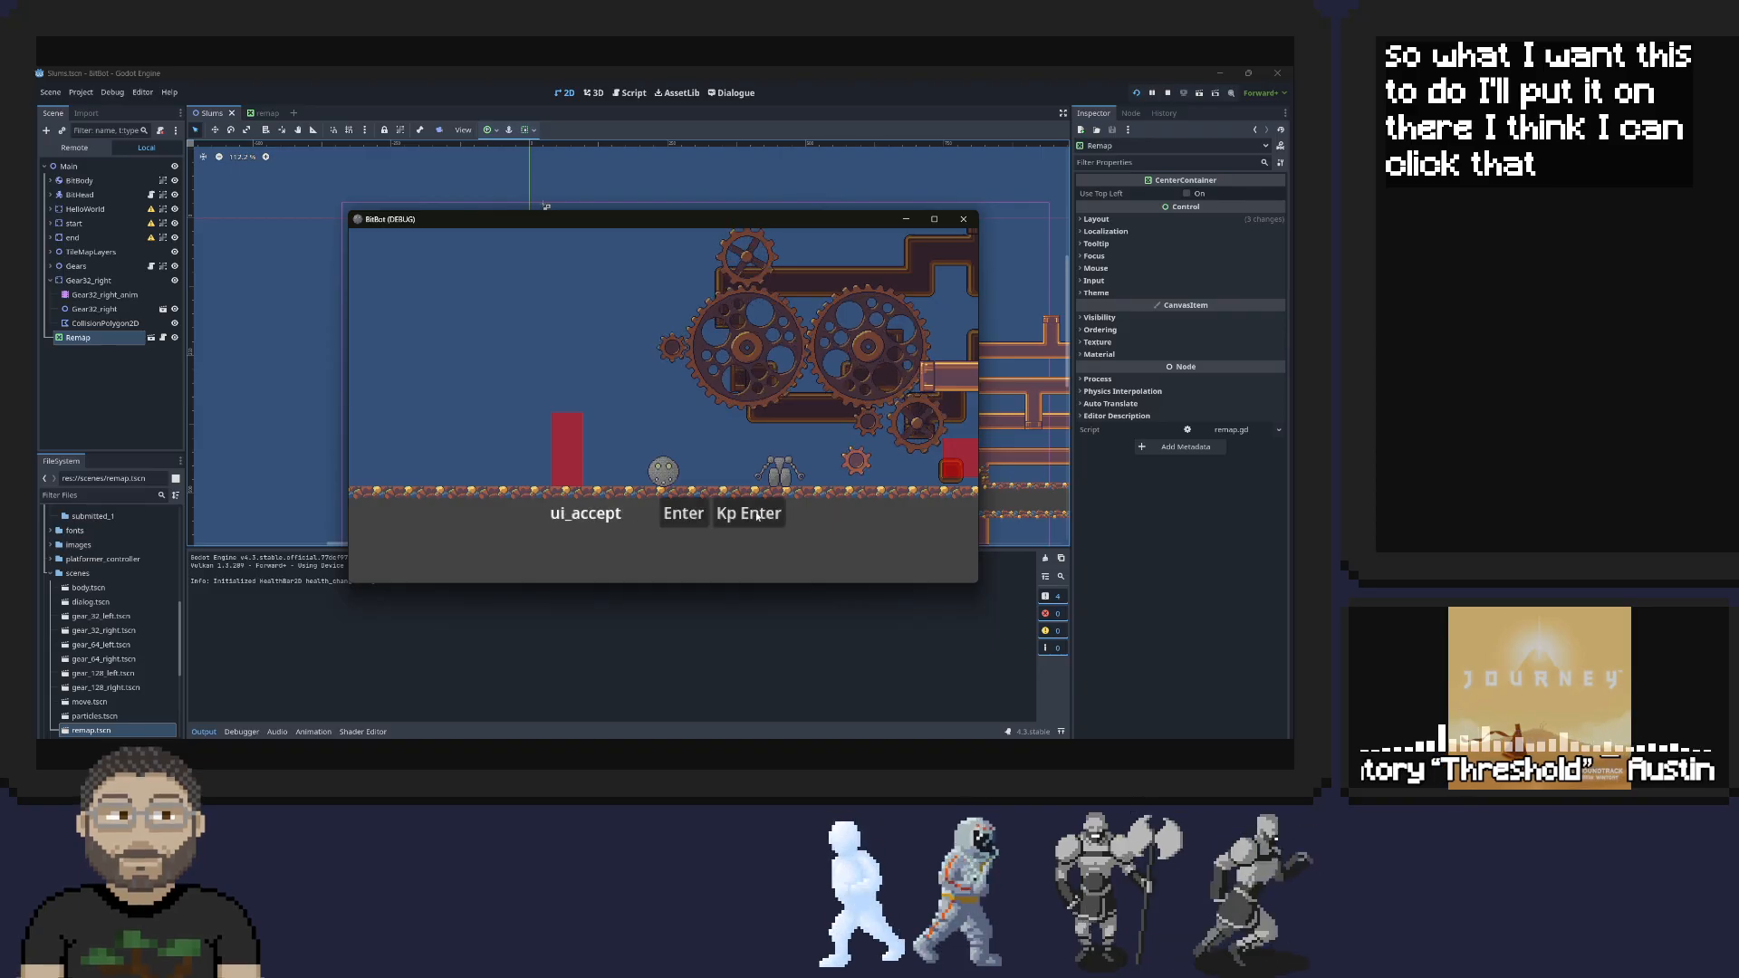
pyautogui.click(727, 521)
pyautogui.press('Escape')
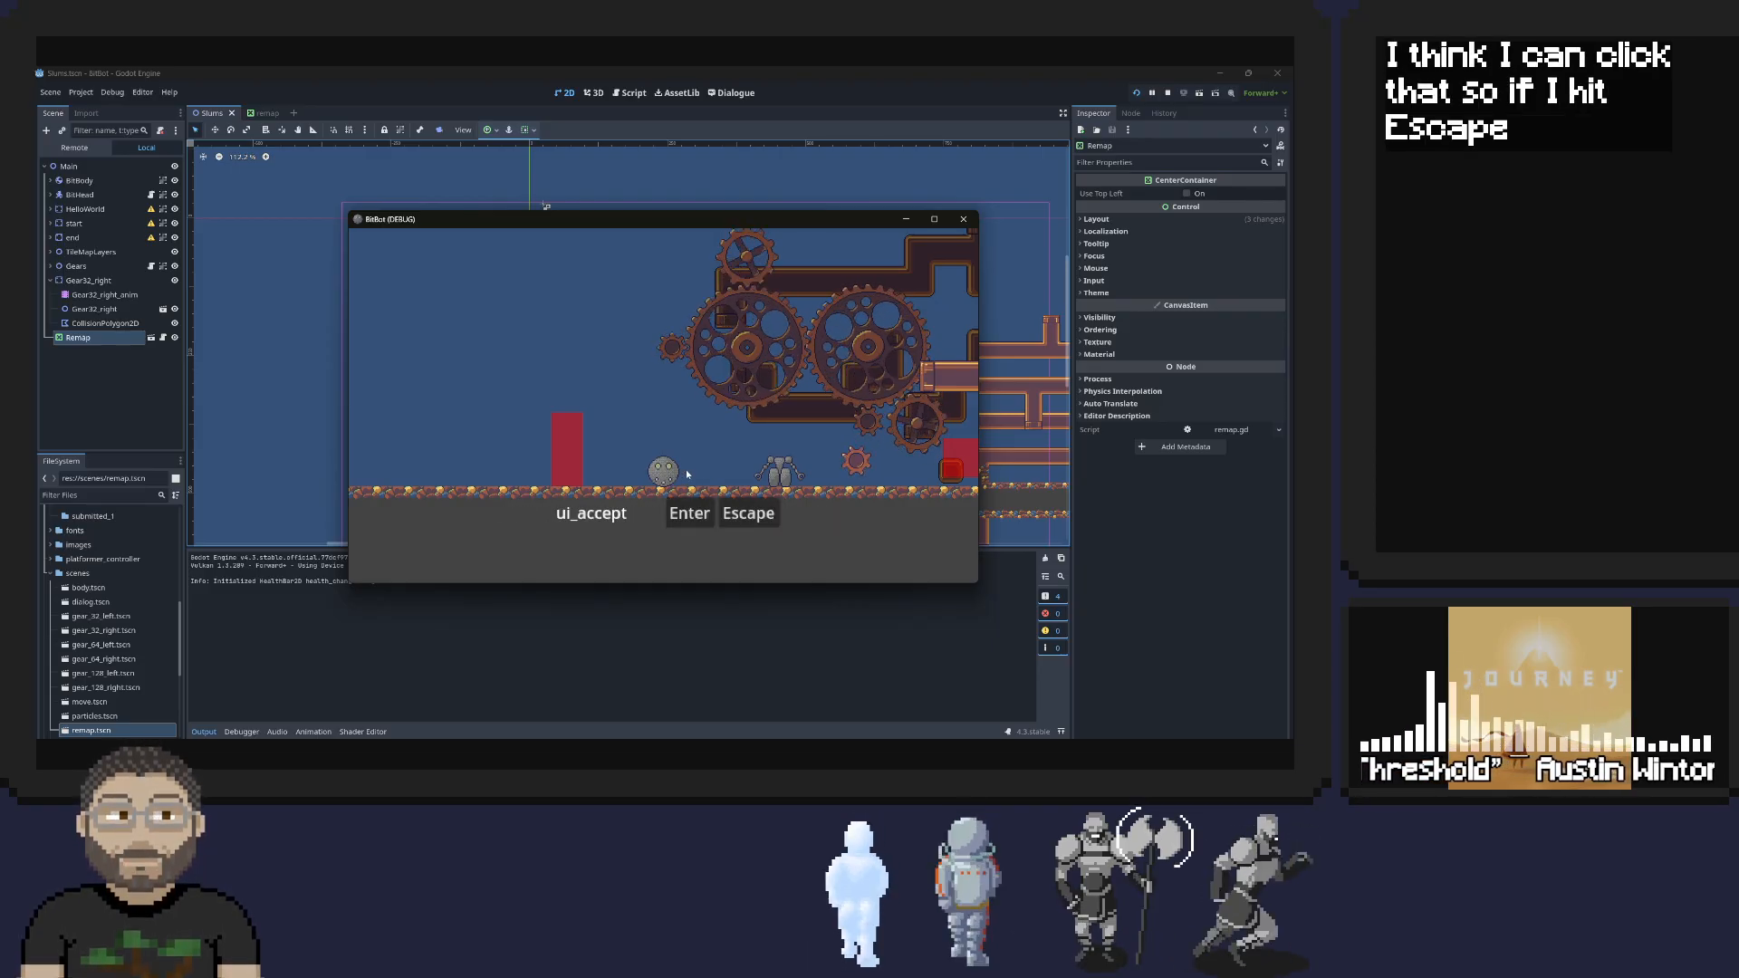
# Reassign Enter to the first ui_accept input and Kp Enter to the second, trying the character's movement in between
pyautogui.click(685, 512)
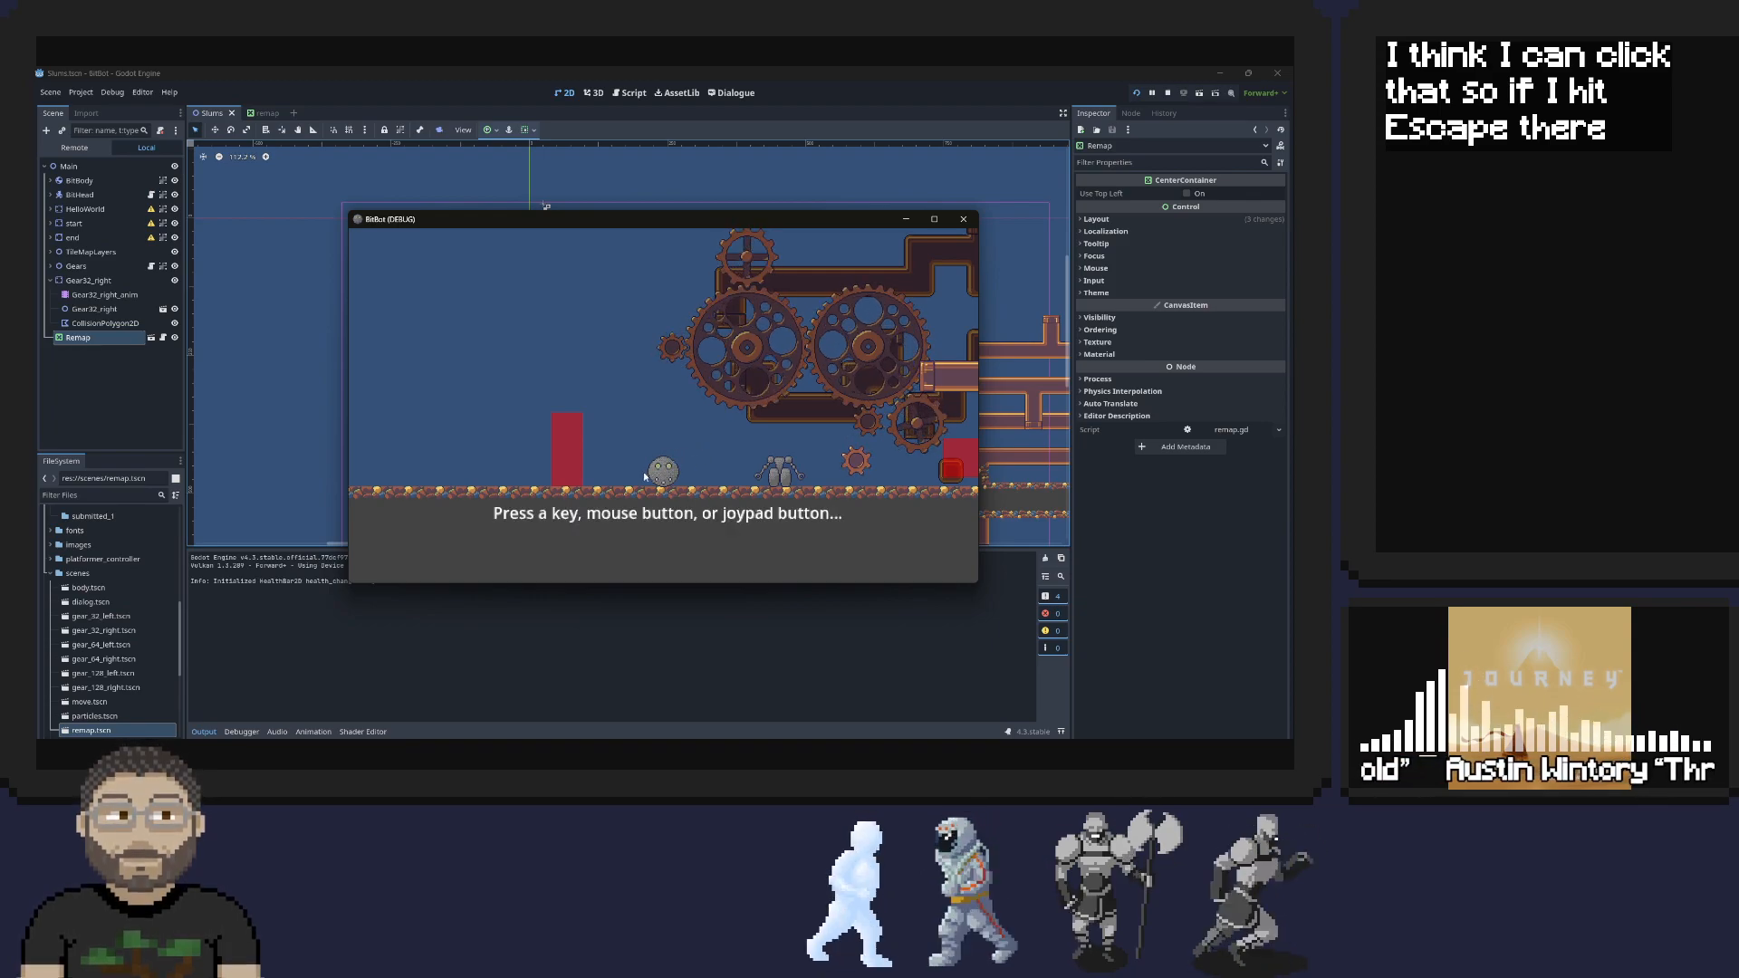
pyautogui.press('Return')
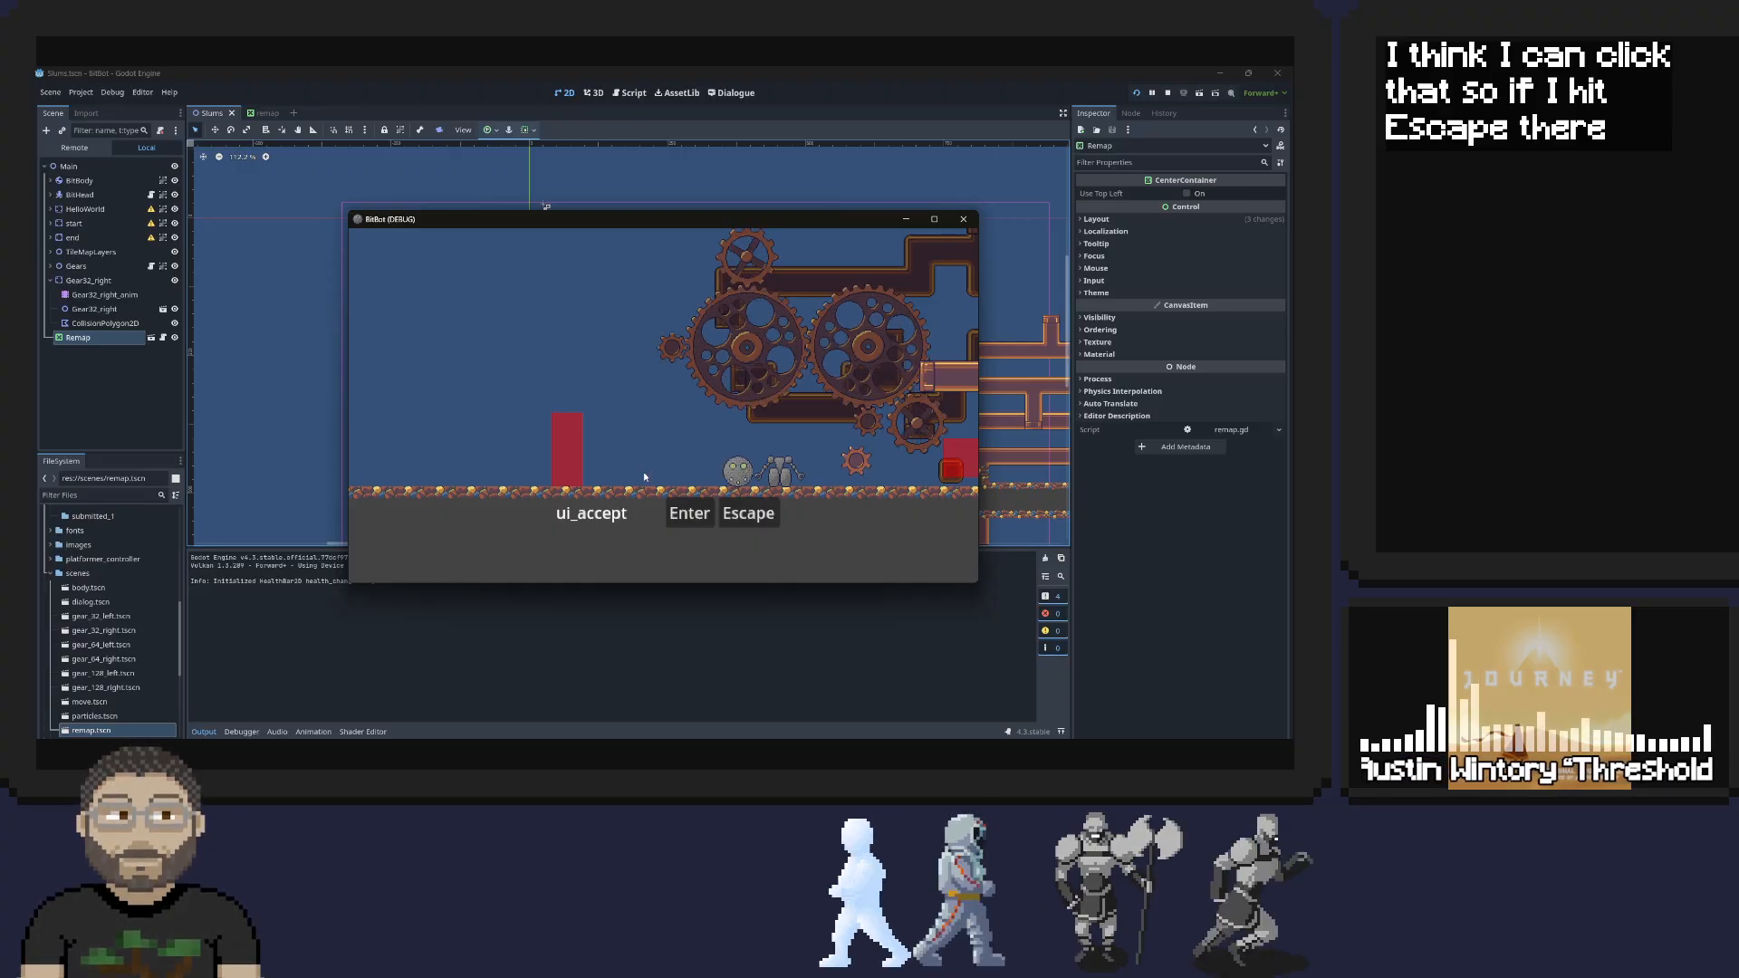
pyautogui.press('Right')
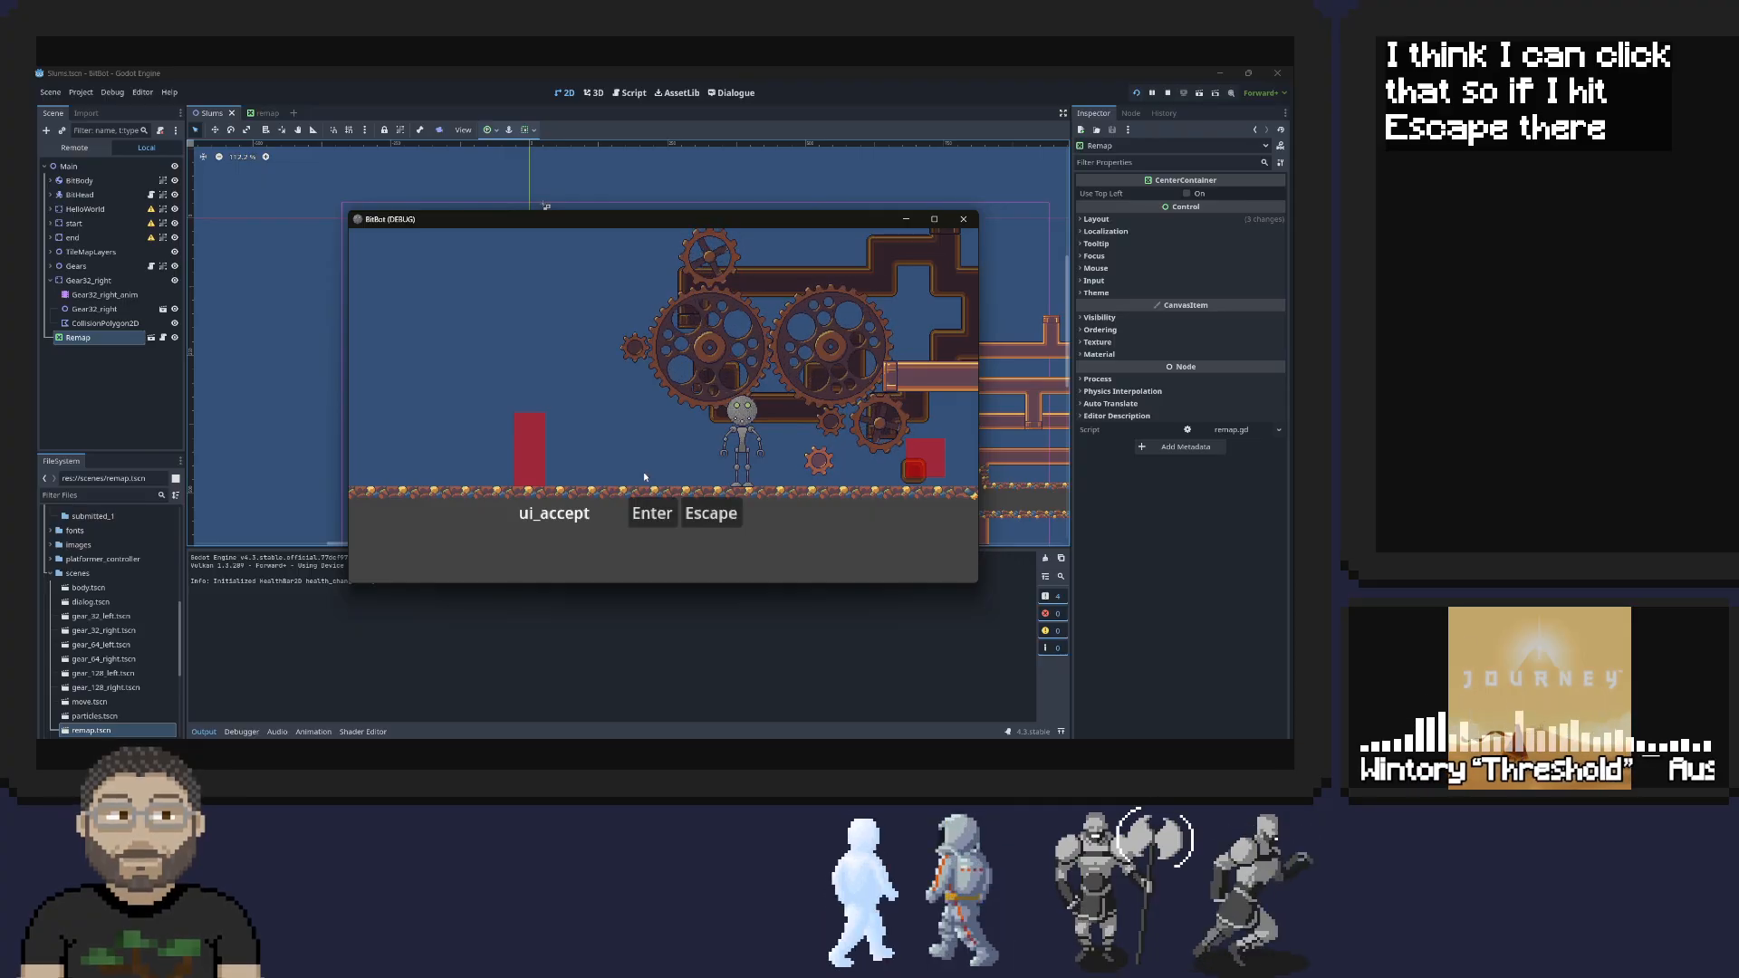
pyautogui.click(729, 514)
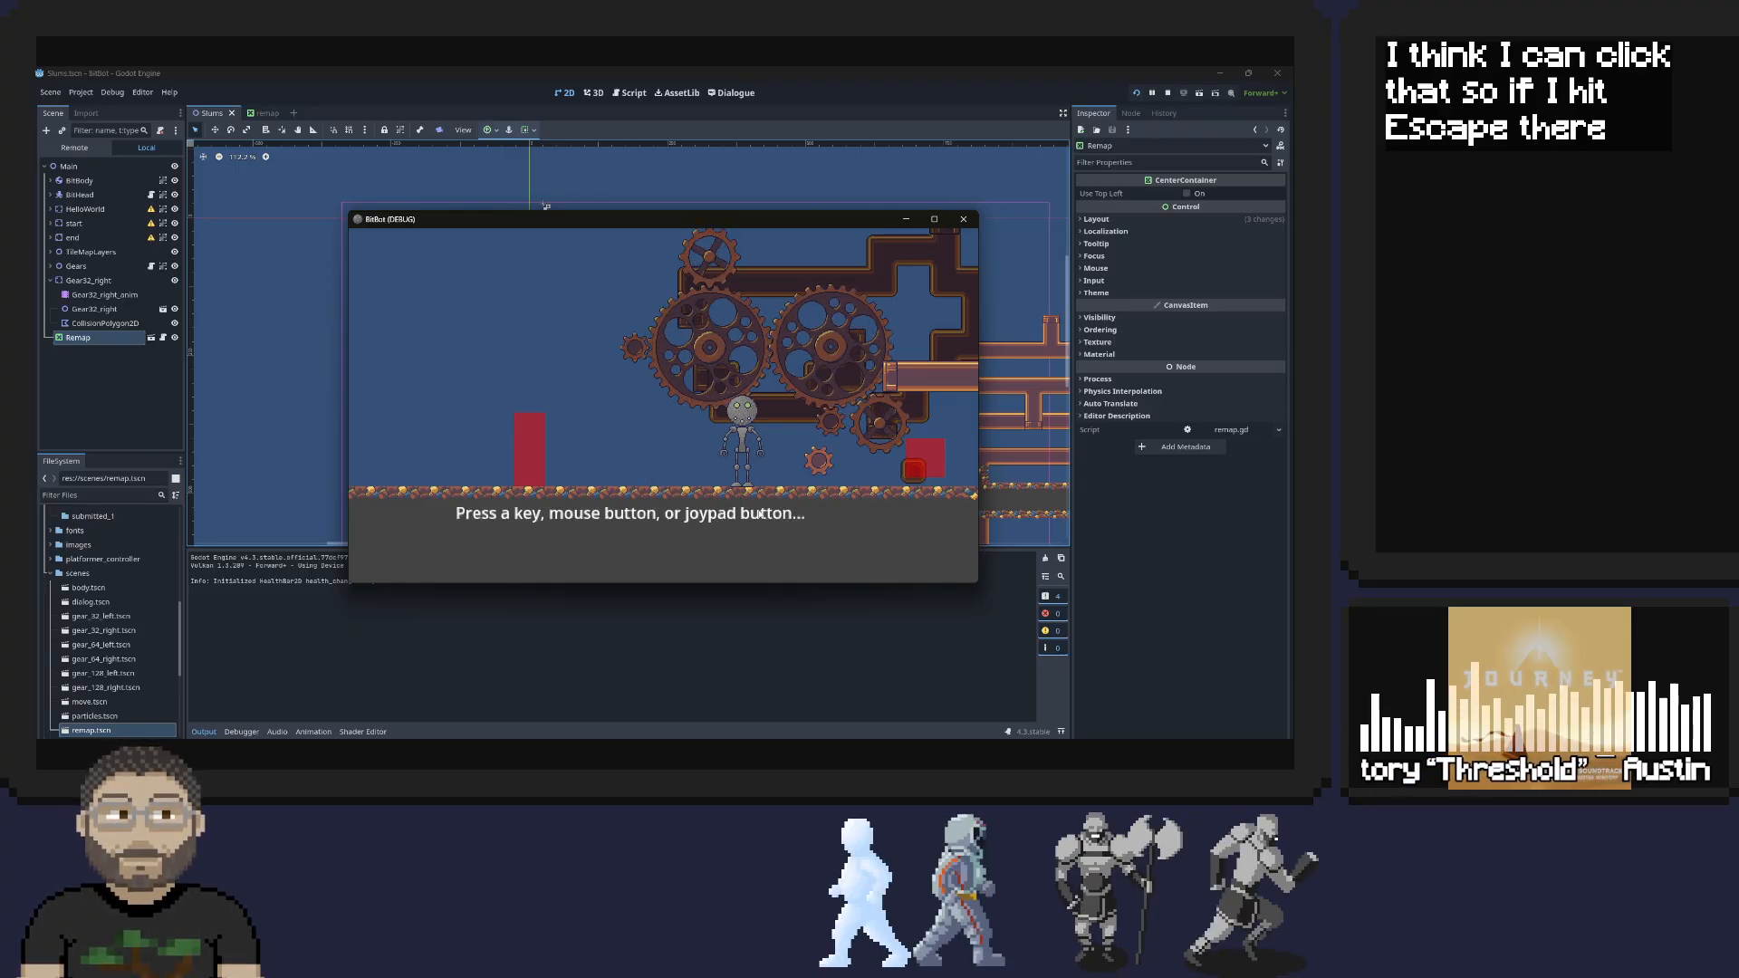
pyautogui.press('Escape')
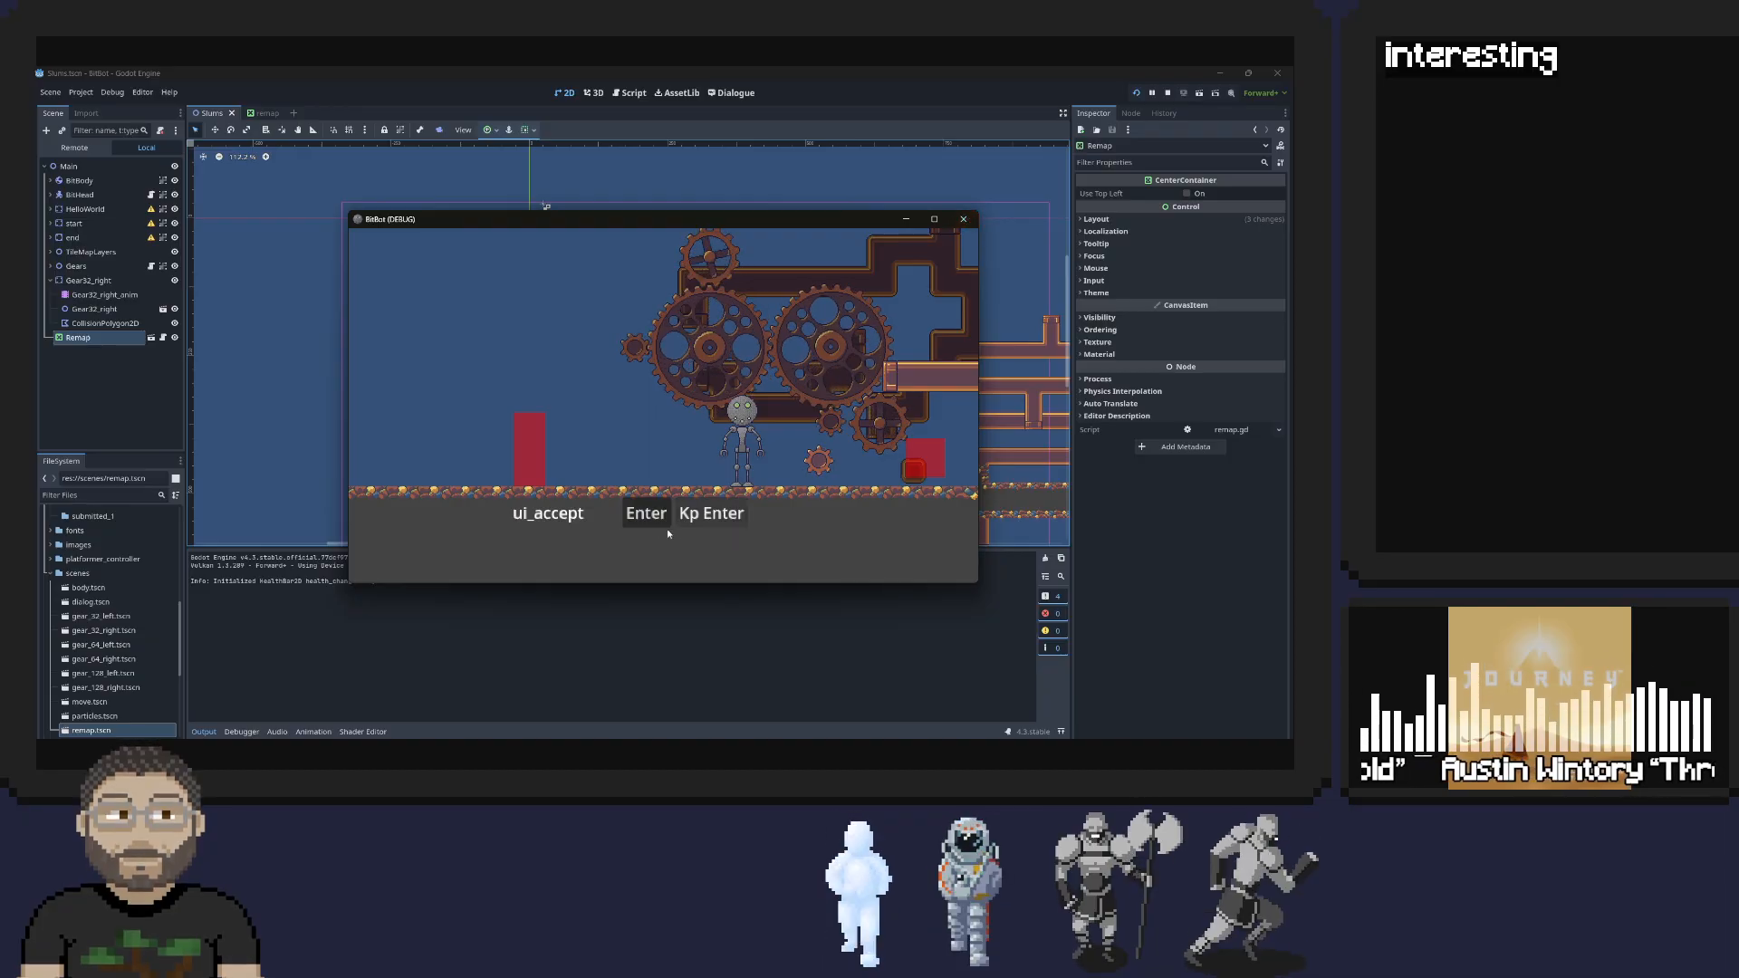
# Test the character's head detaching, jumping and rolling across the level to check how the remap control behaves during play
pyautogui.press('s')
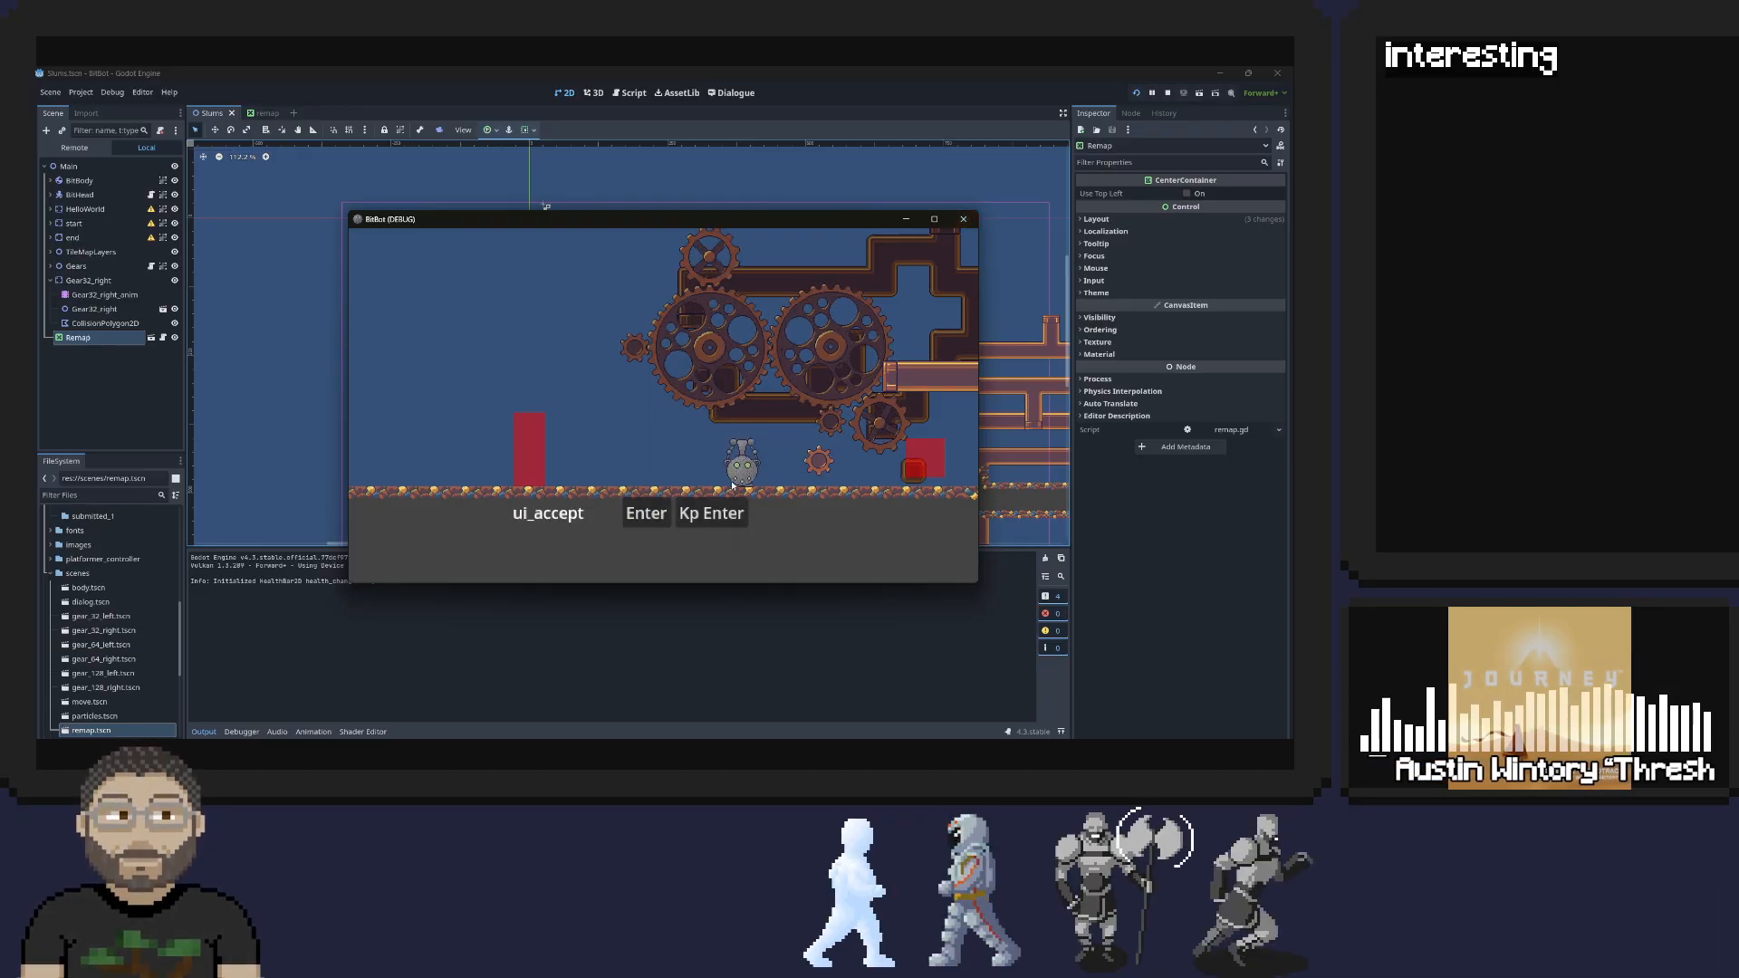
pyautogui.press('space')
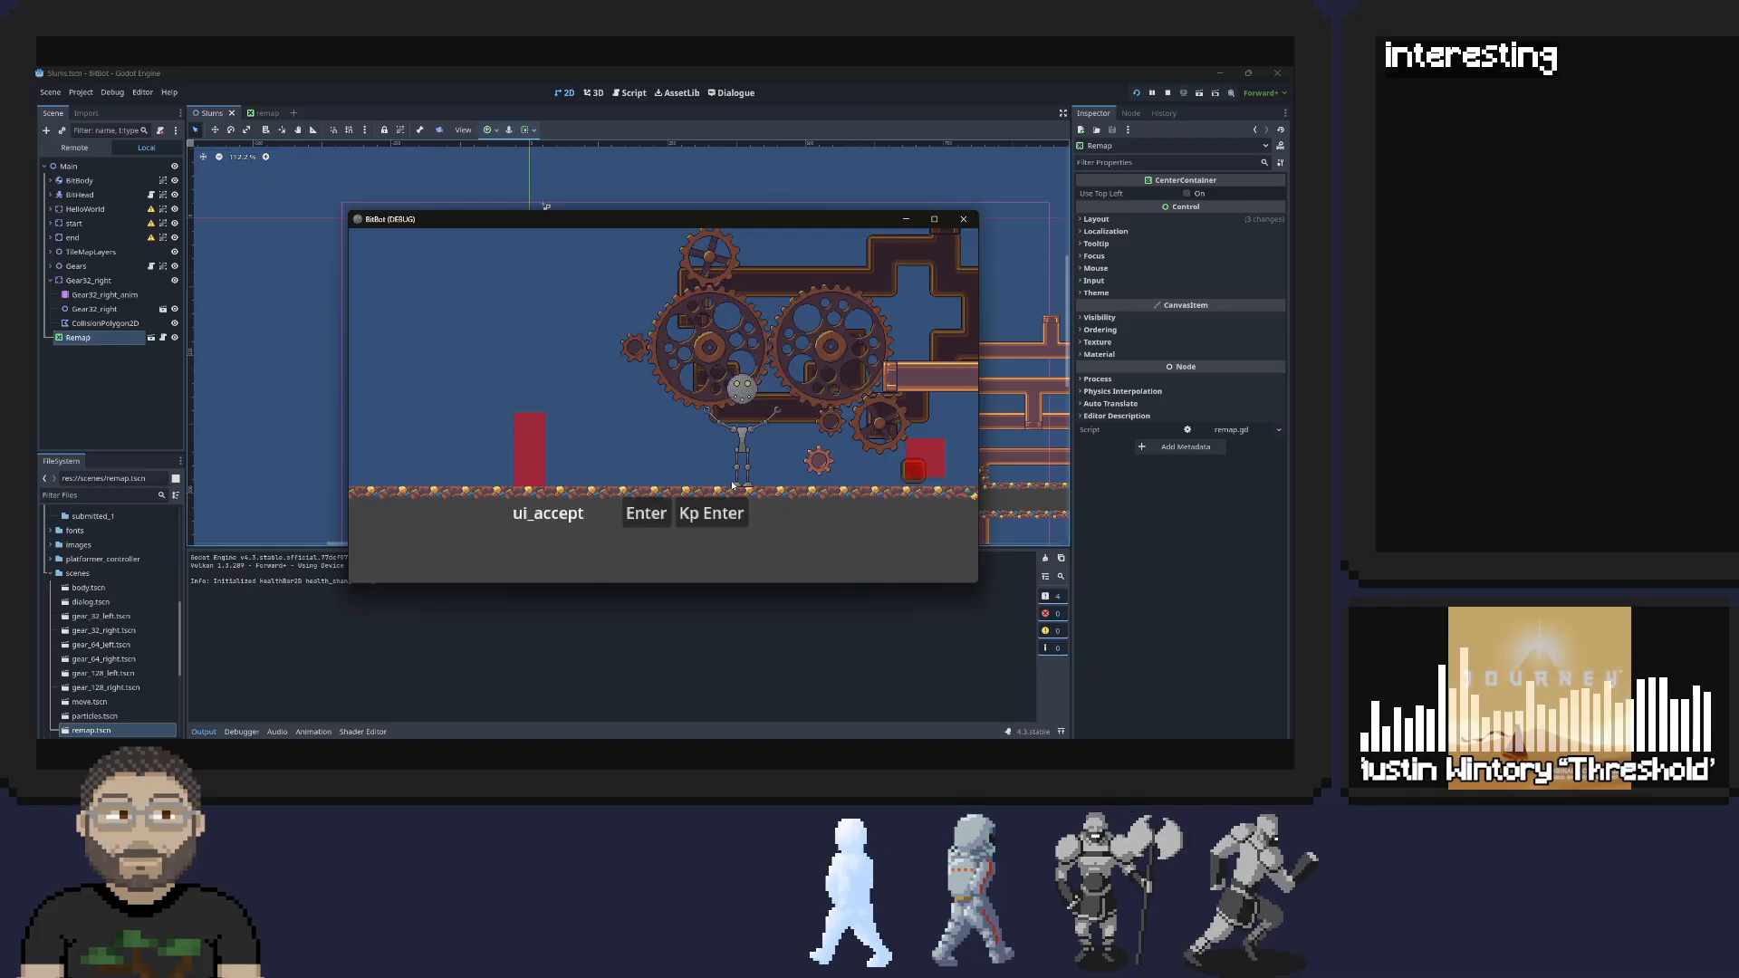
pyautogui.press('a')
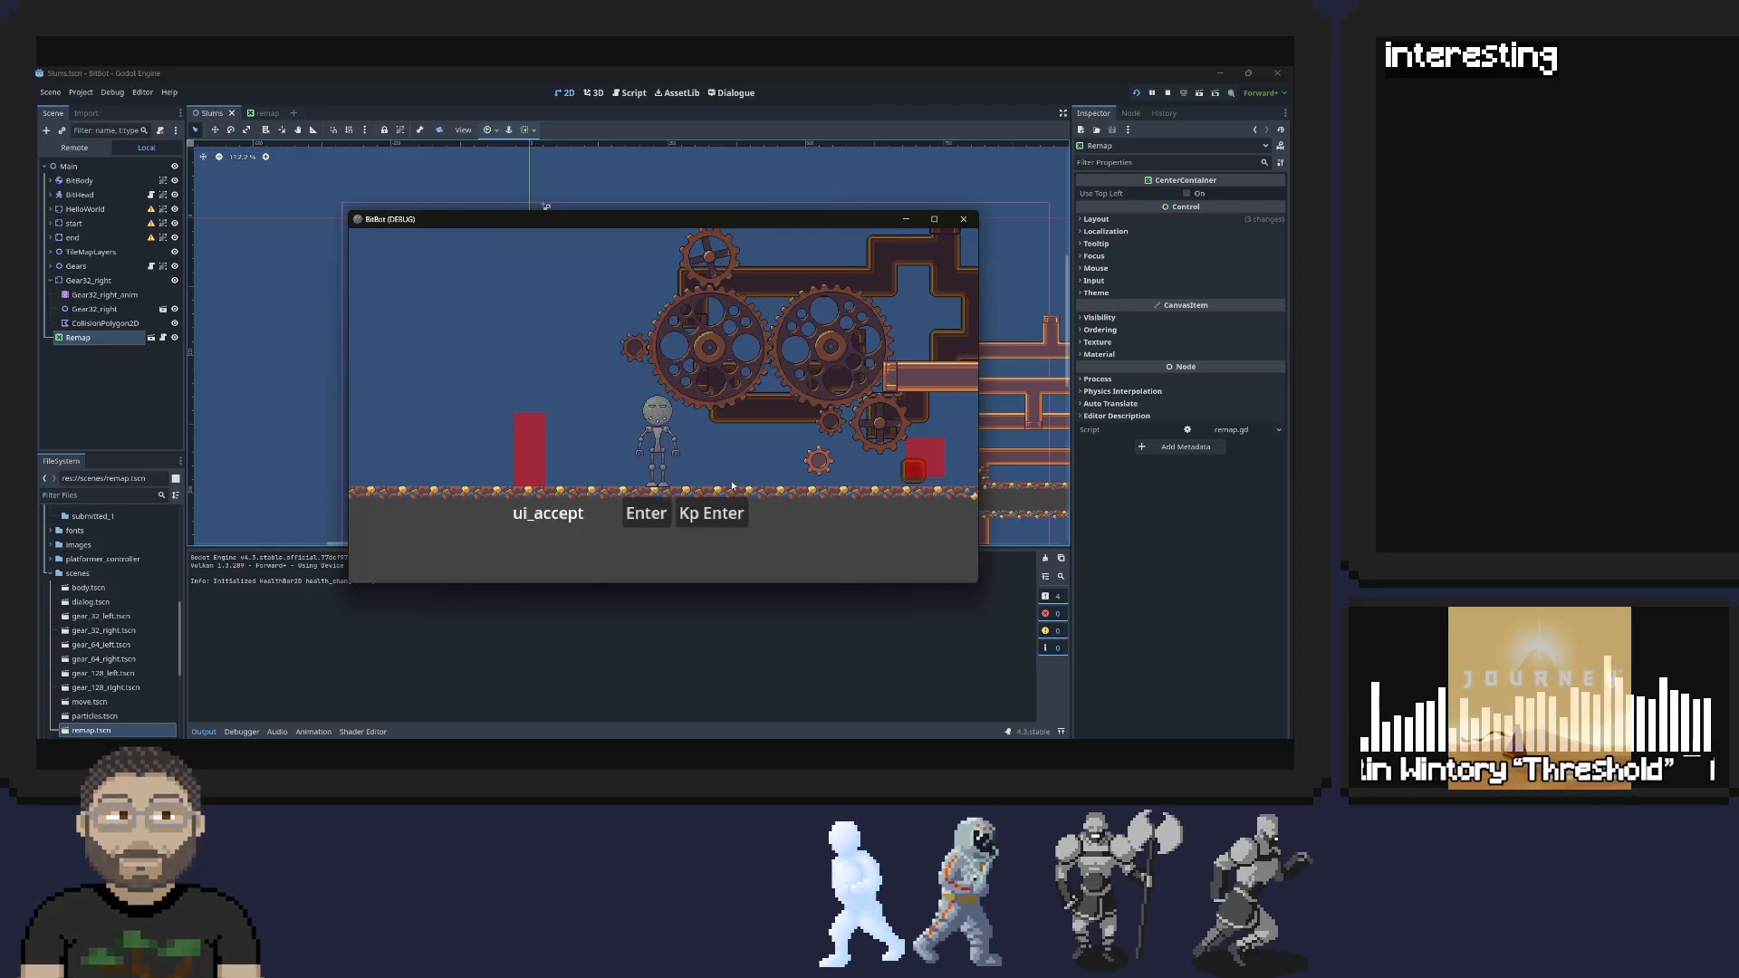
pyautogui.press('s')
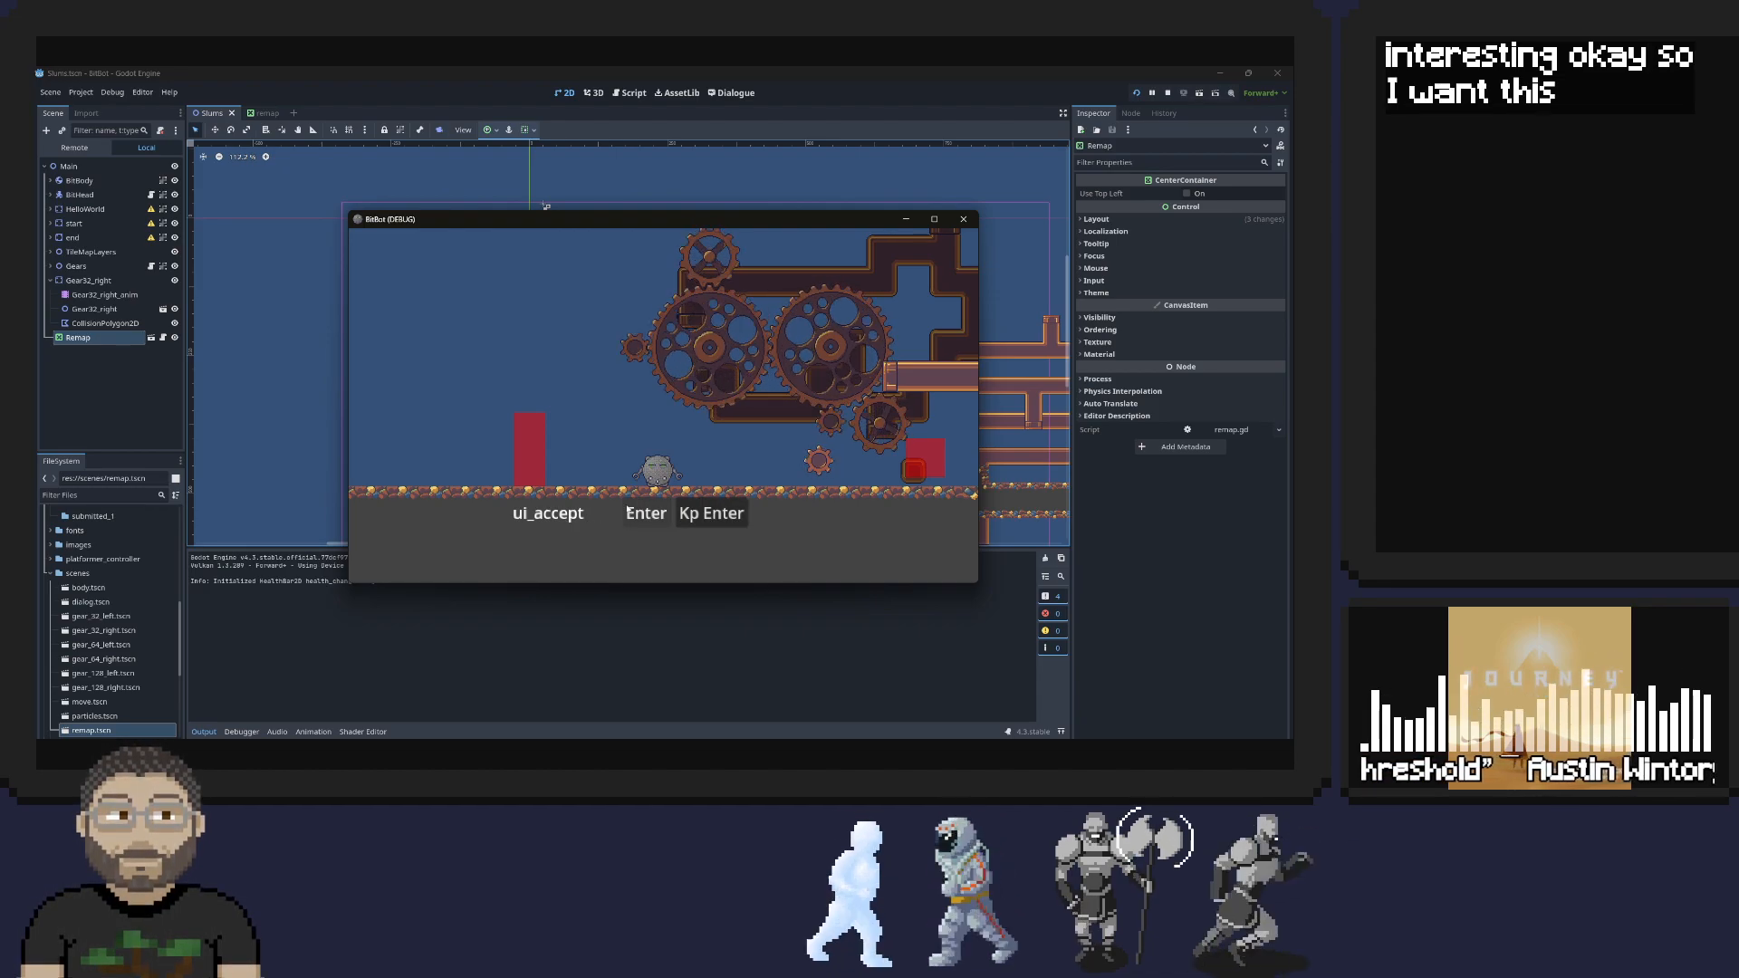
pyautogui.press('d')
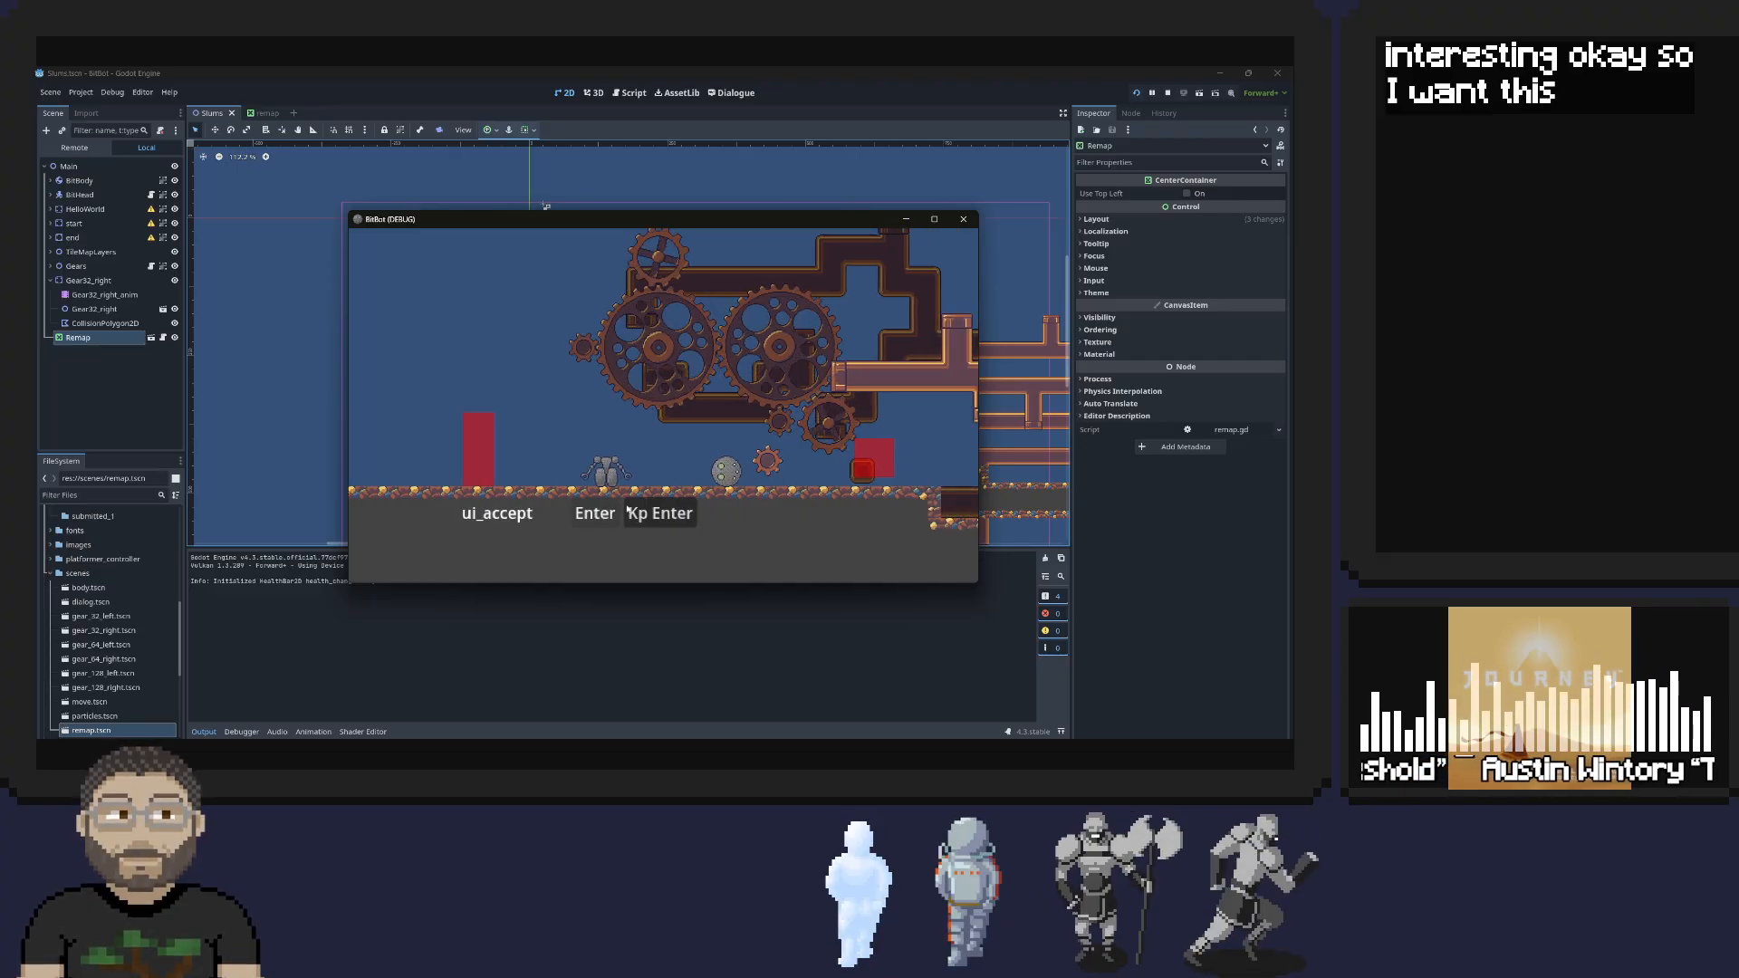
pyautogui.press('a')
pyautogui.press('d')
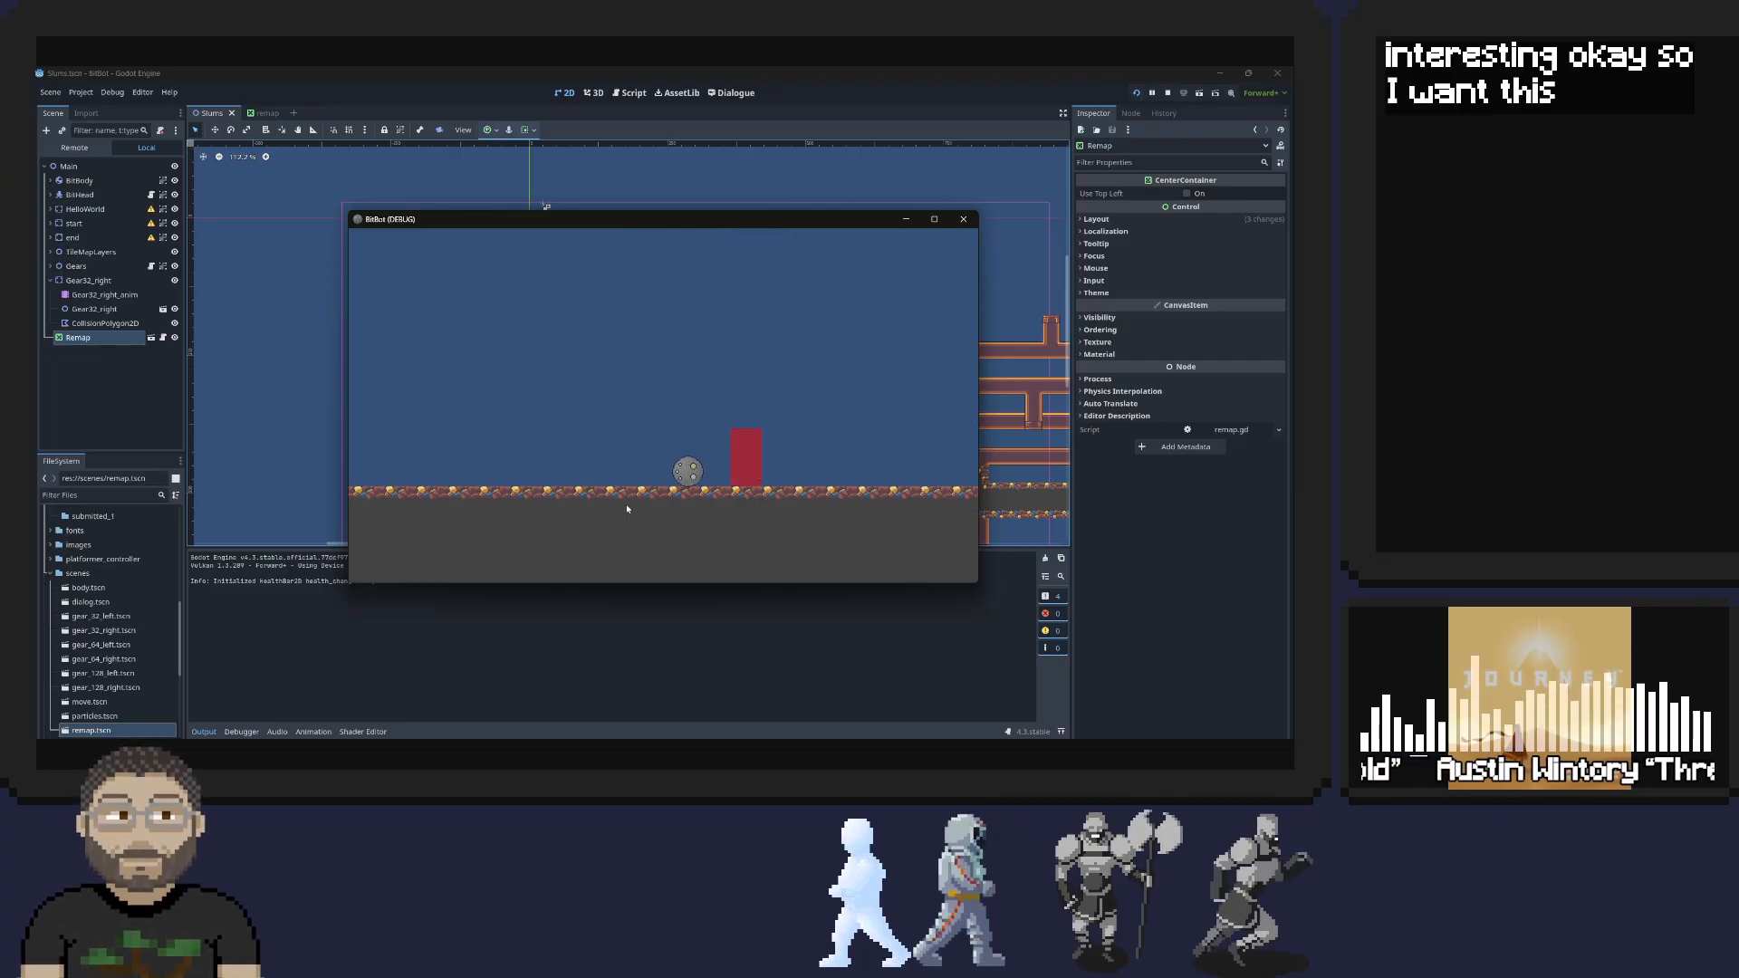
pyautogui.press('d')
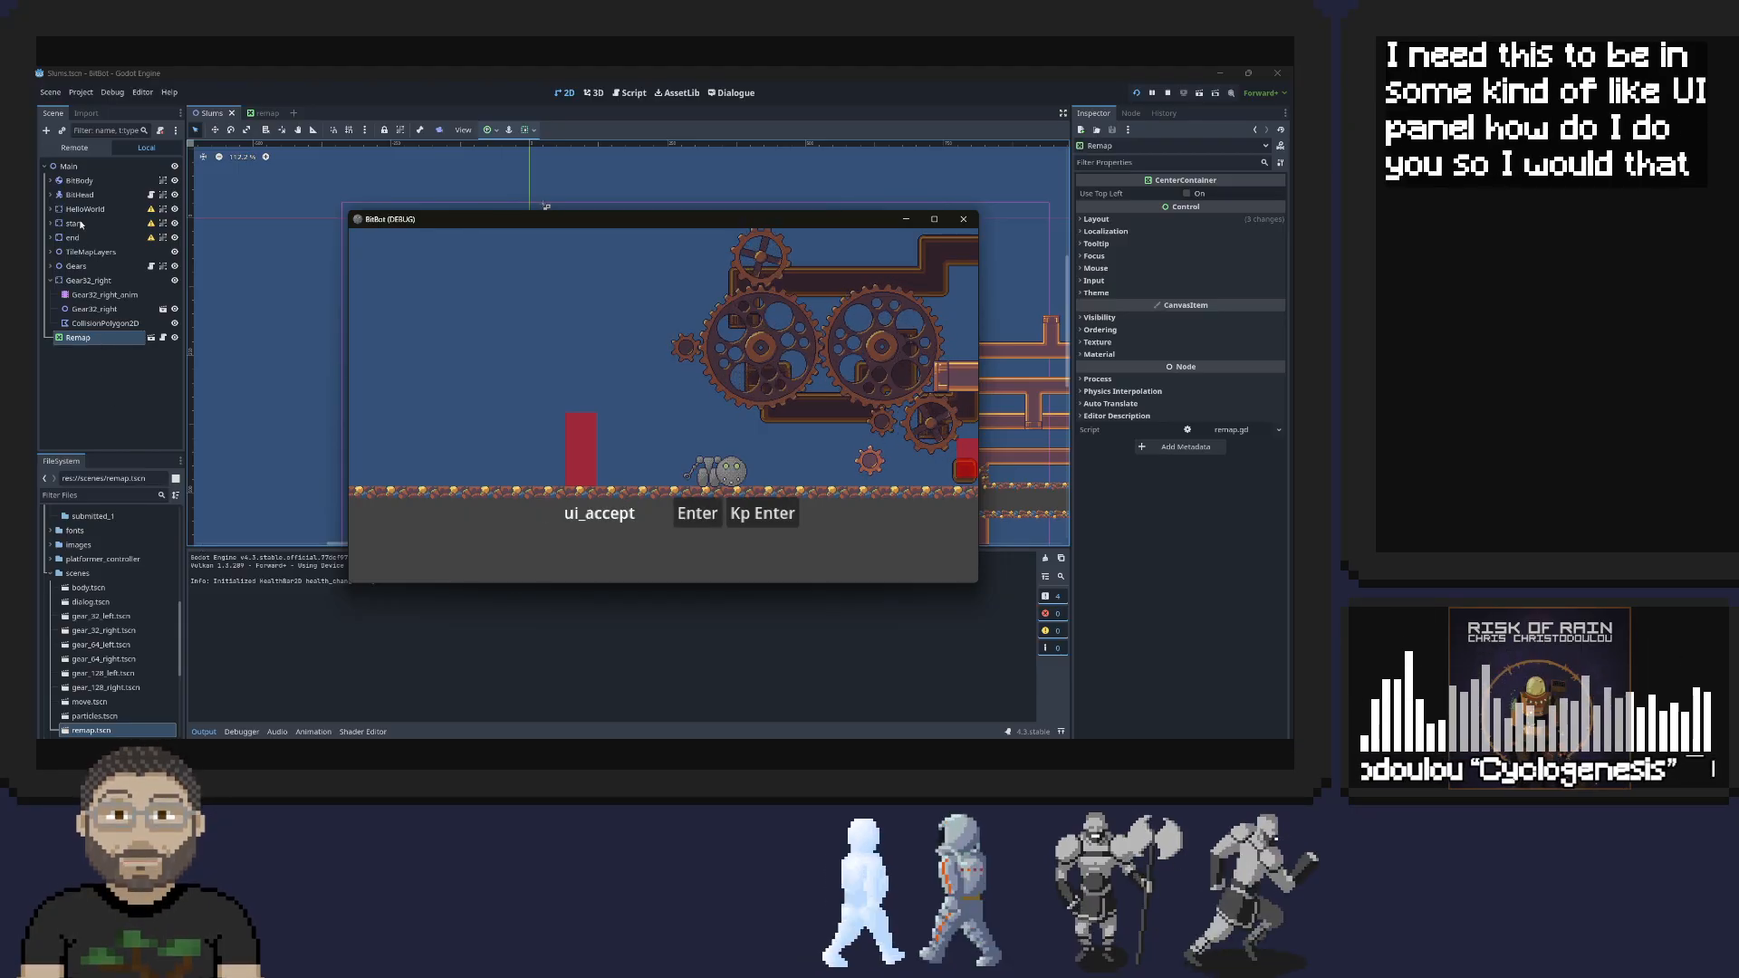
# Expand the BitBody and BitHead nodes and reparent Remap under BitHead's Camera2D
pyautogui.click(50, 183)
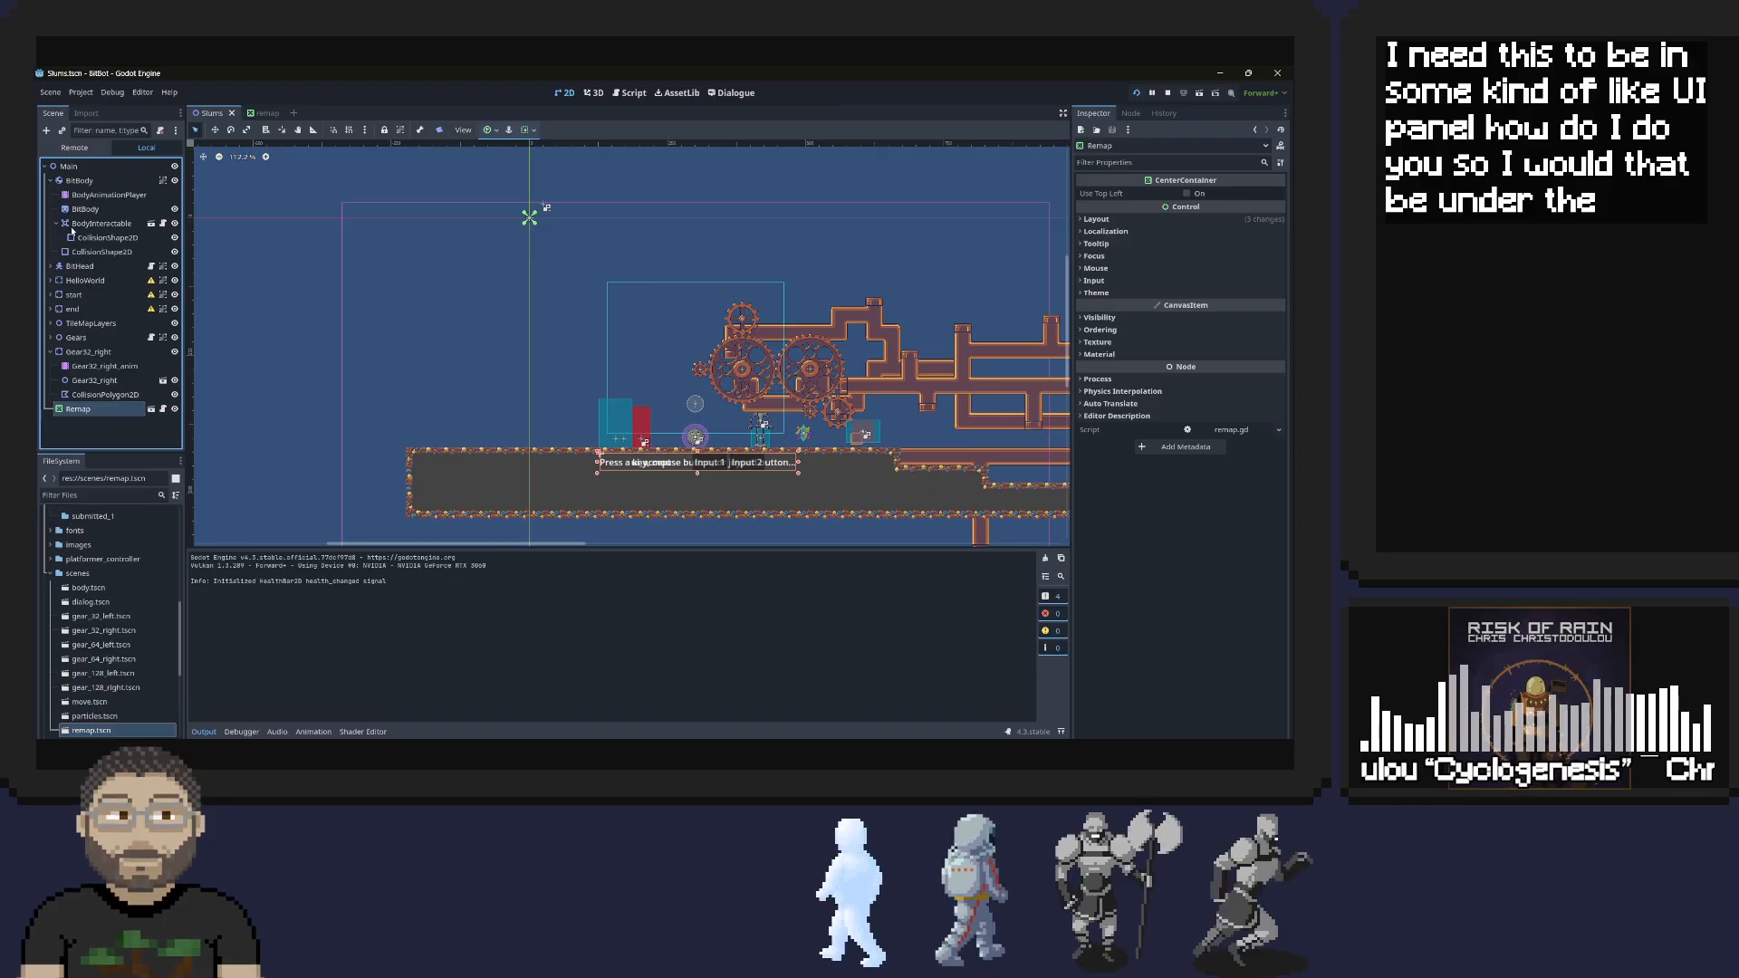
pyautogui.click(56, 224)
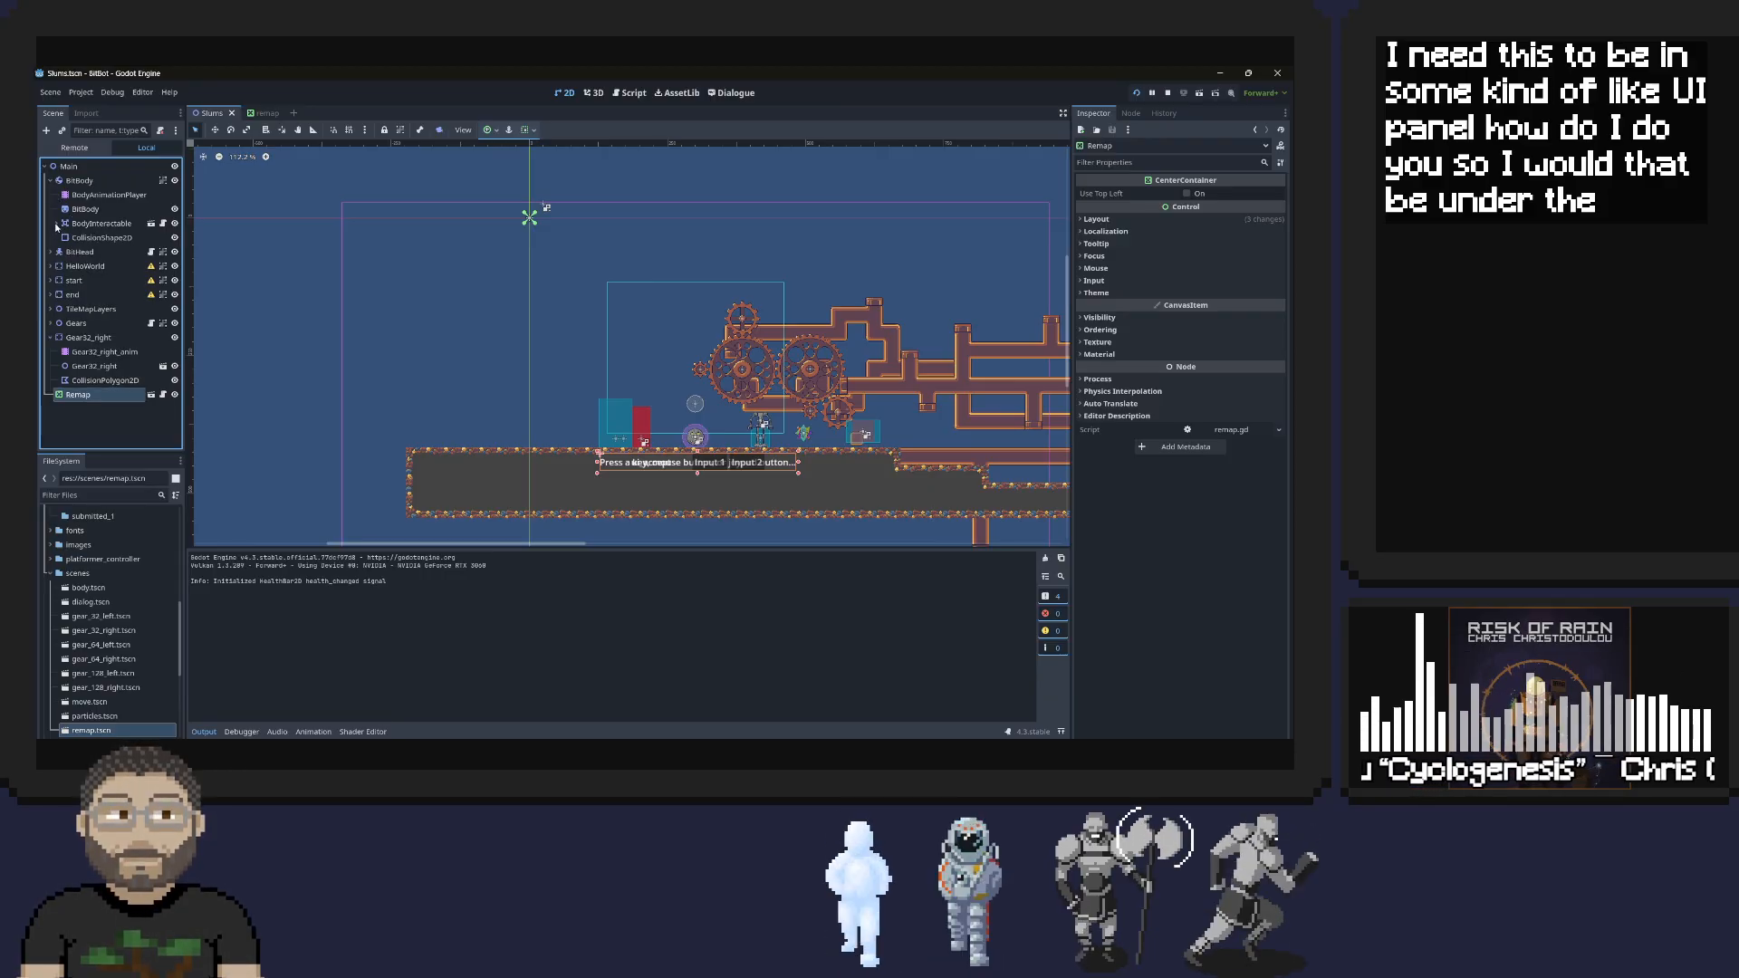
pyautogui.click(50, 251)
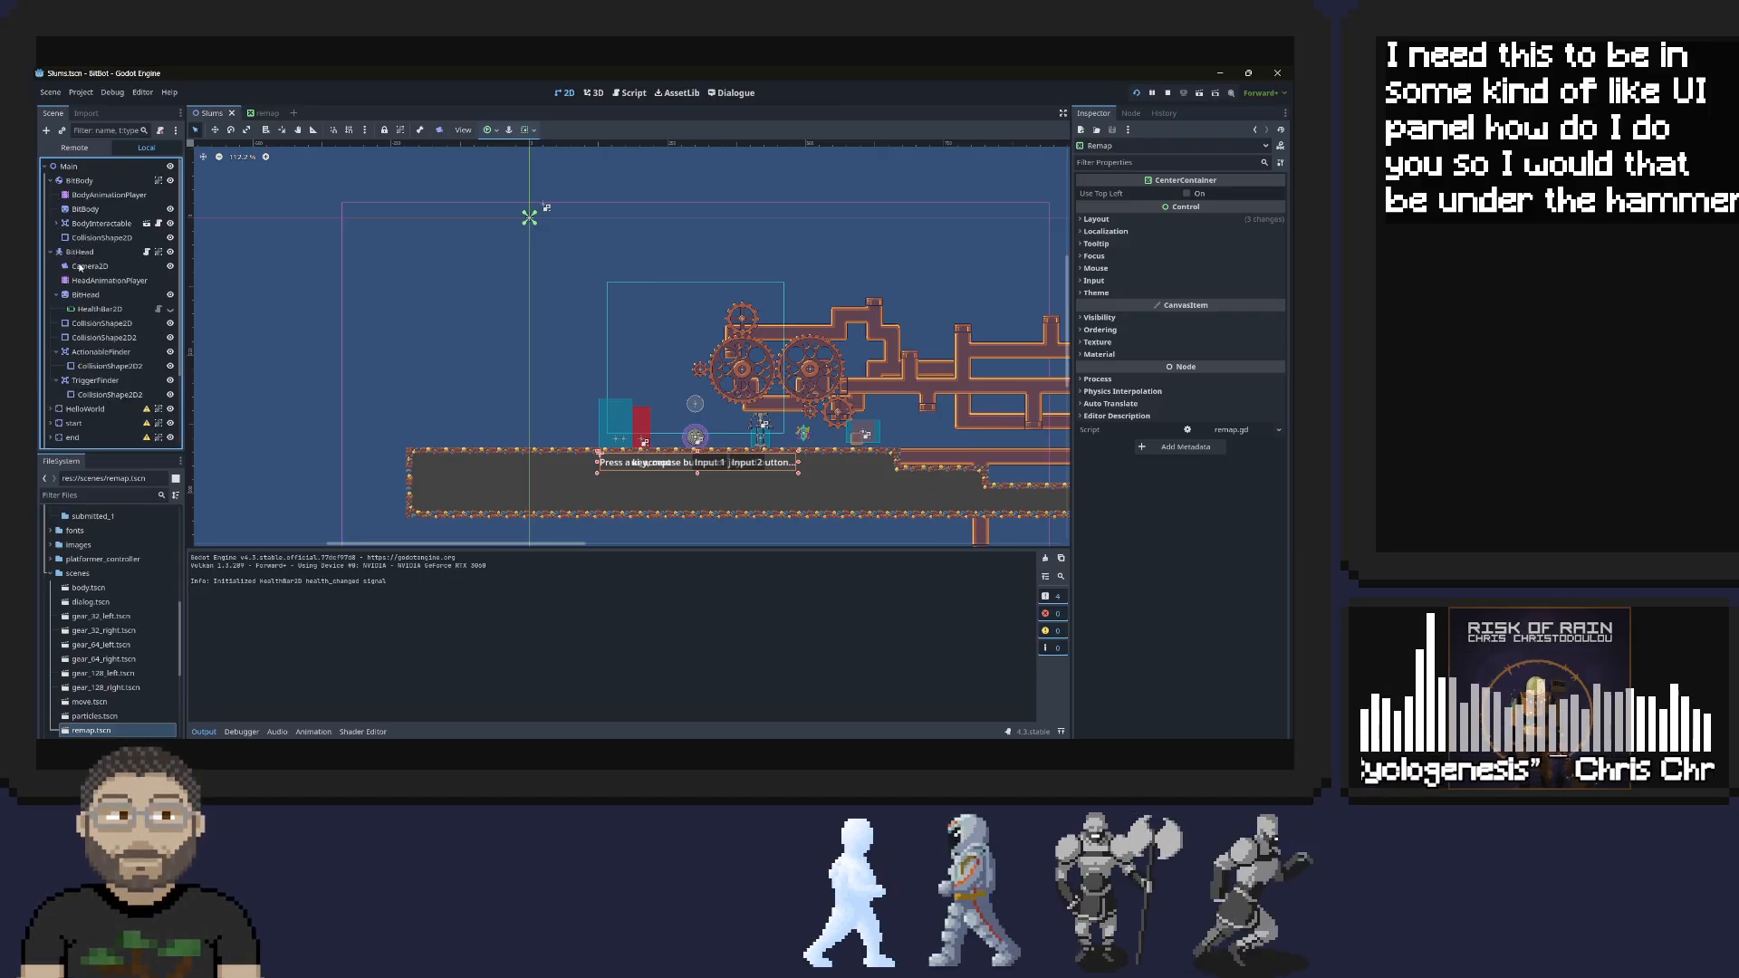
pyautogui.click(89, 267)
pyautogui.scroll(-3, 149, 290)
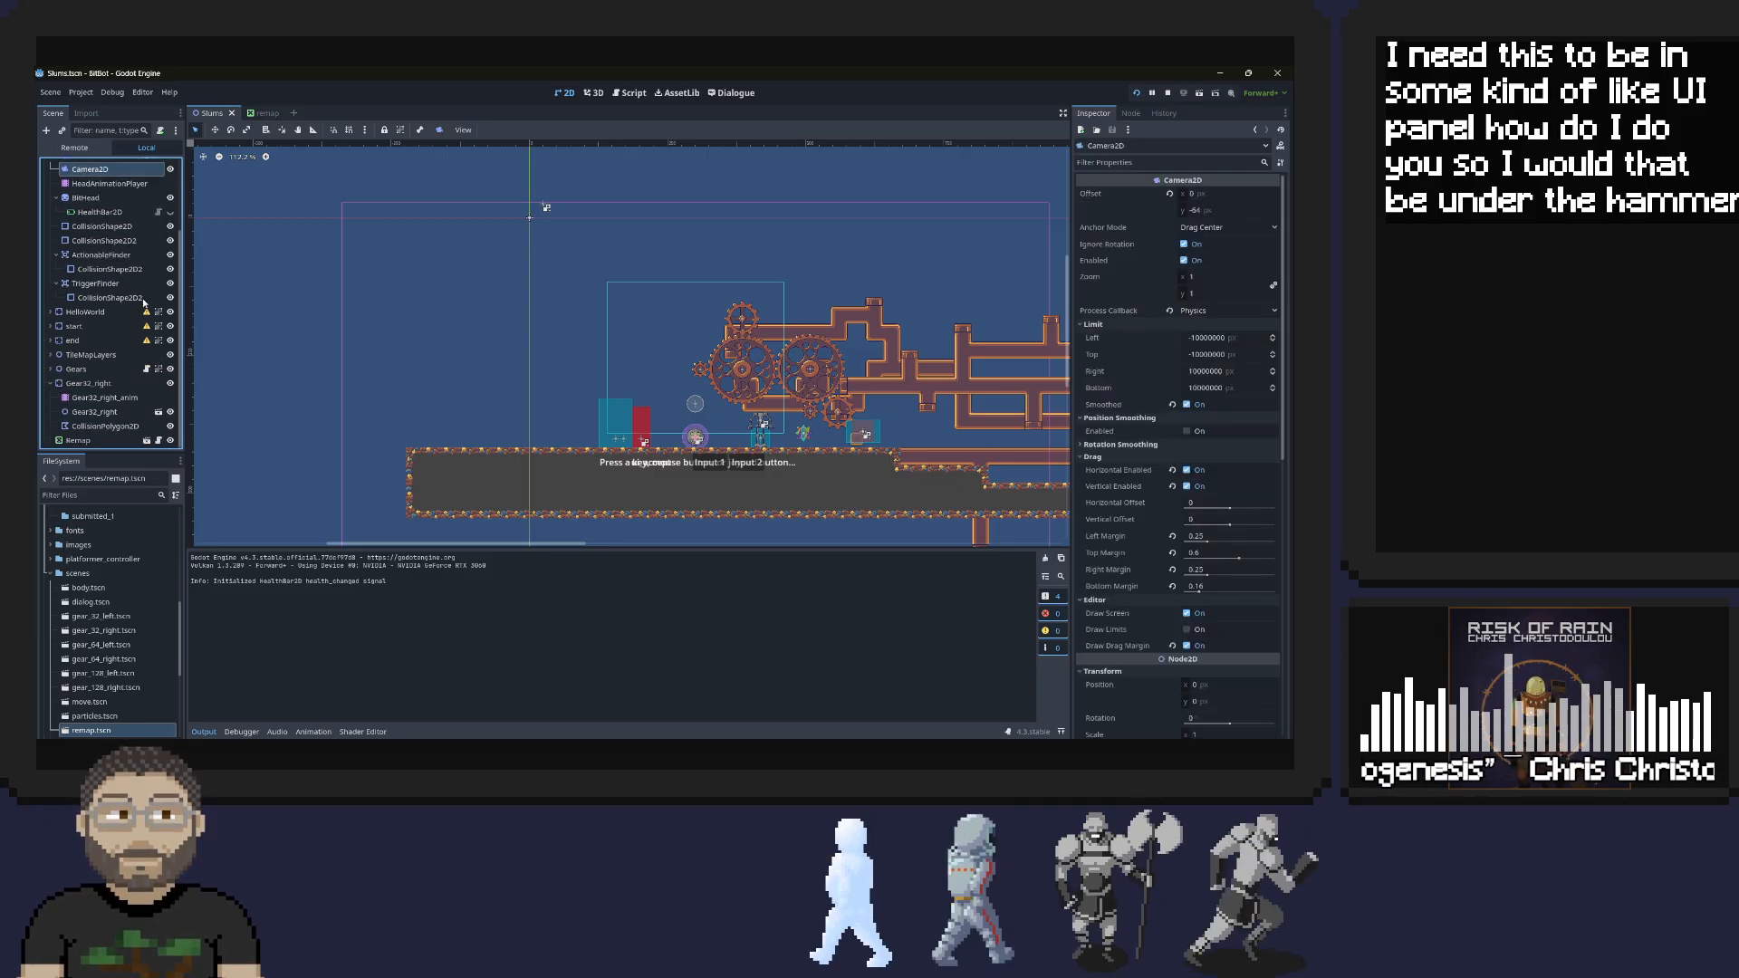
pyautogui.click(79, 441)
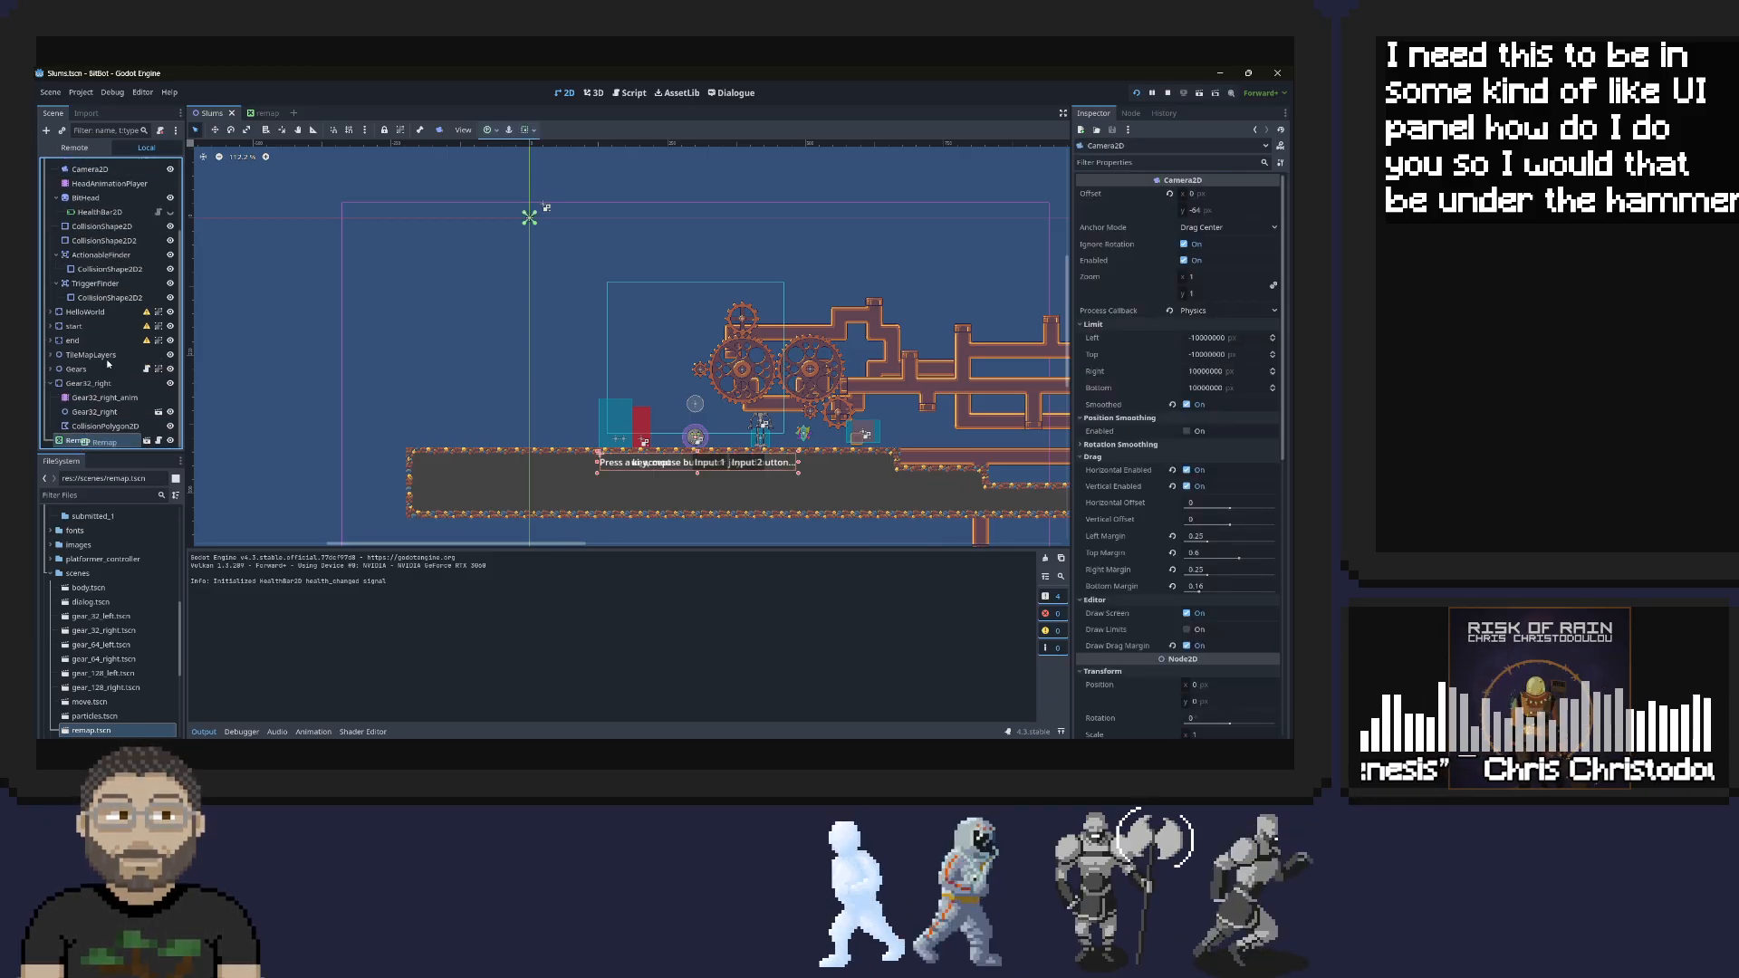
pyautogui.moveTo(101, 172); pyautogui.dragTo(92, 211)
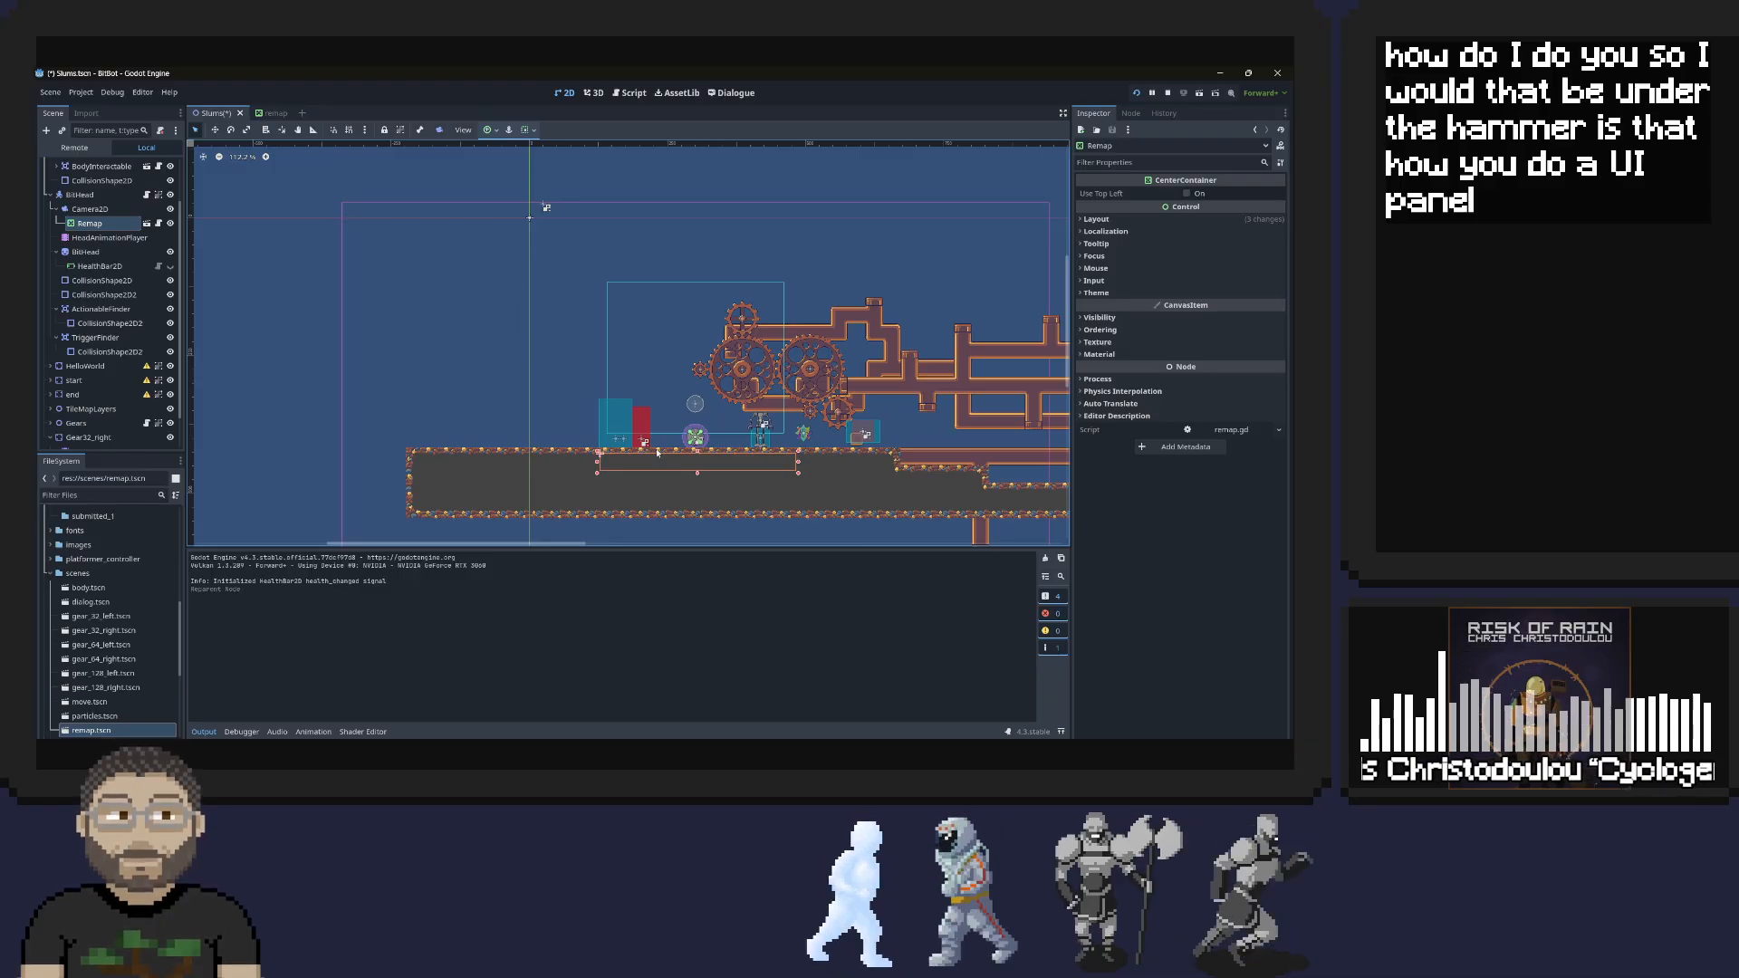
# Set the Remap node's Z Index to 2 in its Ordering properties and rerun the project
pyautogui.doubleClick(72, 226)
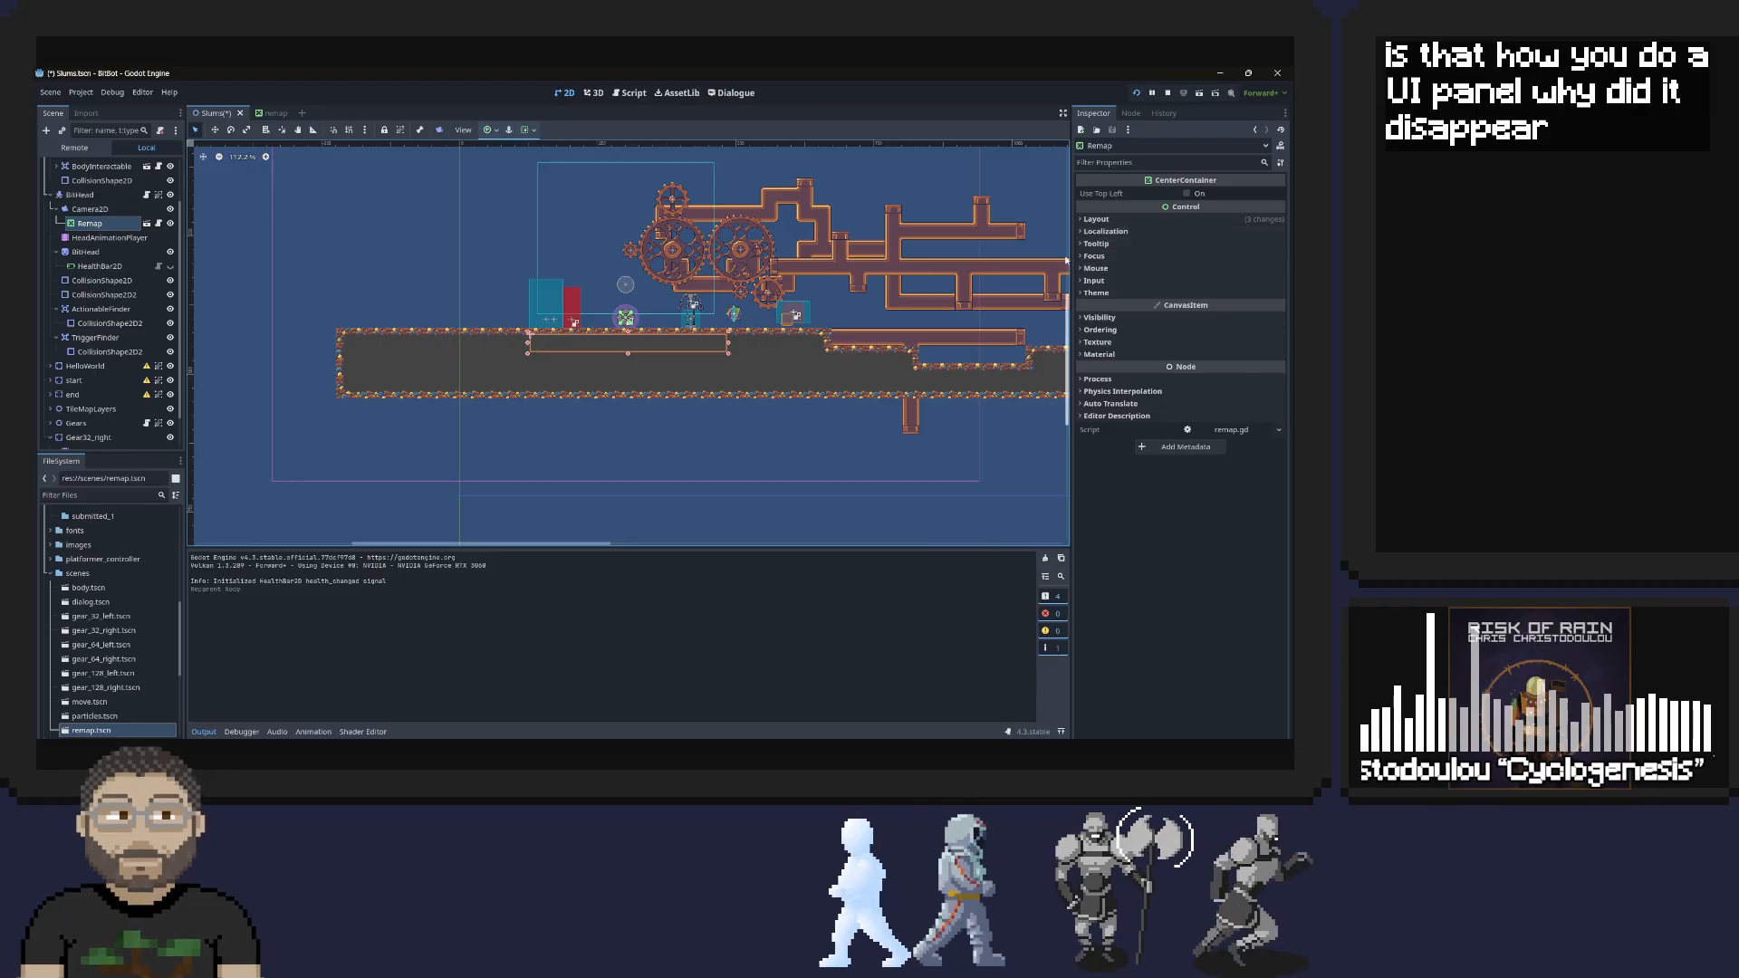
pyautogui.click(1085, 332)
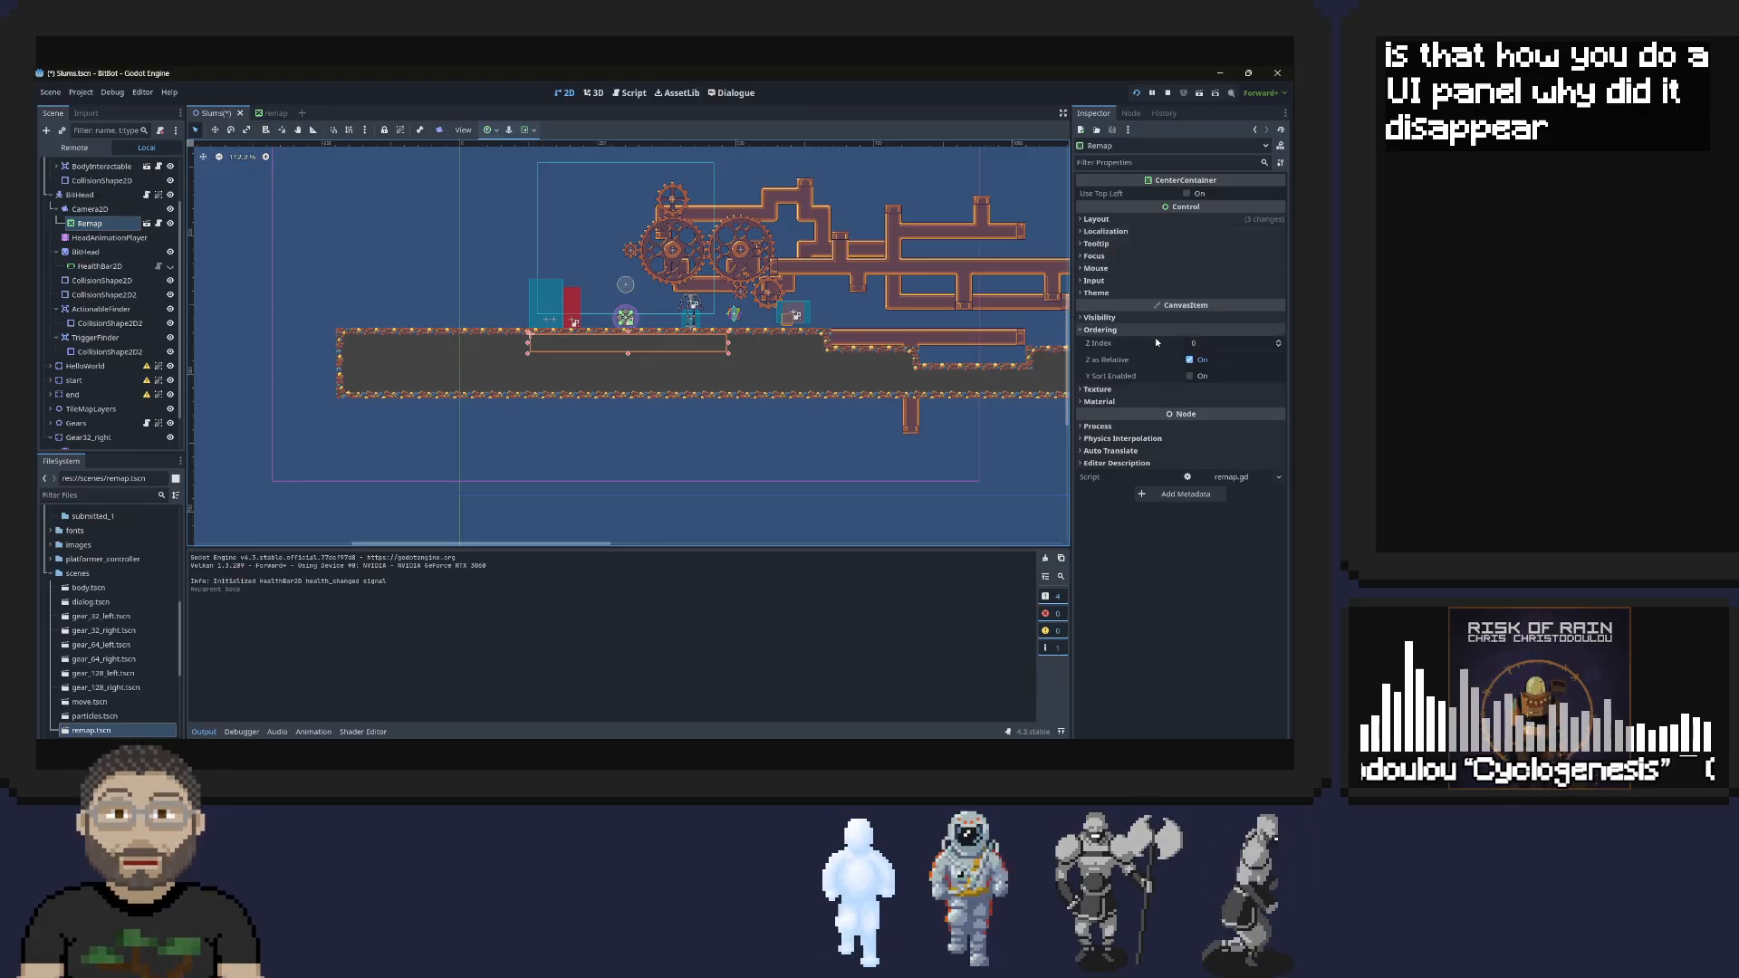
pyautogui.click(1280, 344)
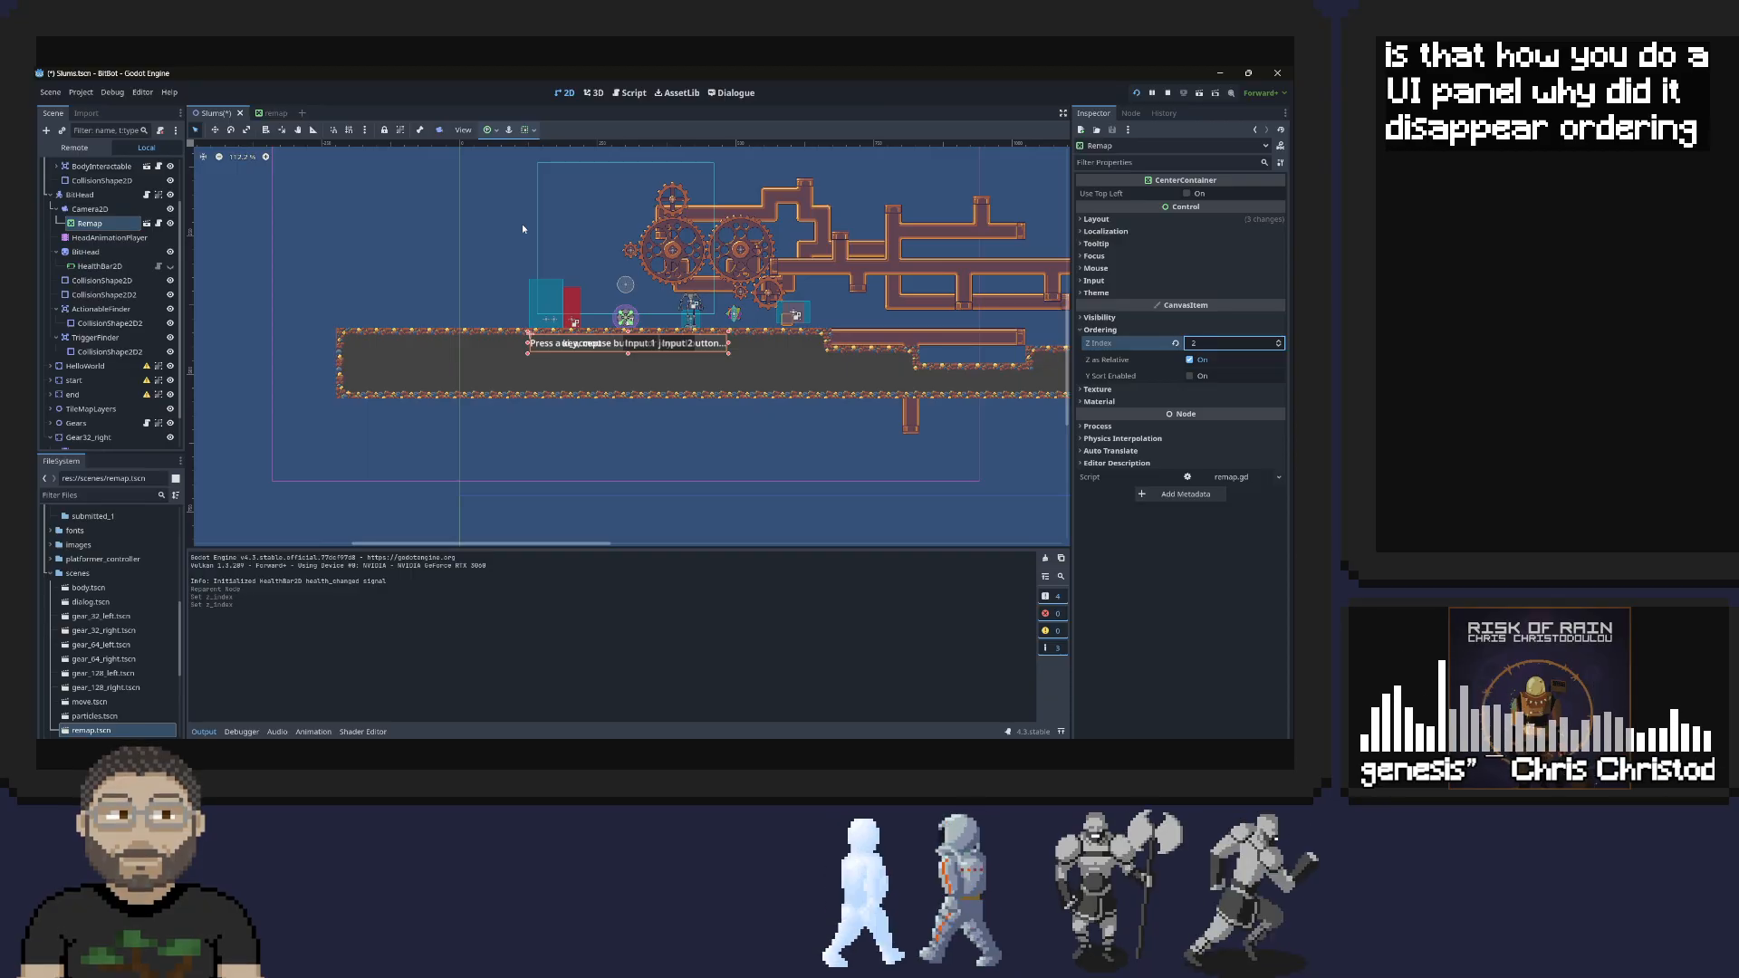
pyautogui.click(1138, 92)
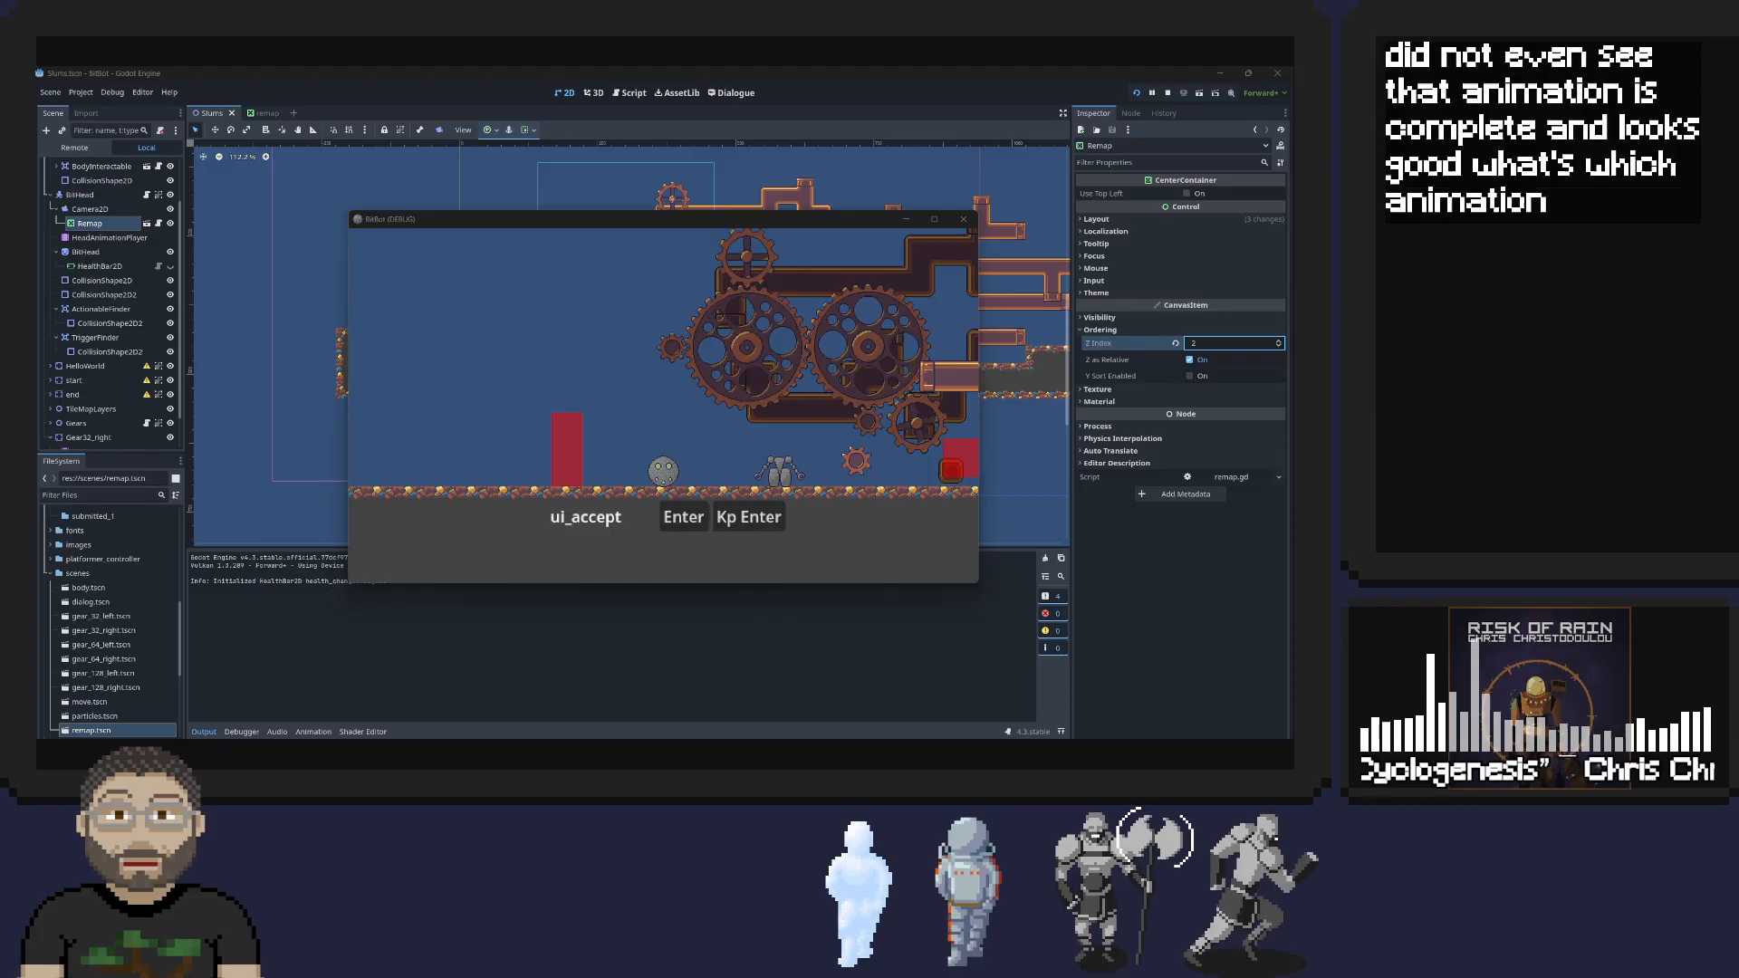
# Roll the detached head to the red trigger and run through its dialogue, checking how the remap control sits on screen
pyautogui.click(751, 386)
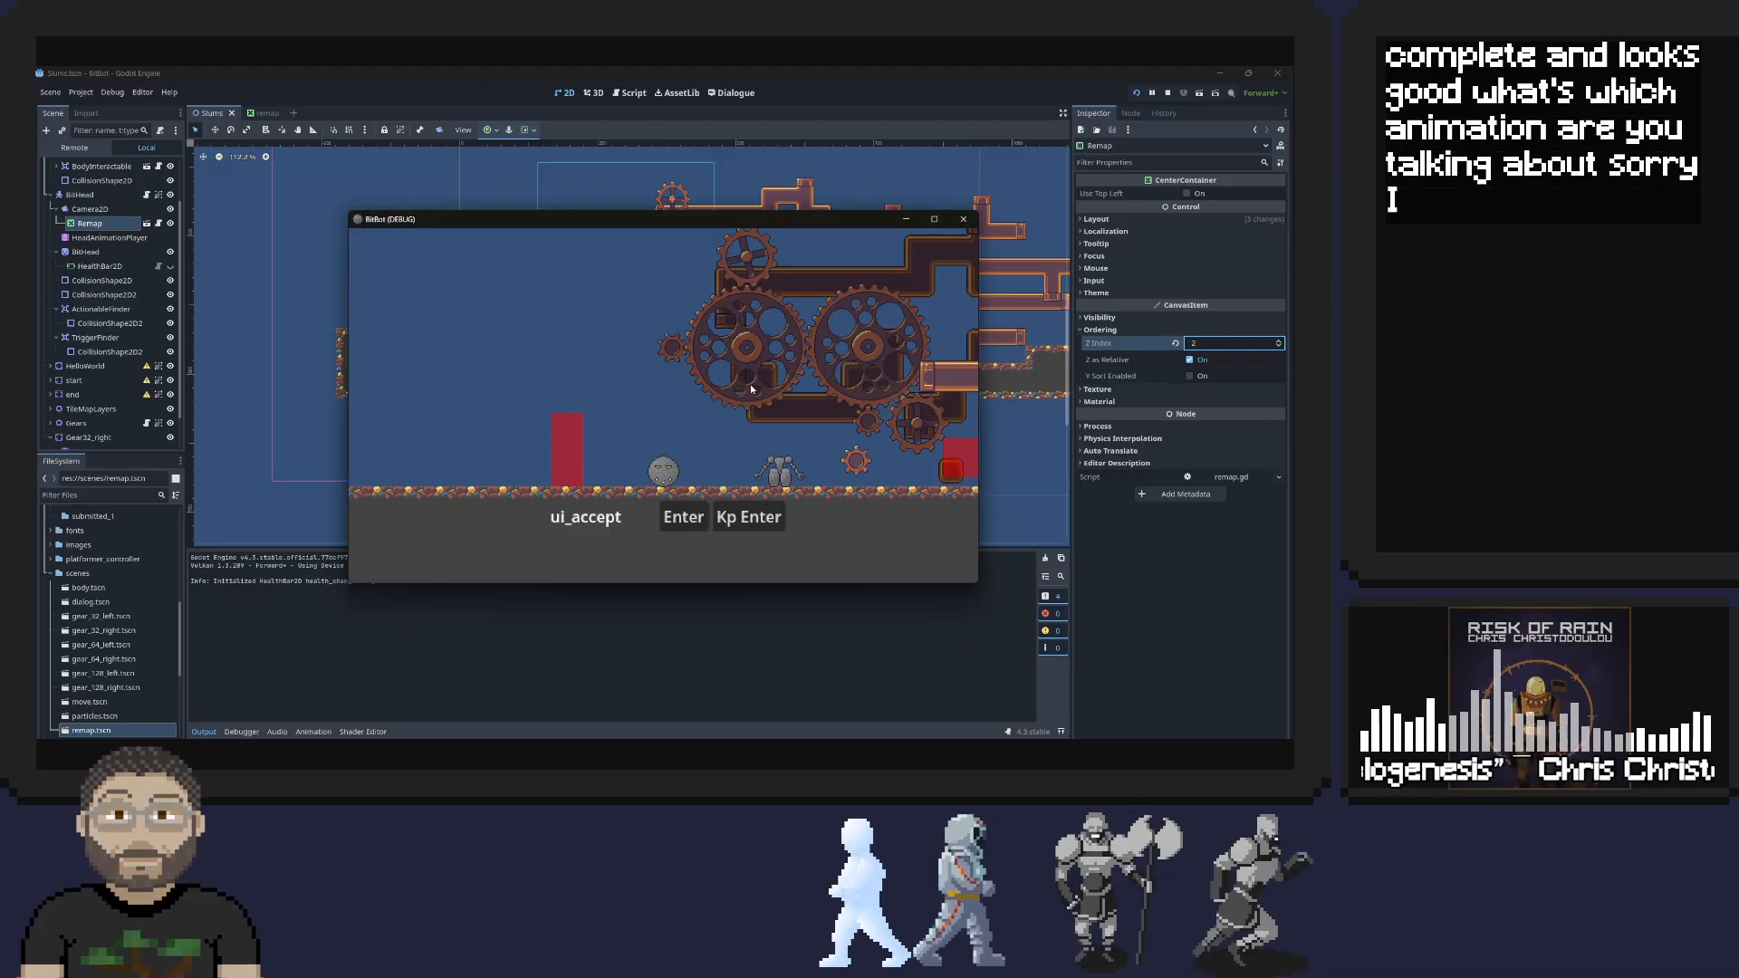
pyautogui.press('d')
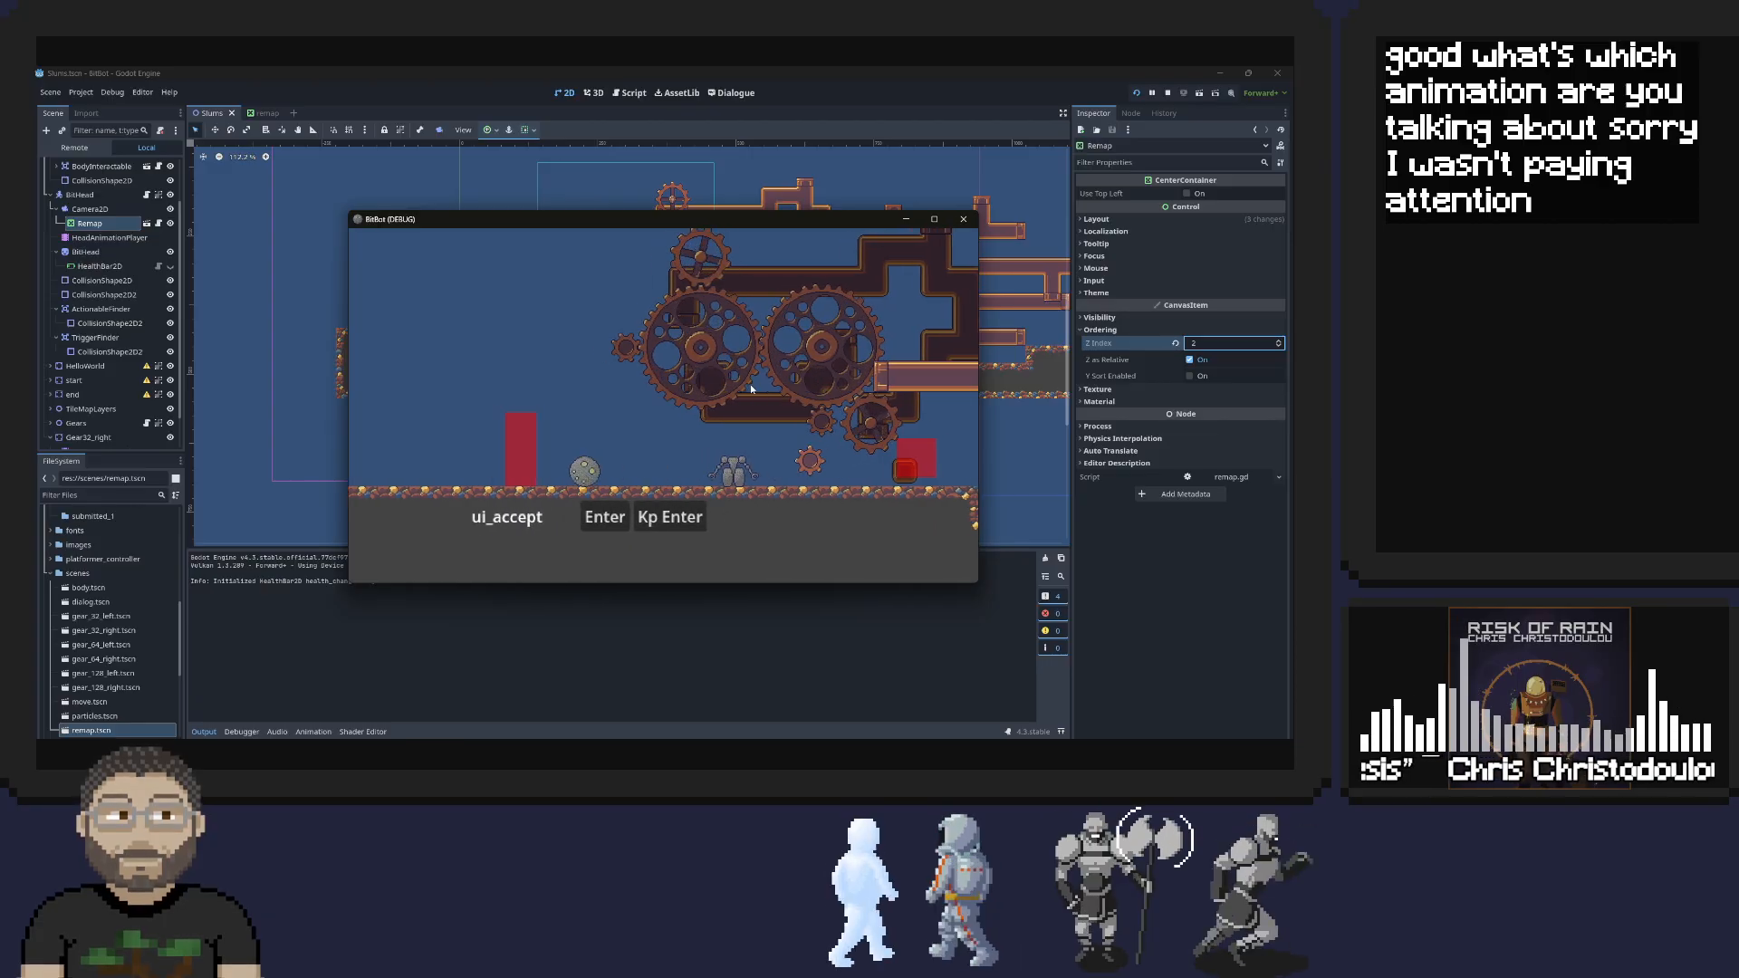
pyautogui.press('d')
pyautogui.press('a')
pyautogui.press('d')
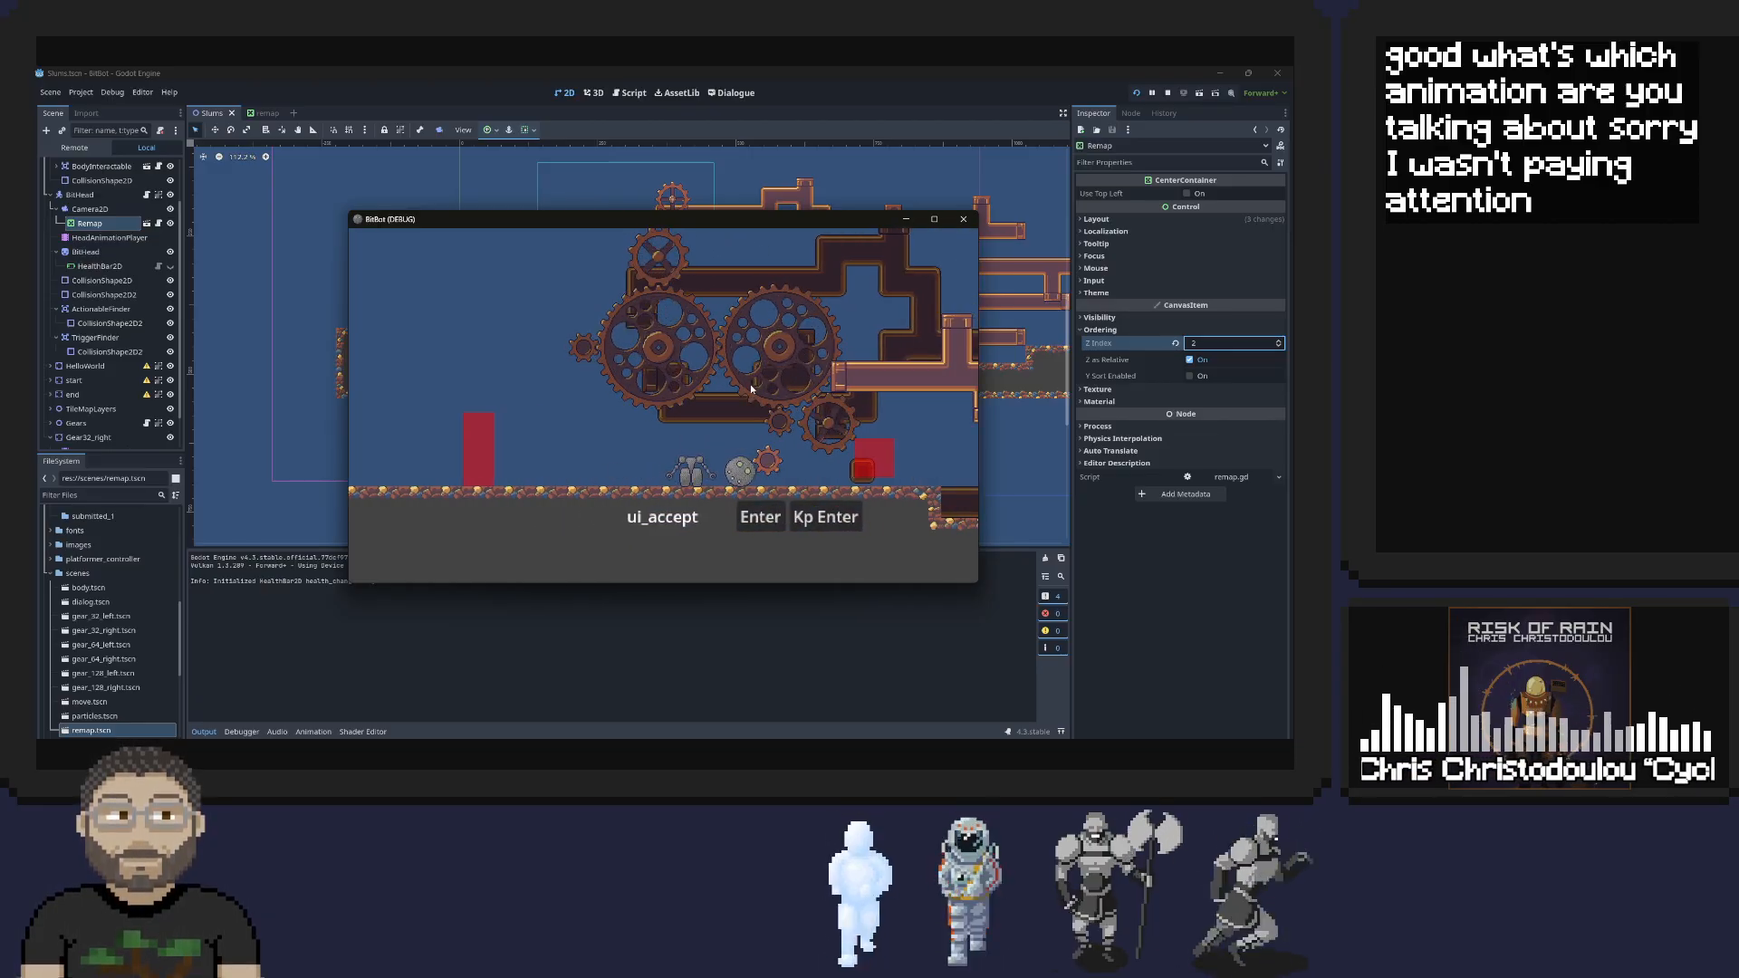
pyautogui.press('d')
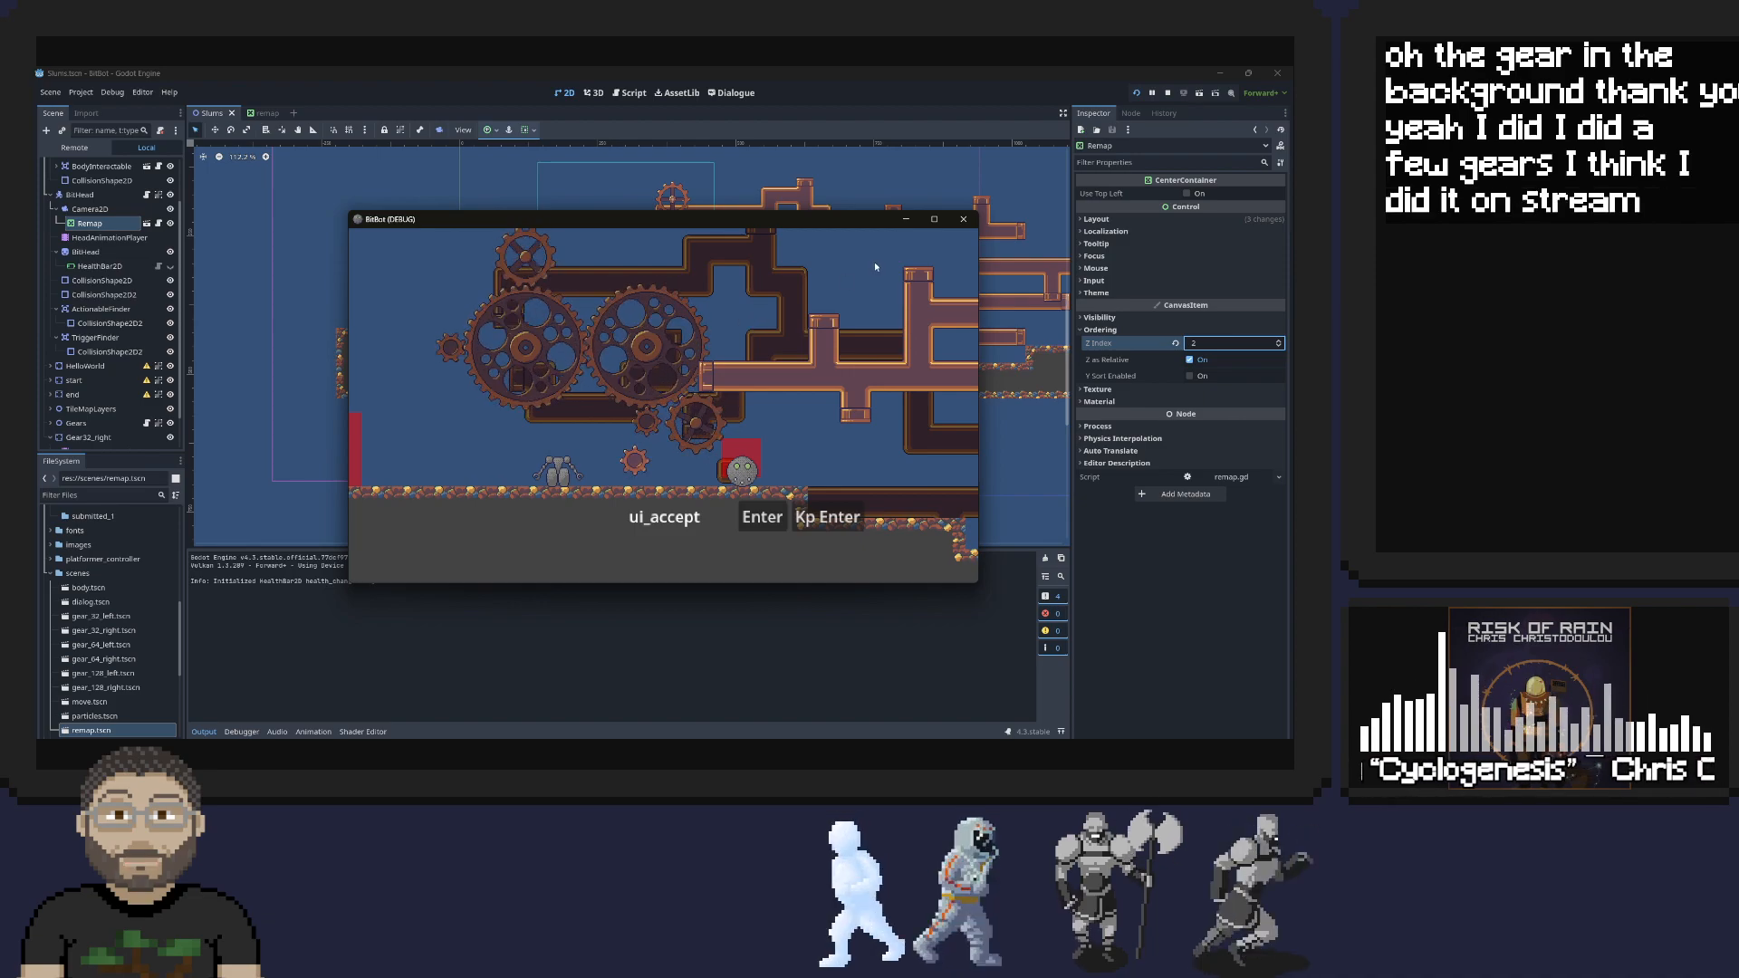
pyautogui.press('Return')
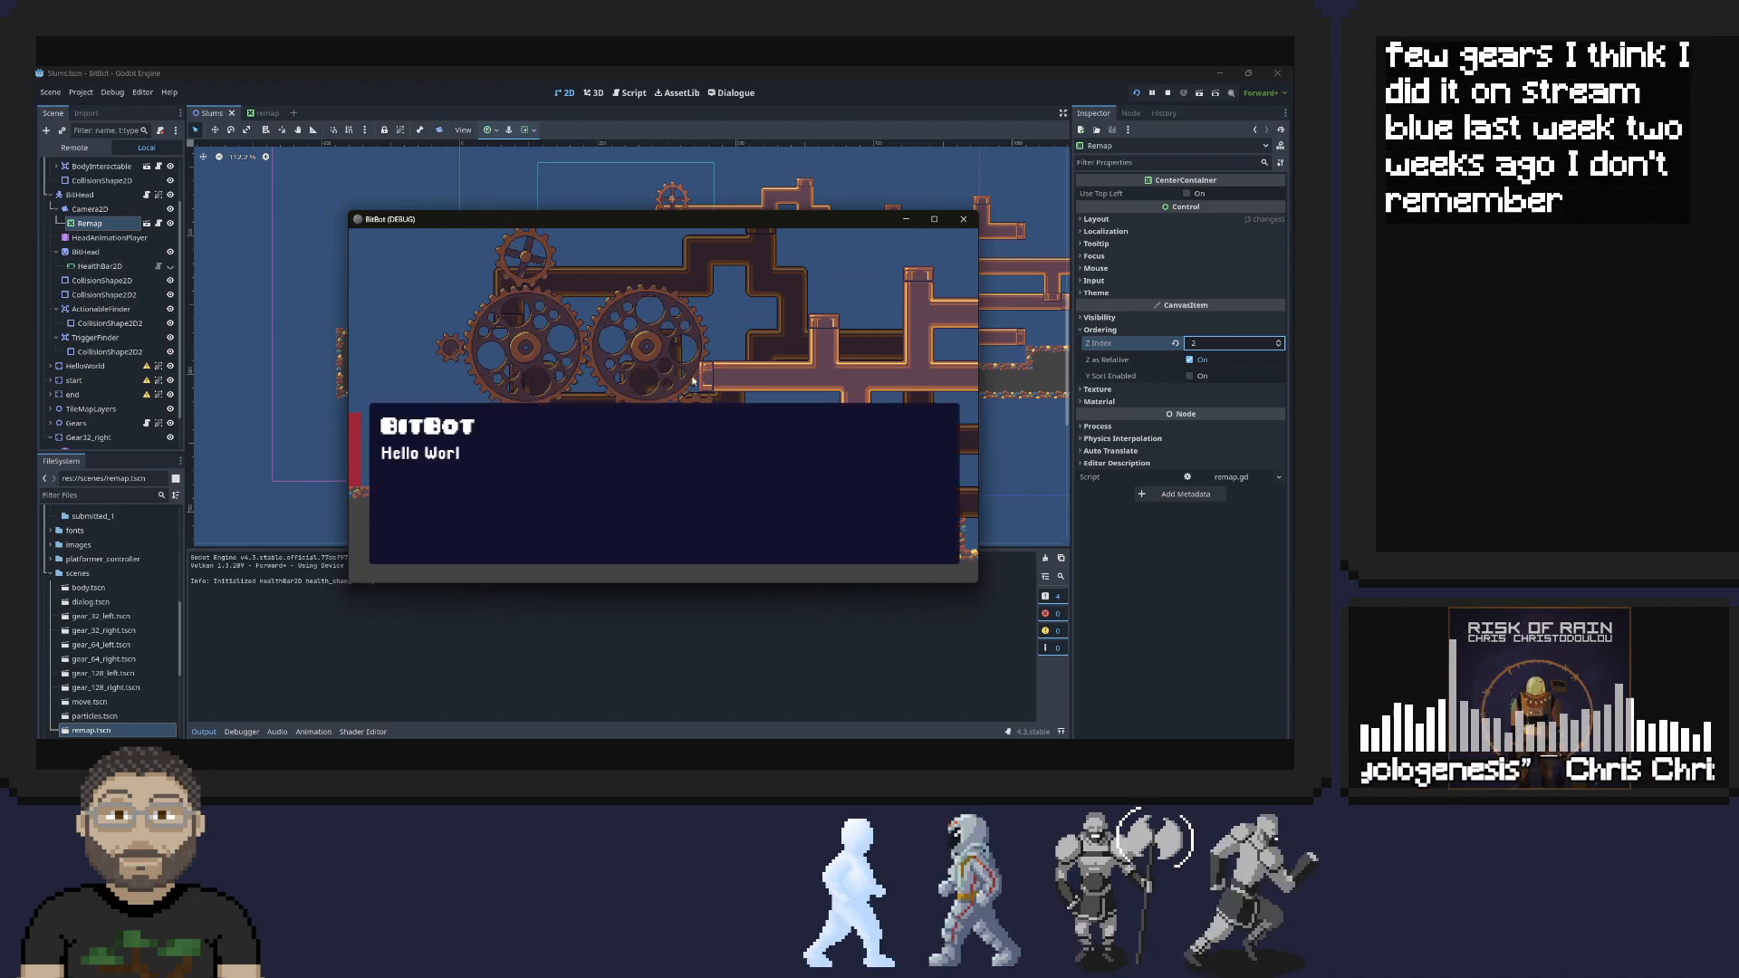
pyautogui.press('Return')
# Roll the detached head back and forth around the body to check how the remap control follows the head and camera
pyautogui.press('Left')
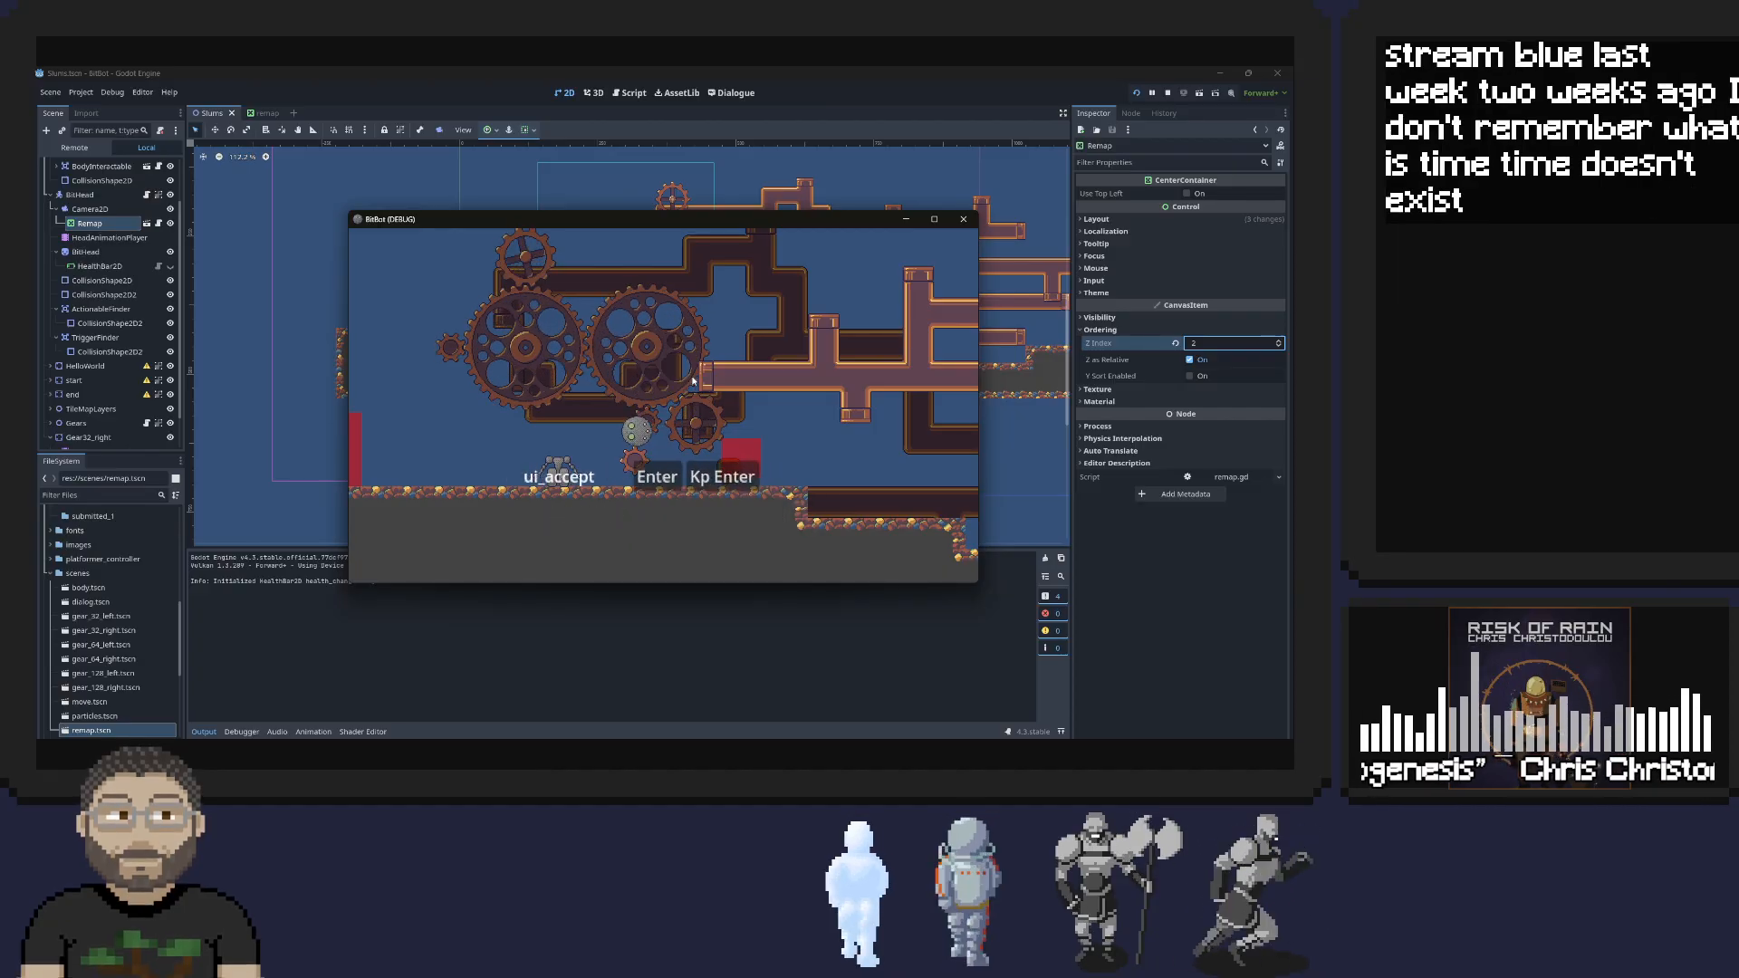
pyautogui.press('Right')
pyautogui.press('Left')
pyautogui.press('Right')
pyautogui.press('Left')
pyautogui.press('Right')
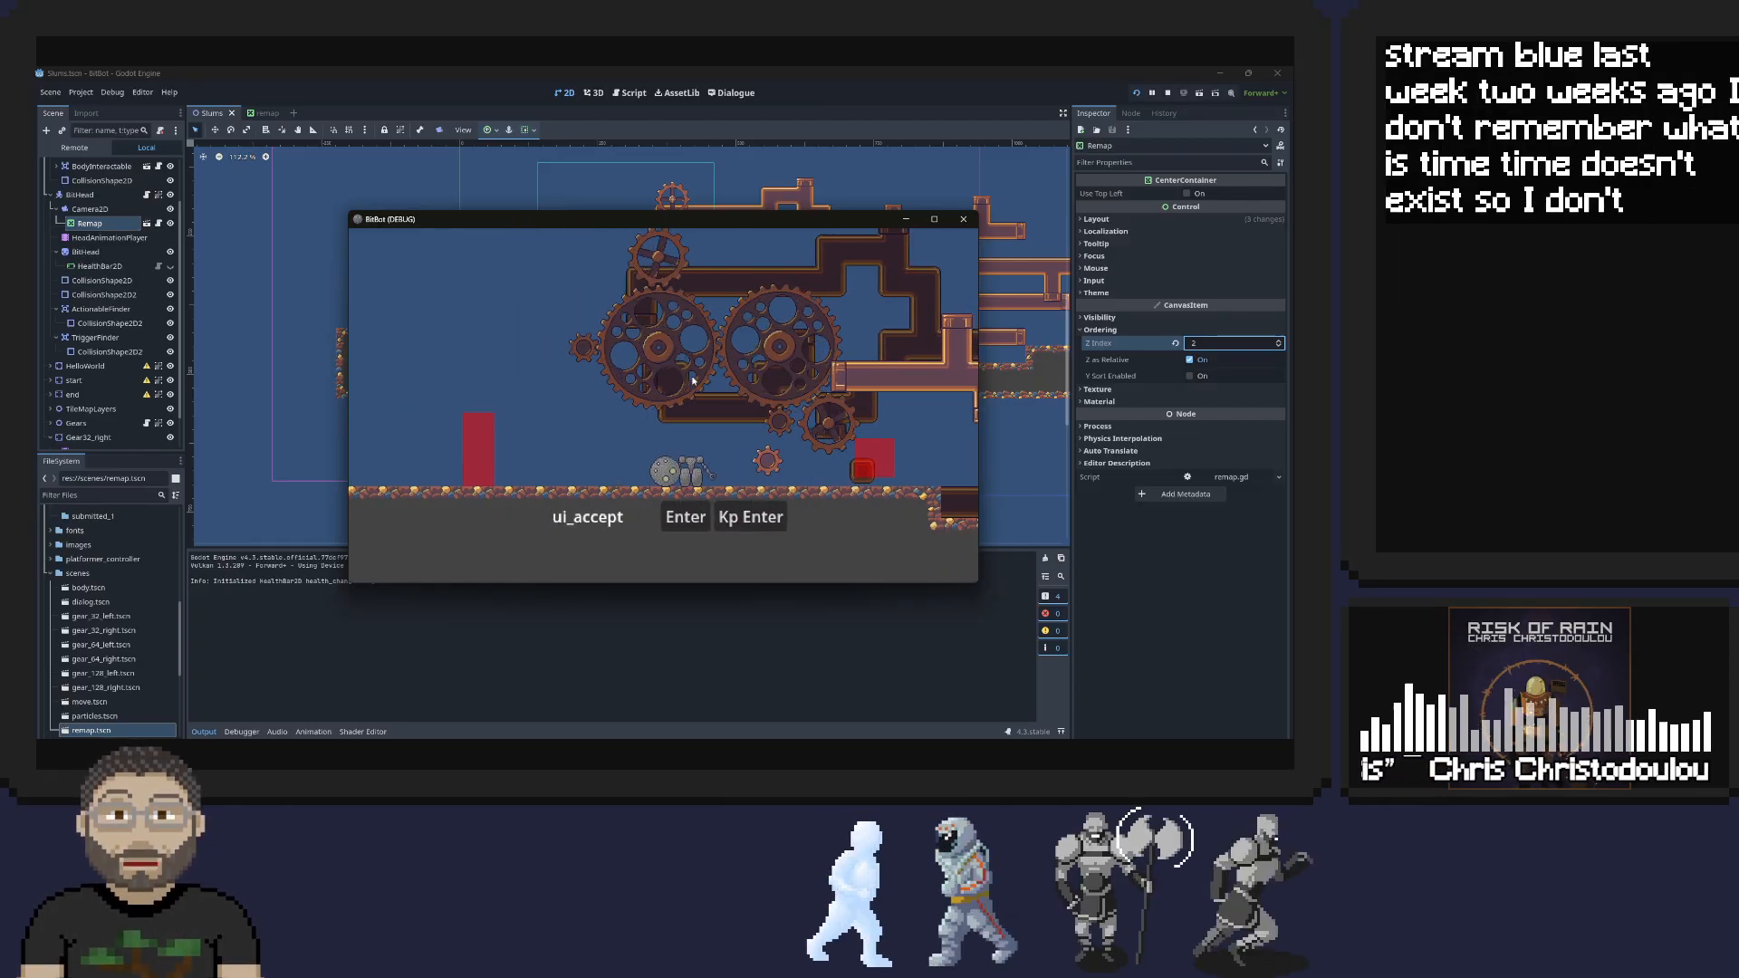
pyautogui.press('Left')
pyautogui.press('Right')
pyautogui.press('Right')
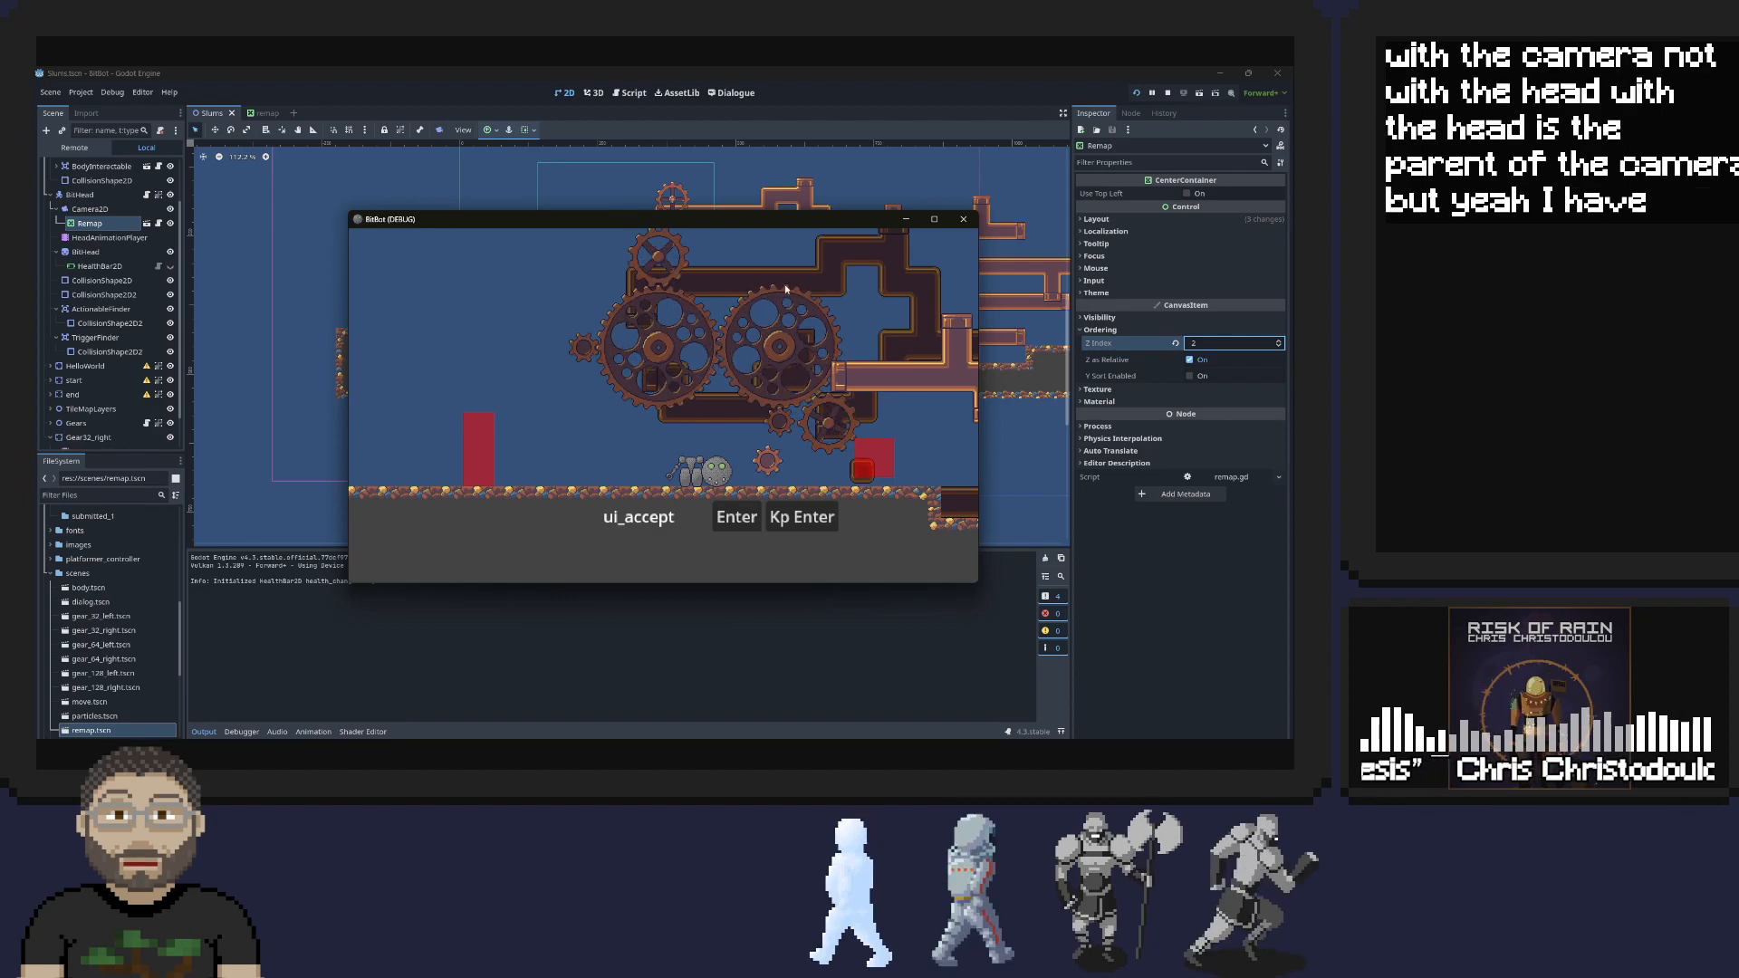
# Test the remap control while the reassembled character runs and jumps across the level's pipes, and end the test run
pyautogui.press('space')
pyautogui.press('d')
pyautogui.press('space')
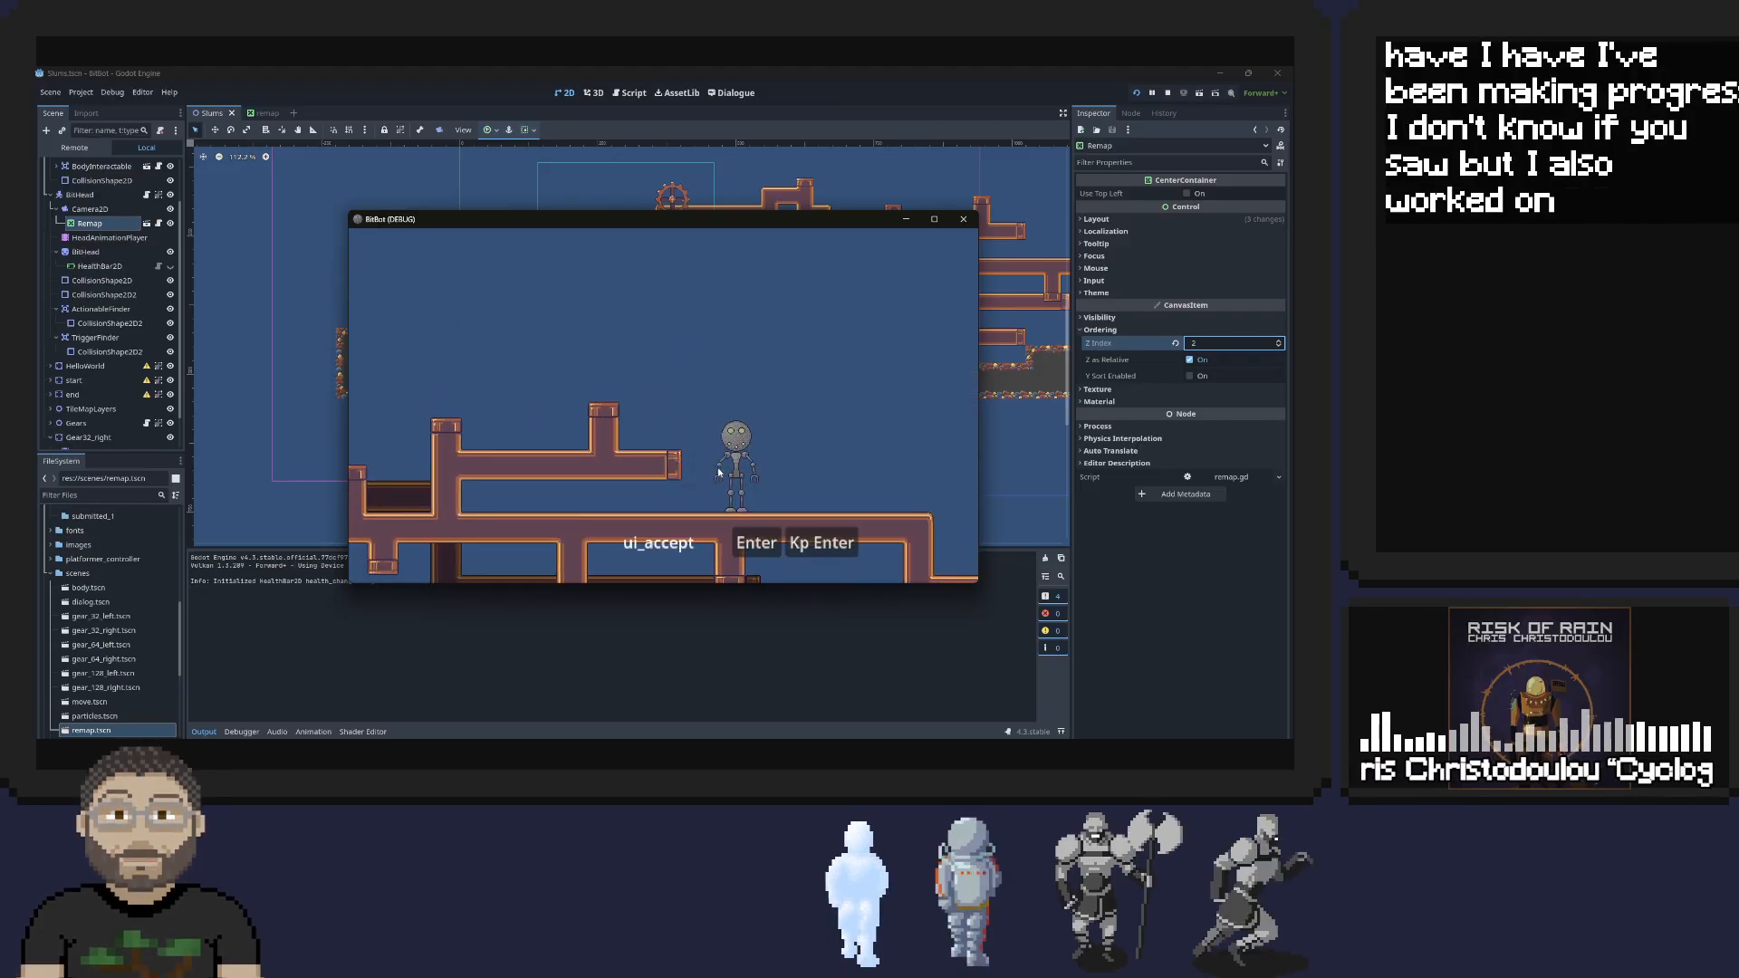
pyautogui.press('a')
pyautogui.press('d')
pyautogui.press('space')
pyautogui.press('a')
pyautogui.press('space')
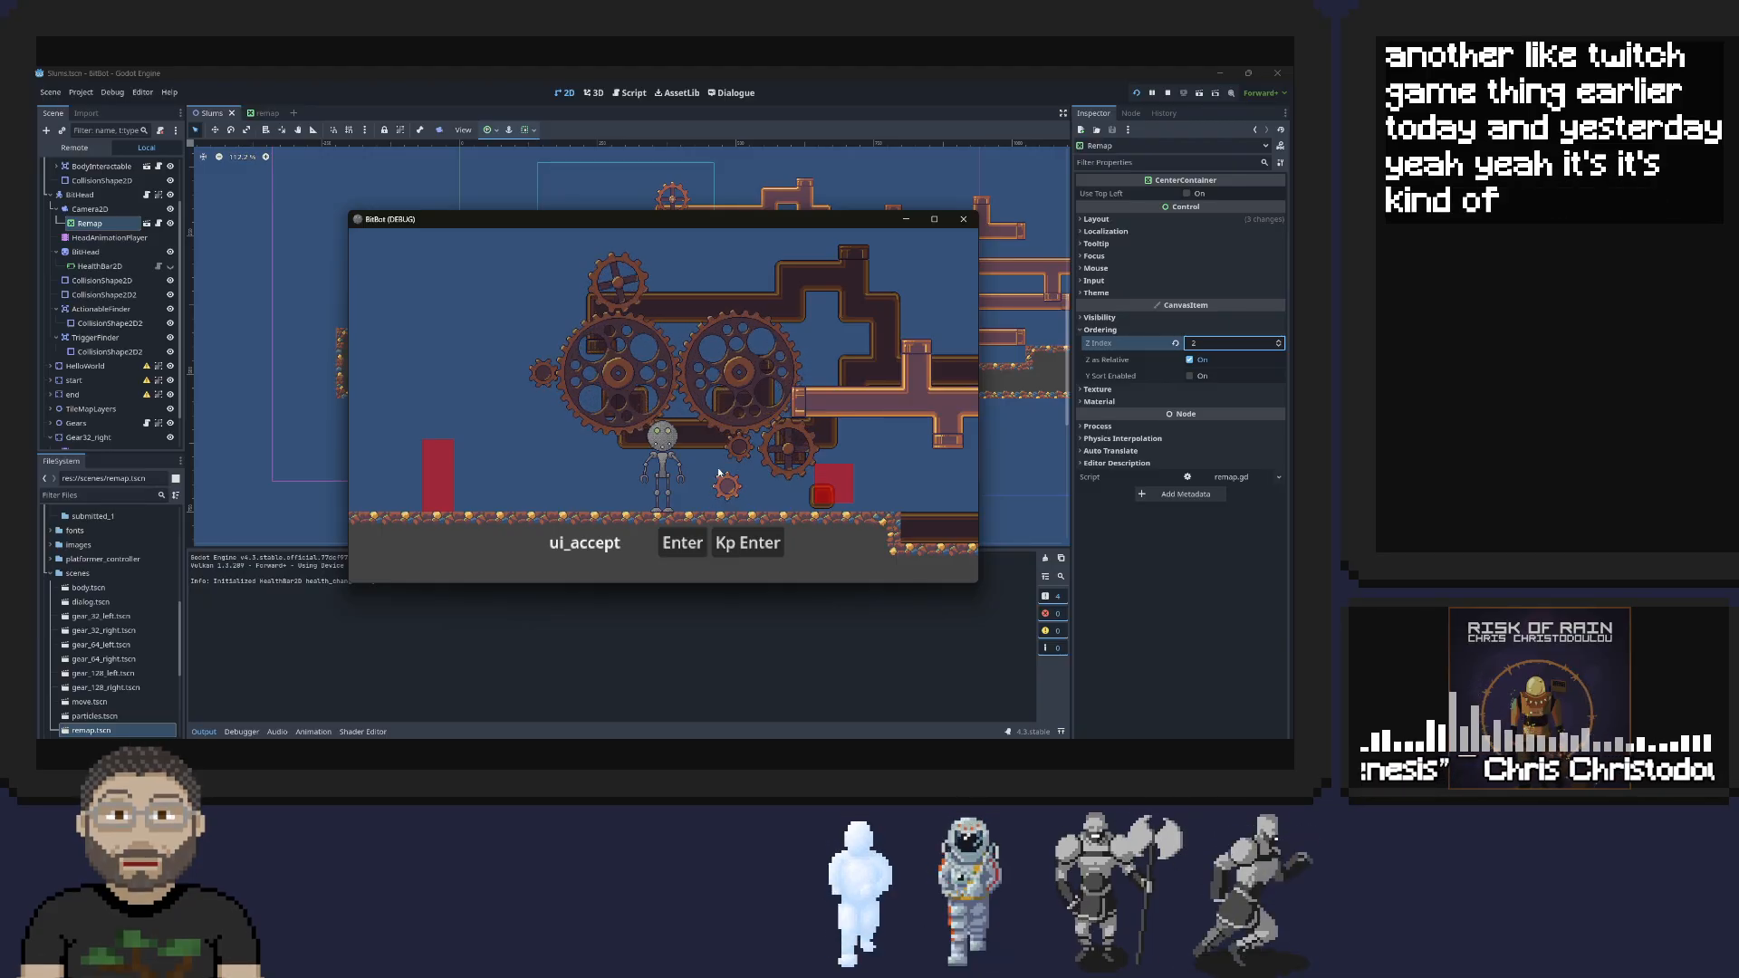
pyautogui.click(958, 222)
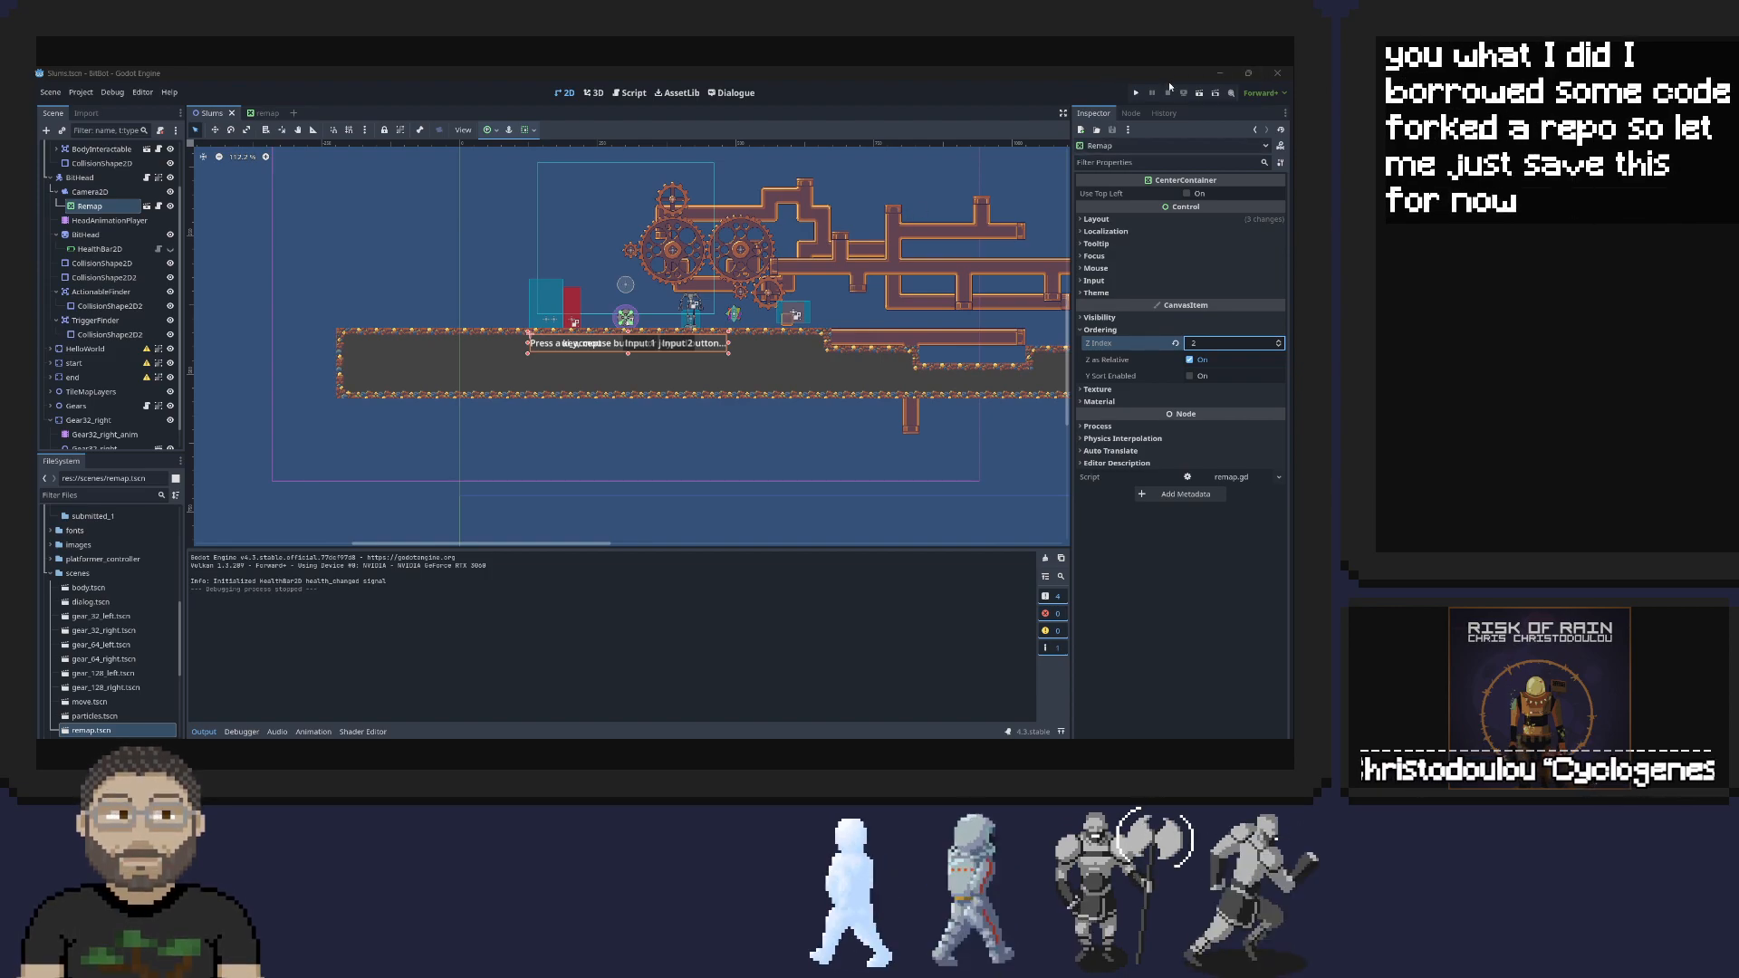
# Close the BitBot project, open the godot_twitch_games project, and run its cannon game, restarting it once
pyautogui.click(1283, 72)
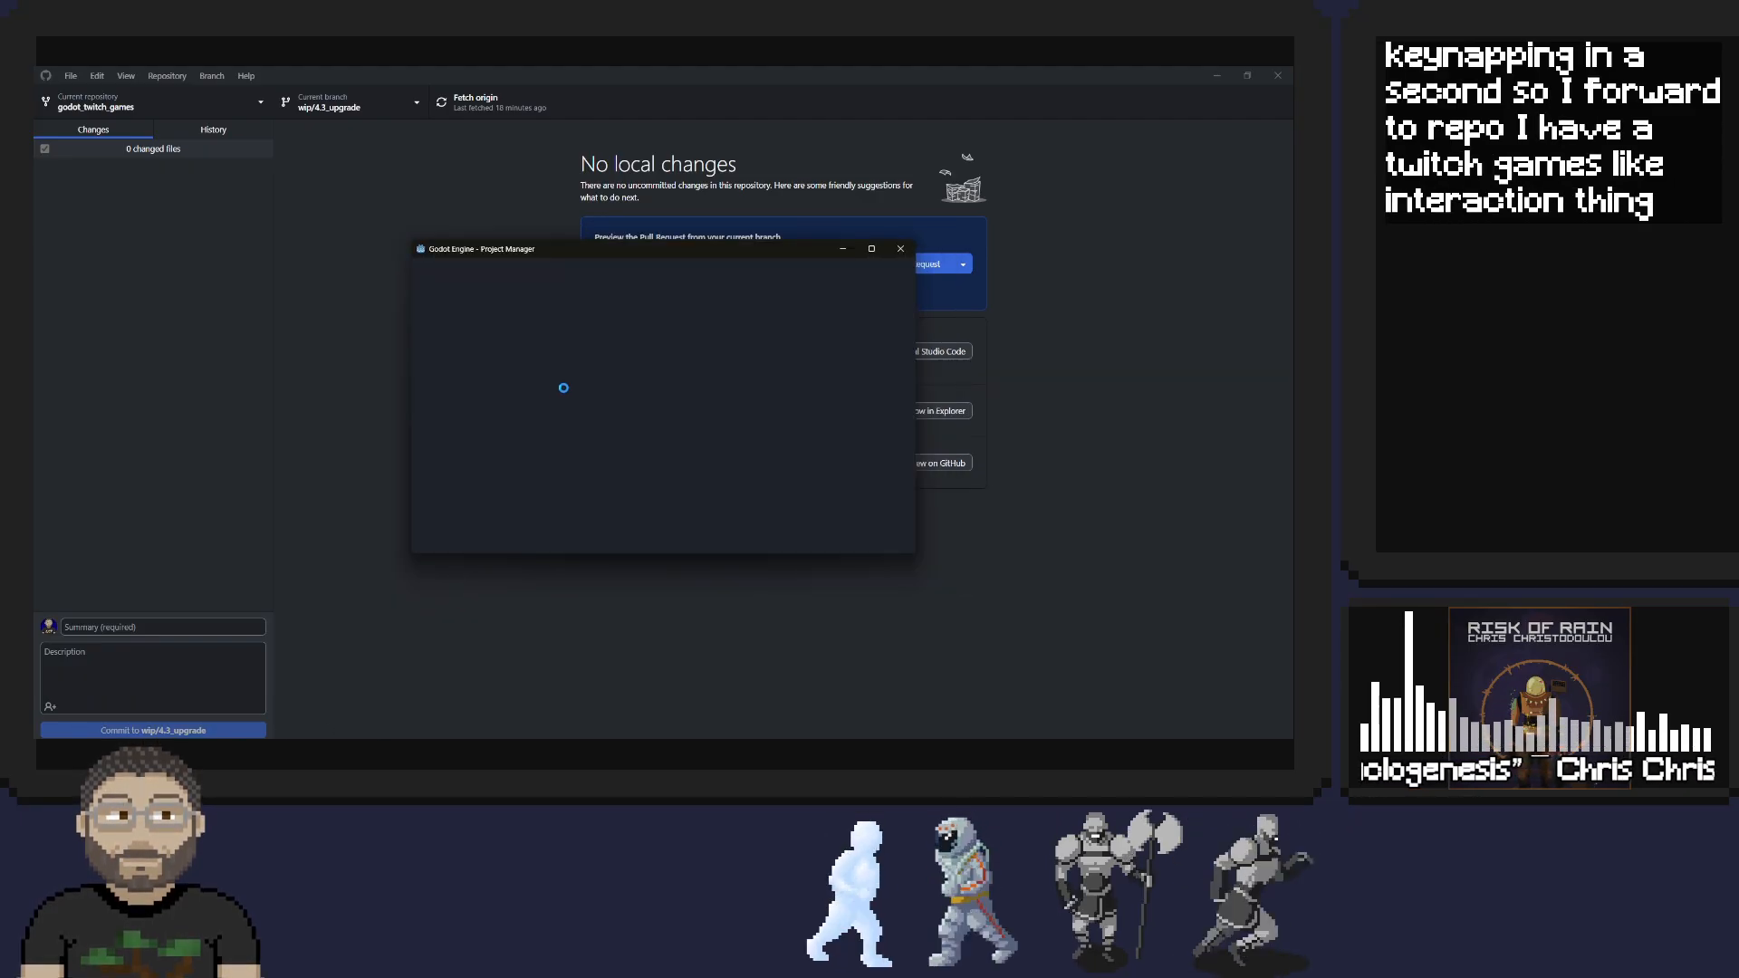
pyautogui.doubleClick(535, 356)
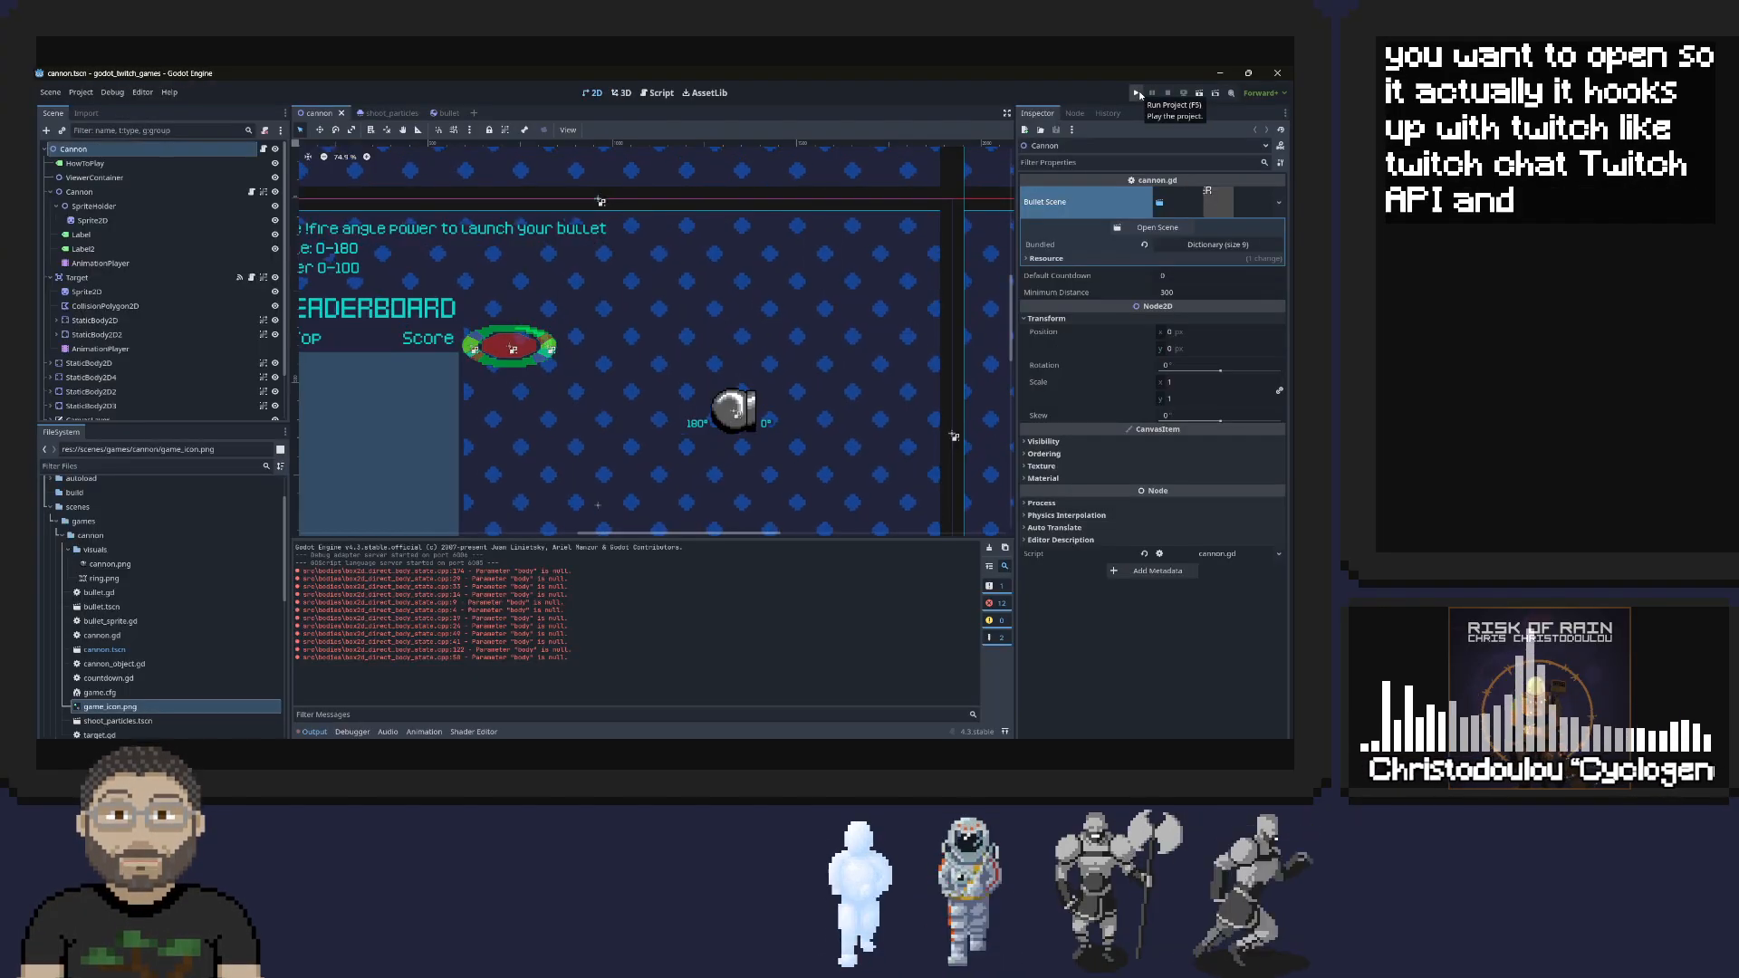
pyautogui.press('F5')
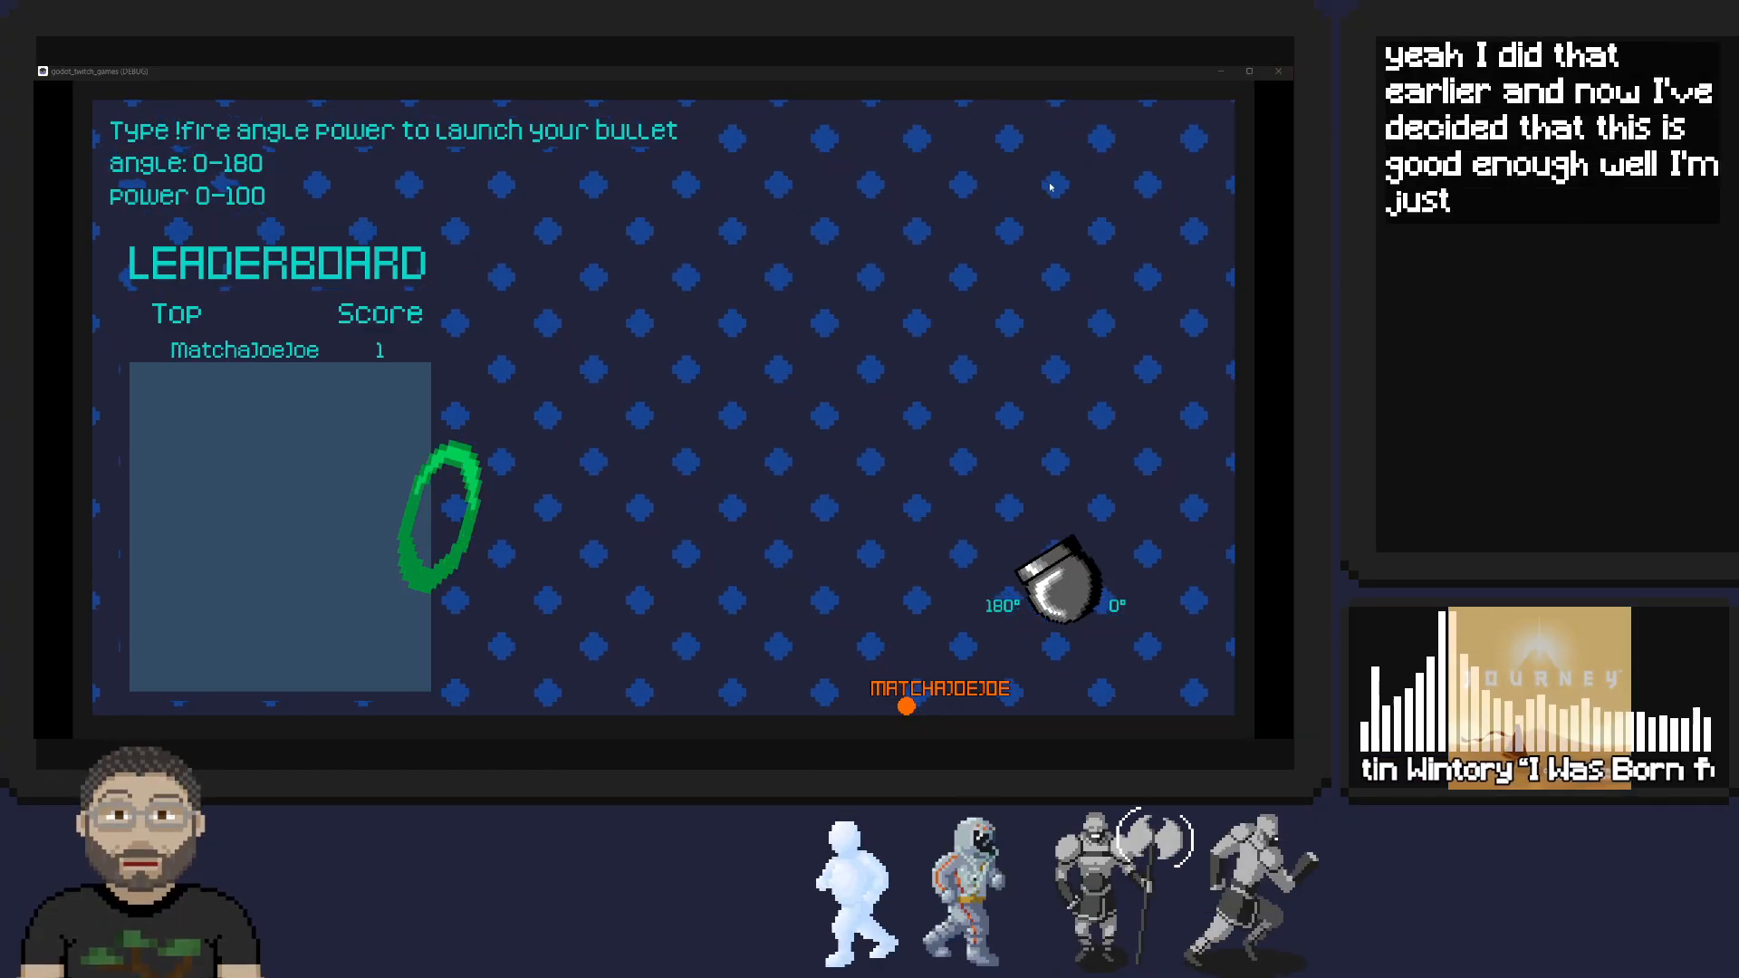
pyautogui.click(1278, 71)
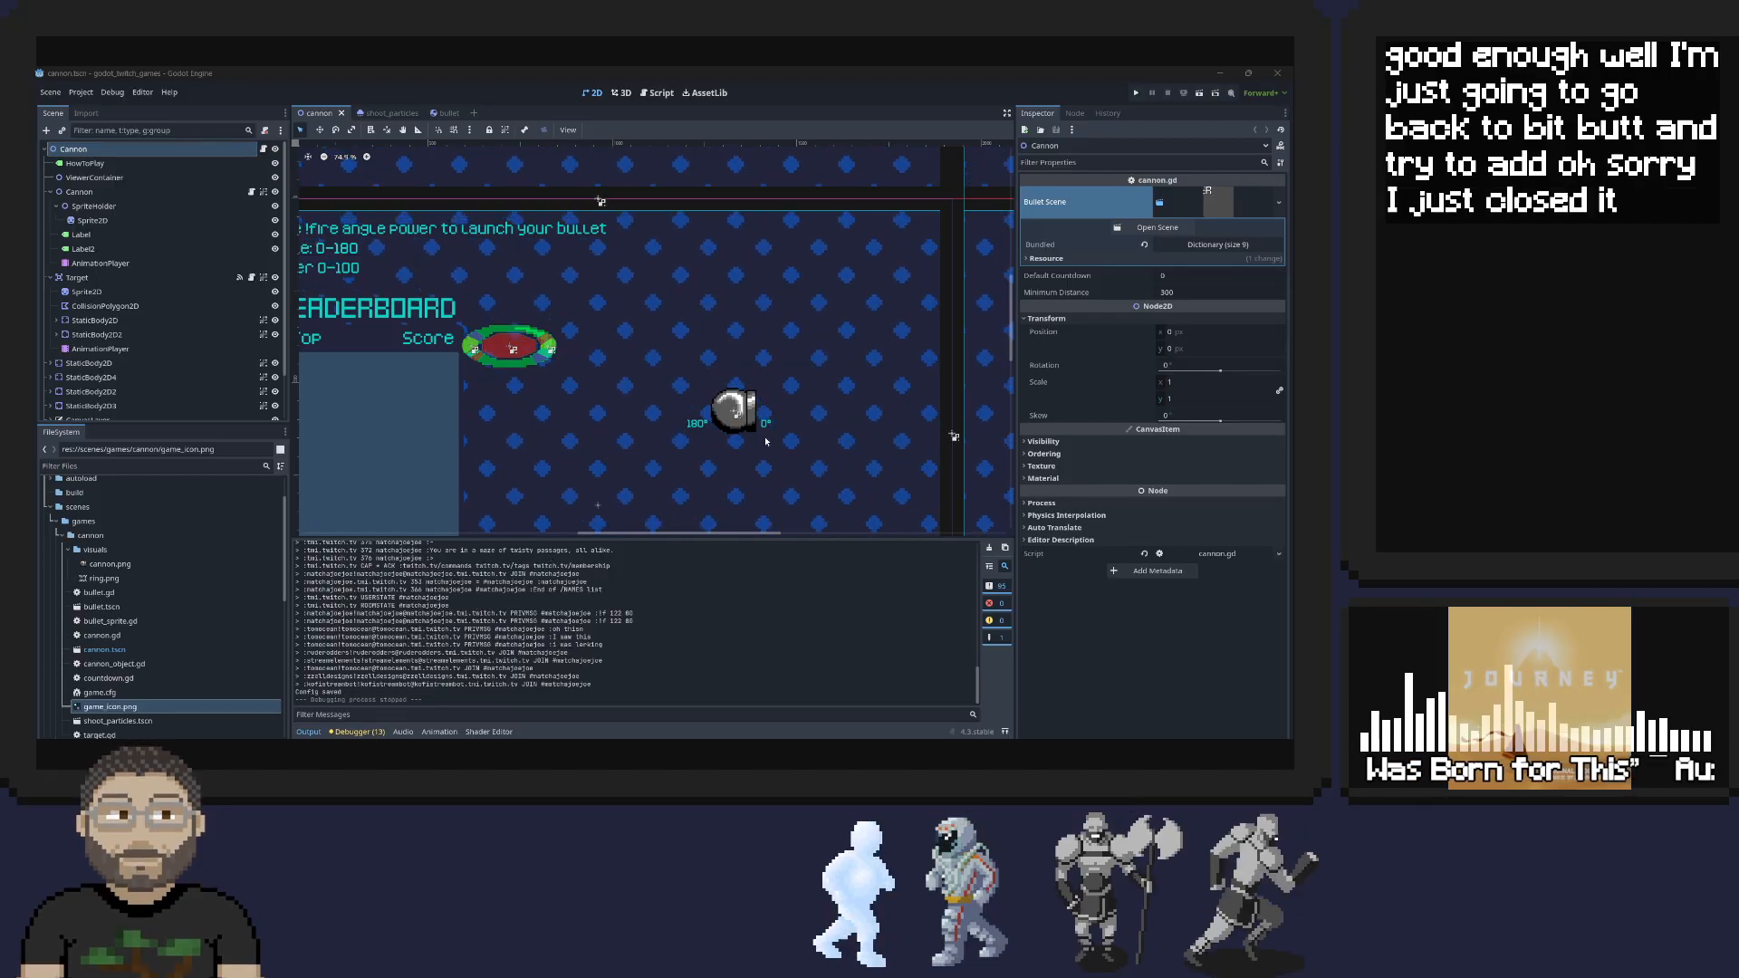
pyautogui.click(1136, 92)
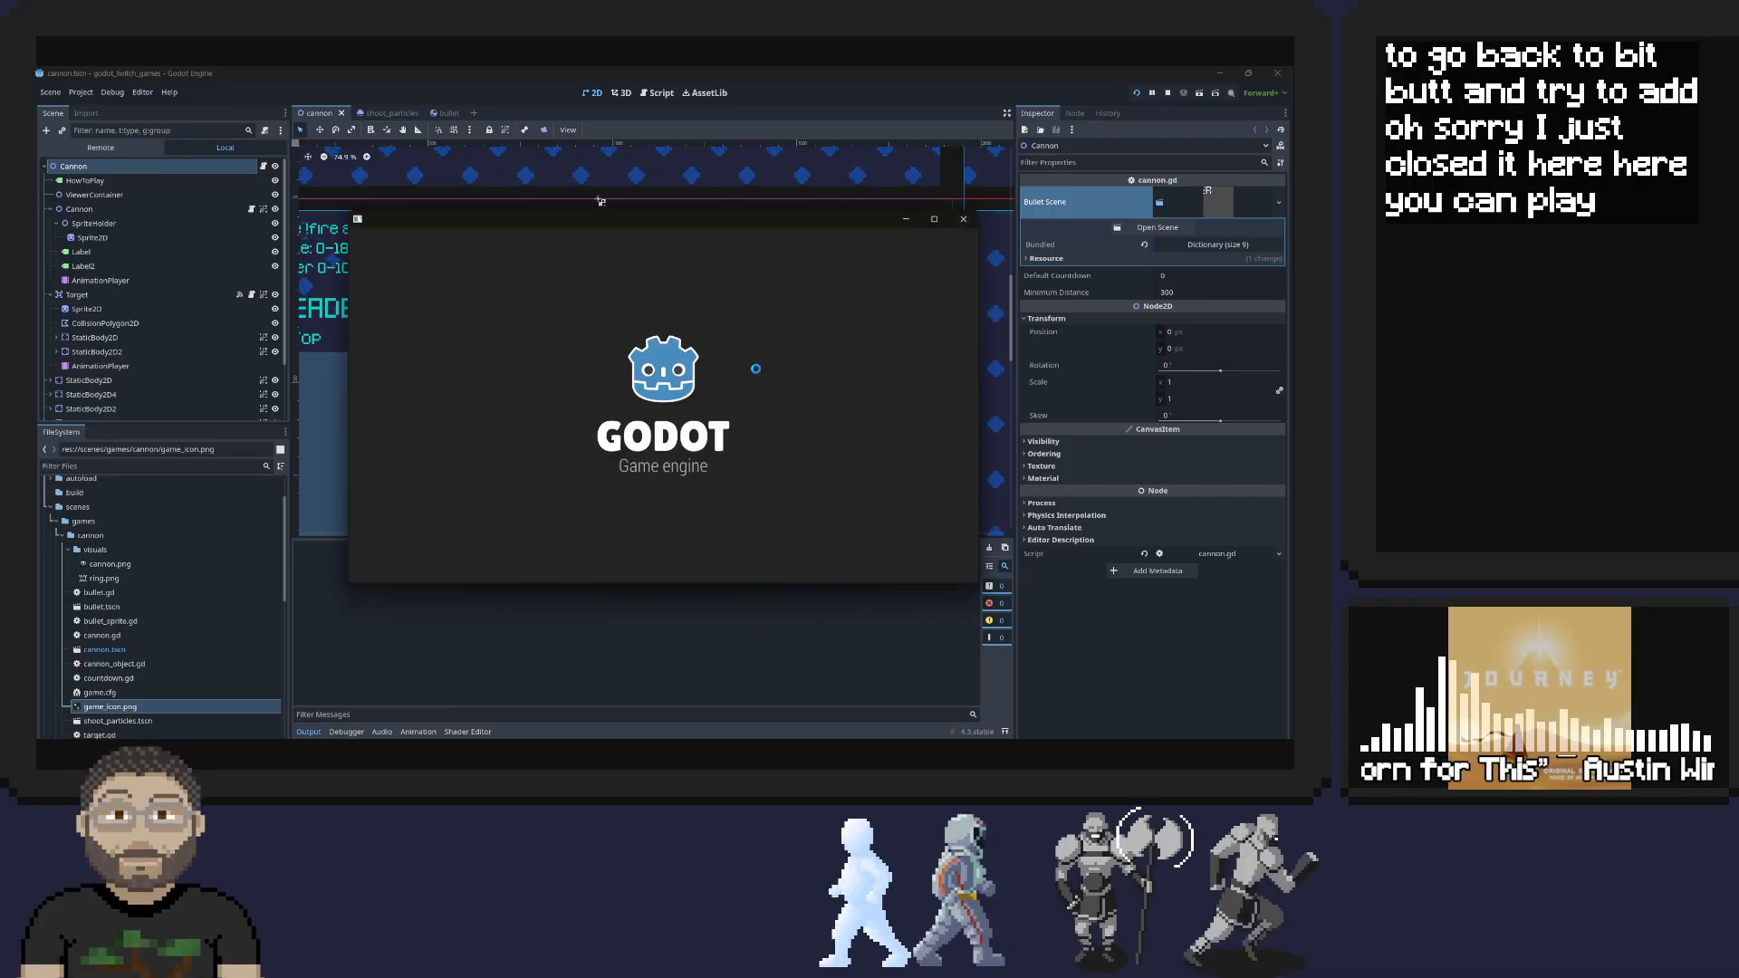
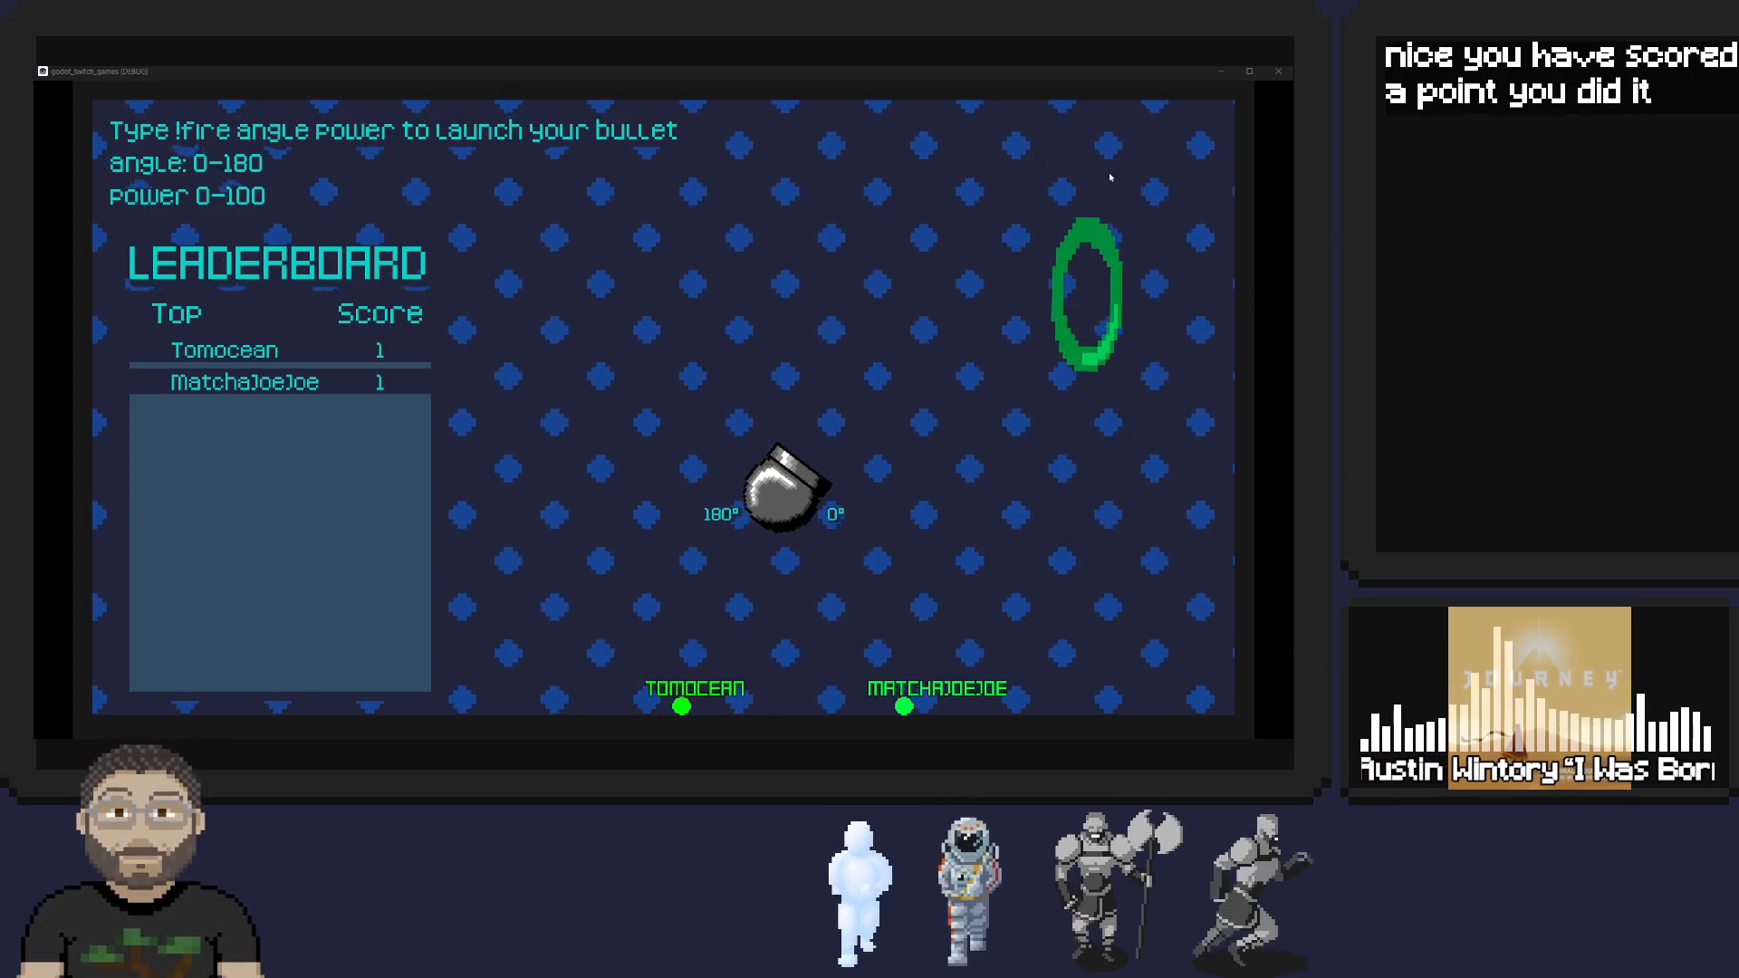
# Close the running cannon game and the godot_twitch_games project, and reopen the BitBot project from the project manager
pyautogui.click(1278, 71)
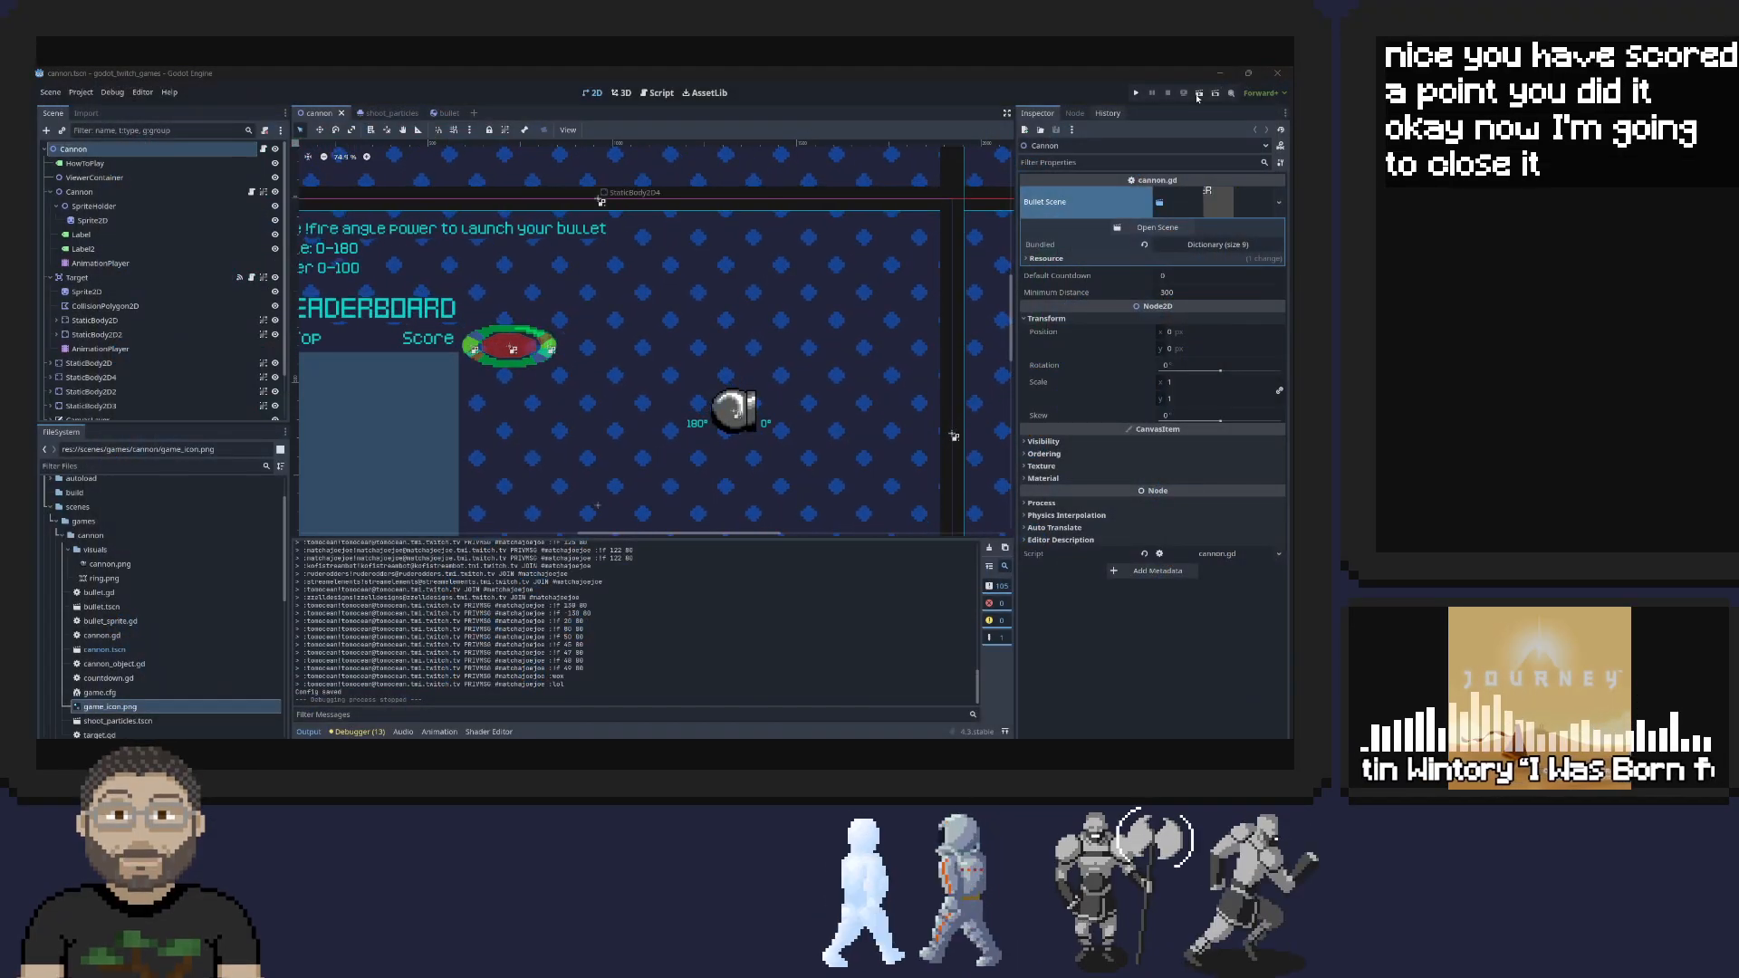
pyautogui.click(1278, 73)
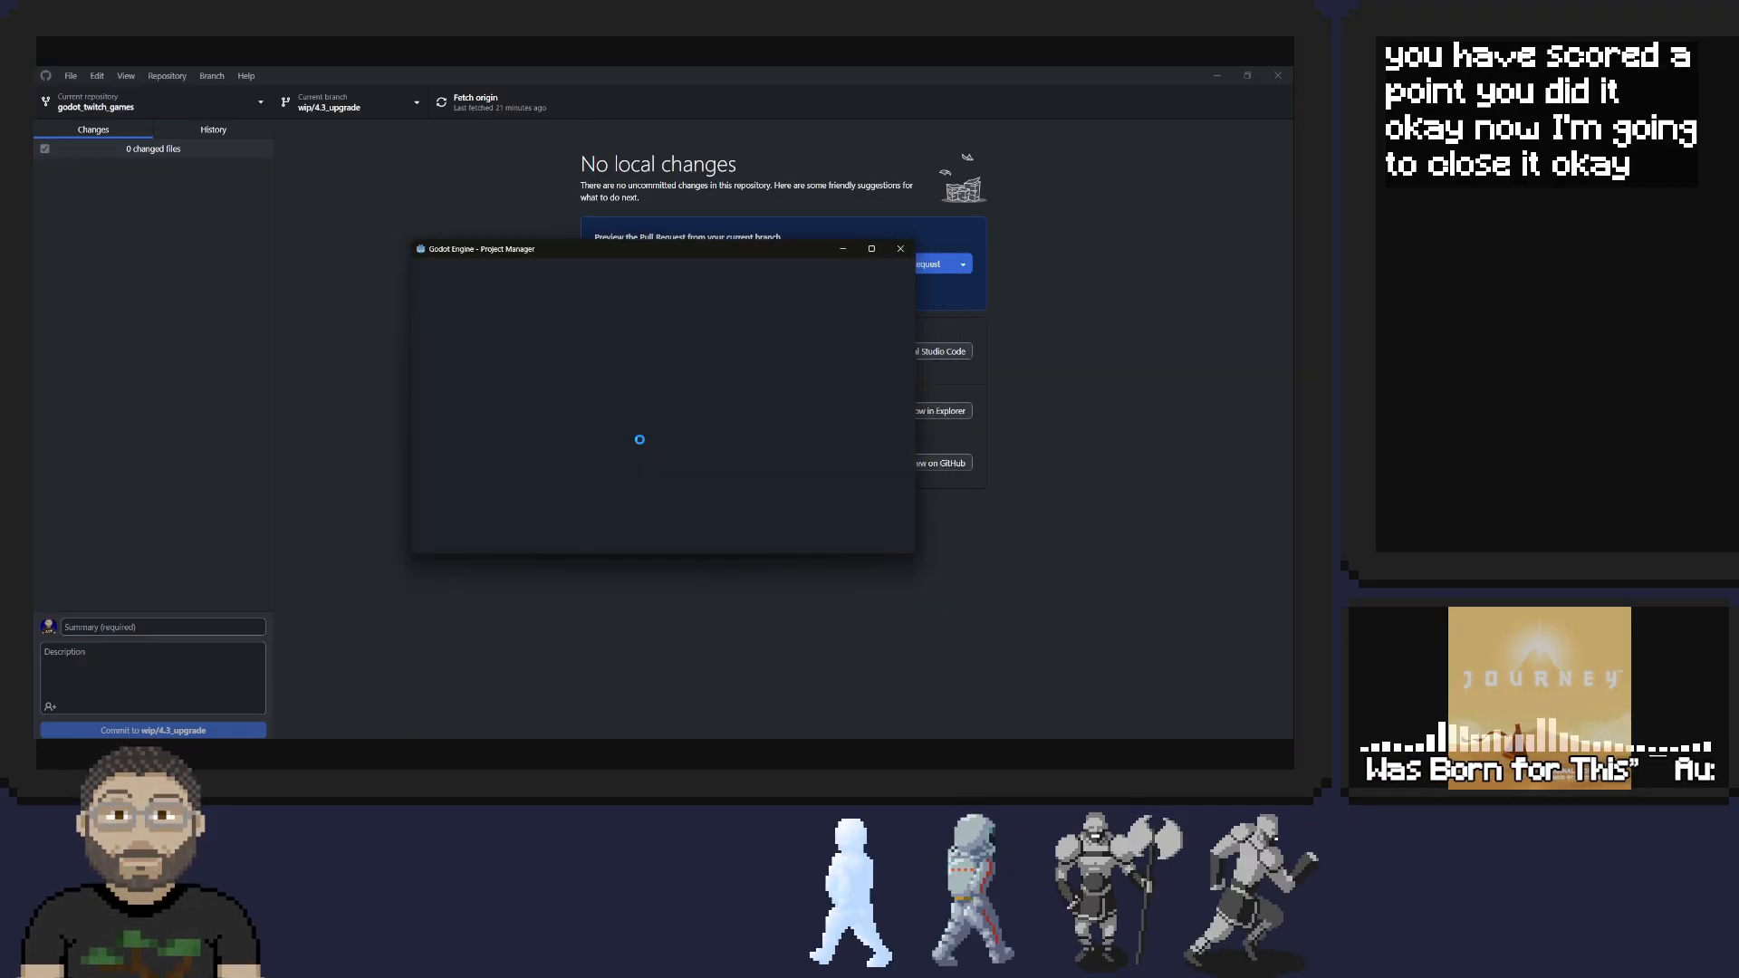
pyautogui.doubleClick(544, 358)
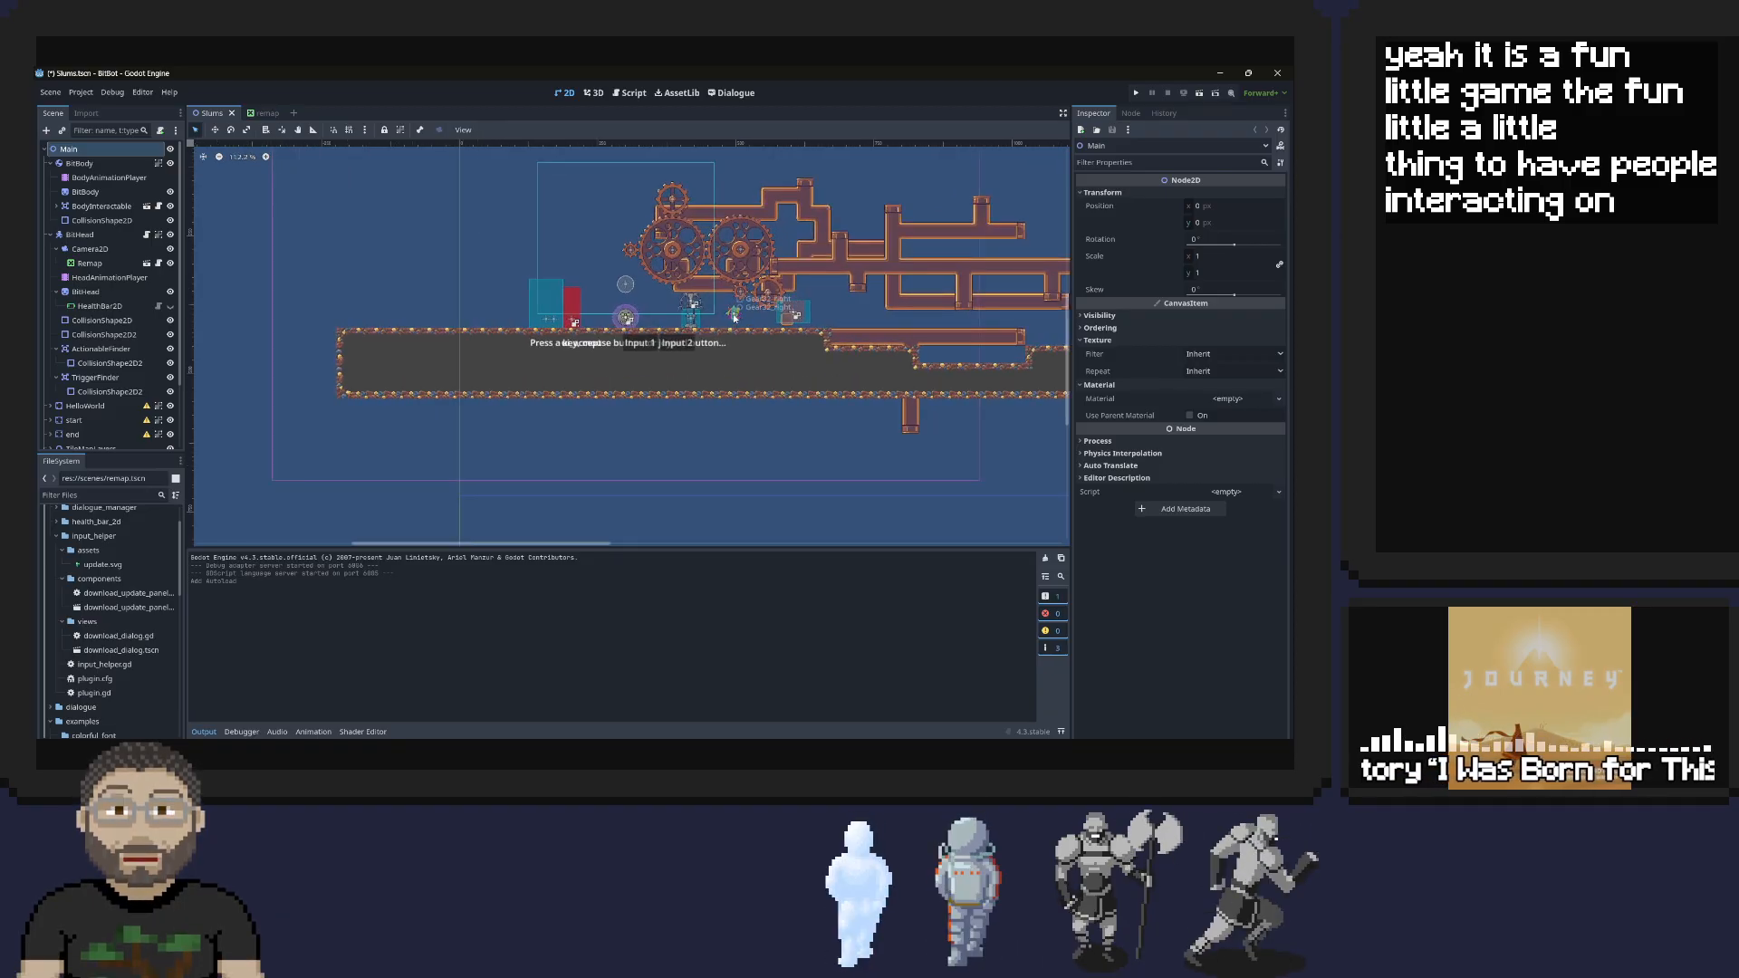
# Arrange the browser showing the Godot User interface (UI) documentation side by side with the BitBot editor
pyautogui.scroll(2, 734, 317)
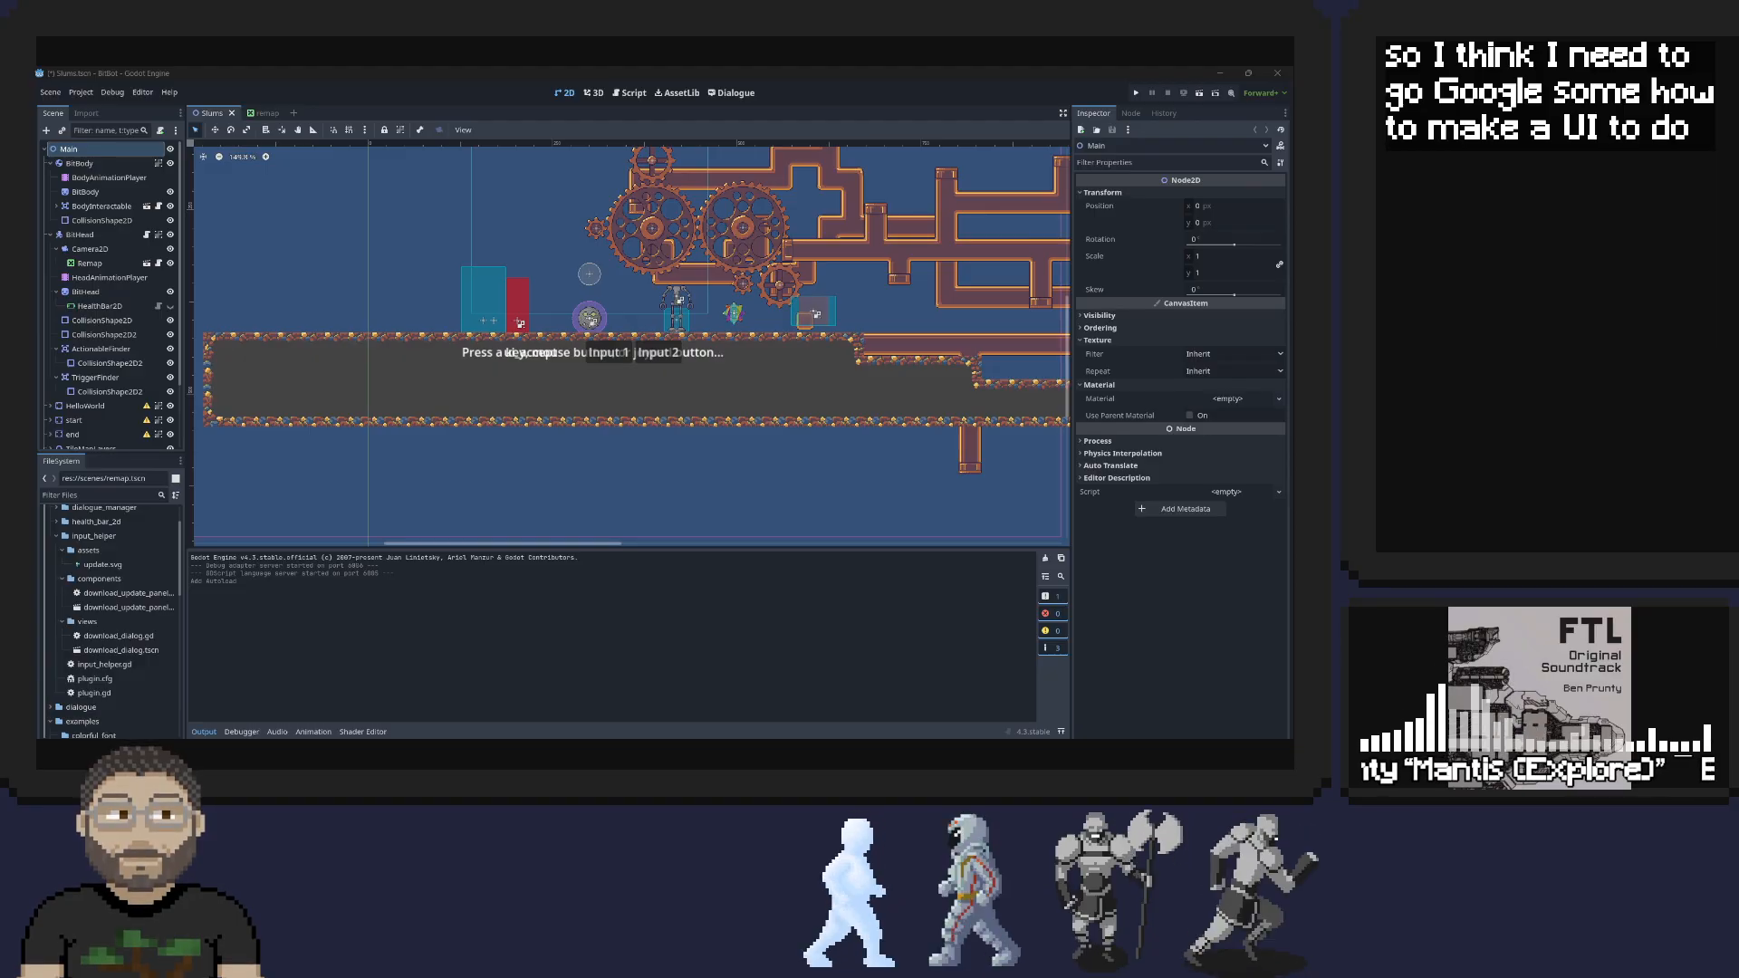
pyautogui.moveTo(1293, 320); pyautogui.dragTo(580, 114)
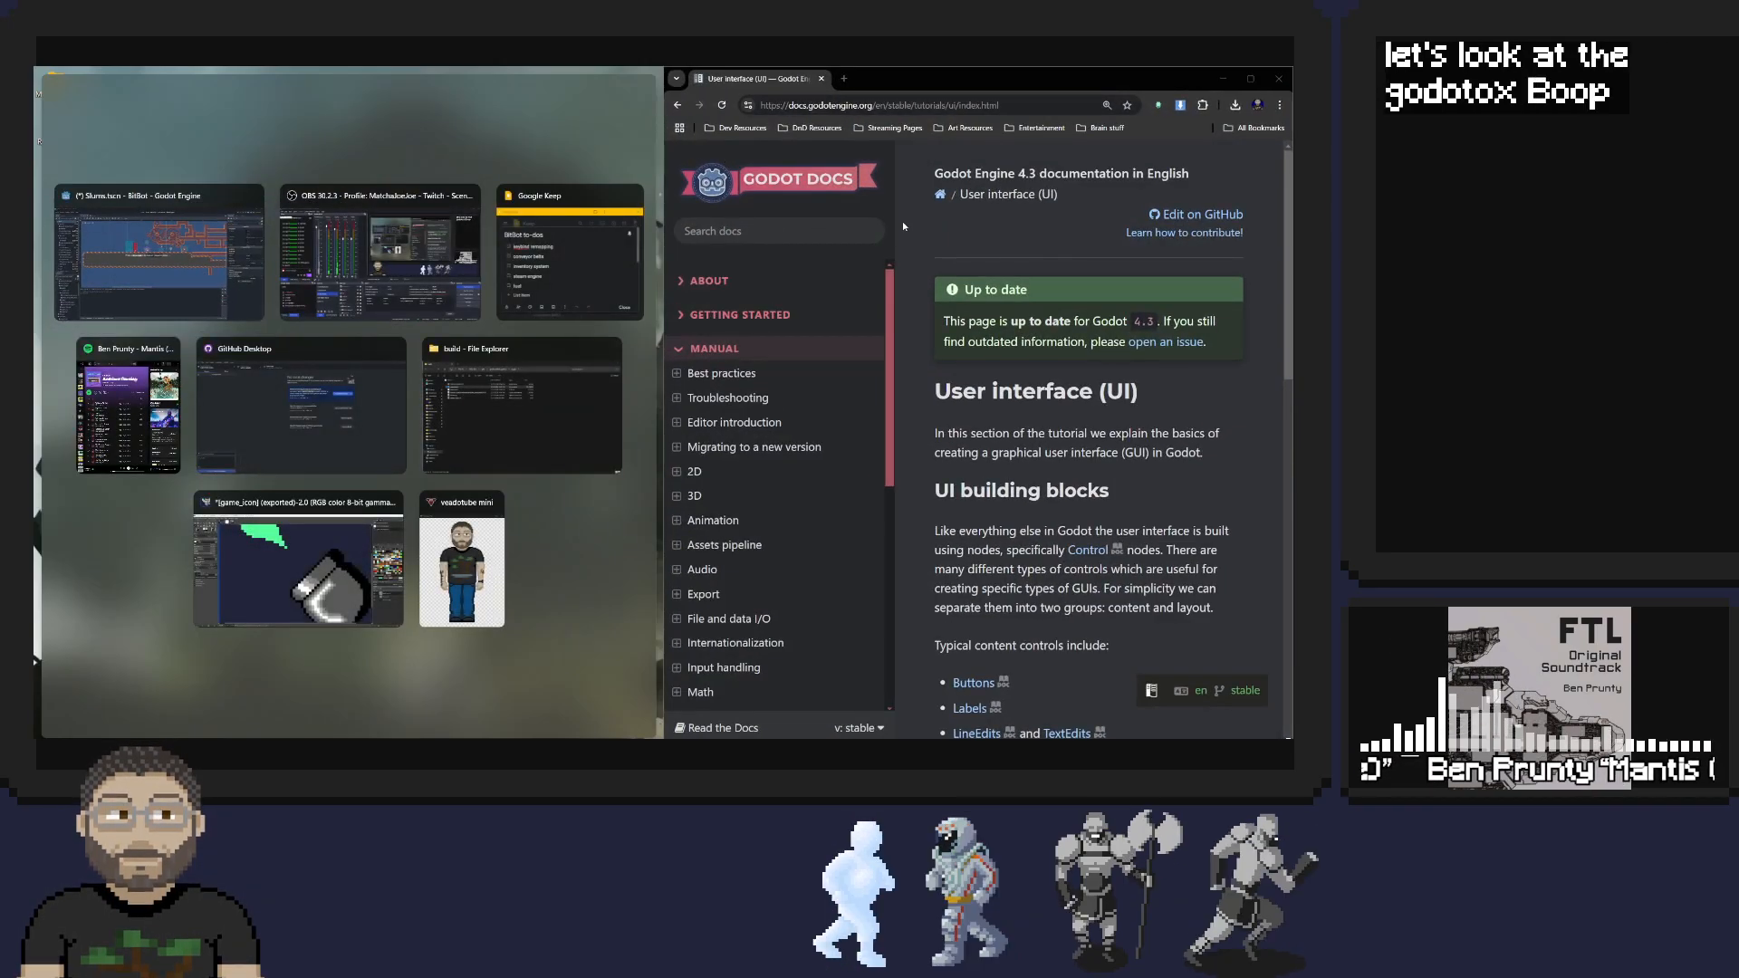
pyautogui.click(214, 257)
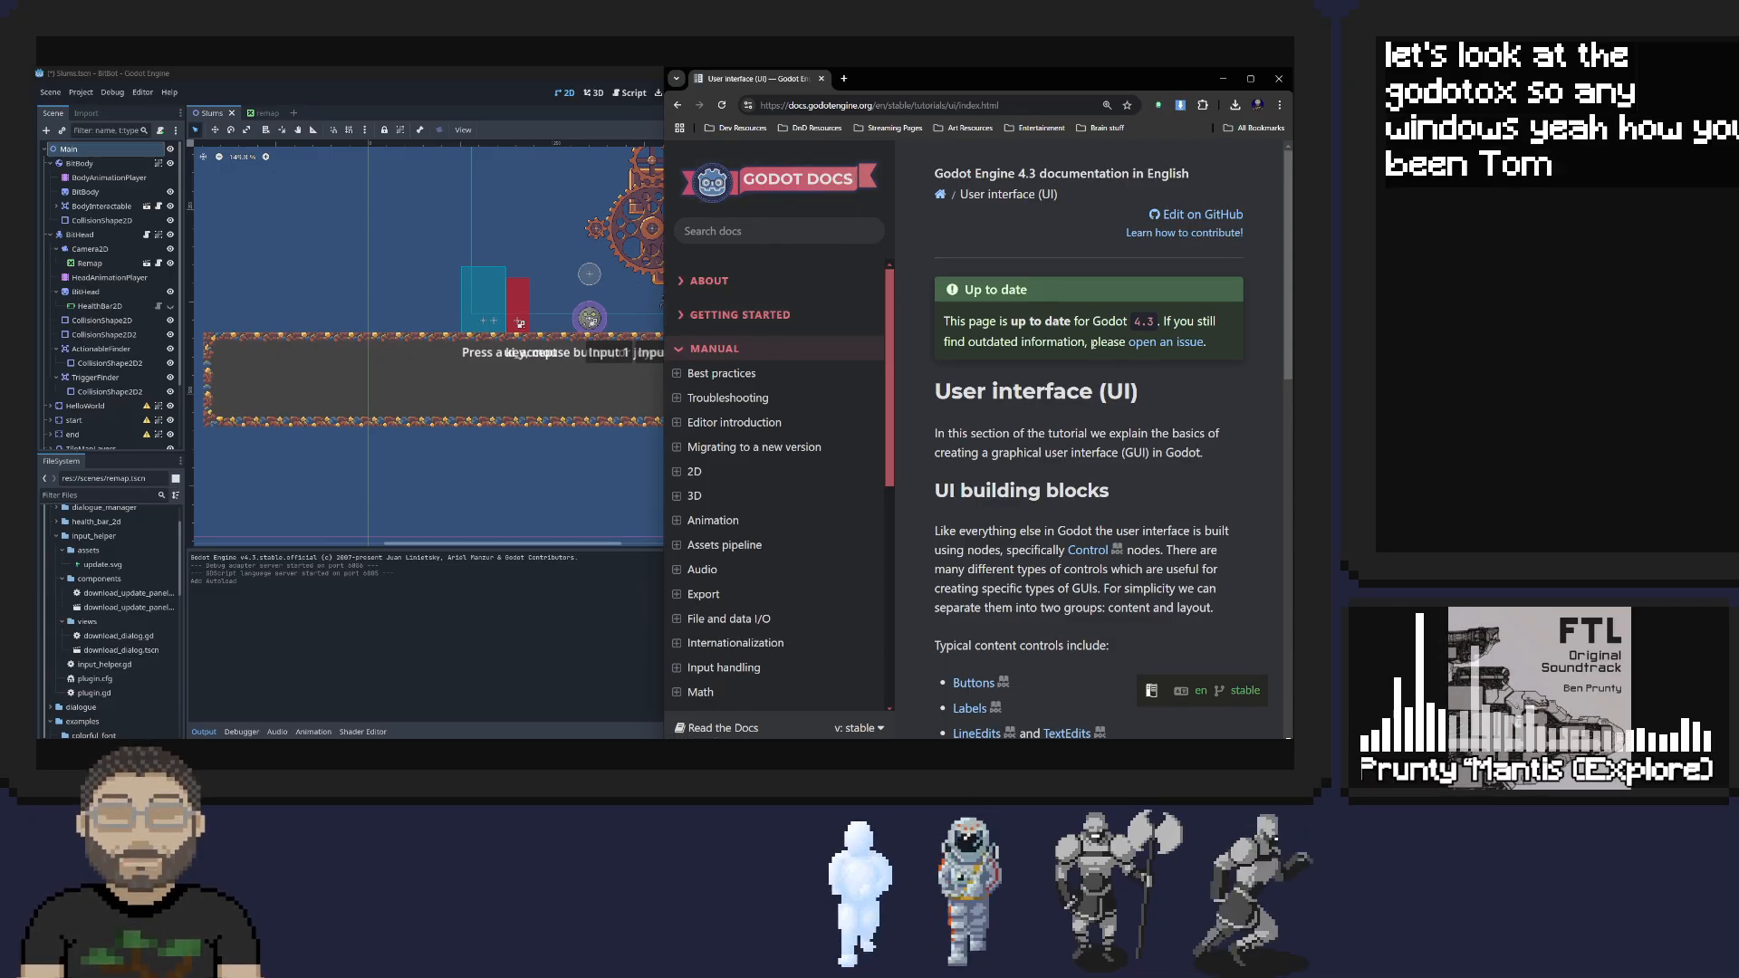
# Read through the User interface (UI) docs page, examining its content controls, layout controls, GUI basics and theming sections
pyautogui.scroll(-2, 1064, 399)
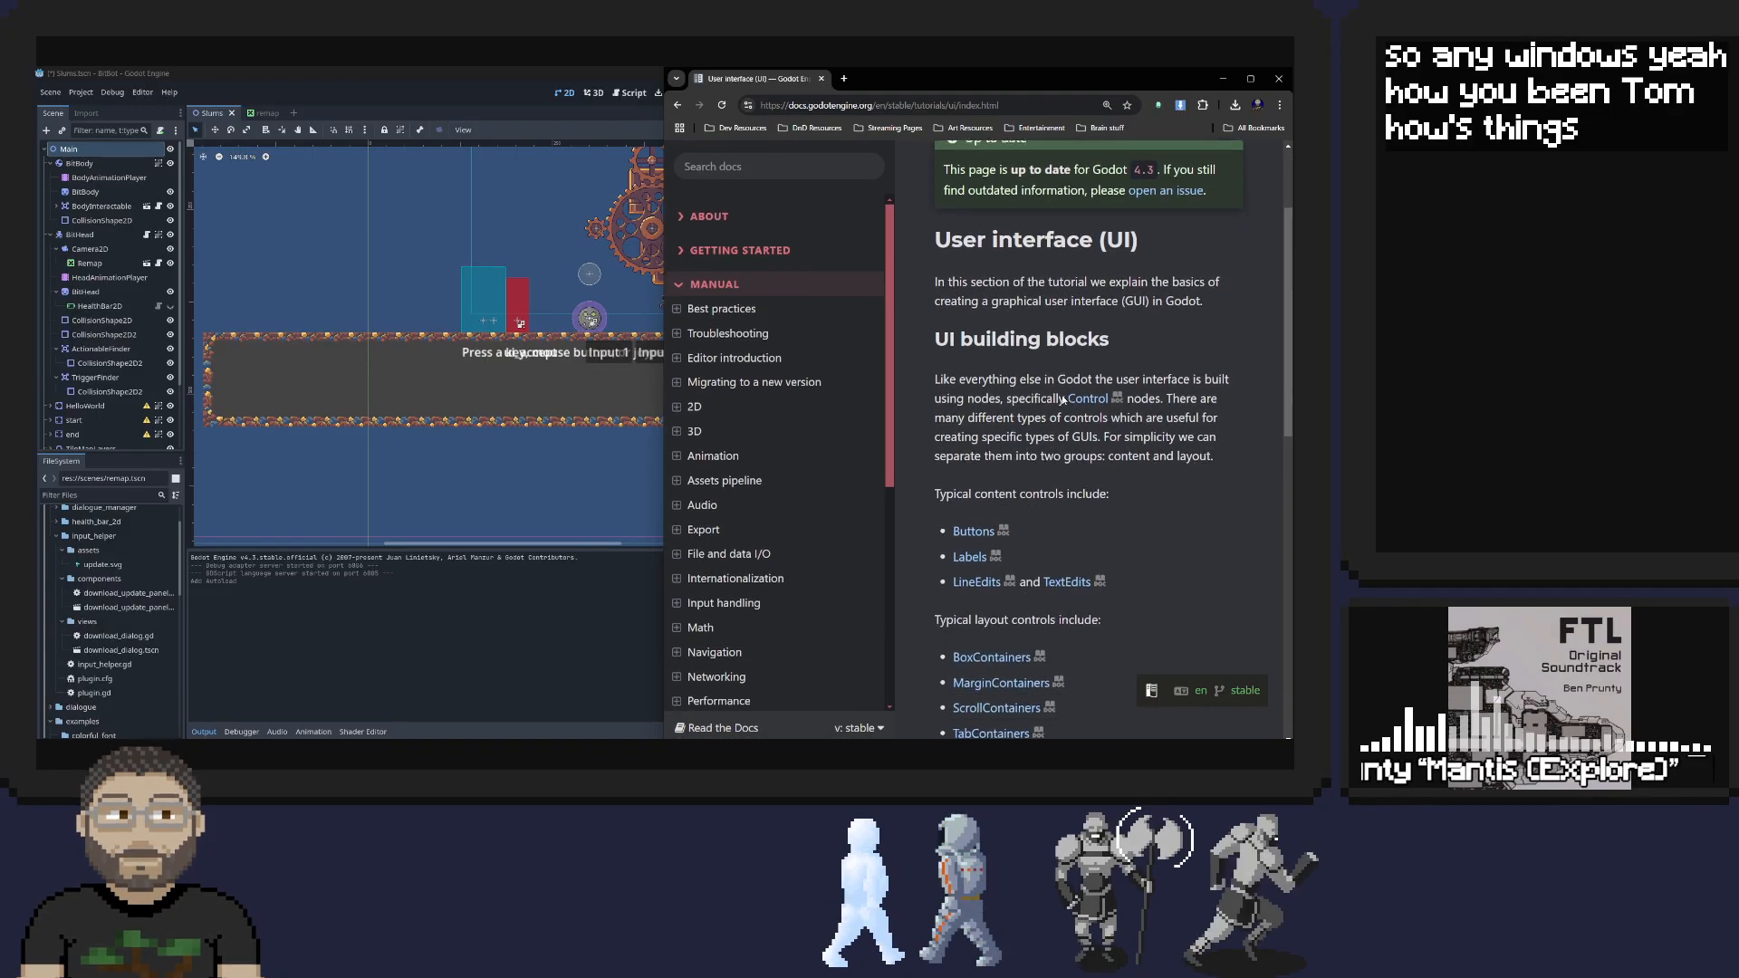
pyautogui.scroll(-9, 1064, 399)
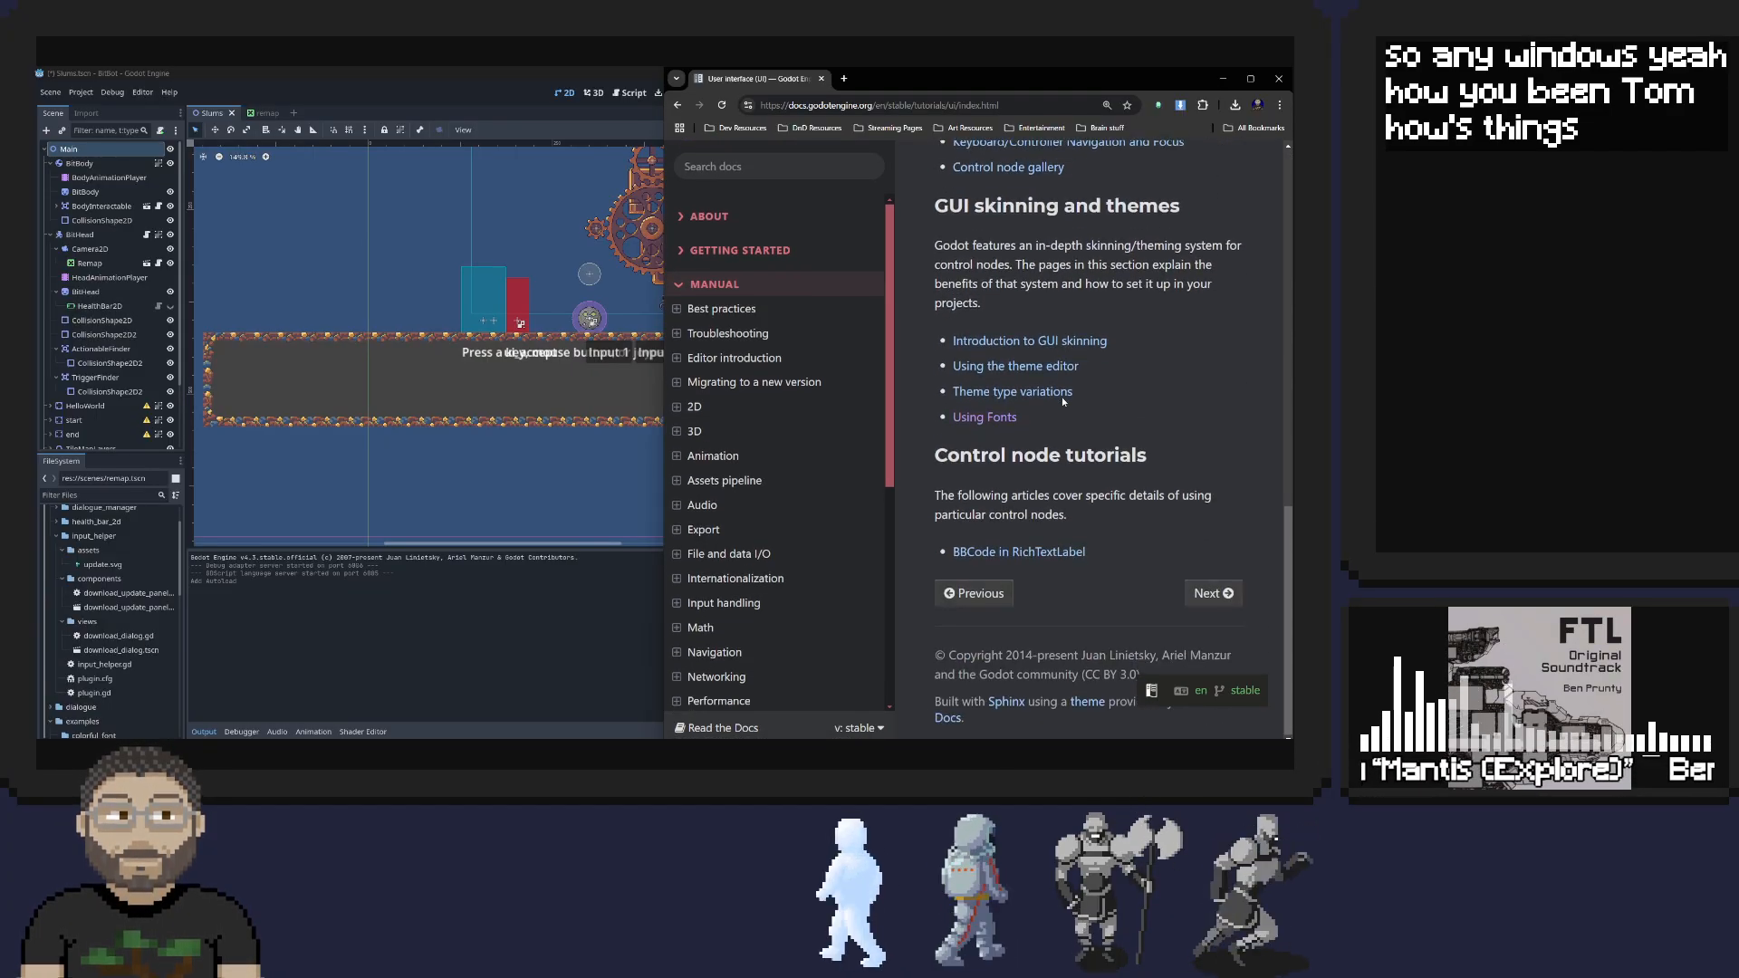
pyautogui.scroll(6, 1053, 503)
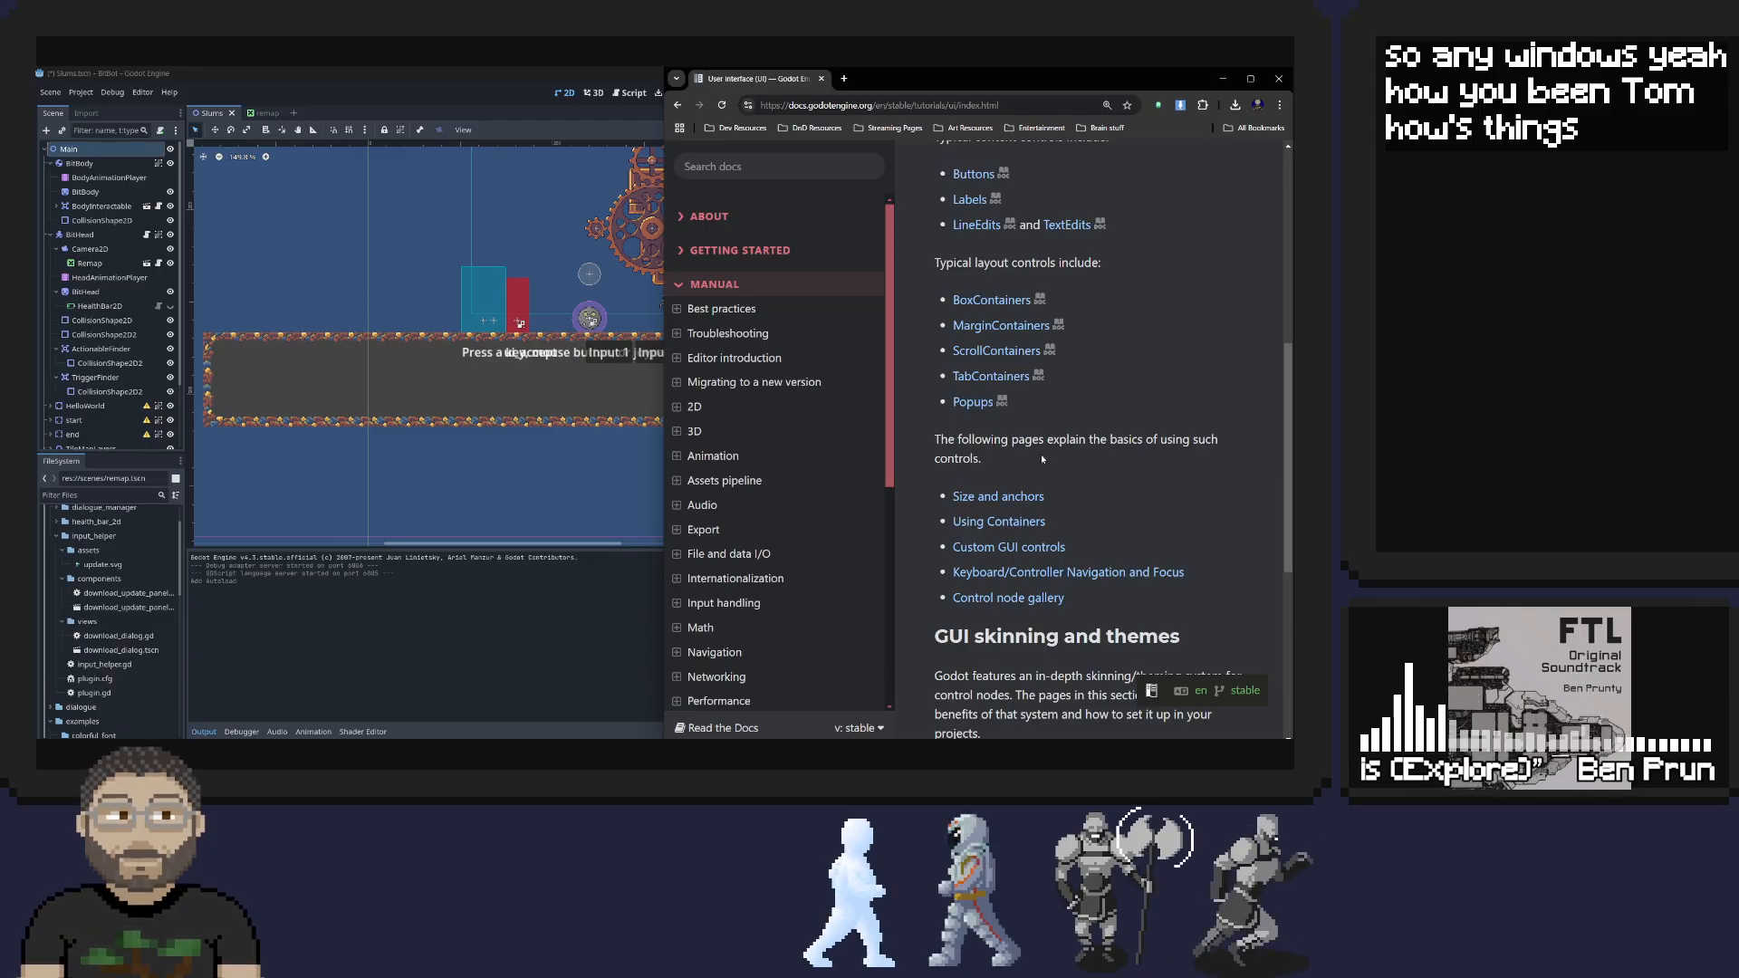
pyautogui.scroll(3, 1041, 462)
pyautogui.scroll(2, 1040, 459)
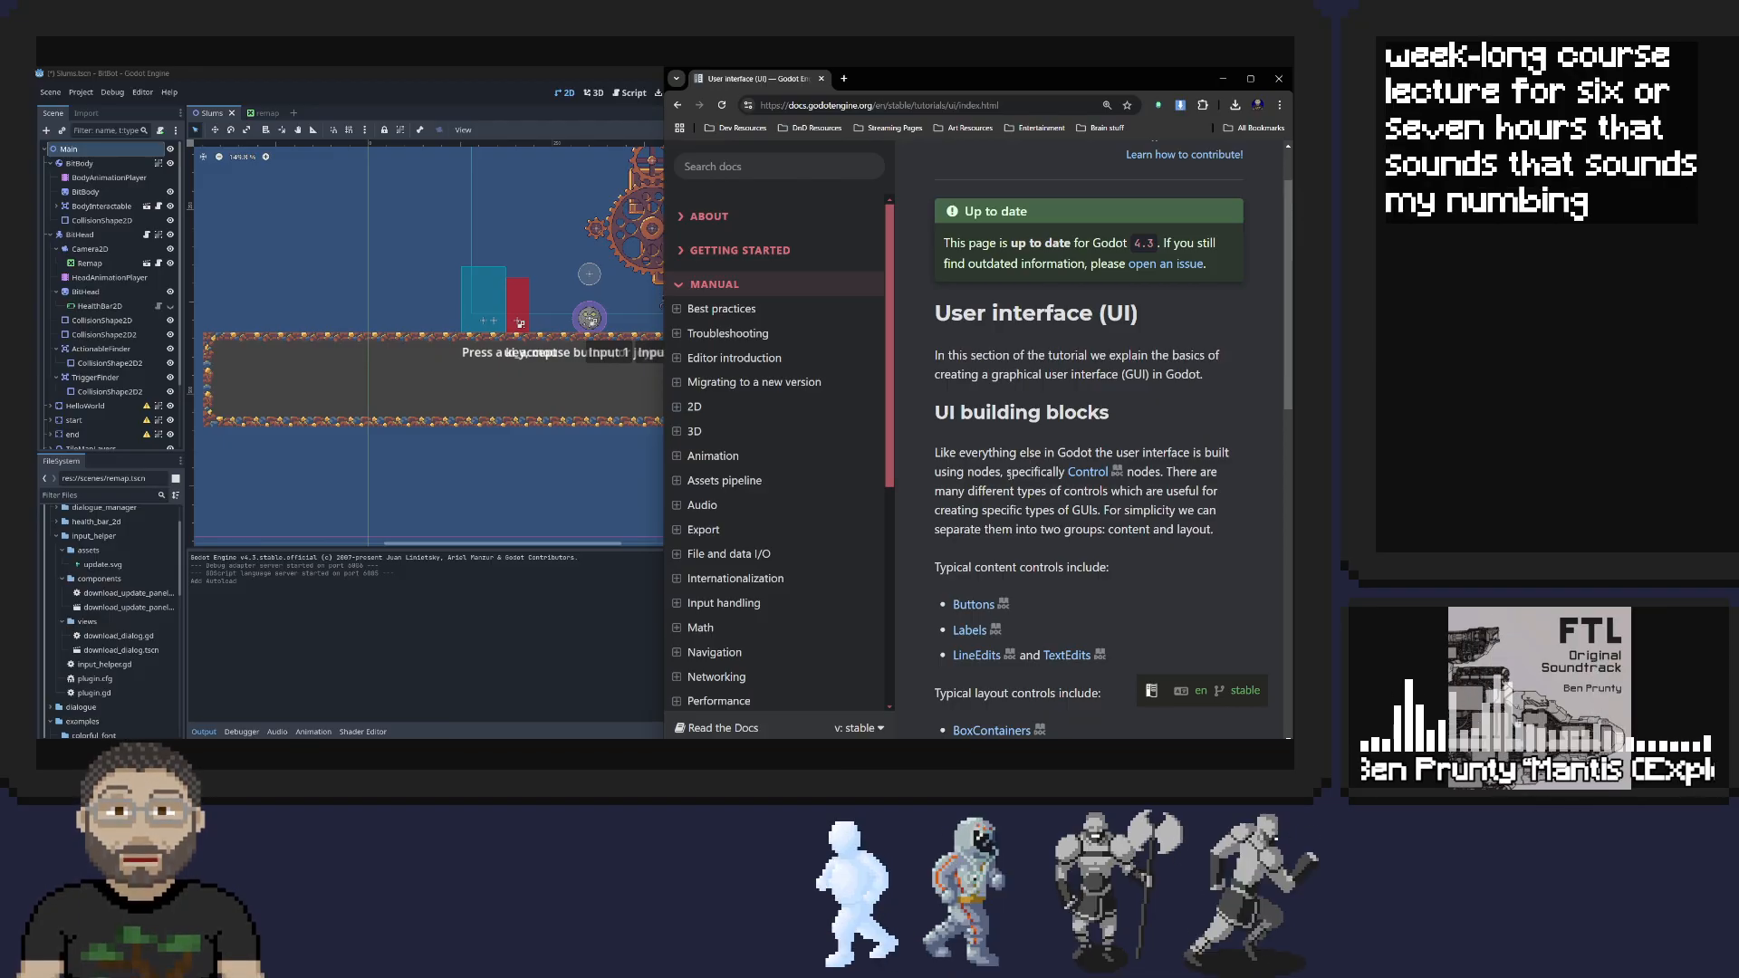
pyautogui.scroll(-1, 1179, 435)
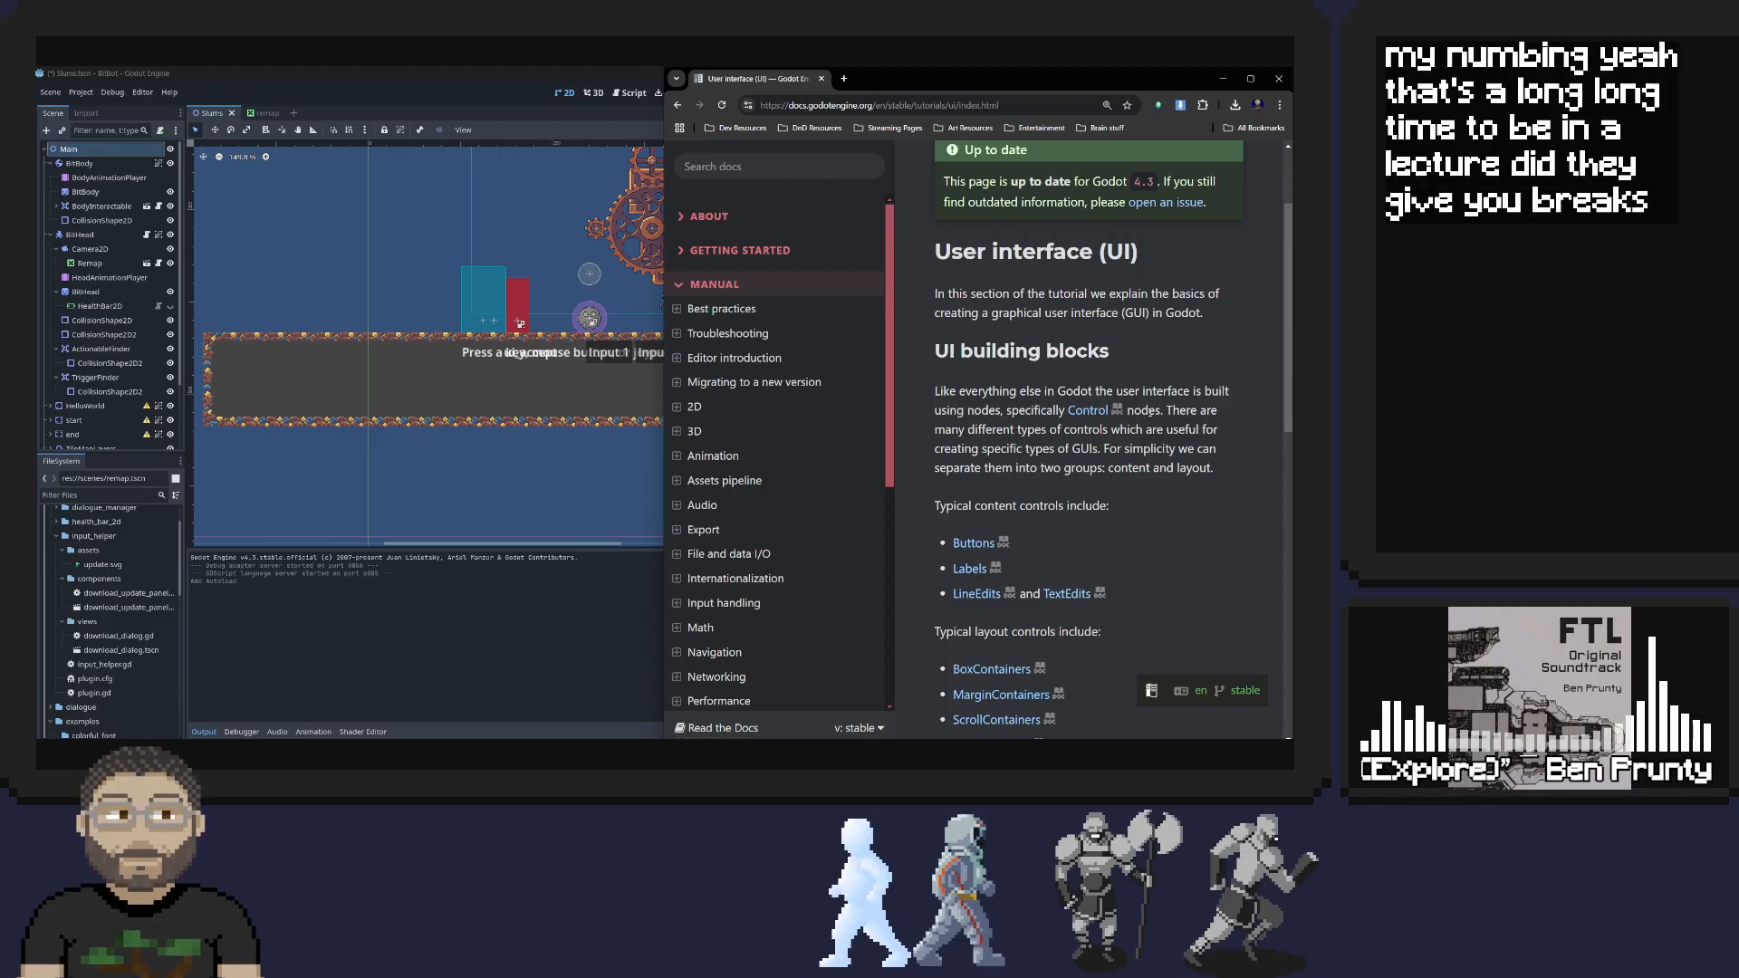
pyautogui.scroll(-2, 988, 385)
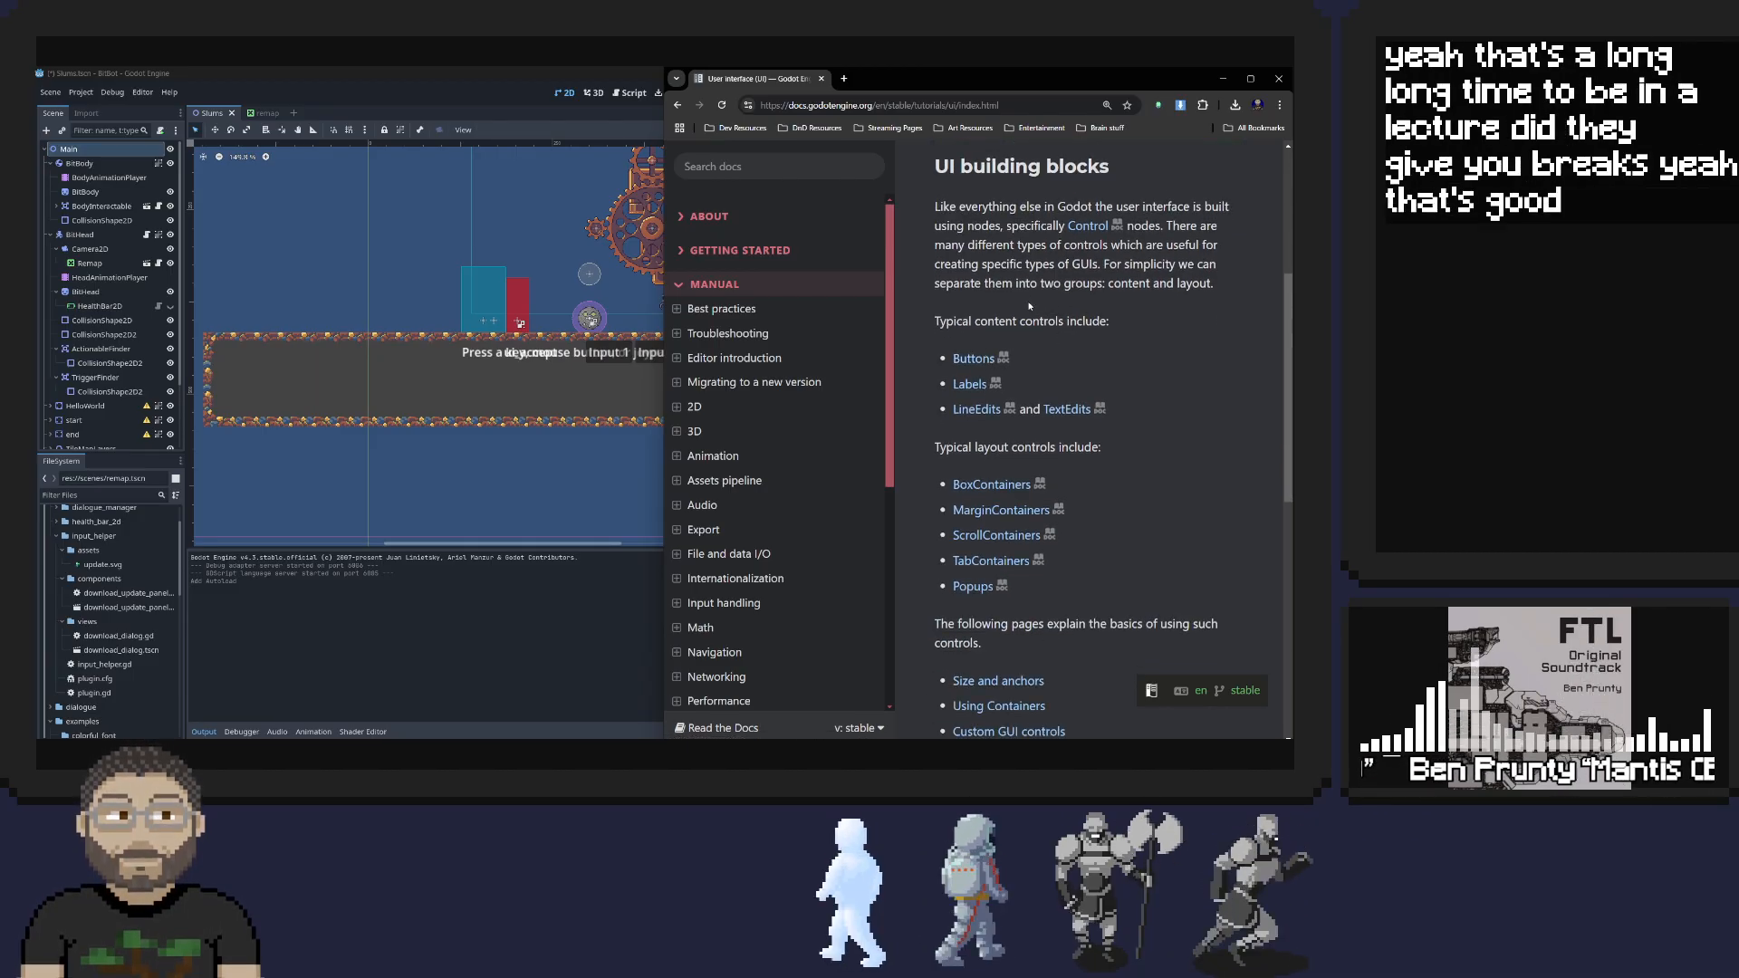
pyautogui.scroll(-2, 1079, 331)
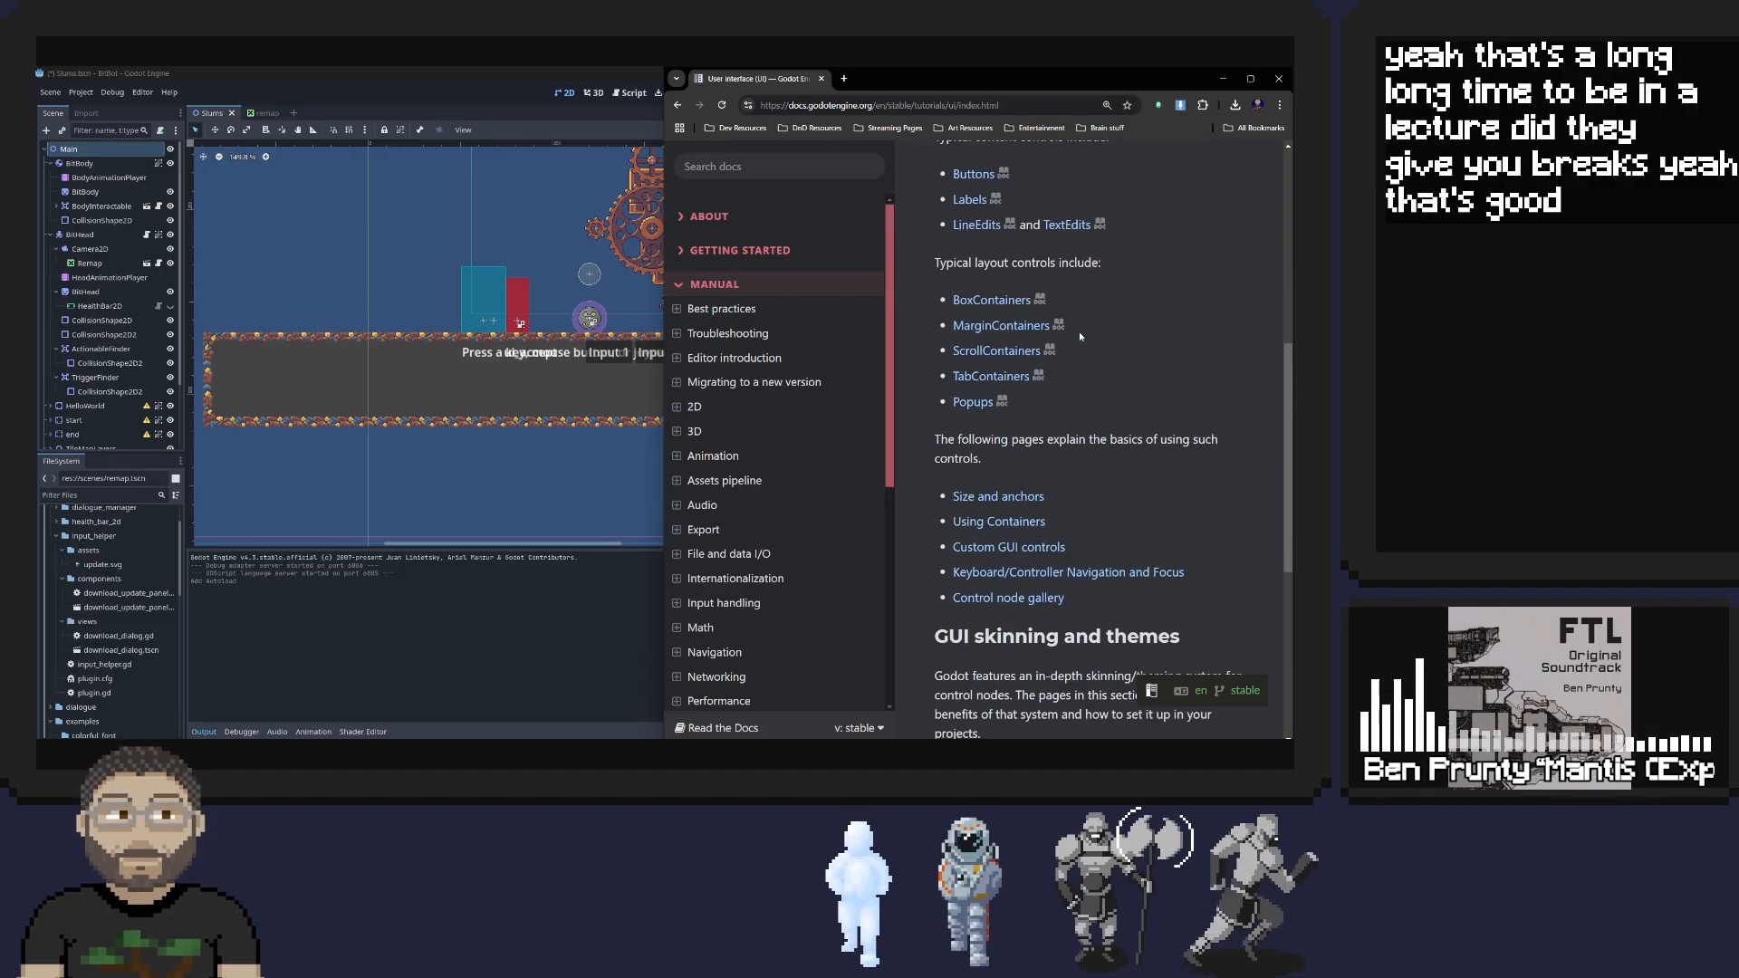
pyautogui.scroll(1, 1079, 331)
pyautogui.scroll(2, 1079, 332)
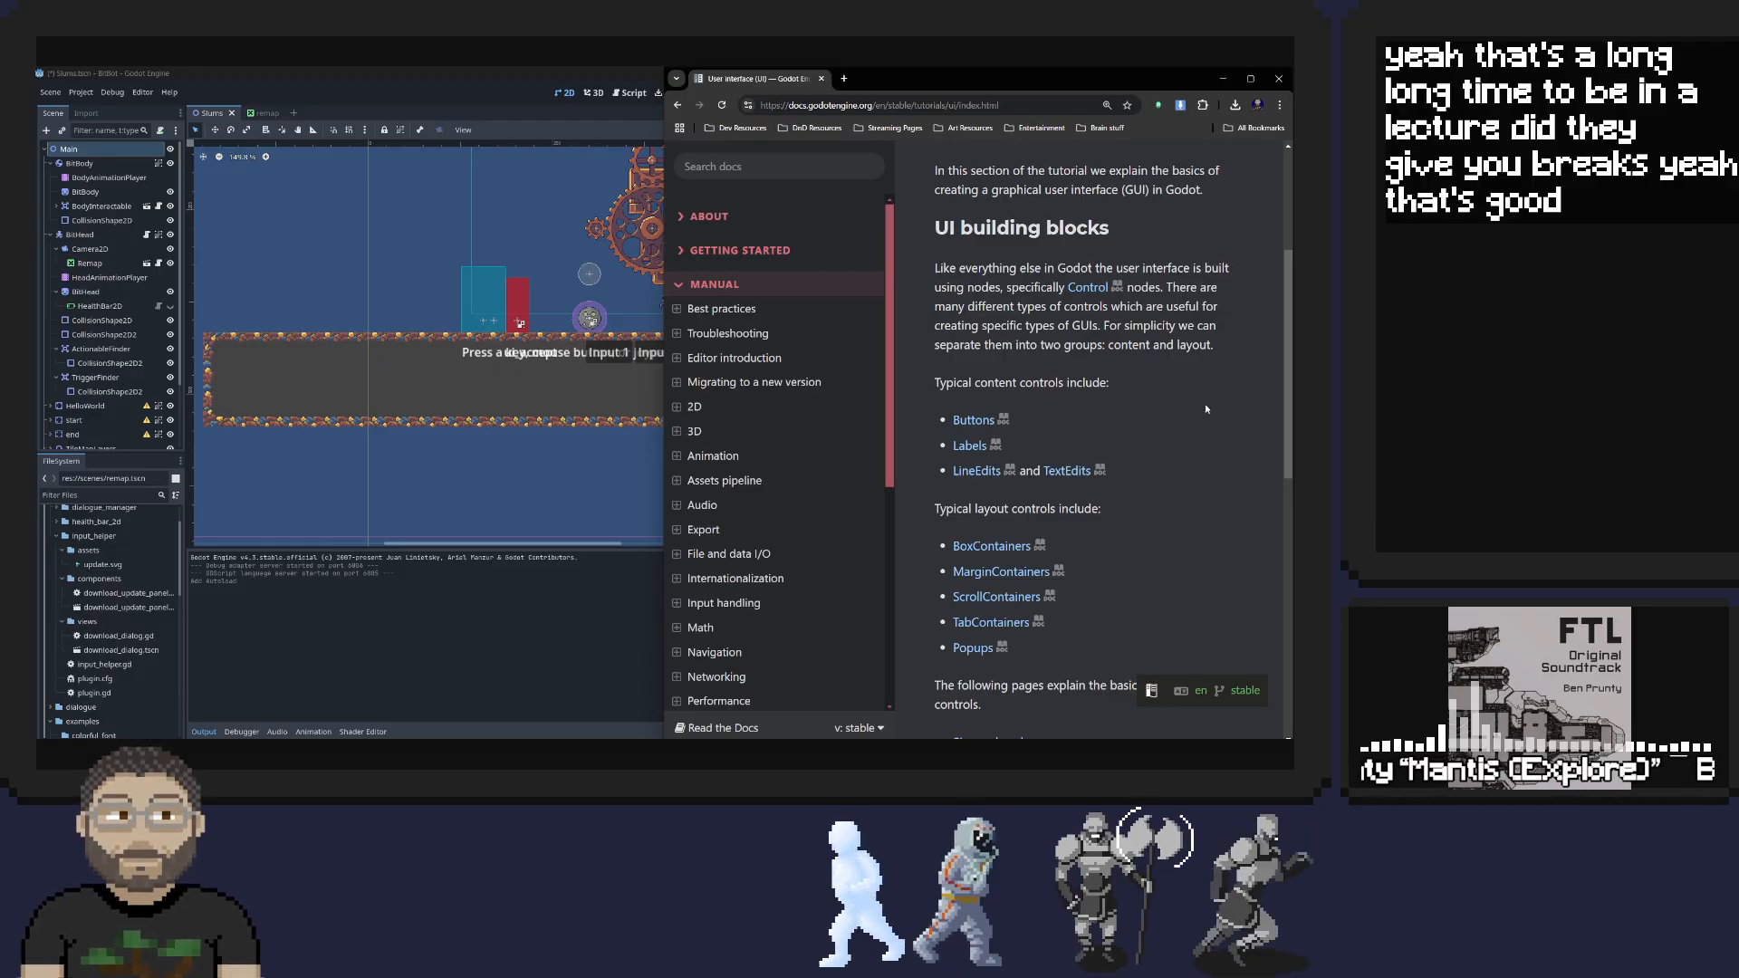
pyautogui.scroll(-2, 1097, 432)
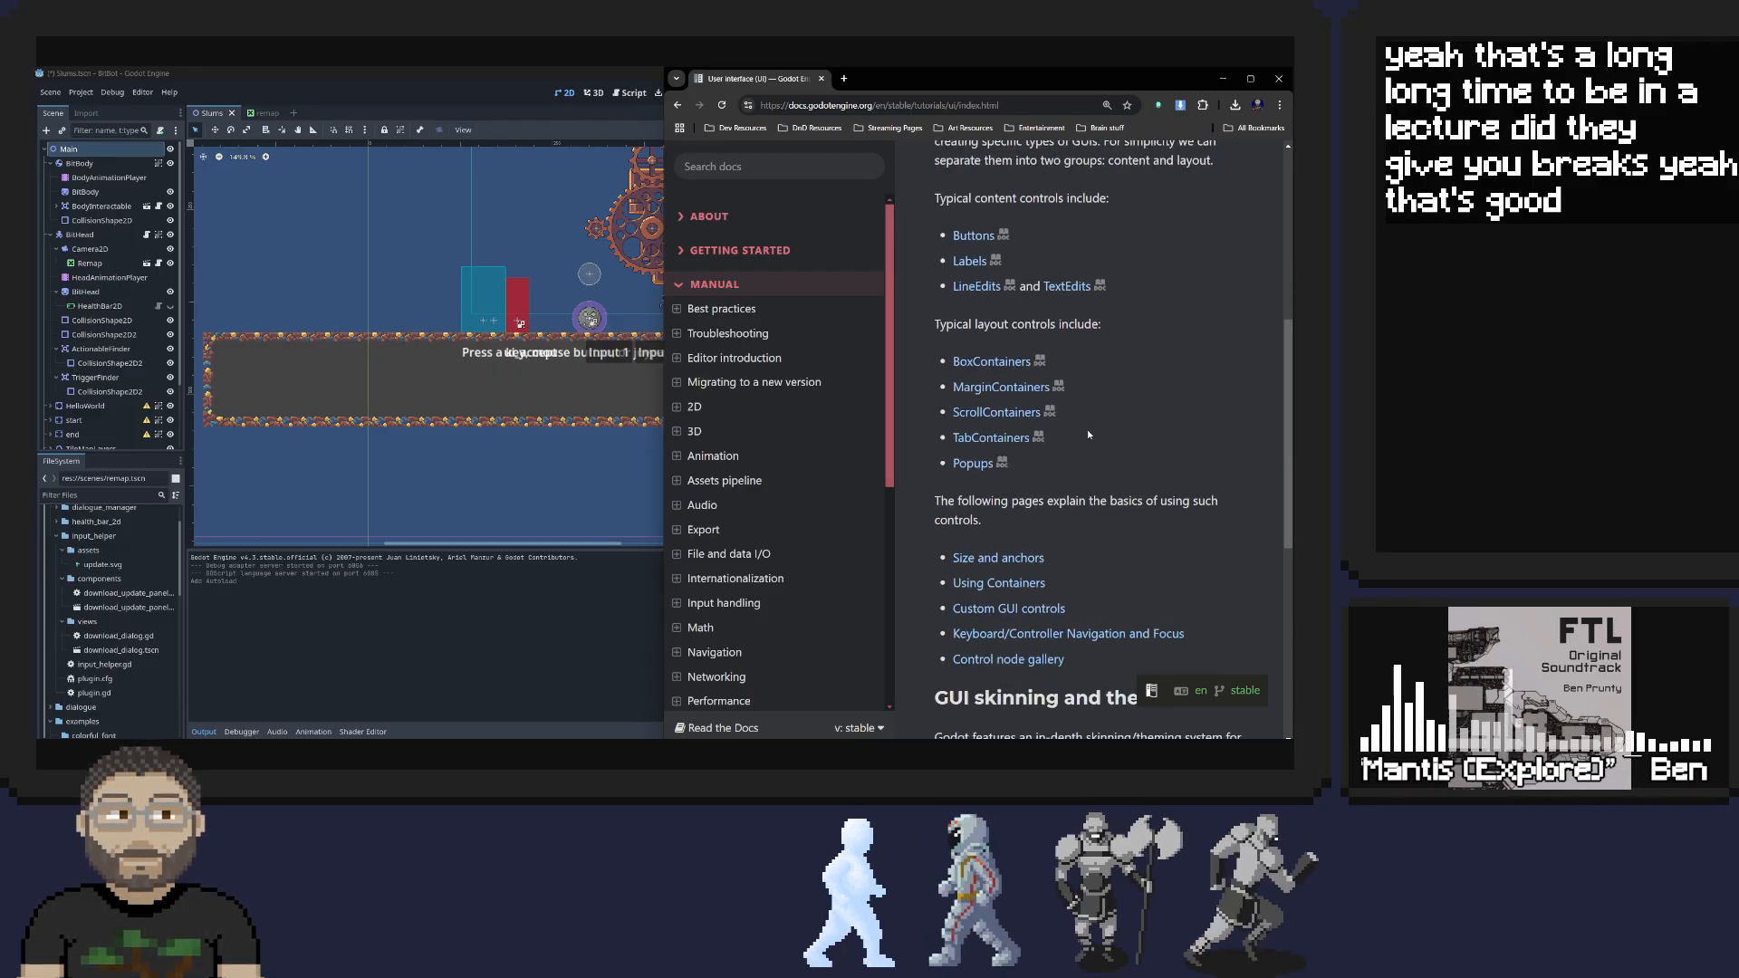
pyautogui.scroll(-1, 1089, 453)
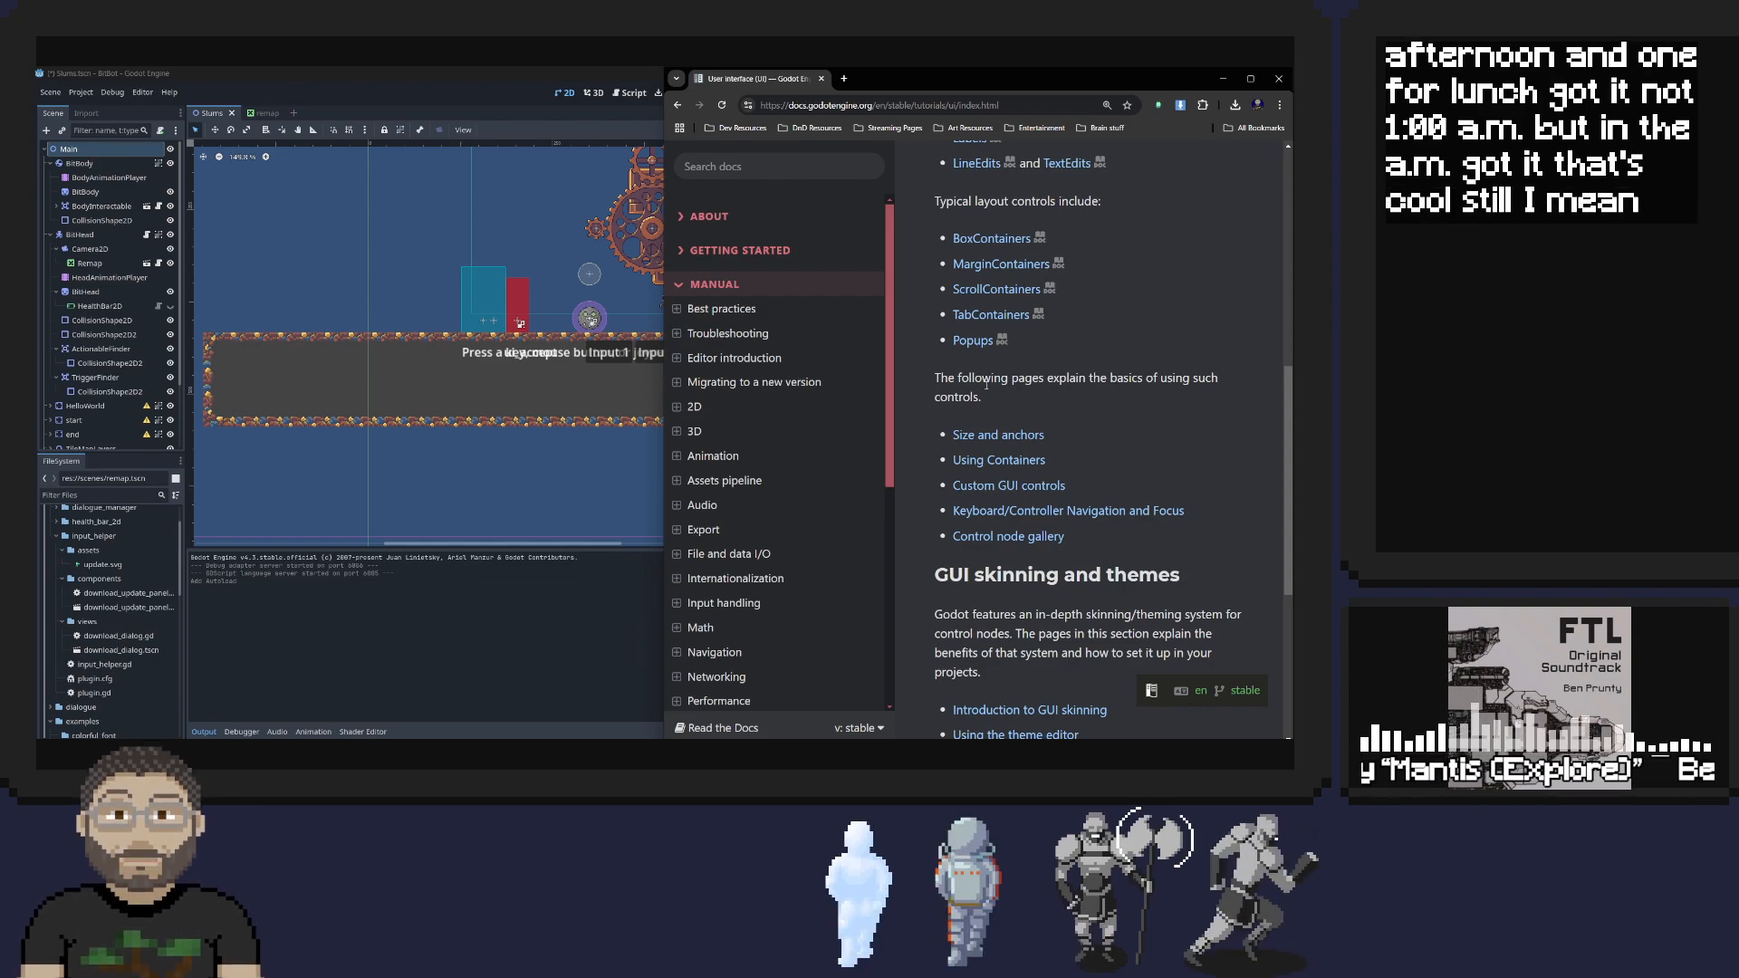
pyautogui.scroll(-3, 982, 384)
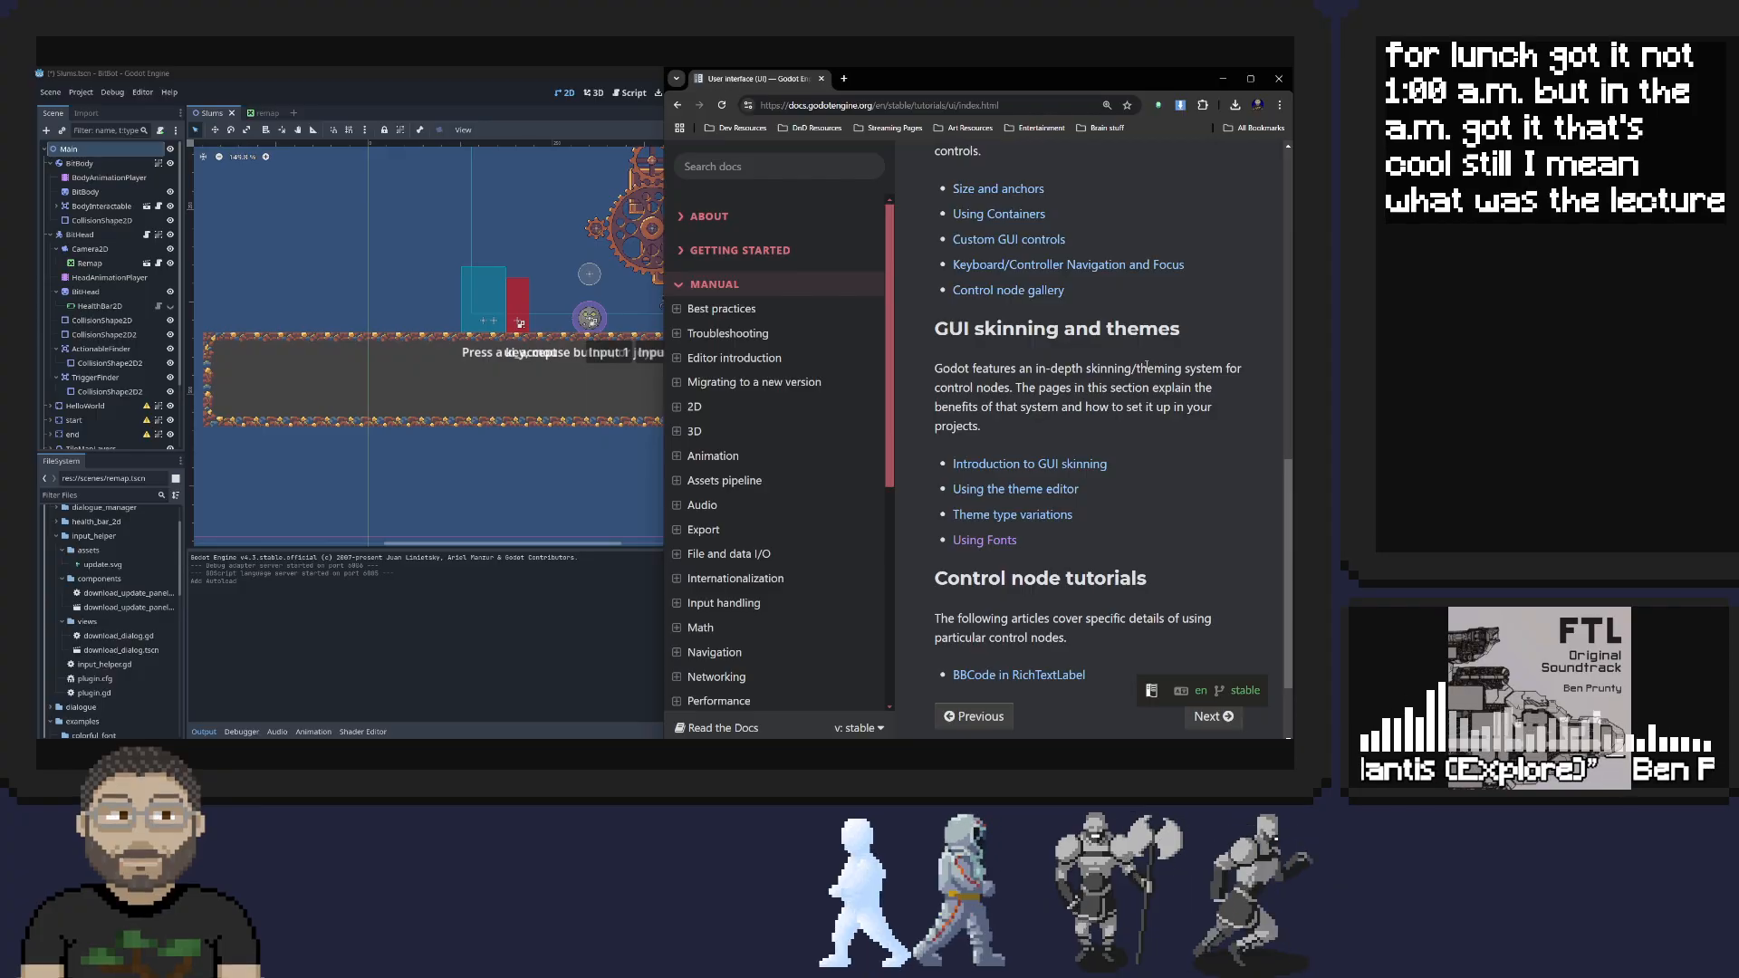
pyautogui.scroll(-2, 1112, 382)
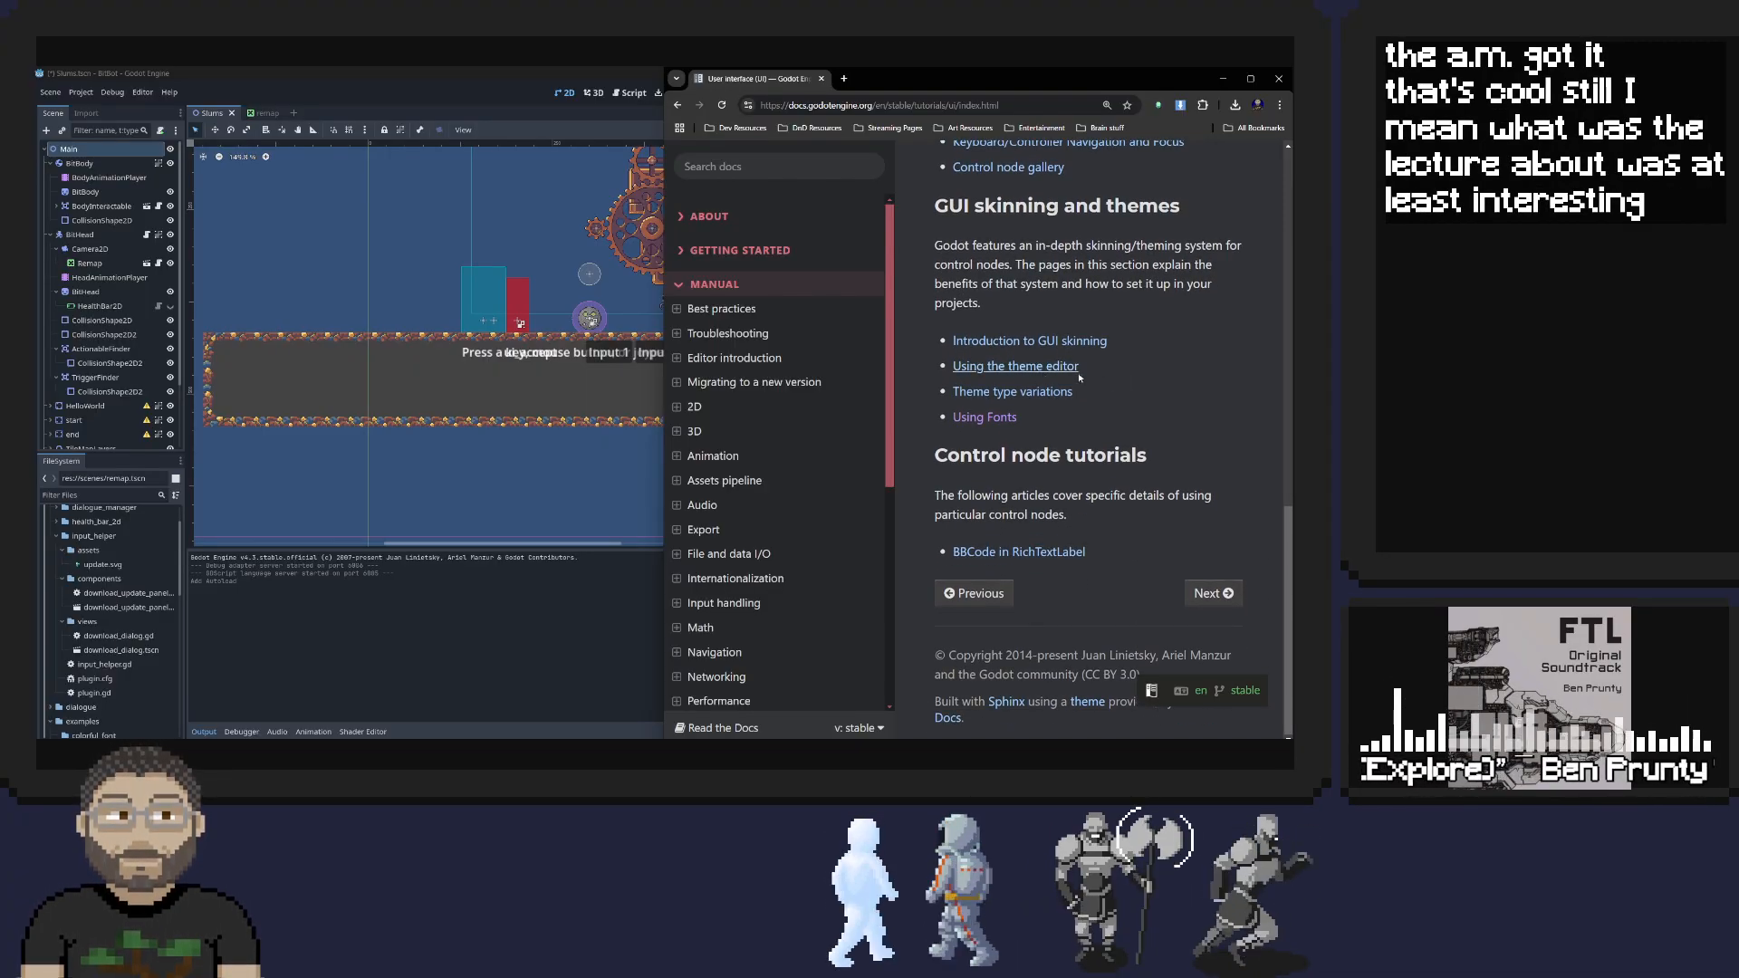
pyautogui.scroll(4, 1012, 387)
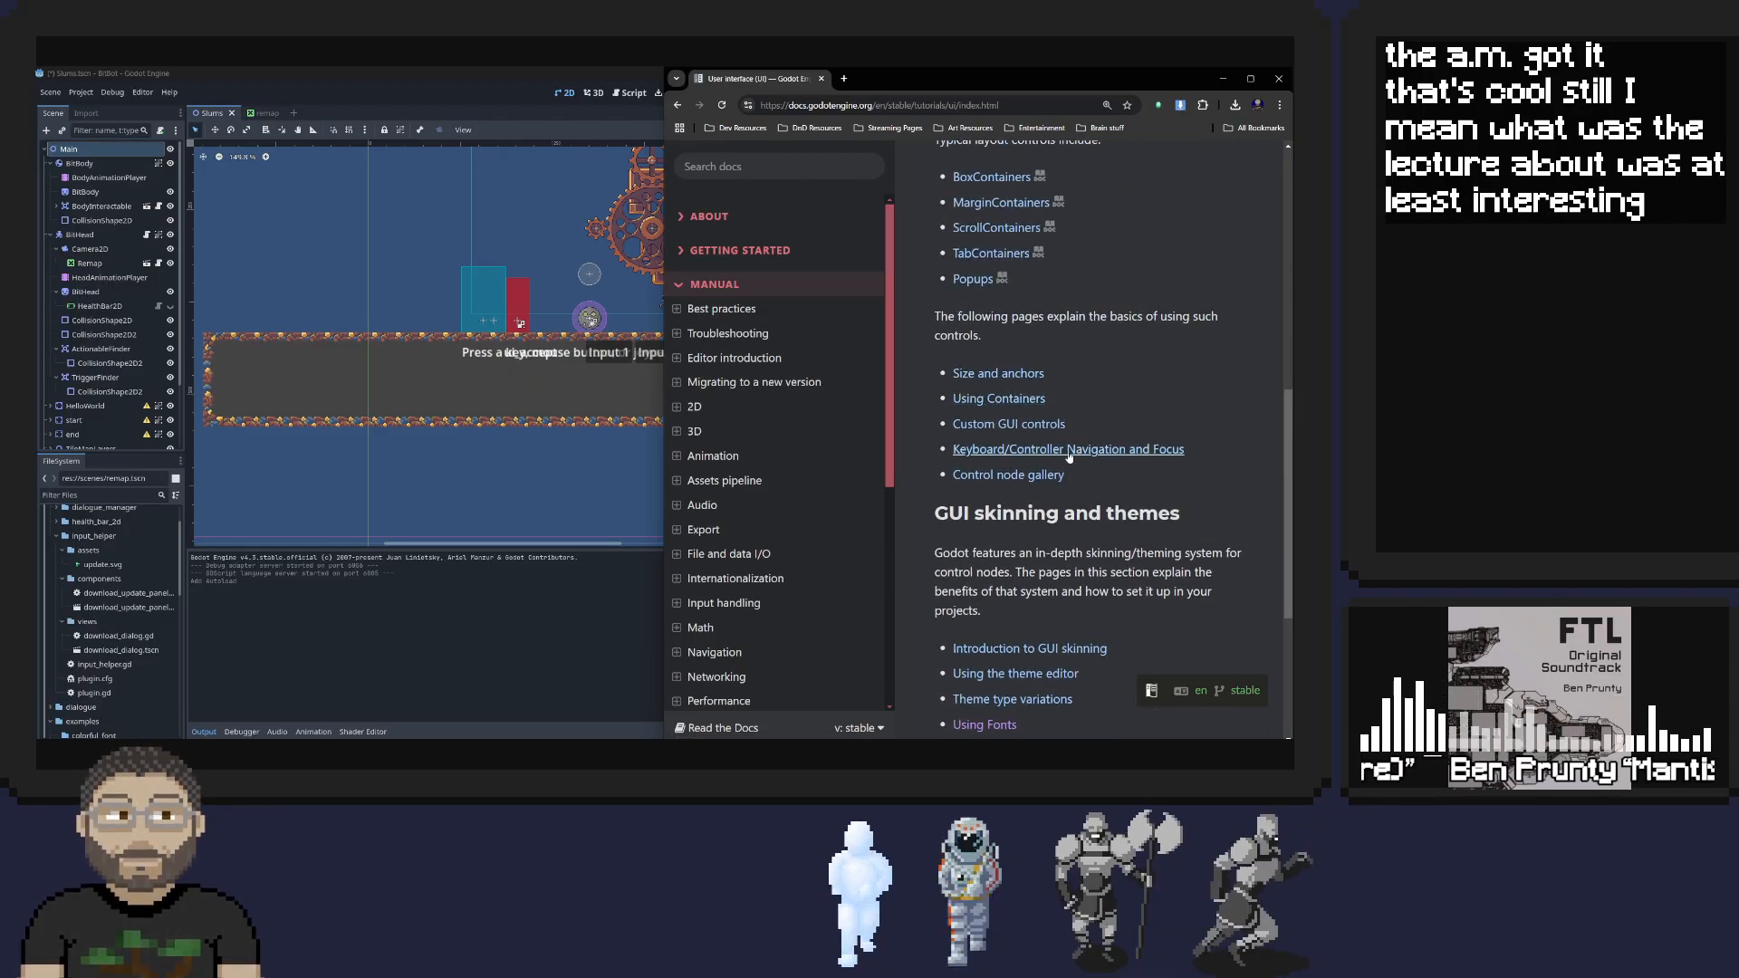
pyautogui.scroll(3, 1127, 339)
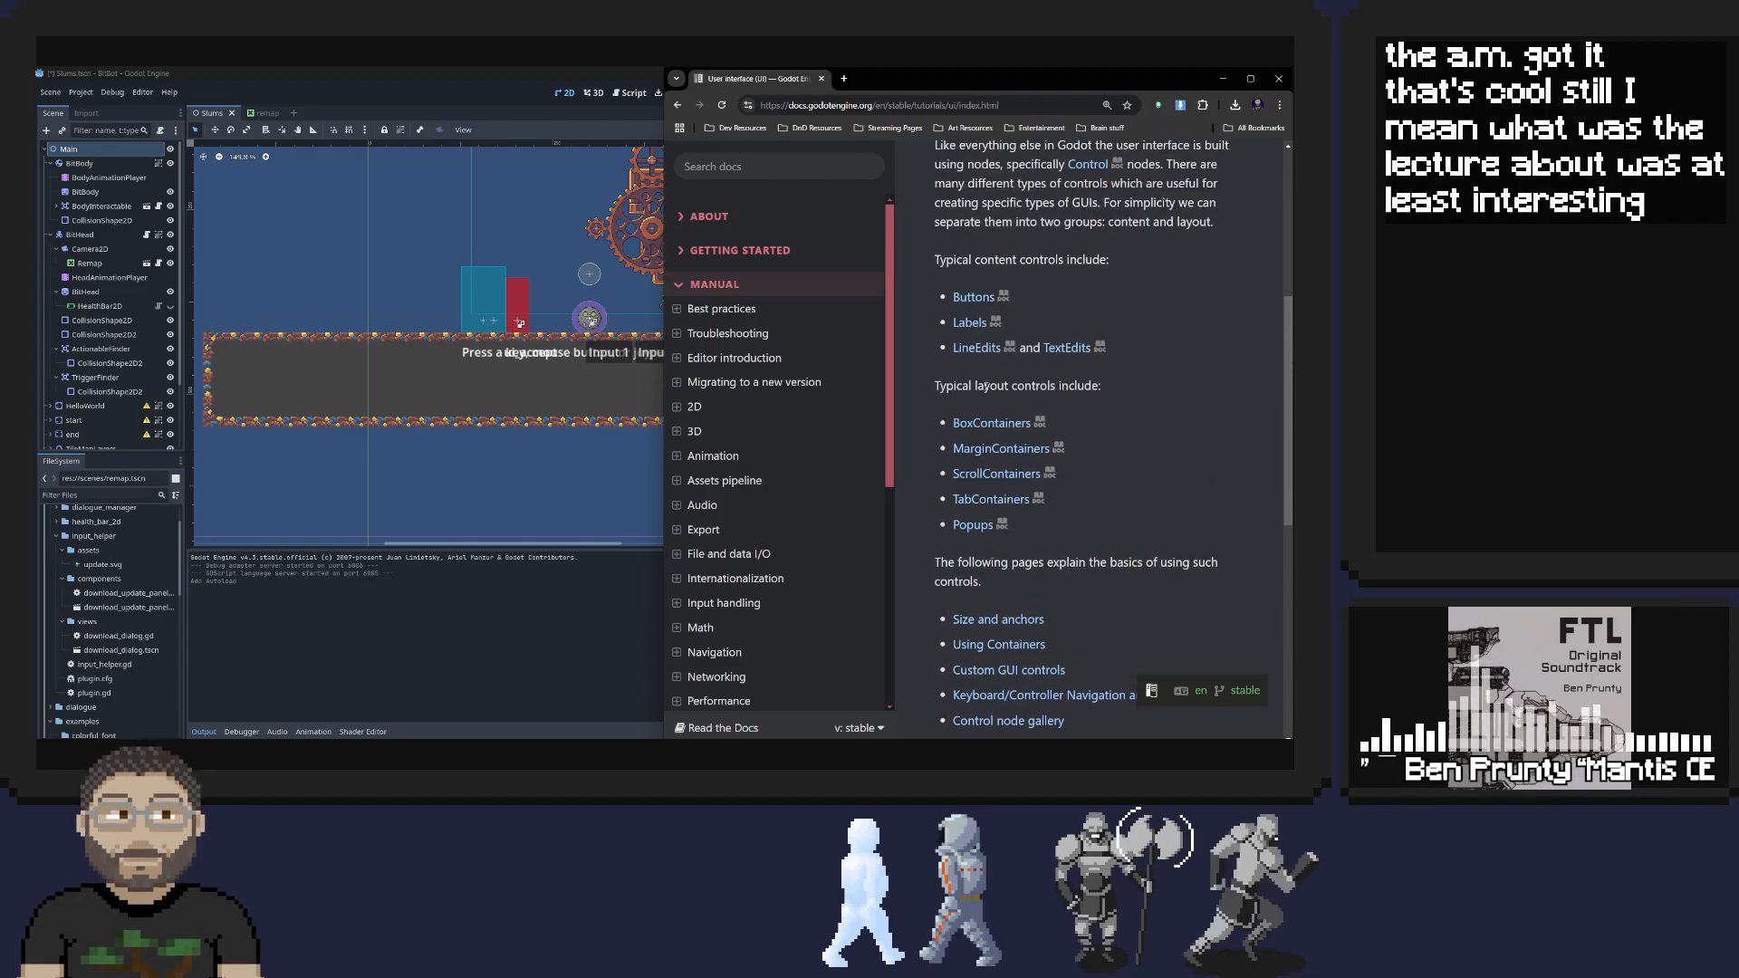
pyautogui.scroll(2, 1103, 251)
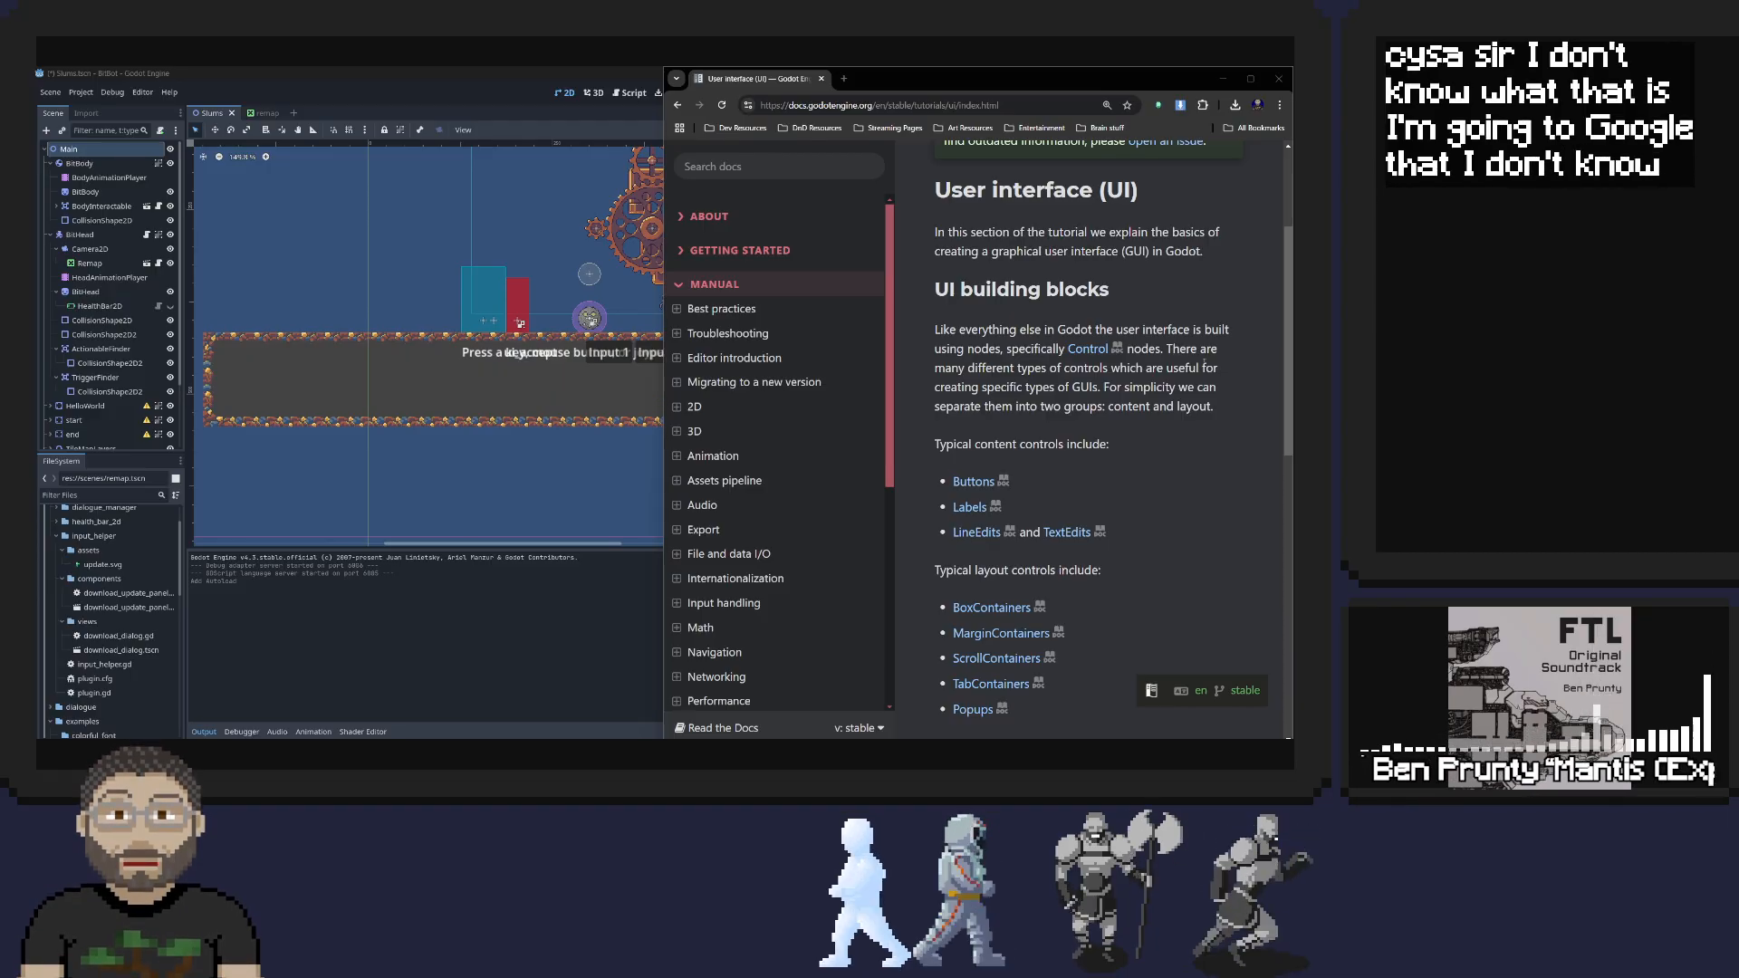
# Search the web for CYSA+ in a separate browser tab, and close that tab again
pyautogui.hotkey('ctrl', 't')
pyautogui.write('CYSA+')
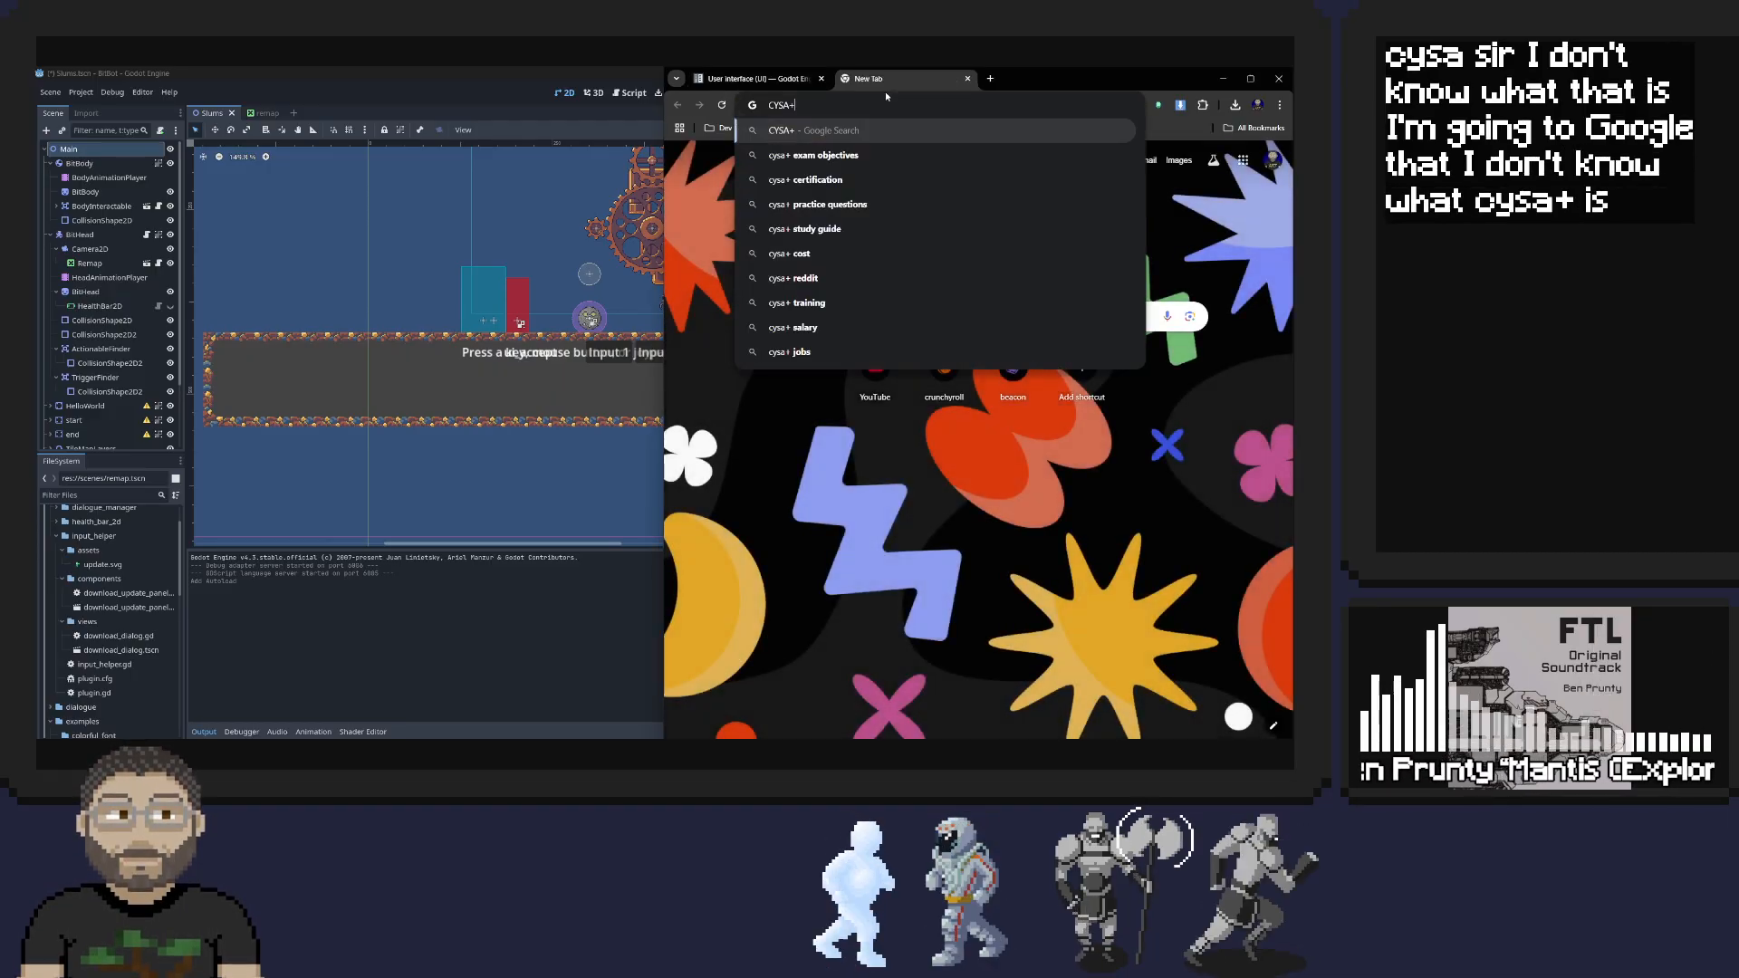
pyautogui.press('Return')
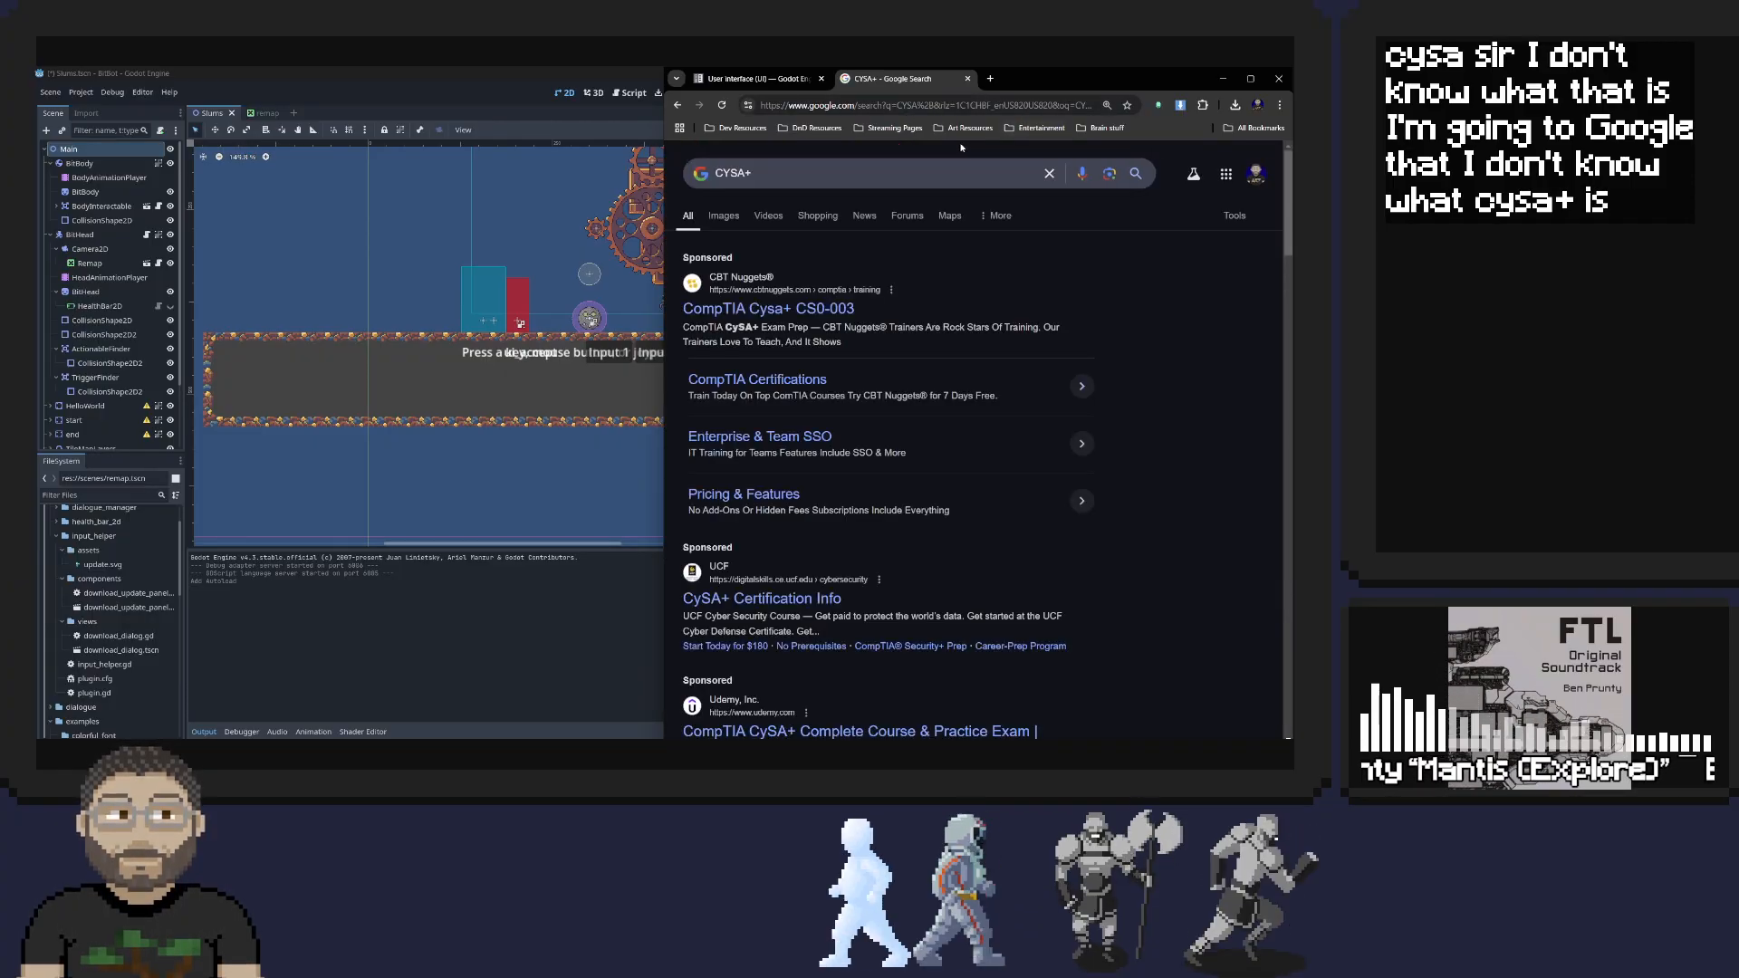
pyautogui.click(968, 79)
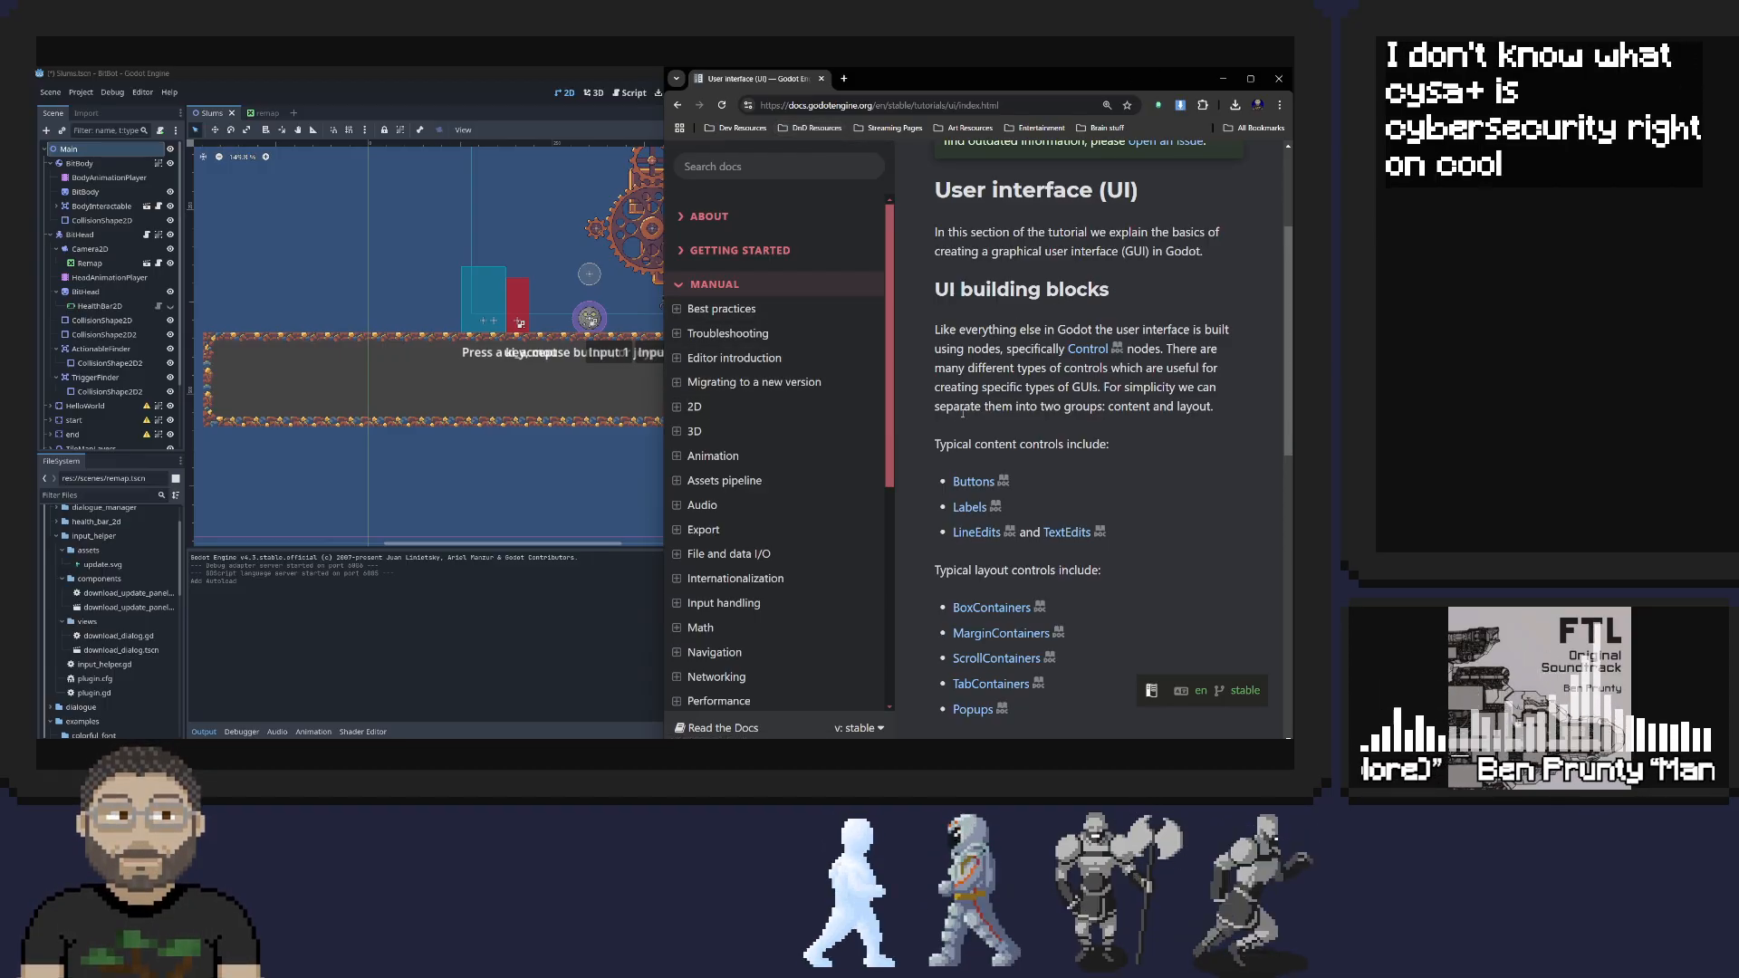
# Open the BoxContainers reference from the UI docs, examine its properties, alignment modes, methods and separation, and return to the overview page
pyautogui.scroll(-6, 994, 331)
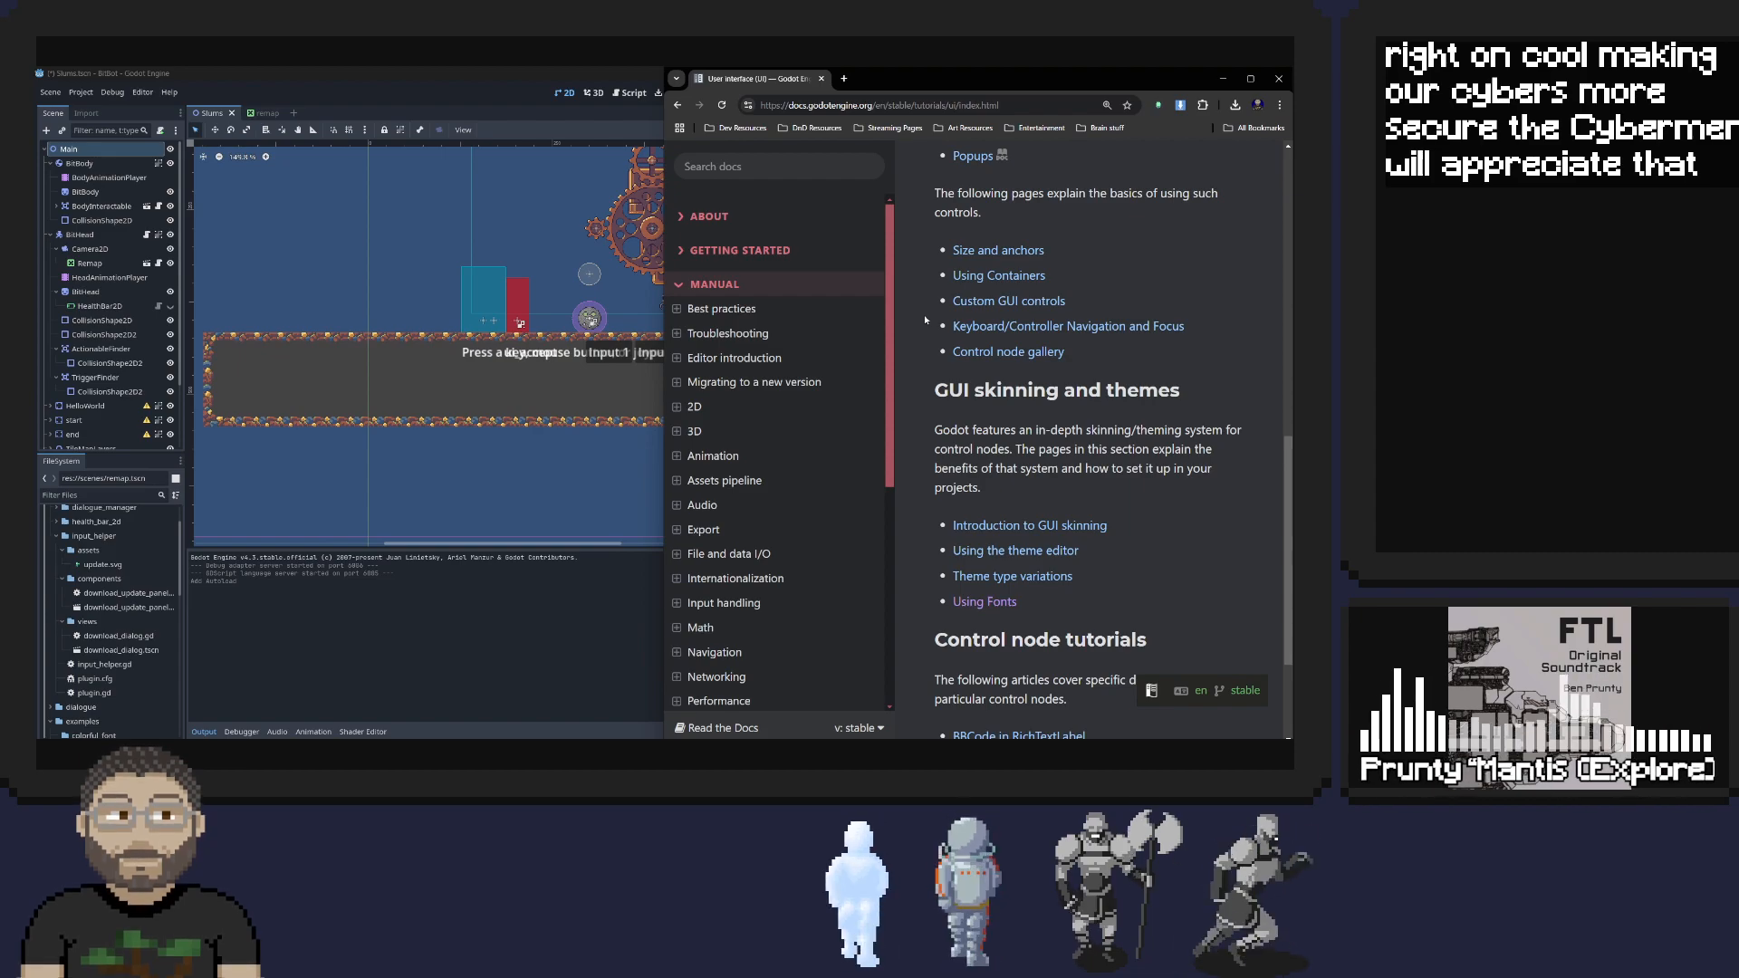
pyautogui.scroll(-2, 925, 317)
pyautogui.scroll(5, 925, 321)
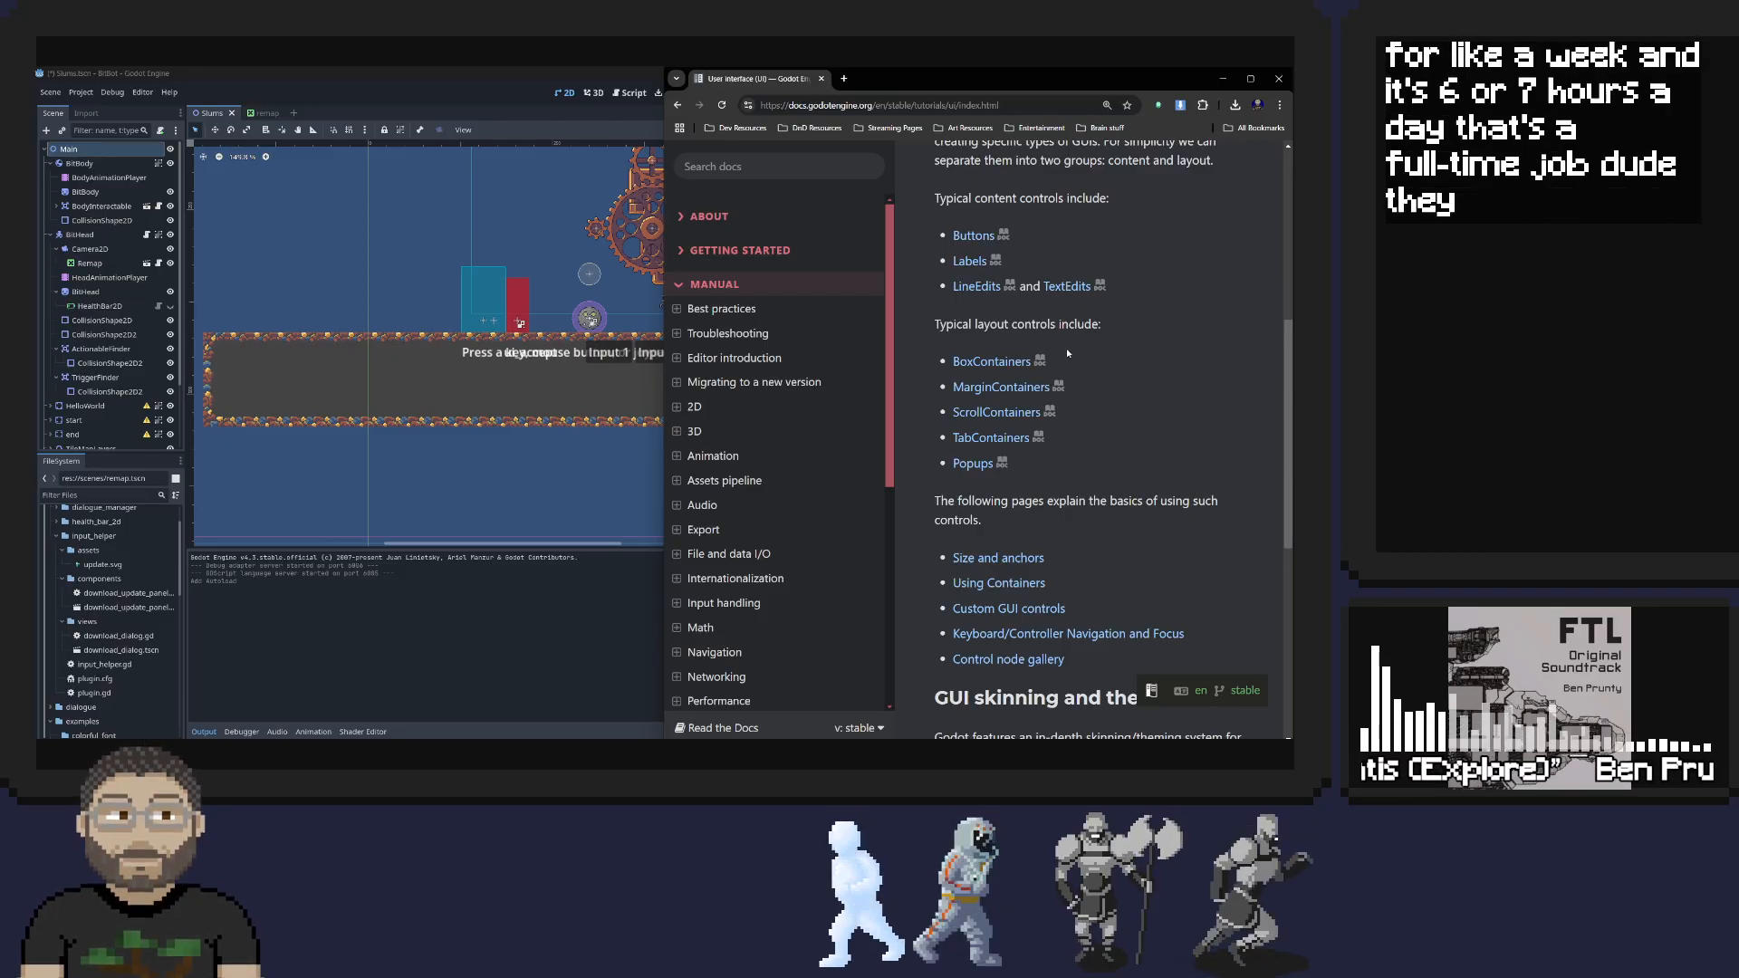
pyautogui.click(978, 363)
pyautogui.scroll(-3, 1046, 312)
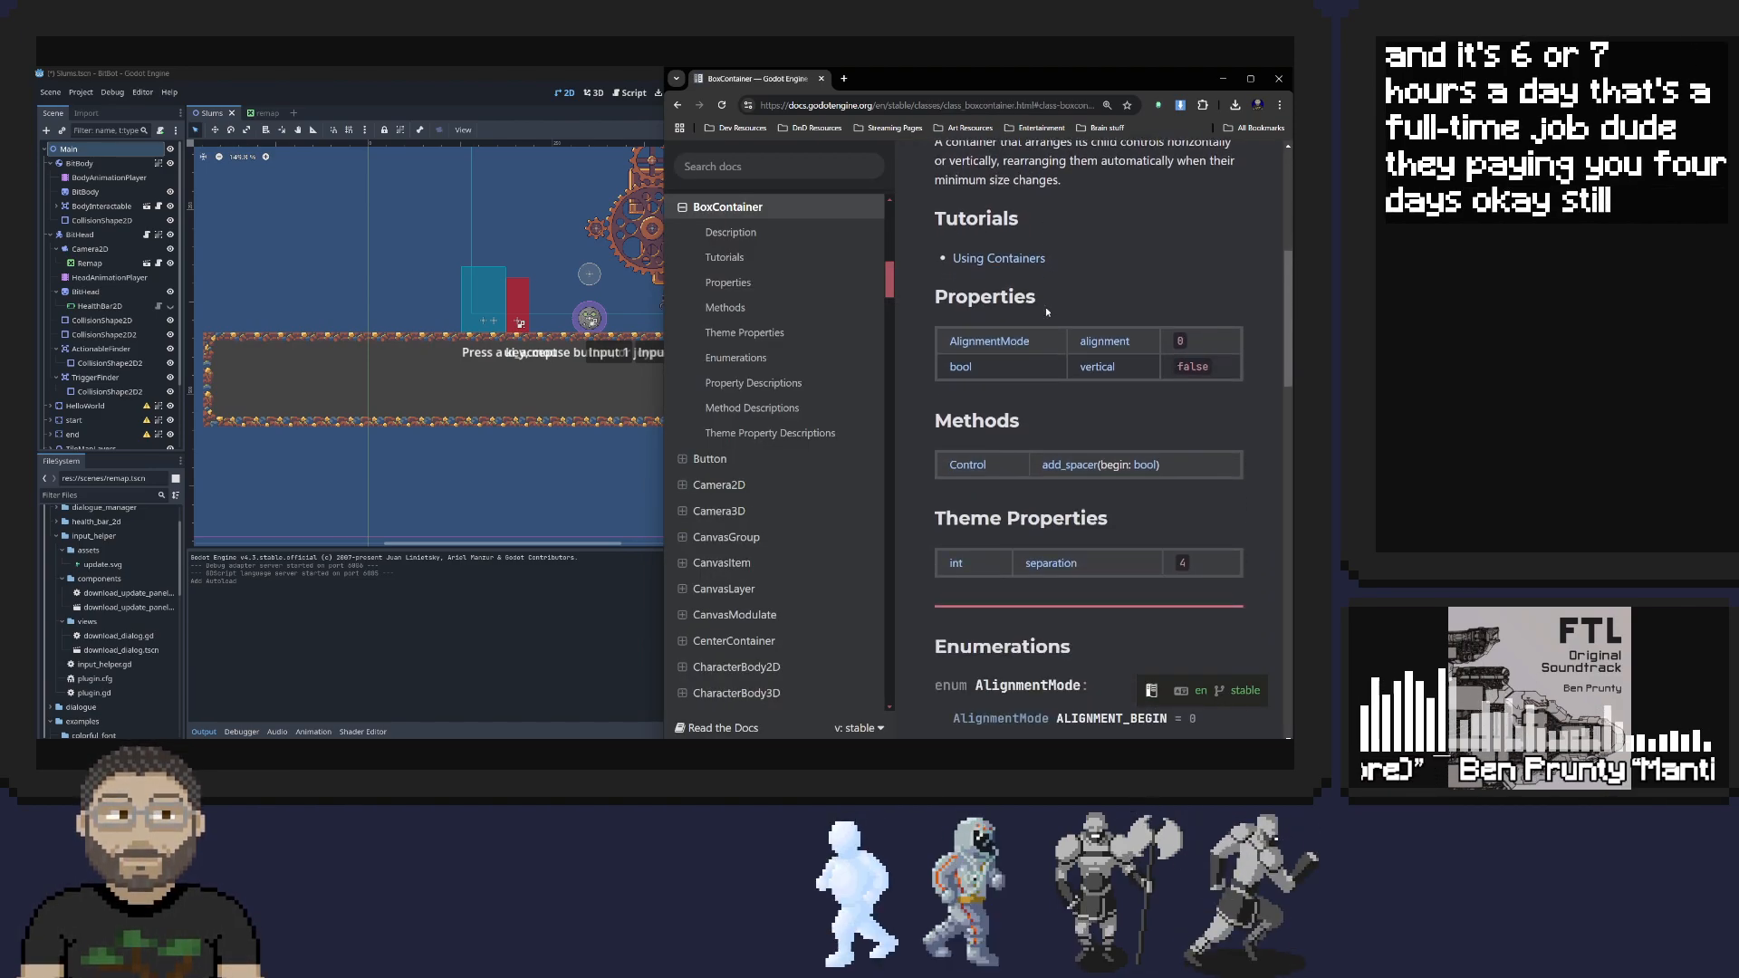
pyautogui.scroll(4, 1046, 311)
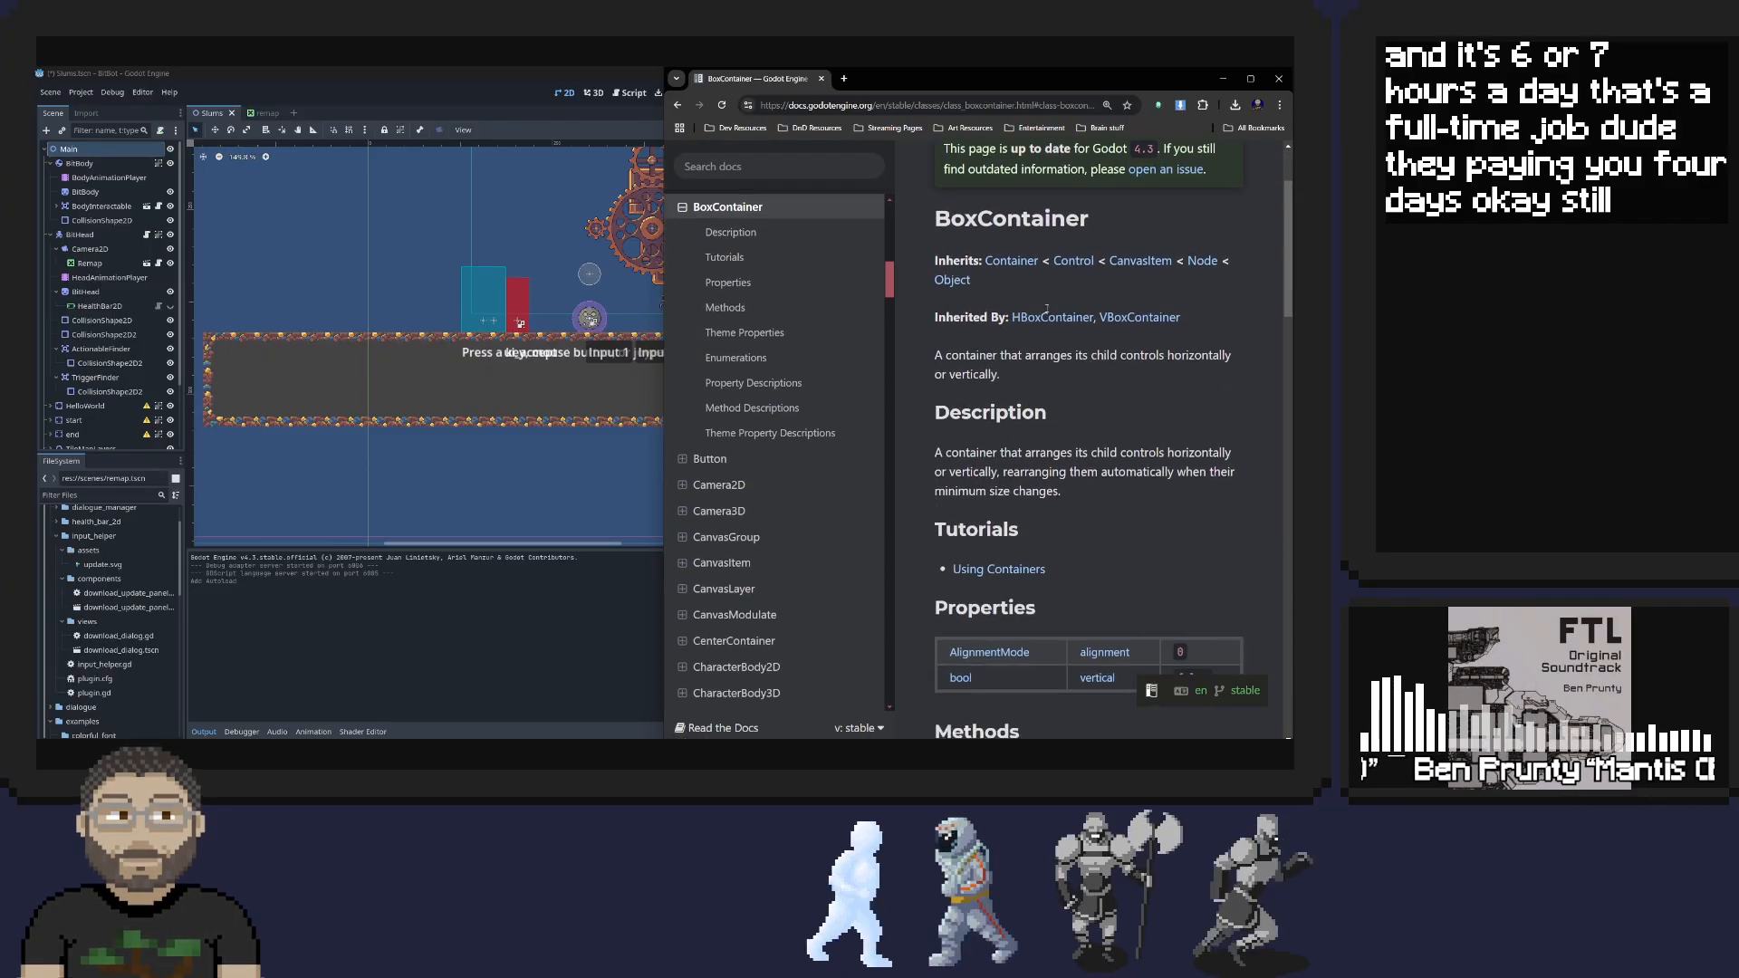
pyautogui.scroll(-5, 1047, 309)
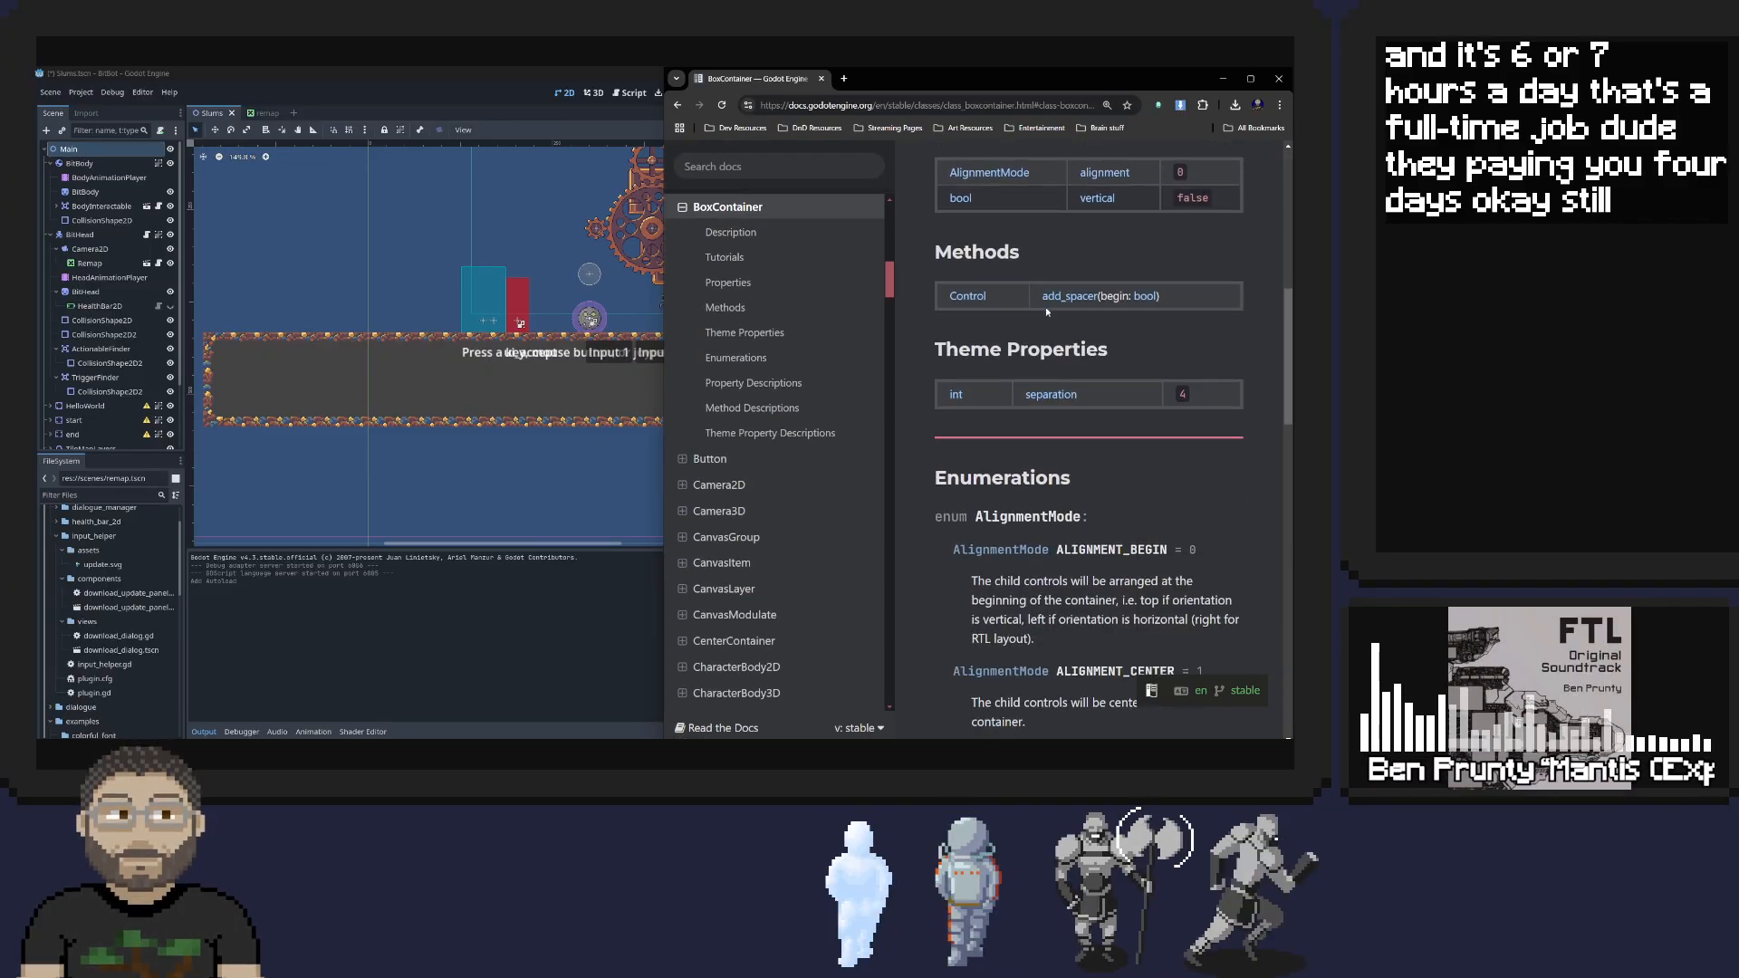
pyautogui.scroll(-3, 1047, 312)
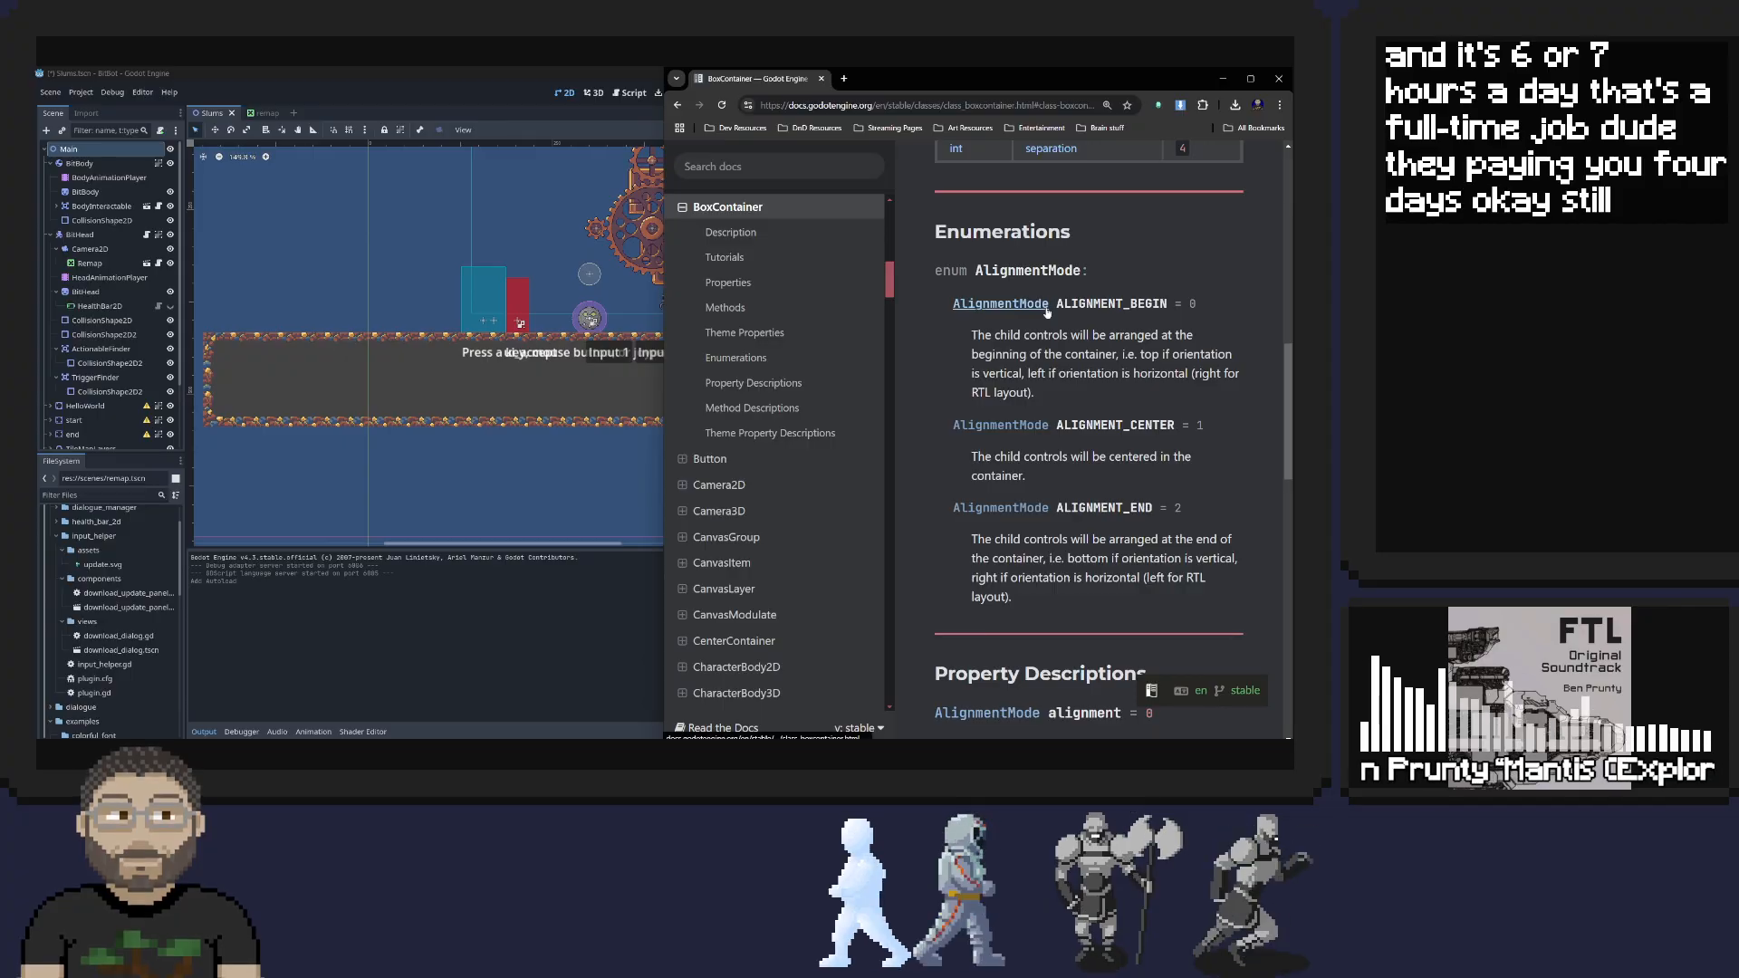
pyautogui.scroll(-2, 1046, 311)
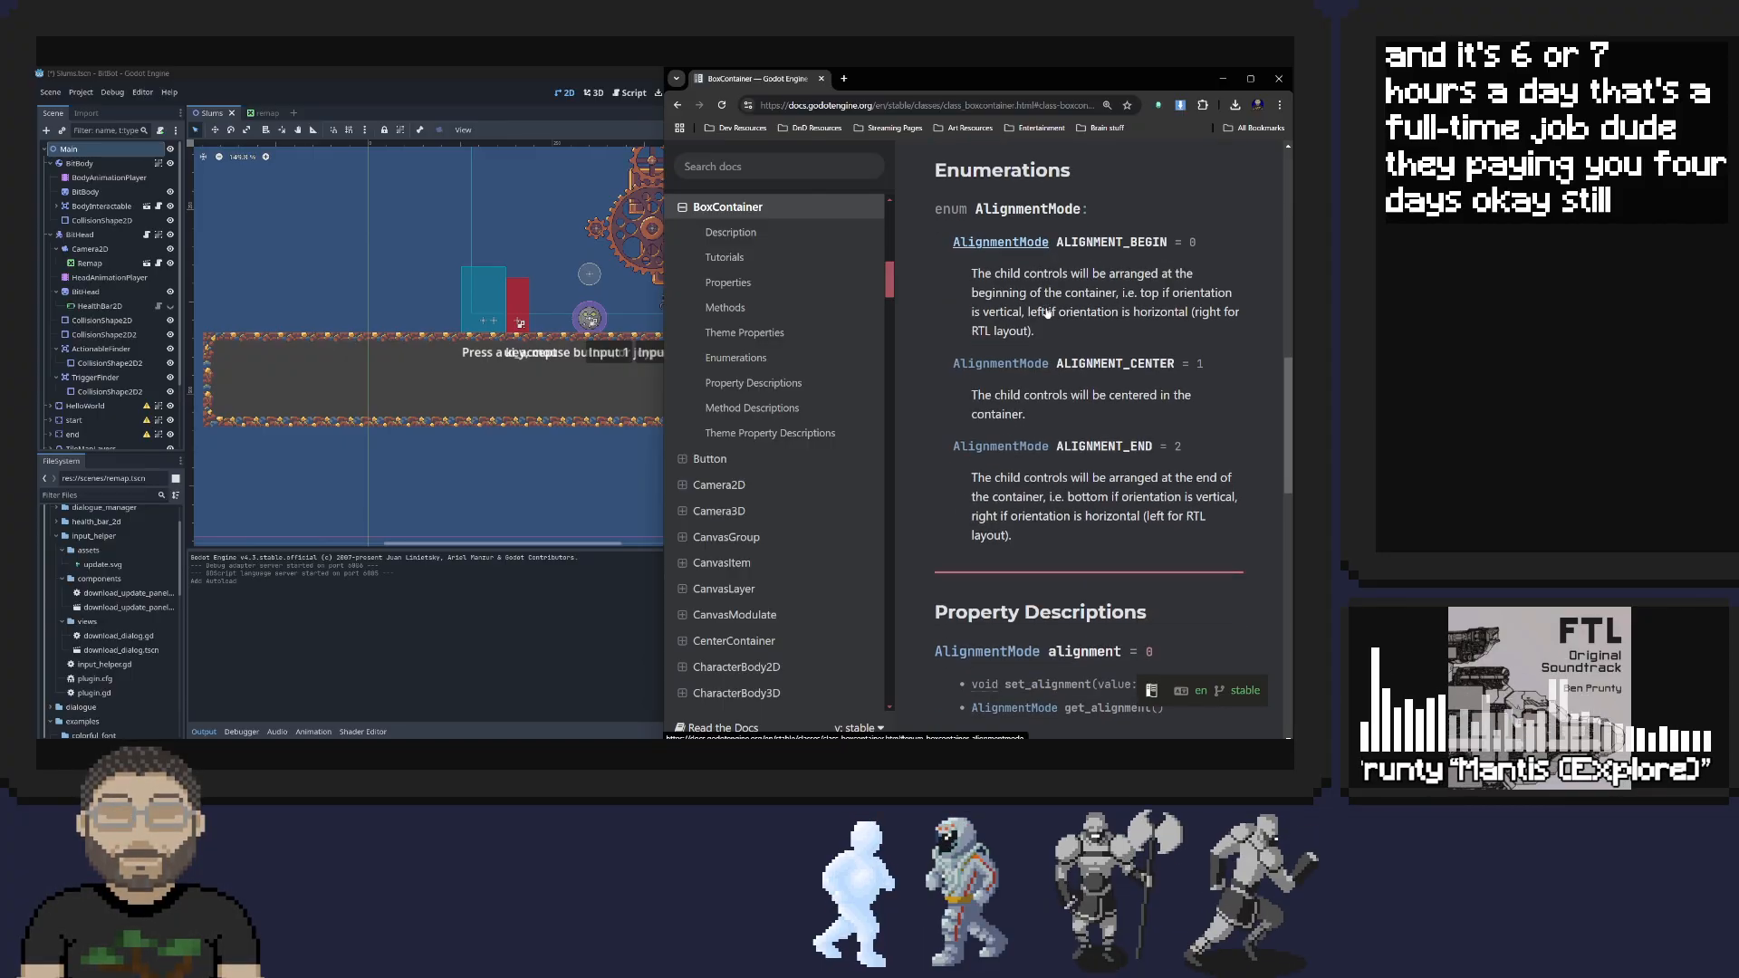
pyautogui.scroll(-3, 1046, 309)
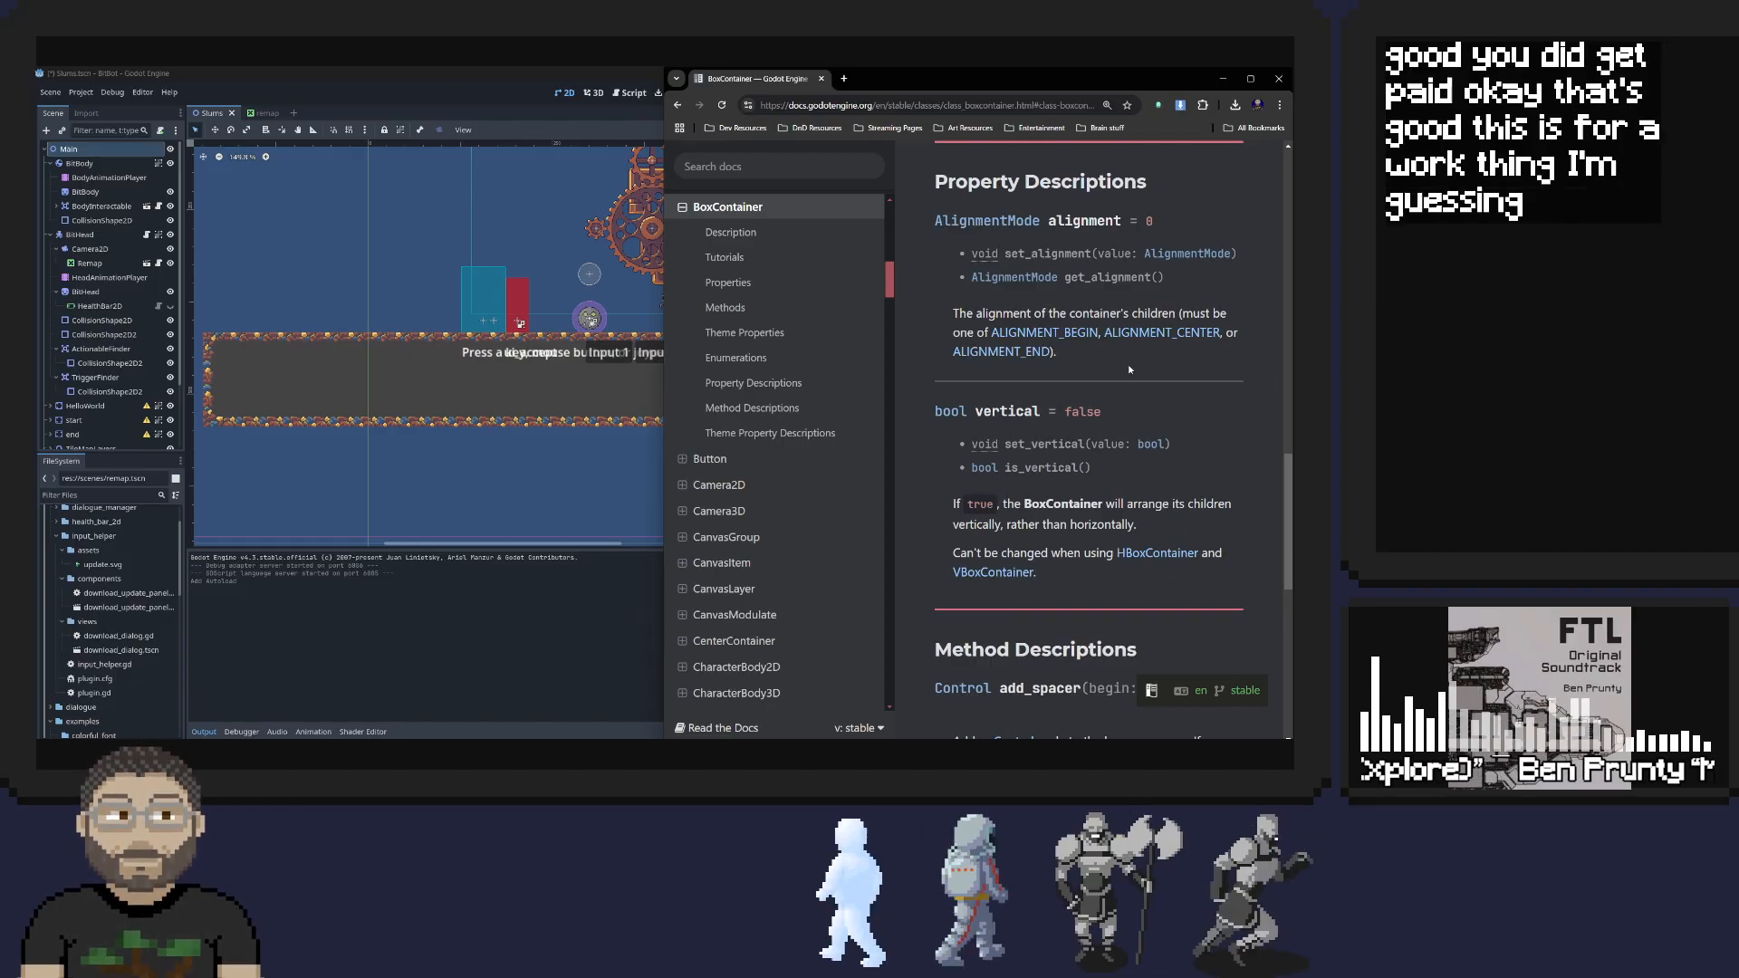
pyautogui.scroll(-2, 1015, 331)
pyautogui.scroll(-3, 1014, 332)
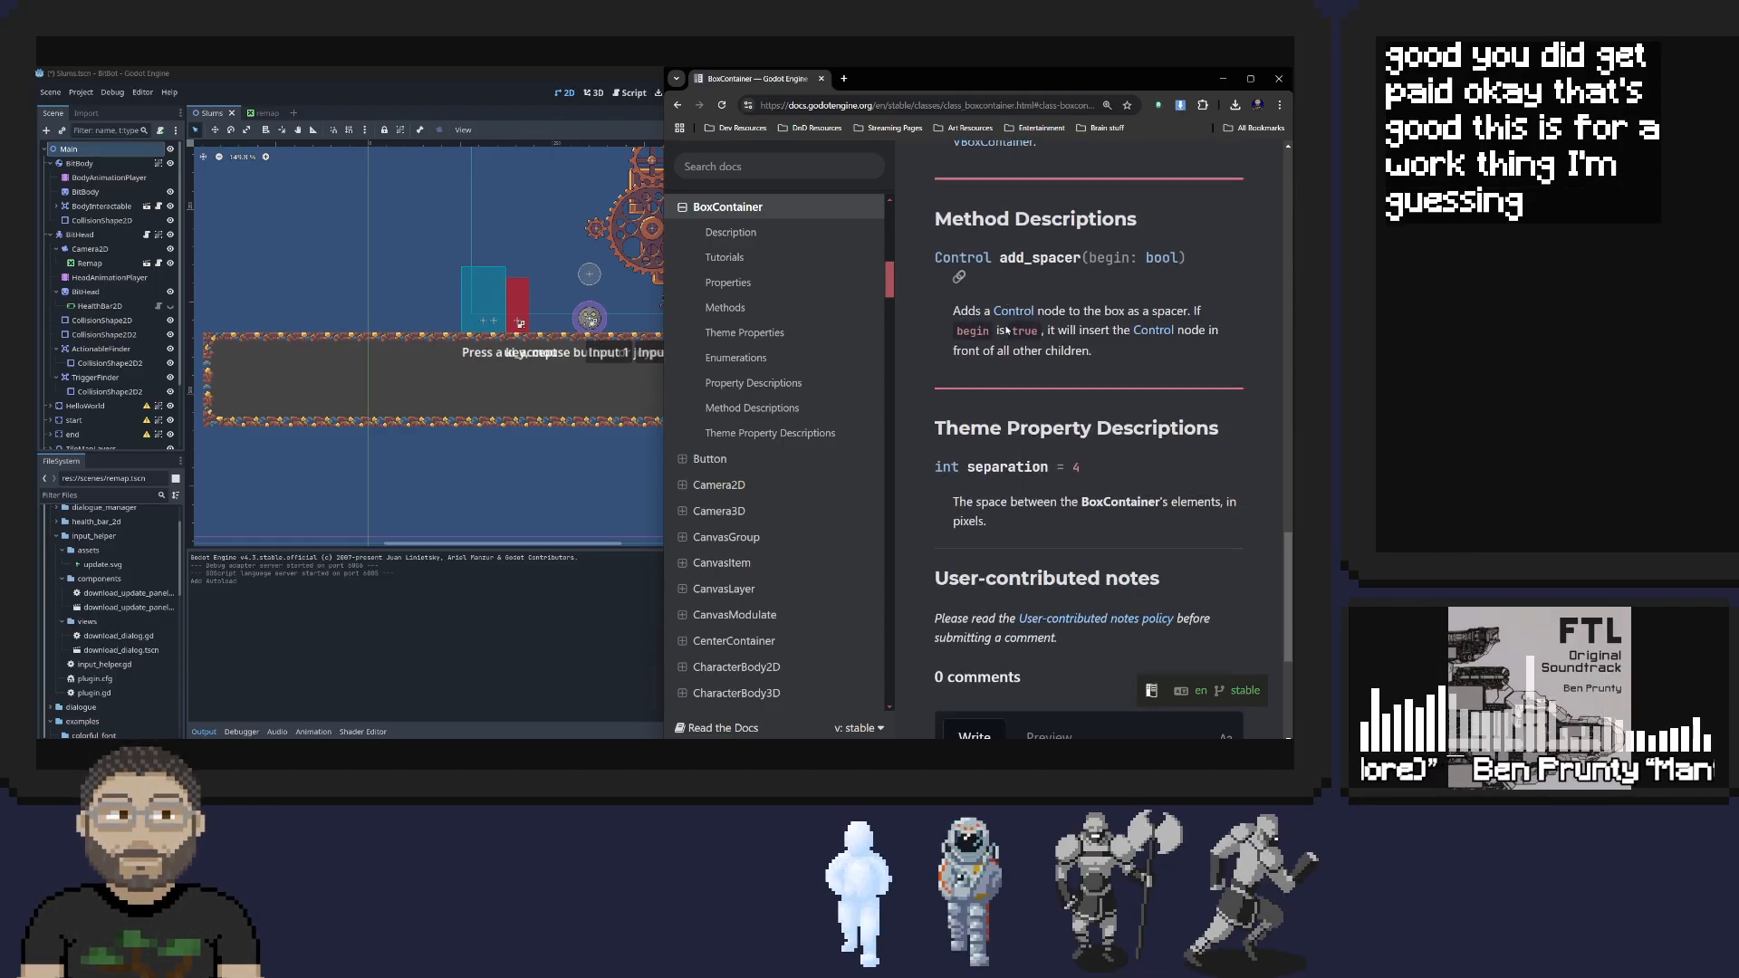
pyautogui.scroll(-1, 1046, 303)
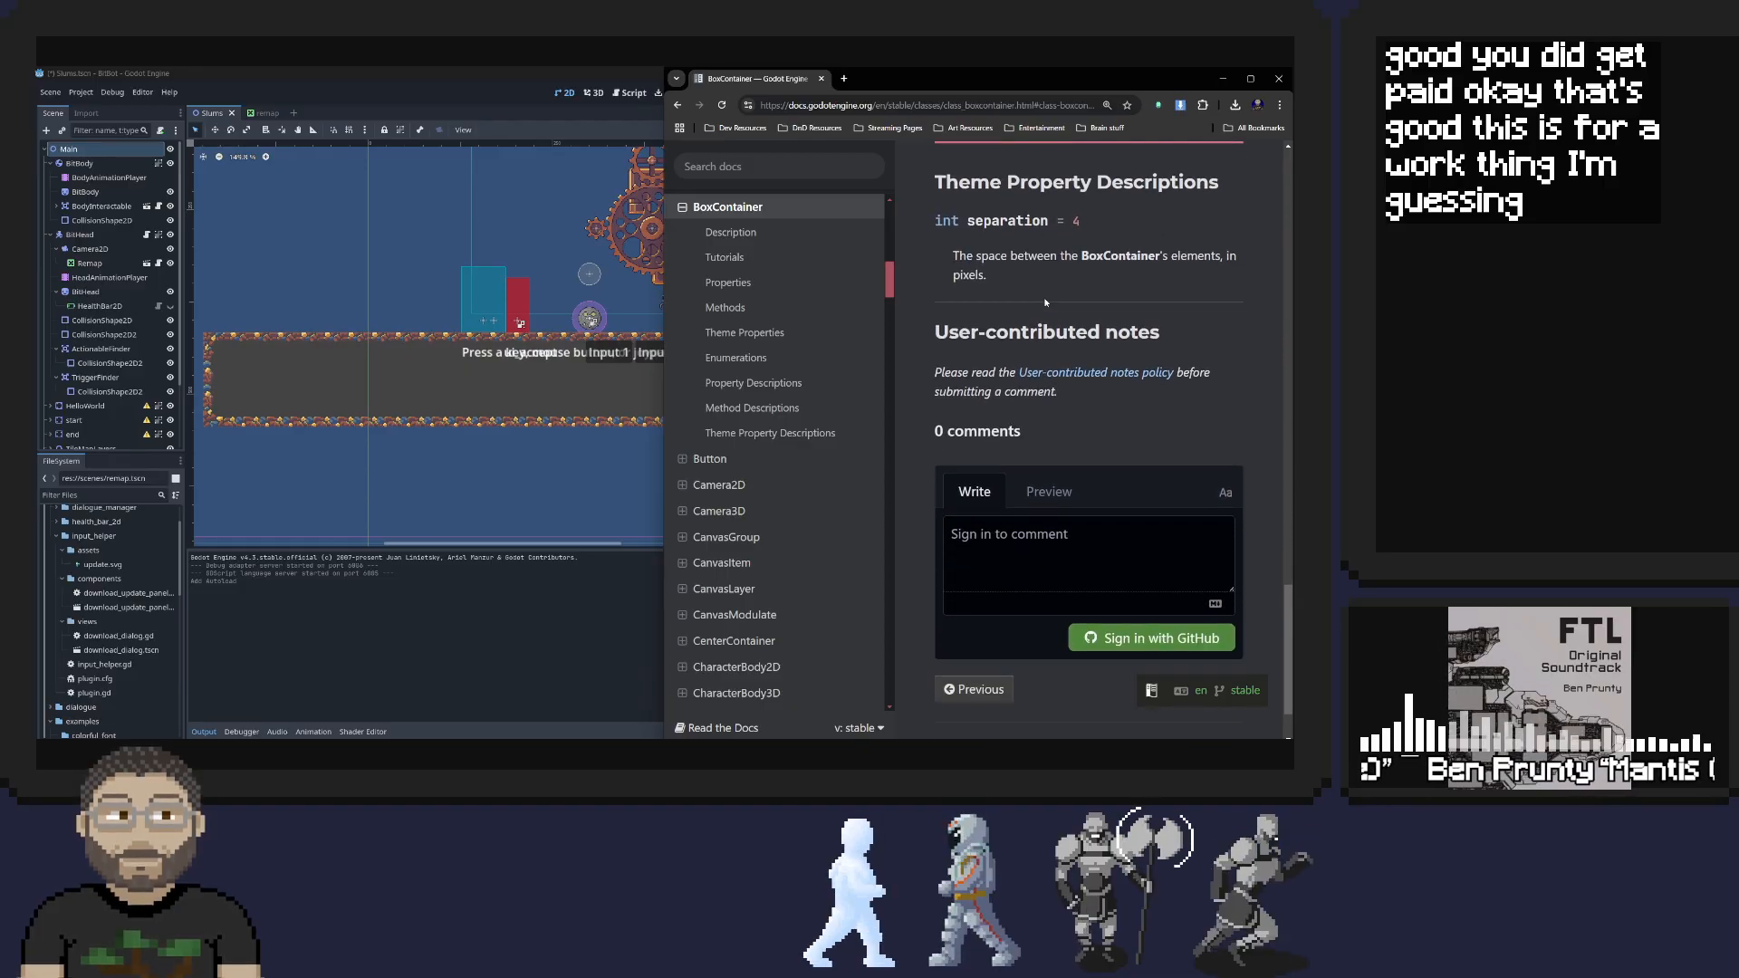
pyautogui.scroll(2, 997, 327)
pyautogui.click(678, 105)
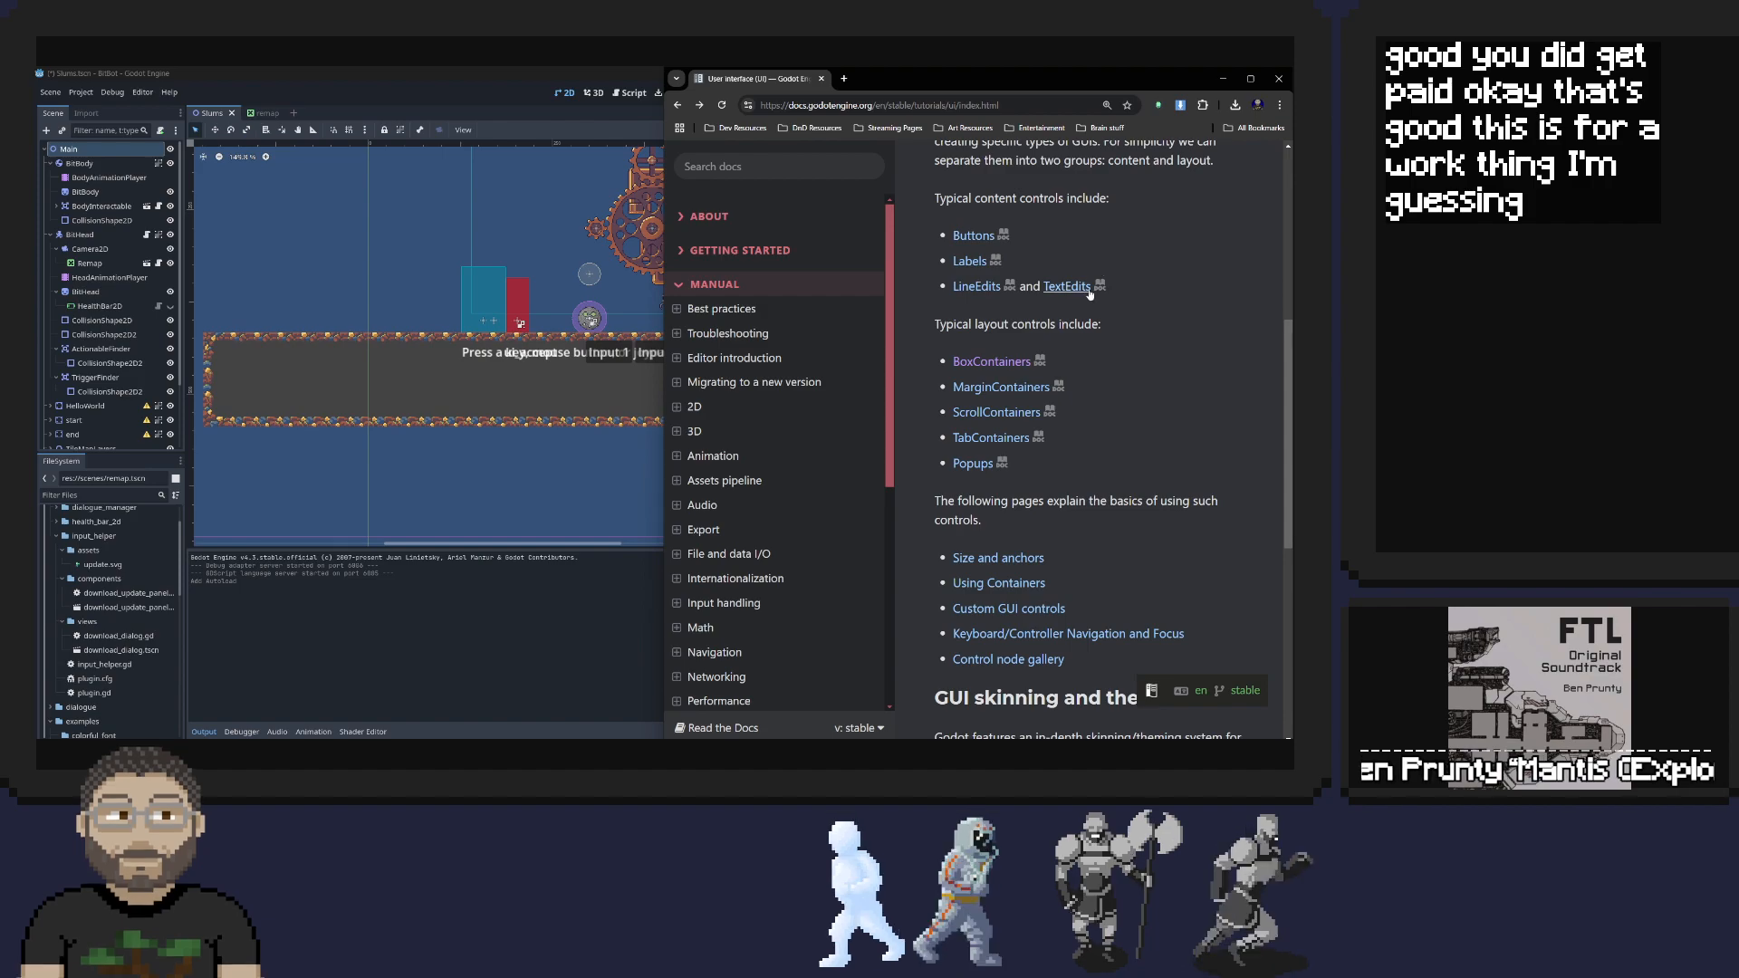
# Open the Introduction to GUI skinning page from the UI docs, skim its theme and customization sections, and return to the overview page
pyautogui.scroll(-5, 1078, 295)
pyautogui.scroll(-1, 1090, 294)
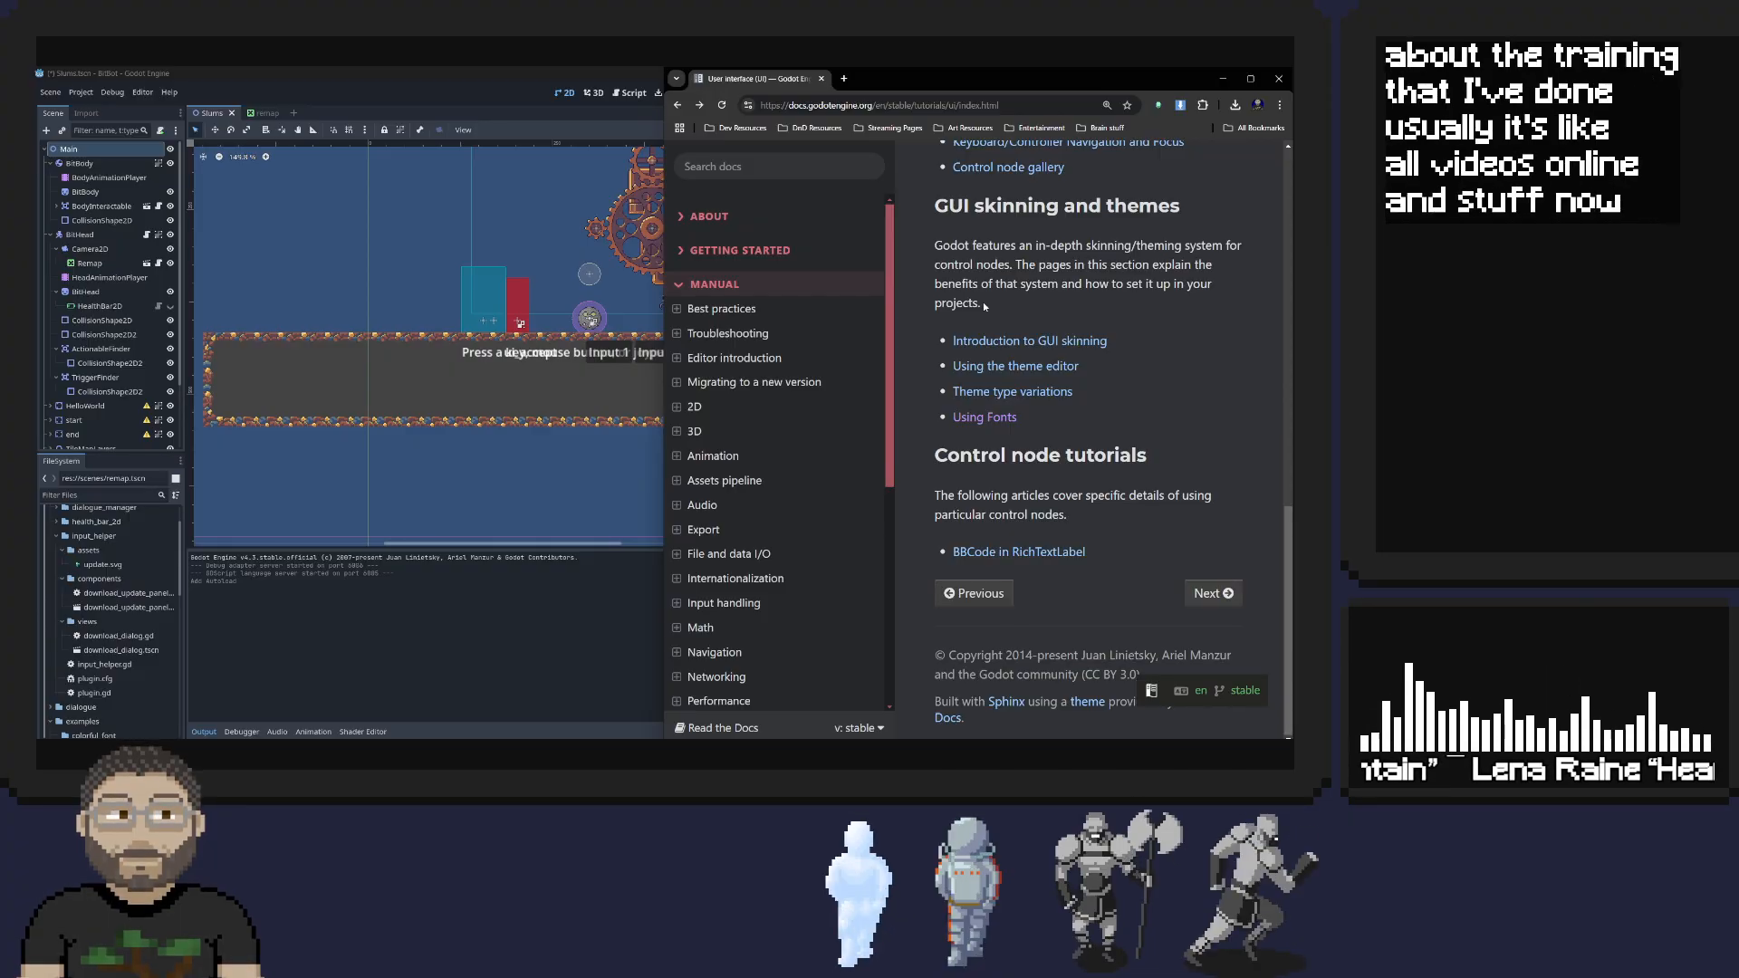
pyautogui.click(1033, 342)
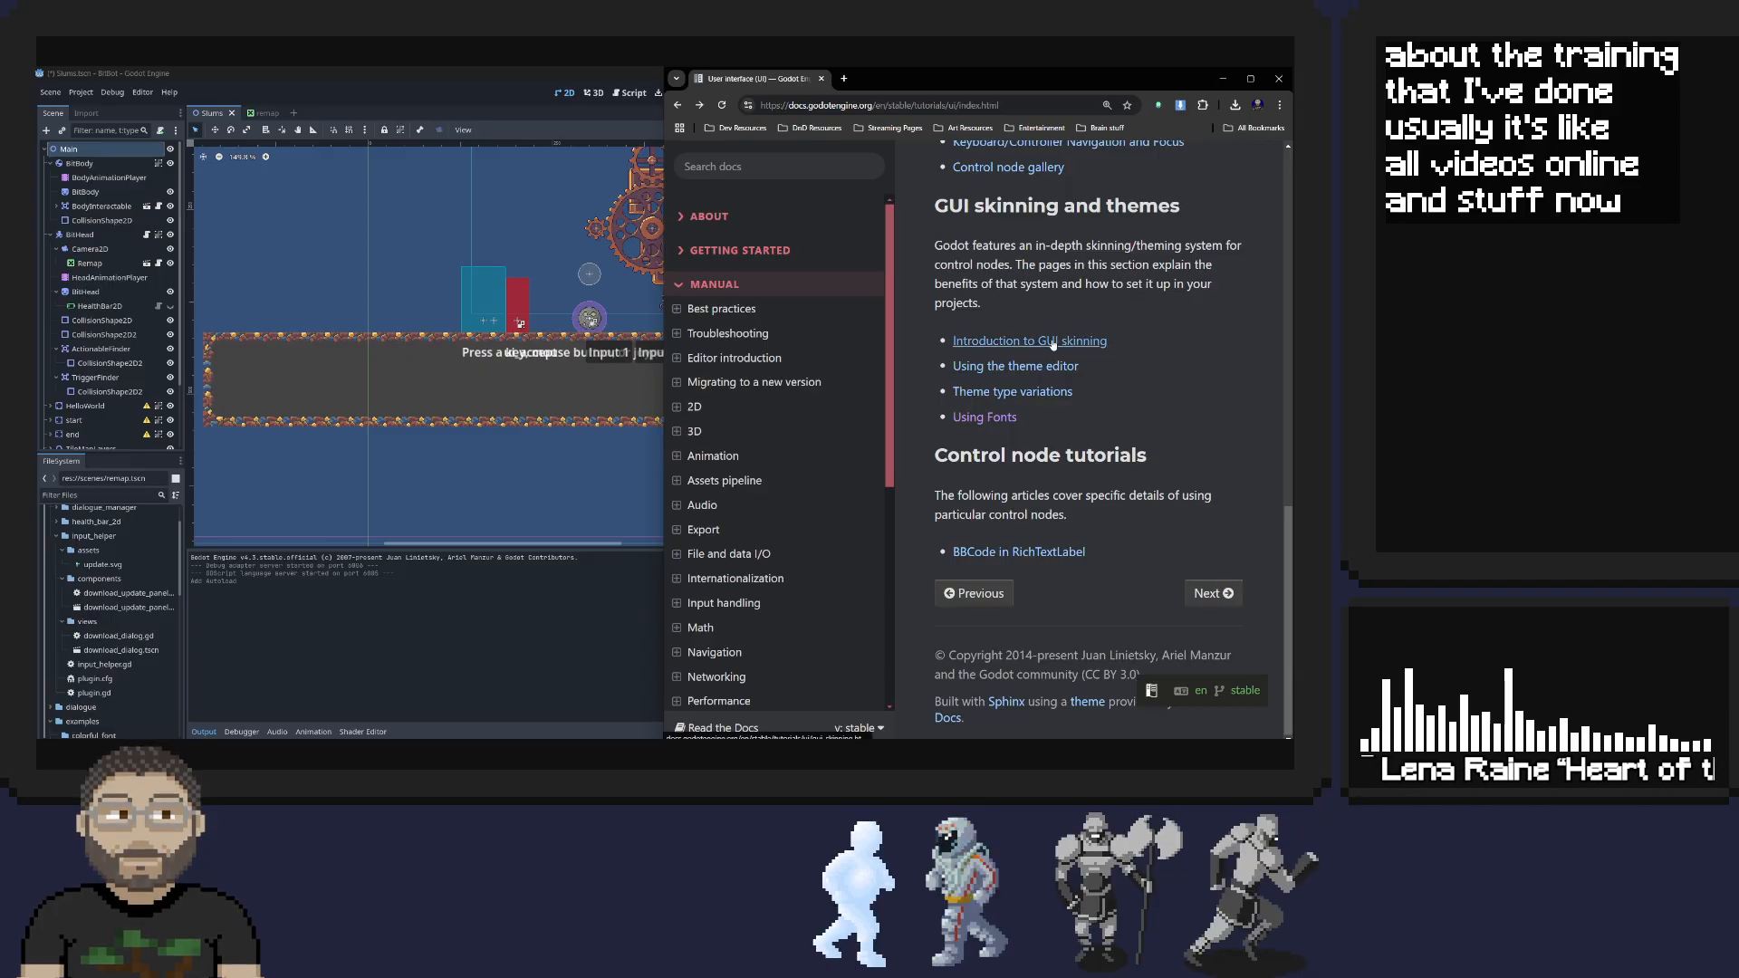
pyautogui.scroll(-10, 1099, 294)
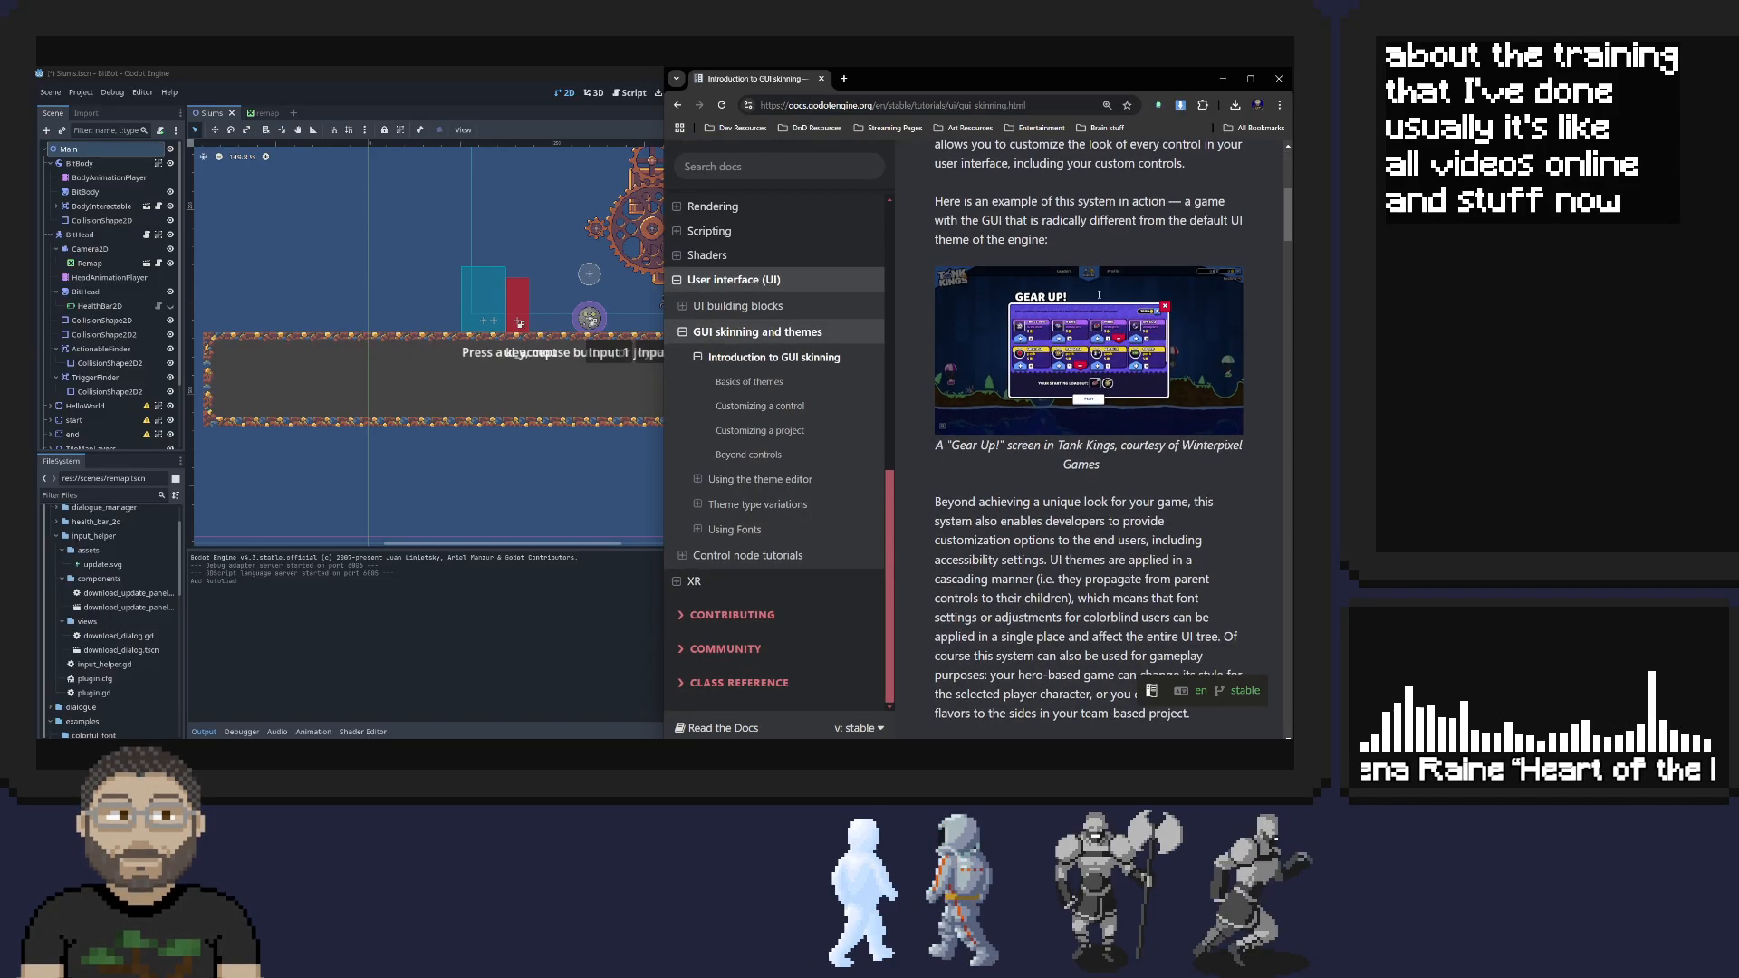
pyautogui.scroll(-10, 1099, 294)
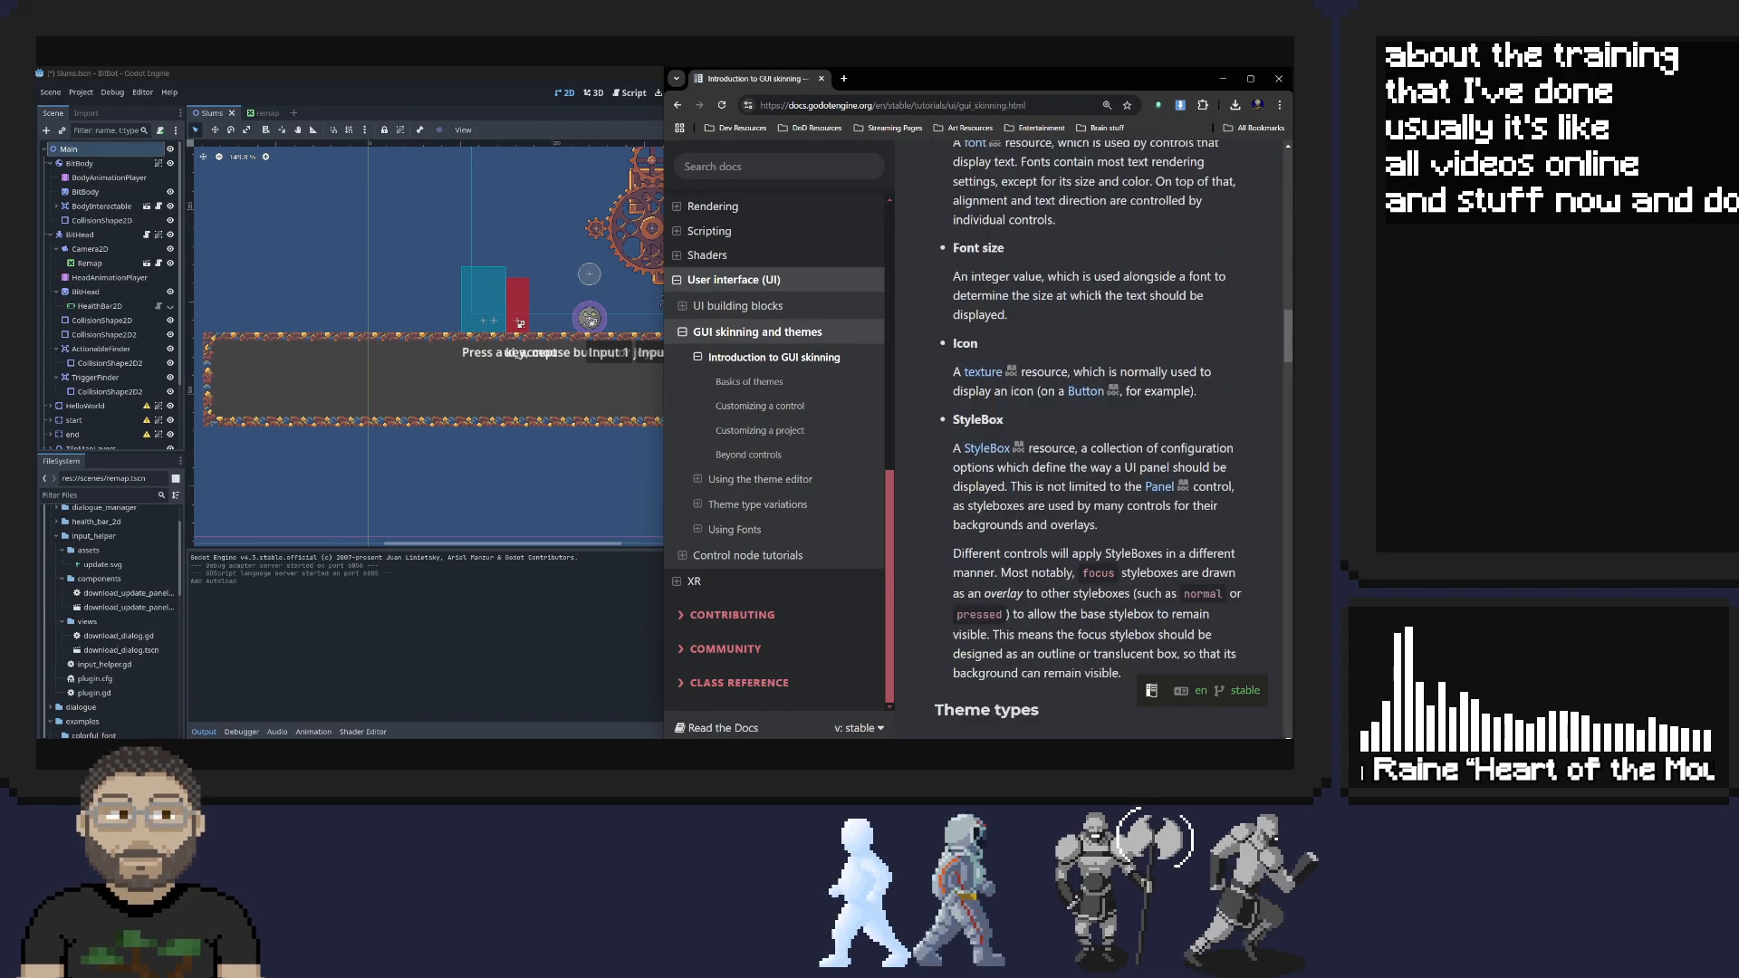
pyautogui.scroll(-10, 1099, 294)
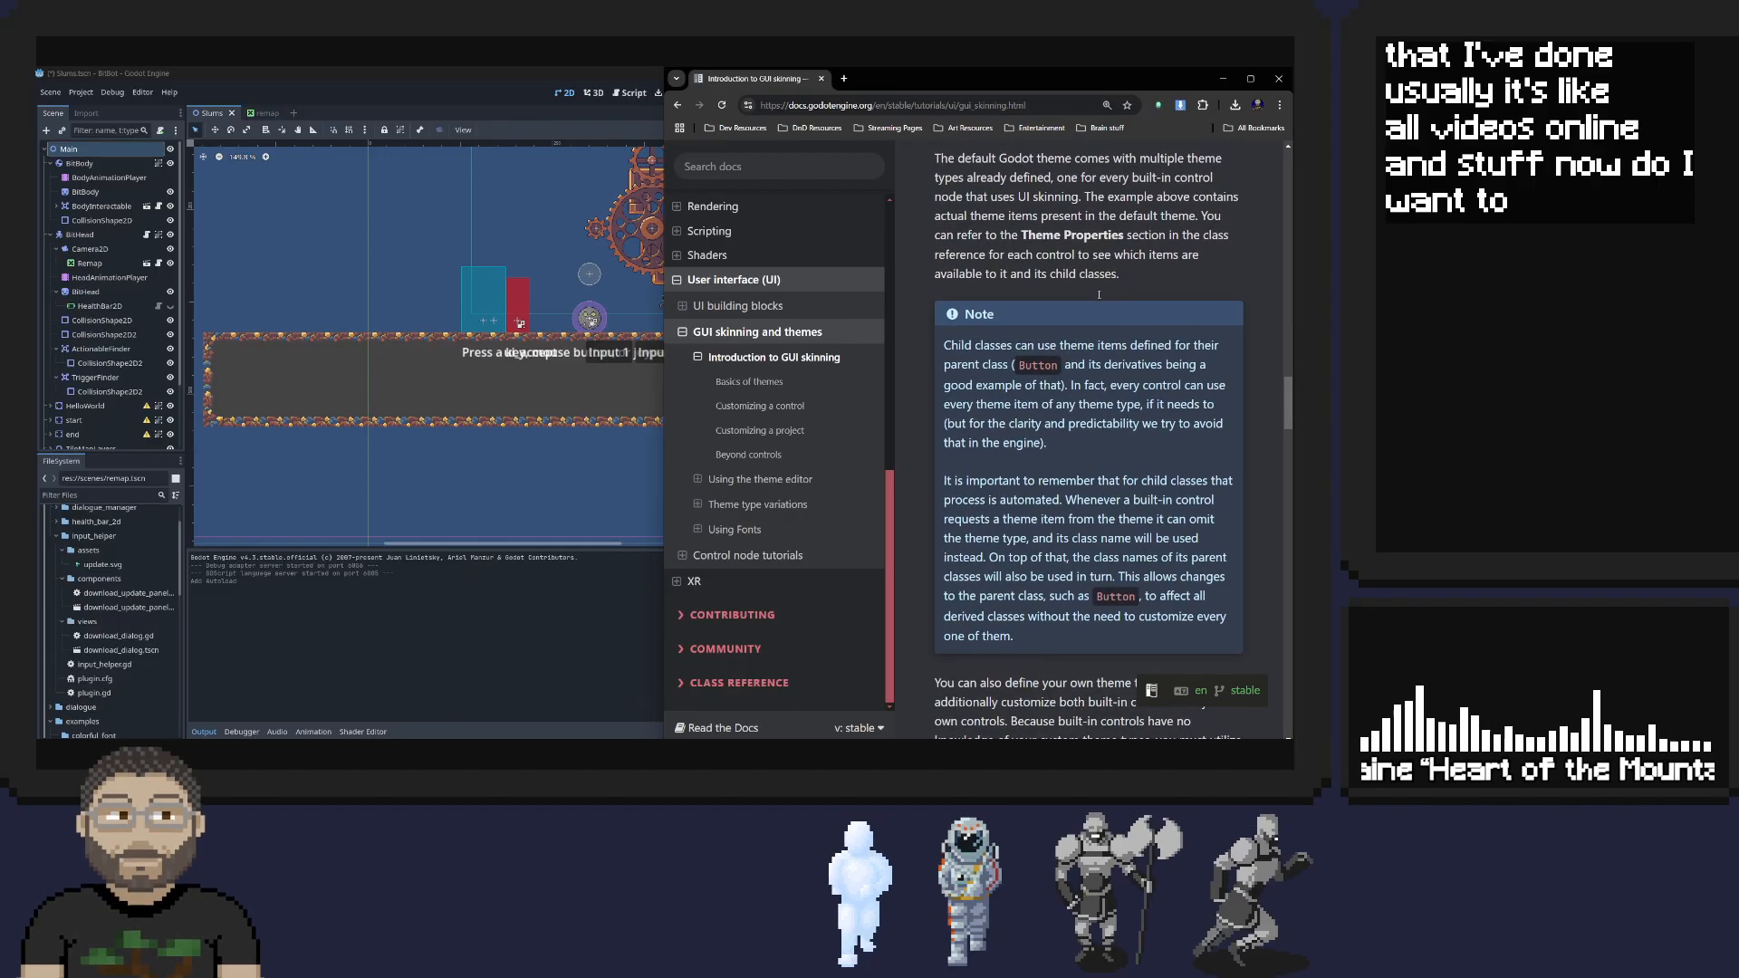
pyautogui.scroll(-8, 1098, 294)
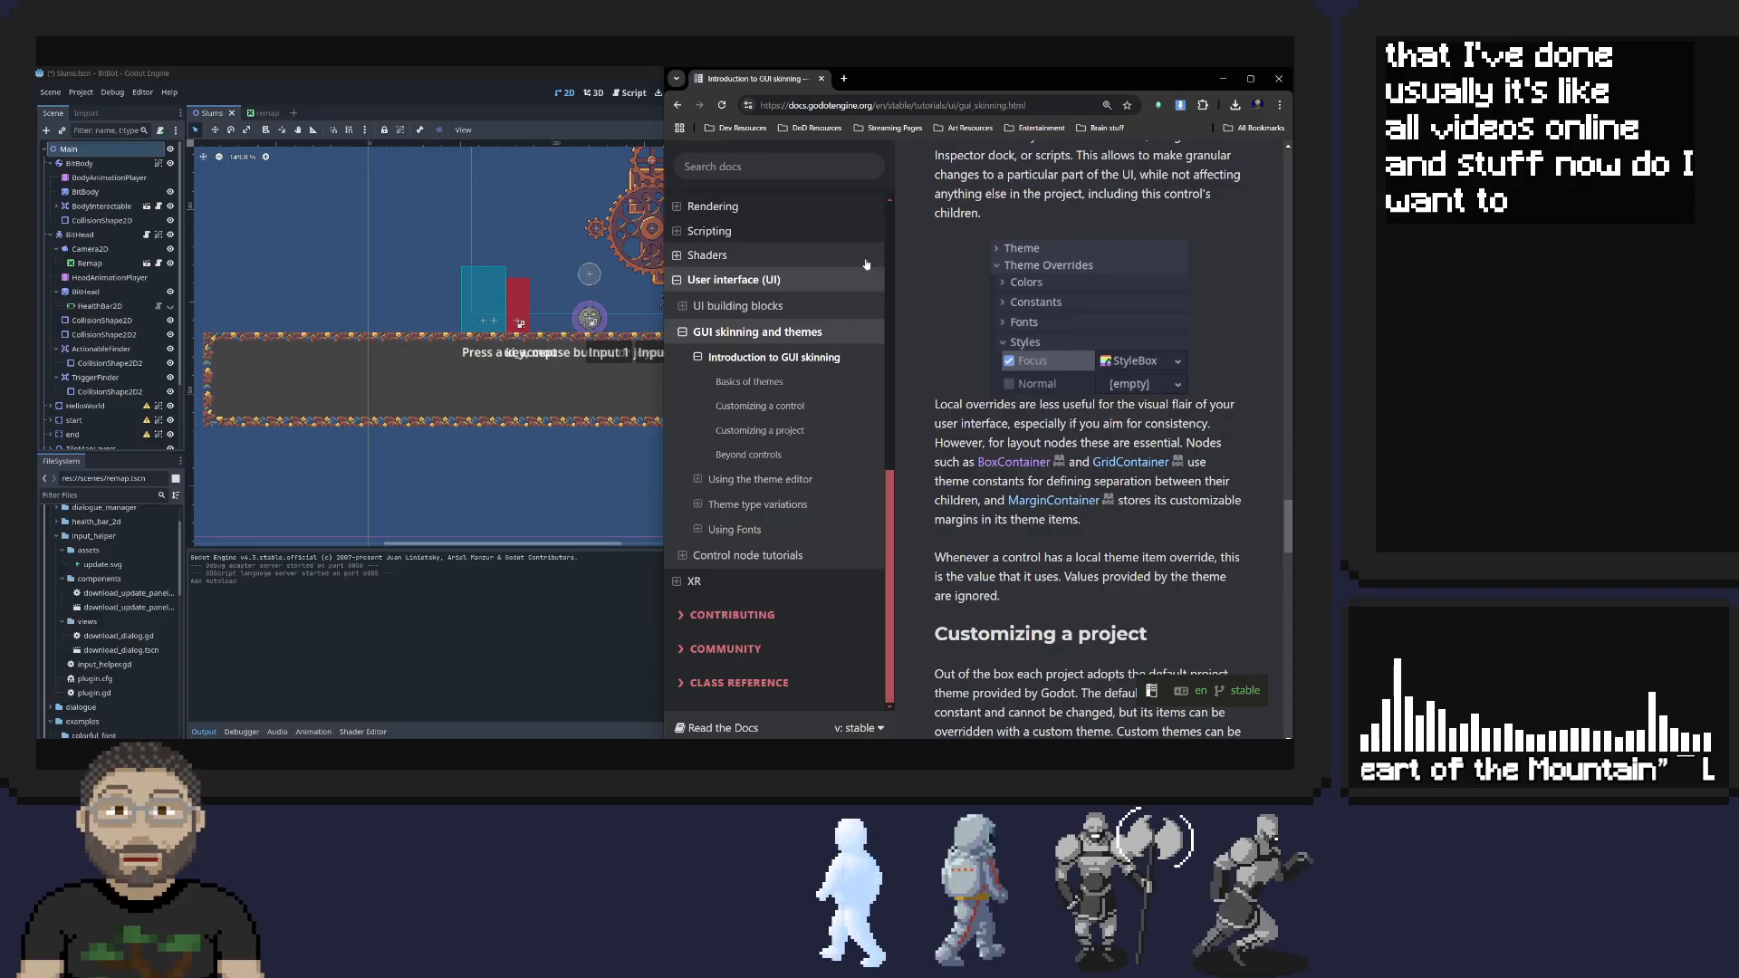
pyautogui.click(678, 105)
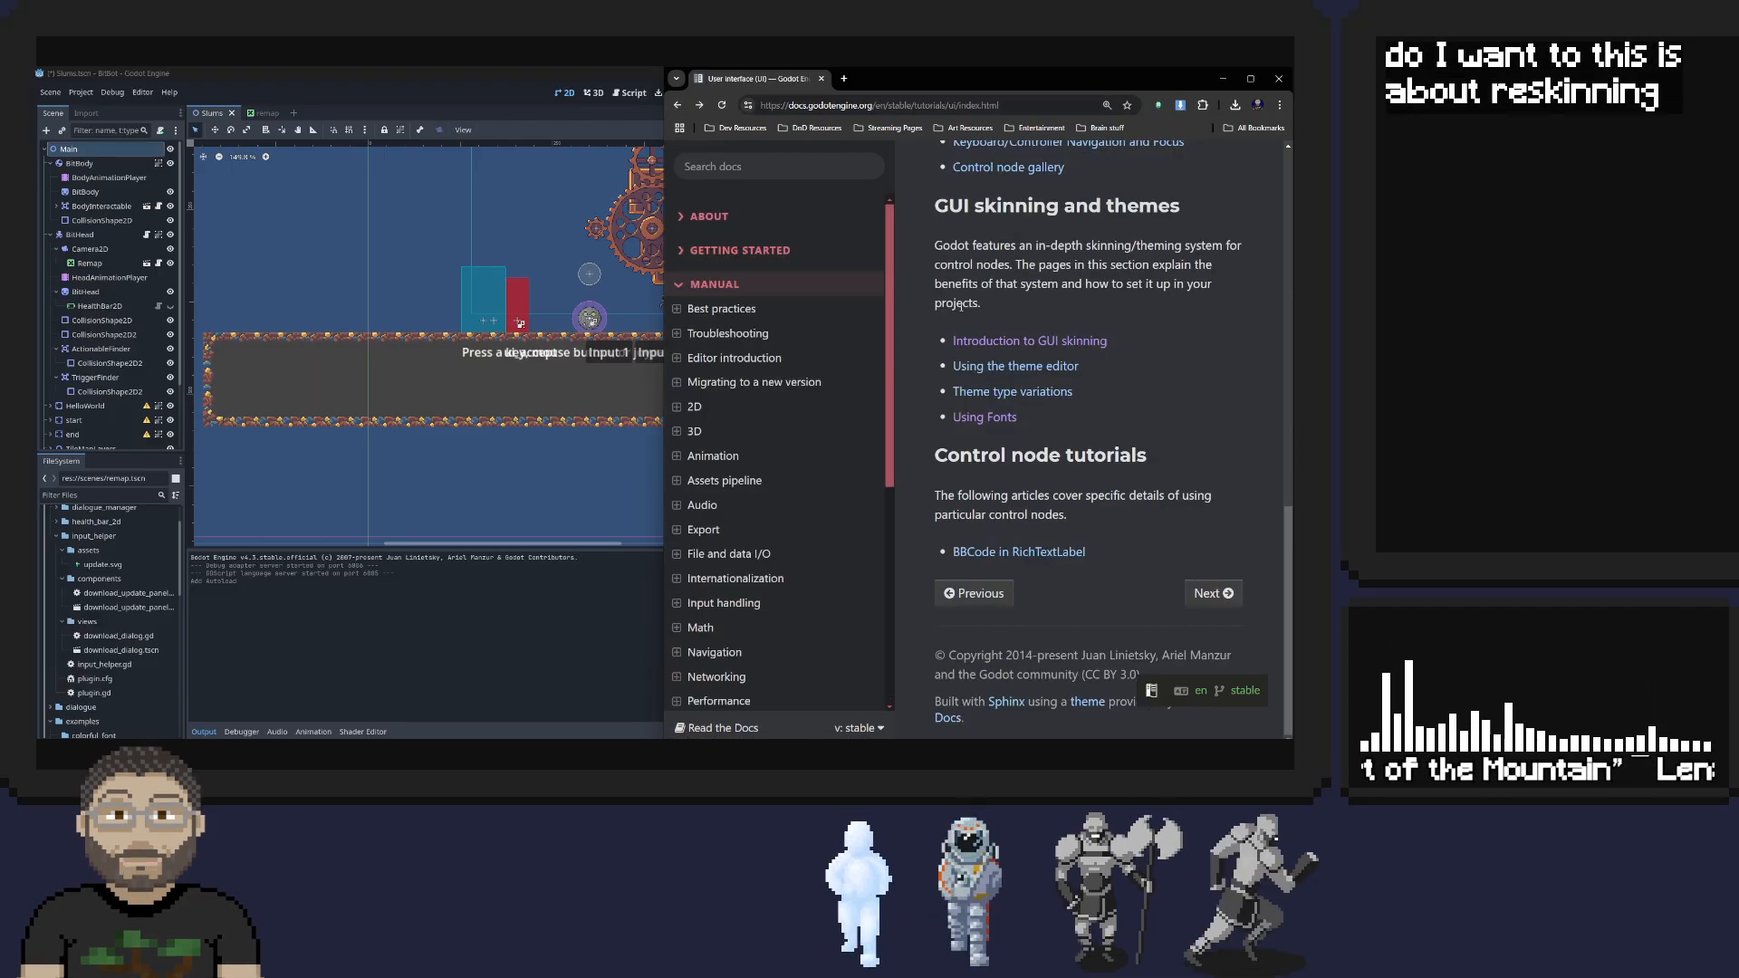
pyautogui.scroll(3, 1003, 286)
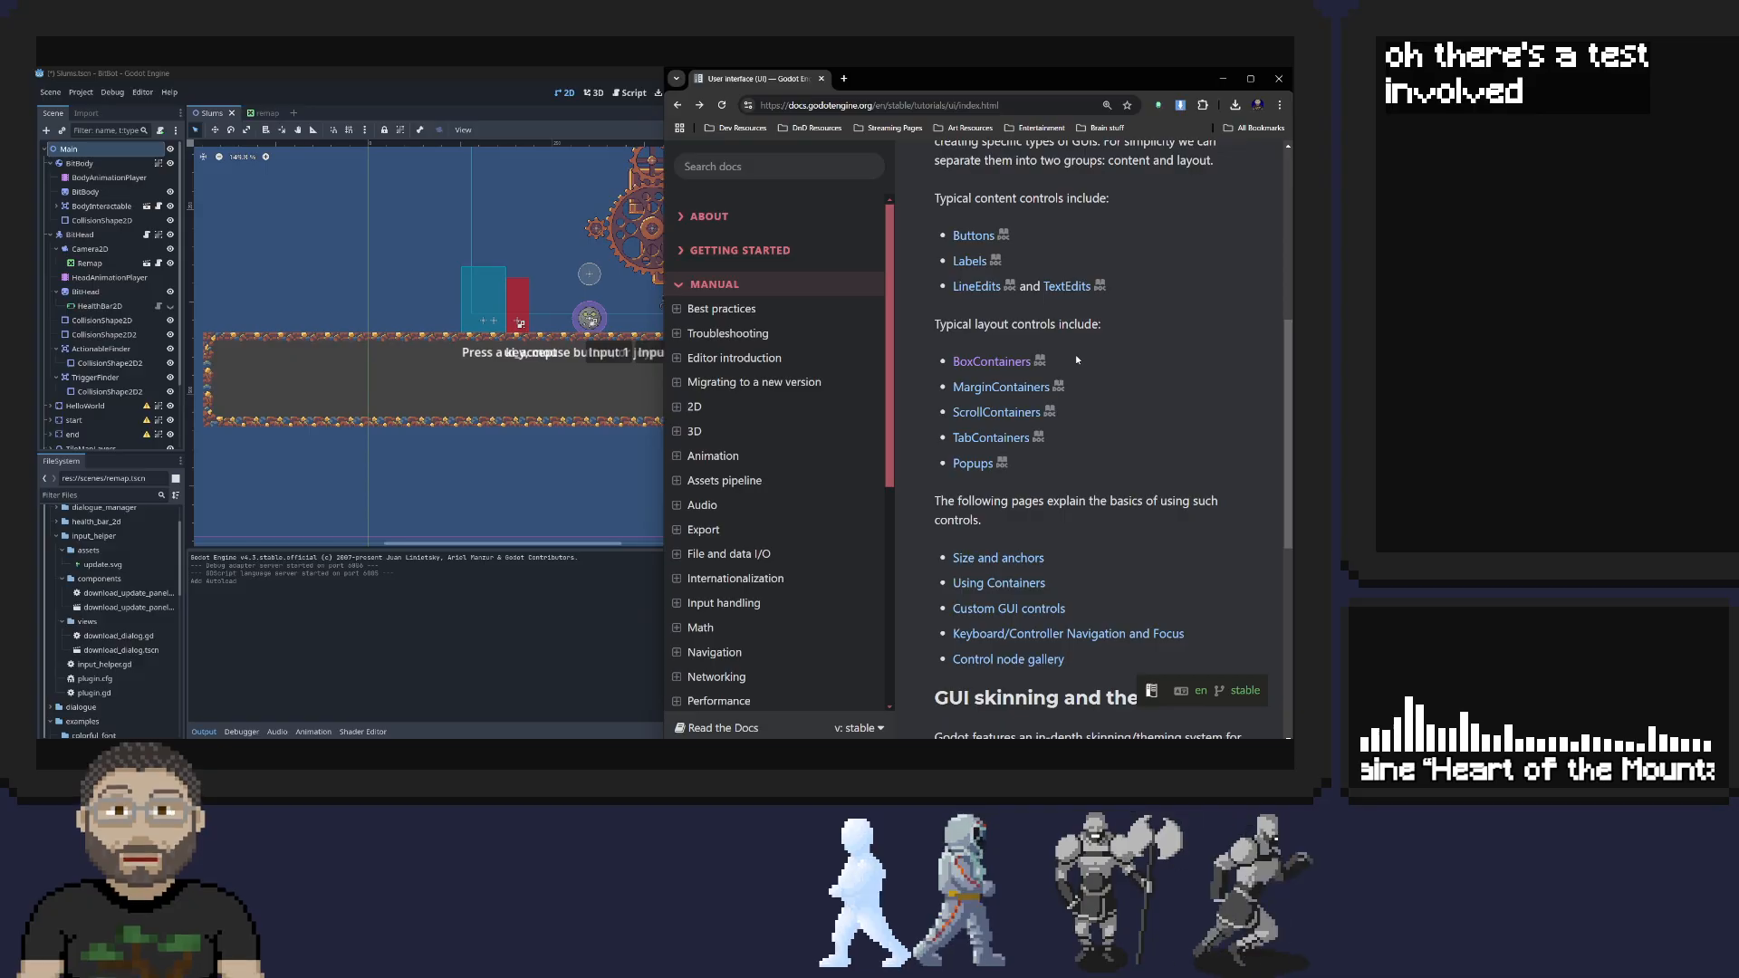
# Switch to the Godot editor and open the interface theme section of the Editor Settings
pyautogui.click(222, 84)
pyautogui.click(81, 92)
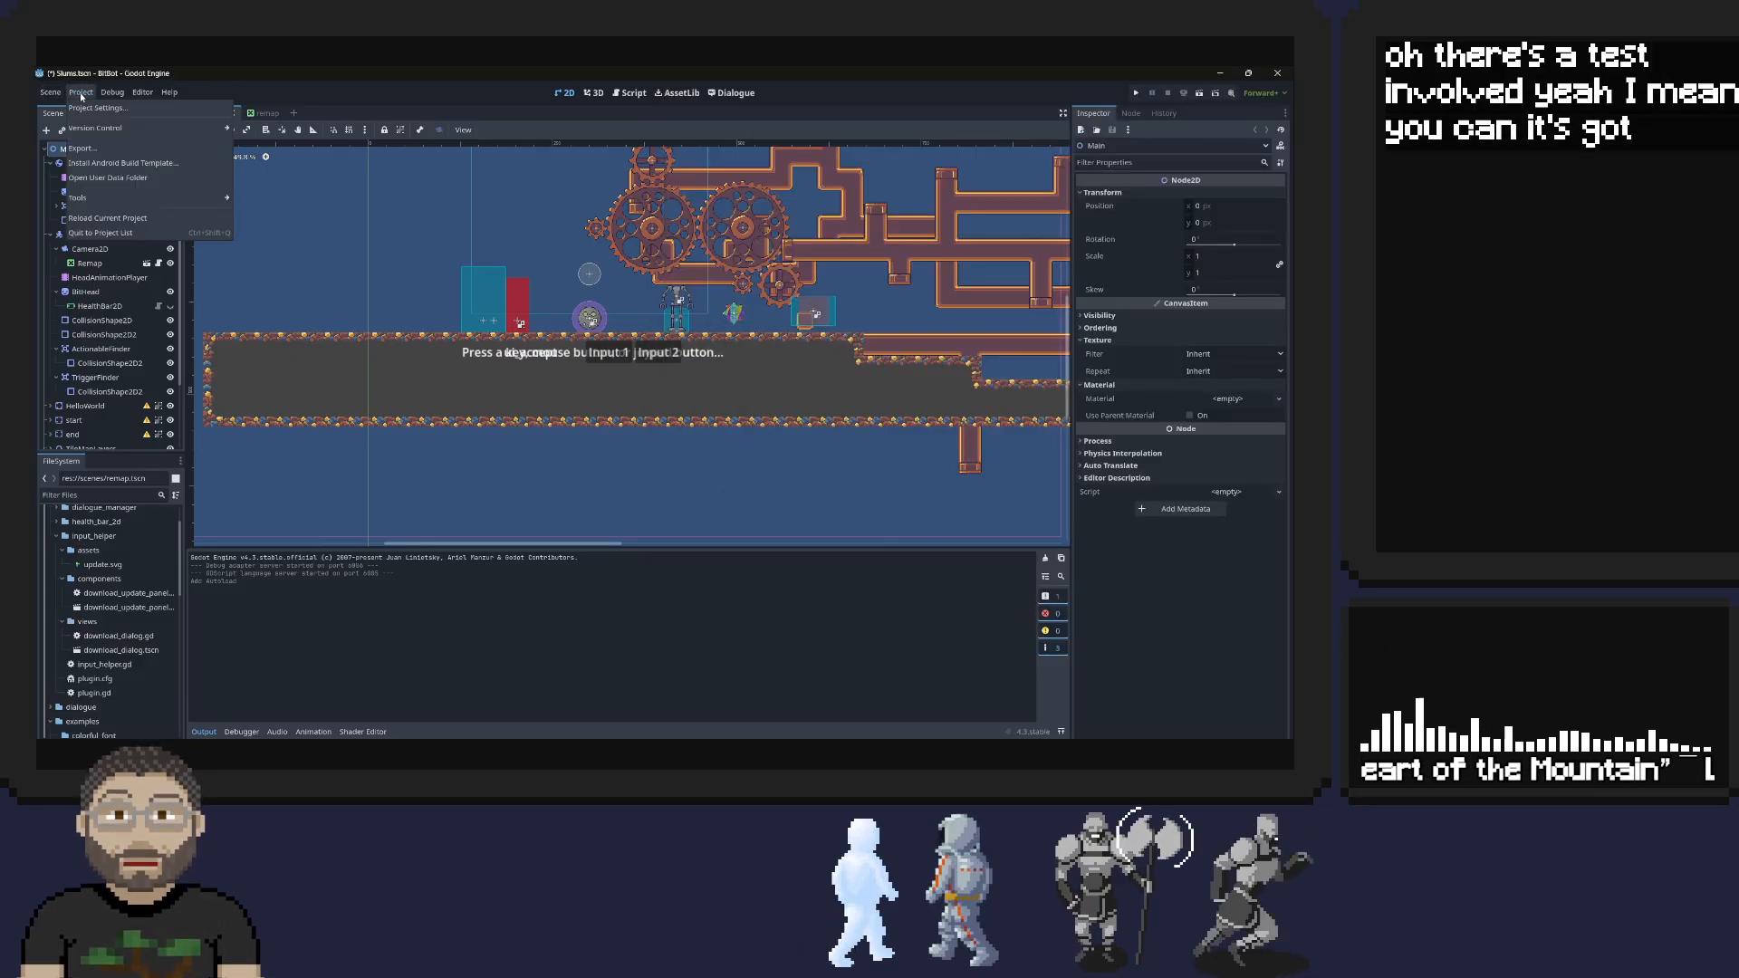
pyautogui.moveTo(50, 94)
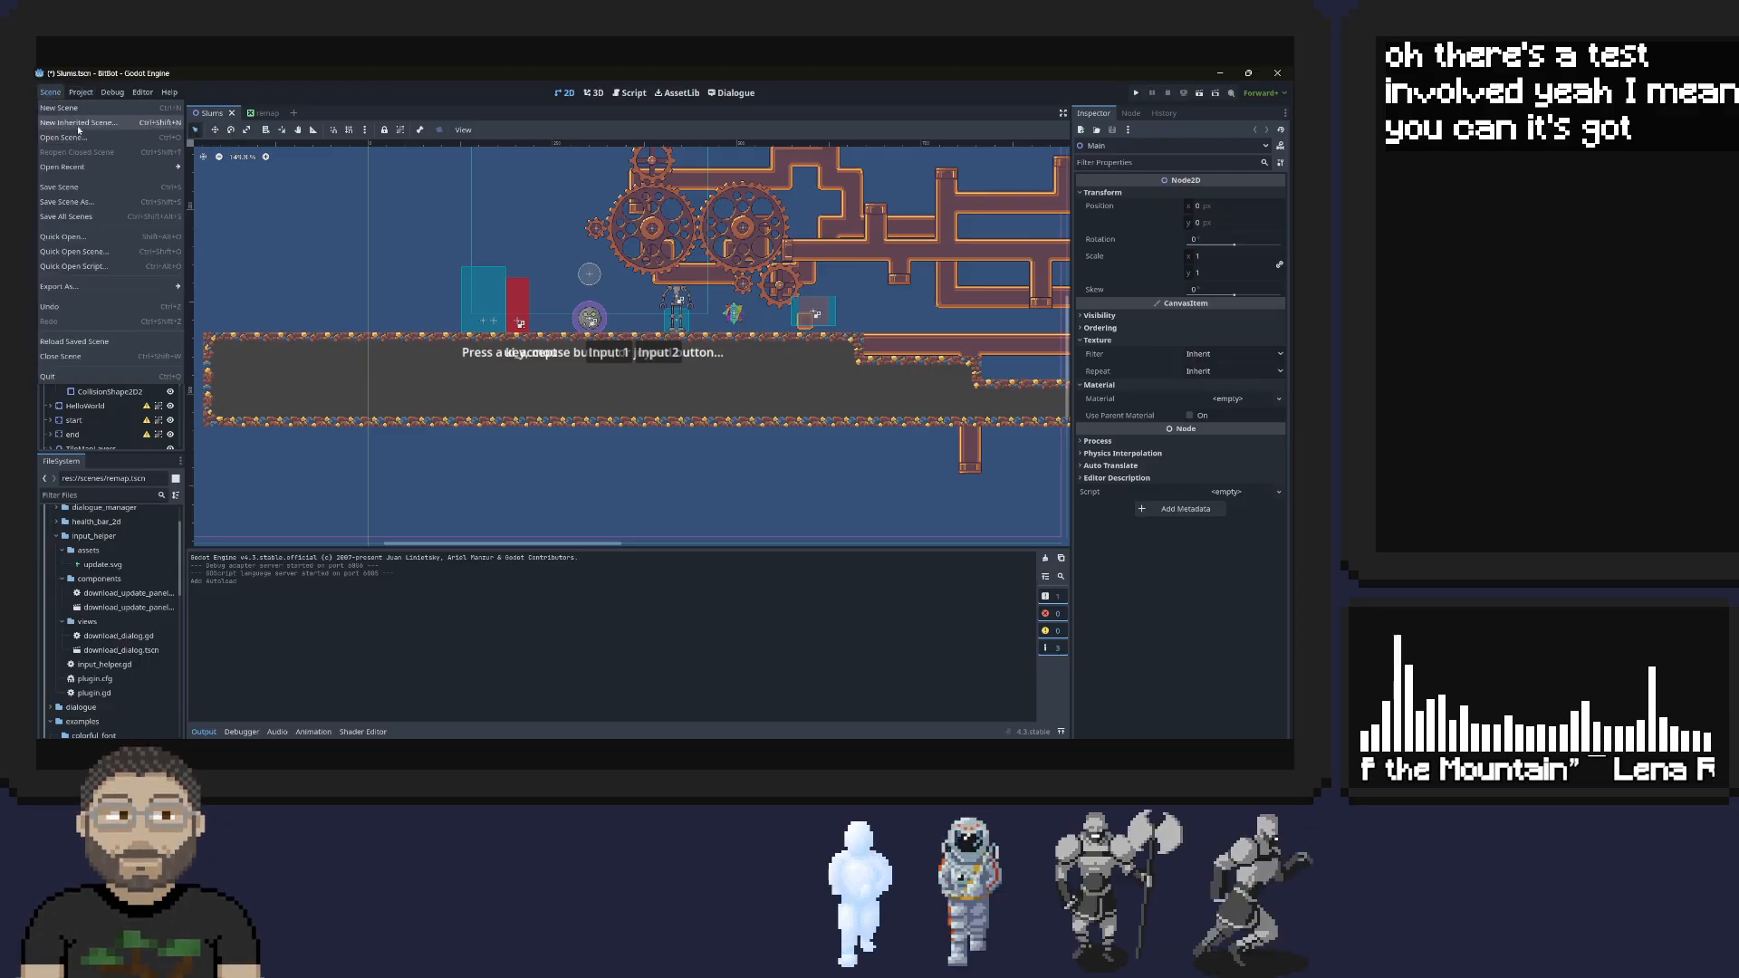
pyautogui.moveTo(168, 93)
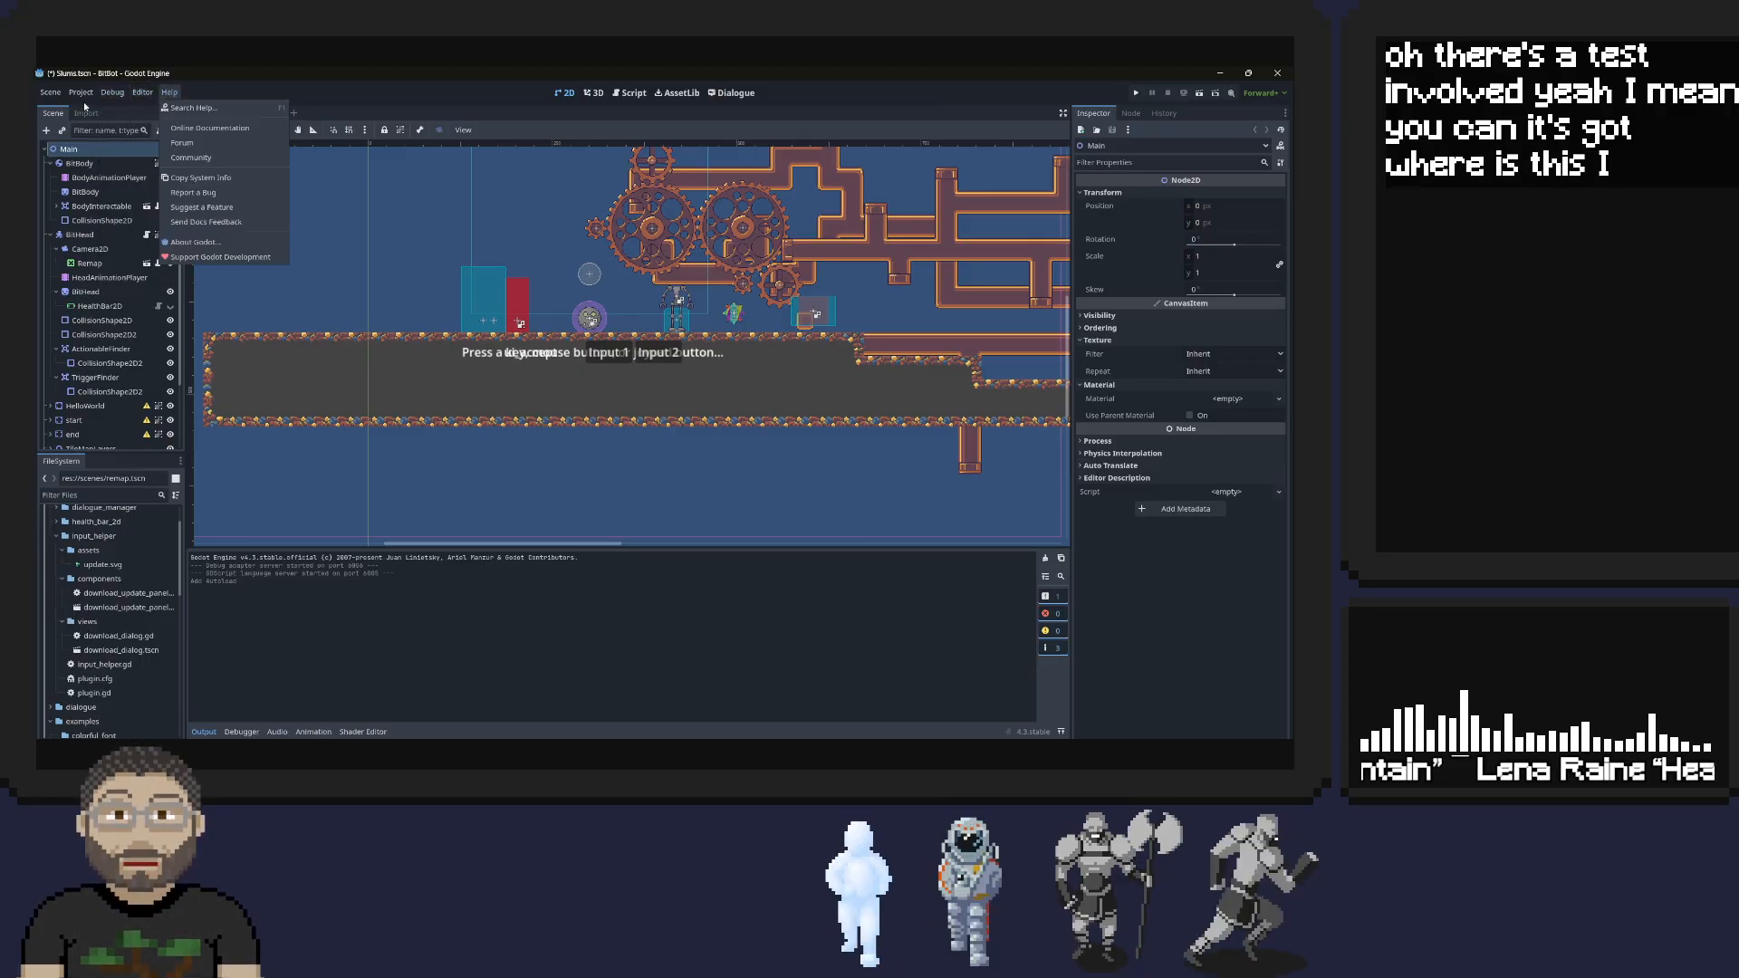
pyautogui.moveTo(113, 93)
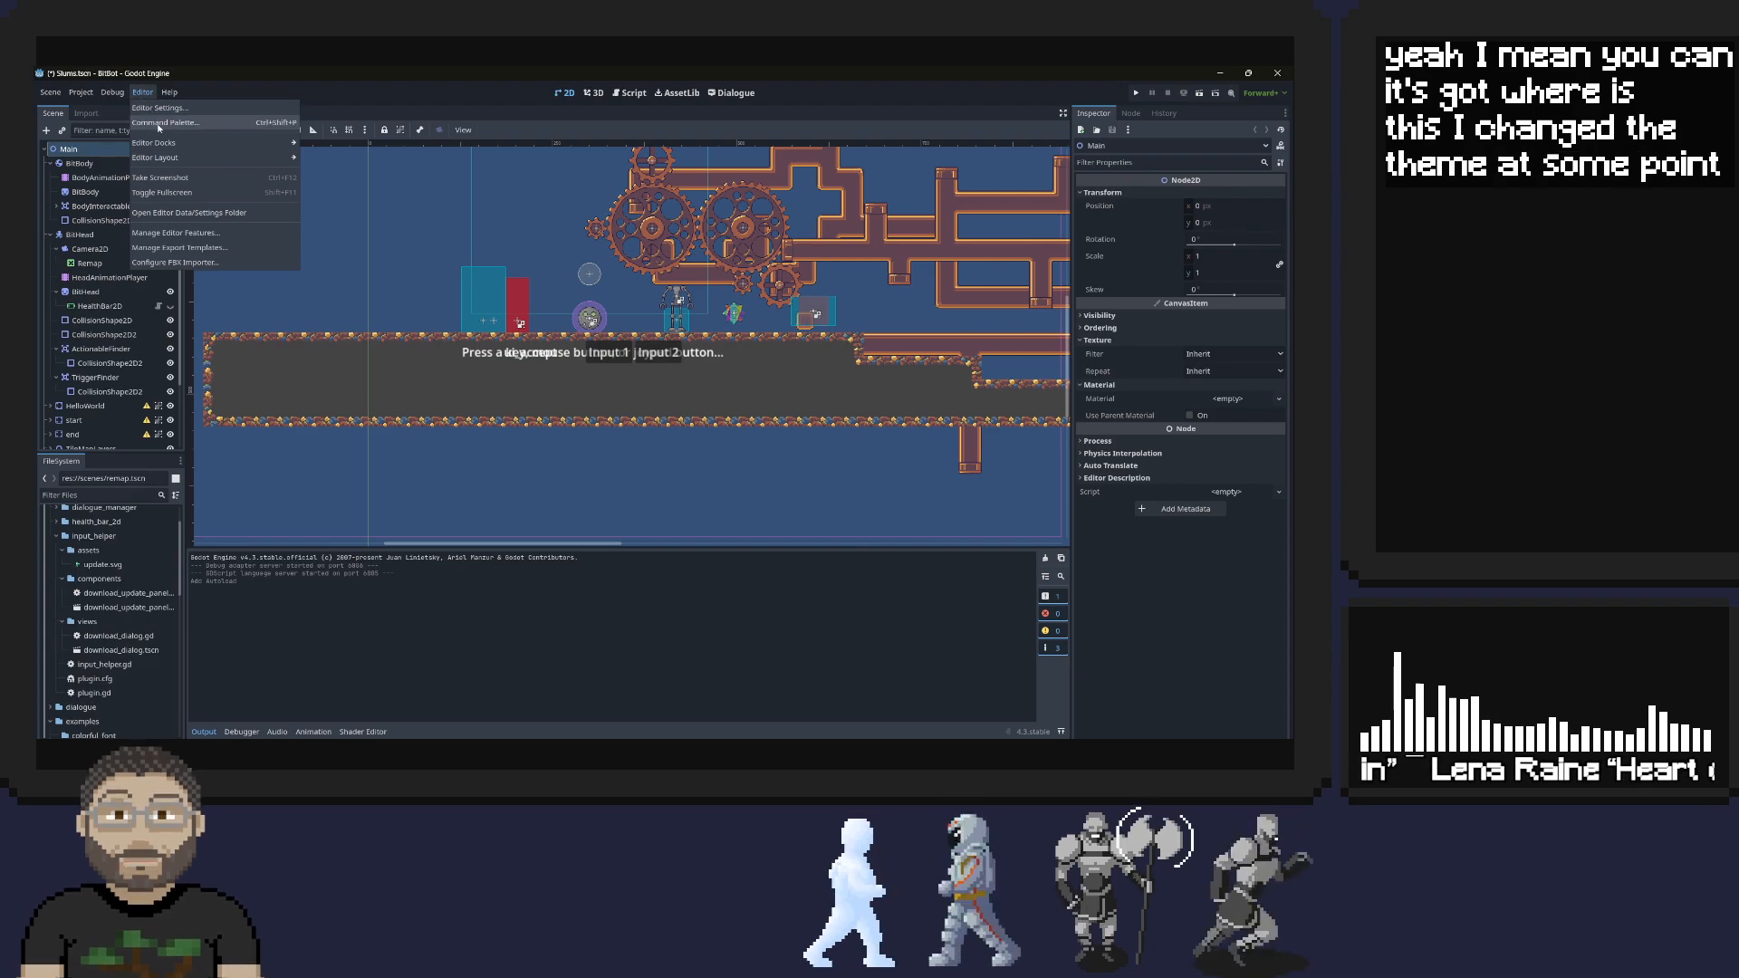
pyautogui.click(159, 108)
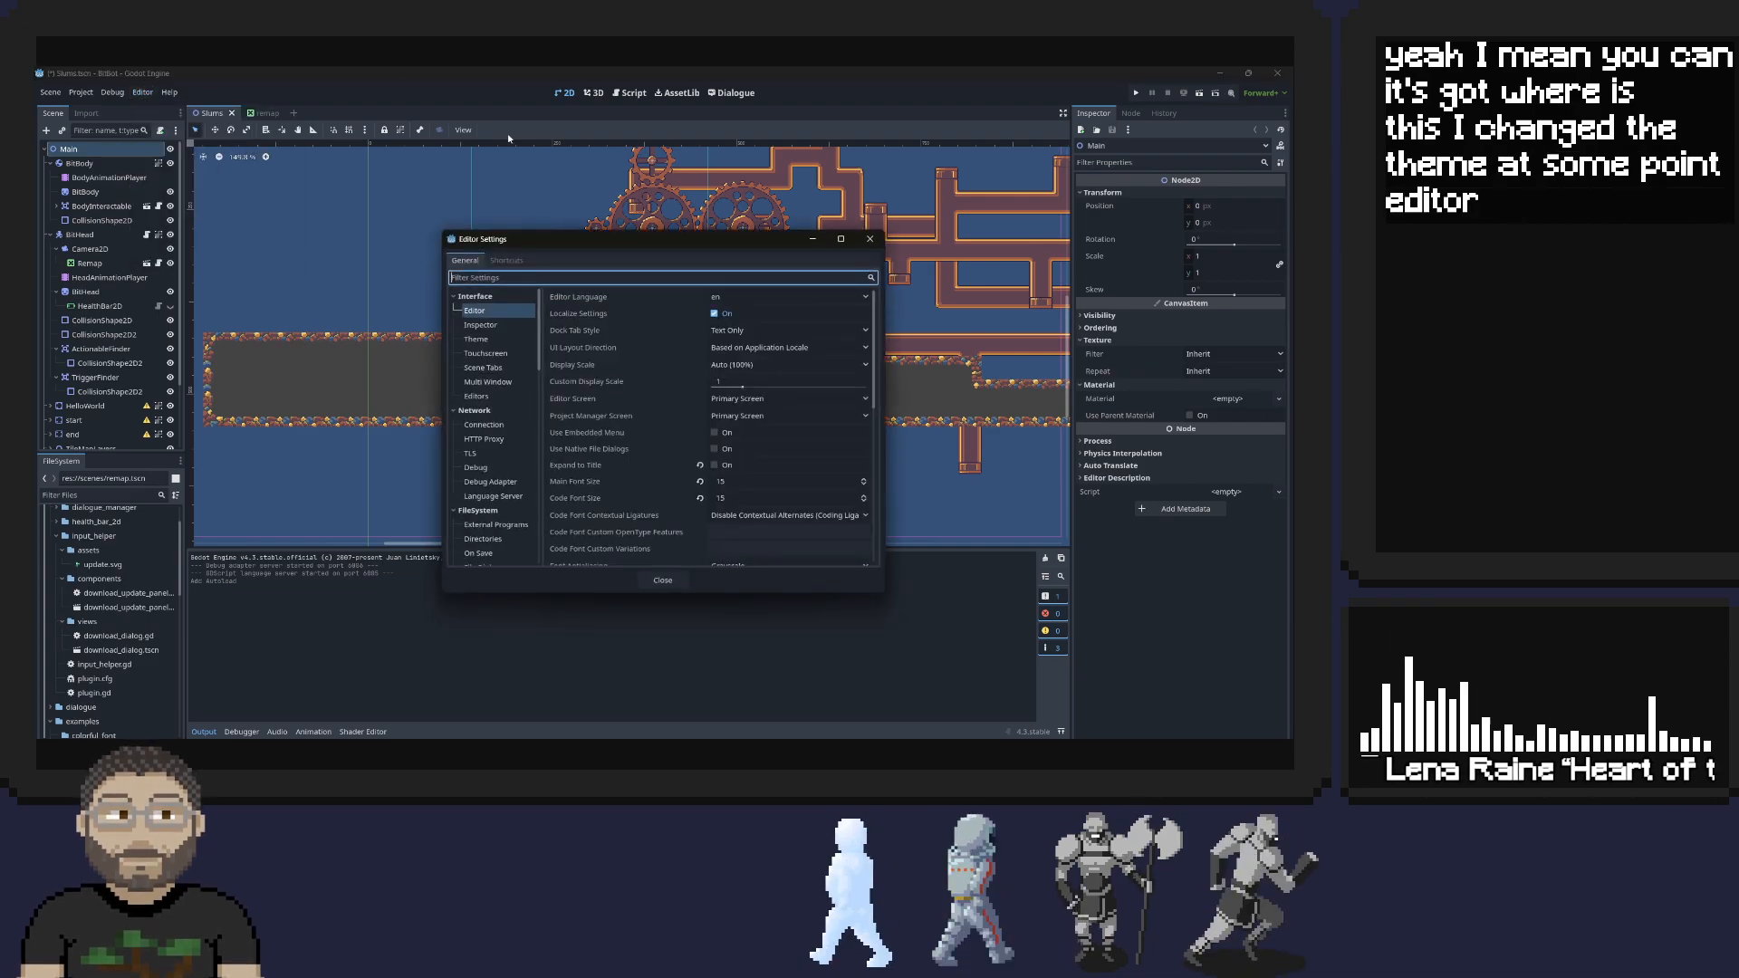
pyautogui.click(487, 341)
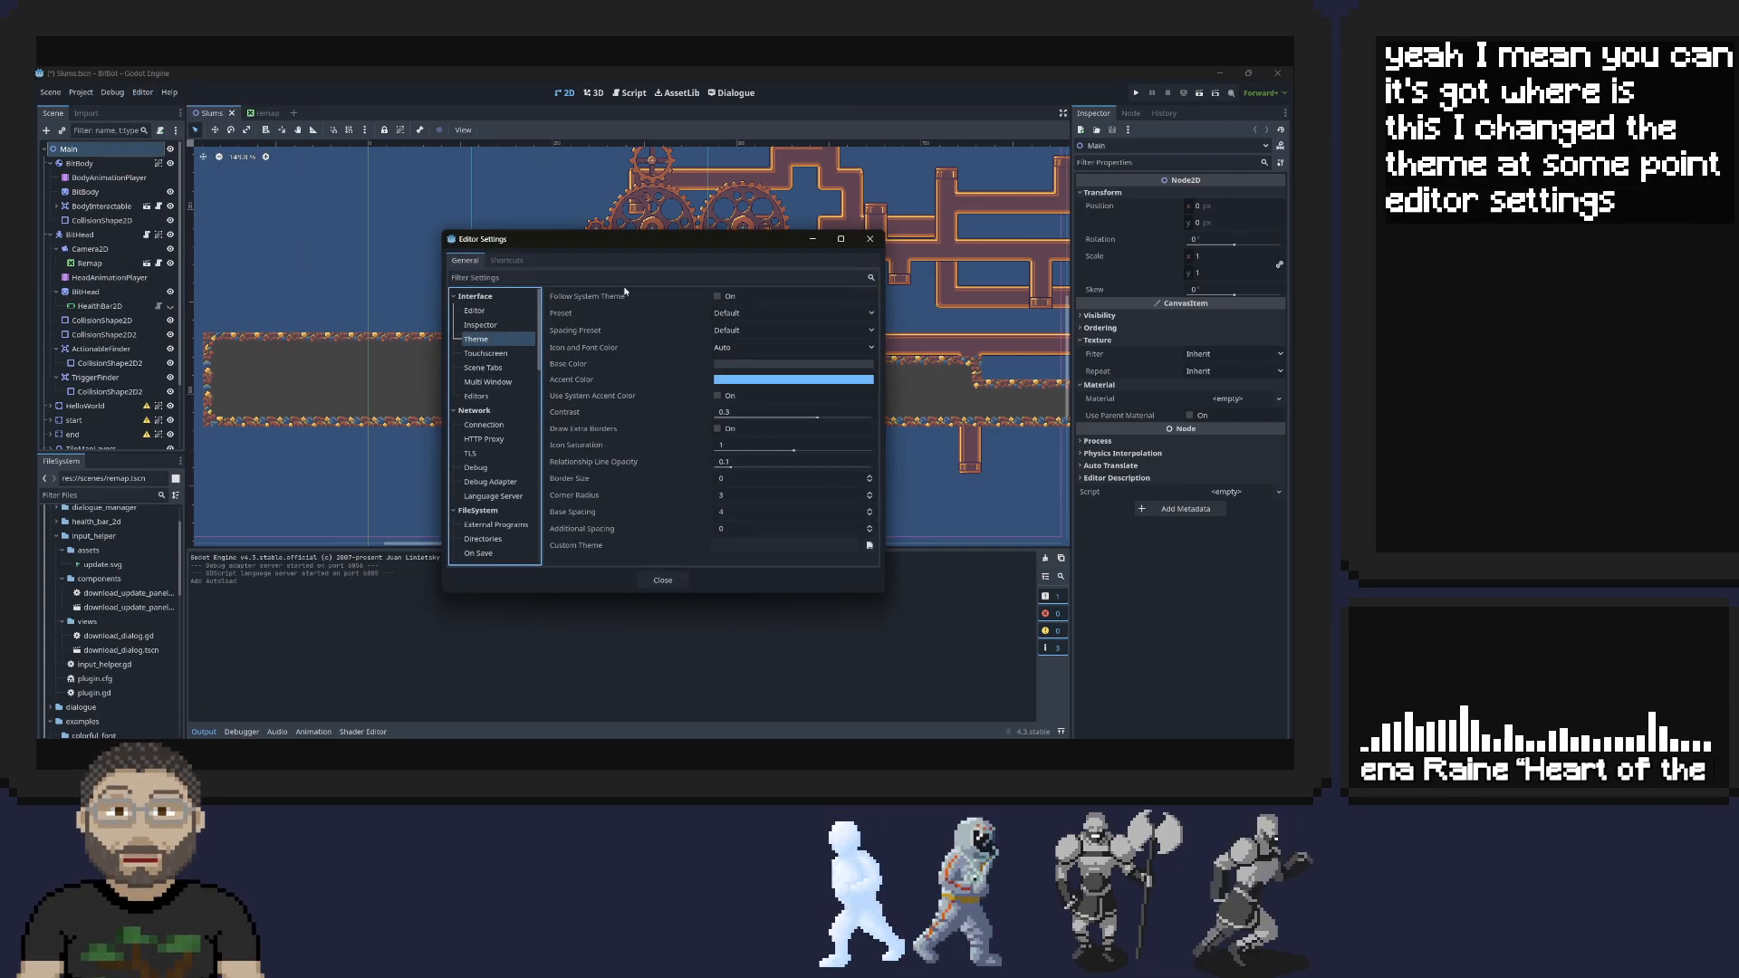
# Try the Breeze Dark and Godot 2 presets for the editor theme
pyautogui.click(784, 313)
pyautogui.click(746, 346)
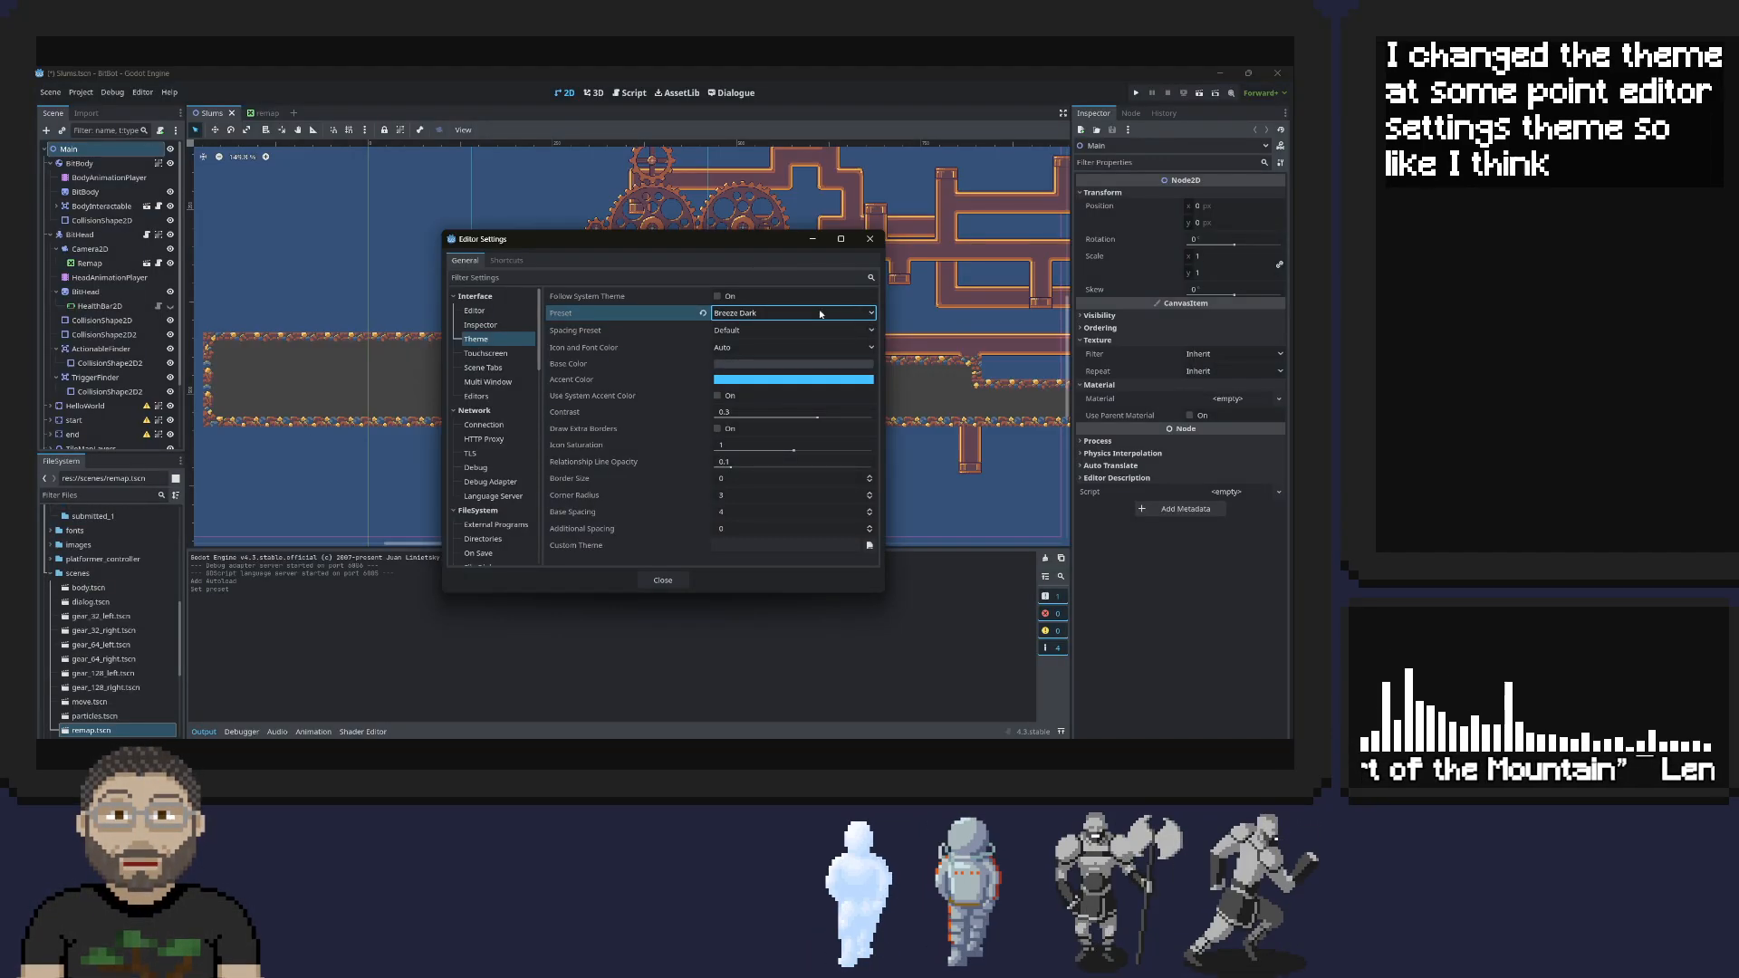
pyautogui.click(756, 314)
pyautogui.click(744, 360)
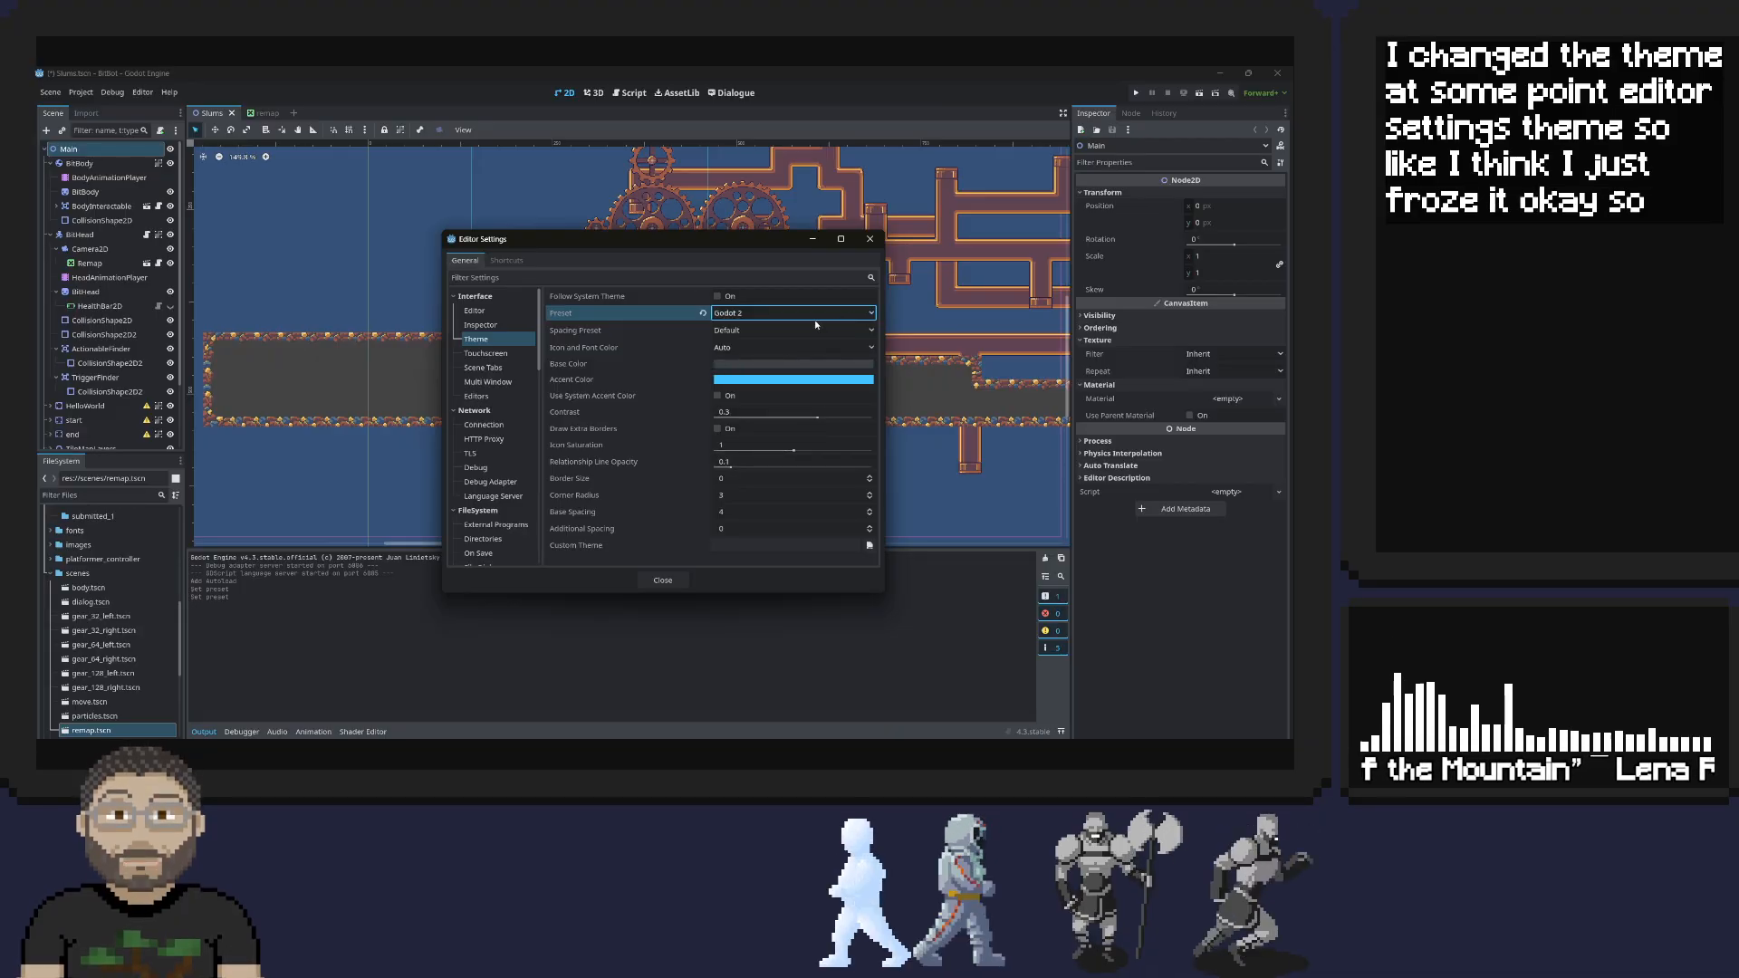
# Set the editor theme preset to Solarized (Dark), close the settings, and make the Output panel taller
pyautogui.click(757, 313)
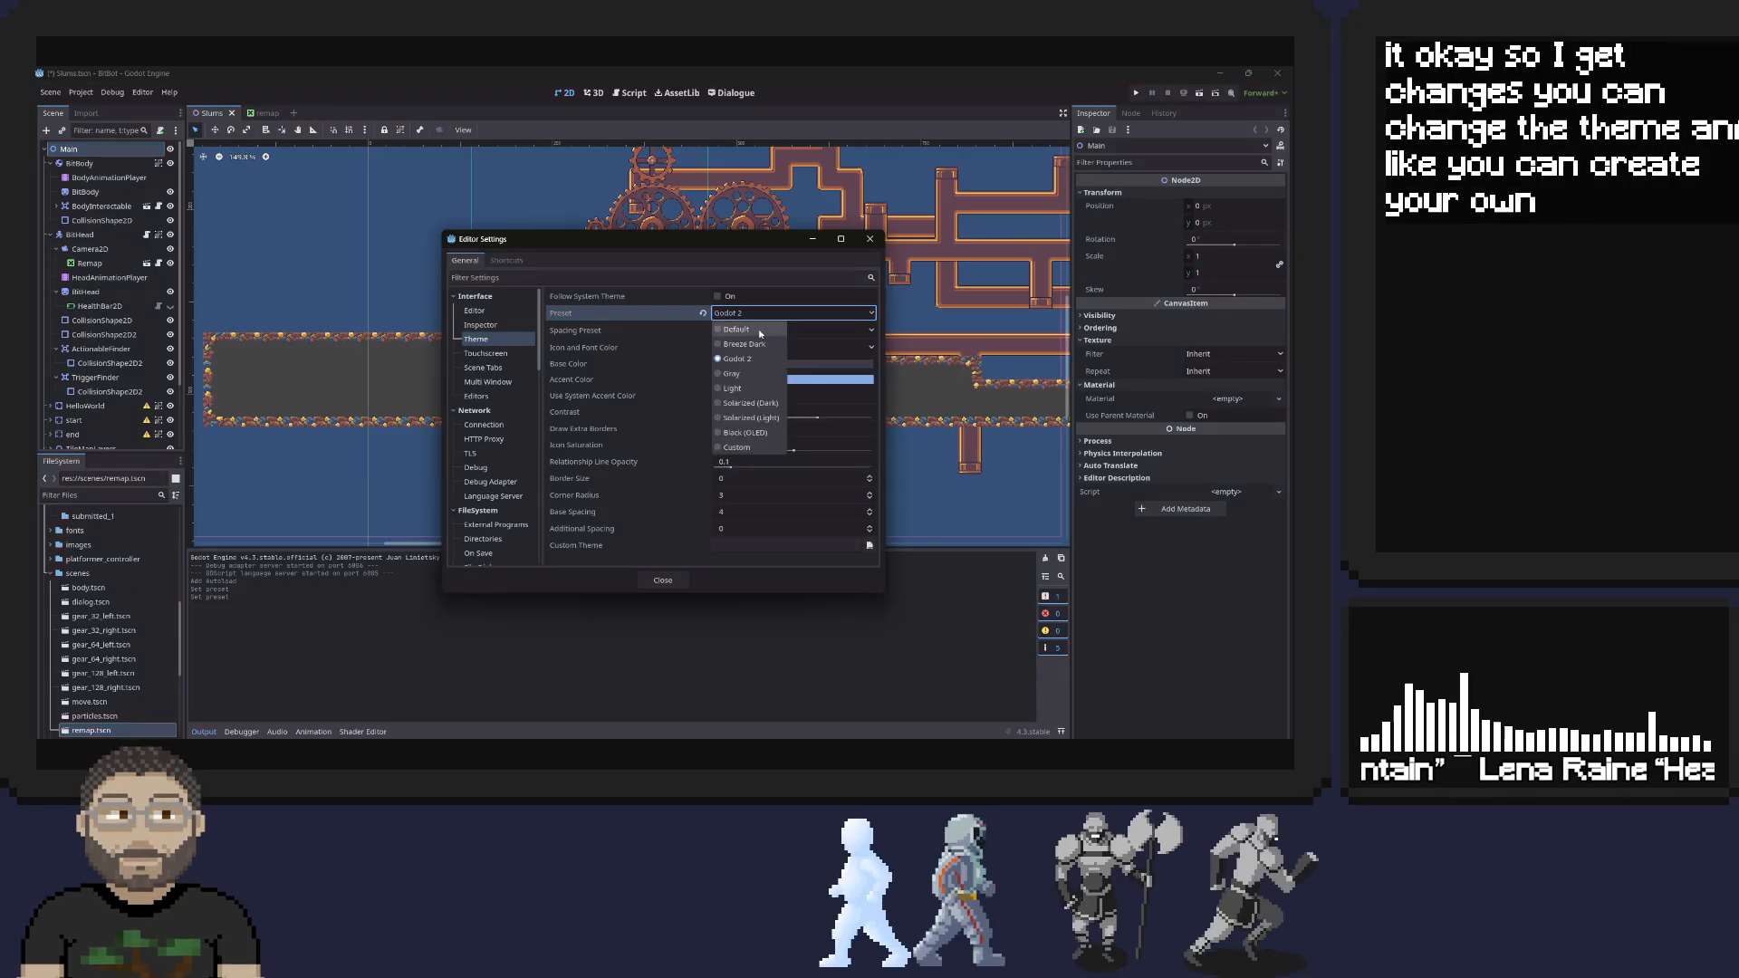
pyautogui.click(748, 403)
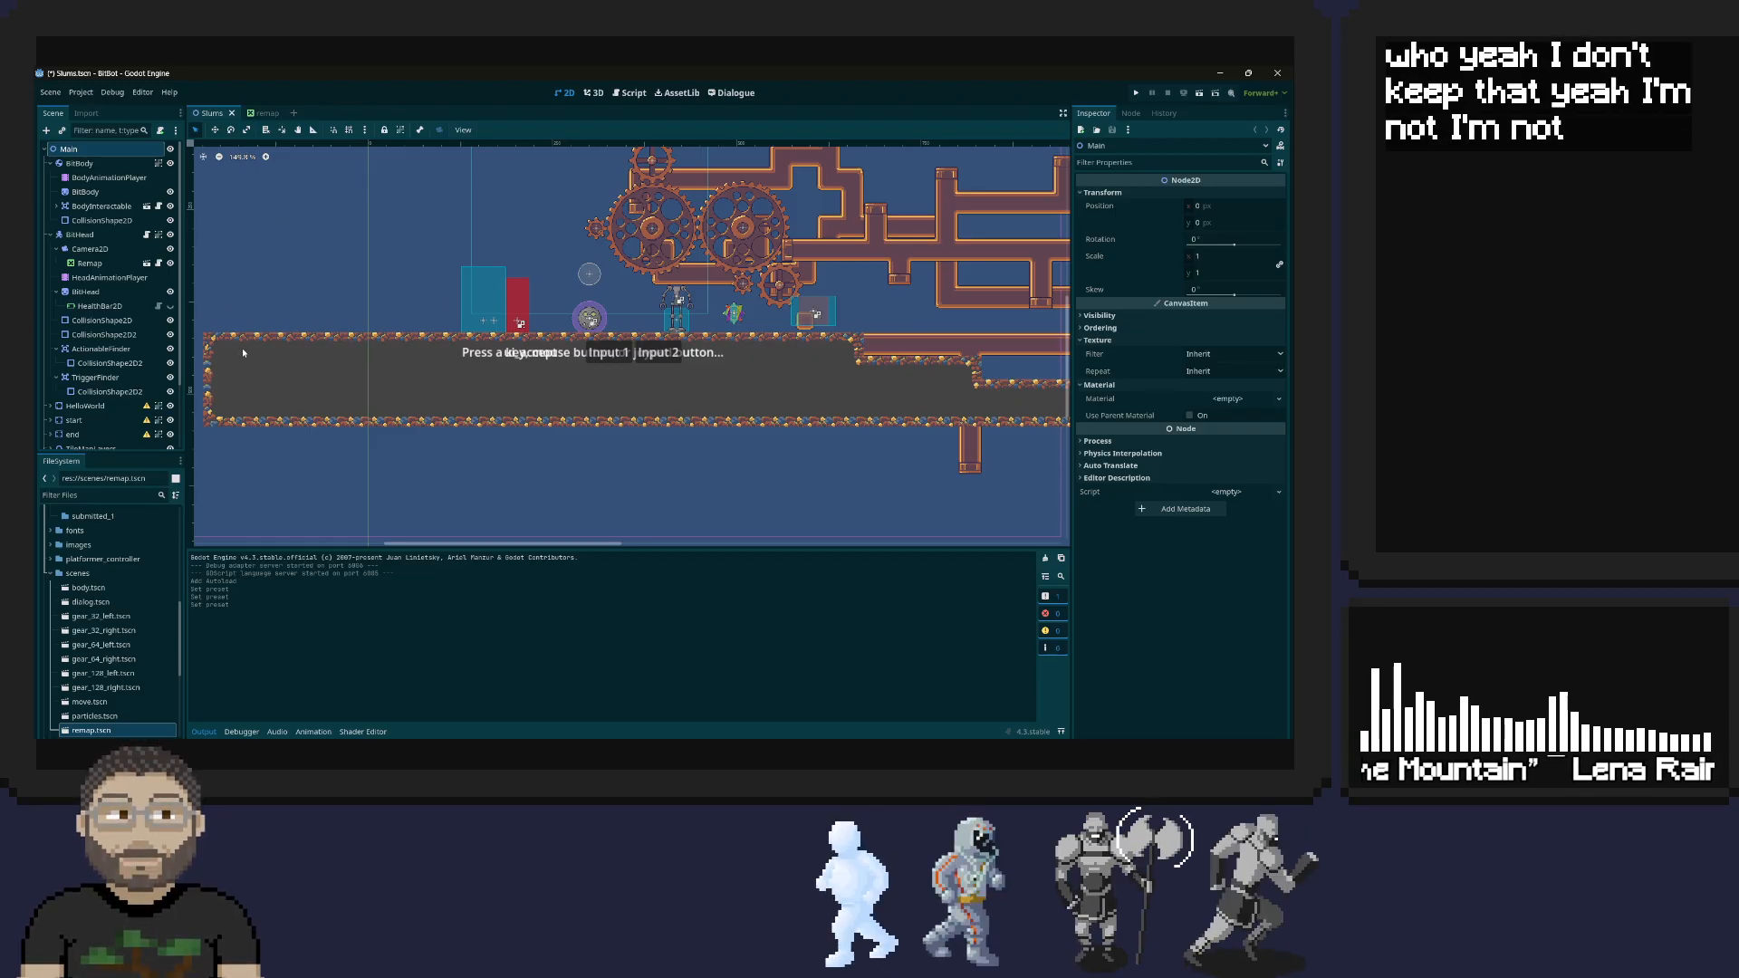
pyautogui.moveTo(415, 548); pyautogui.dragTo(415, 468)
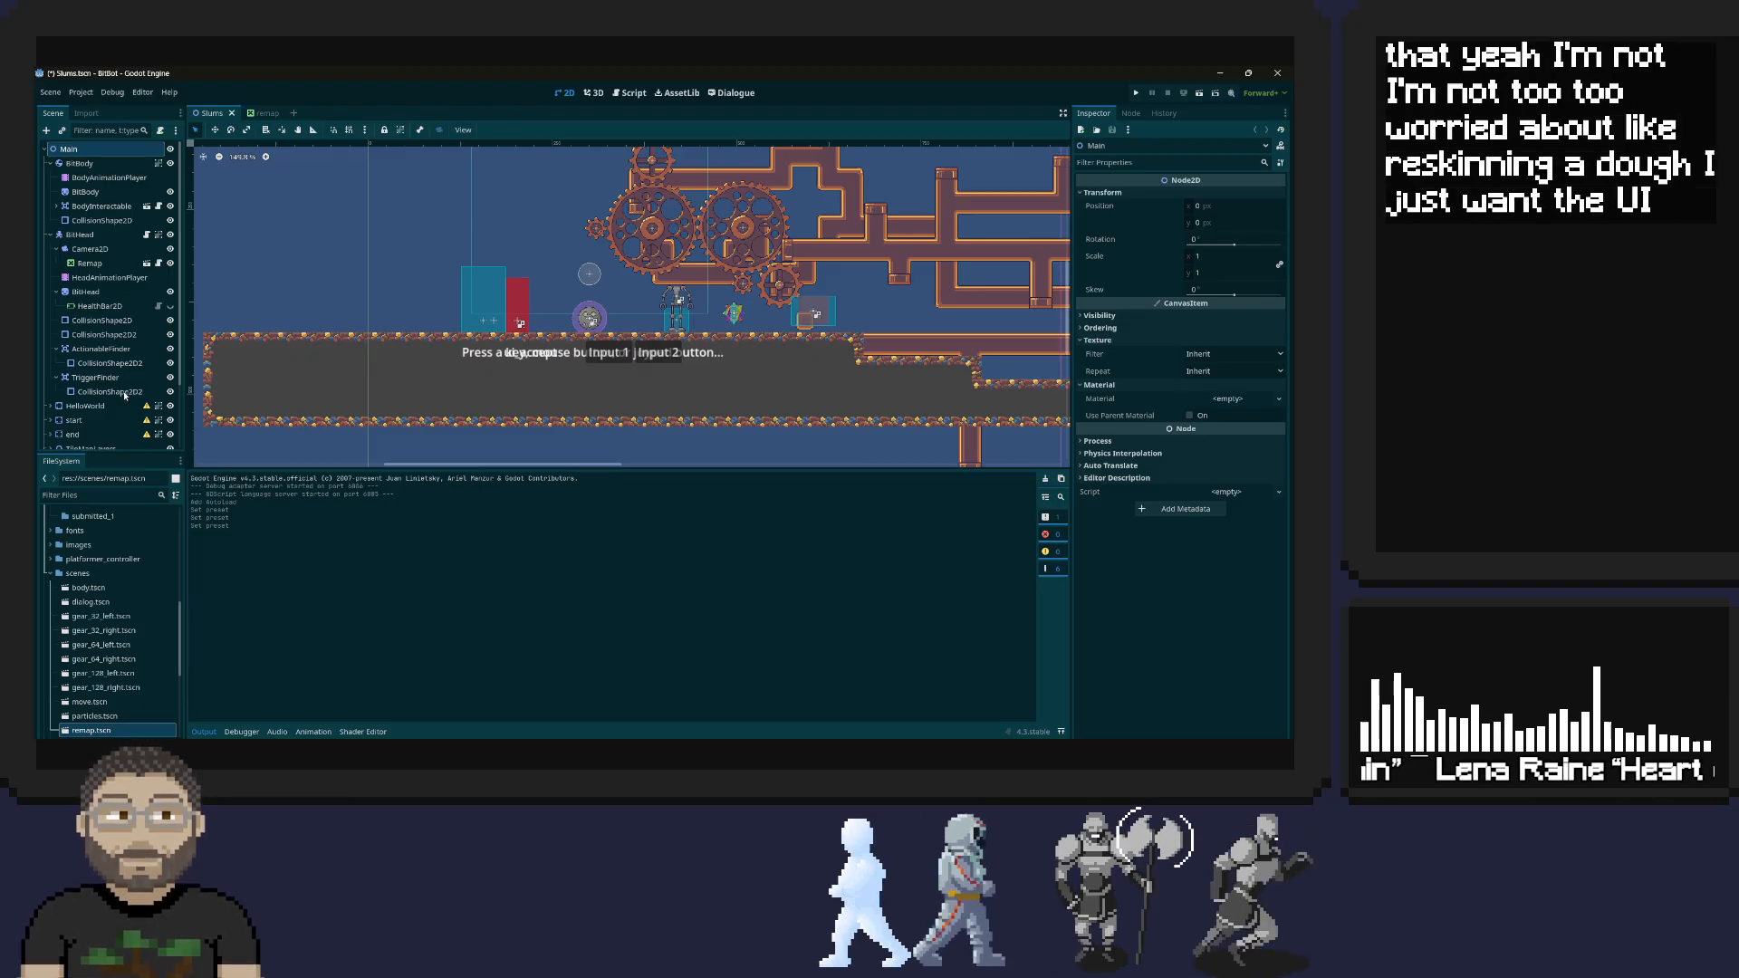
# Look through the scene tree and project files, and select the Remap node under Camera2D
pyautogui.scroll(-3, 125, 399)
pyautogui.scroll(2, 116, 542)
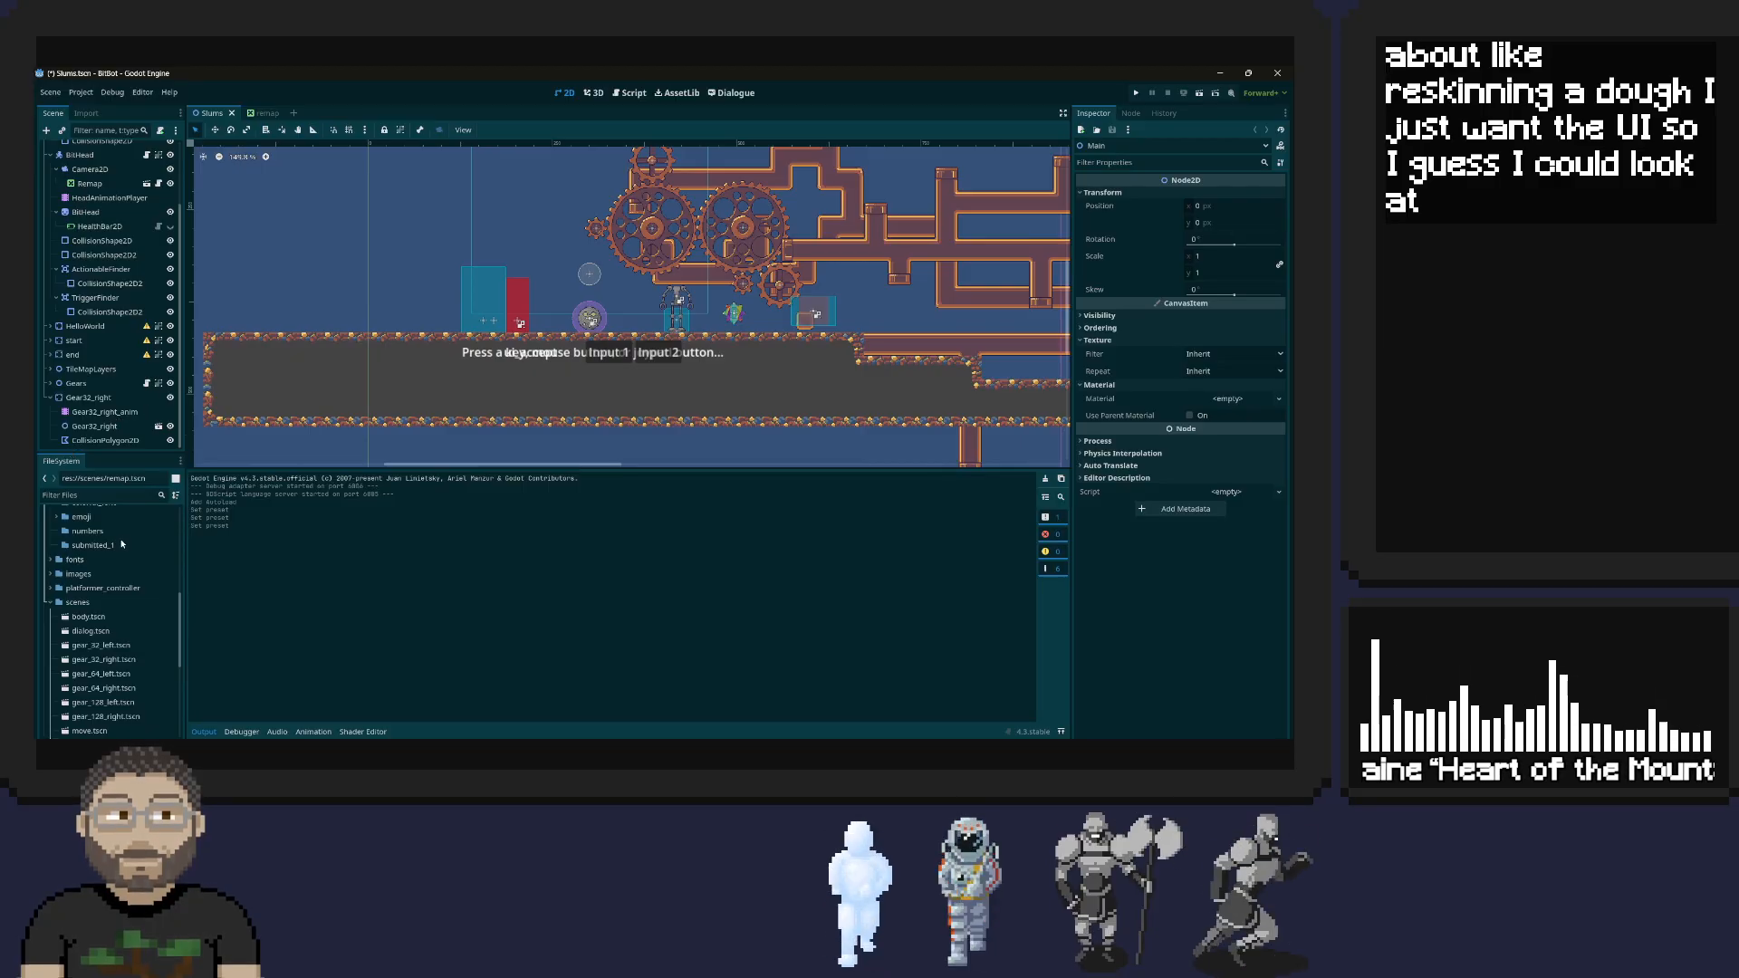
pyautogui.scroll(5, 106, 547)
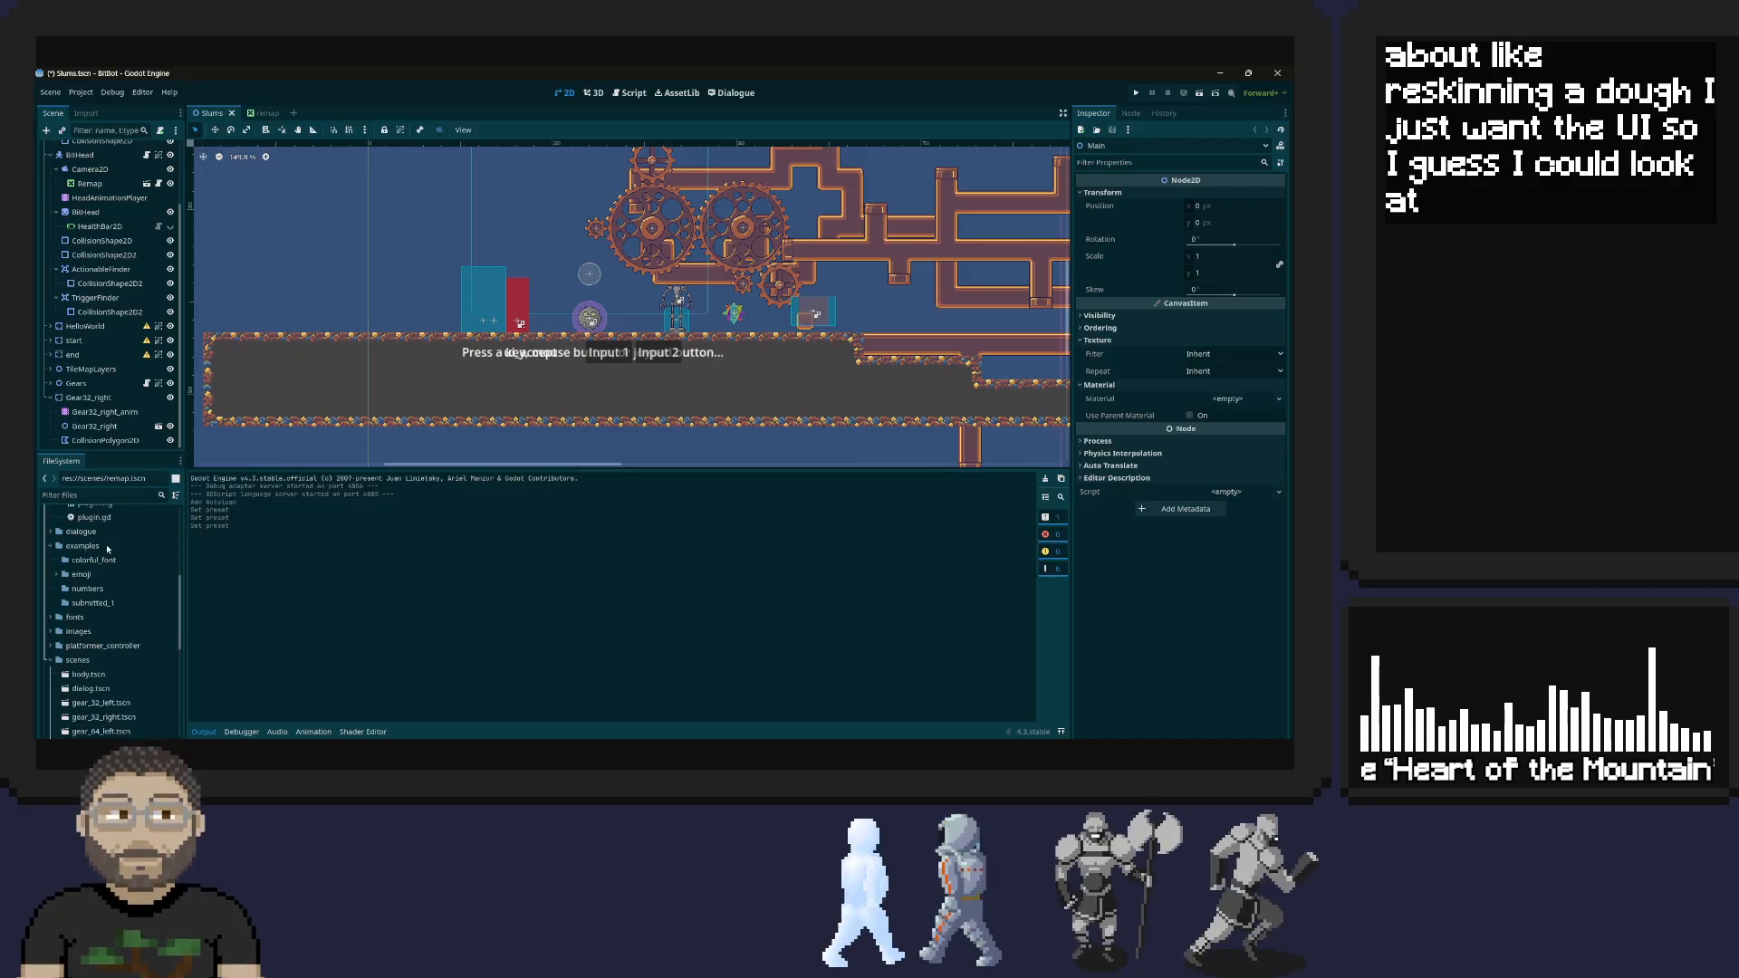
pyautogui.scroll(1, 107, 547)
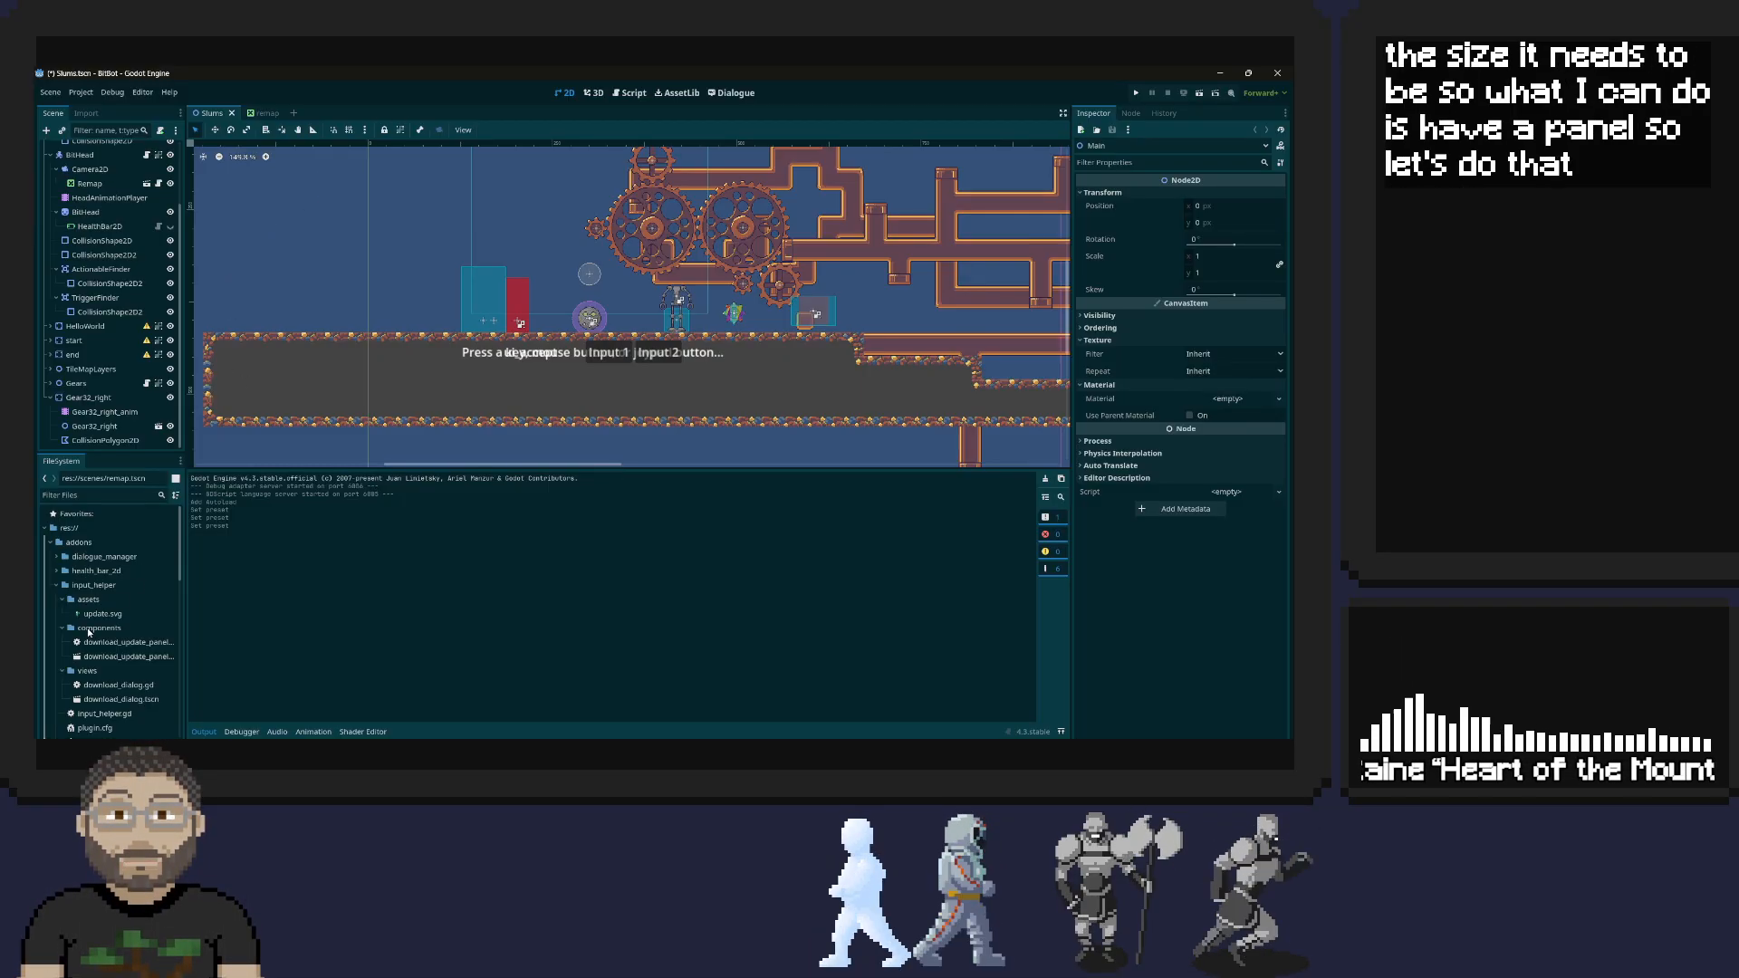
pyautogui.scroll(-3, 109, 548)
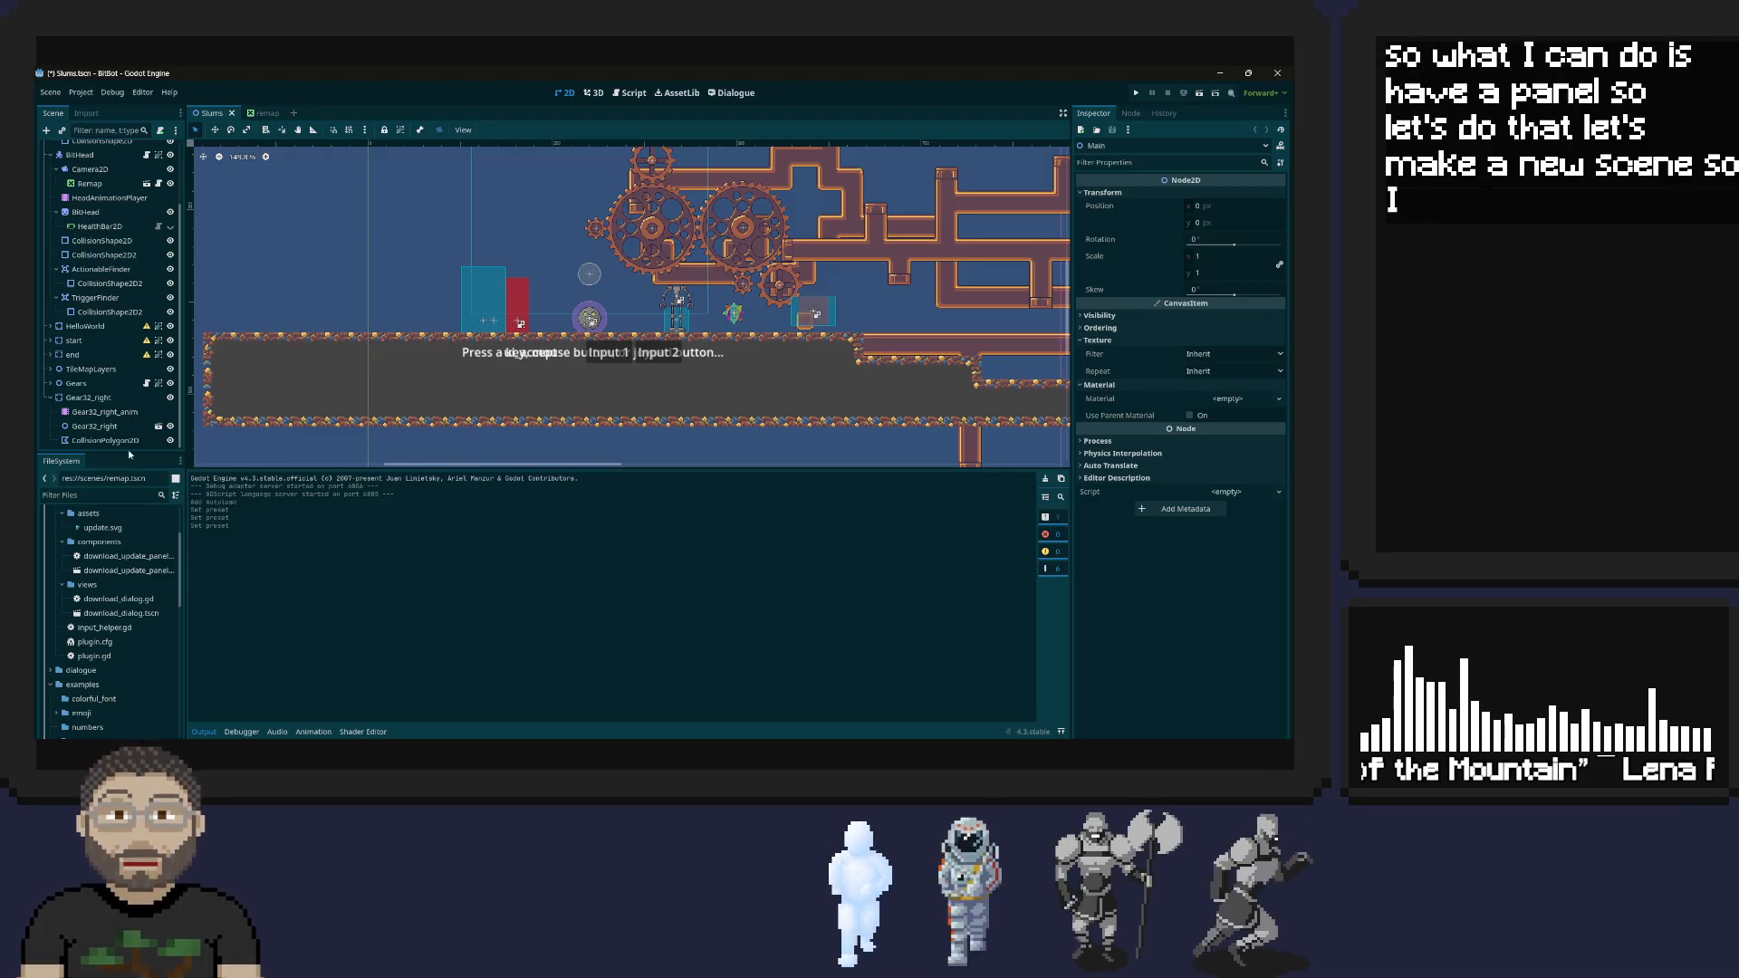
pyautogui.scroll(3, 129, 314)
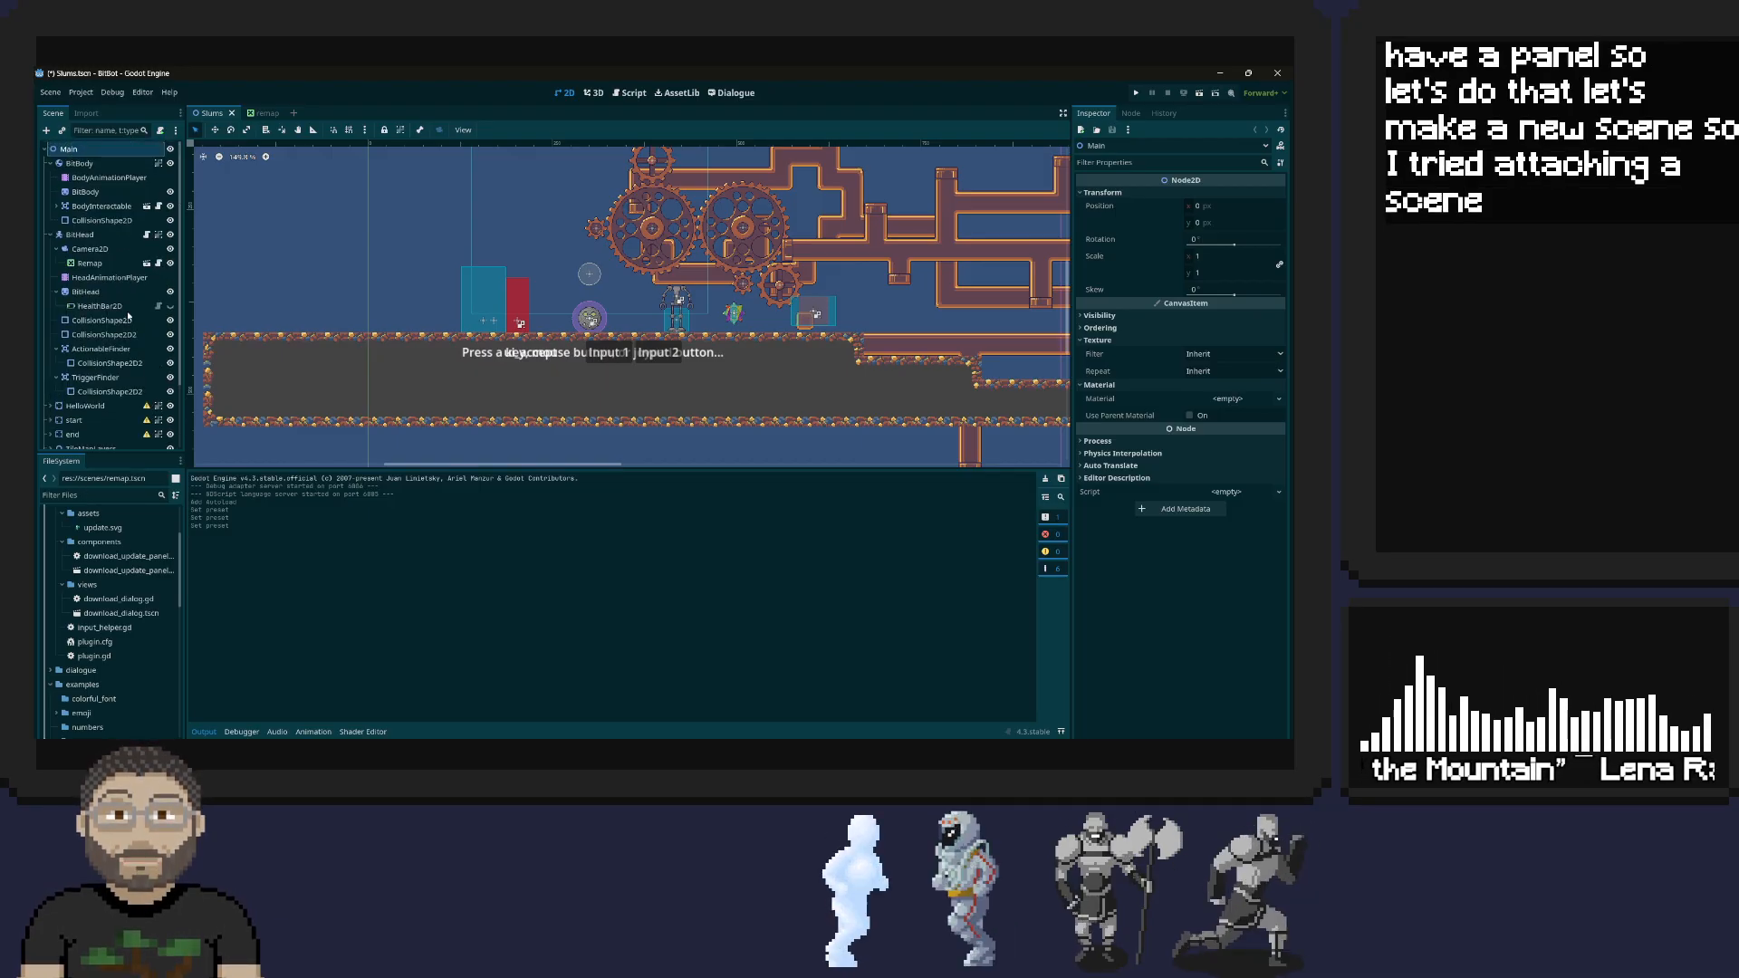
pyautogui.click(89, 263)
# Run the game and move the robot head back and forth and onto its body to check how the Remap panel follows
pyautogui.click(1139, 93)
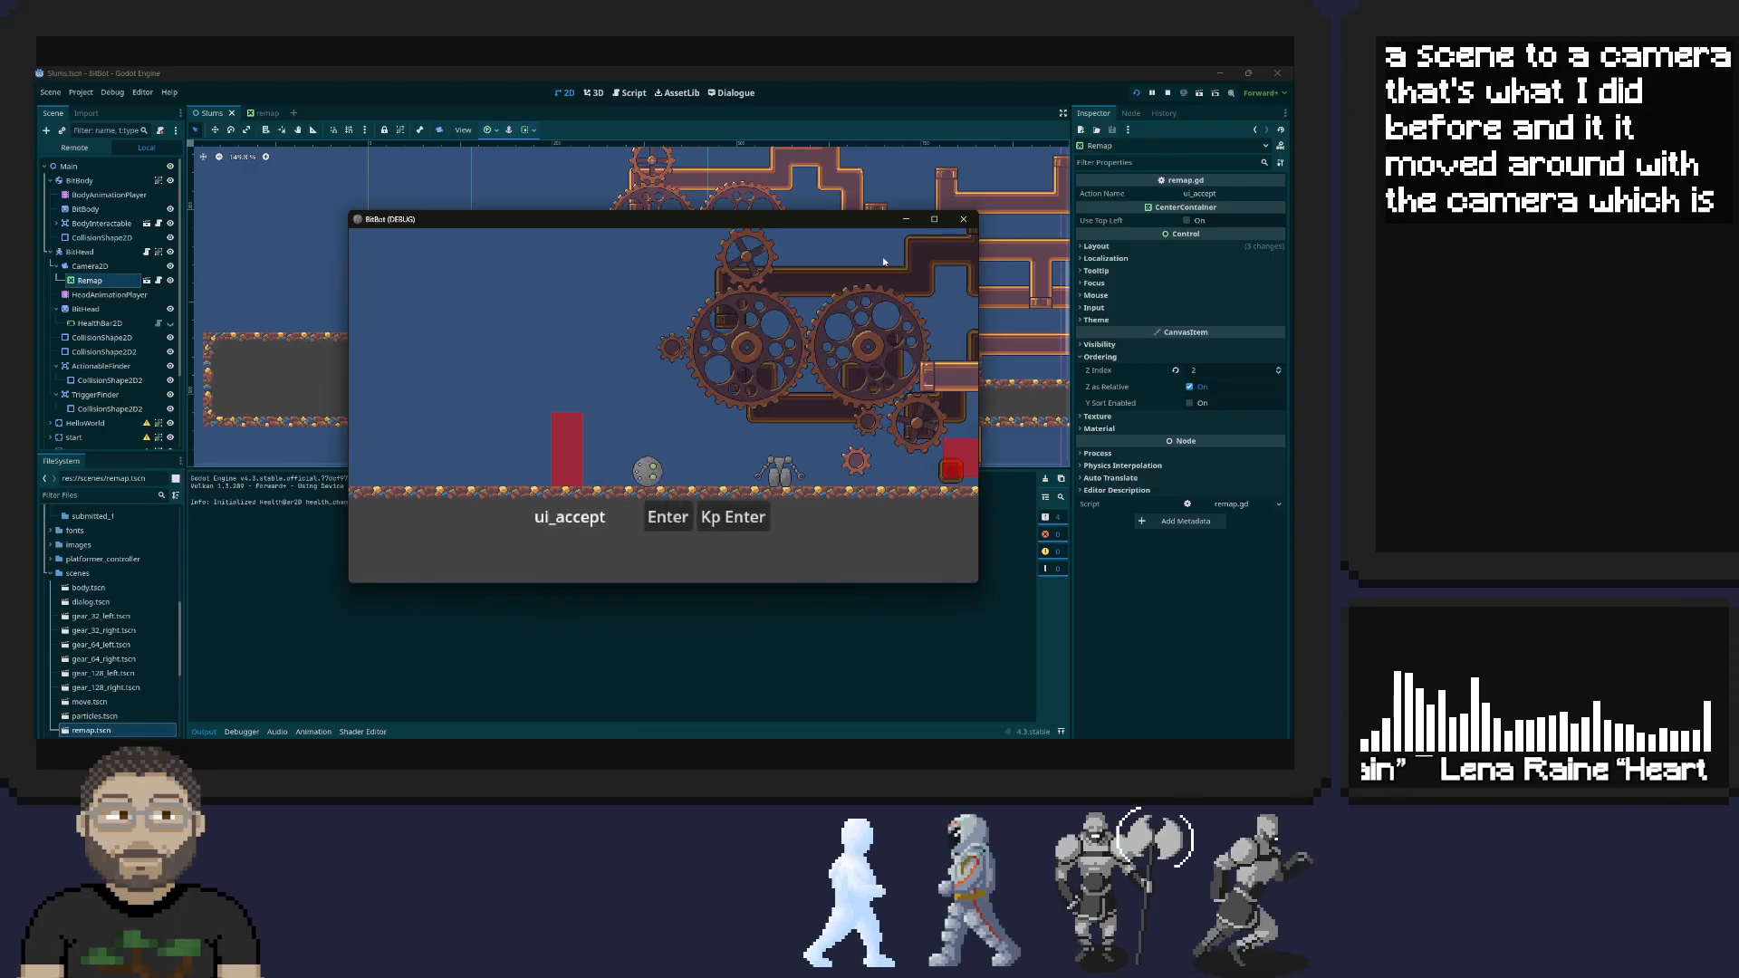
pyautogui.press('d')
pyautogui.press('a')
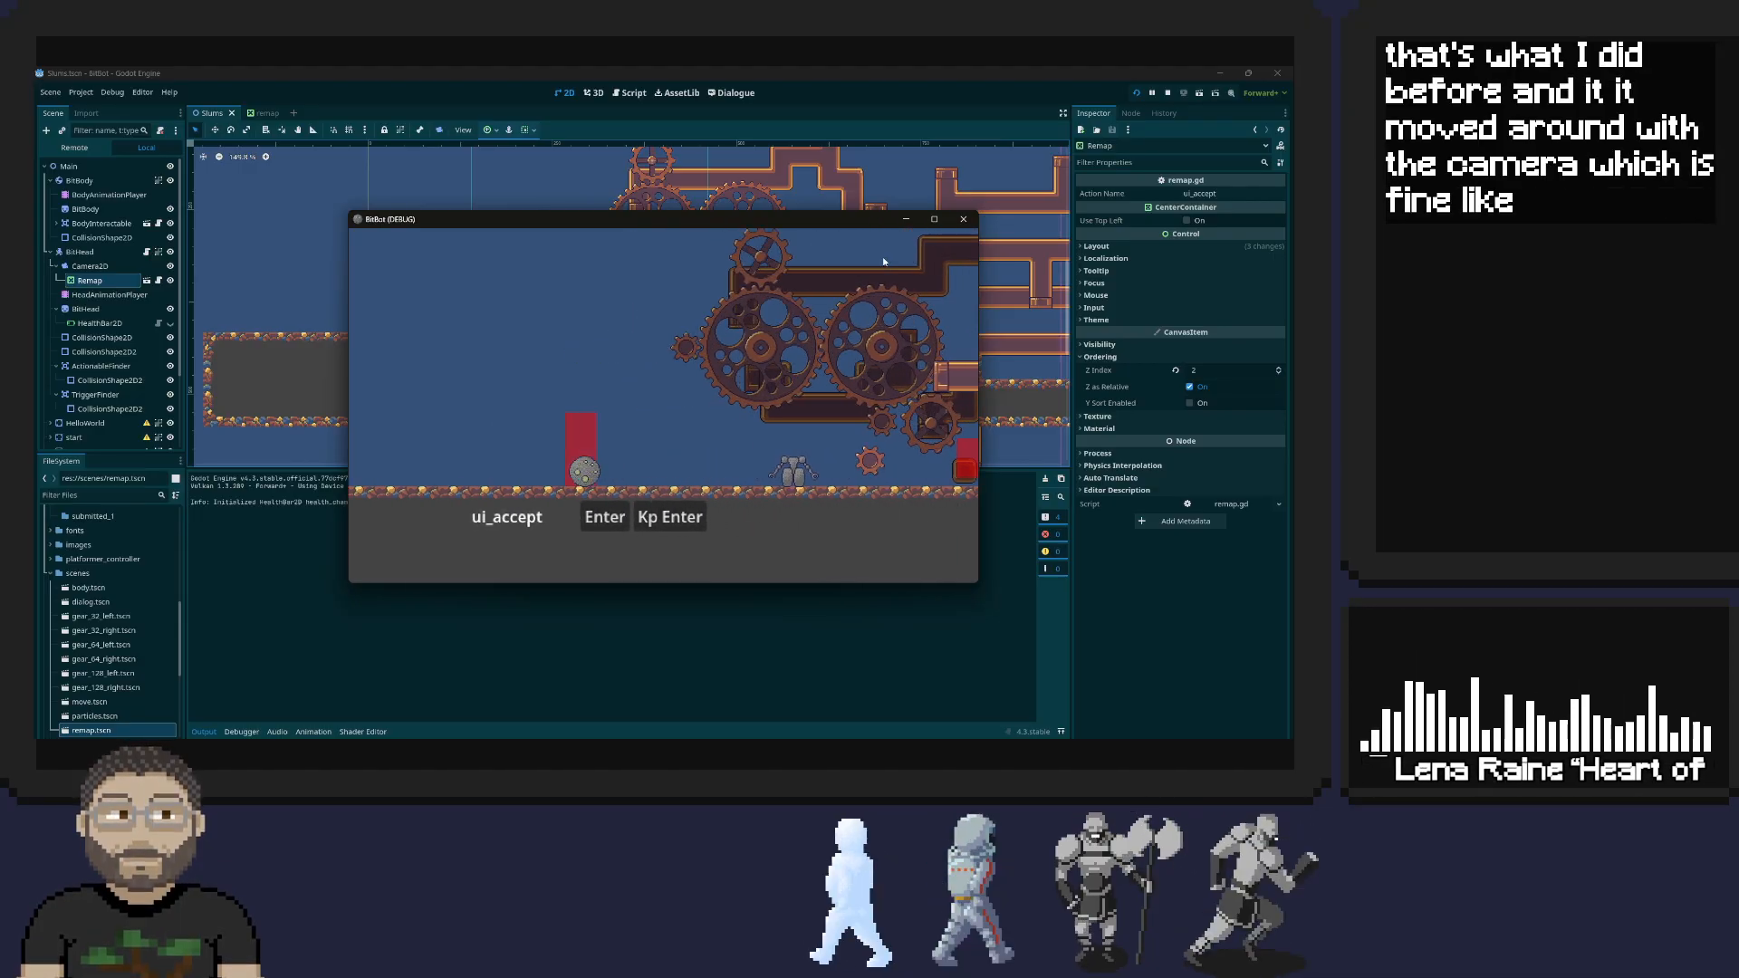
pyautogui.press('d')
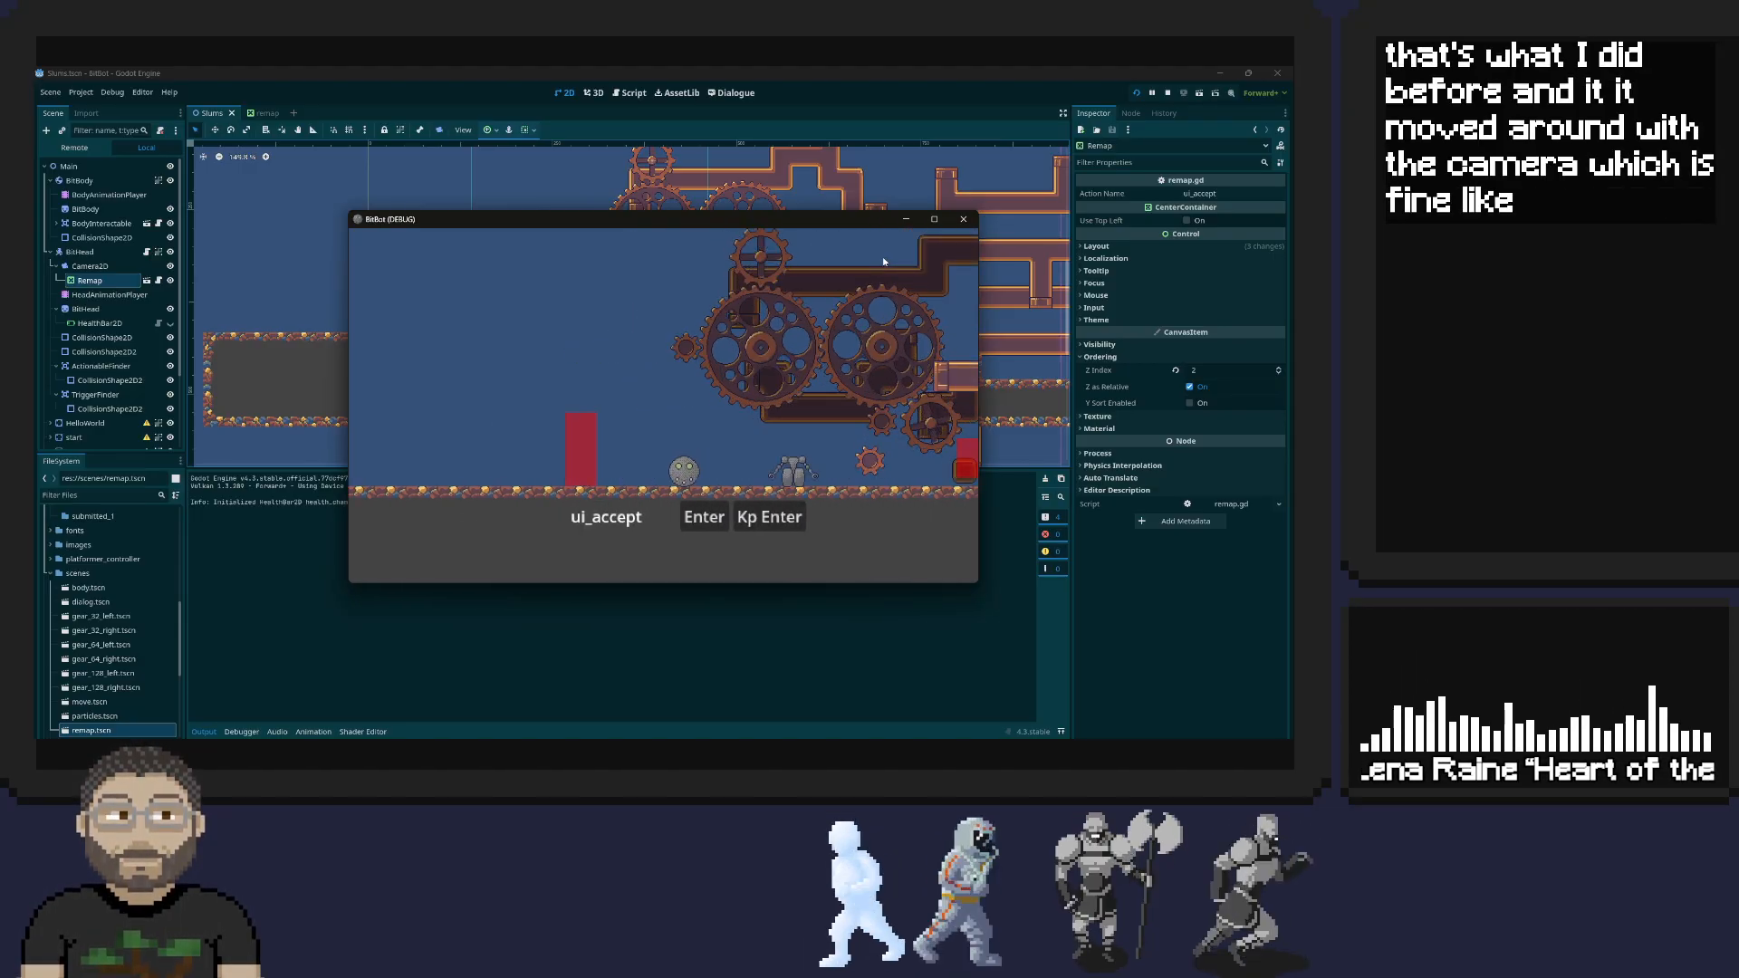
pyautogui.press('d')
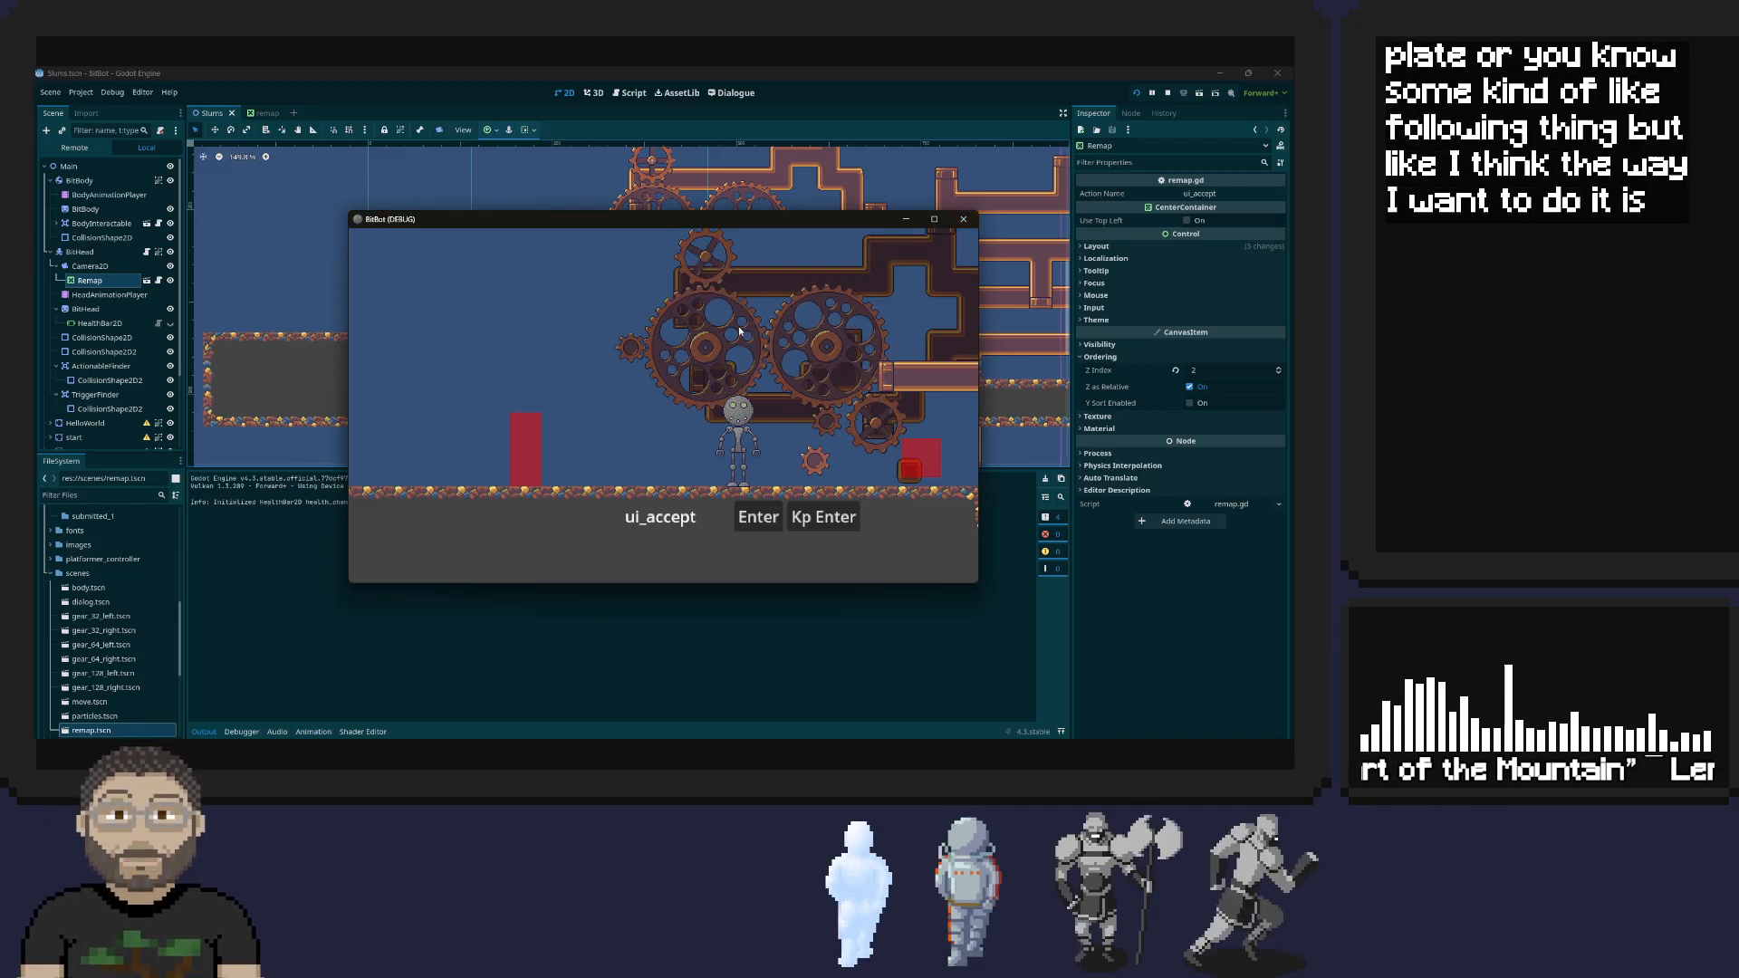
pyautogui.press('e')
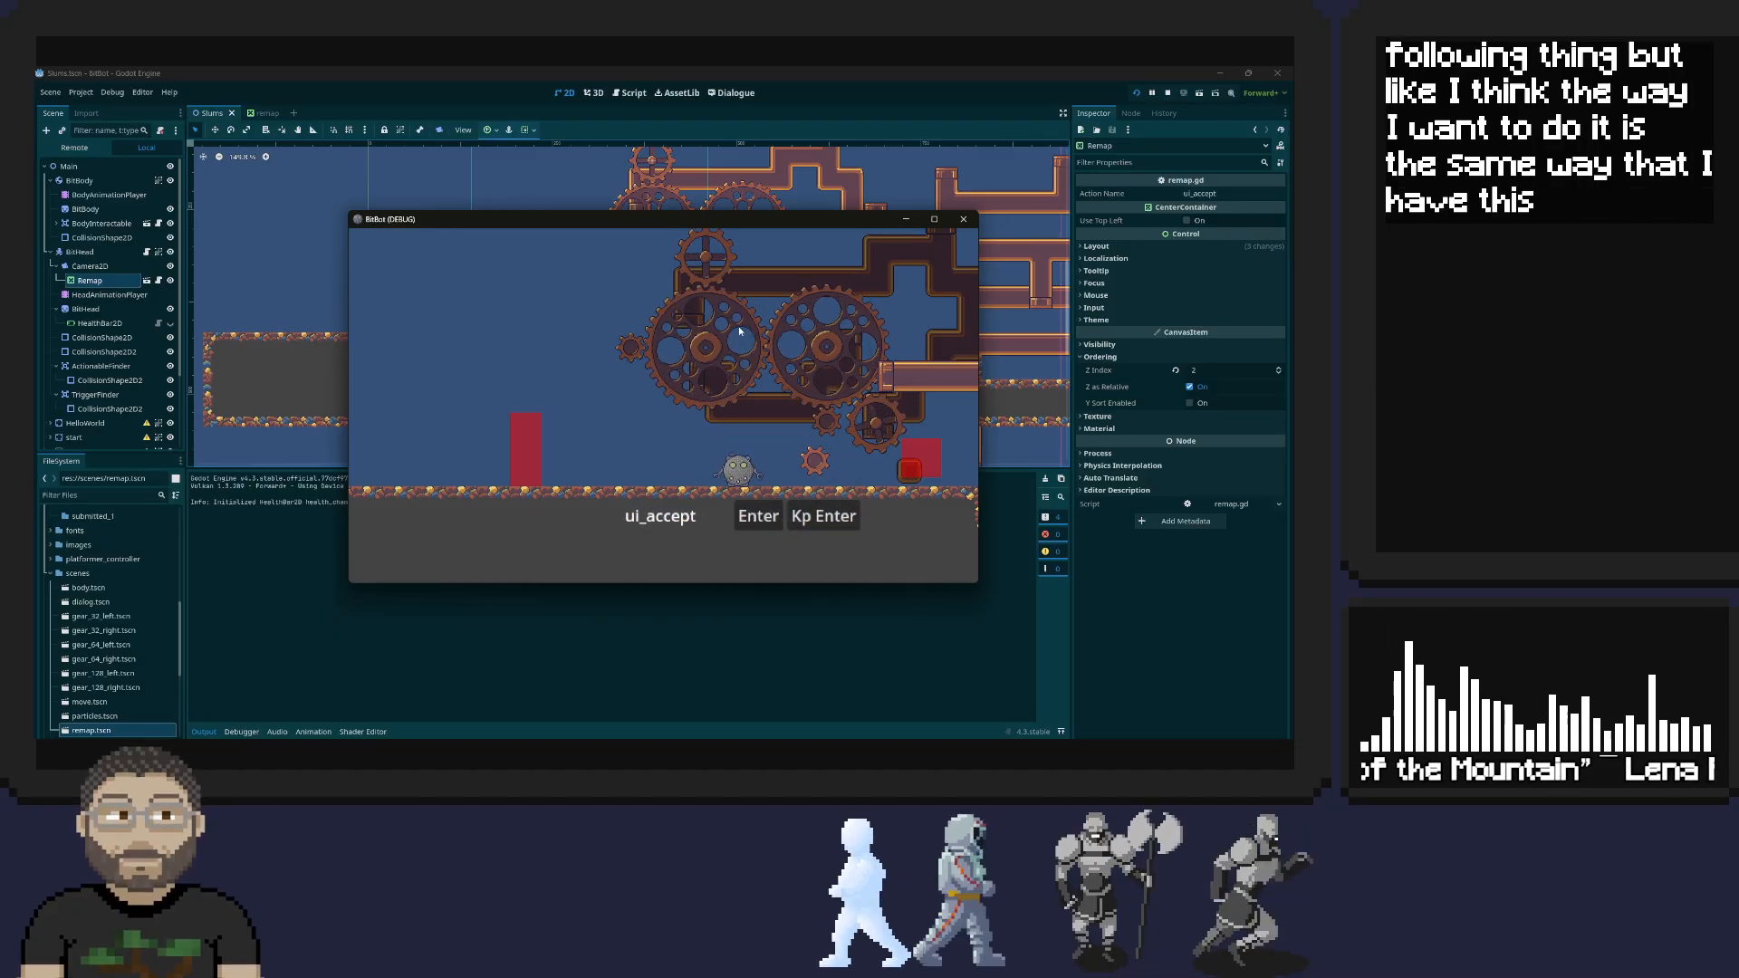
# Trigger and dismiss the "Hello World!" dialogue at the red box, test the character's movement again, and close the game
pyautogui.press('d')
pyautogui.press('space')
pyautogui.press('Return')
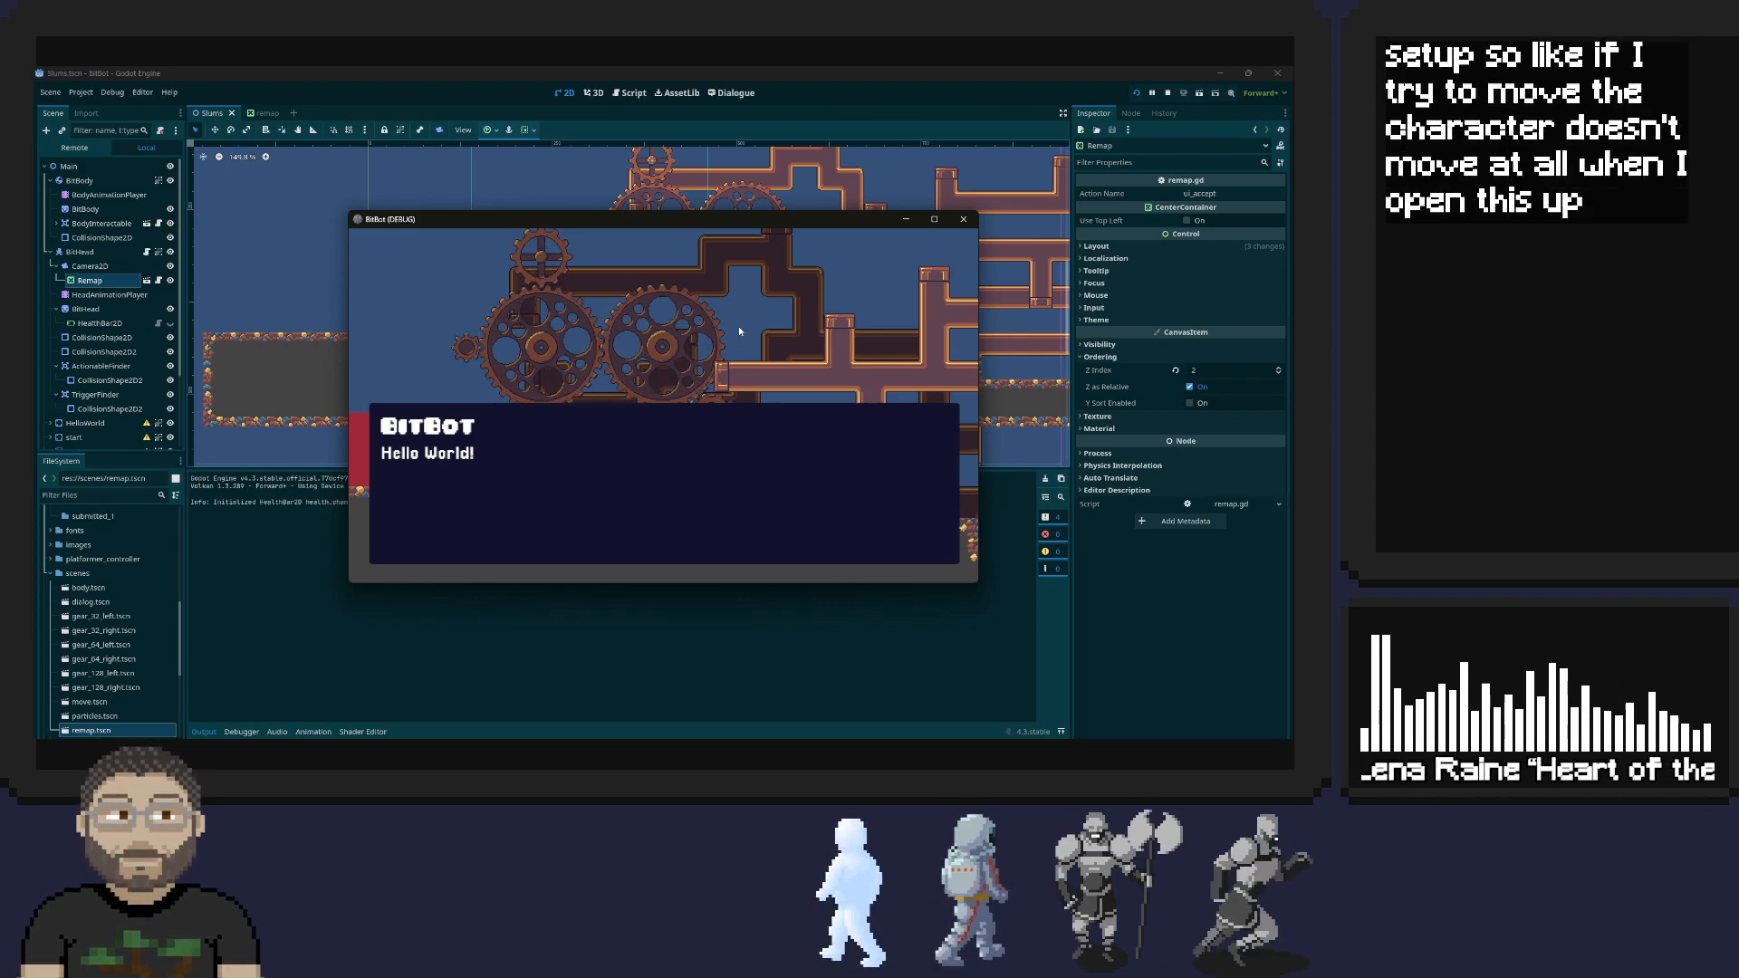
pyautogui.press('Return')
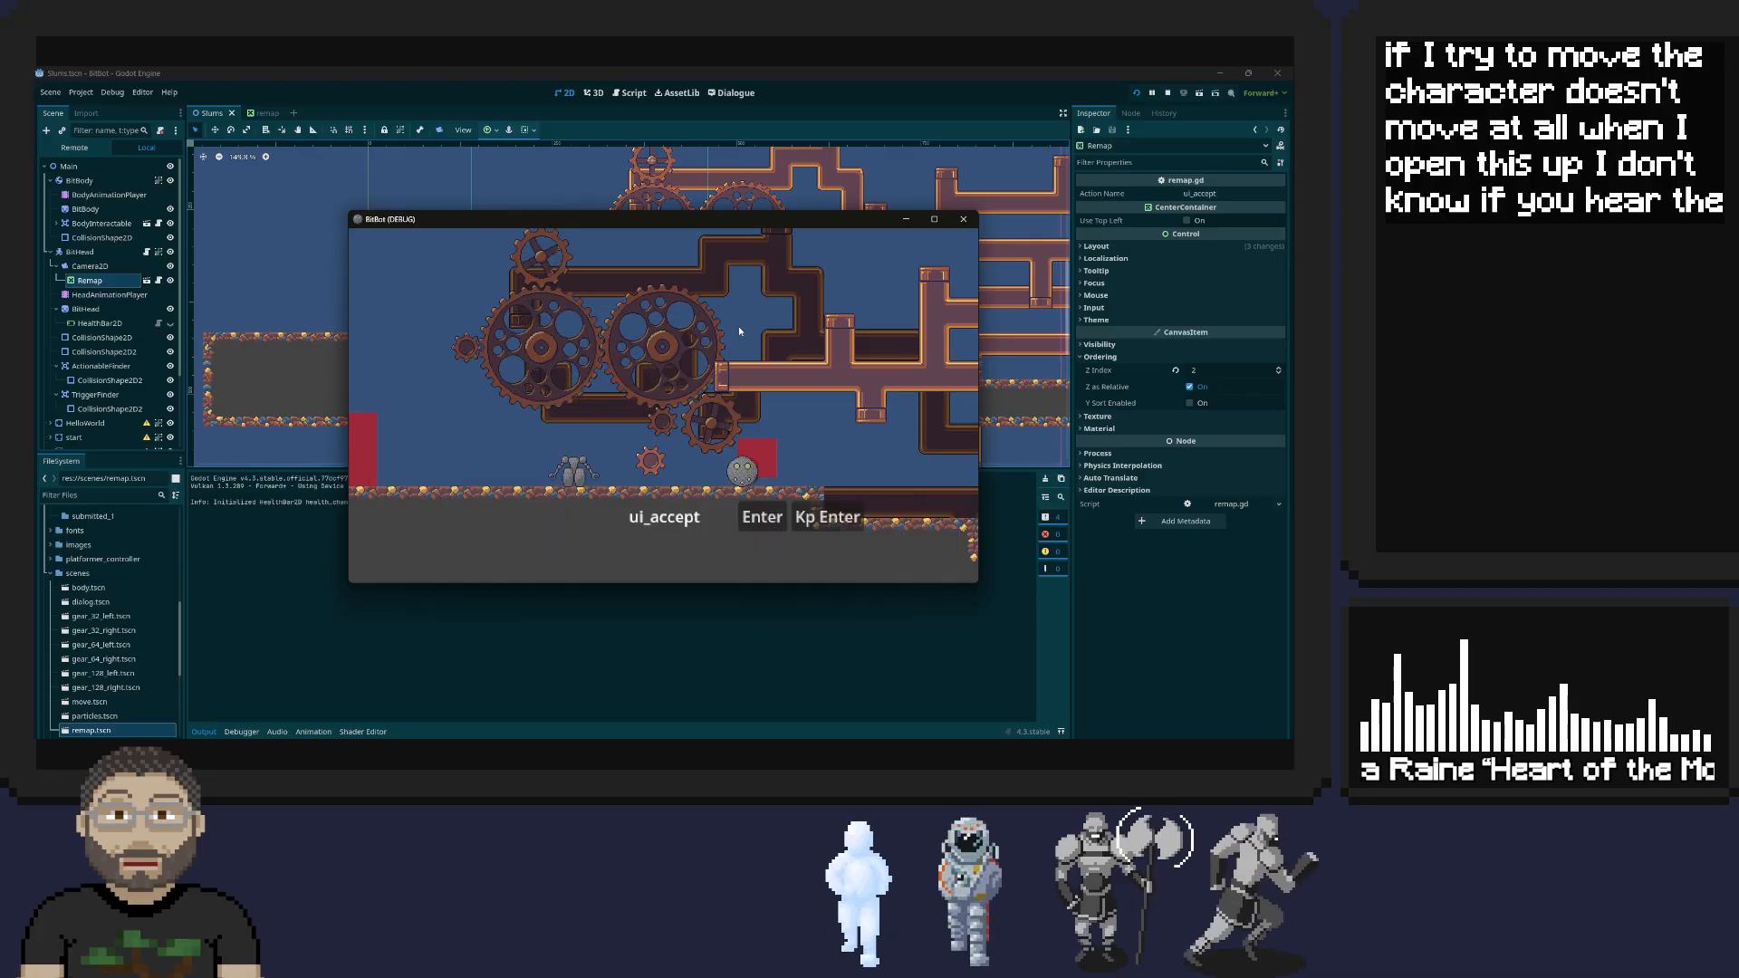
pyautogui.press('Left')
pyautogui.press('space')
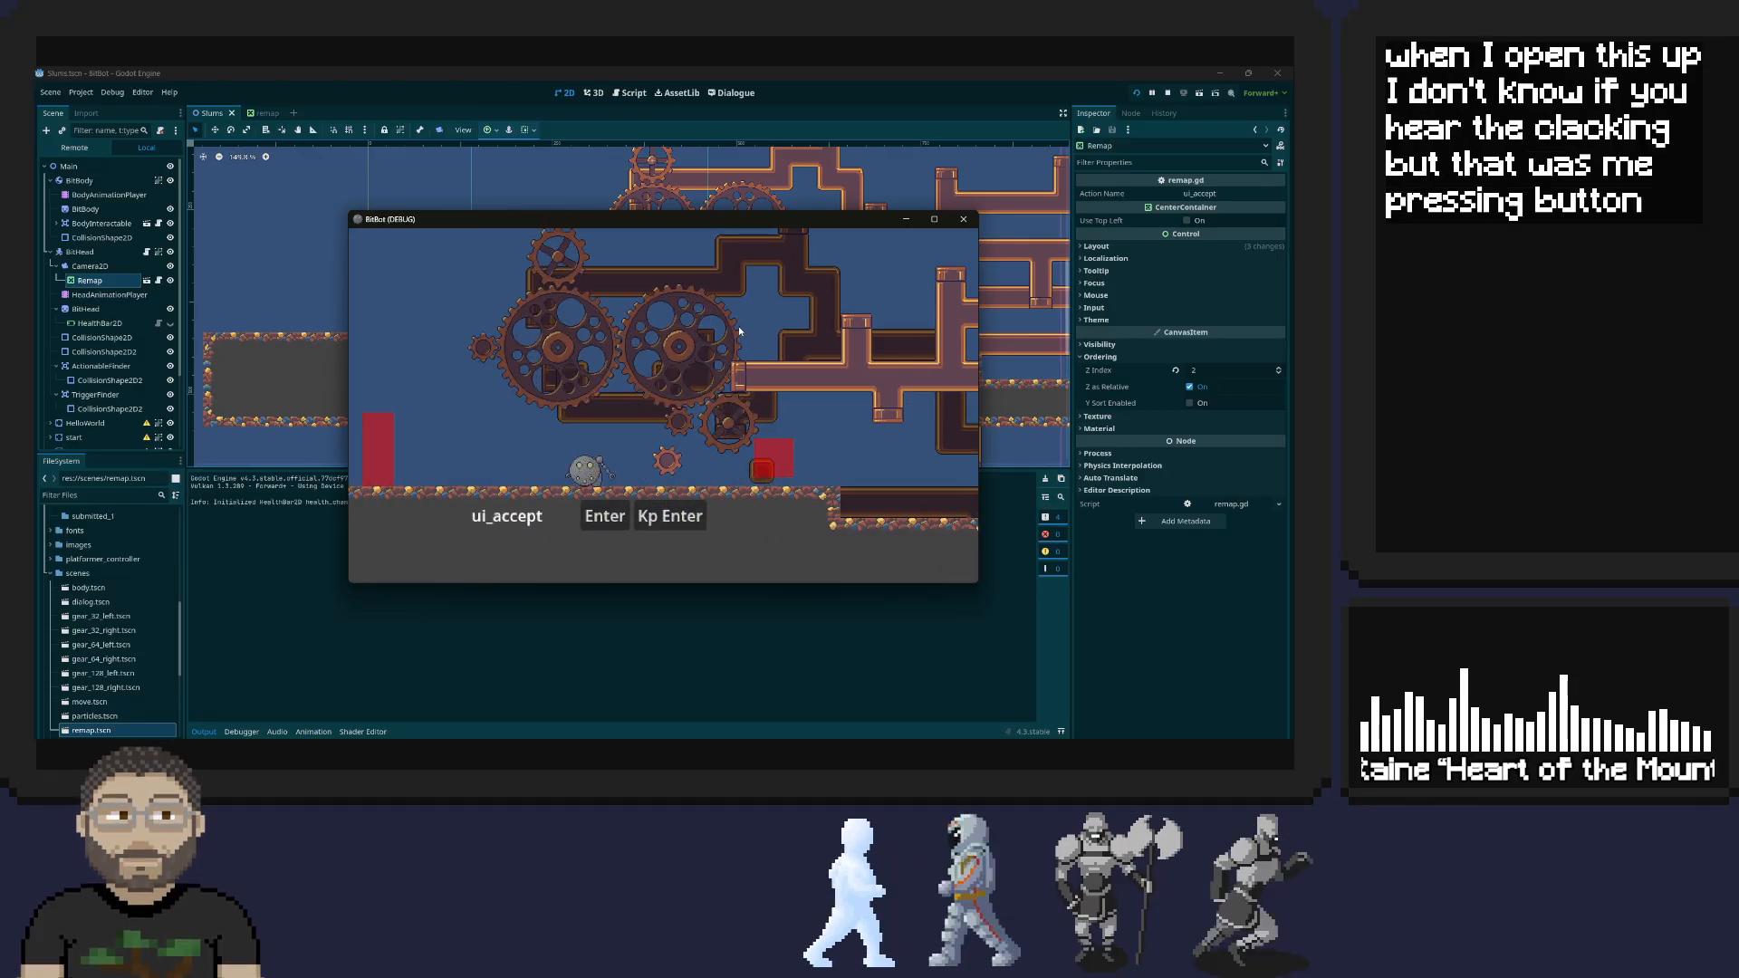
pyautogui.press('Right')
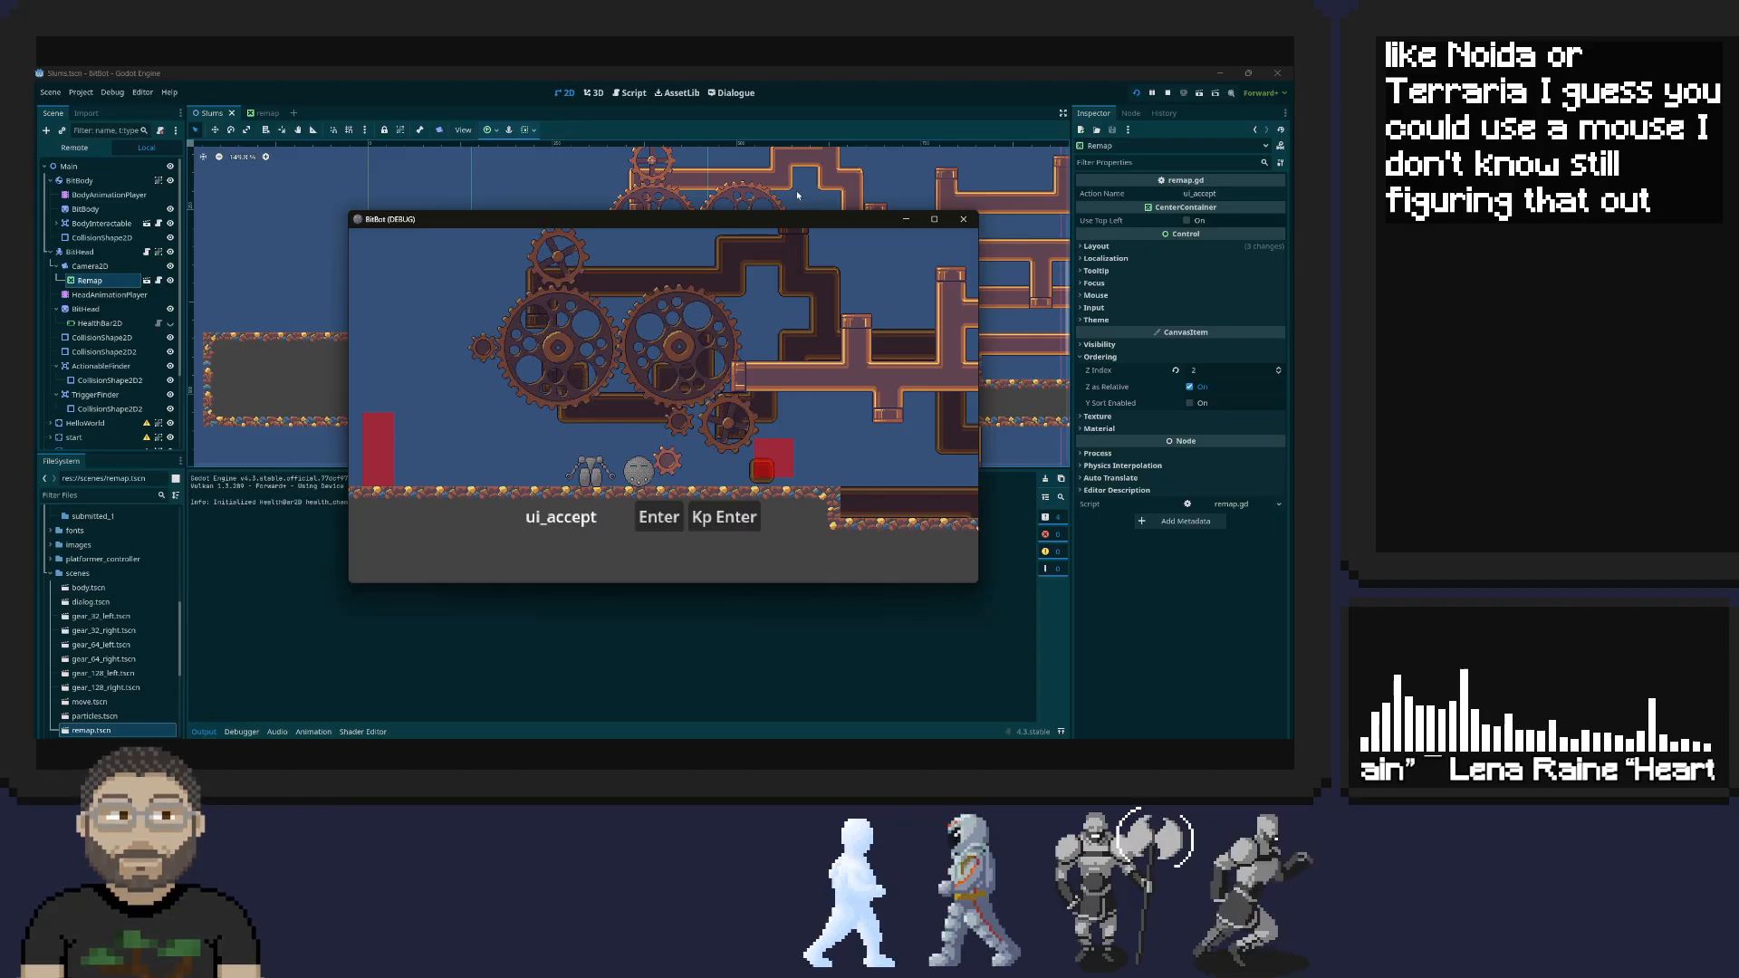
pyautogui.click(965, 219)
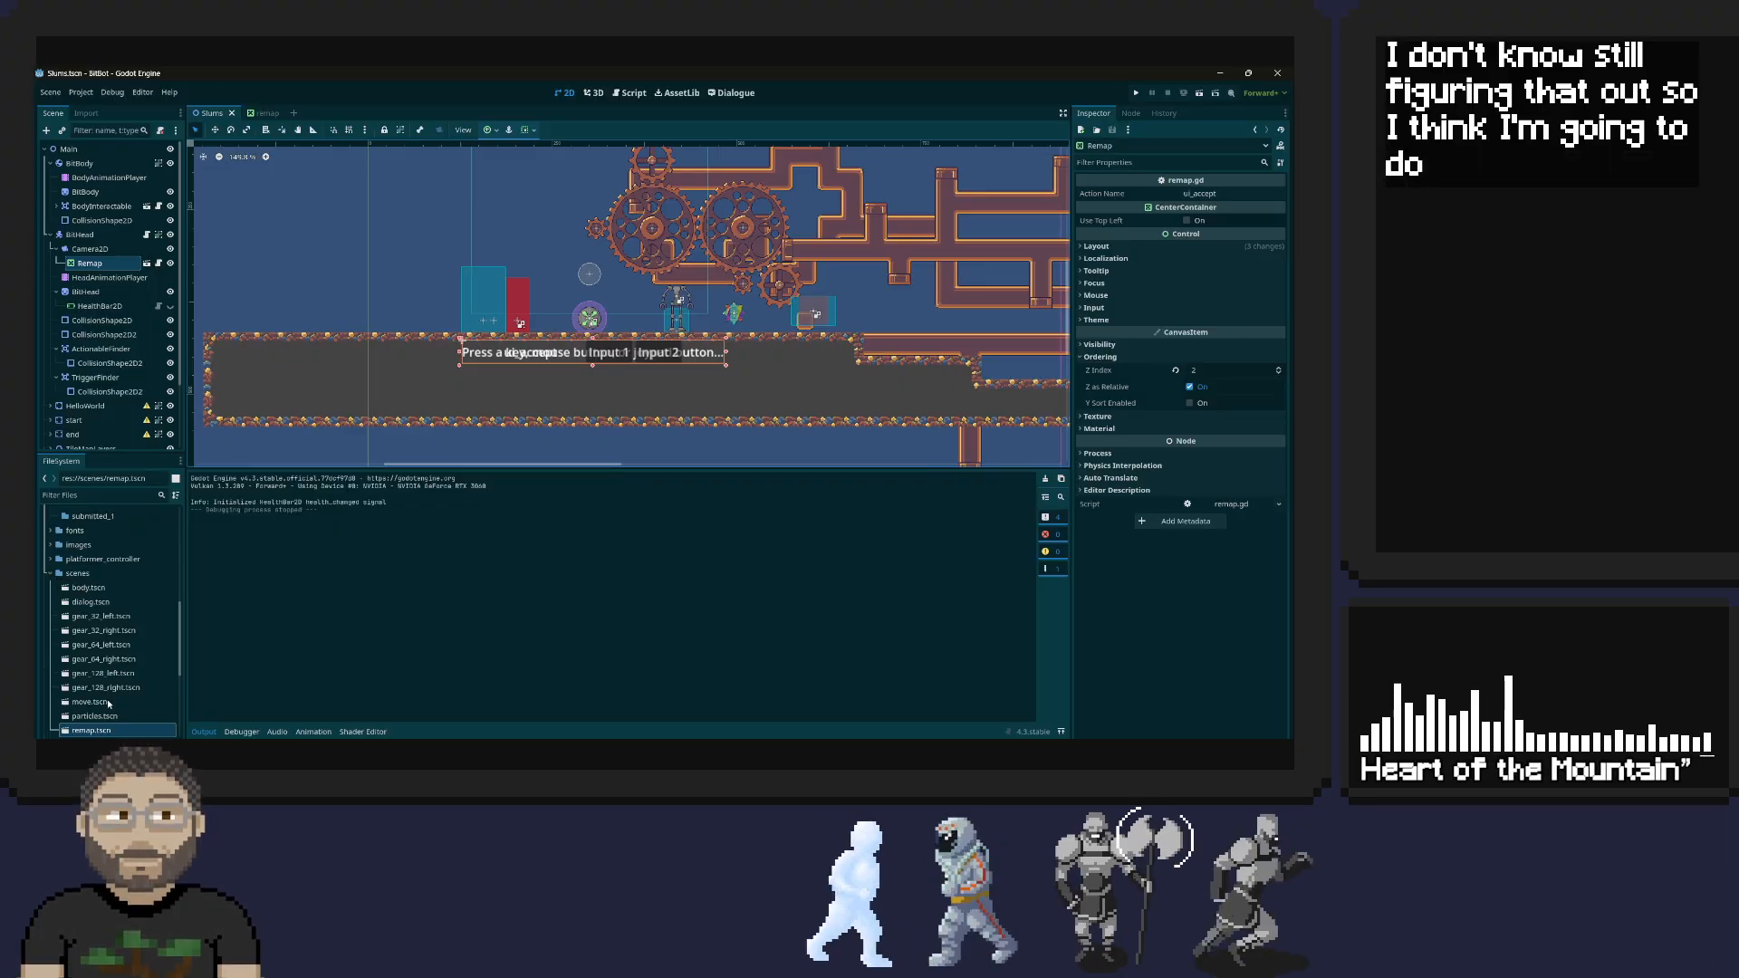
# Find HelloWorld in the scene tree and select its child dialog node
pyautogui.scroll(-1, 116, 679)
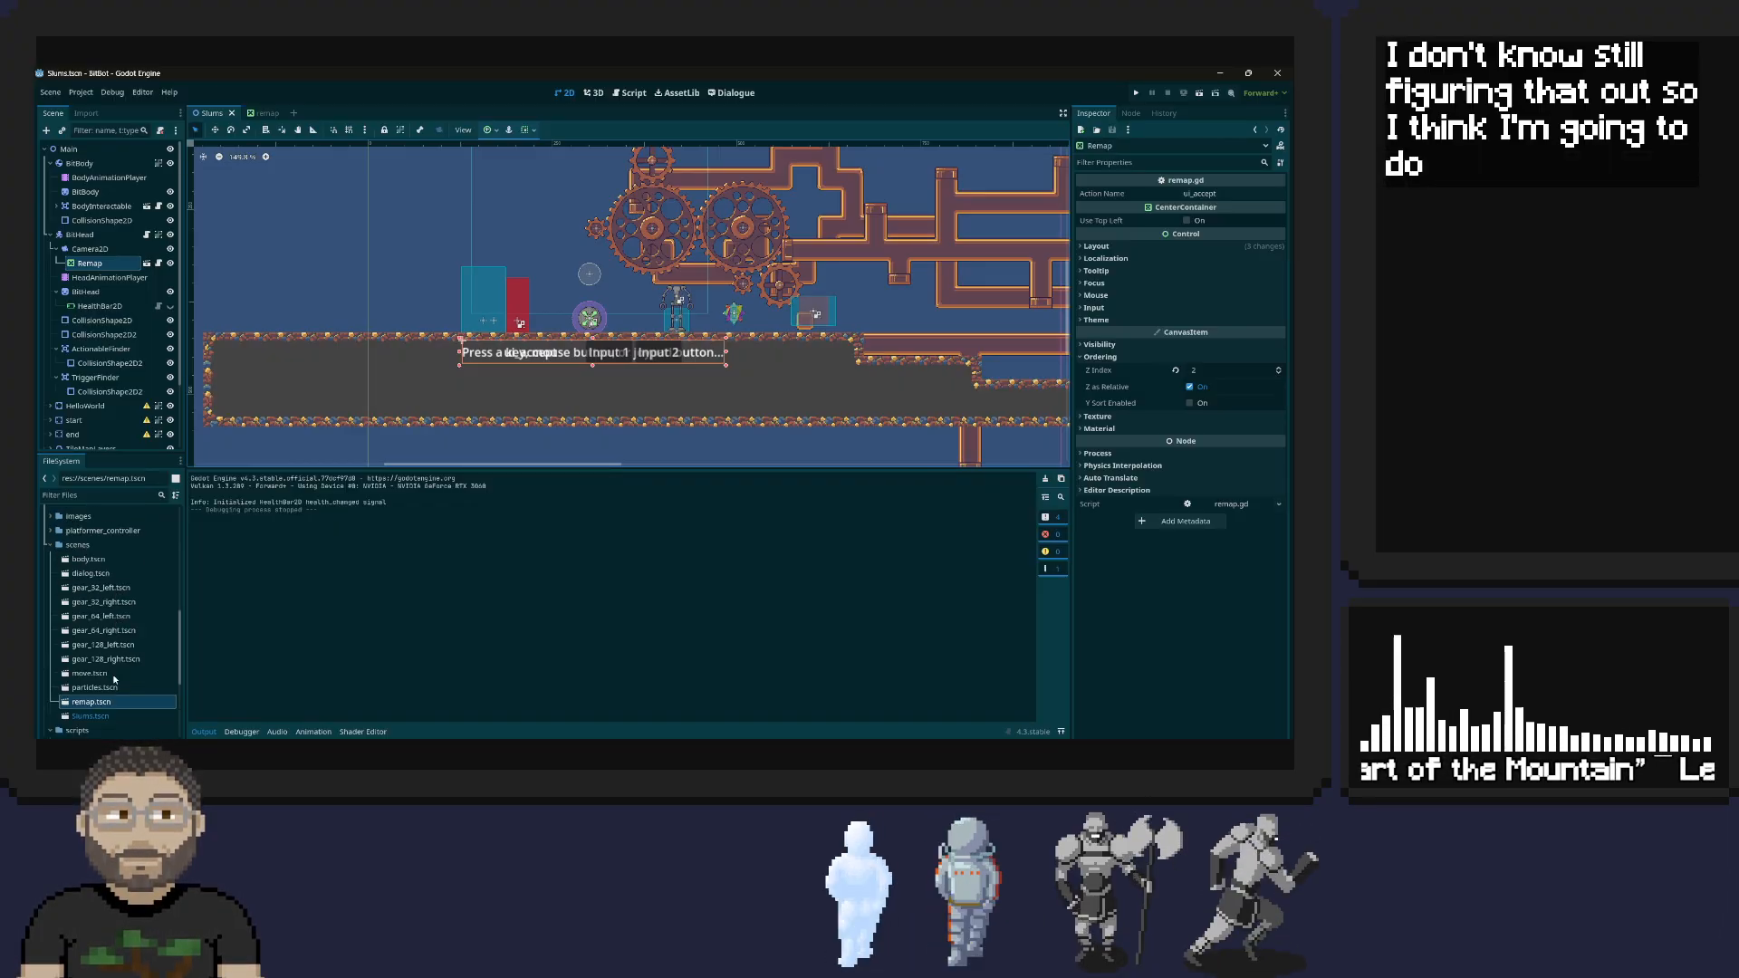
pyautogui.scroll(3, 114, 677)
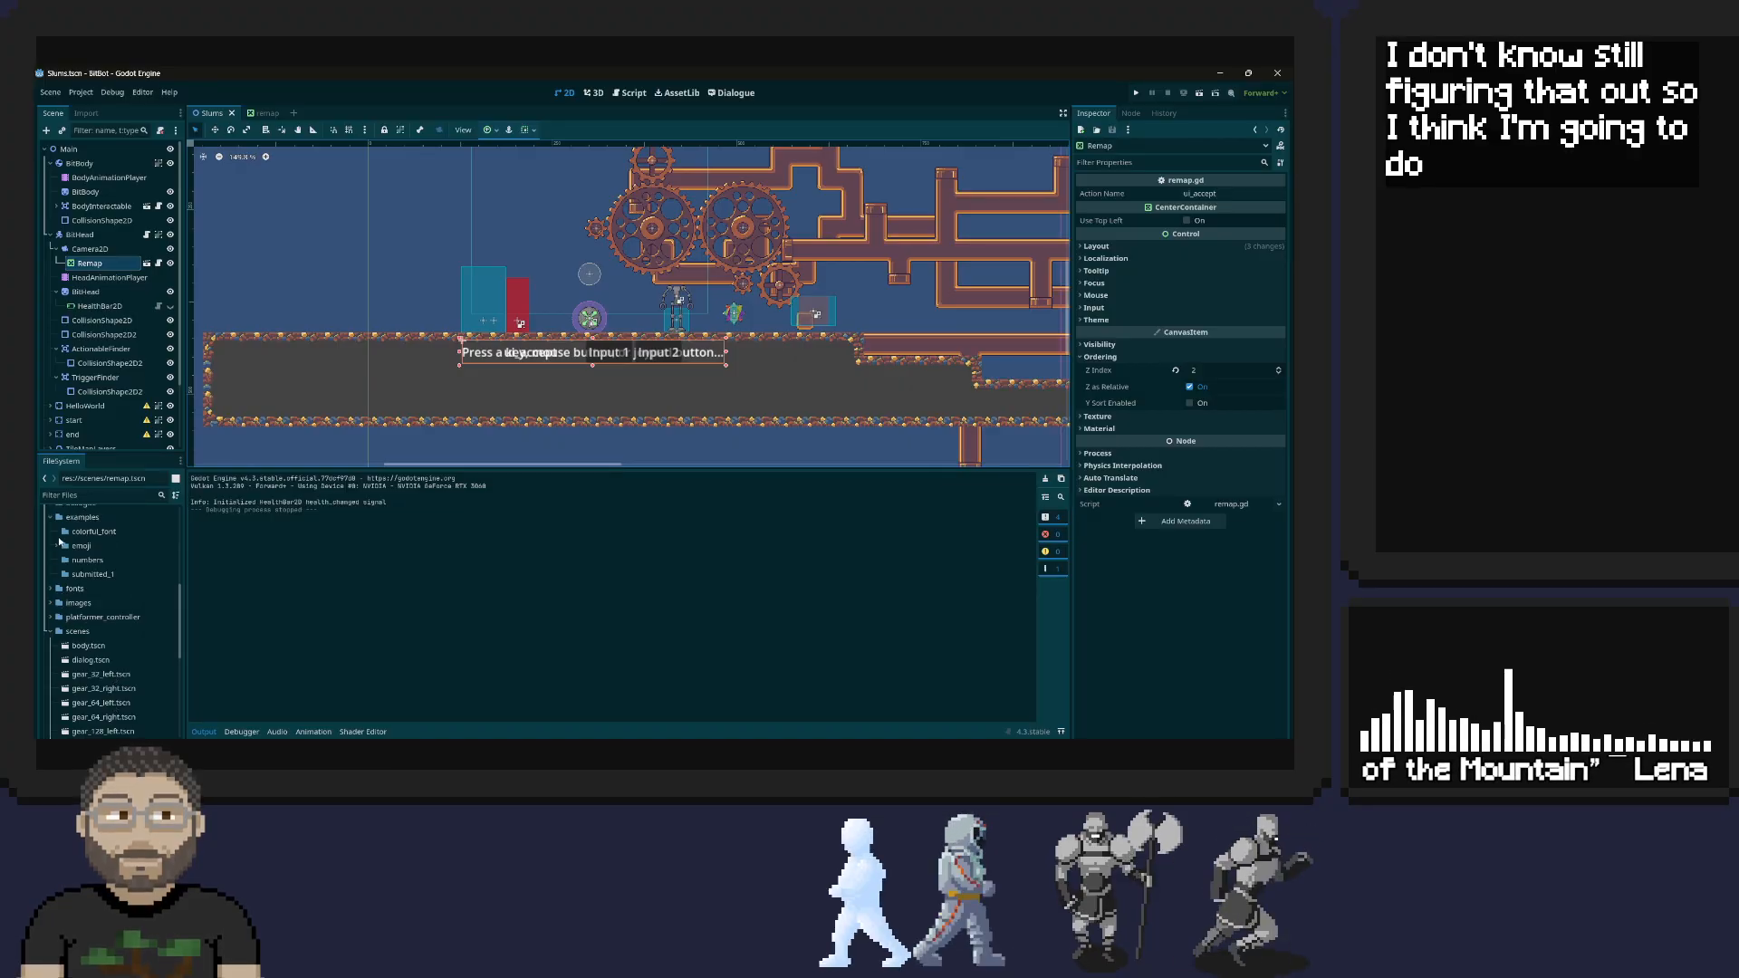
pyautogui.scroll(-3, 102, 379)
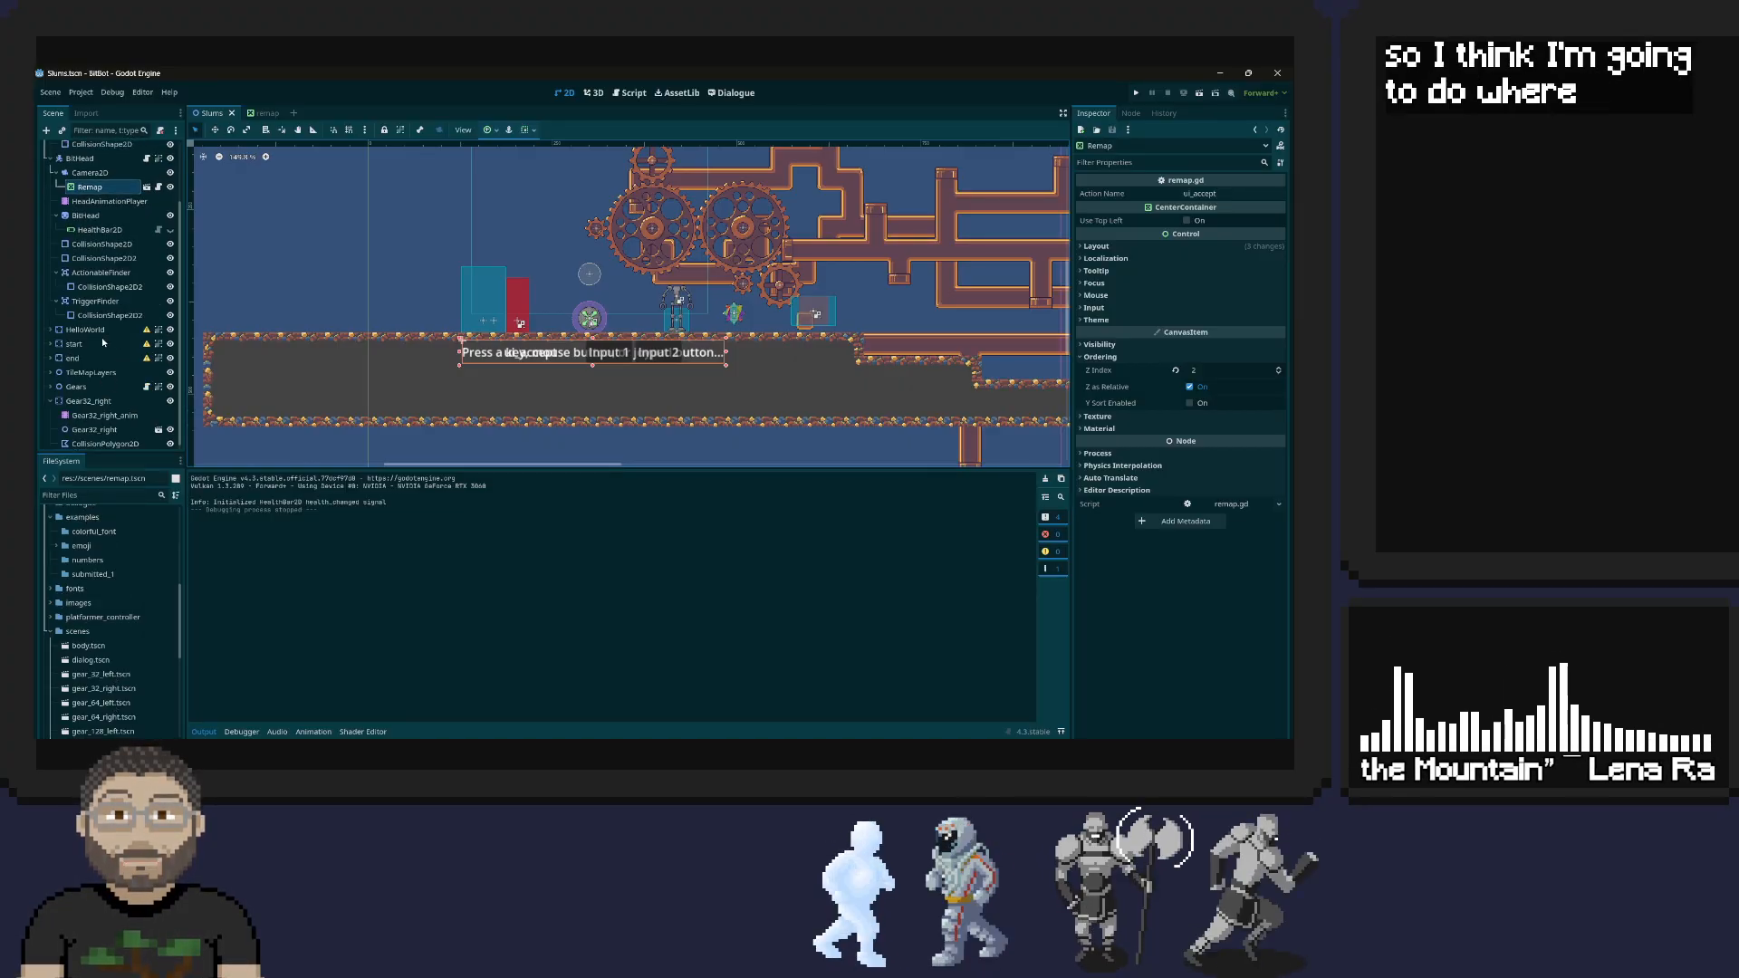
pyautogui.click(50, 331)
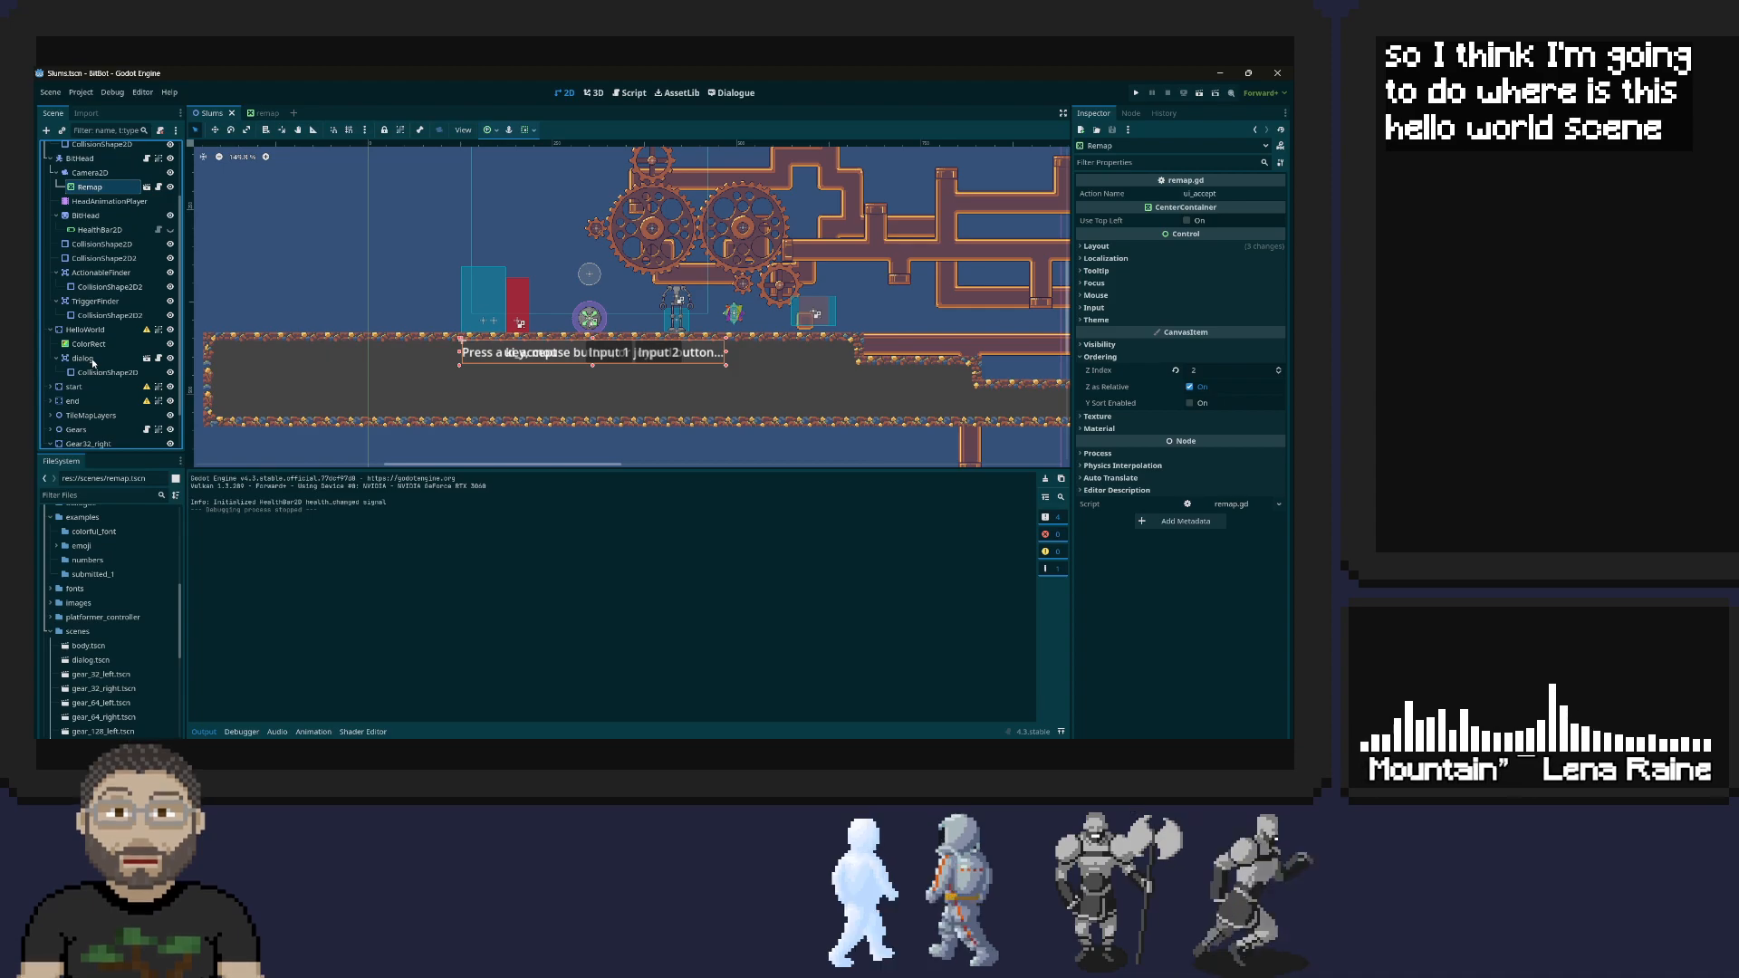
pyautogui.click(82, 358)
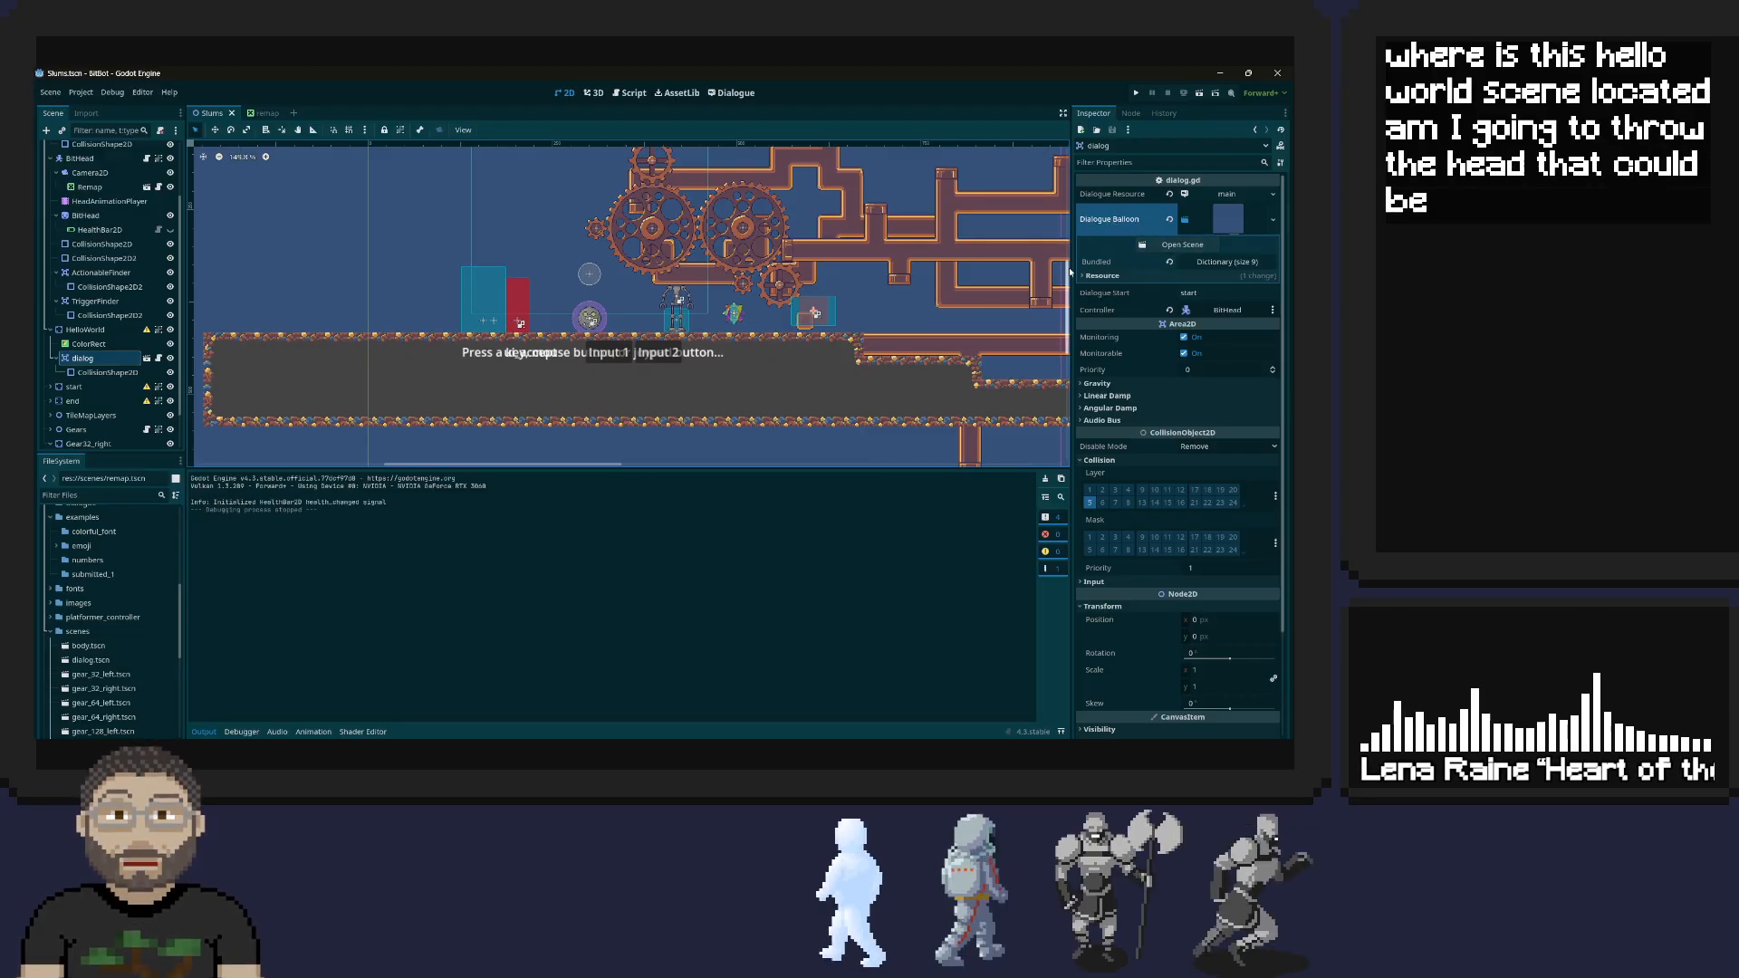
# Open the scene assigned as the dialog node's Dialogue Balloon
pyautogui.click(1189, 220)
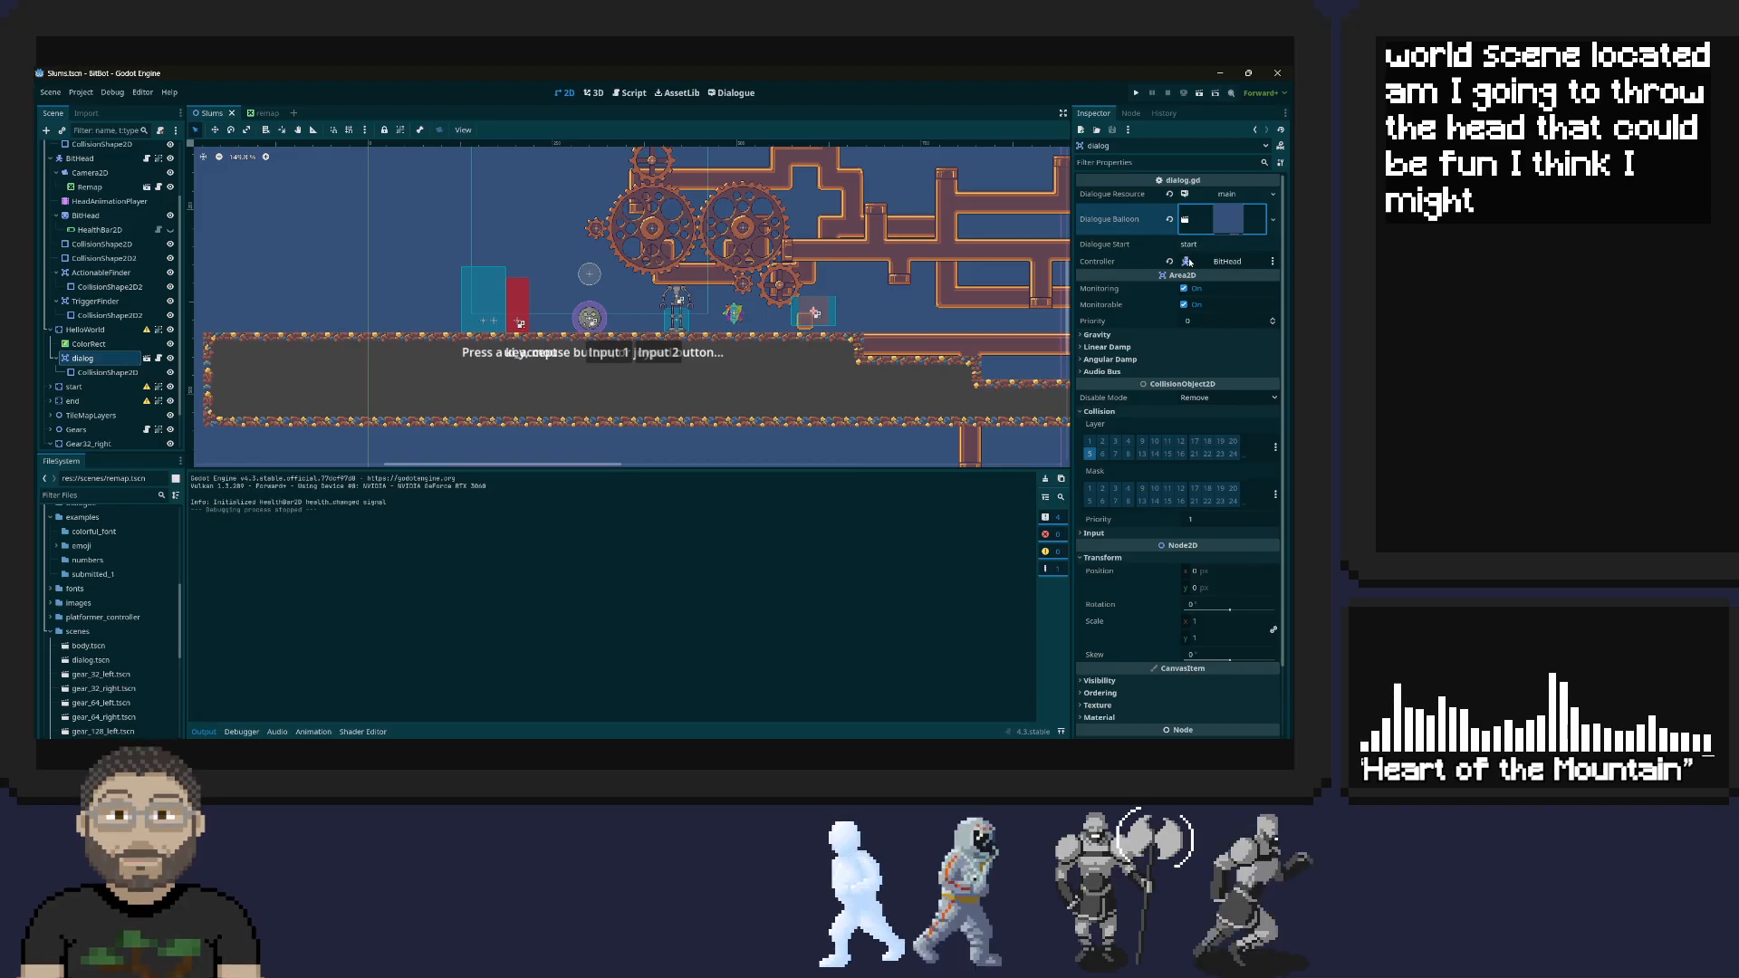
pyautogui.click(1238, 221)
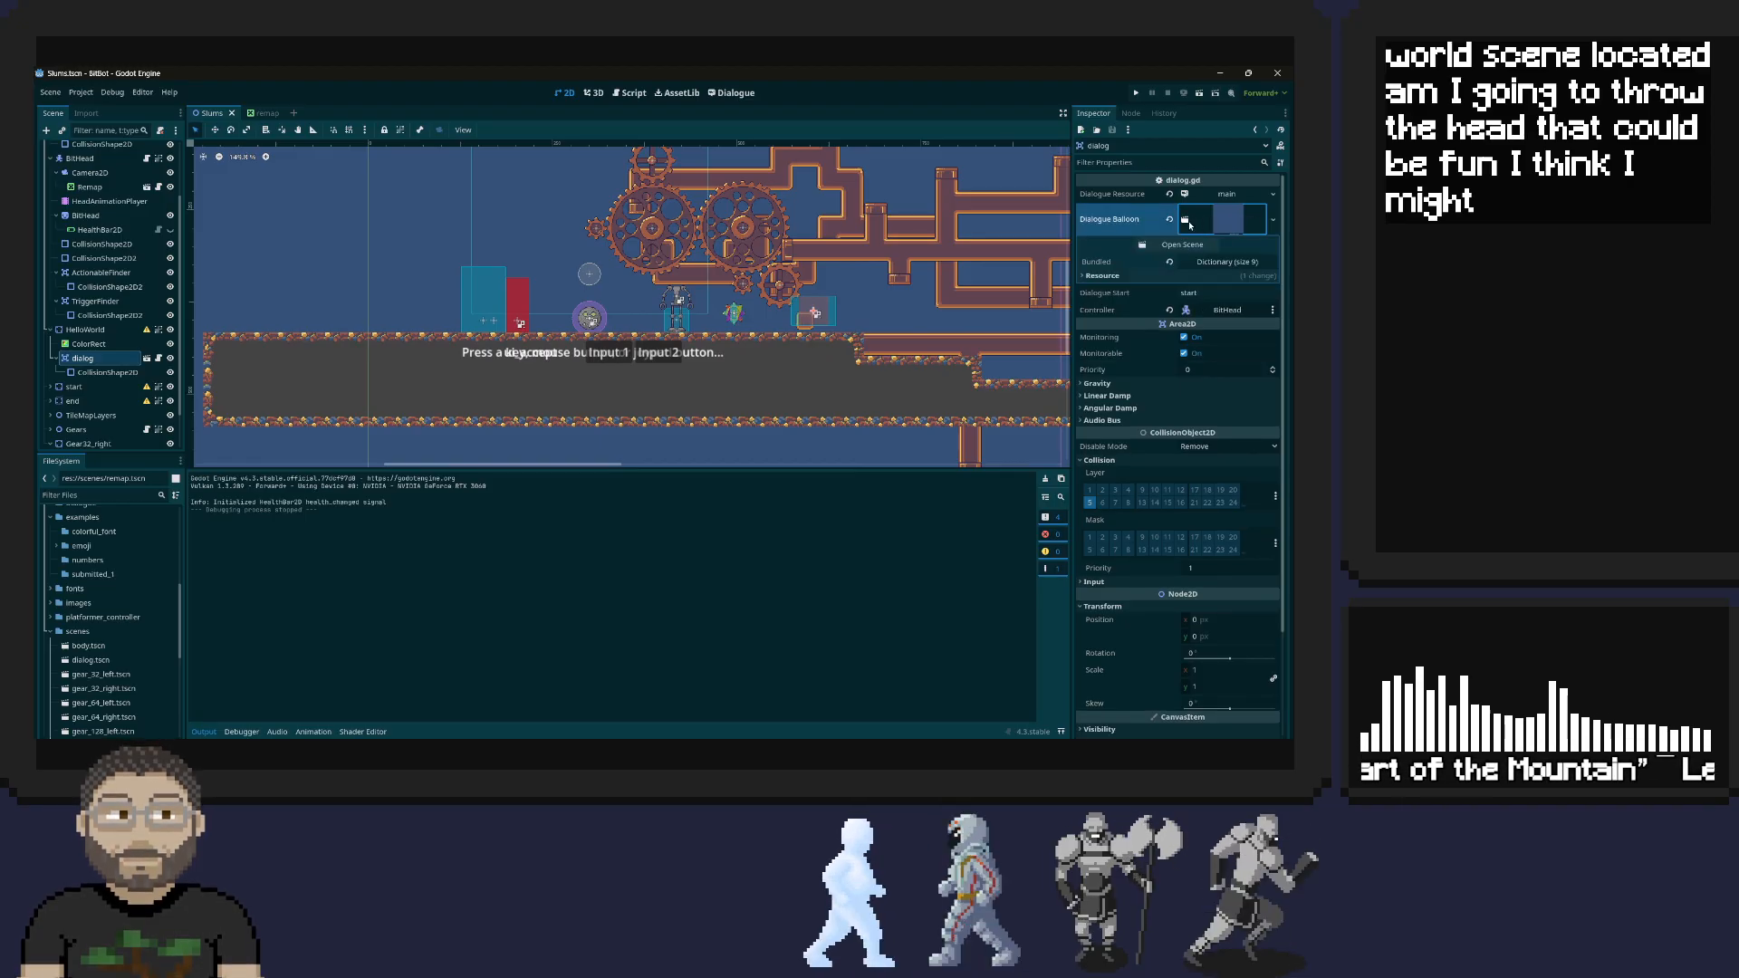
pyautogui.click(1250, 225)
pyautogui.click(1266, 223)
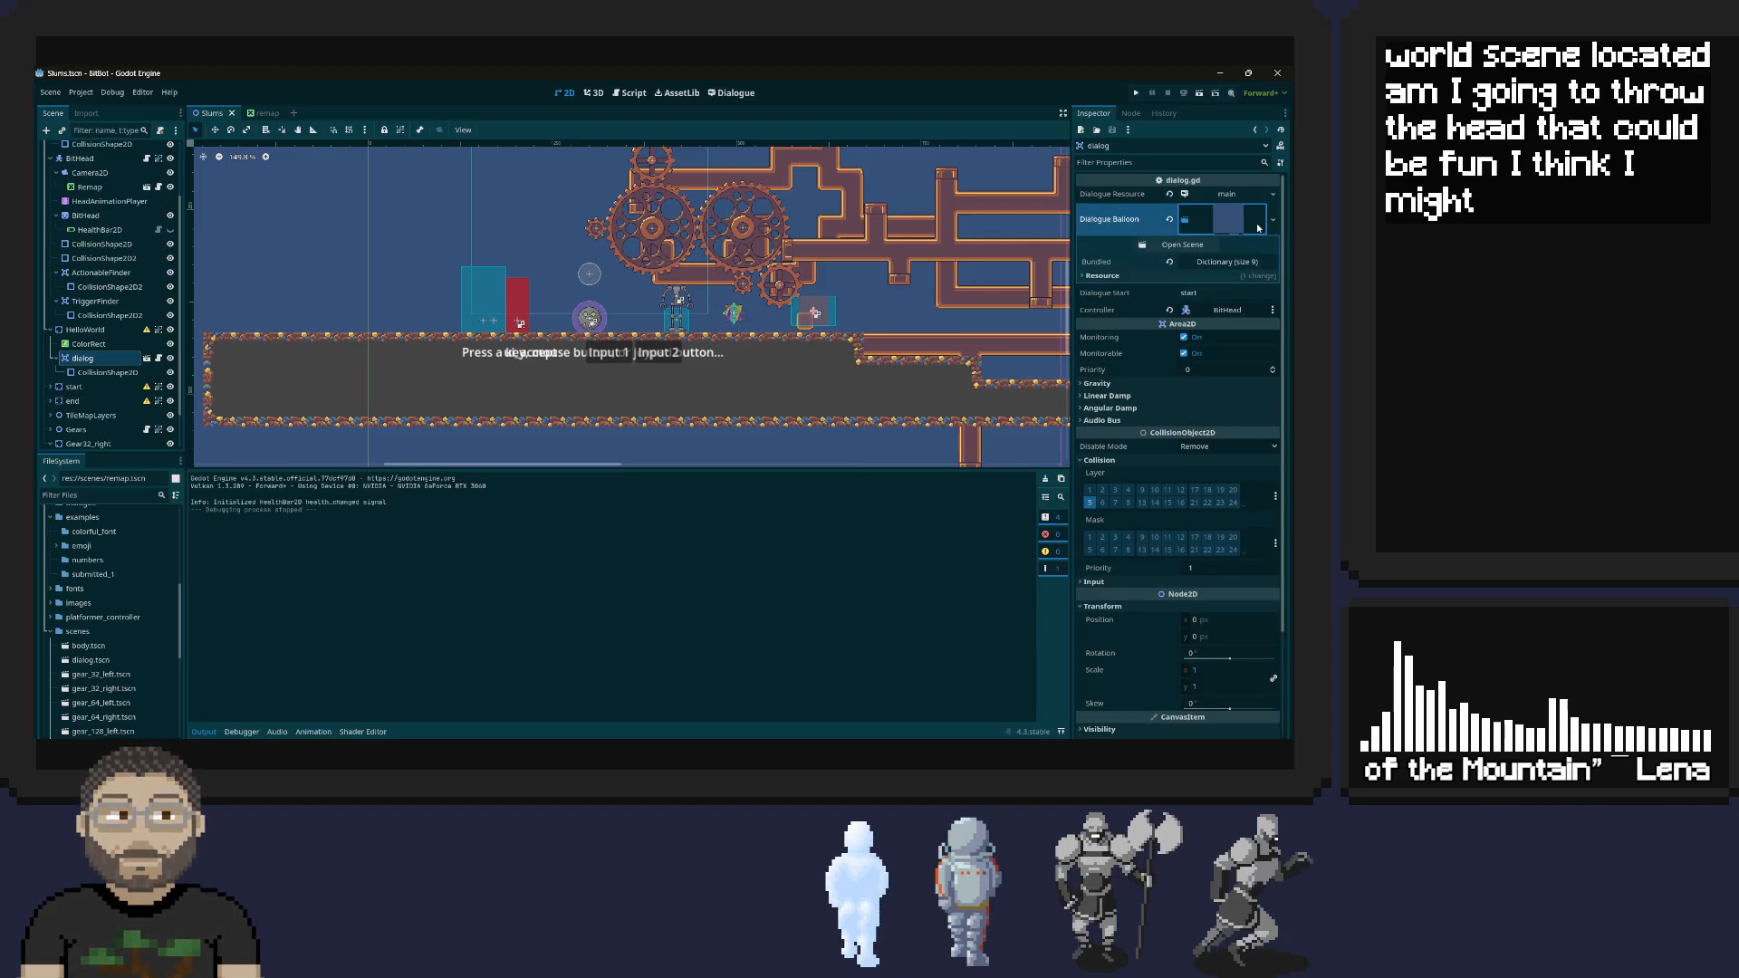
pyautogui.click(1173, 245)
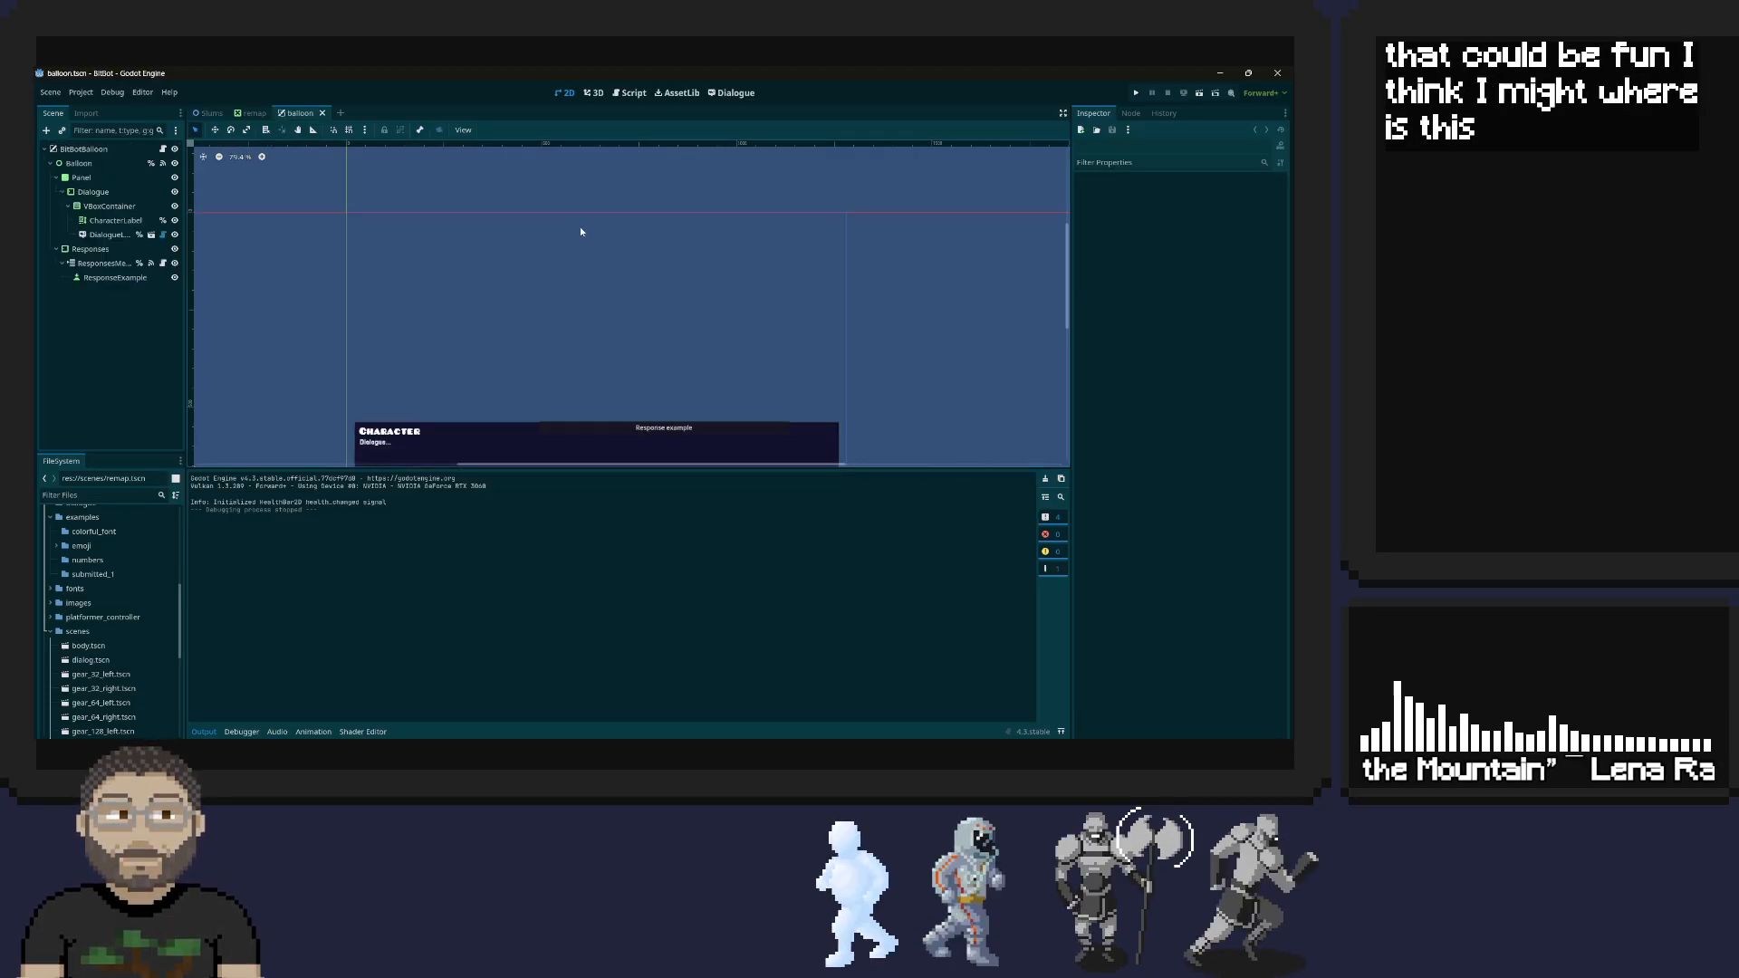
# Look over the dialogue box and node tree in the balloon scene, and check for a camera by filtering nodes by type
pyautogui.scroll(-1, 484, 256)
pyautogui.moveTo(484, 256); pyautogui.dragTo(518, 197, button='middle')
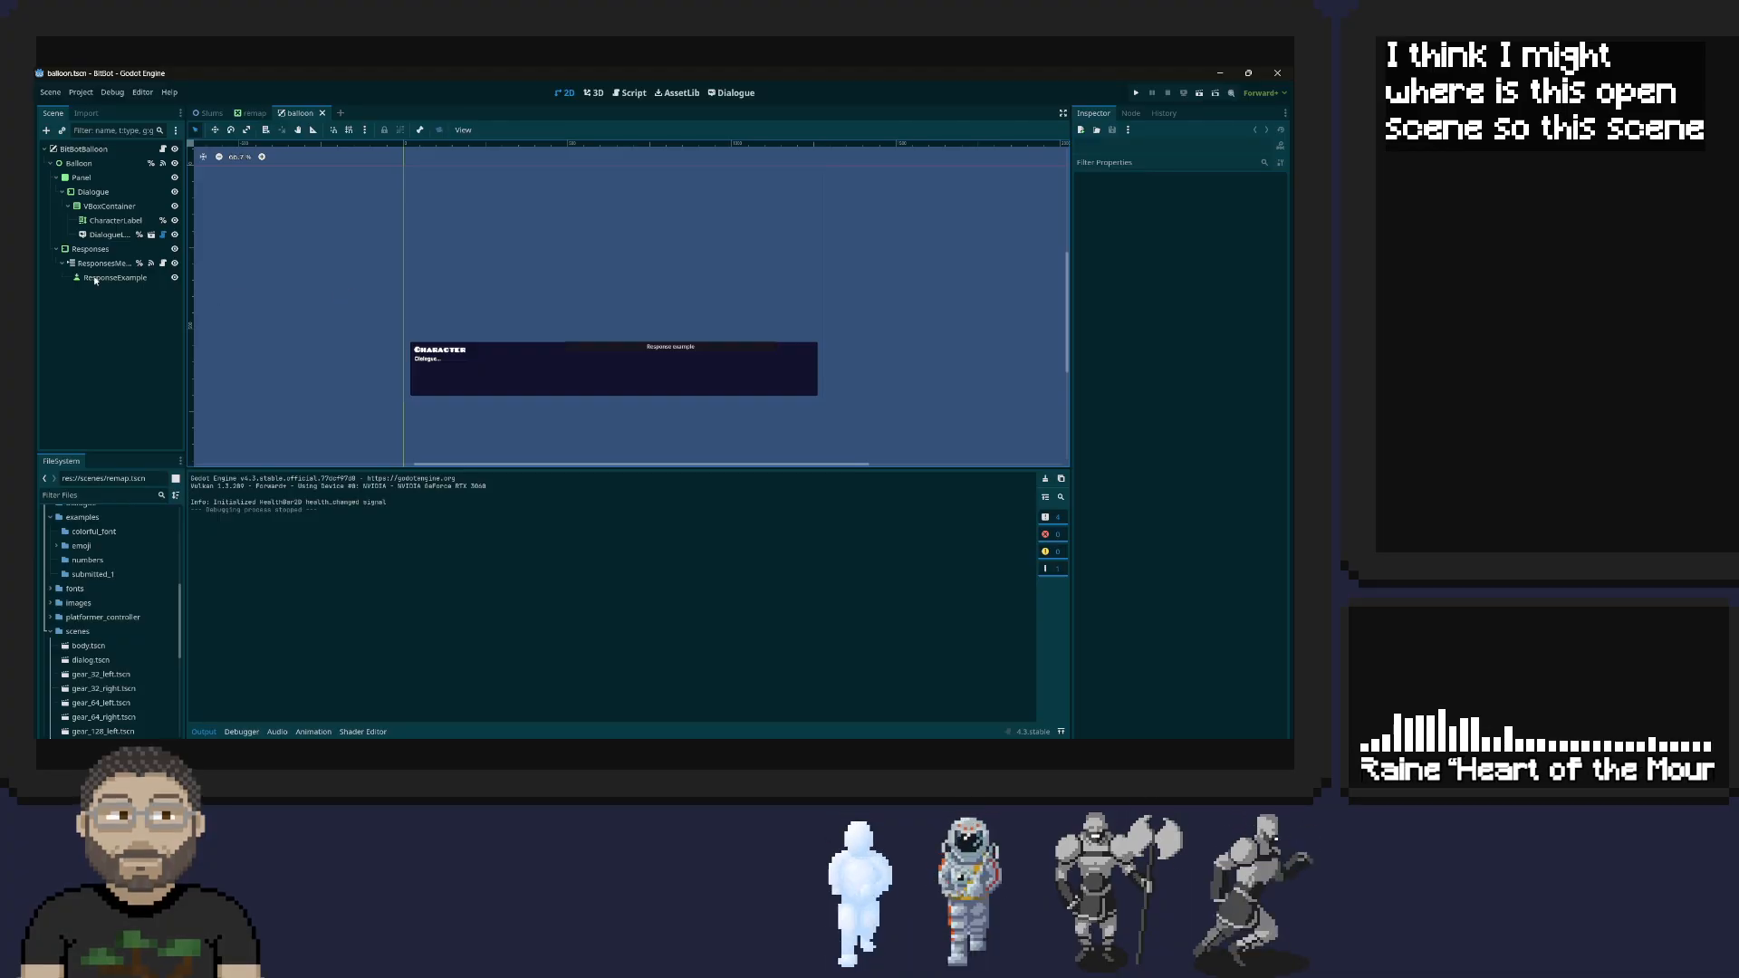
pyautogui.click(50, 163)
pyautogui.click(50, 163)
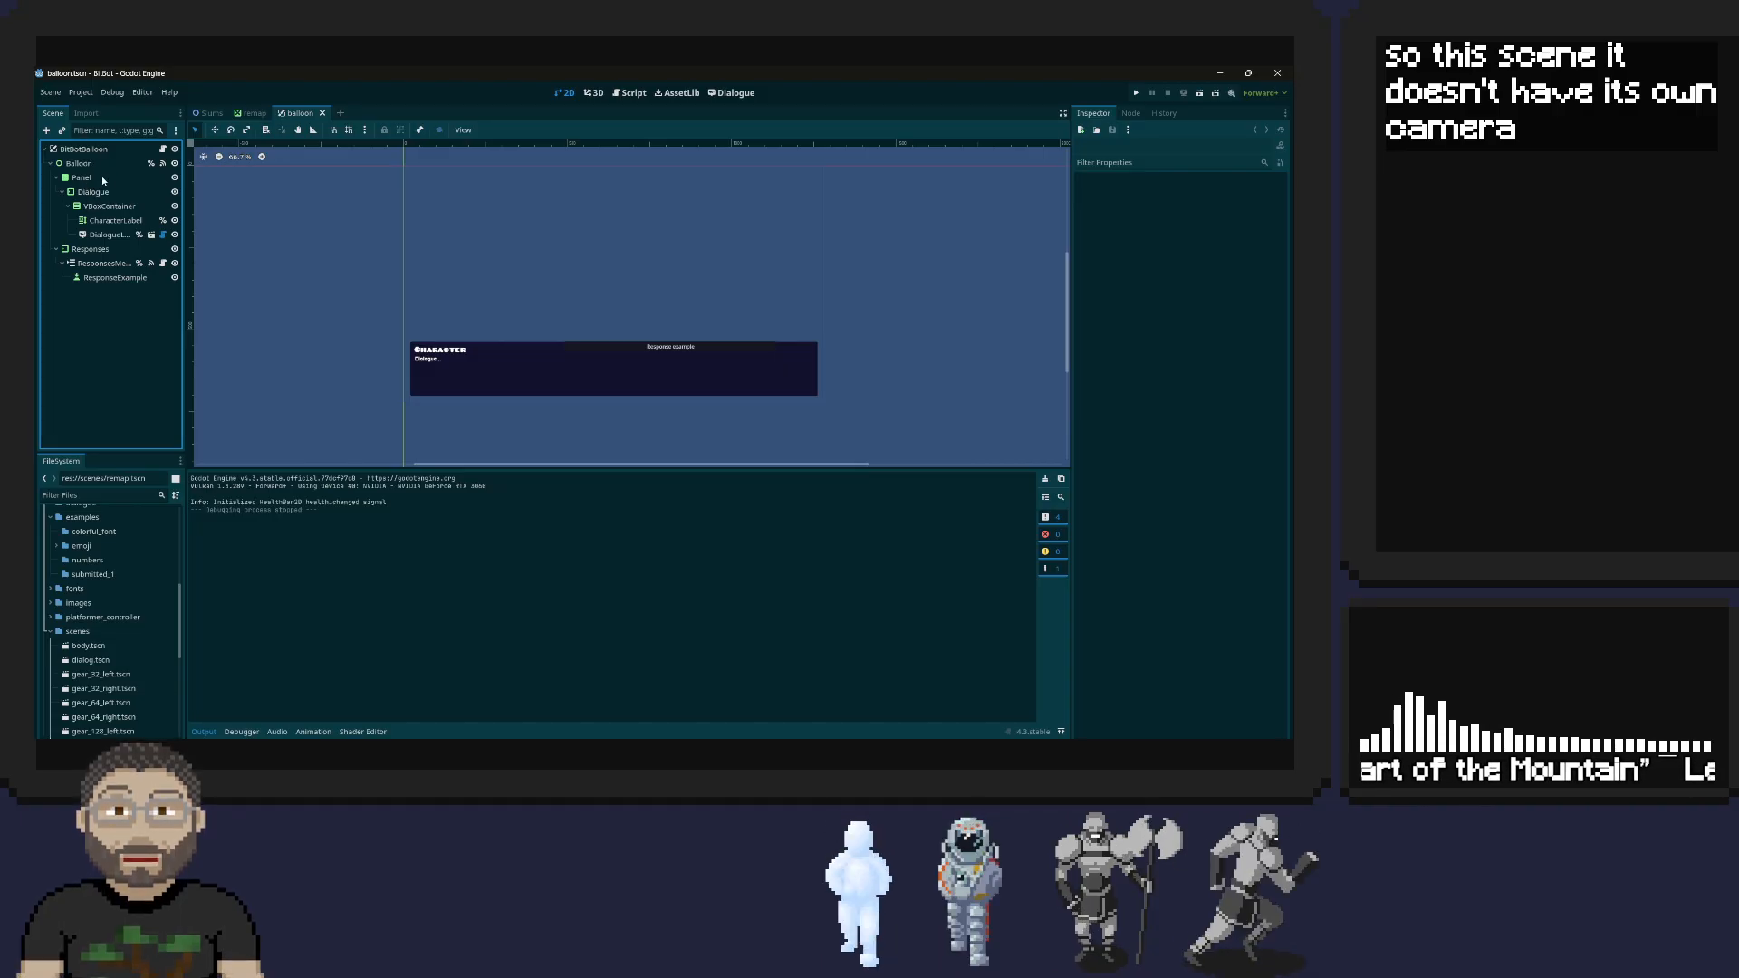
pyautogui.click(125, 132)
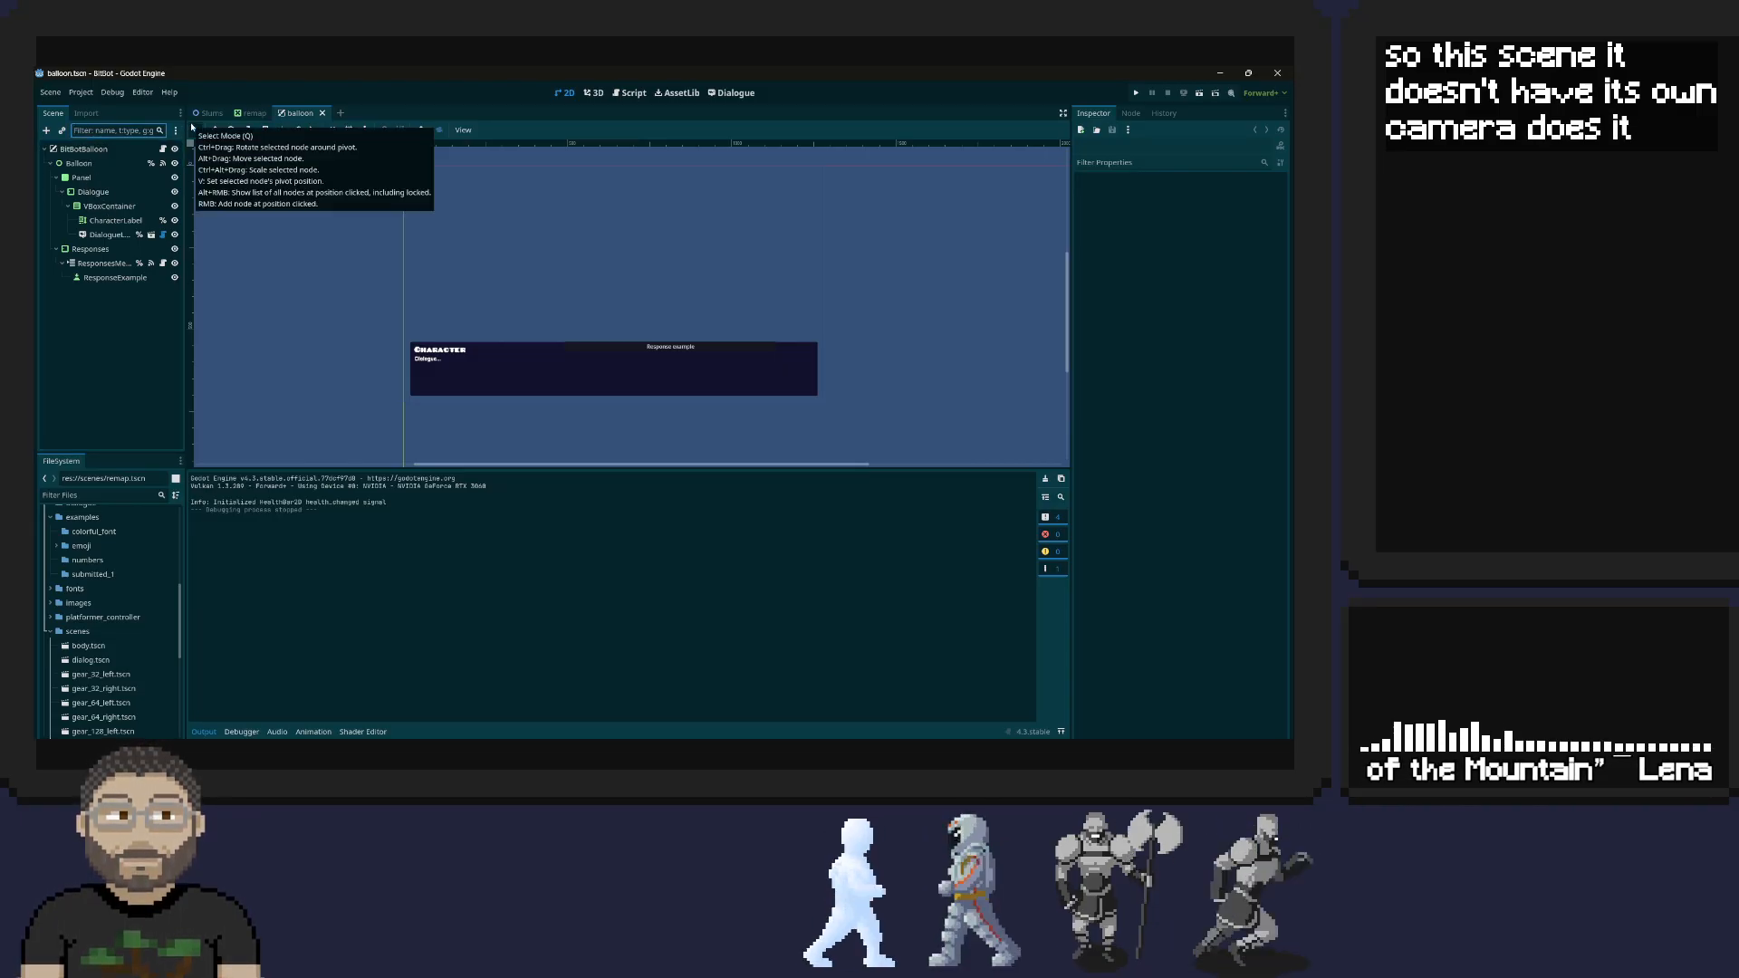
pyautogui.write('t:Cam')
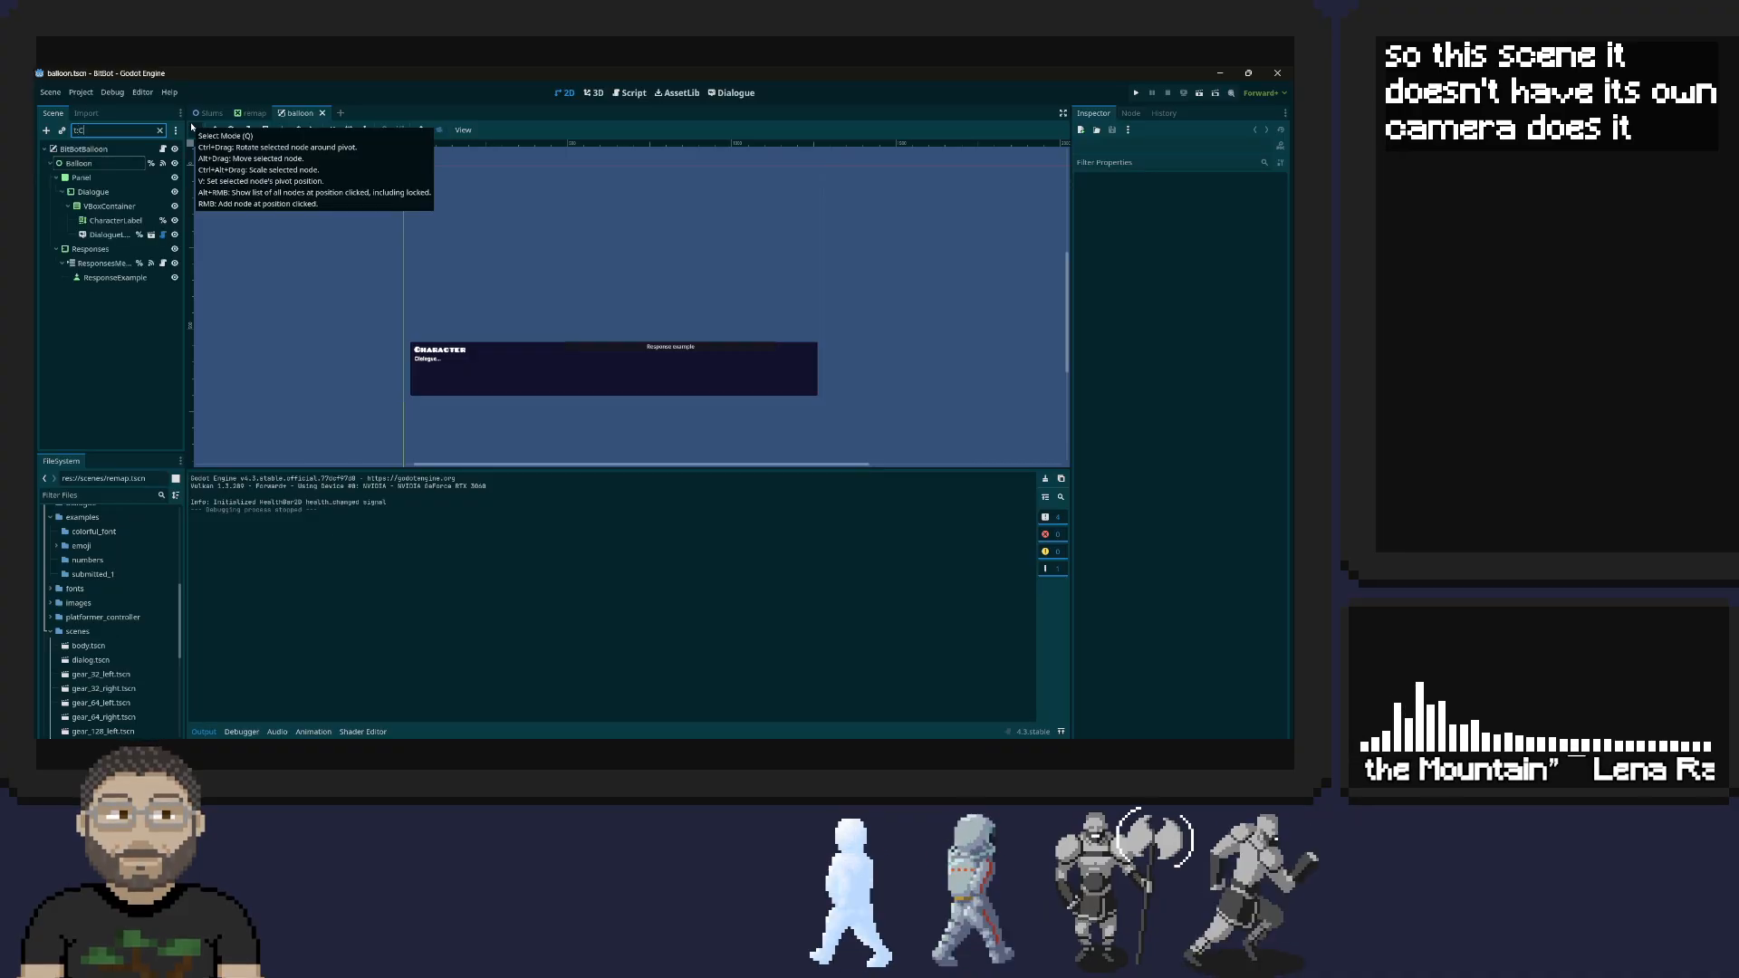
pyautogui.press('BackSpace')
pyautogui.press('BackSpace')
pyautogui.press('BackSpace')
pyautogui.press('BackSpace')
pyautogui.press('BackSpace')
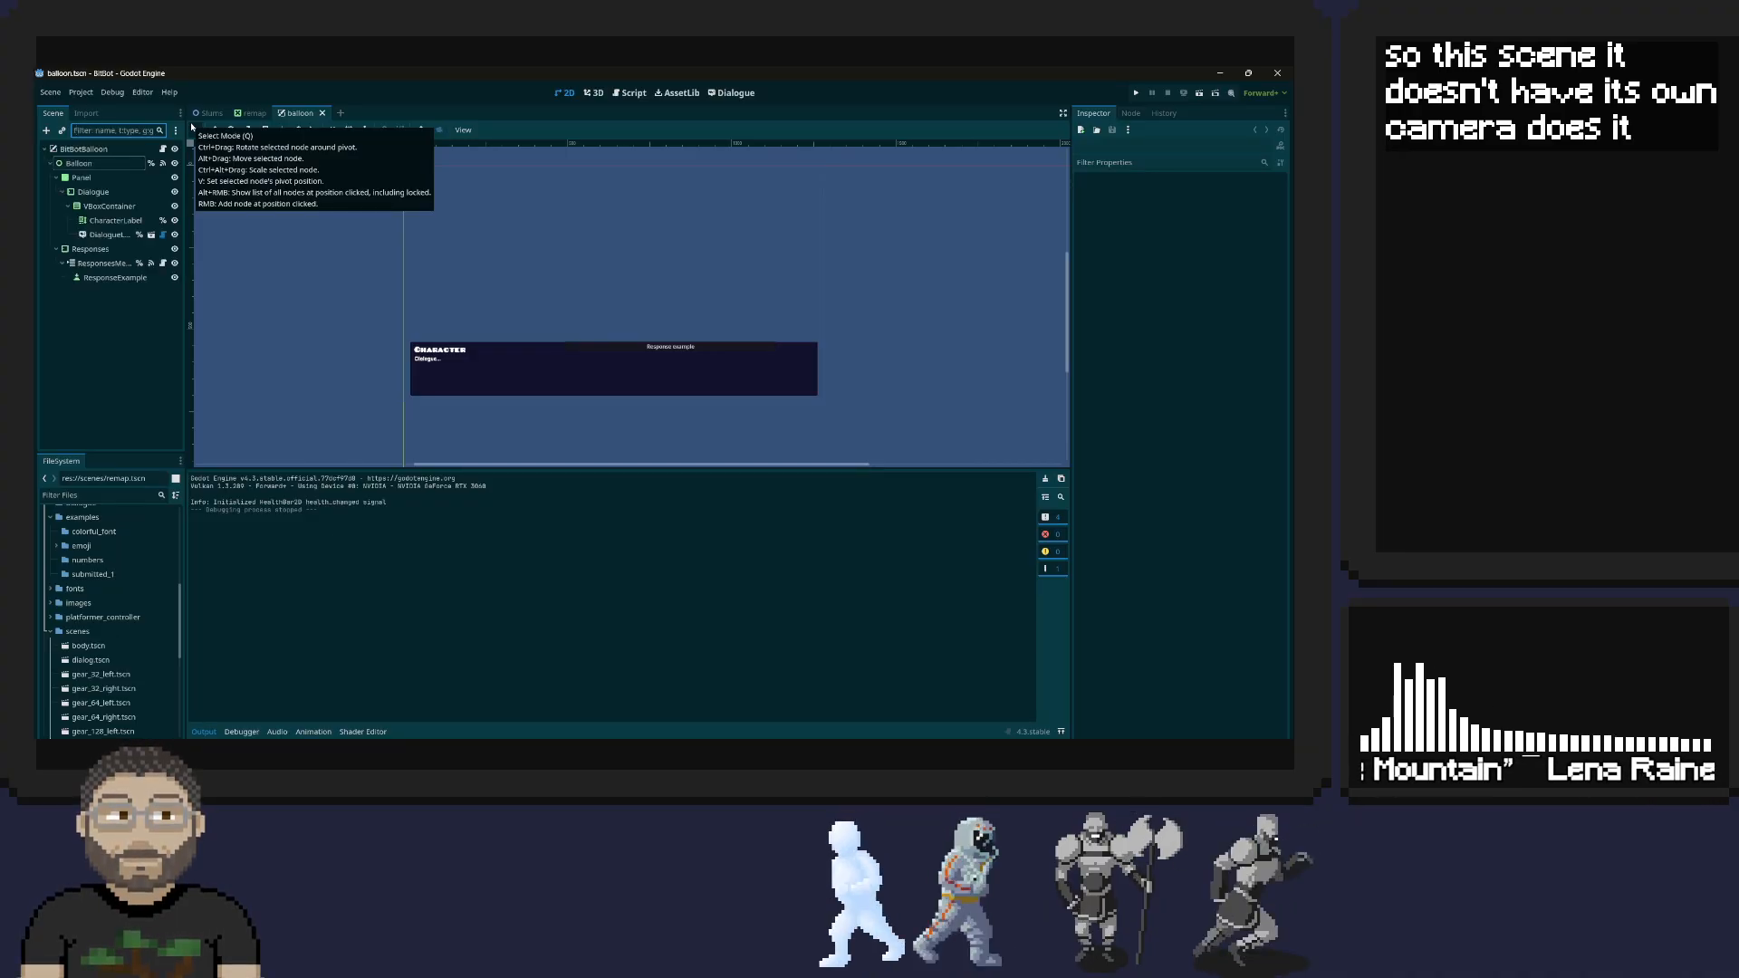
# Filter the Slums scene tree with t:Cam to find its camera nodes
pyautogui.click(213, 113)
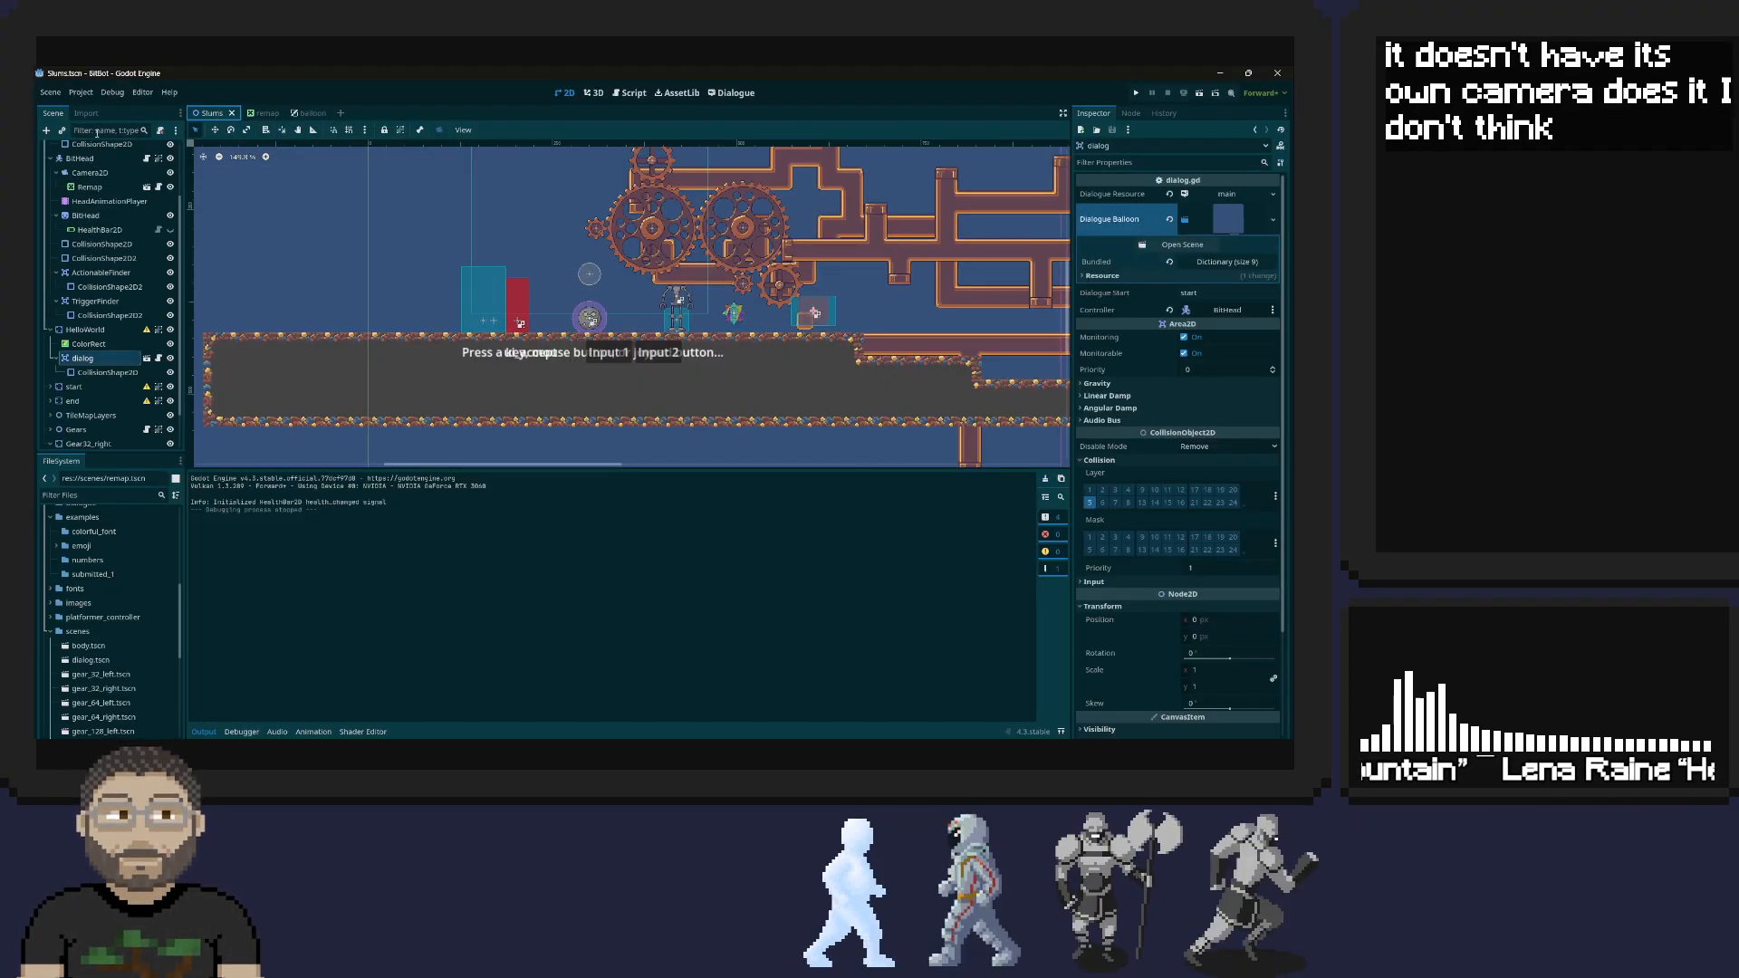
pyautogui.write('t;')
pyautogui.press('BackSpace')
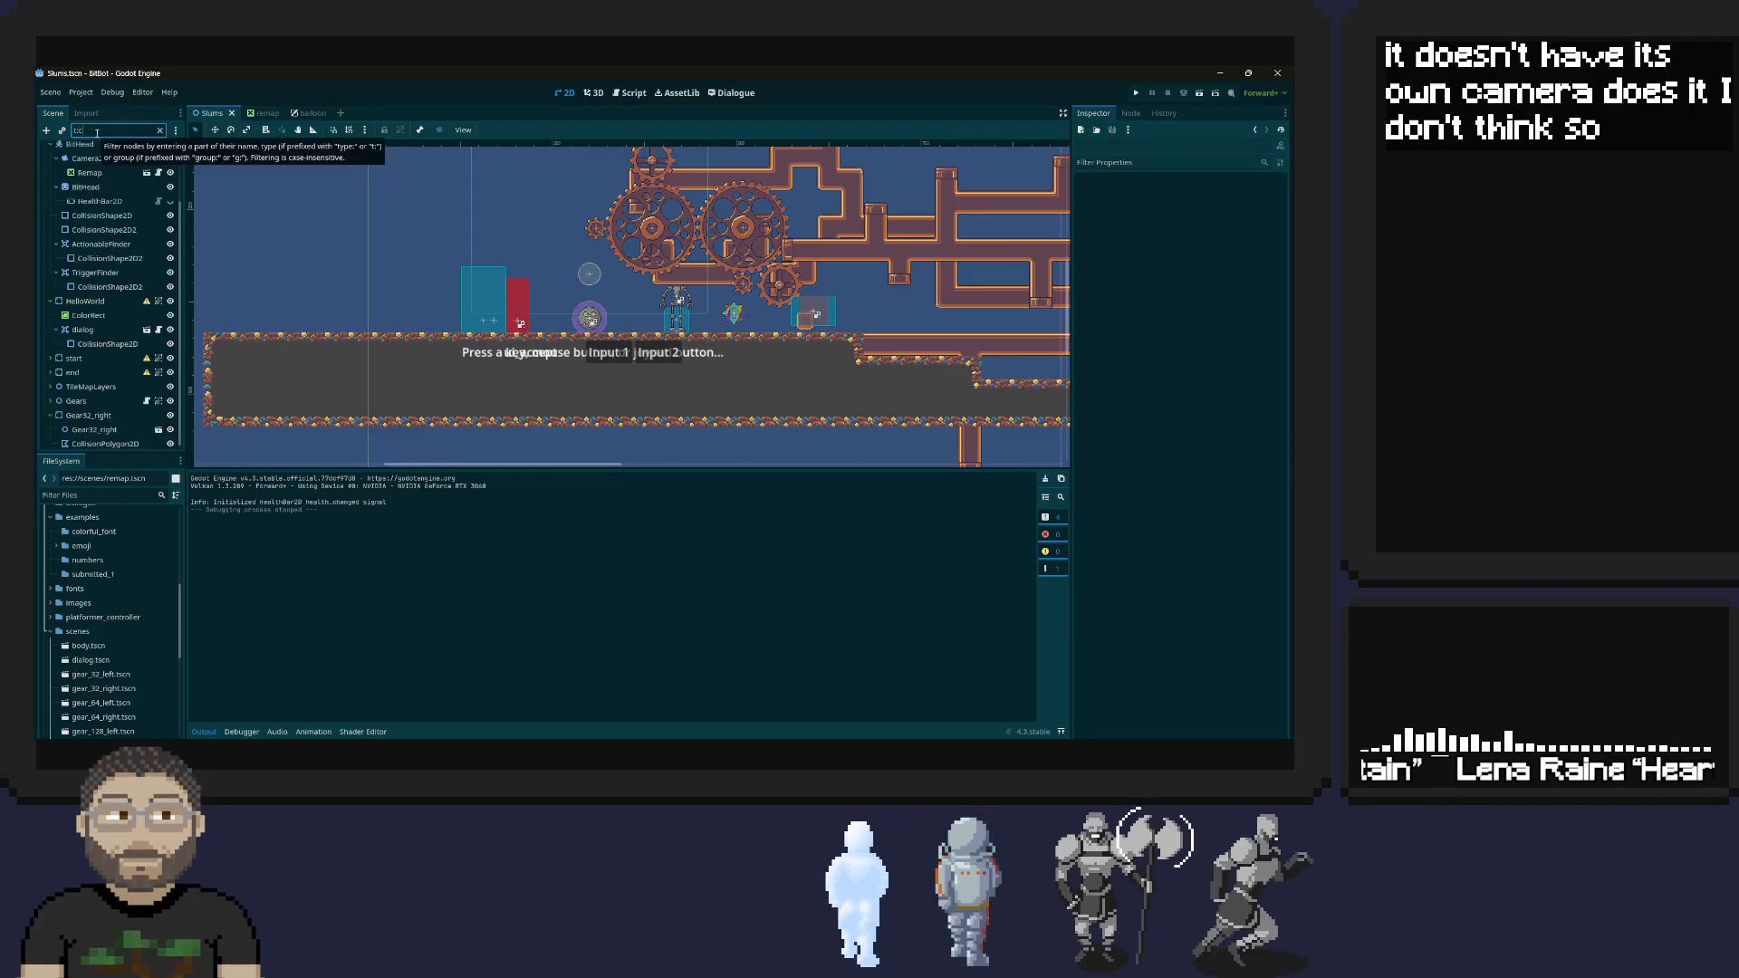
pyautogui.write(':Cam')
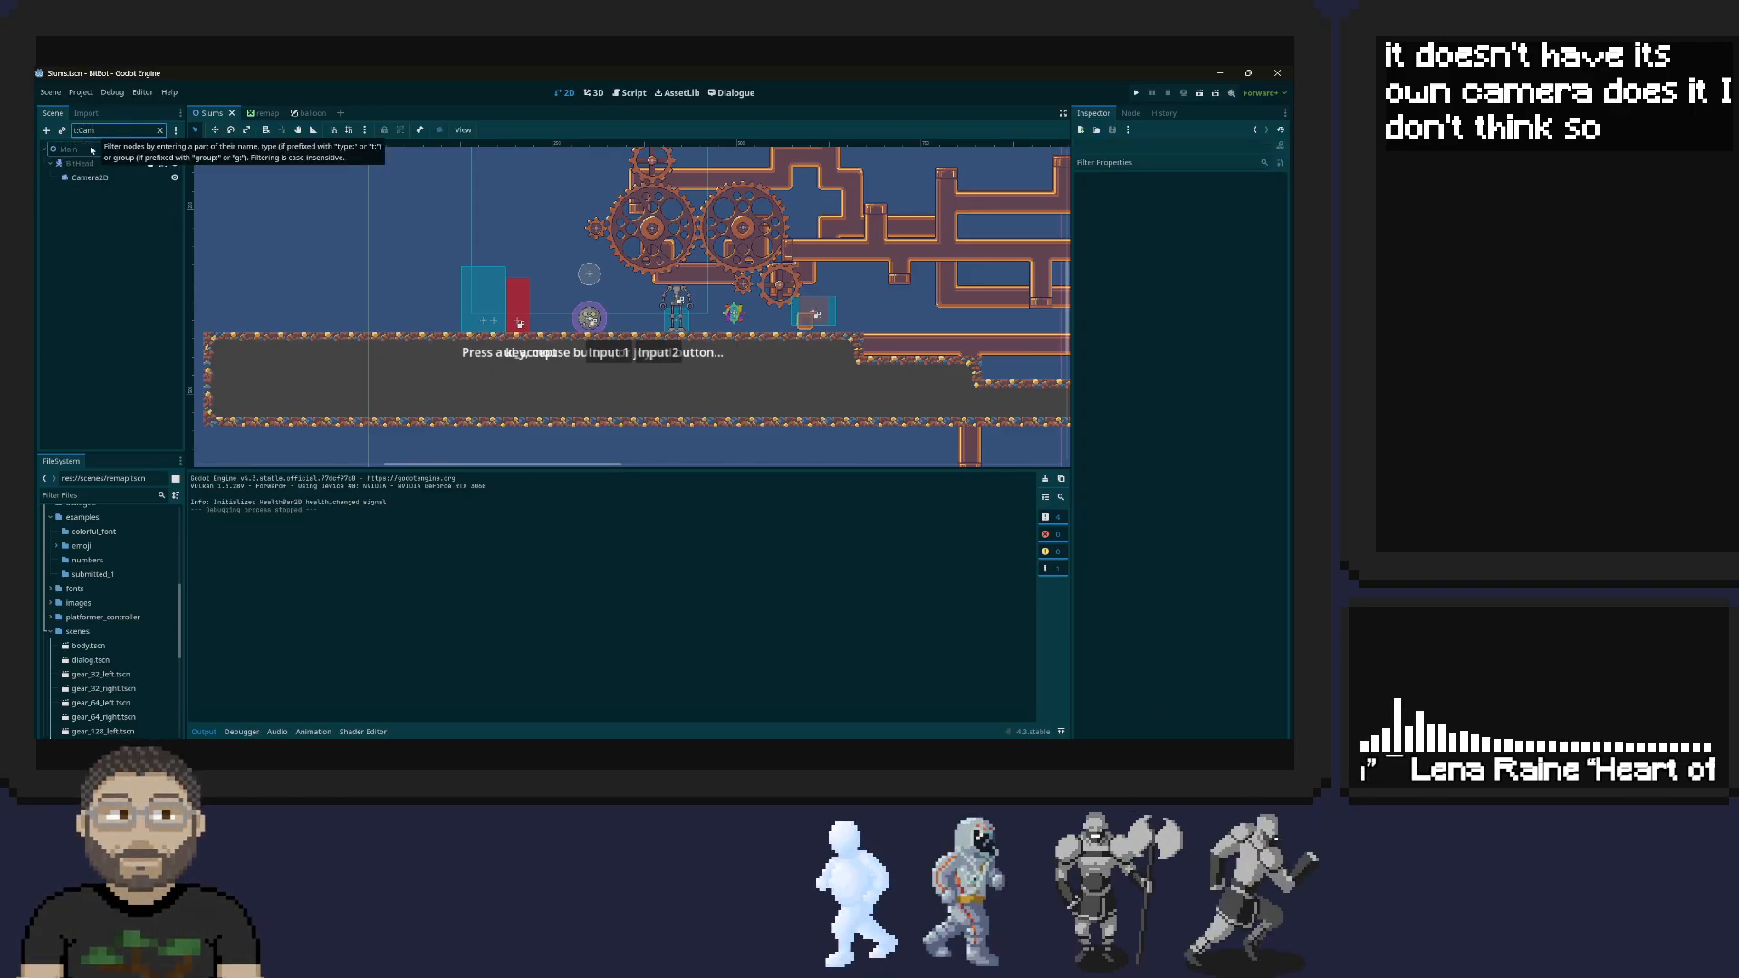
# Select the dialogue Panel in the balloon scene, and return to the Slums scene to examine the pipe layout
pyautogui.click(309, 113)
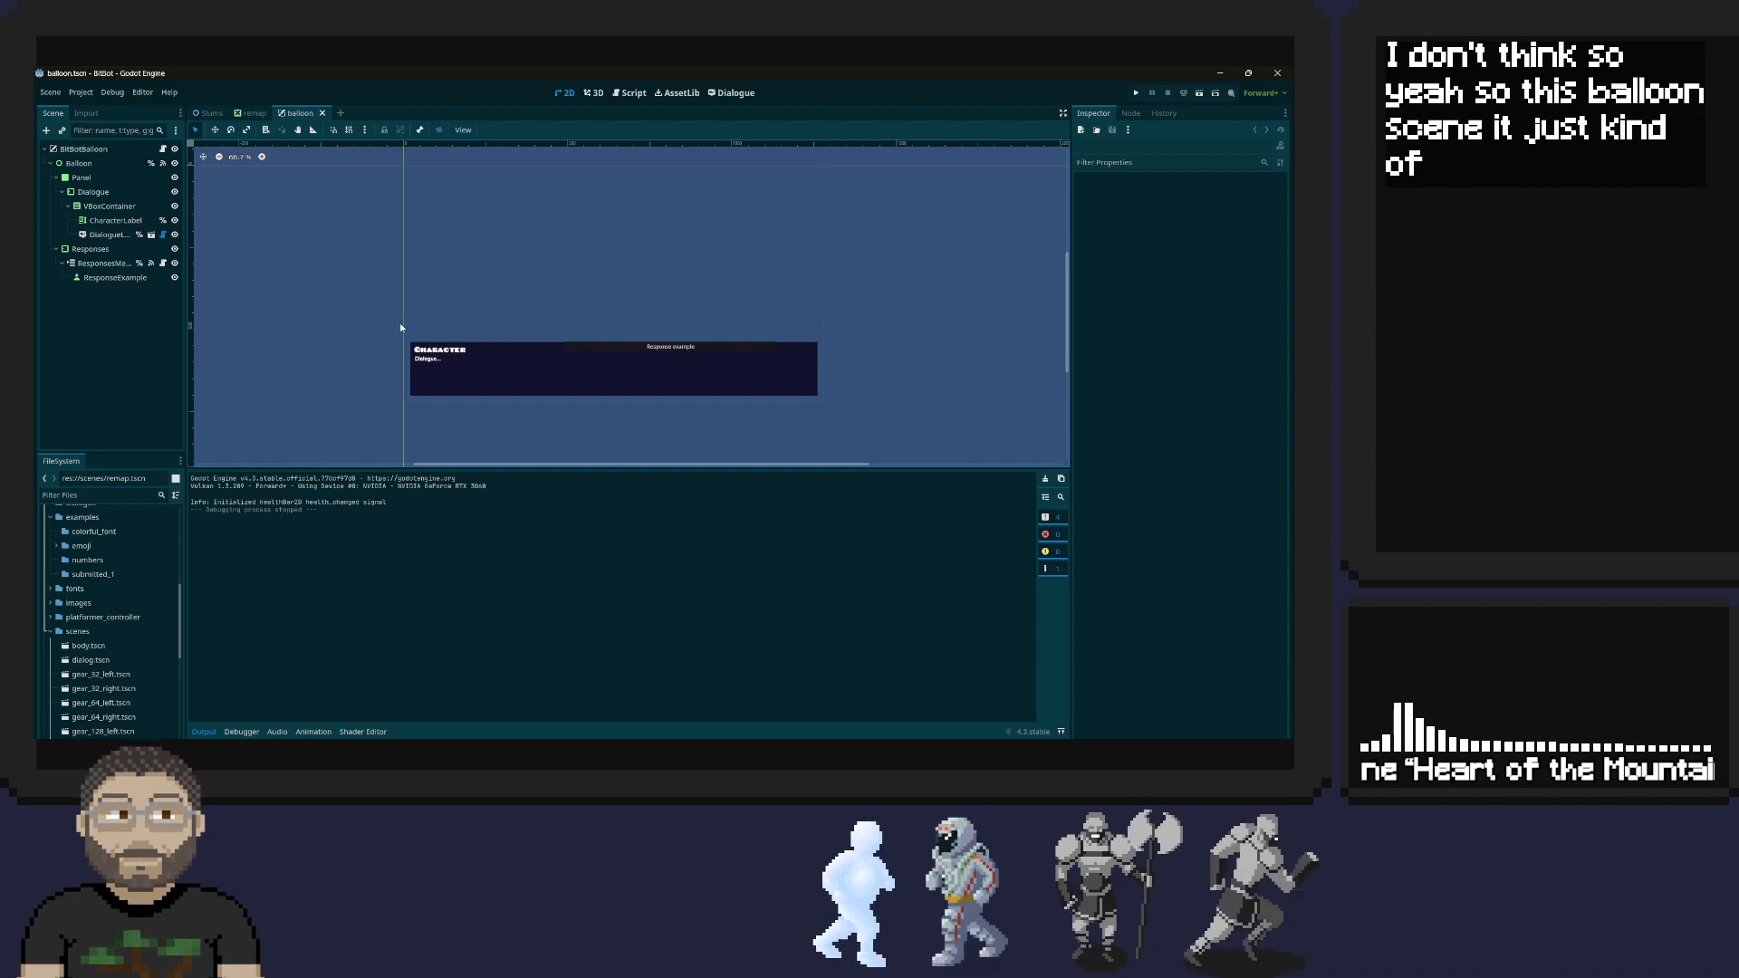
pyautogui.click(538, 356)
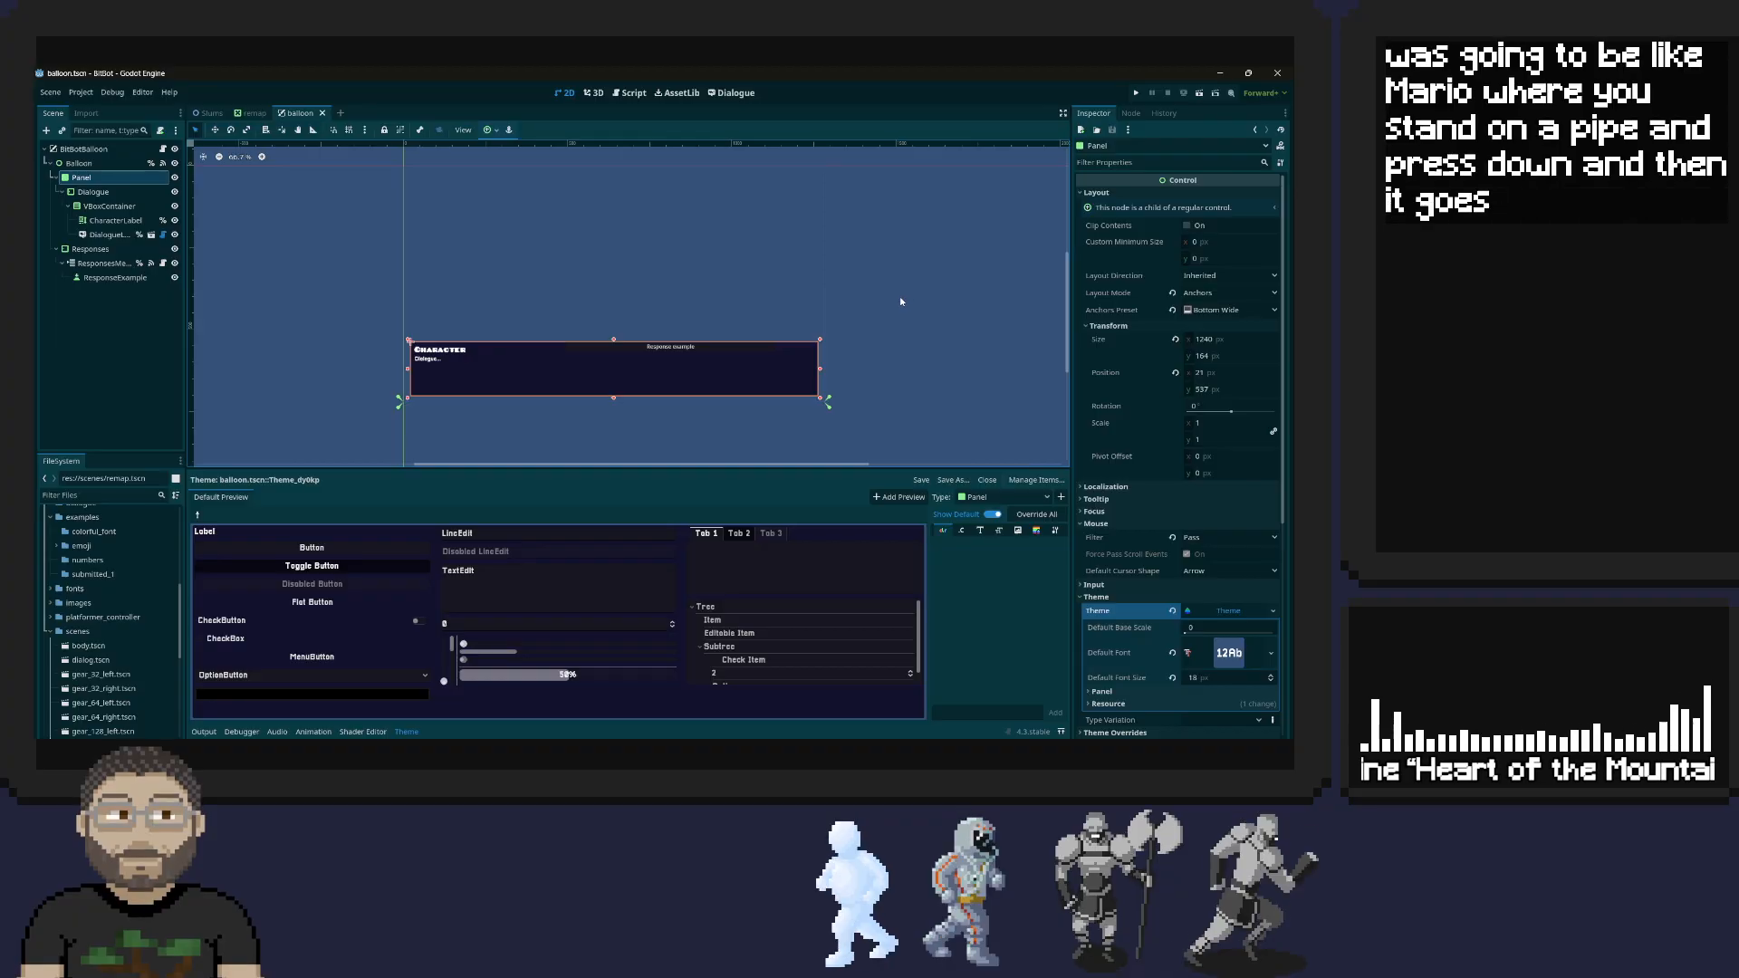
pyautogui.moveTo(207, 115)
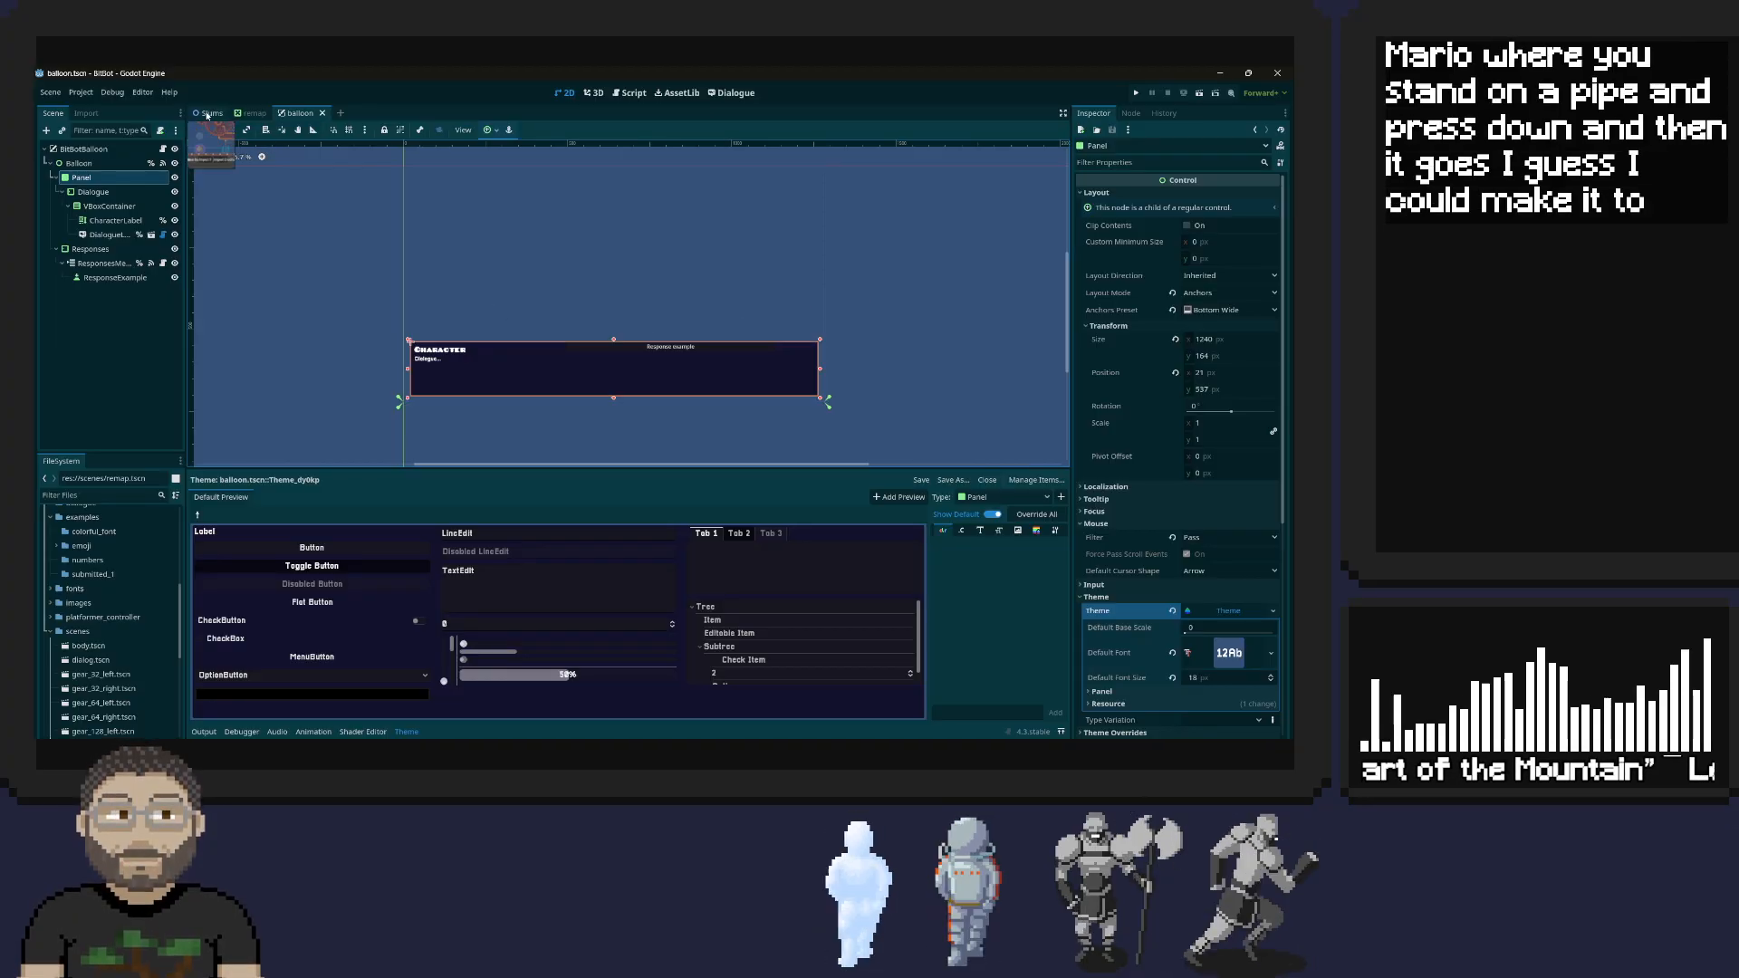
pyautogui.click(209, 115)
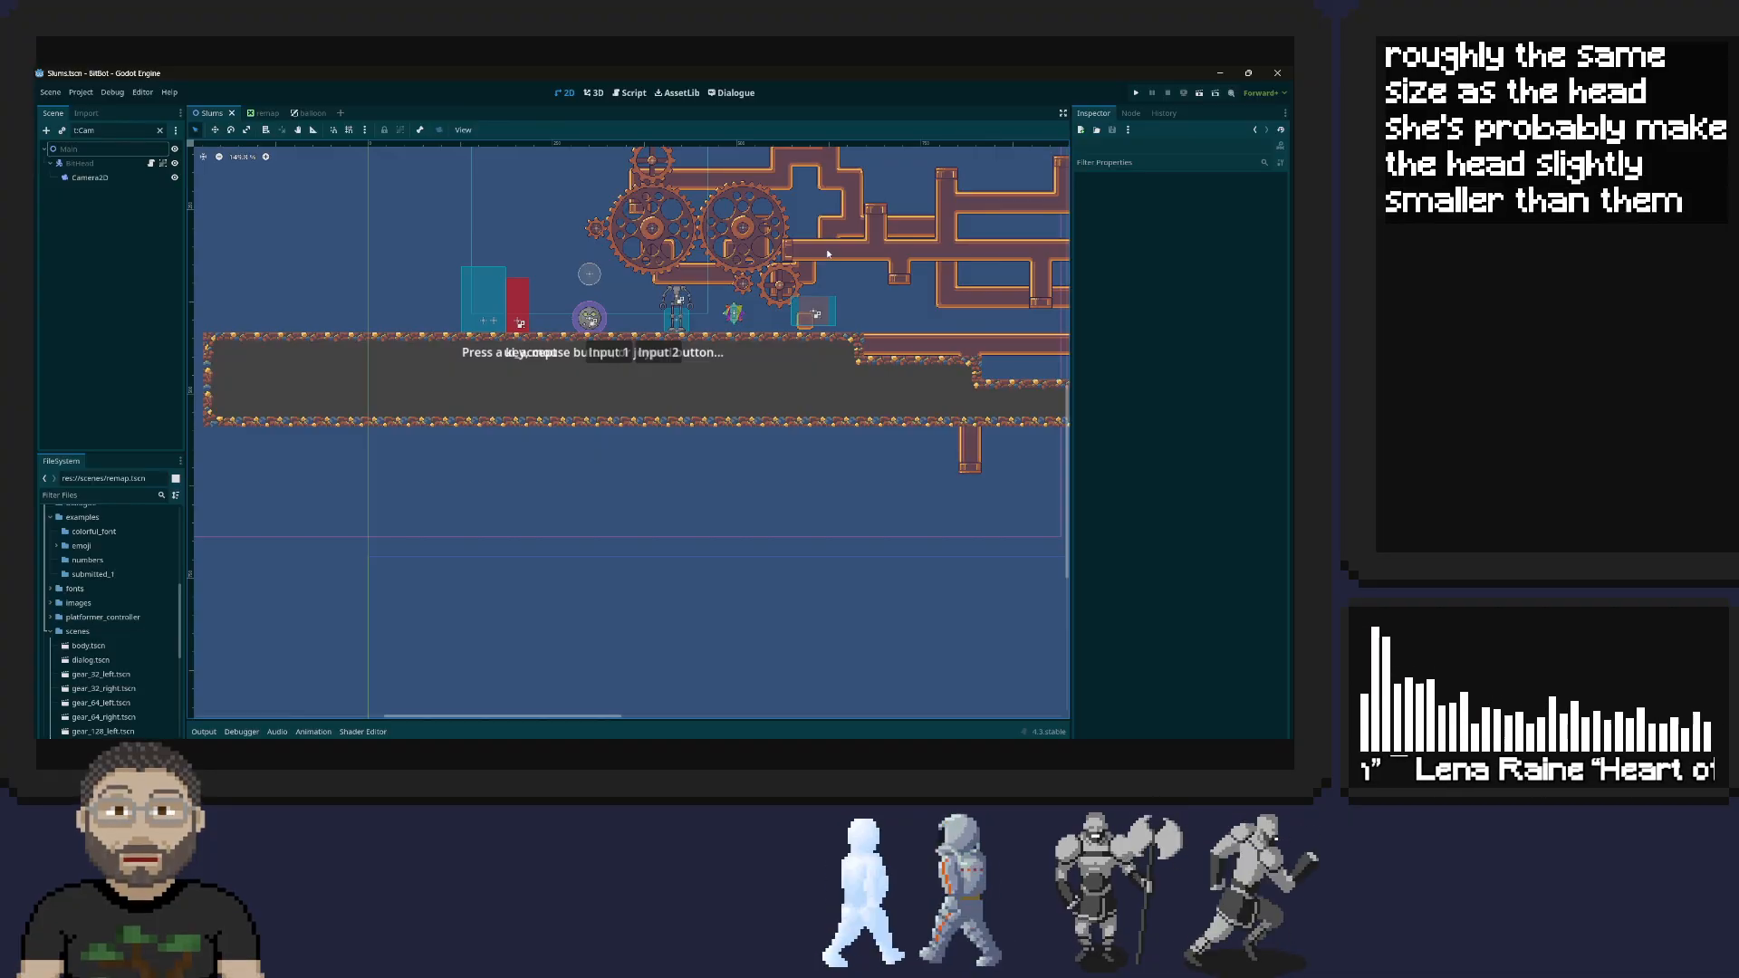
pyautogui.scroll(2, 823, 258)
pyautogui.scroll(3, 826, 260)
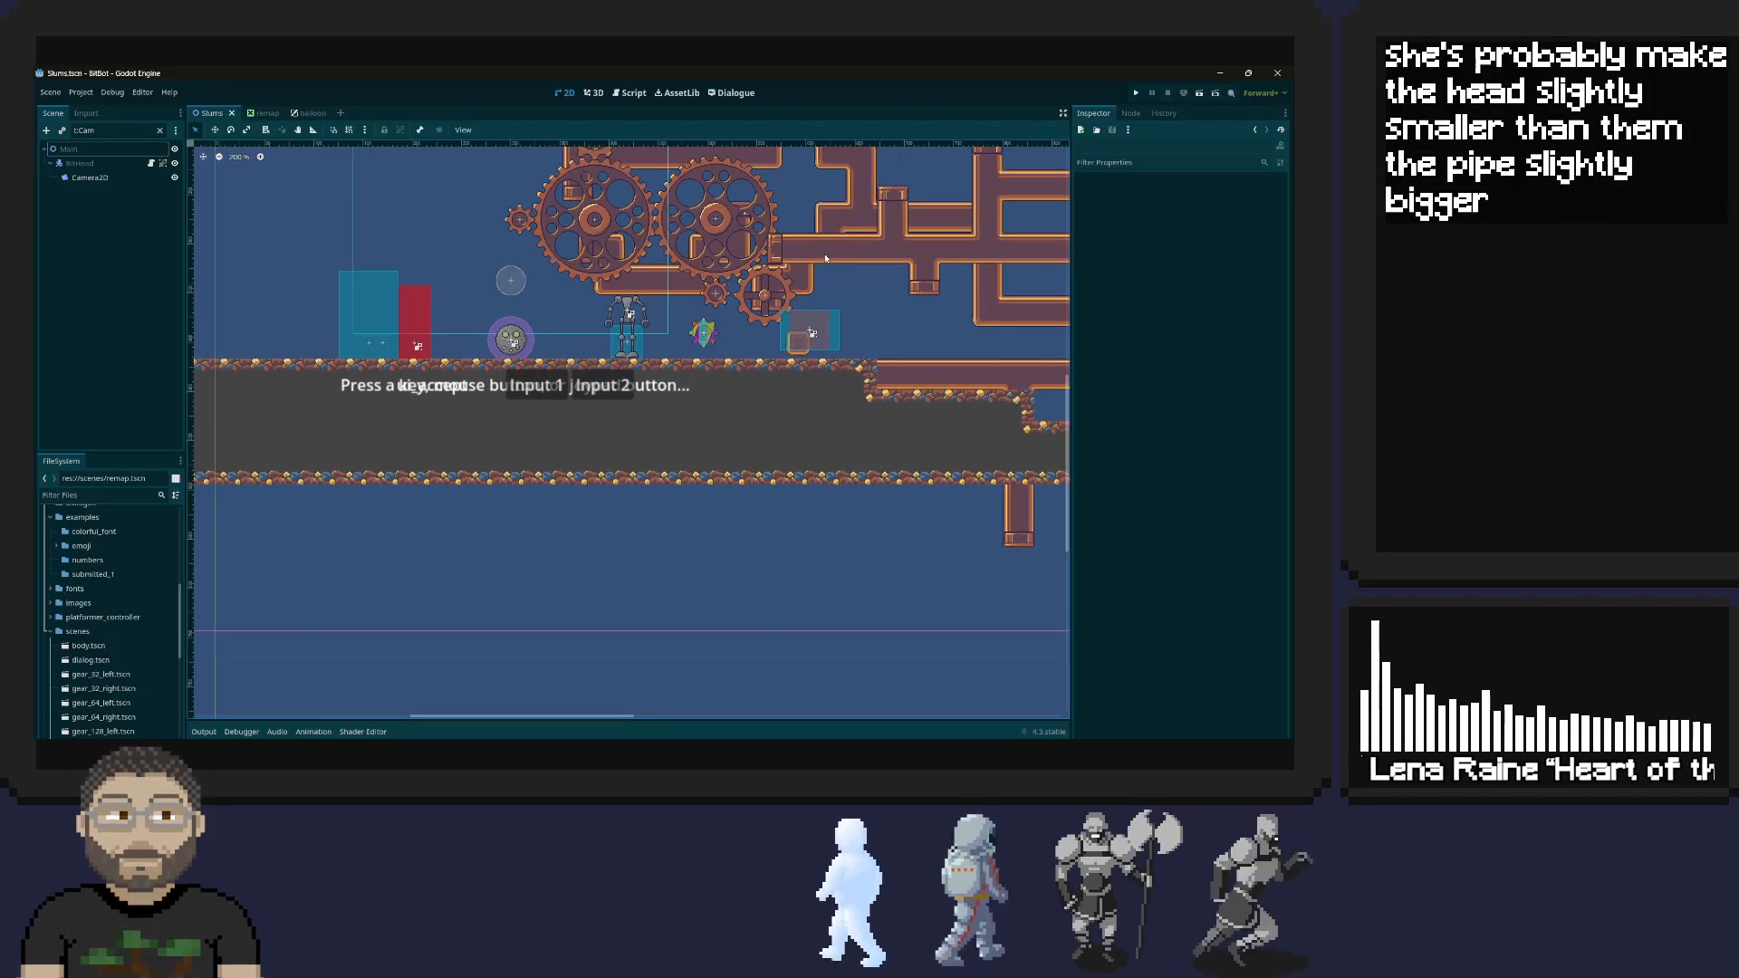
pyautogui.scroll(-3, 825, 259)
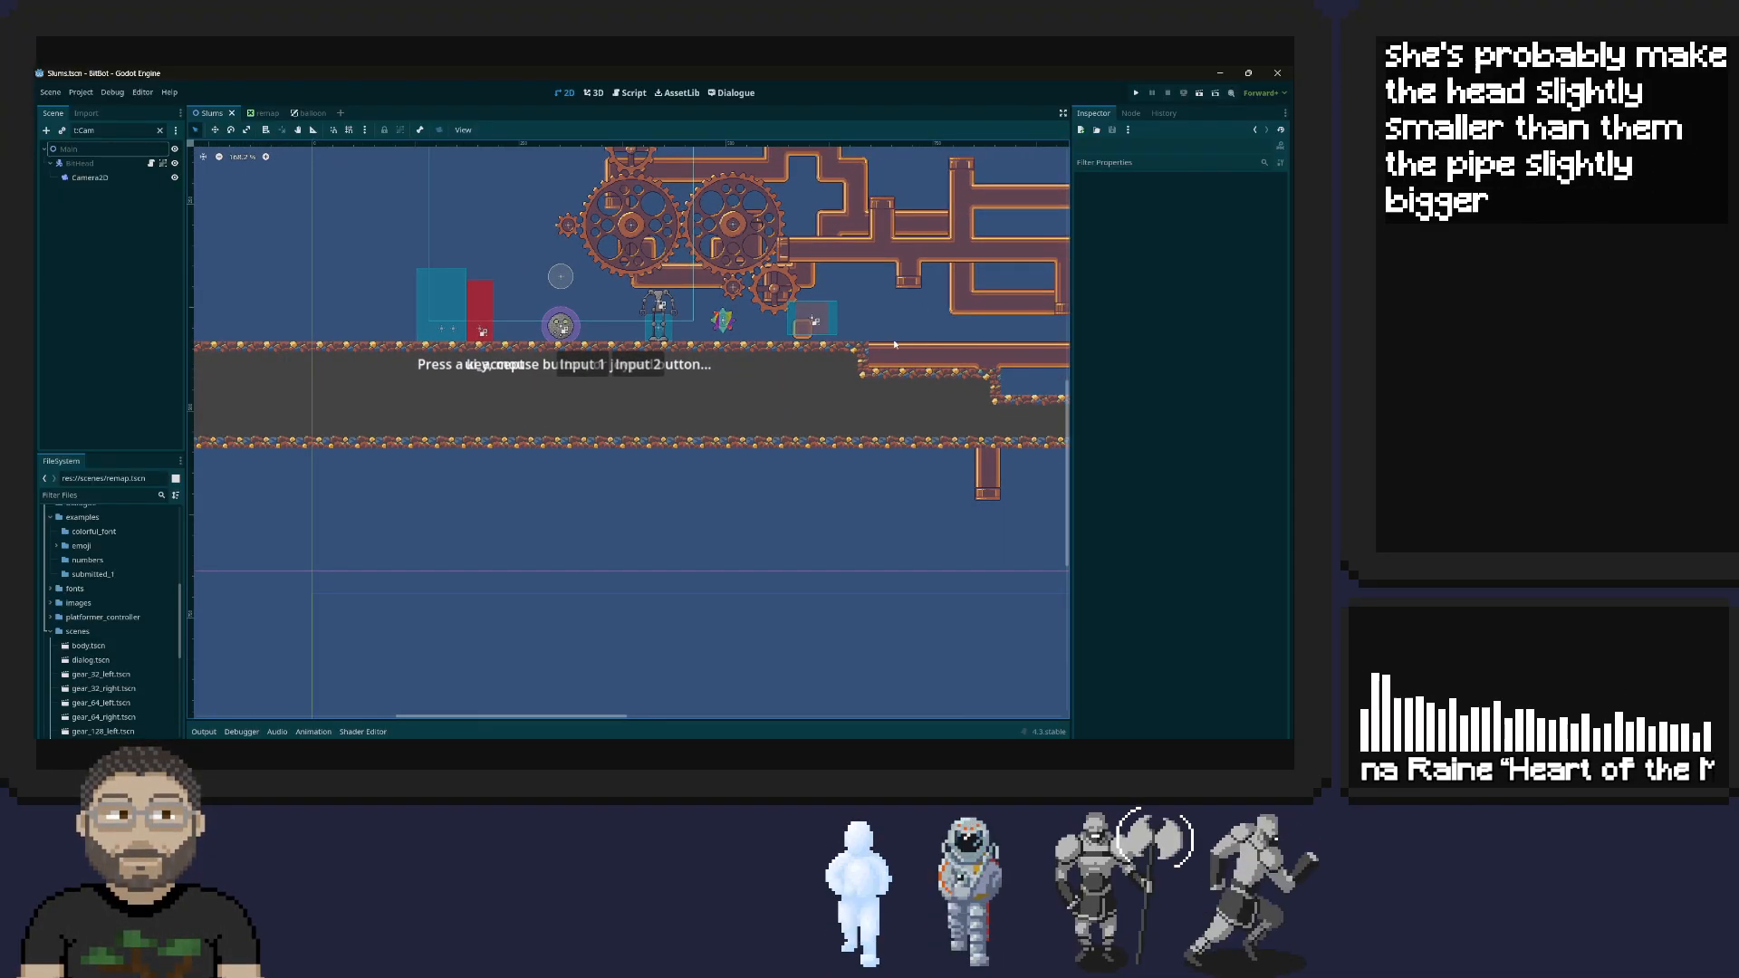
pyautogui.moveTo(918, 307); pyautogui.dragTo(911, 312)
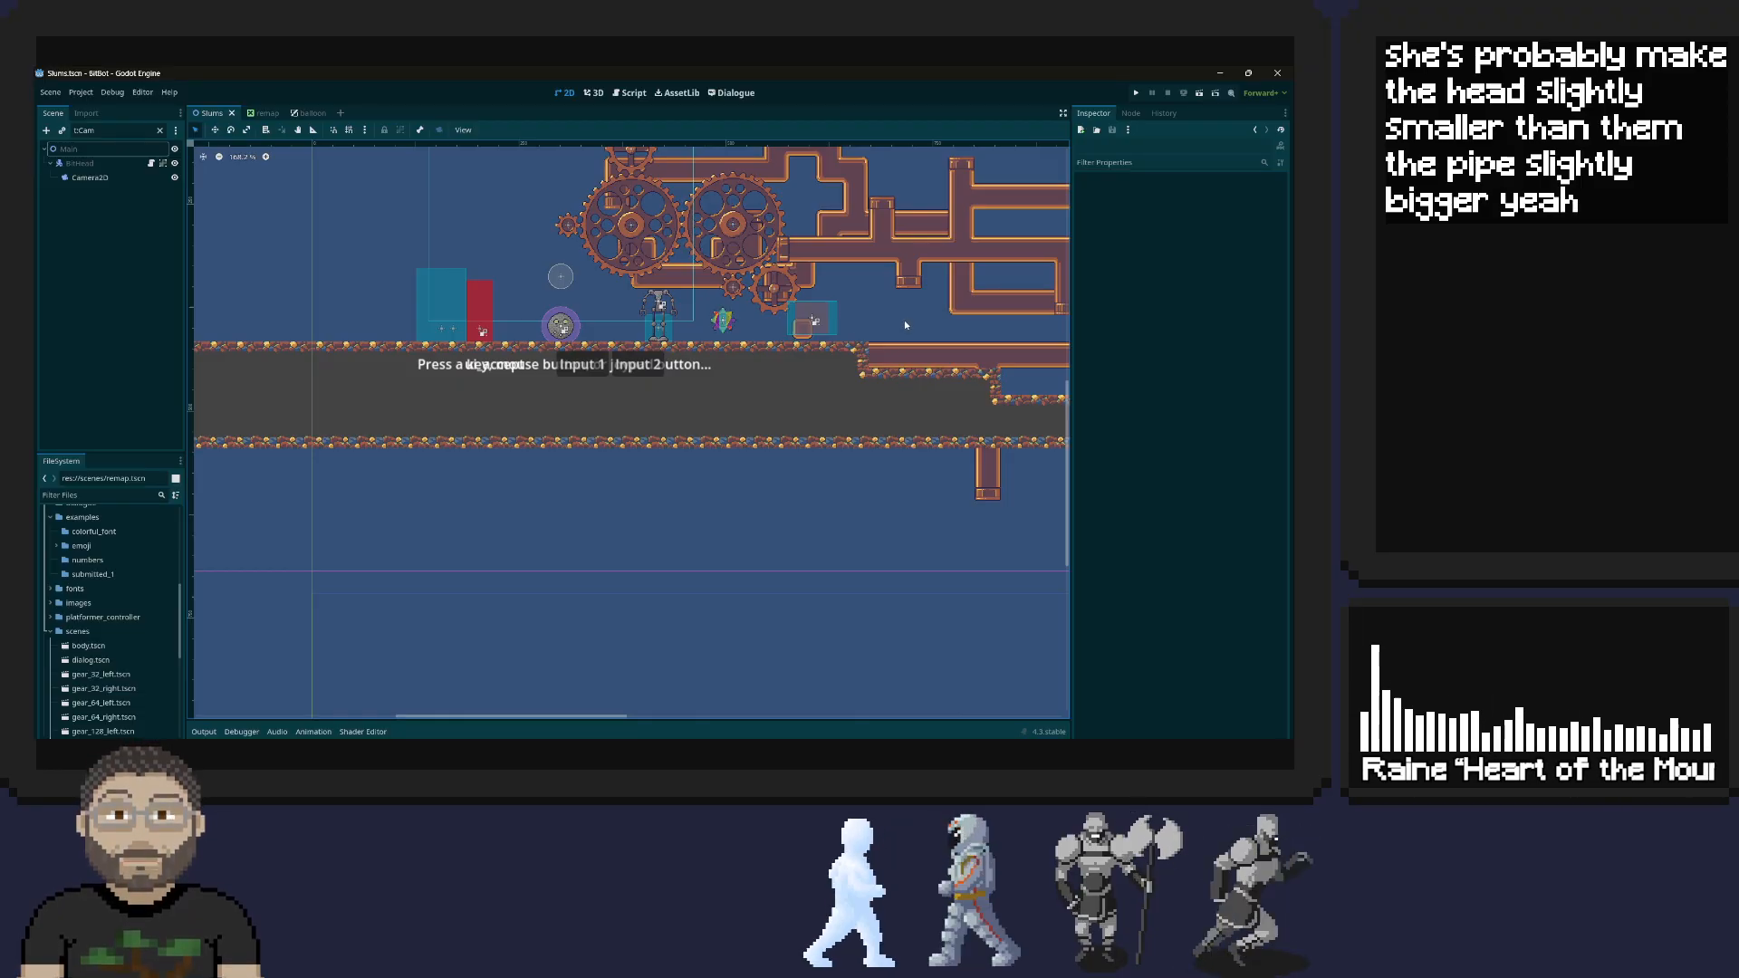
pyautogui.moveTo(906, 309); pyautogui.dragTo(642, 458, button='middle')
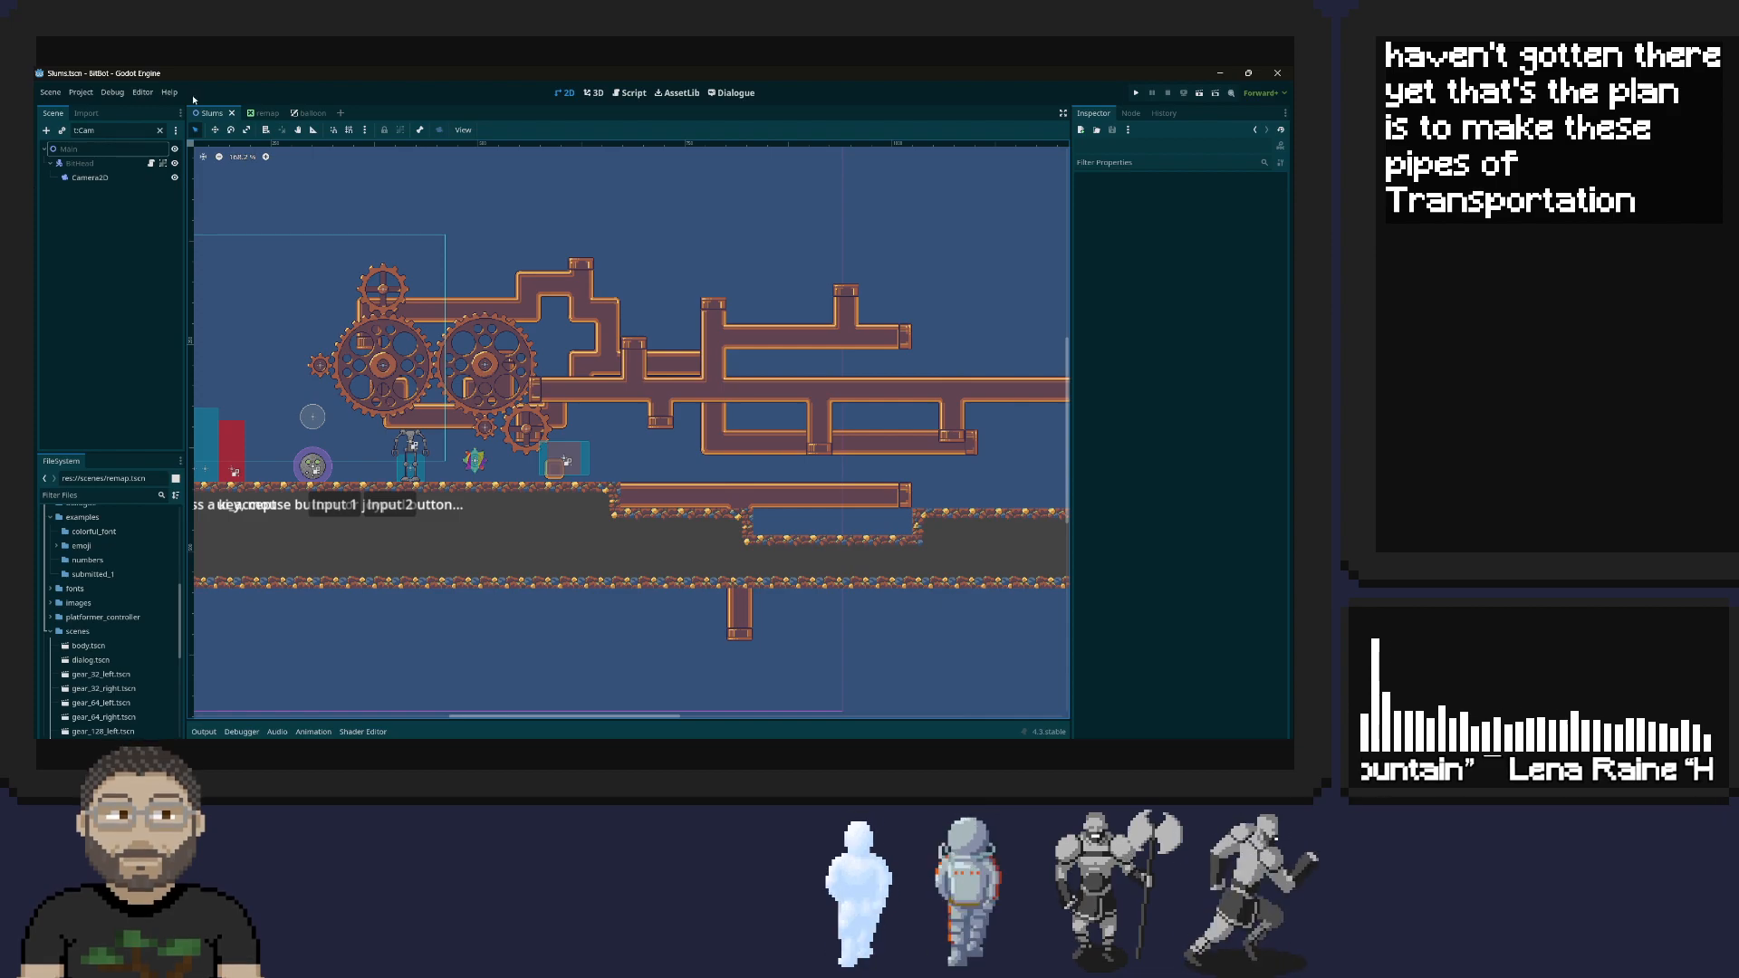
# Select the Panel node in the balloon scene and widen the Inspector for its properties
pyautogui.click(309, 112)
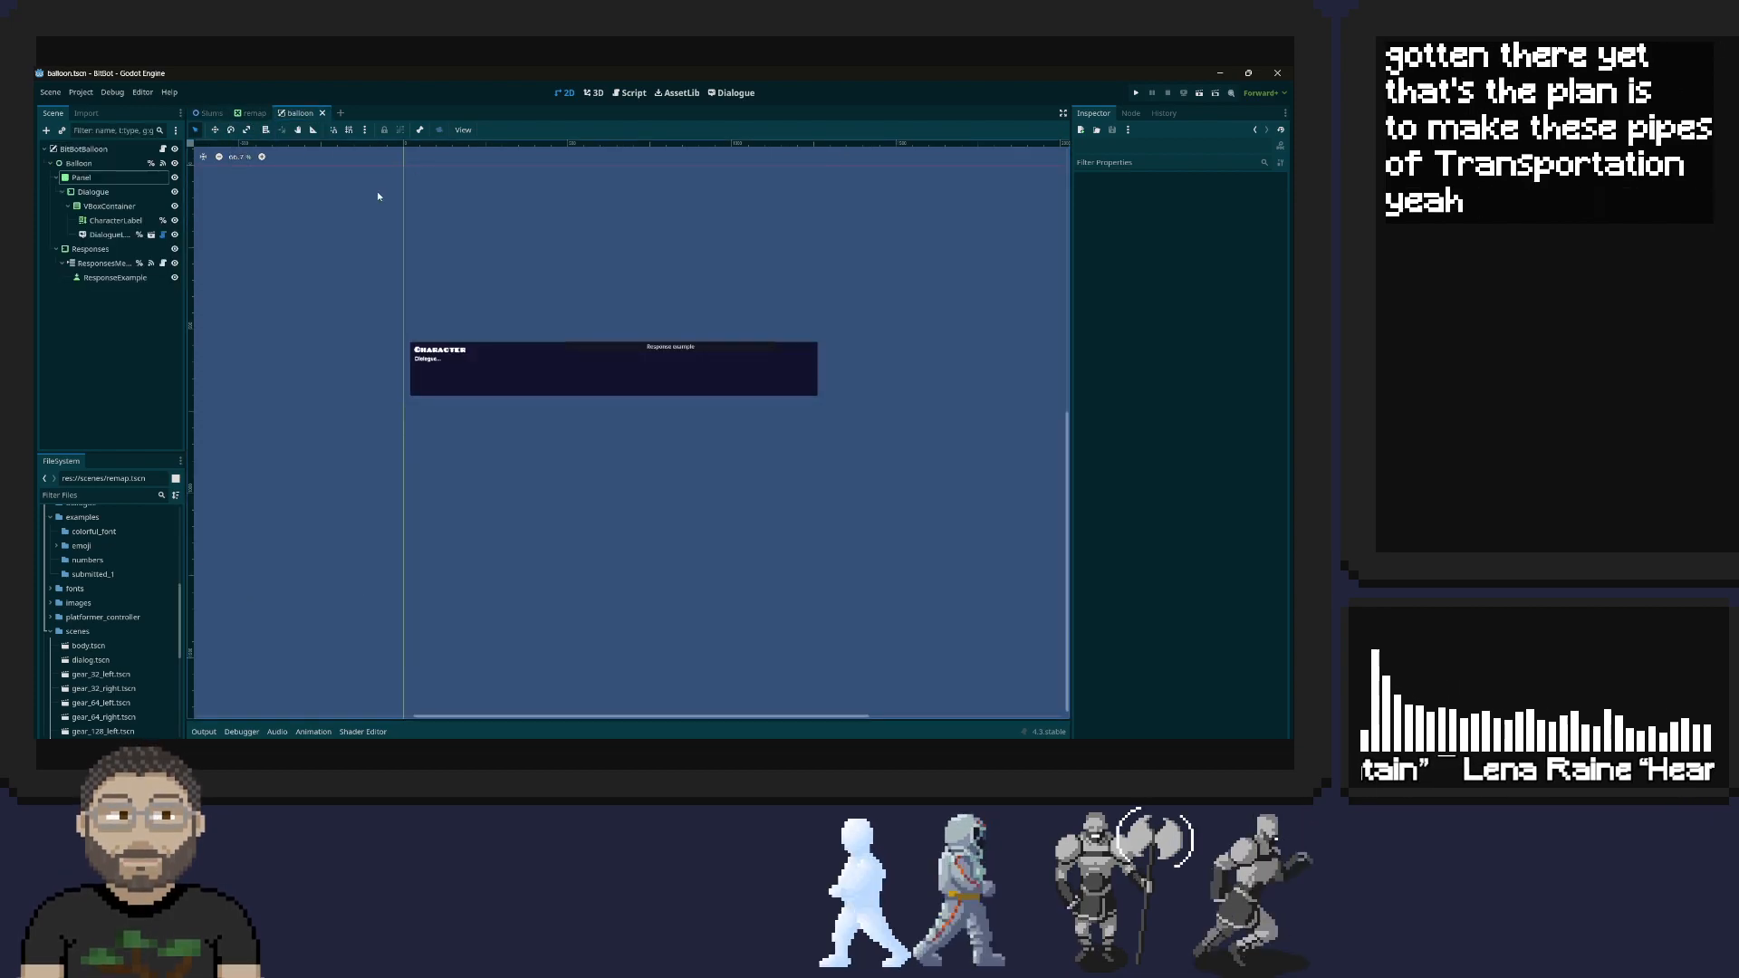
pyautogui.click(585, 349)
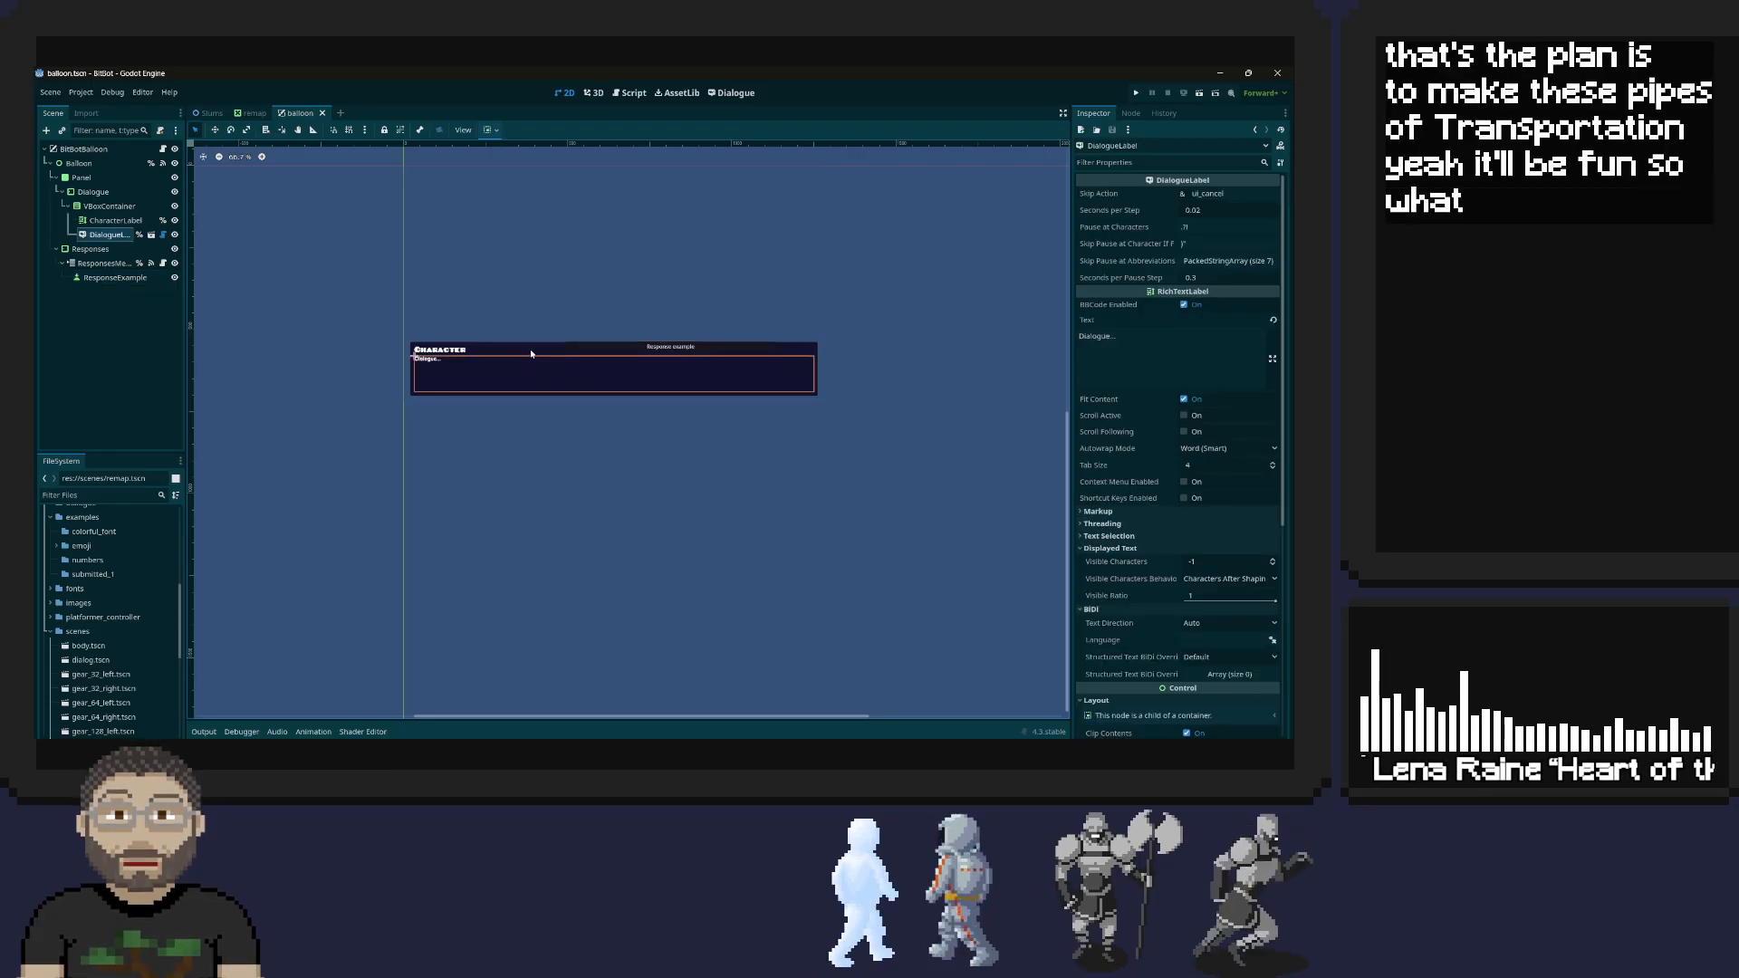
pyautogui.click(553, 353)
pyautogui.click(112, 180)
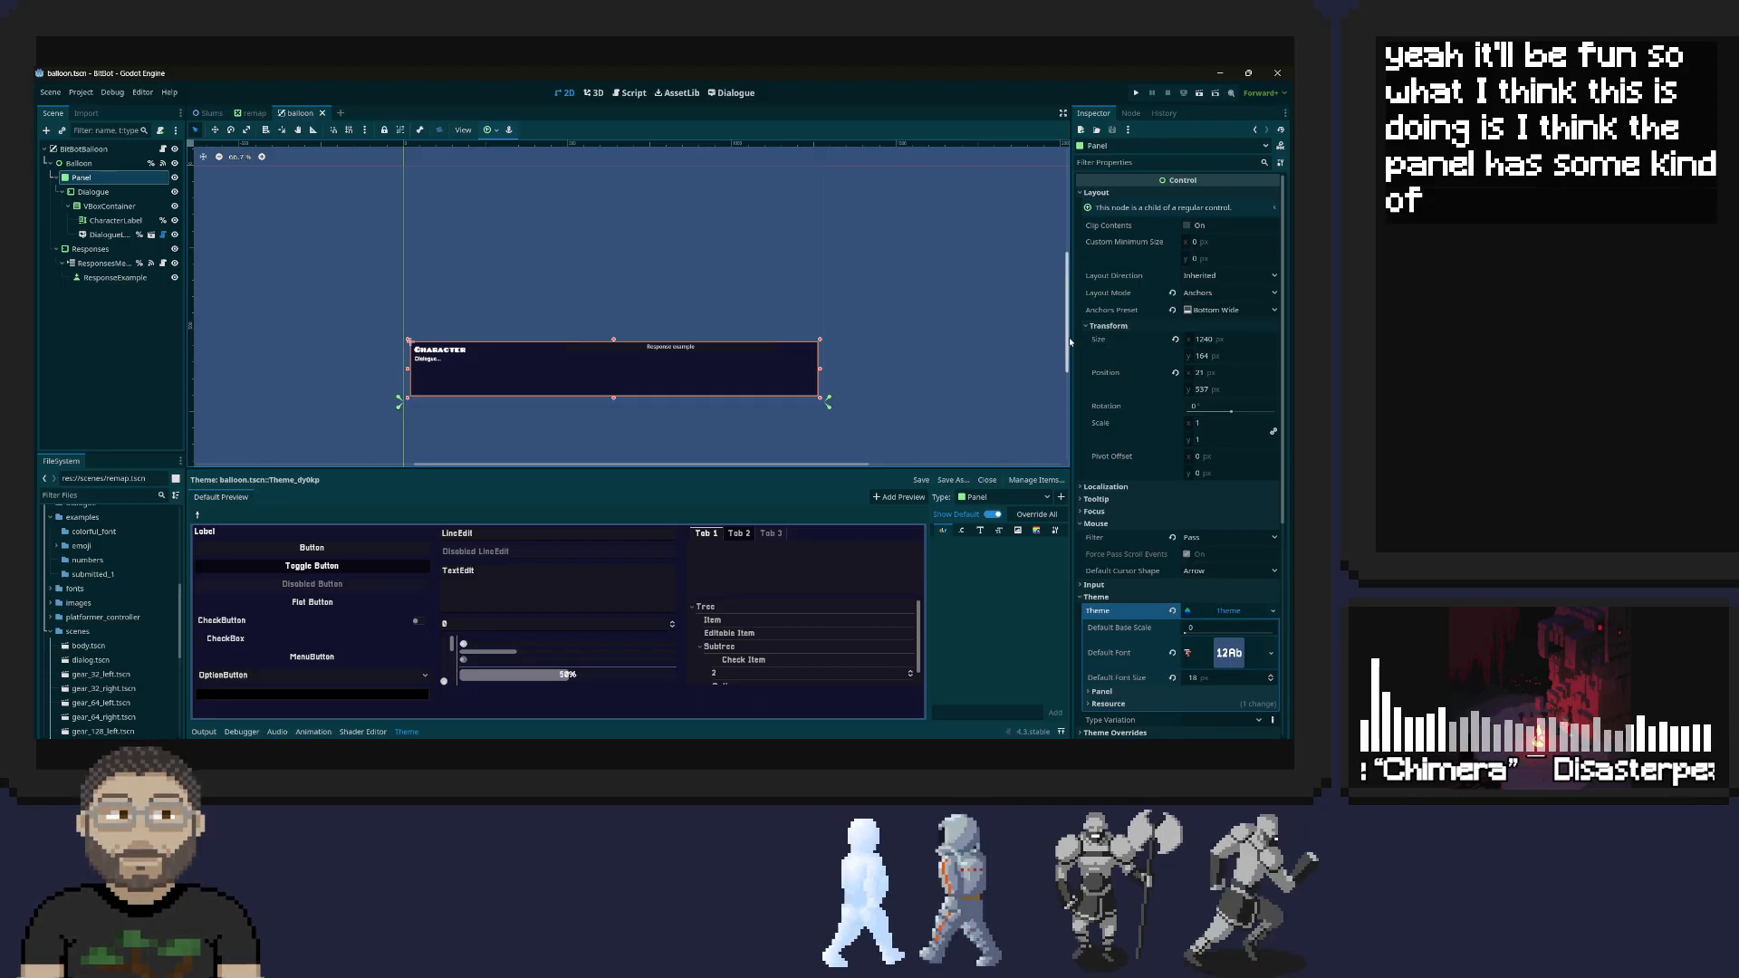
pyautogui.moveTo(1071, 336); pyautogui.dragTo(897, 340)
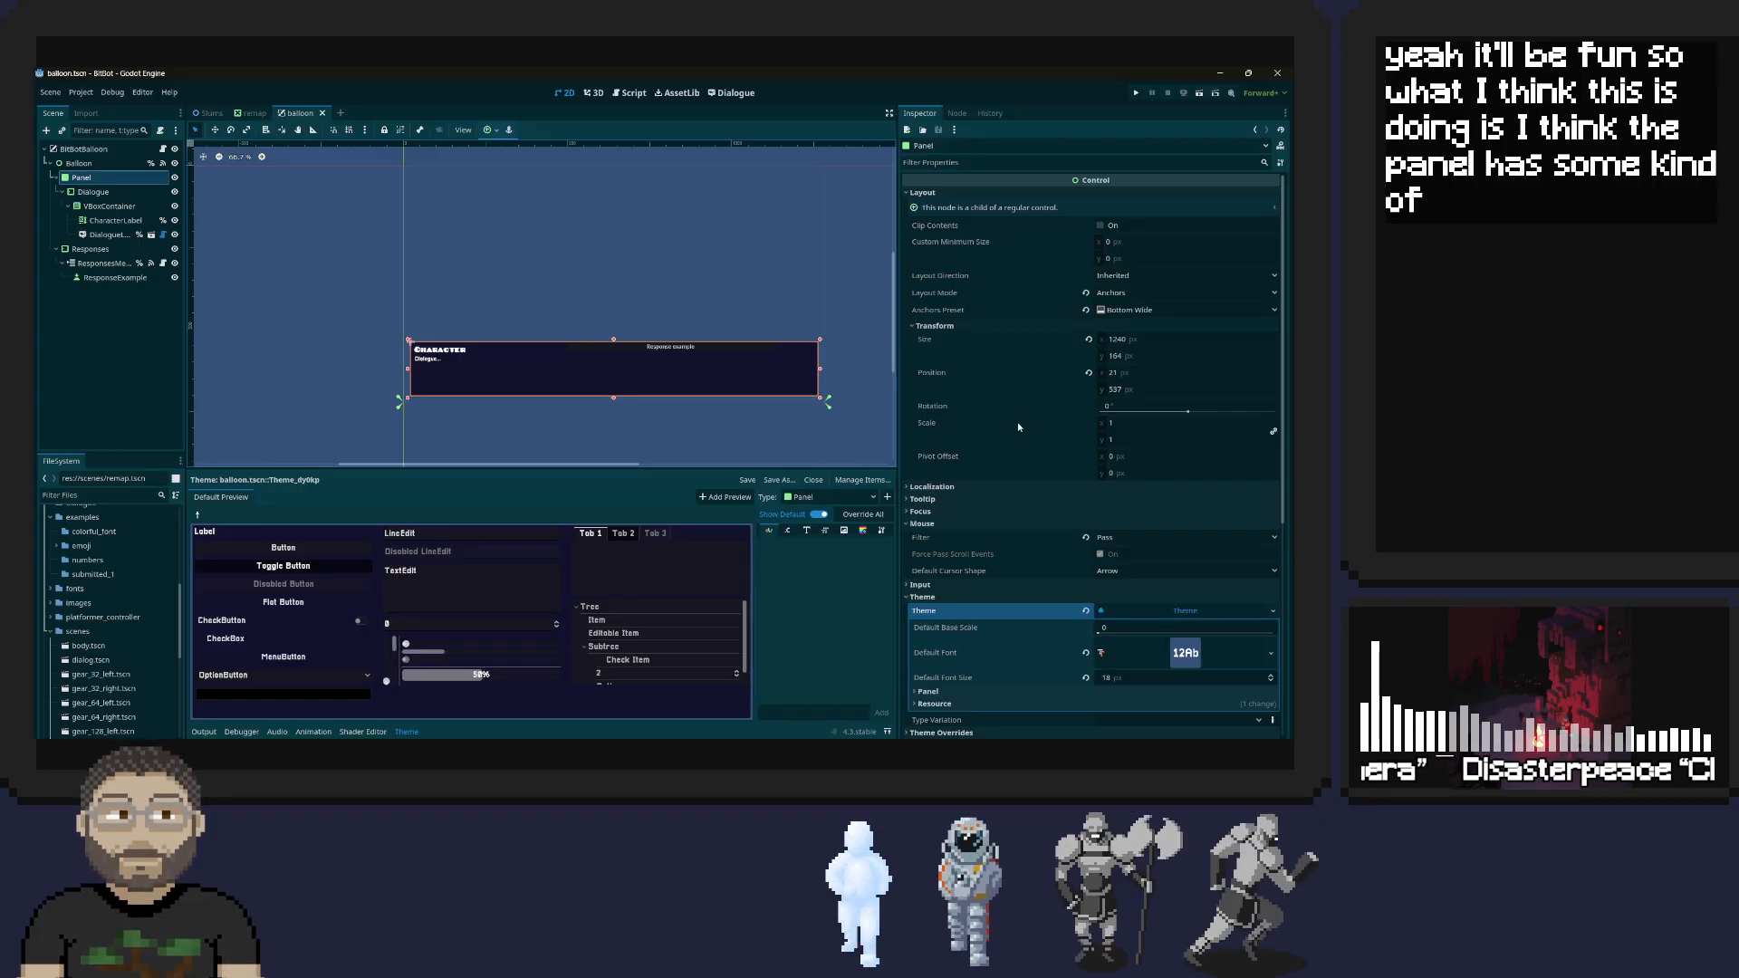
# Examine the Panel's theme styles, input, visibility and layout properties for what makes it span the screen
pyautogui.scroll(-5, 1018, 426)
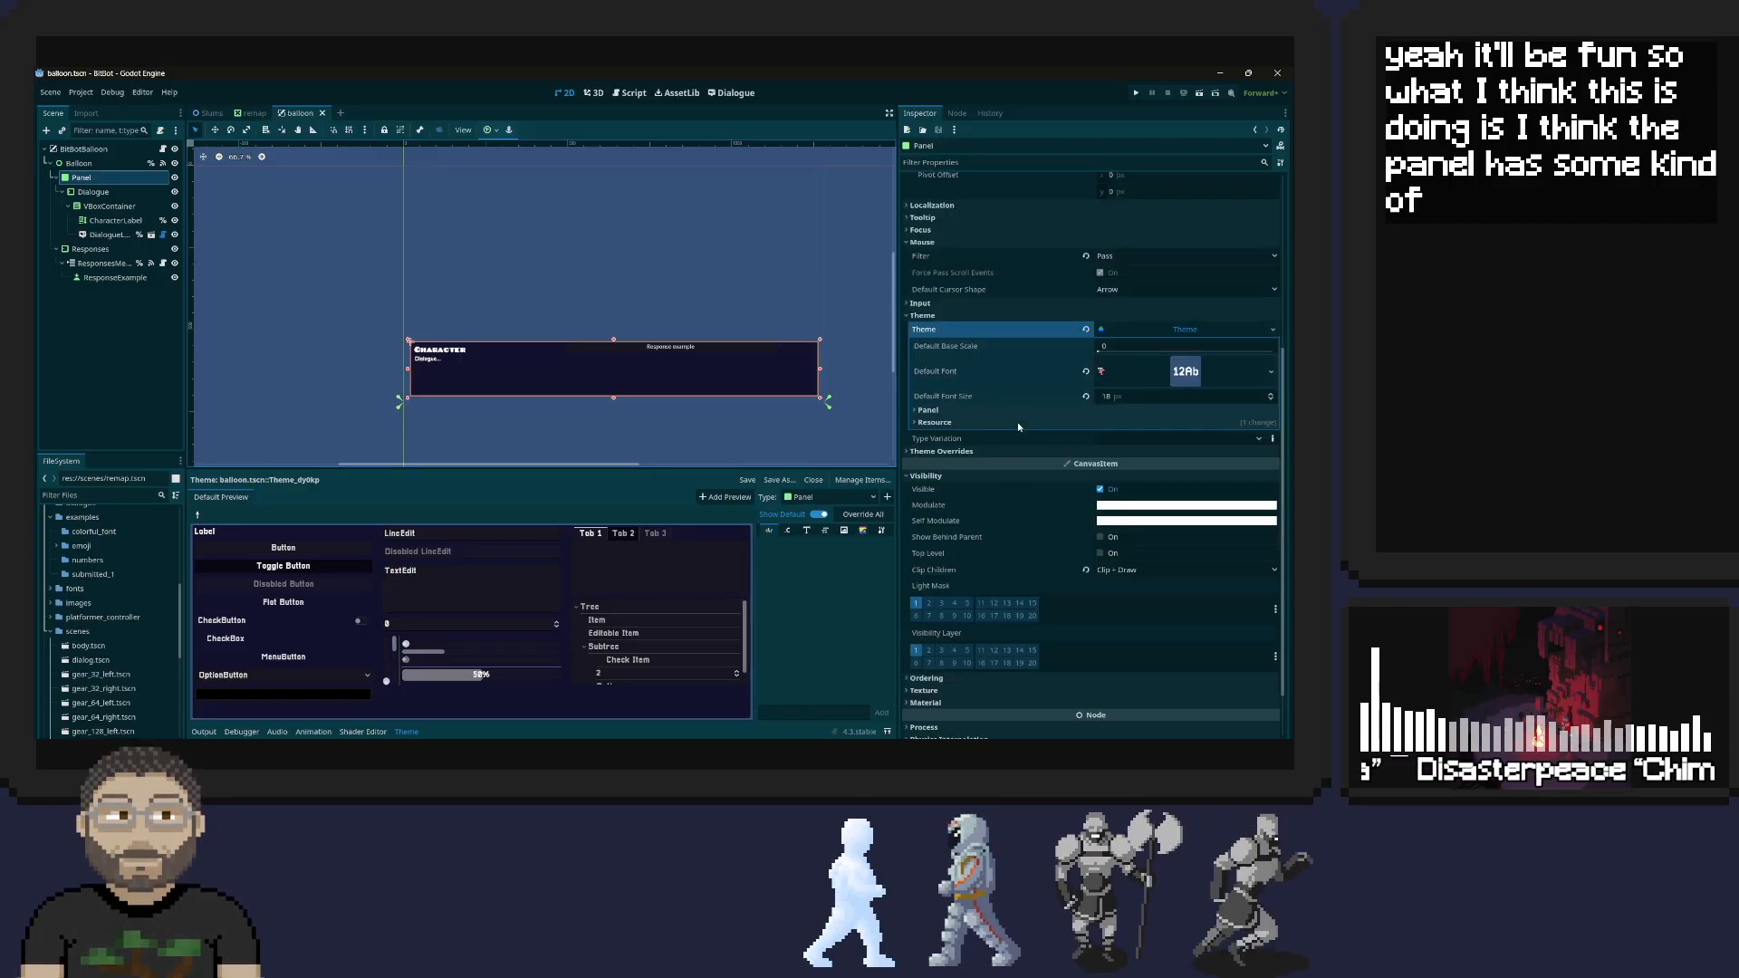
pyautogui.click(953, 414)
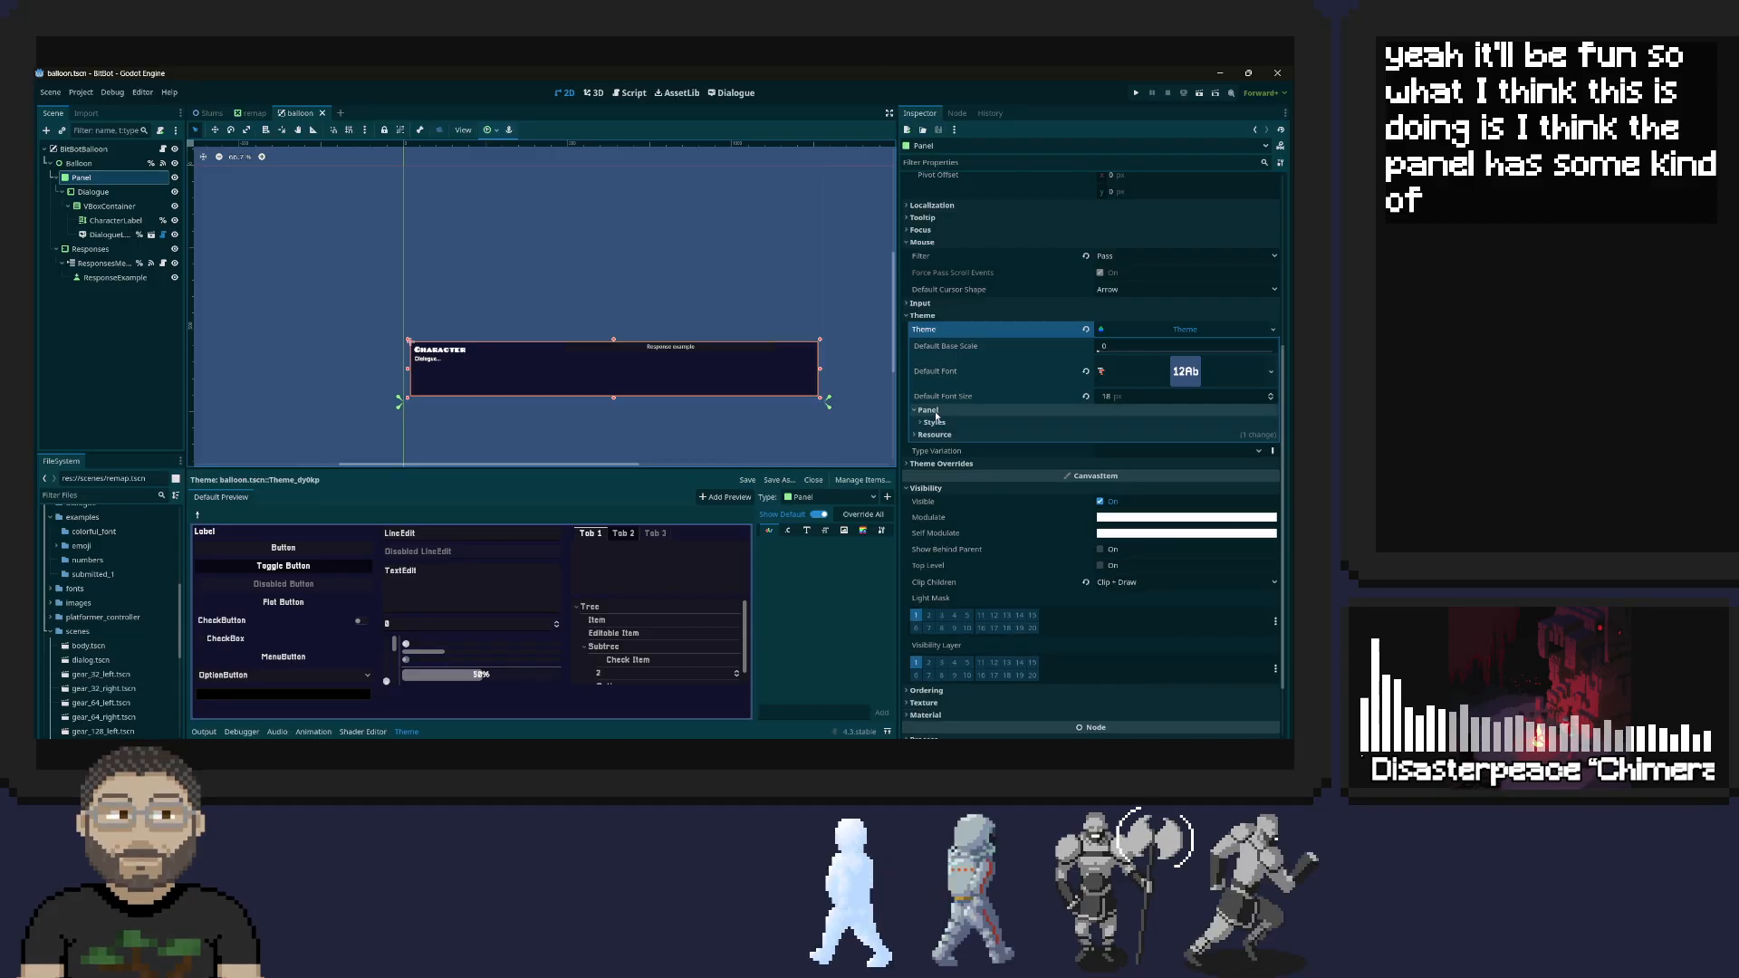
pyautogui.click(945, 424)
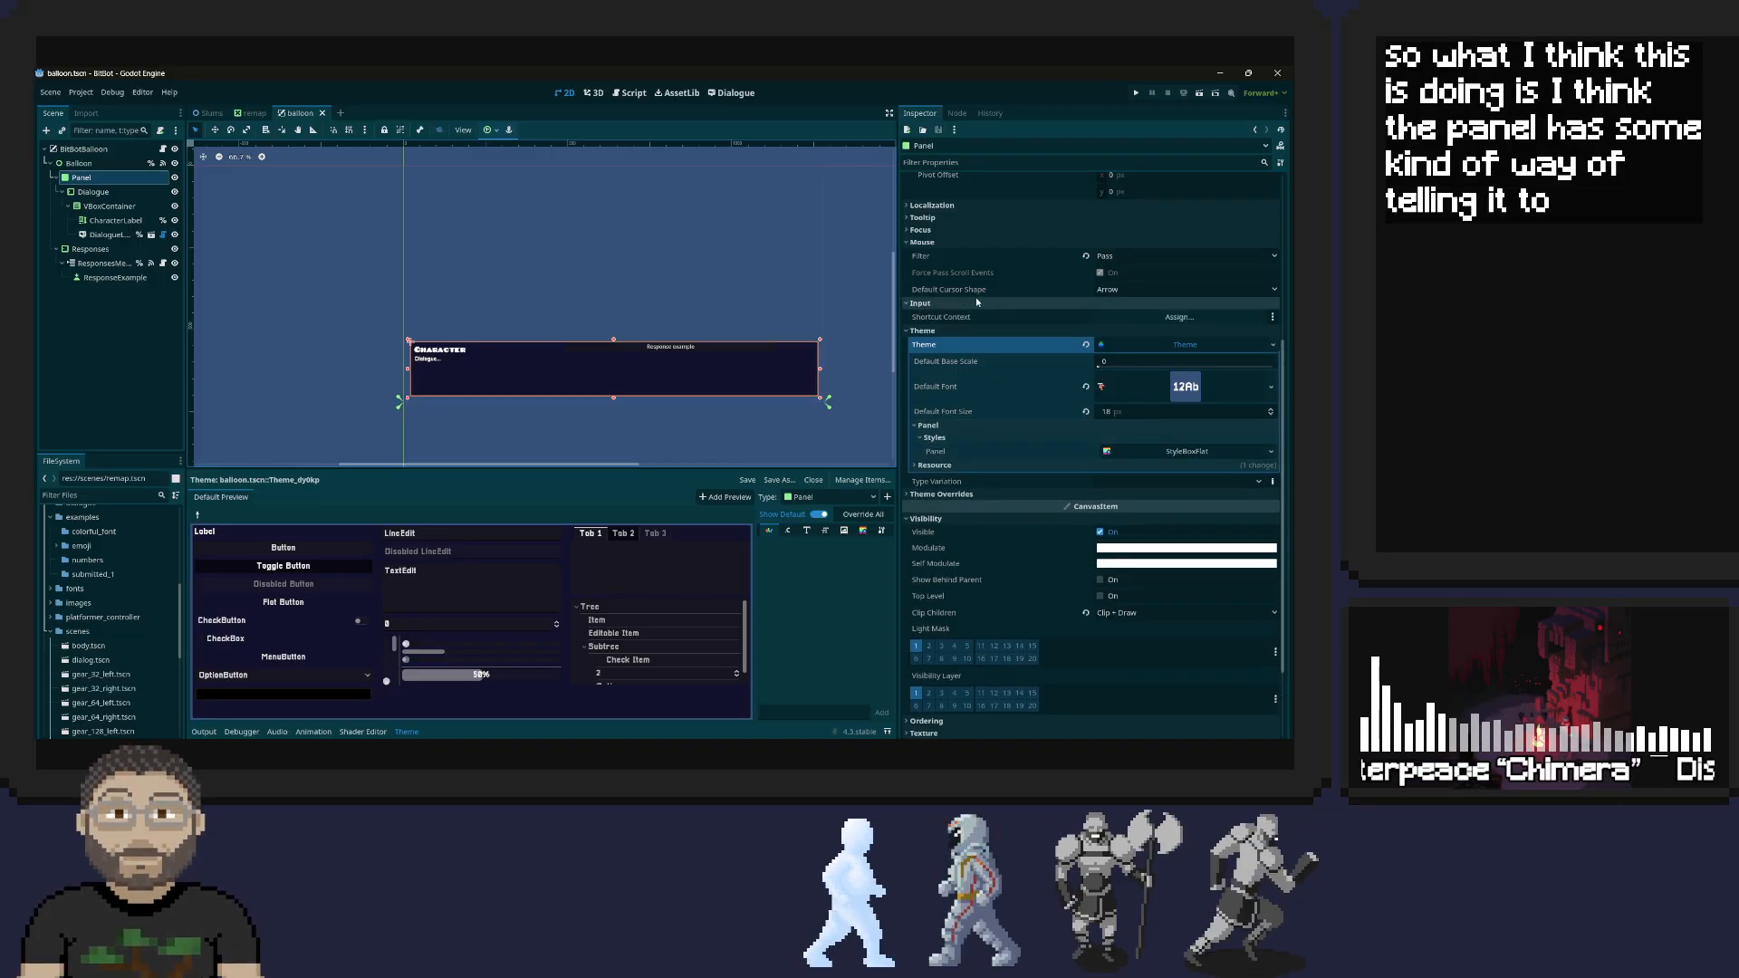
pyautogui.click(921, 303)
pyautogui.scroll(-3, 993, 361)
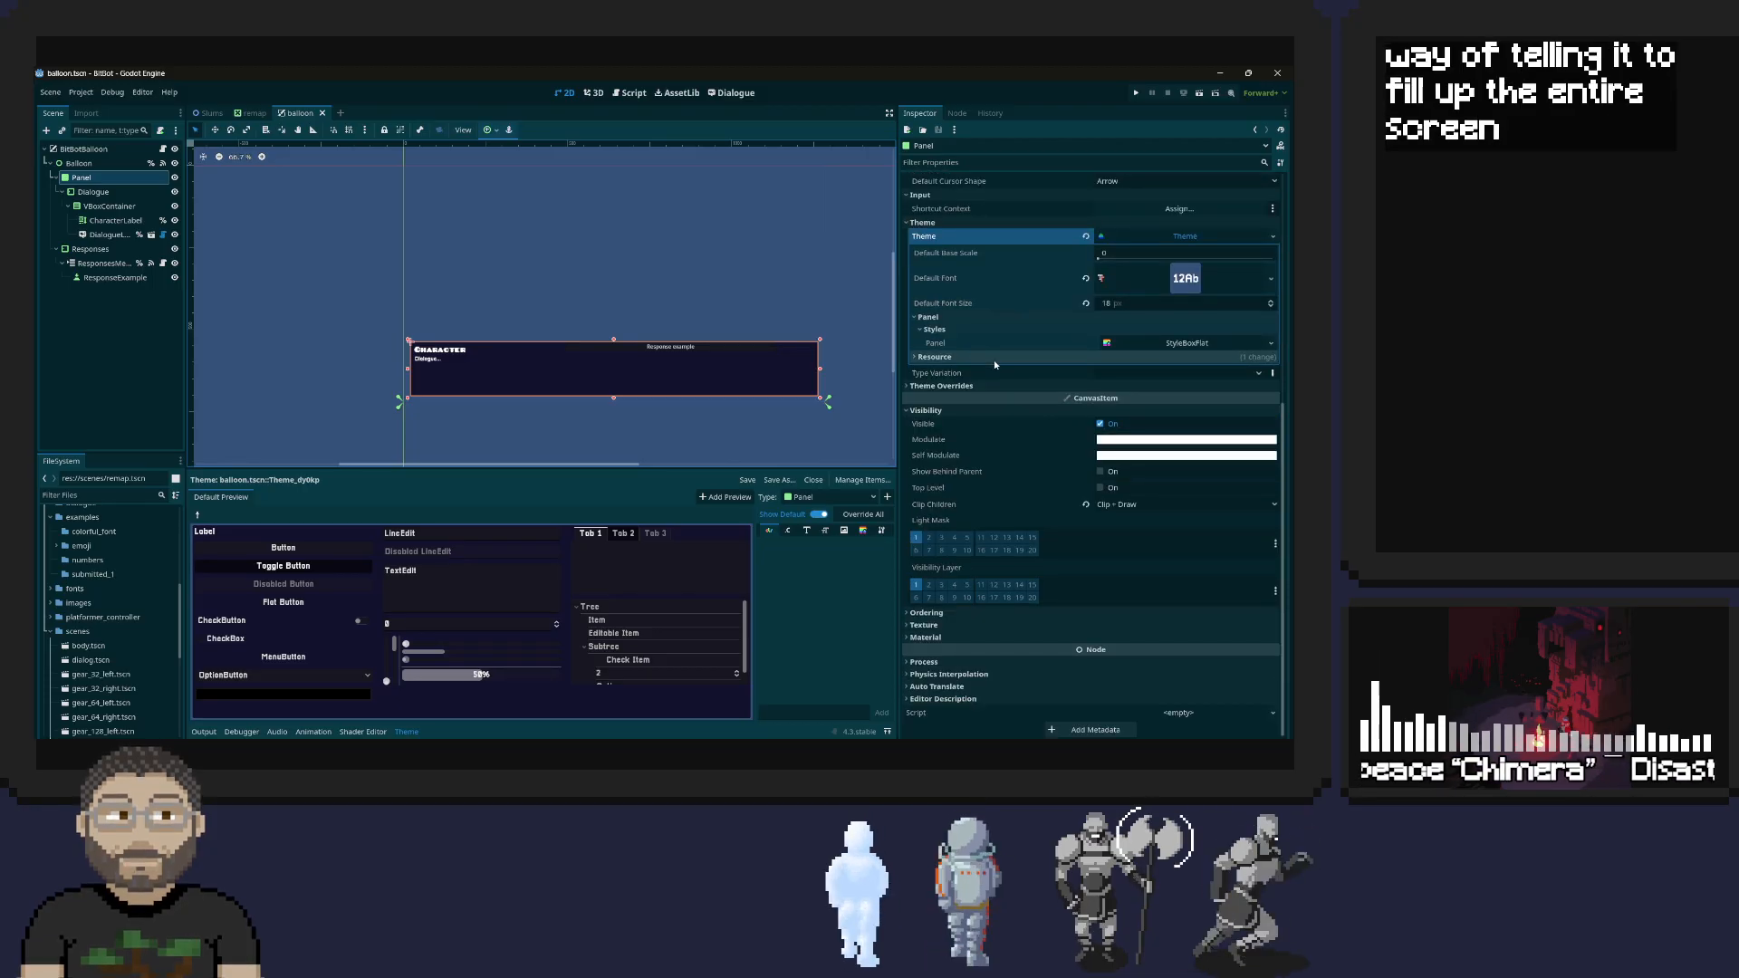
pyautogui.scroll(10, 993, 360)
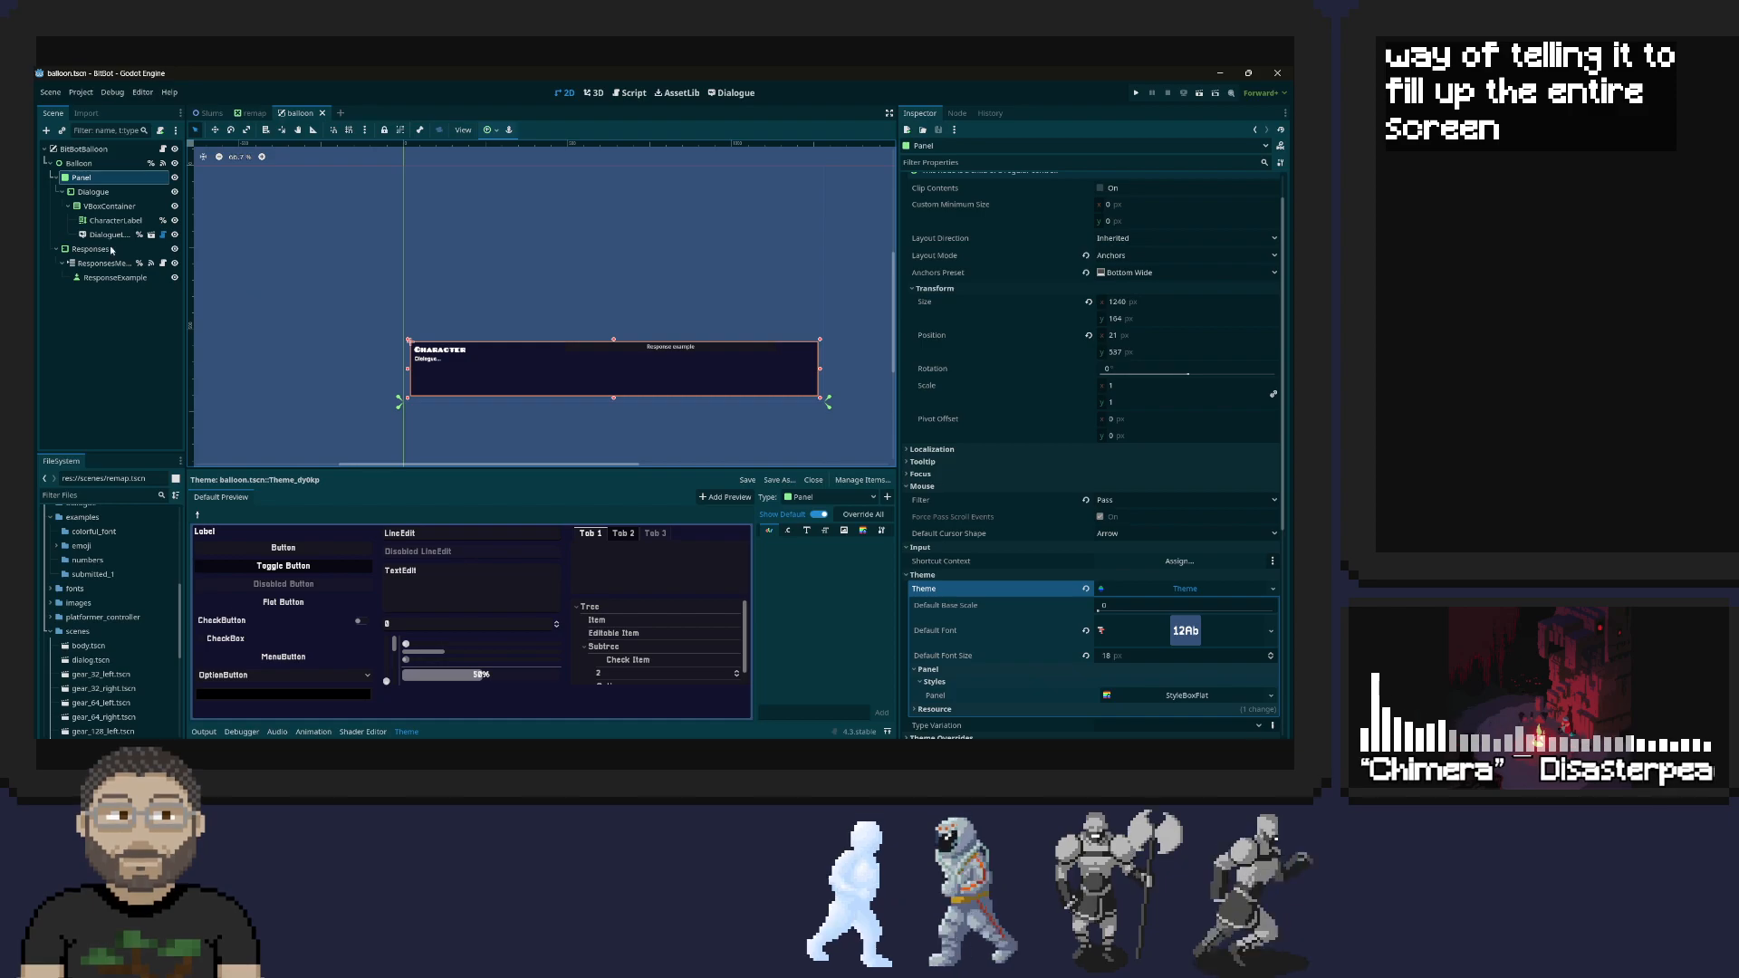
pyautogui.click(76, 115)
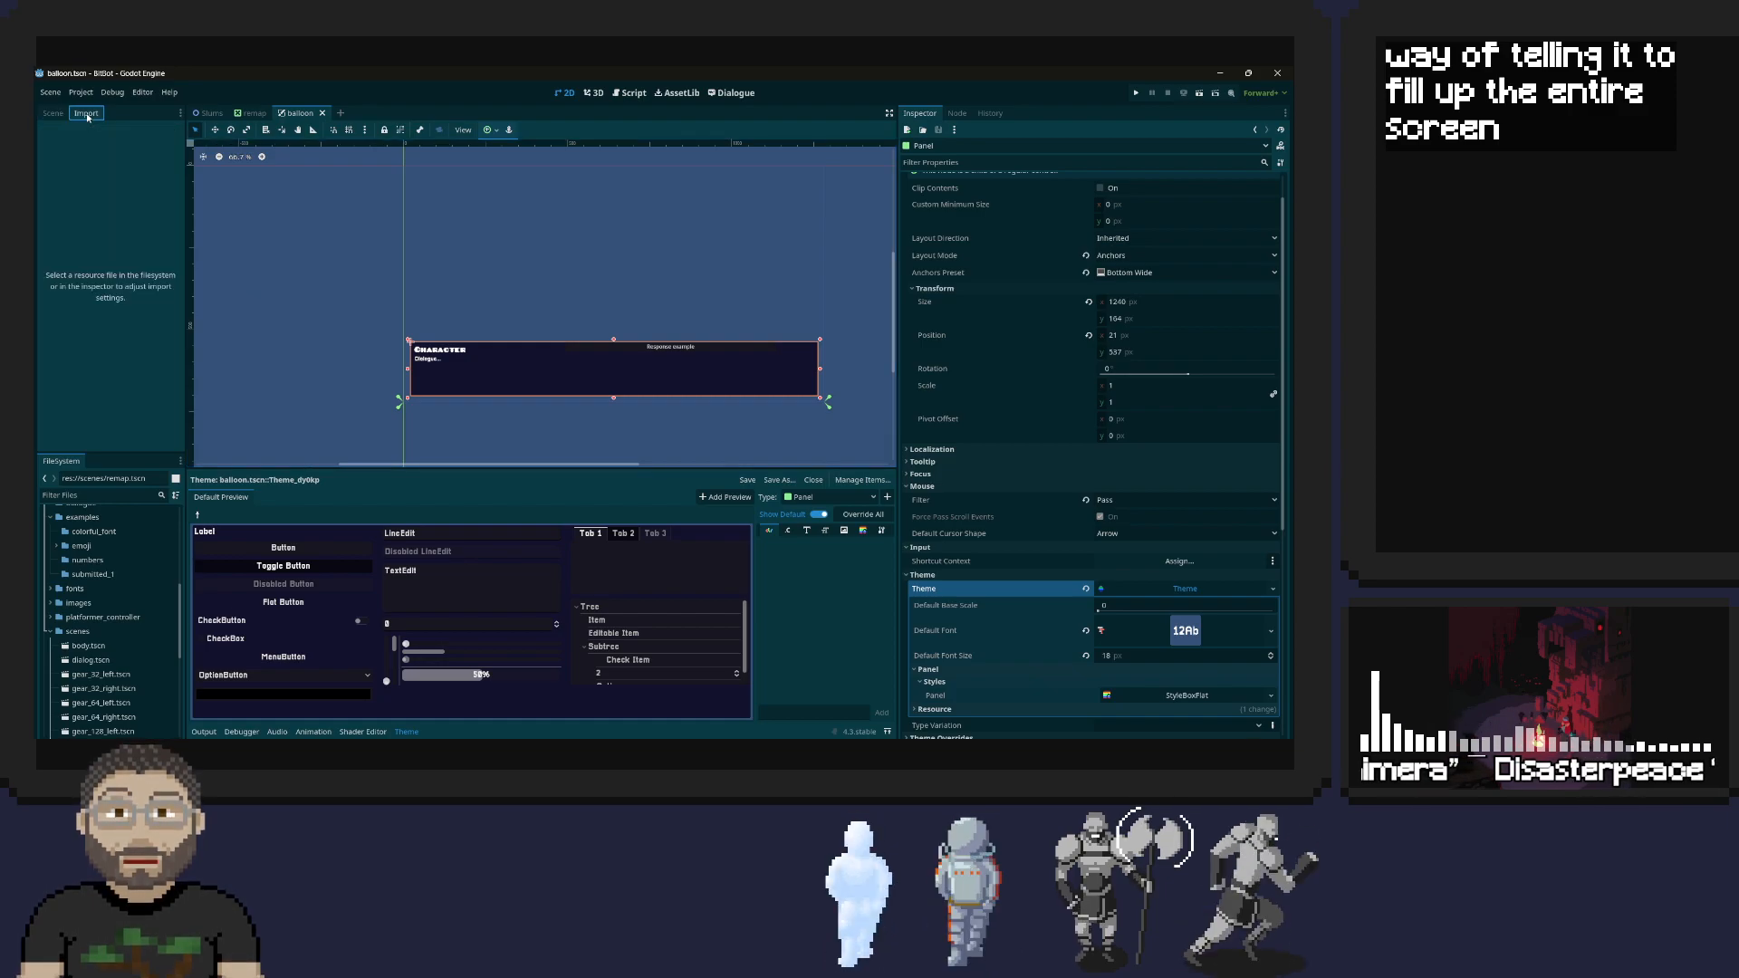
# Look for the balloon scene file in the project files and reveal it from the open balloon scene
pyautogui.click(56, 114)
pyautogui.click(211, 114)
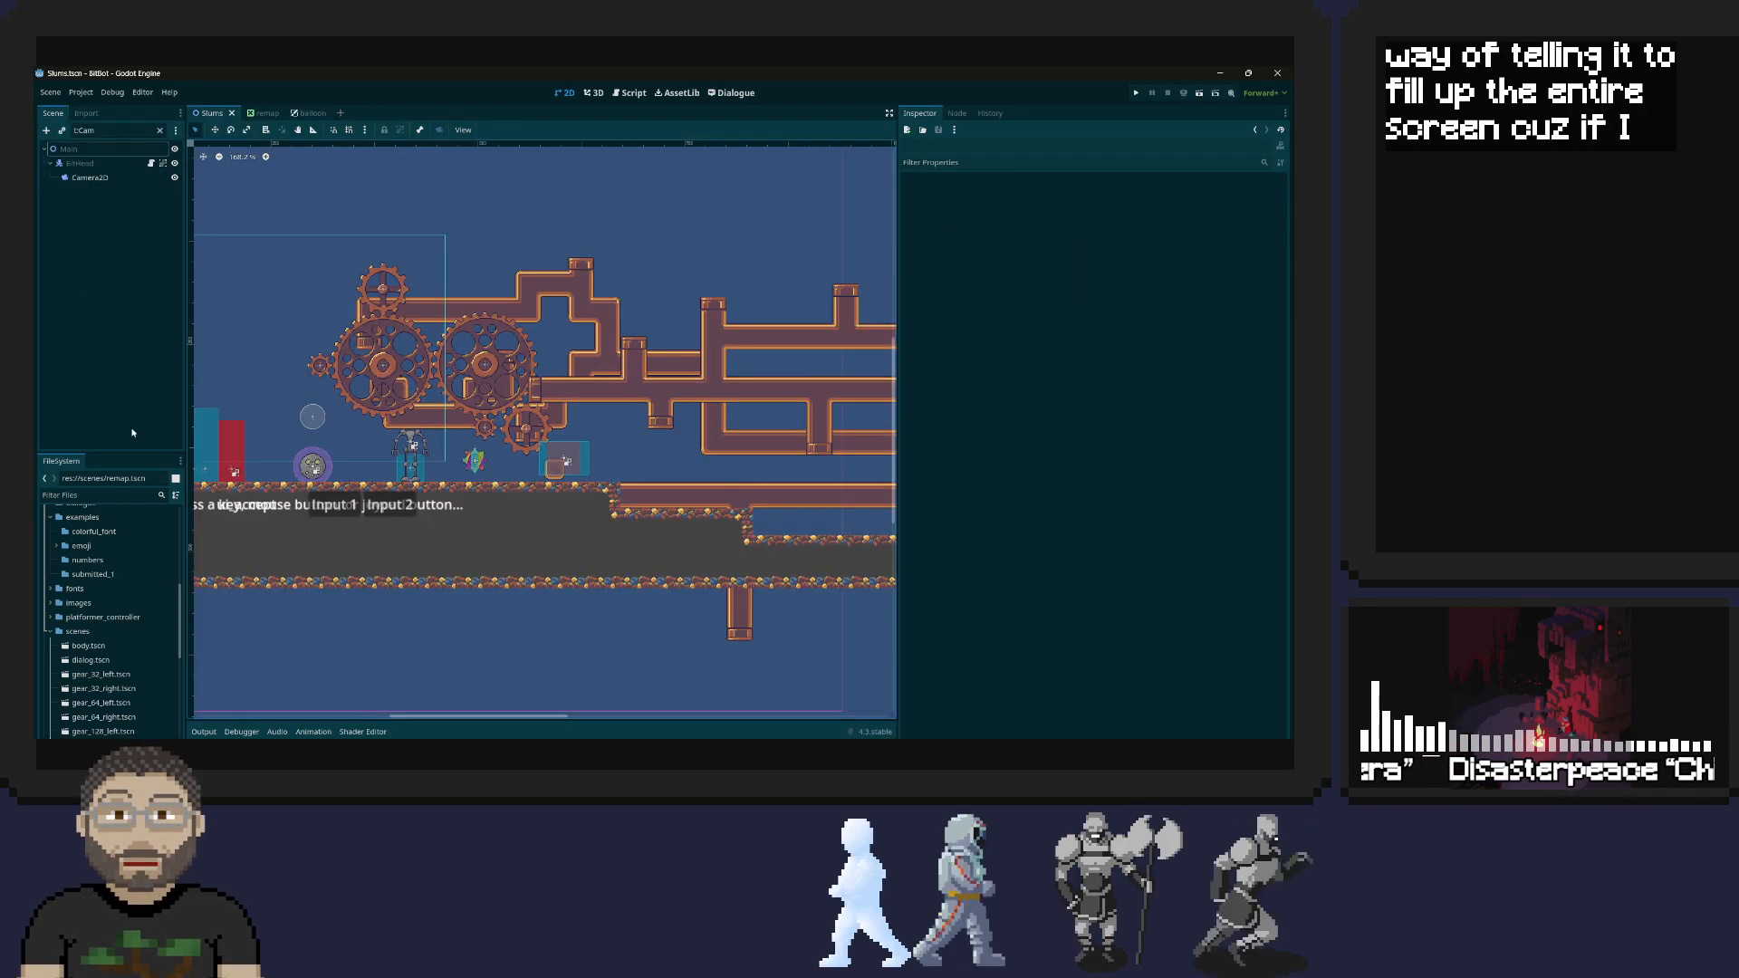
pyautogui.scroll(-6, 78, 661)
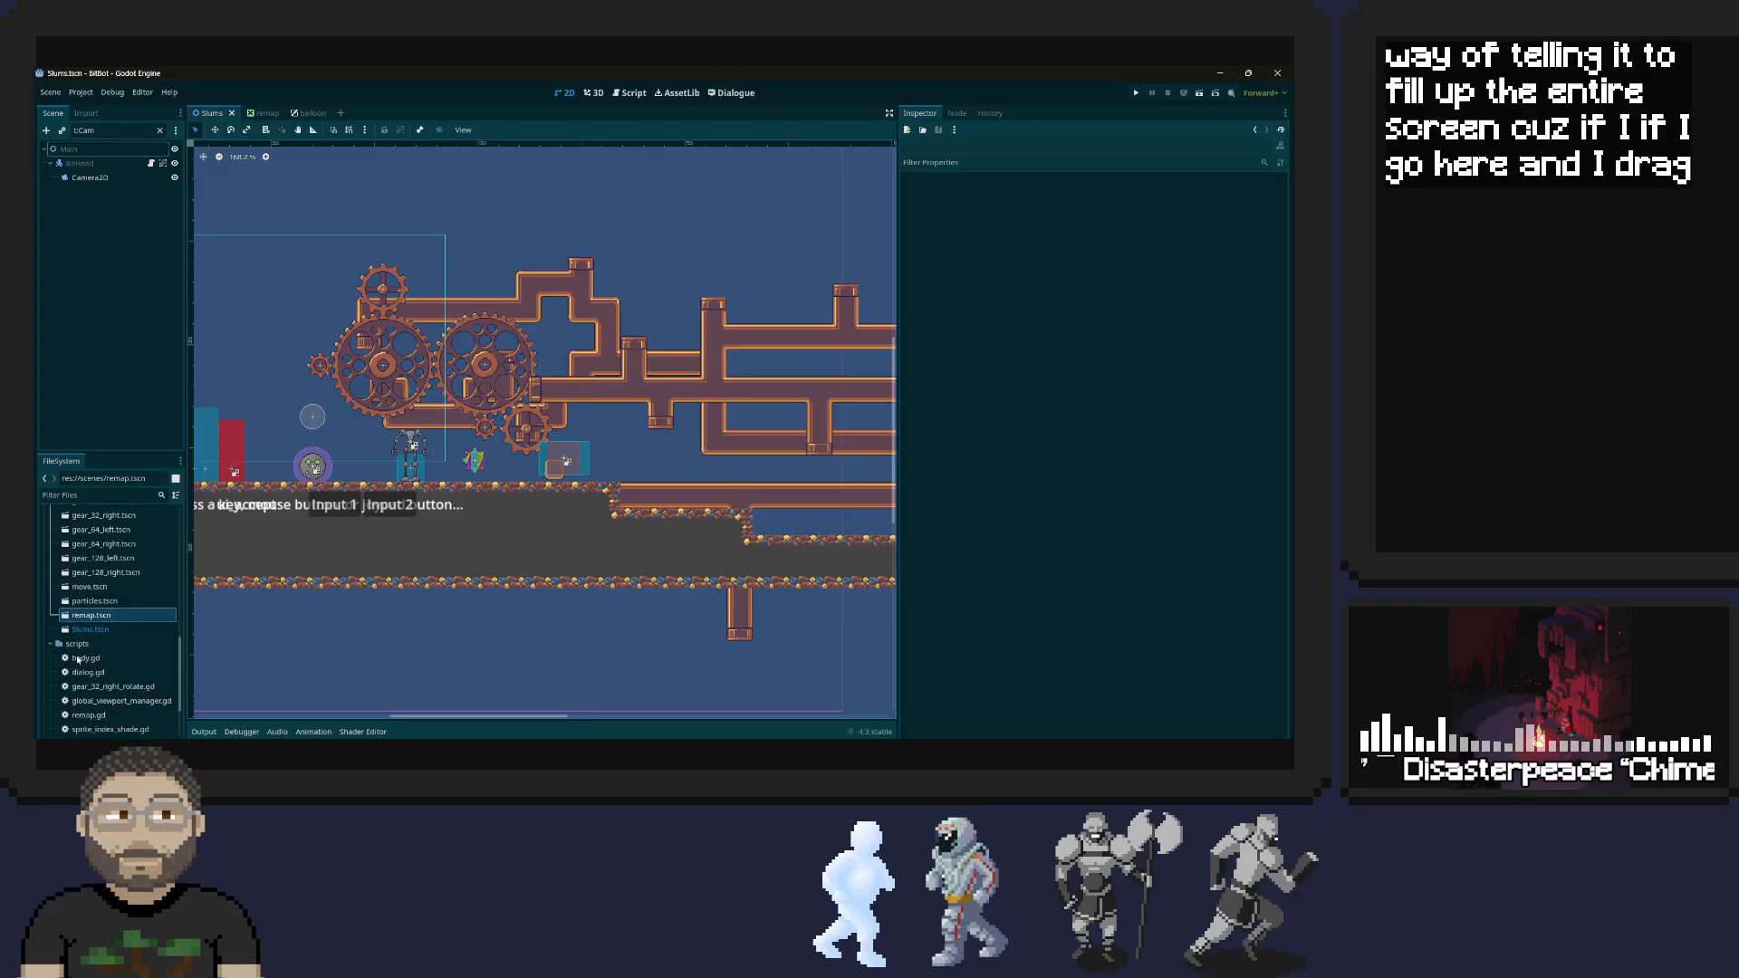
pyautogui.scroll(10, 78, 660)
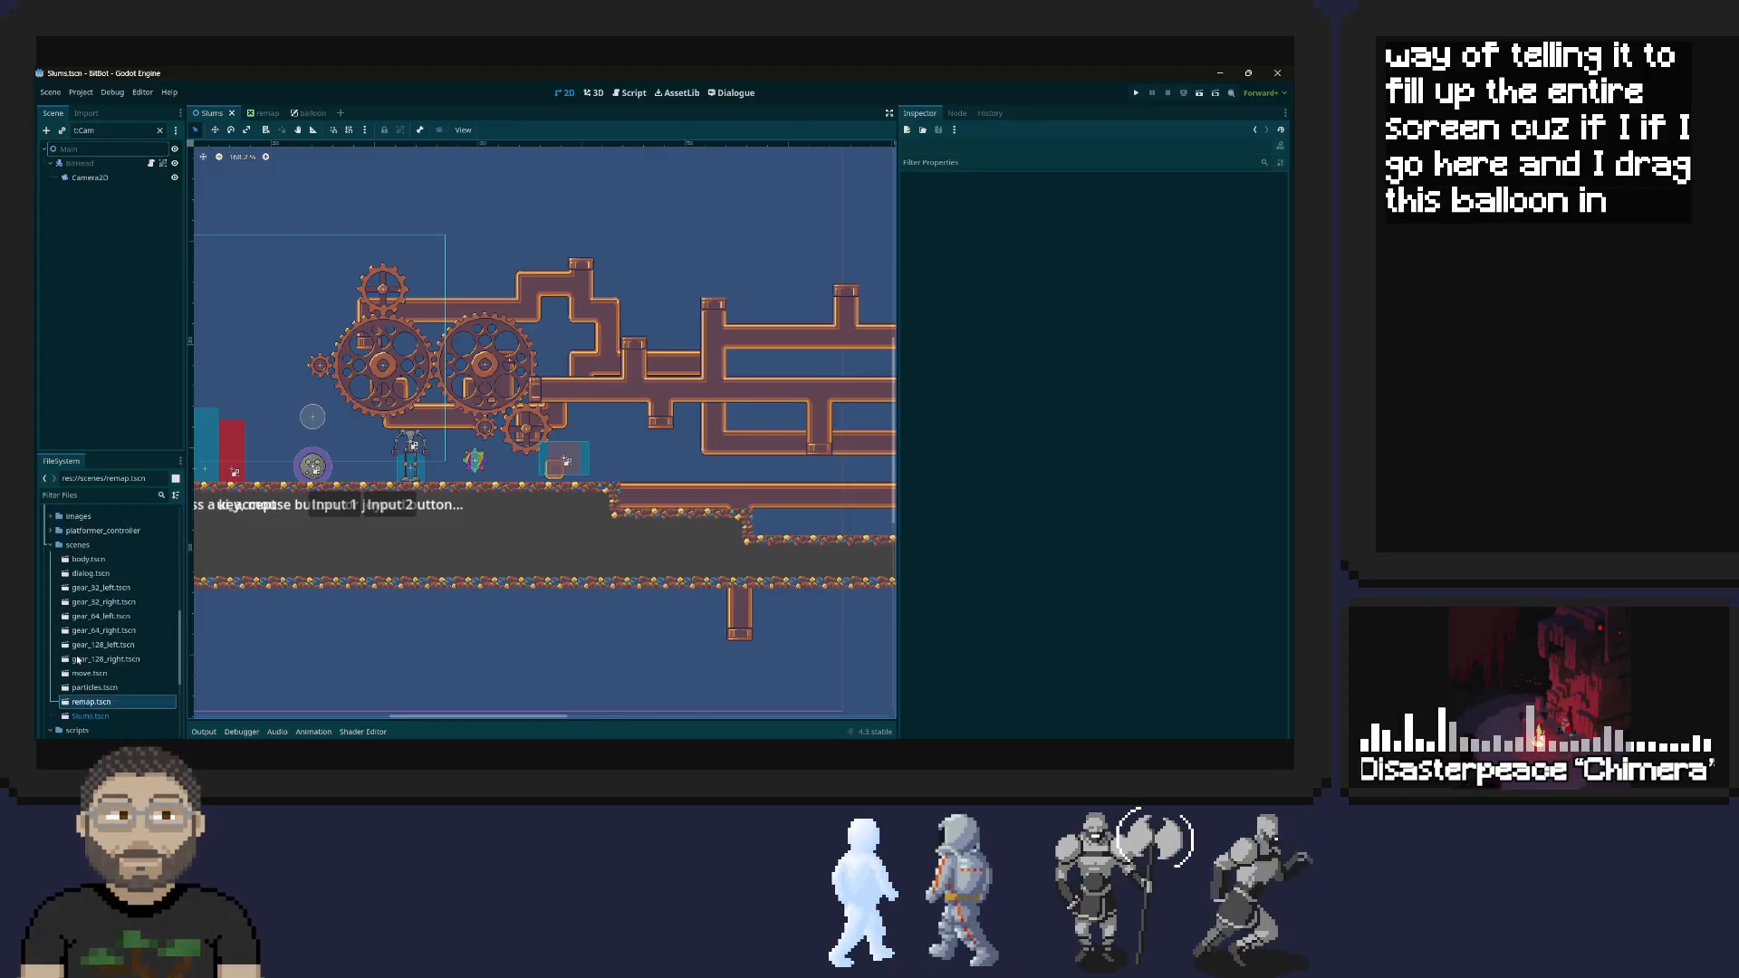
pyautogui.scroll(1, 78, 660)
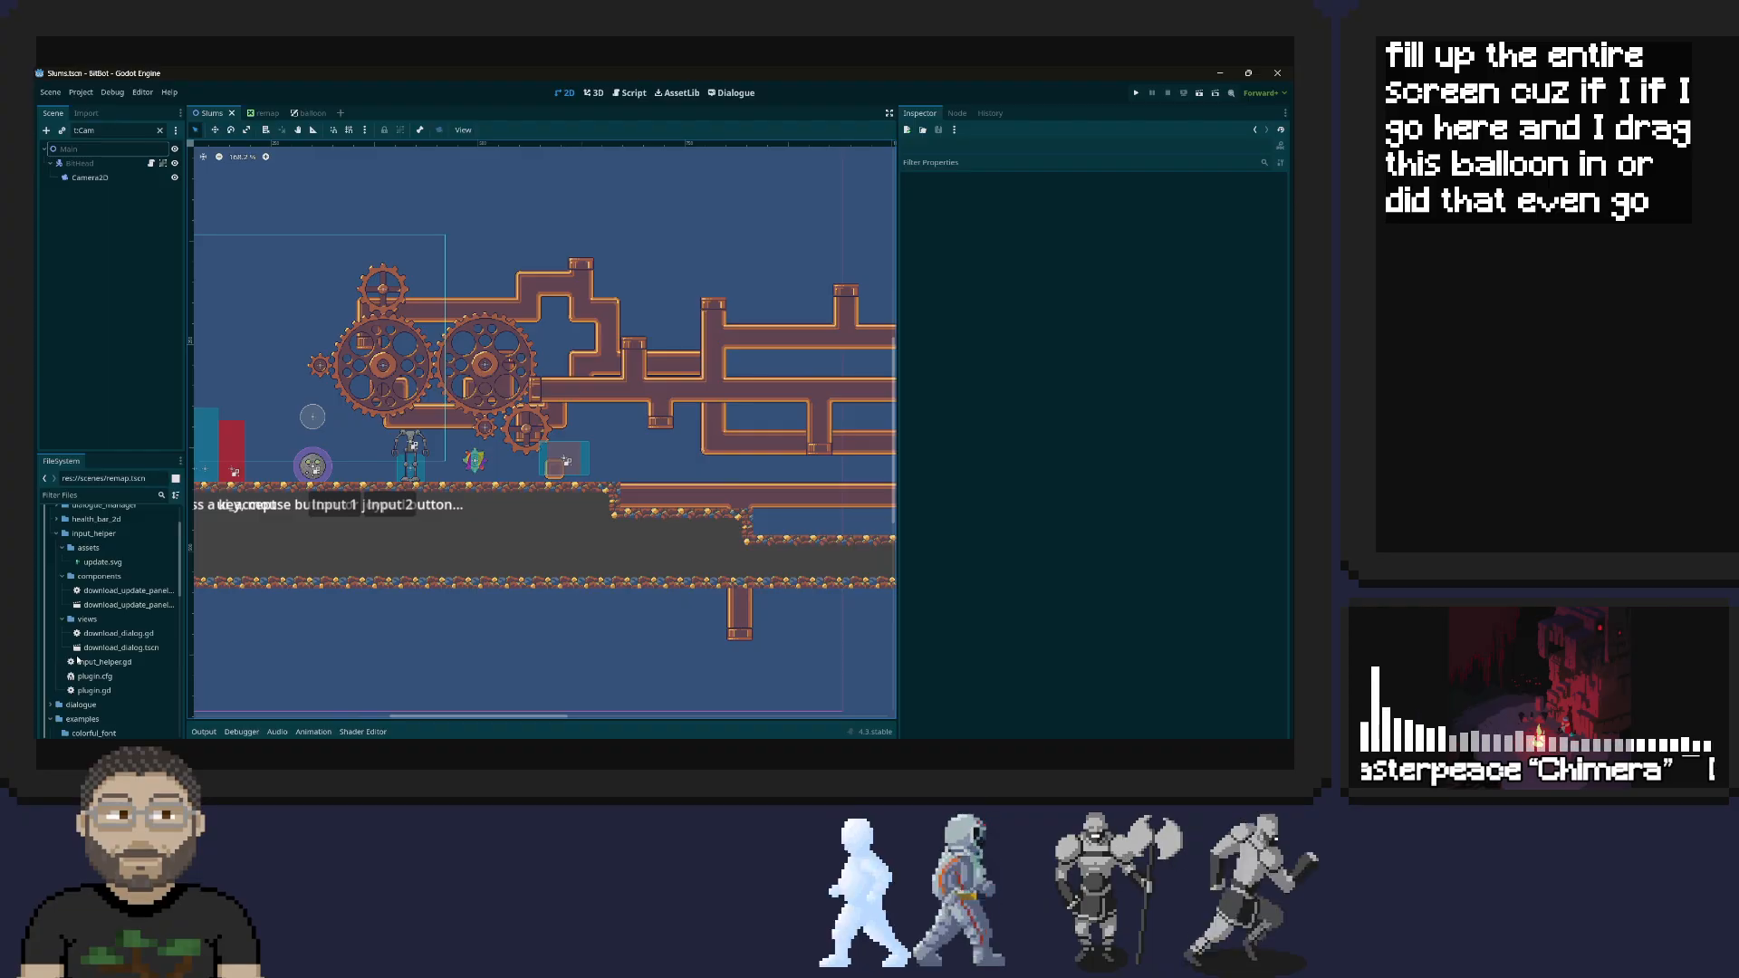
pyautogui.rightClick(314, 115)
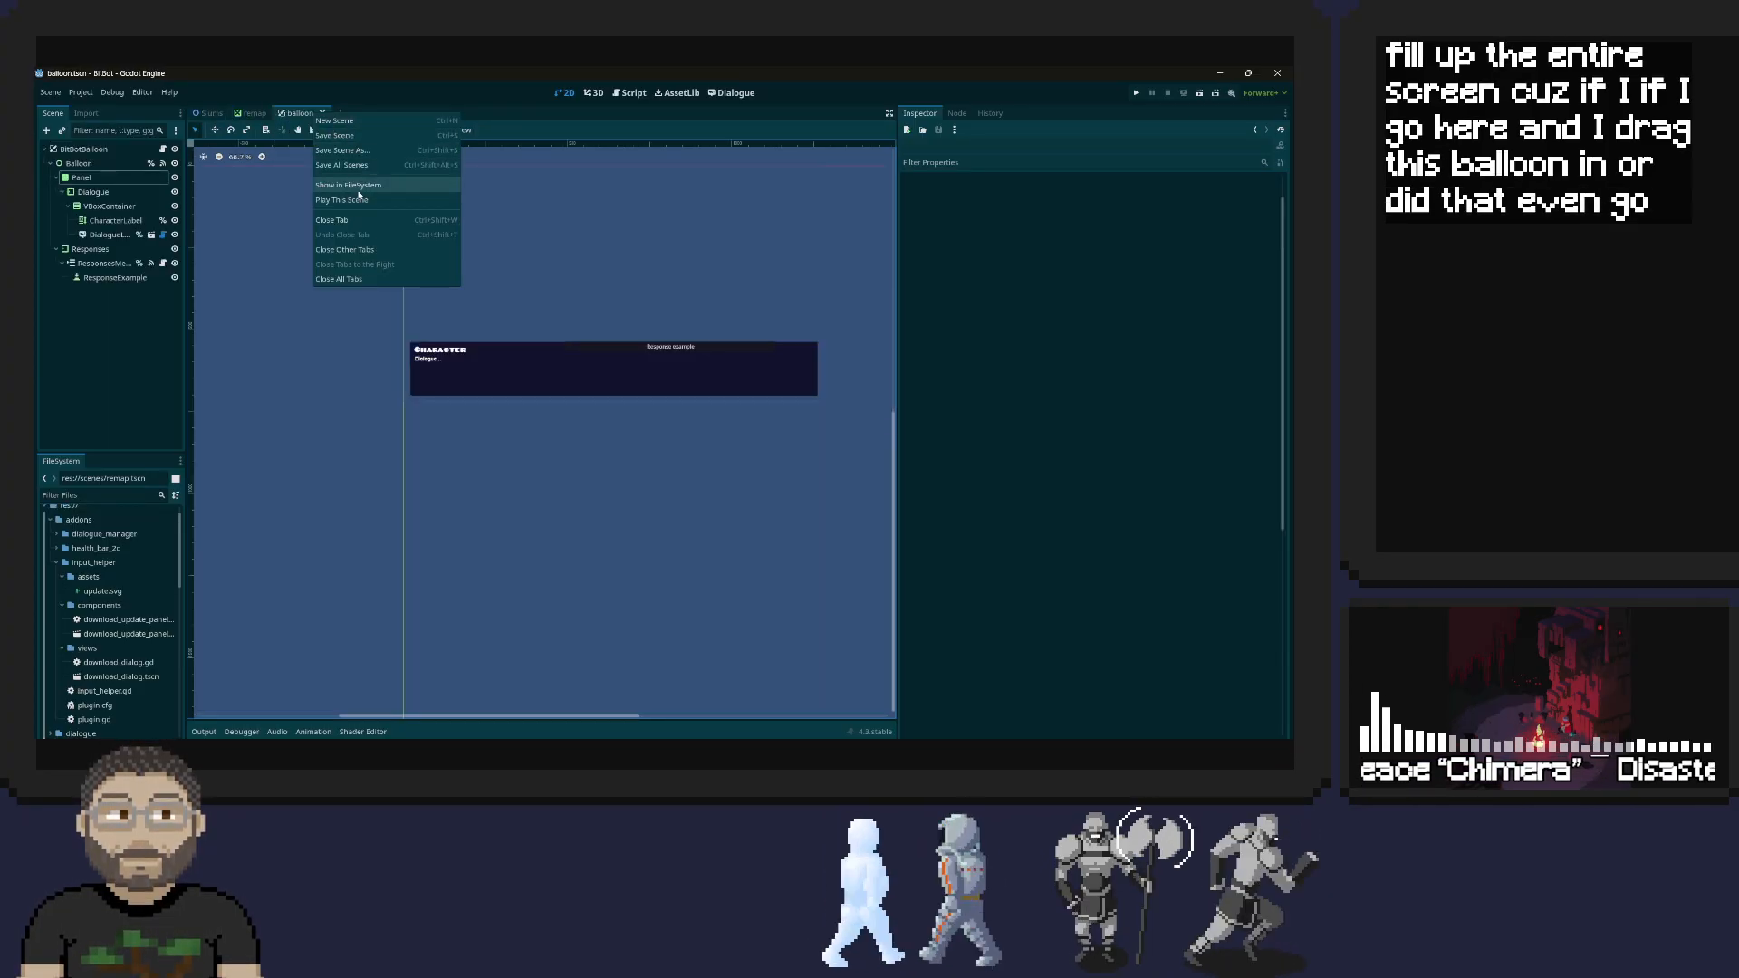
pyautogui.click(359, 186)
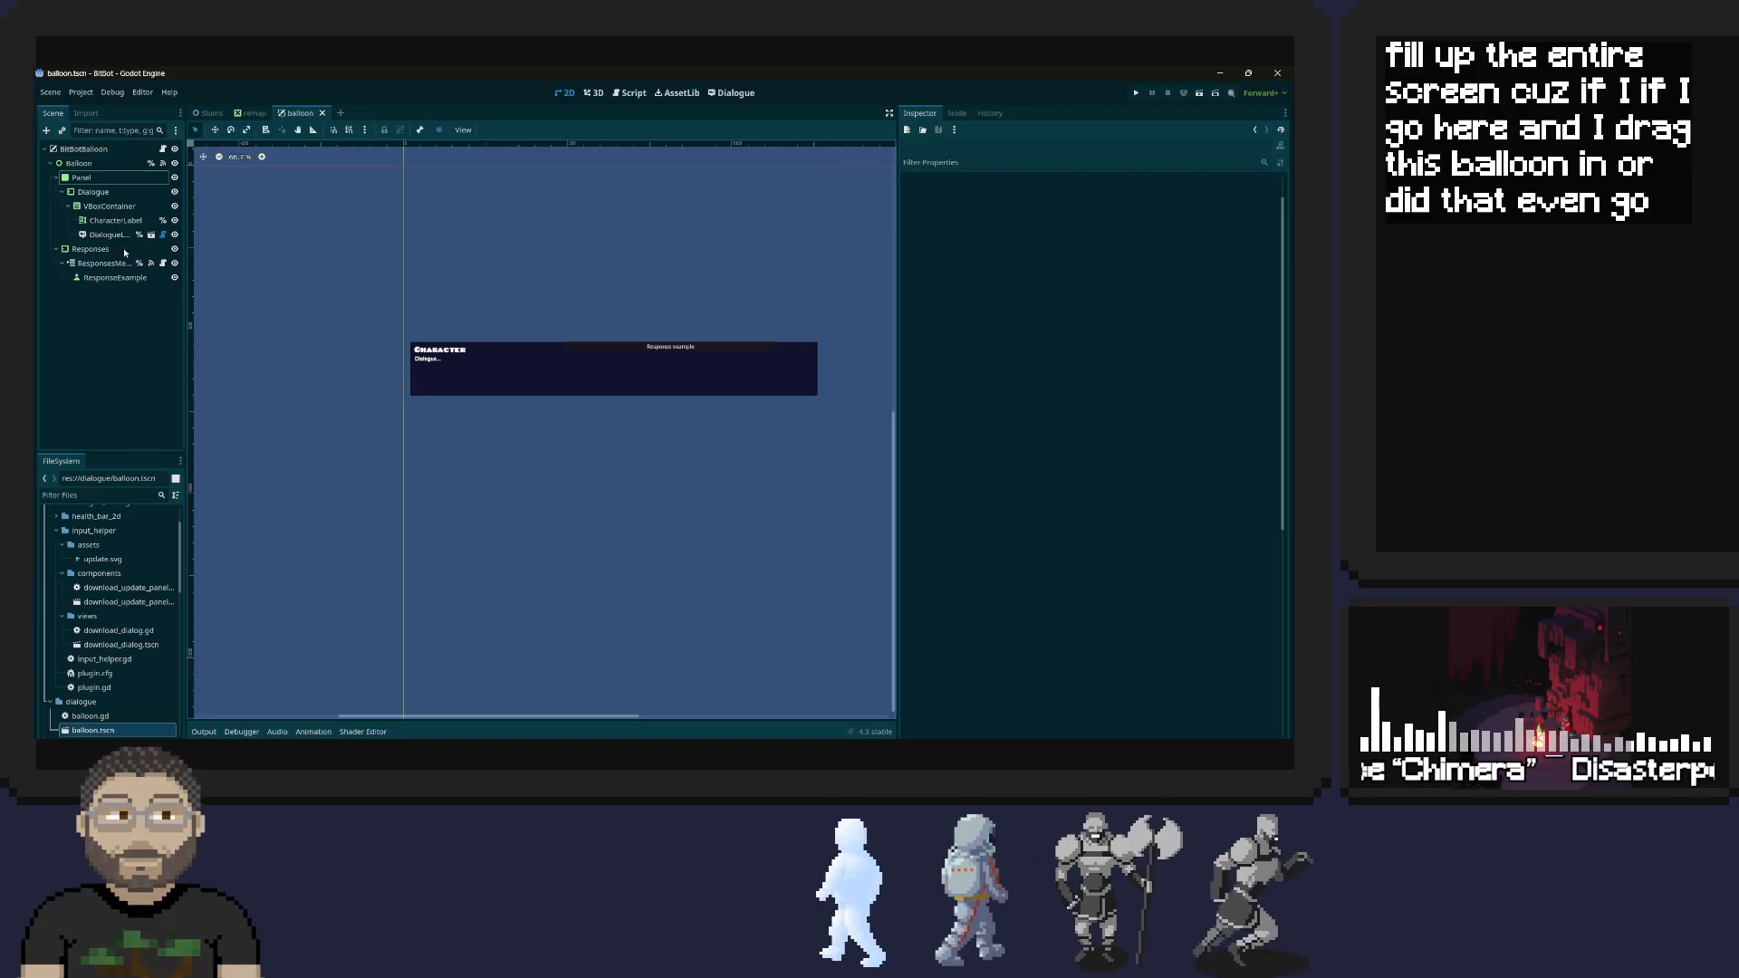
# Instance balloon.tscn in the Slums scene and compare its size with the level
pyautogui.click(210, 114)
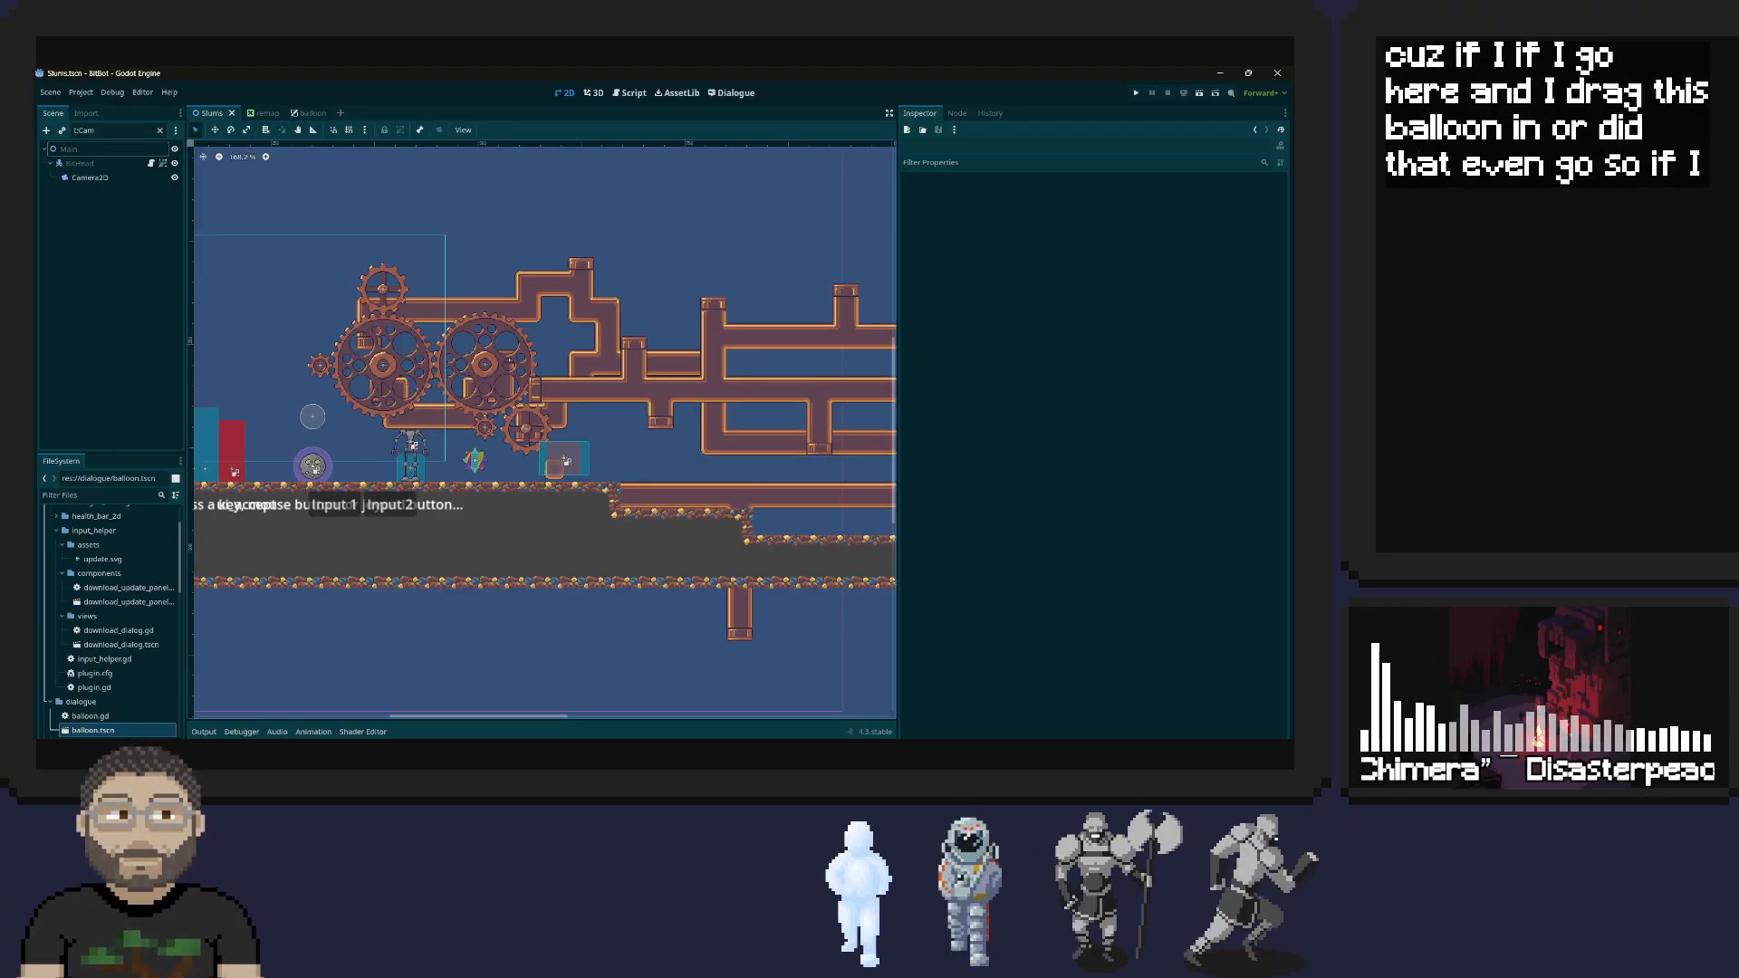
pyautogui.moveTo(93, 730); pyautogui.dragTo(490, 311)
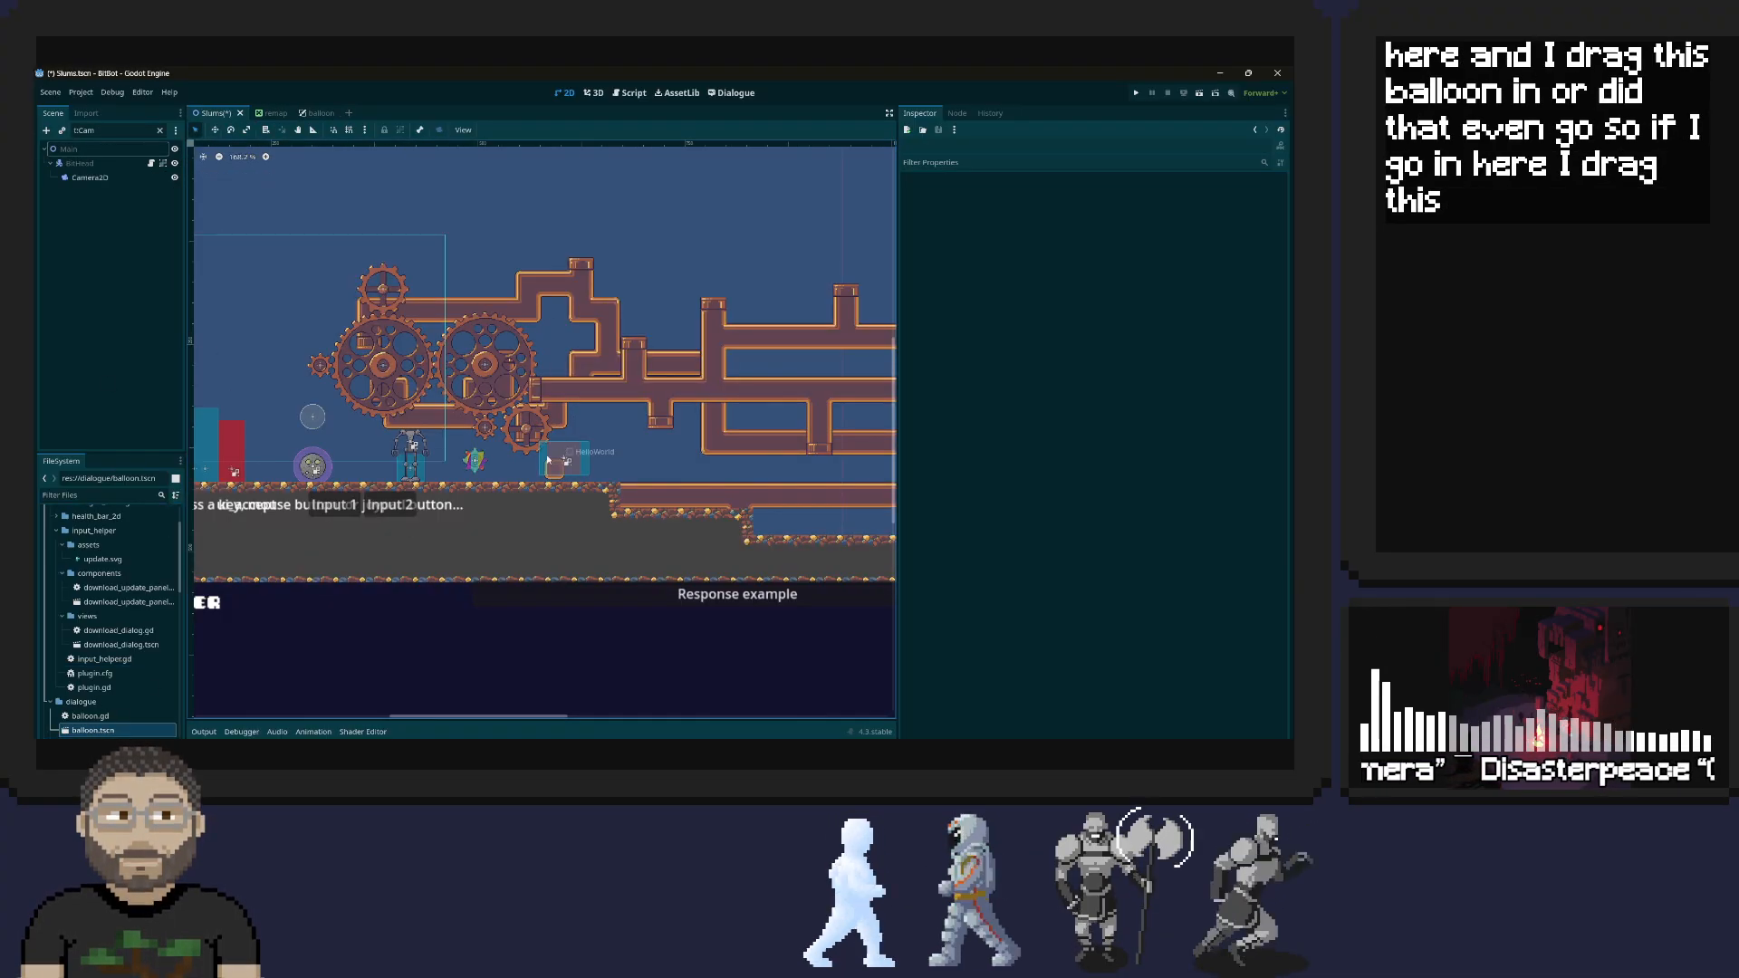
pyautogui.scroll(-4, 539, 450)
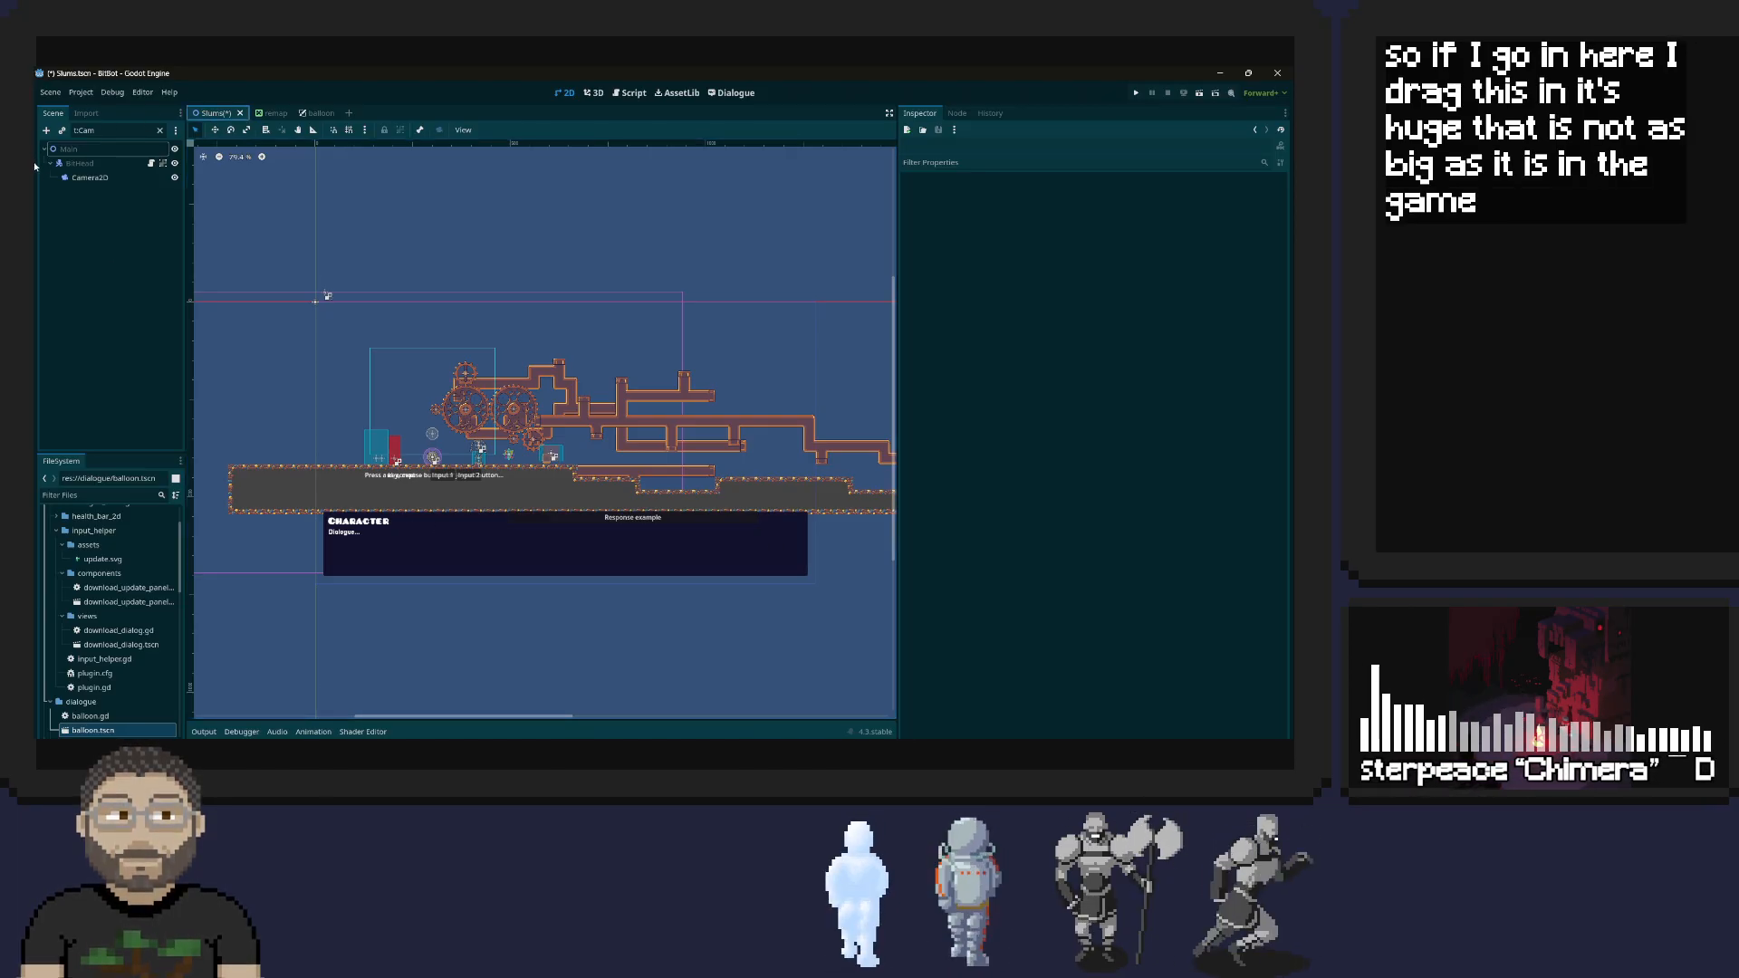
# Clear the Slums scene tree filter and collapse the BitBody and BitHead branches
pyautogui.doubleClick(108, 131)
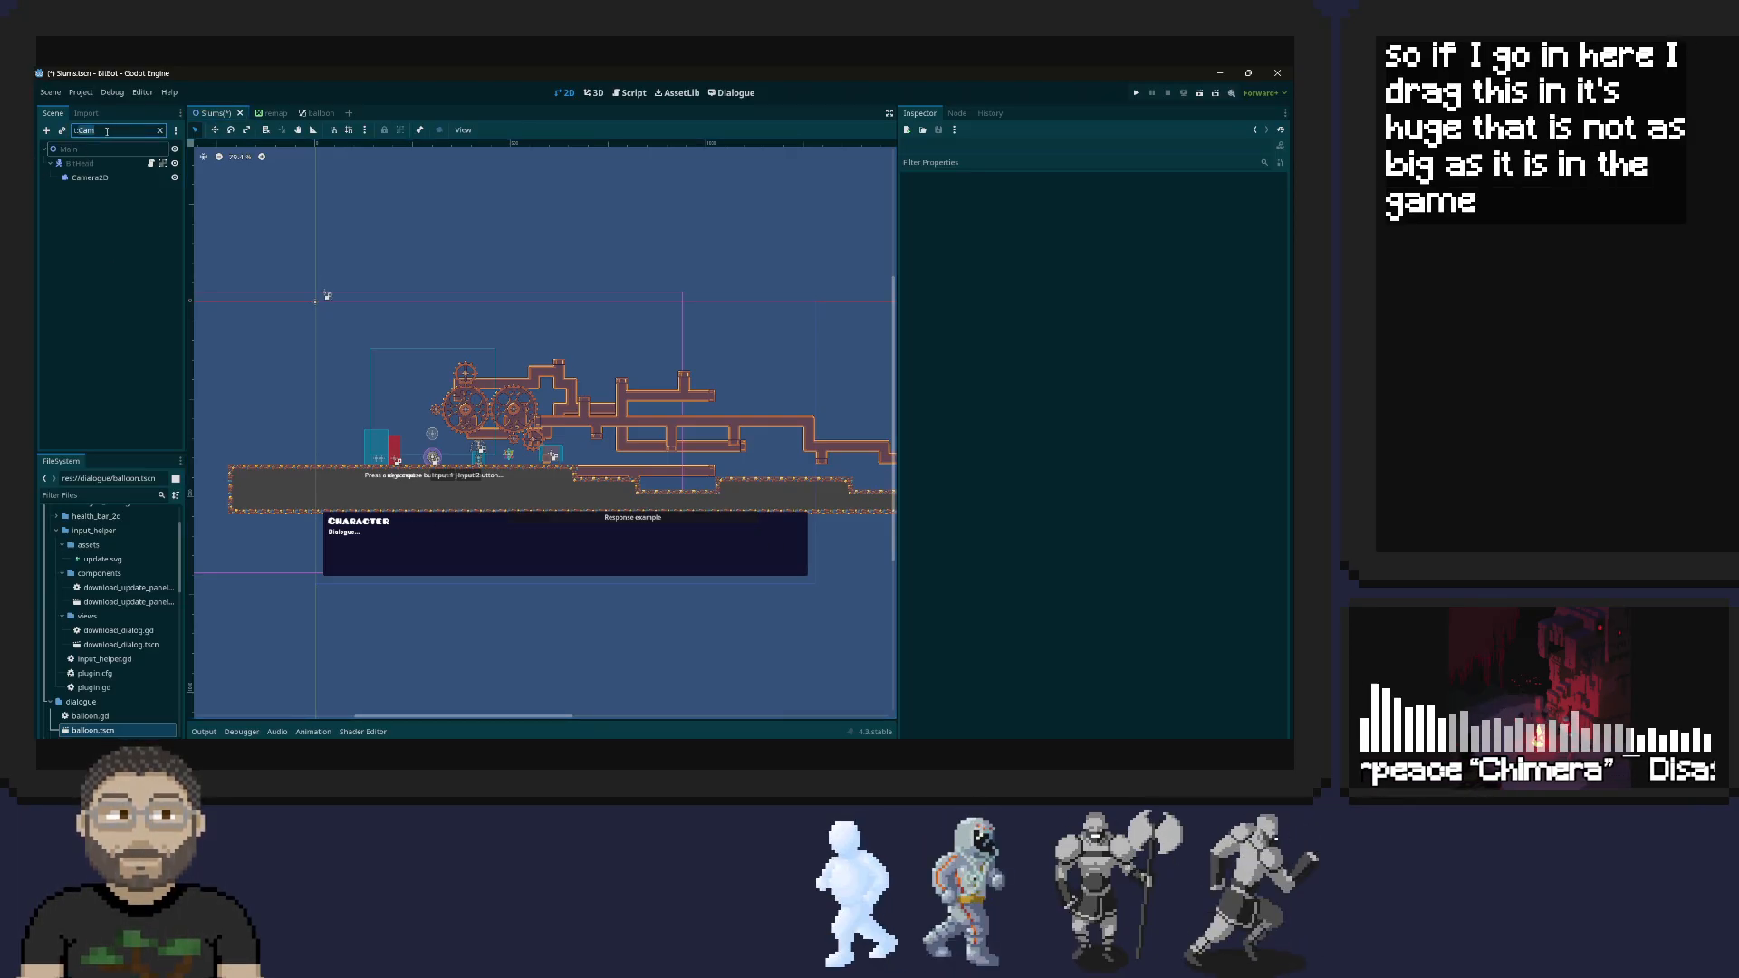
pyautogui.press('BackSpace')
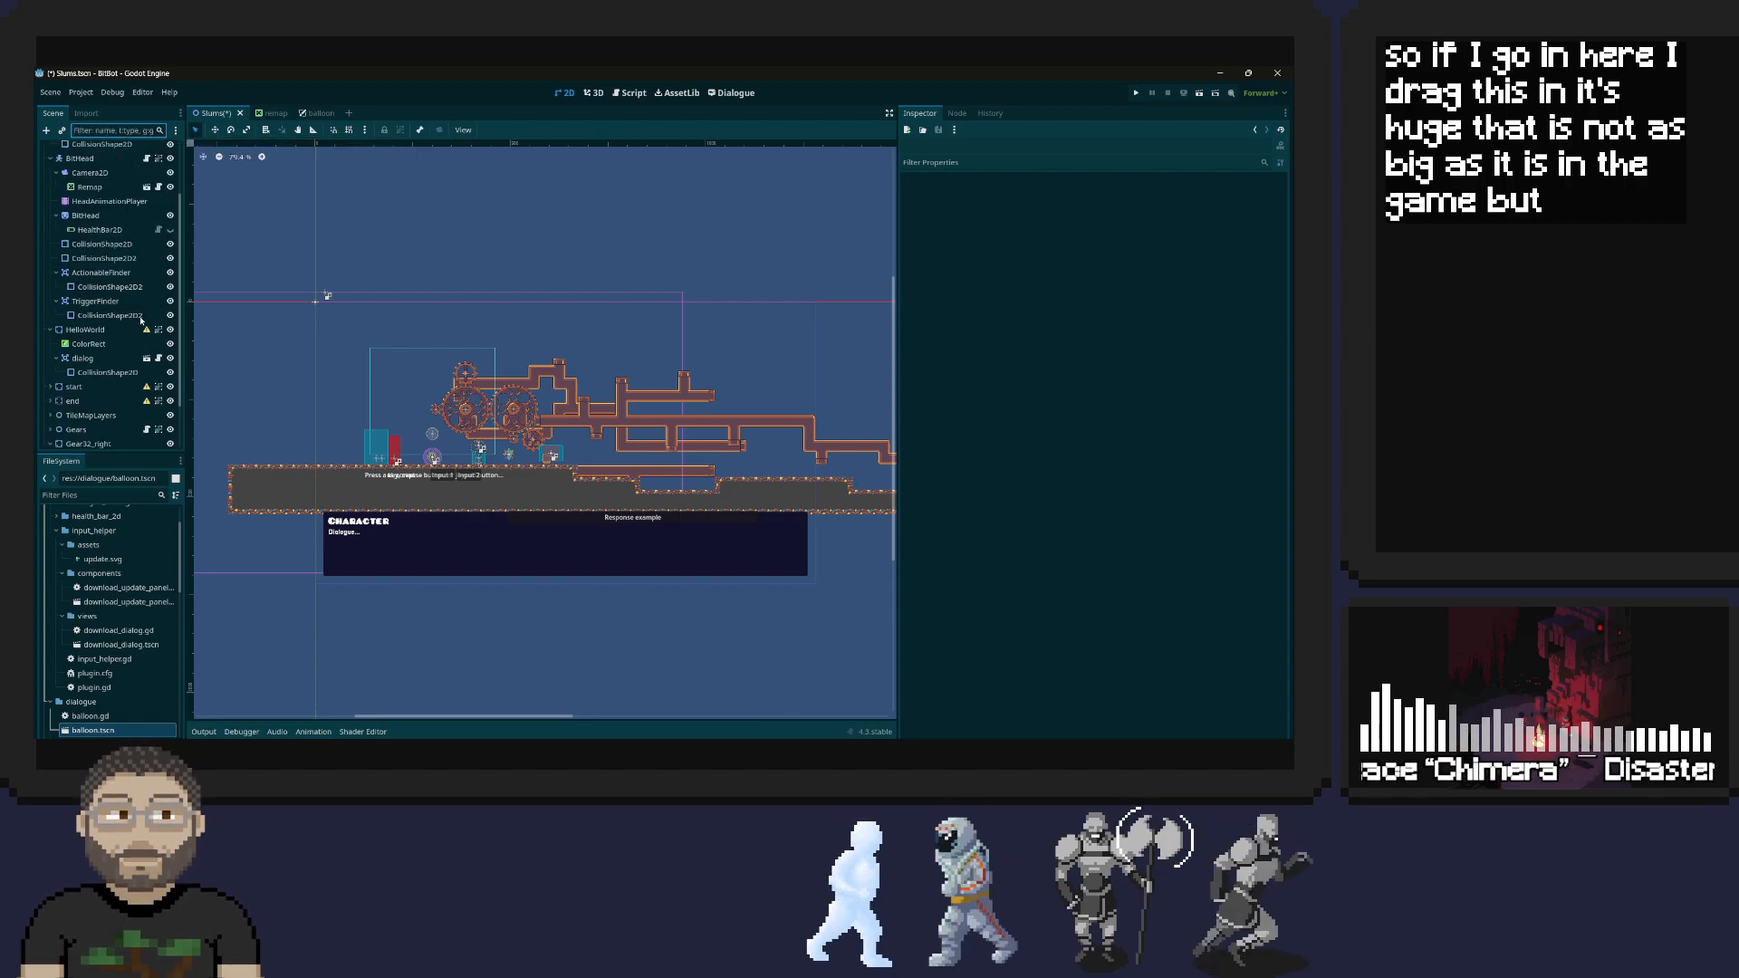
pyautogui.scroll(3, 142, 320)
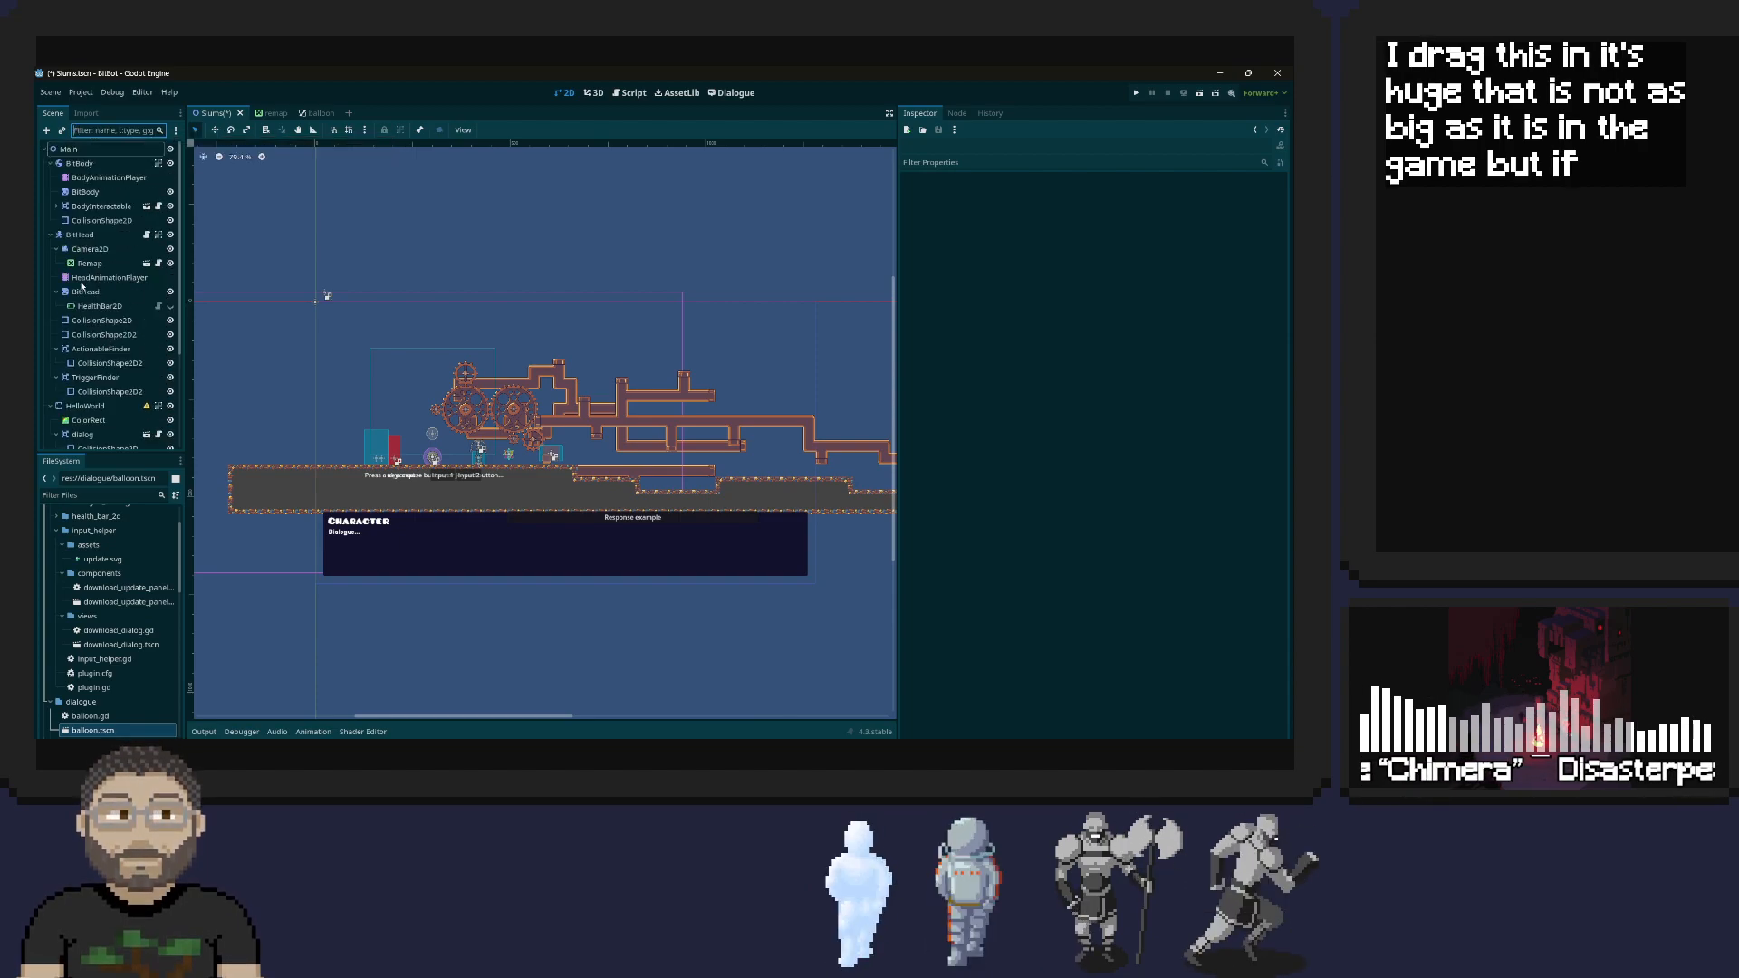
pyautogui.click(50, 163)
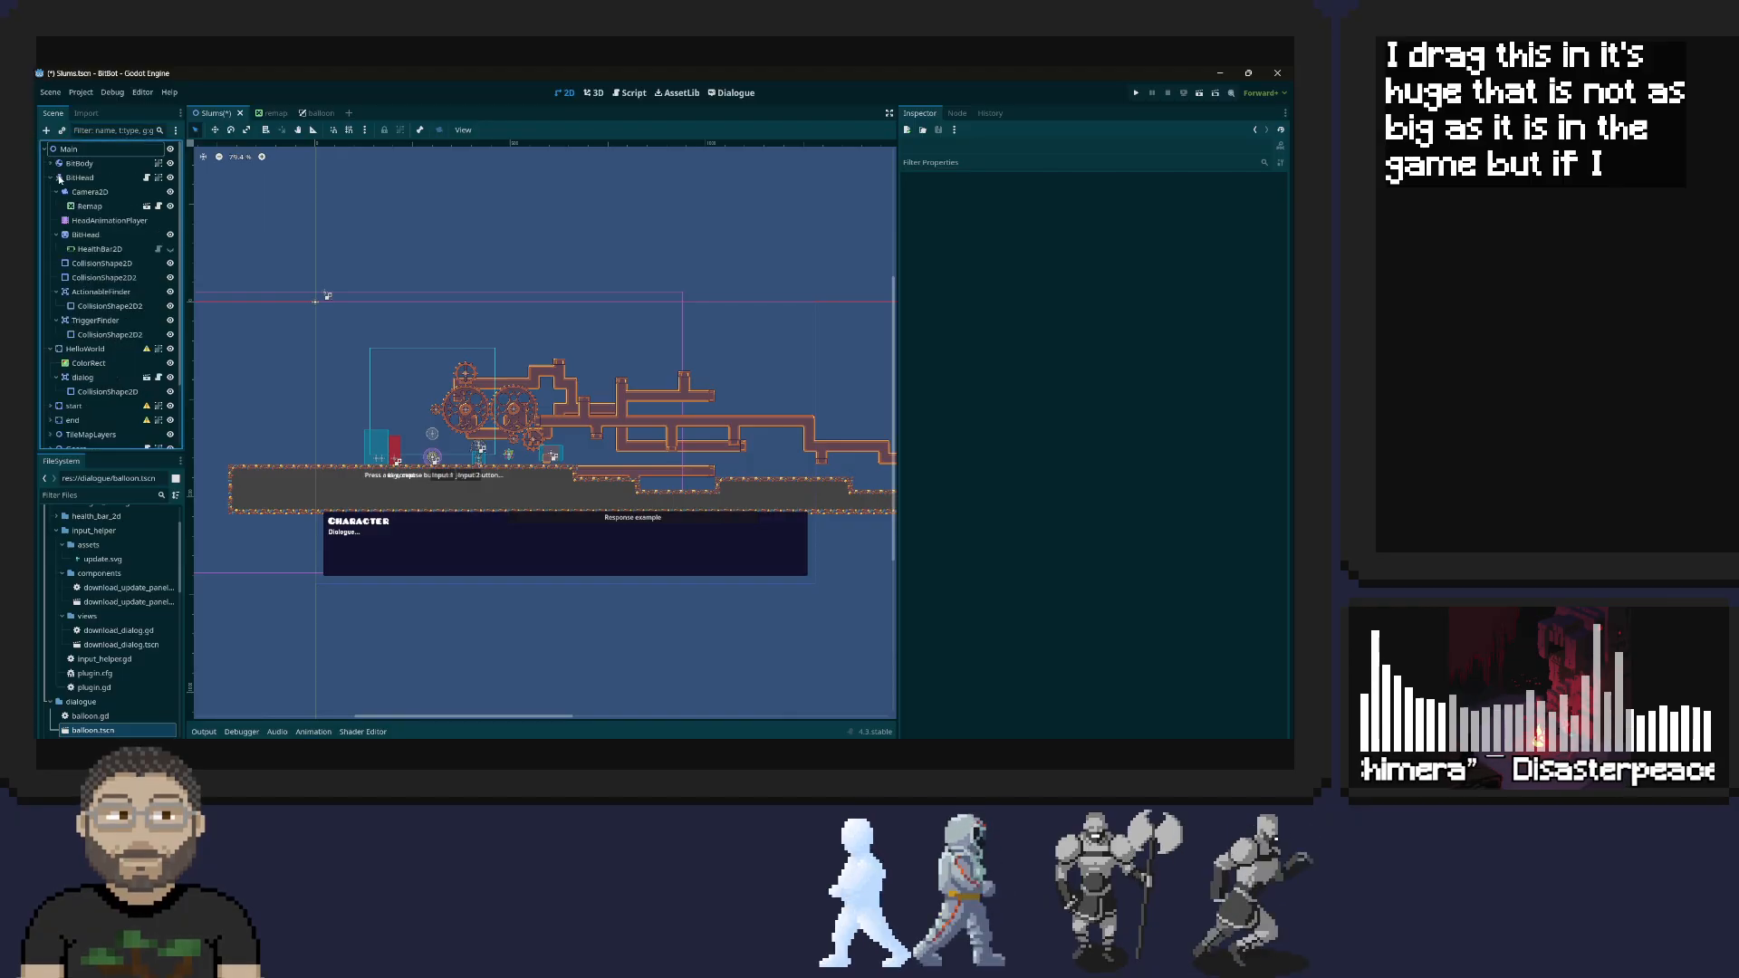
pyautogui.click(53, 178)
pyautogui.click(50, 179)
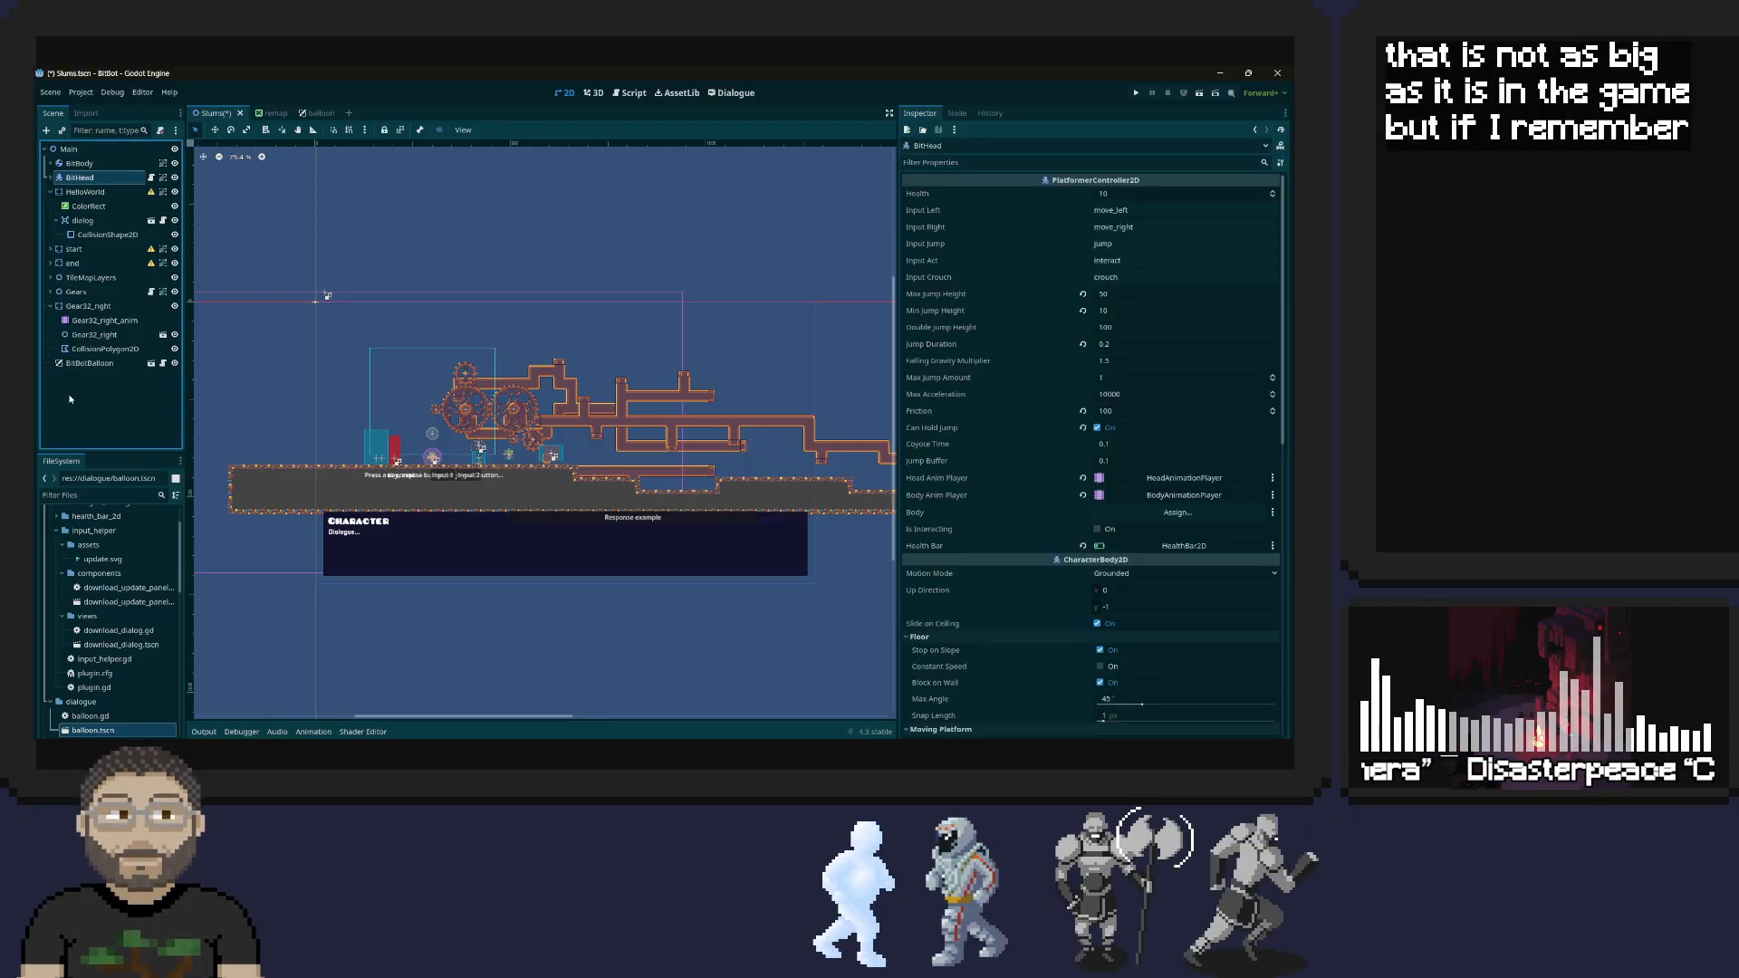
# Select the BitBotBalloon node and try to resize its dialogue panel by the edges in the 2D view
pyautogui.click(94, 364)
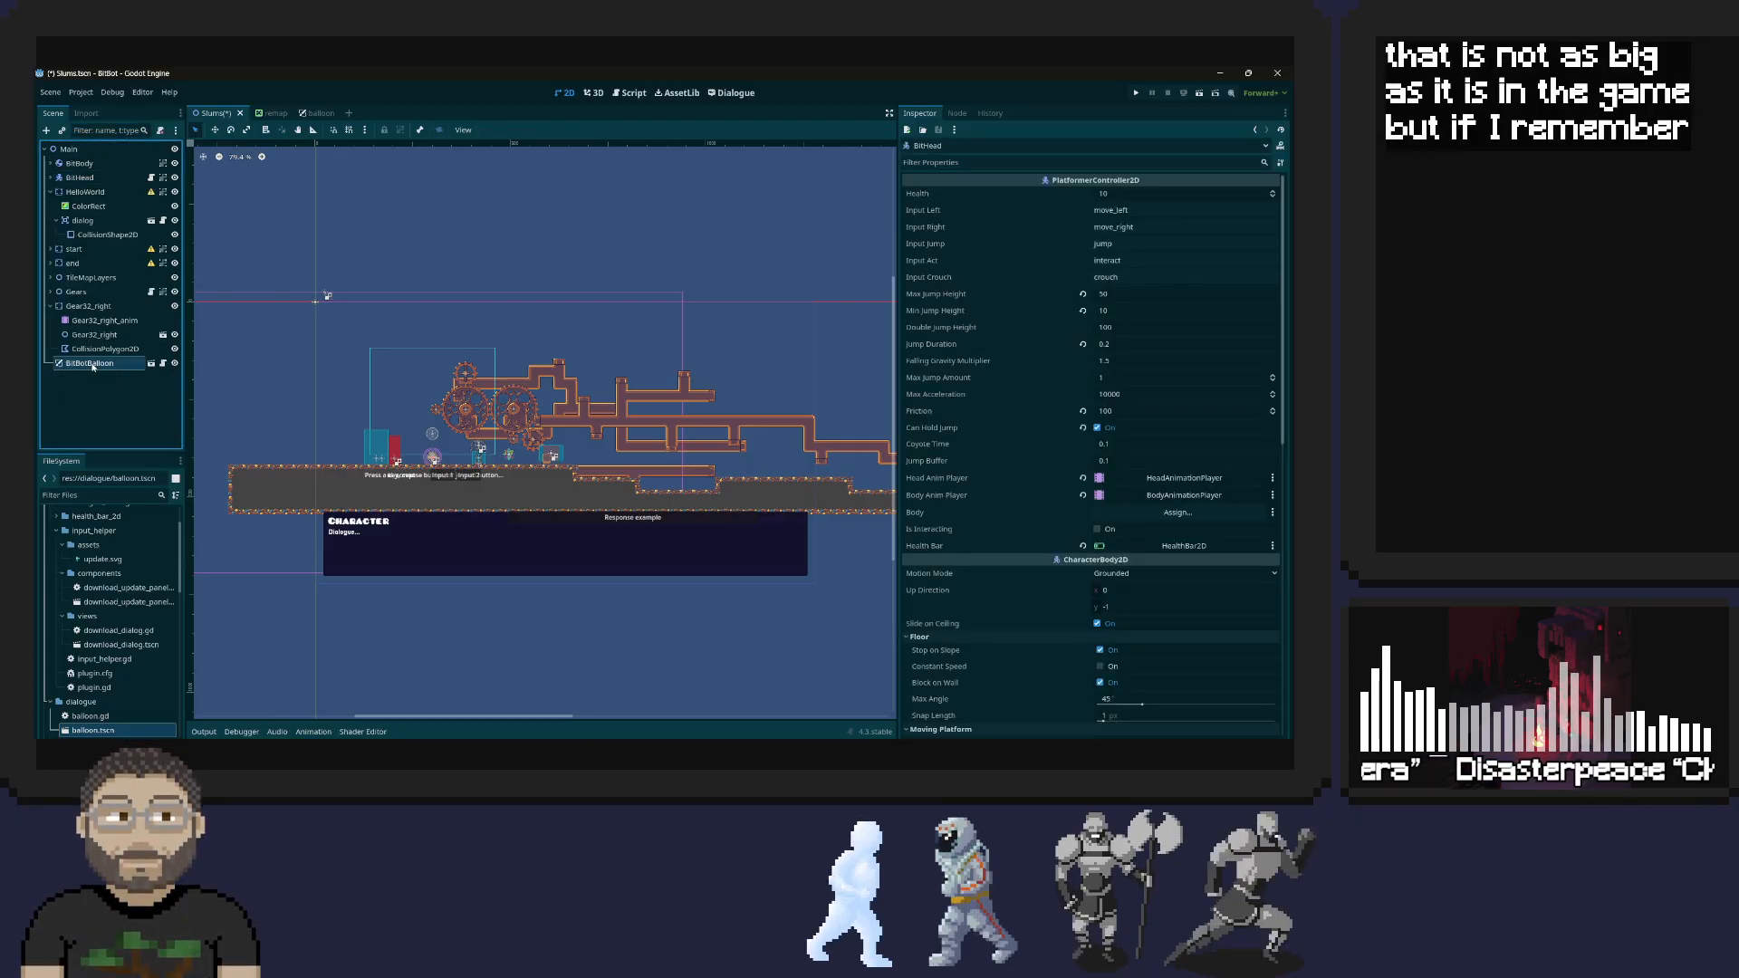
pyautogui.click(802, 540)
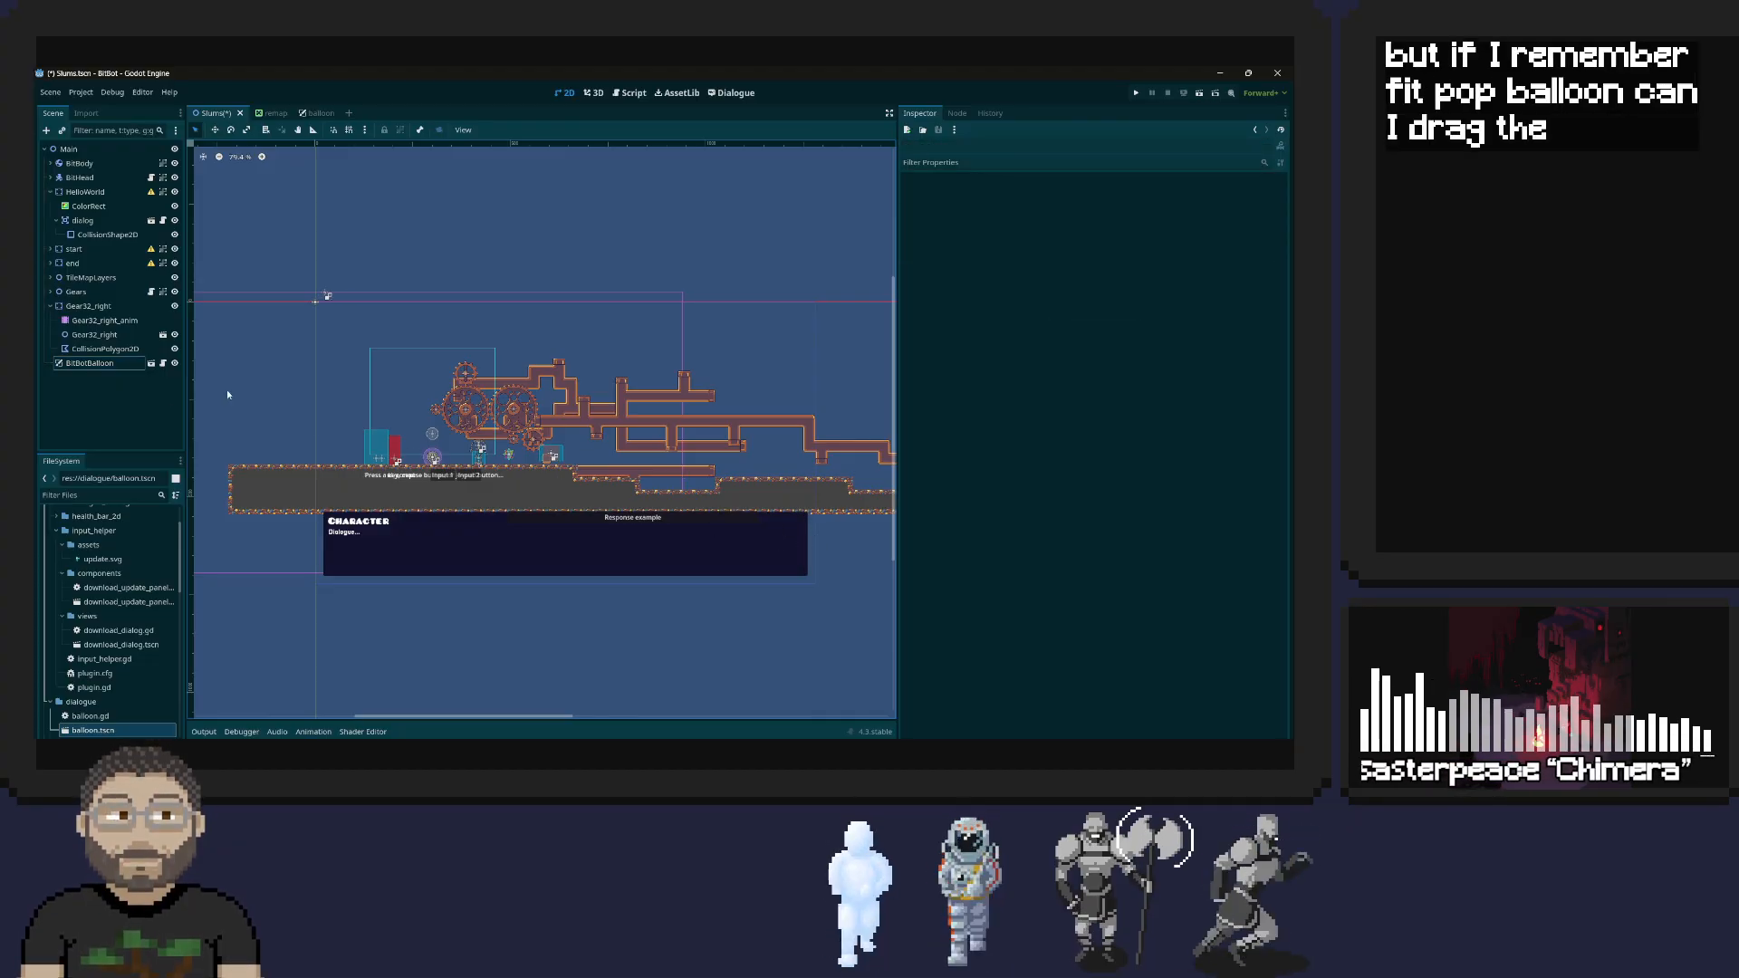
pyautogui.rightClick(110, 364)
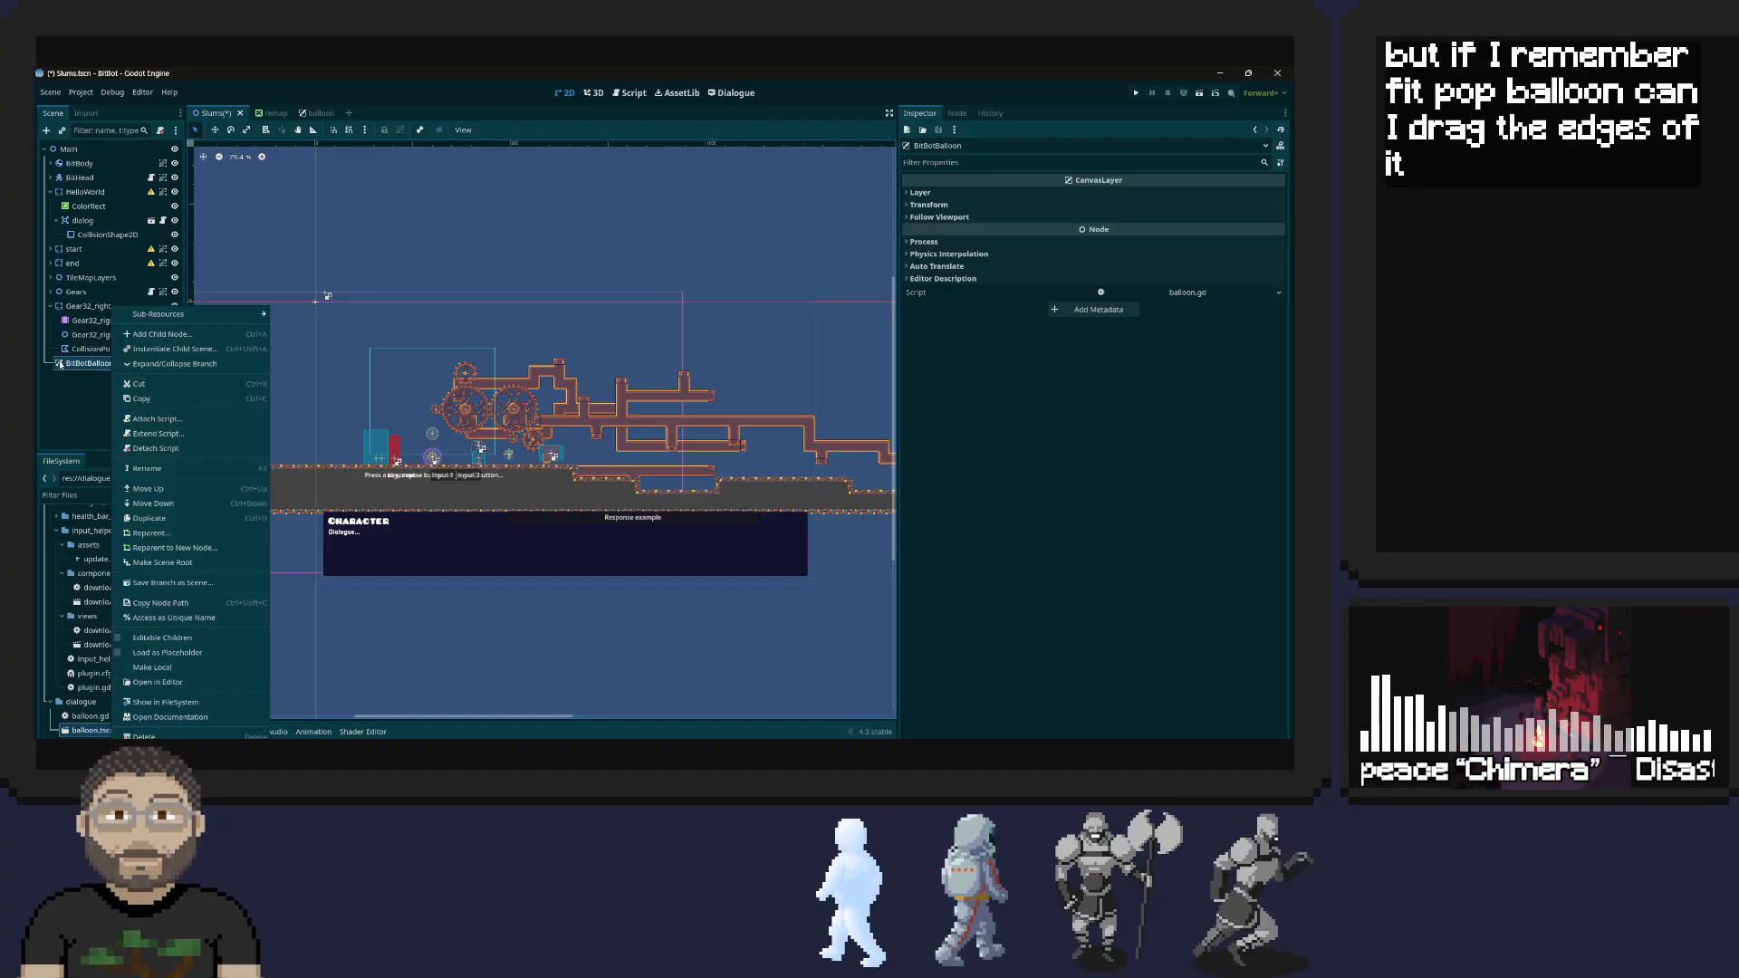
pyautogui.click(807, 541)
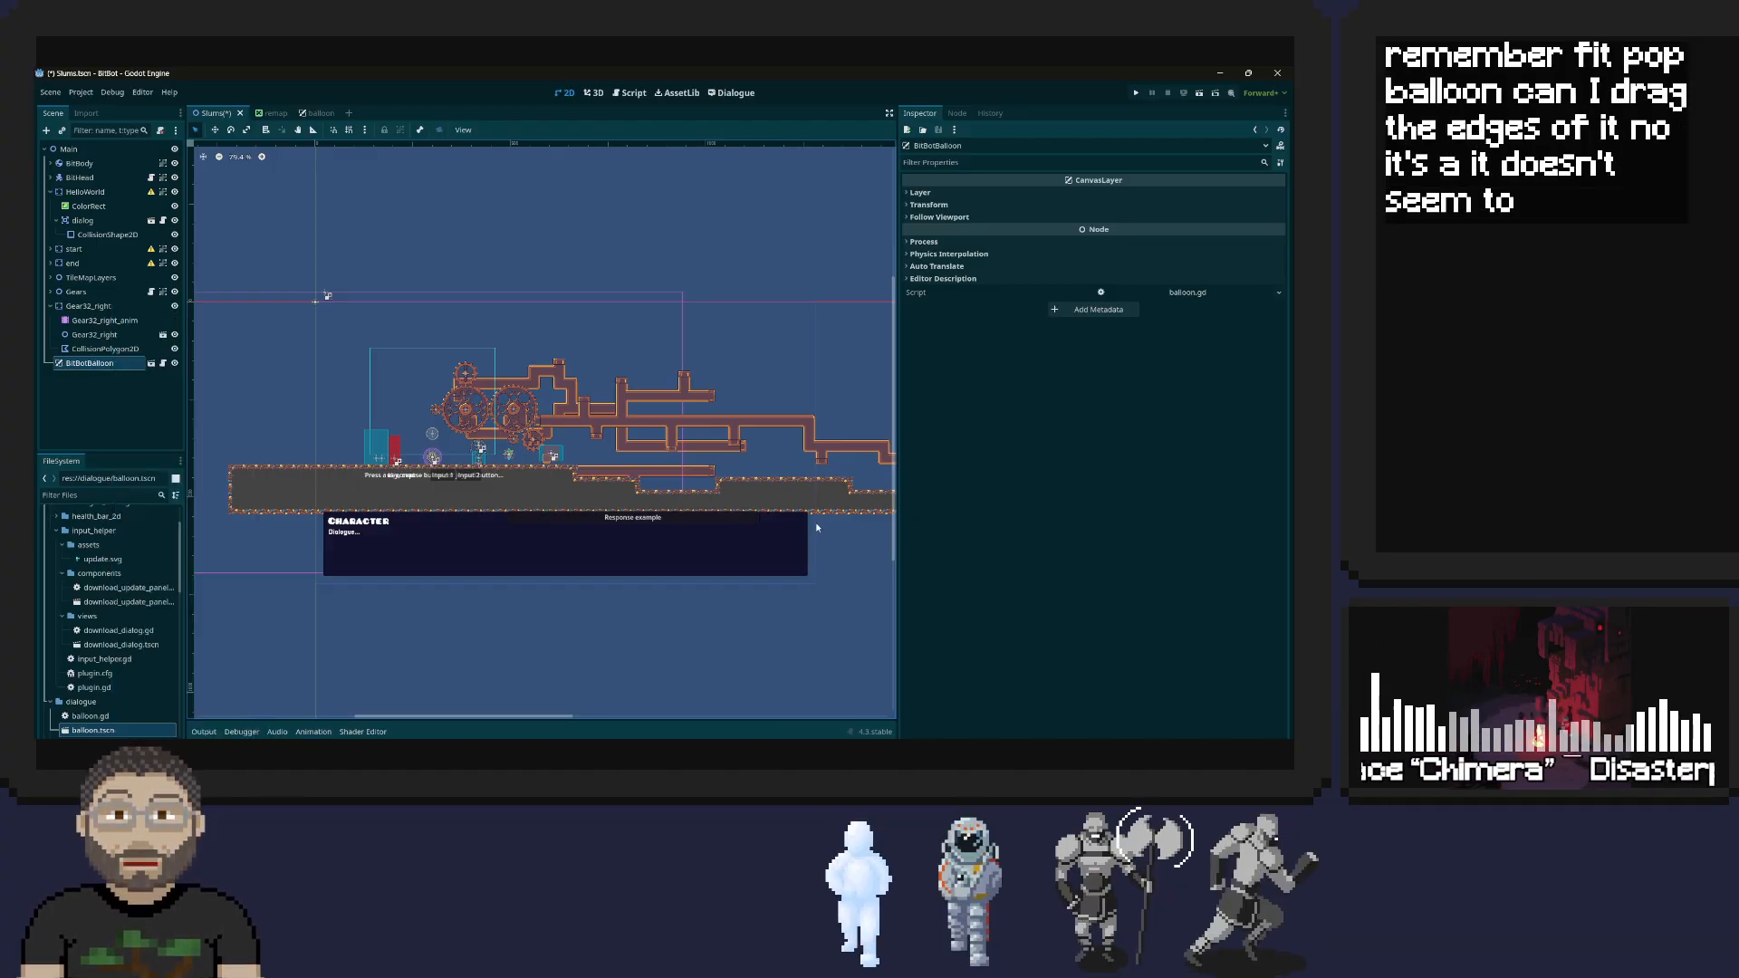
pyautogui.click(786, 536)
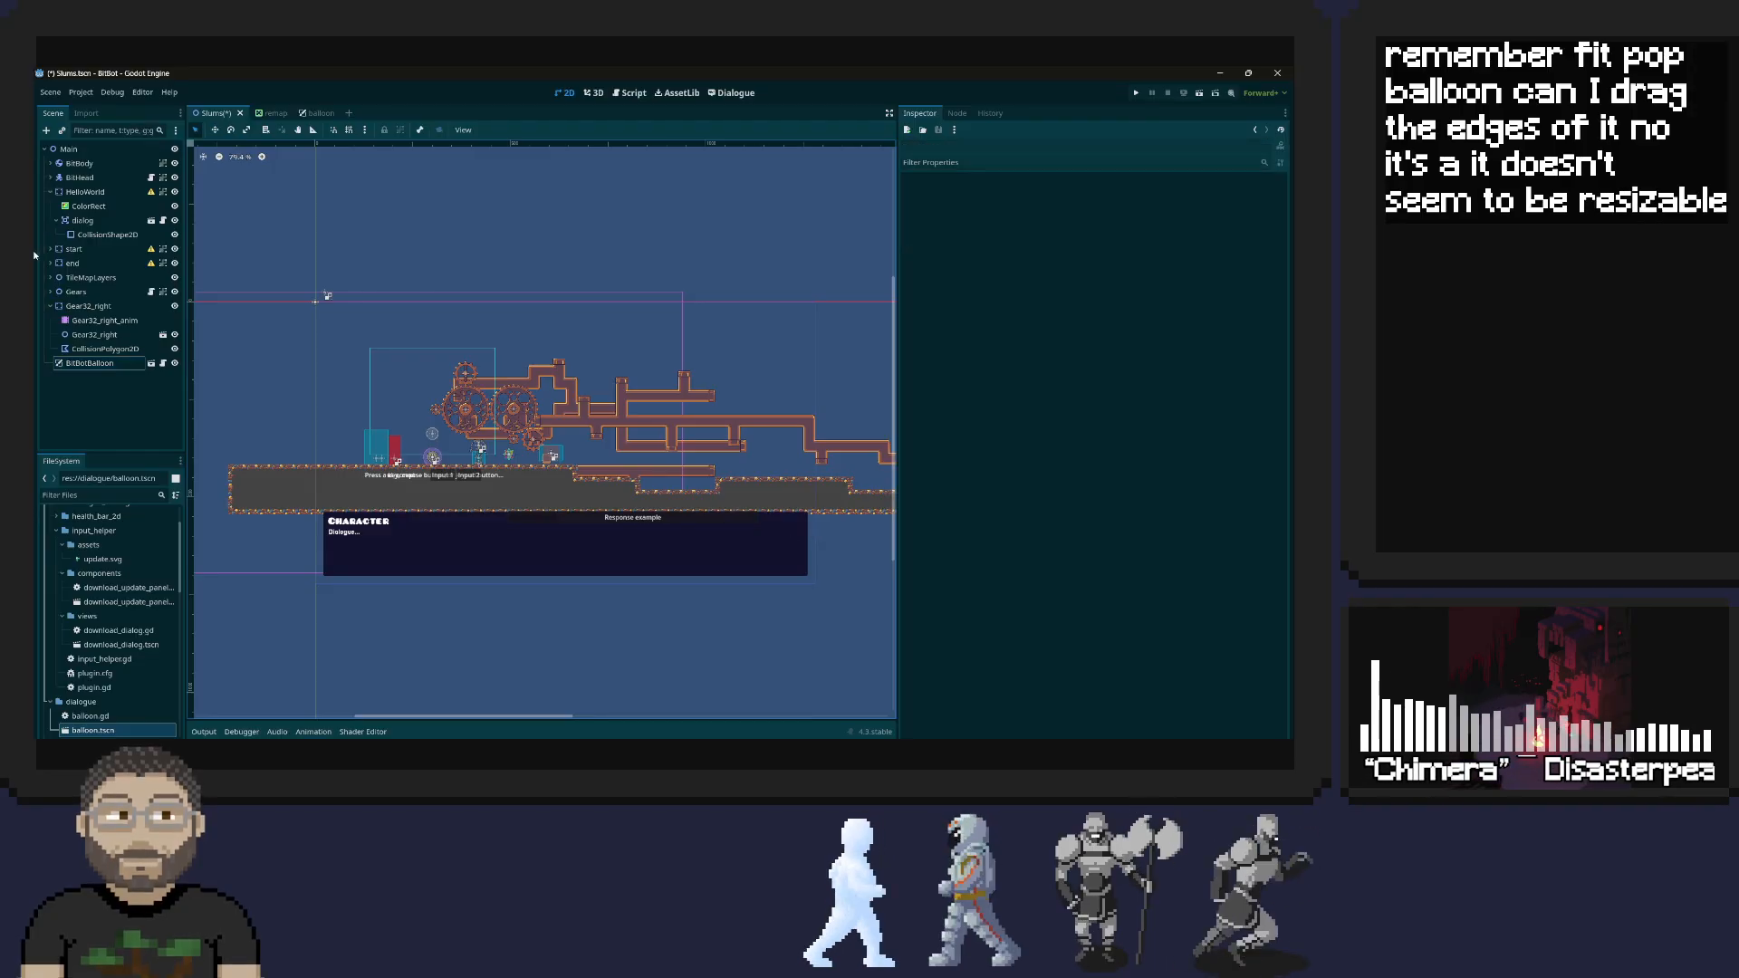
# Examine the Transform properties of the BitBotBalloon node and how its panel sits relative to the level
pyautogui.rightClick(122, 362)
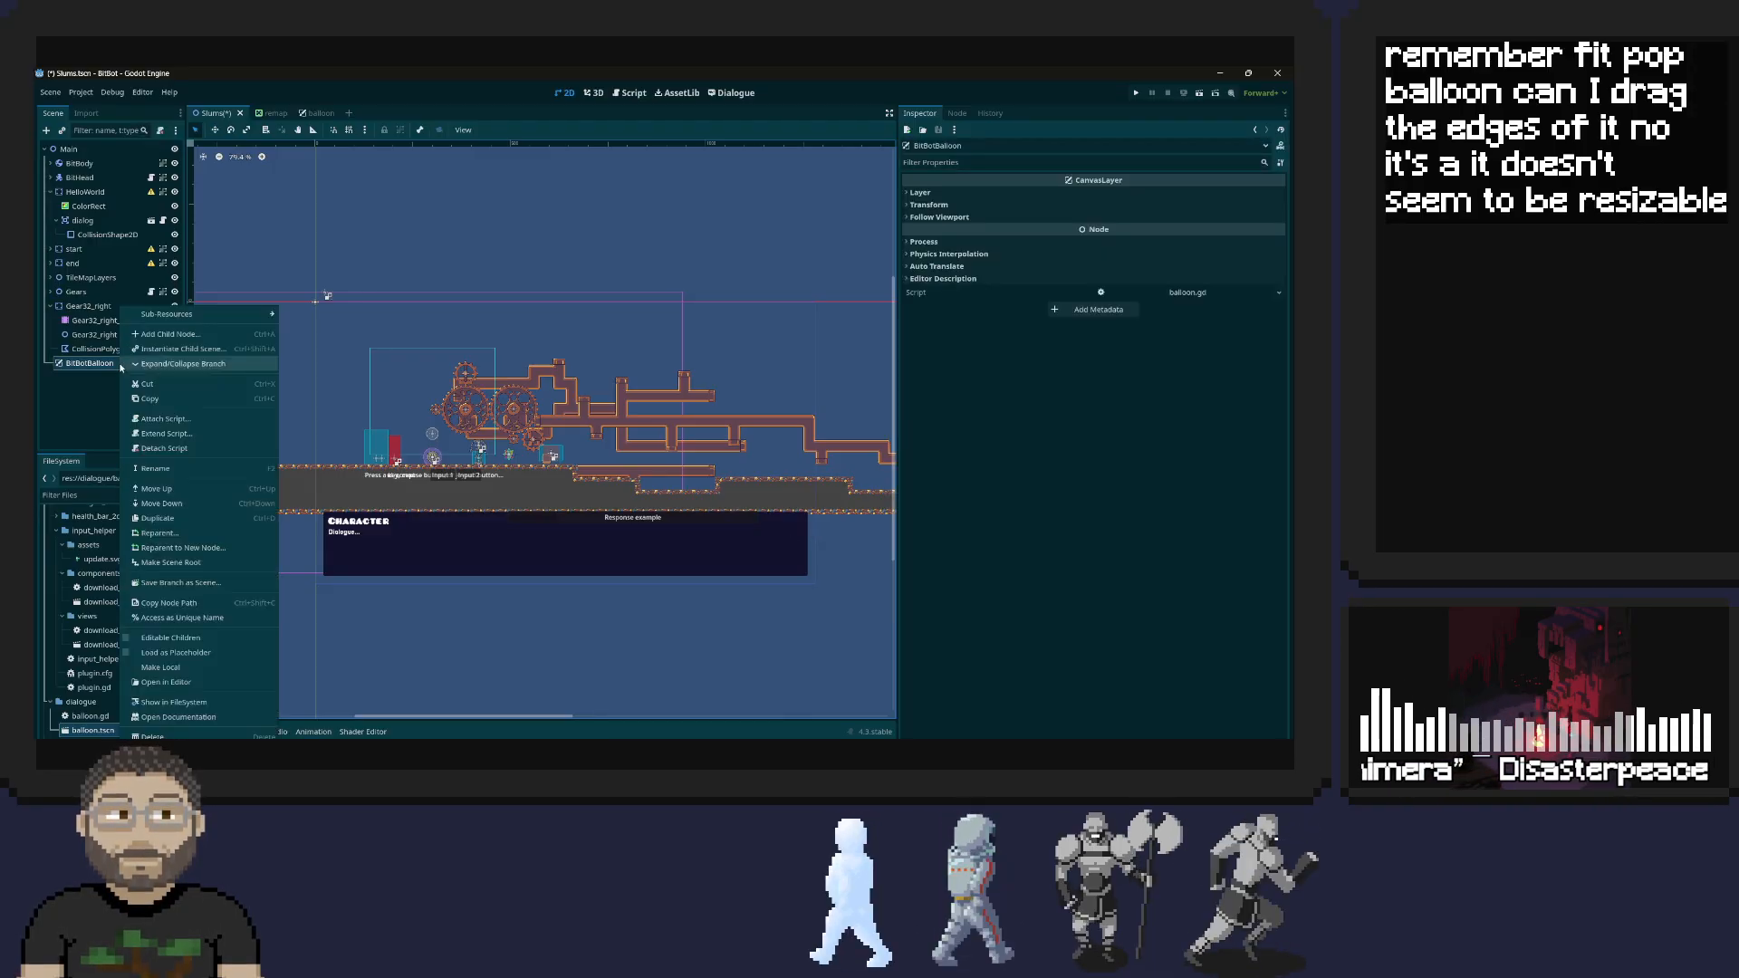
pyautogui.click(108, 368)
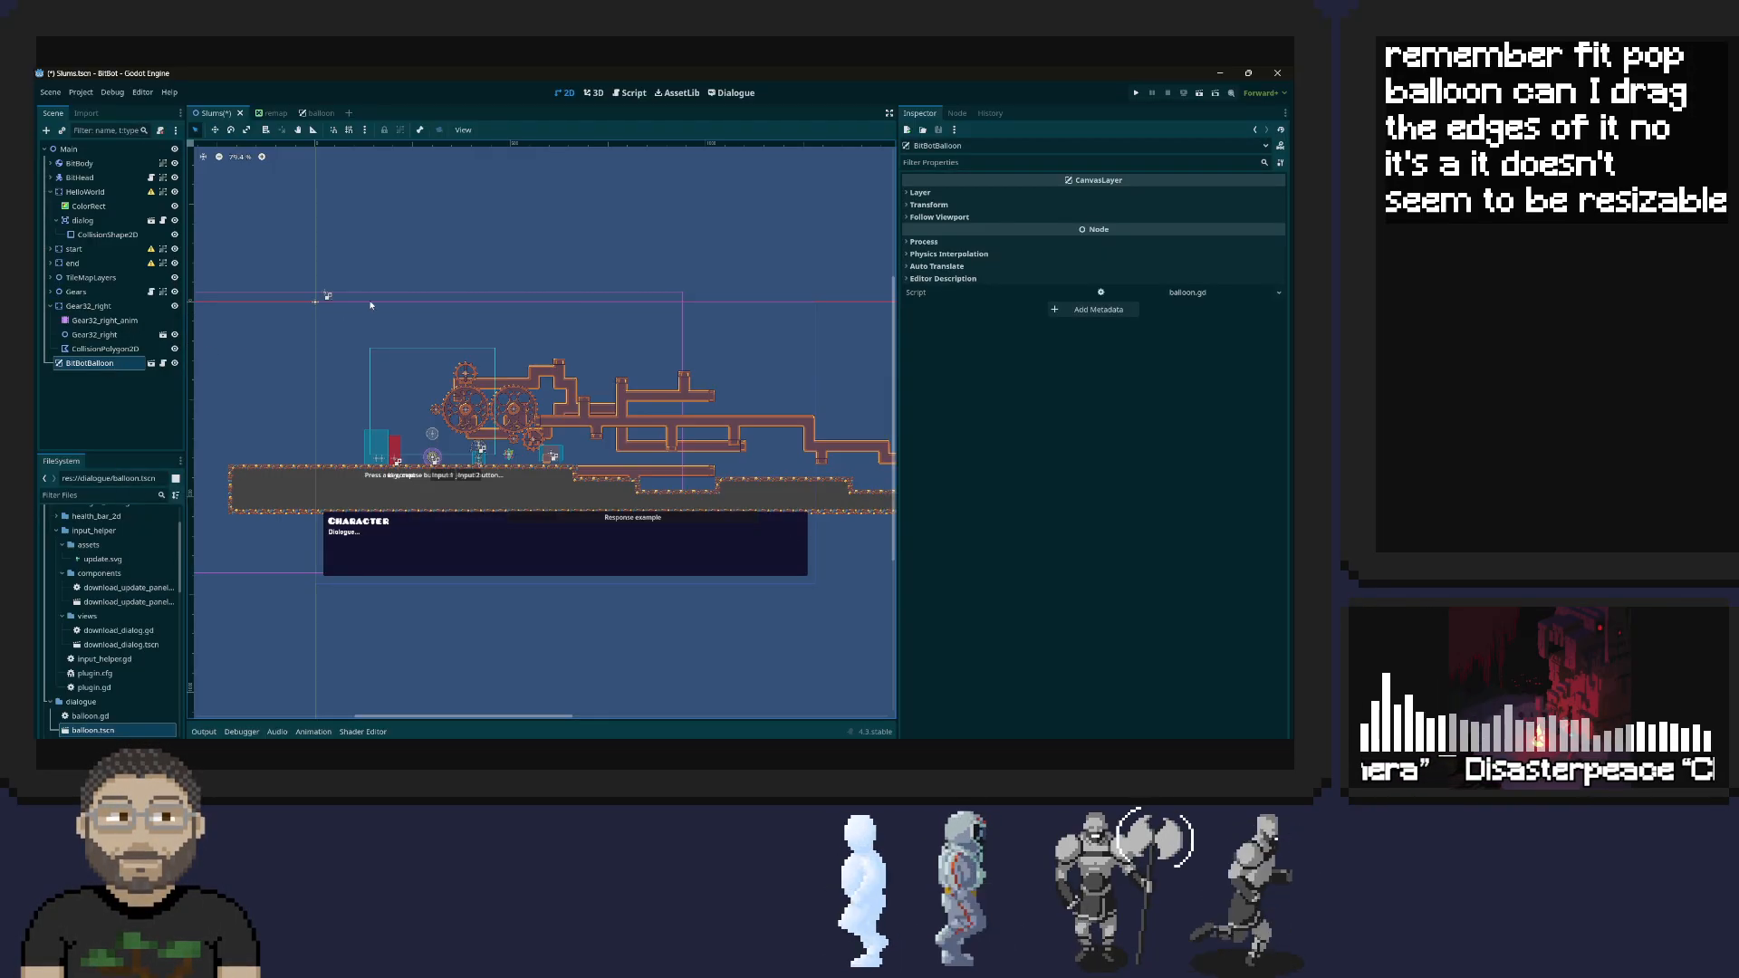
pyautogui.click(929, 204)
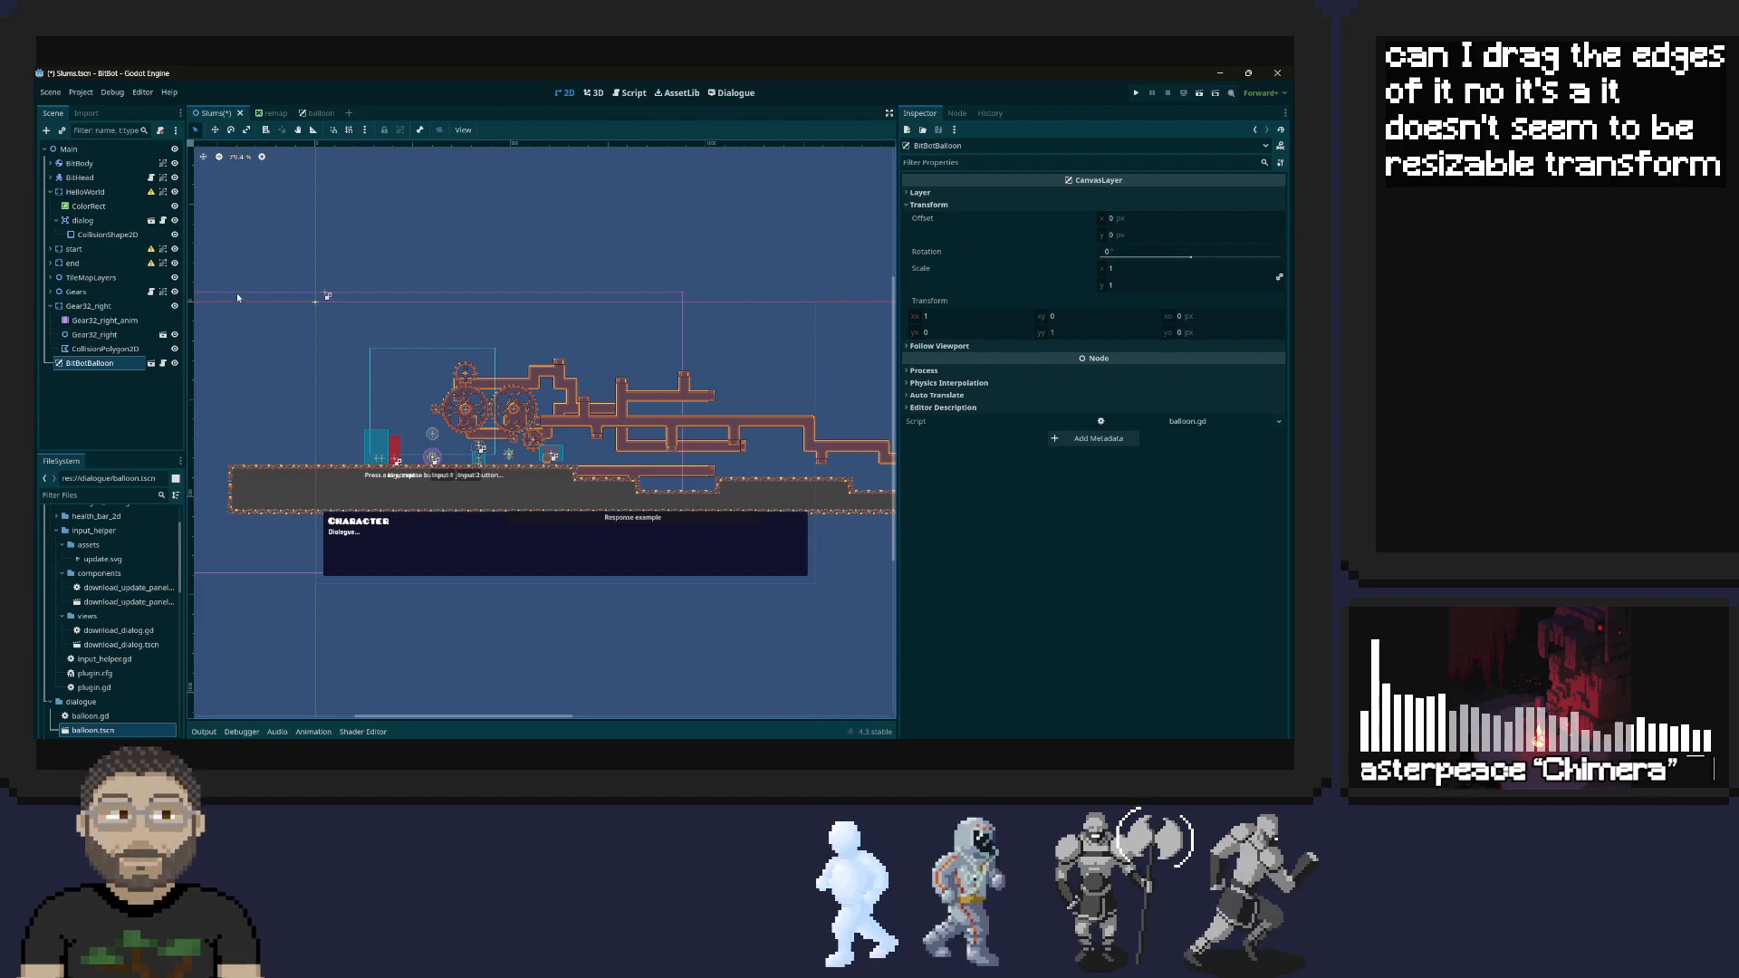
pyautogui.scroll(3, 557, 477)
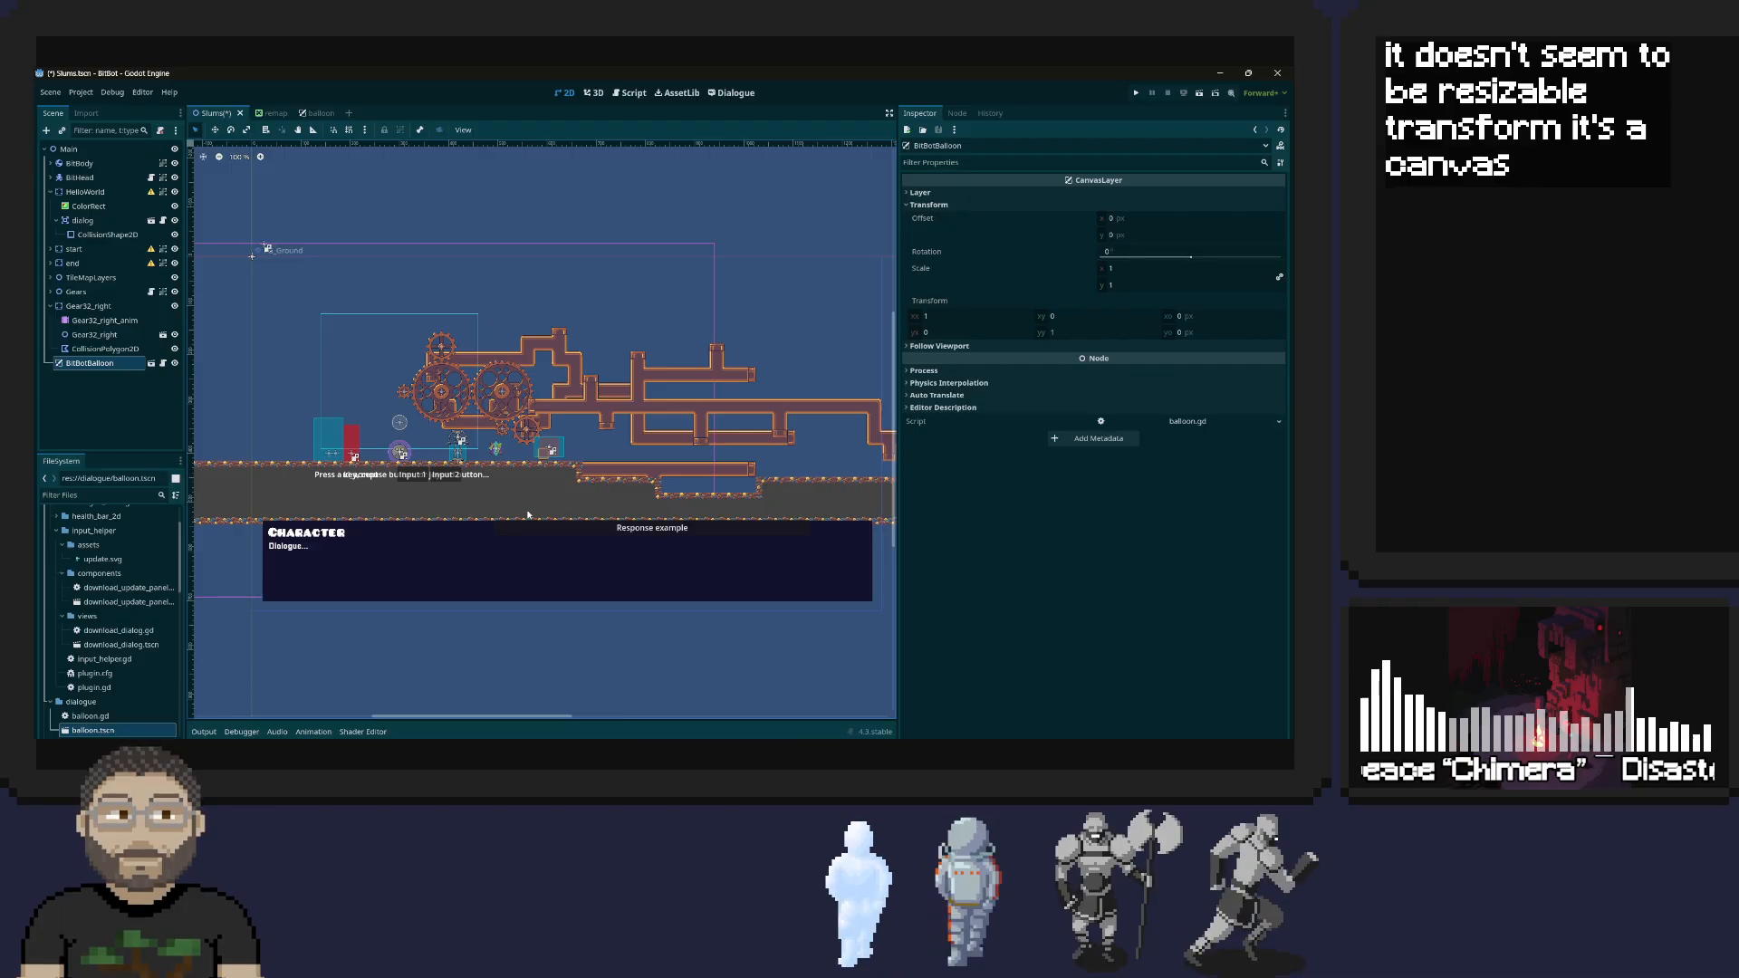
pyautogui.scroll(-1, 528, 514)
pyautogui.moveTo(528, 515)
pyautogui.mouseDown(button='middle')
pyautogui.moveTo(489, 548)
pyautogui.moveTo(865, 491)
pyautogui.moveTo(552, 534)
pyautogui.mouseUp(button='middle')
pyautogui.doubleClick(96, 364)
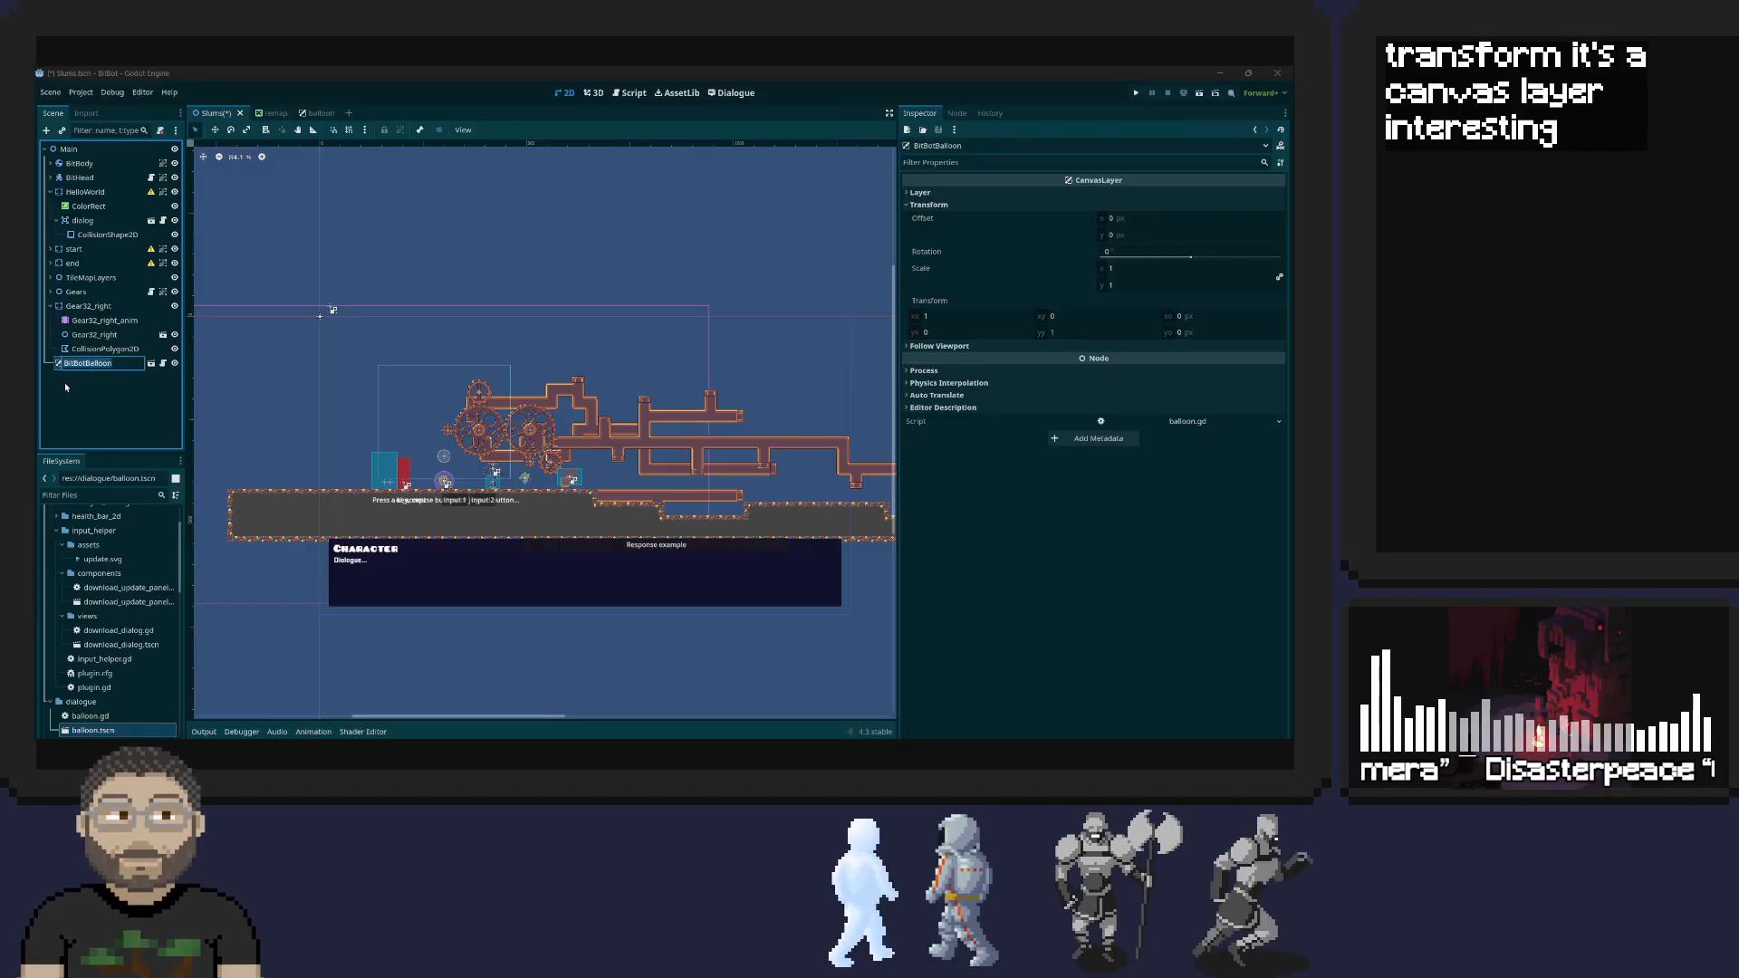
pyautogui.click(58, 366)
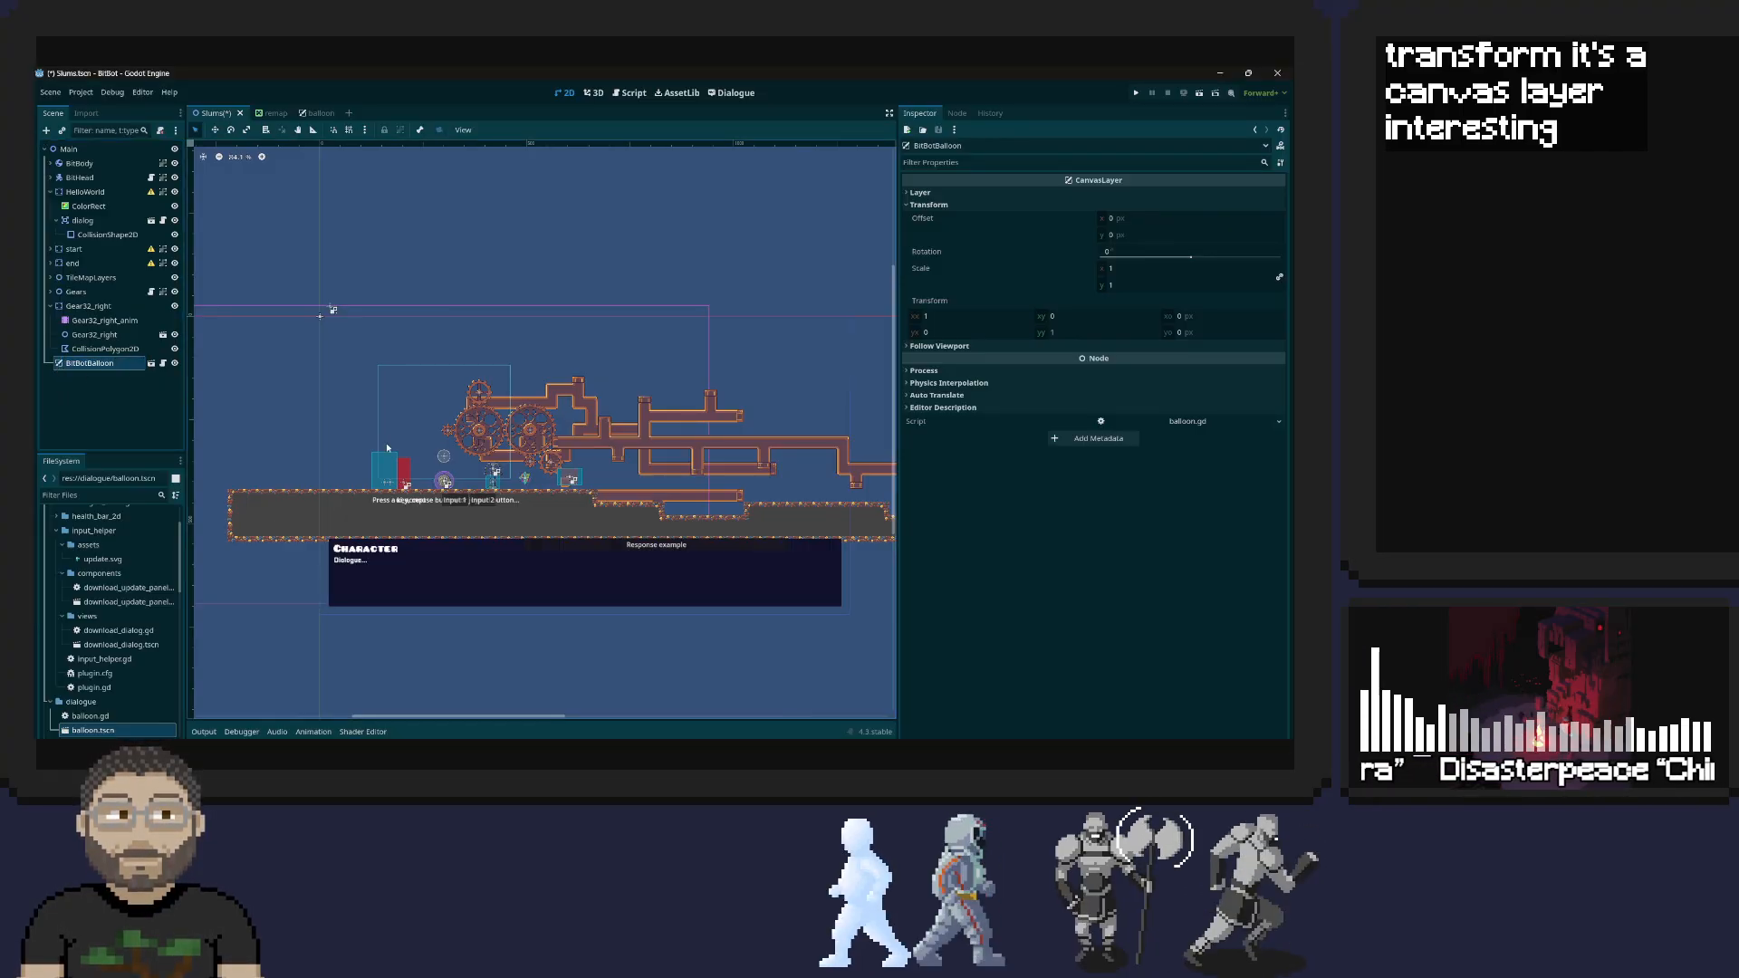
pyautogui.scroll(5, 579, 552)
pyautogui.scroll(1, 580, 553)
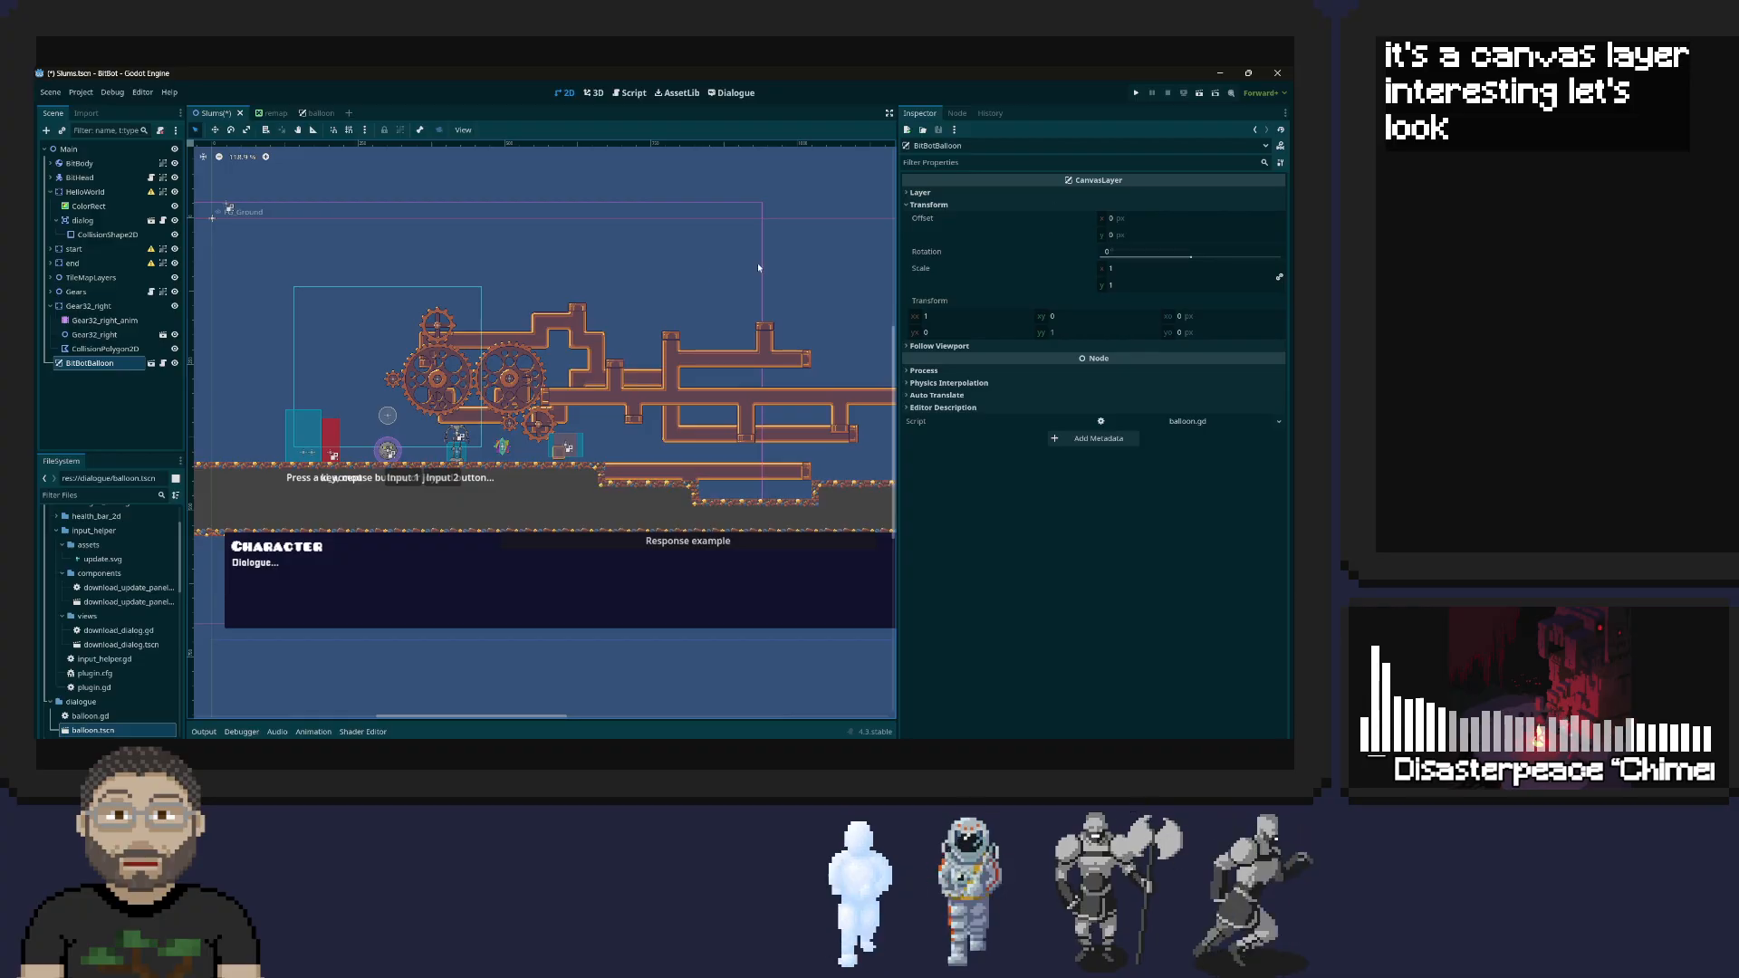
# Open the CanvasLayer class documentation and read its description, highlighting the passage on HUDs and backgrounds
pyautogui.rightClick(1111, 185)
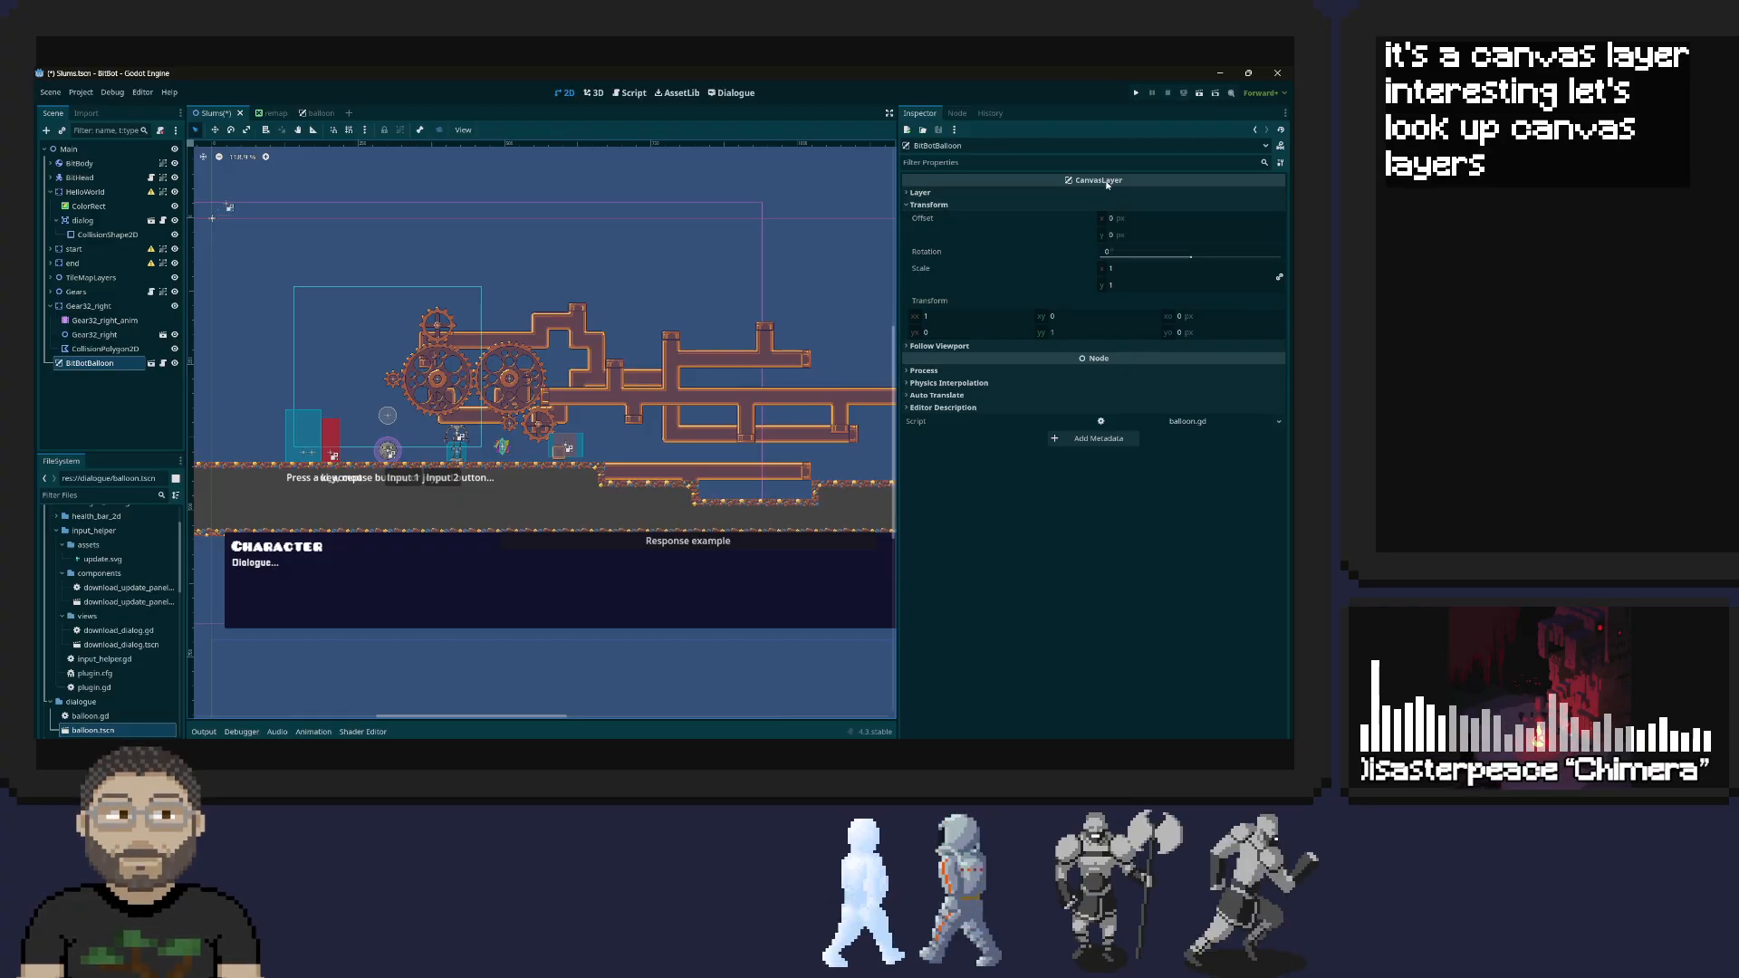
pyautogui.click(1131, 190)
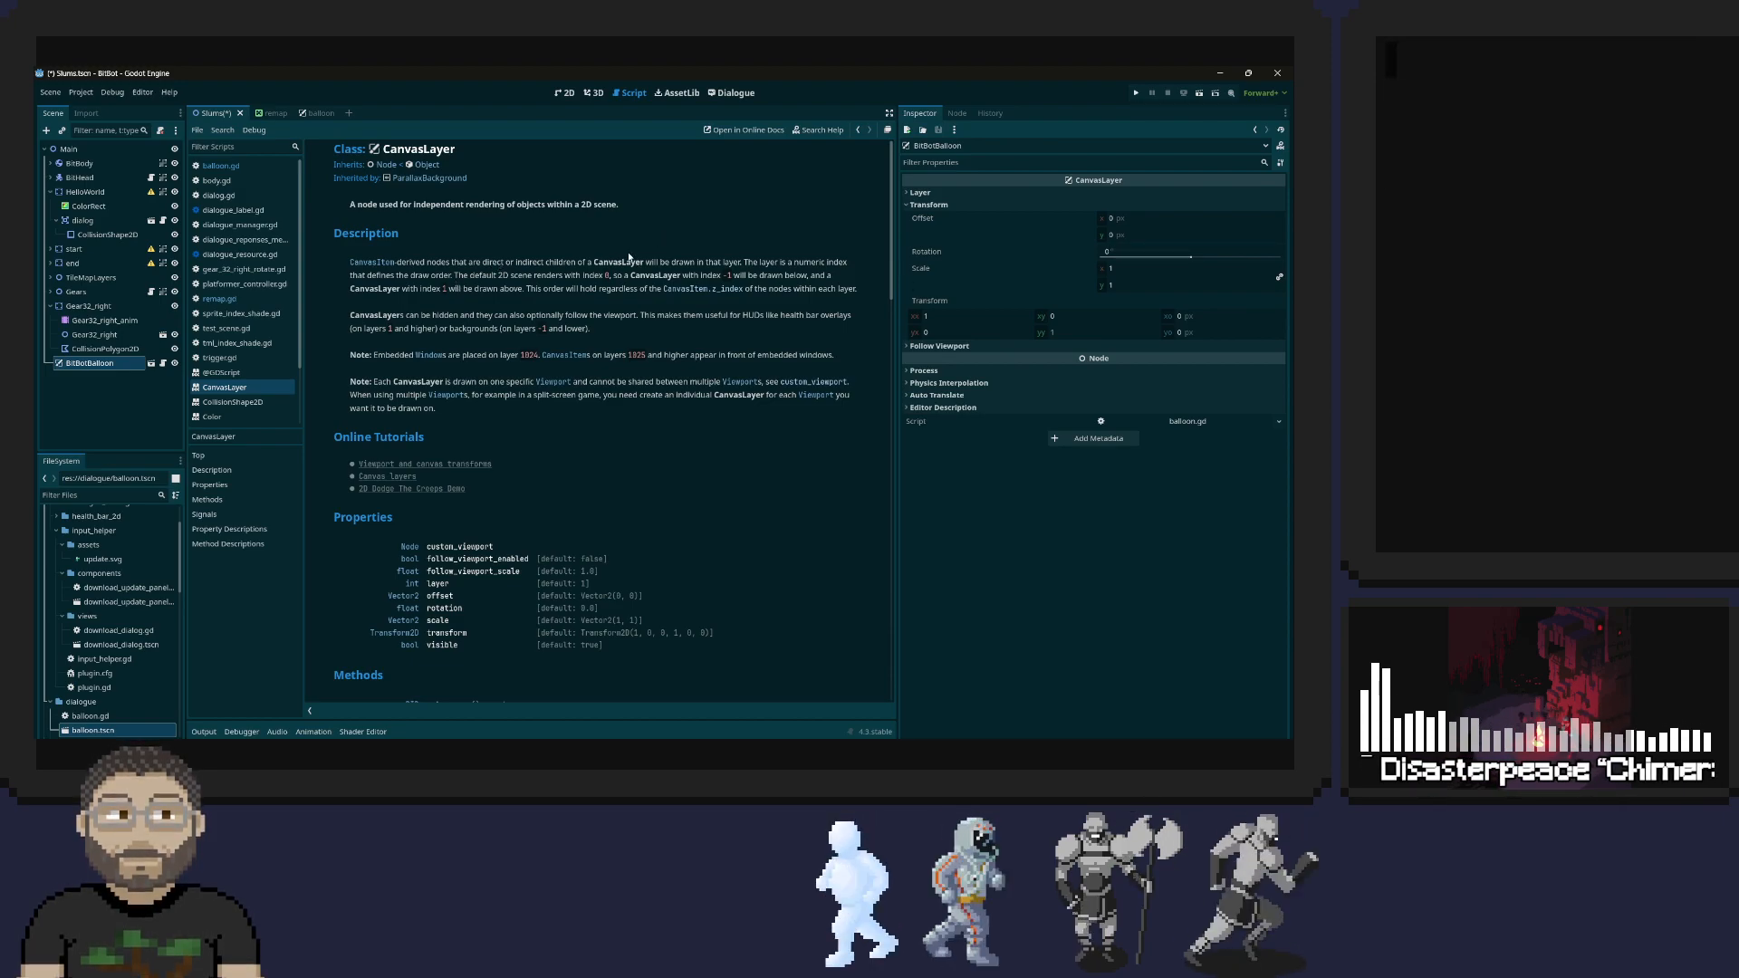
pyautogui.doubleClick(689, 318)
pyautogui.click(689, 318)
pyautogui.moveTo(641, 317); pyautogui.dragTo(809, 336)
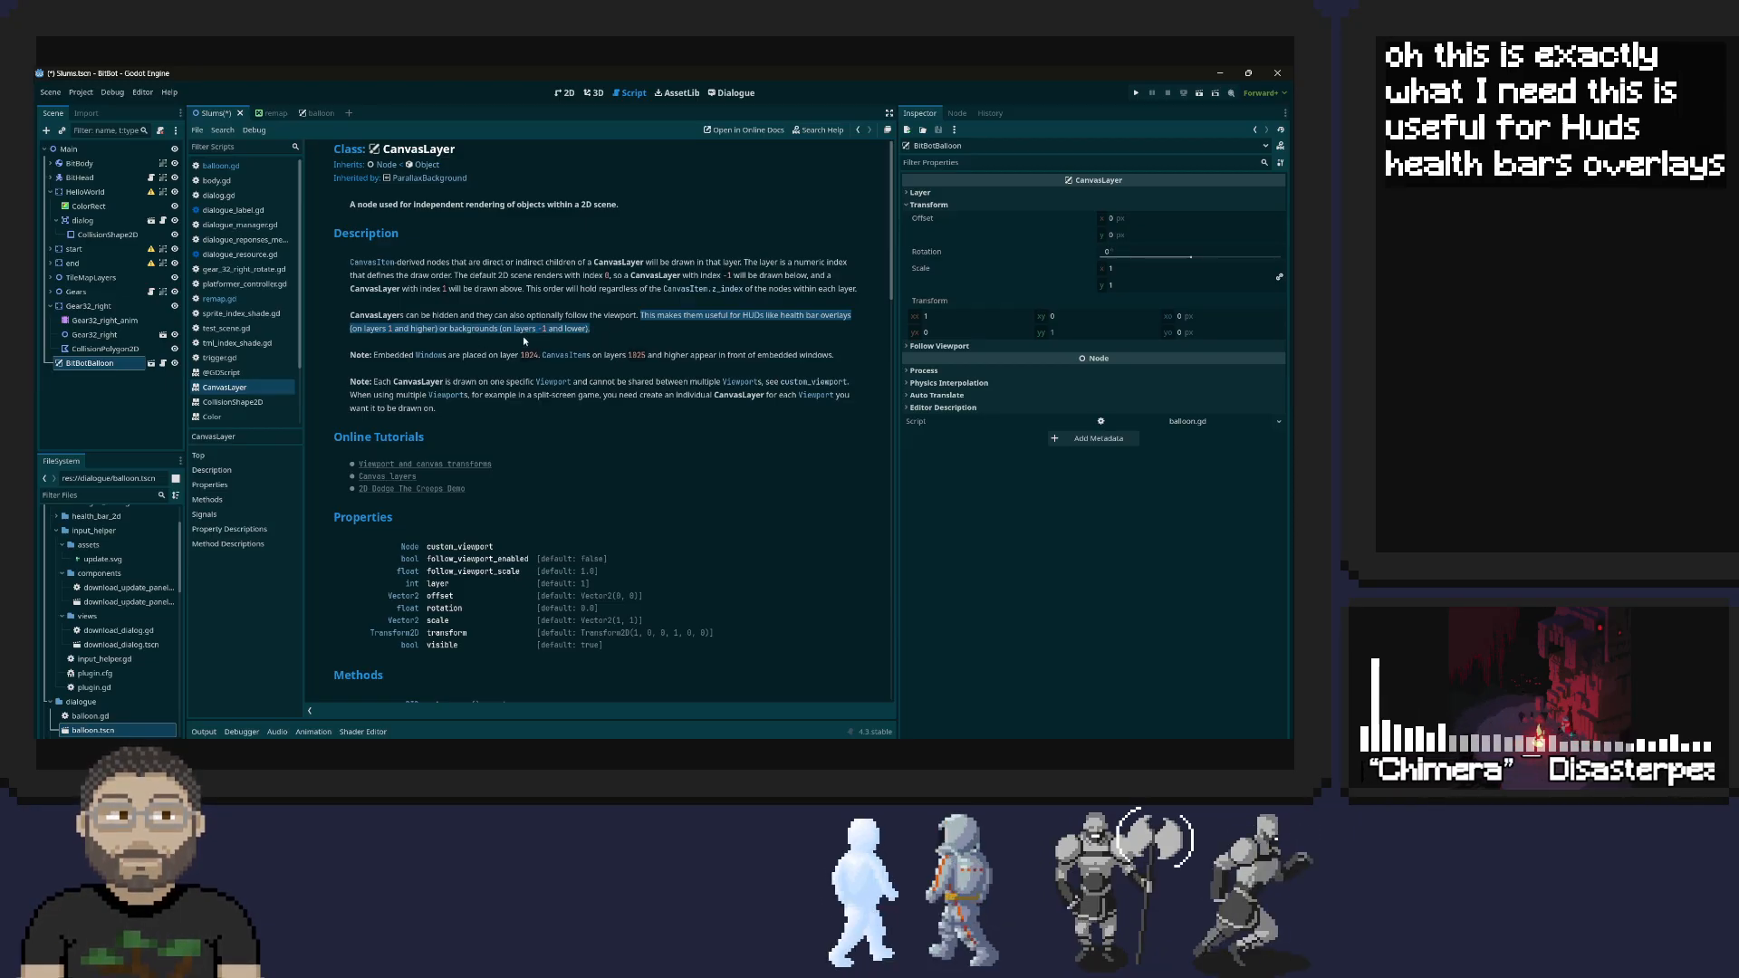
pyautogui.scroll(-3, 607, 292)
pyautogui.scroll(3, 607, 291)
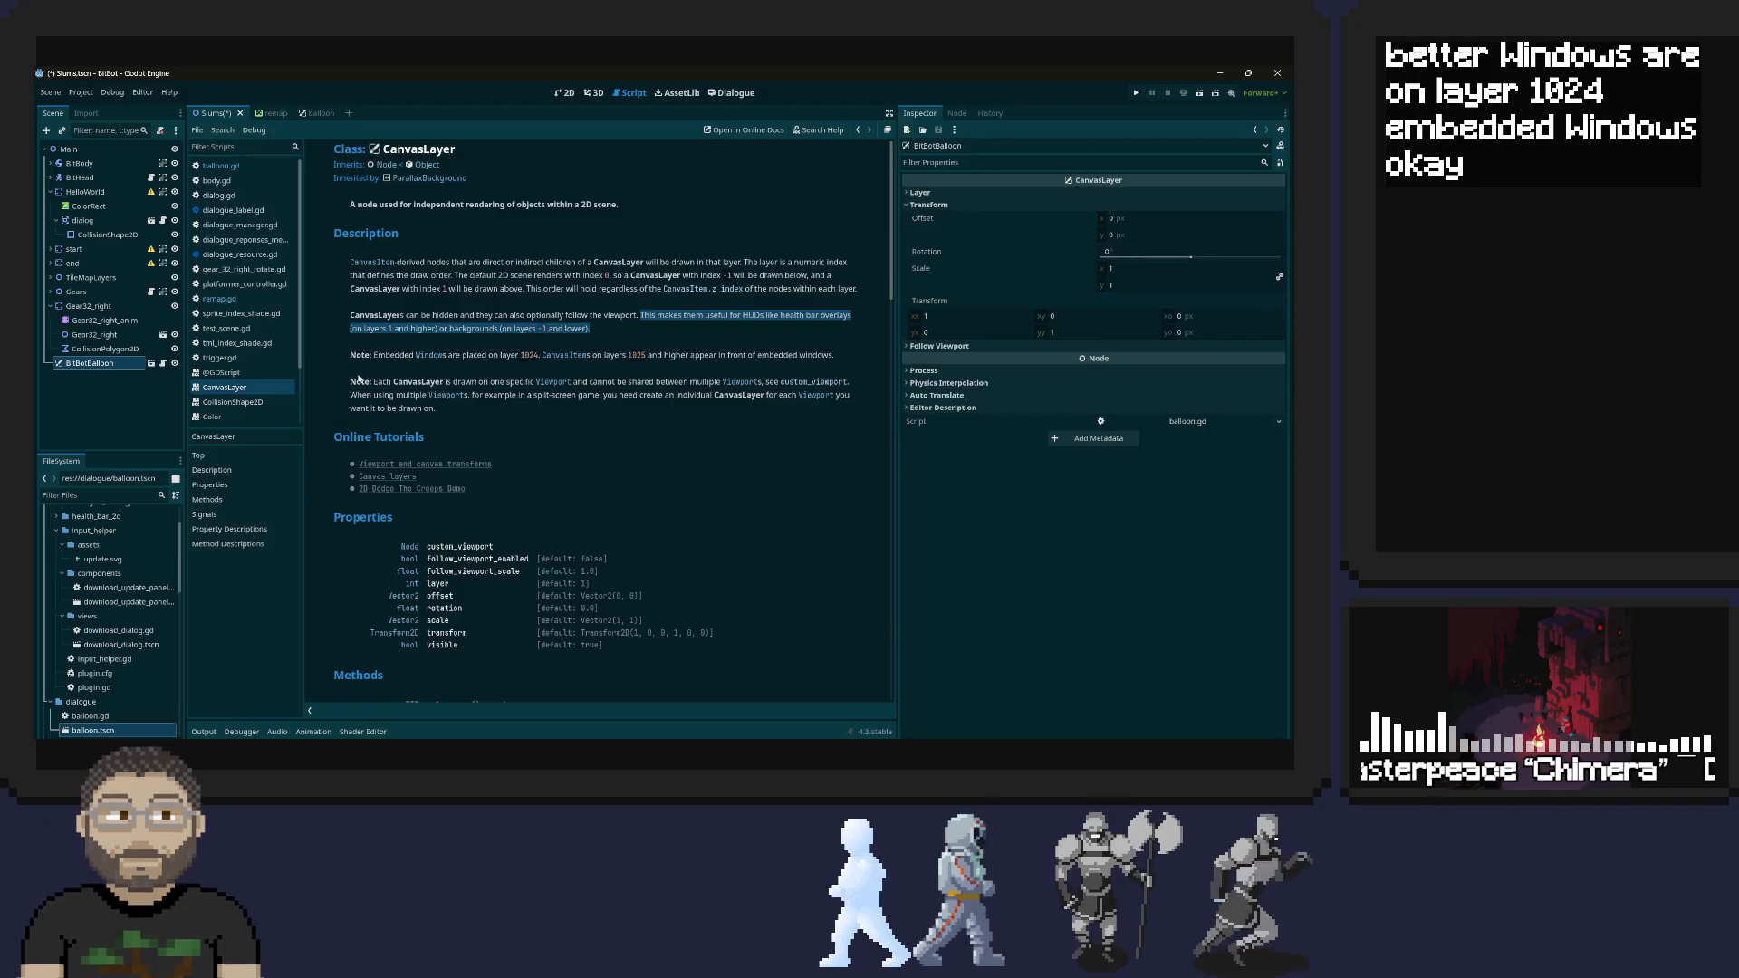
pyautogui.scroll(-5, 491, 380)
pyautogui.scroll(5, 491, 380)
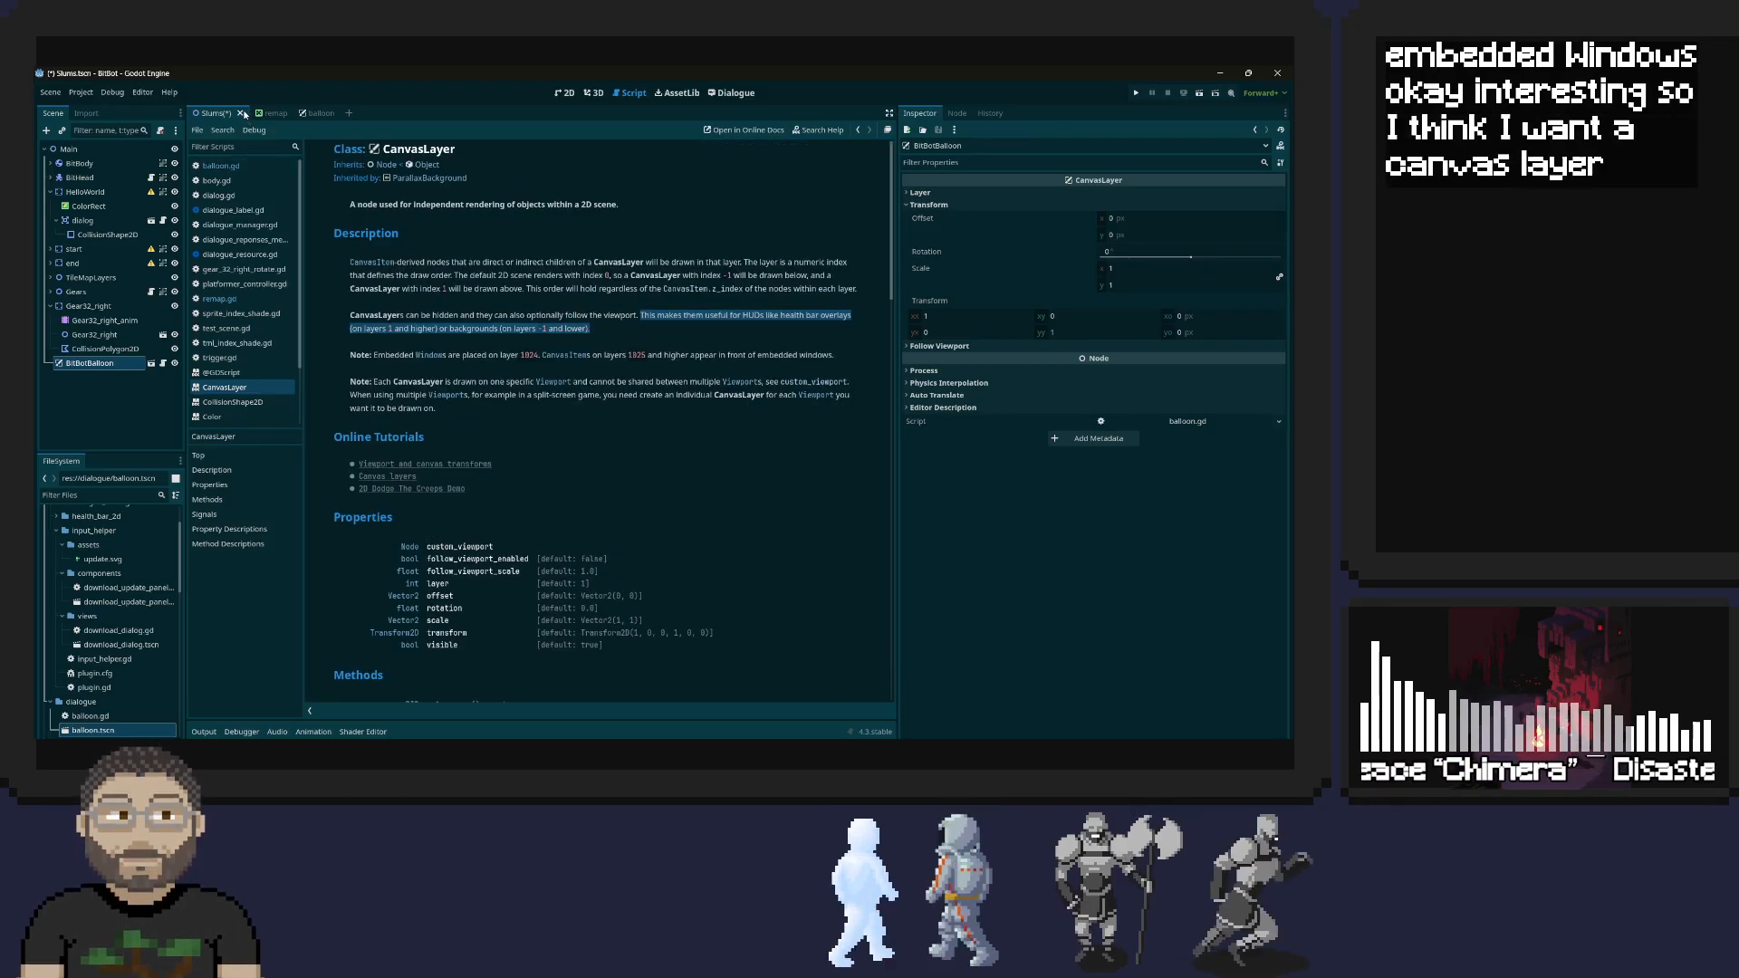
# Keep the Slums scene open and delete the BitBotBalloon node from it
pyautogui.click(240, 113)
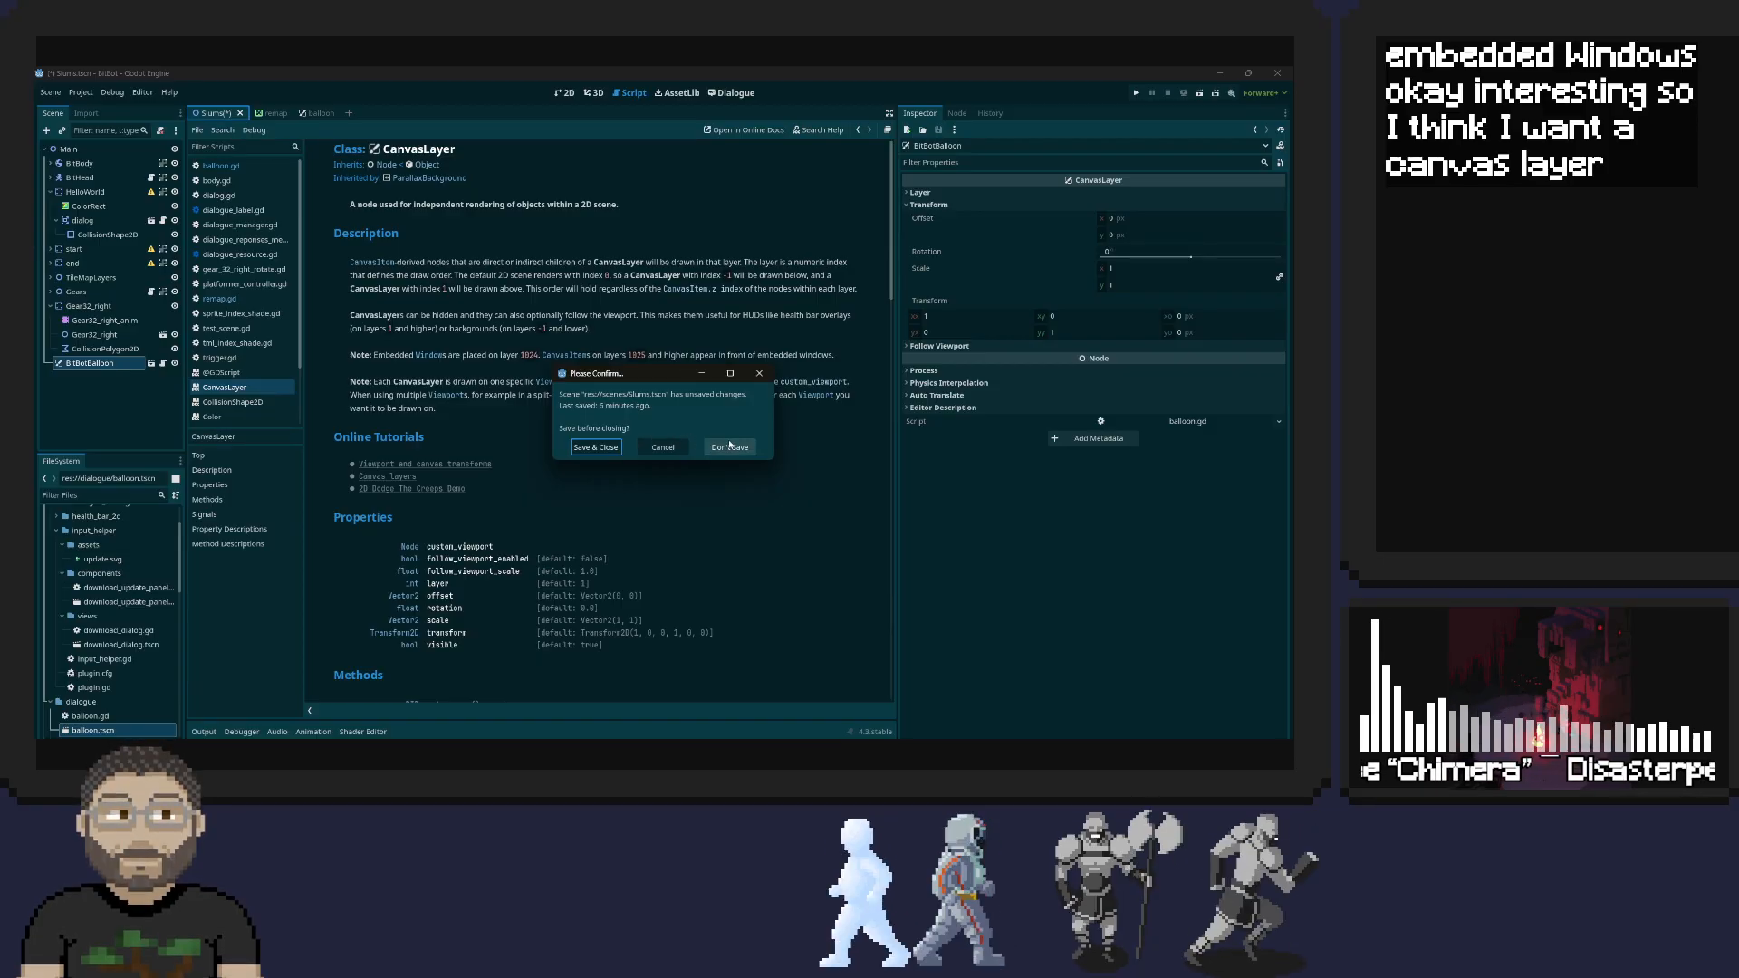
pyautogui.click(663, 447)
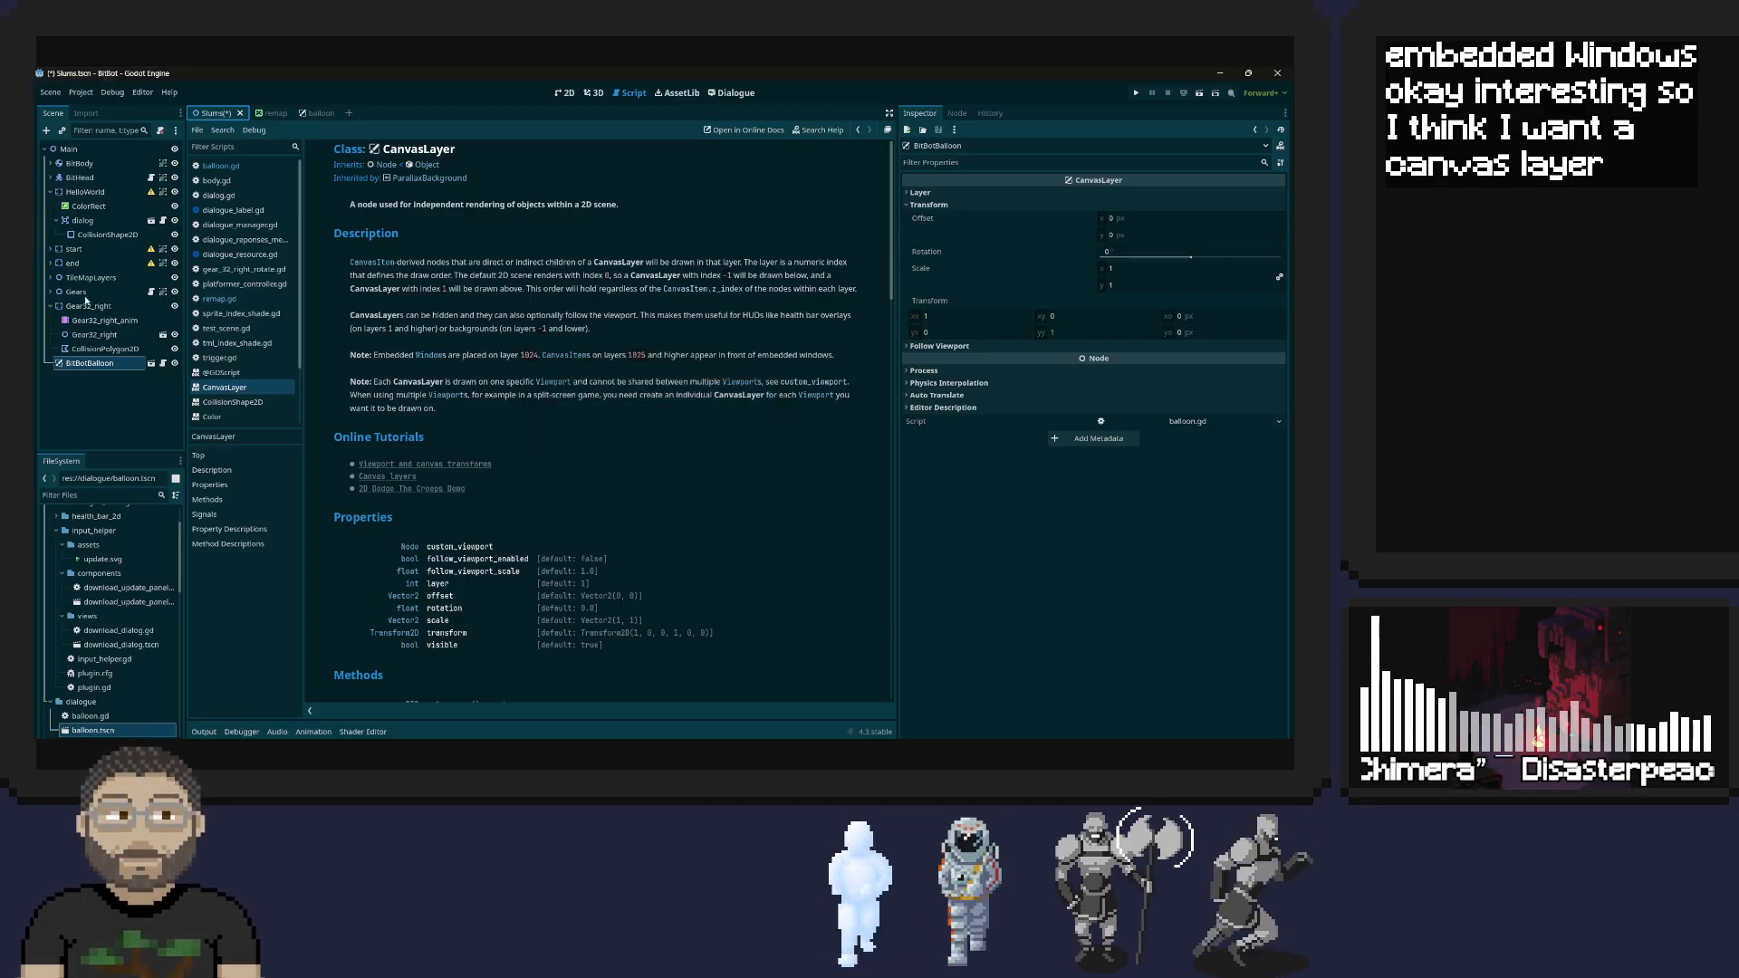
pyautogui.rightClick(105, 367)
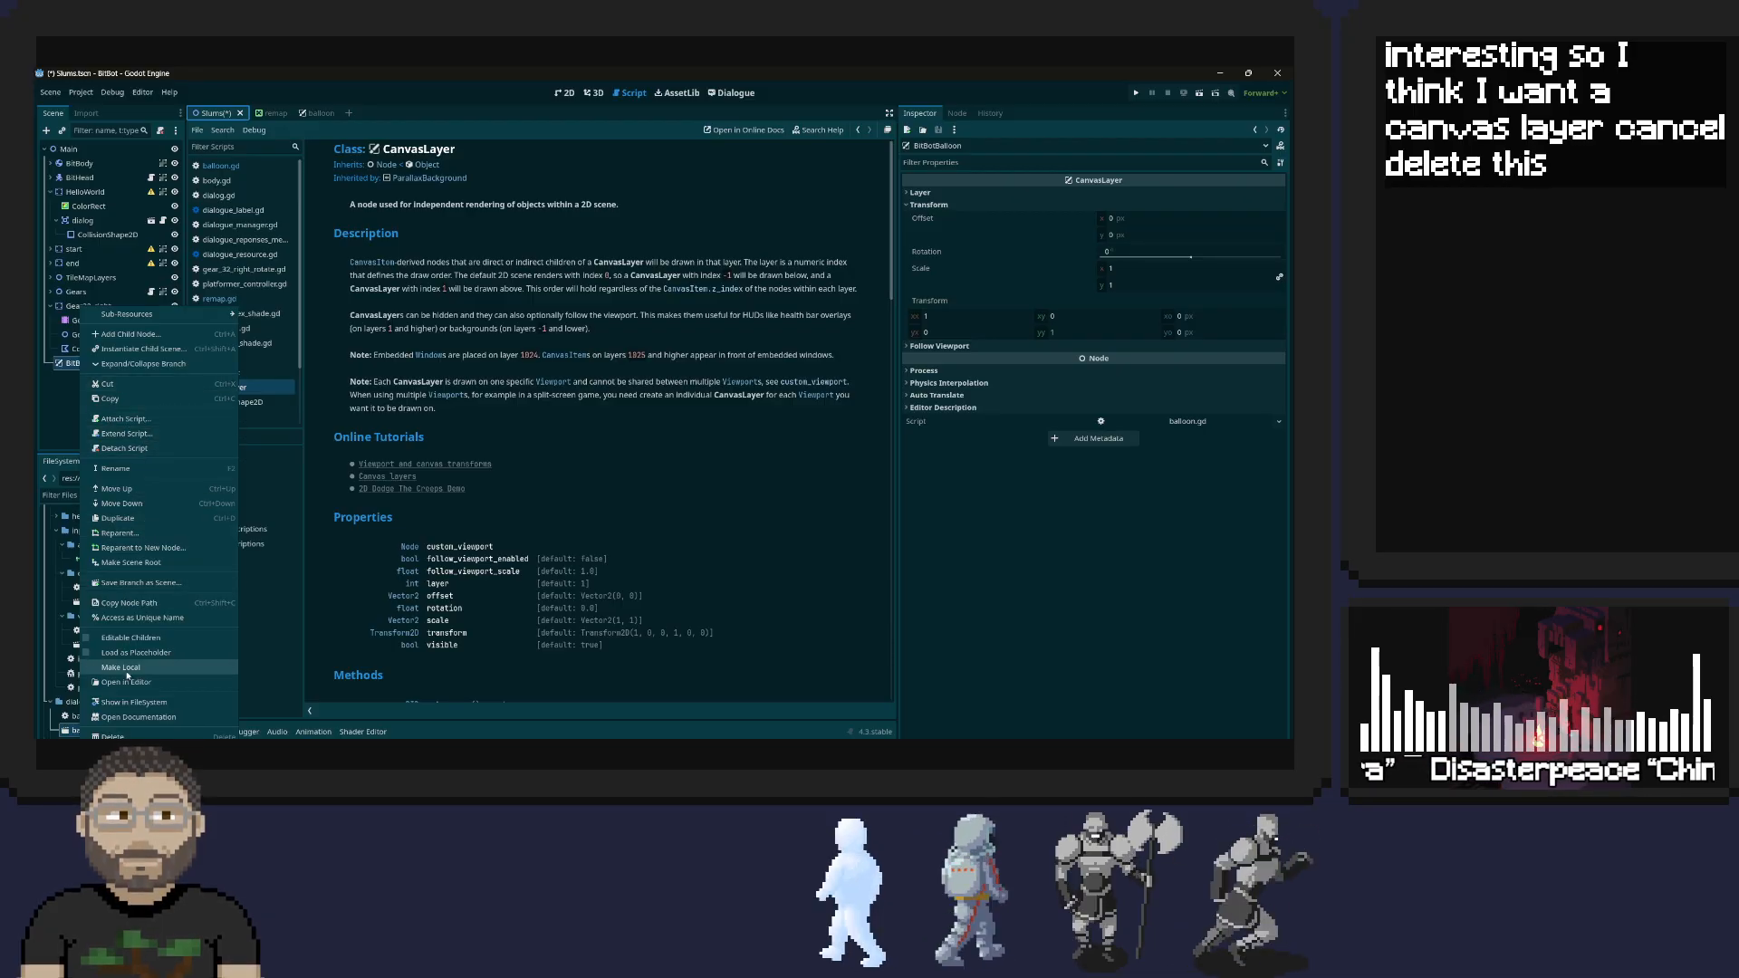
pyautogui.click(122, 737)
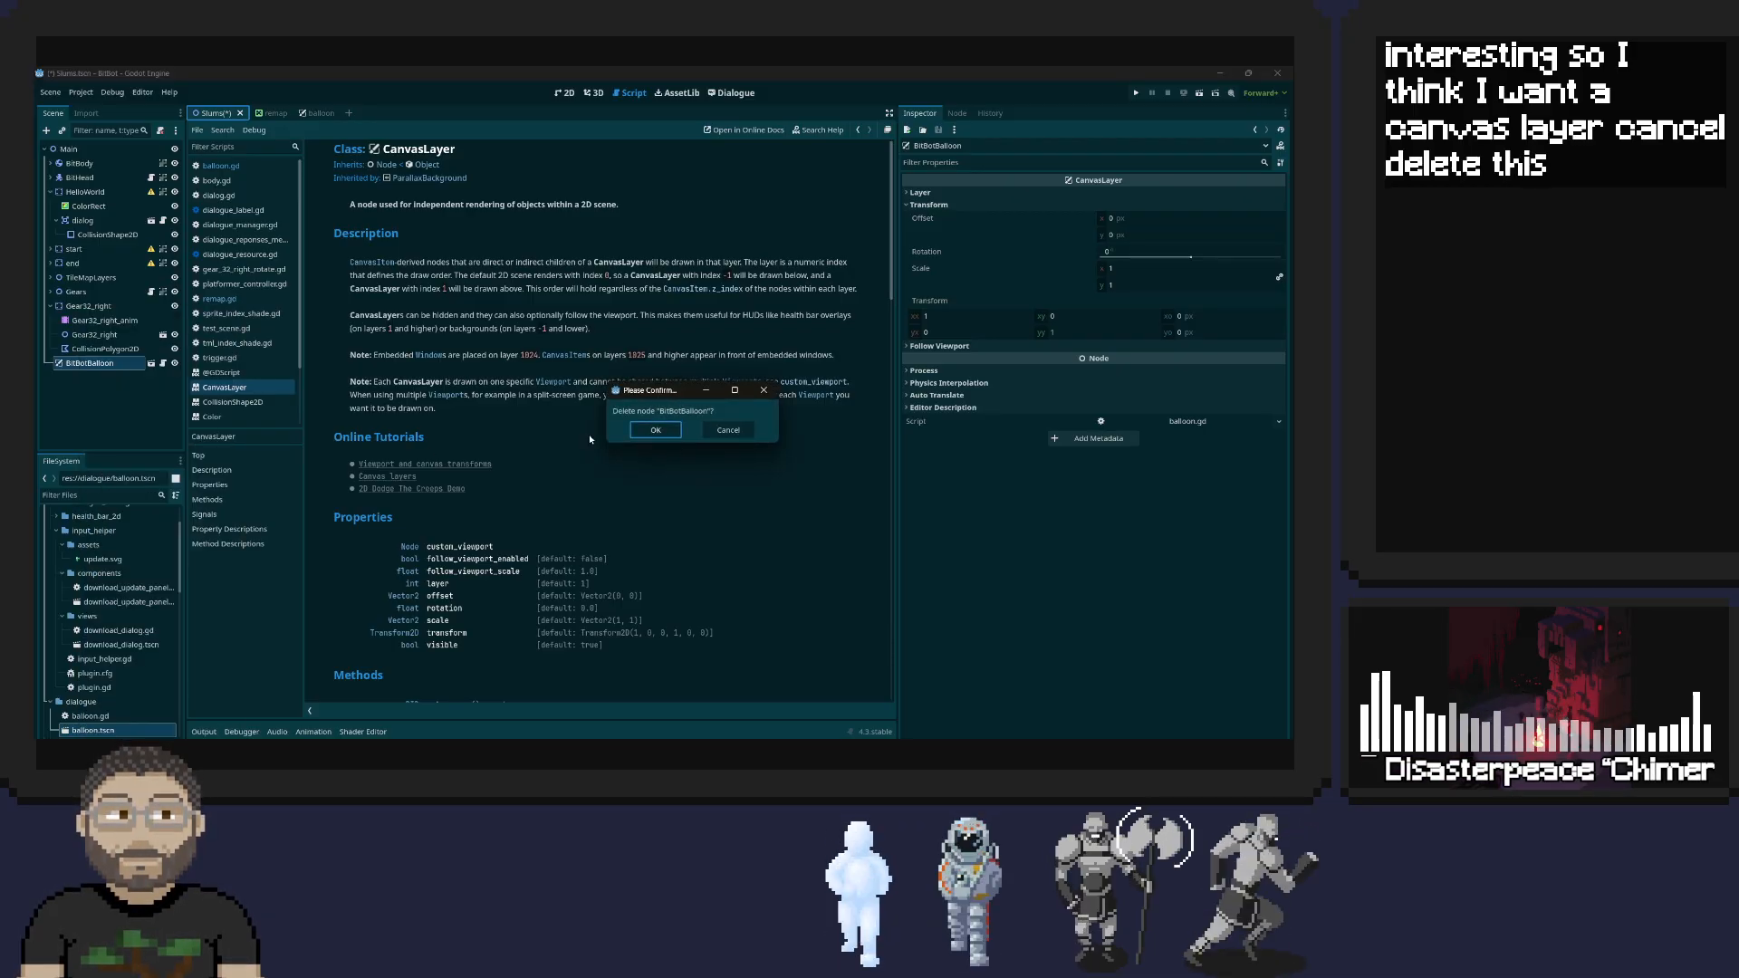
pyautogui.click(655, 430)
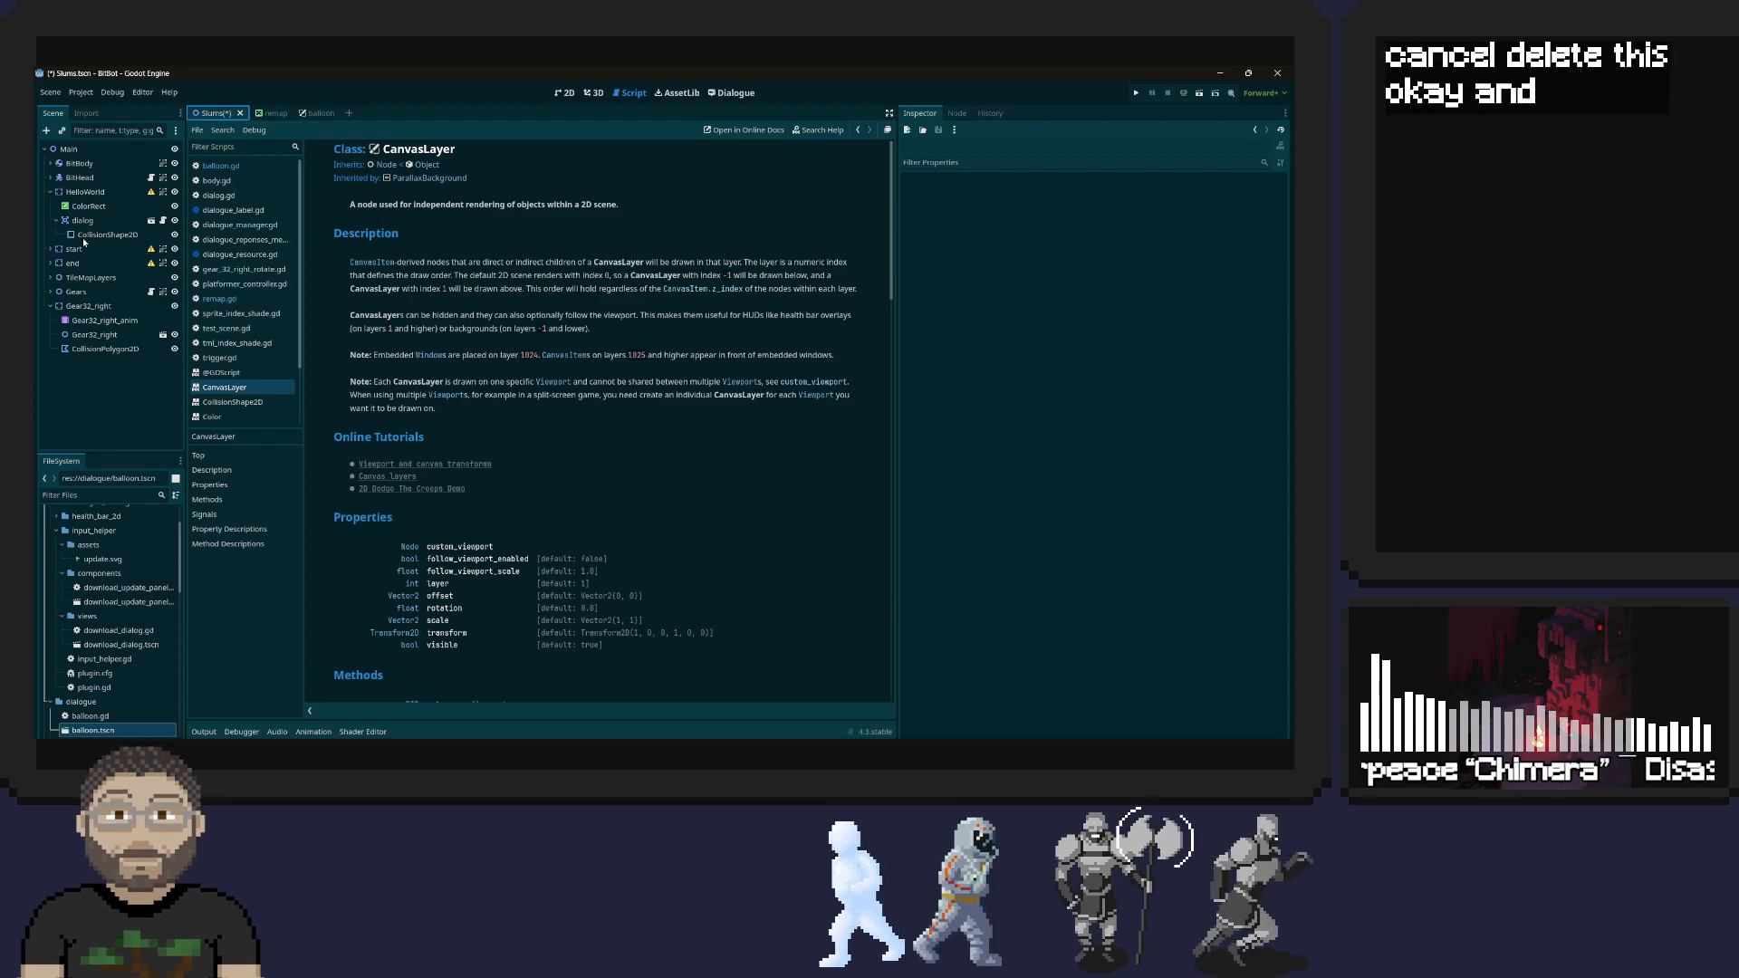
# Move the Remap node from BitHead's Camera2D directly under Main, and collapse the BitHead, HelloWorld and Gear32_right branches
pyautogui.click(51, 177)
pyautogui.click(88, 206)
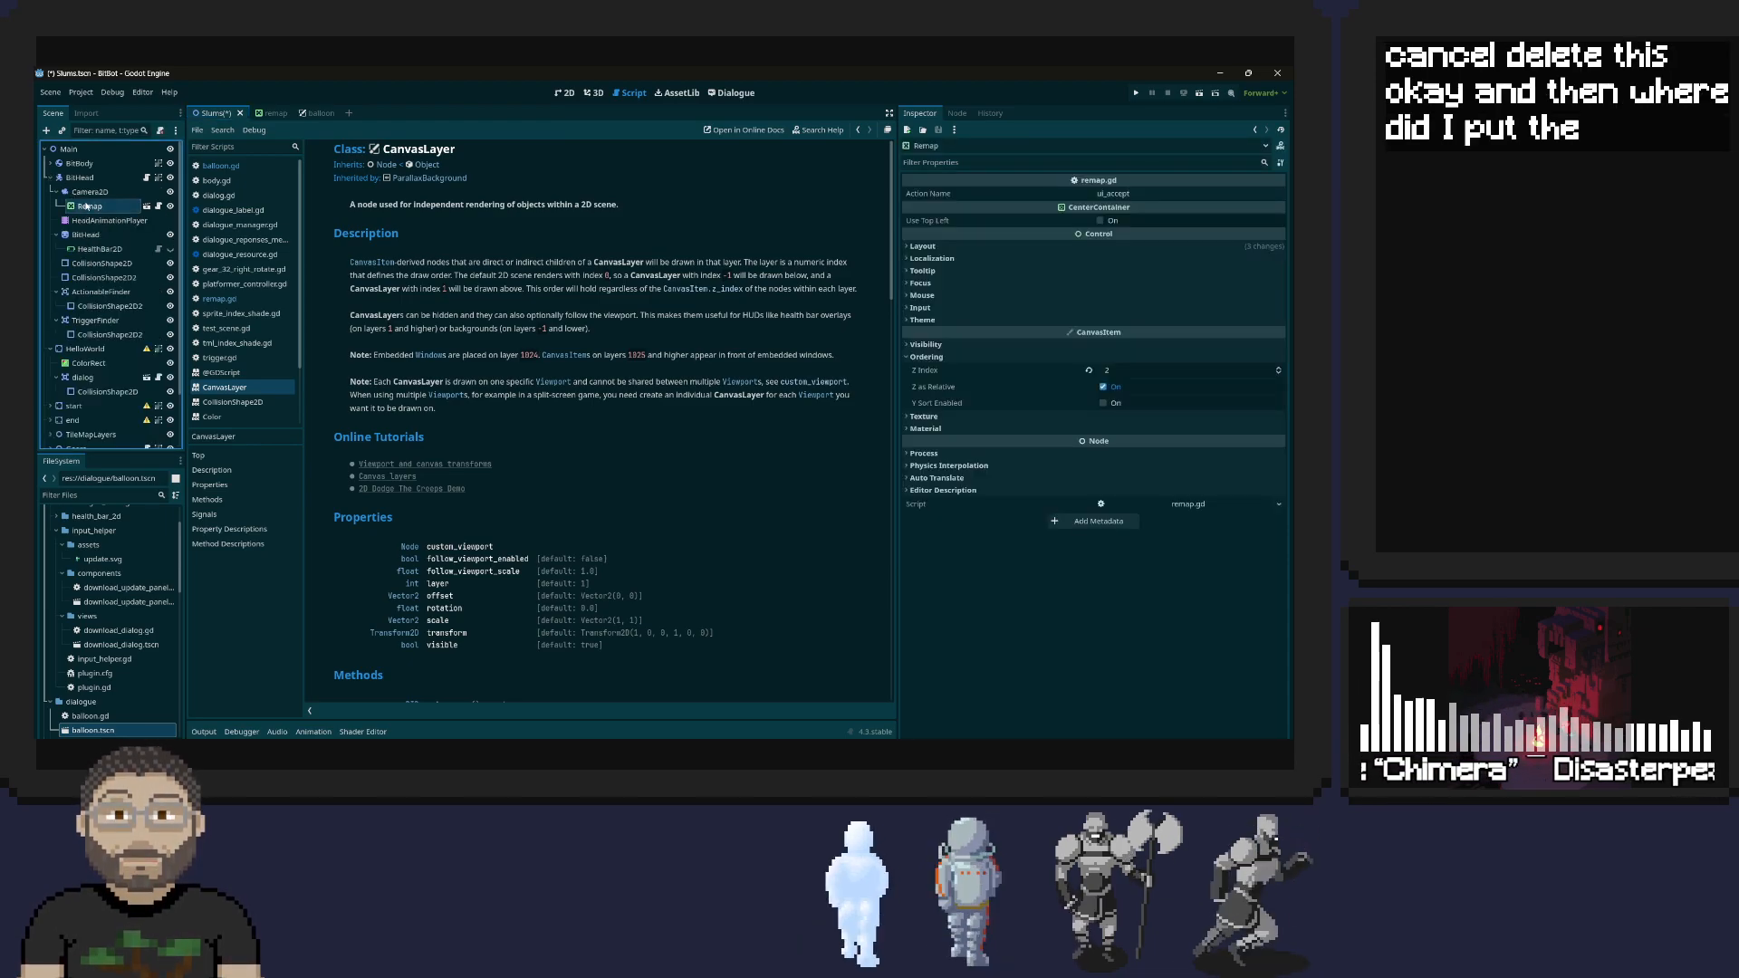
pyautogui.rightClick(84, 202)
pyautogui.click(86, 208)
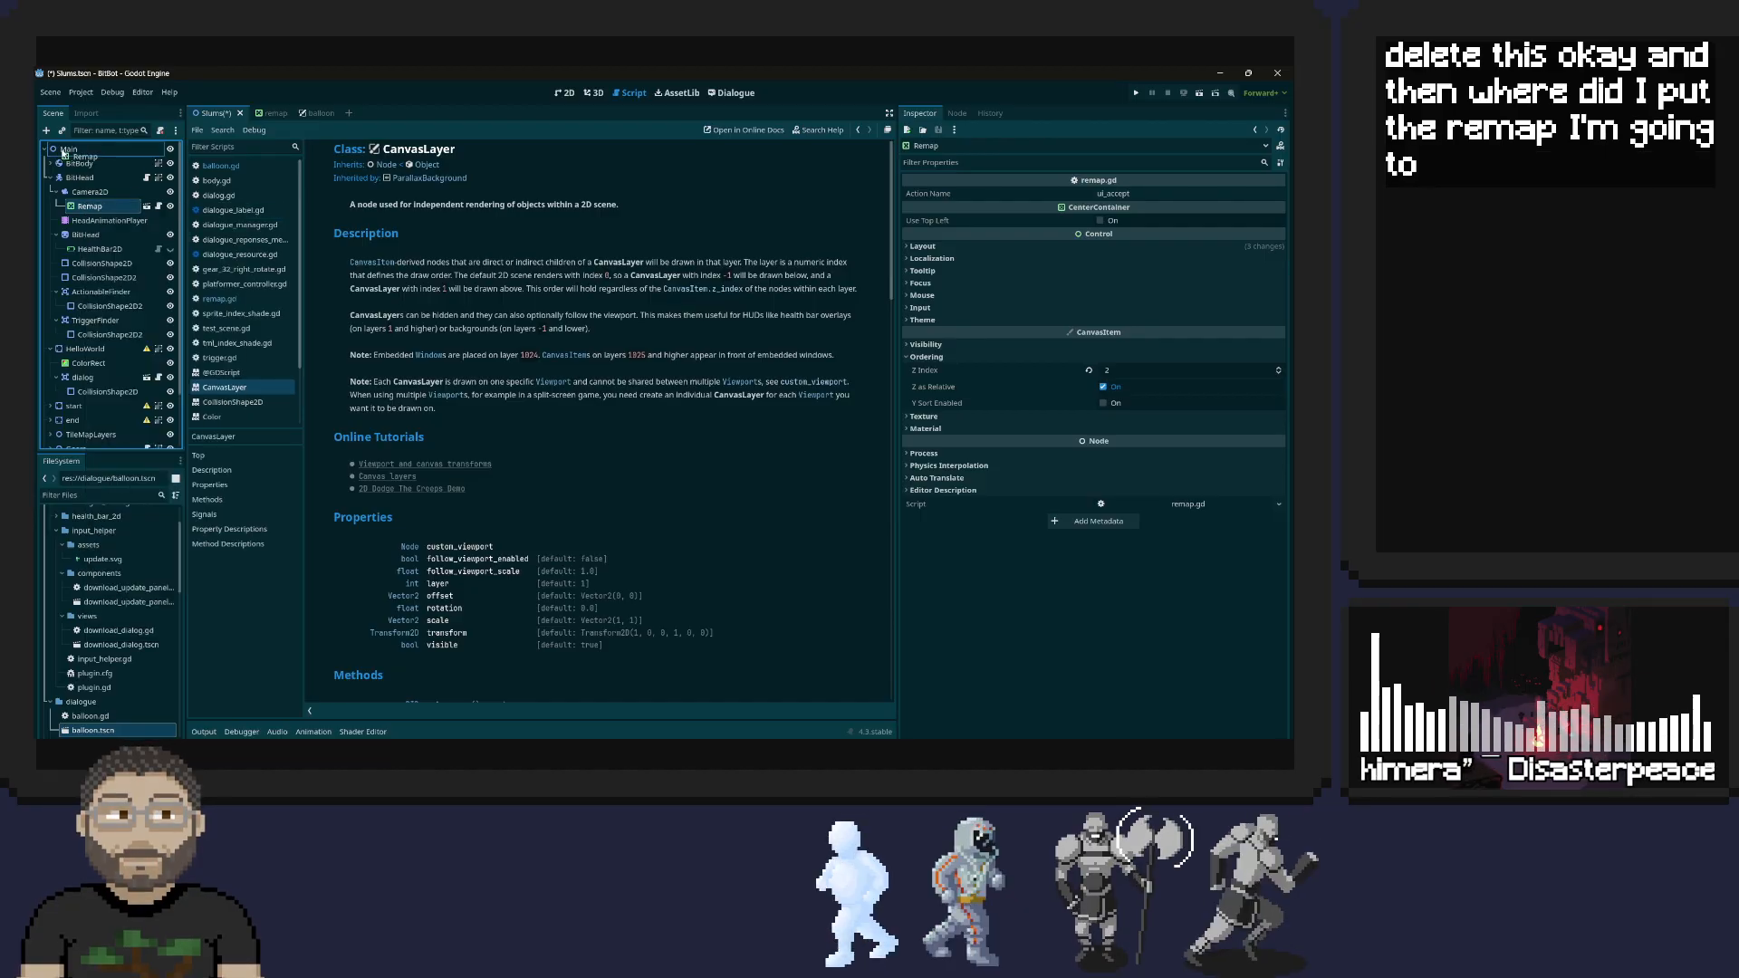
pyautogui.press('Delete')
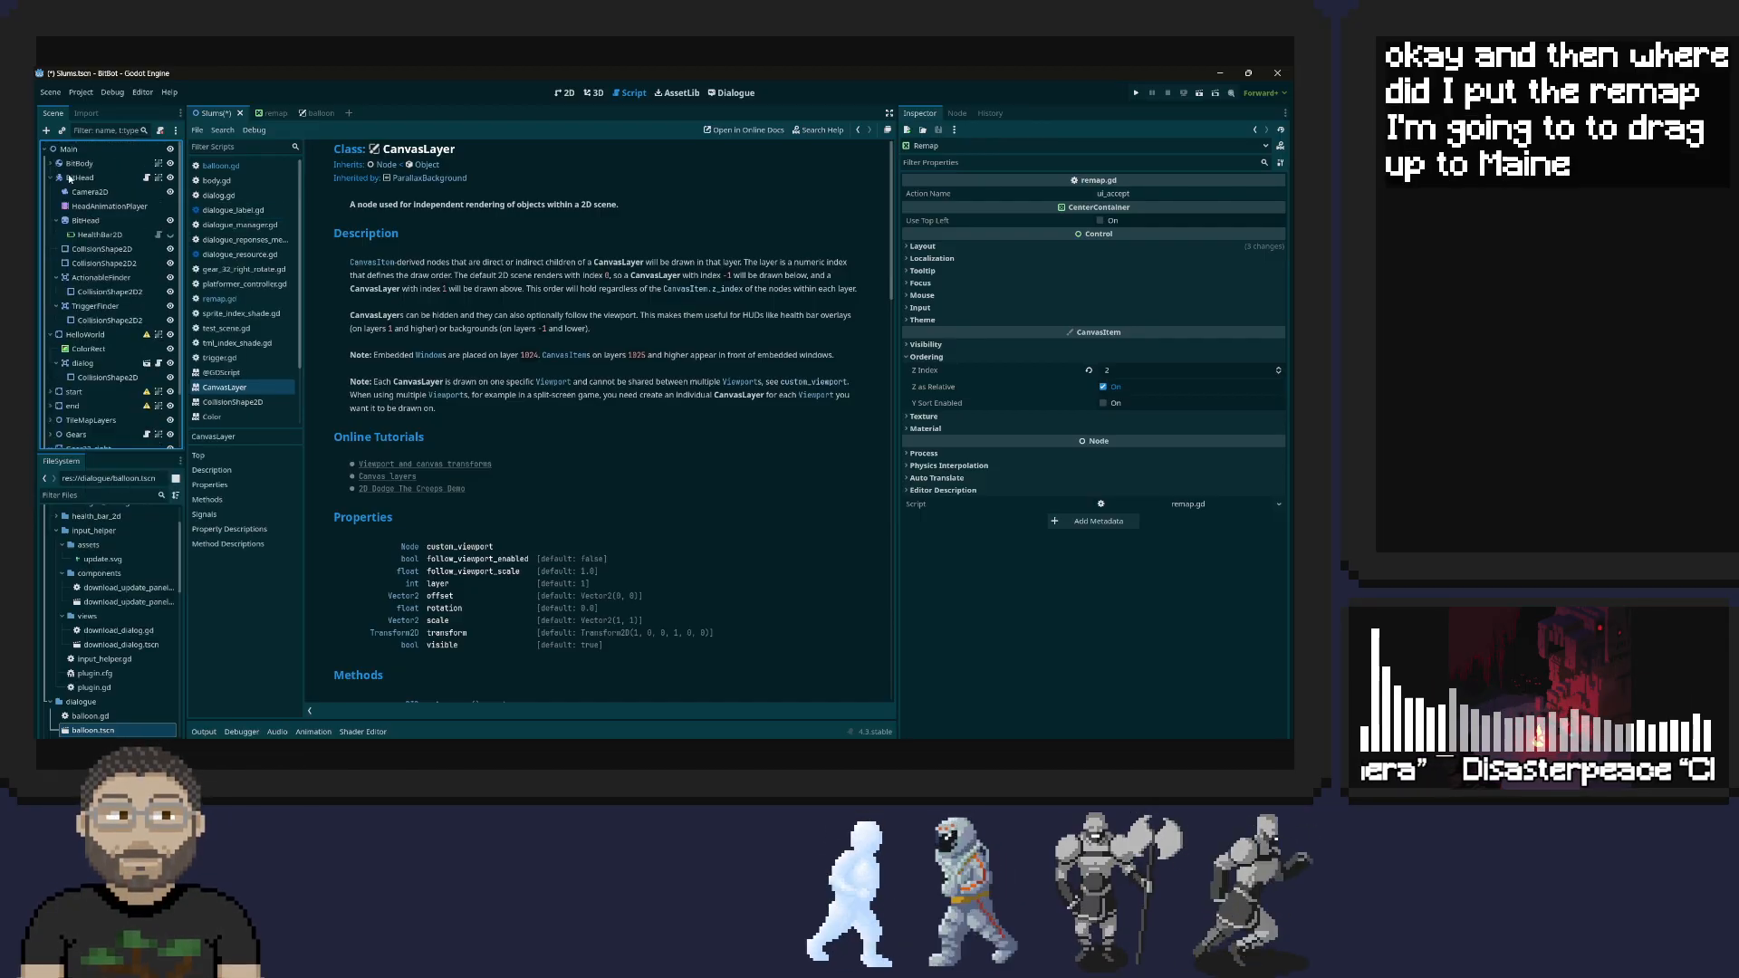
pyautogui.click(52, 178)
pyautogui.click(51, 192)
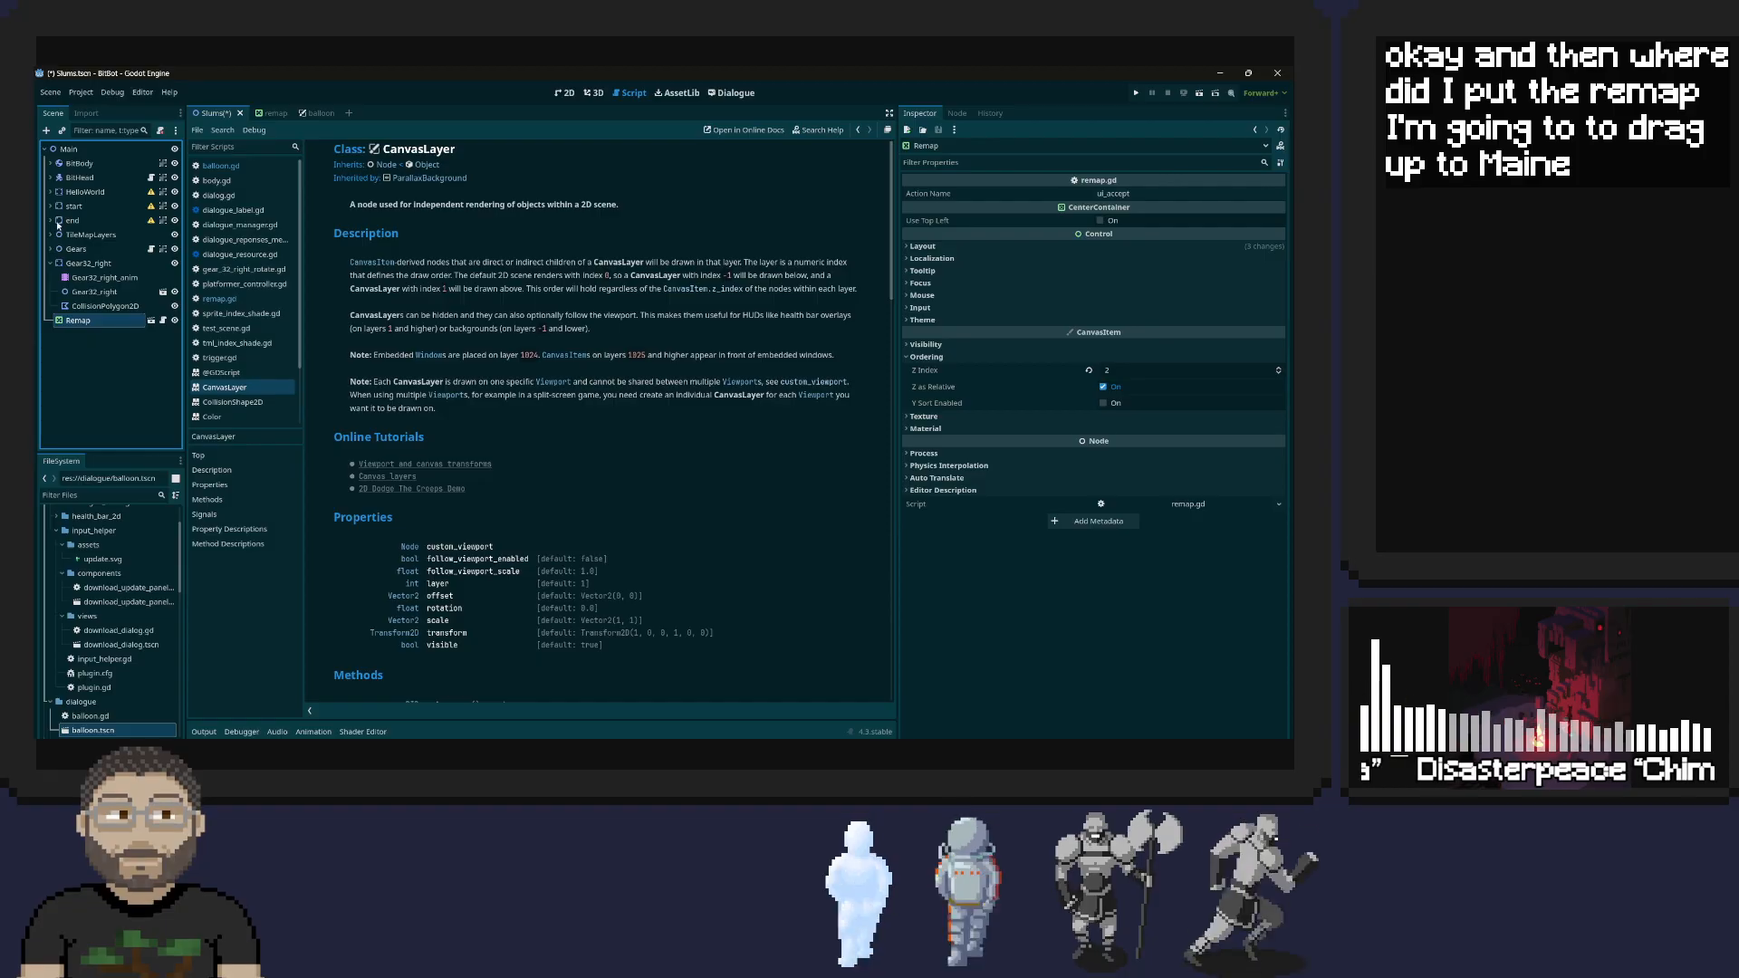
pyautogui.click(51, 263)
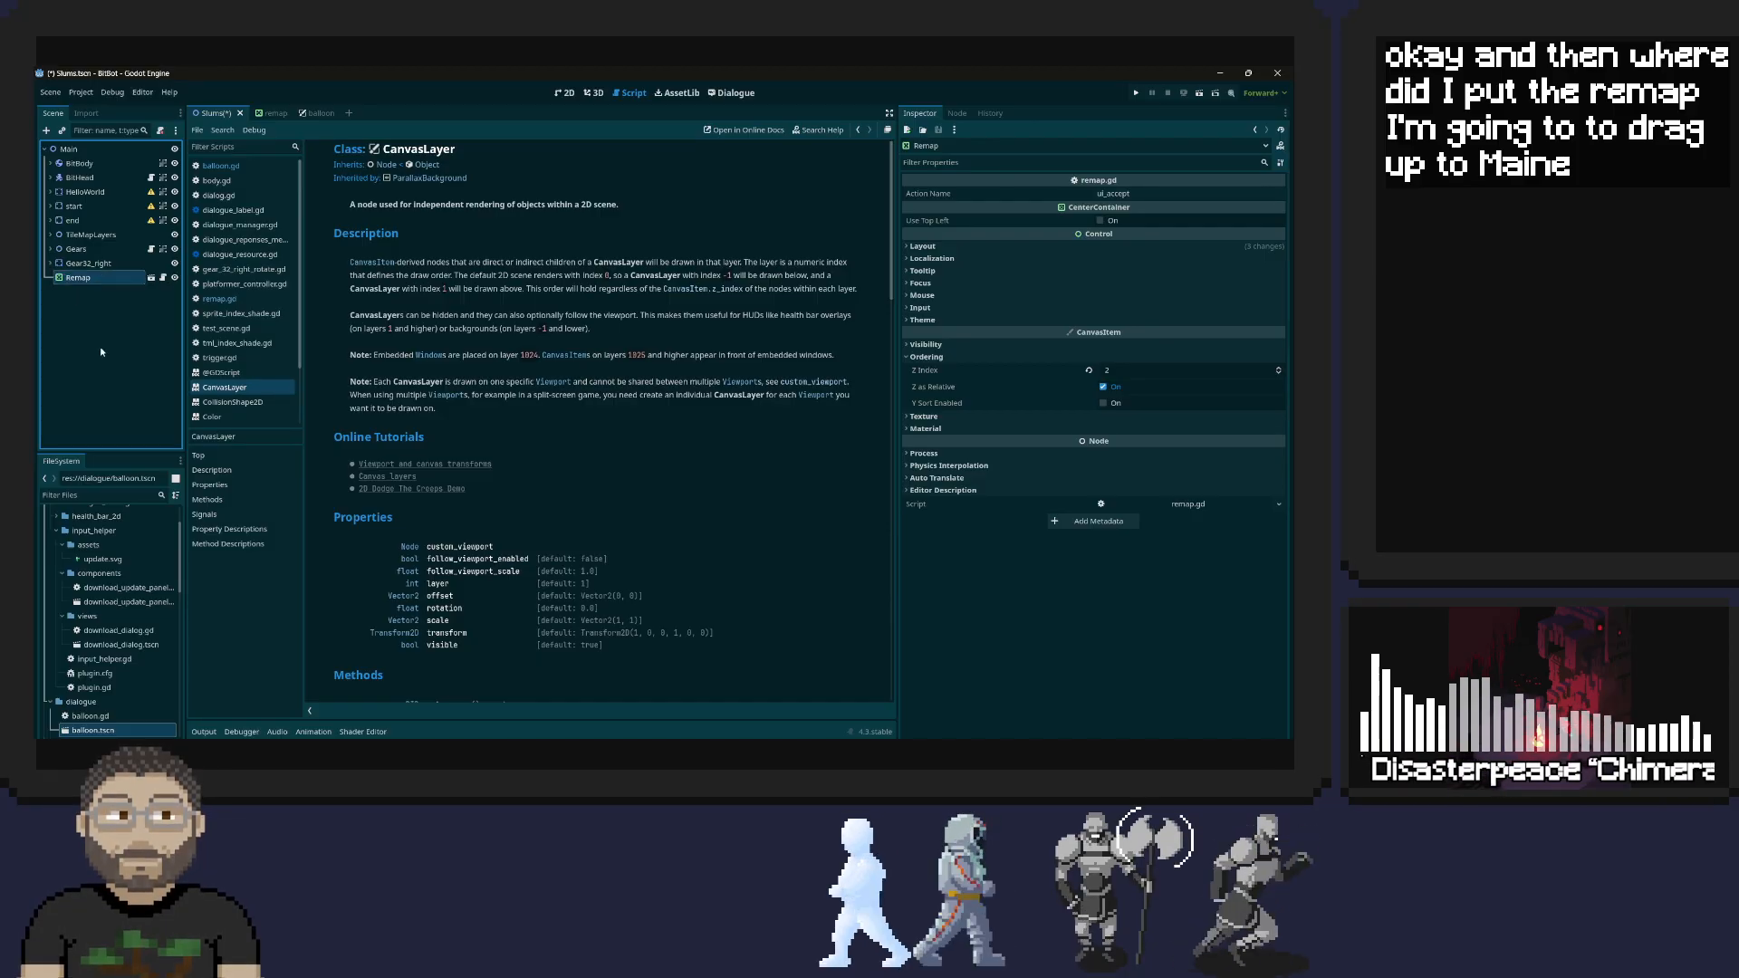
# Reparent the Remap node to a new CanvasLayer node
pyautogui.rightClick(79, 280)
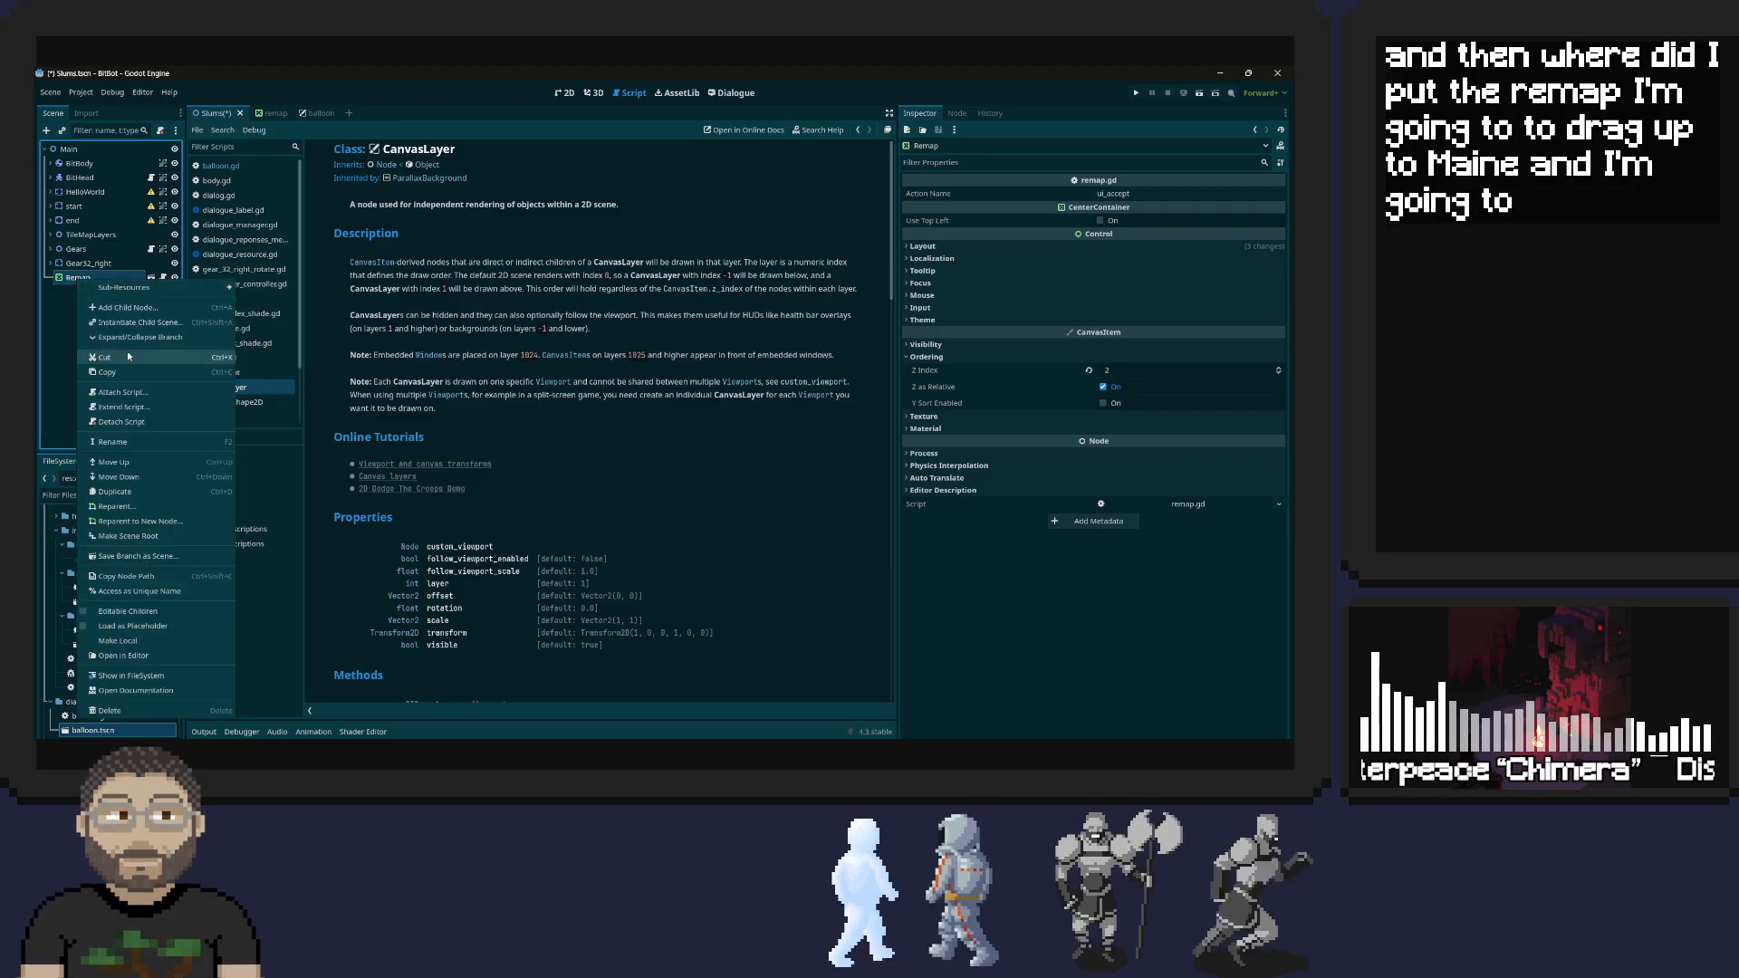
pyautogui.click(174, 525)
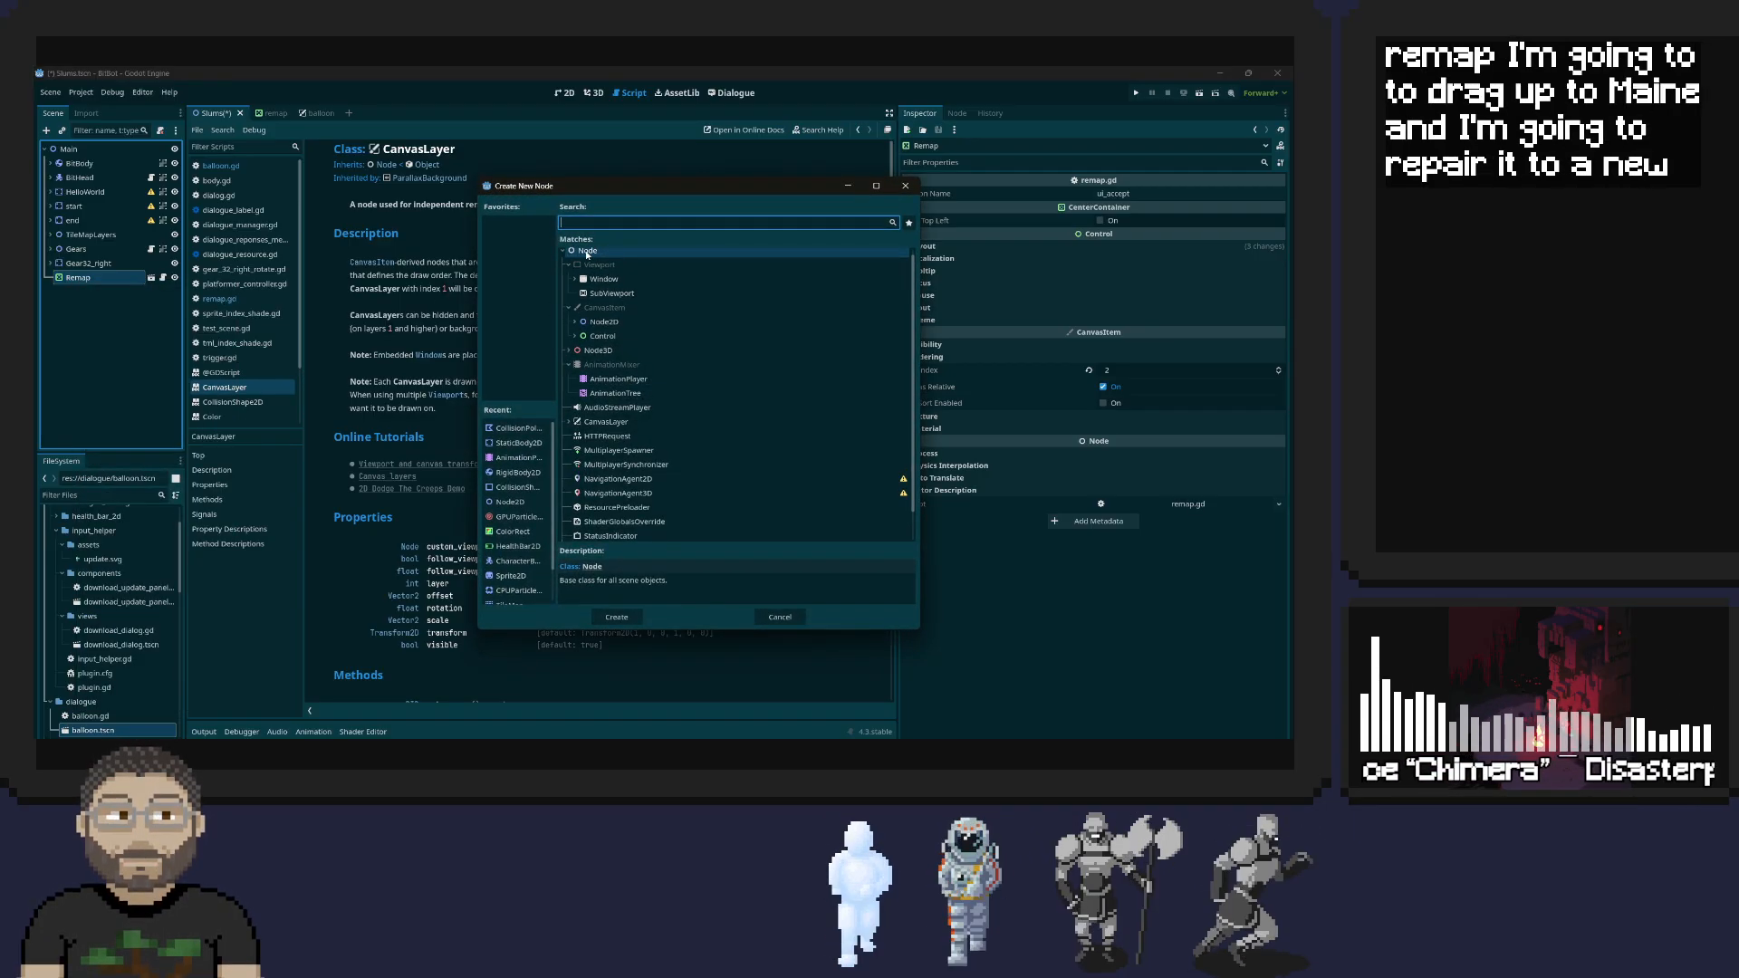
pyautogui.write('canva')
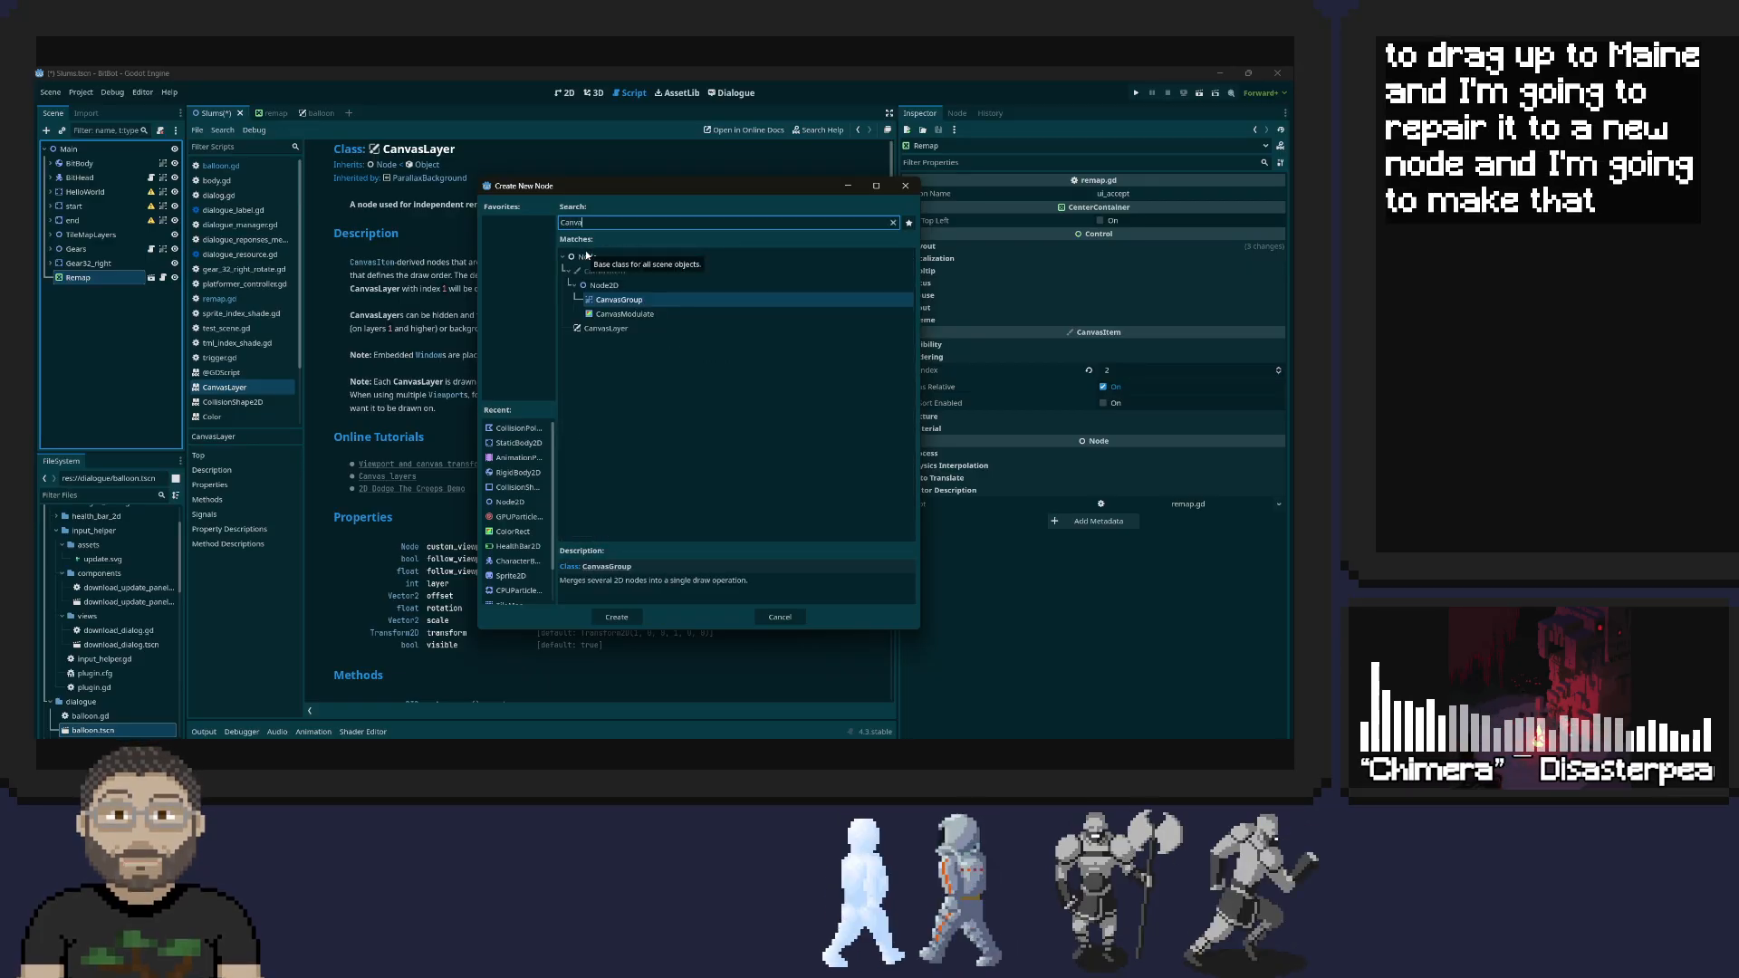
pyautogui.doubleClick(606, 328)
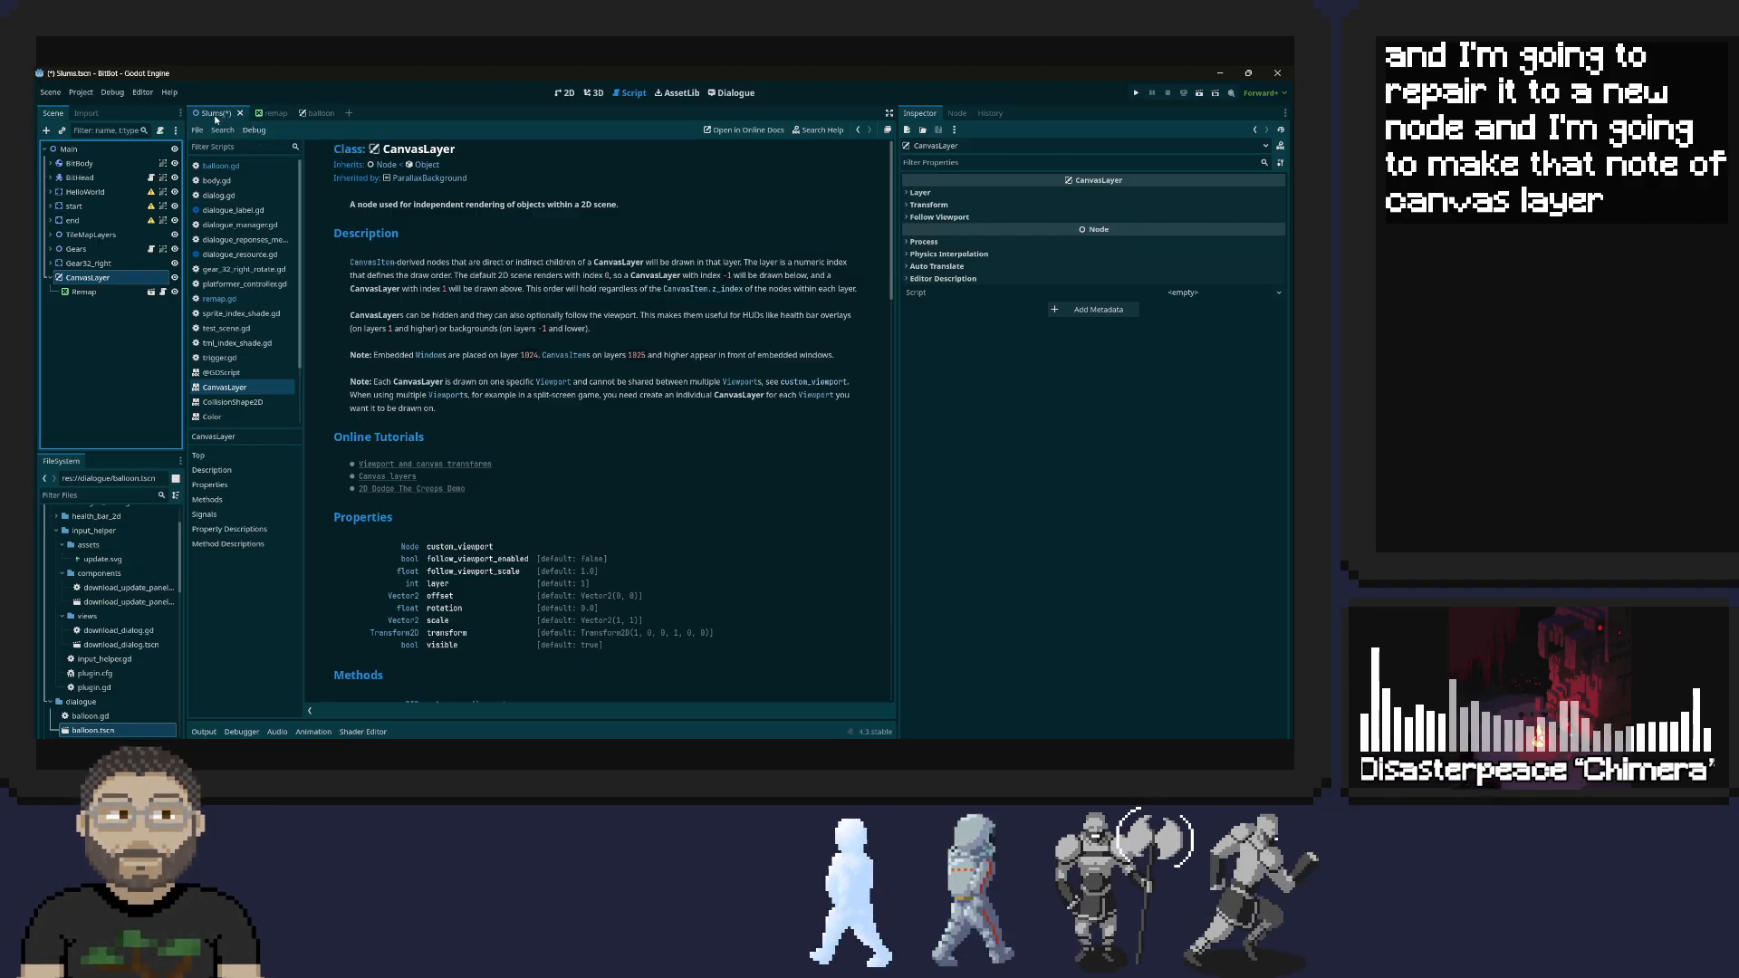
# Show the level in the 2D view and enable Follow Viewport on the CanvasLayer node
pyautogui.click(563, 93)
pyautogui.scroll(2, 435, 322)
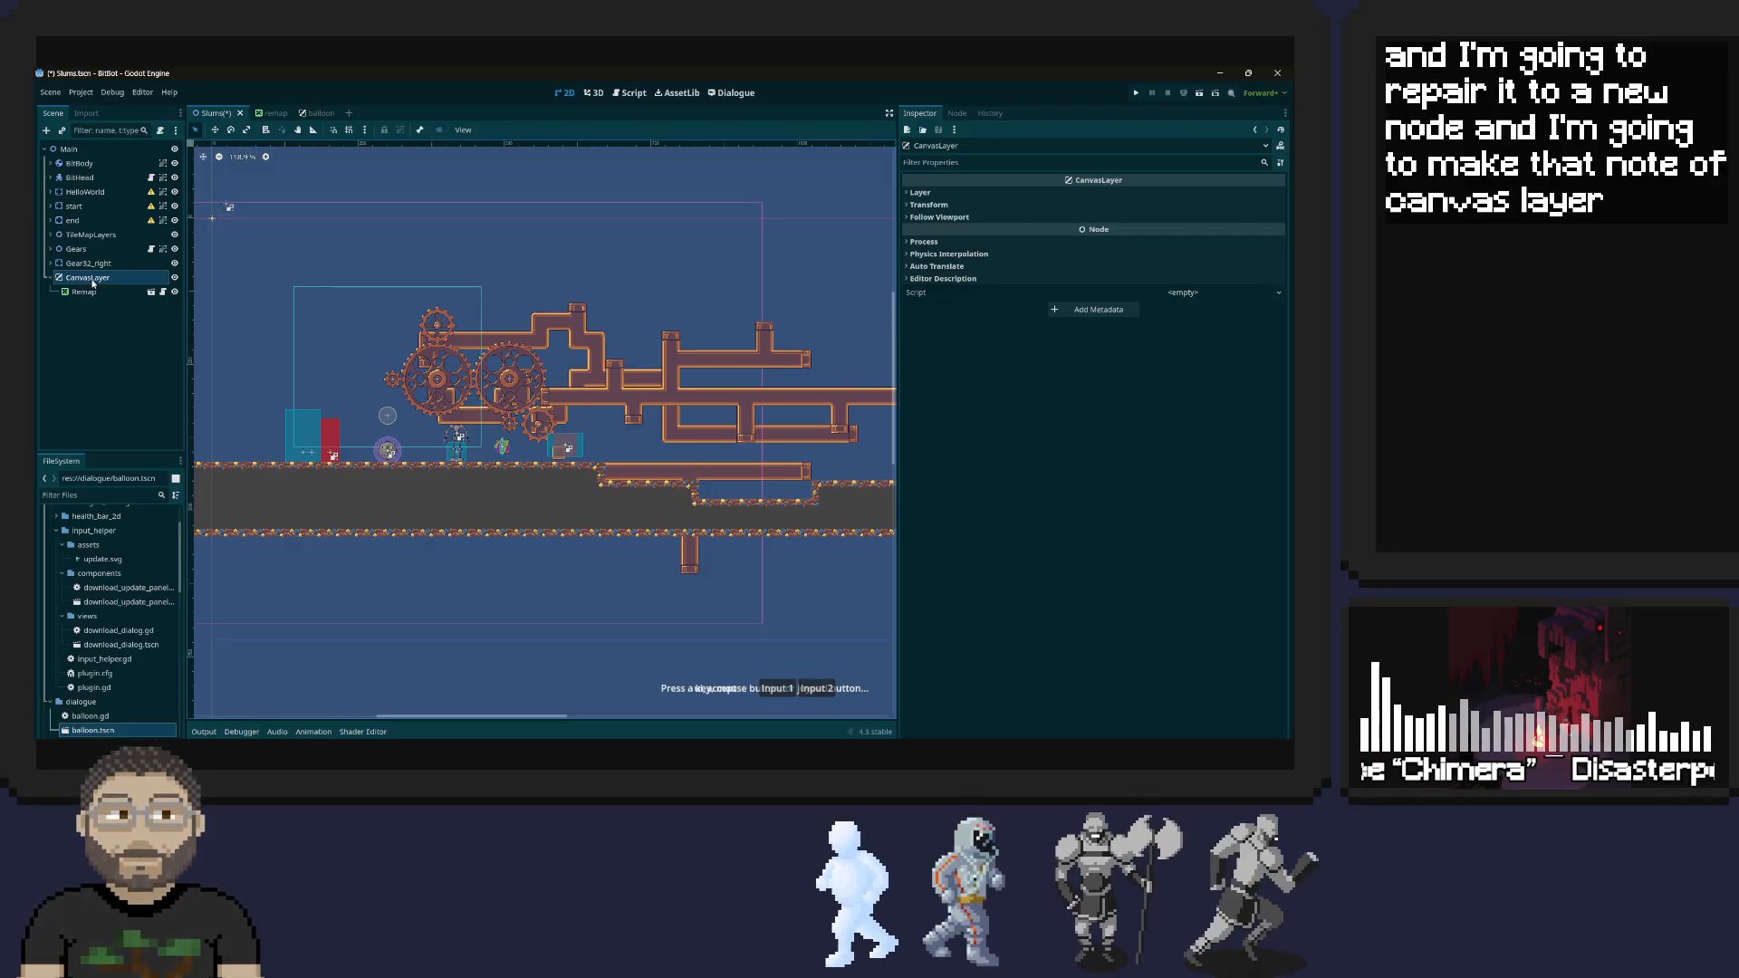
pyautogui.click(901, 194)
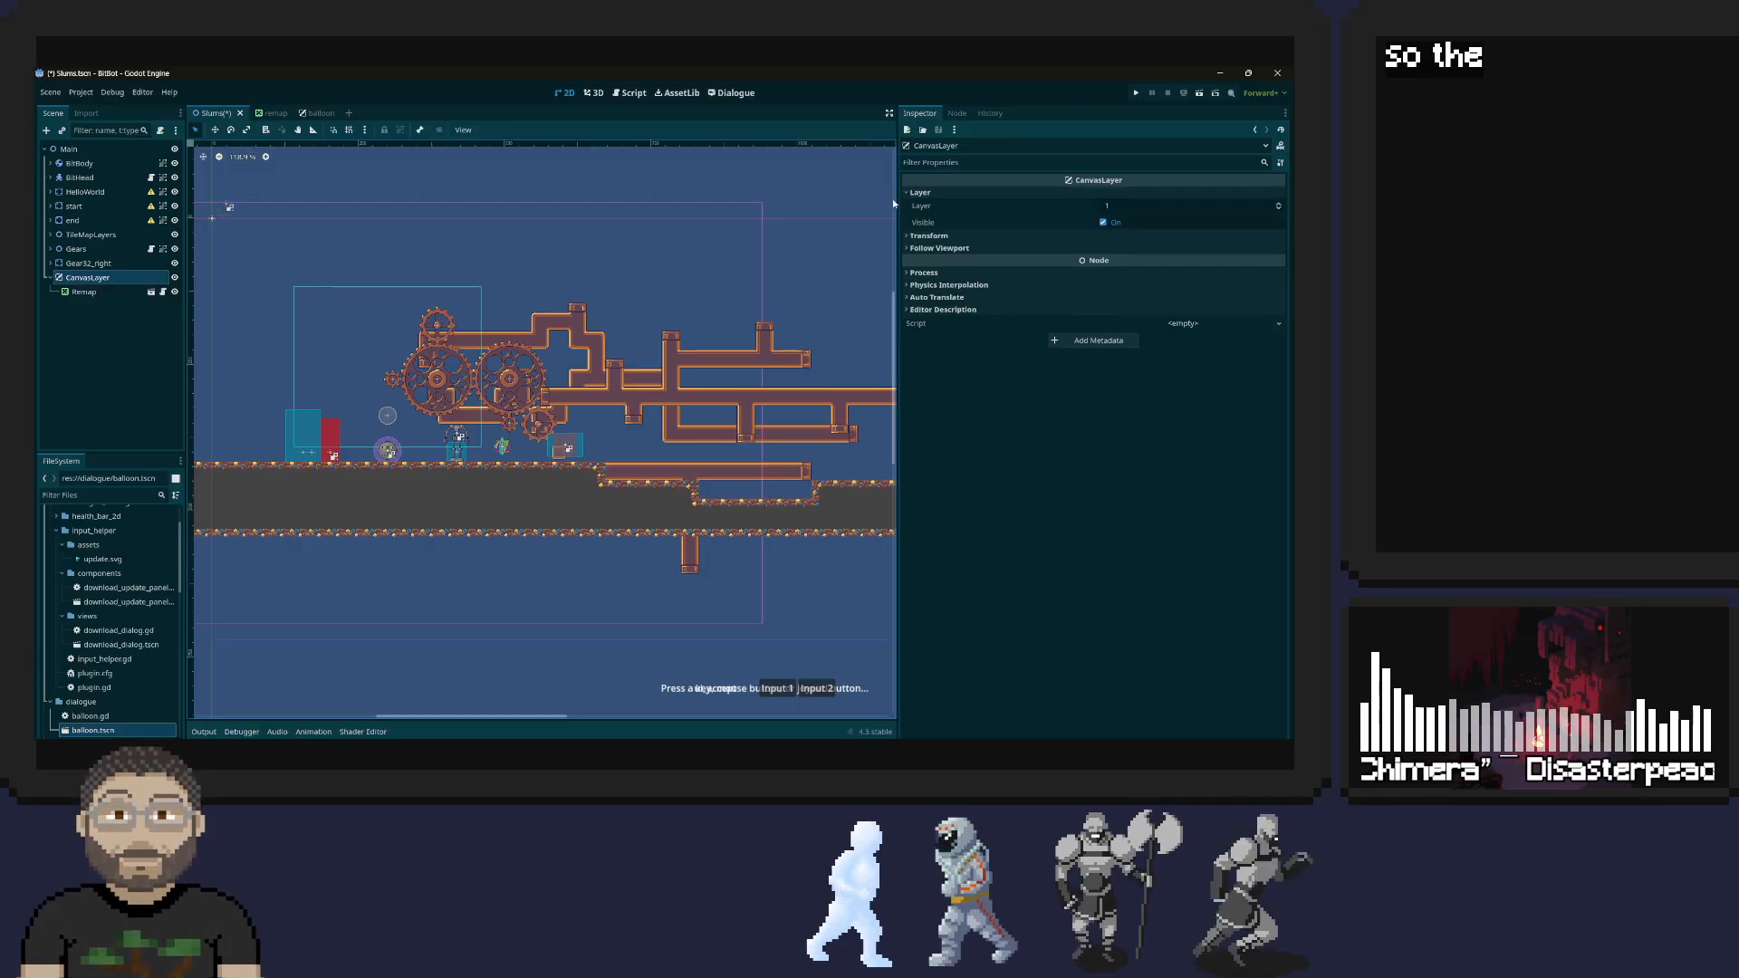
pyautogui.click(917, 236)
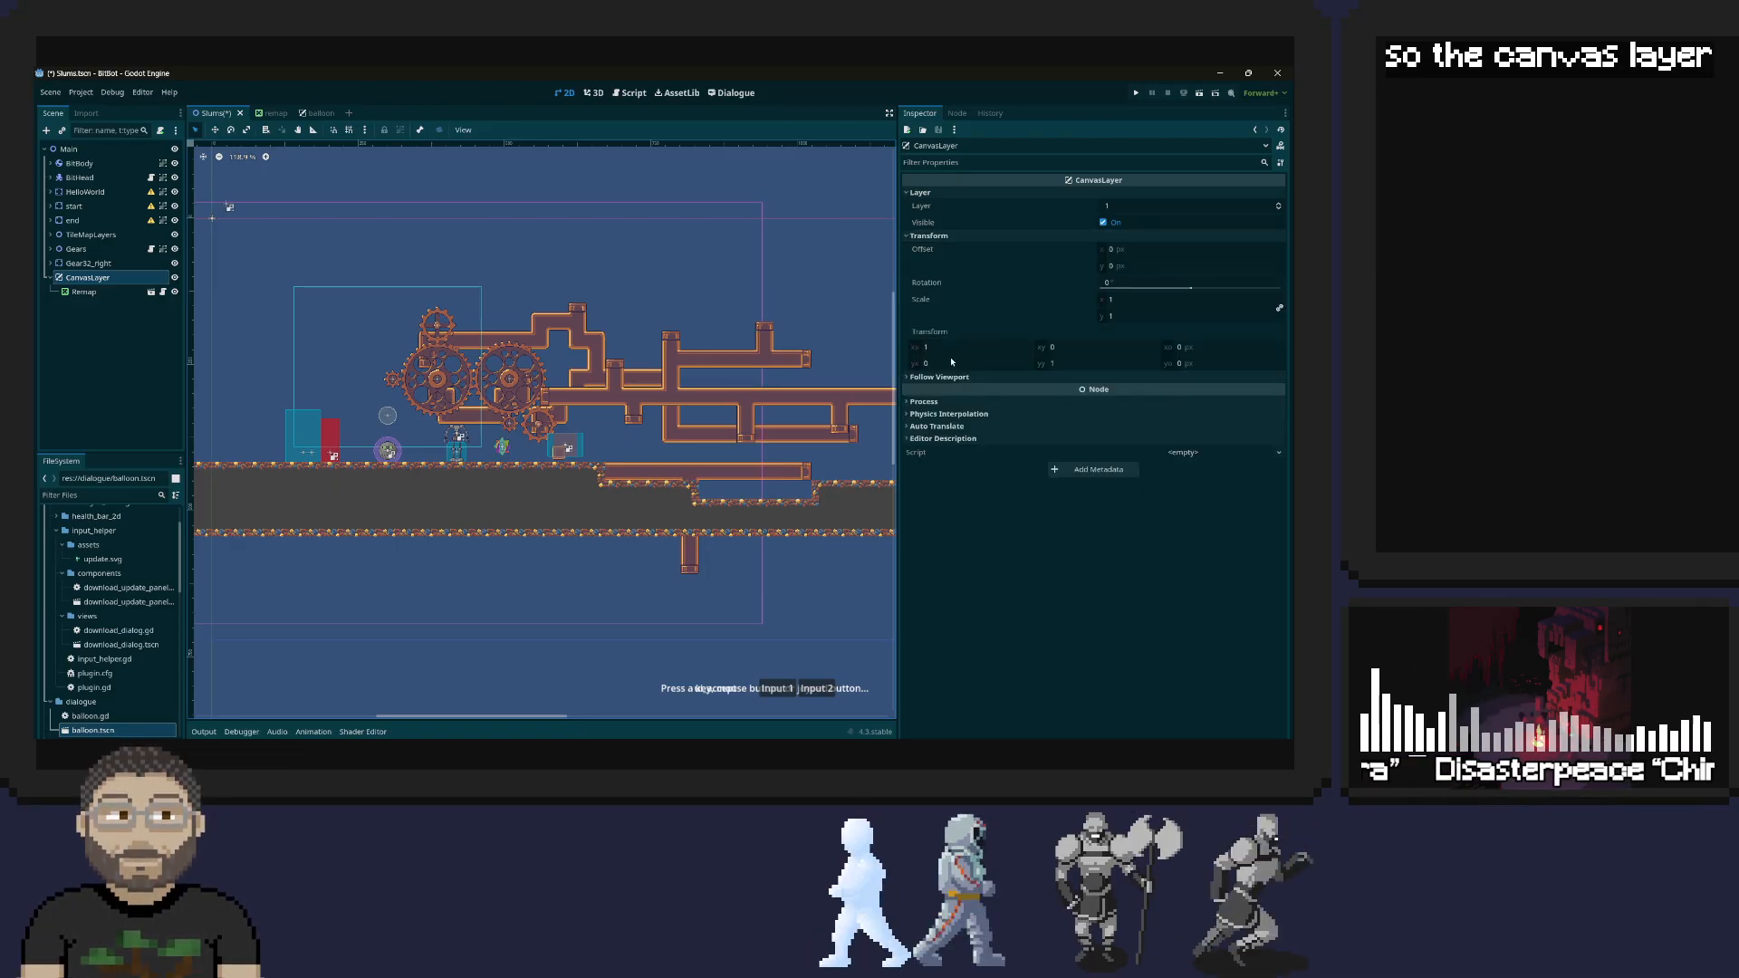
pyautogui.click(928, 377)
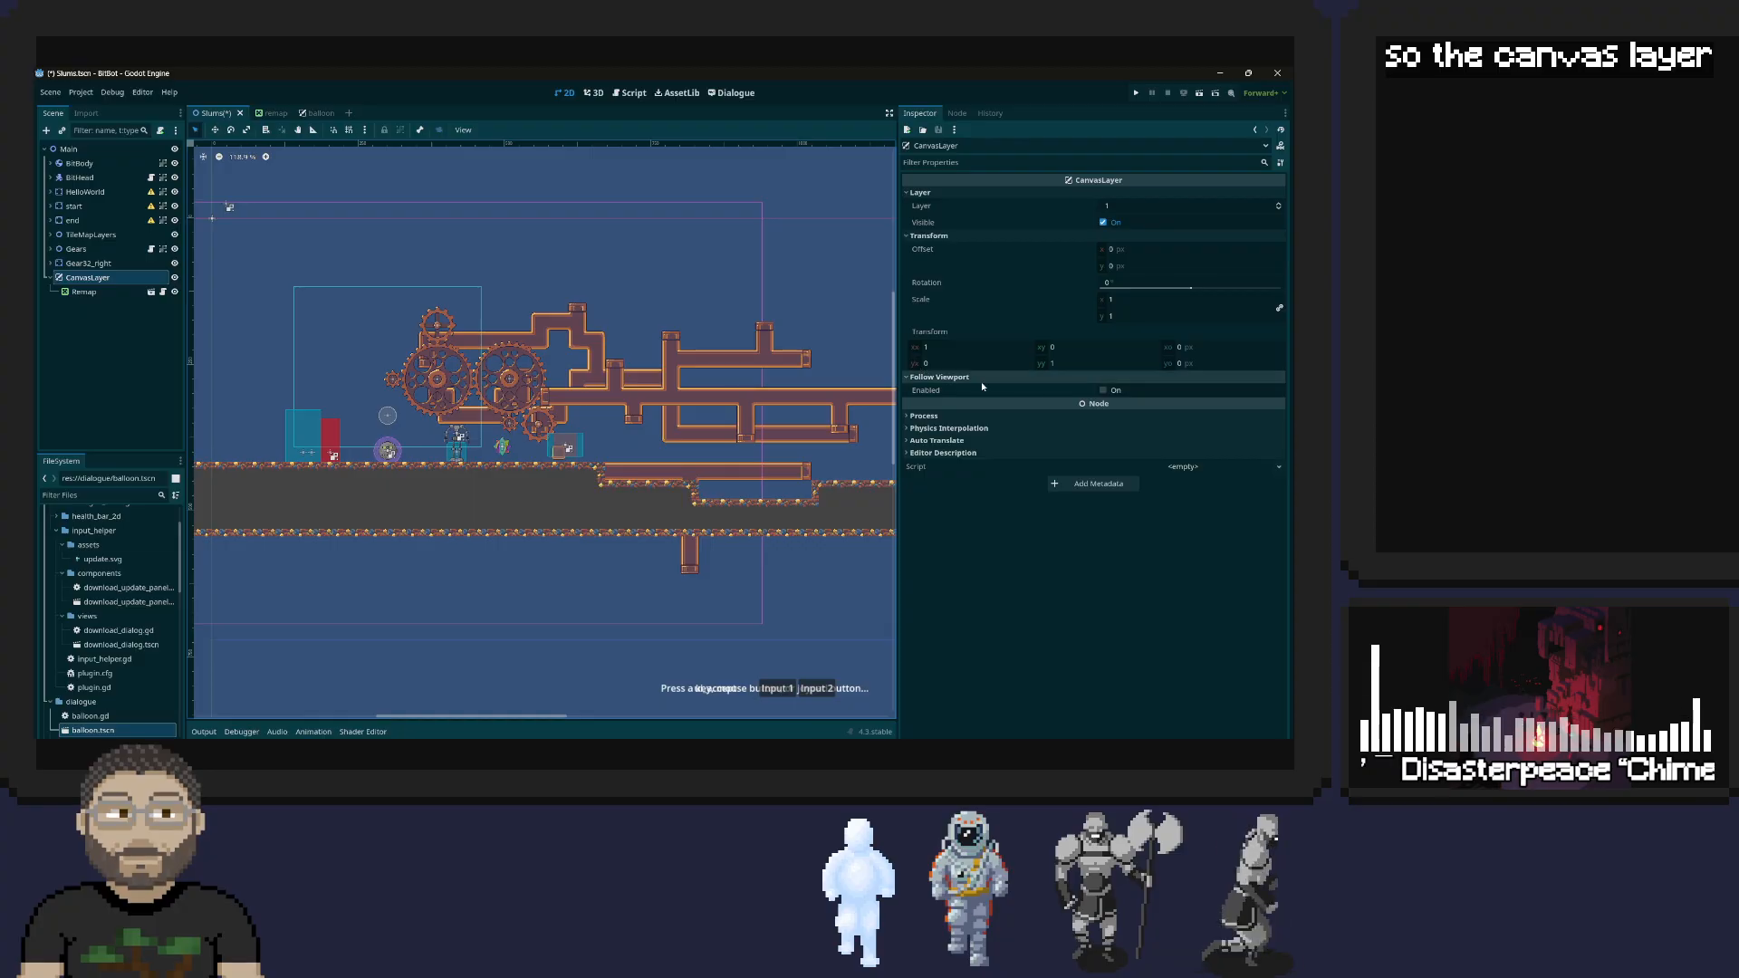
pyautogui.click(1103, 391)
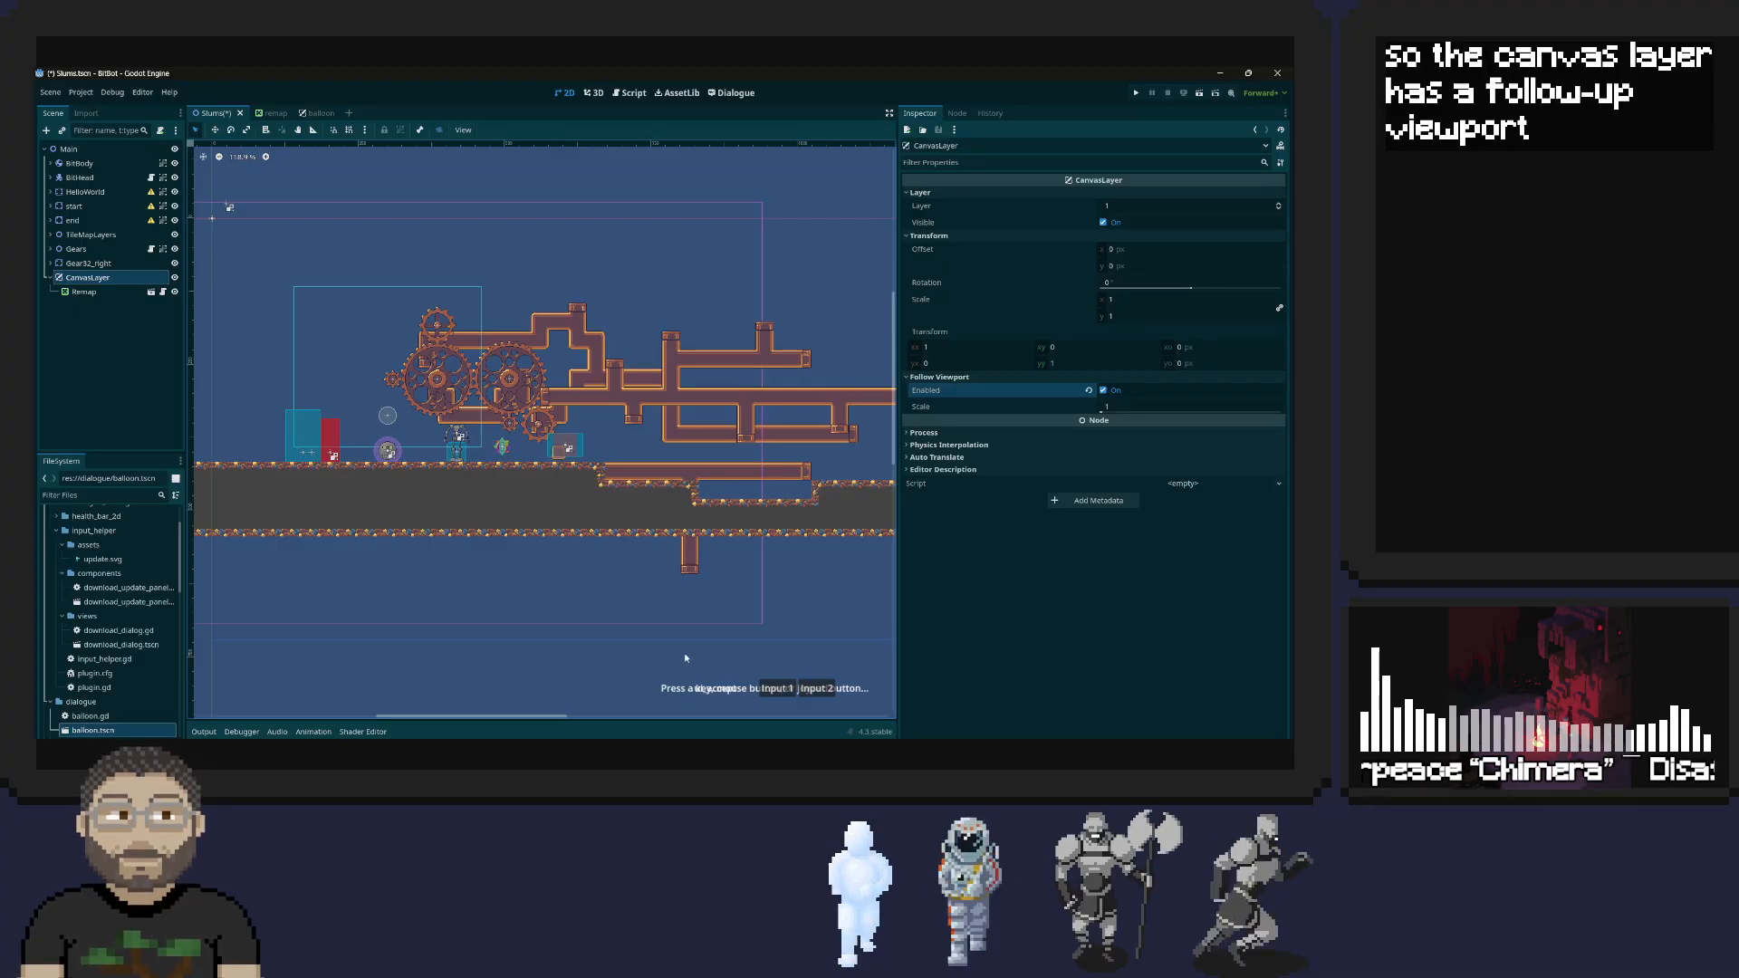
# Move the Remap panel up so its prompt sits over the gears, and run the game to check it
pyautogui.click(86, 291)
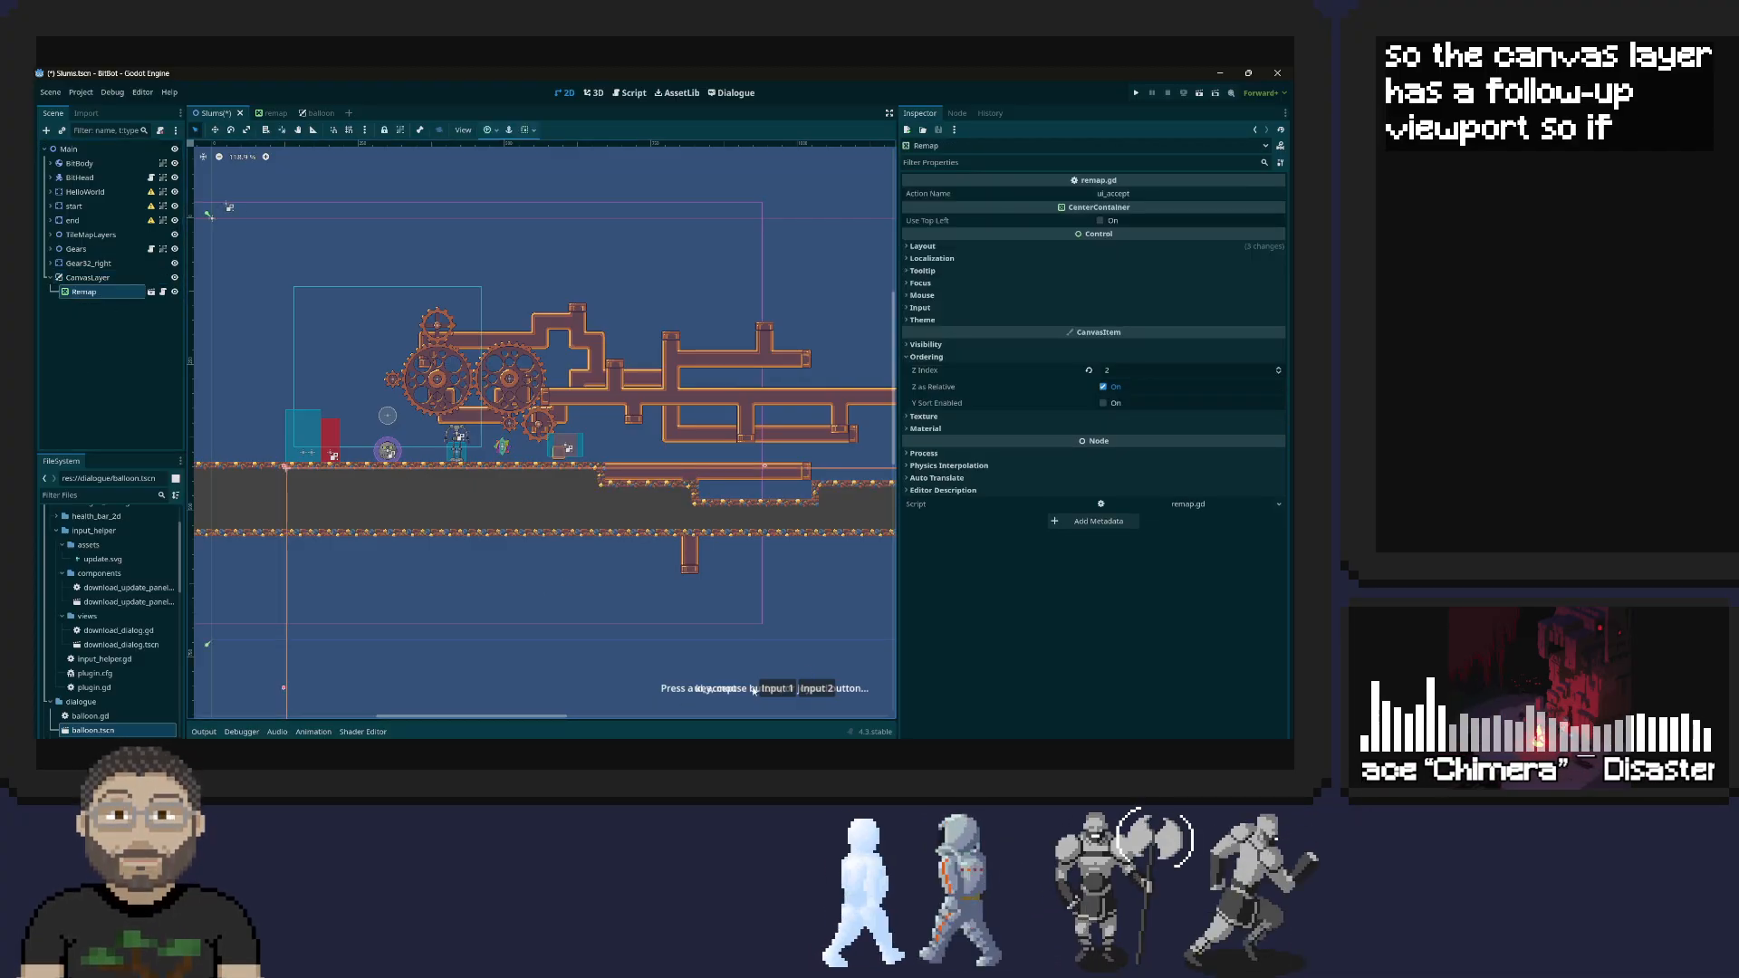
pyautogui.moveTo(738, 689); pyautogui.dragTo(342, 372)
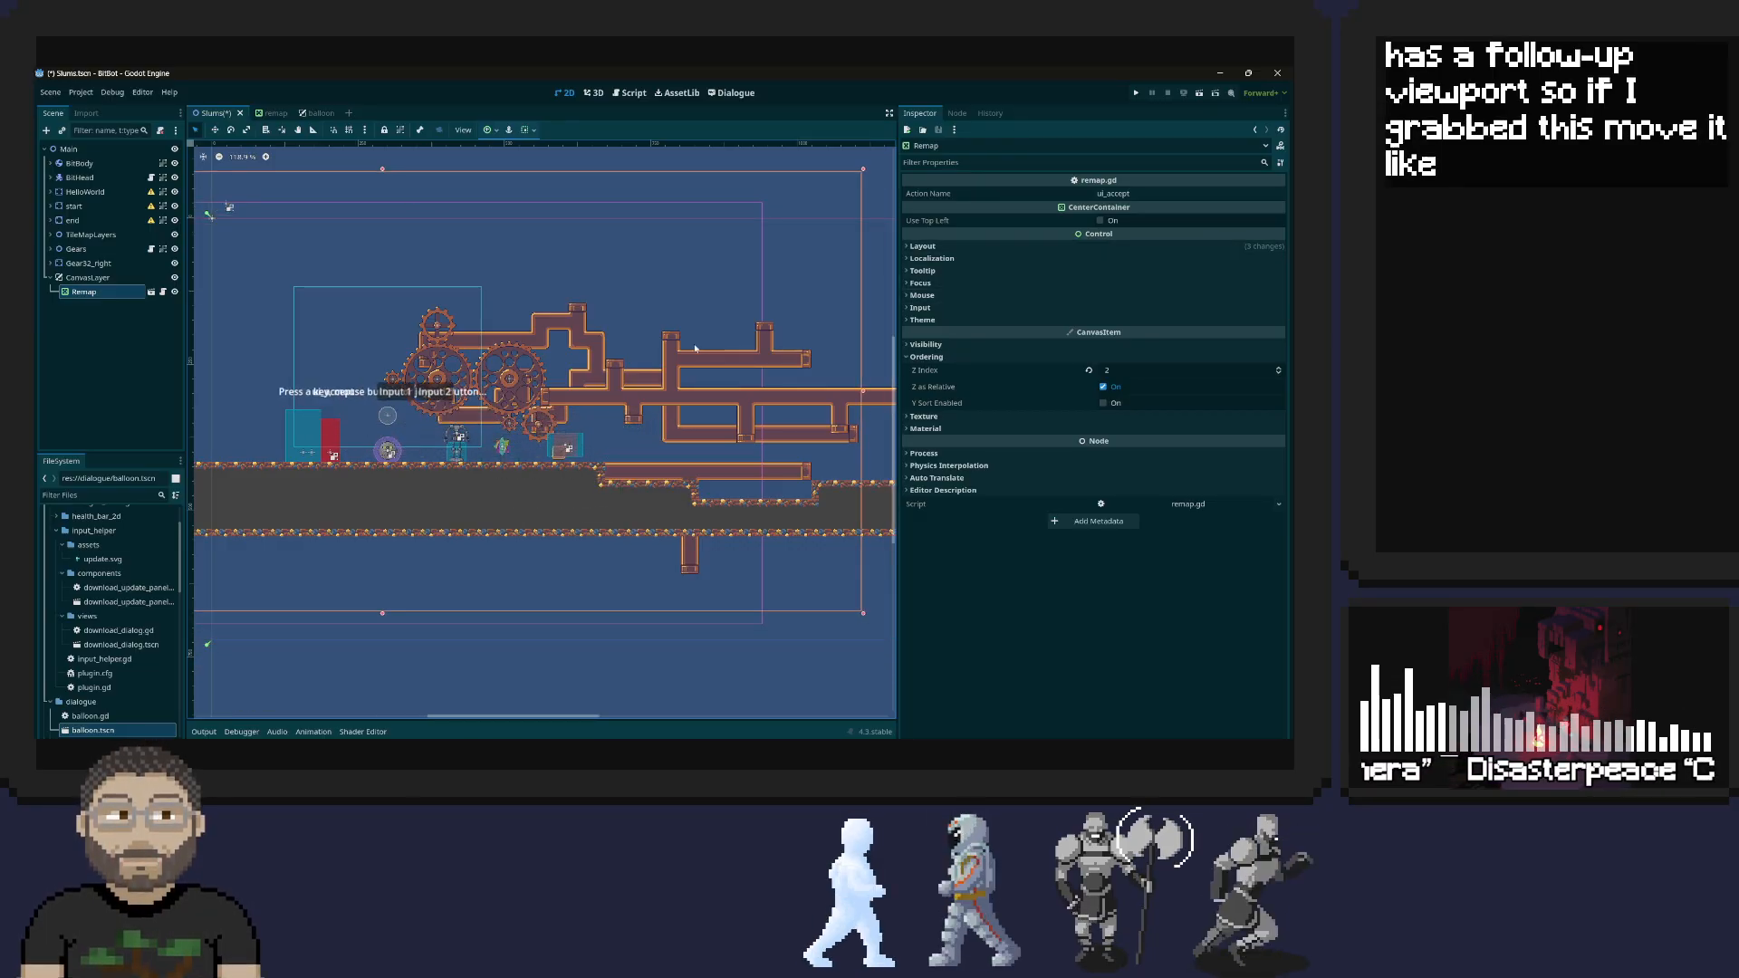
pyautogui.click(90, 277)
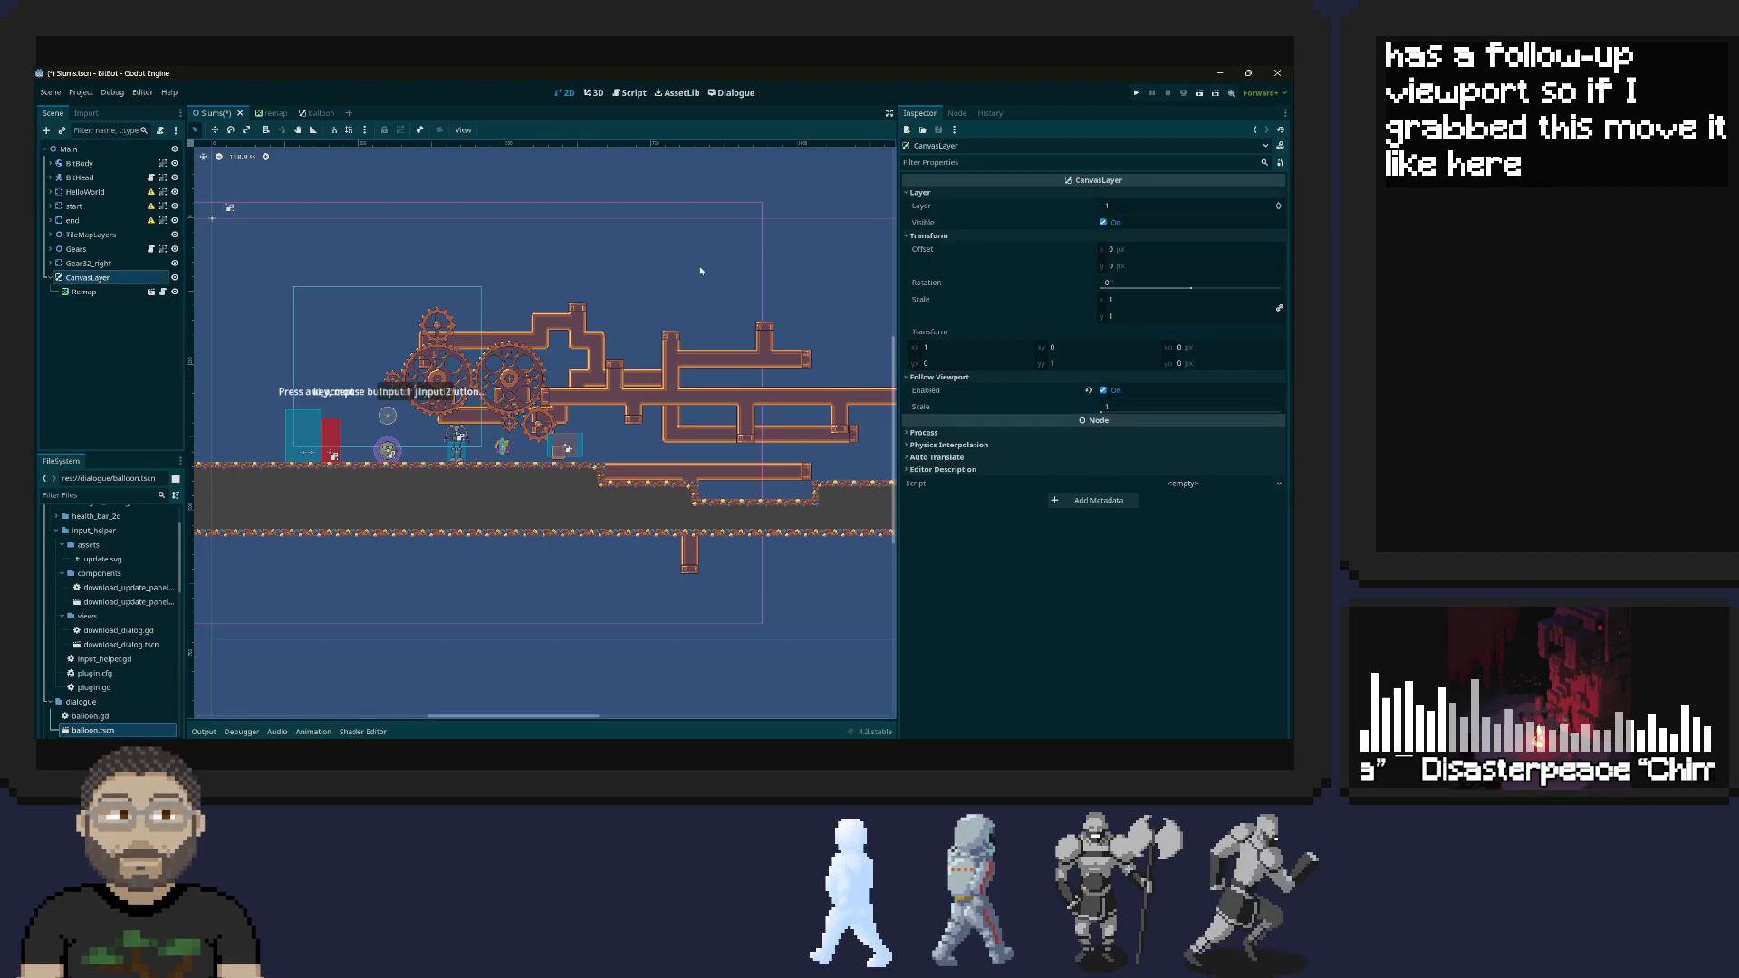
pyautogui.click(1136, 94)
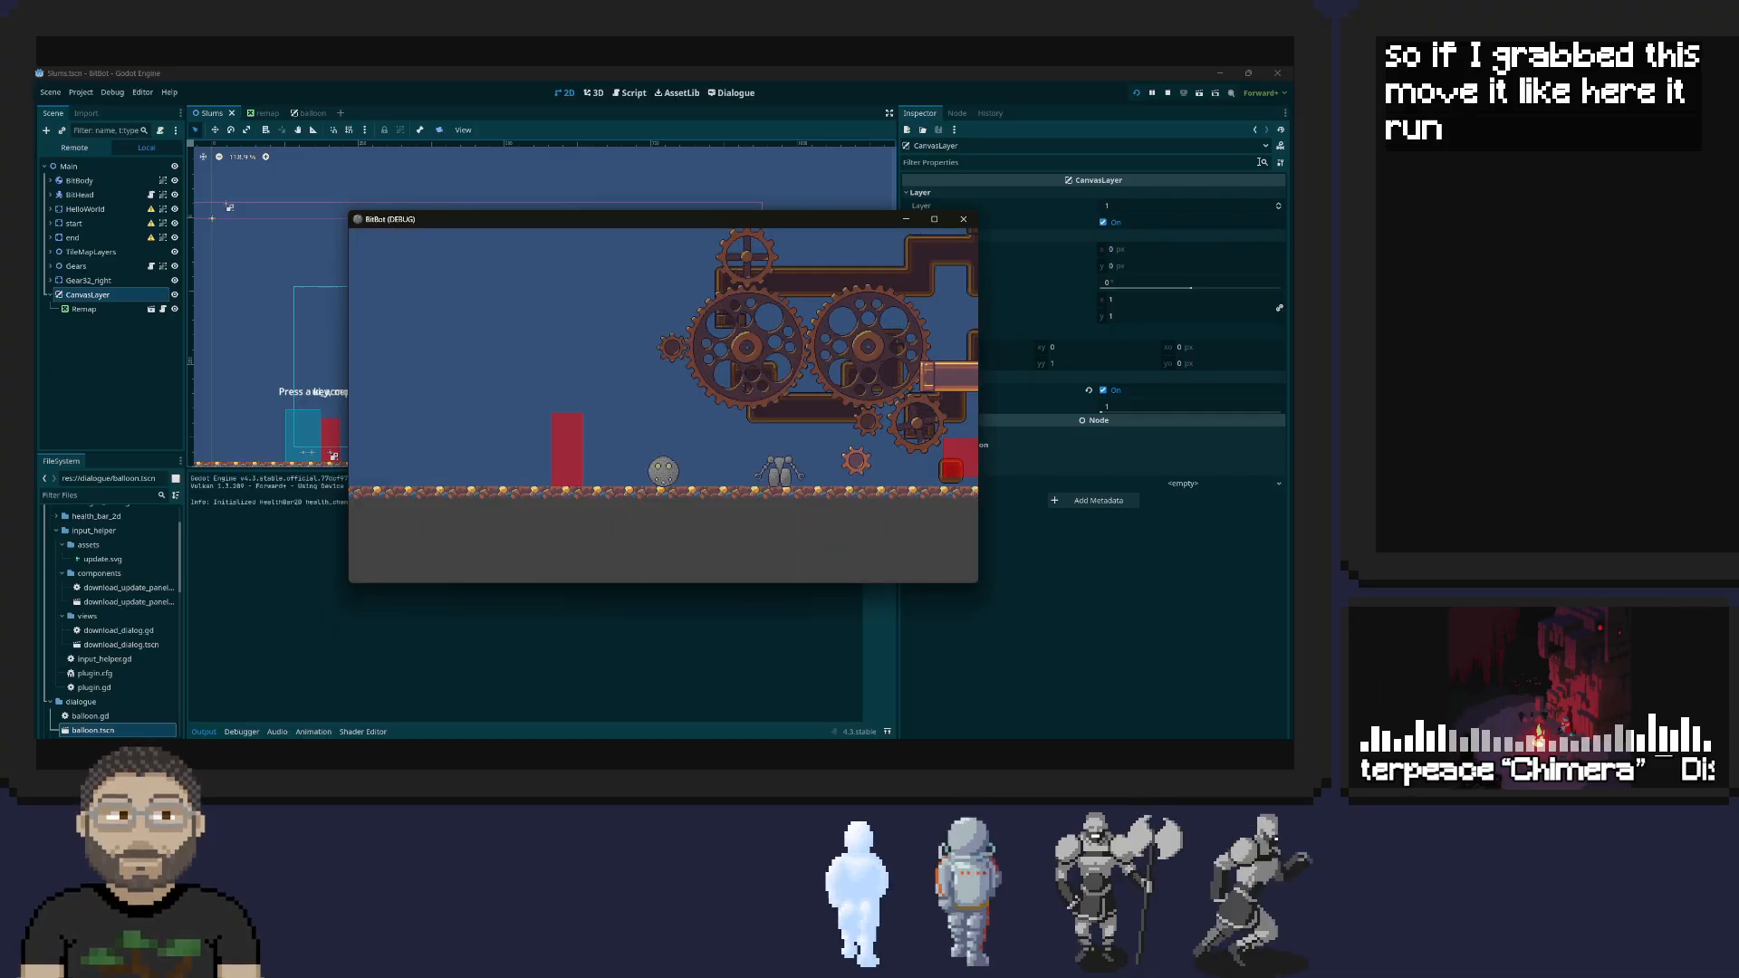
pyautogui.click(964, 219)
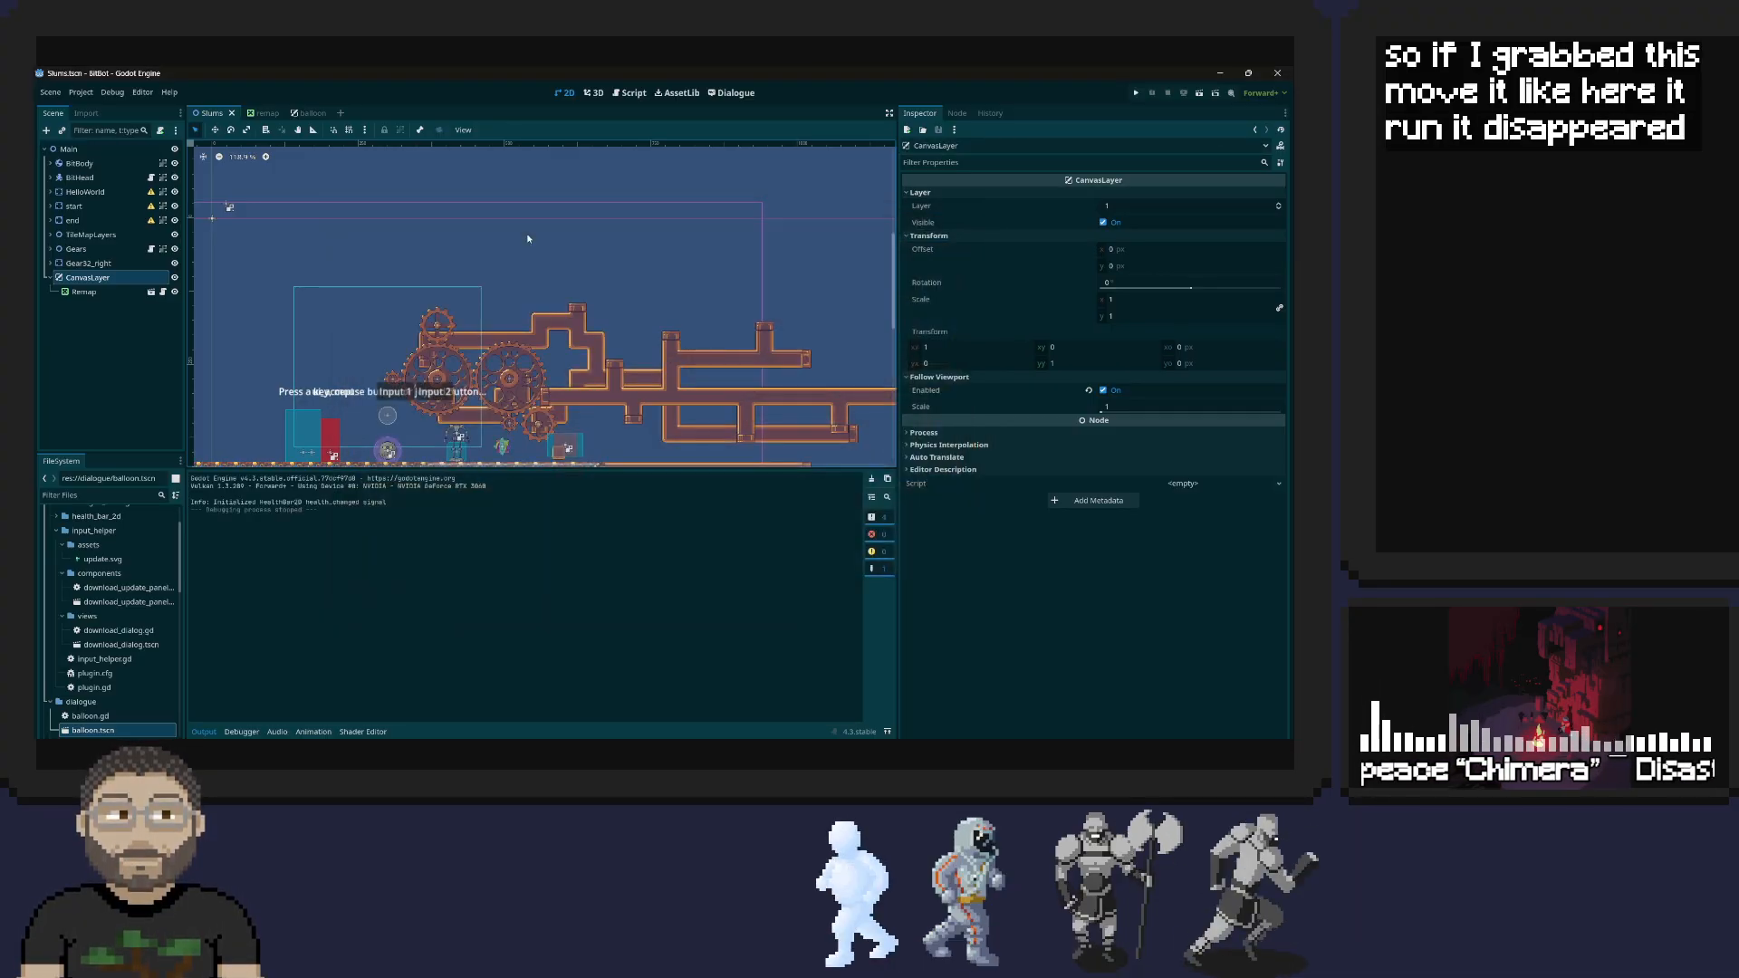
# Expand the Remap node's layout transform properties, try setting its size to 0, and undo the size change
pyautogui.rightClick(103, 293)
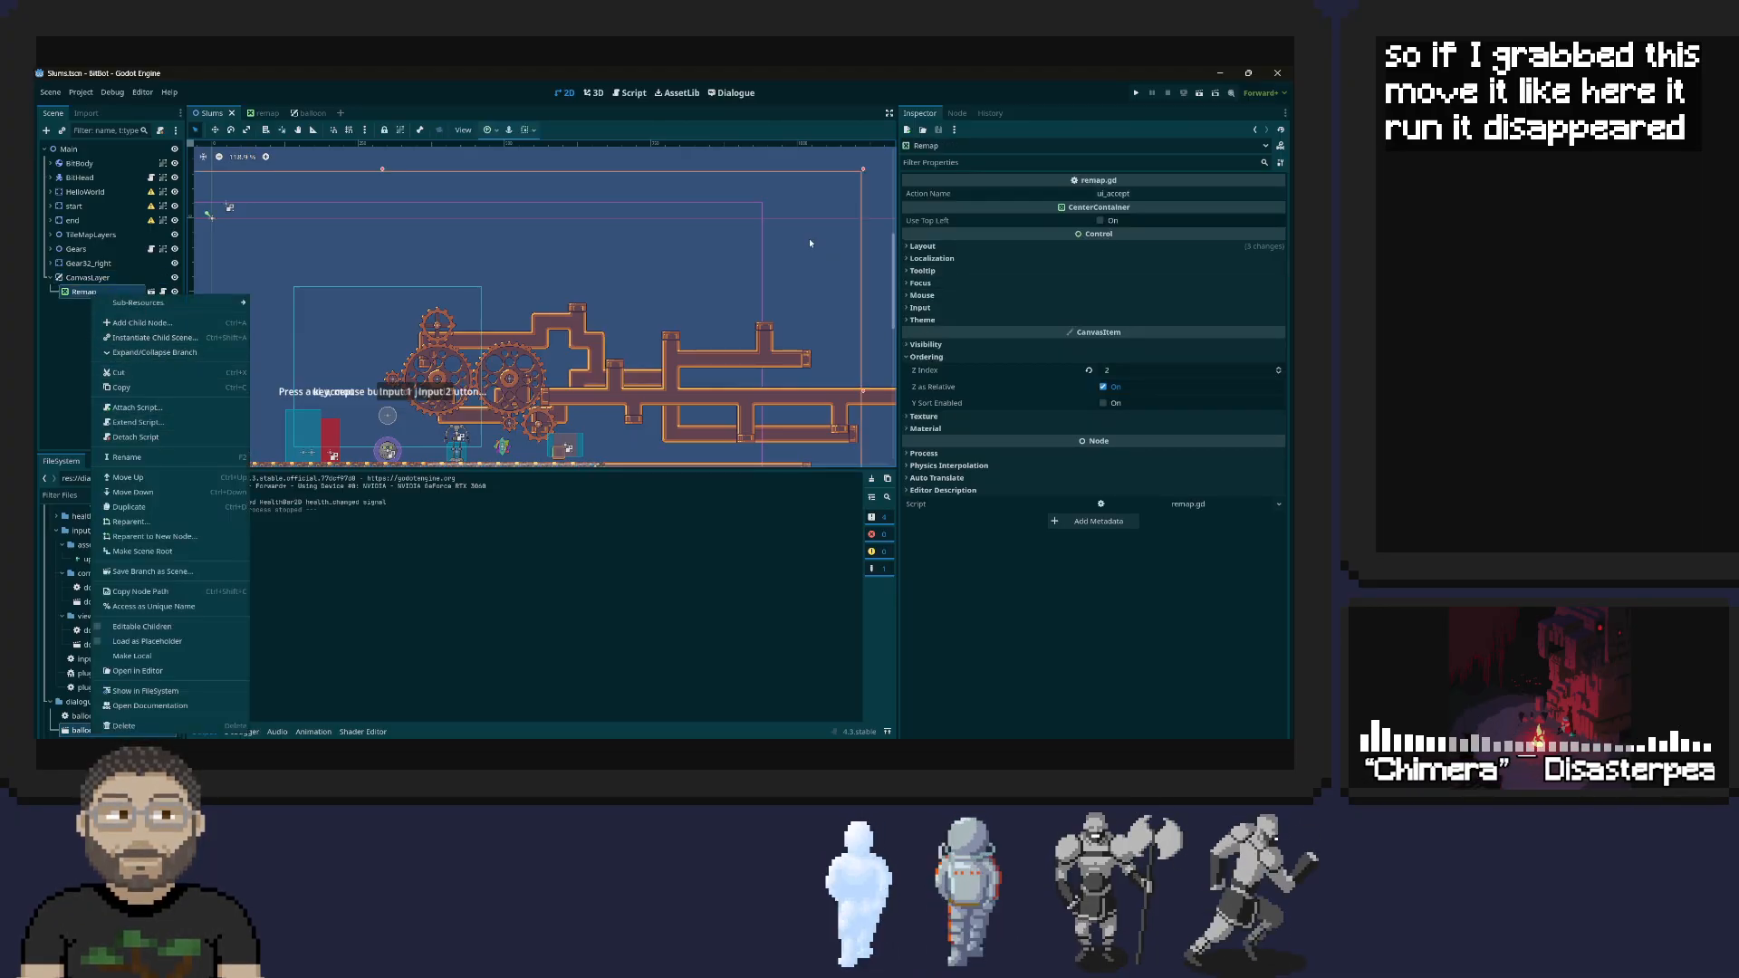
pyautogui.click(910, 256)
pyautogui.click(920, 247)
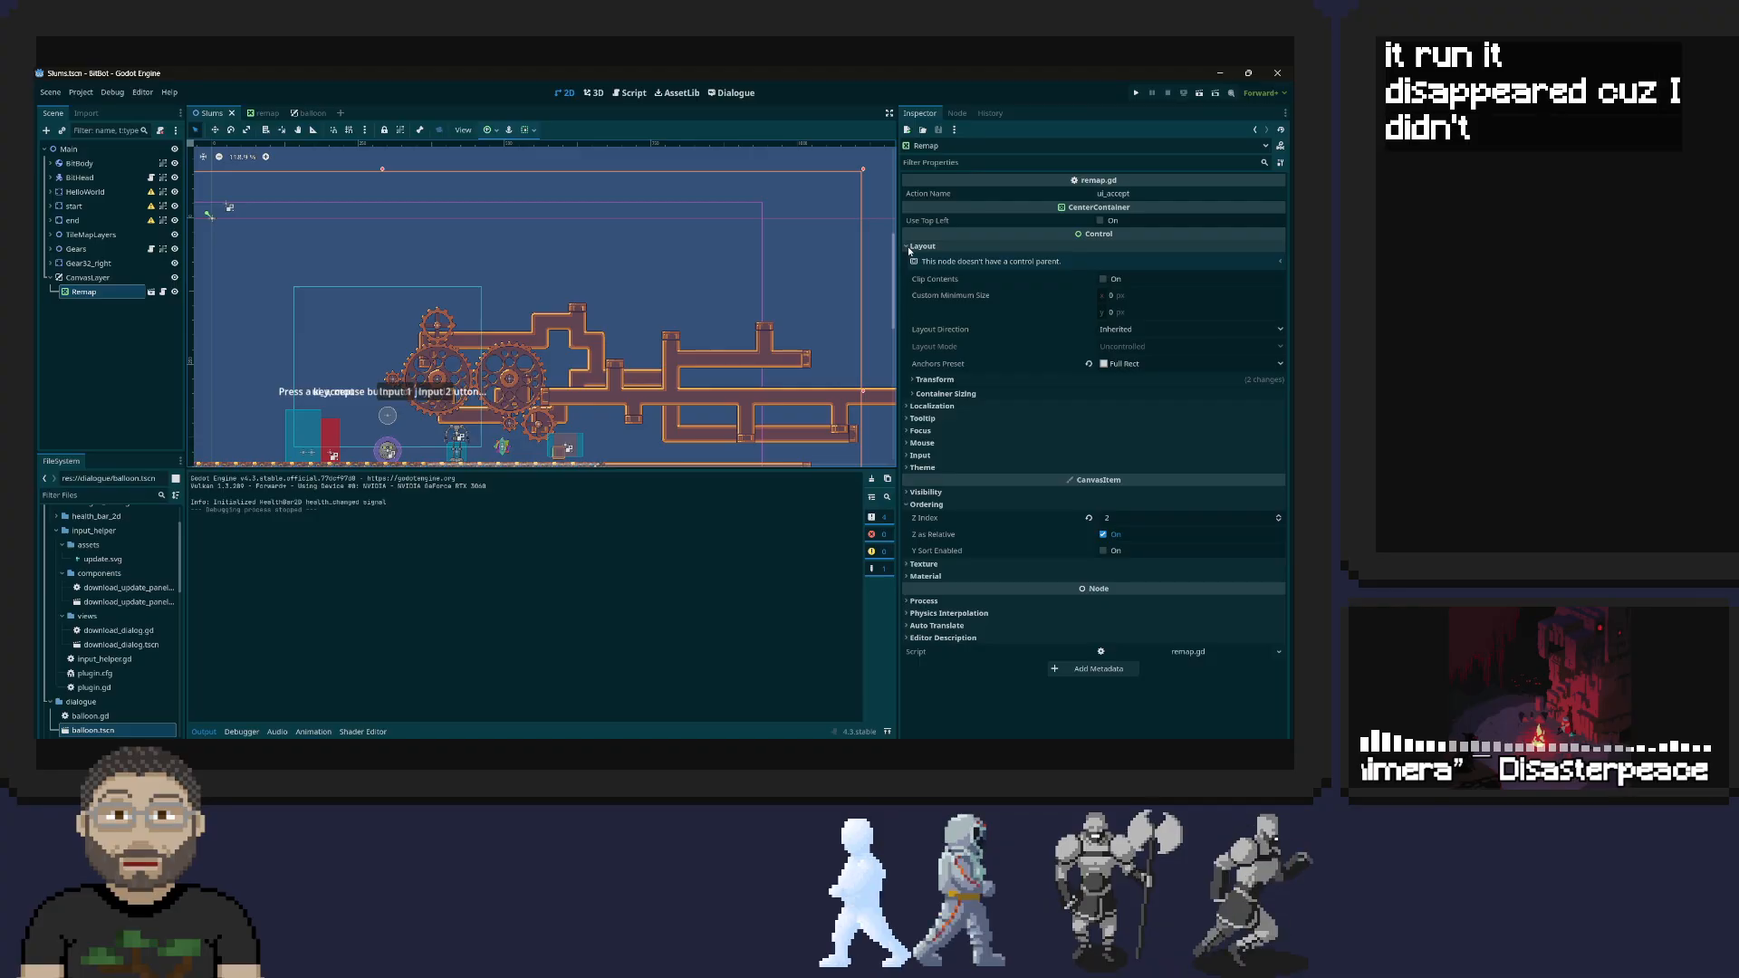
pyautogui.click(947, 378)
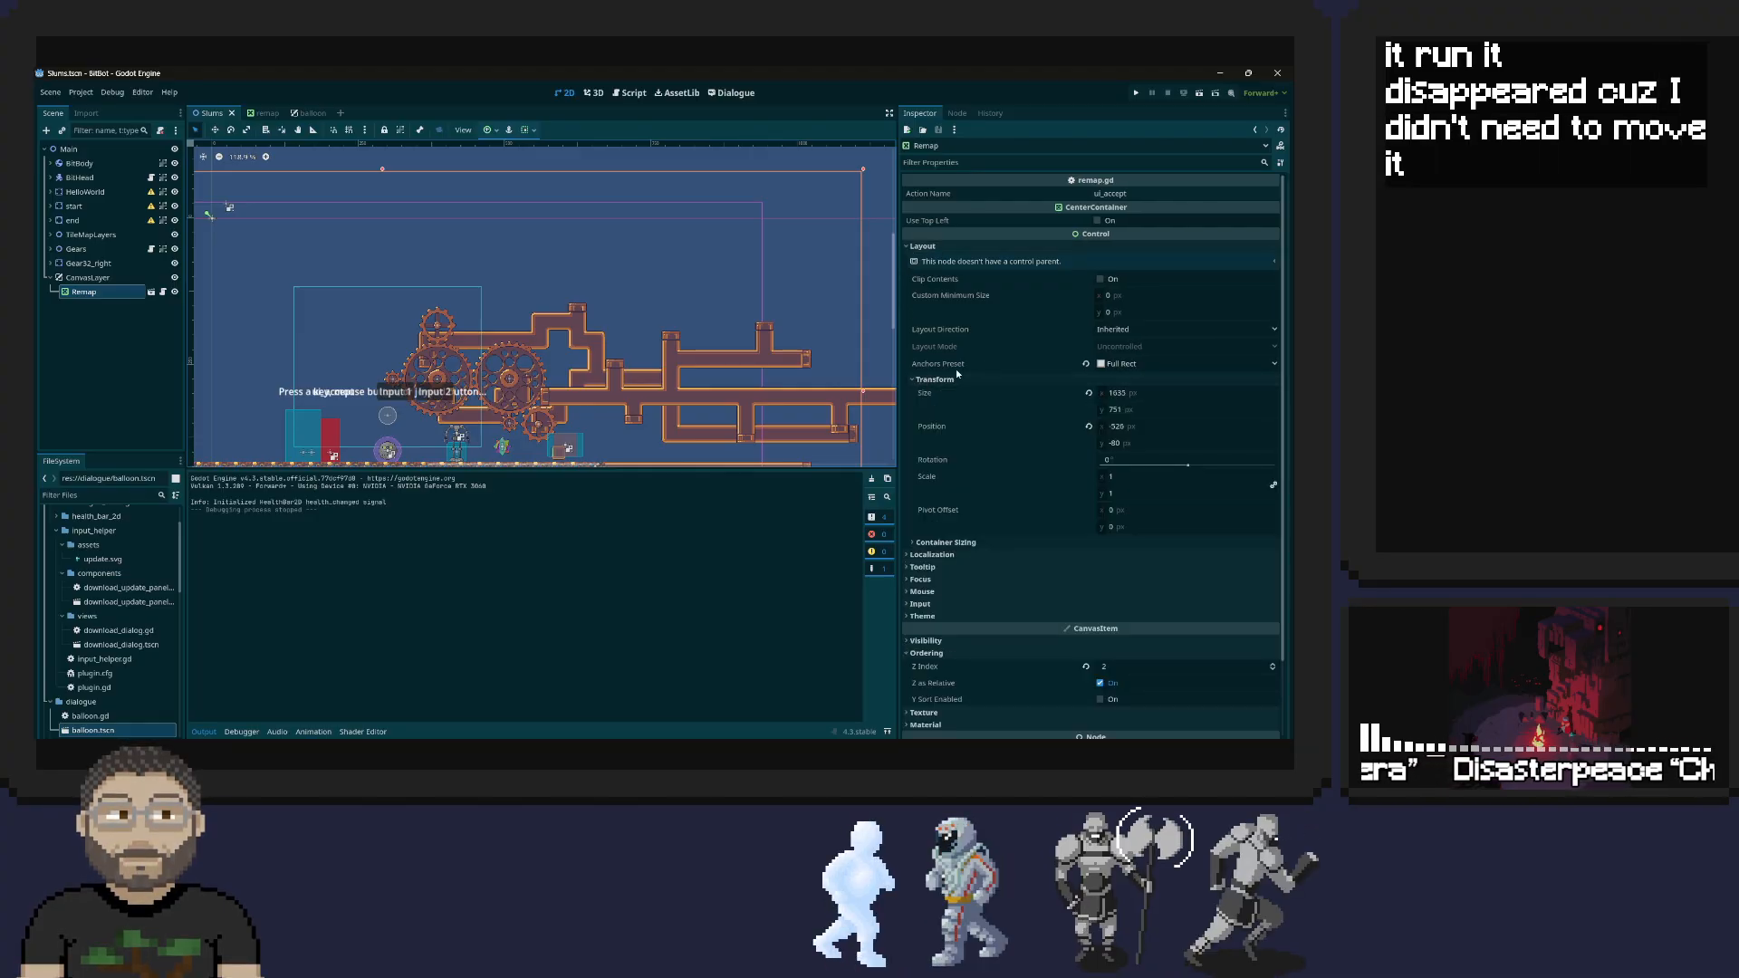
pyautogui.click(1152, 391)
pyautogui.press('Tab')
pyautogui.write('0')
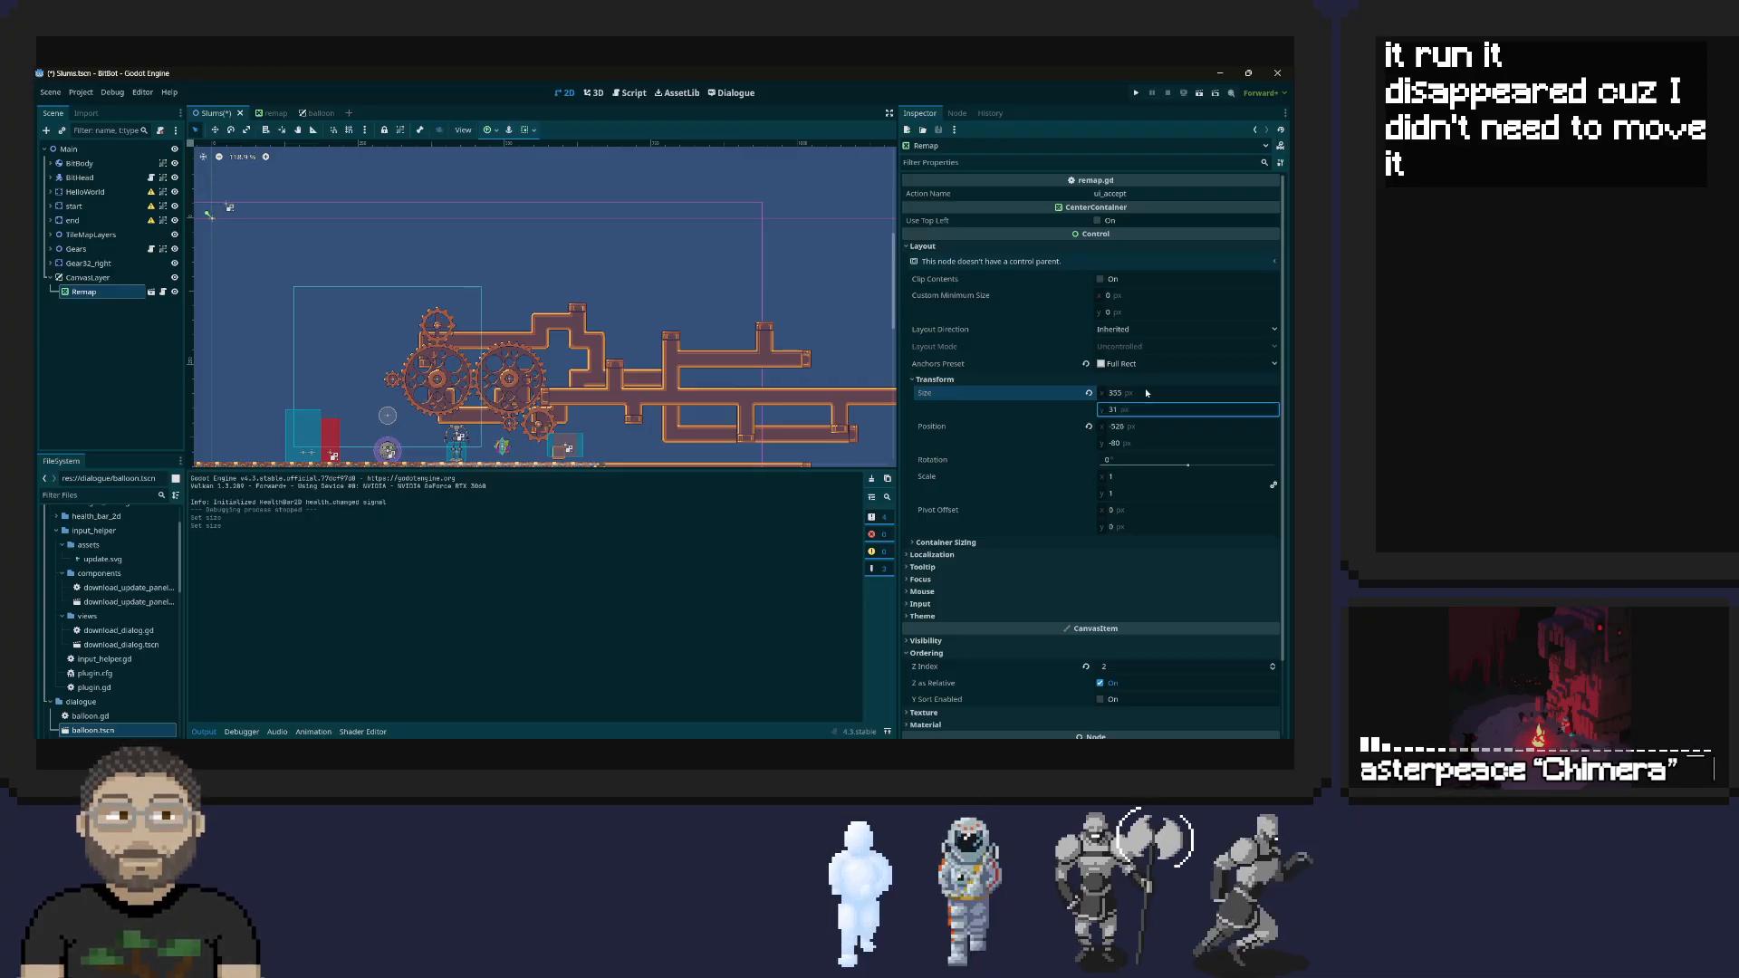
pyautogui.hotkey('ctrl', 'z')
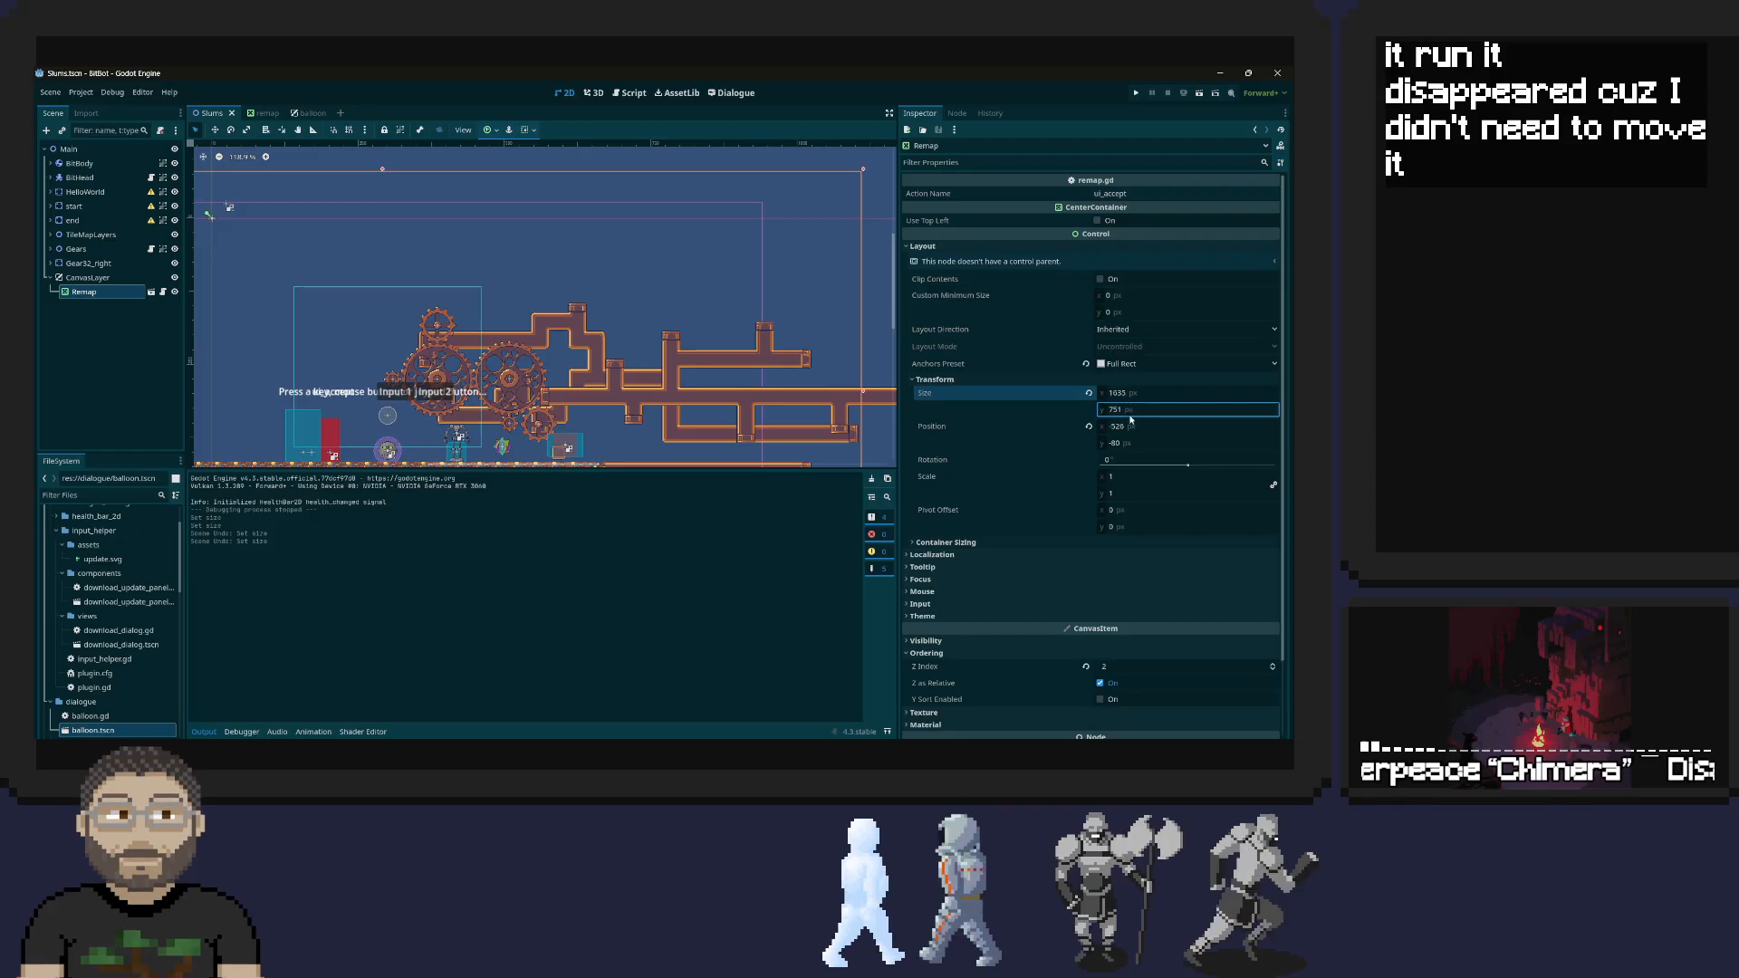
# Set the Remap node's position to 0, 0 px and run the game to check the panel
pyautogui.click(1146, 426)
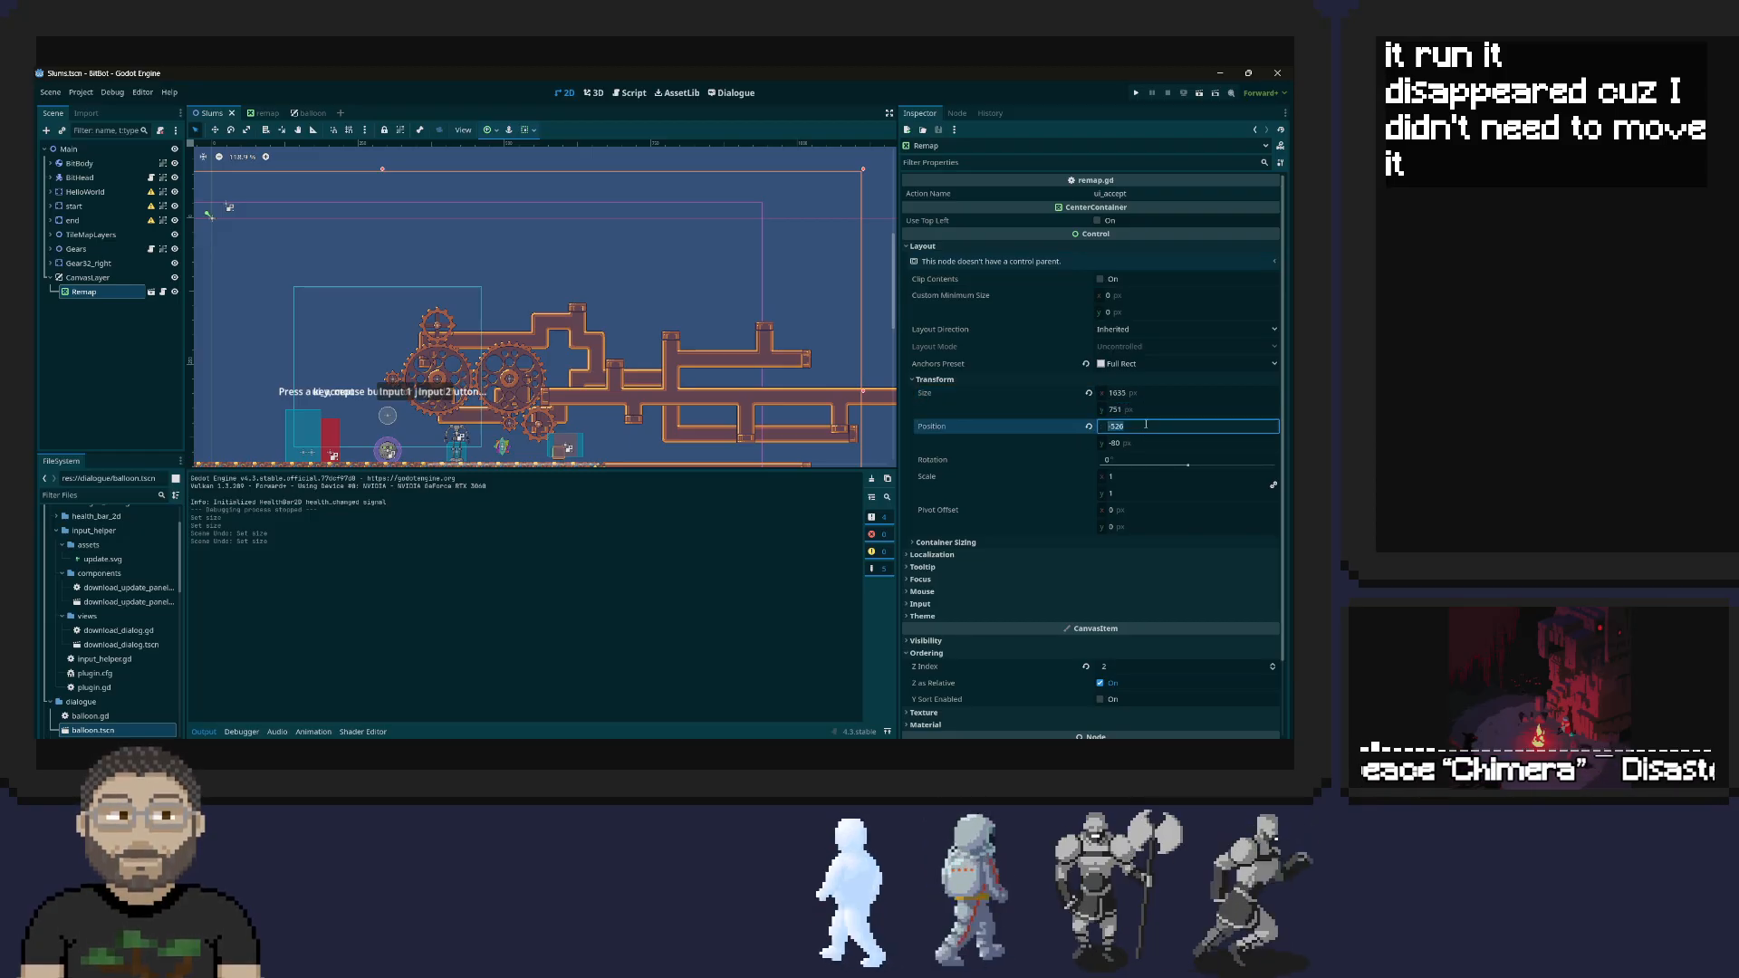
pyautogui.write('0')
pyautogui.press('Tab')
pyautogui.write('0')
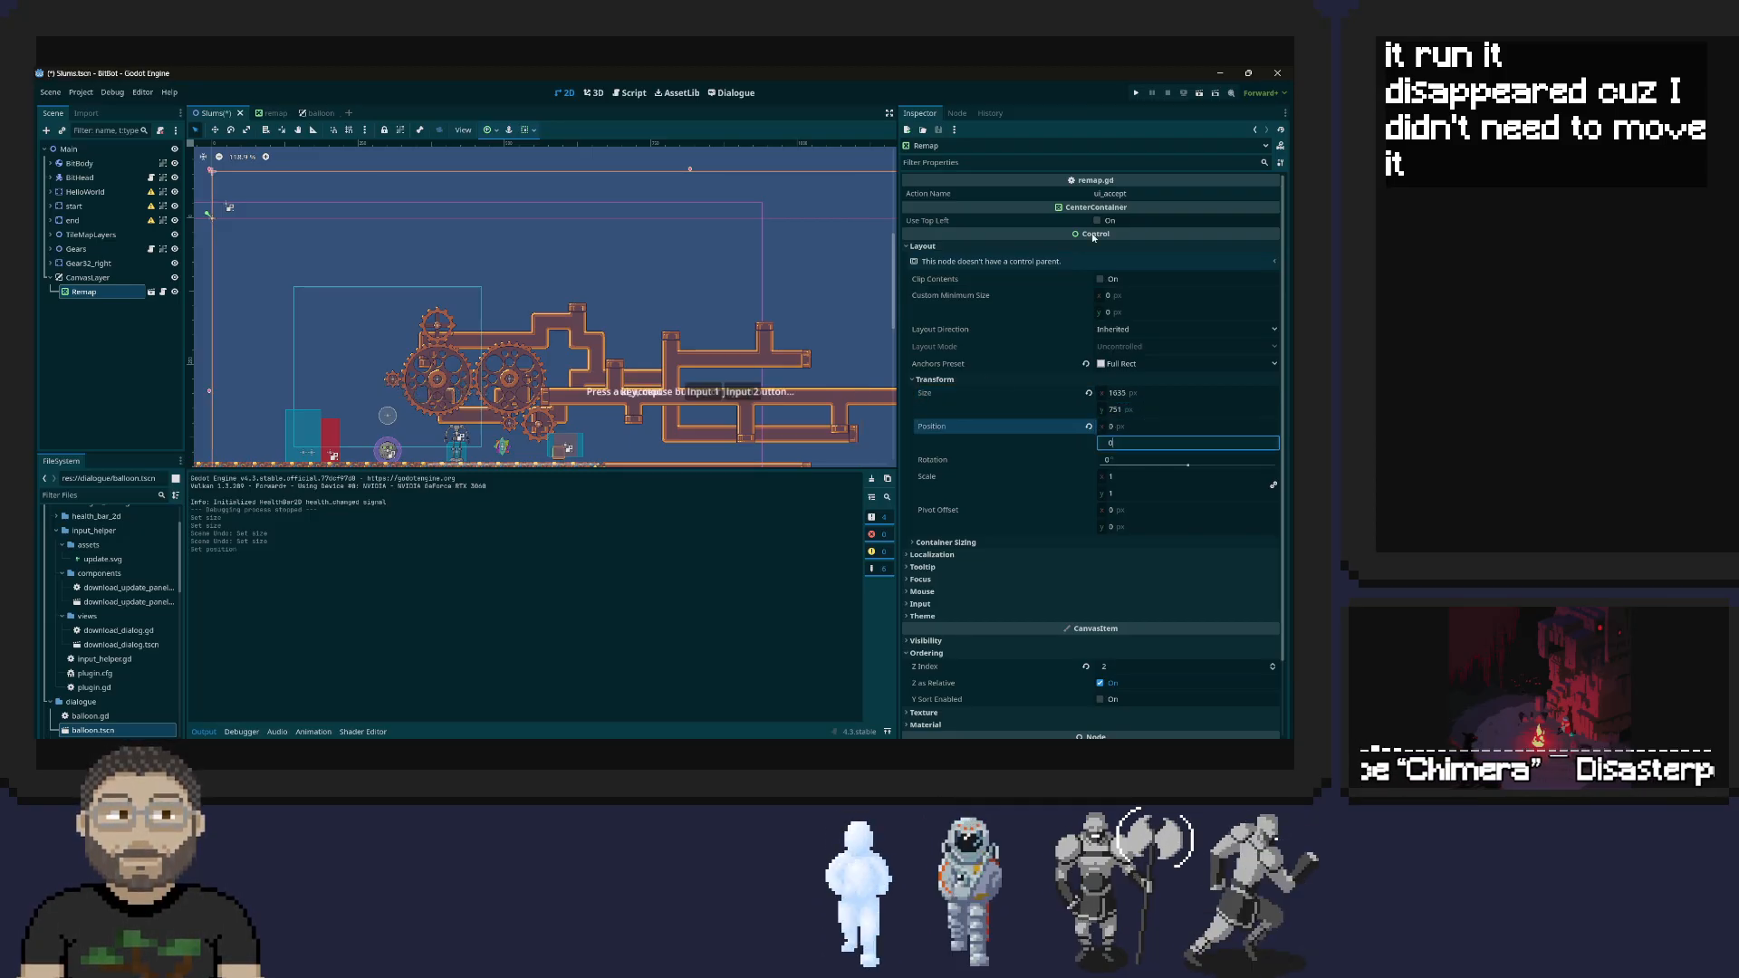
pyautogui.click(1136, 92)
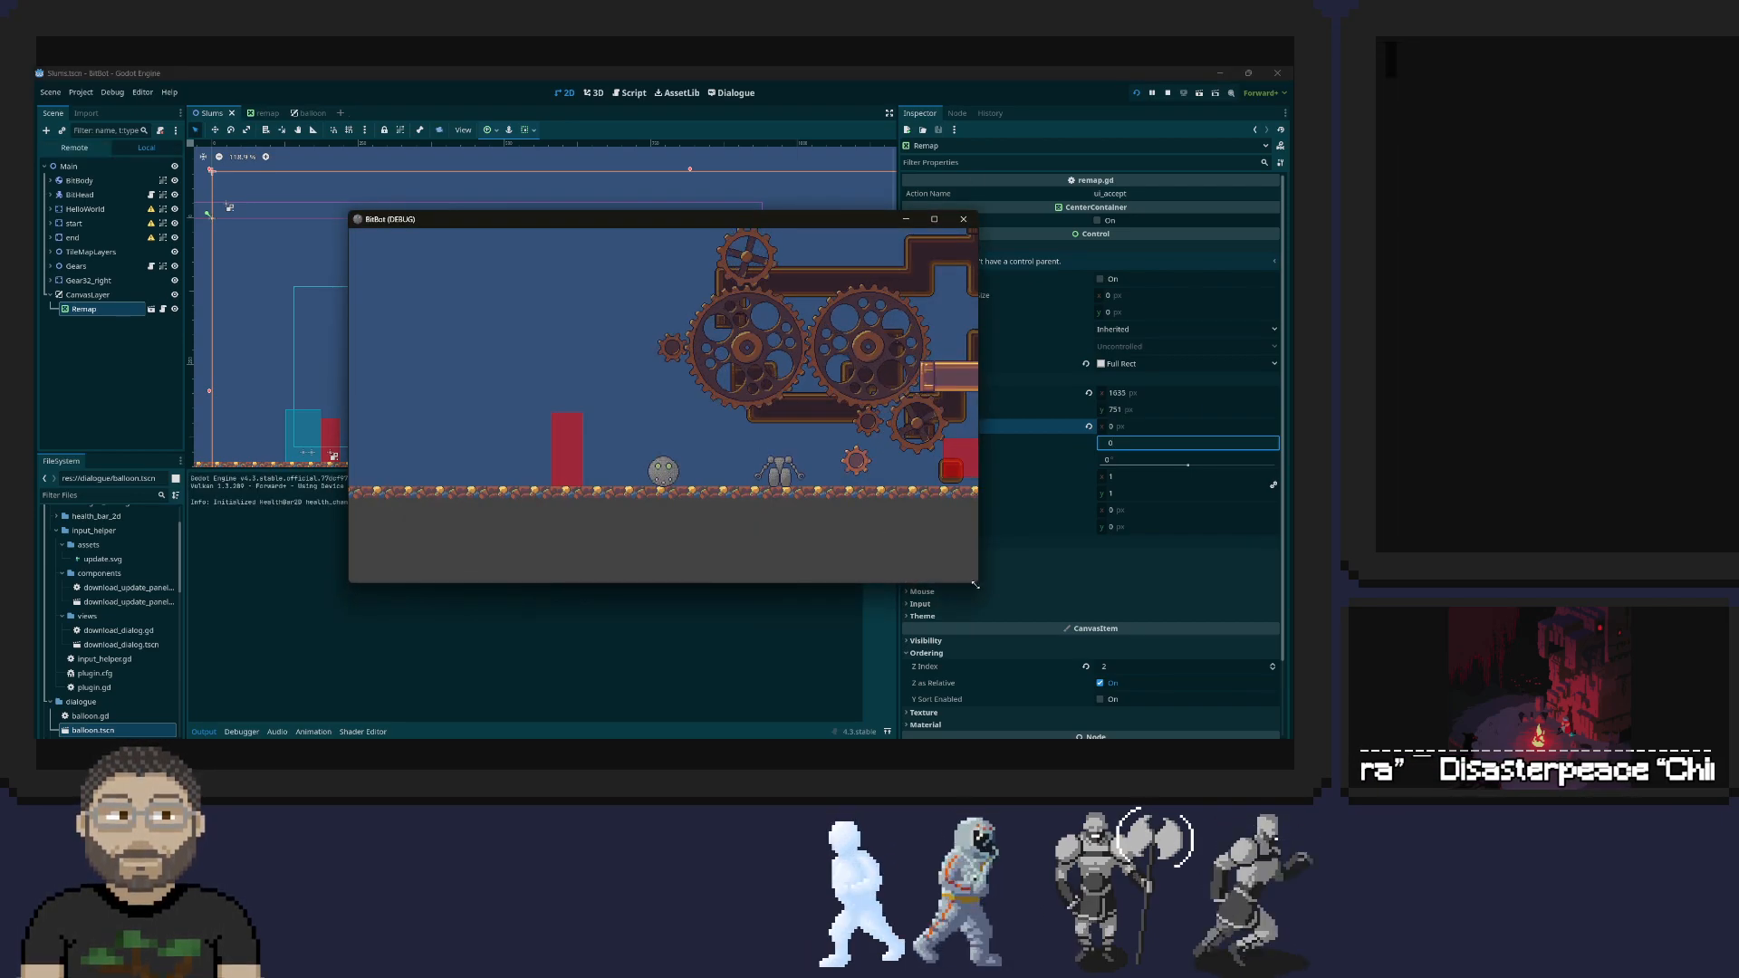
pyautogui.moveTo(978, 582)
pyautogui.mouseDown()
pyautogui.moveTo(1032, 598)
pyautogui.moveTo(1086, 675)
pyautogui.moveTo(986, 605)
pyautogui.mouseUp()
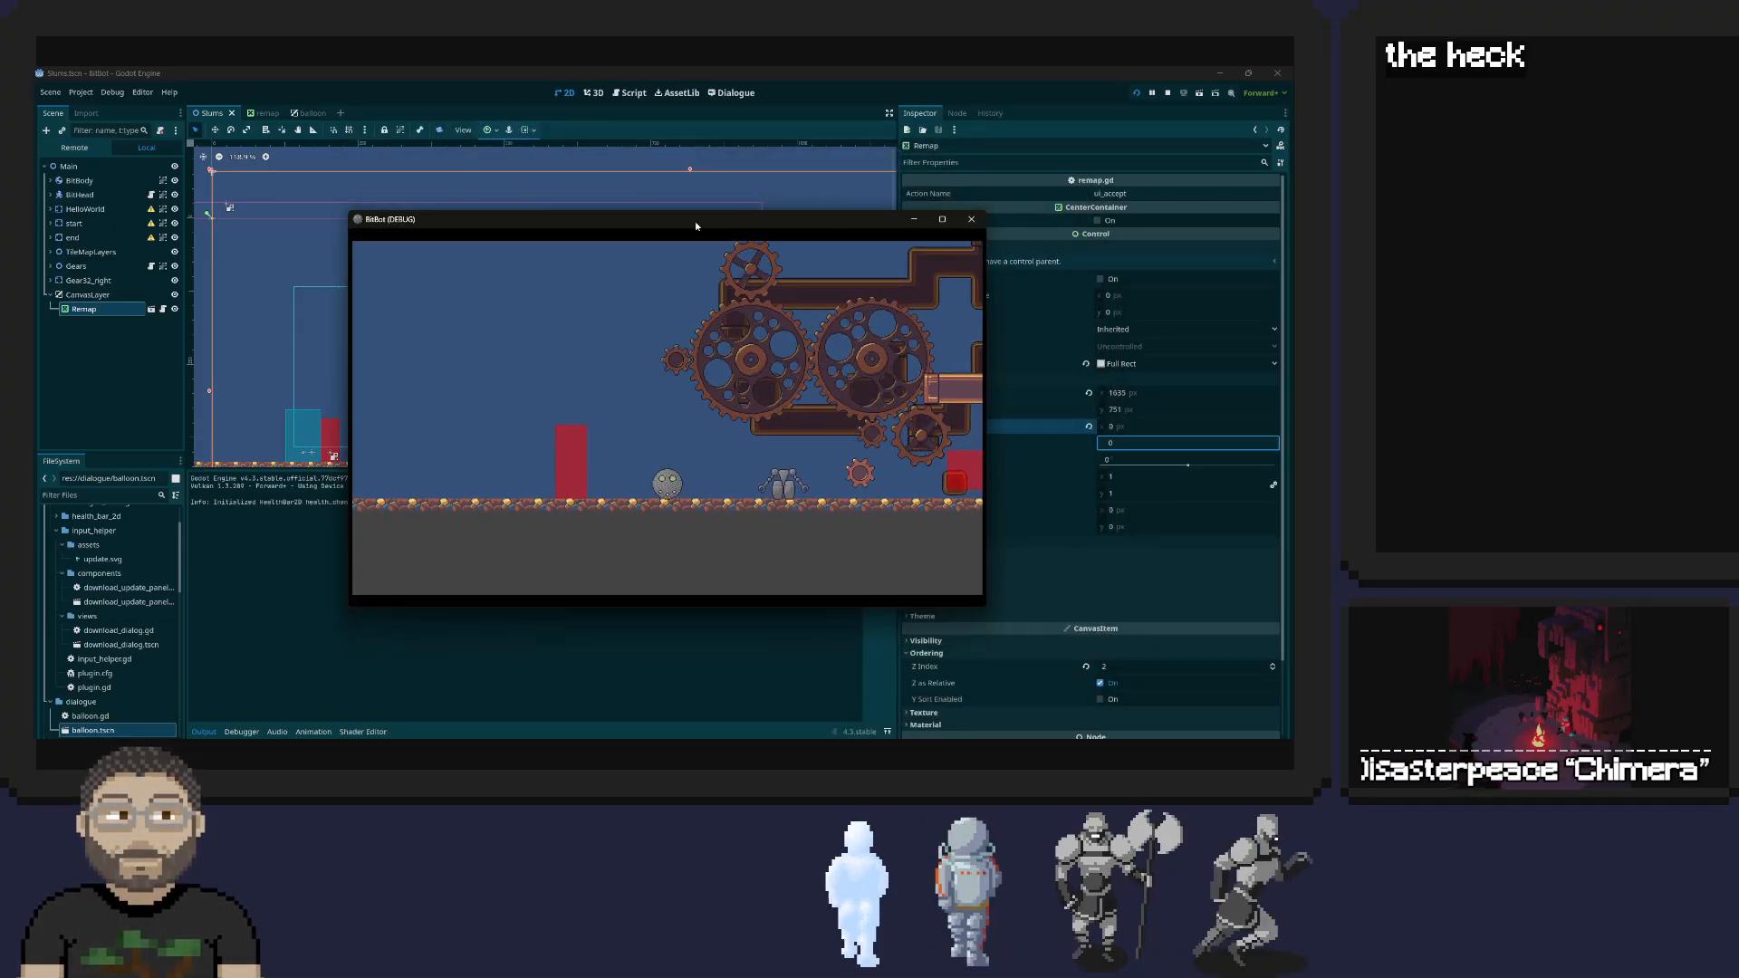
pyautogui.click(971, 218)
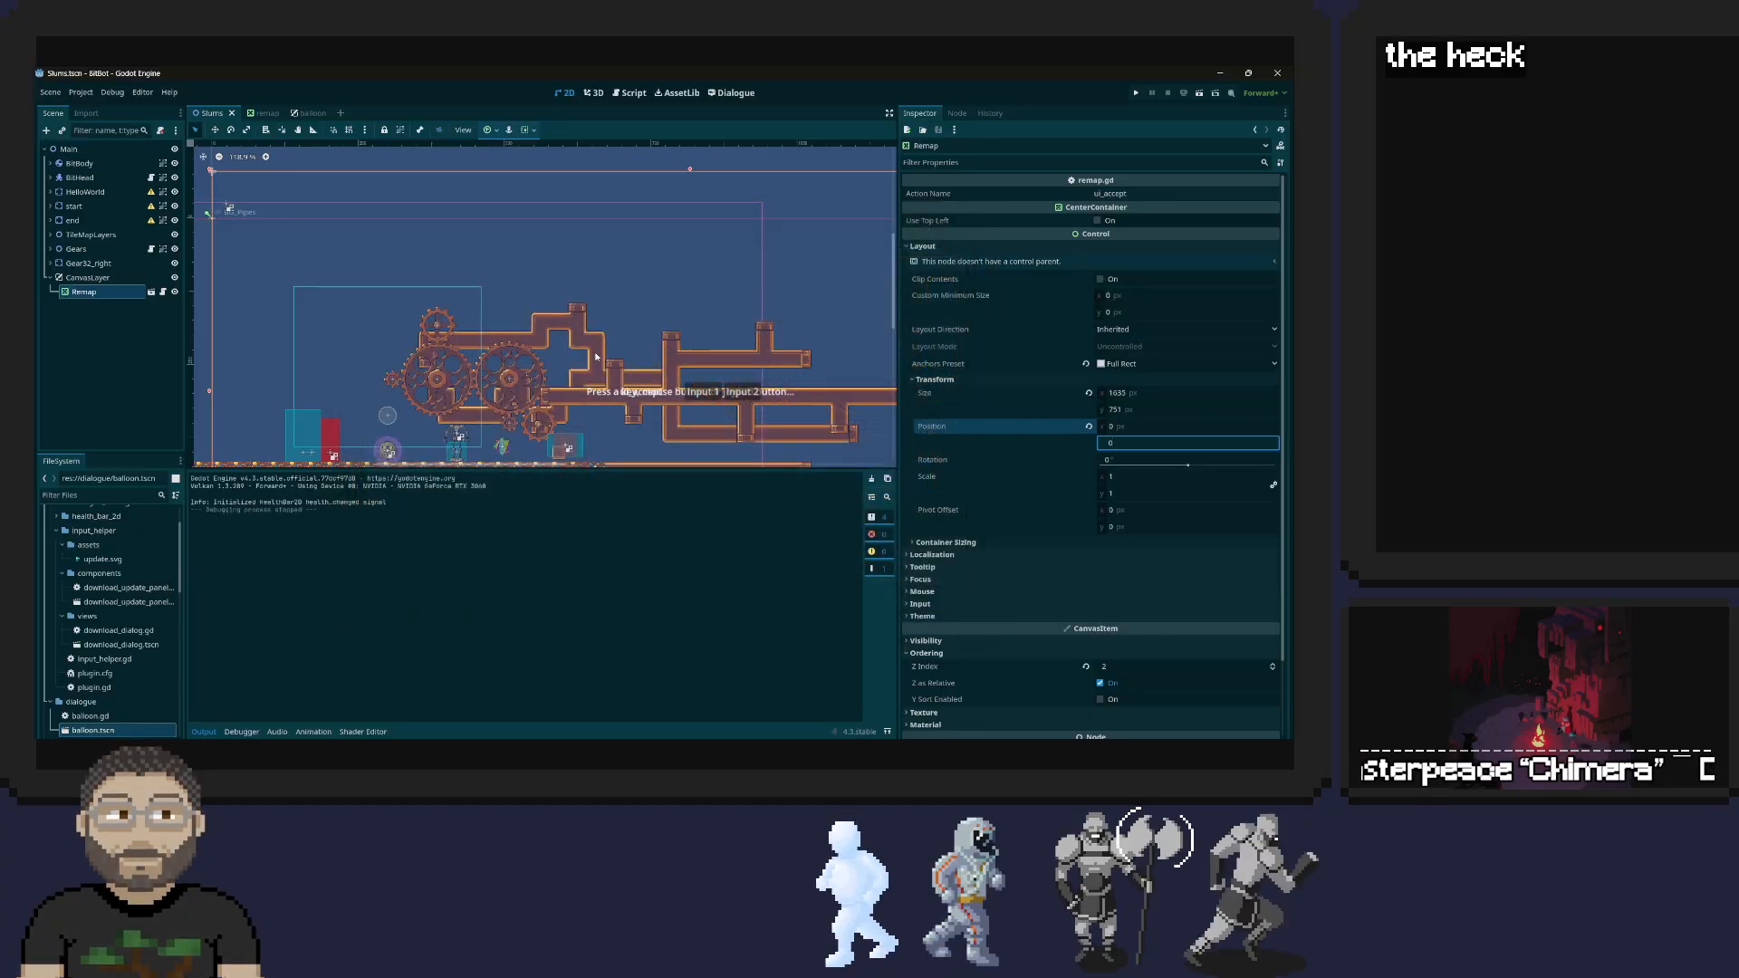
# Set the Remap node's size to 1280 × 720 px, run the game, and move its window lower to check the panel
pyautogui.click(1131, 393)
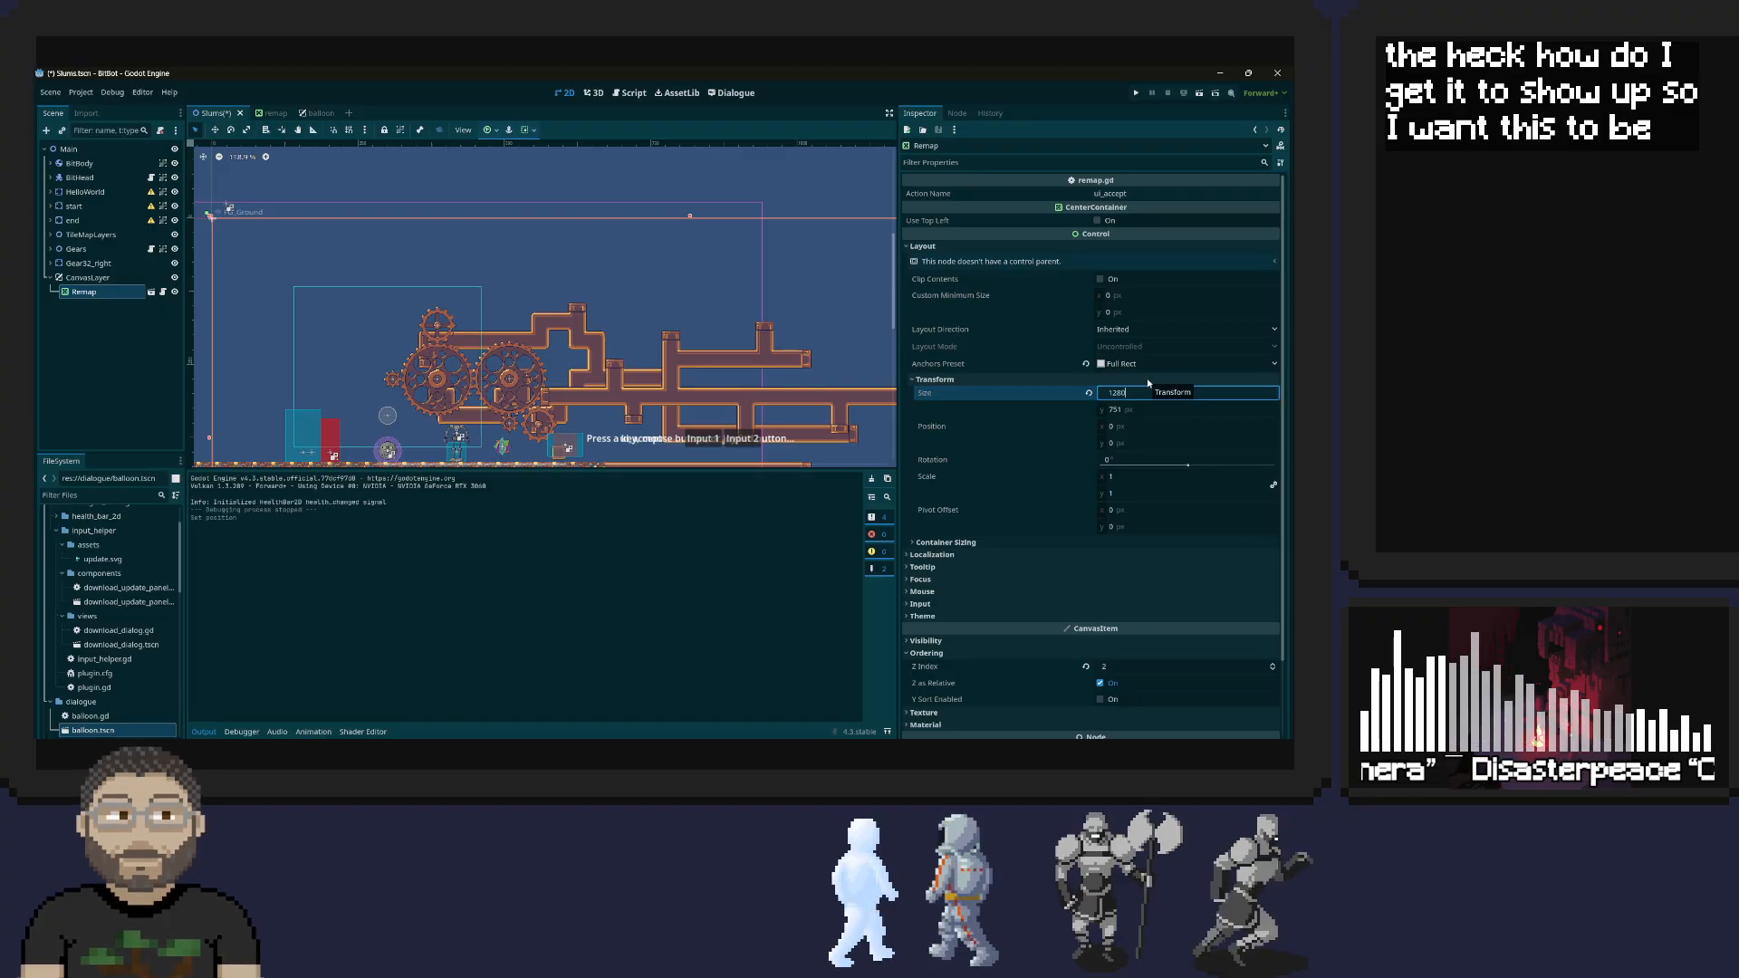
pyautogui.press('Tab')
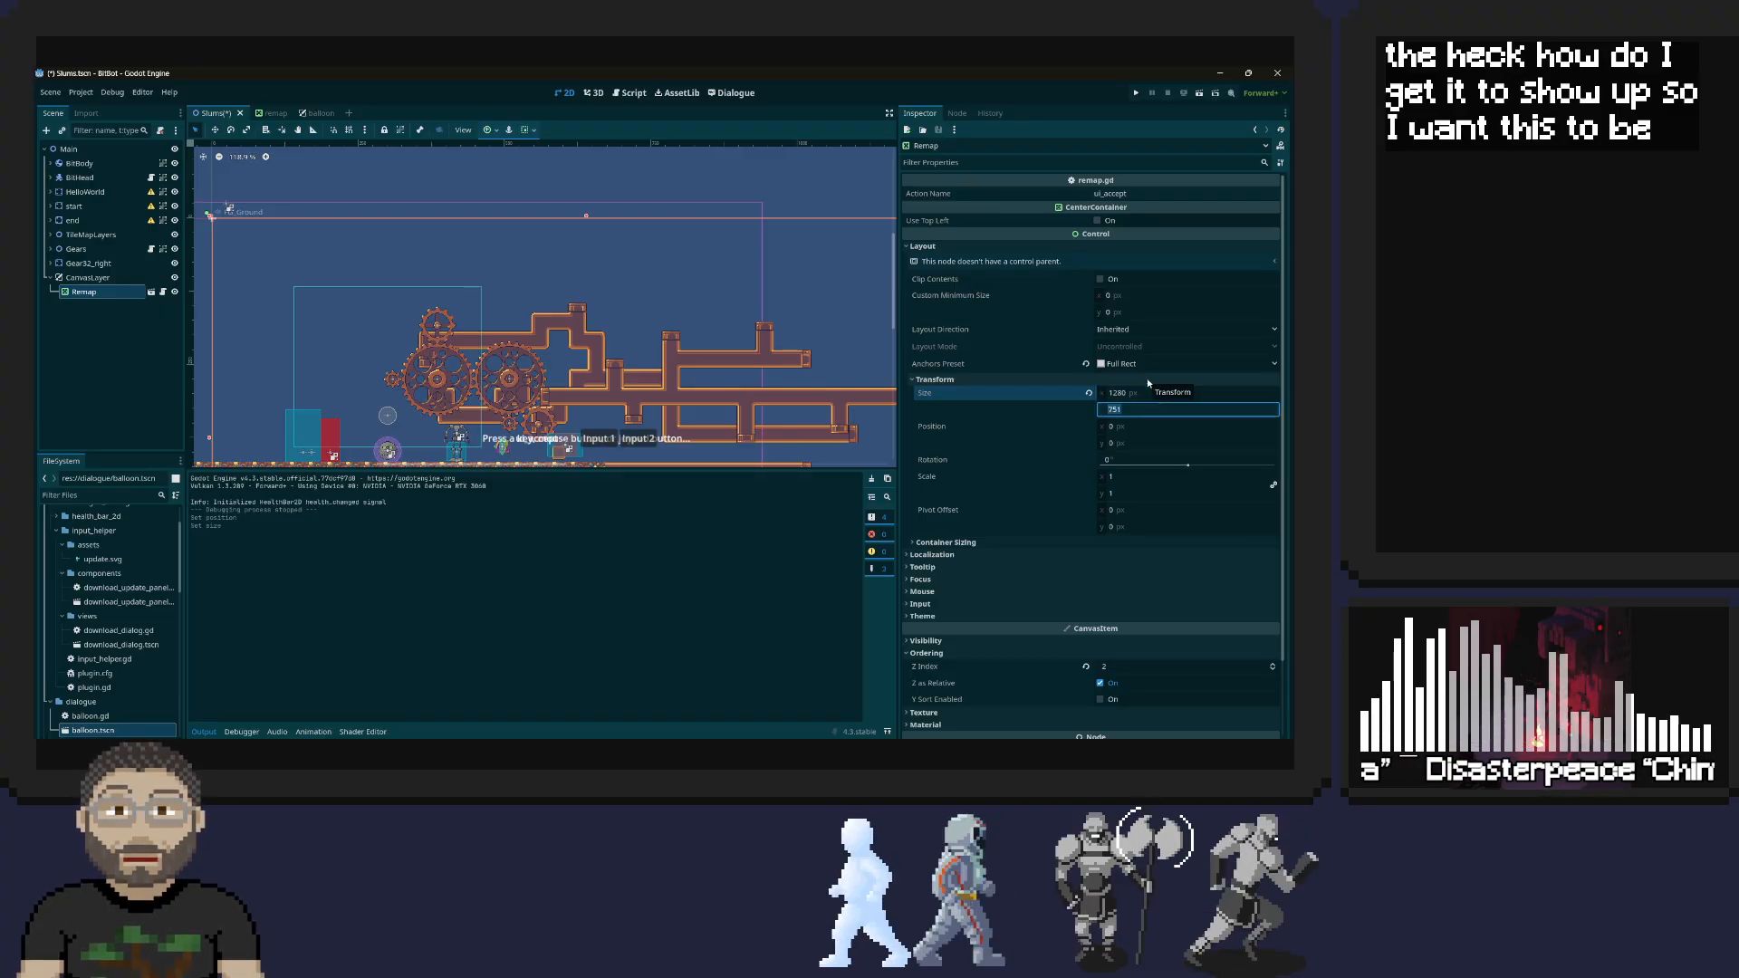
pyautogui.write('720')
pyautogui.press('Tab')
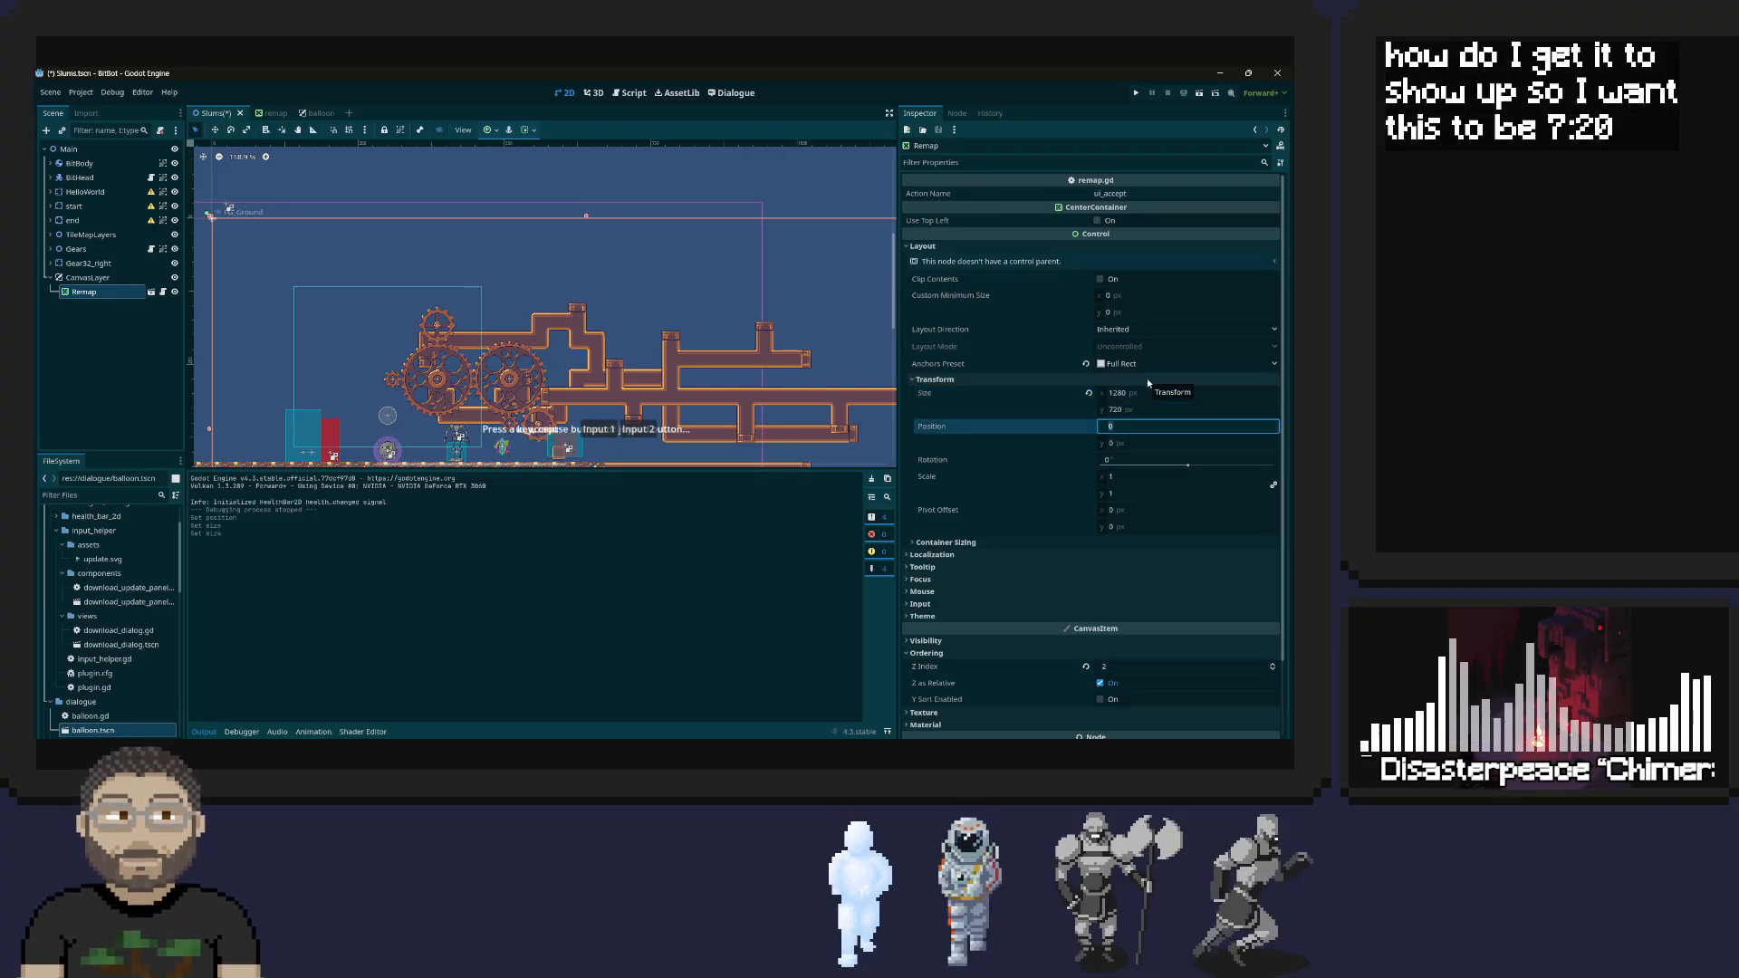
pyautogui.click(1136, 93)
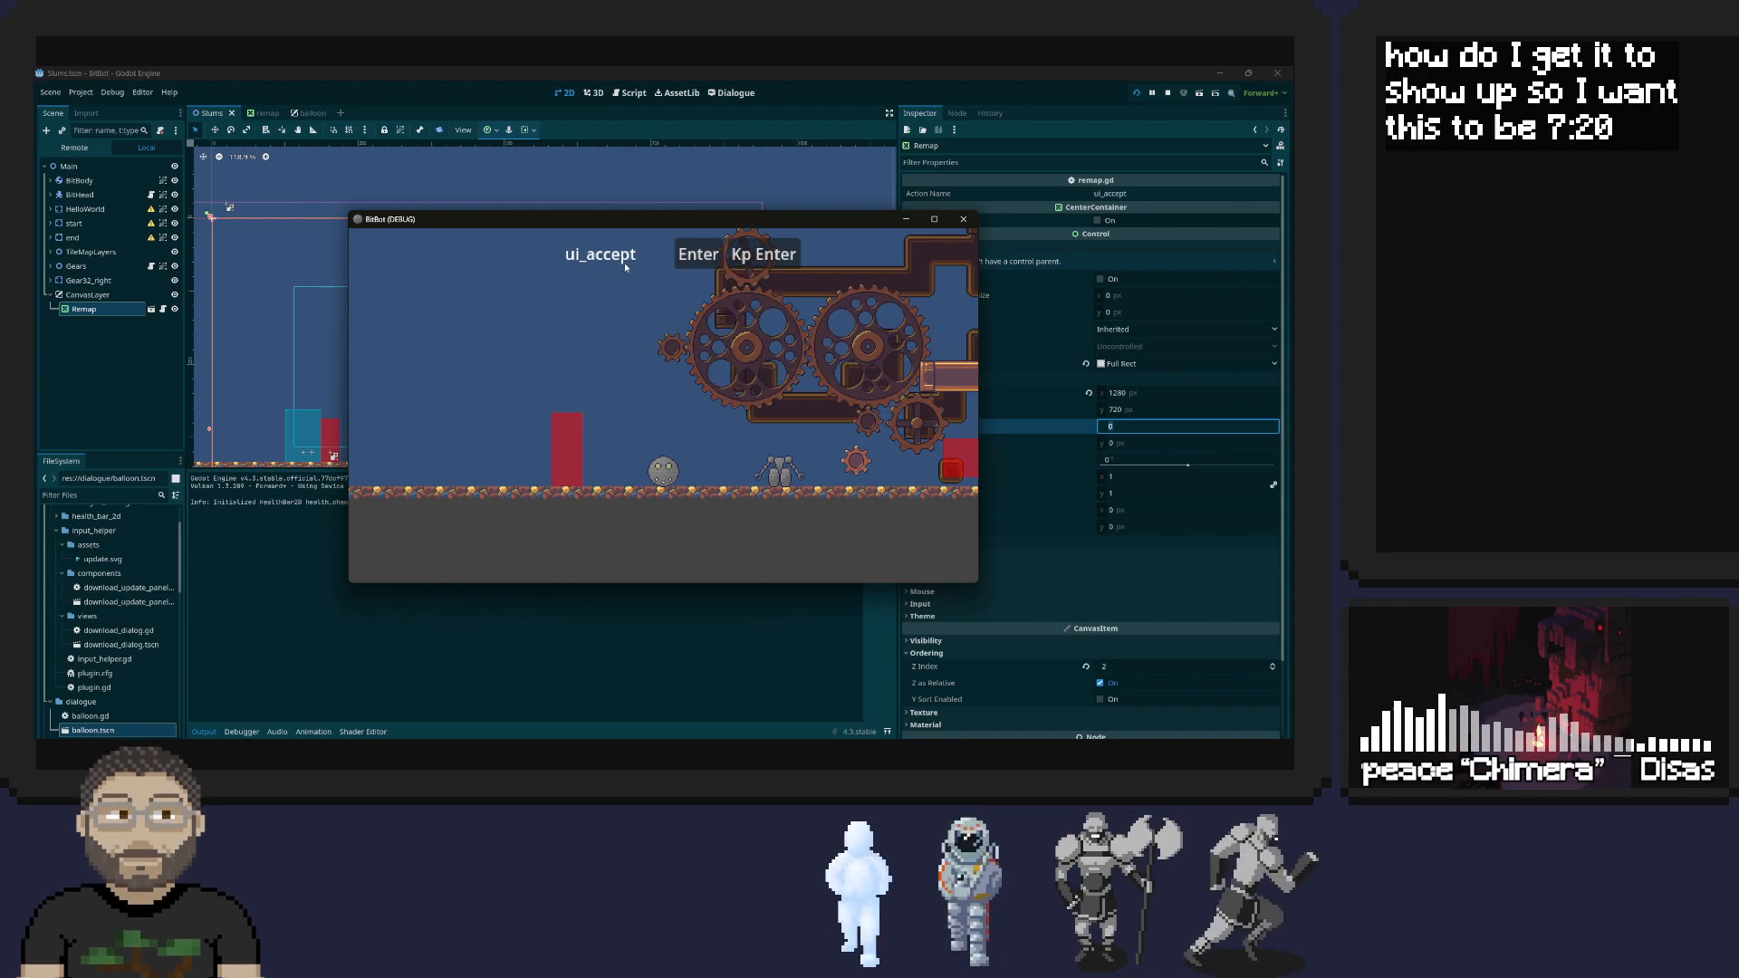
pyautogui.moveTo(681, 222); pyautogui.dragTo(618, 354)
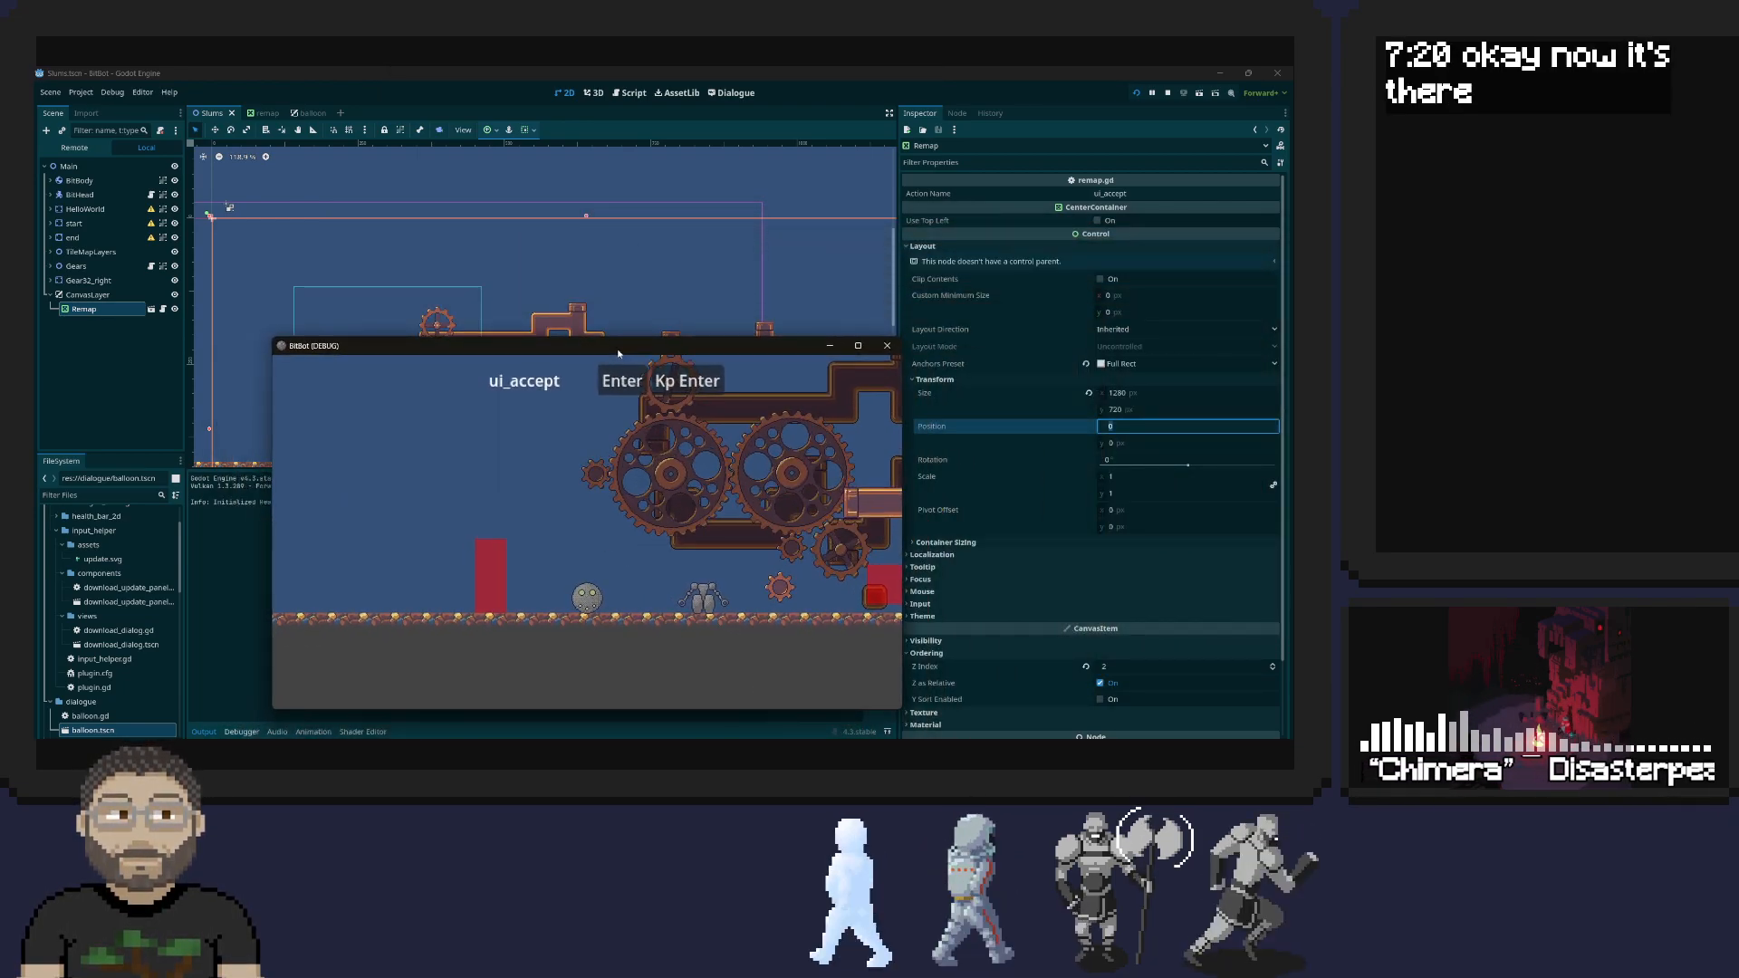
# Inspect the CanvasLayer's properties, and roll the robot head back and forth in the running game to check whether the panel follows the camera
pyautogui.click(105, 301)
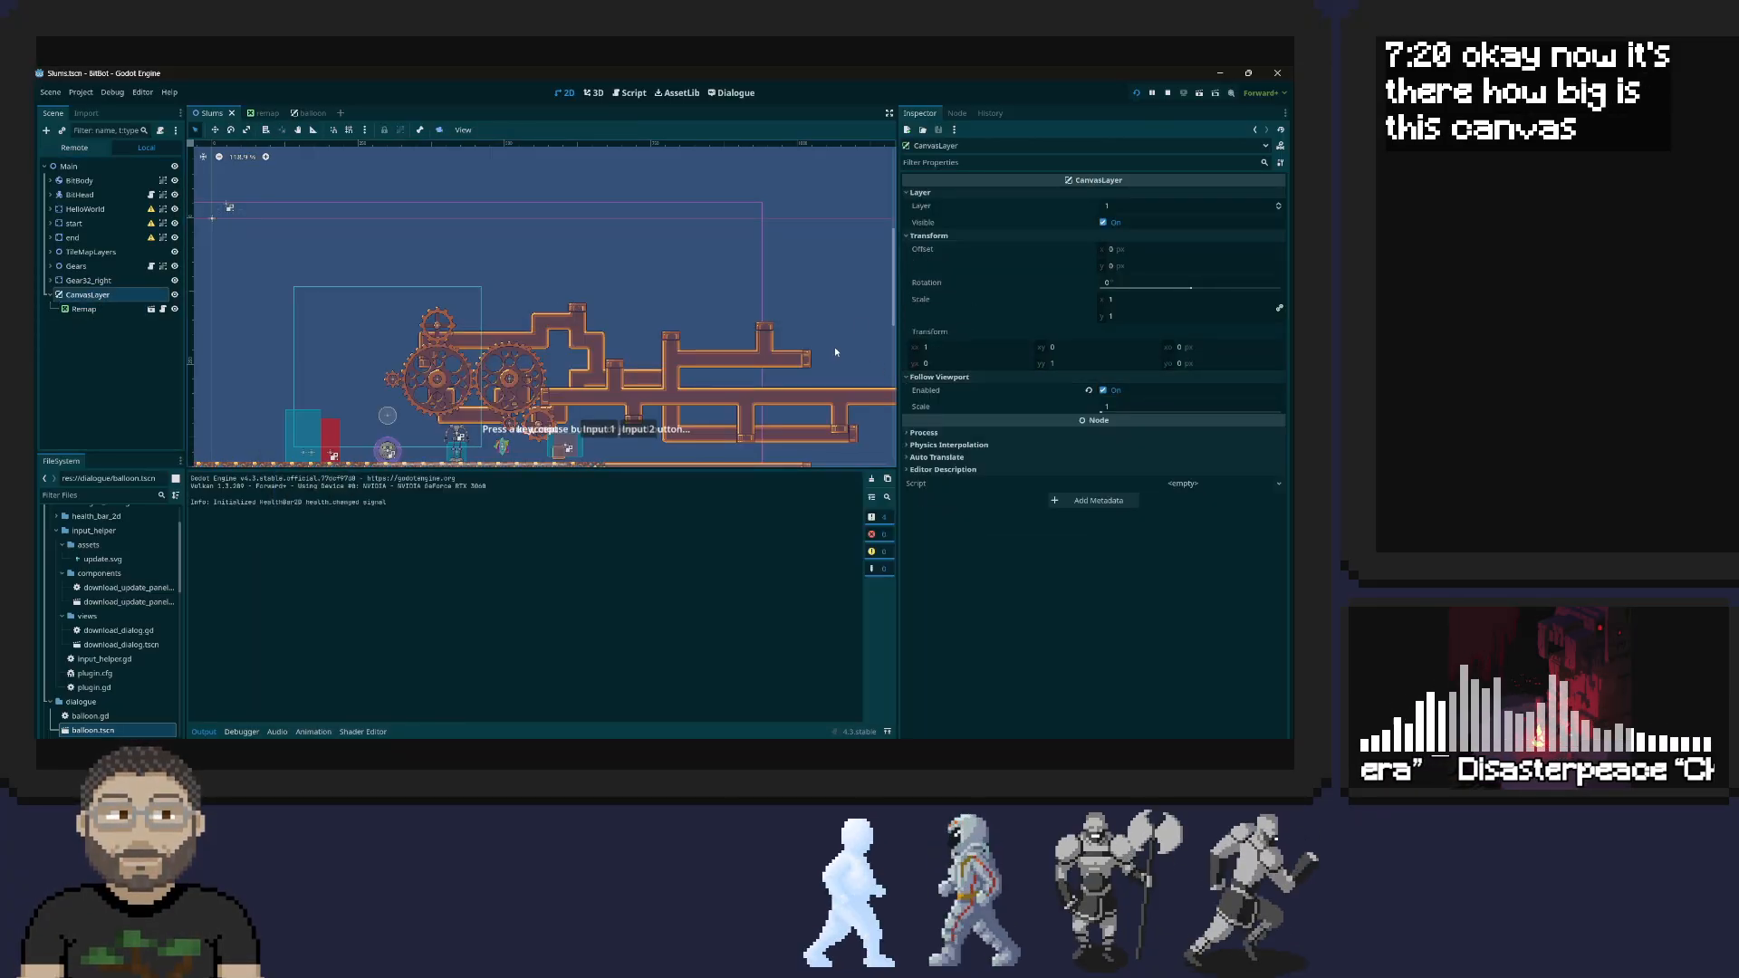
pyautogui.hotkey('alt', 'Tab')
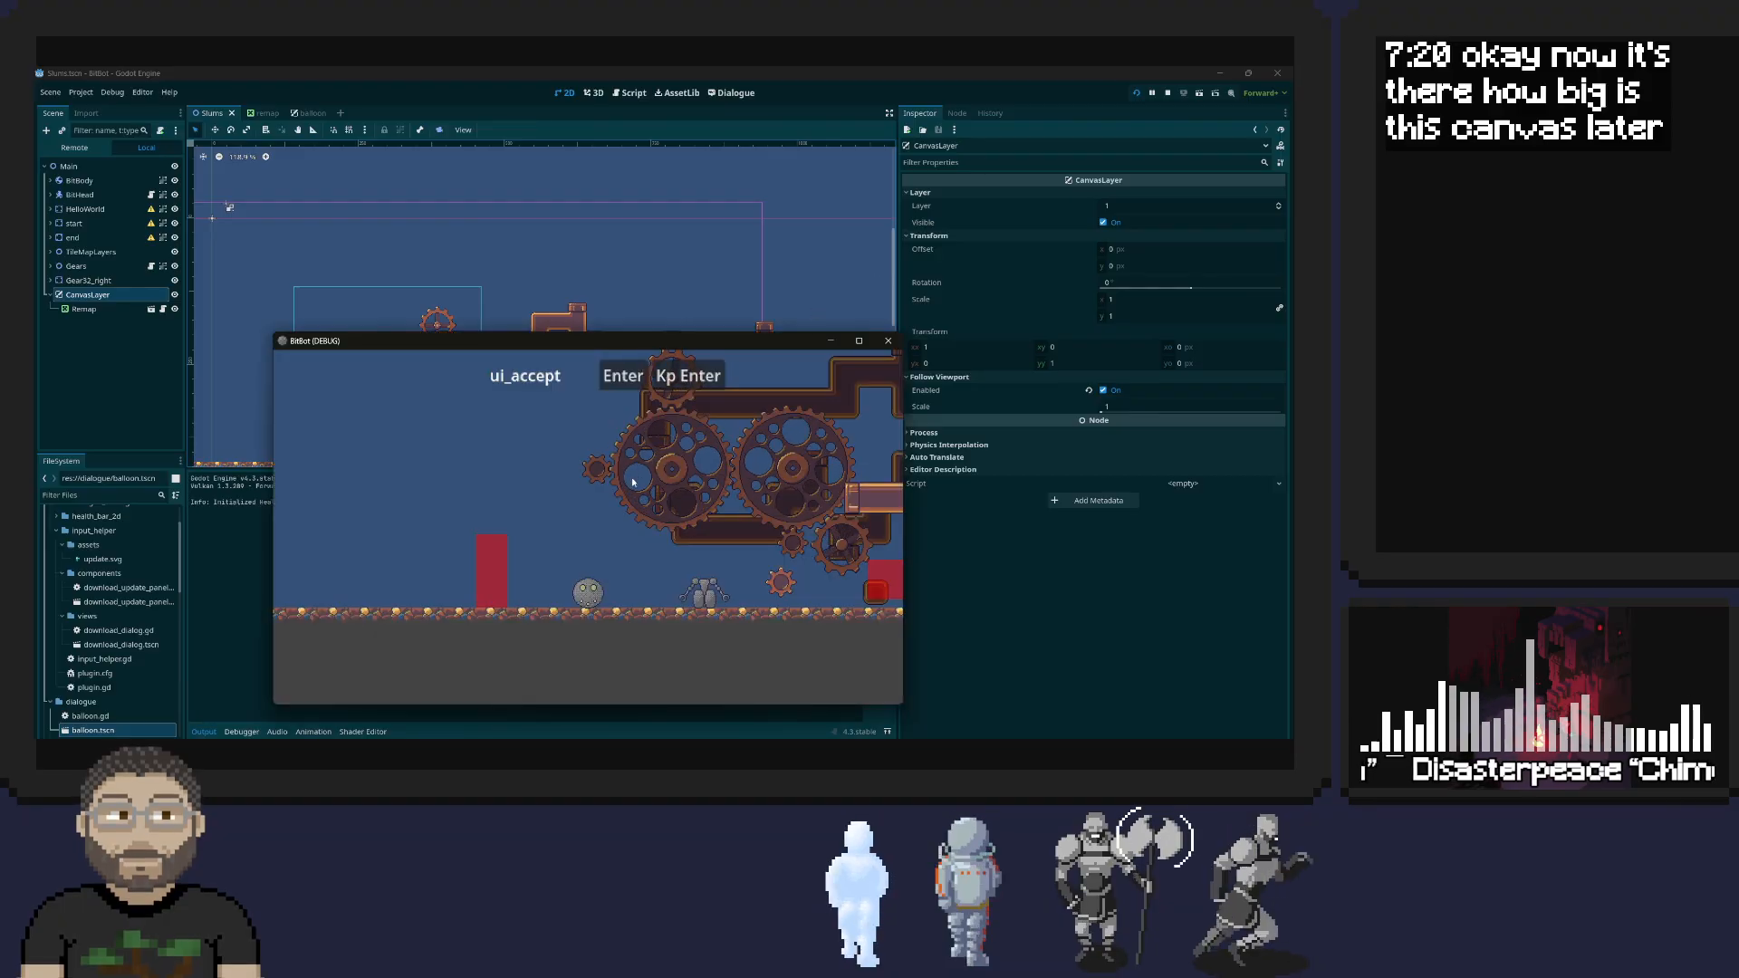
pyautogui.press('Left')
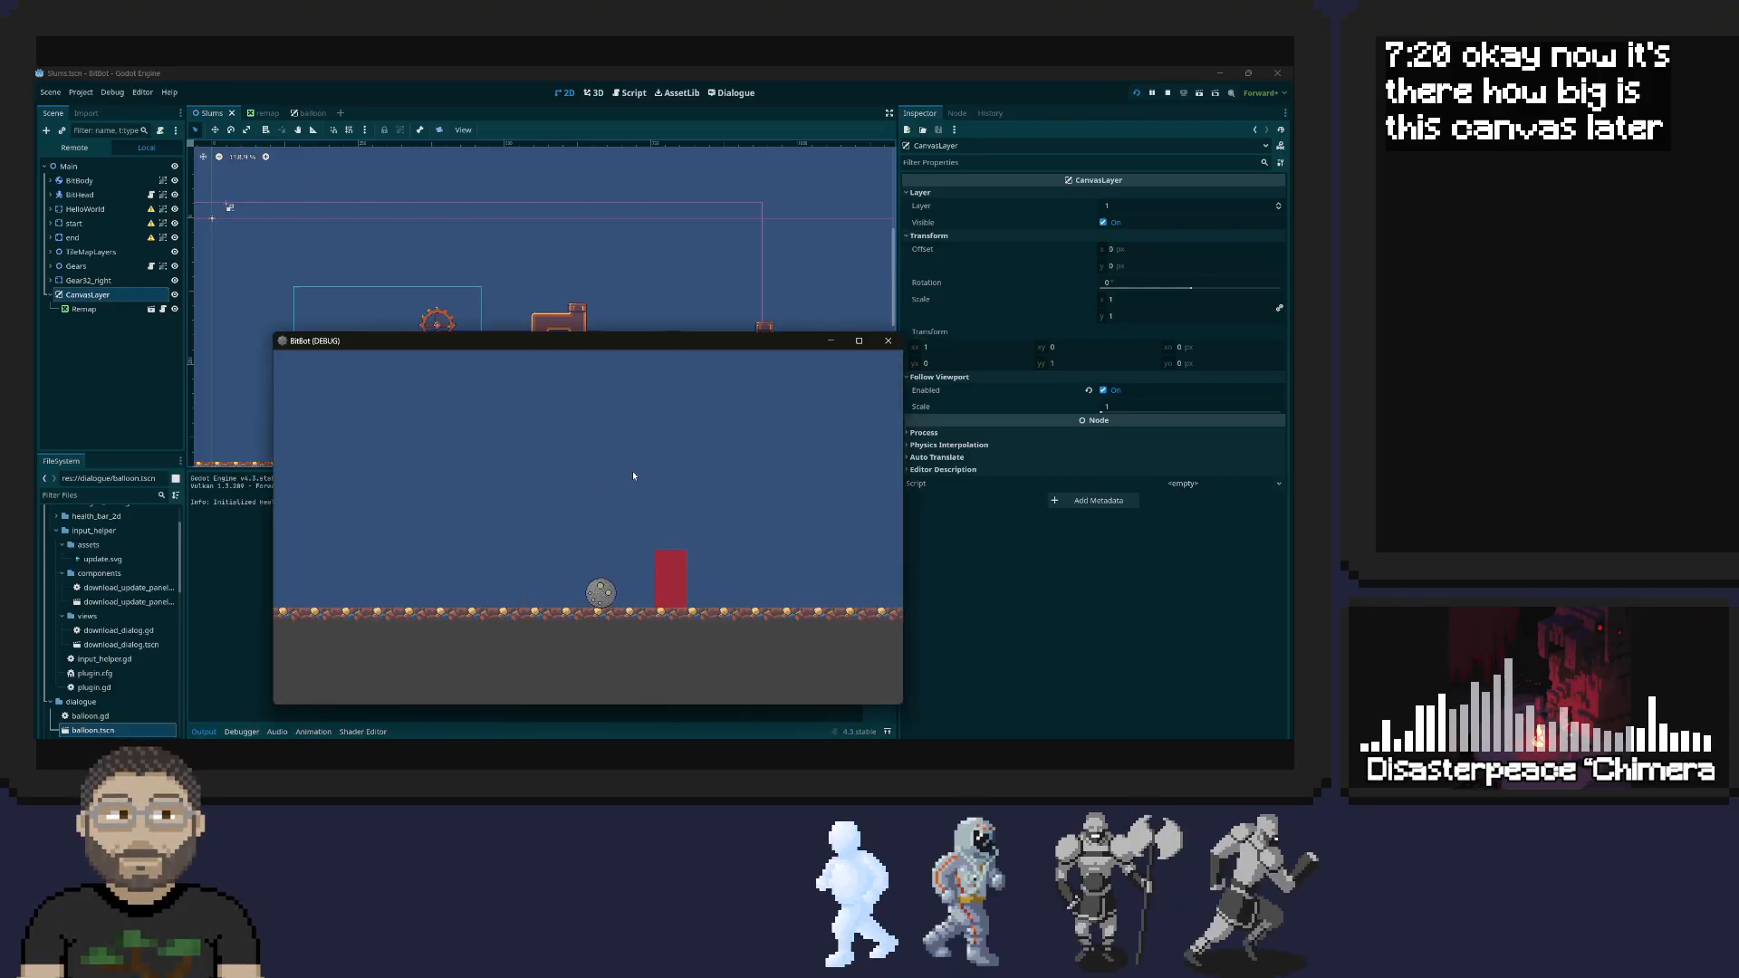
pyautogui.press('Right')
pyautogui.press('Right')
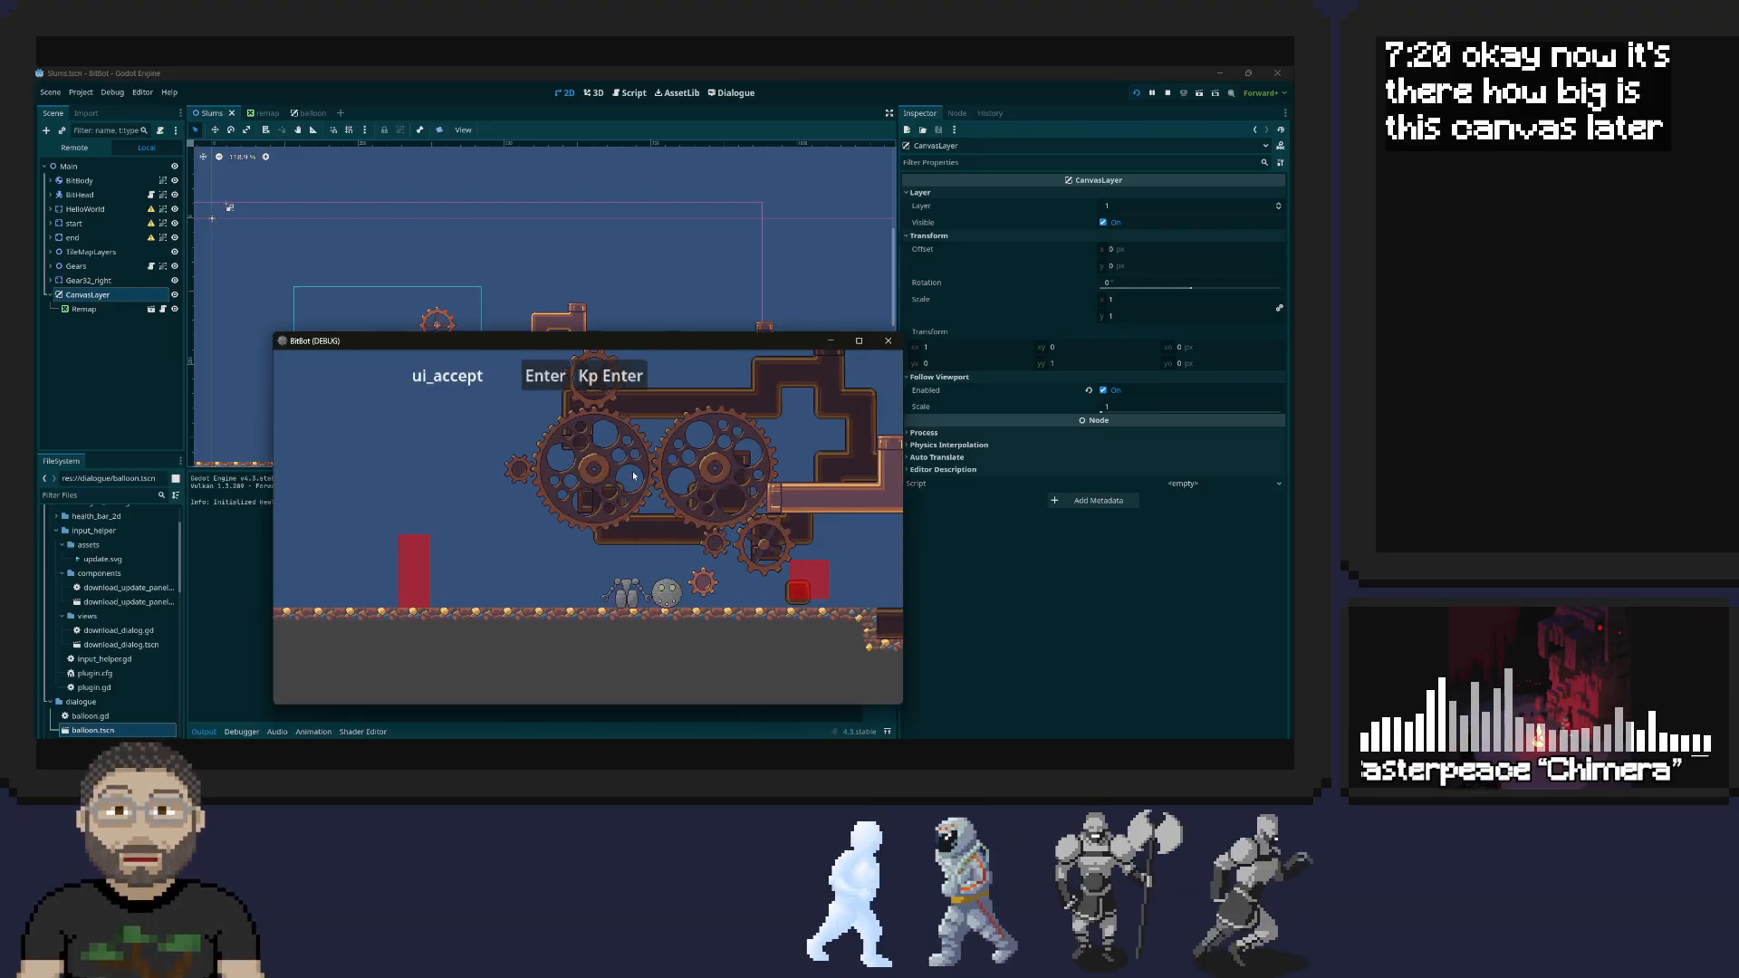
pyautogui.press('Right')
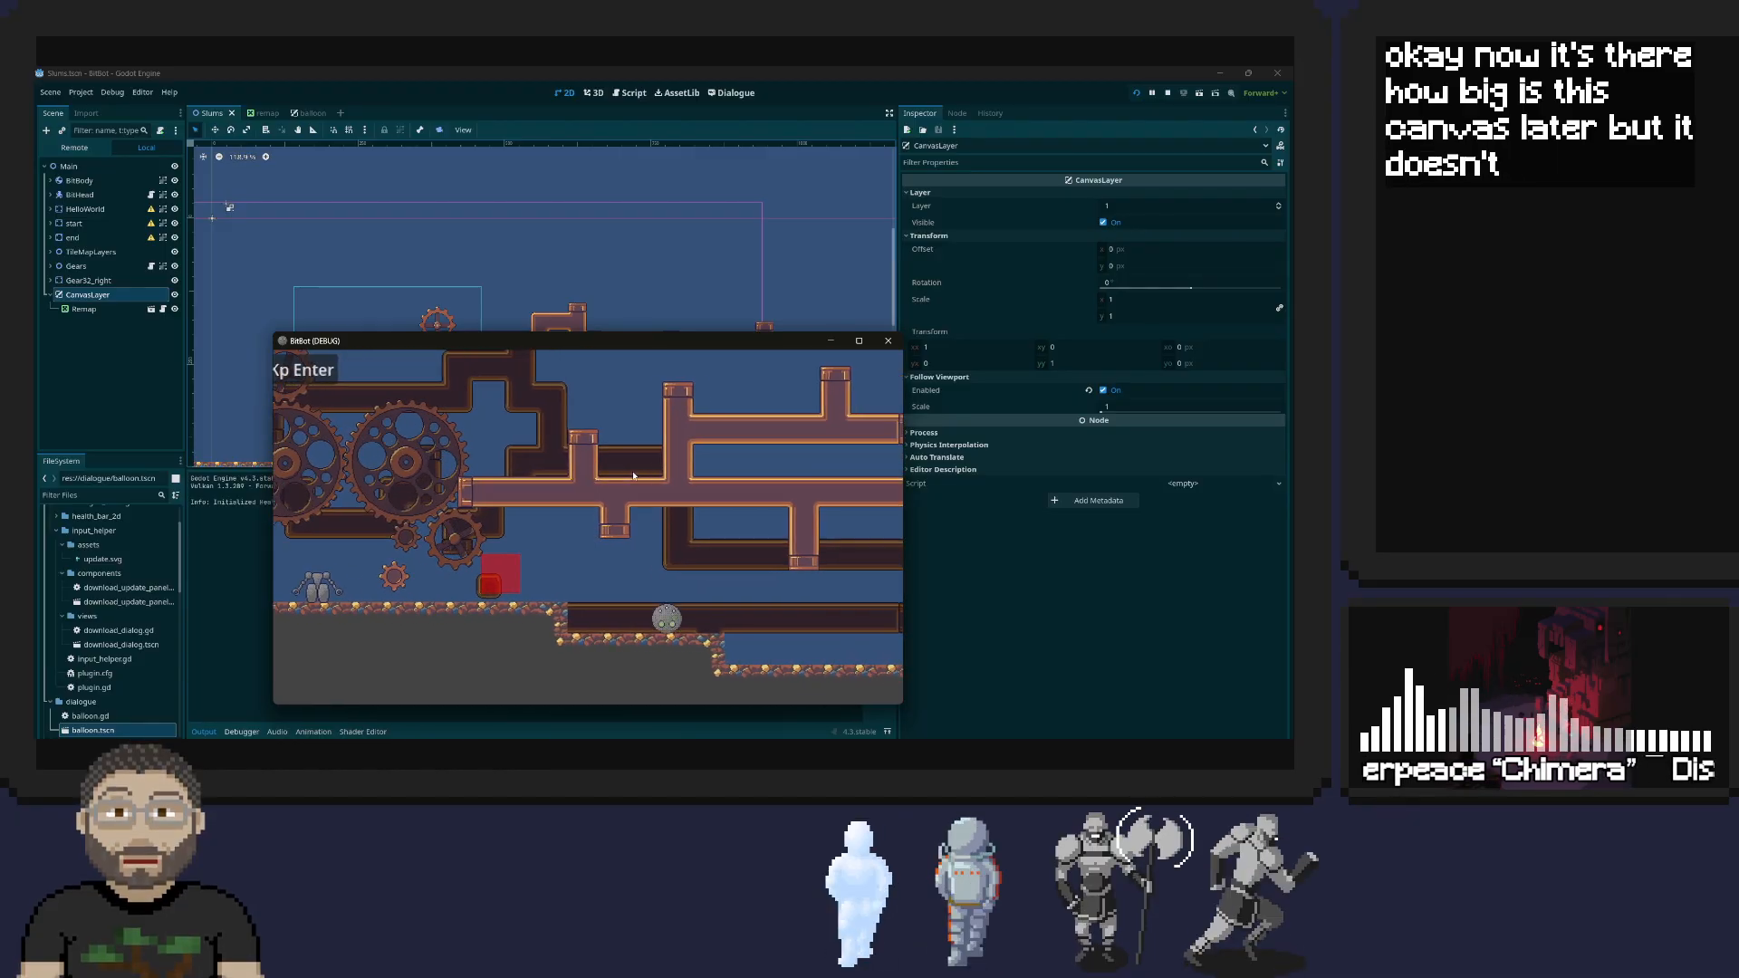
pyautogui.press('Left')
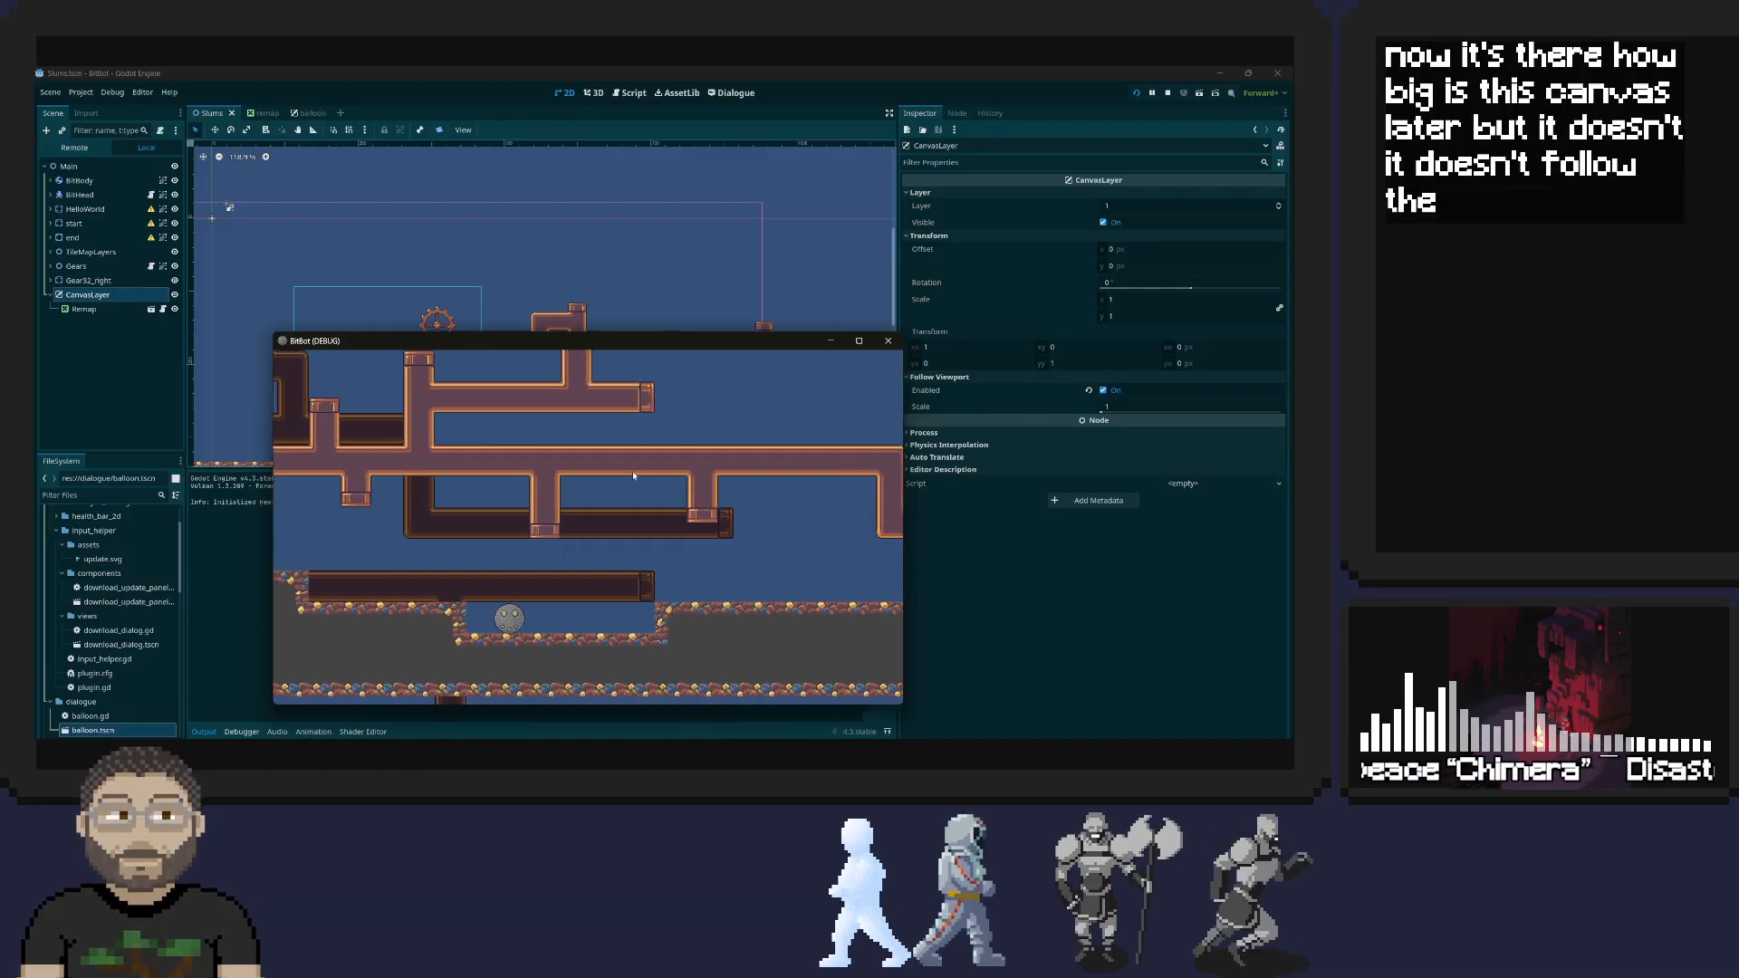
pyautogui.press('Left')
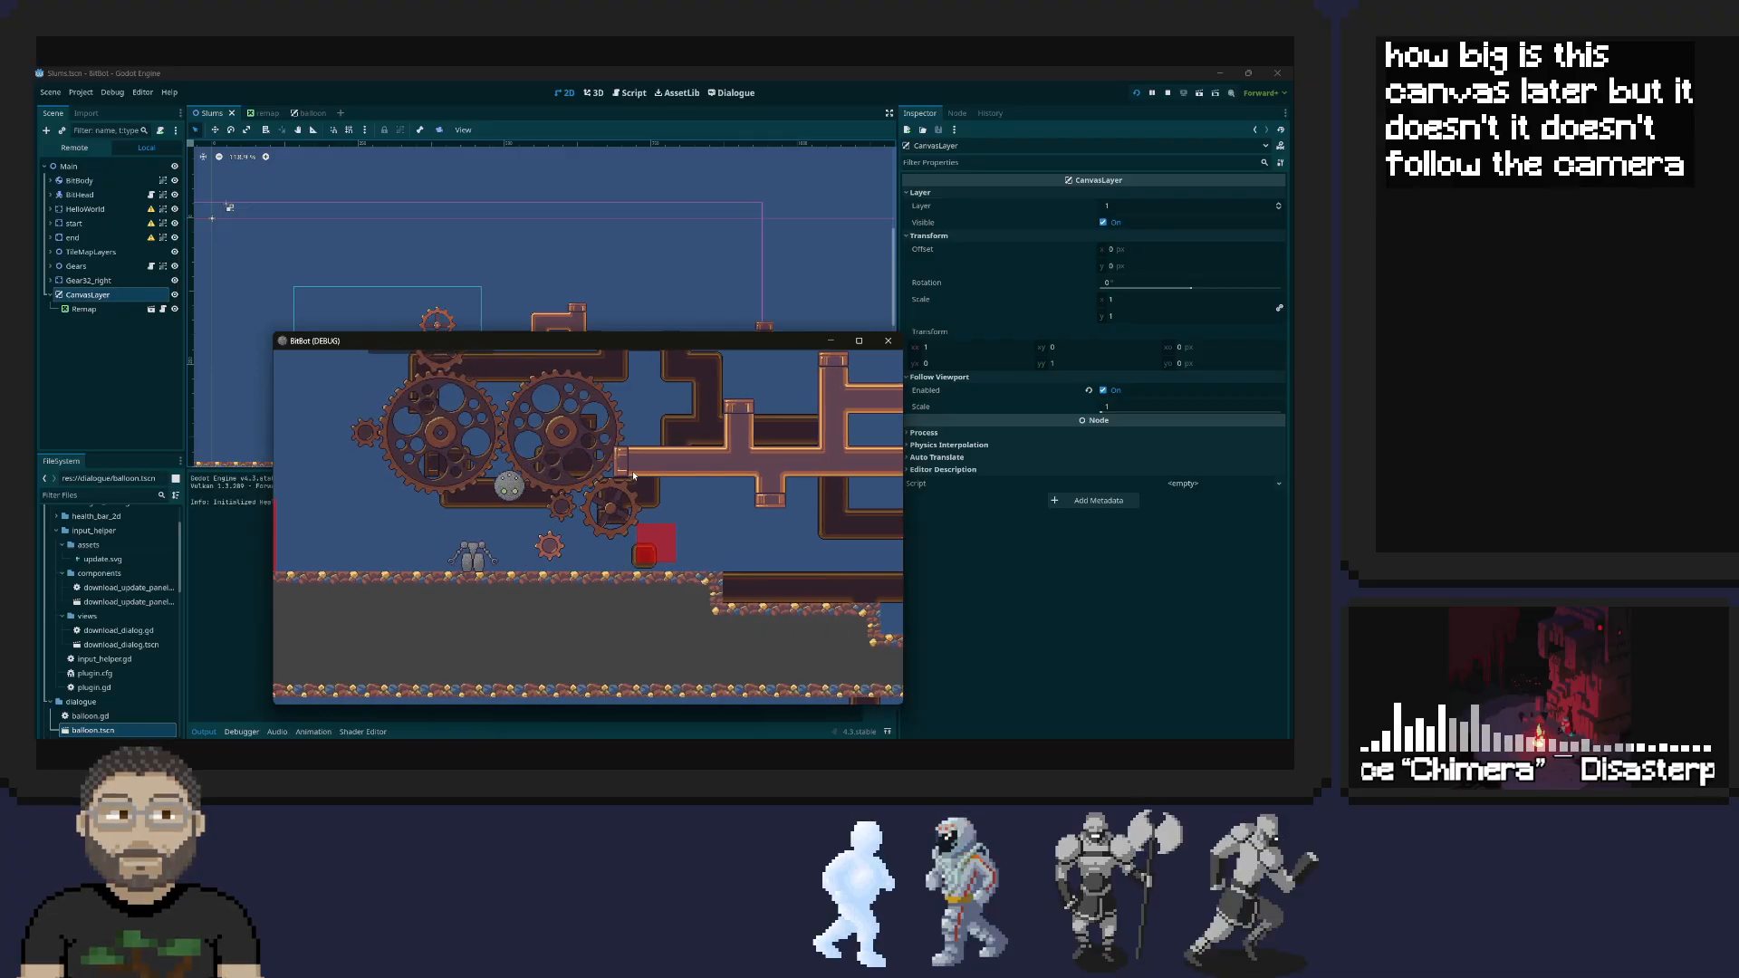
# Join the robot head with its body and walk and jump around the gears to watch how the panel moves
pyautogui.press('Right')
pyautogui.press('space')
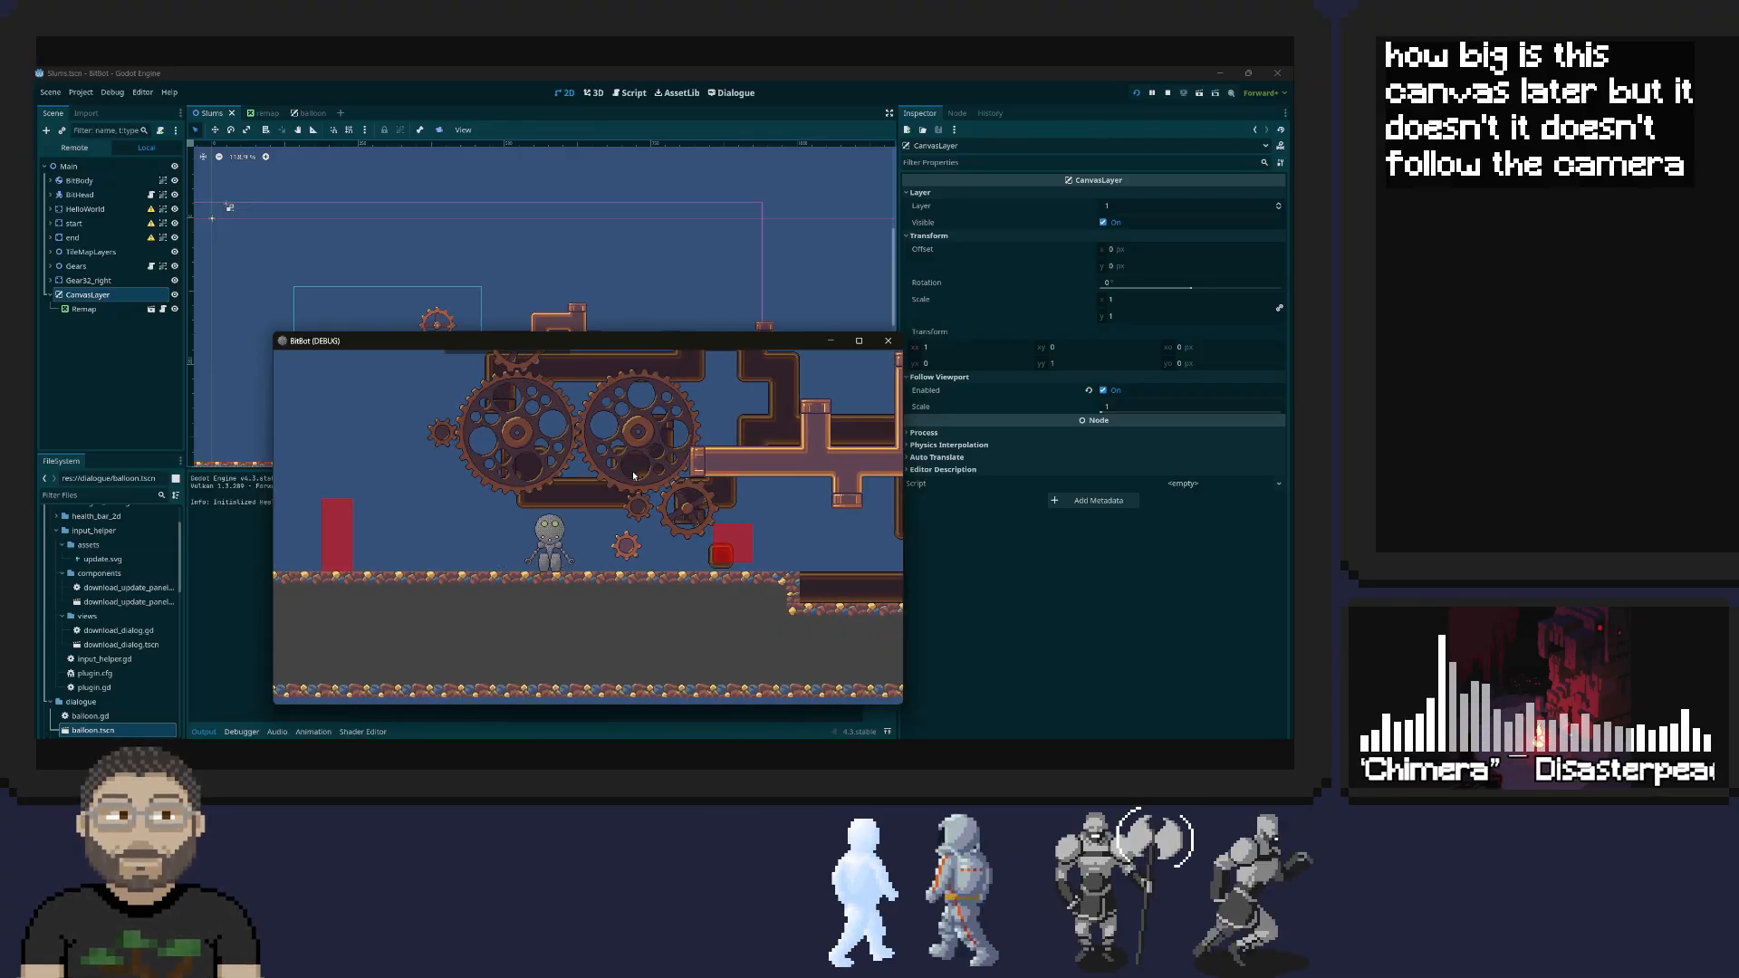
pyautogui.press('Right')
pyautogui.press('space')
pyautogui.press('Left')
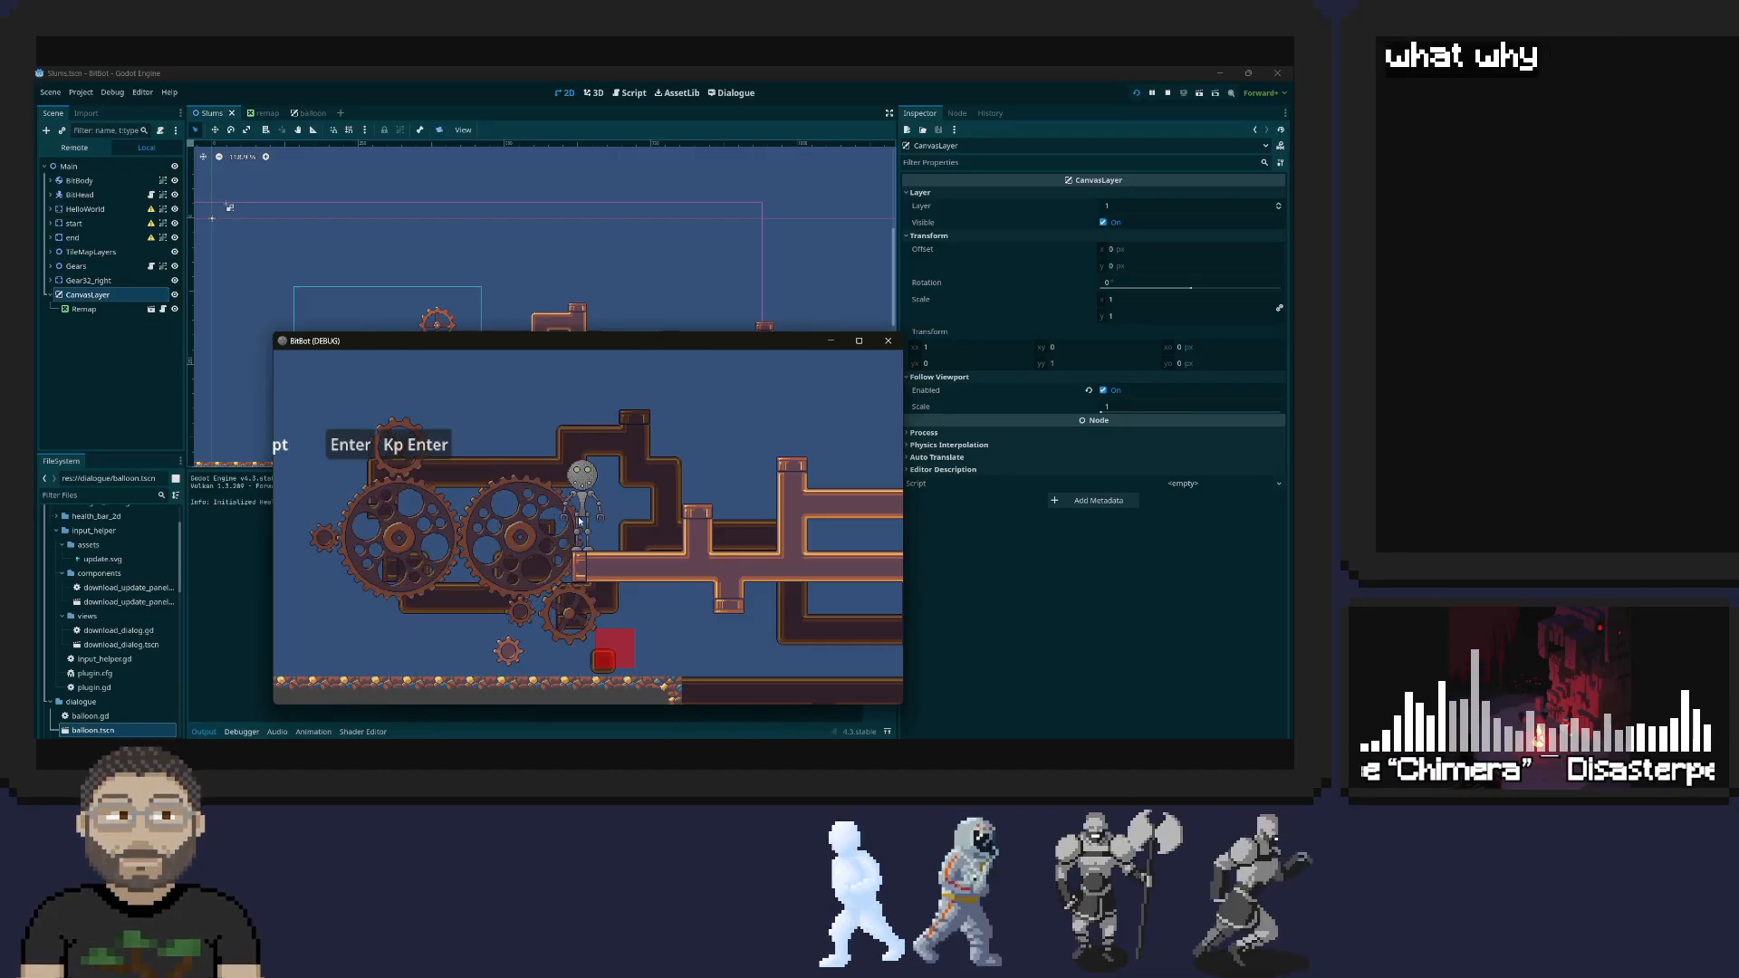
pyautogui.press('d')
pyautogui.press('space')
pyautogui.press('space')
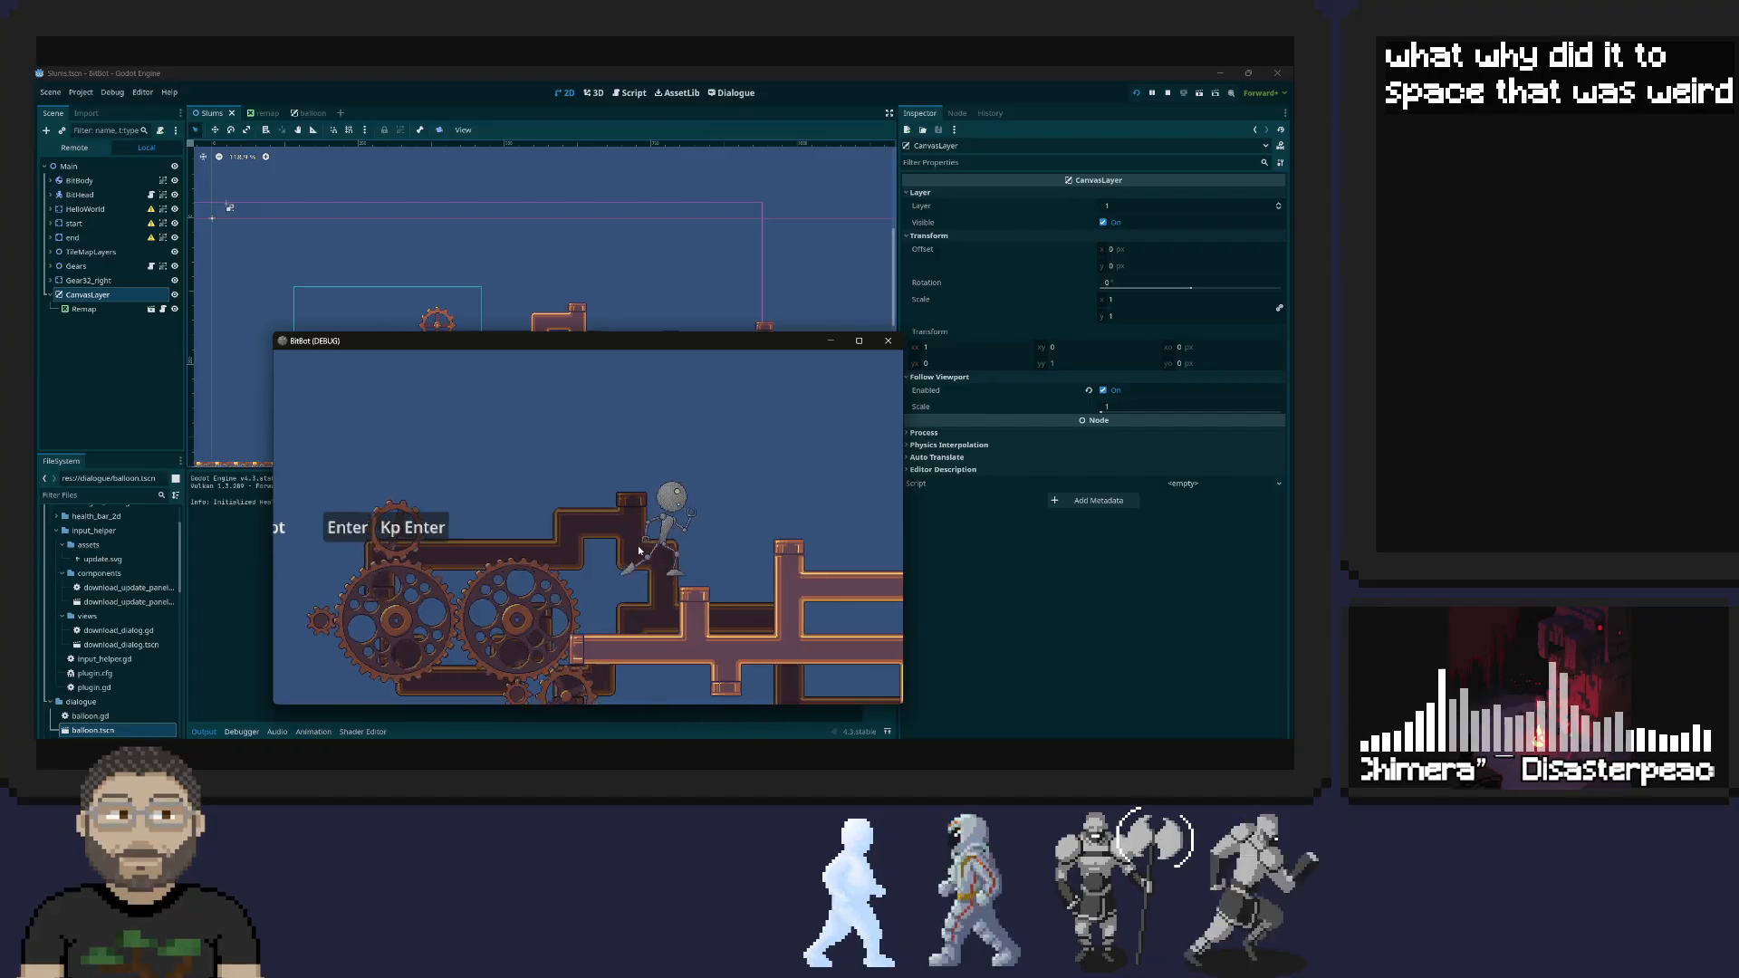
pyautogui.press('d')
pyautogui.press('a')
pyautogui.press('space')
pyautogui.press('d')
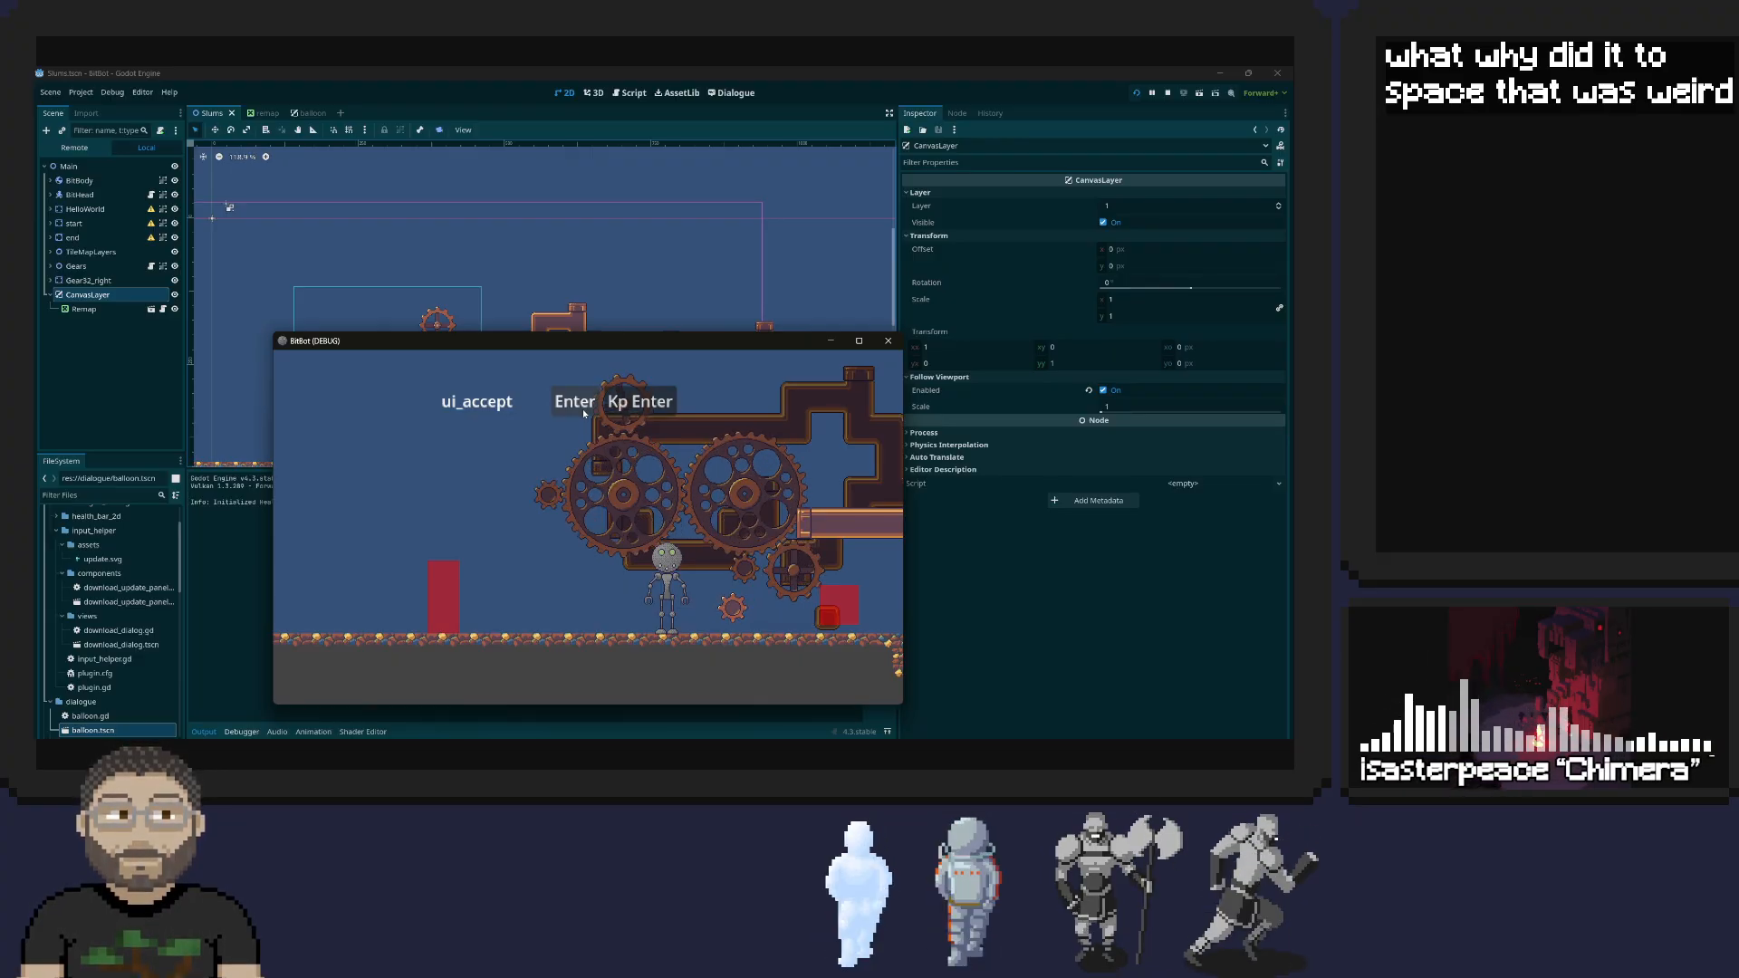
# Remap the first ui_accept binding to F in the running game, test the robot's controls, and close the game
pyautogui.click(580, 403)
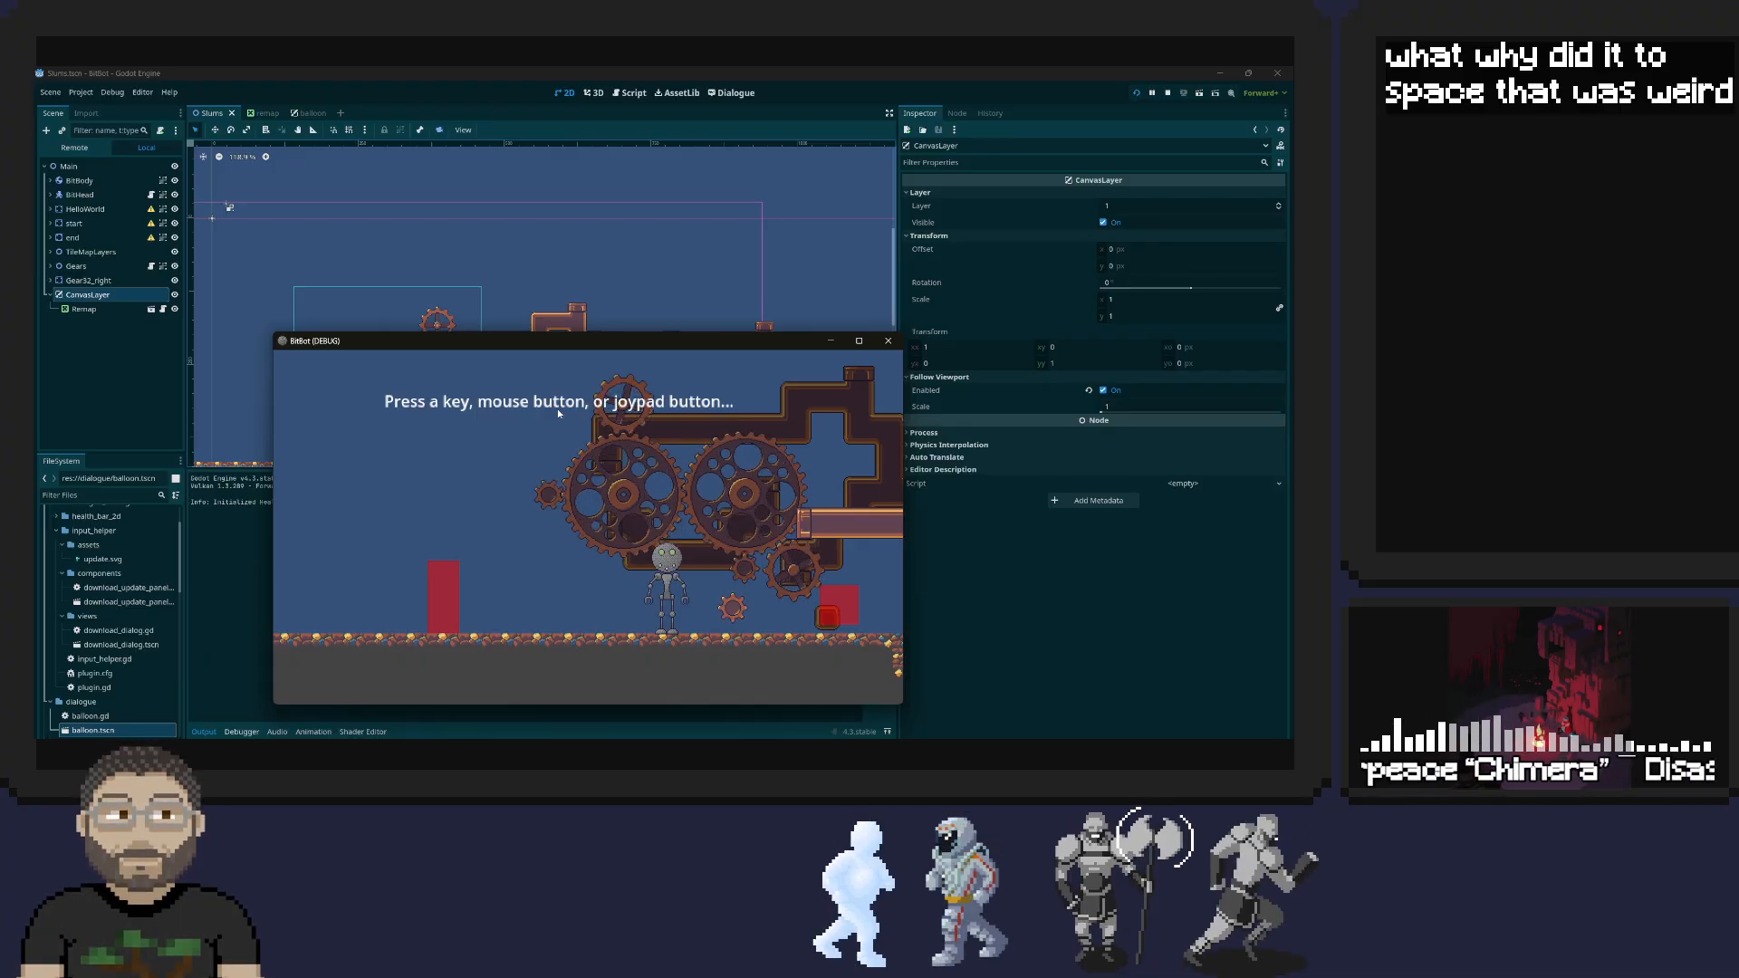
pyautogui.press('f')
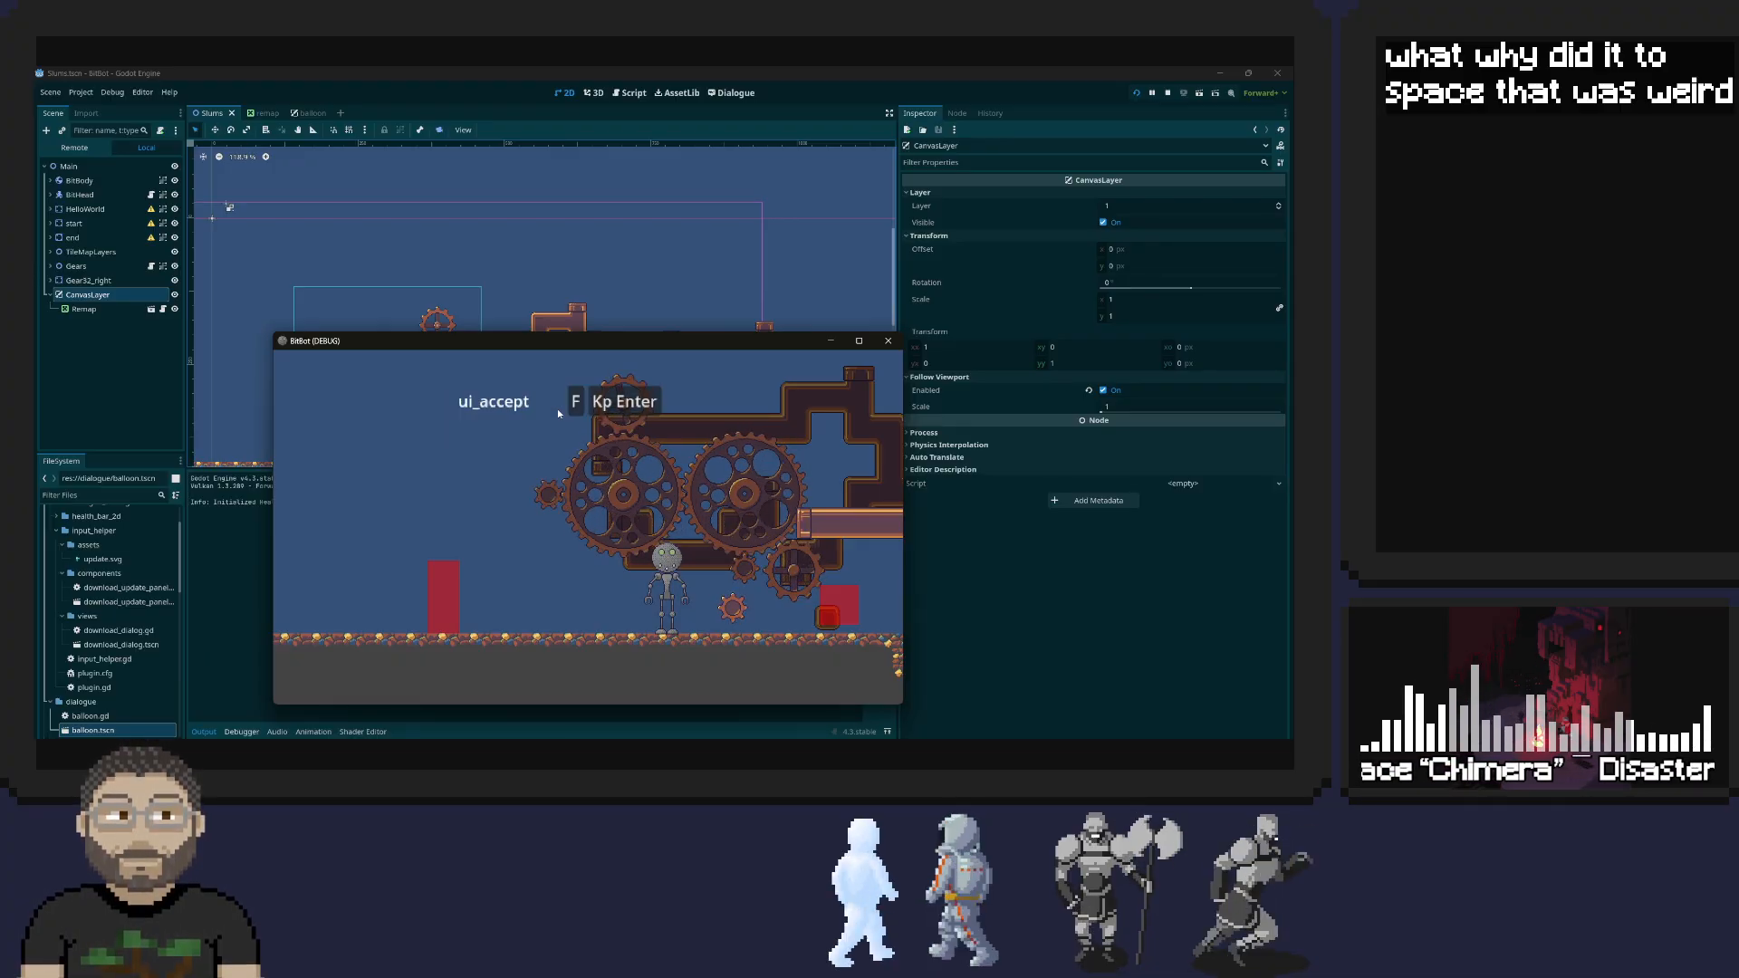
pyautogui.press('Right')
pyautogui.press('space')
pyautogui.press('Down')
pyautogui.press('Right')
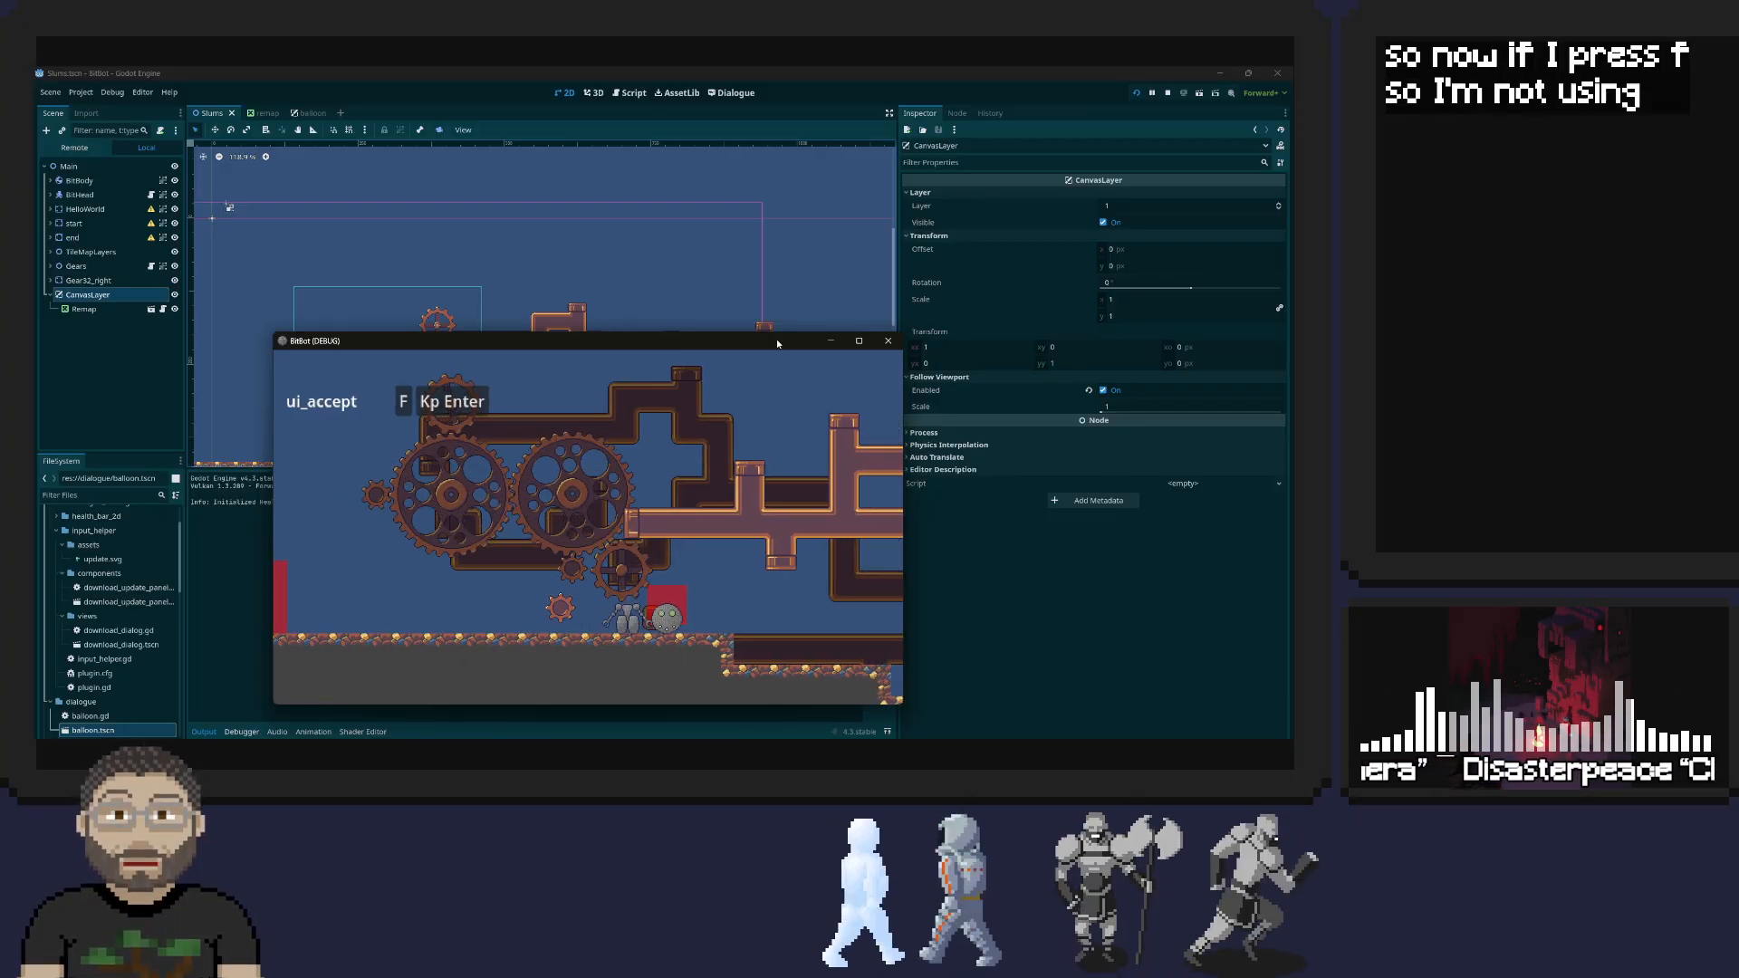
pyautogui.click(889, 341)
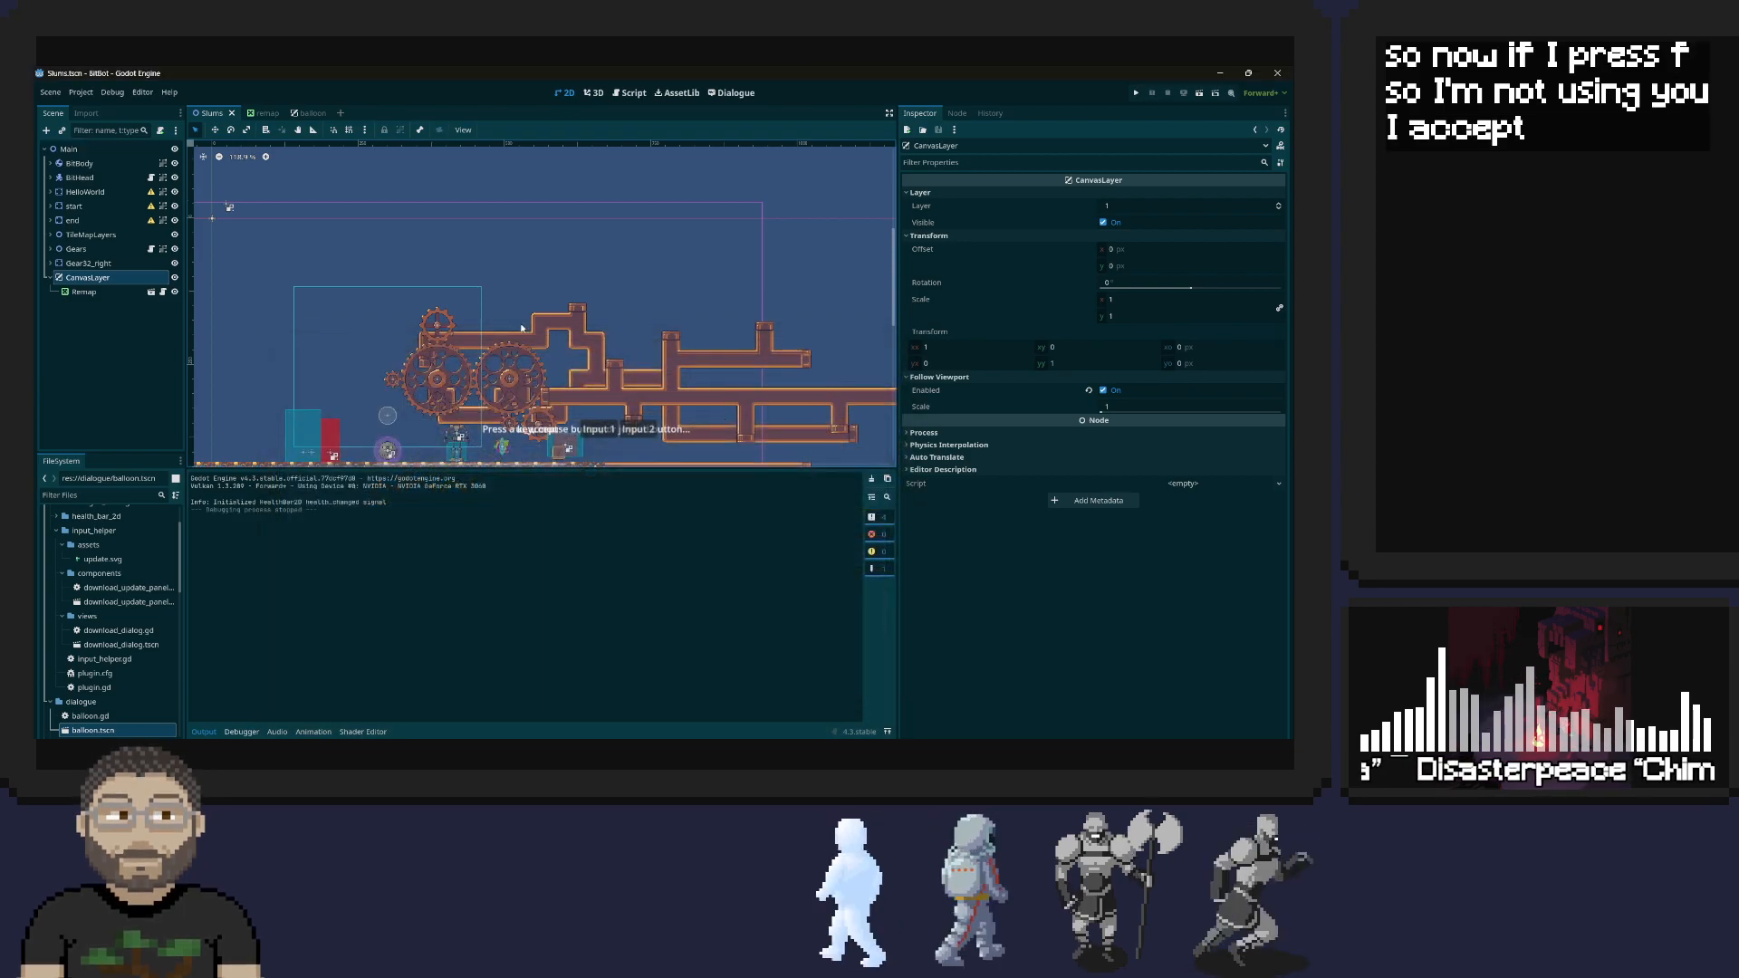
# Open the Remap scene for editing, inspect its label nodes, and collapse the VBox branch
pyautogui.click(80, 292)
pyautogui.doubleClick(79, 291)
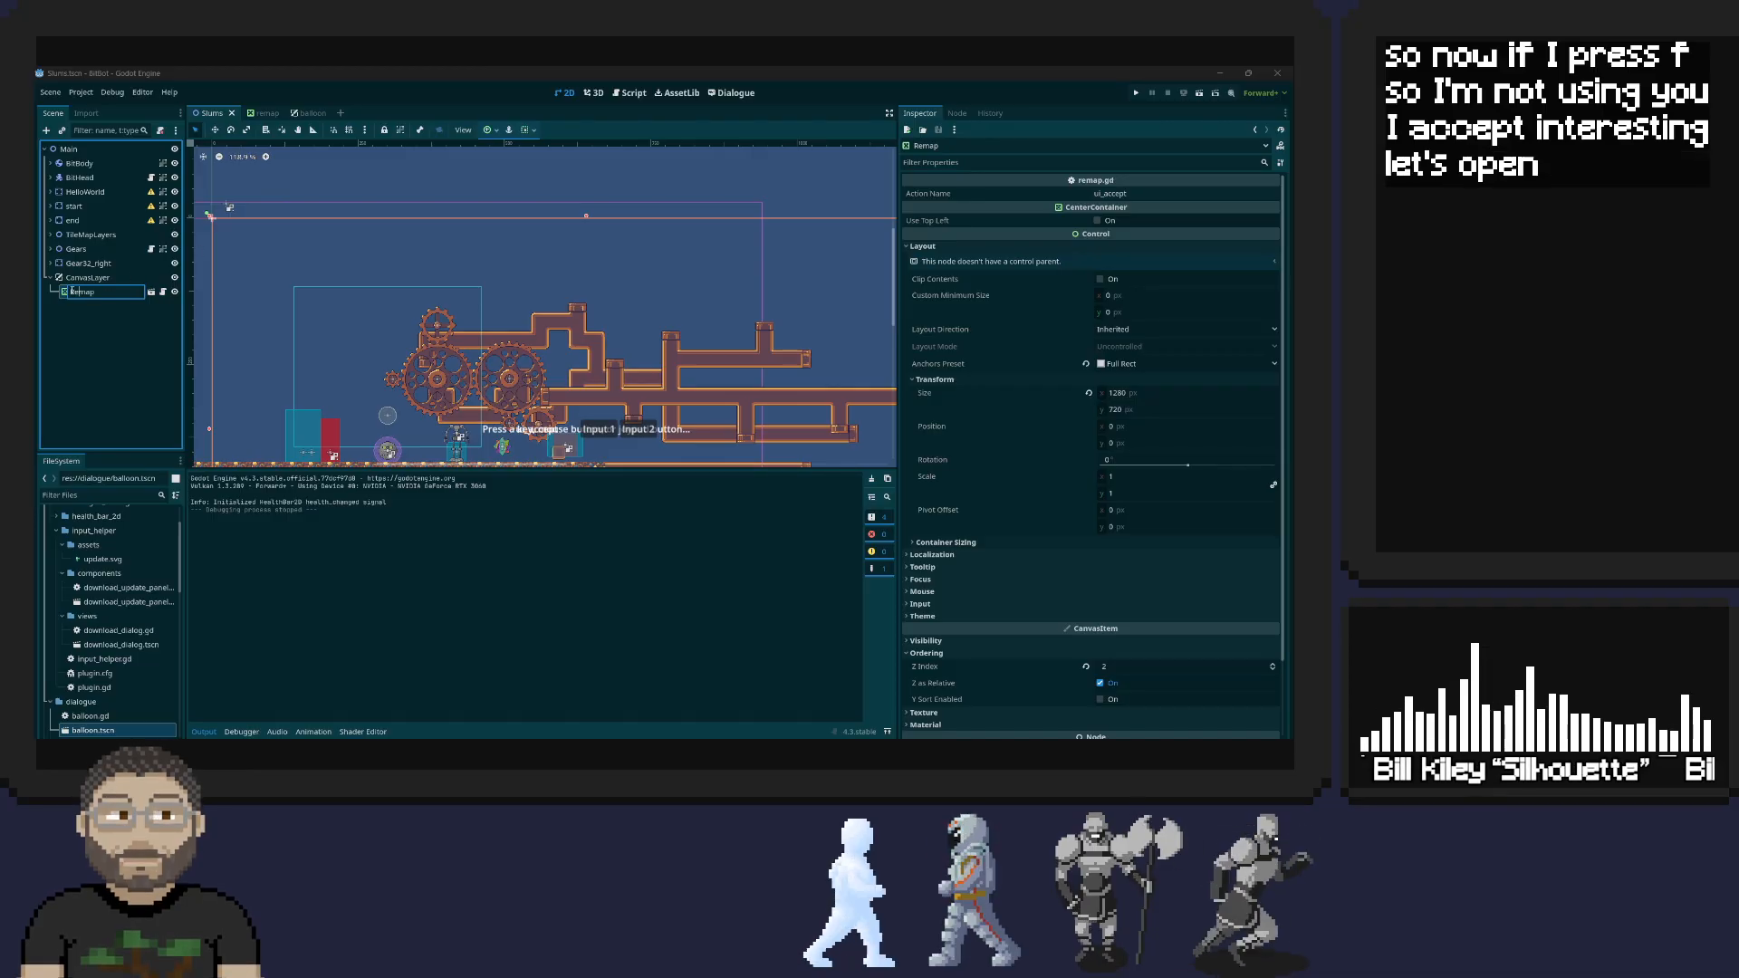
pyautogui.click(150, 295)
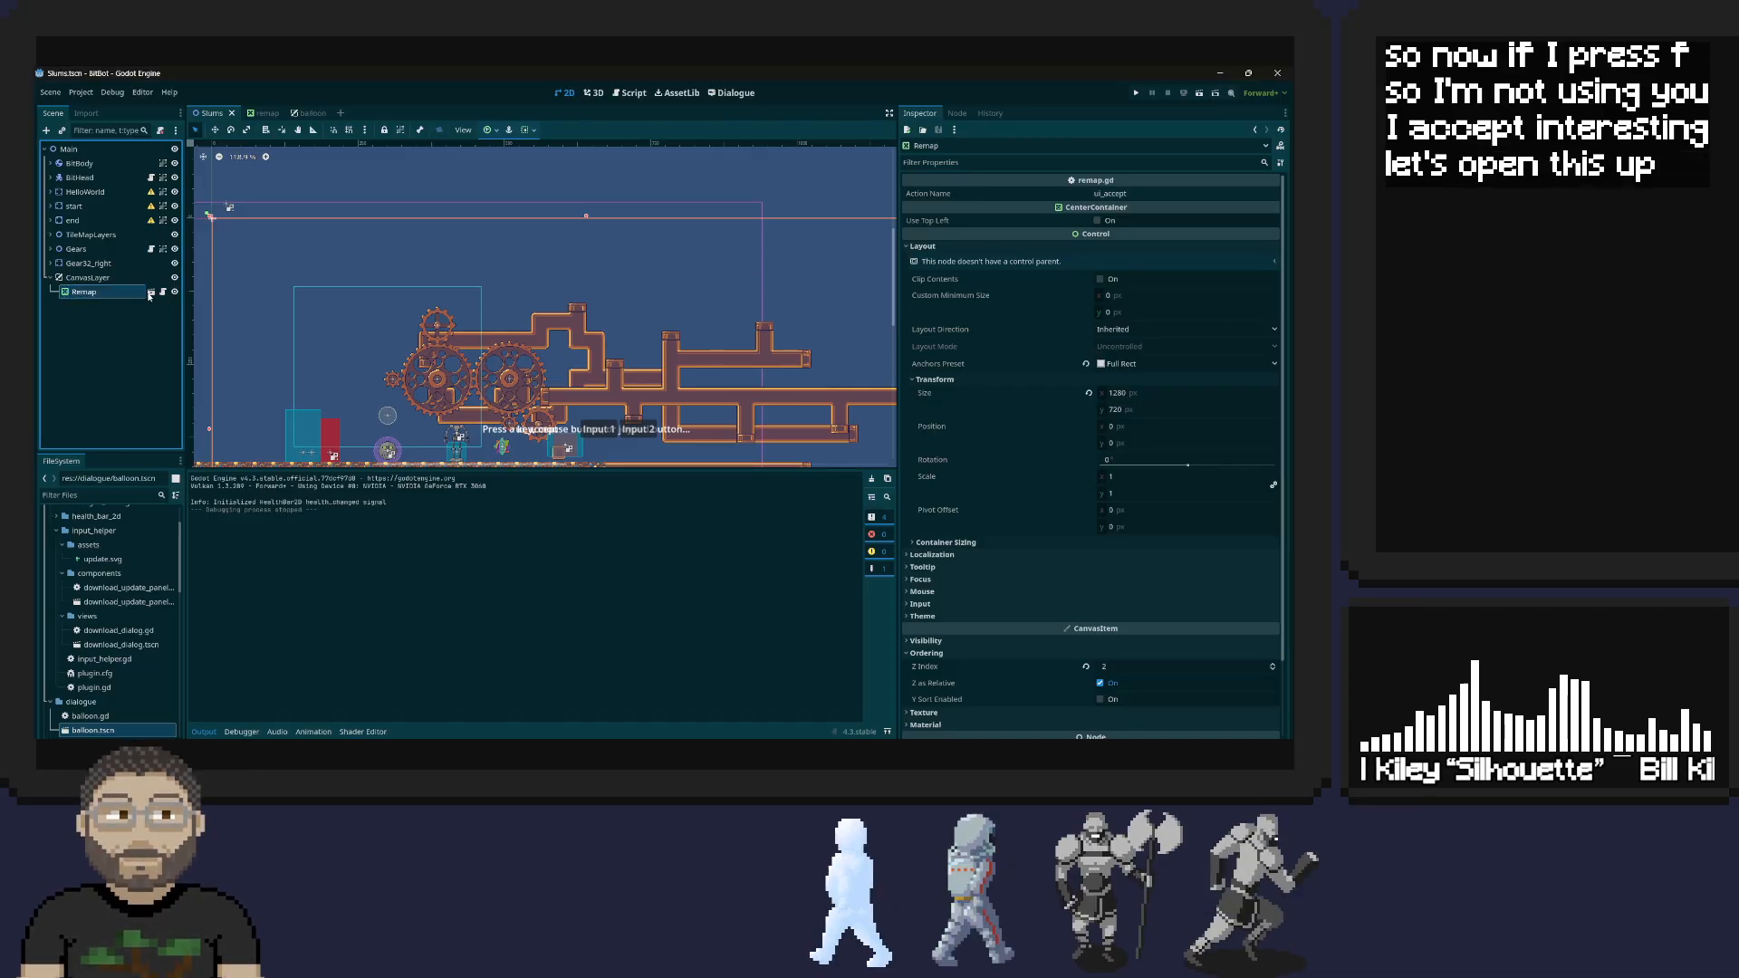
pyautogui.click(151, 291)
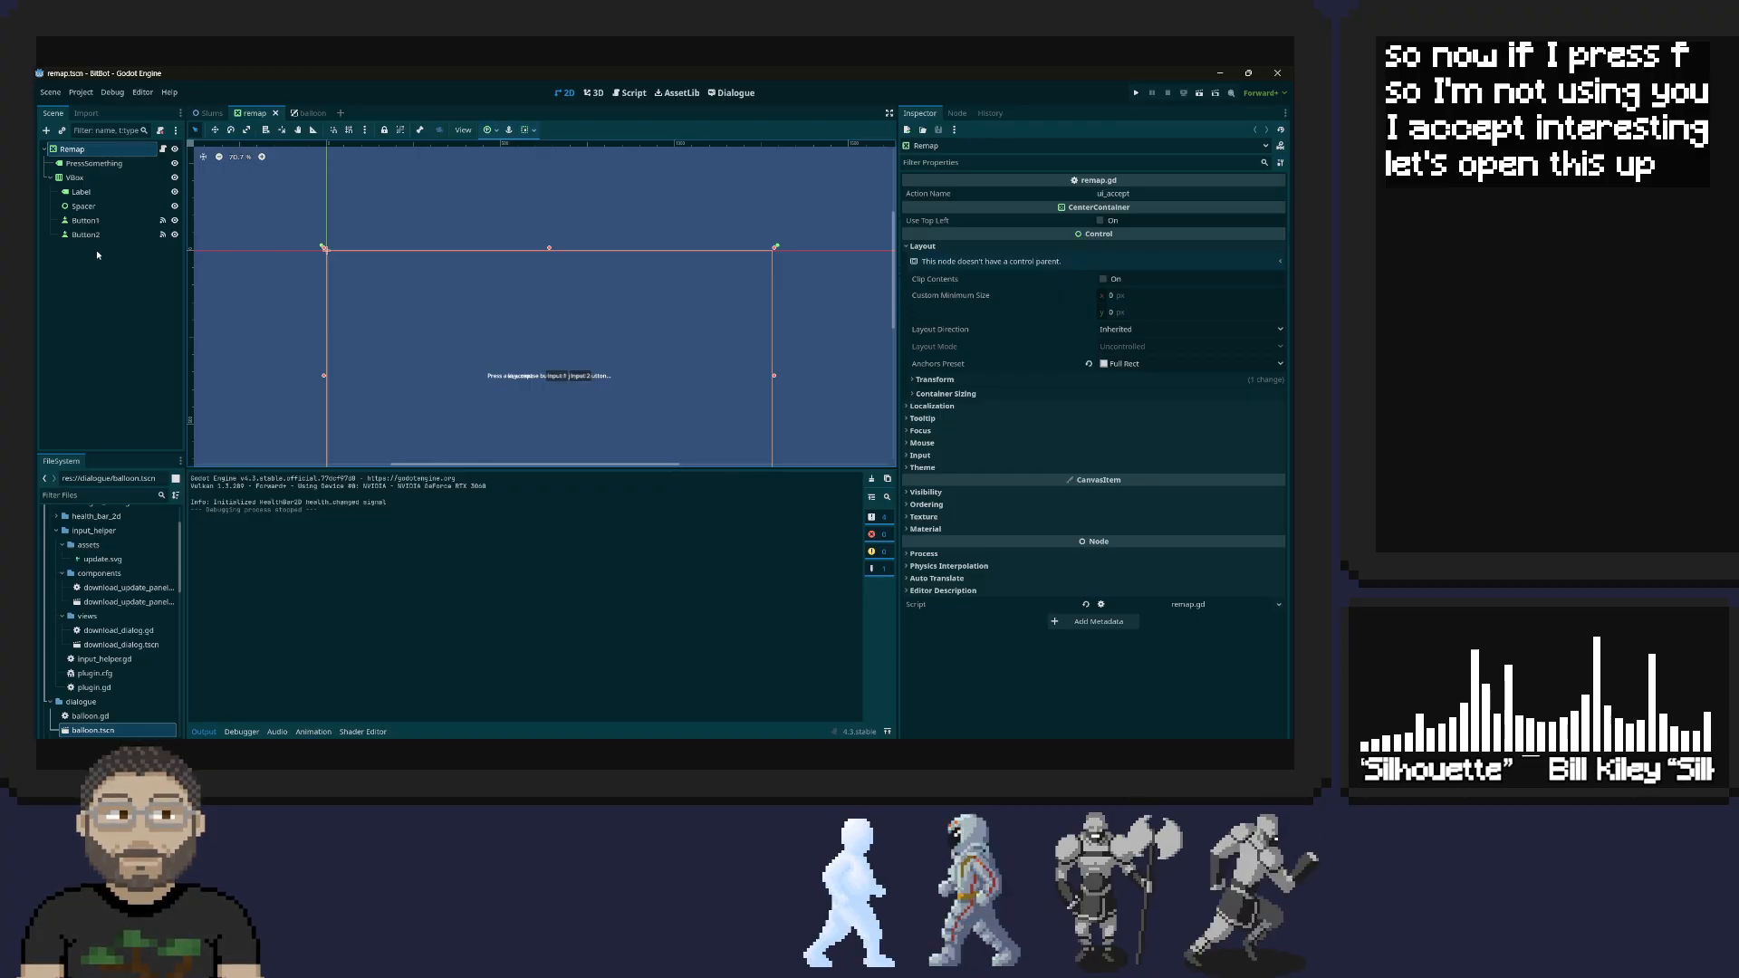
pyautogui.click(118, 191)
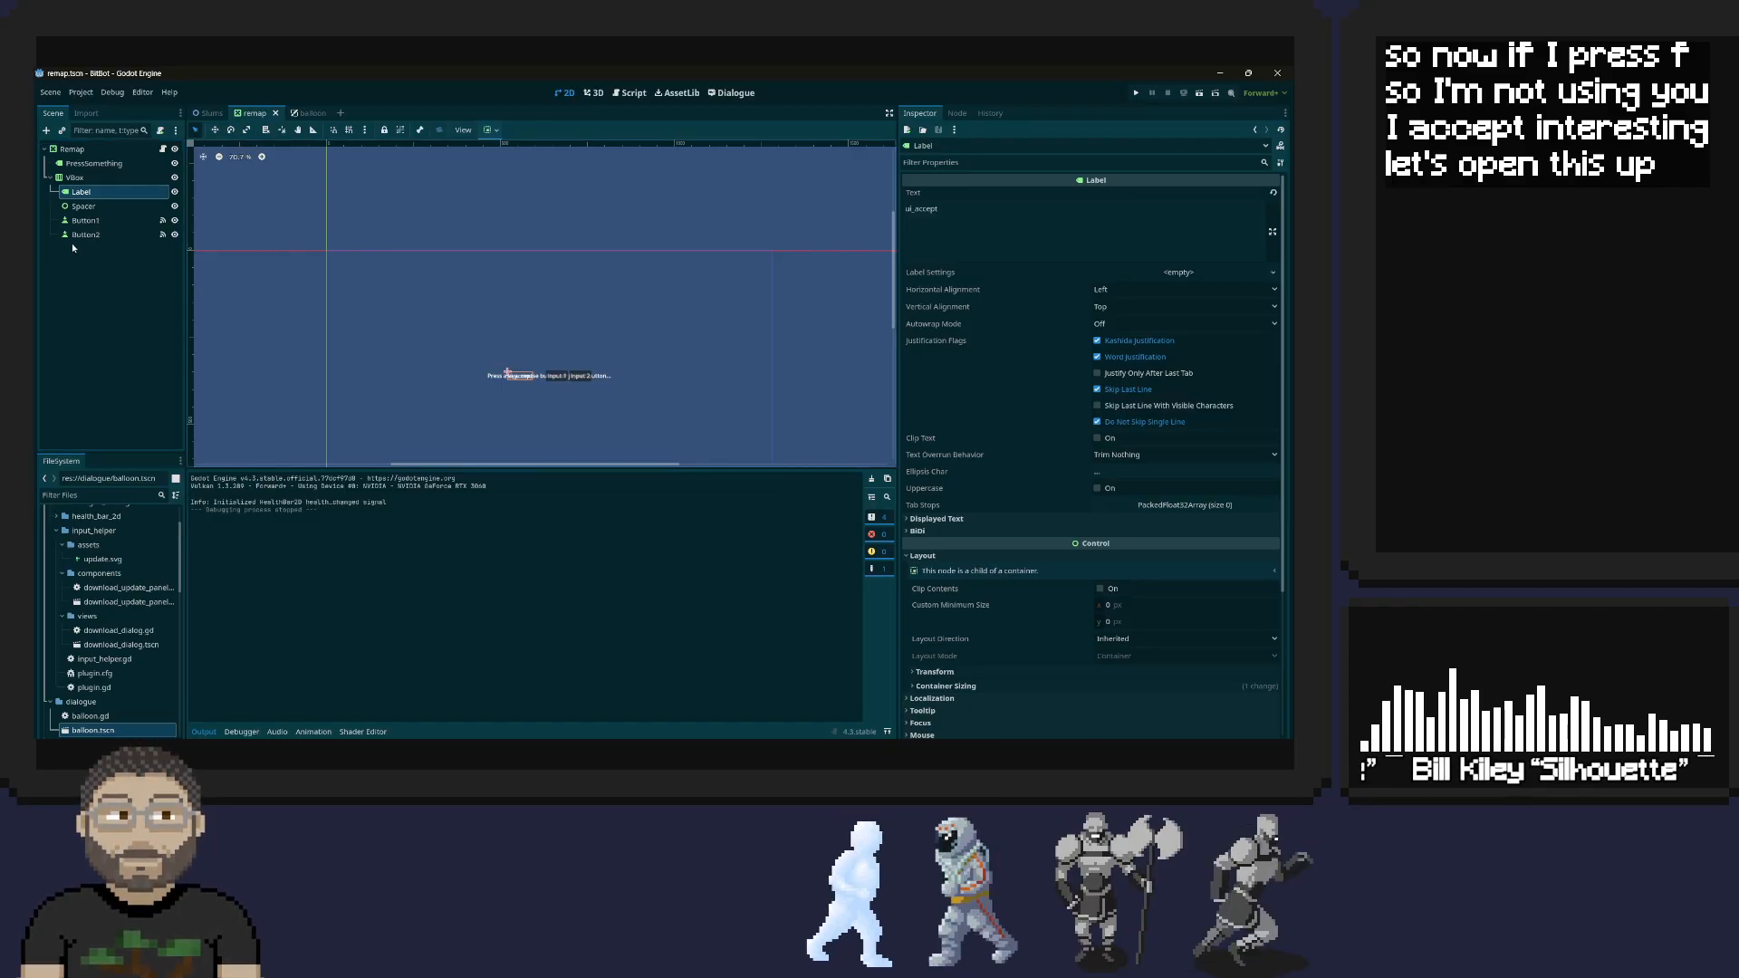
pyautogui.click(51, 178)
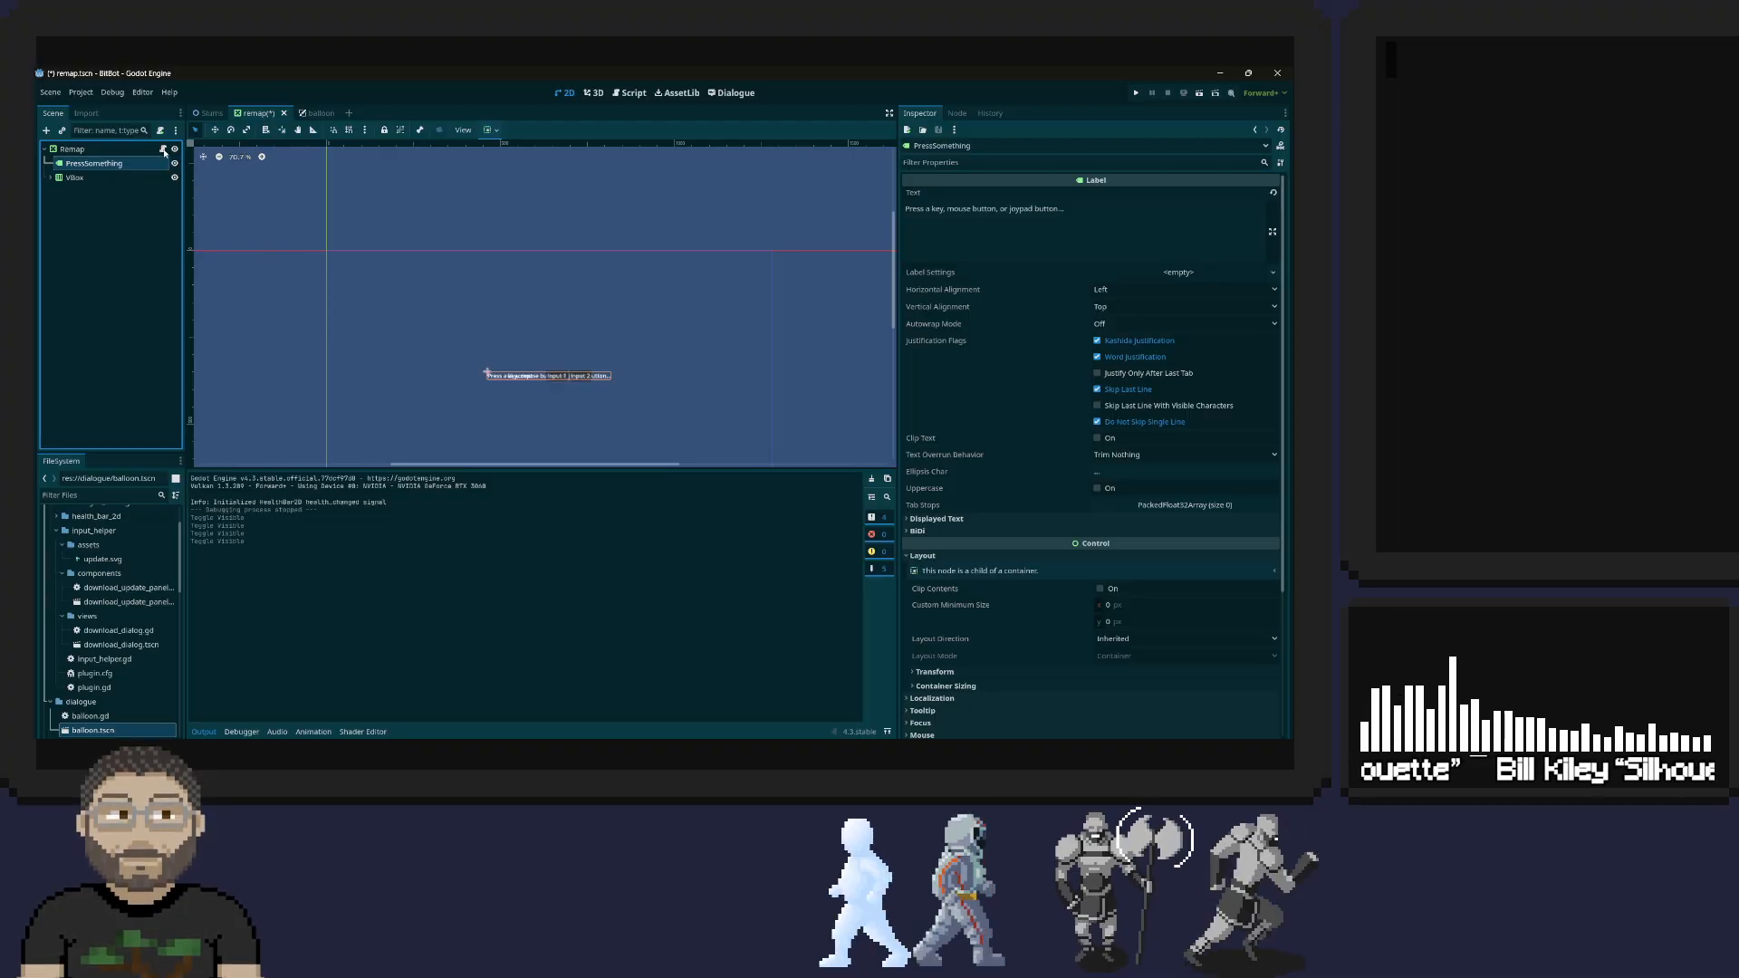
# Open the Remap node's script at its beginning and enlarge the code area
pyautogui.click(164, 150)
pyautogui.scroll(4, 444, 277)
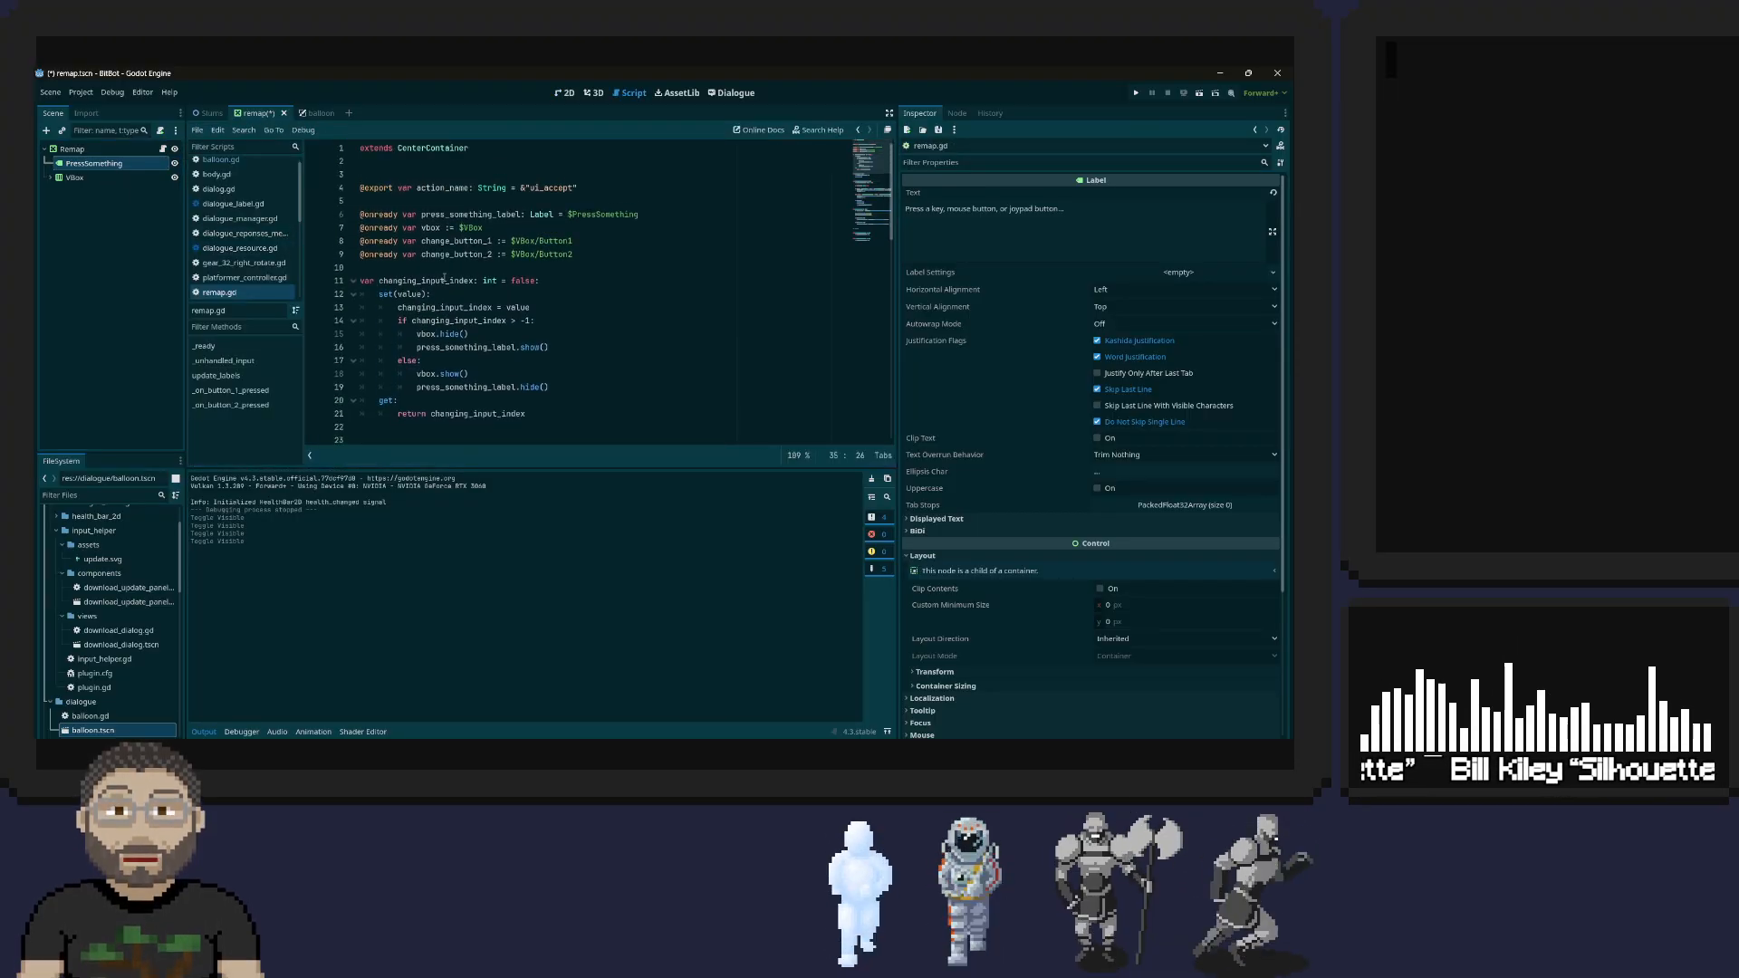
pyautogui.moveTo(560, 467); pyautogui.dragTo(599, 580)
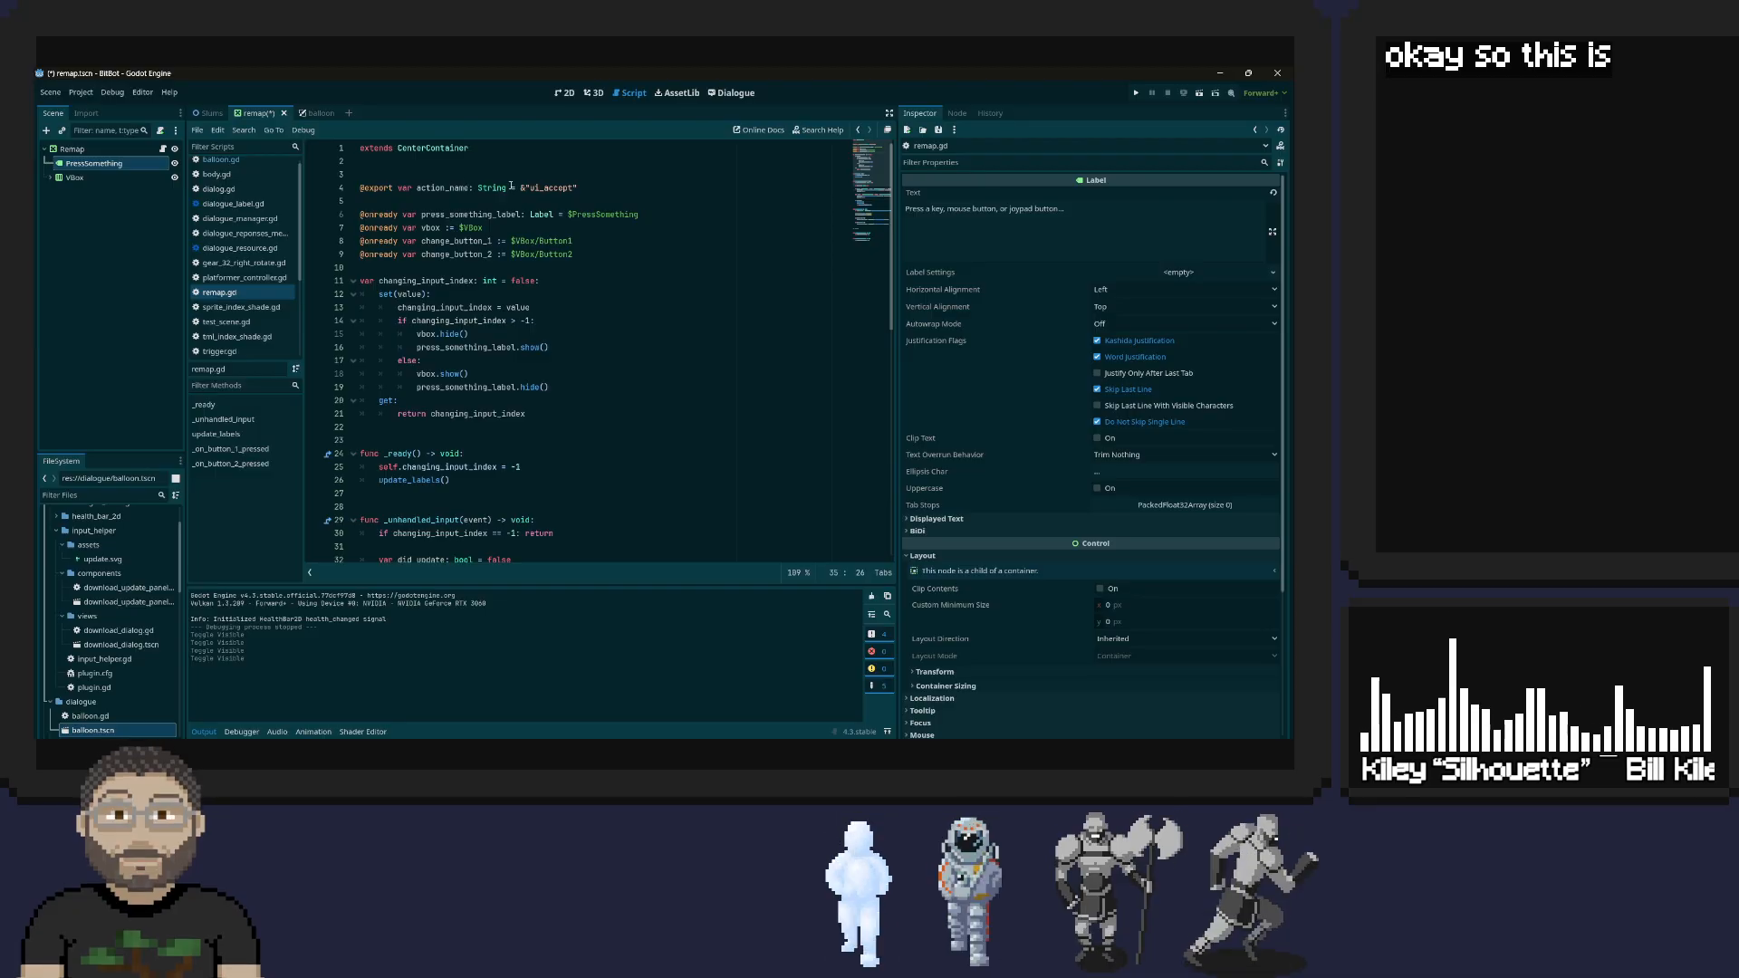
# Review the action names defined in the project's input map, and close the project settings
pyautogui.click(85, 97)
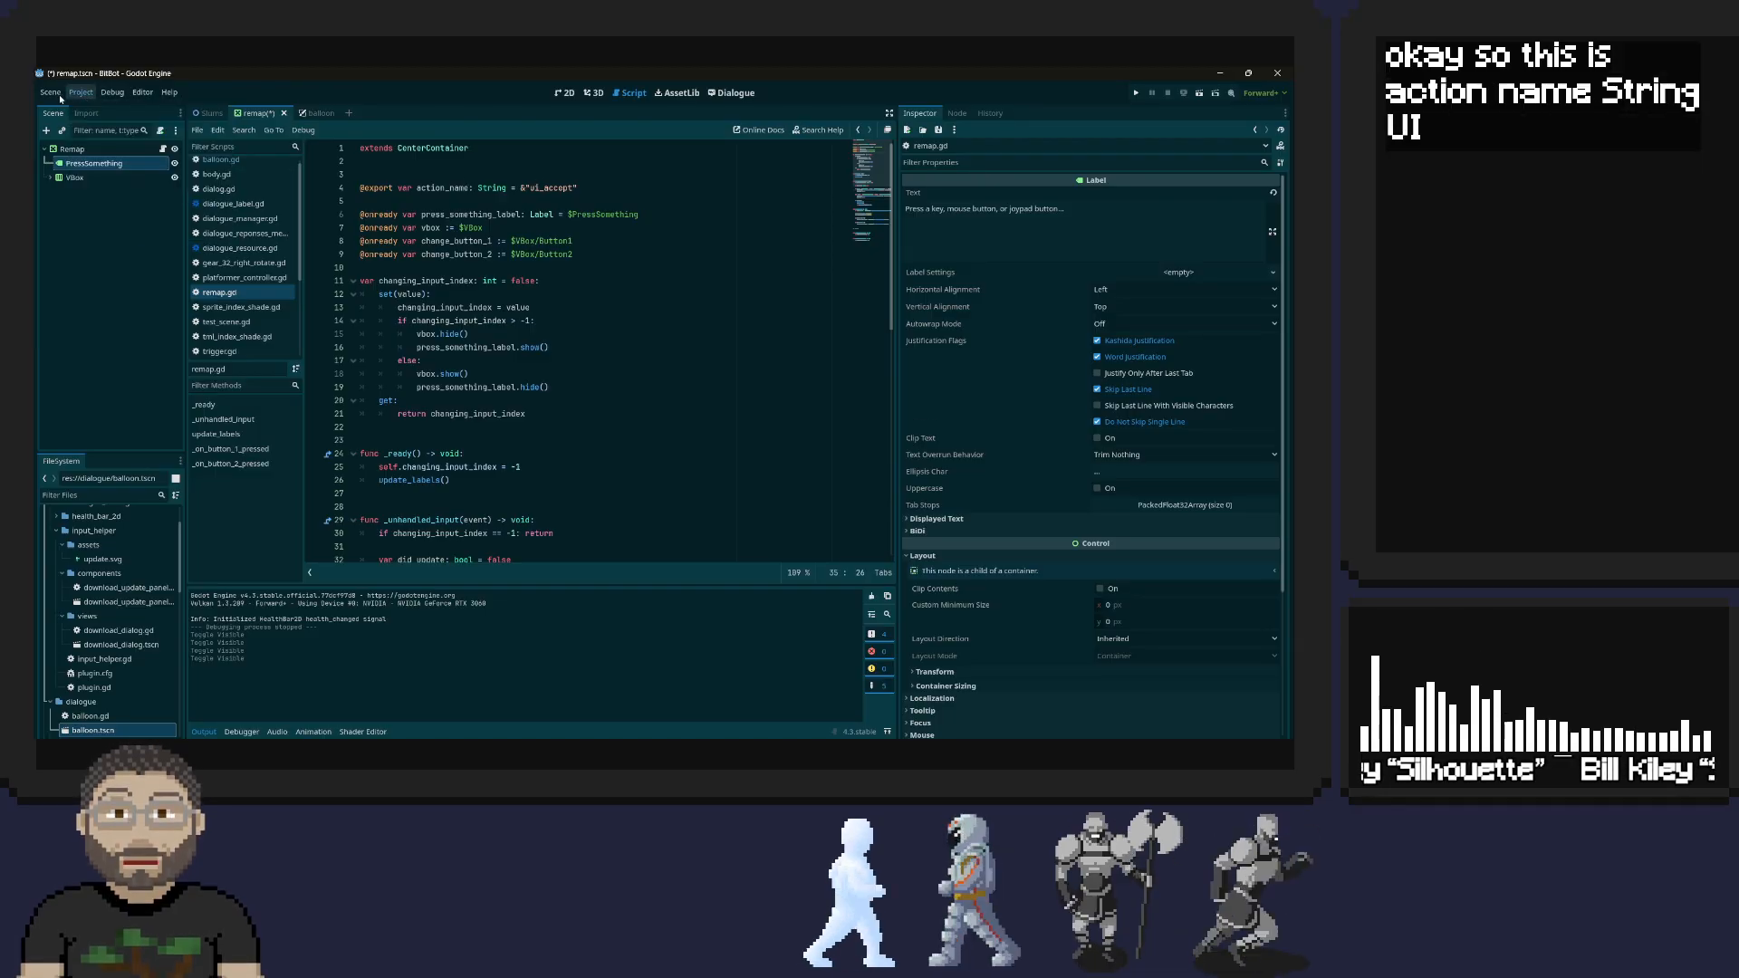
pyautogui.moveTo(104, 97)
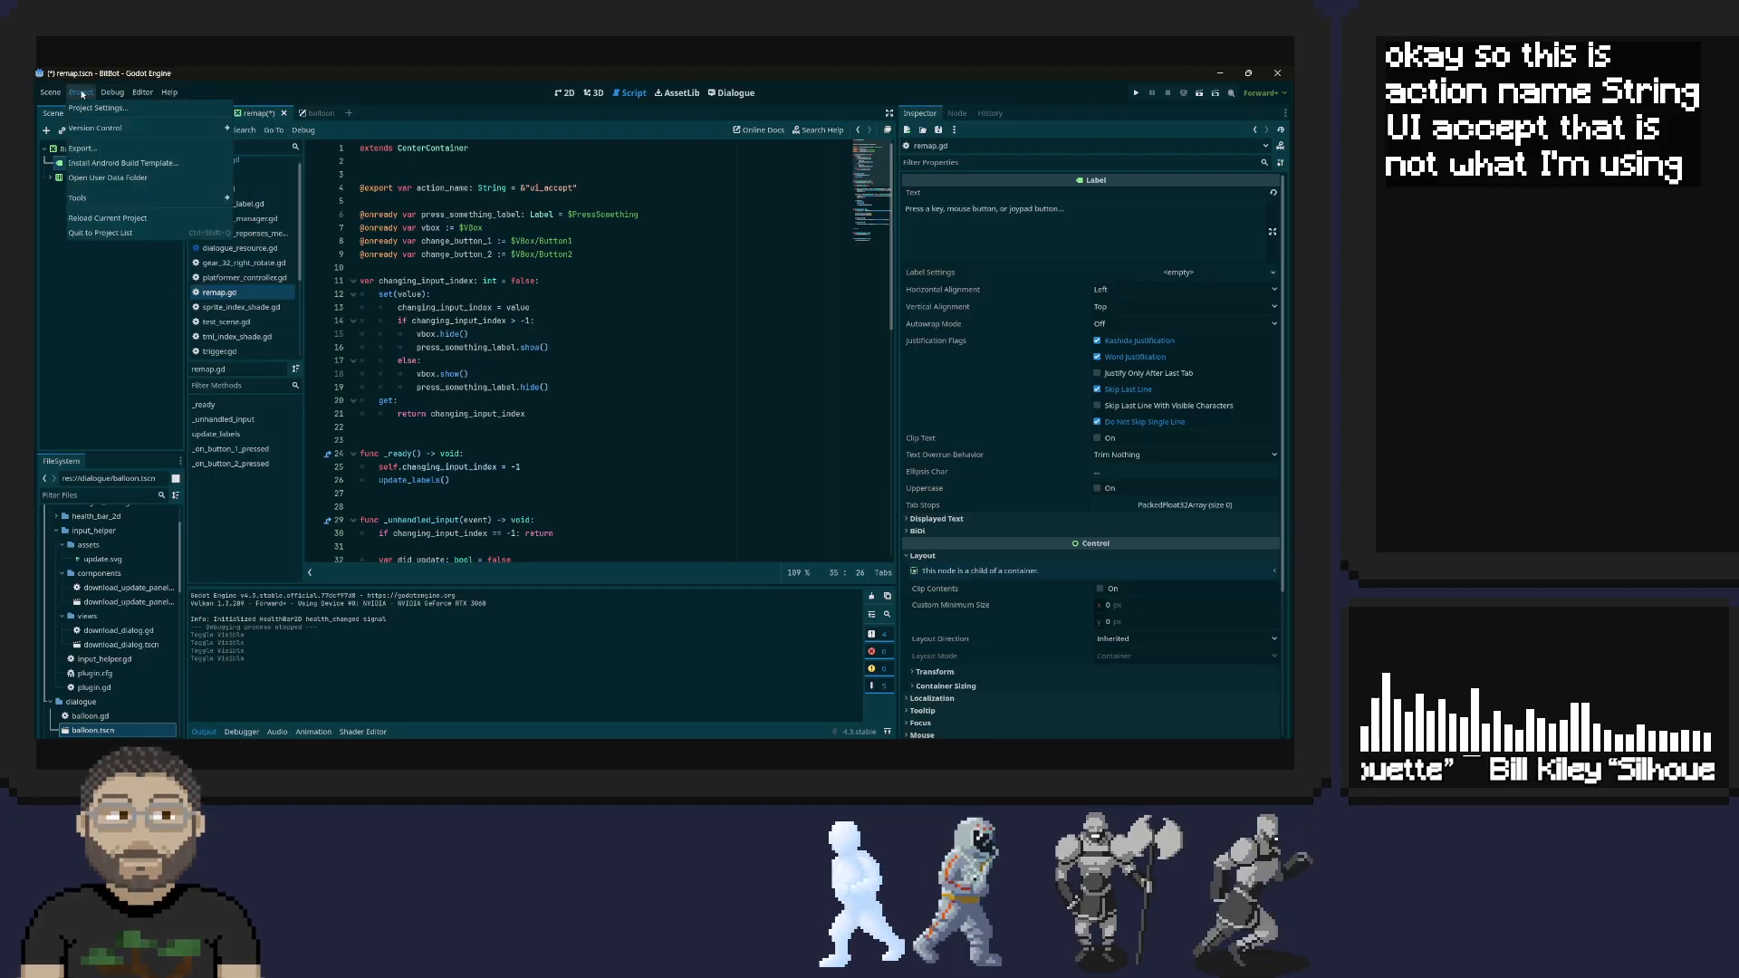
pyautogui.click(84, 107)
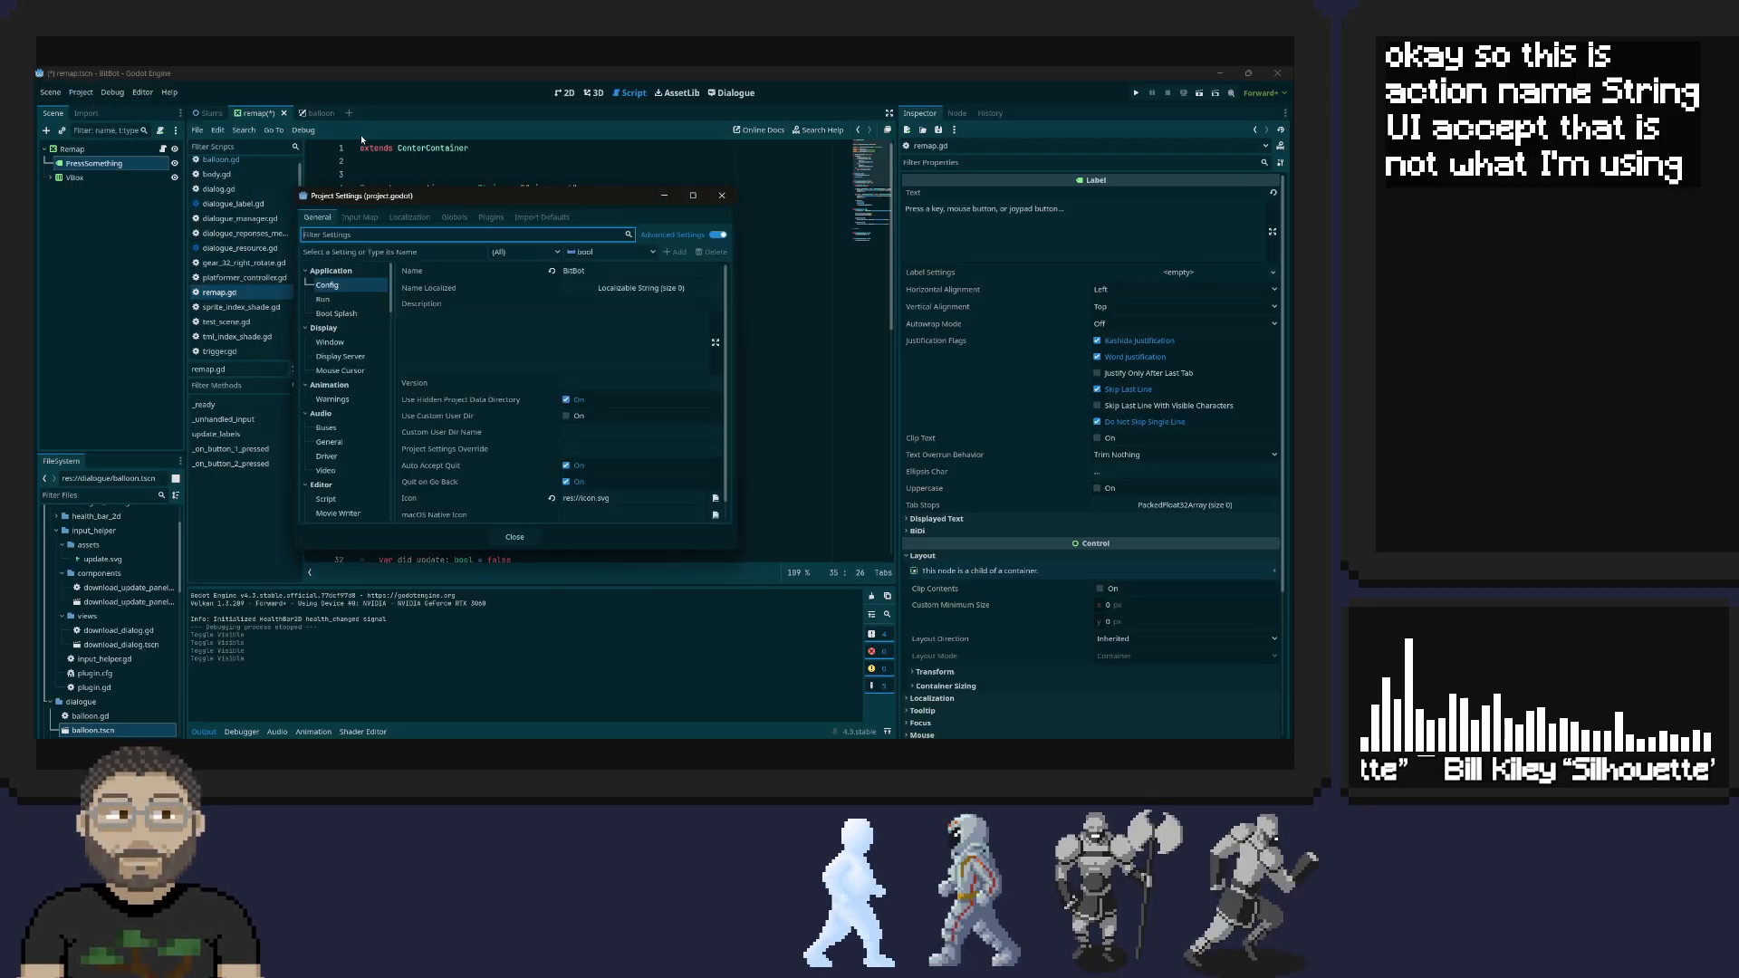
pyautogui.click(371, 219)
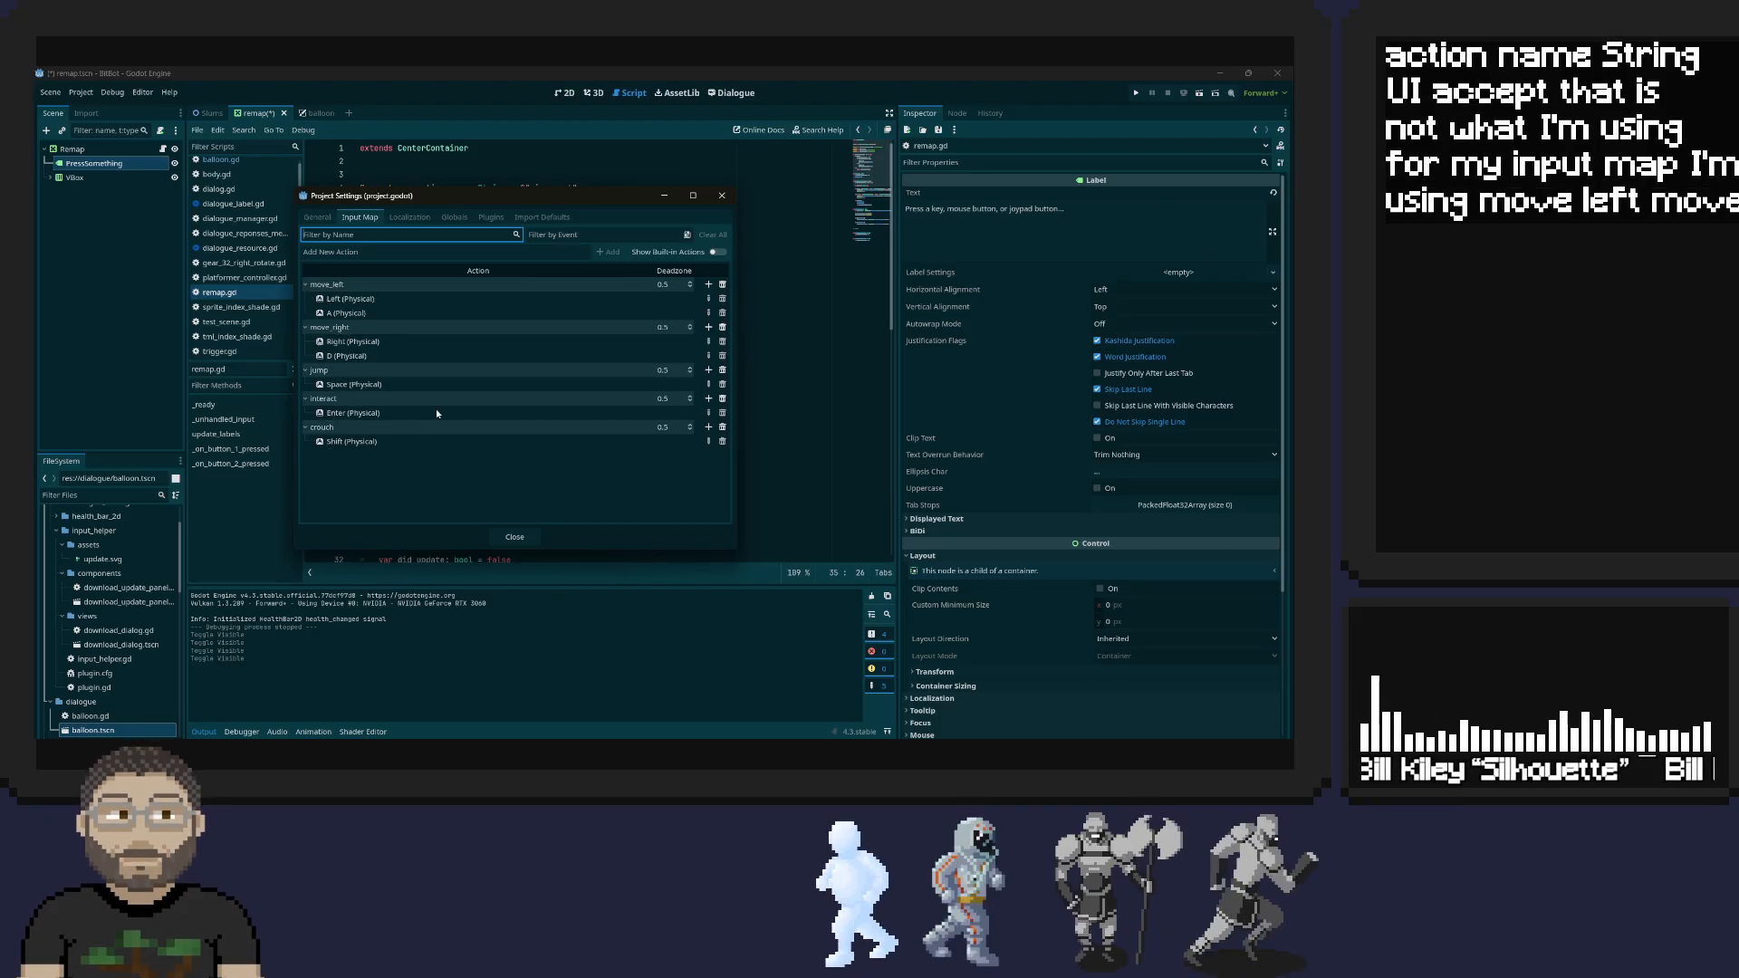
pyautogui.click(722, 195)
# Change the default action_name in remap.gd to "interact", save the script, and run the game
pyautogui.click(549, 189)
pyautogui.doubleClick(554, 188)
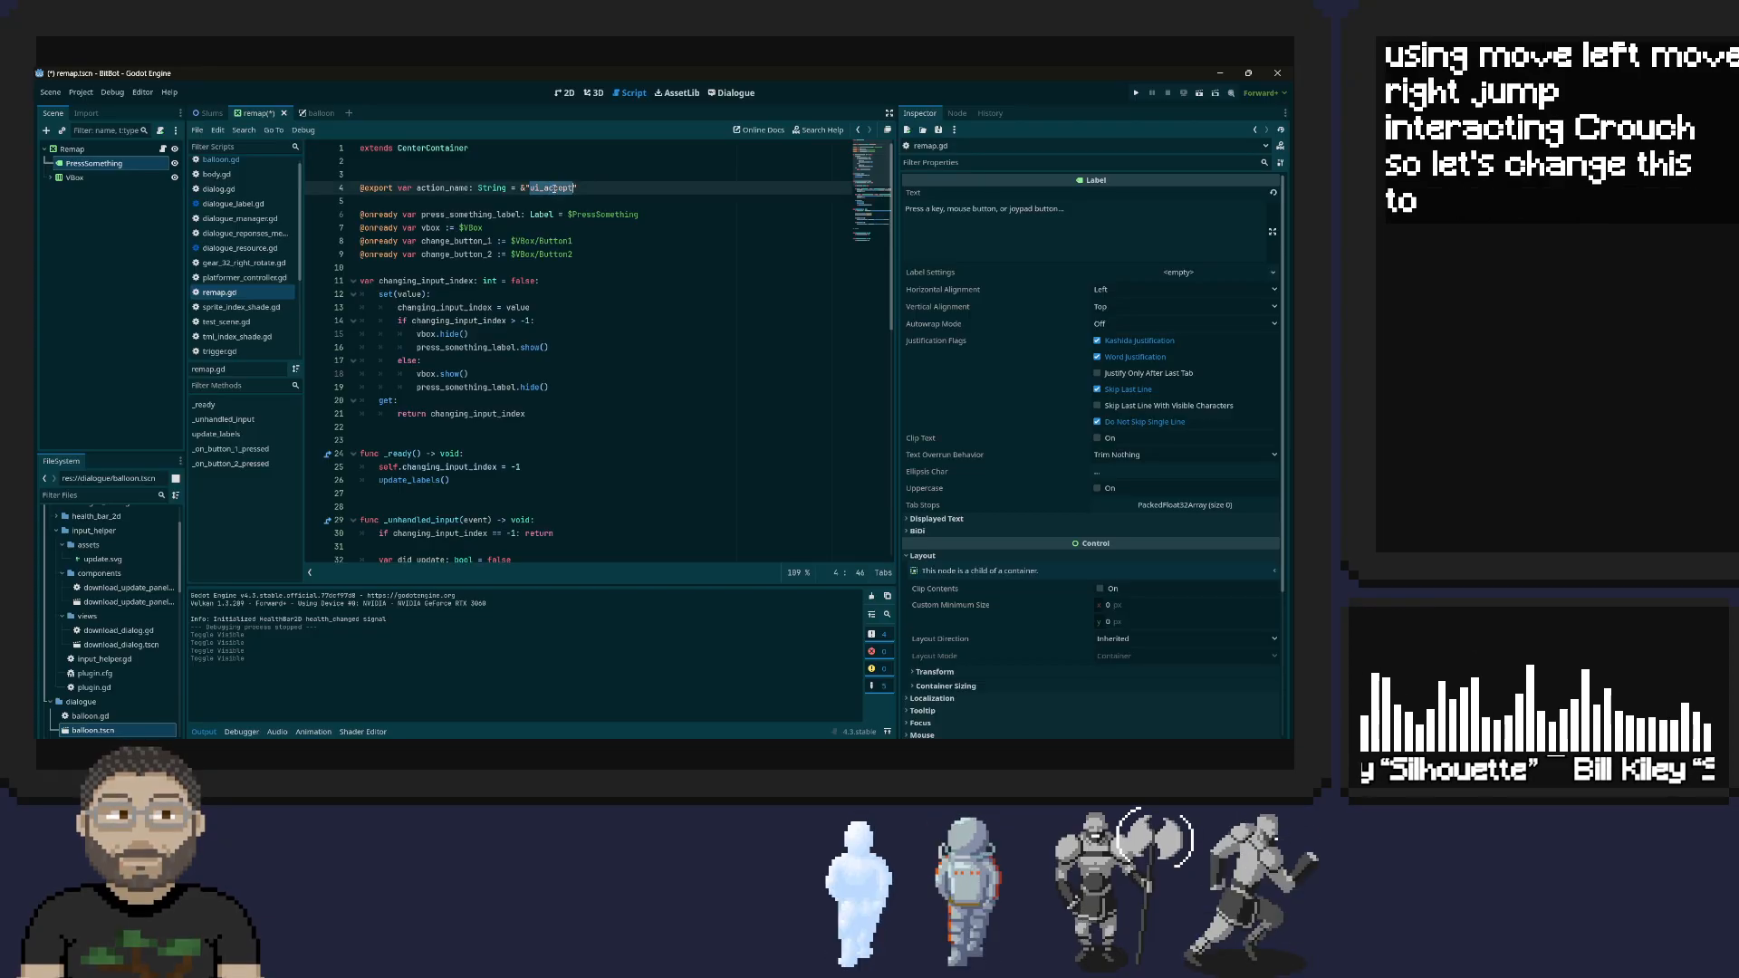
pyautogui.write('interact')
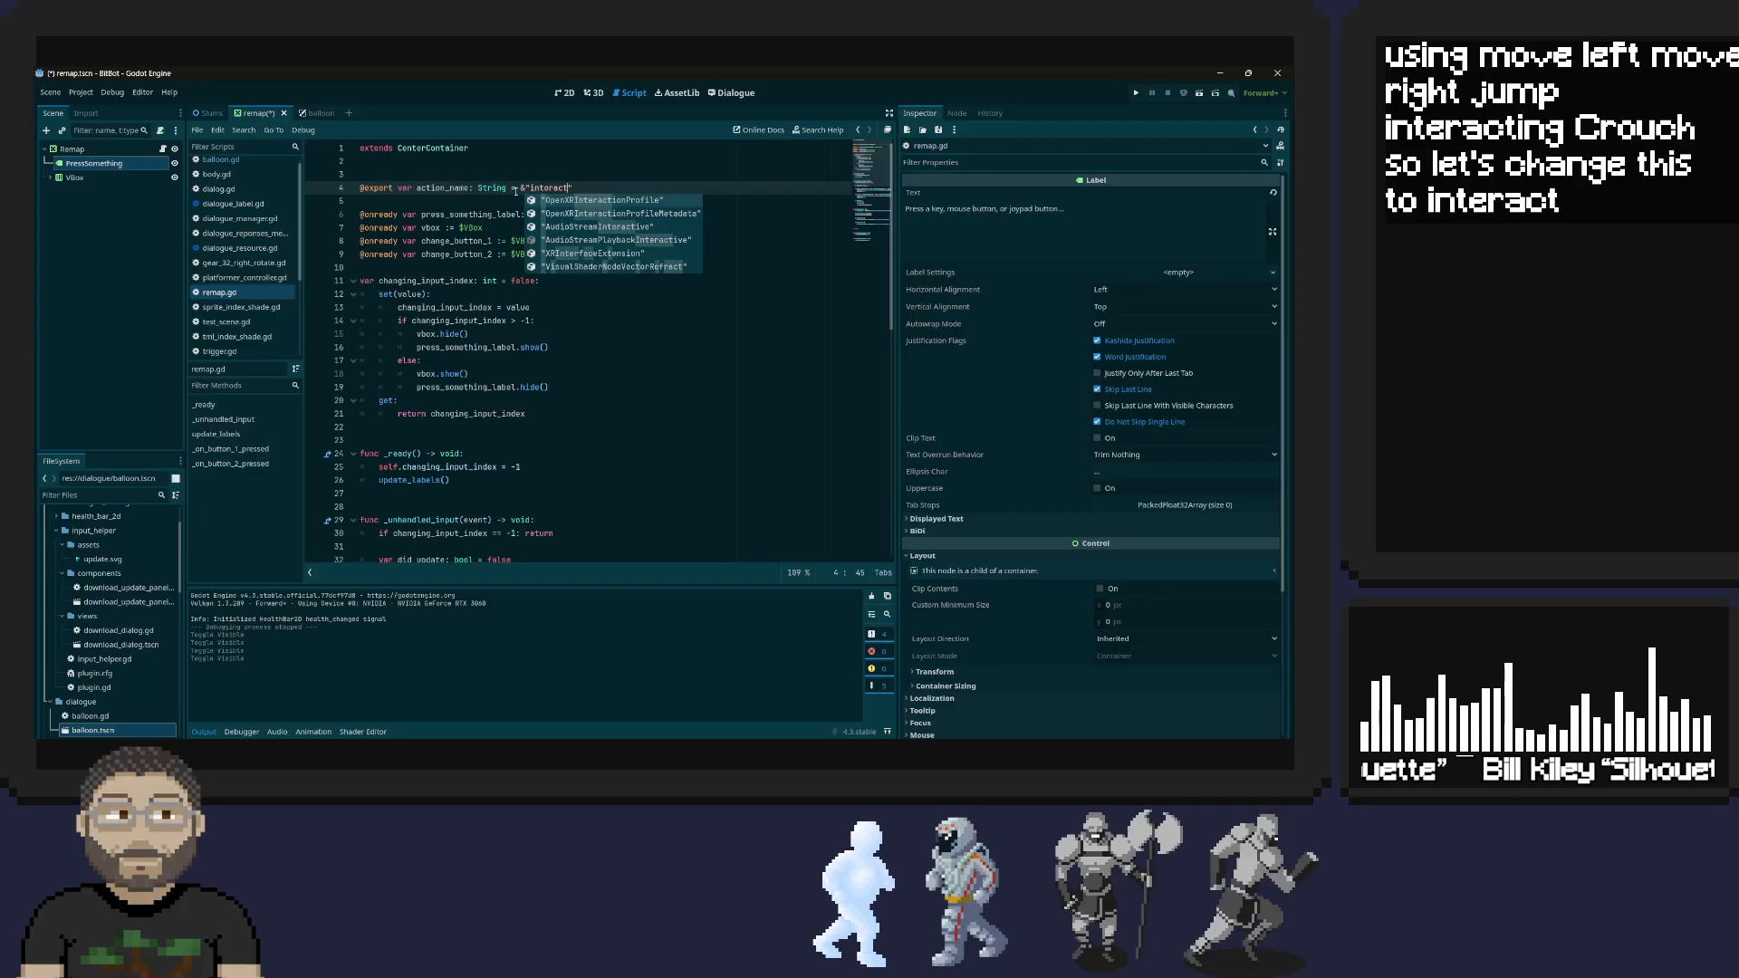
pyautogui.hotkey('ctrl', 's')
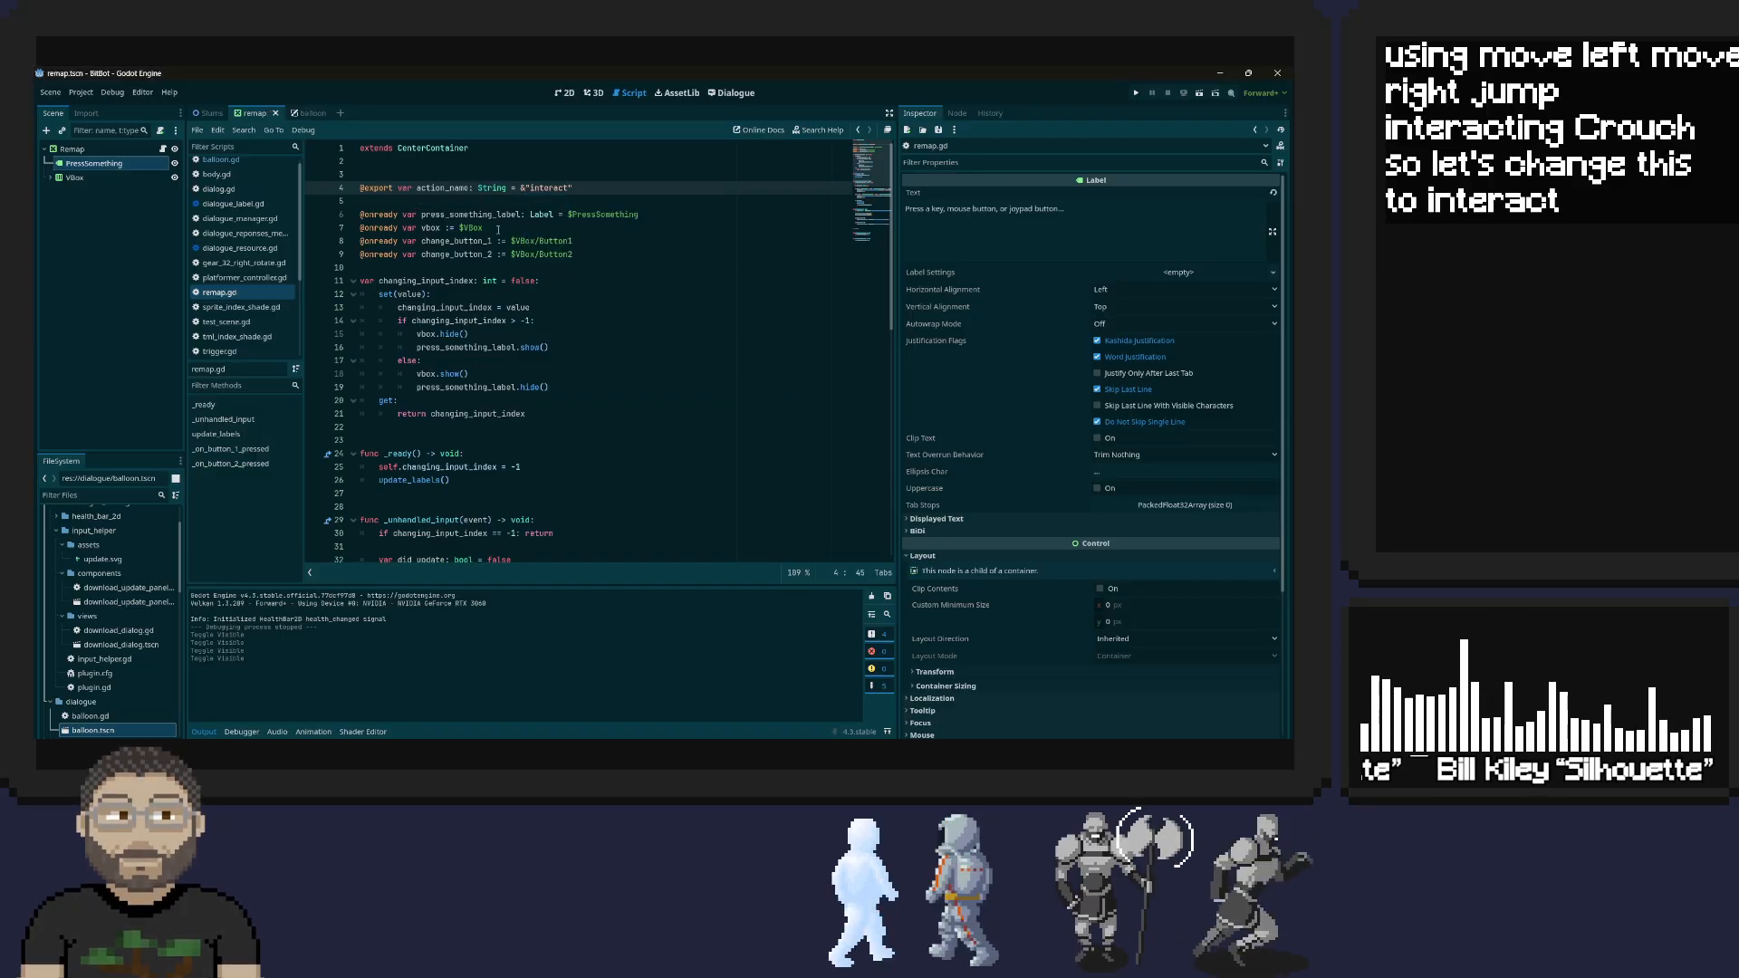
pyautogui.press('F5')
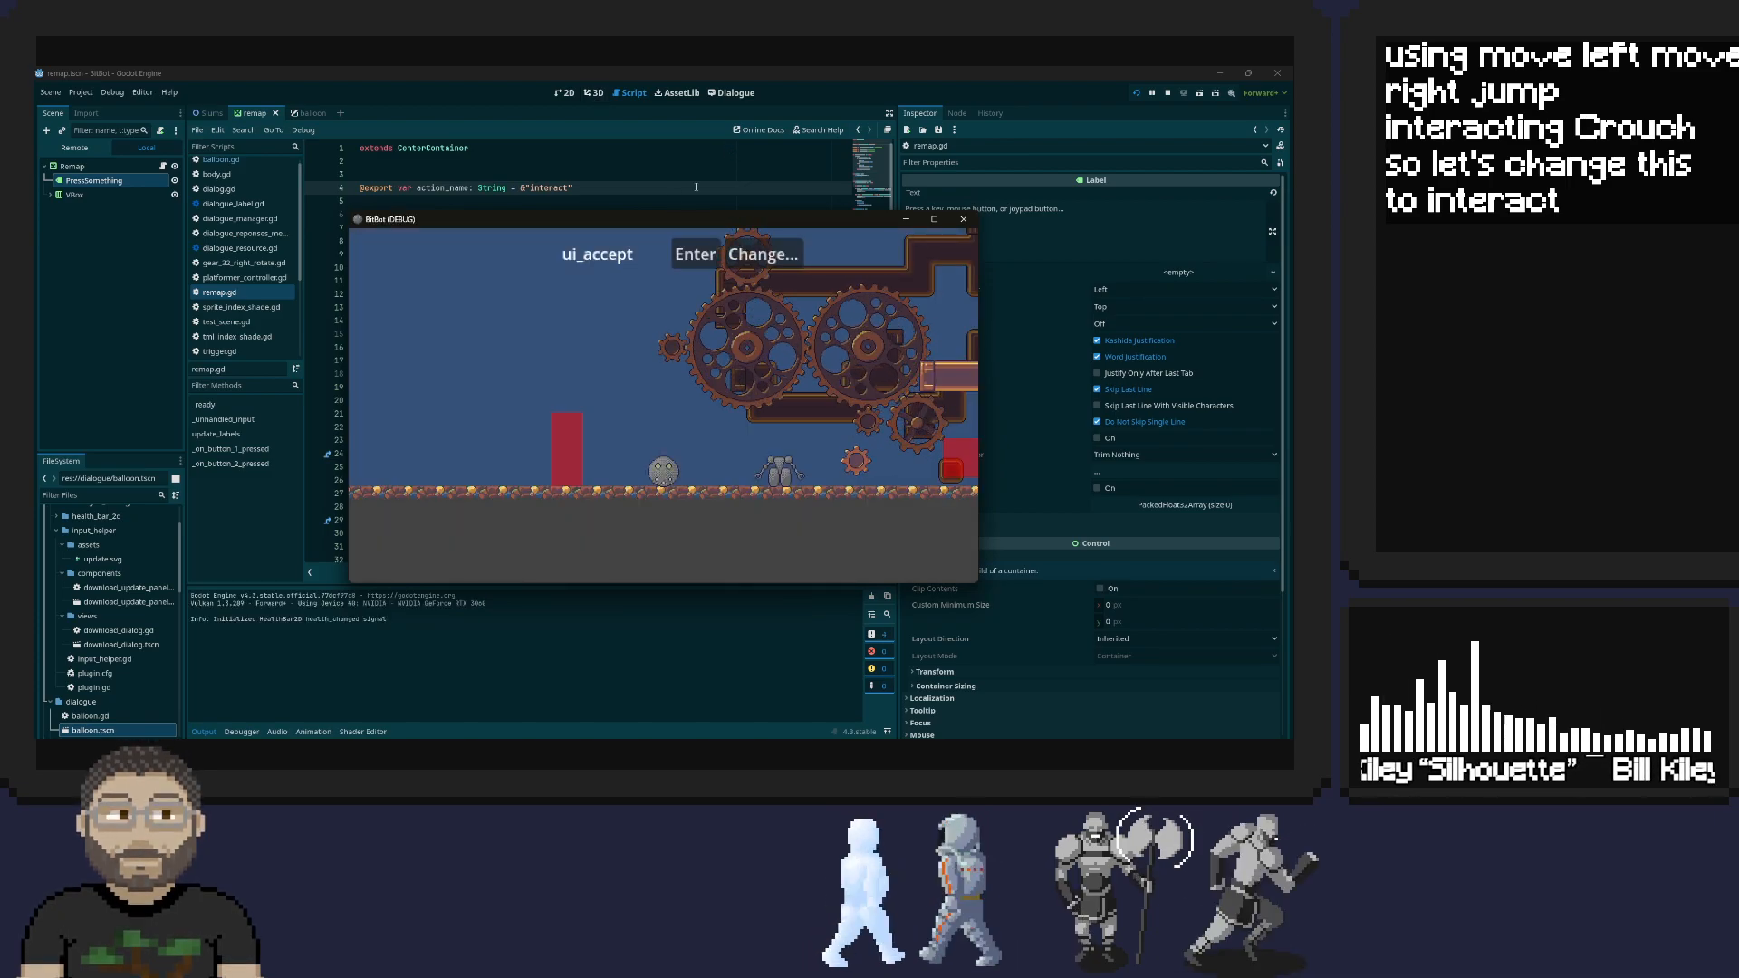
# Close the running game and inspect the text of the Label inside the Remap scene's VBox
pyautogui.click(966, 222)
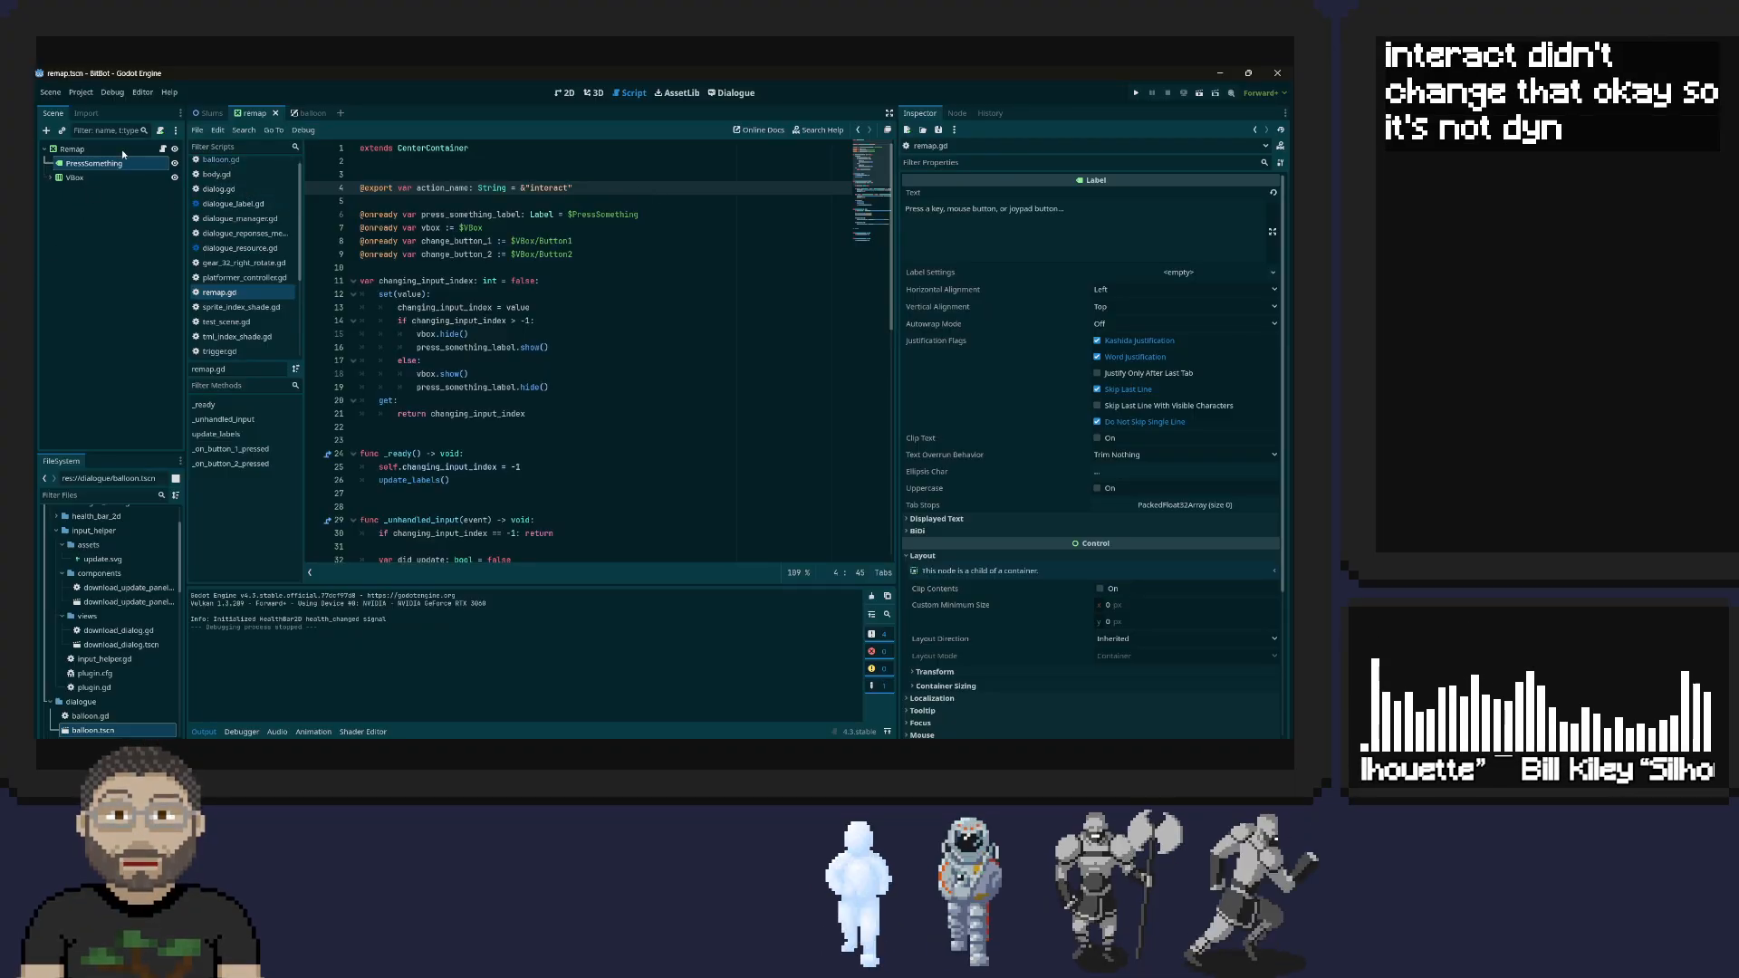
pyautogui.click(50, 179)
pyautogui.click(52, 179)
pyautogui.click(92, 193)
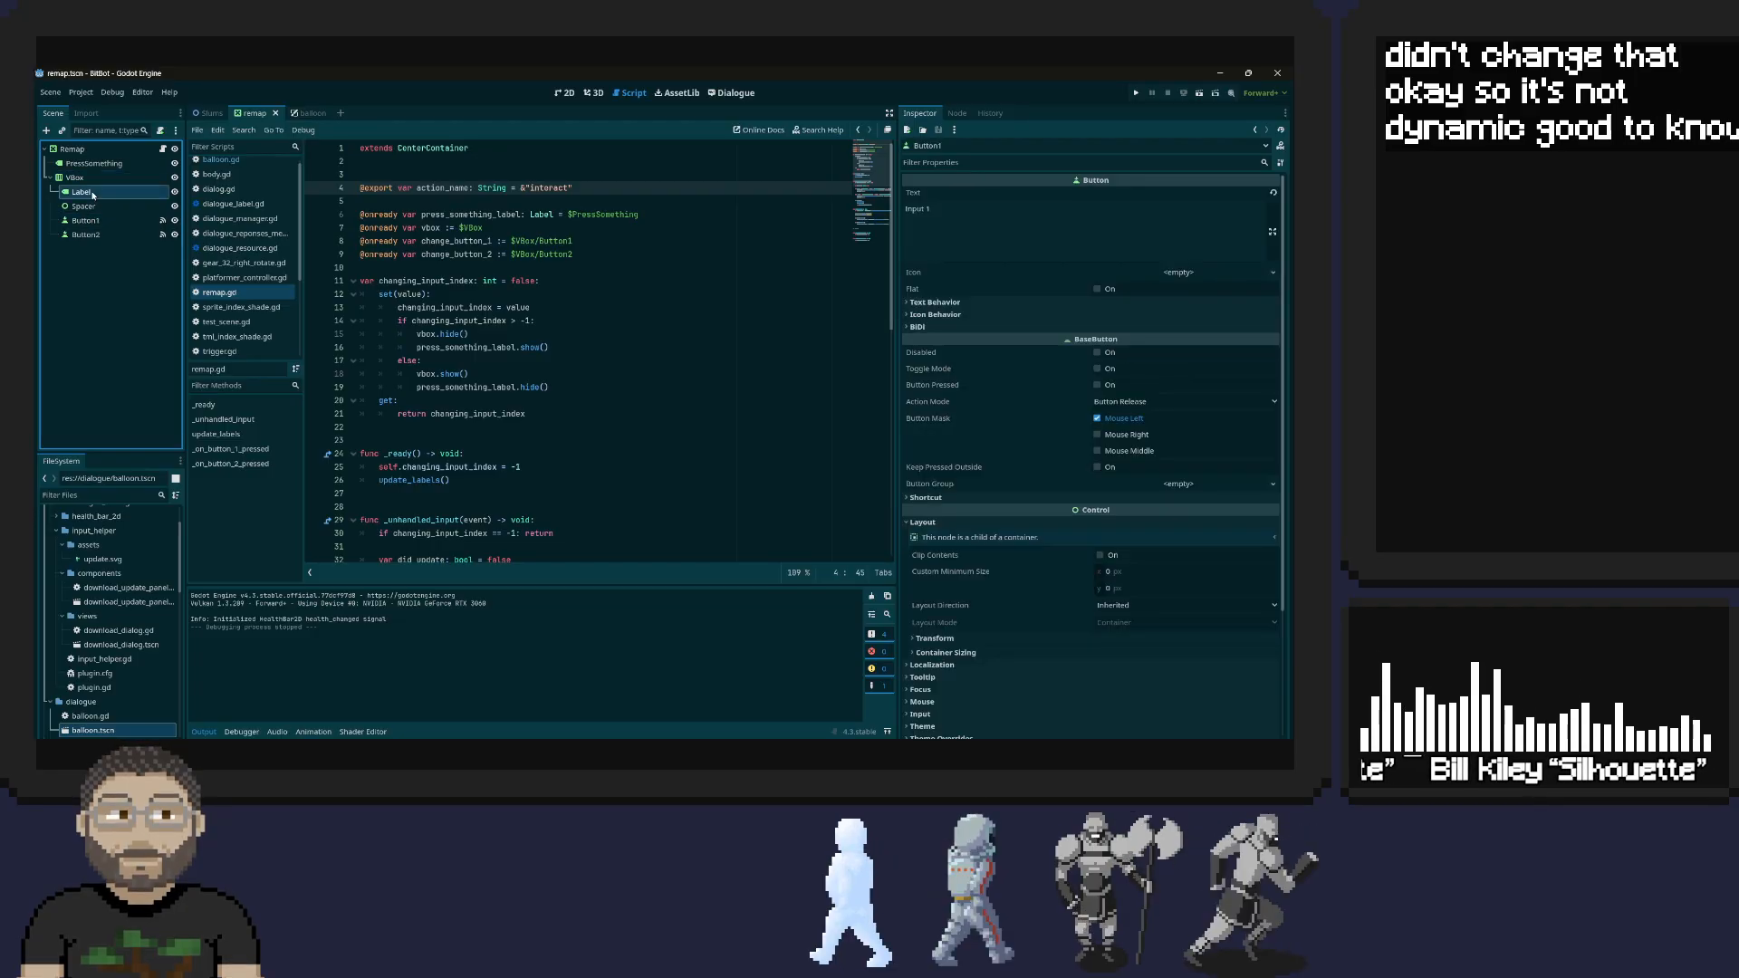
pyautogui.doubleClick(1029, 217)
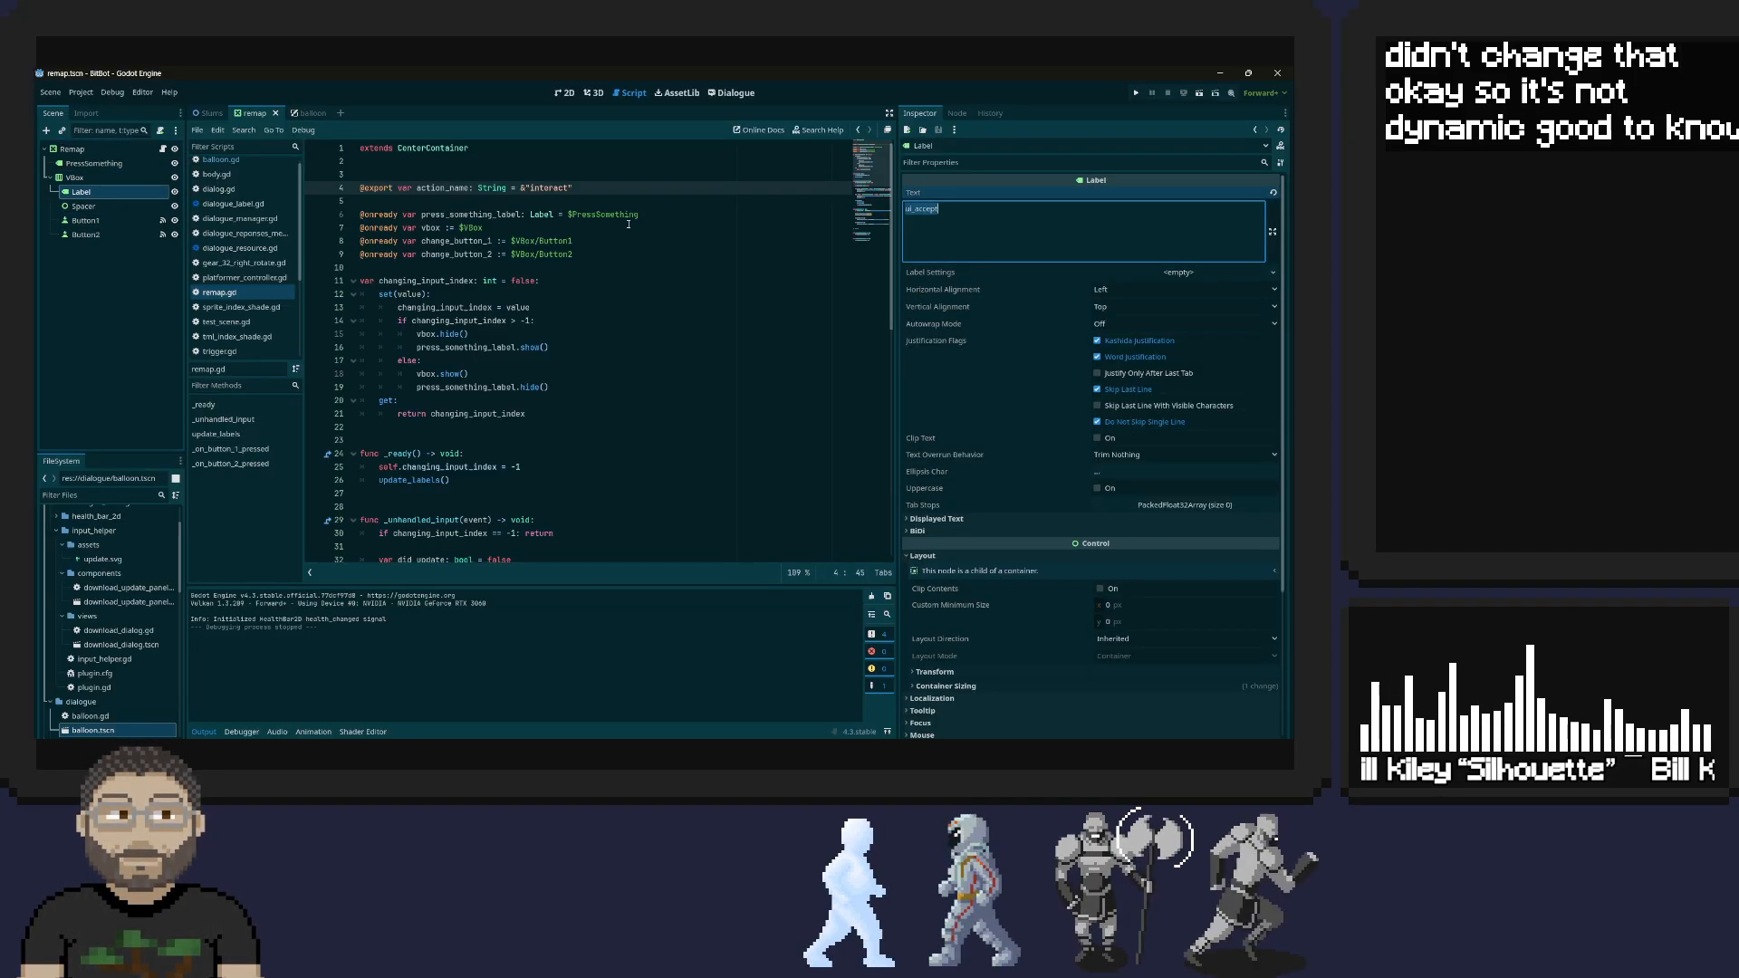
# Review remap.gd from the _ready function through the input handling, label updating and button signal functions
pyautogui.scroll(-4, 628, 224)
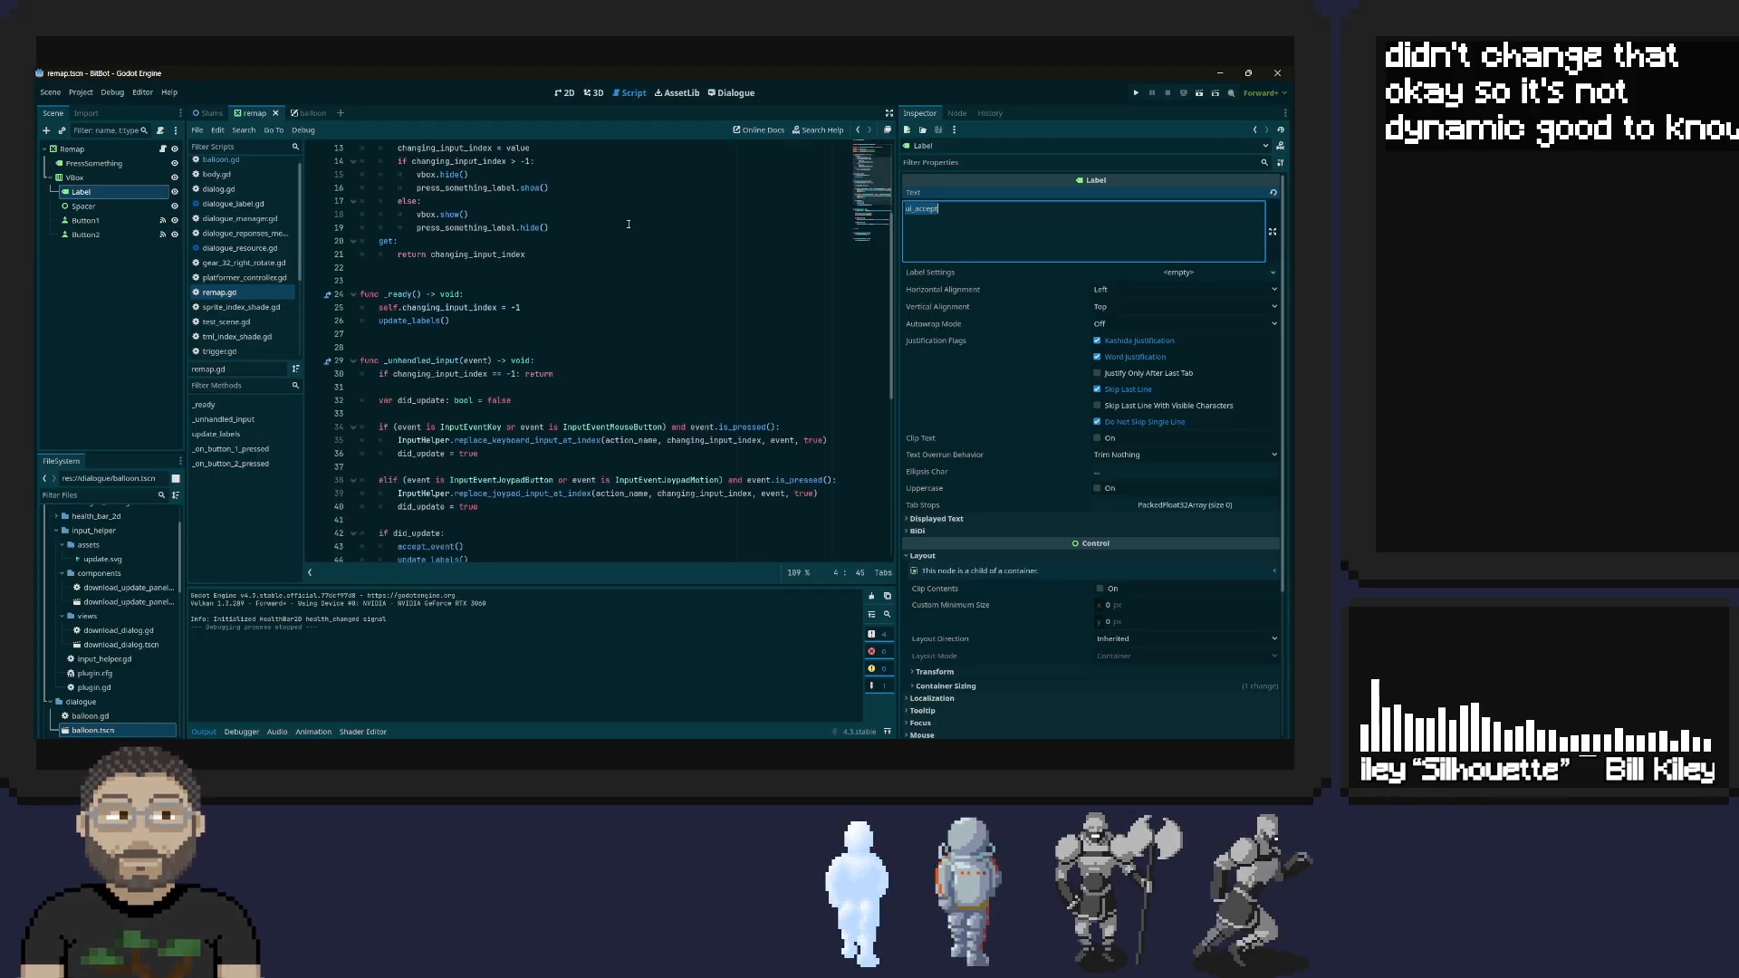
pyautogui.scroll(-1, 628, 224)
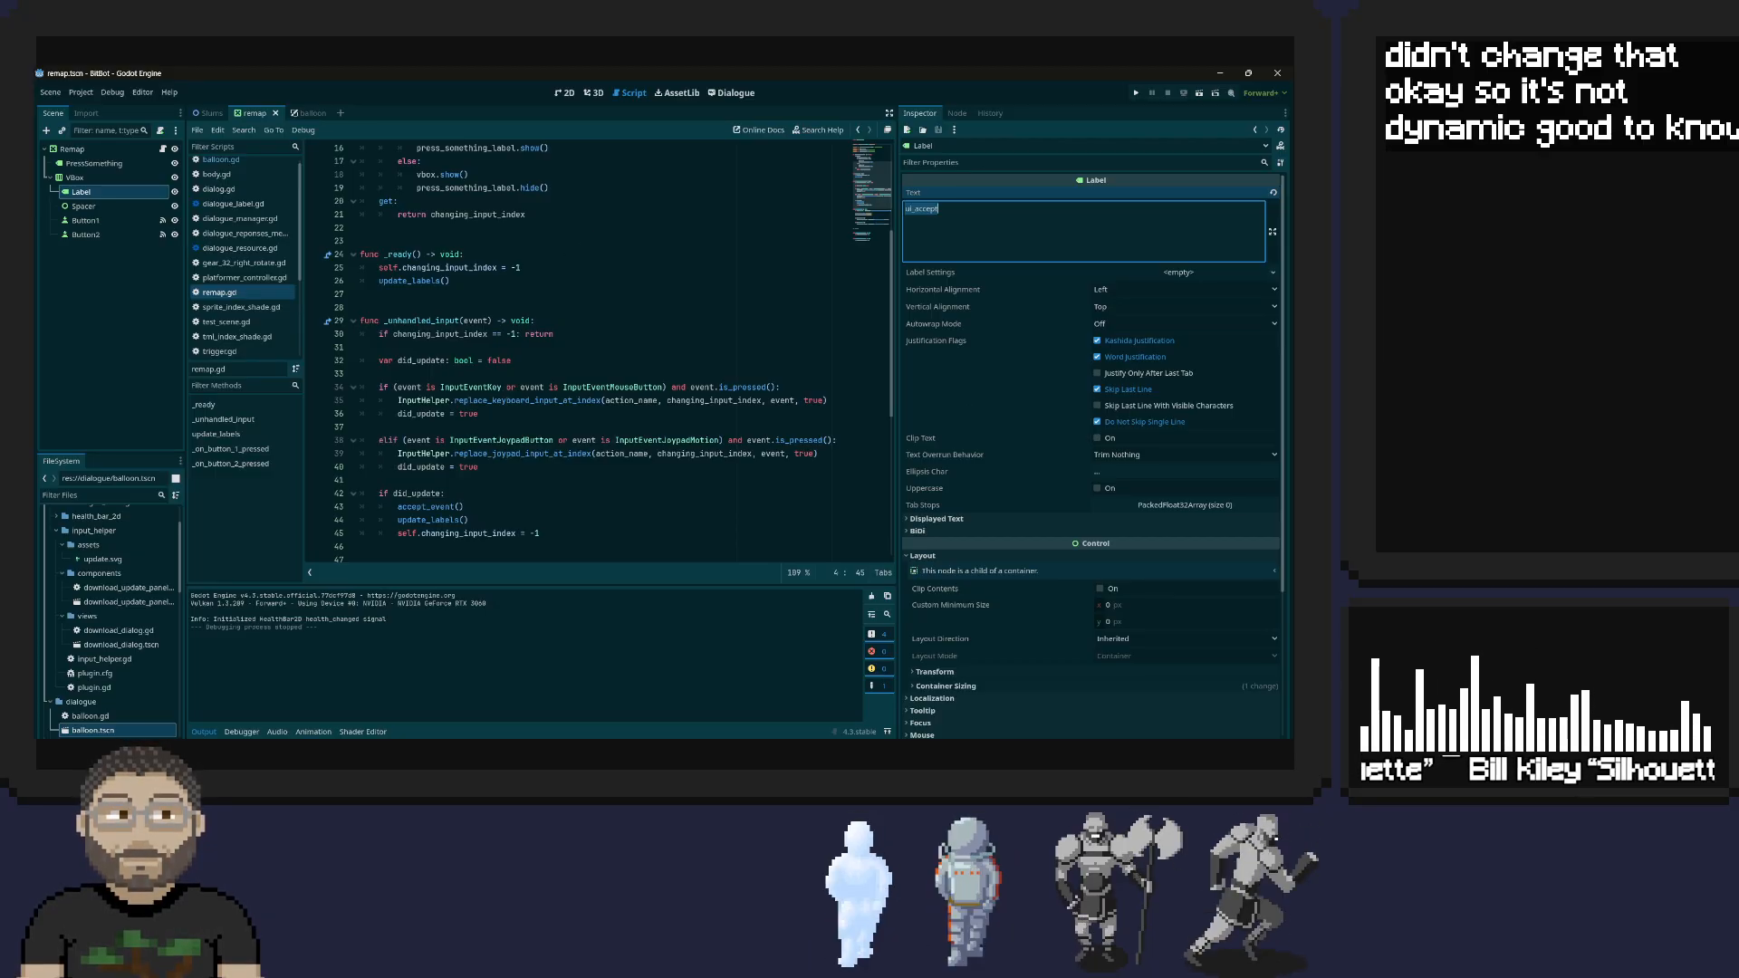
pyautogui.hotkey('alt', 'Tab')
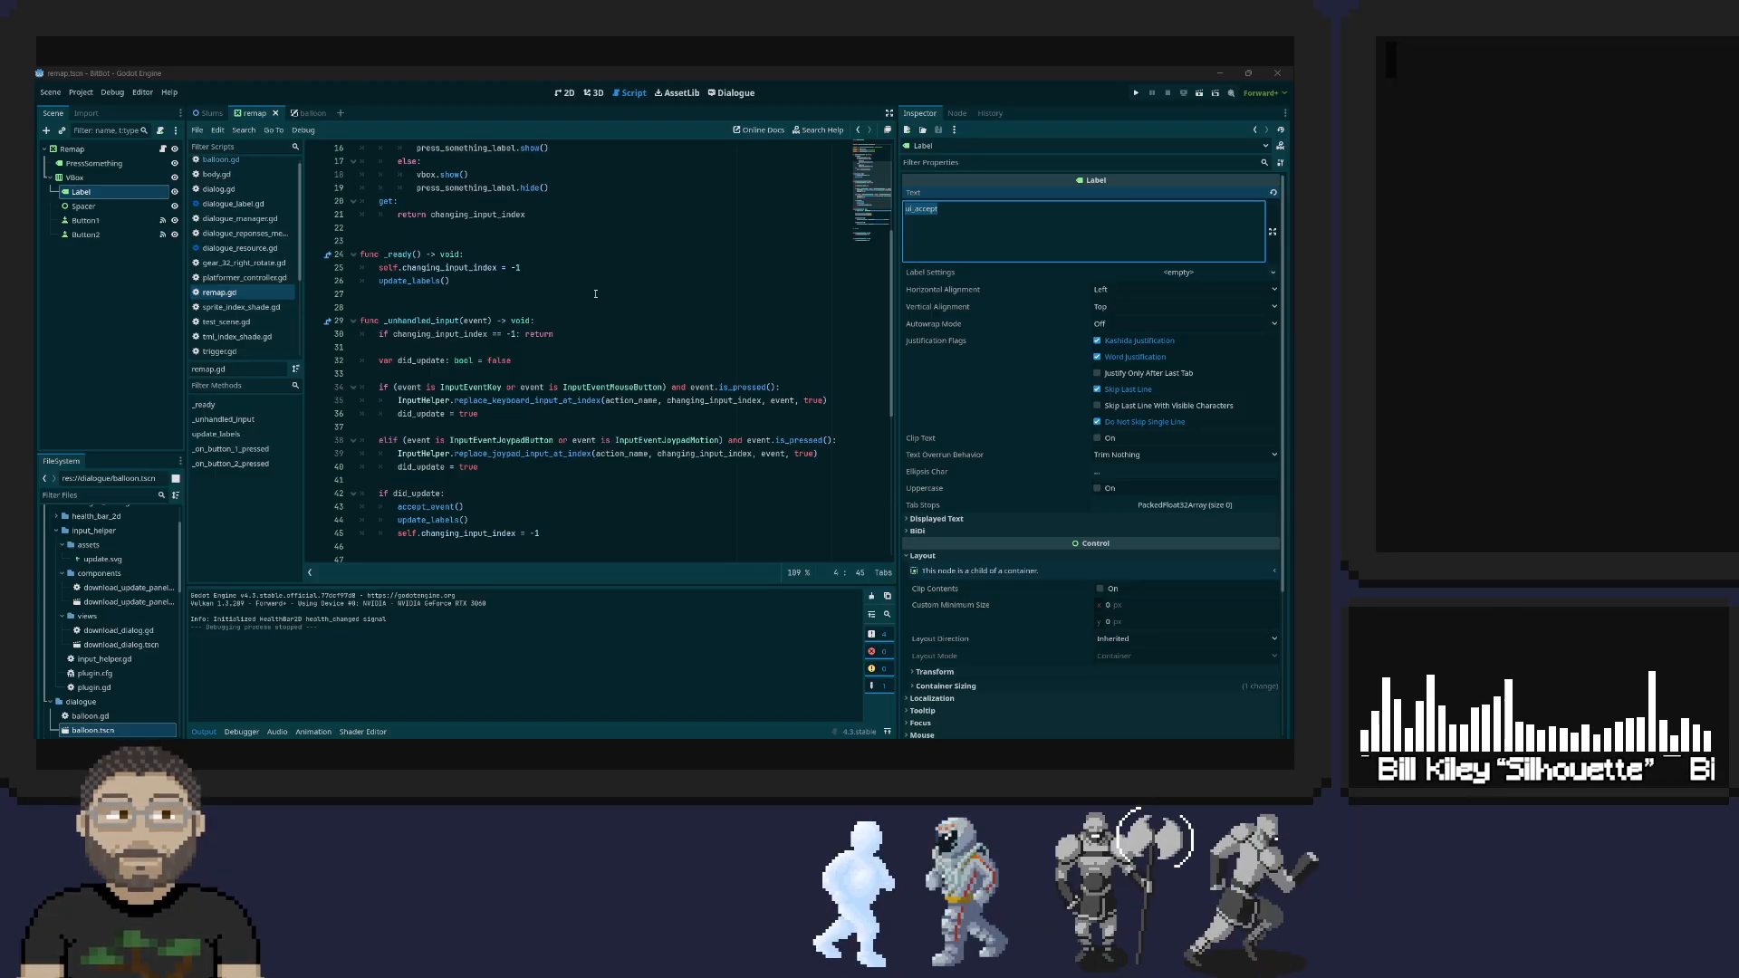
pyautogui.scroll(-3, 452, 298)
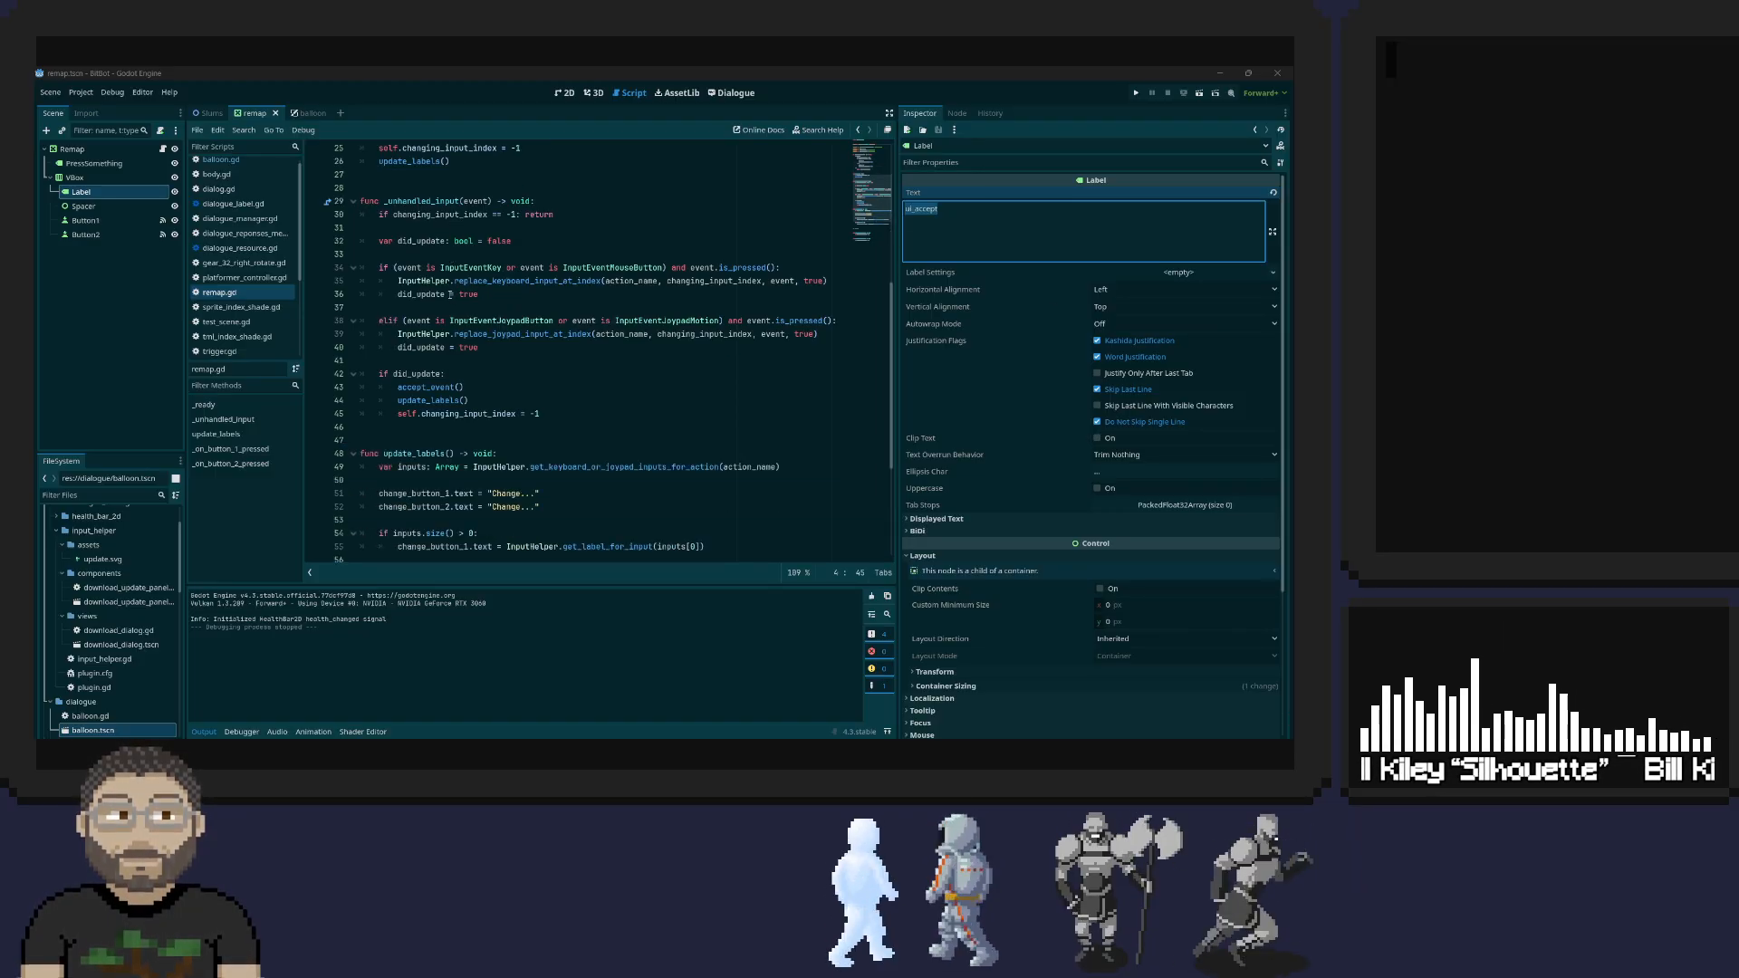
pyautogui.scroll(-3, 547, 275)
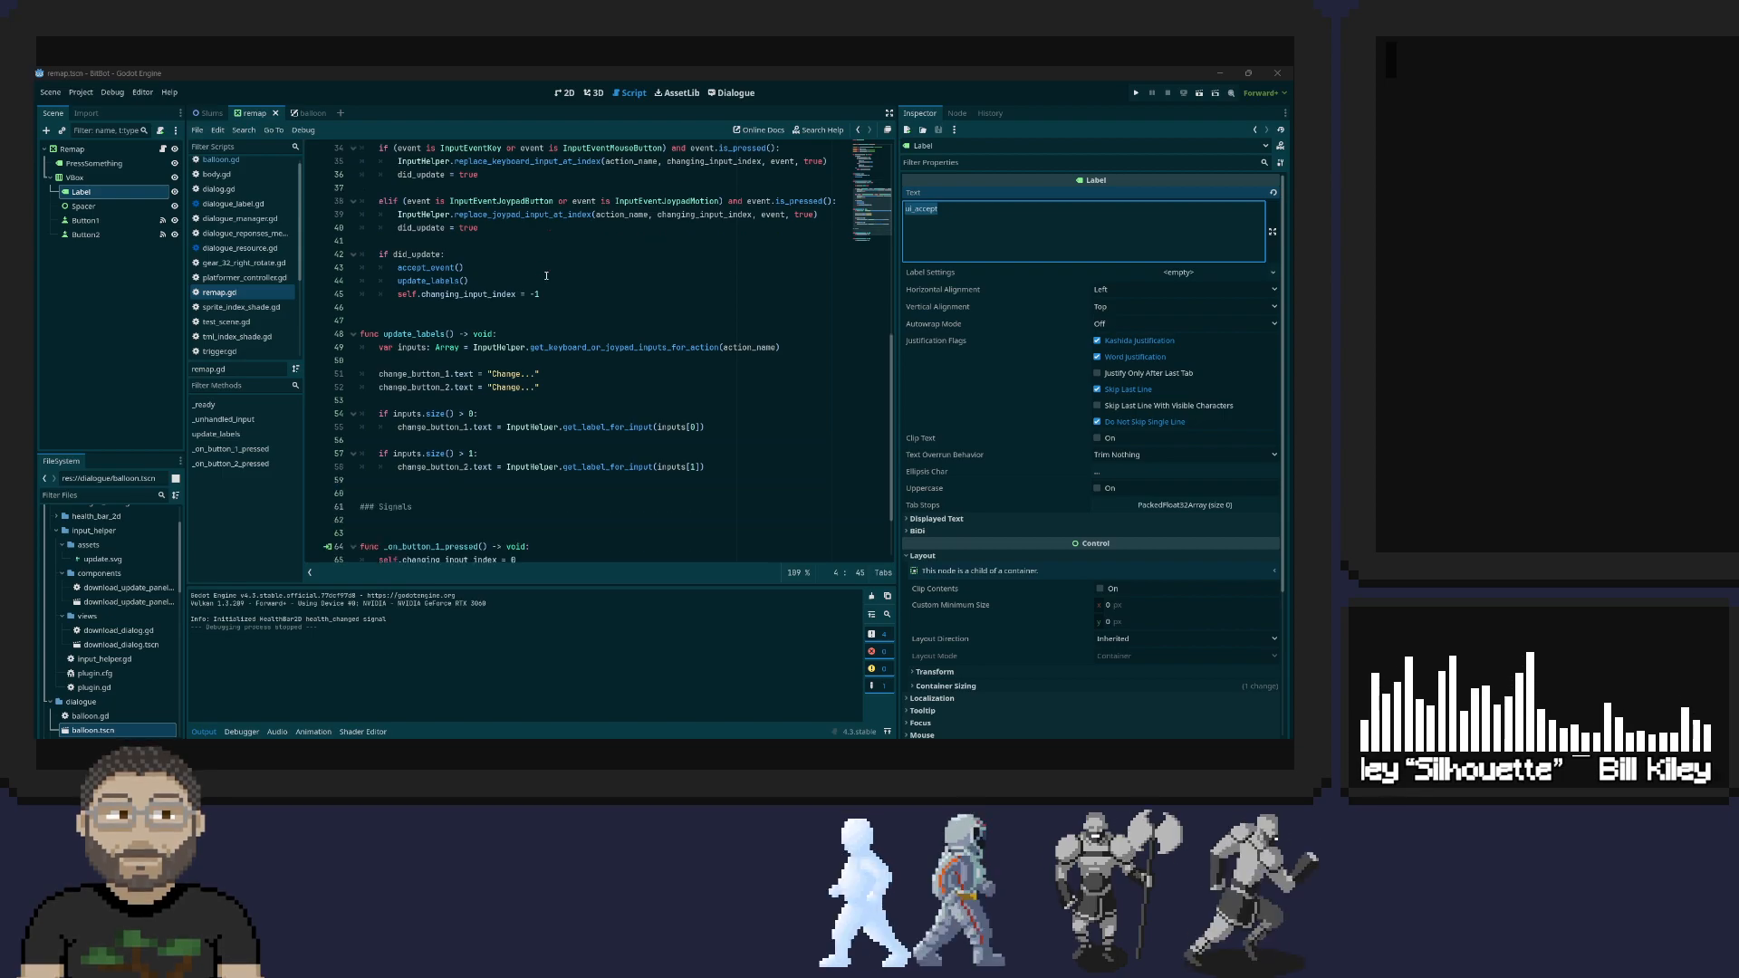
pyautogui.scroll(-2, 546, 276)
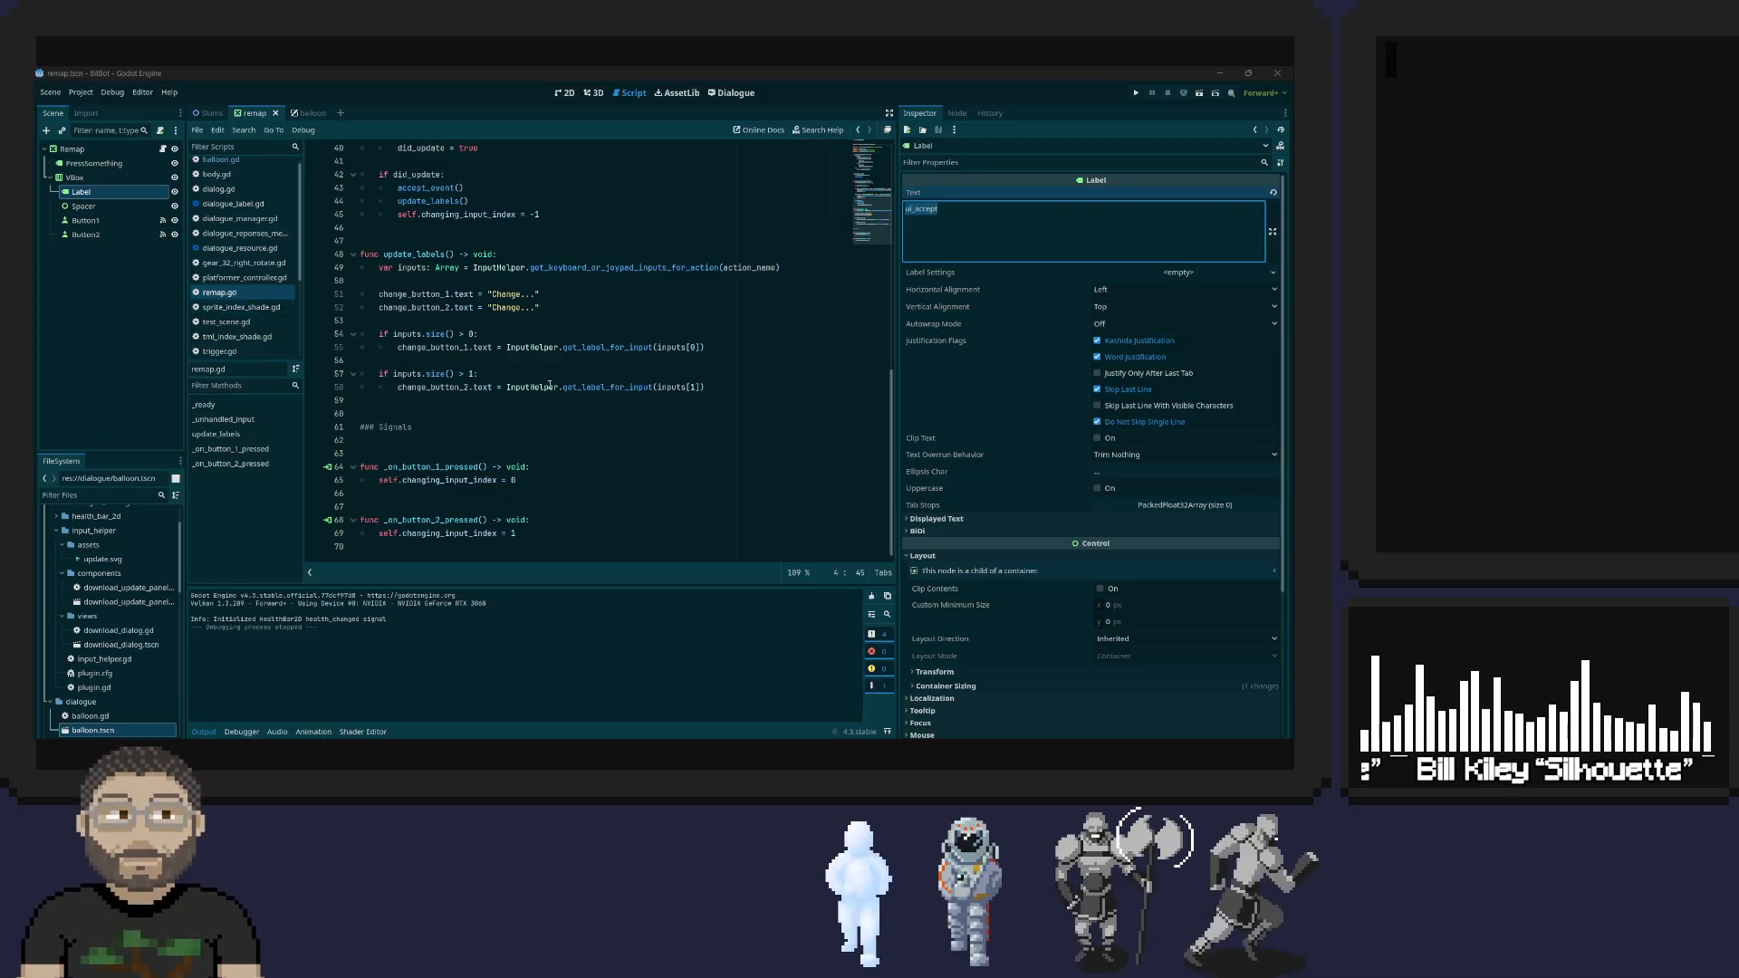
pyautogui.scroll(7, 564, 445)
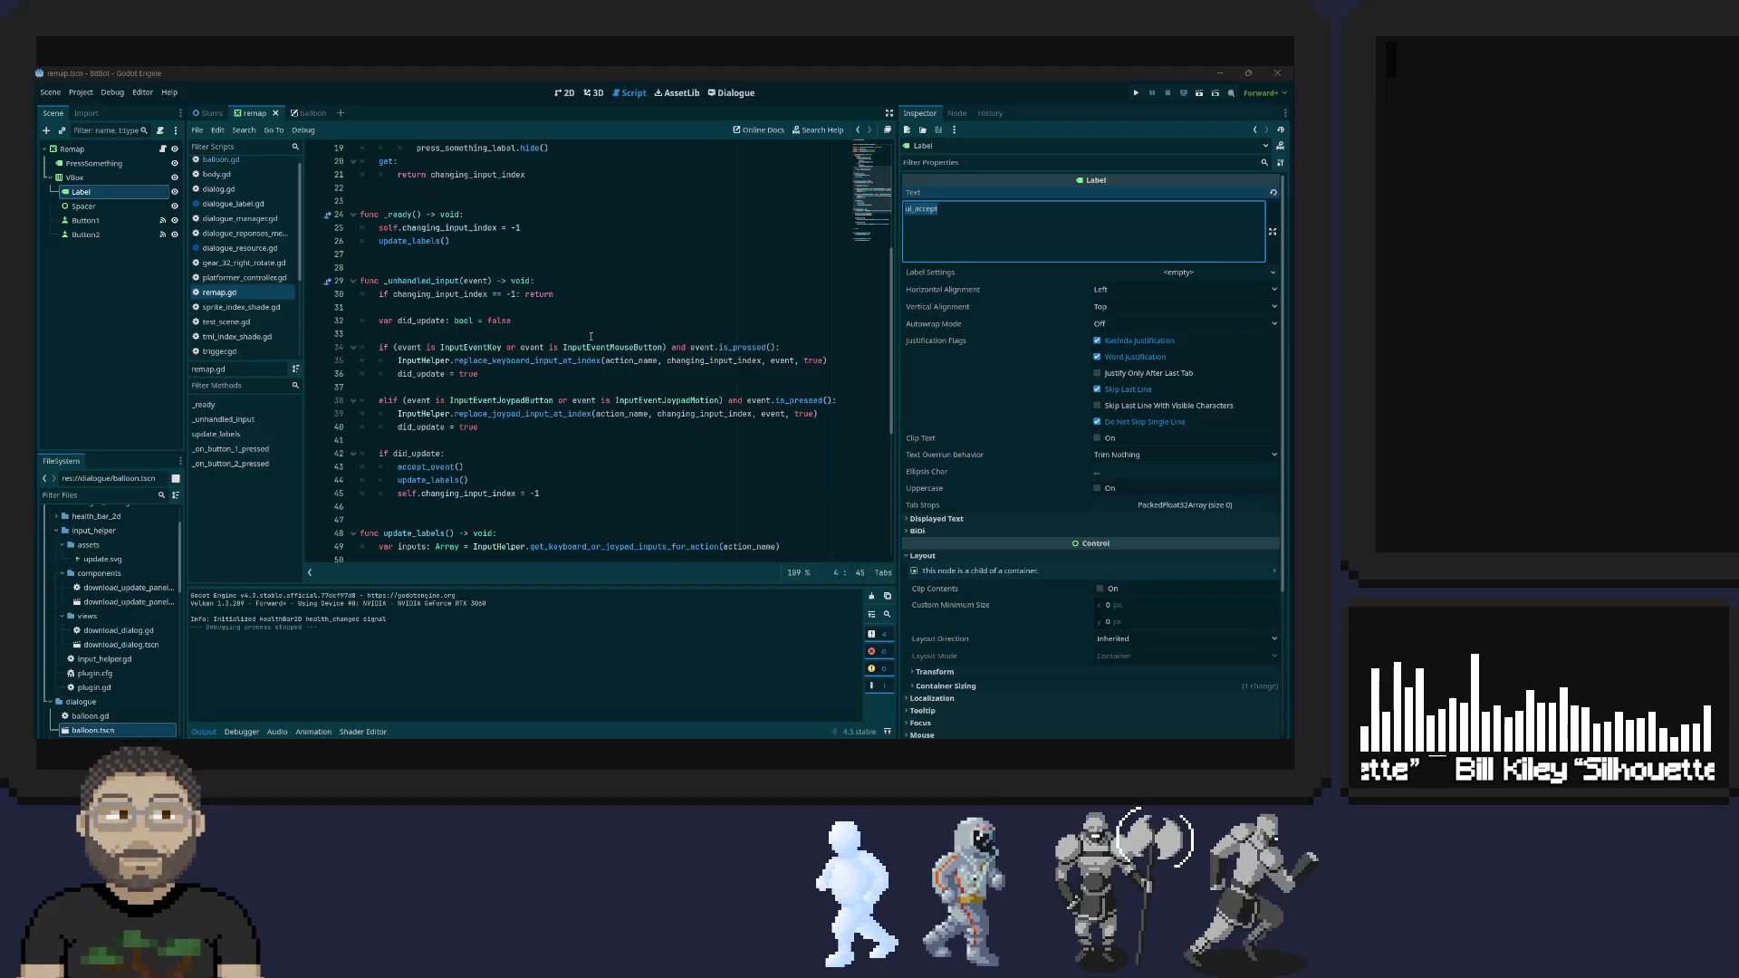
pyautogui.scroll(2, 730, 363)
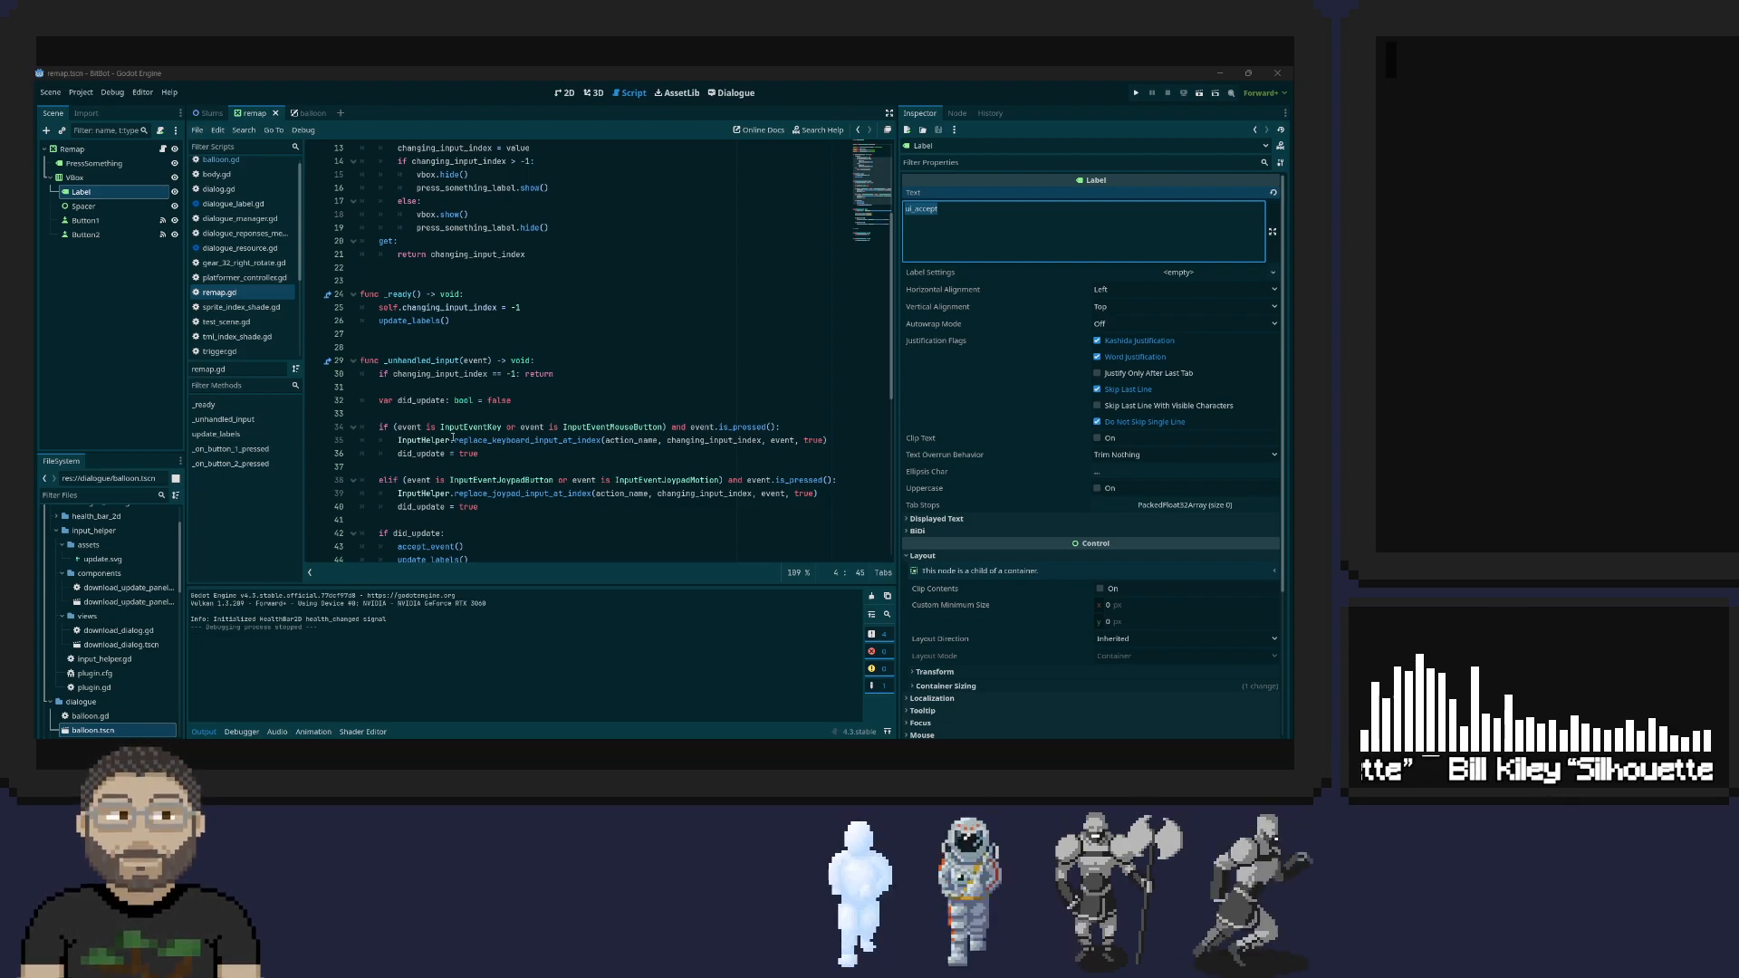
# Examine how _unhandled_input passes the event and the exported action_name to InputHelper.replace_keyboard_input_at_index
pyautogui.doubleClick(477, 361)
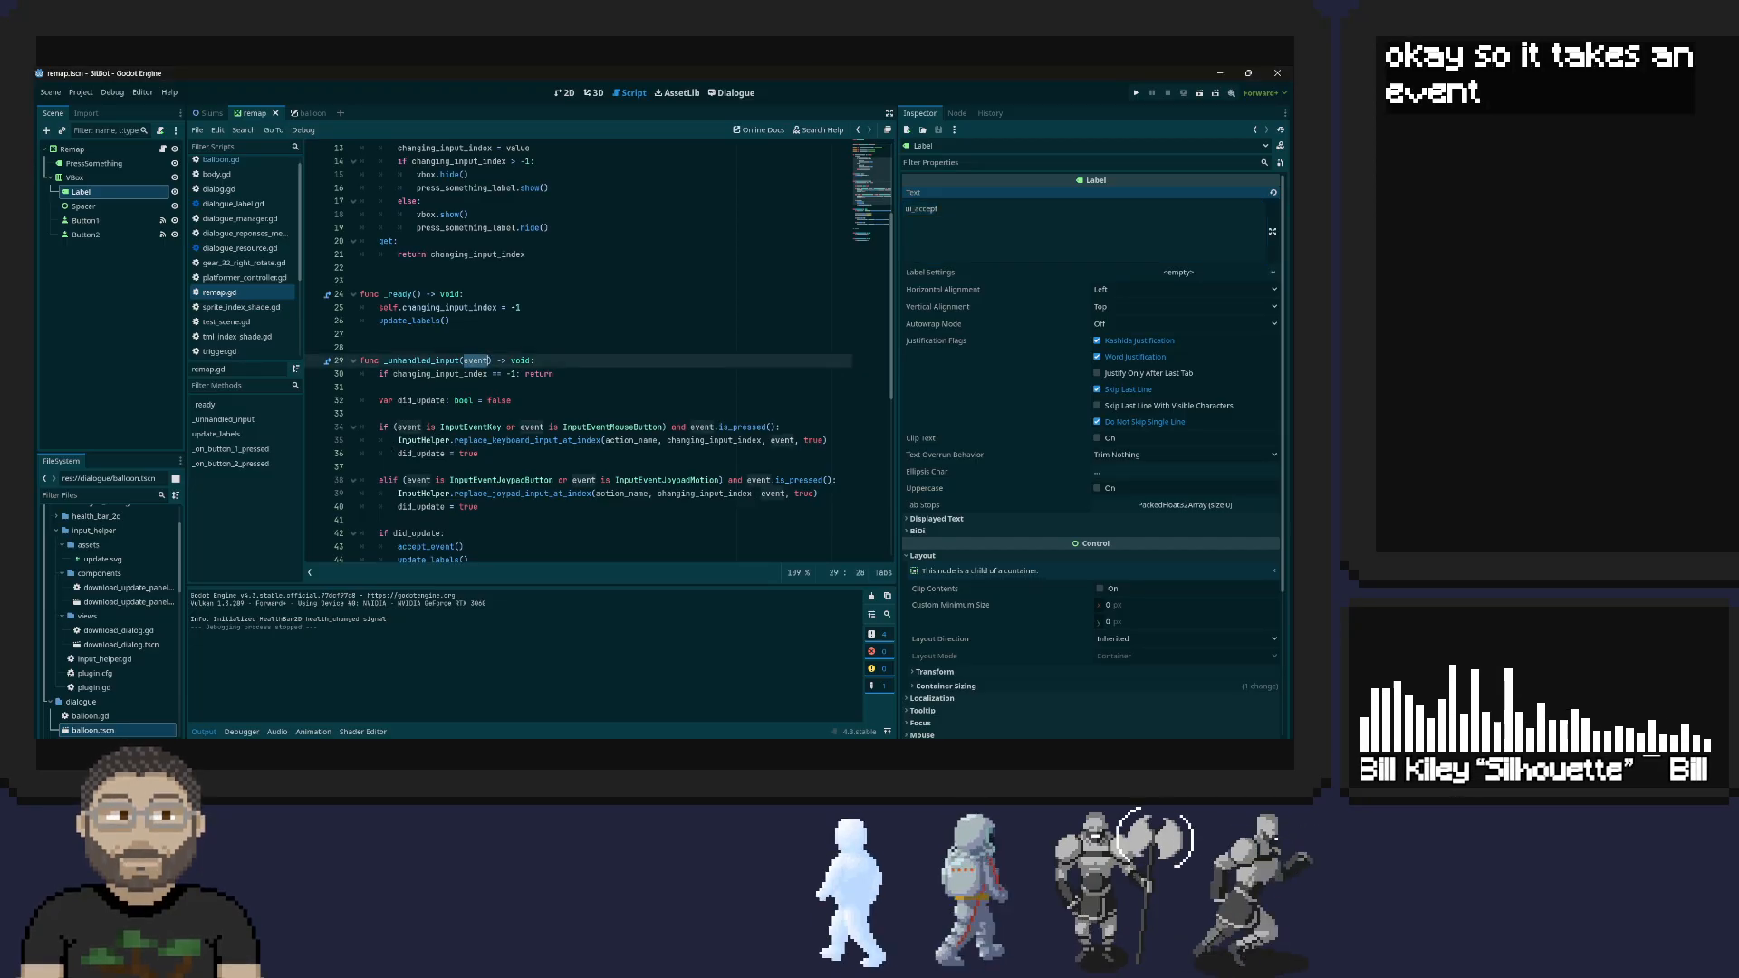
pyautogui.click(450, 440)
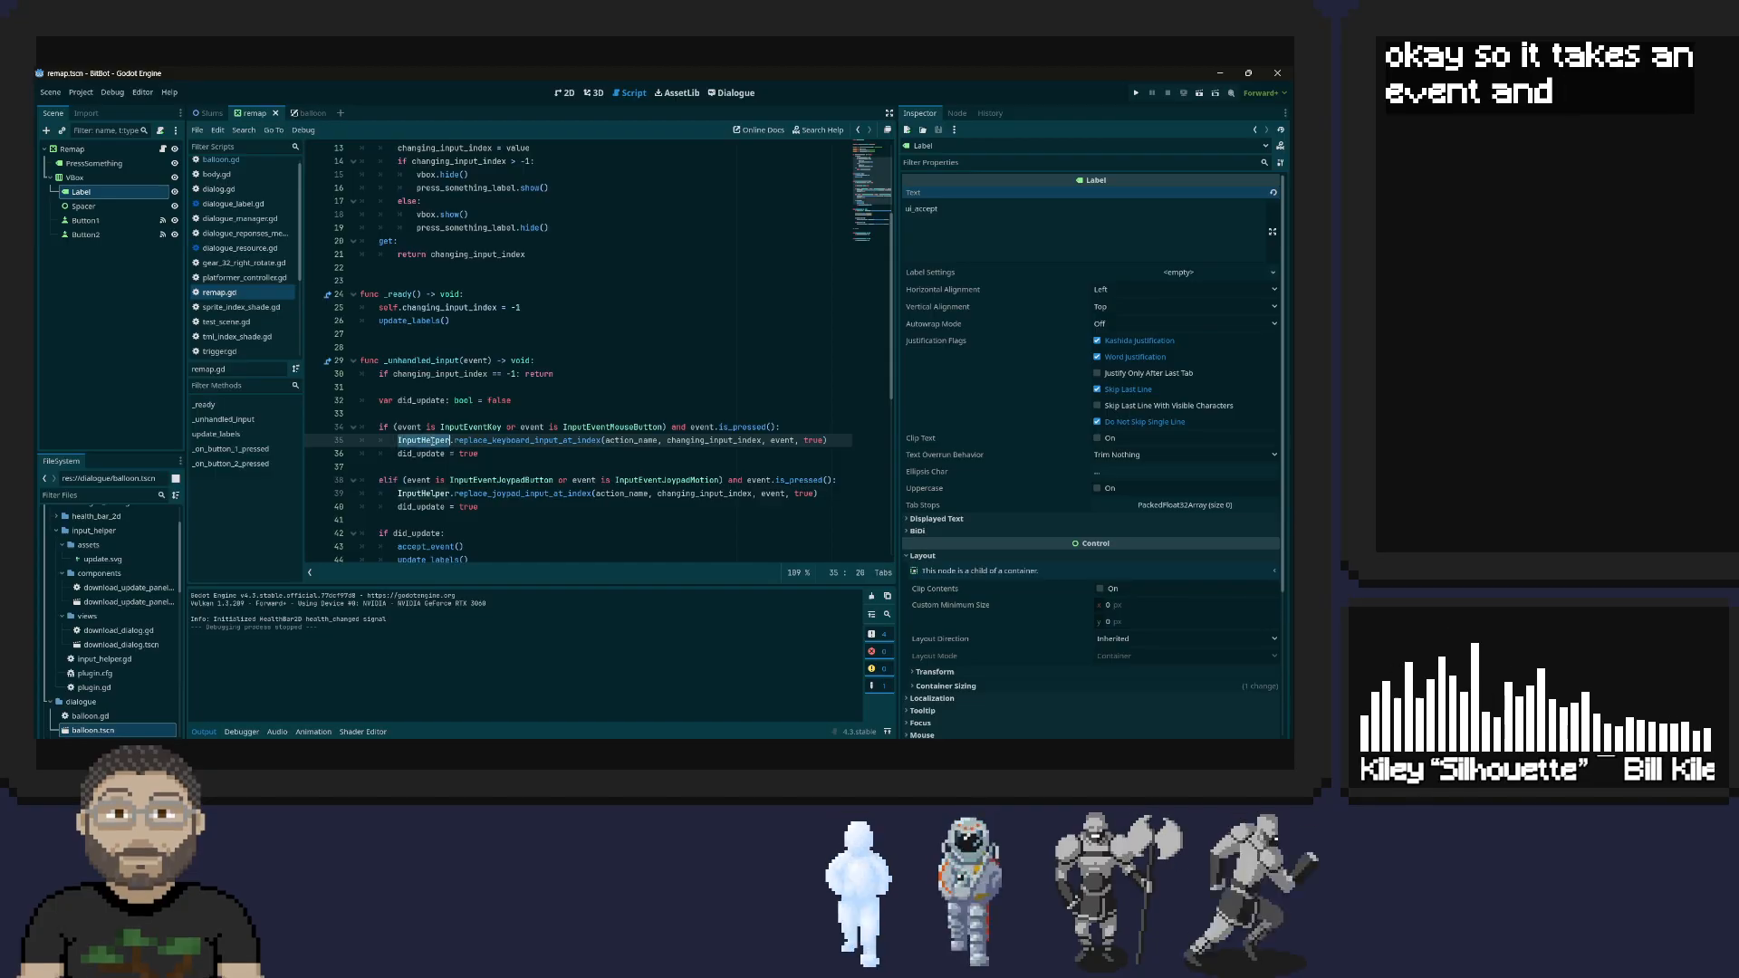
pyautogui.doubleClick(530, 440)
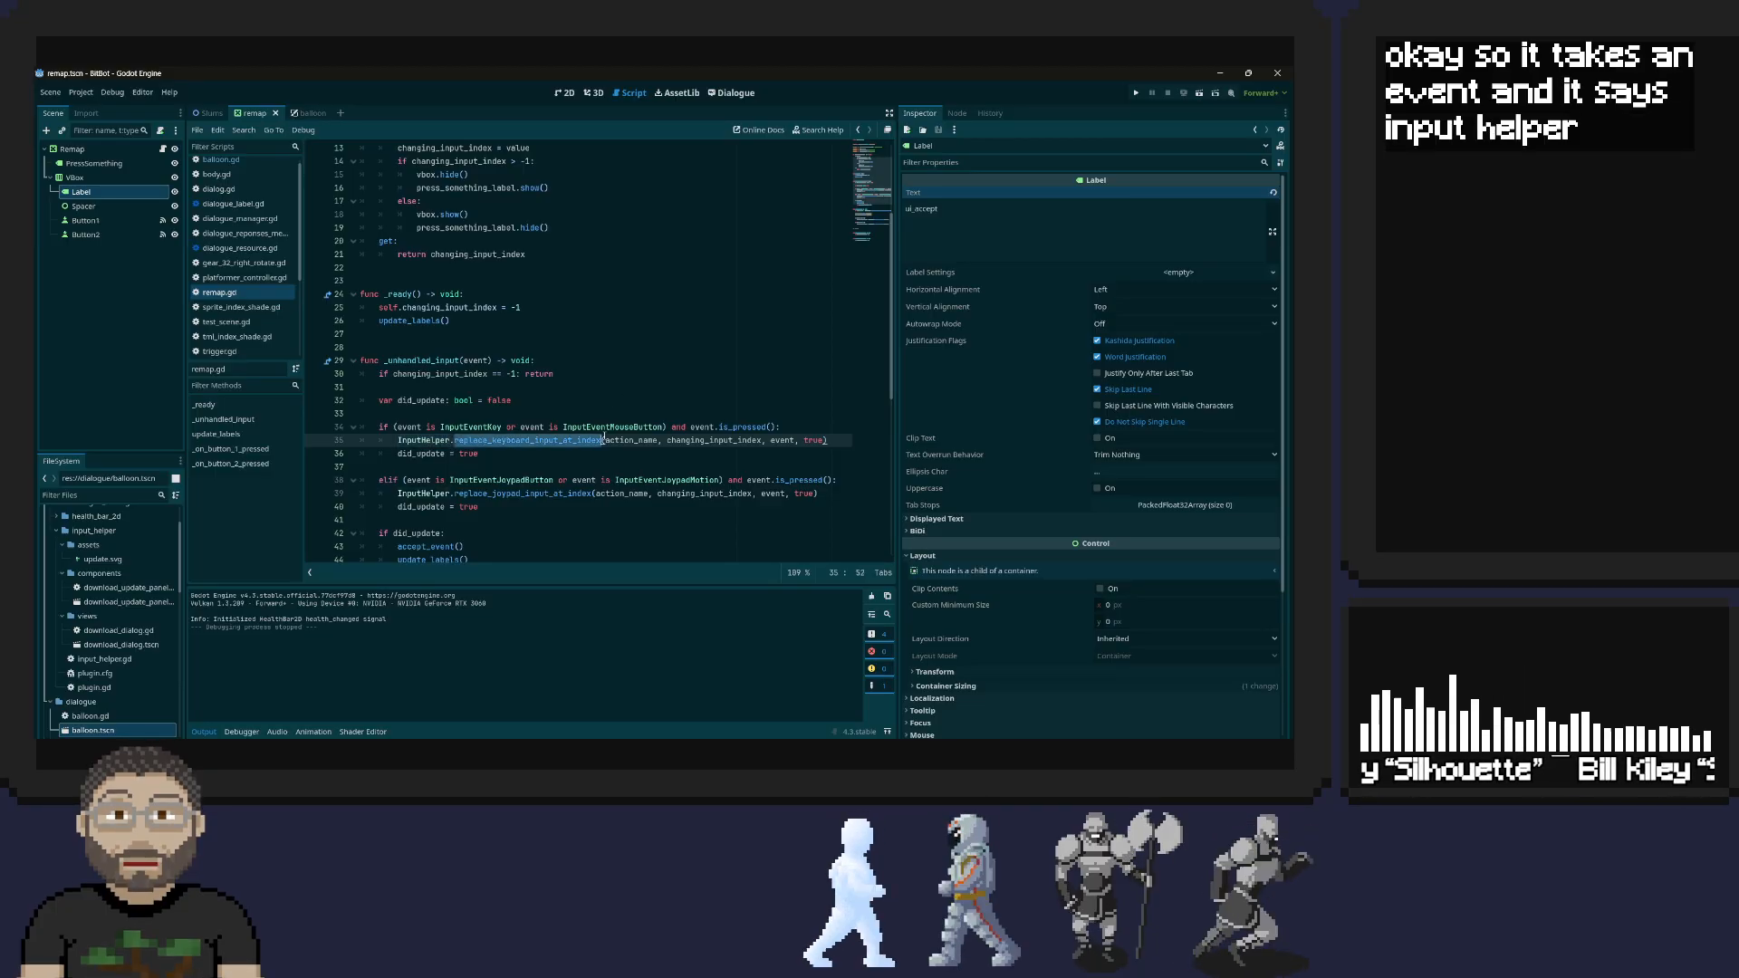
pyautogui.tripleClick(634, 440)
pyautogui.doubleClick(634, 441)
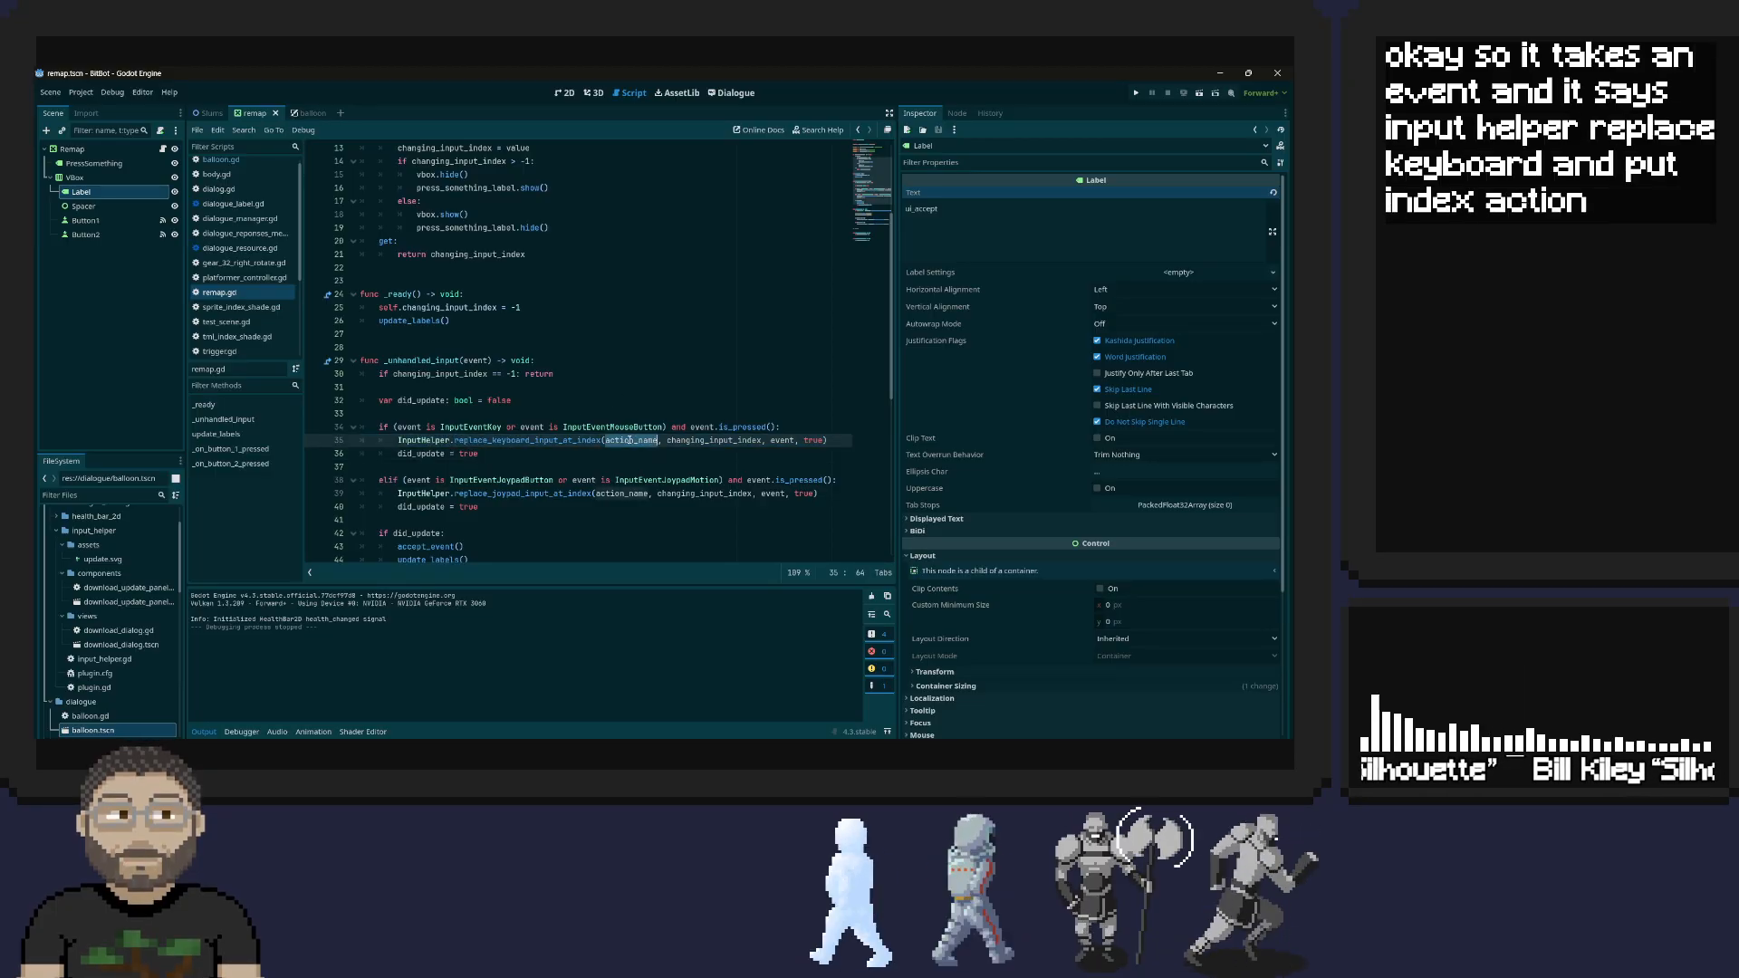
pyautogui.scroll(4, 609, 400)
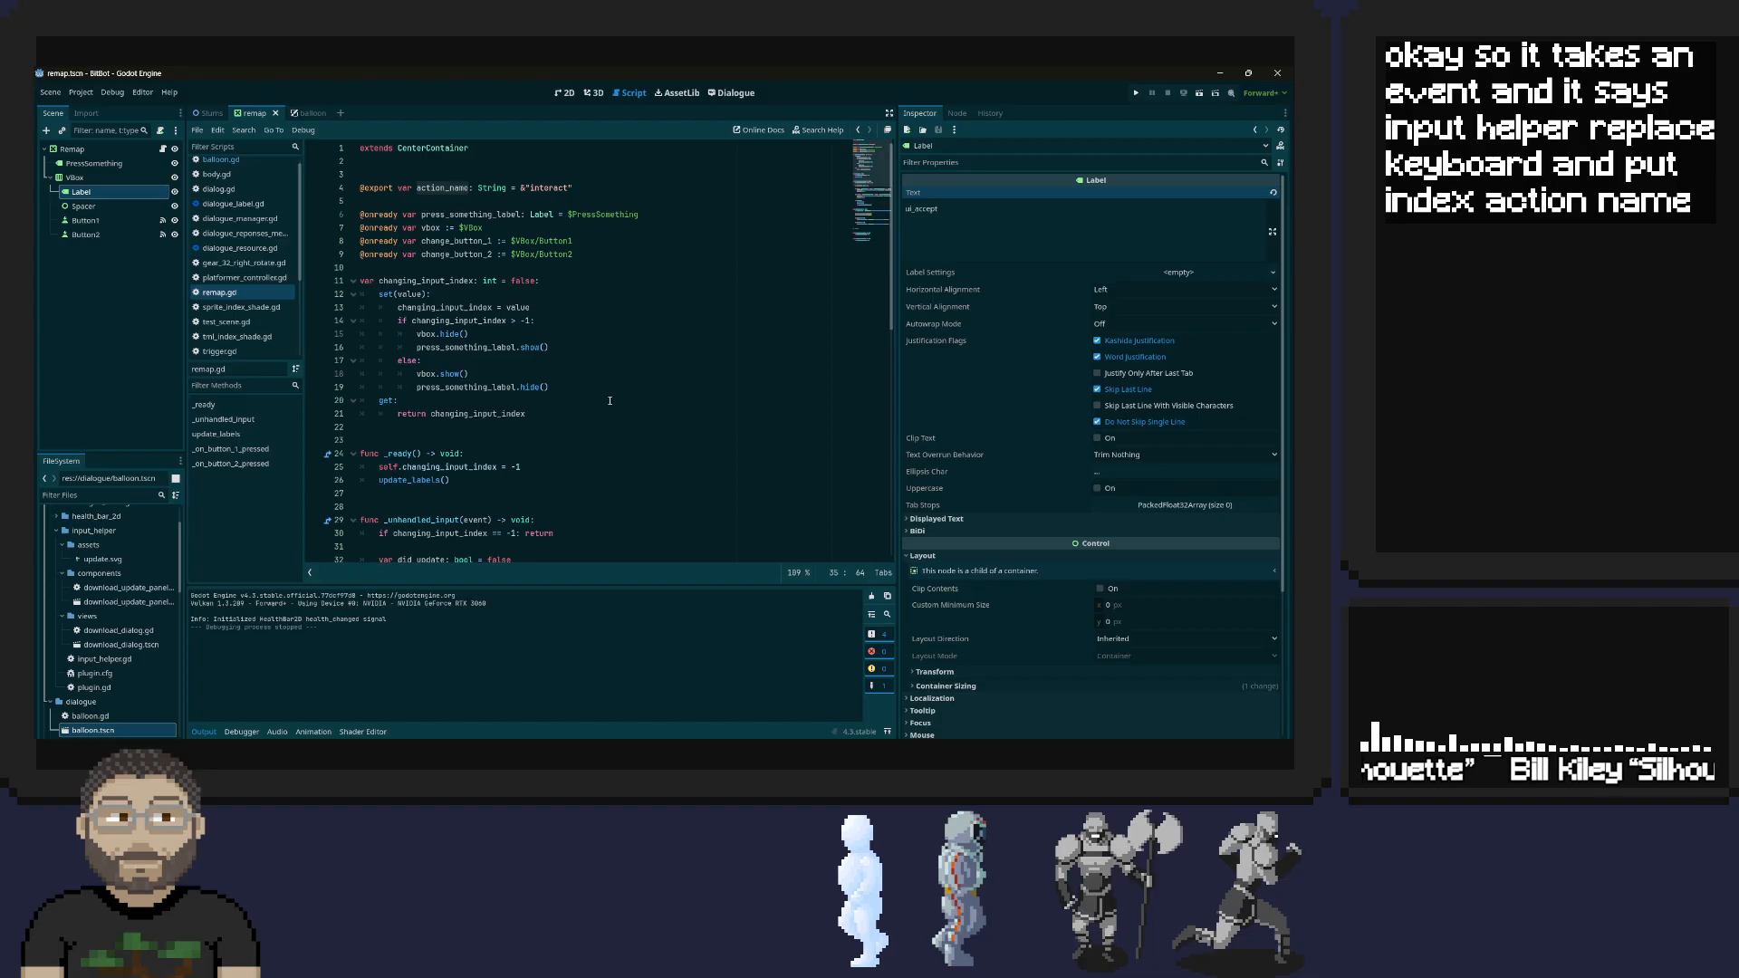
pyautogui.tripleClick(444, 188)
pyautogui.scroll(-5, 602, 290)
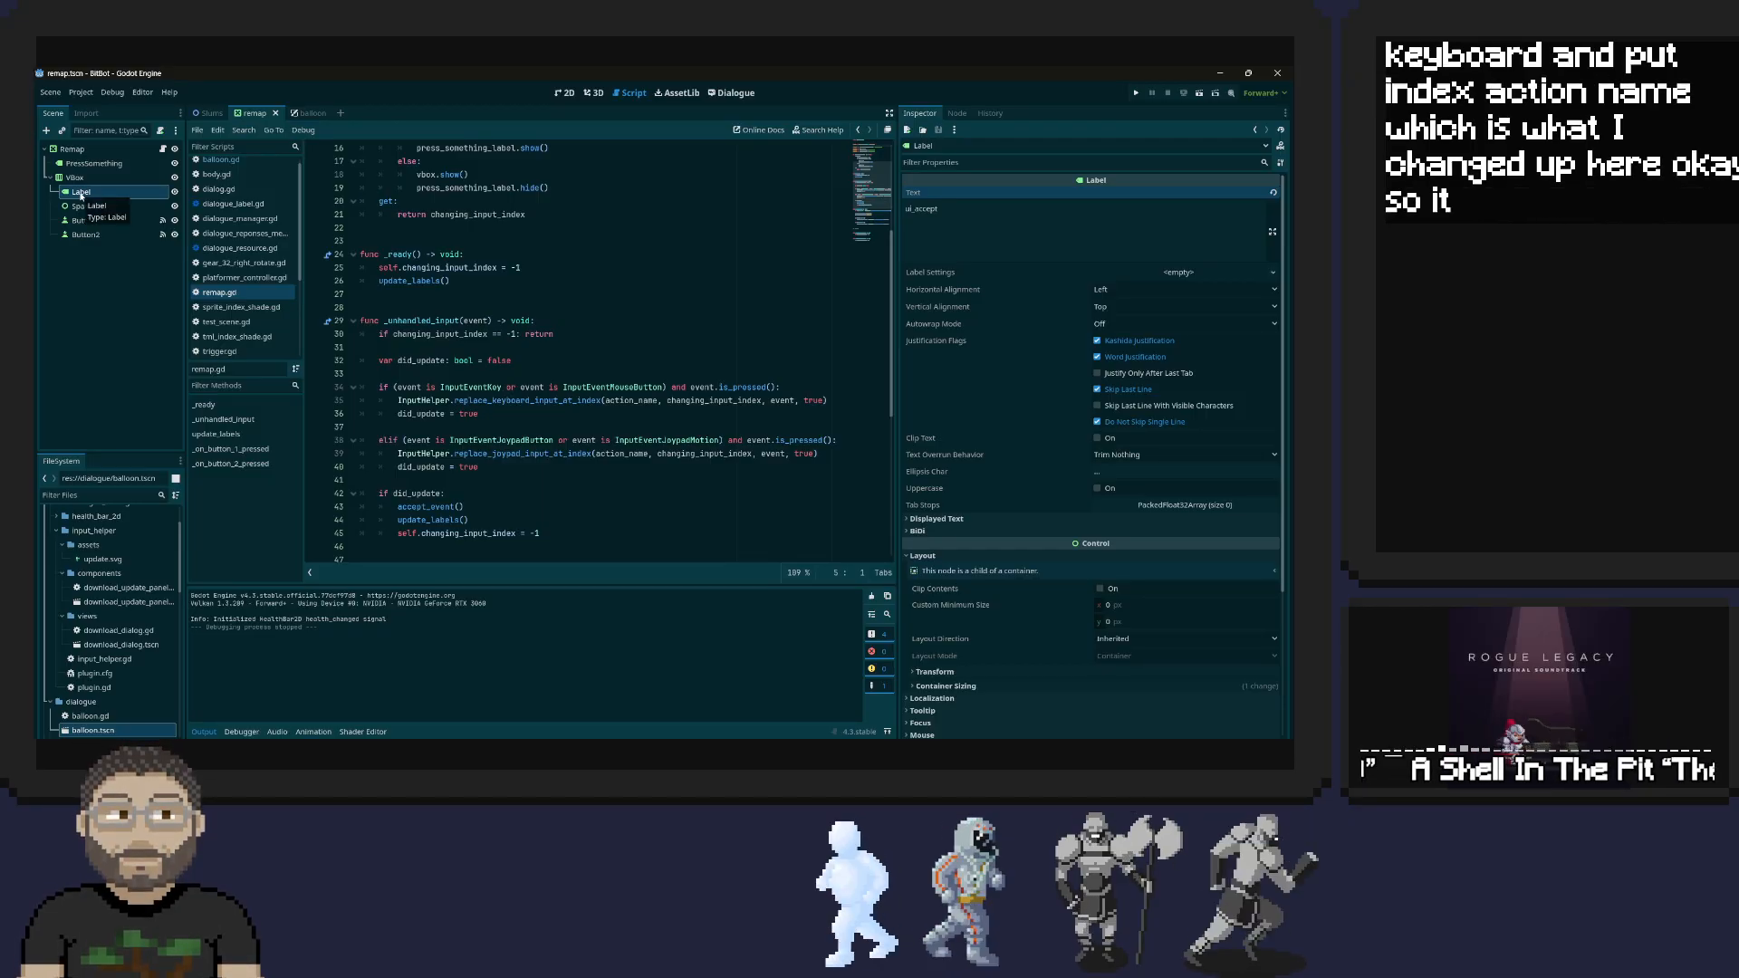
pyautogui.scroll(5, 399, 227)
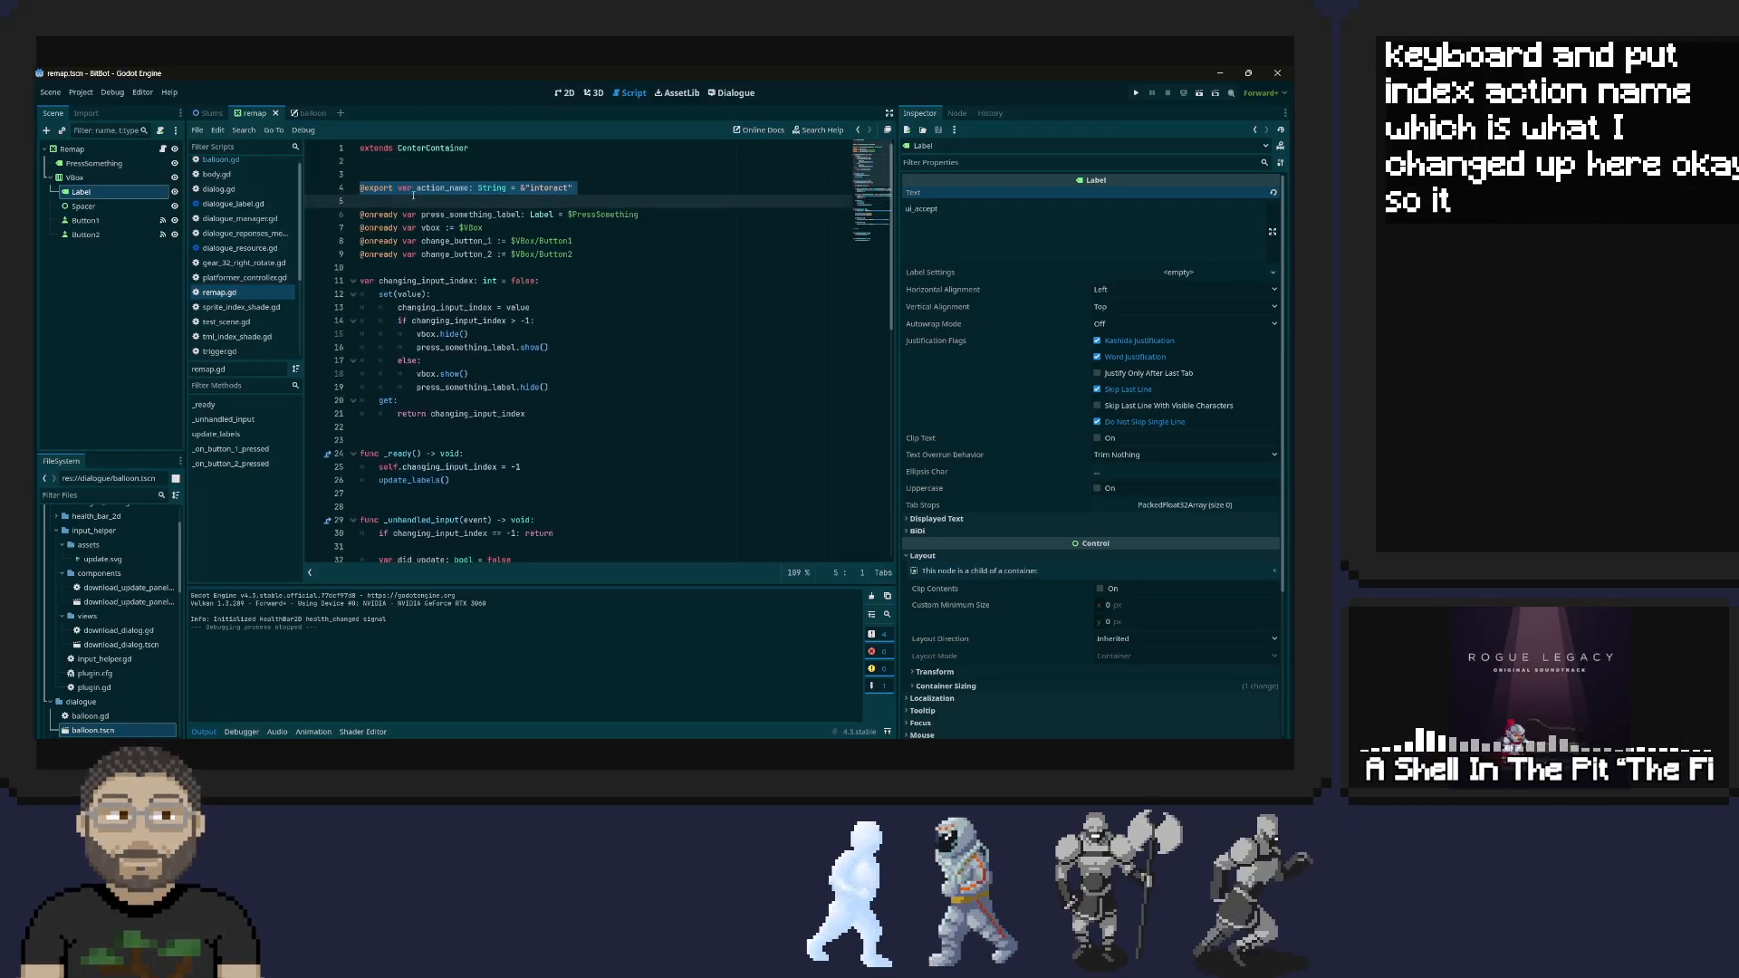
pyautogui.scroll(-4, 505, 203)
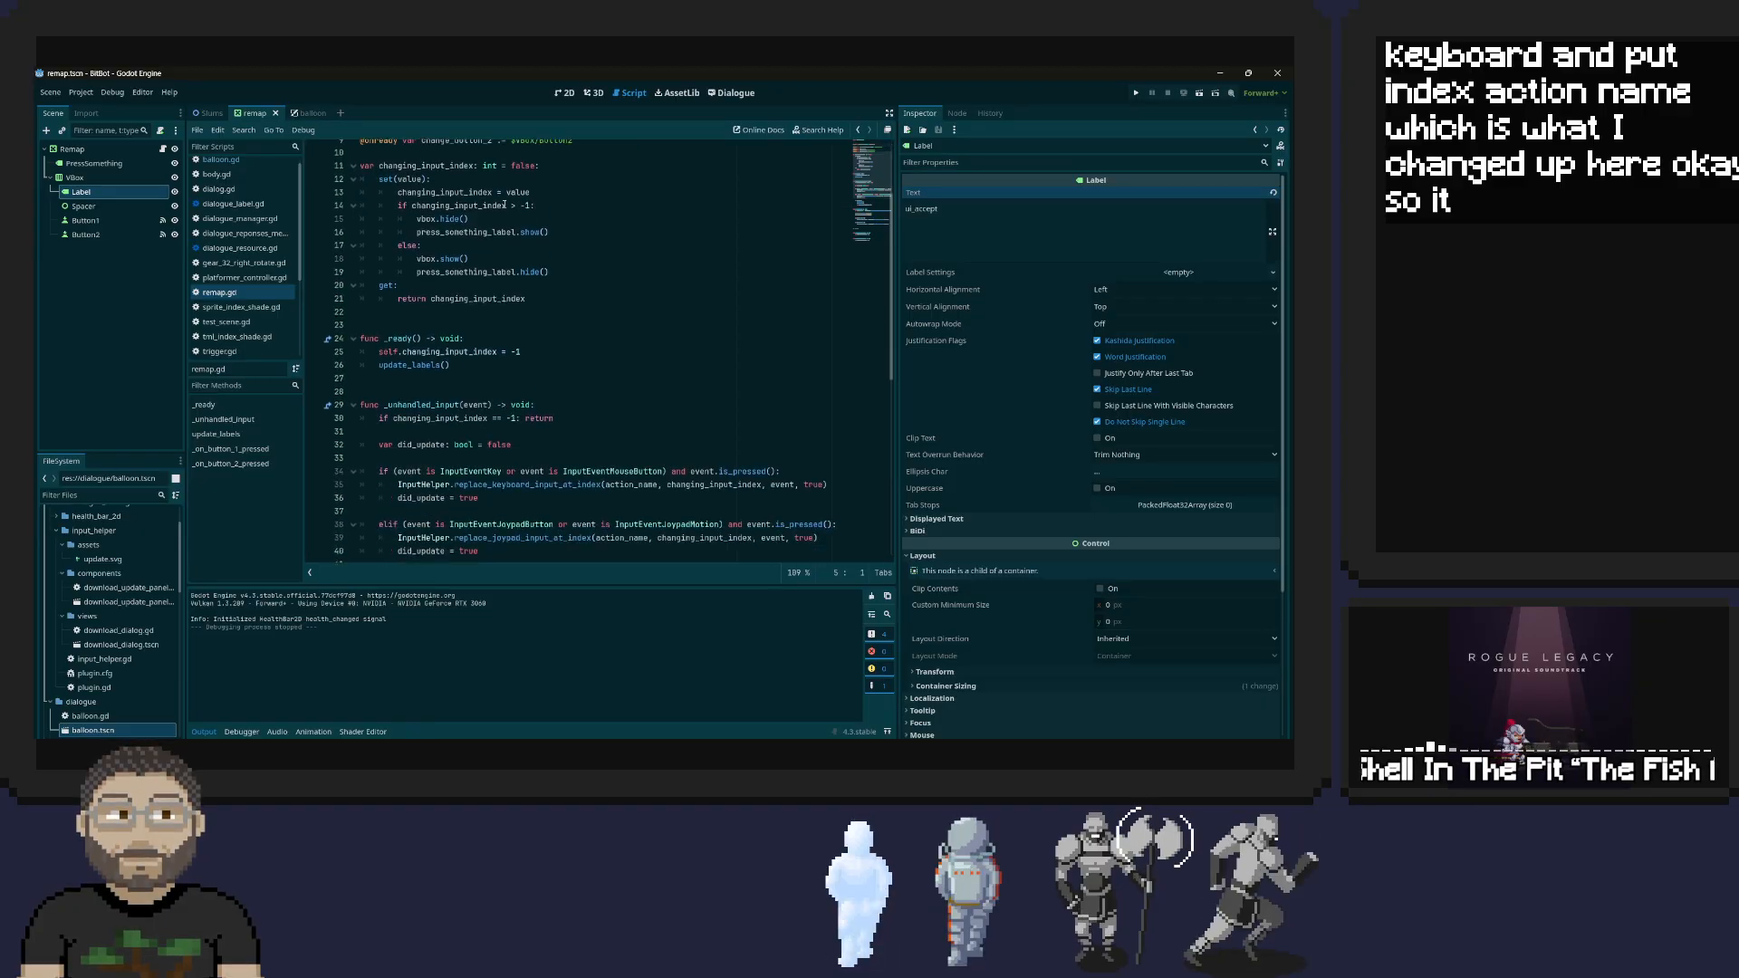
pyautogui.scroll(-1, 505, 203)
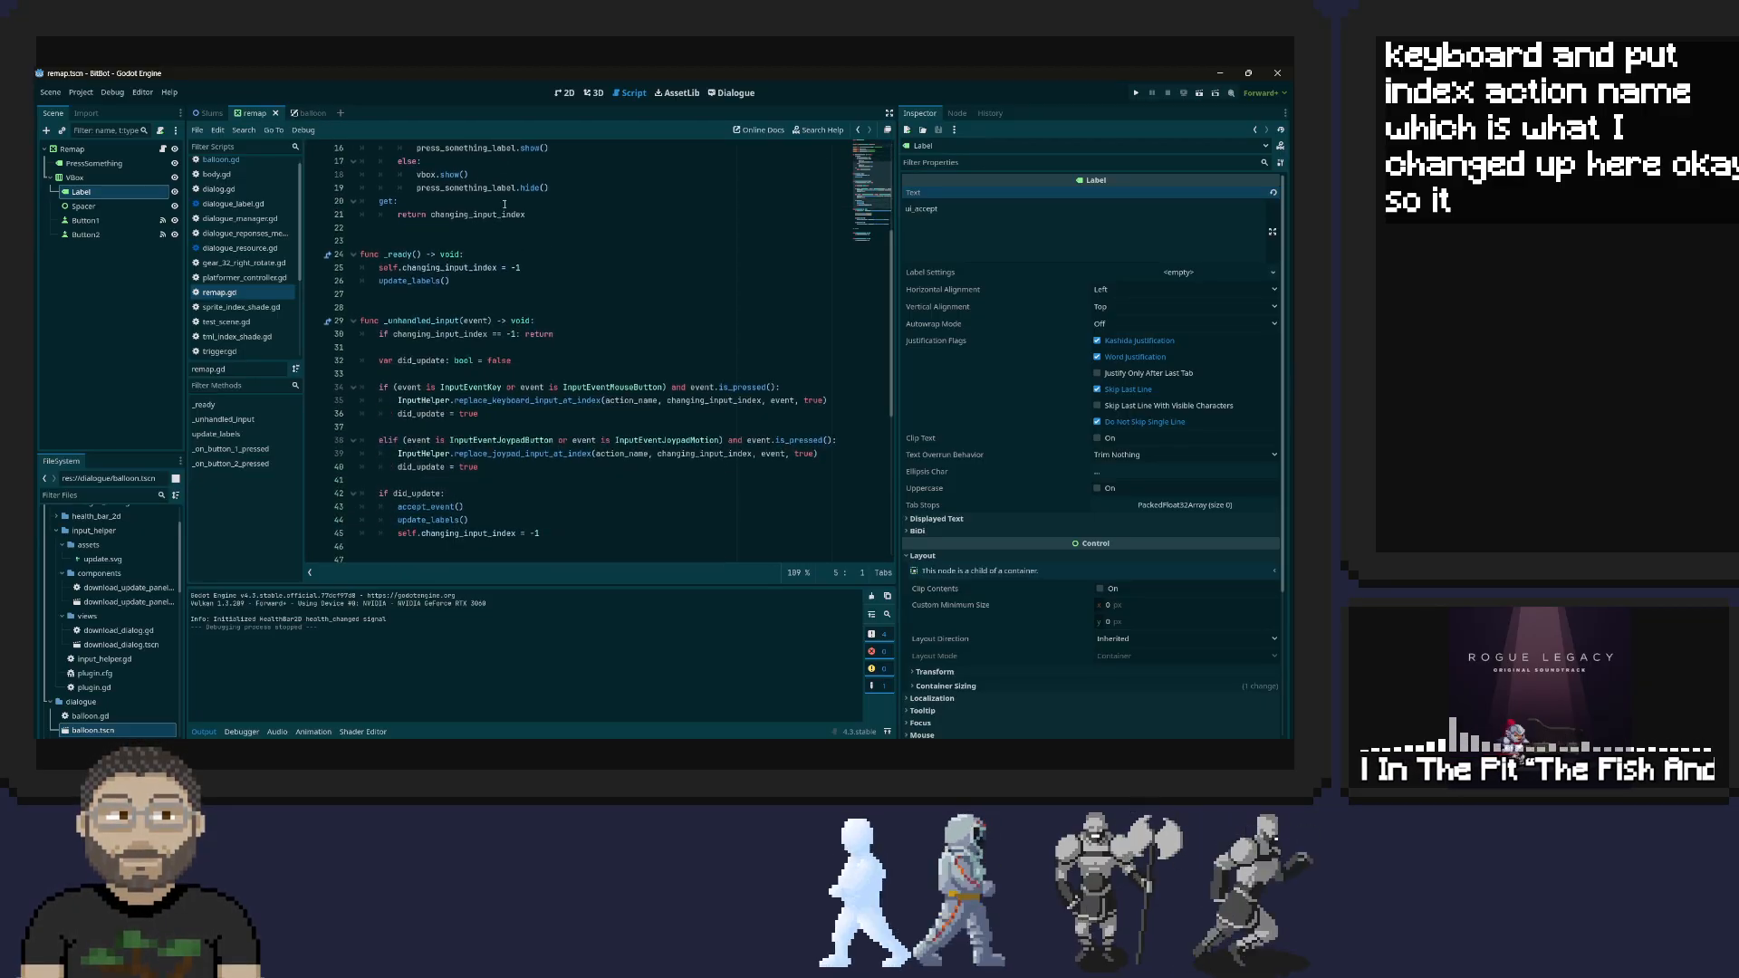
# Set the text of the Label inside the VBox to "Interact"
pyautogui.scroll(5, 505, 204)
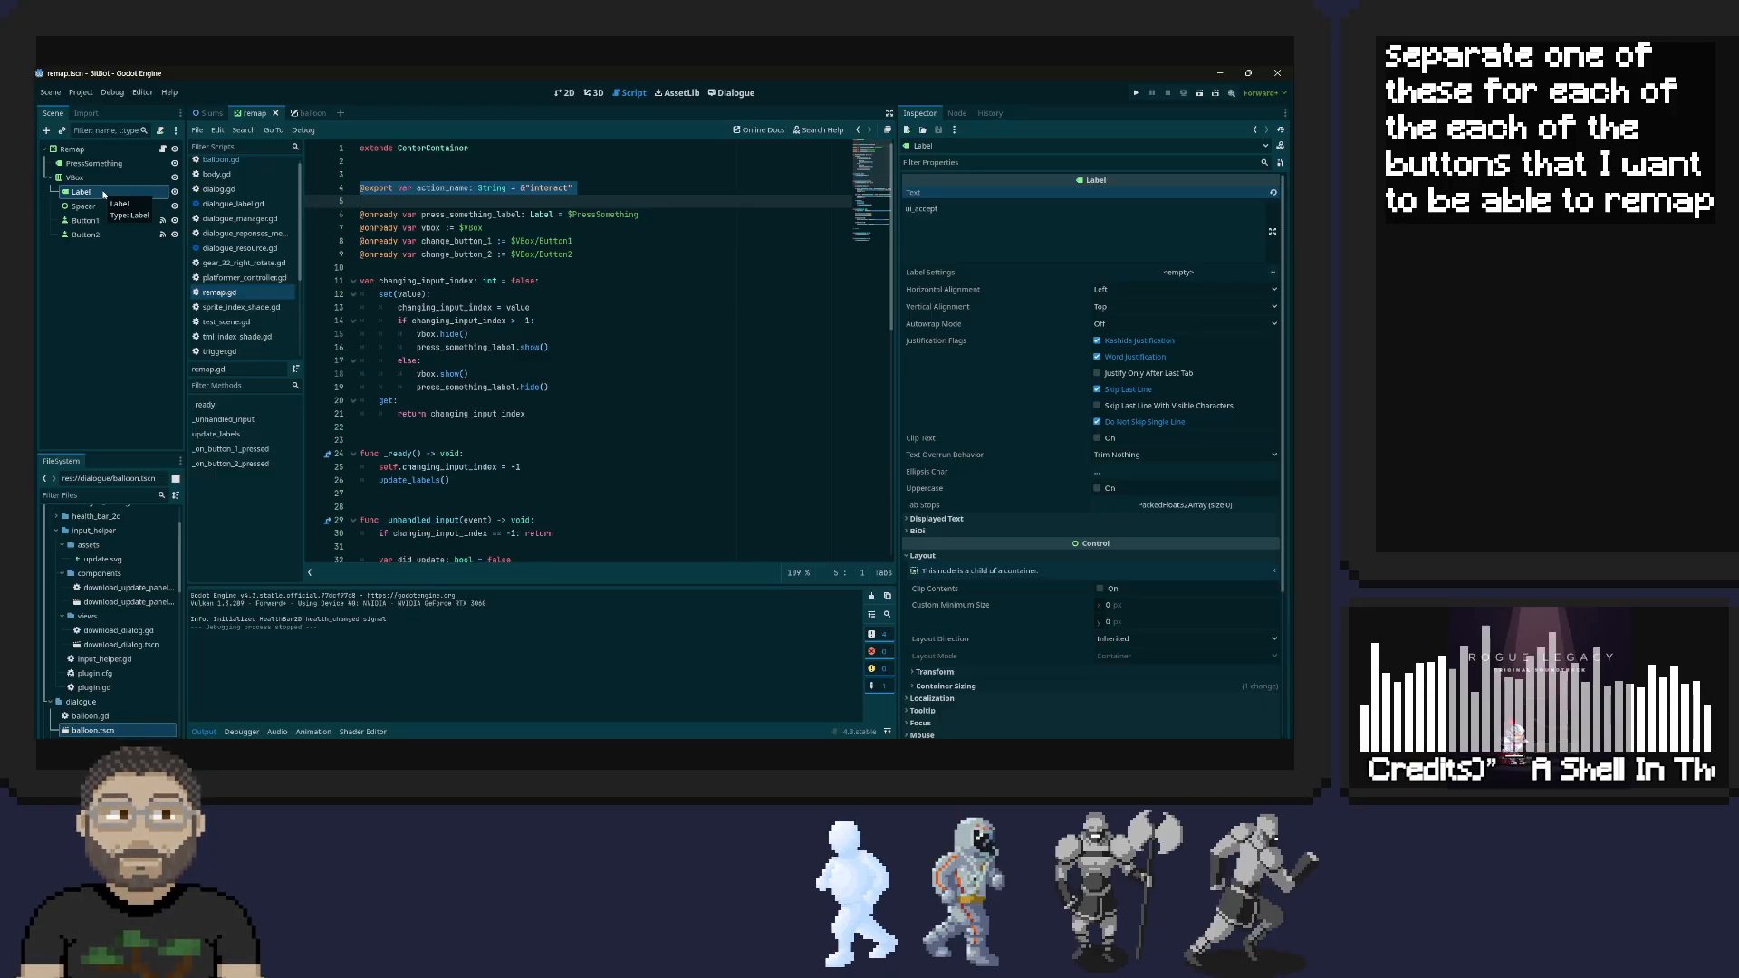
pyautogui.click(1026, 210)
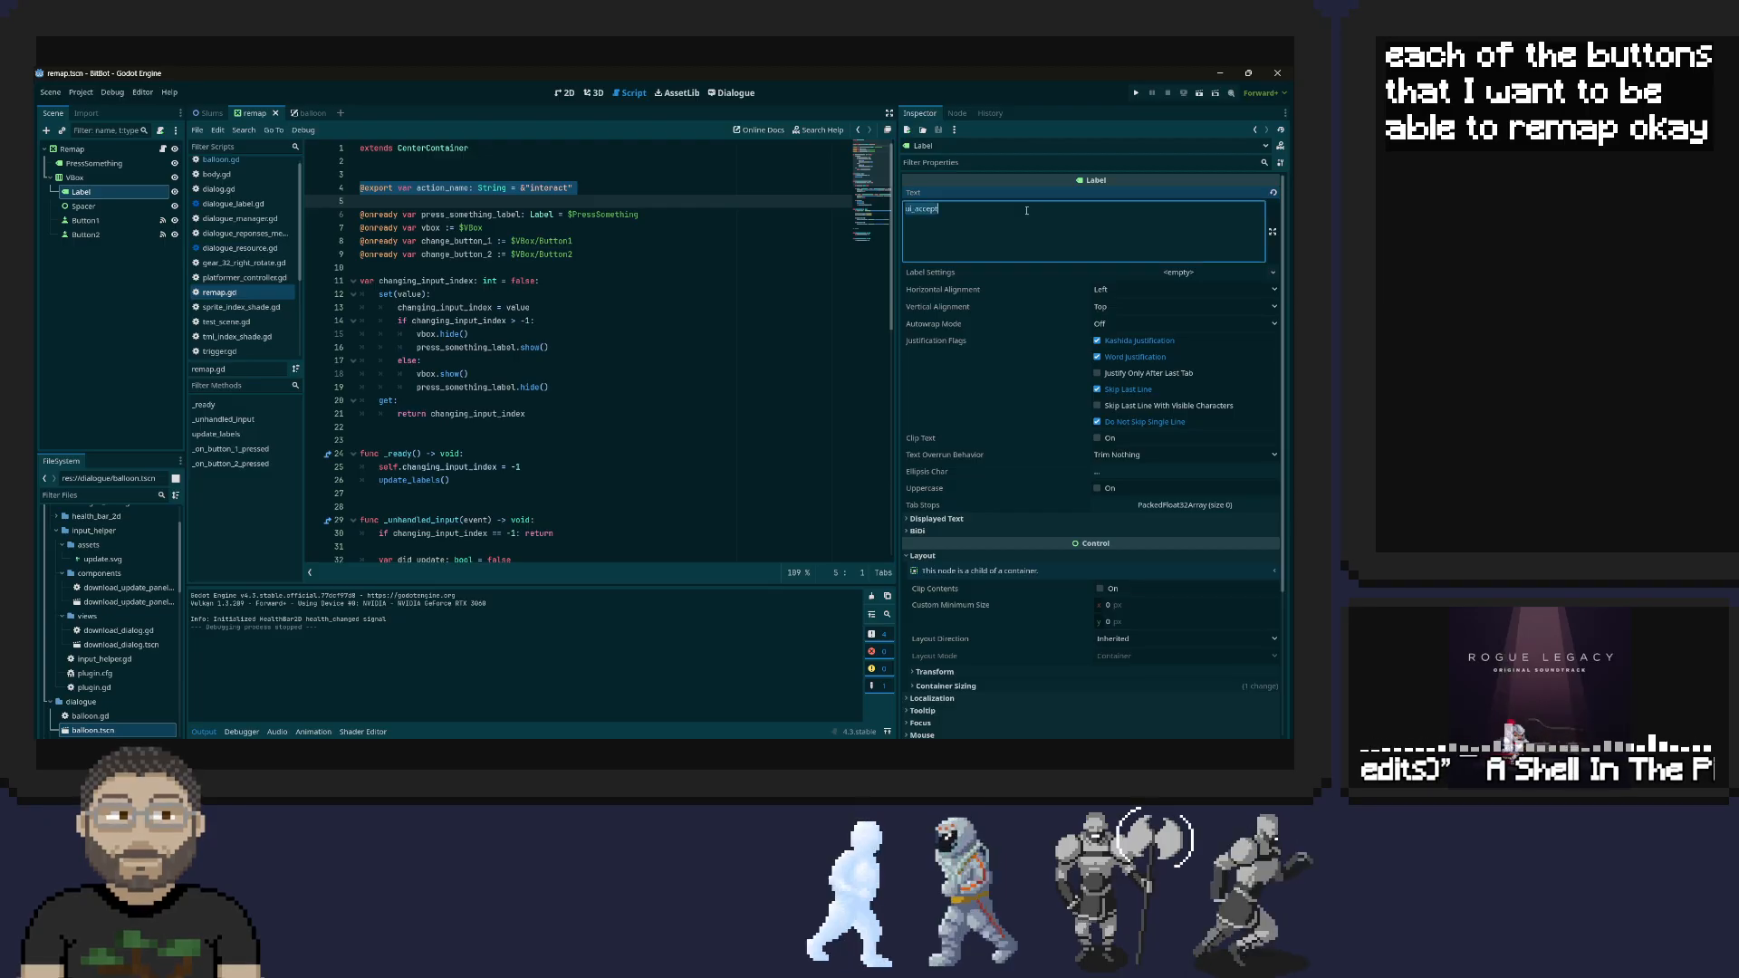
pyautogui.write('Interact')
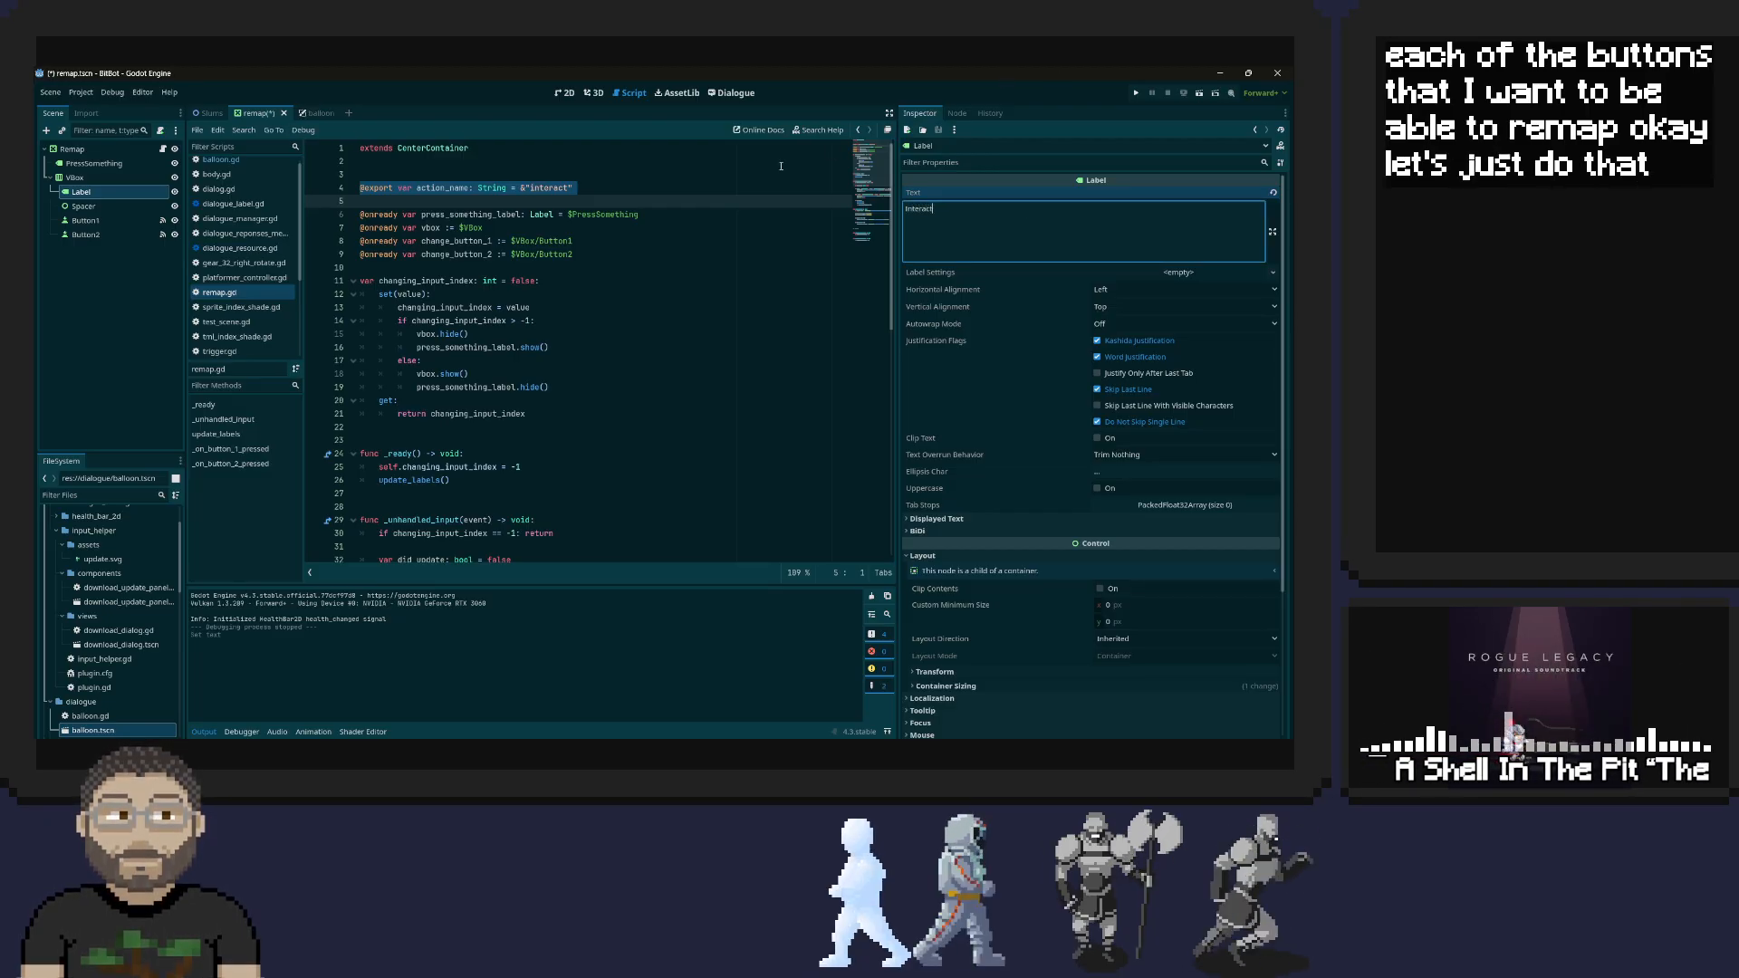
# Rename the VBox node to InteractGroup and save the Remap scene
pyautogui.keyDown('shift'); pyautogui.click(87, 234); pyautogui.keyUp('shift')
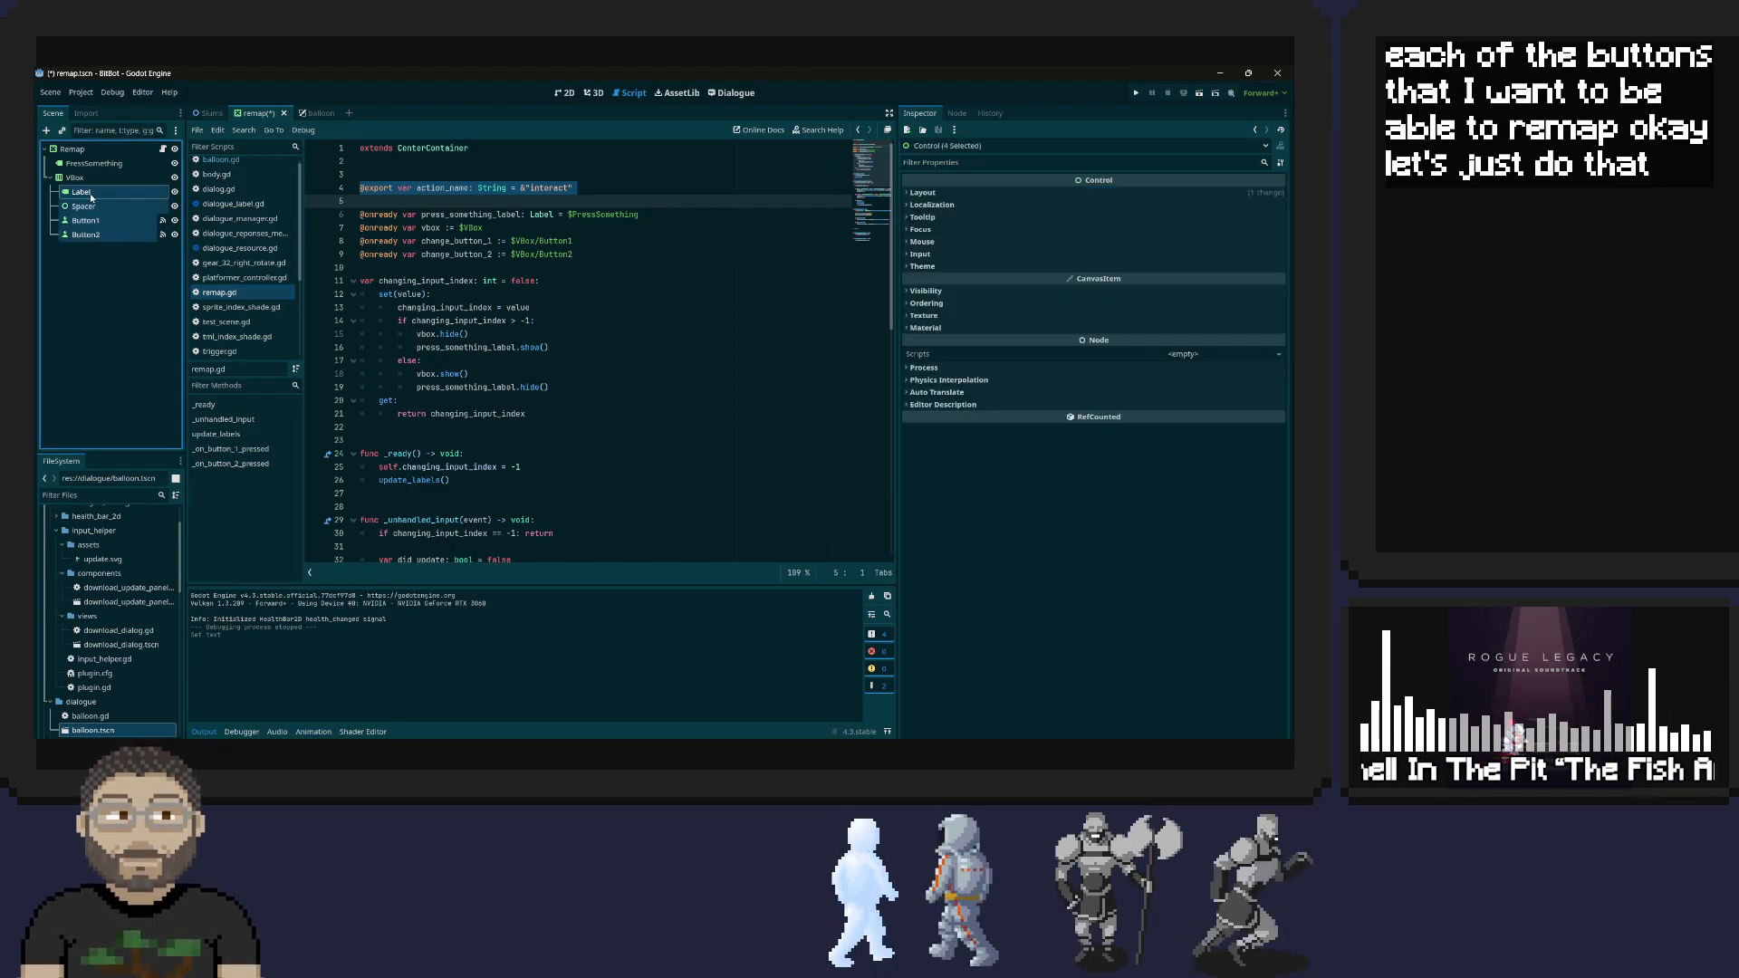
pyautogui.click(78, 179)
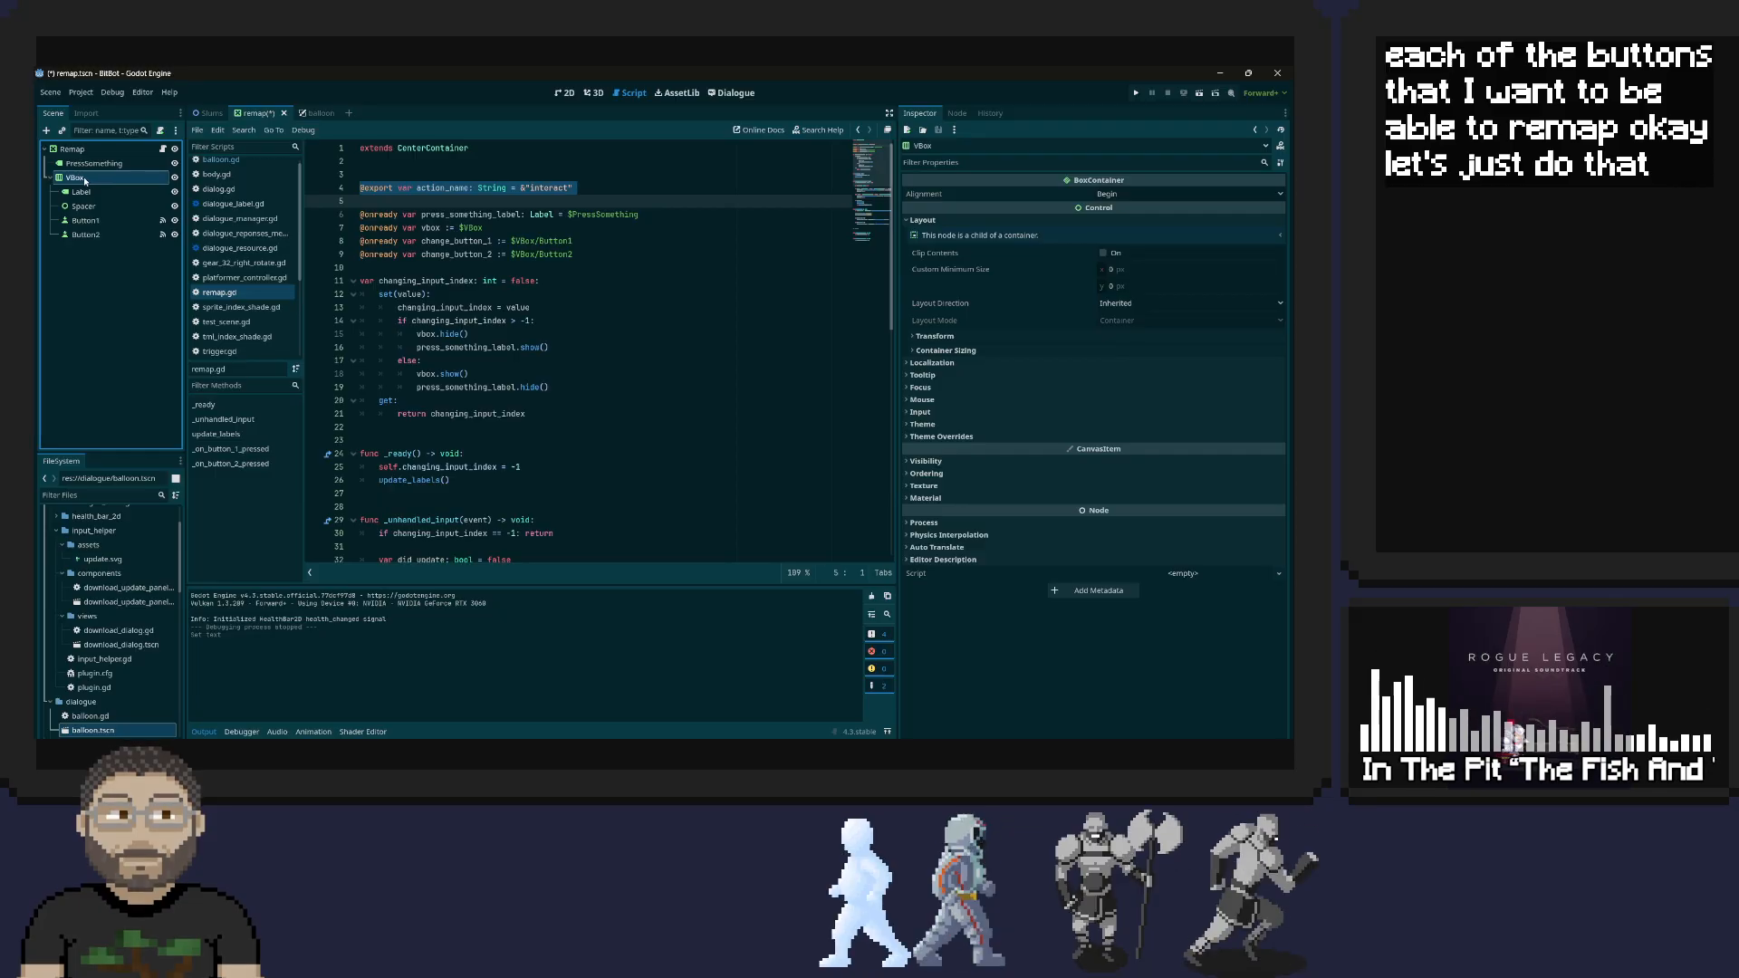
pyautogui.click(79, 177)
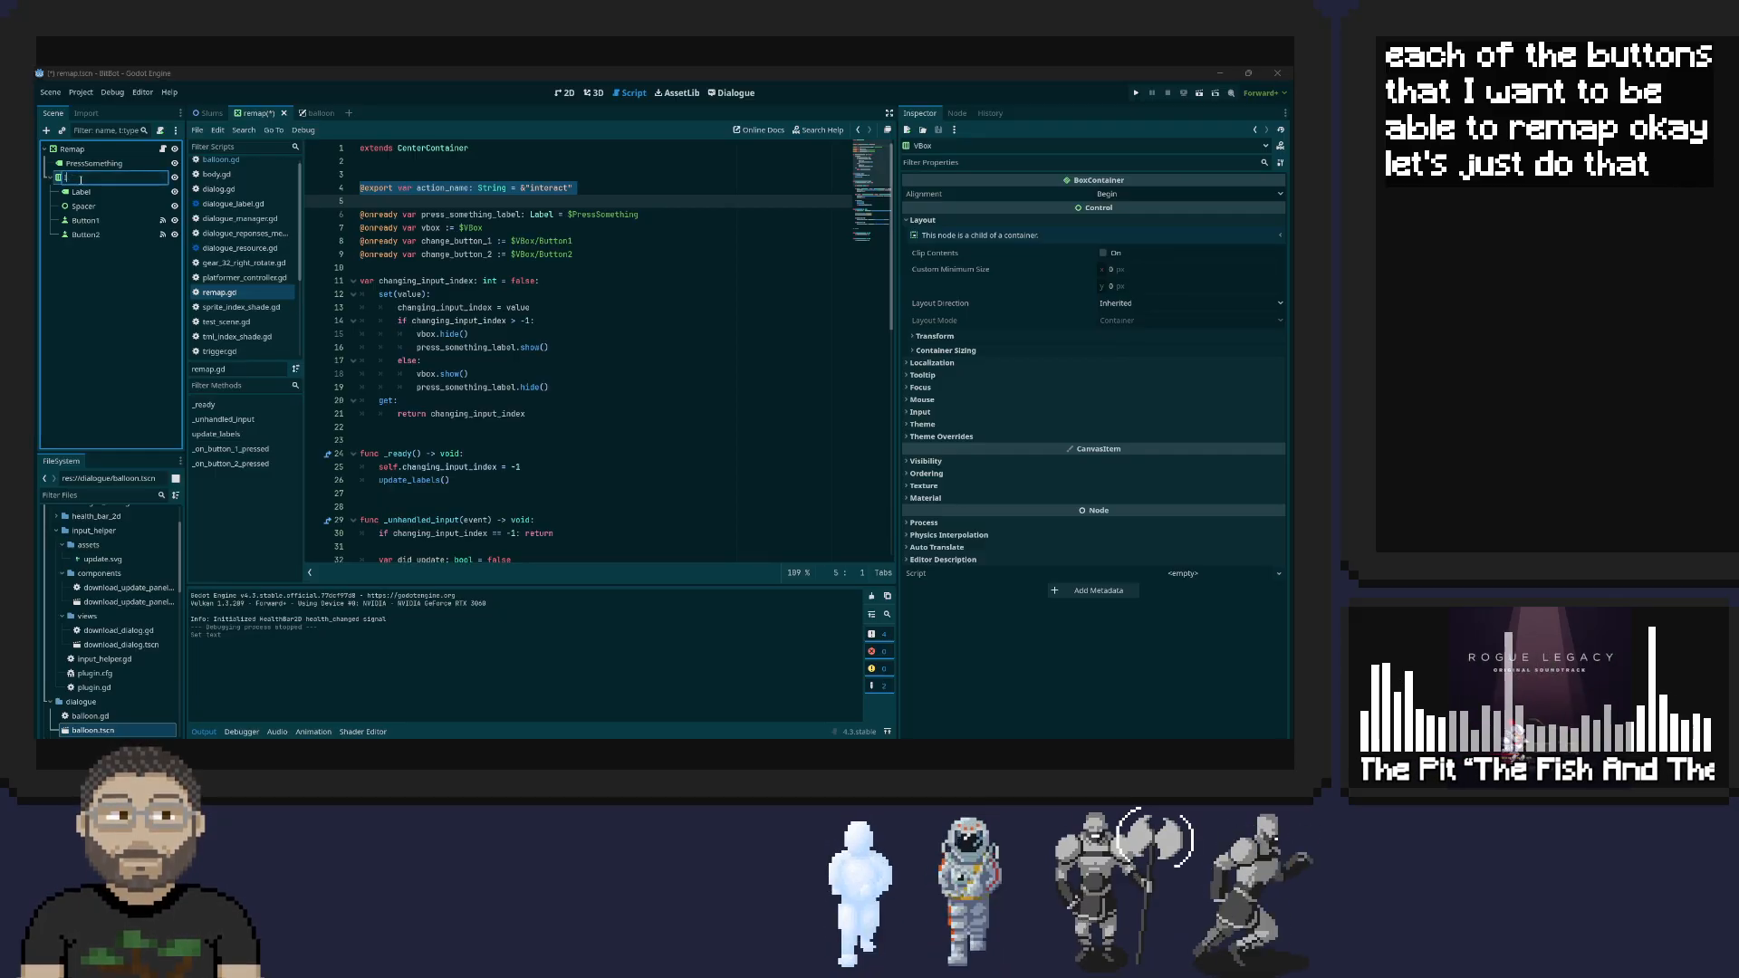
pyautogui.write('Interact')
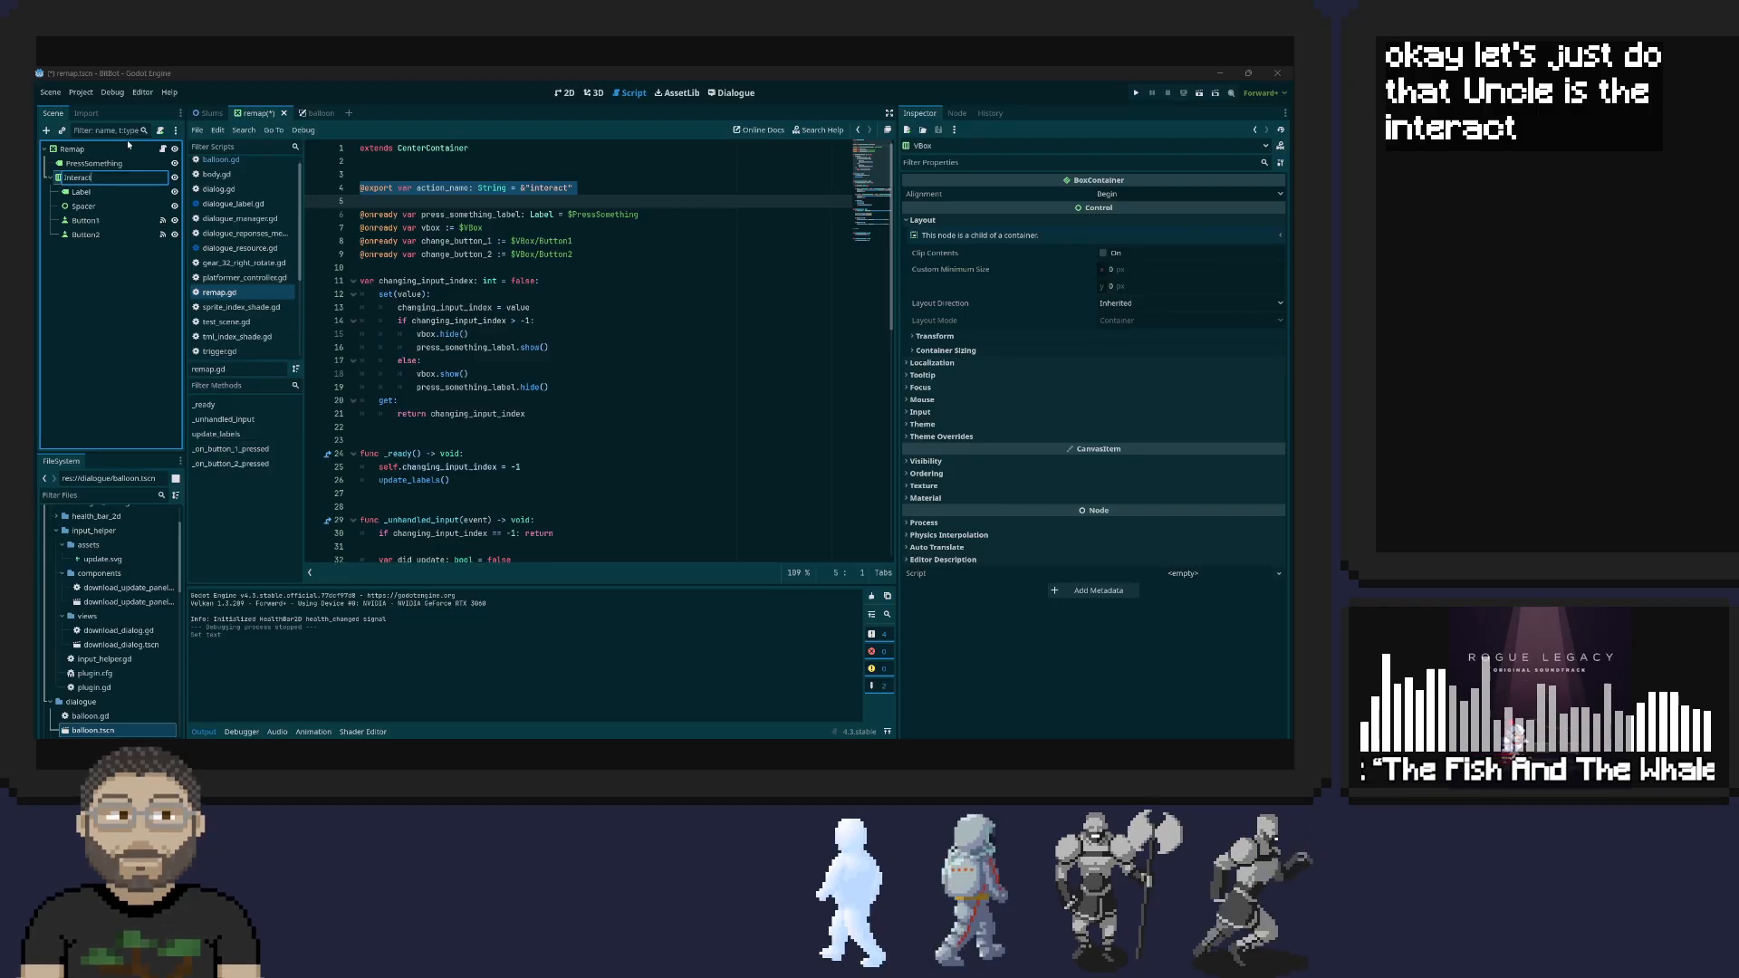
pyautogui.write('Groiuy')
pyautogui.press('BackSpace')
pyautogui.press('BackSpace')
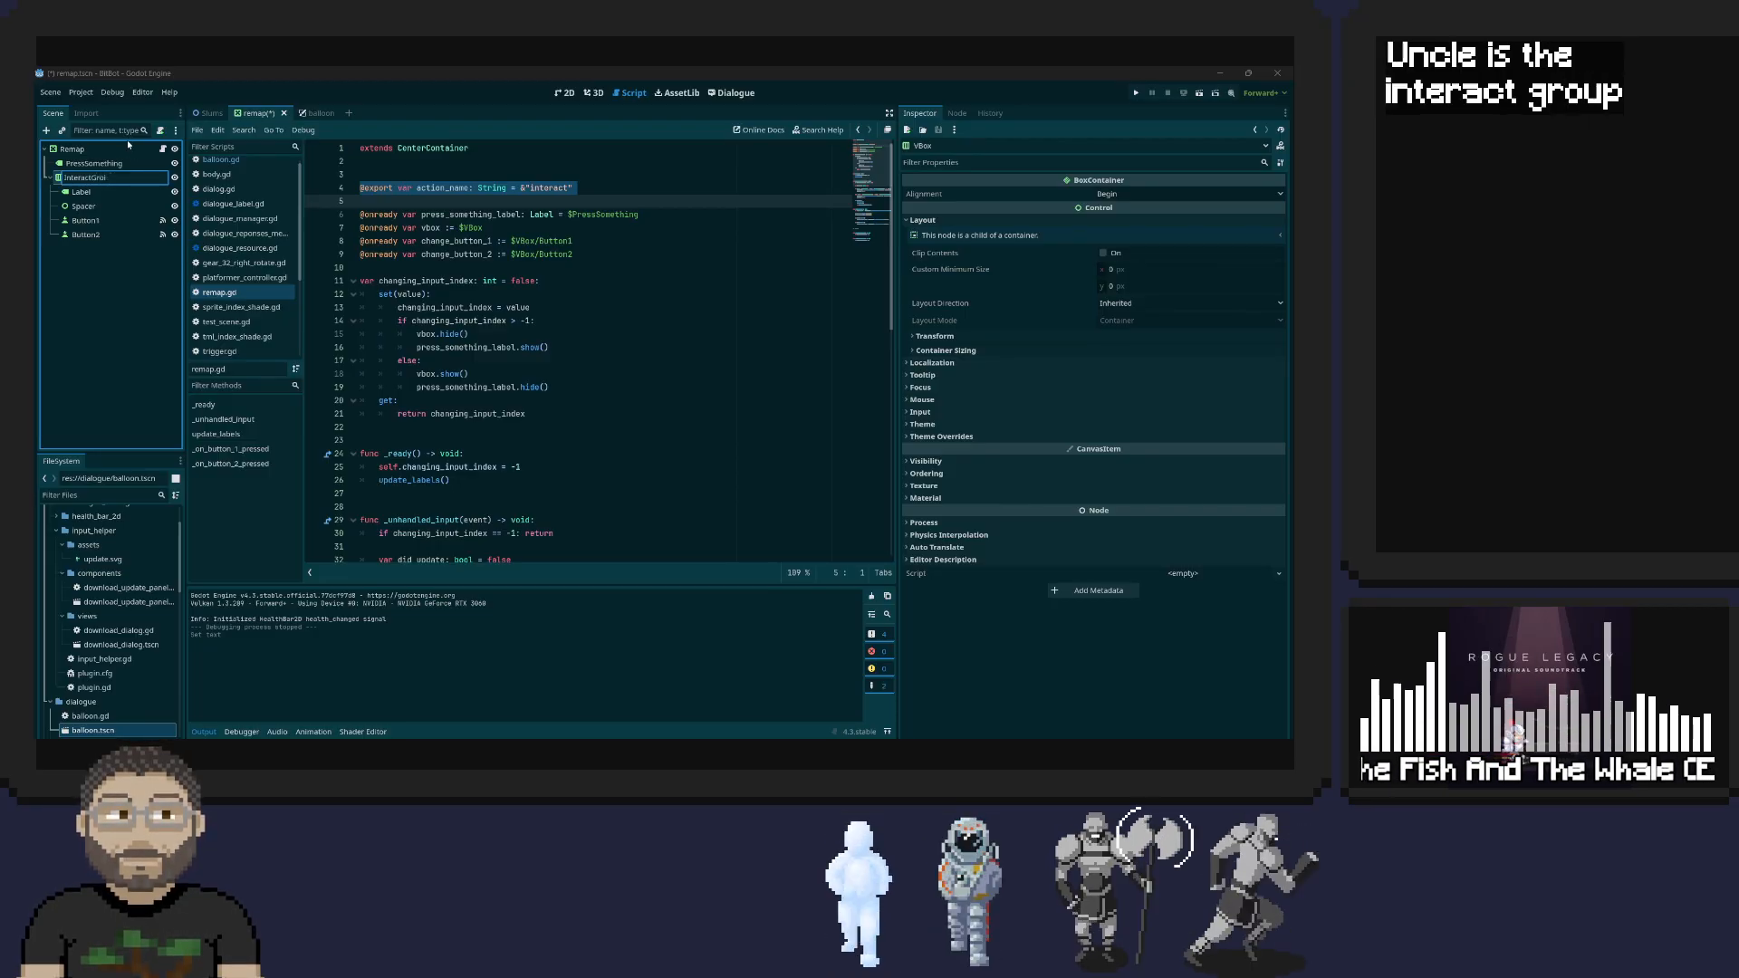
pyautogui.write('p')
pyautogui.press('Return')
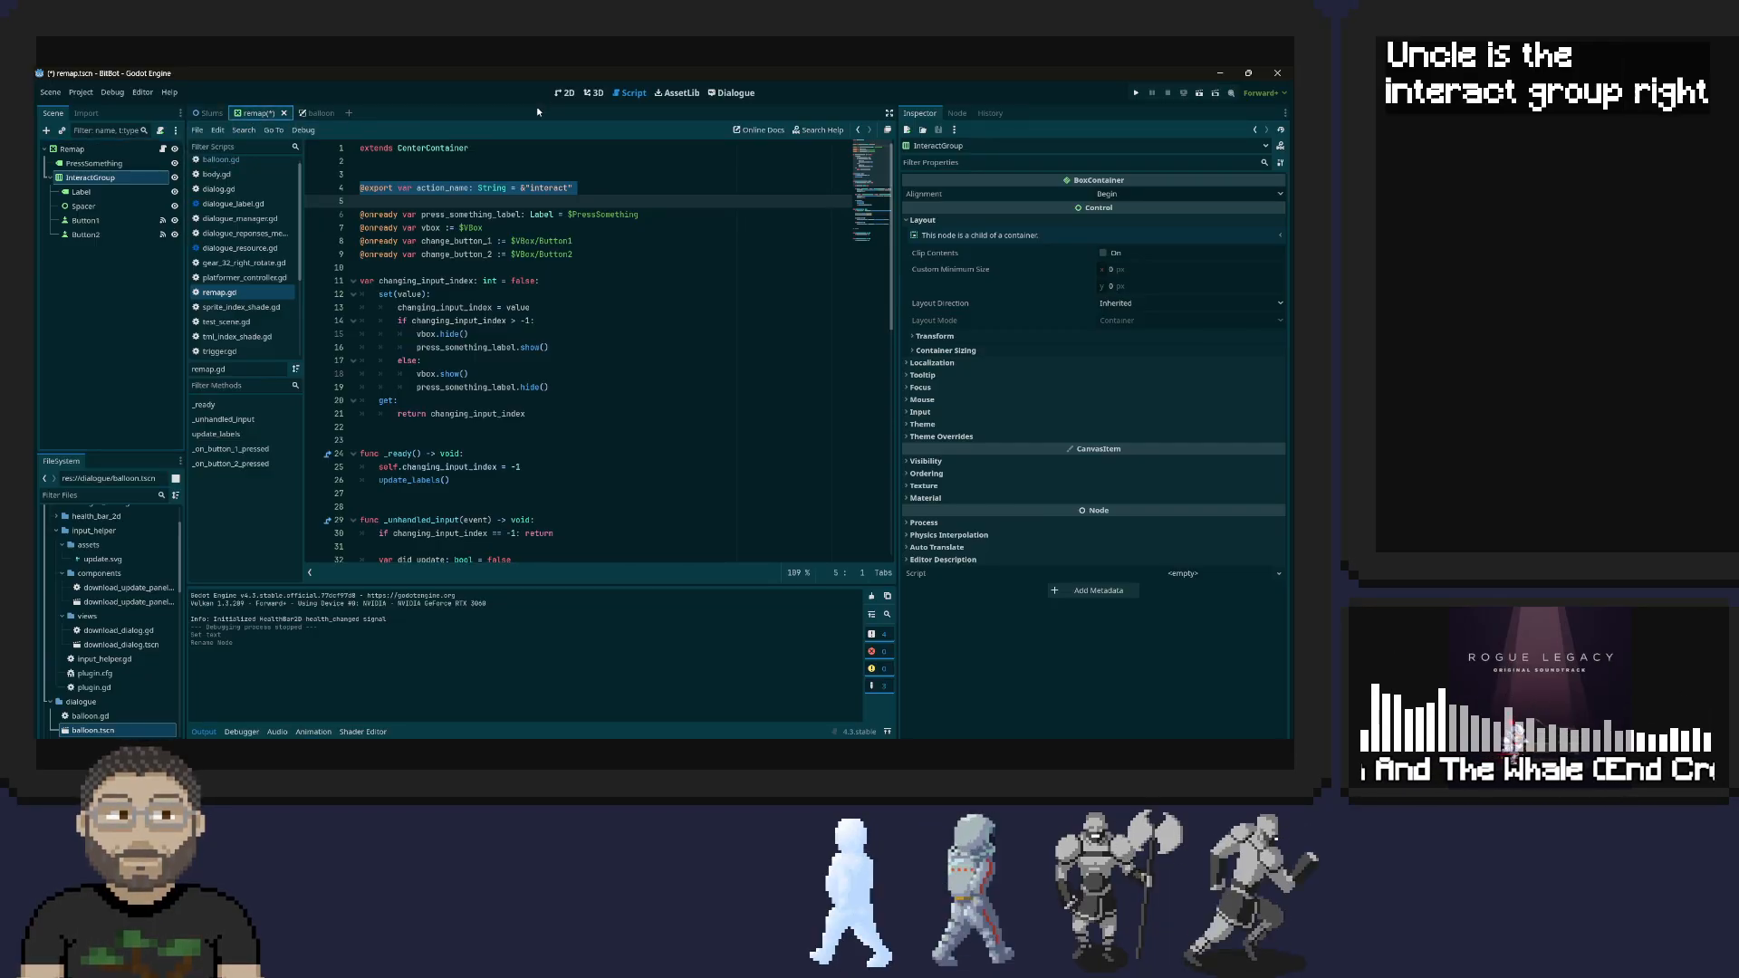
pyautogui.hotkey('ctrl', 's')
# Show the Remap scene in the 2D view, collapse the InteractGroup branch, and duplicate it
pyautogui.click(566, 94)
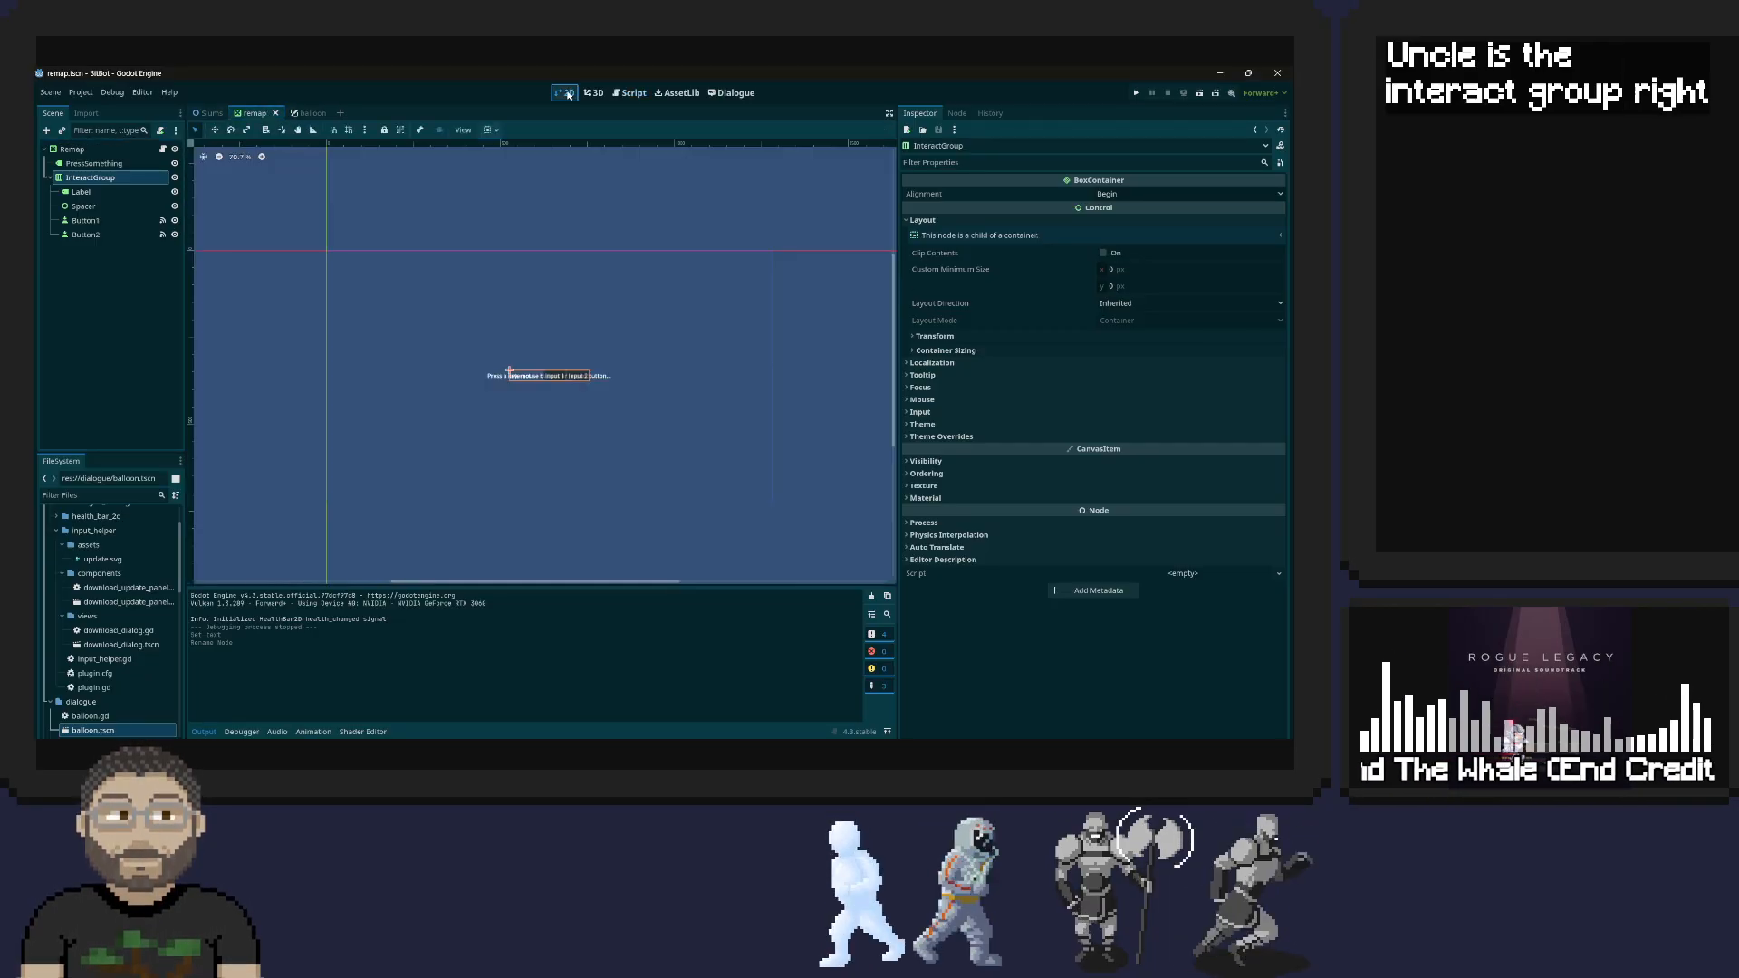
pyautogui.click(50, 178)
pyautogui.rightClick(92, 178)
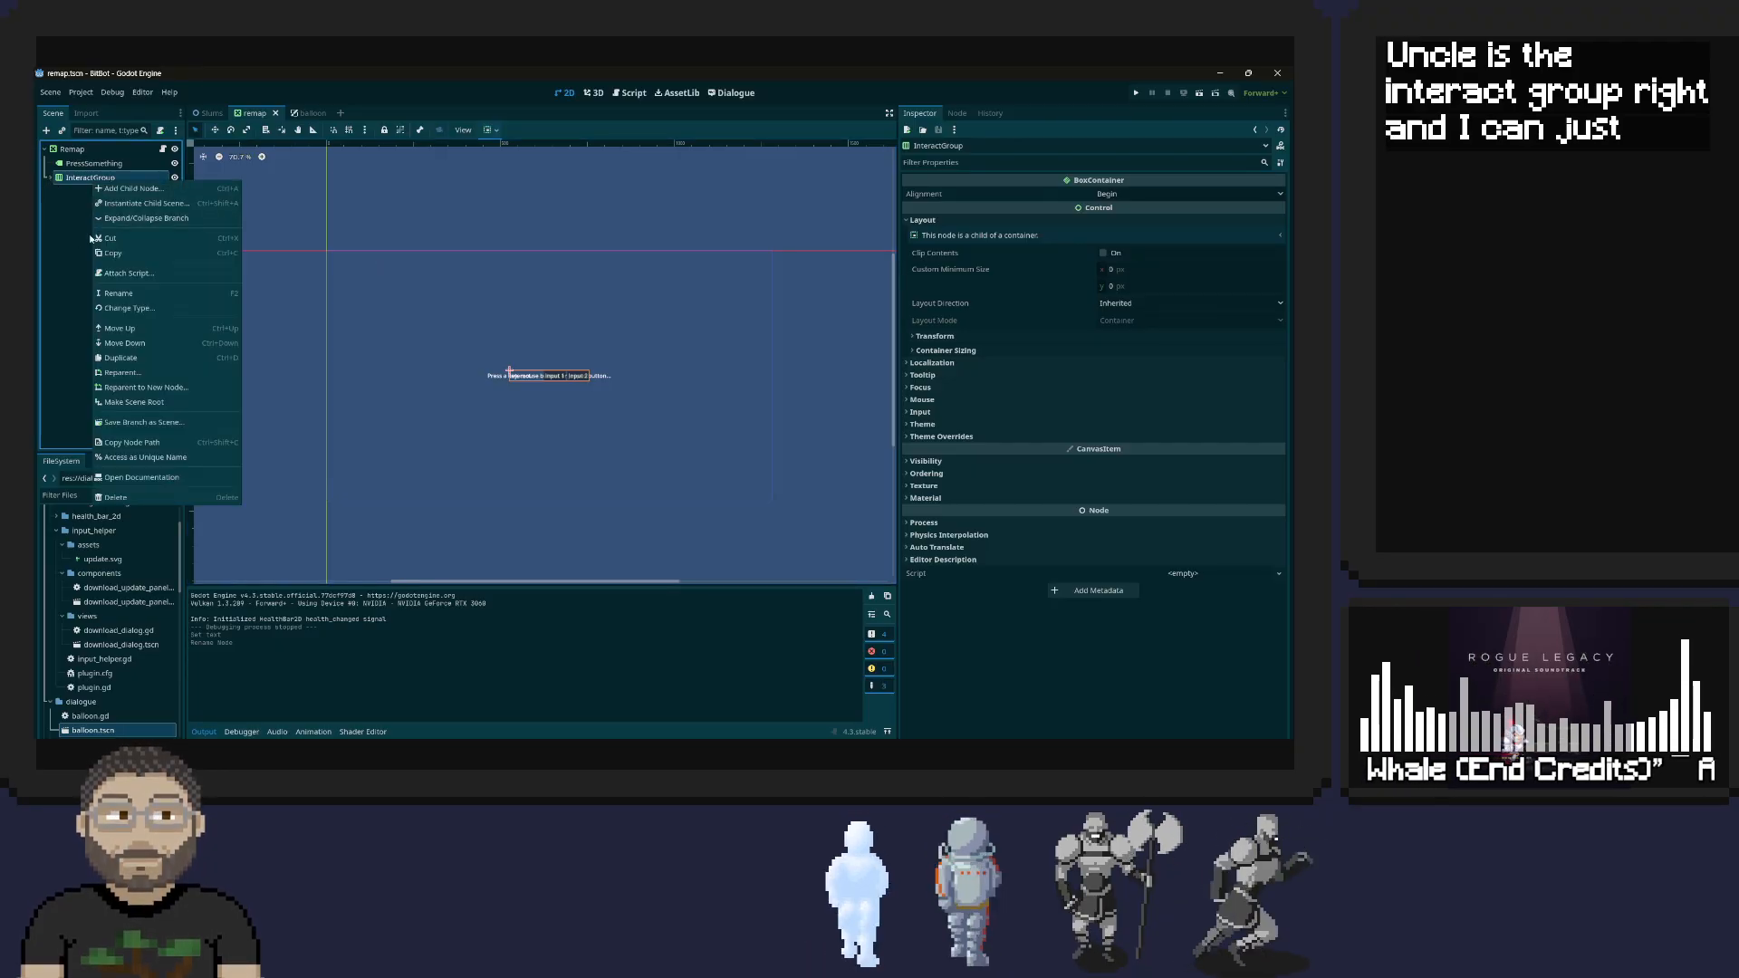
pyautogui.click(123, 358)
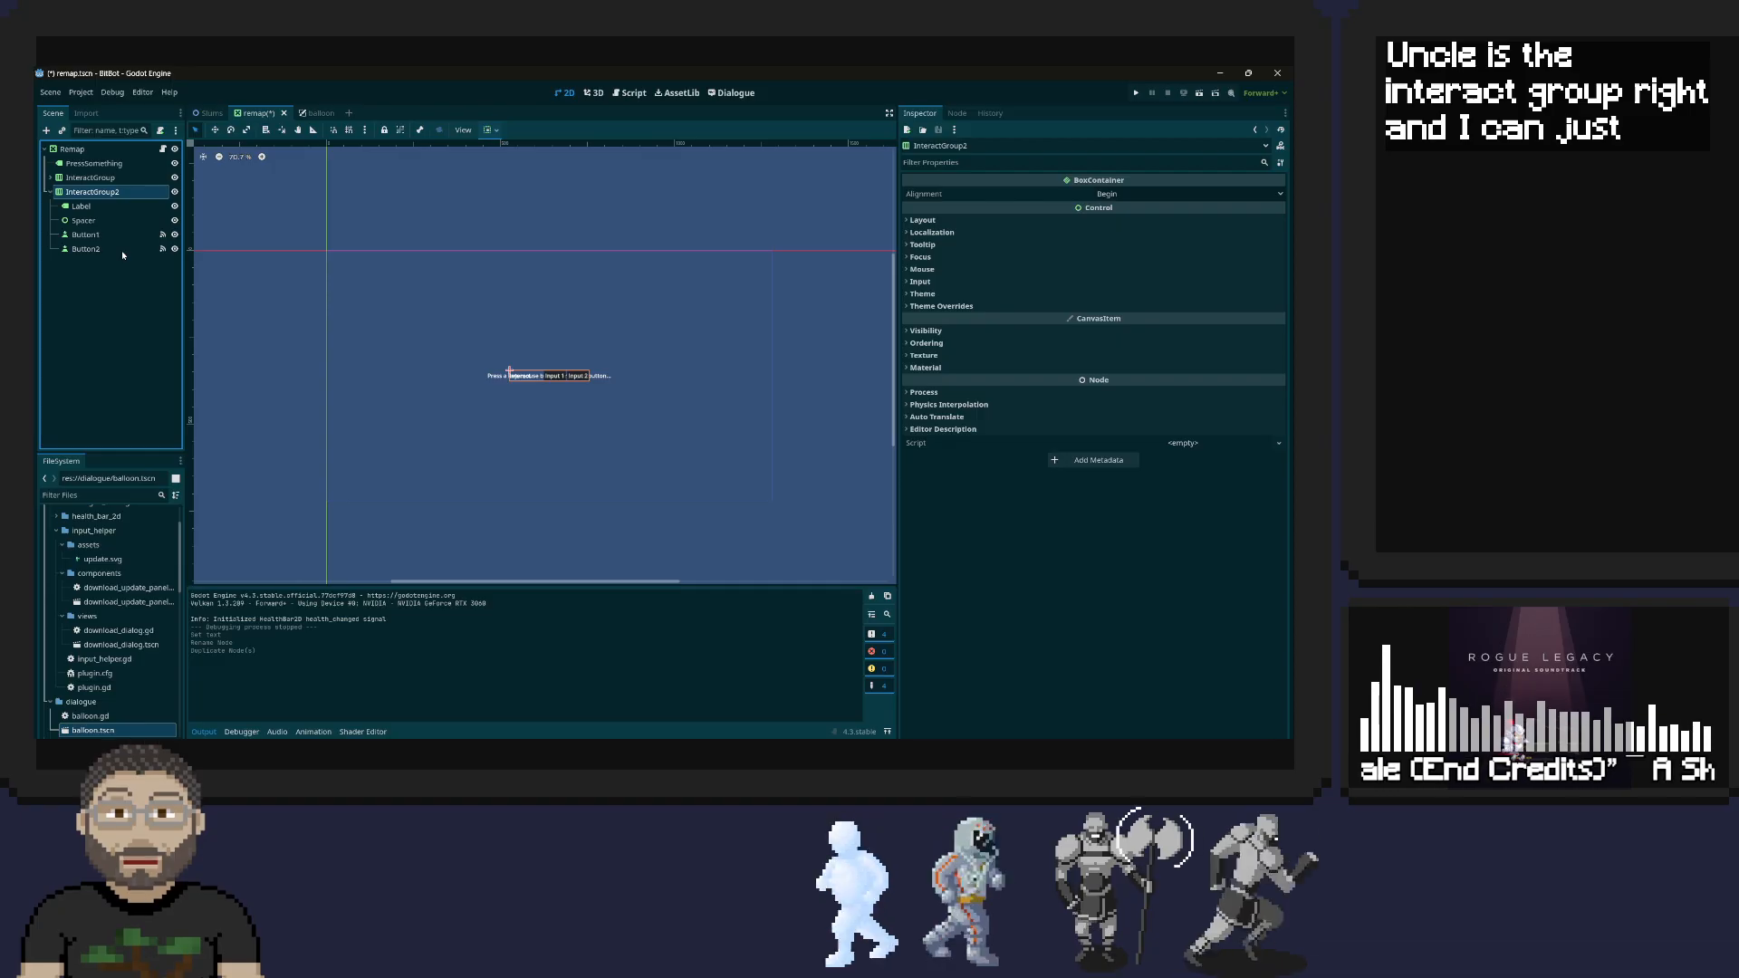
# Rename the duplicated group node to JumpGroup
pyautogui.doubleClick(99, 193)
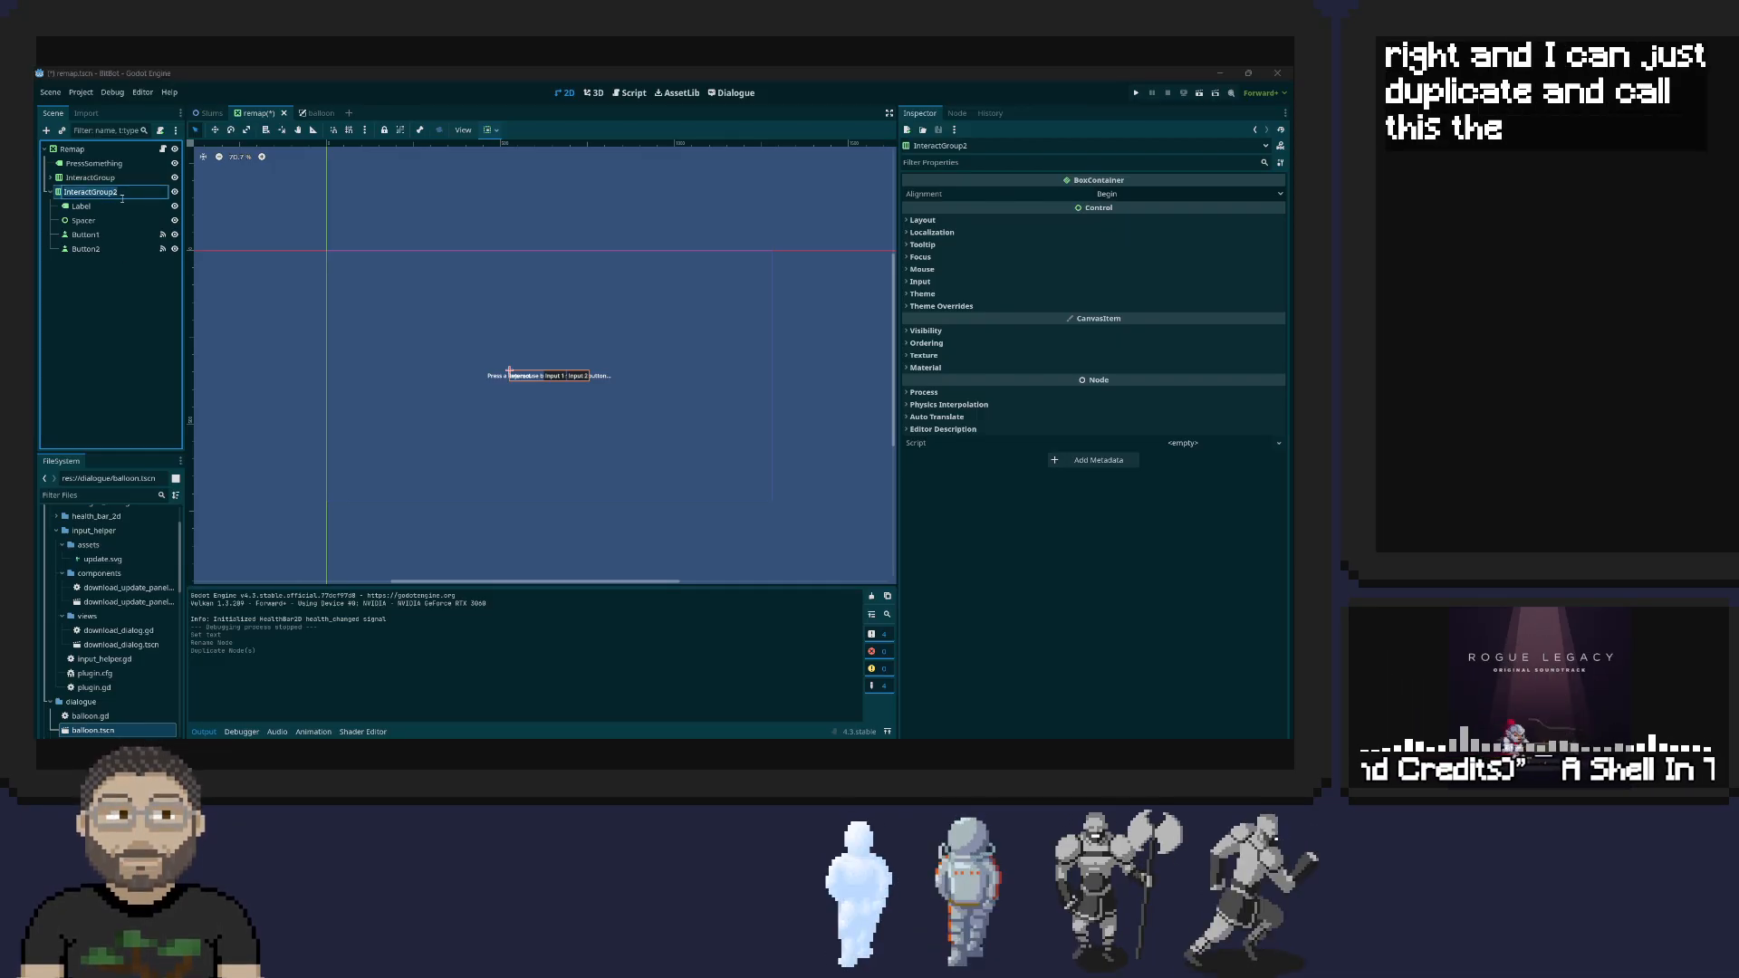
pyautogui.write('Jump')
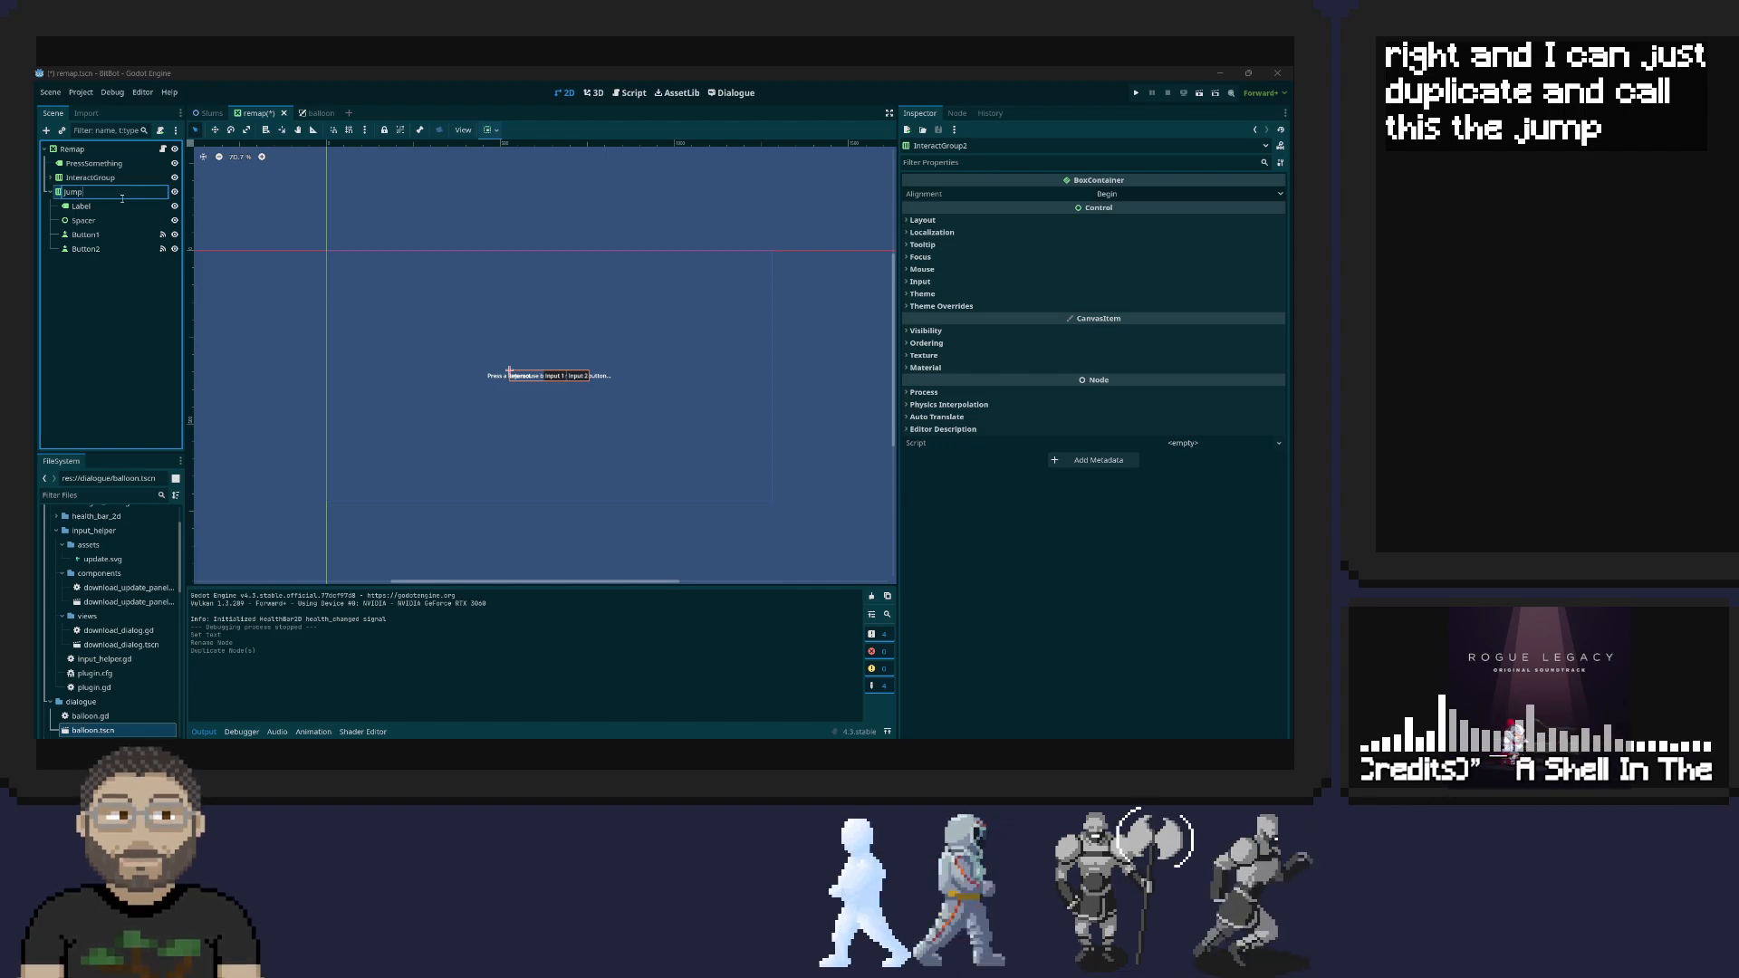
pyautogui.write('Gropu')
pyautogui.press('BackSpace')
pyautogui.write('up')
pyautogui.press('Return')
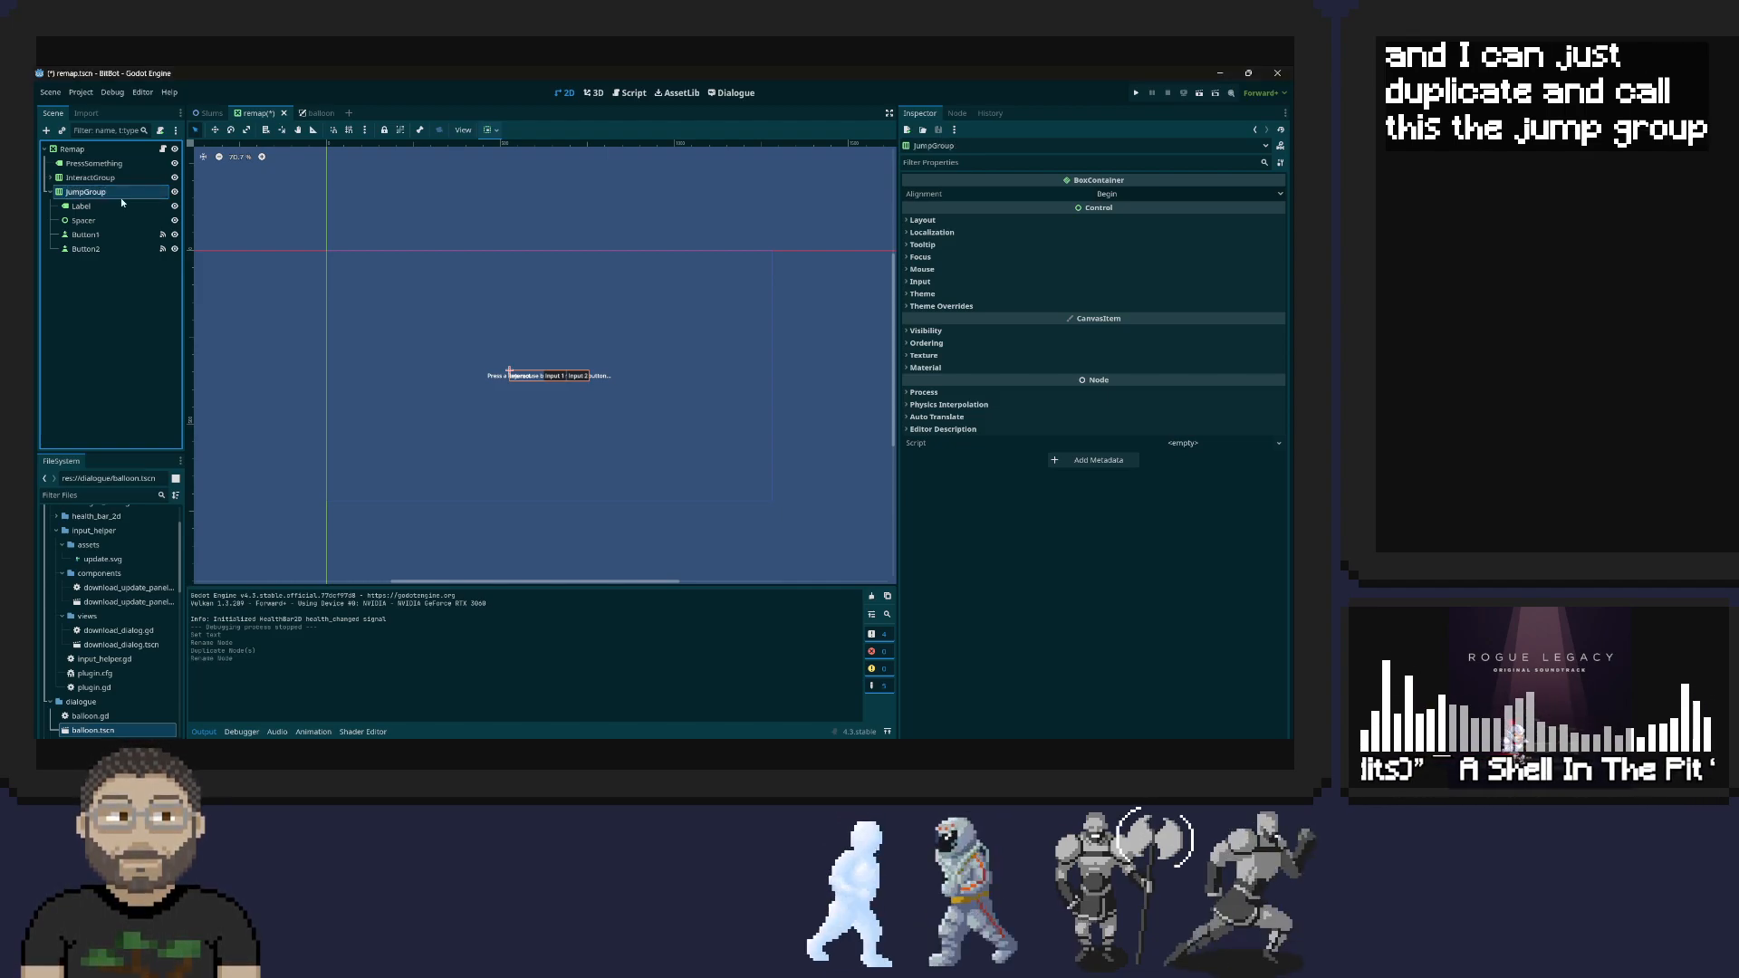
# Undo the last action_name edit in the Remap script, undo the group duplication and renames in the Remap scene, and save
pyautogui.click(163, 149)
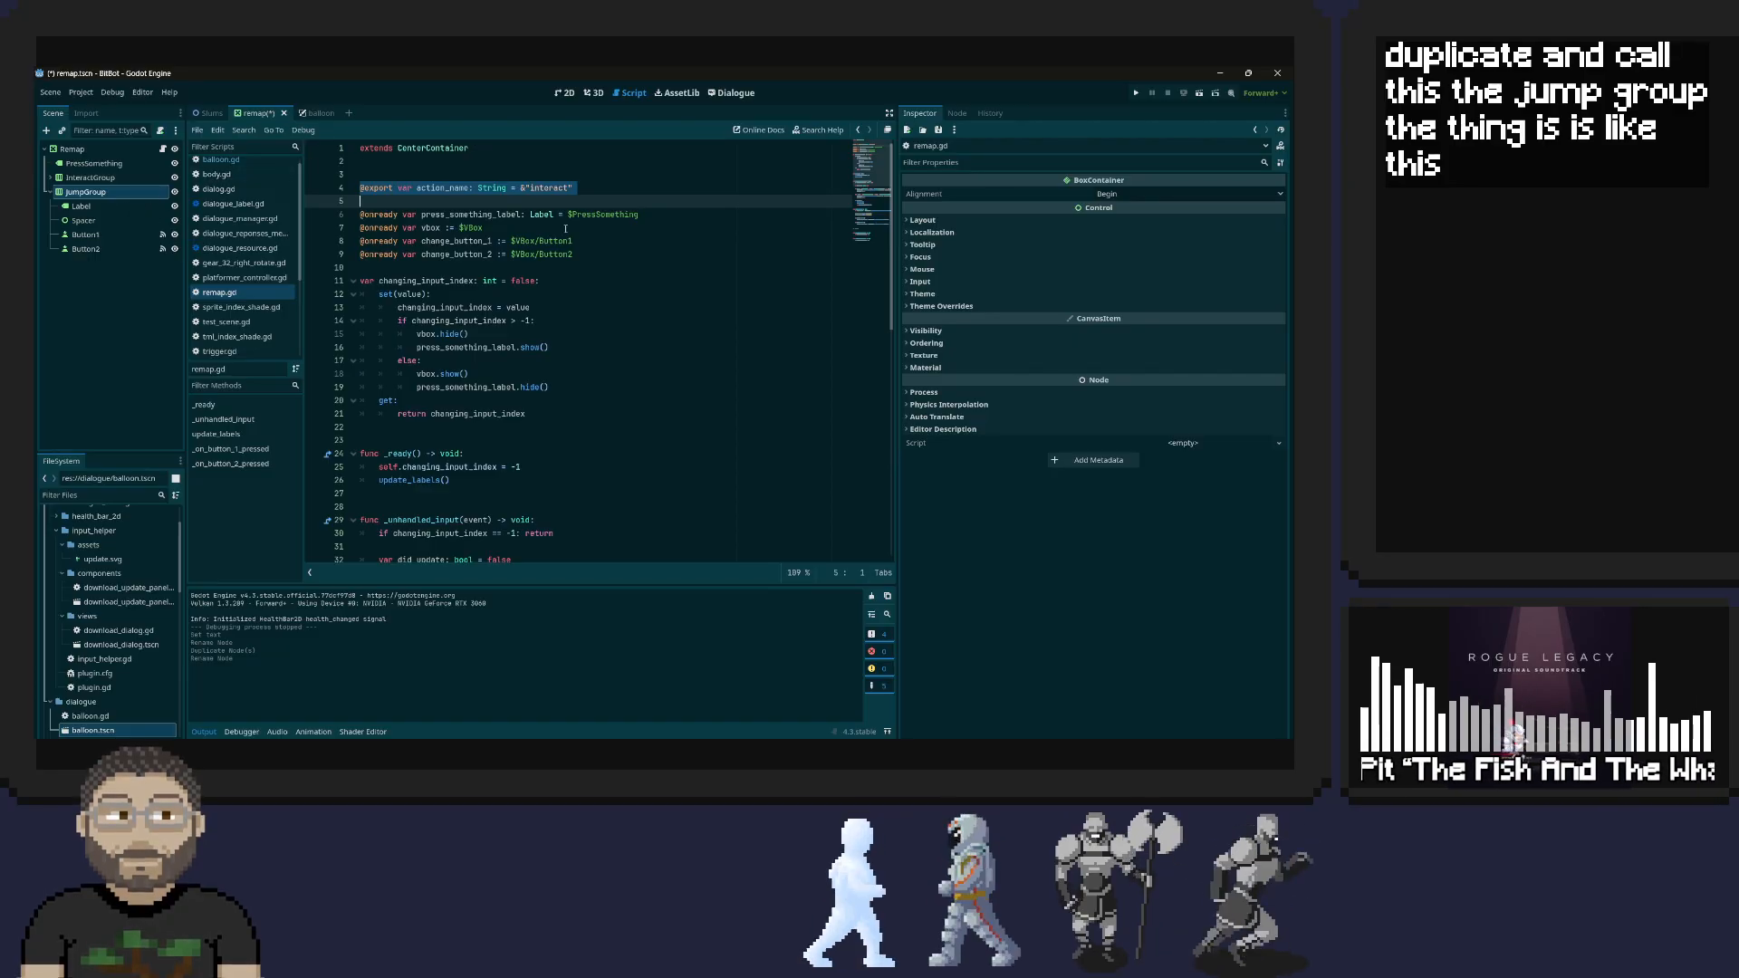
pyautogui.hotkey('ctrl', 'z')
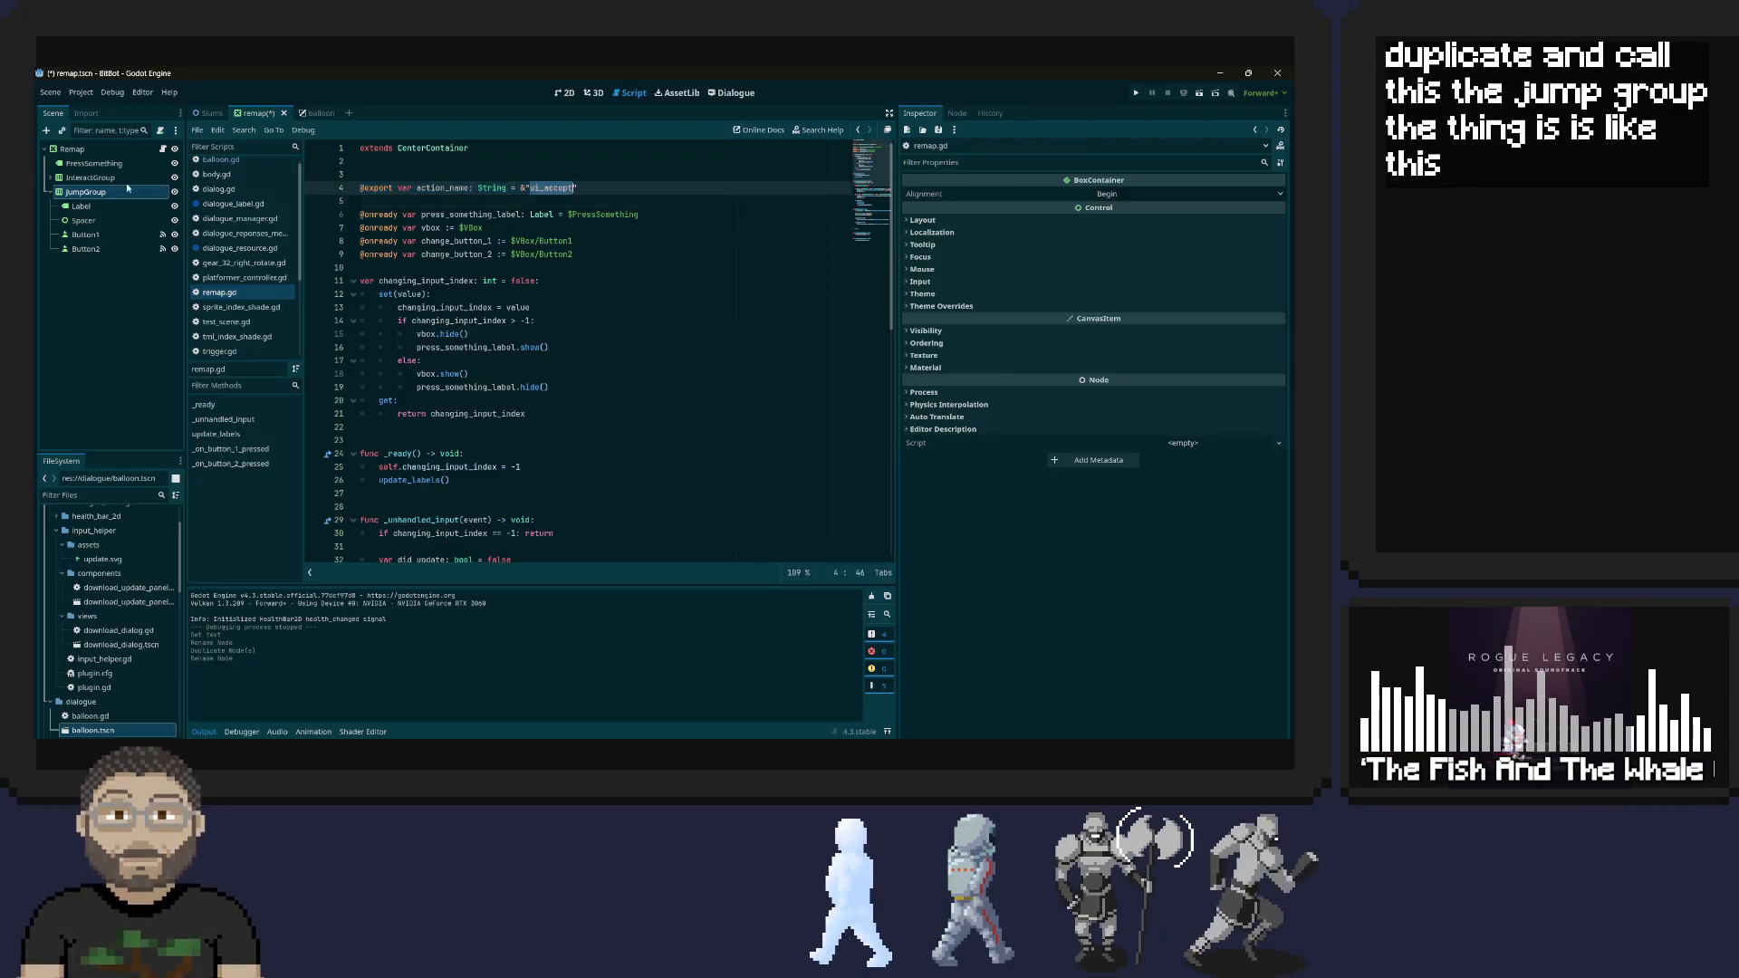
pyautogui.click(101, 319)
pyautogui.hotkey('ctrl', 'z')
pyautogui.hotkey('ctrl', 'z')
pyautogui.hotkey('ctrl', 'z')
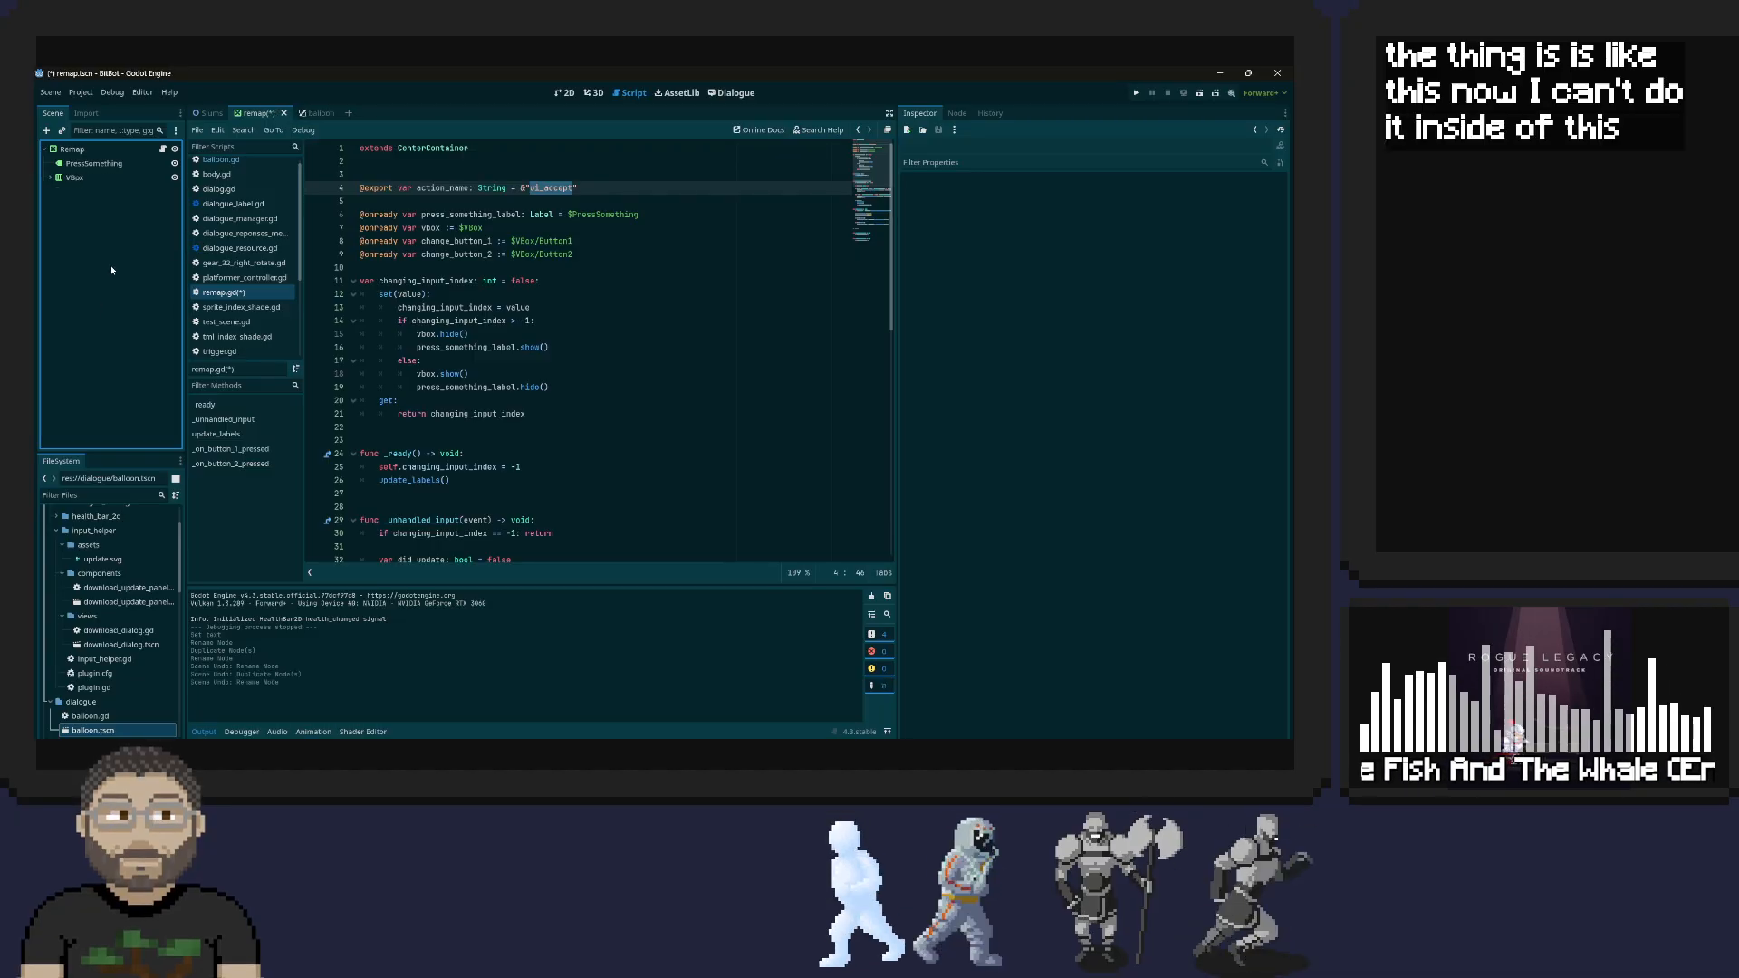
pyautogui.hotkey('ctrl', 's')
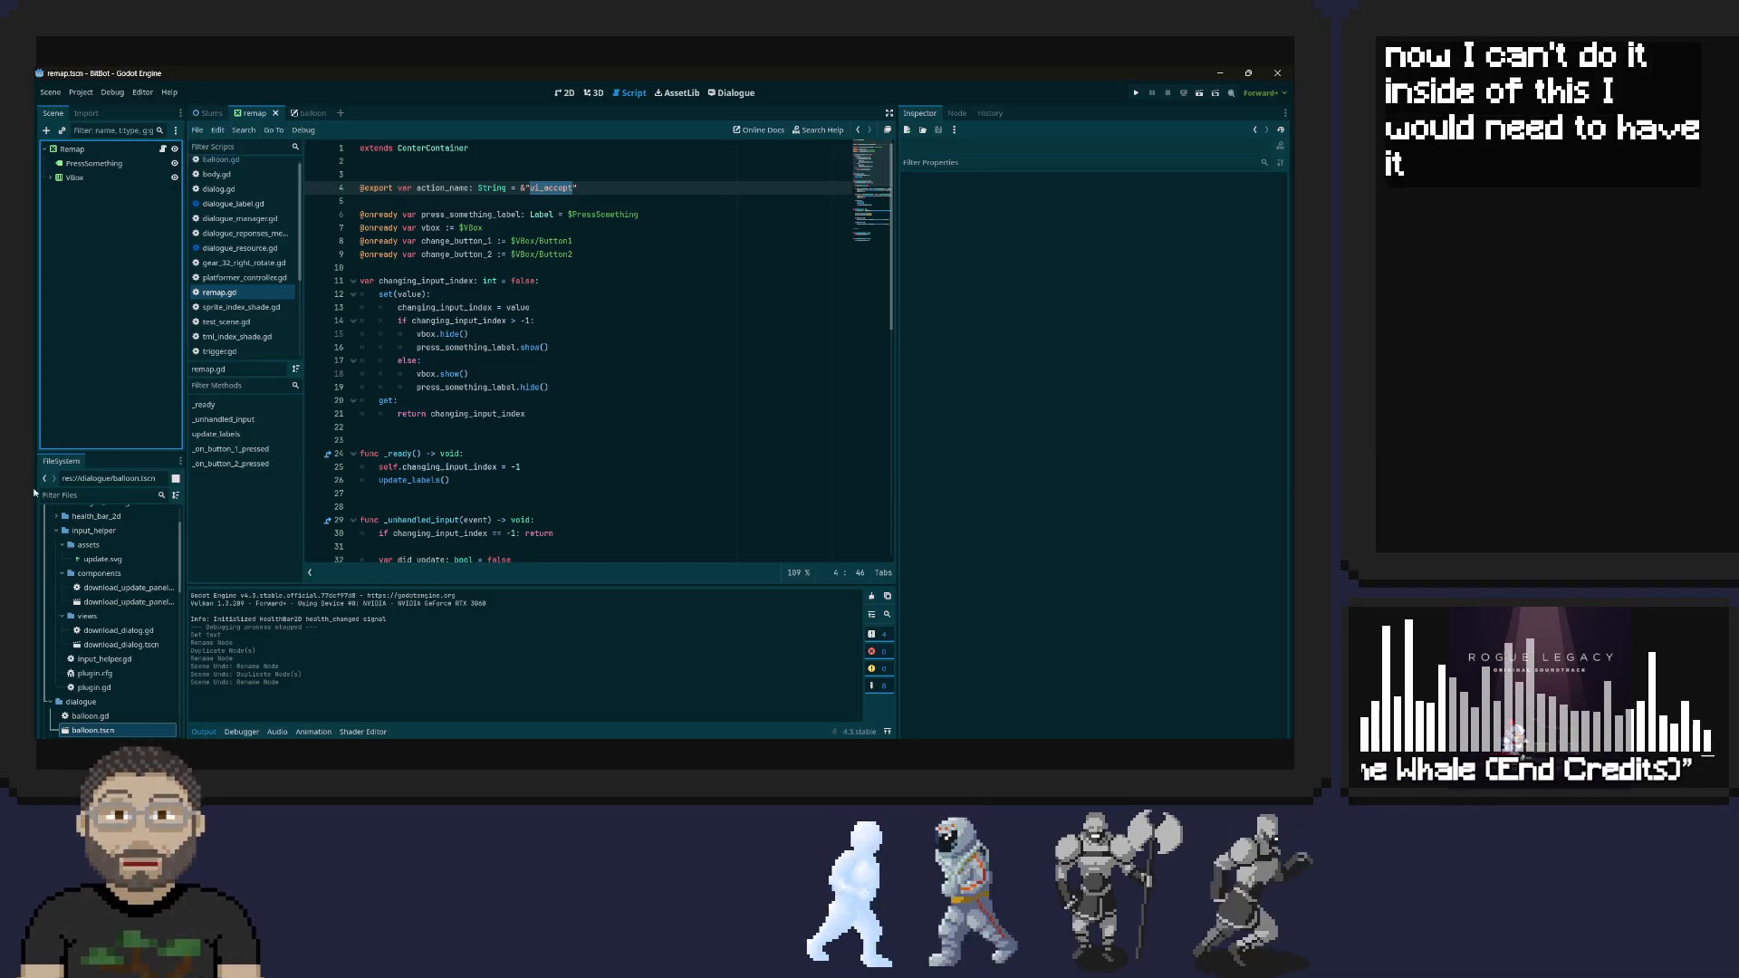
# Rename the Remap node under CanvasLayer in the Slums scene to InteractRemap and save the scene
pyautogui.click(212, 114)
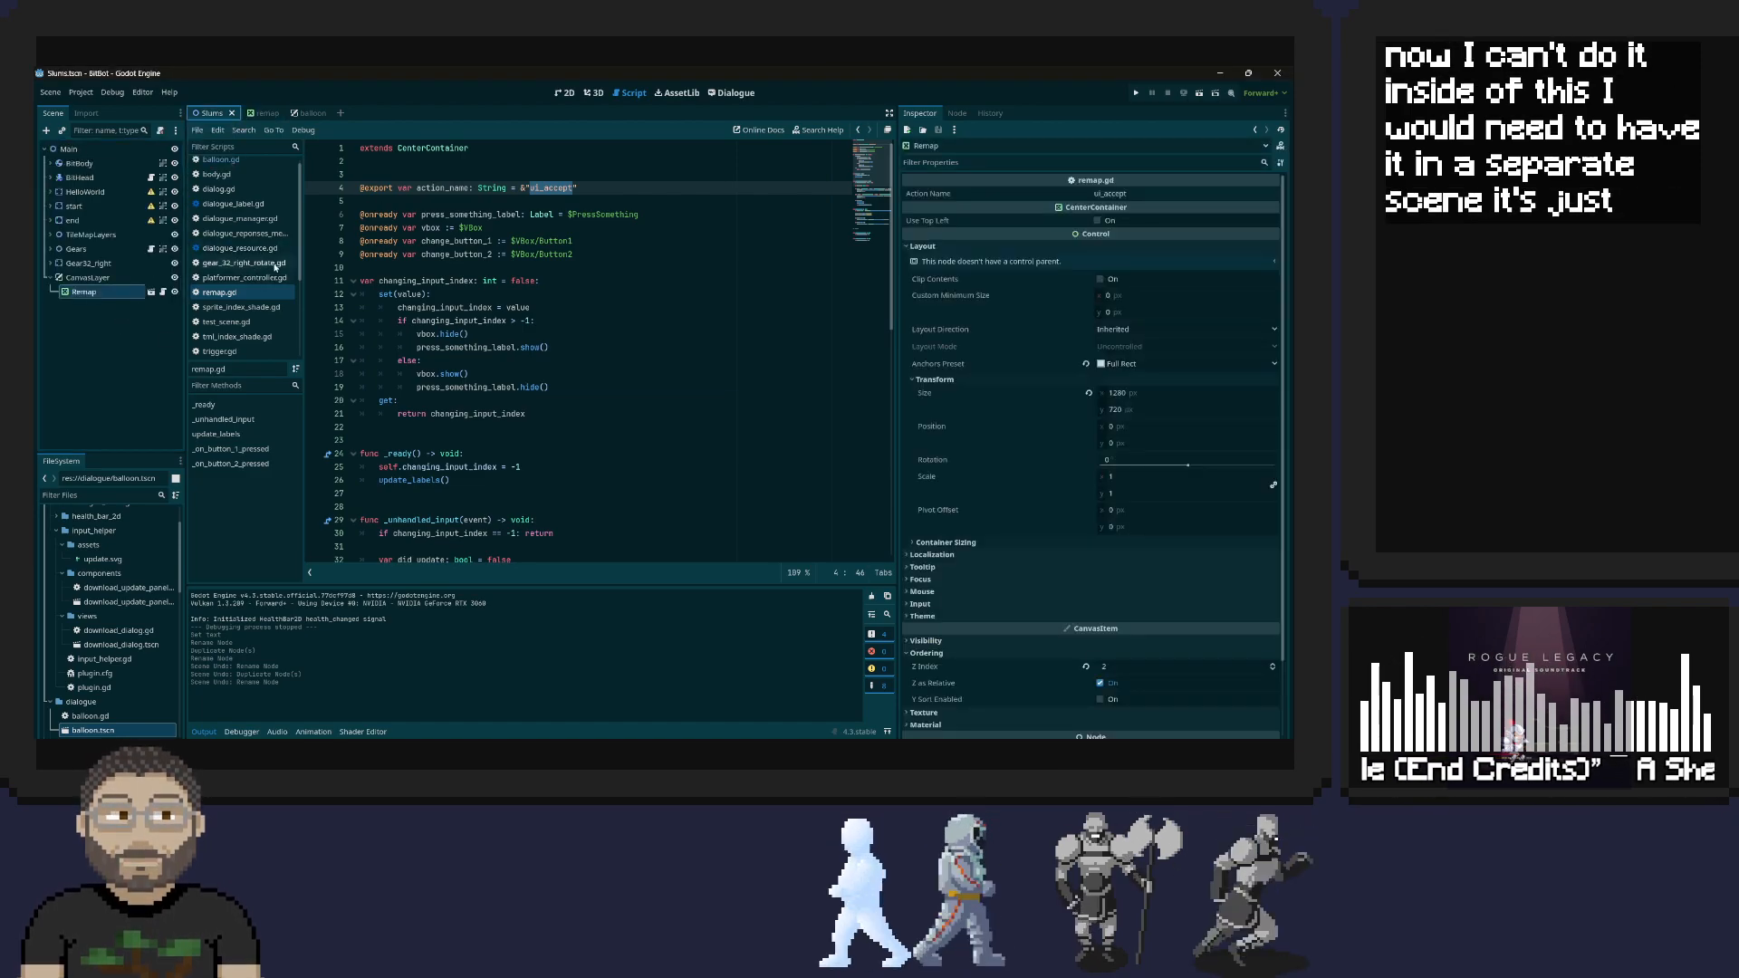
pyautogui.rightClick(86, 293)
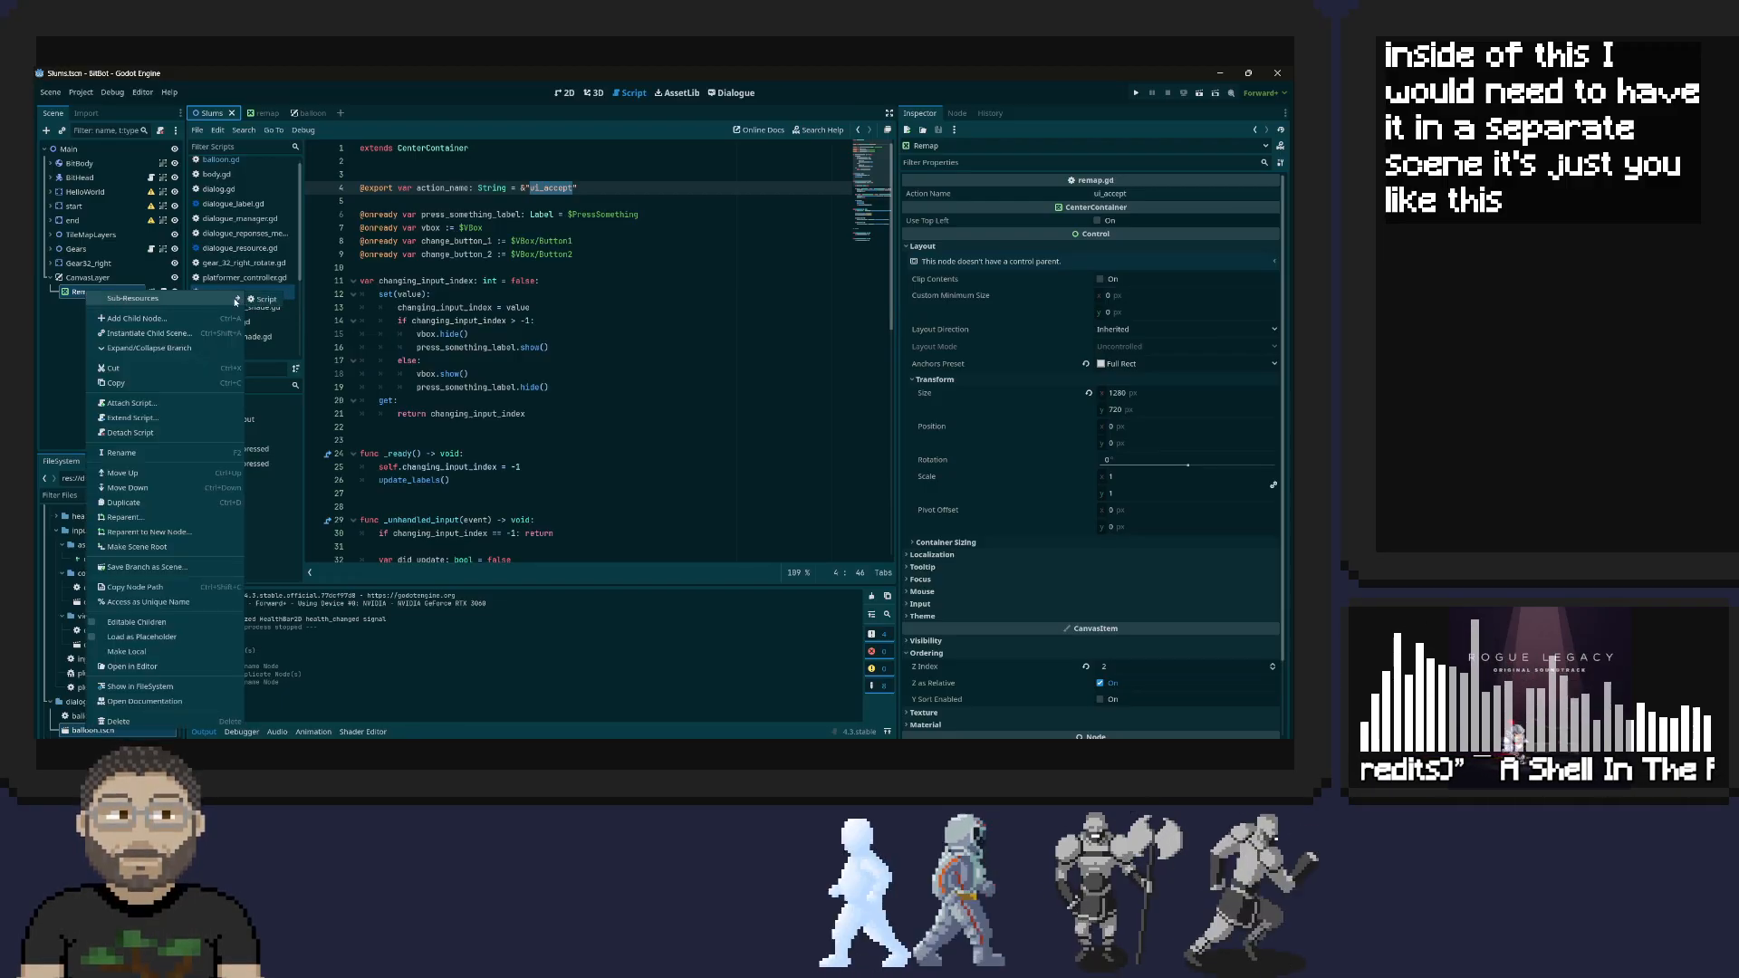
pyautogui.click(59, 341)
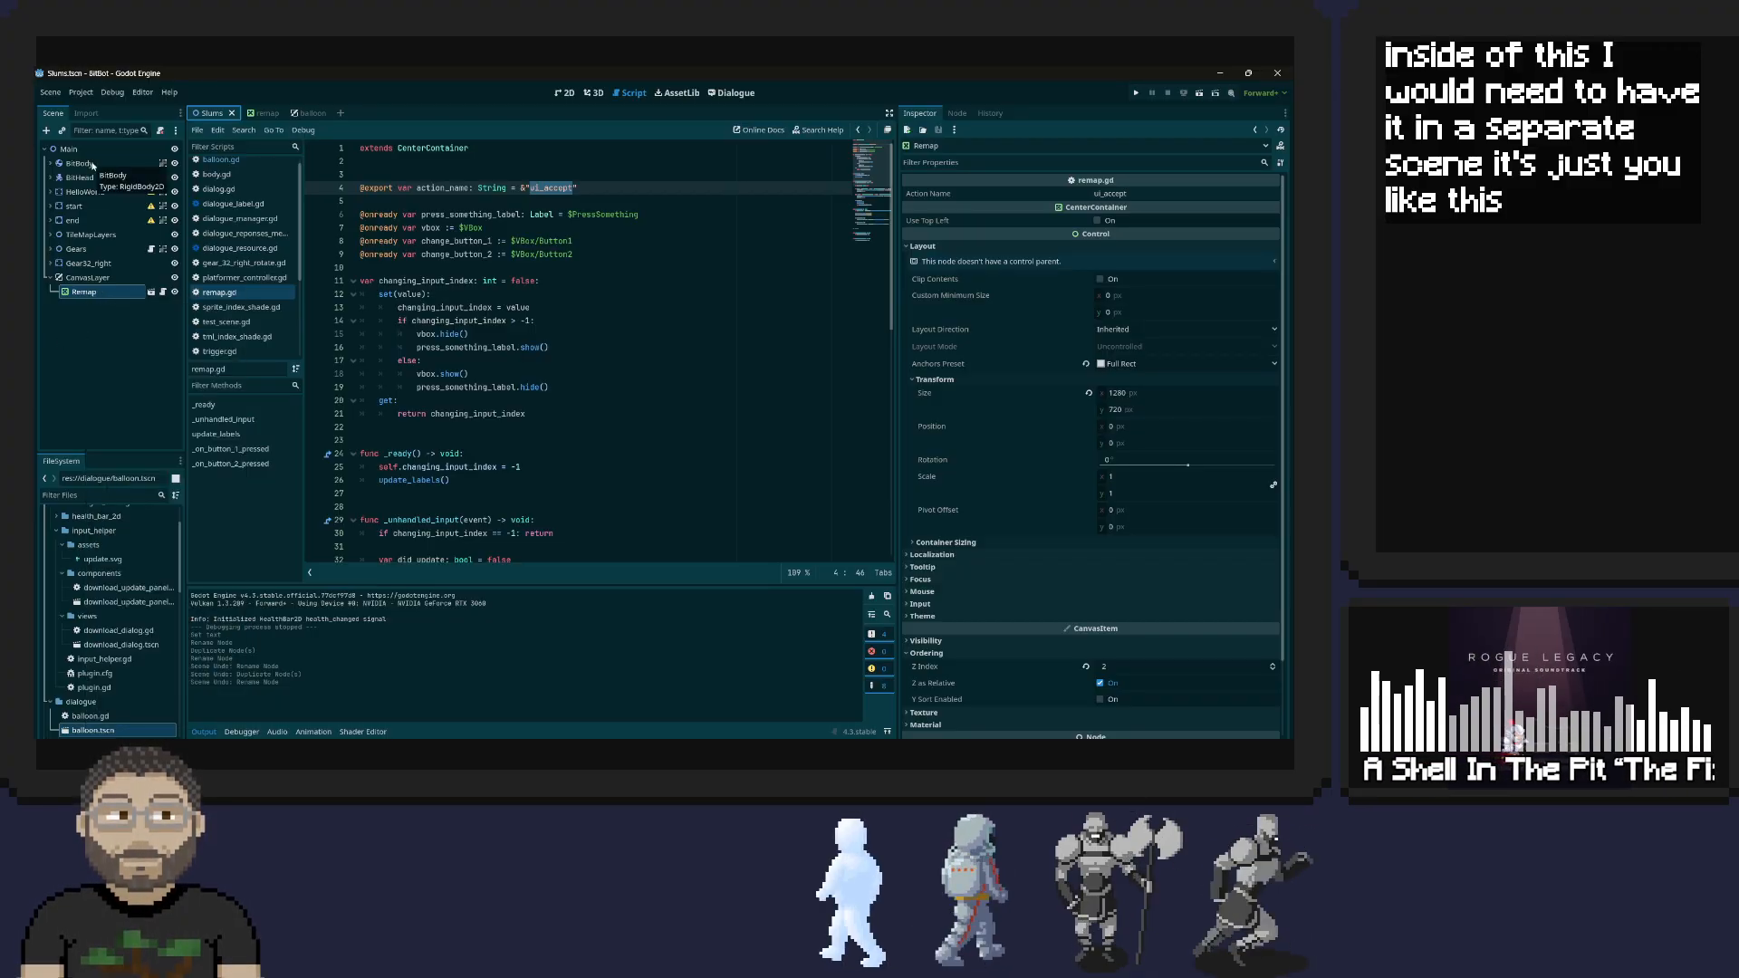
pyautogui.click(86, 294)
pyautogui.doubleClick(86, 294)
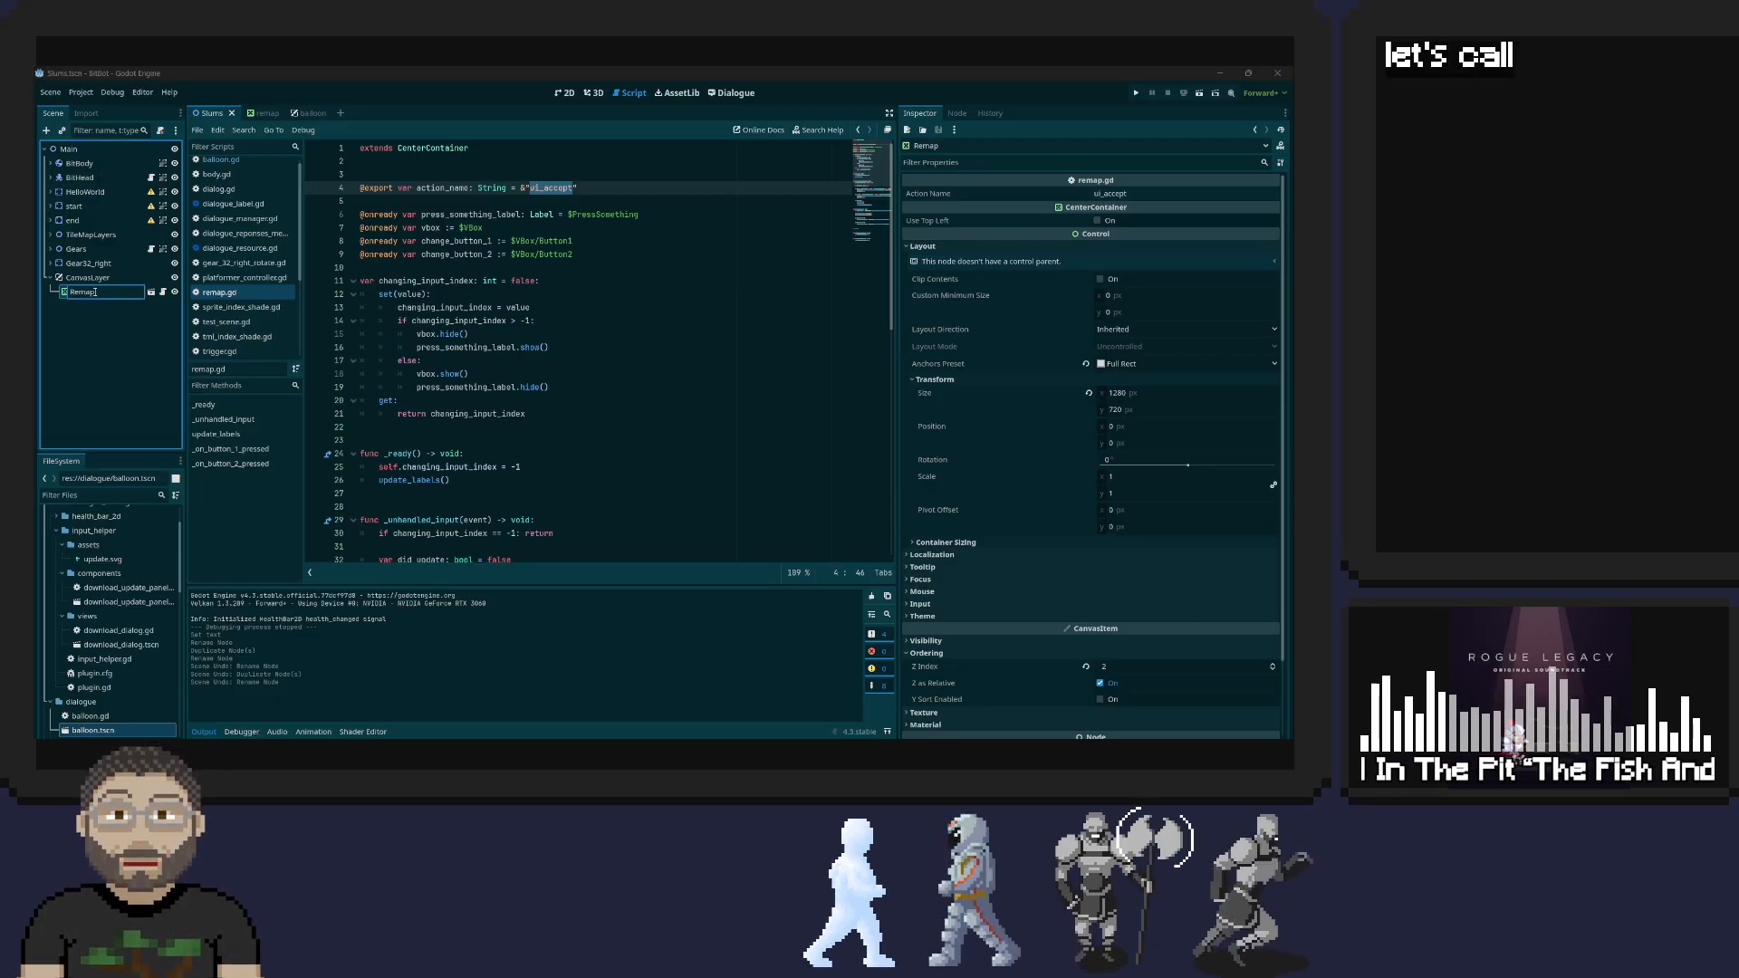
pyautogui.write('Interact')
pyautogui.press('Return')
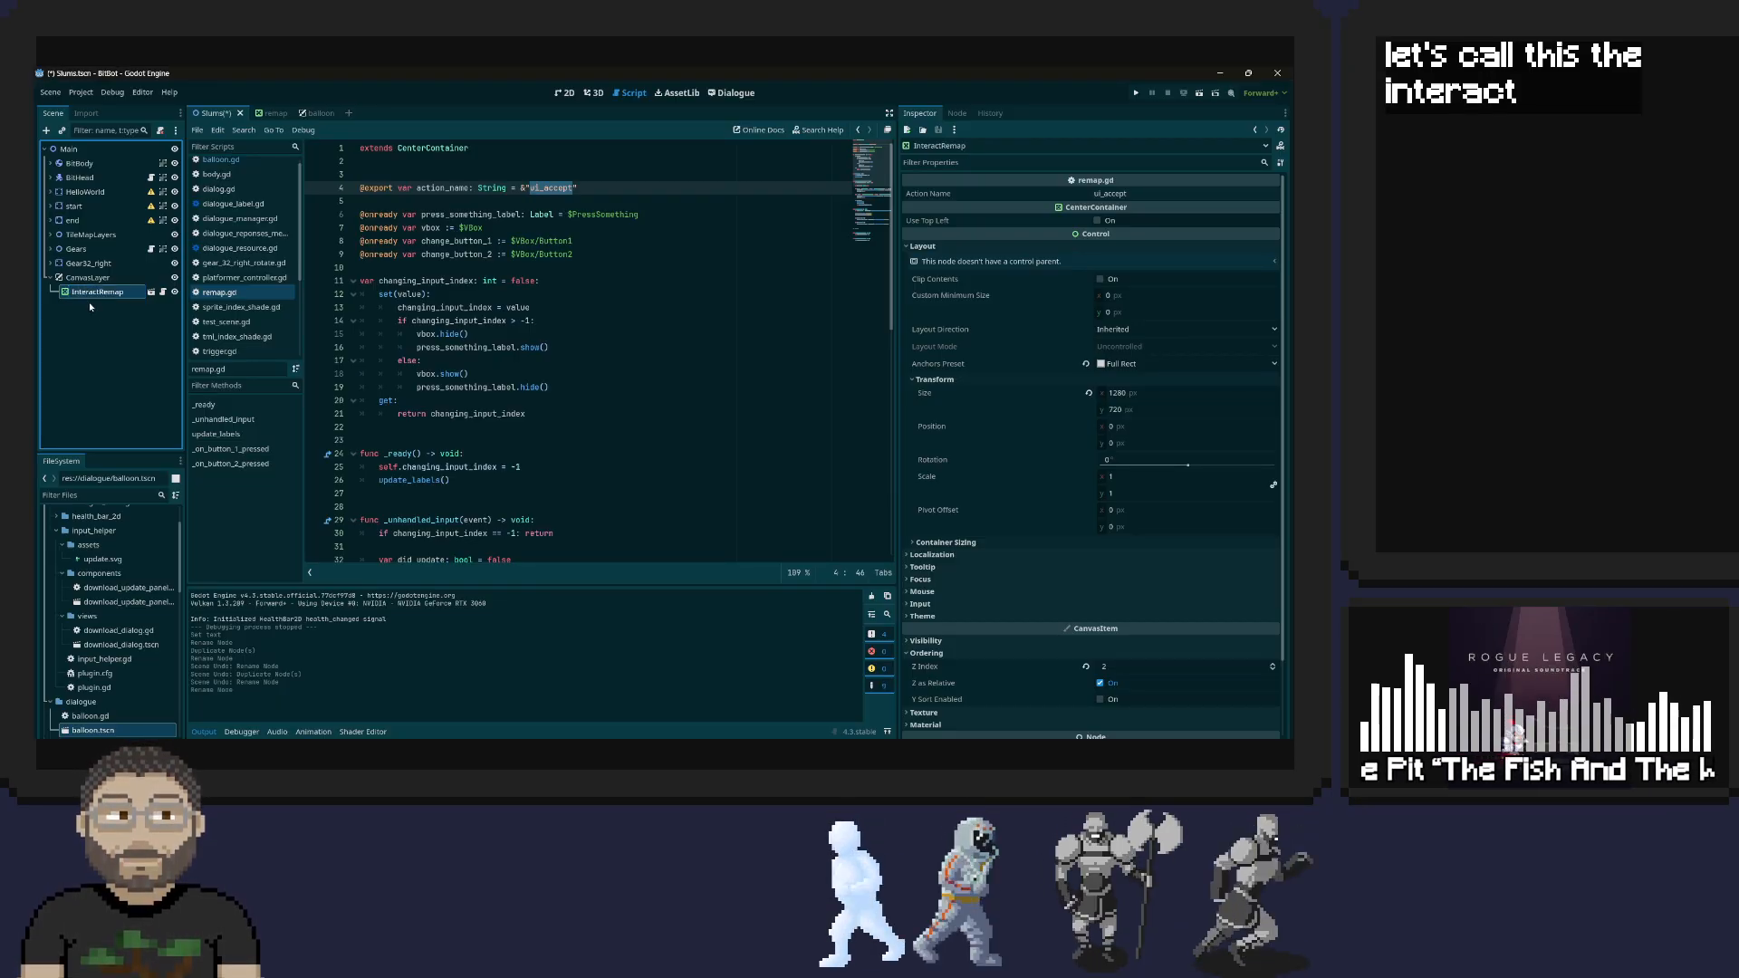
pyautogui.hotkey('ctrl', 's')
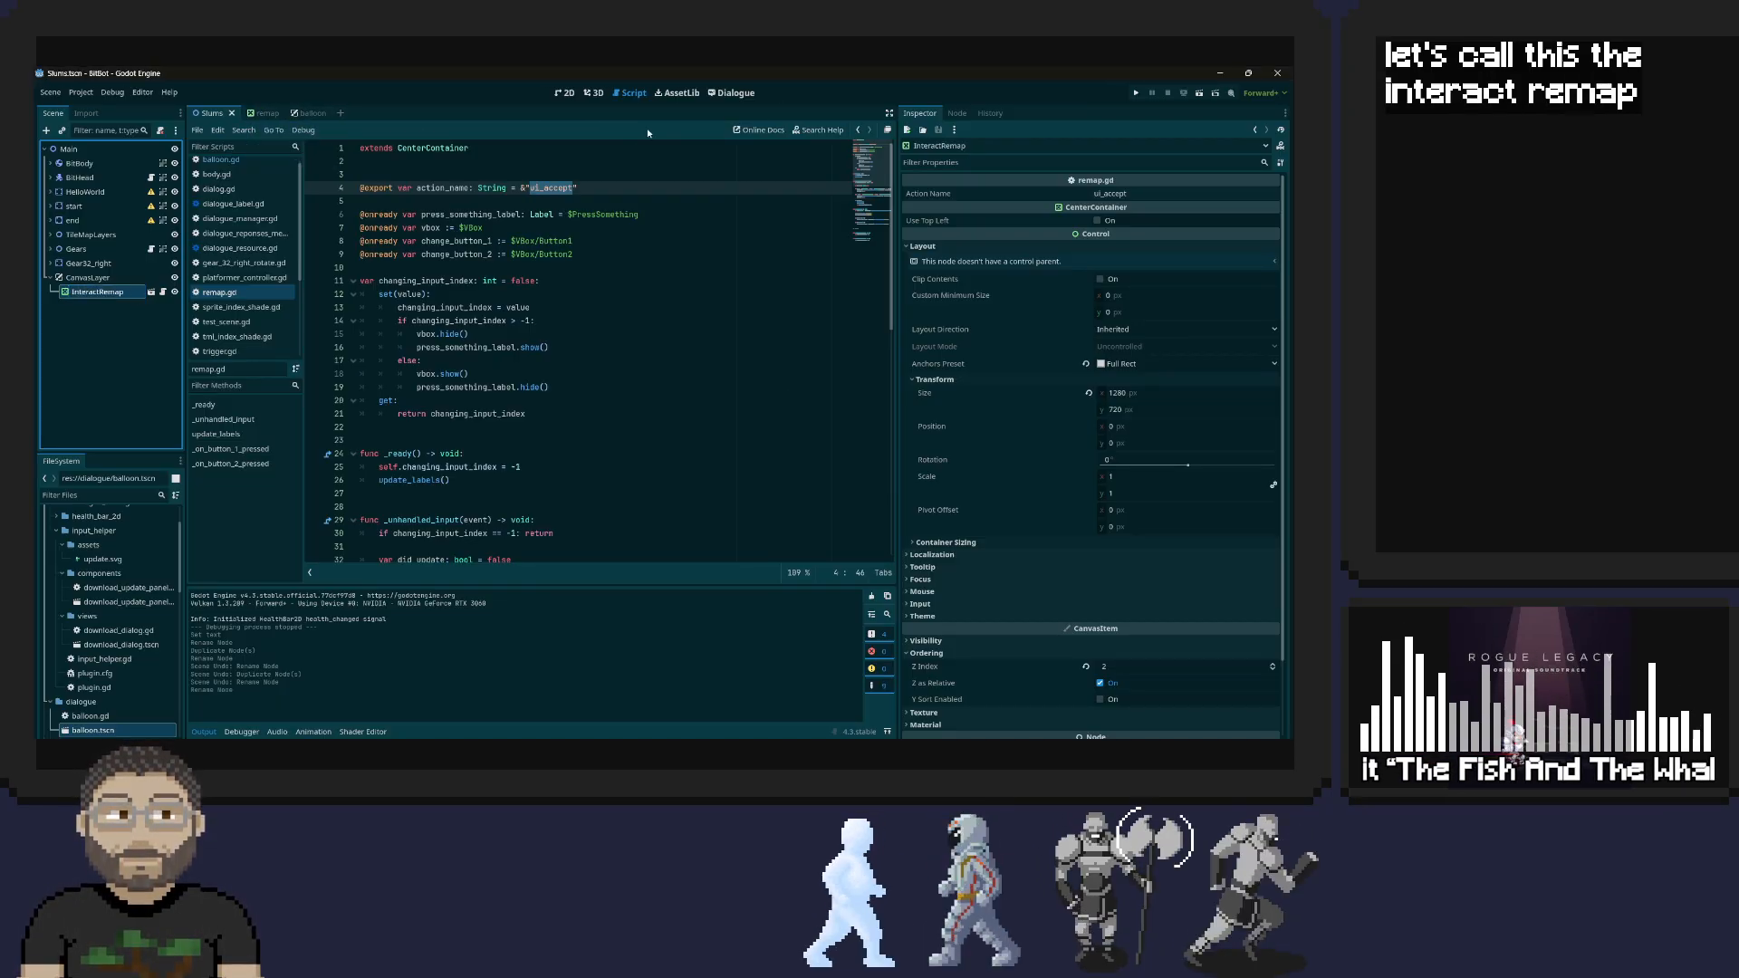
# Duplicate the InteractRemap node and rename the copy to JumpRemap
pyautogui.rightClick(92, 292)
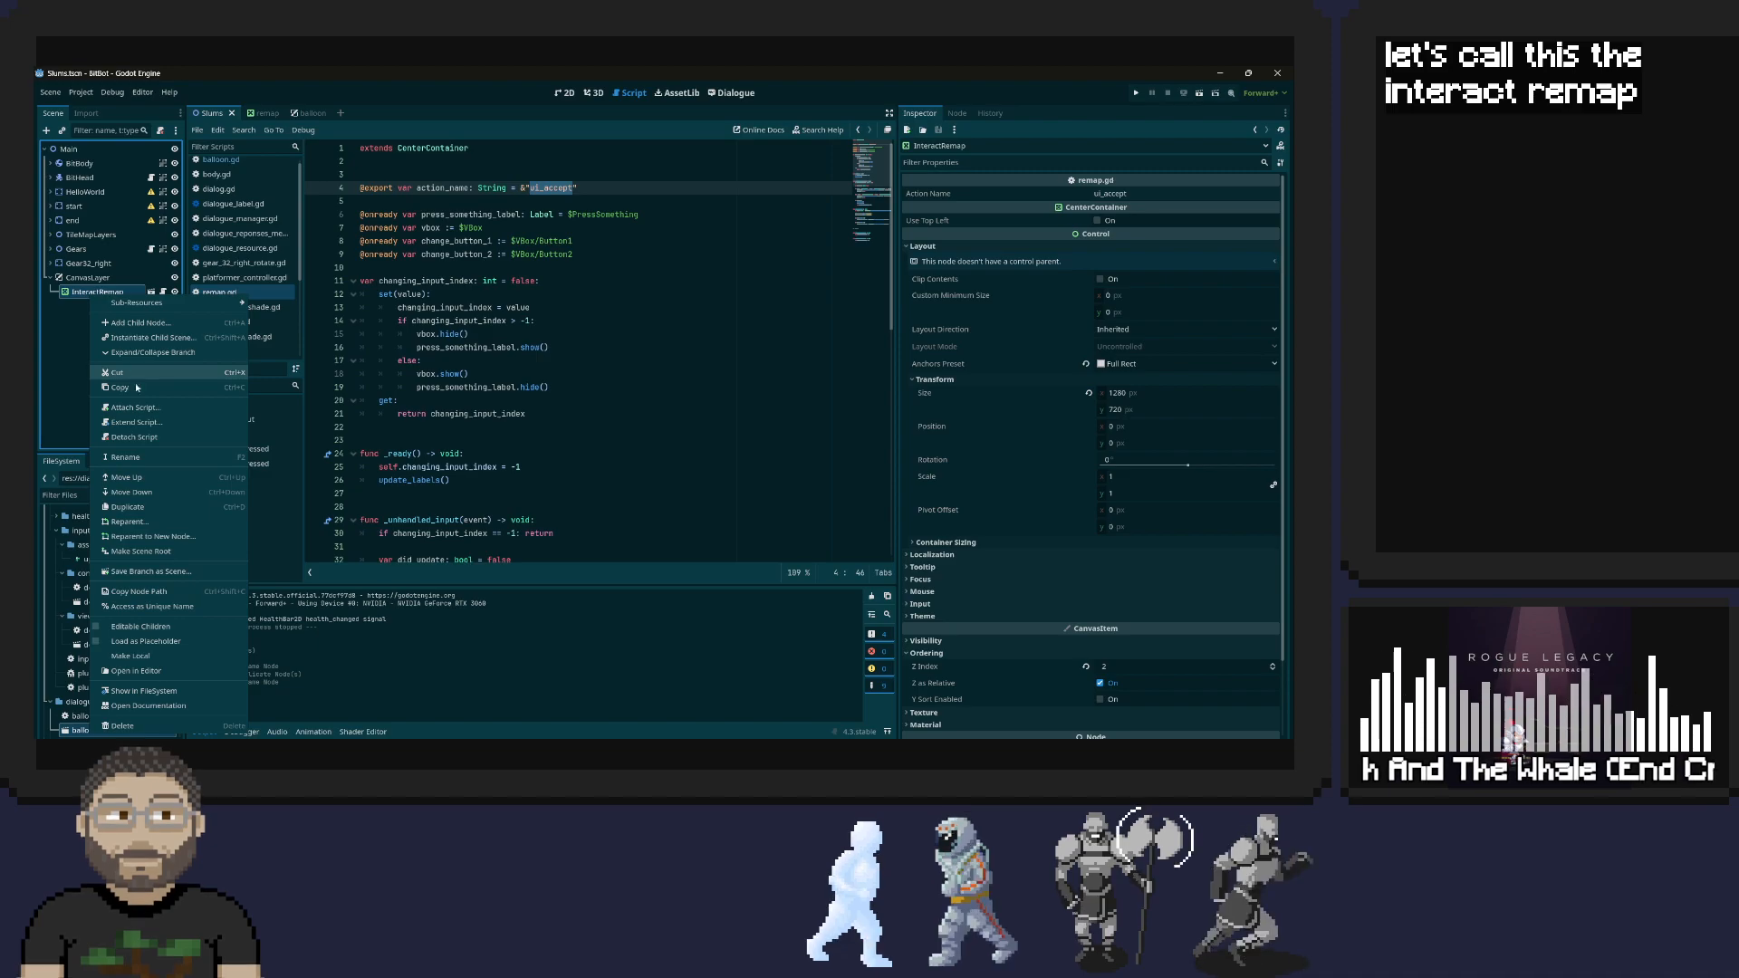
pyautogui.click(136, 506)
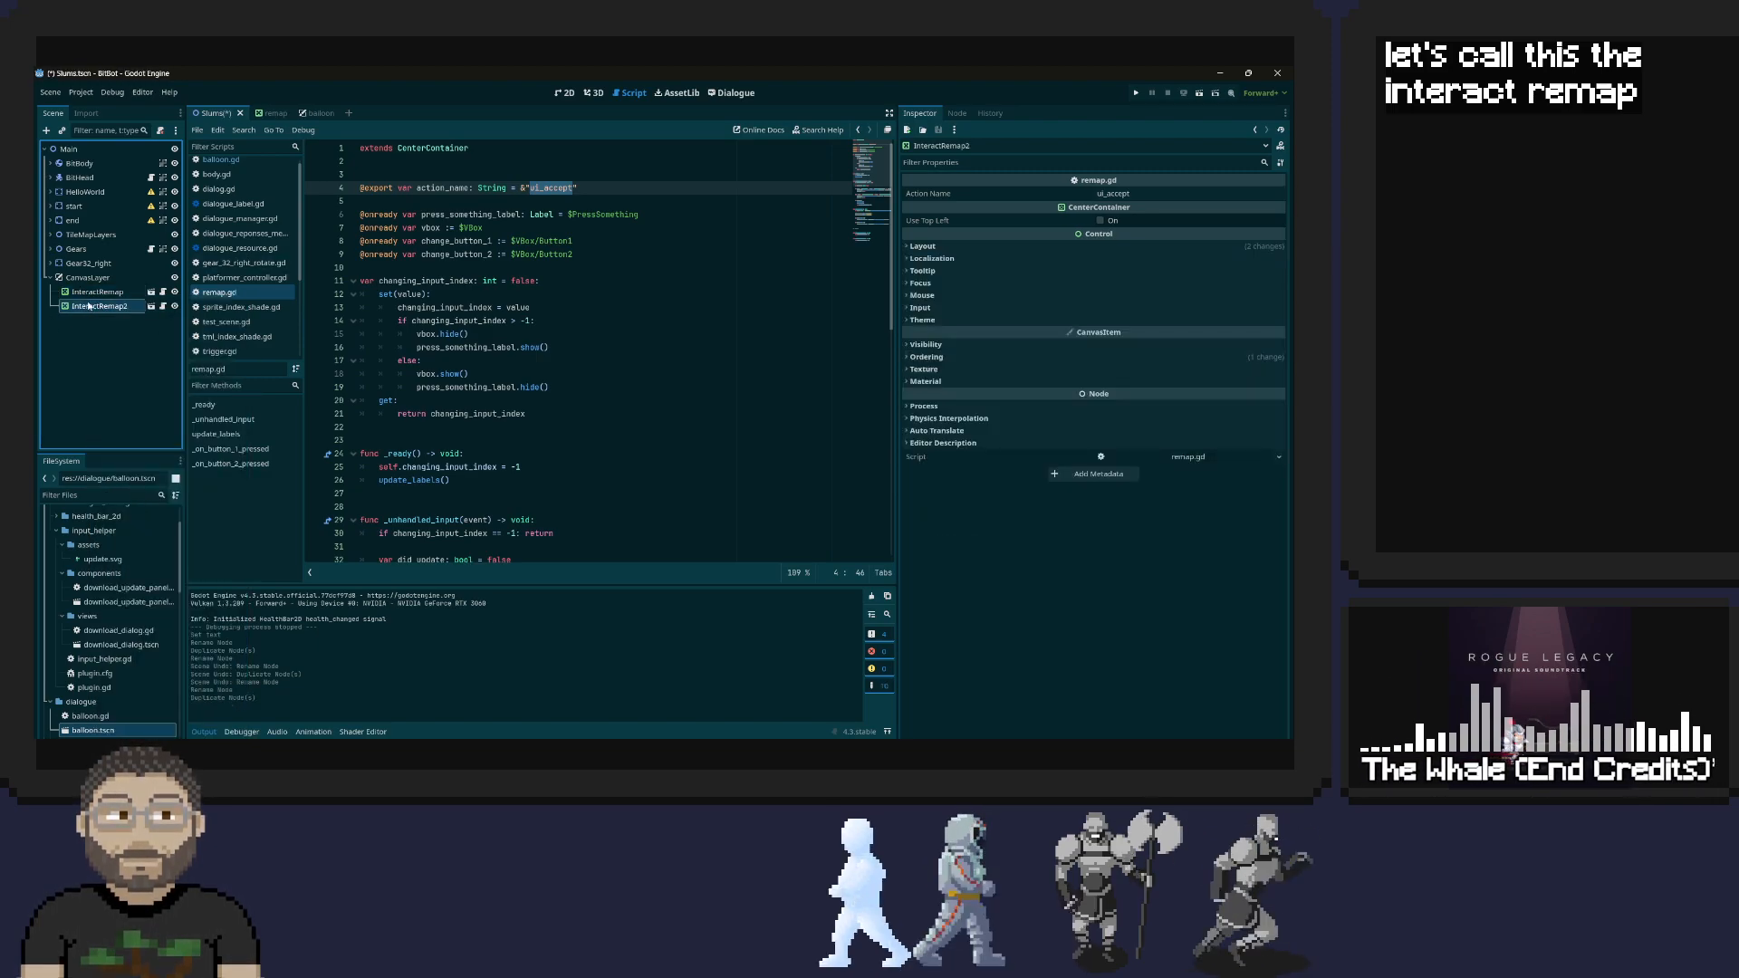
pyautogui.doubleClick(89, 307)
pyautogui.doubleClick(93, 306)
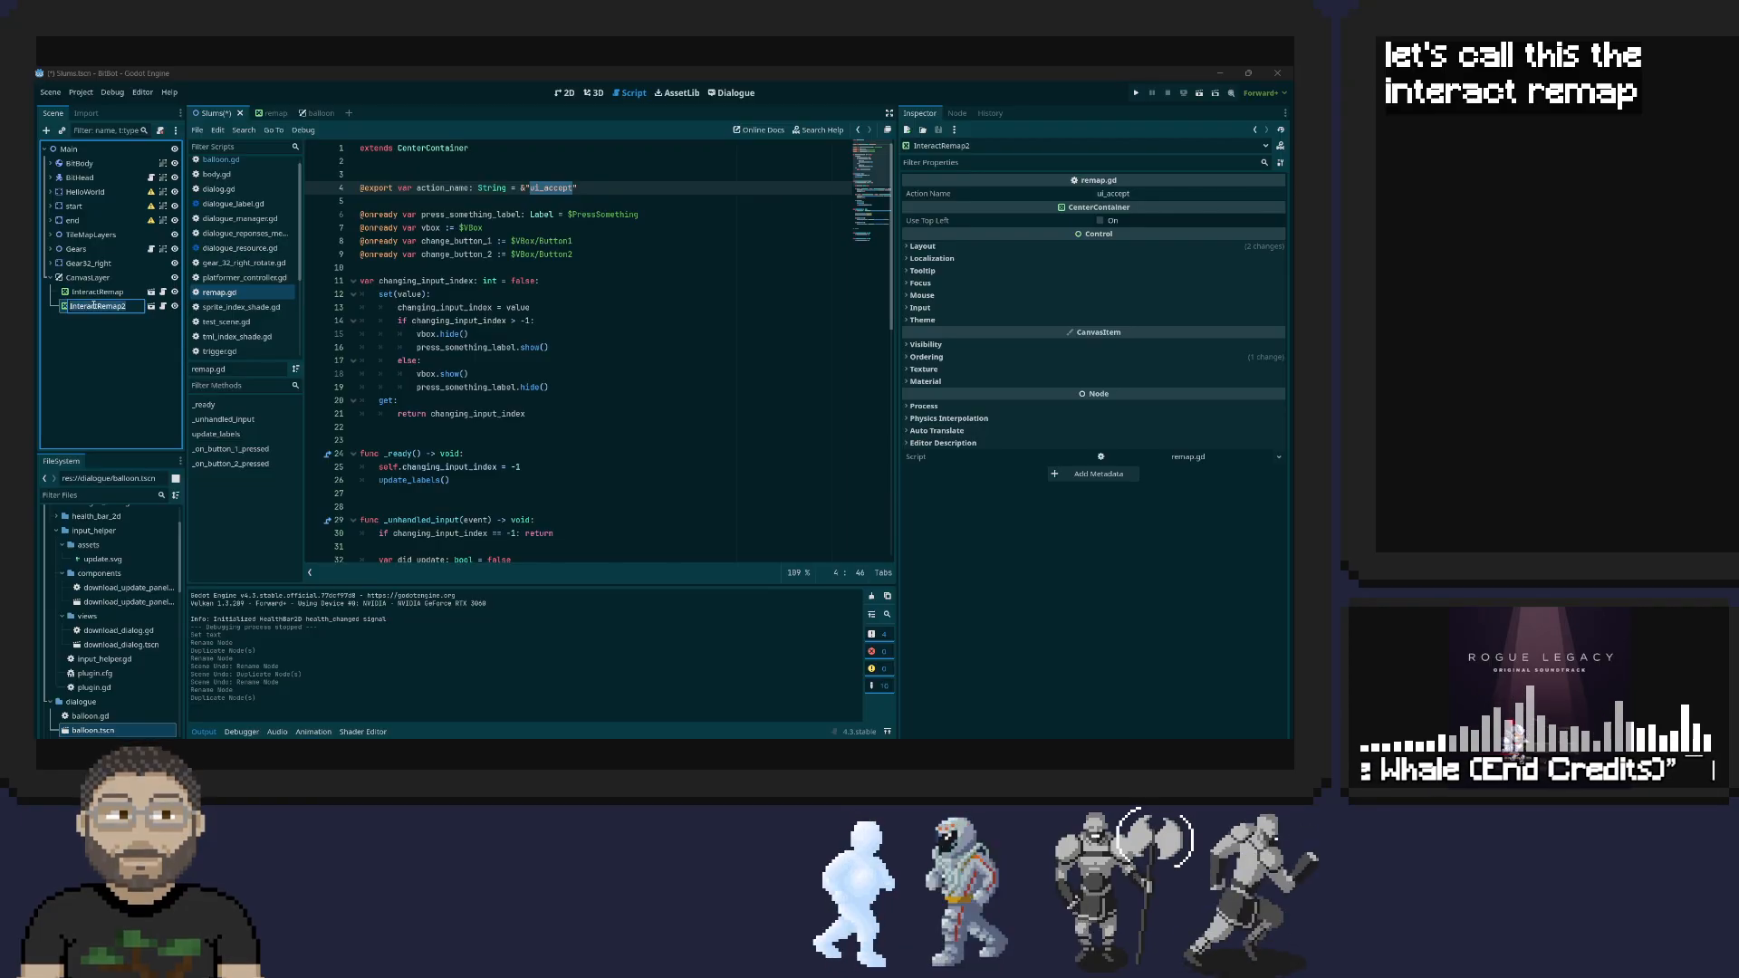
pyautogui.write('jumpRem')
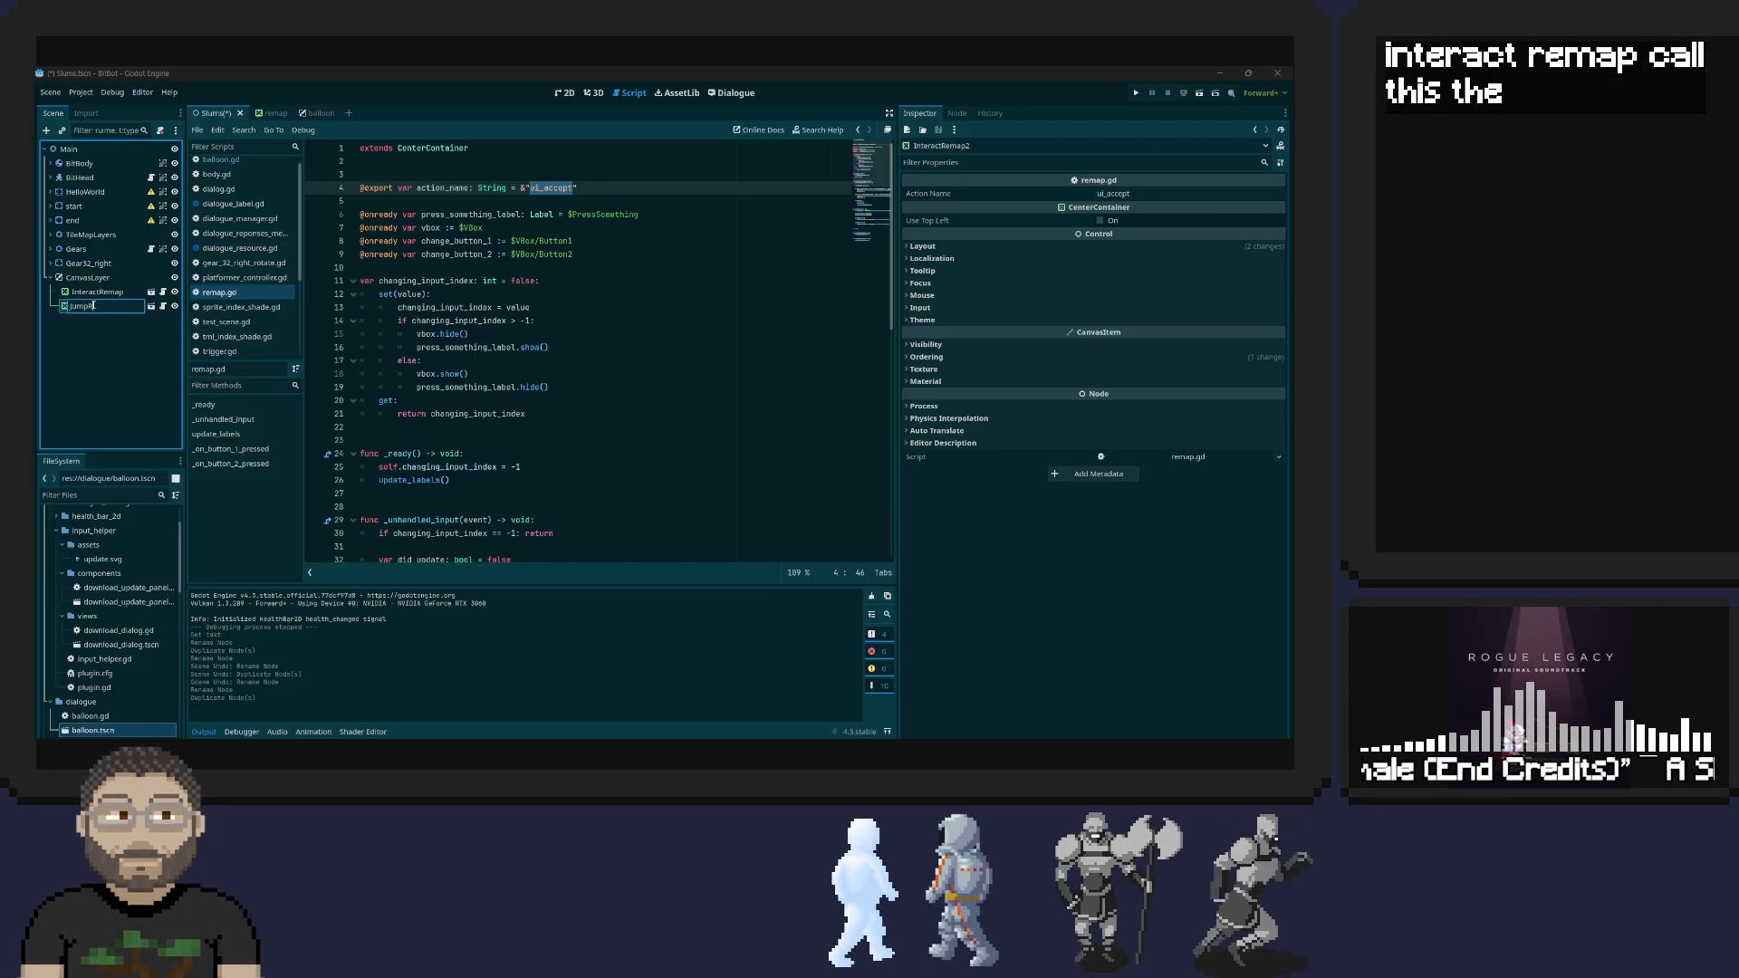
pyautogui.write('ap')
pyautogui.press('Return')
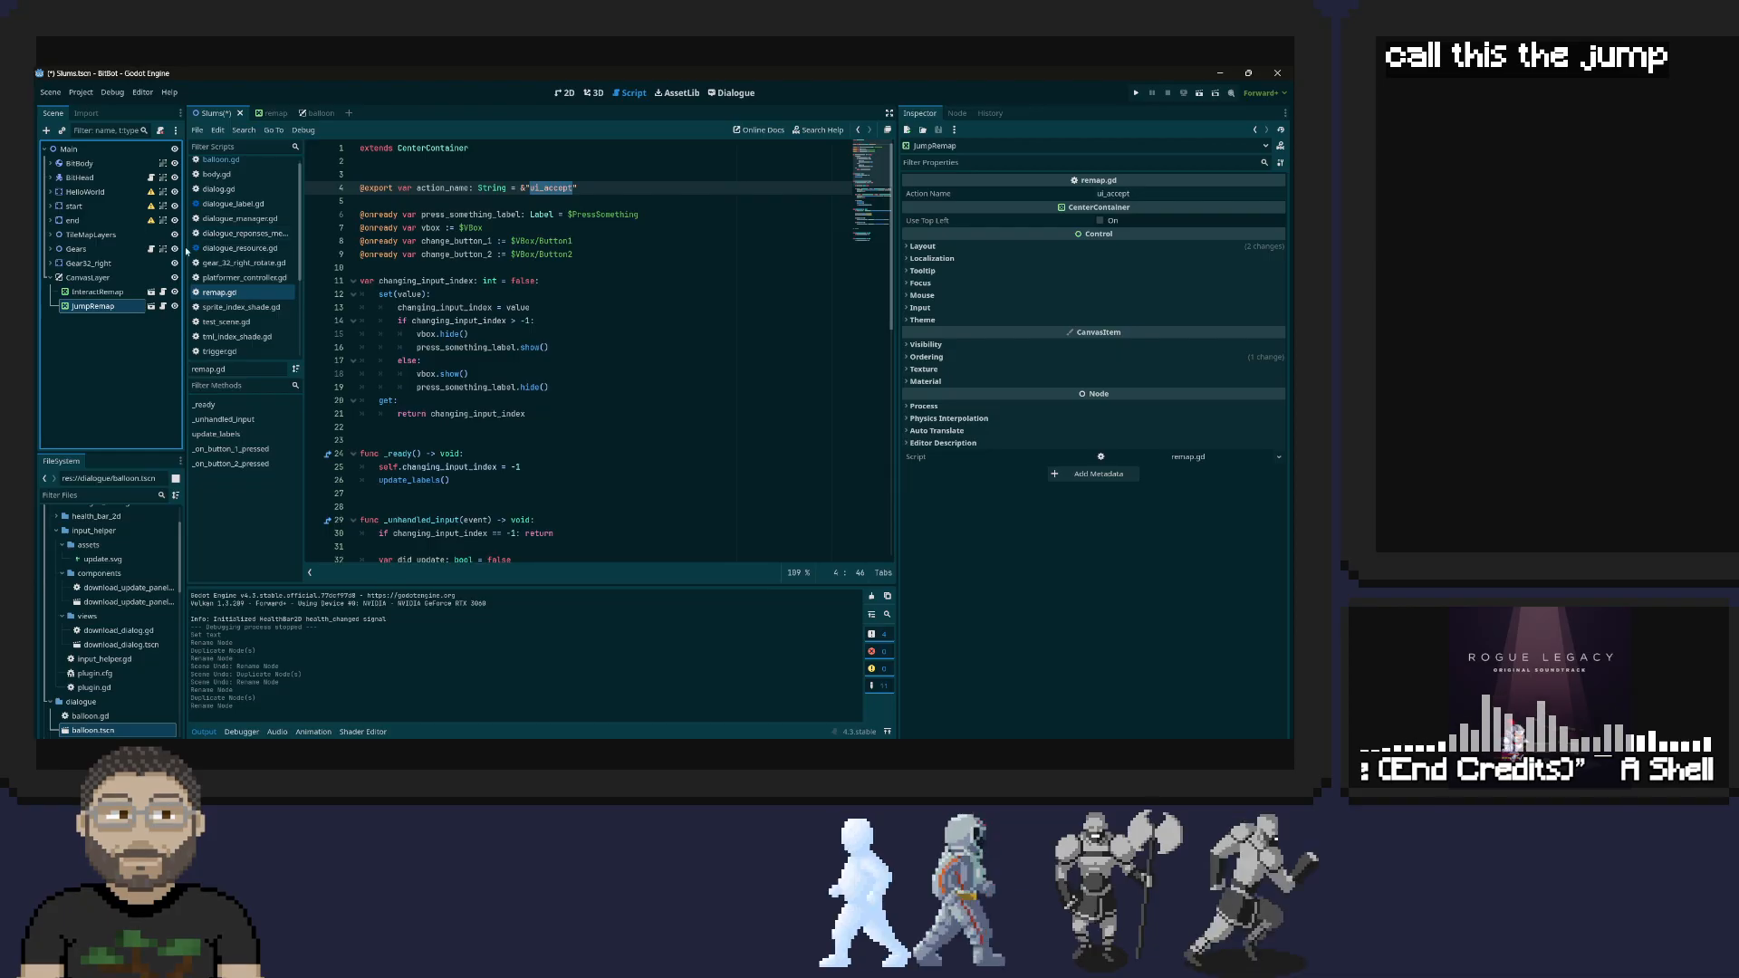
# Open the JumpRemap instance's source scene, expand its VBox branch, and show the VBox node's properties
pyautogui.rightClick(81, 308)
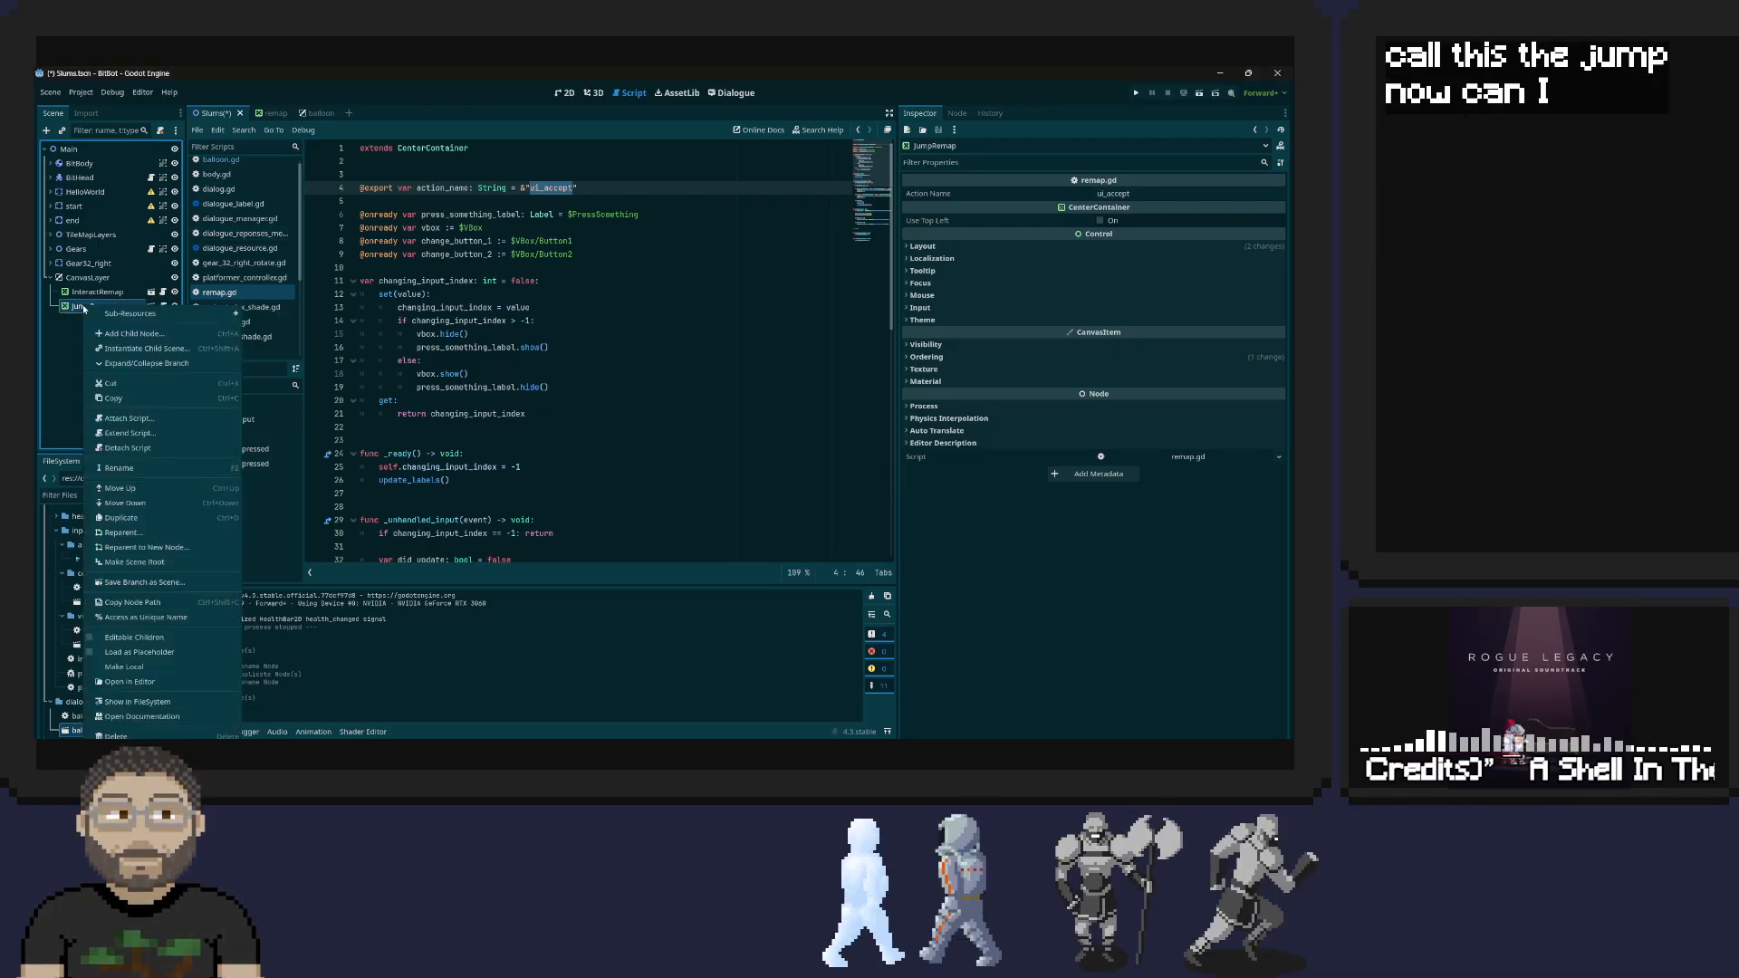
pyautogui.click(80, 307)
pyautogui.click(152, 307)
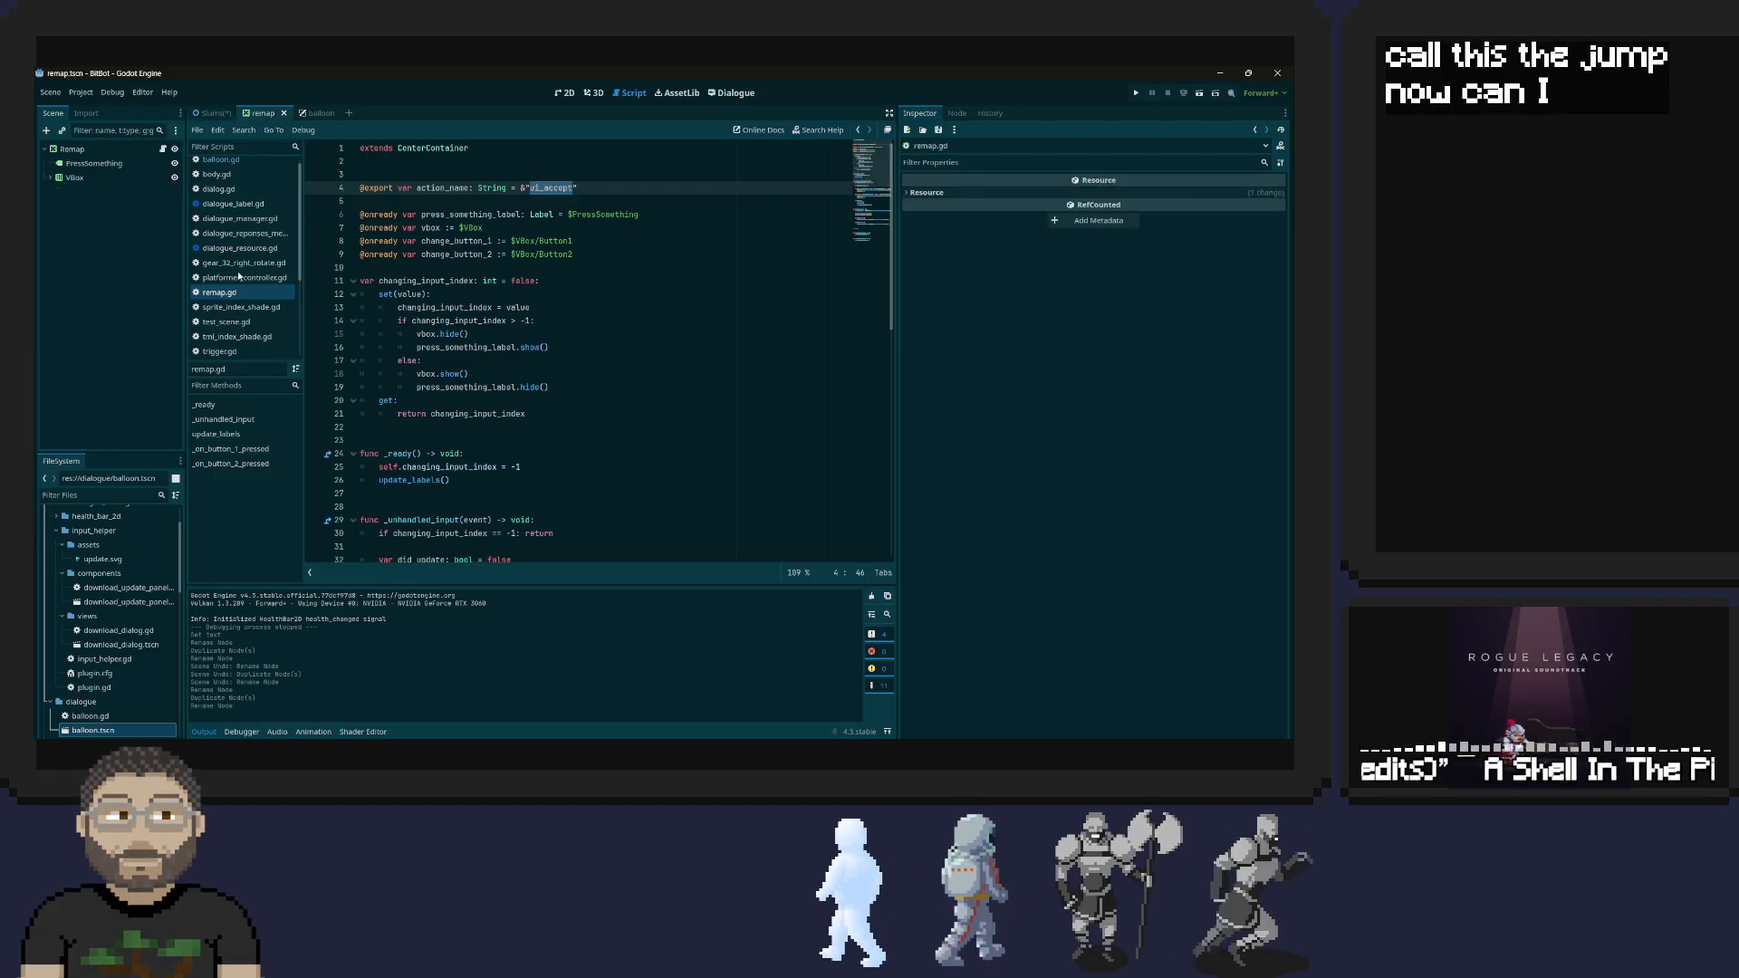
pyautogui.click(51, 177)
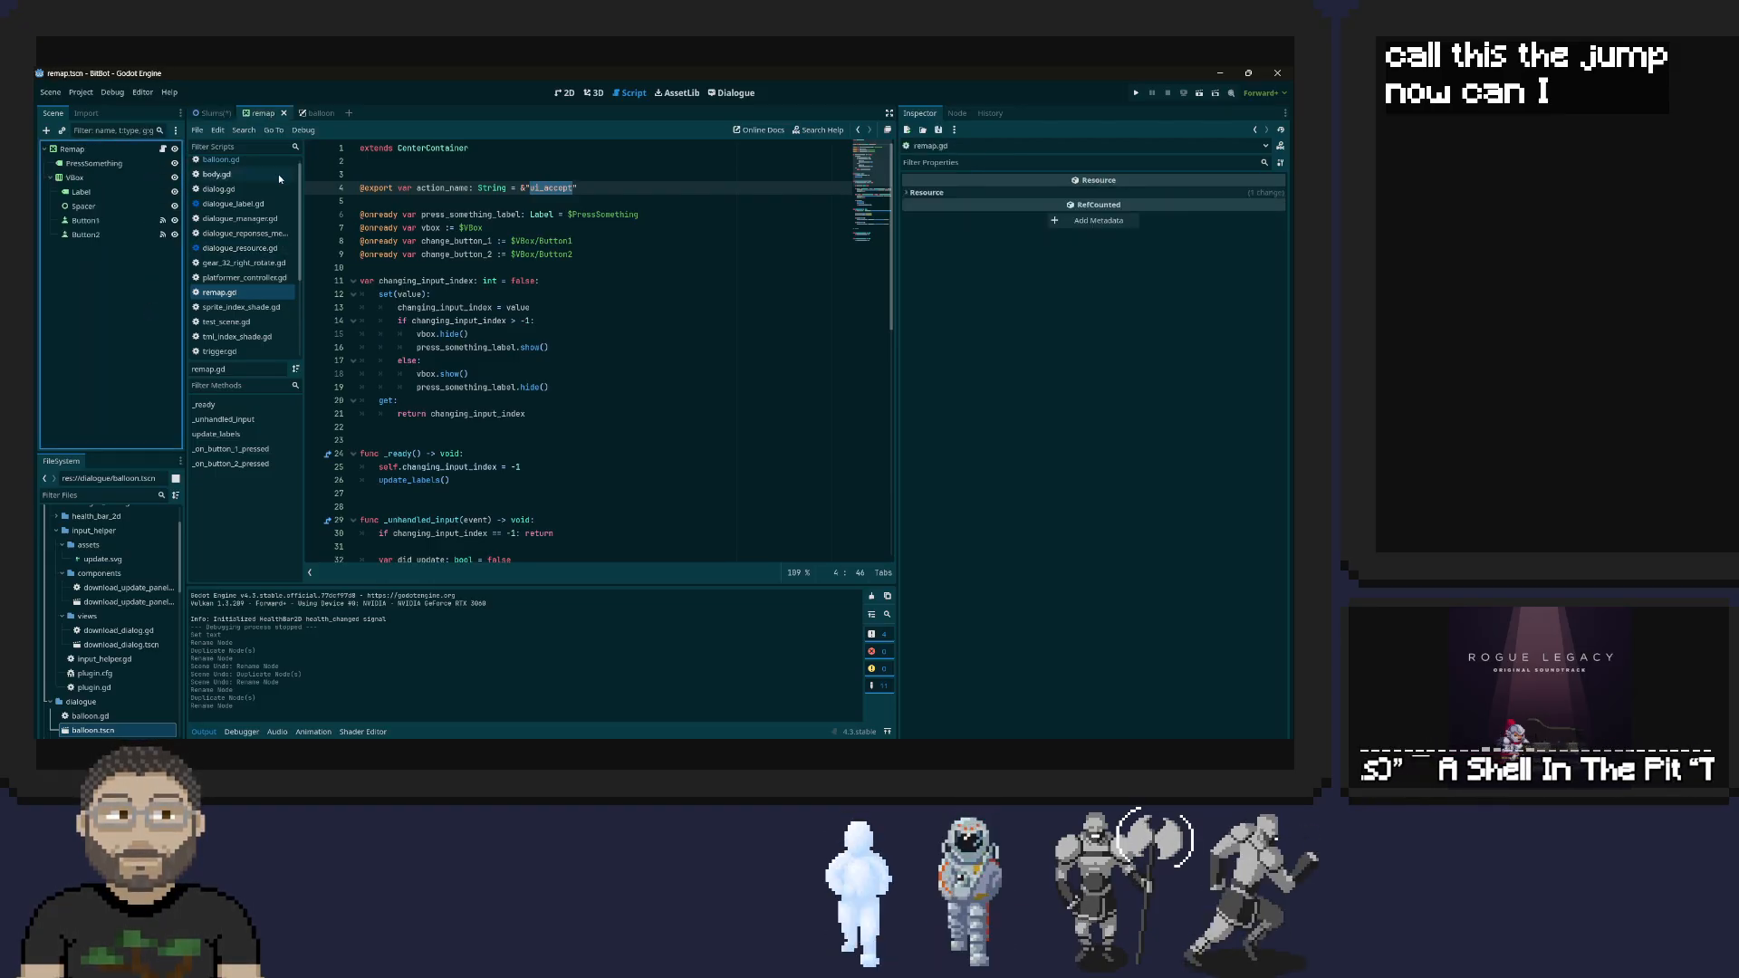
pyautogui.click(126, 177)
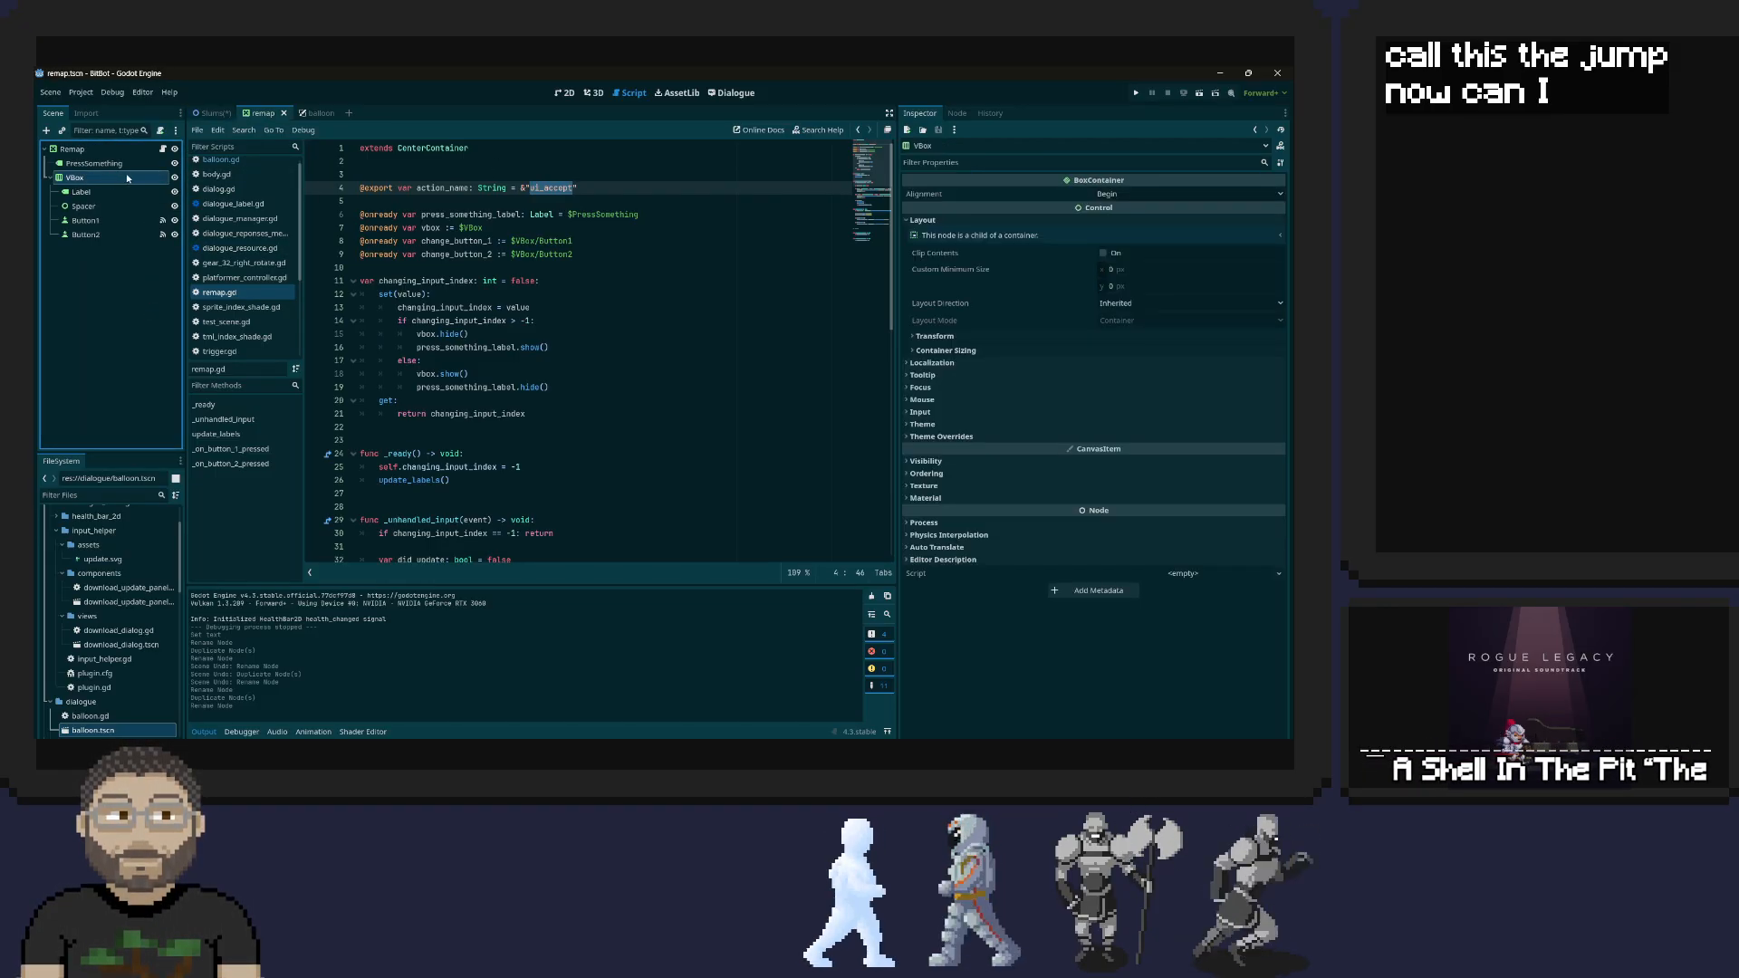
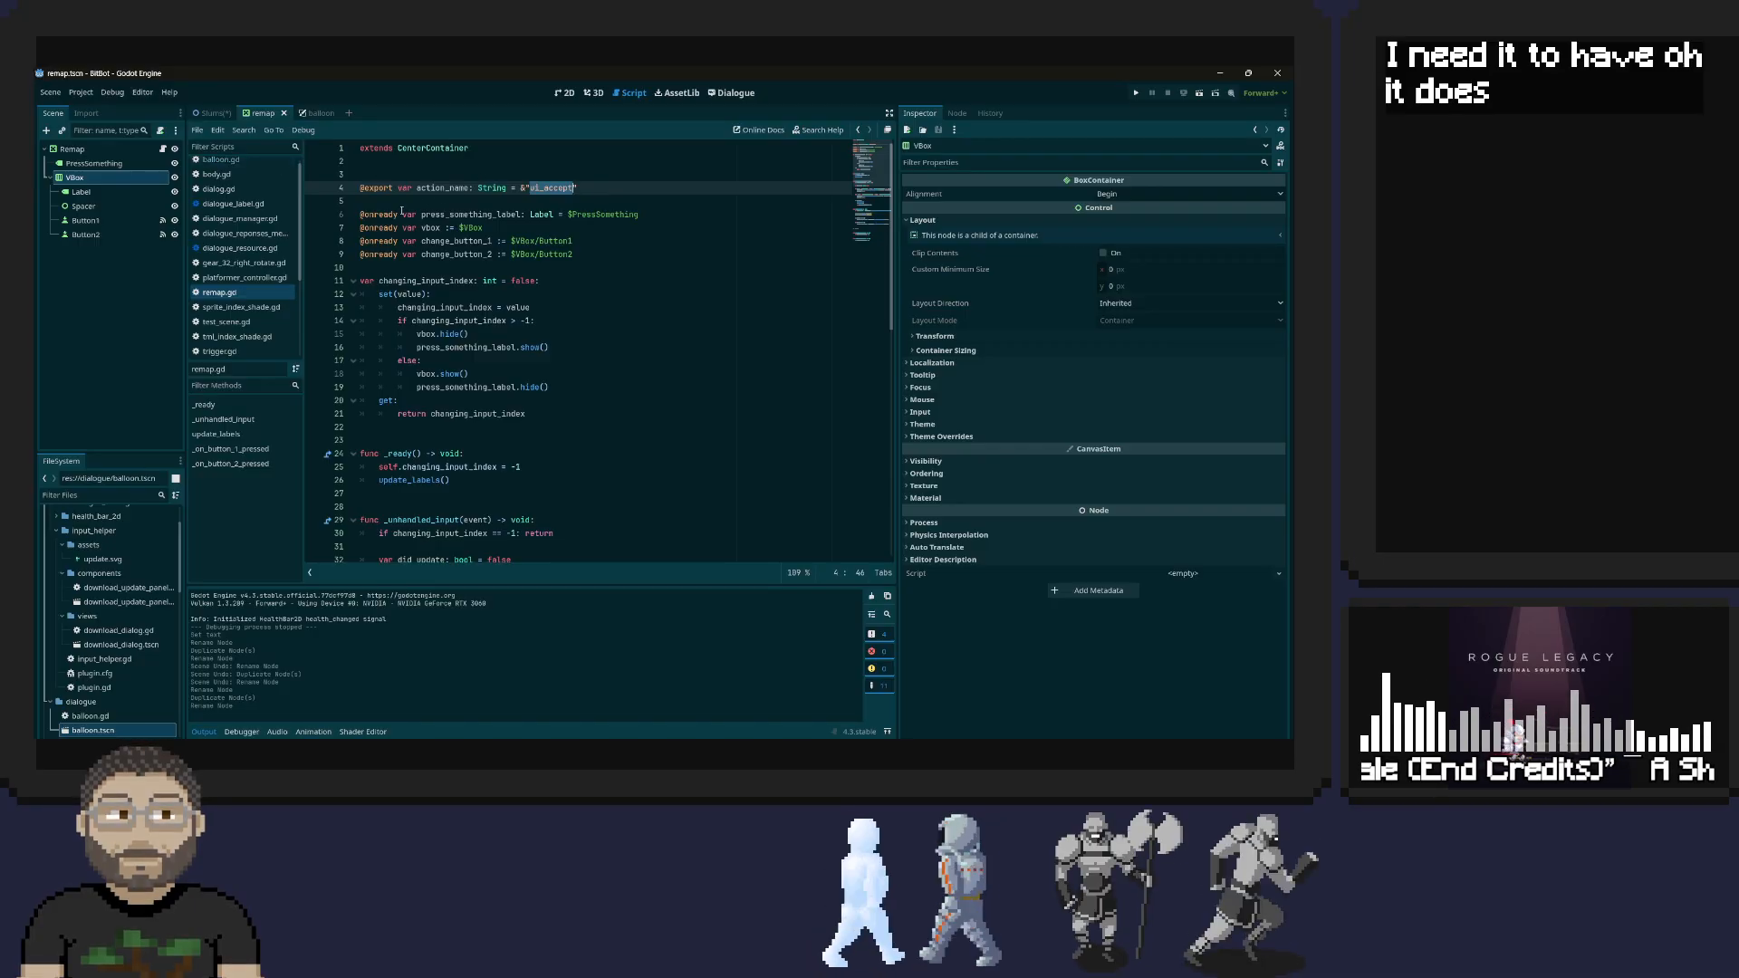
# Set the InteractRemap instance's Action Name to interact in the Slums scene and save the scene
pyautogui.scroll(-2, 486, 253)
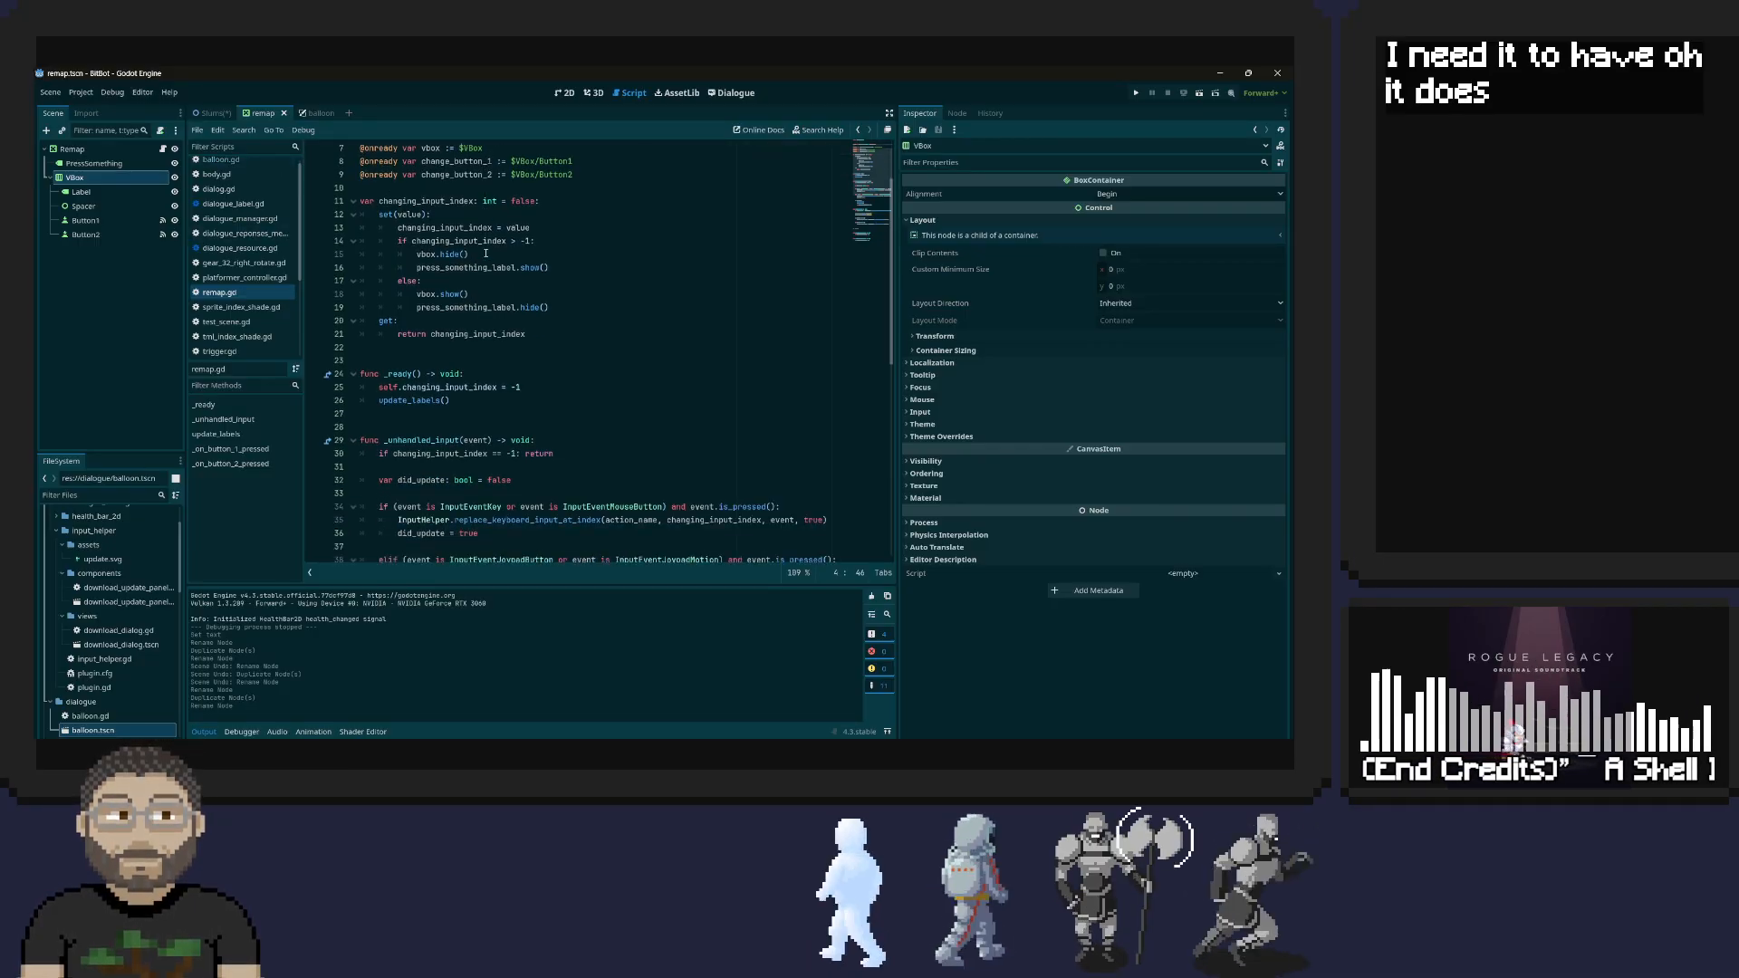
pyautogui.scroll(2, 822, 230)
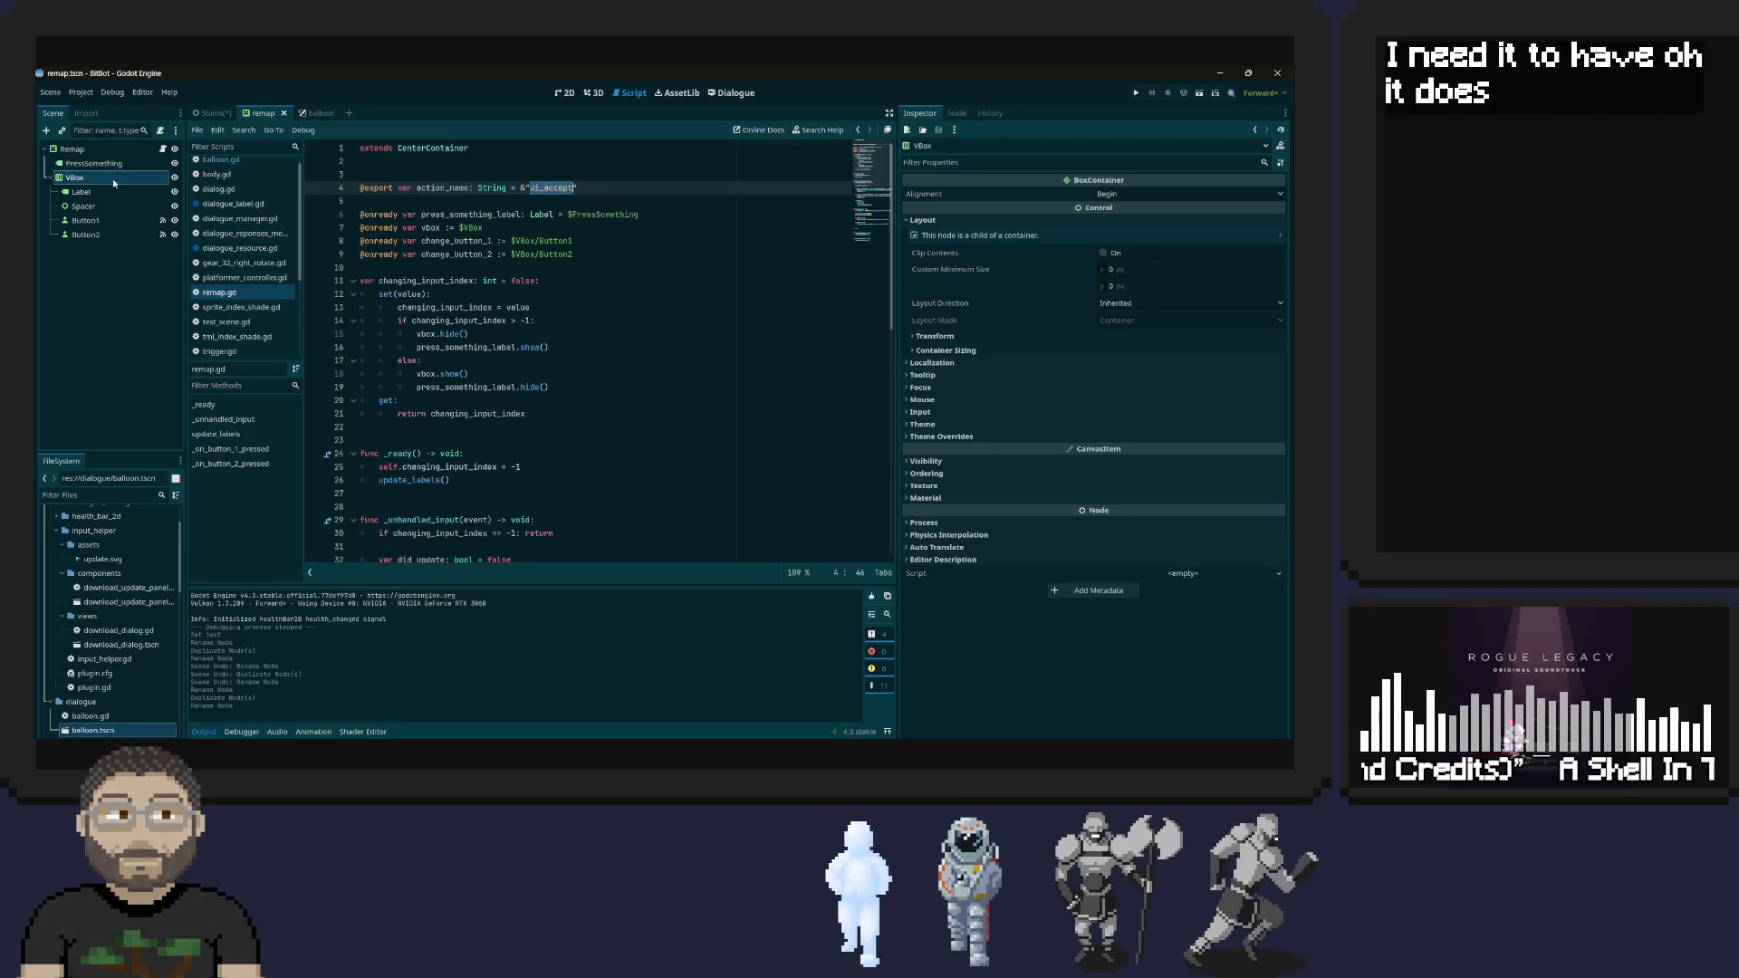
pyautogui.click(214, 113)
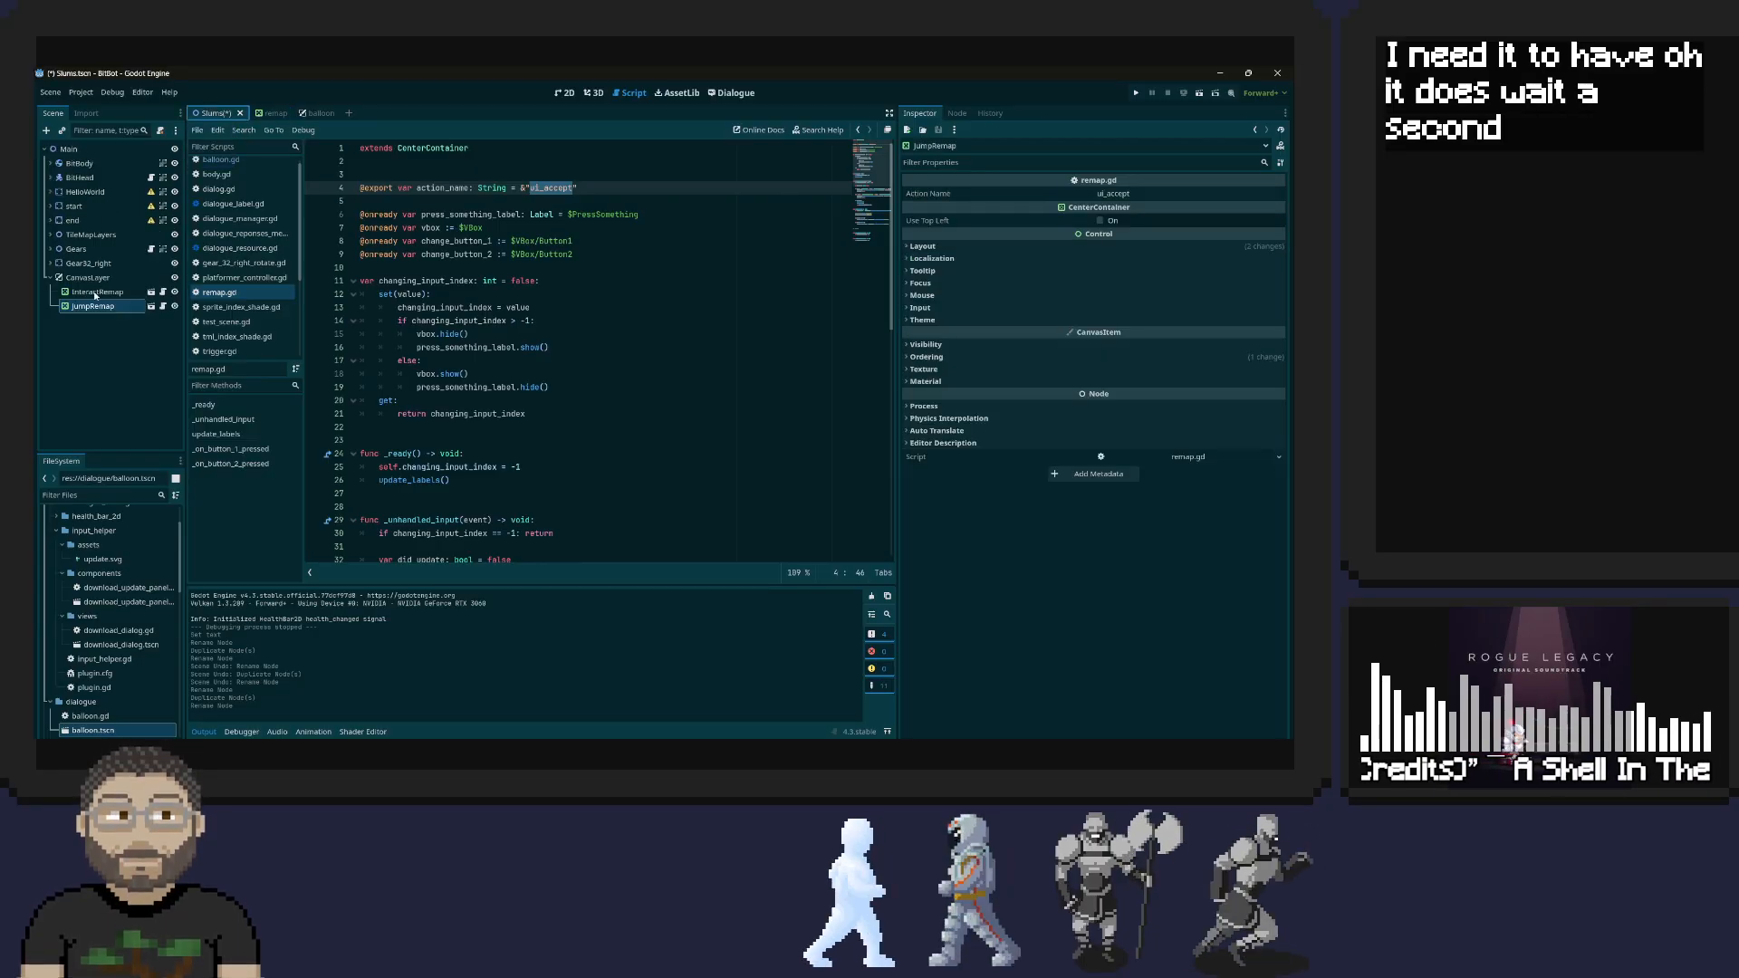
pyautogui.click(95, 292)
pyautogui.click(1157, 195)
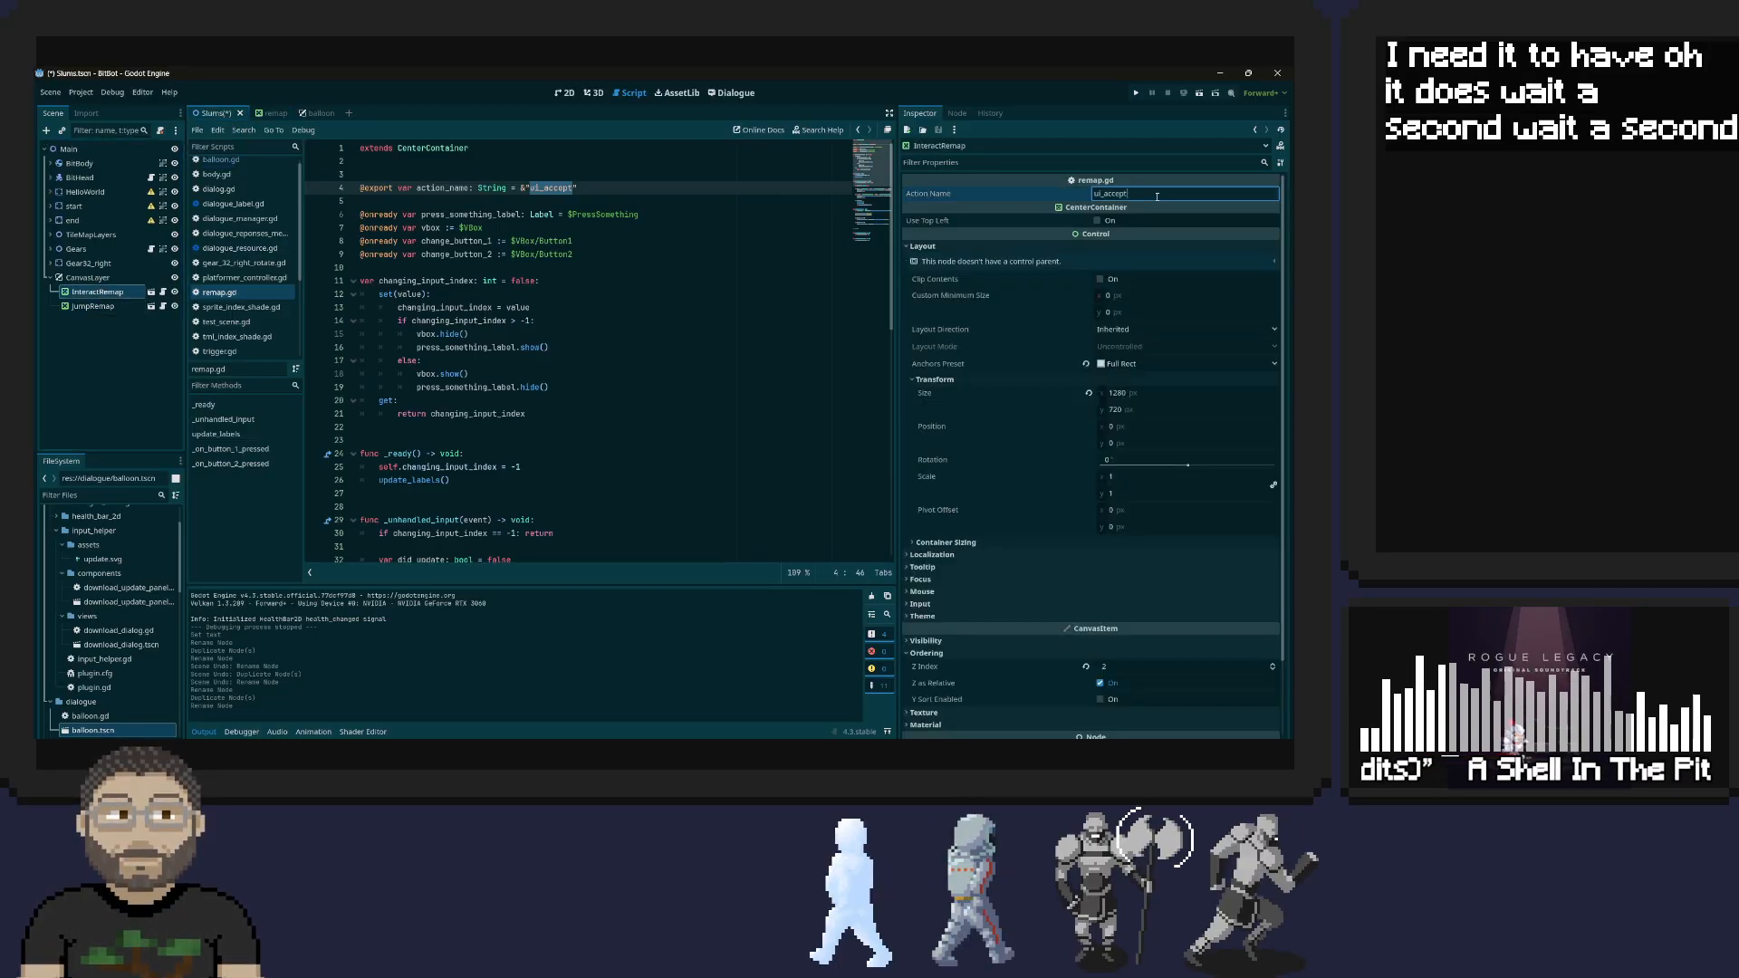
pyautogui.hotkey('ctrl', 'a')
pyautogui.write('interact')
pyautogui.hotkey('ctrl', 's')
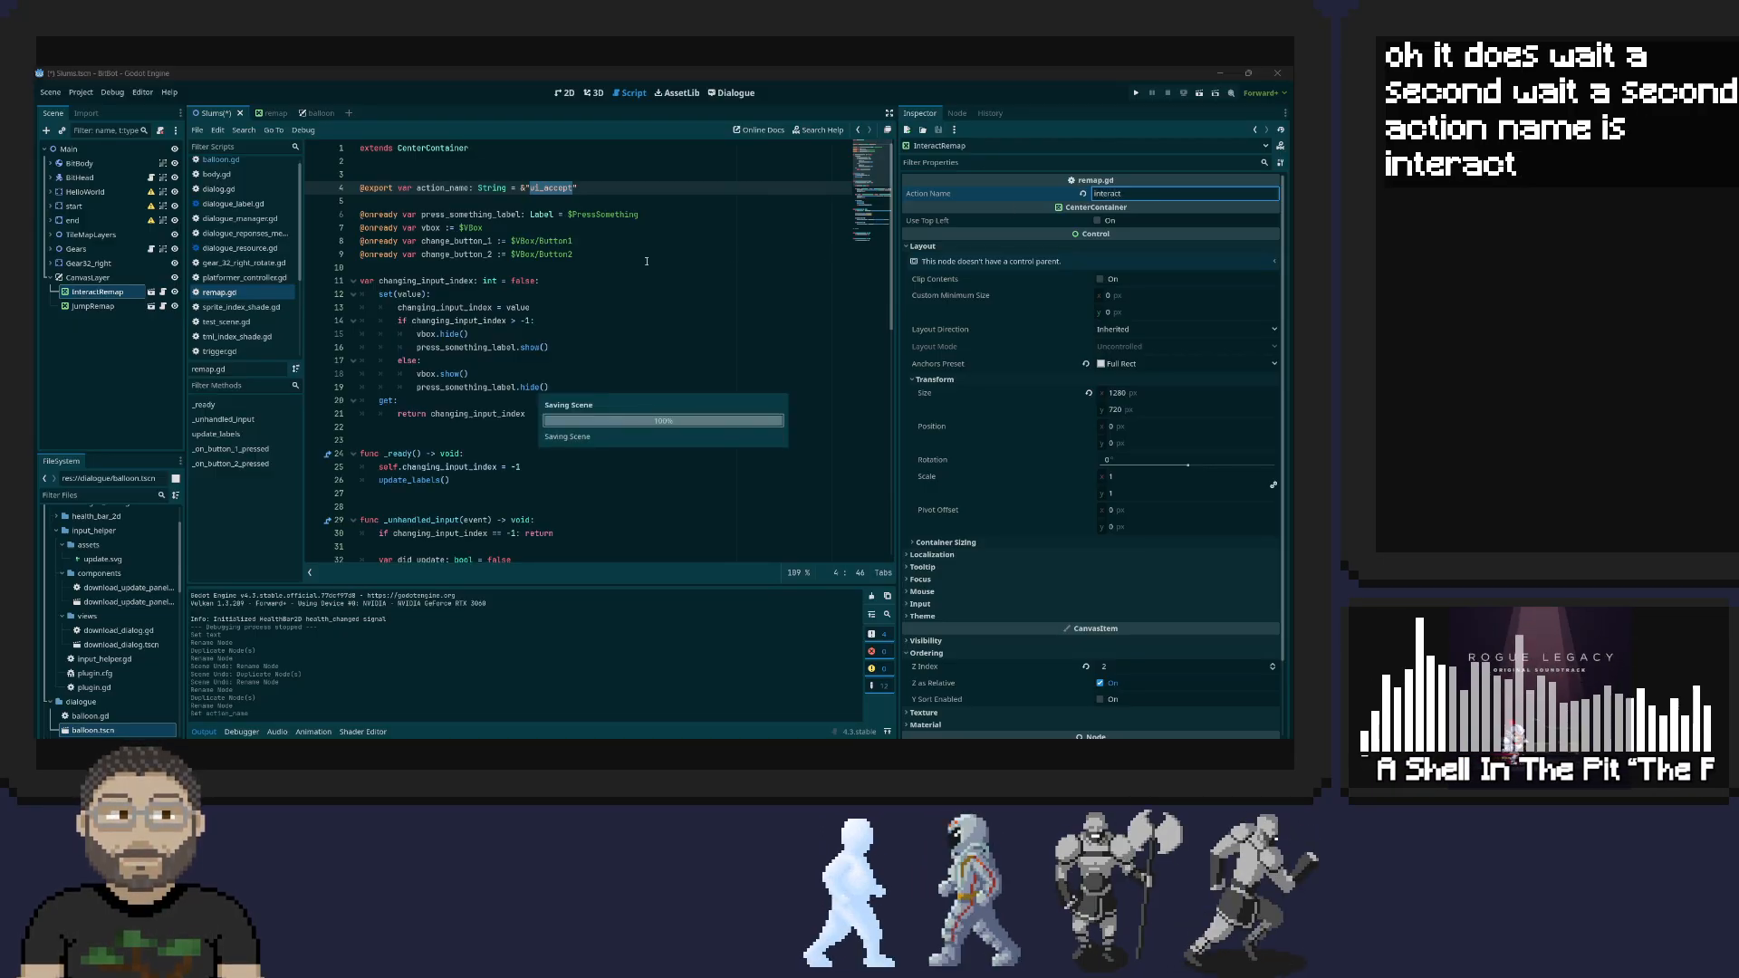
# Set the JumpRemap instance's Action Name to jump and save the Slums scene
pyautogui.scroll(-2, 576, 306)
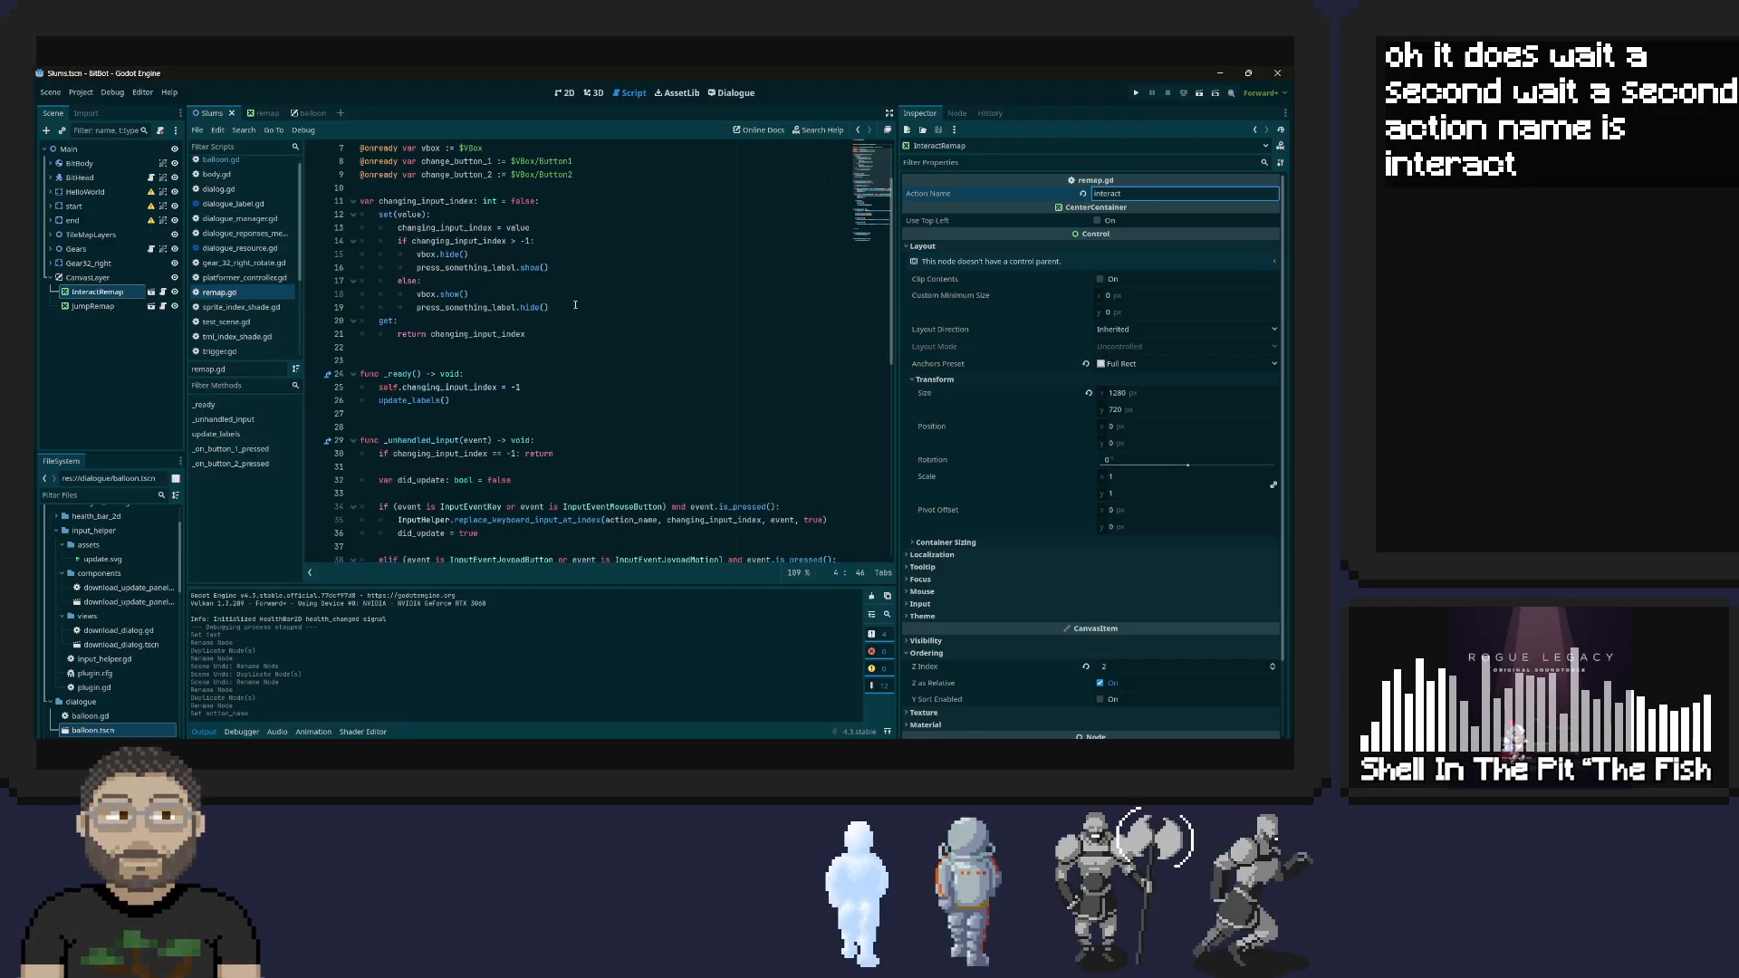
pyautogui.scroll(-1, 576, 305)
pyautogui.scroll(3, 576, 305)
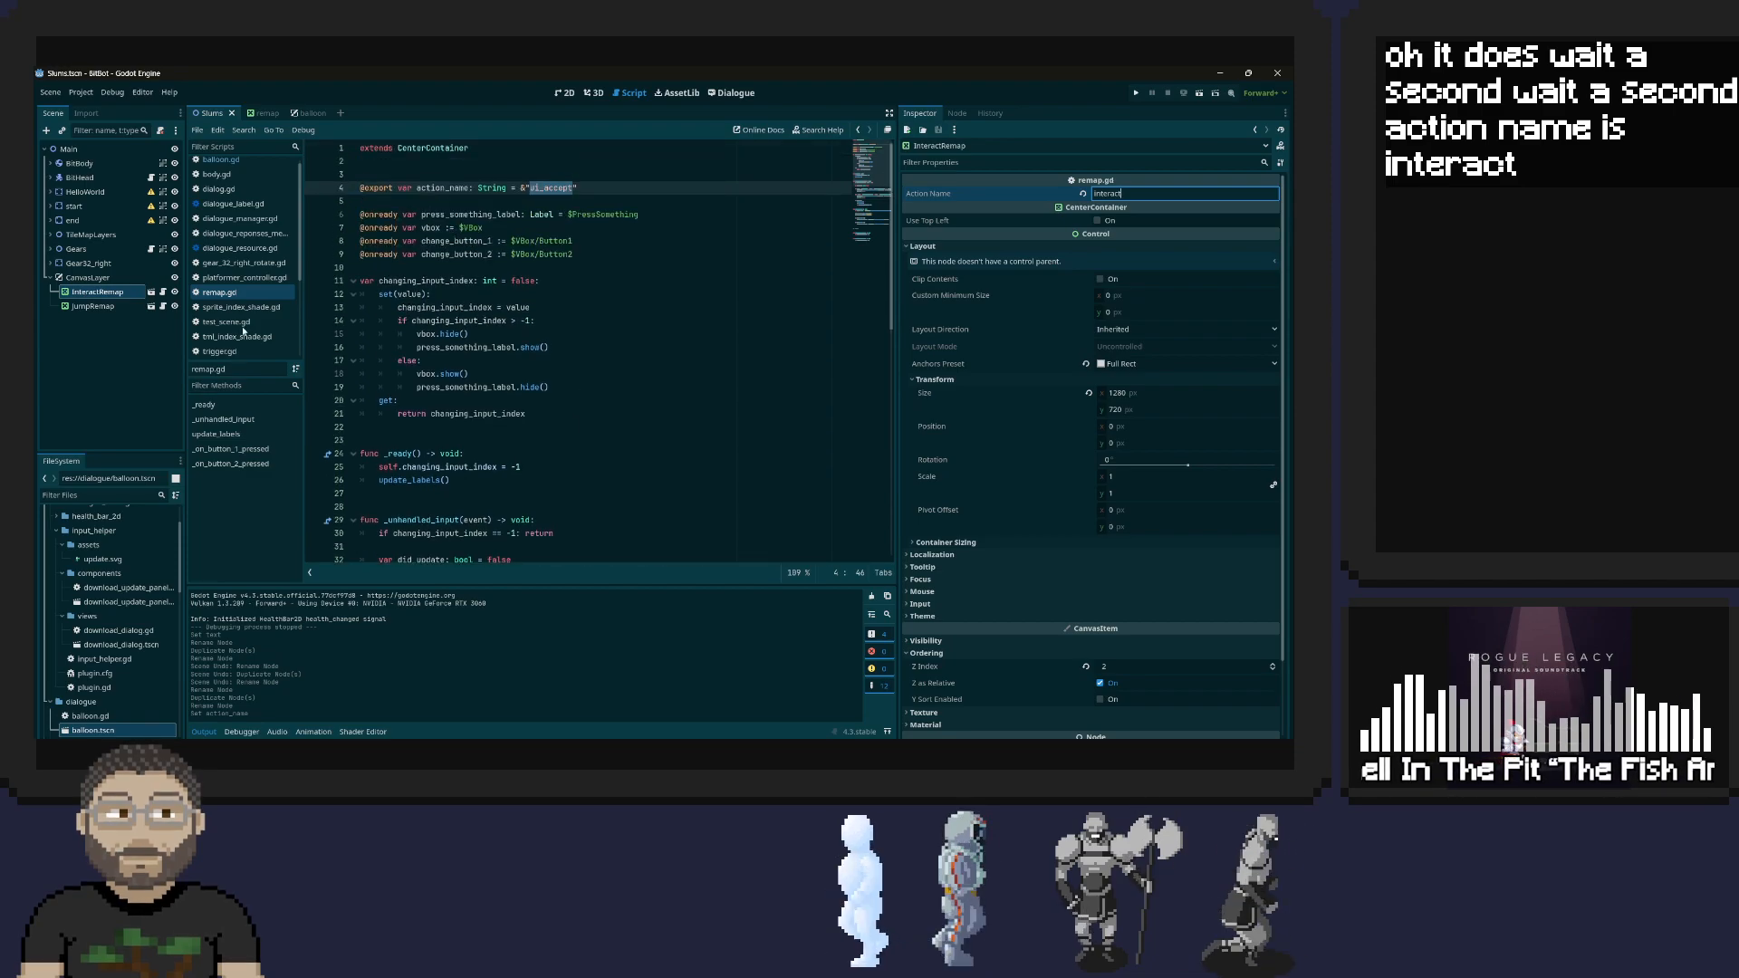
pyautogui.click(111, 308)
pyautogui.click(1153, 193)
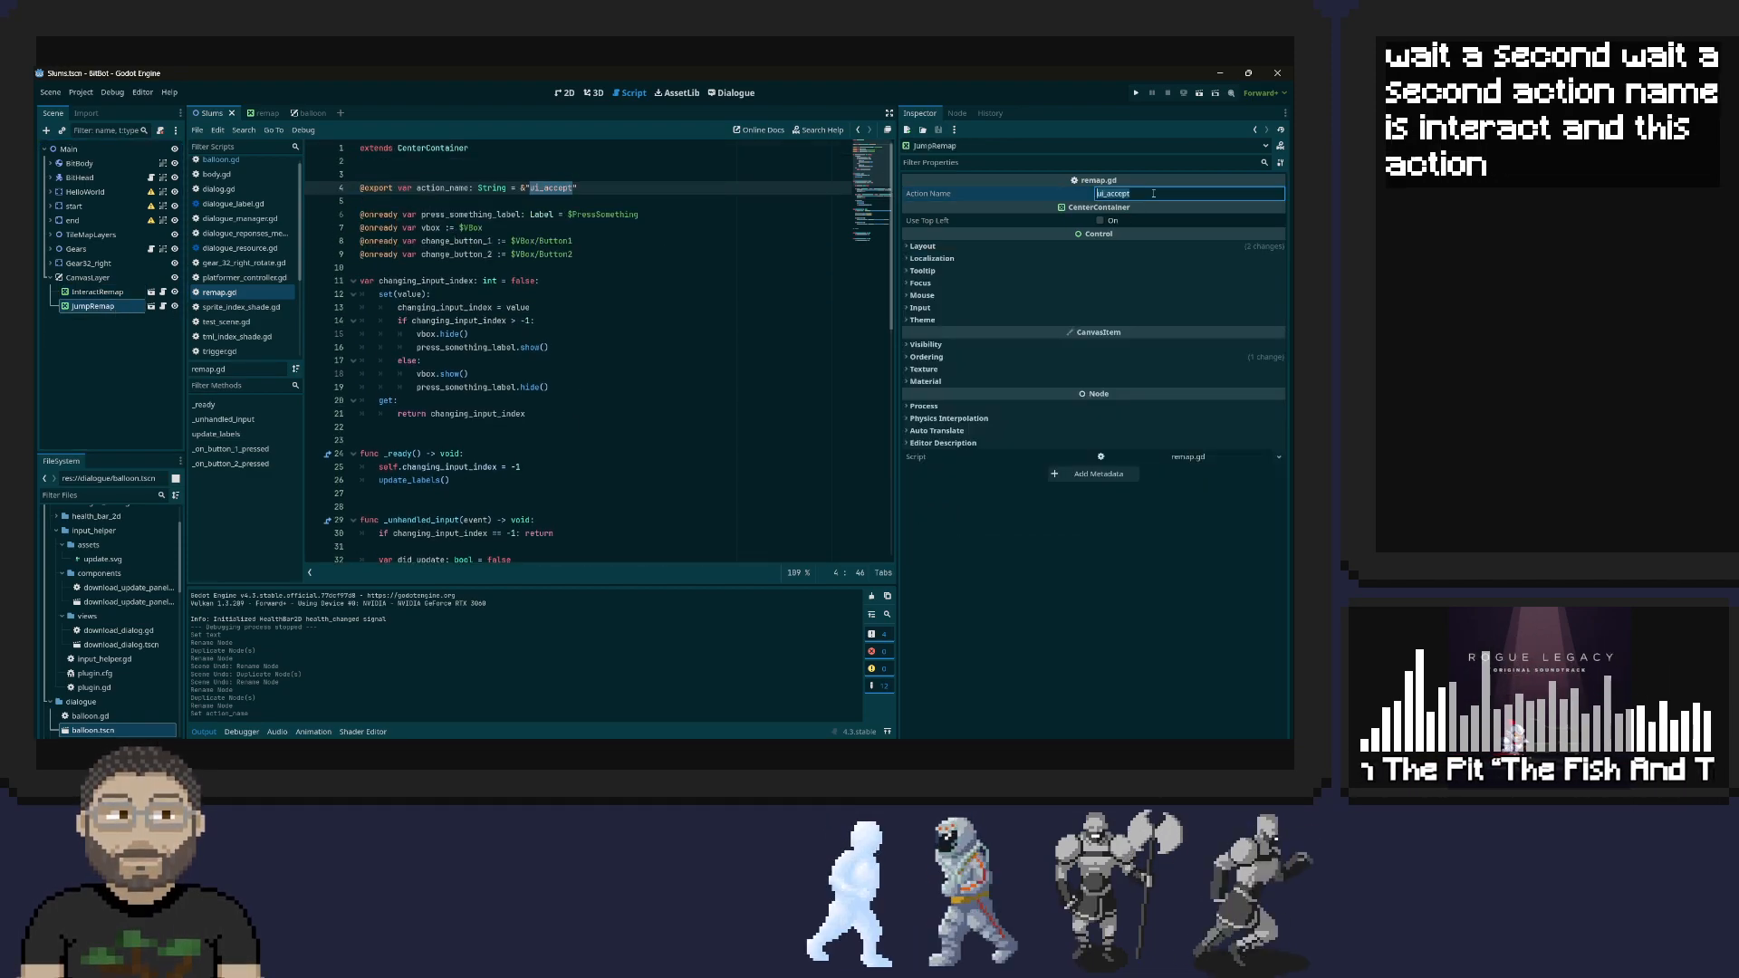
pyautogui.write('jump')
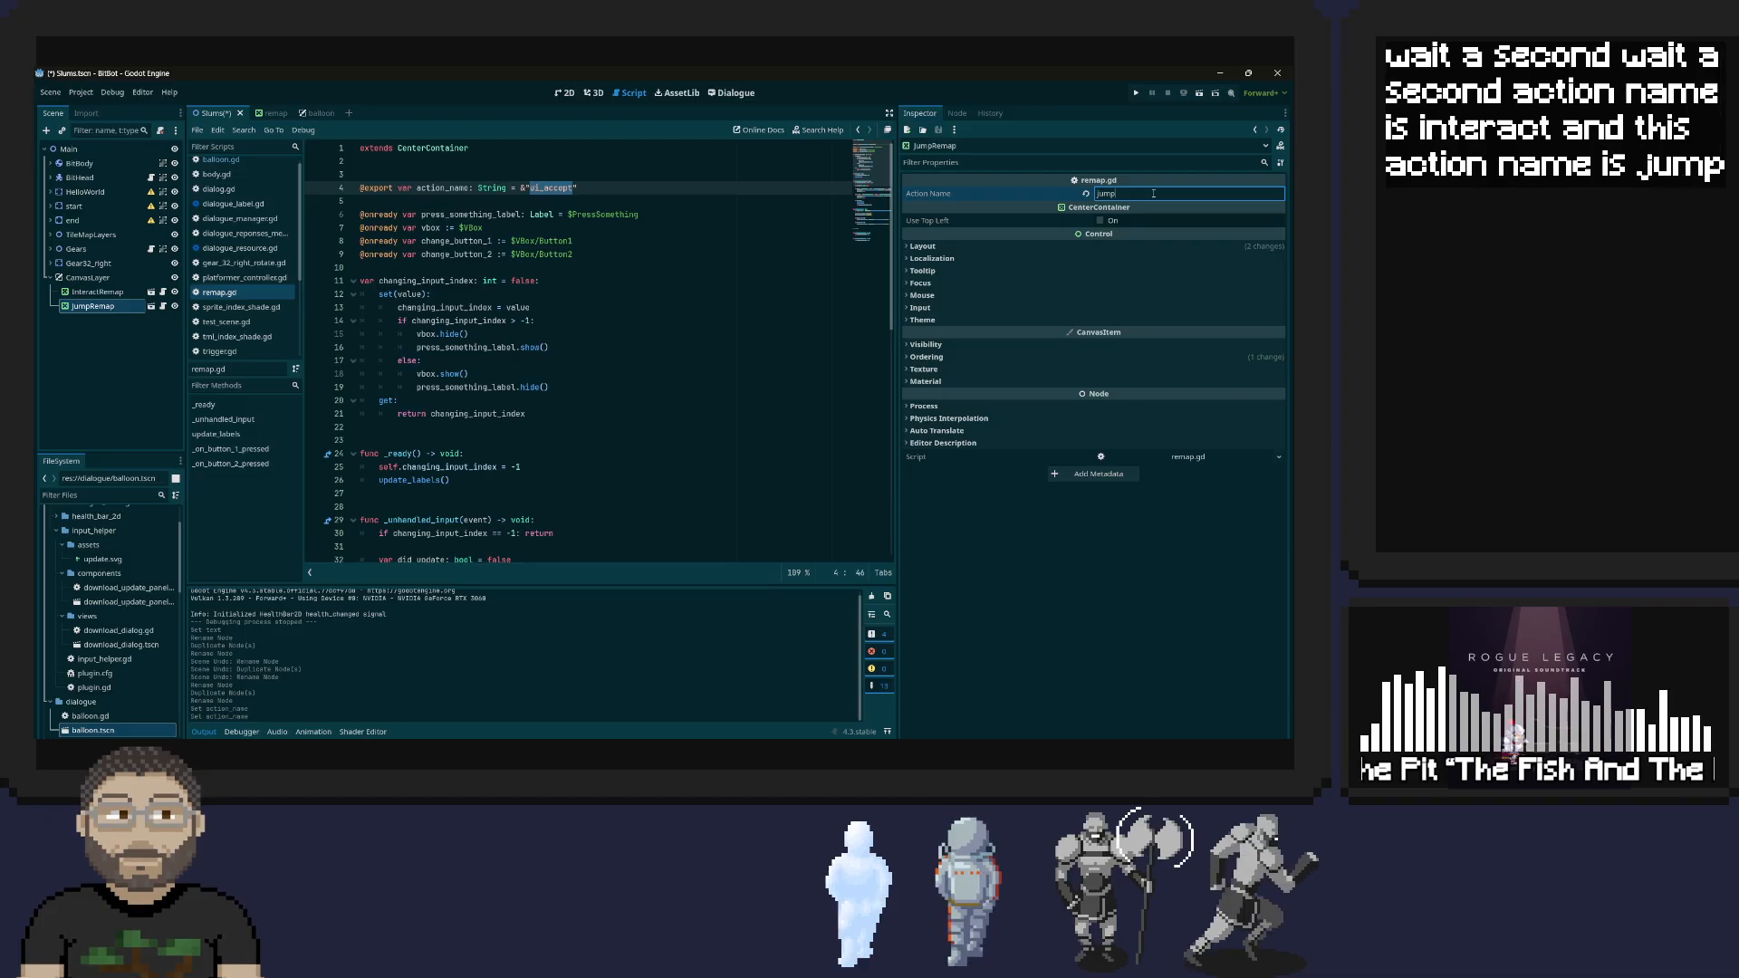
pyautogui.hotkey('ctrl', 's')
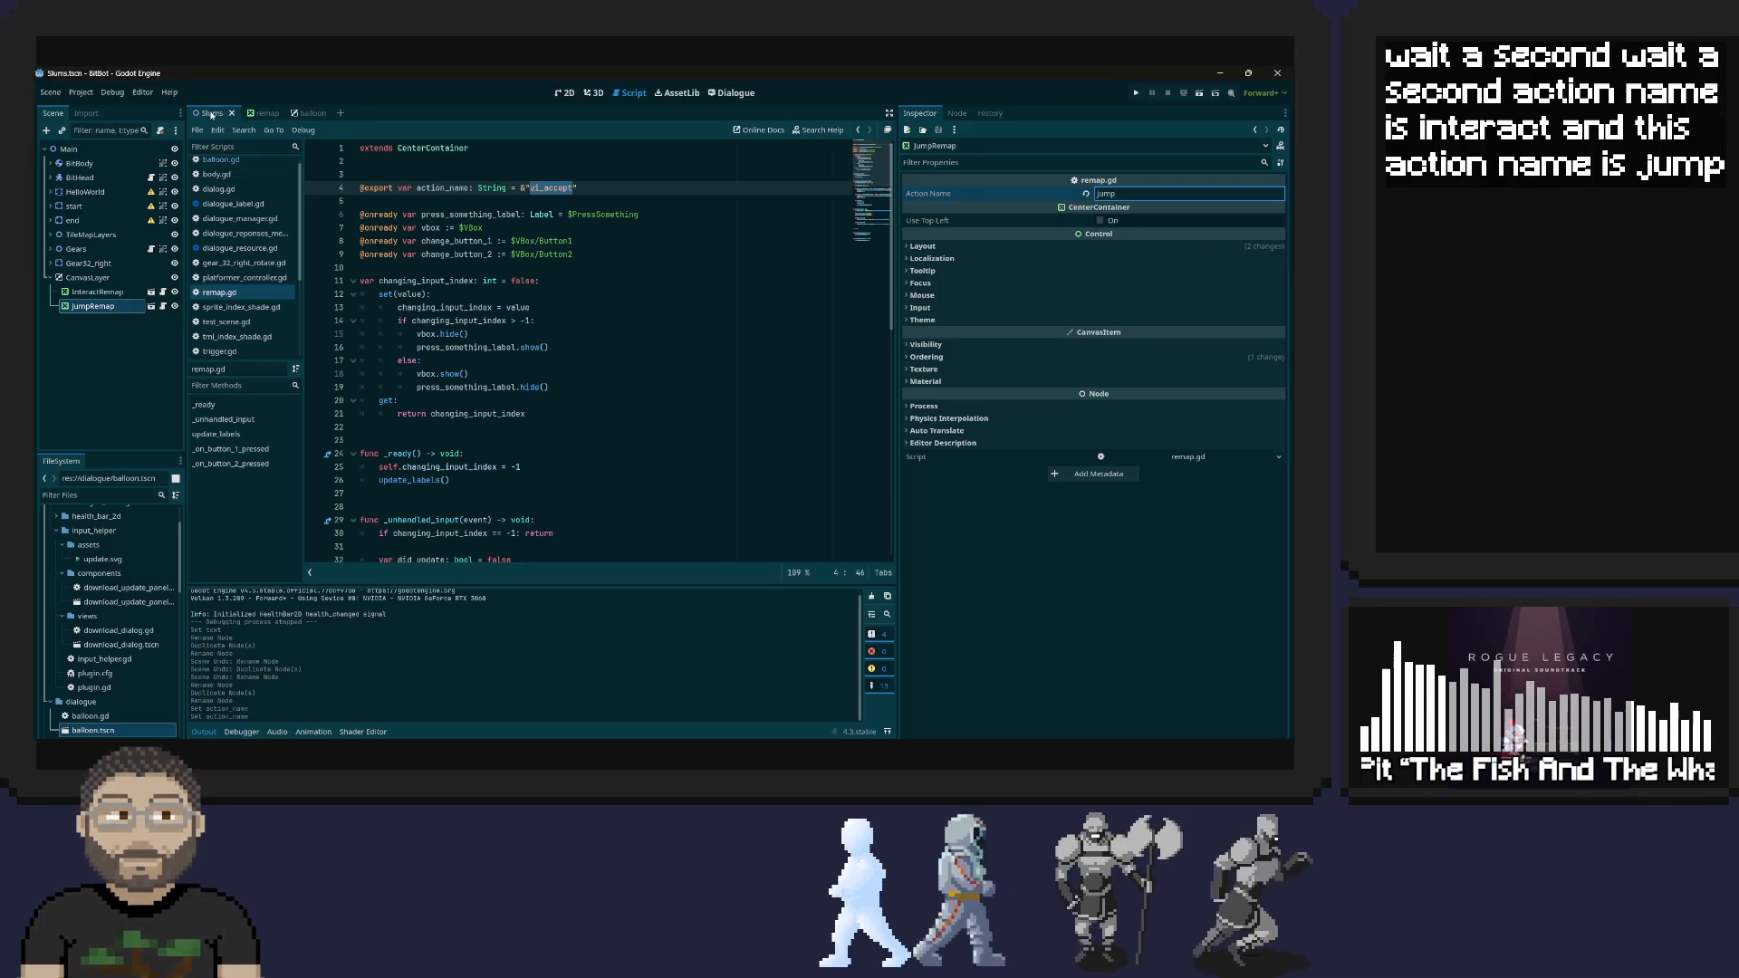
# Move the JumpRemap instance slightly above InteractRemap in the 2D view and run the game to check both remap rows
pyautogui.click(566, 92)
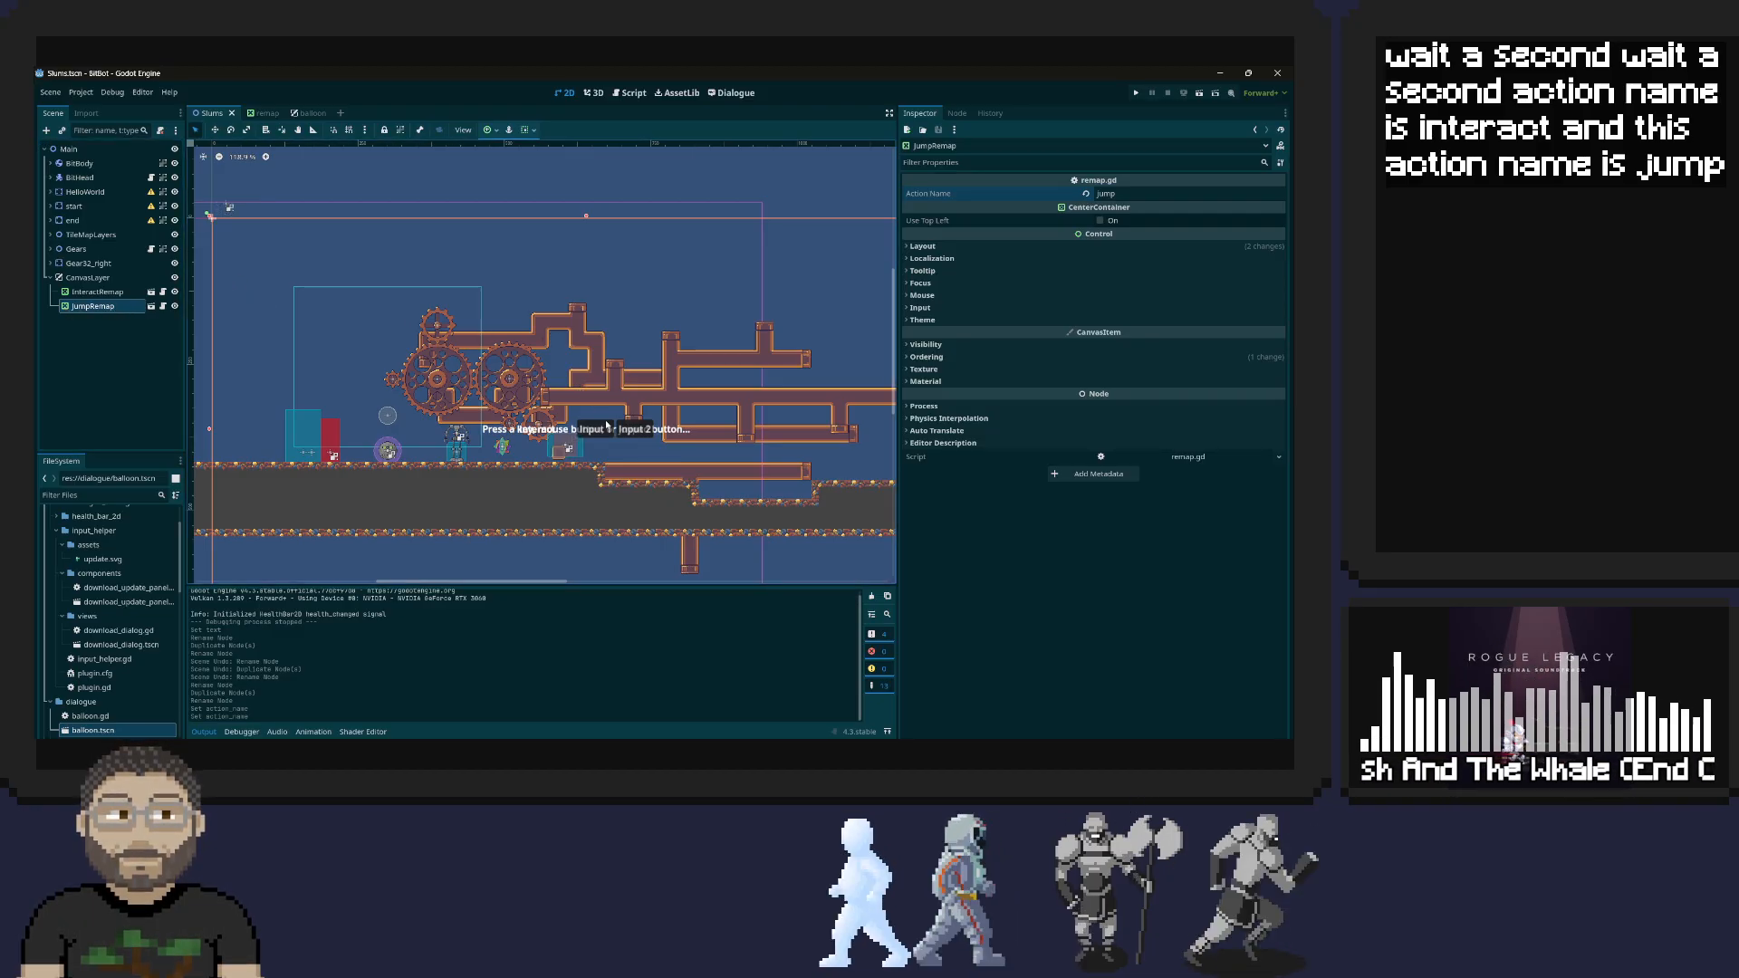
pyautogui.moveTo(611, 431); pyautogui.dragTo(612, 405)
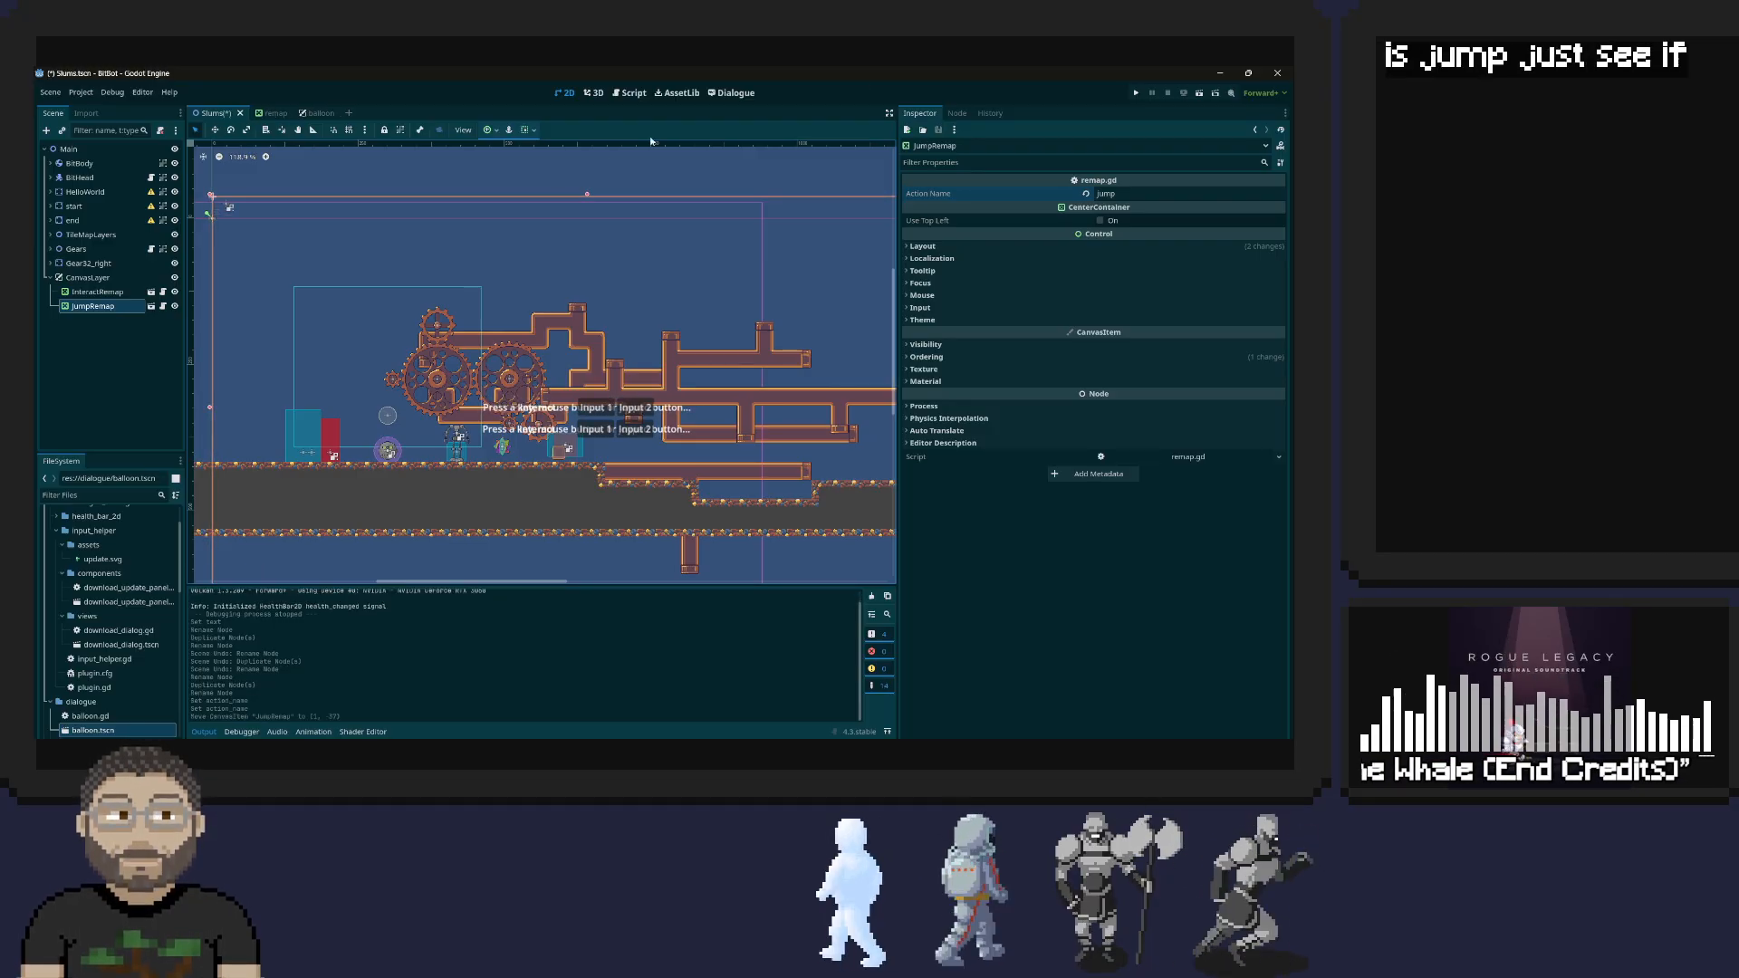
pyautogui.click(1135, 93)
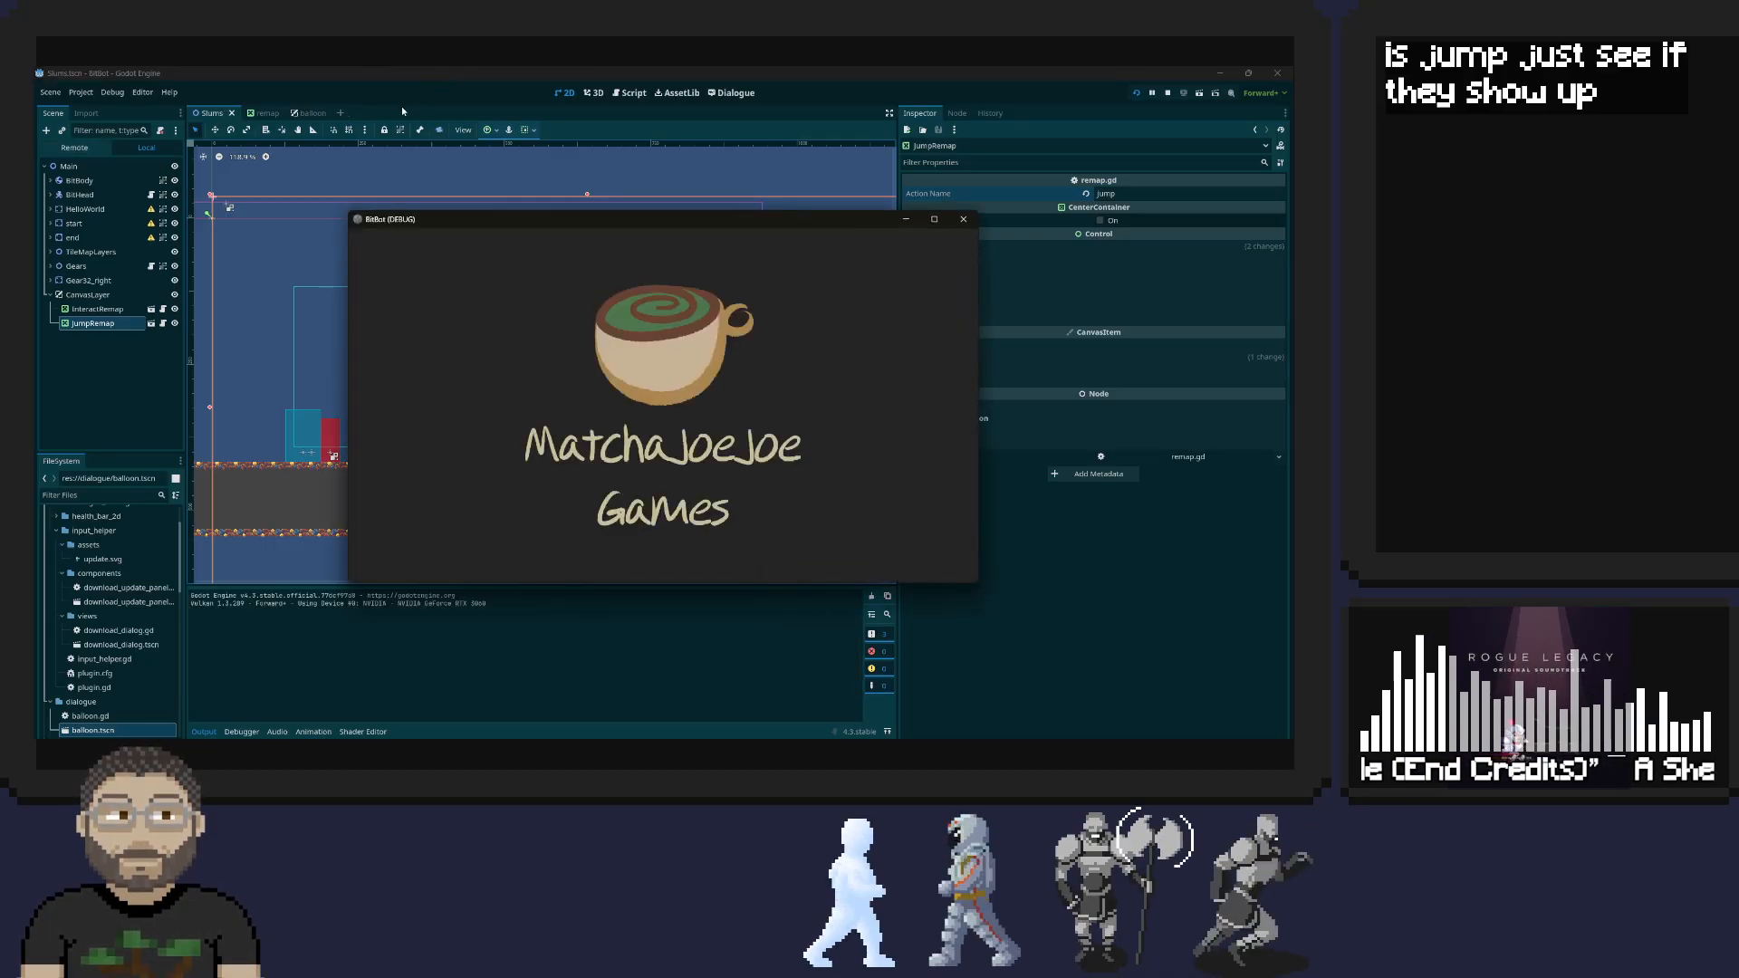
pyautogui.press('Right')
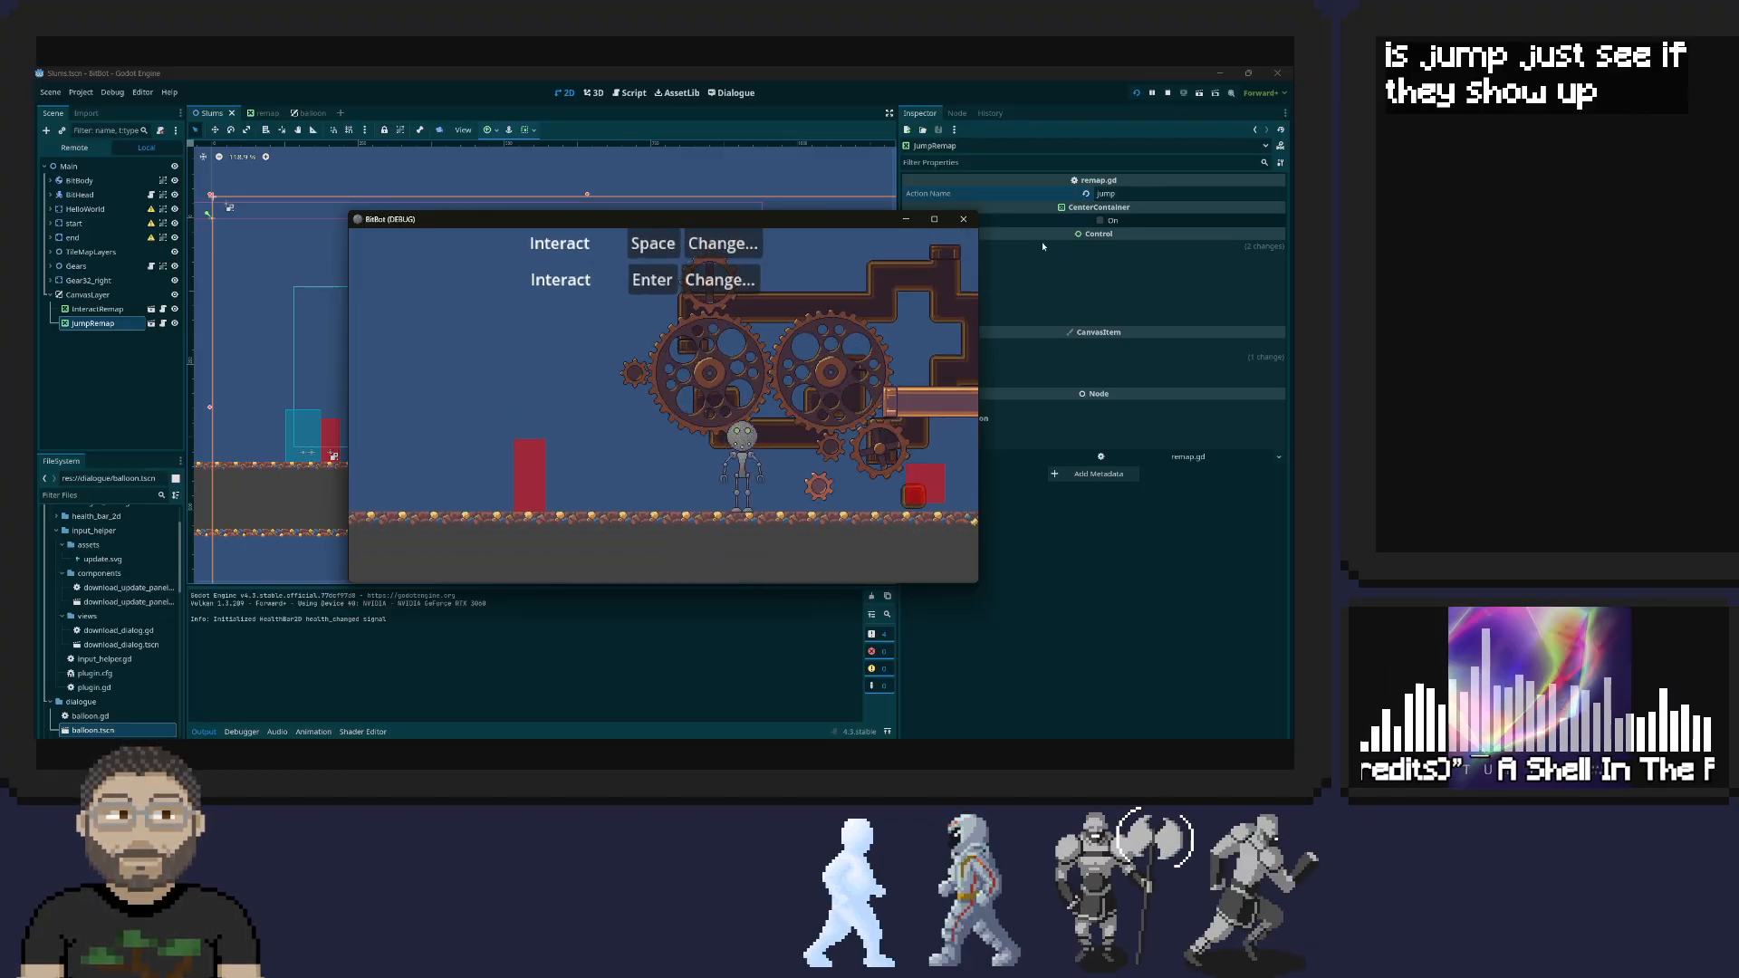
pyautogui.click(965, 219)
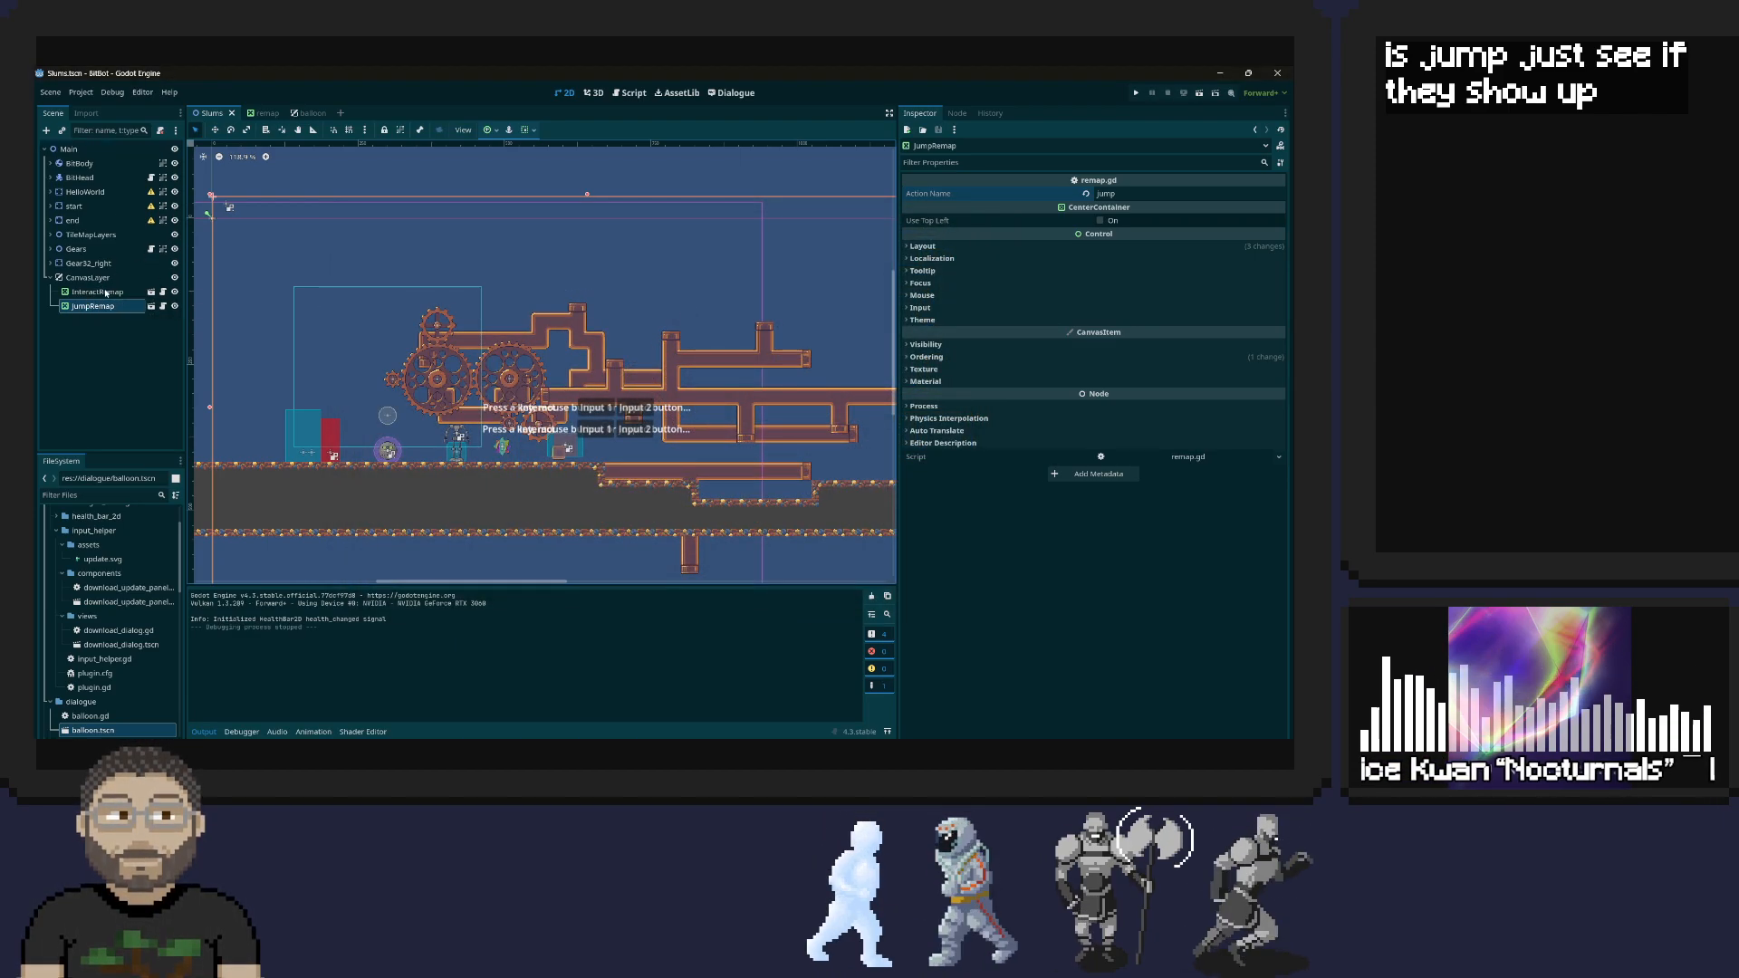
# Open the InteractRemap instance's source scene and set the text of the Label under VBox to input
pyautogui.click(152, 292)
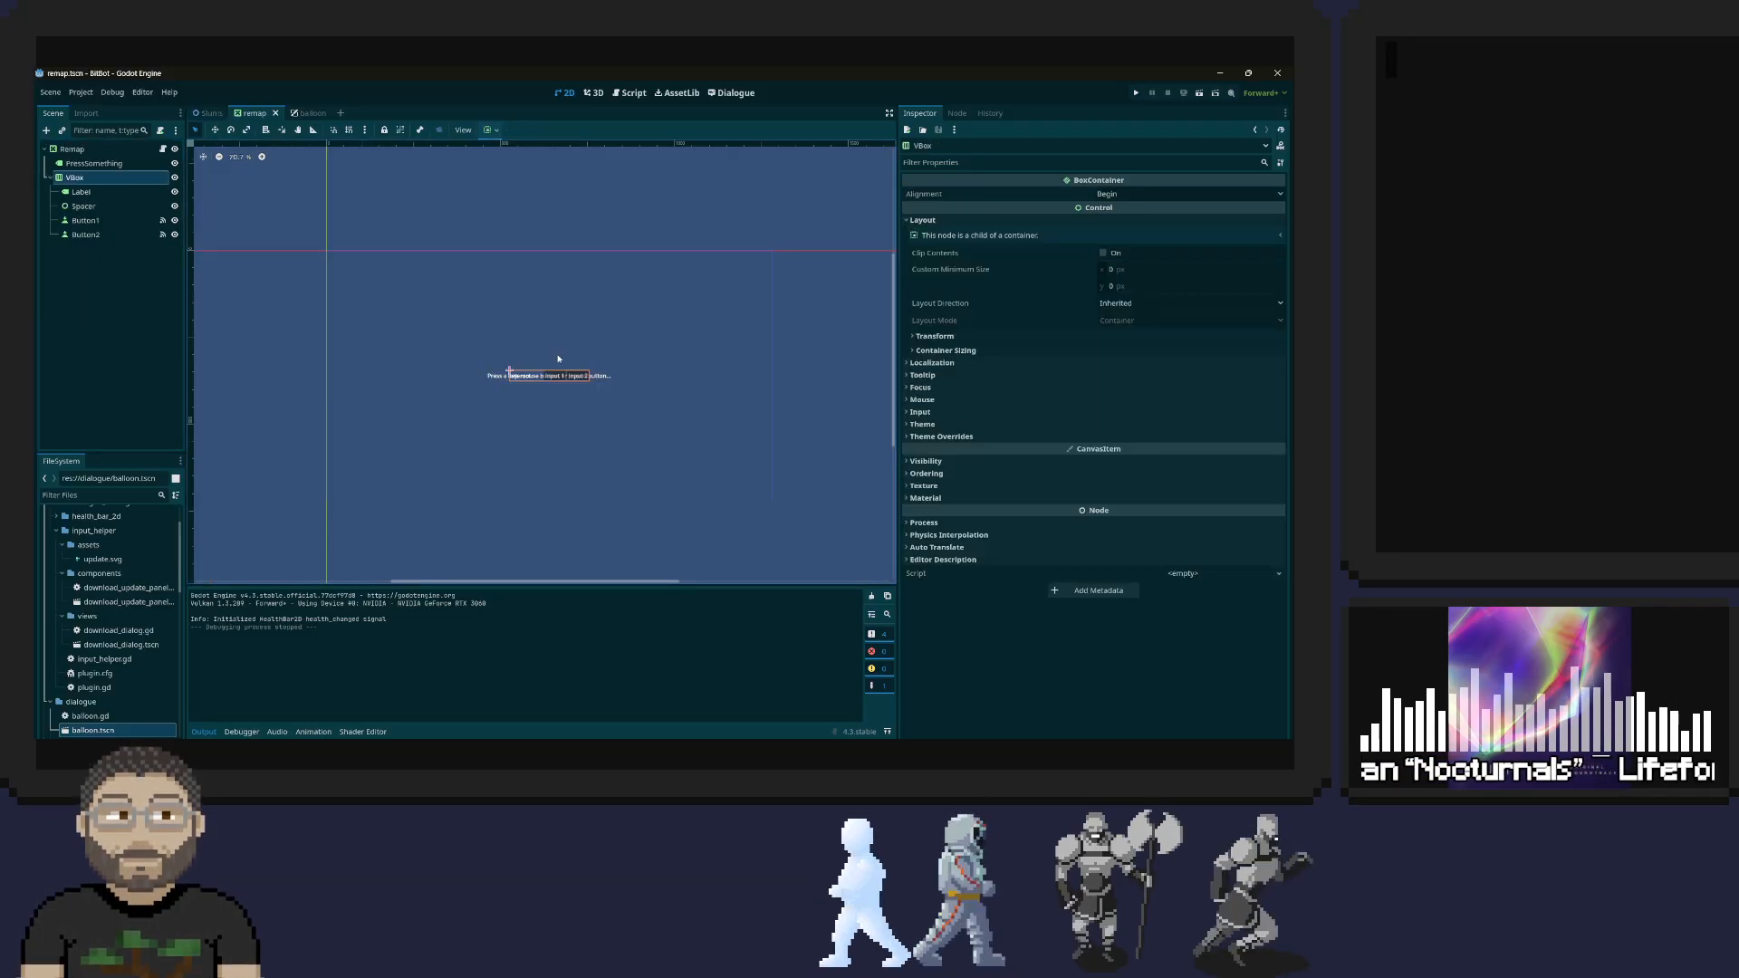
pyautogui.click(98, 193)
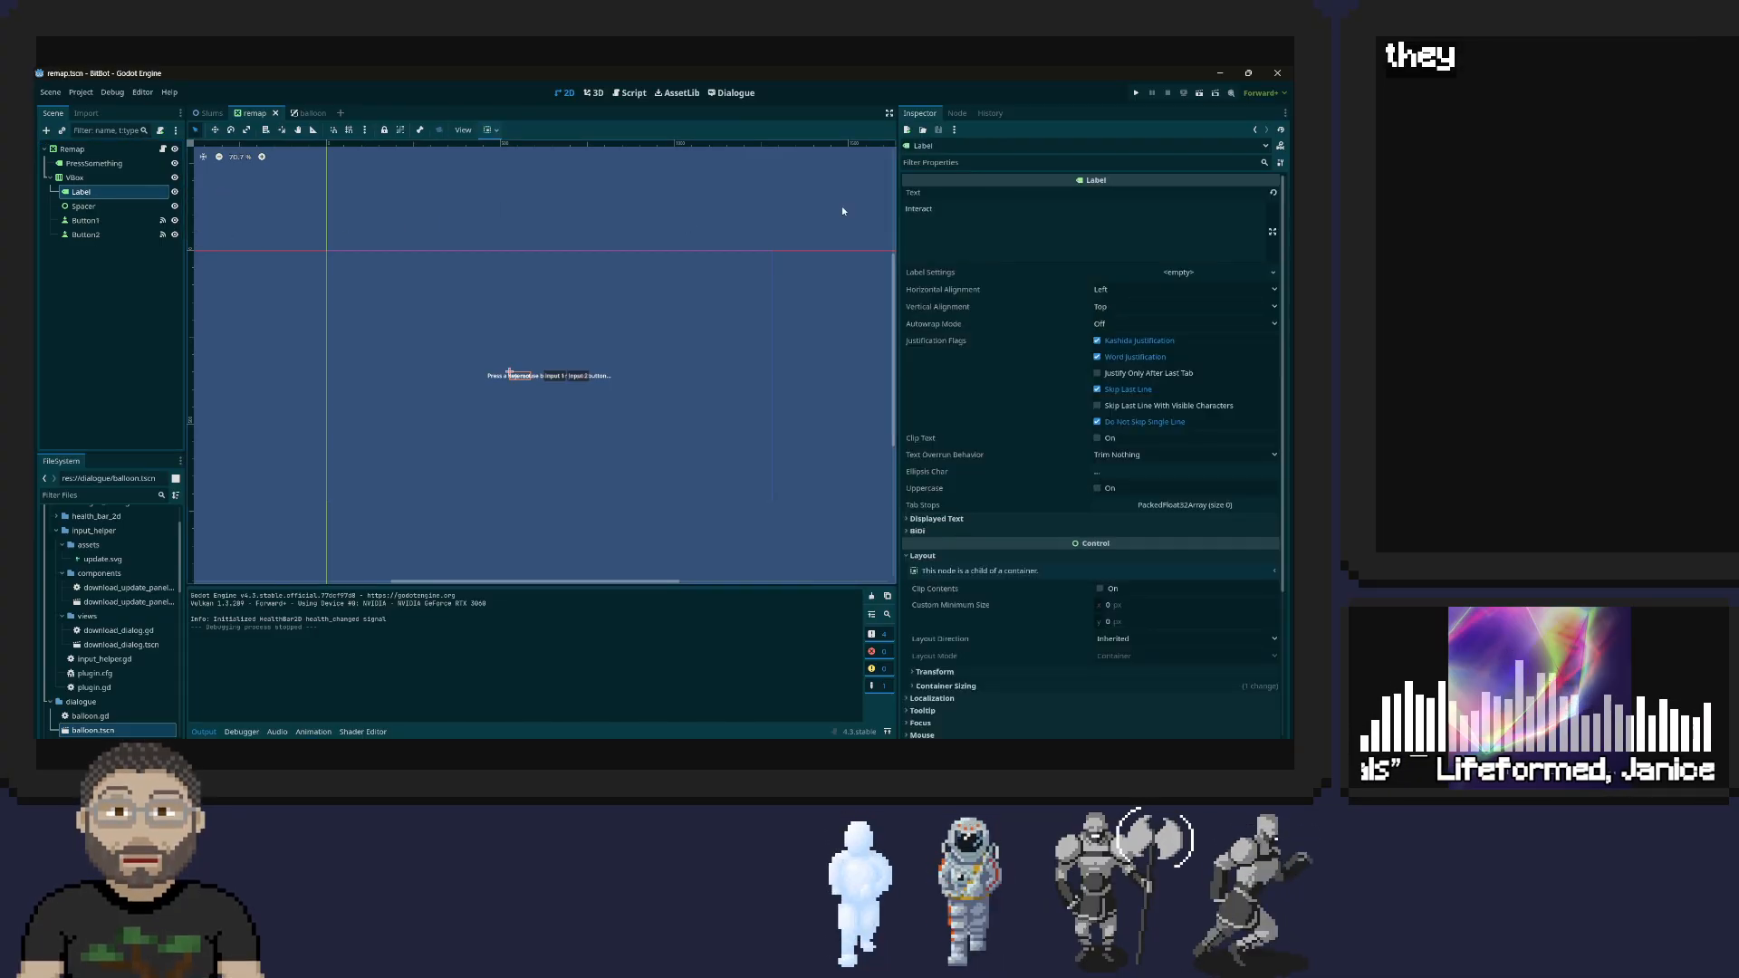
pyautogui.click(996, 219)
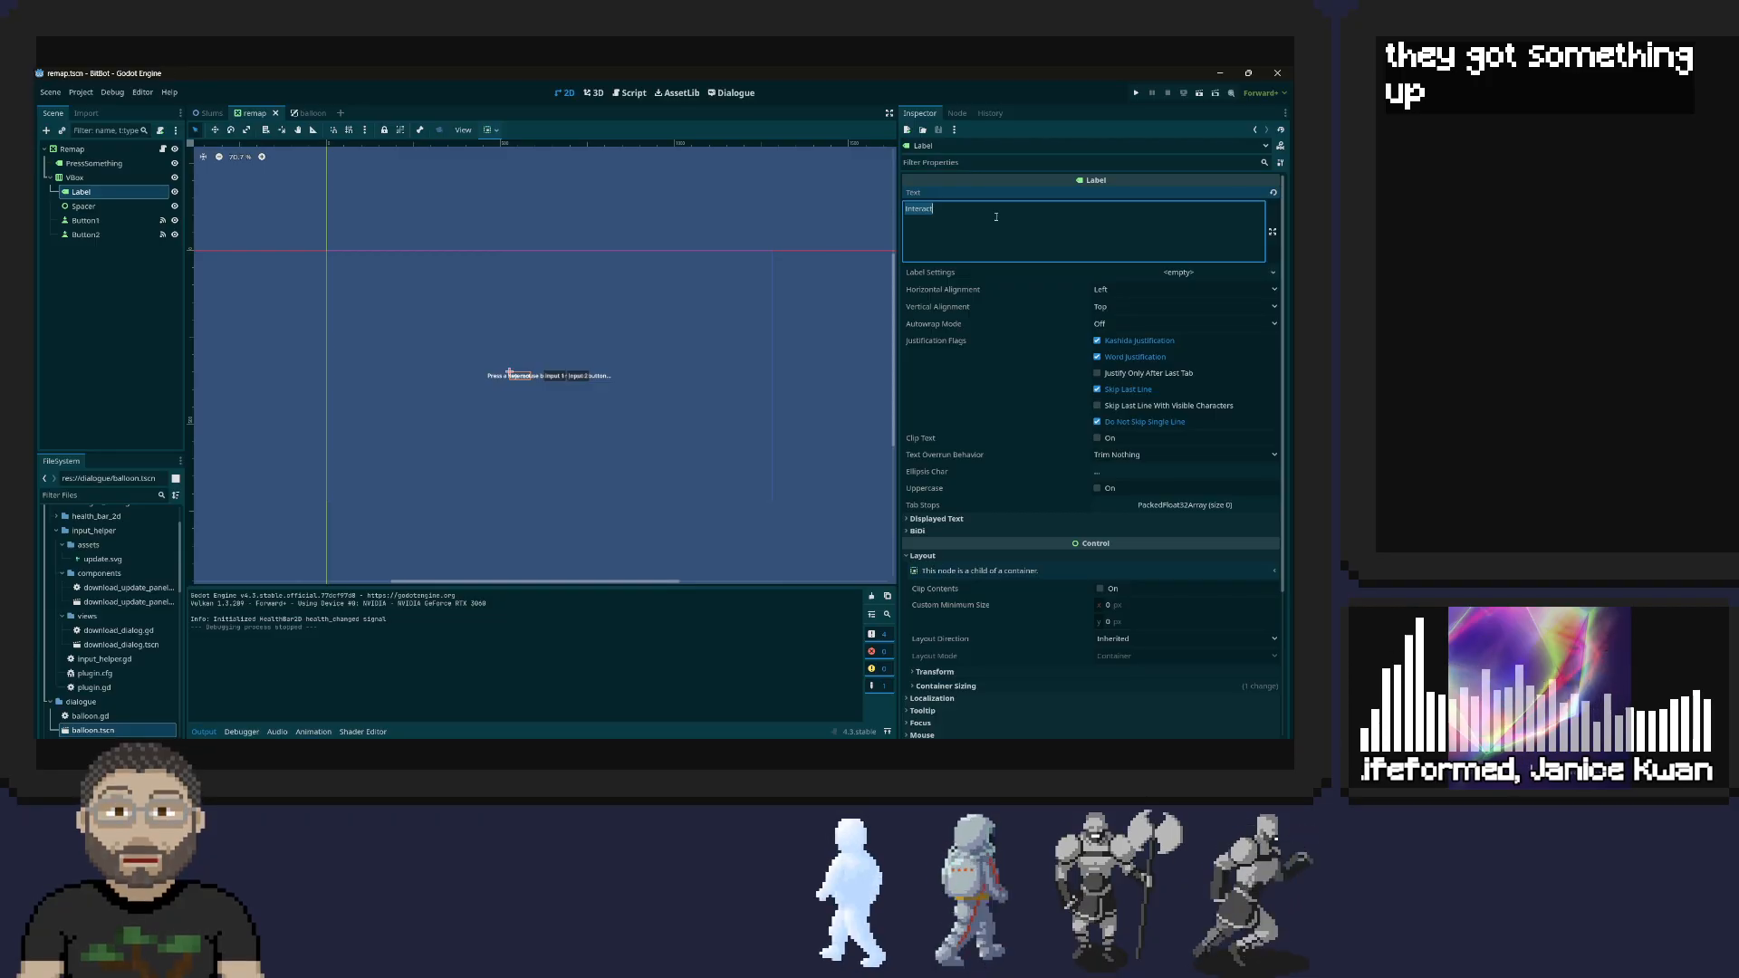
pyautogui.write('input')
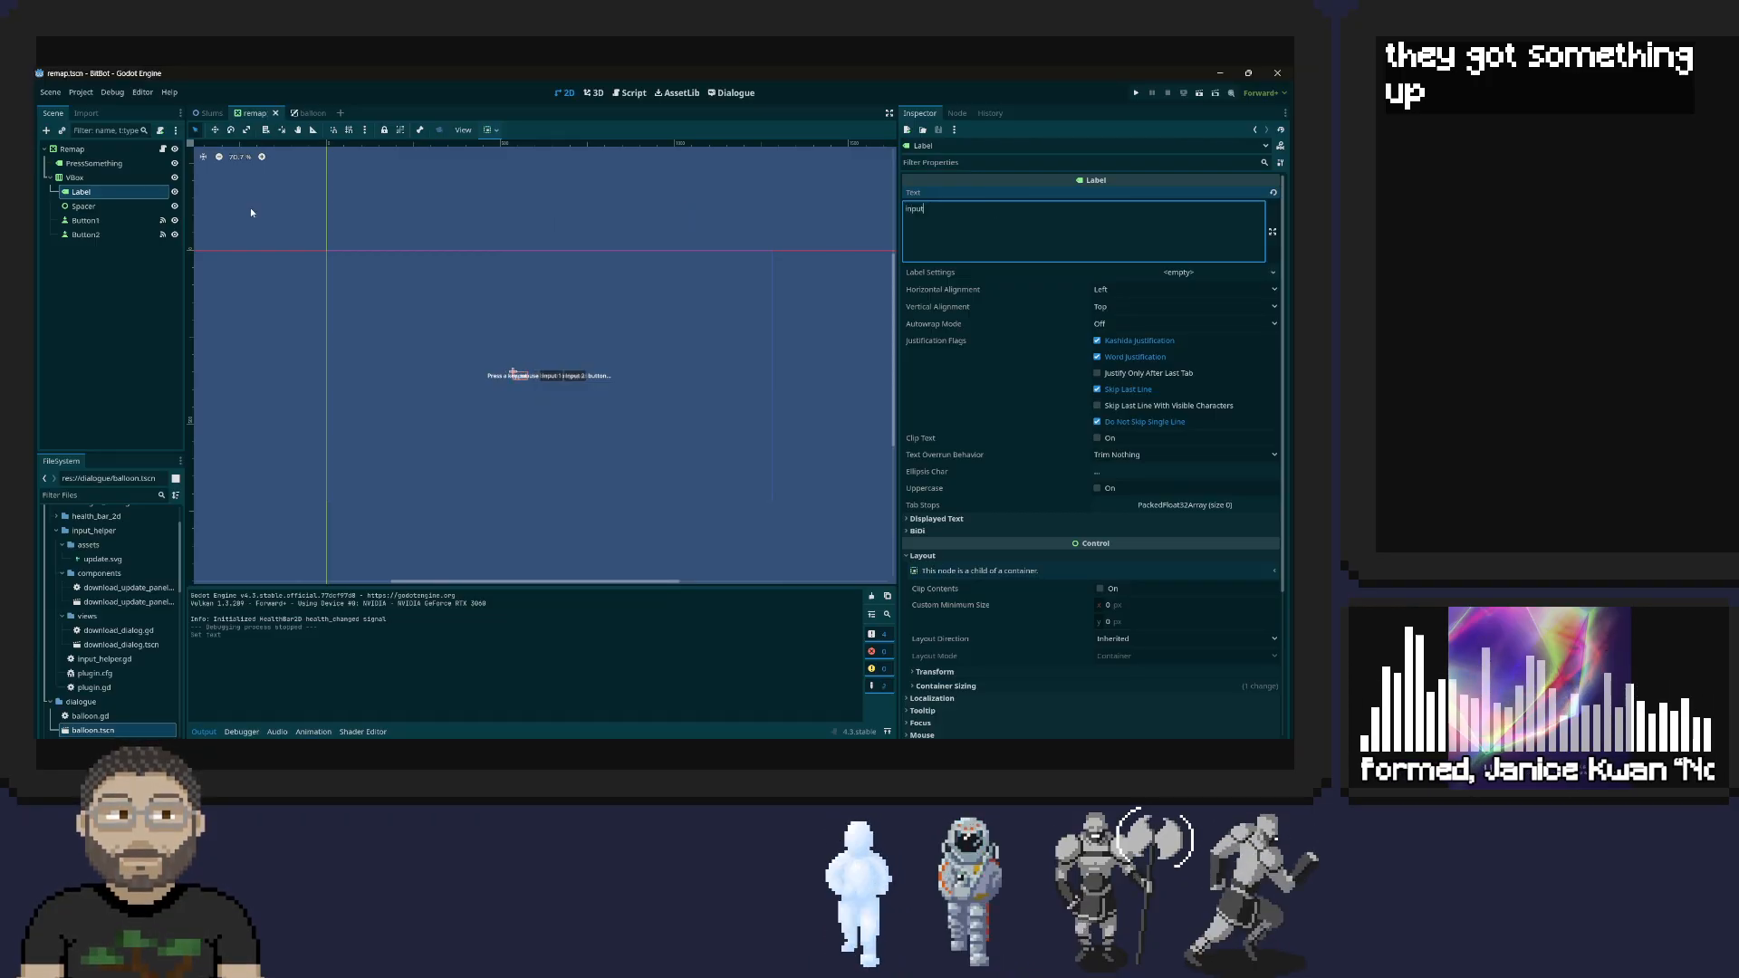
# Duplicate the press_something_label declaration in the Remap script and rename the copied variable to action_label
pyautogui.click(162, 149)
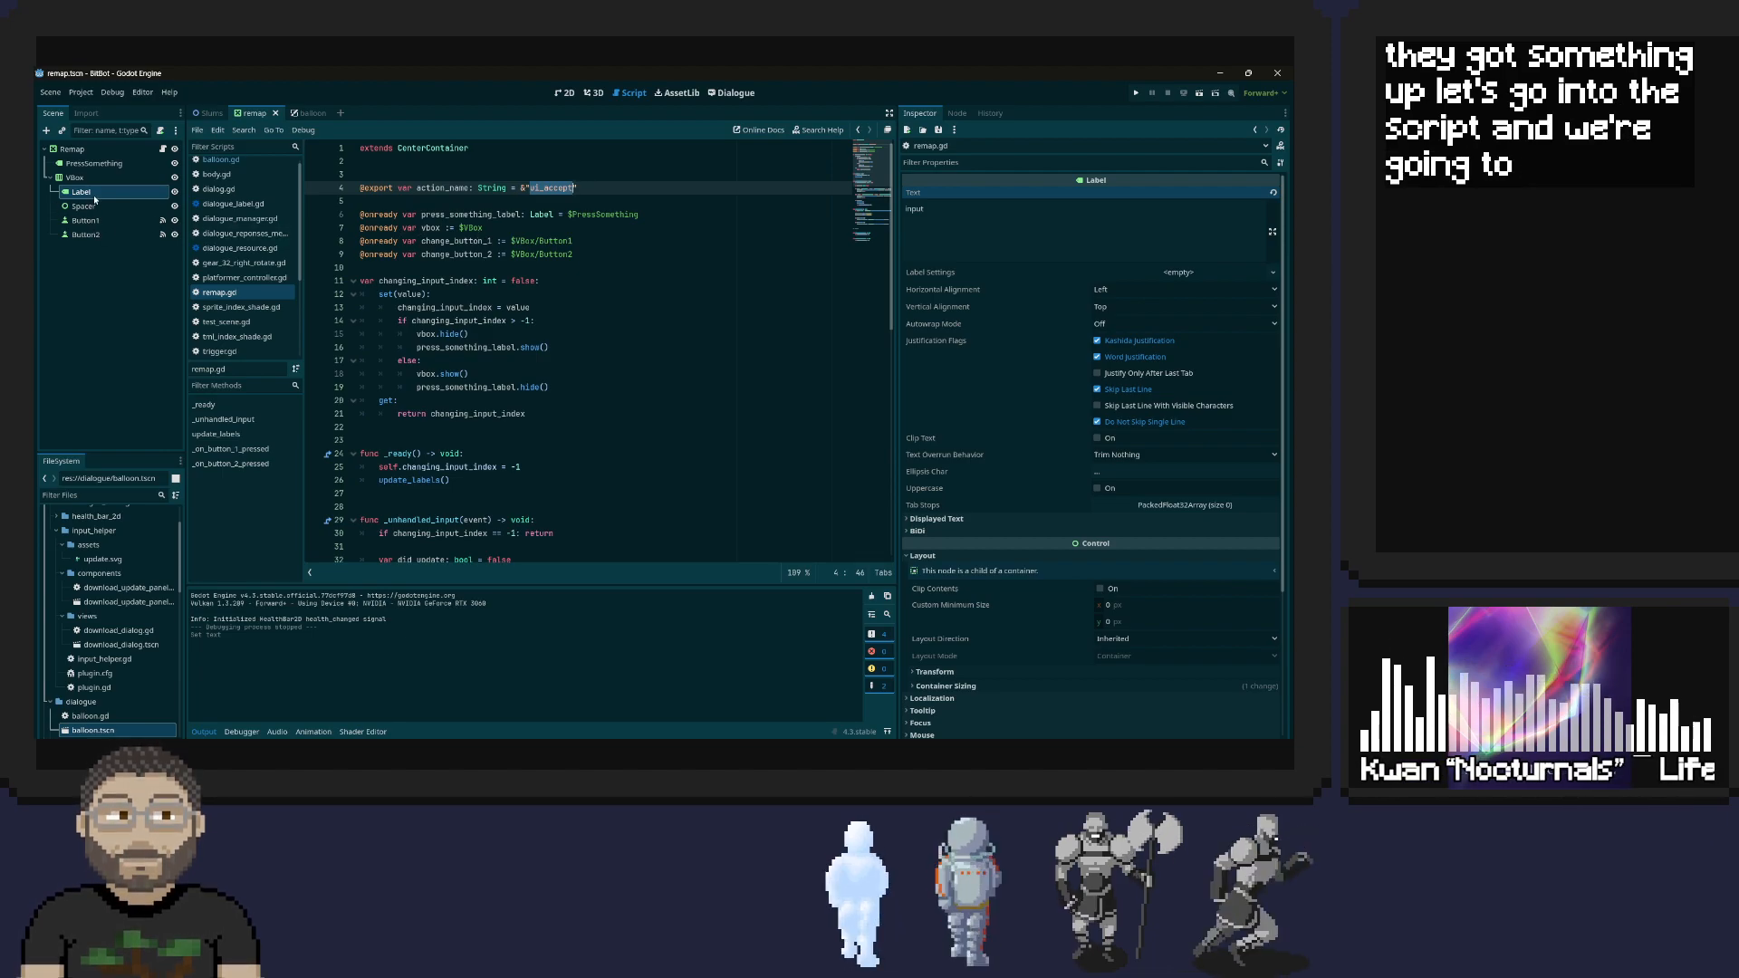
pyautogui.tripleClick(414, 213)
pyautogui.hotkey('ctrl', 'c')
pyautogui.press('Right')
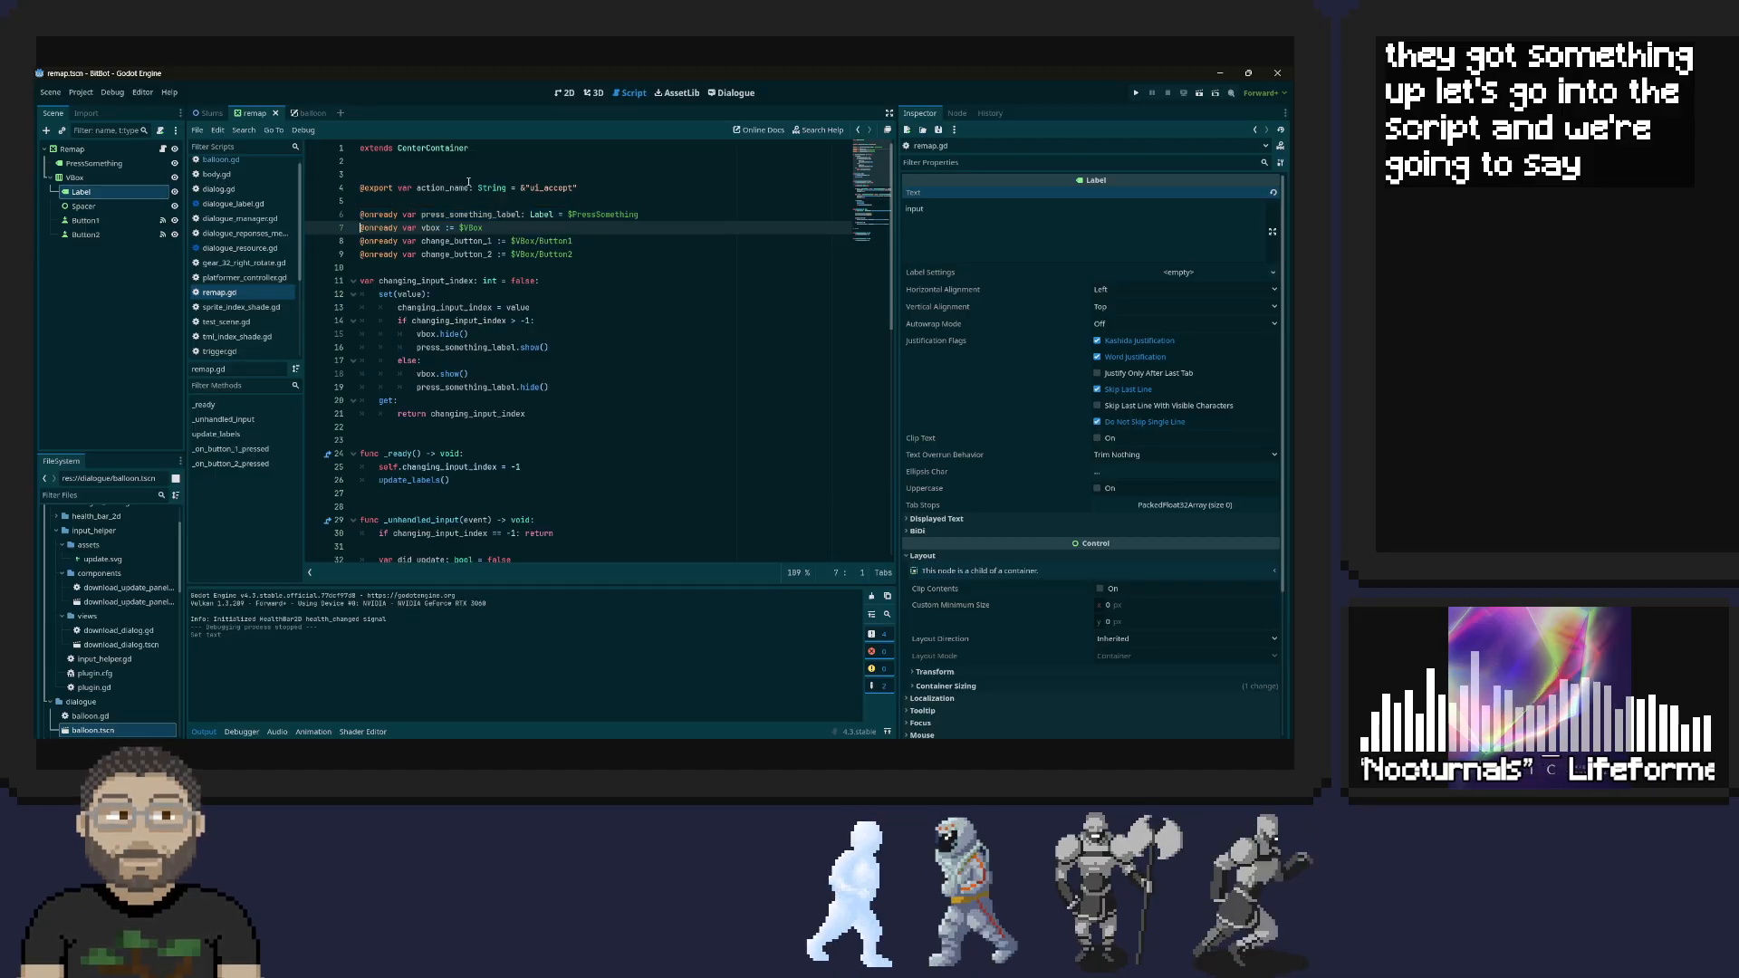
pyautogui.hotkey('ctrl', 'v')
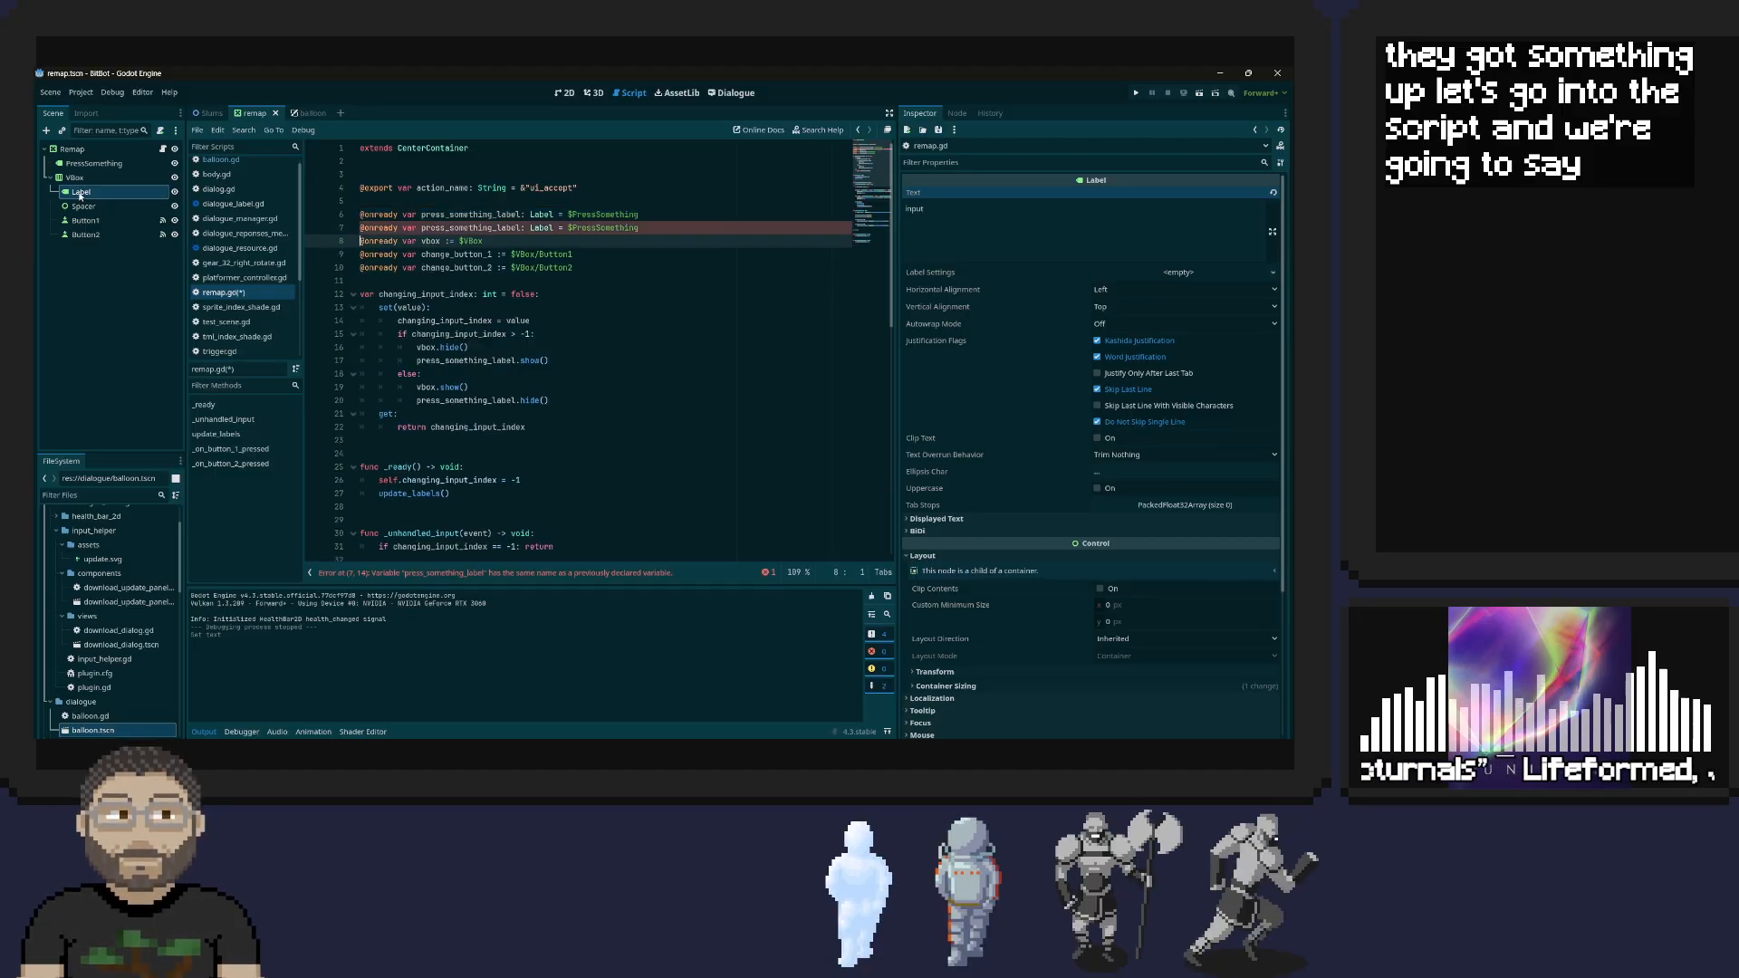
pyautogui.moveTo(421, 229); pyautogui.dragTo(495, 228)
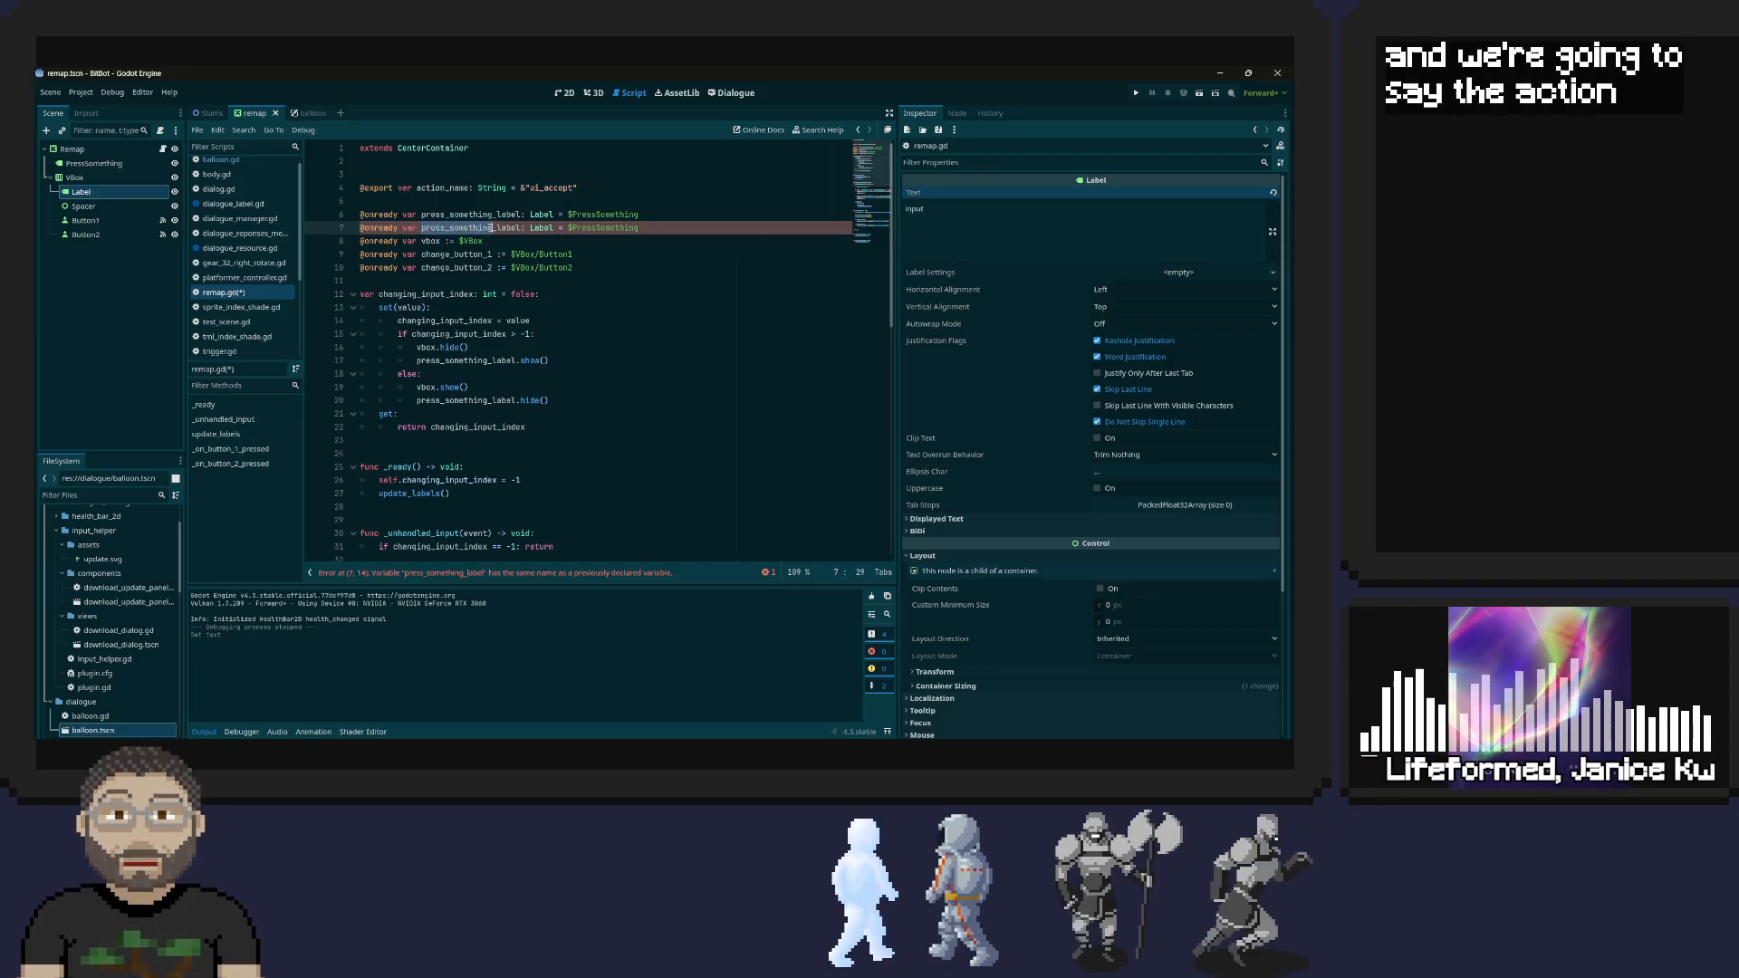
pyautogui.write('acton')
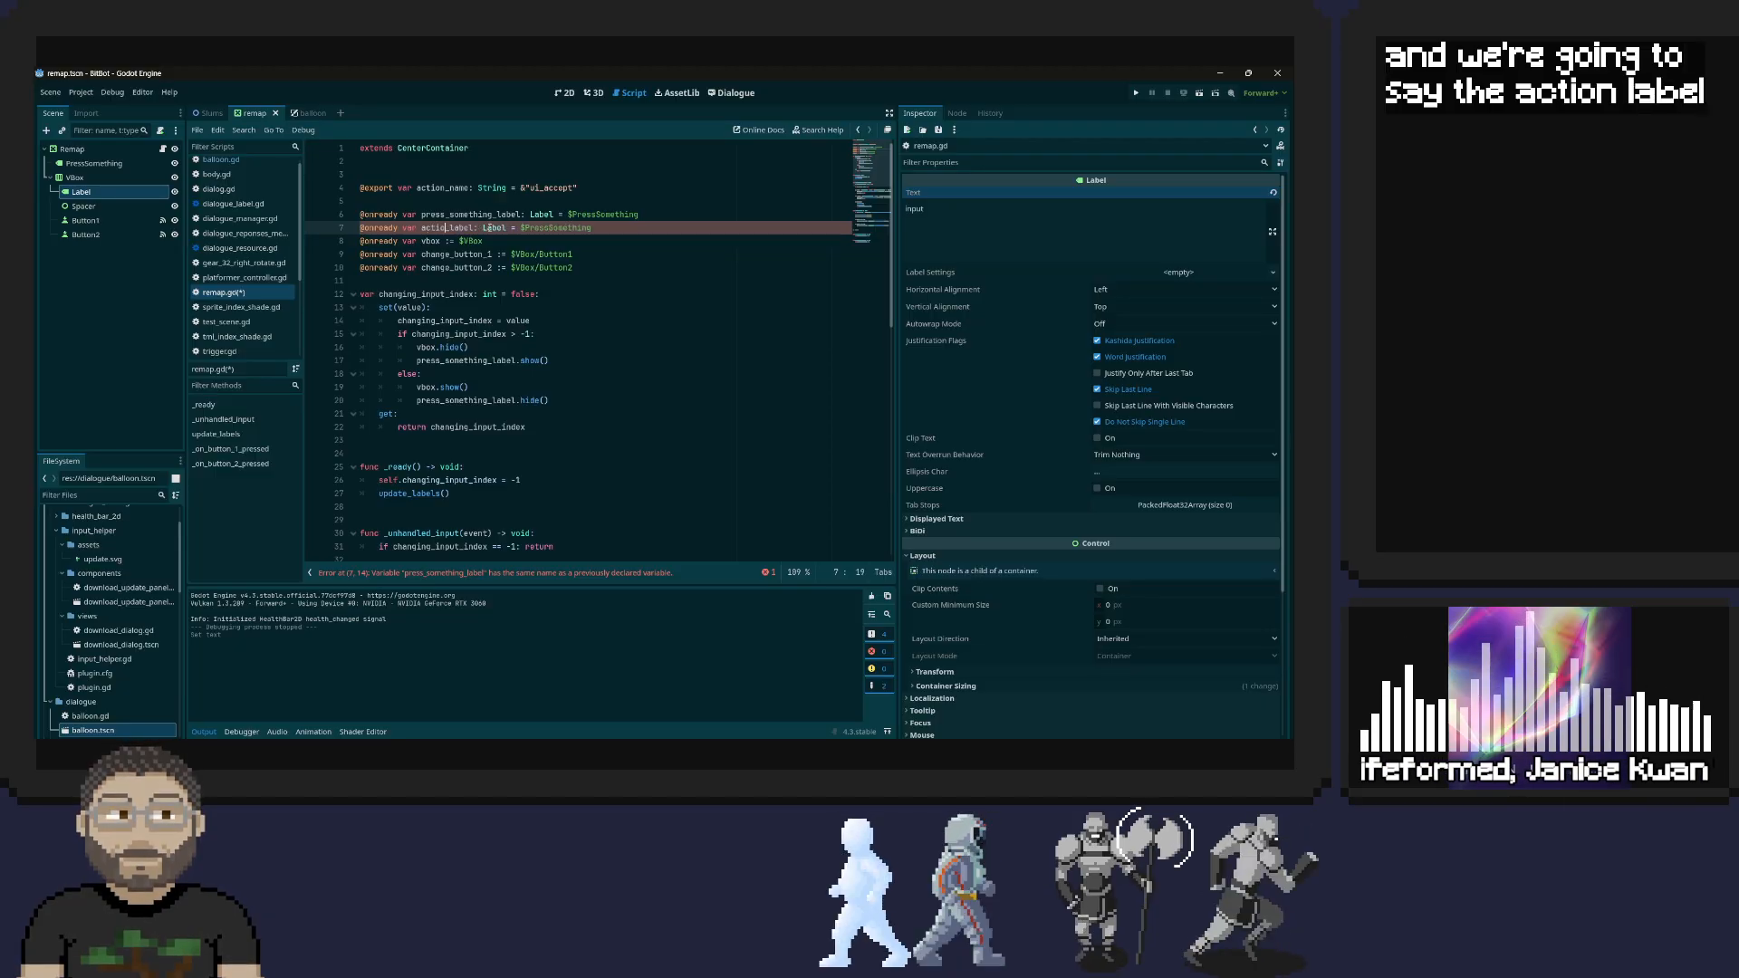
pyautogui.write('n')
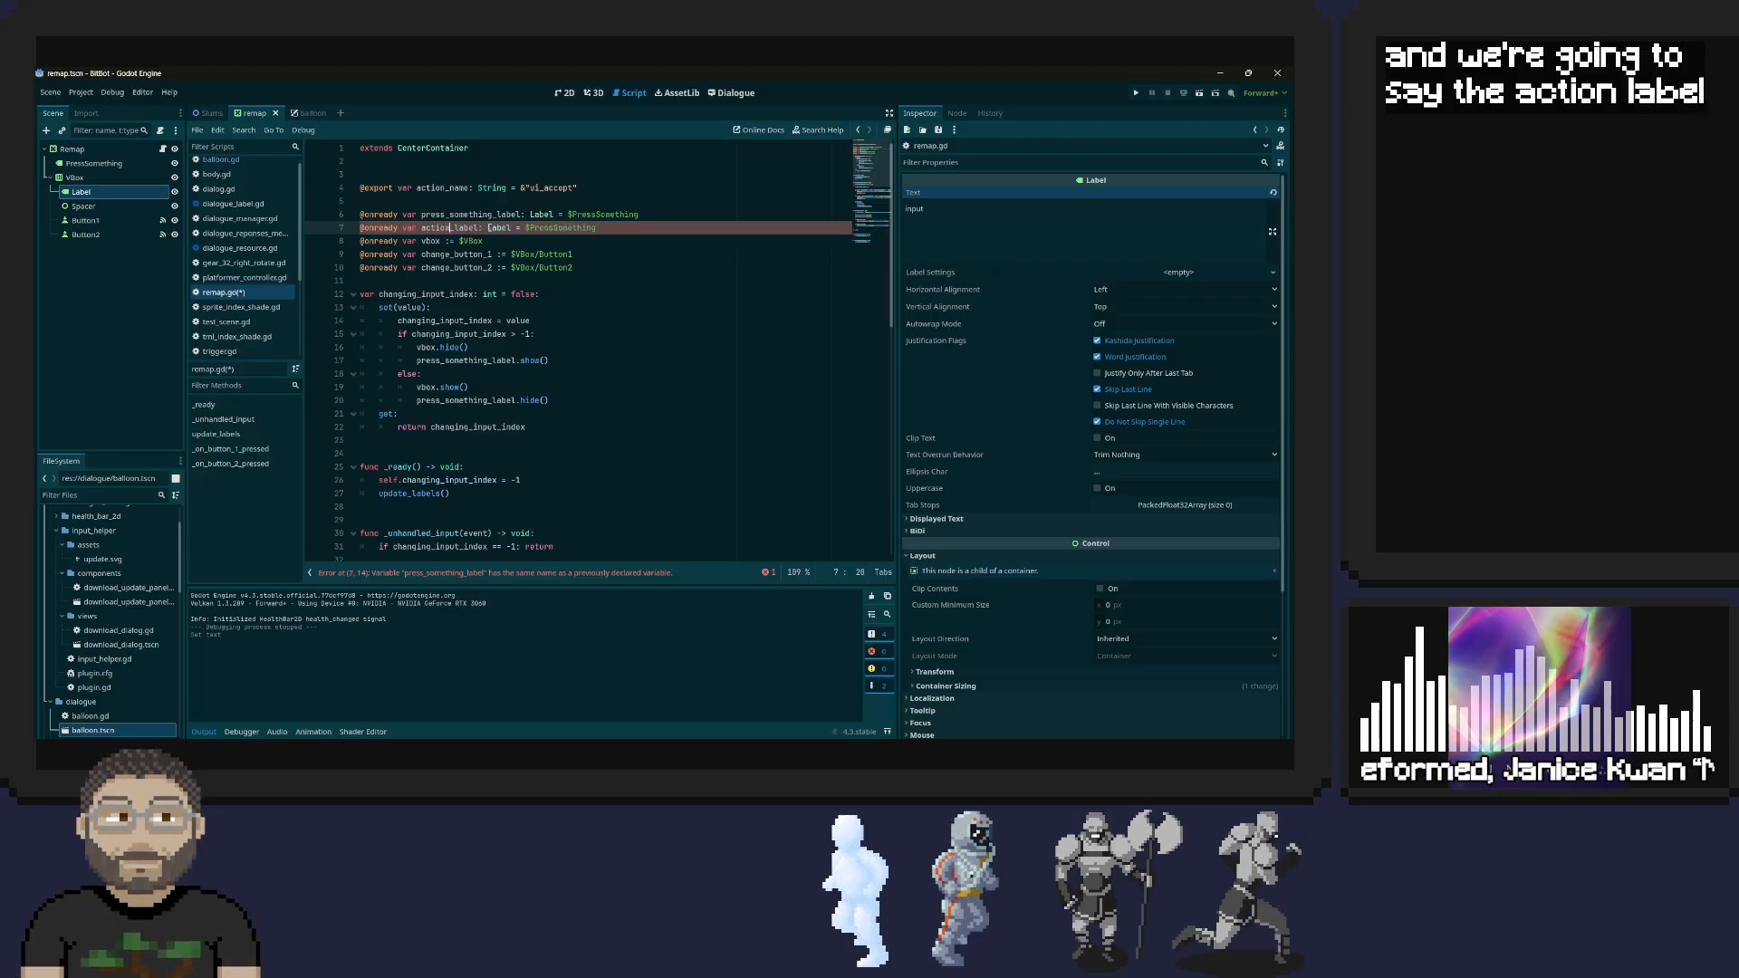
# Point the action_label variable at the $VBox/Label node and save the script
pyautogui.doubleClick(545, 228)
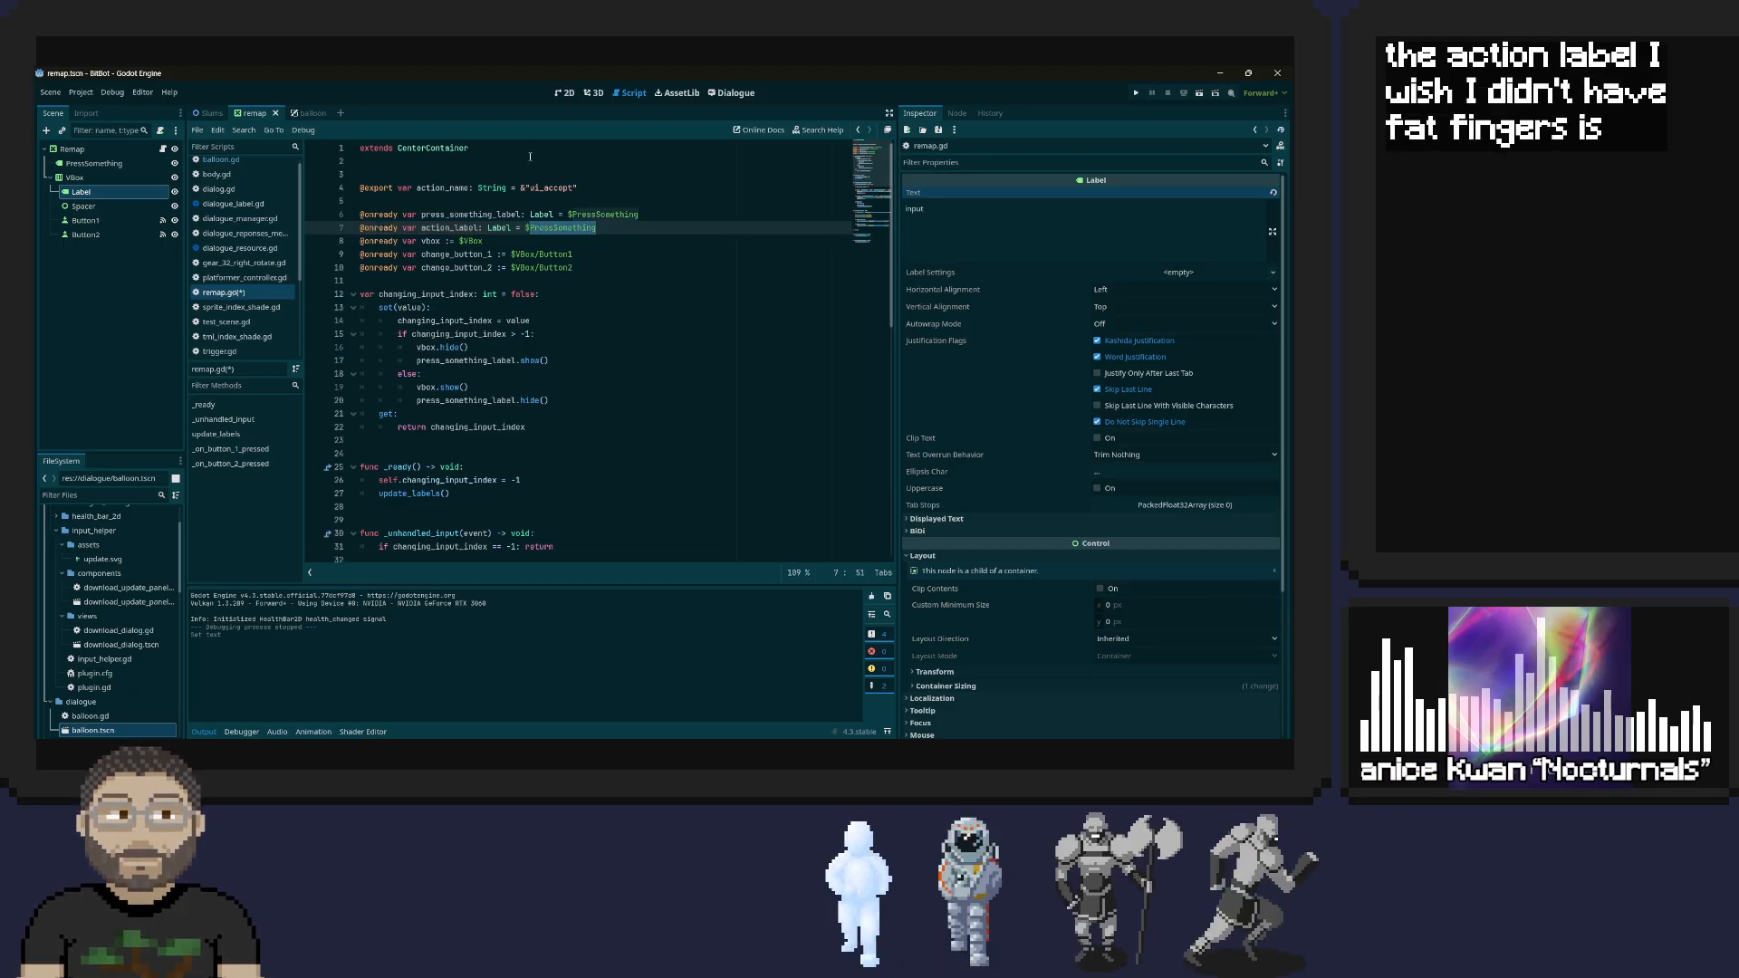
pyautogui.write('V')
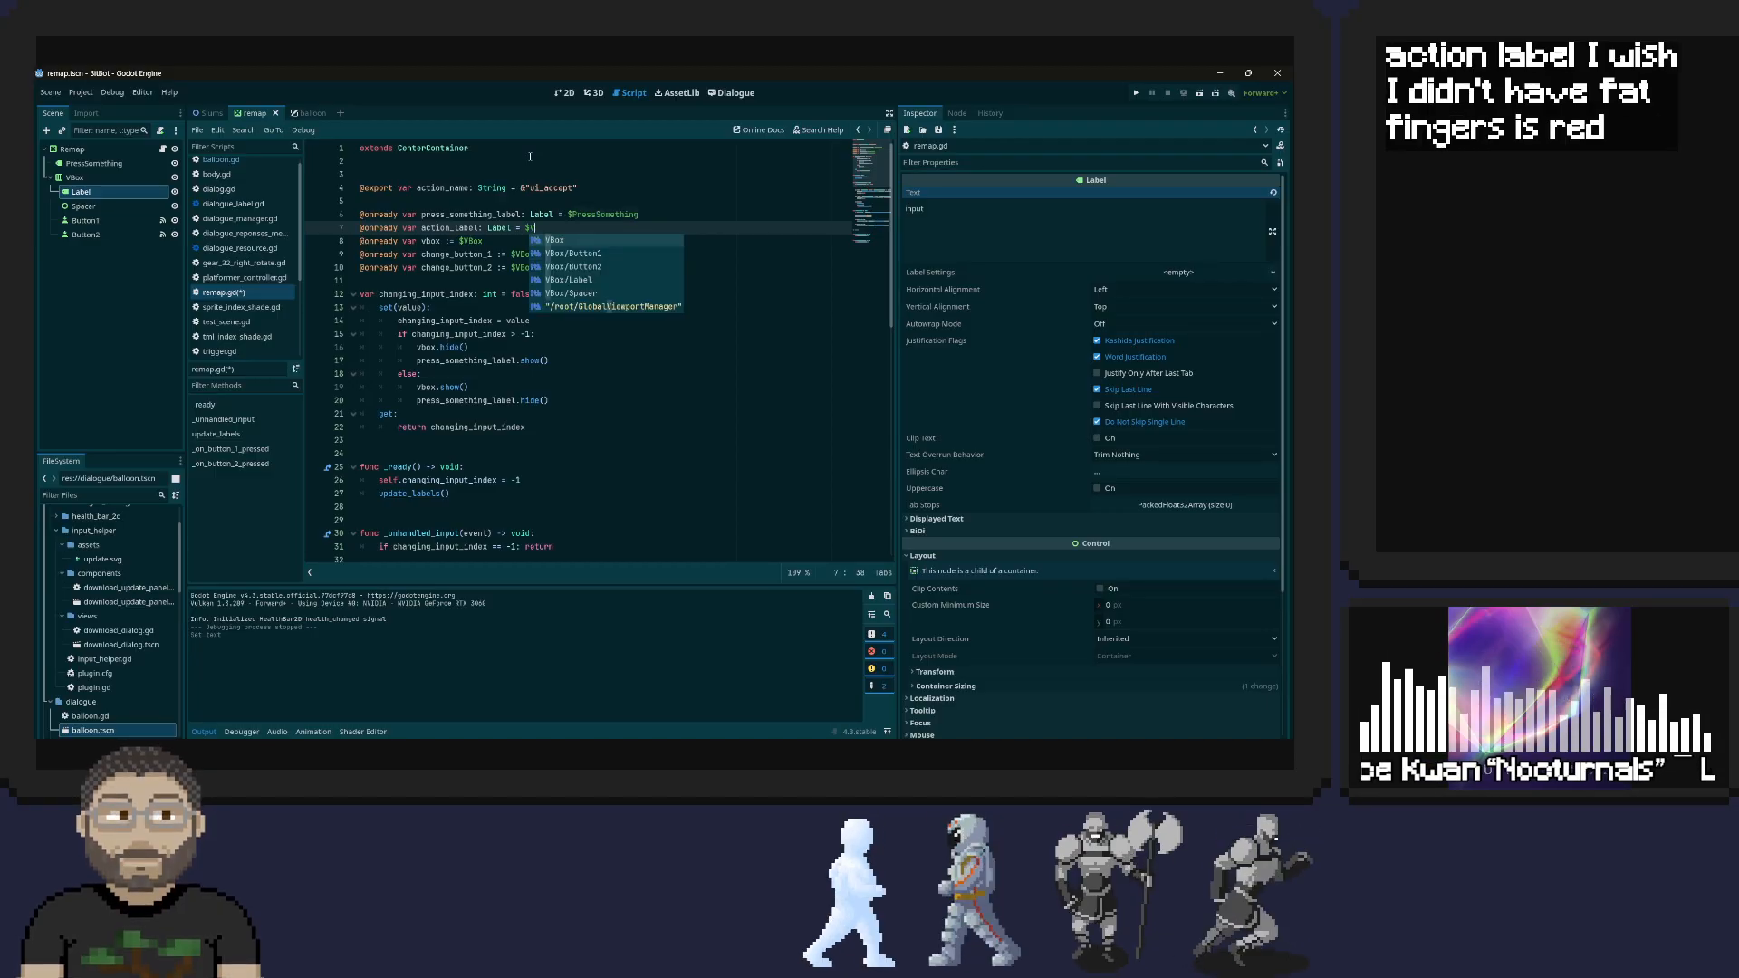
pyautogui.press('Return')
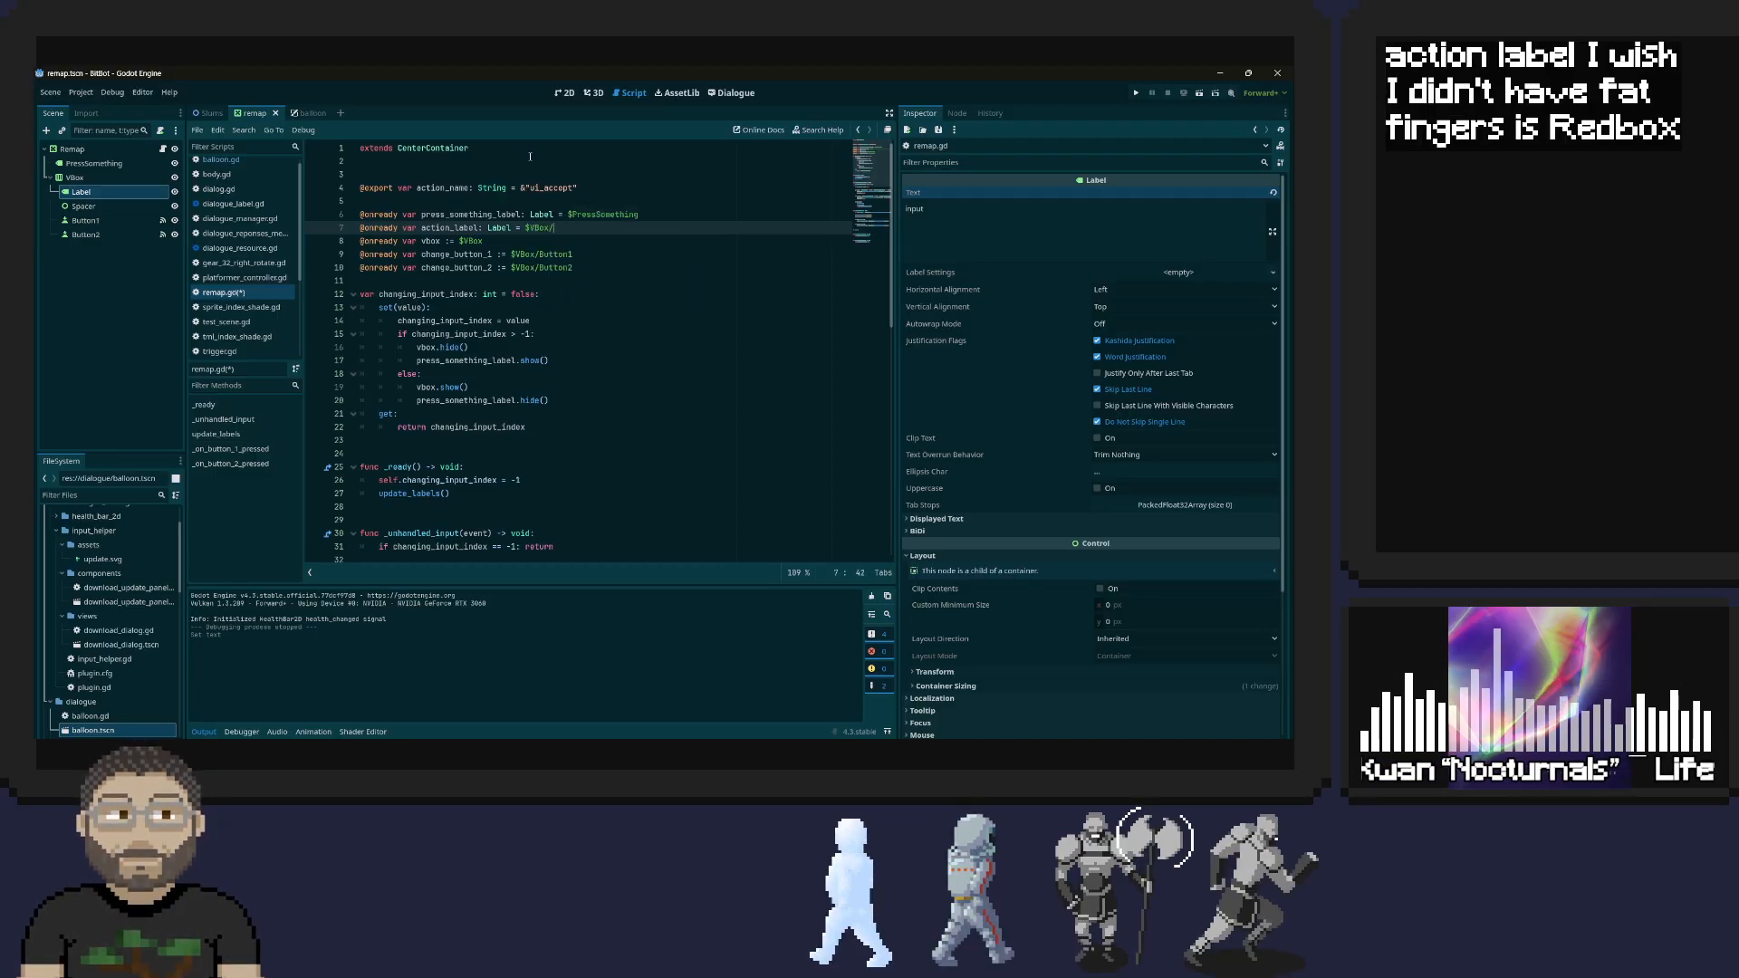
pyautogui.write('/La')
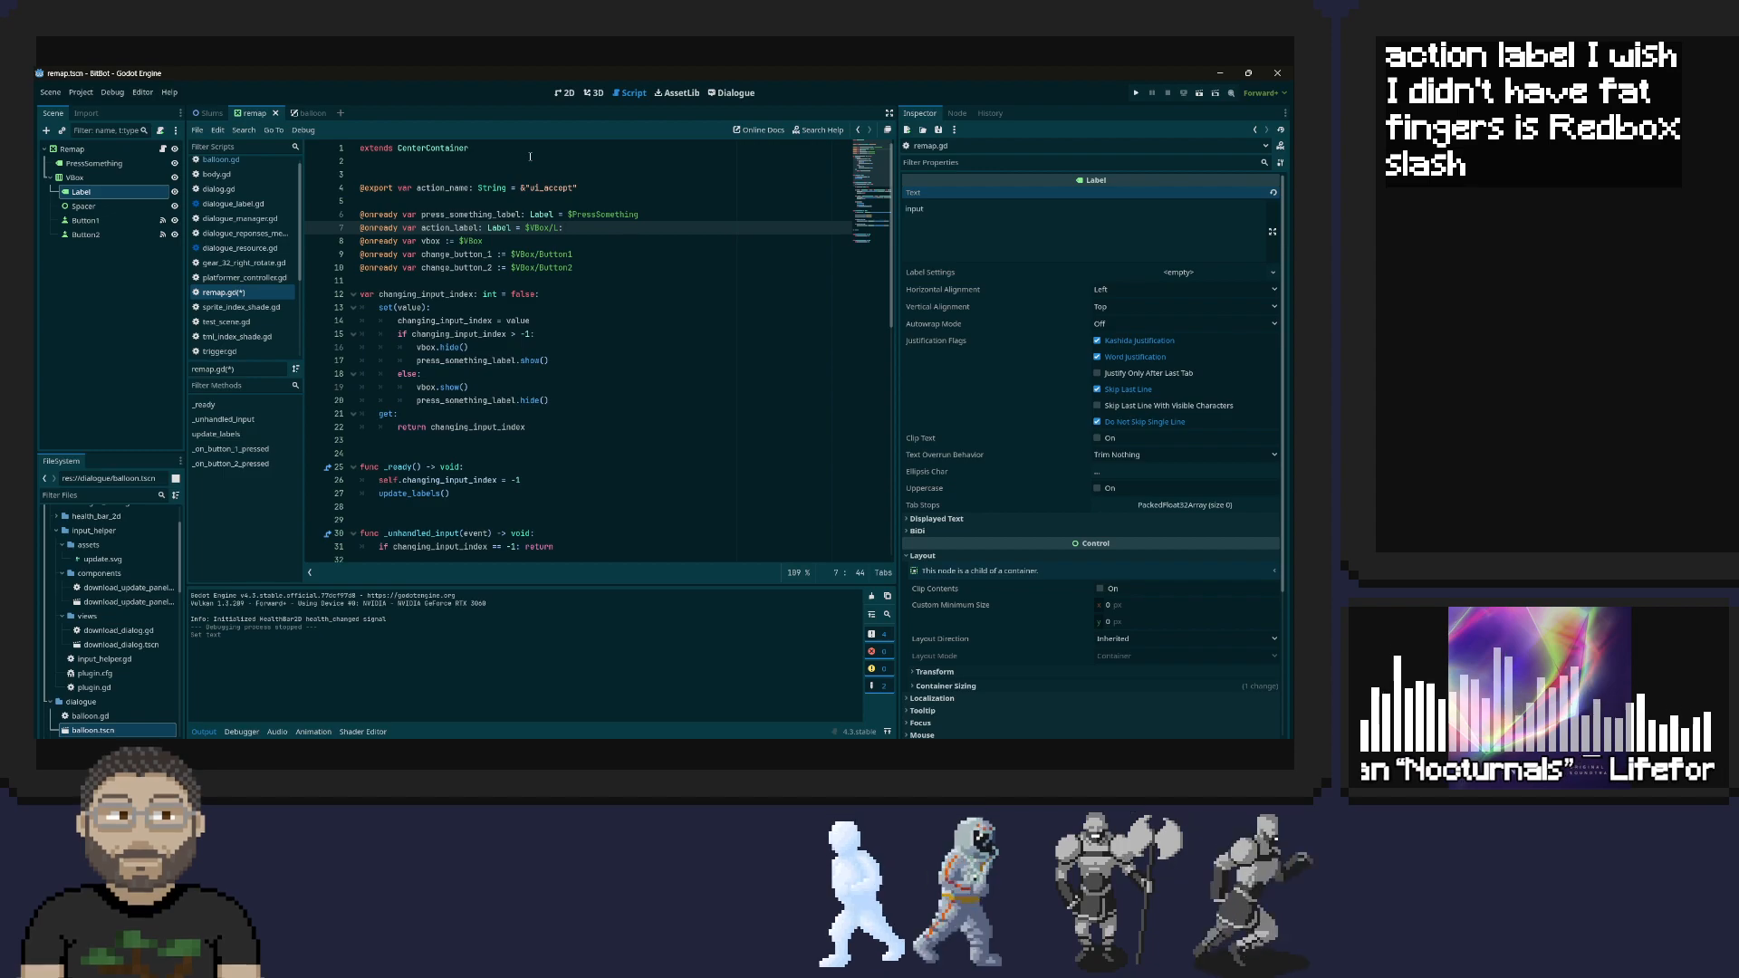
pyautogui.press('Return')
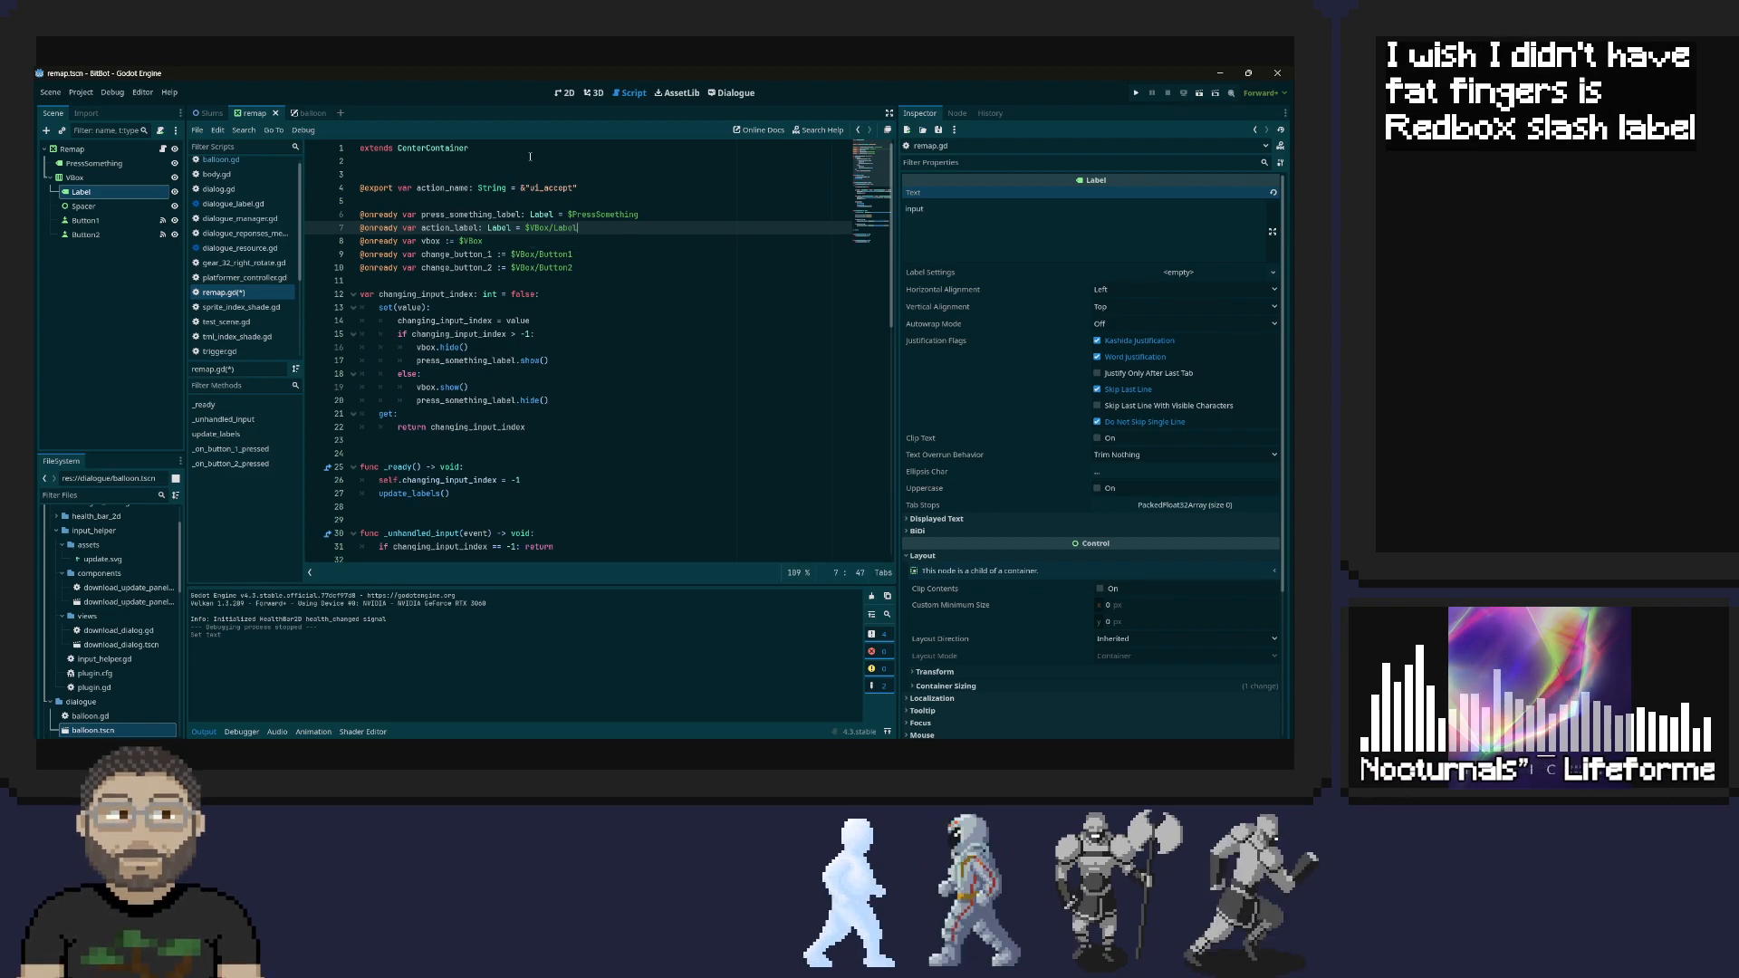
pyautogui.hotkey('ctrl', 's')
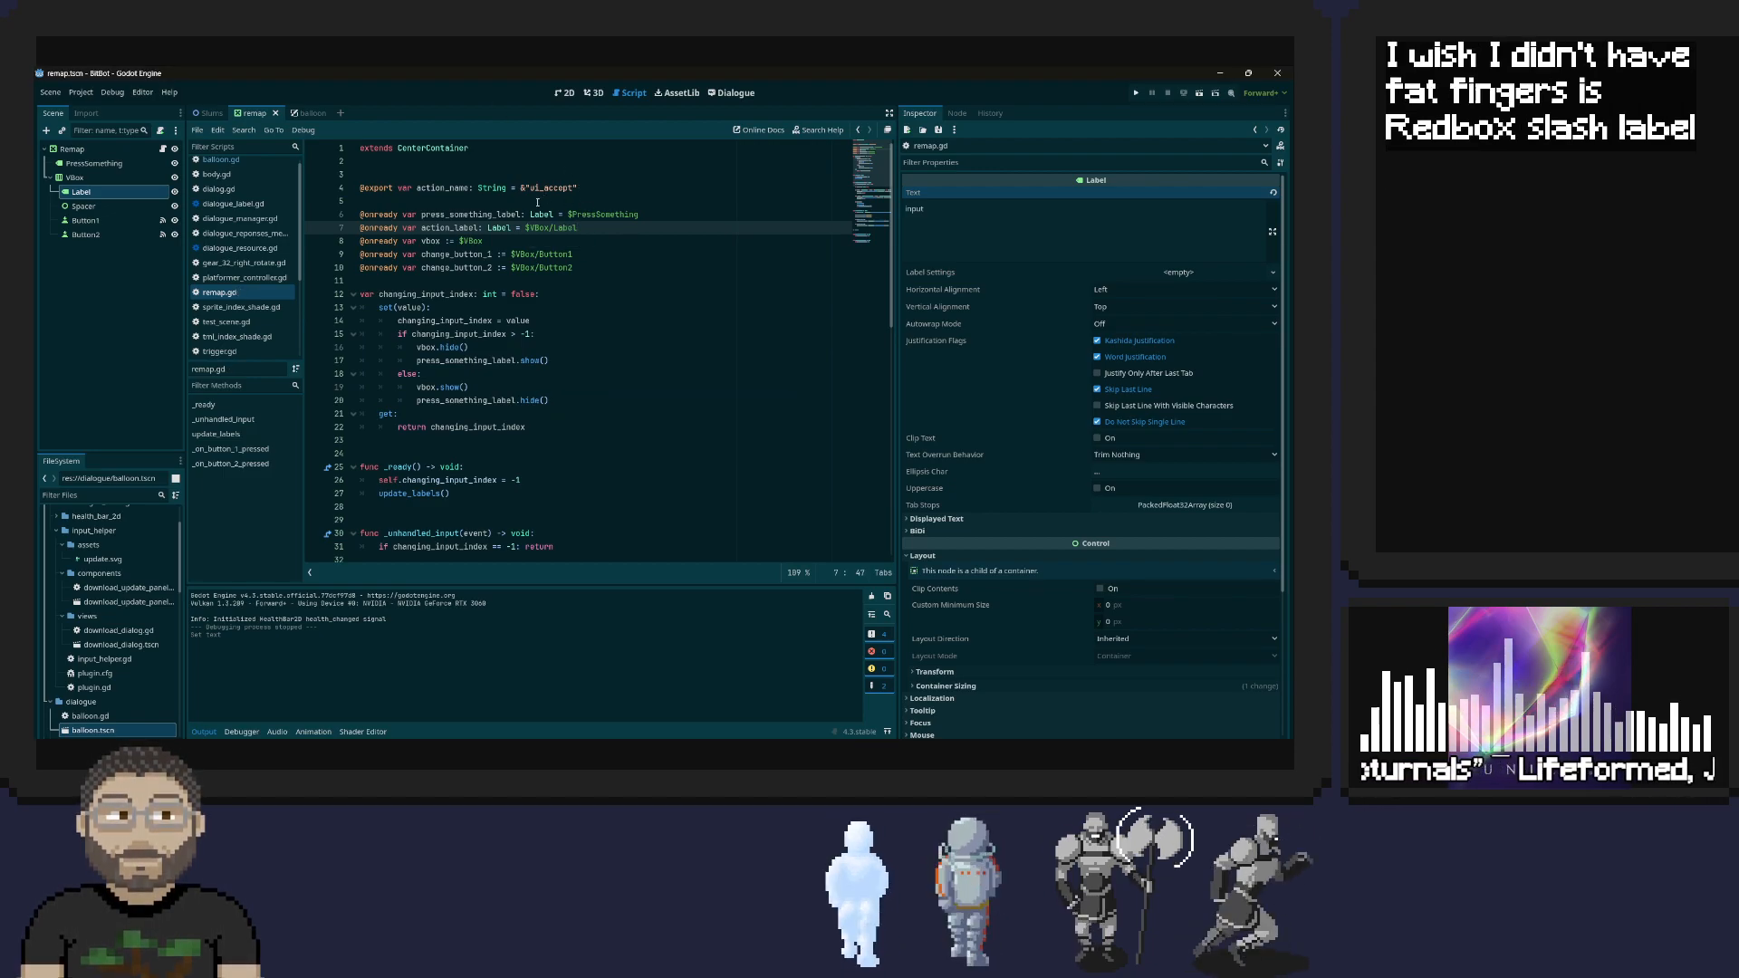
# Go to the definition of update_labels from its call in the _ready function
pyautogui.doubleClick(471, 228)
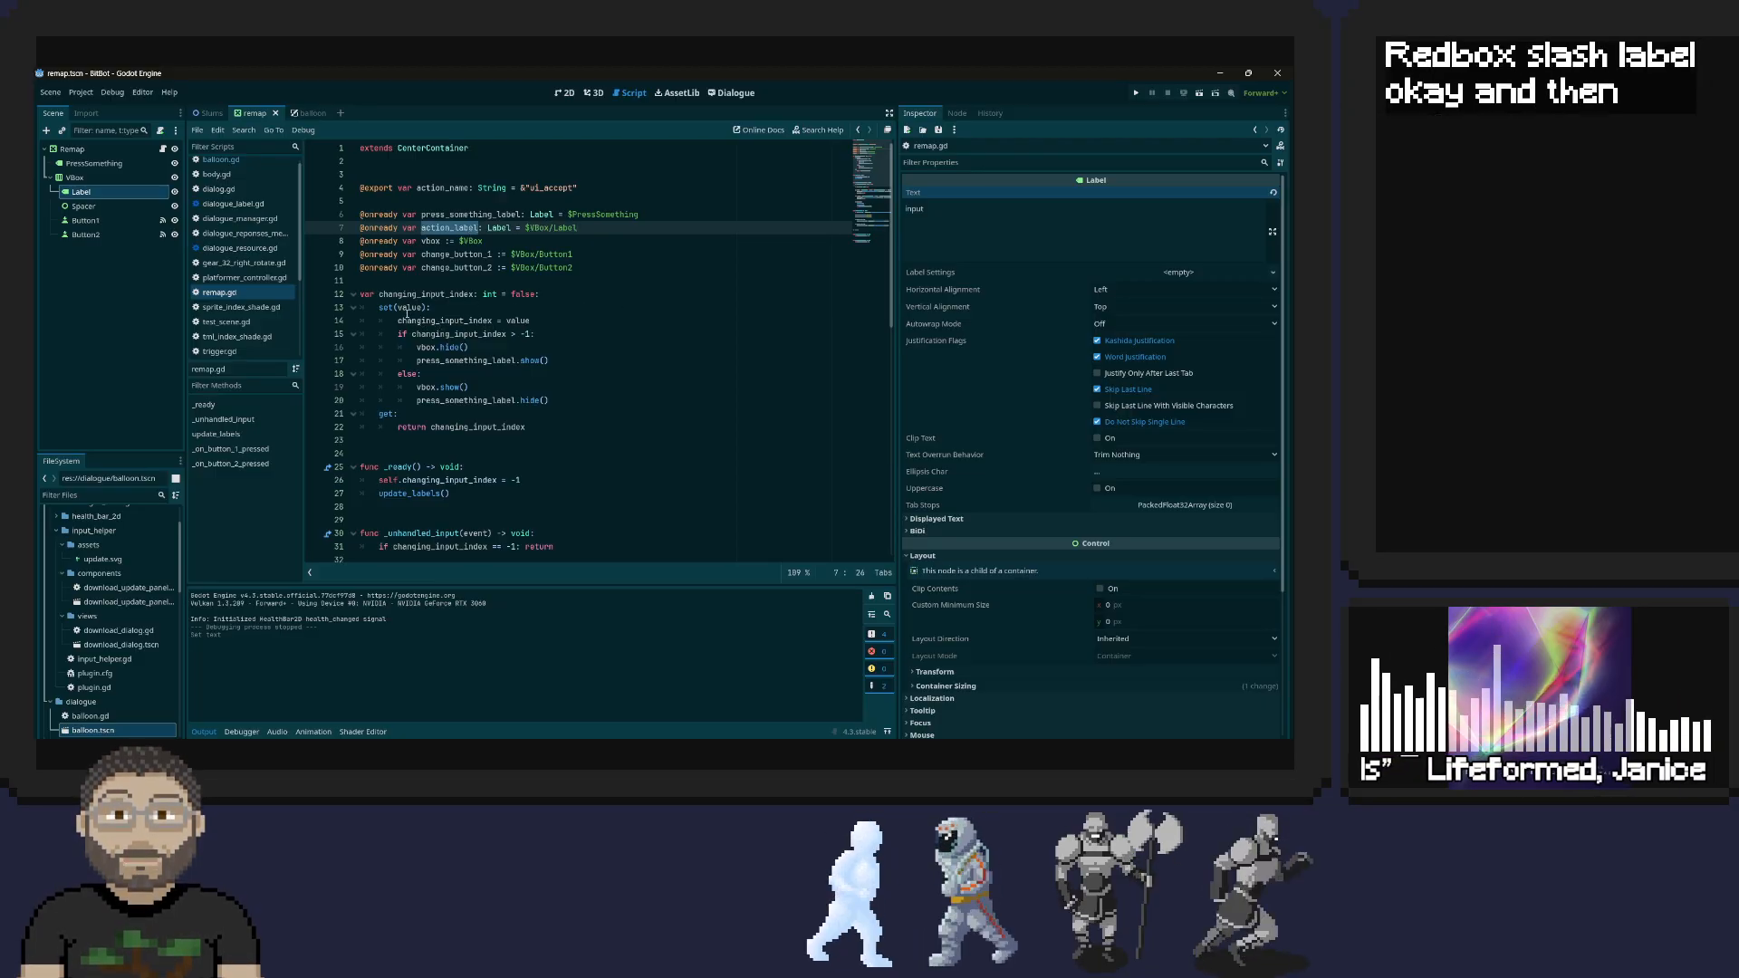
pyautogui.scroll(-1, 512, 286)
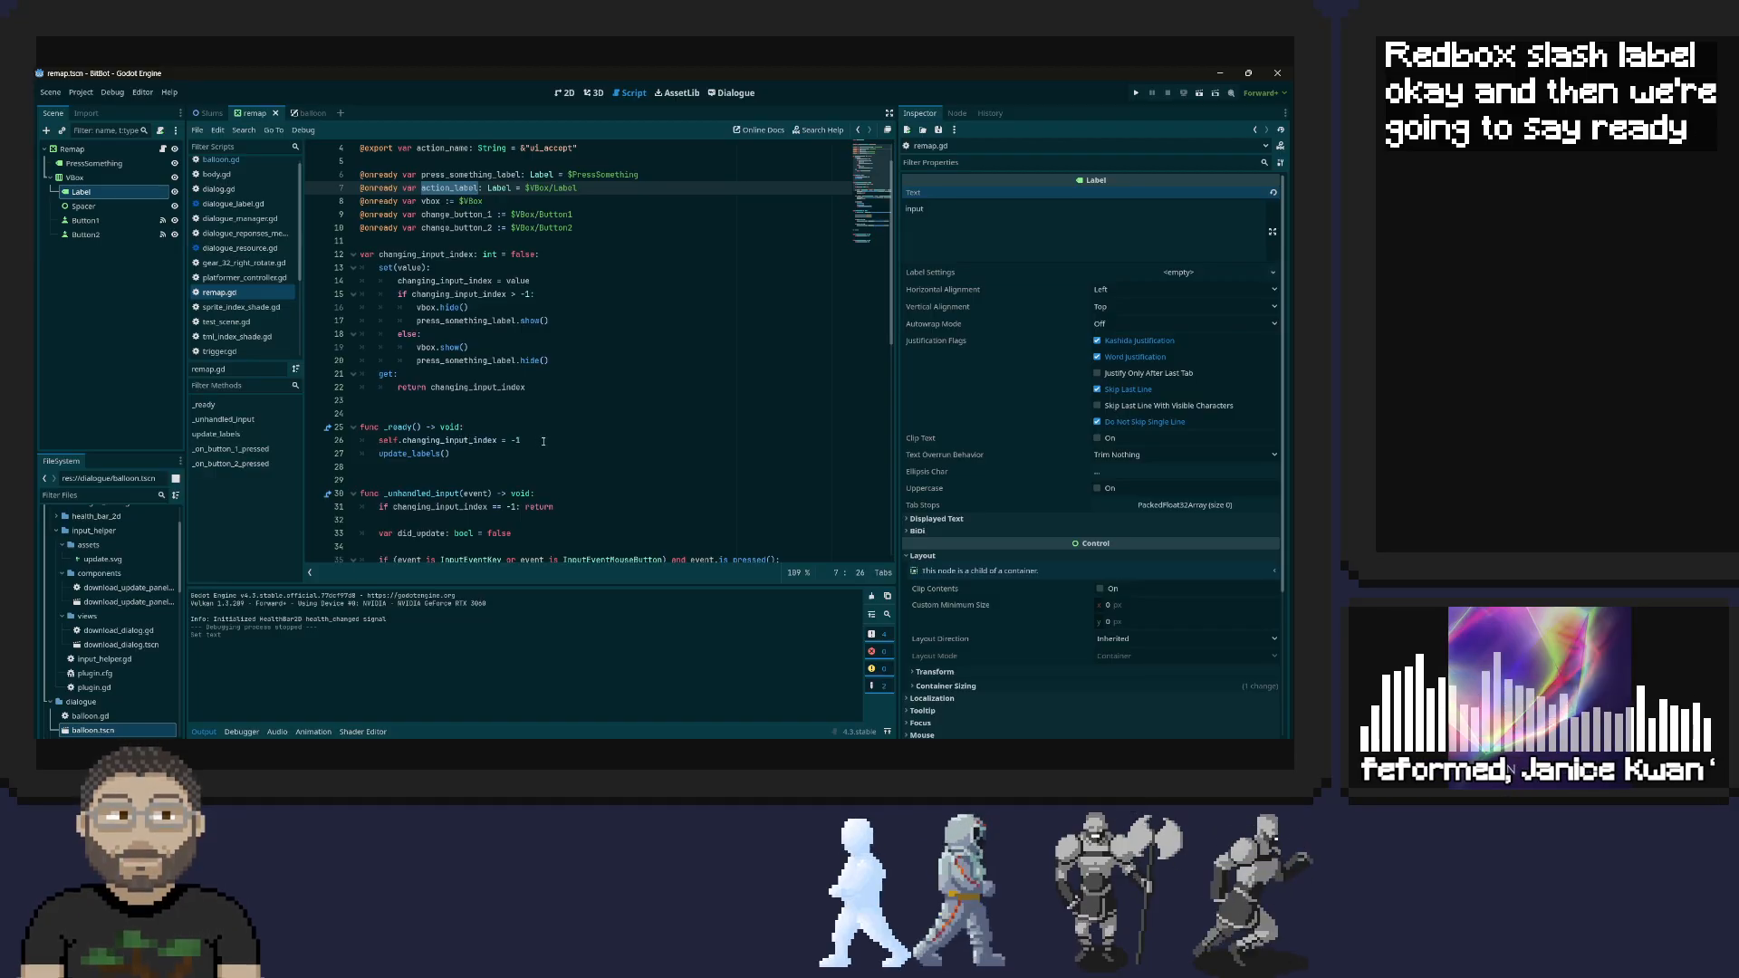
pyautogui.rightClick(435, 455)
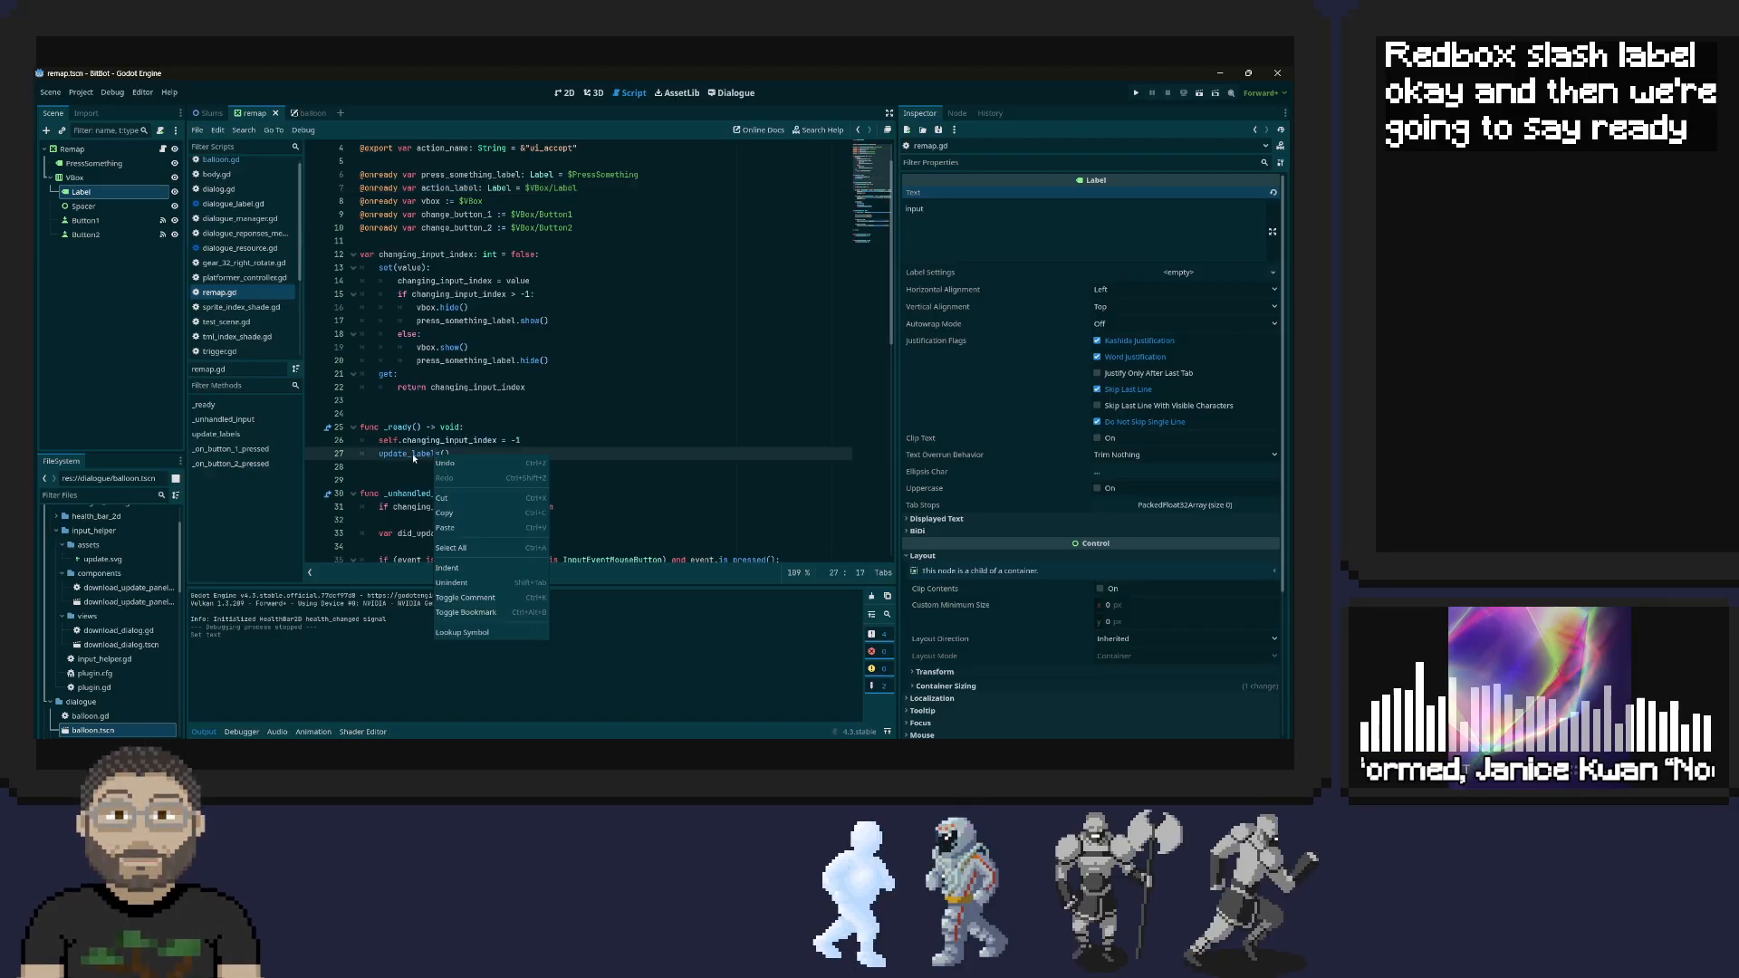
pyautogui.click(413, 456)
pyautogui.click(414, 454)
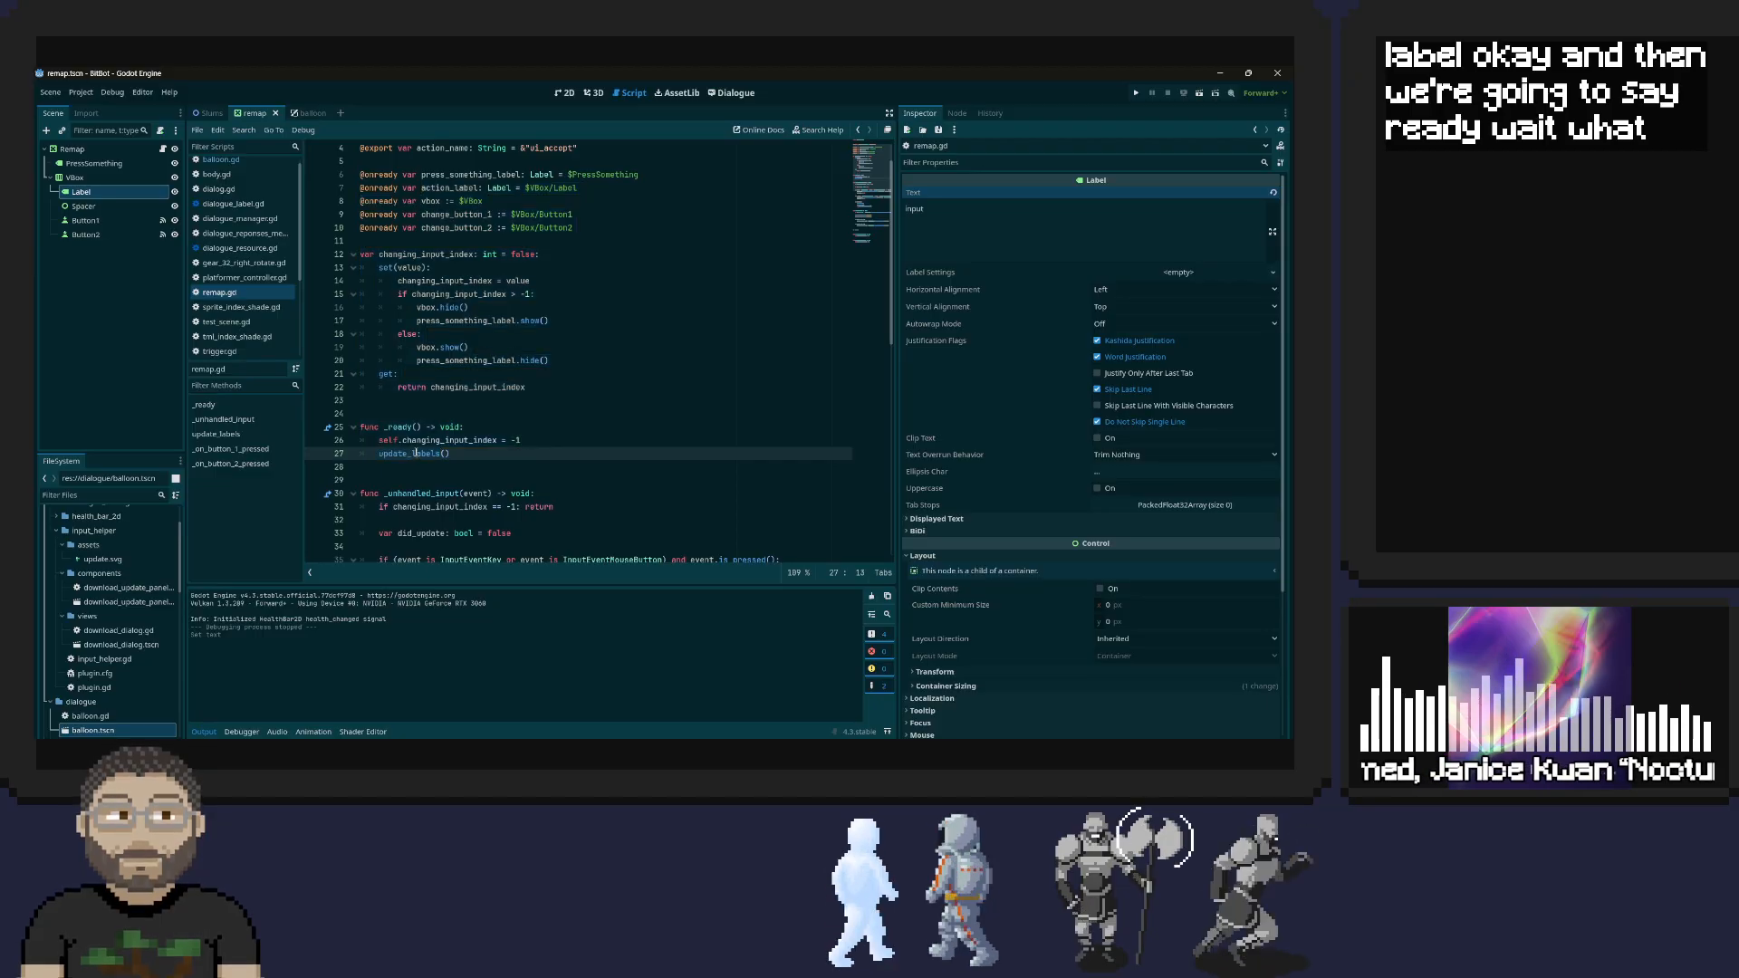
pyautogui.rightClick(415, 454)
pyautogui.click(457, 623)
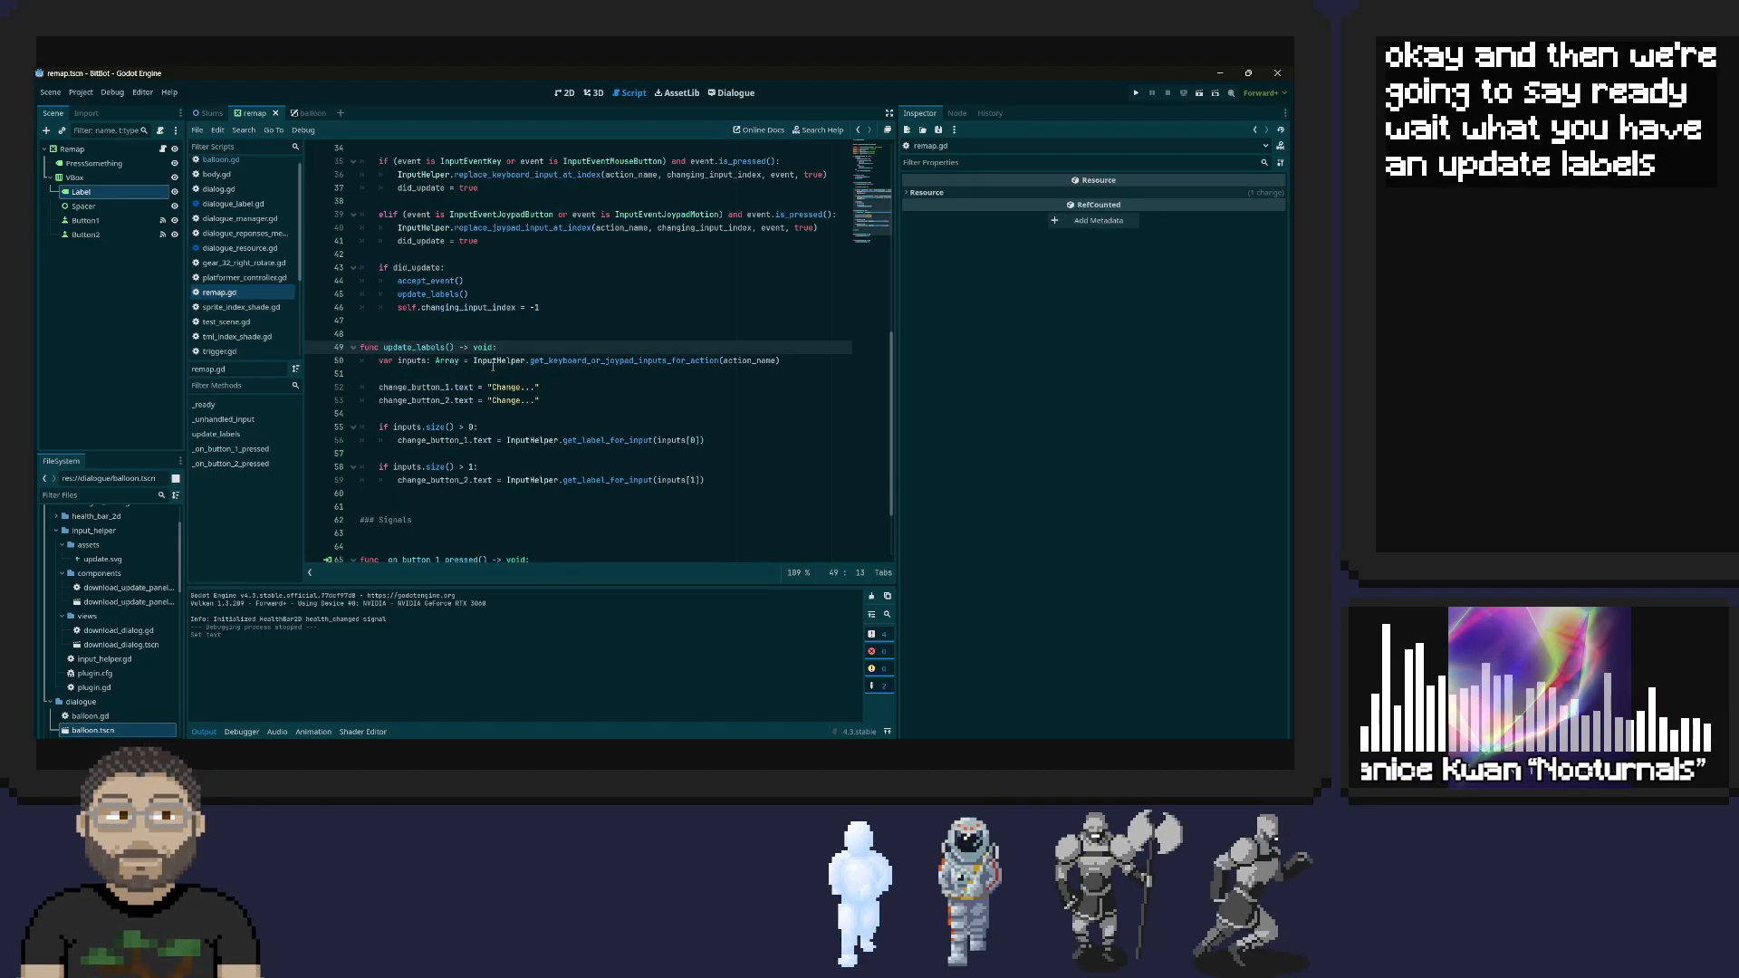
# Add the line action_label.text = action_name at the start of the update_labels function
pyautogui.press('Return')
pyautogui.write('a')
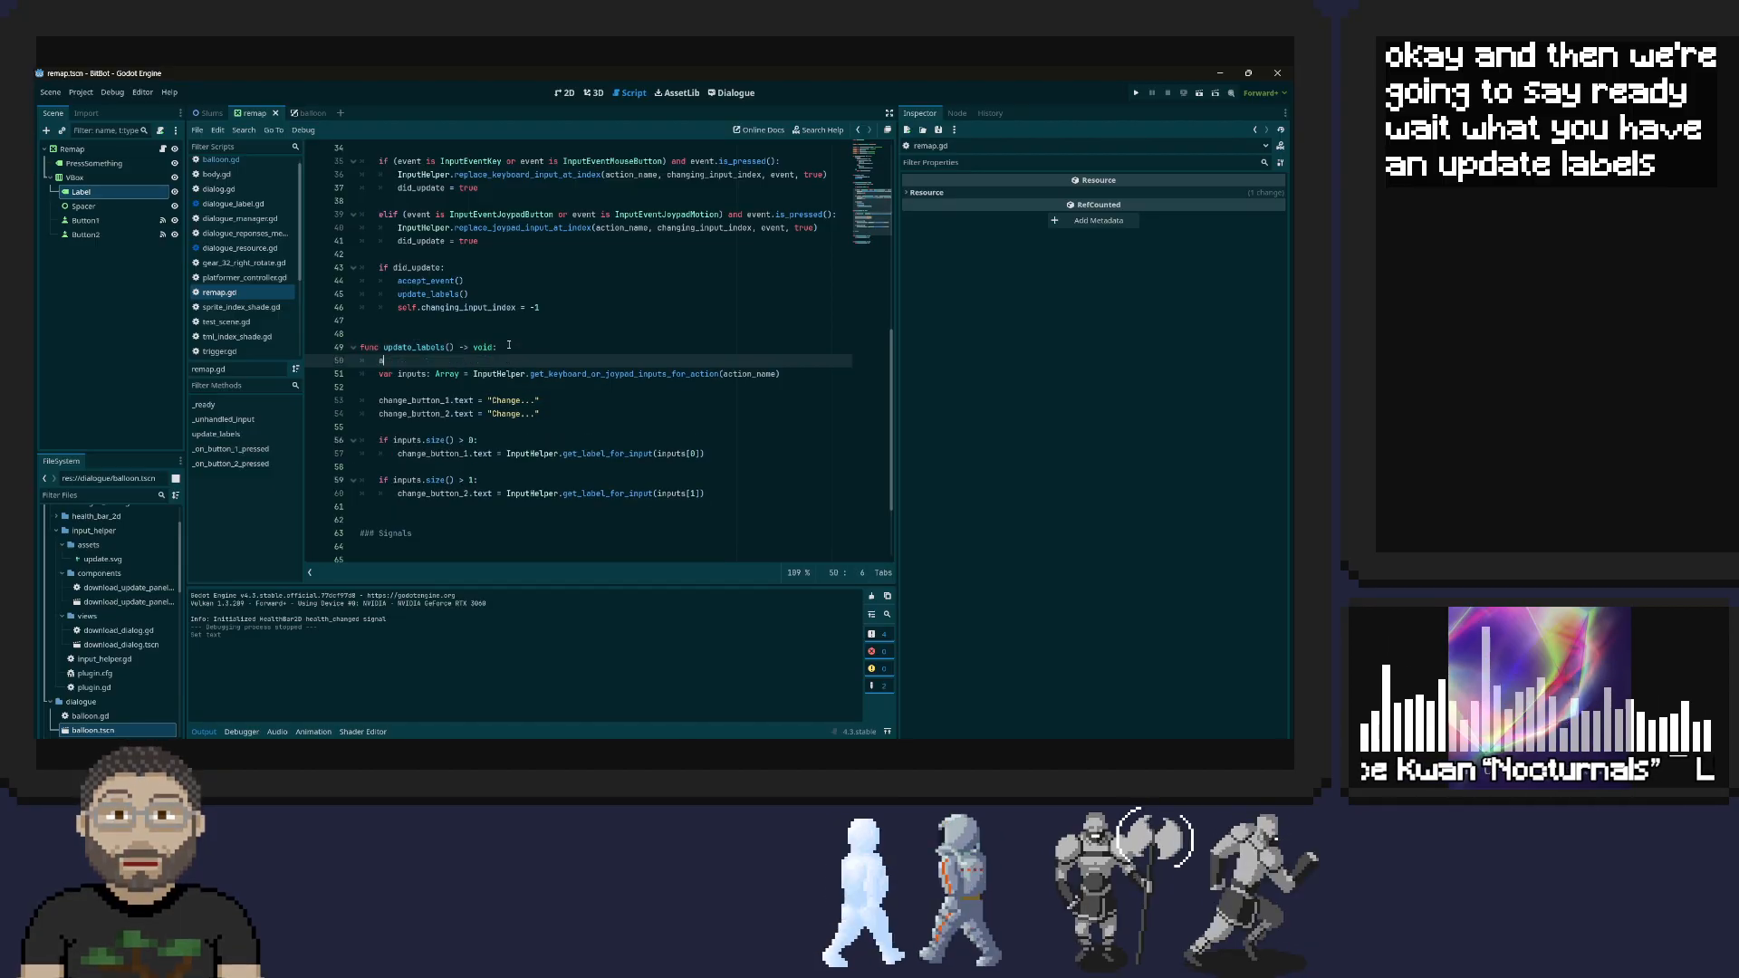
pyautogui.write('cti')
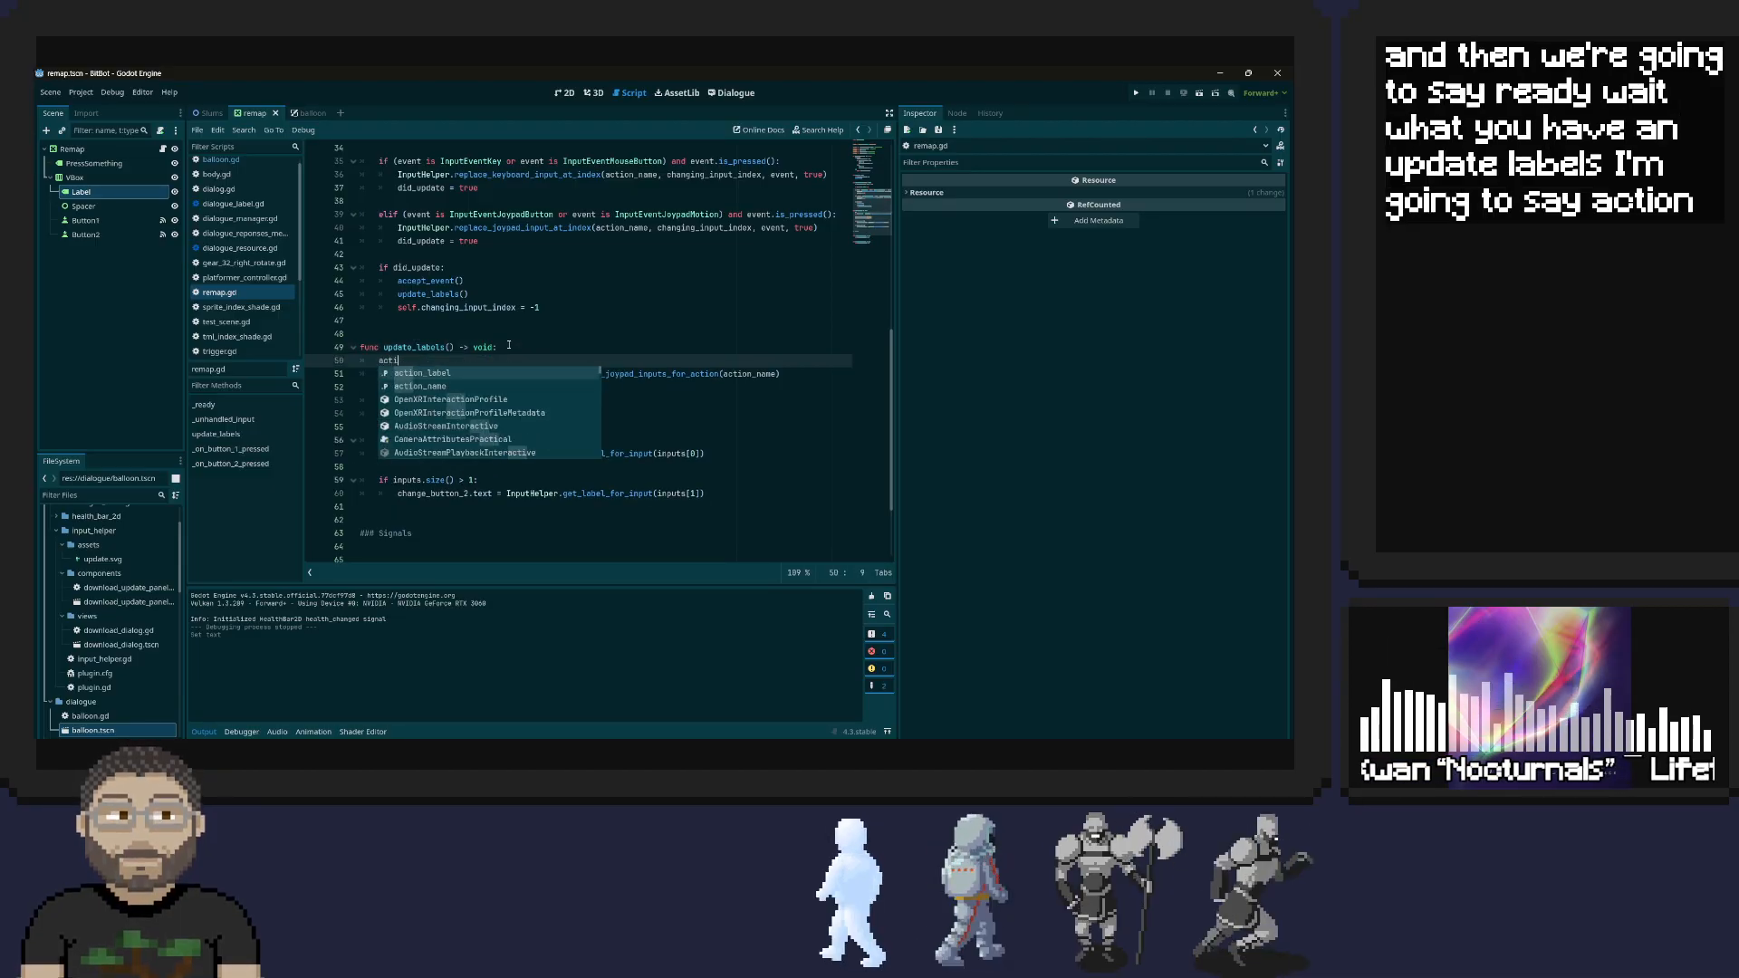
pyautogui.press('Return')
pyautogui.write('.text ')
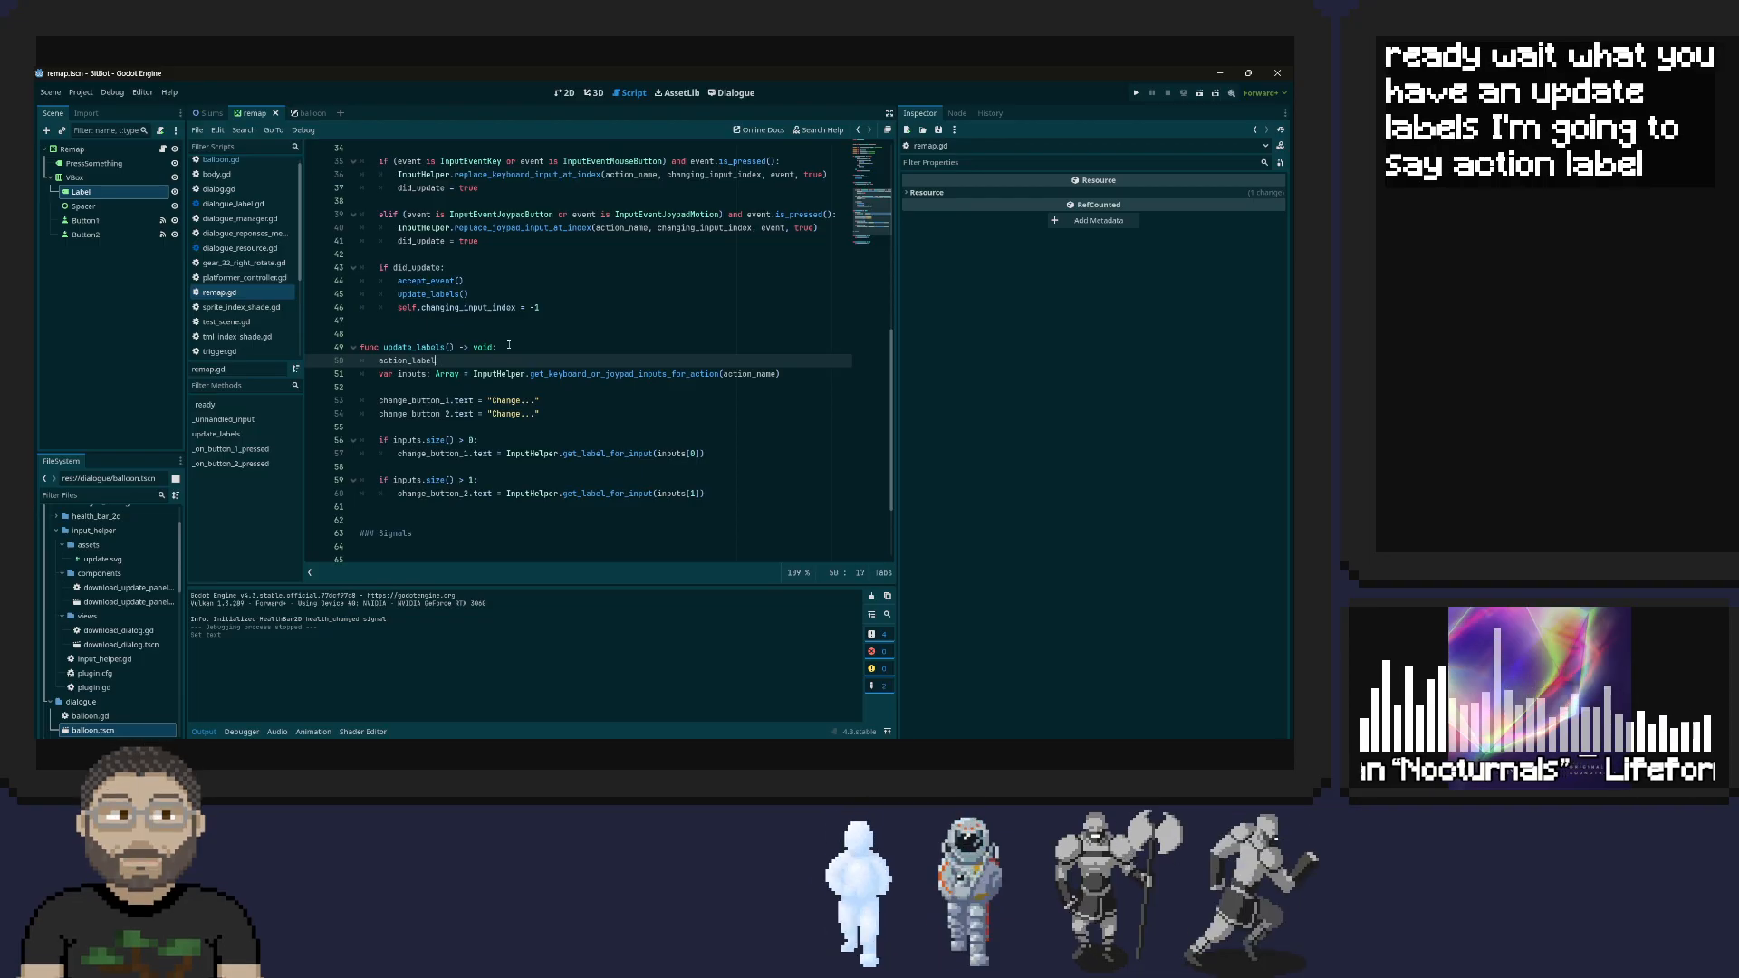
pyautogui.write('= ')
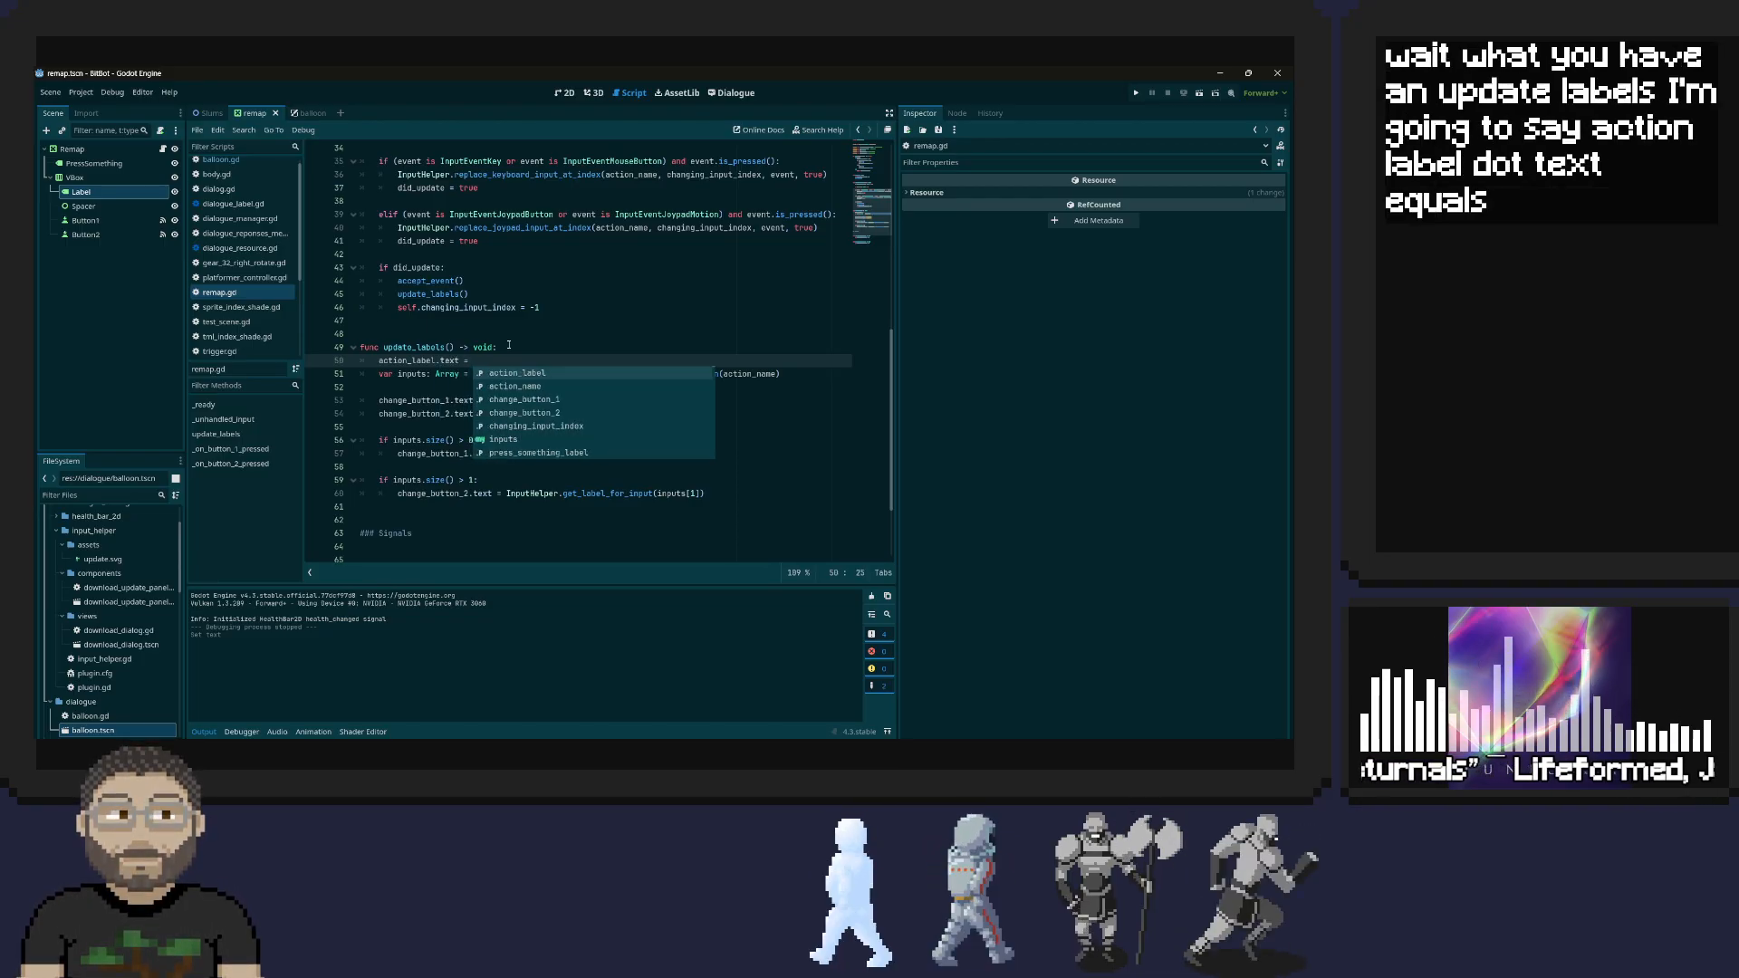
pyautogui.write('action_name')
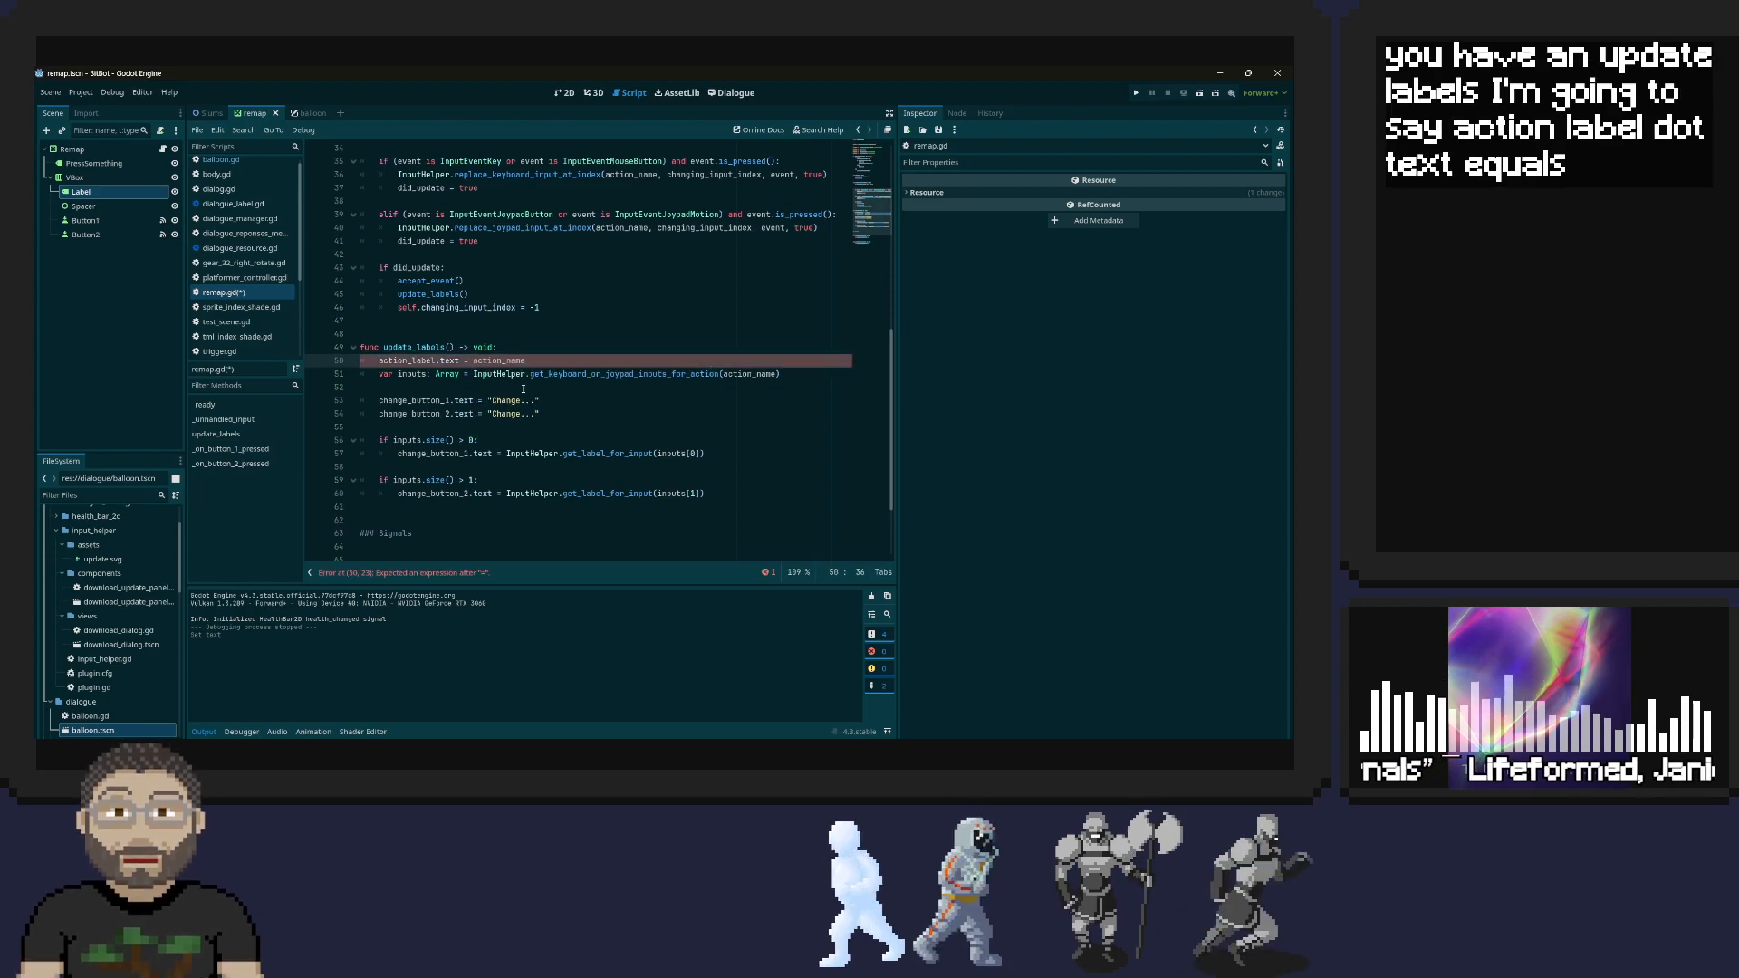
# Move the action_label.text assignment out of update_labels to the first line of _ready and save the script
pyautogui.tripleClick(485, 360)
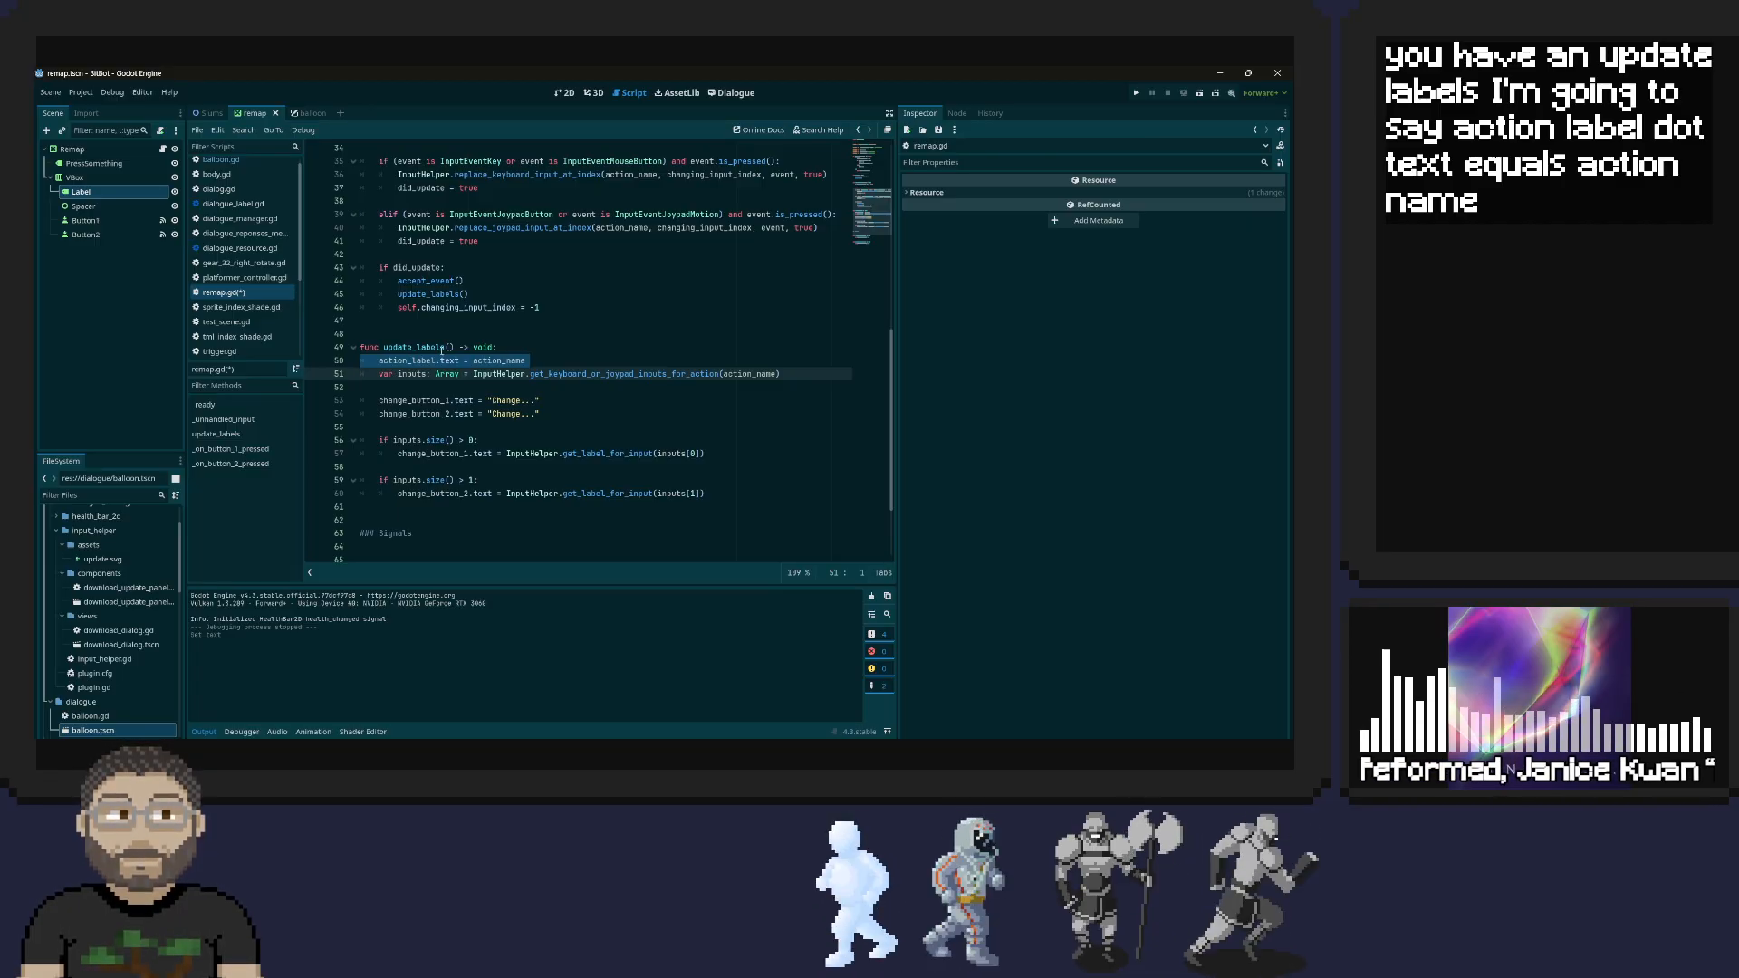
pyautogui.press('Up')
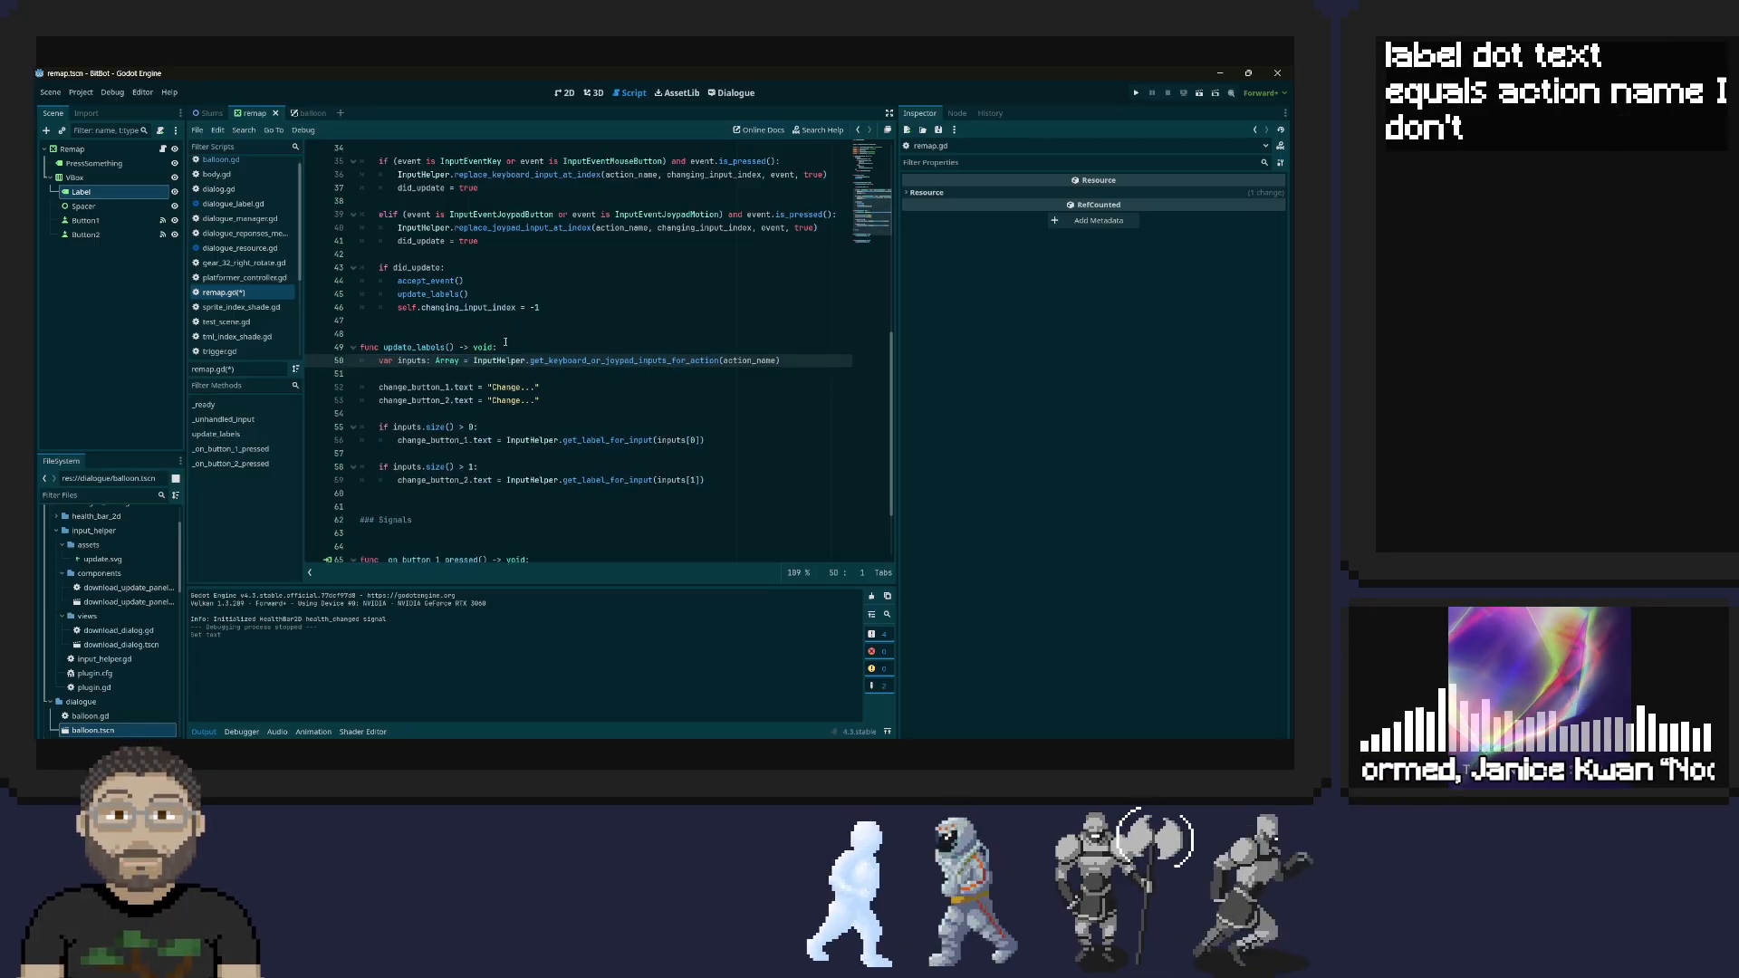
pyautogui.scroll(10, 505, 342)
pyautogui.click(544, 465)
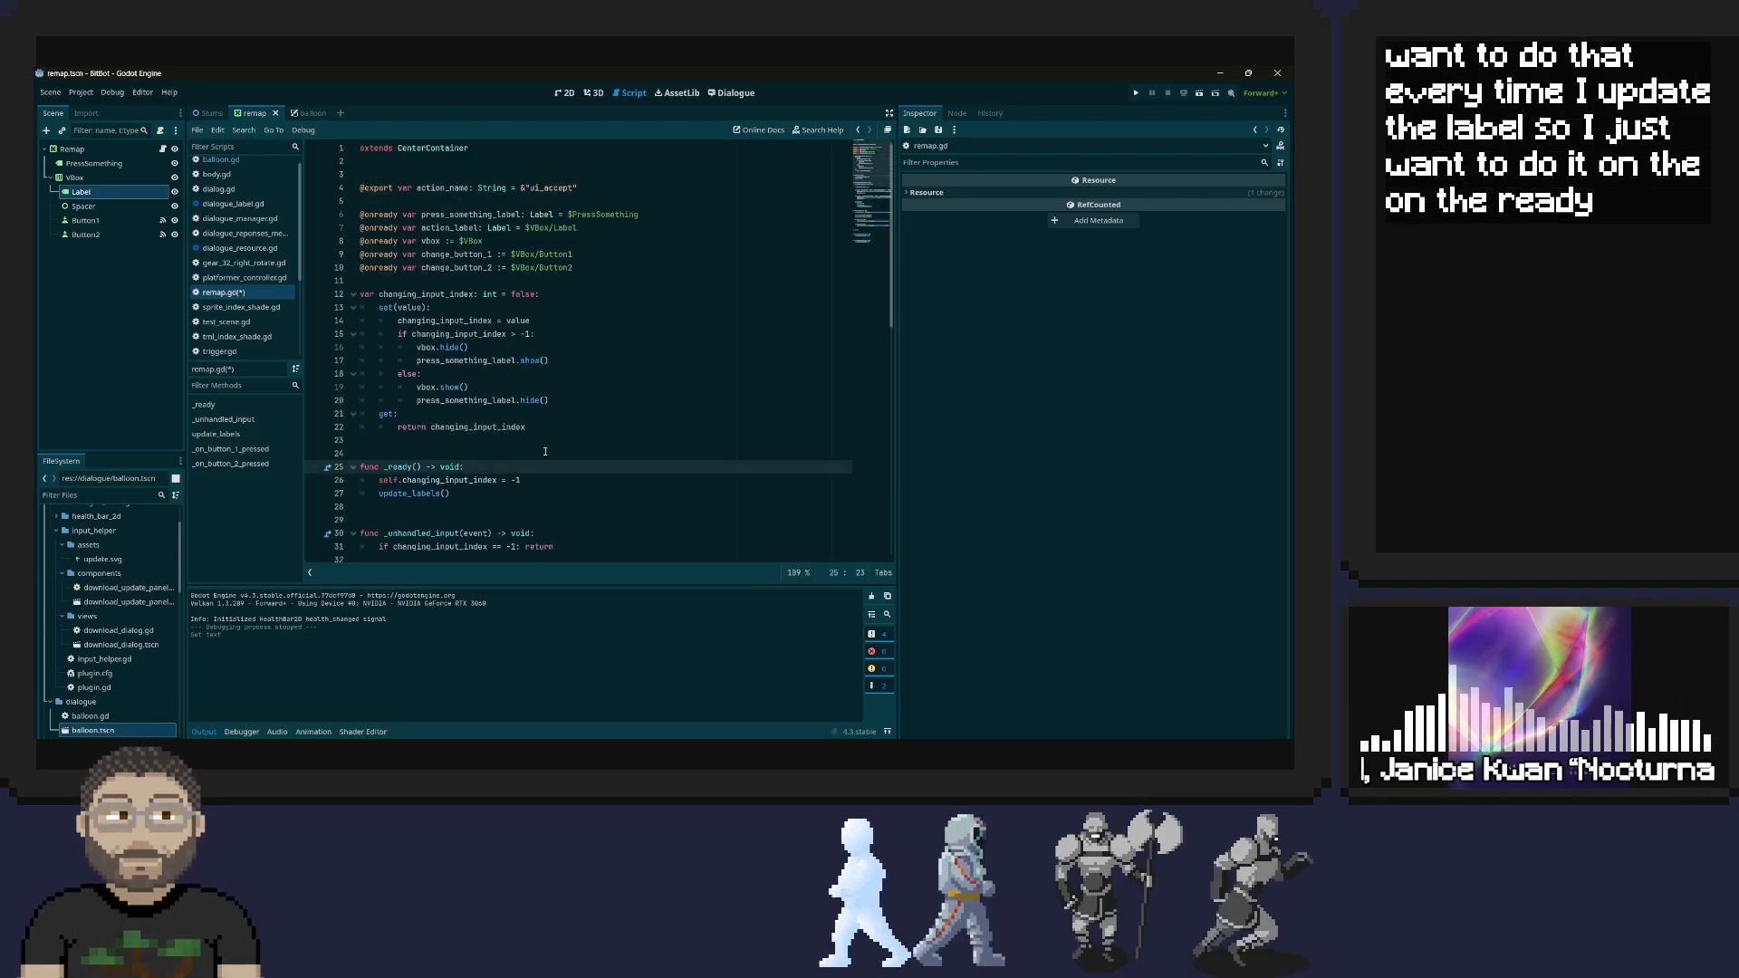
pyautogui.press('Down')
pyautogui.hotkey('ctrl', 'v')
pyautogui.hotkey('ctrl', 's')
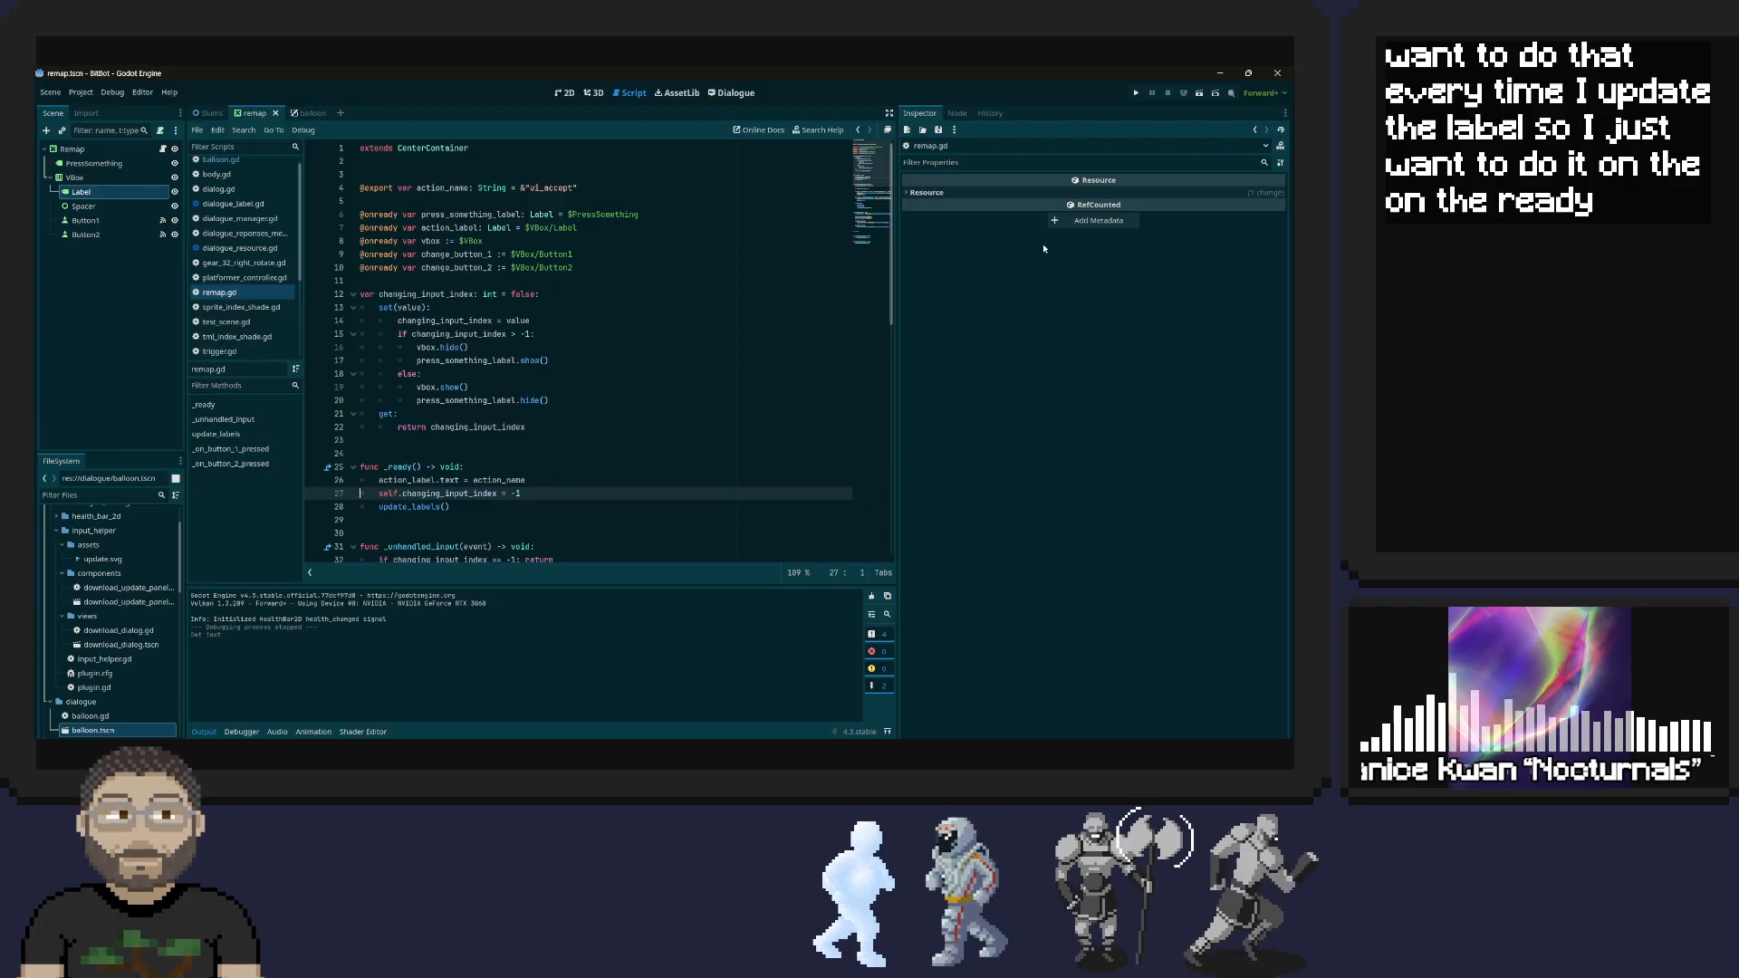
# Run the game, move and jump with the character, and check the action labels on both remap rows
pyautogui.click(1135, 93)
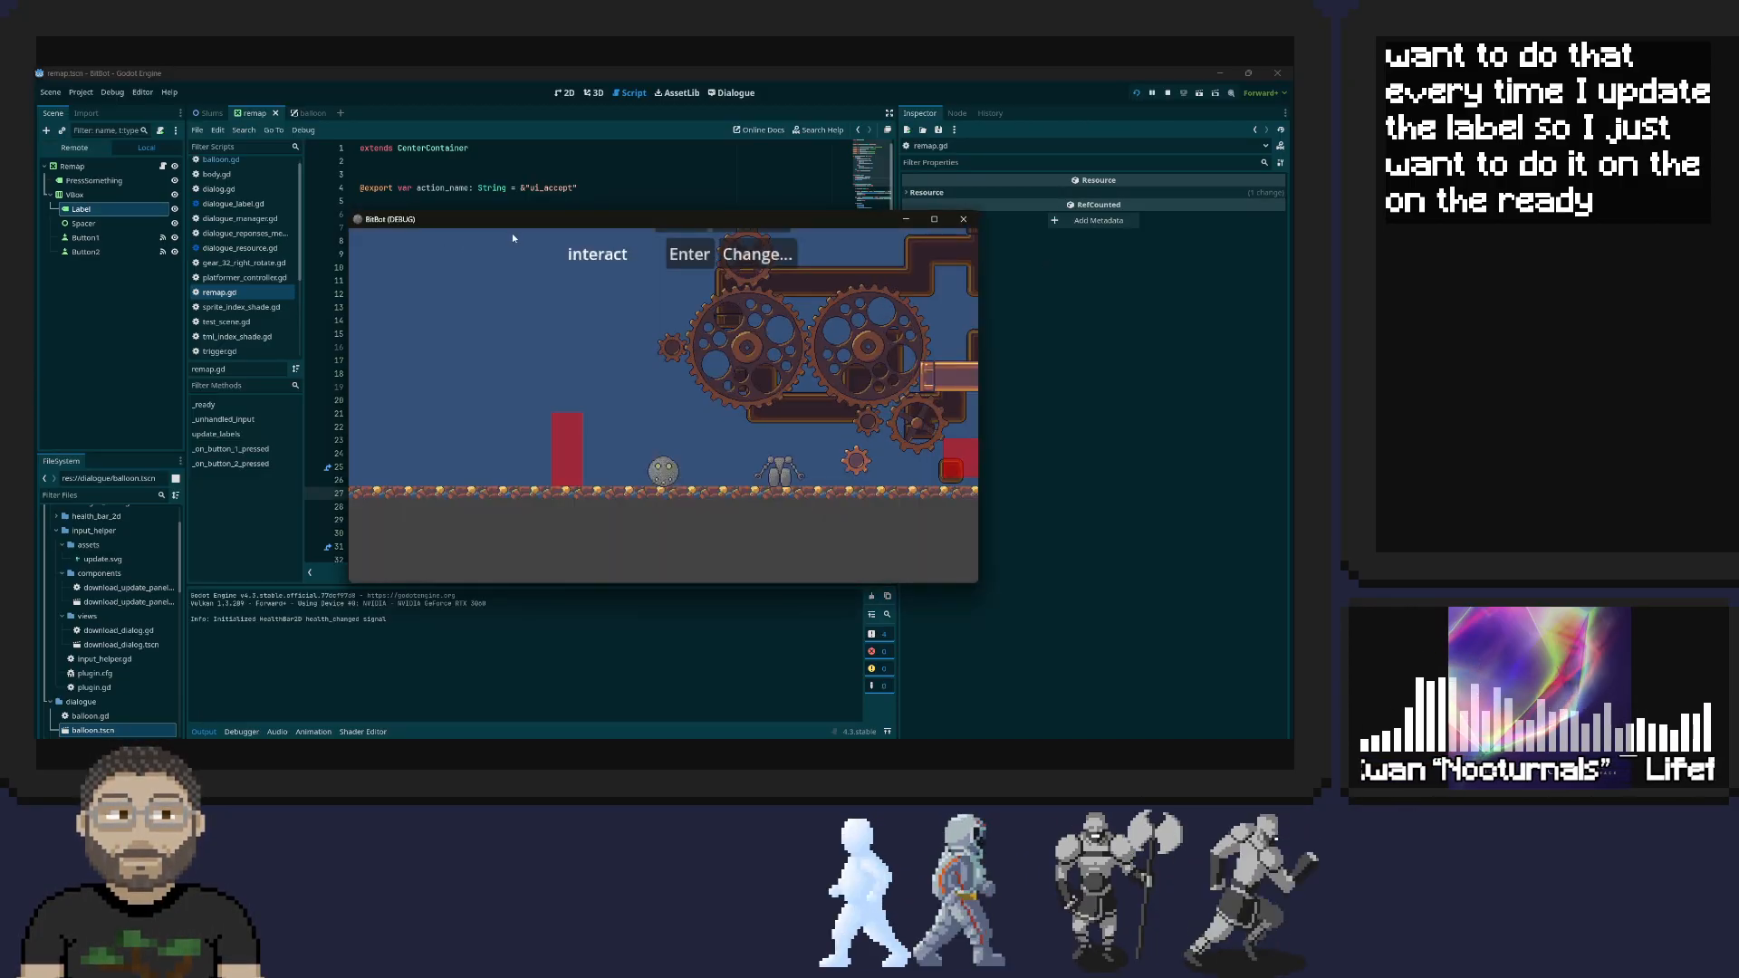
pyautogui.press('Right')
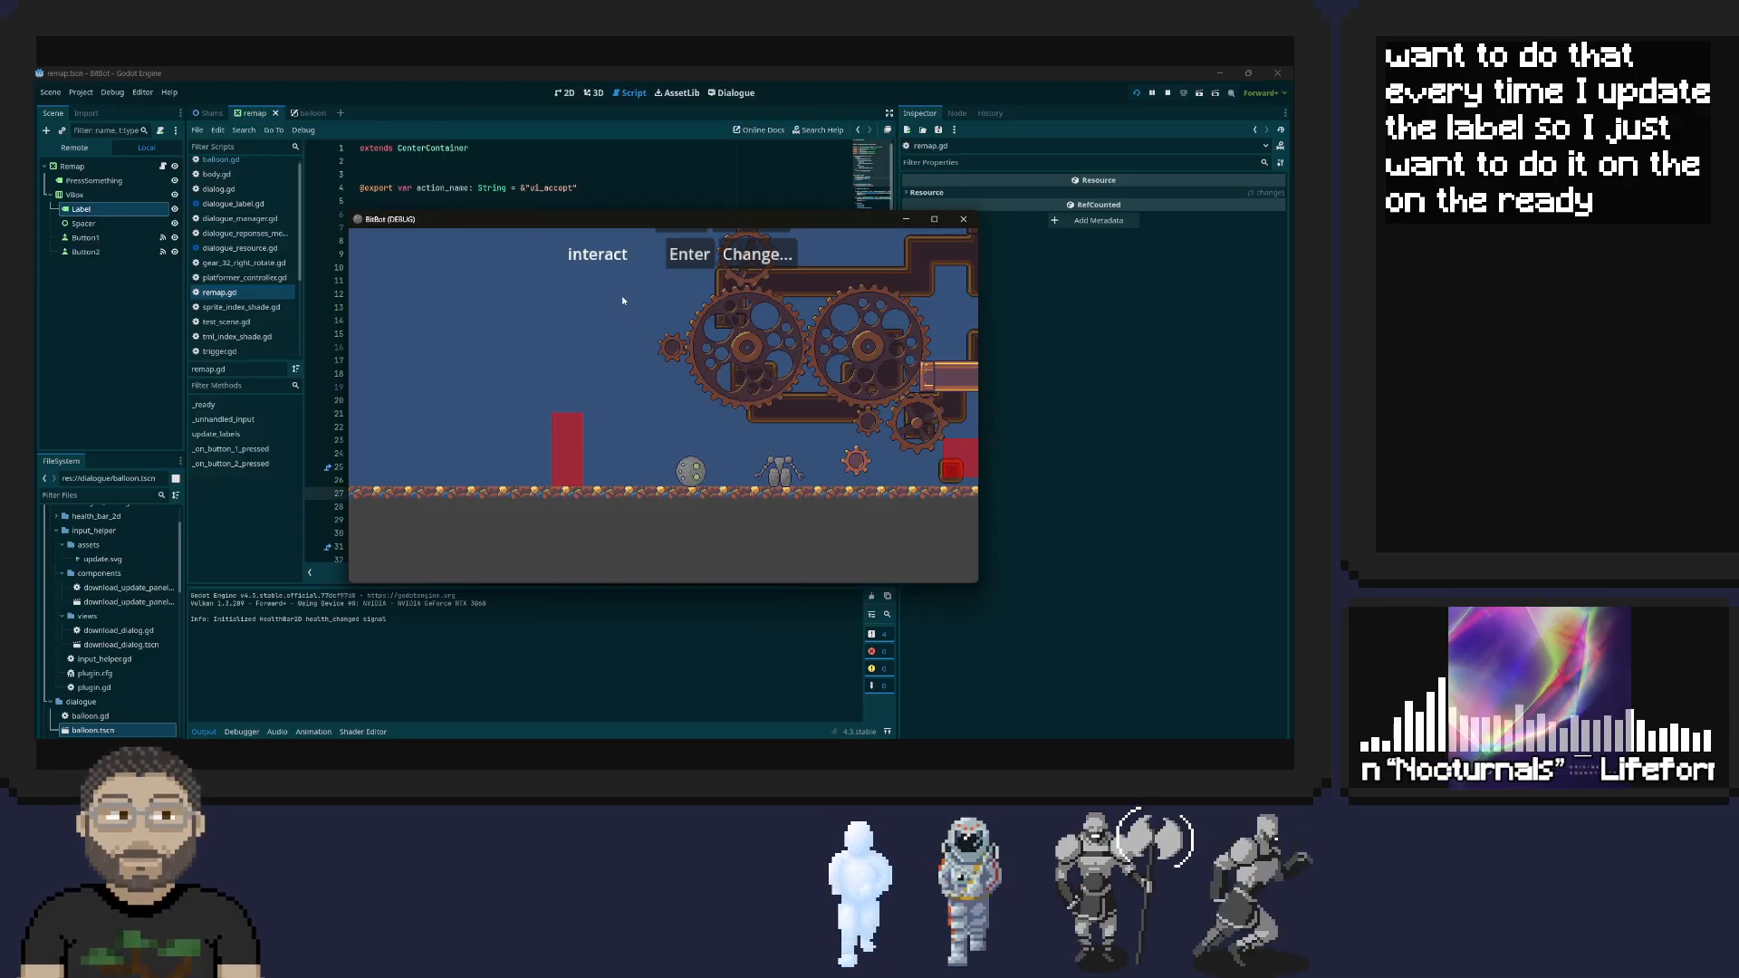
pyautogui.press('space')
pyautogui.press('Left')
pyautogui.press('space')
pyautogui.press('space')
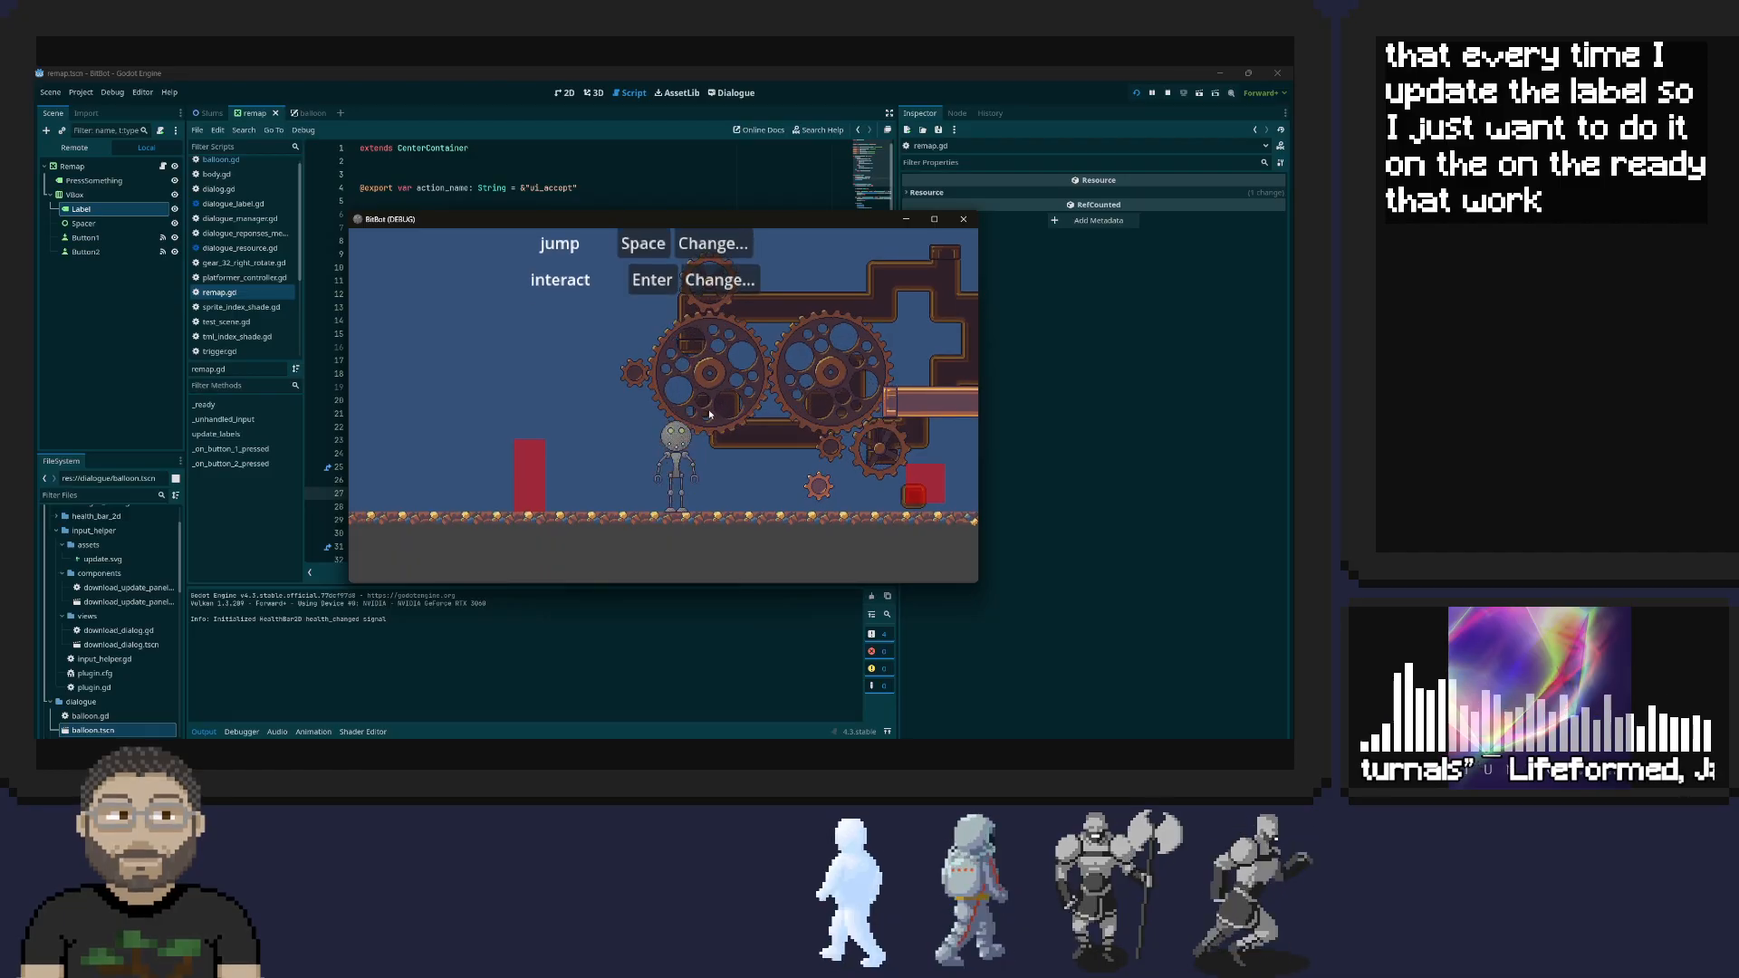
pyautogui.press('space')
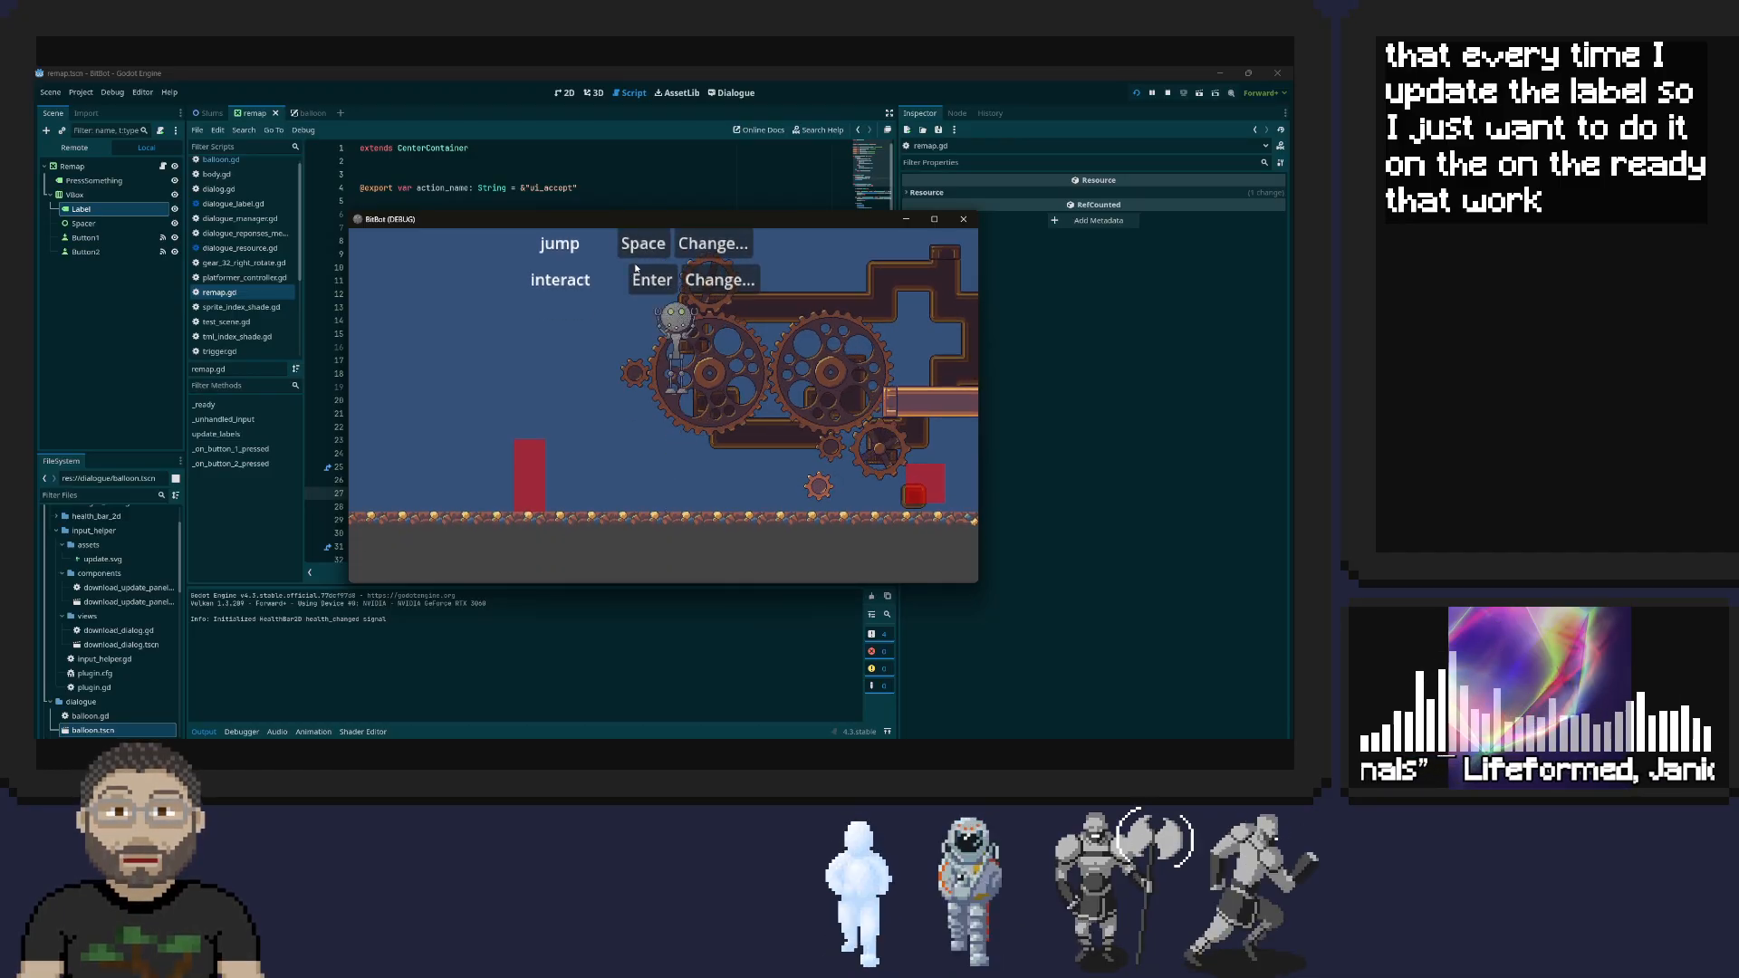
# Remap the first jump binding to W in the running game and test jumping with it
pyautogui.click(693, 249)
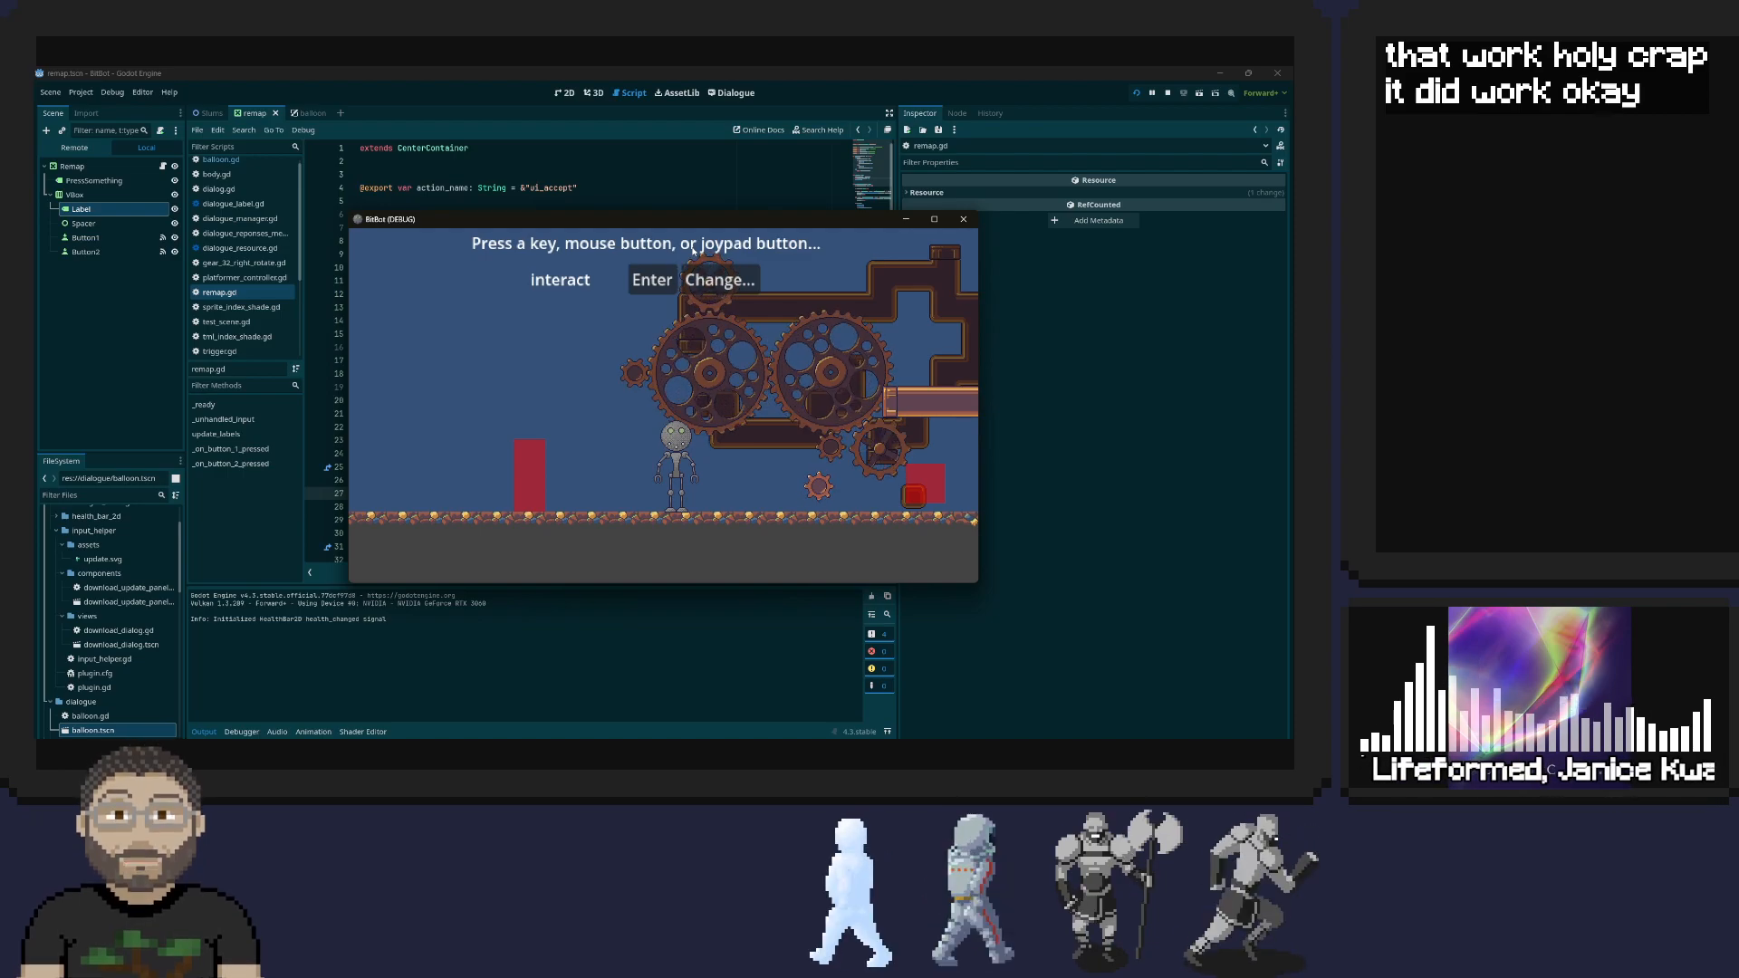
pyautogui.press('w')
pyautogui.press('w')
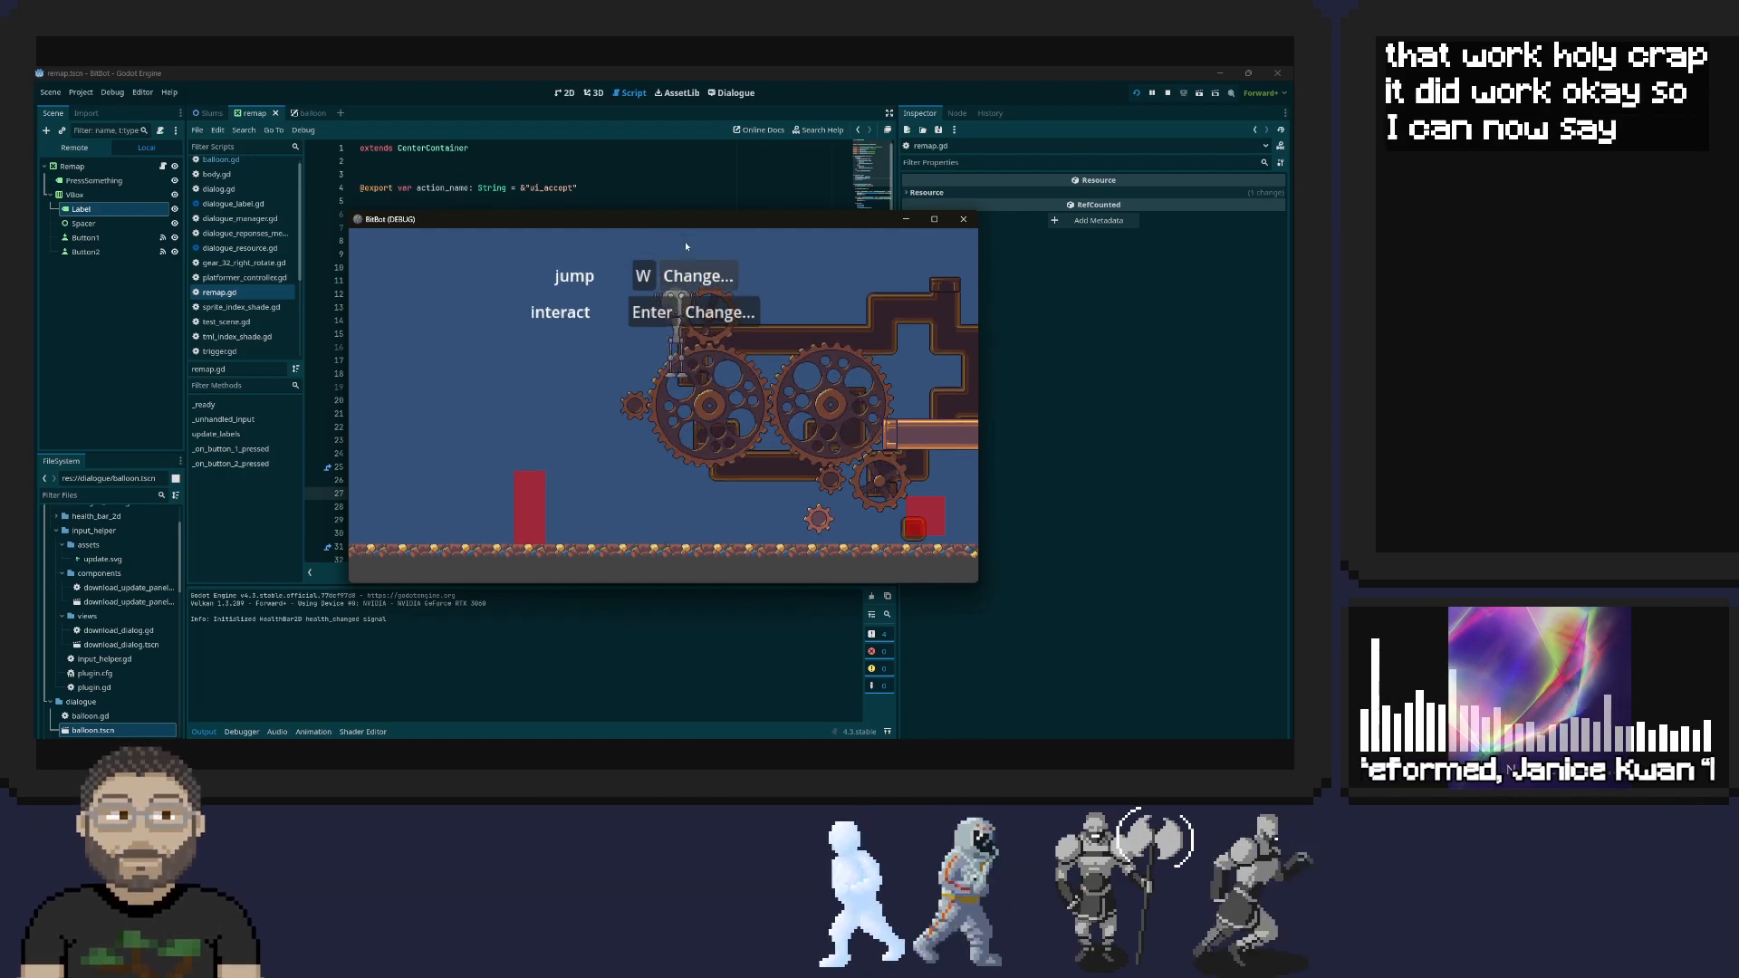
pyautogui.press('w')
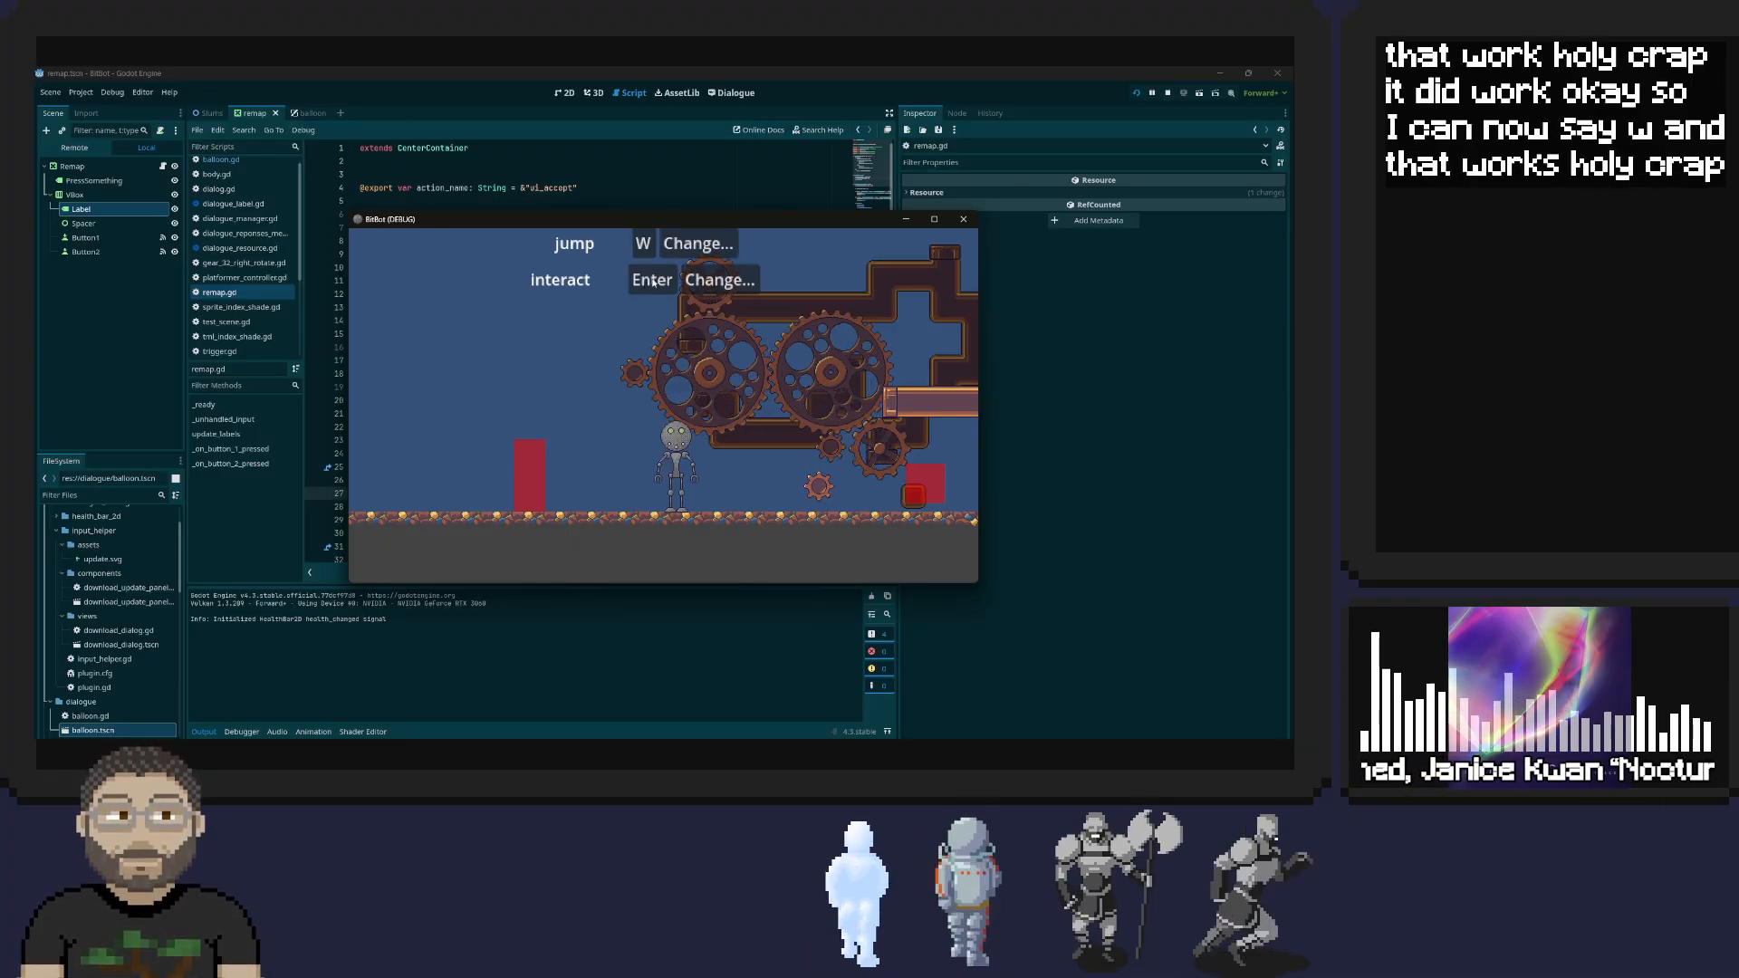
# Assign Space as the second jump binding, test jumping with it, and close the game
pyautogui.click(705, 252)
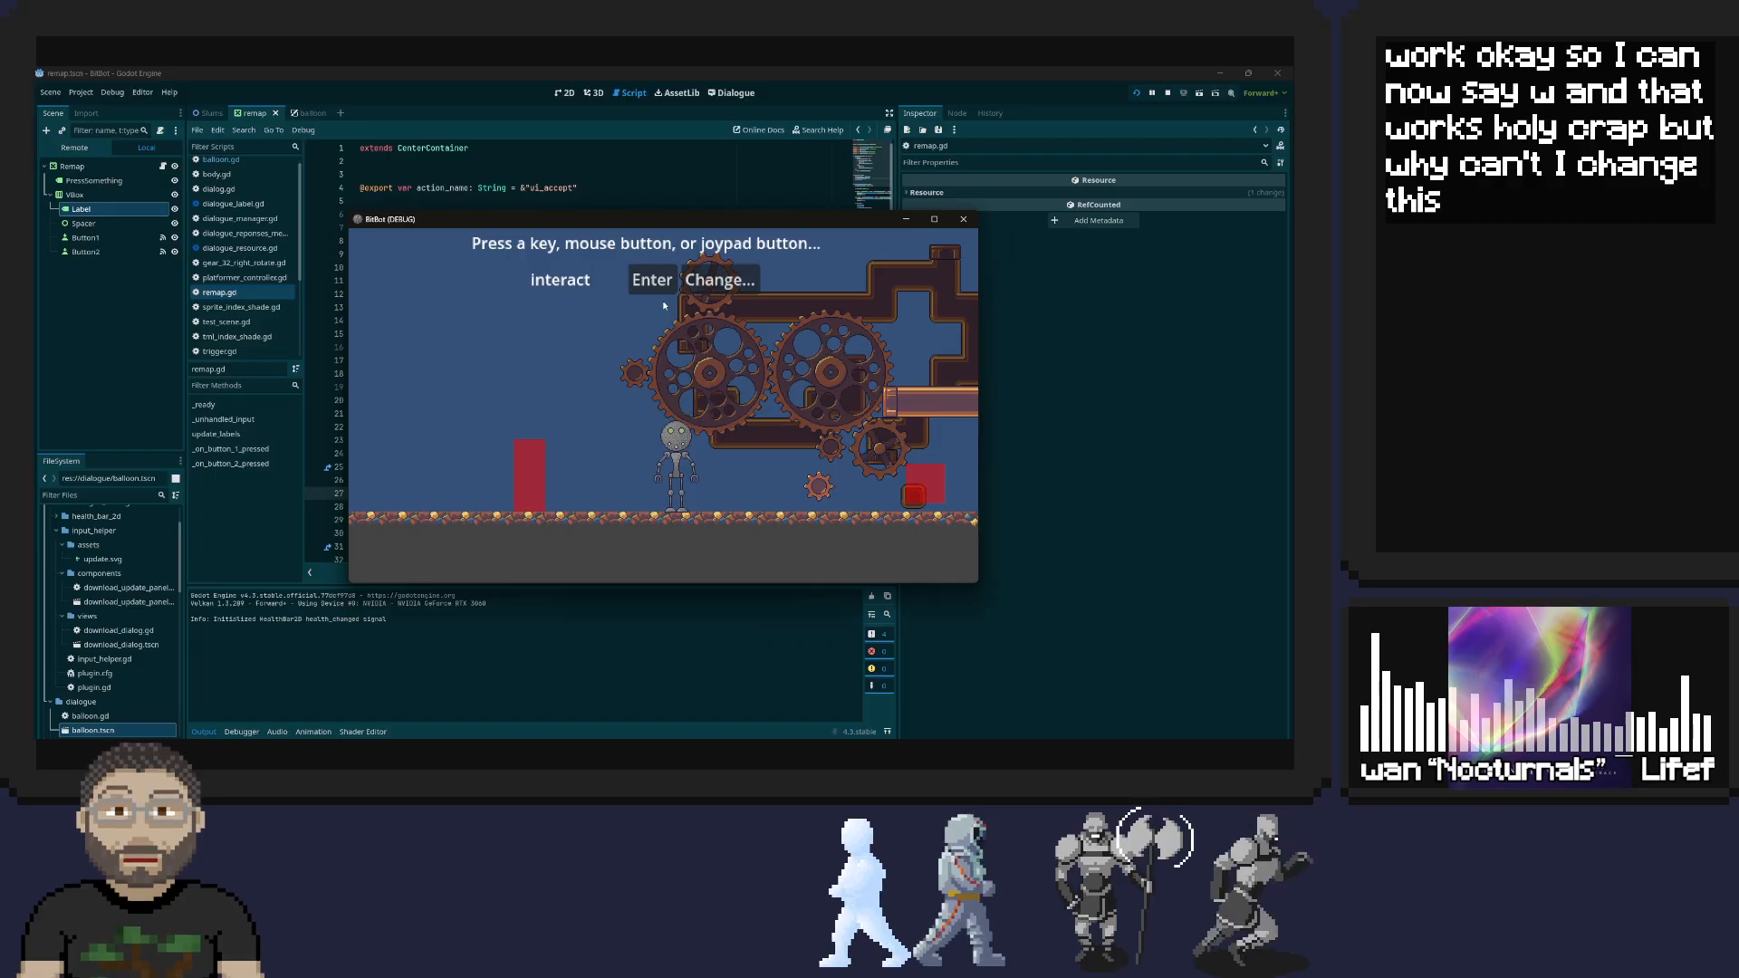
pyautogui.press('space')
pyautogui.press('space')
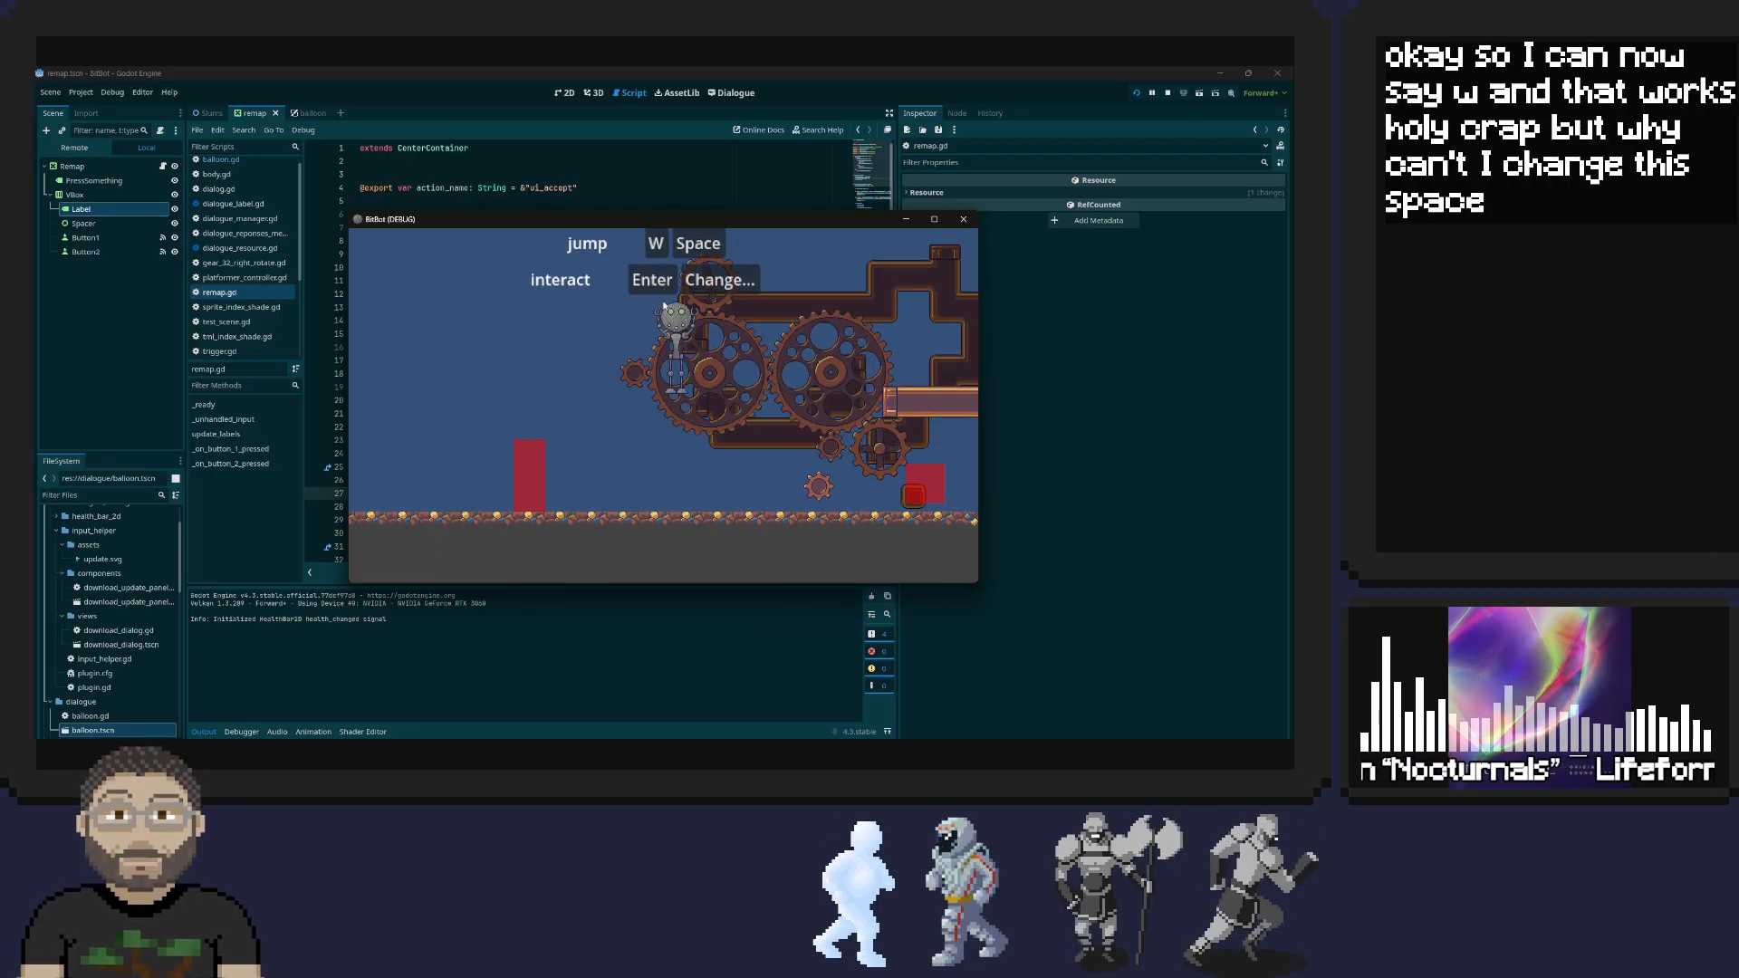
pyautogui.press('space')
pyautogui.press('space')
pyautogui.press('space')
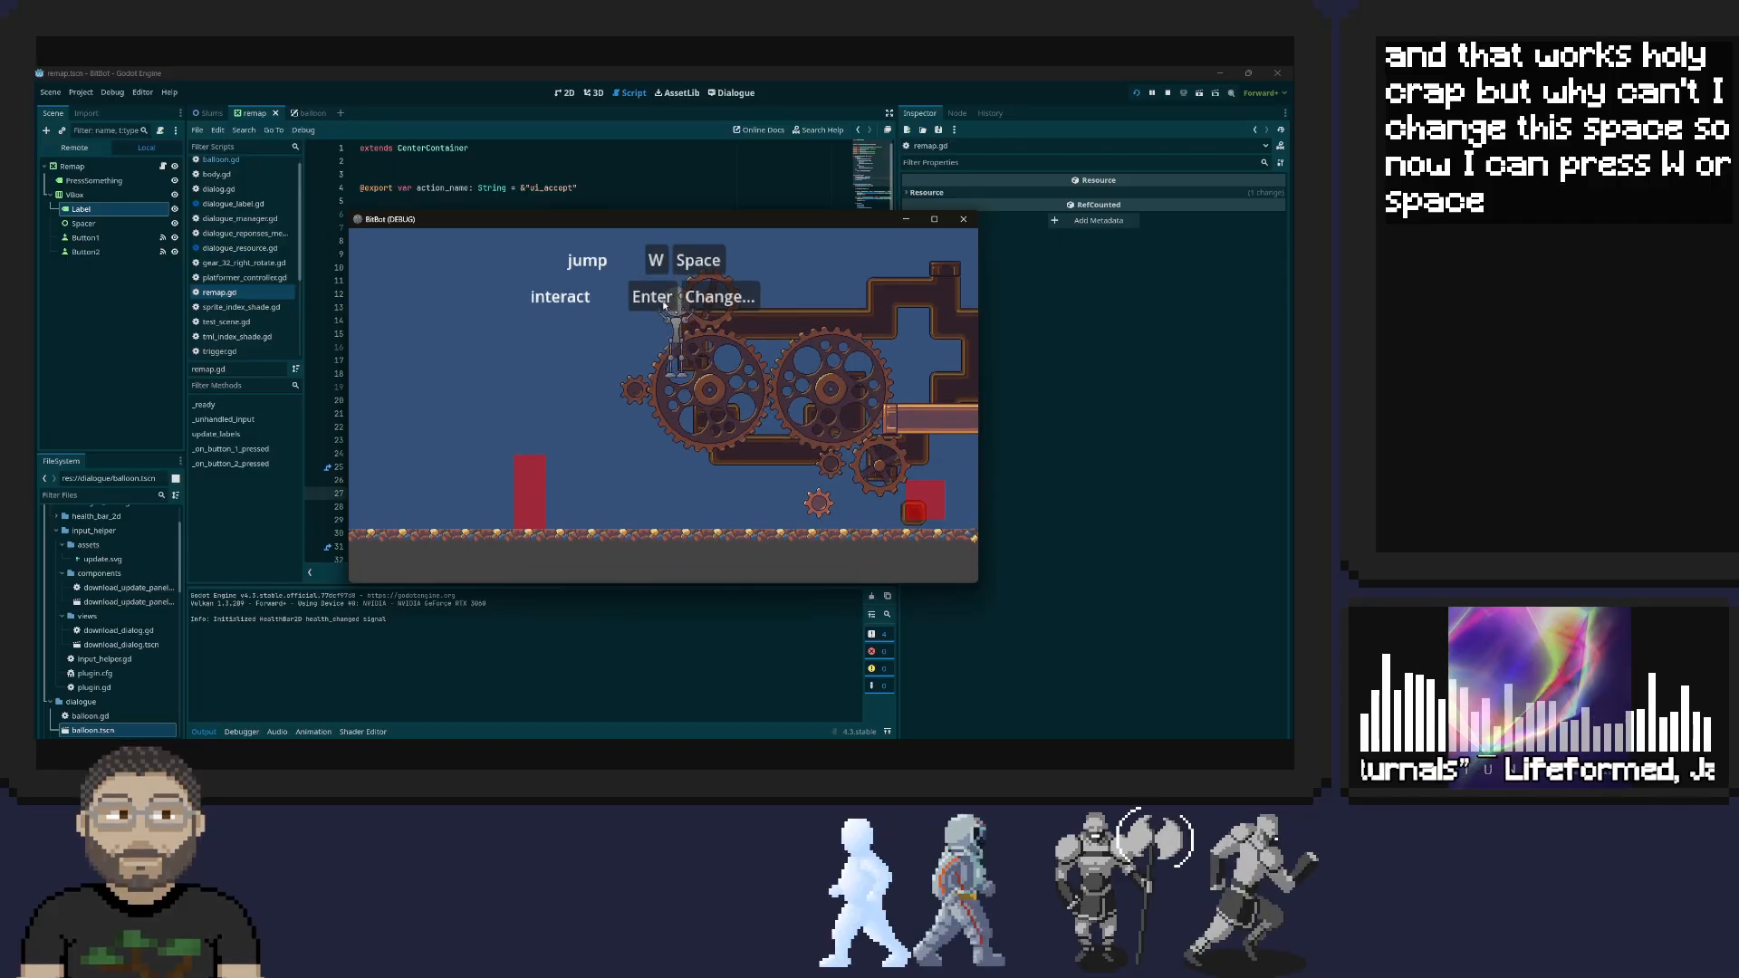
pyautogui.press('space')
pyautogui.press('space')
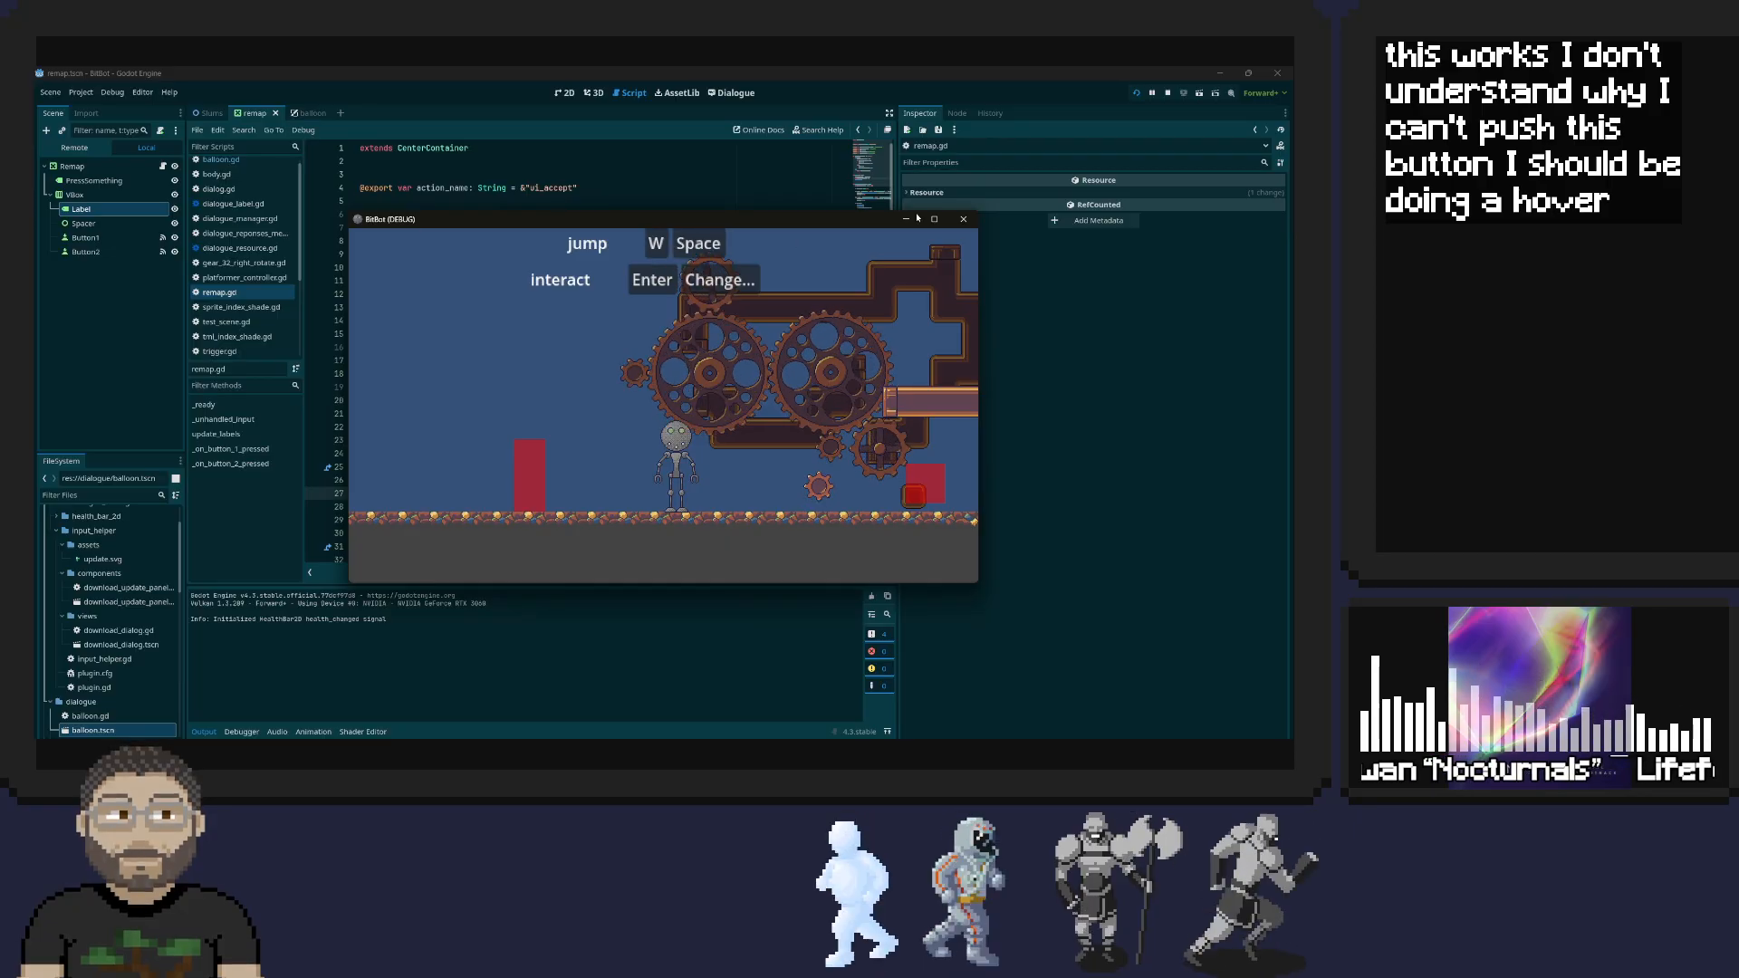
pyautogui.click(964, 219)
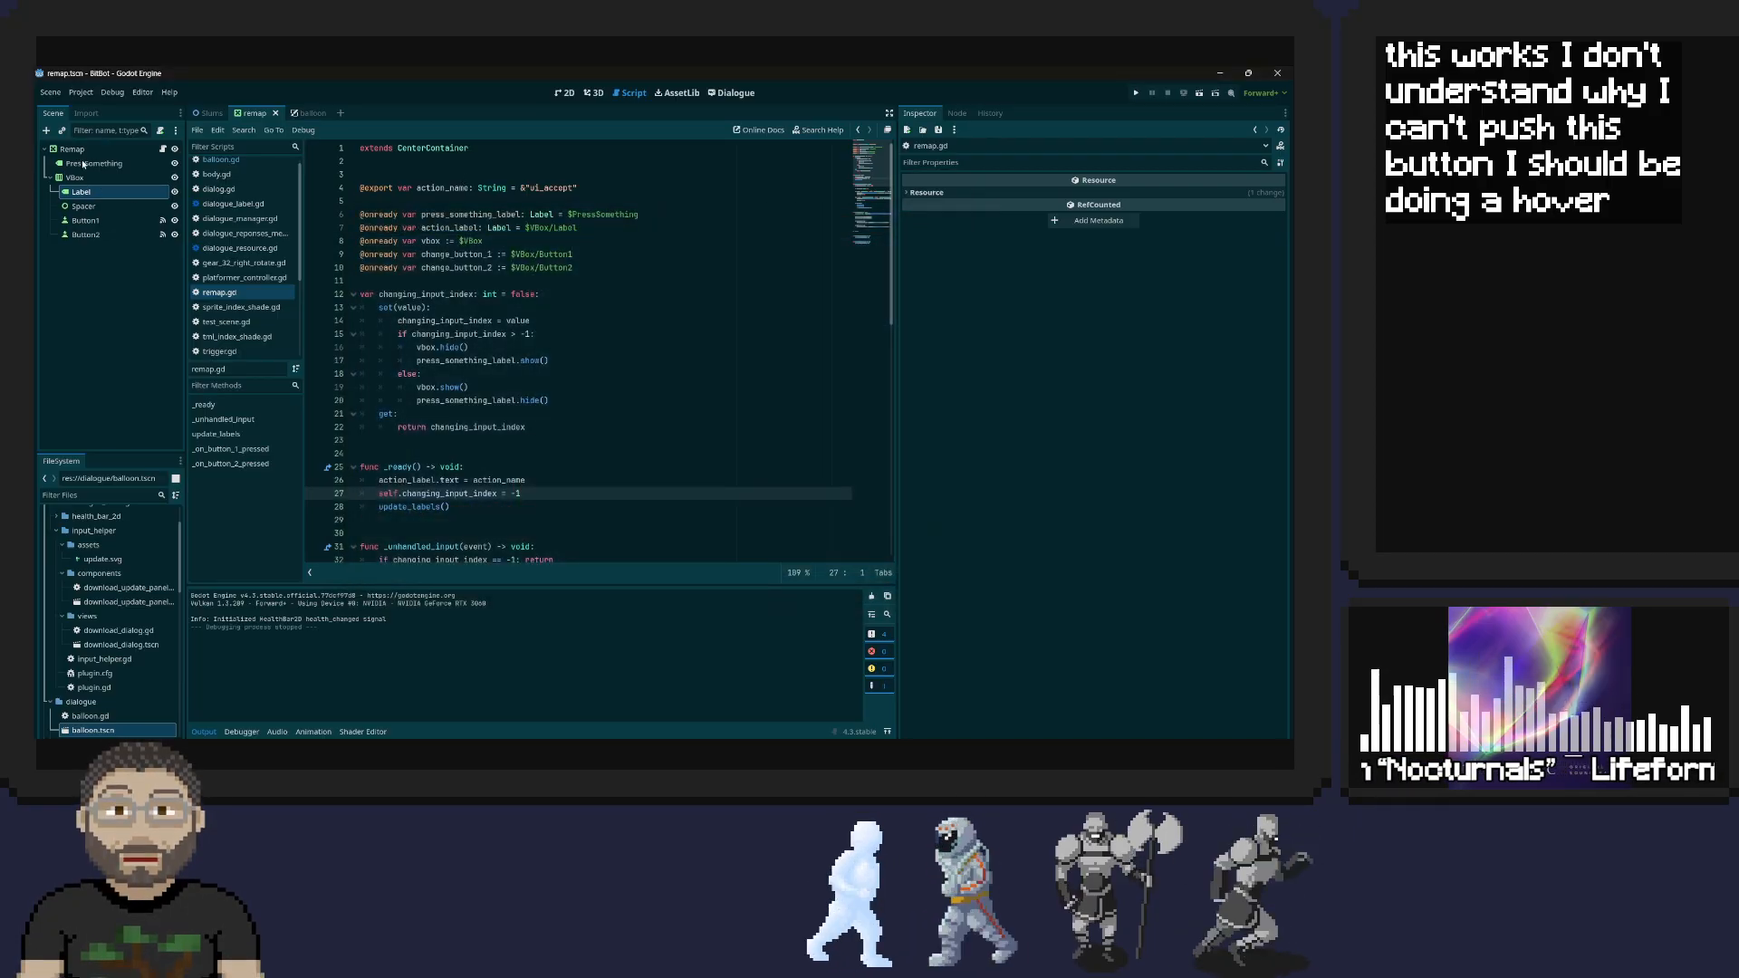
# Delete the CanvasLayer with its InteractRemap and JumpRemap children from the Slums scene and save
pyautogui.click(210, 113)
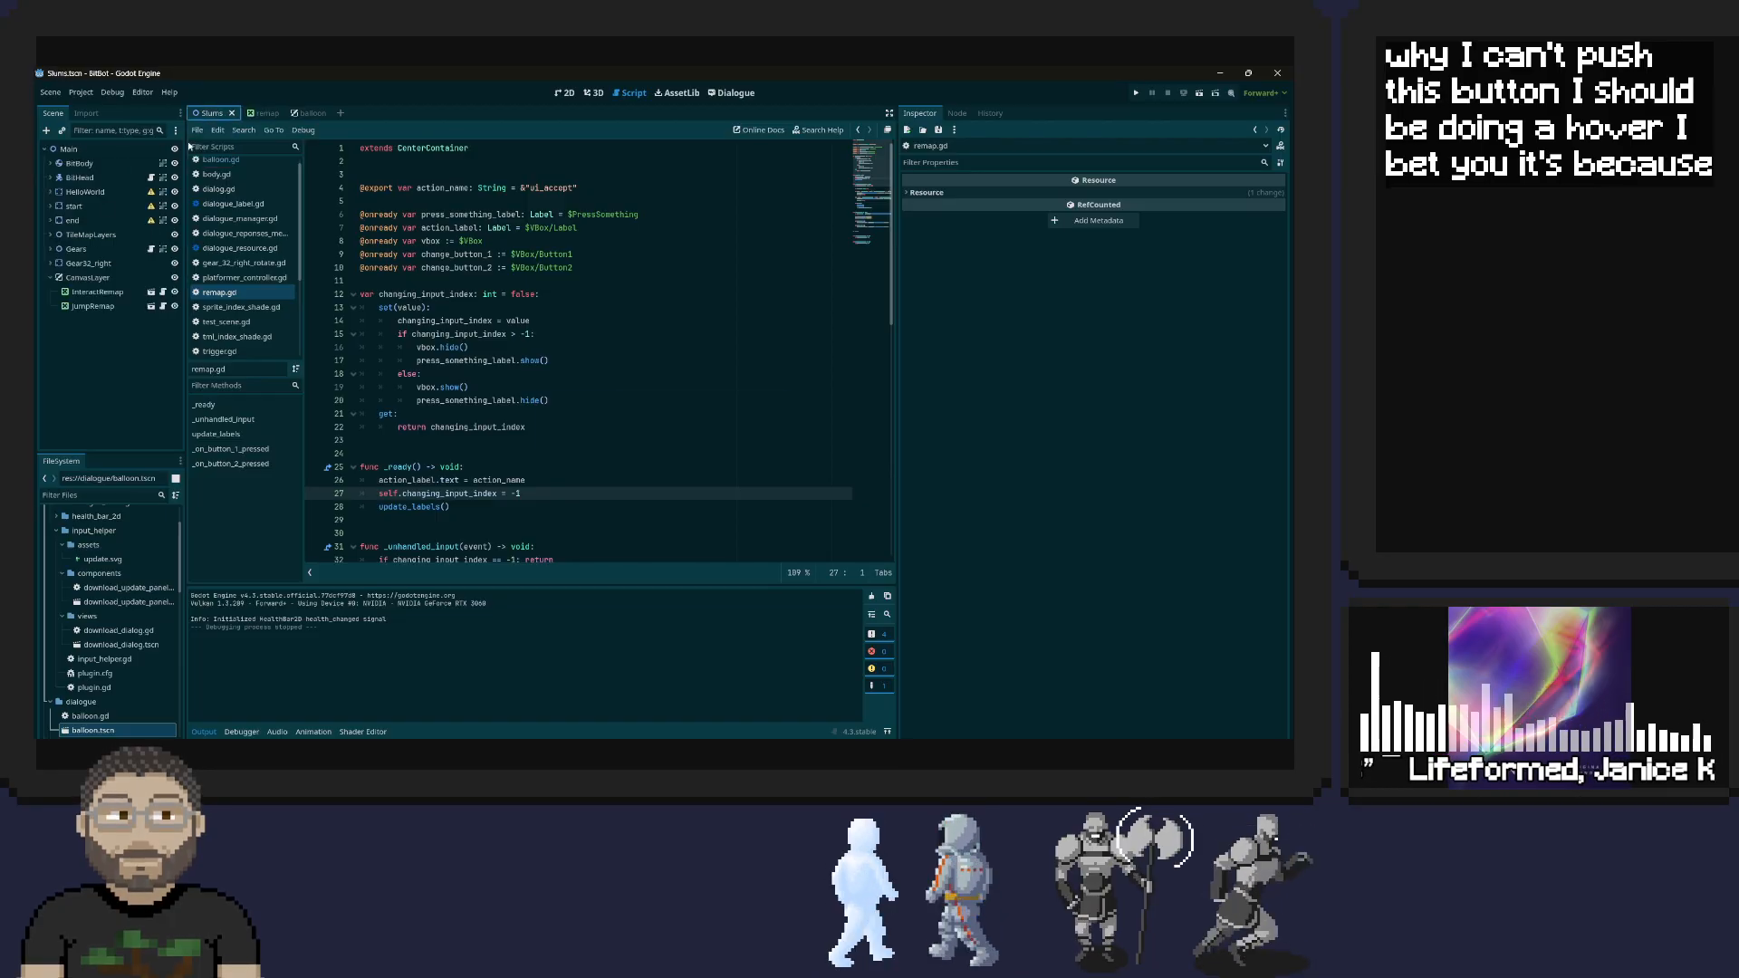
pyautogui.click(91, 293)
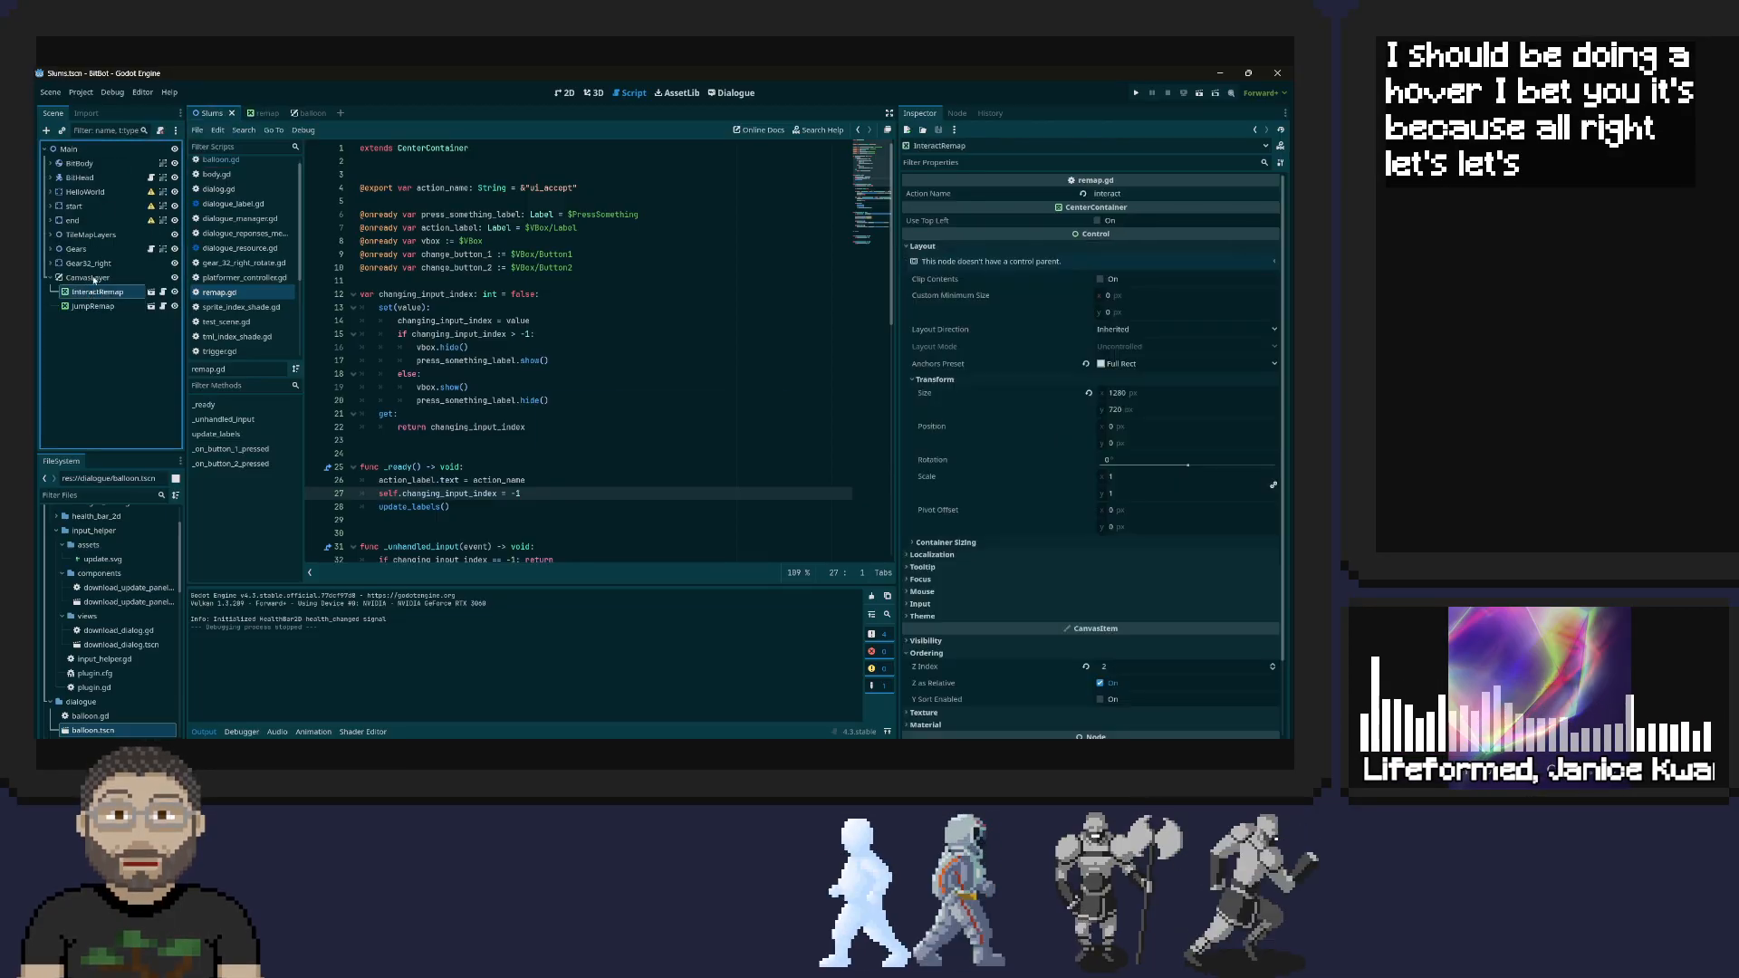
pyautogui.click(92, 279)
pyautogui.keyDown('shift'); pyautogui.click(101, 305); pyautogui.keyUp('shift')
pyautogui.rightClick(92, 284)
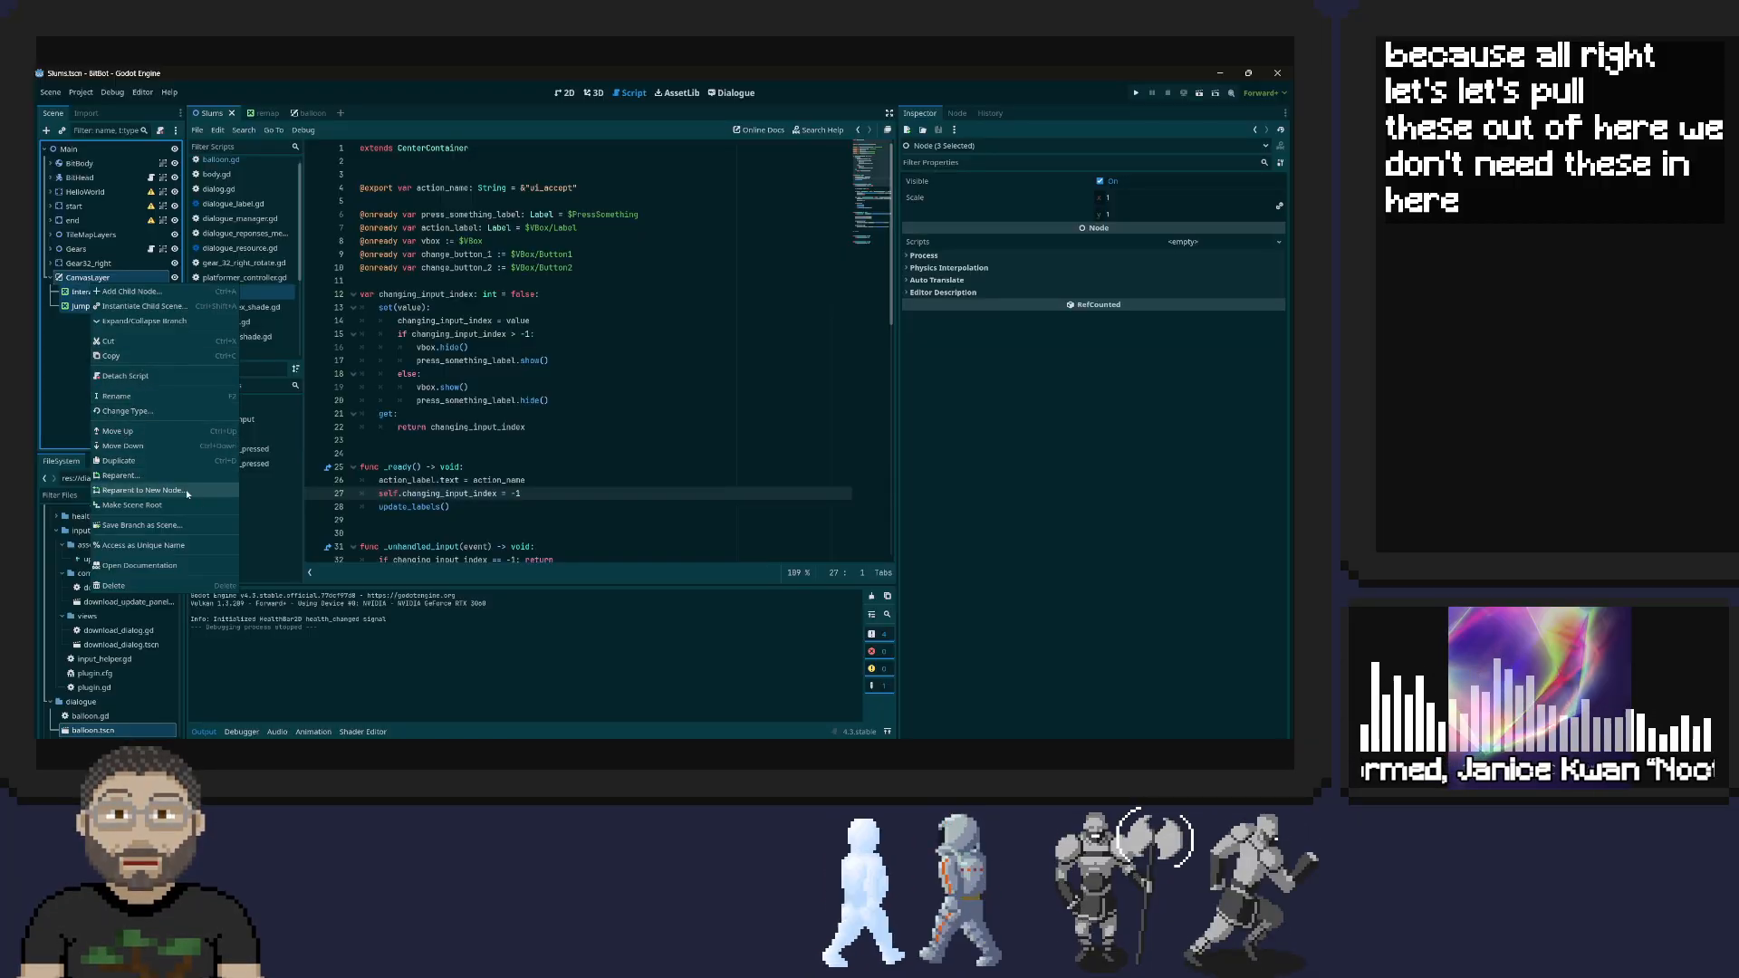
pyautogui.click(145, 585)
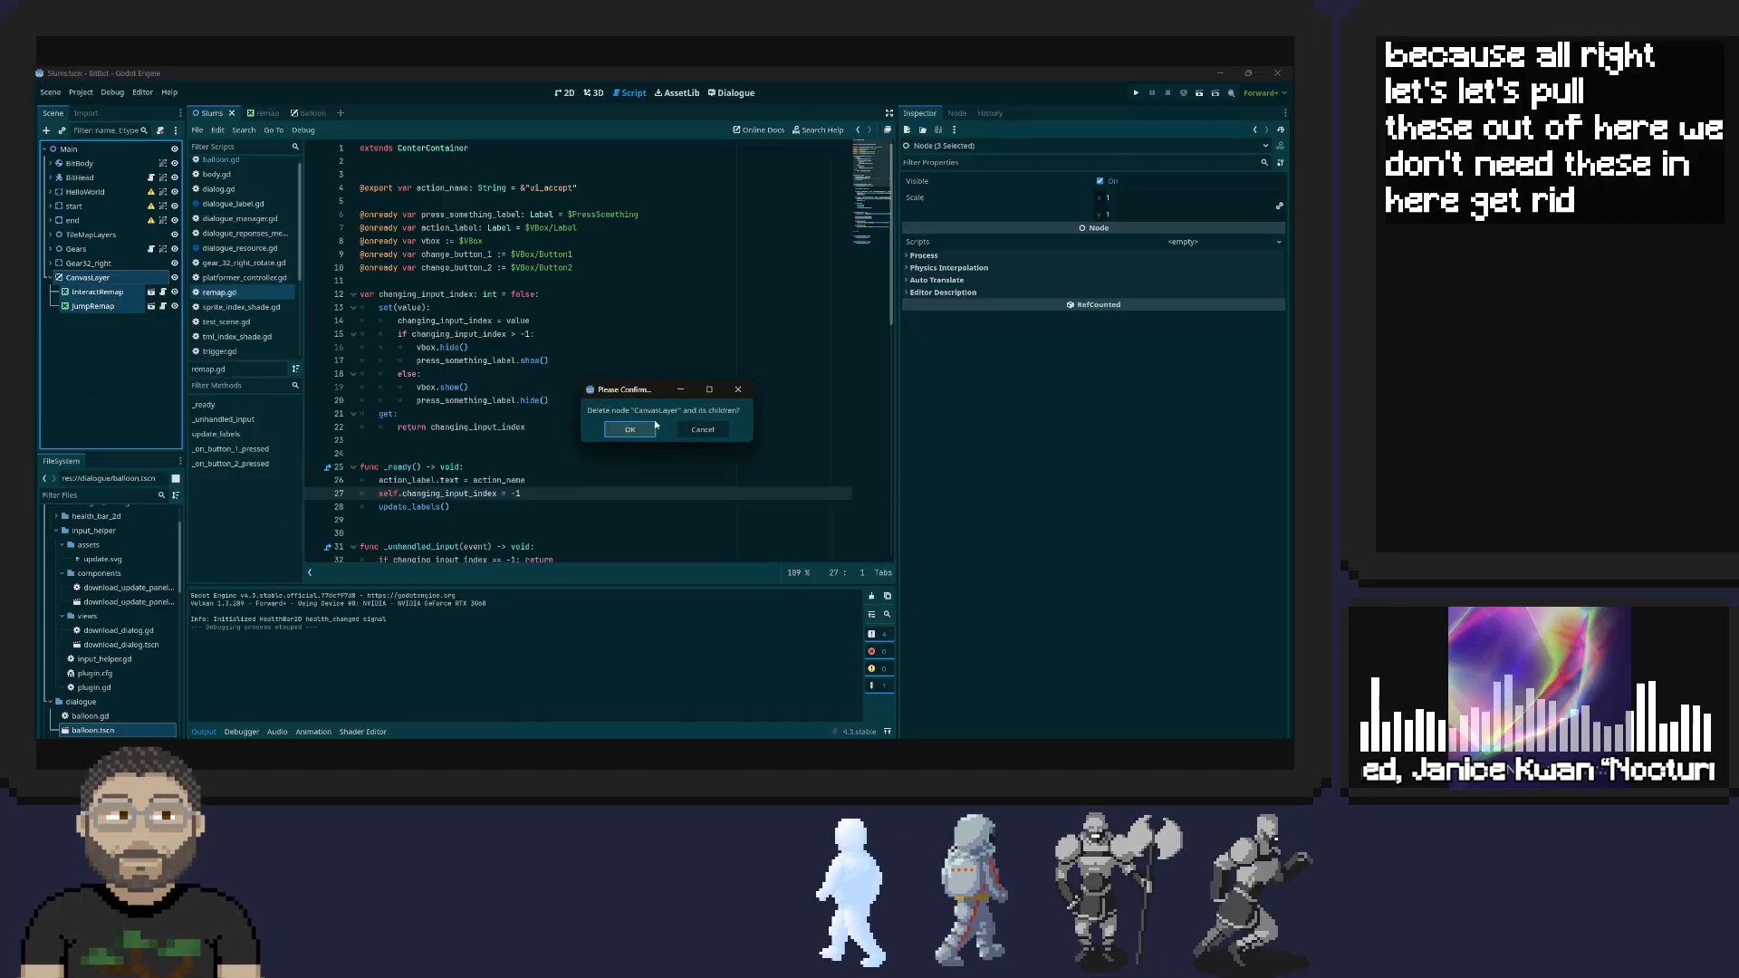
pyautogui.press('Return')
pyautogui.hotkey('ctrl', 's')
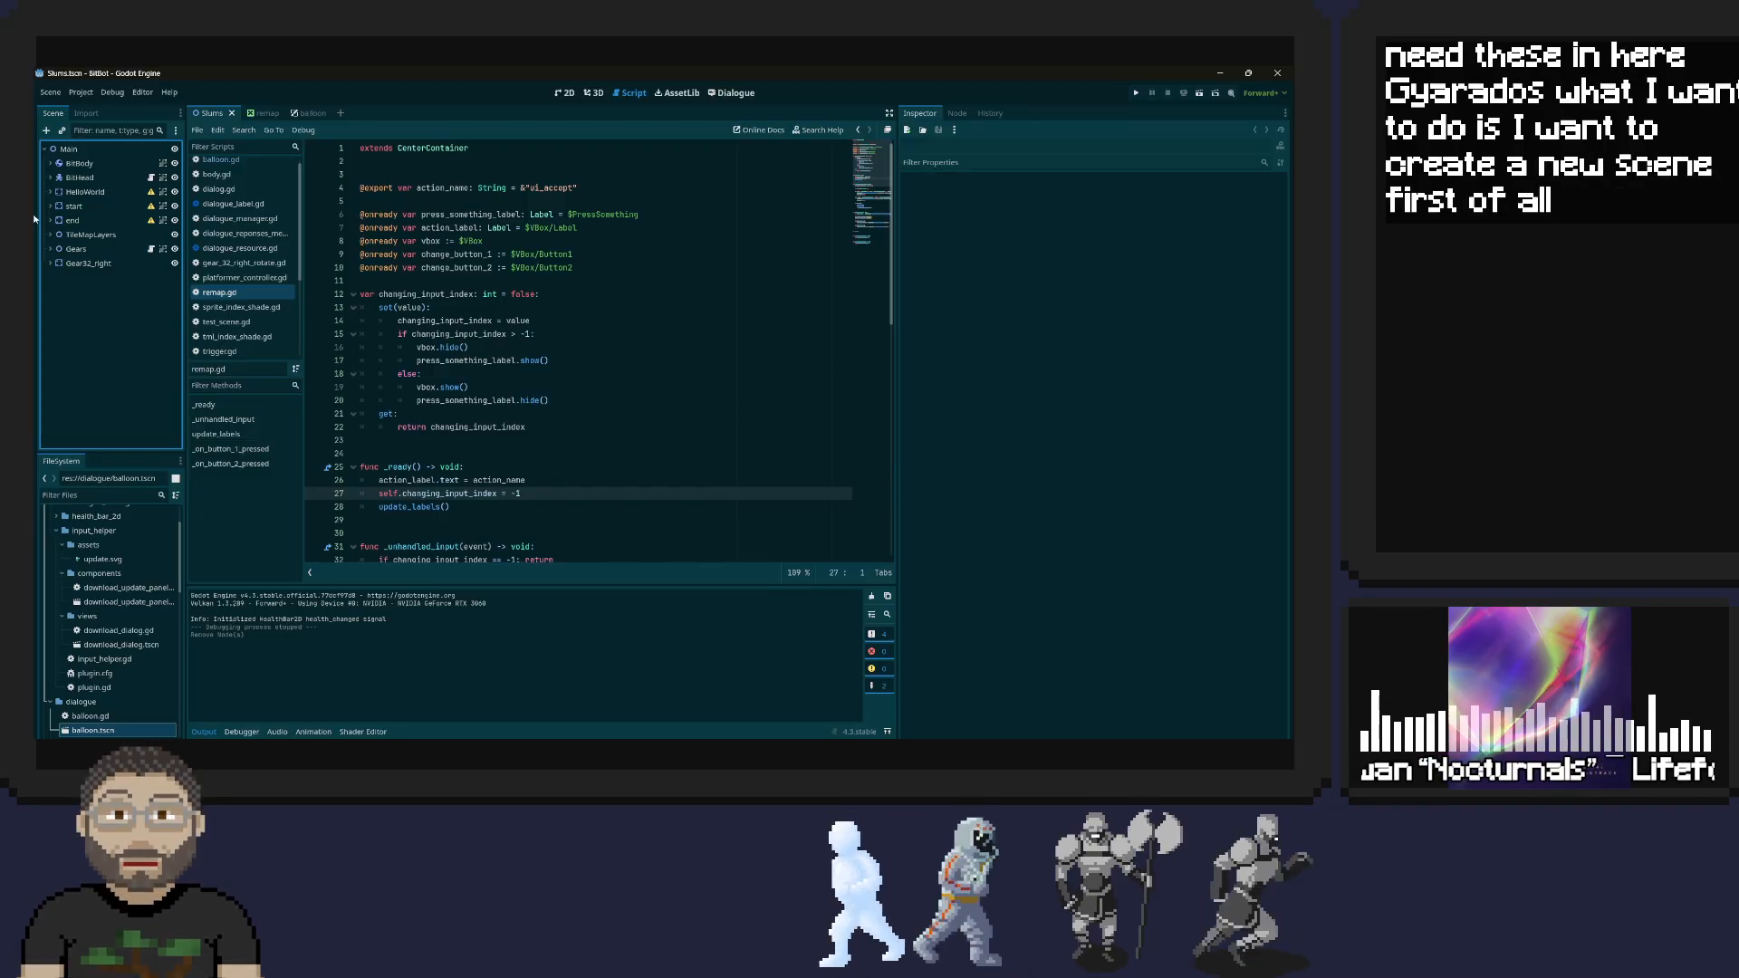
# Examine the properties of BitHead's Camera2D, including its limit, smoothing and drag settings, for the camera's size
pyautogui.click(50, 178)
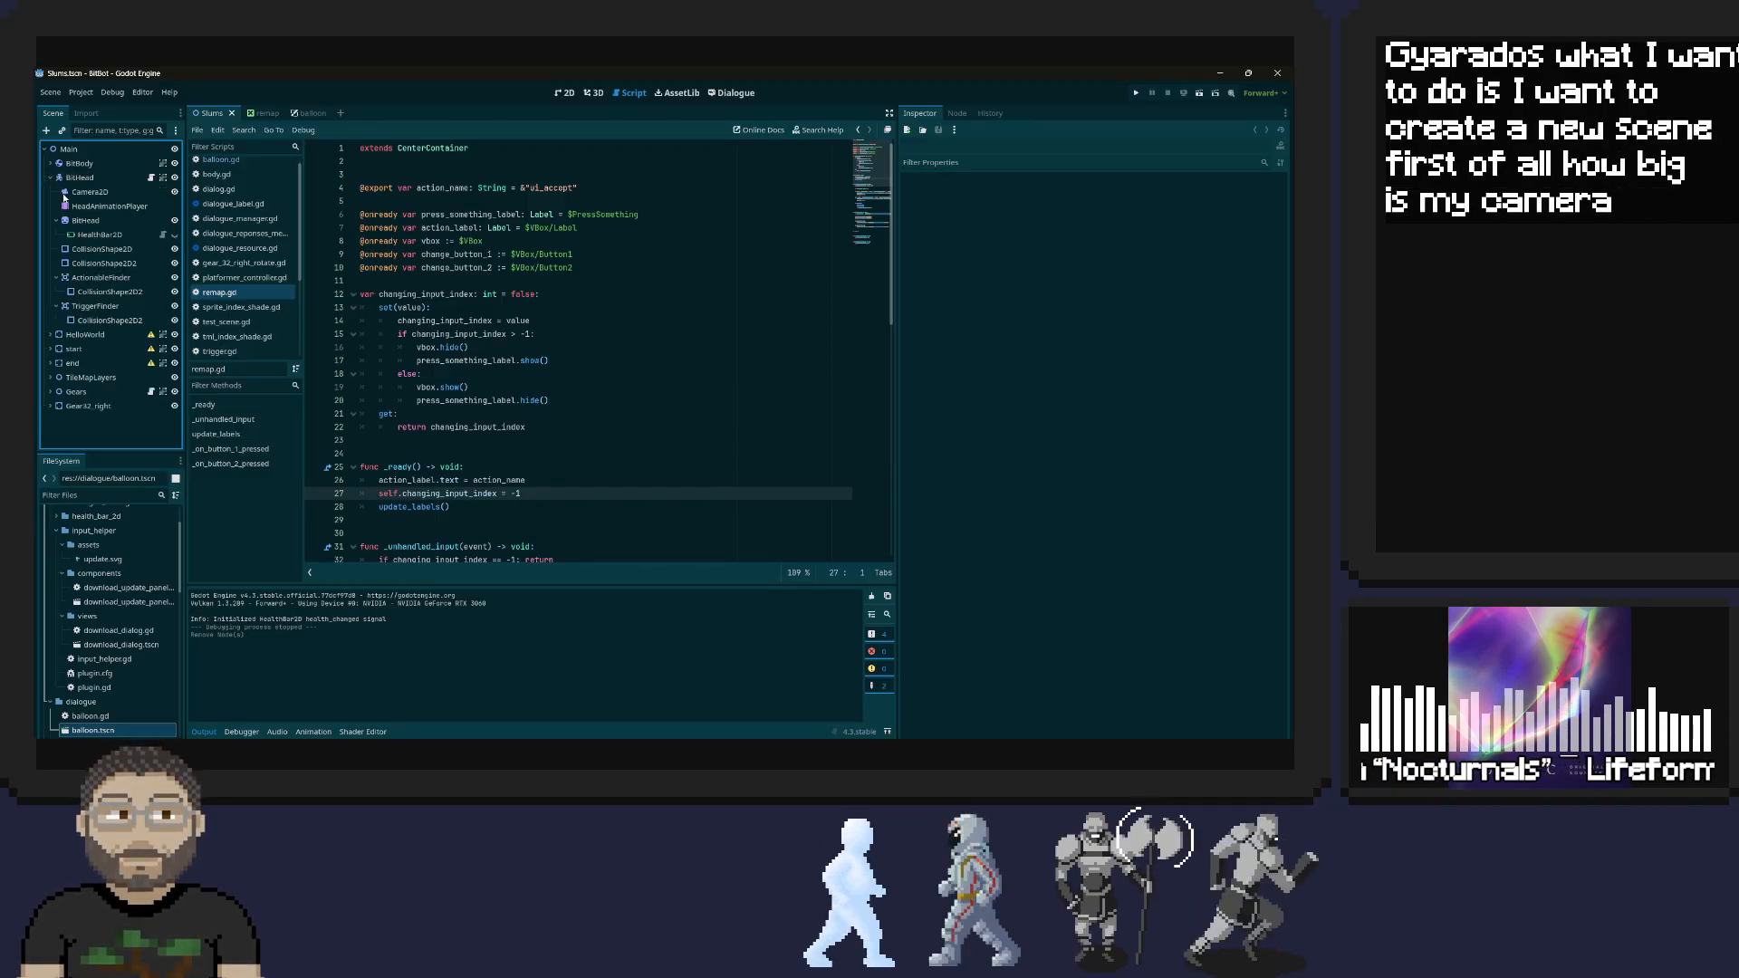
pyautogui.click(90, 192)
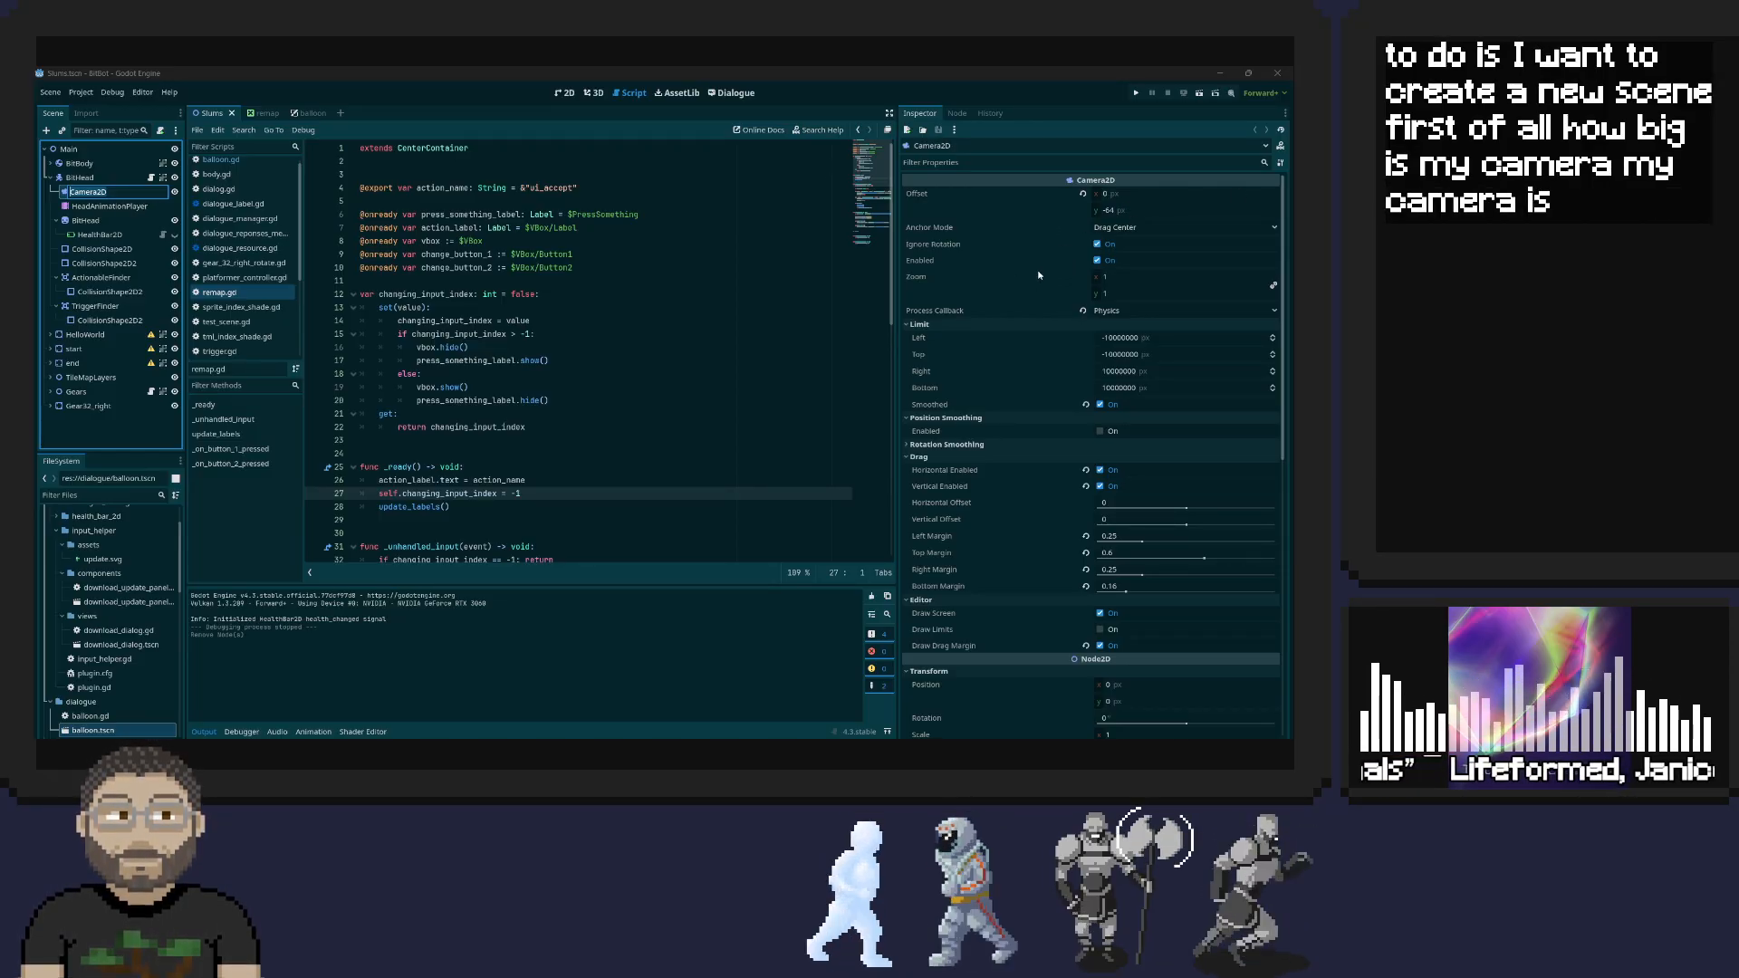
pyautogui.scroll(-2, 1047, 317)
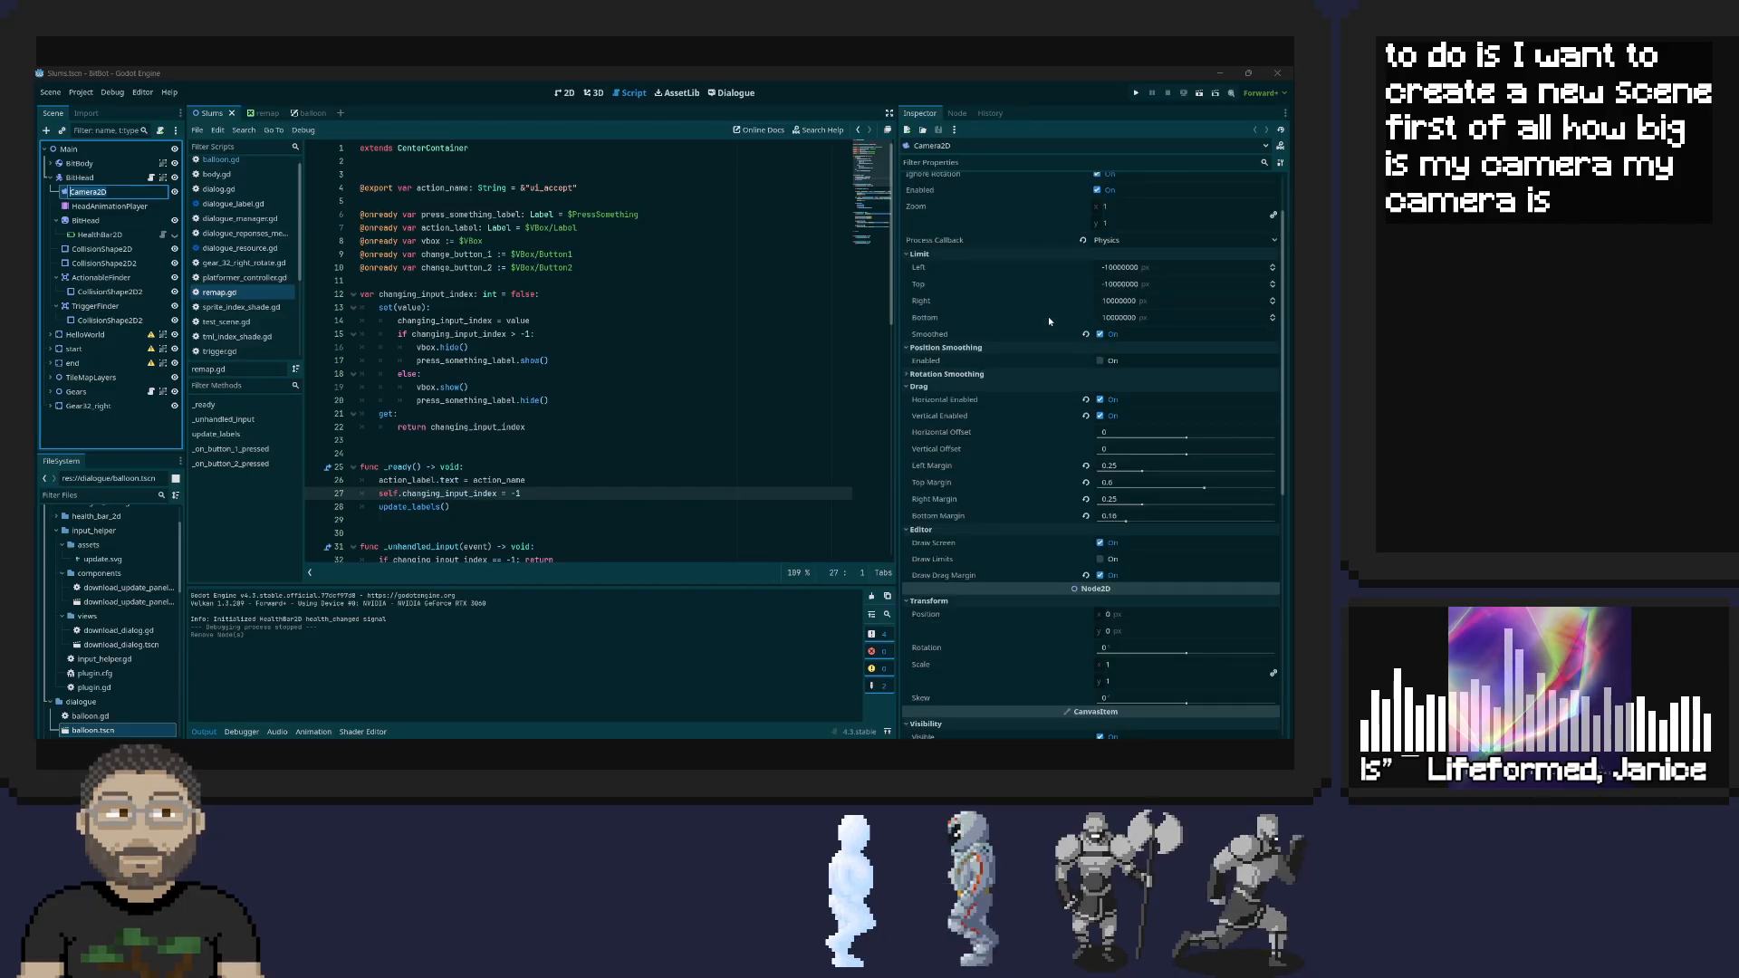
pyautogui.click(911, 375)
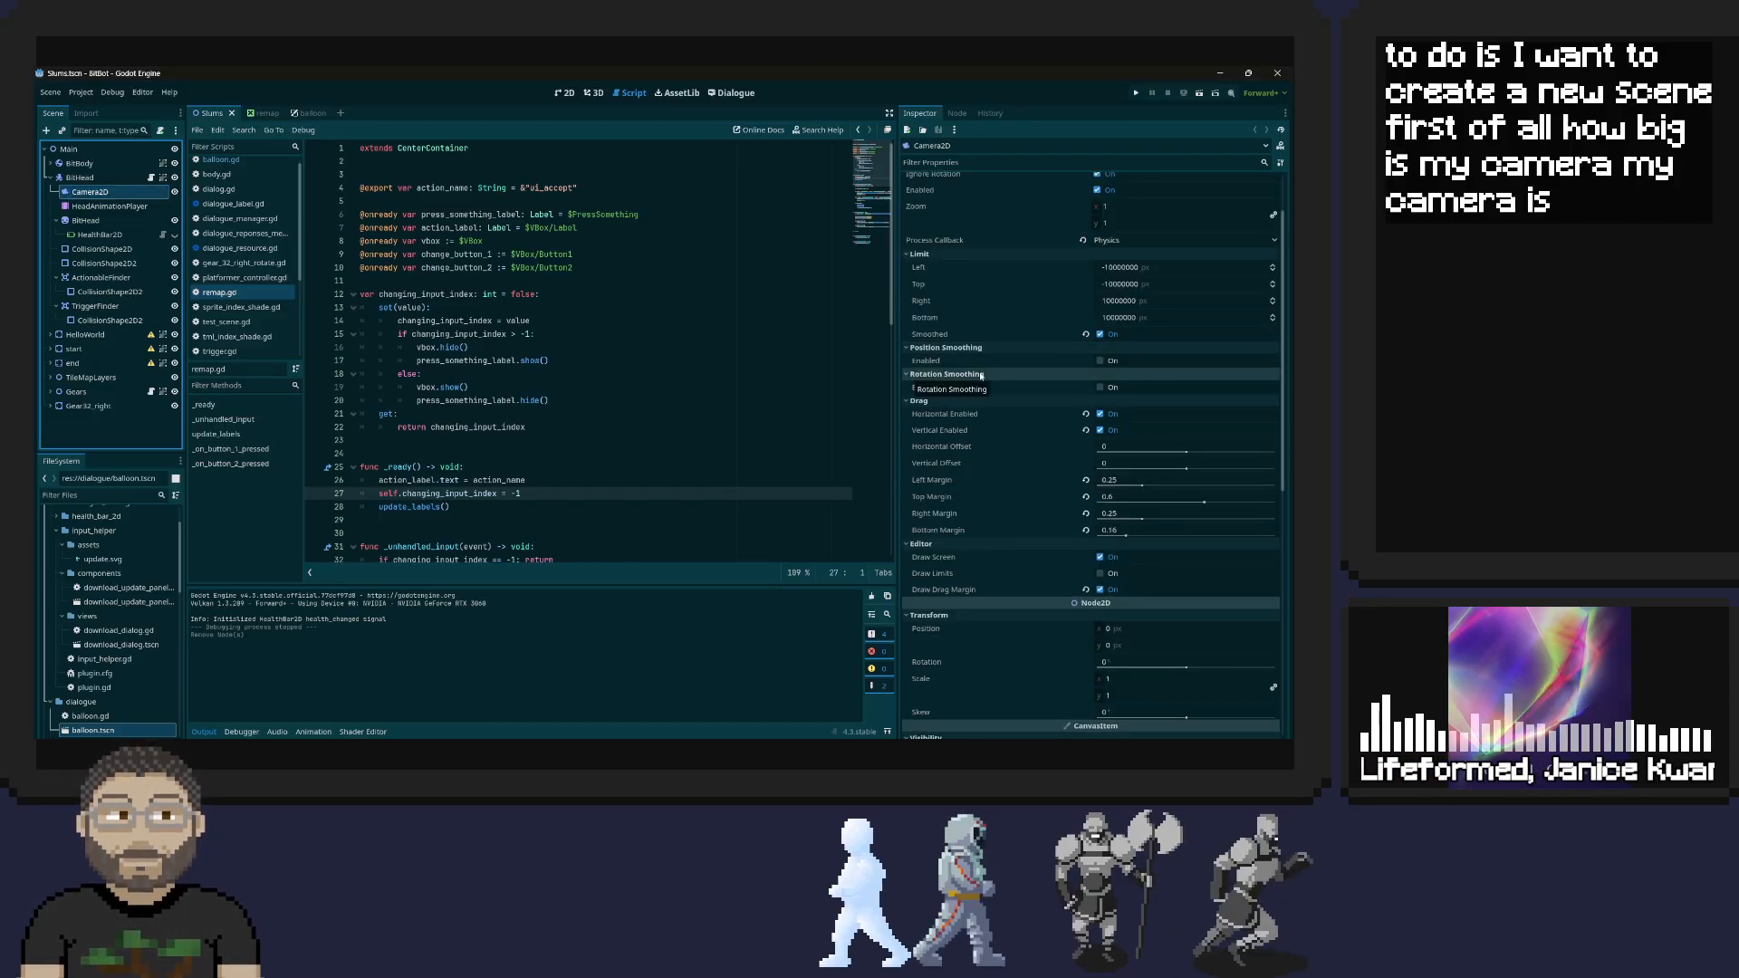
pyautogui.scroll(2, 1027, 361)
pyautogui.scroll(-15, 1027, 361)
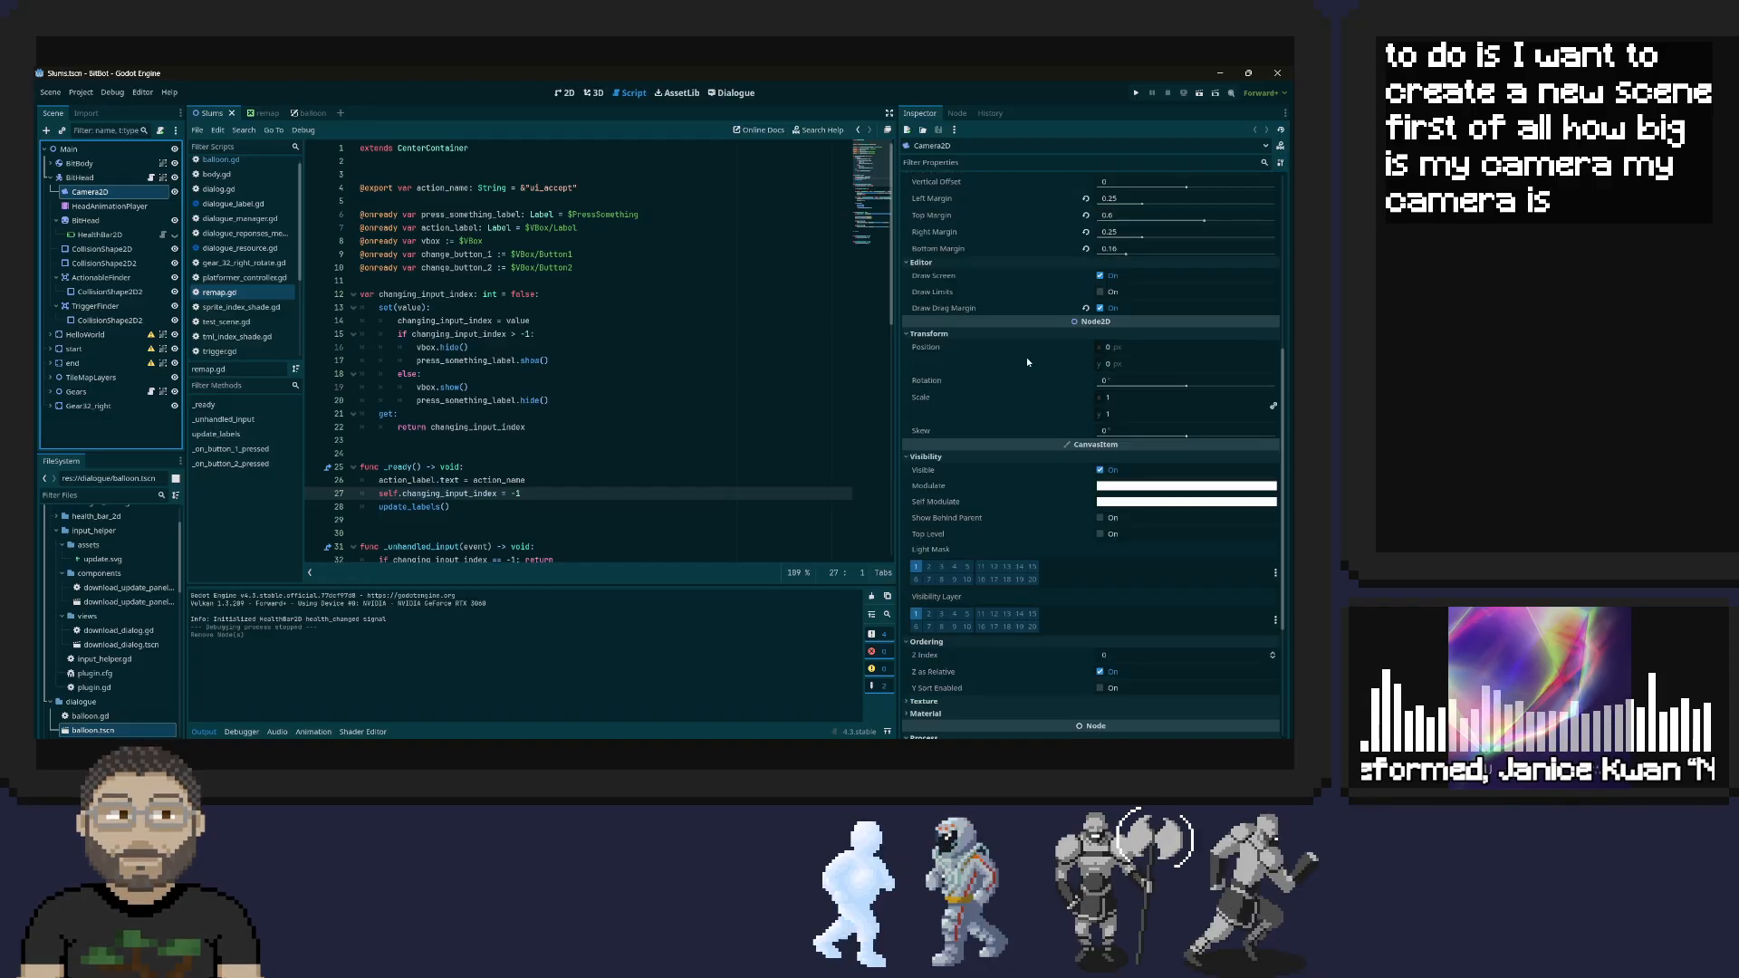
pyautogui.scroll(2, 973, 460)
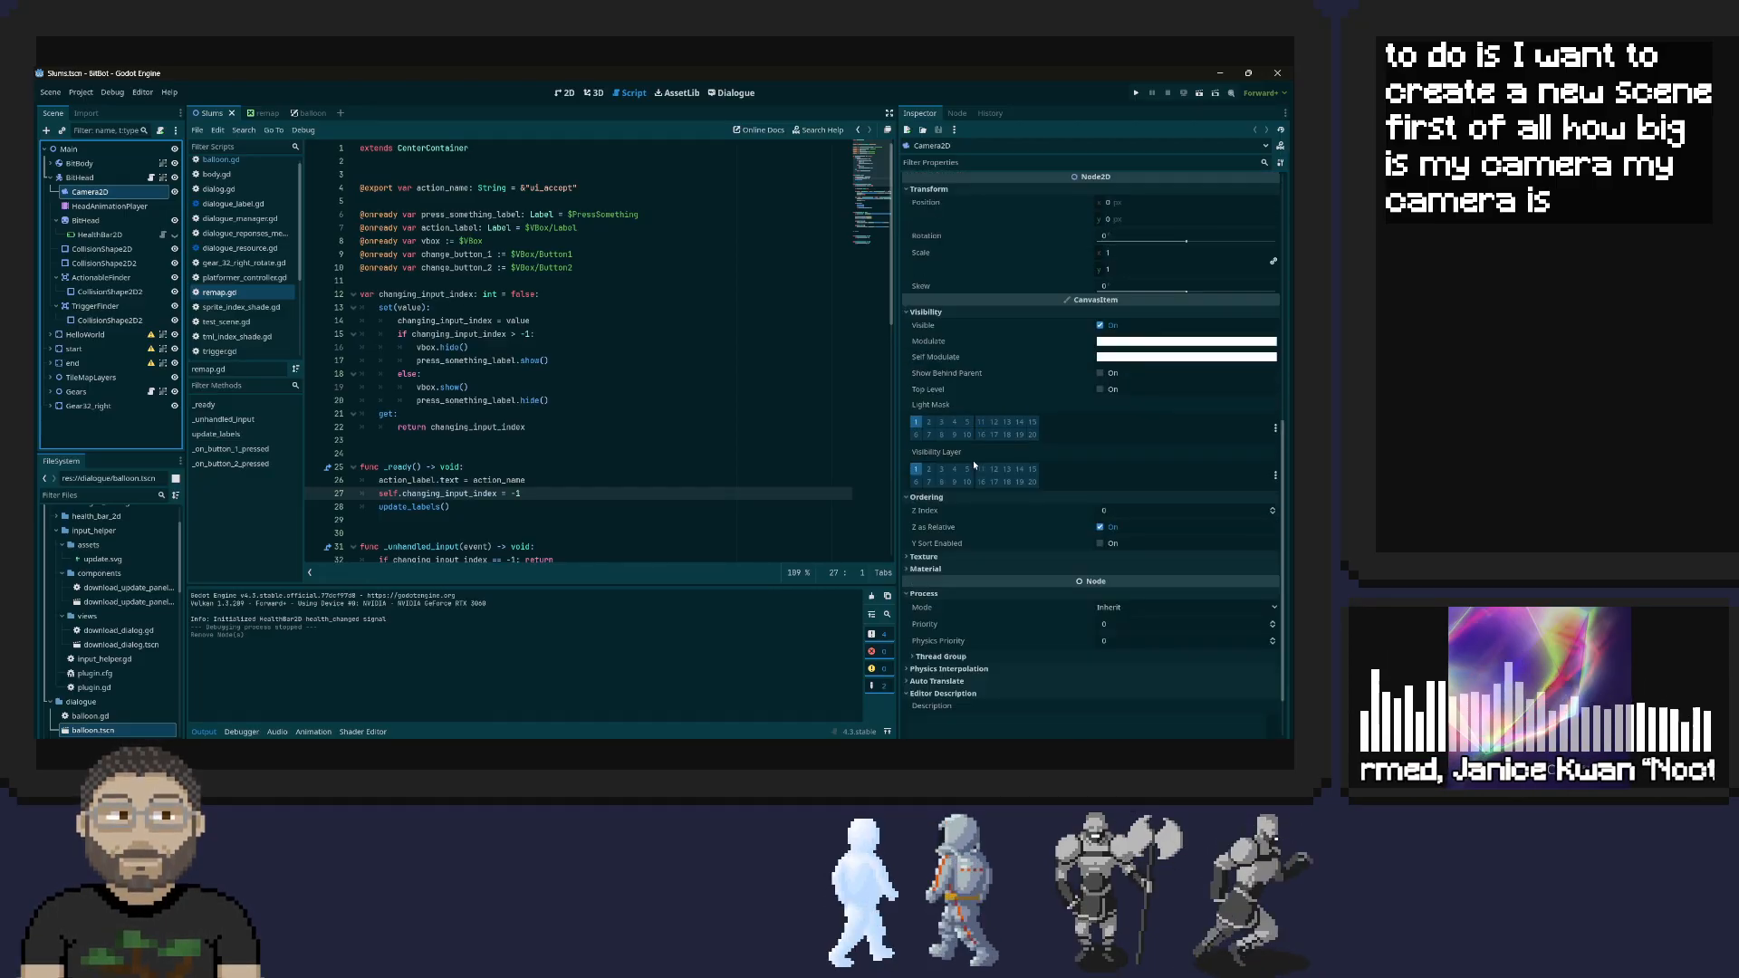
pyautogui.scroll(-2, 978, 469)
pyautogui.scroll(8, 980, 471)
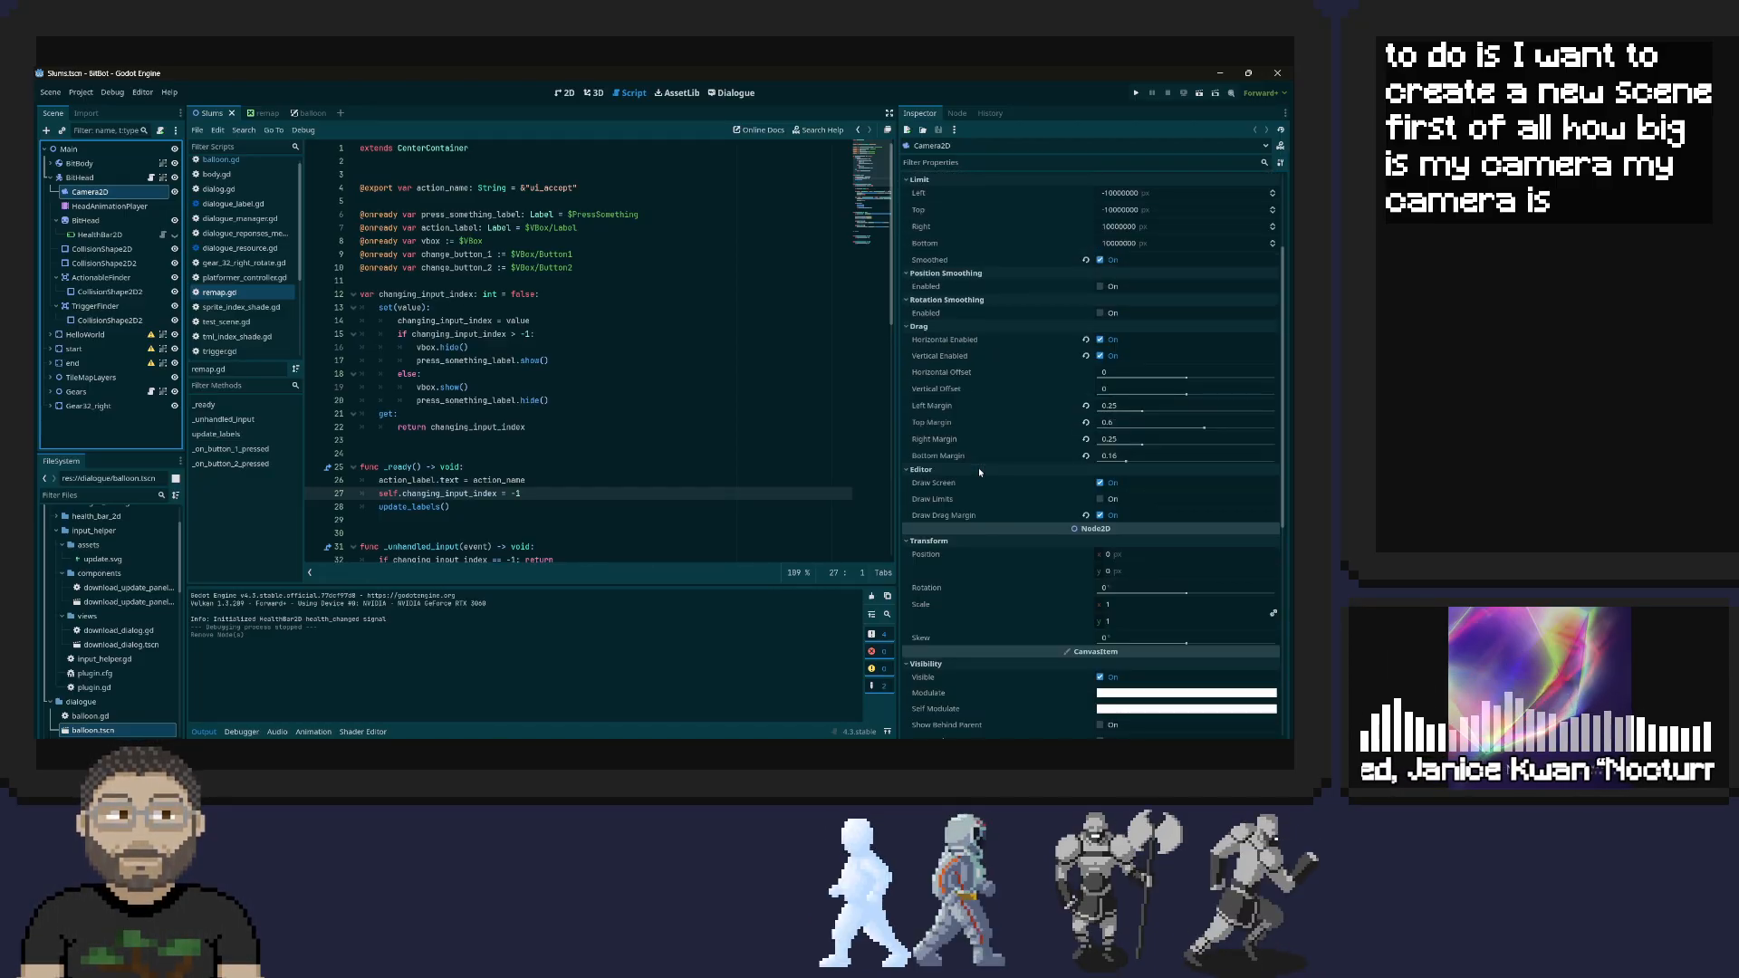
pyautogui.scroll(3, 979, 467)
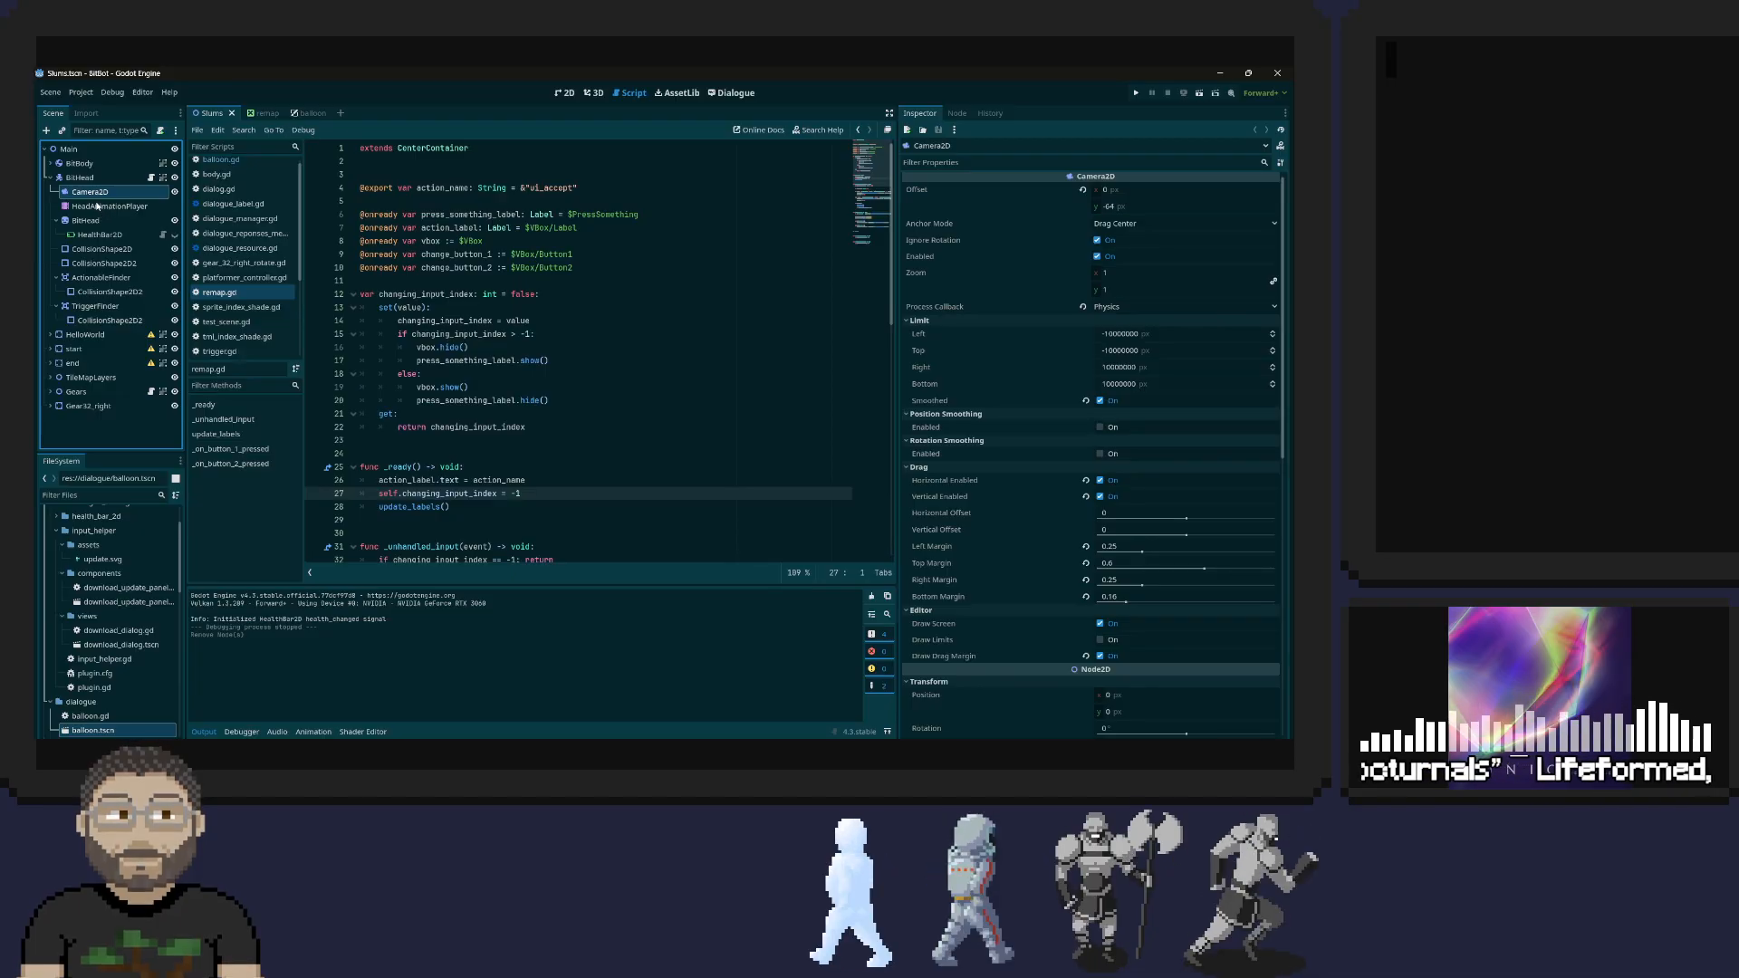
pyautogui.scroll(-3, 915, 317)
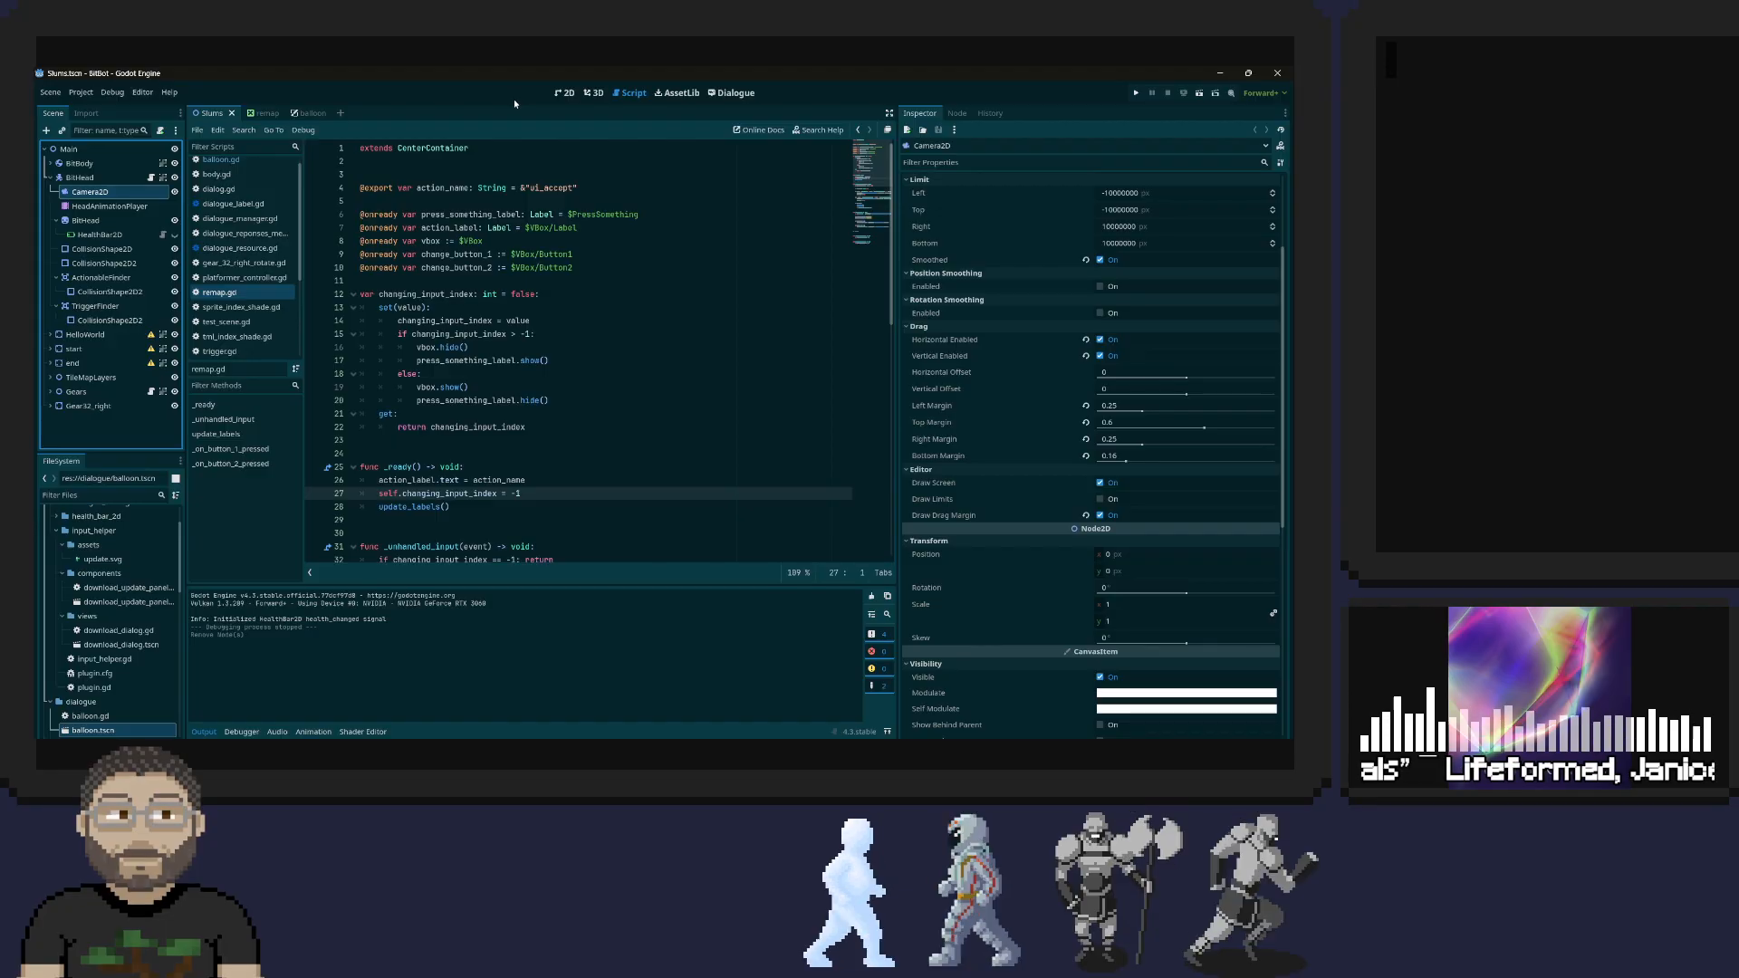
# Show the Slums scene in the 2D view and search the Camera2D's remaining properties for its size
pyautogui.click(563, 94)
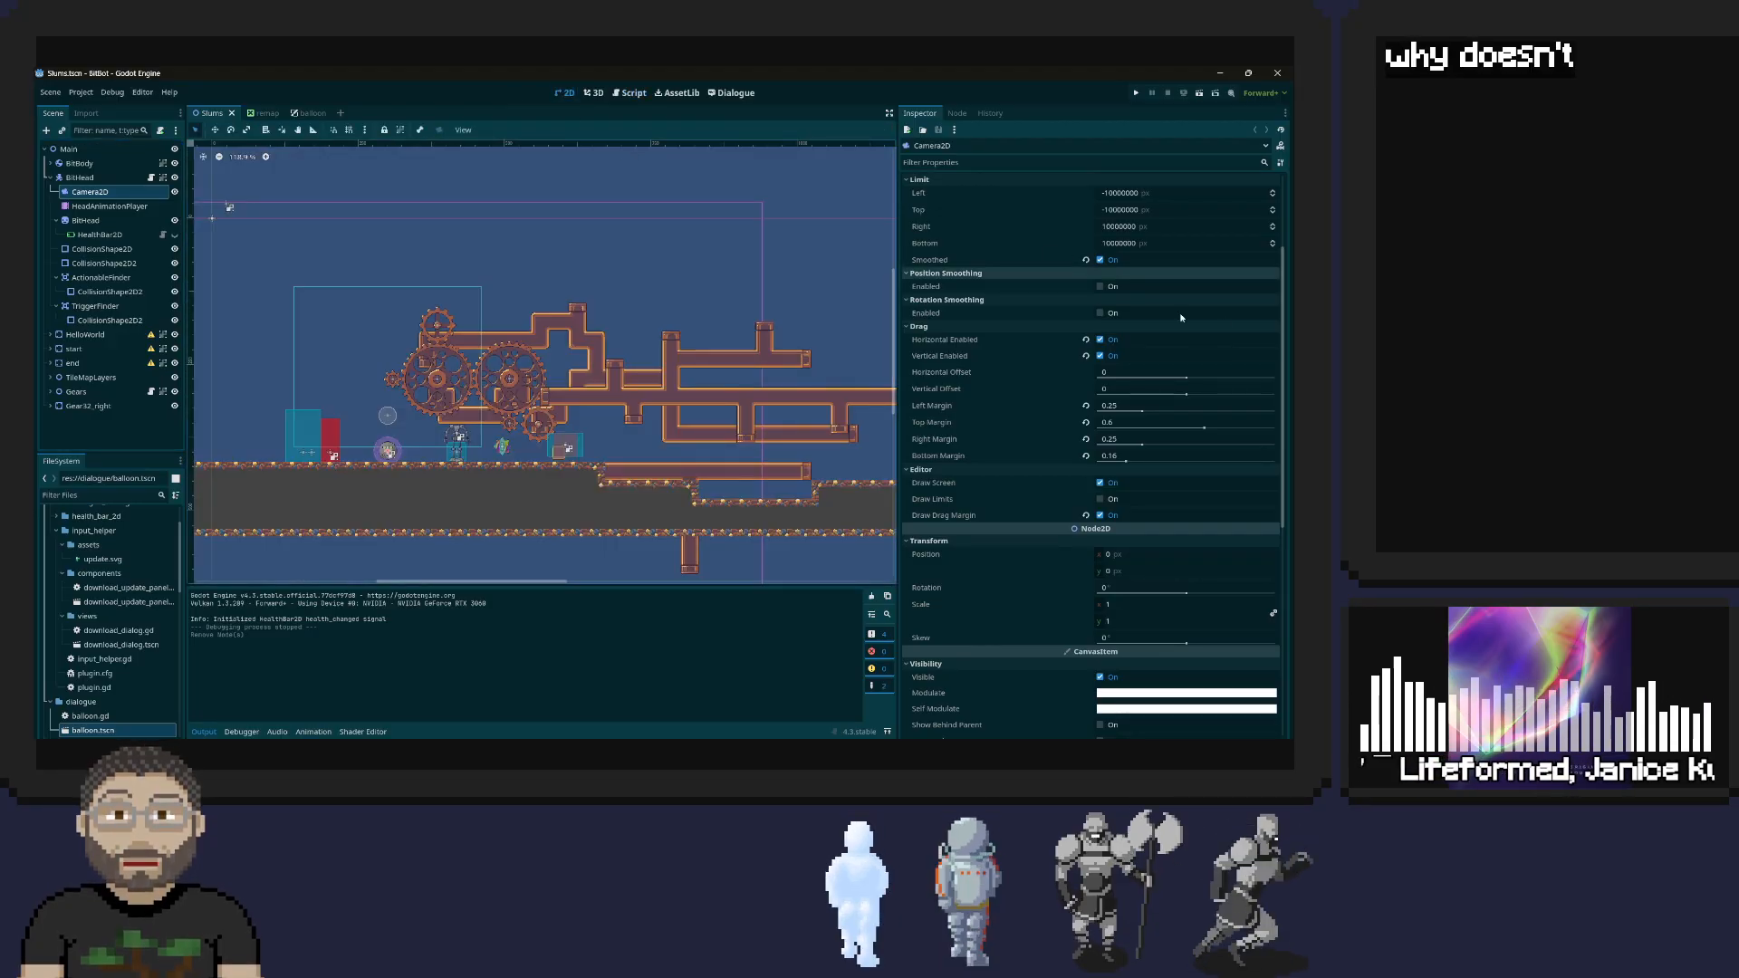
pyautogui.scroll(-4, 1172, 366)
pyautogui.scroll(-4, 1165, 362)
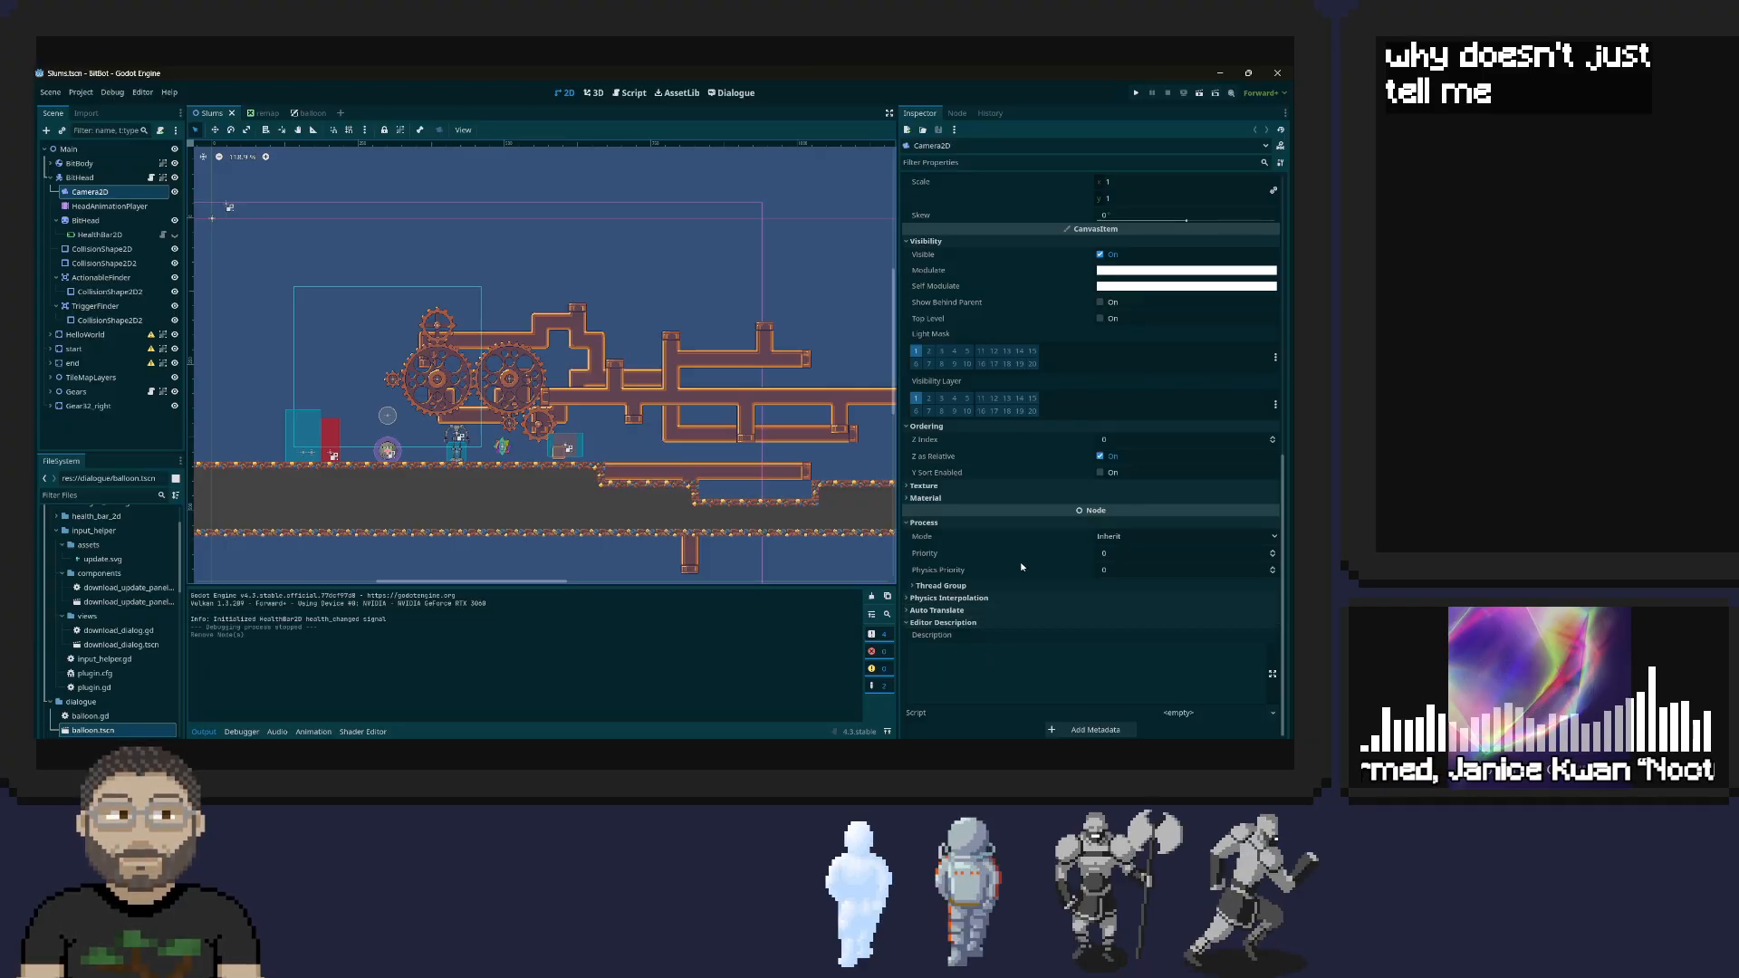
pyautogui.scroll(4, 963, 523)
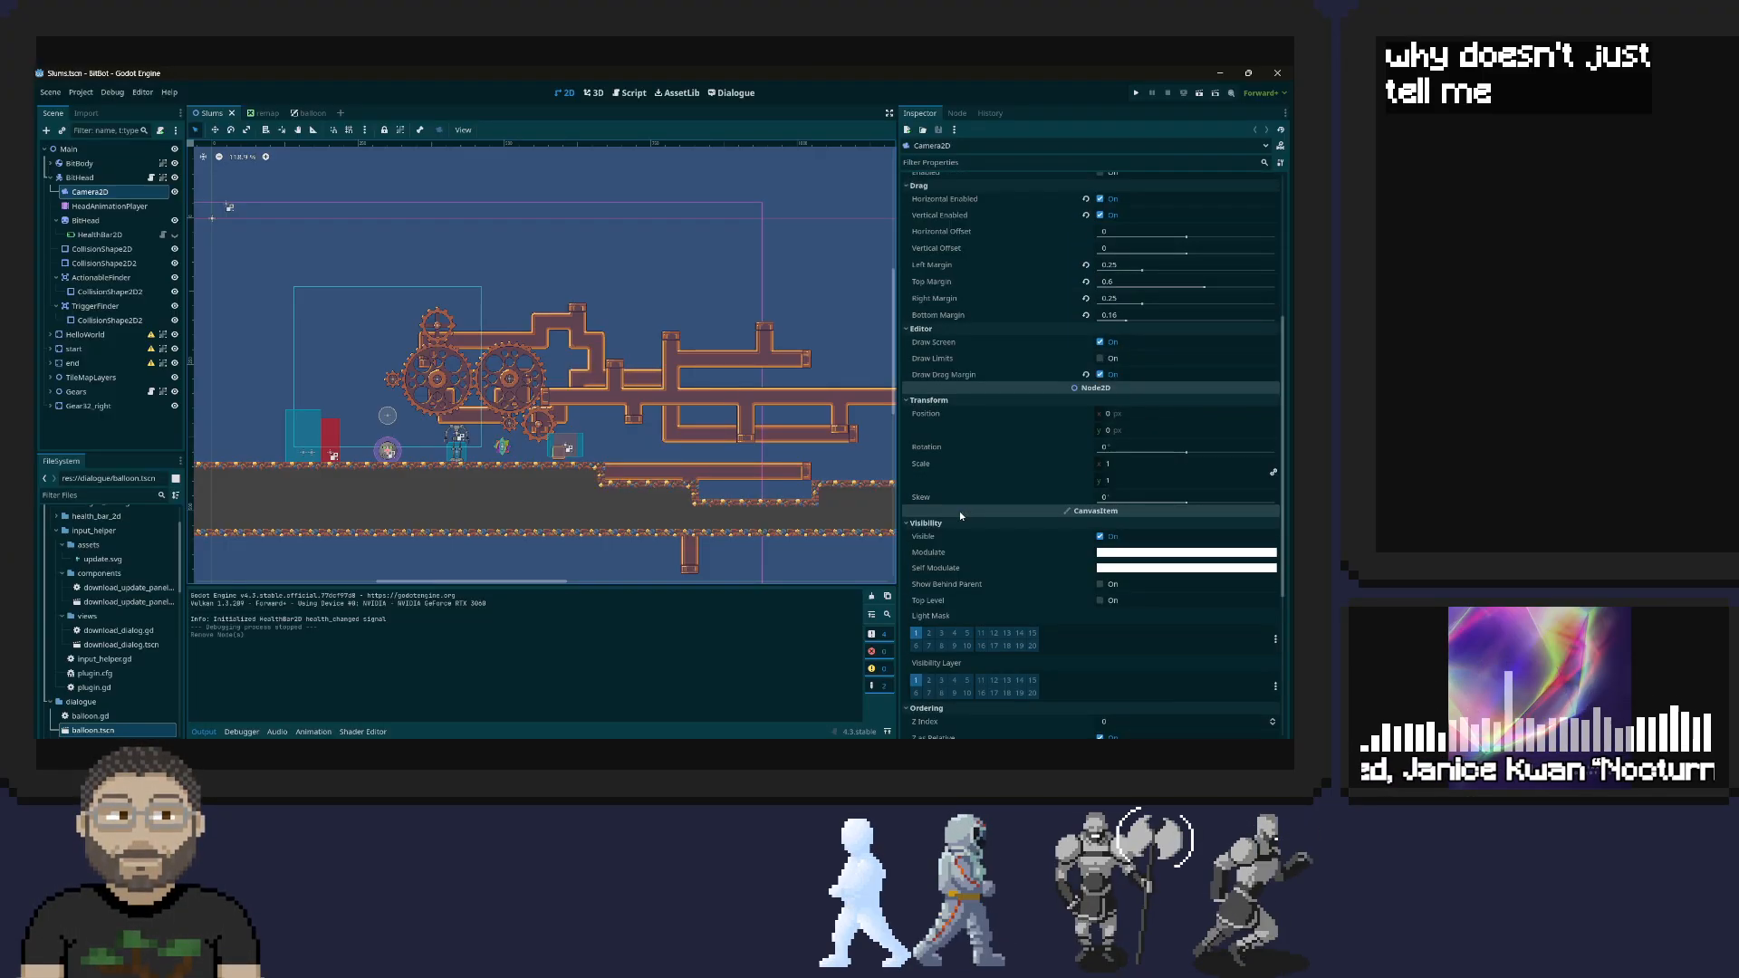
pyautogui.scroll(1, 961, 517)
pyautogui.scroll(2, 959, 511)
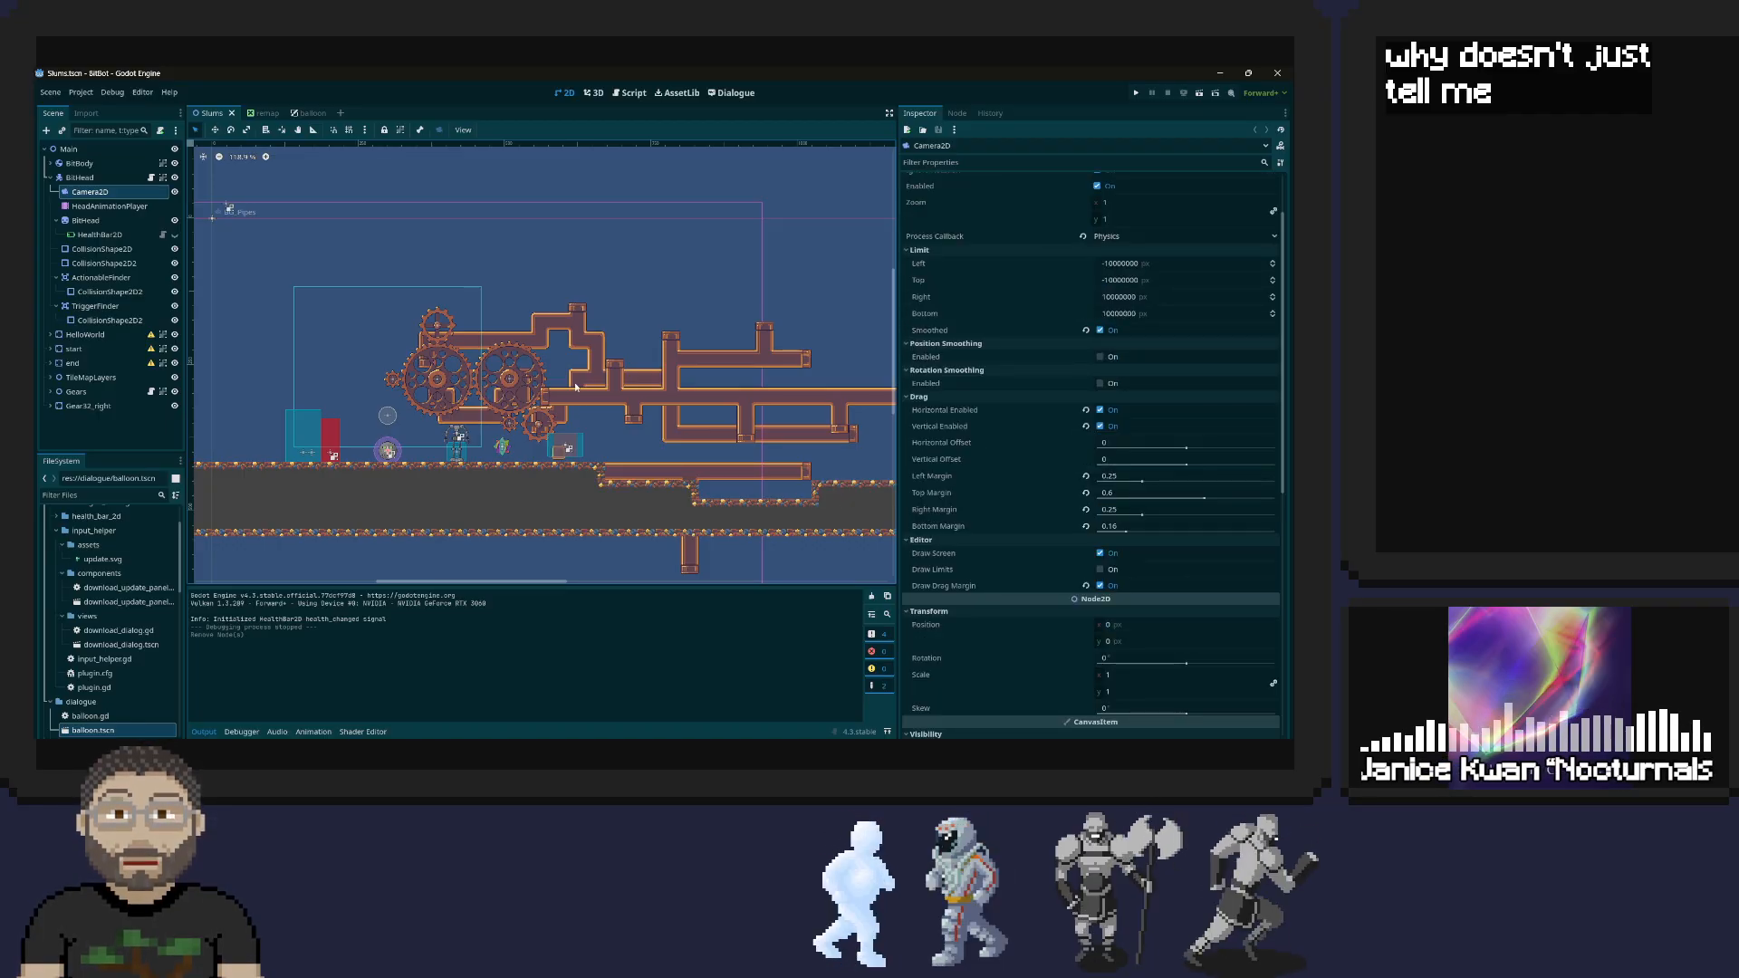
# Hide and show the Camera2D again to identify its frame, and inspect the whole outline in the level
pyautogui.click(96, 193)
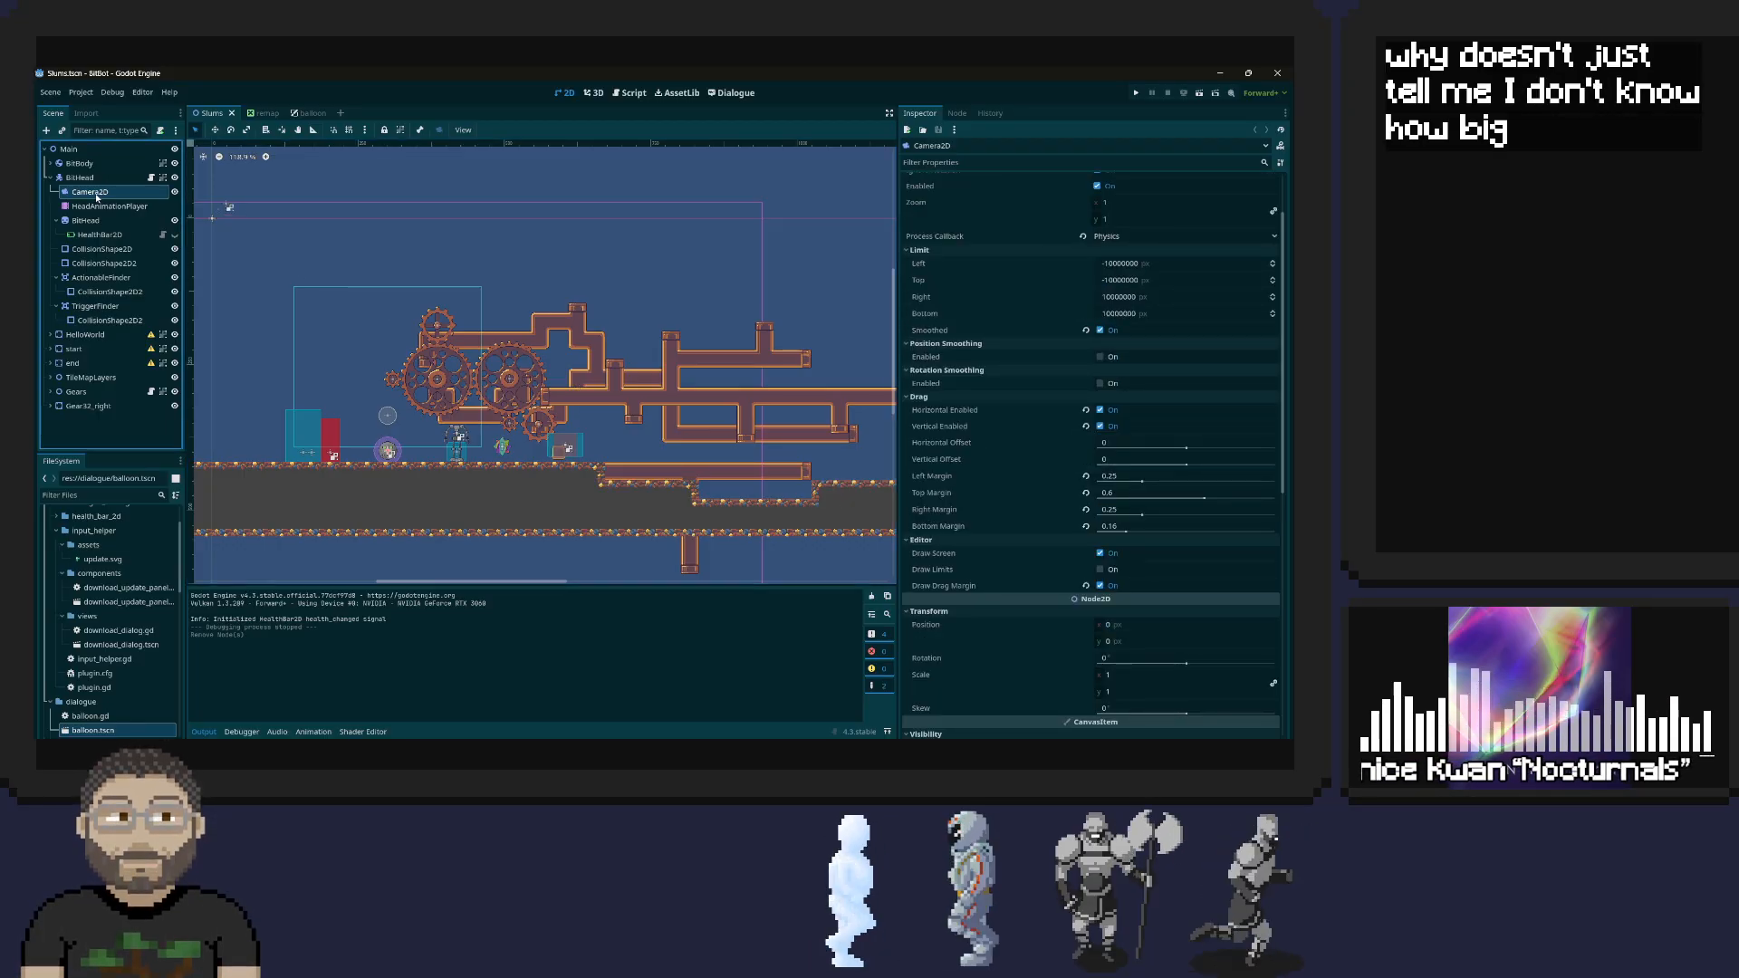
pyautogui.click(175, 192)
pyautogui.click(175, 192)
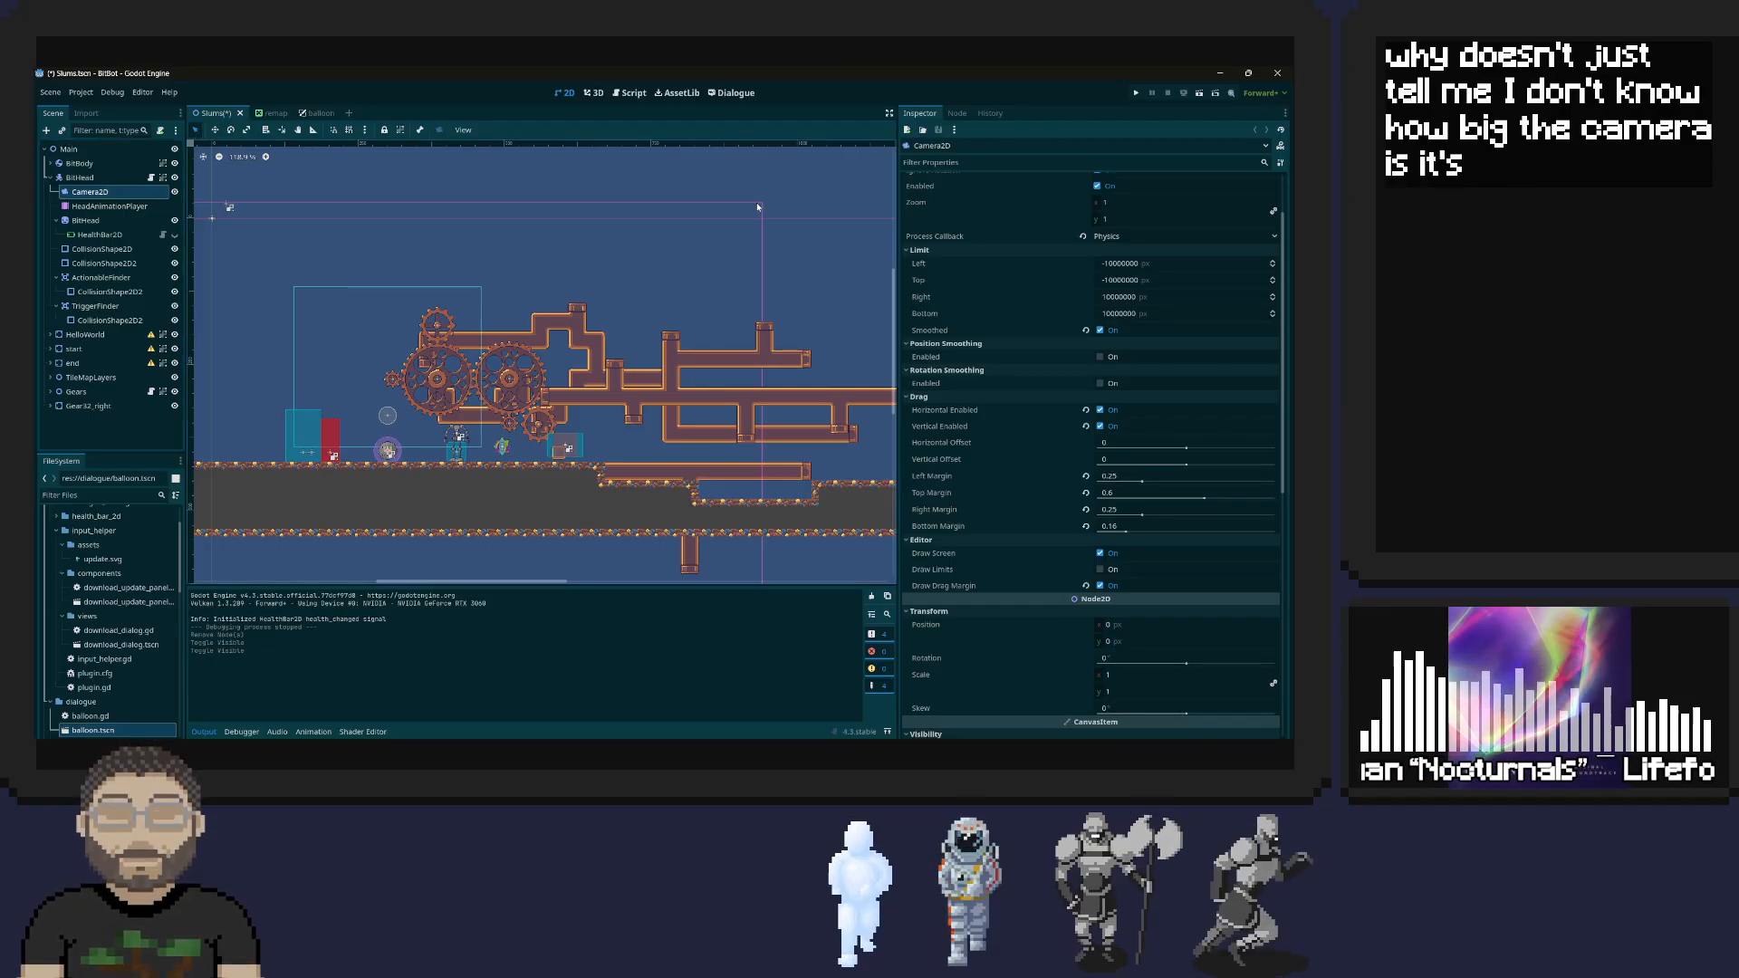
pyautogui.scroll(-2, 773, 312)
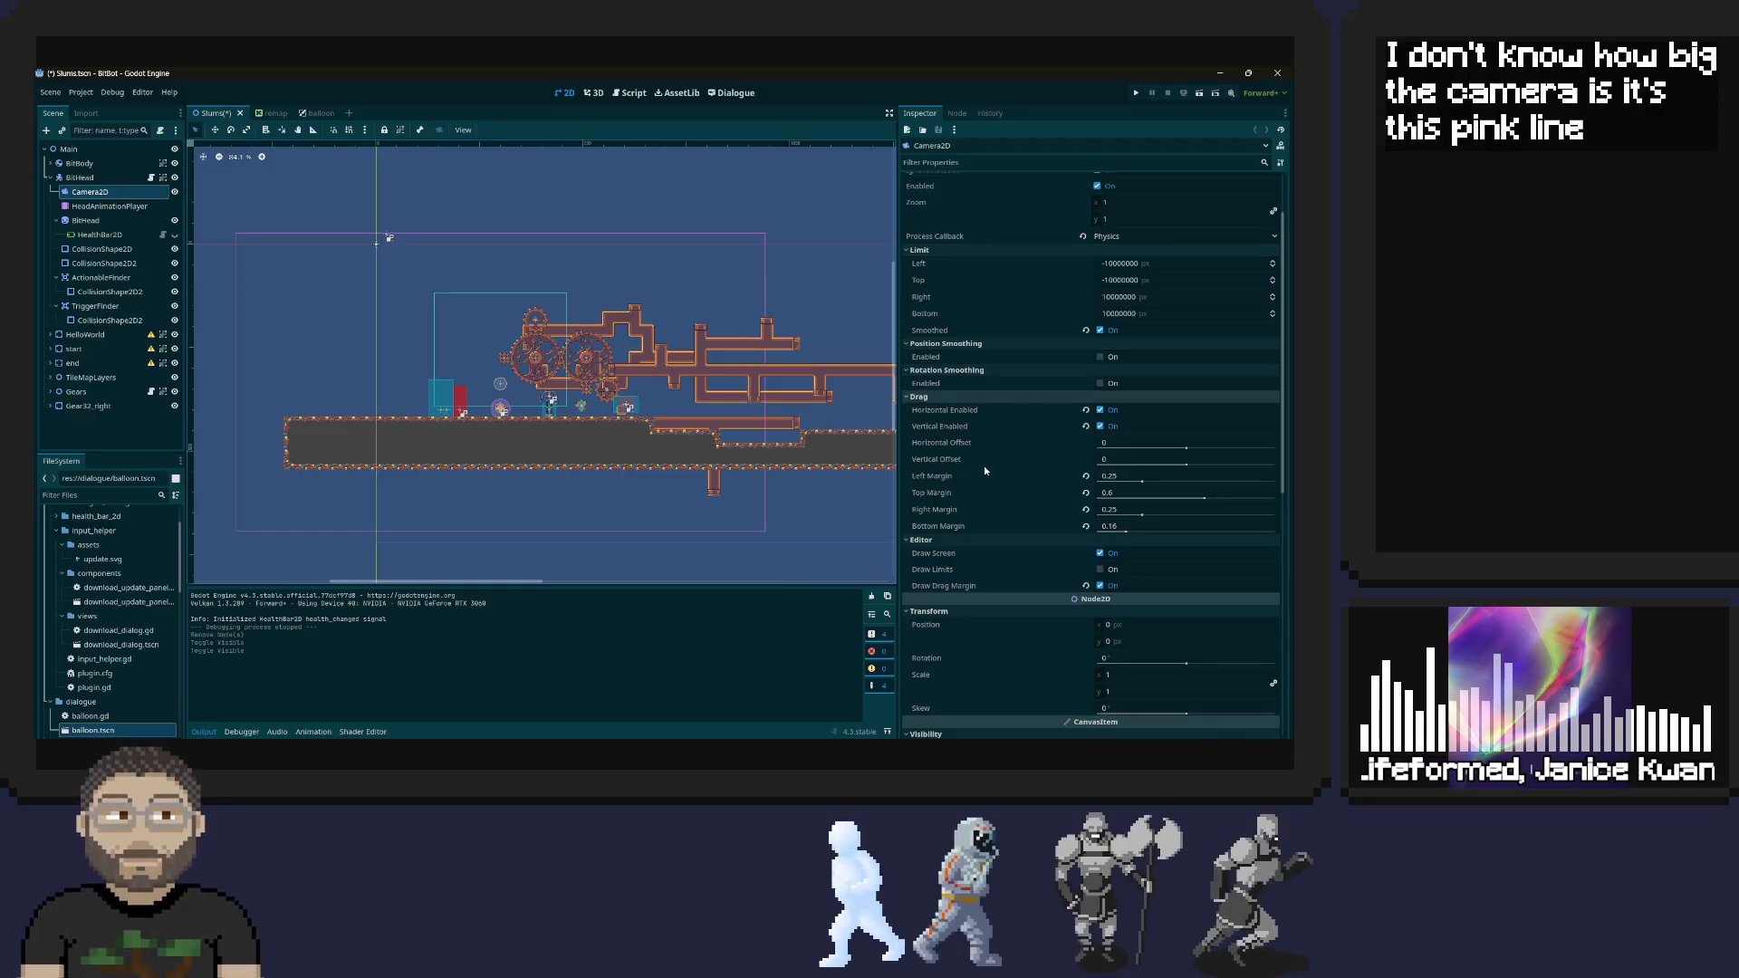
# Enable Draw Limits on the Camera2D to check its effect in the level, and disable it again
pyautogui.scroll(-2, 981, 487)
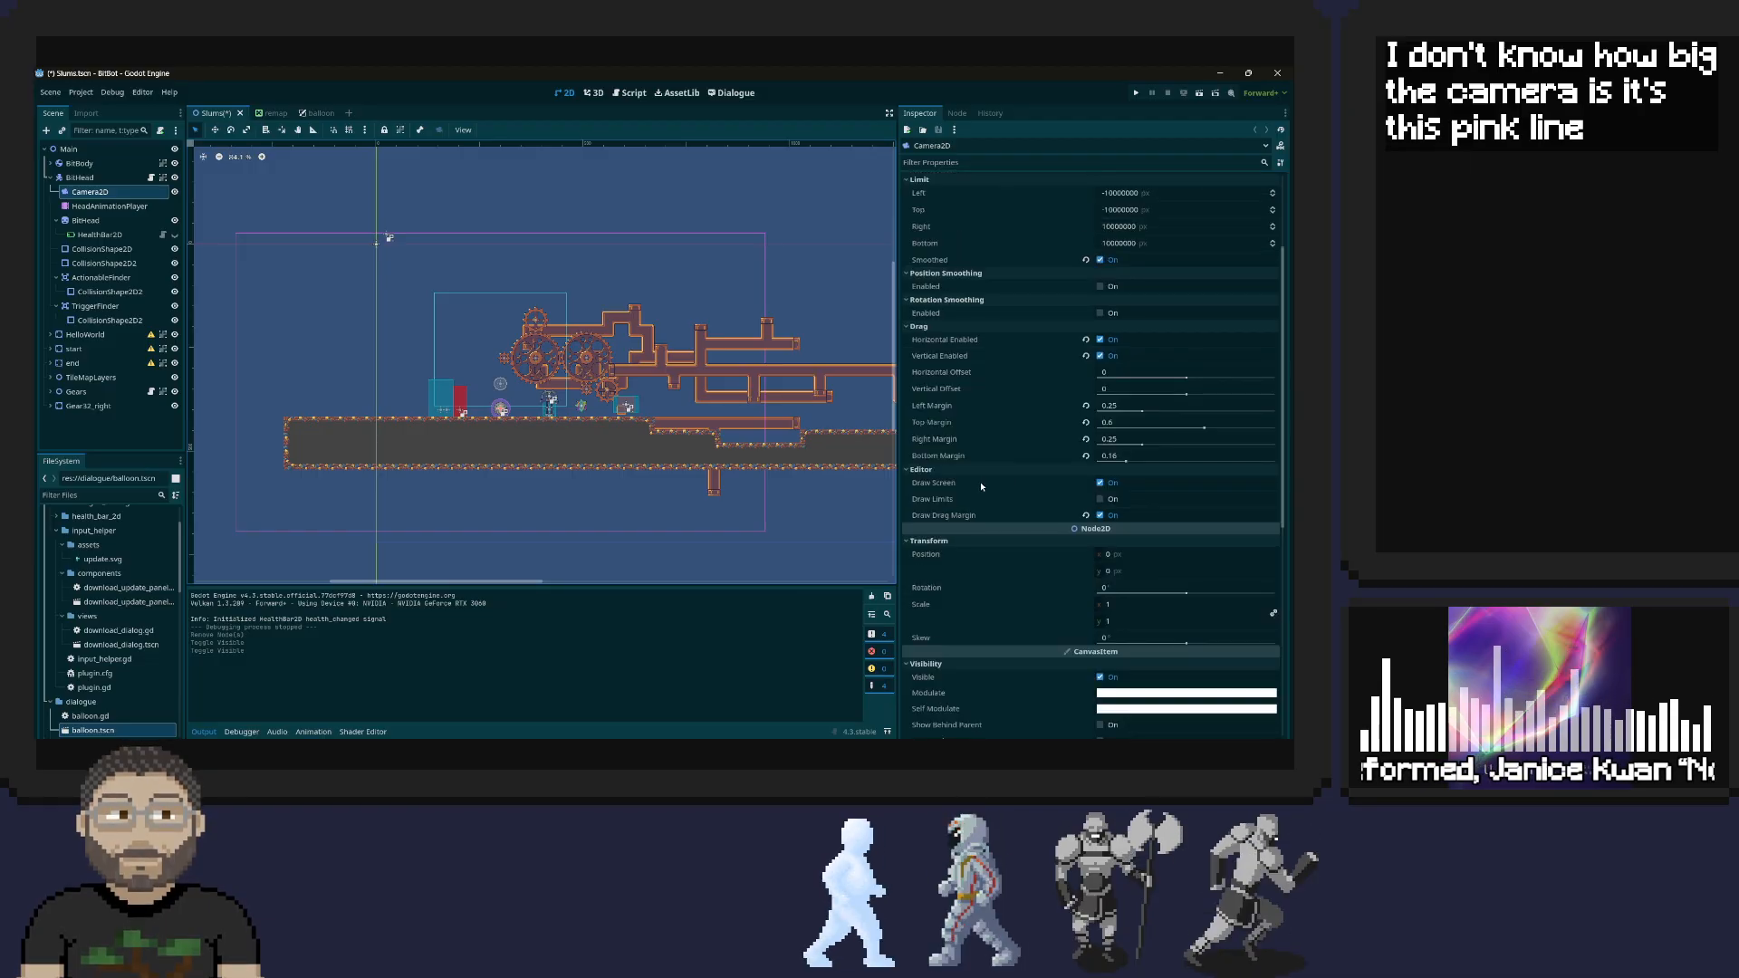
pyautogui.click(1101, 501)
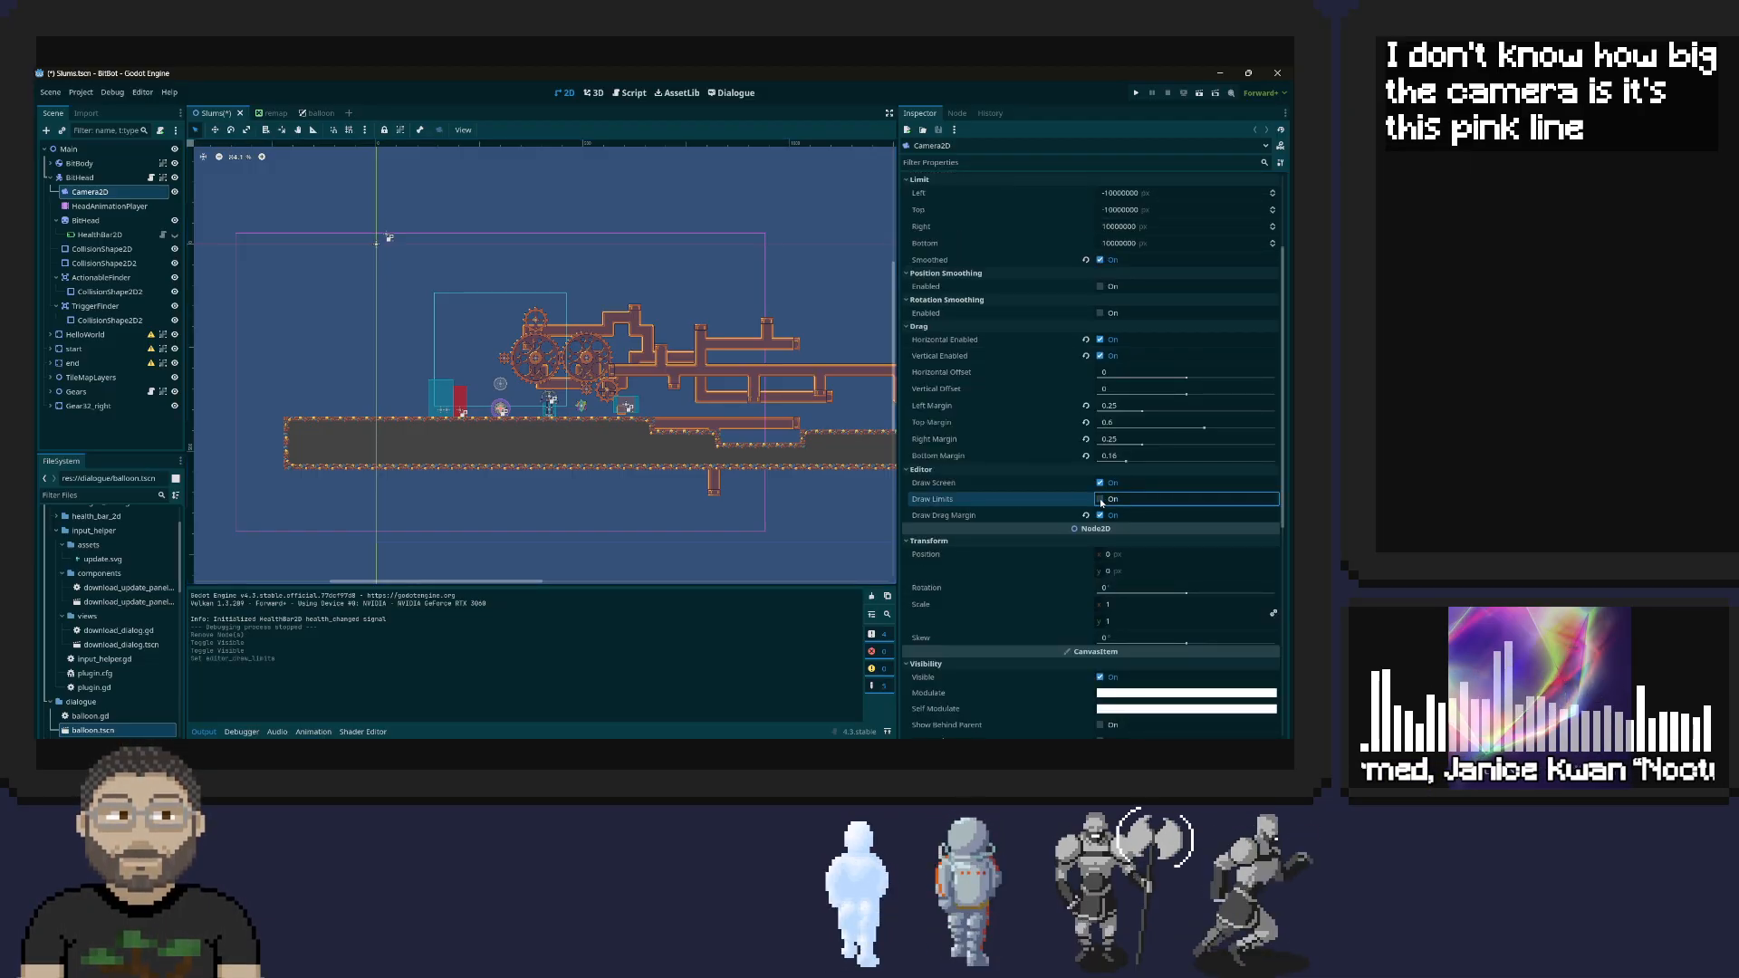
pyautogui.click(1102, 501)
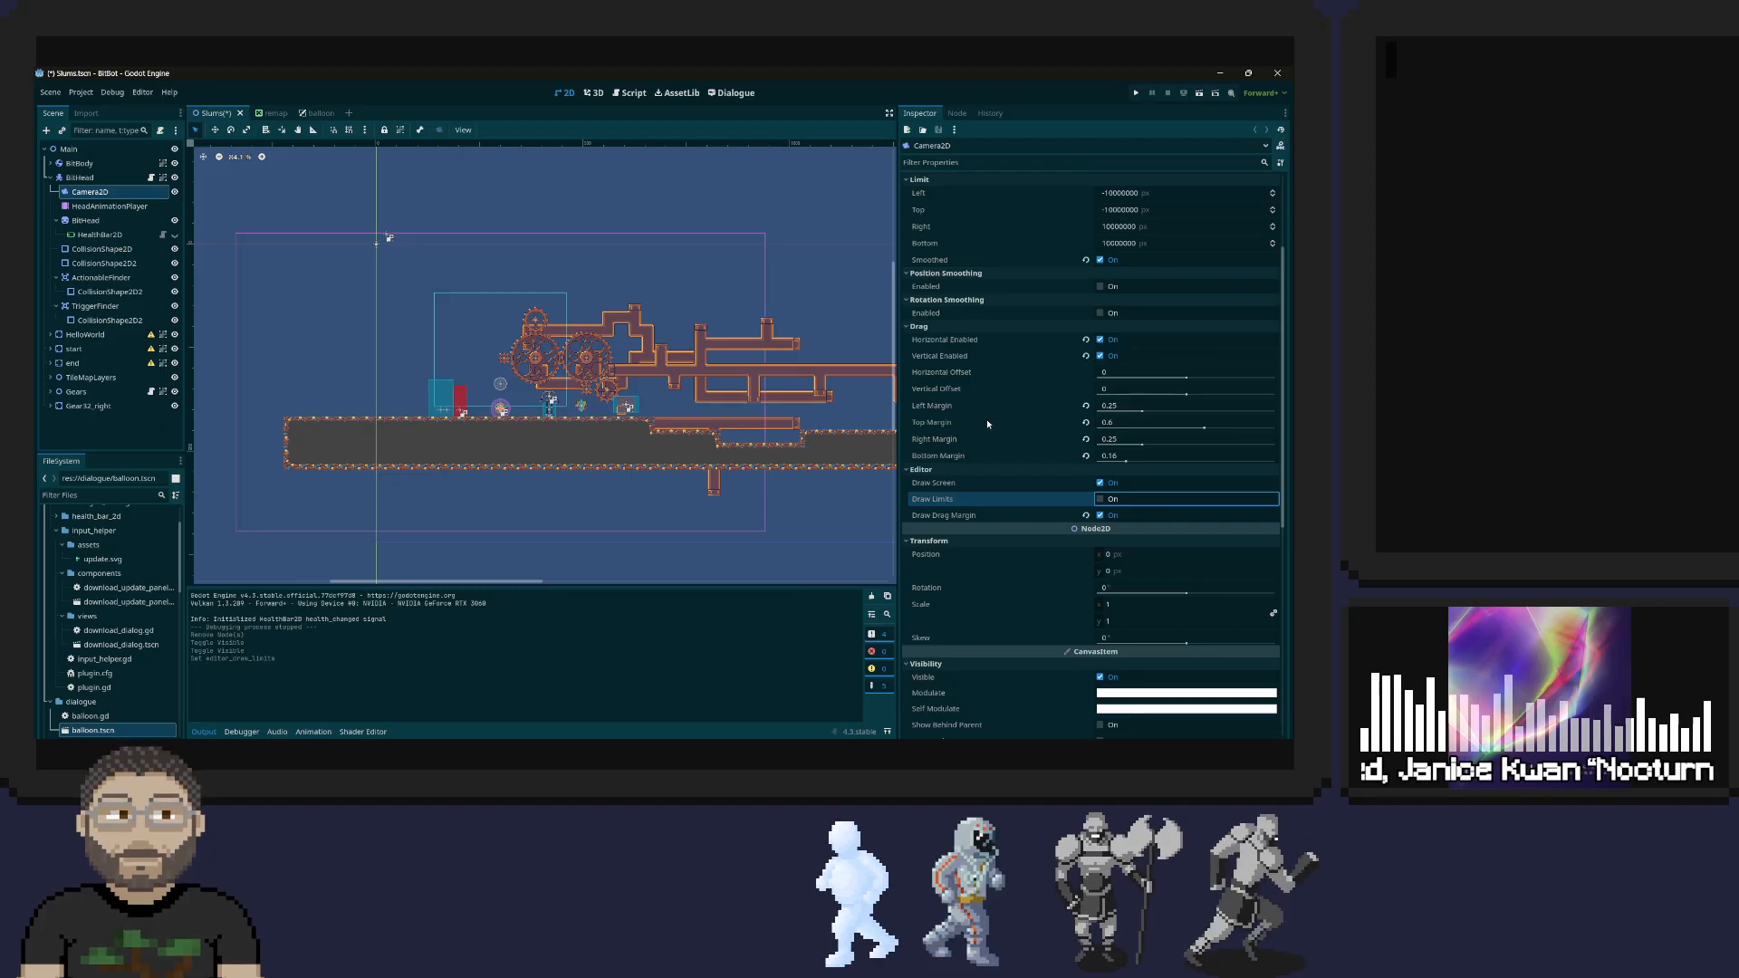
# Examine the Camera2D's transform and visibility properties and its Texture, Material, Physics Interpolation and Auto Translate sections for a size setting
pyautogui.scroll(-2, 1013, 541)
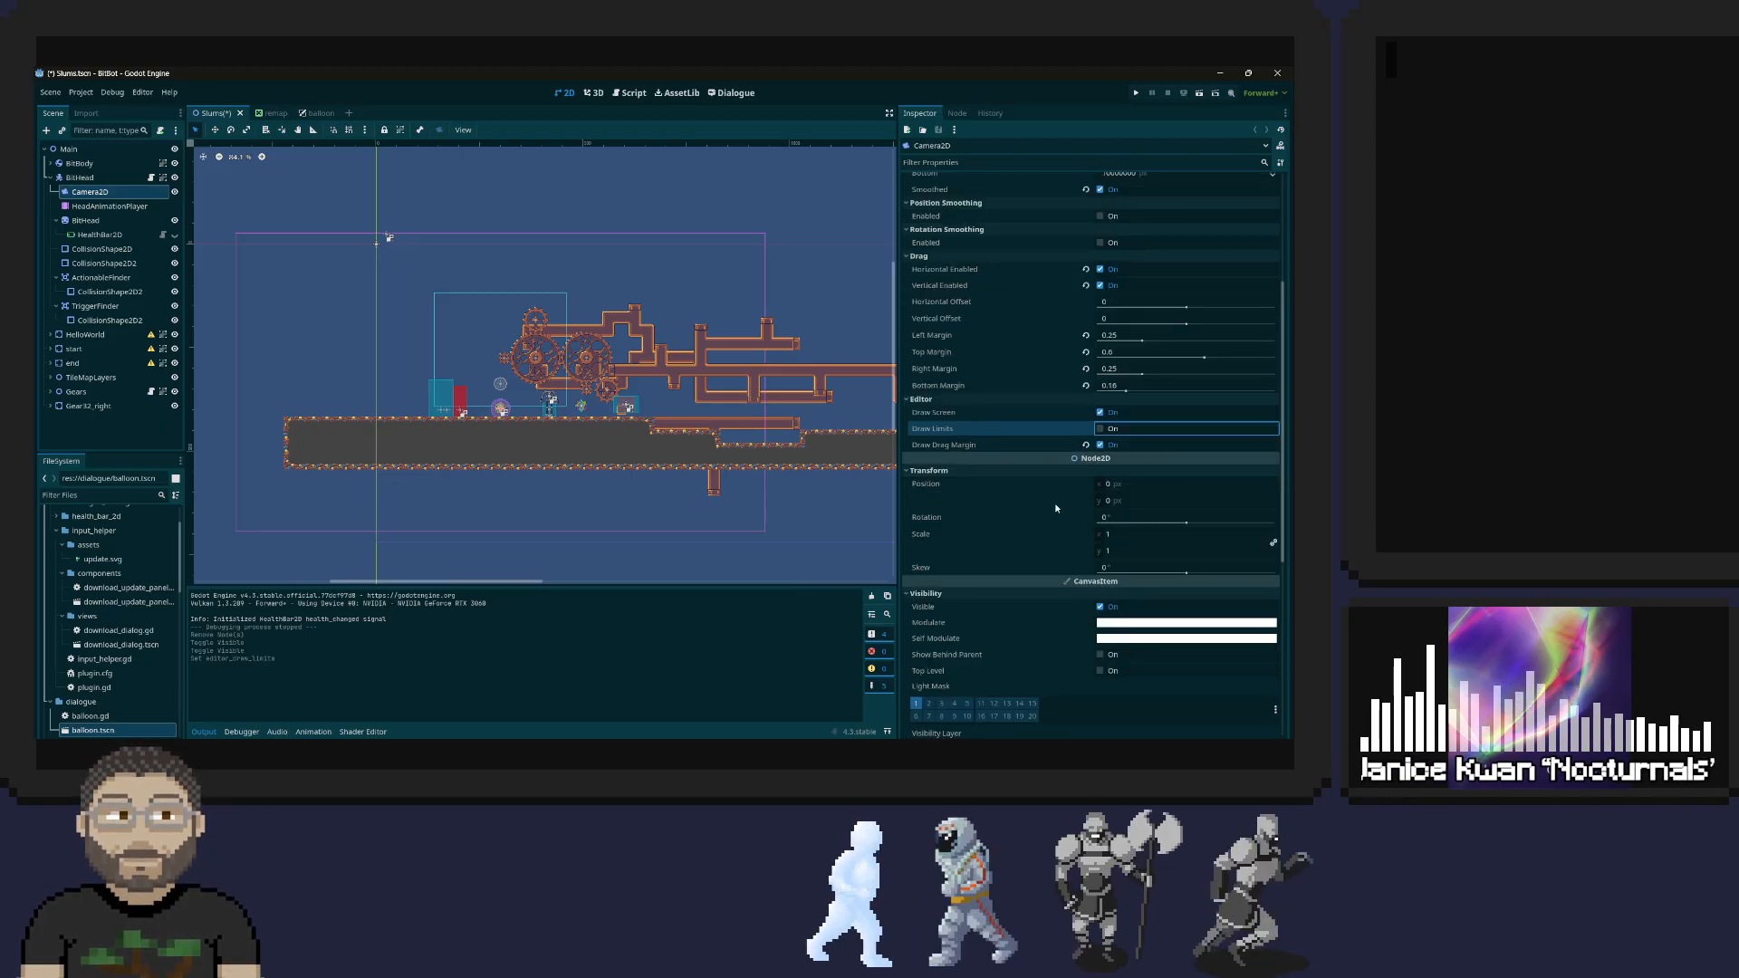
pyautogui.scroll(-2, 1055, 509)
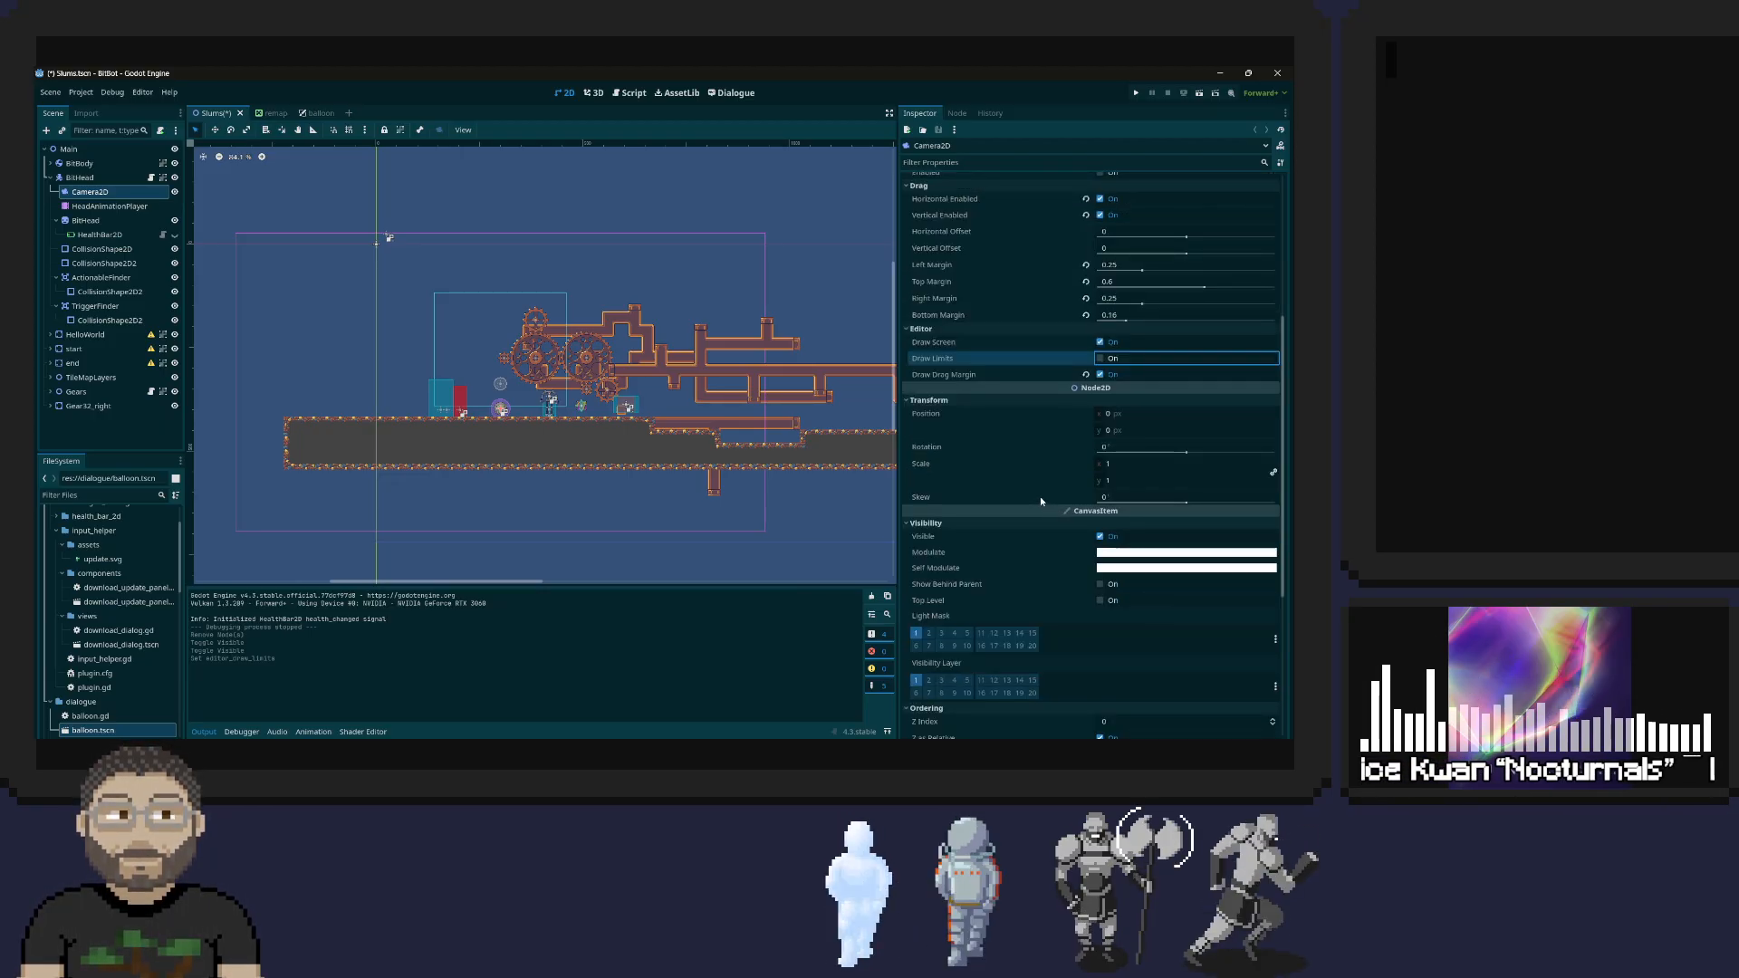
pyautogui.scroll(-2, 1040, 496)
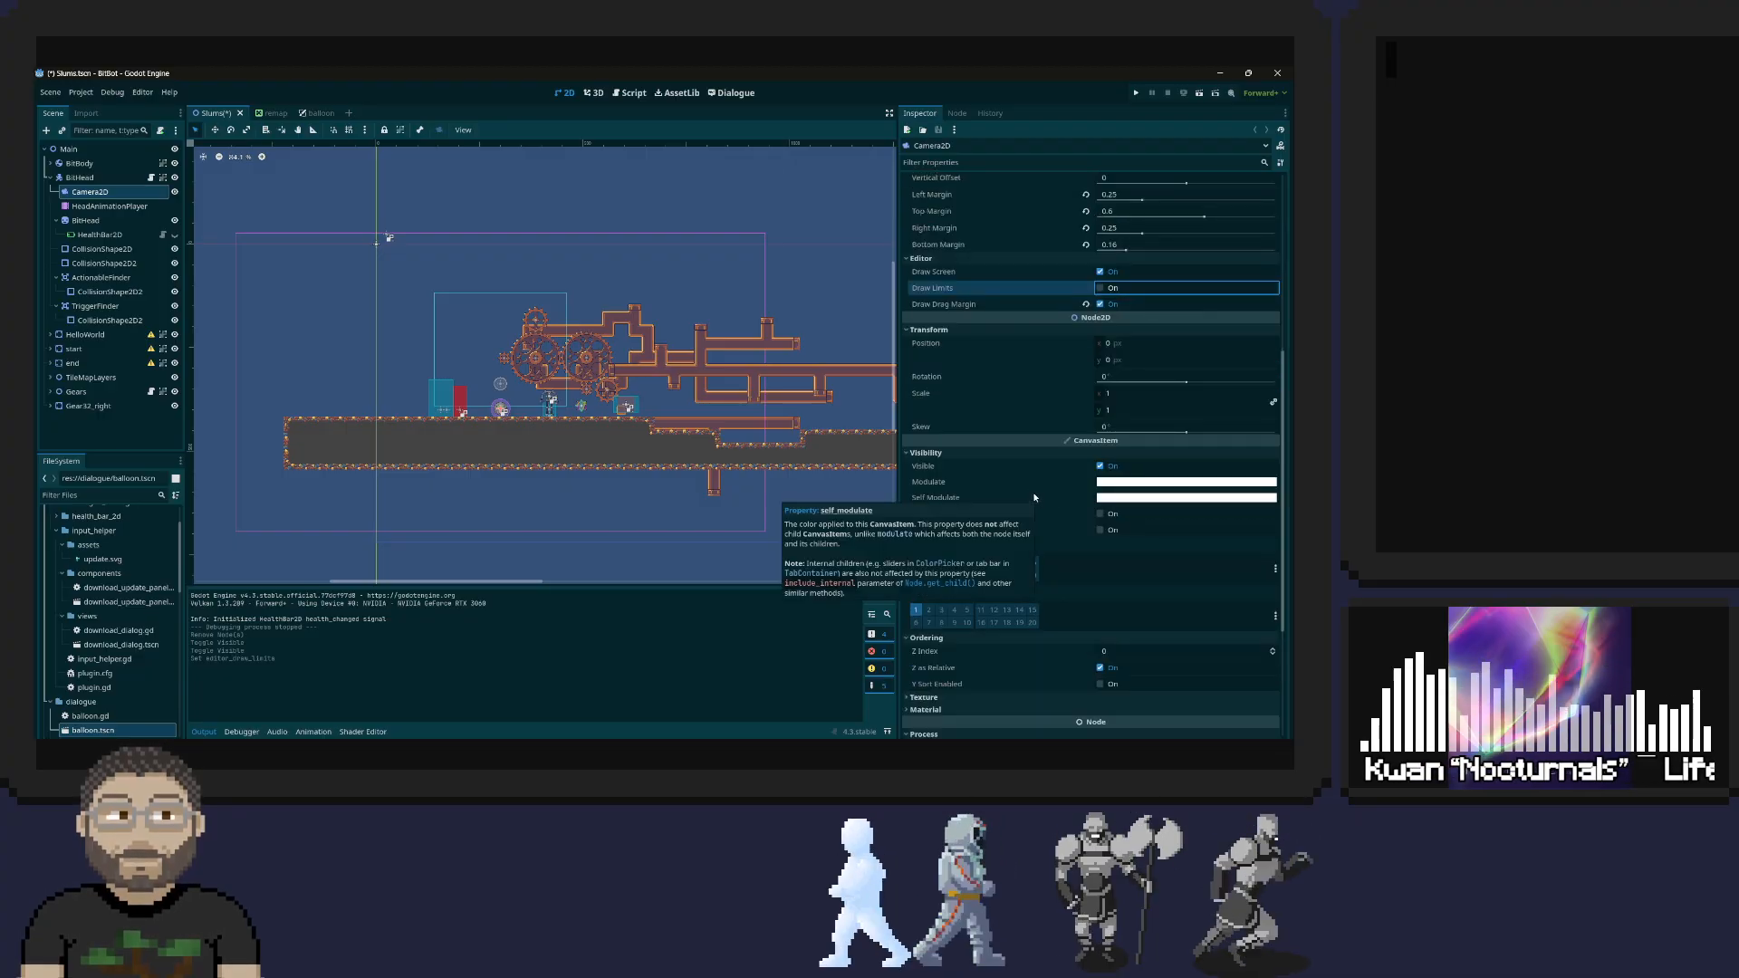
pyautogui.scroll(-2, 1057, 613)
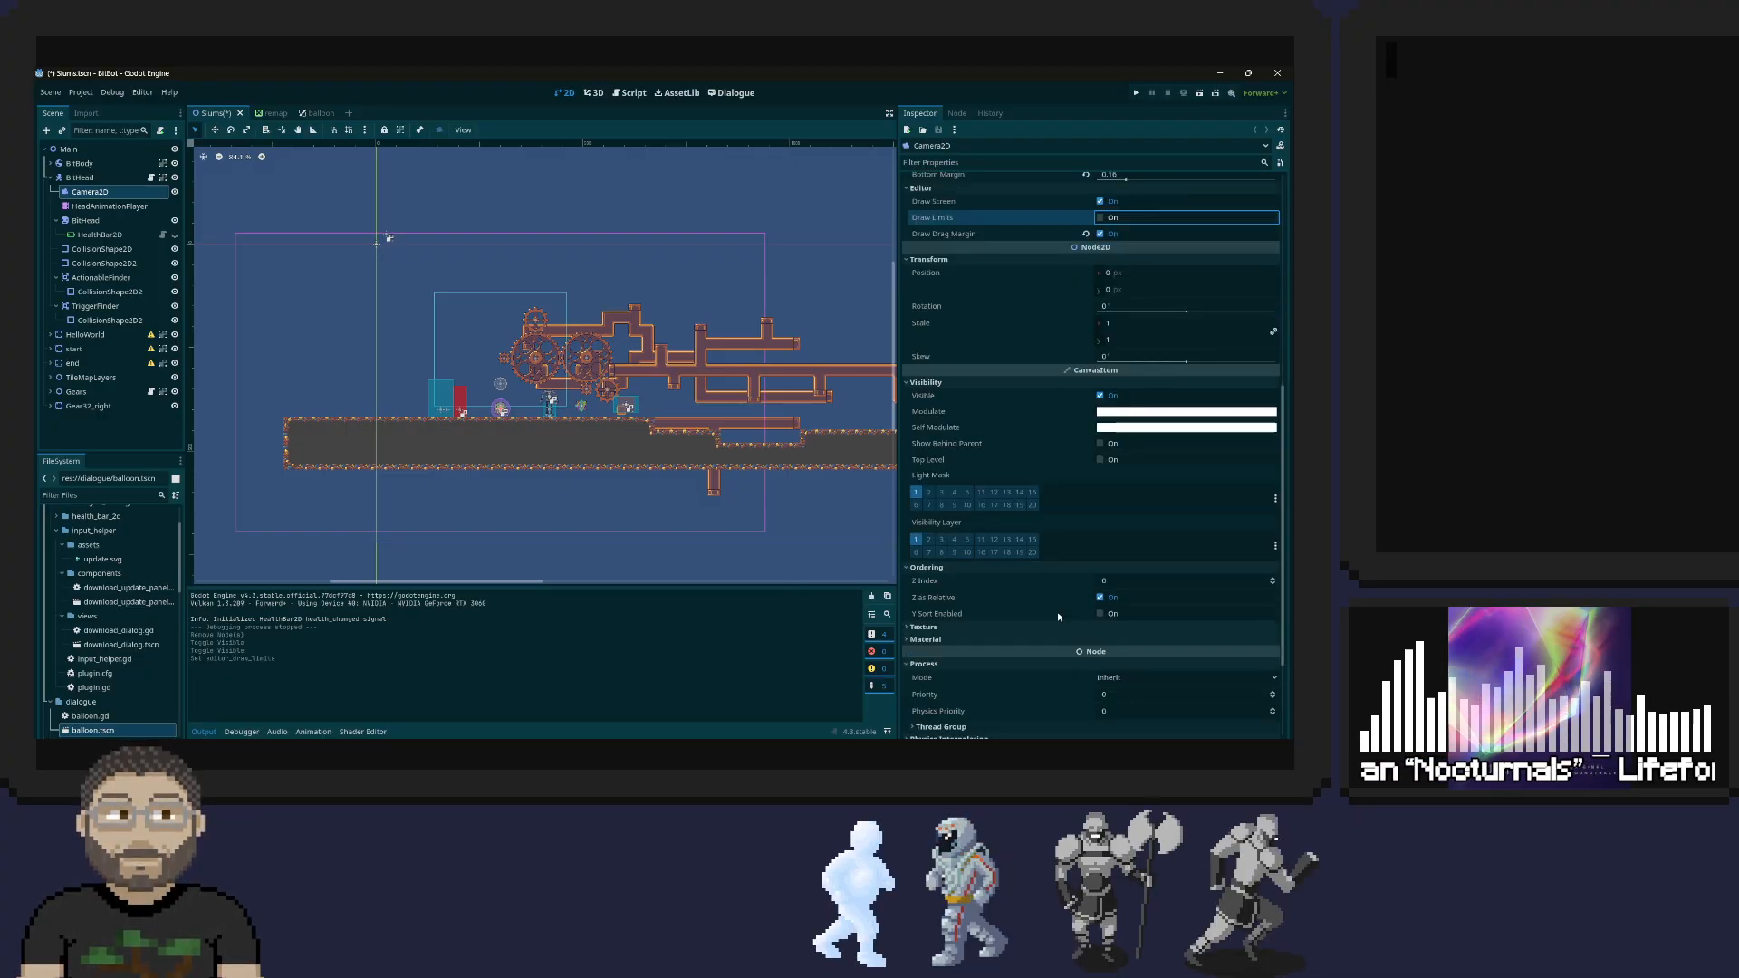
pyautogui.click(1033, 626)
pyautogui.scroll(-2, 997, 620)
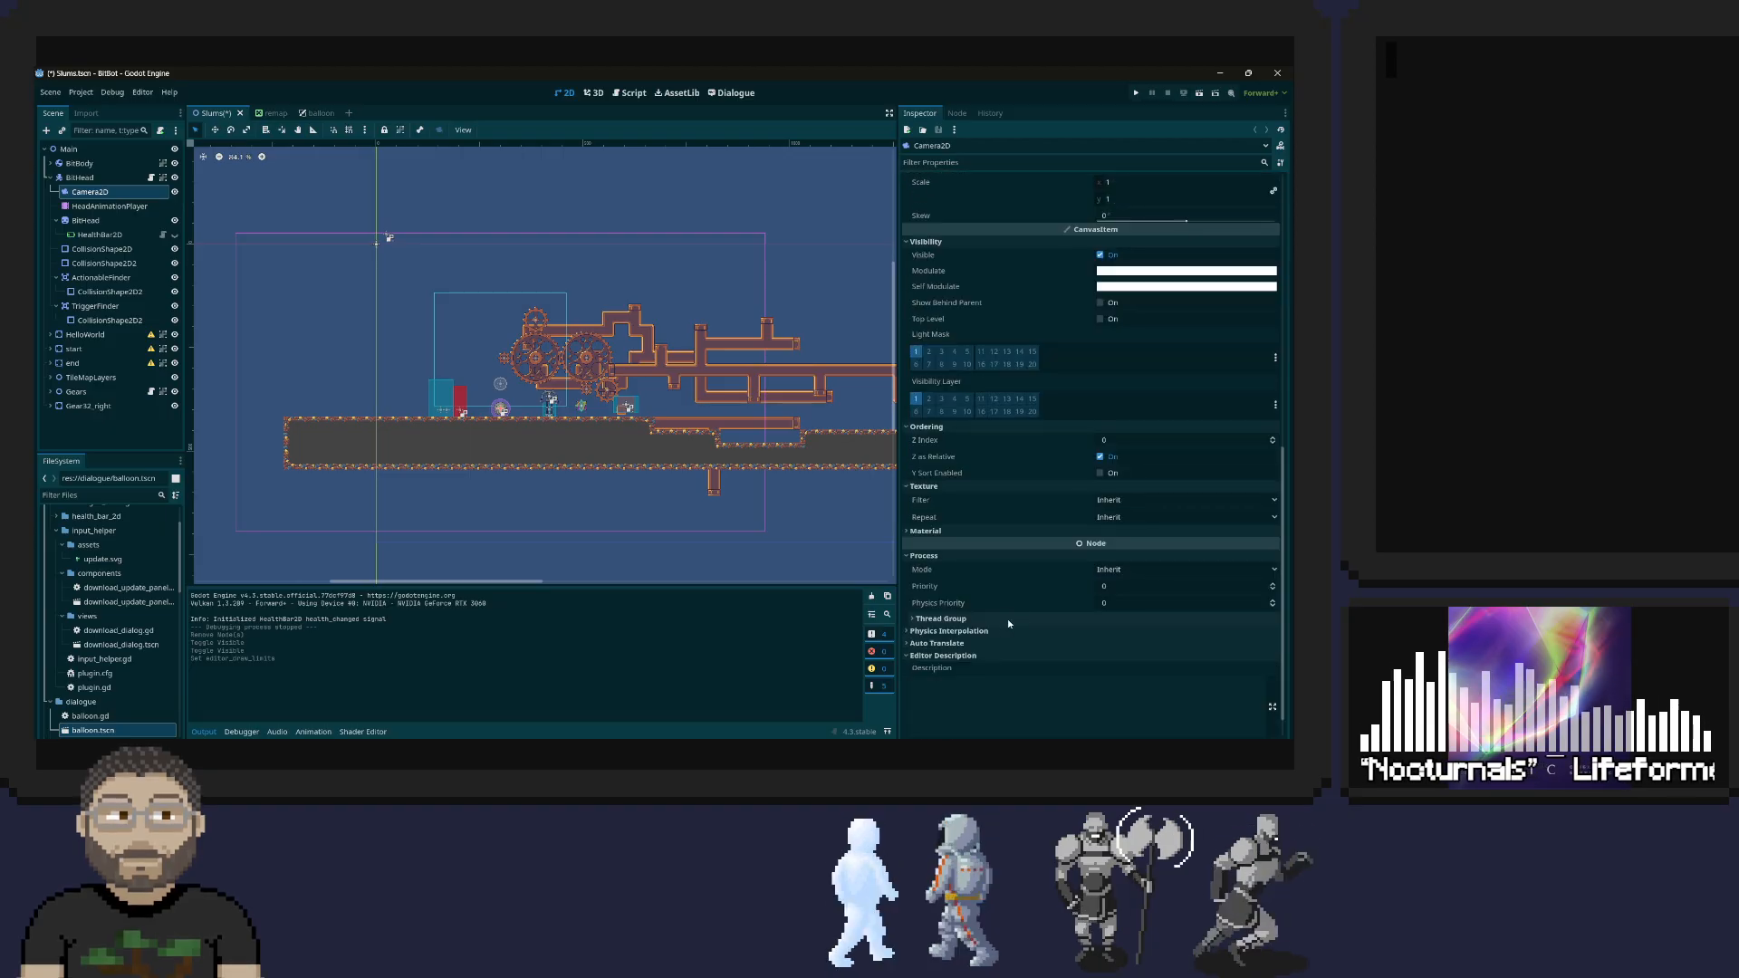
pyautogui.click(1004, 533)
pyautogui.scroll(-2, 1002, 574)
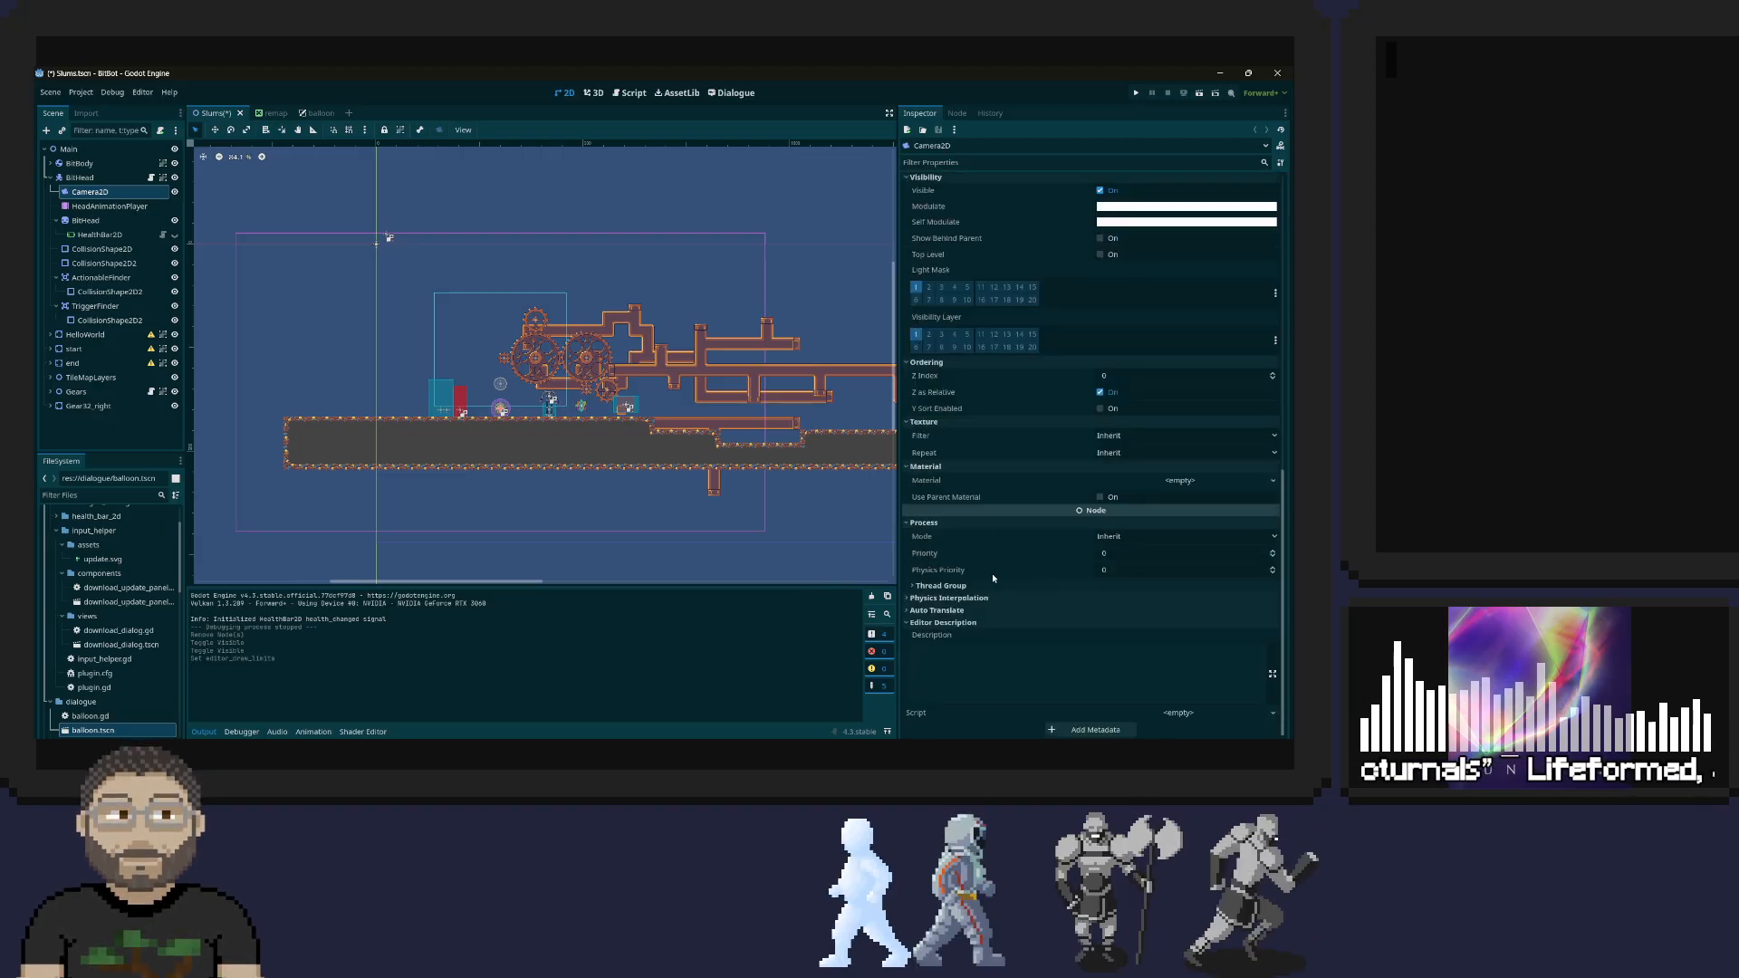
pyautogui.click(947, 597)
pyautogui.click(937, 625)
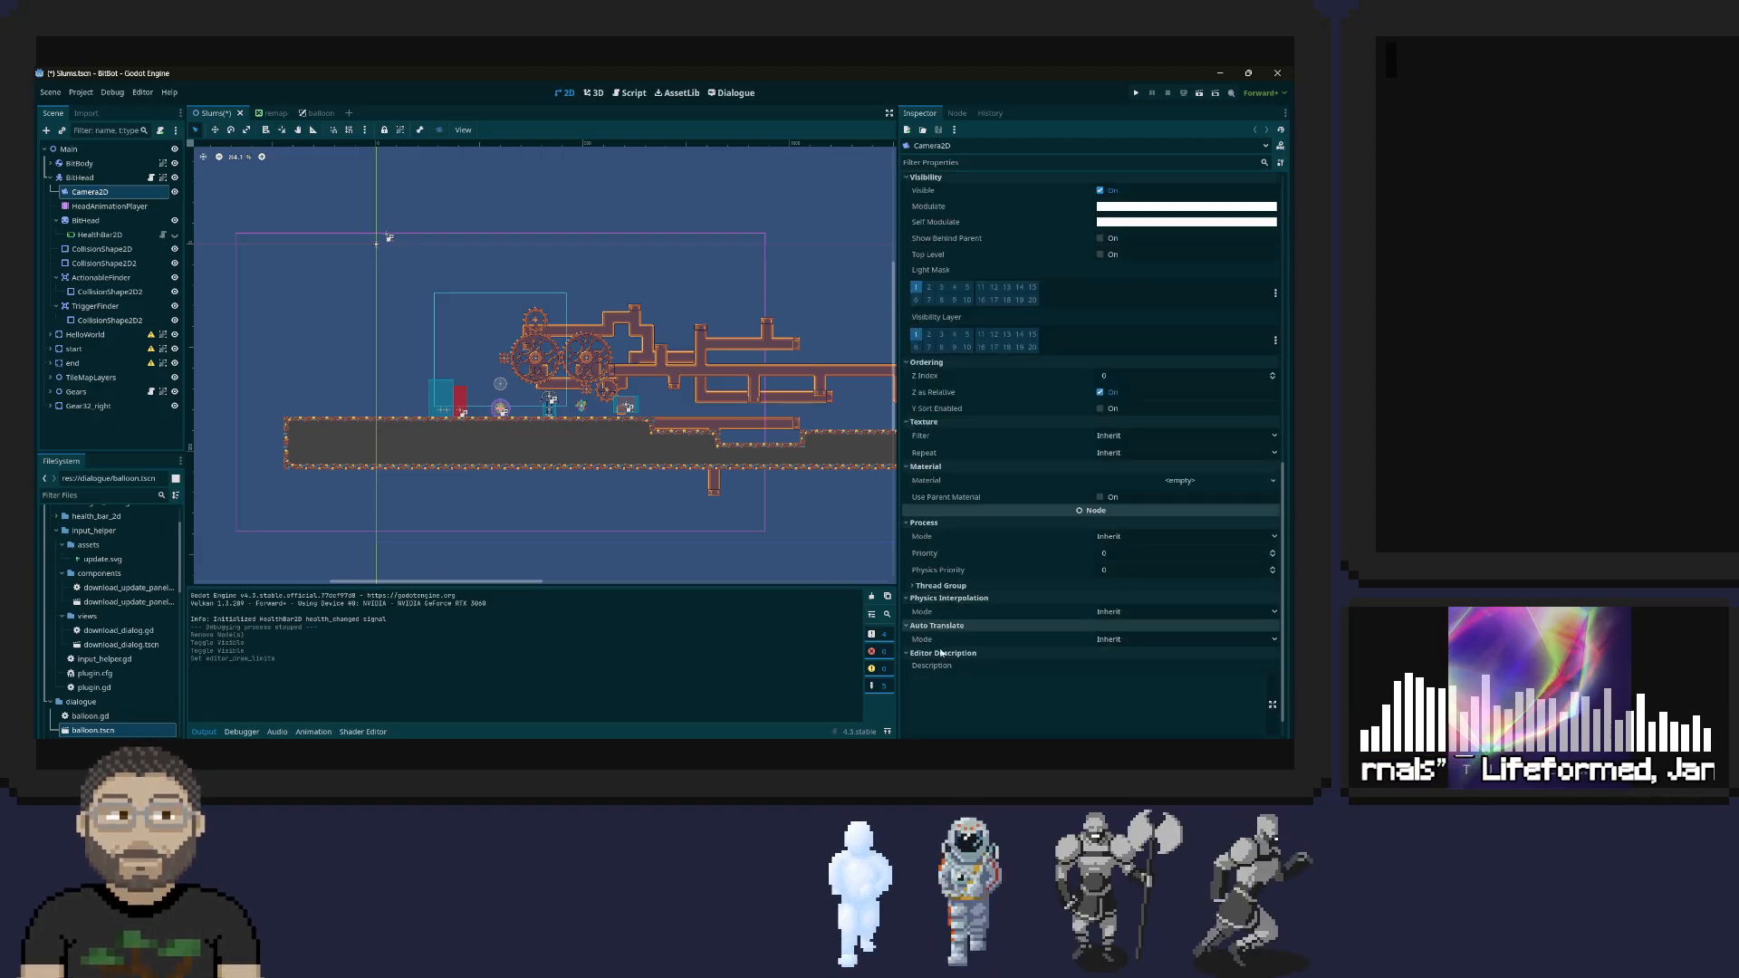
pyautogui.scroll(10, 978, 546)
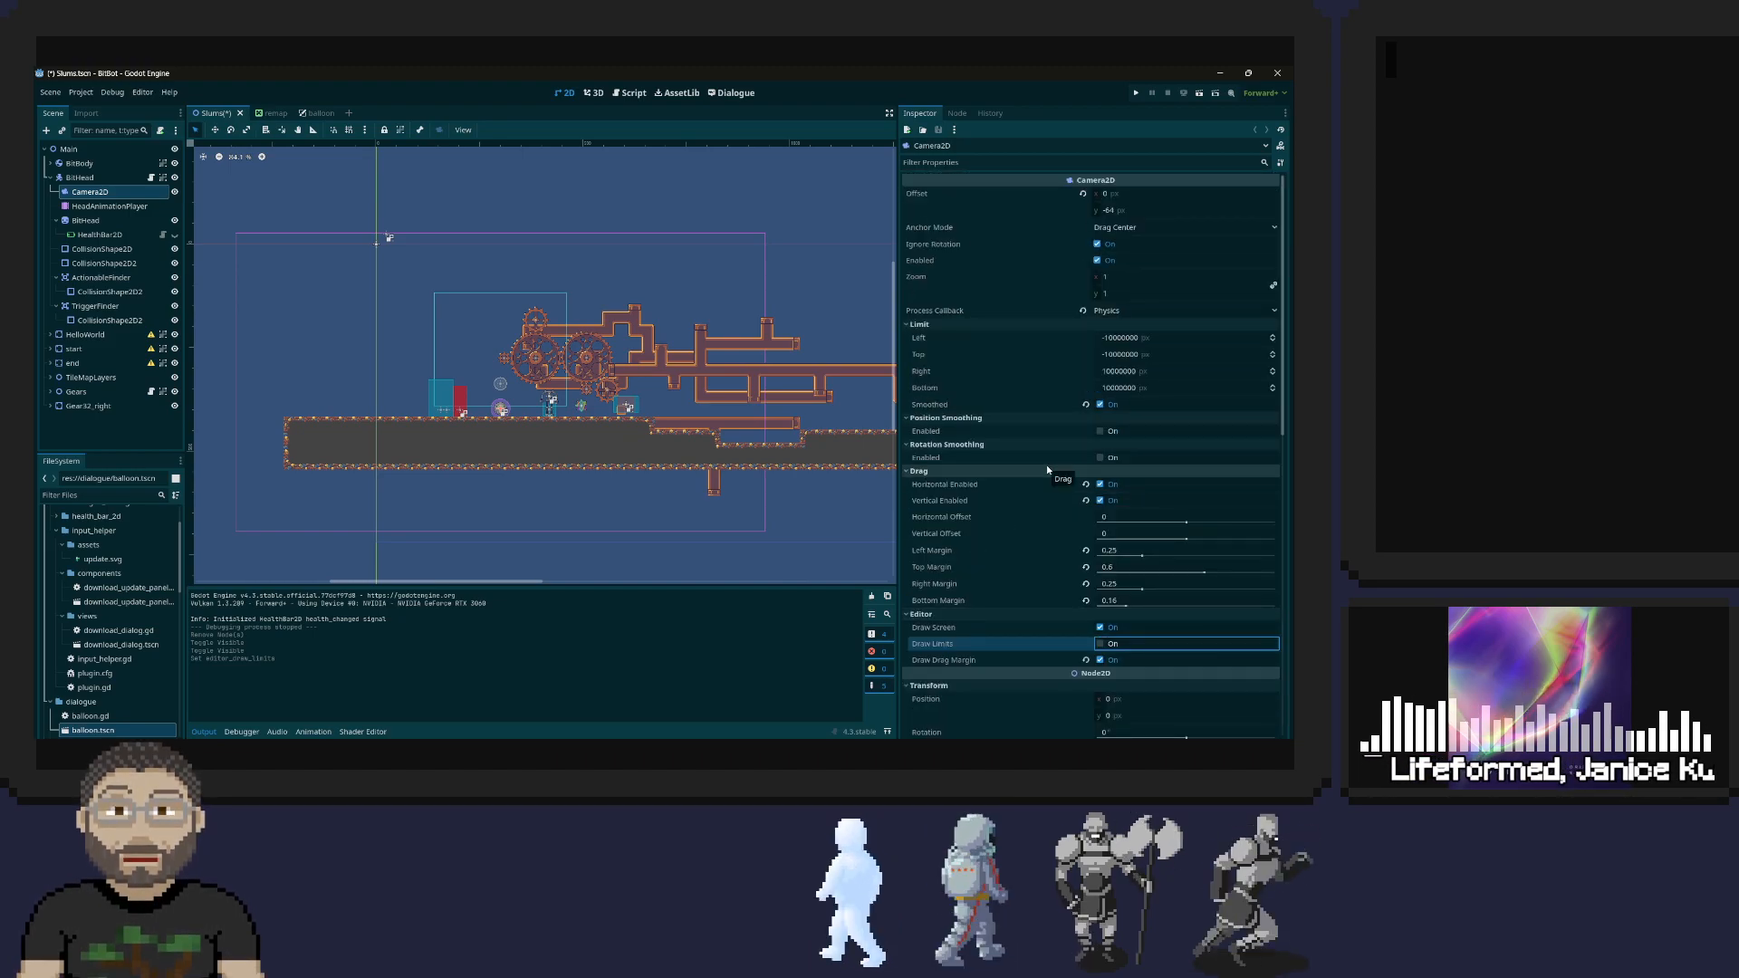
# Check the viewport width and height in the project's display window settings, and close the settings
pyautogui.moveTo(1070, 407)
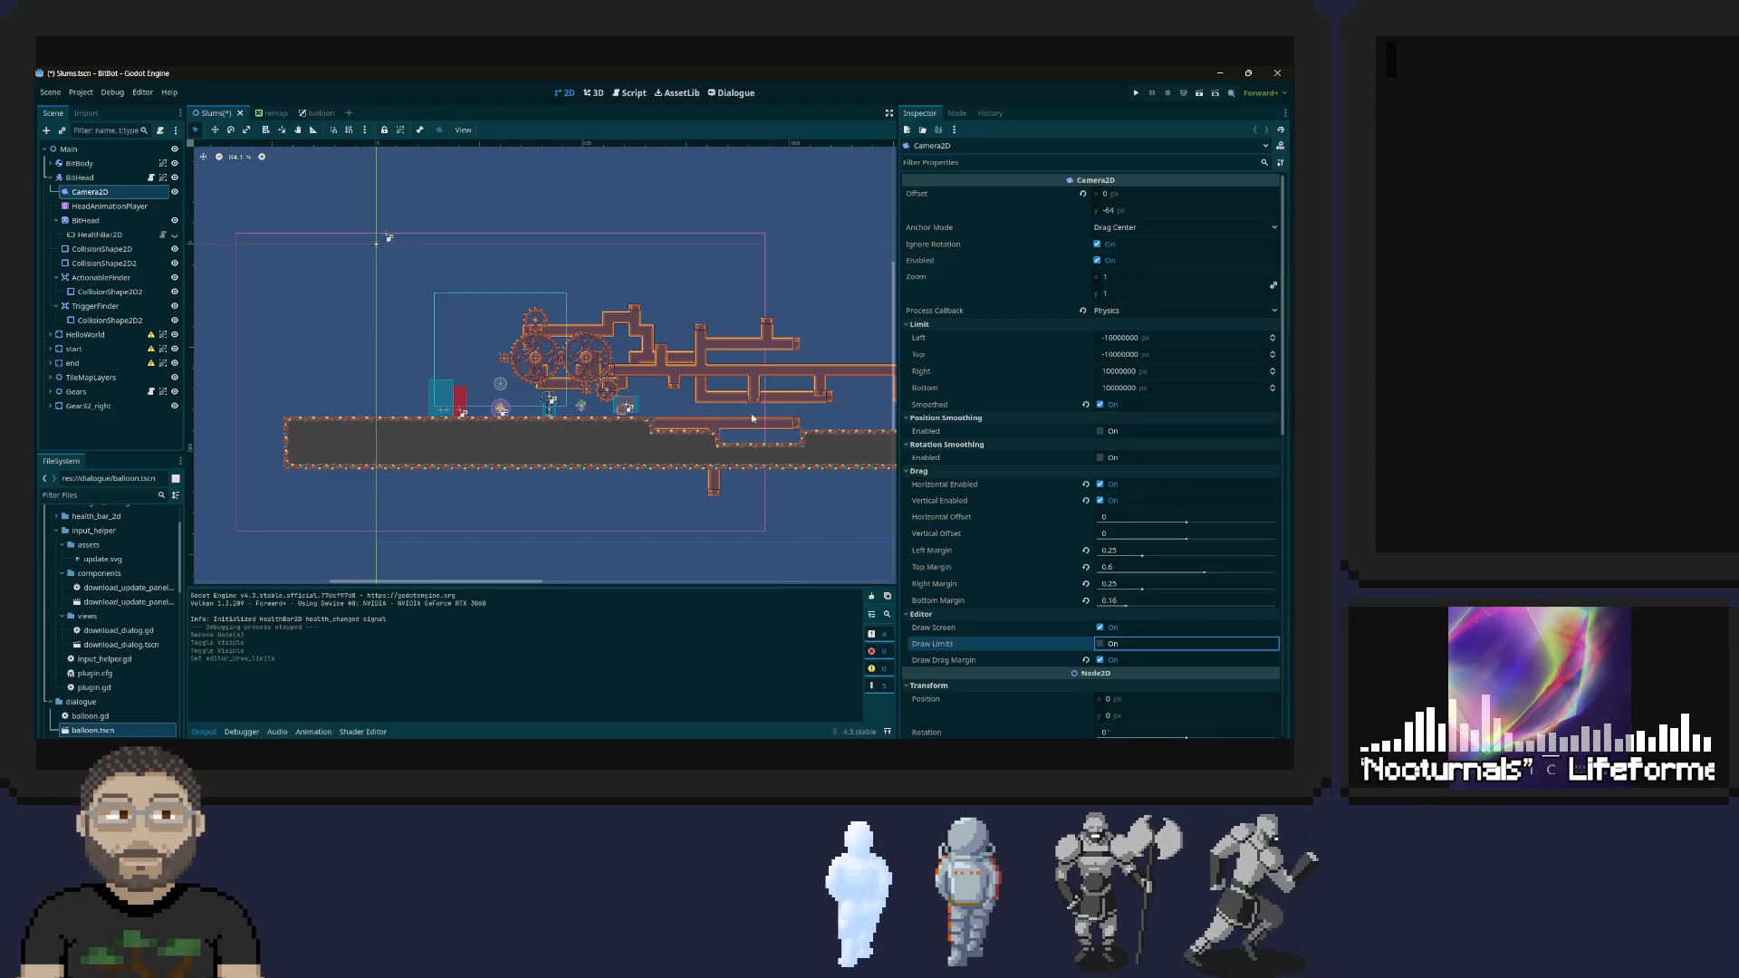
pyautogui.click(83, 93)
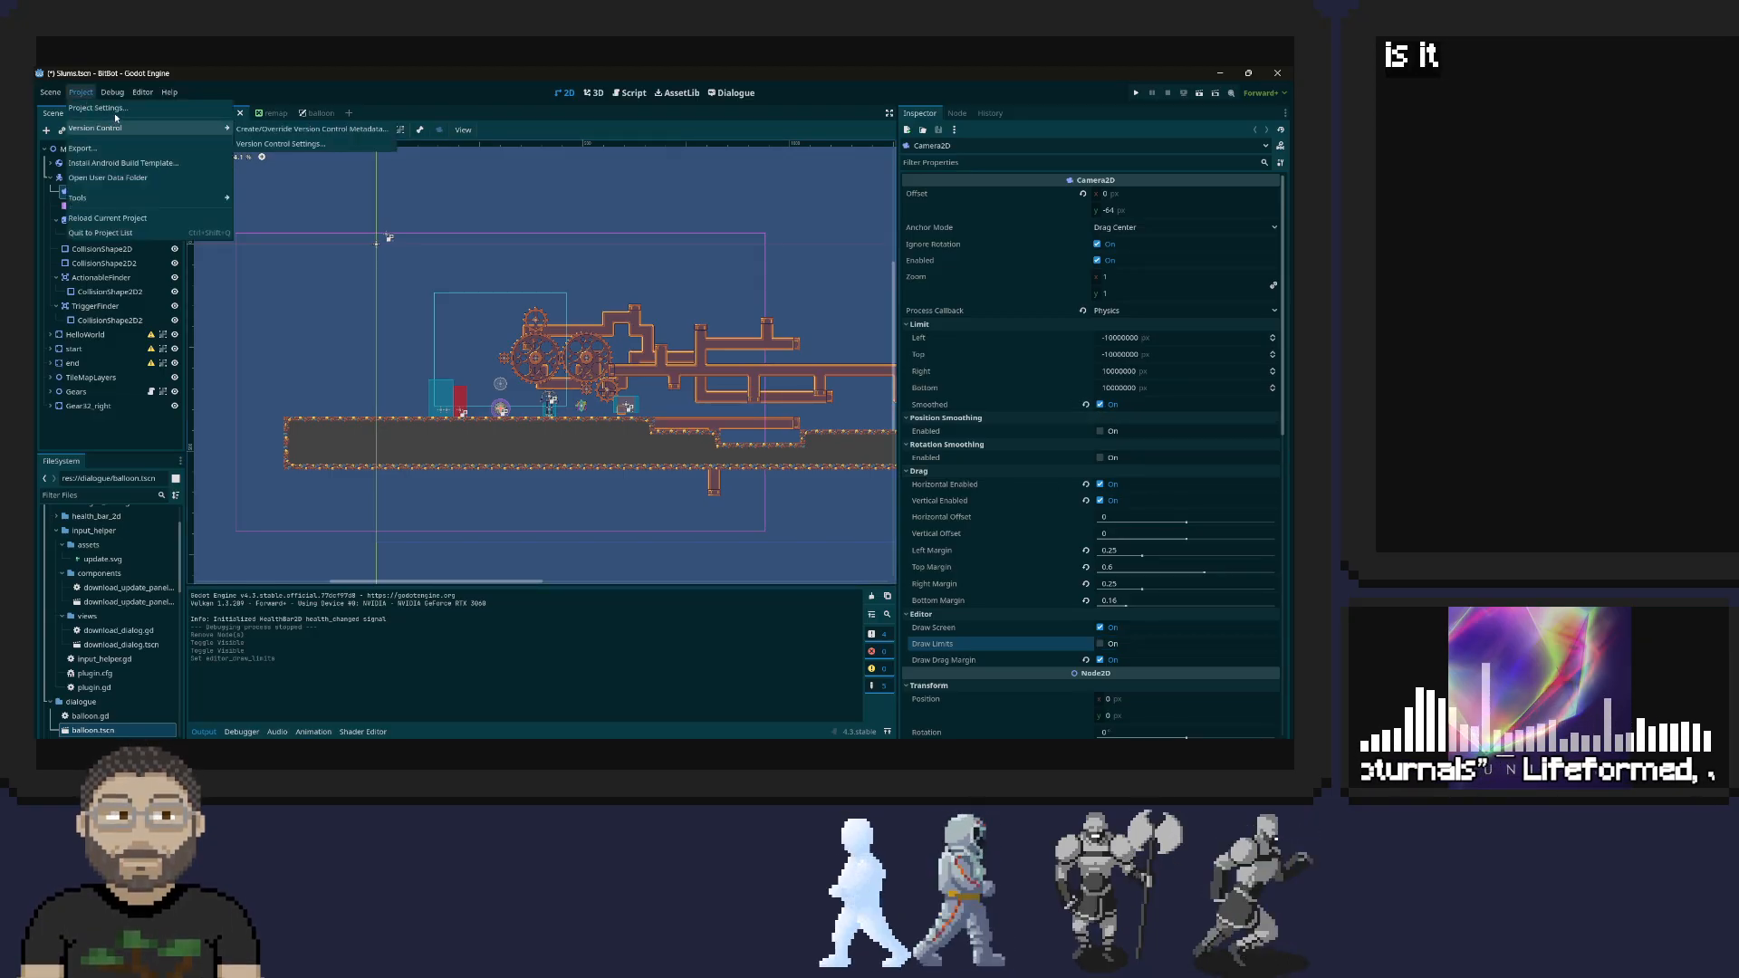
pyautogui.click(108, 128)
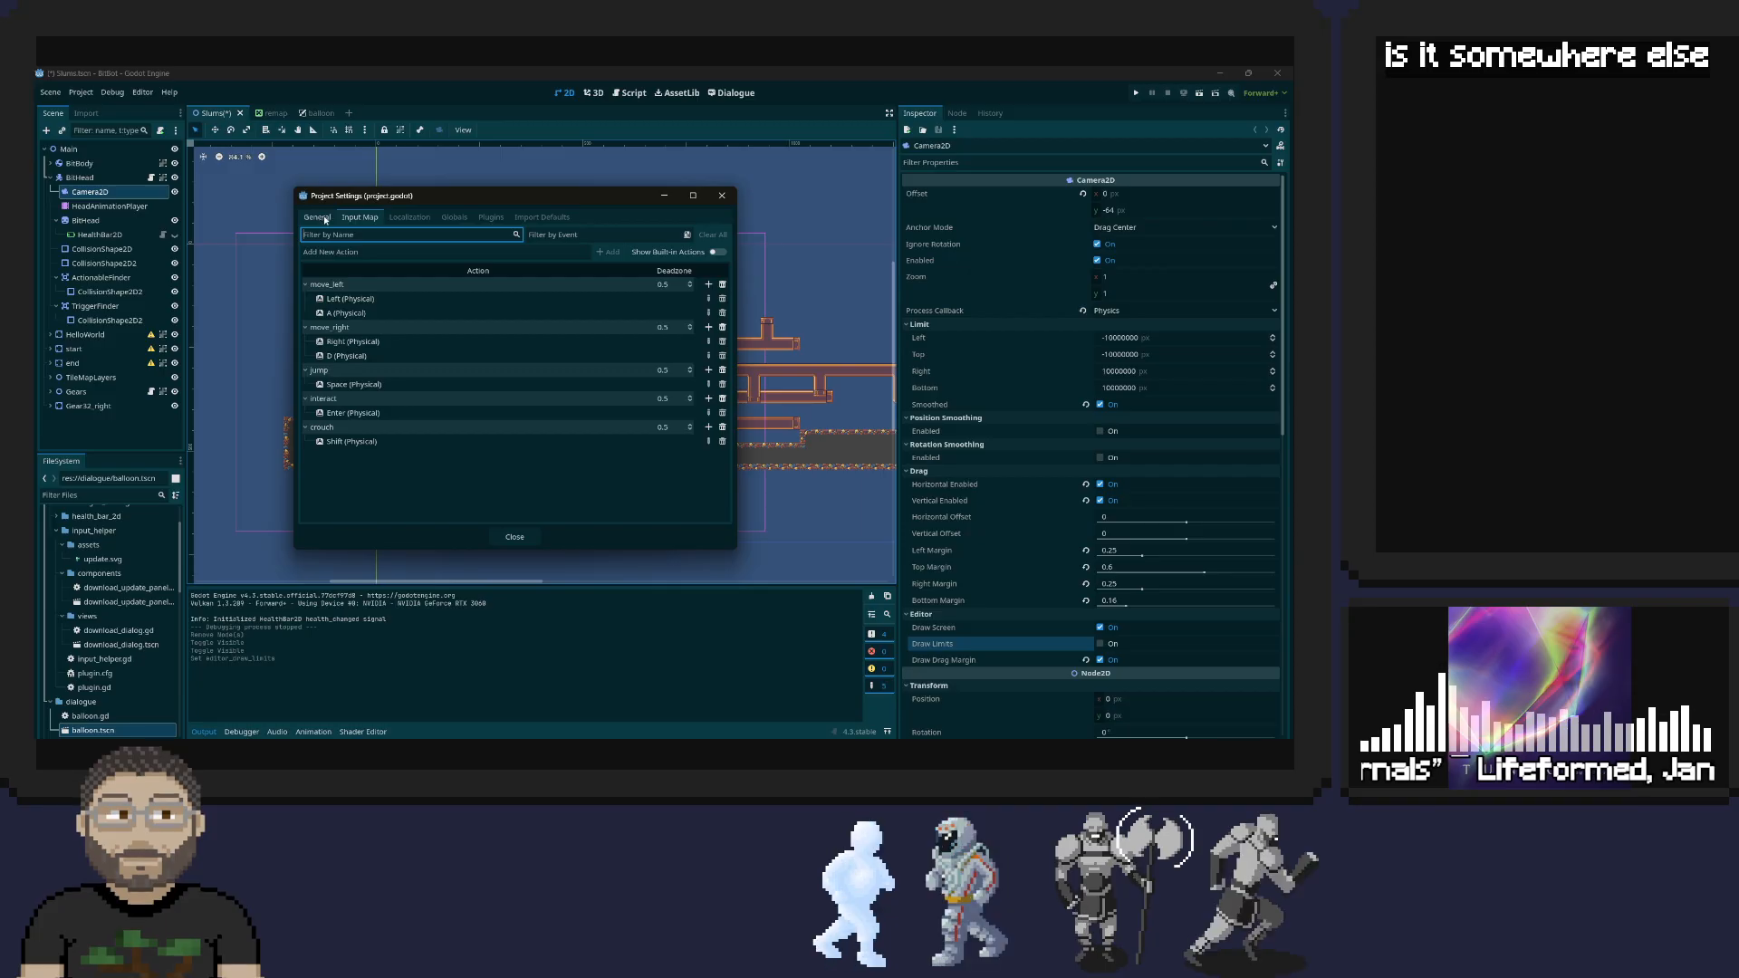
pyautogui.click(317, 217)
pyautogui.click(330, 343)
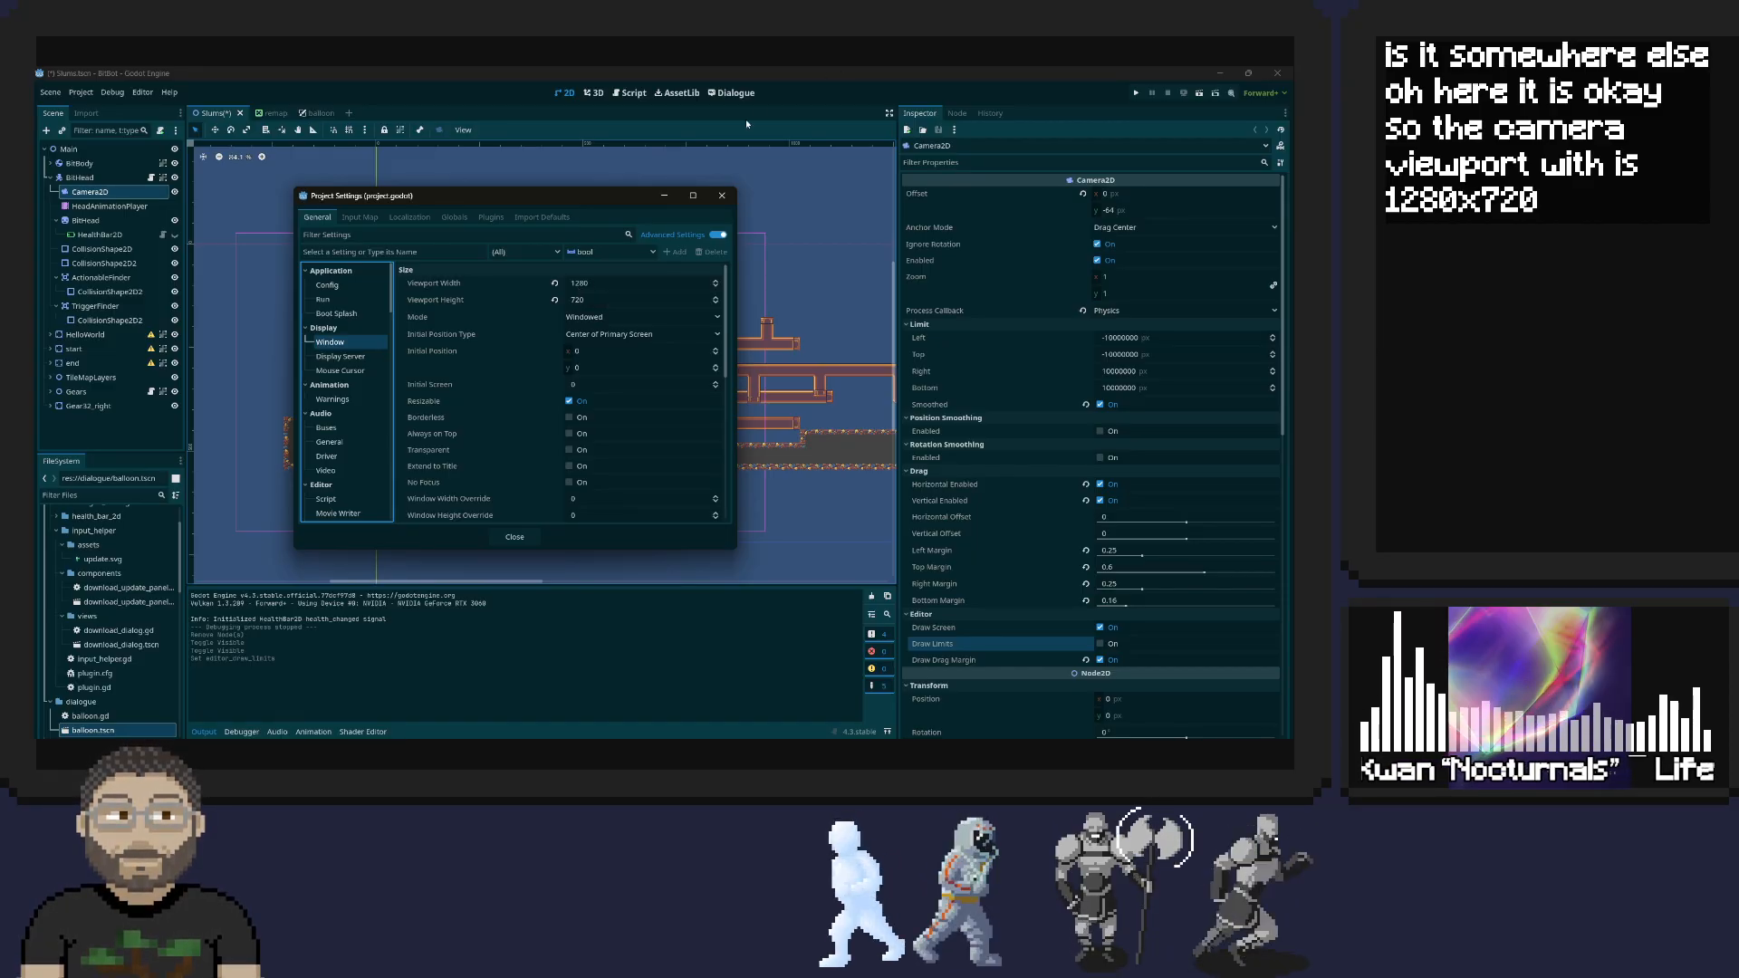
pyautogui.click(723, 196)
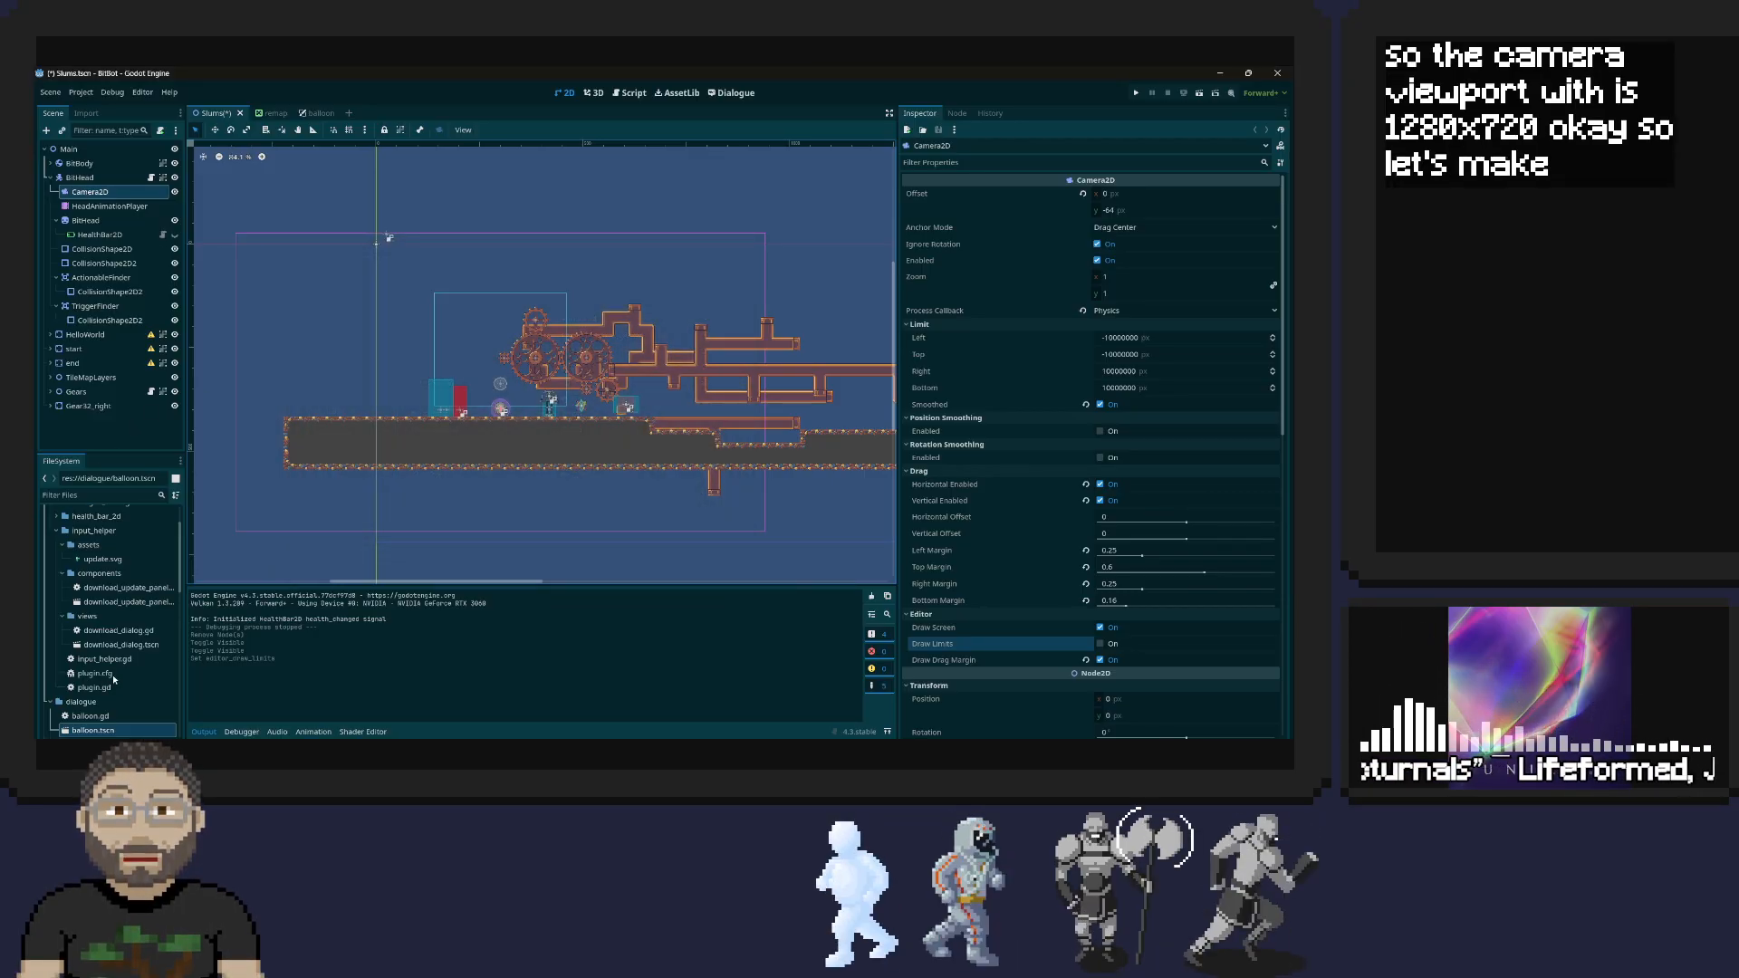
# Create a new 2D scene named remap_menu in the project's scenes folder
pyautogui.scroll(-3, 115, 680)
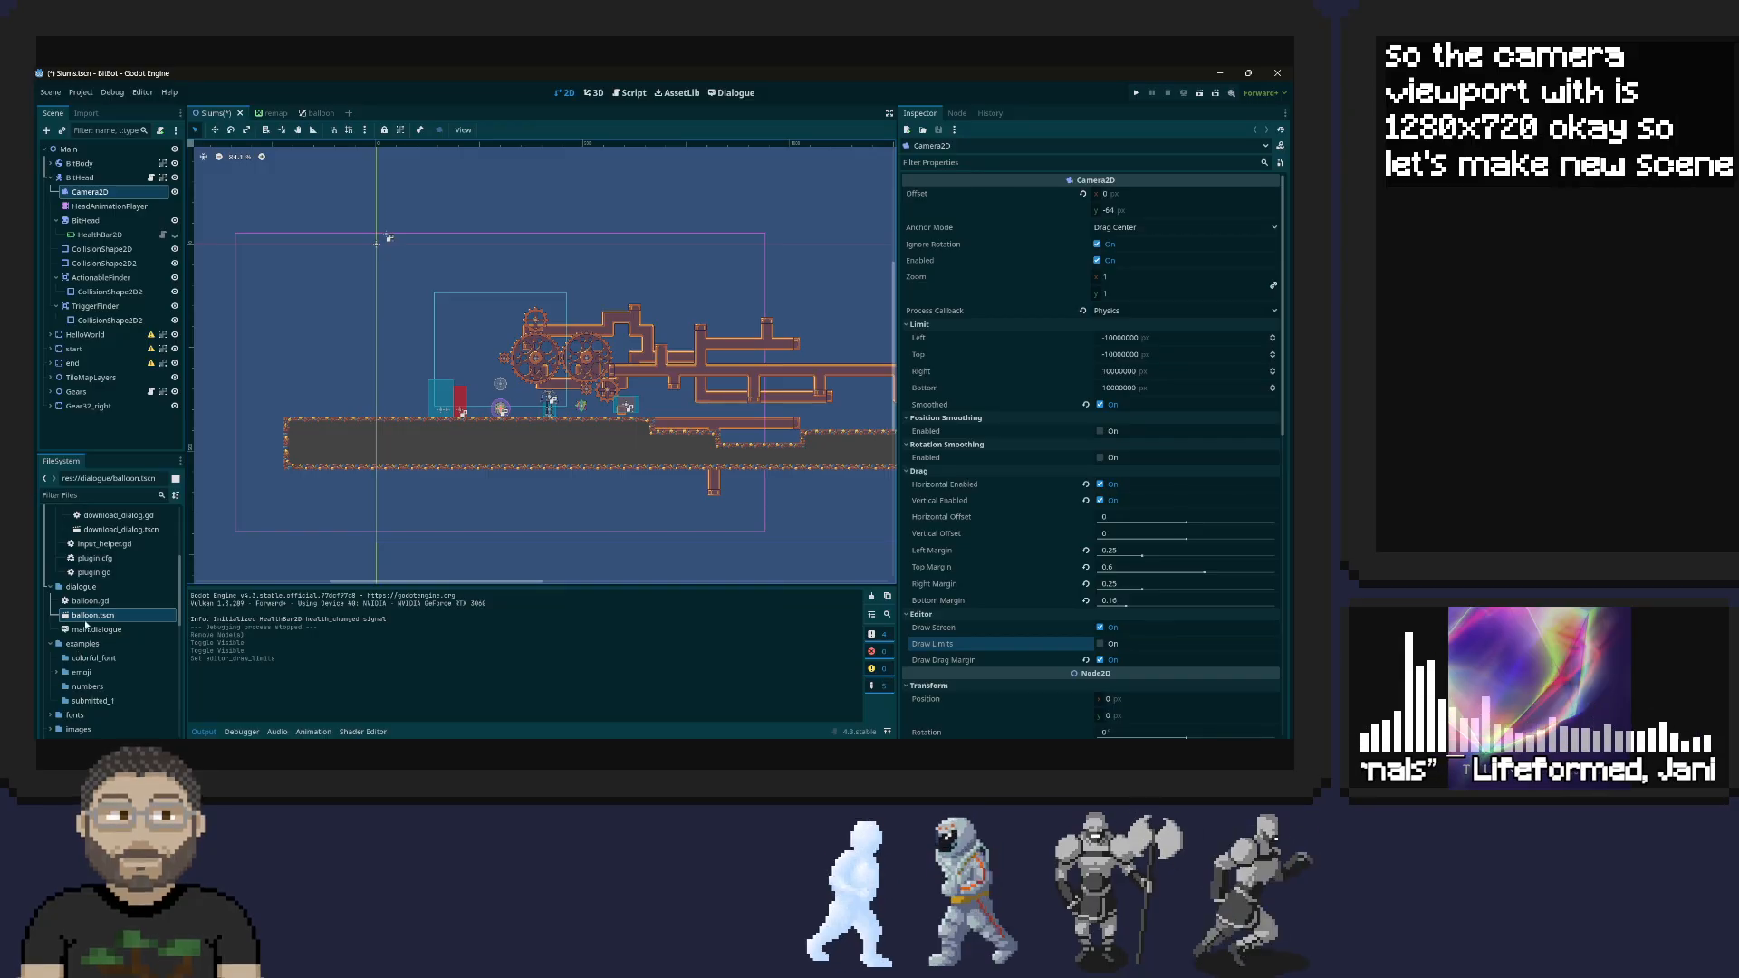
pyautogui.scroll(2, 97, 692)
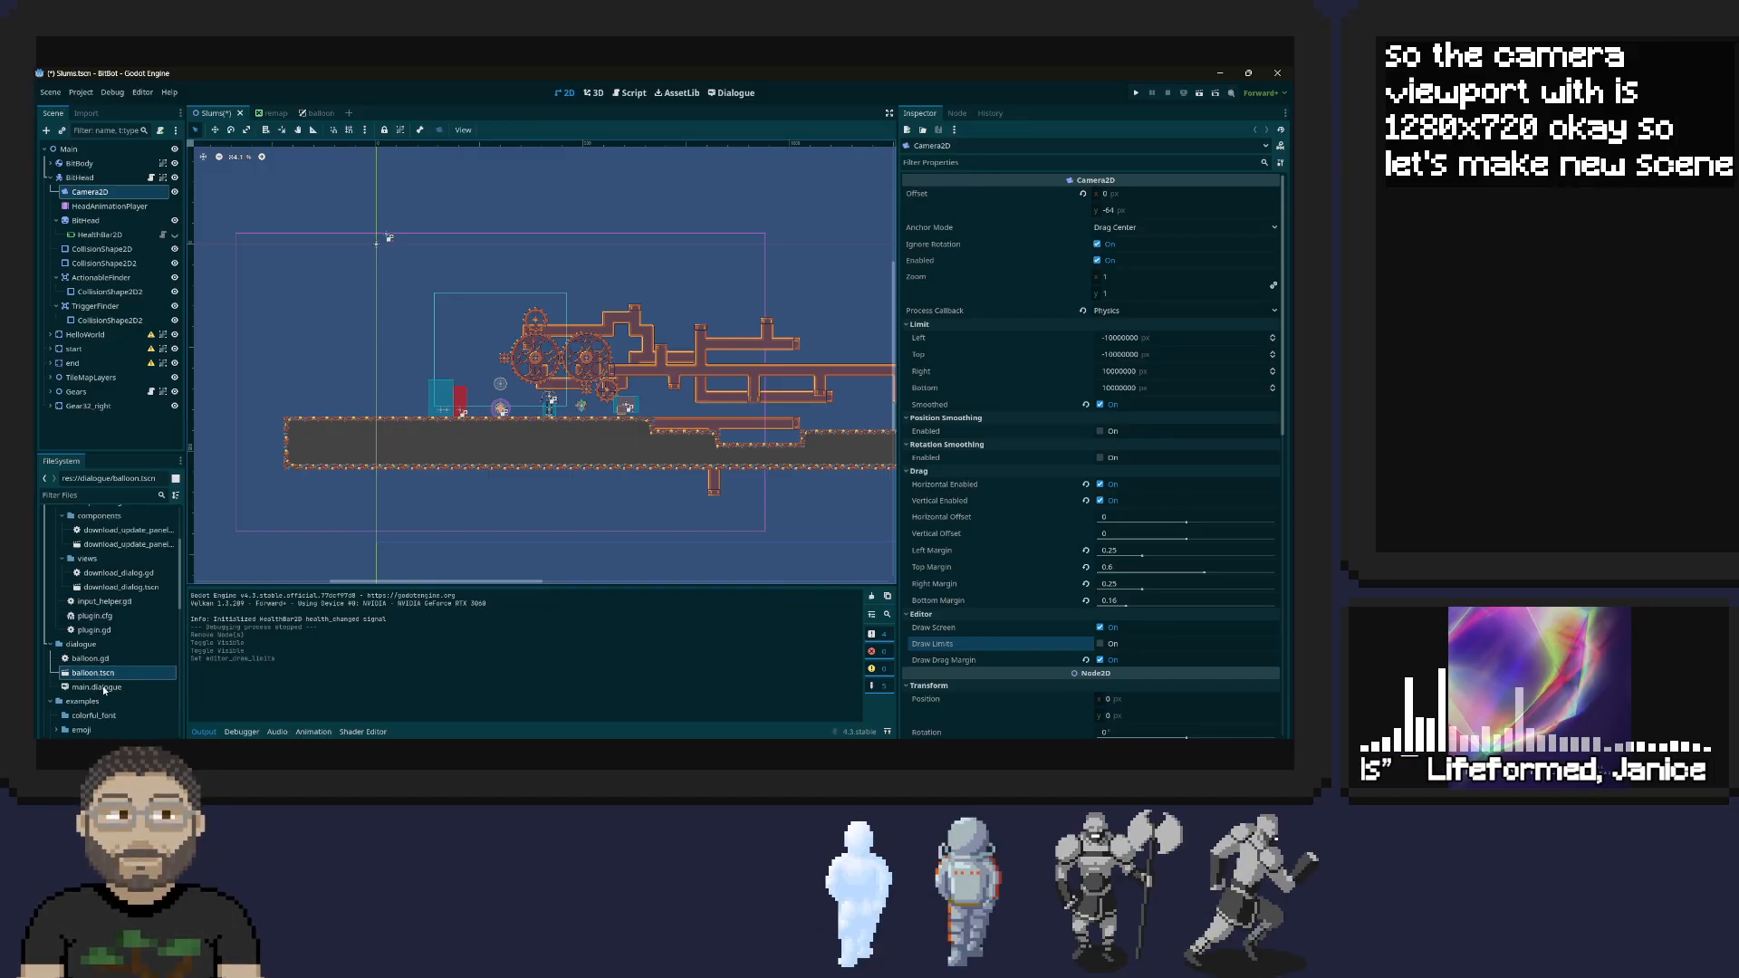
pyautogui.scroll(-1, 94, 647)
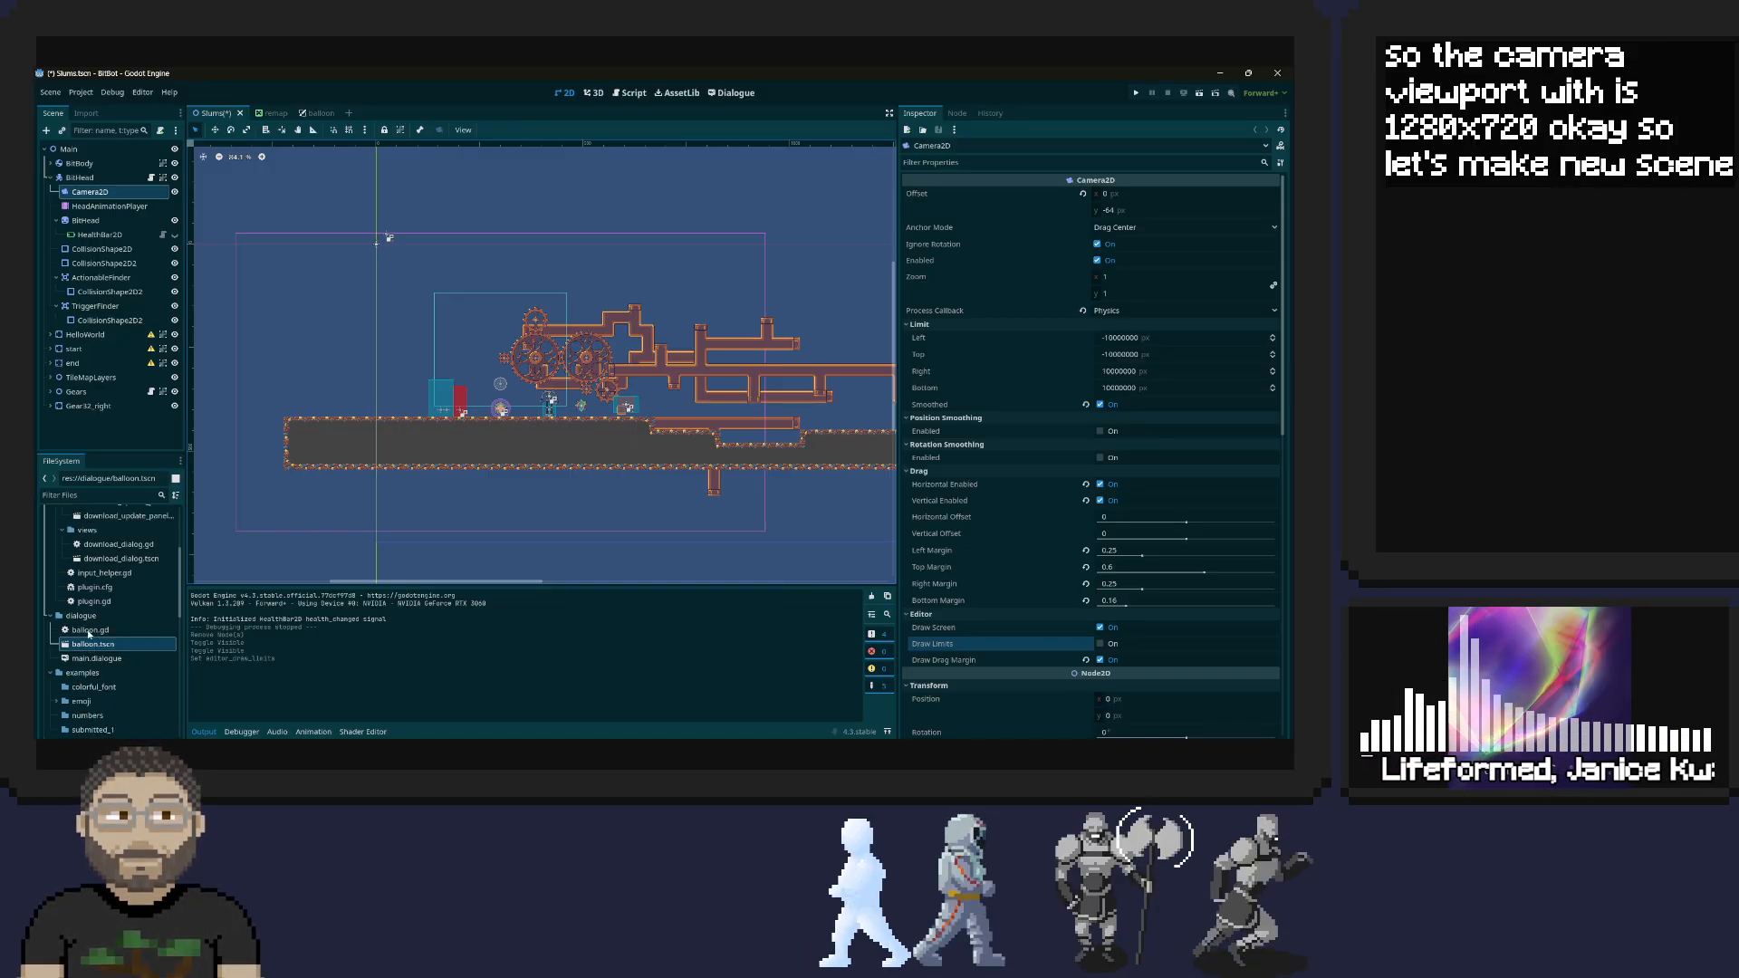
pyautogui.scroll(-6, 91, 639)
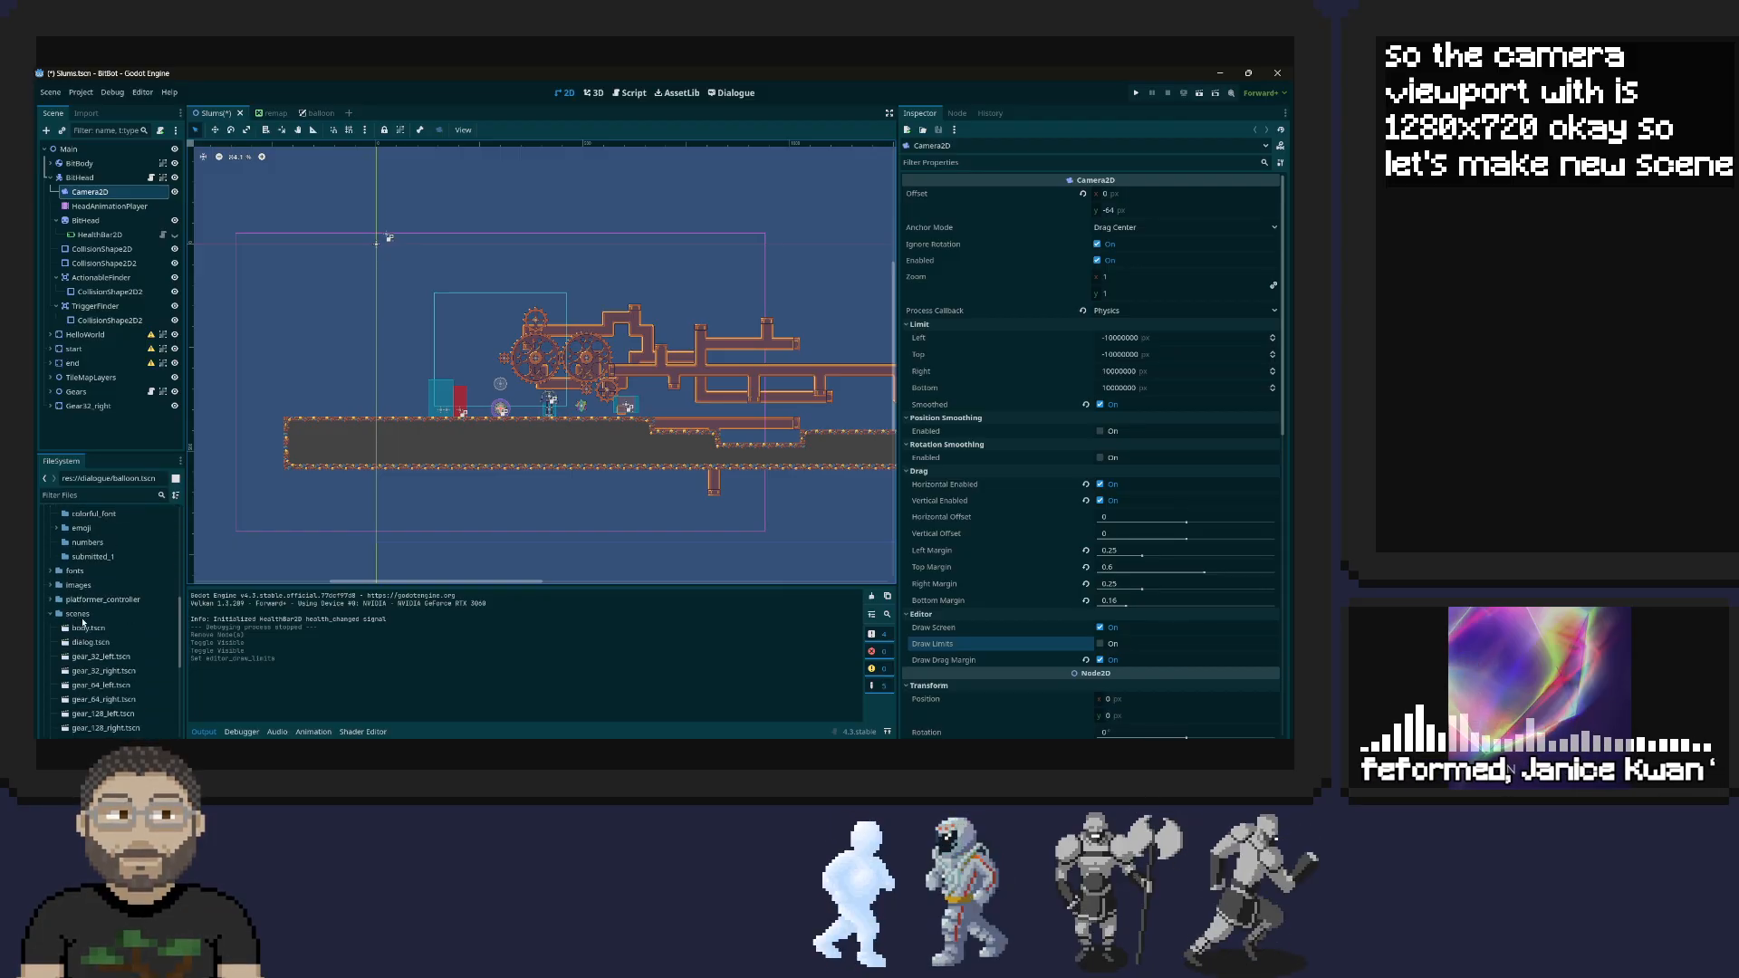
pyautogui.rightClick(81, 616)
pyautogui.moveTo(187, 525)
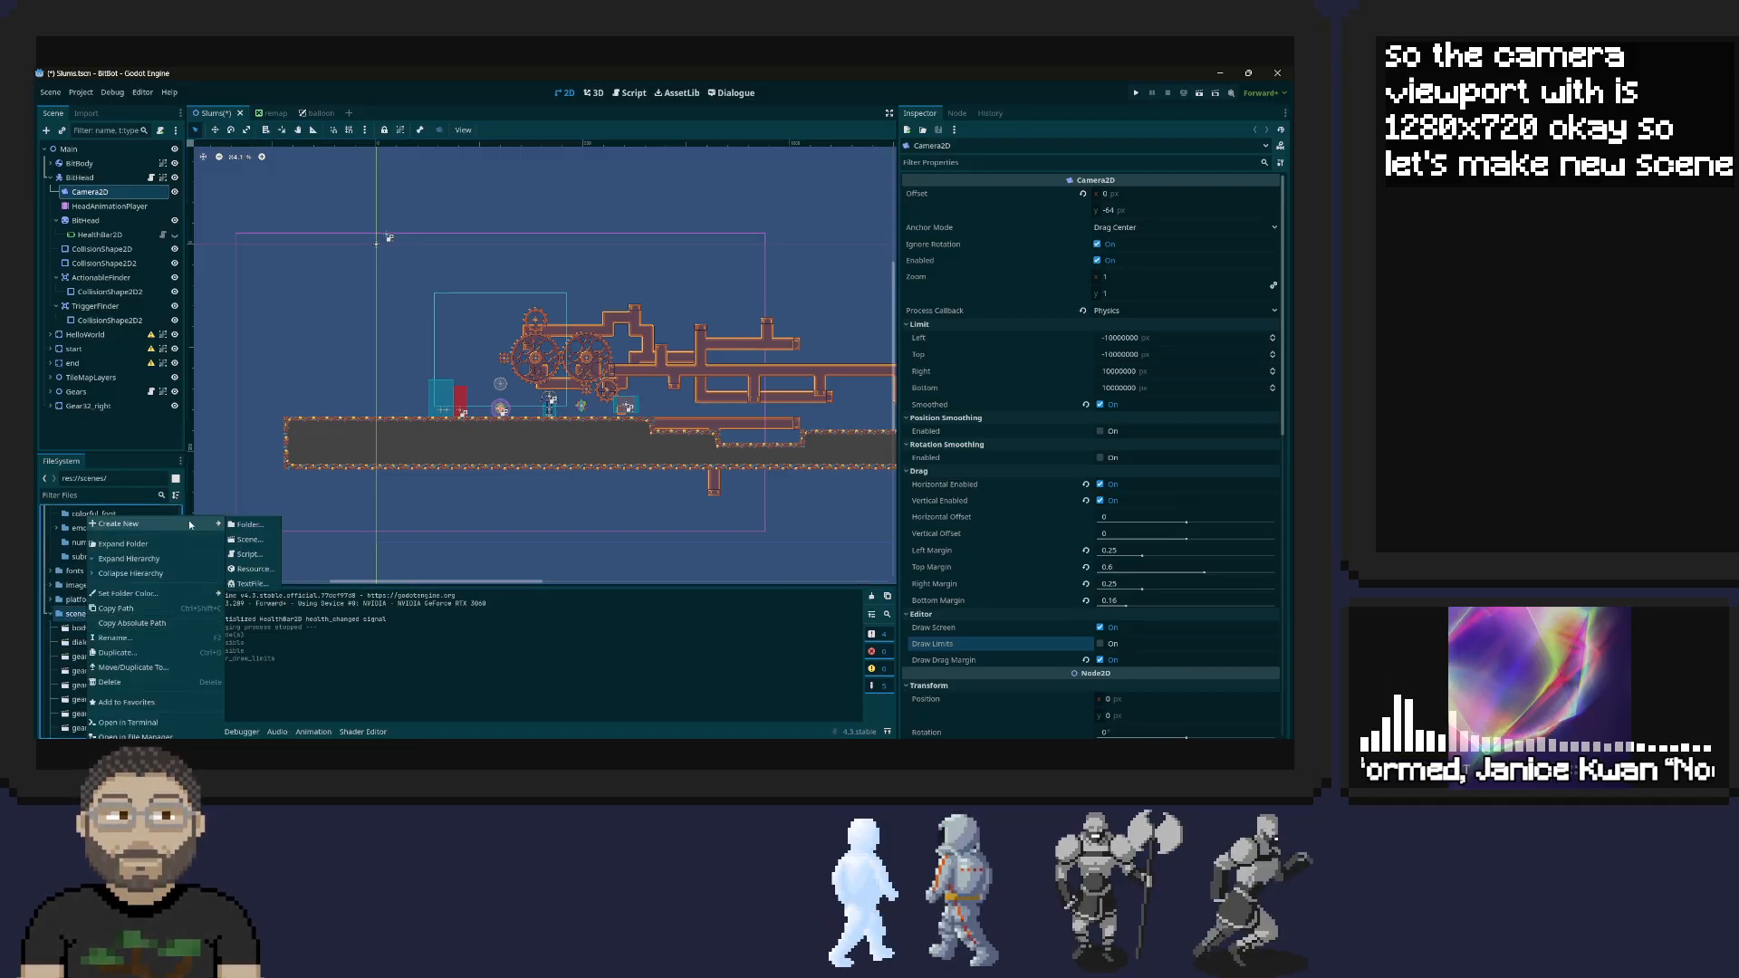
pyautogui.click(250, 540)
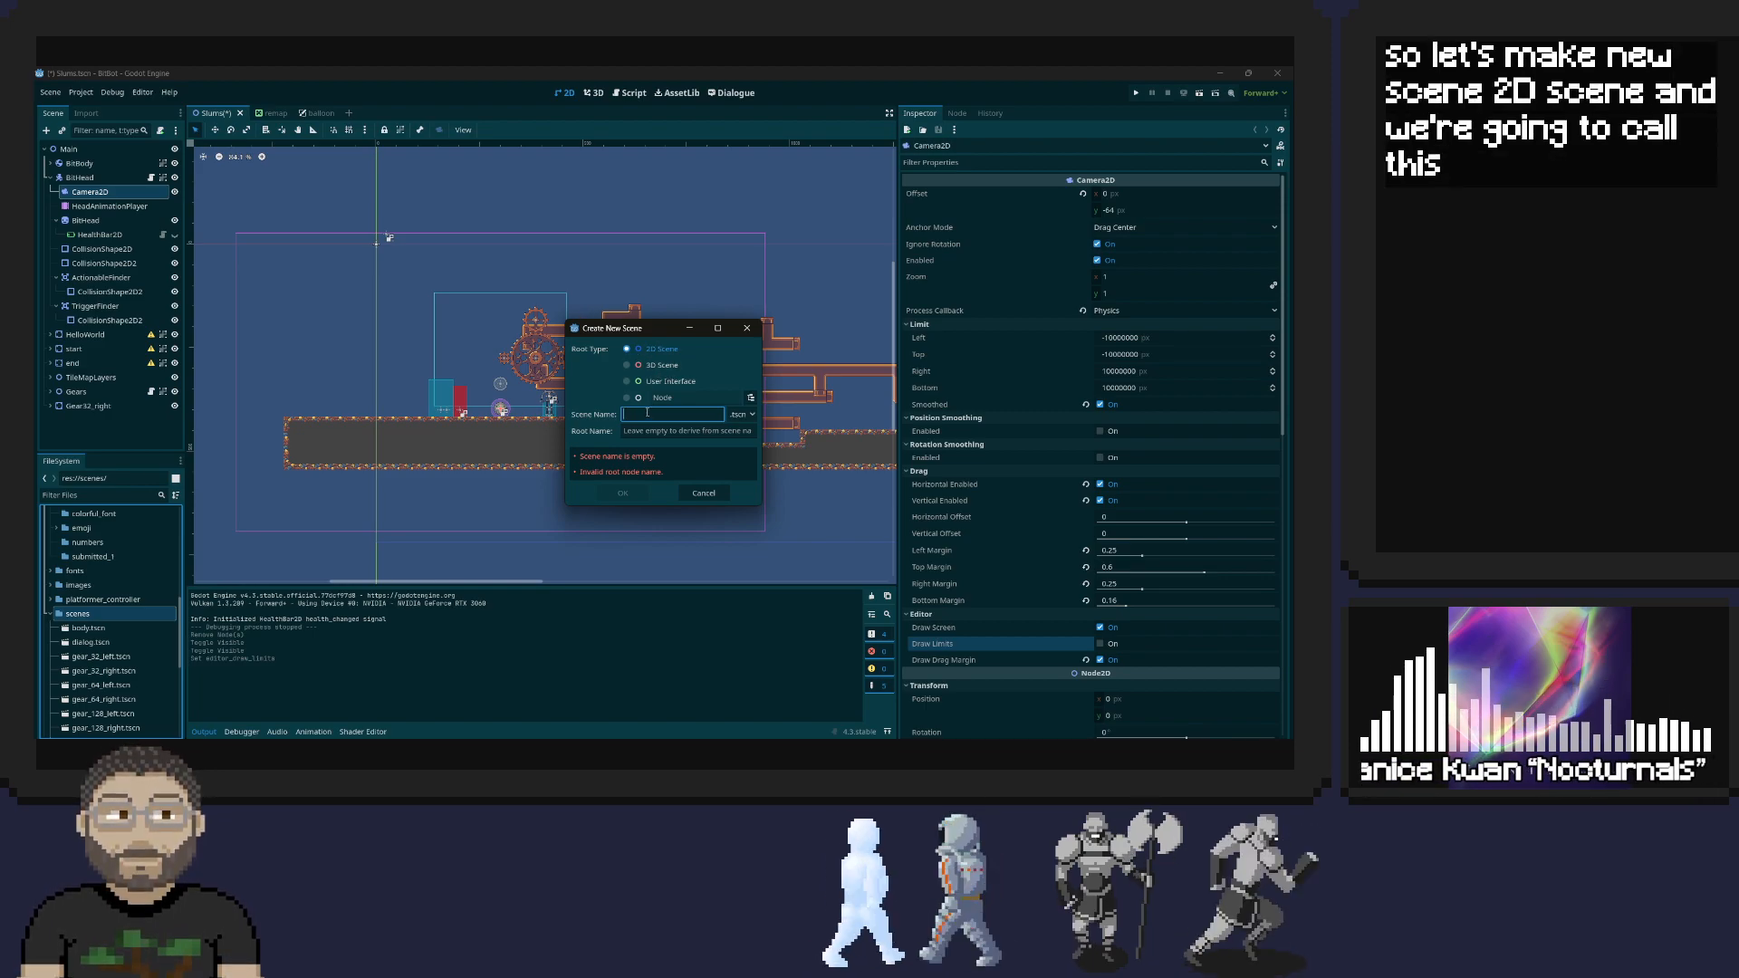
pyautogui.write('r')
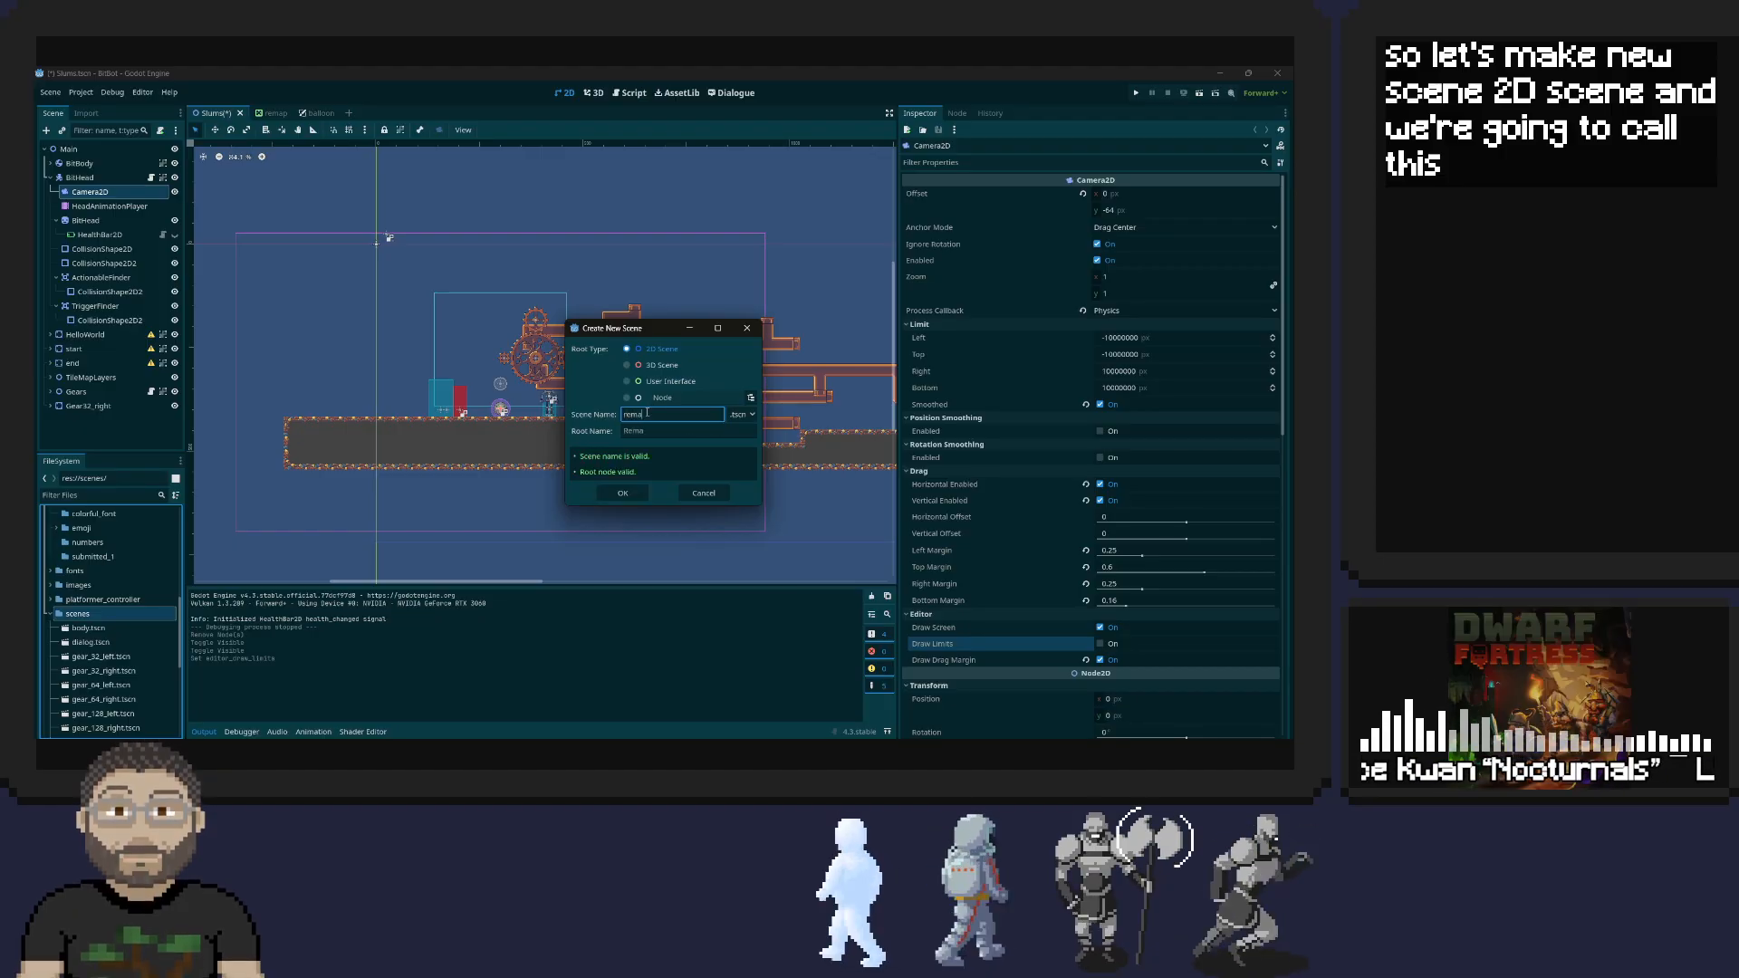
pyautogui.press('BackSpace')
pyautogui.write('rema')
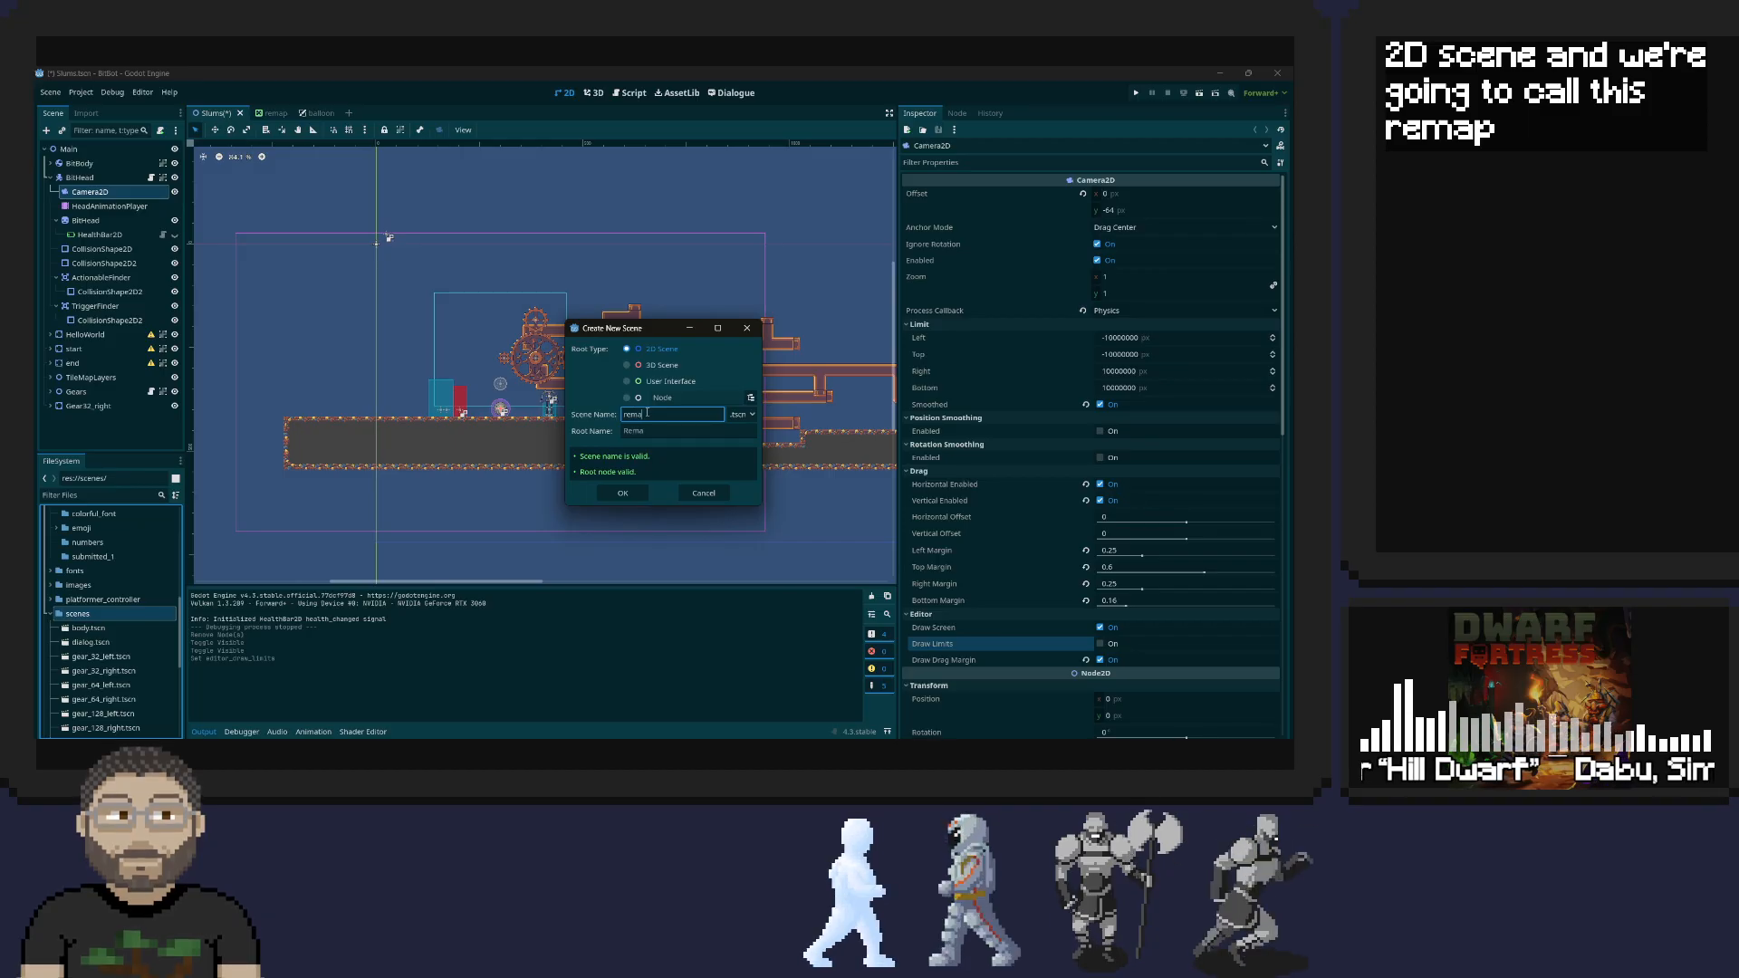
pyautogui.write('p_menu')
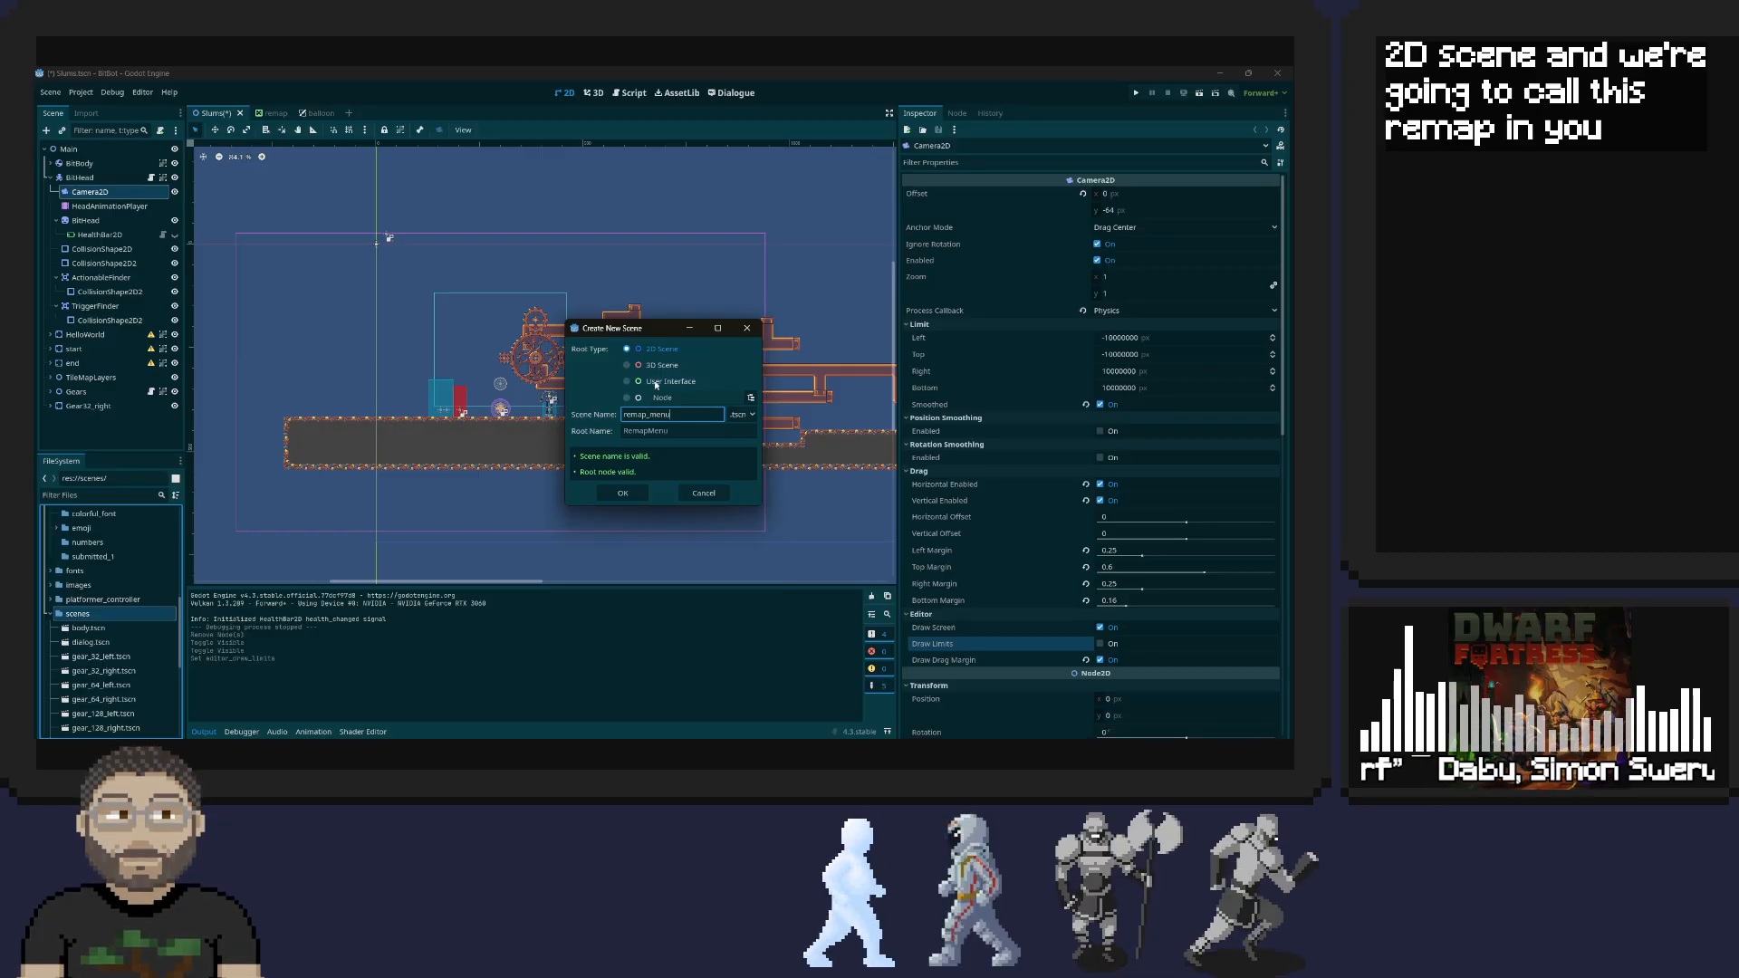
pyautogui.click(623, 493)
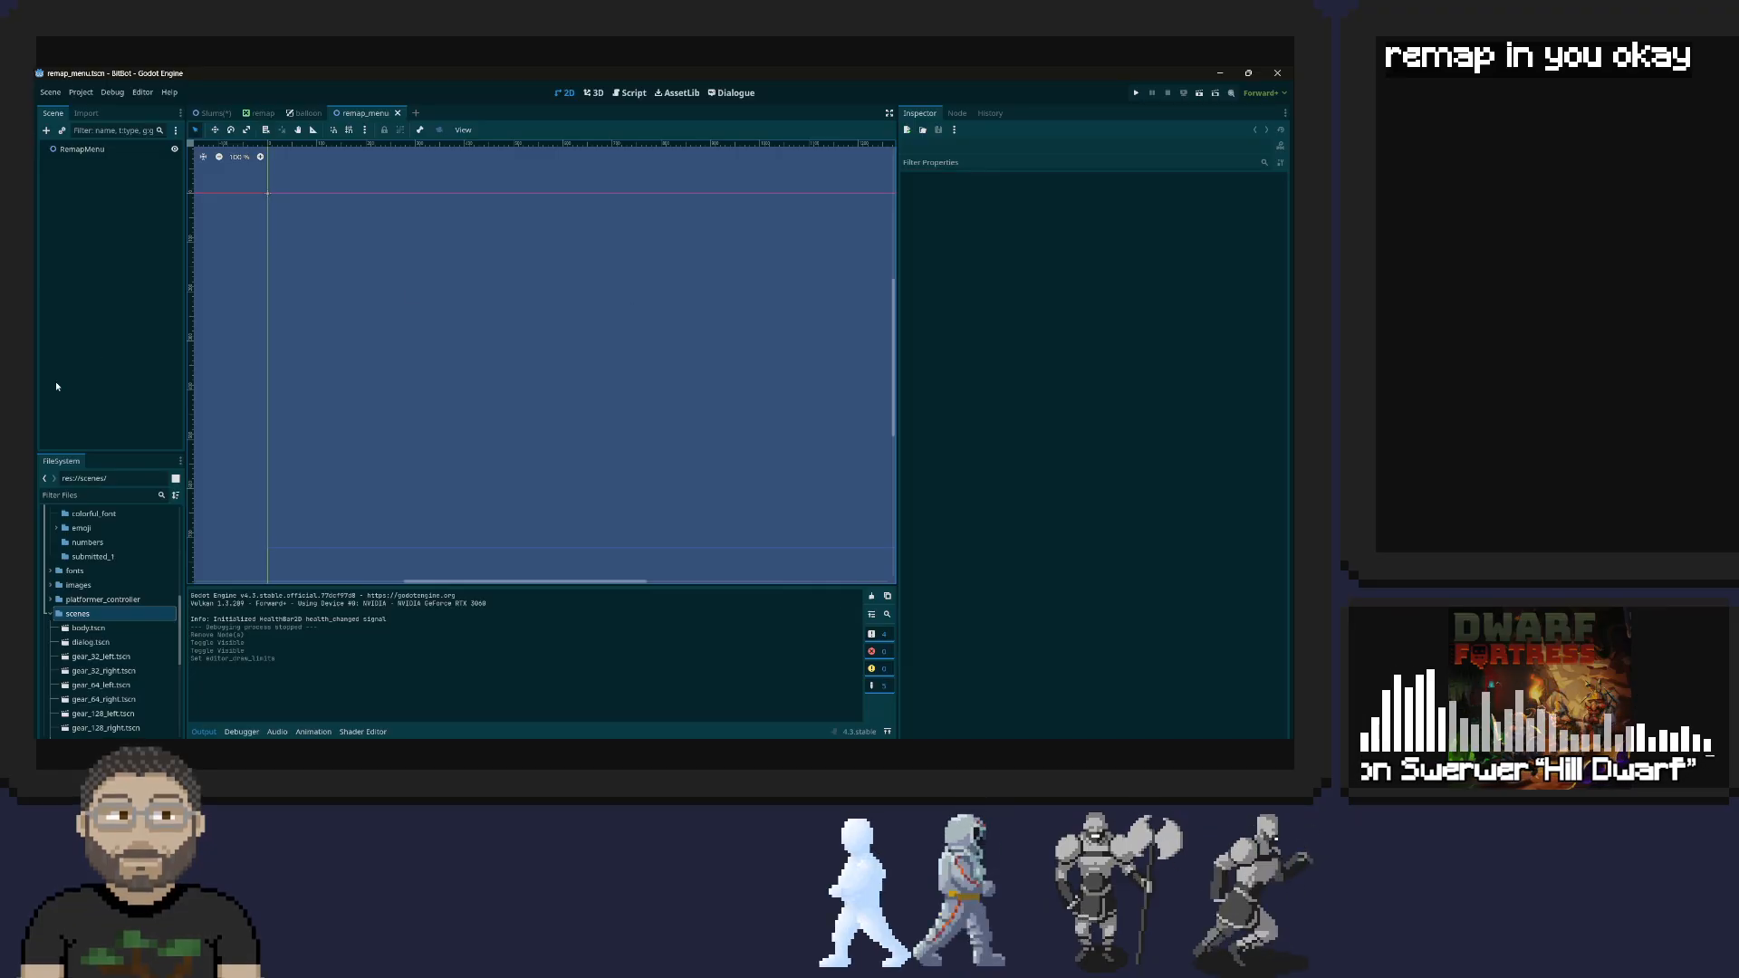
# Open the balloon.tscn scene from the dialogue folder as a reference for the menu's structure
pyautogui.rightClick(78, 152)
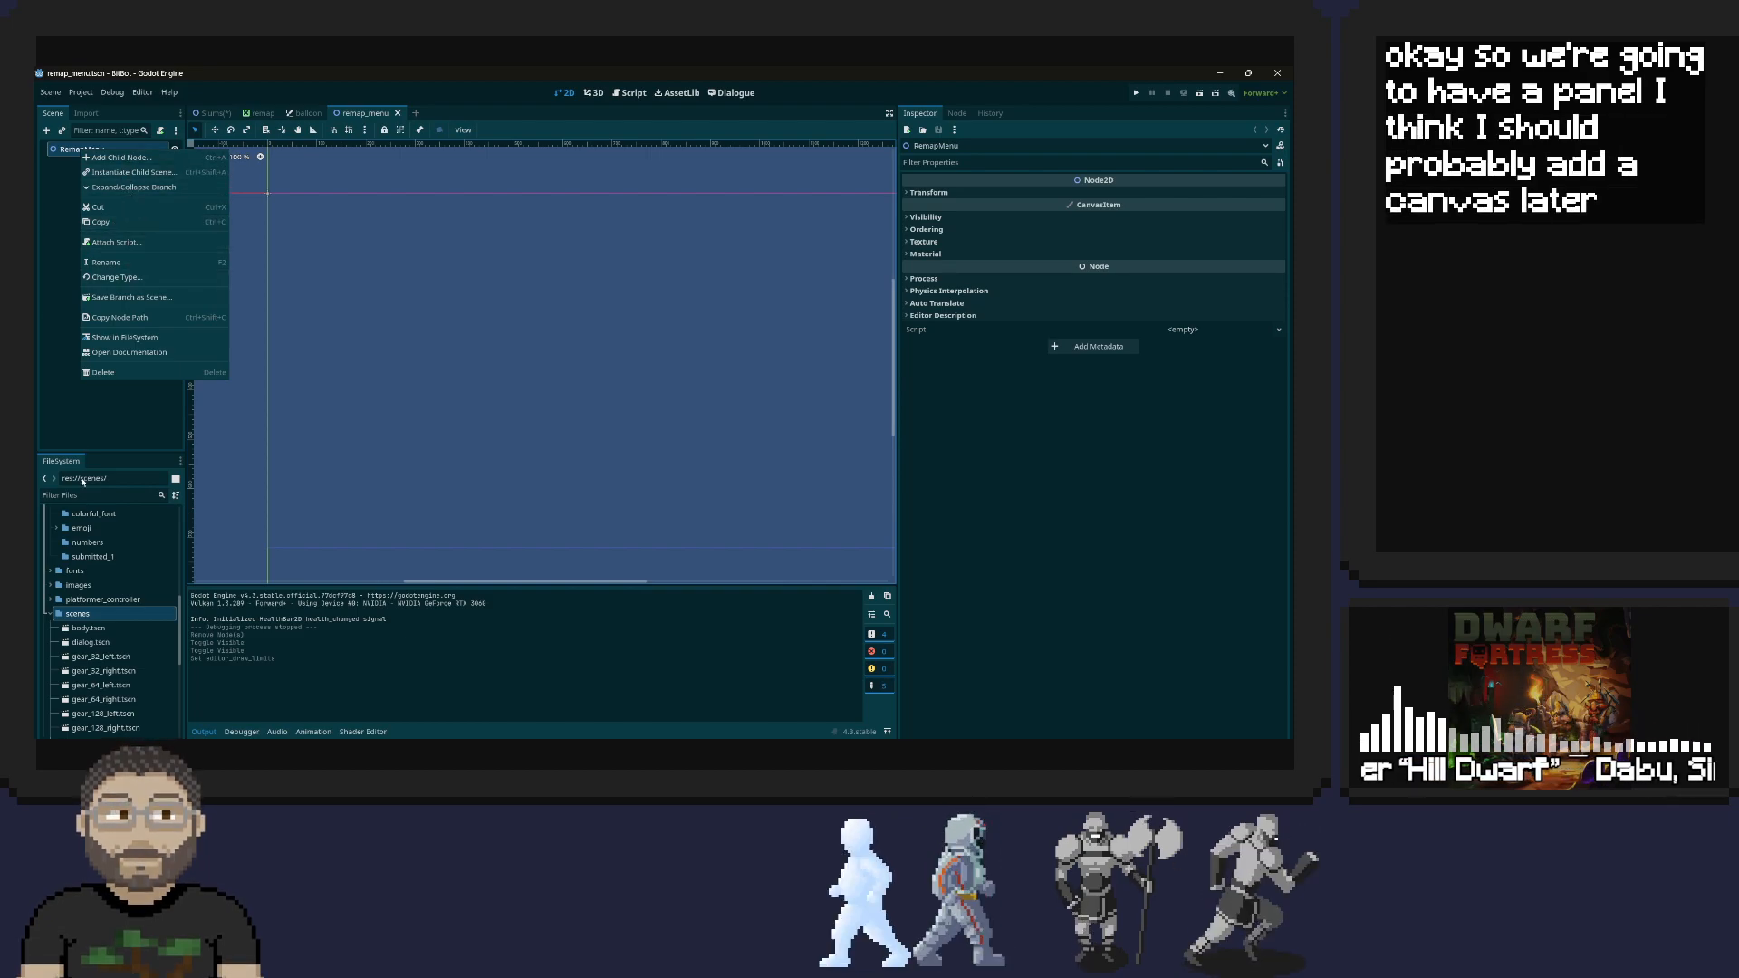
pyautogui.scroll(-2, 106, 601)
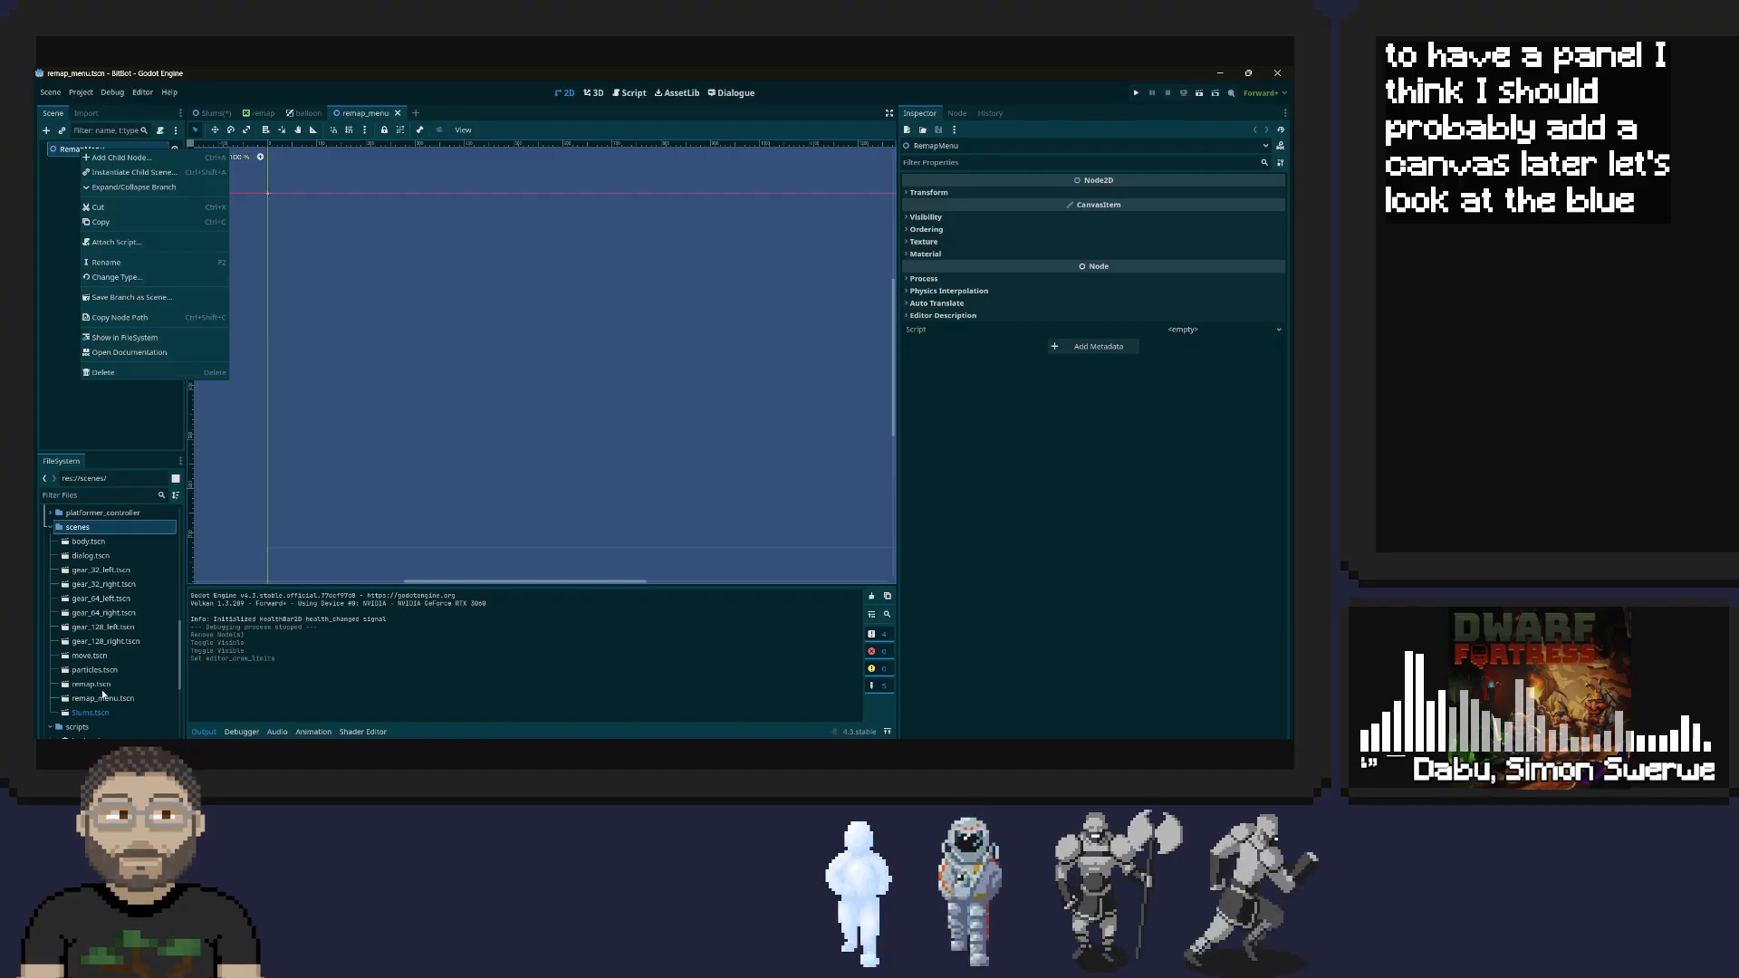
pyautogui.scroll(3, 114, 682)
pyautogui.scroll(1, 114, 682)
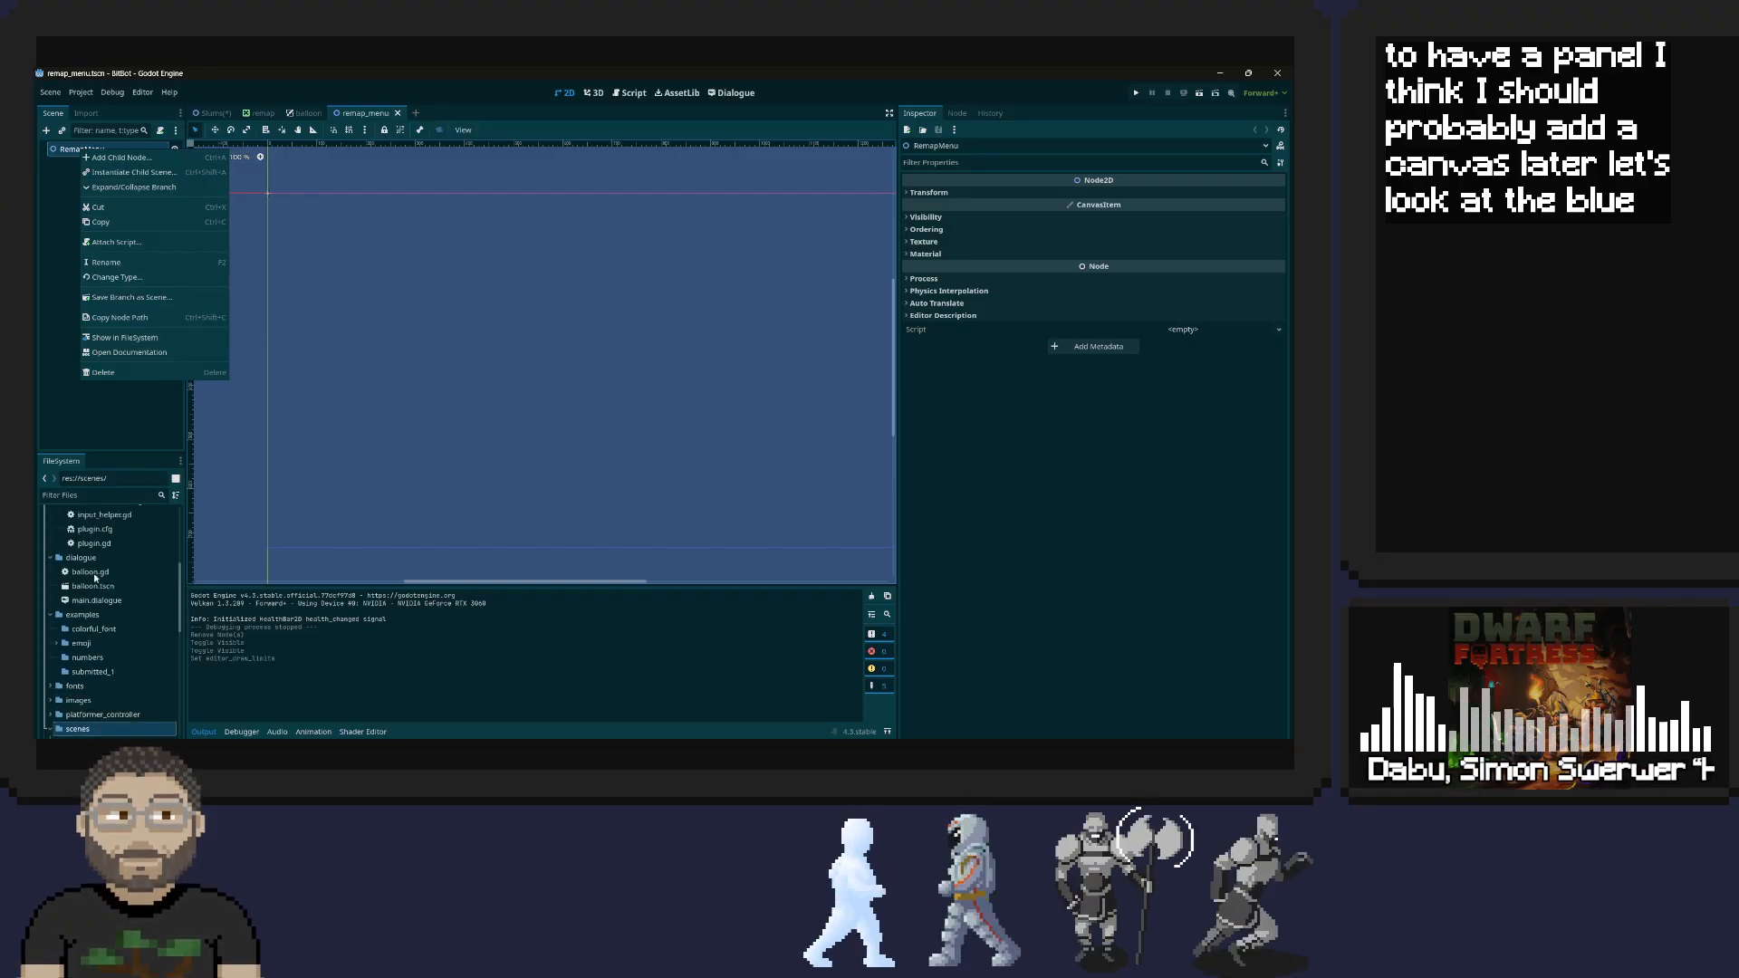
pyautogui.click(86, 593)
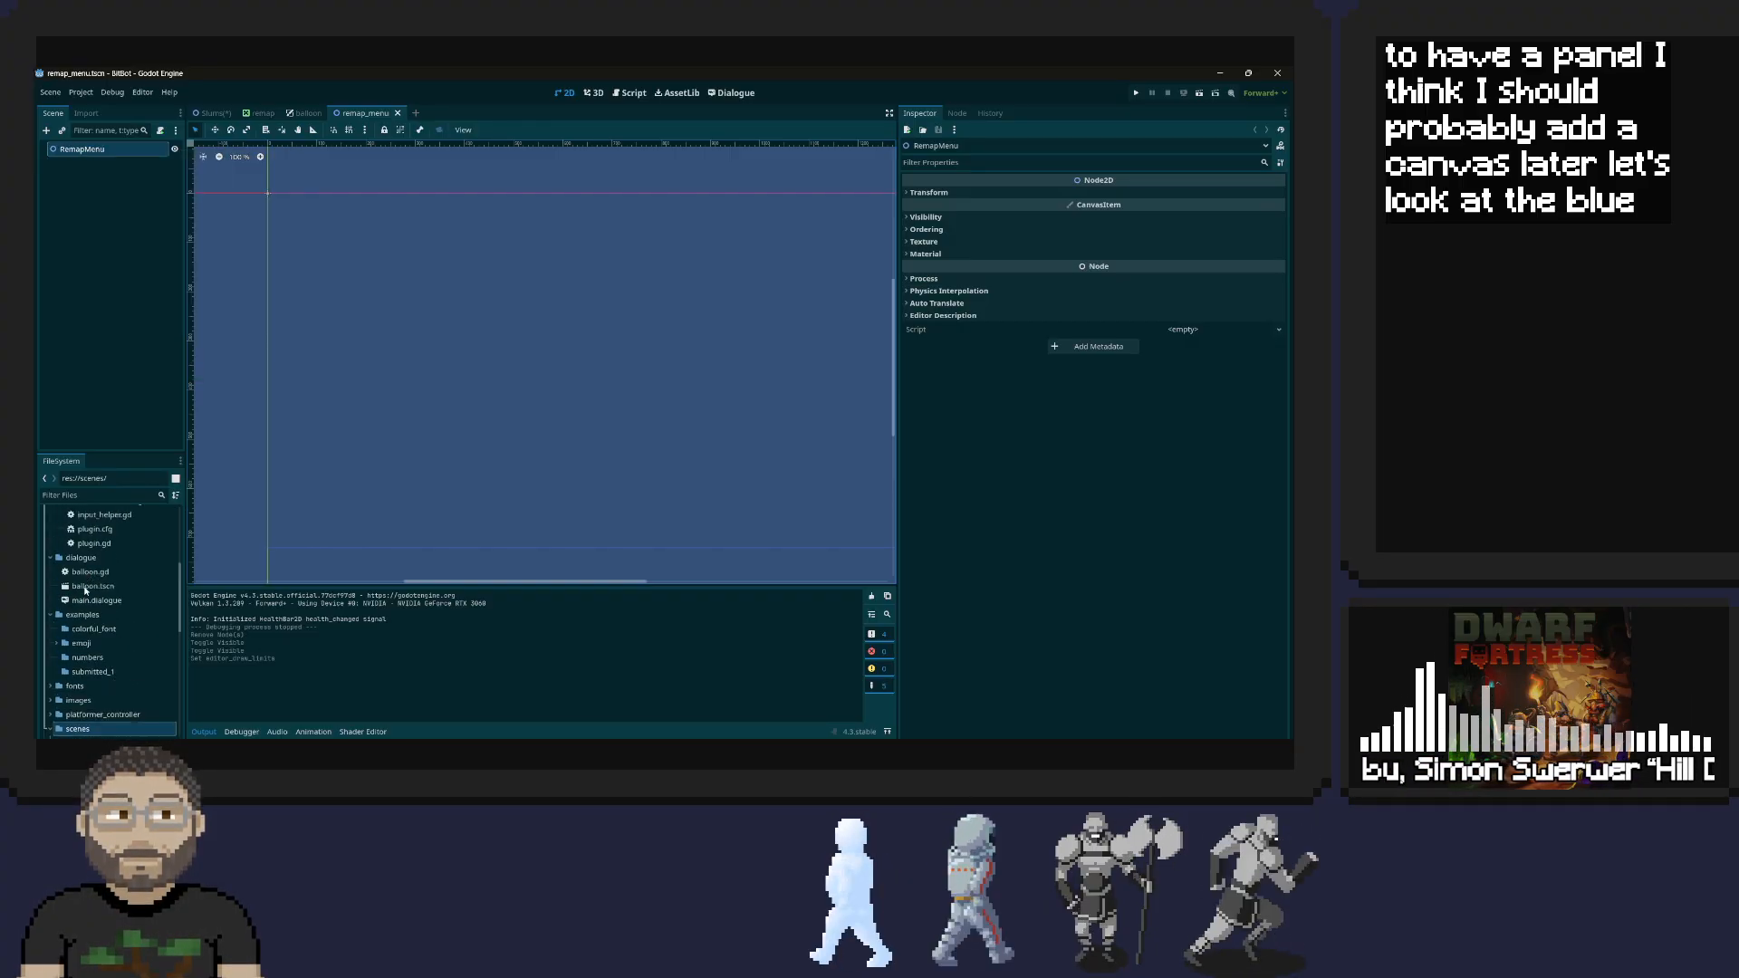
pyautogui.click(88, 587)
pyautogui.doubleClick(88, 588)
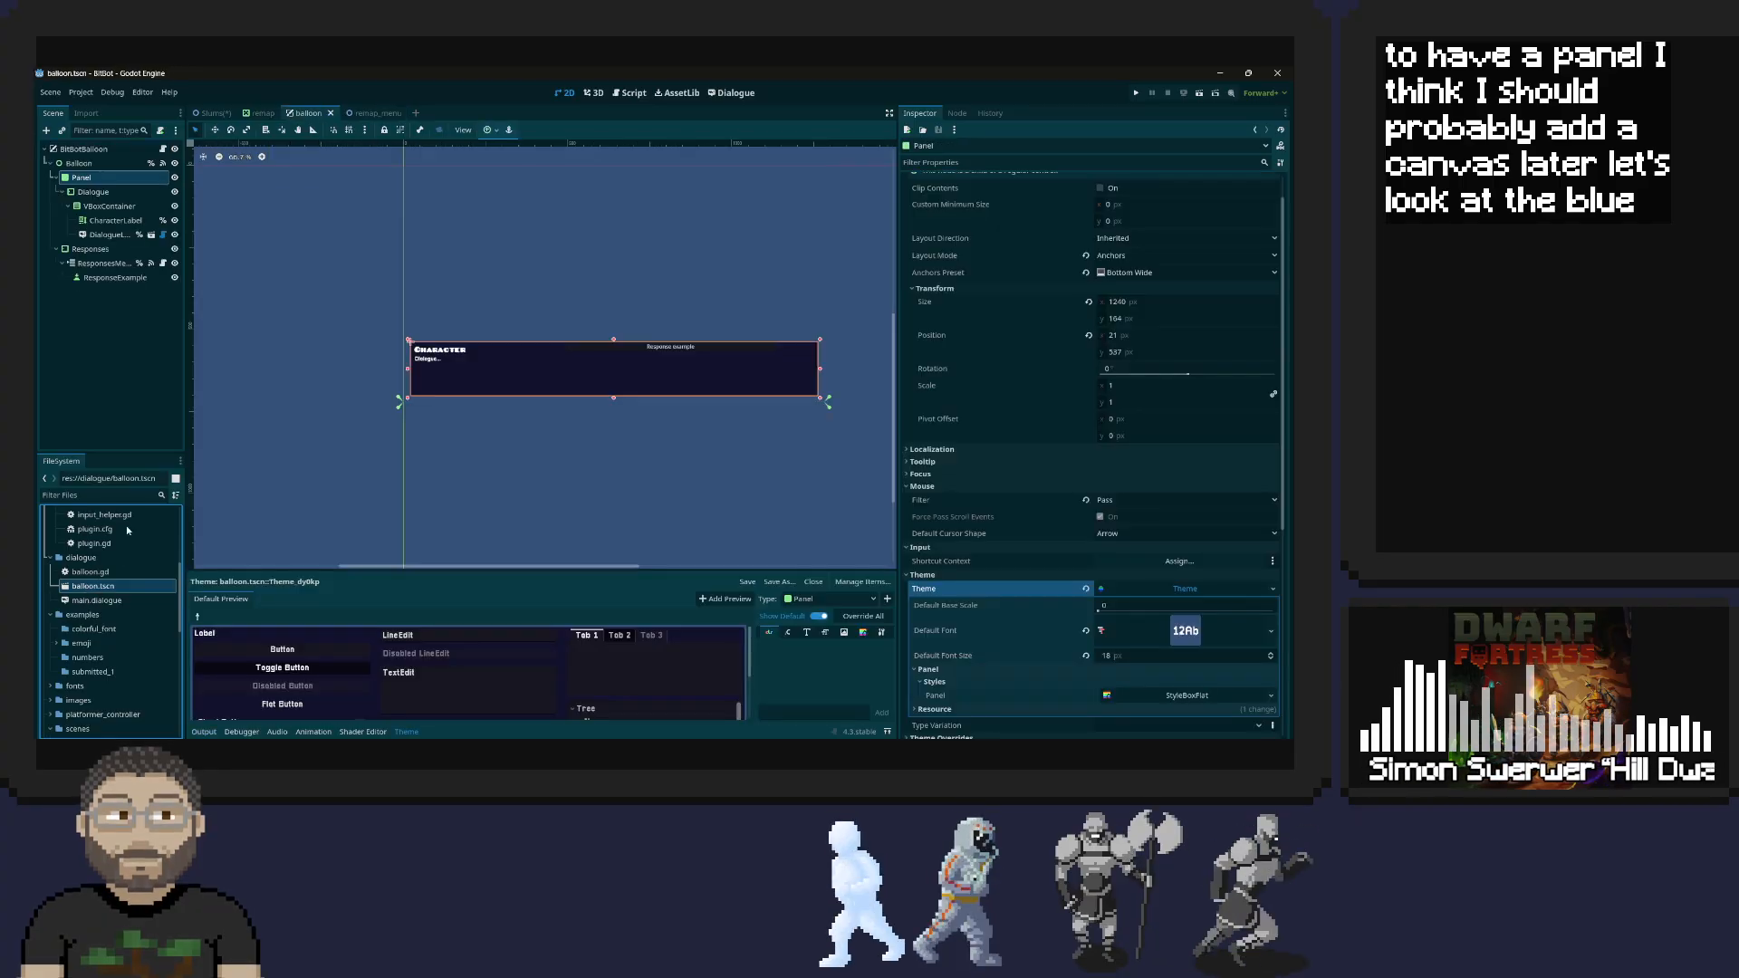
# Inspect the balloon scene's root node and the transform settings of its Balloon control
pyautogui.click(86, 149)
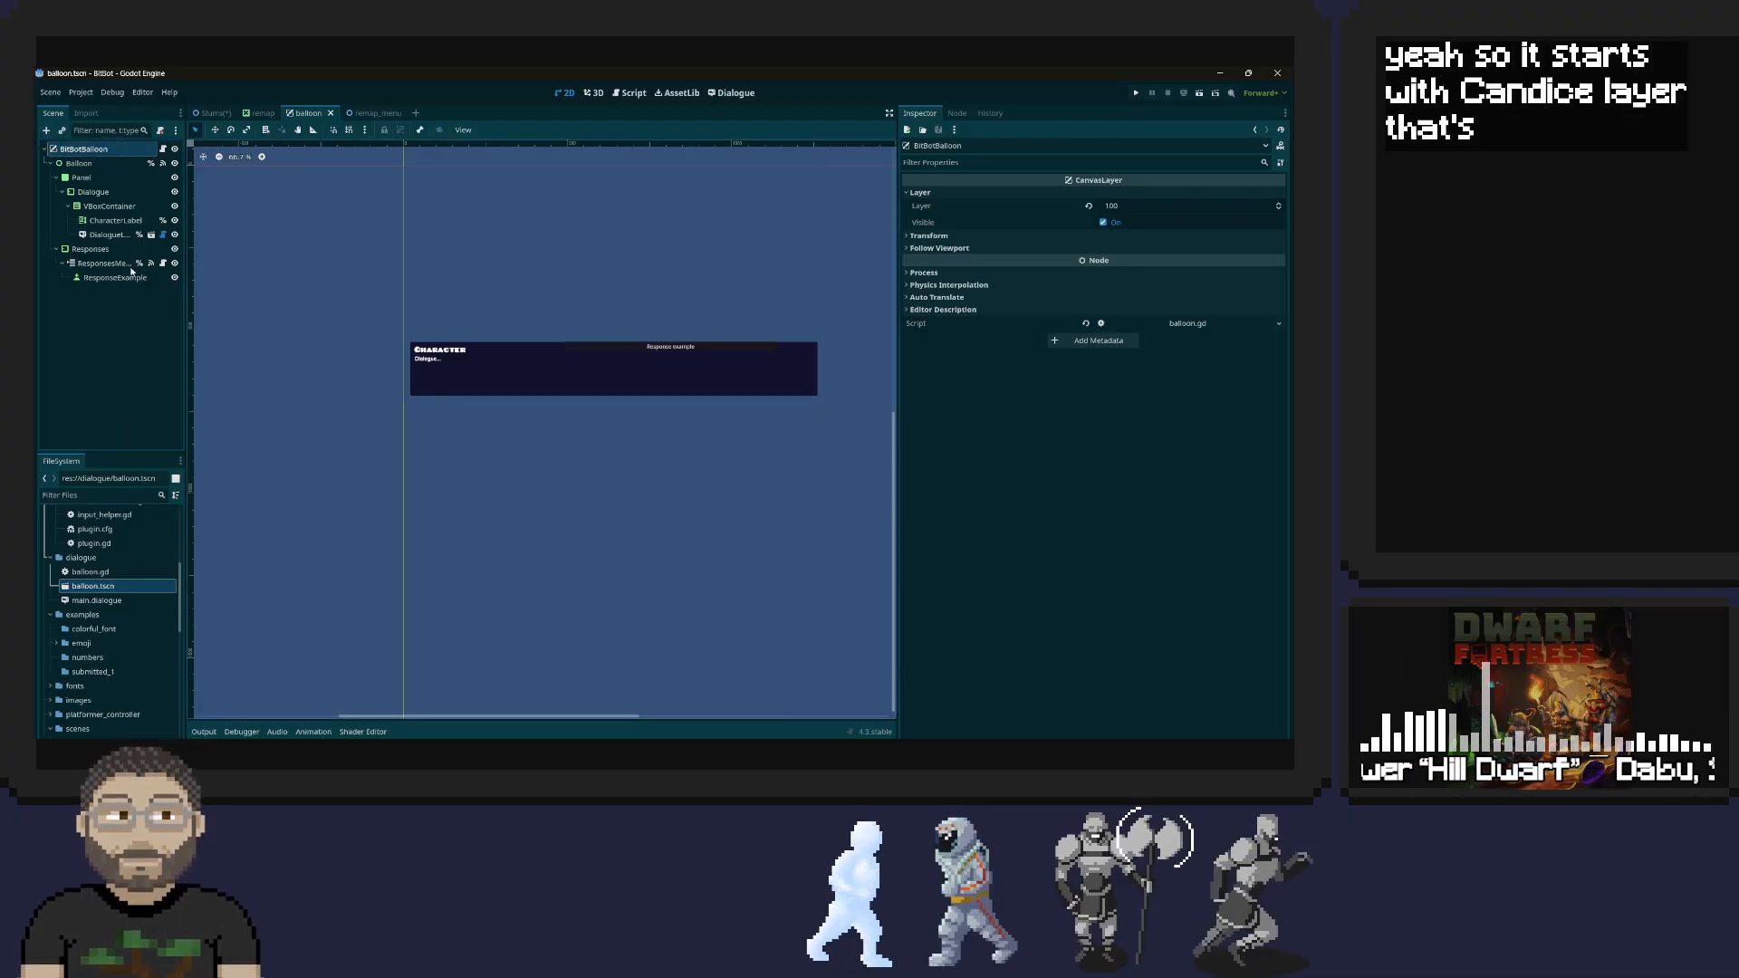
pyautogui.click(64, 165)
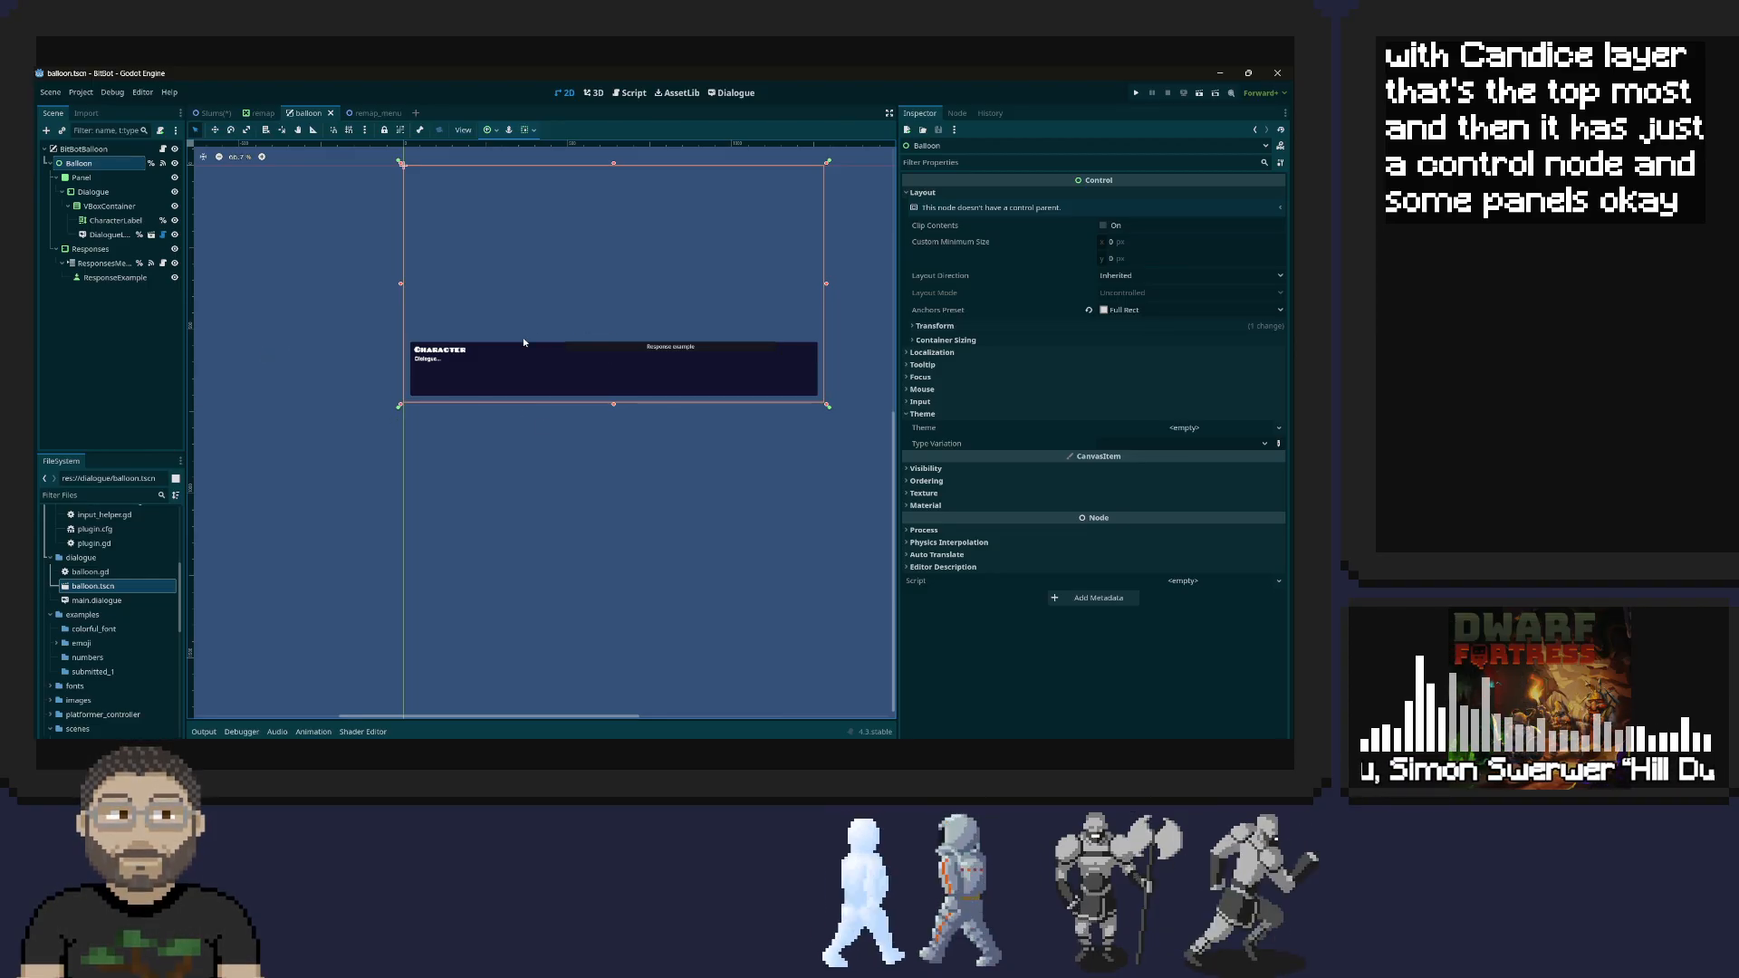
pyautogui.click(933, 326)
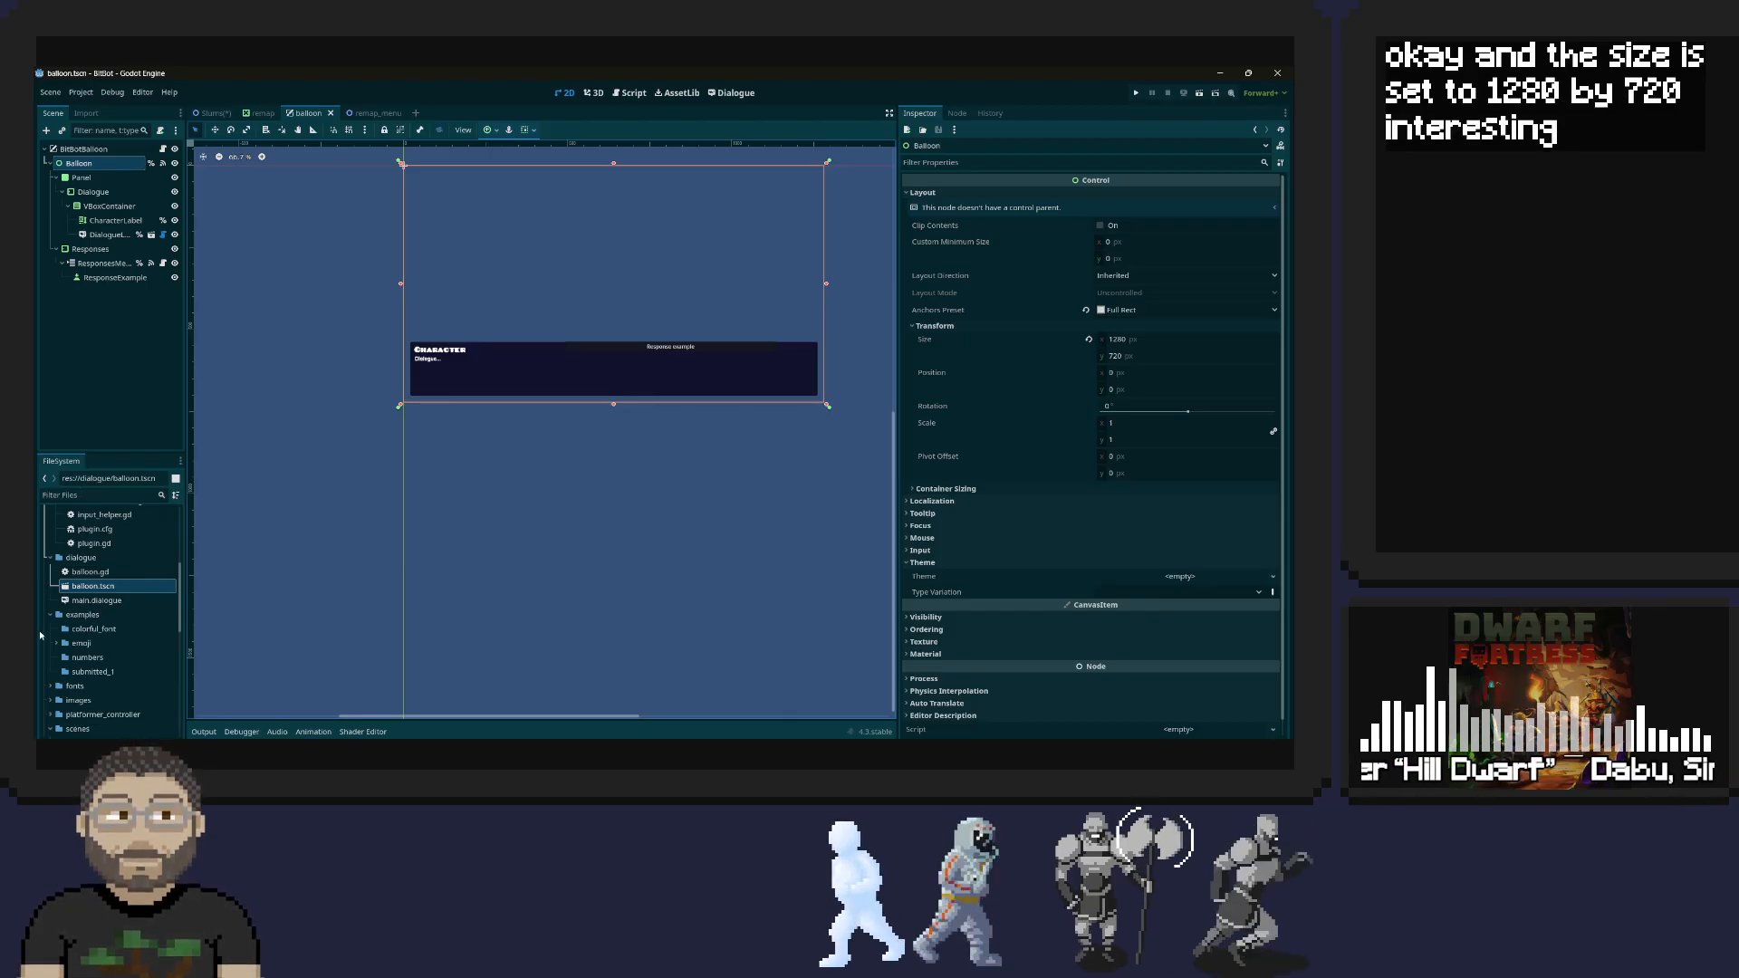
# Duplicate balloon.tscn in the dialogue folder under the name remap_menu.tscn
pyautogui.scroll(-2, 86, 580)
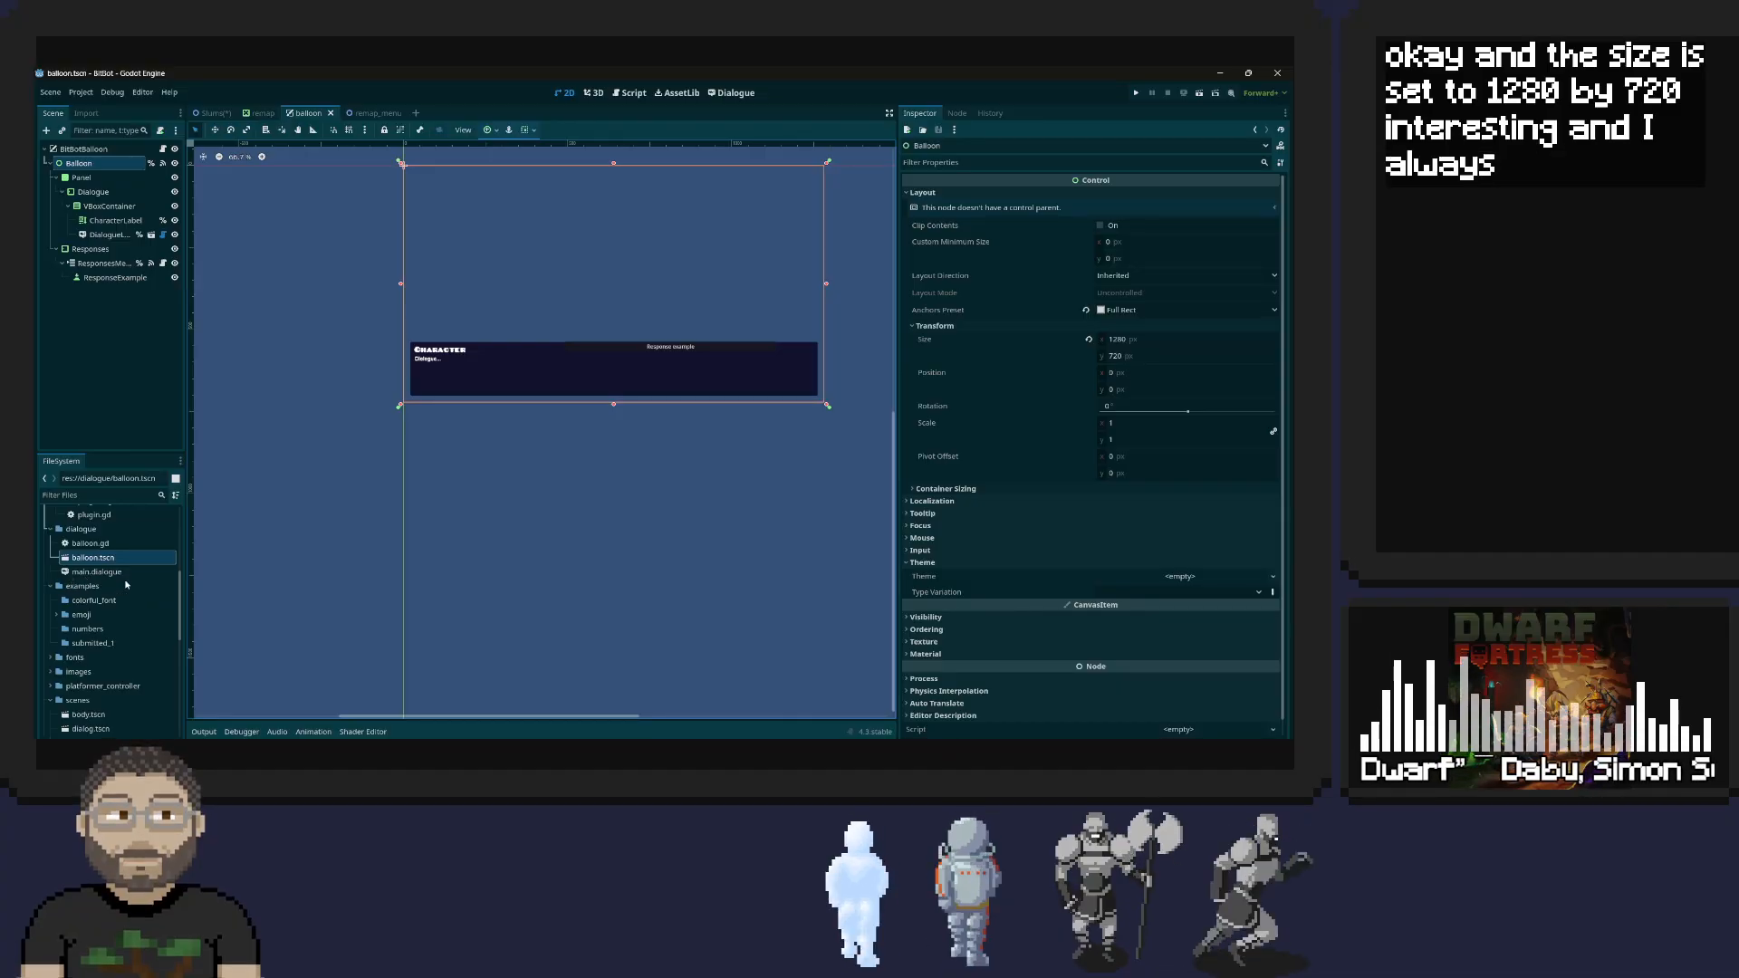
pyautogui.rightClick(94, 561)
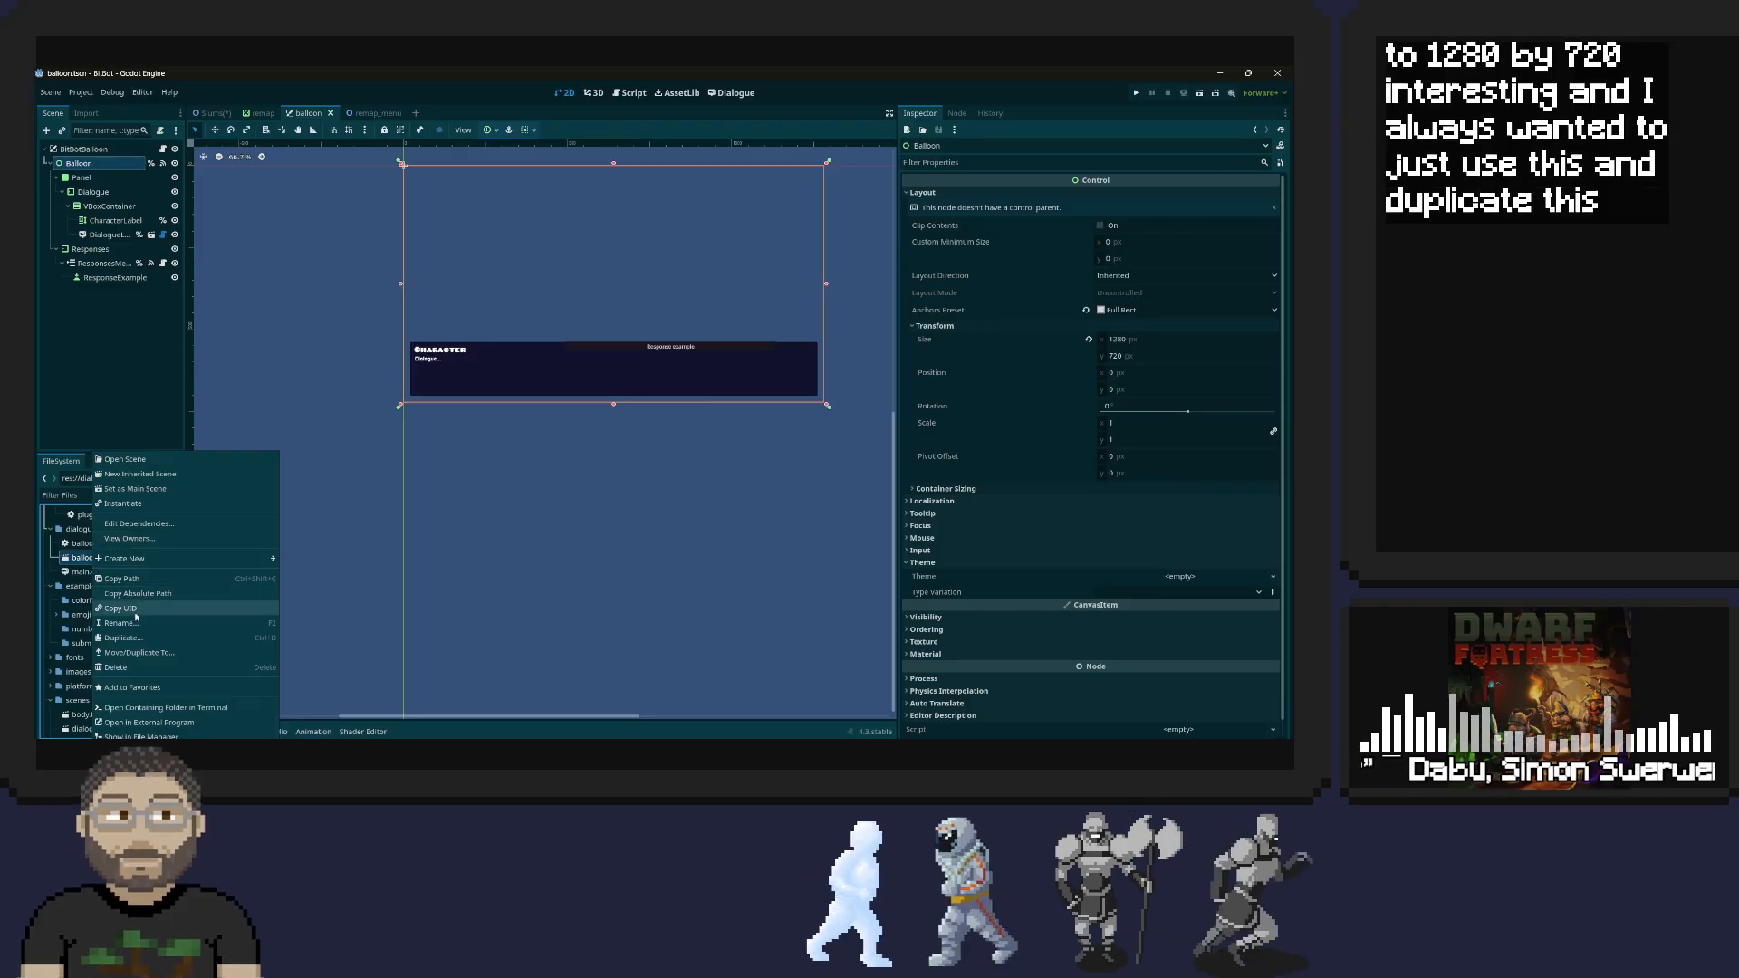
pyautogui.click(123, 638)
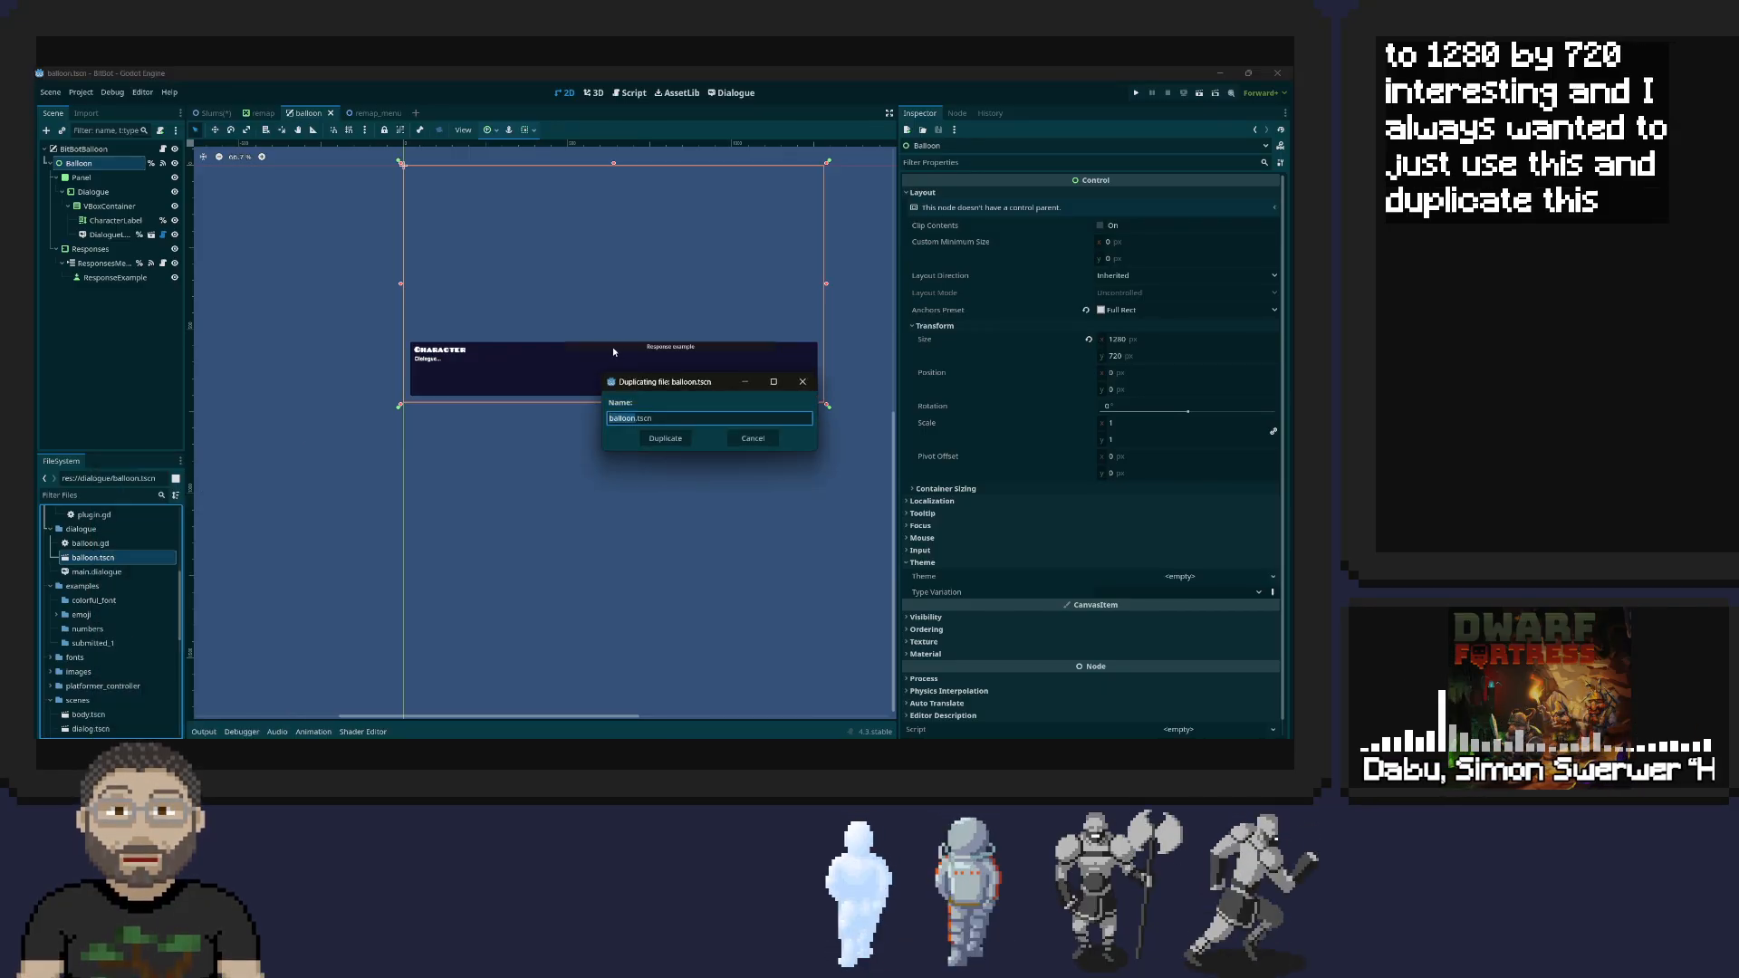
pyautogui.write('rema')
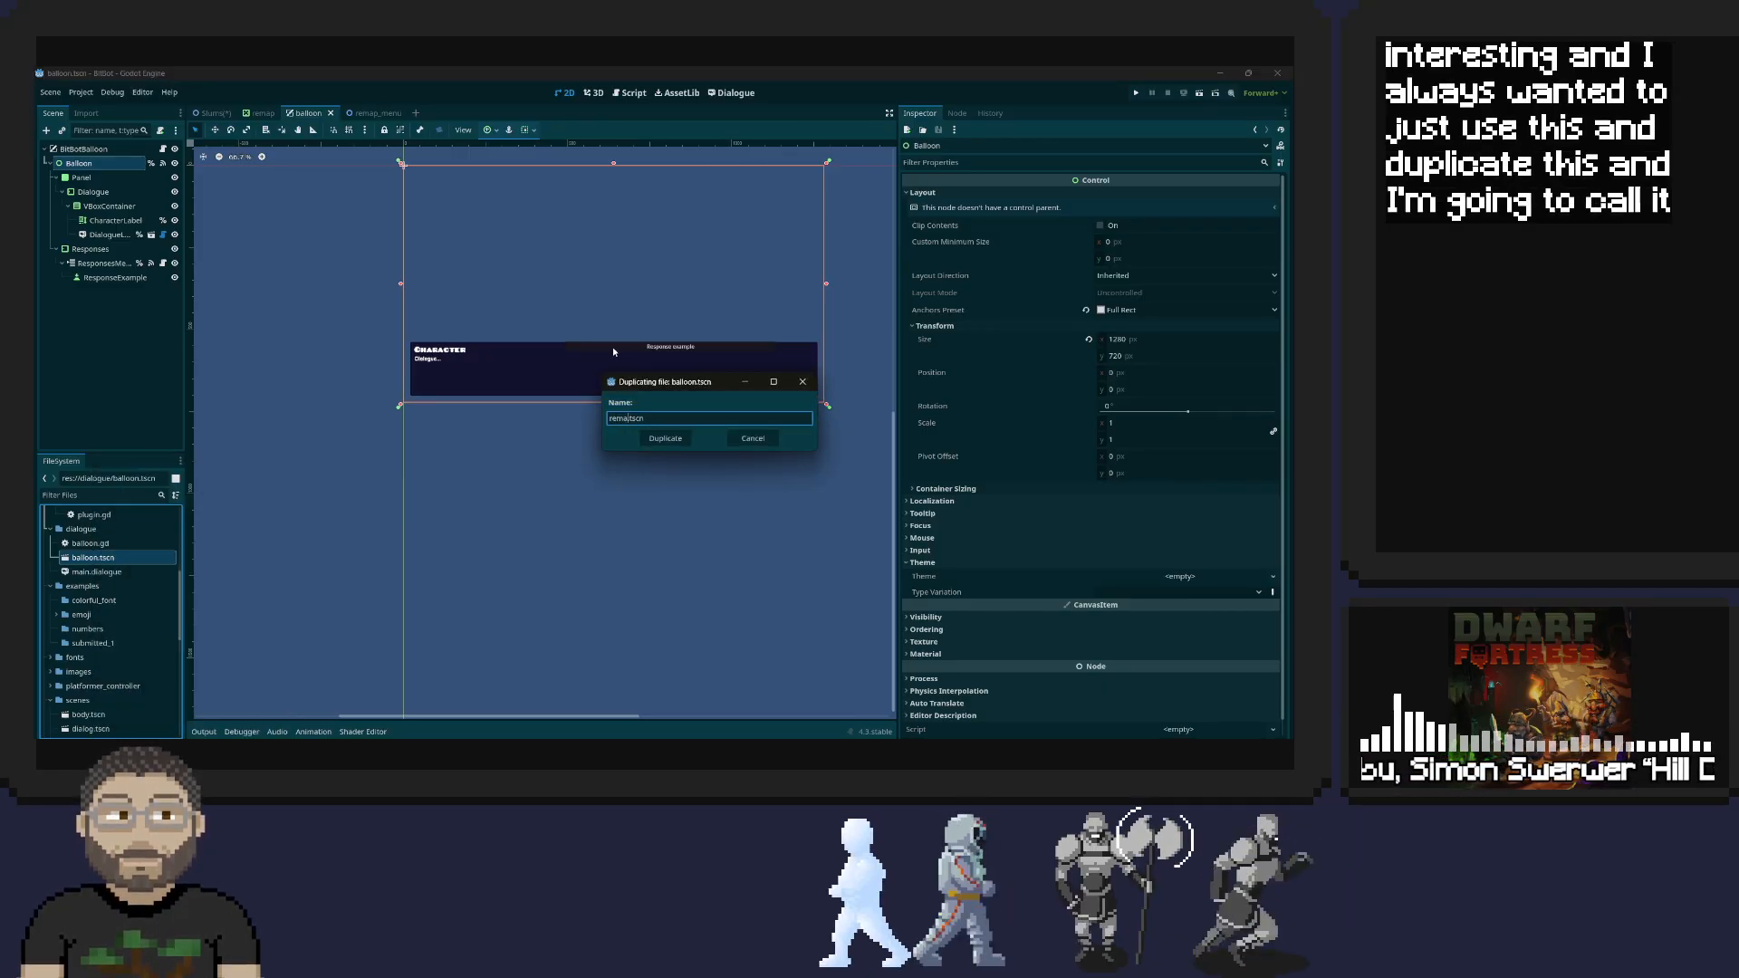
pyautogui.write('p_menu')
pyautogui.press('Return')
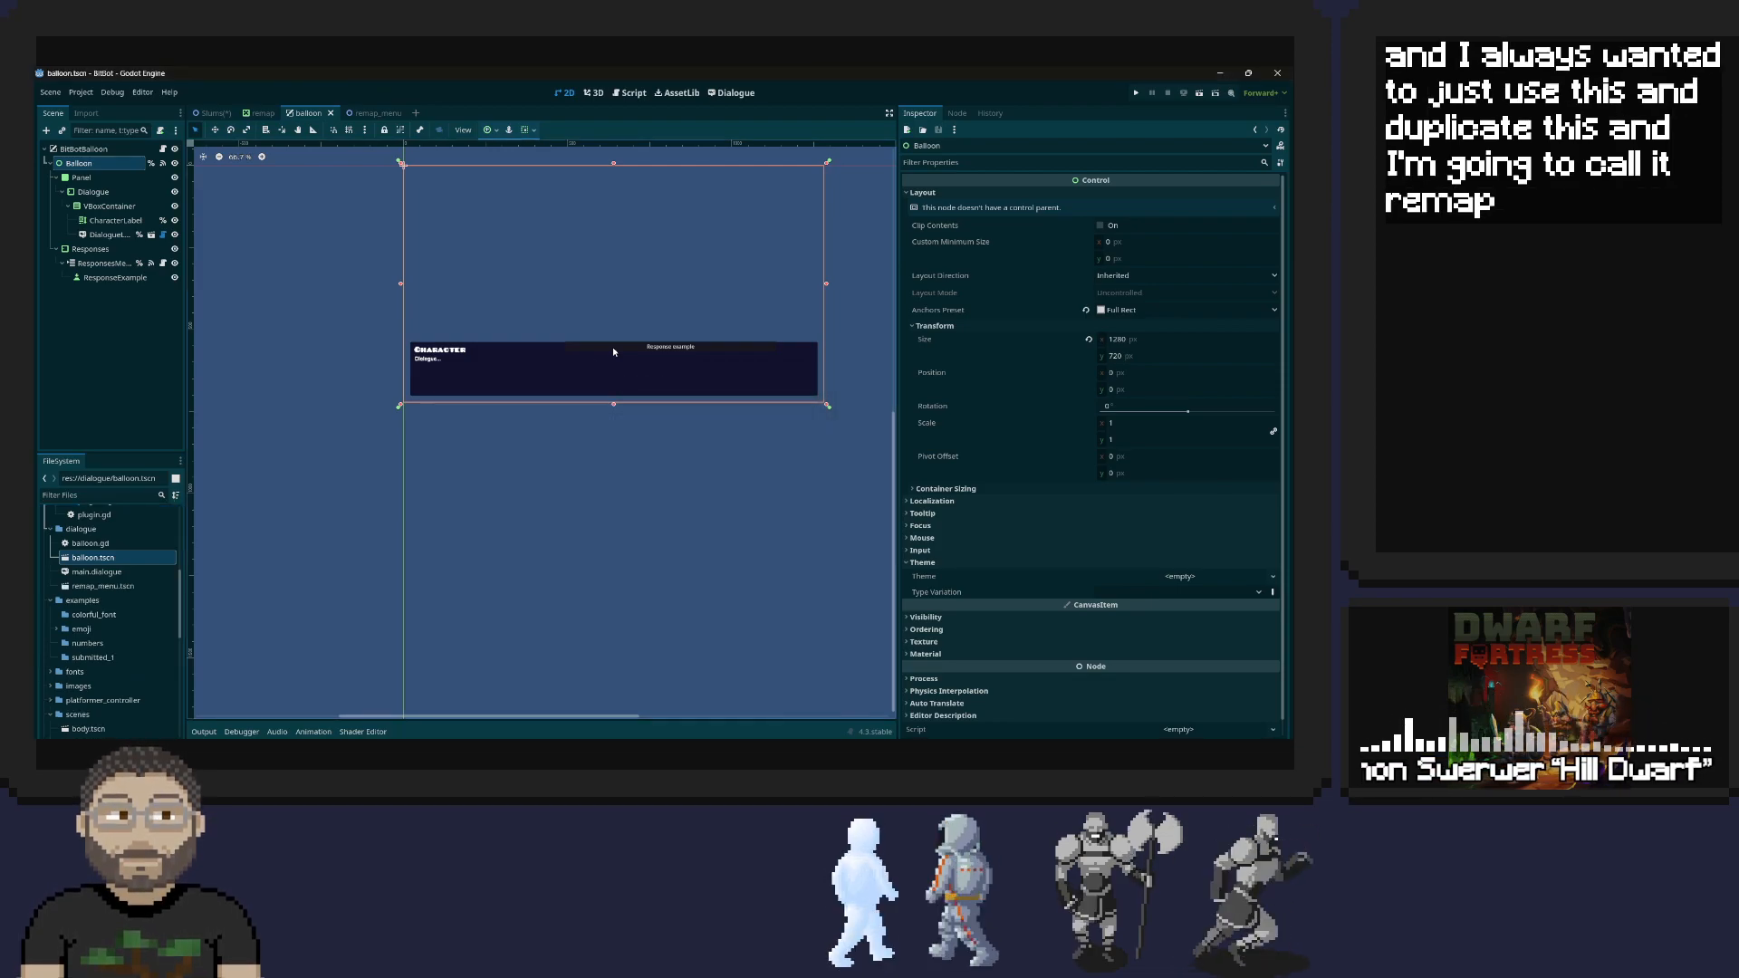
# Move the duplicated remap_menu.tscn into the scenes folder, overwriting the existing file, and open that scene
pyautogui.scroll(-1, 96, 561)
pyautogui.moveTo(96, 558); pyautogui.dragTo(80, 687)
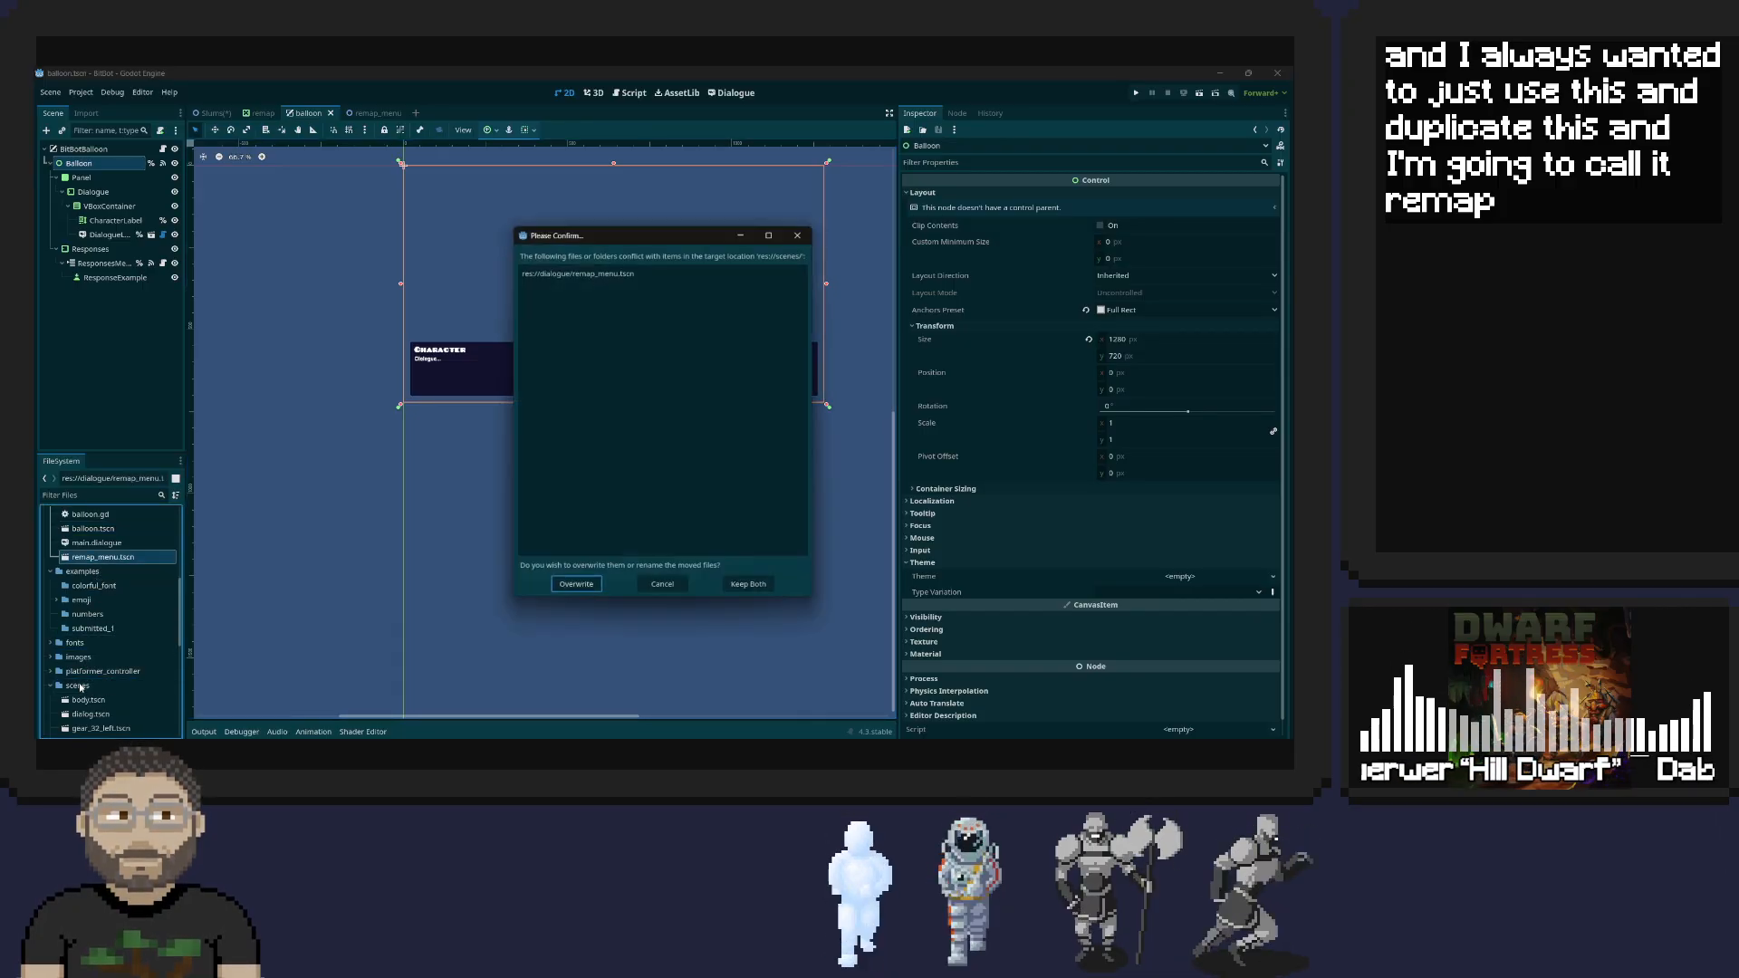
pyautogui.click(574, 587)
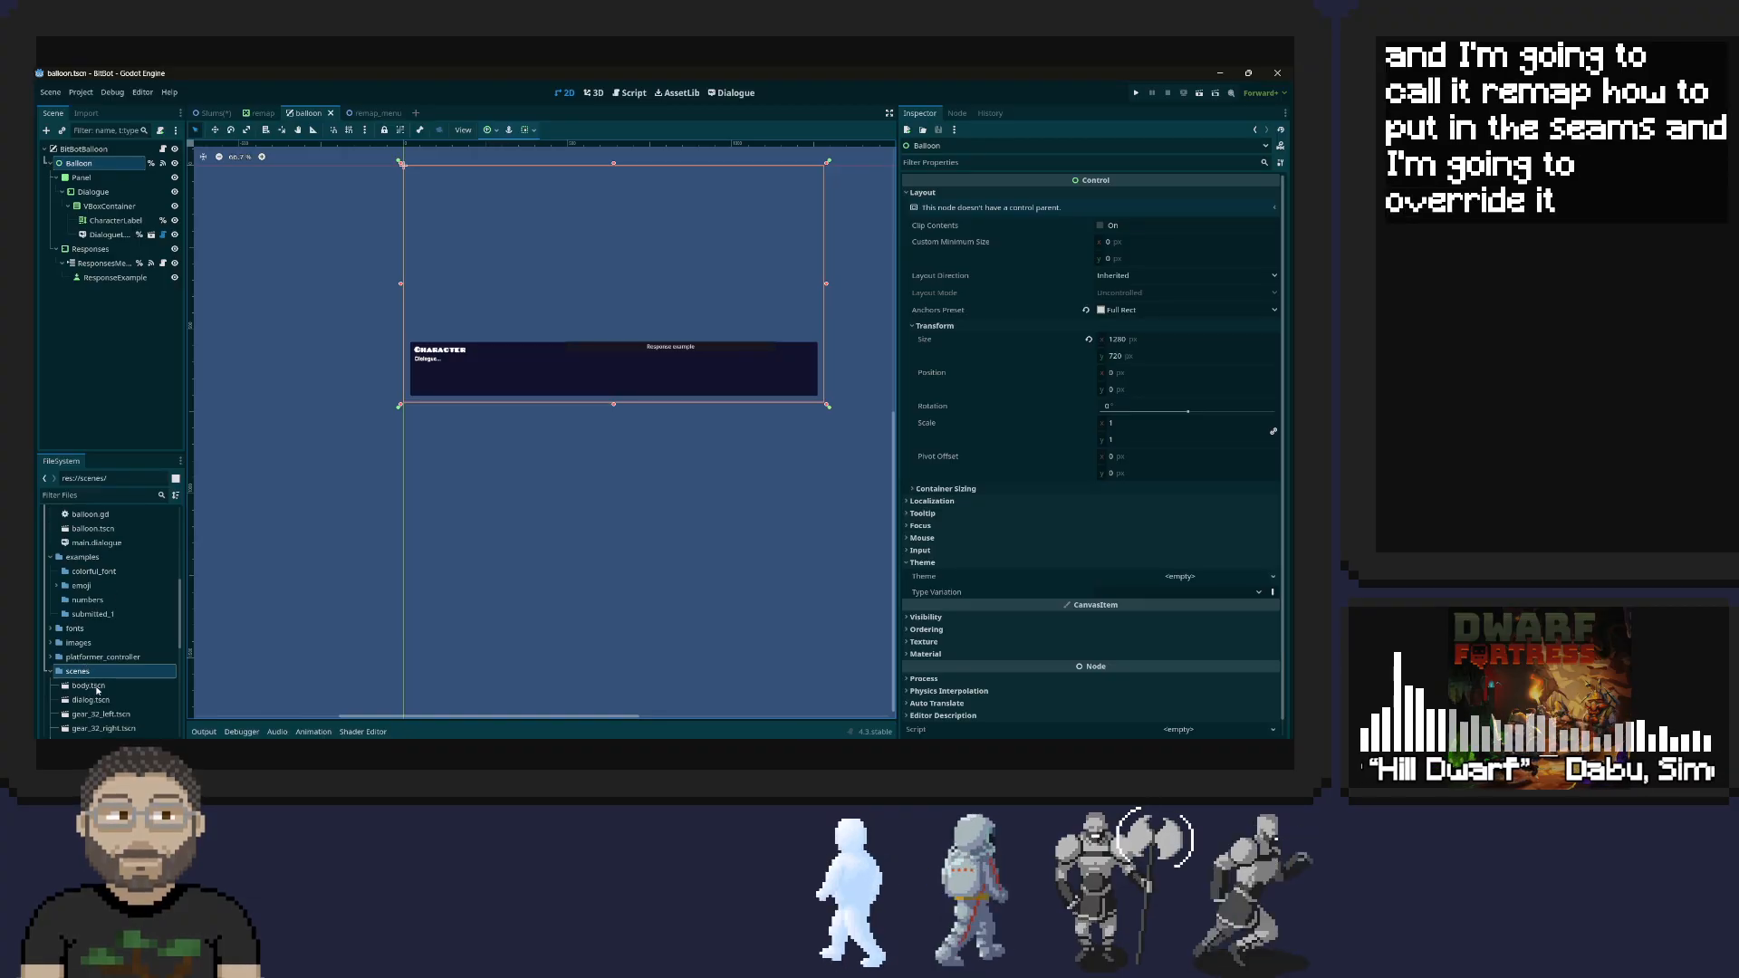
pyautogui.scroll(-3, 95, 691)
pyautogui.scroll(-2, 104, 649)
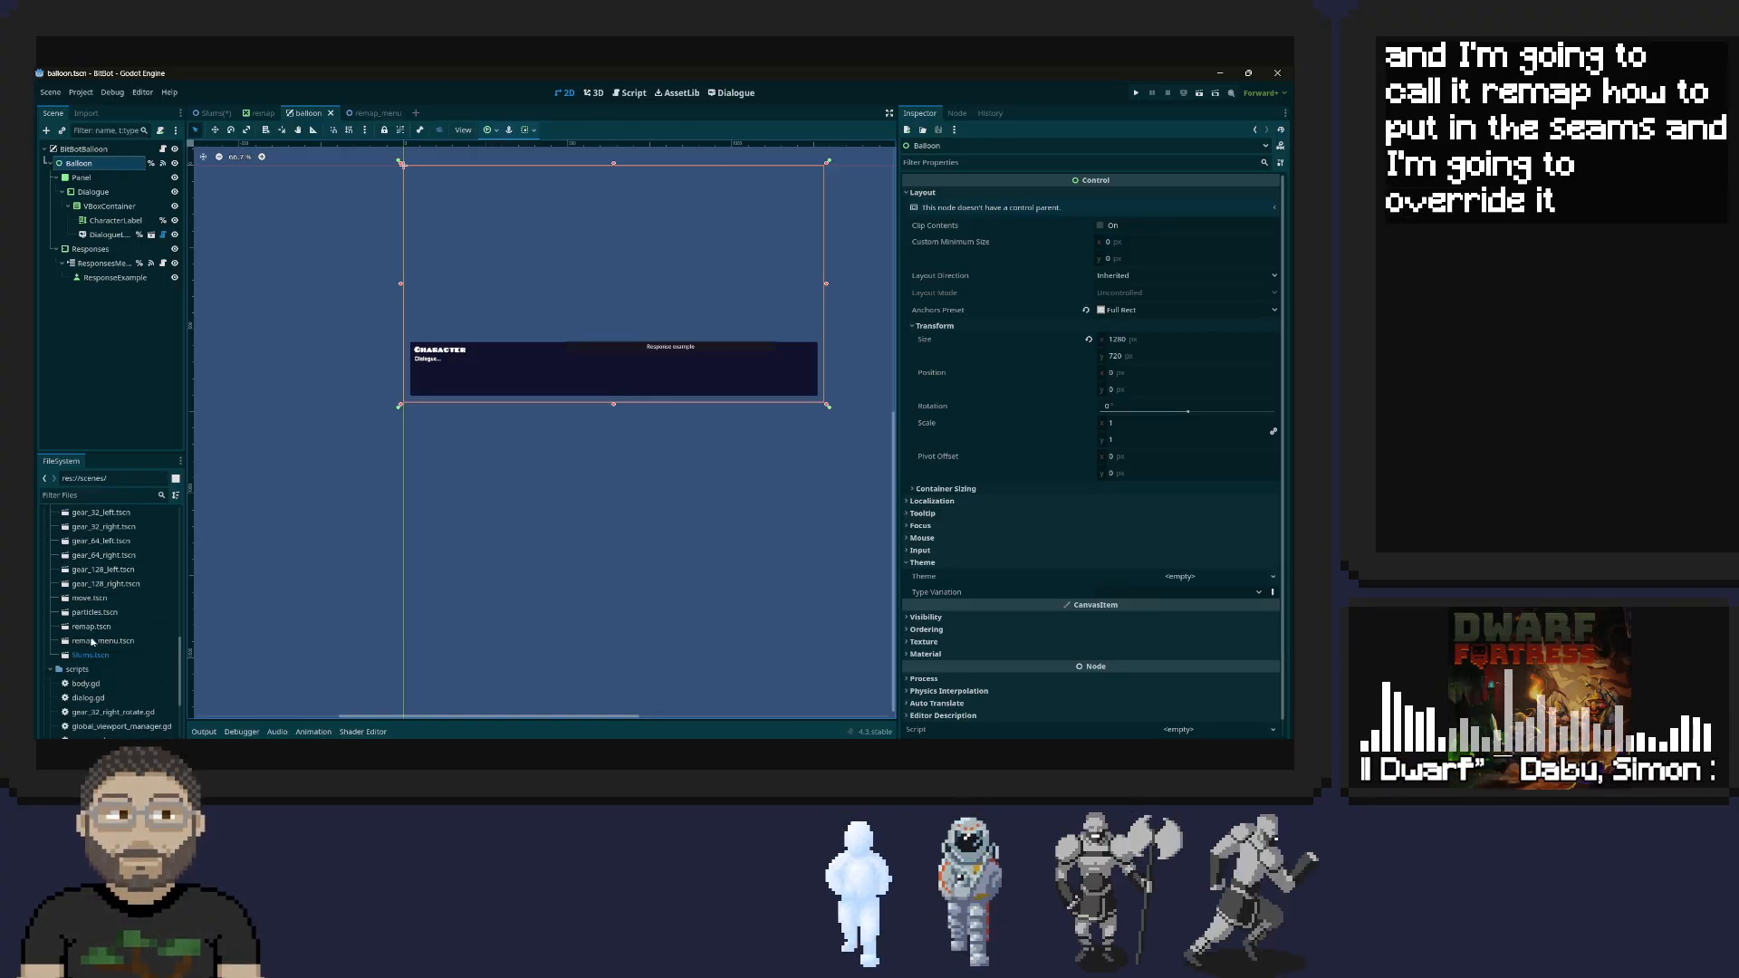
pyautogui.doubleClick(87, 643)
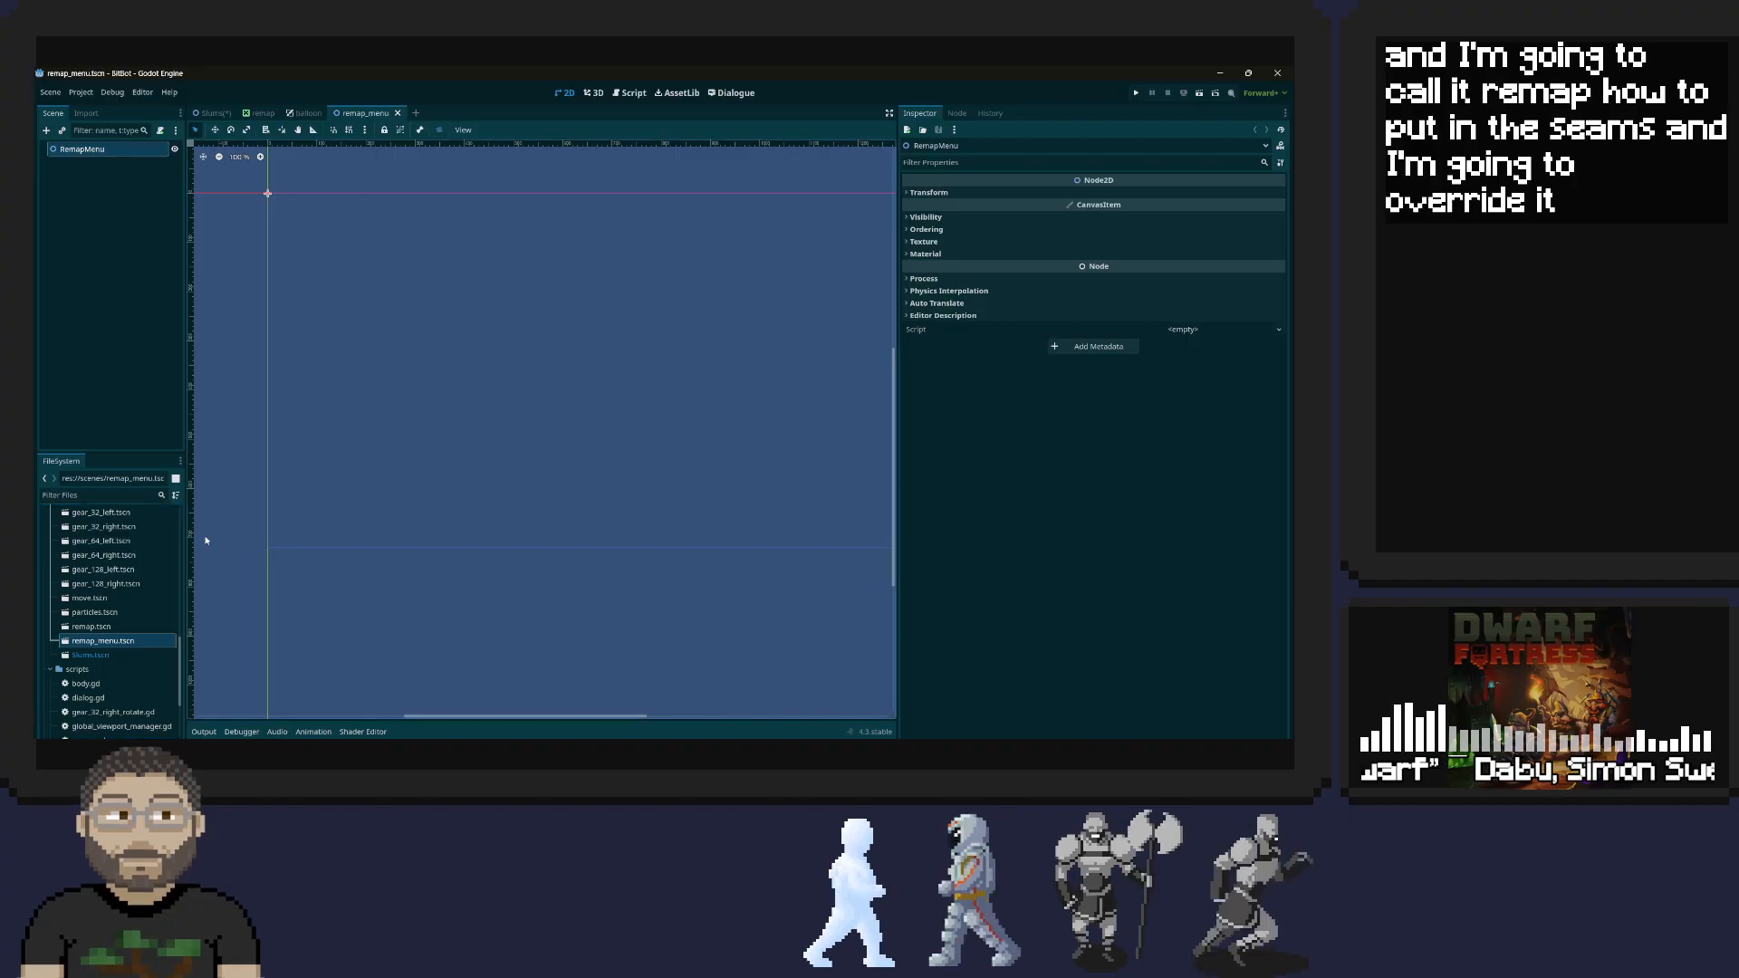
# Rename the remap.tscn scene file to remap_item.tscn
pyautogui.rightClick(81, 632)
pyautogui.click(145, 618)
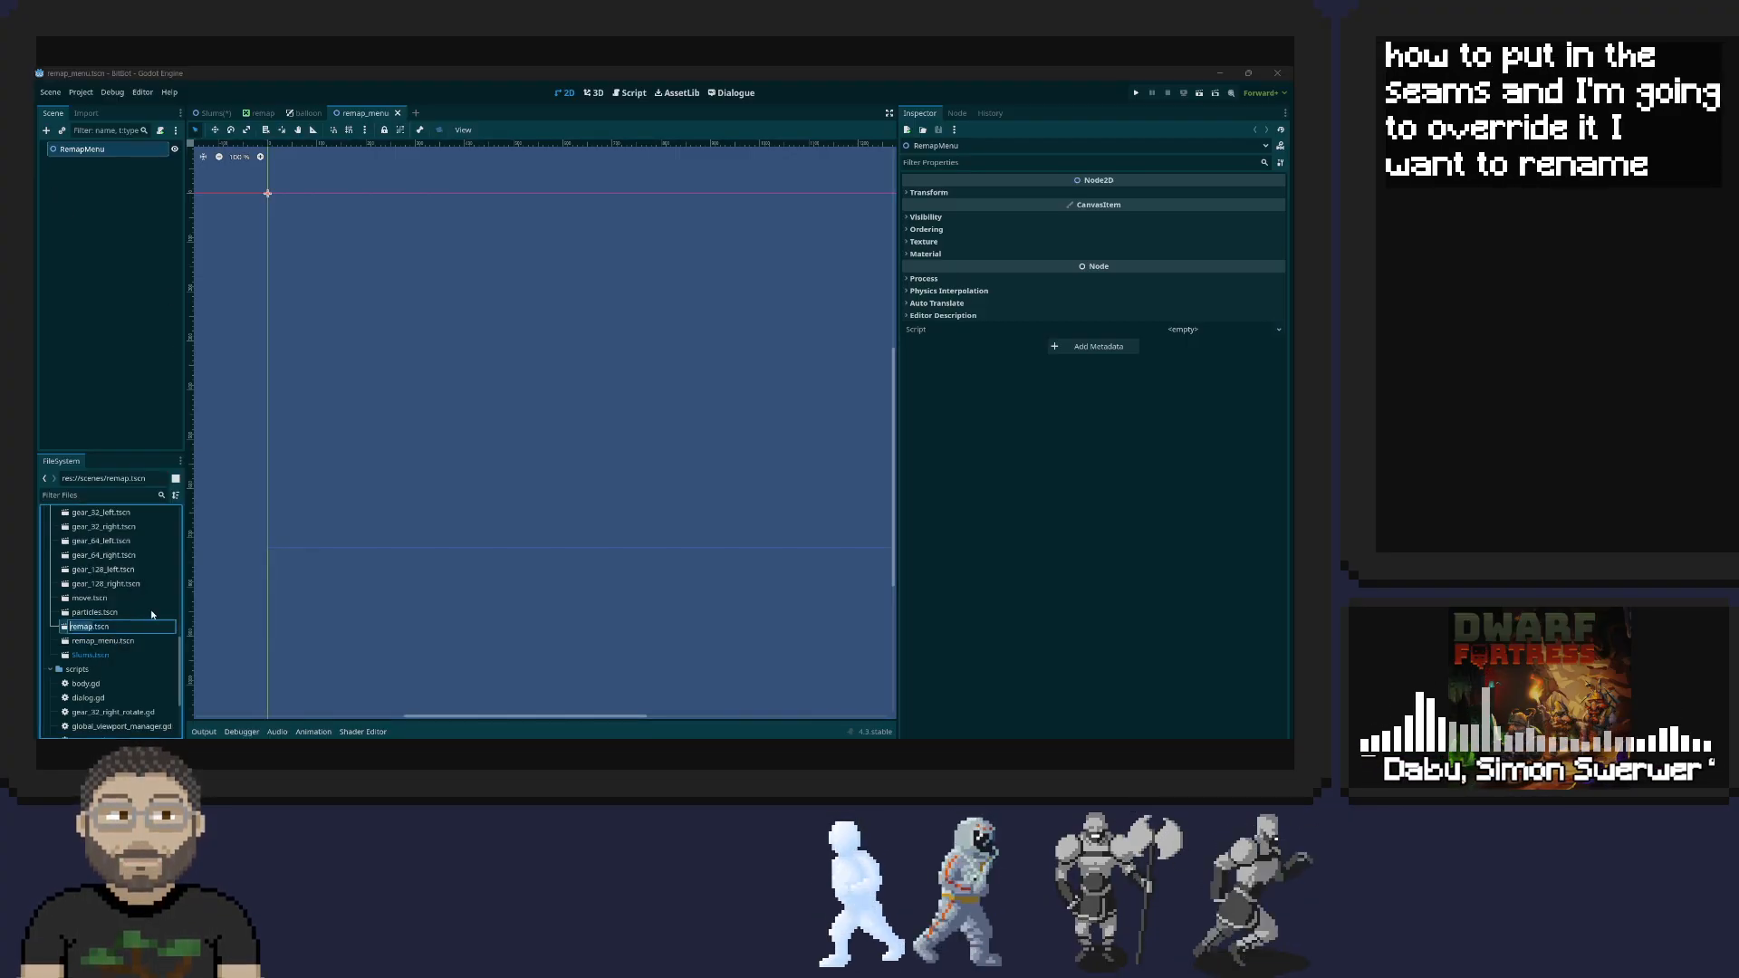
pyautogui.press('Right')
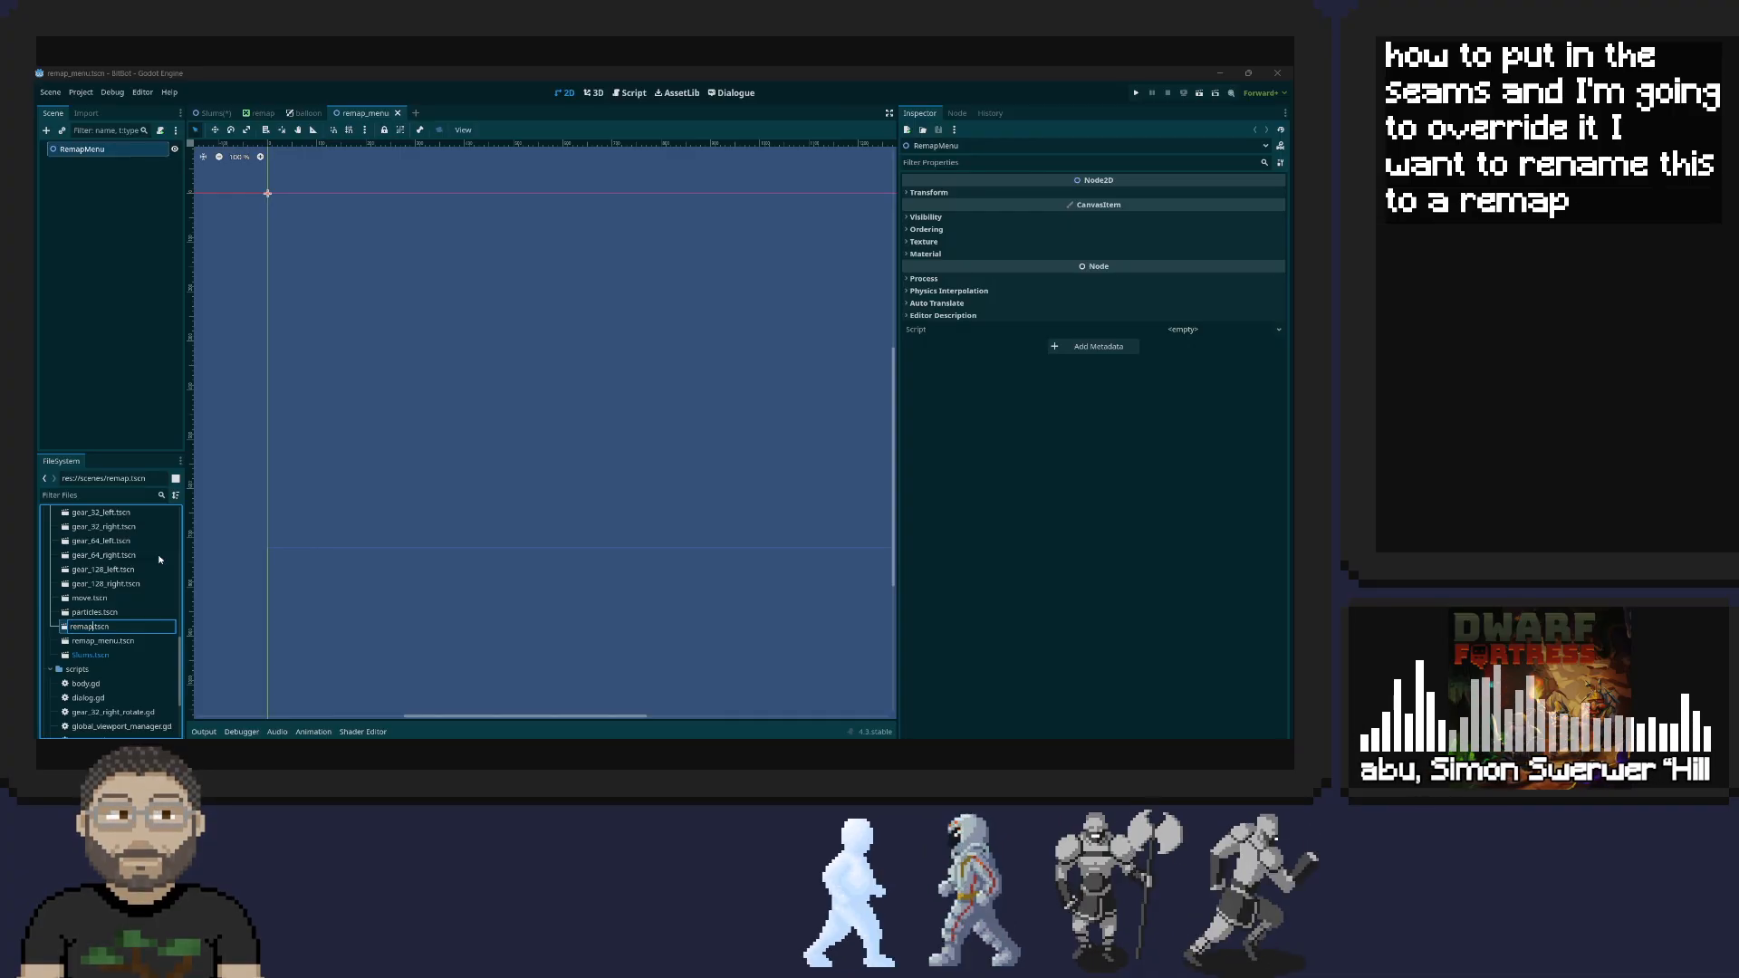
pyautogui.write('_')
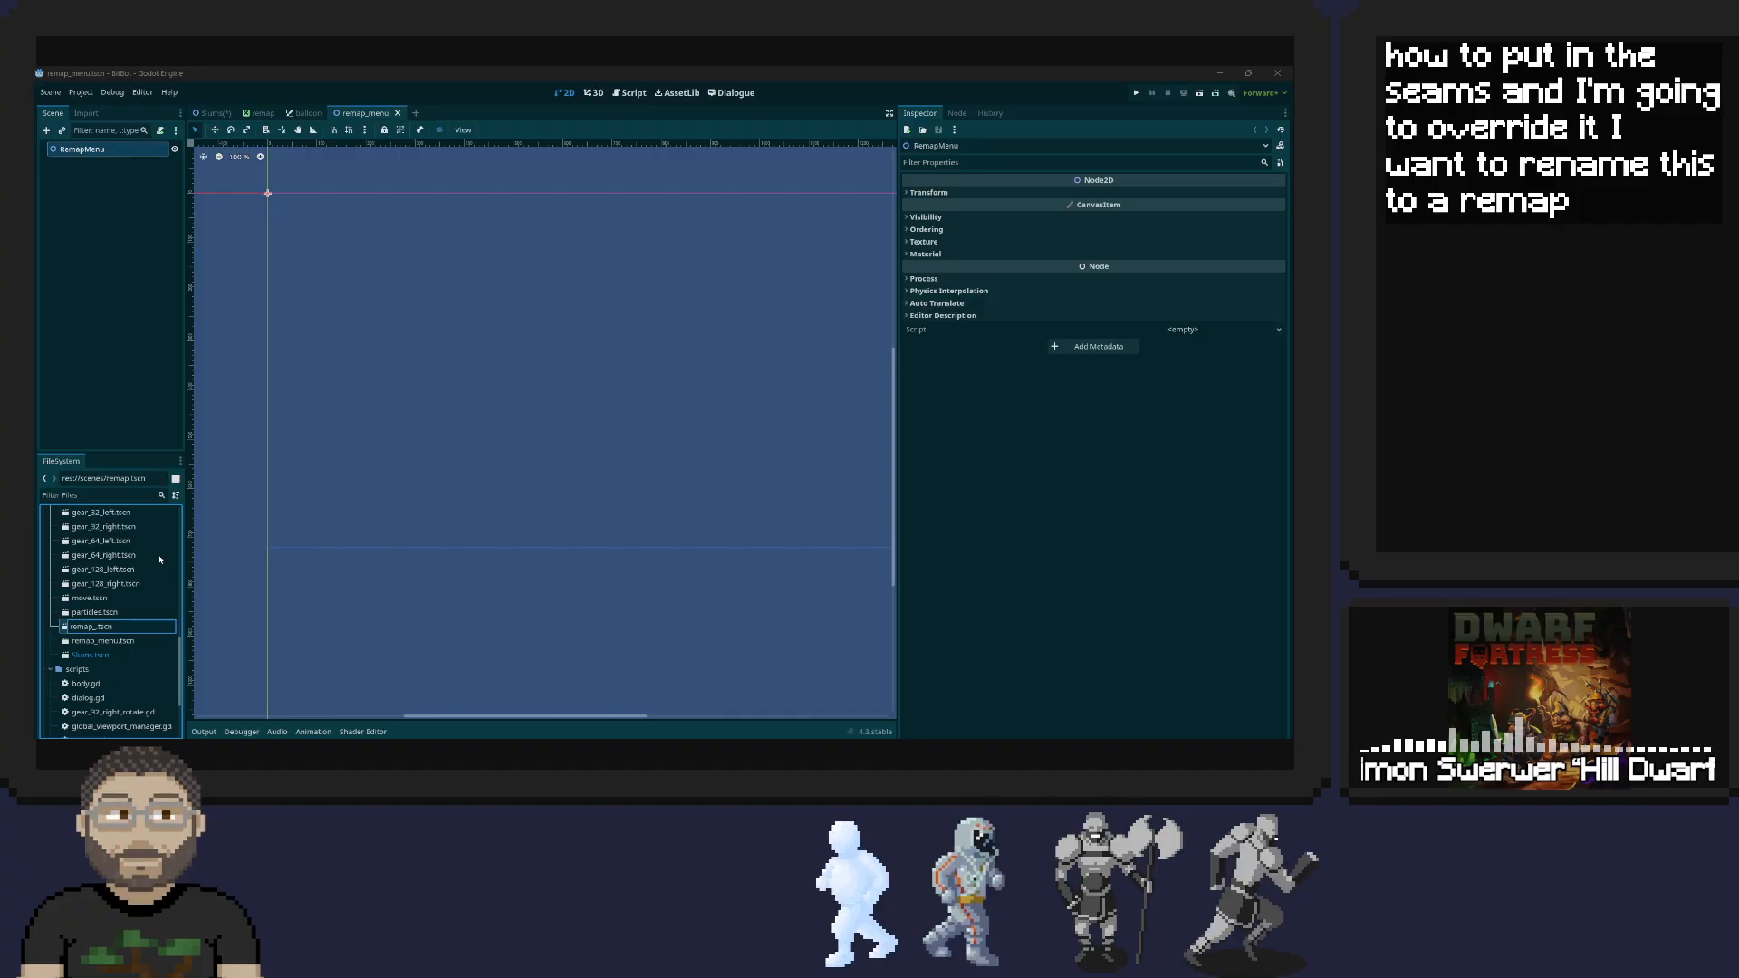
pyautogui.write('item')
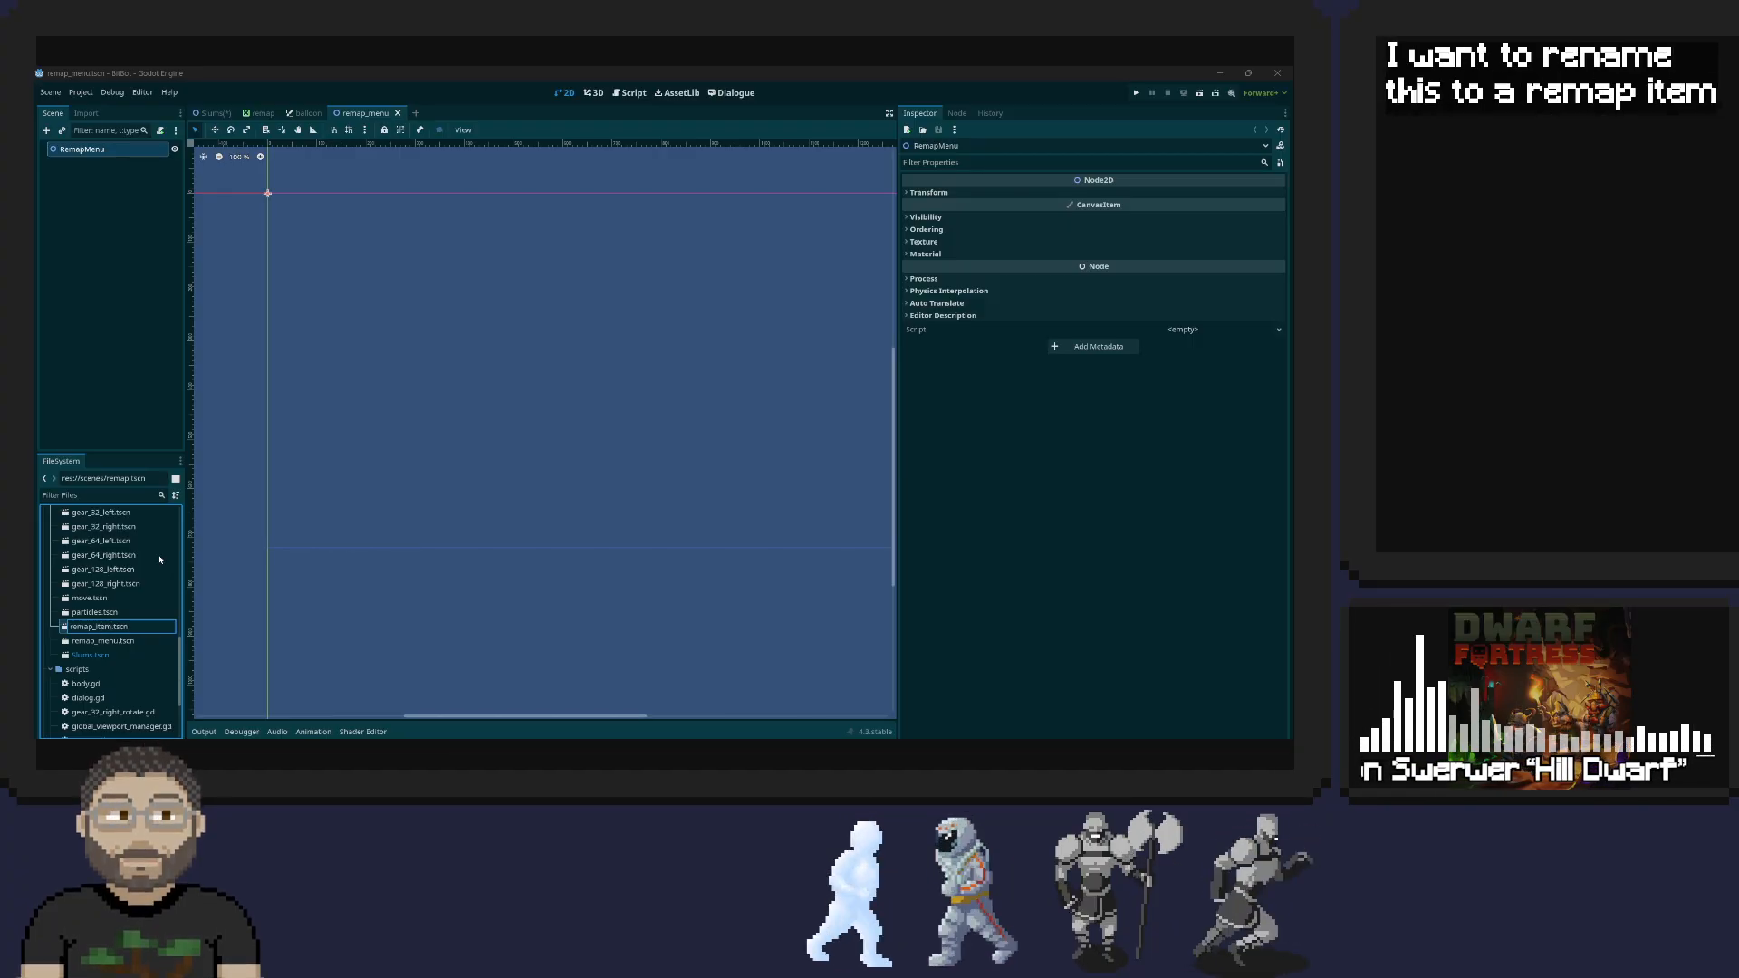
pyautogui.press('Return')
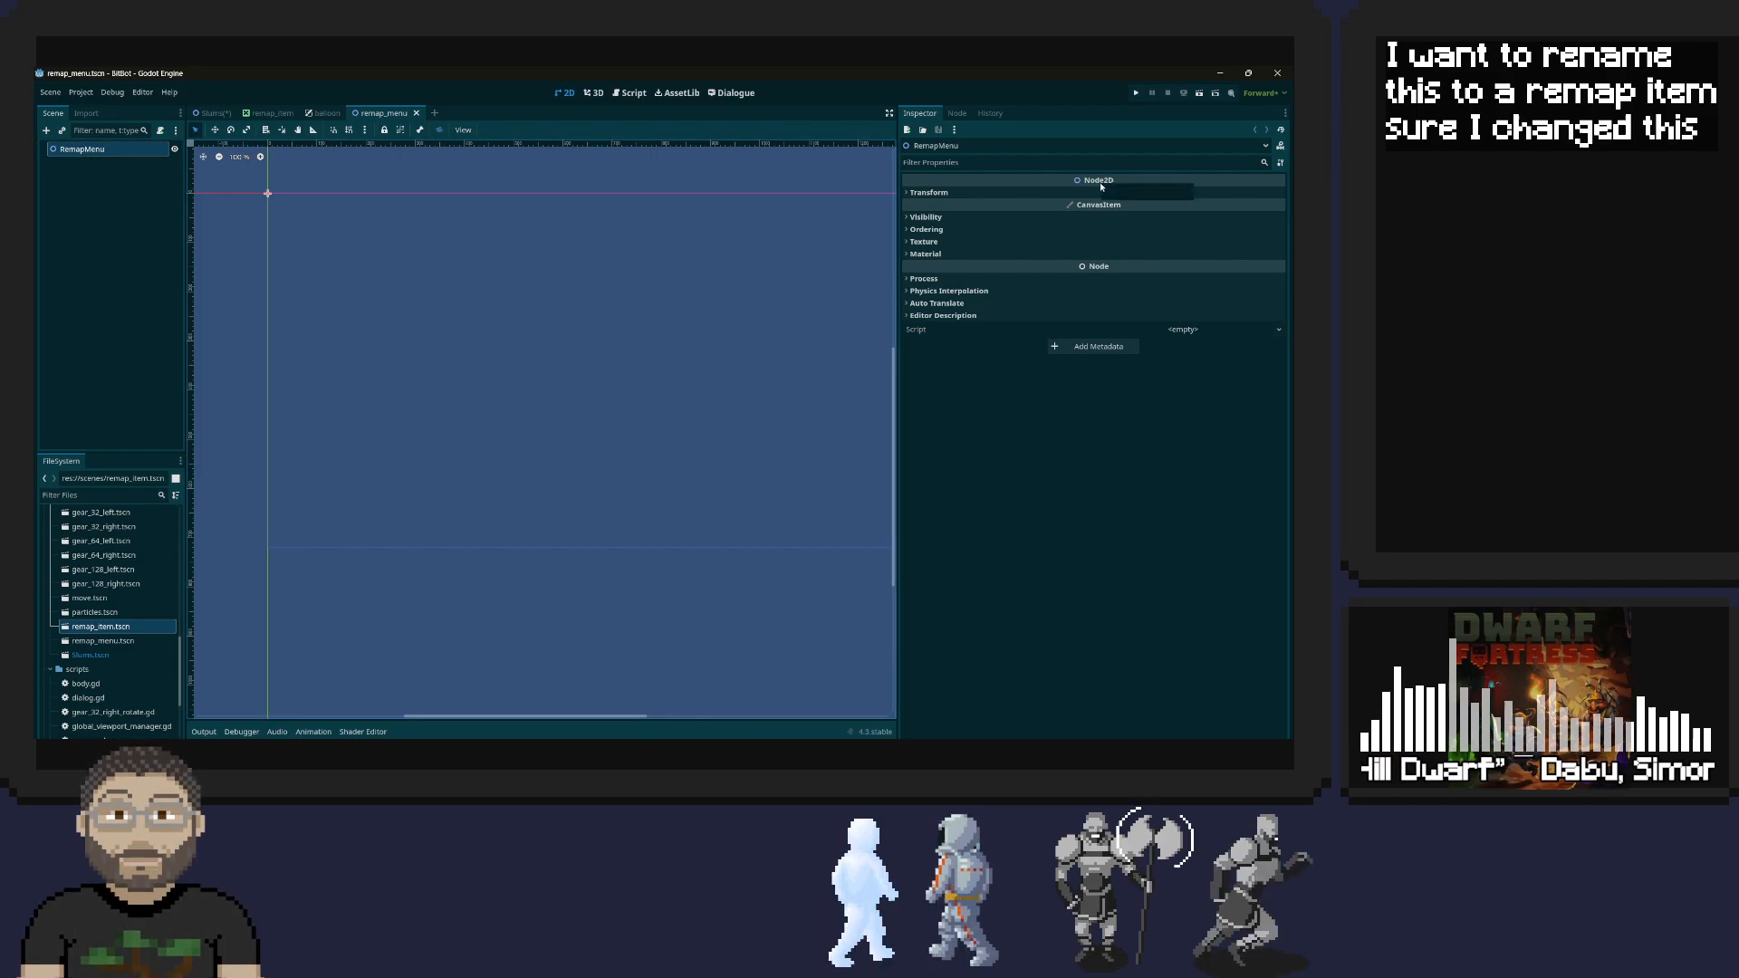
# Change the type of the RemapMenu root node to CanvasLayer
pyautogui.rightClick(89, 150)
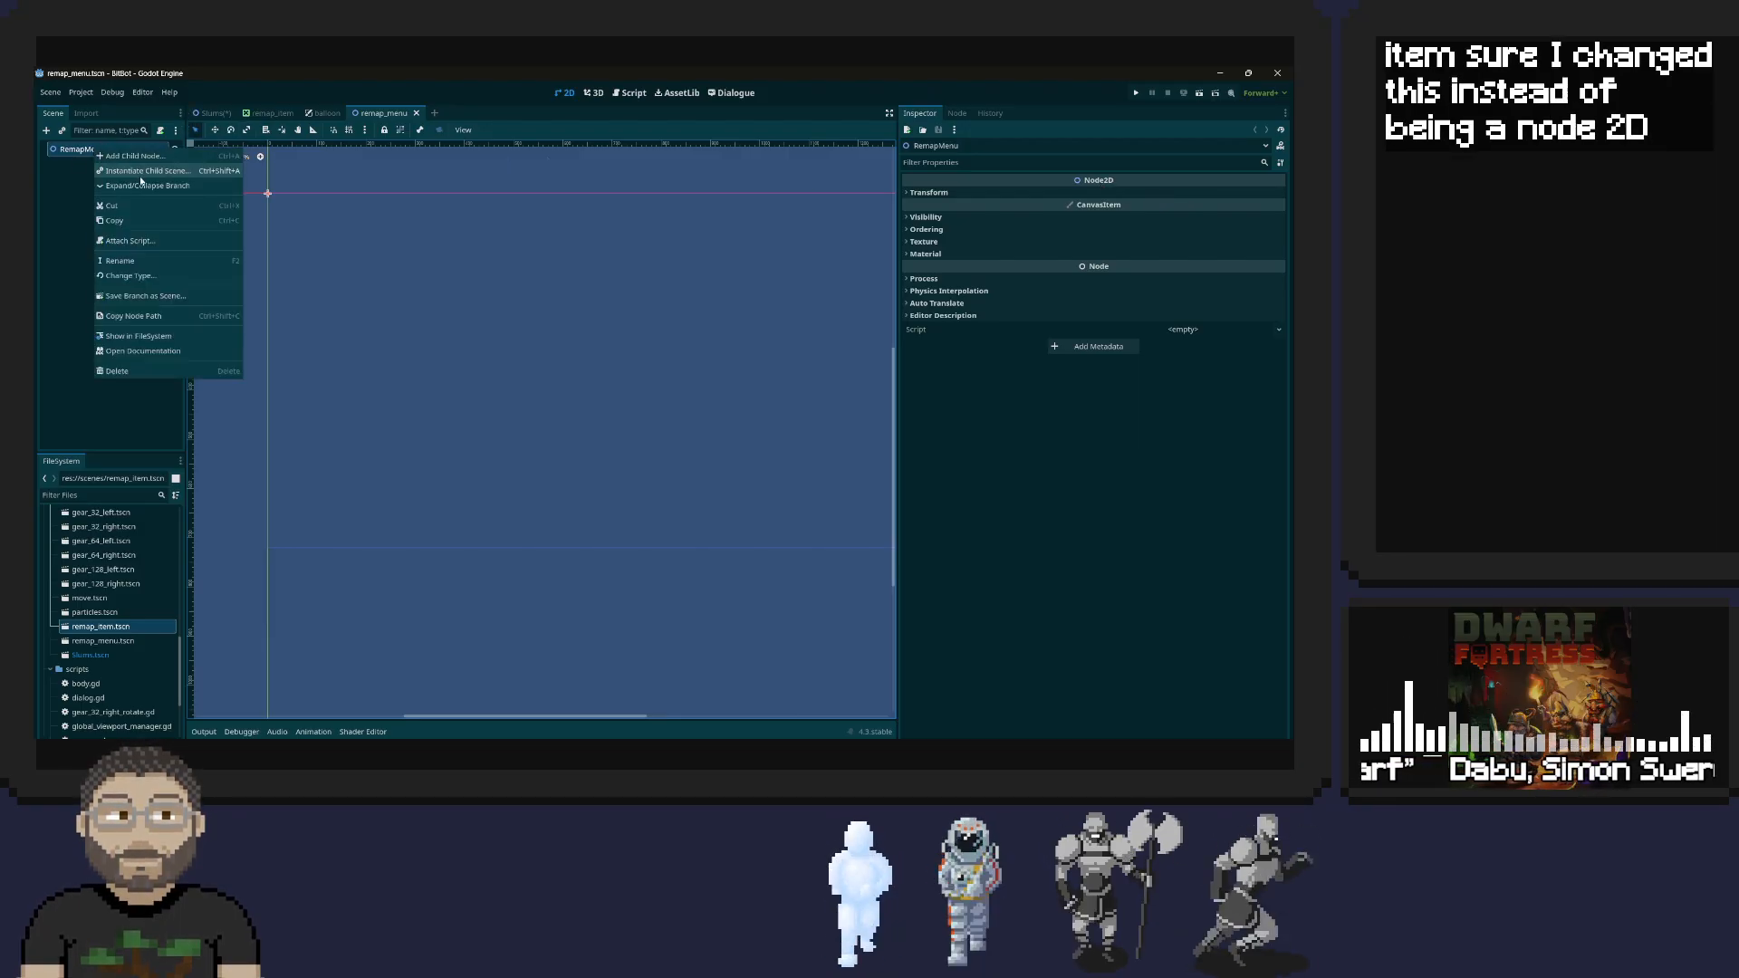
pyautogui.click(145, 275)
pyautogui.write('canv')
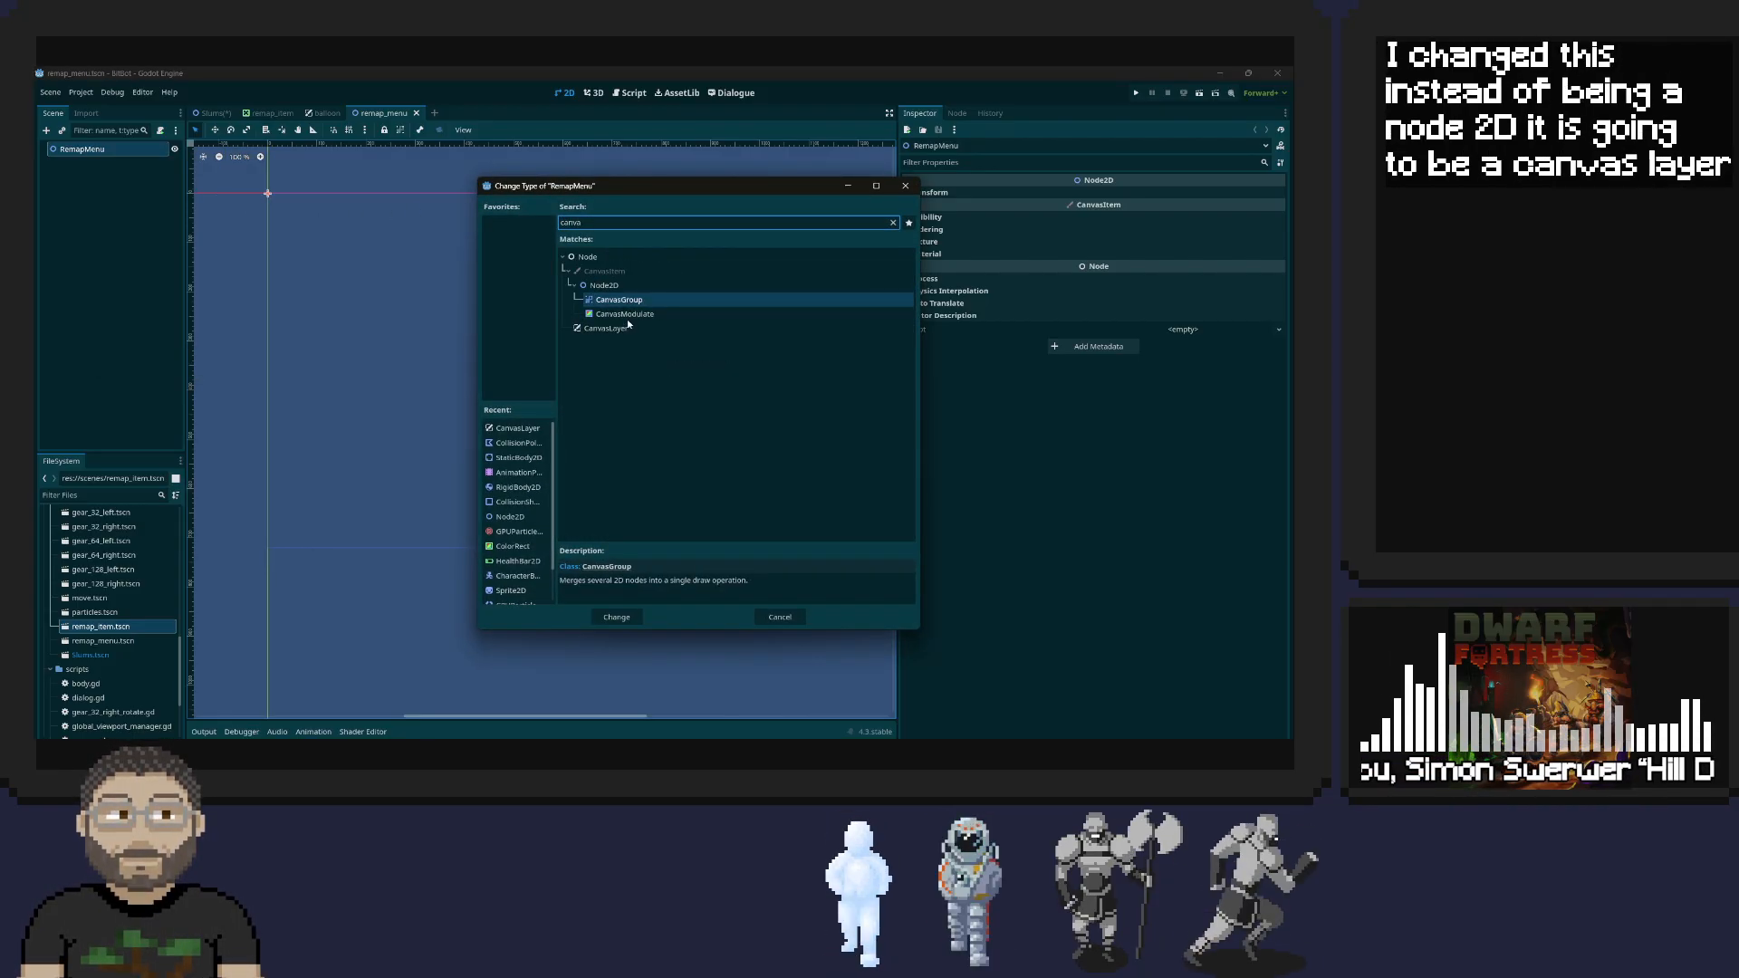
pyautogui.doubleClick(616, 330)
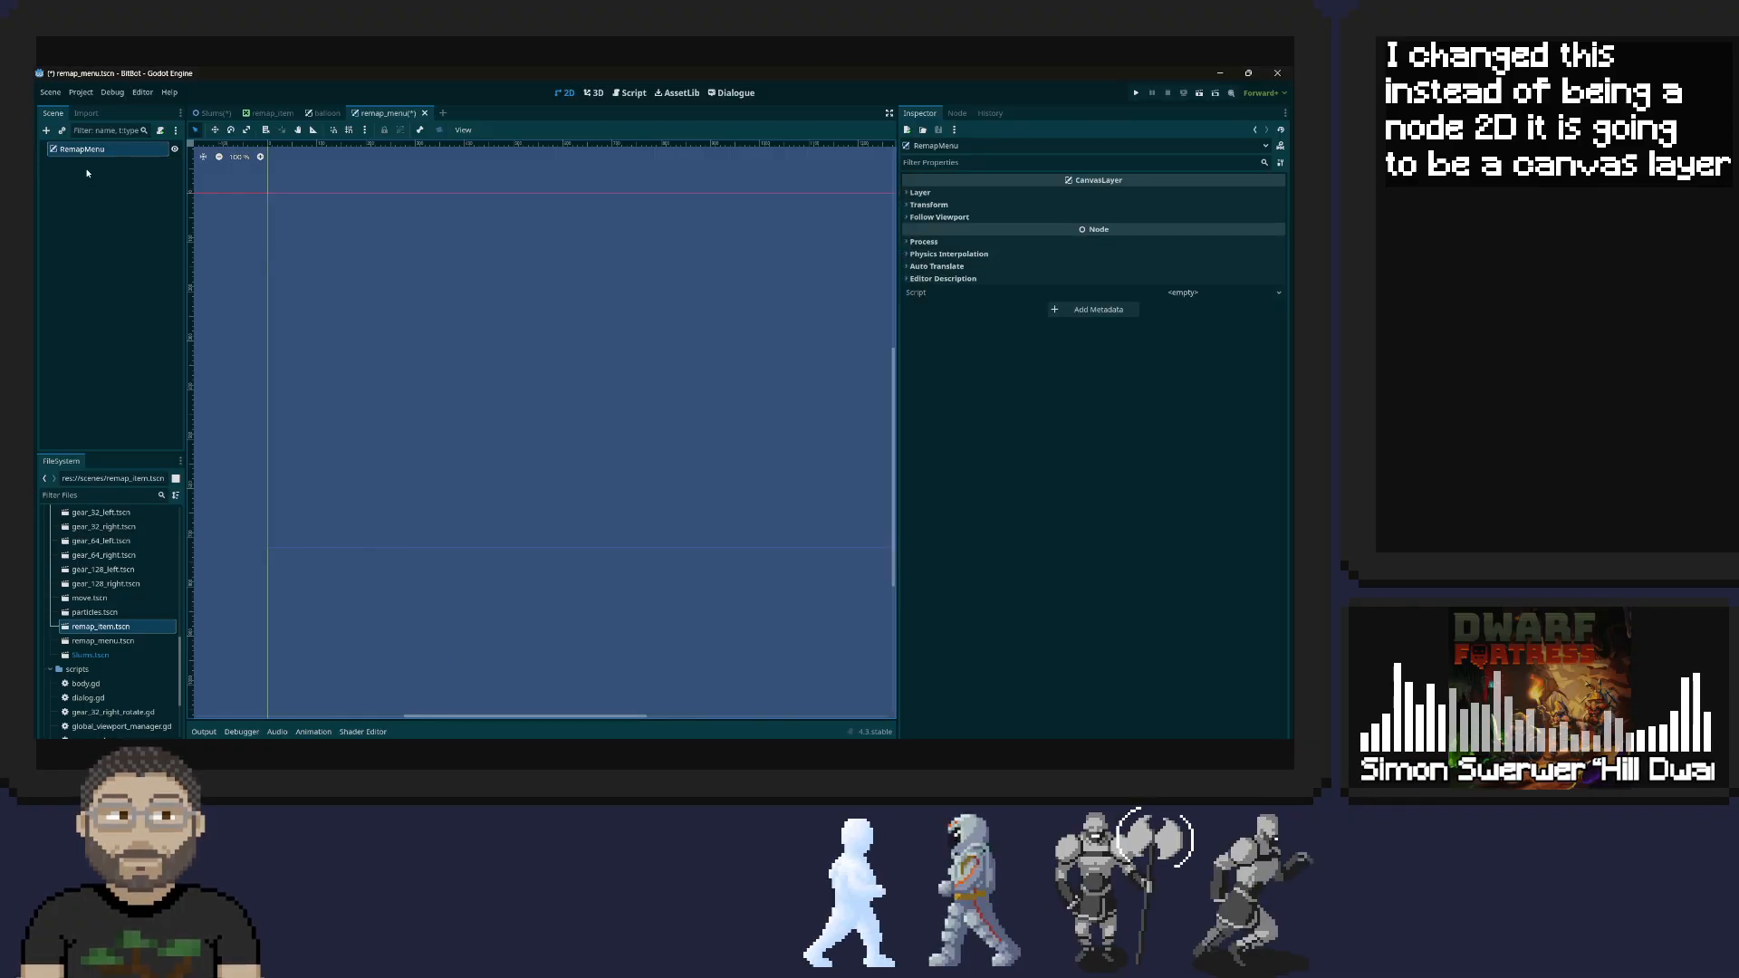
# Add a Control node as a child of the RemapMenu root node
pyautogui.rightClick(87, 151)
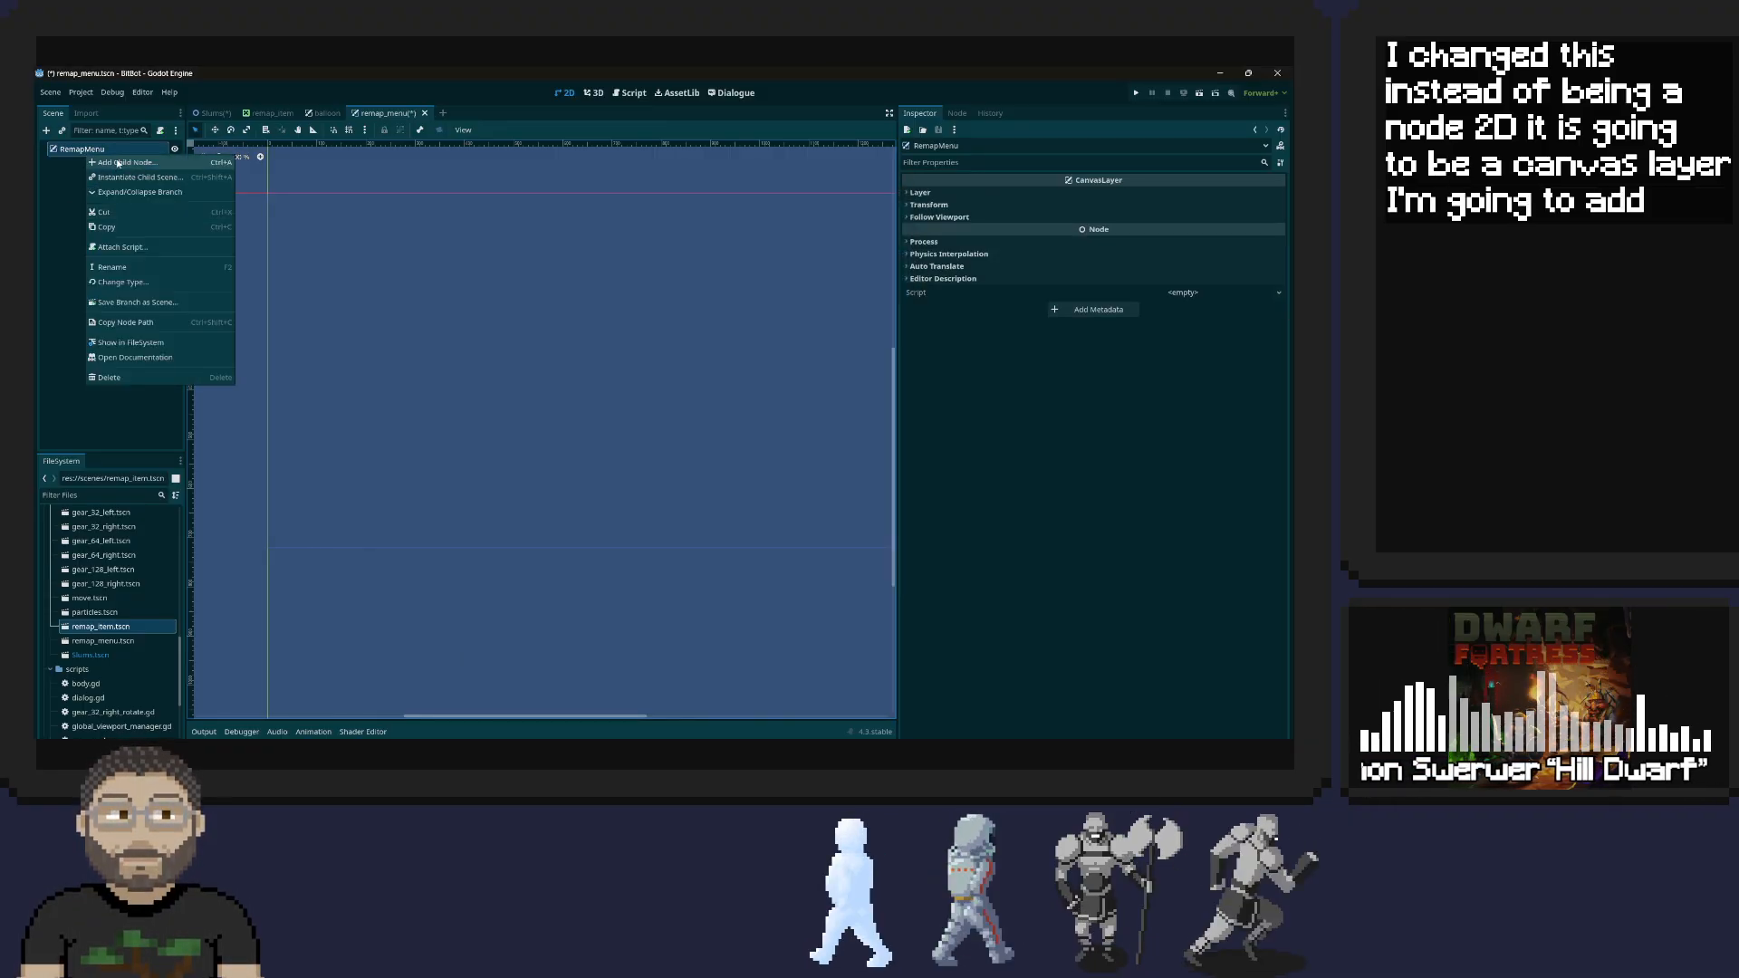
pyautogui.click(118, 163)
pyautogui.write('cont')
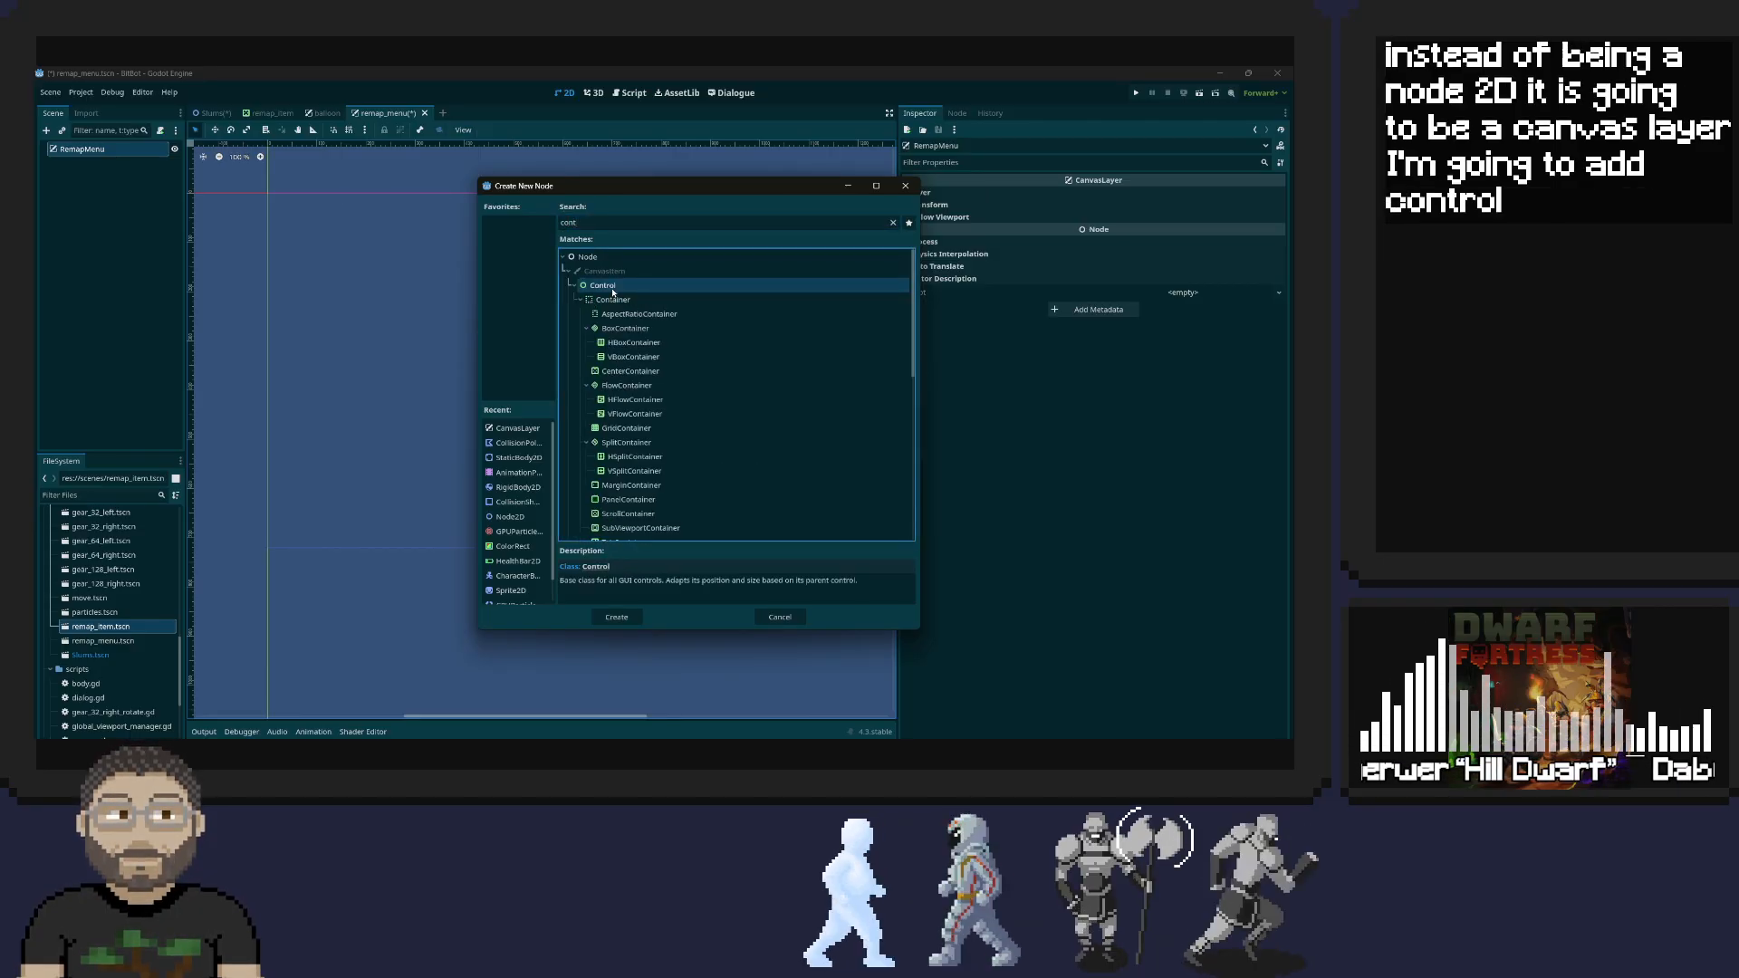
pyautogui.press('Return')
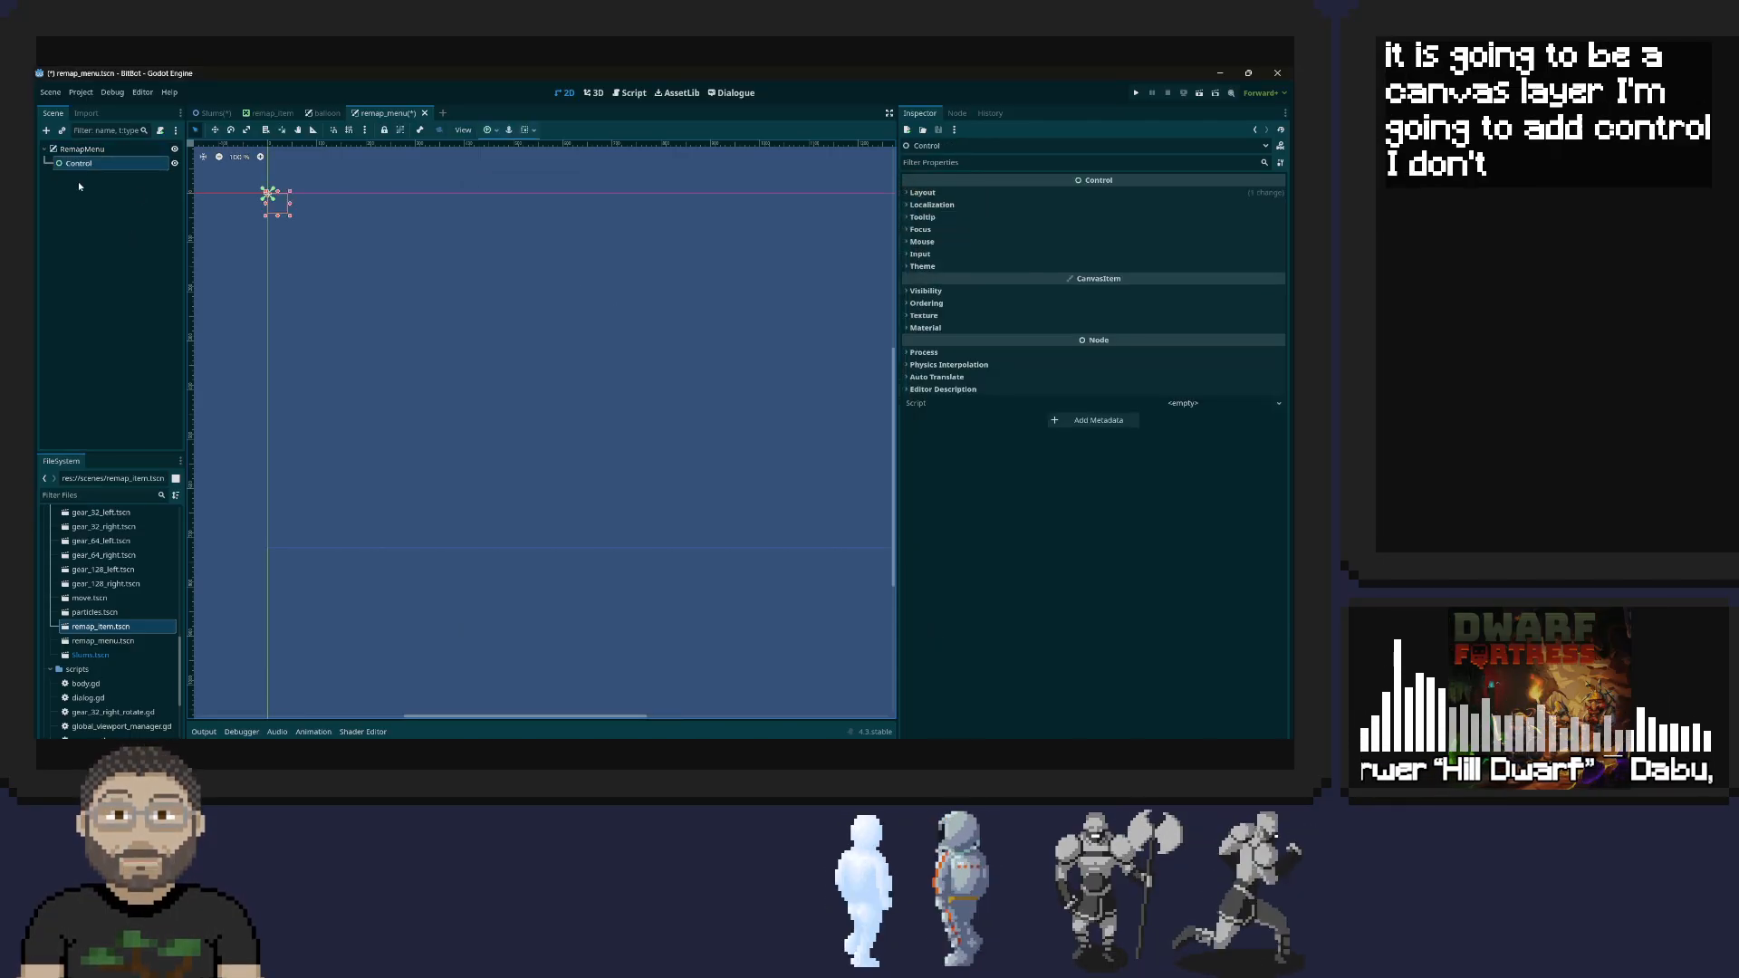
# Set the Control node's transform size to 1280 by 720 px
pyautogui.click(915, 193)
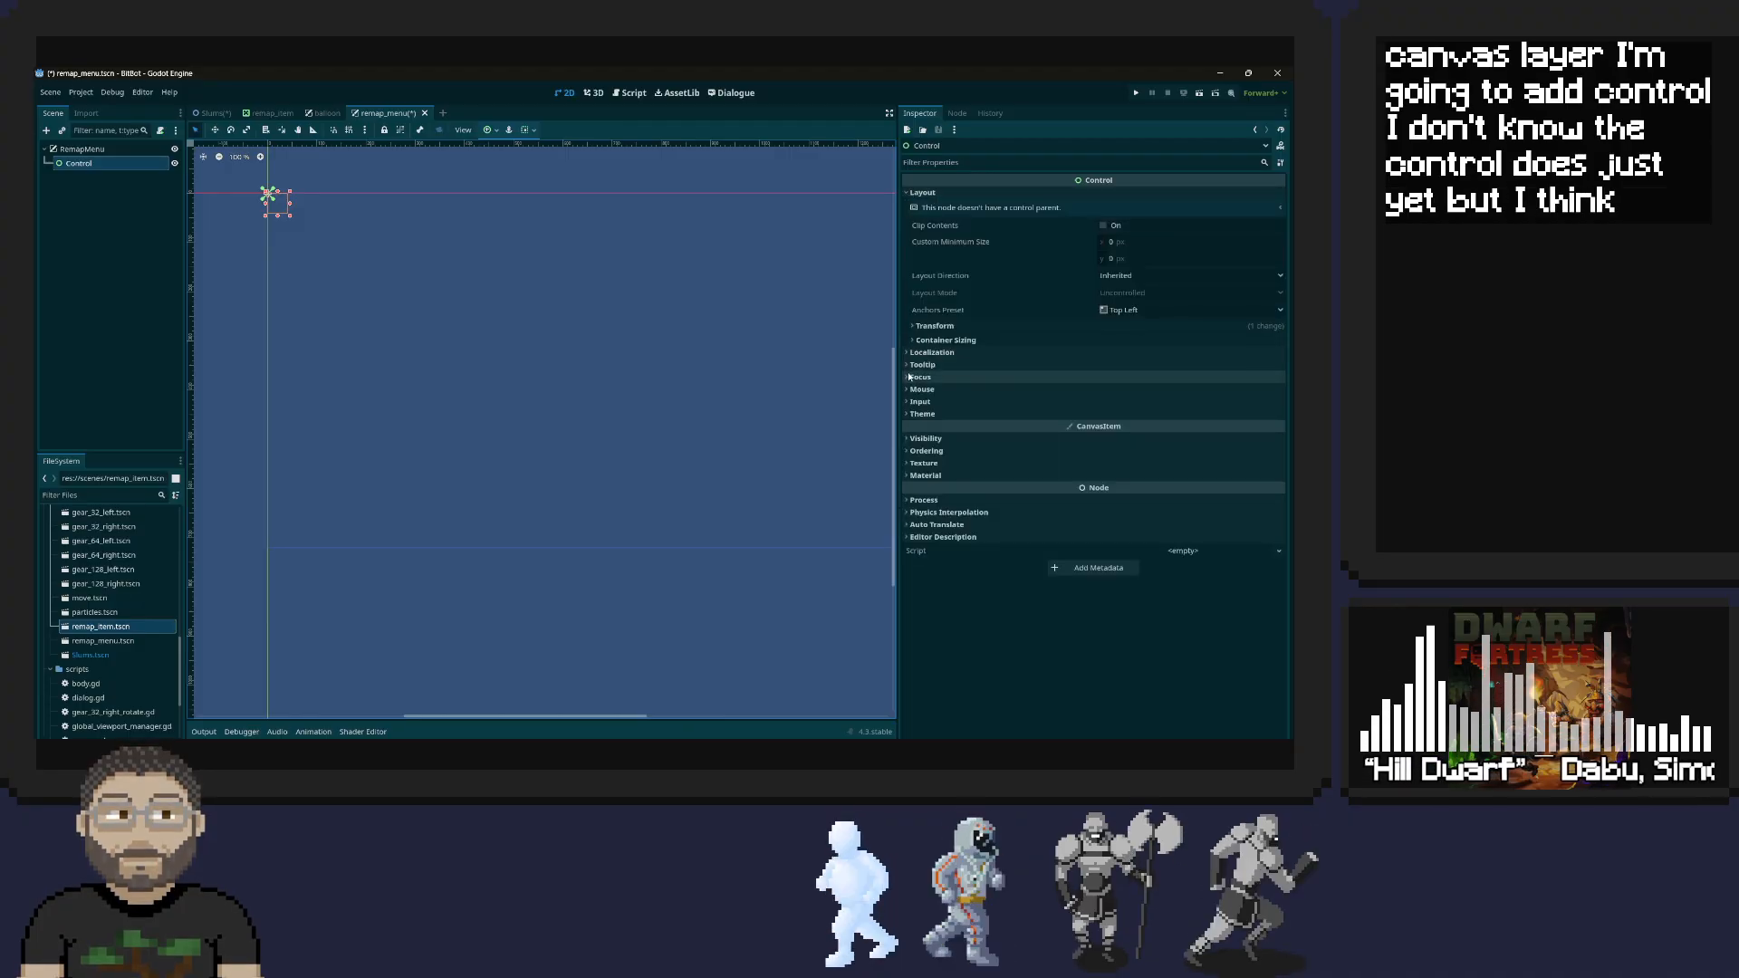
pyautogui.click(953, 327)
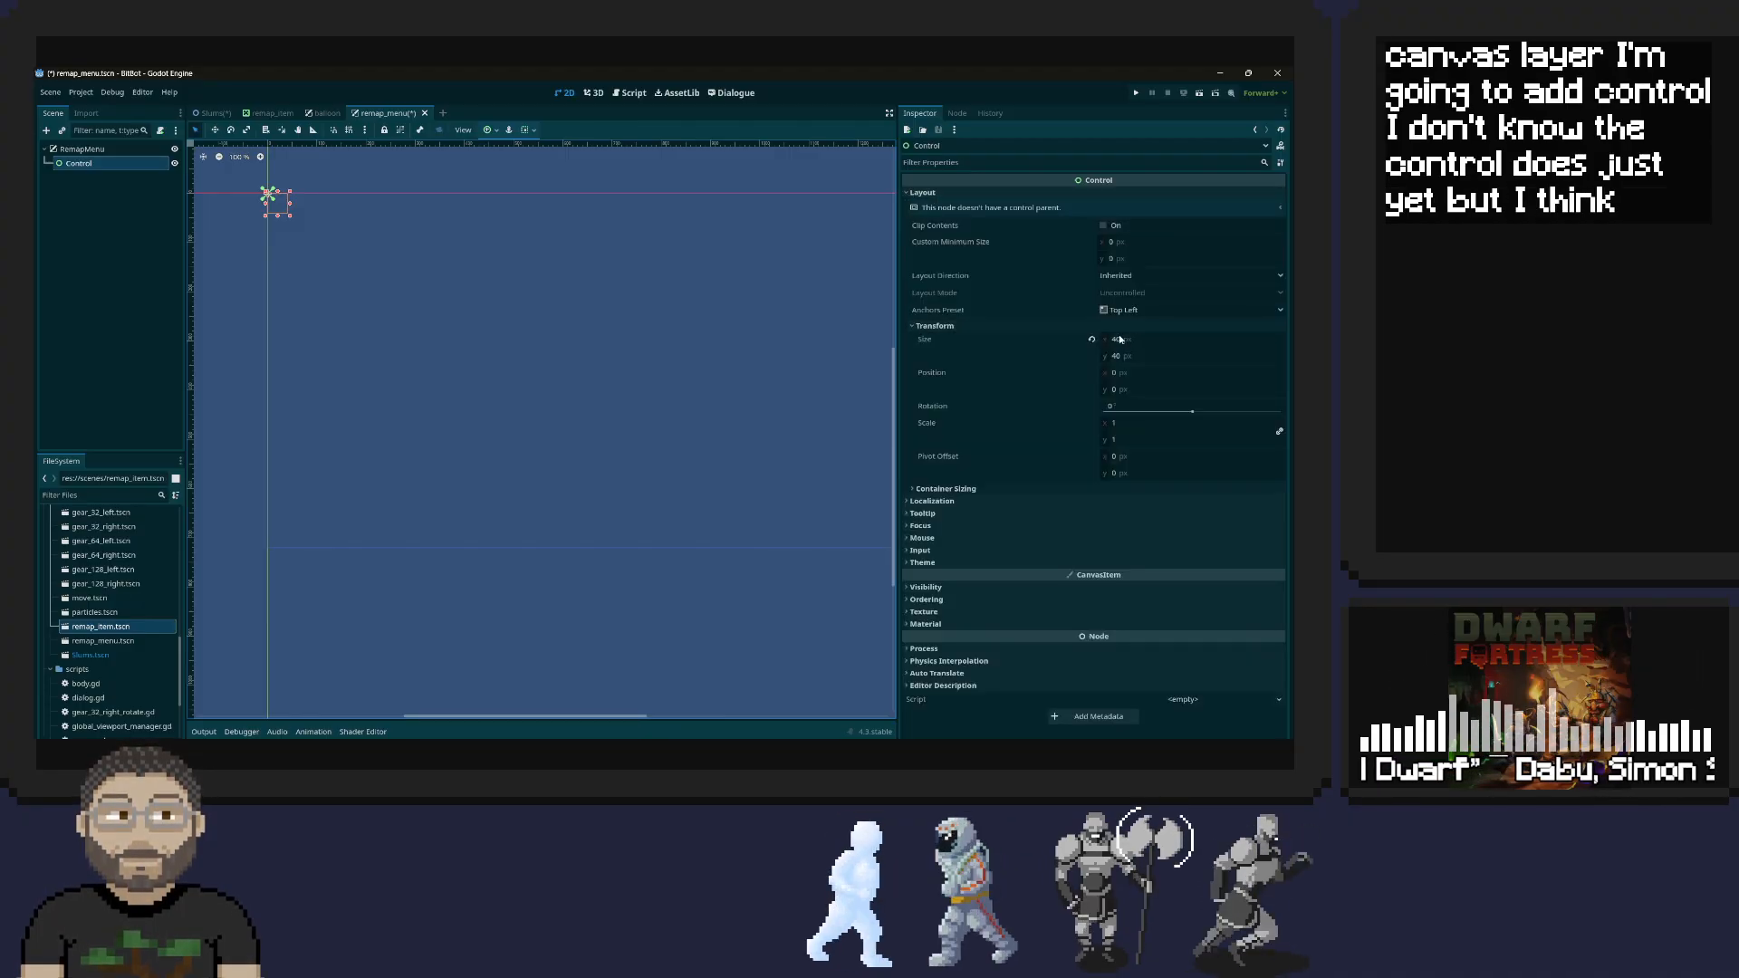
pyautogui.click(1164, 338)
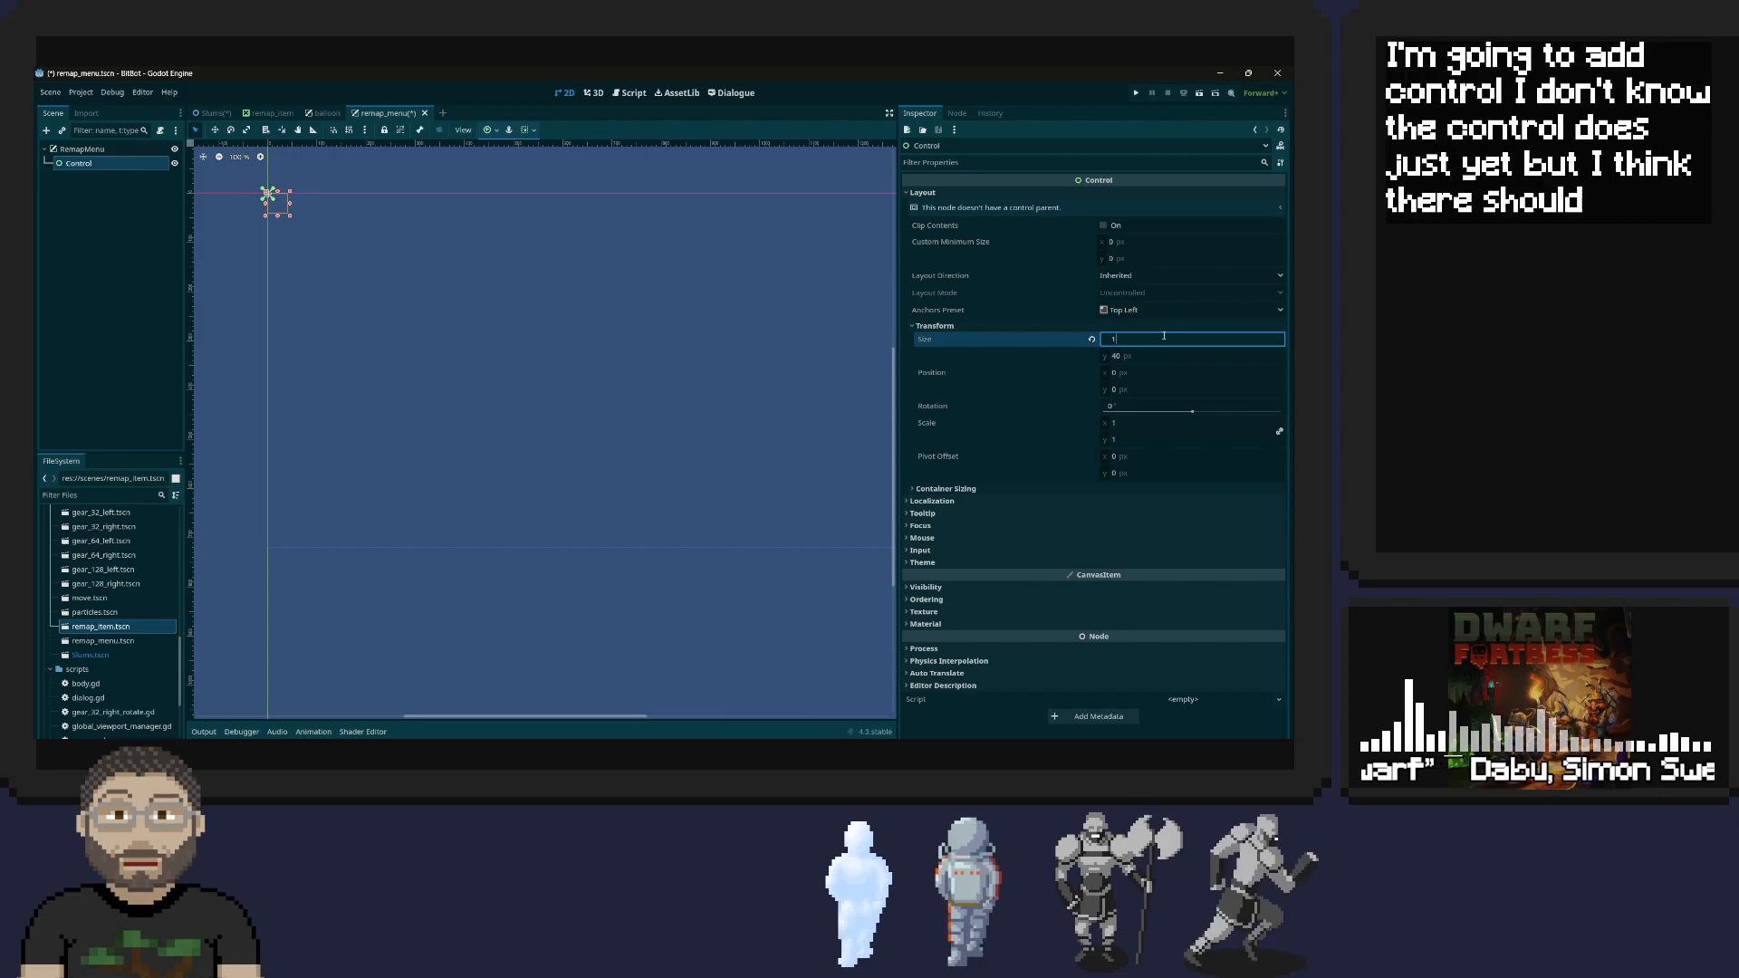
pyautogui.write('1280')
pyautogui.press('Tab')
pyautogui.write('720')
pyautogui.press('Tab')
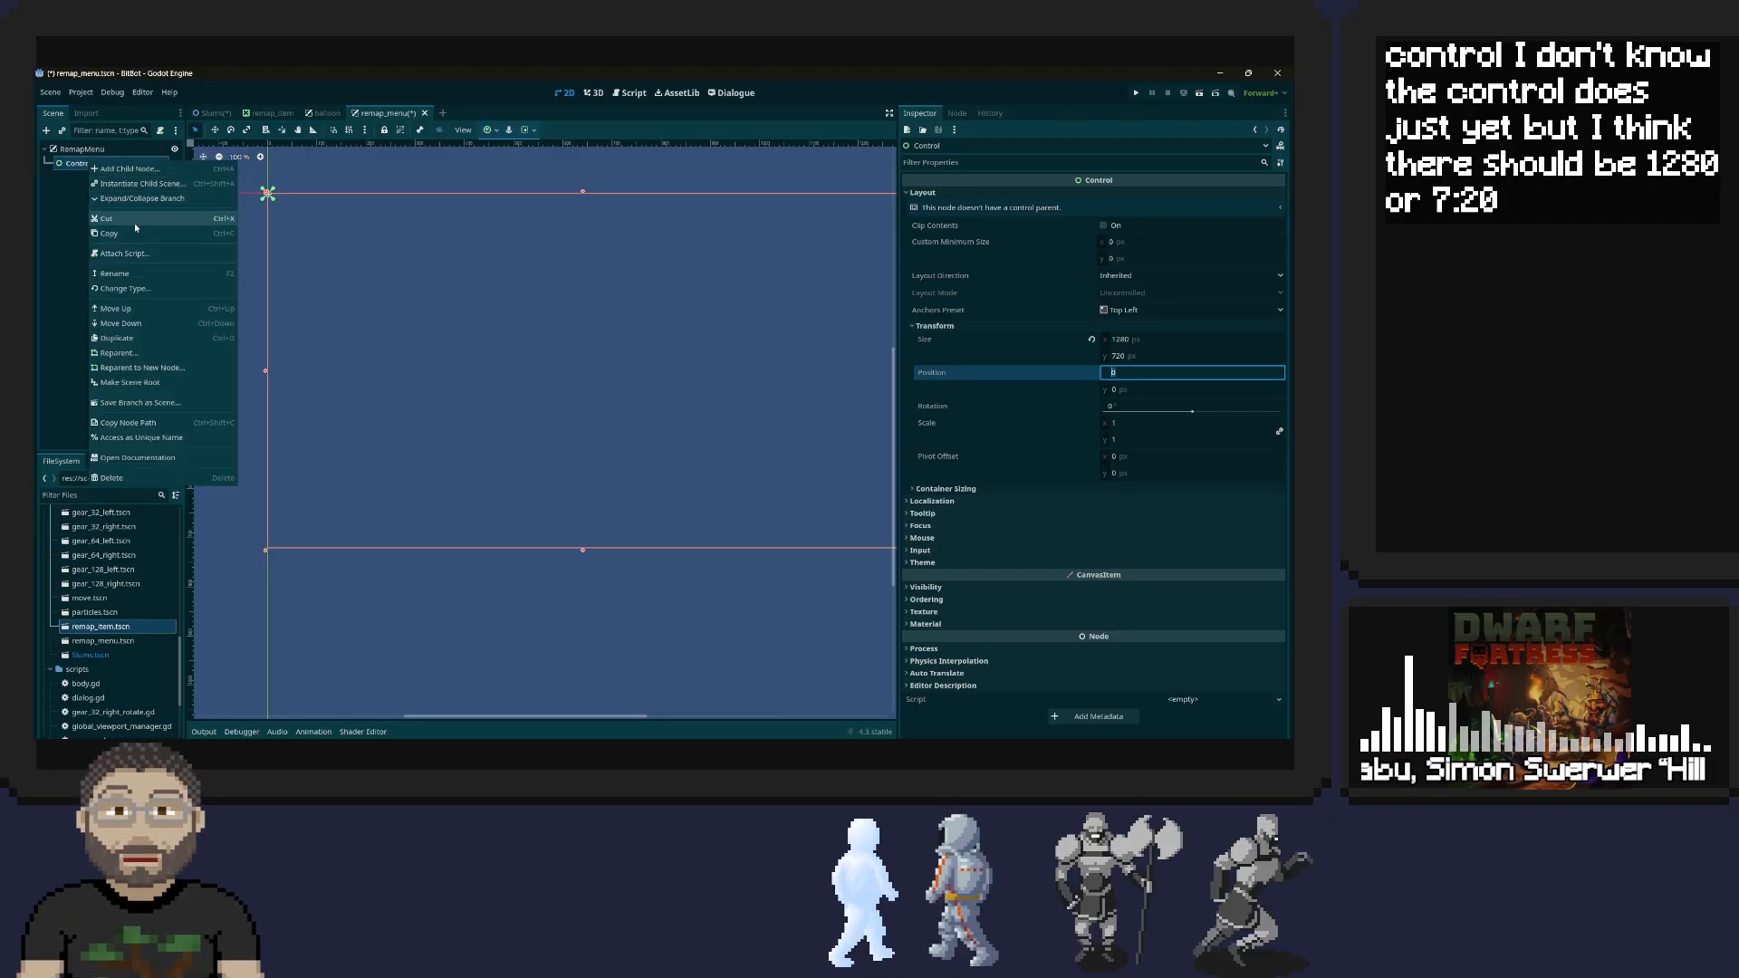
# Examine the balloon scene's Panel, Dialogue, VBoxContainer and CharacterLabel nodes to learn their types and nesting
pyautogui.click(324, 112)
pyautogui.click(87, 180)
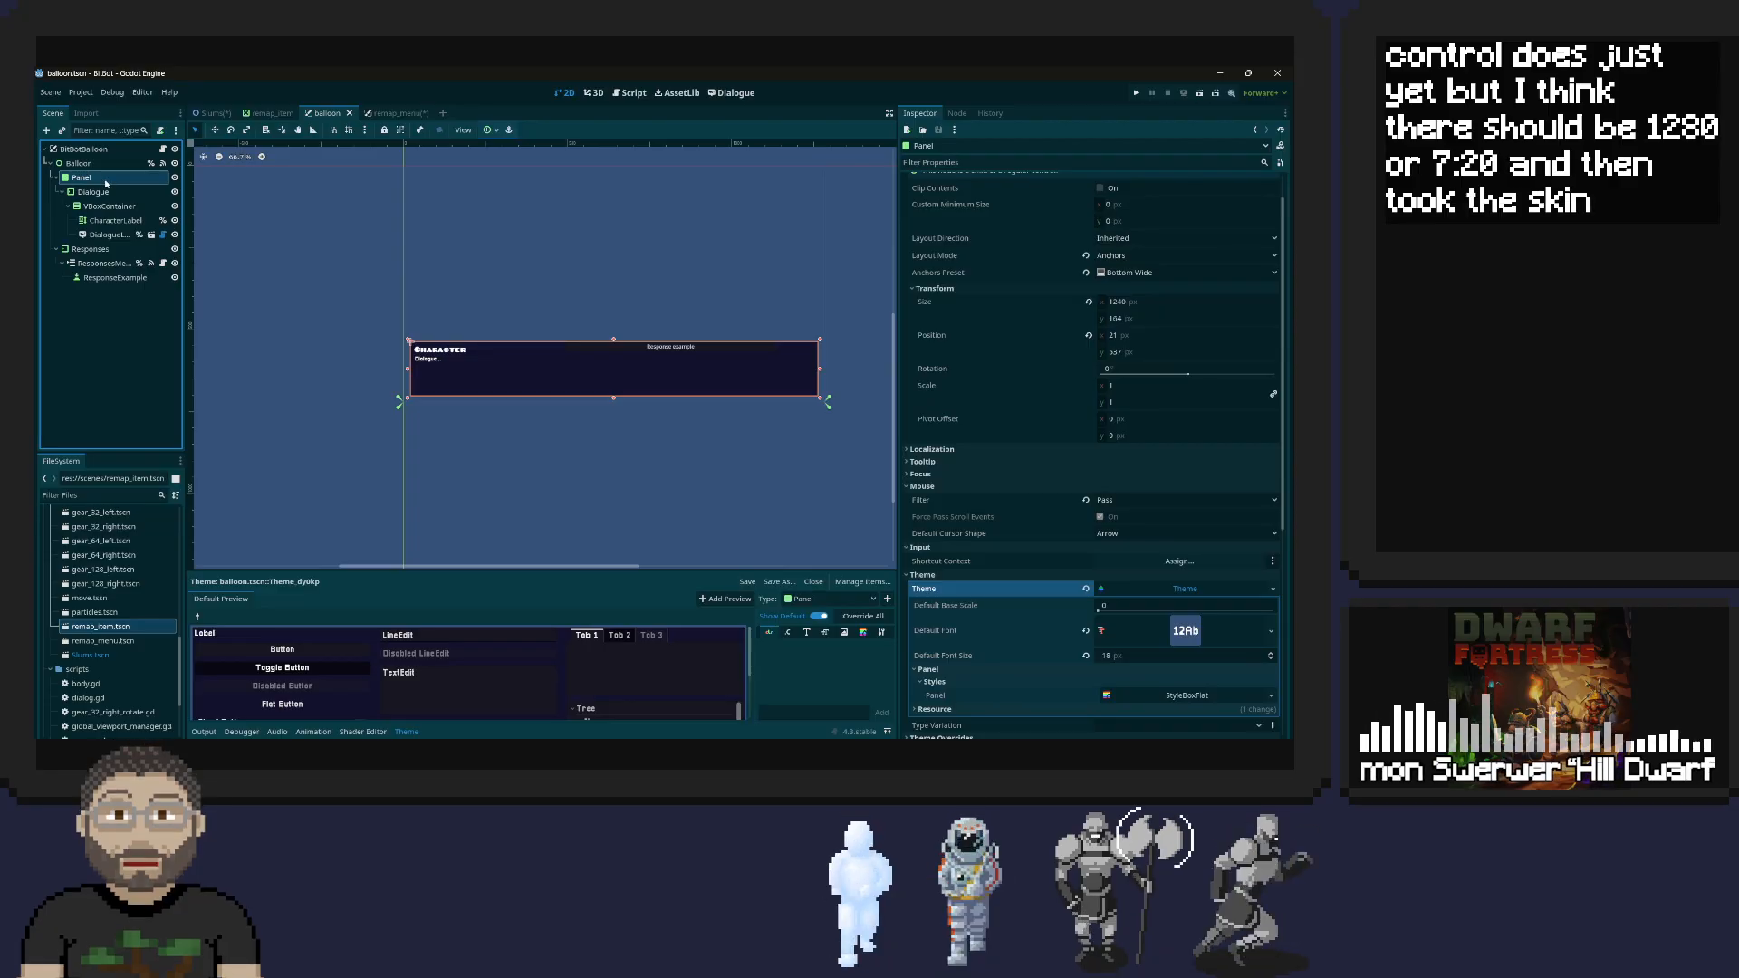
pyautogui.click(102, 194)
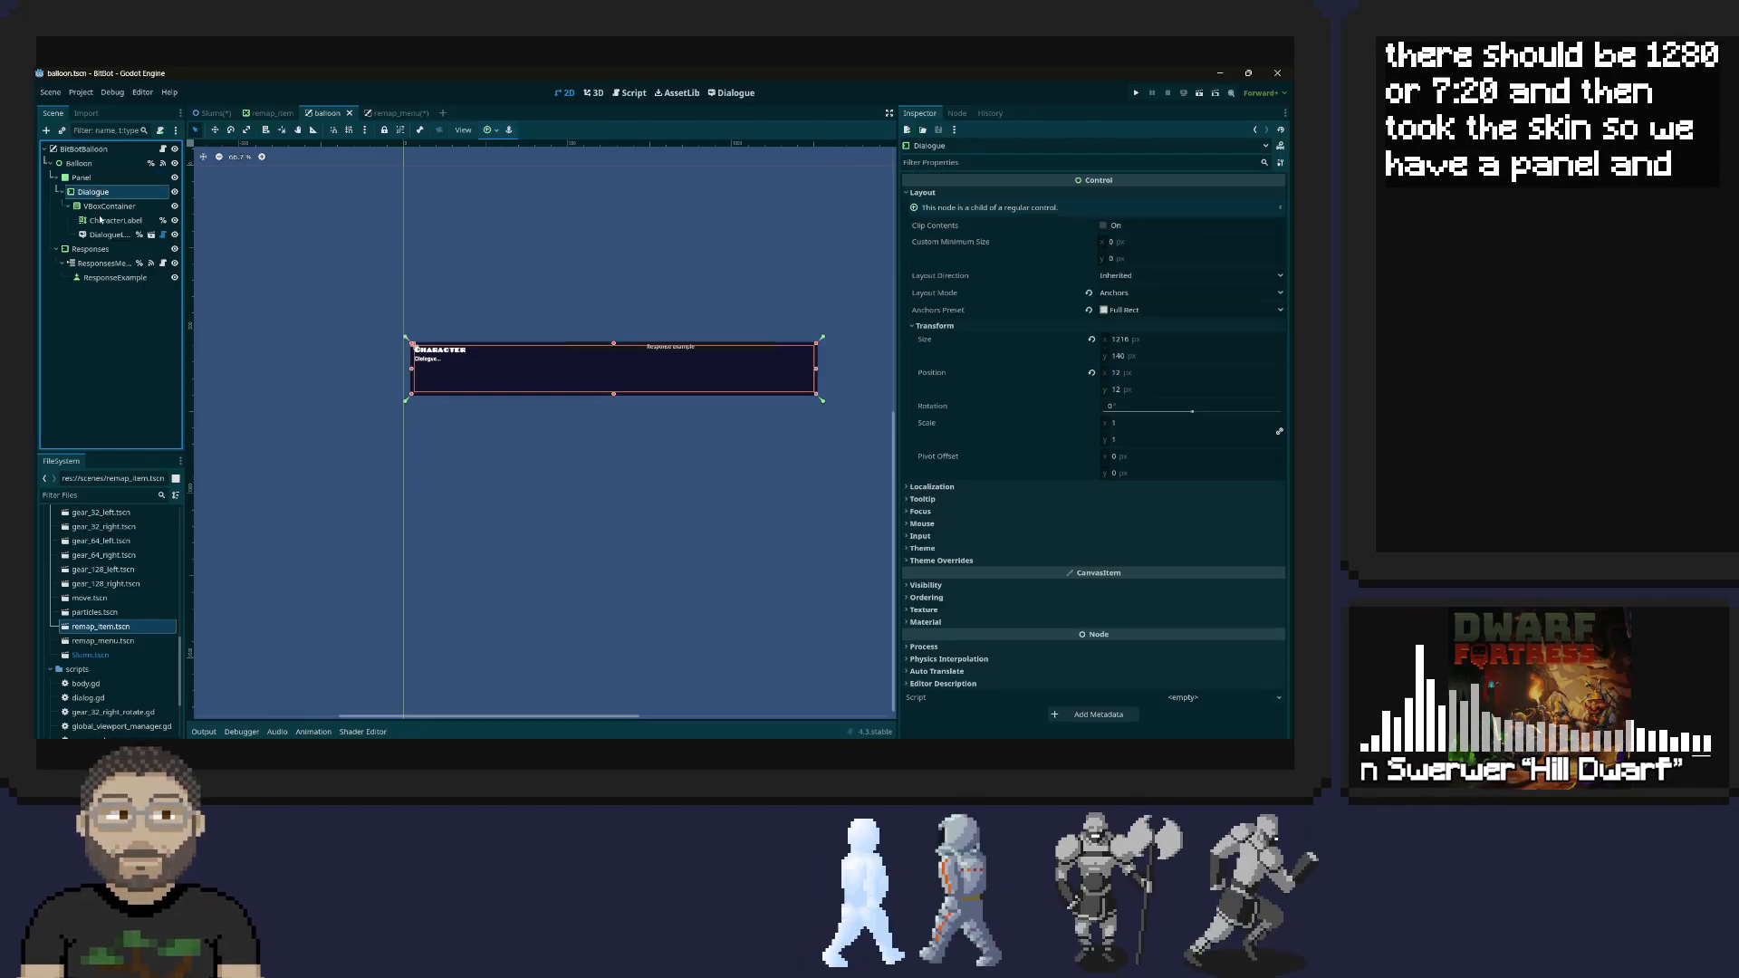
pyautogui.click(101, 208)
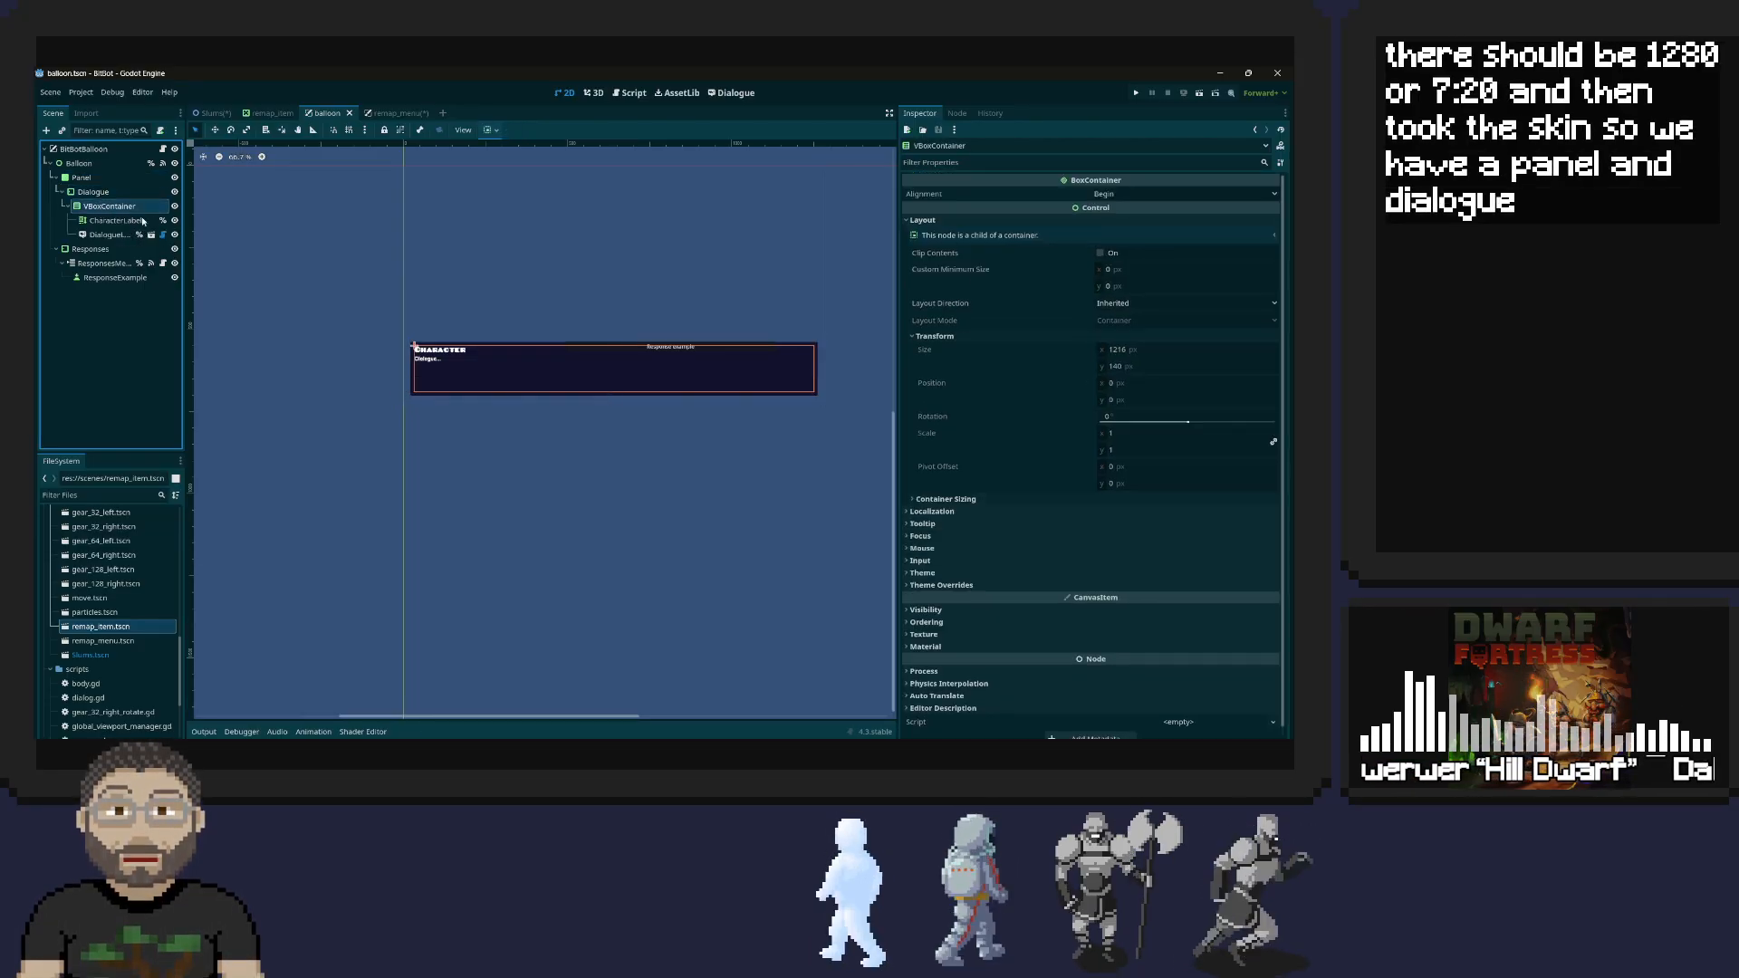
pyautogui.click(114, 220)
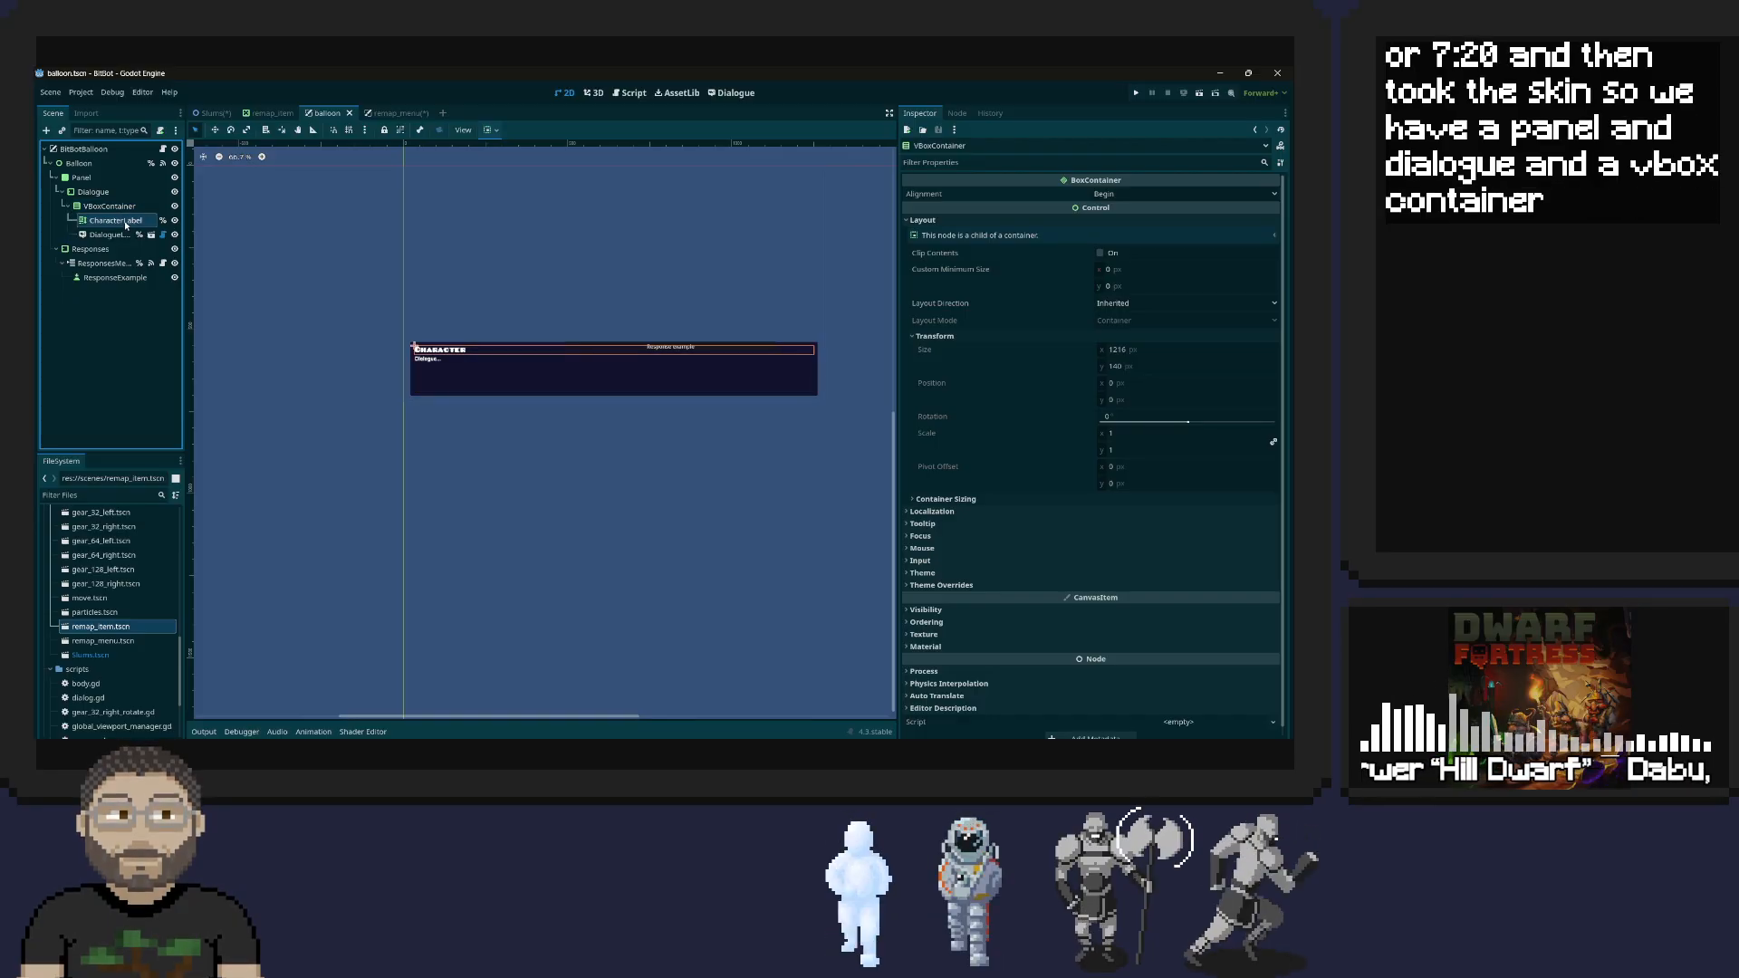
pyautogui.click(94, 194)
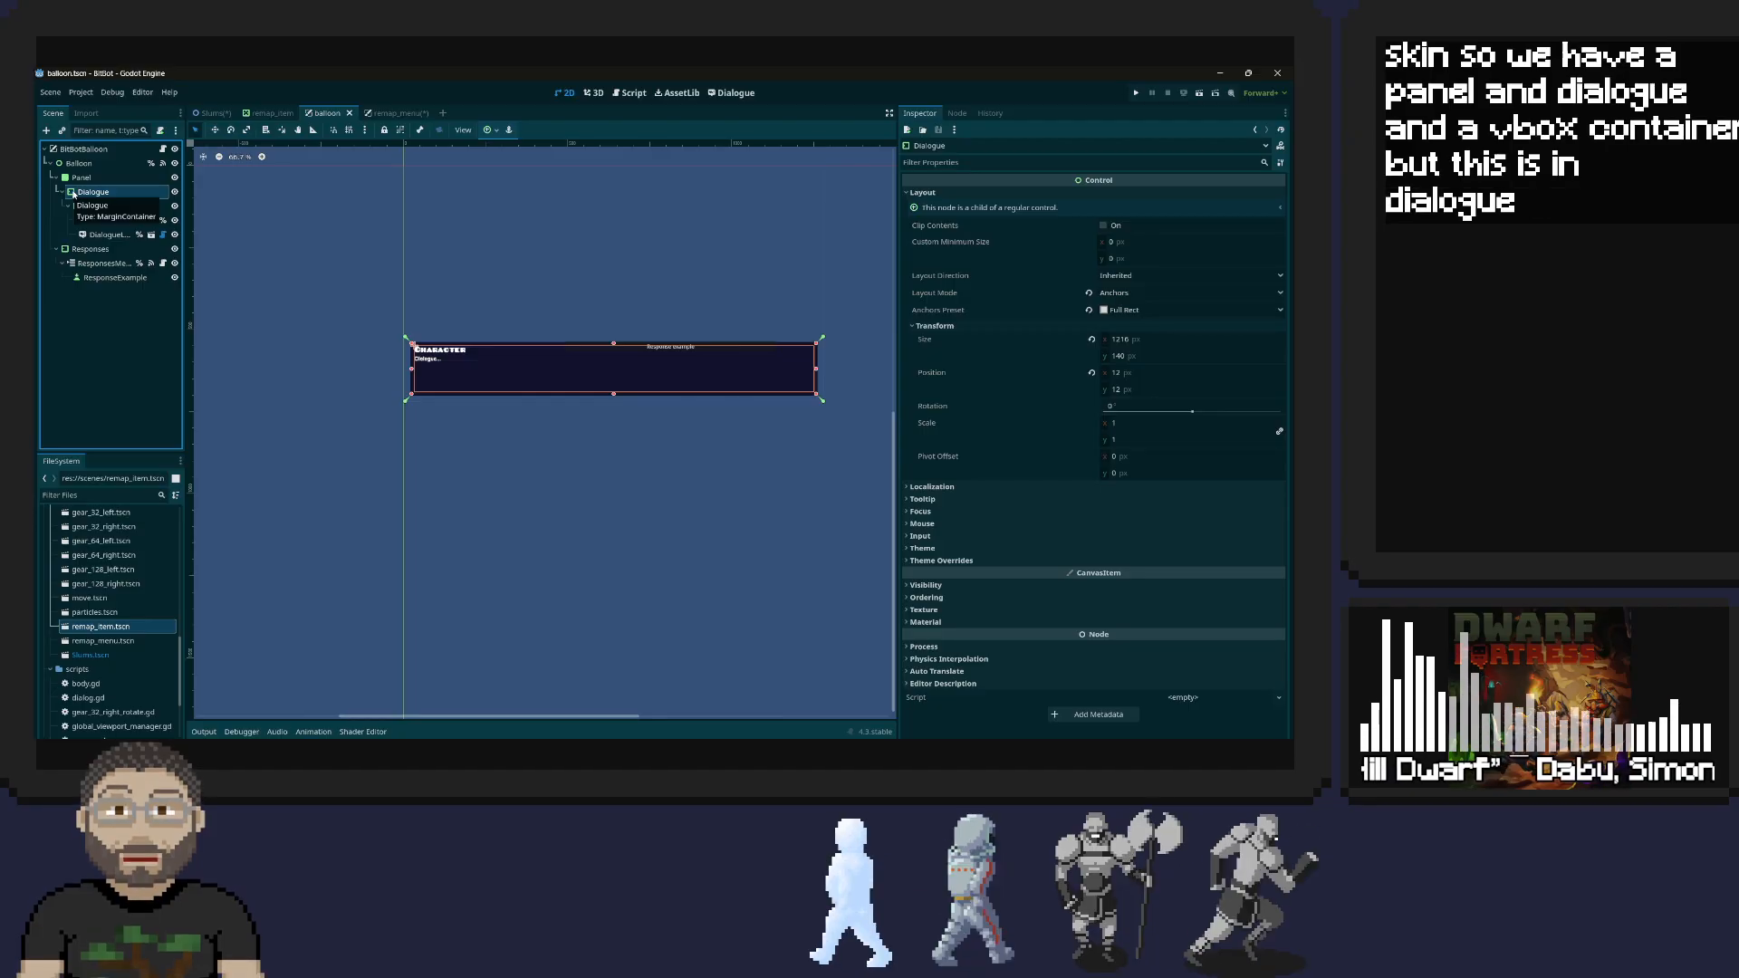
pyautogui.doubleClick(72, 193)
pyautogui.rightClick(72, 195)
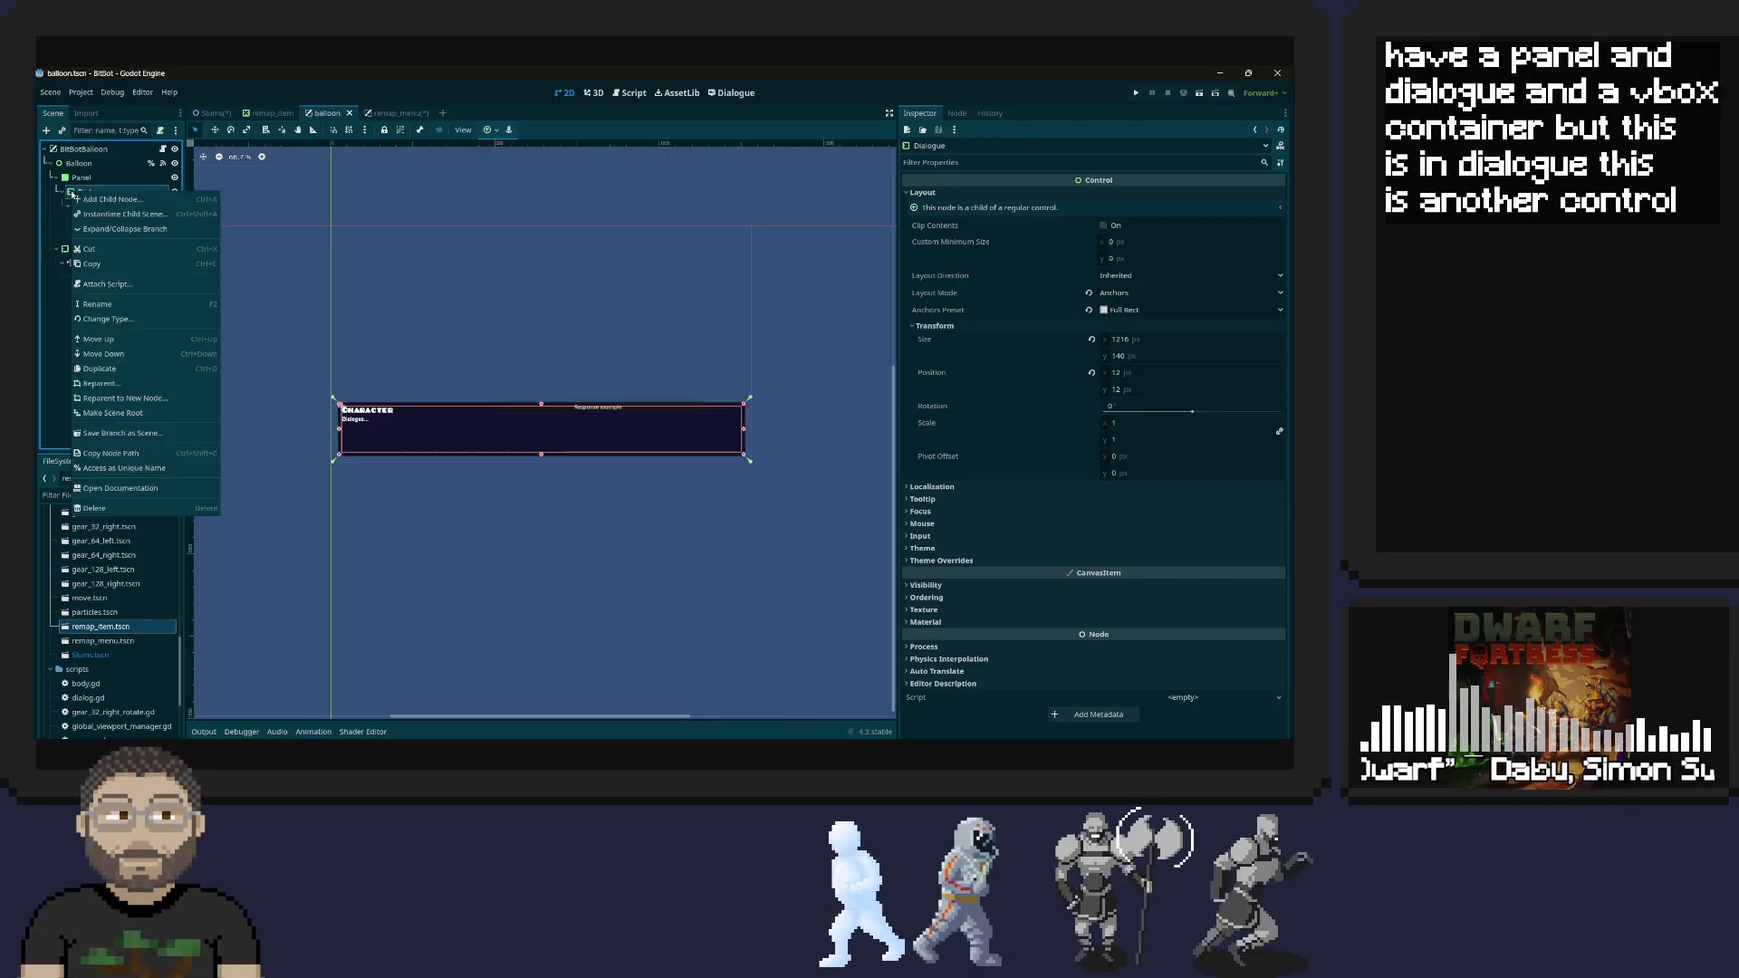
pyautogui.click(68, 192)
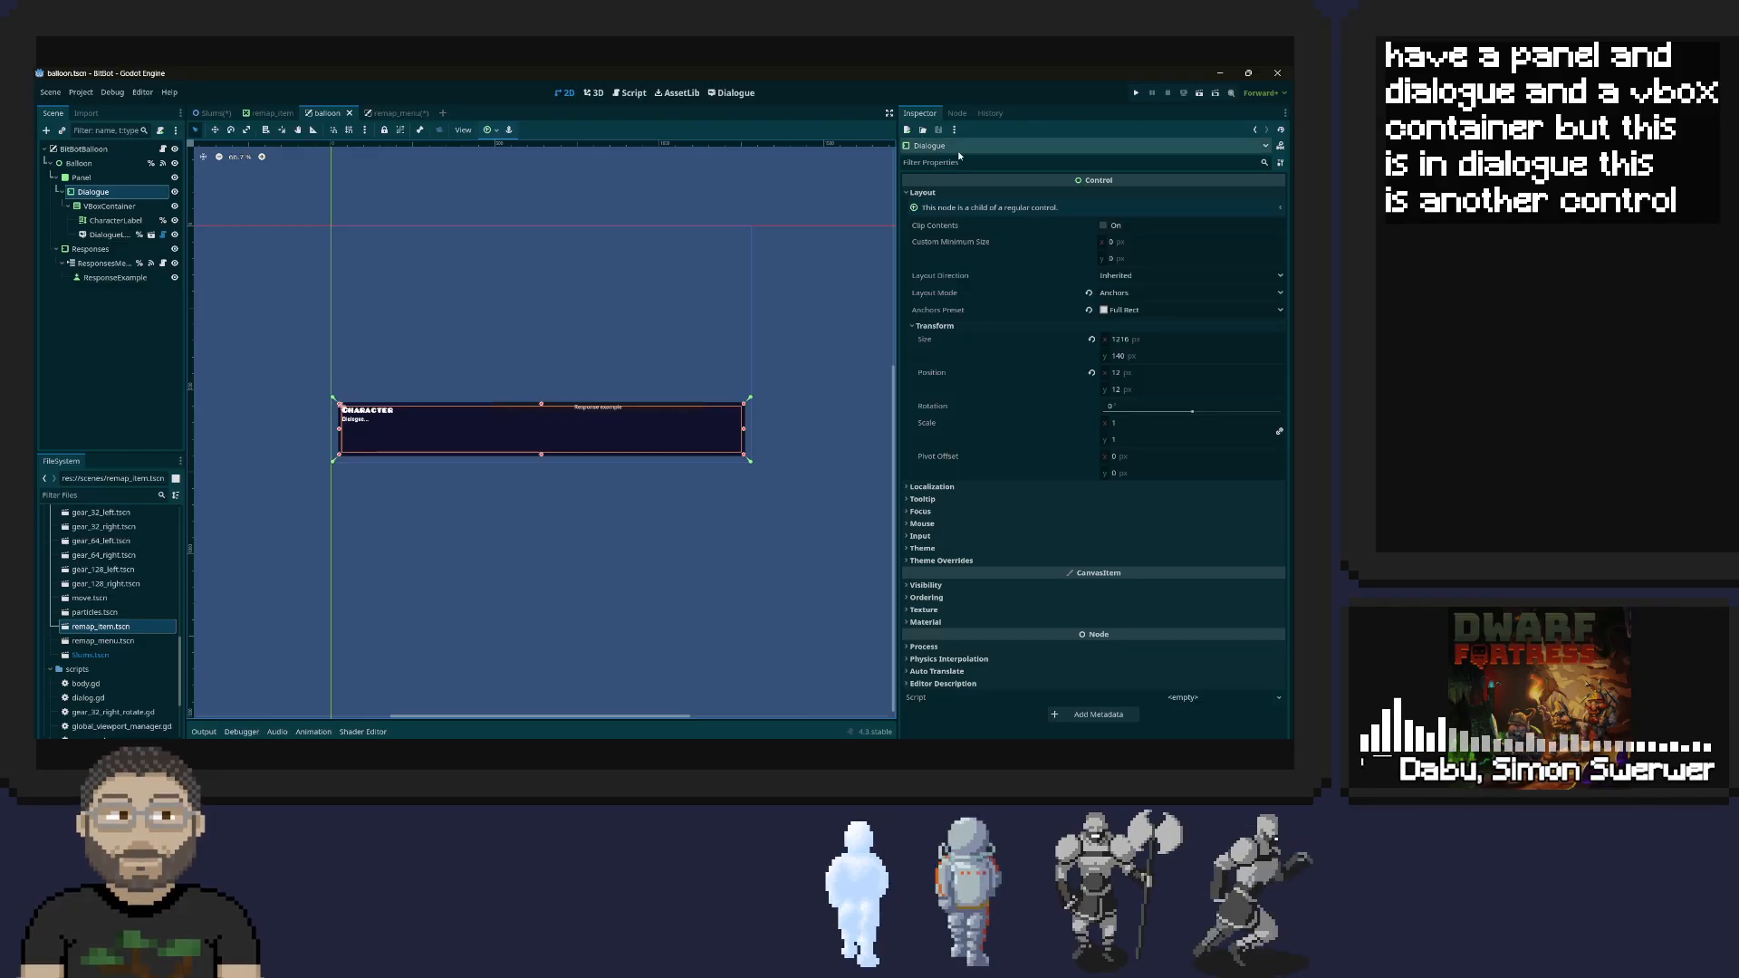
pyautogui.click(988, 147)
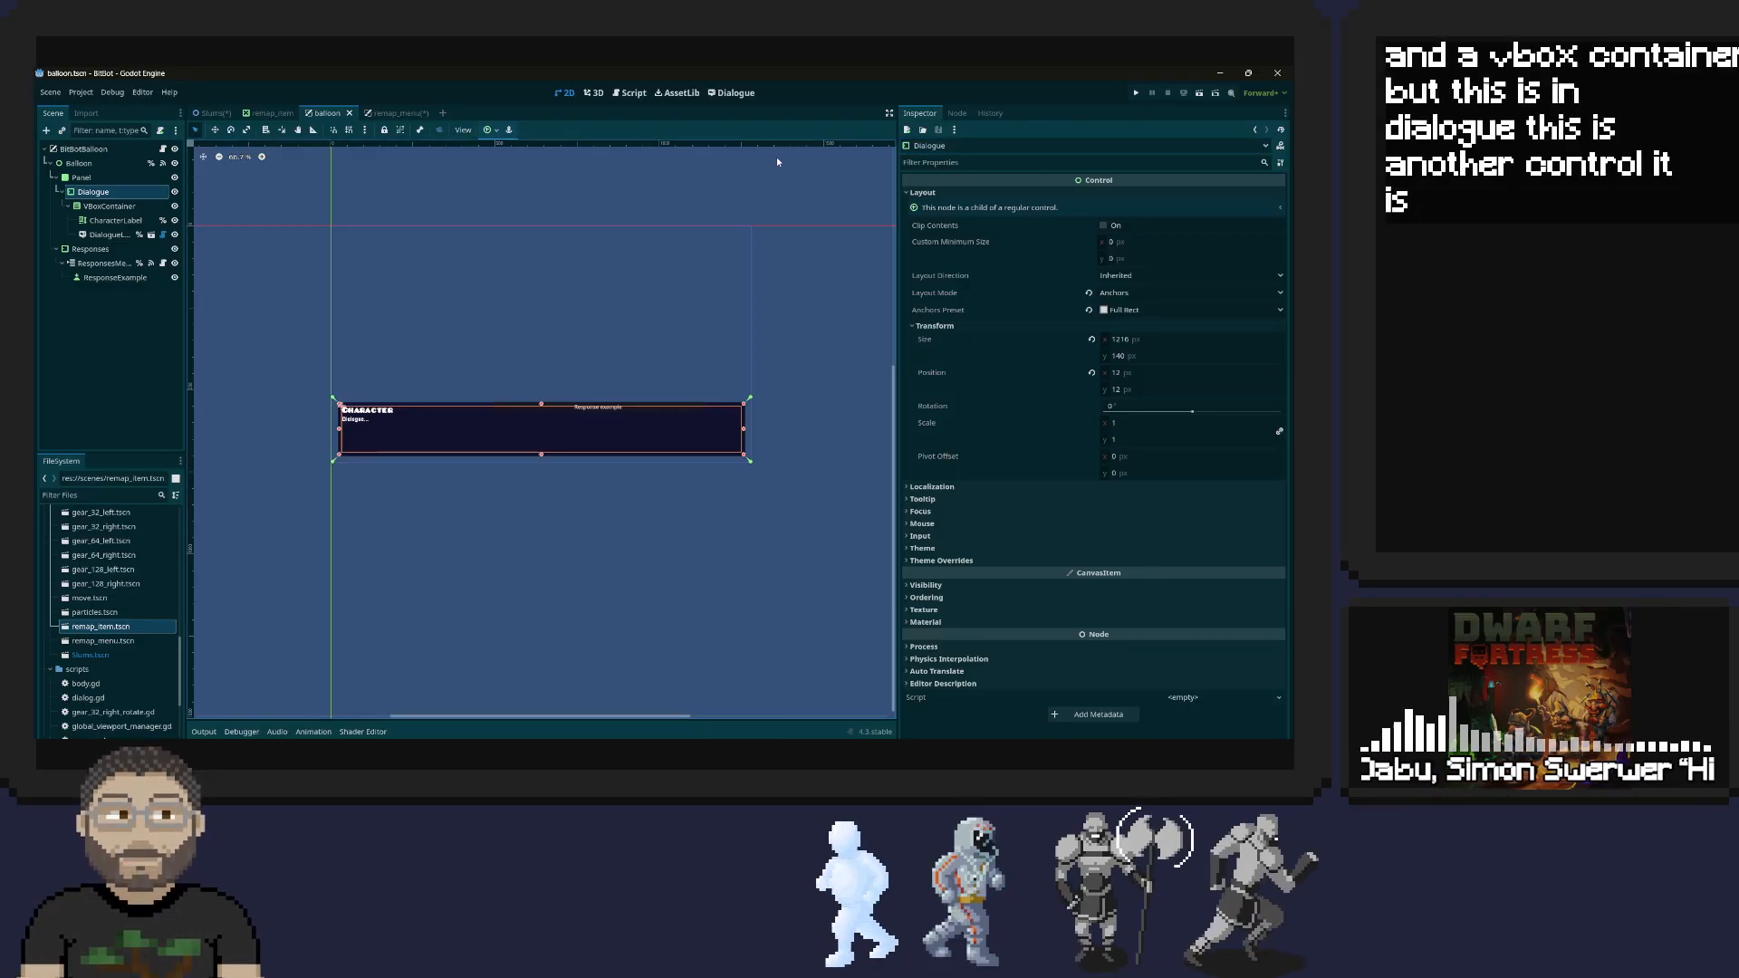
pyautogui.click(78, 163)
pyautogui.doubleClick(80, 164)
pyautogui.click(89, 192)
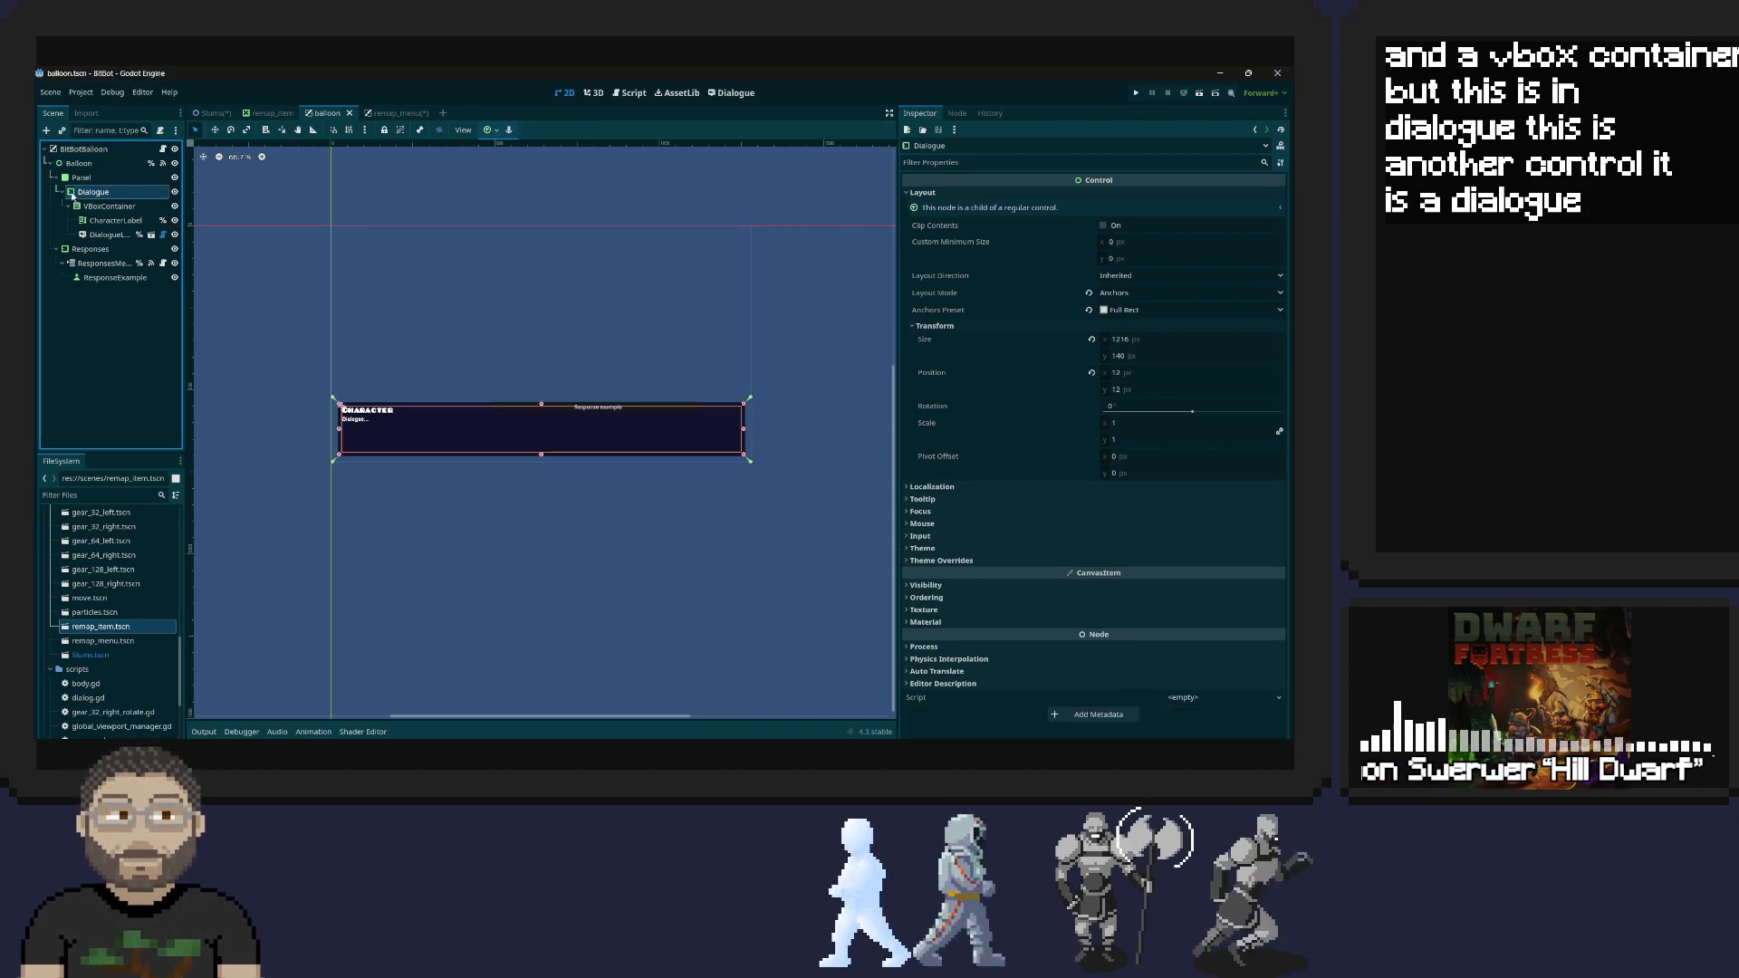
# Compare the balloon scene's Responses, ResponsesMenu and ResponseExample nodes with its Dialogue and Panel nodes, then collapse the Panel branch
pyautogui.click(67, 250)
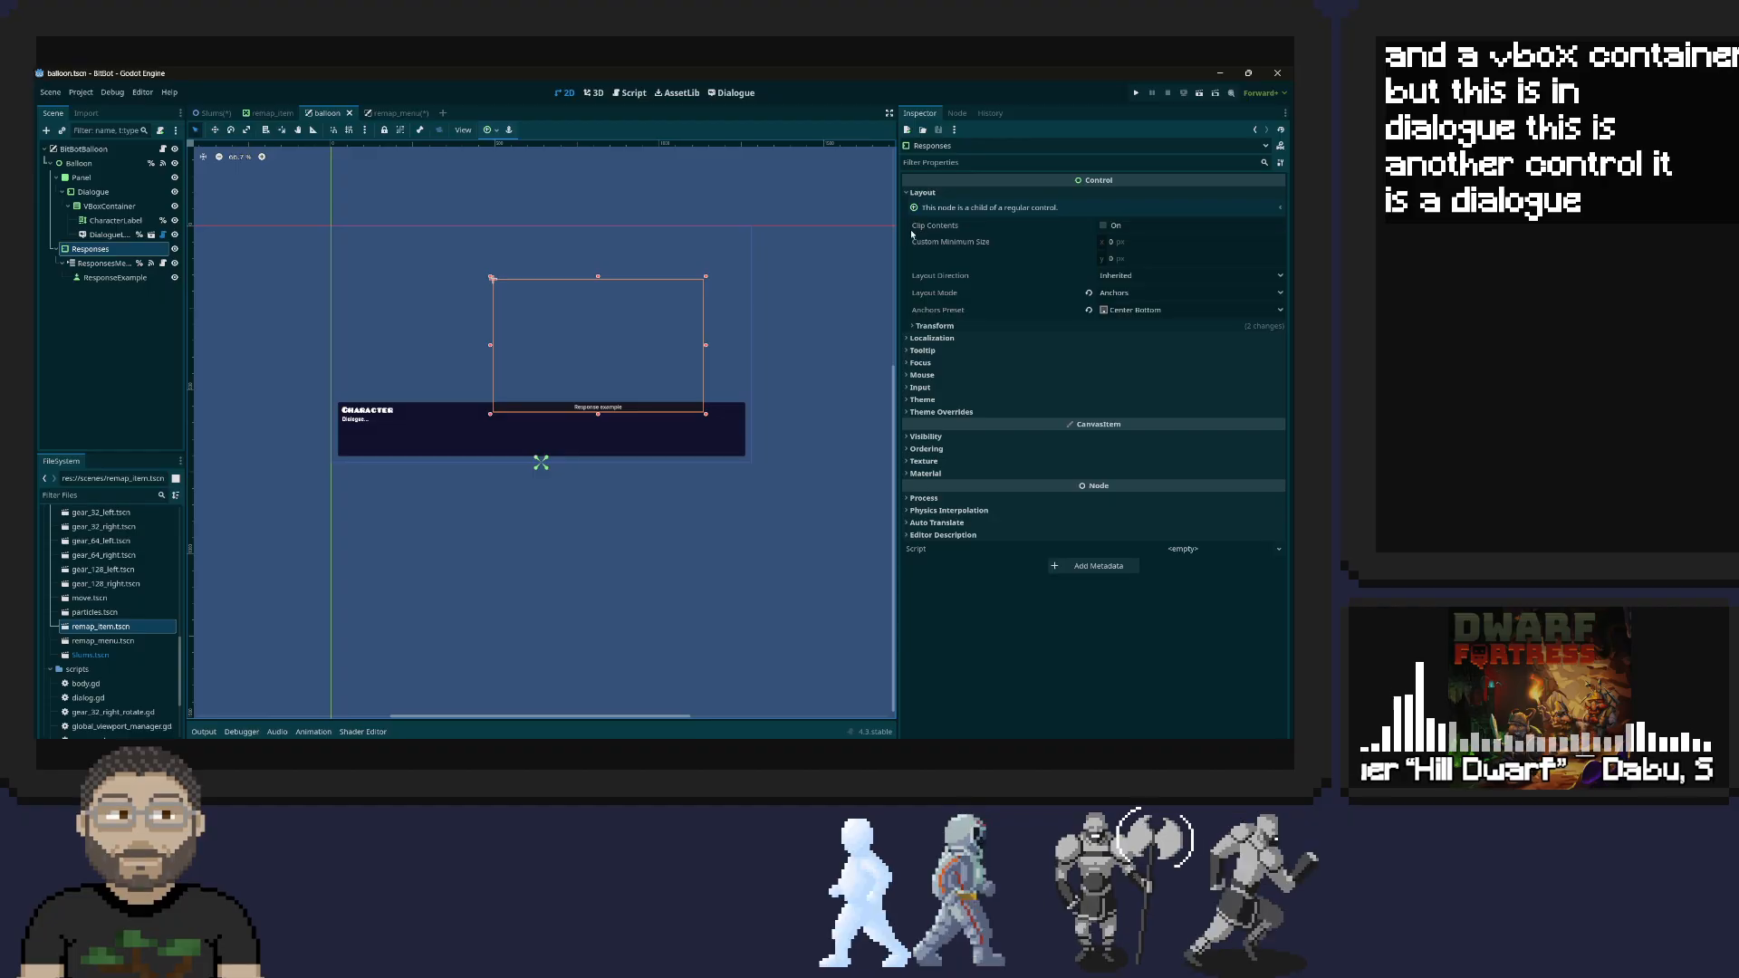
pyautogui.click(83, 193)
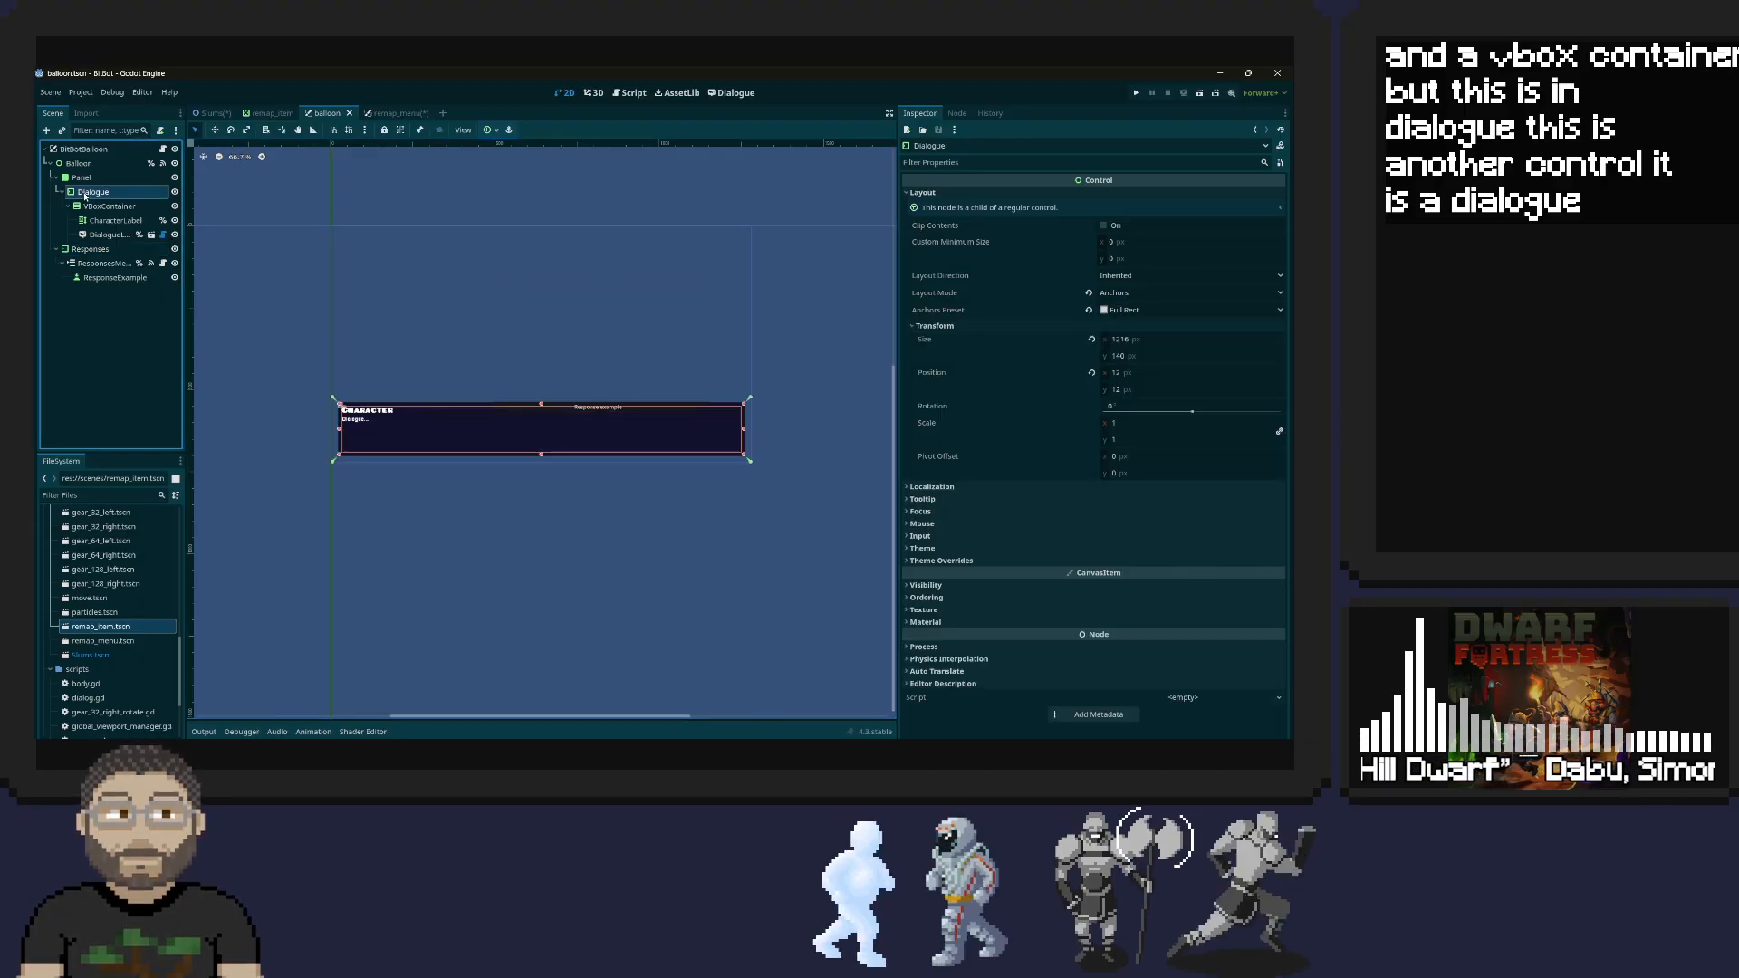
pyautogui.click(90, 250)
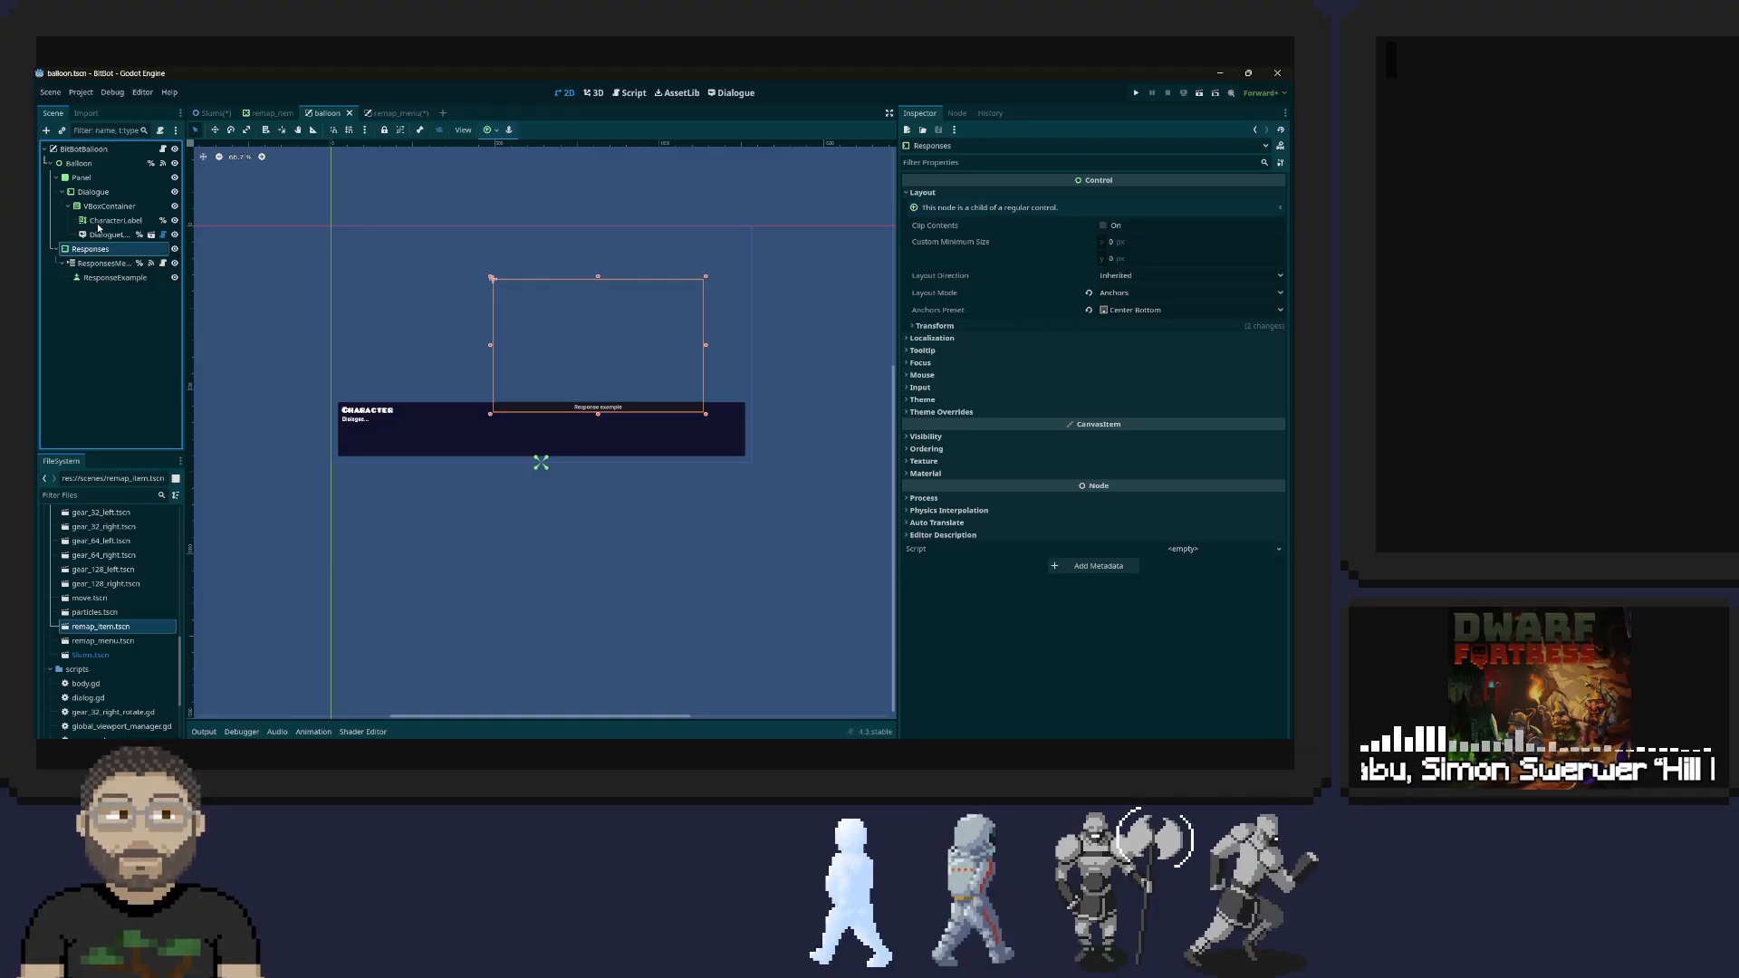
pyautogui.click(90, 264)
pyautogui.click(96, 277)
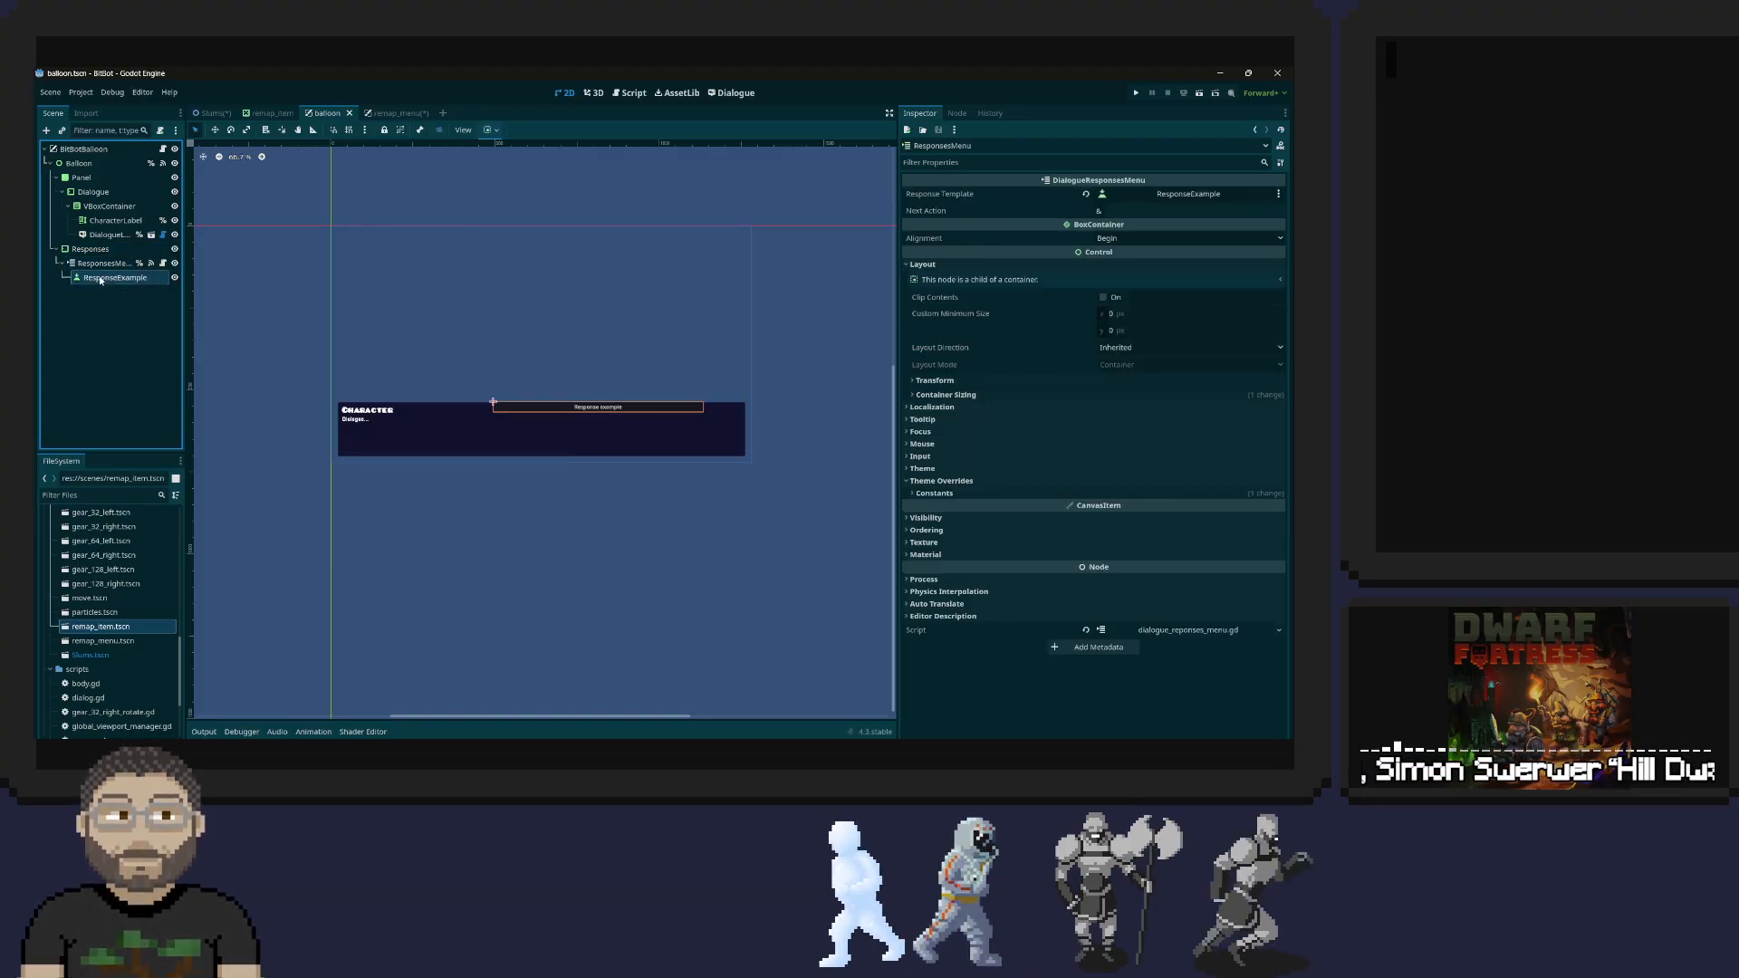
pyautogui.click(97, 264)
pyautogui.click(91, 250)
pyautogui.click(103, 277)
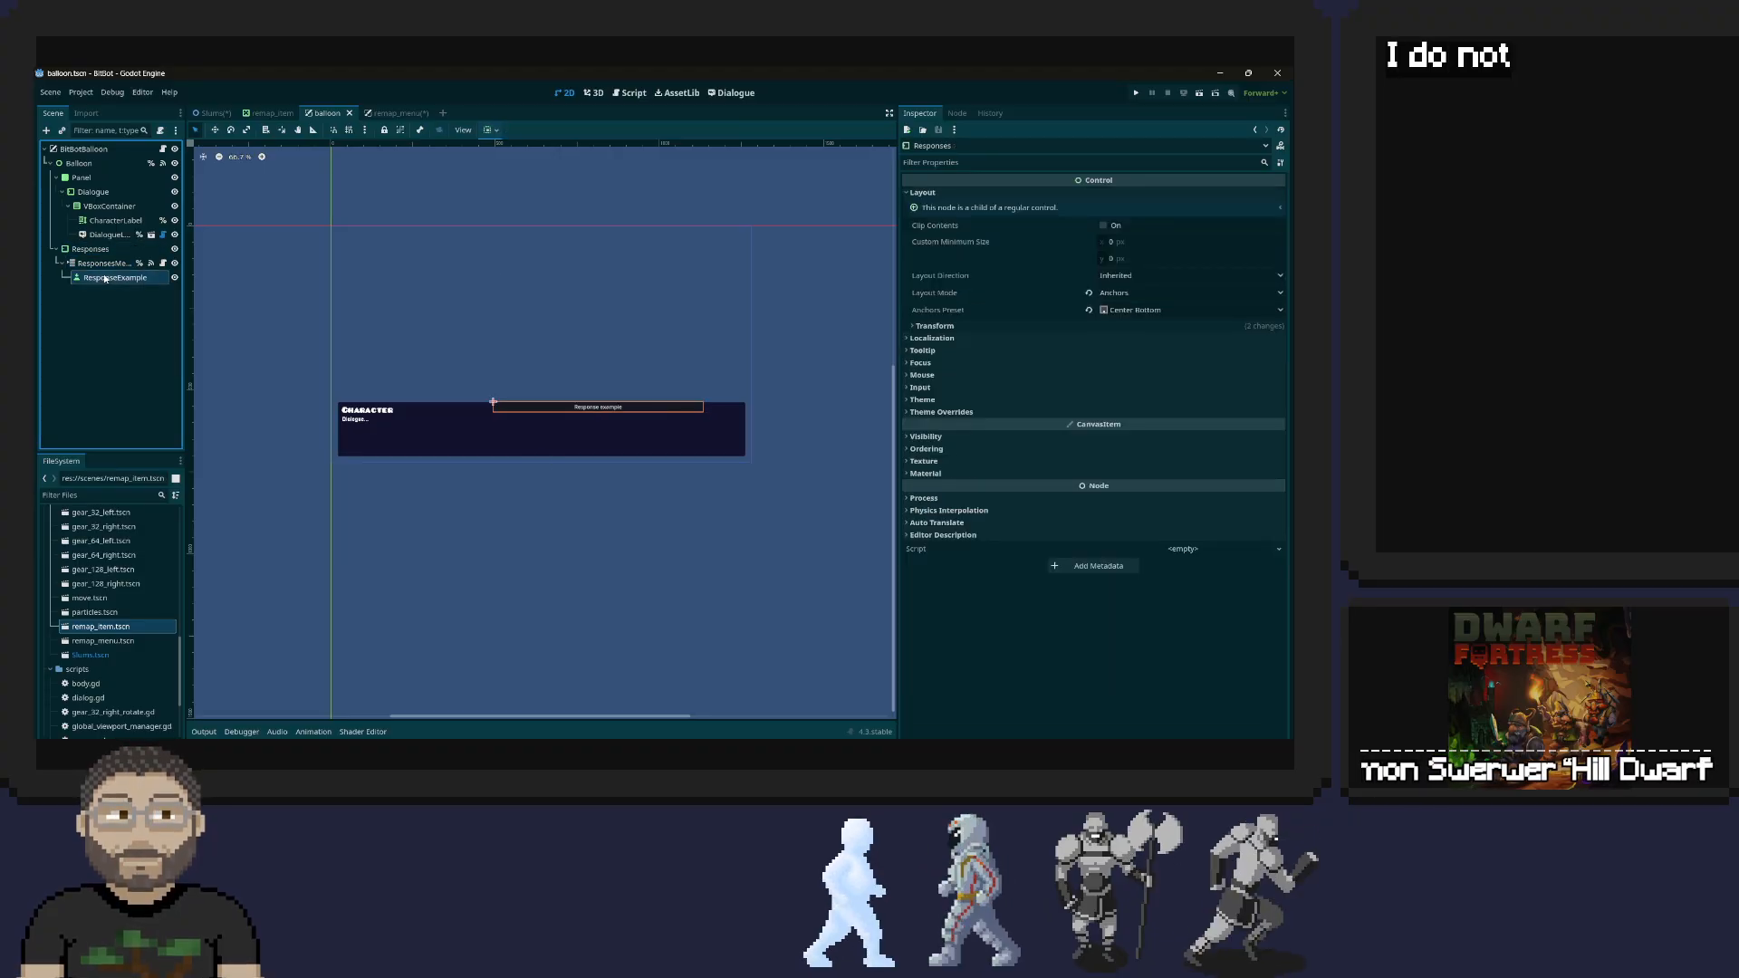
pyautogui.click(80, 178)
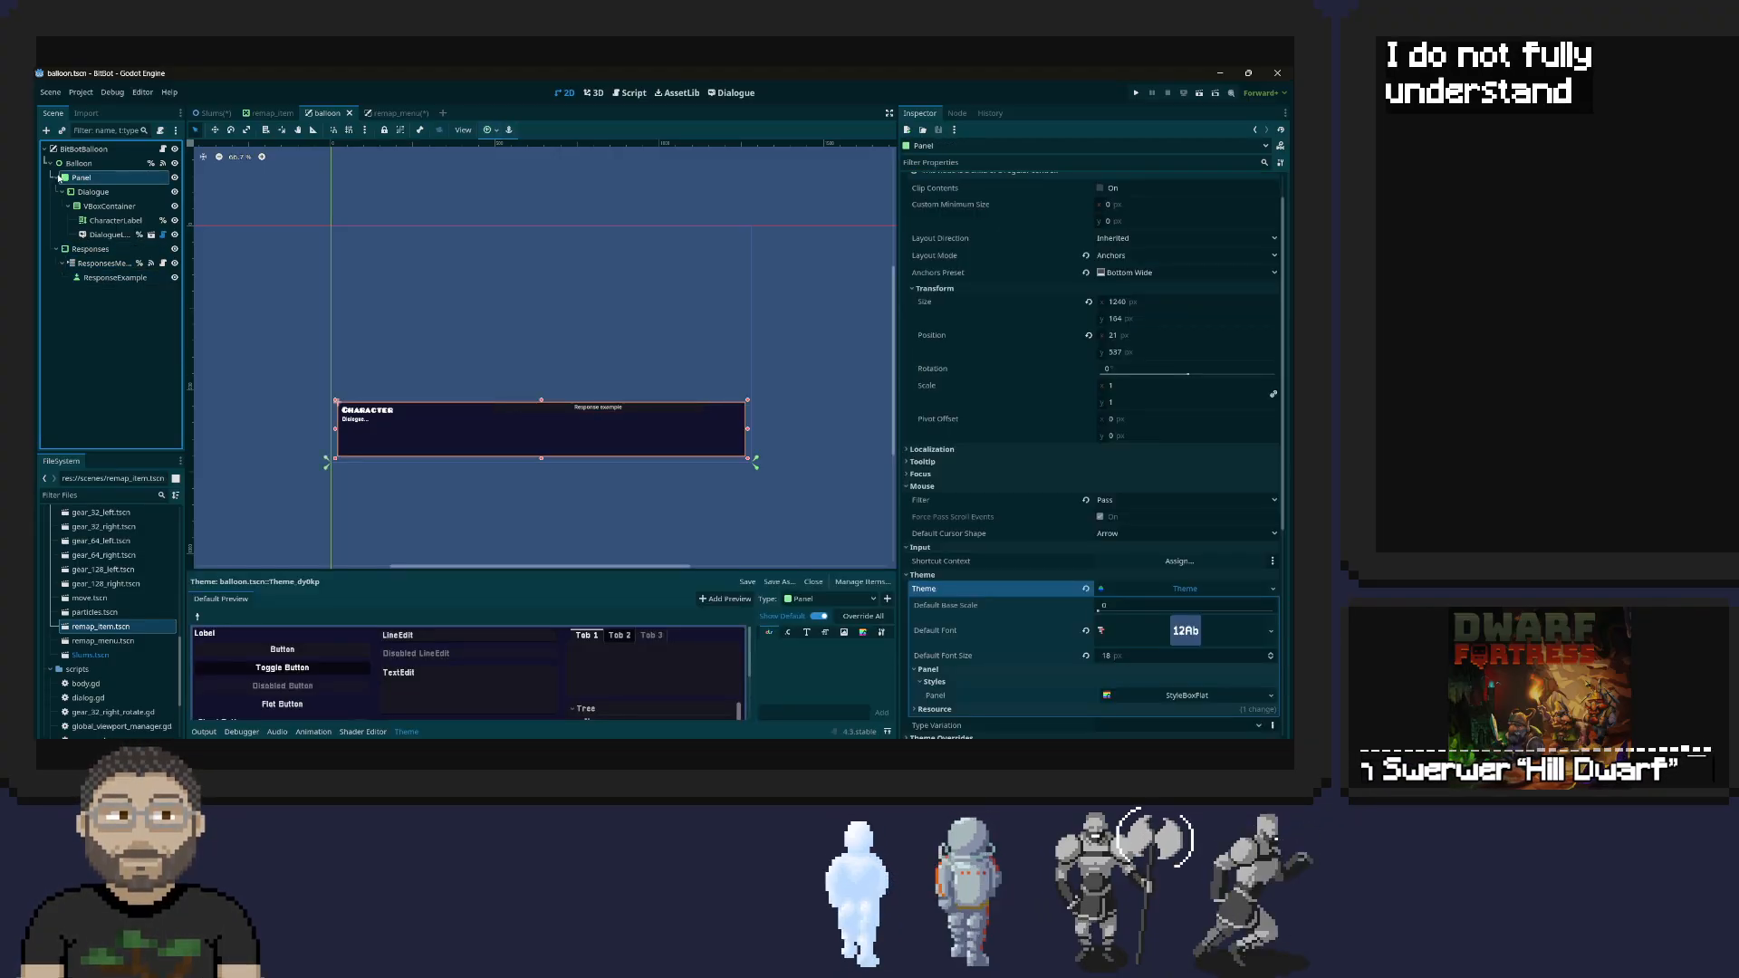
pyautogui.click(57, 179)
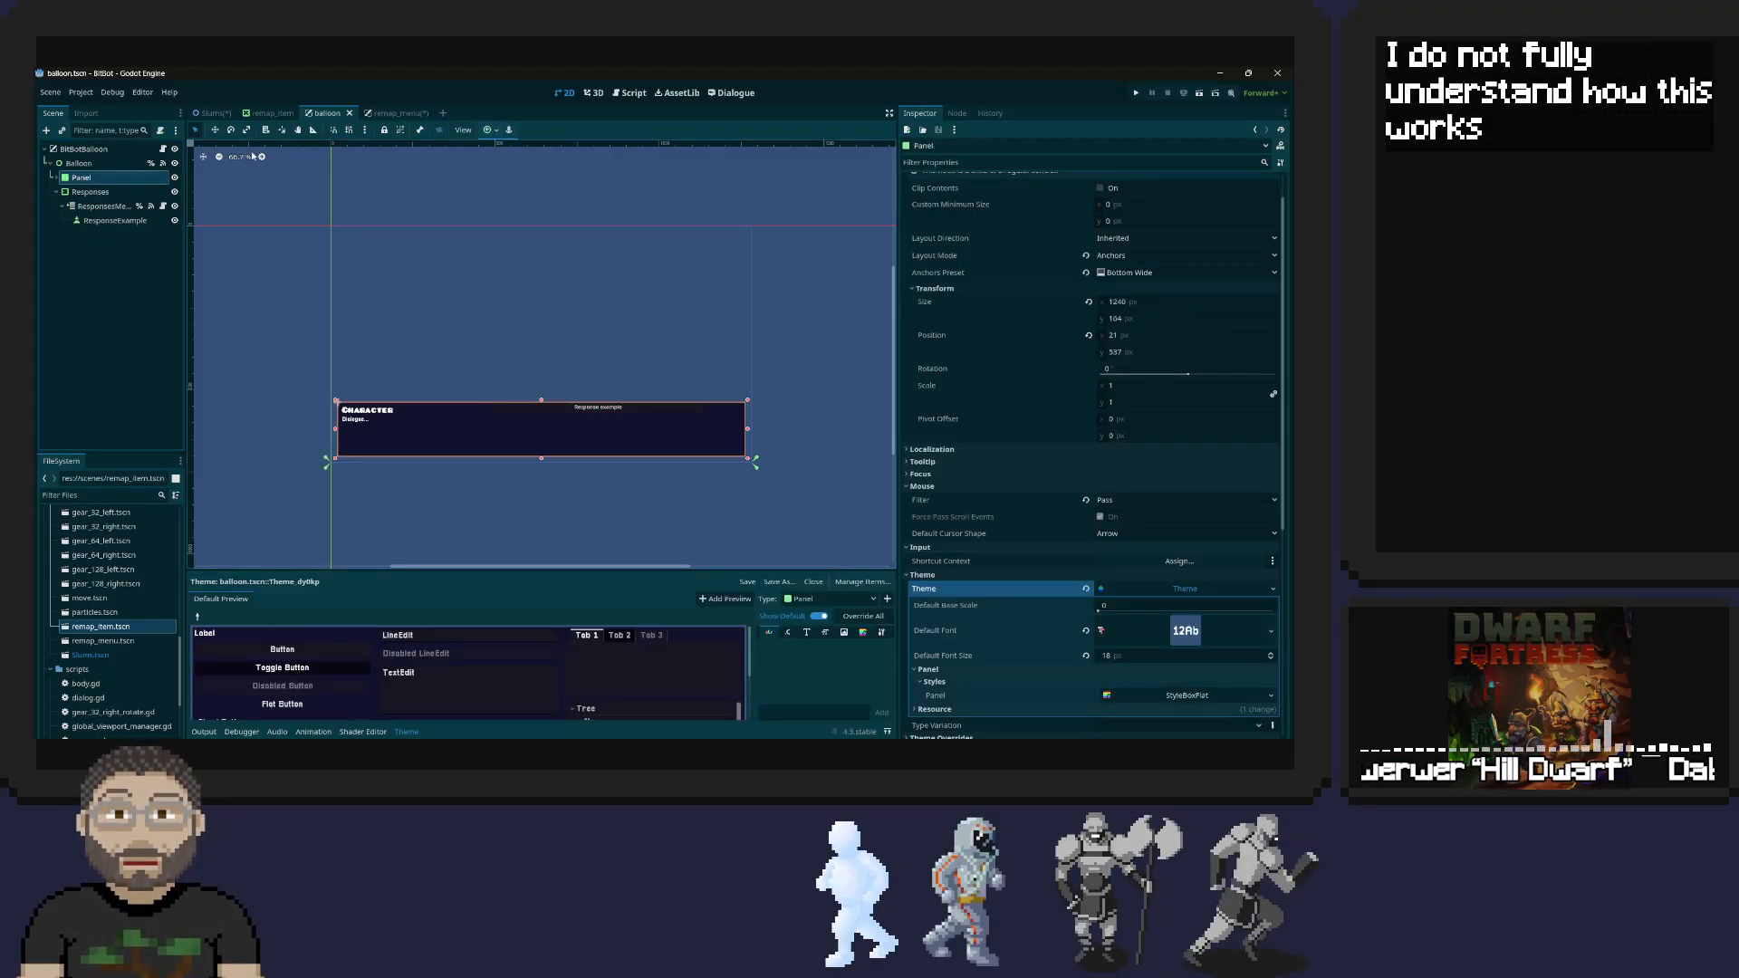
# Return to the remap_menu scene and add a Panel node as a child of Control
pyautogui.click(389, 112)
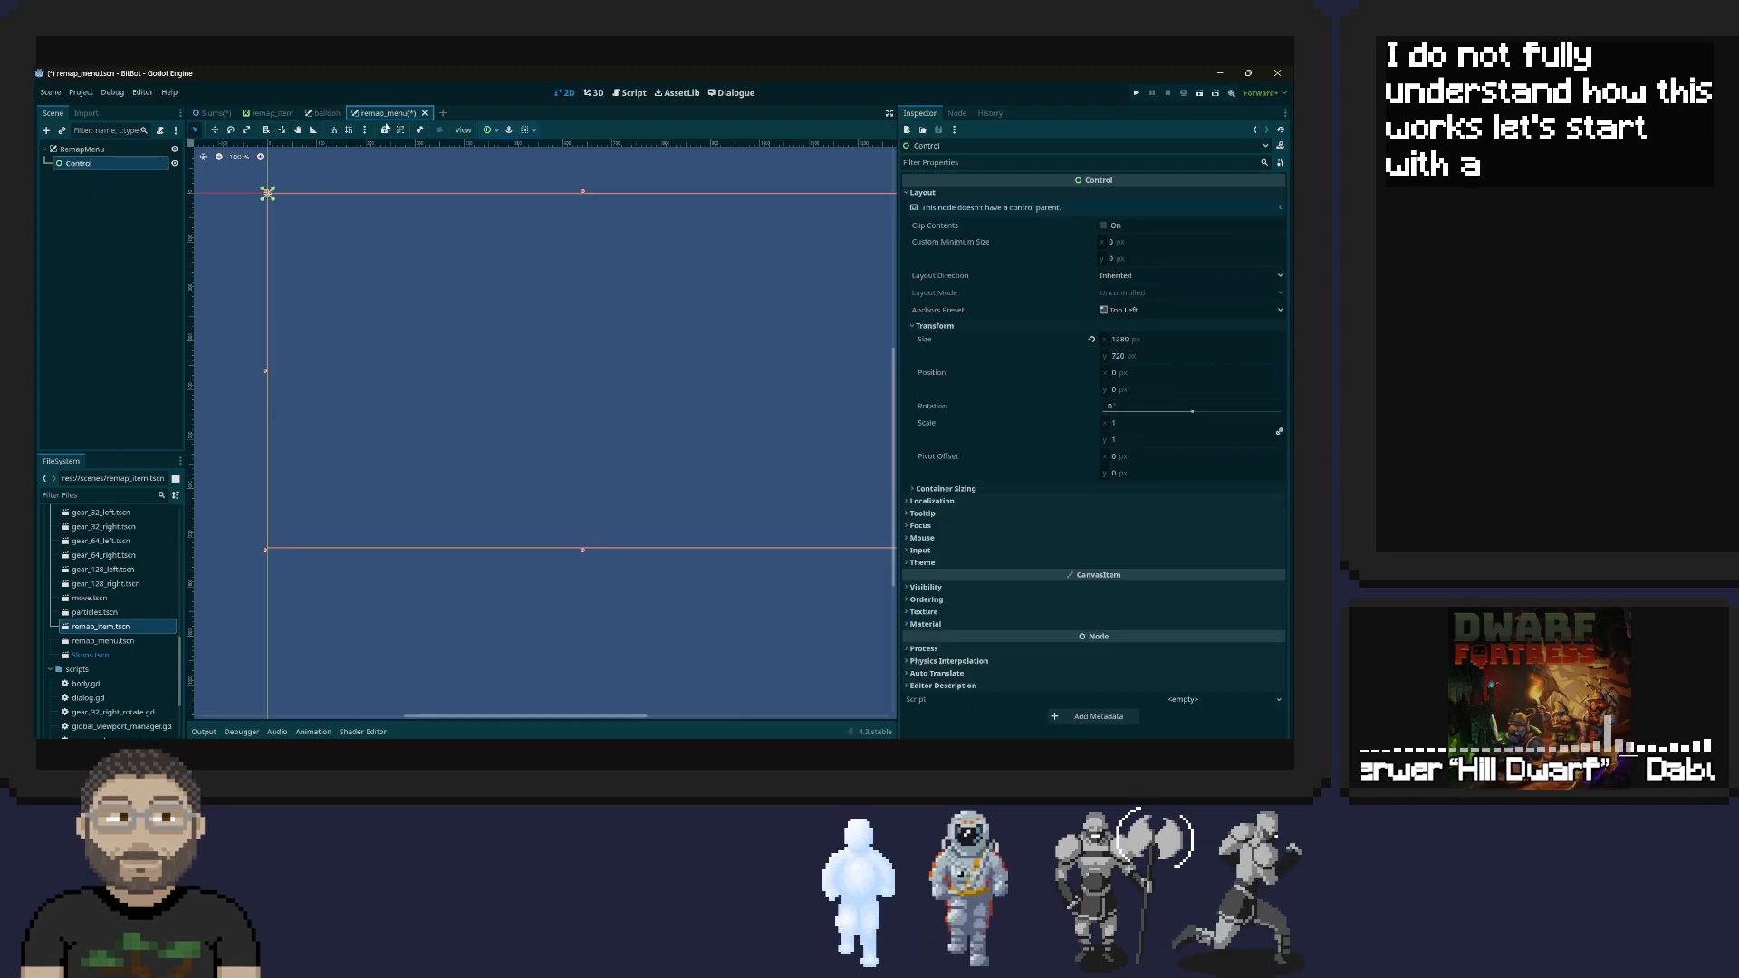
pyautogui.rightClick(80, 164)
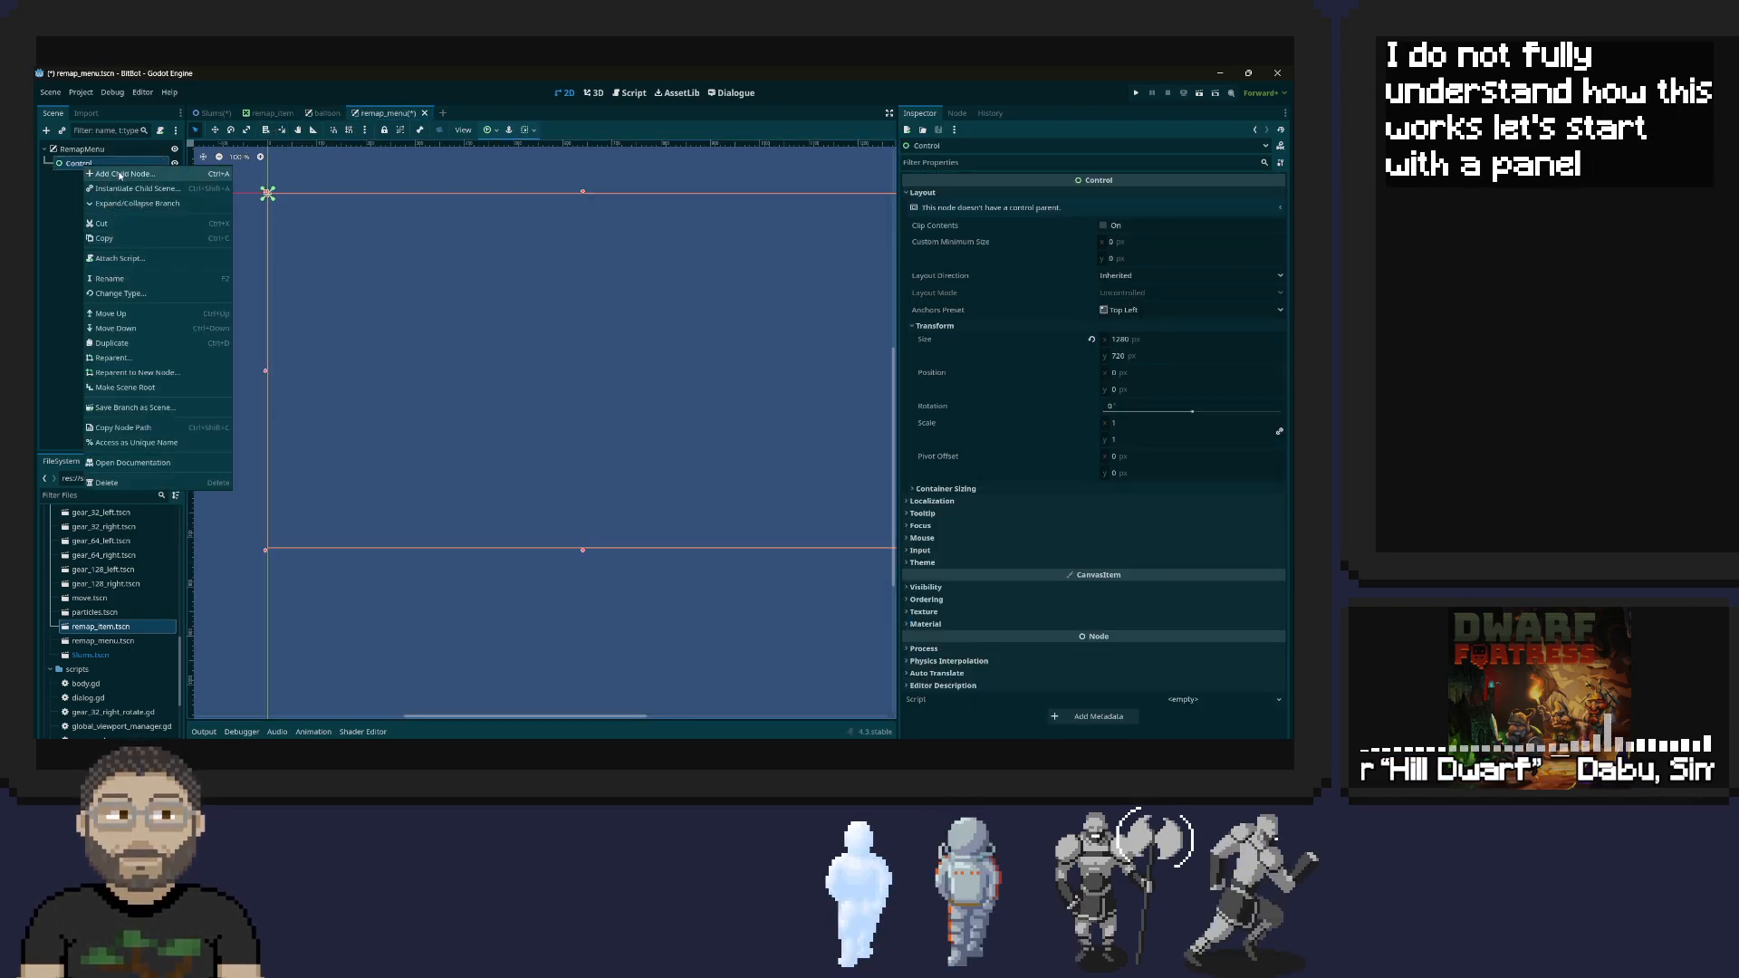
pyautogui.click(119, 174)
pyautogui.write('Panel')
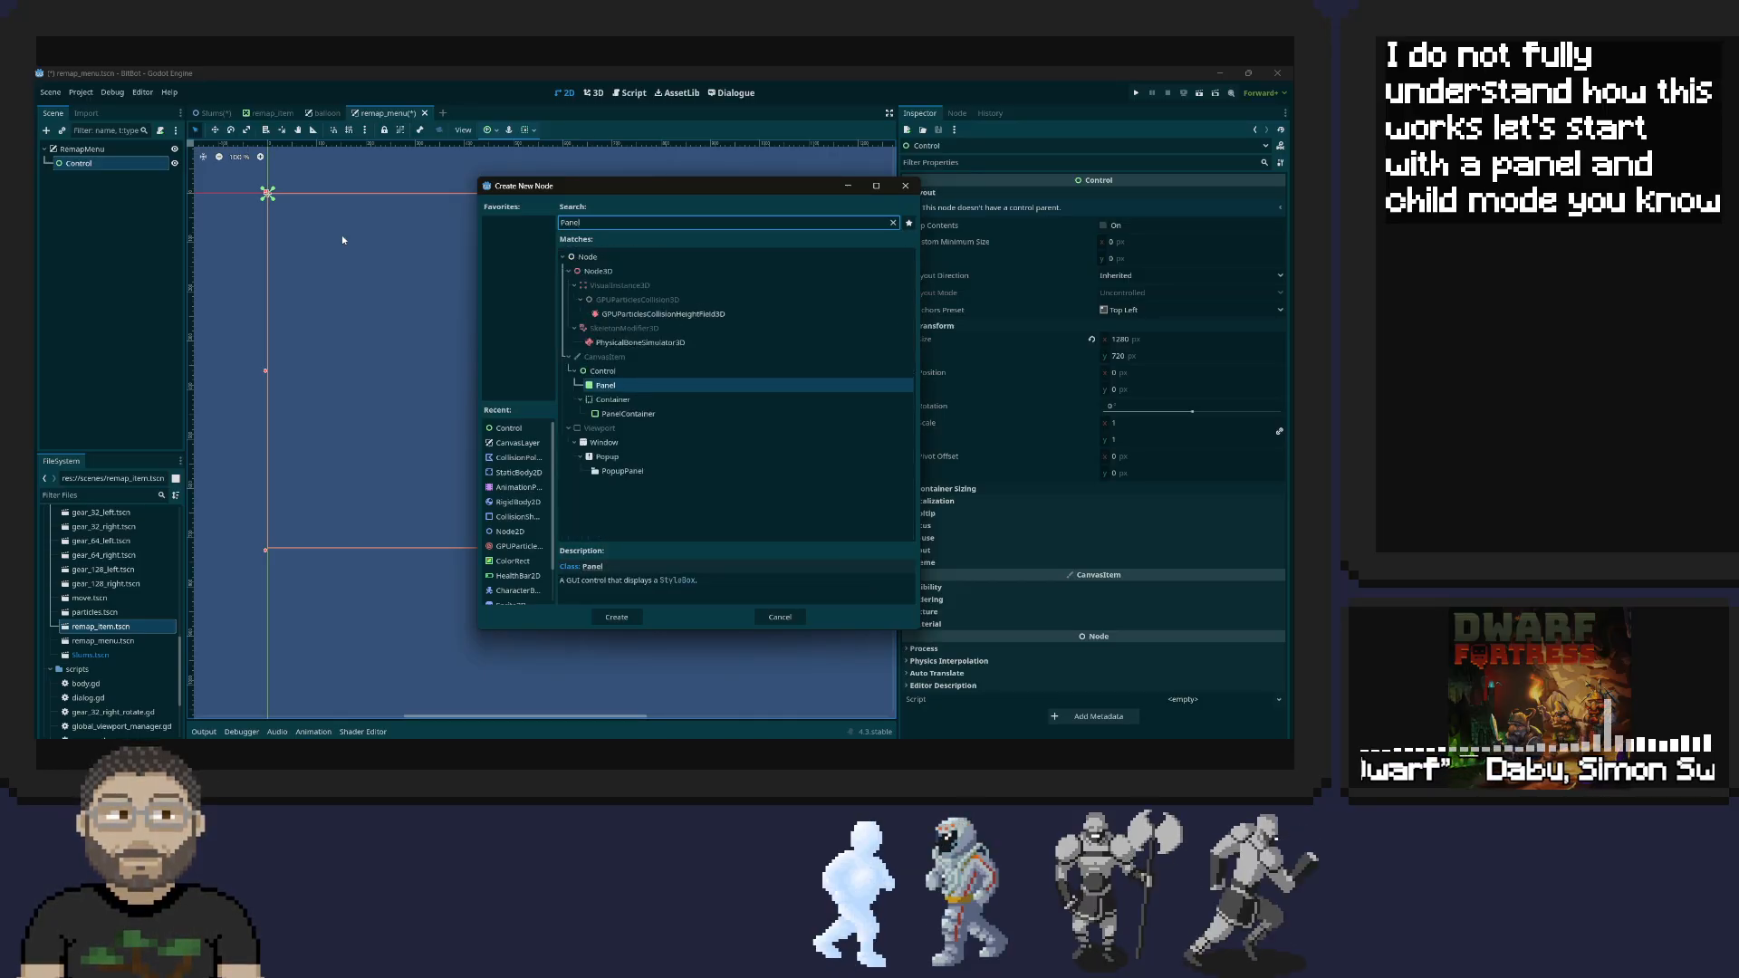
pyautogui.doubleClick(611, 387)
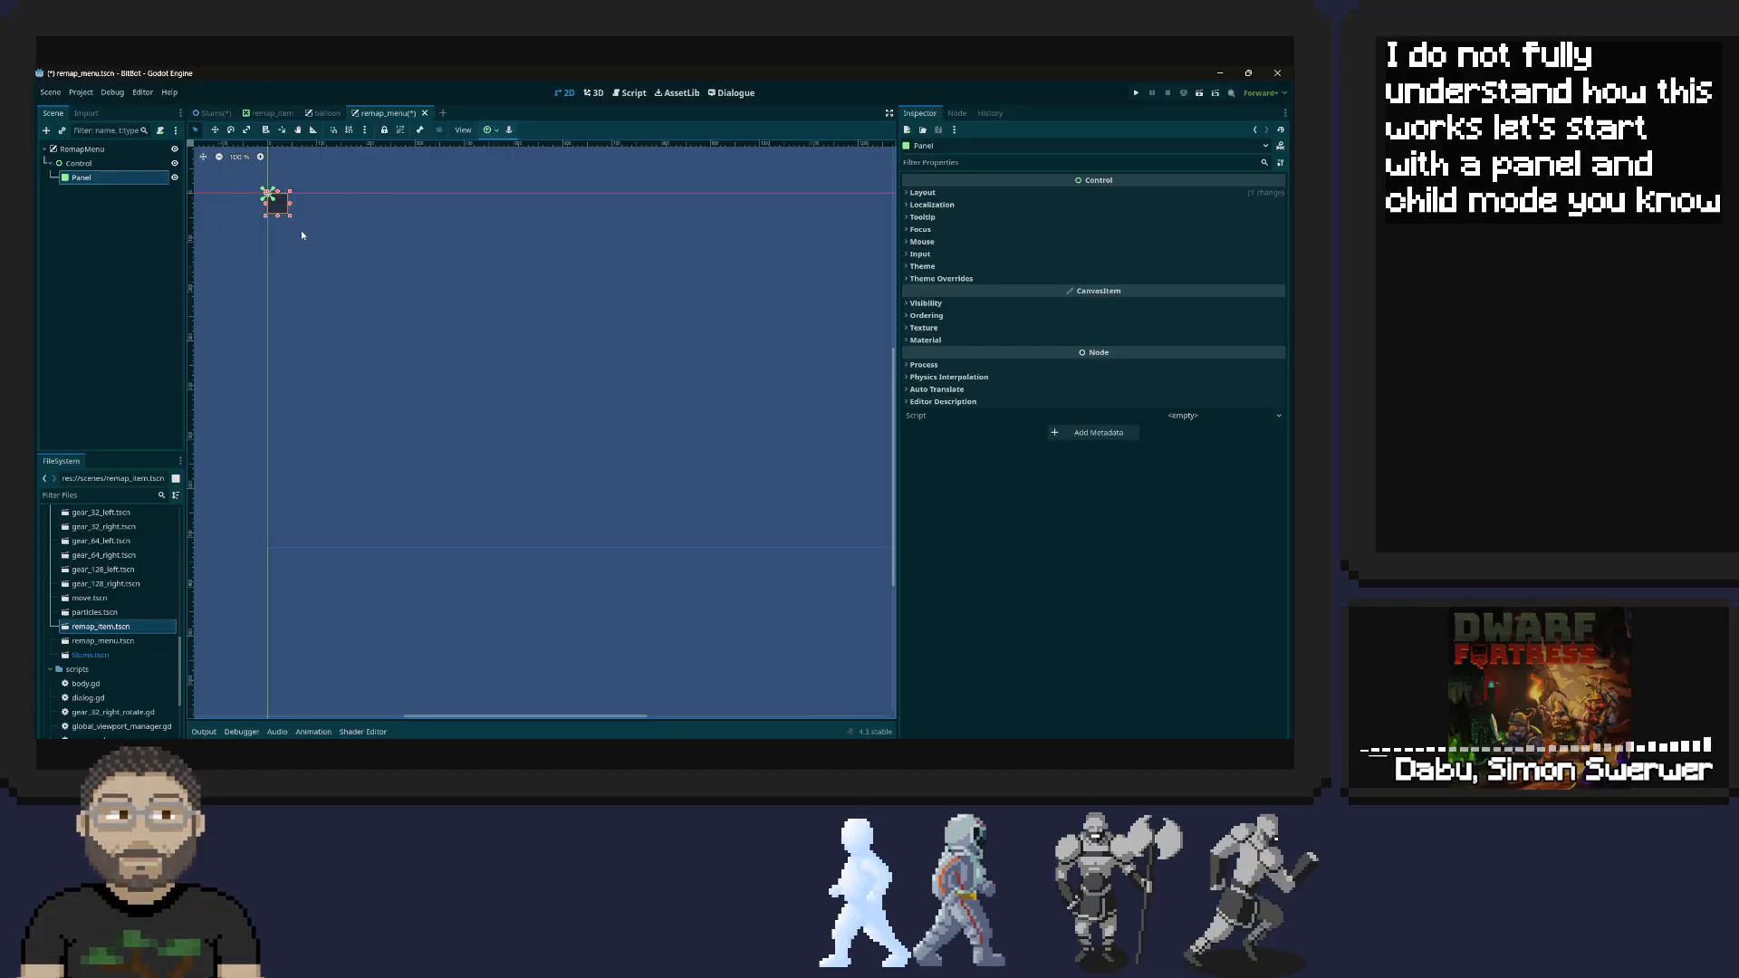
# Expand the new Panel's Layout, Transform and Material properties, and check the theme settings of the balloon scene's Panel for comparison
pyautogui.click(922, 192)
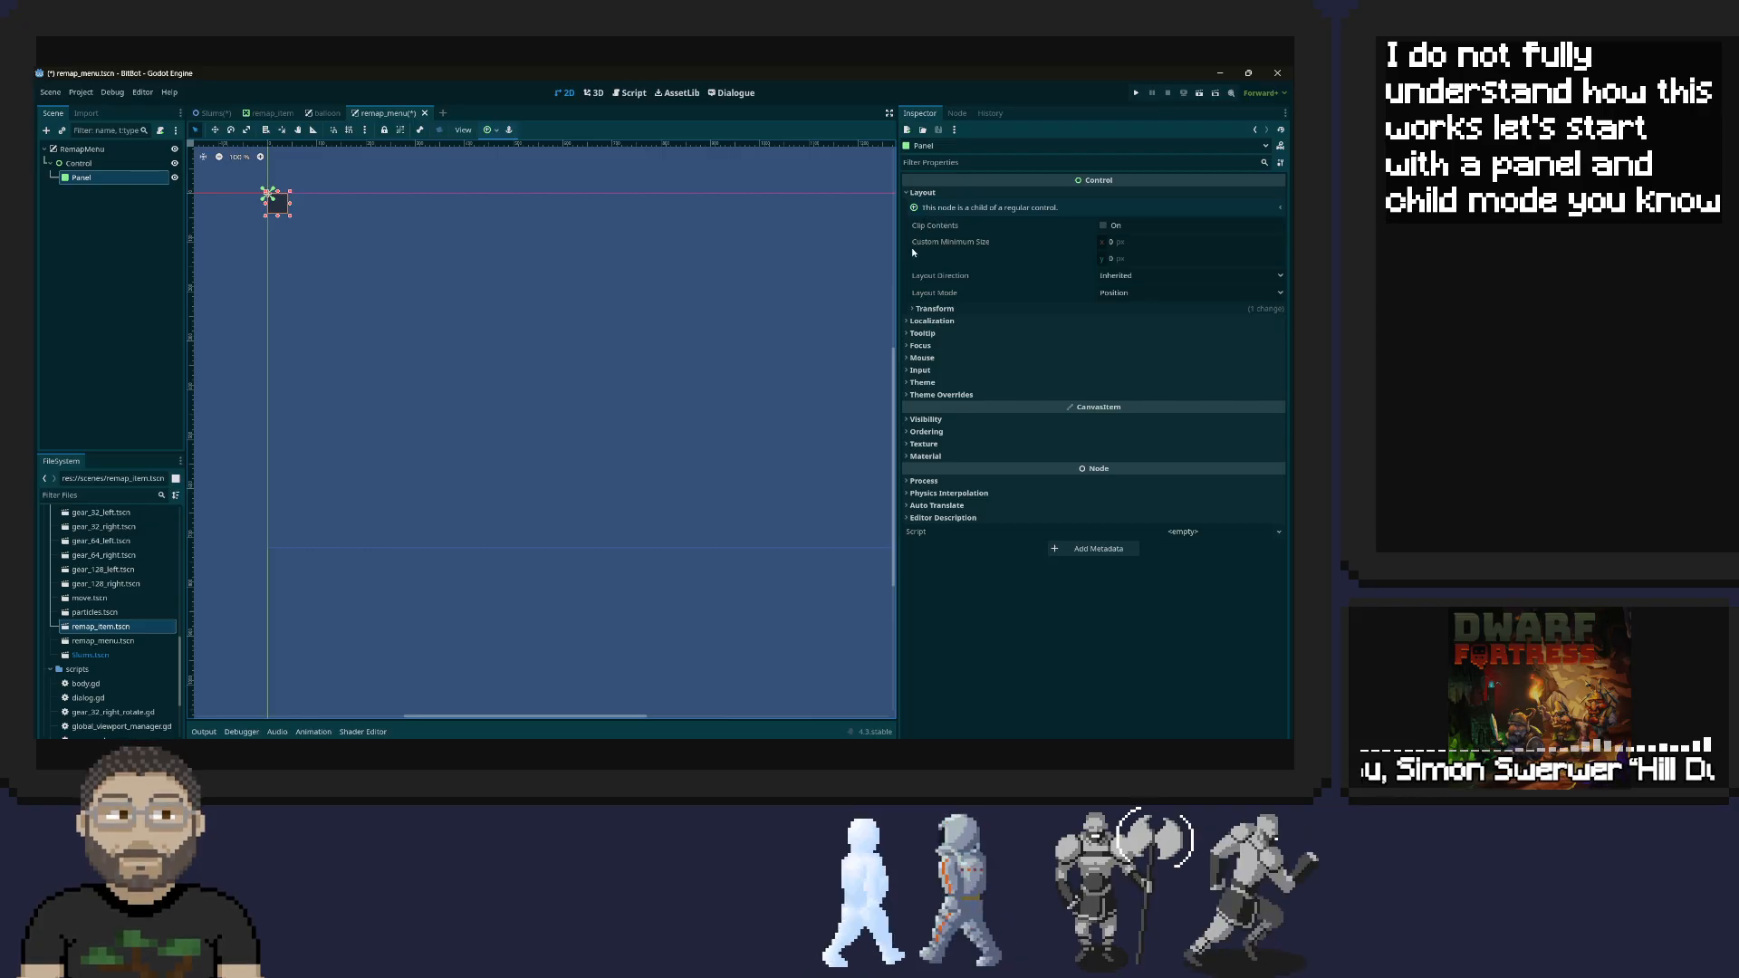
pyautogui.click(921, 308)
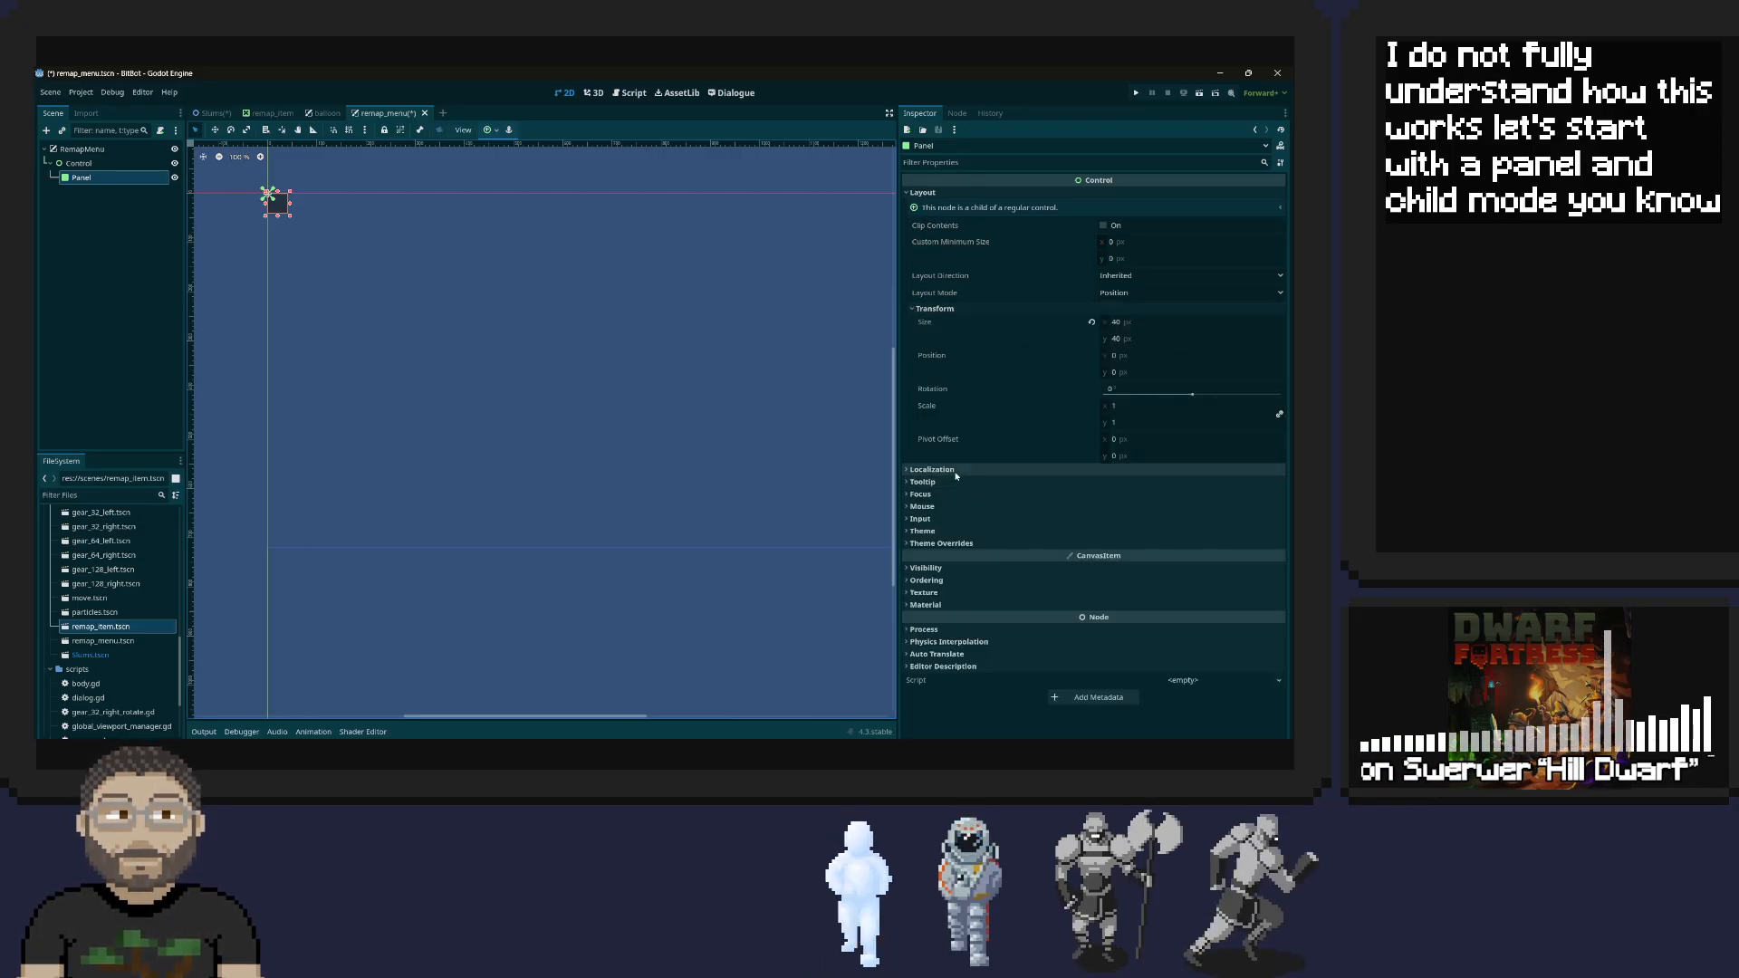
pyautogui.click(929, 605)
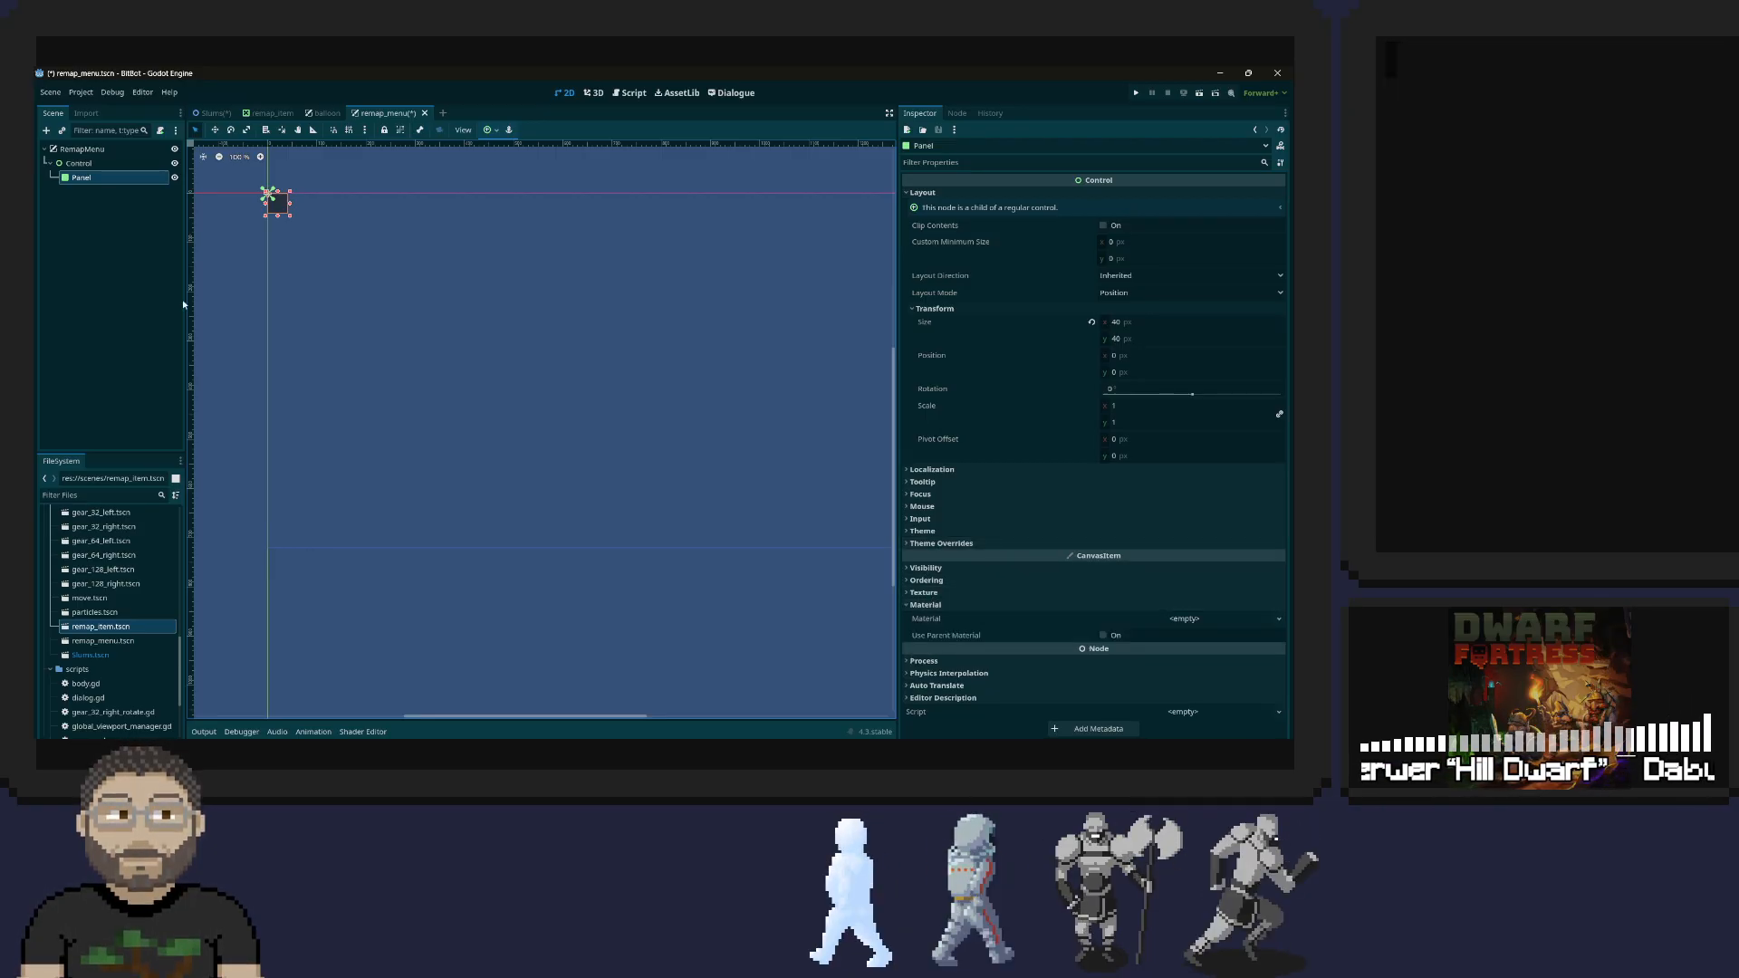
pyautogui.click(308, 114)
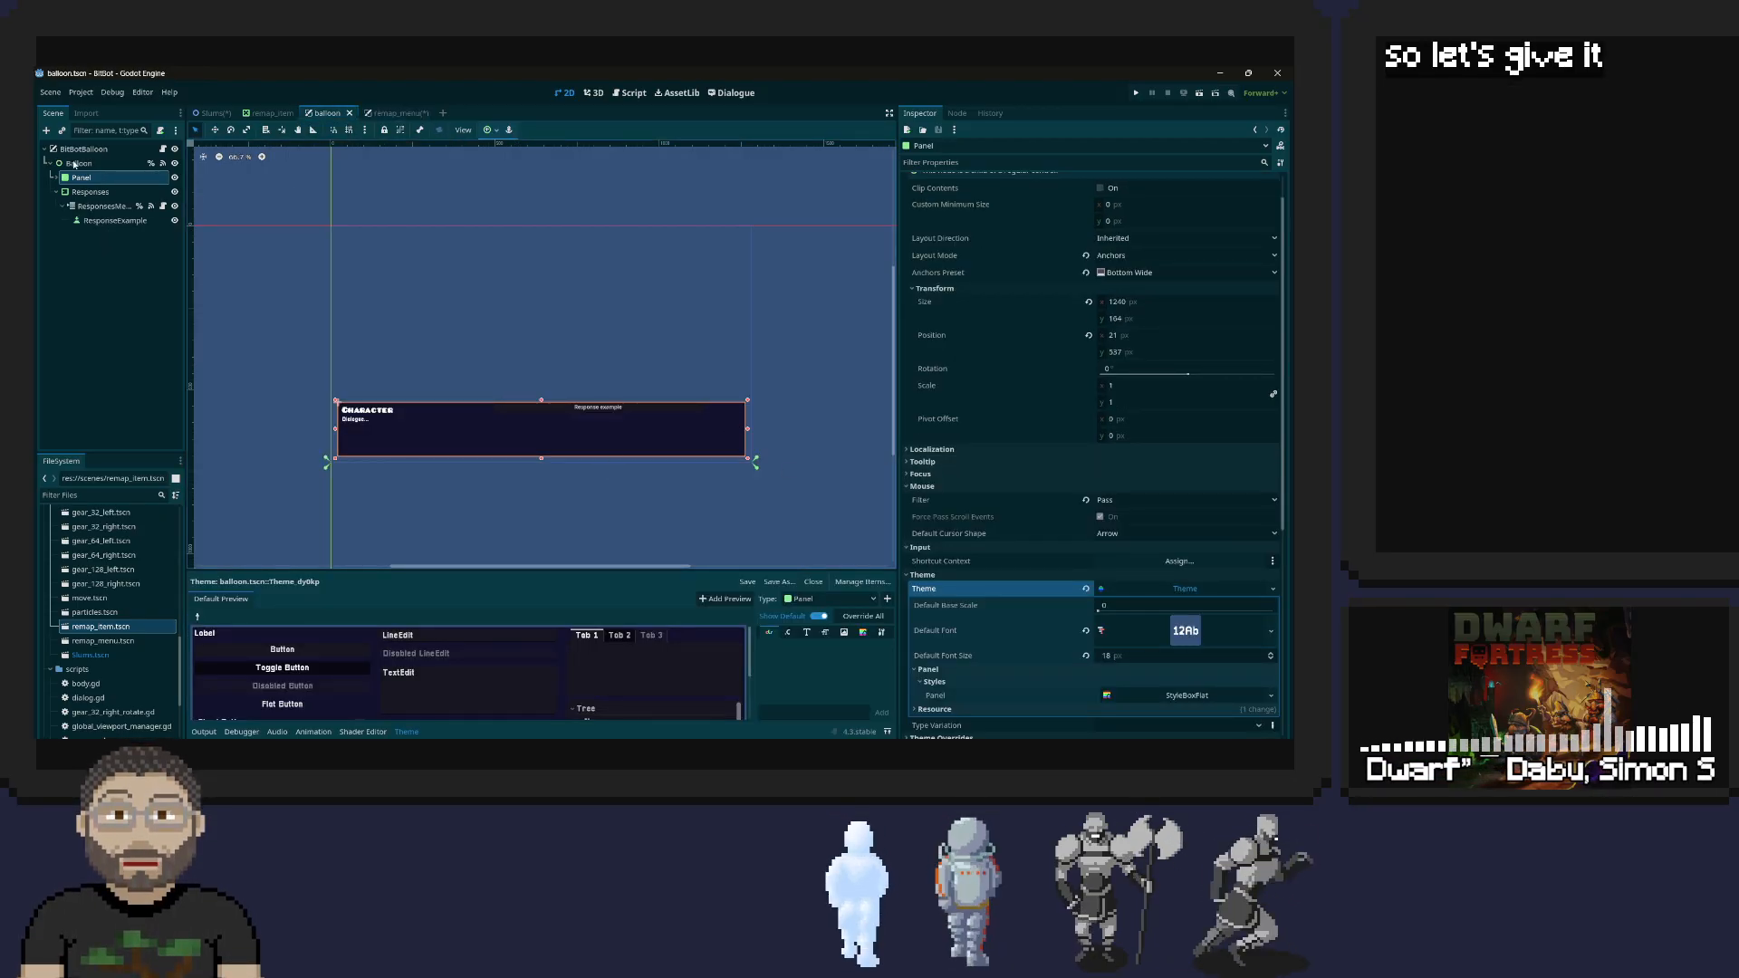
pyautogui.click(396, 113)
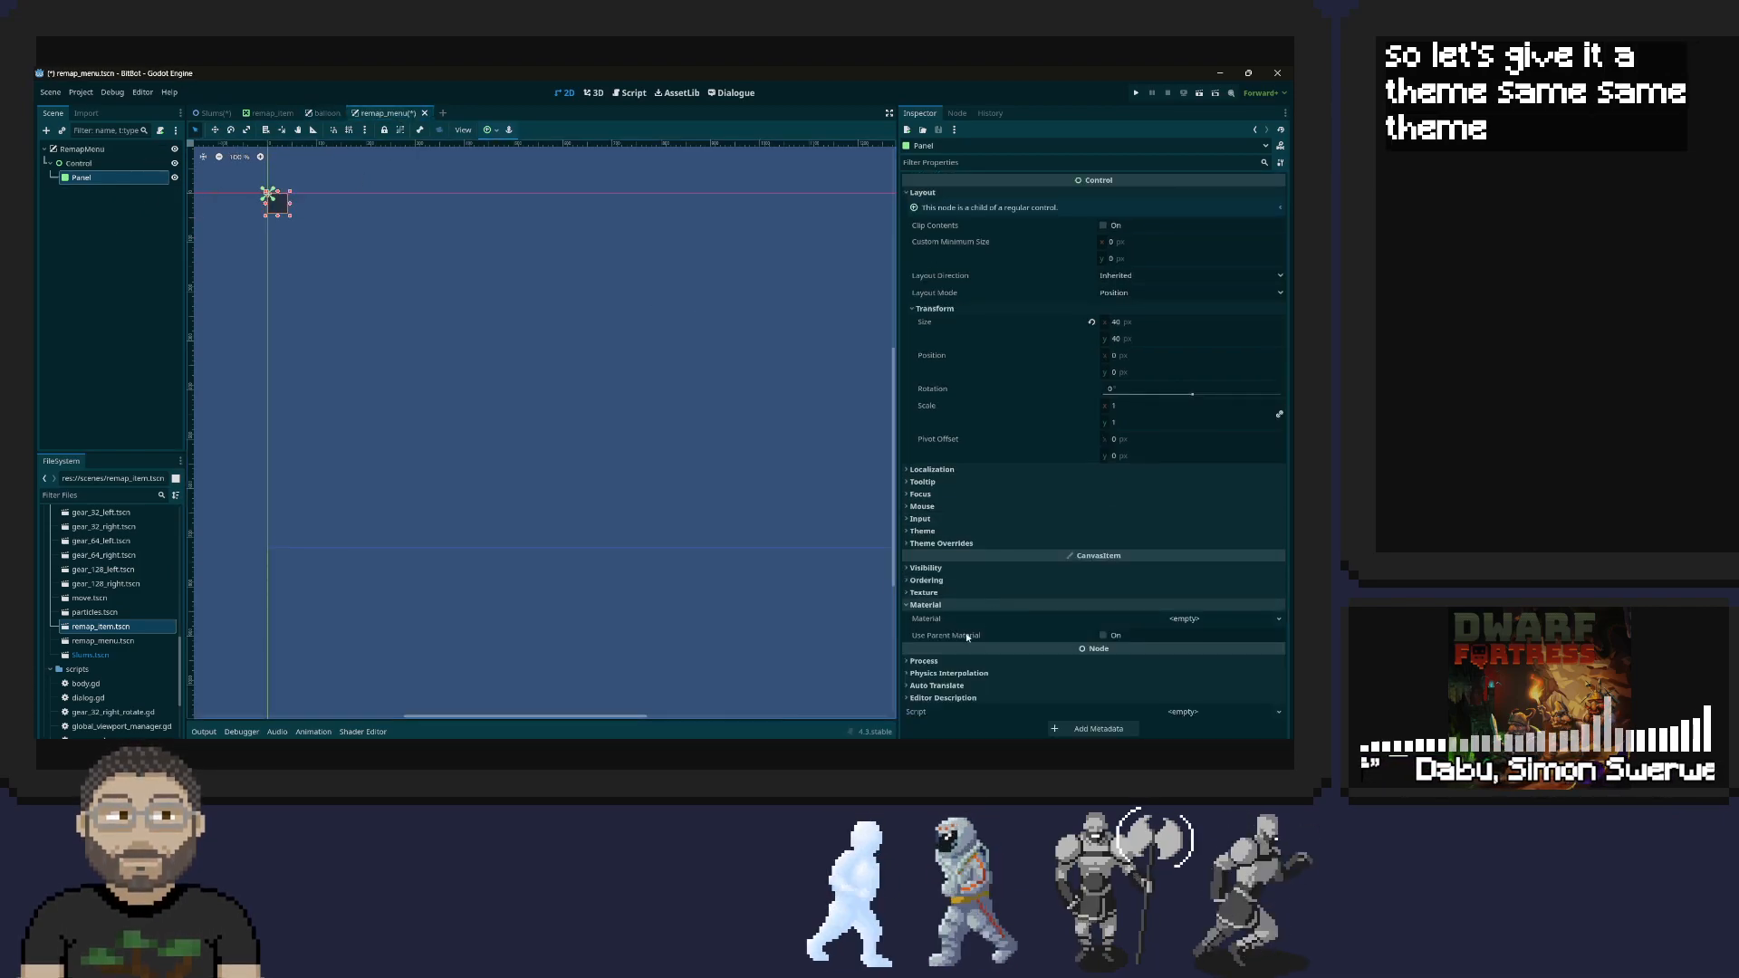
# Assign the themes/Blockart.tres theme to the remap_menu Panel and resize the Panel to about 802 by 455 px
pyautogui.click(960, 531)
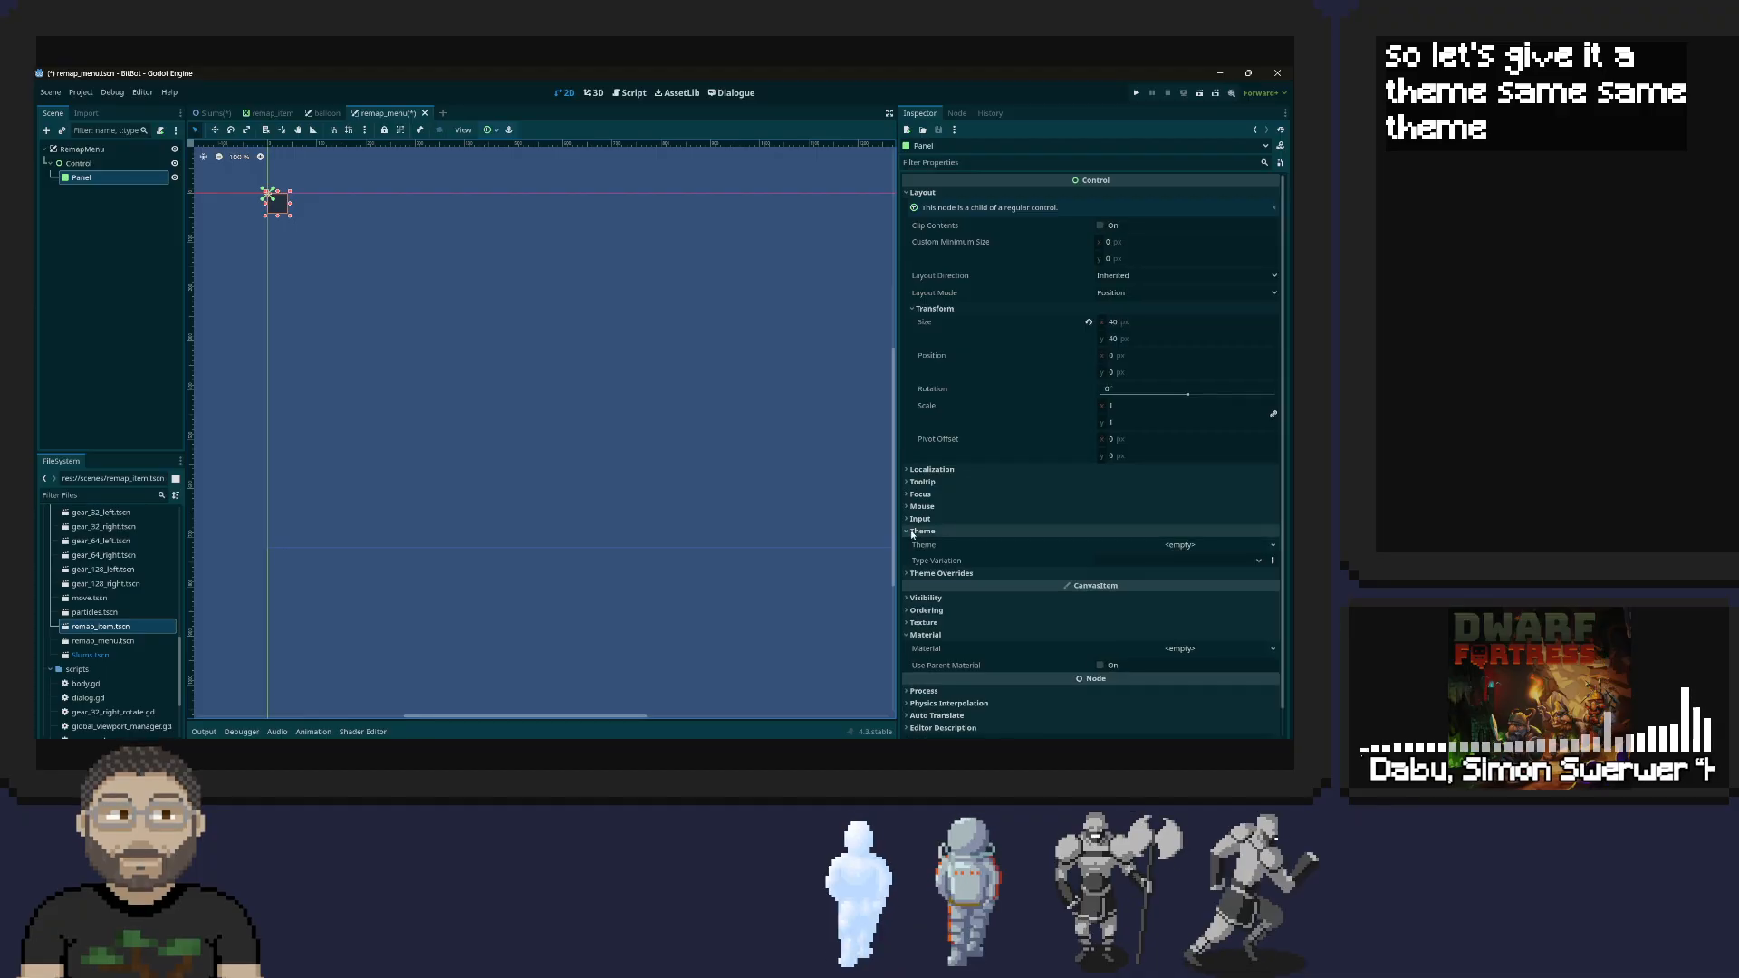
pyautogui.click(1176, 545)
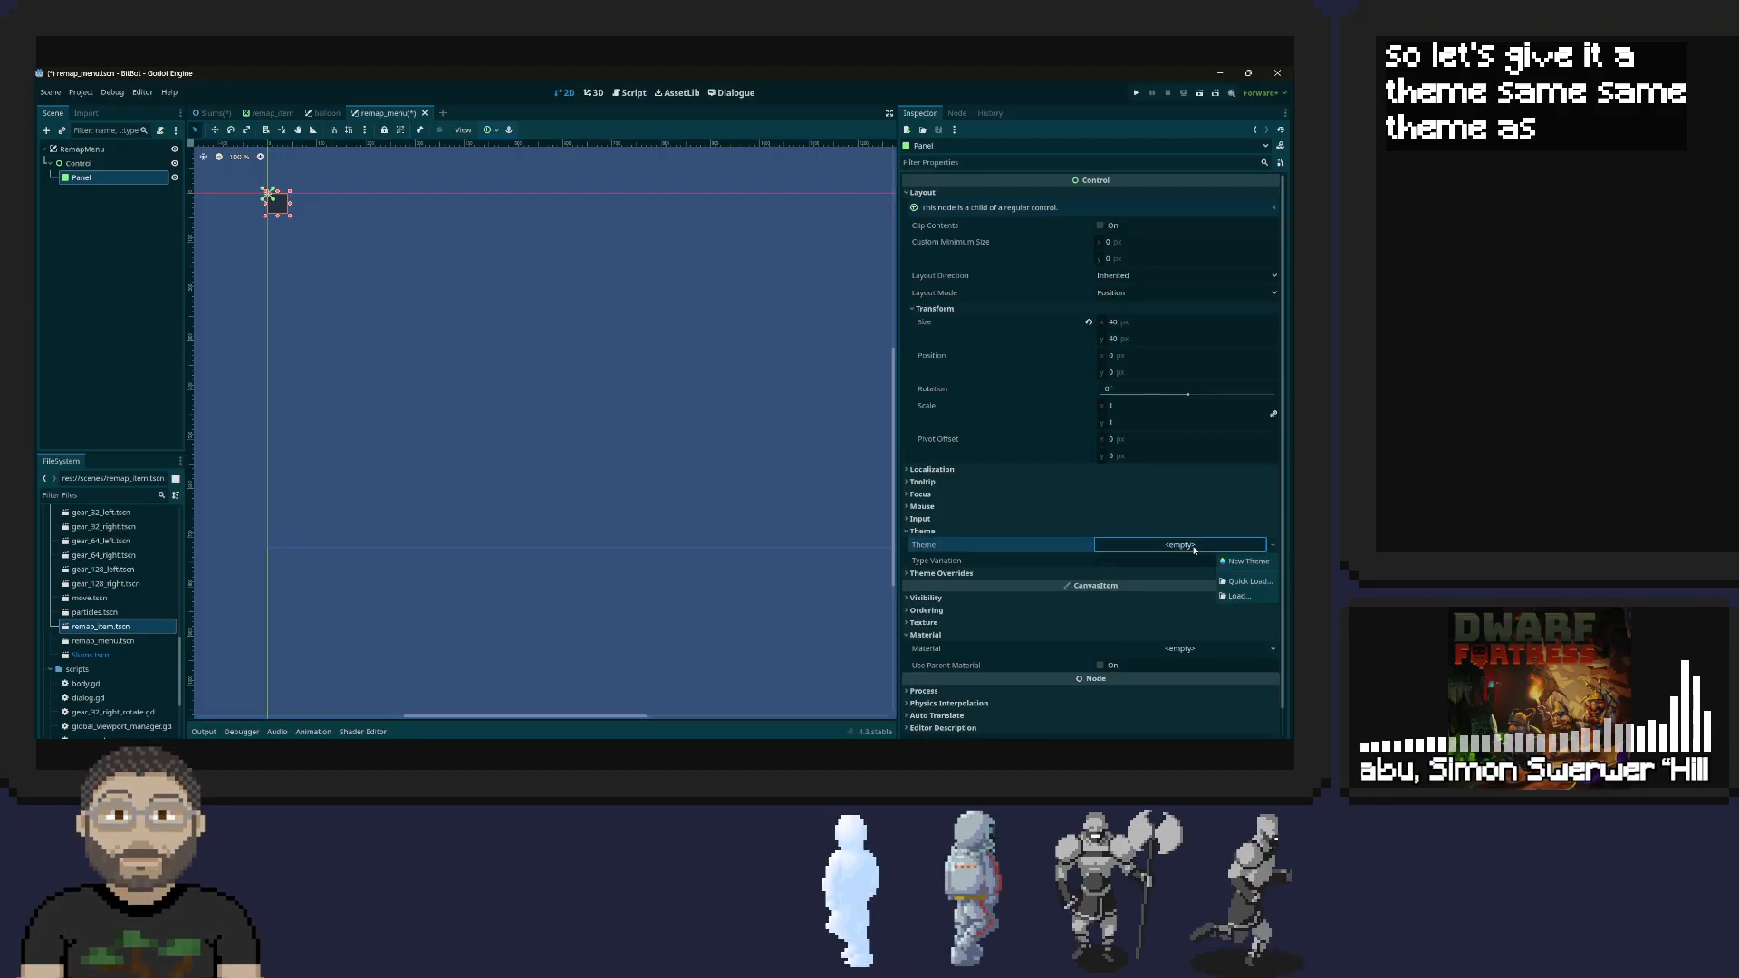
pyautogui.click(1250, 582)
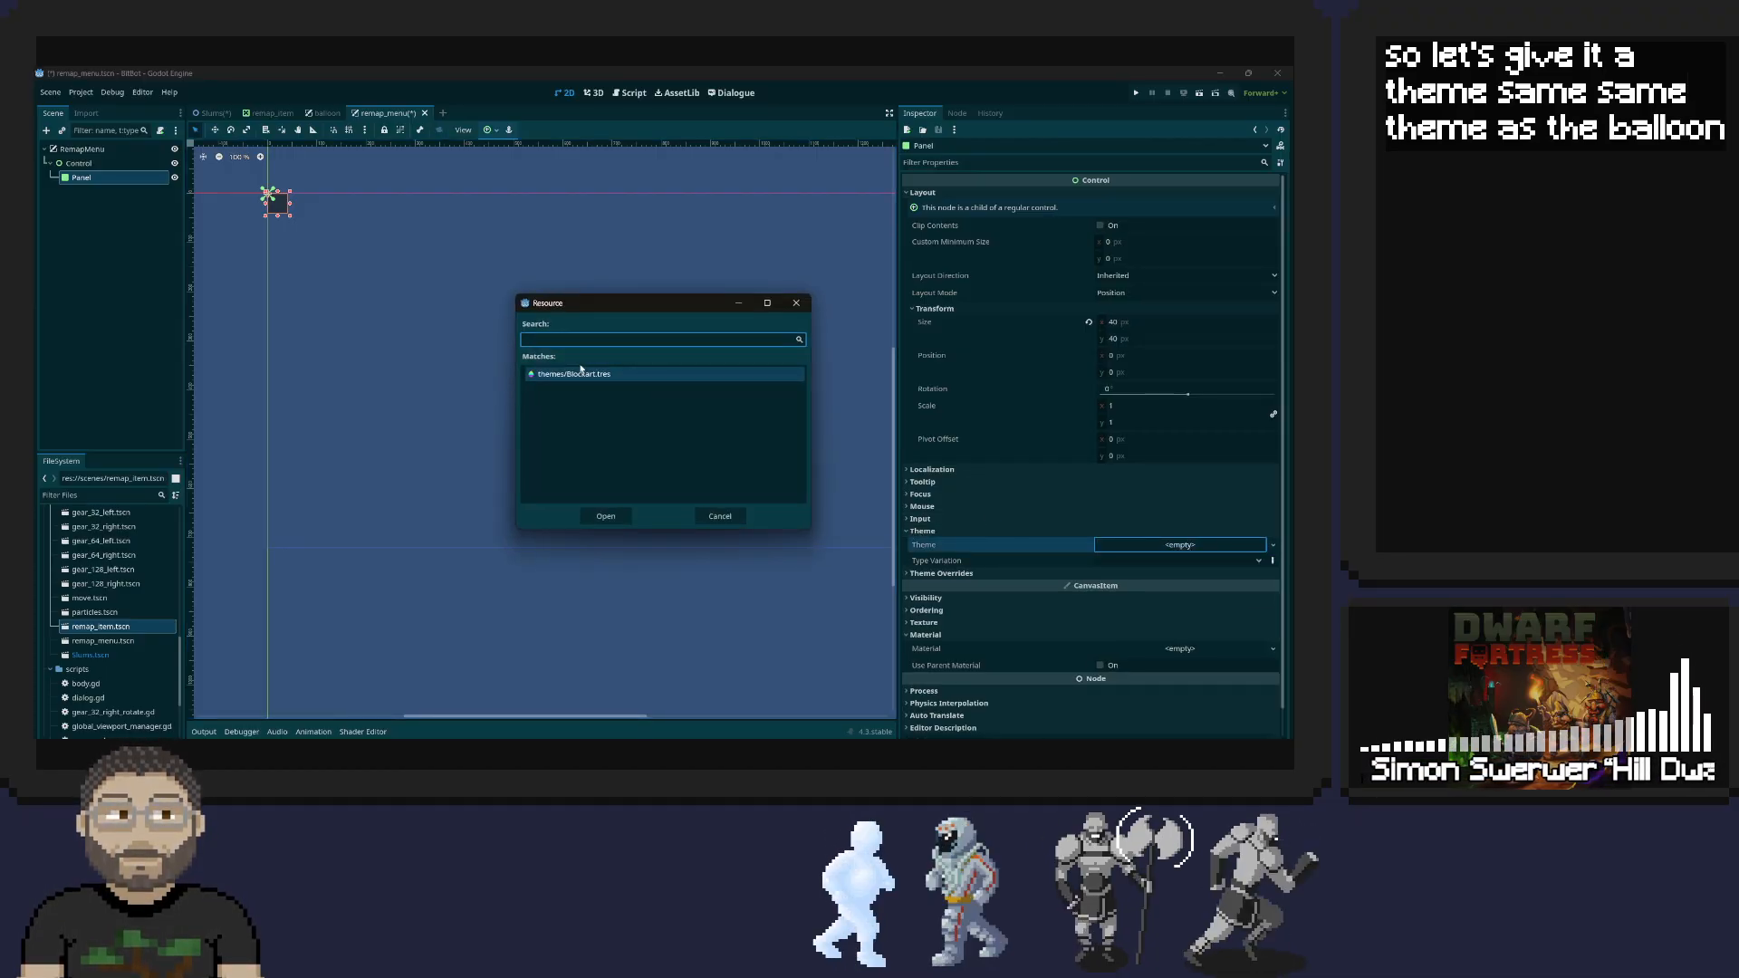
pyautogui.doubleClick(582, 374)
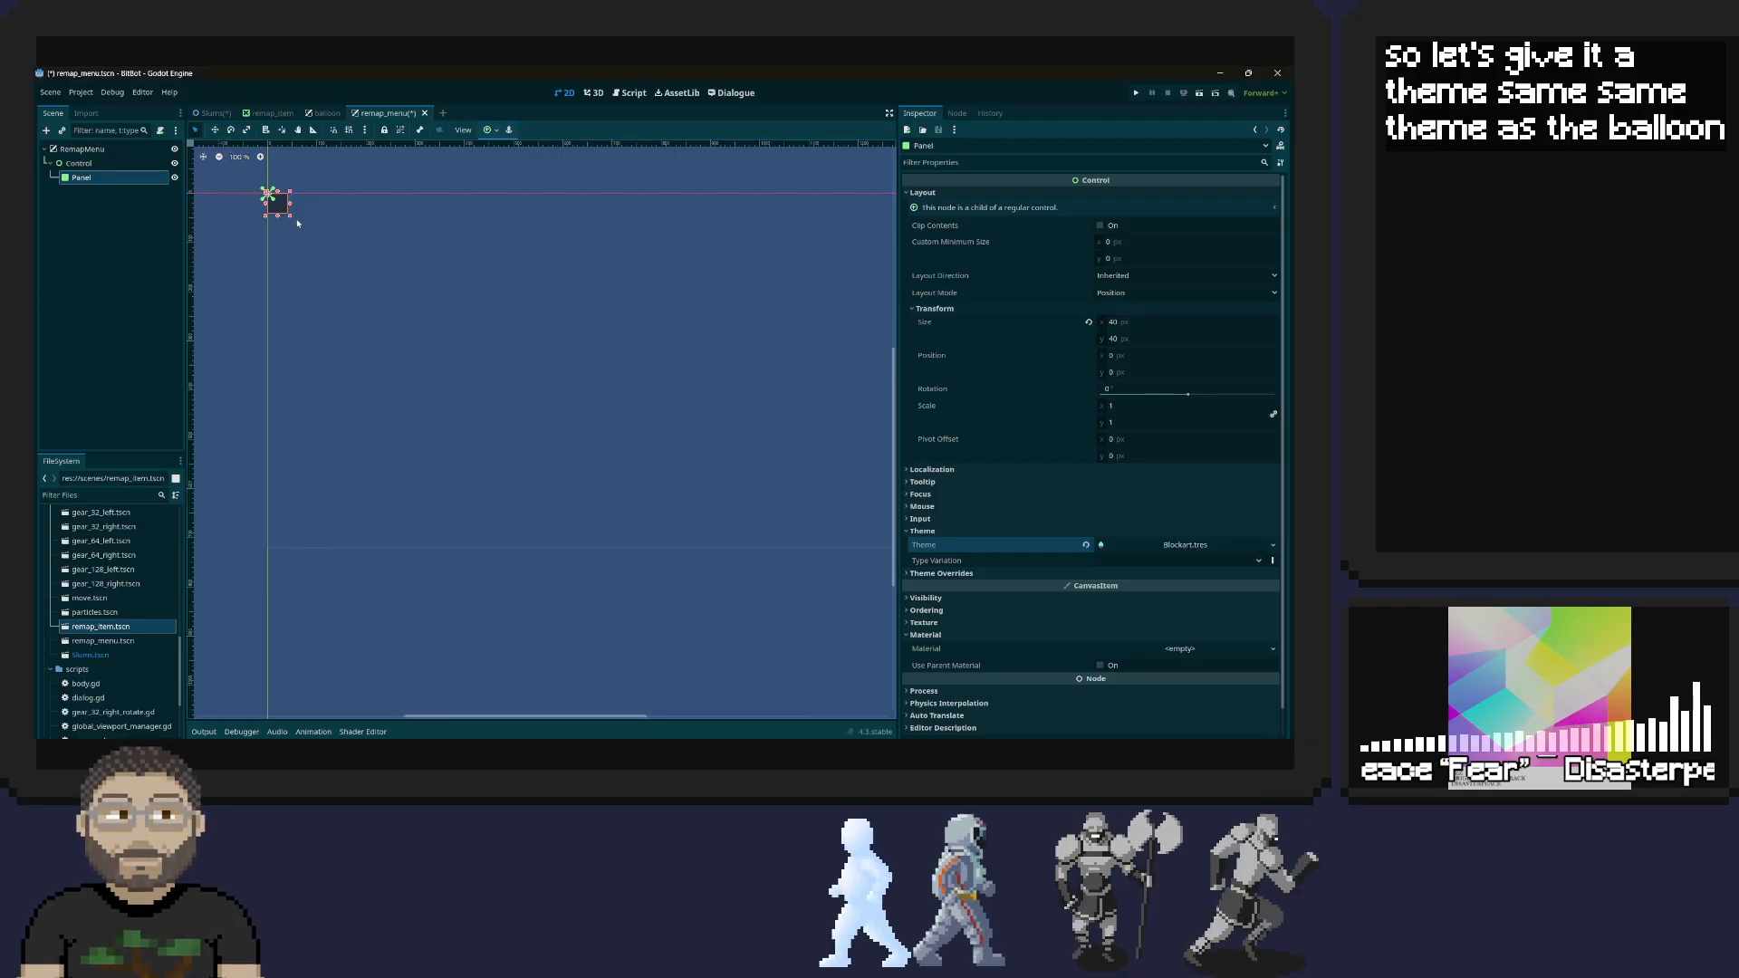
pyautogui.moveTo(289, 218); pyautogui.dragTo(665, 419)
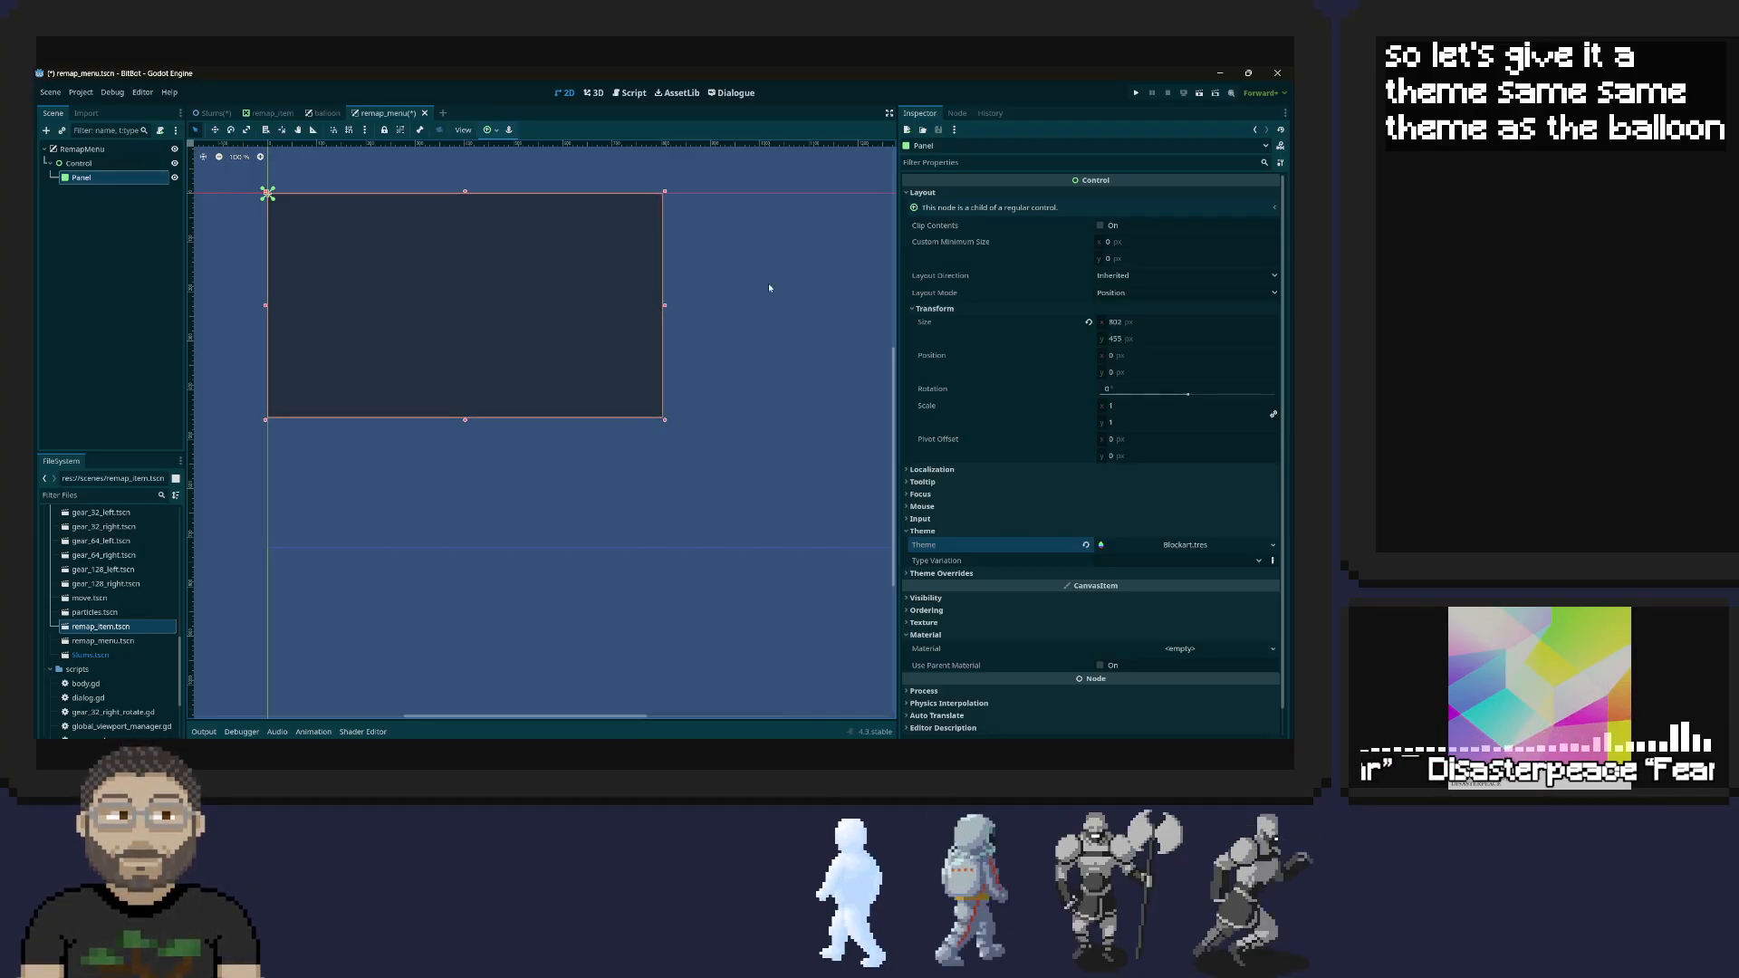
# Inspect the theme resource and default font used by the balloon scene's Panel, and save that theme resource
pyautogui.click(324, 112)
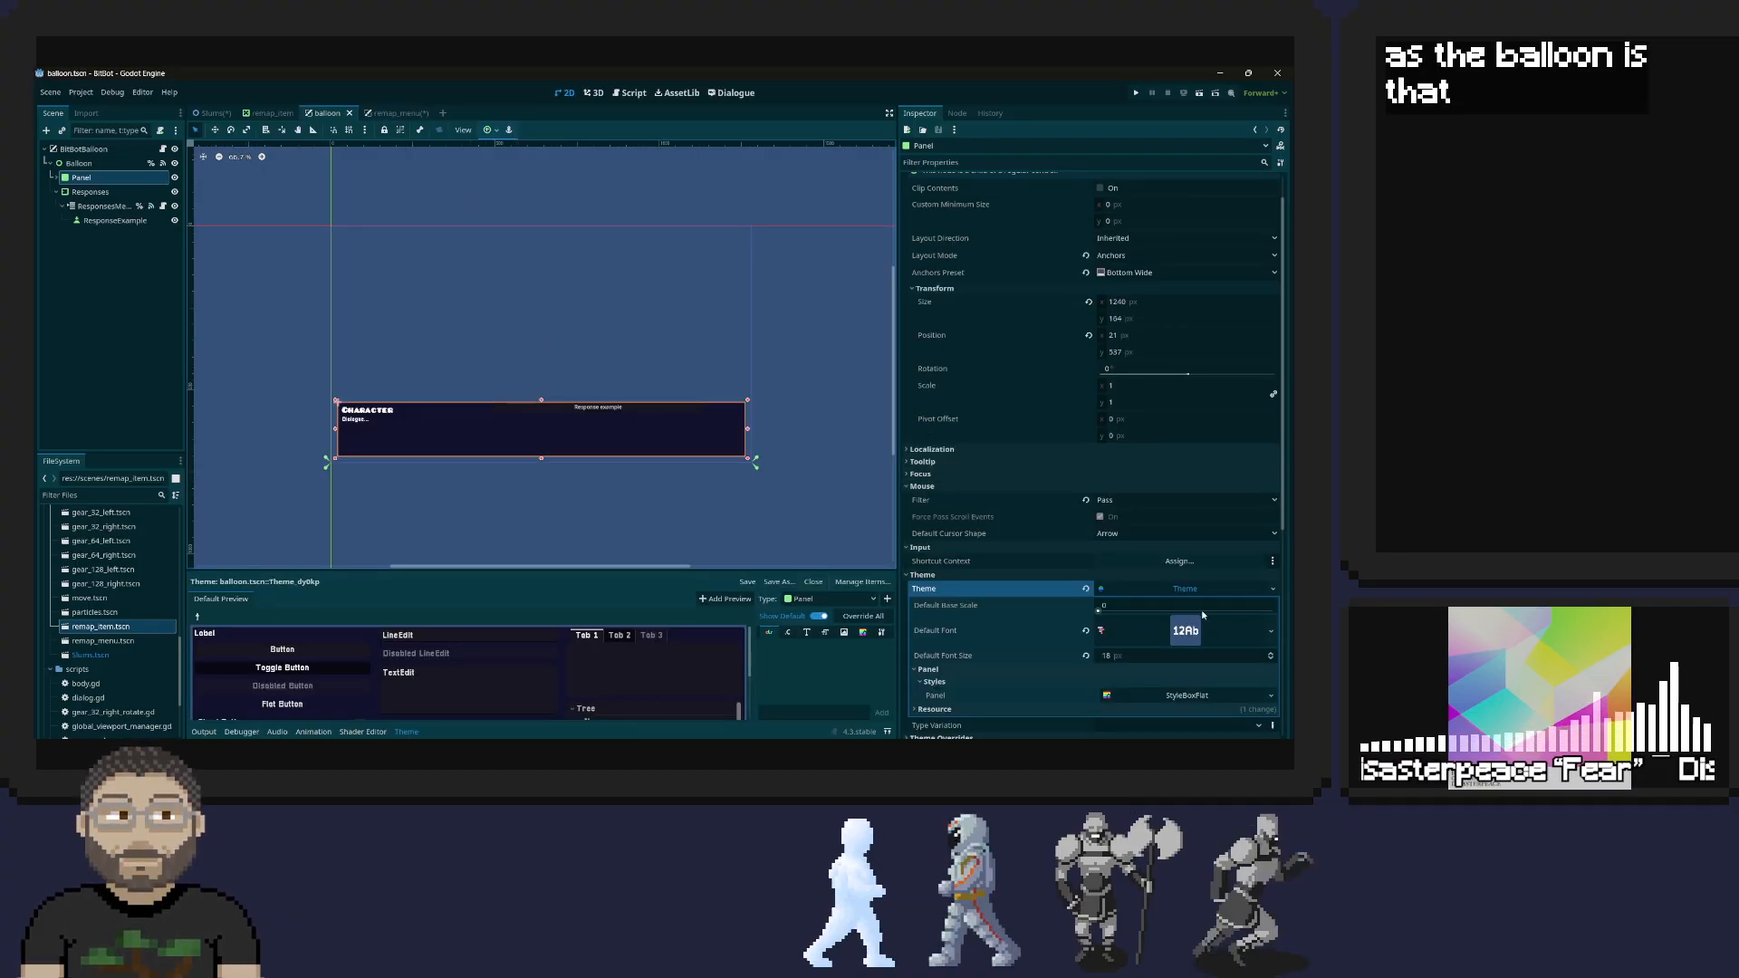
pyautogui.click(1174, 593)
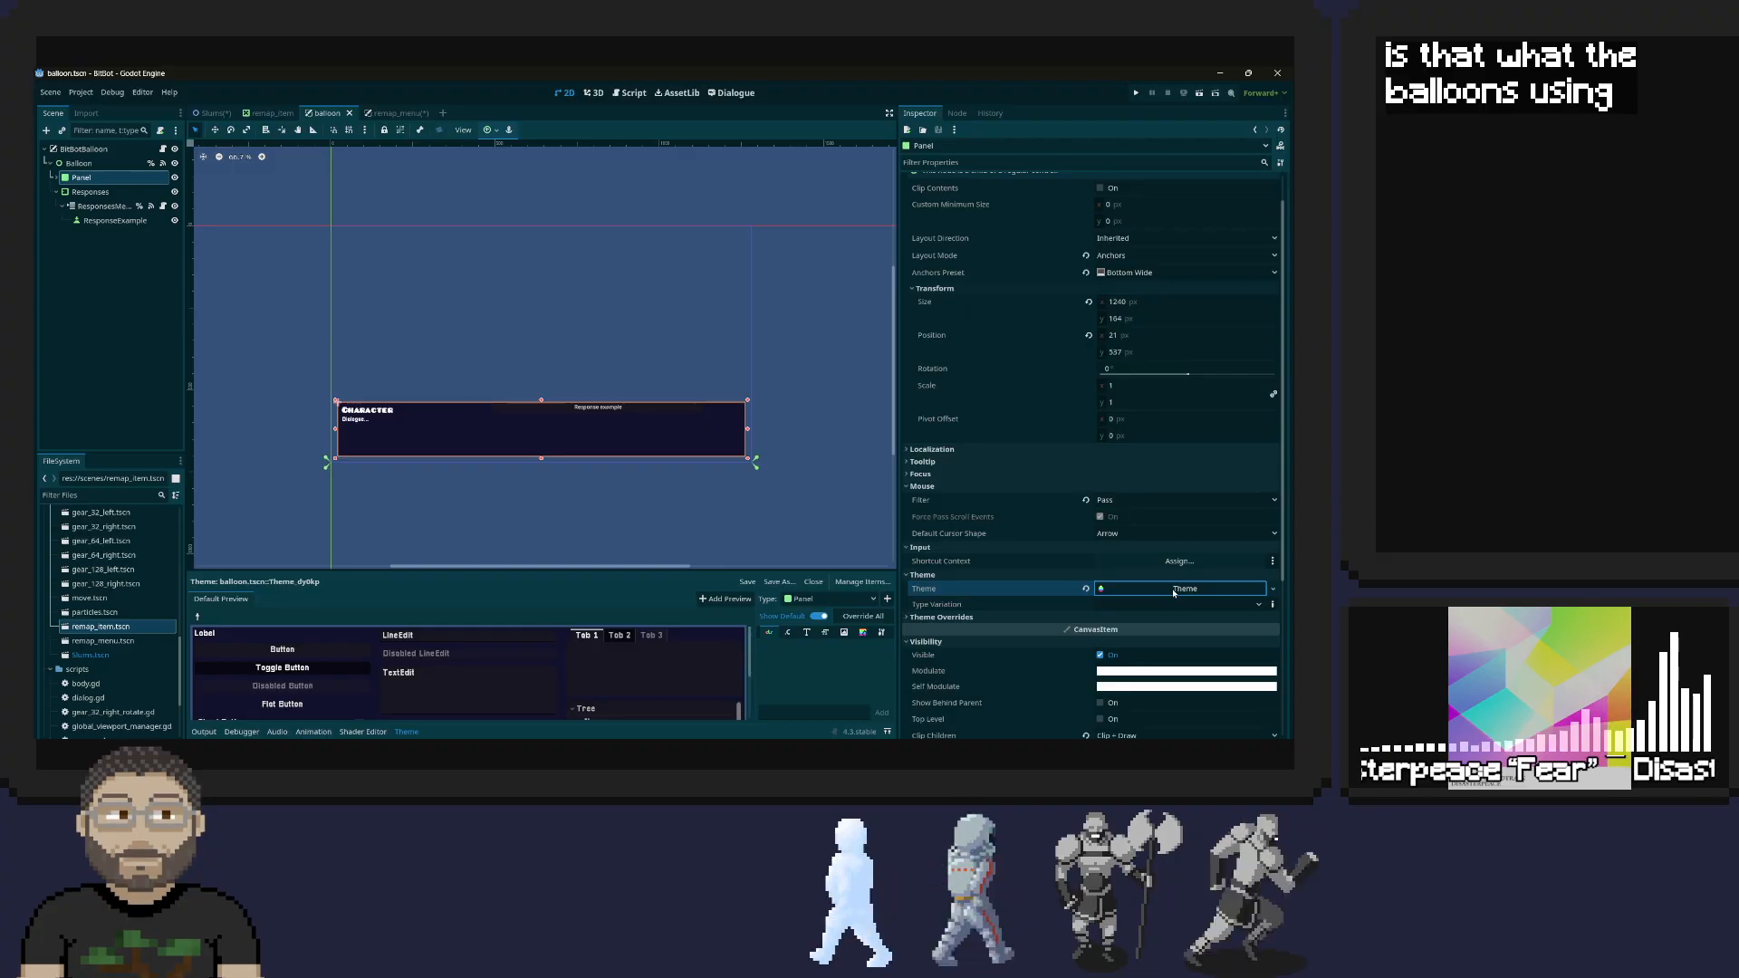
pyautogui.click(1176, 593)
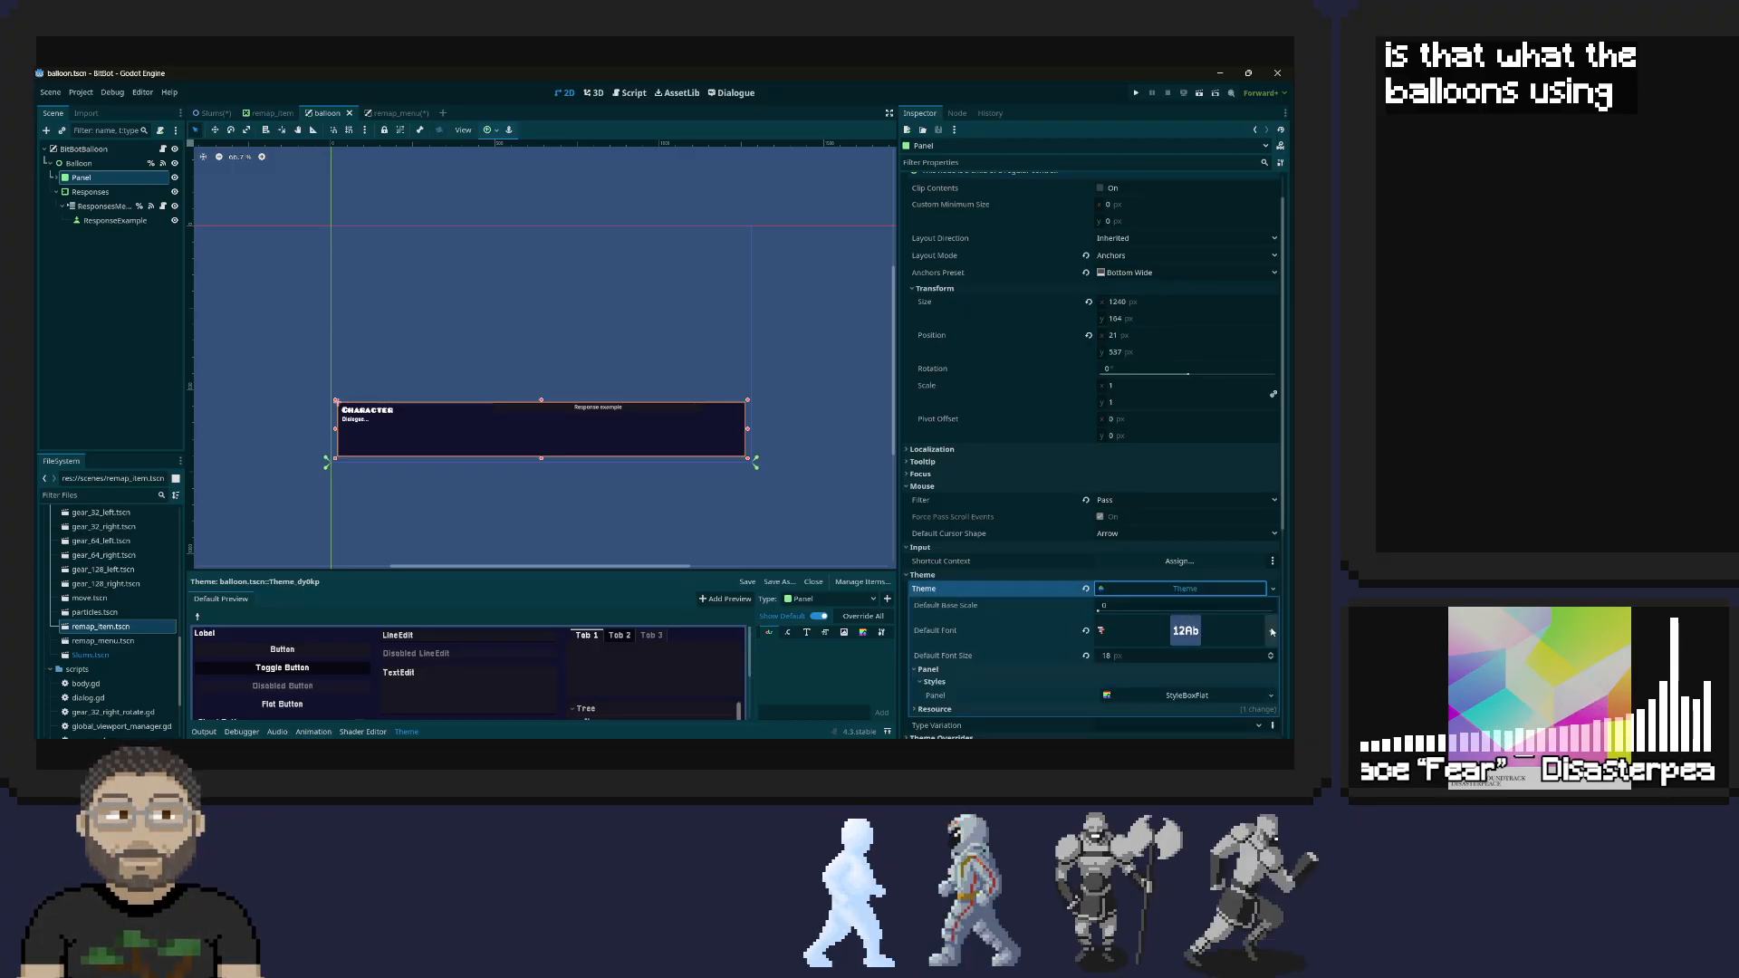
pyautogui.click(1272, 631)
pyautogui.click(1213, 590)
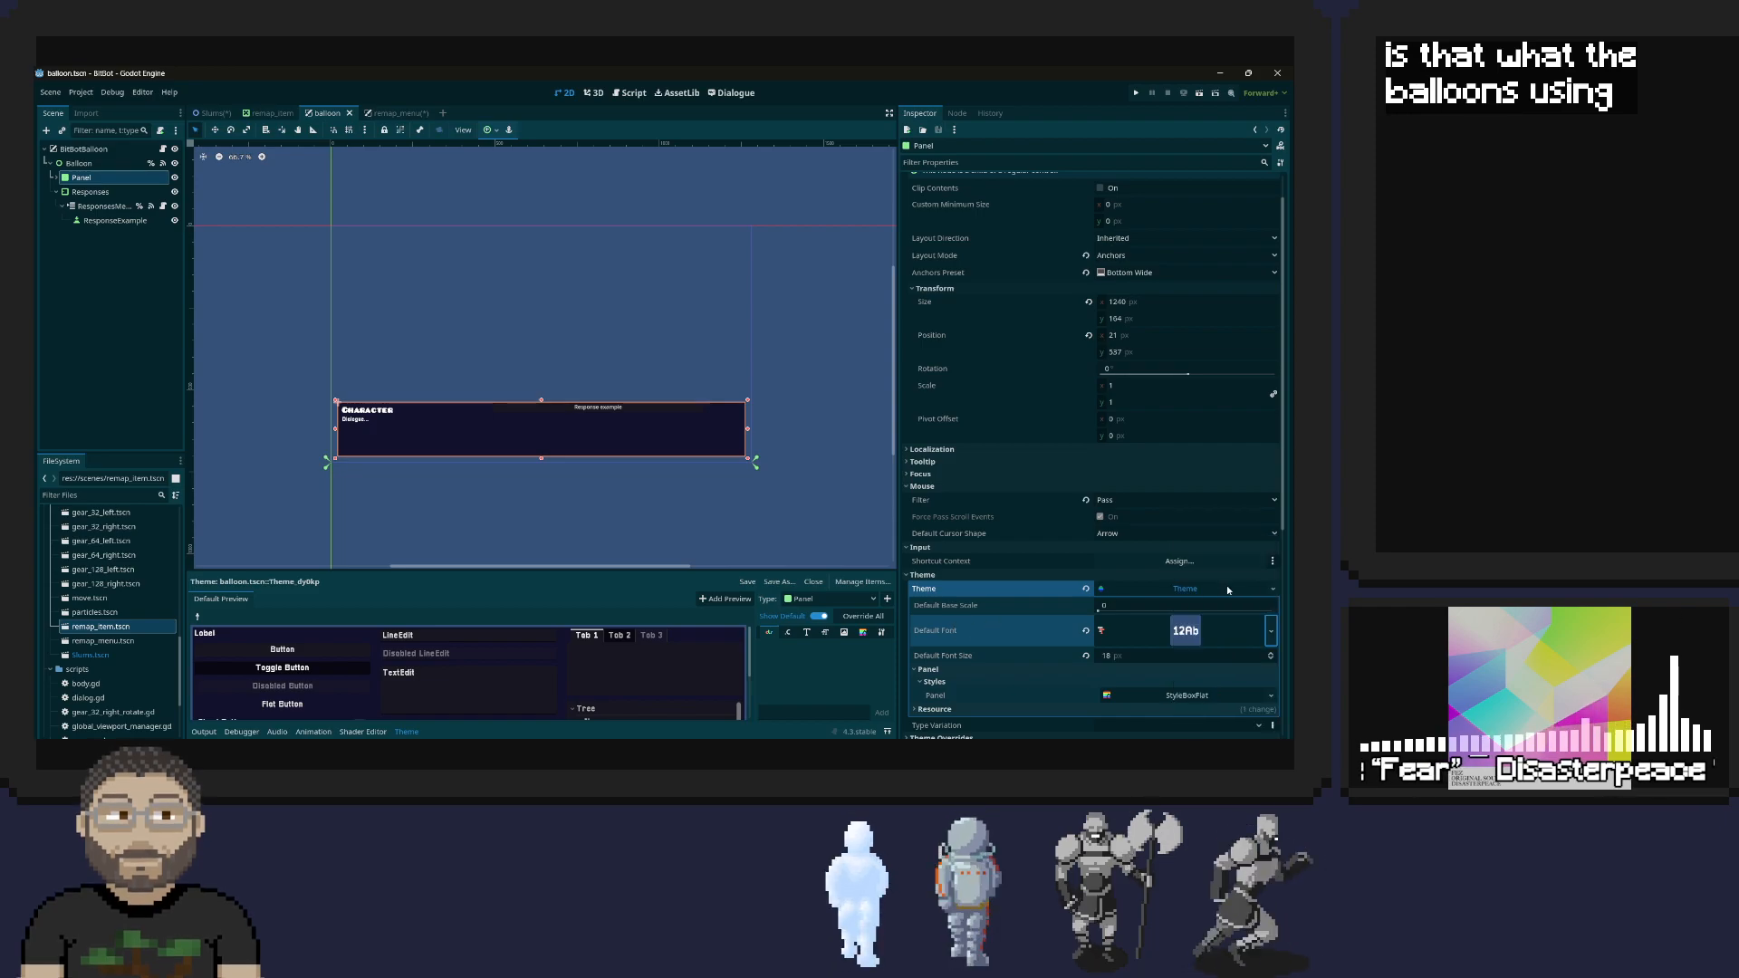
pyautogui.click(1274, 590)
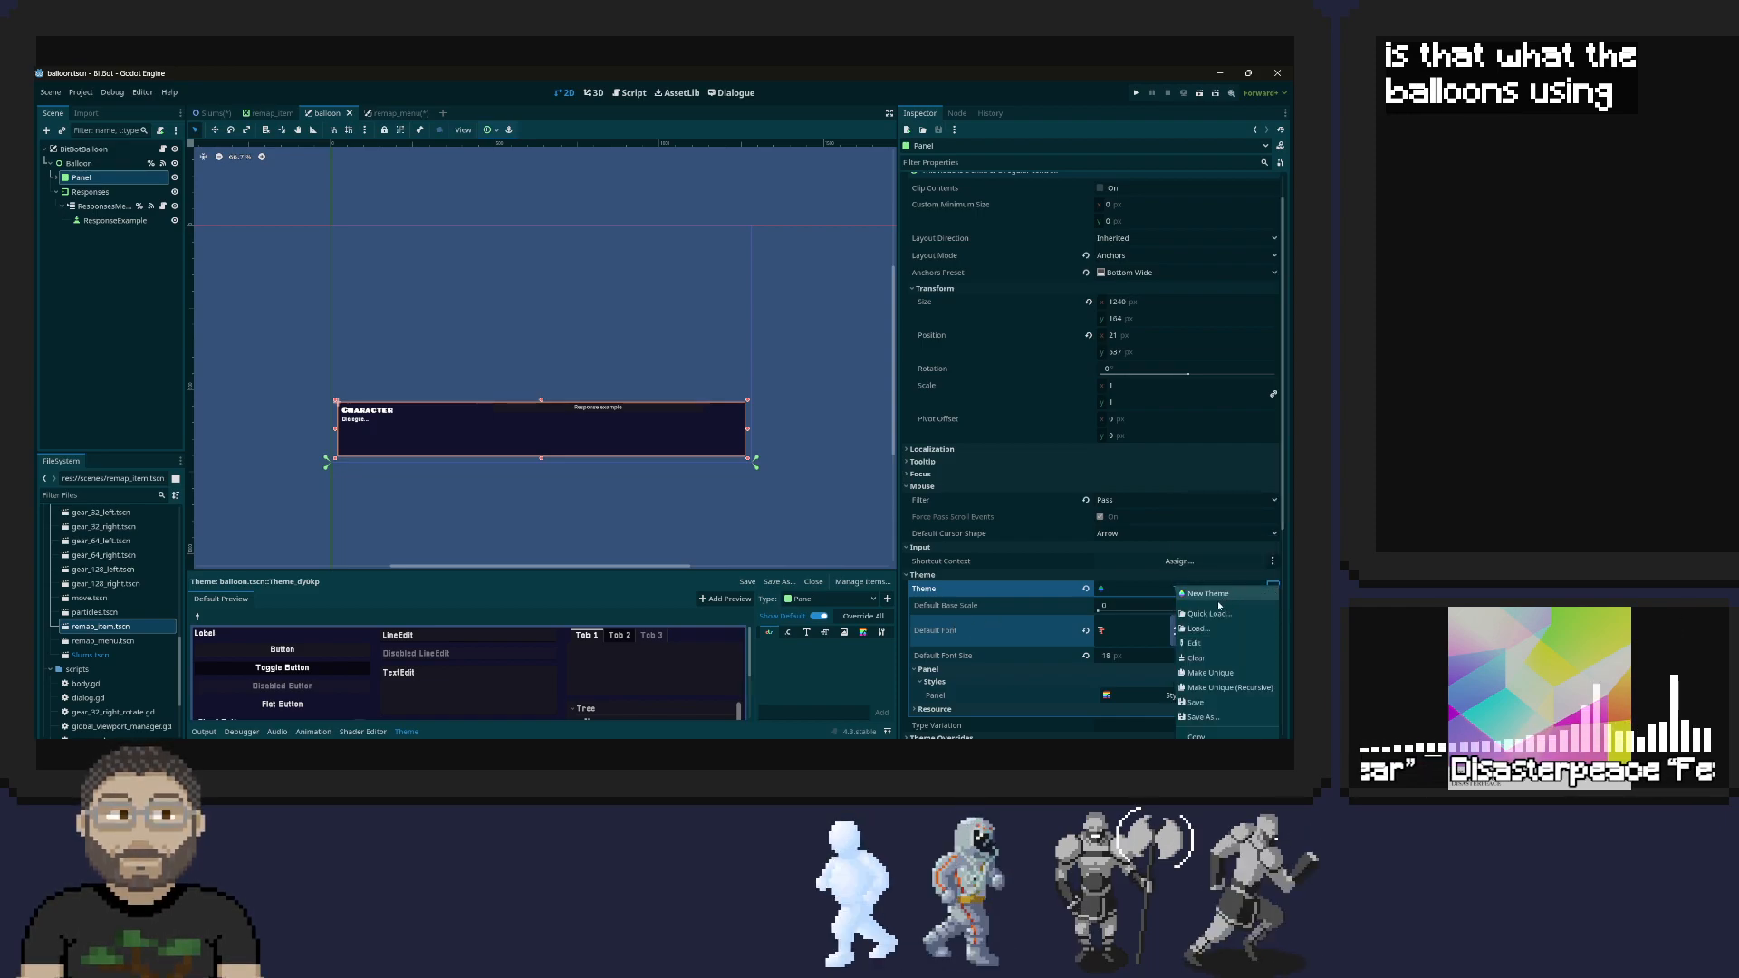
pyautogui.click(1208, 703)
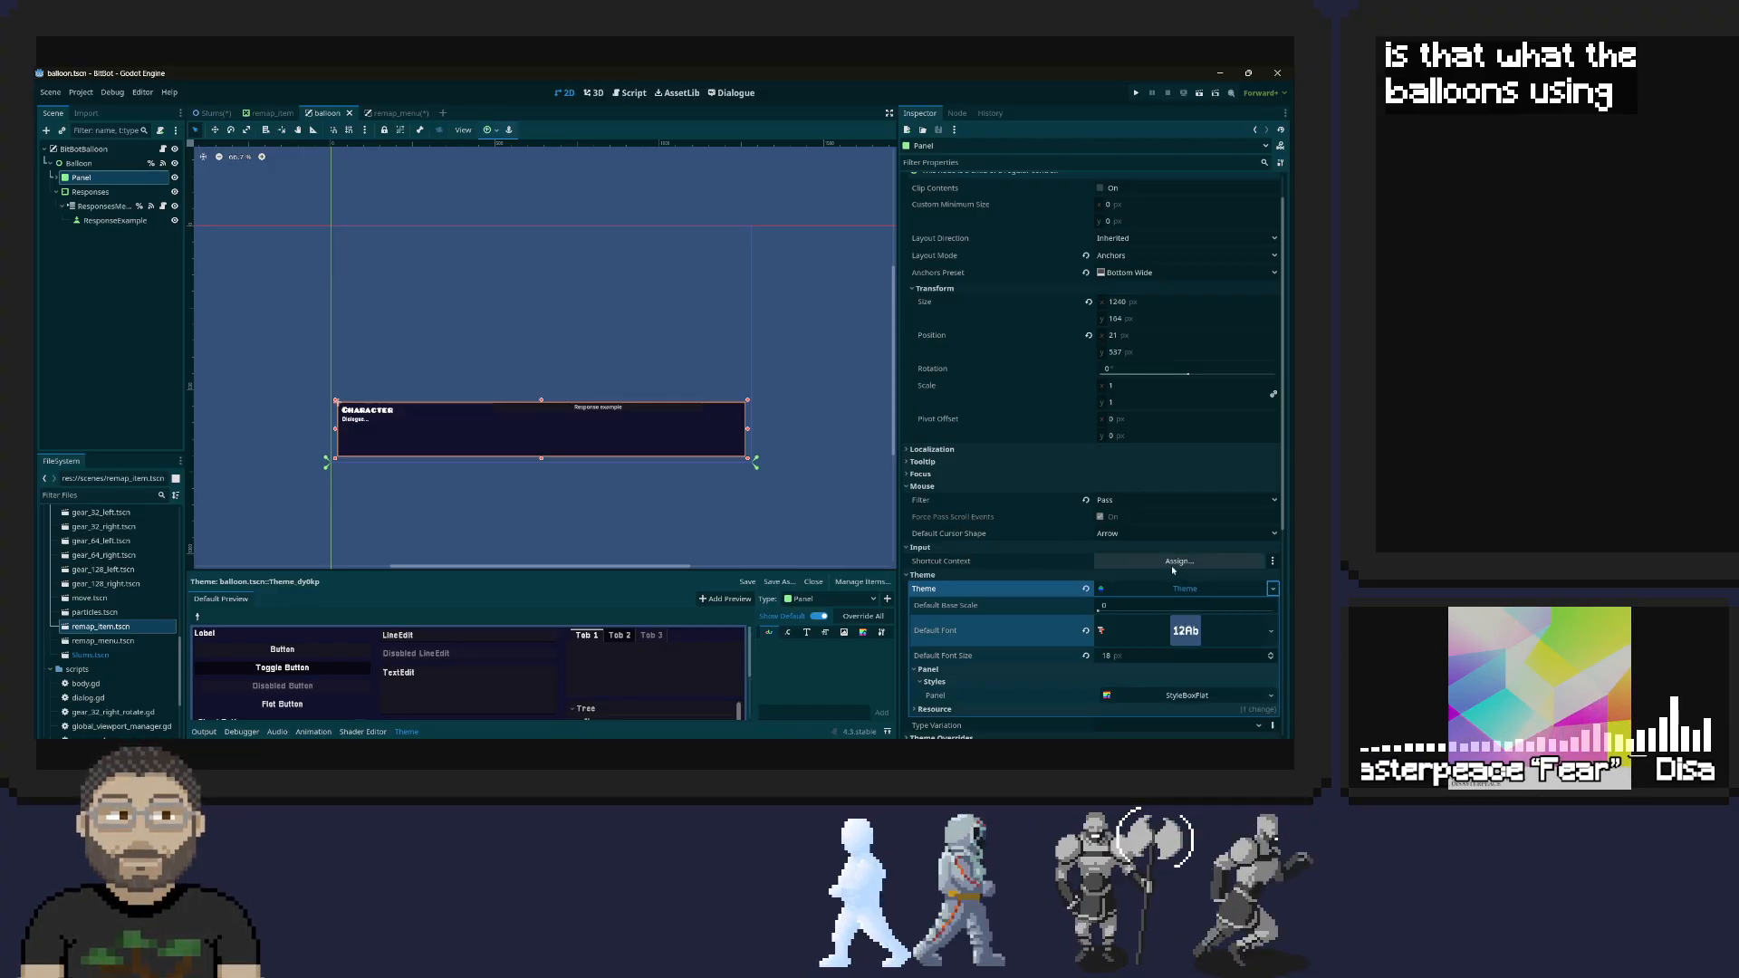
# Review the balloon Panel's theme properties and search the project files, including the dialogue_manager addon folder, for its theme file
pyautogui.click(1106, 590)
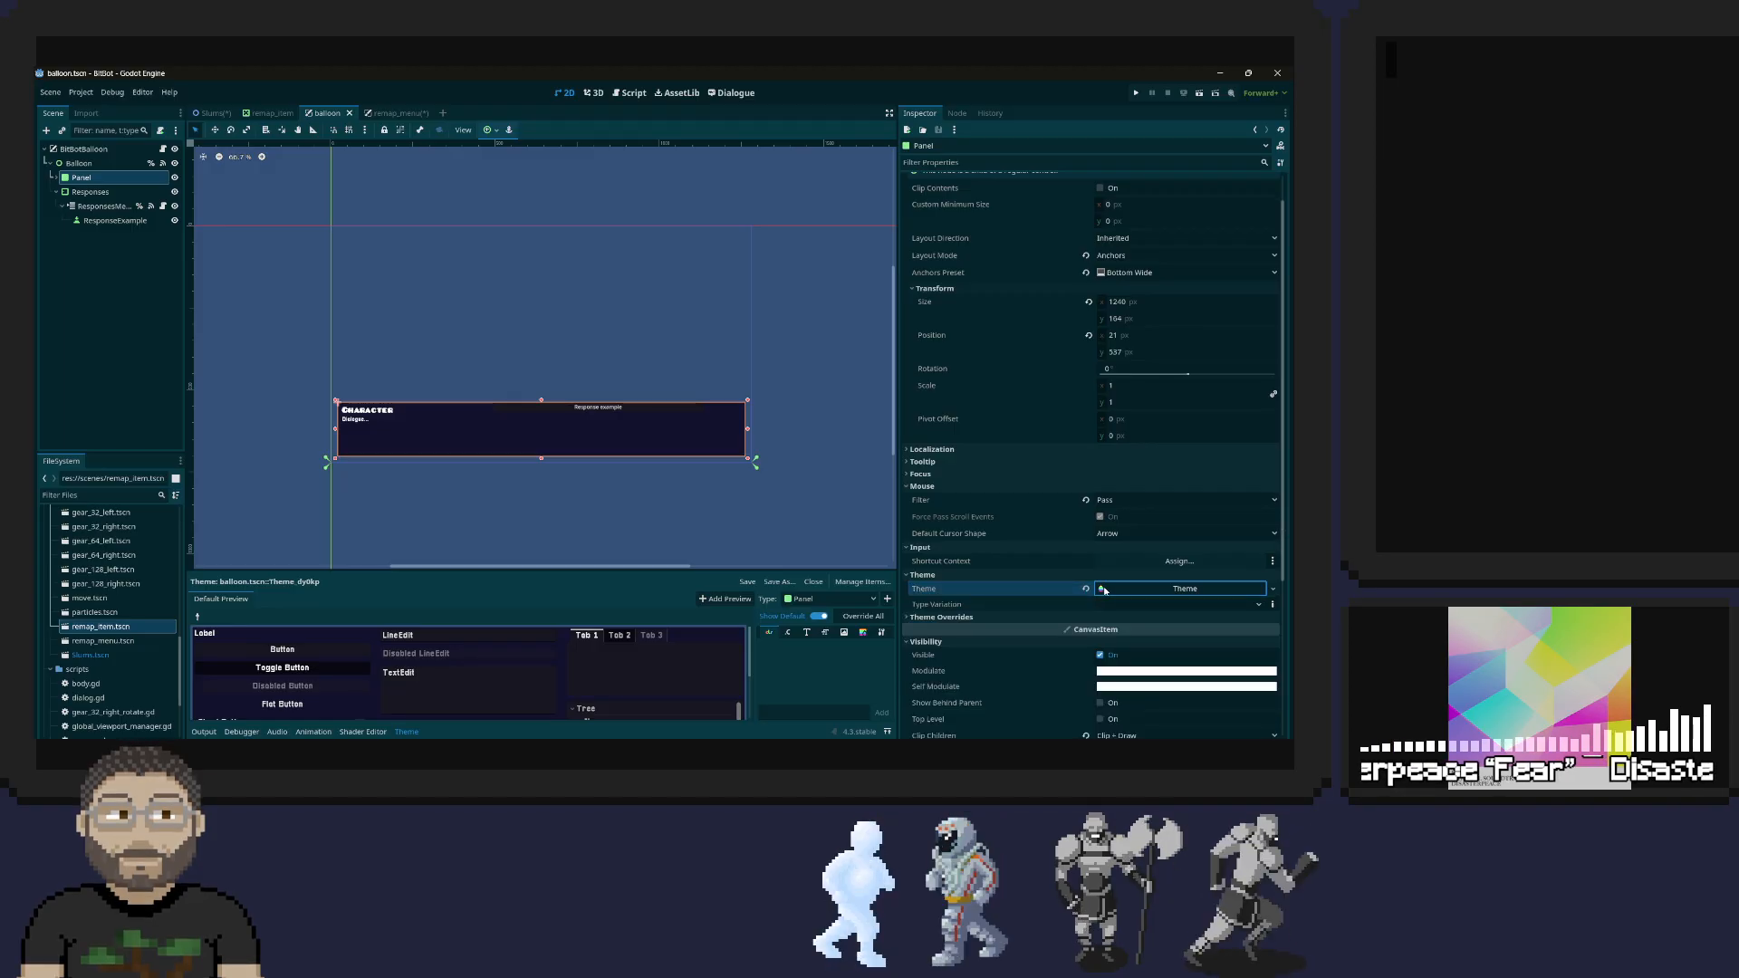
pyautogui.click(1162, 593)
pyautogui.scroll(-2, 1019, 608)
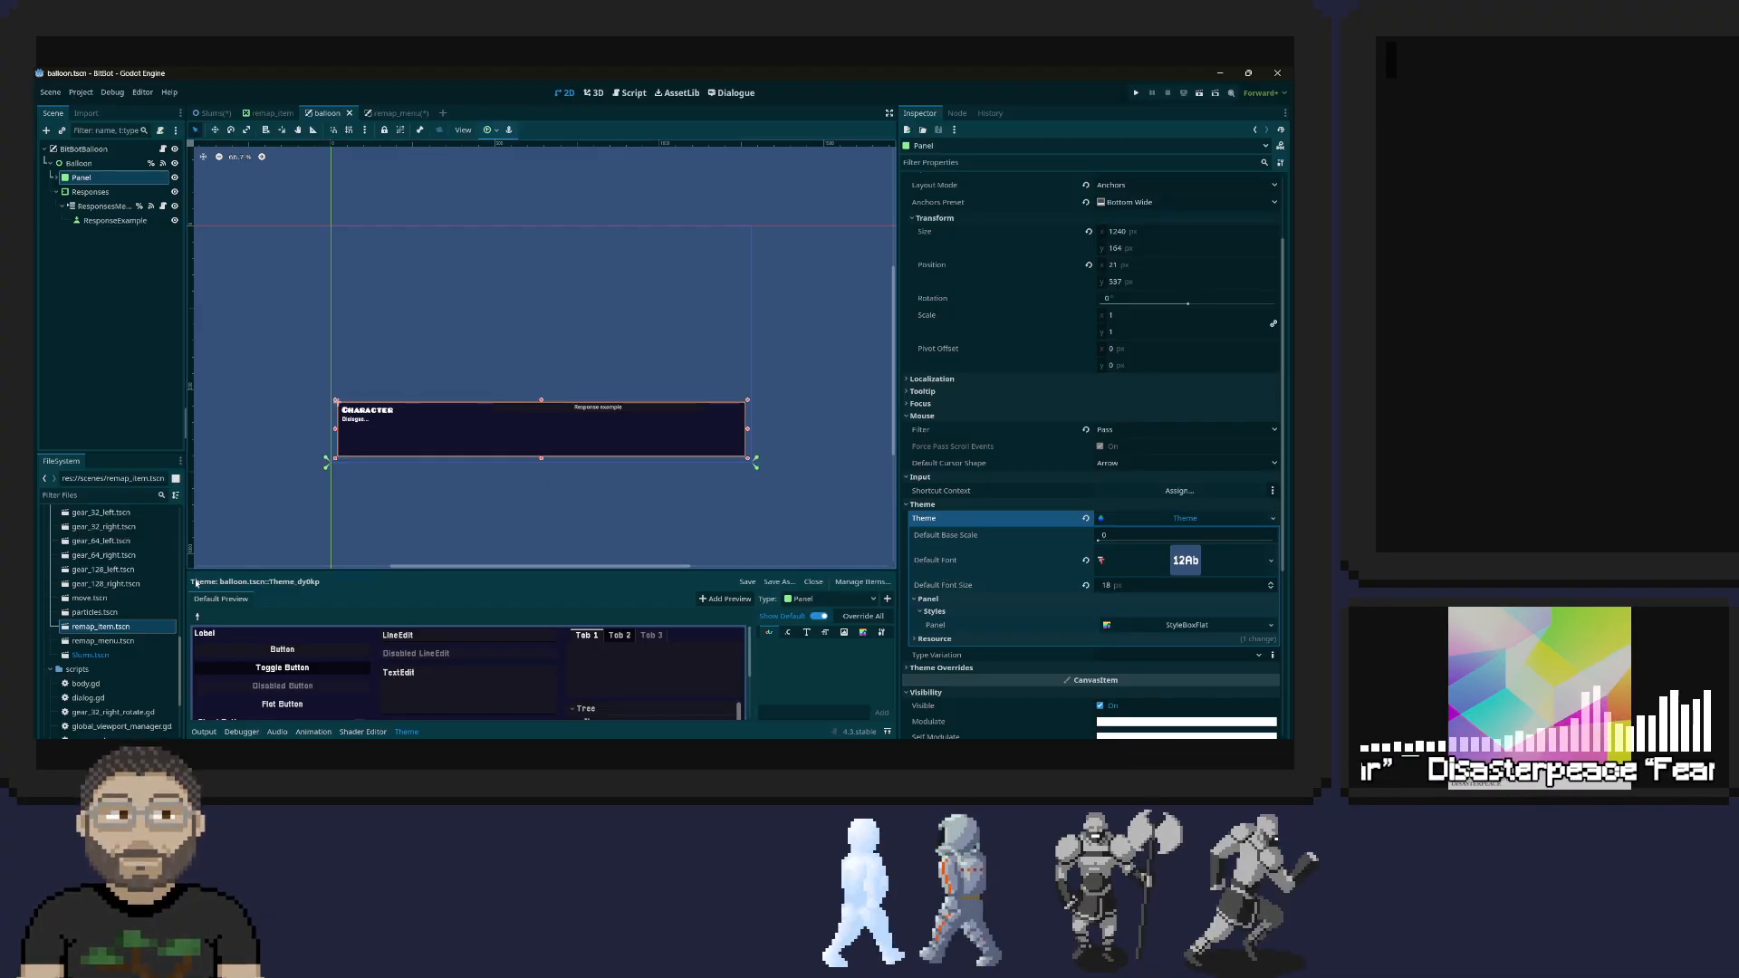
pyautogui.scroll(3, 115, 609)
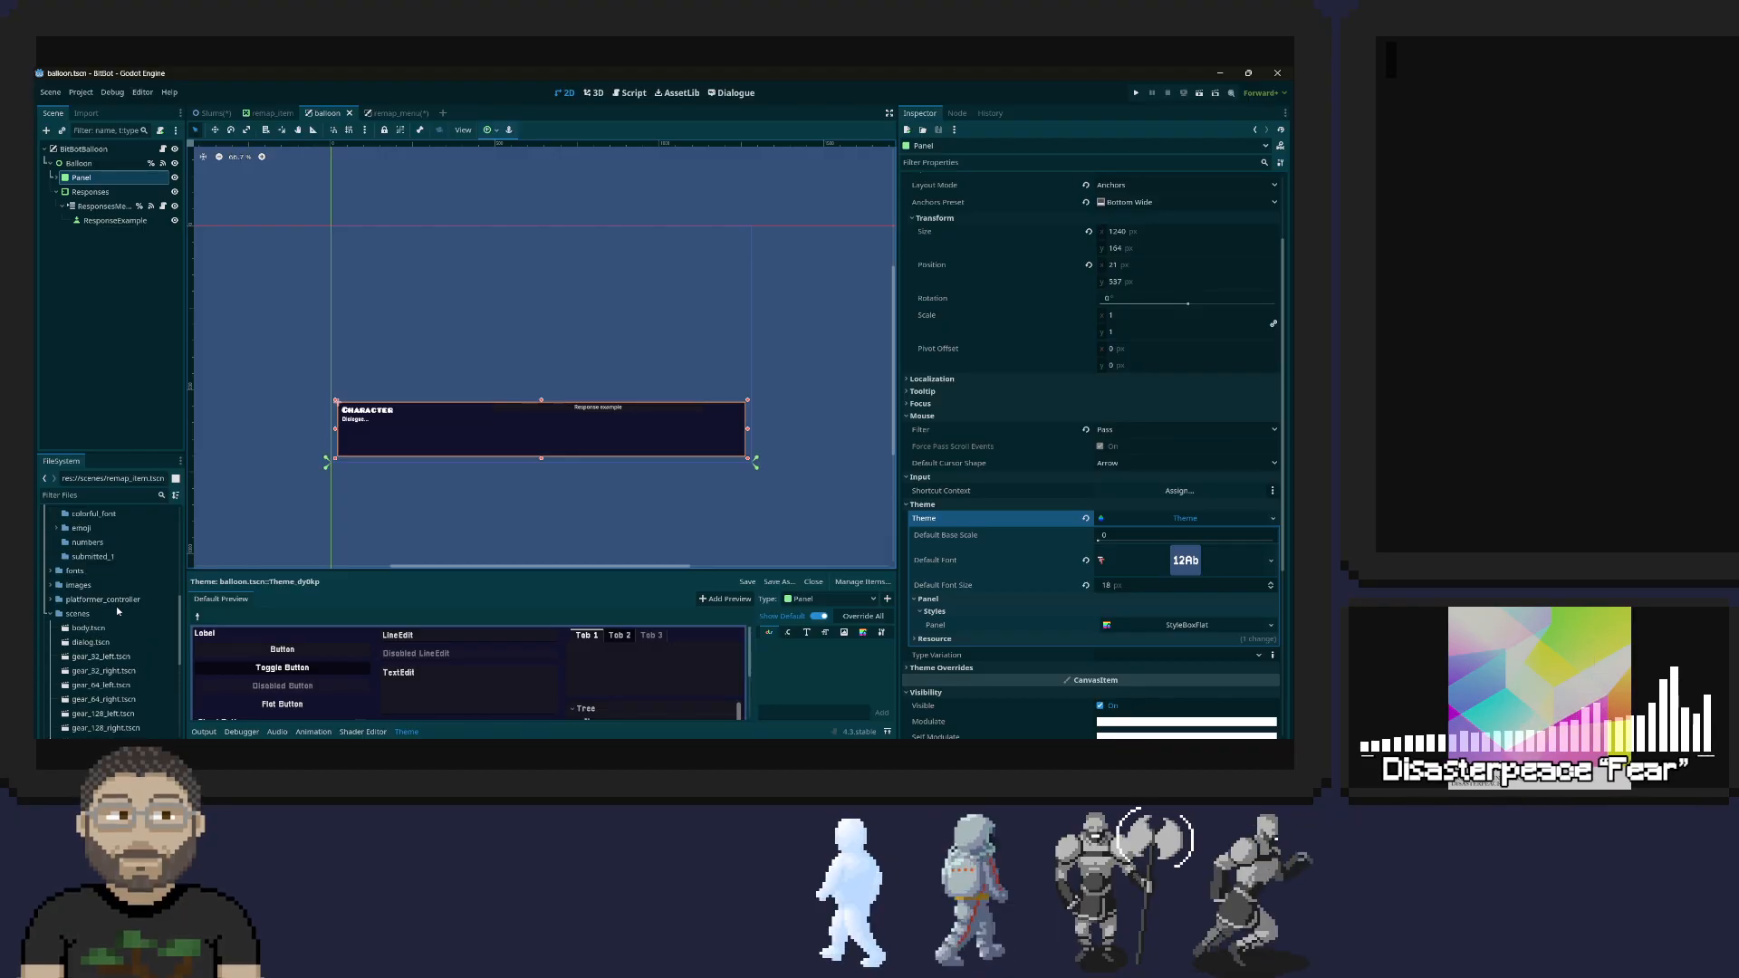
pyautogui.scroll(5, 116, 606)
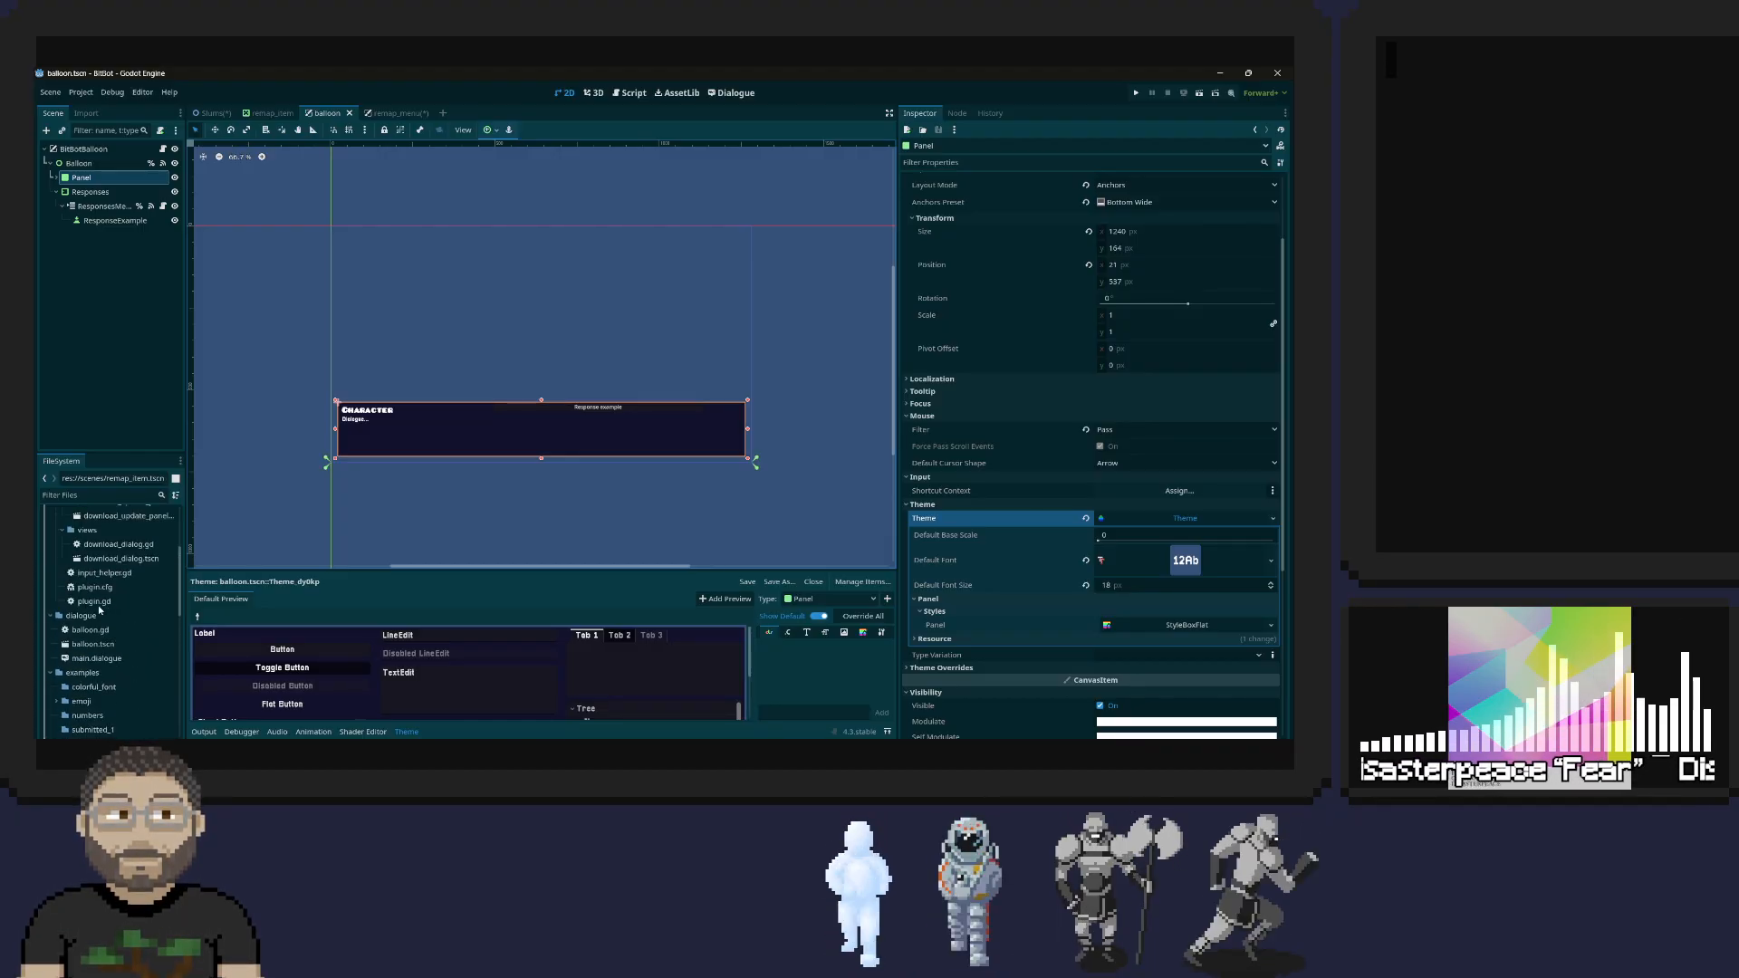
pyautogui.scroll(4, 112, 567)
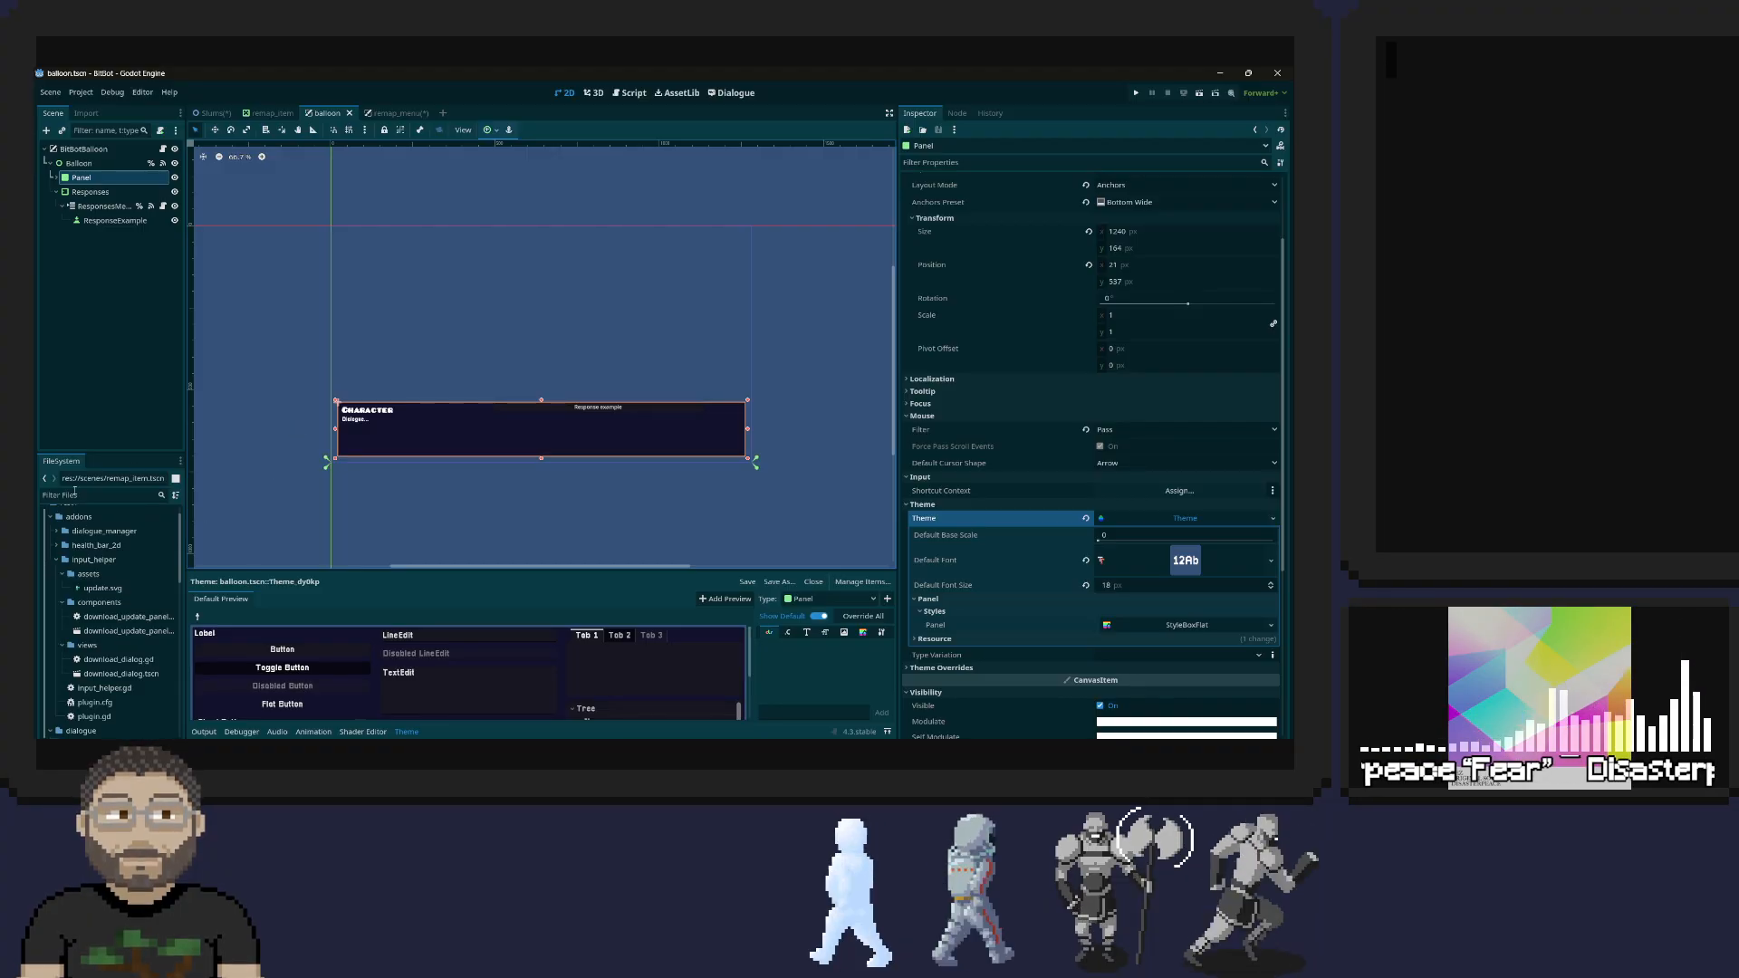
pyautogui.scroll(2, 79, 579)
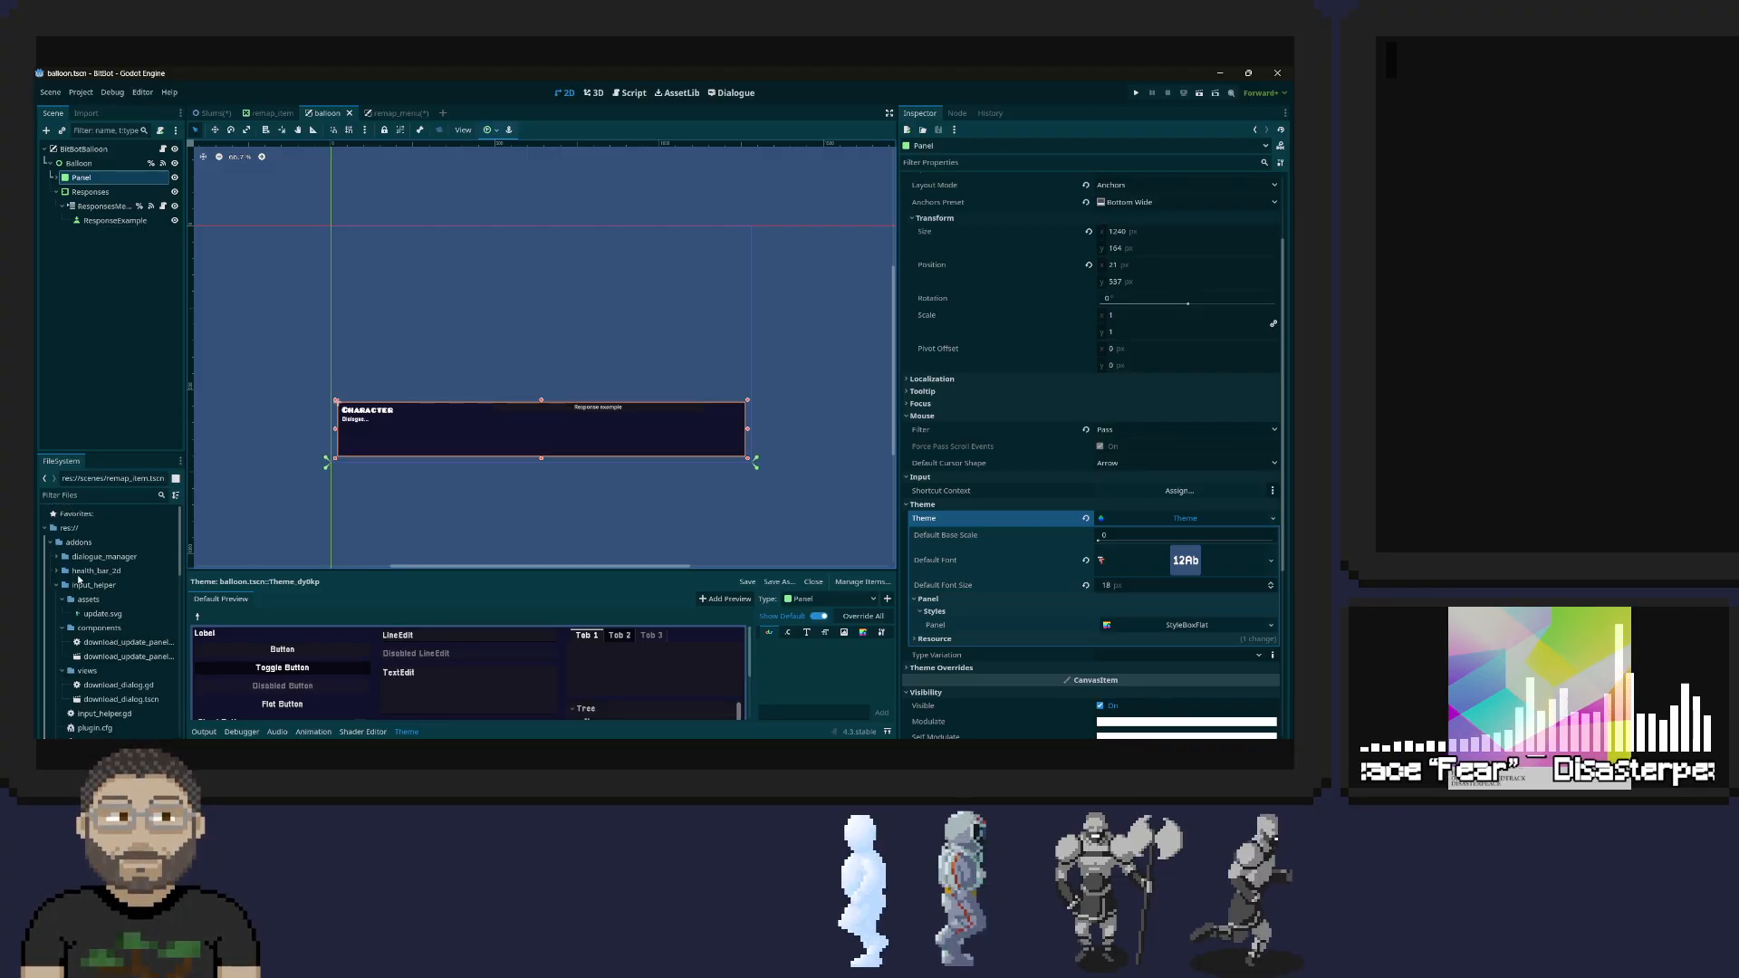
pyautogui.click(57, 559)
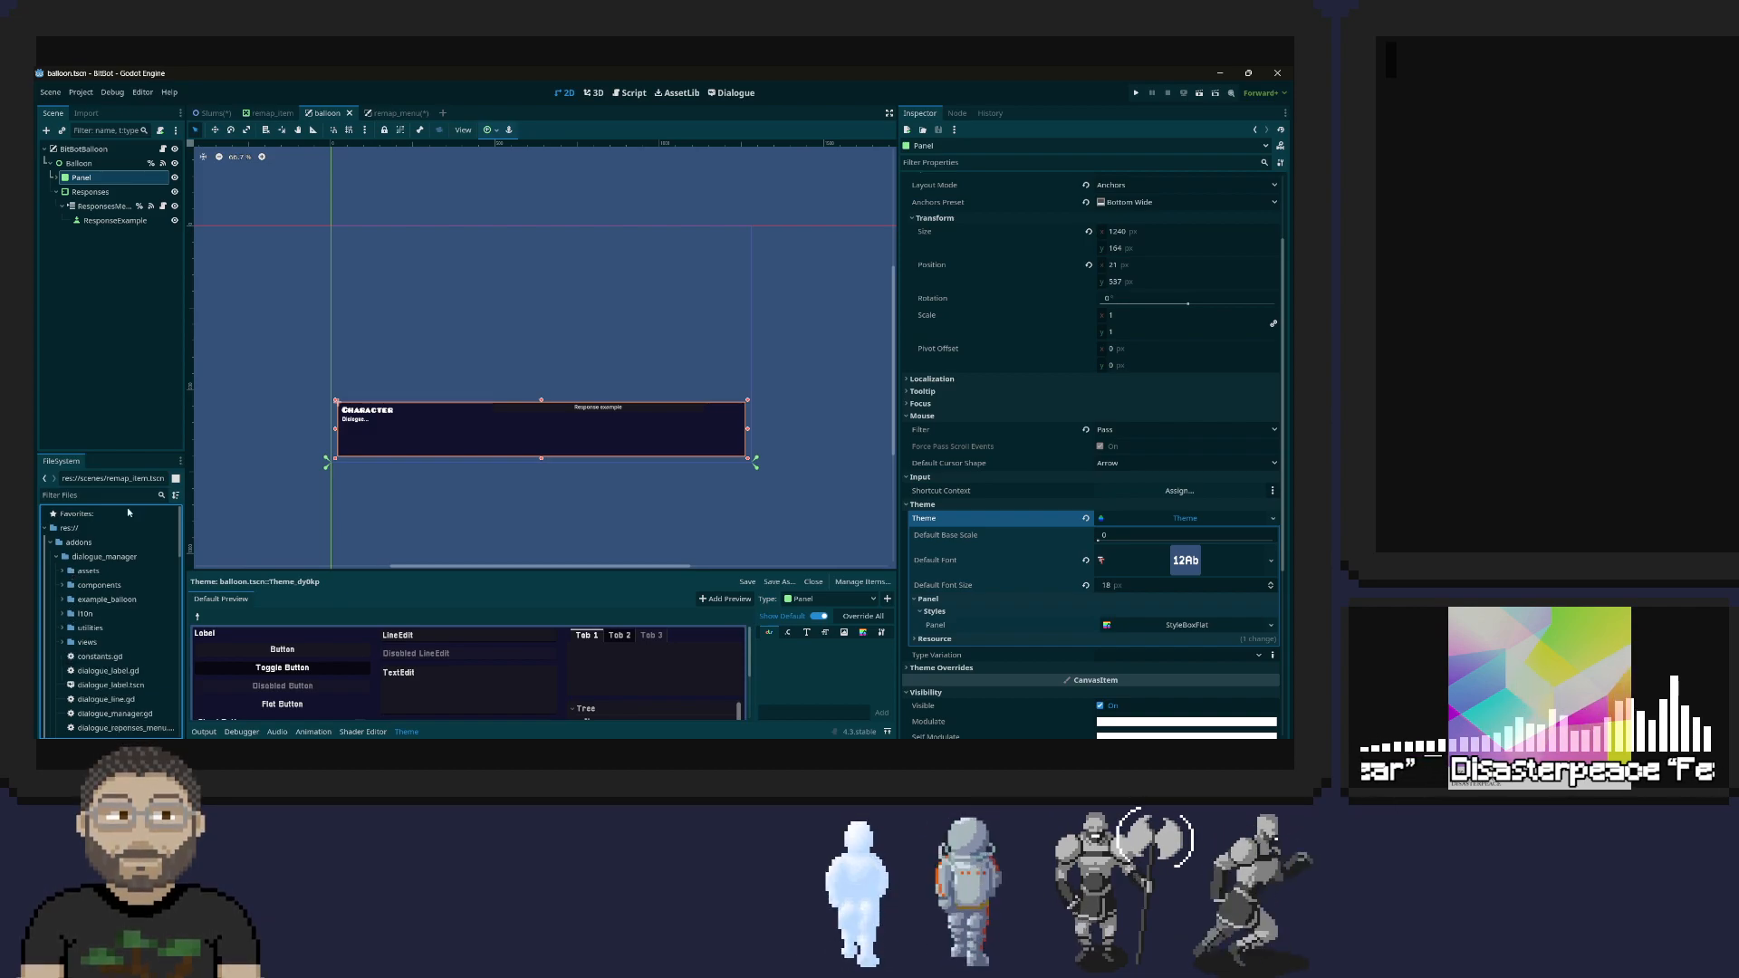
# Check which folder and file name Save As suggests for the balloon Panel's theme, without saving it
pyautogui.click(1273, 519)
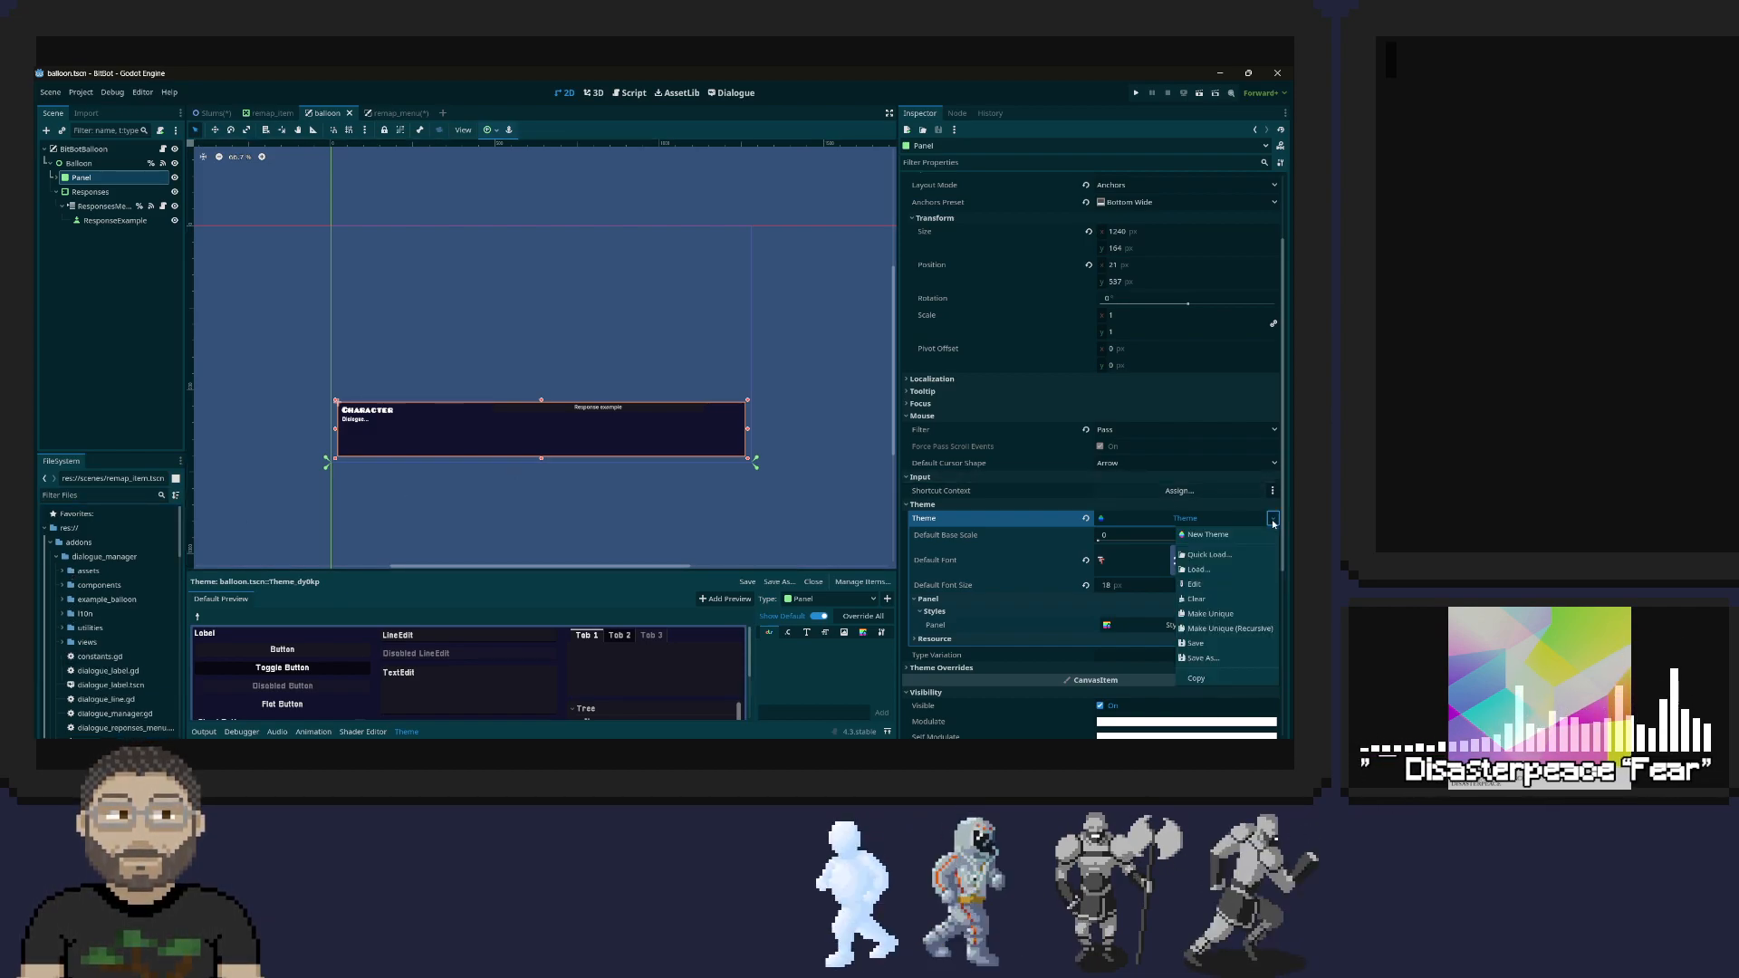
pyautogui.click(1205, 658)
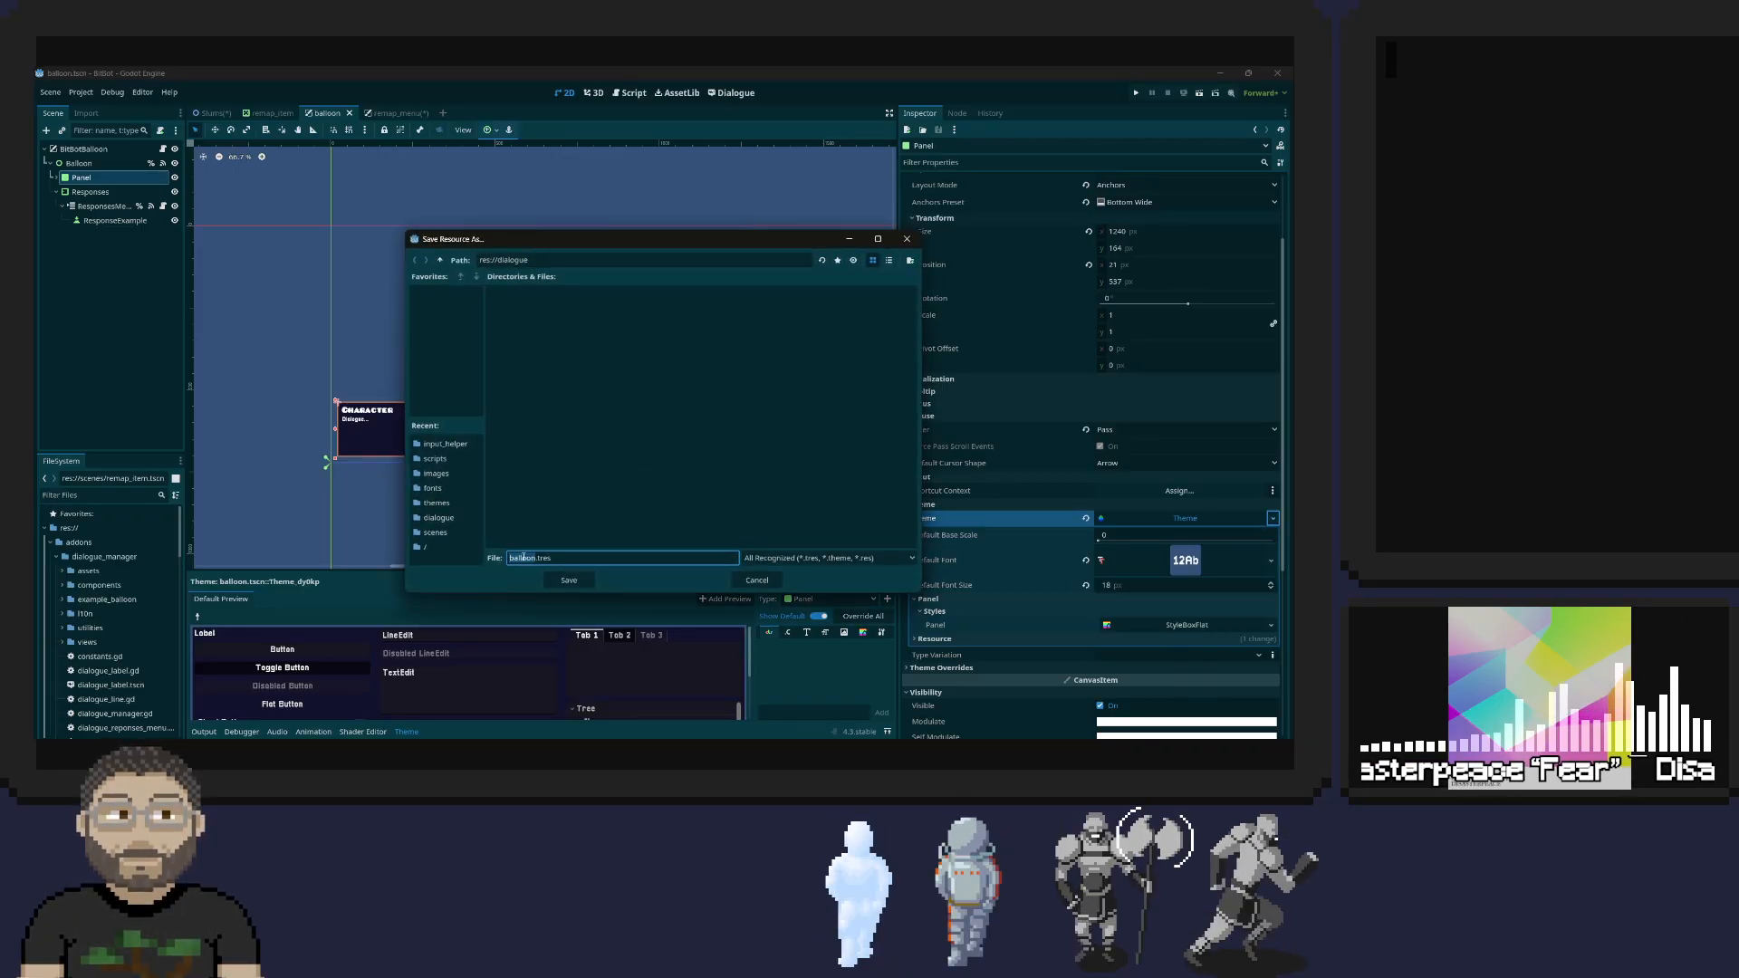
pyautogui.click(907, 240)
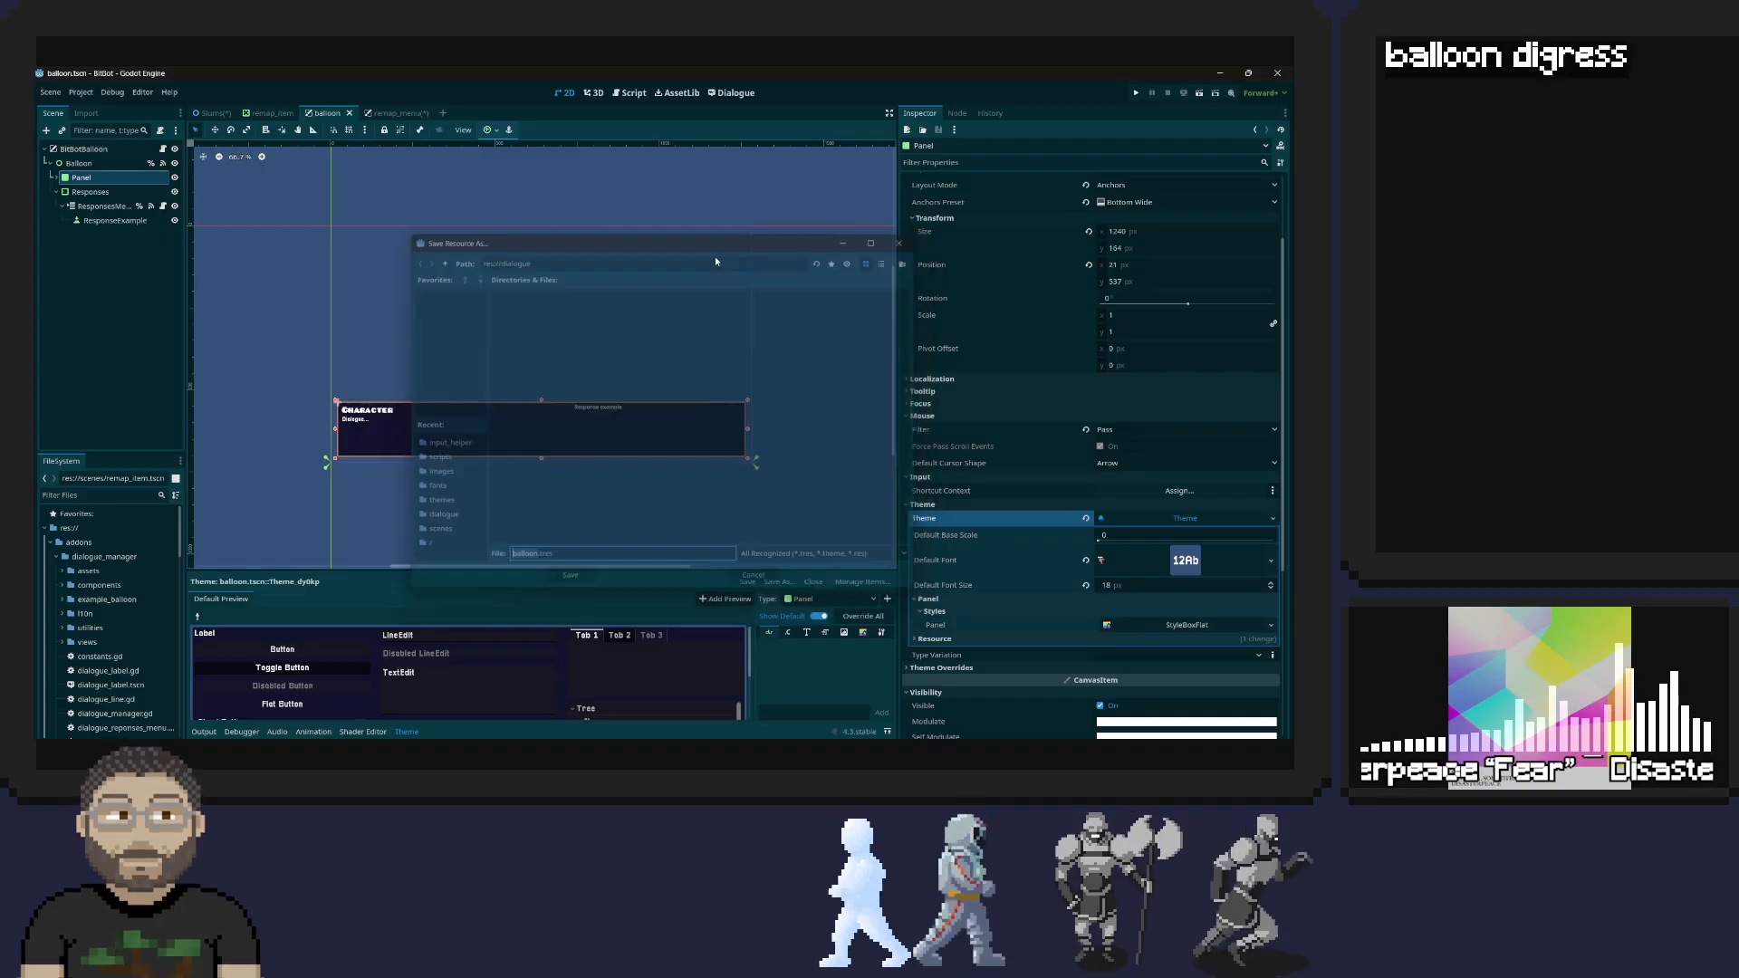
# Try to load the balloon theme onto the remap_menu Panel in place of Blockart.tres, looking in the project's dialogue folder
pyautogui.click(387, 112)
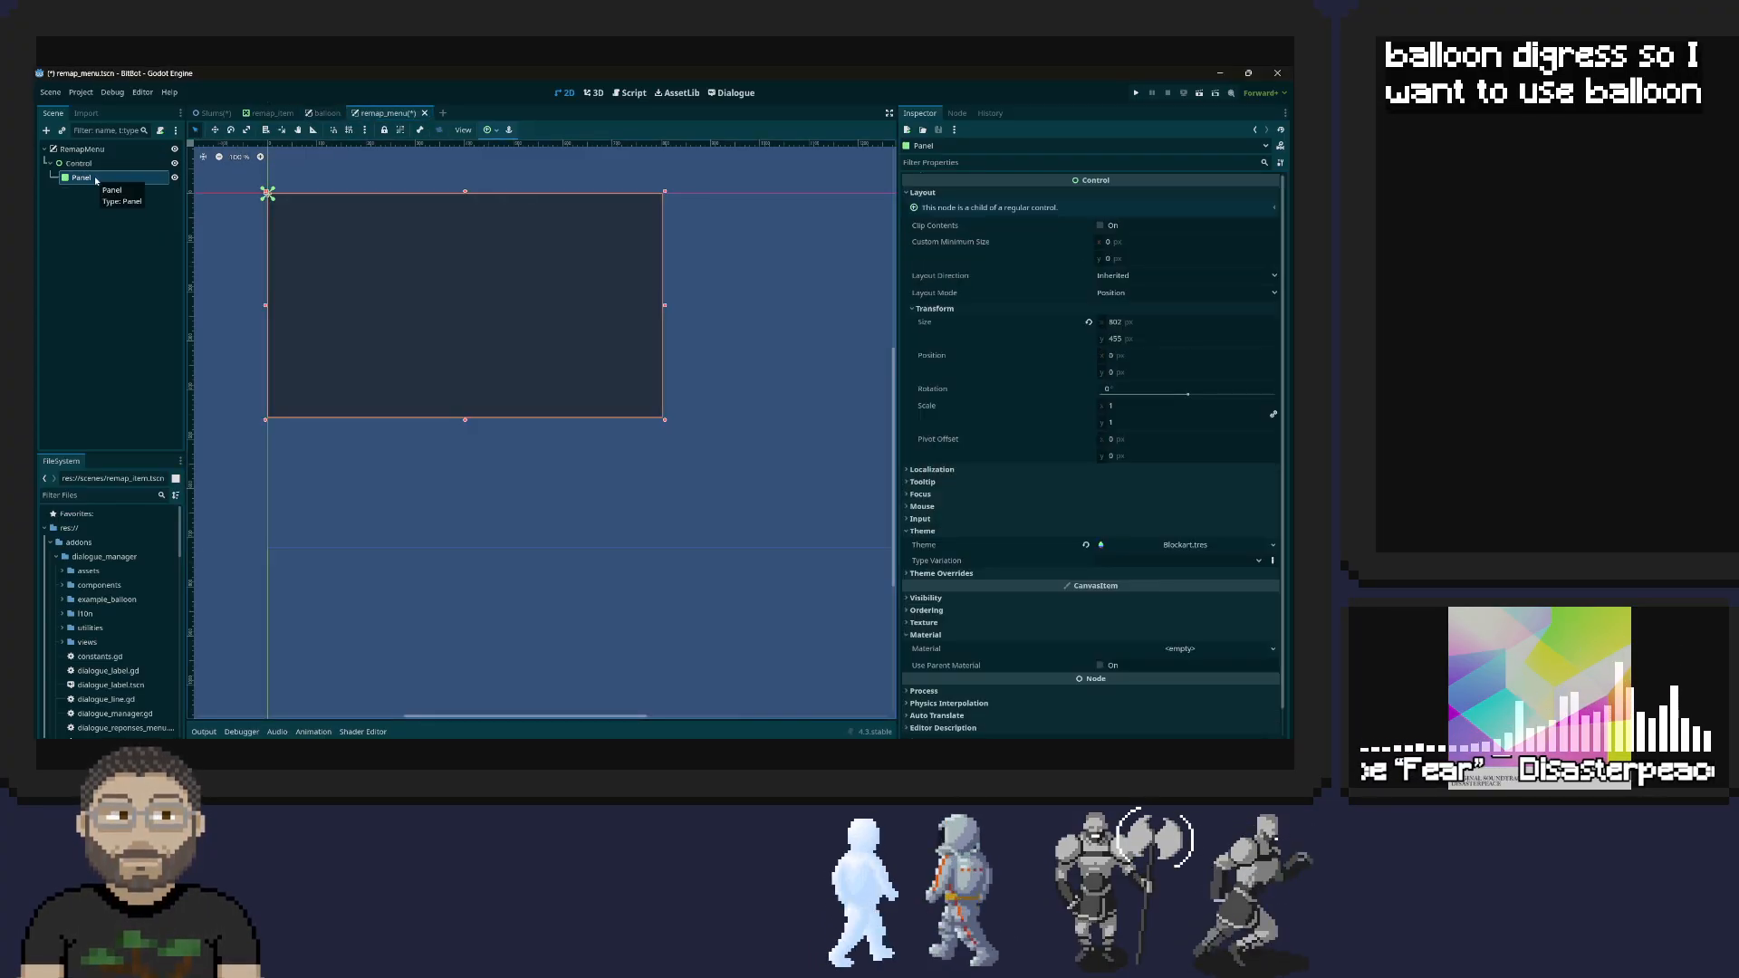
pyautogui.click(1209, 547)
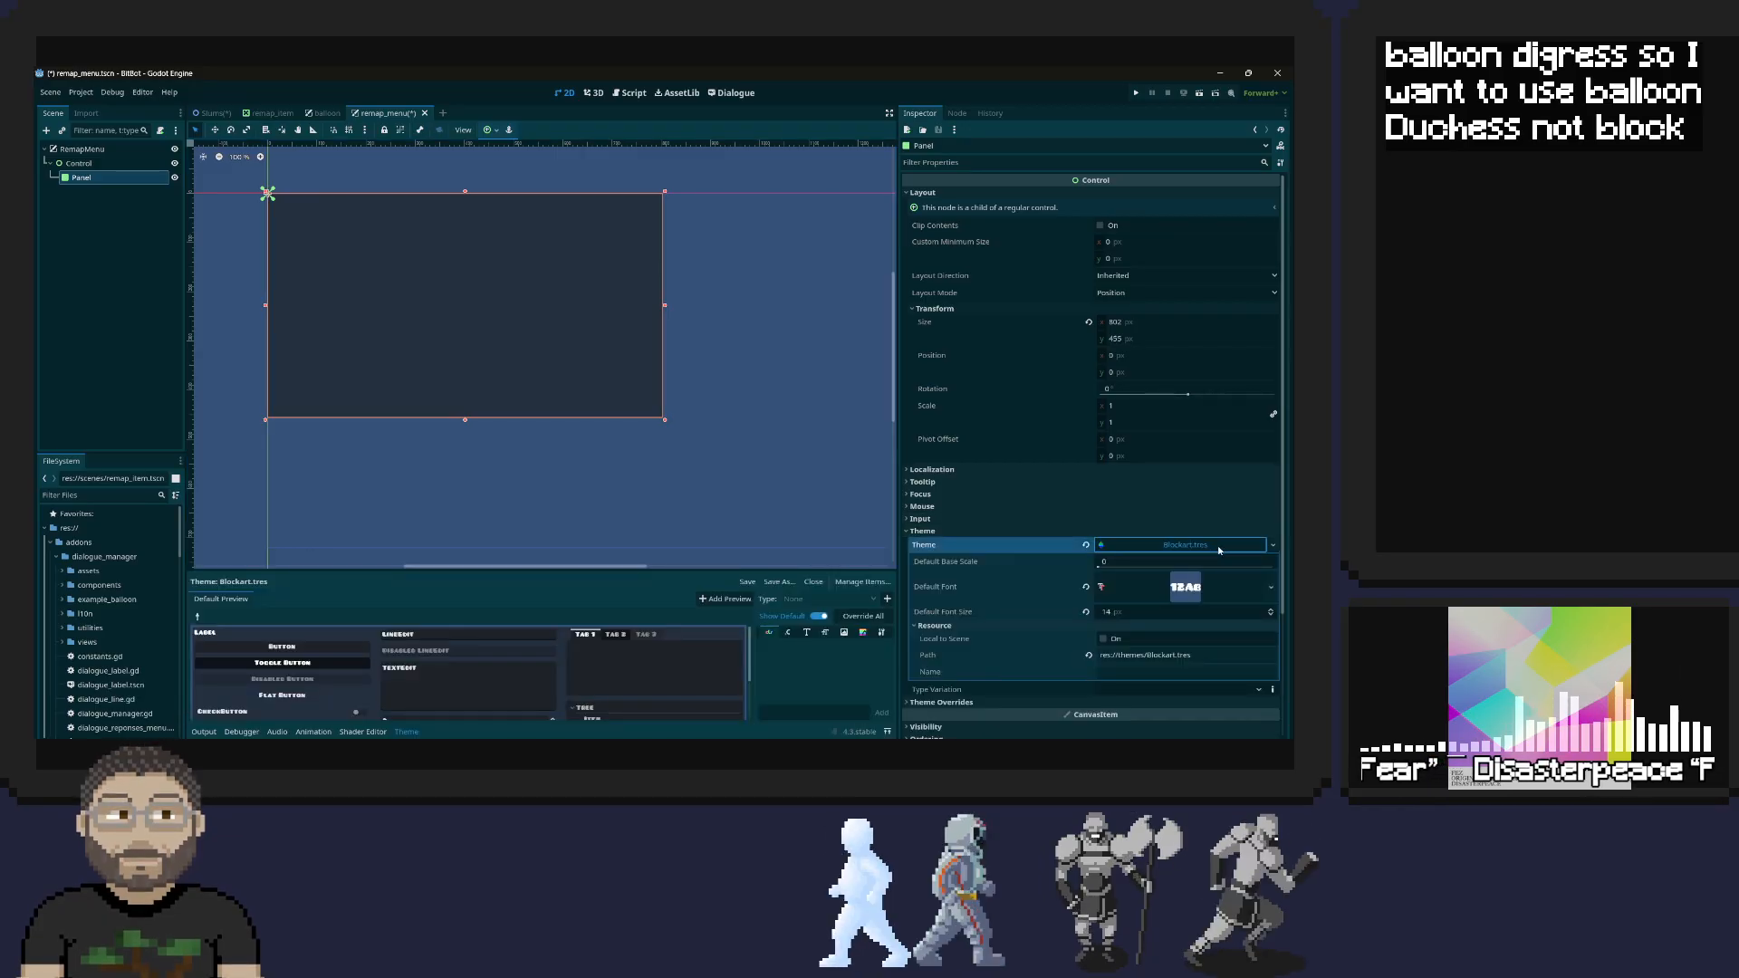
pyautogui.click(1269, 546)
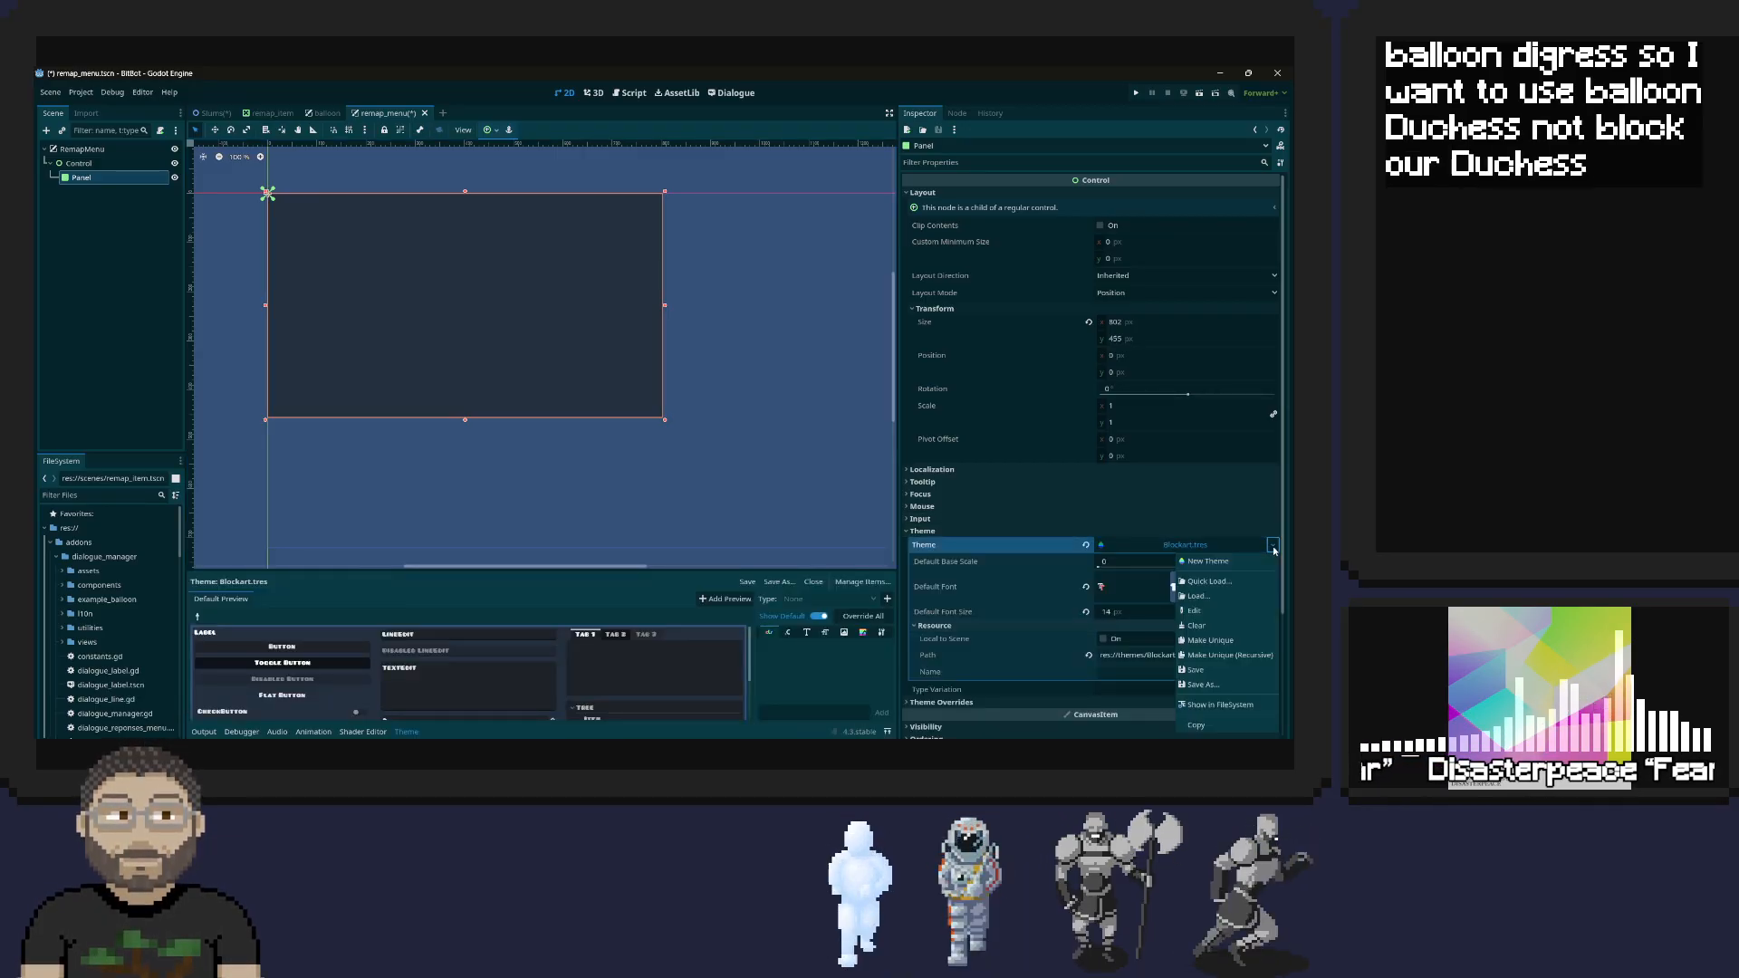
pyautogui.click(1198, 596)
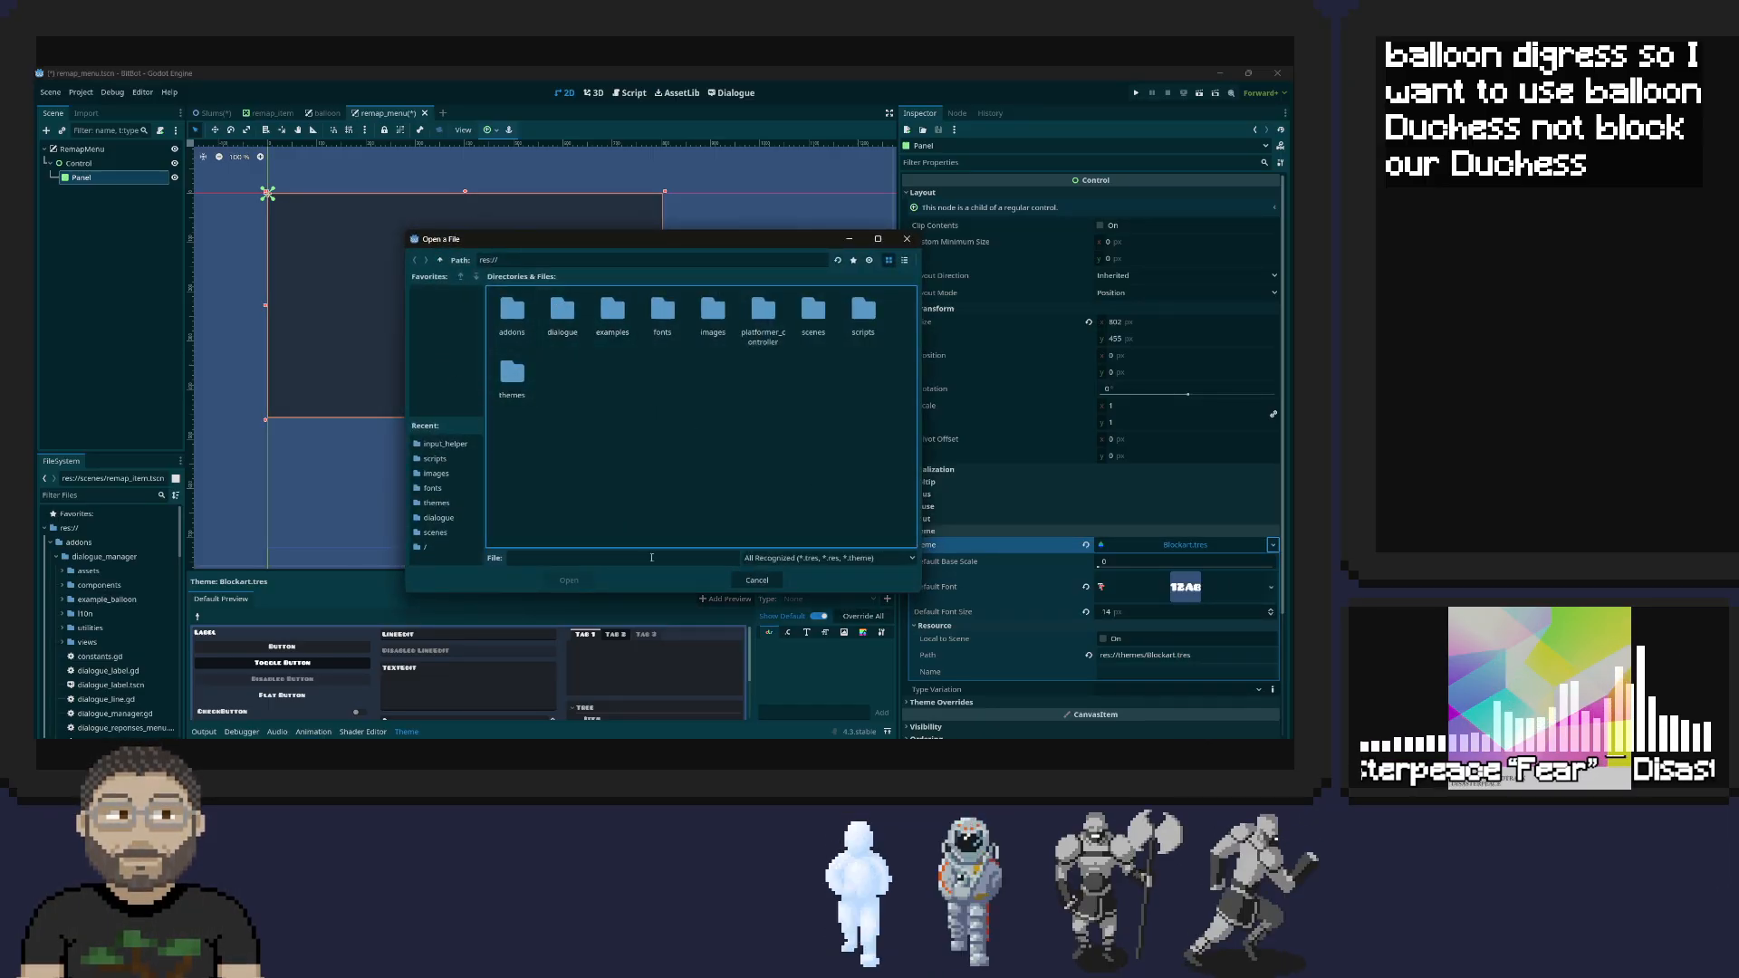
pyautogui.click(433, 518)
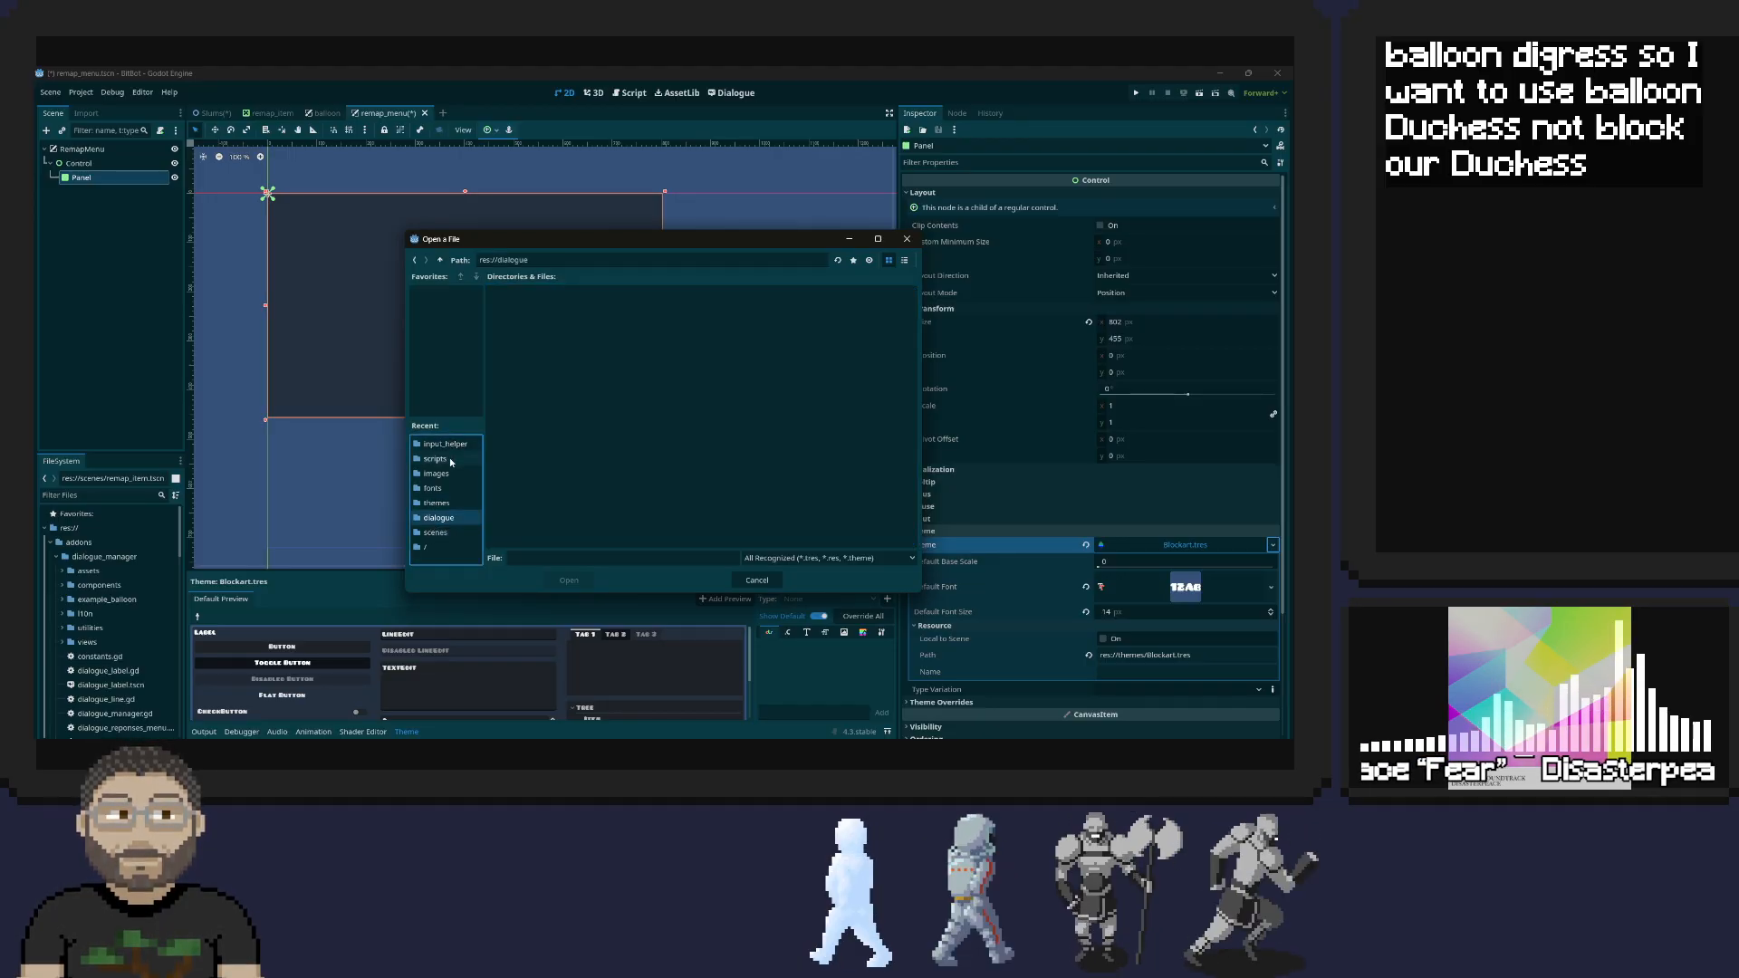
pyautogui.click(427, 547)
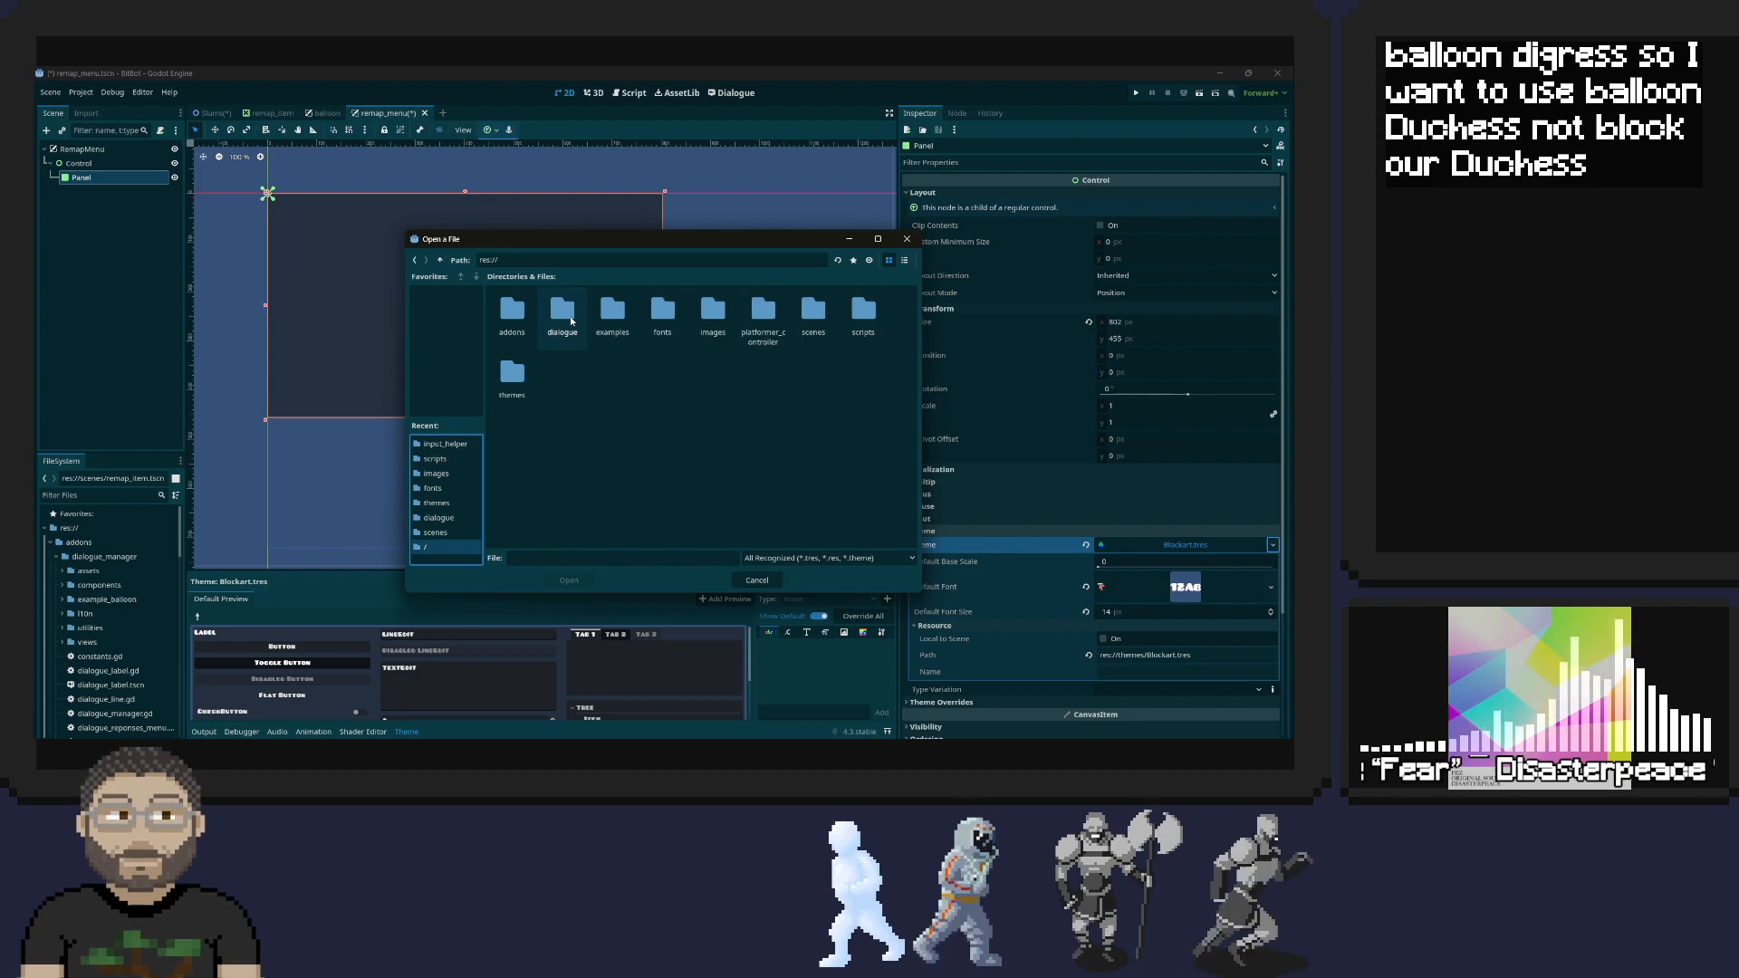
pyautogui.doubleClick(562, 312)
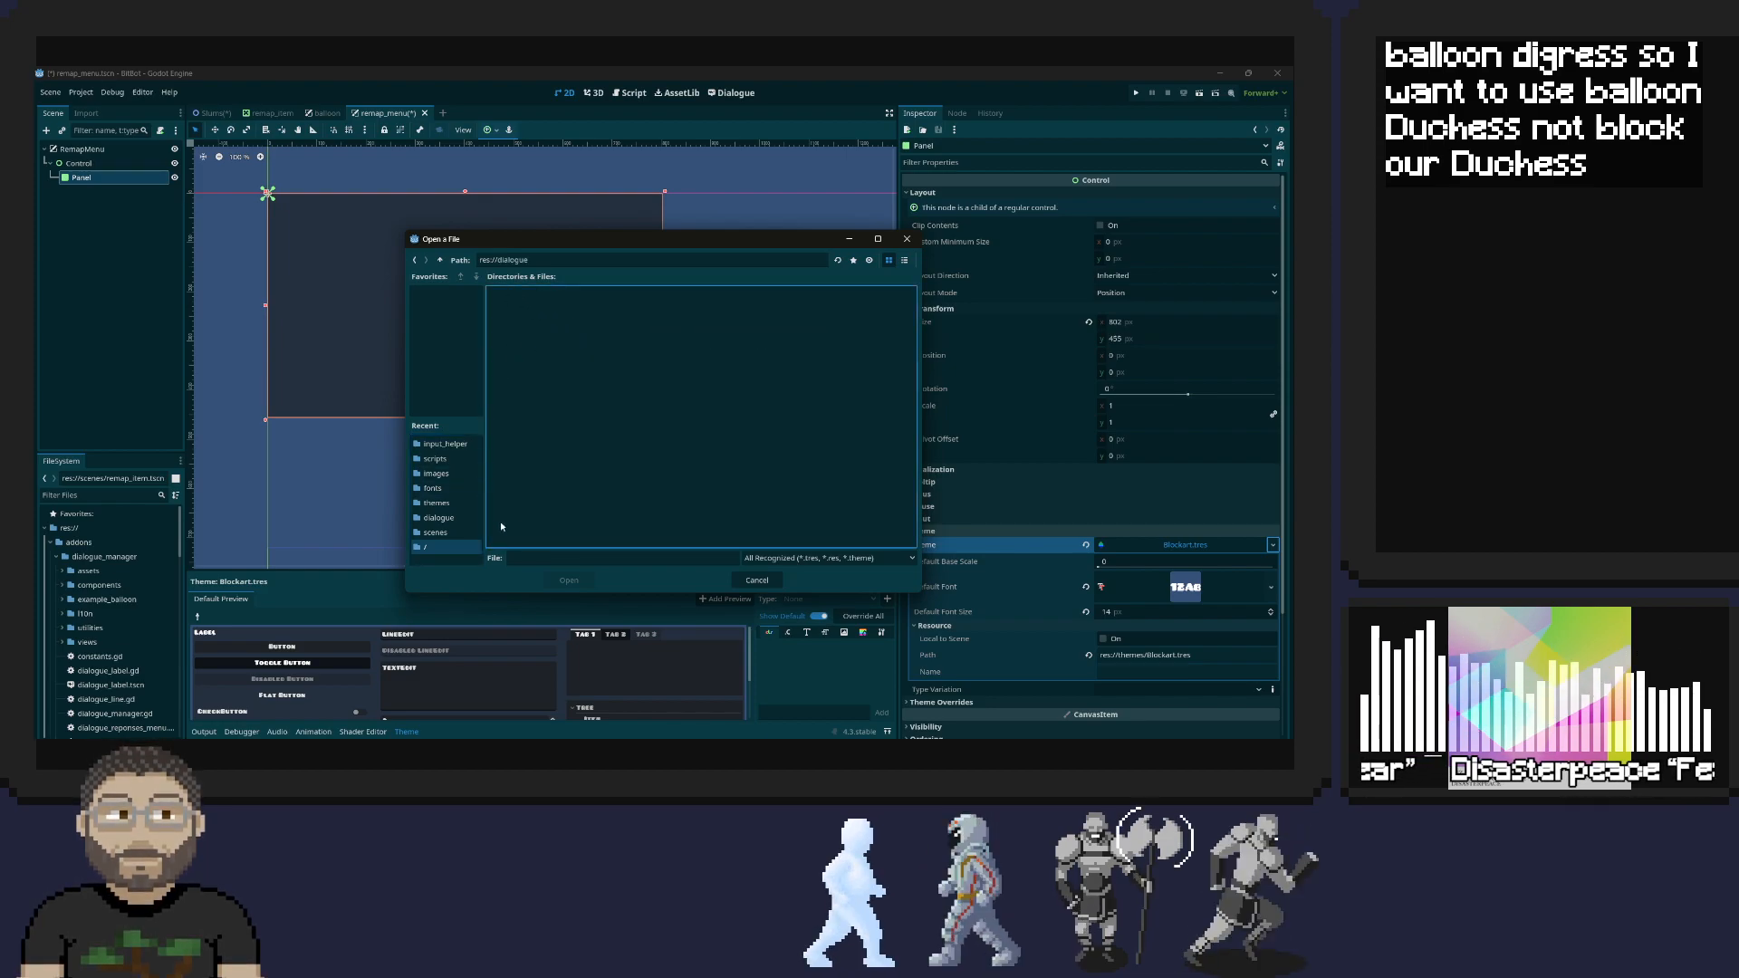
pyautogui.click(906, 239)
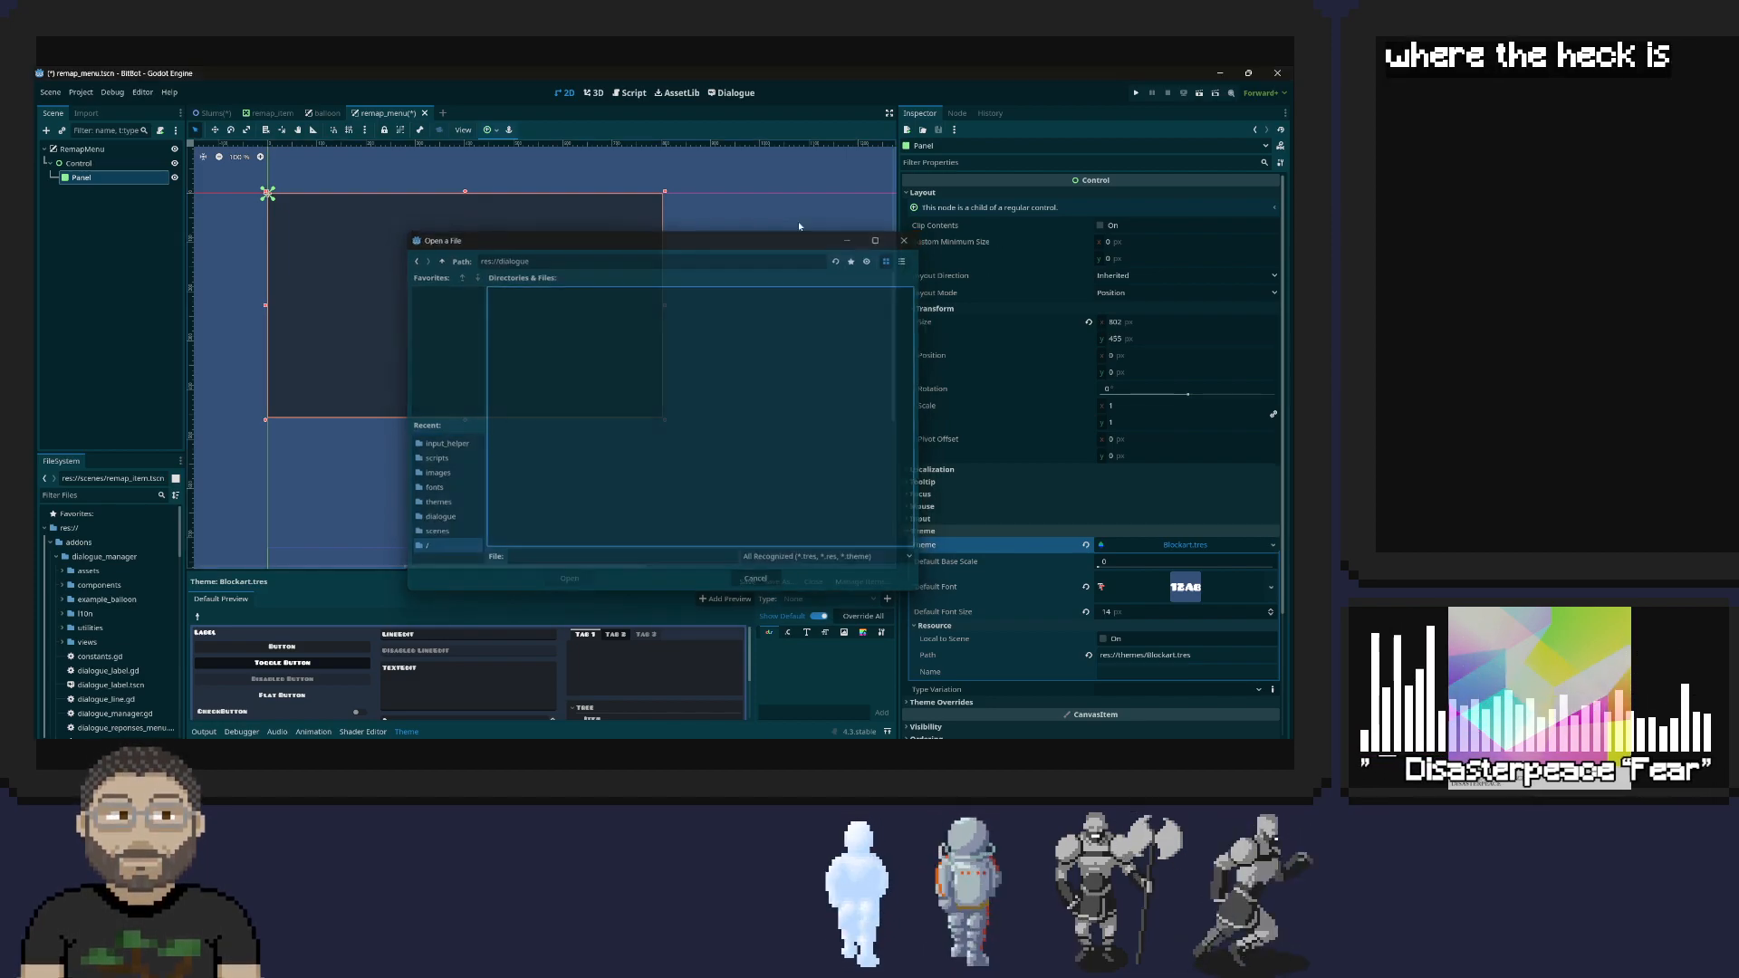
# Save the balloon scene Panel's theme as balloon.tres in the res://dialogue folder
pyautogui.click(326, 113)
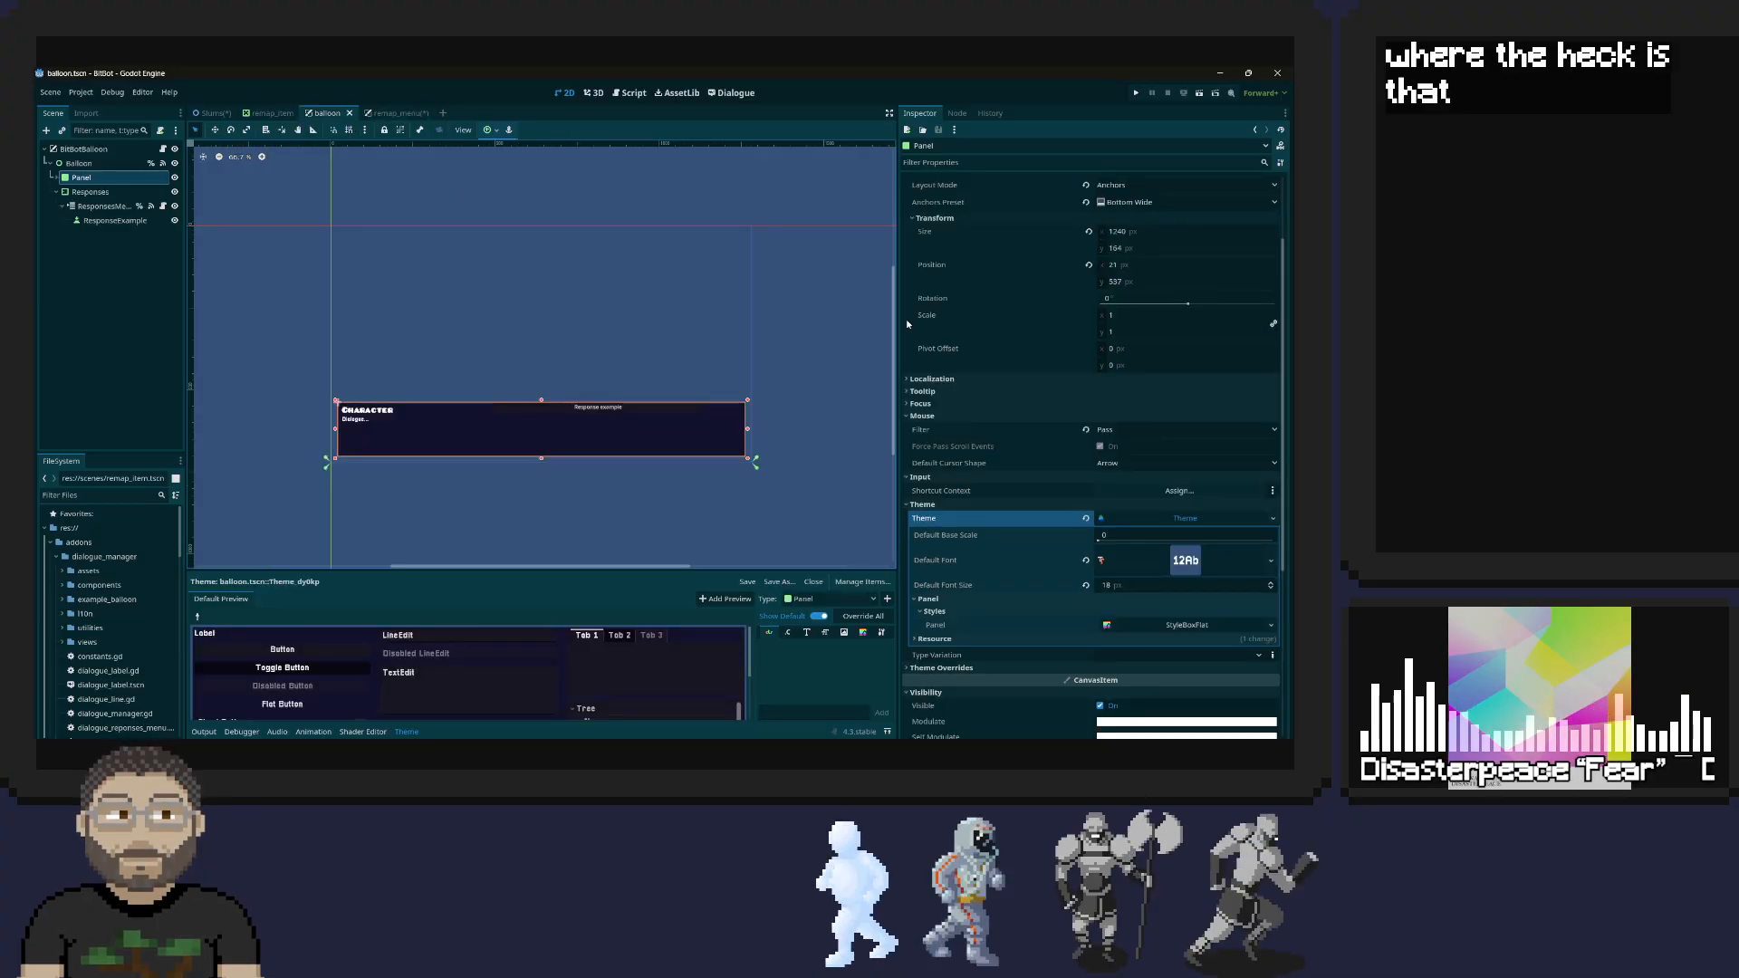
pyautogui.click(1196, 522)
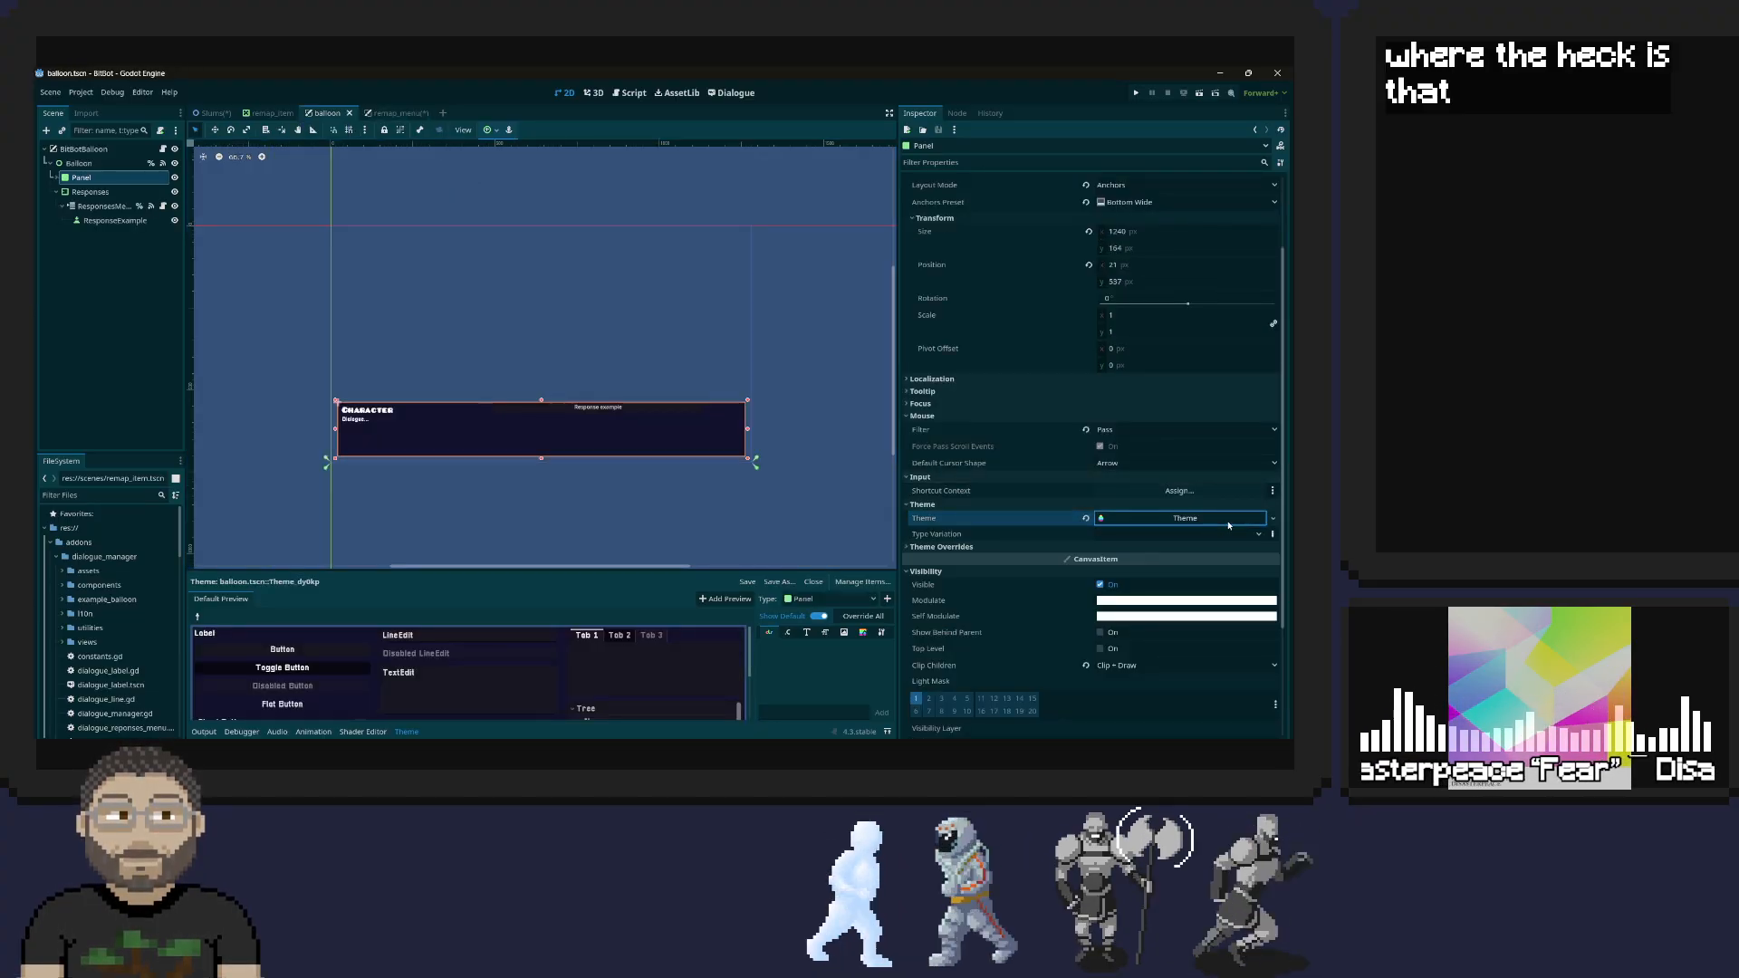
pyautogui.click(1272, 520)
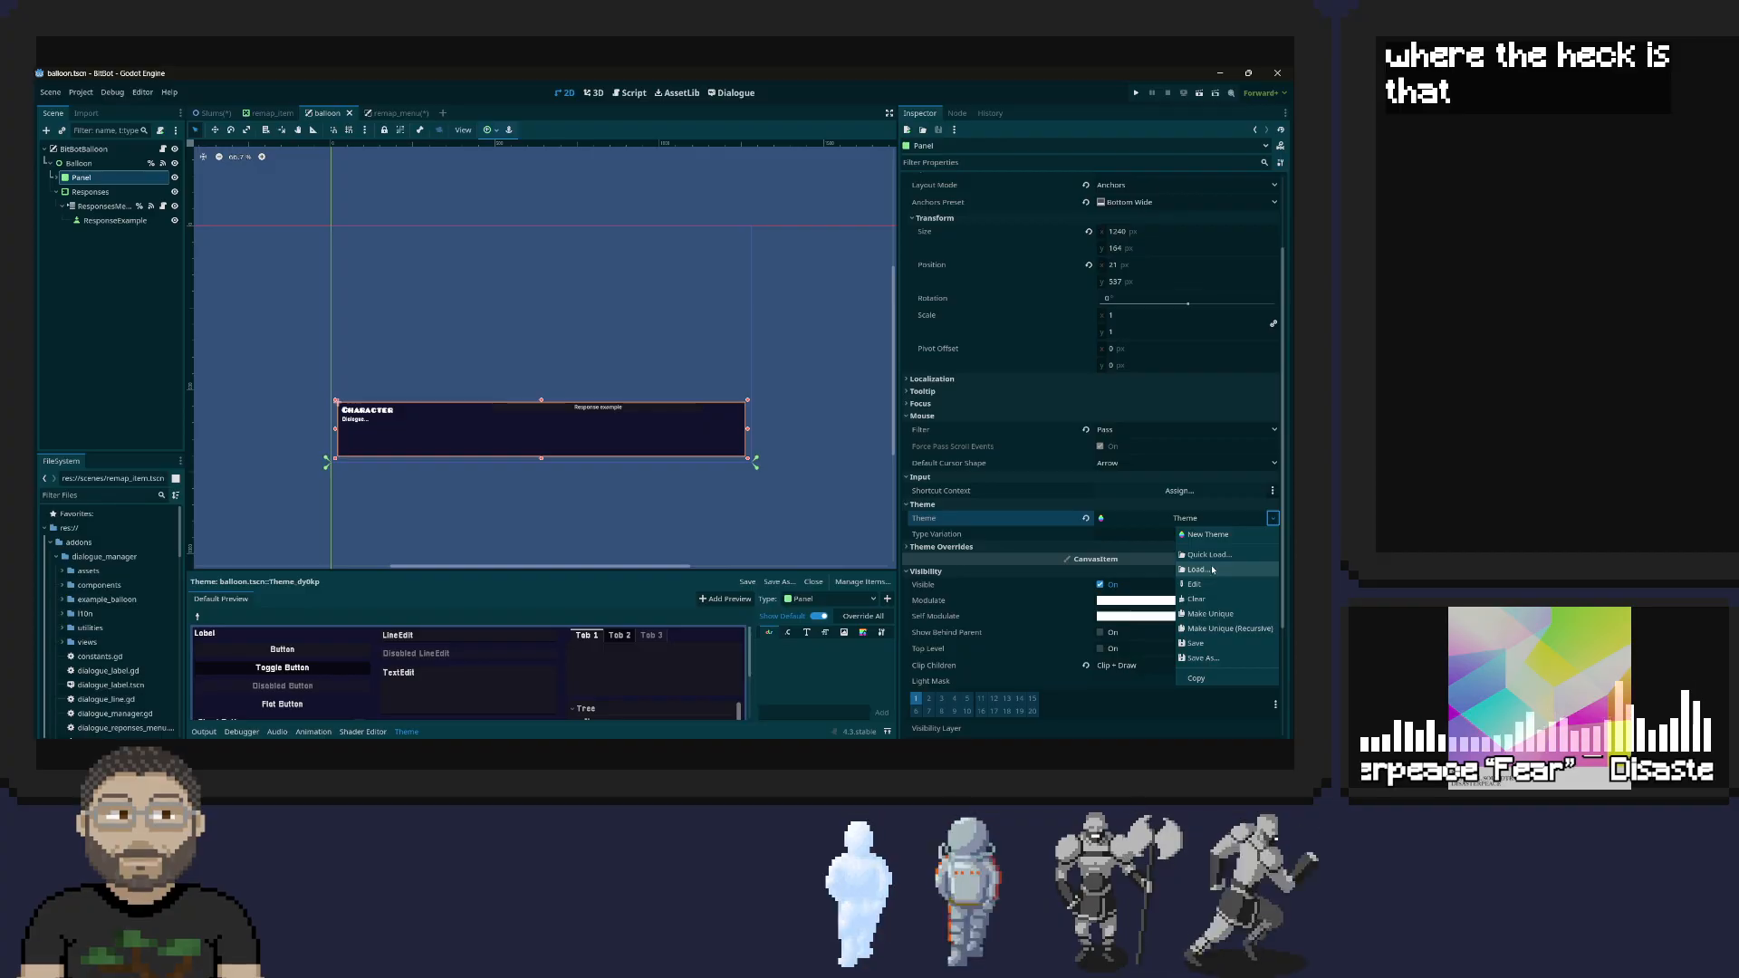
pyautogui.click(1205, 659)
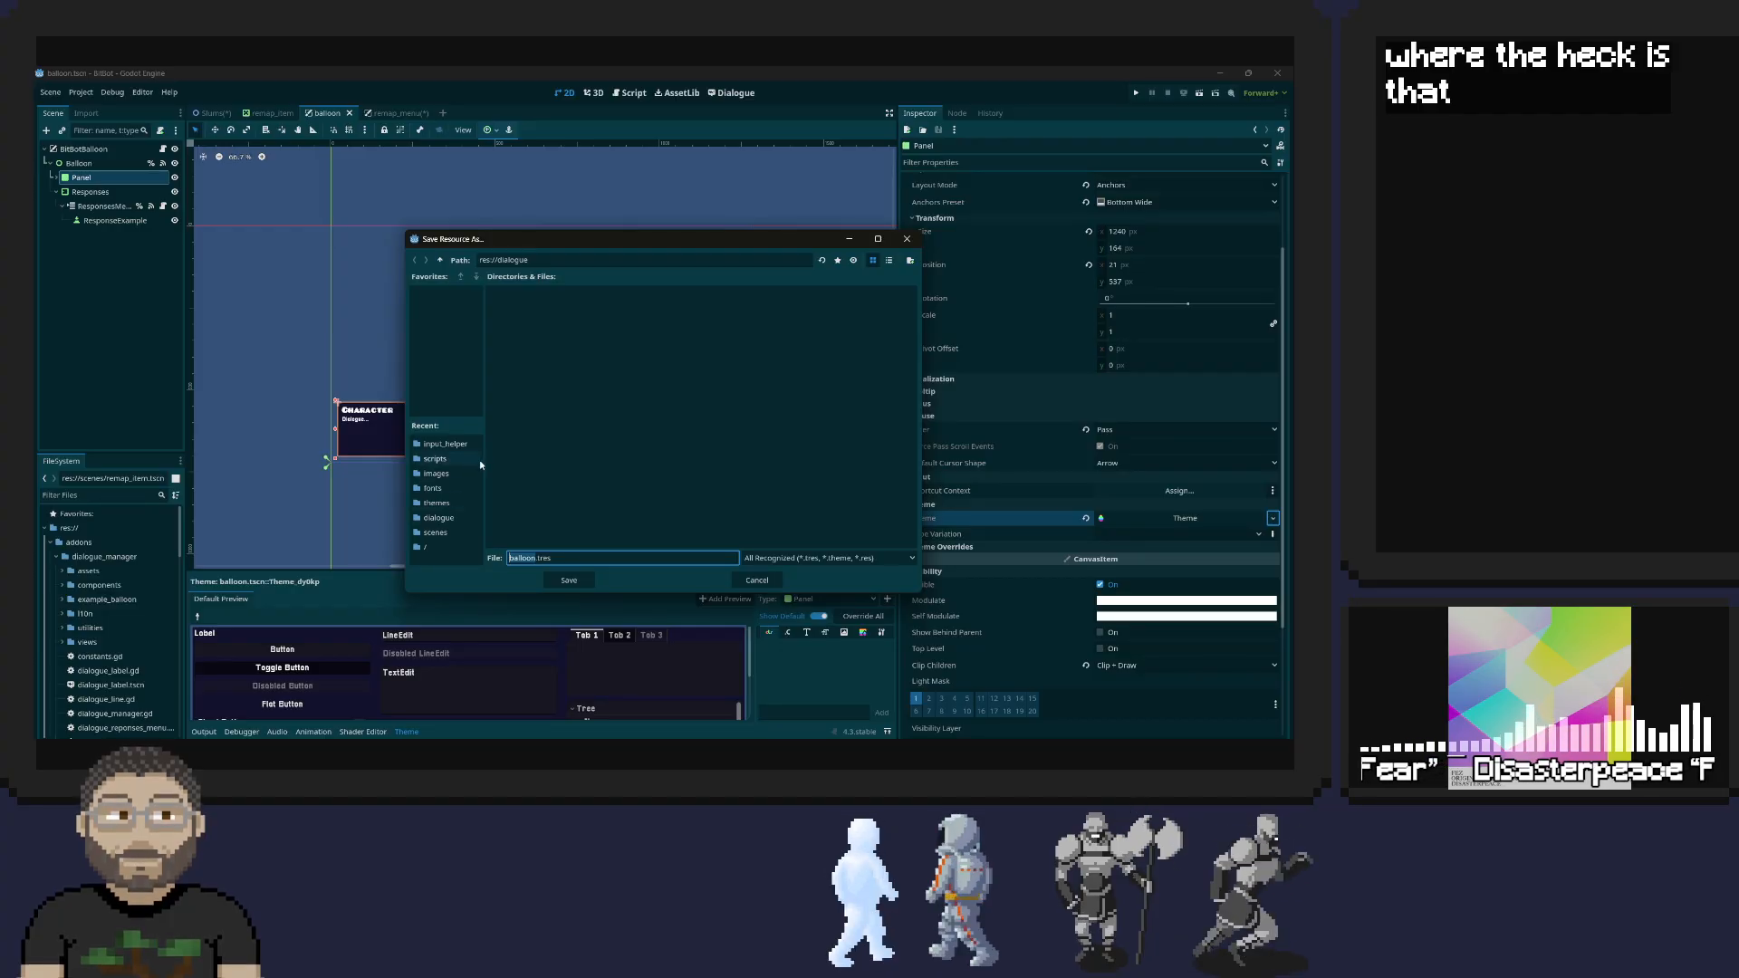
pyautogui.click(433, 520)
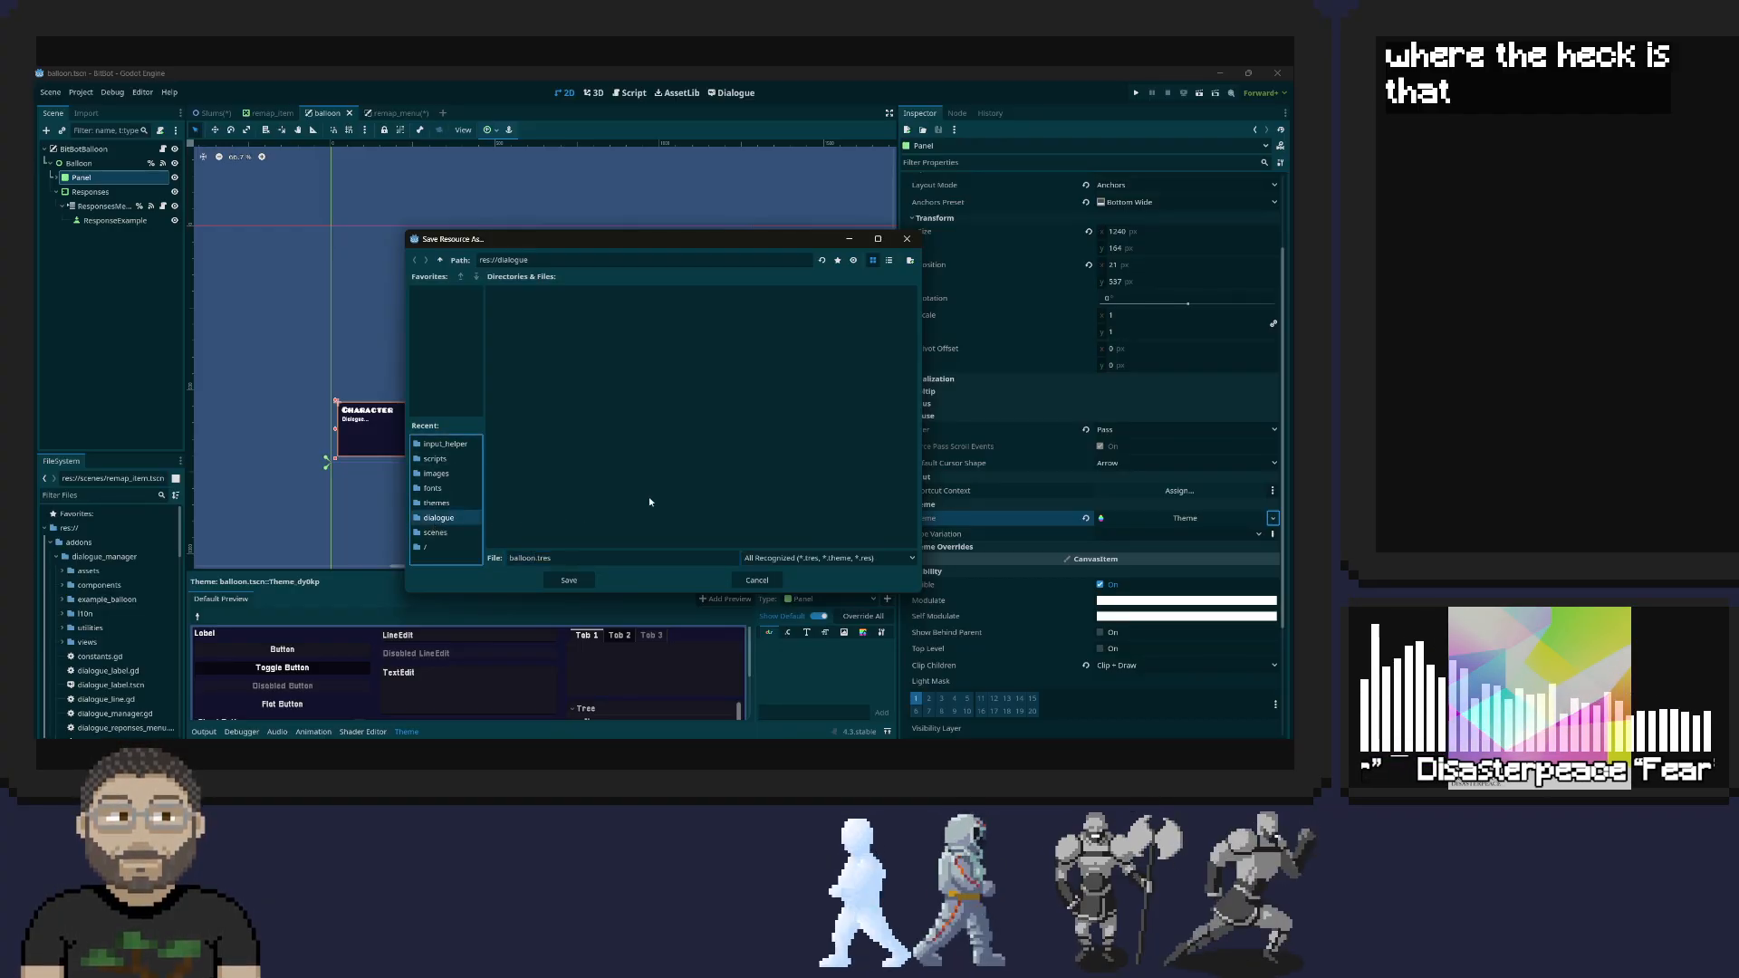
pyautogui.click(570, 581)
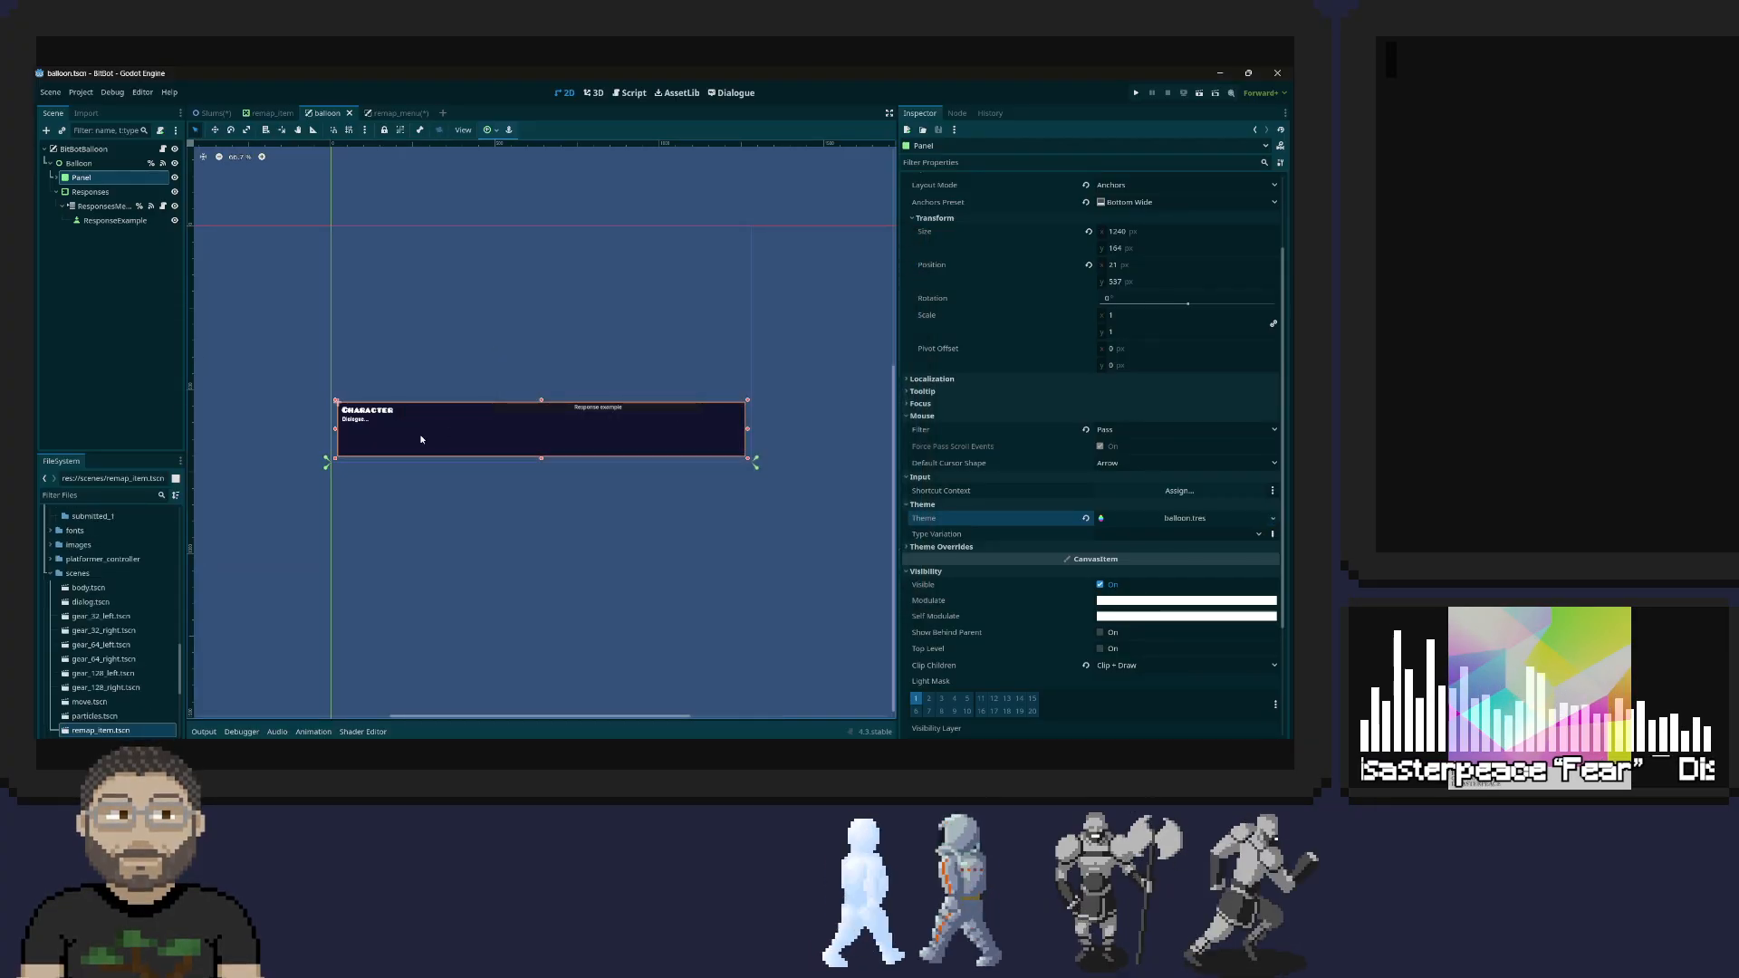
# Load balloon.tres from the dialogue folder as the theme of the remap_menu scene's Panel
pyautogui.click(406, 113)
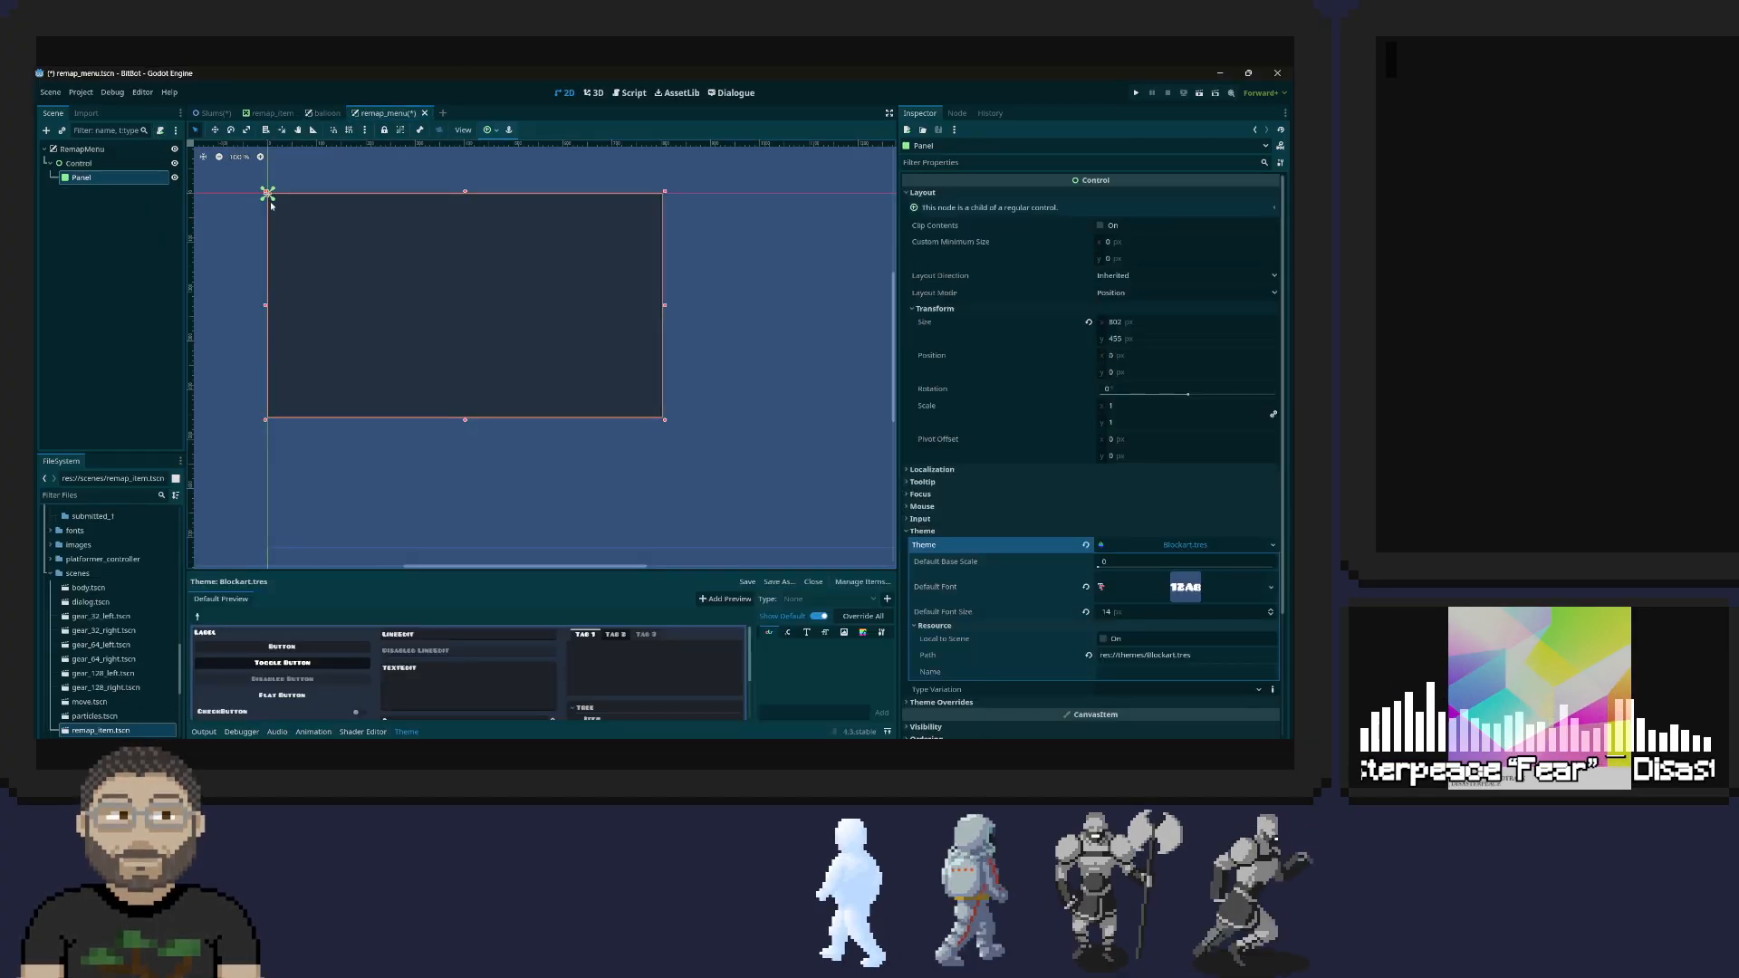
pyautogui.click(1273, 545)
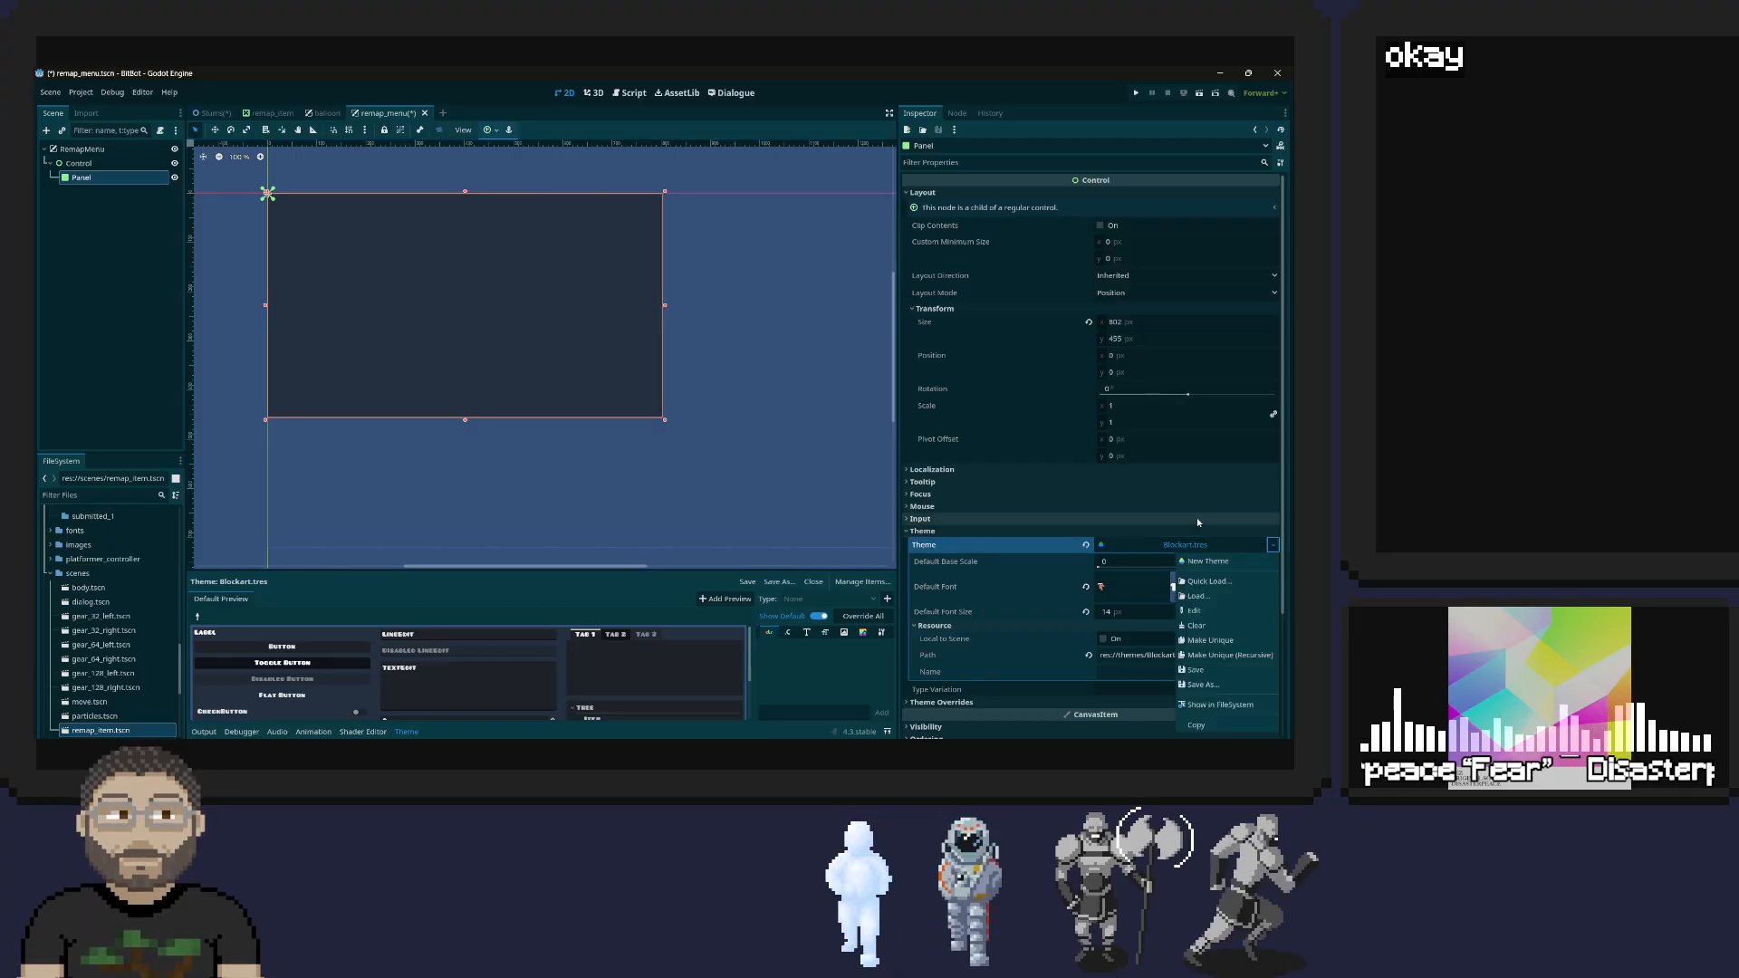
pyautogui.click(1217, 598)
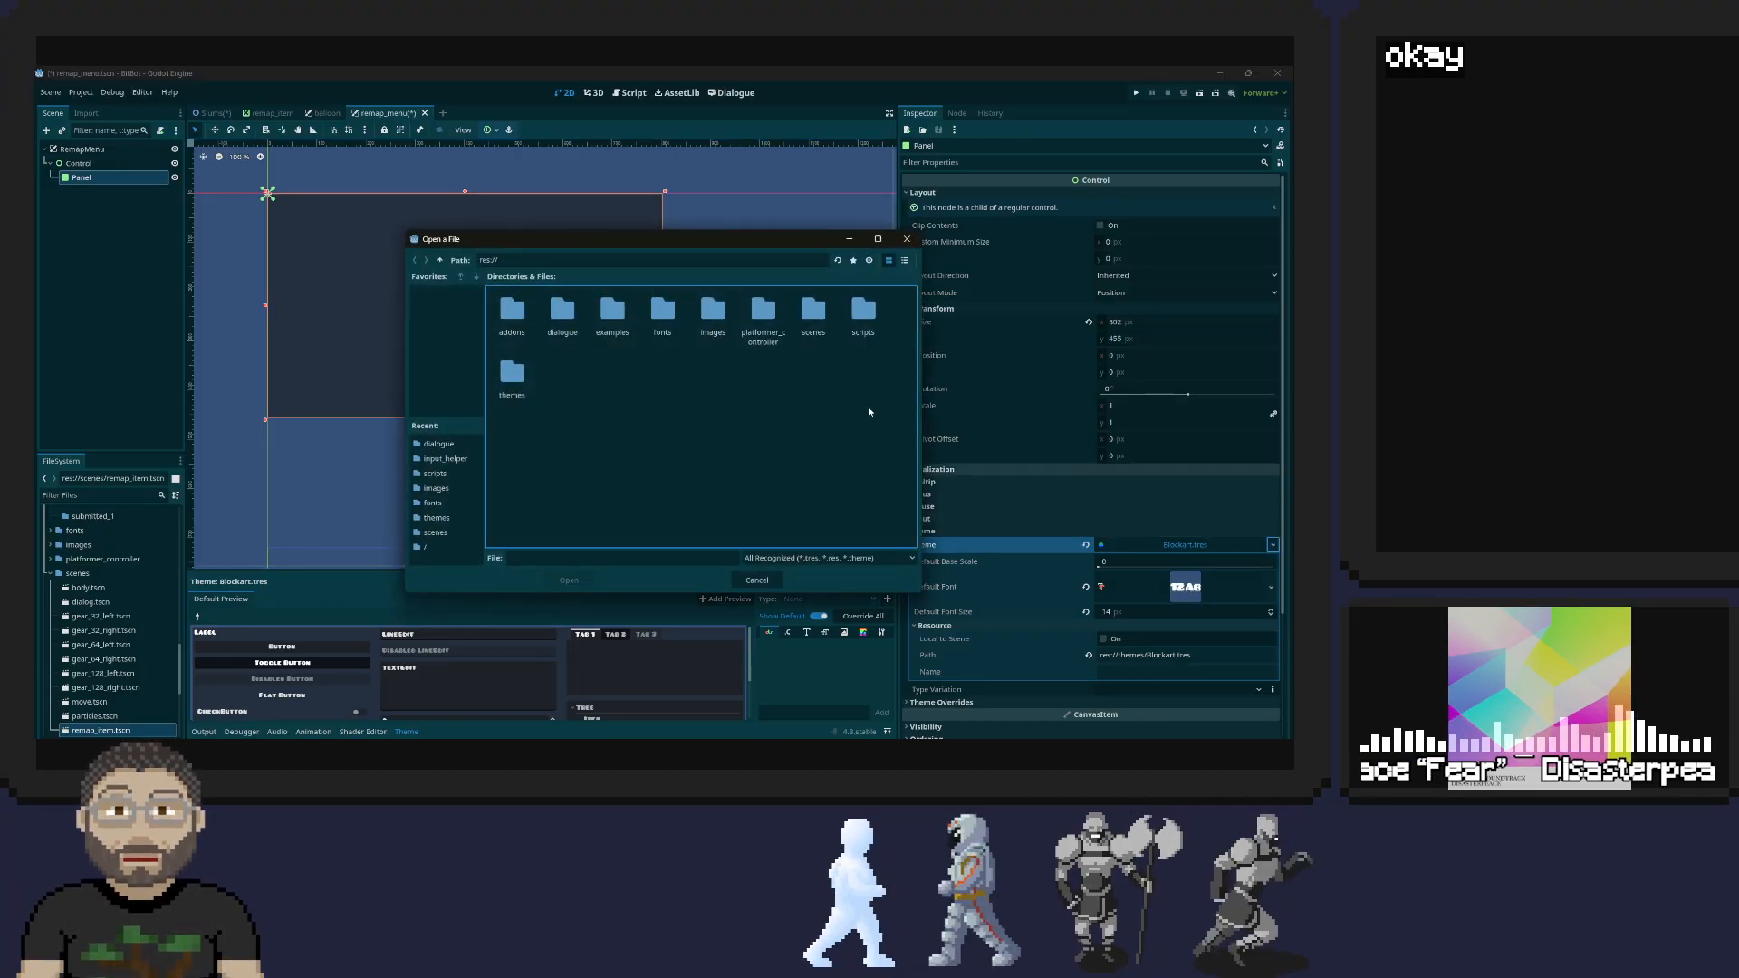
pyautogui.doubleClick(567, 317)
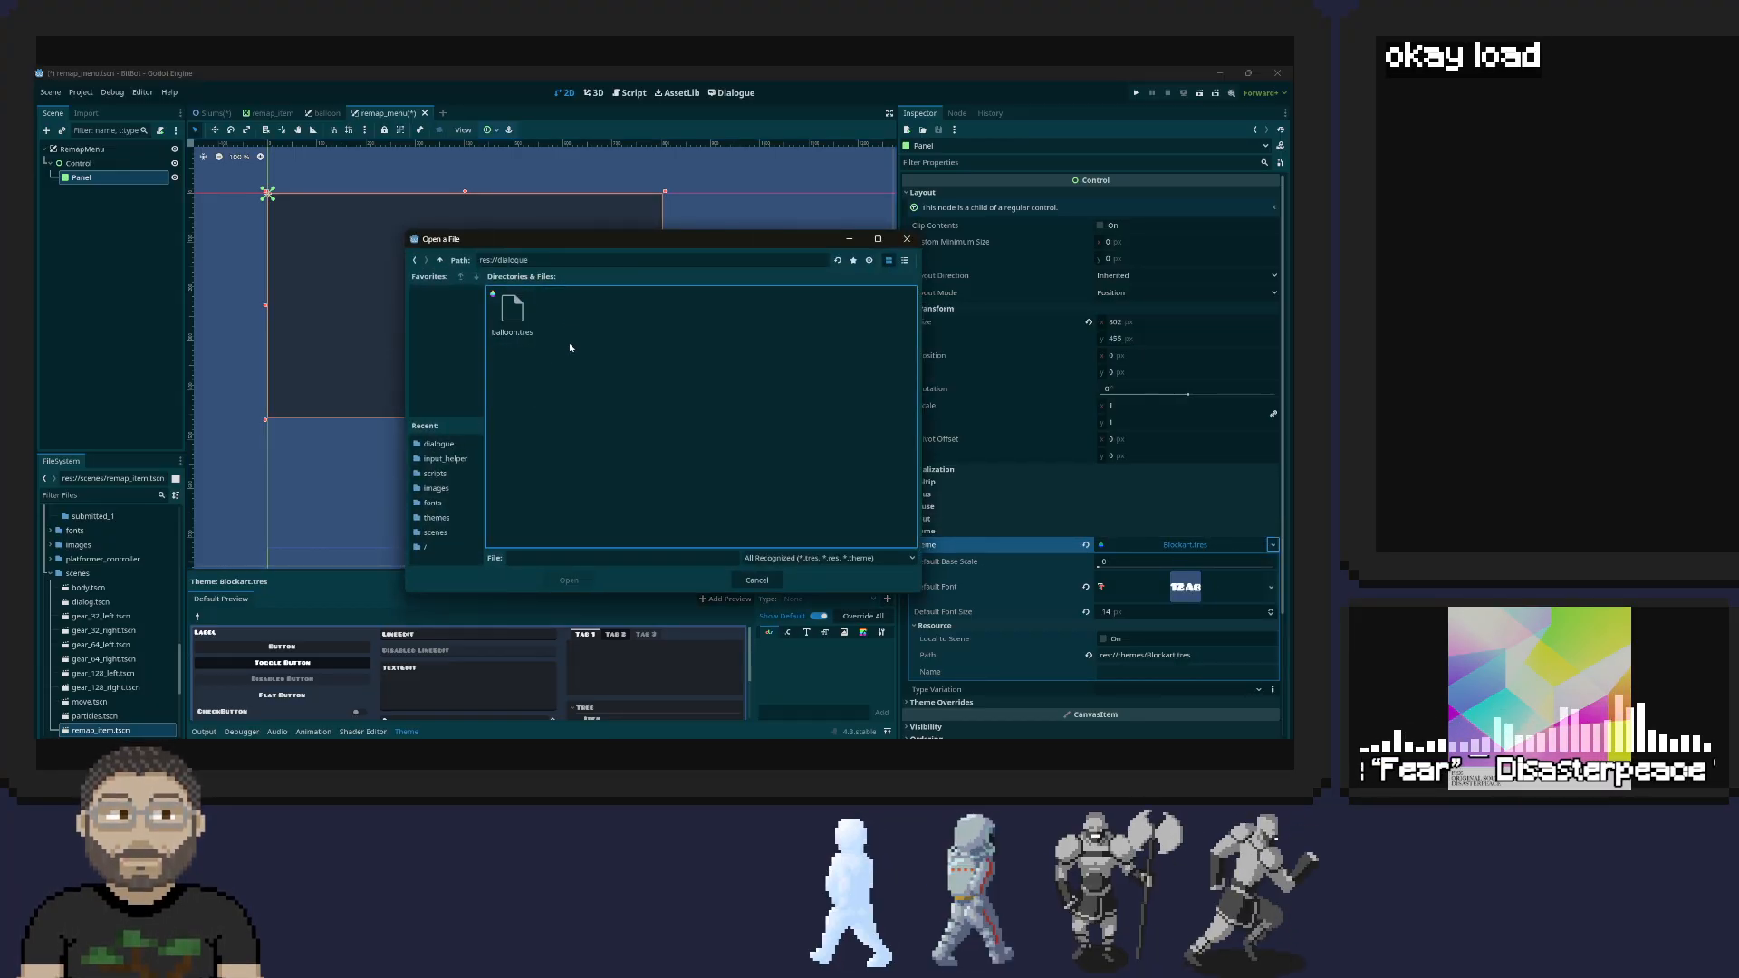
pyautogui.doubleClick(511, 313)
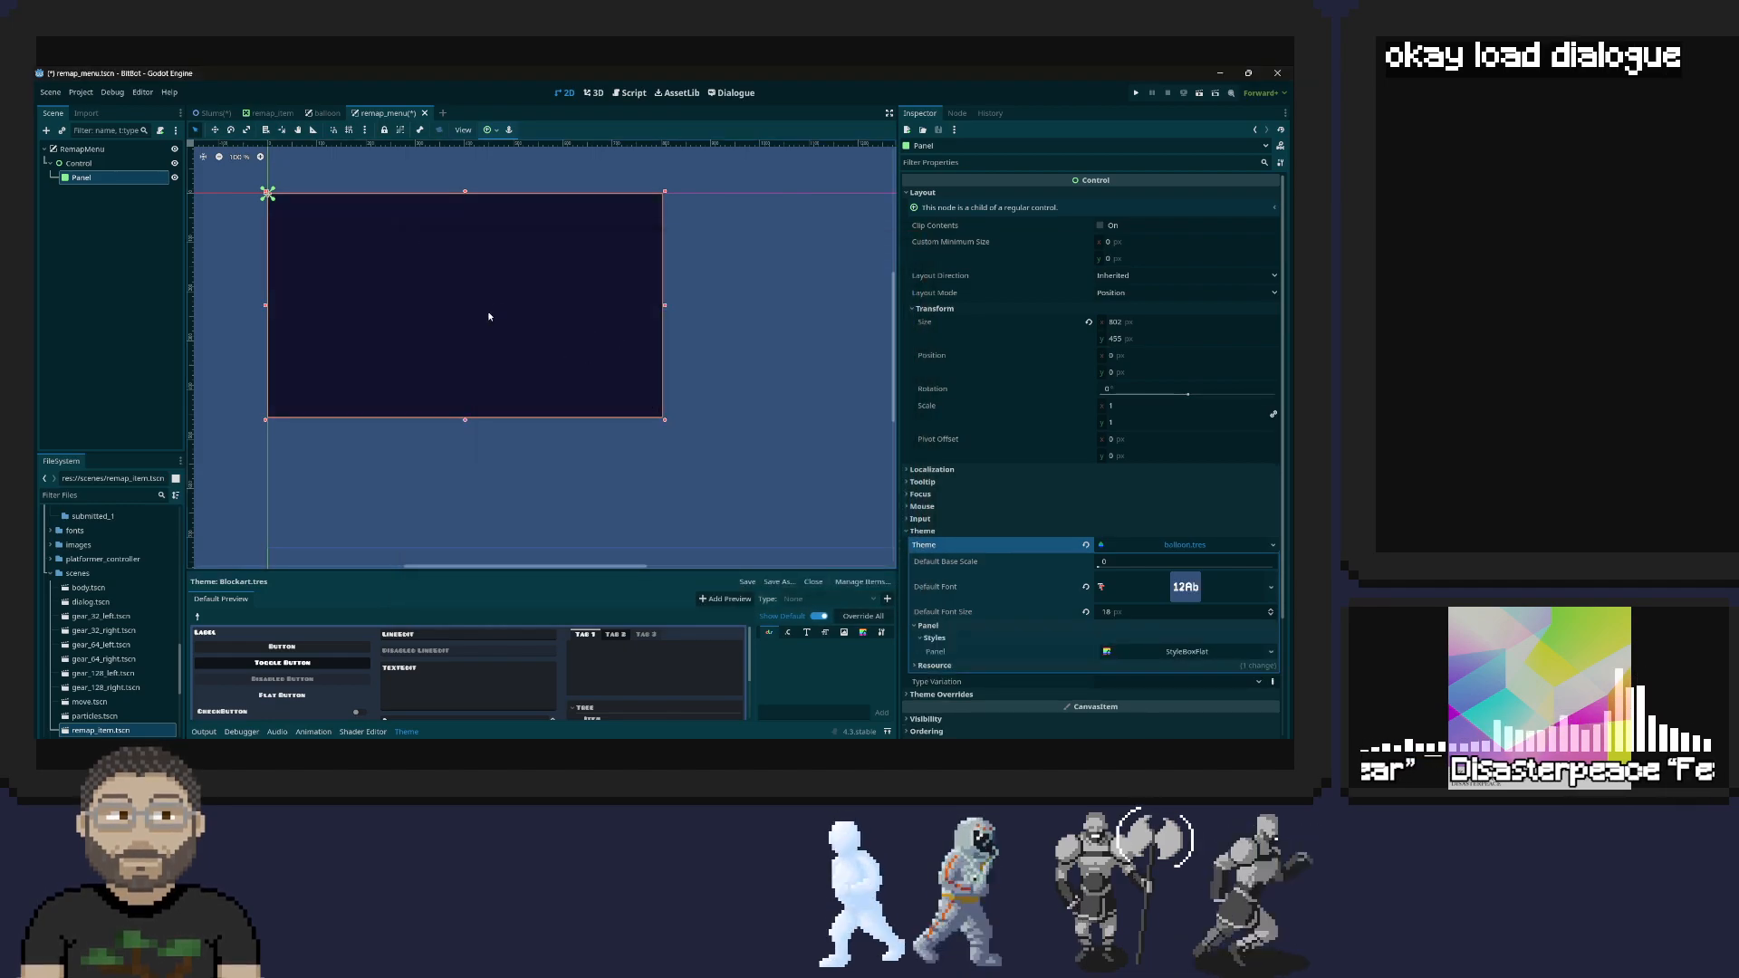
# Compare the corners and edges of the remap_menu Panel with those of the balloon scene's Panel up close
pyautogui.scroll(3, 519, 331)
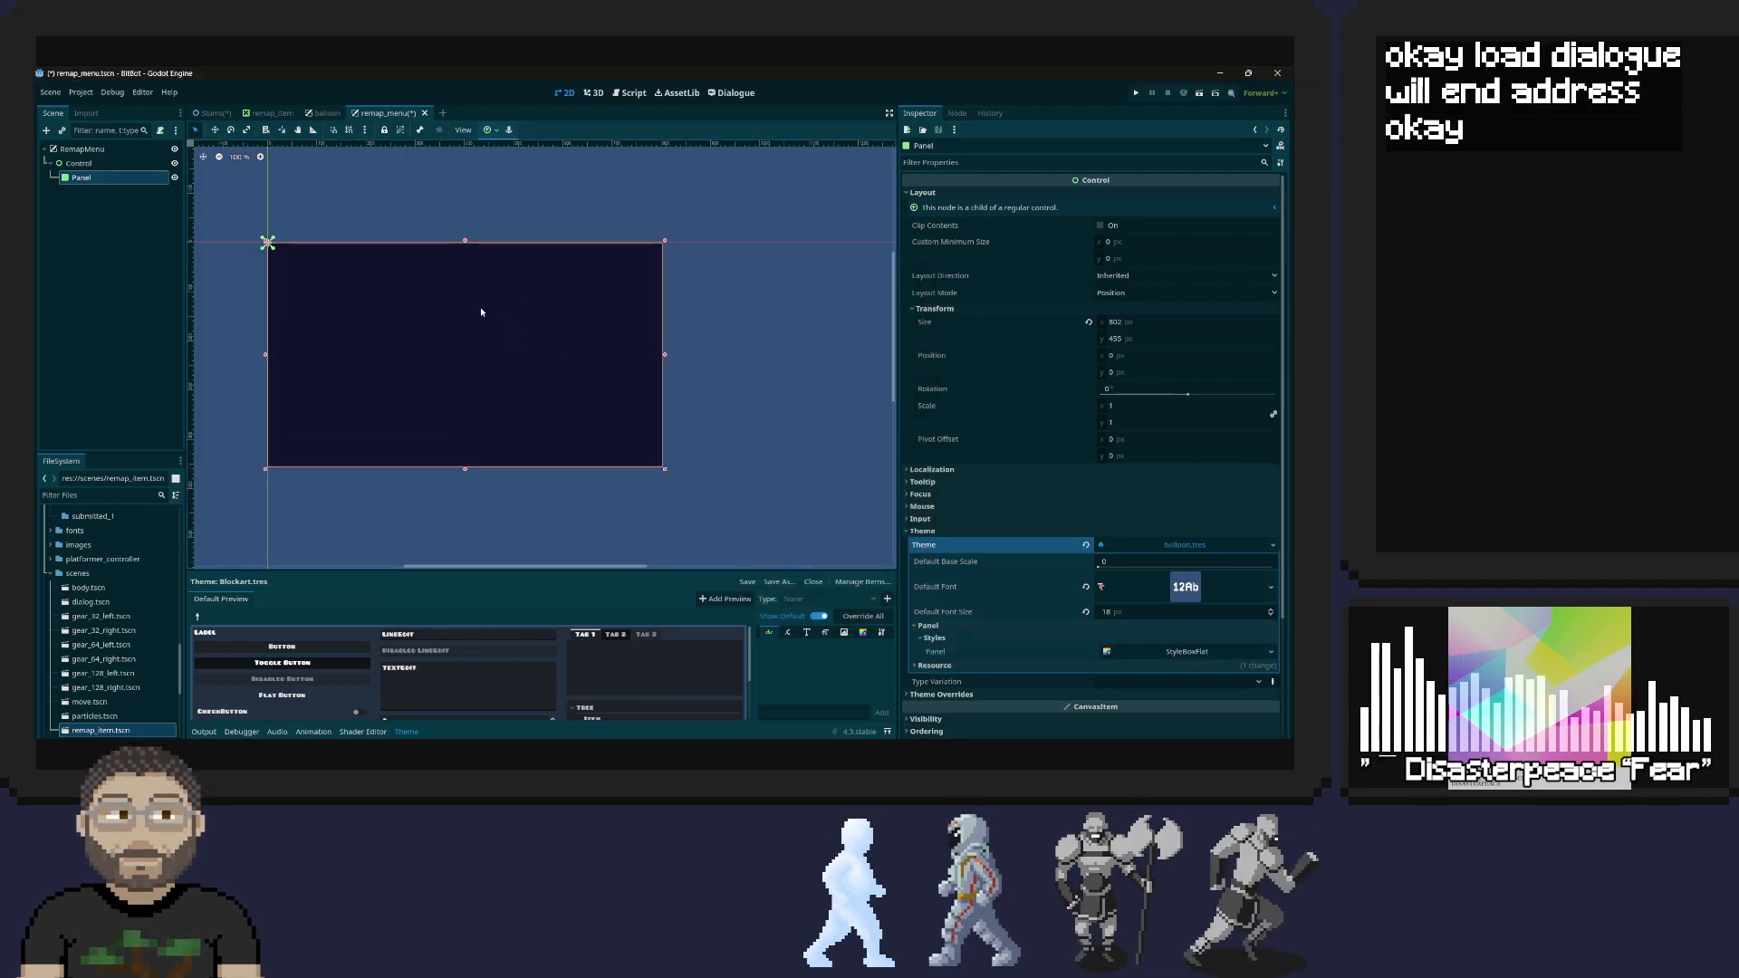
pyautogui.scroll(2, 482, 313)
pyautogui.scroll(2, 481, 312)
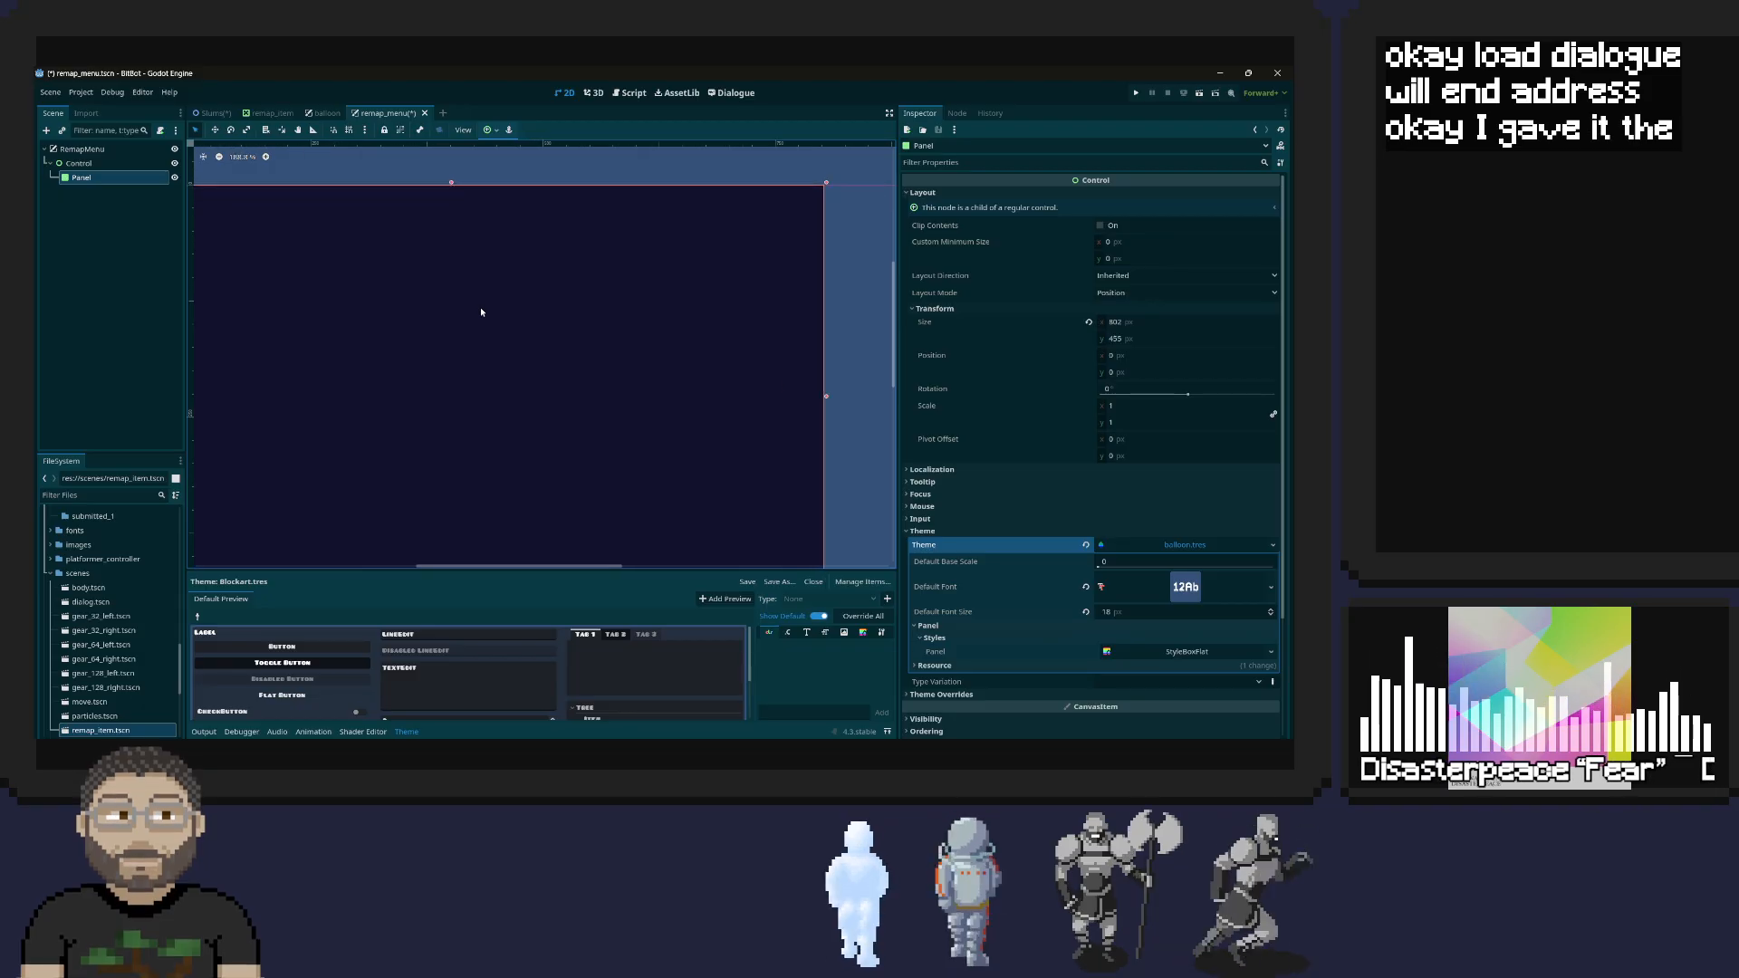
pyautogui.click(324, 113)
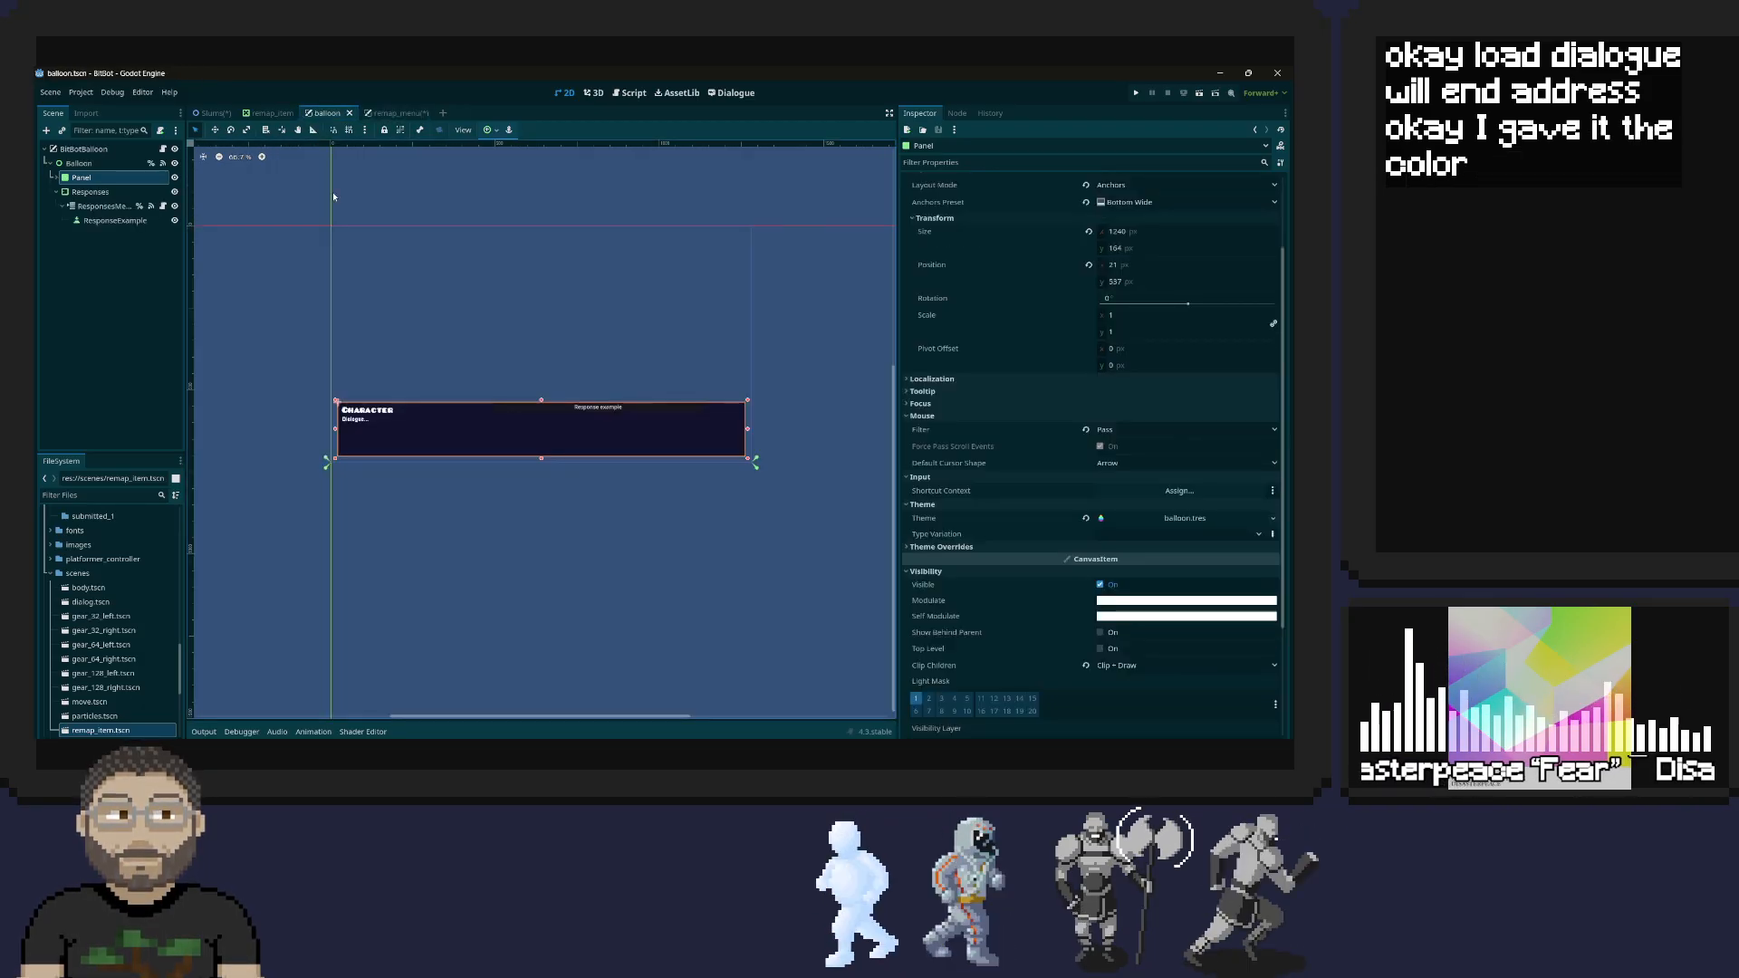
pyautogui.keyDown('ctrl'); pyautogui.scroll(3, 743, 406); pyautogui.keyUp('ctrl')
pyautogui.scroll(8, 749, 477)
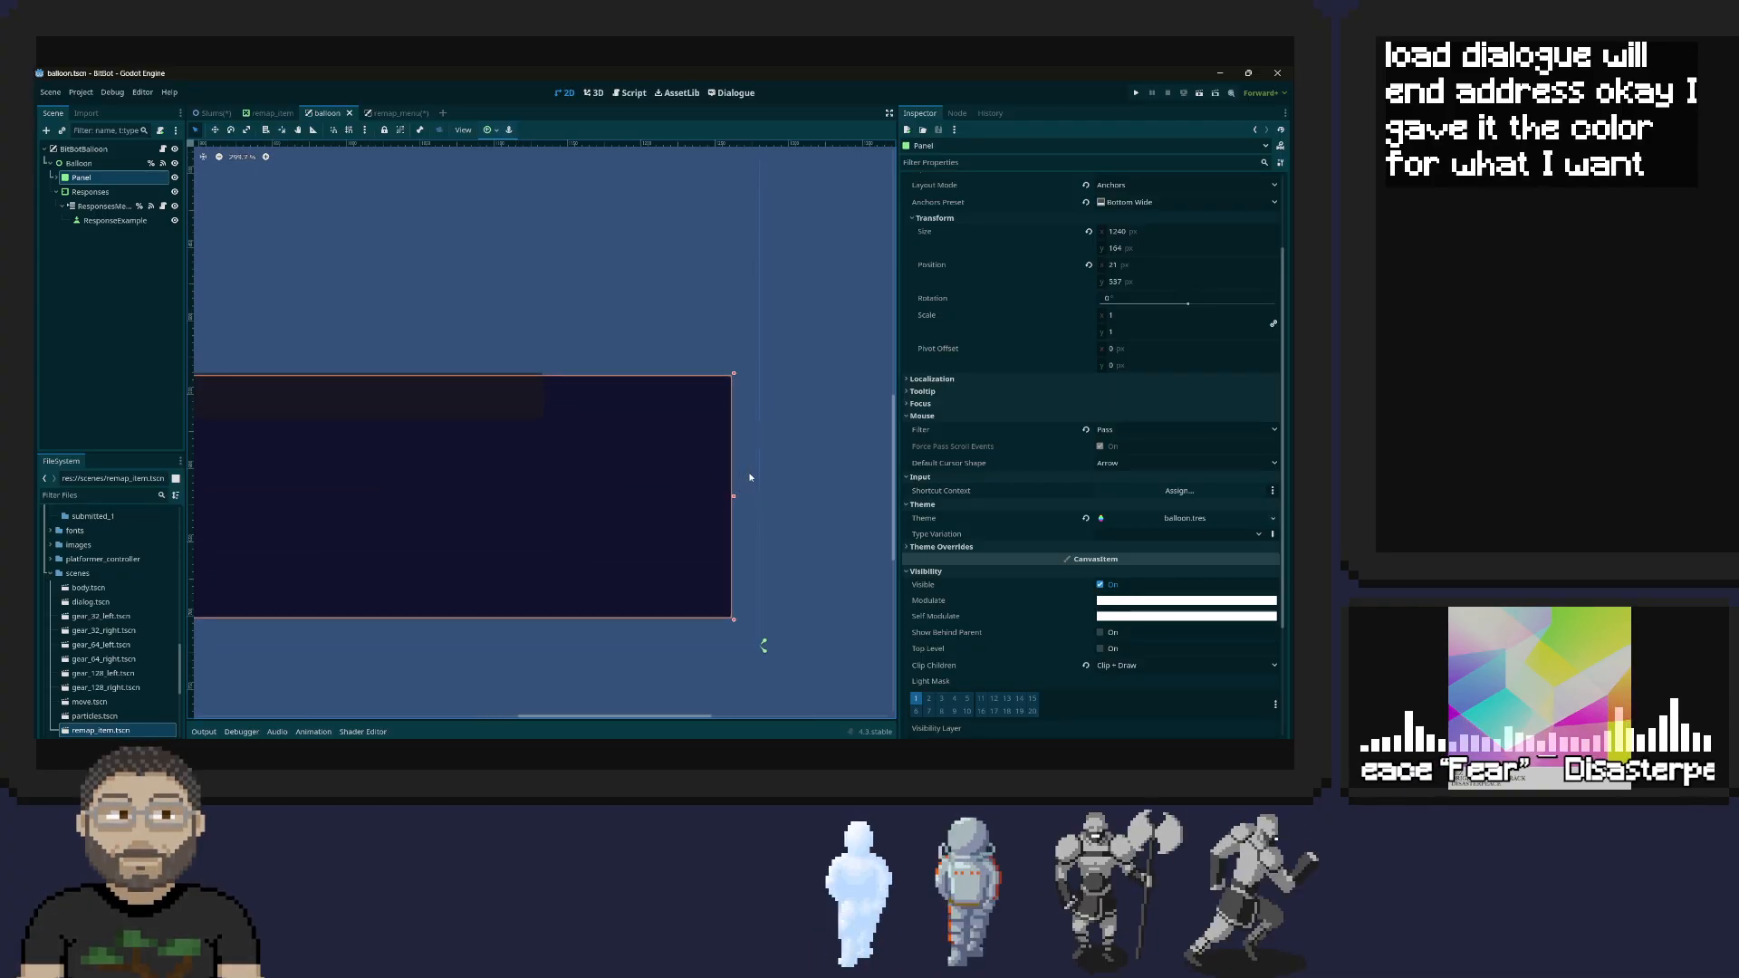
pyautogui.scroll(4, 749, 478)
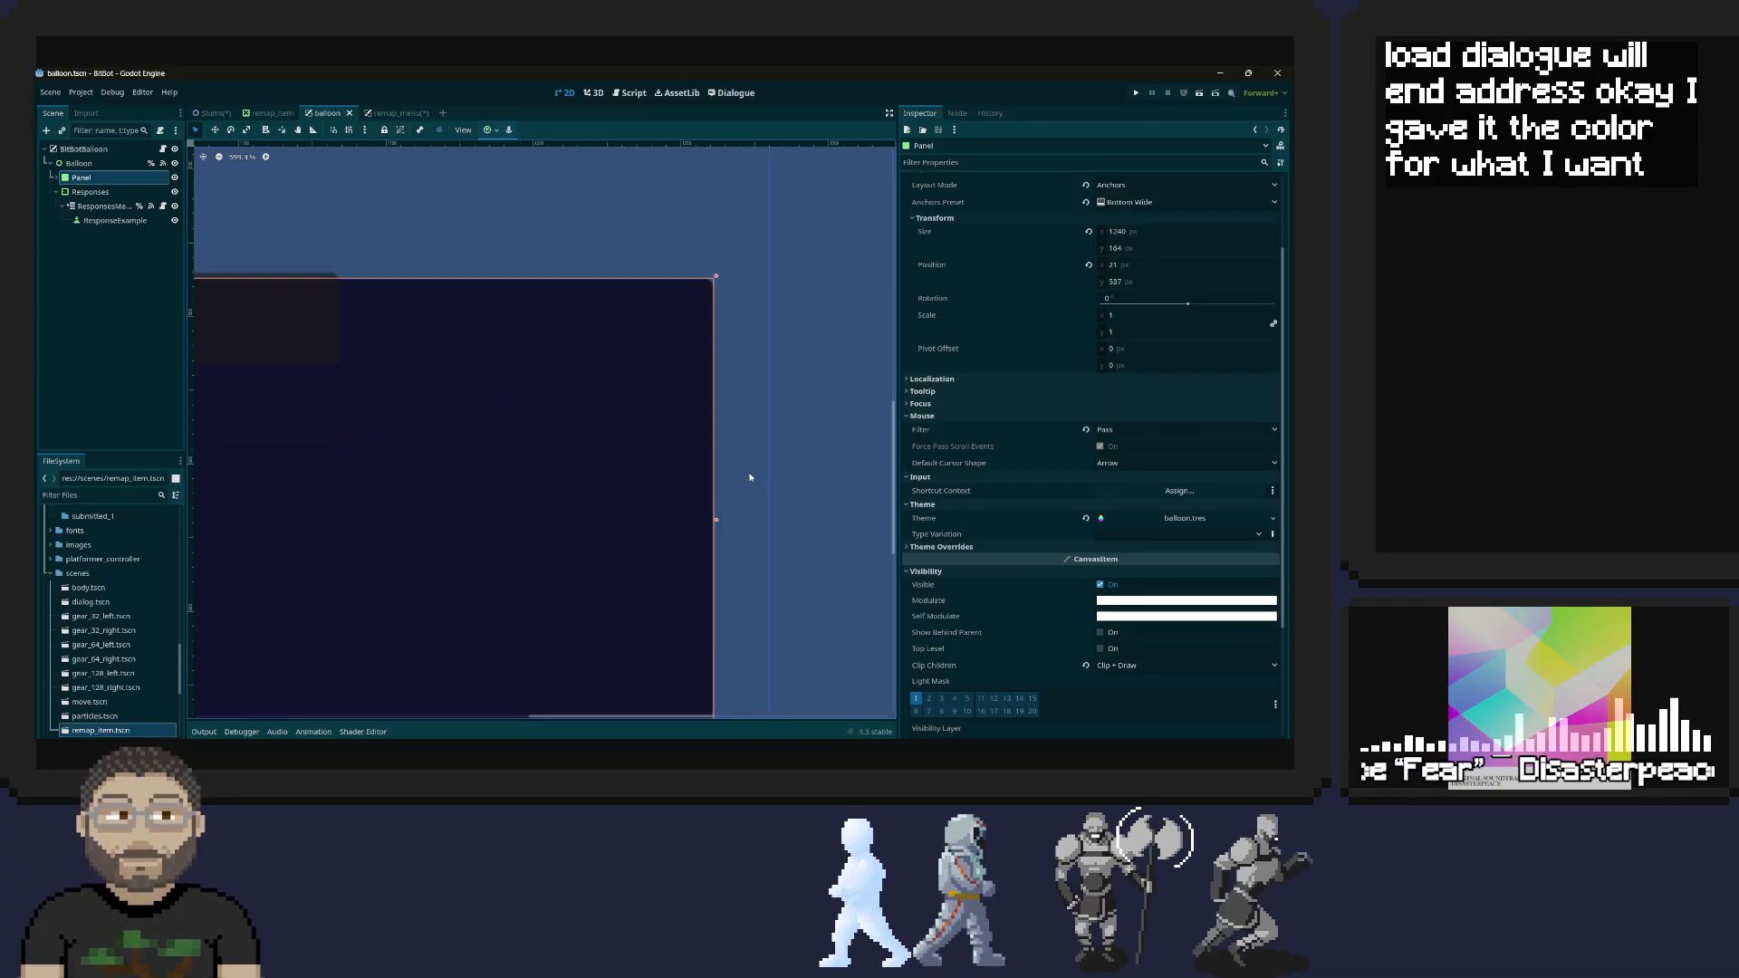
pyautogui.scroll(4, 750, 477)
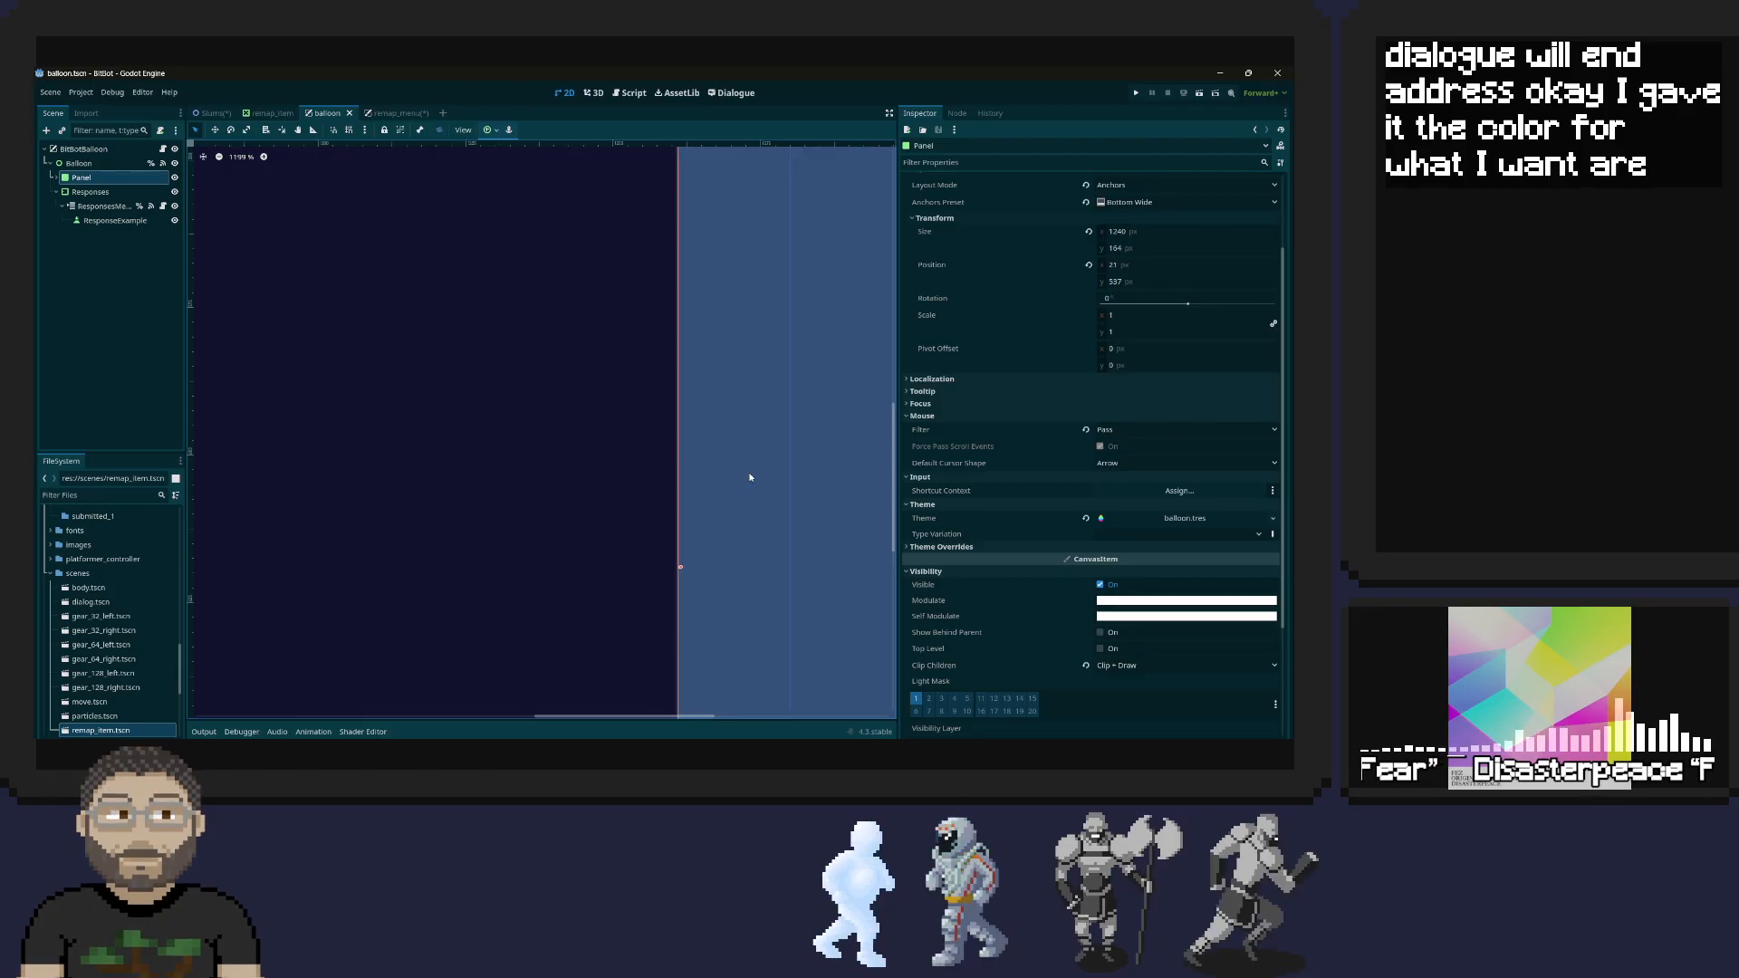
pyautogui.scroll(-1, 750, 477)
pyautogui.moveTo(727, 457); pyautogui.dragTo(735, 585, button='middle')
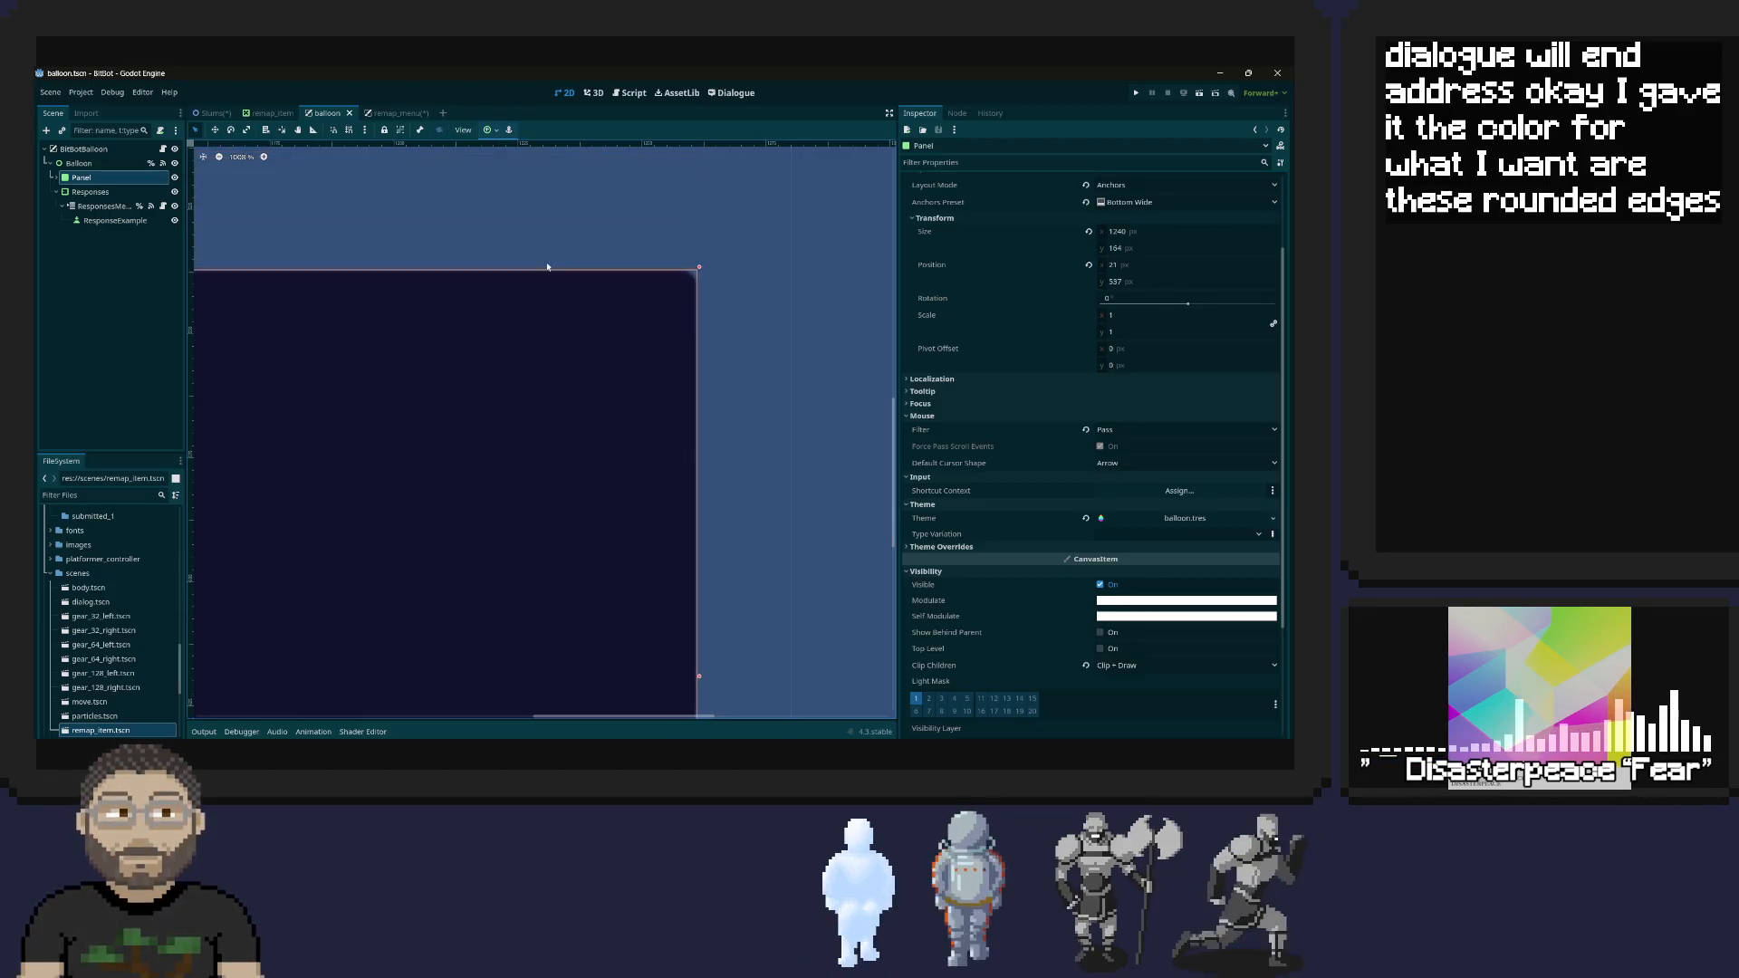
pyautogui.click(389, 112)
pyautogui.scroll(2, 866, 183)
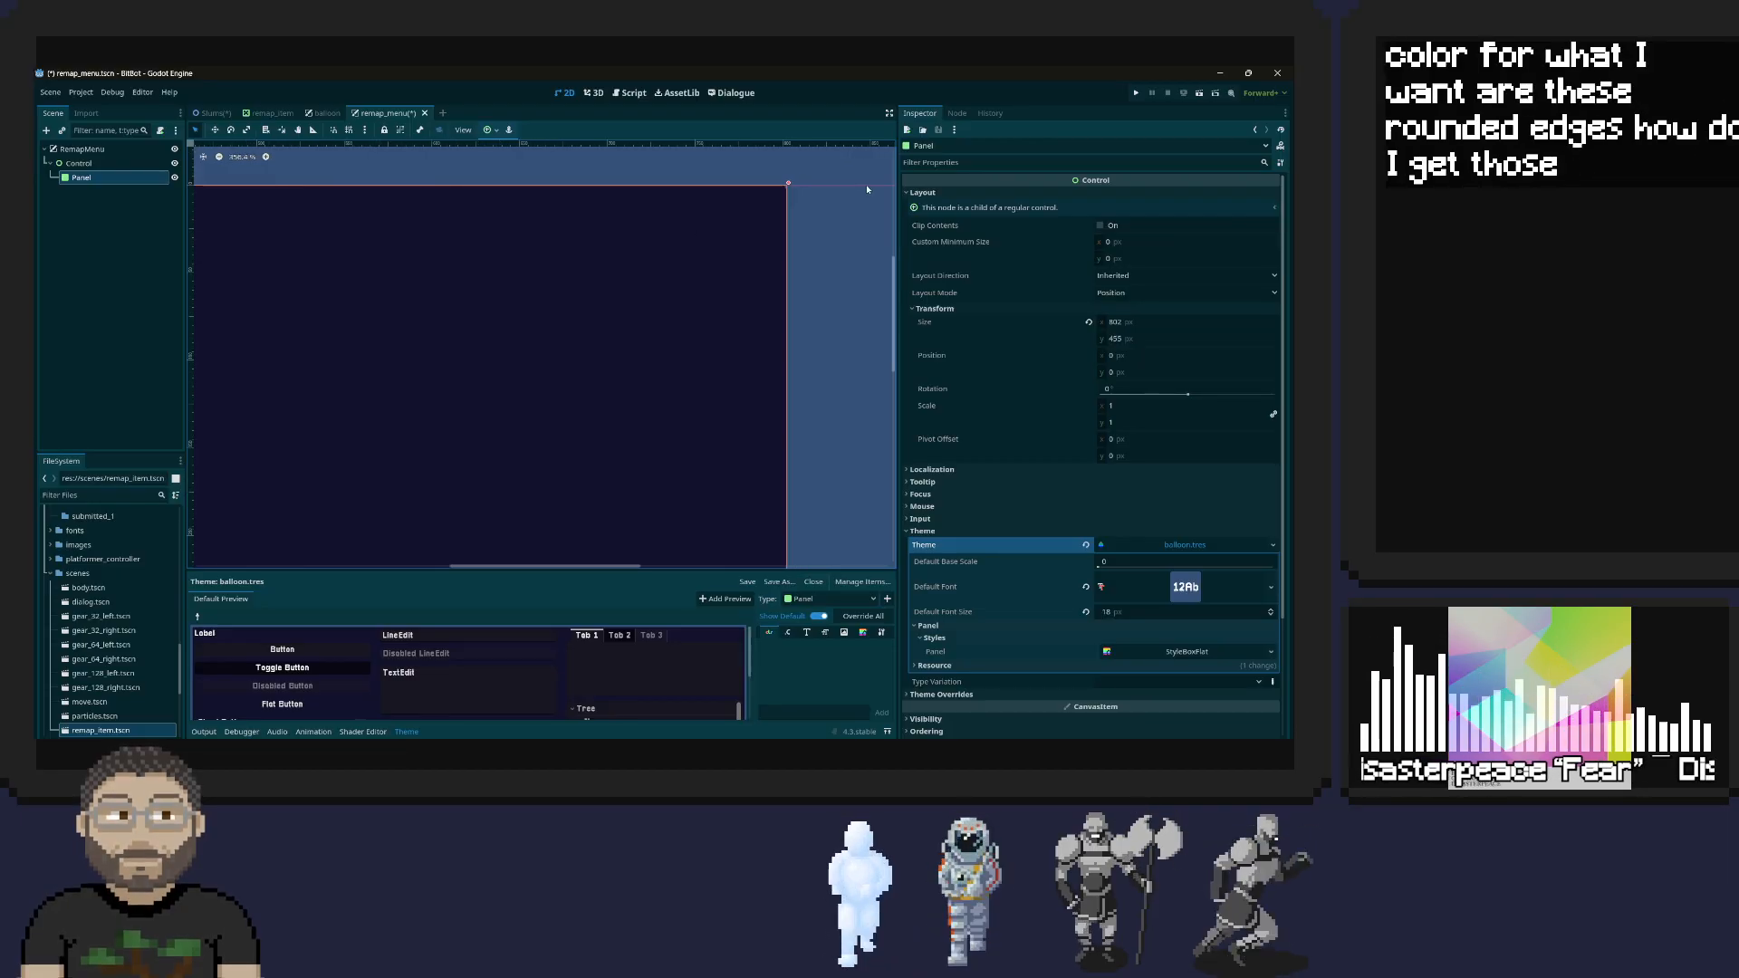
pyautogui.scroll(6, 866, 187)
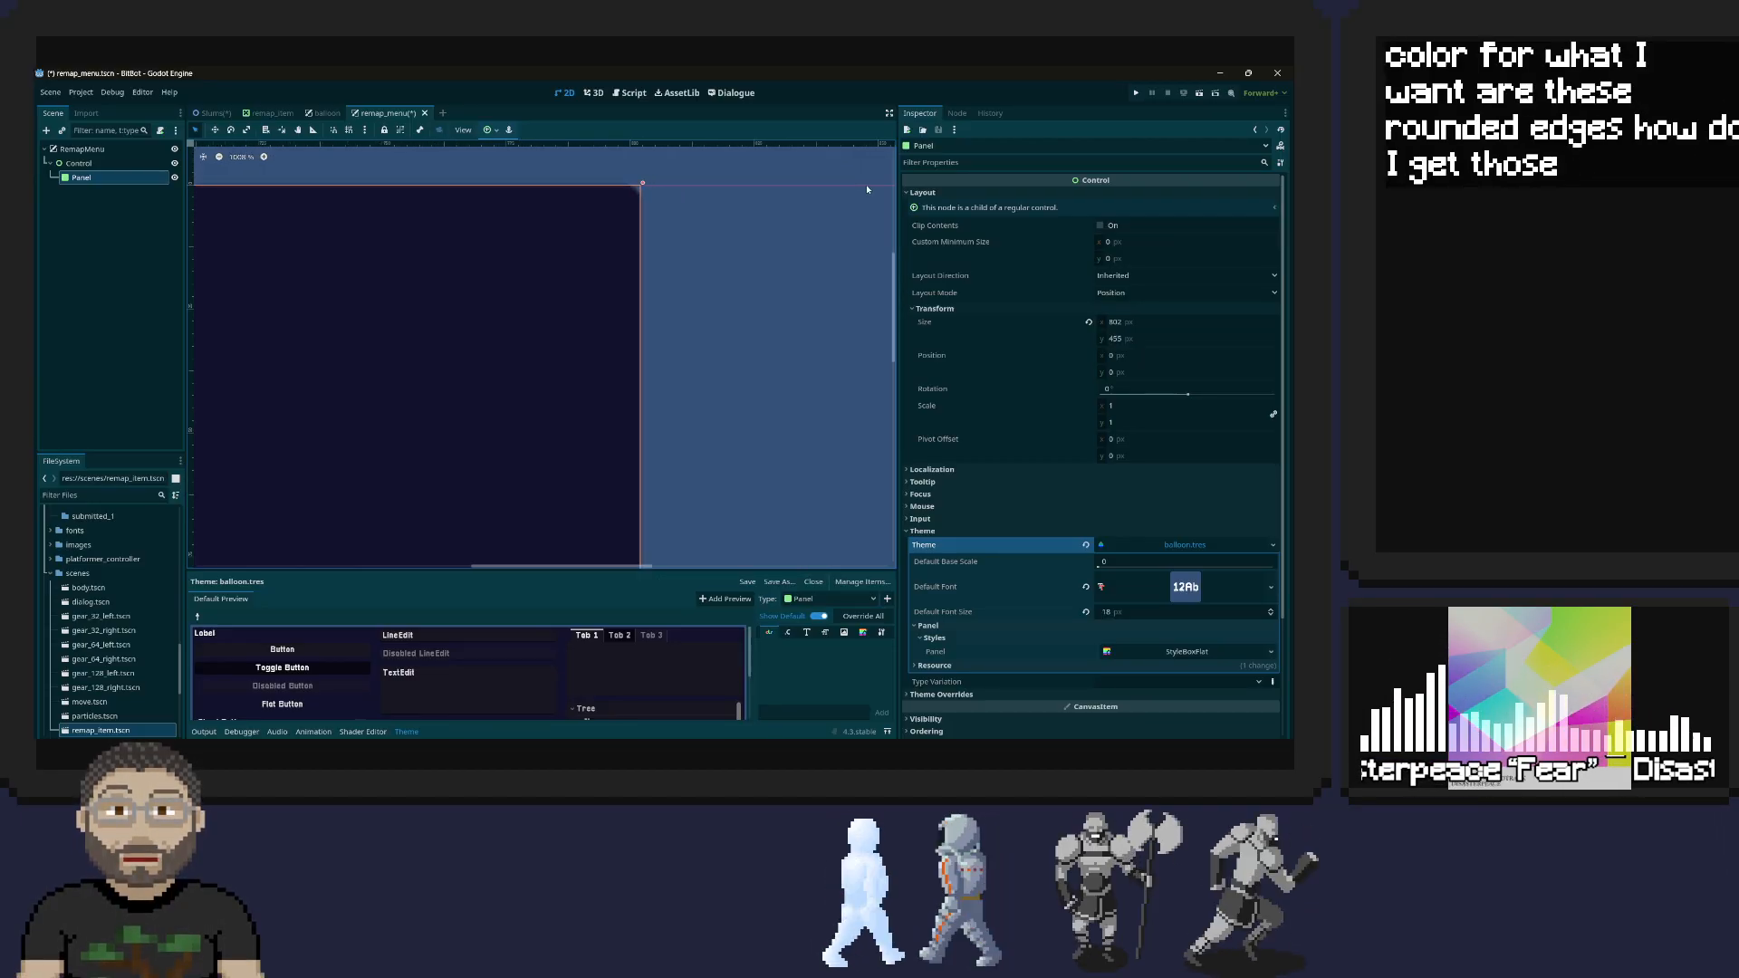
pyautogui.scroll(-14, 867, 186)
pyautogui.scroll(-7, 867, 188)
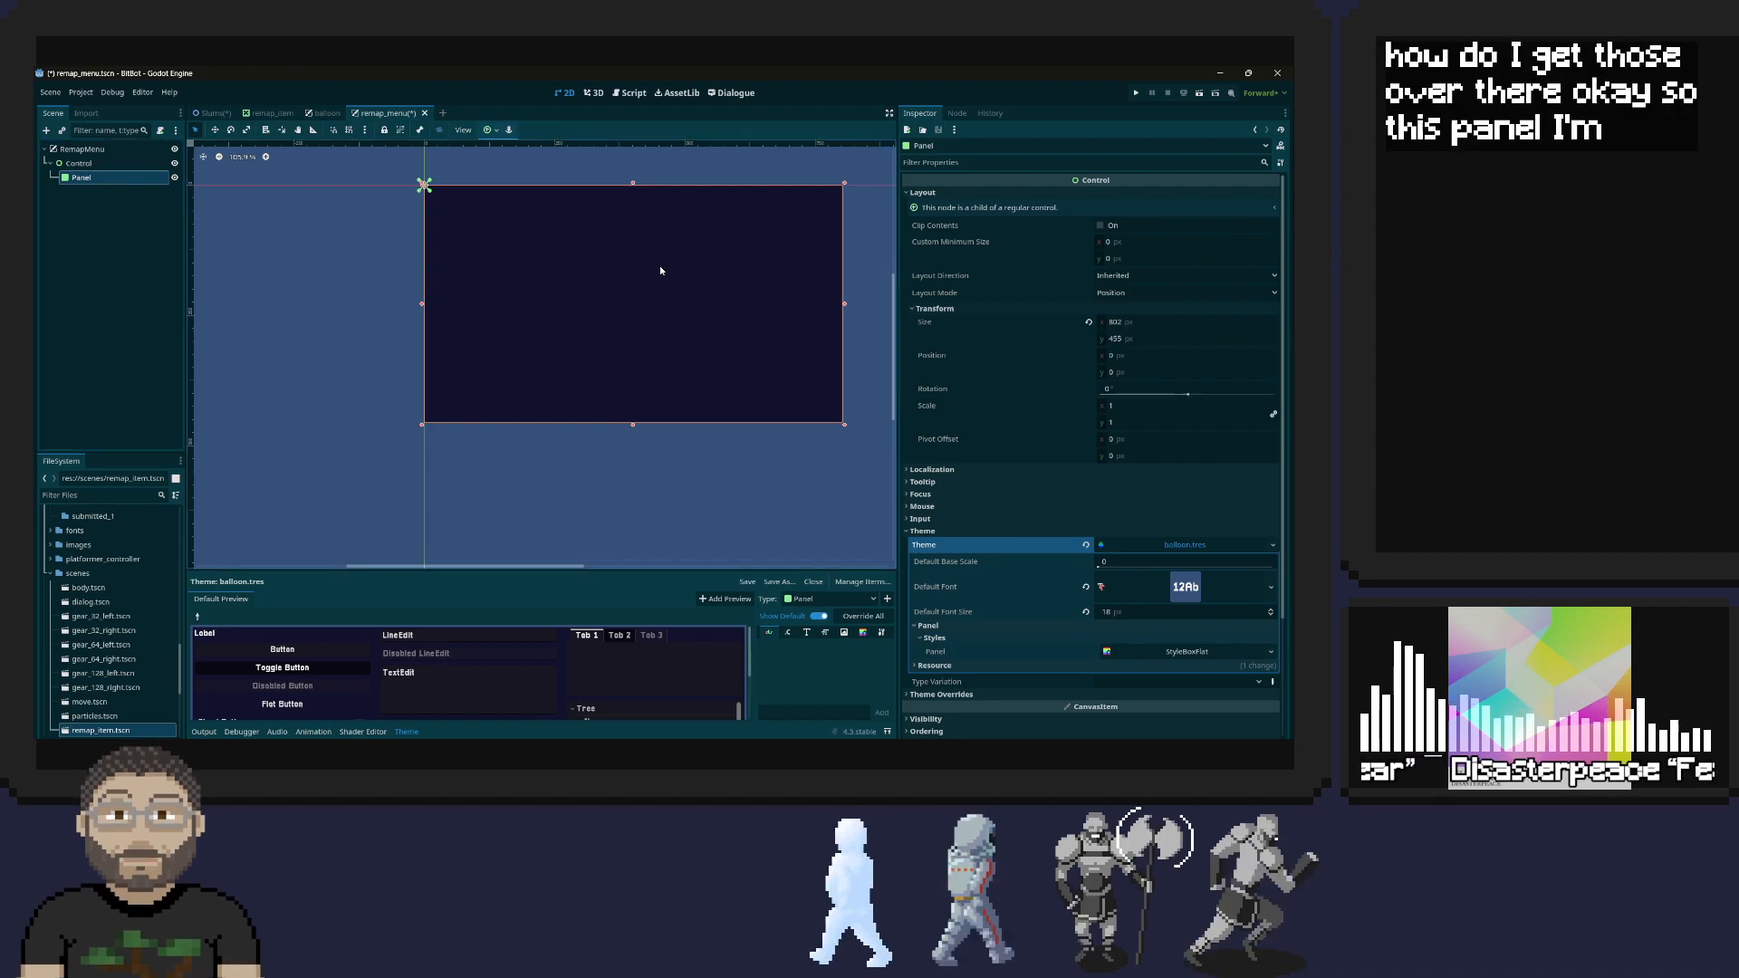
# Set the remap_menu Panel's size to 1280 by 720 px and check it against its parent Control
pyautogui.click(1167, 321)
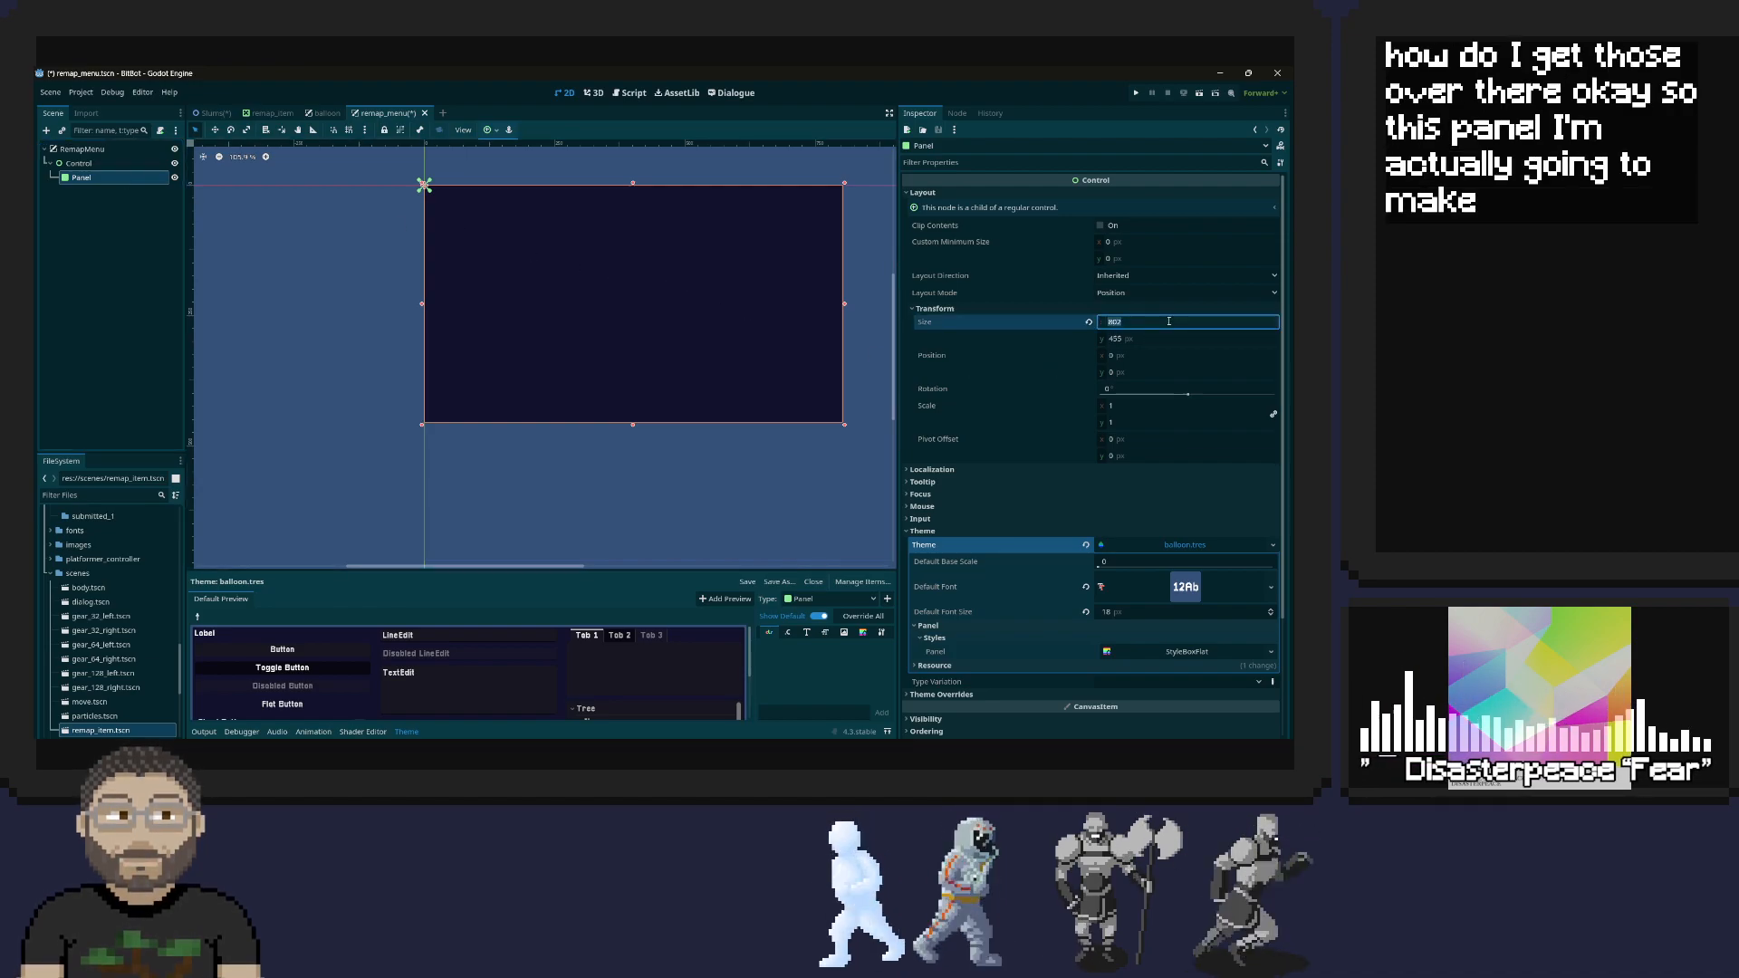
pyautogui.write('1280')
pyautogui.press('Tab')
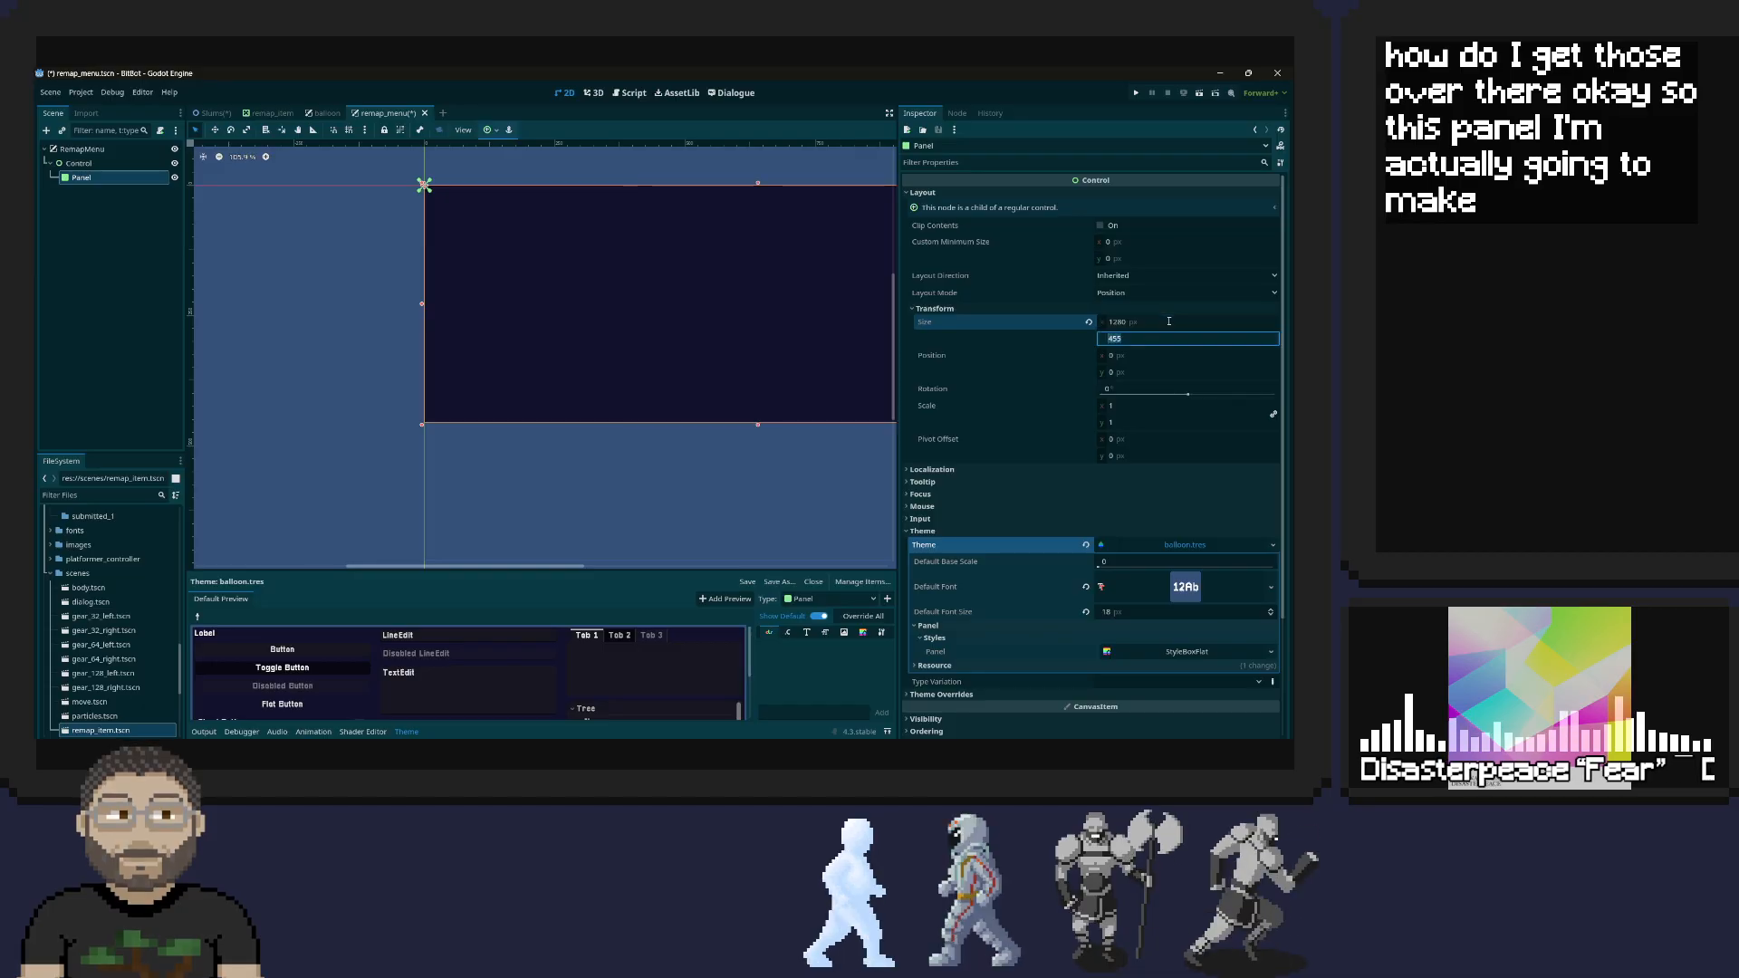
pyautogui.write('7')
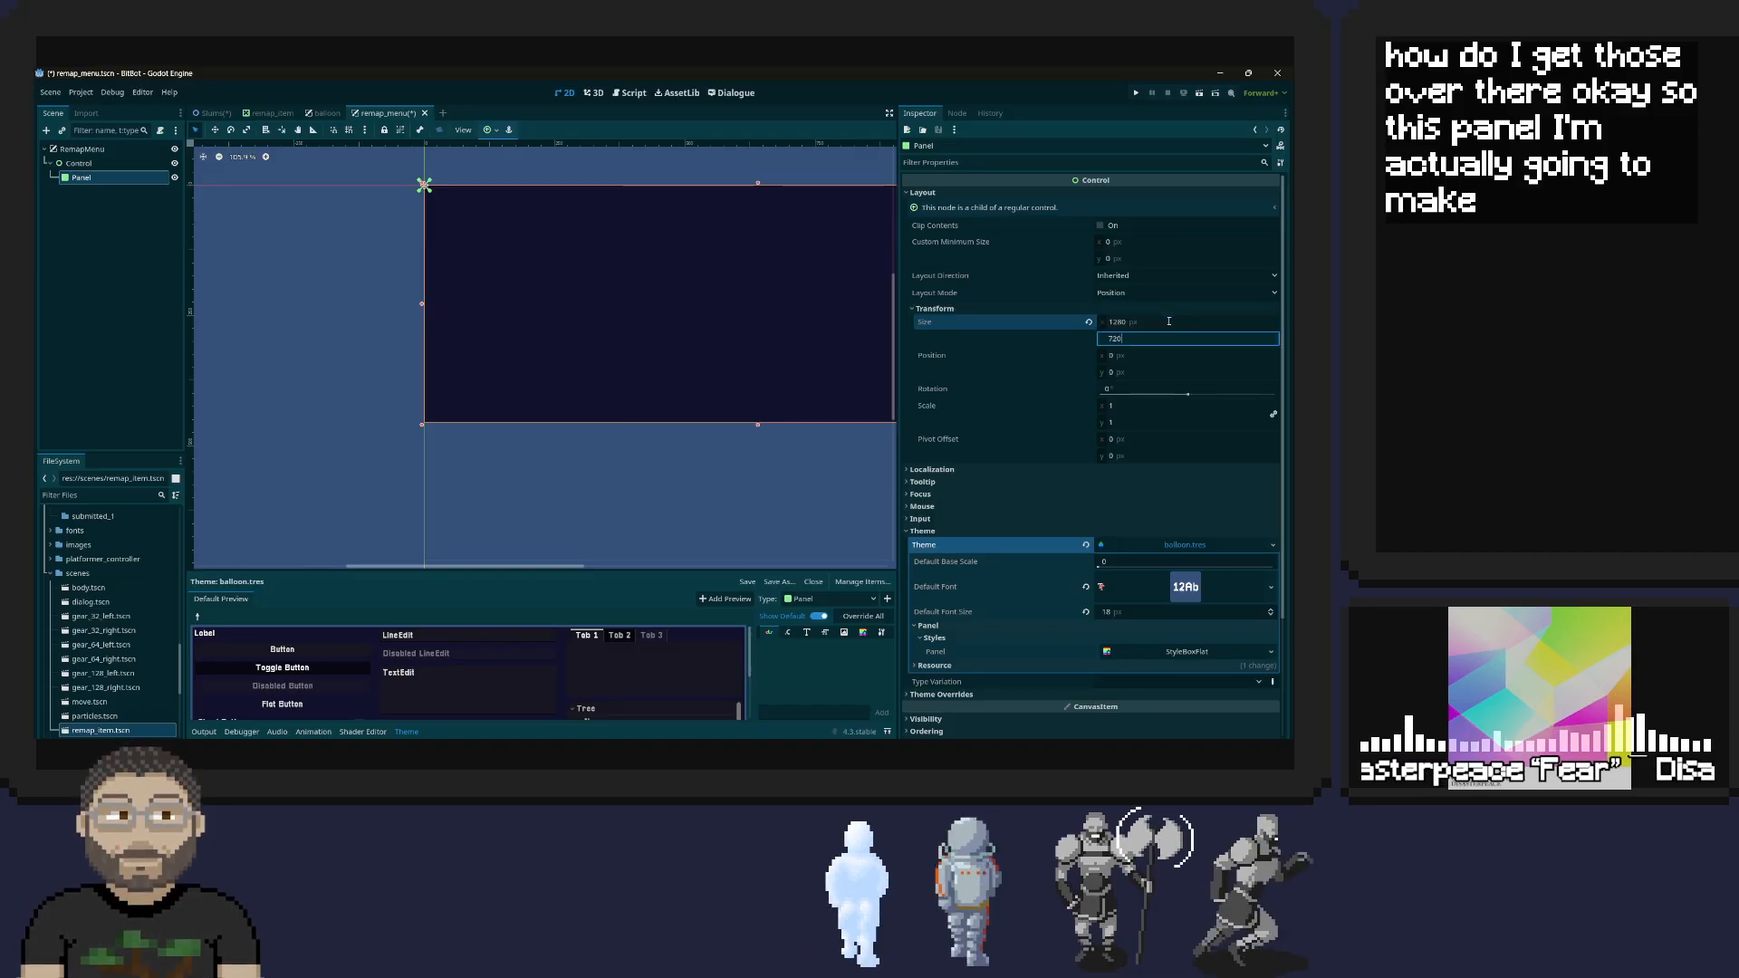
pyautogui.write('20')
pyautogui.press('Tab')
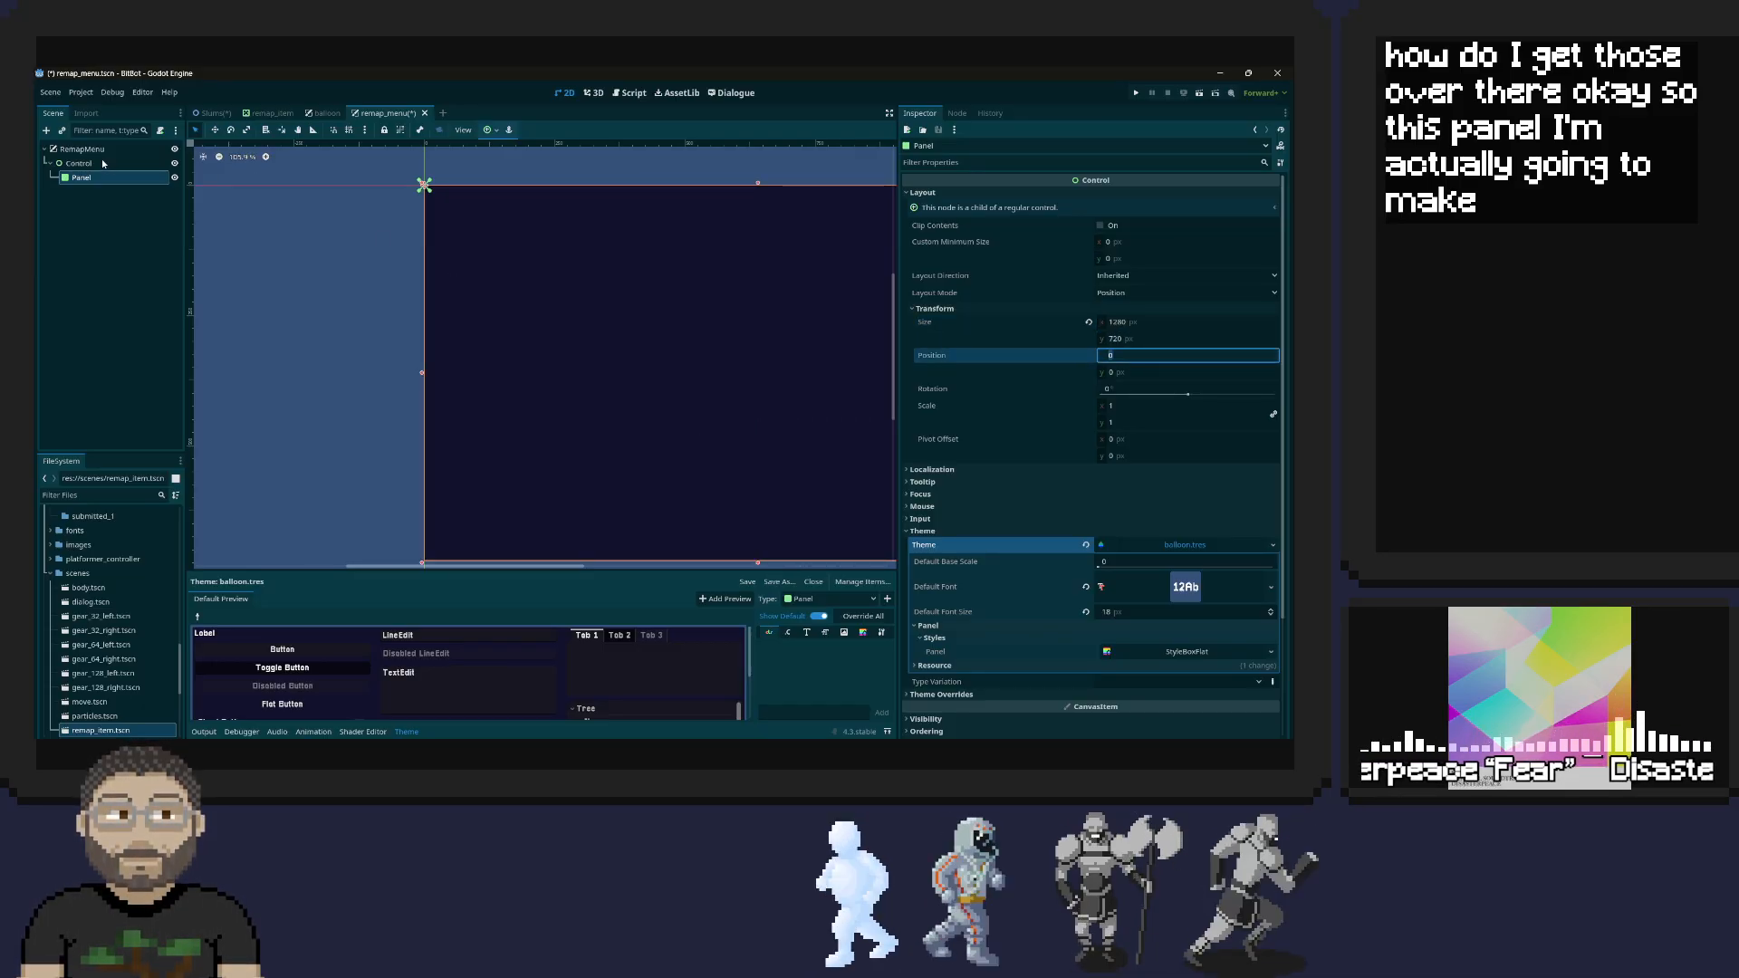
pyautogui.click(104, 152)
pyautogui.click(112, 163)
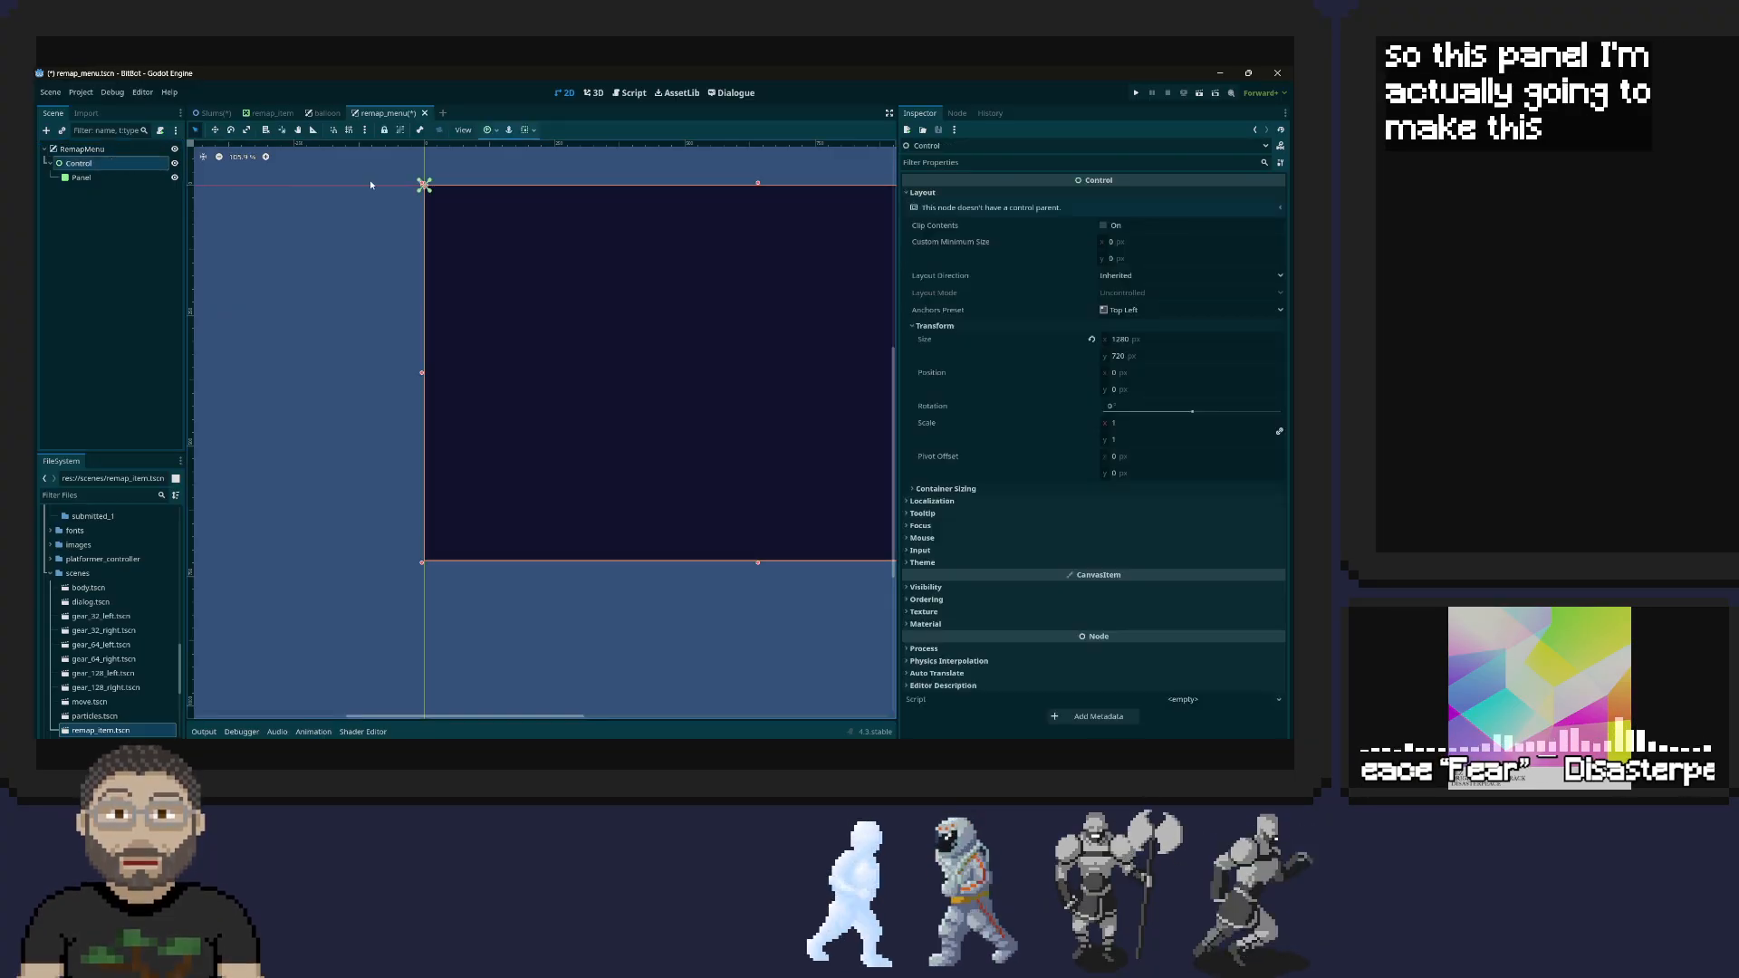
pyautogui.scroll(-2, 643, 290)
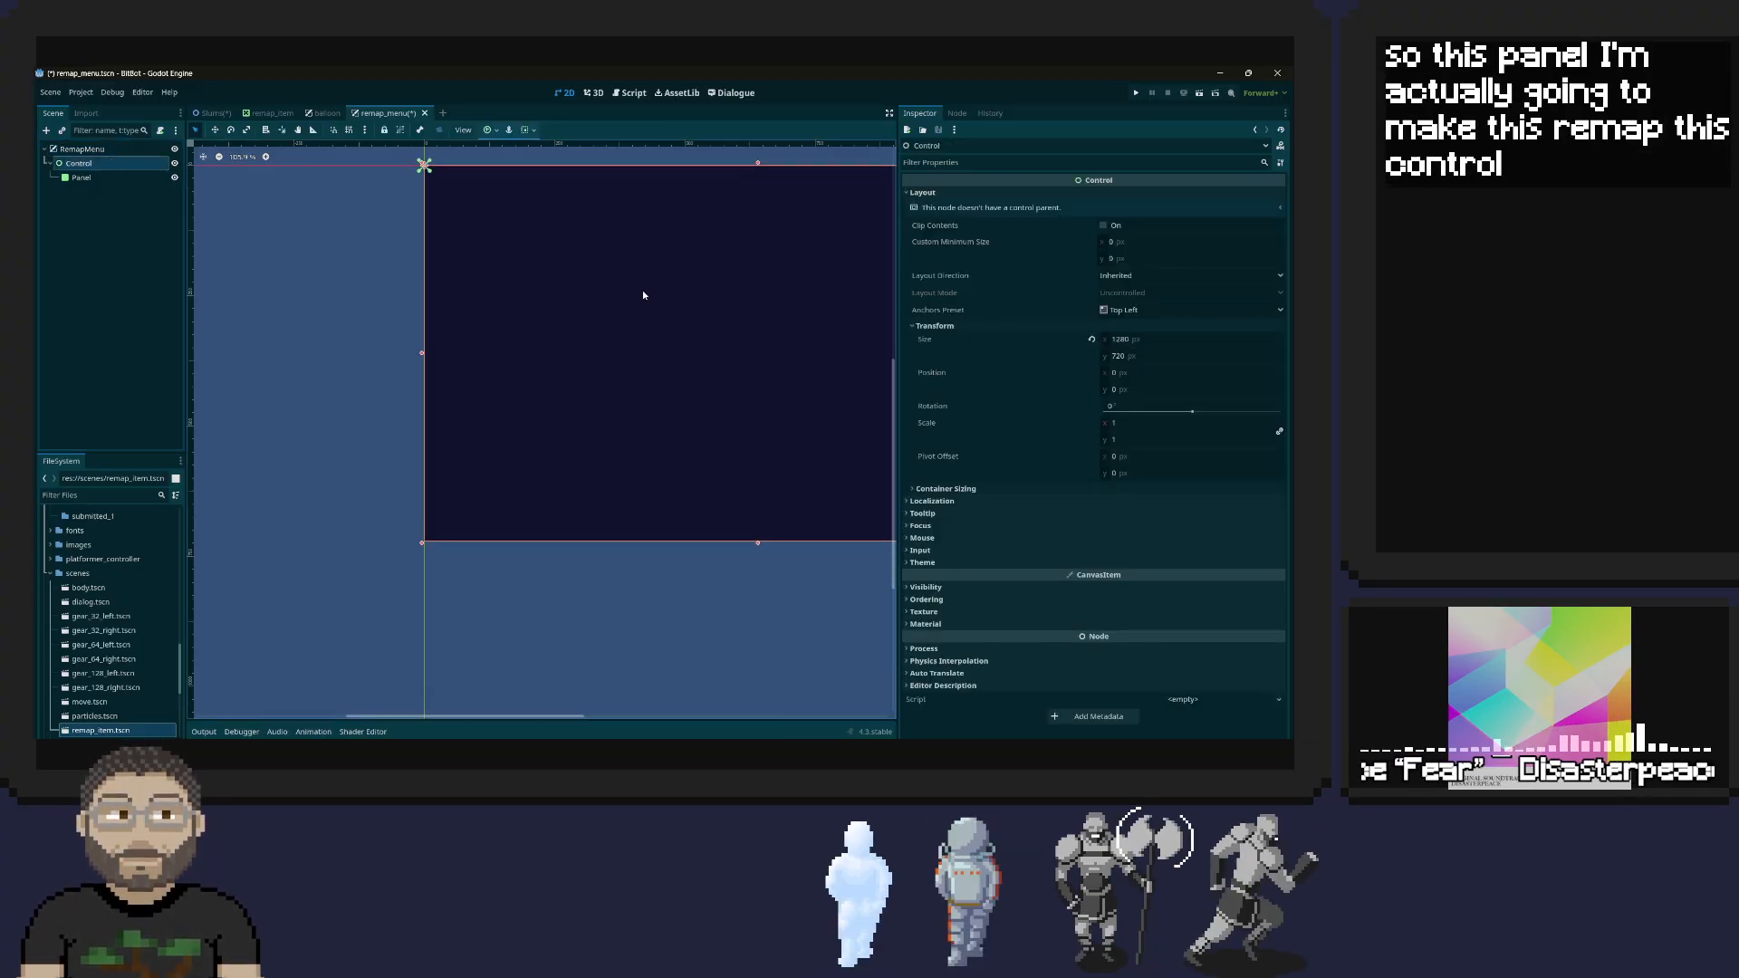
pyautogui.scroll(3, 612, 288)
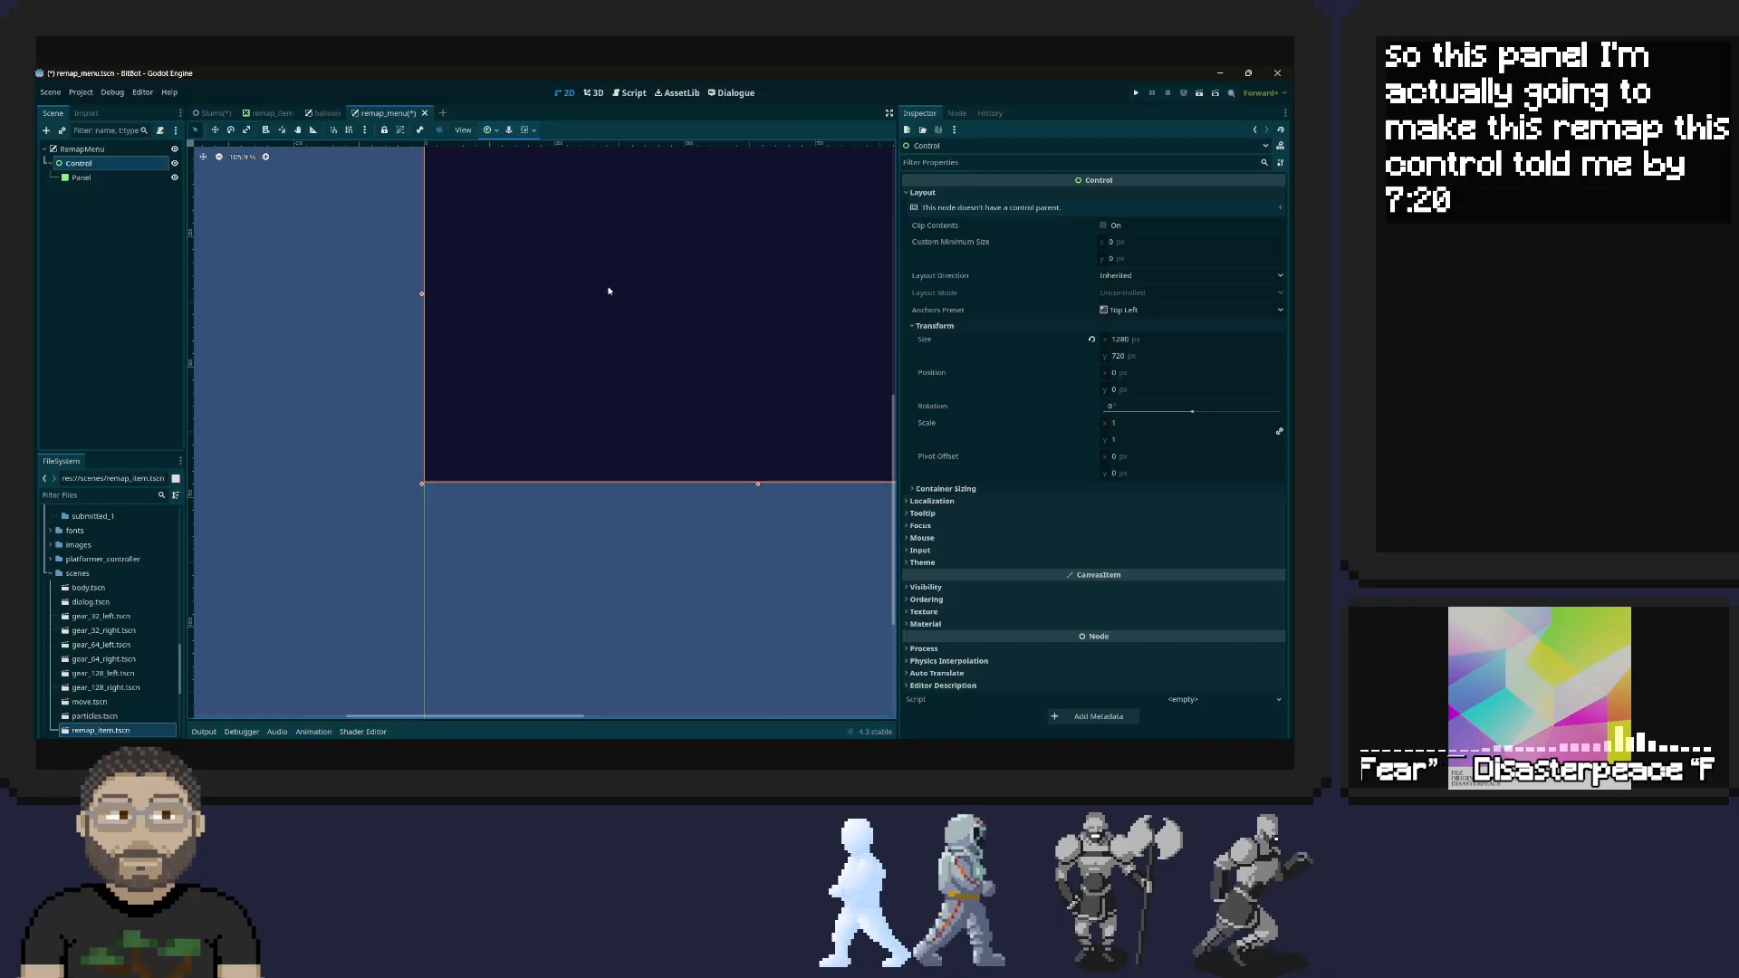
pyautogui.scroll(2, 608, 290)
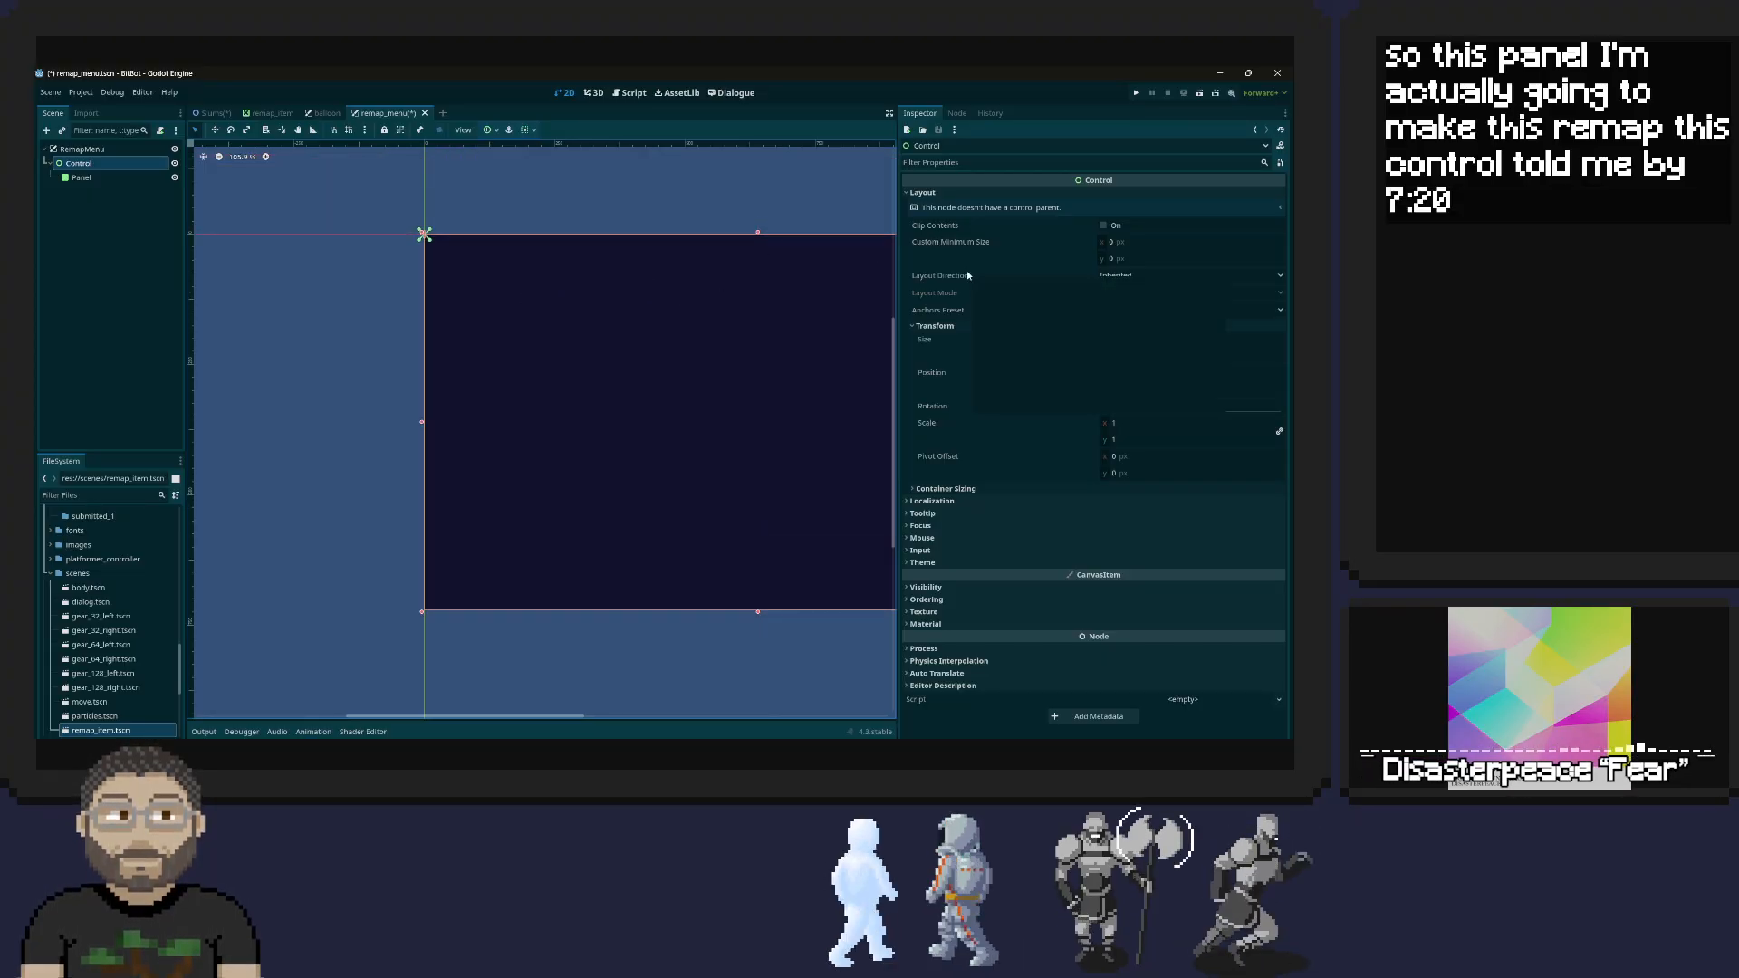
# Examine the balloon scene's node structure under Panel, comparing the layout properties of the Dialogue node and its VBoxContainer
pyautogui.click(82, 177)
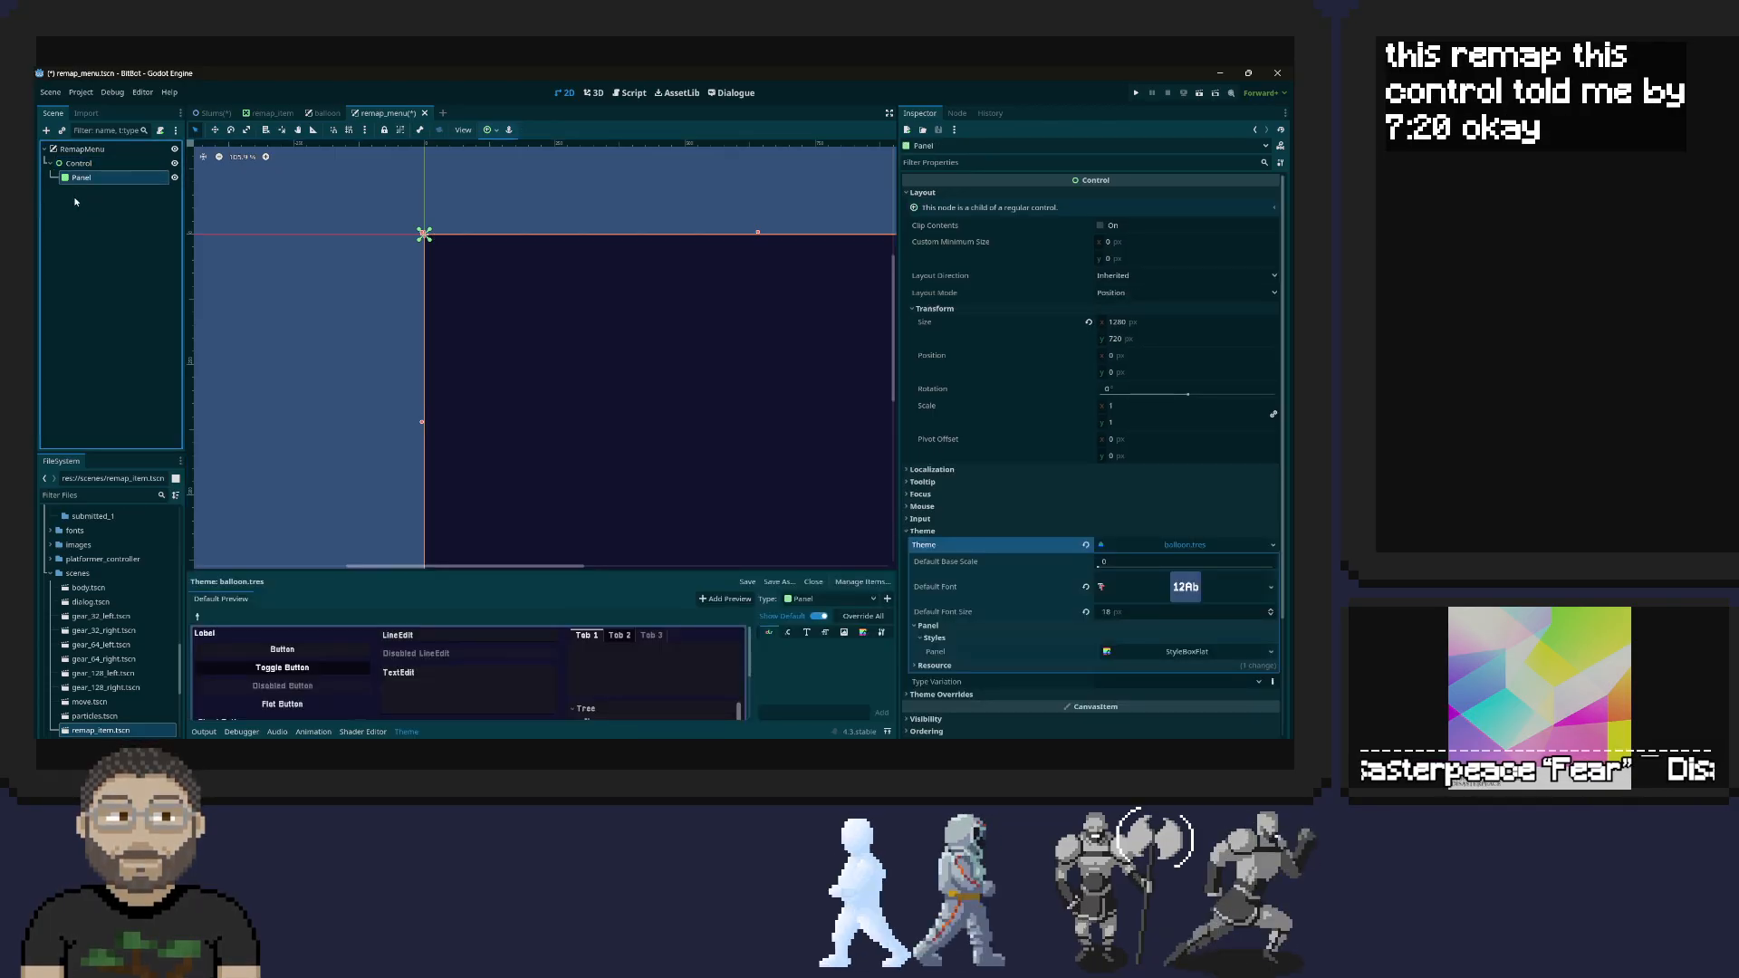
pyautogui.rightClick(136, 180)
pyautogui.click(326, 118)
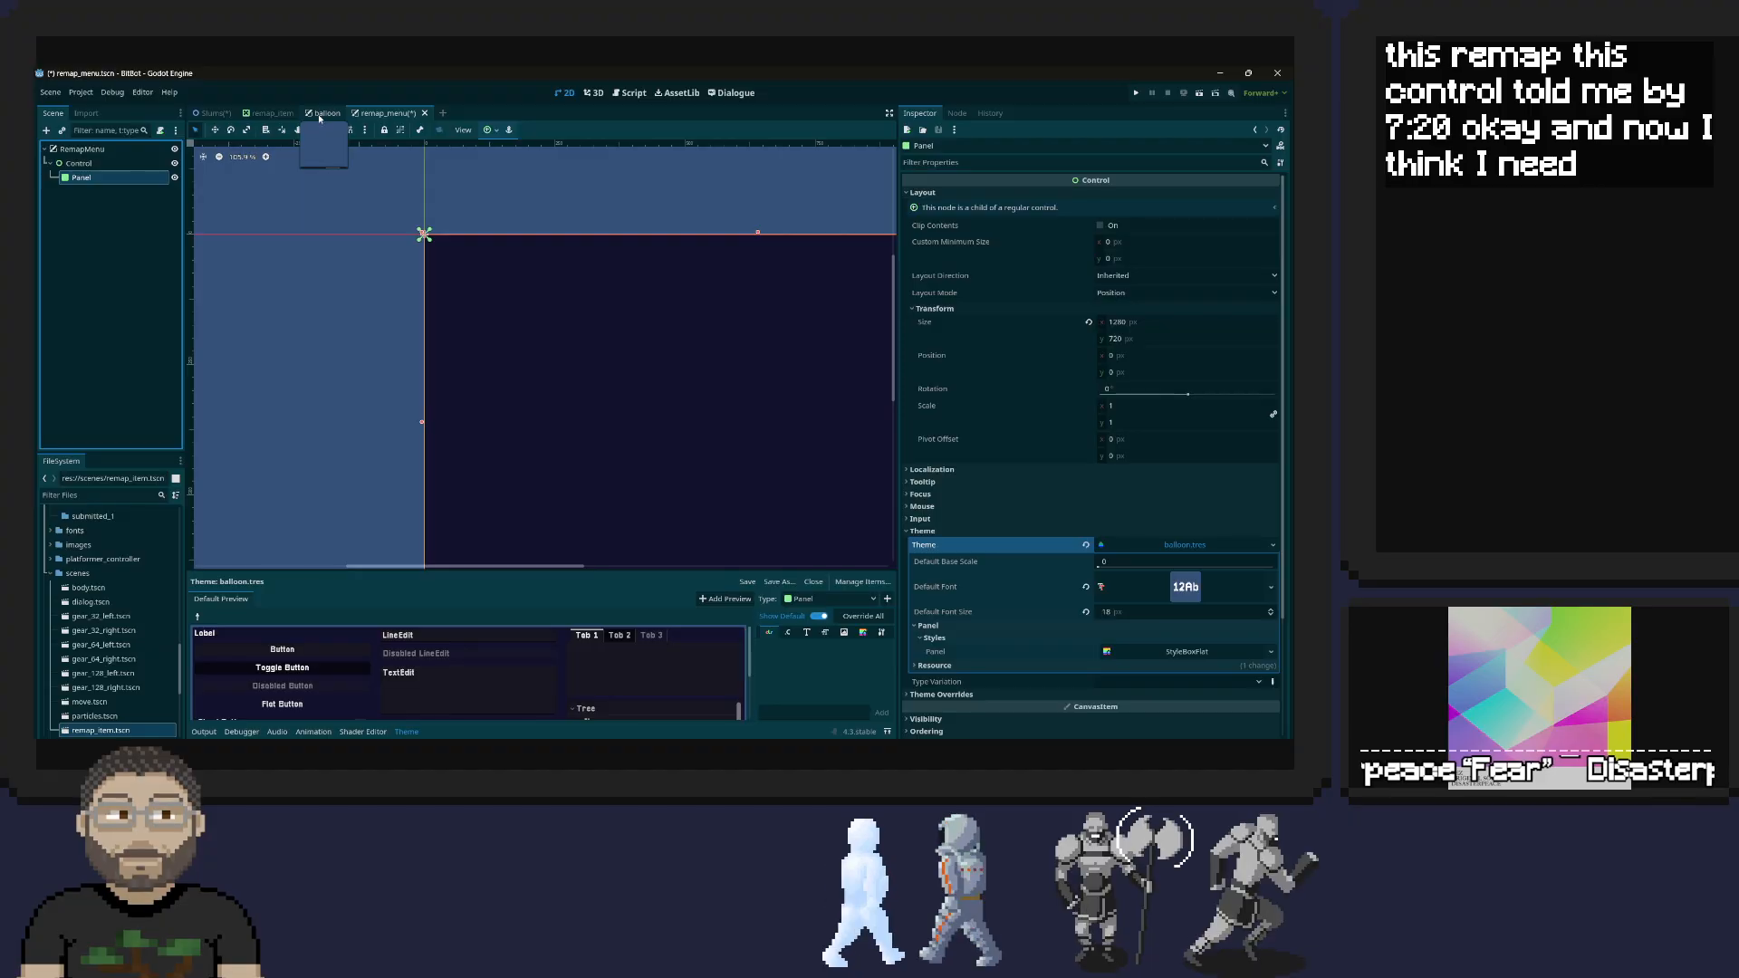
pyautogui.click(327, 115)
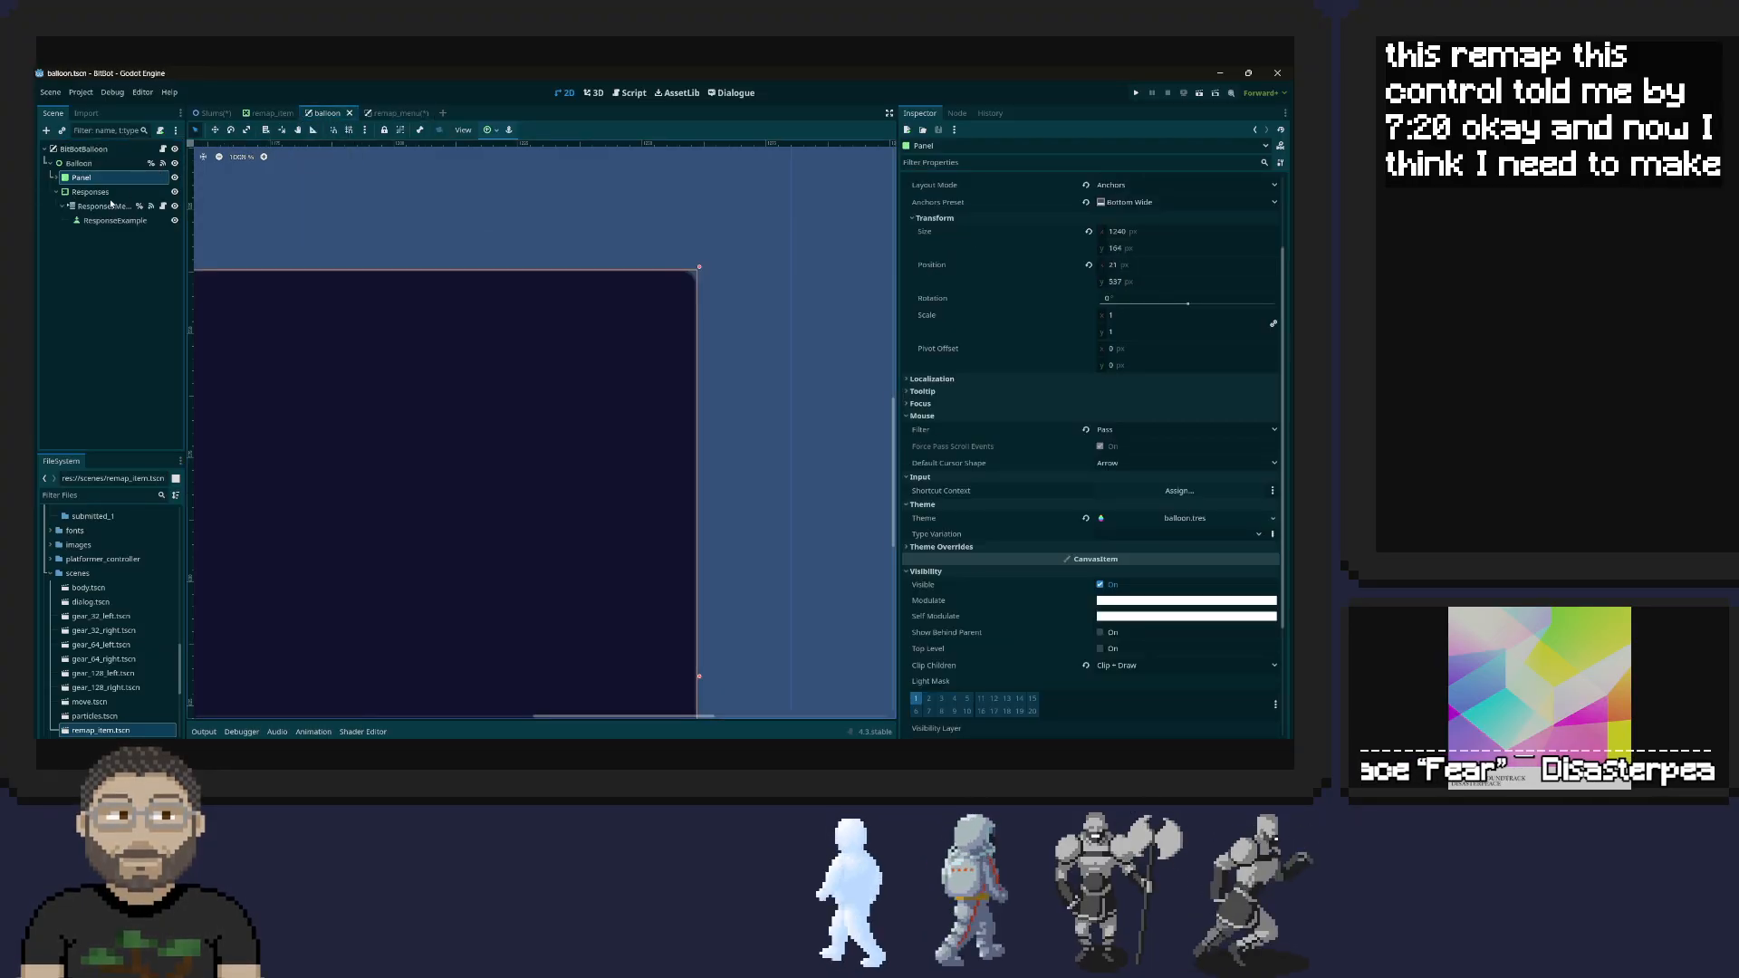
pyautogui.click(76, 208)
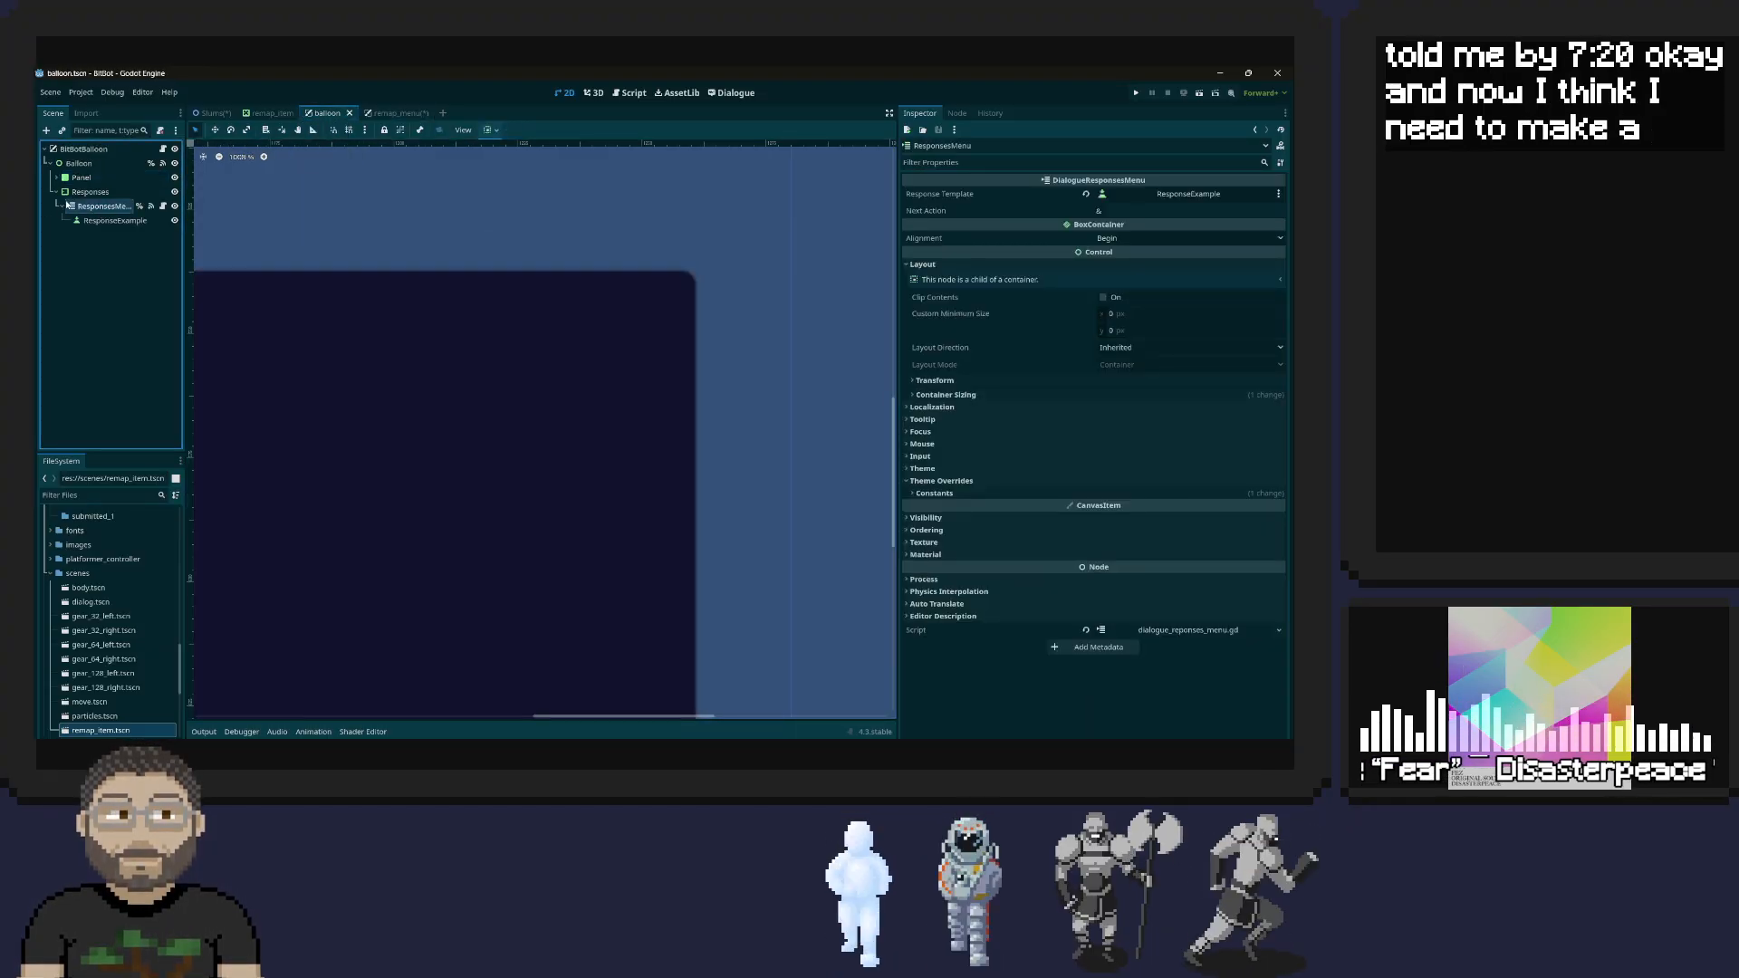
pyautogui.click(54, 178)
pyautogui.click(97, 207)
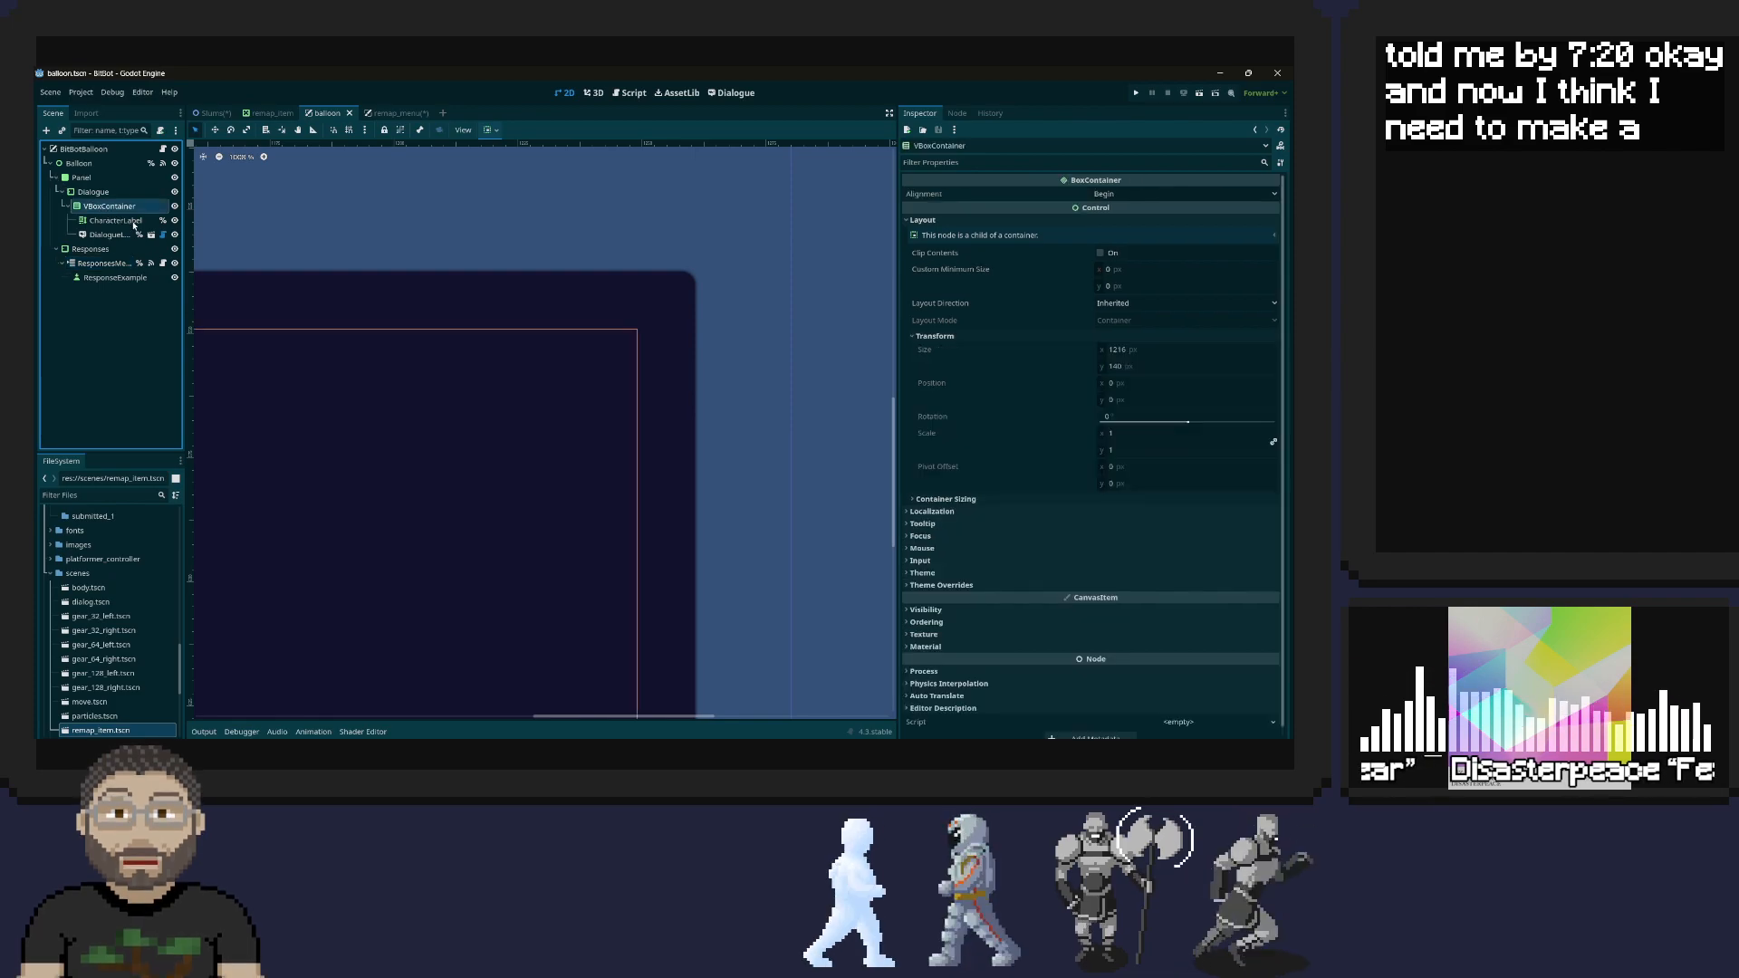
pyautogui.click(93, 192)
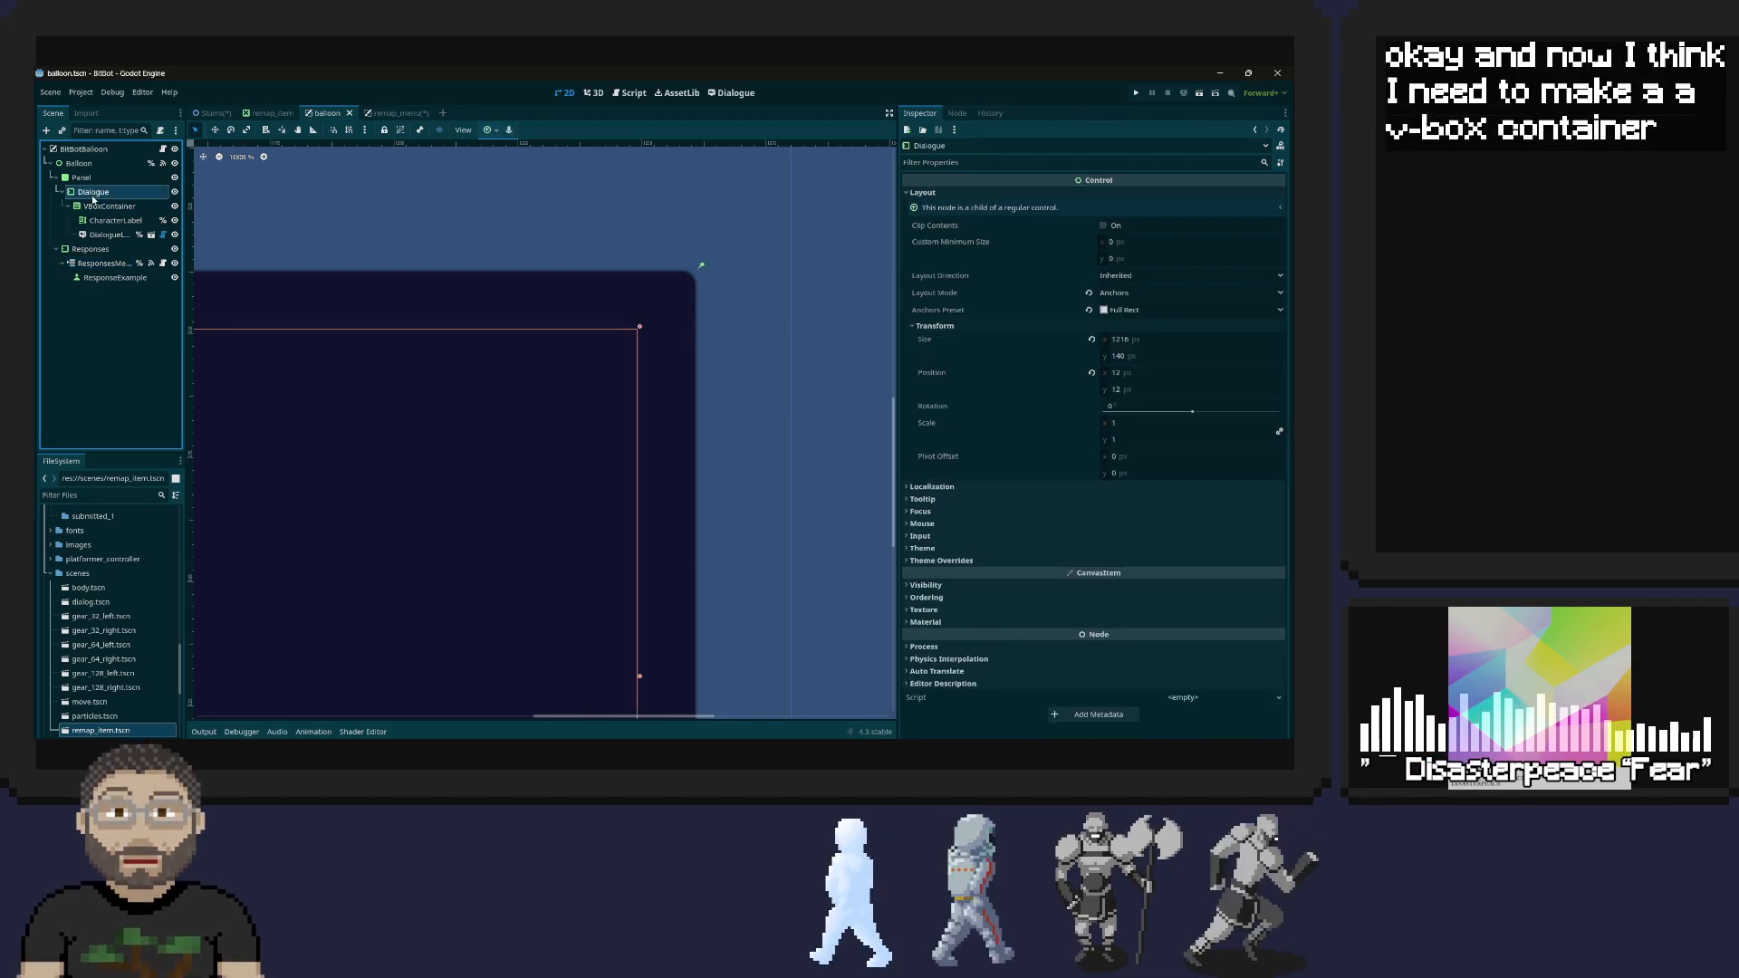
pyautogui.click(102, 207)
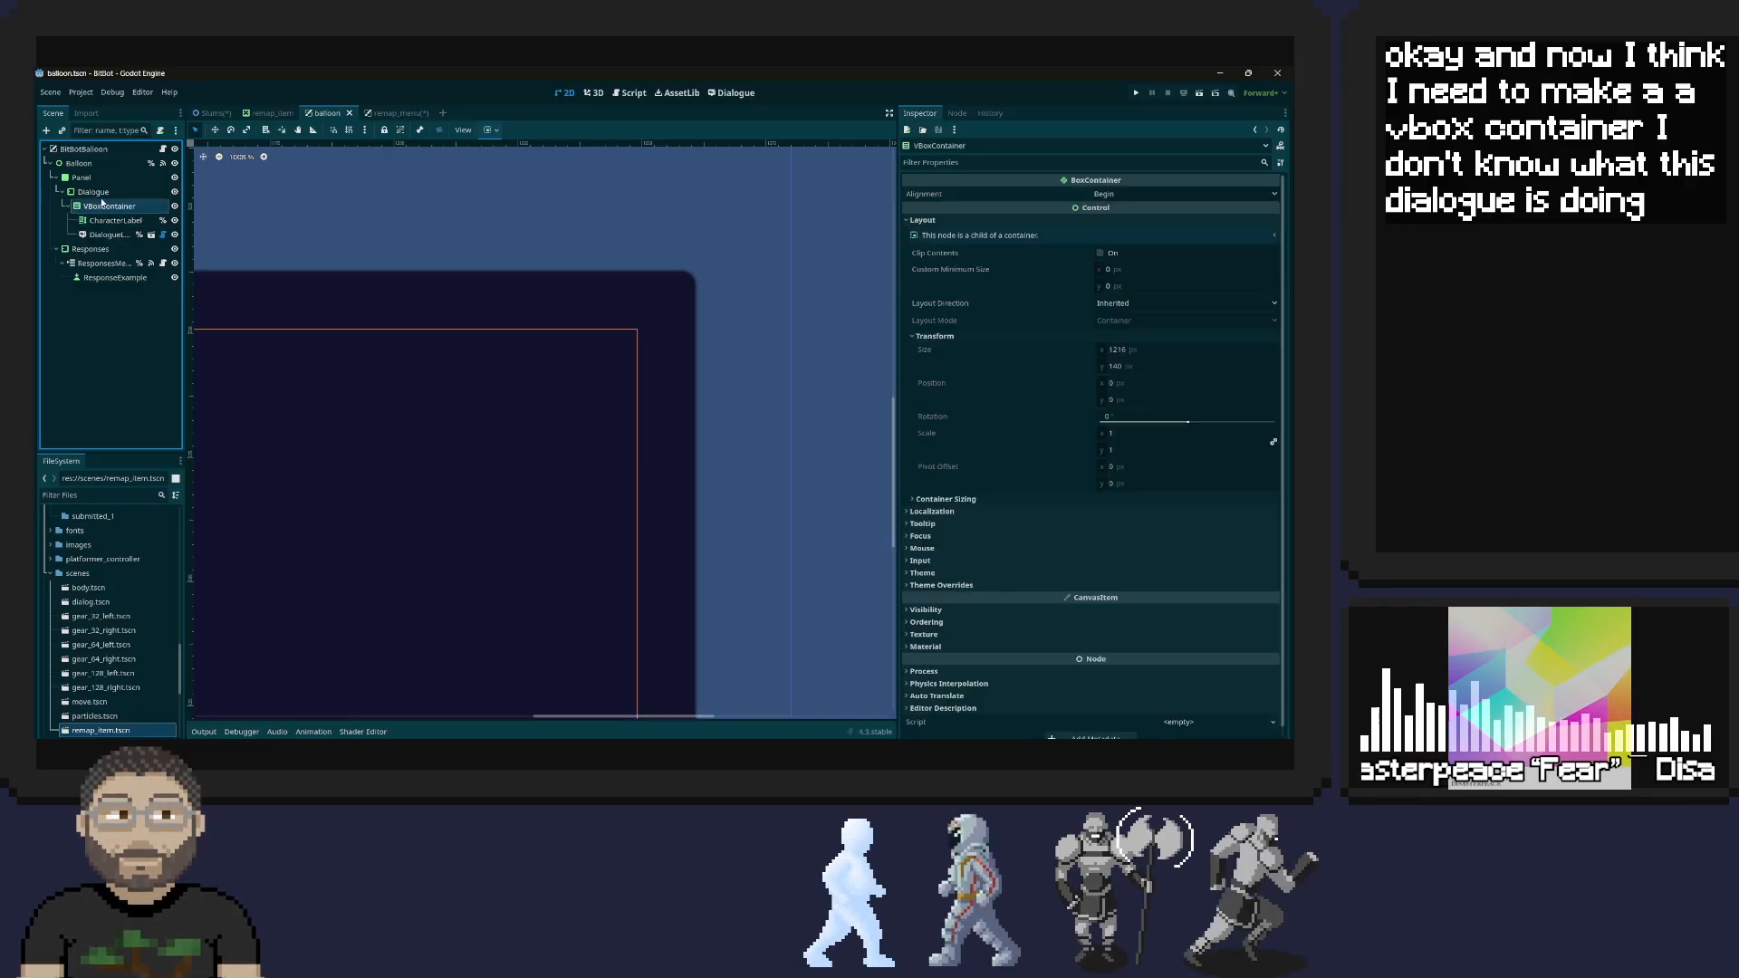
pyautogui.click(101, 196)
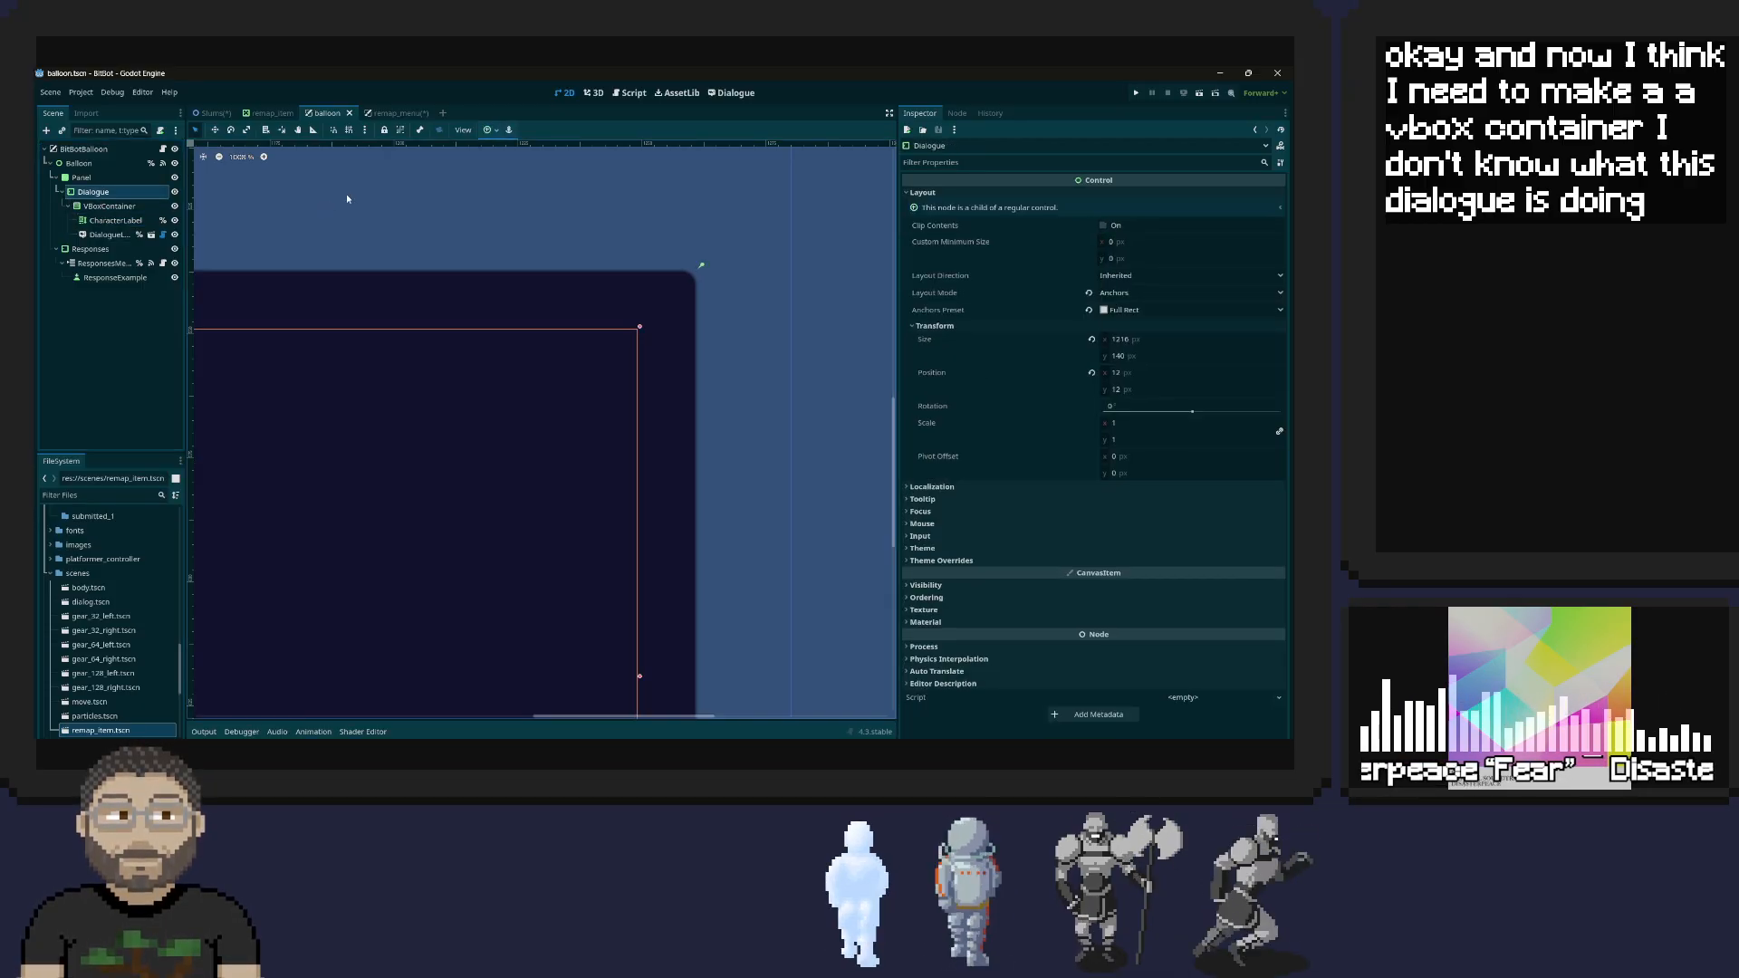
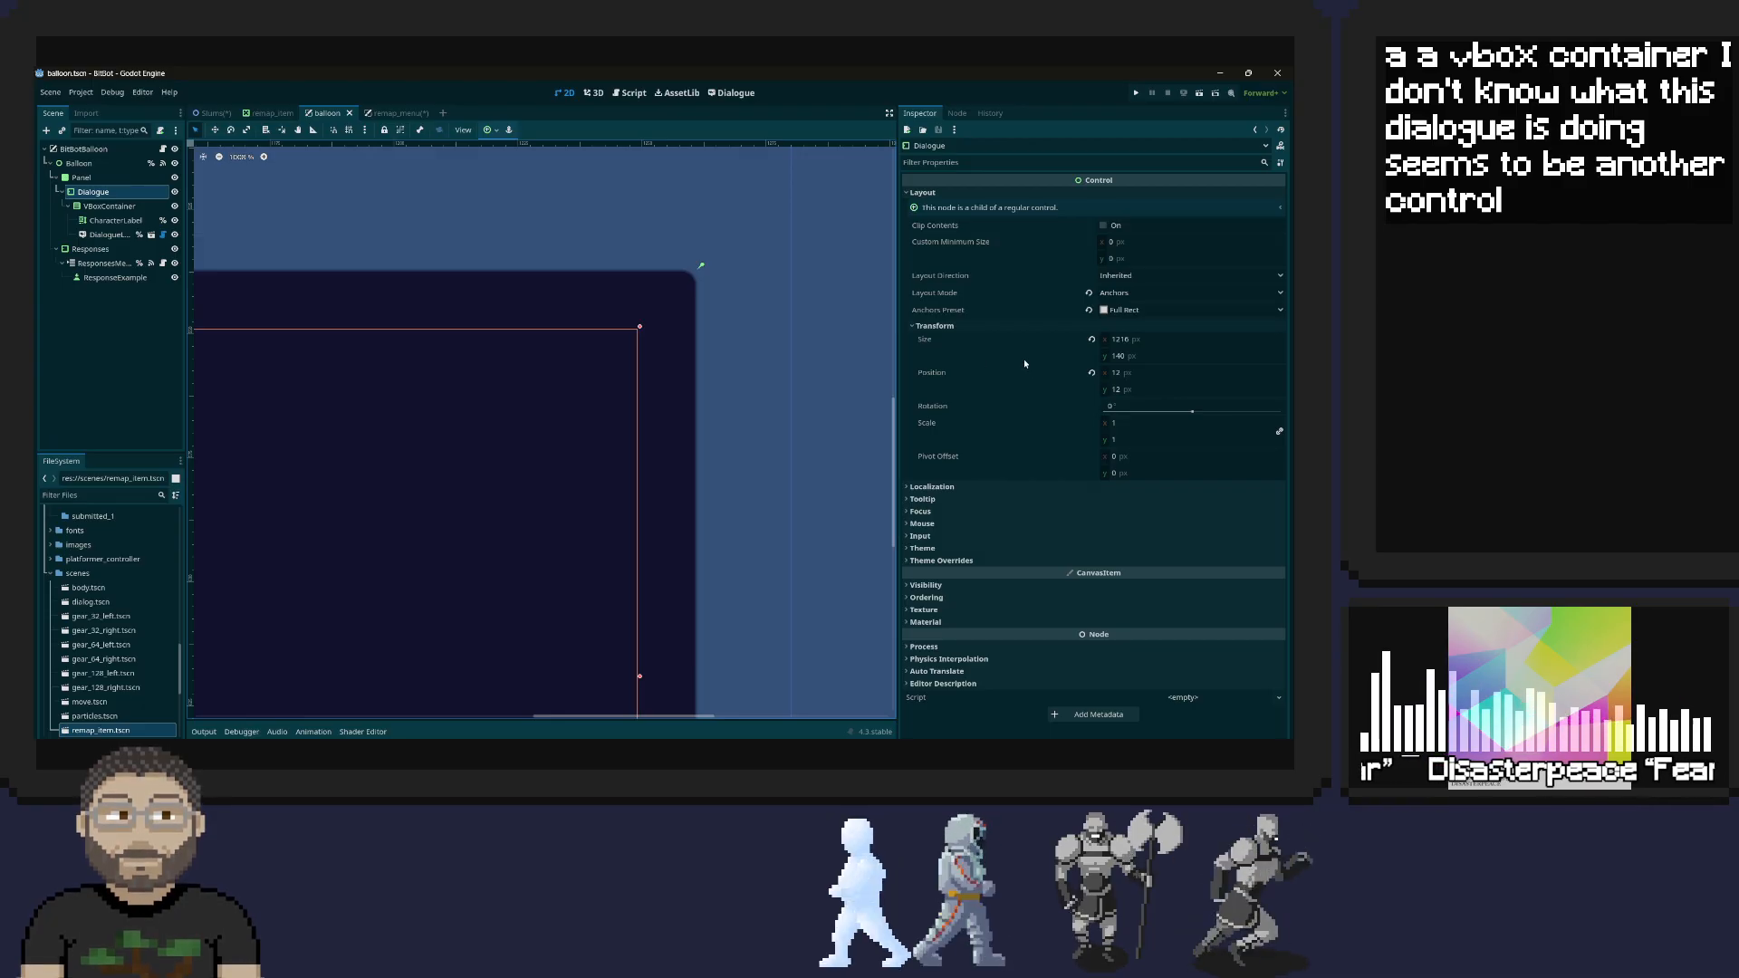
# Examine the Localization, Tooltip and Focus properties of the Dialogue node in the balloon scene
pyautogui.click(929, 487)
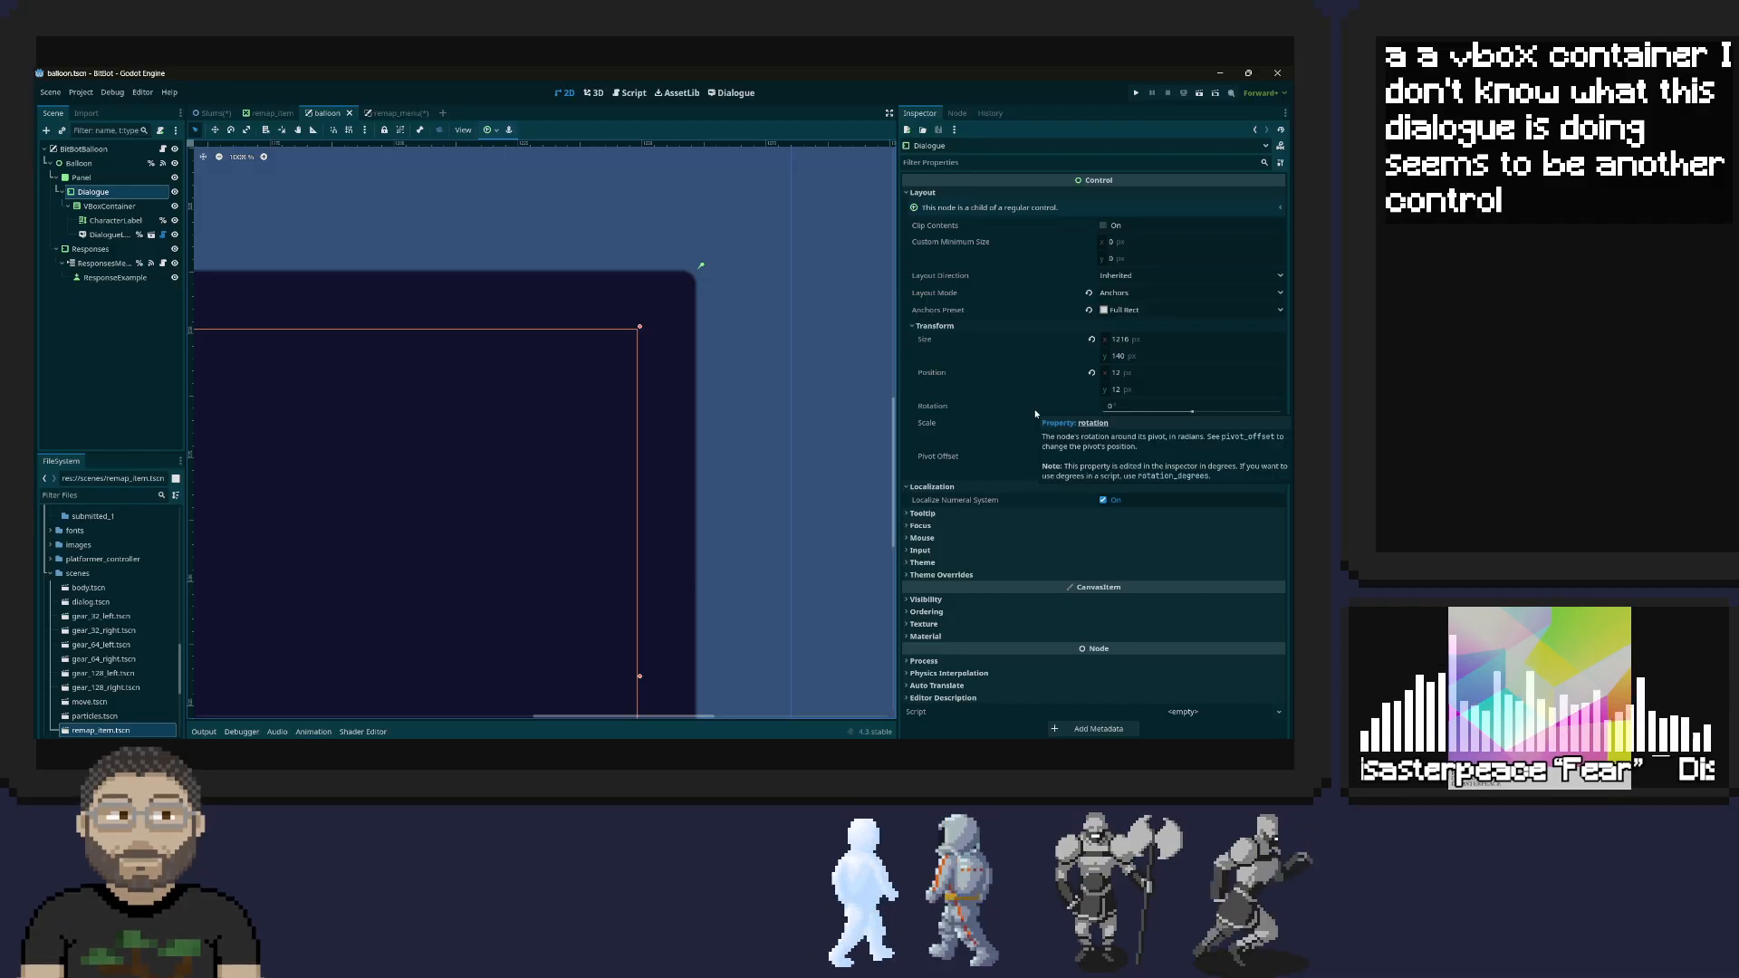
pyautogui.click(942, 513)
pyautogui.scroll(-2, 965, 497)
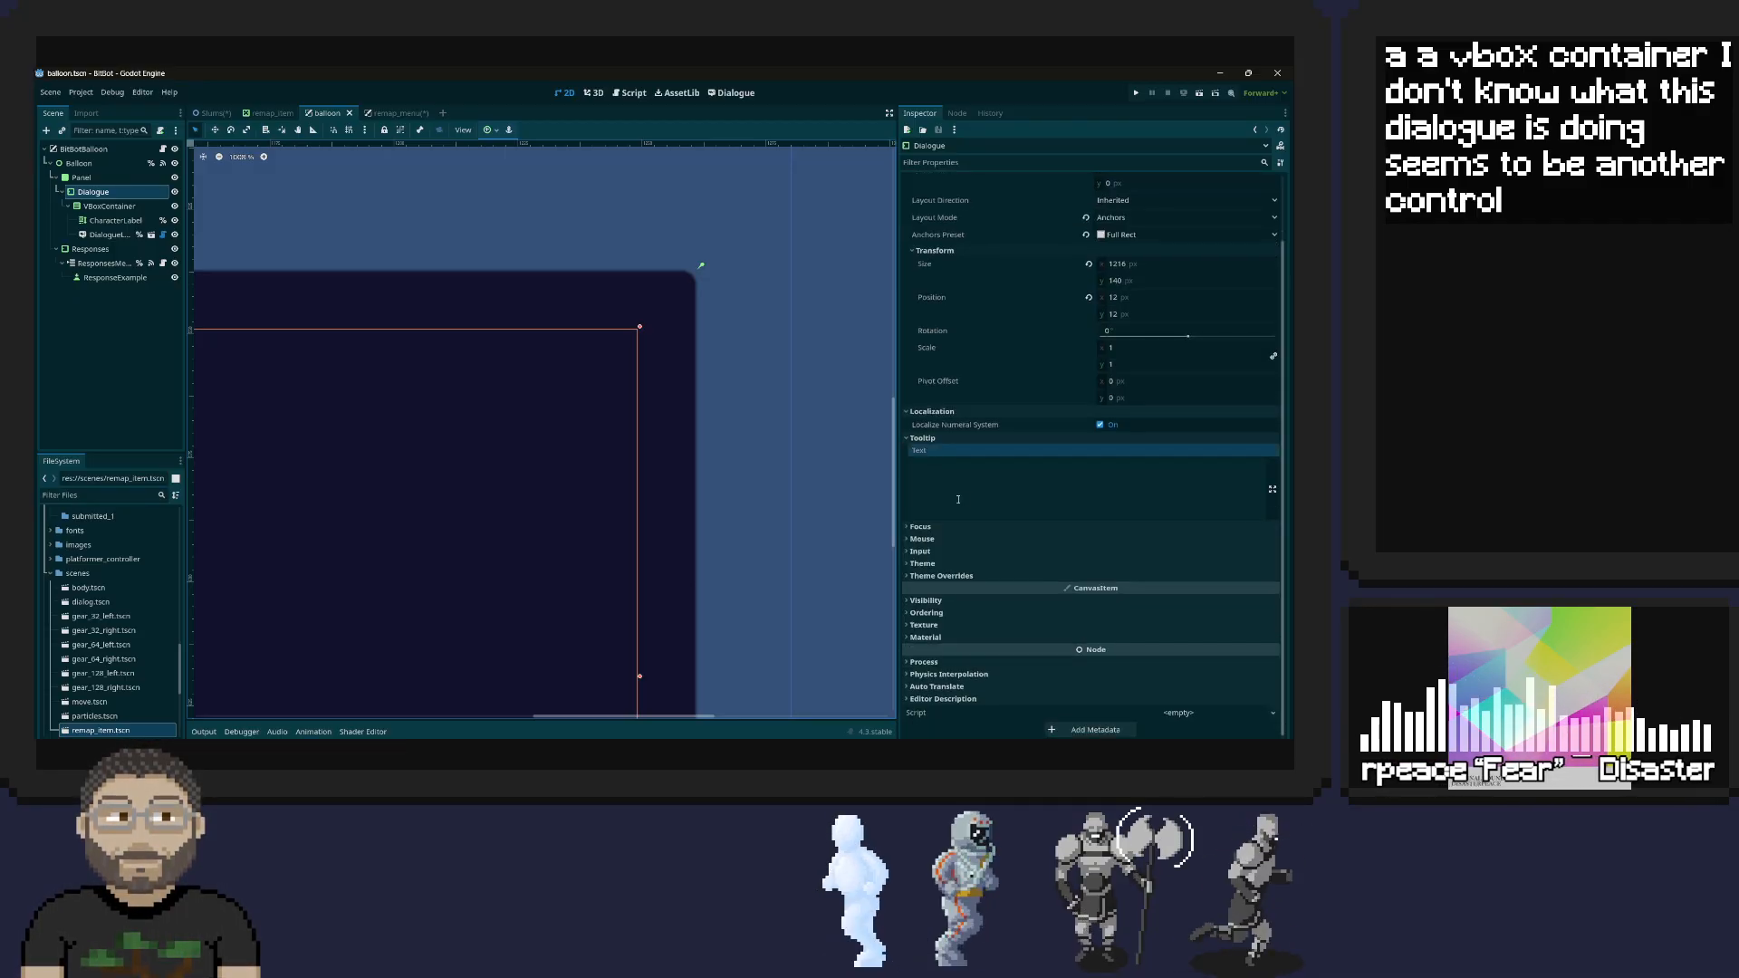
pyautogui.click(918, 527)
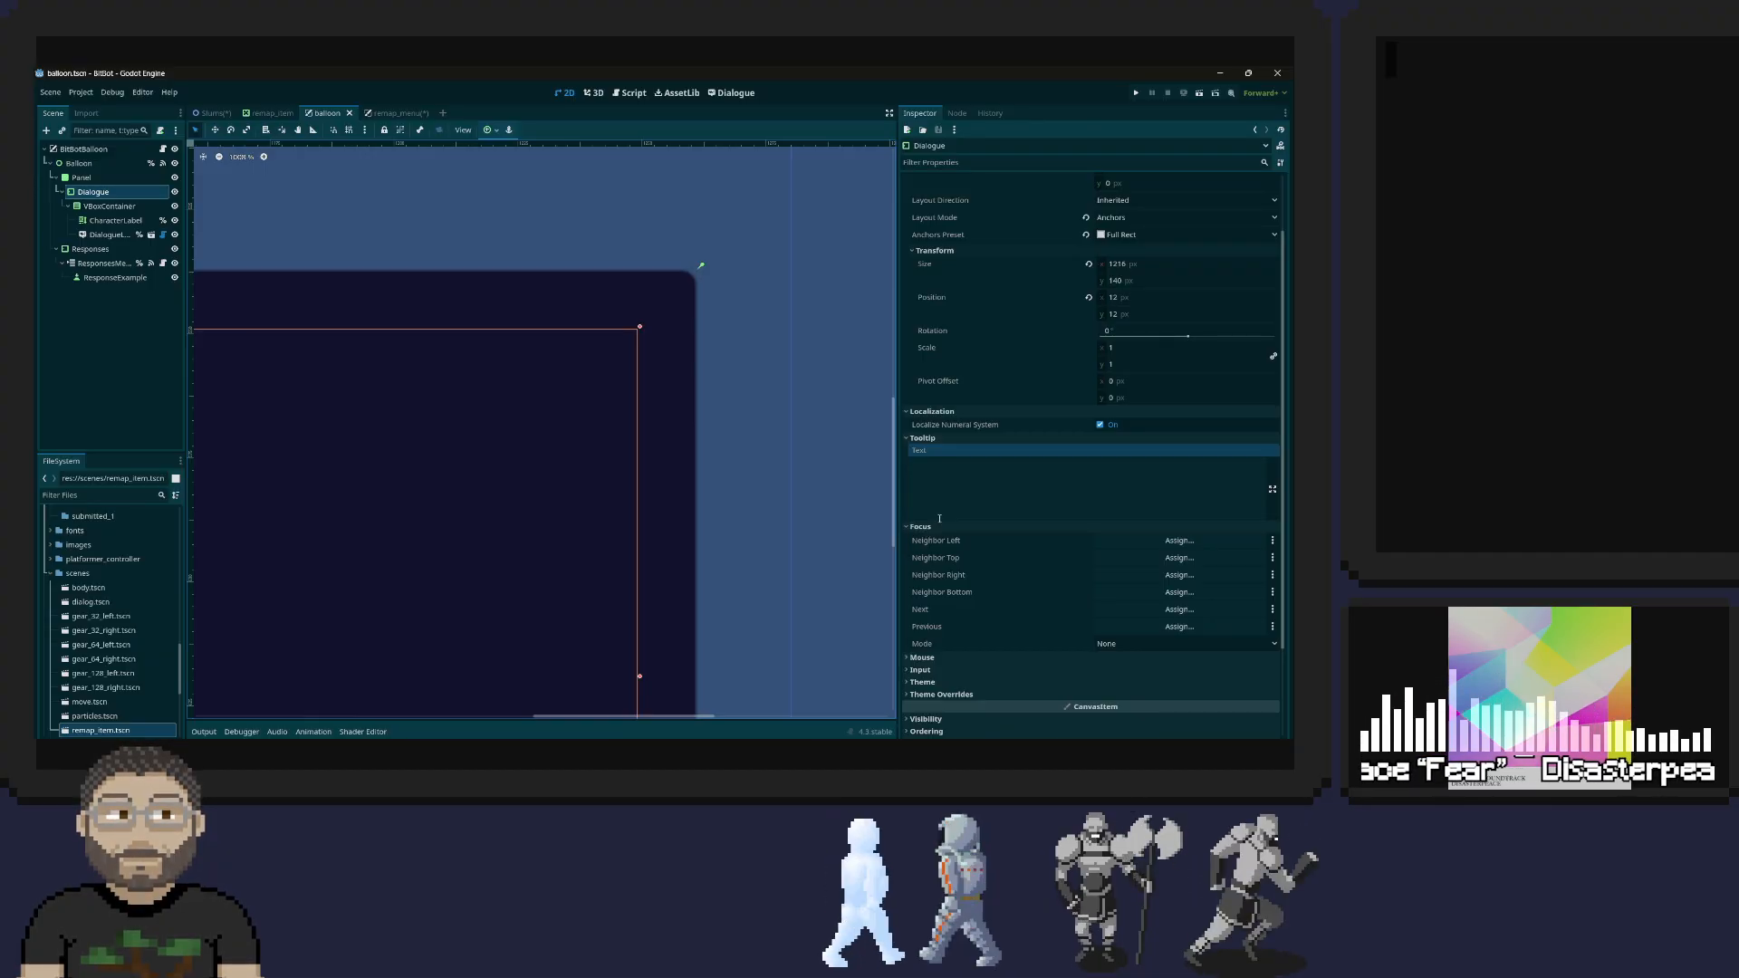
pyautogui.scroll(2, 911, 513)
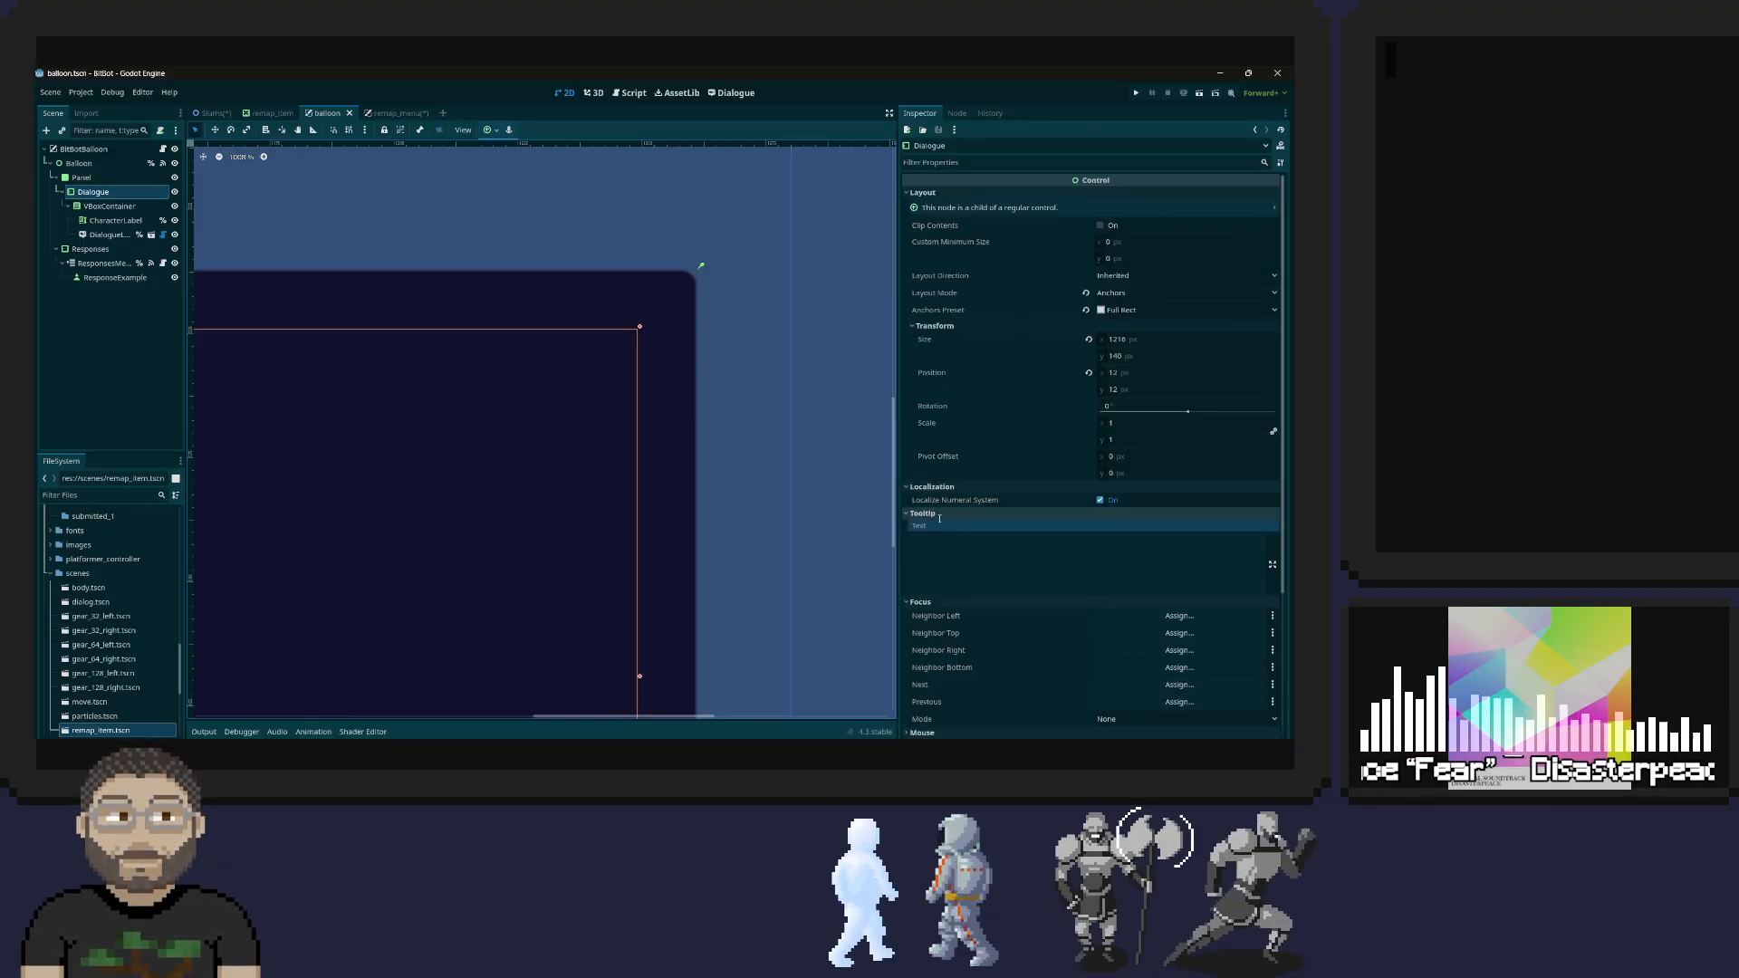
# Add a Control node as a child of the Panel in the remap_menu scene
pyautogui.click(371, 114)
pyautogui.rightClick(153, 179)
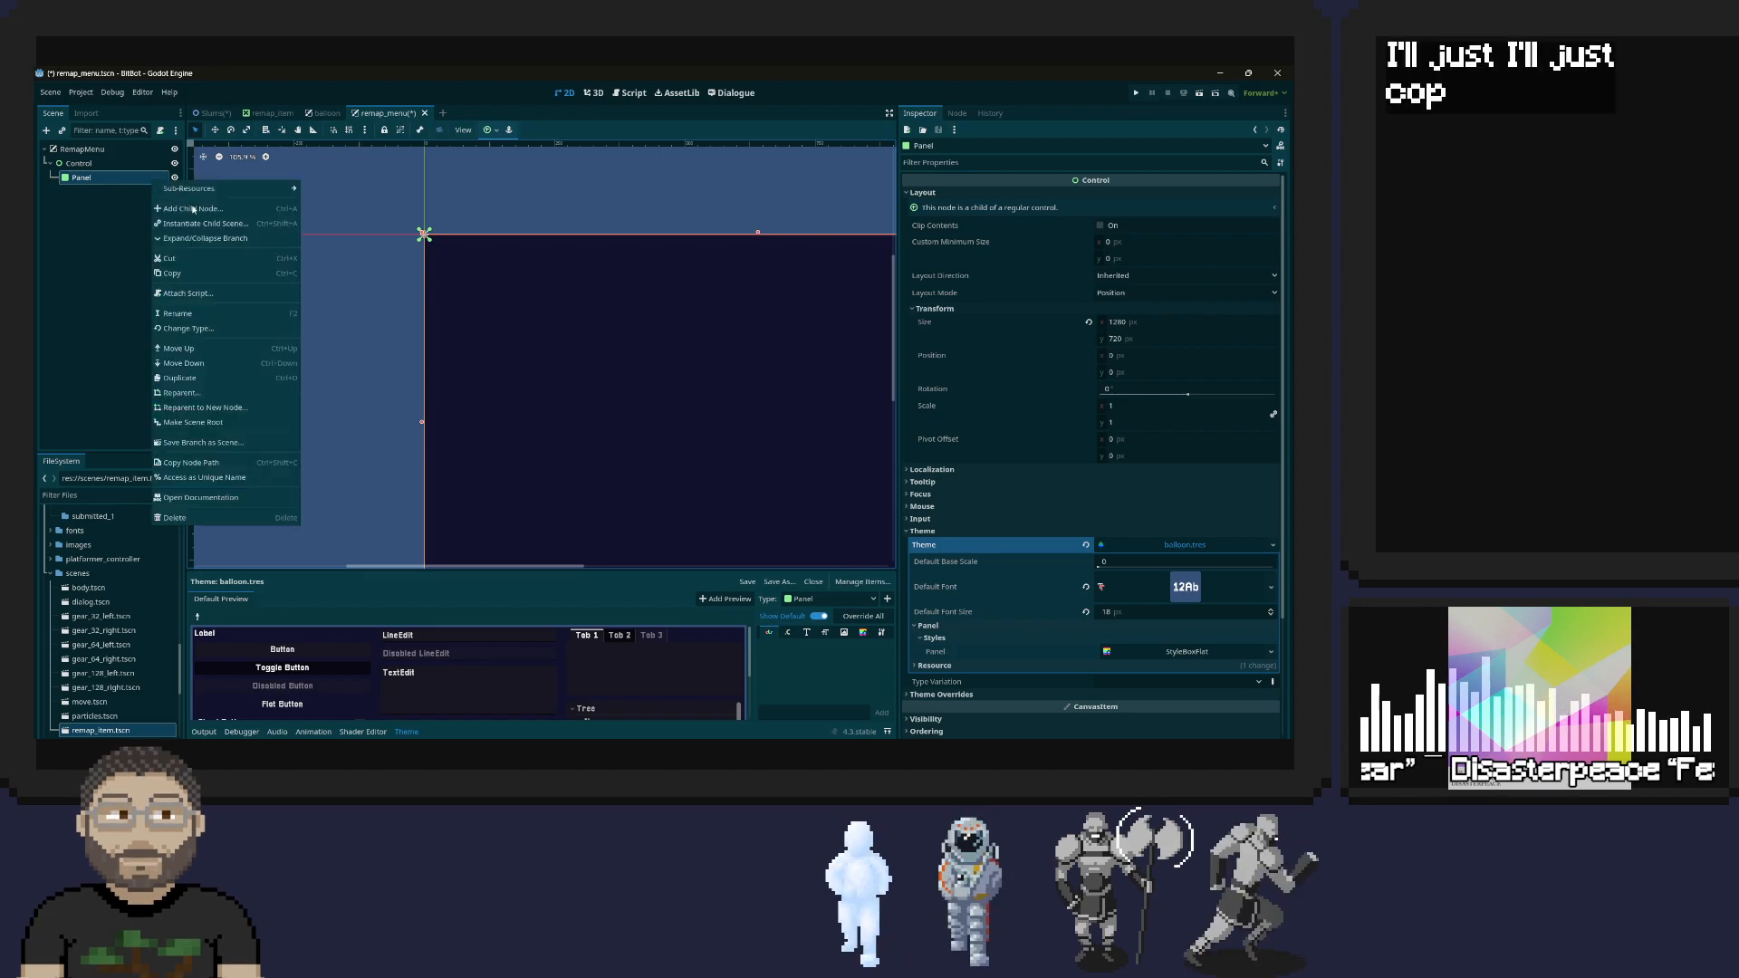
pyautogui.click(212, 213)
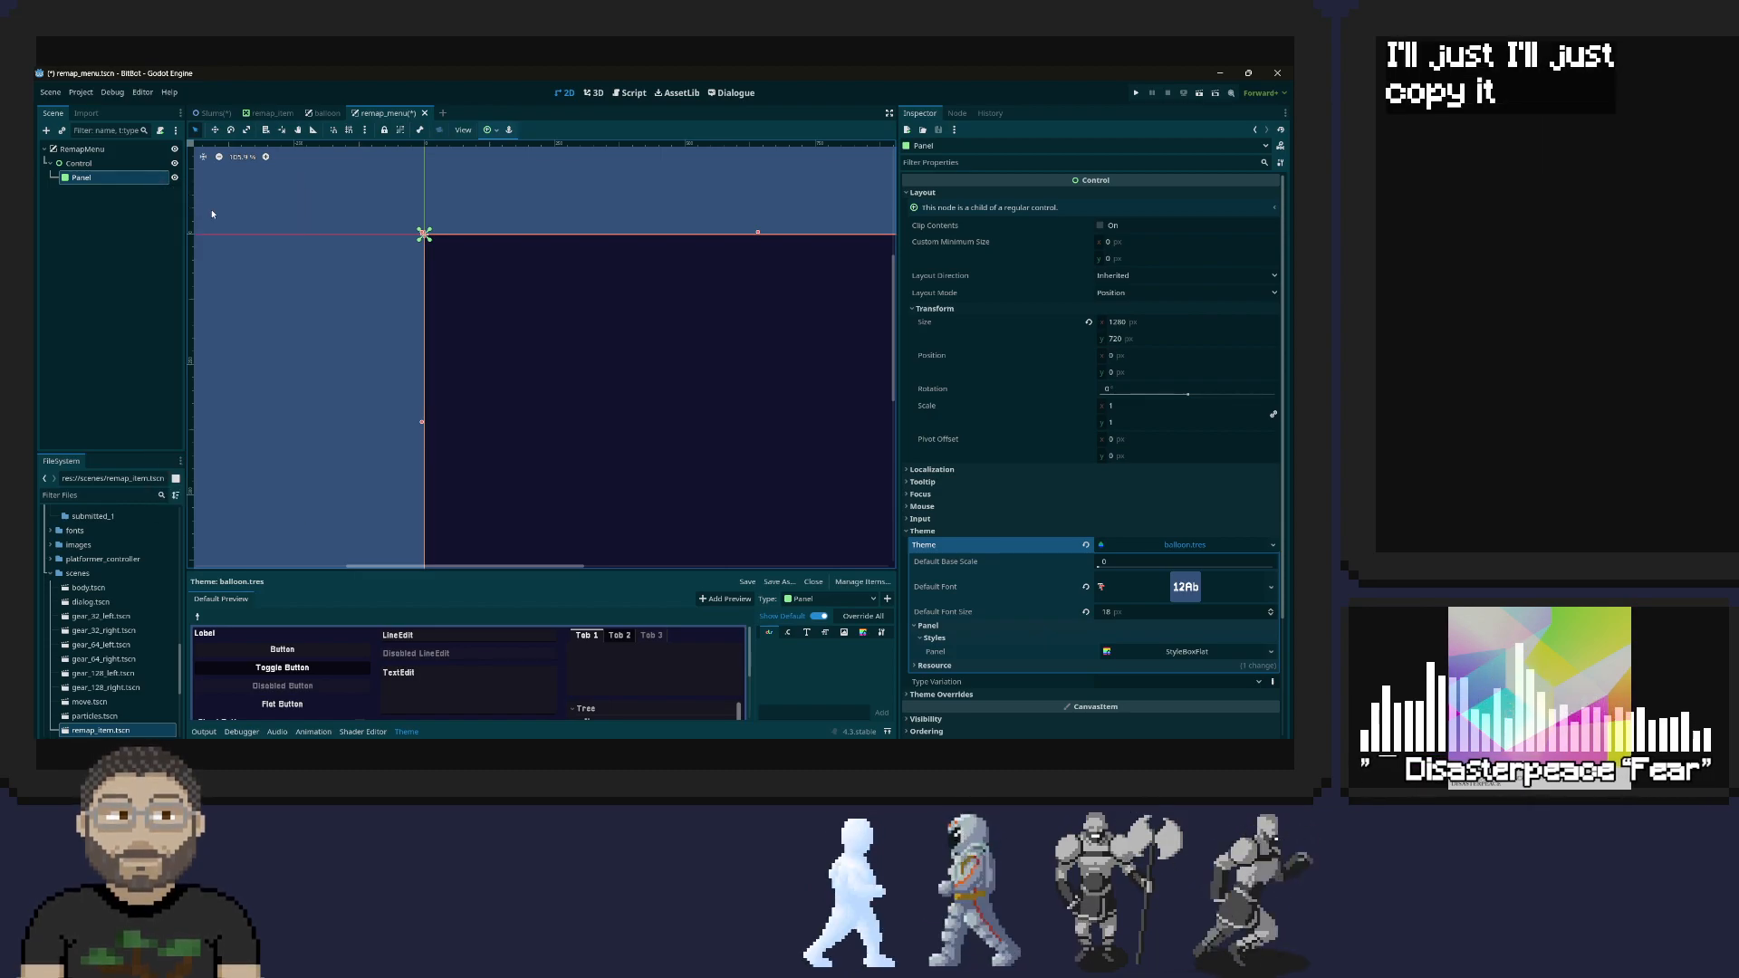
pyautogui.write('contr')
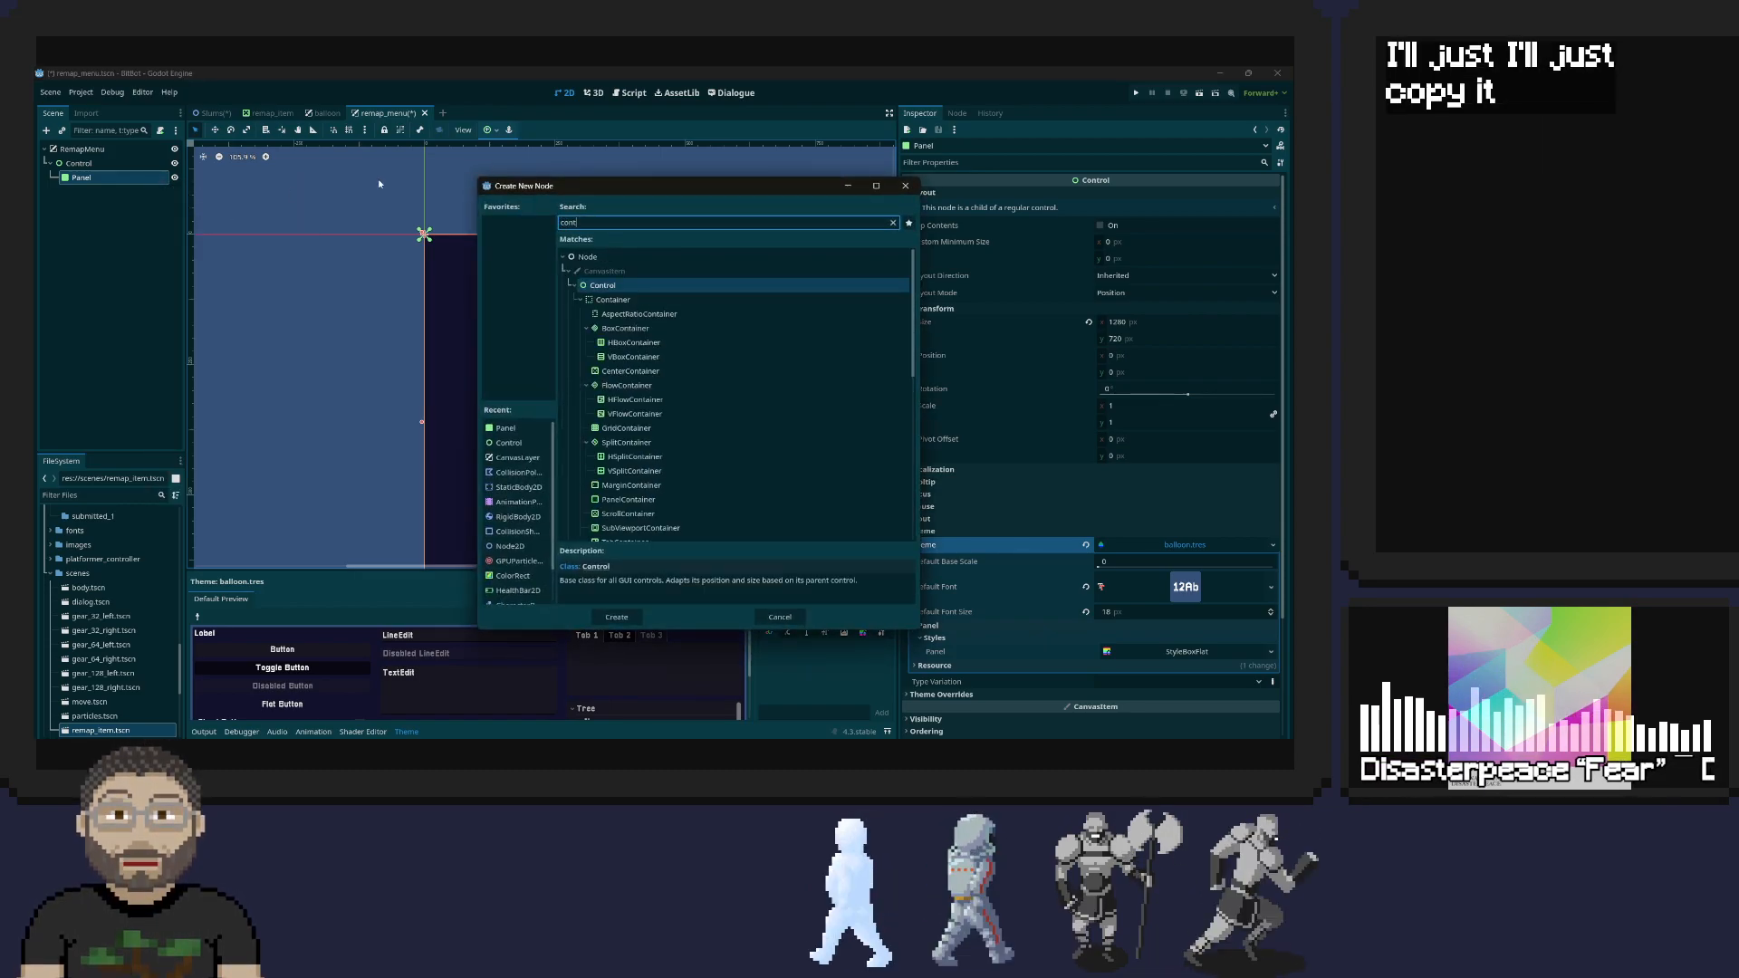
pyautogui.doubleClick(619, 287)
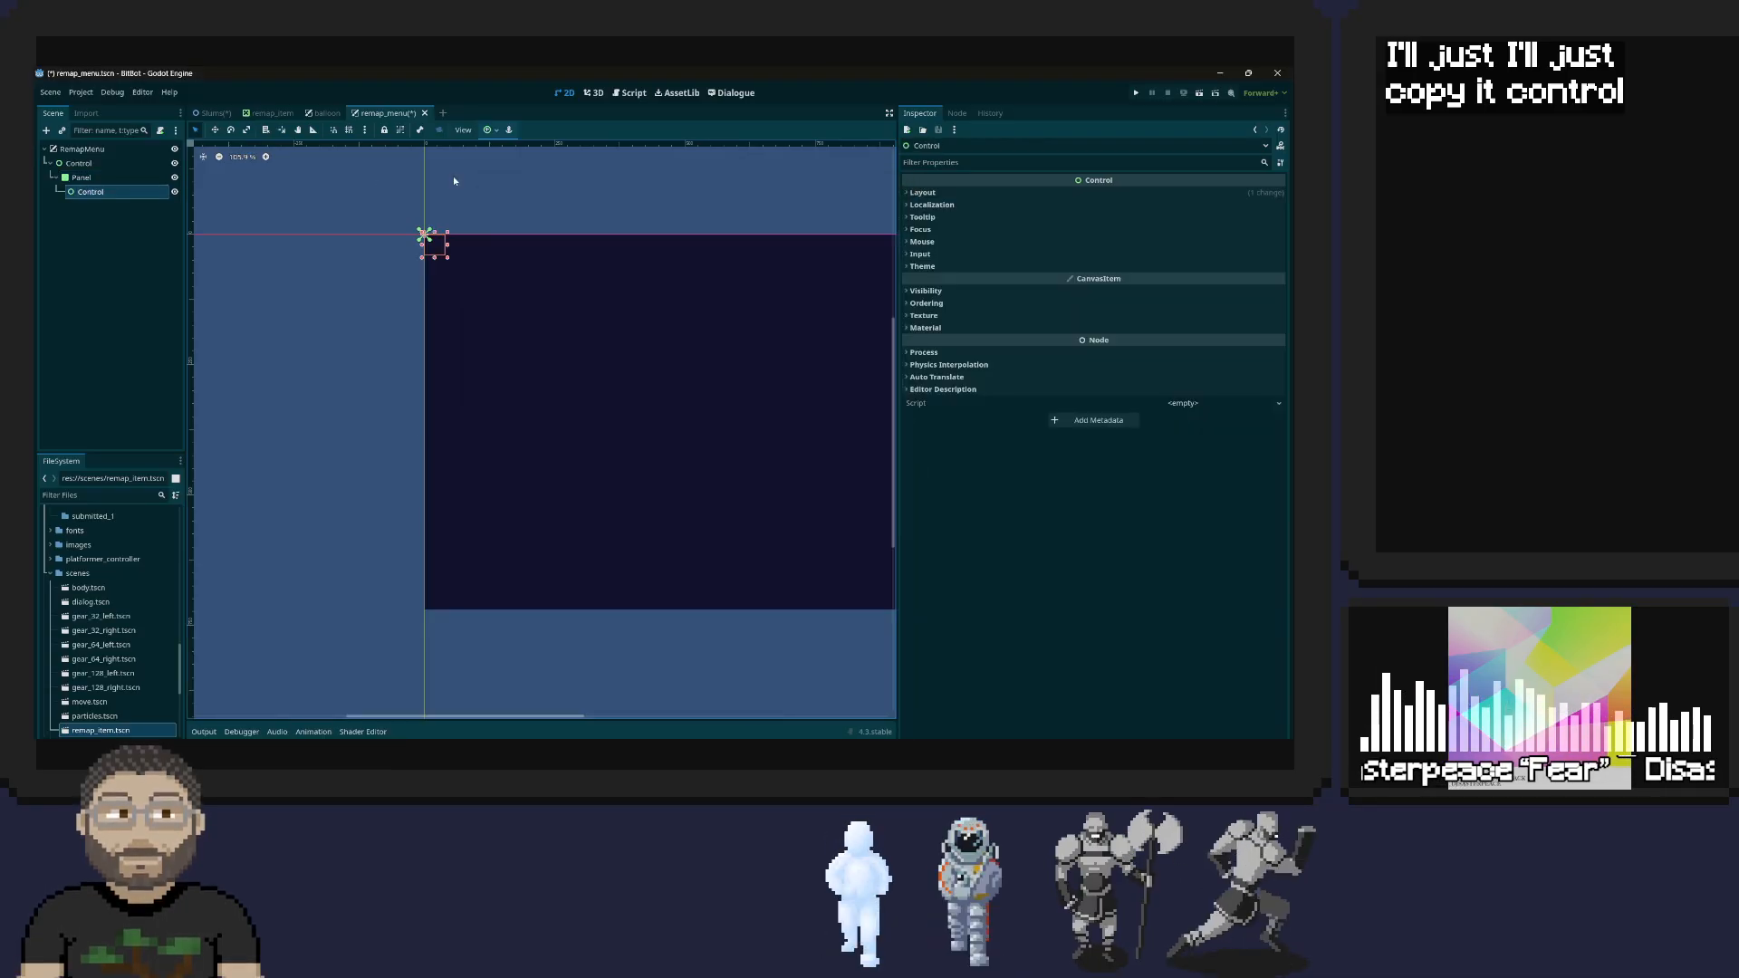
# Copy the balloon scene's Dialogue node with its children into the remap_menu scene as a sibling of the Control under Panel
pyautogui.click(326, 113)
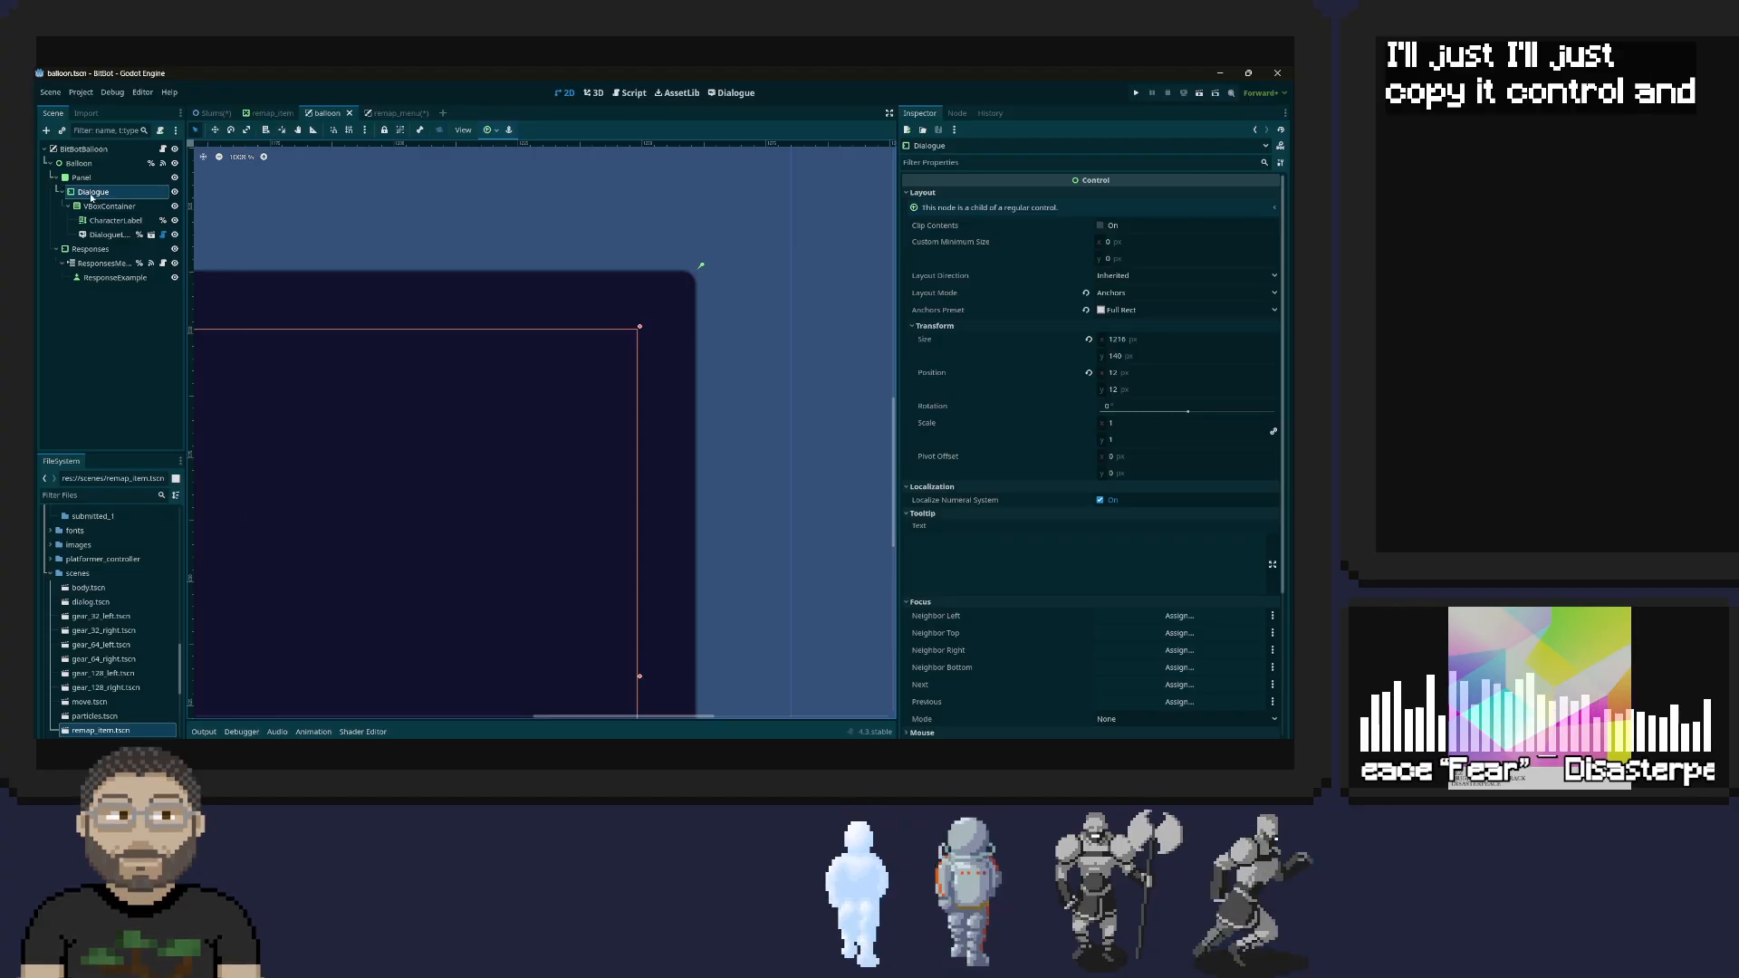
pyautogui.rightClick(92, 193)
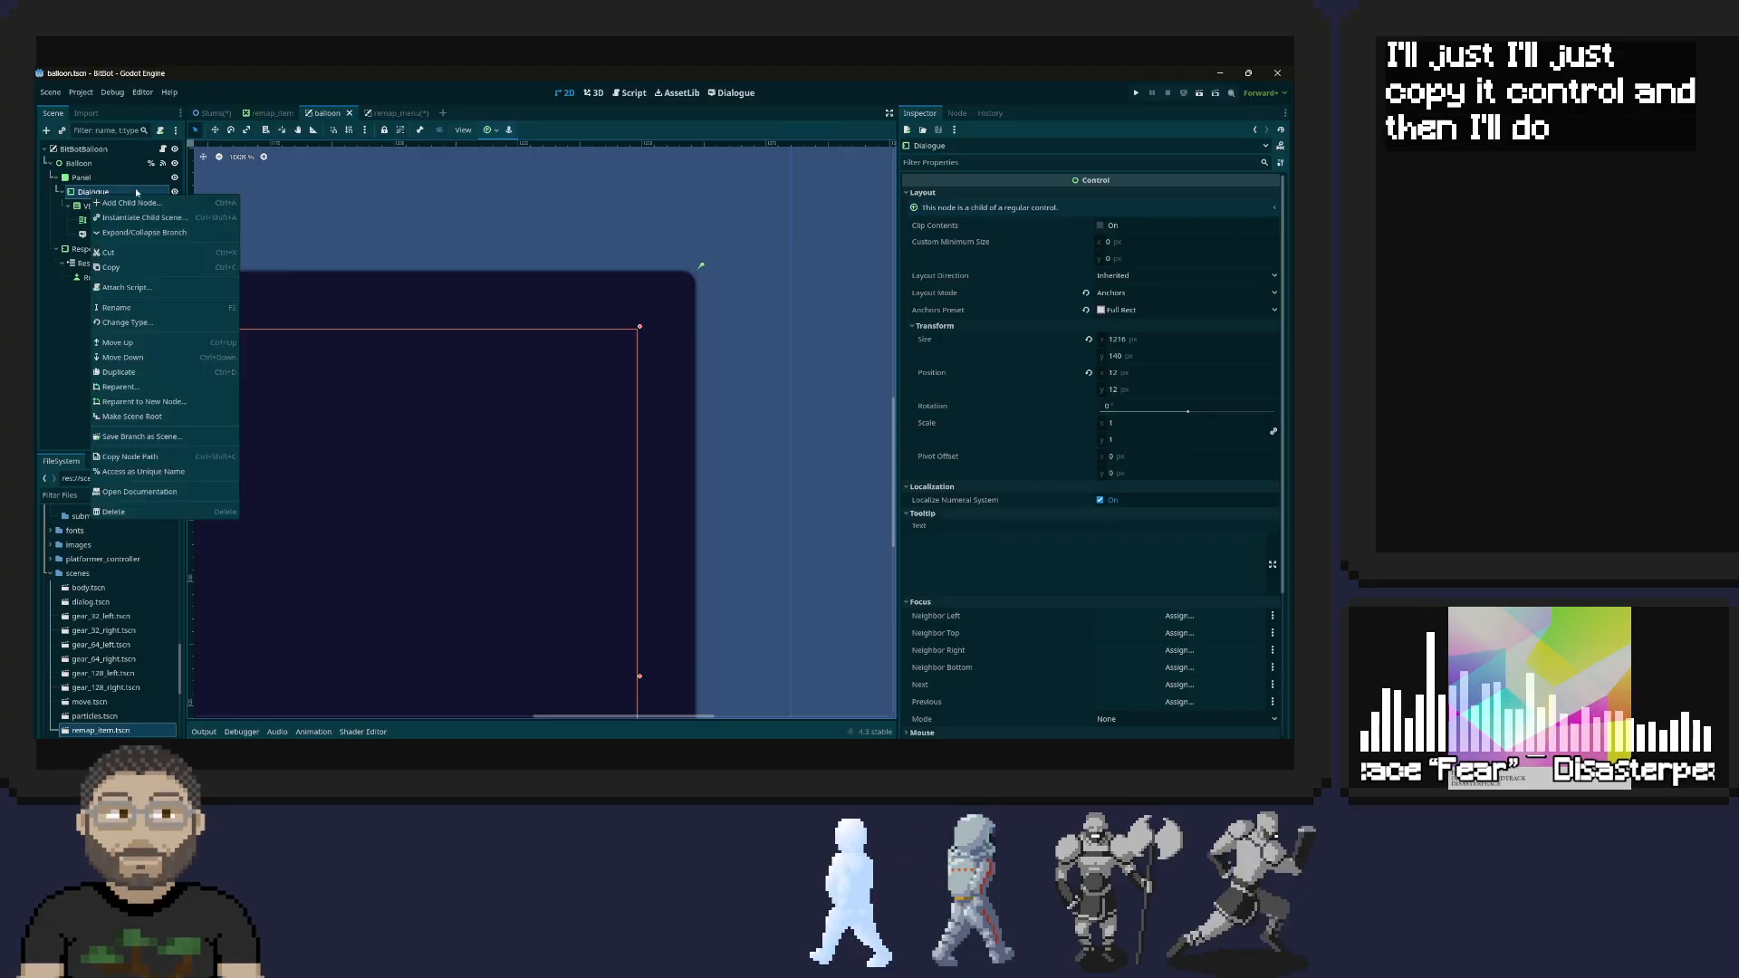
pyautogui.click(145, 268)
pyautogui.click(389, 113)
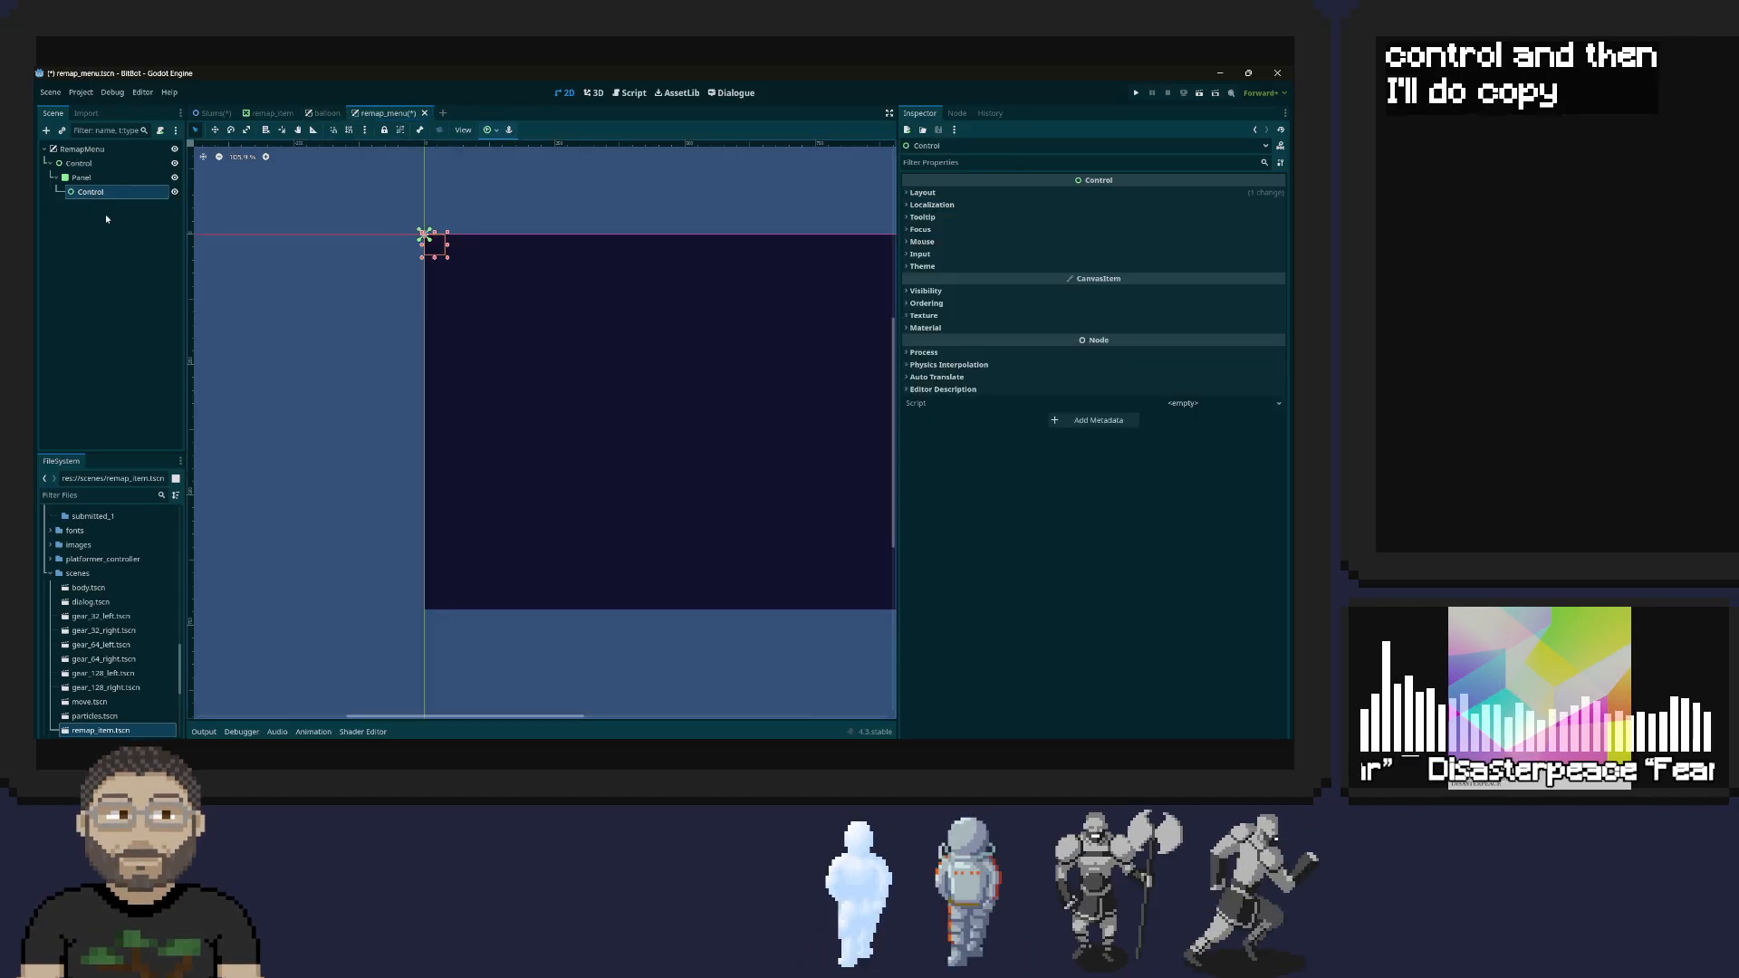
pyautogui.rightClick(91, 192)
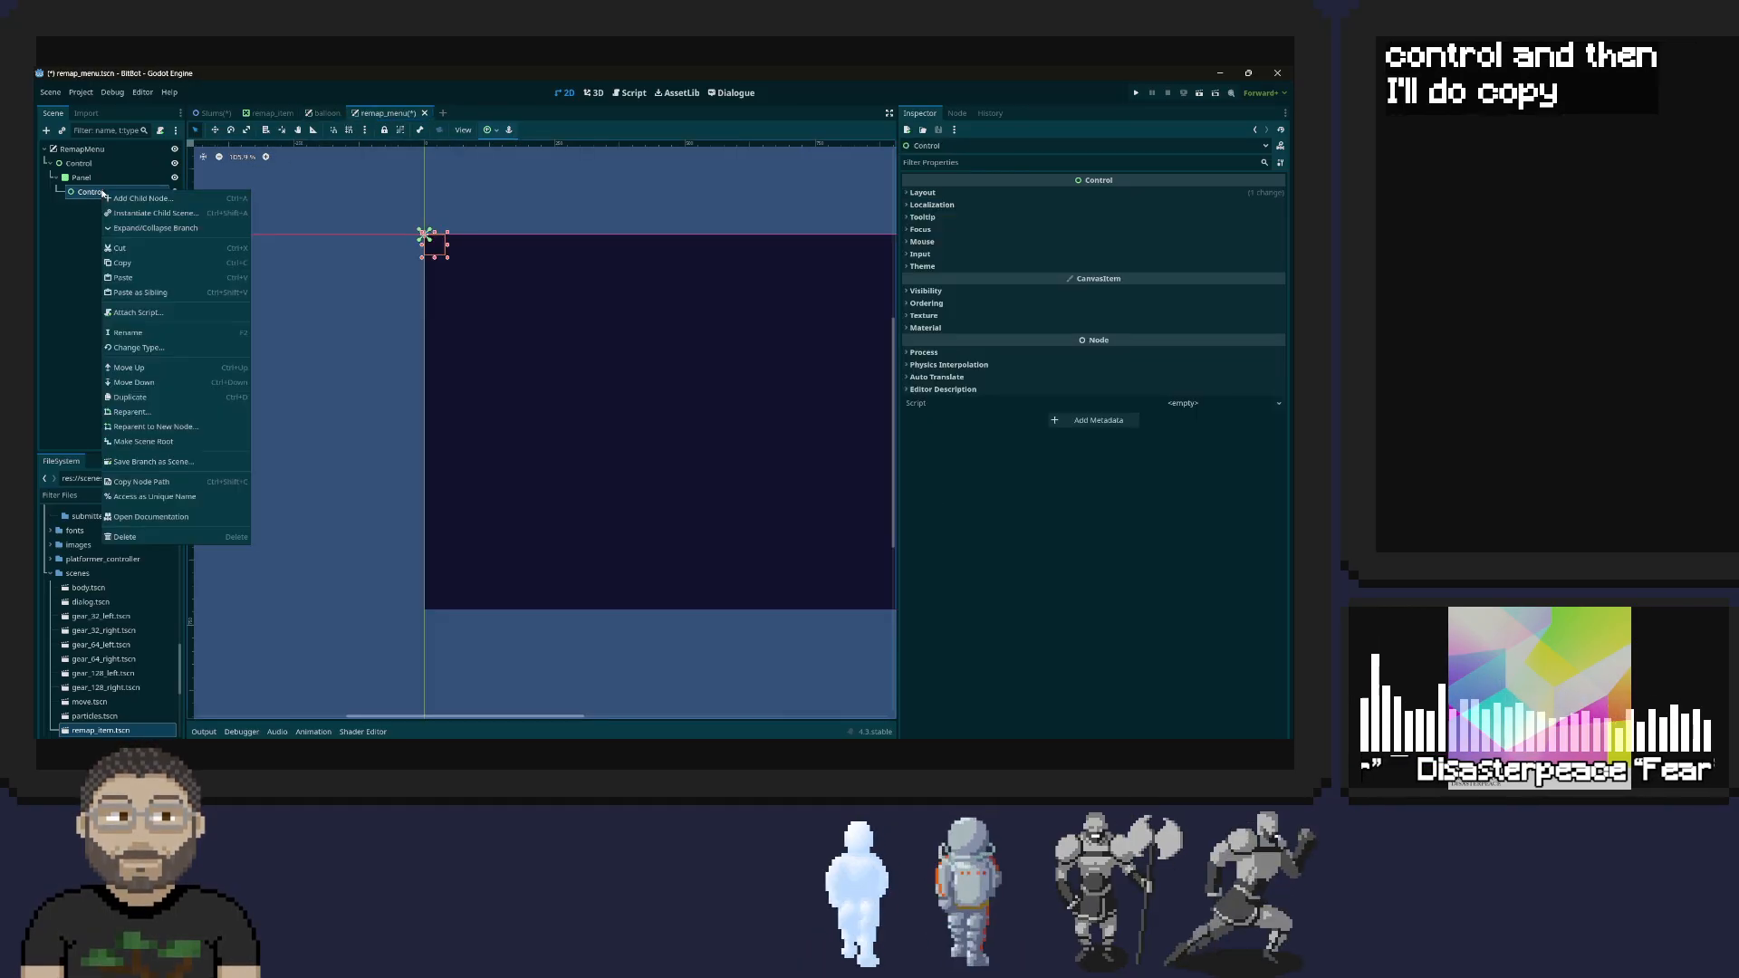
pyautogui.click(164, 294)
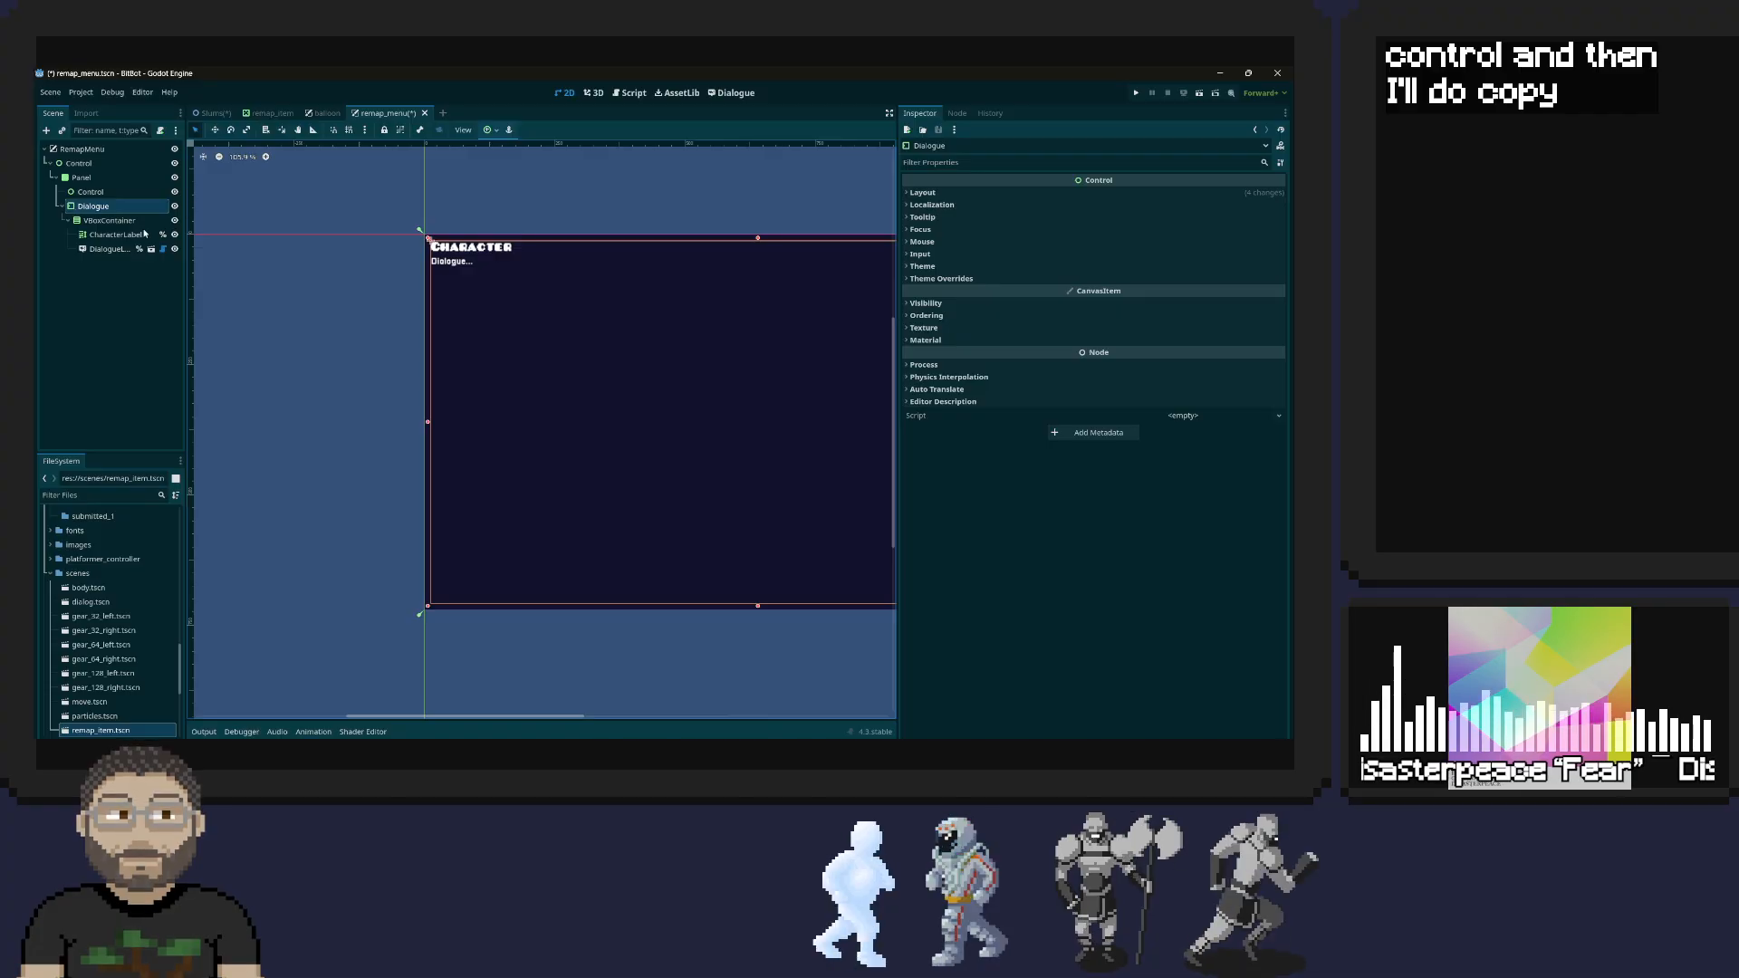
# Delete the empty Control node under the remap_menu Panel
pyautogui.click(109, 192)
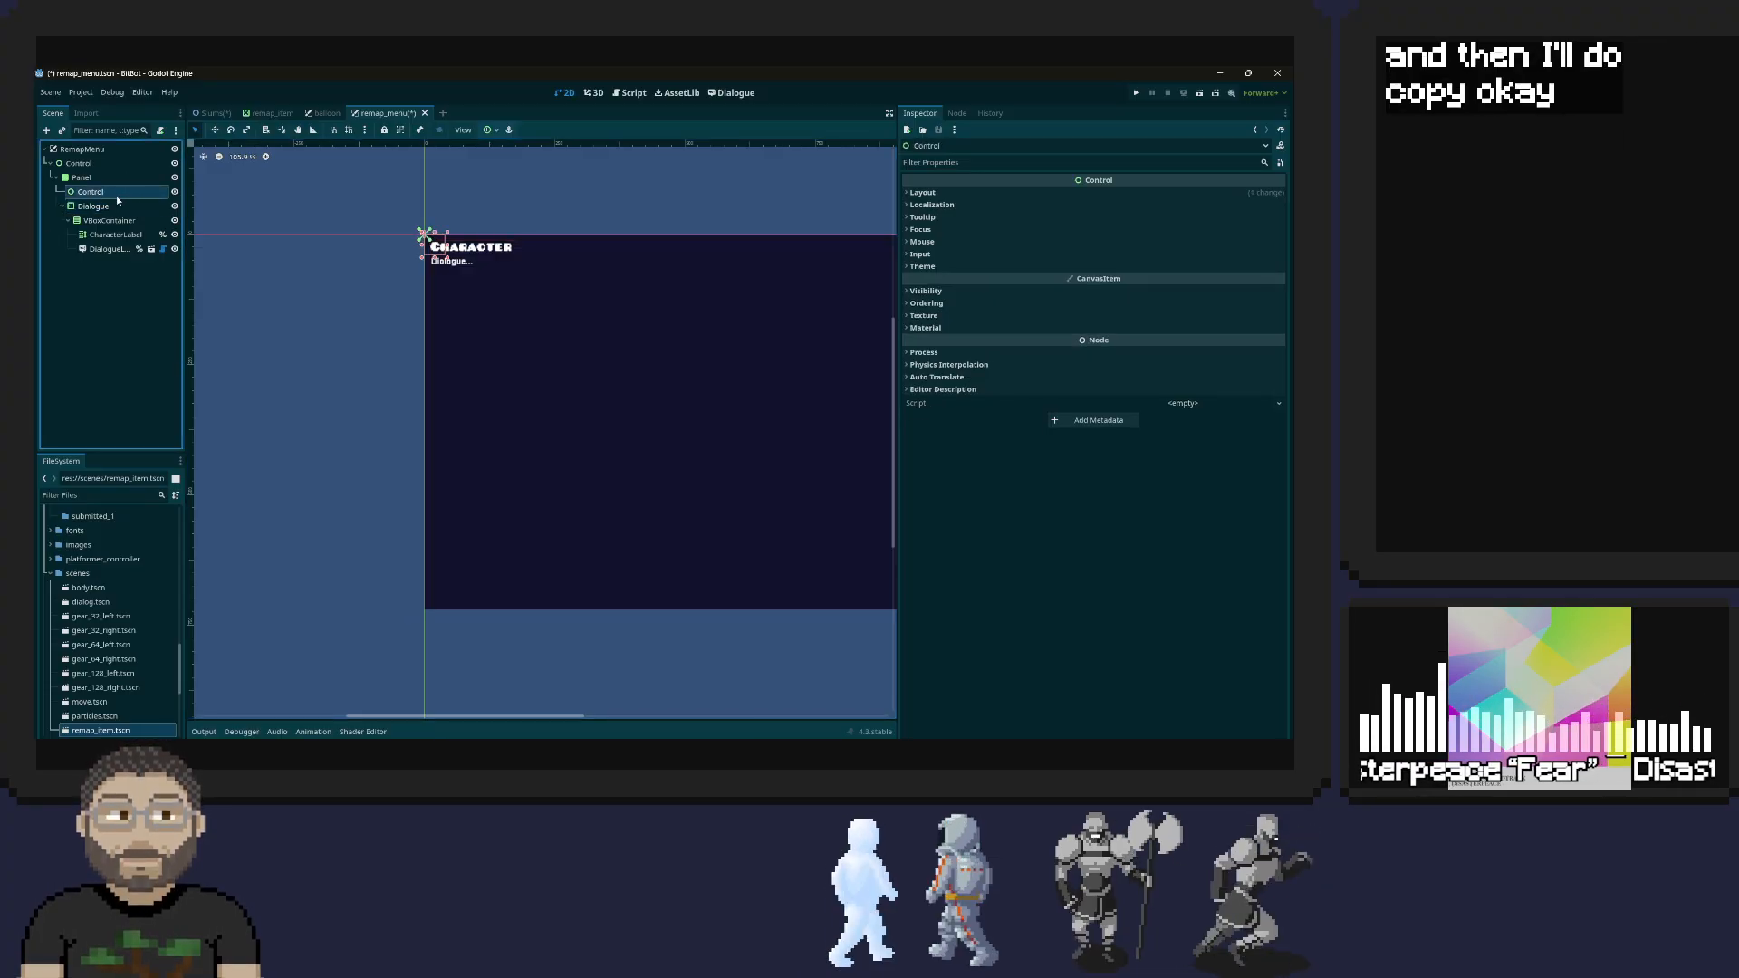
pyautogui.rightClick(106, 196)
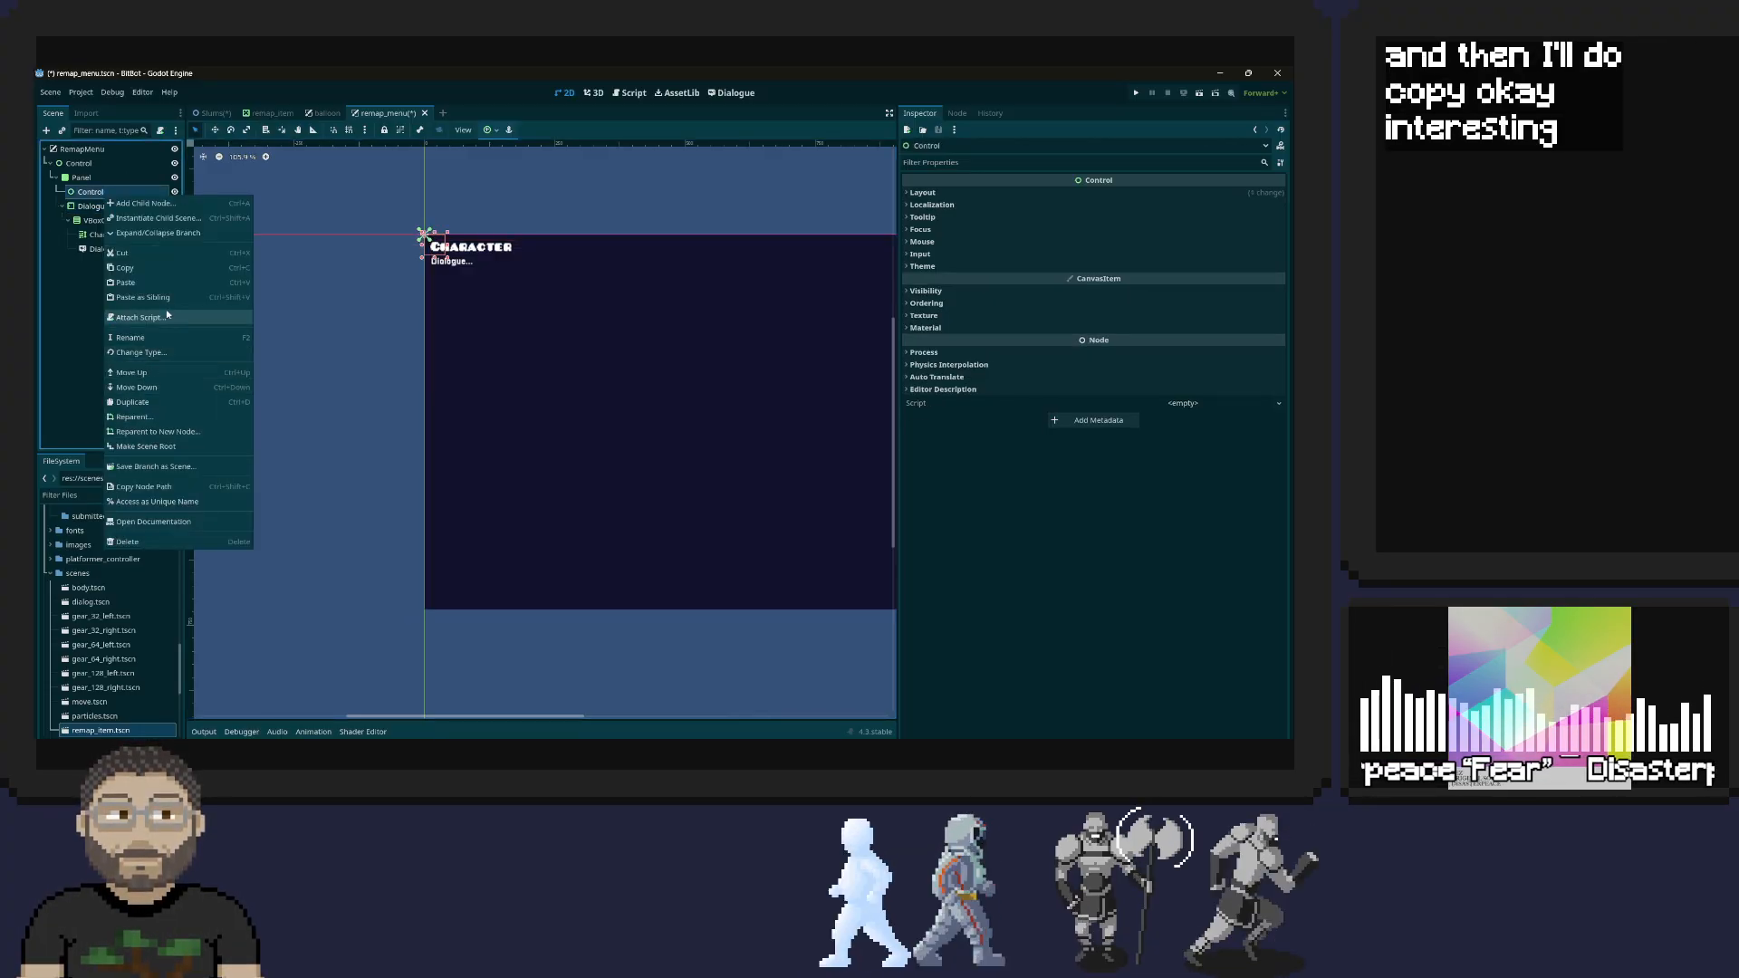
pyautogui.click(138, 548)
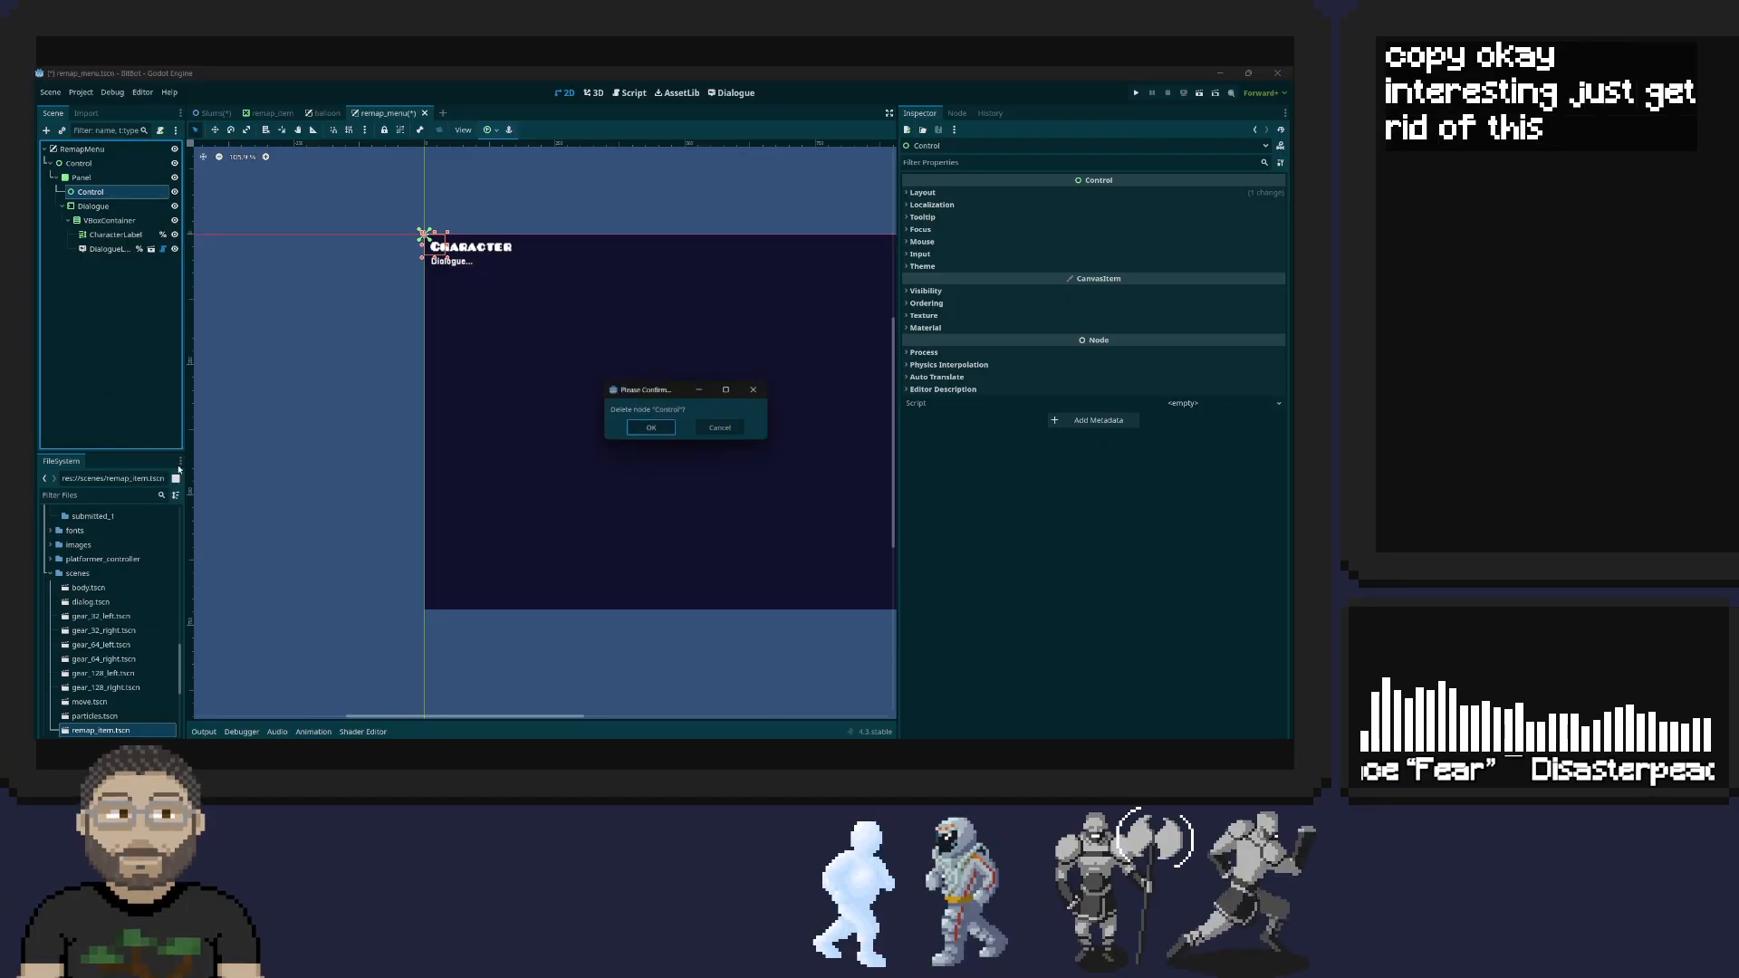
pyautogui.click(654, 430)
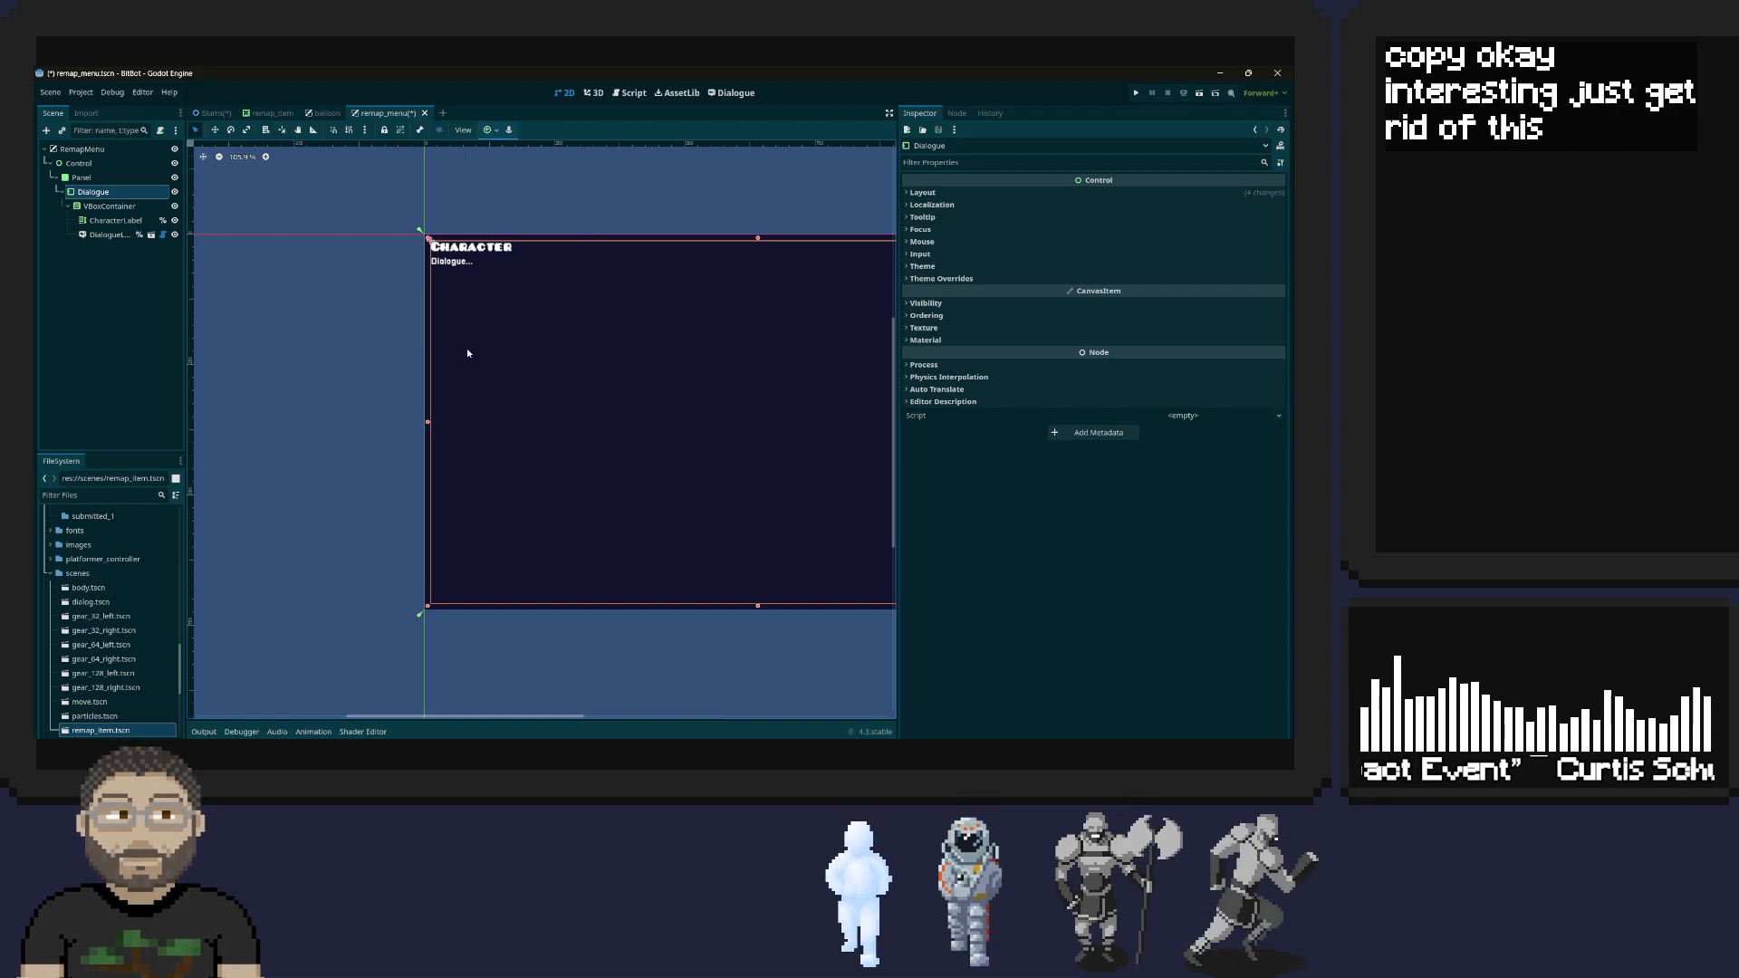
# Try resizing the remap_menu Panel from its edge in the viewport to test how the pasted Dialogue content follows
pyautogui.click(102, 180)
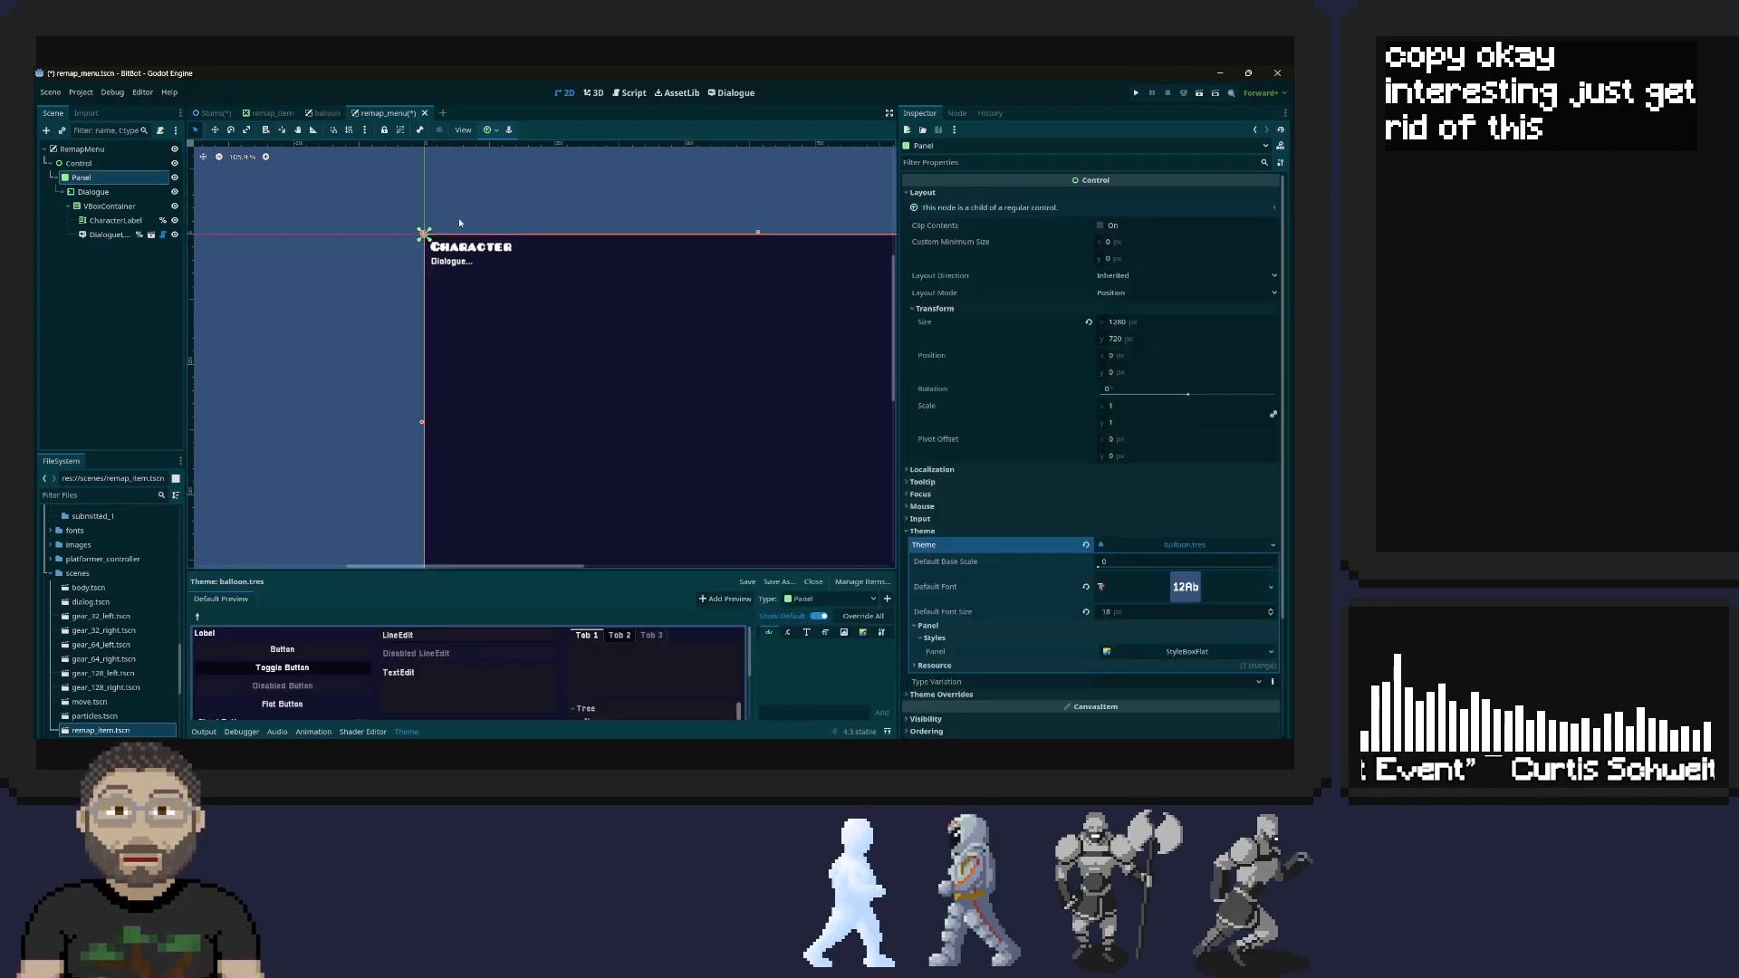
pyautogui.scroll(-4, 725, 385)
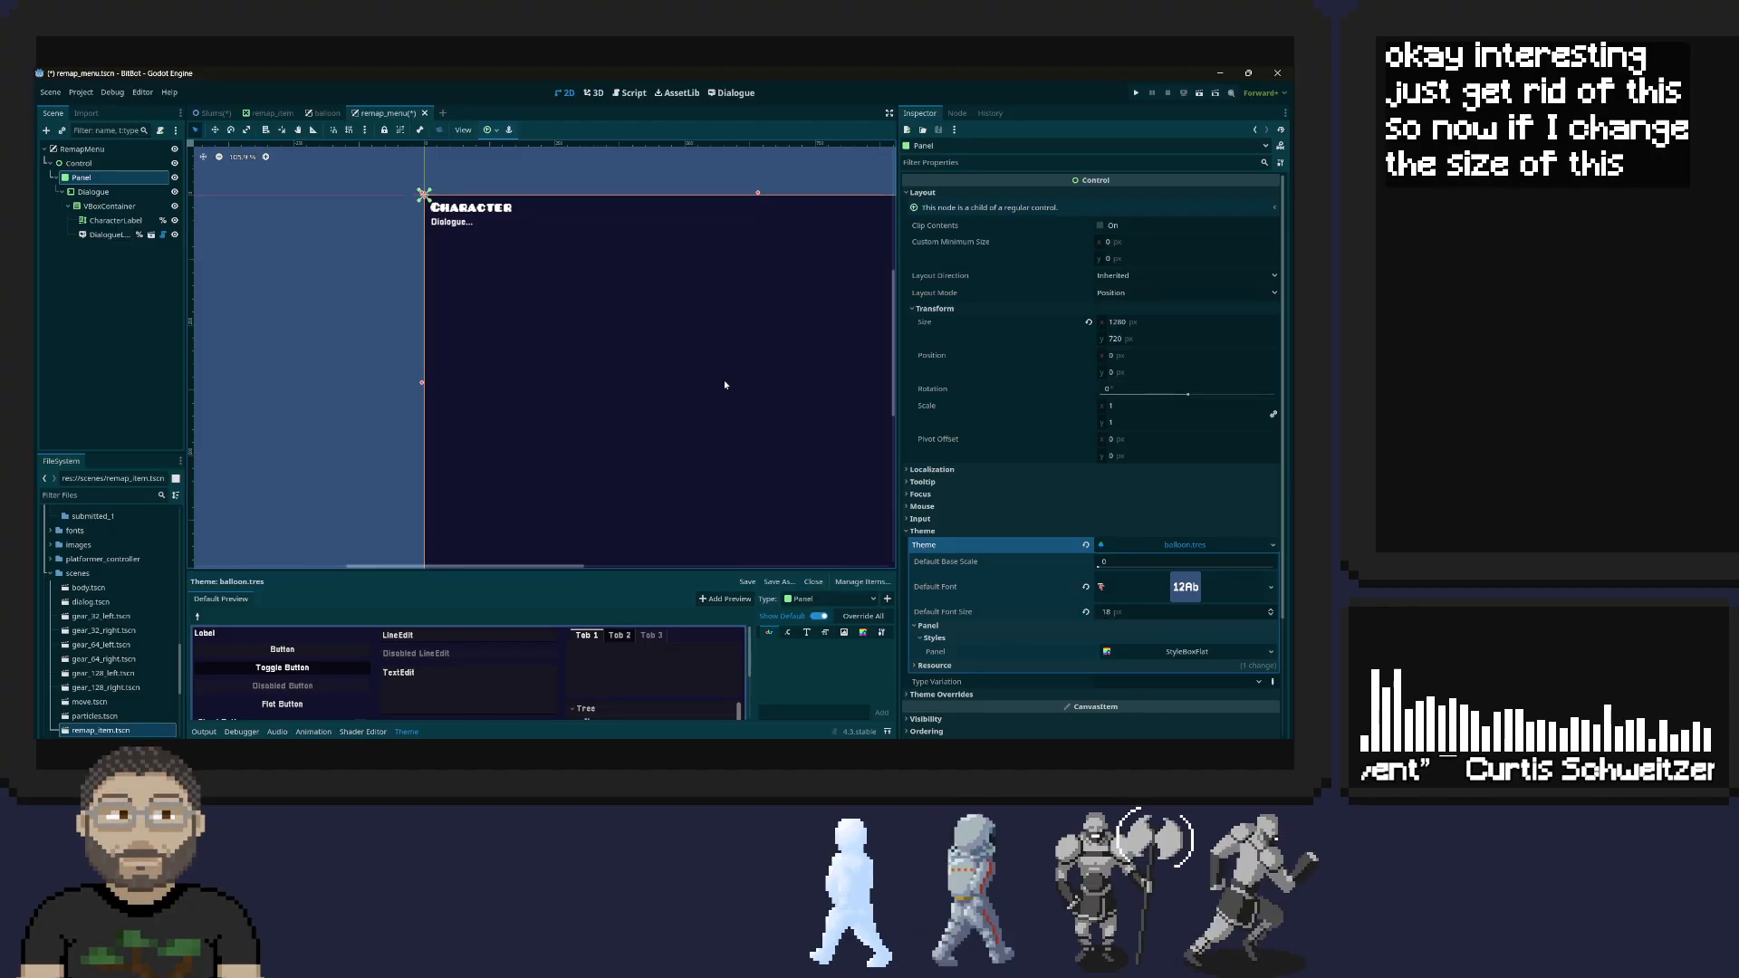
pyautogui.scroll(-1, 725, 385)
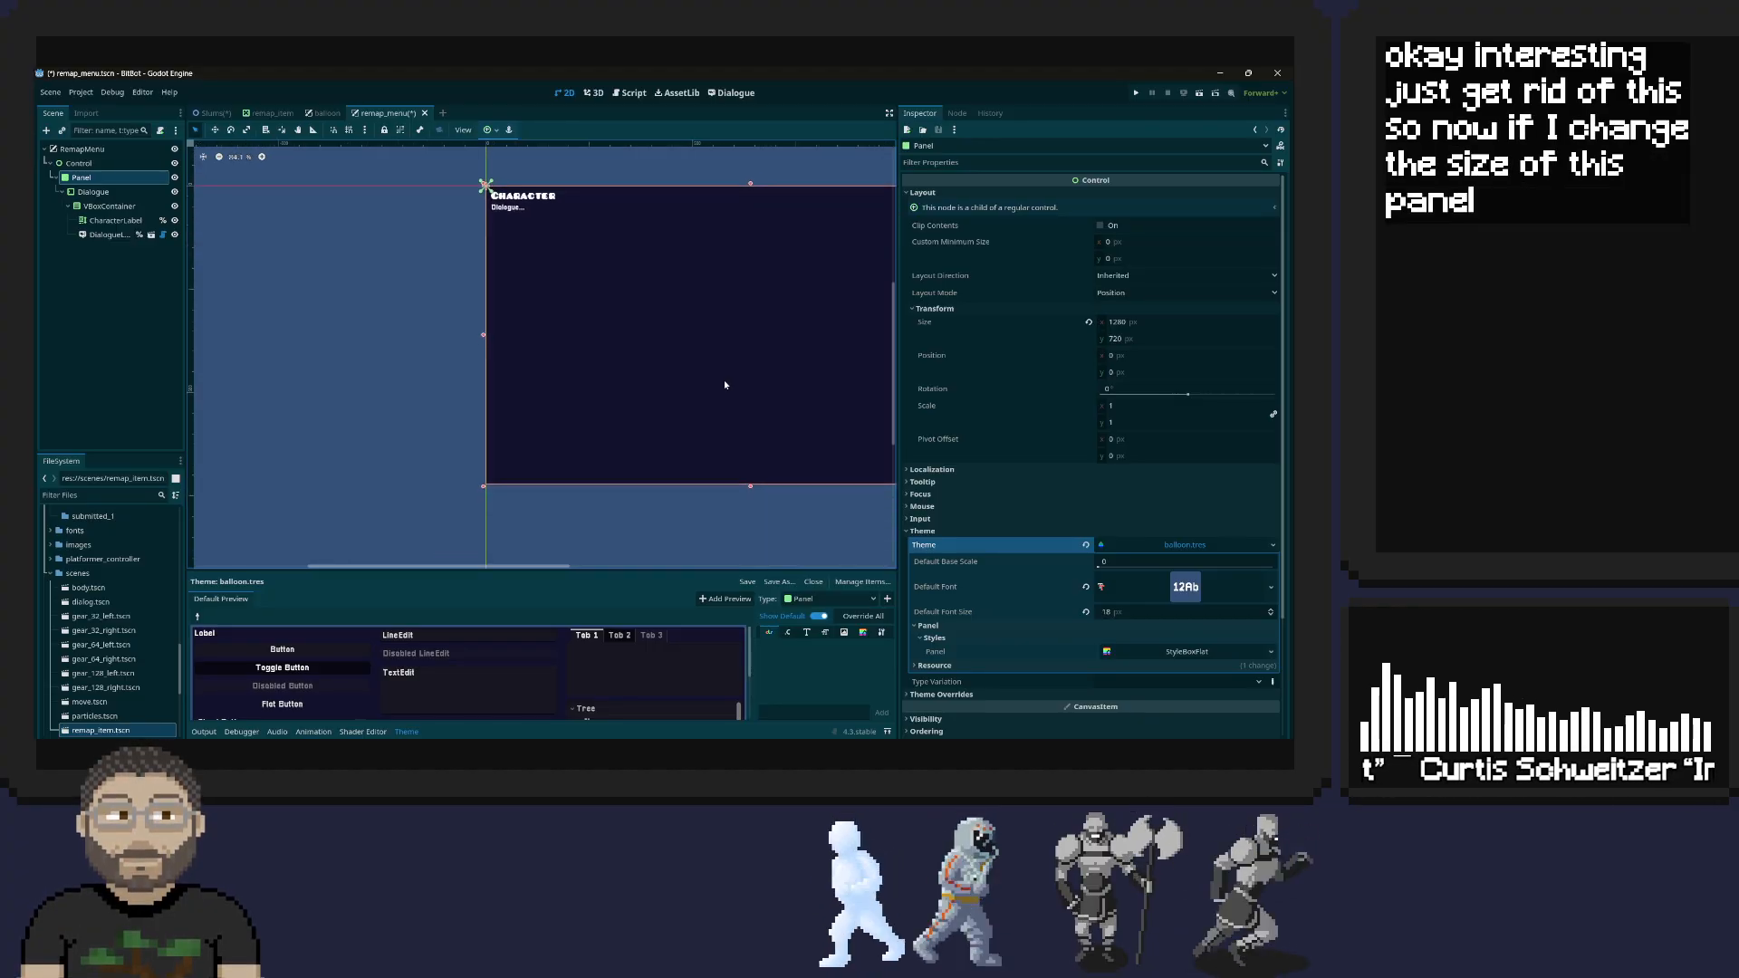
pyautogui.moveTo(724, 385); pyautogui.dragTo(520, 428, button='middle')
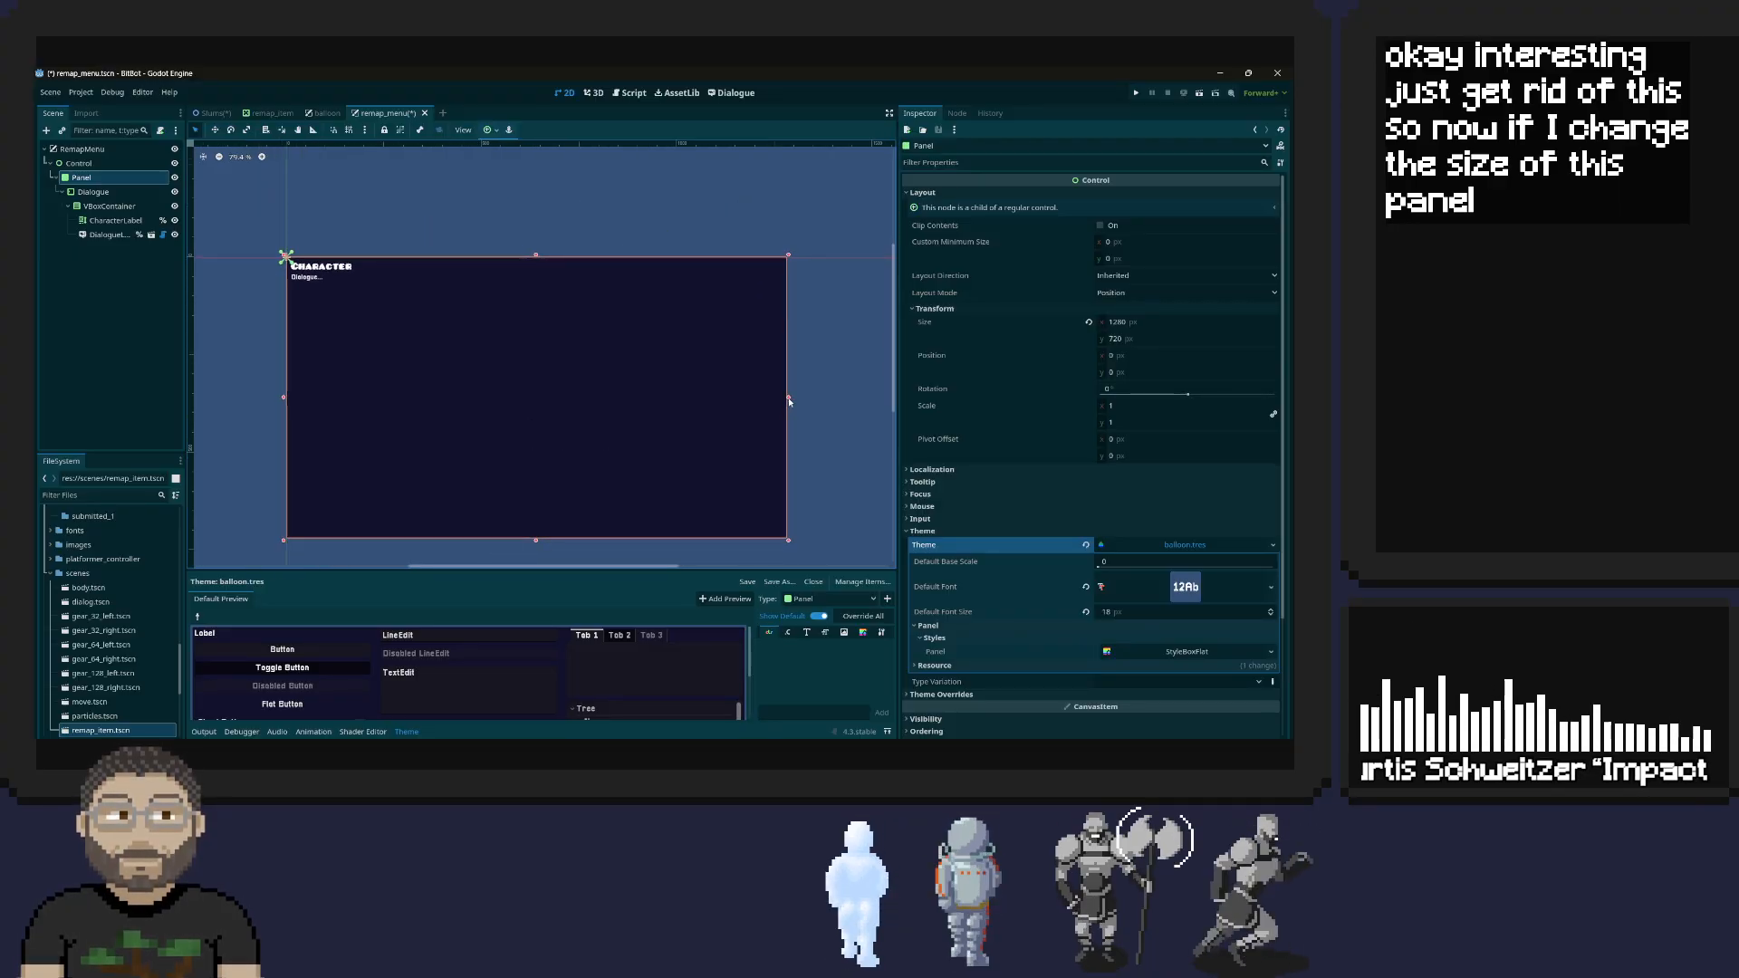
pyautogui.click(281, 404)
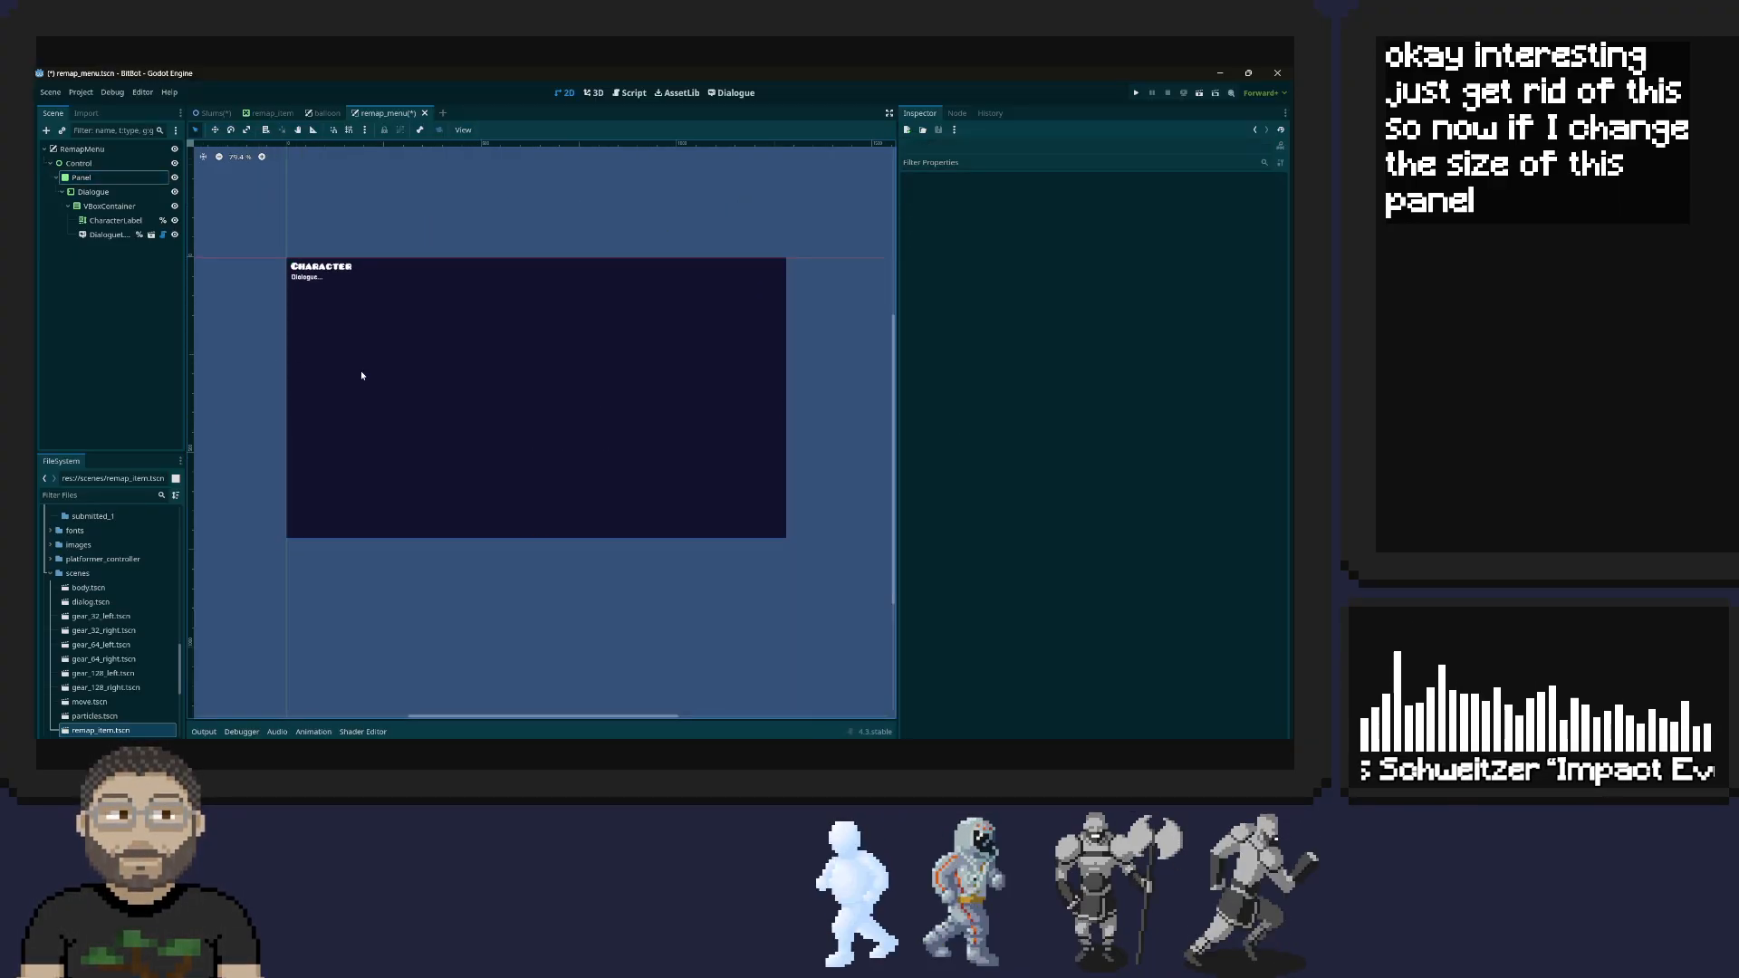
pyautogui.click(323, 395)
pyautogui.click(81, 178)
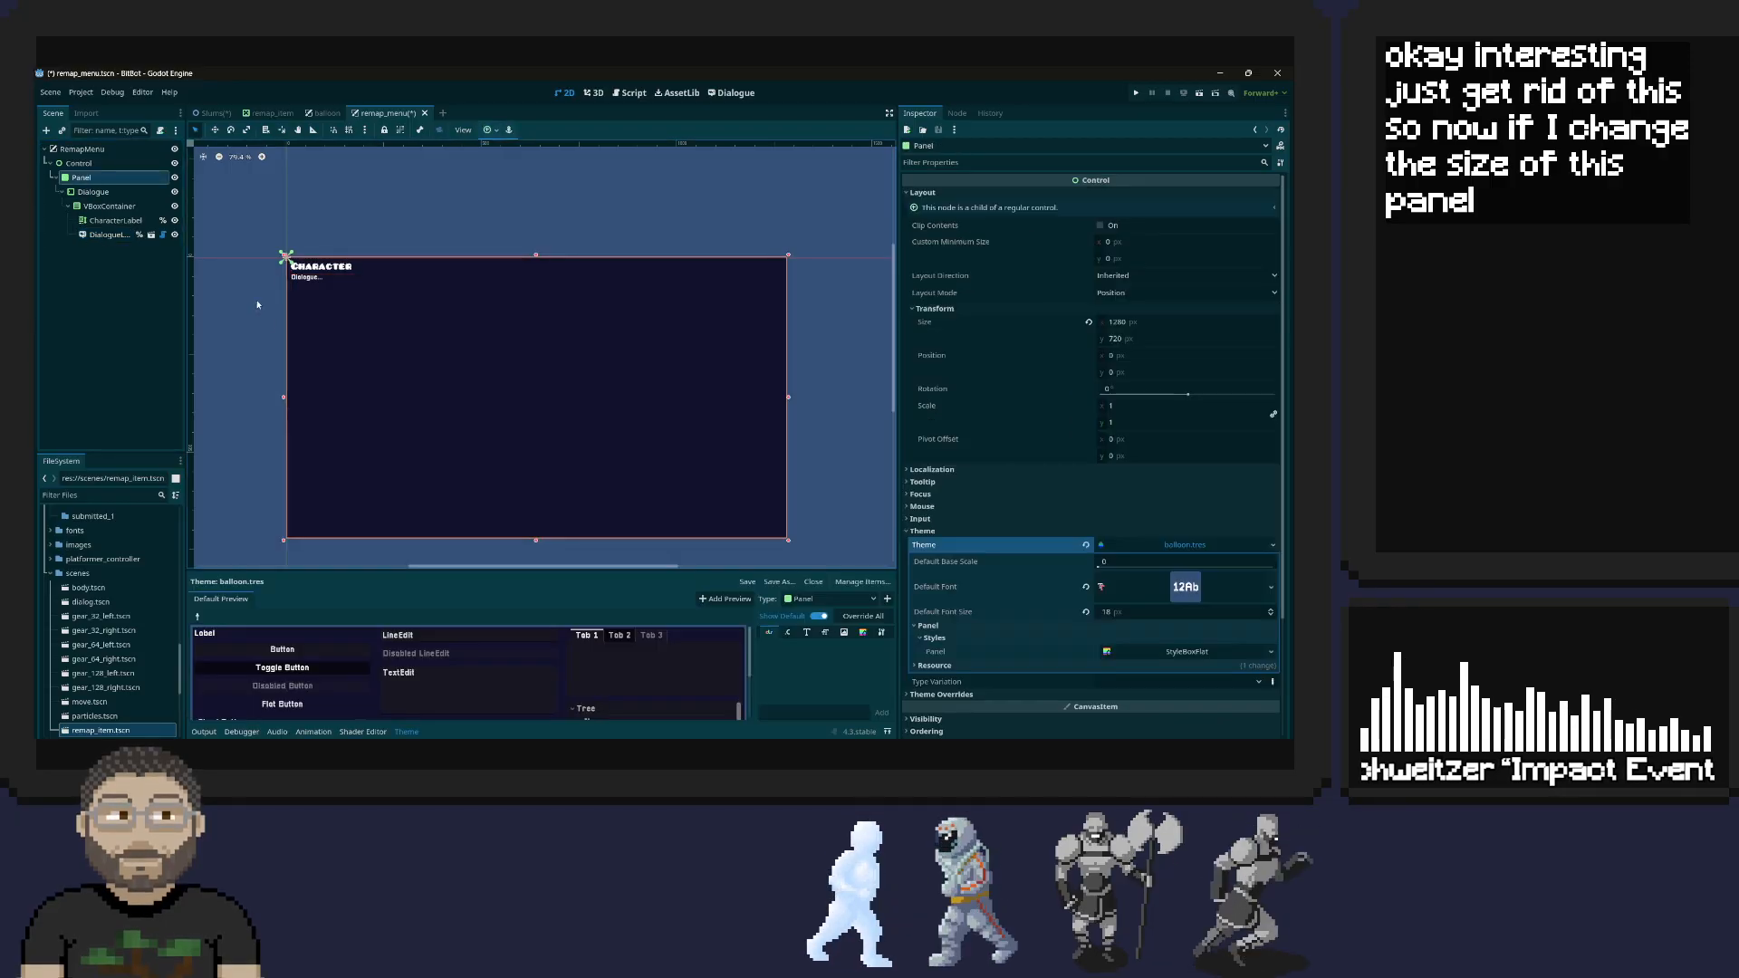
pyautogui.moveTo(283, 397)
pyautogui.mouseDown()
pyautogui.moveTo(439, 385)
pyautogui.moveTo(283, 381)
pyautogui.mouseUp()
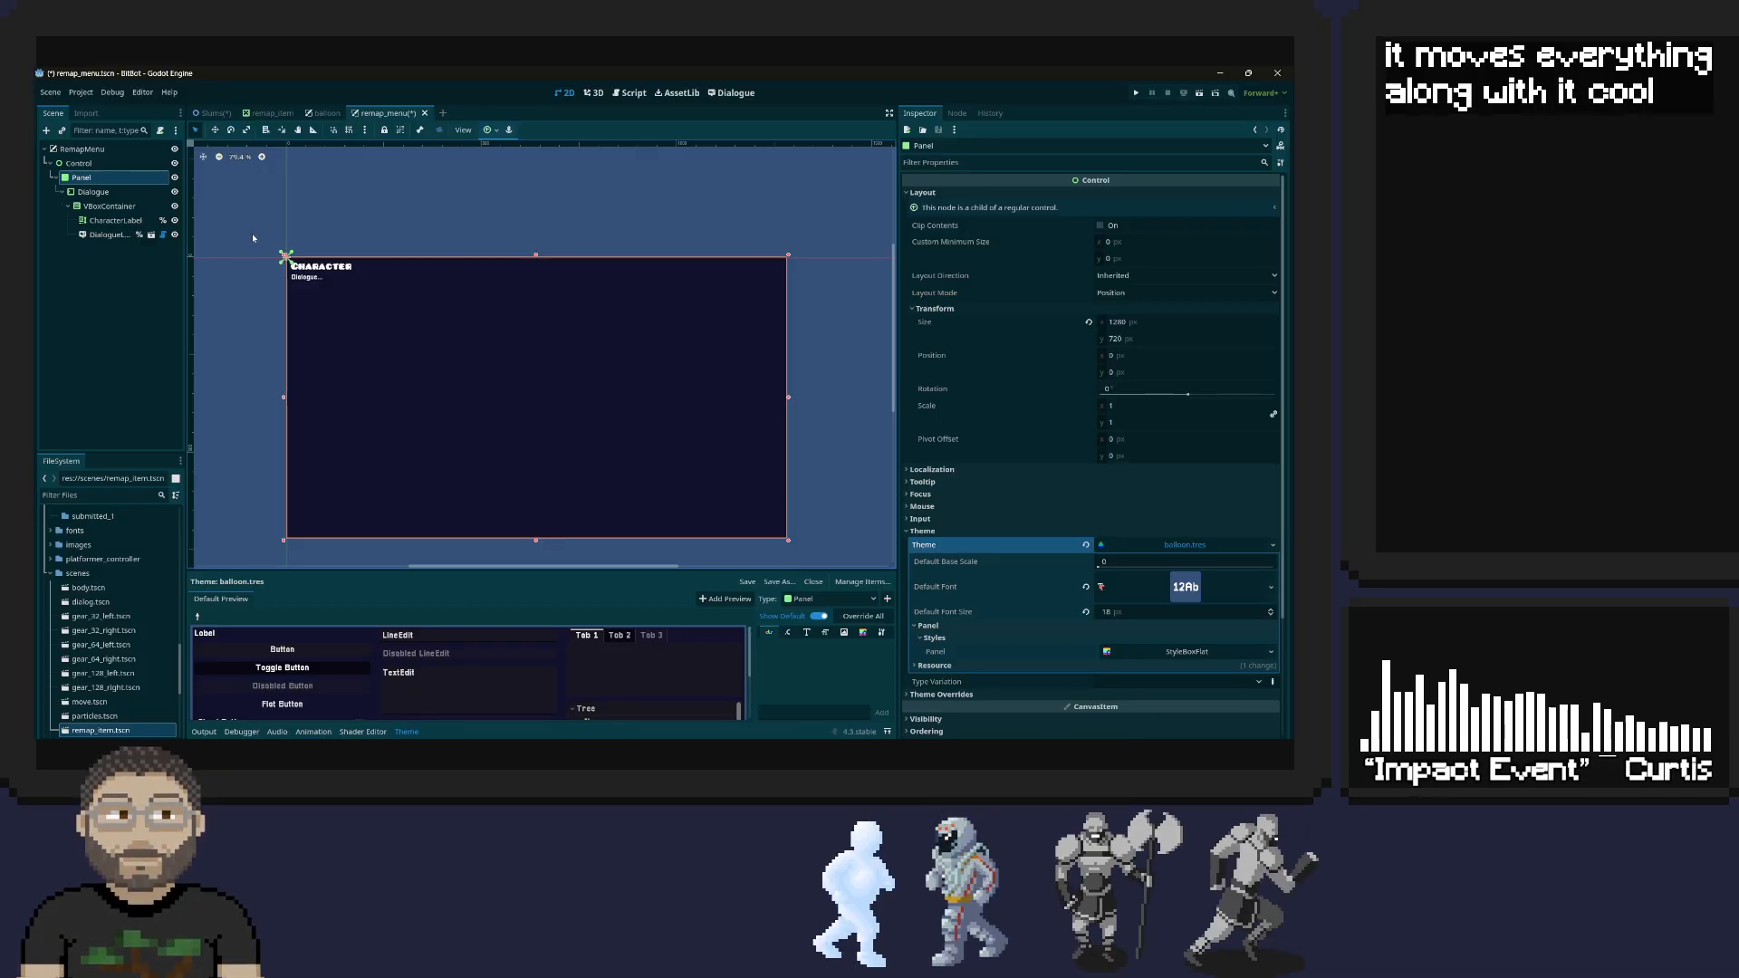
# Delete the DialogueLabel node from the pasted VBoxContainer in the remap_menu scene
pyautogui.click(115, 222)
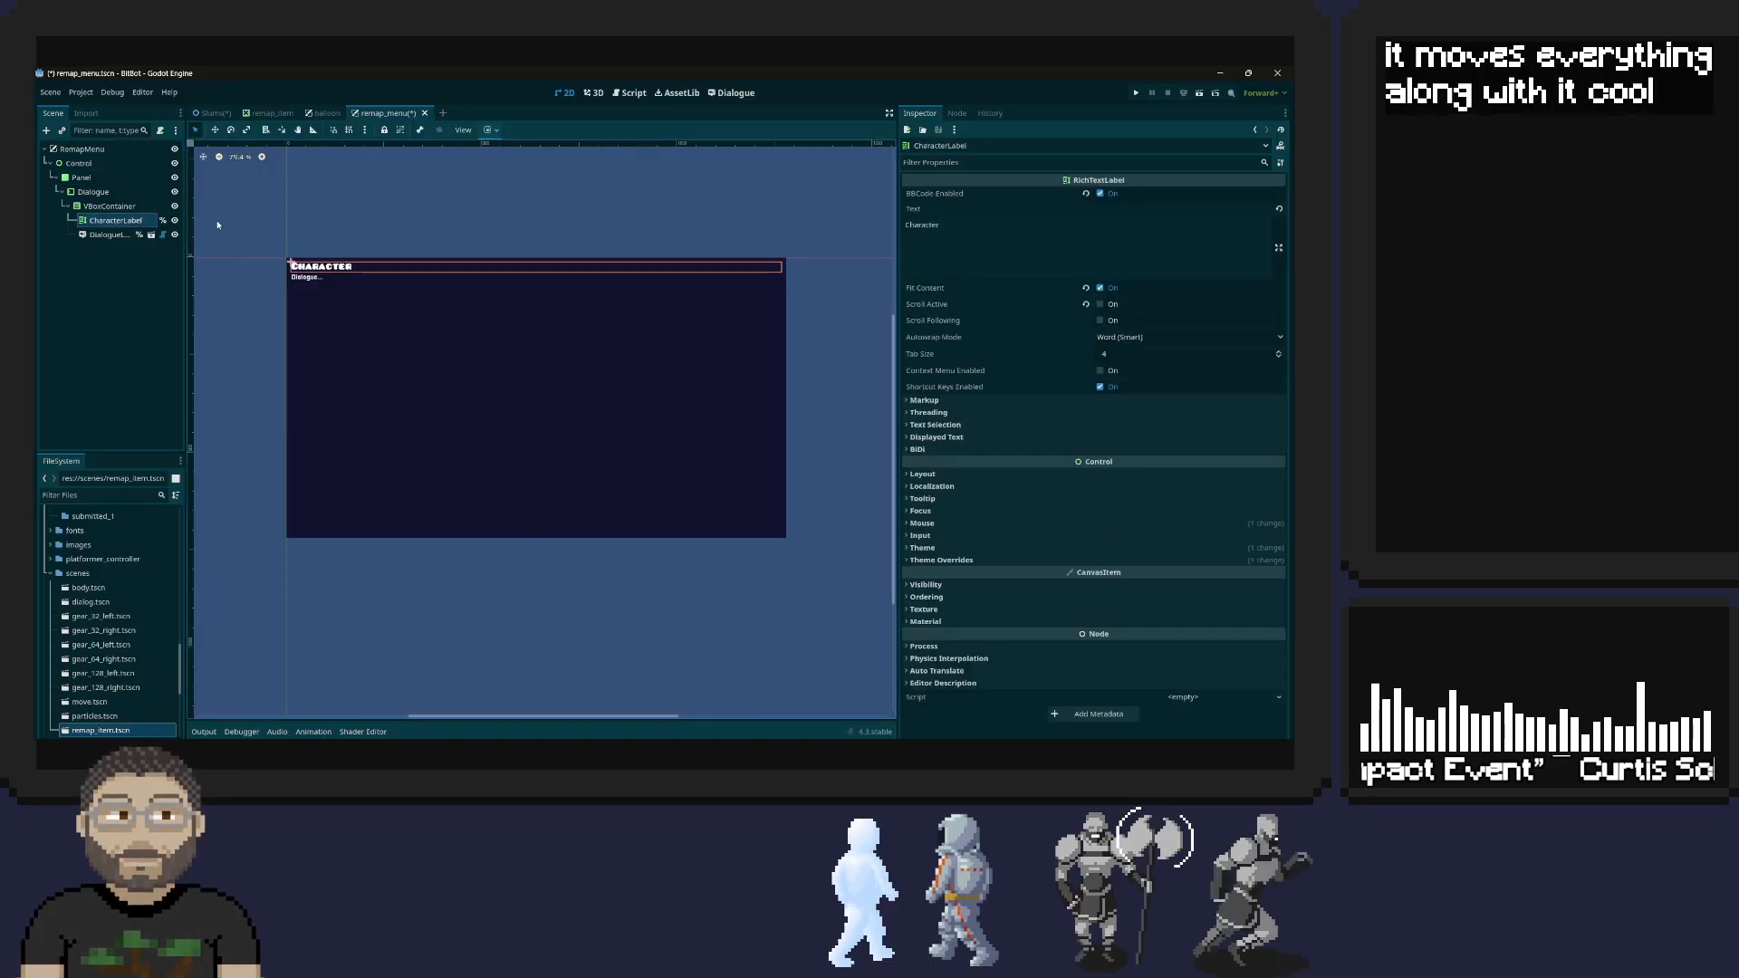
pyautogui.click(308, 278)
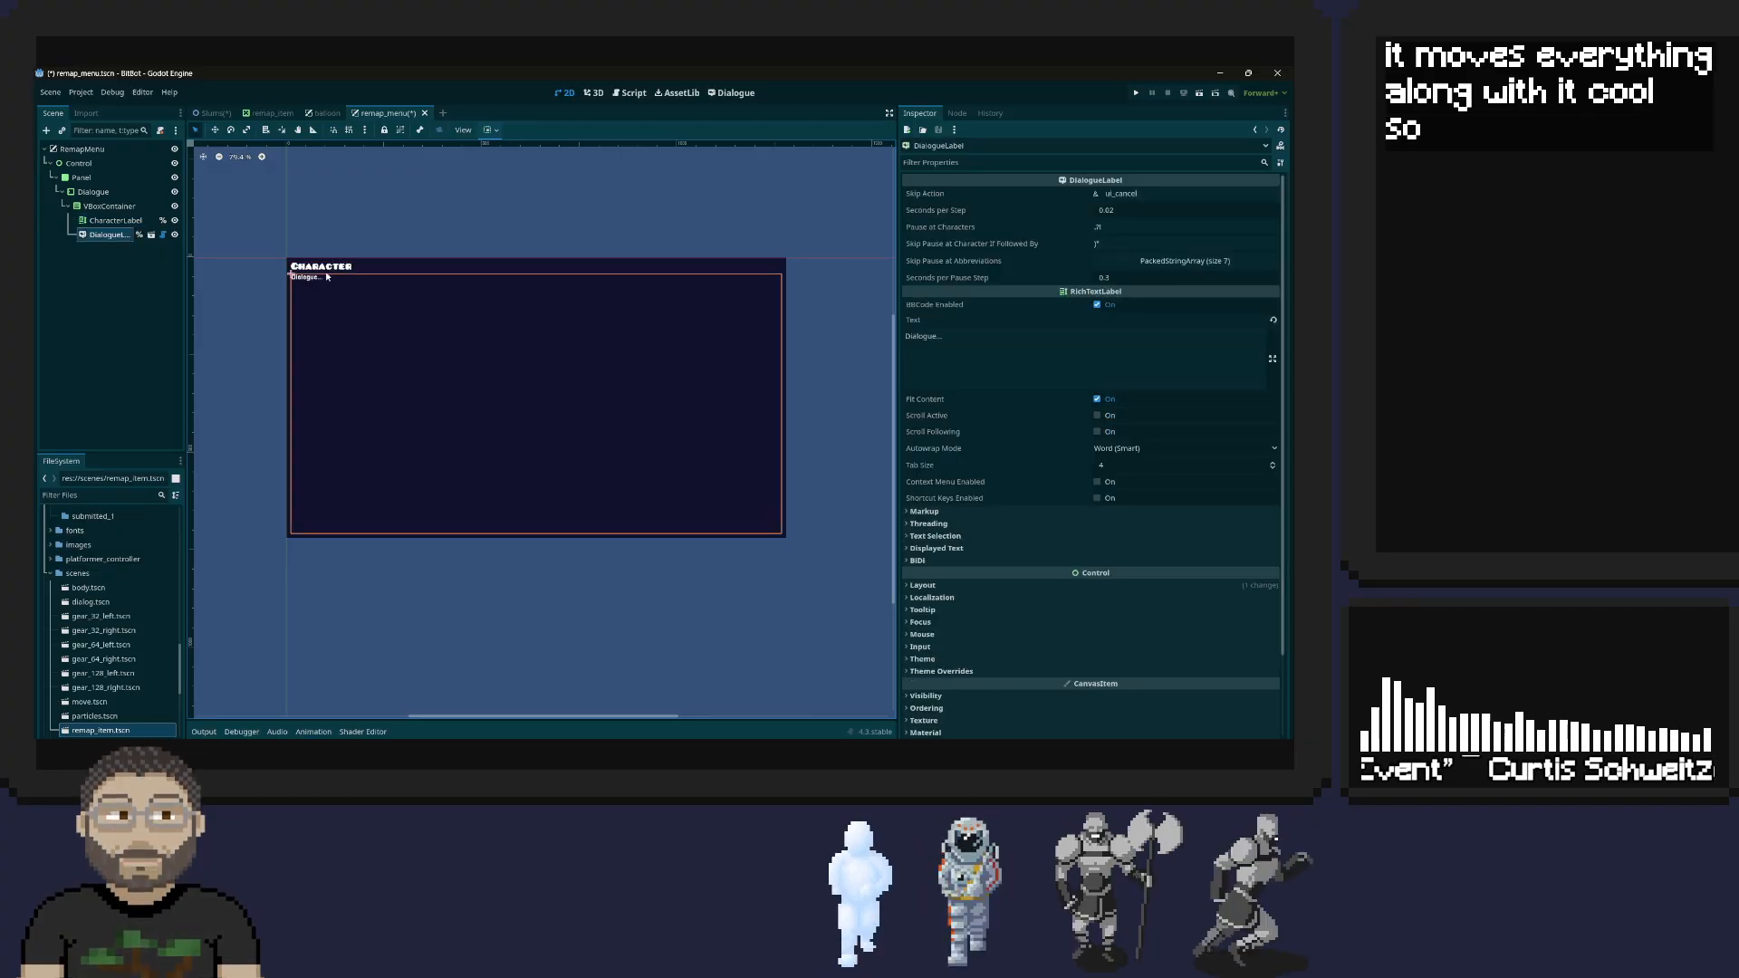
pyautogui.press('Delete')
pyautogui.click(652, 430)
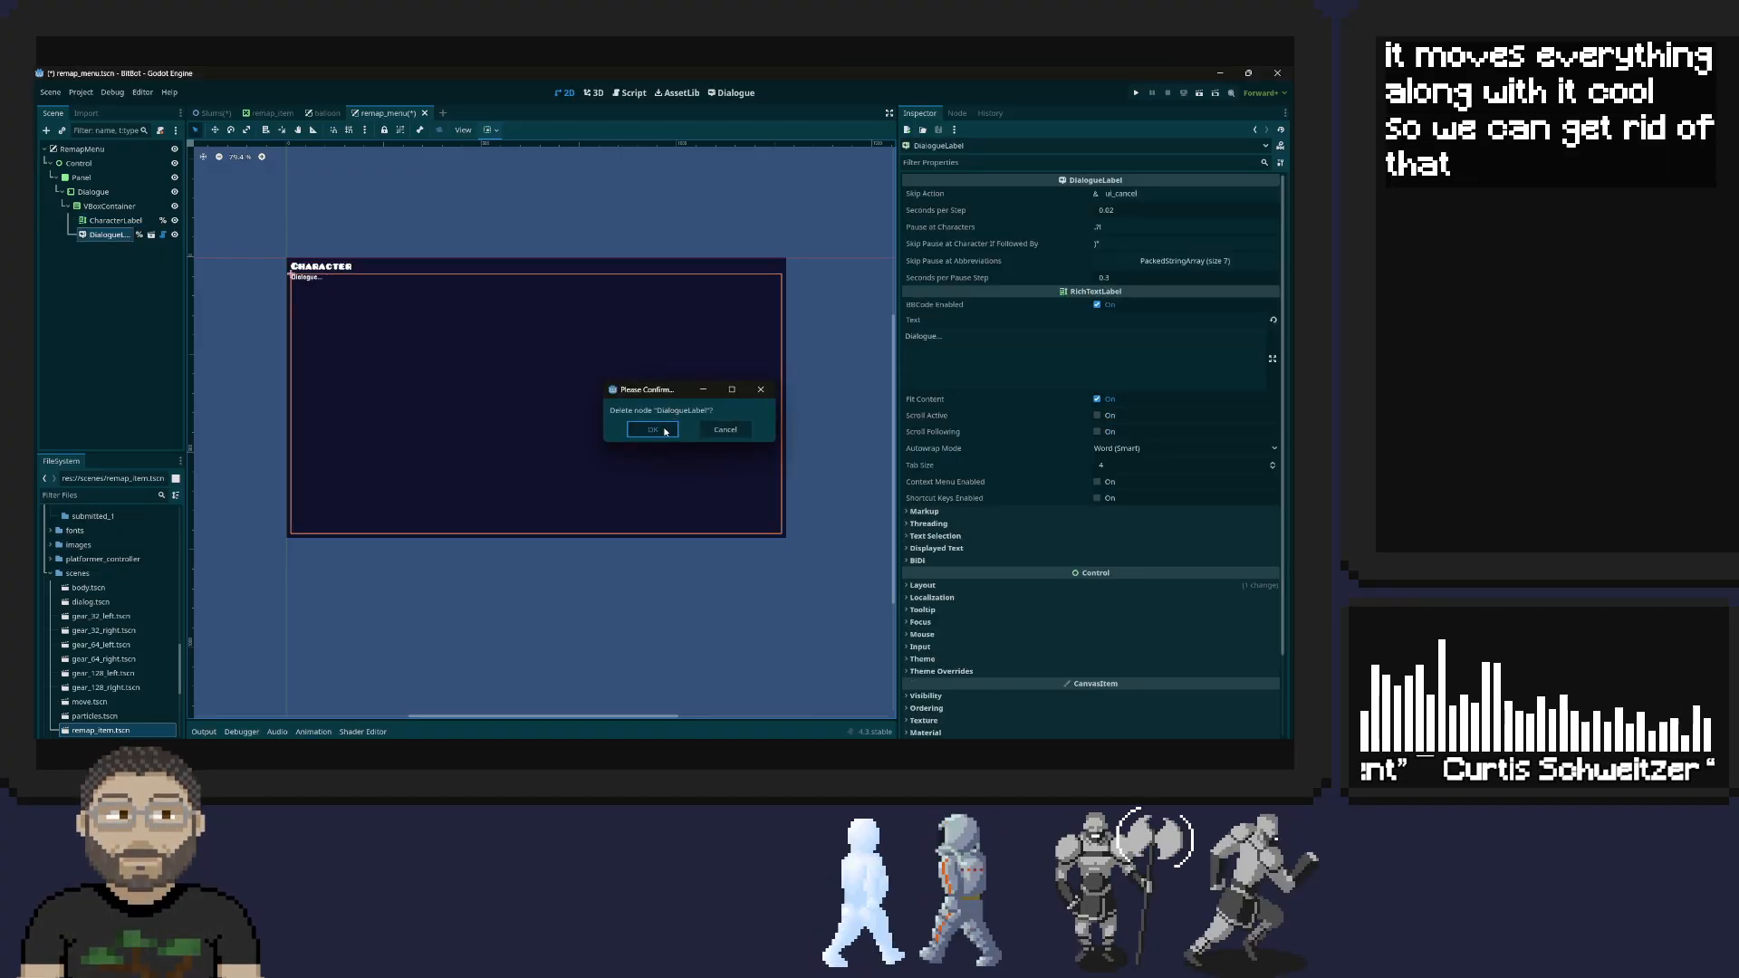
# Change the CharacterLabel's text to "Remap Keybinds"
pyautogui.click(349, 282)
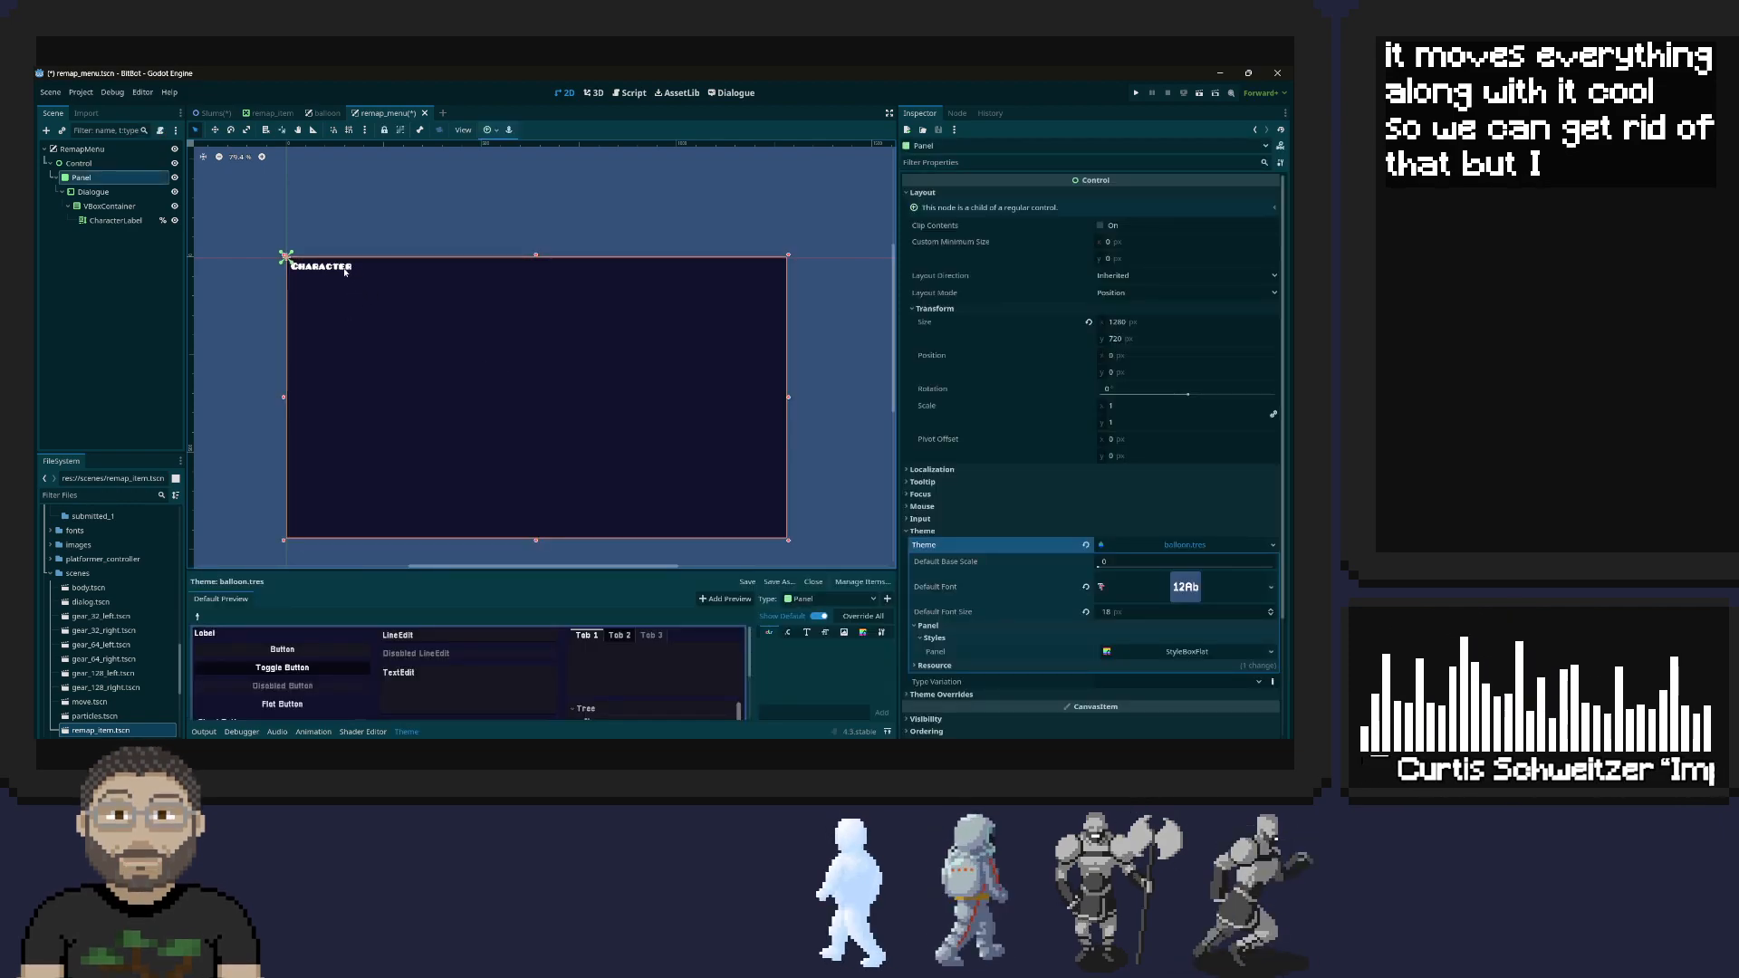
pyautogui.click(340, 268)
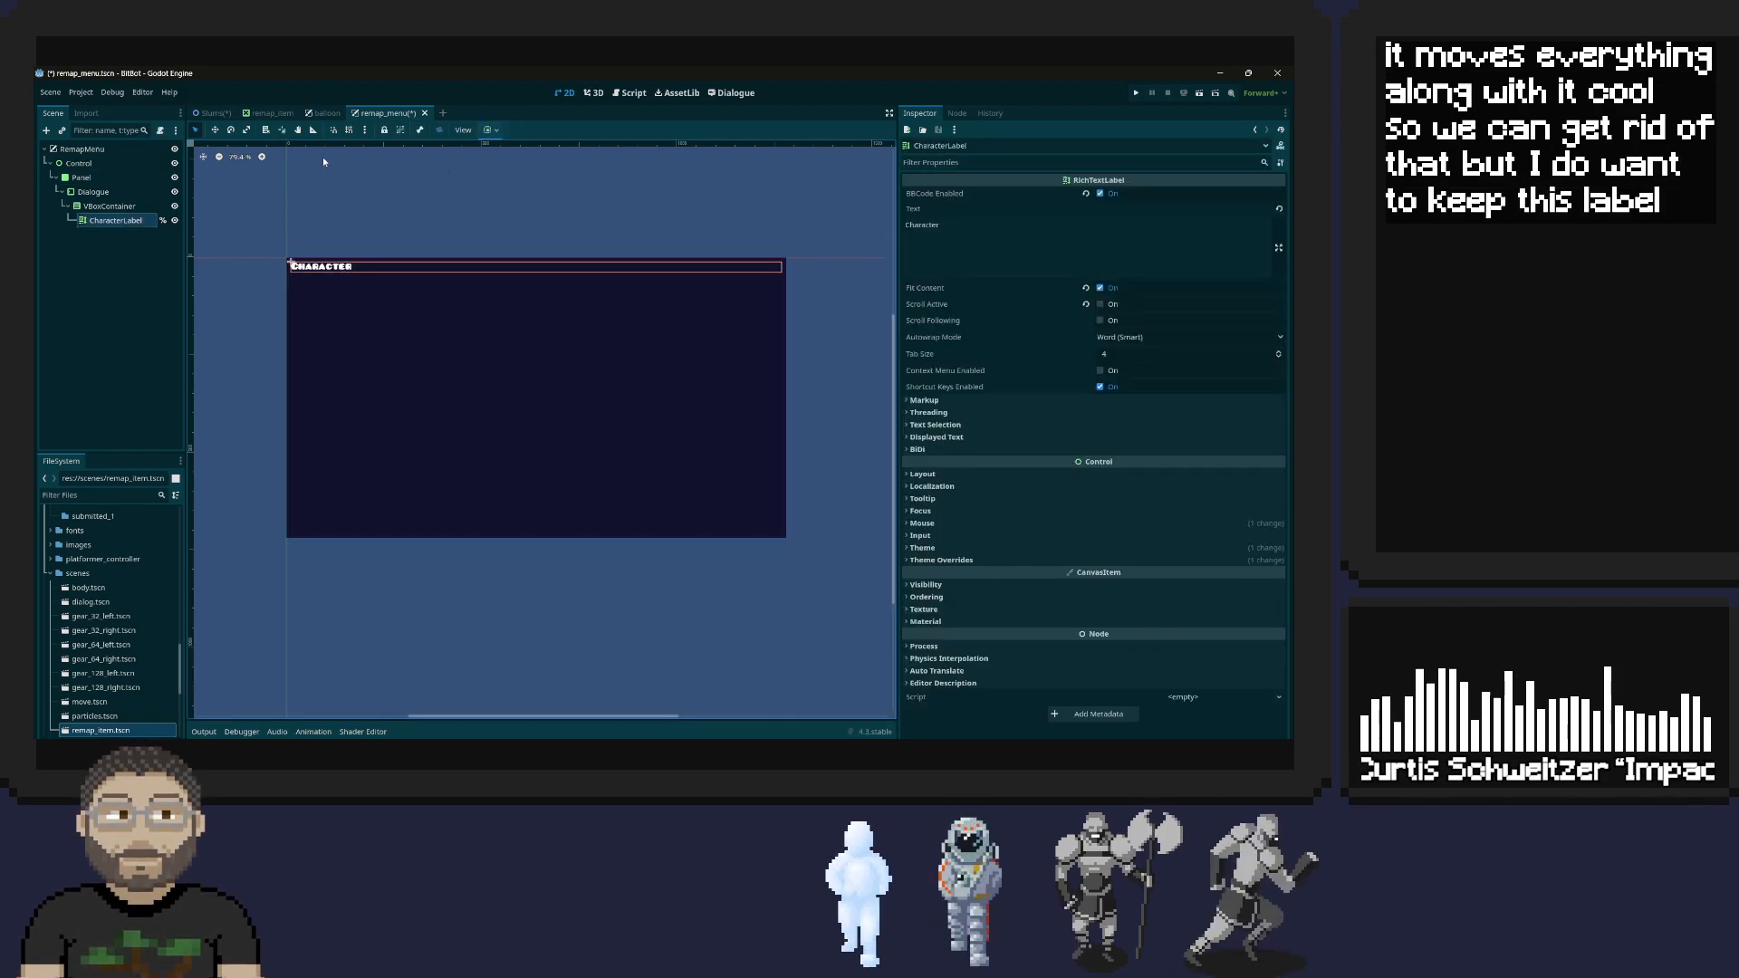
pyautogui.doubleClick(1033, 226)
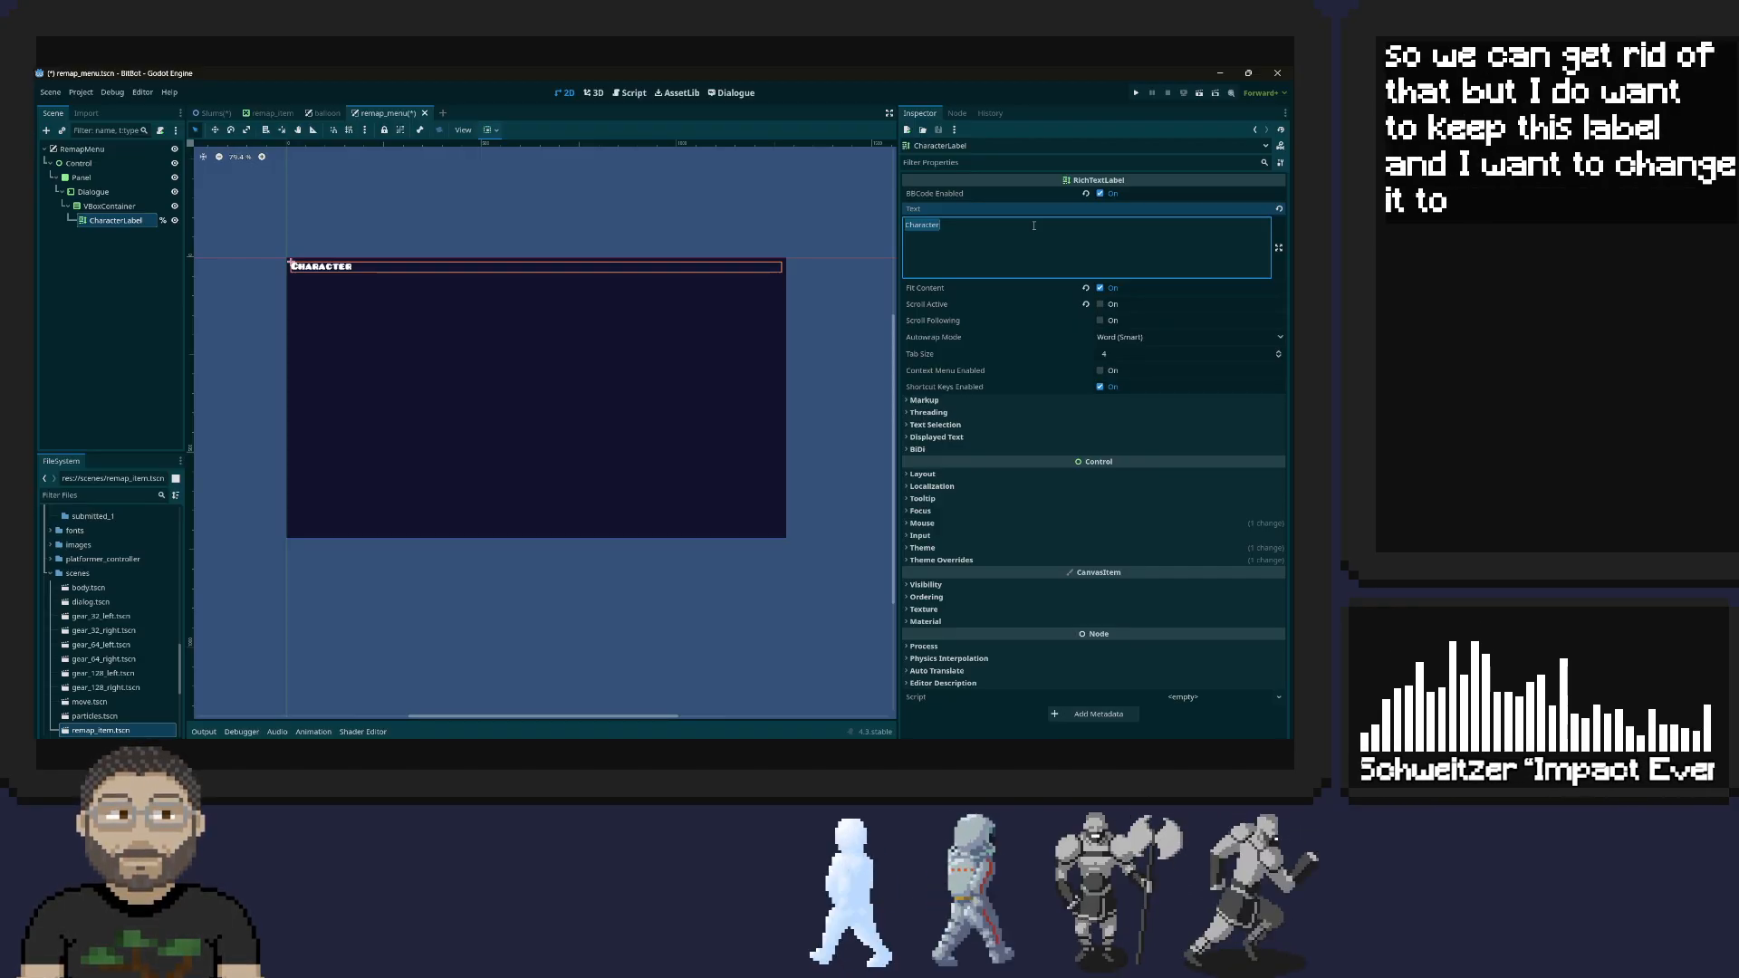
pyautogui.write('Remap')
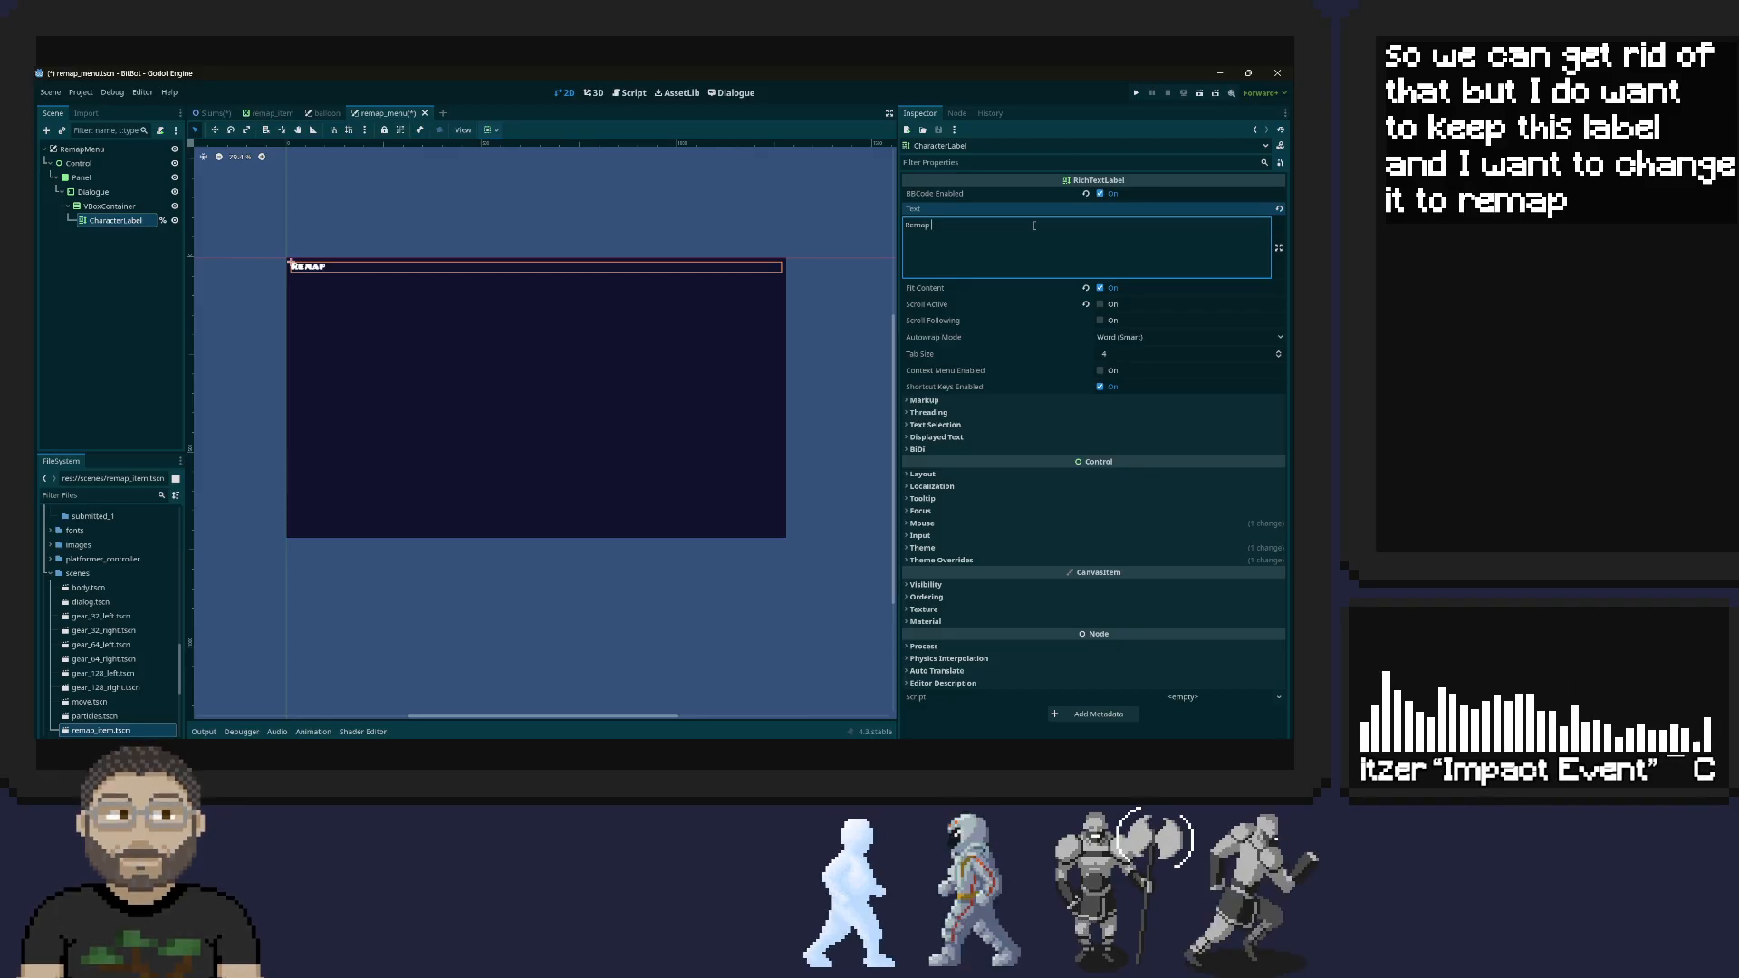
pyautogui.write(' Keyb')
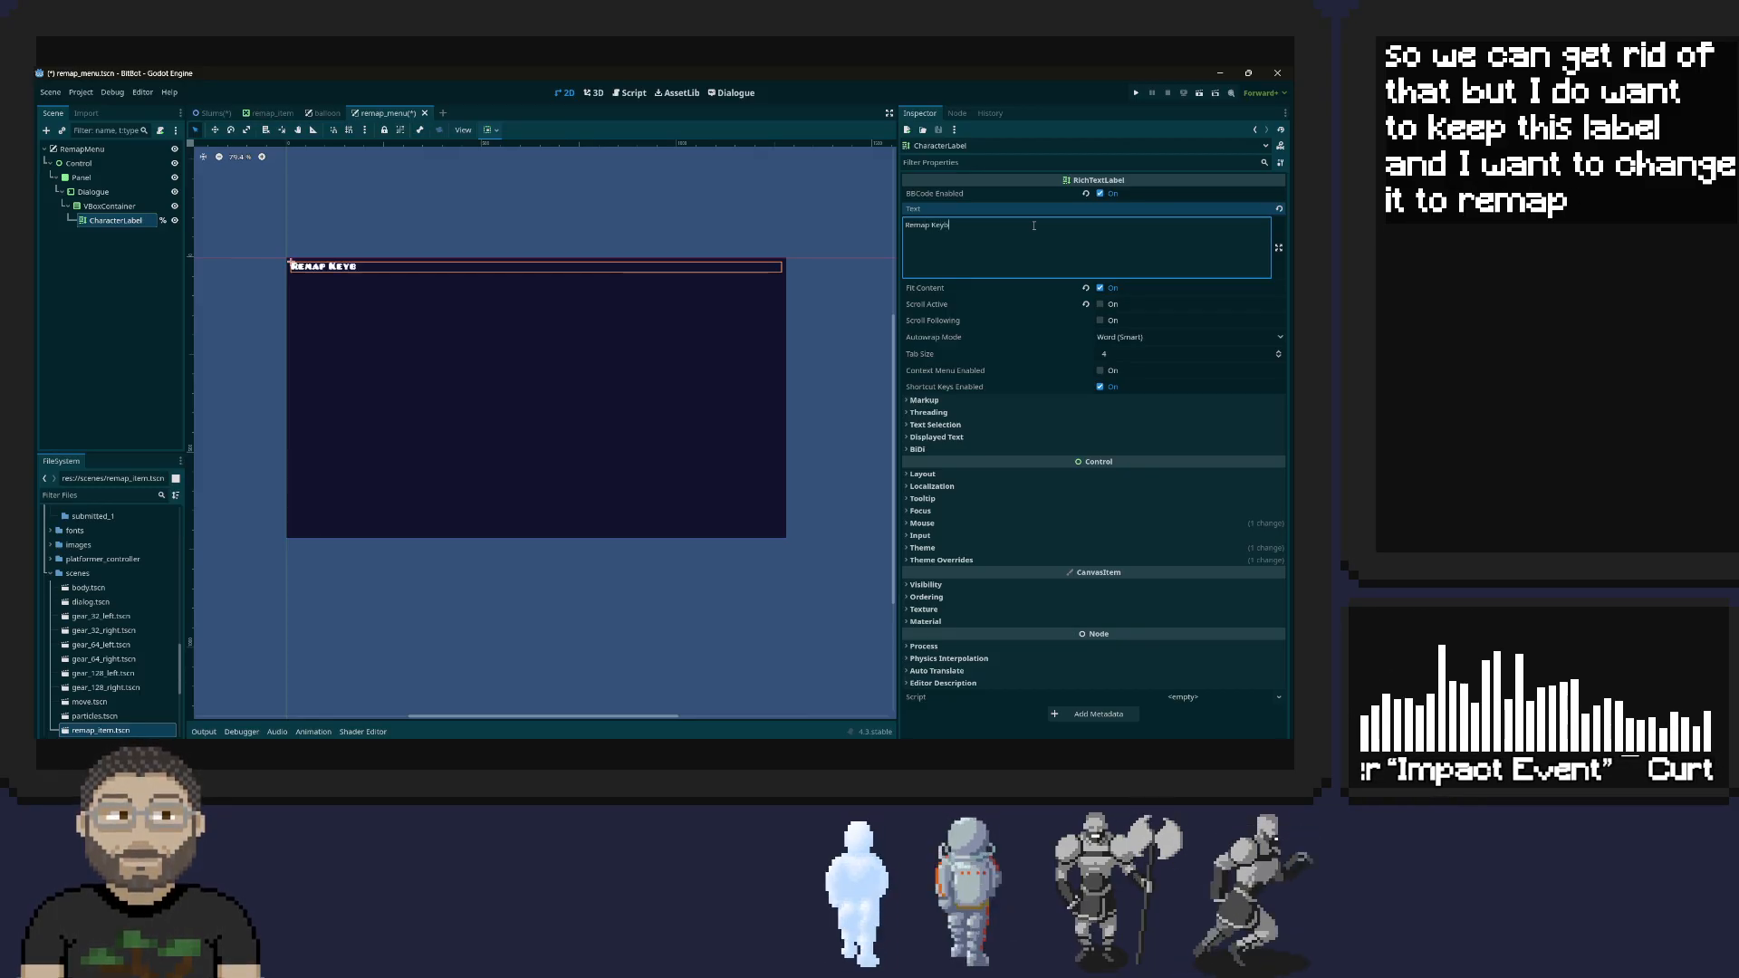
pyautogui.write('inds')
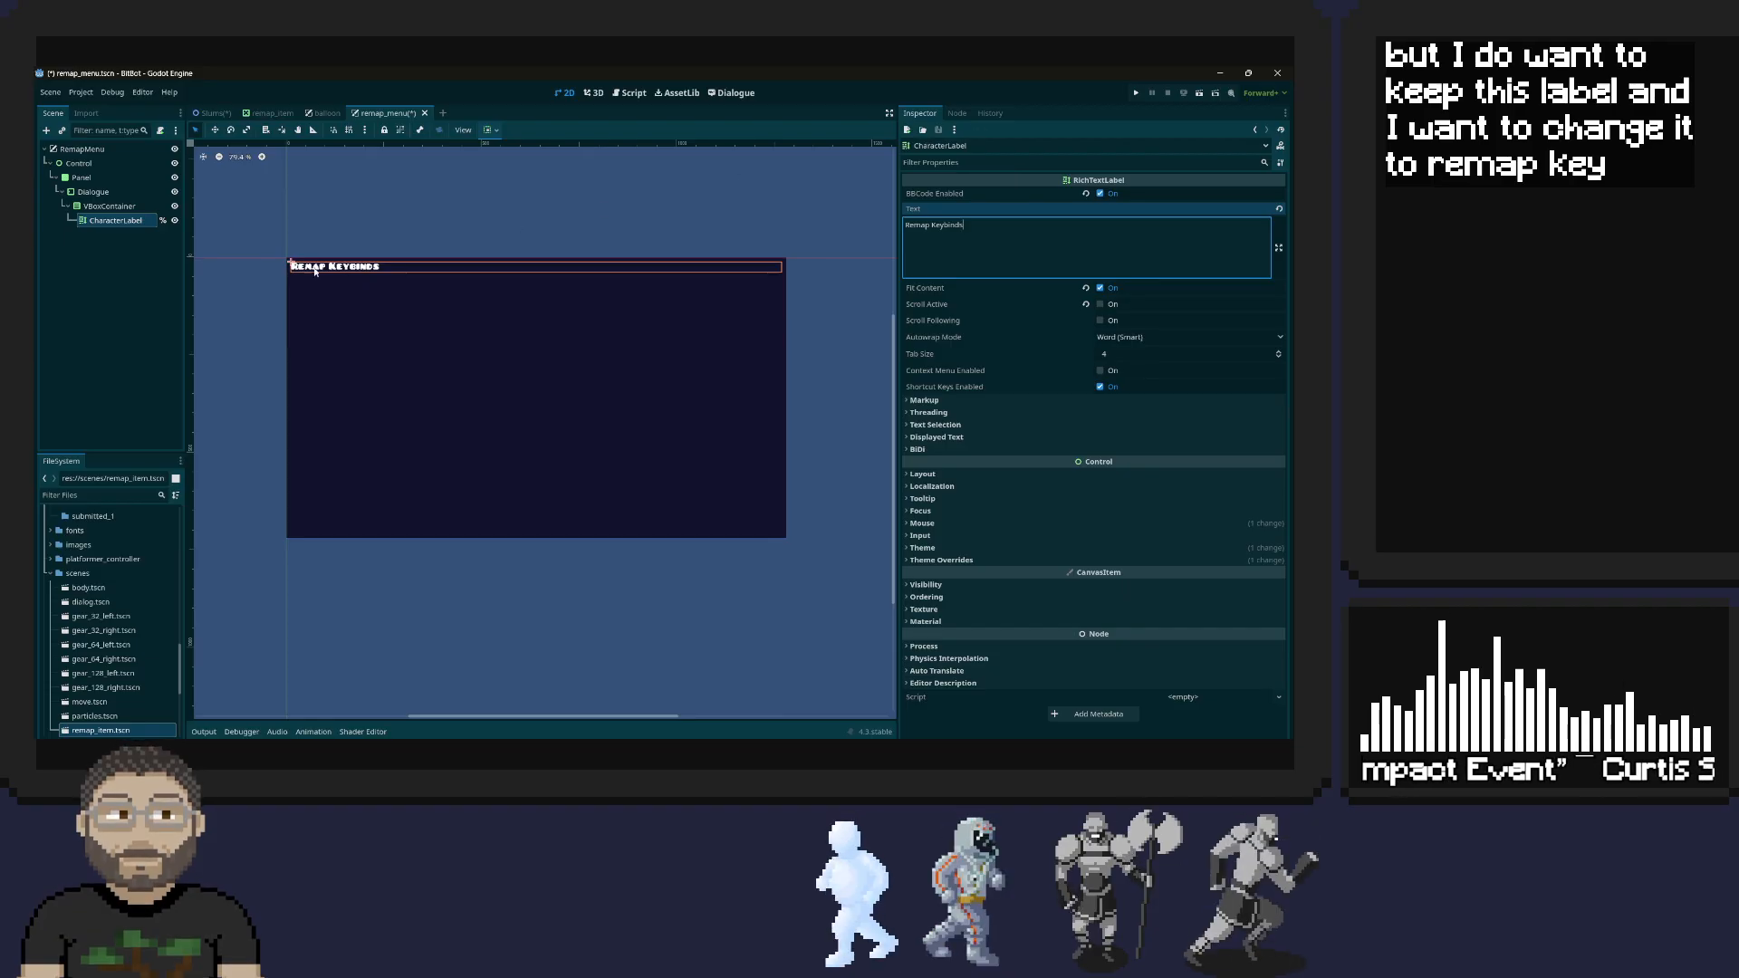
# Filter the CharacterLabel's properties by "alig" to look for an alignment setting, and clear the filter
pyautogui.click(388, 271)
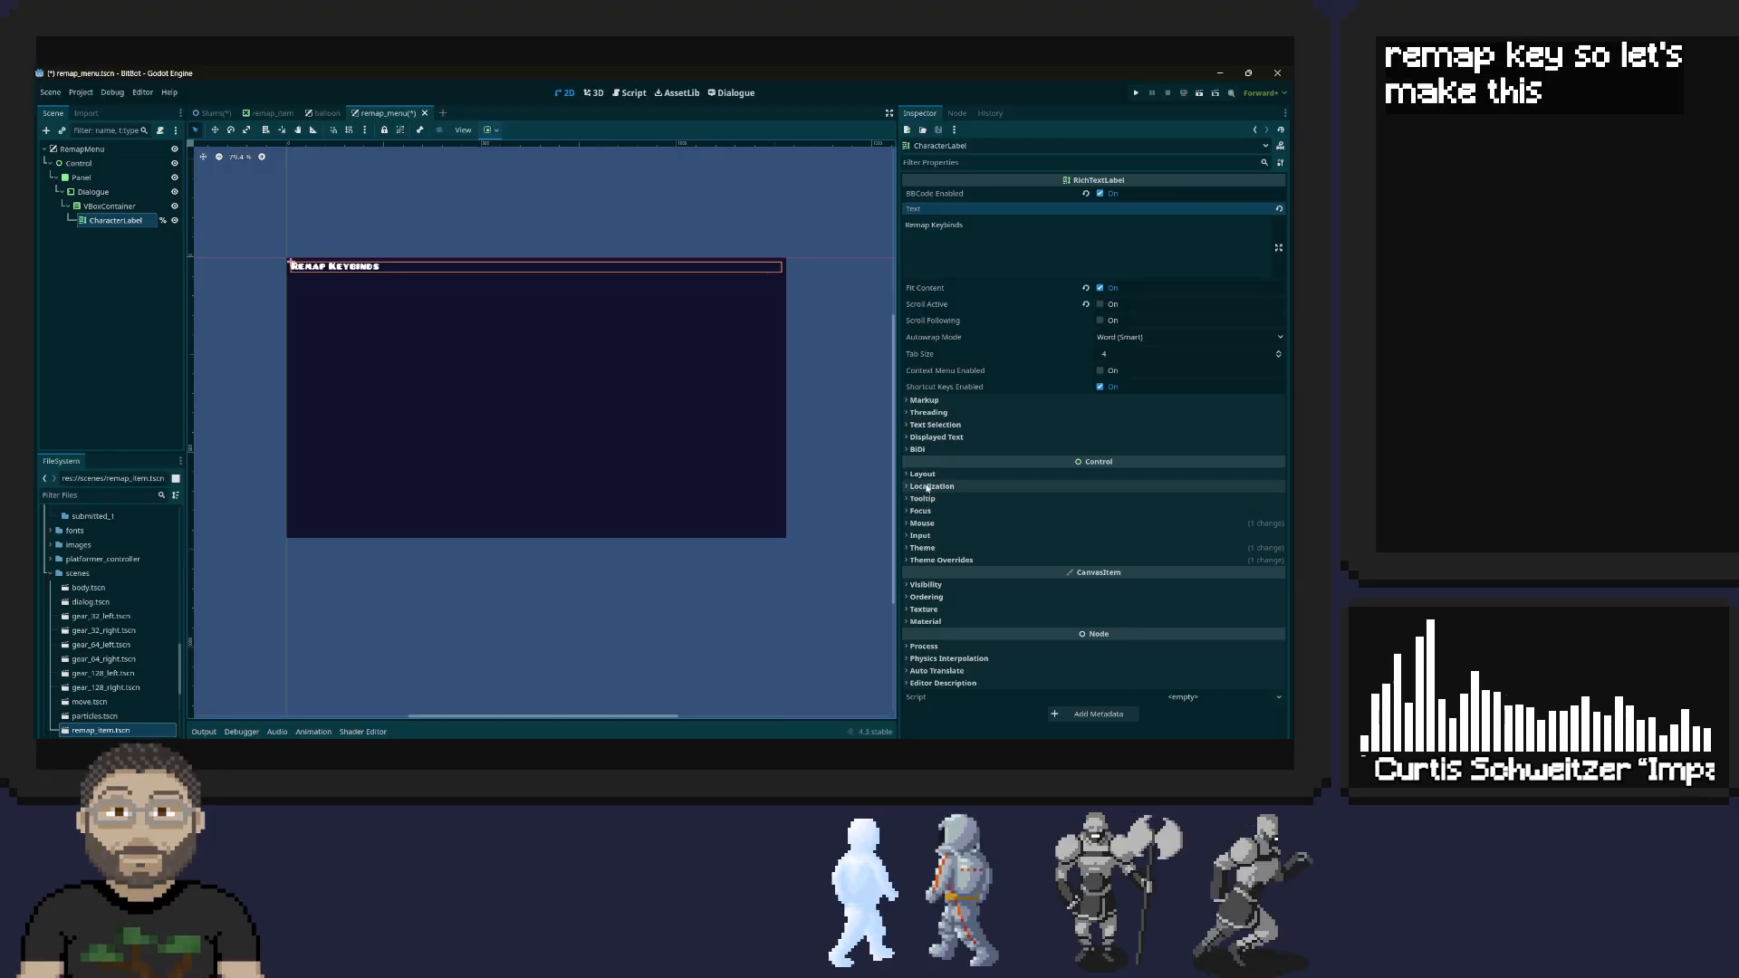
pyautogui.click(942, 163)
pyautogui.write('alig')
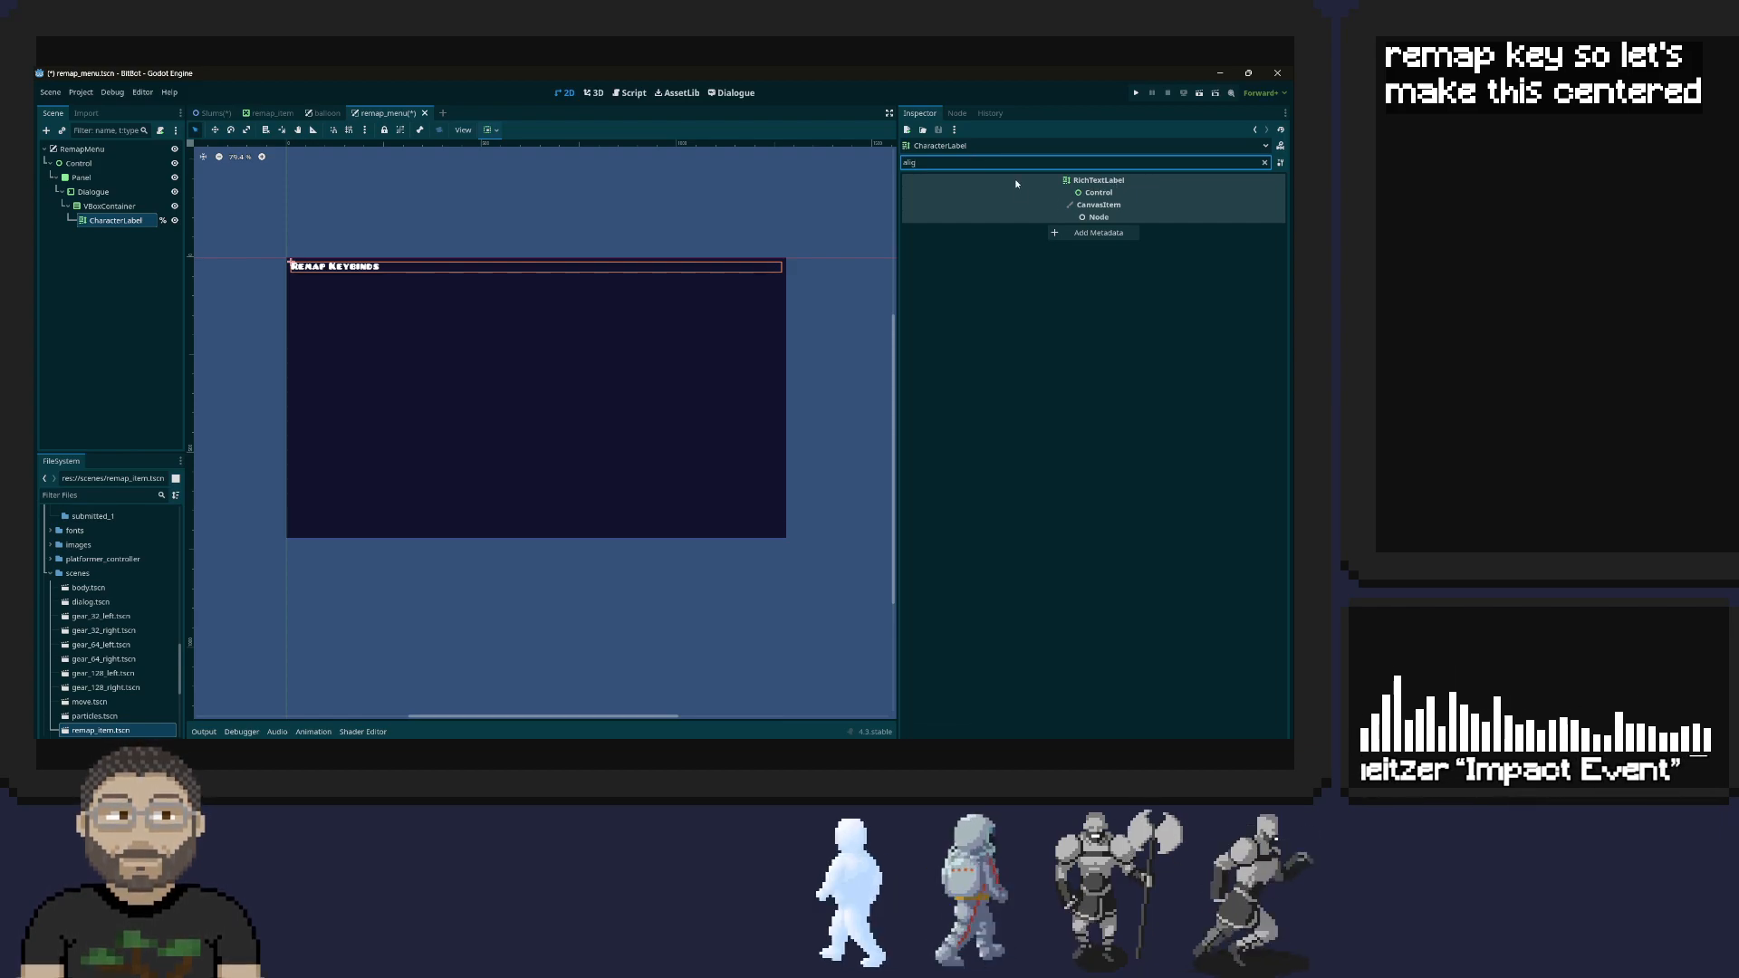
pyautogui.press('BackSpace')
pyautogui.press('BackSpace')
pyautogui.press('BackSpace')
pyautogui.press('BackSpace')
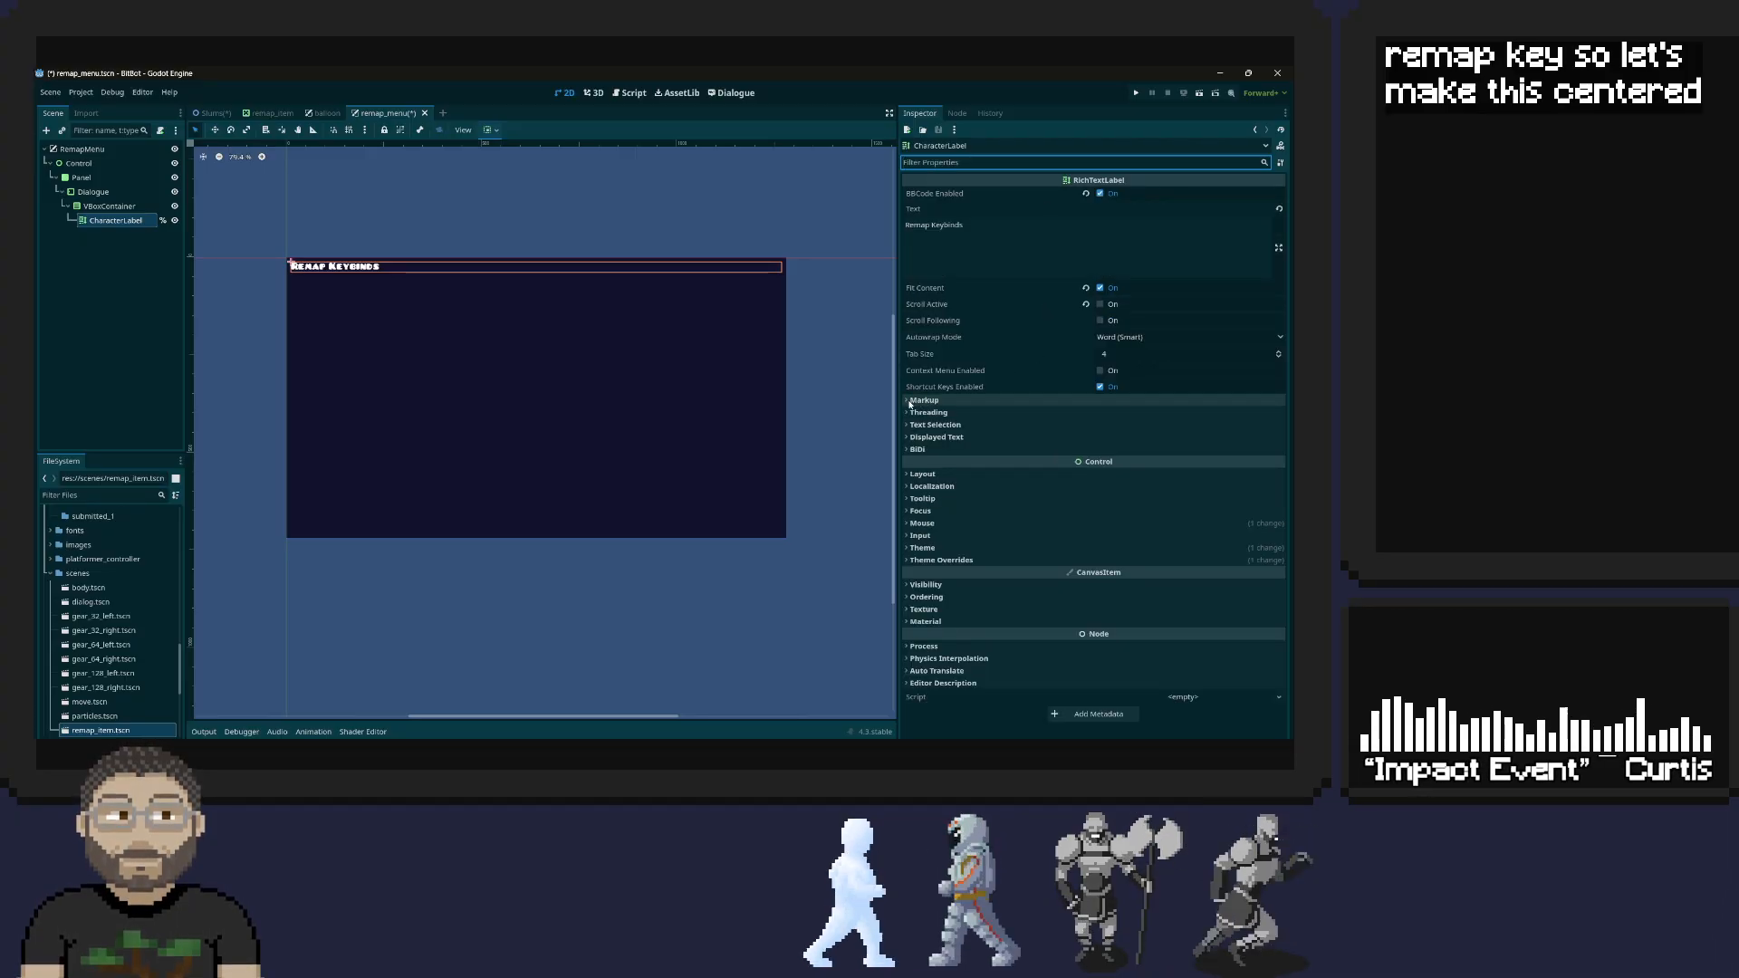
# Check the CharacterLabel's text selection, displayed text, layout and tooltip properties for a way to center its text
pyautogui.click(924, 426)
pyautogui.click(923, 427)
pyautogui.click(931, 438)
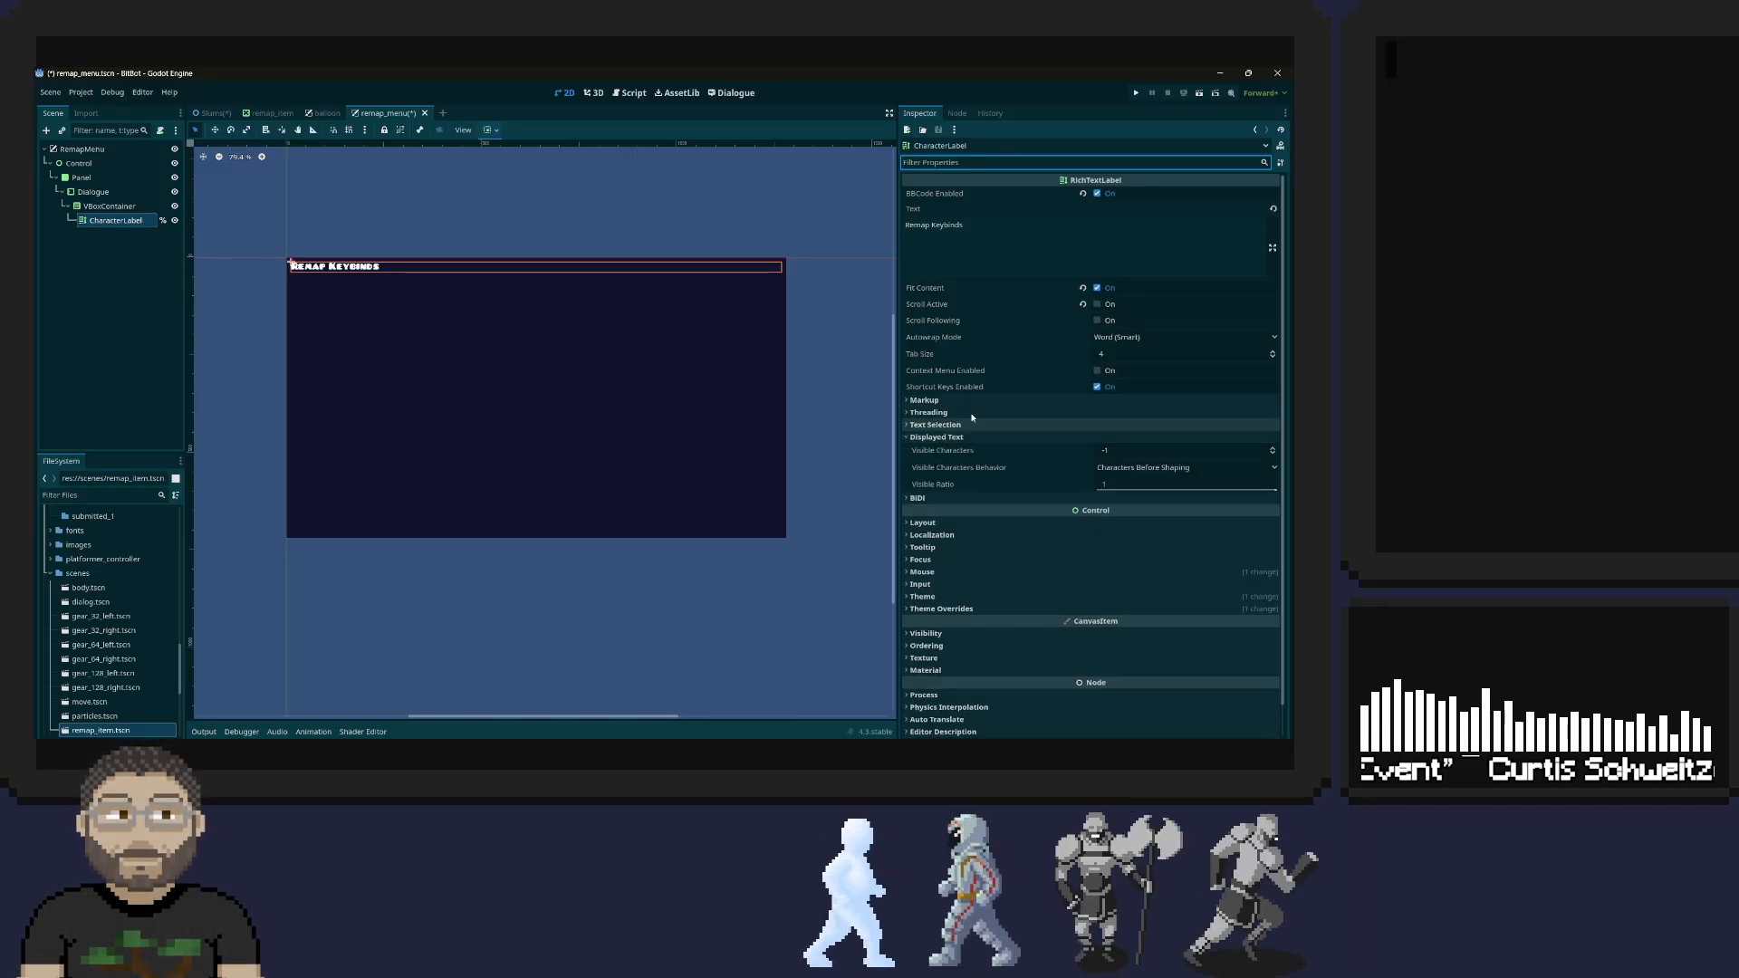
pyautogui.scroll(-1, 1017, 361)
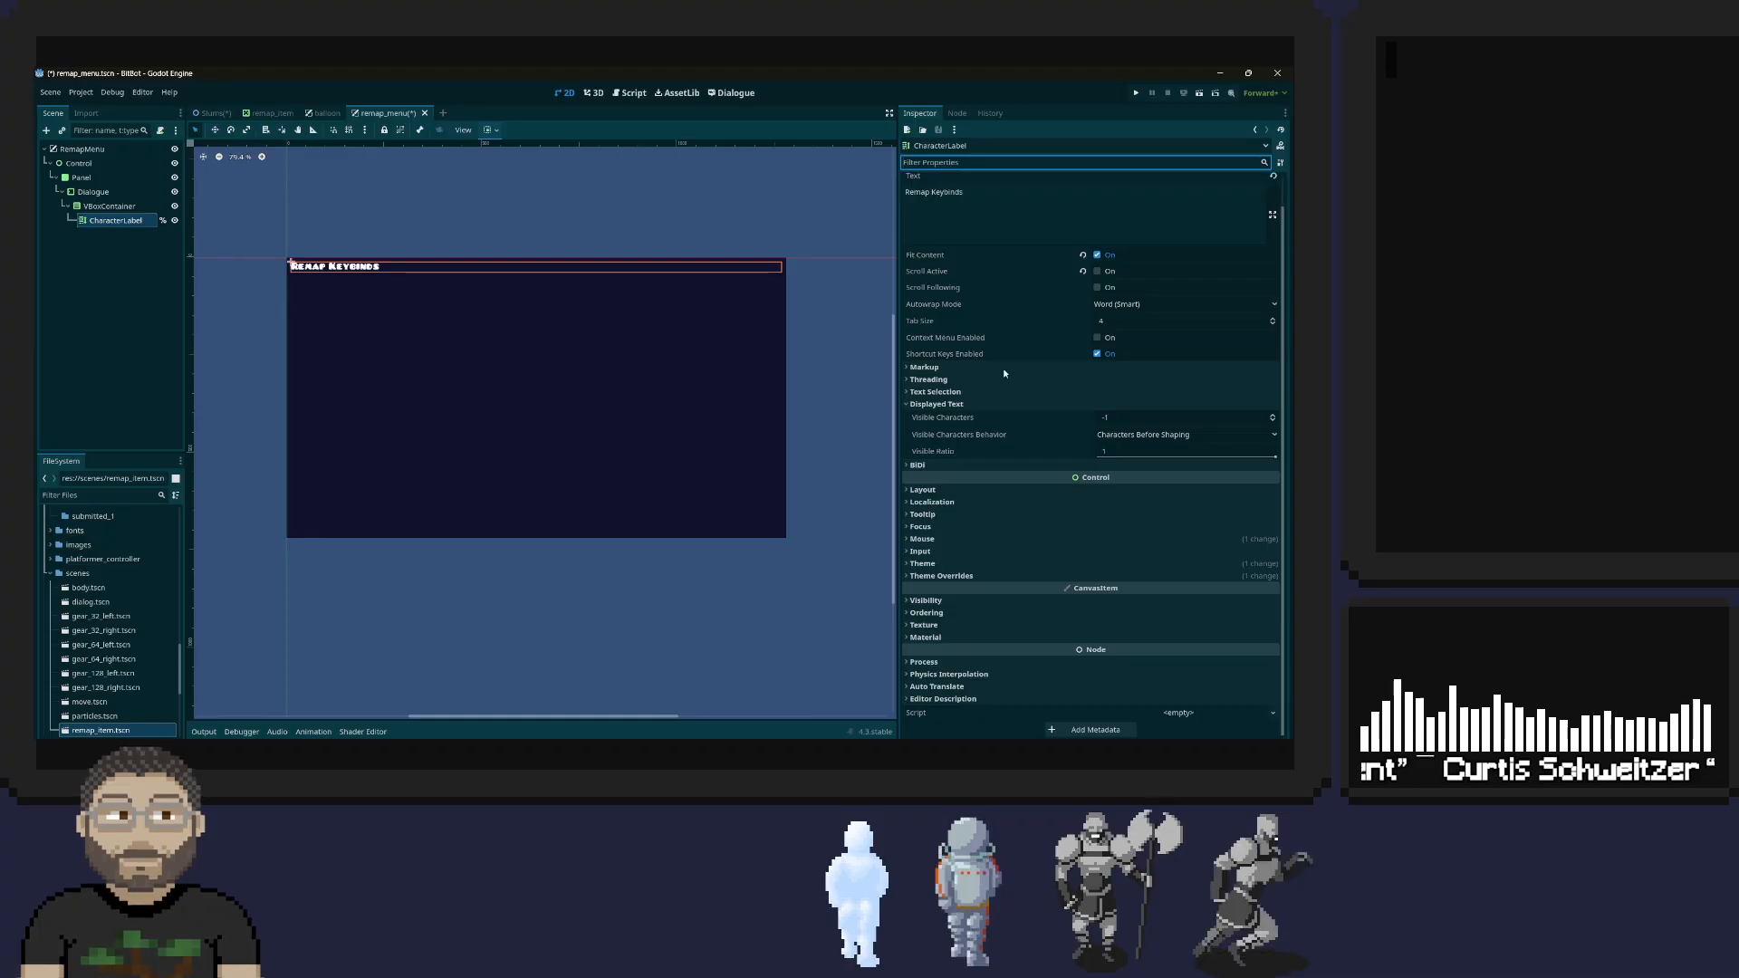
pyautogui.click(951, 490)
pyautogui.scroll(-4, 1009, 457)
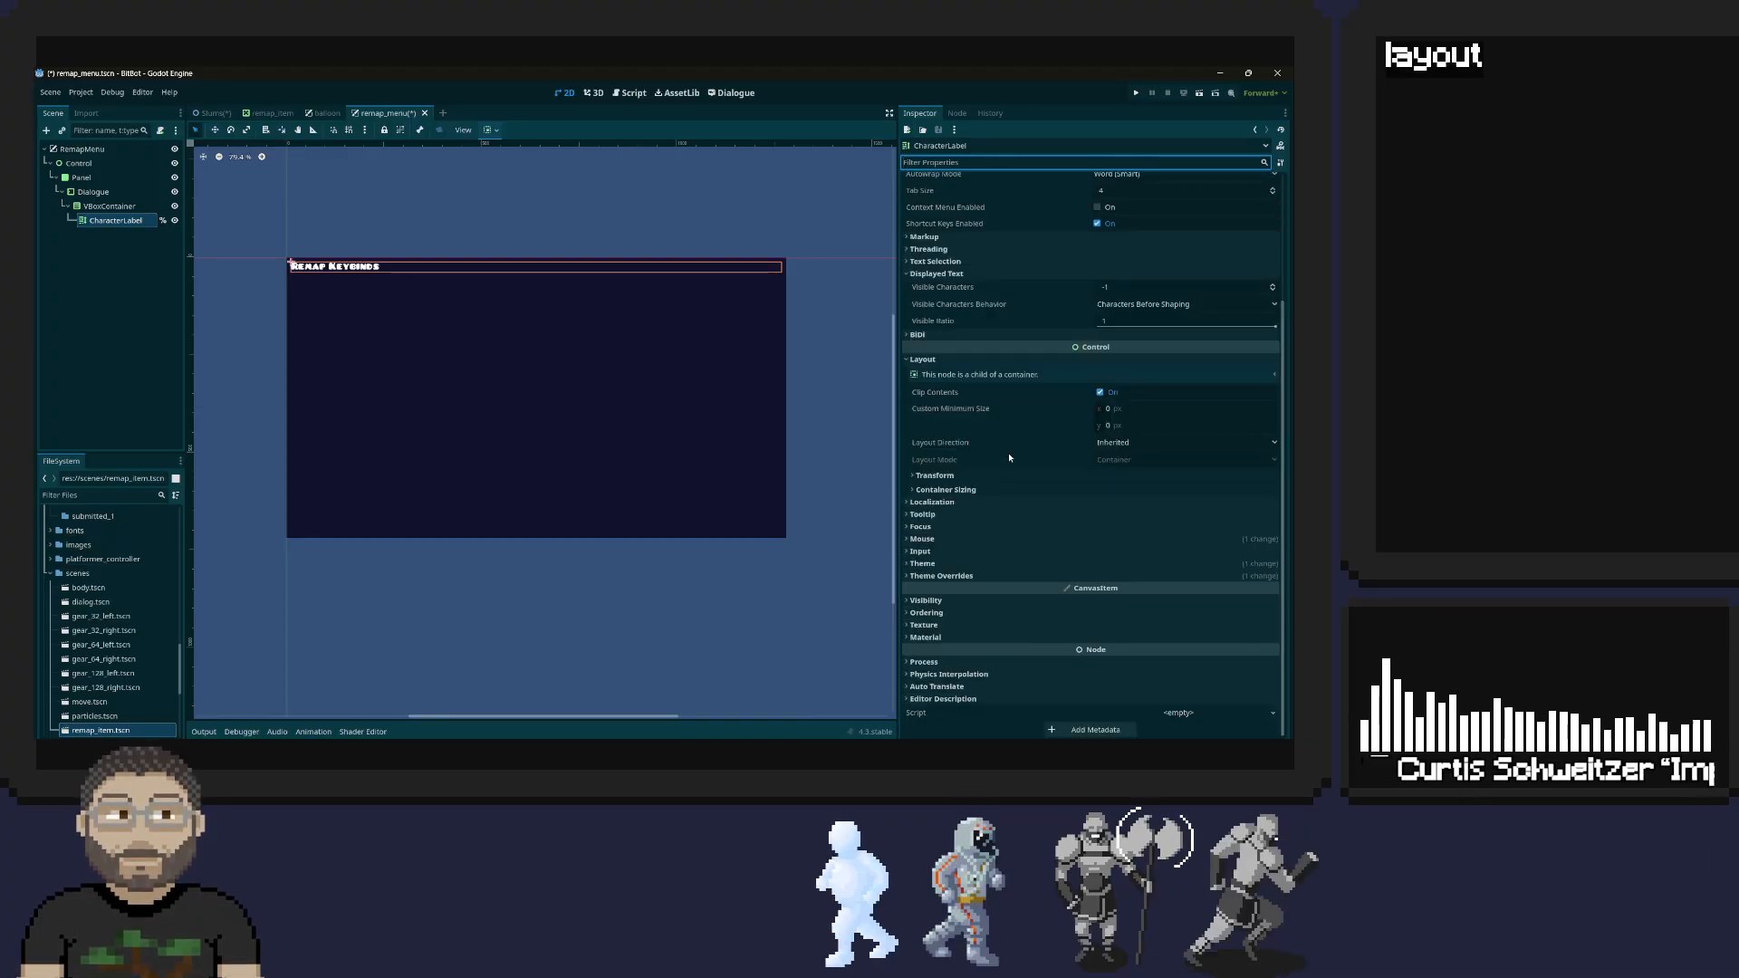
pyautogui.click(951, 474)
pyautogui.click(952, 475)
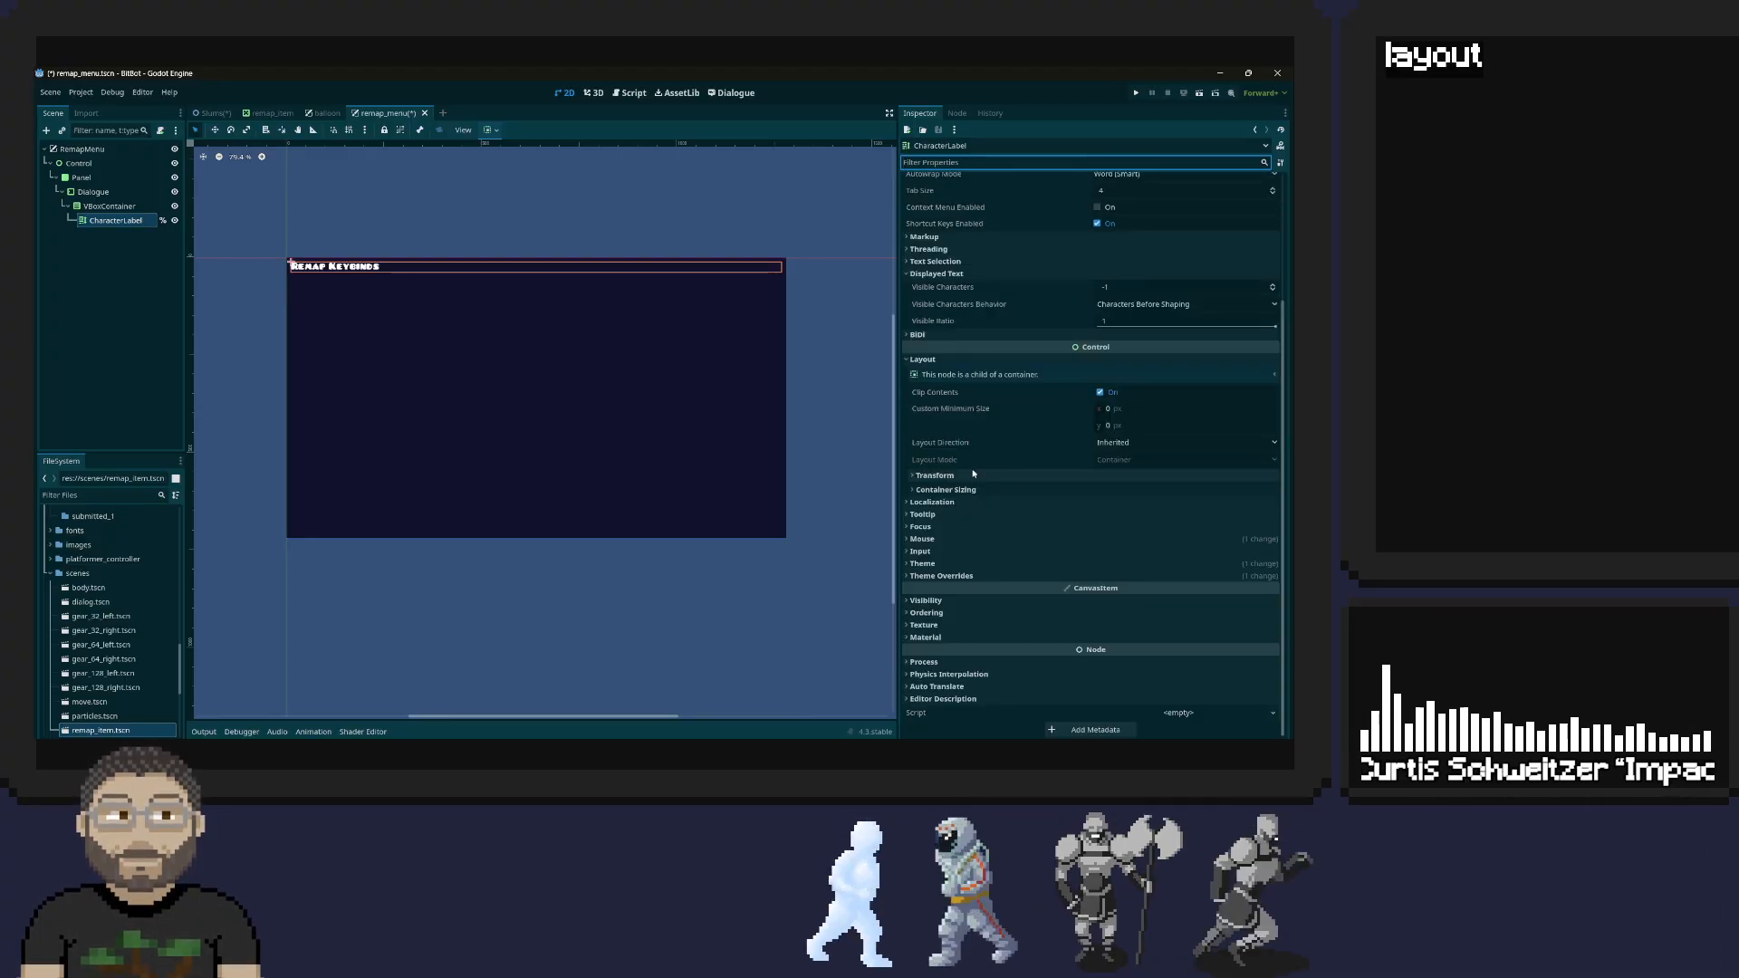
pyautogui.click(933, 514)
pyautogui.click(932, 516)
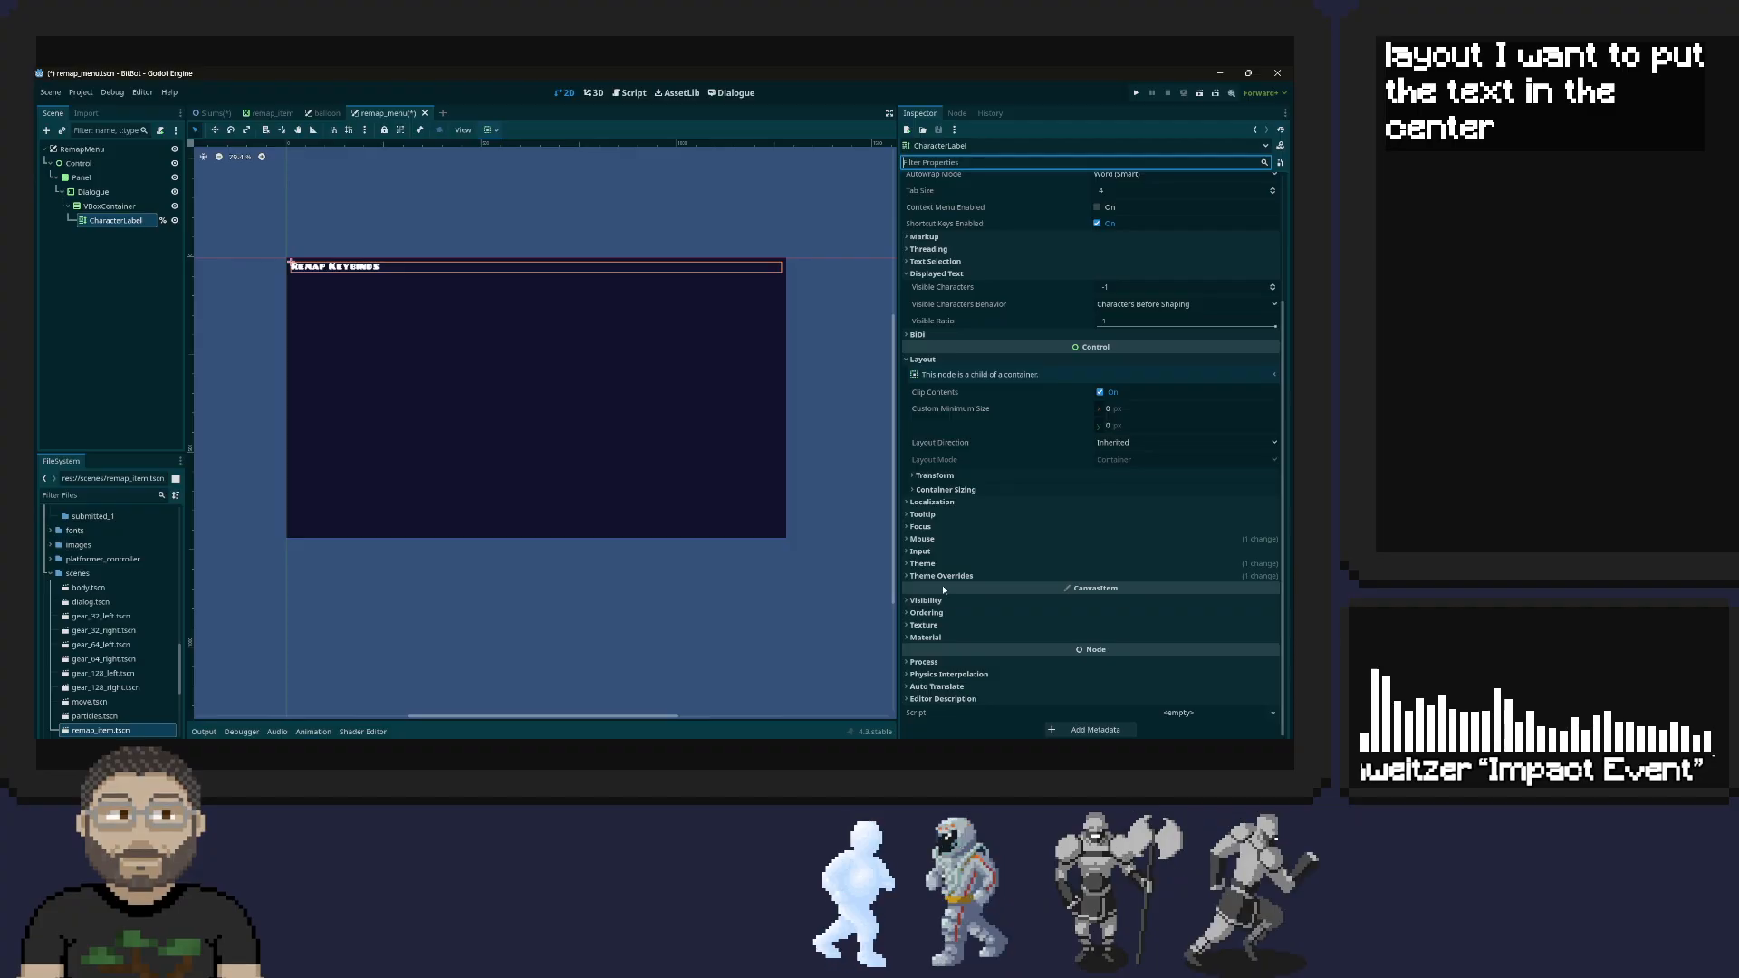
# Inspect the CharacterLabel's Blockart theme resource and its theme overrides for a text alignment option
pyautogui.click(942, 564)
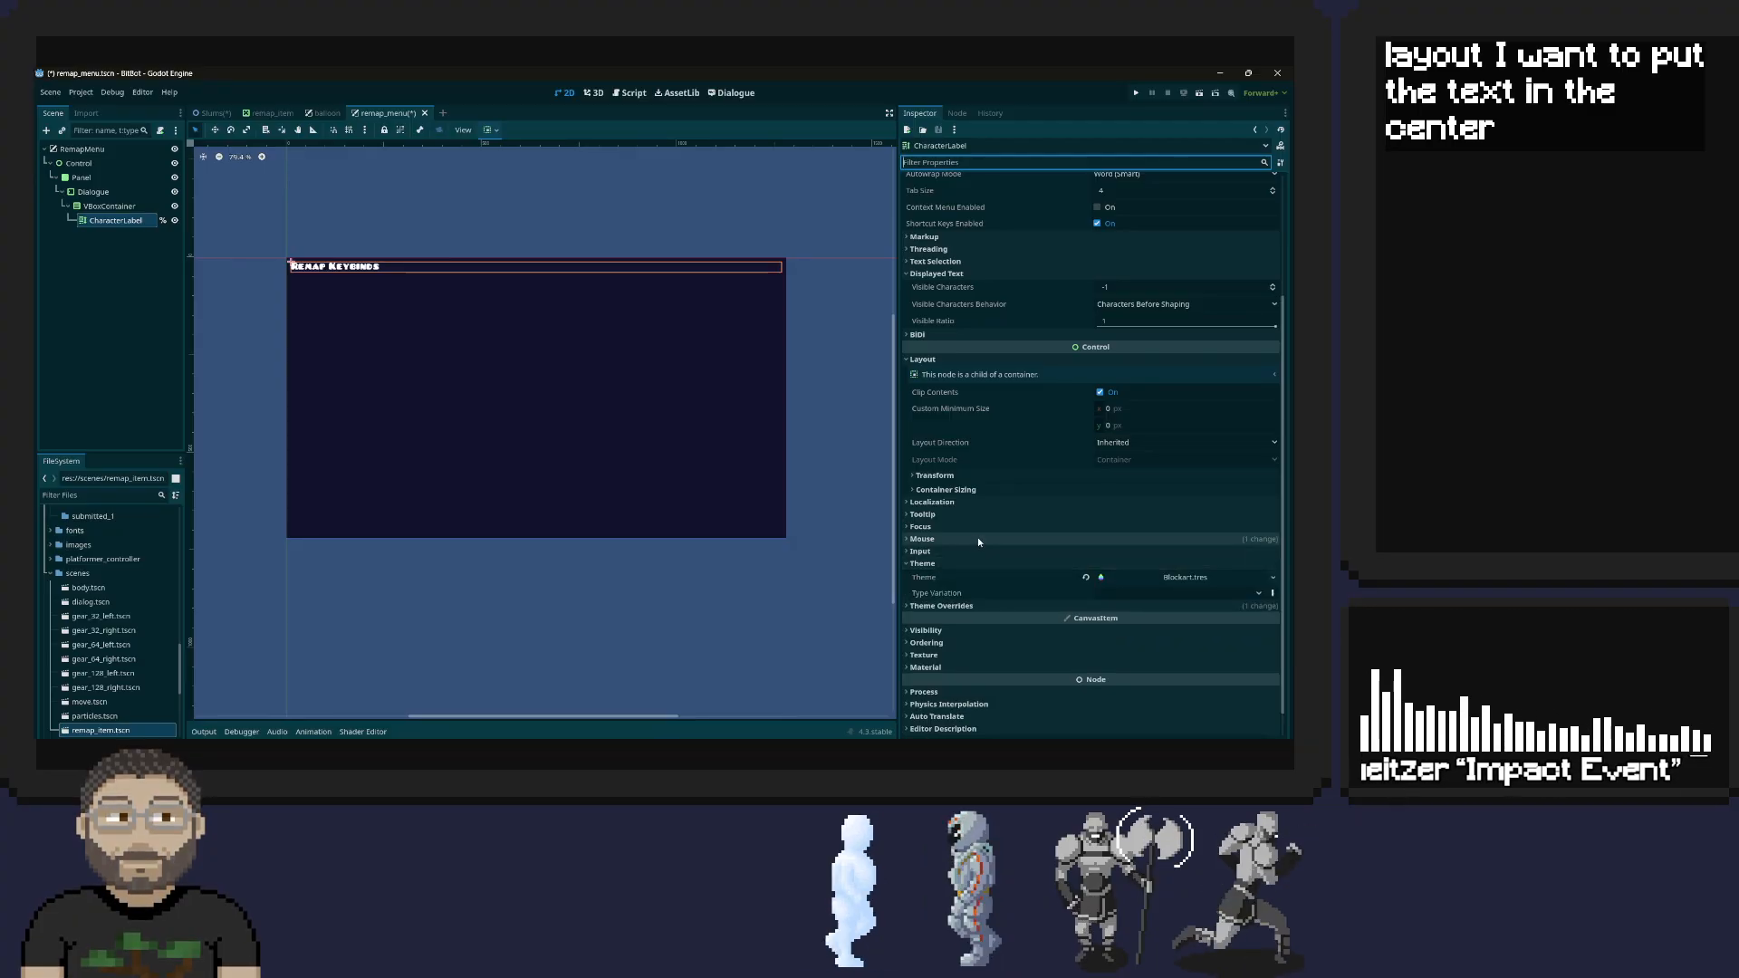
pyautogui.click(1274, 578)
pyautogui.click(1156, 579)
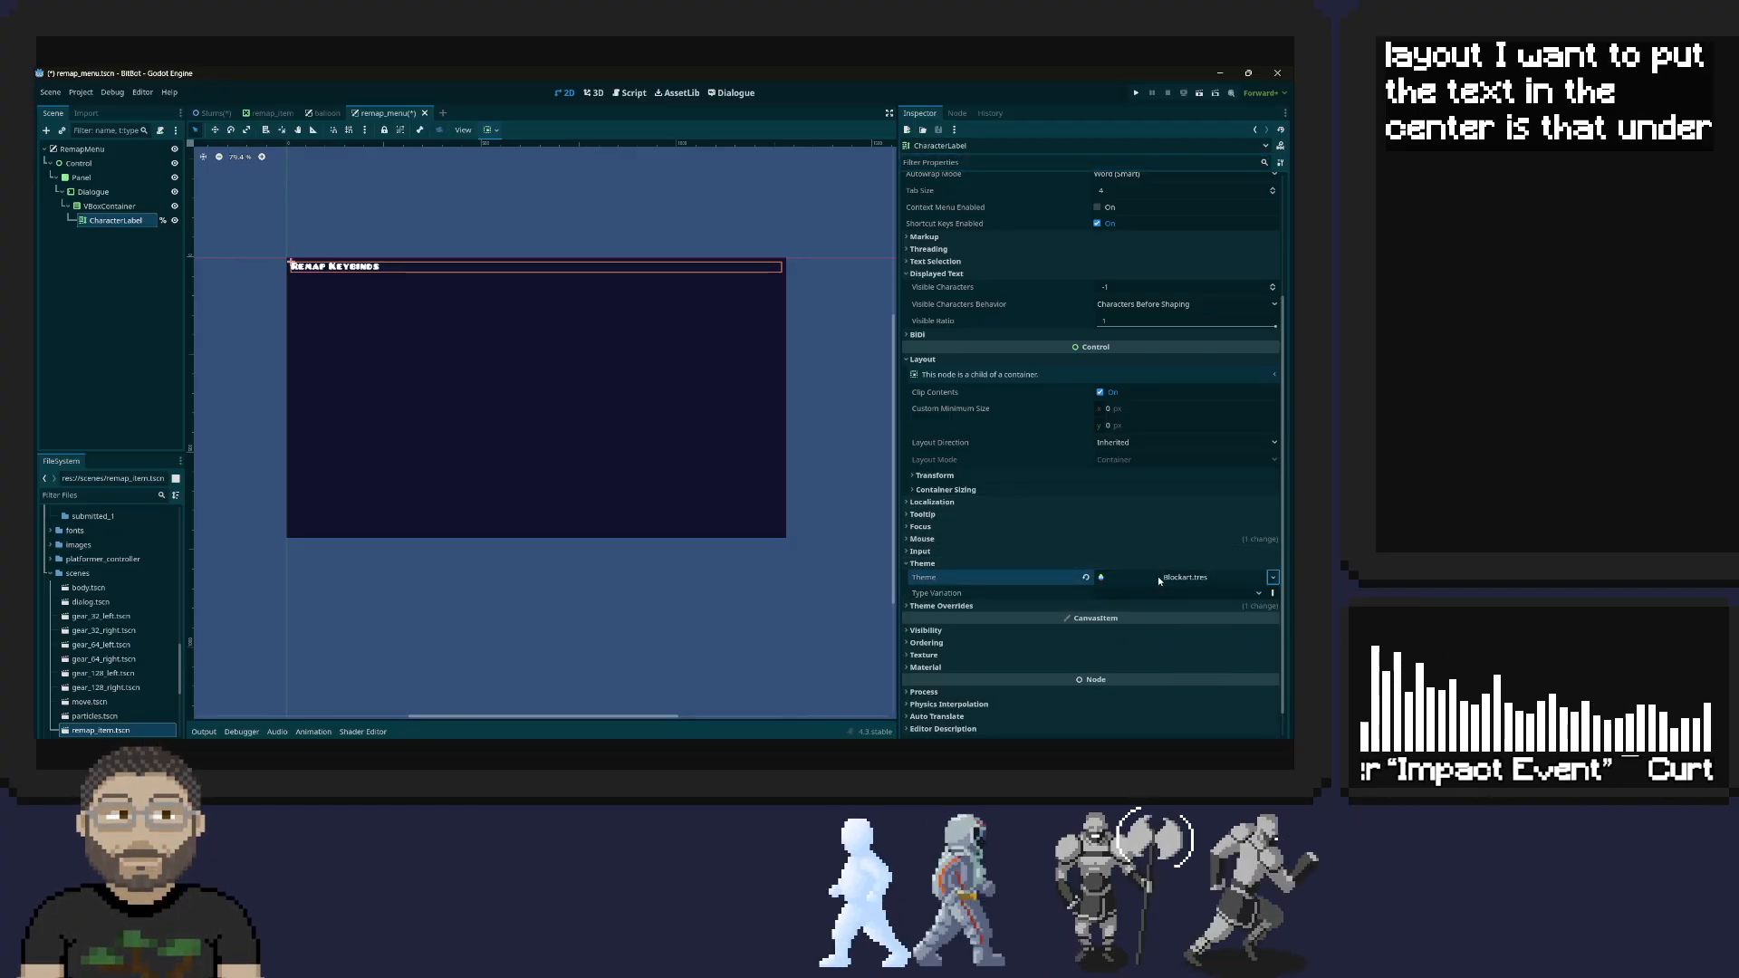
pyautogui.click(1200, 577)
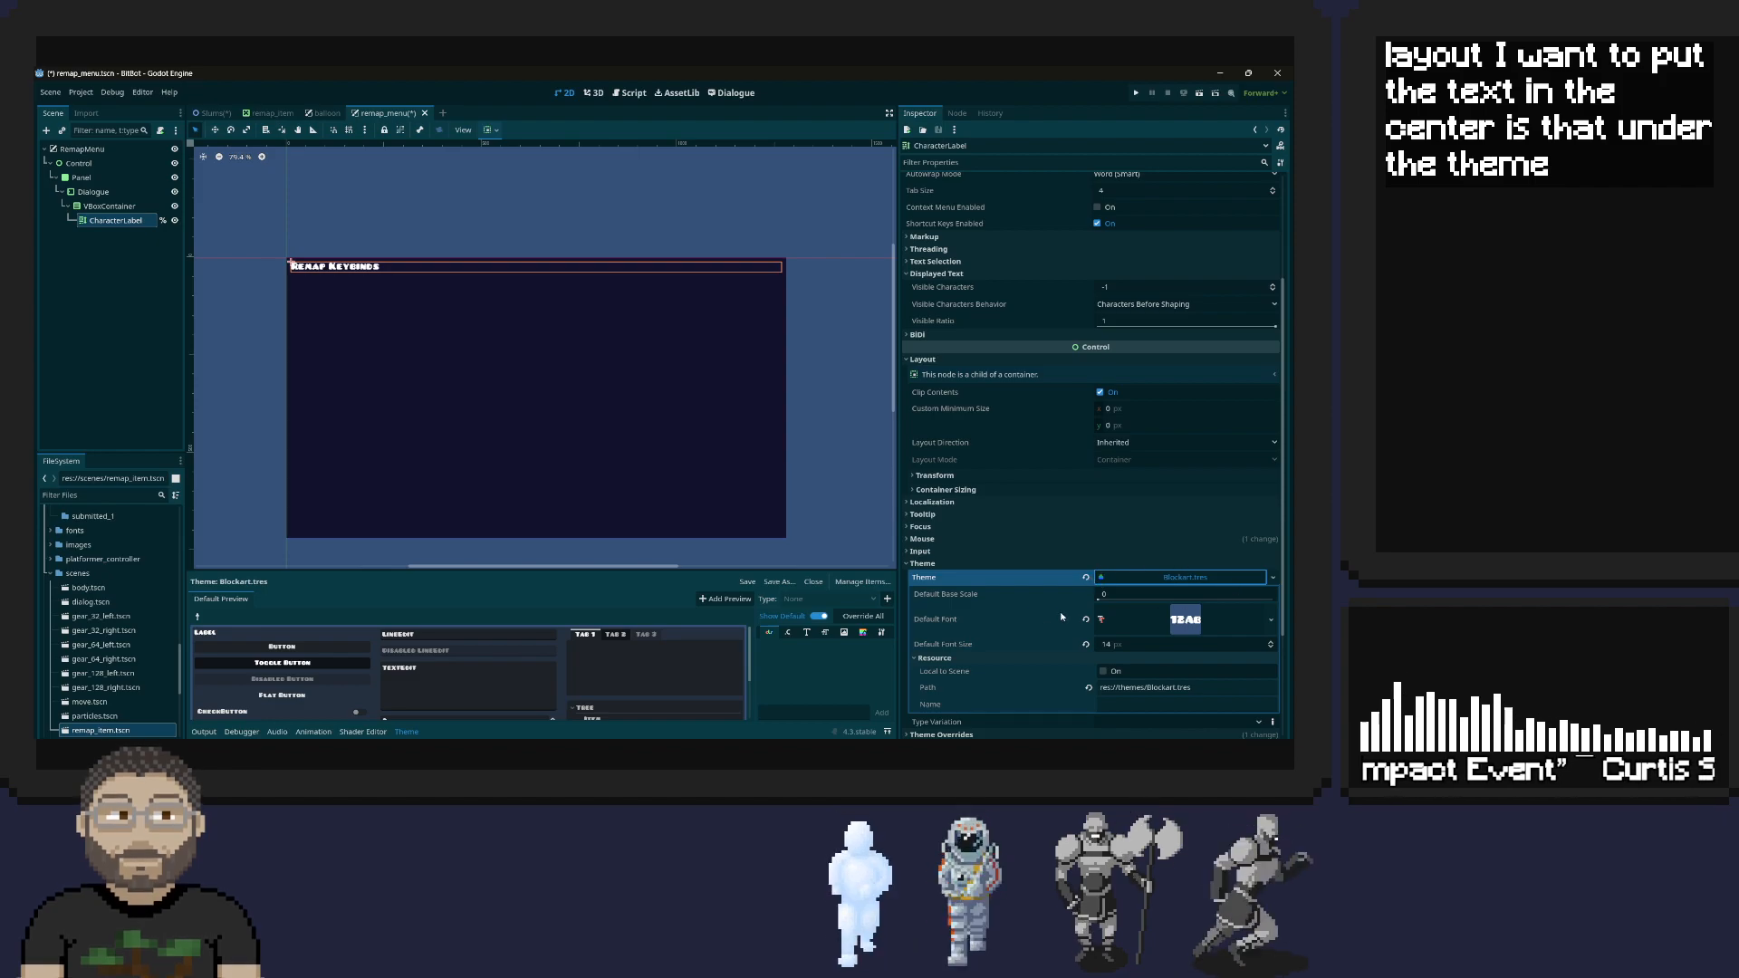
pyautogui.scroll(-2, 1052, 616)
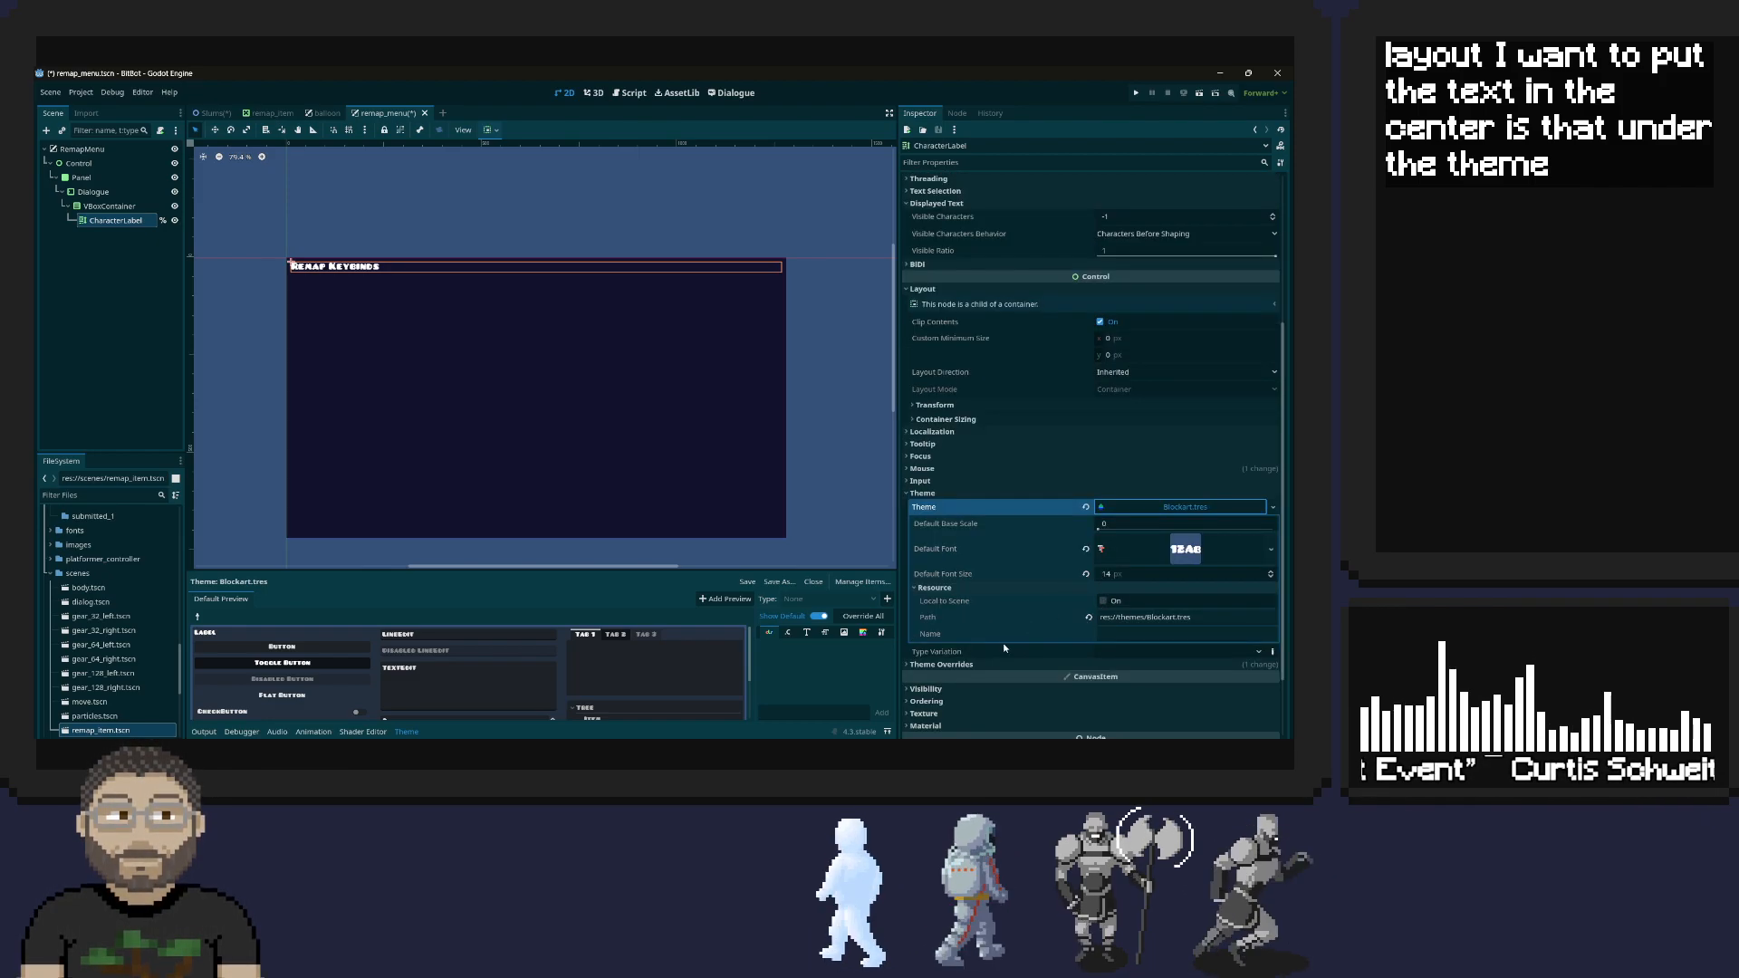
pyautogui.click(1024, 664)
pyautogui.scroll(-4, 1055, 591)
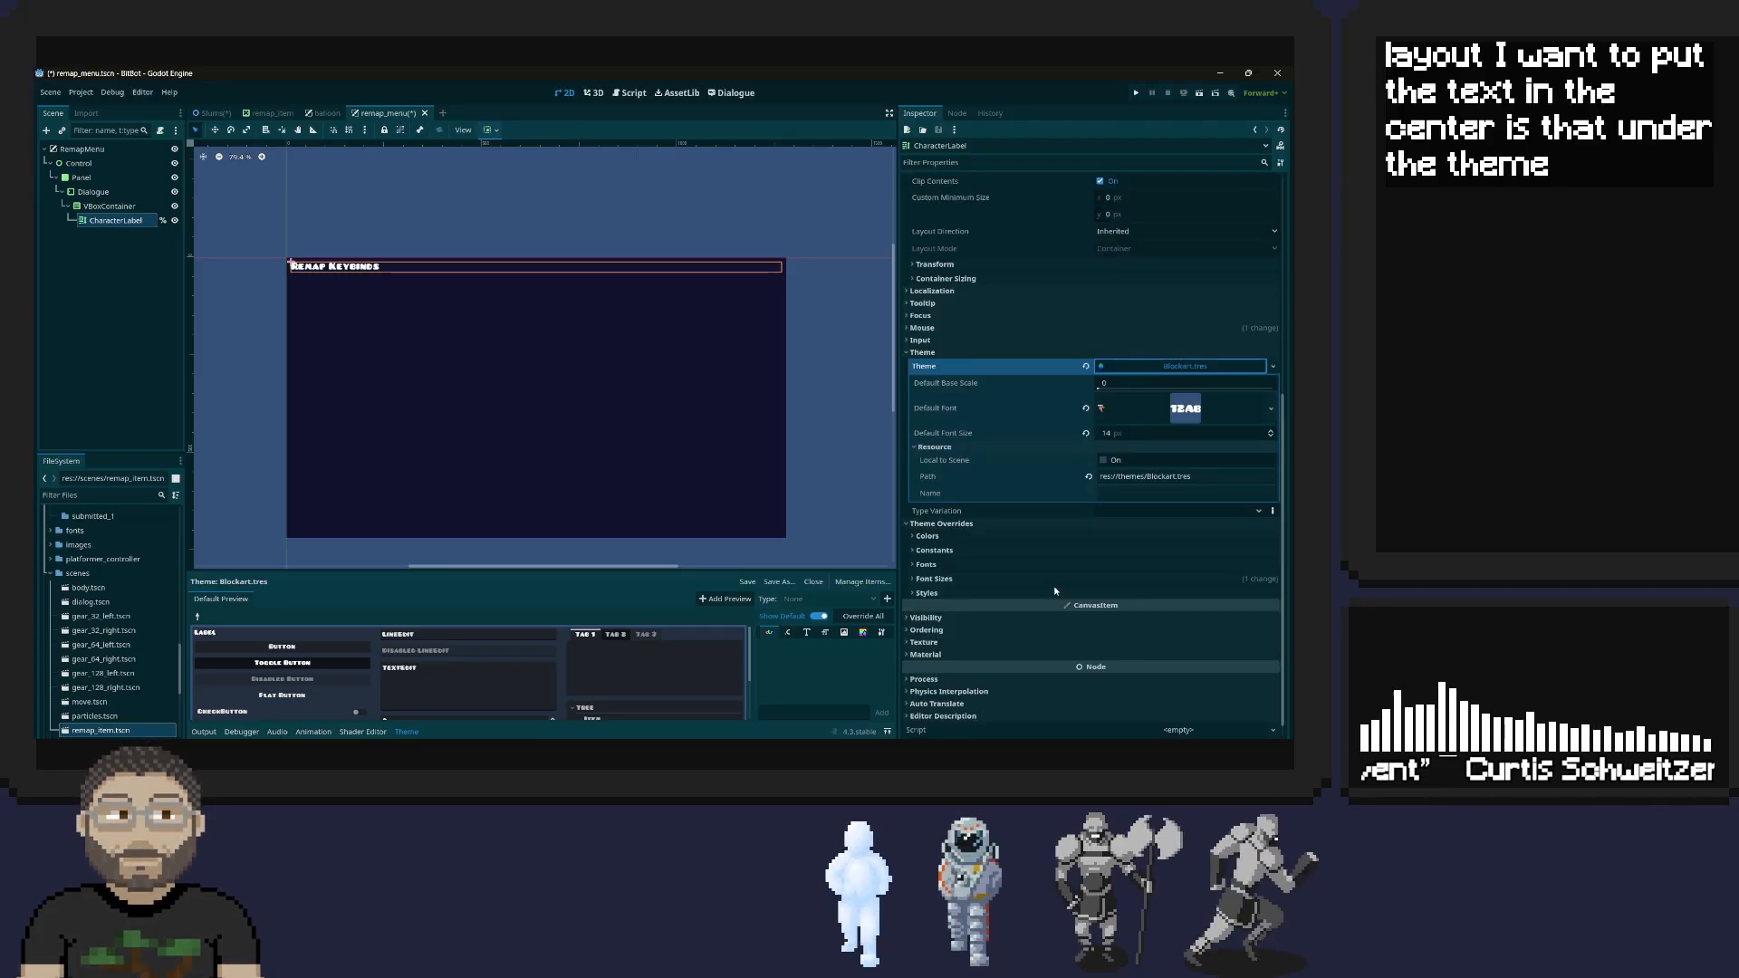
pyautogui.scroll(-1, 1055, 591)
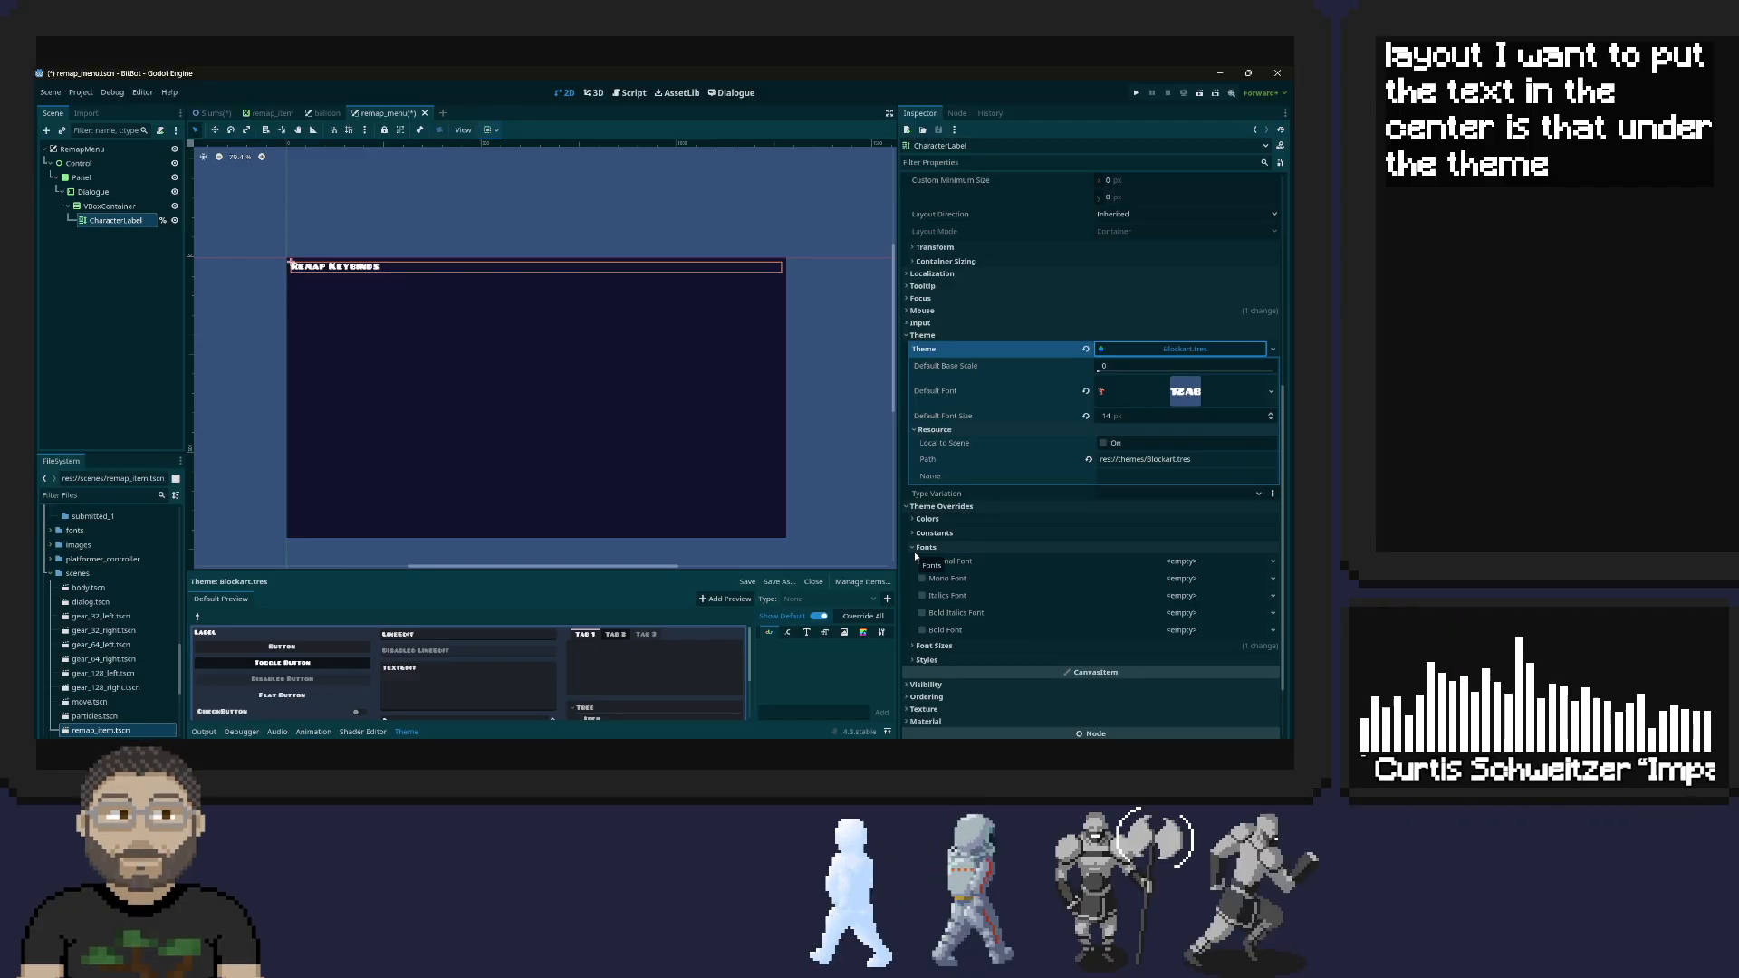
pyautogui.click(917, 575)
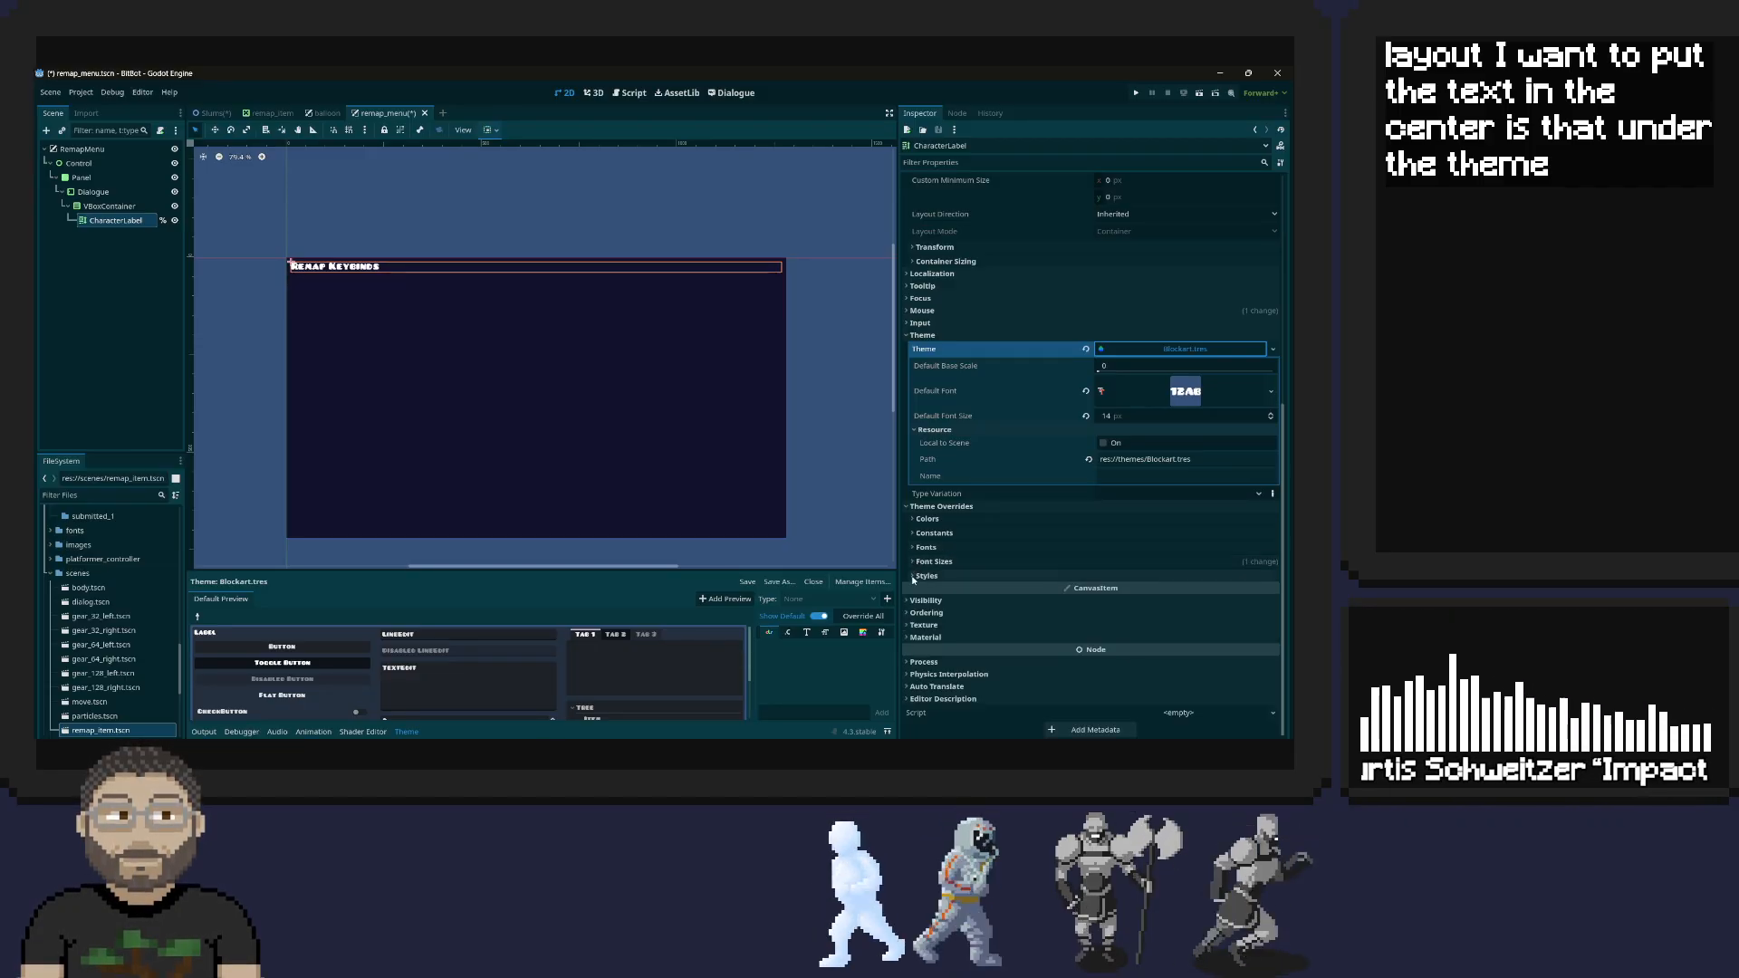
pyautogui.click(917, 577)
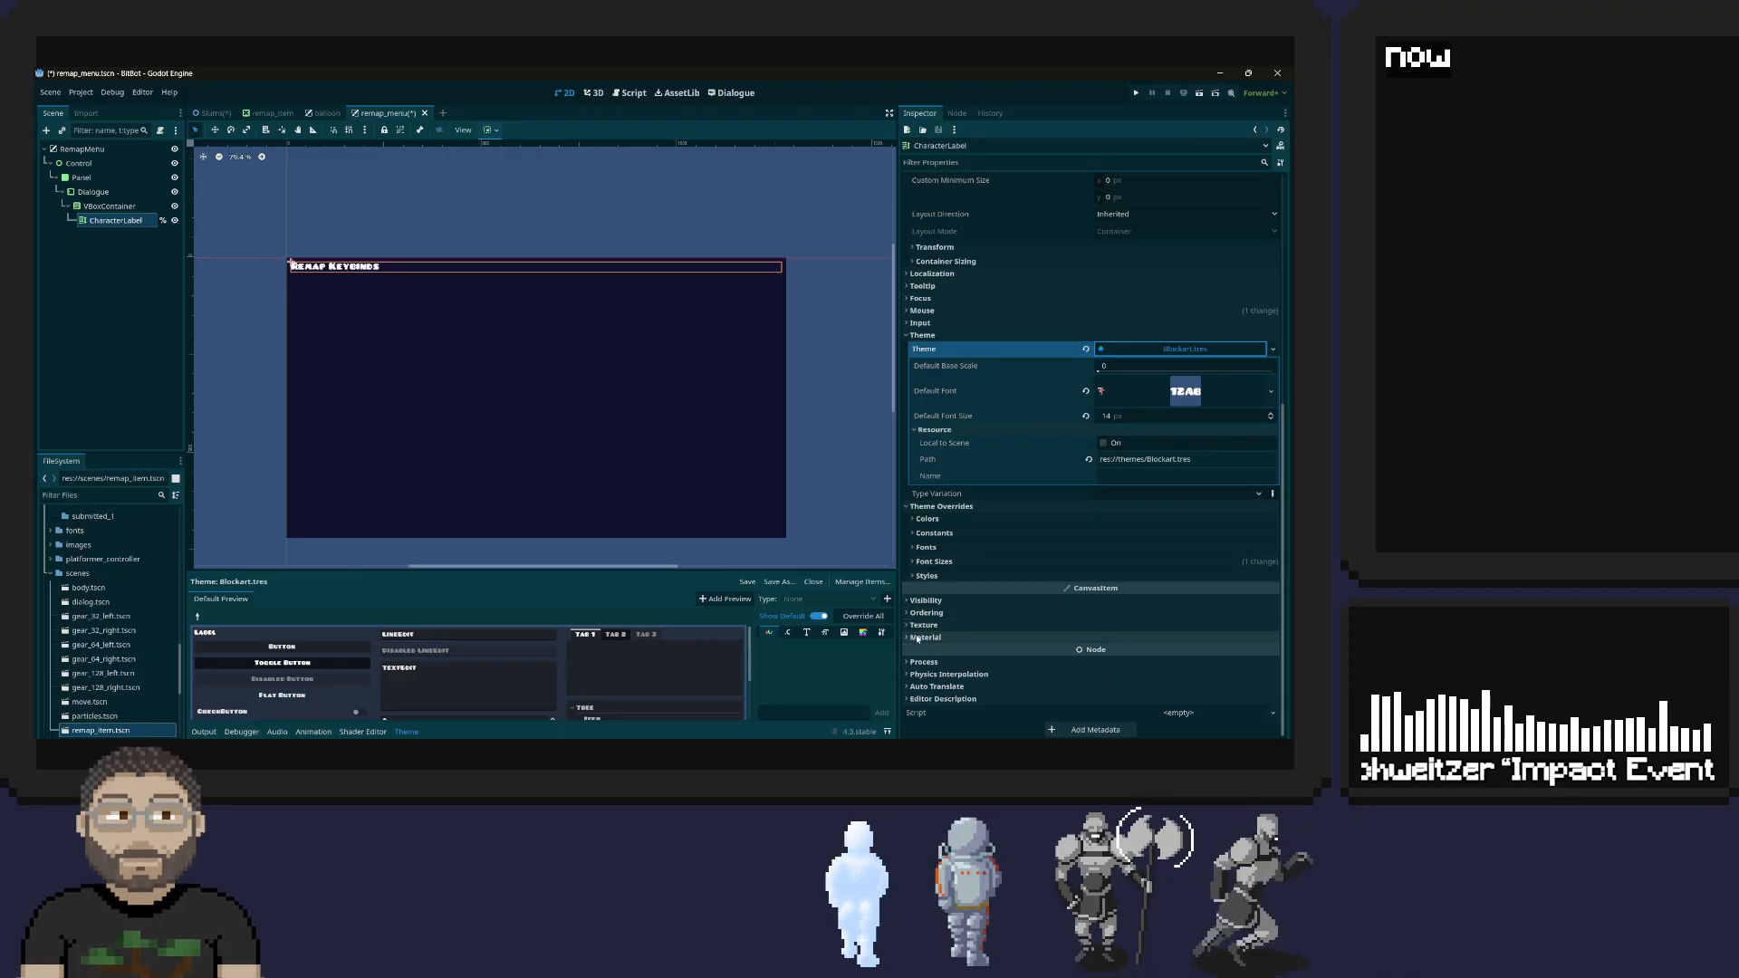
# Recheck the CharacterLabel's transform, container sizing, text selection, threading and markup properties for a centering option
pyautogui.scroll(5, 953, 495)
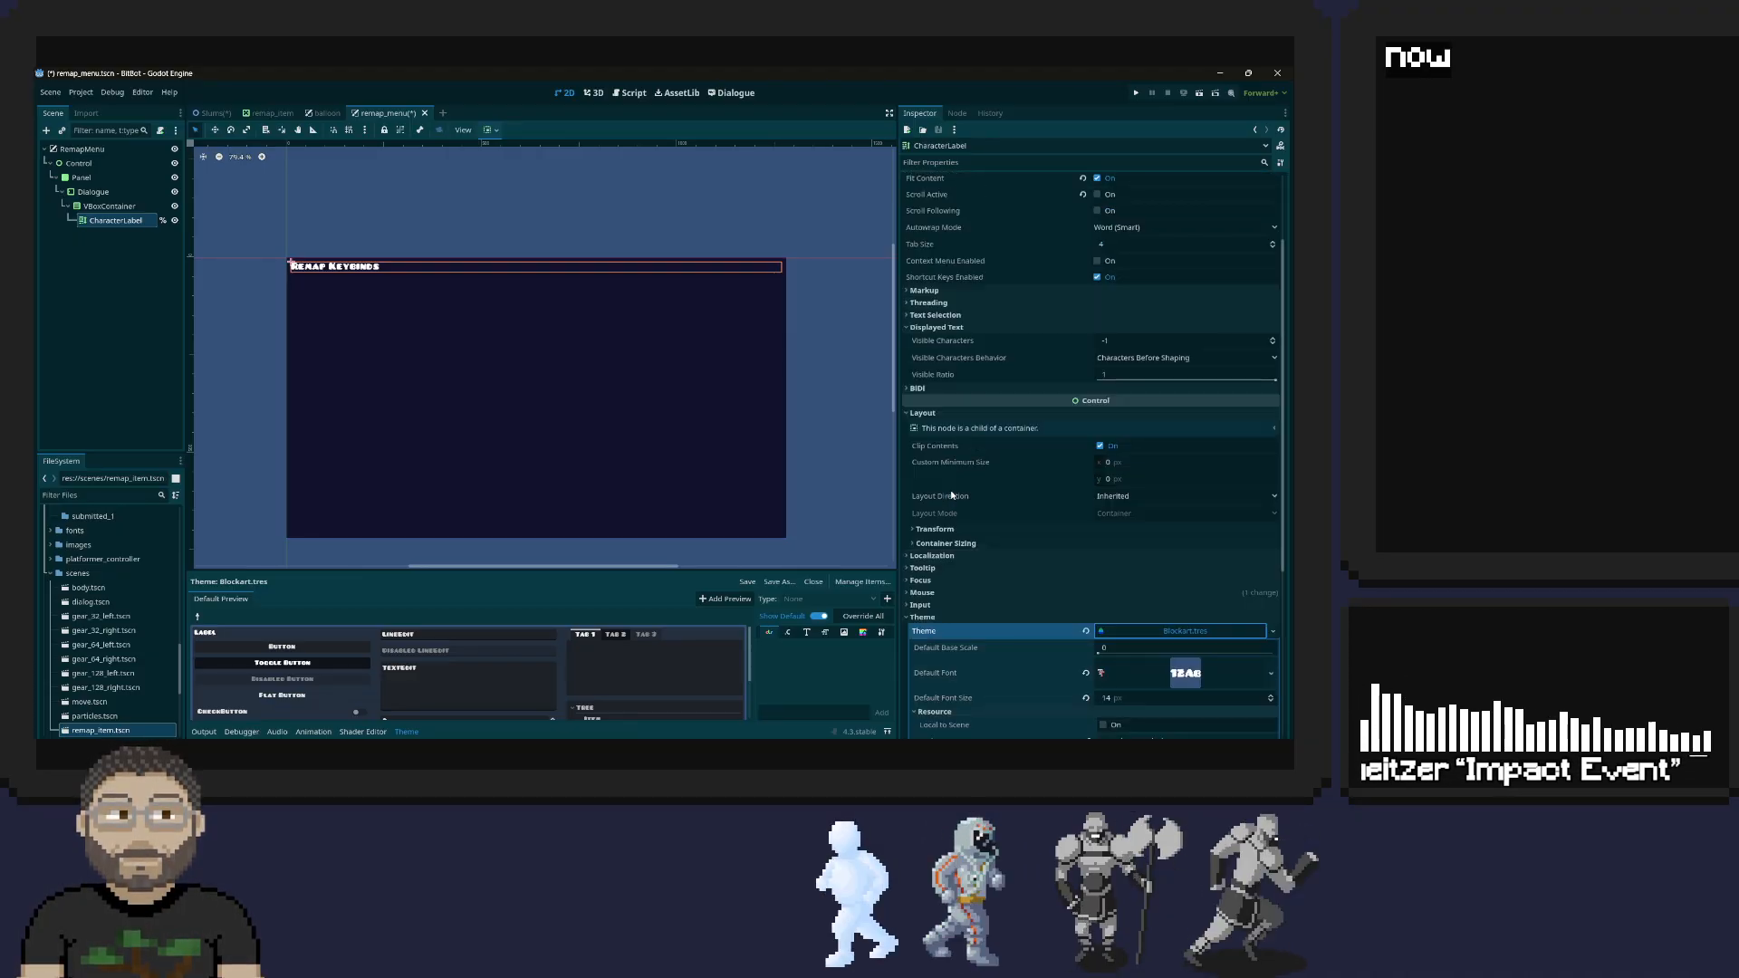
pyautogui.click(933, 529)
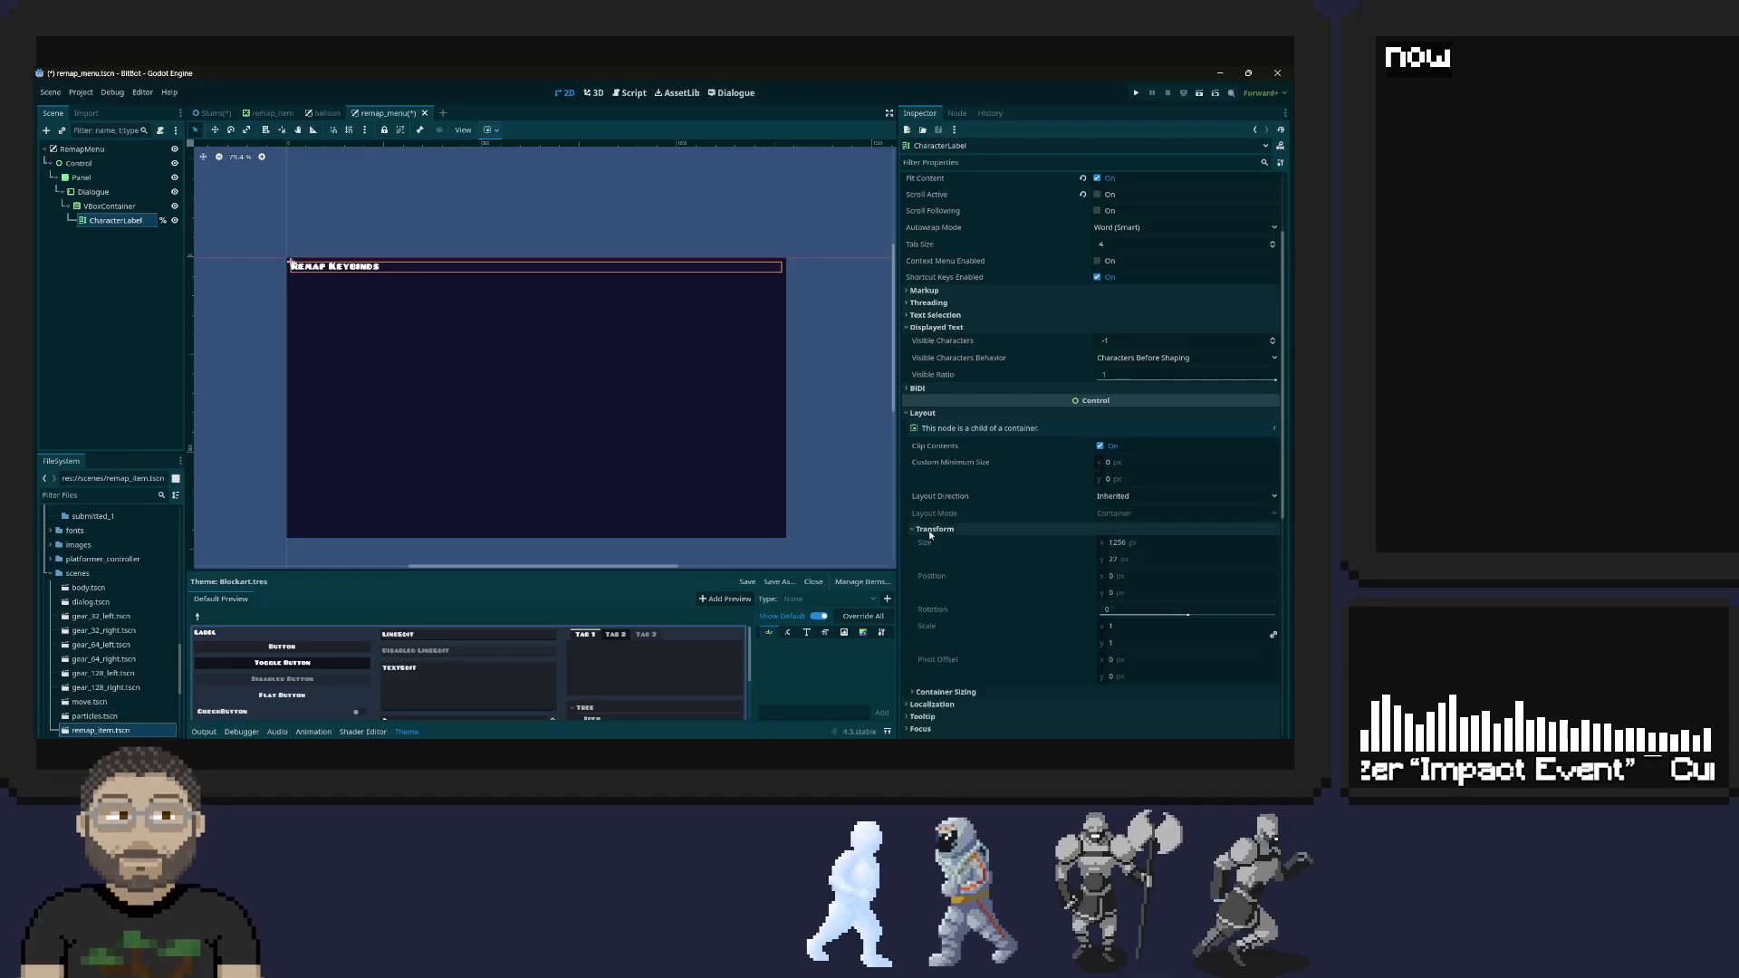
pyautogui.click(934, 529)
pyautogui.click(933, 543)
pyautogui.click(933, 543)
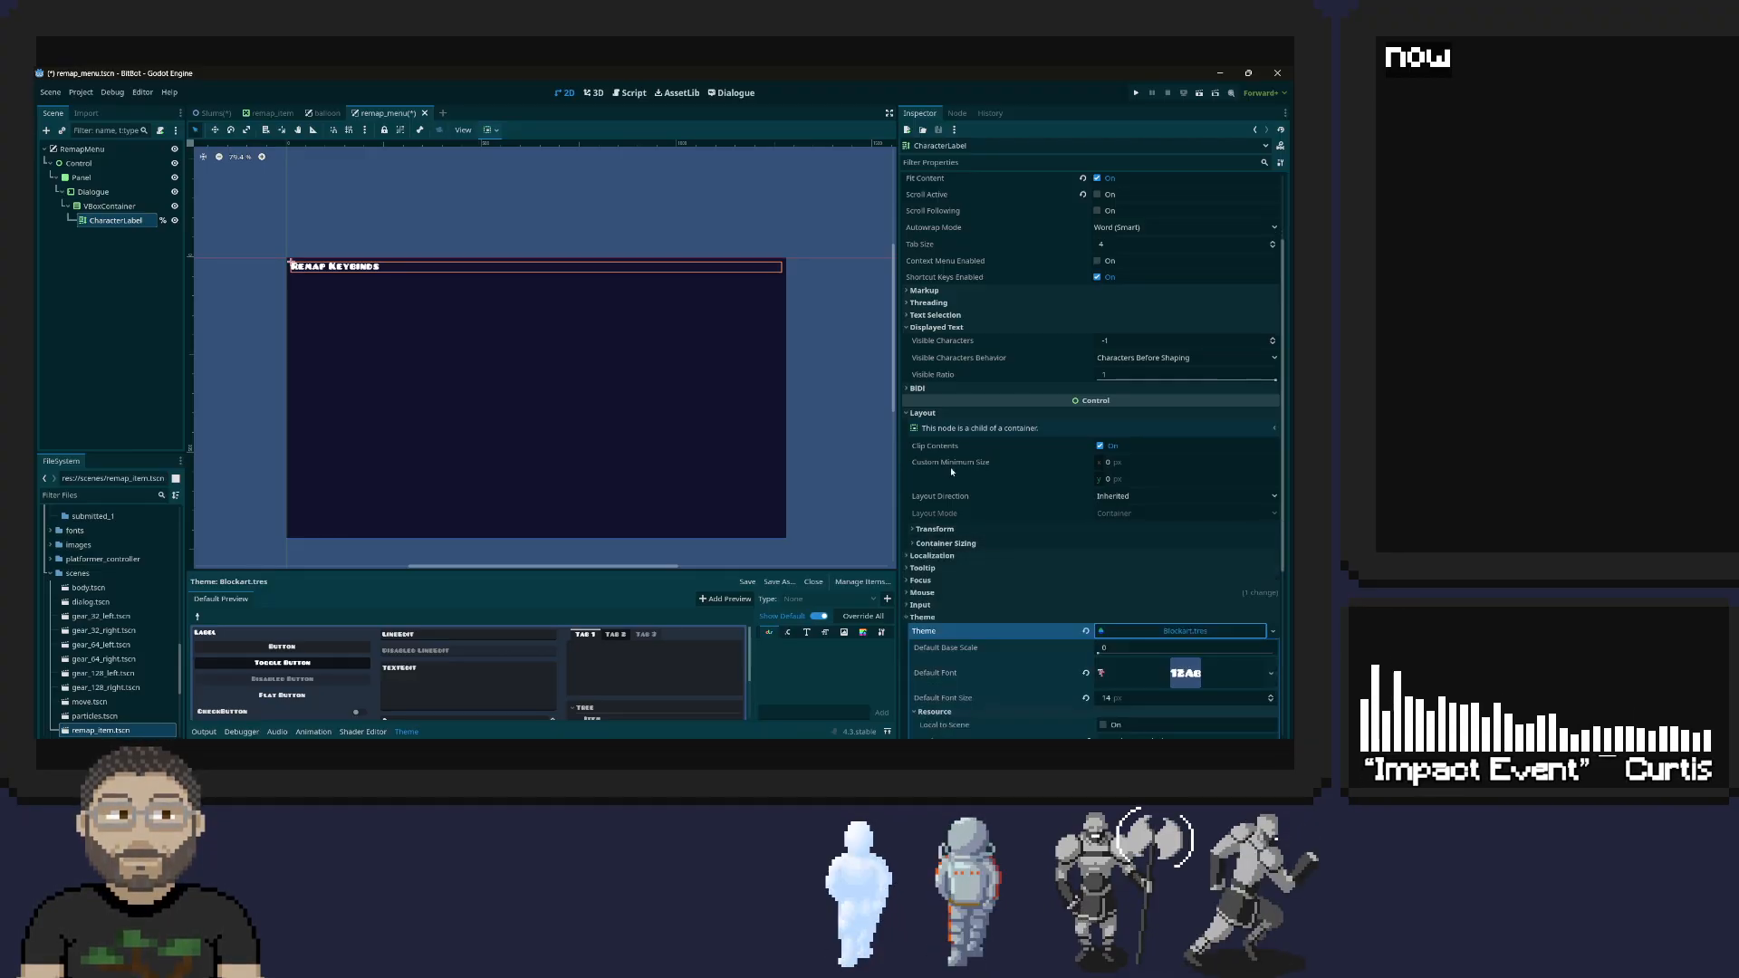
pyautogui.click(934, 314)
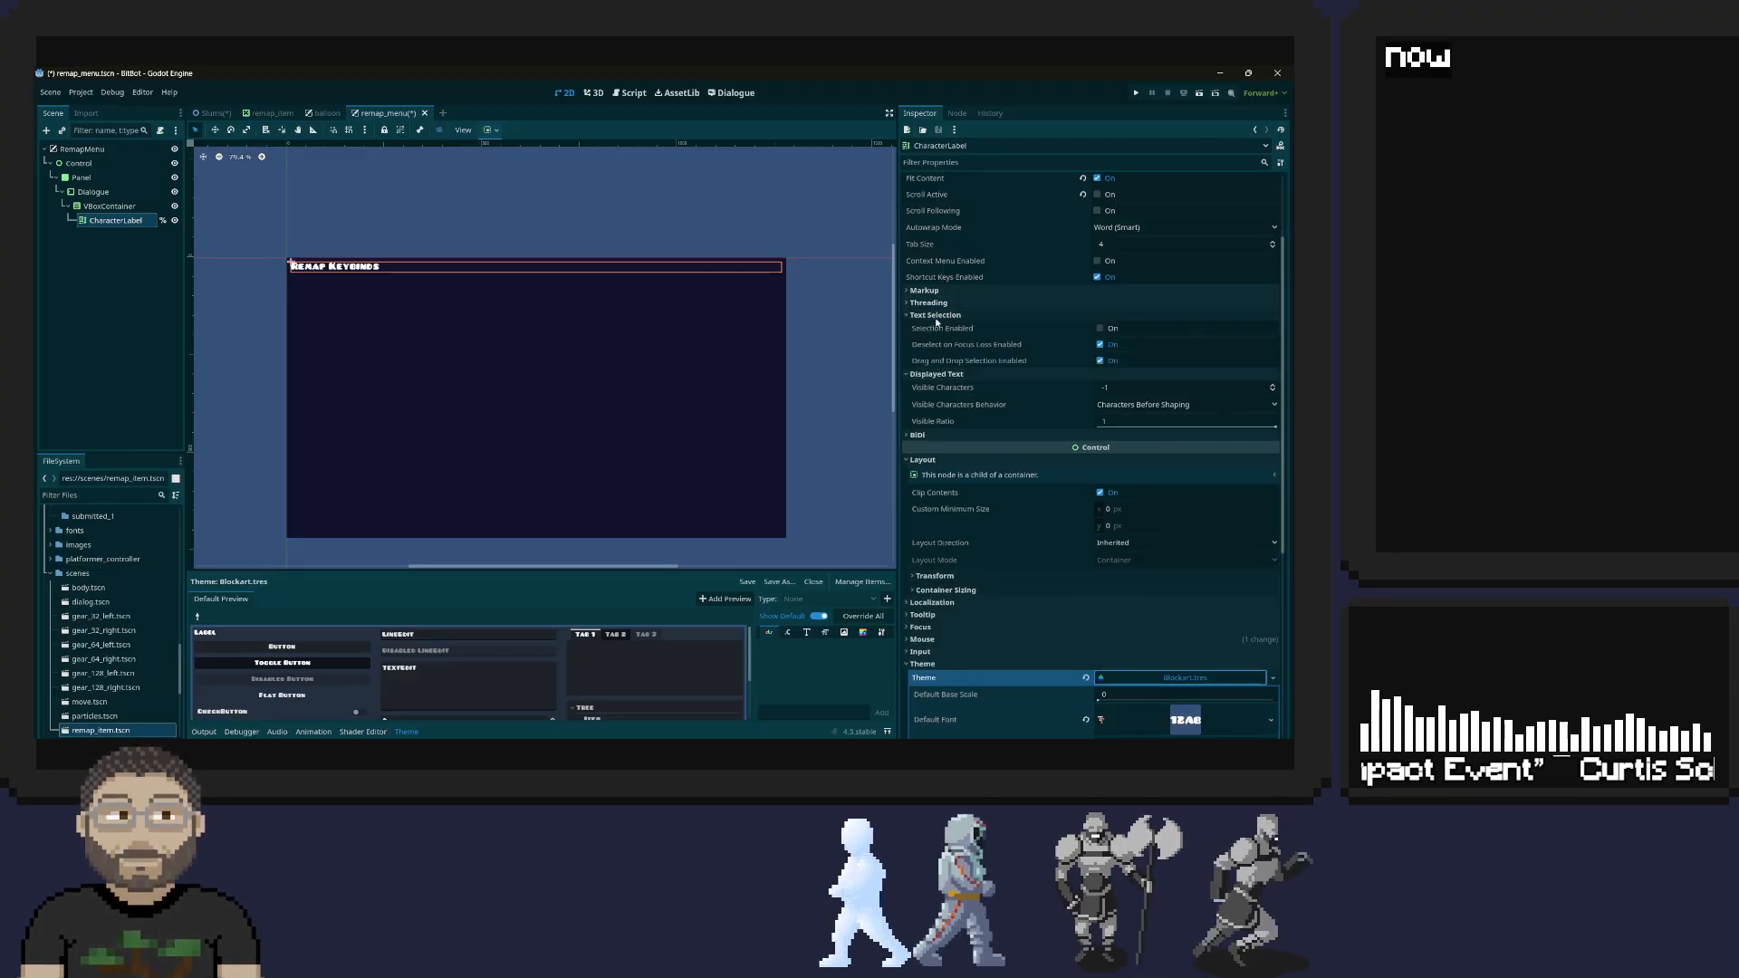
pyautogui.click(935, 314)
pyautogui.click(933, 304)
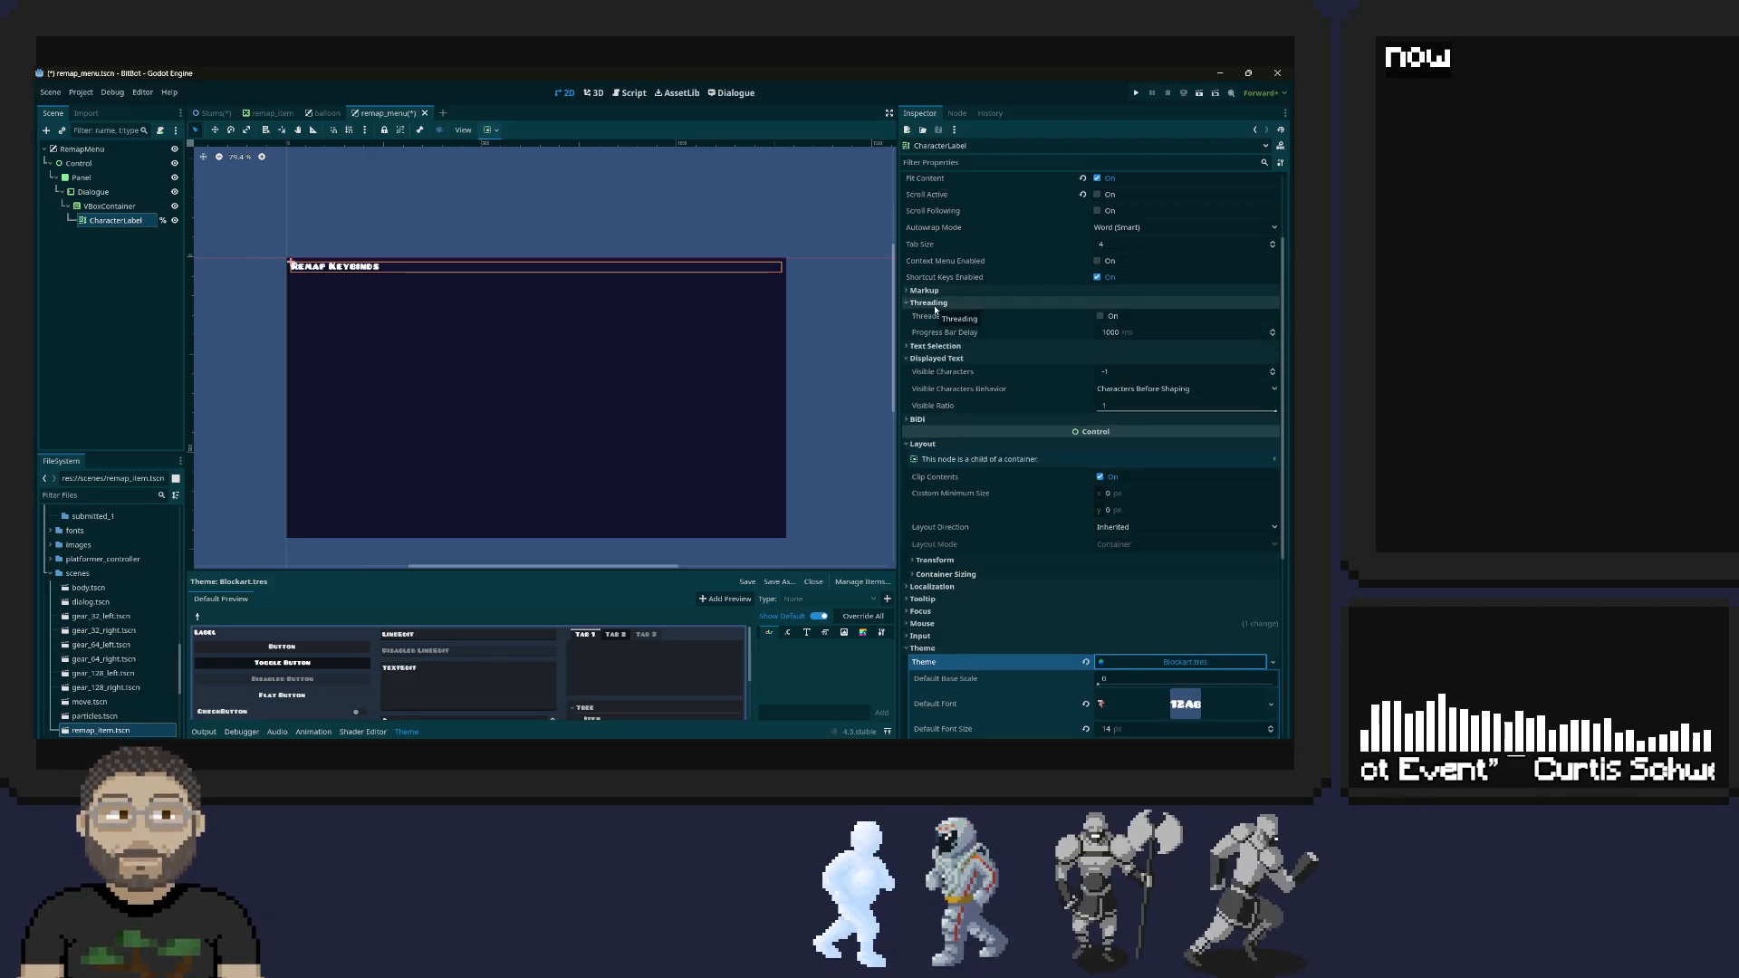
pyautogui.click(933, 305)
pyautogui.click(931, 291)
pyautogui.click(931, 291)
pyautogui.scroll(3, 987, 283)
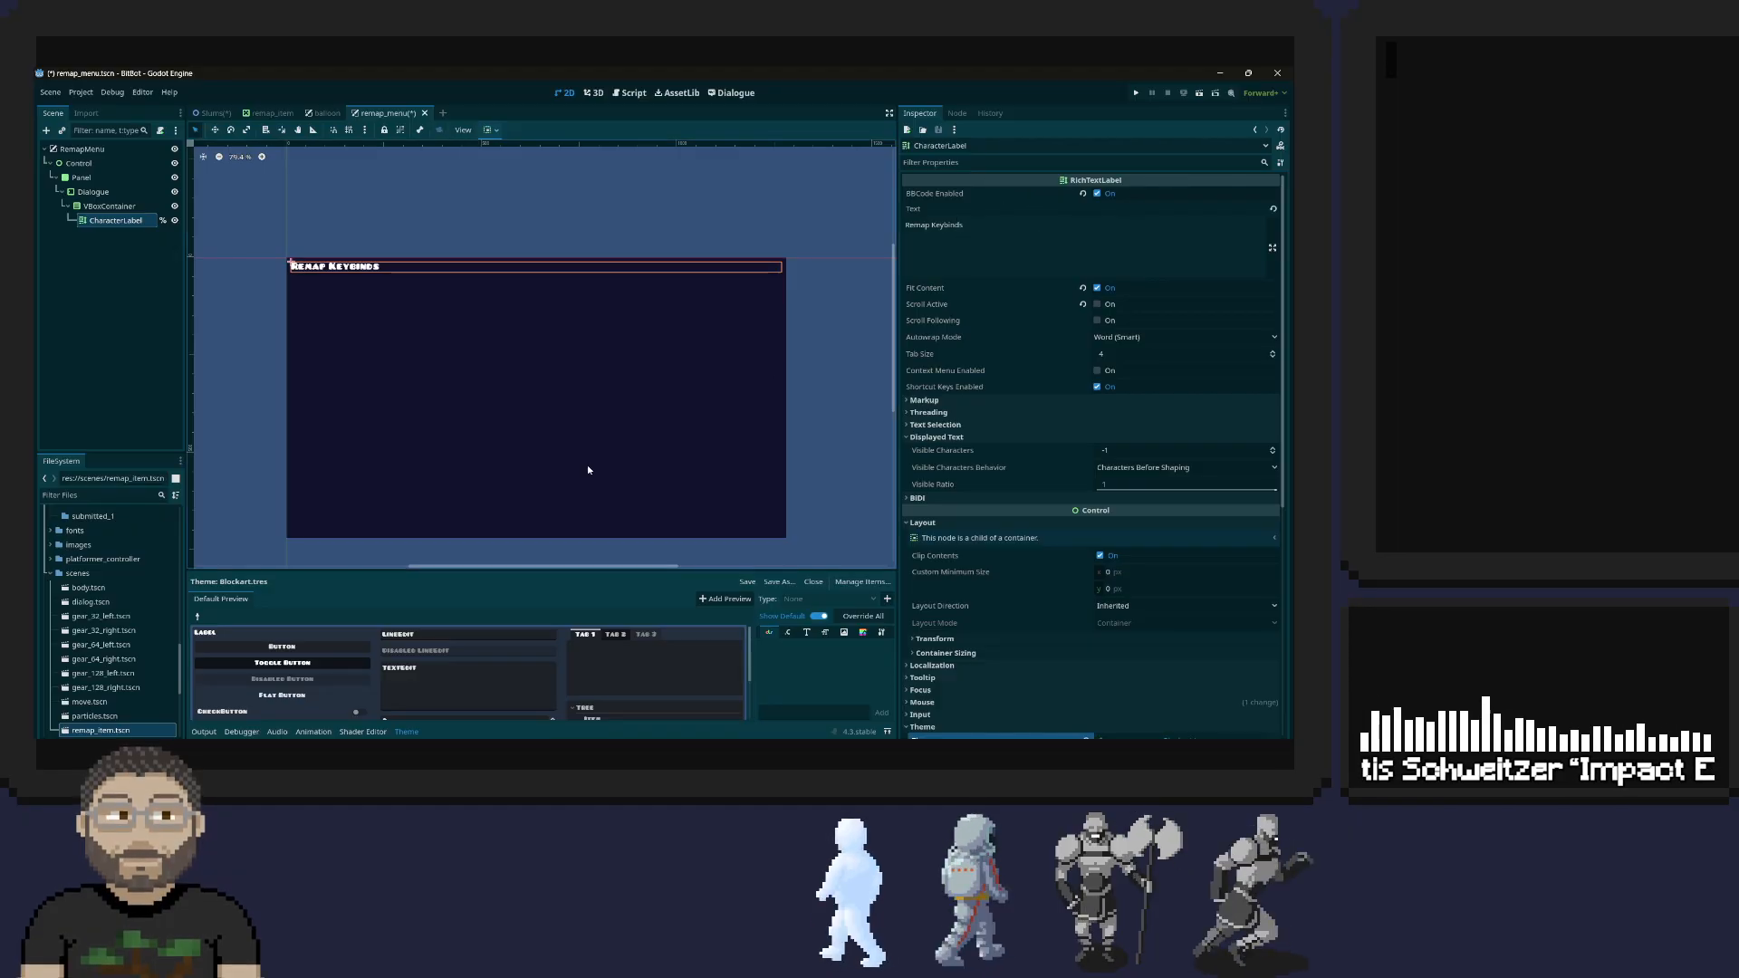
# Switch to the web browser and search for "godot richtextlabel center text"
pyautogui.click(466, 754)
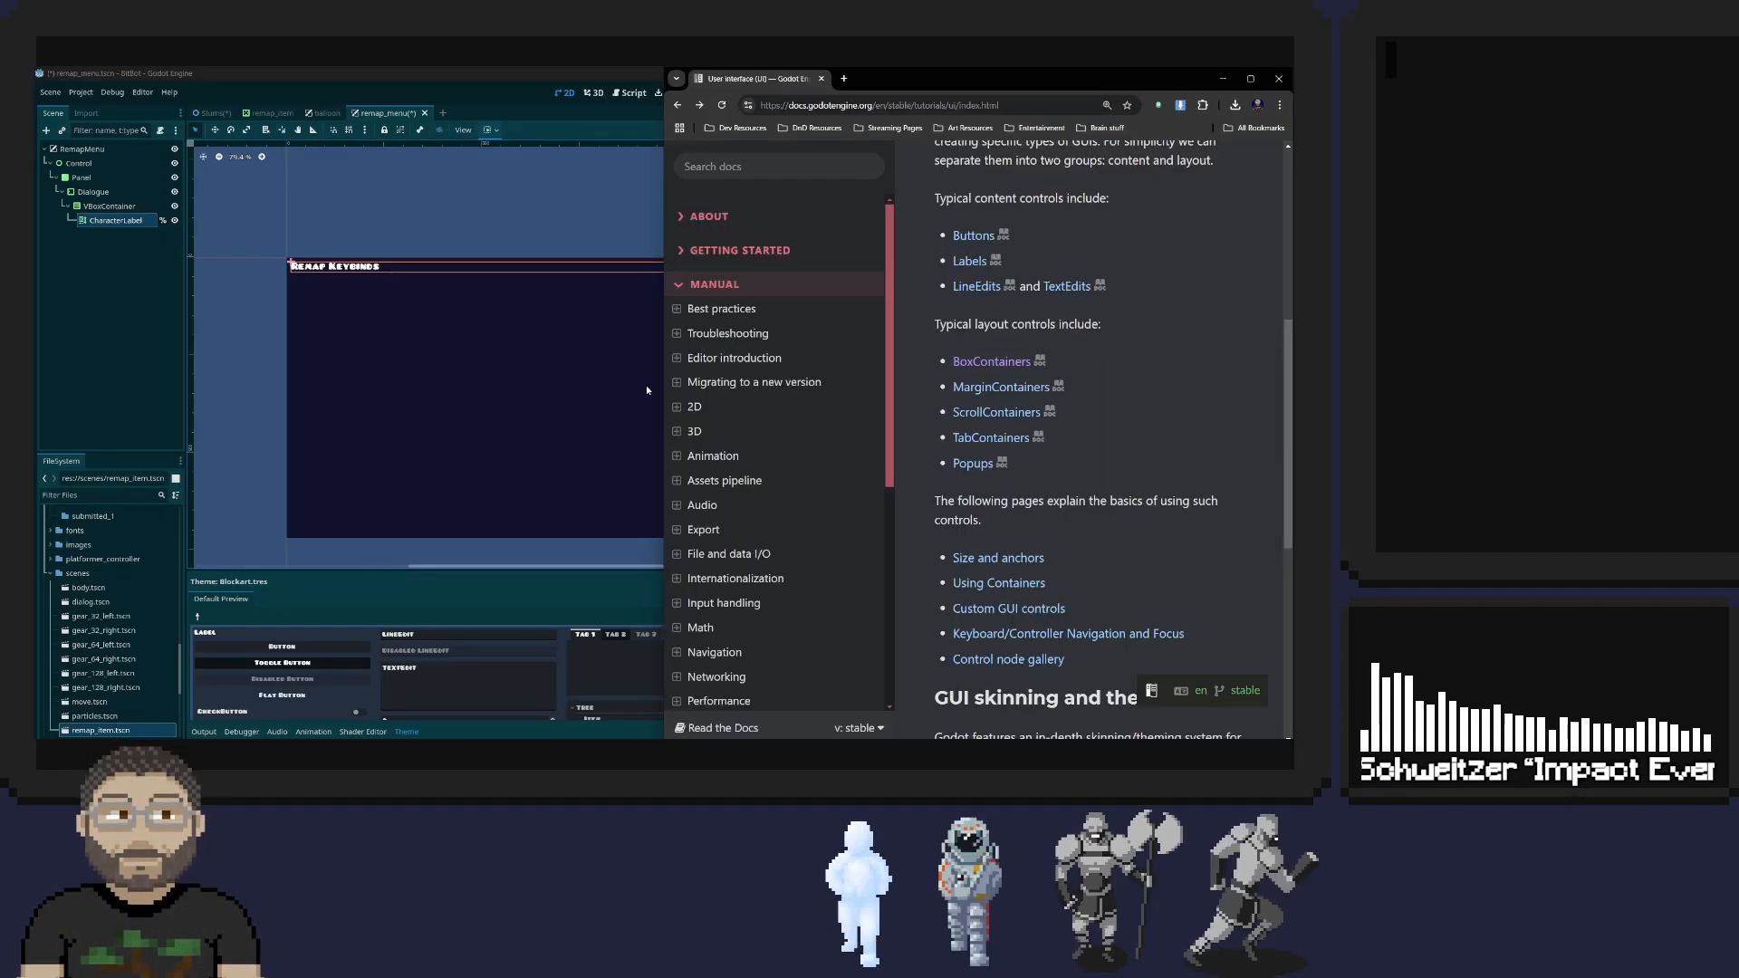
pyautogui.click(841, 103)
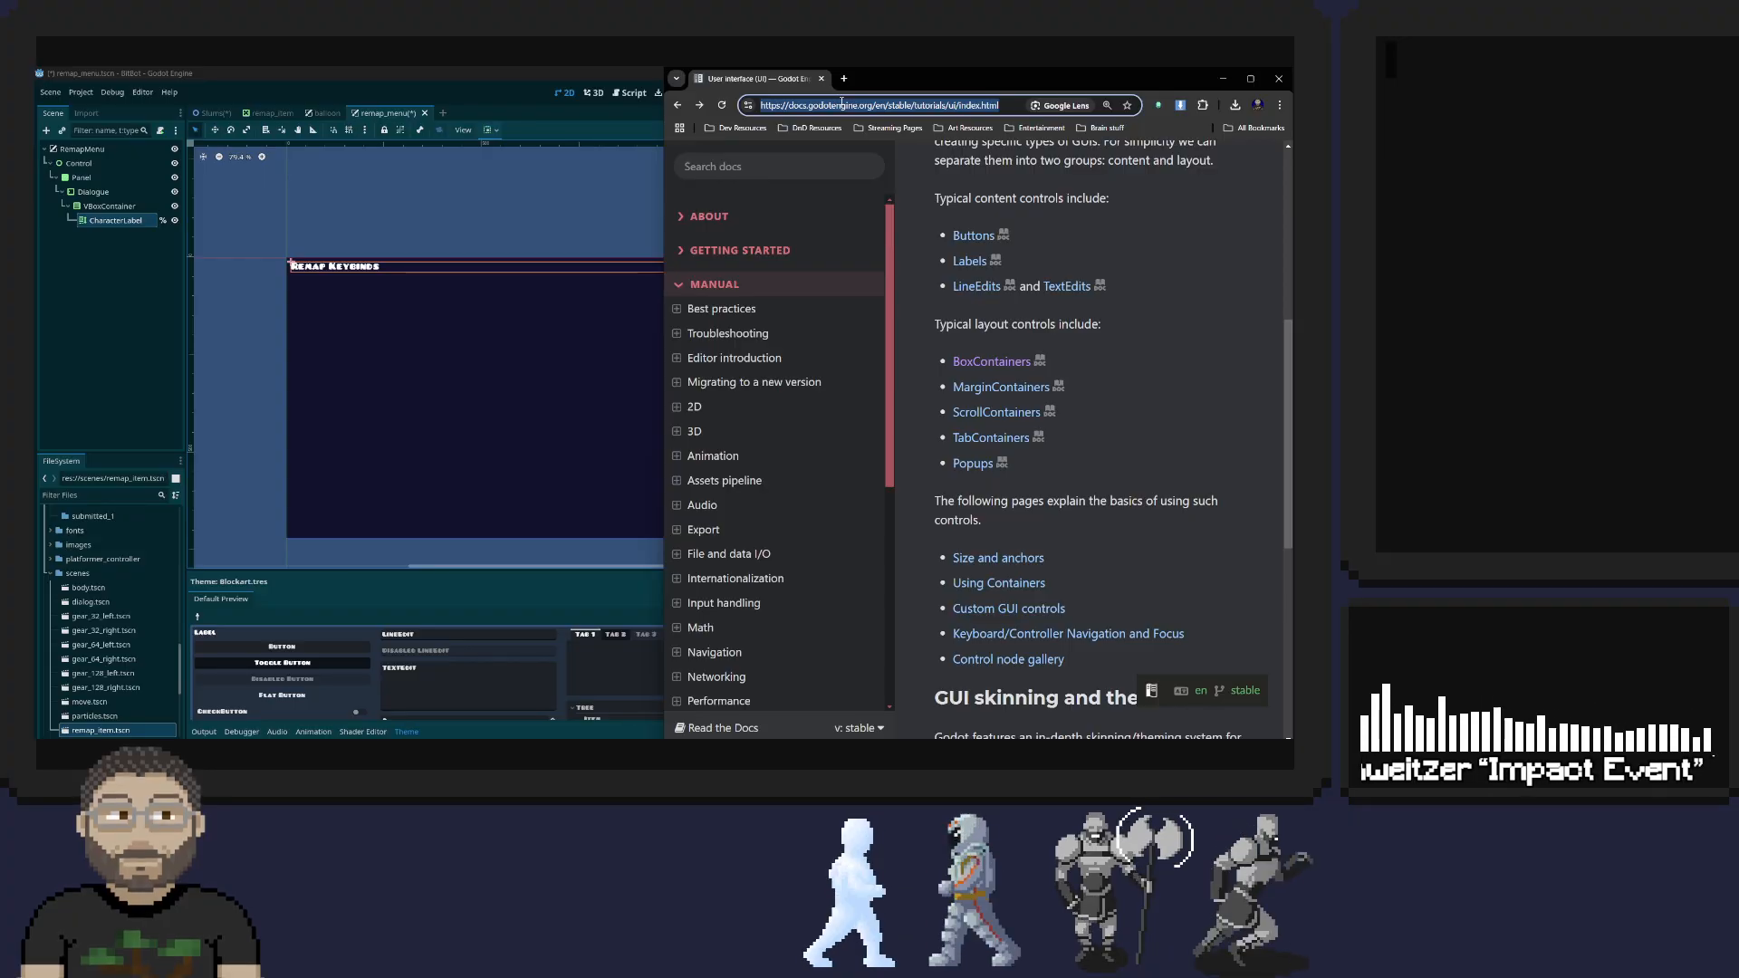
pyautogui.write('godot ')
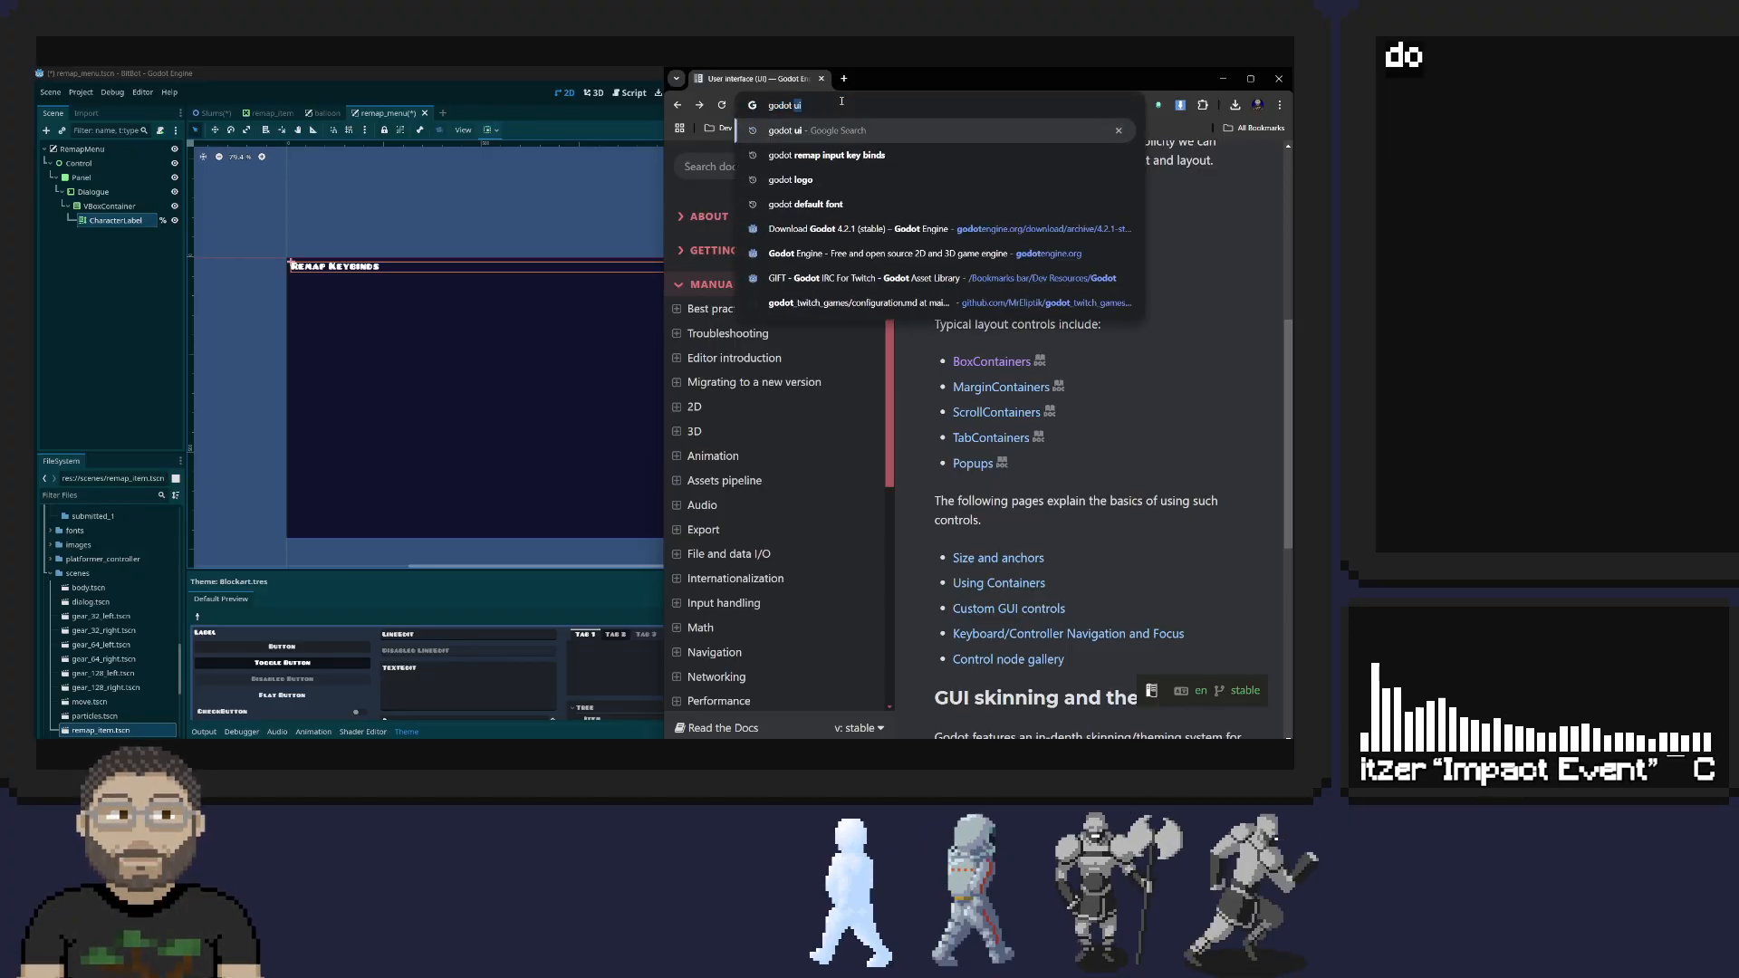
pyautogui.write('right')
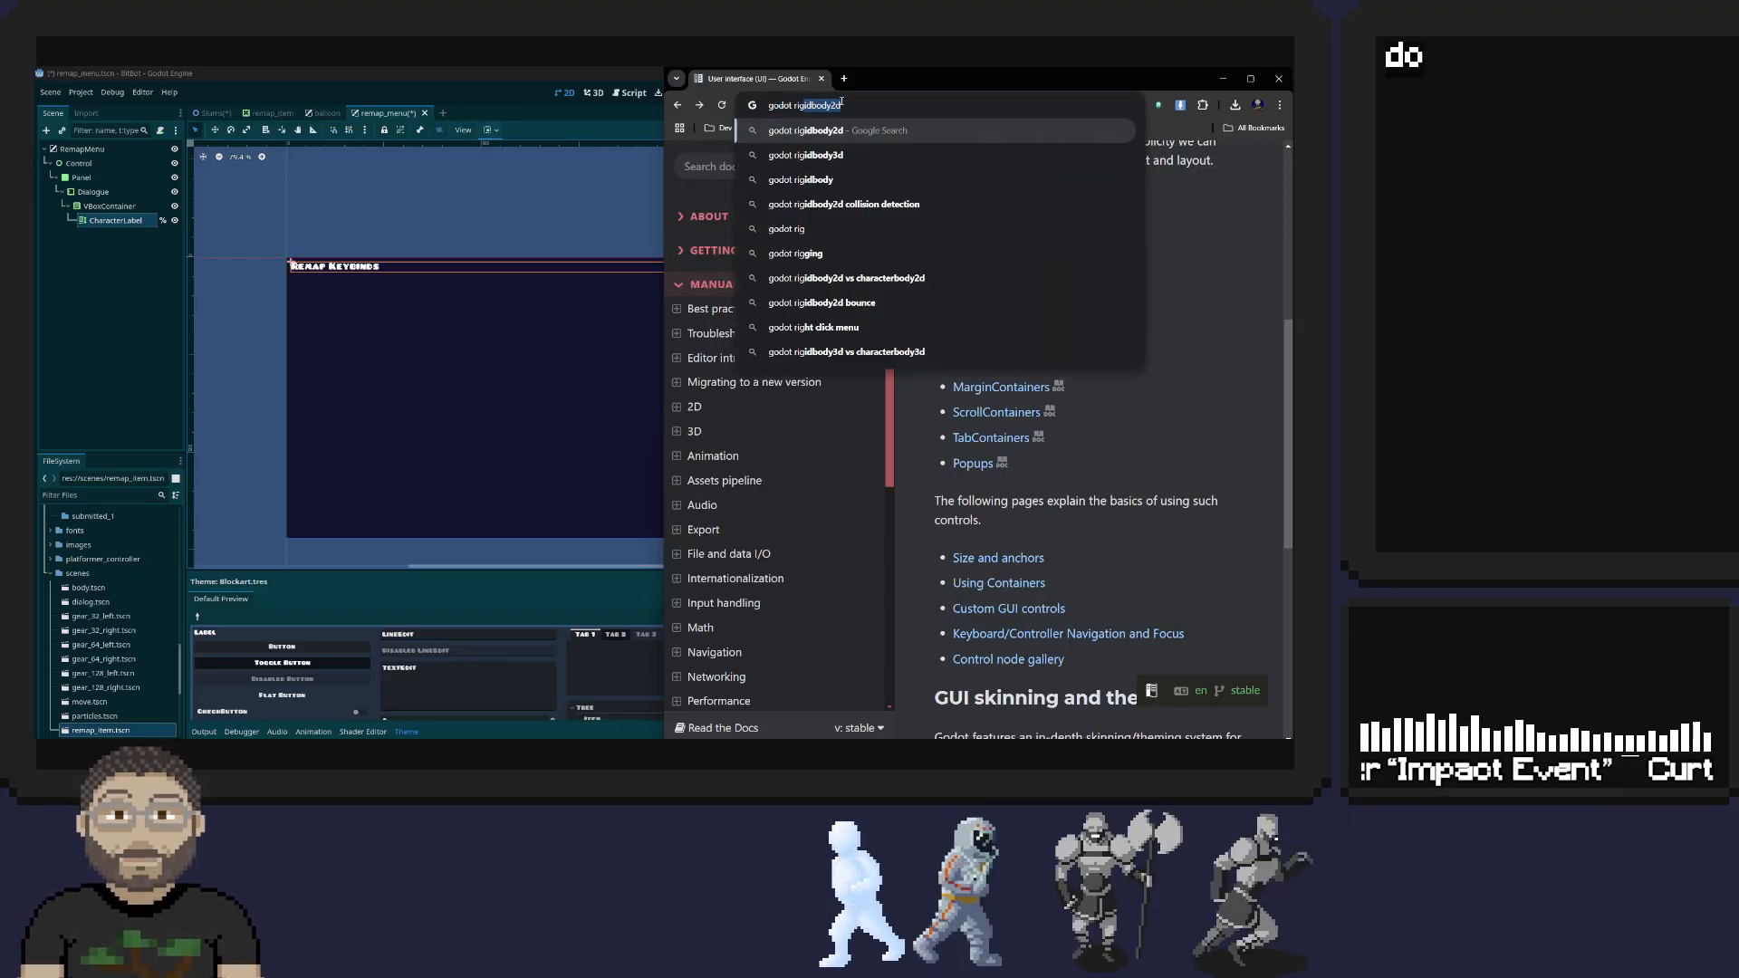
pyautogui.press('BackSpace')
pyautogui.press('BackSpace')
pyautogui.press('BackSpace')
pyautogui.write('ch')
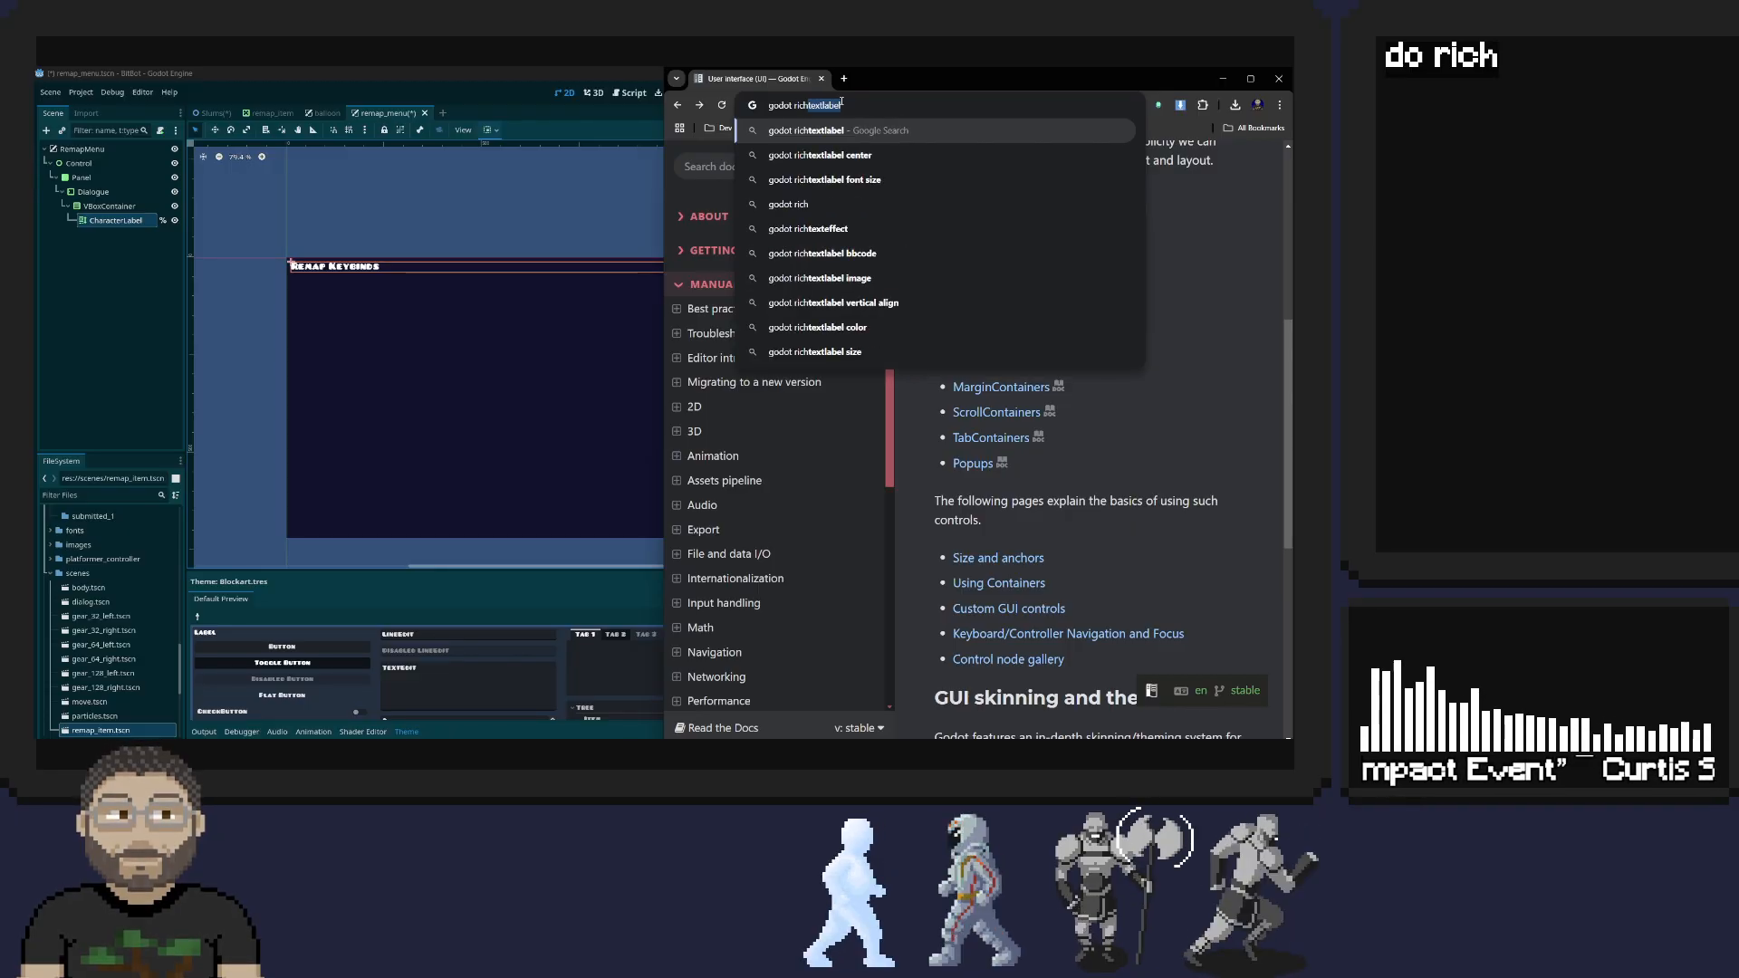
pyautogui.write('textlabel ce')
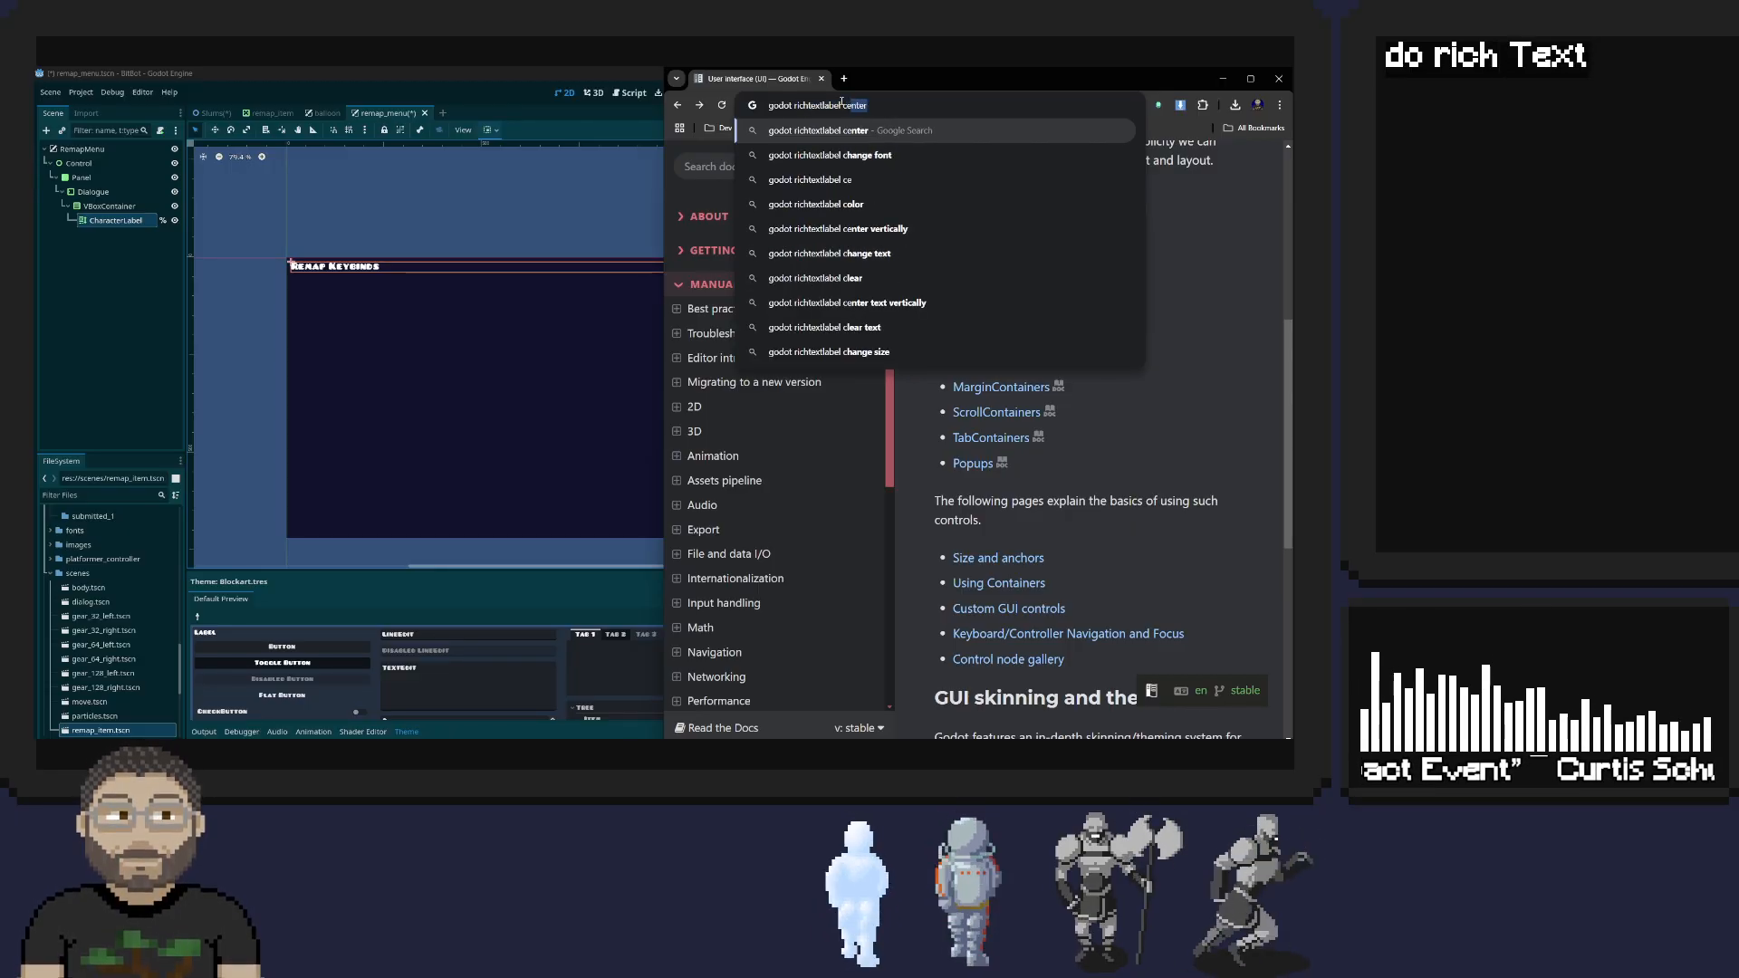
pyautogui.write('nter text')
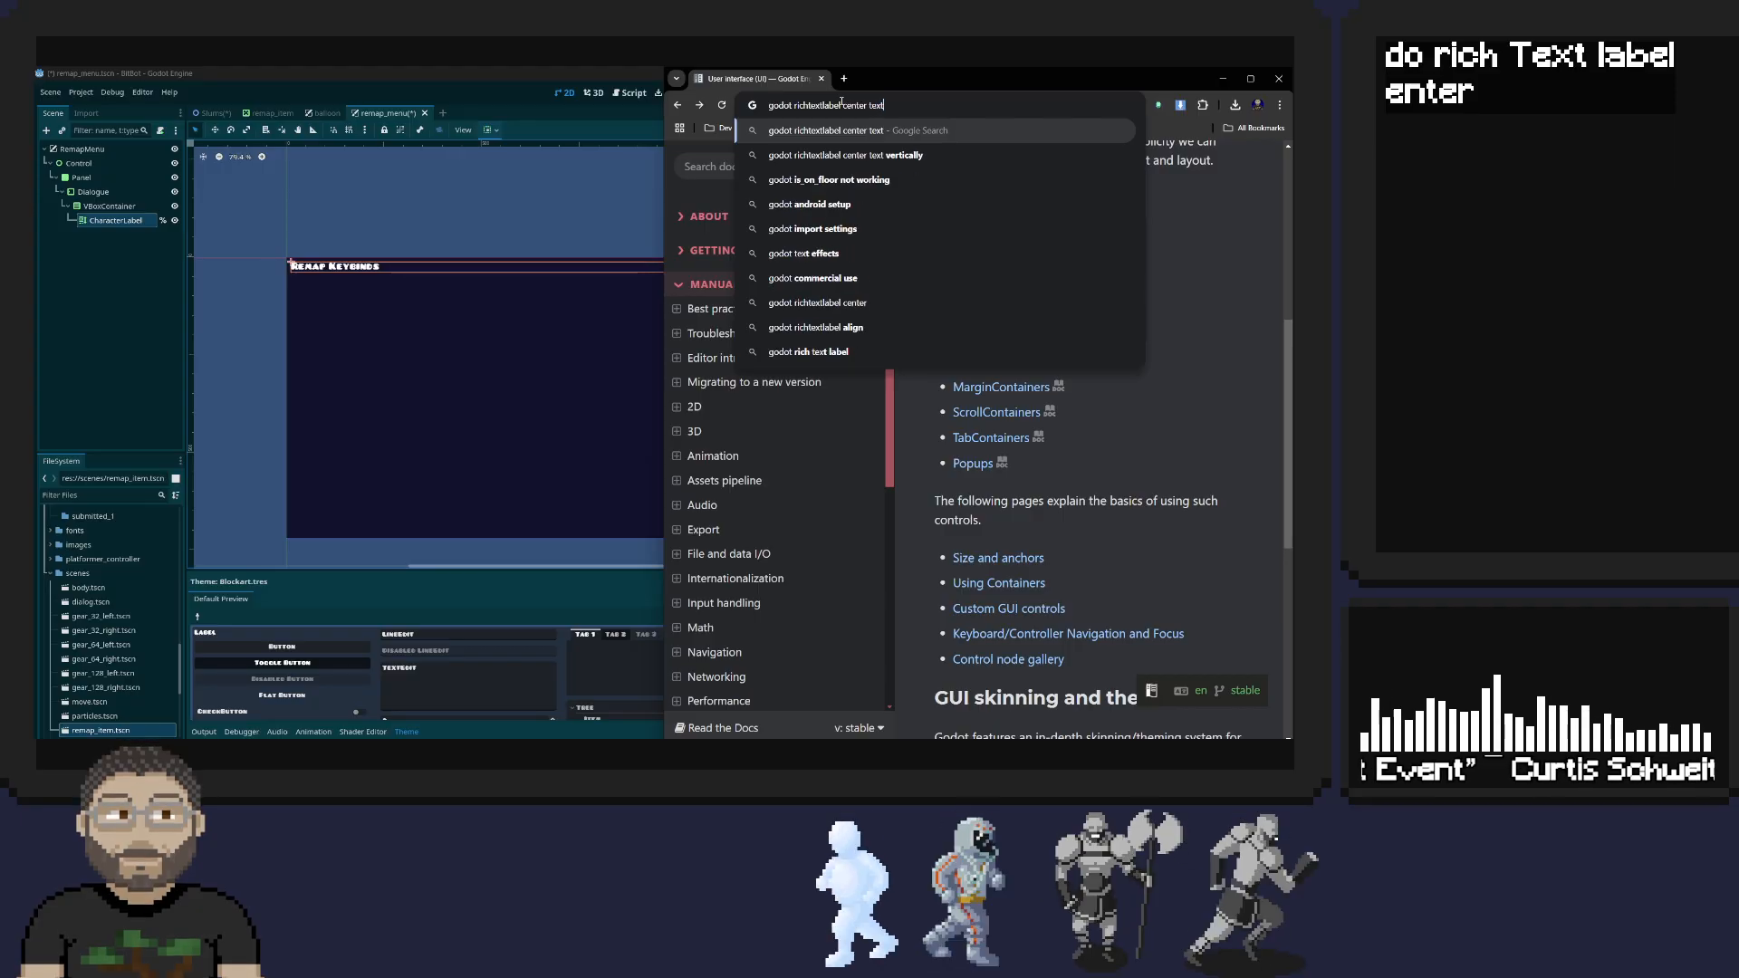
pyautogui.press('Return')
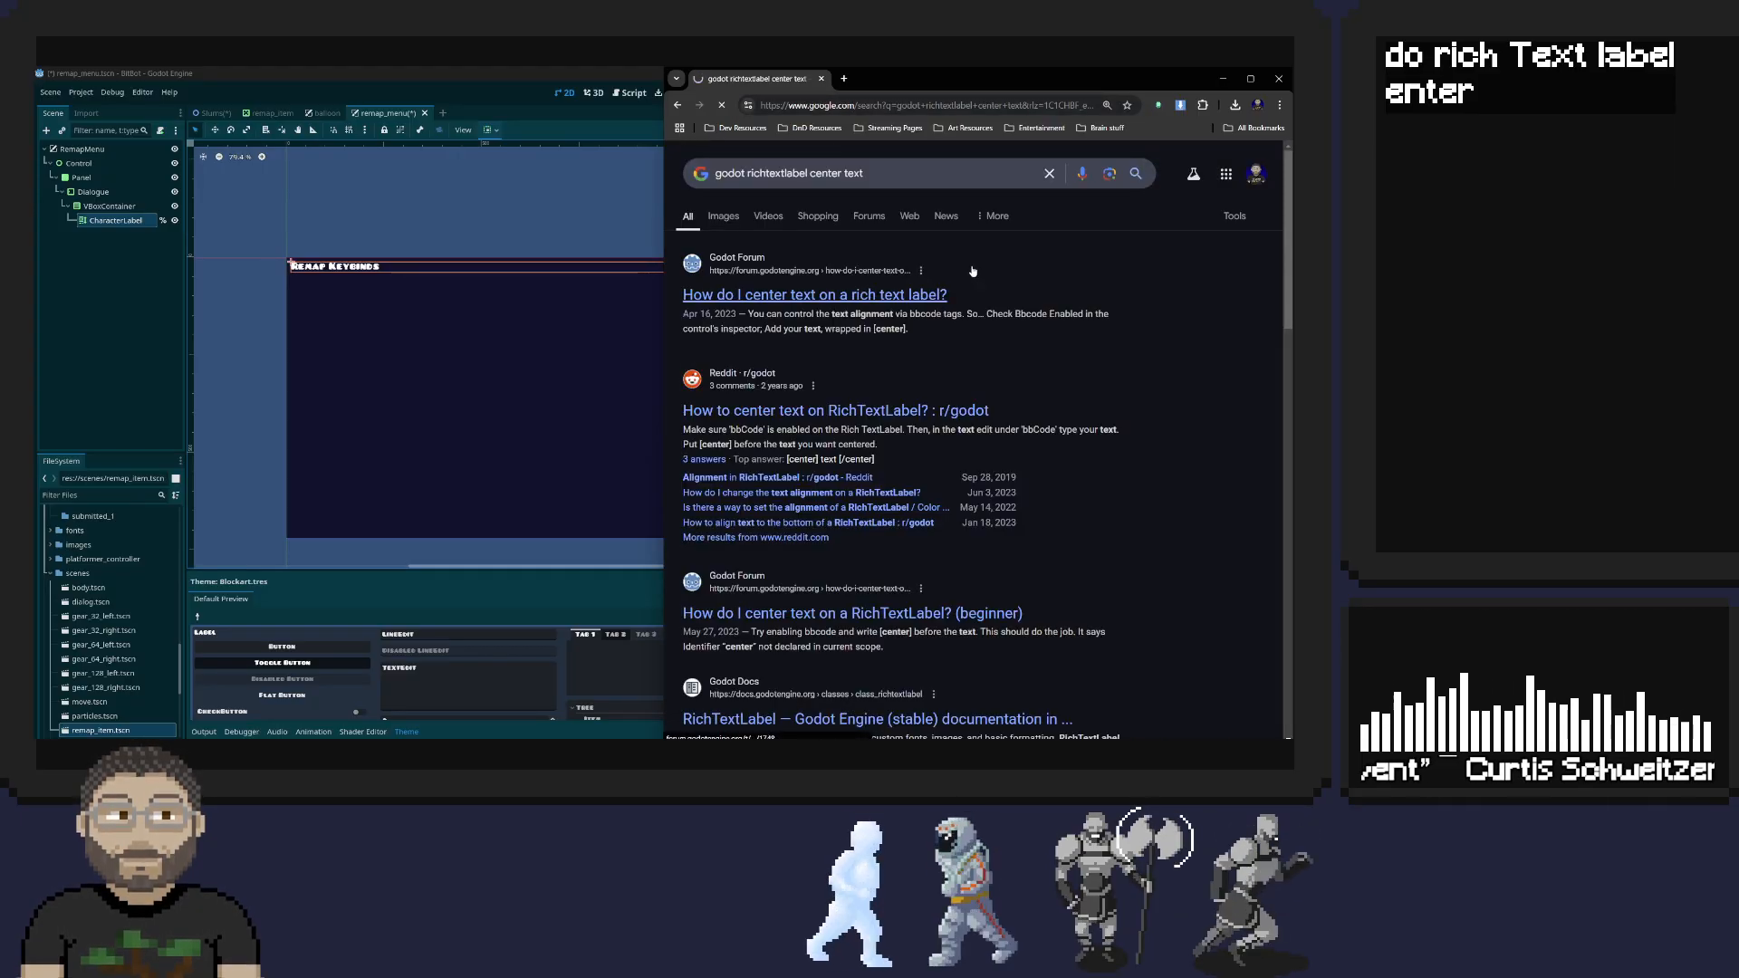
# Read the Godot Forum topic "How do I center text on a rich text label?" and check the CharacterLabel's BBCode Enabled setting against it
pyautogui.click(854, 296)
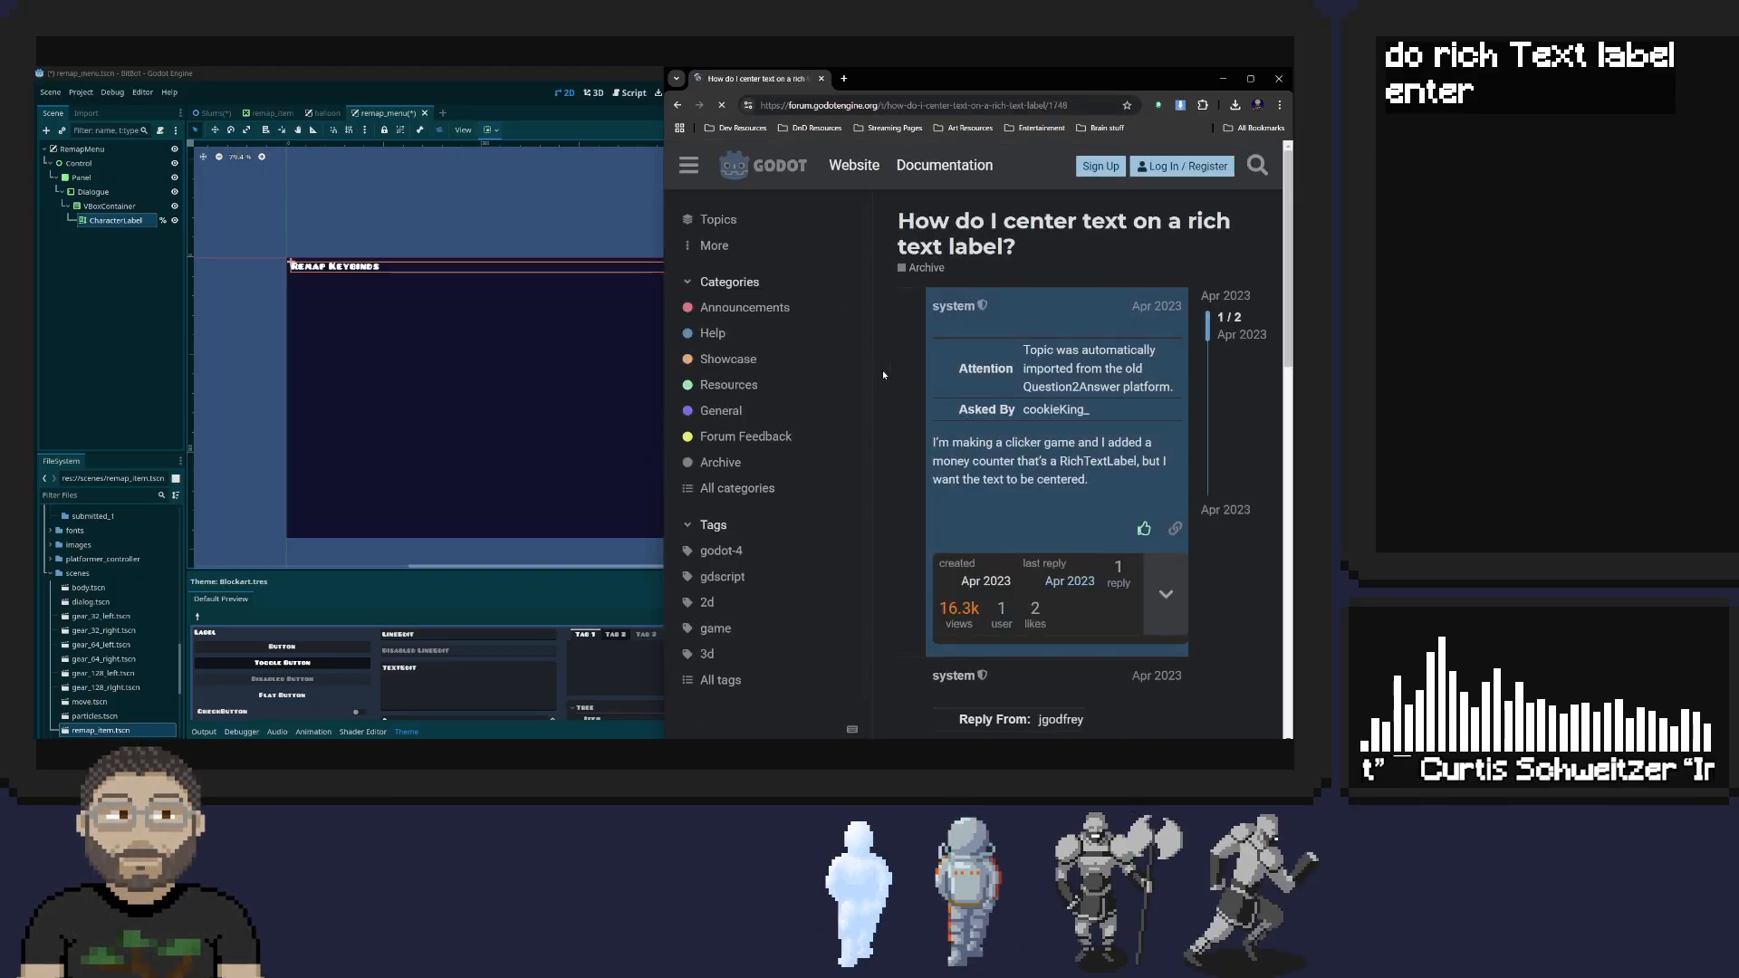
pyautogui.scroll(-5, 943, 393)
pyautogui.scroll(-2, 943, 394)
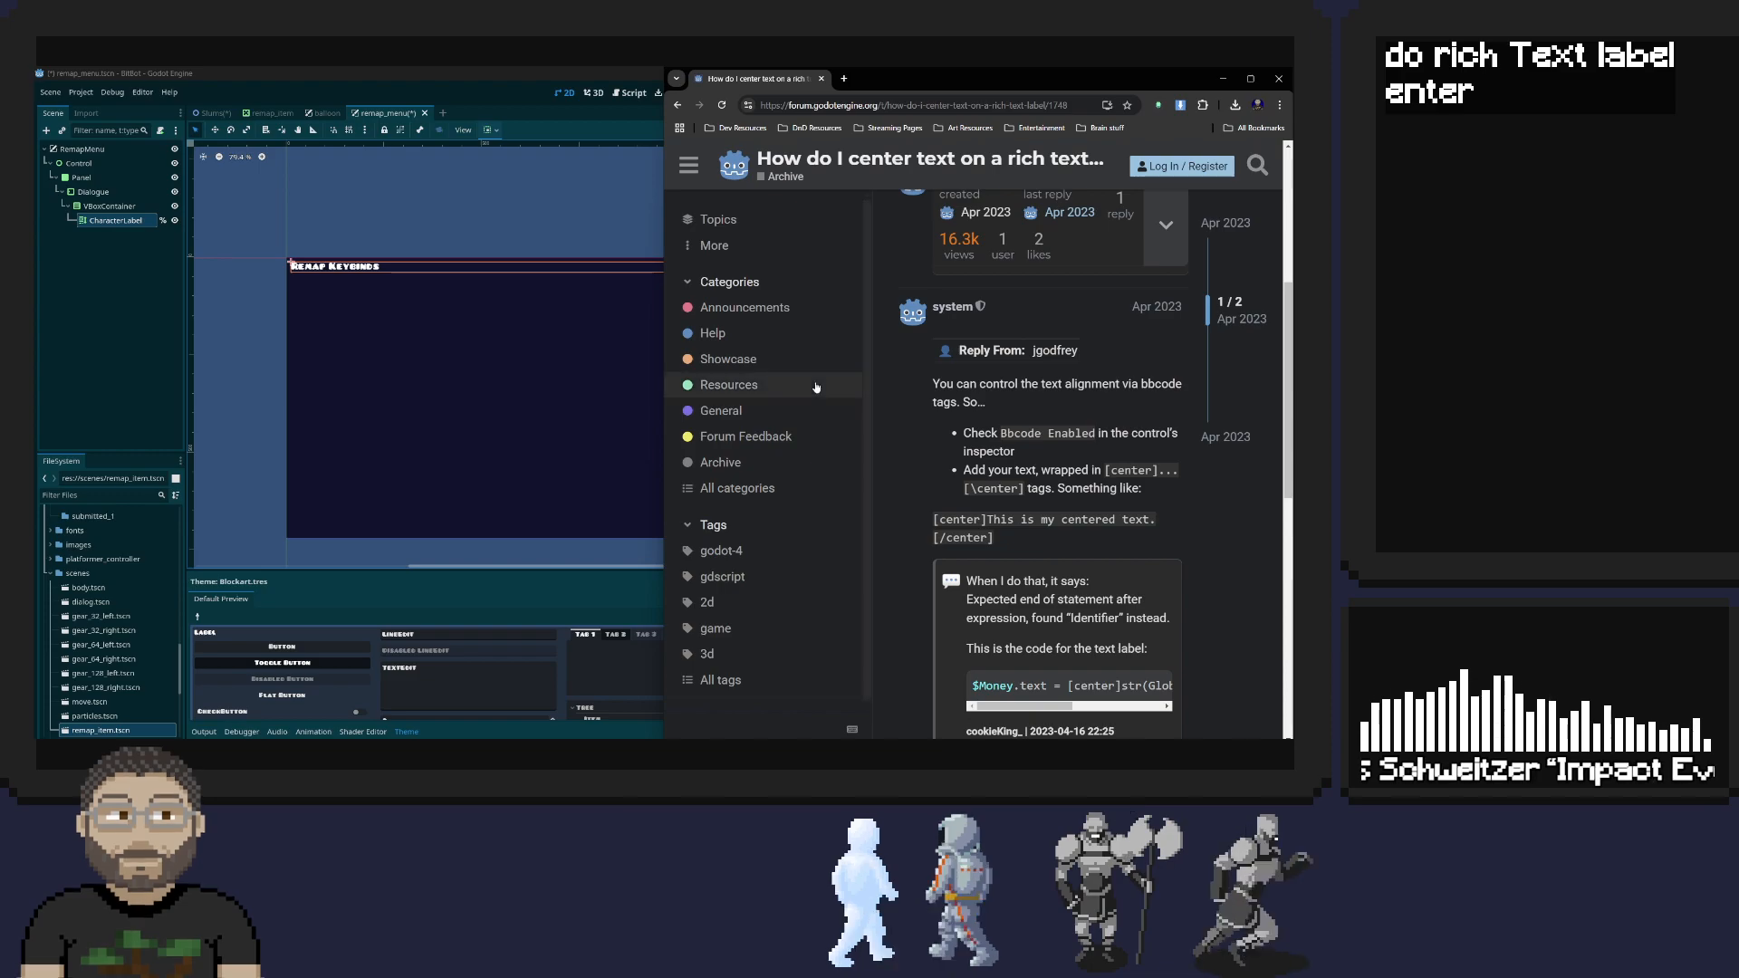
pyautogui.hotkey('alt', 'Tab')
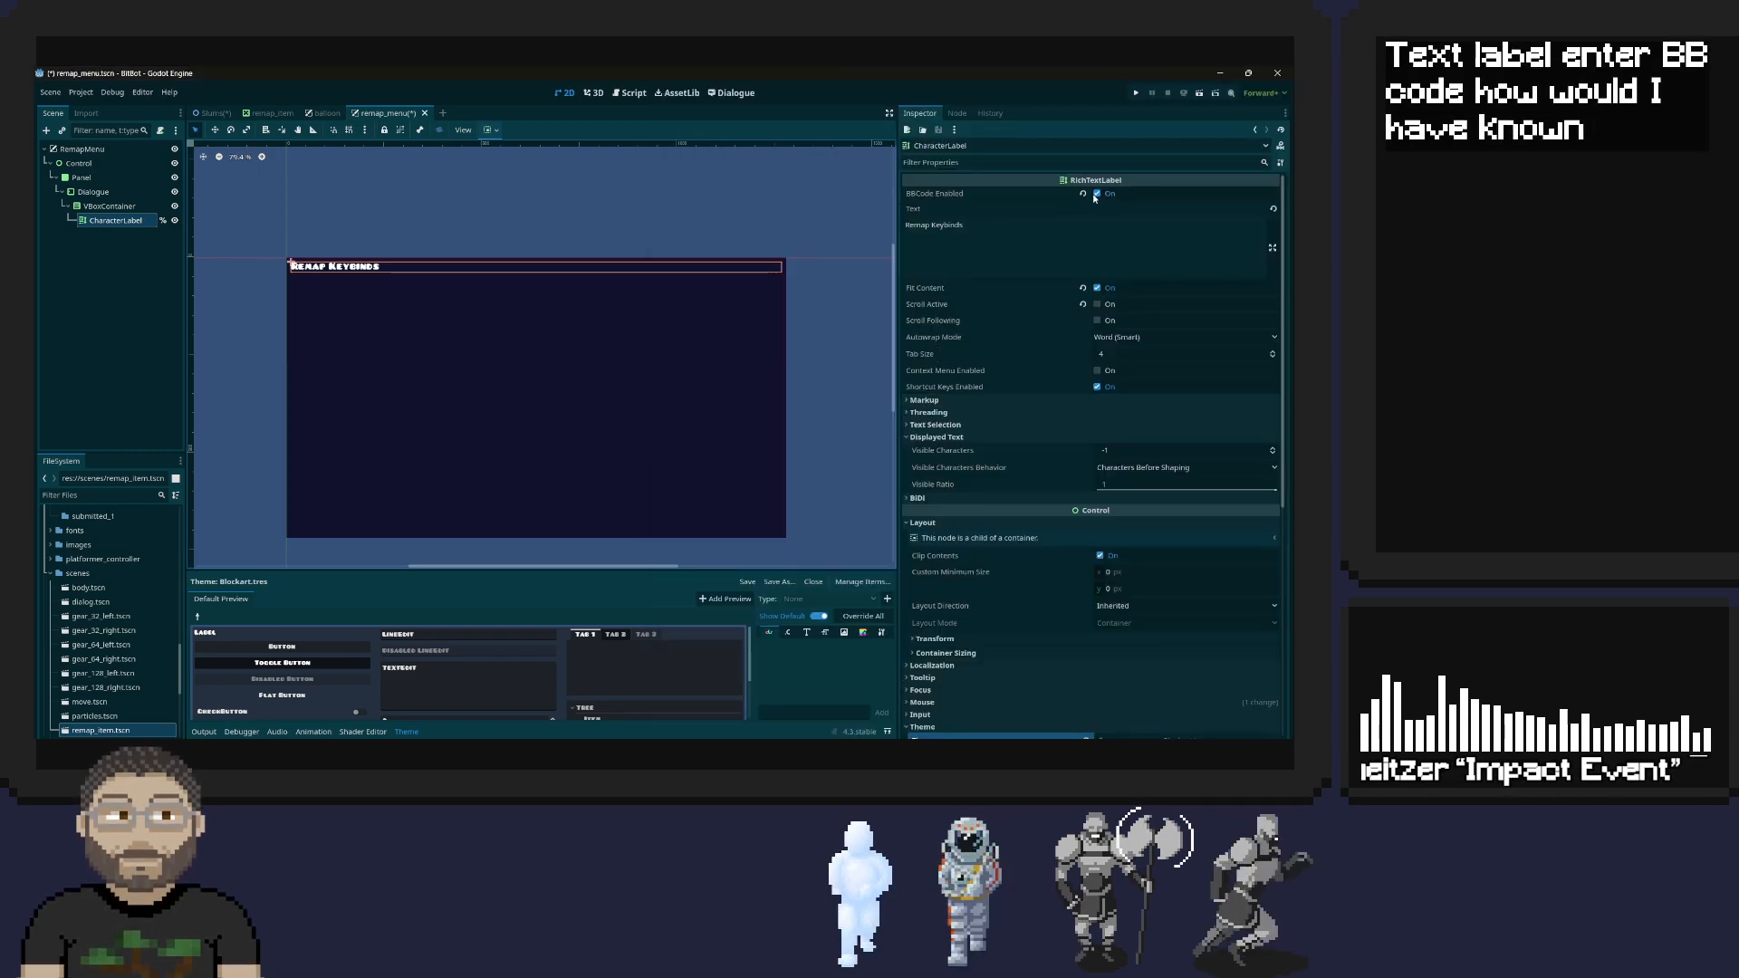
pyautogui.hotkey('alt', 'Tab')
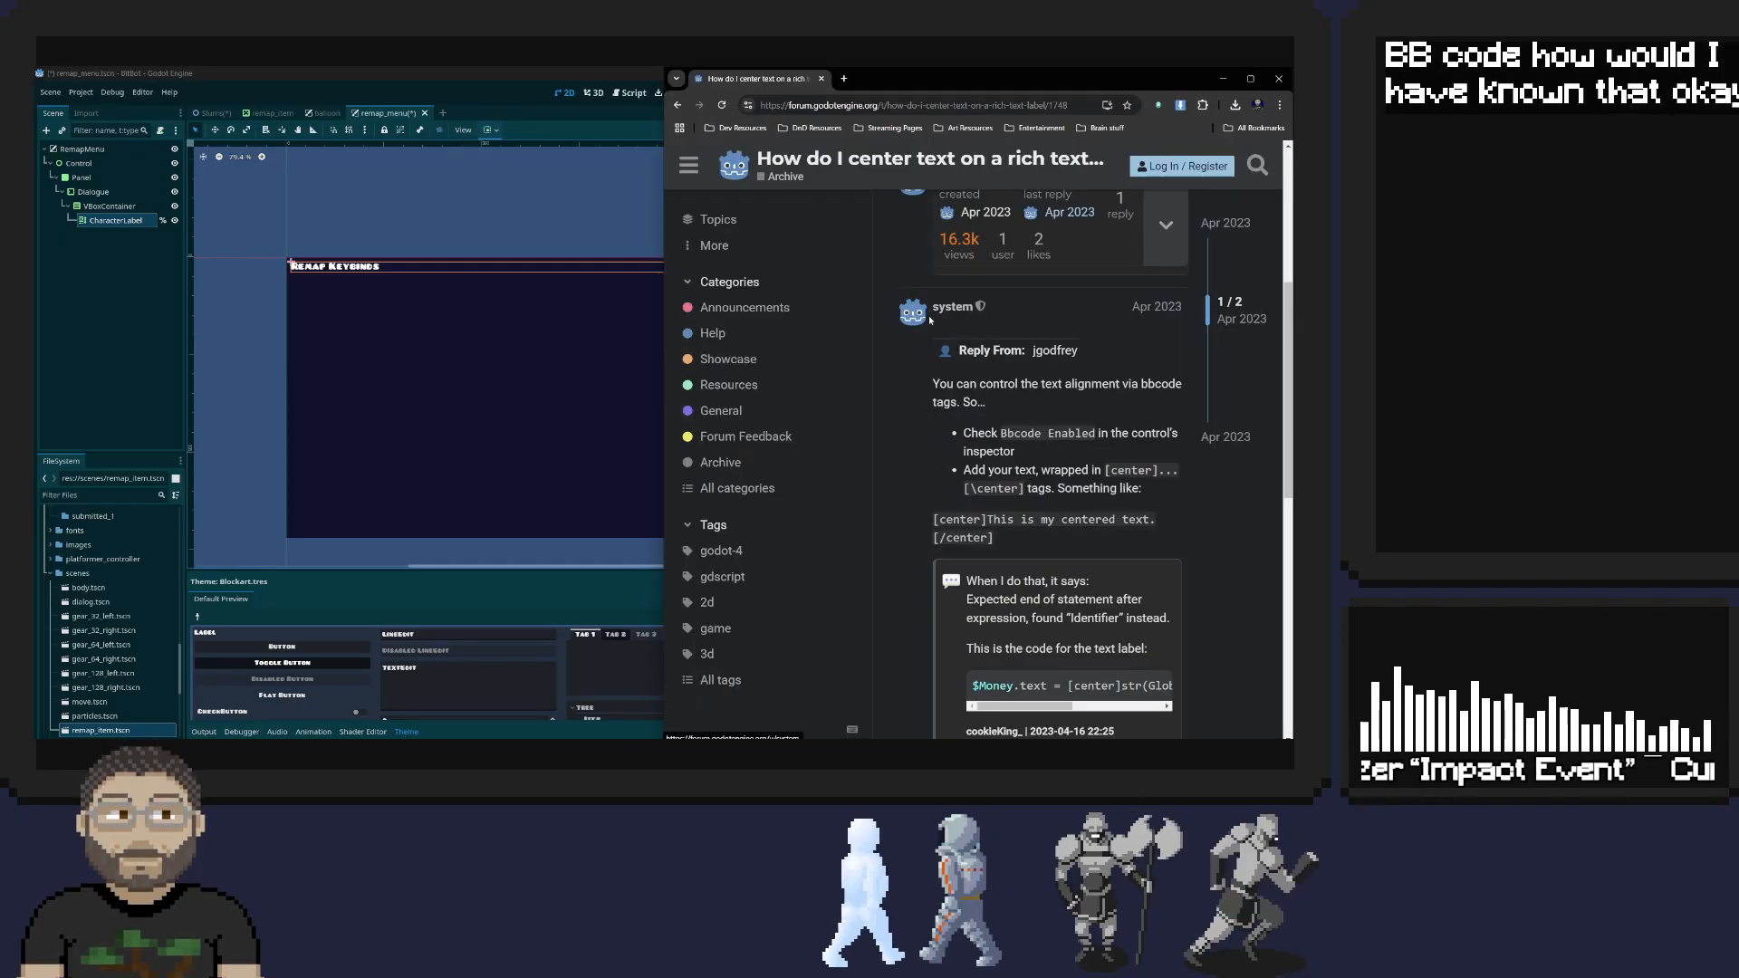
pyautogui.scroll(-2, 930, 322)
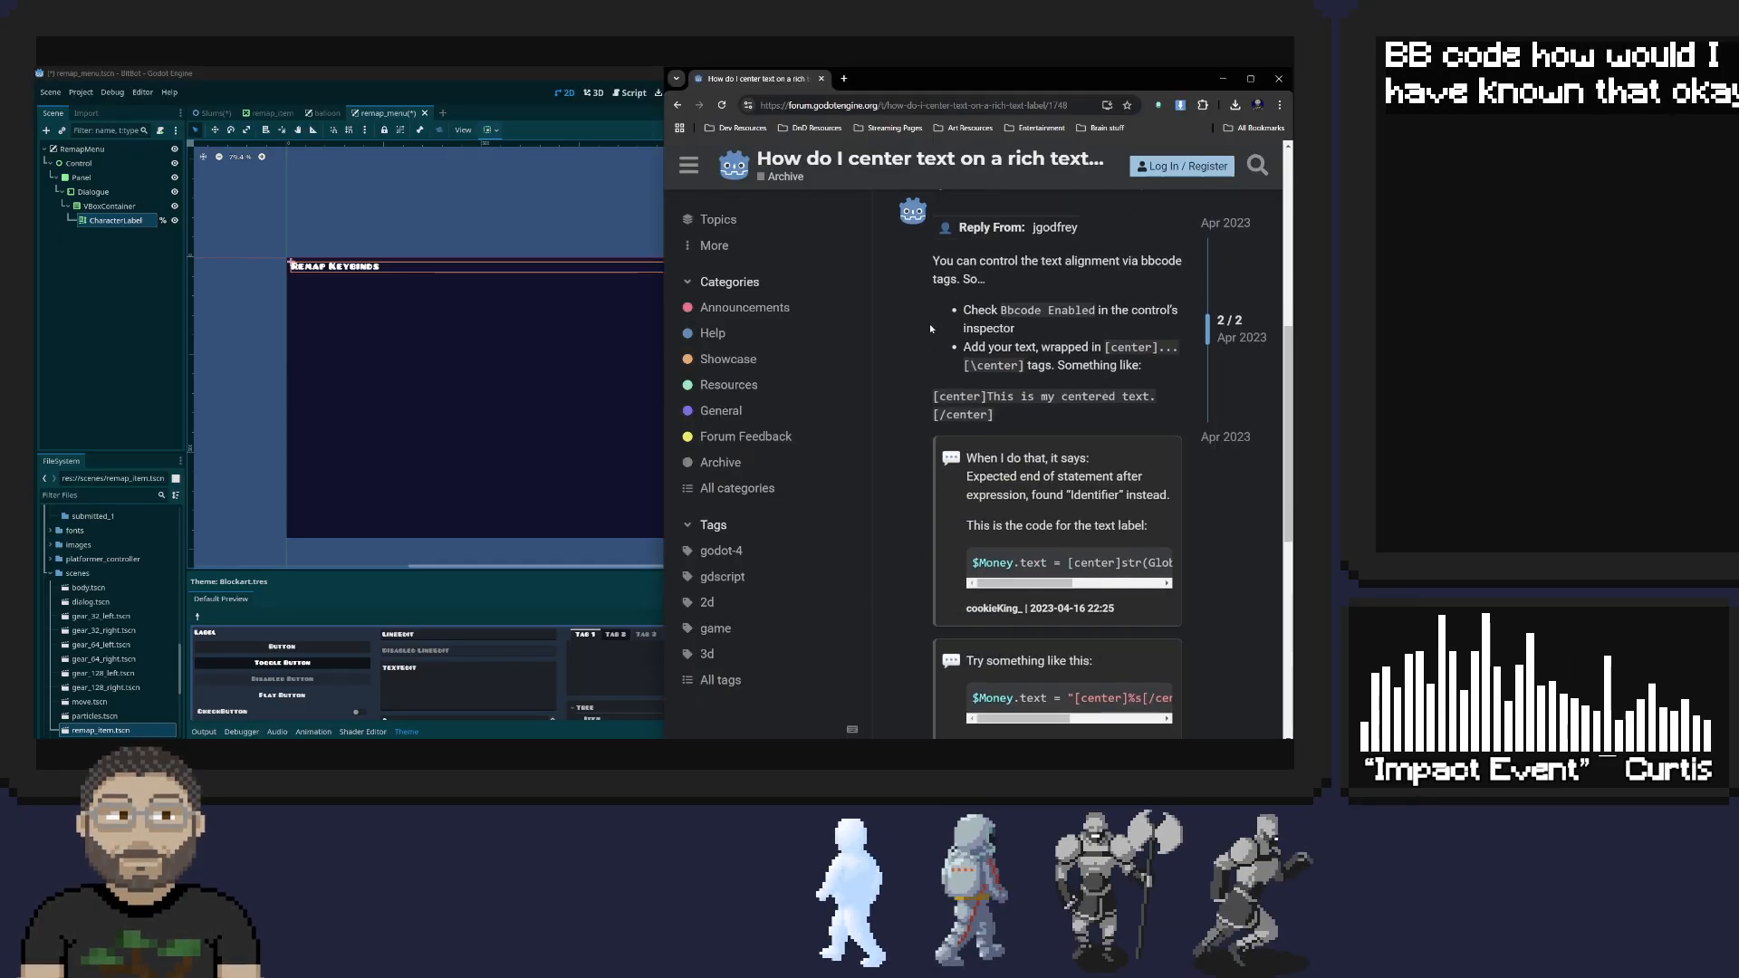
# Return from the forum topic to Godot and set the CharacterLabel's text to "[center]Remap Keybinds[/center]"
pyautogui.scroll(-1, 929, 323)
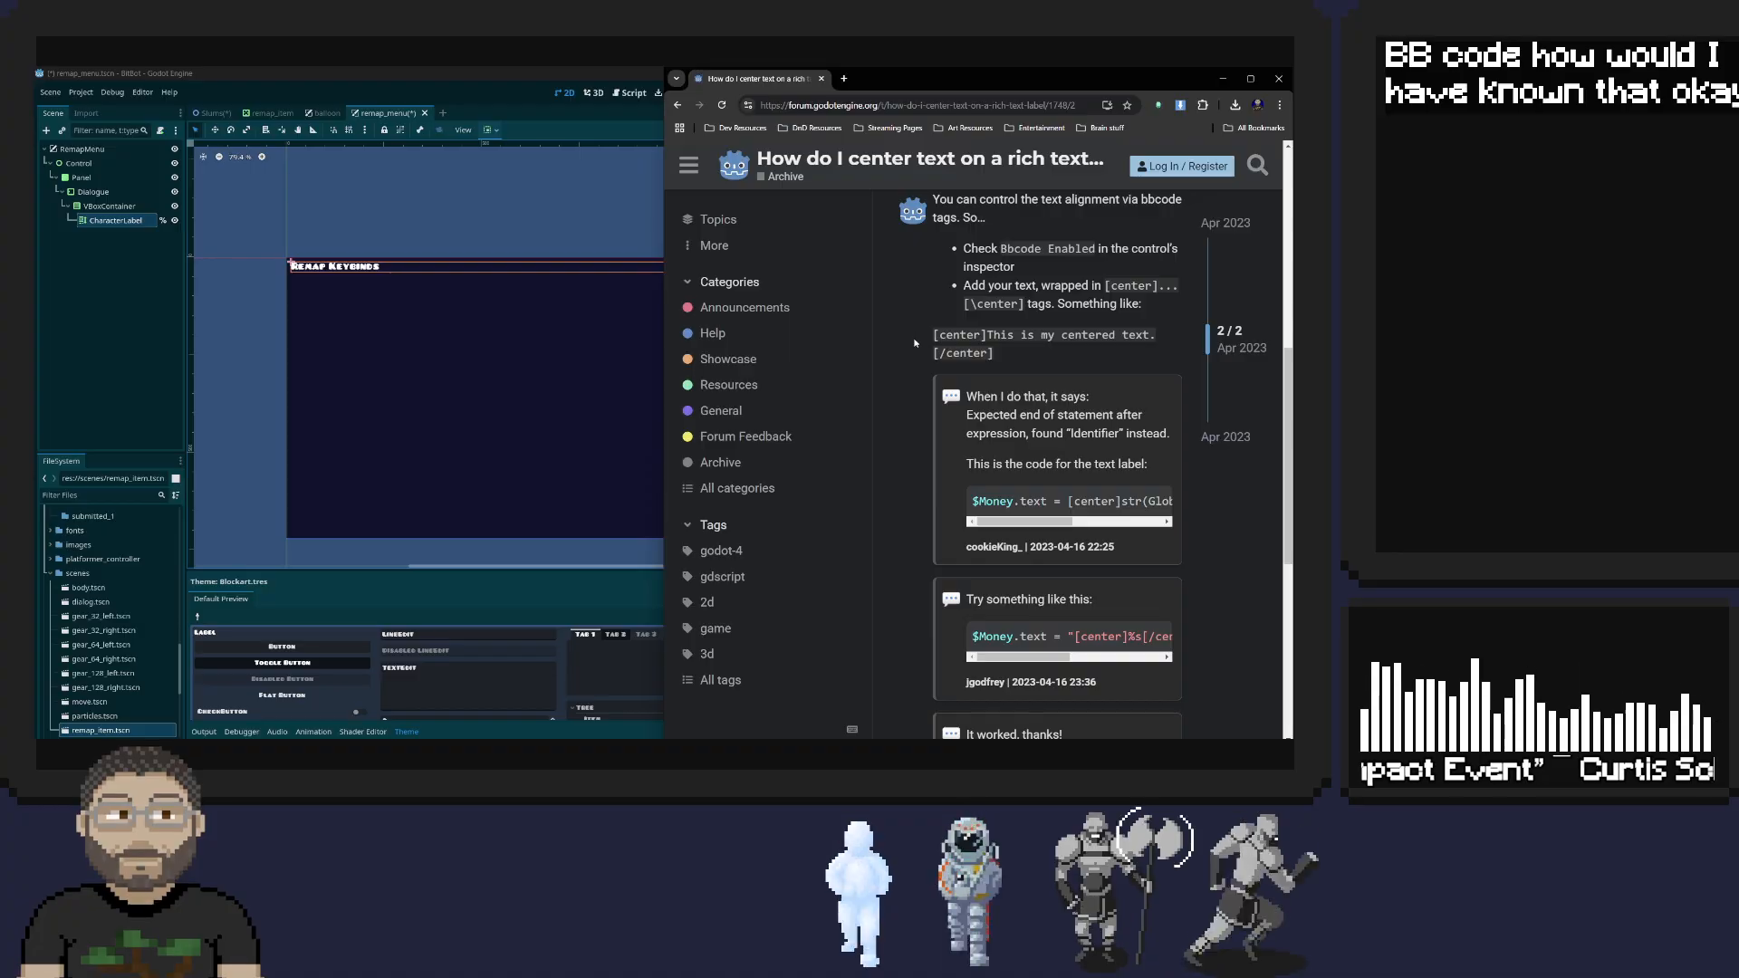
pyautogui.scroll(2, 915, 342)
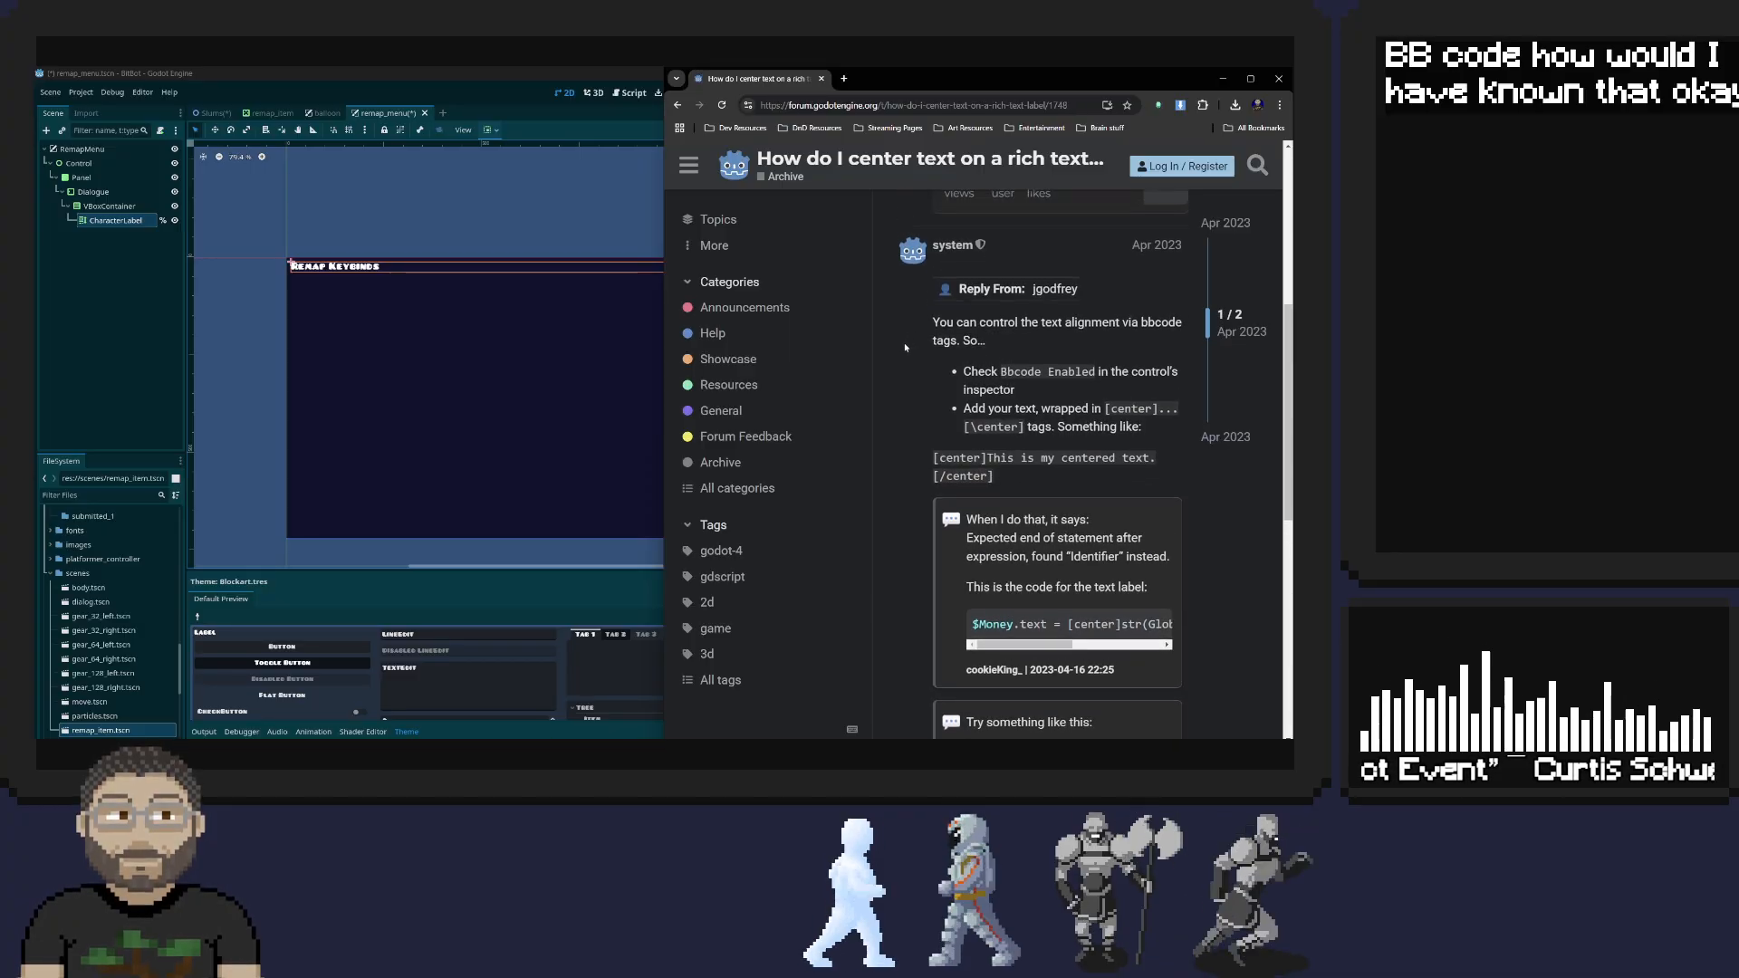
pyautogui.hotkey('alt', 'Tab')
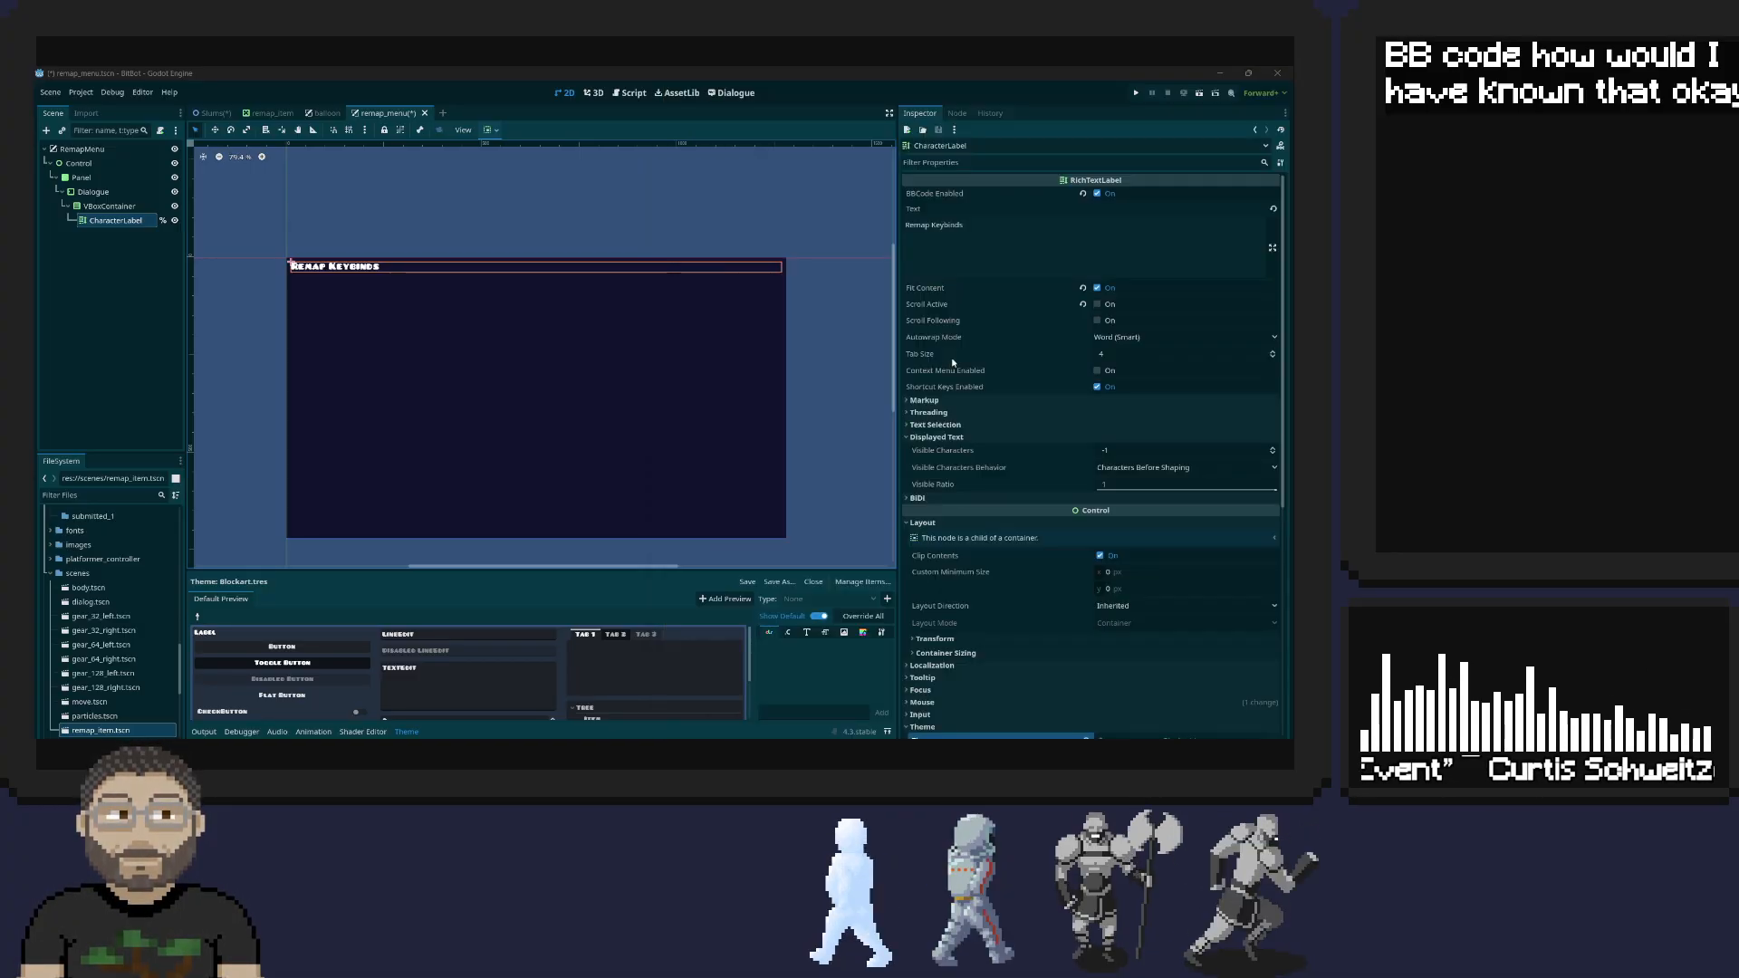
pyautogui.click(906, 226)
pyautogui.moveTo(984, 194)
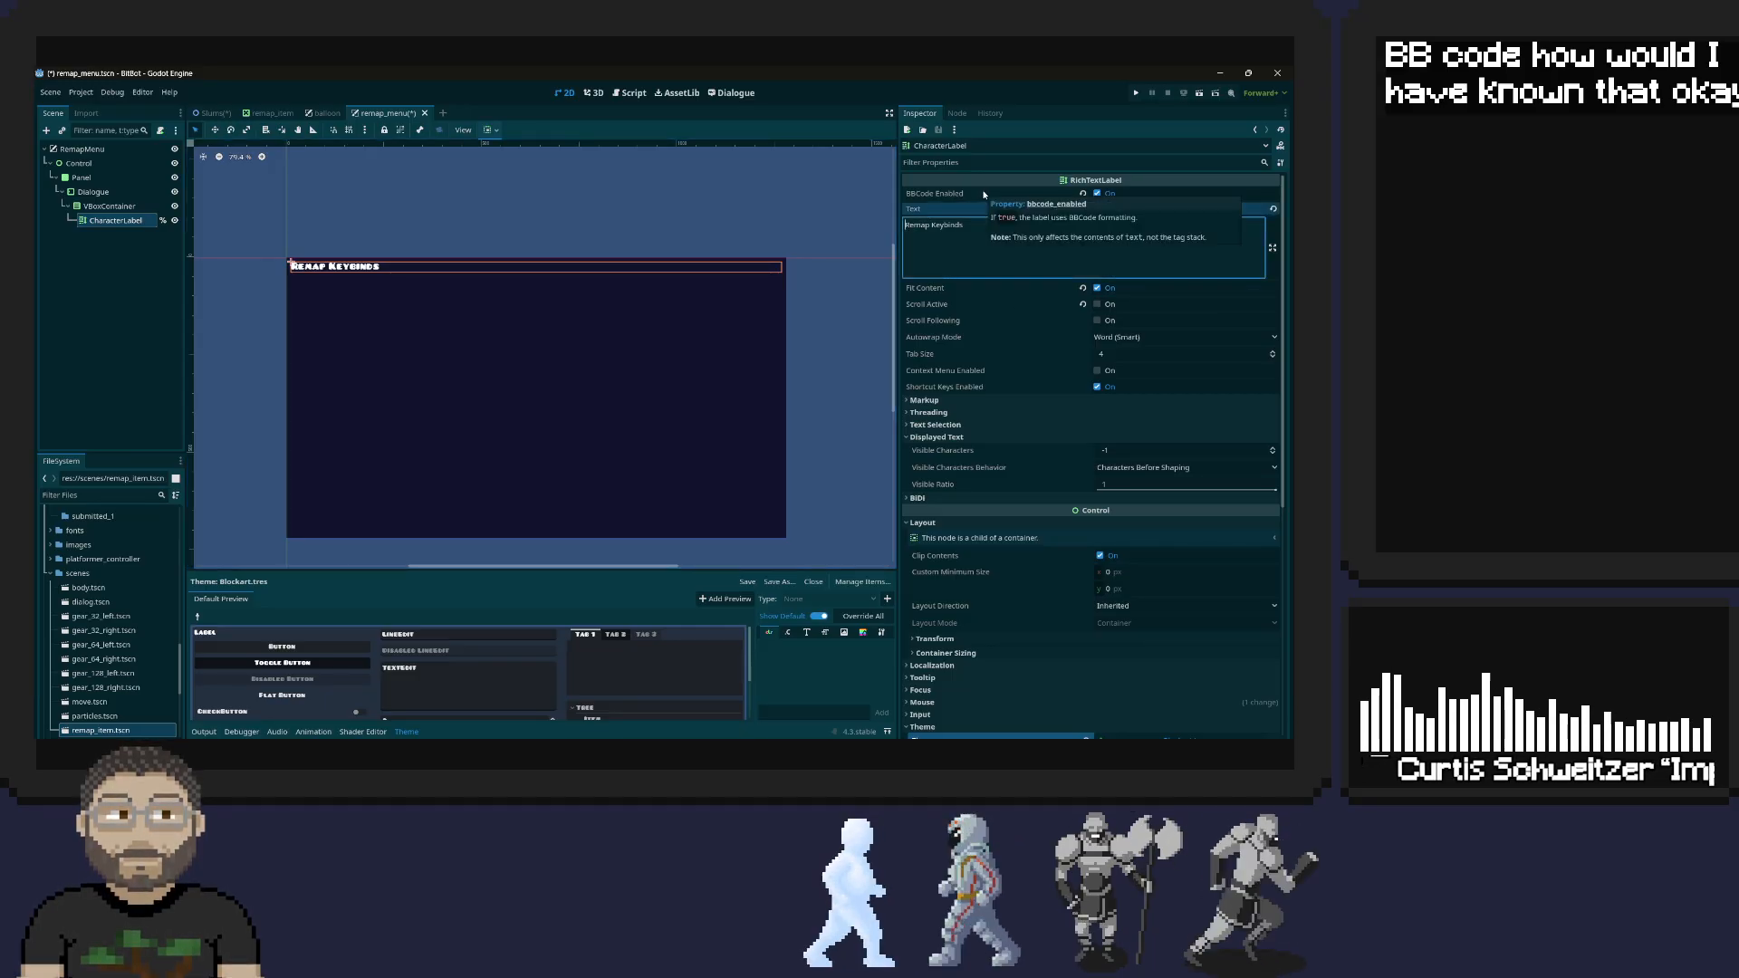
pyautogui.write('[center]')
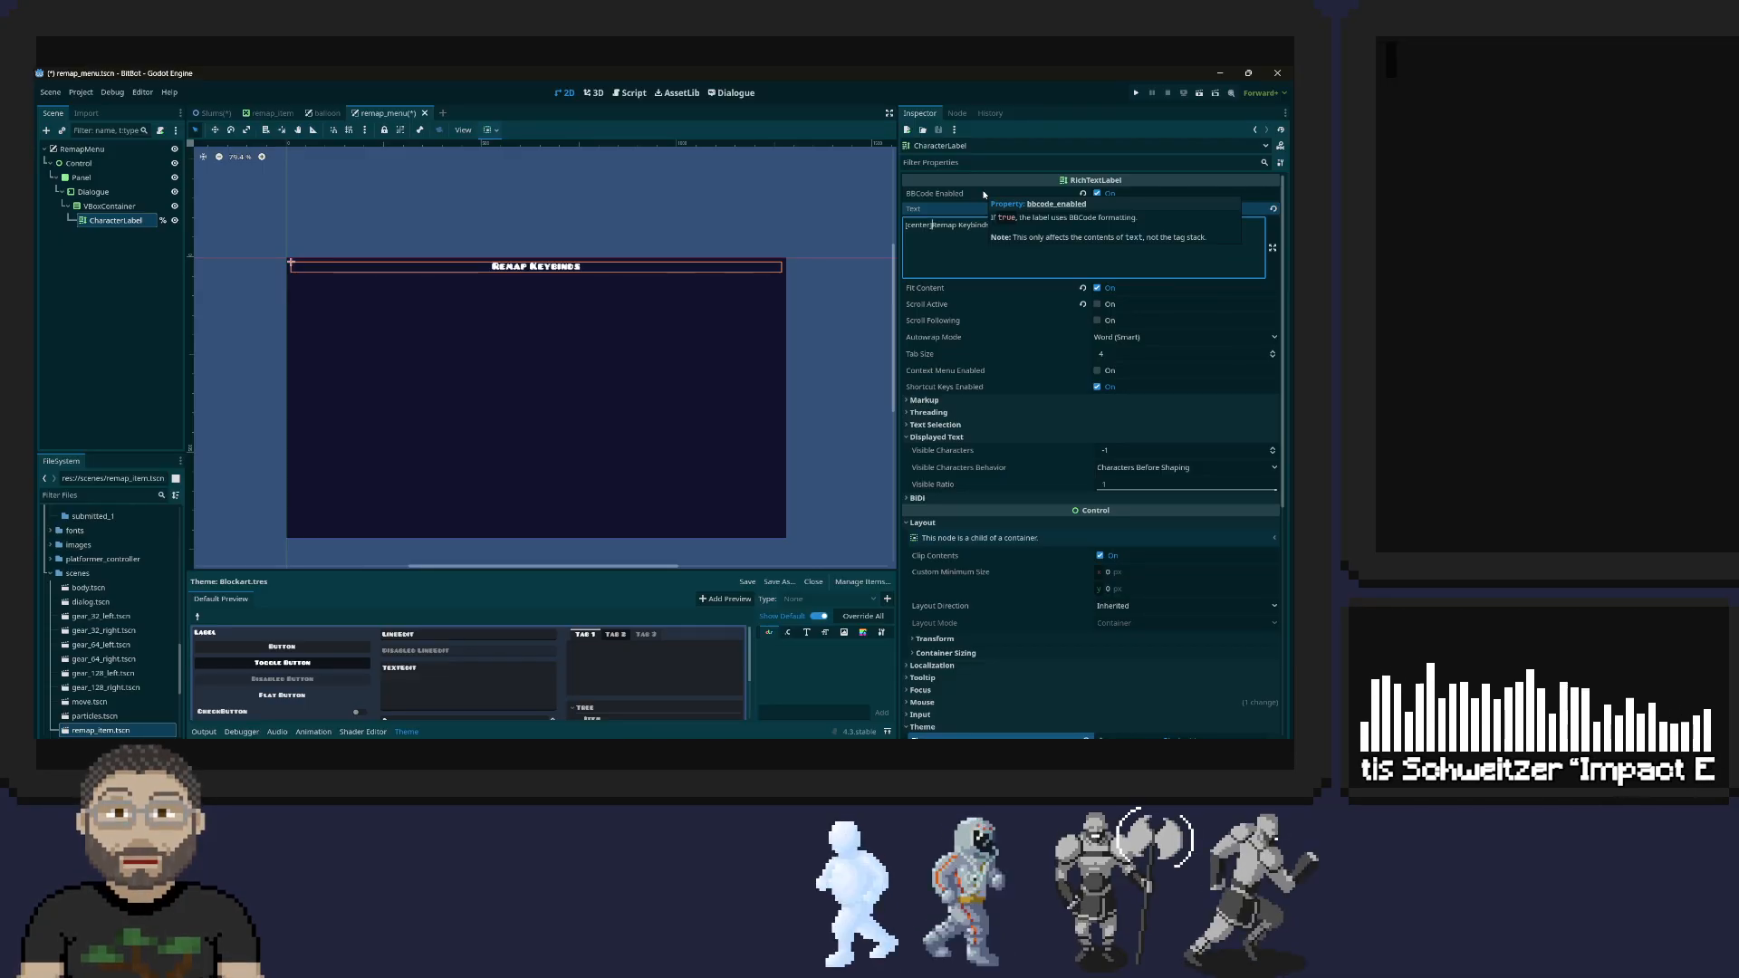
pyautogui.click(997, 245)
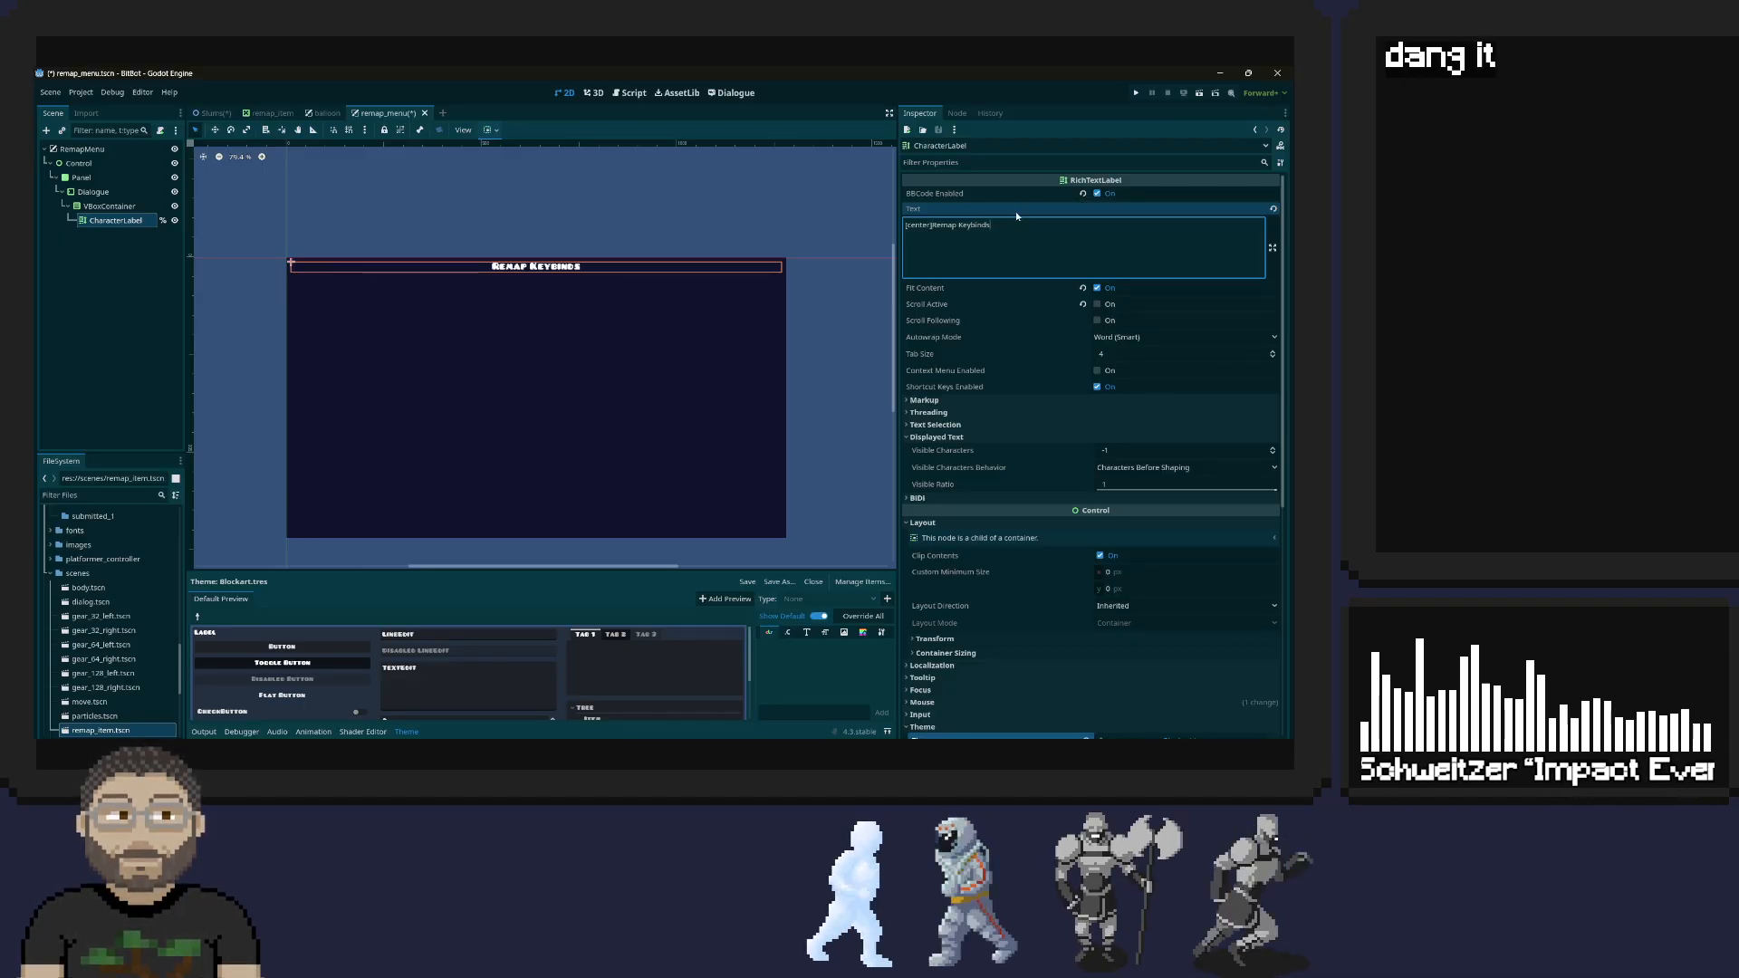
pyautogui.write('[')
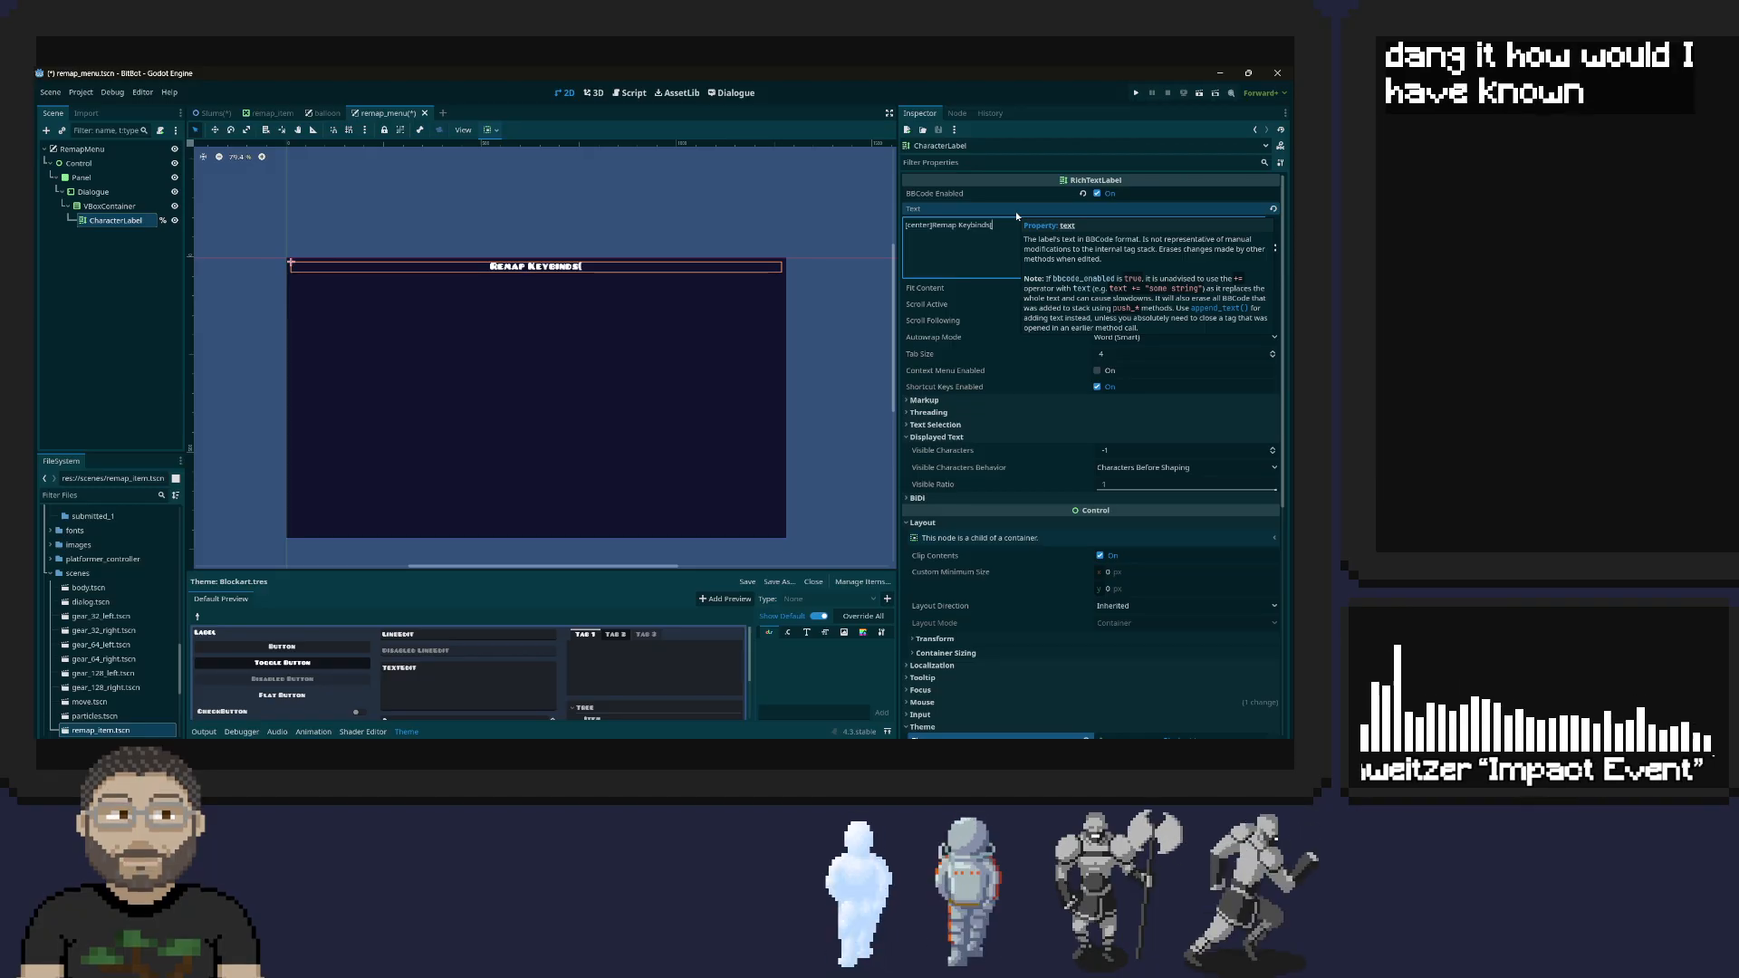
pyautogui.write('/center')
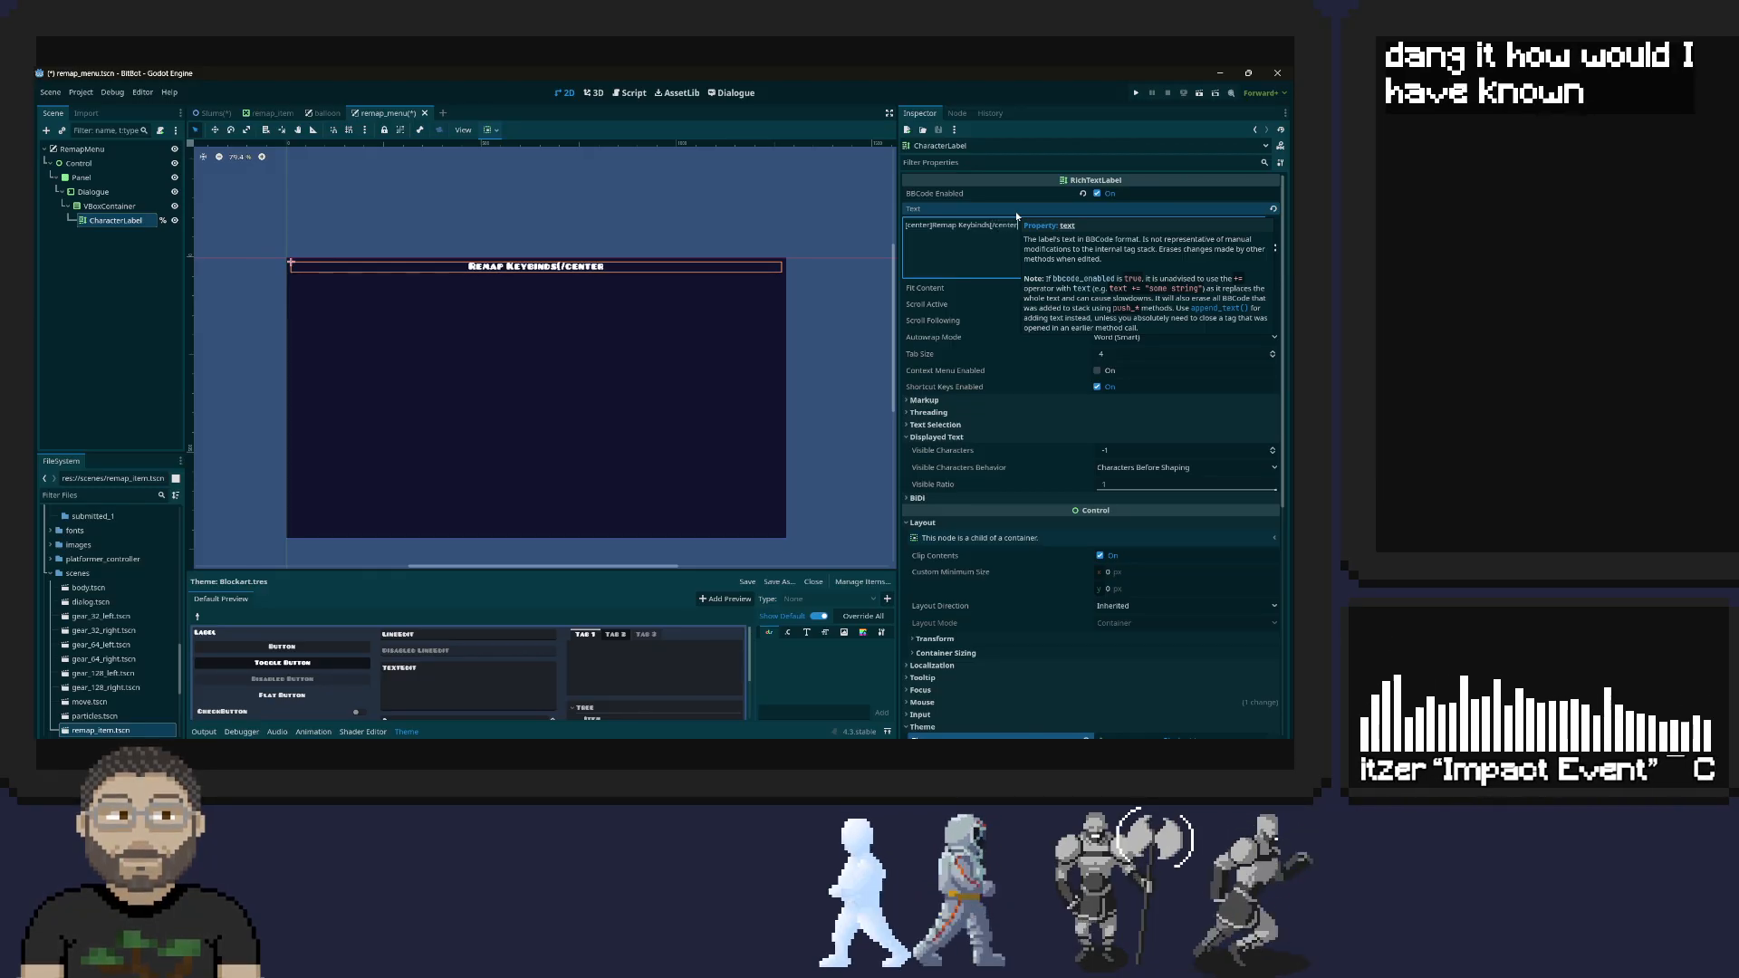
pyautogui.write(']')
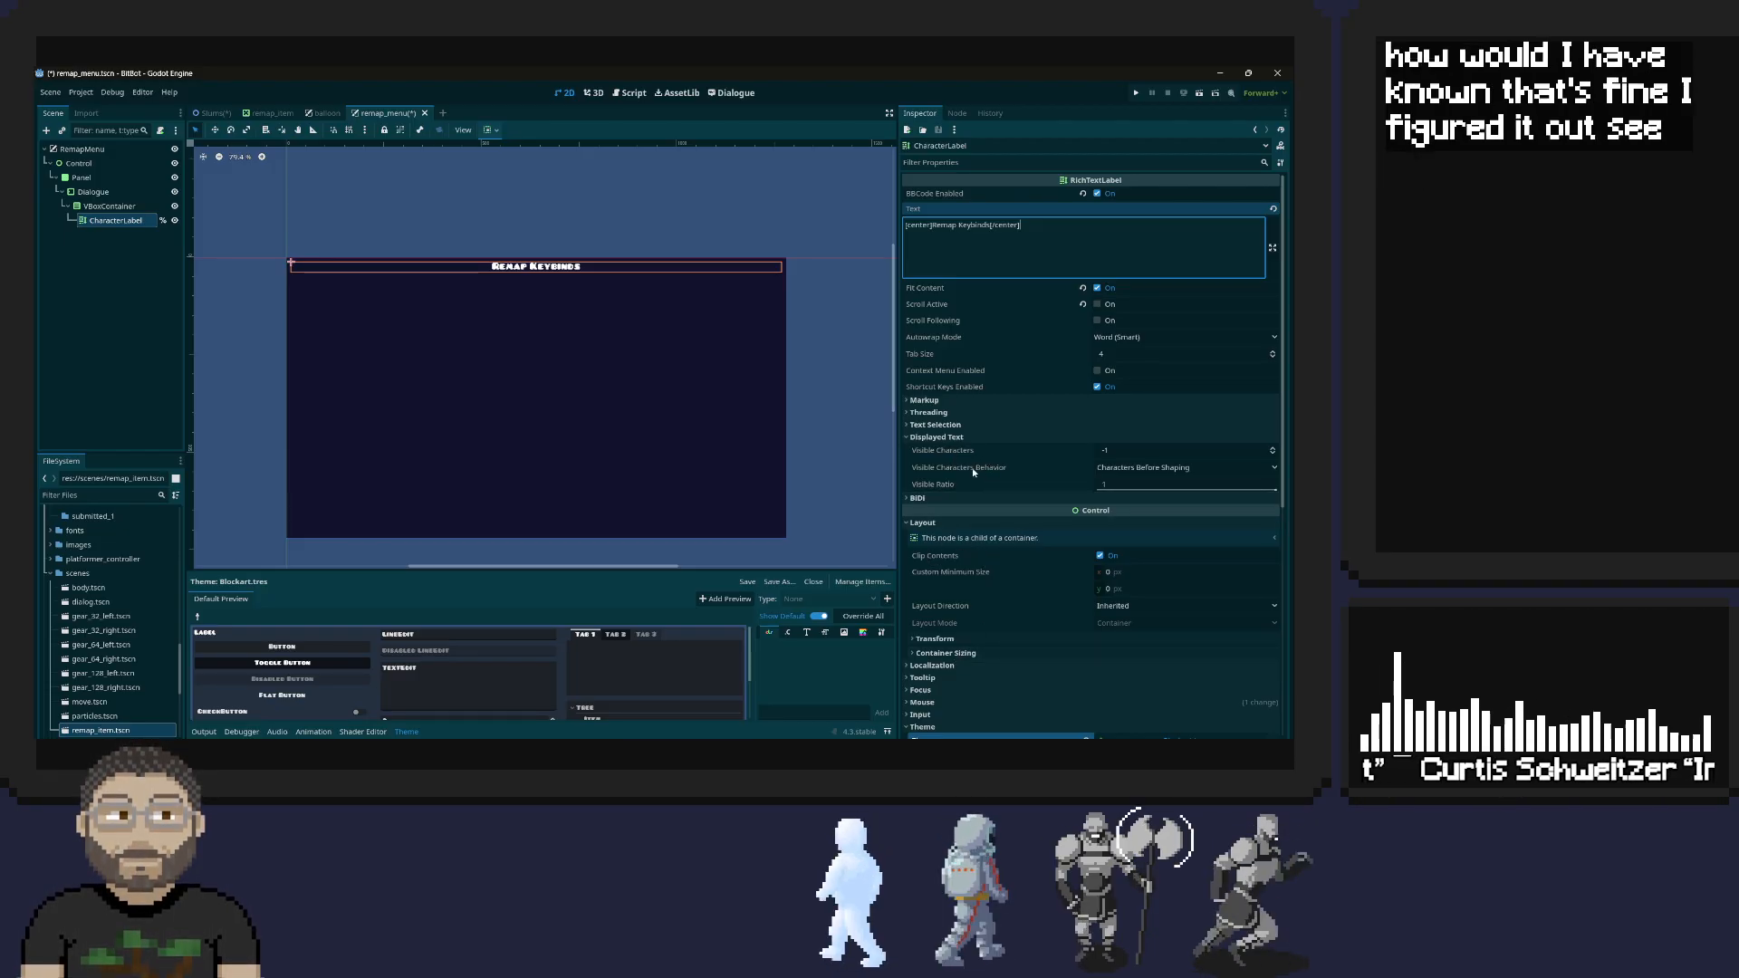
pyautogui.moveTo(959, 483)
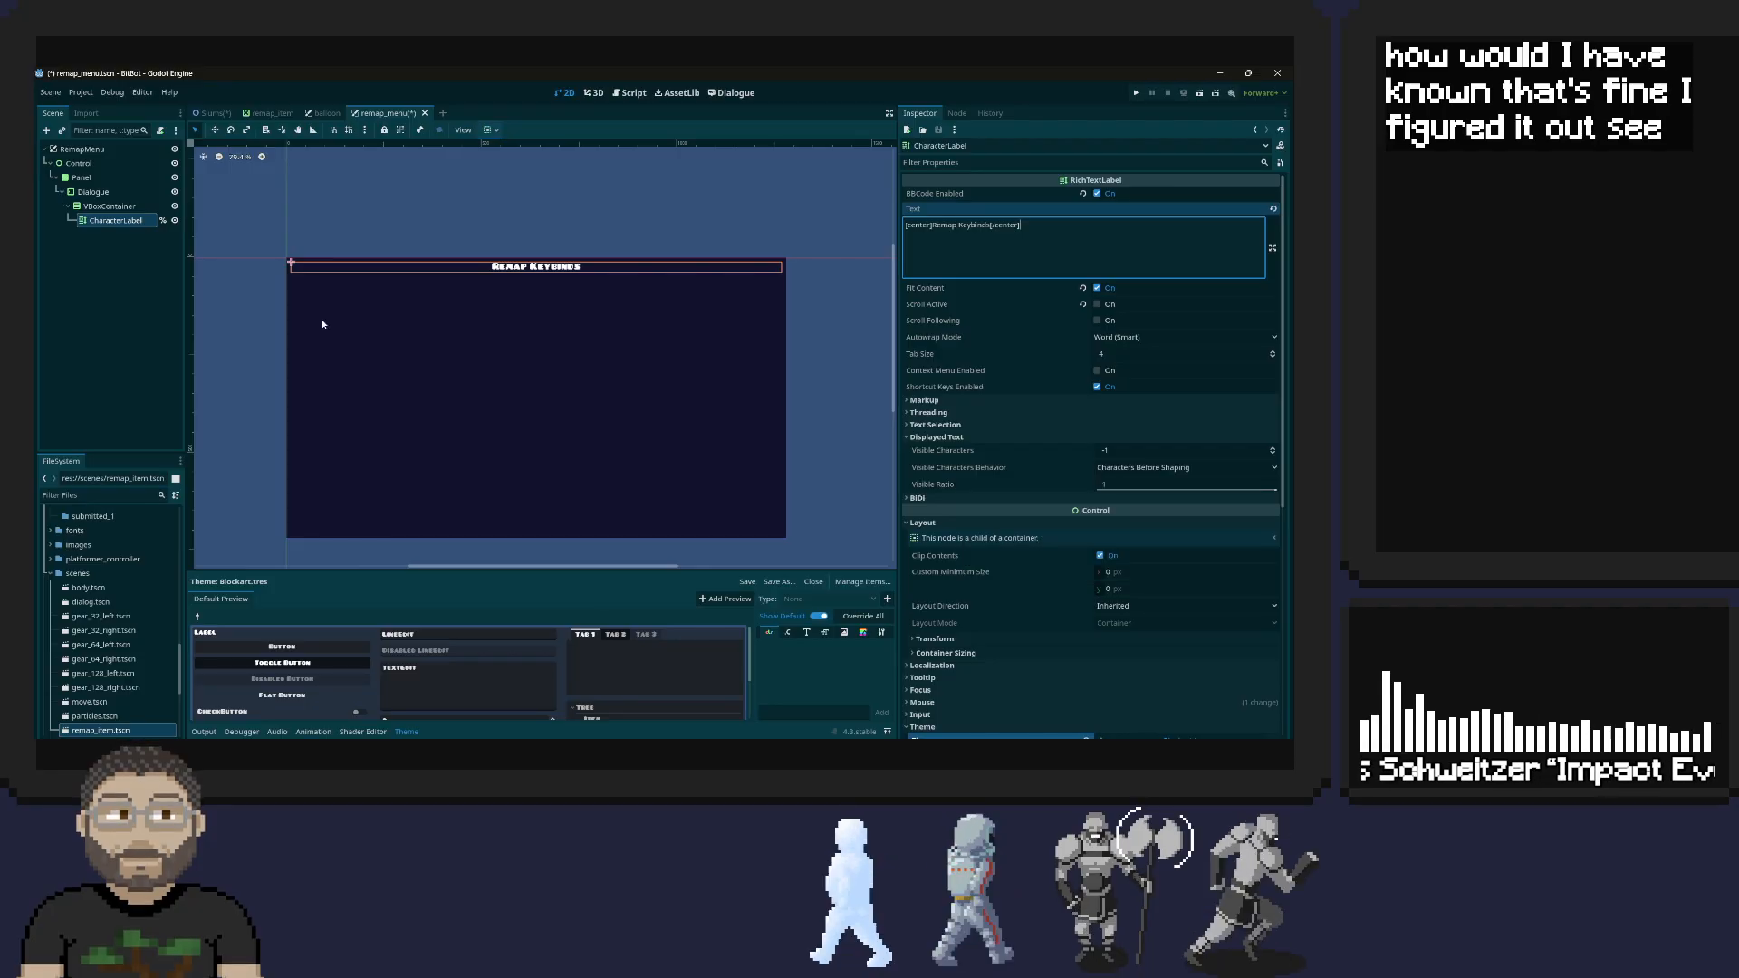
# Rename the CharacterLabel node in the remap_menu scene as MenuTitle
pyautogui.doubleClick(116, 221)
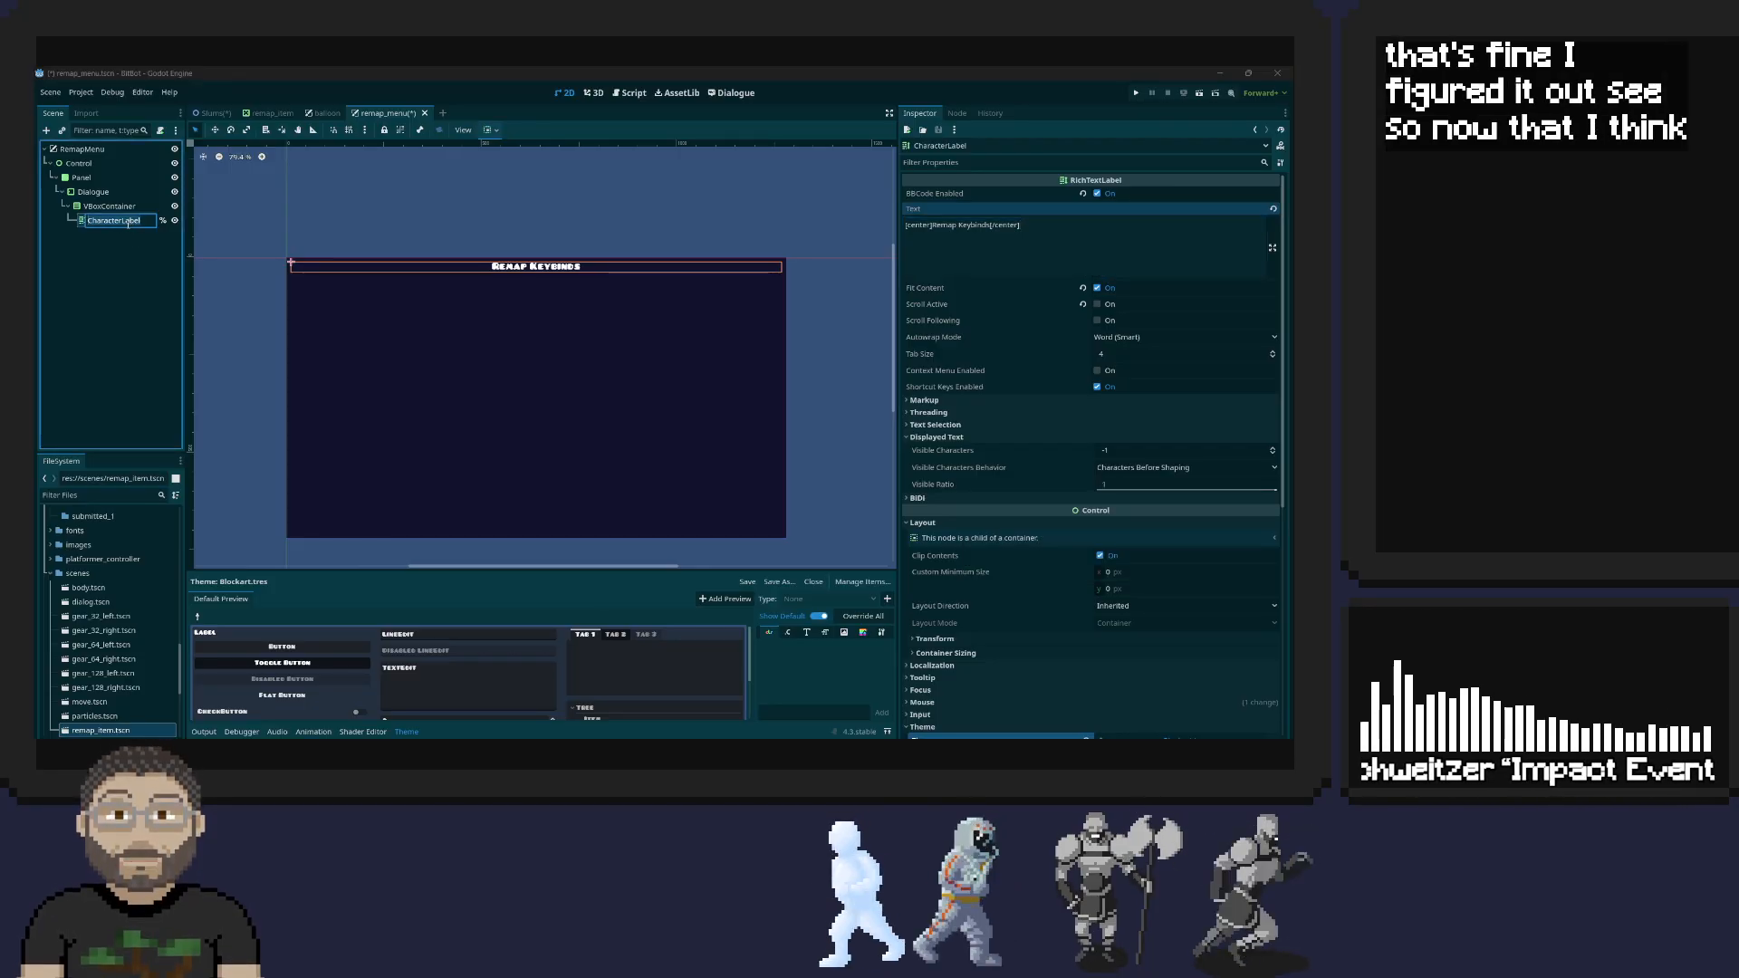
pyautogui.write('Men')
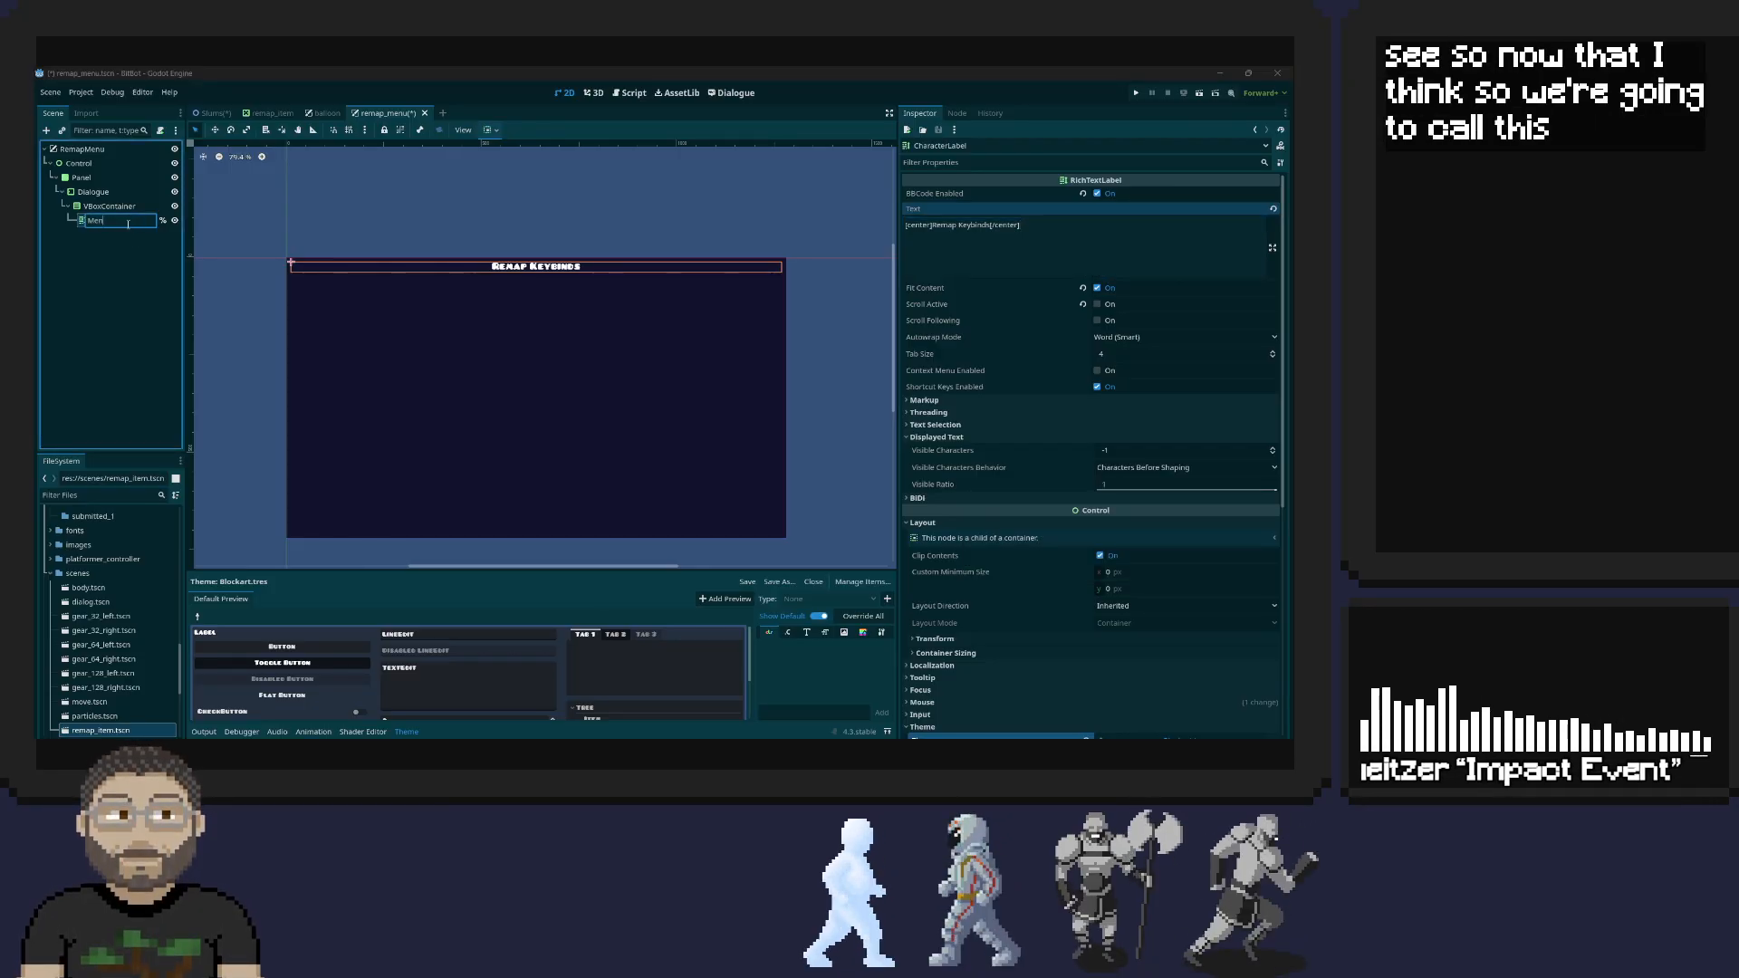
pyautogui.write('uTitle')
pyautogui.press('Return')
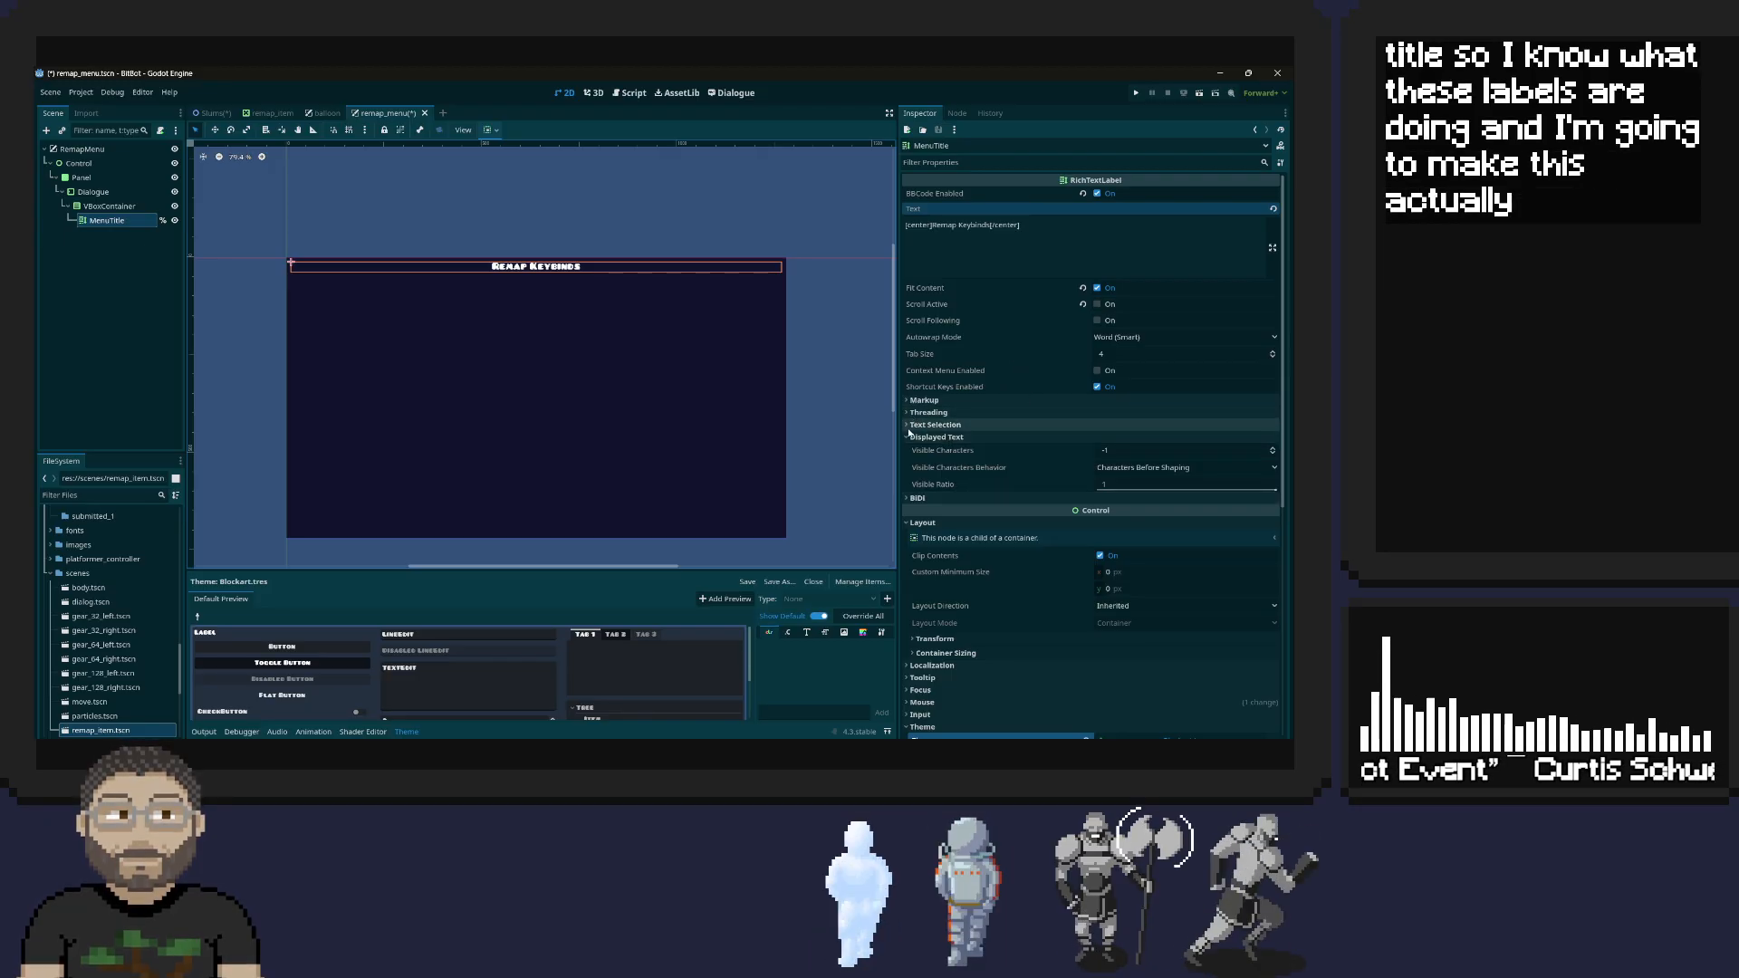
# Filter MenuTitle's properties for "font" and set its Normal Font Size theme override to 61 px
pyautogui.click(969, 163)
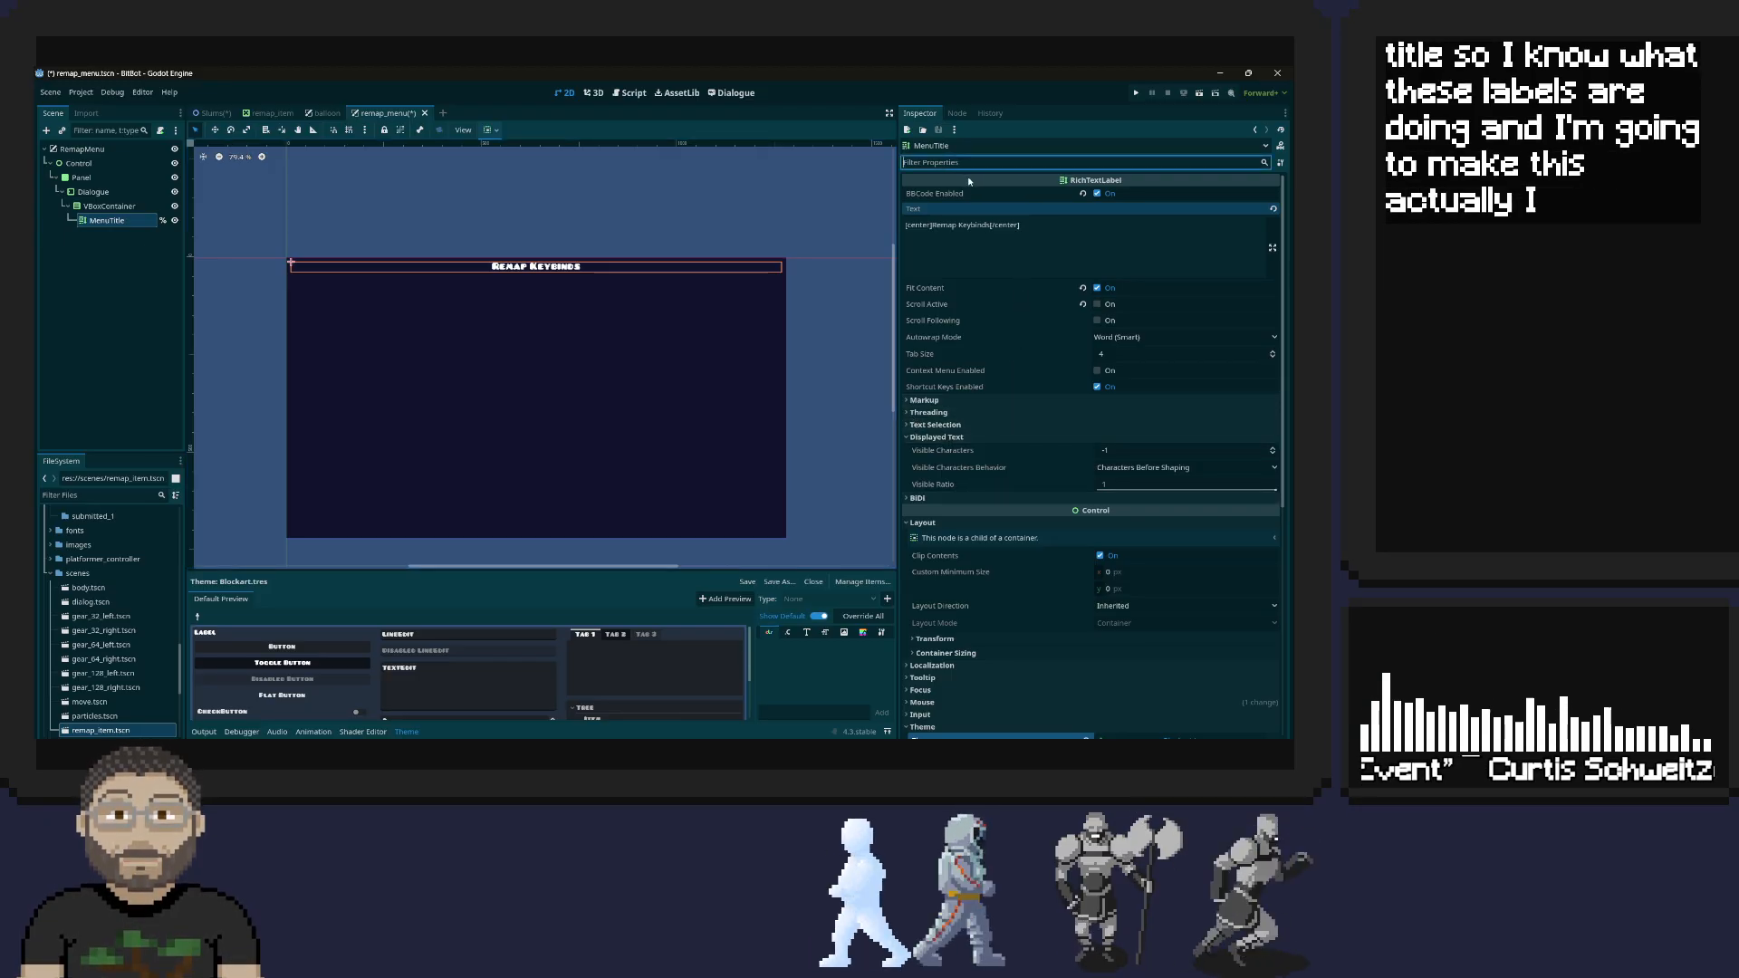
pyautogui.write('font')
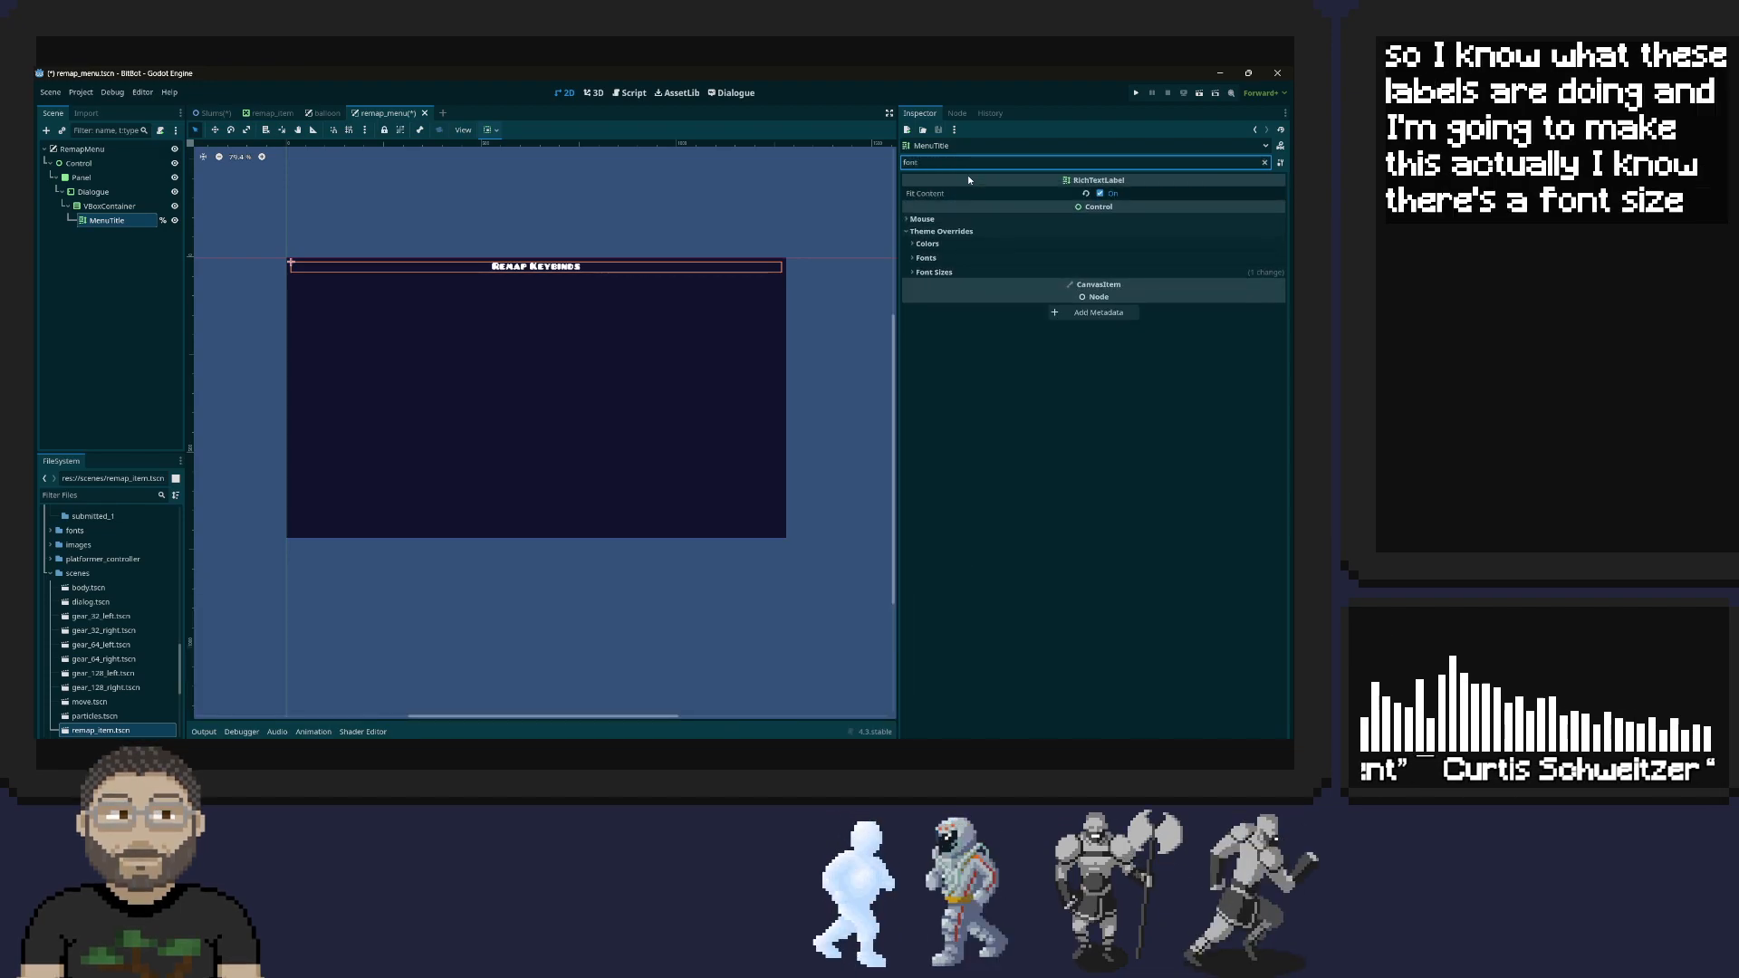
pyautogui.click(917, 272)
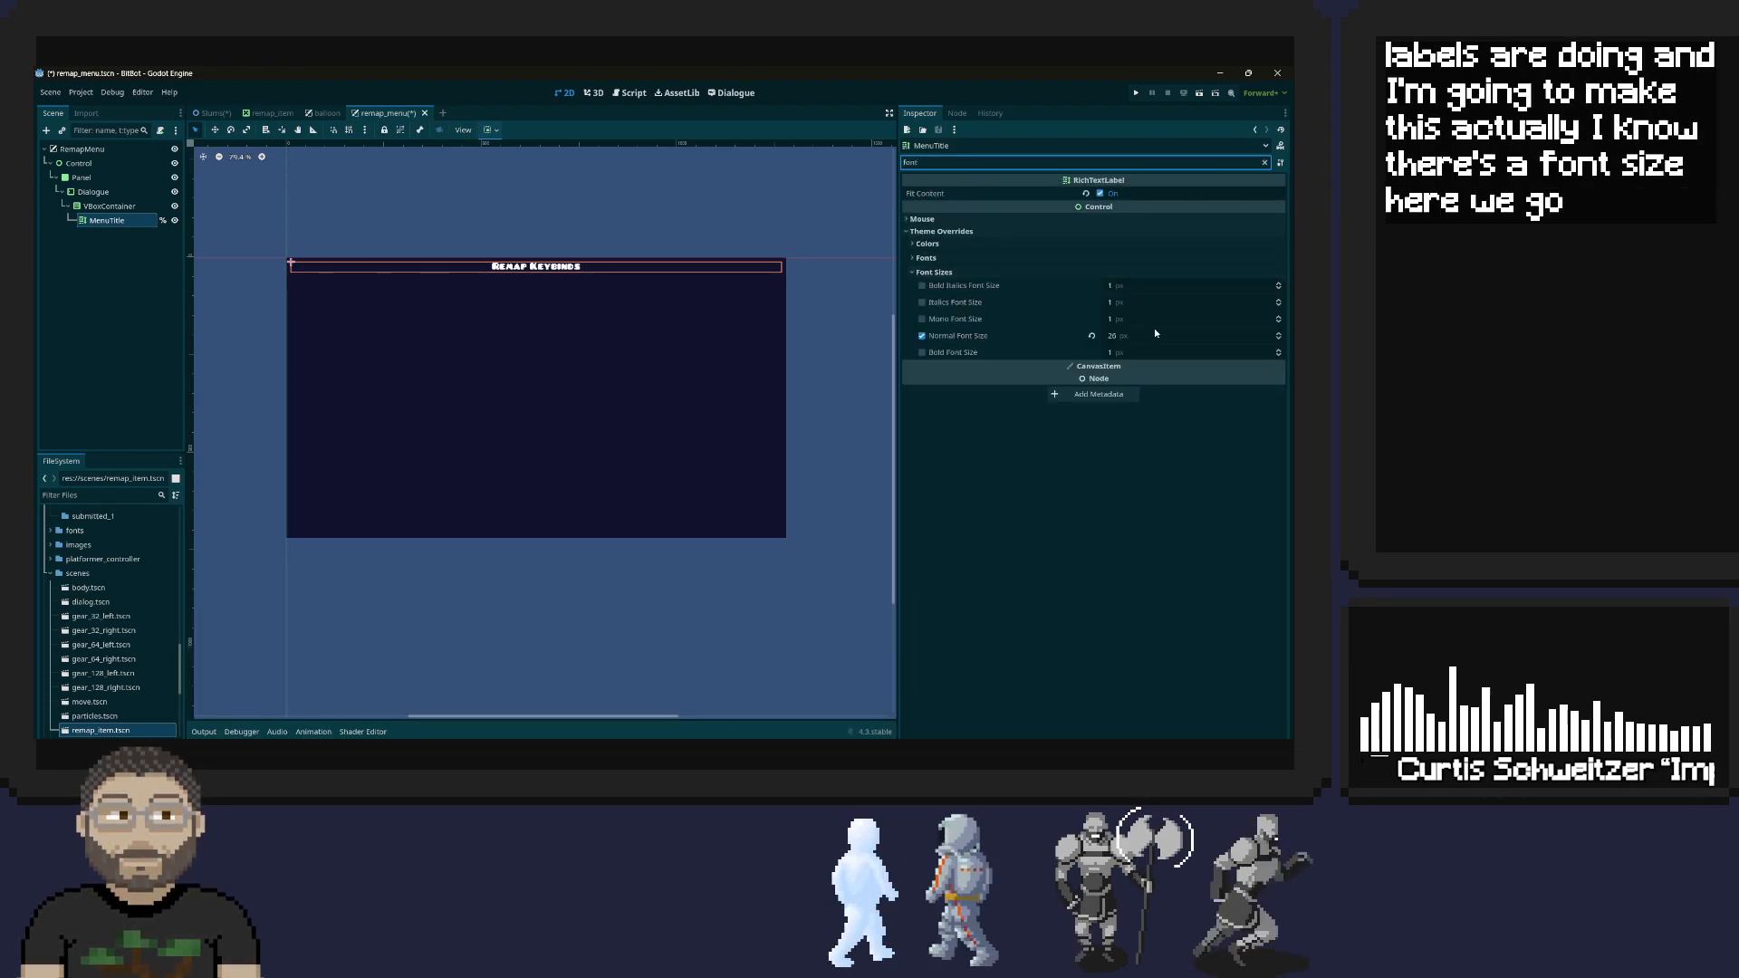
pyautogui.moveTo(1120, 337)
pyautogui.mouseDown()
pyautogui.moveTo(1274, 337)
pyautogui.moveTo(1139, 337)
pyautogui.mouseUp()
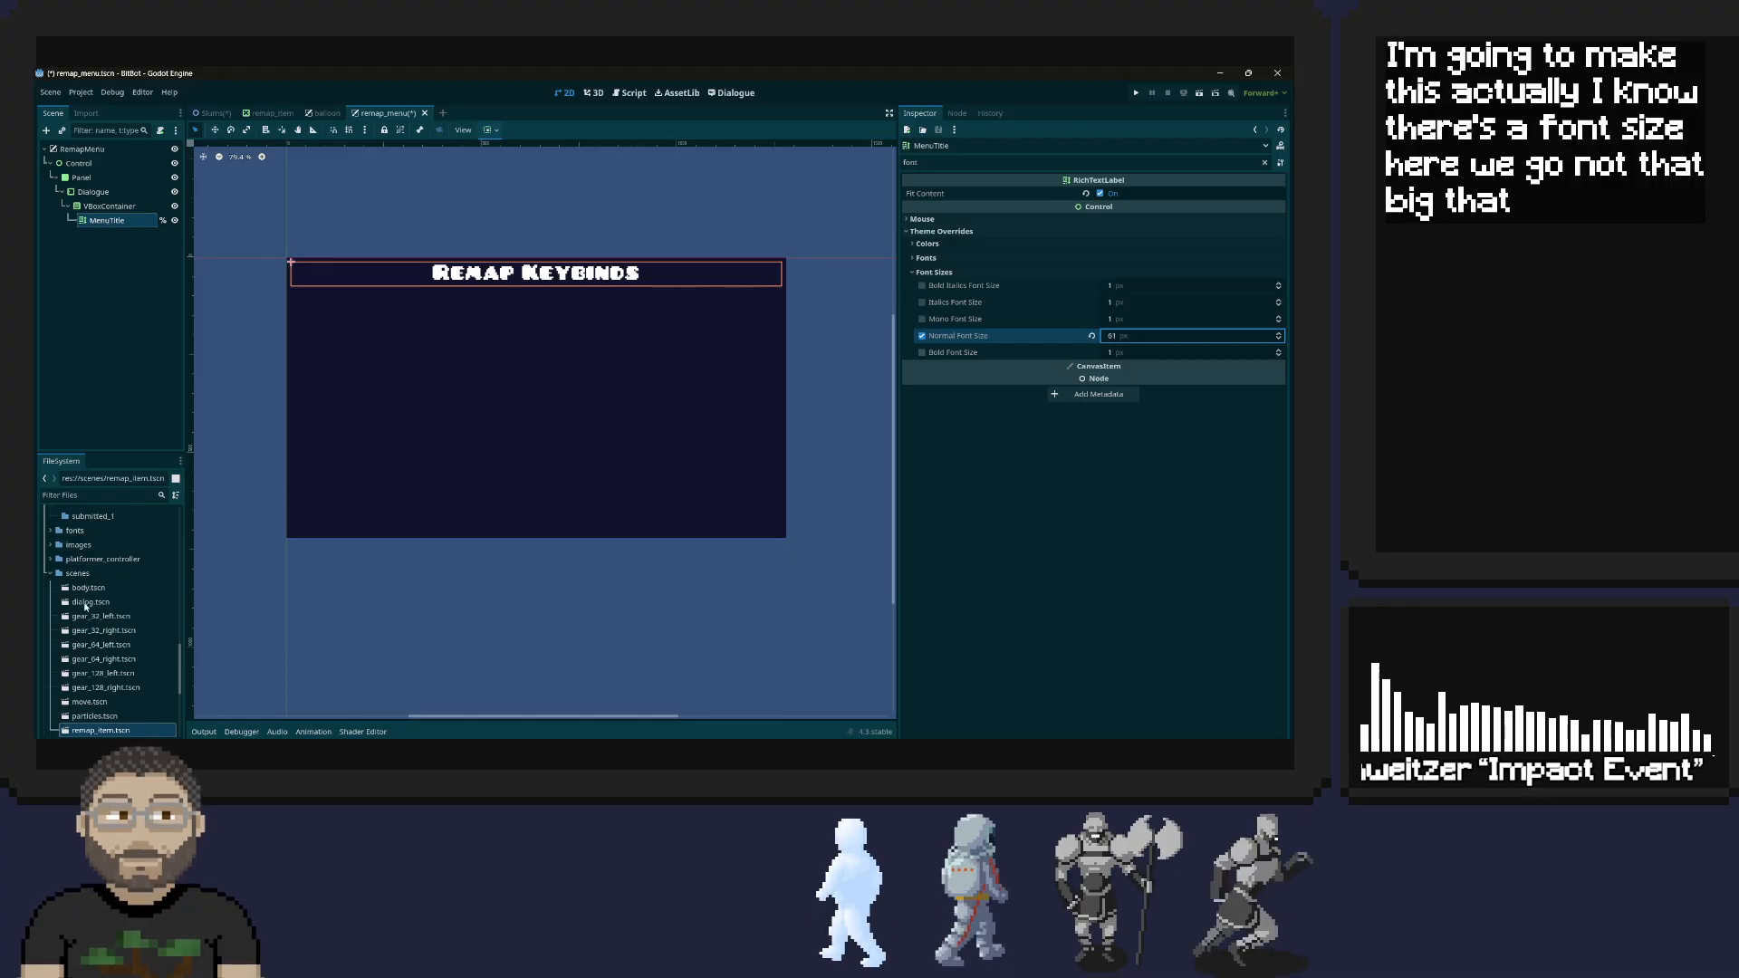
# Browse the project's scenes folder for the remap_item scene
pyautogui.click(51, 574)
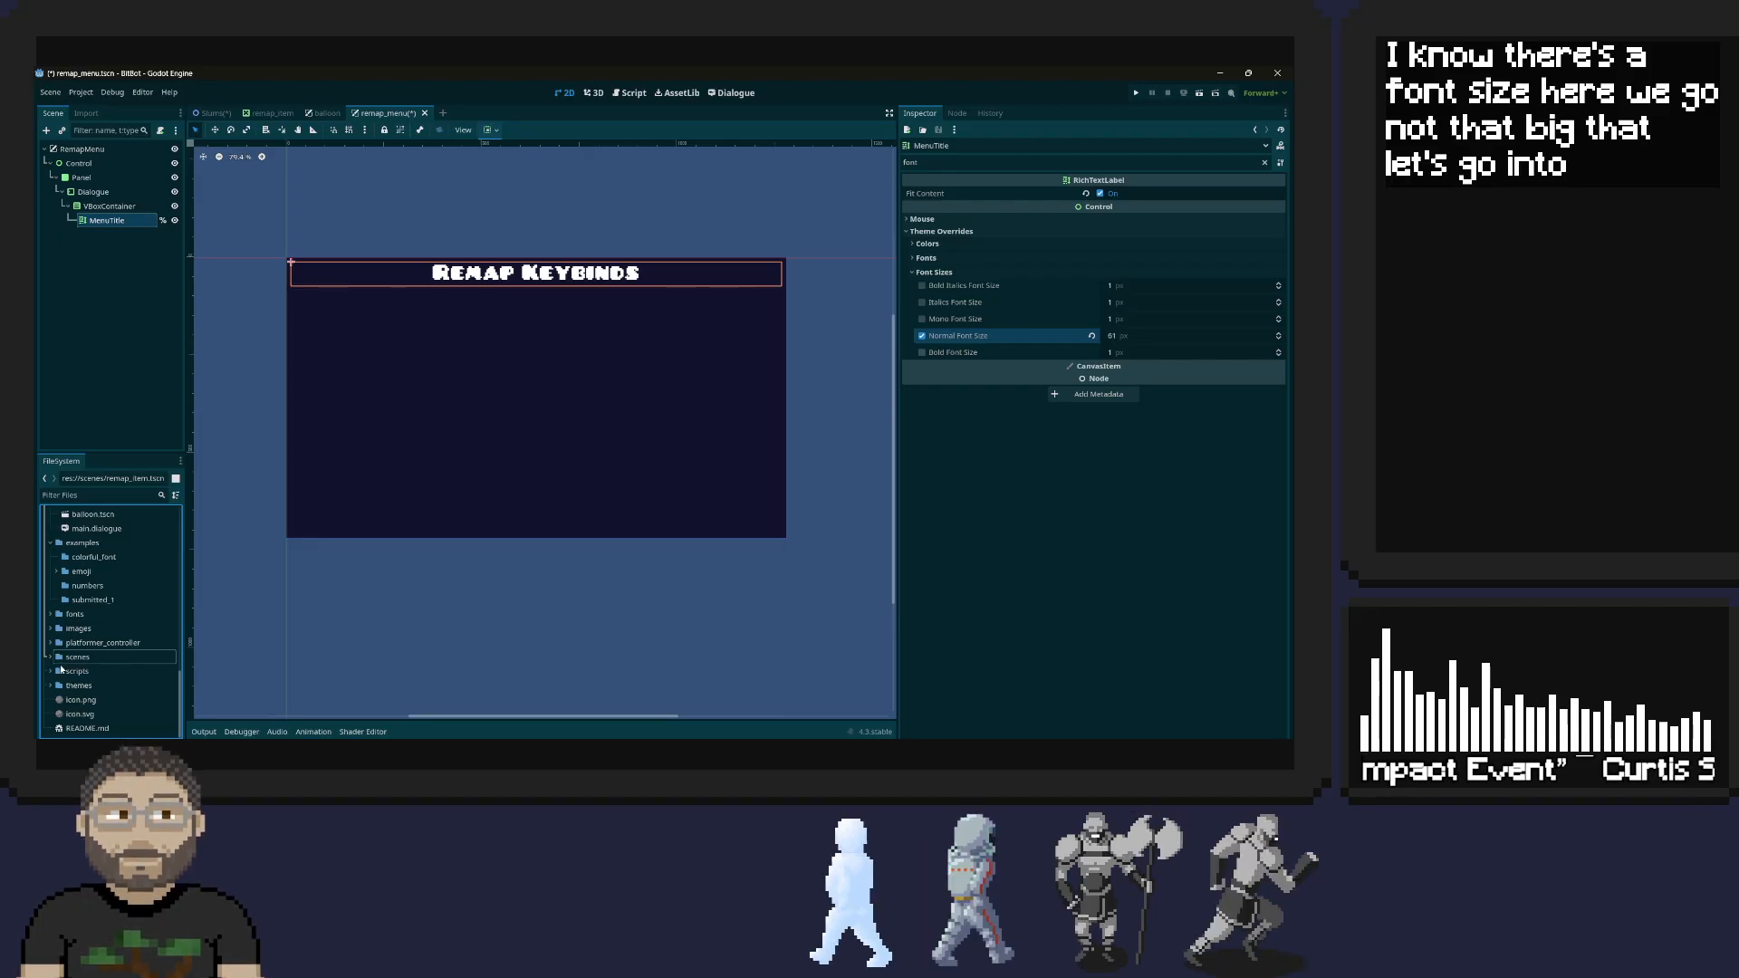
pyautogui.click(51, 657)
pyautogui.scroll(-2, 115, 645)
pyautogui.scroll(-2, 112, 645)
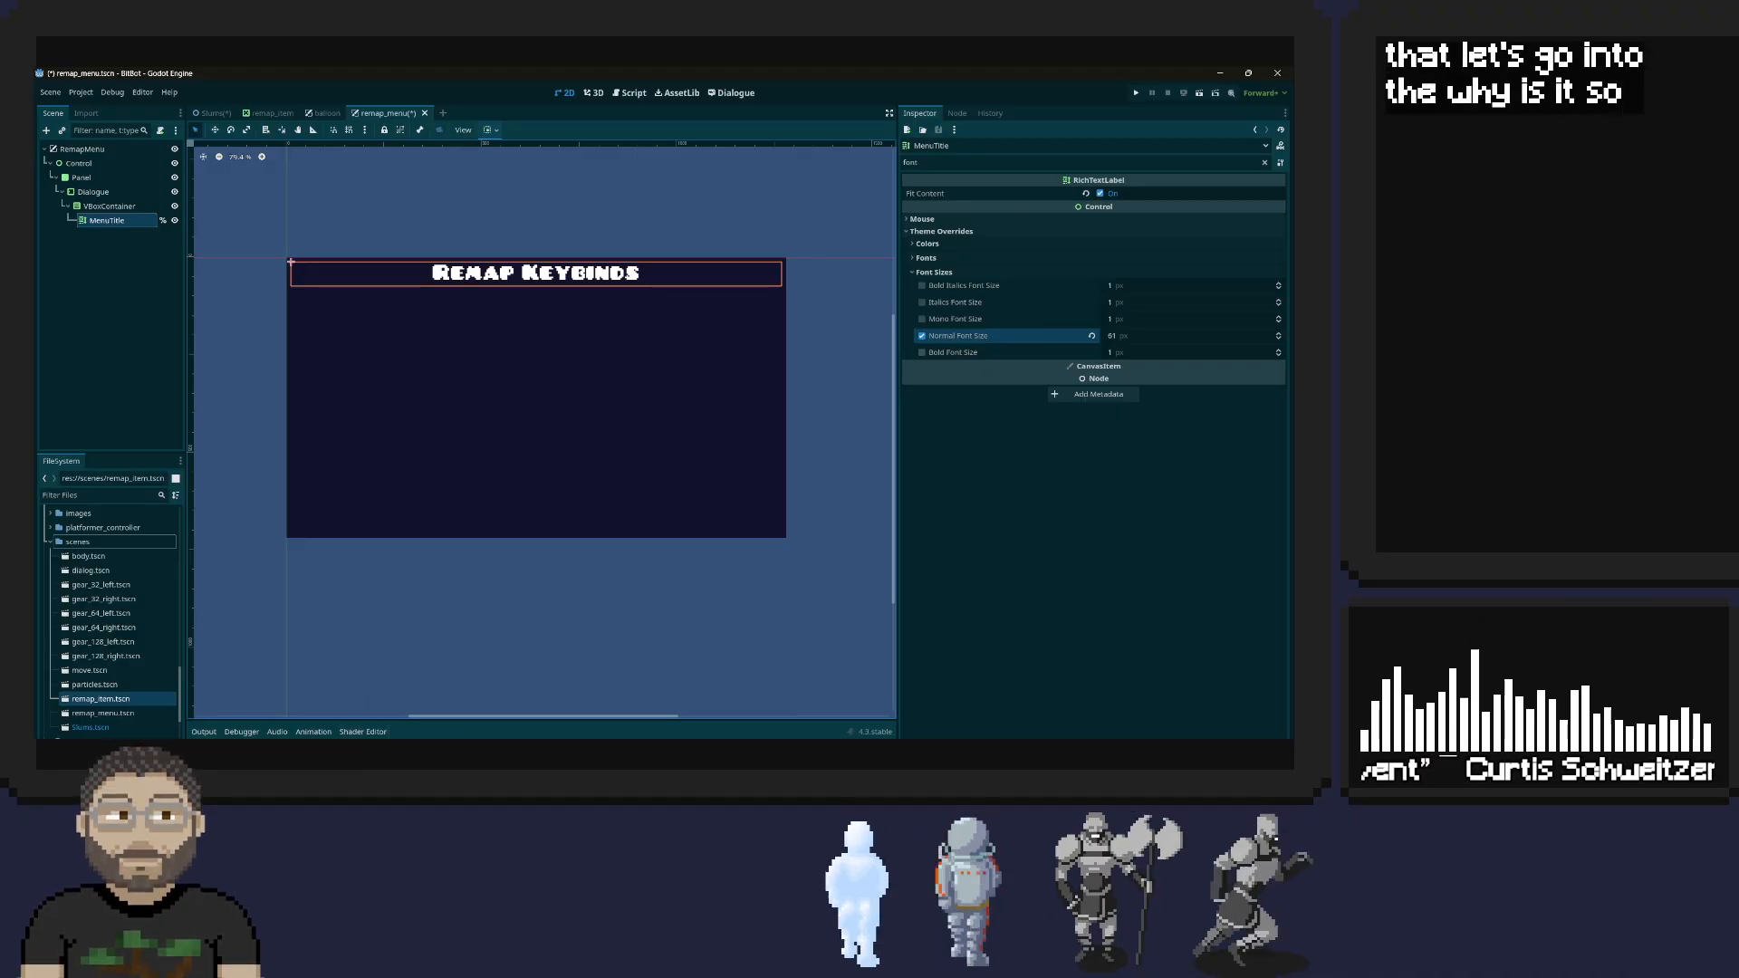
# Switch to Spotify, skip to the next track and return to Godot
pyautogui.click(654, 754)
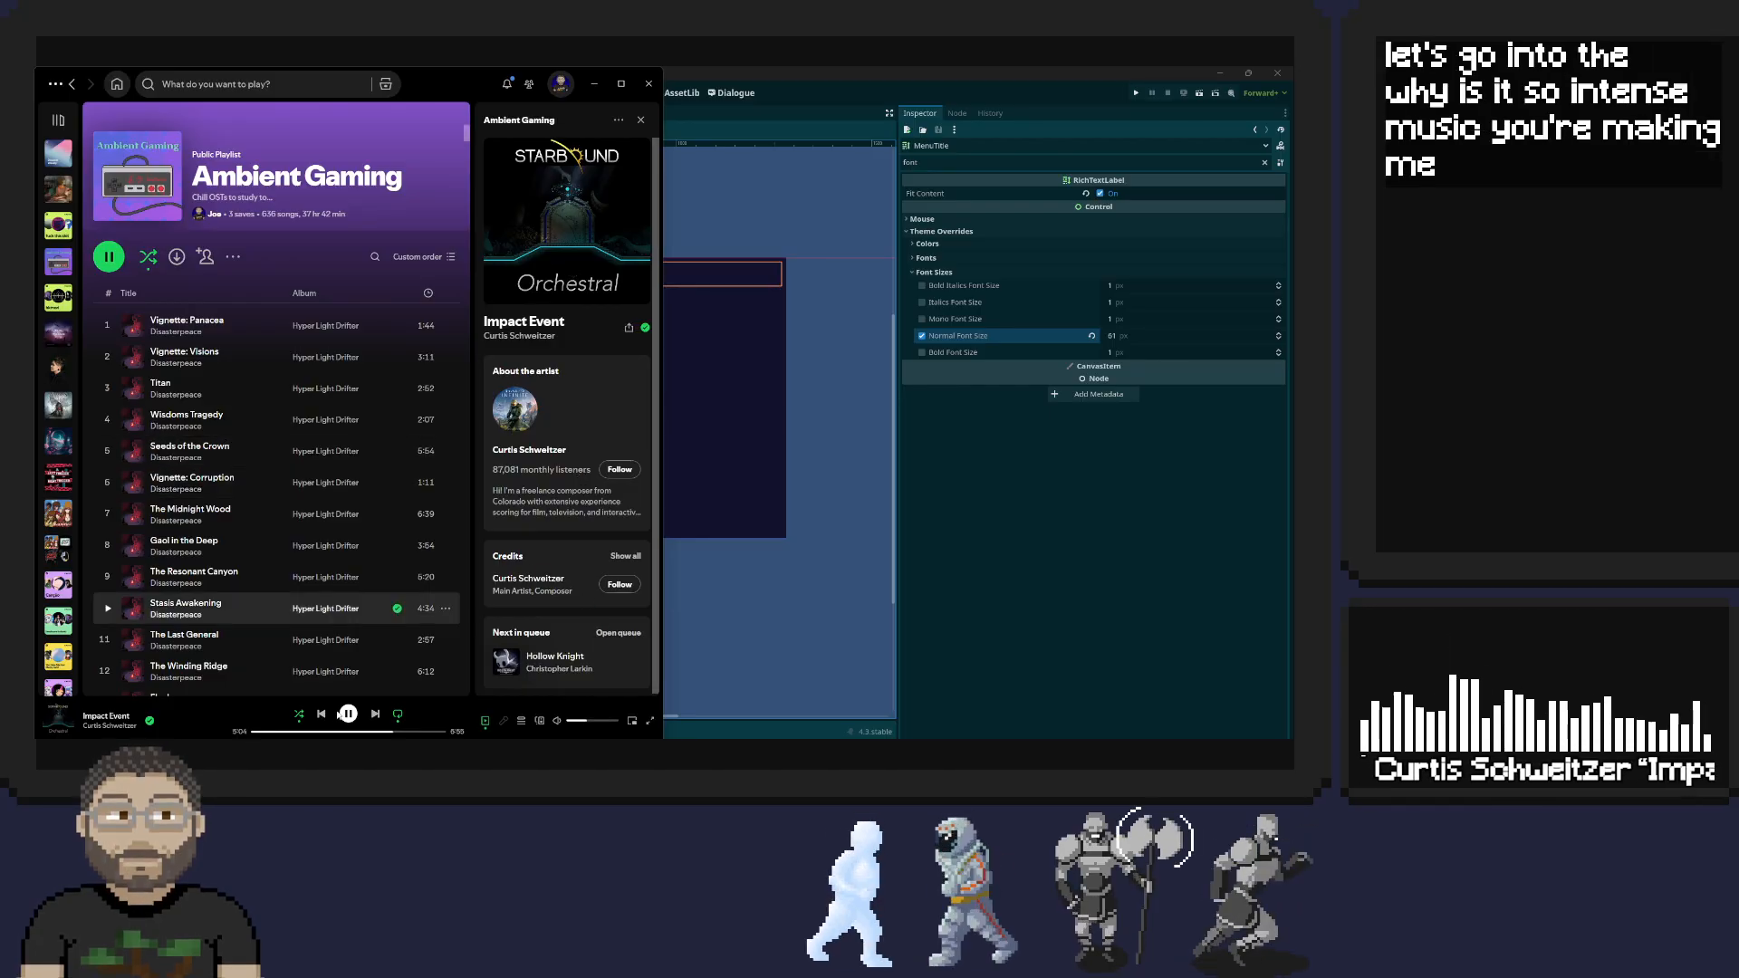
pyautogui.click(374, 719)
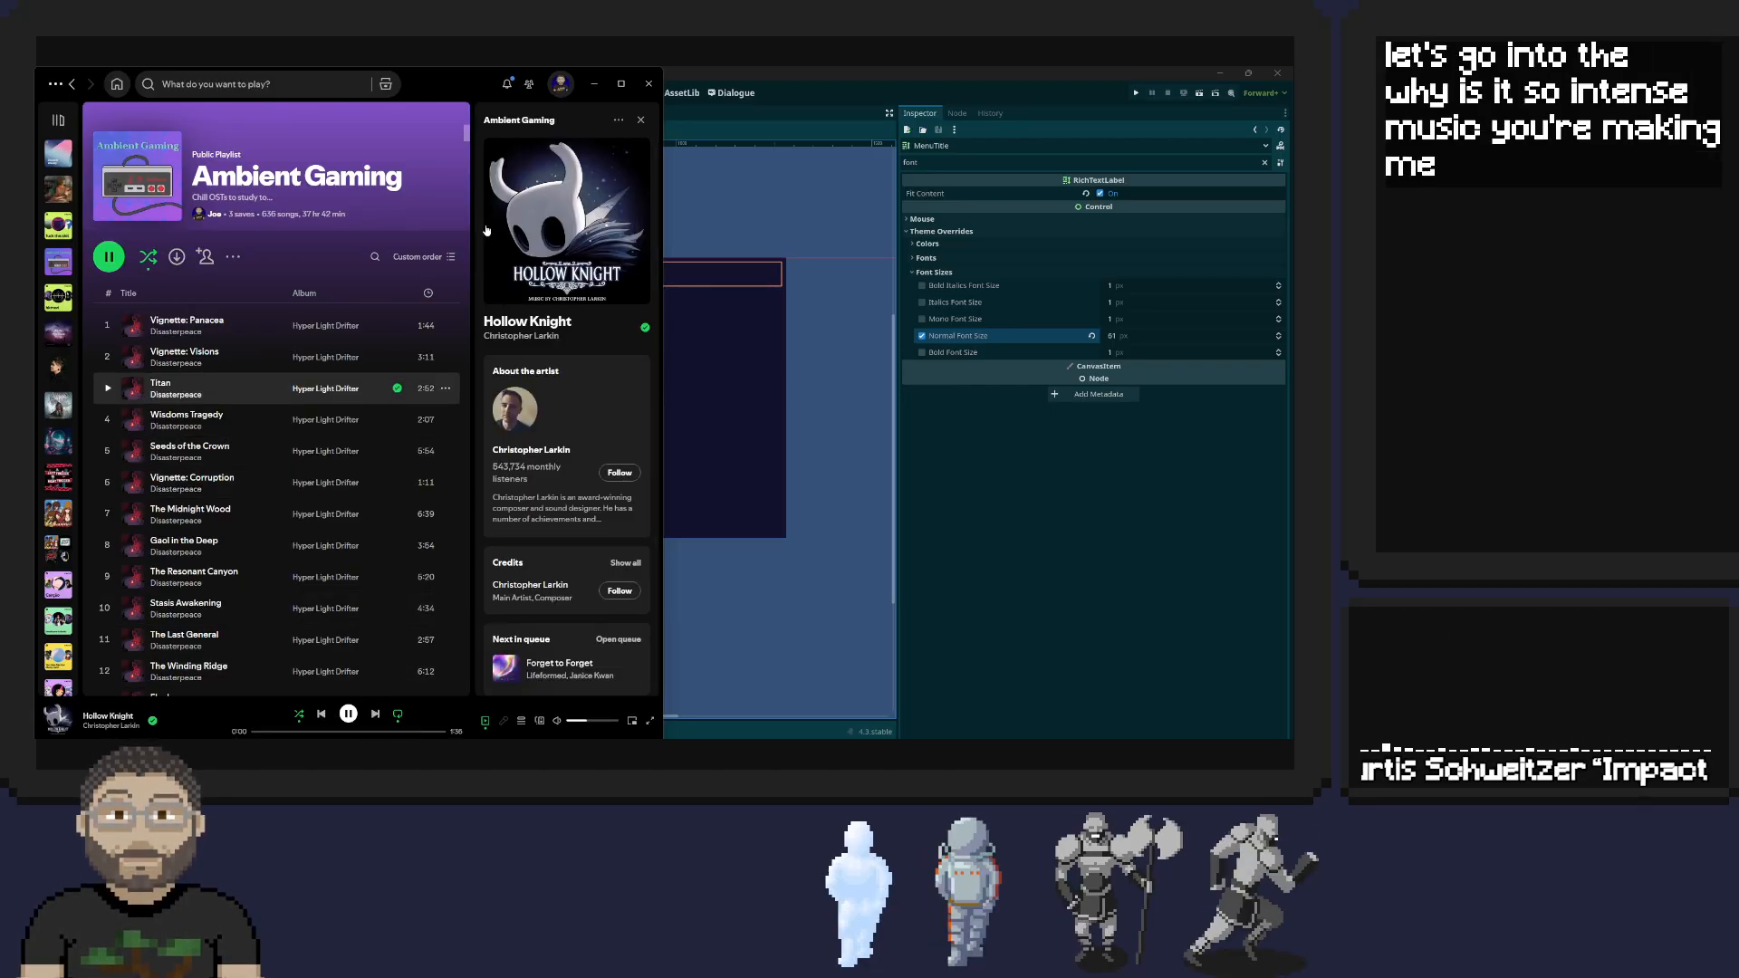
pyautogui.click(596, 84)
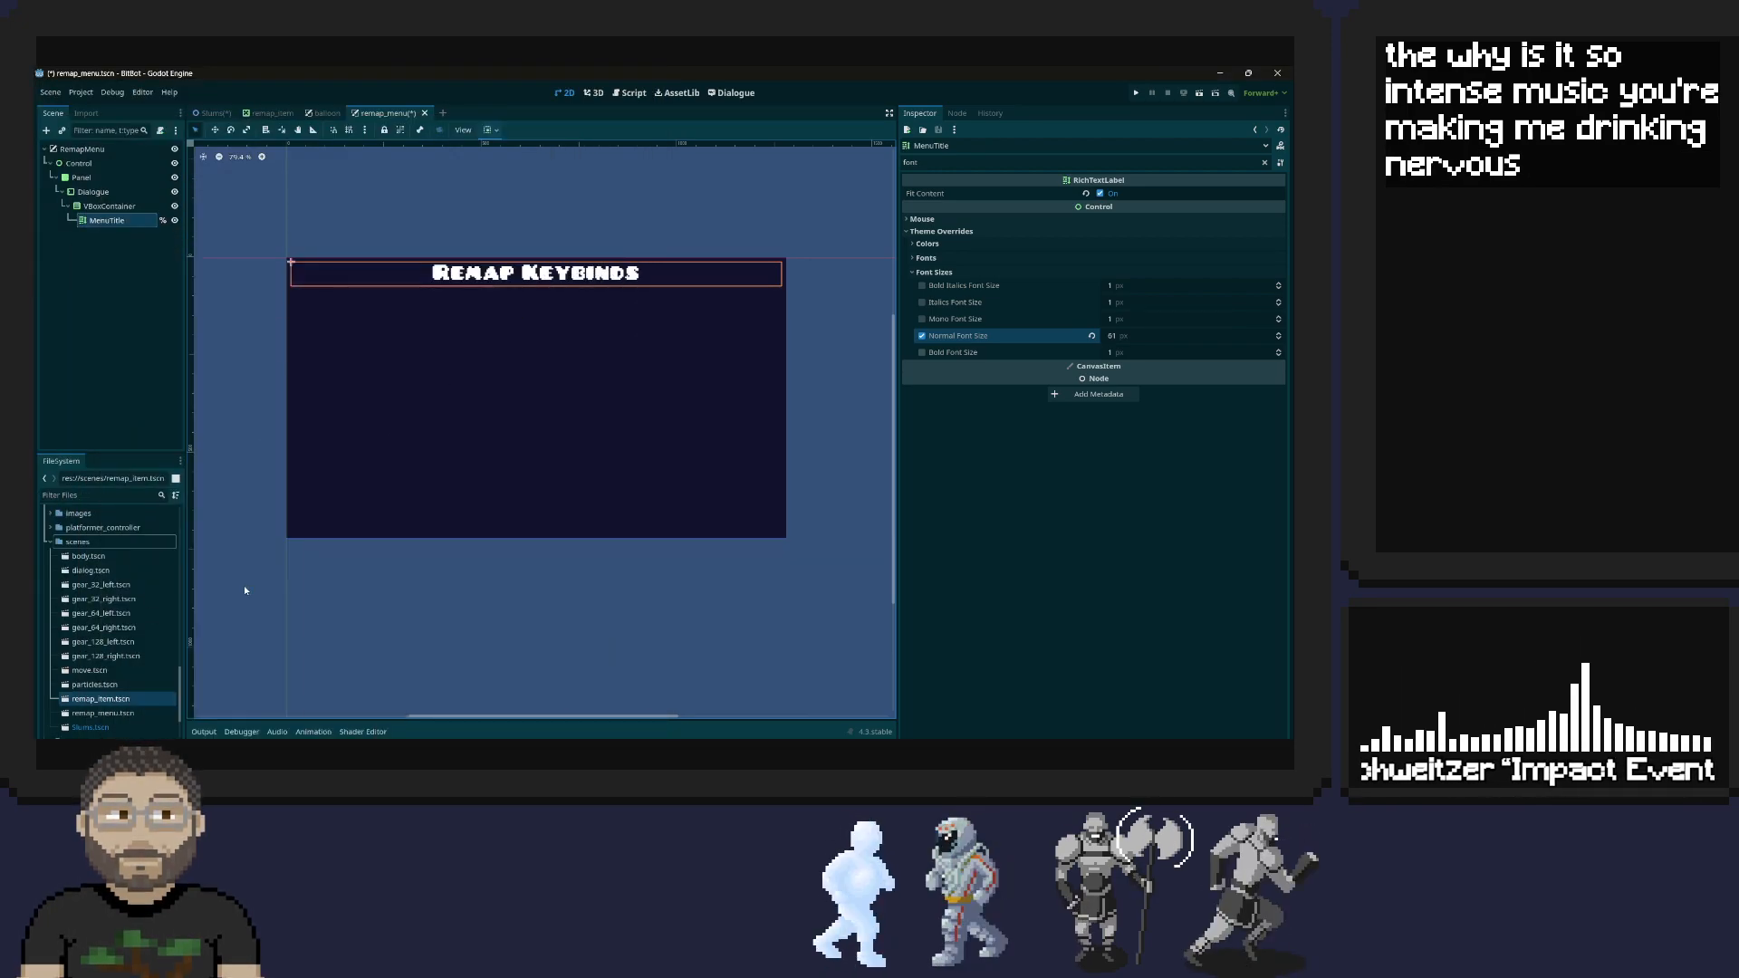
# Open the remap_item.tscn scene and view its prompt label and input buttons up close
pyautogui.doubleClick(102, 700)
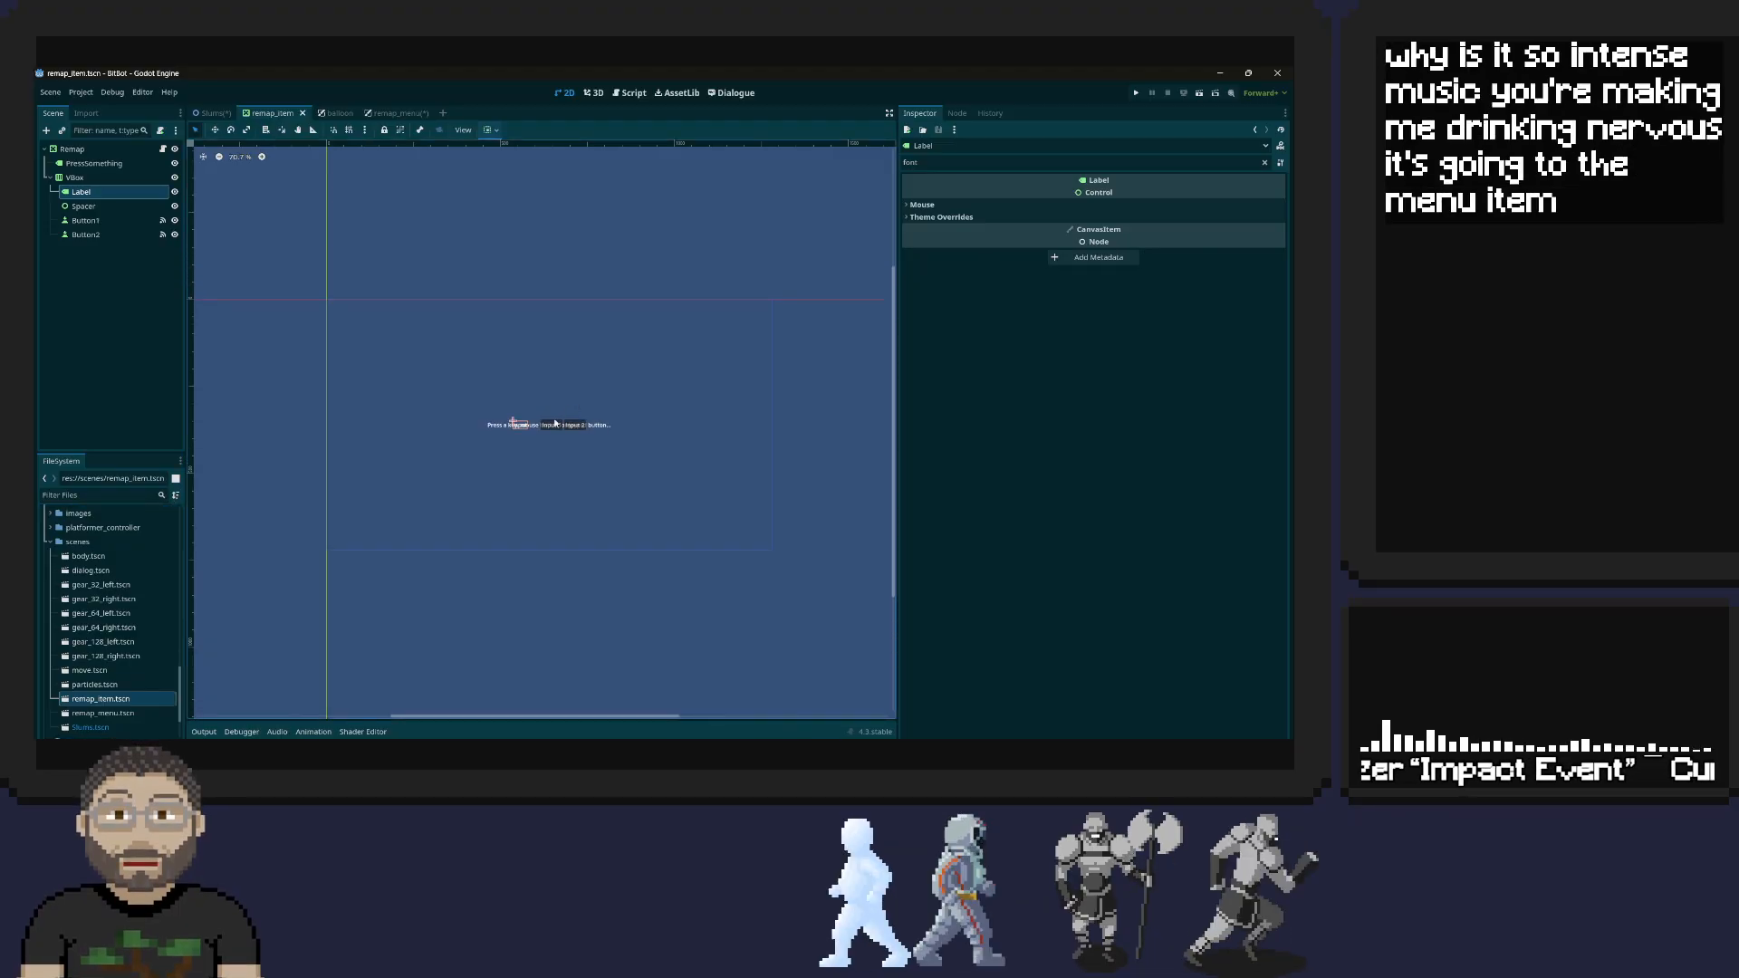
pyautogui.scroll(2, 540, 443)
pyautogui.scroll(7, 540, 445)
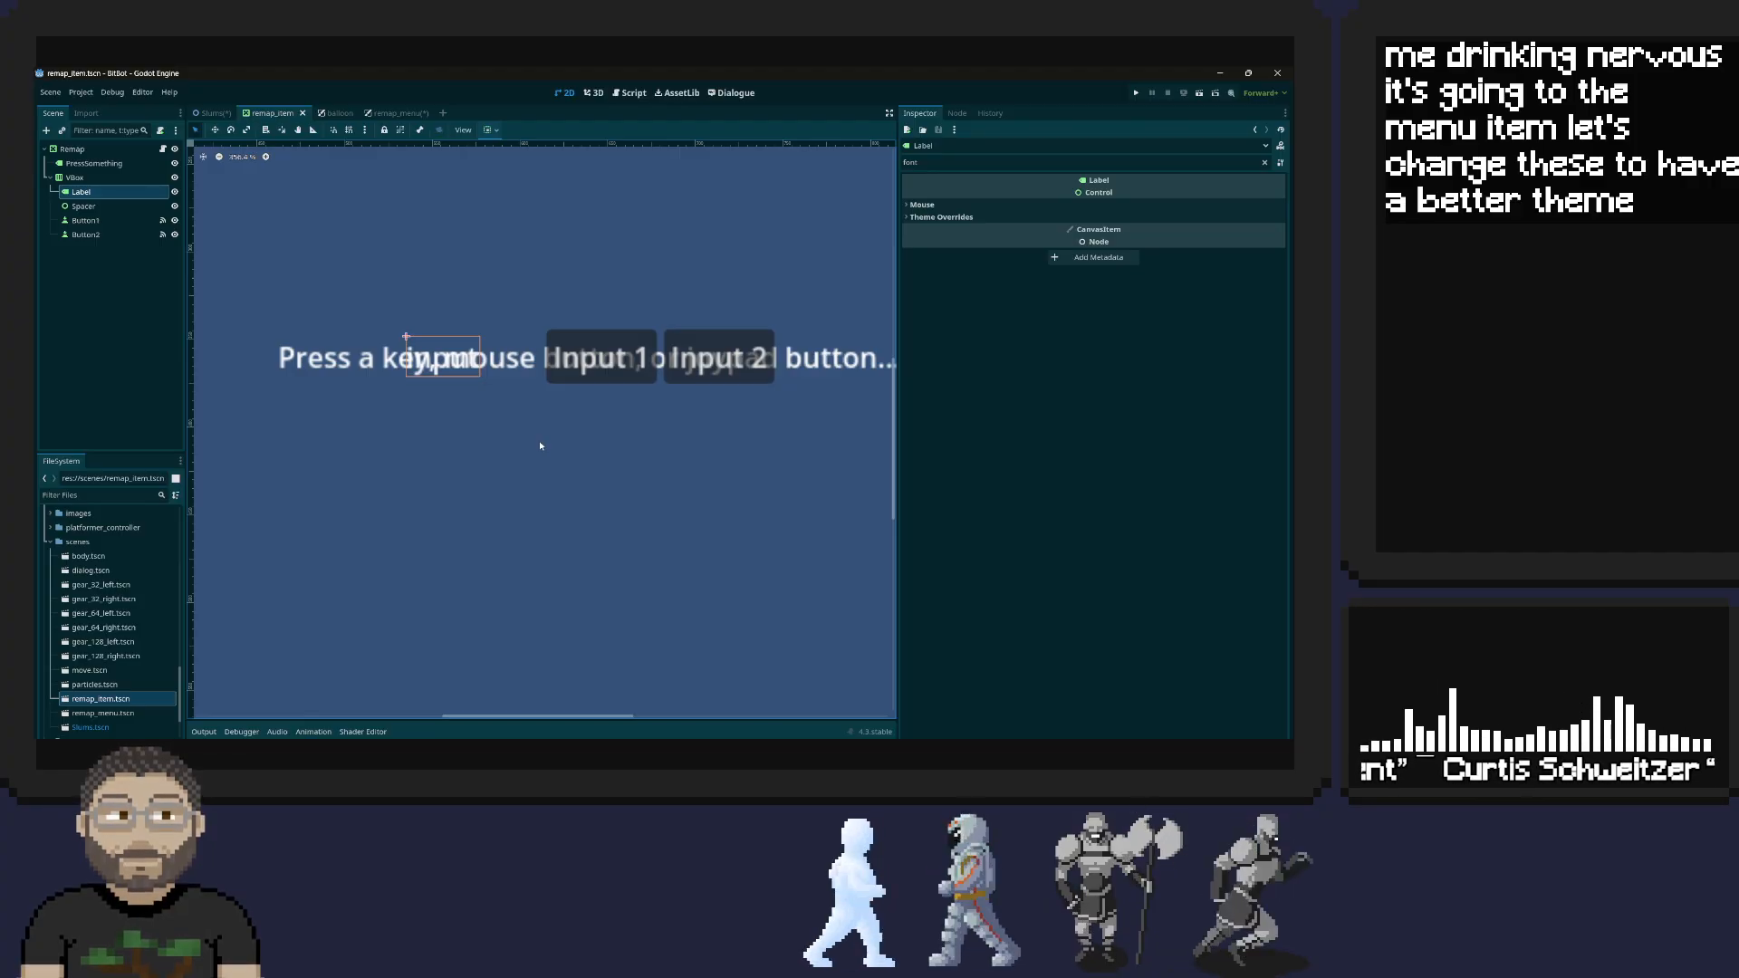
# Filter the PressSomething label's properties for "them" and check which theme resources can be loaded for it
pyautogui.click(366, 368)
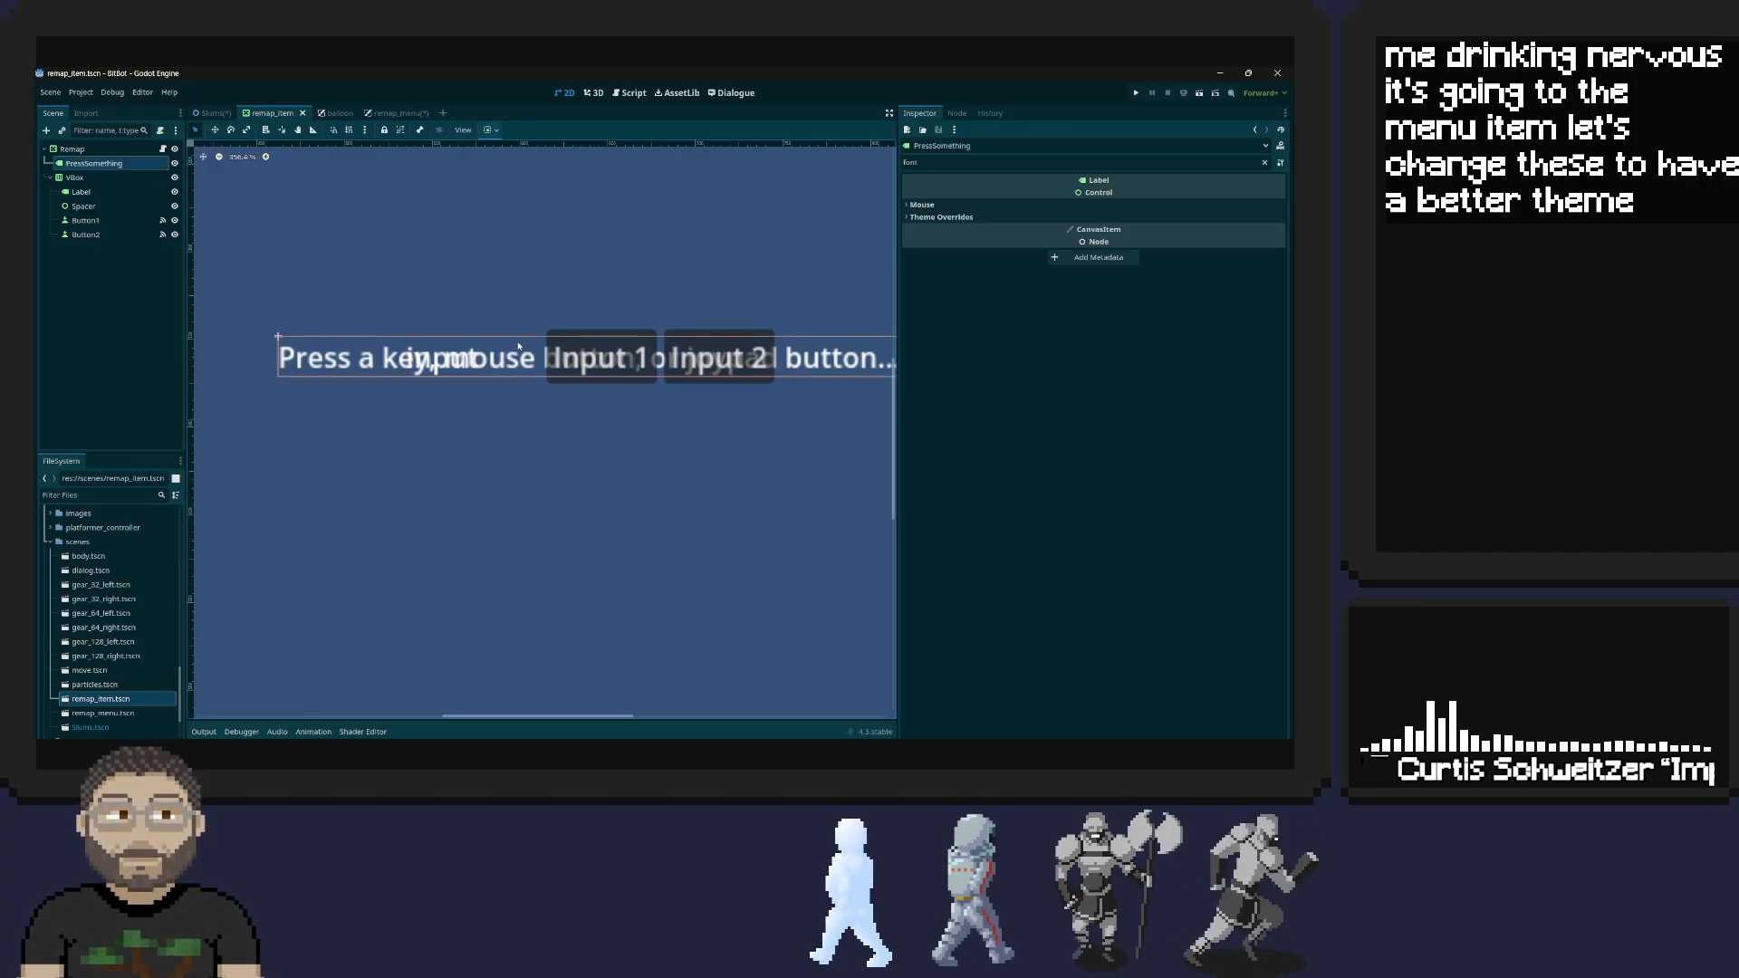
pyautogui.click(931, 166)
pyautogui.press('BackSpace')
pyautogui.press('BackSpace')
pyautogui.press('BackSpace')
pyautogui.press('BackSpace')
pyautogui.write('them')
pyautogui.click(925, 207)
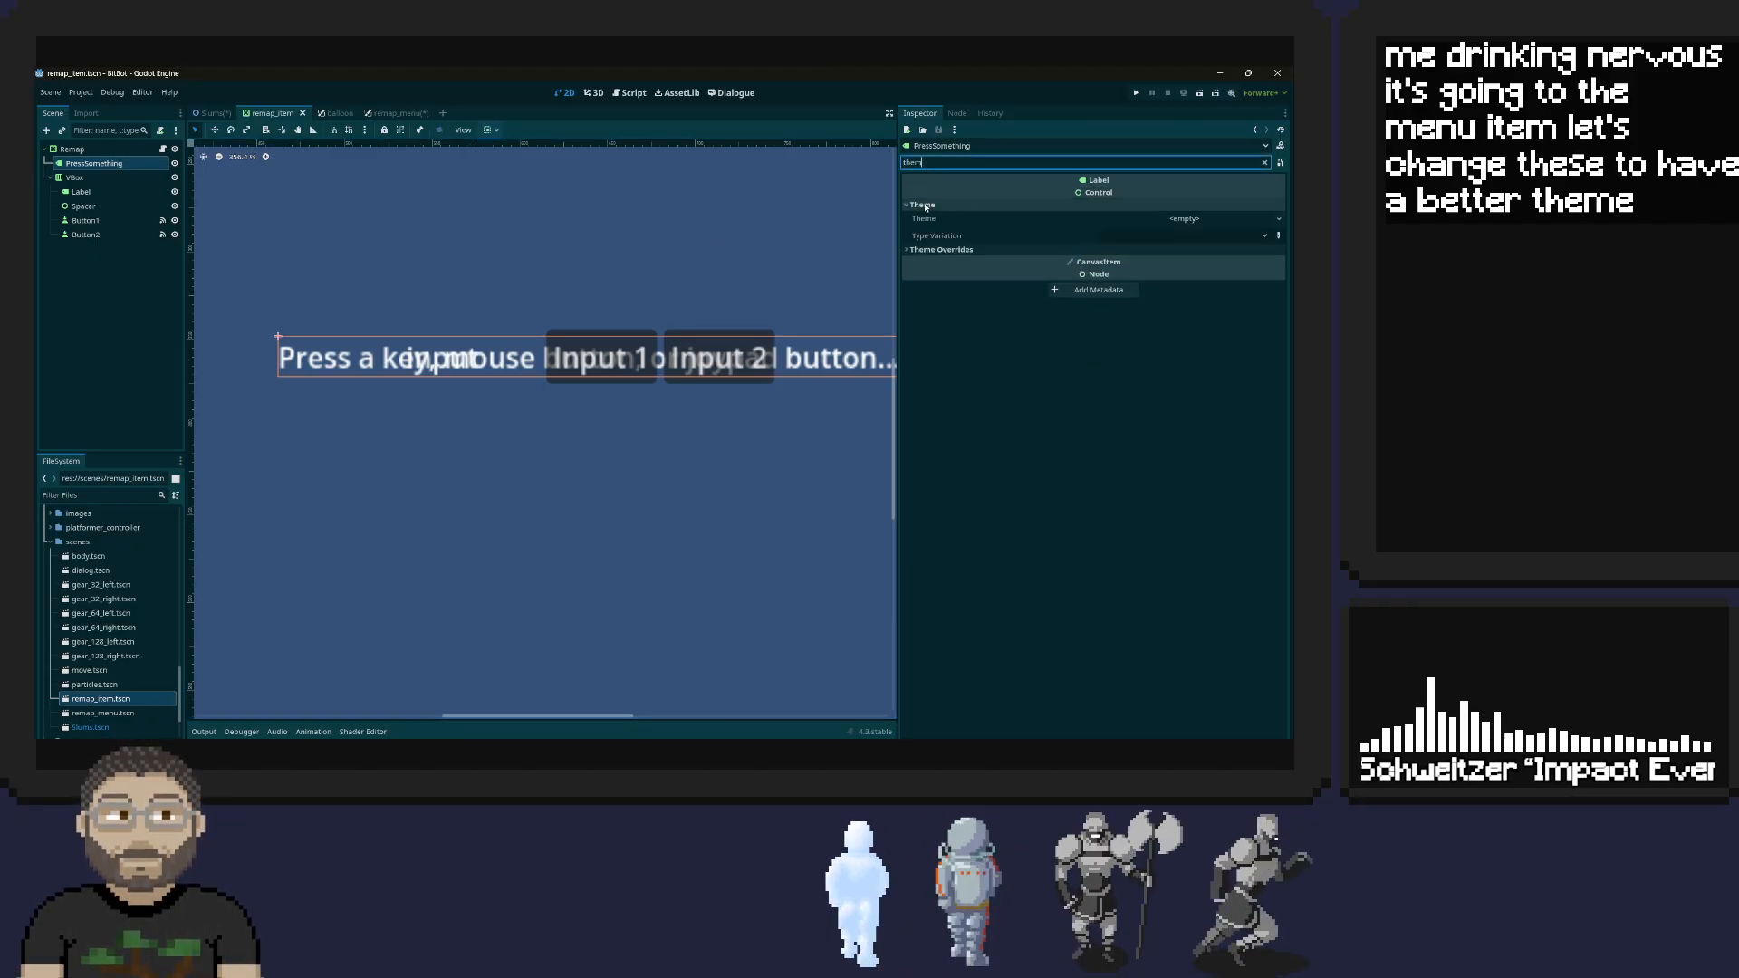
pyautogui.click(1184, 218)
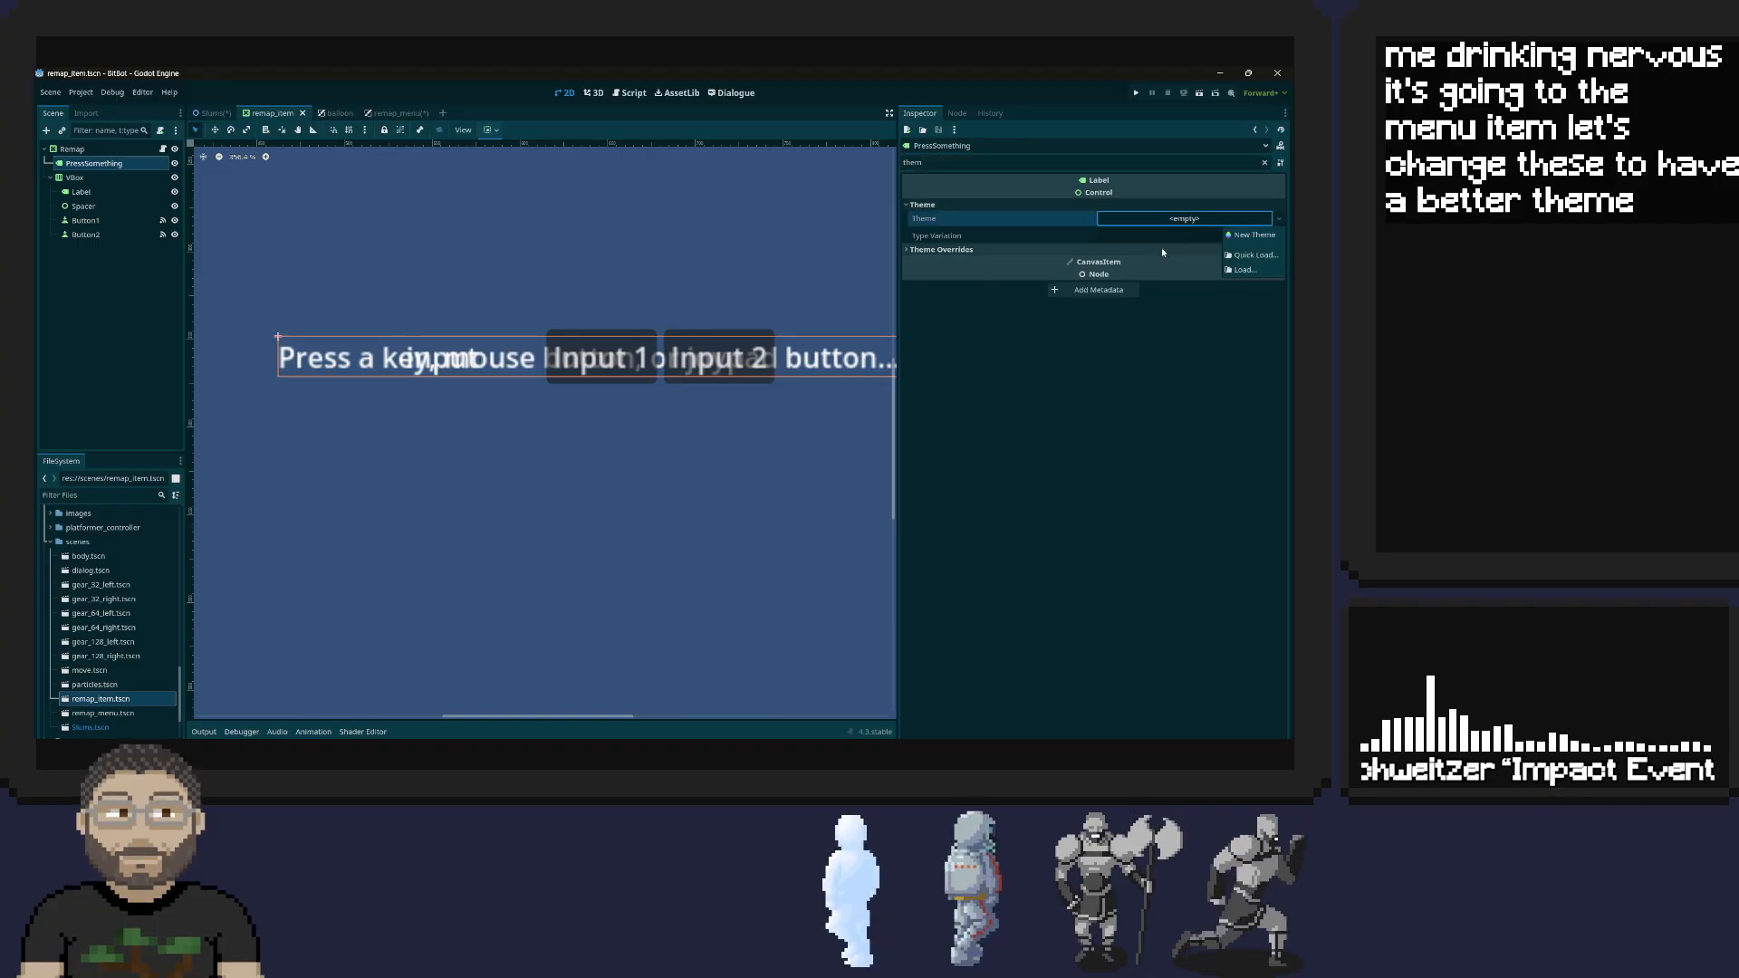
pyautogui.click(1255, 255)
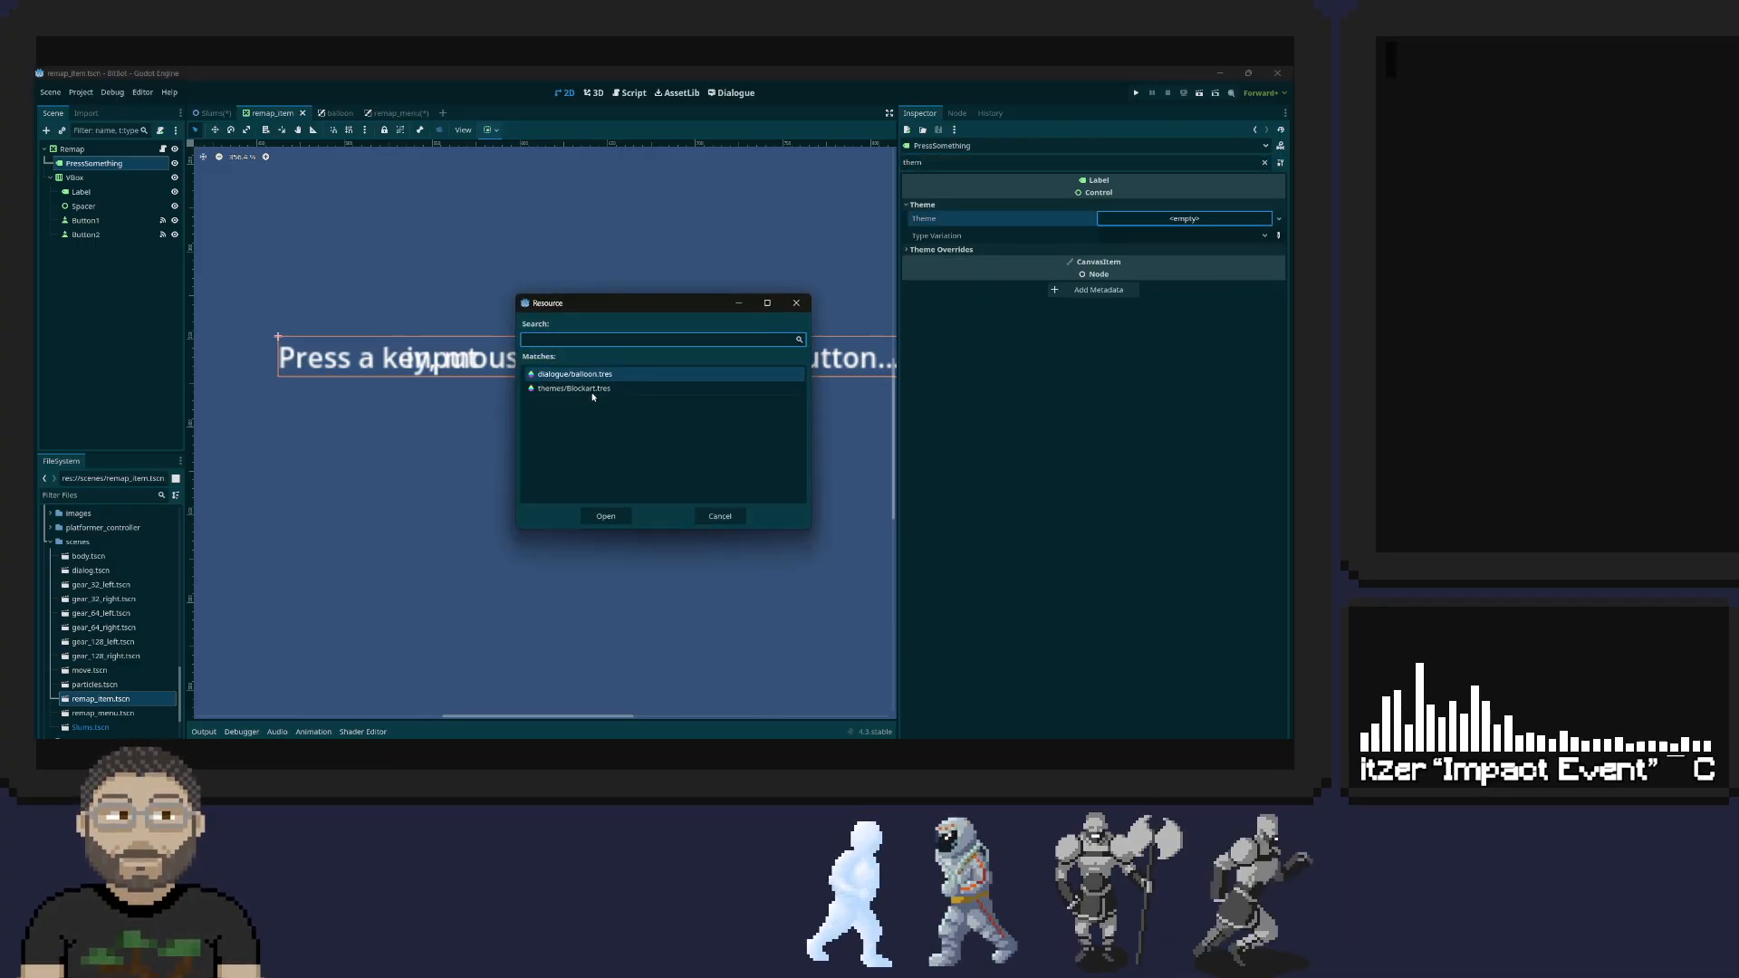
pyautogui.click(720, 517)
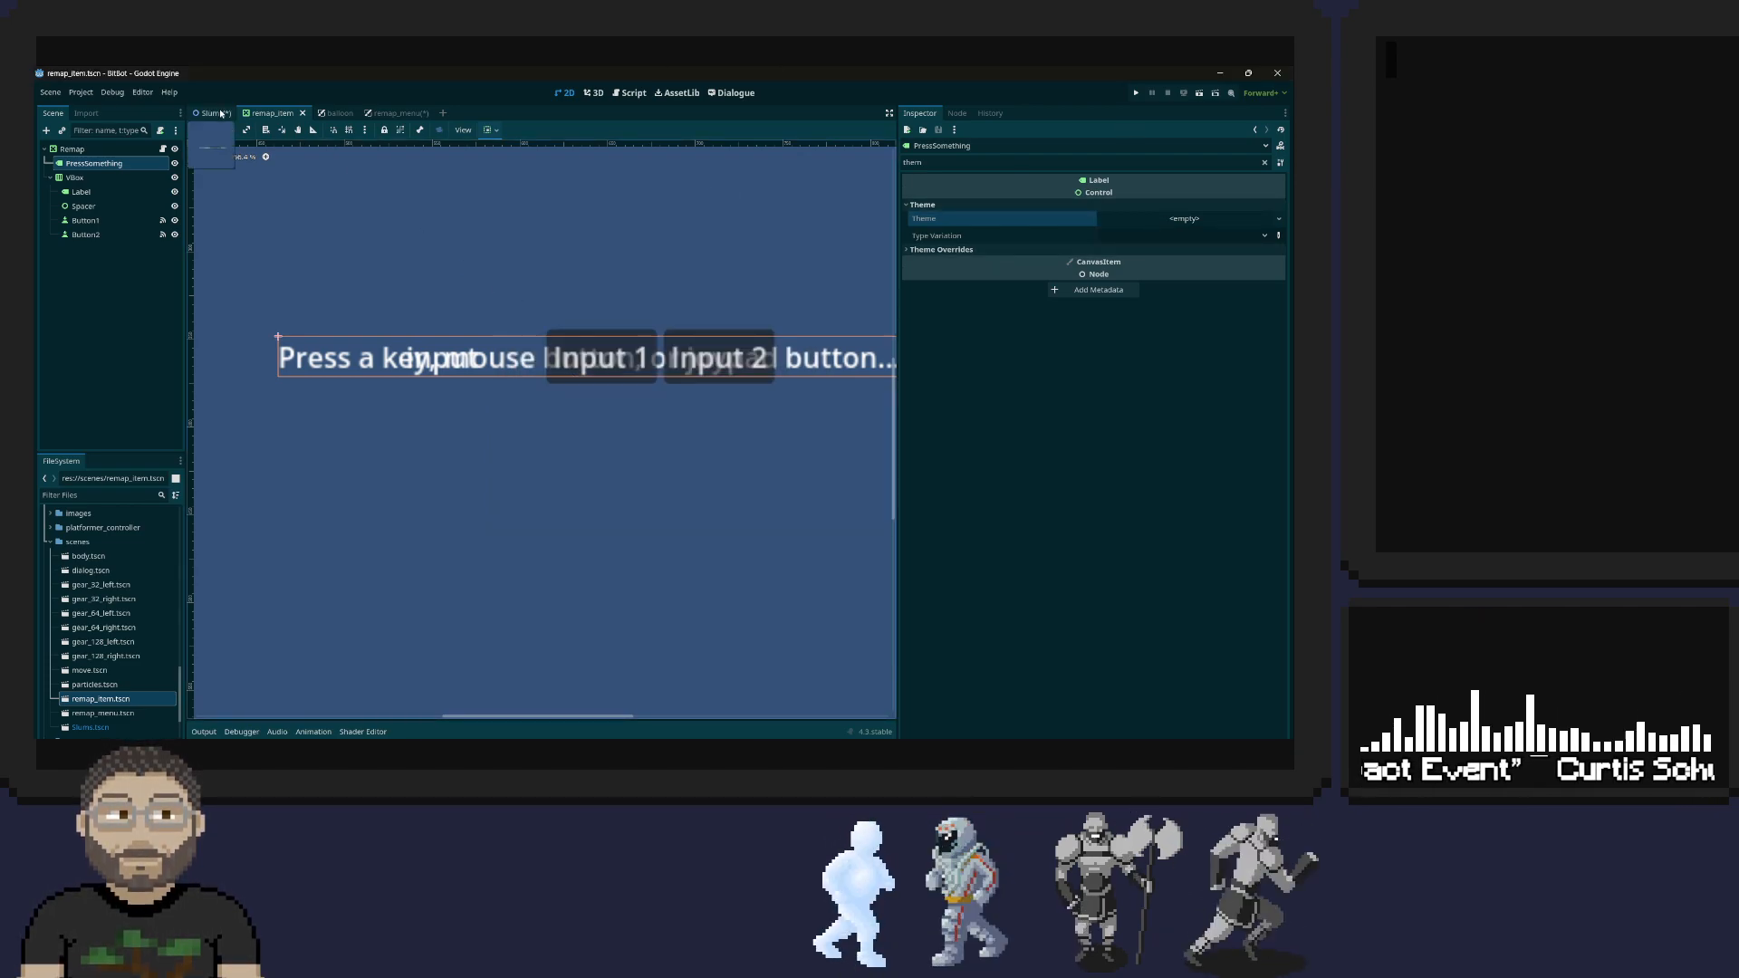
# Open the balloon scene and examine its dialogue panel with the Character and Dialogue text up close
pyautogui.click(392, 114)
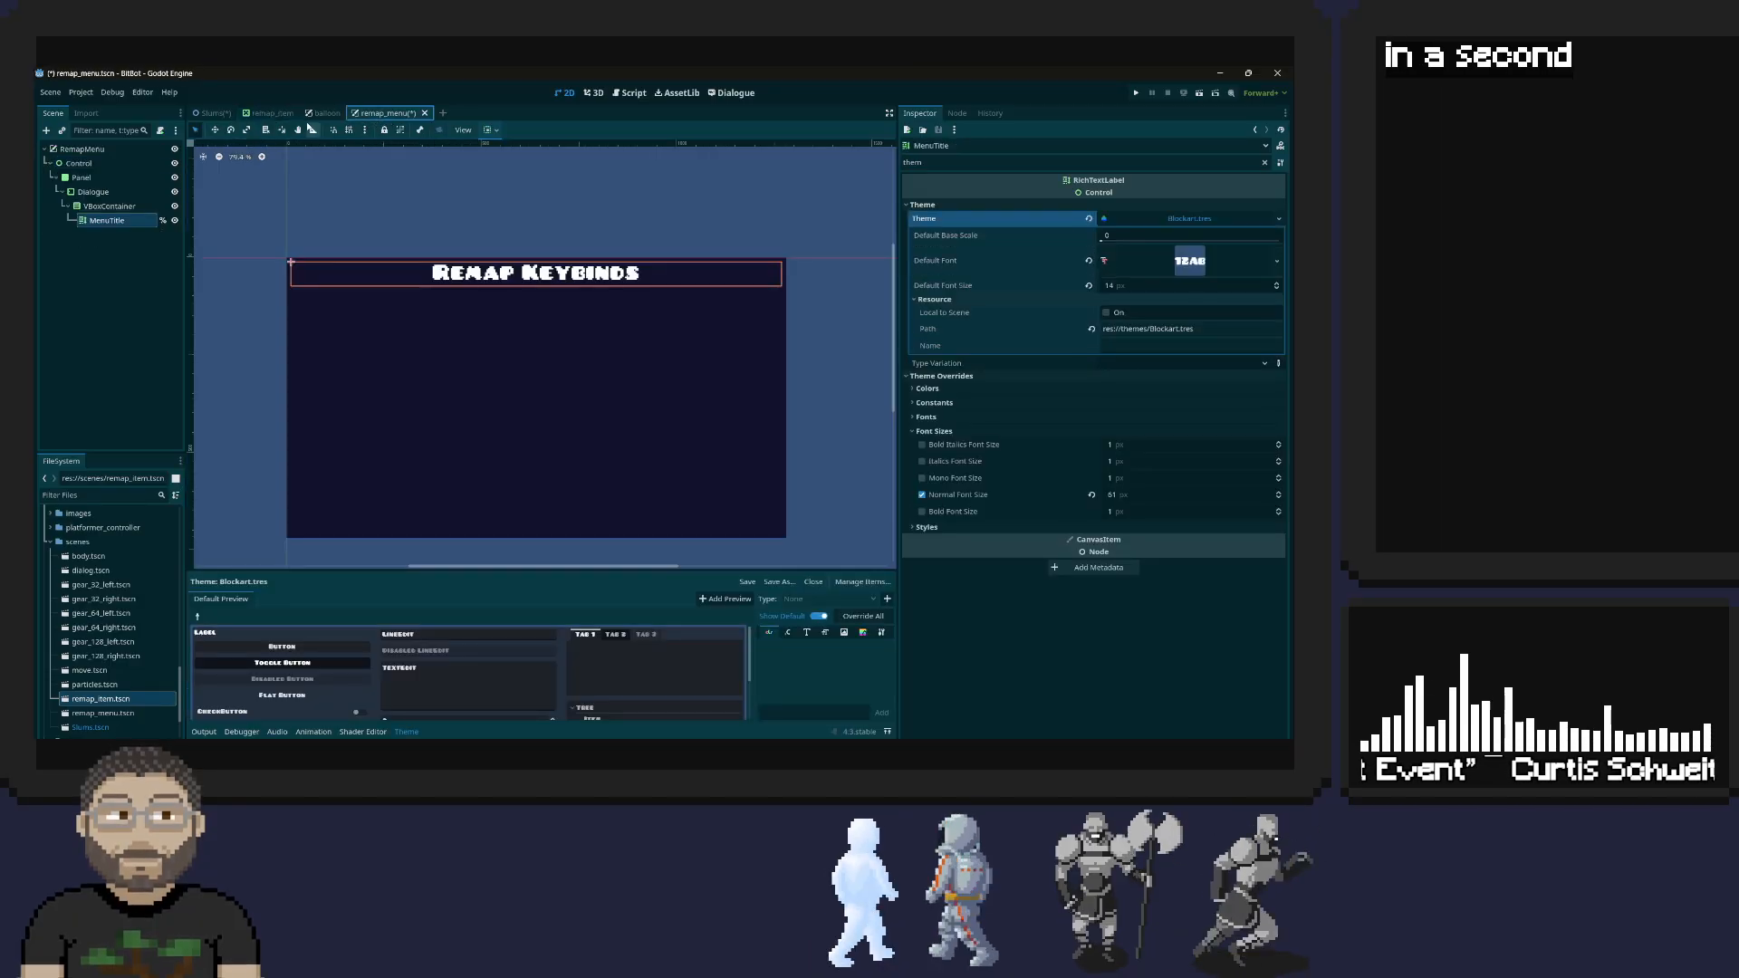
pyautogui.click(334, 113)
pyautogui.scroll(6, 311, 361)
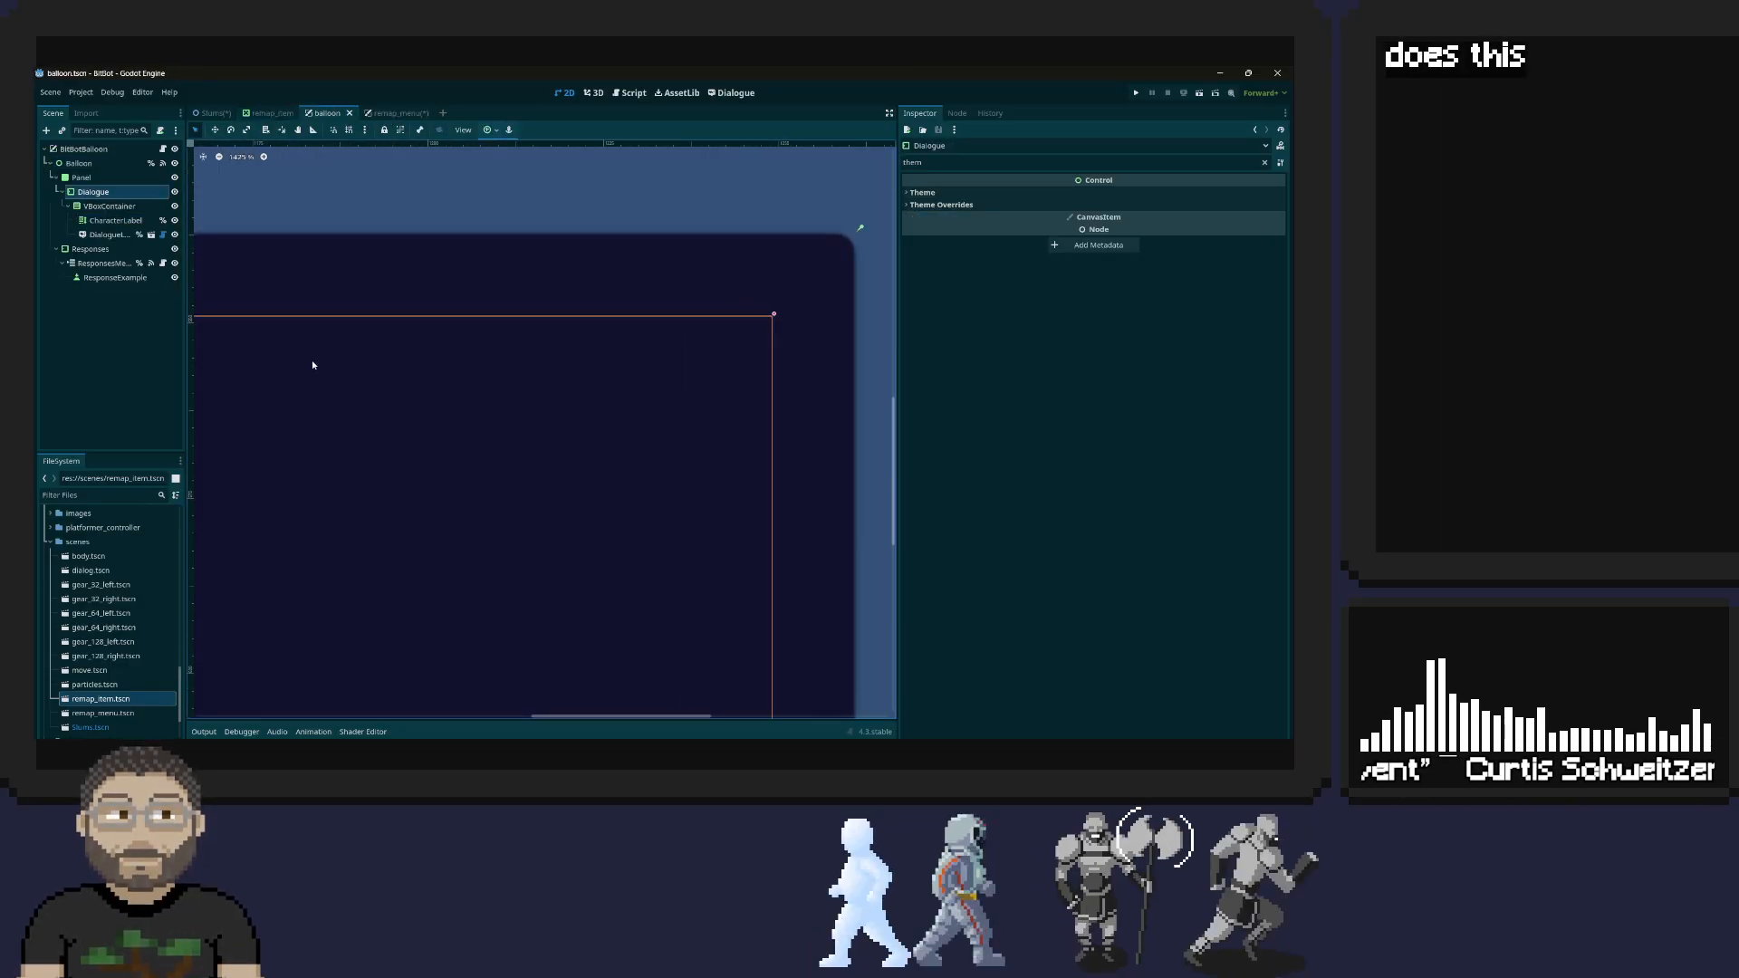
pyautogui.scroll(-5, 312, 361)
pyautogui.keyDown('ctrl'); pyautogui.scroll(3, 311, 360); pyautogui.keyUp('ctrl')
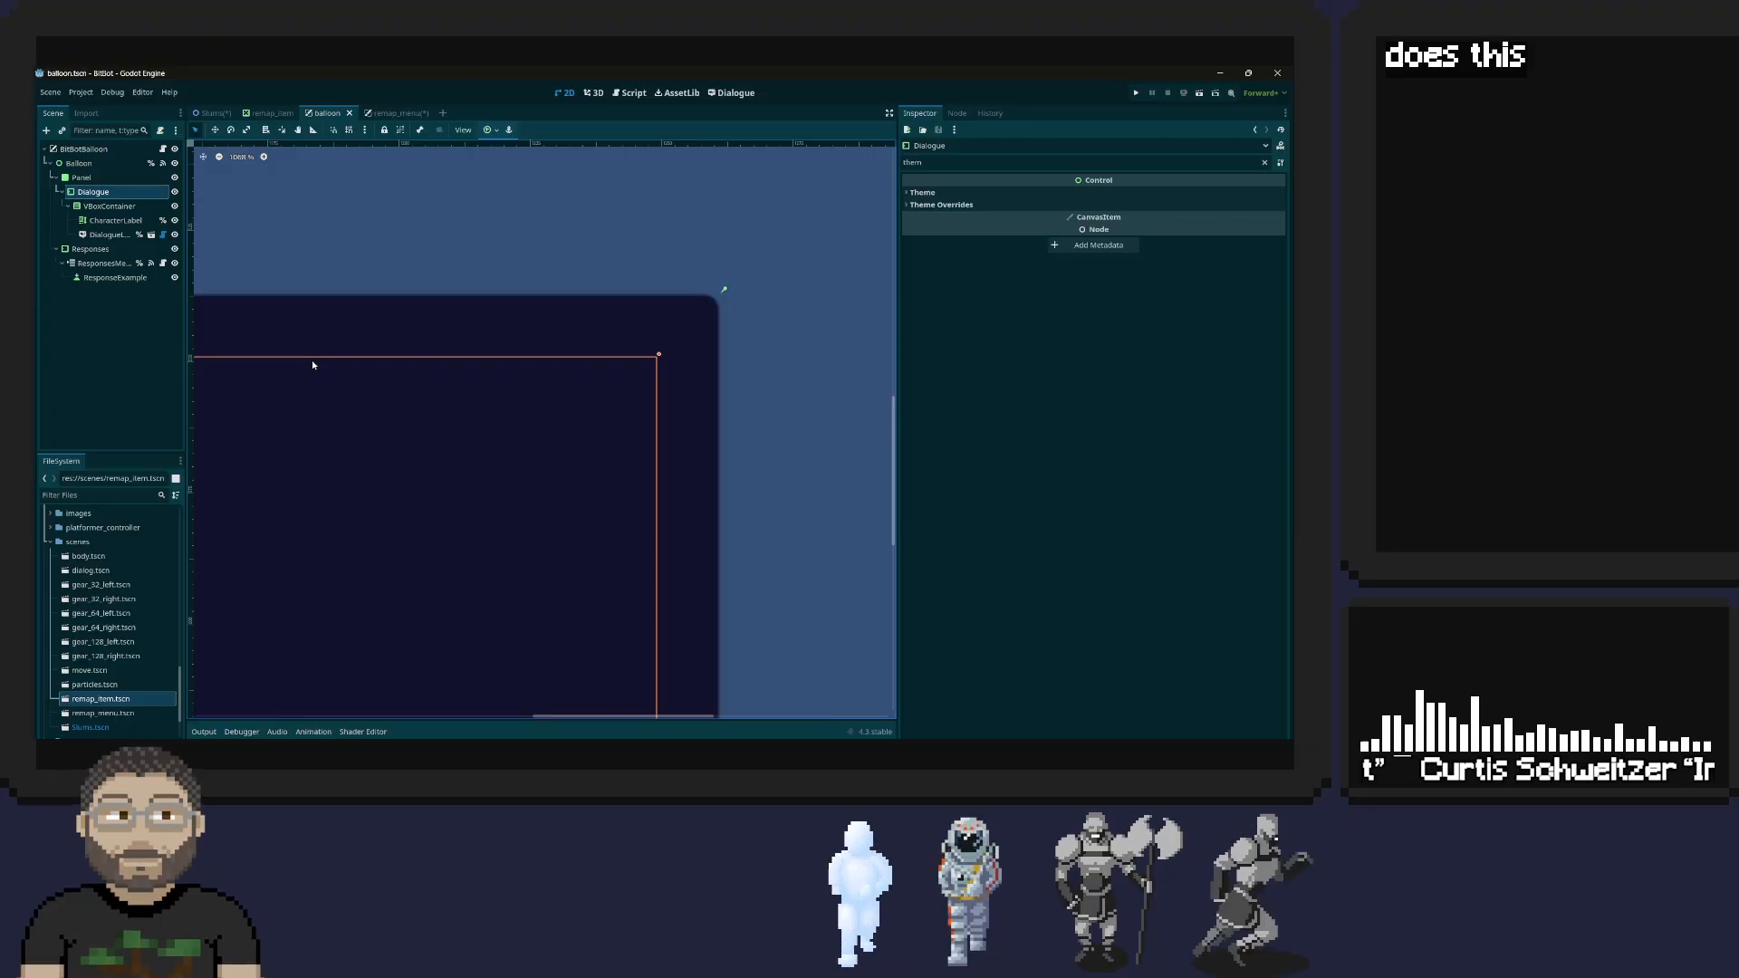
pyautogui.scroll(-4, 313, 362)
pyautogui.moveTo(312, 362); pyautogui.dragTo(448, 229, button='middle')
pyautogui.scroll(-5, 426, 270)
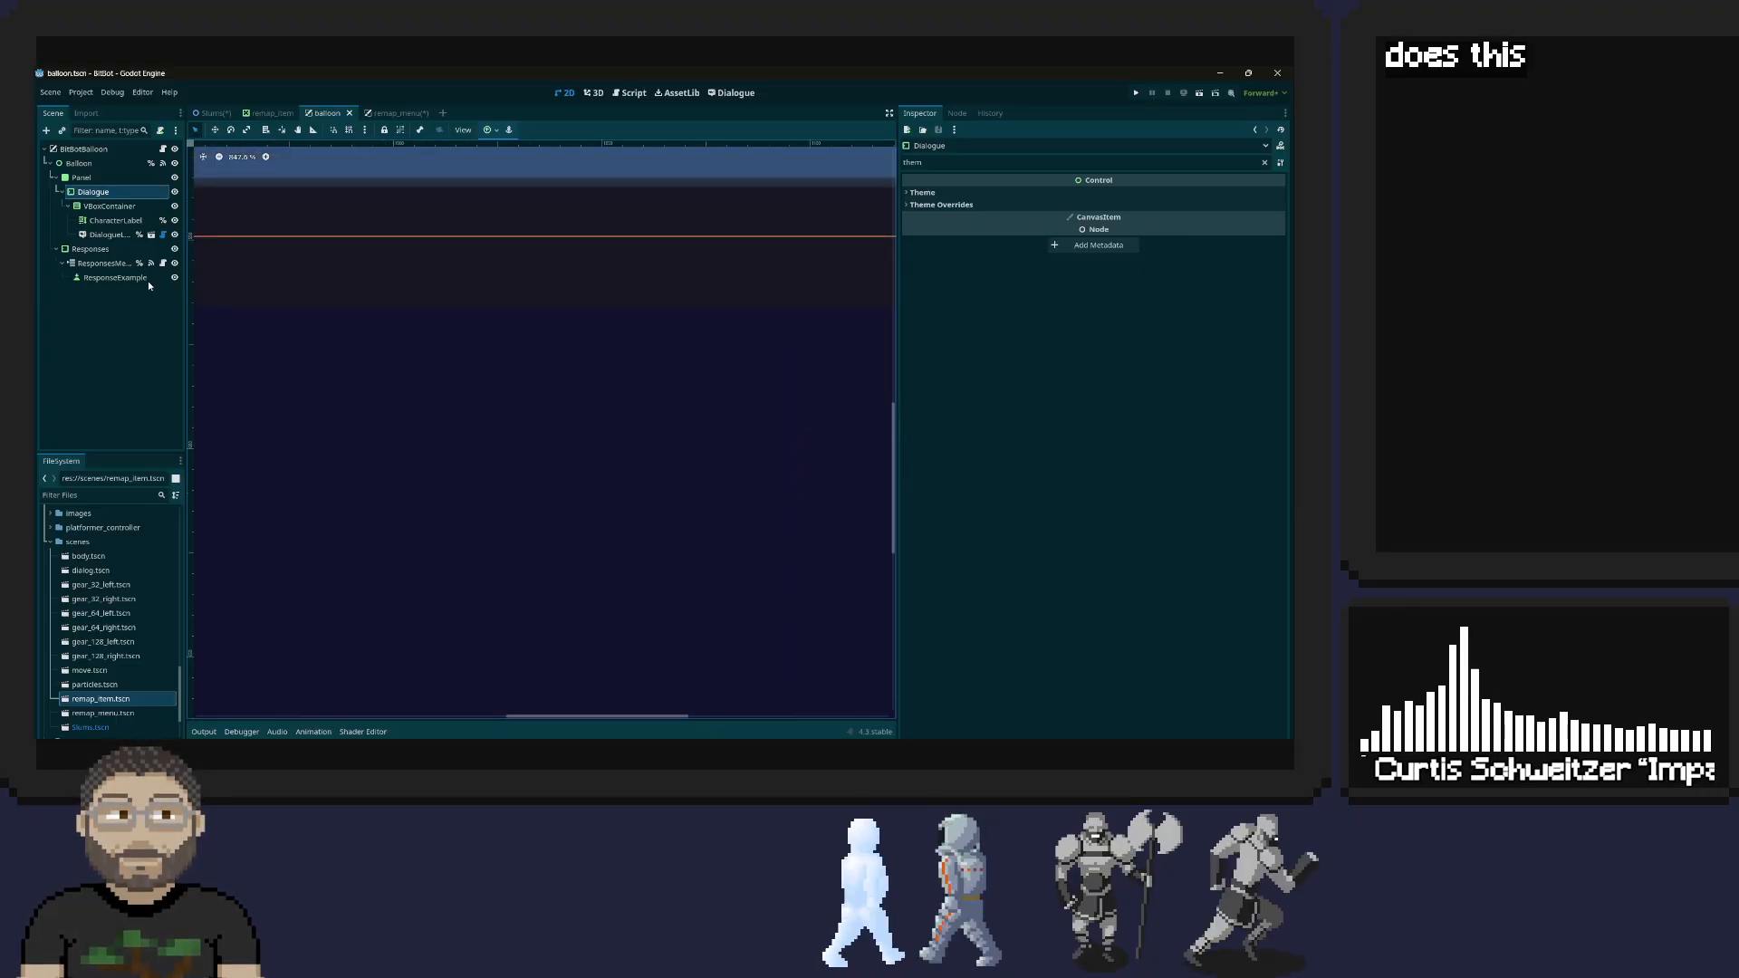
pyautogui.moveTo(544, 272); pyautogui.dragTo(860, 290, button='middle')
pyautogui.scroll(-1, 860, 290)
pyautogui.moveTo(500, 342); pyautogui.dragTo(875, 351, button='middle')
pyautogui.scroll(-1, 875, 352)
pyautogui.moveTo(489, 387); pyautogui.dragTo(866, 377, button='middle')
pyautogui.scroll(-1, 866, 376)
pyautogui.moveTo(396, 420); pyautogui.dragTo(757, 415, button='middle')
pyautogui.moveTo(255, 403); pyautogui.dragTo(428, 385, button='middle')
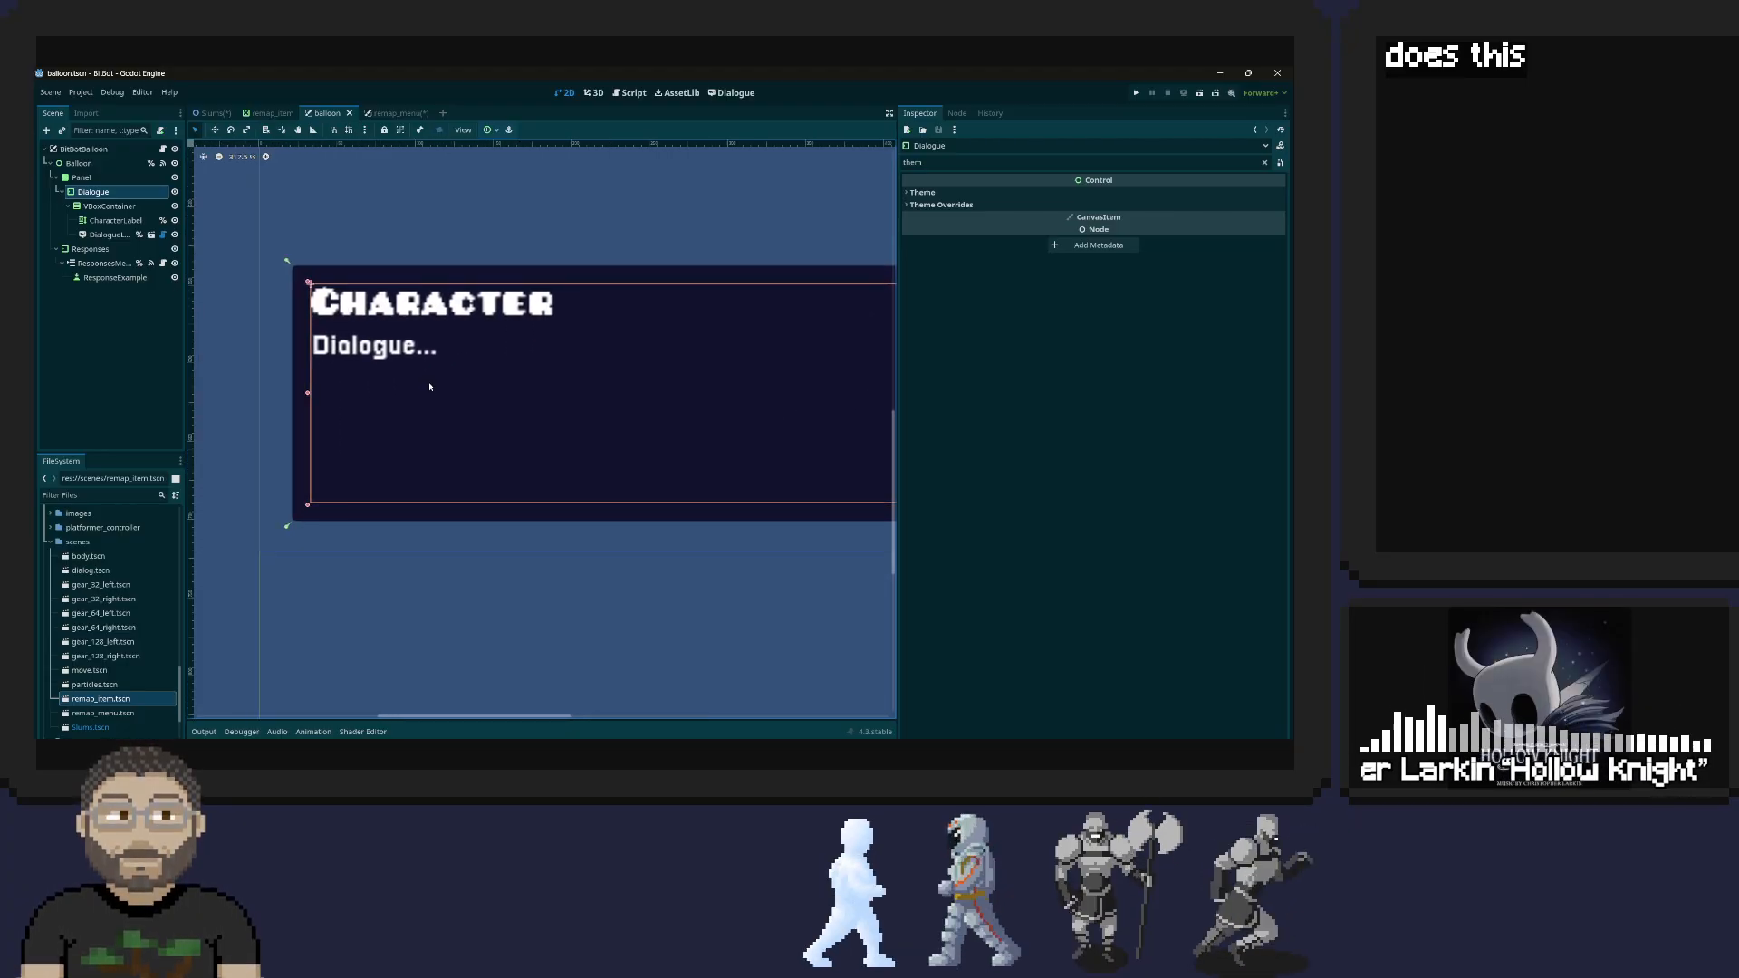
# Check the DialogueLabel's theme setting and which font files the project's fonts folder holds
pyautogui.click(404, 355)
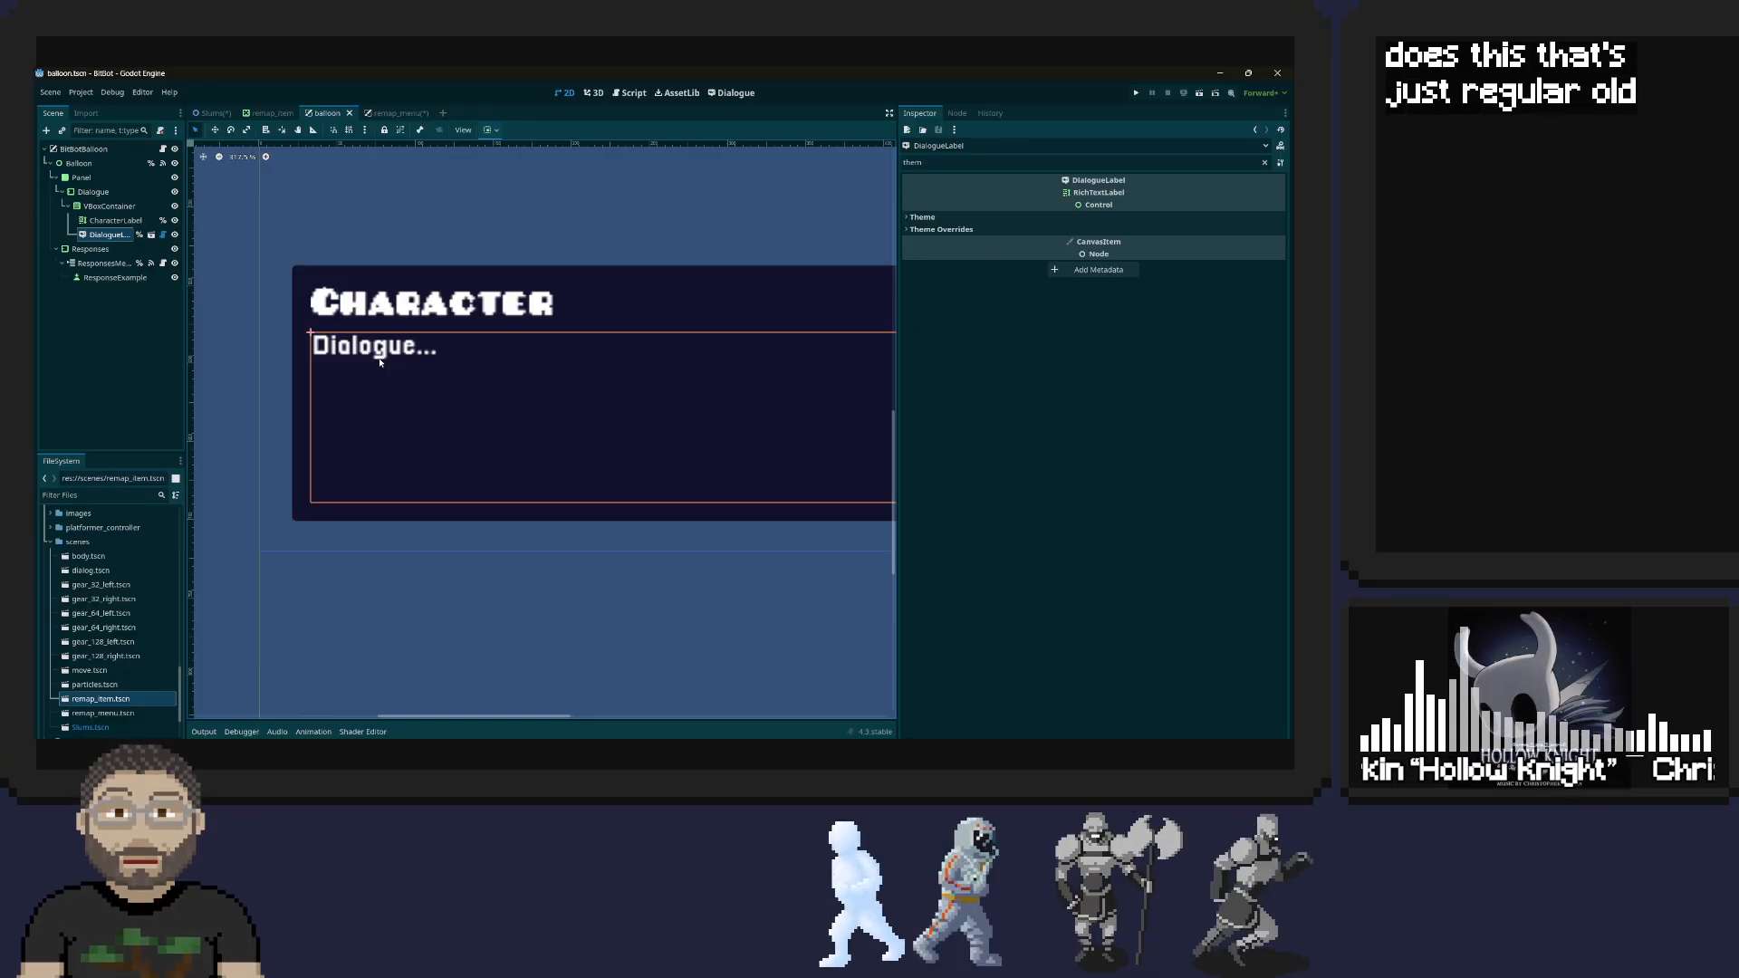
pyautogui.click(912, 219)
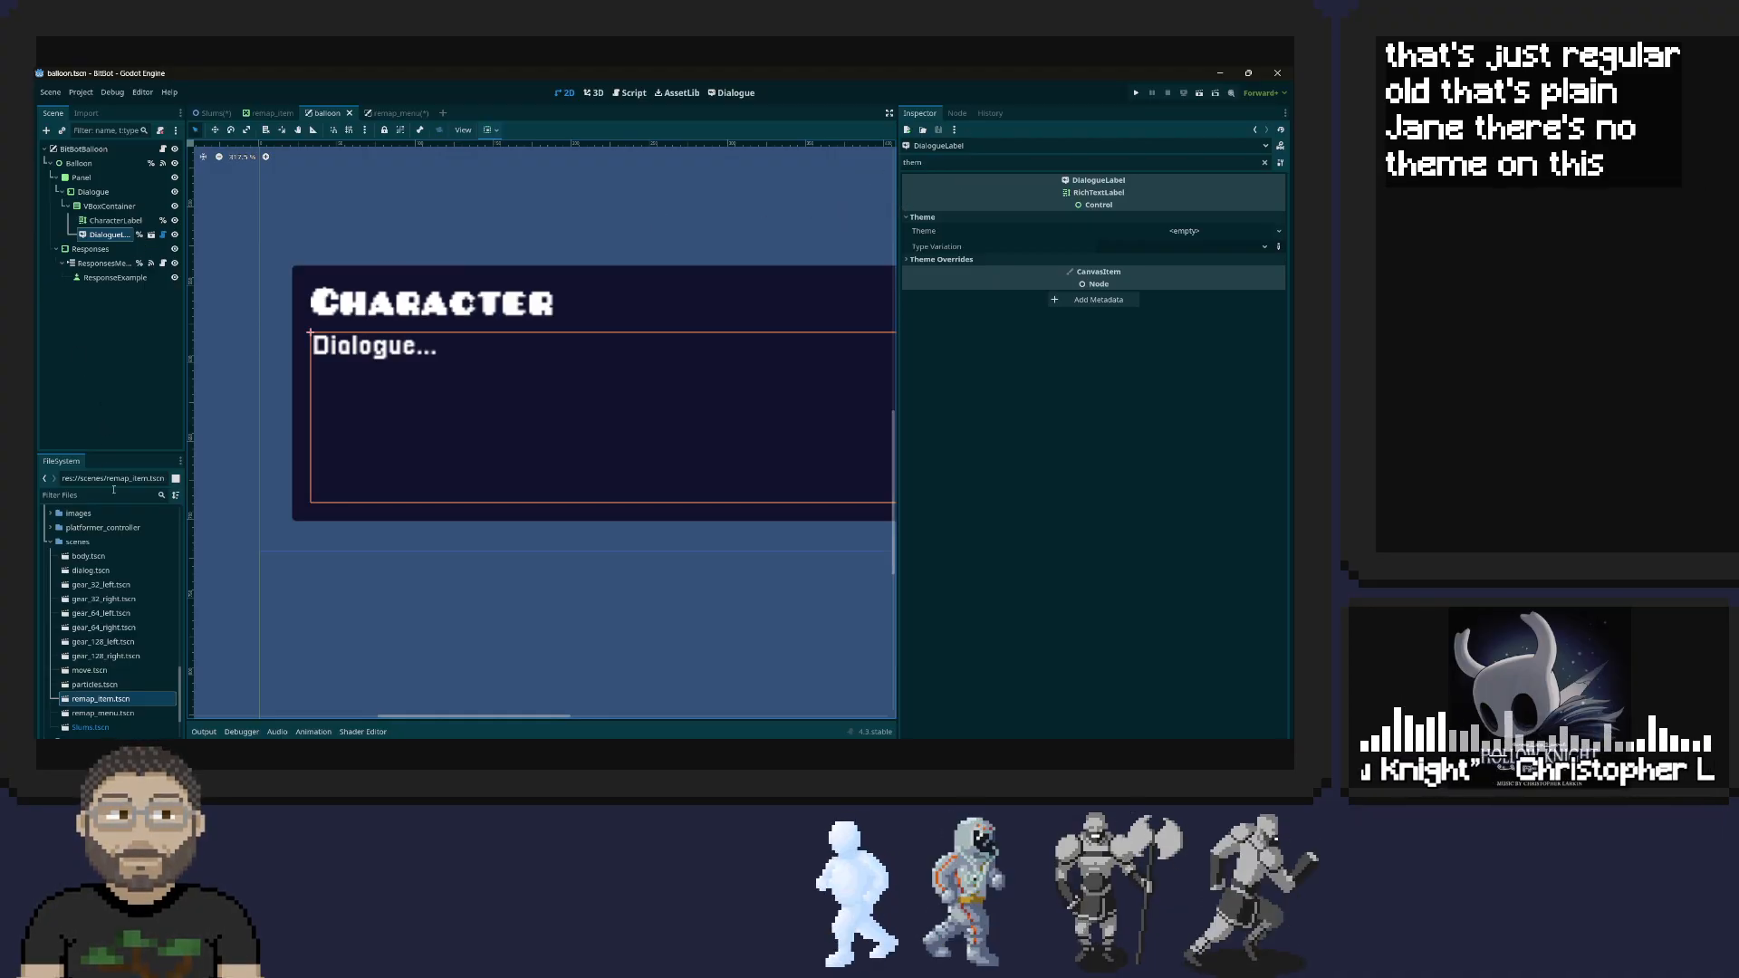
pyautogui.click(50, 543)
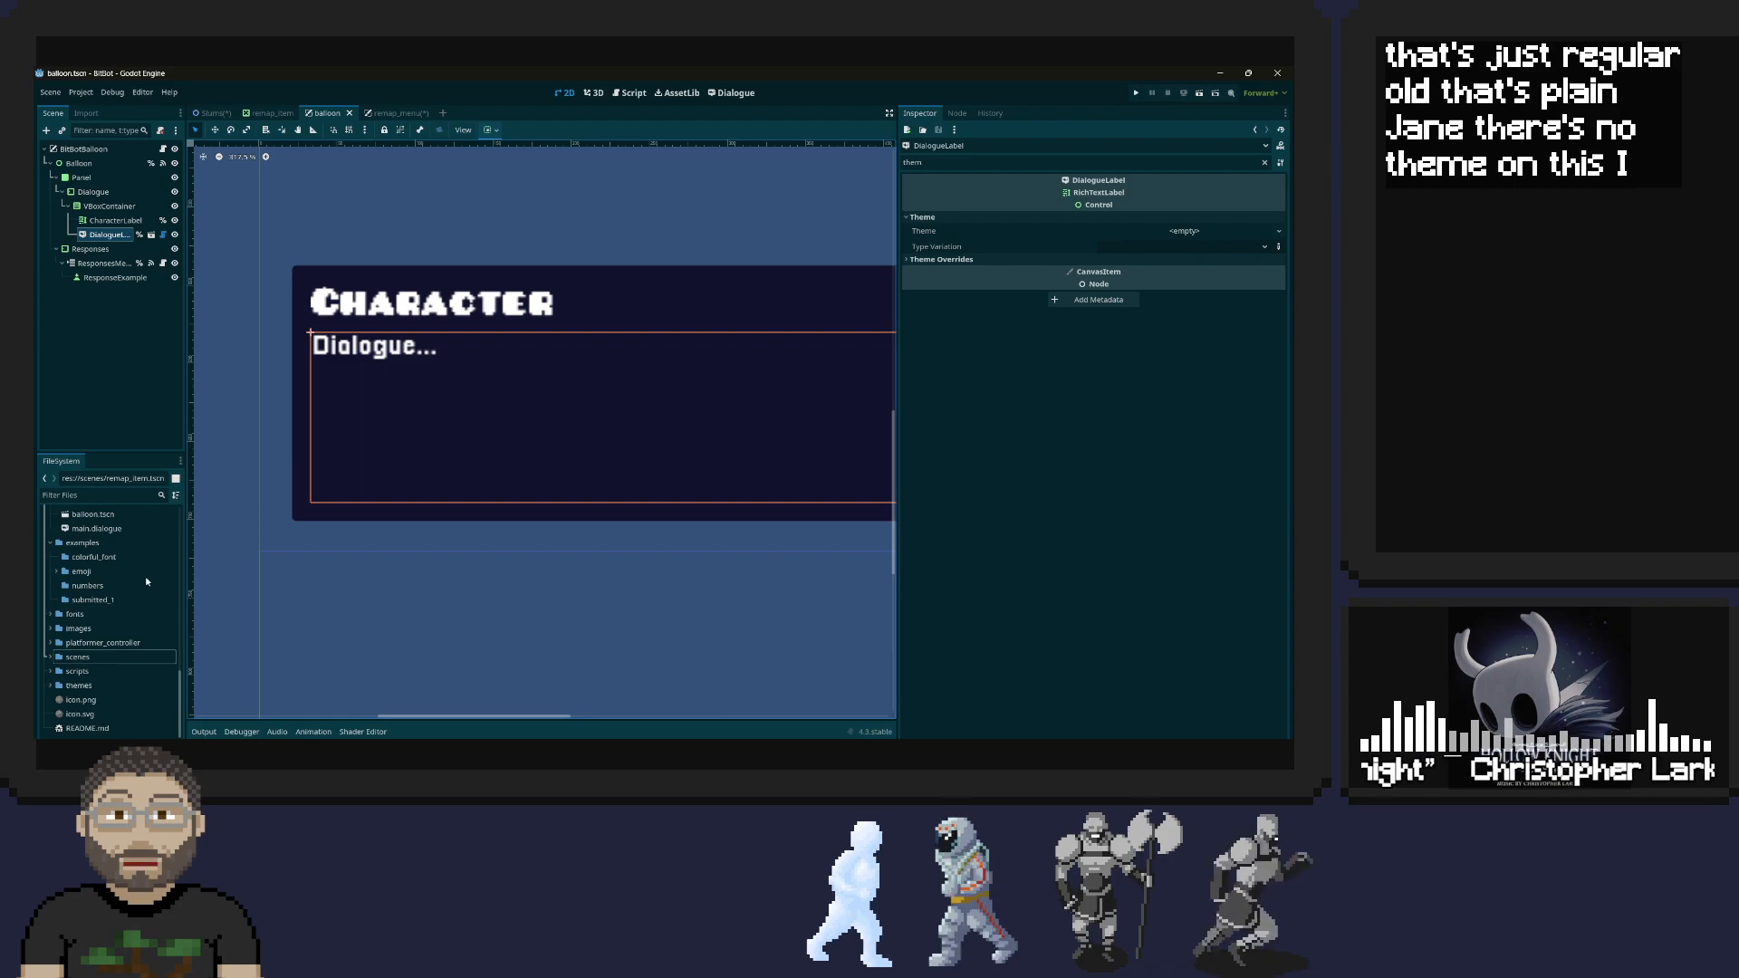
pyautogui.click(51, 616)
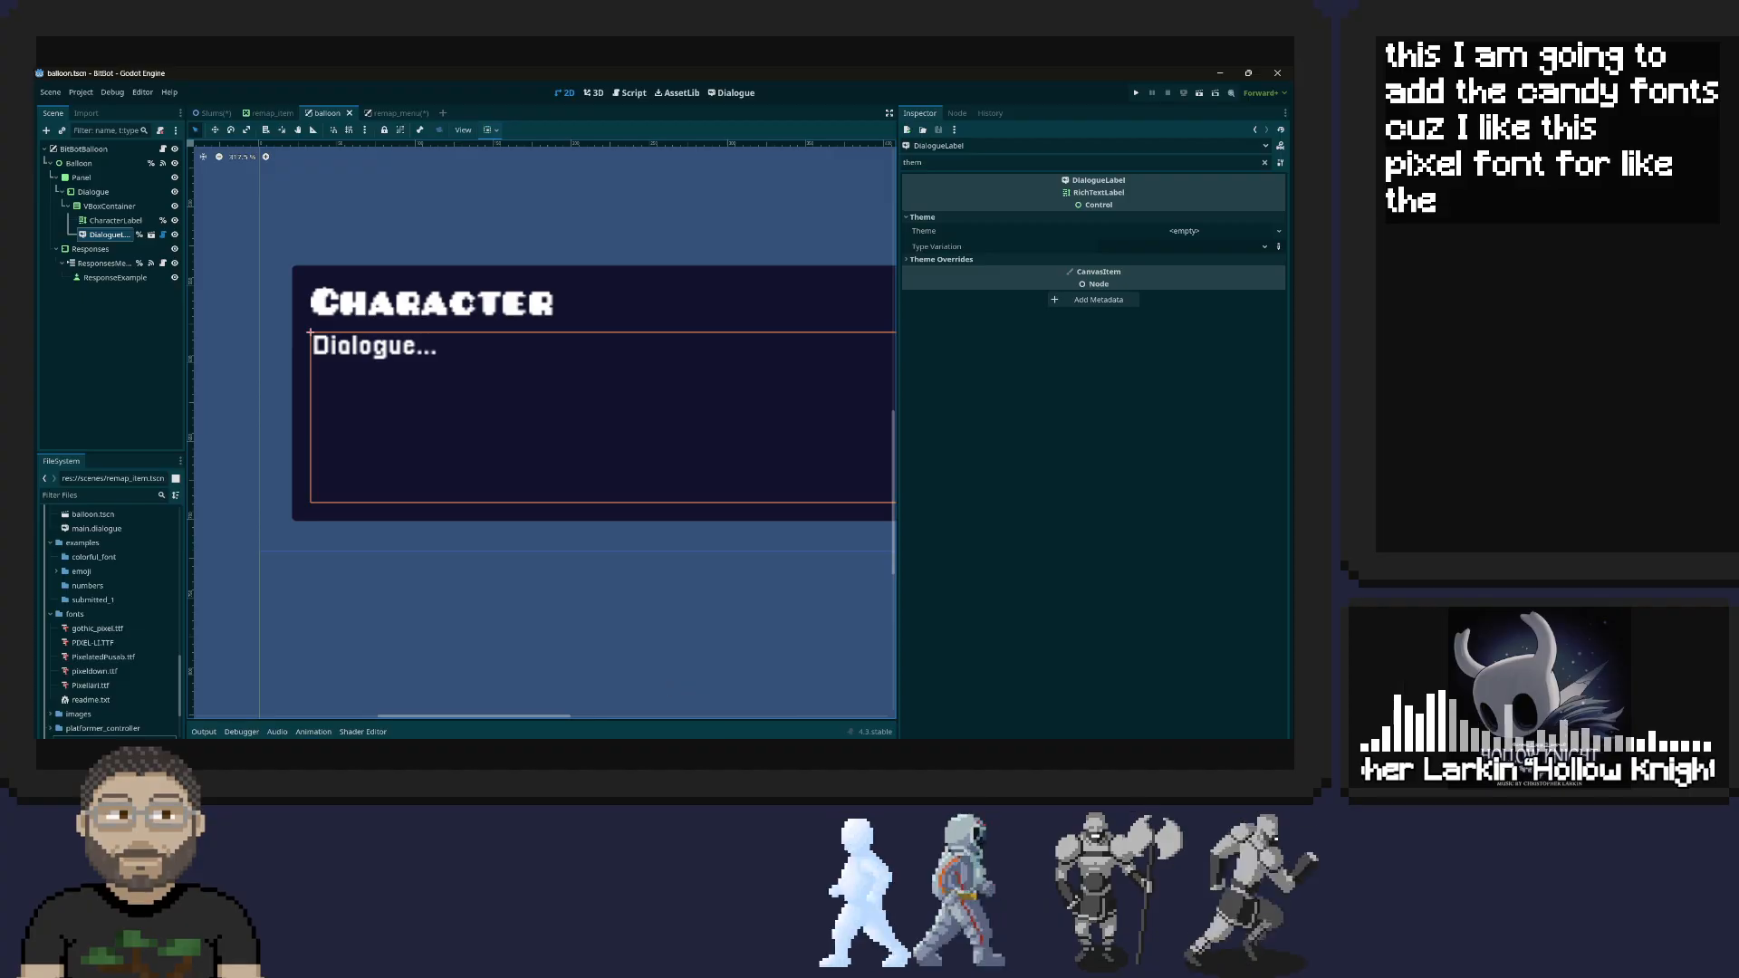
# Switch to File Explorer and look through the Program Files folder on the HDD (D:) drive for itch
pyautogui.moveTo(568, 754)
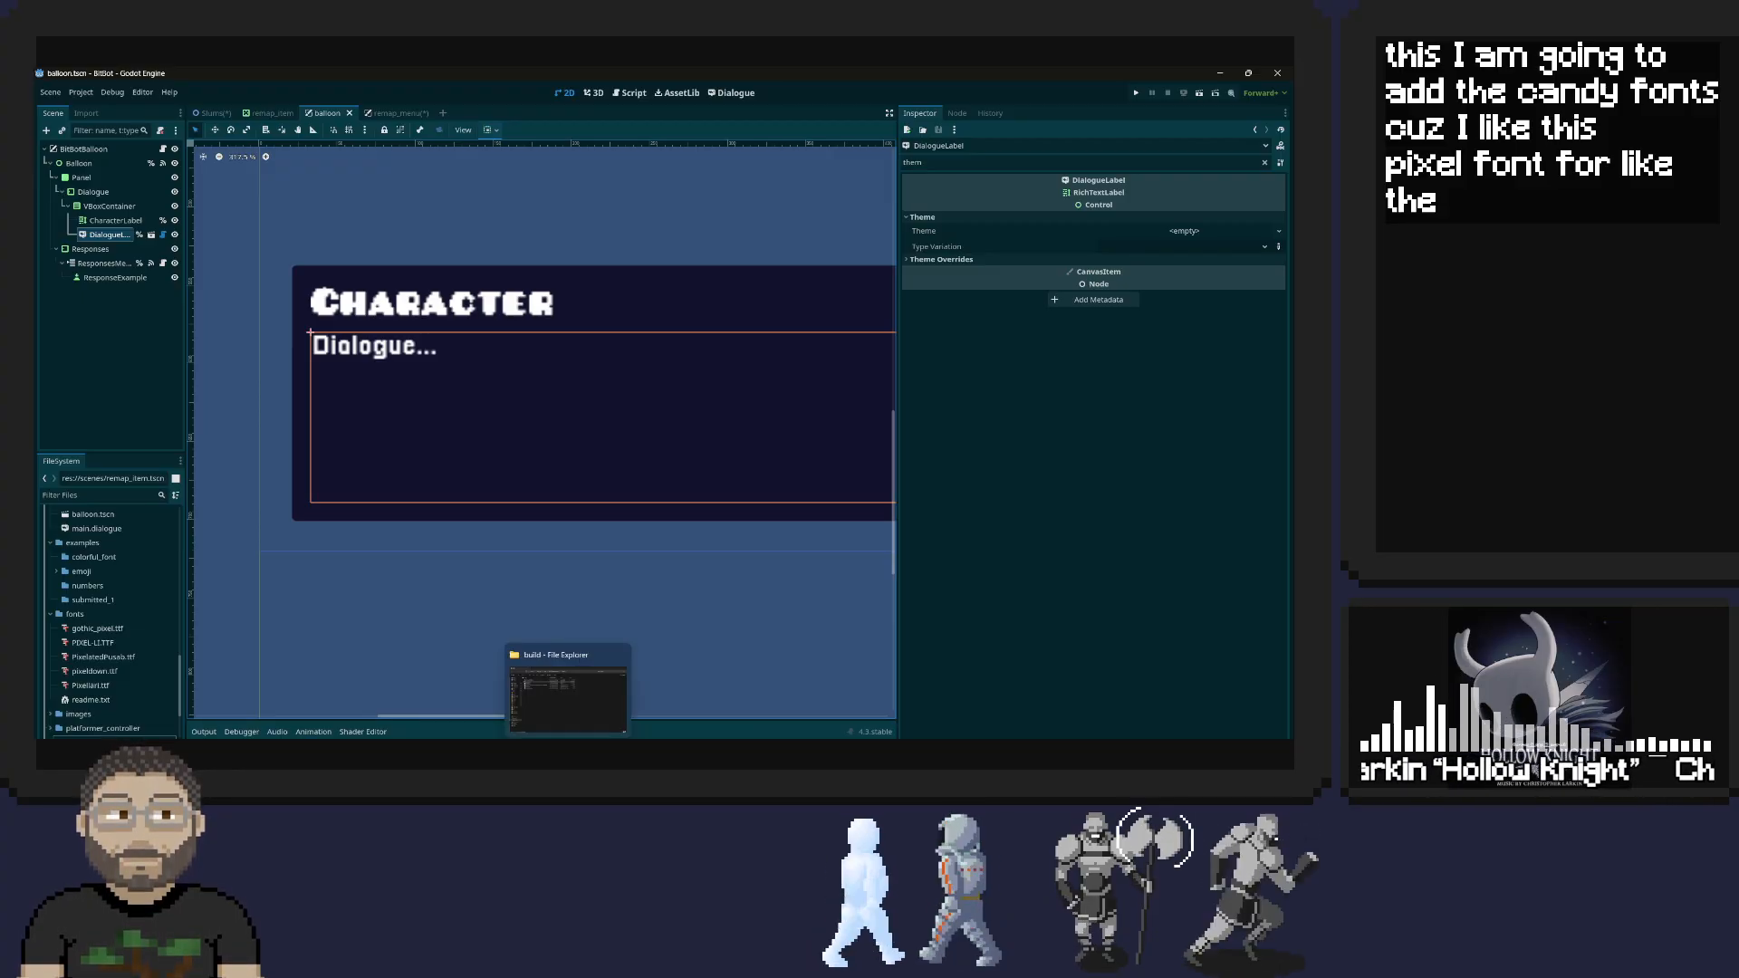
pyautogui.click(568, 754)
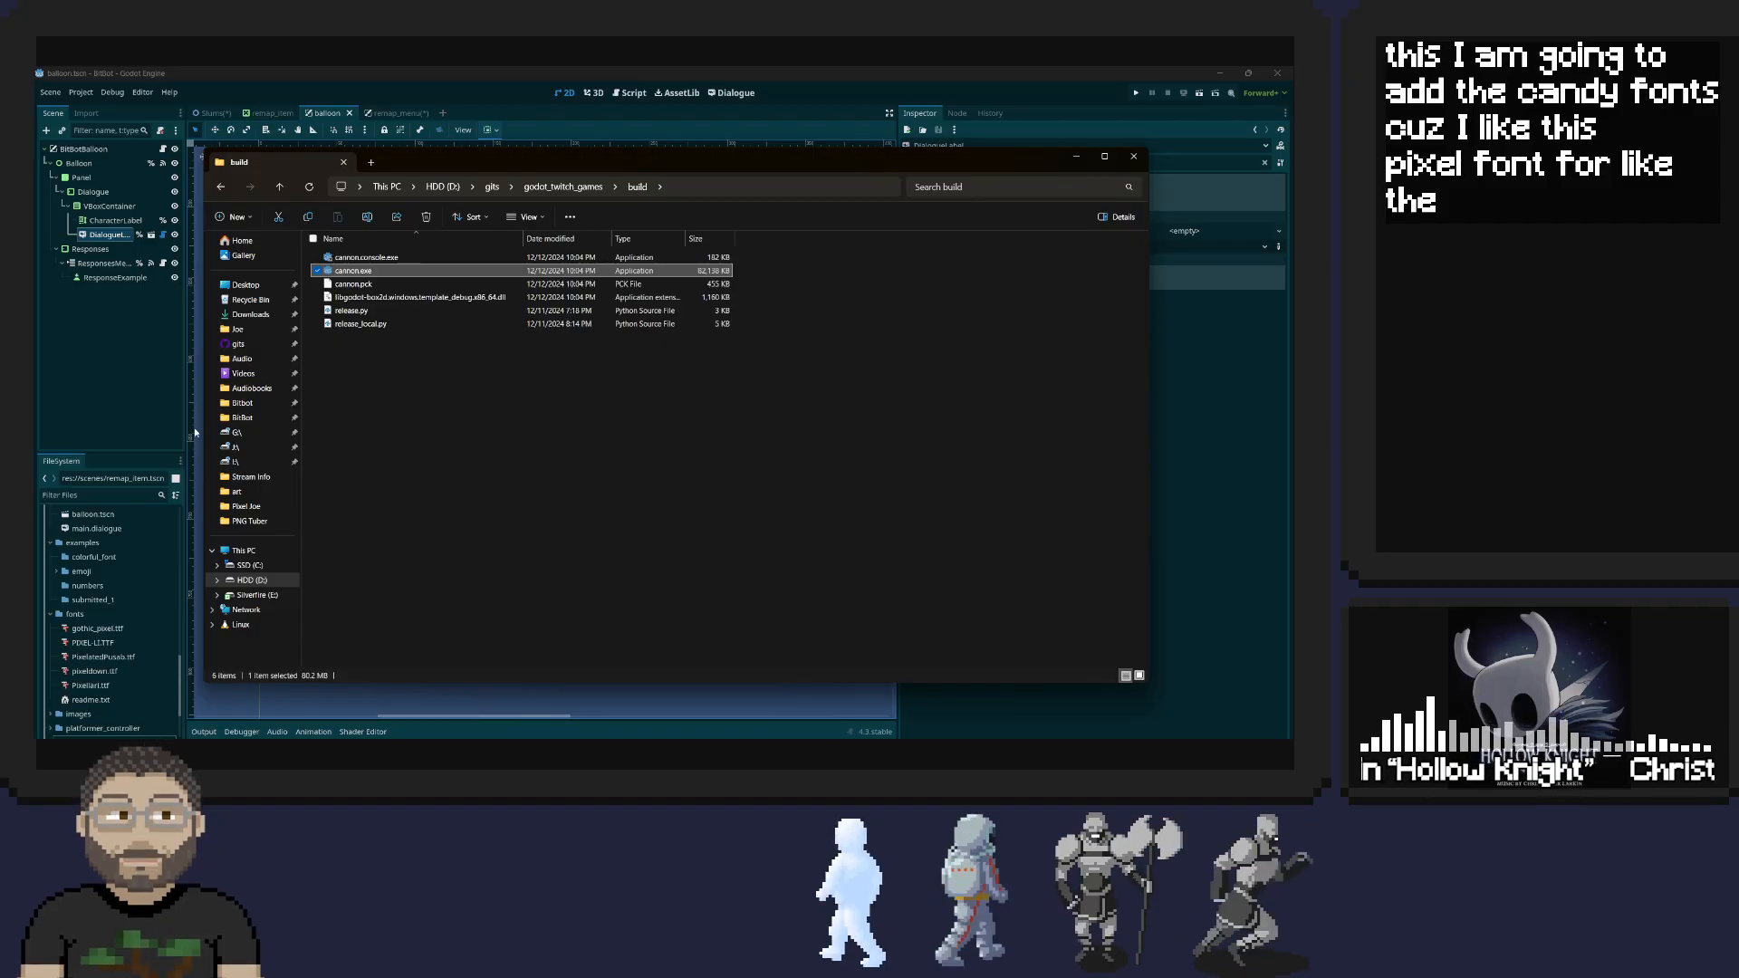
pyautogui.click(271, 576)
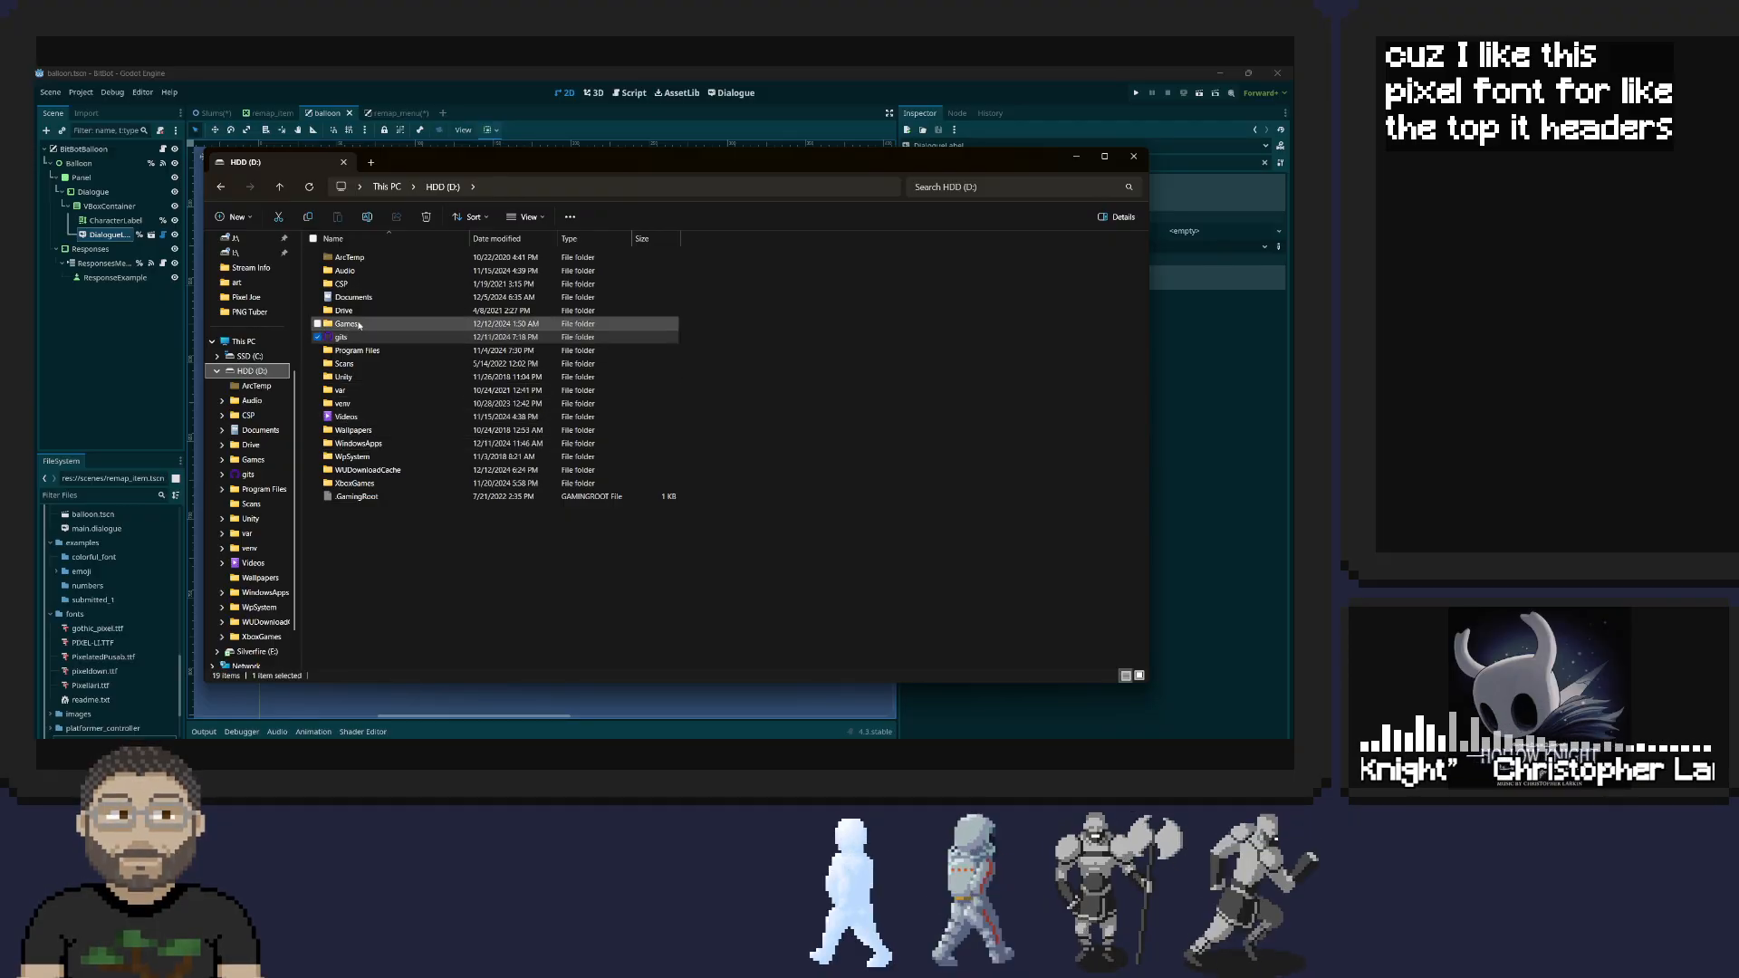
pyautogui.doubleClick(367, 350)
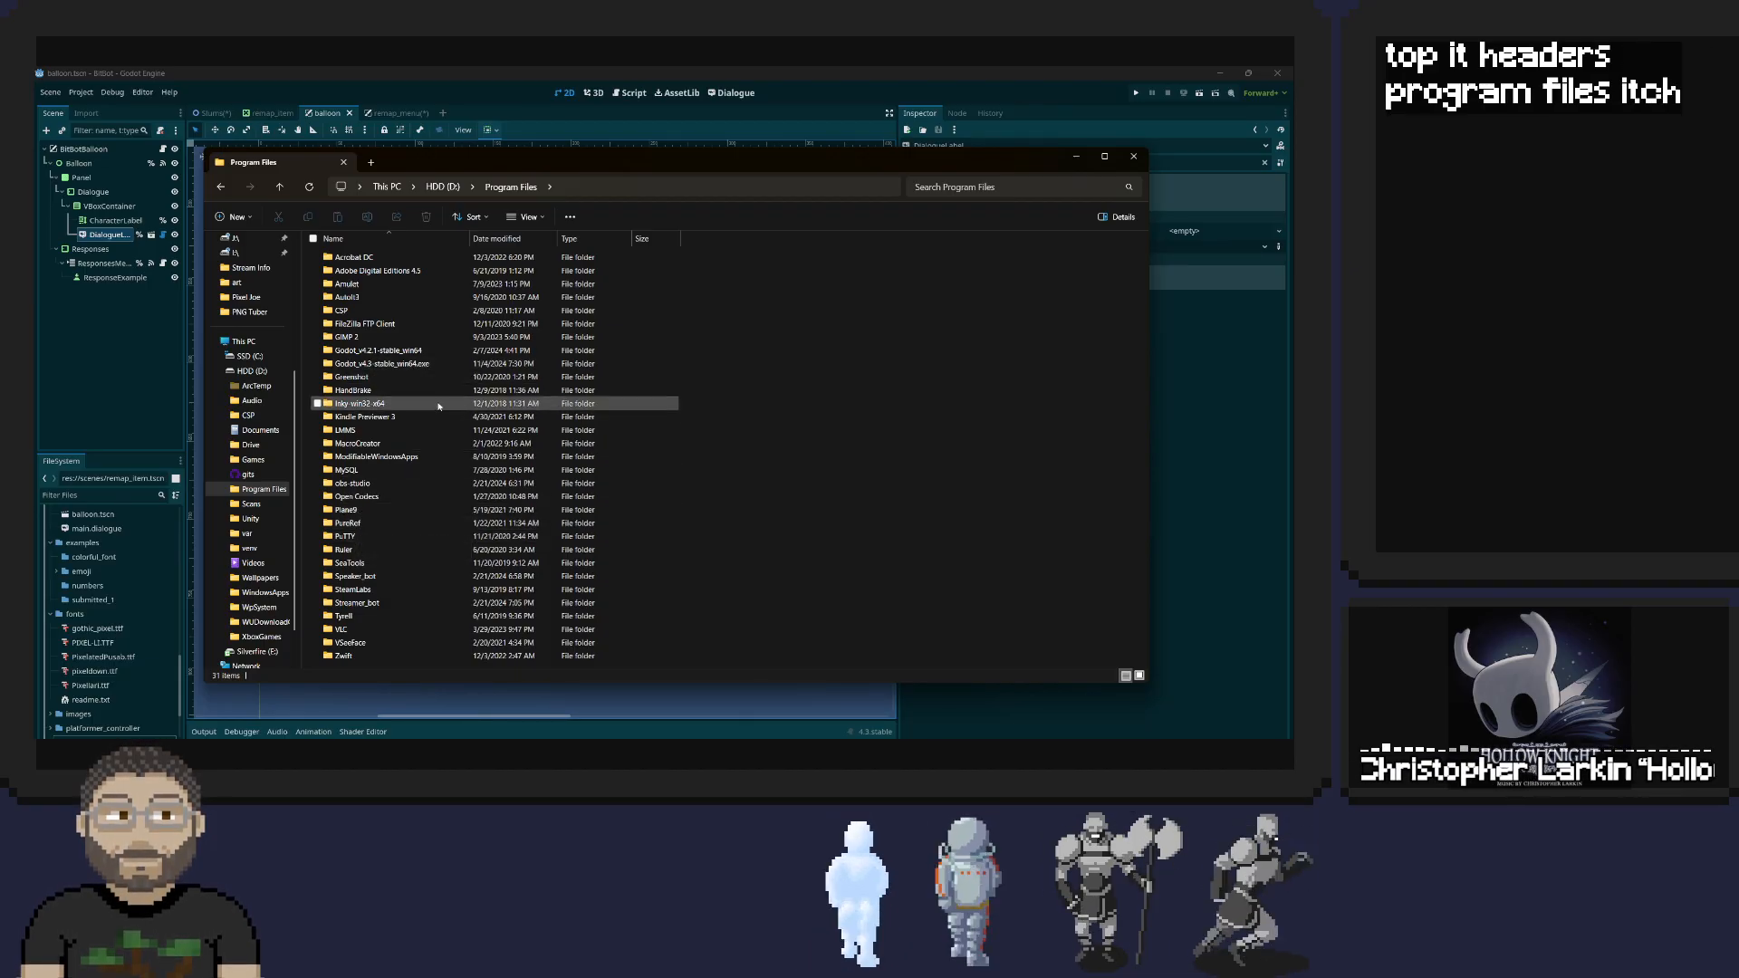
# Search the system for "itch", launch the itch app and continue with the saved account
pyautogui.press('super')
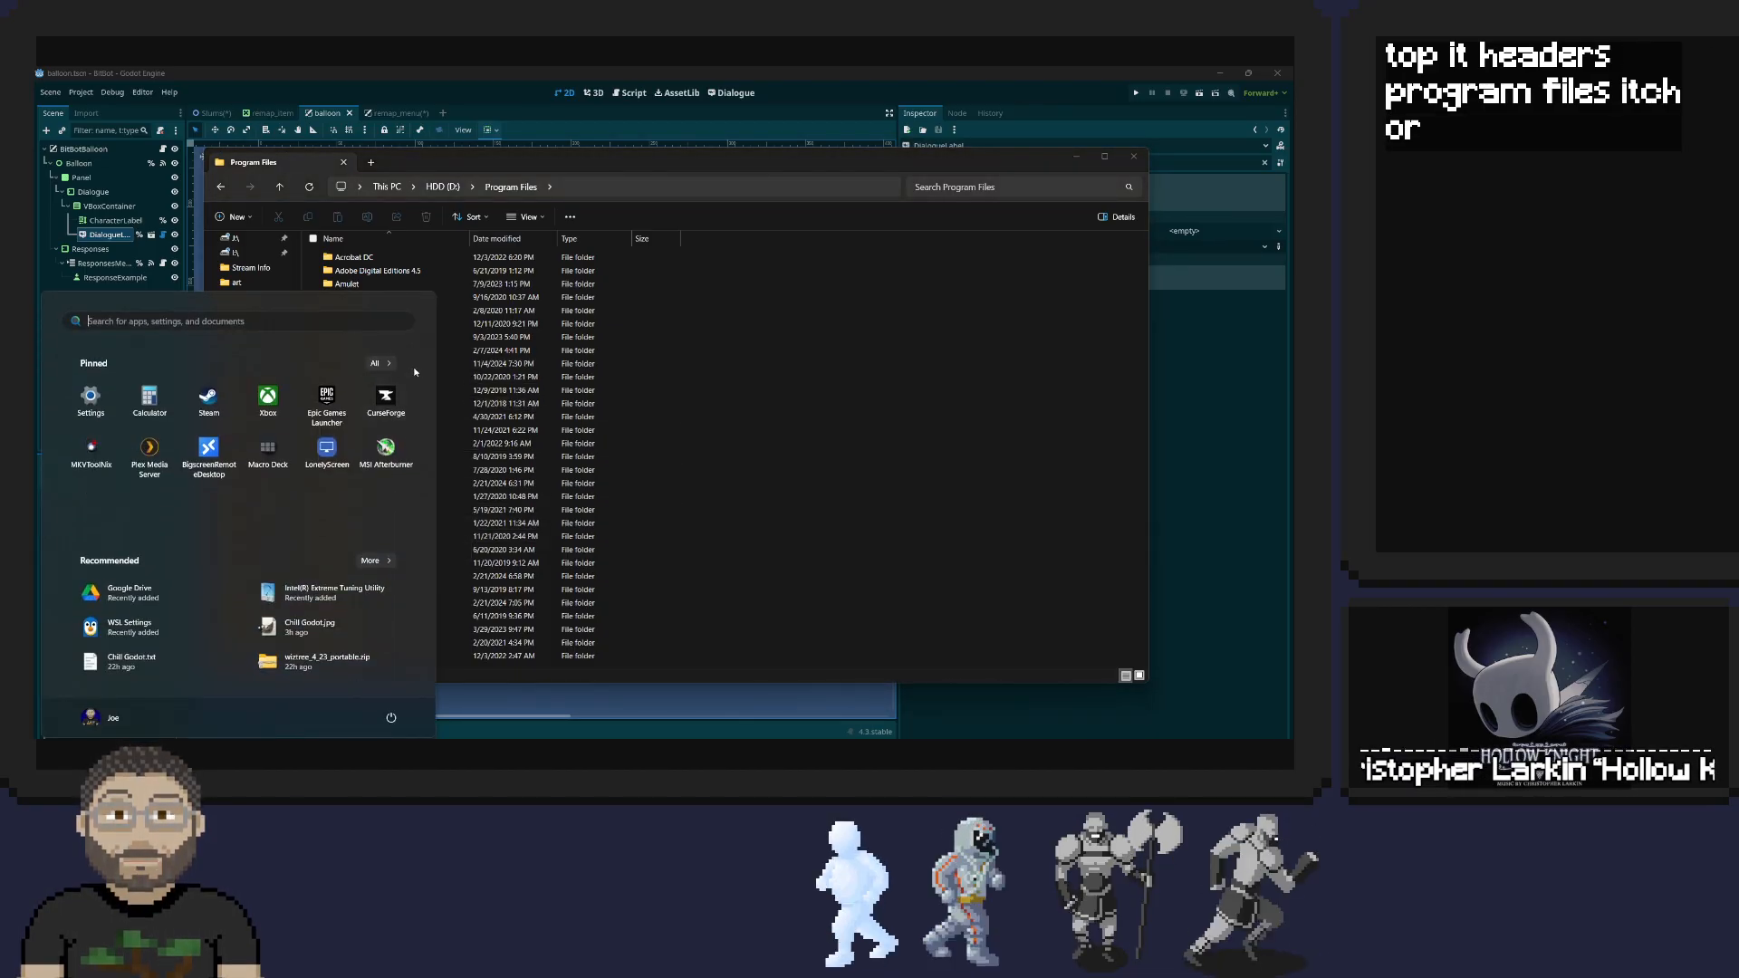
pyautogui.write('itch')
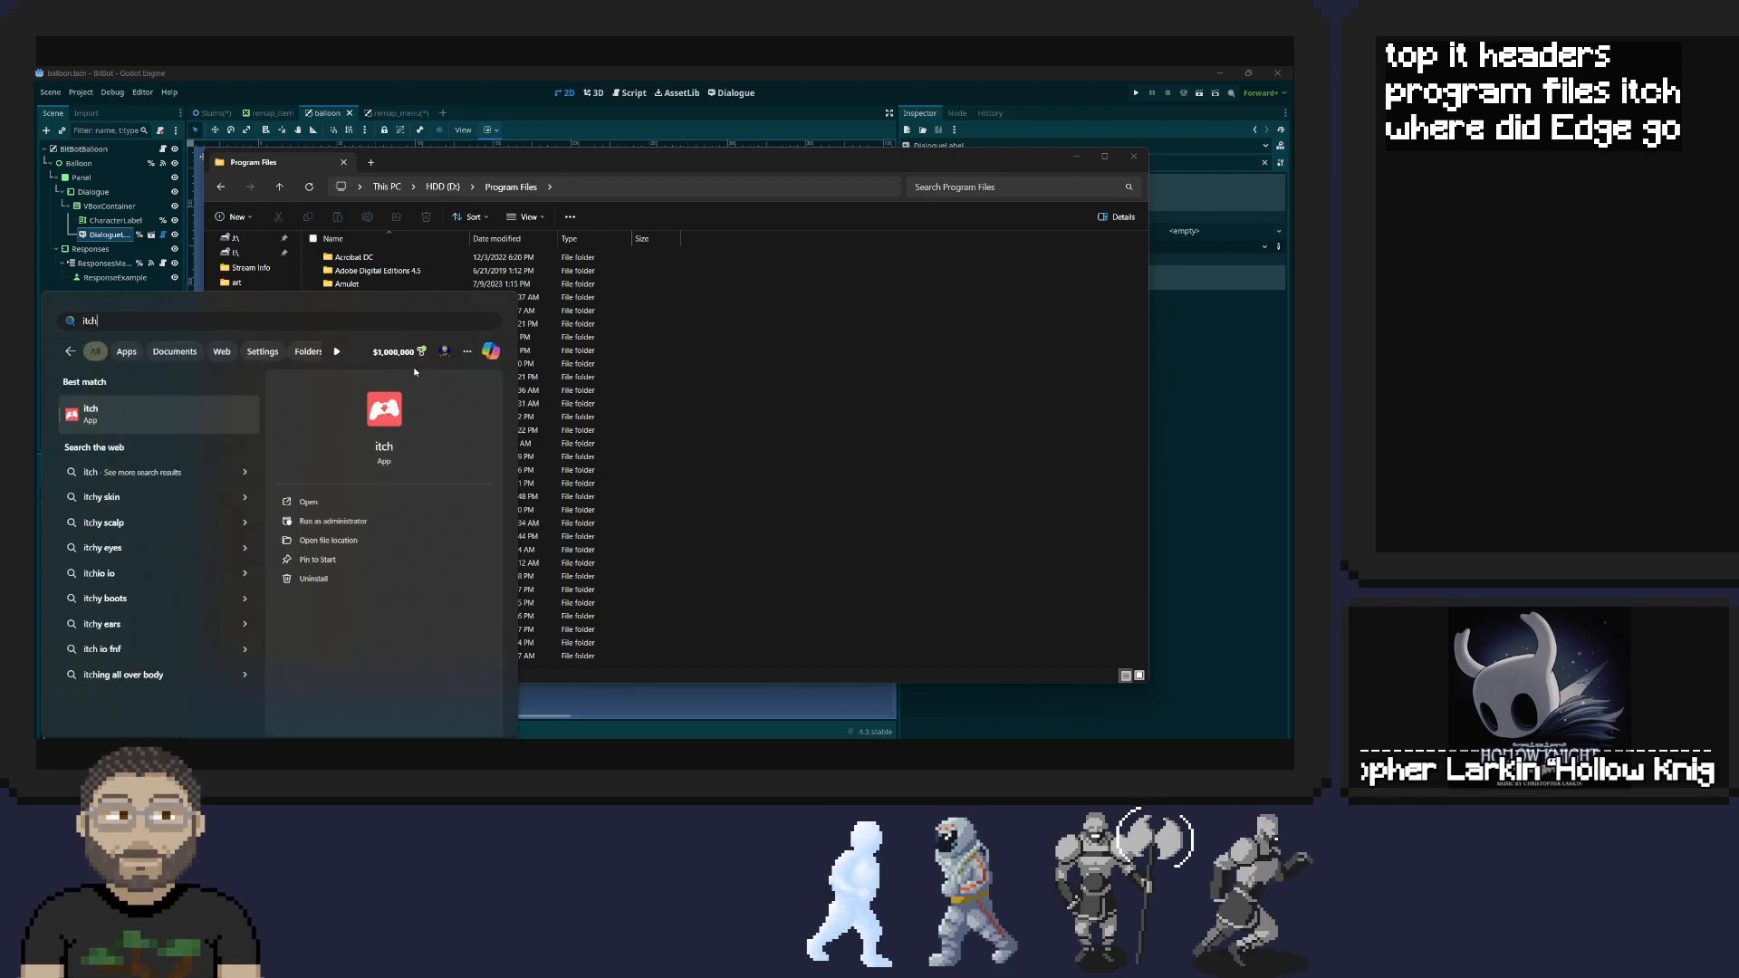
pyautogui.press('Escape')
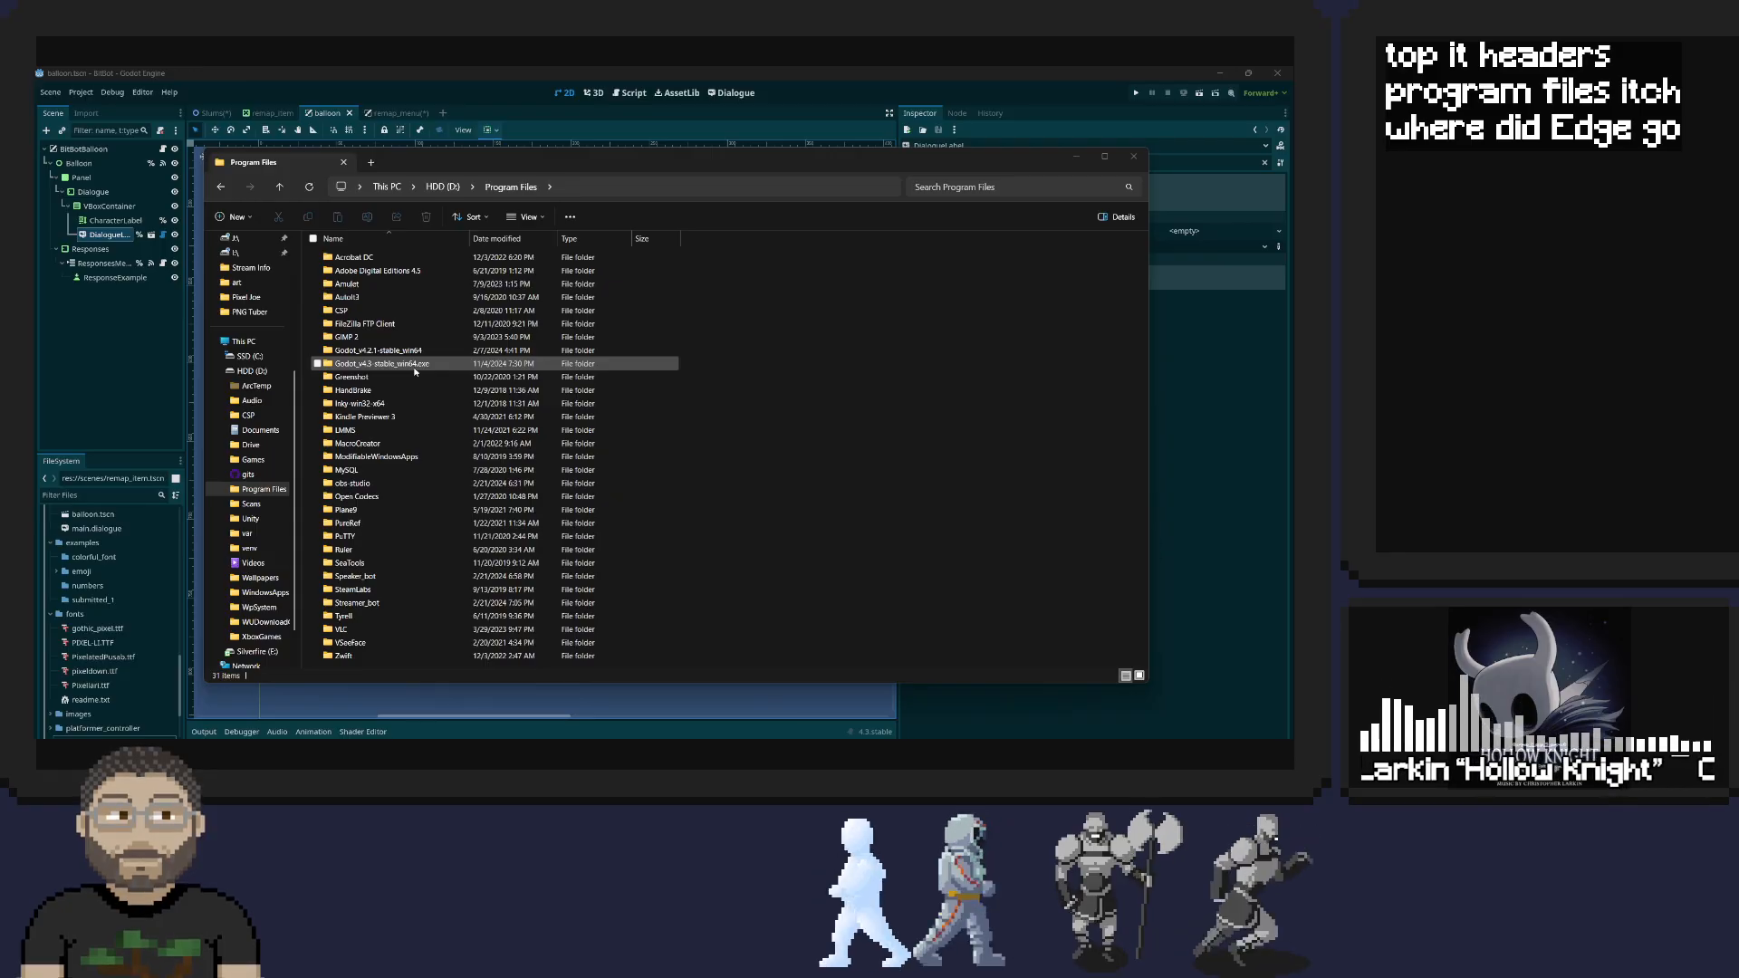
pyautogui.moveTo(1022, 164); pyautogui.dragTo(1738, 217)
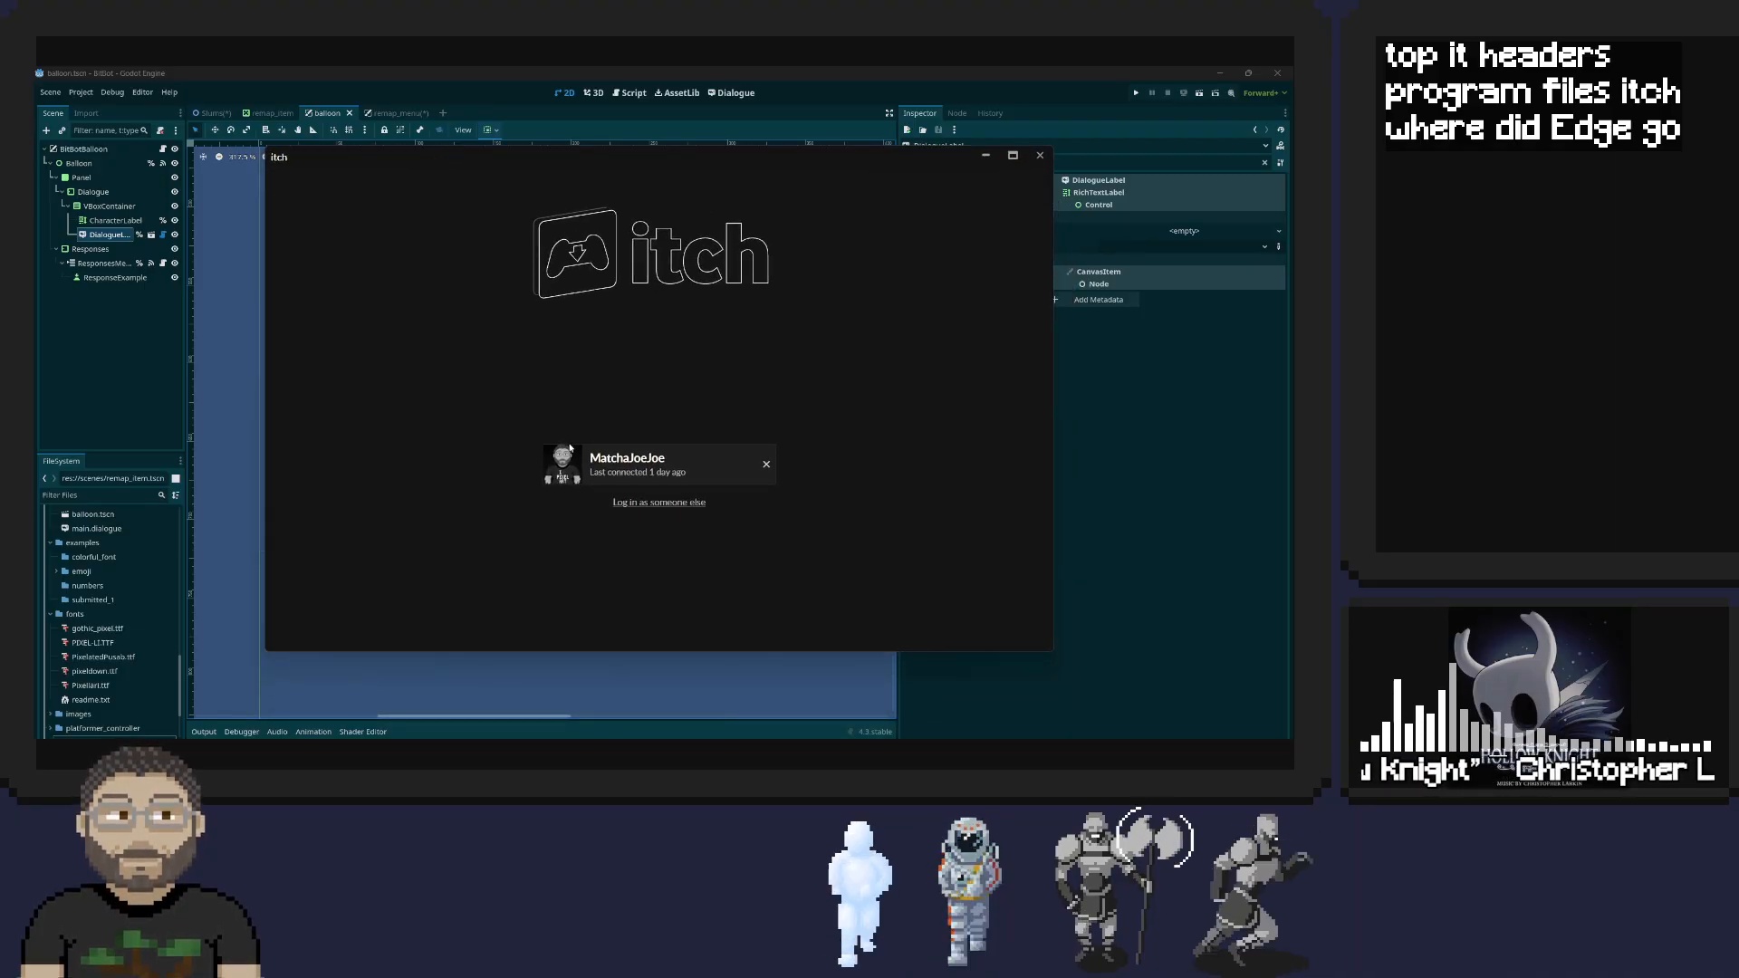
pyautogui.click(573, 460)
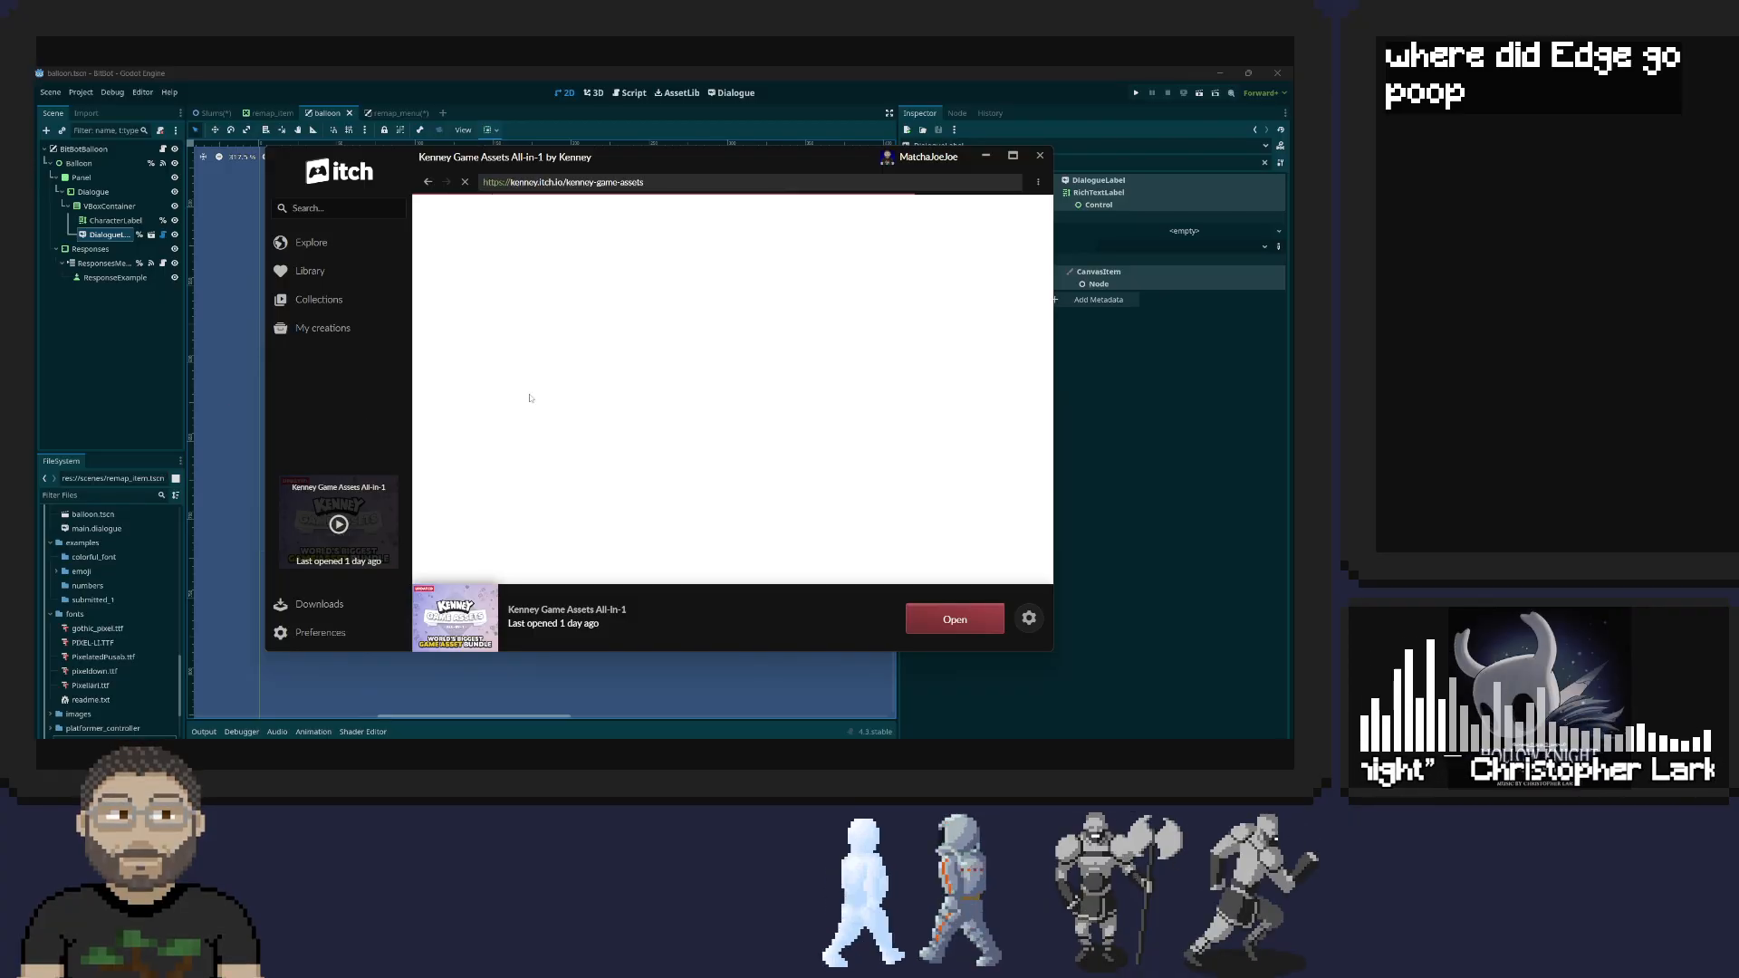
# Open the Kenney Game Assets All-in-1 folder from itch, close the itch window and bring the folder into view
pyautogui.click(338, 524)
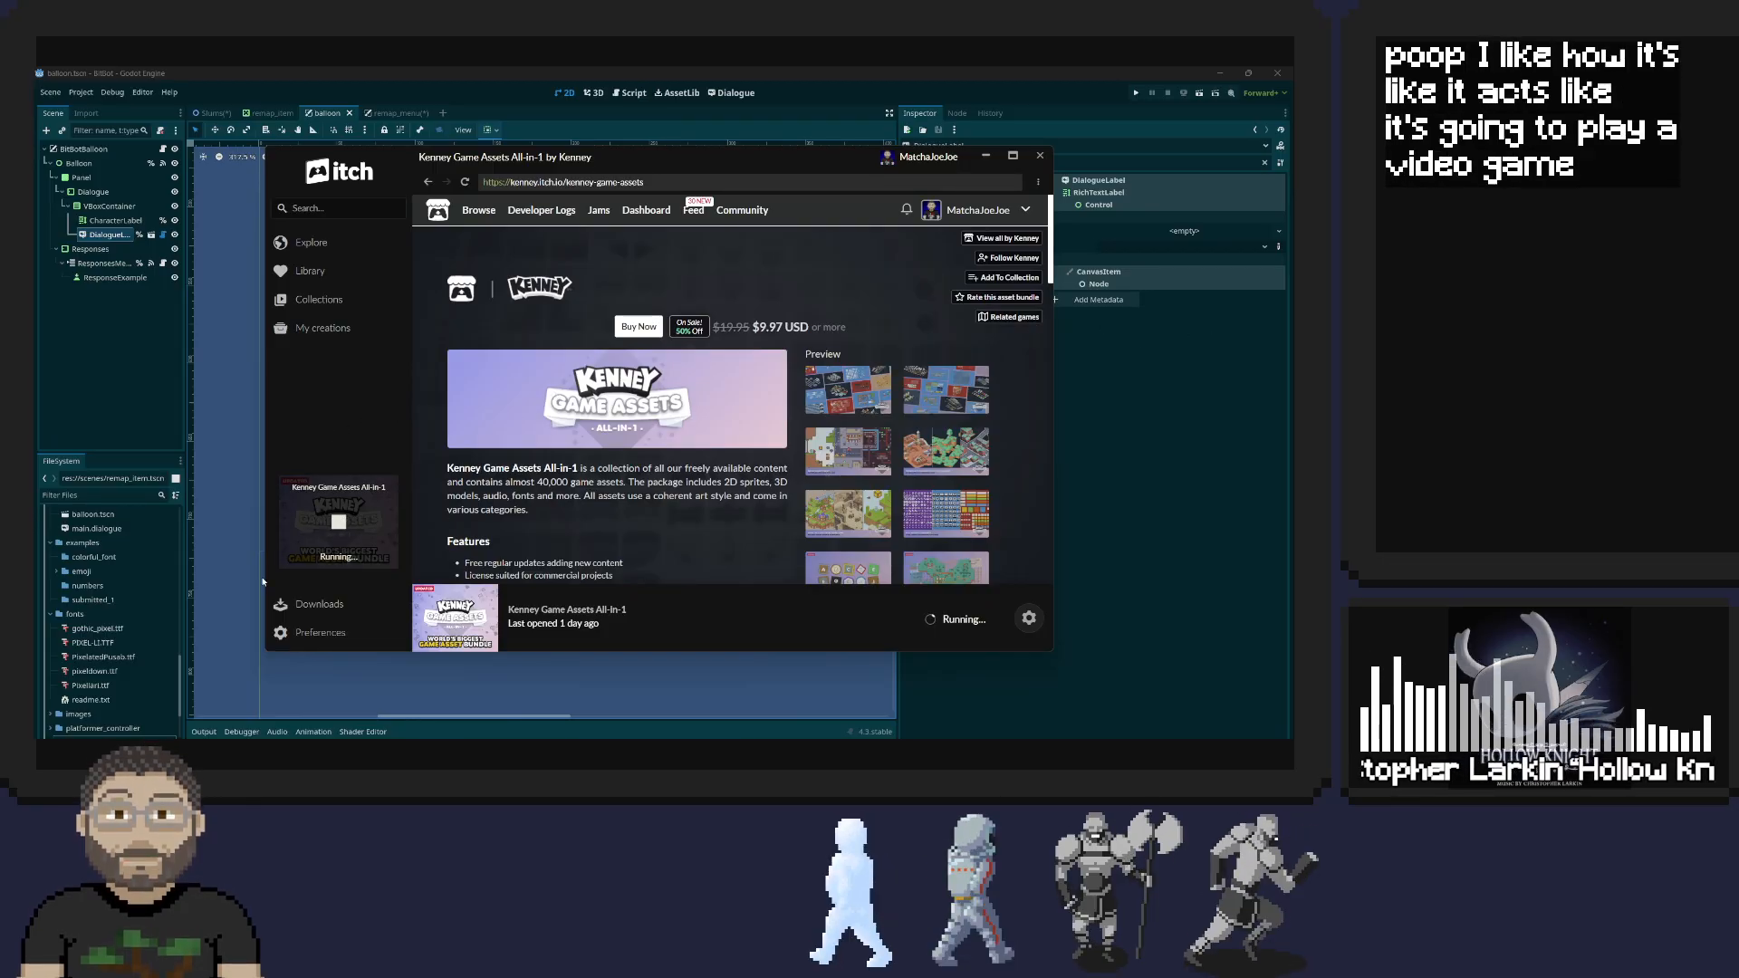
pyautogui.rightClick(384, 493)
pyautogui.click(427, 522)
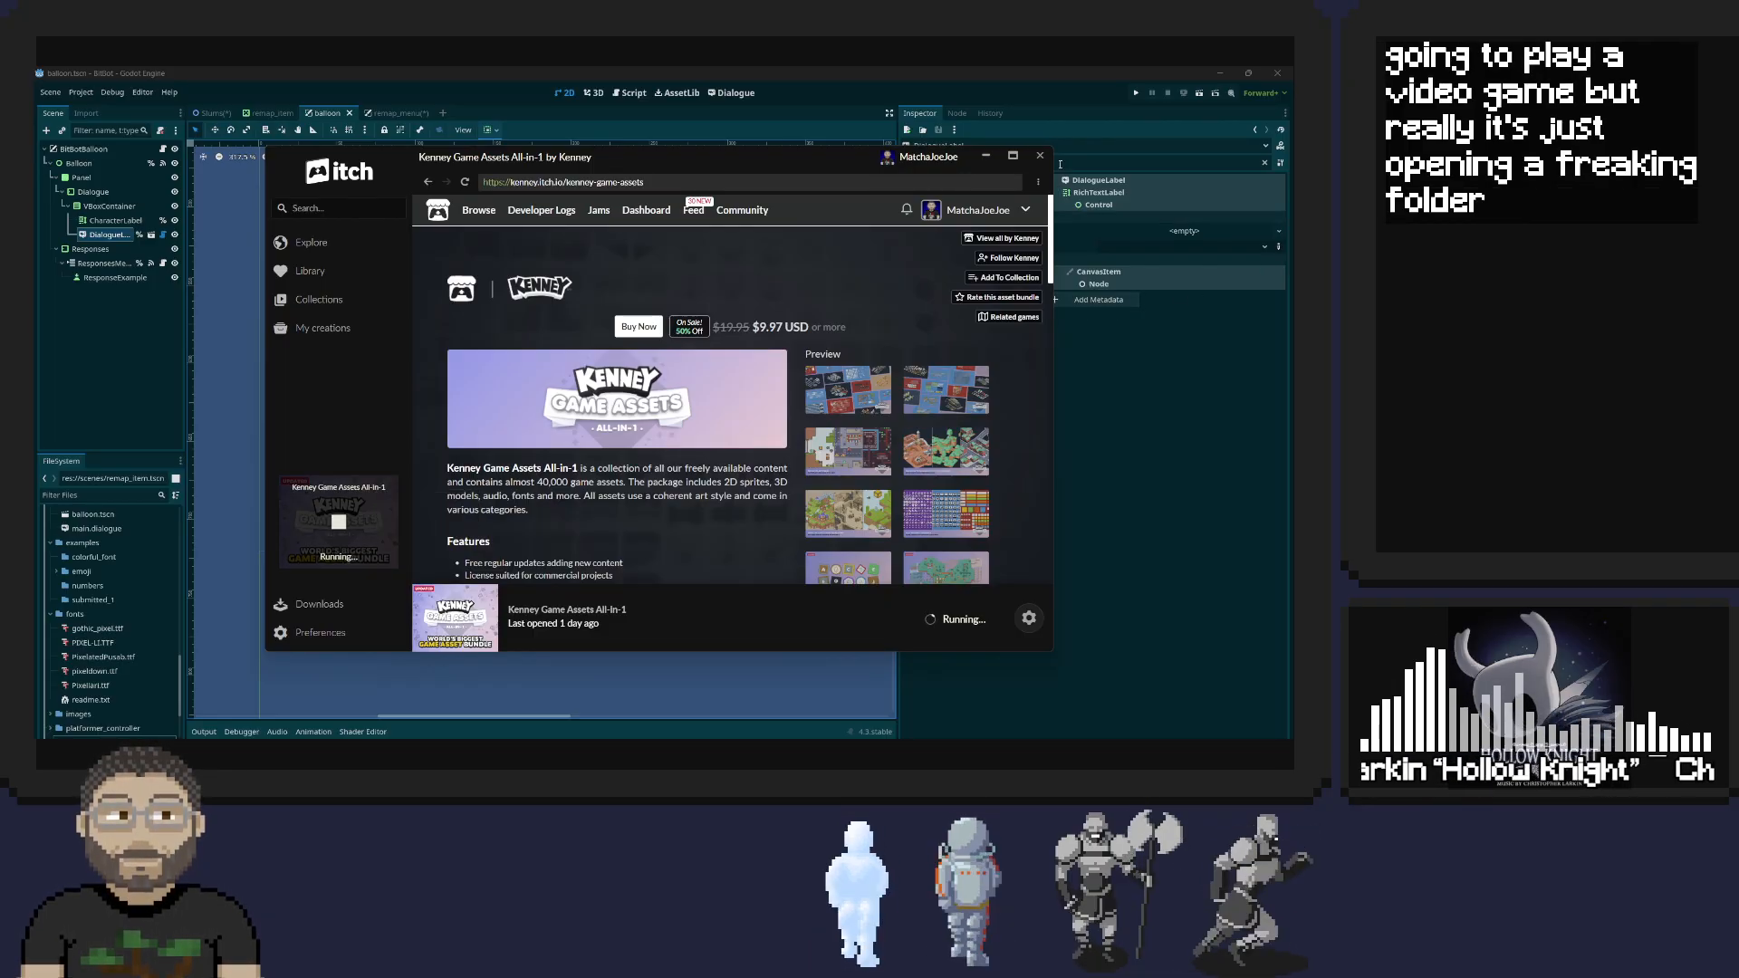
pyautogui.click(1040, 155)
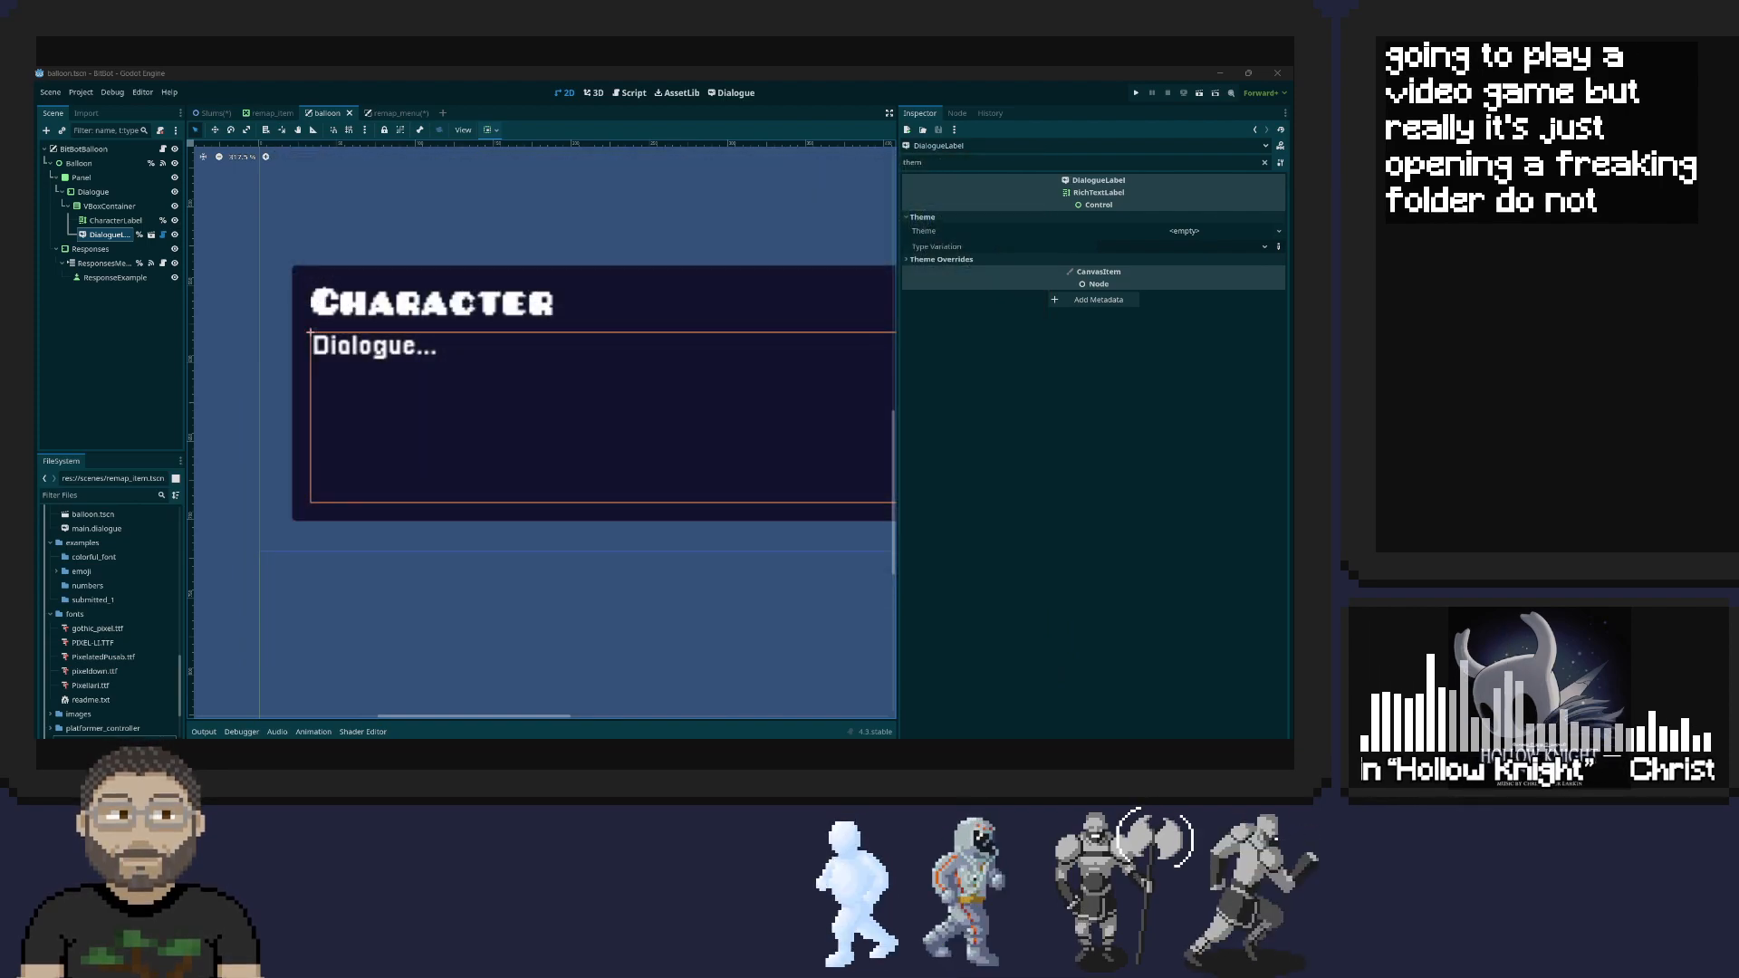
pyautogui.moveTo(1293, 344); pyautogui.dragTo(727, 174)
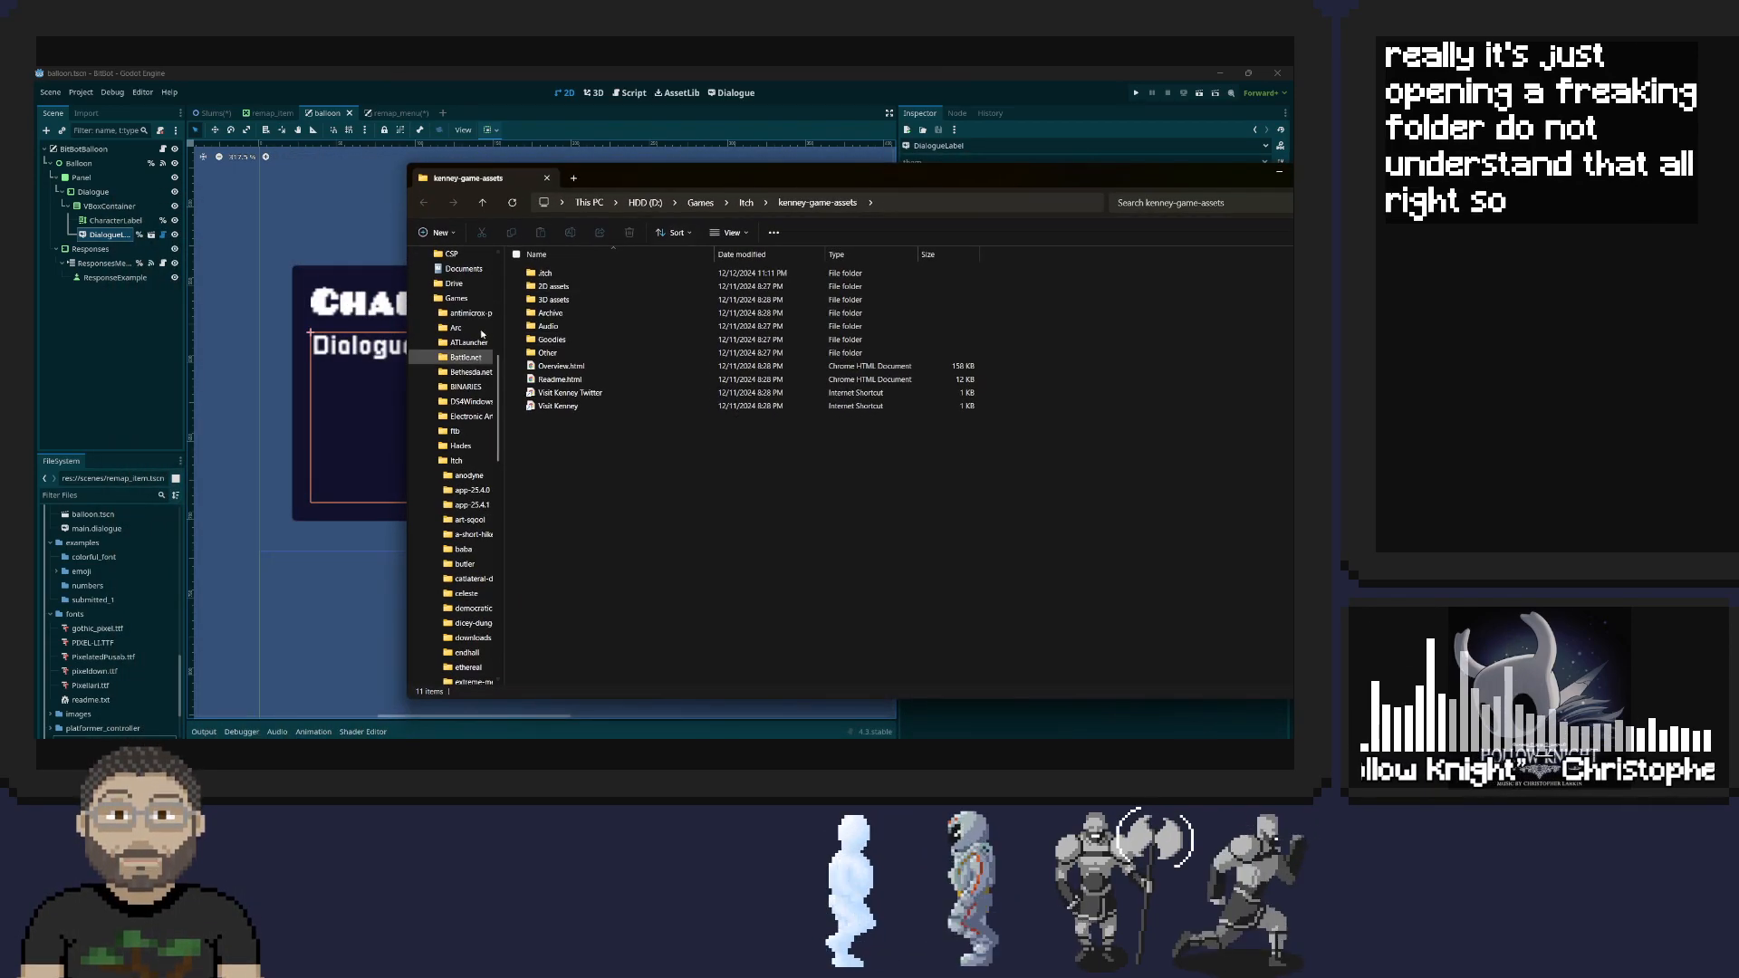
# Copy Kenney Pixel Square.ttf and Kenney Pixel.ttf from the assets' Other/Fonts folder into the Godot project
pyautogui.doubleClick(547, 353)
pyautogui.doubleClick(547, 299)
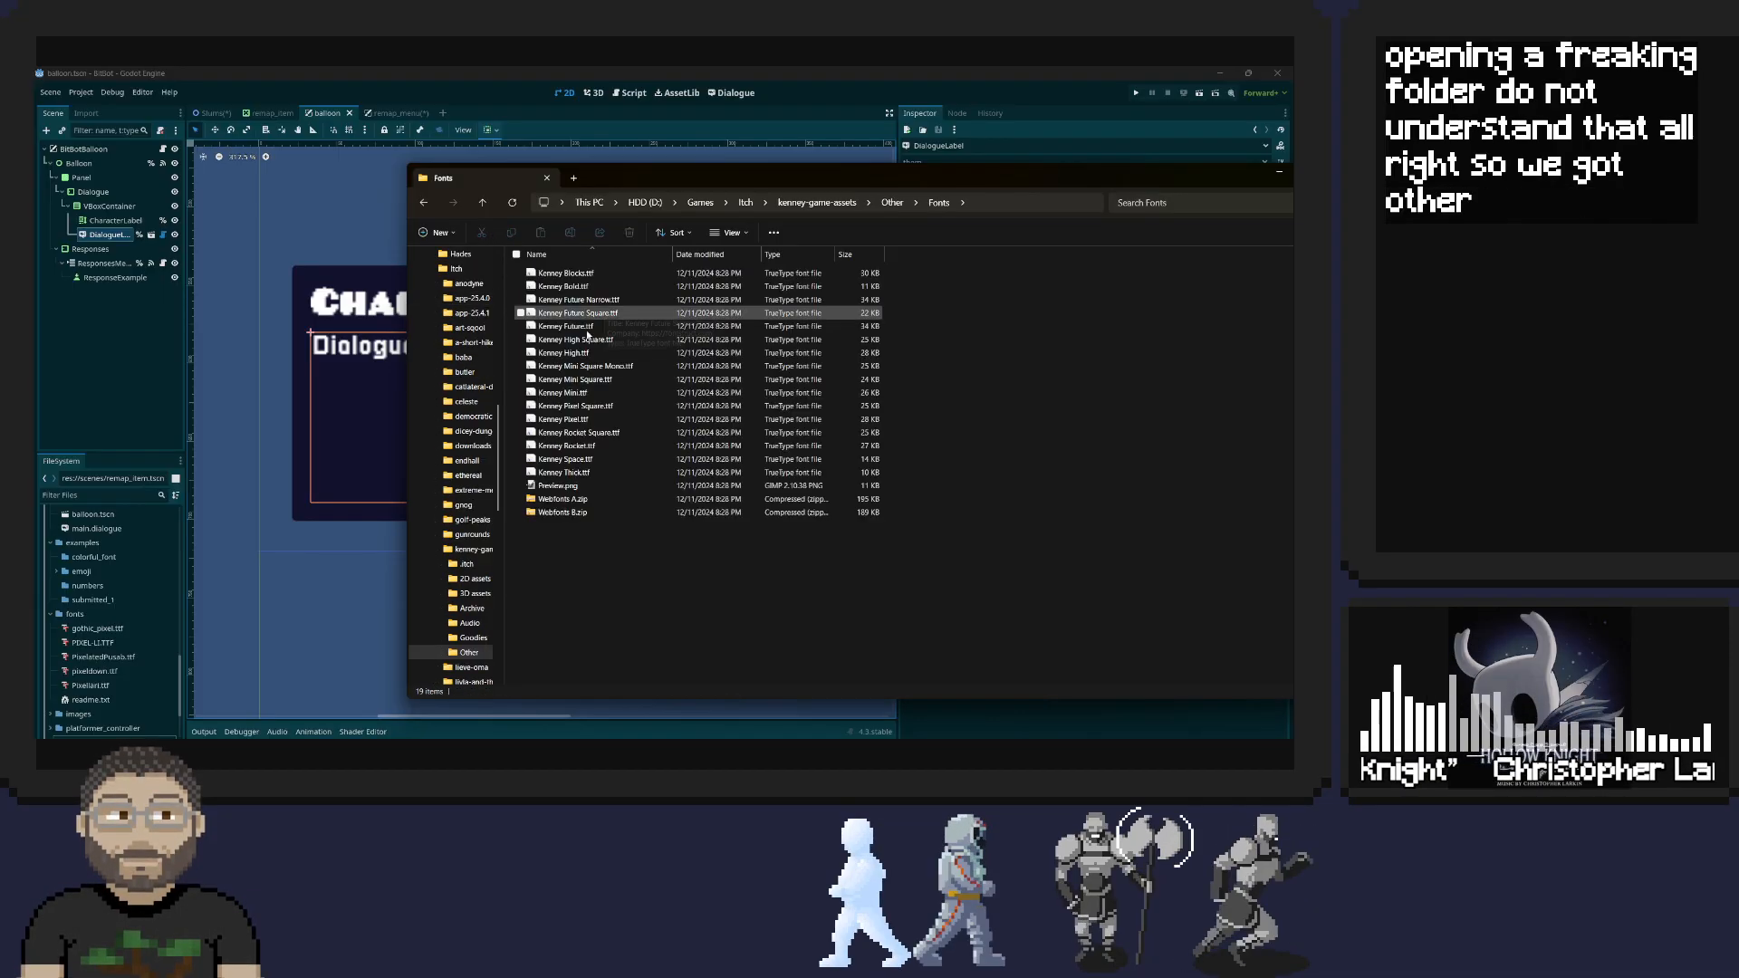
pyautogui.click(591, 406)
pyautogui.keyDown('ctrl'); pyautogui.click(594, 420); pyautogui.keyUp('ctrl')
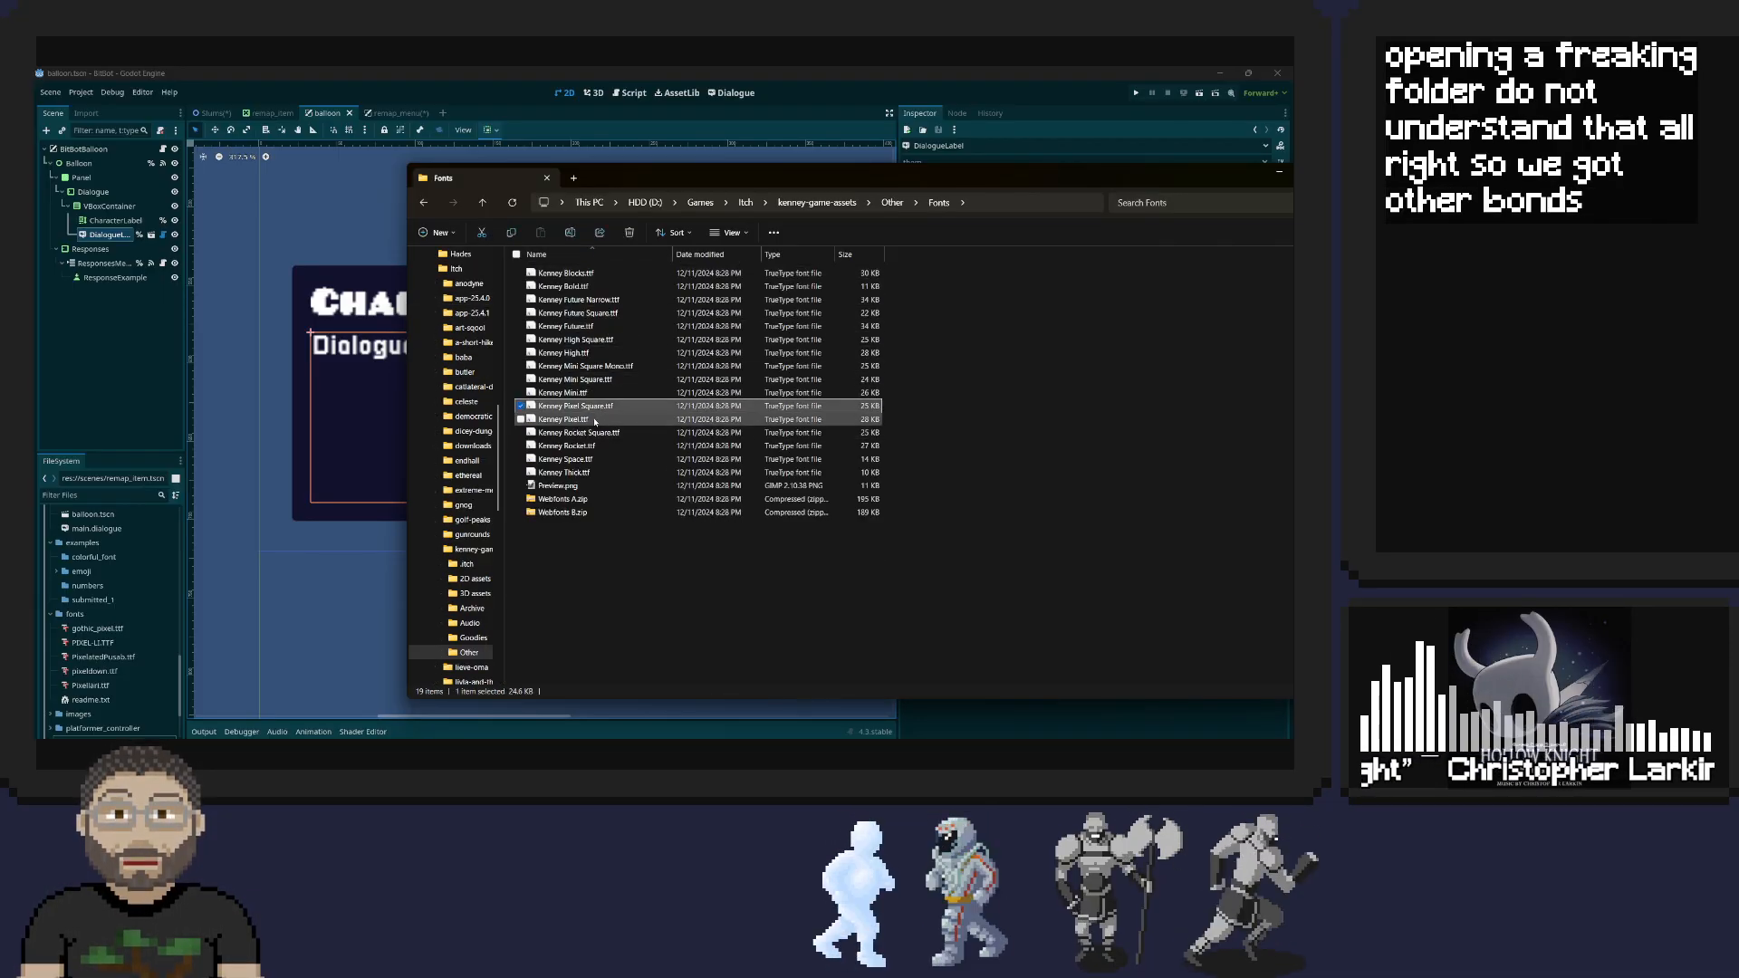
pyautogui.moveTo(592, 408); pyautogui.dragTo(79, 616)
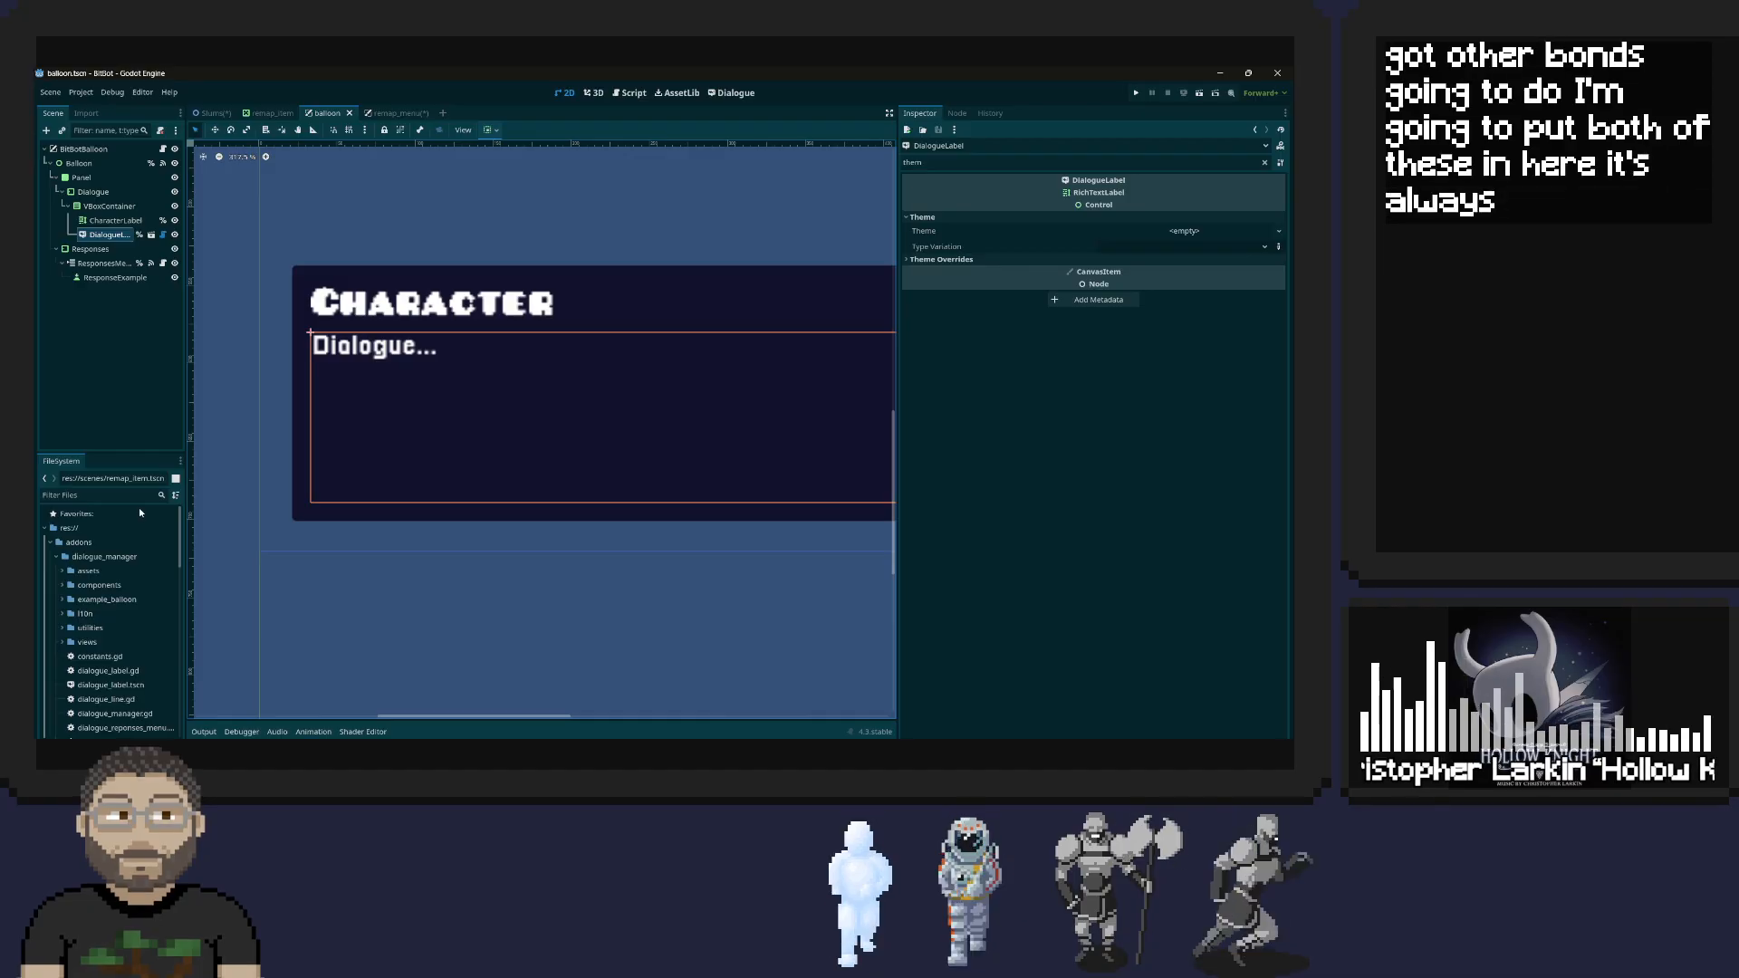
# Locate the two Kenney Pixel fonts by filtering the project files for "kenn" and move them from scenes to the fonts folder
pyautogui.click(94, 496)
pyautogui.write('kenn')
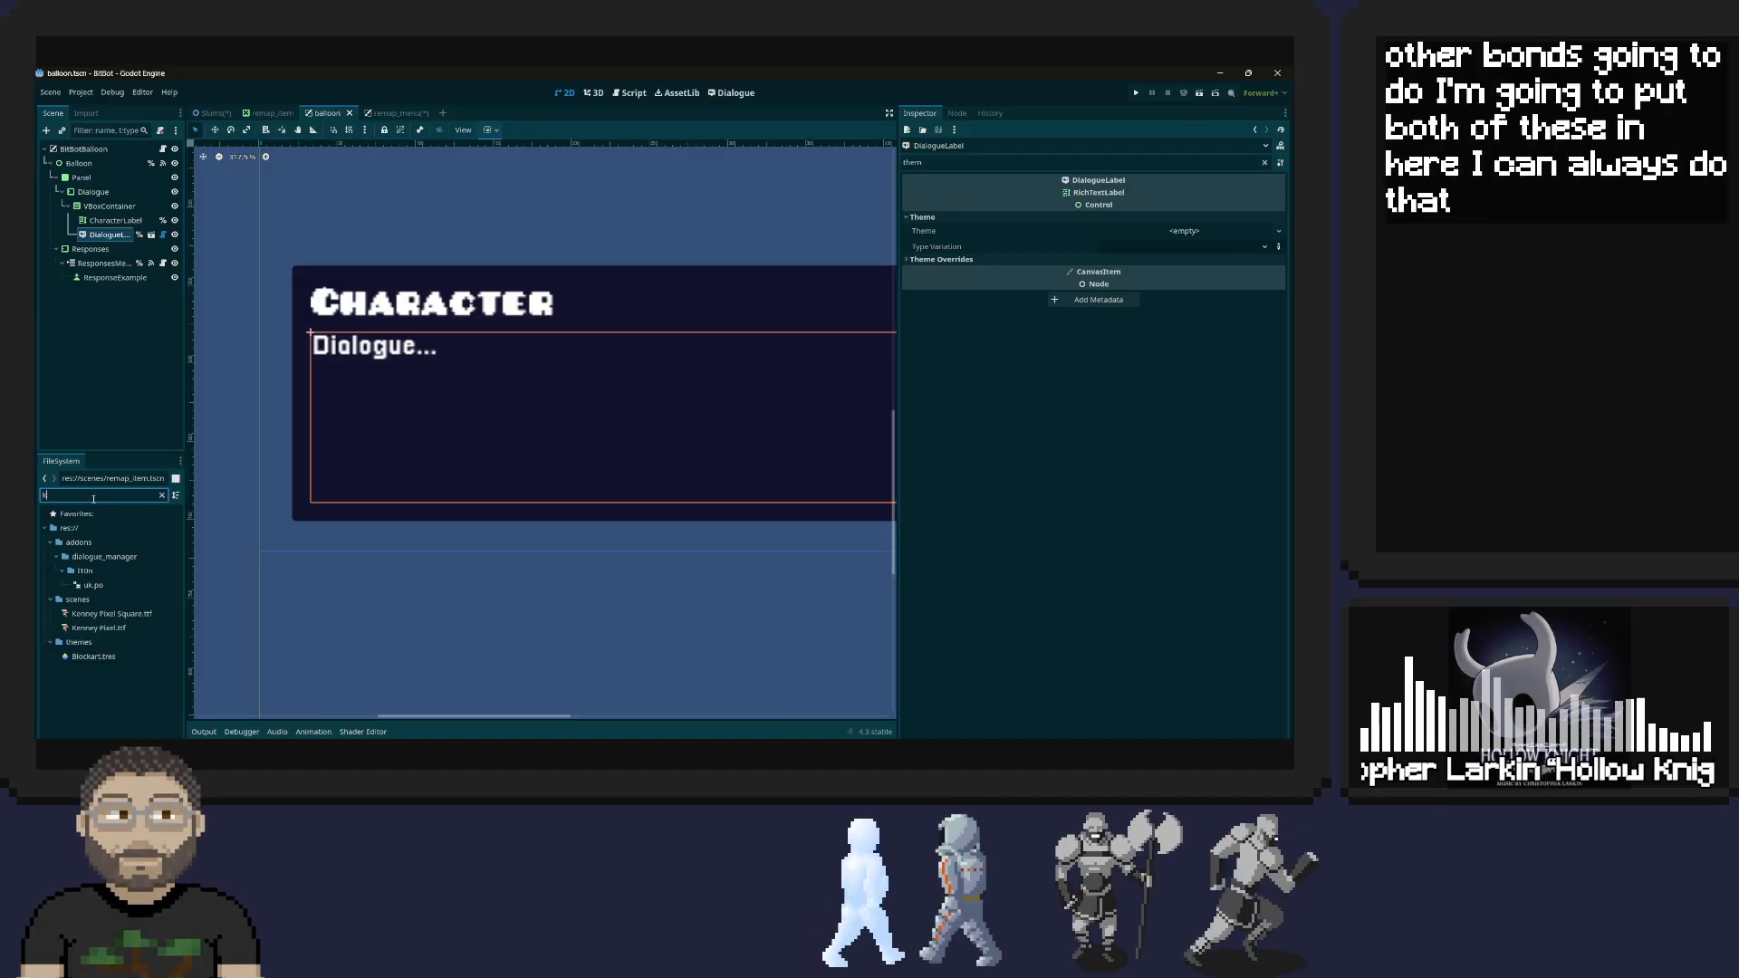
pyautogui.click(59, 558)
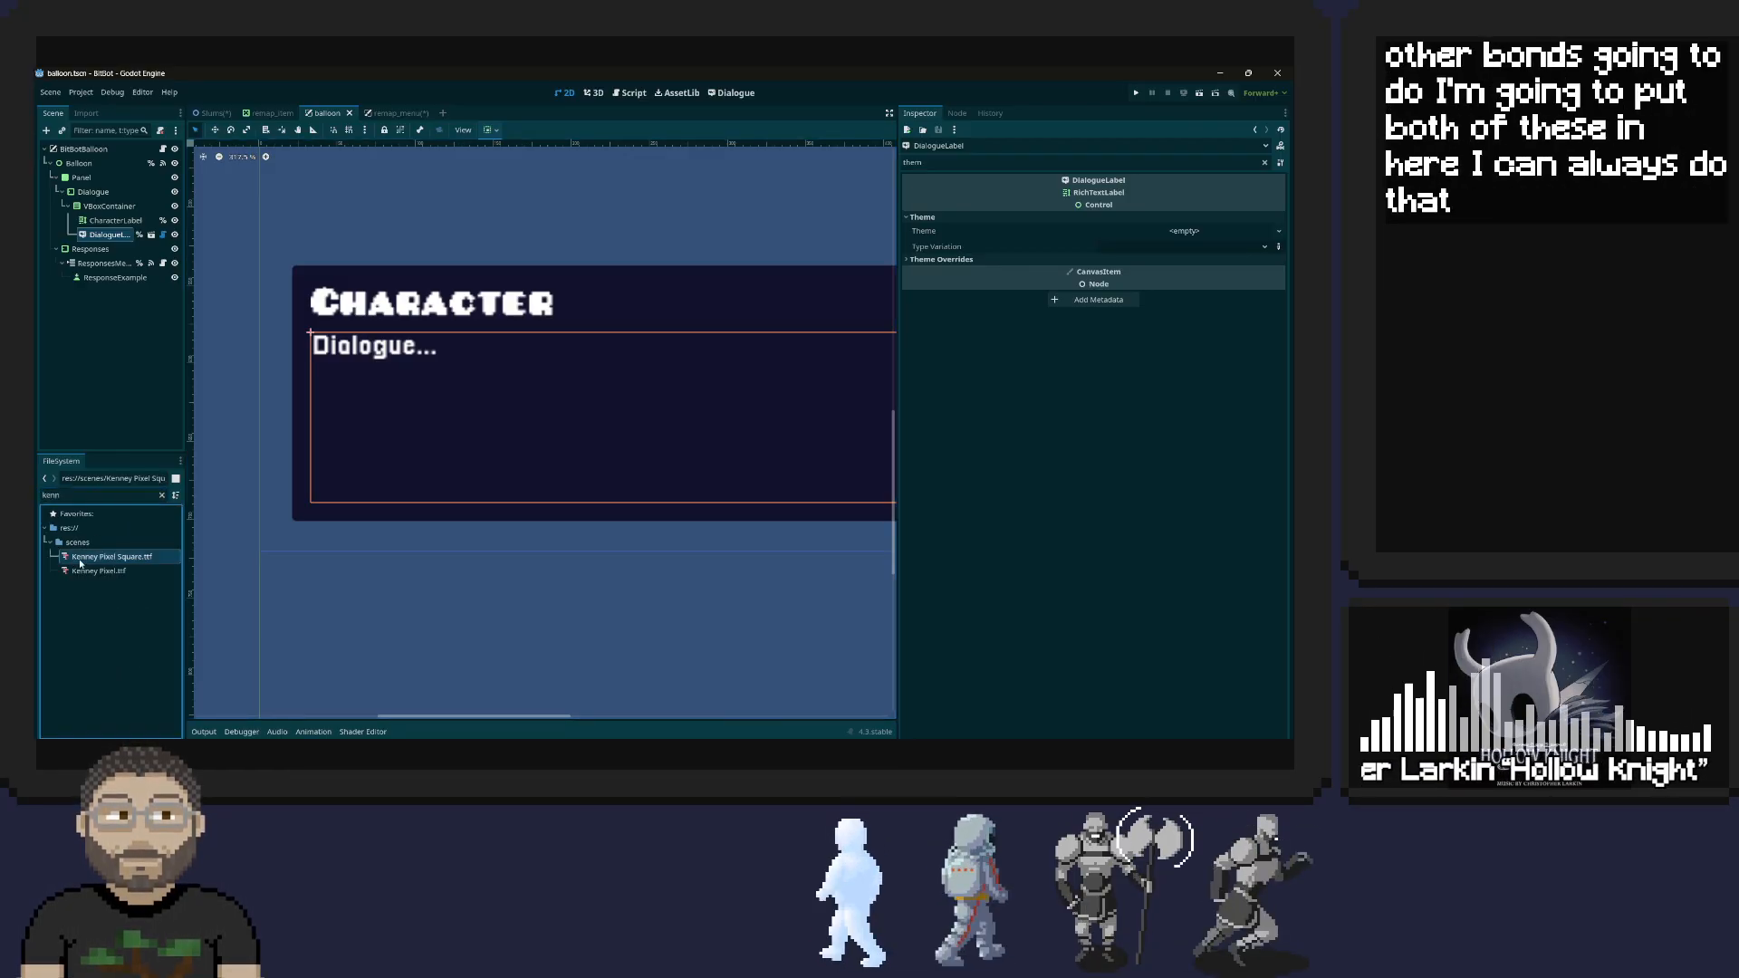
pyautogui.keyDown('shift'); pyautogui.click(62, 570); pyautogui.keyUp('shift')
pyautogui.doubleClick(67, 494)
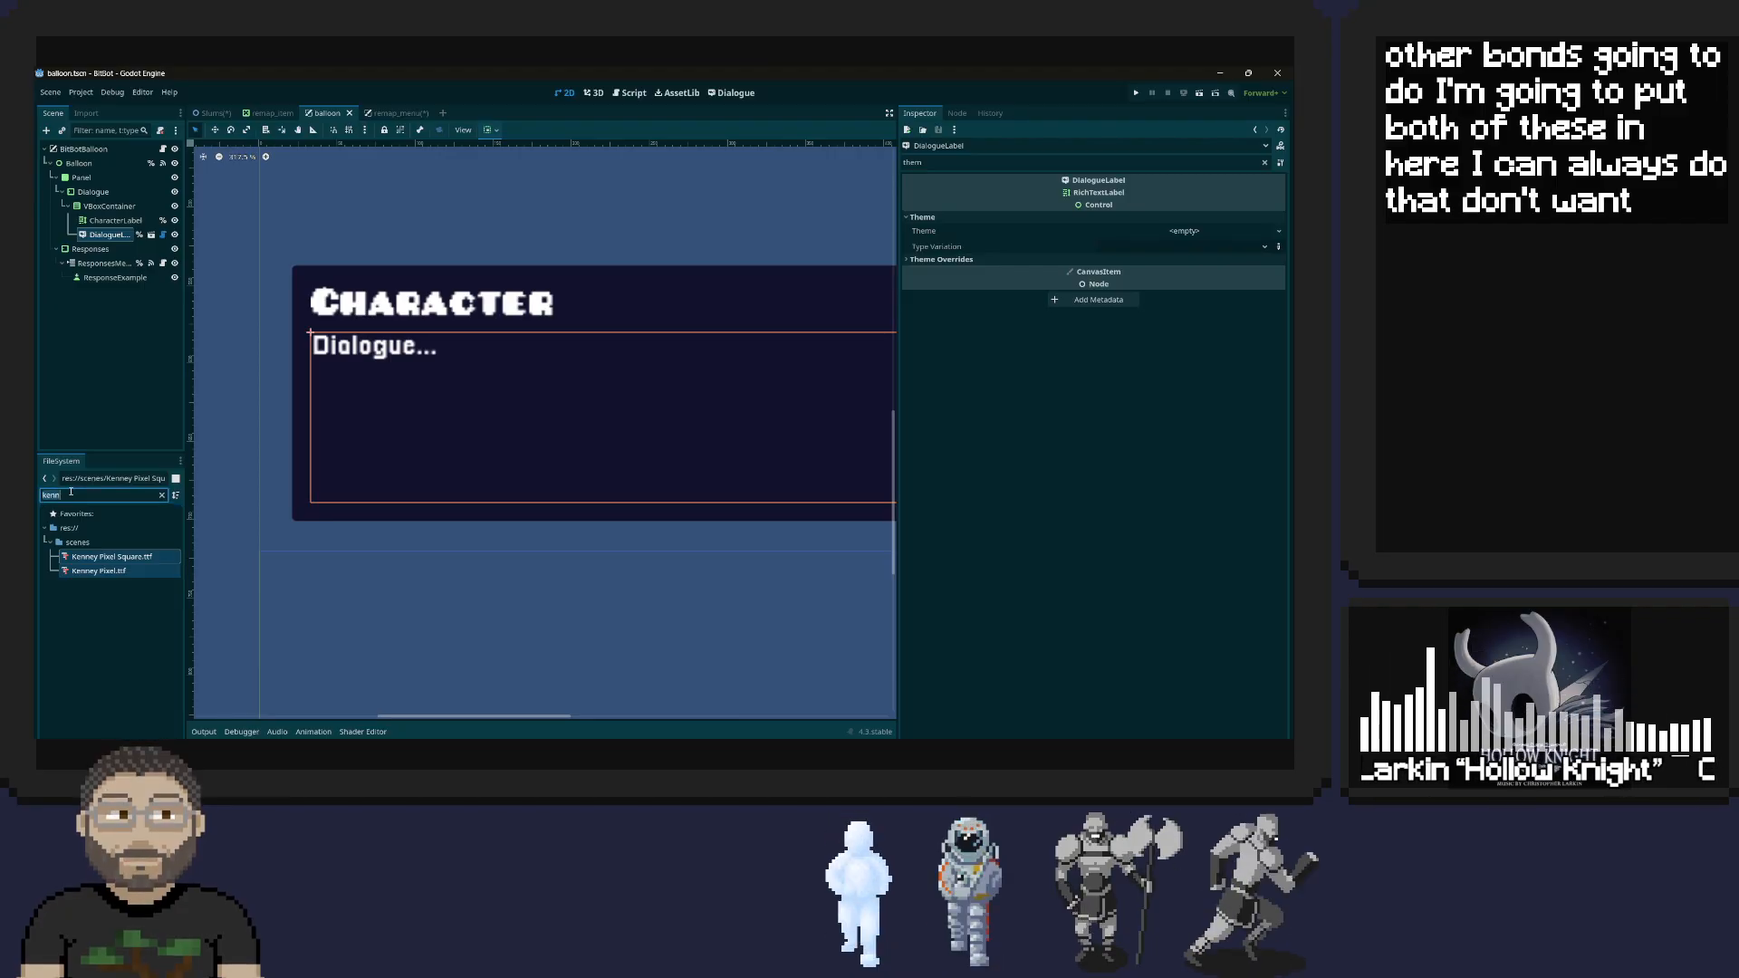
pyautogui.press('BackSpace')
pyautogui.scroll(-2, 91, 657)
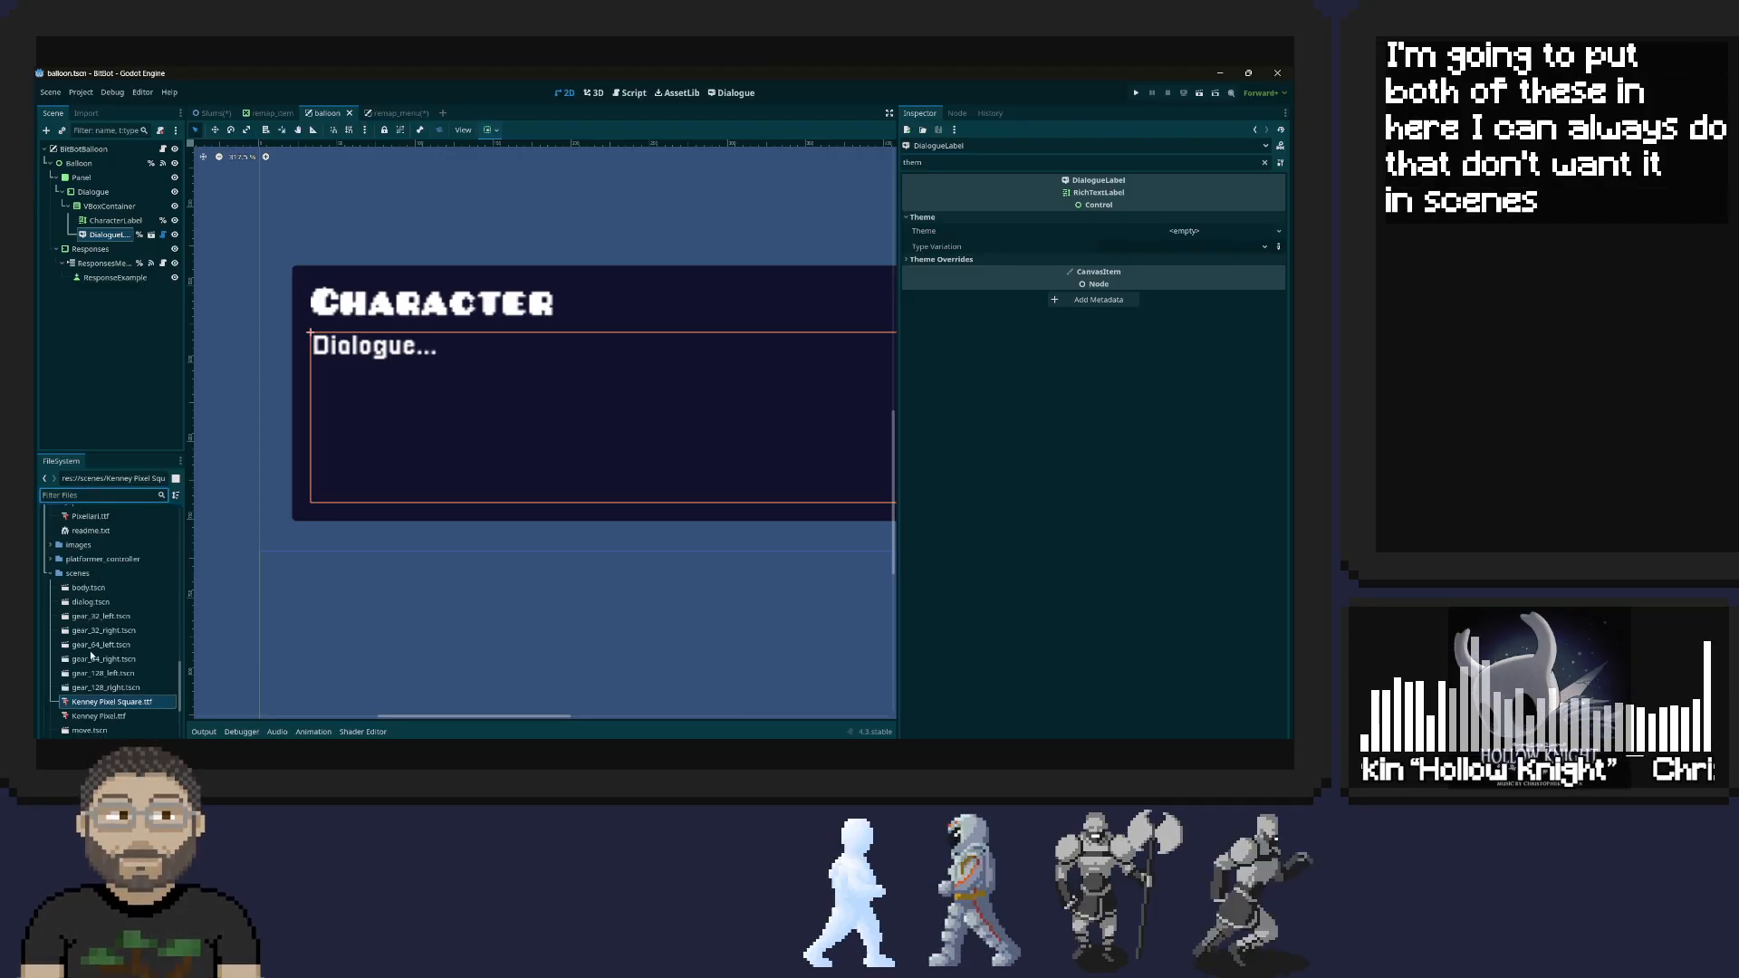
pyautogui.keyDown('shift'); pyautogui.click(91, 688); pyautogui.keyUp('shift')
pyautogui.moveTo(101, 678); pyautogui.dragTo(92, 561)
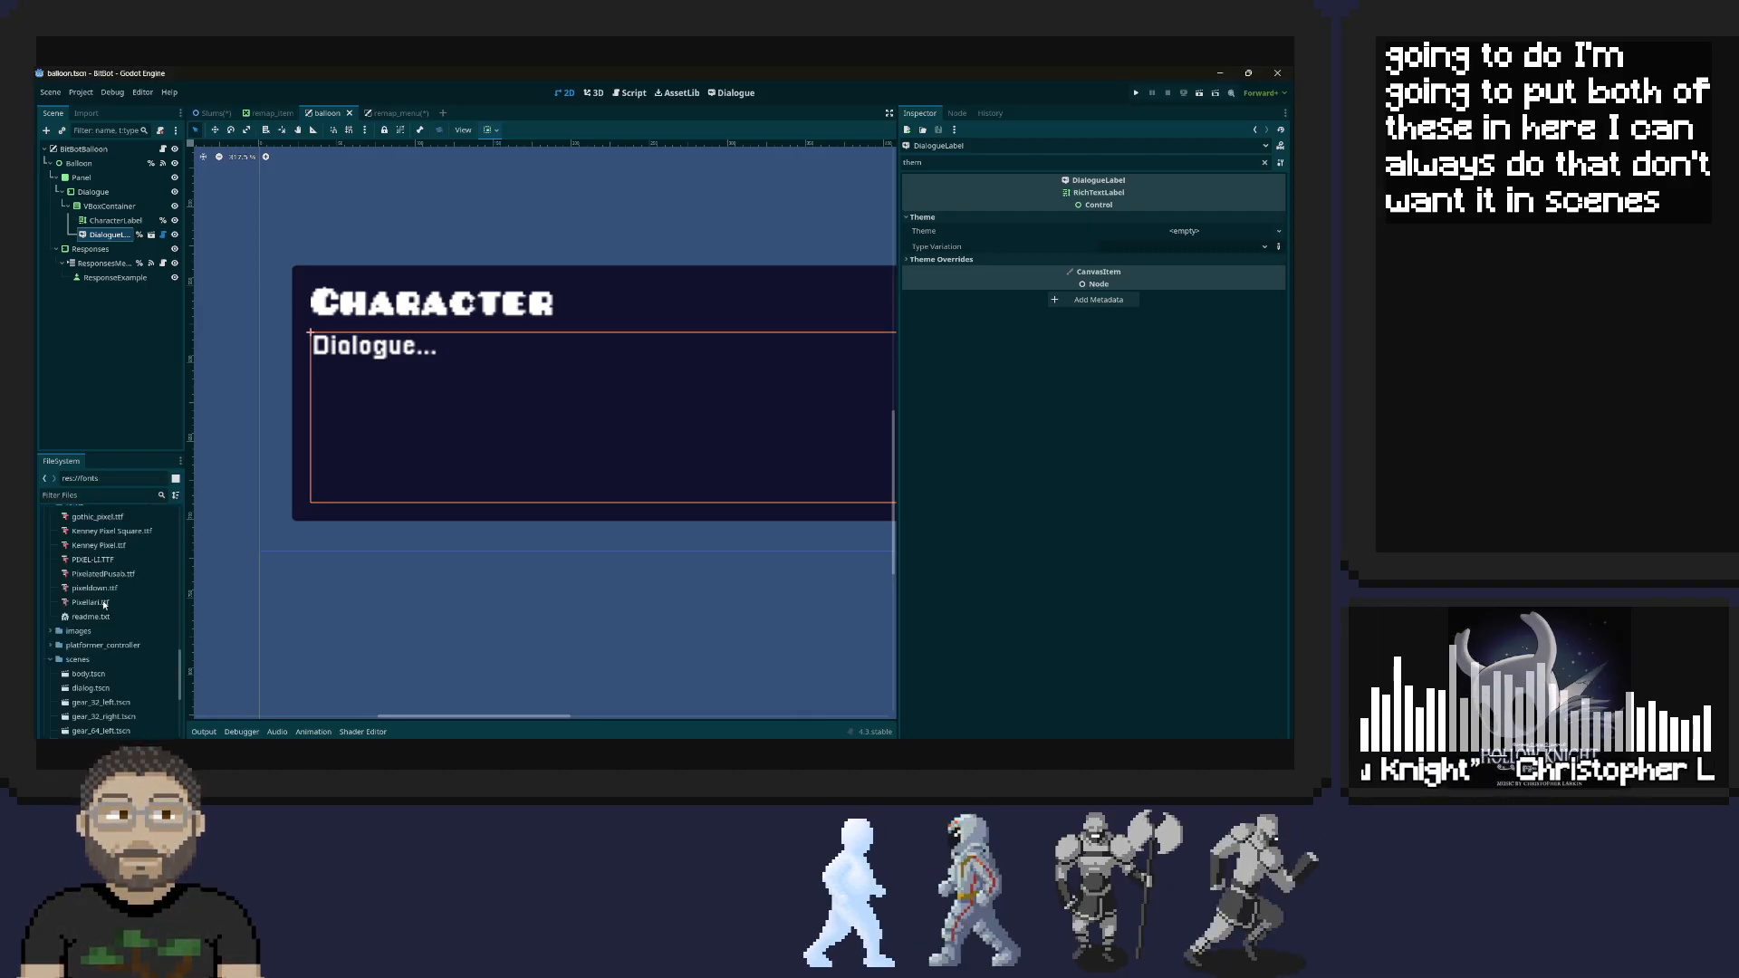
# Try assigning Kenney Pixel.ttf directly as the DialogueLabel's theme, and create a new Theme resource for the label
pyautogui.scroll(2, 105, 605)
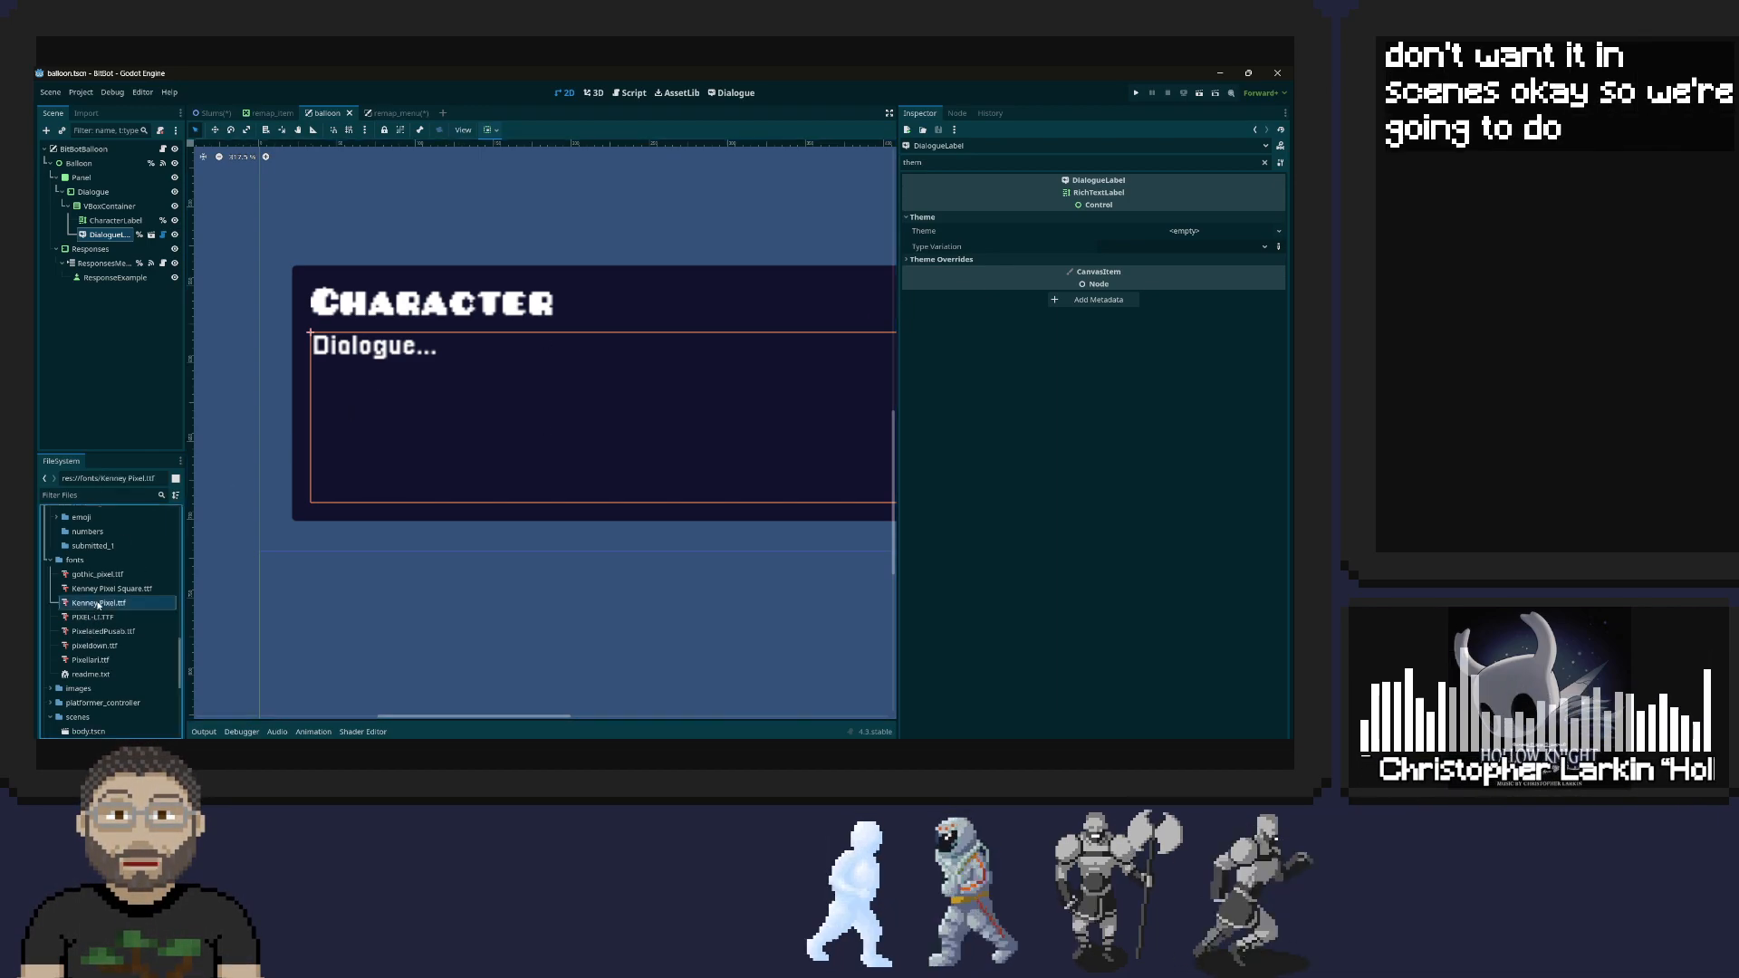
pyautogui.moveTo(98, 602); pyautogui.dragTo(1193, 232)
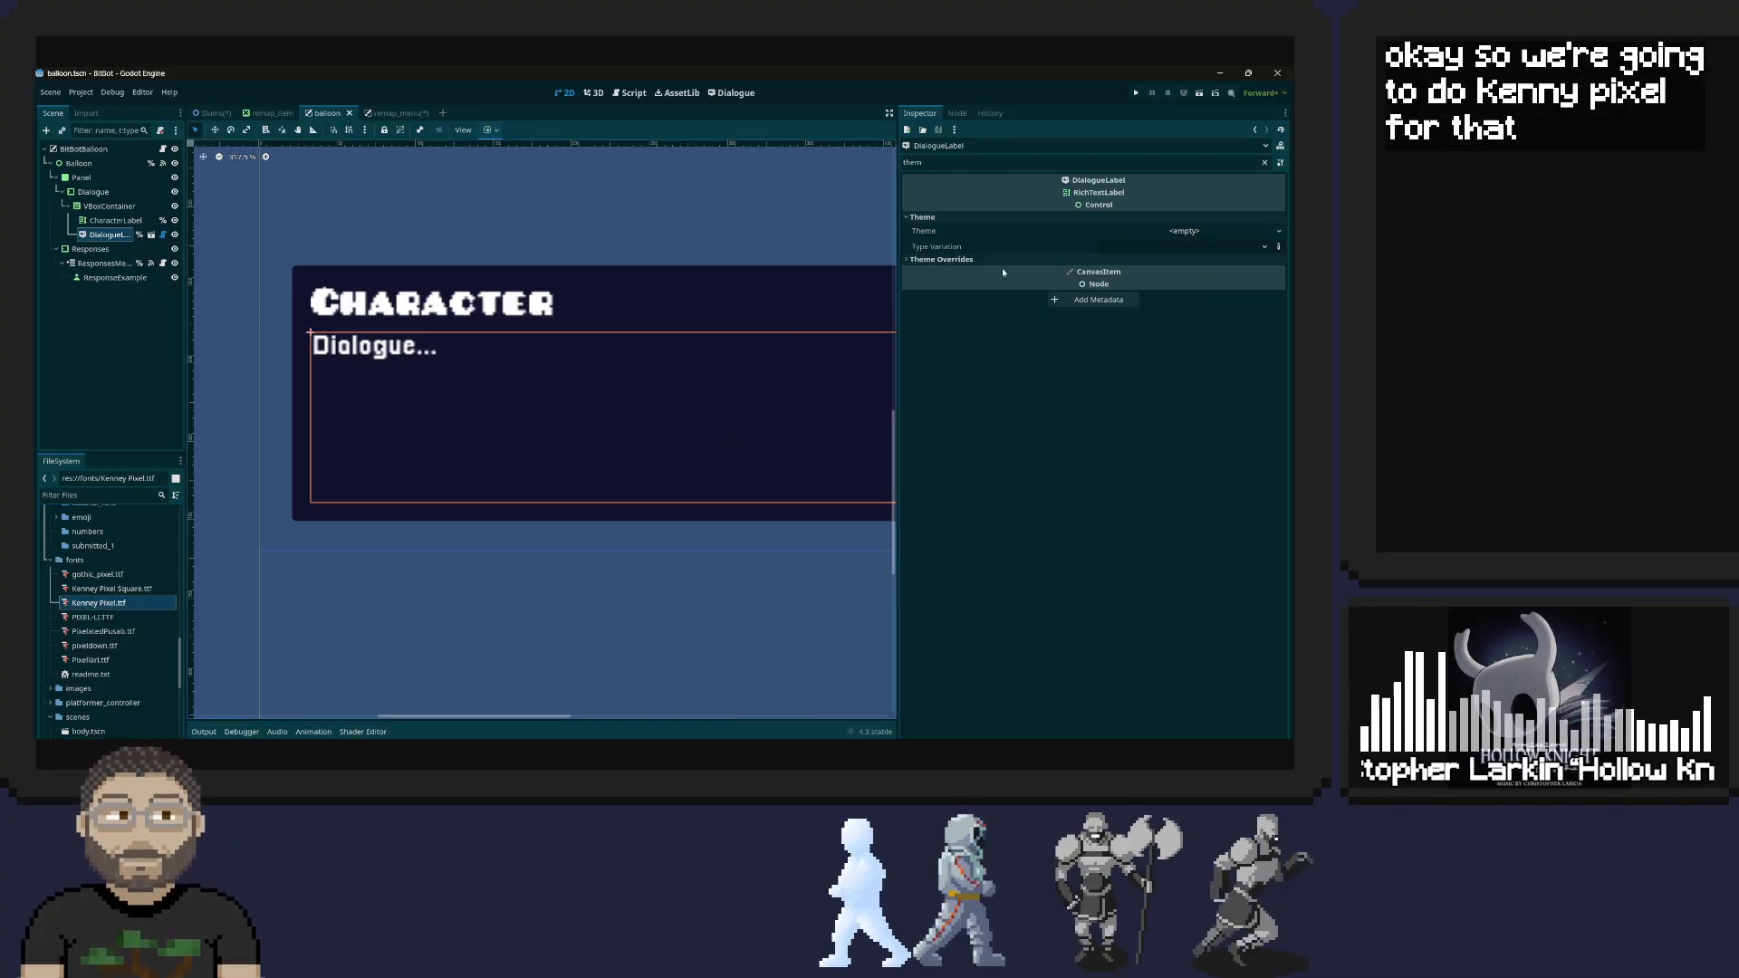
pyautogui.click(1262, 233)
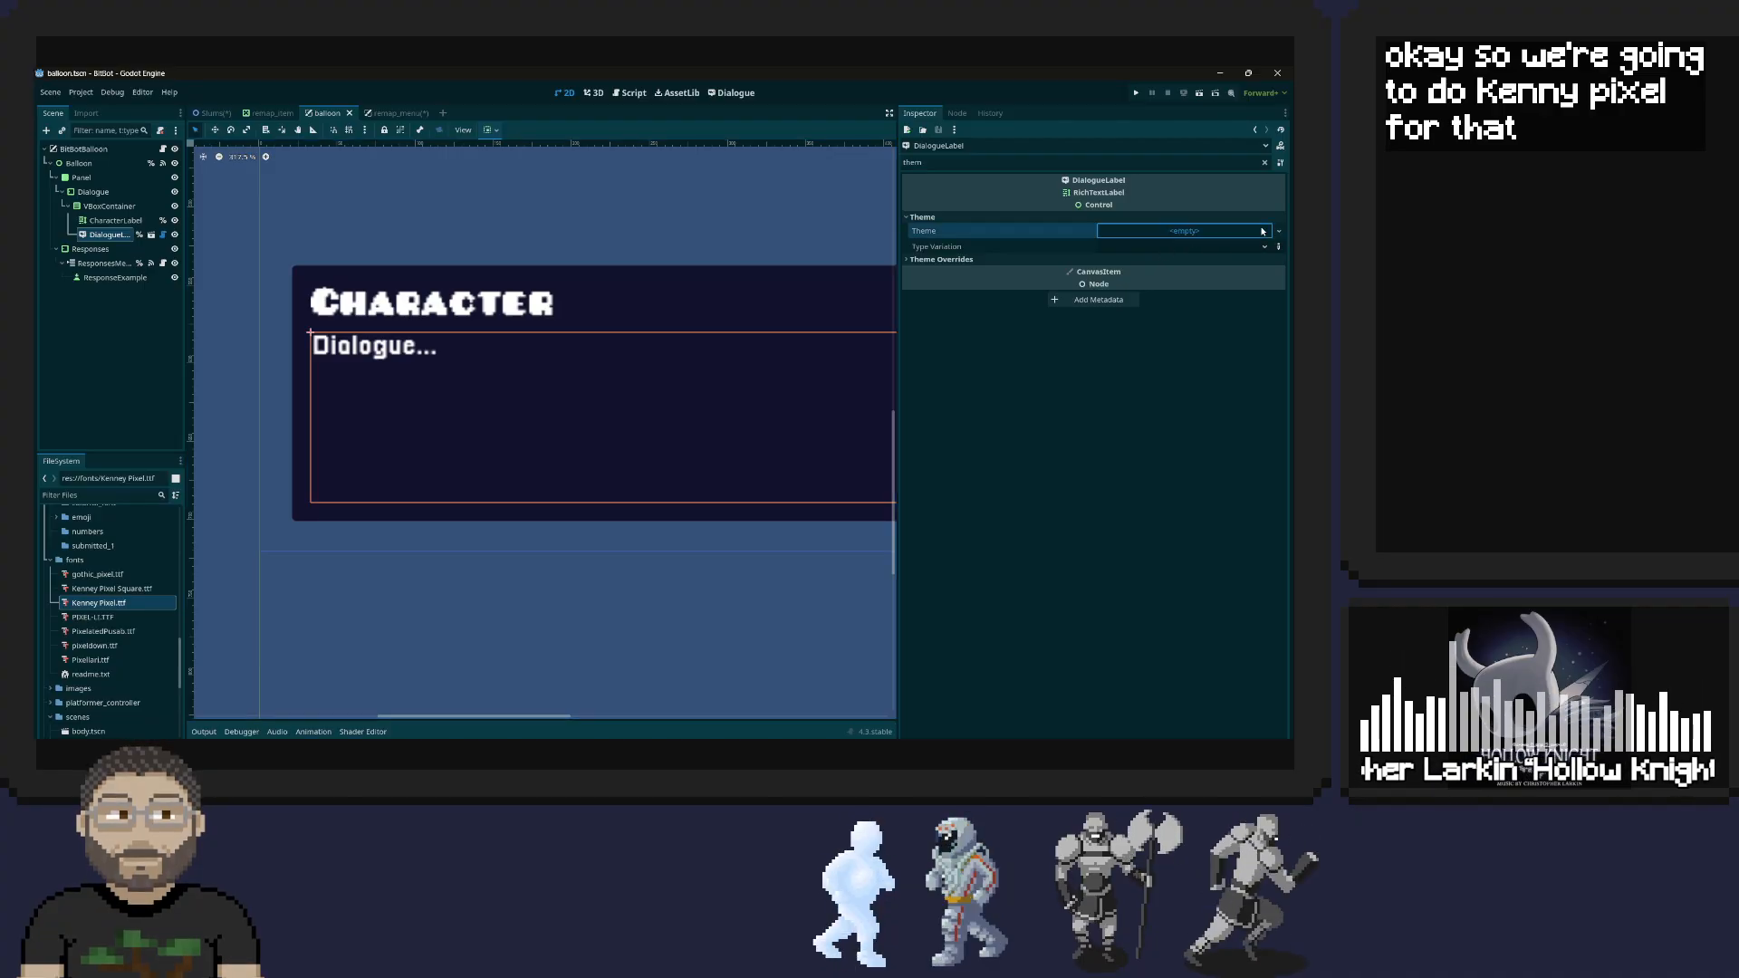
pyautogui.click(1240, 247)
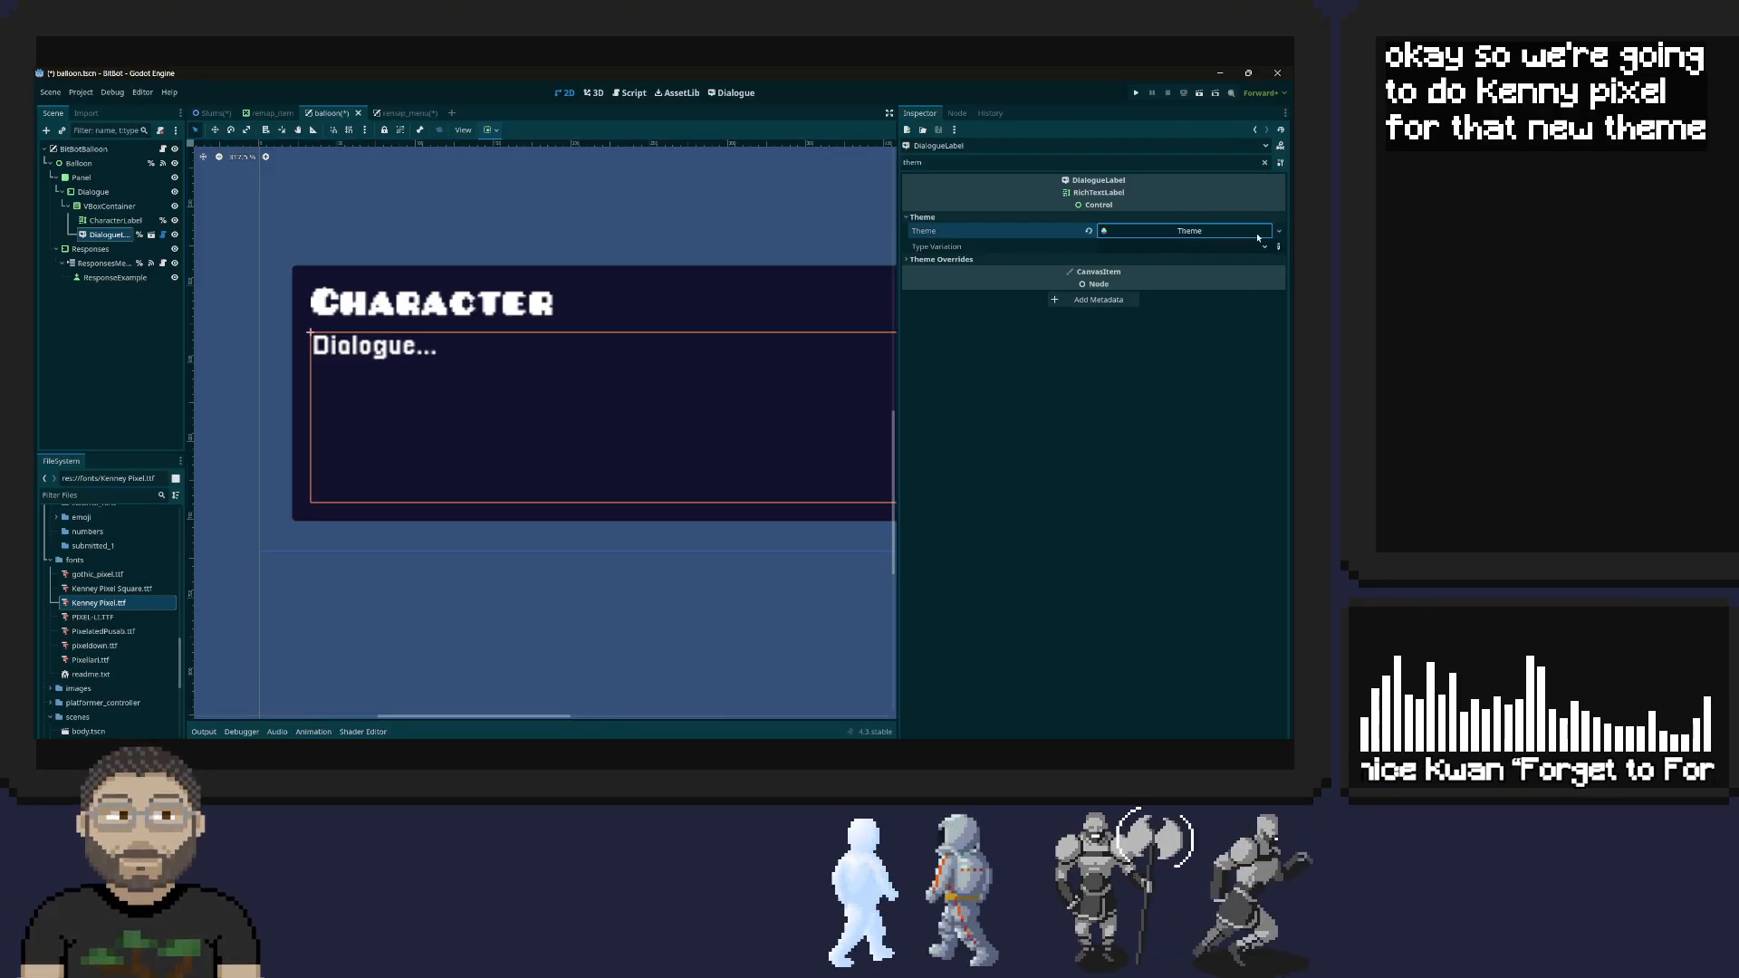
pyautogui.click(1278, 231)
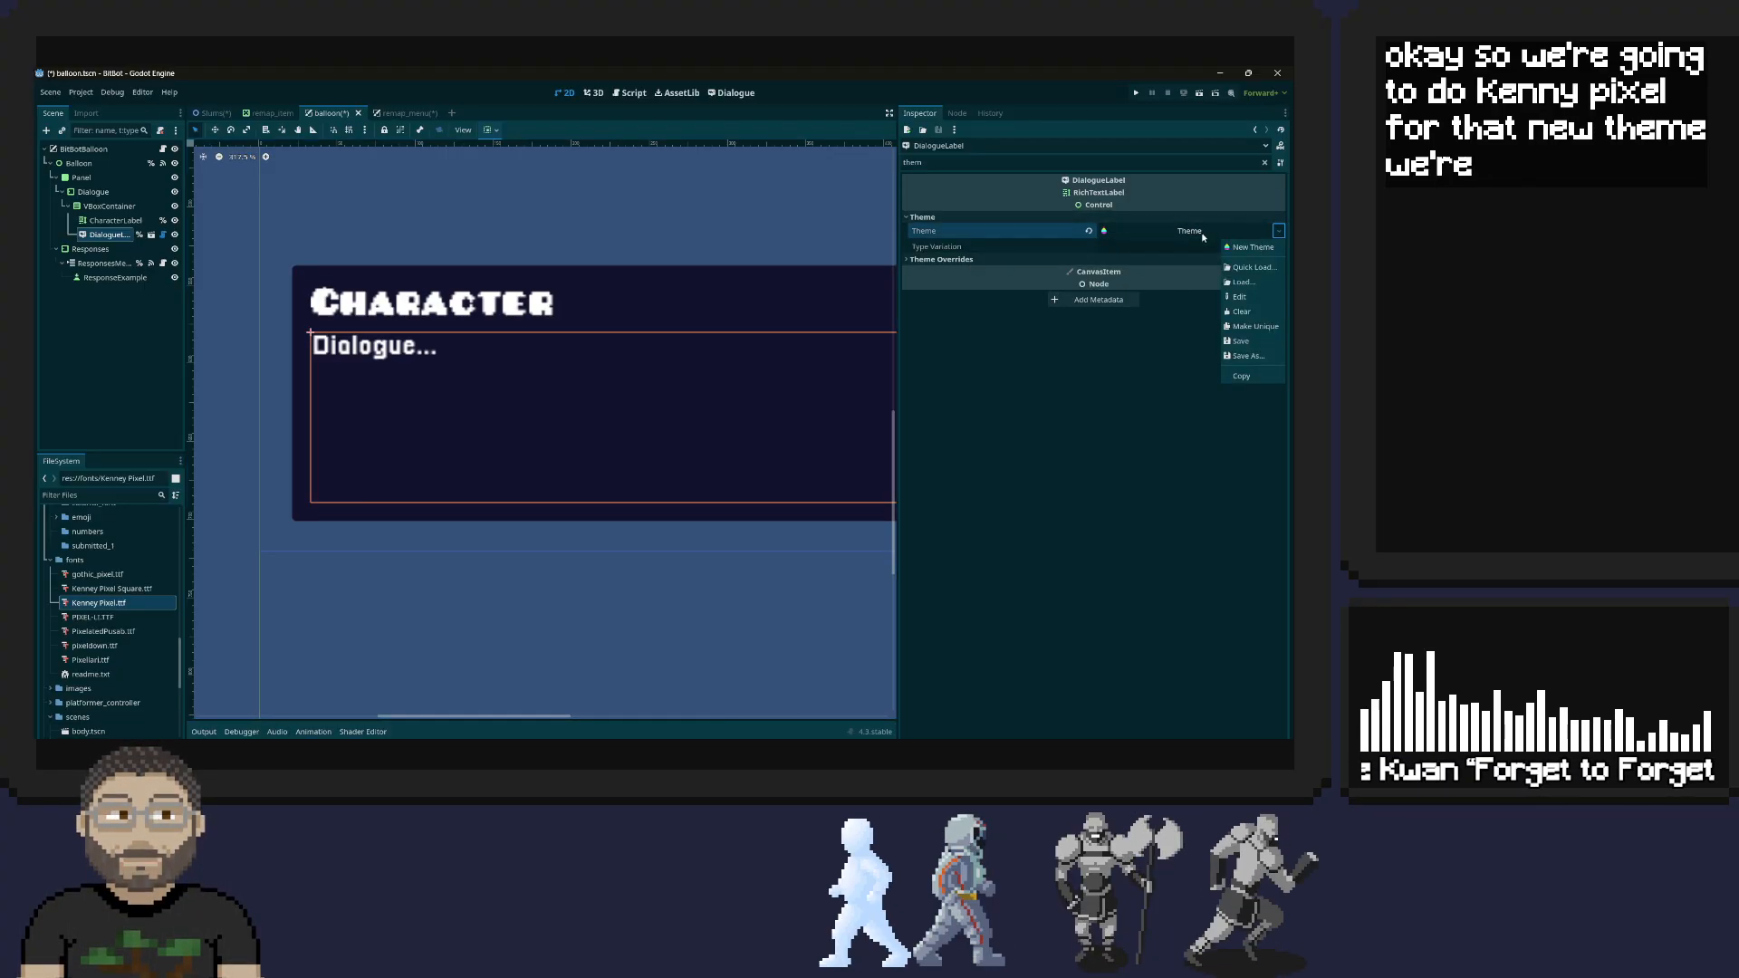
pyautogui.click(1072, 245)
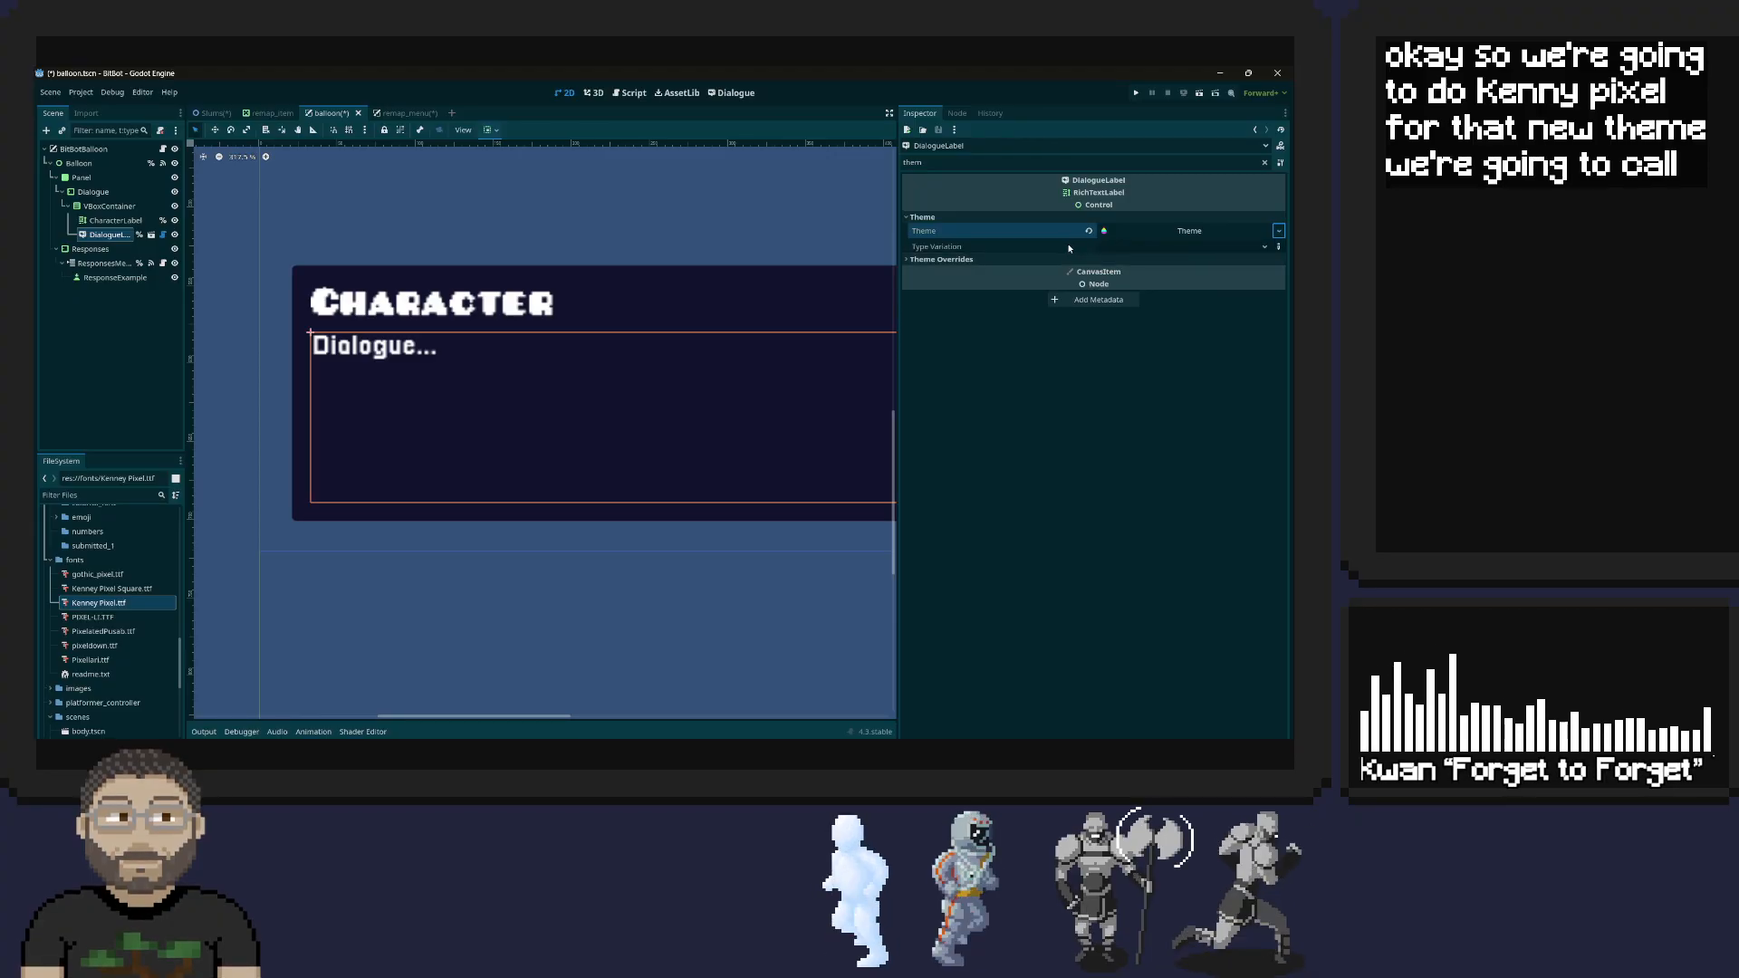
# Clear the property filter for the DialogueLabel and expand its theme font overrides
pyautogui.click(974, 164)
pyautogui.press('BackSpace')
pyautogui.press('BackSpace')
pyautogui.press('BackSpace')
pyautogui.press('BackSpace')
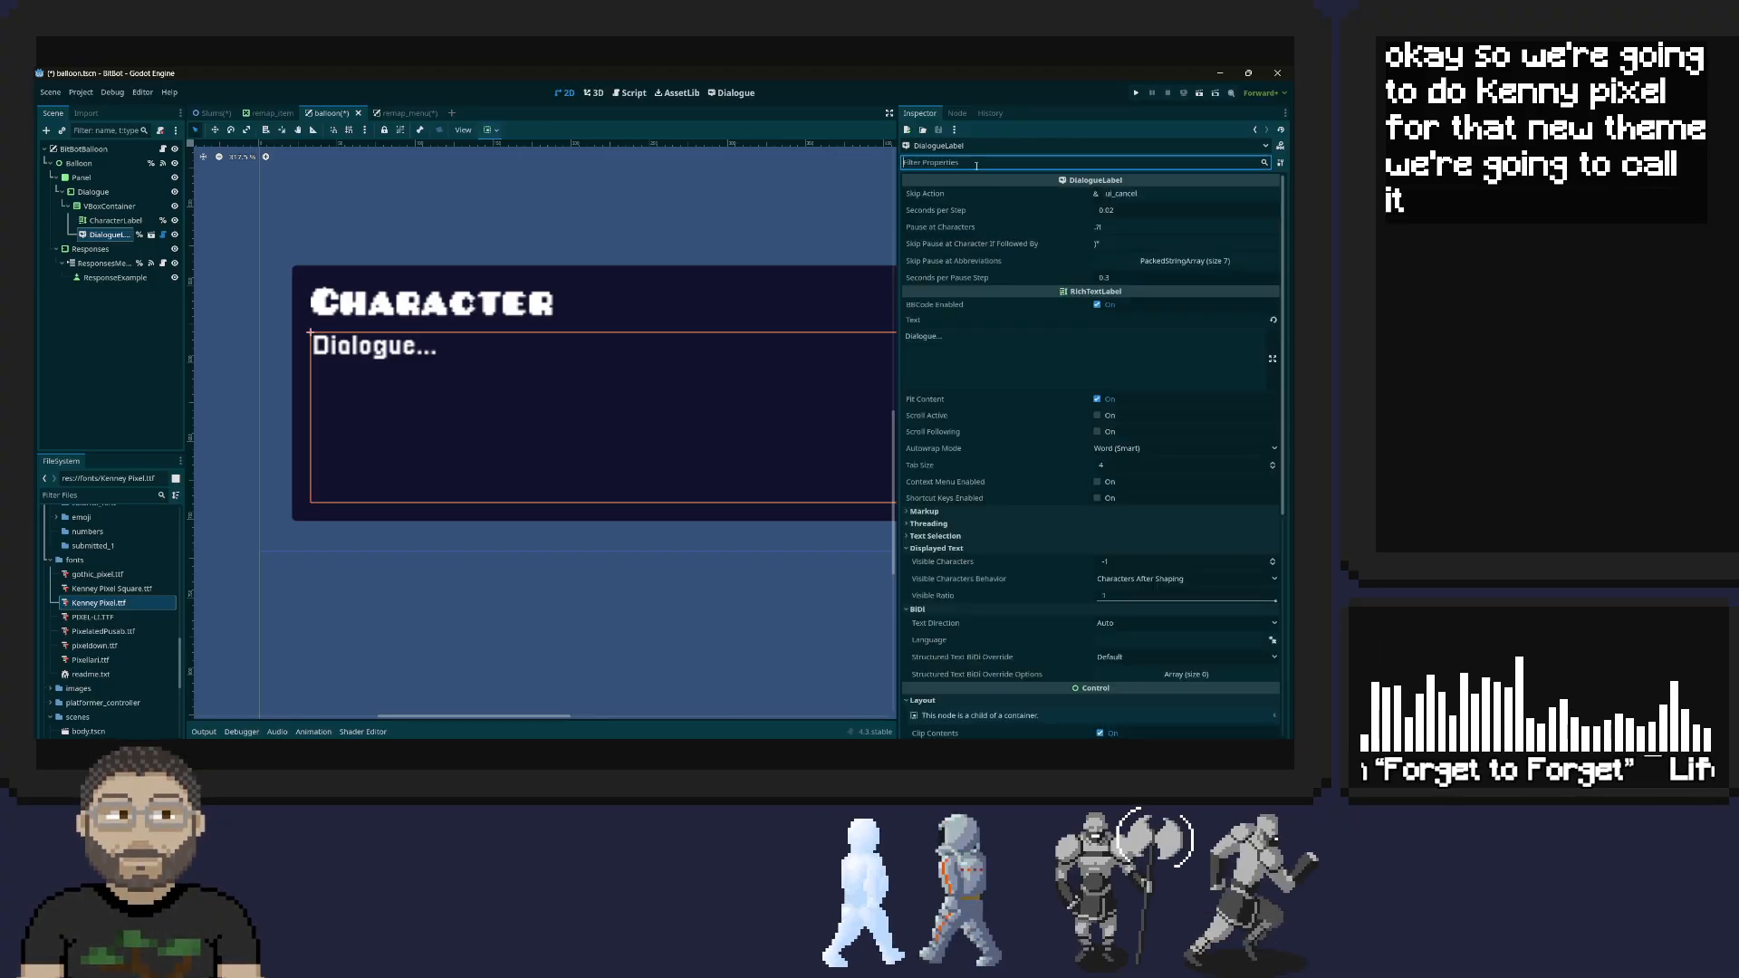
pyautogui.scroll(-5, 1119, 386)
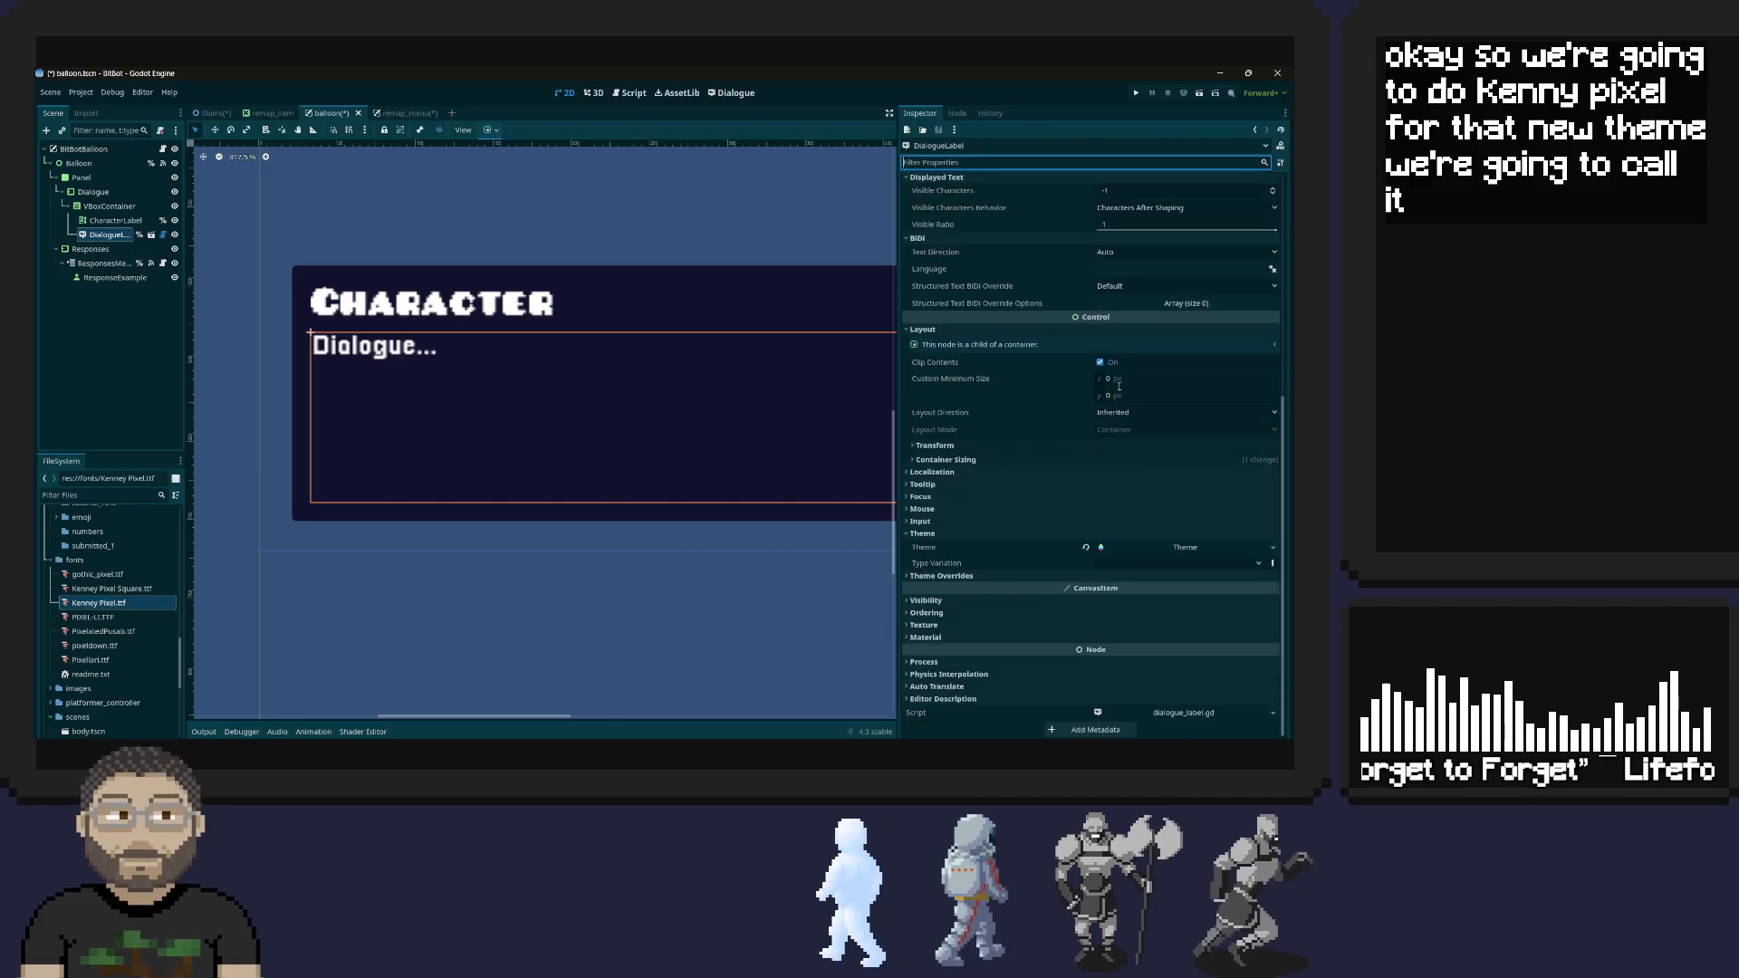
pyautogui.click(1259, 564)
pyautogui.click(1276, 548)
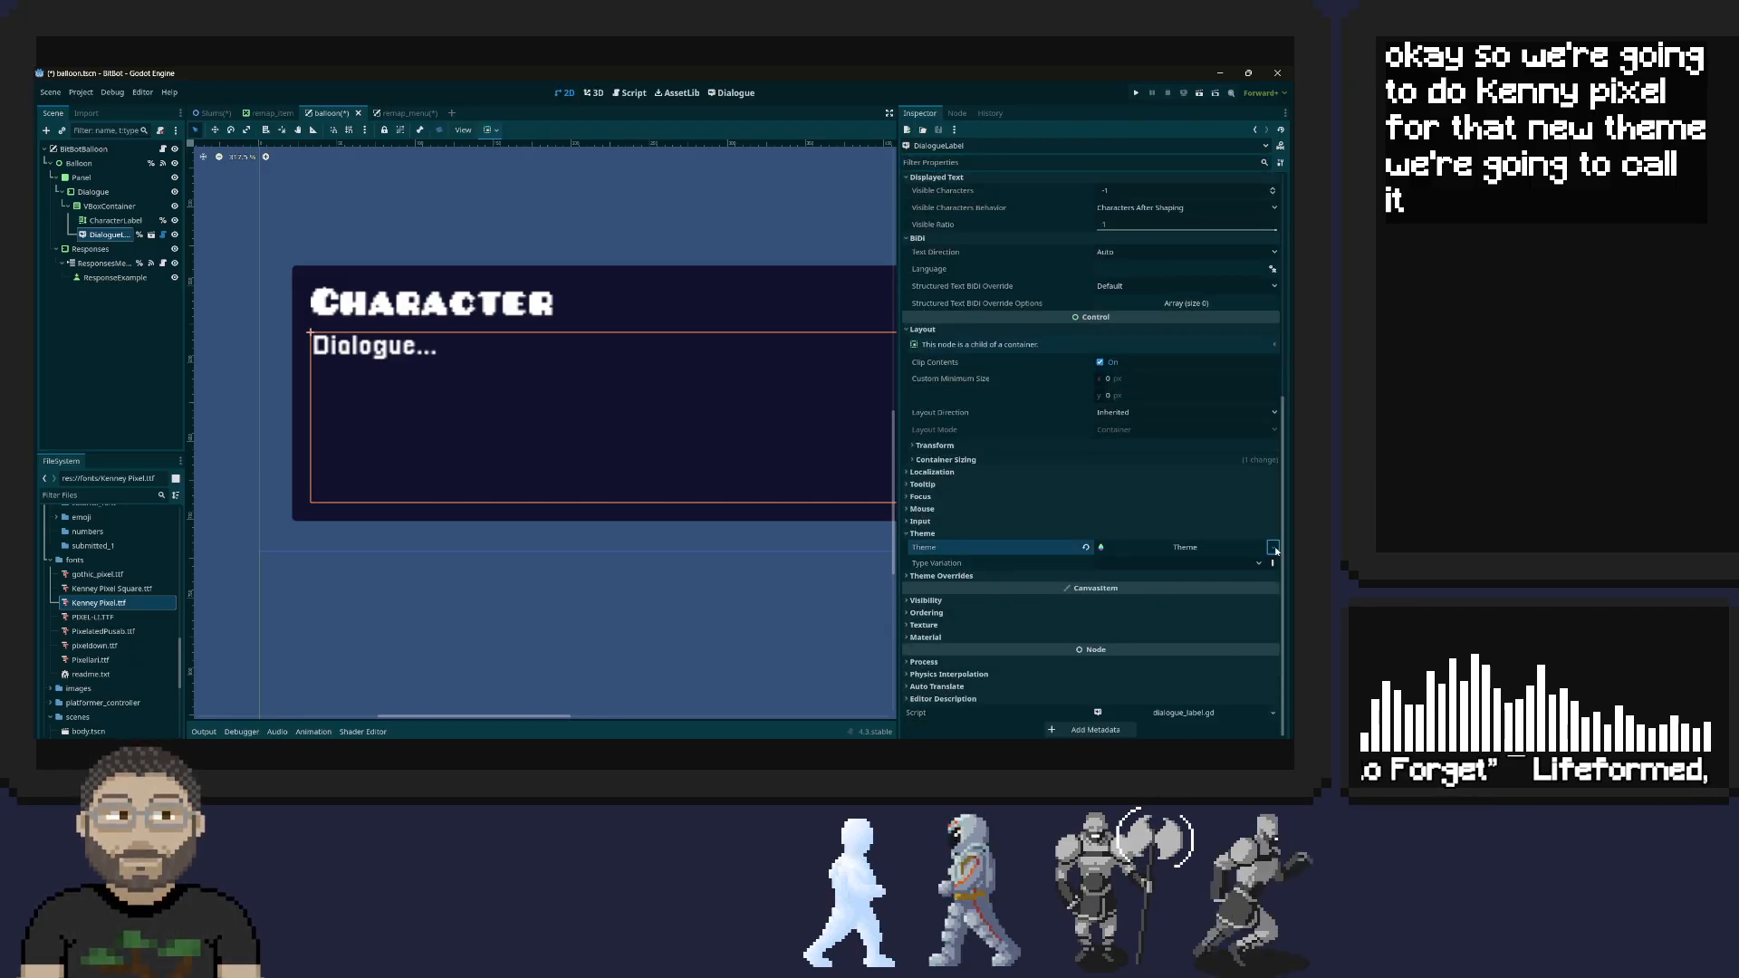
pyautogui.click(1245, 668)
pyautogui.click(921, 577)
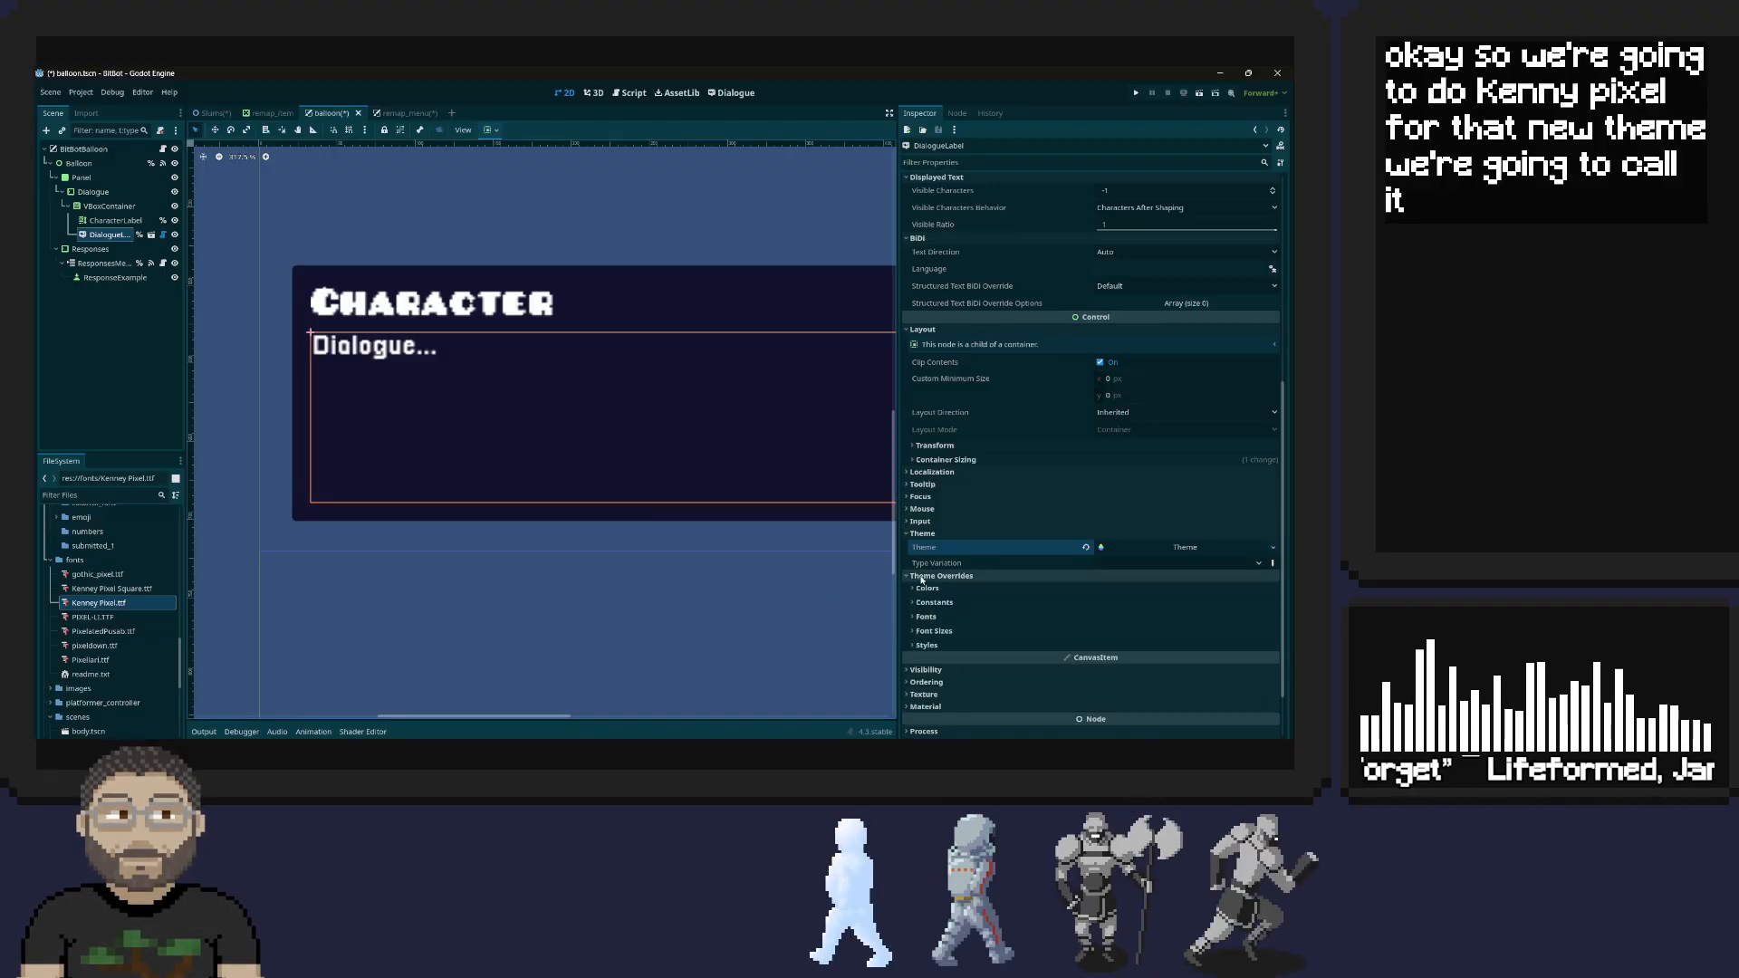
pyautogui.click(926, 617)
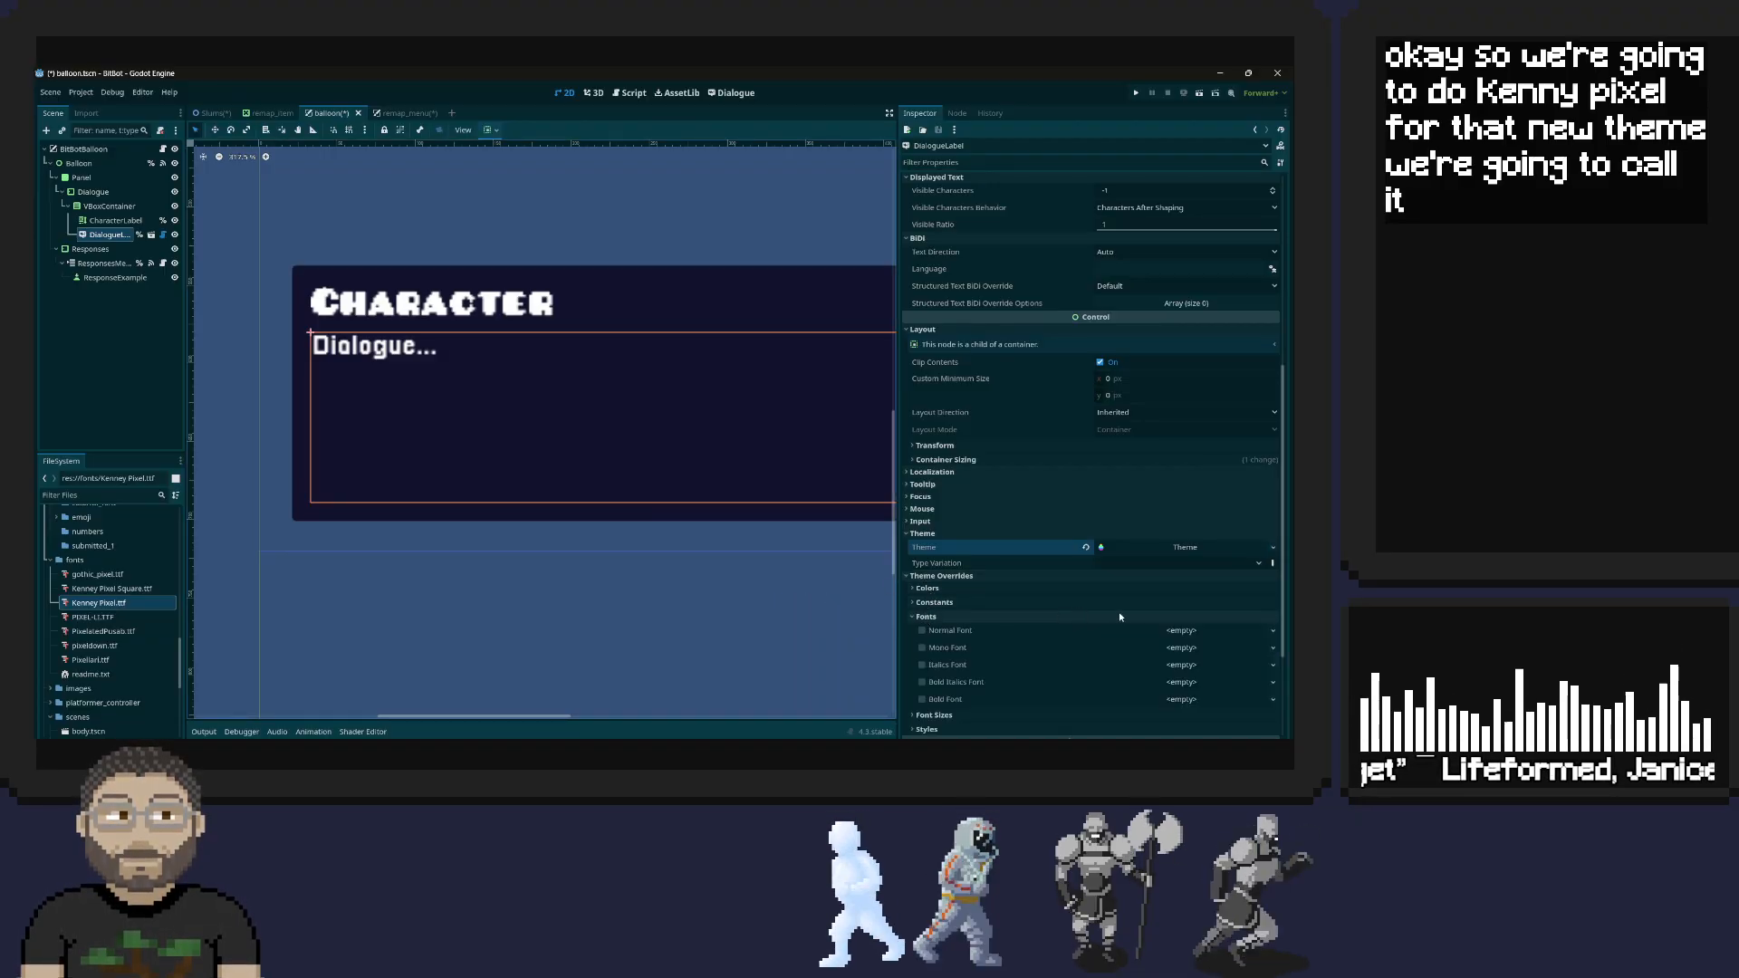
# Set the DialogueLabel's theme type variation to "normal"
pyautogui.click(943, 564)
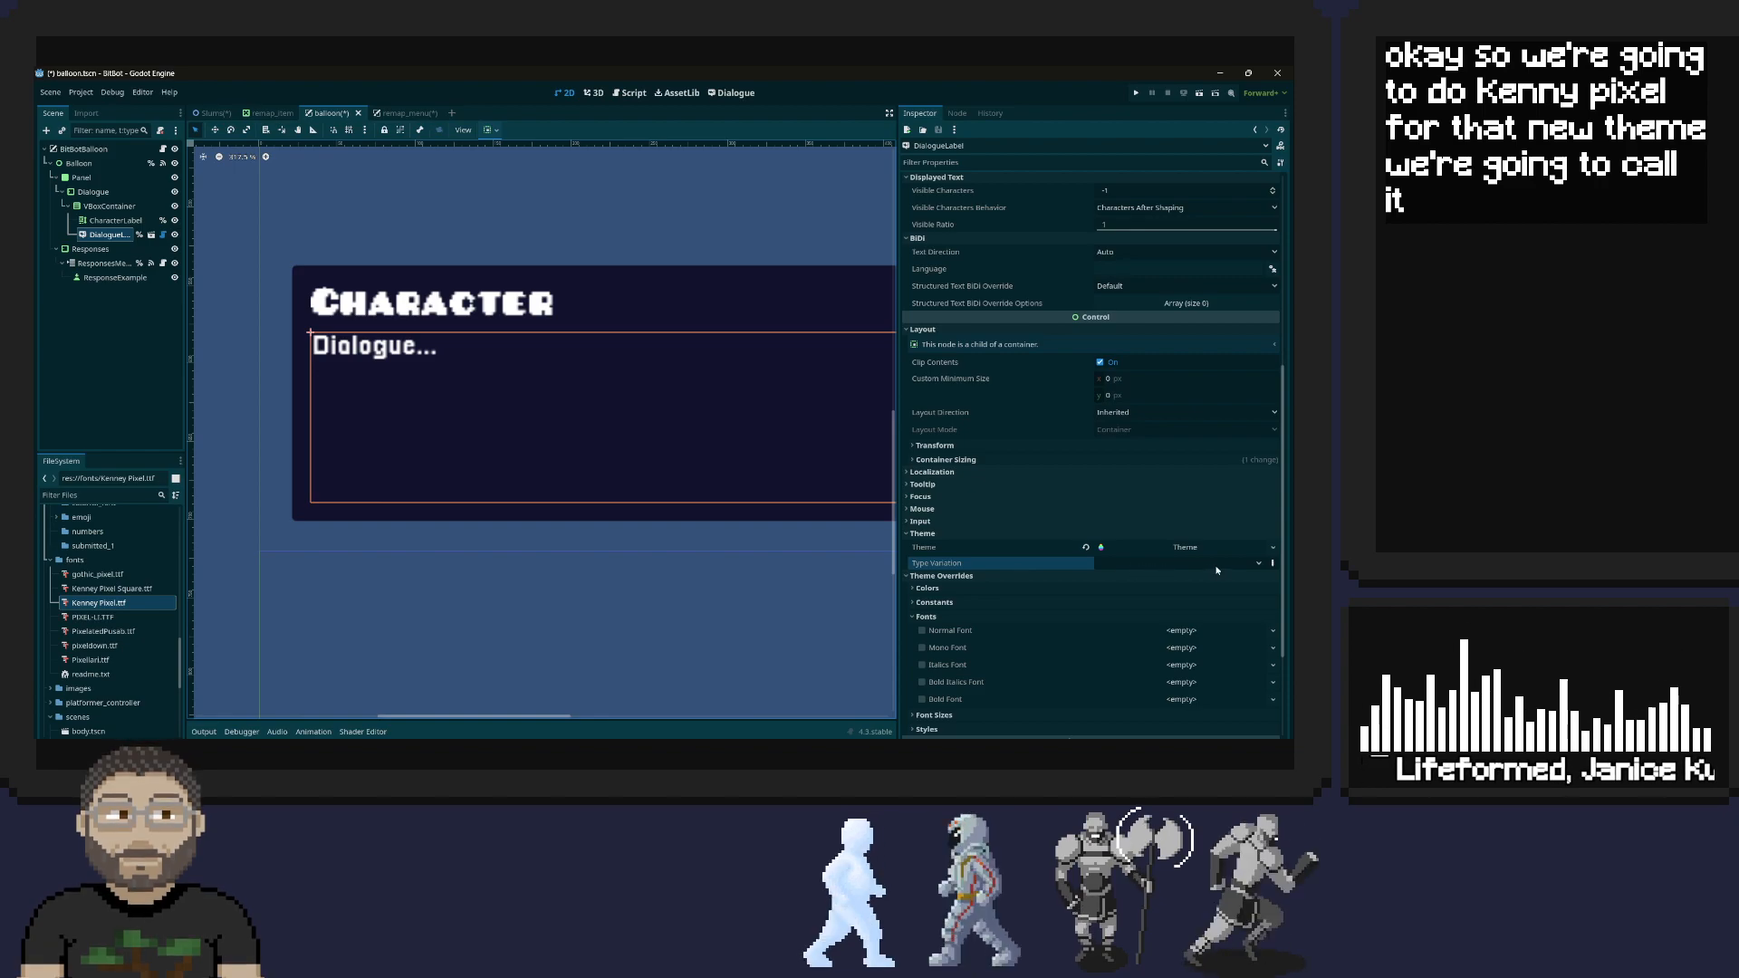
pyautogui.click(1258, 564)
pyautogui.click(1104, 578)
pyautogui.click(1269, 564)
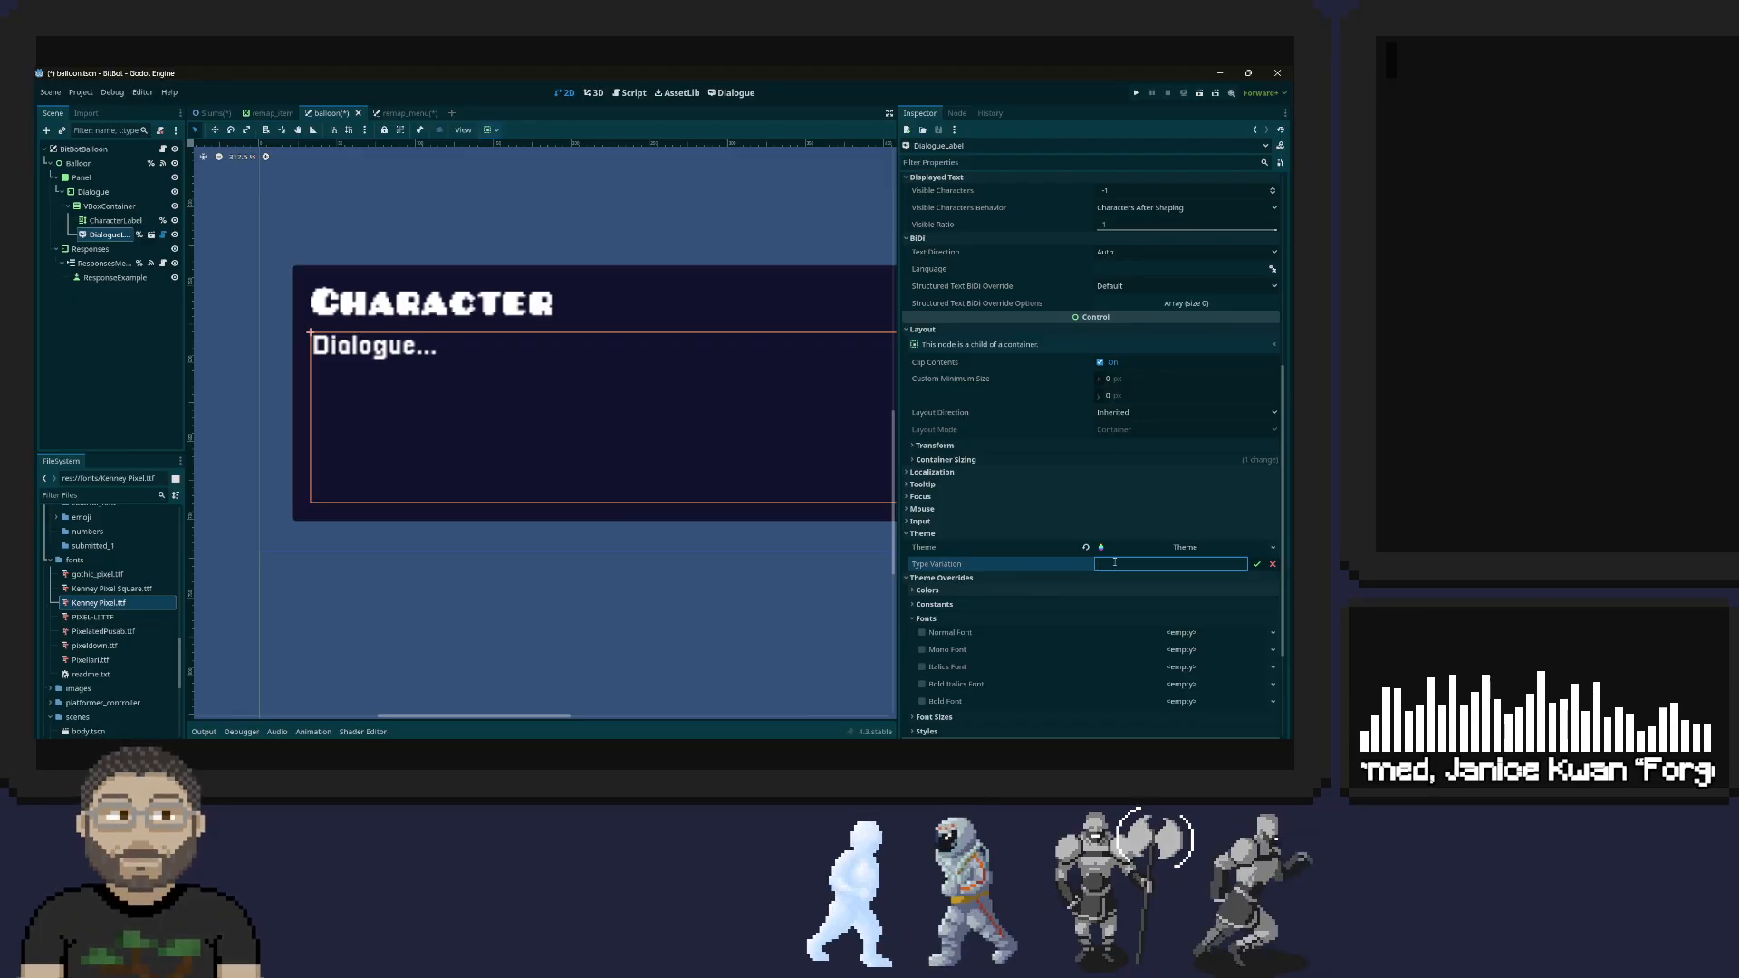
pyautogui.write('normal')
pyautogui.press('Return')
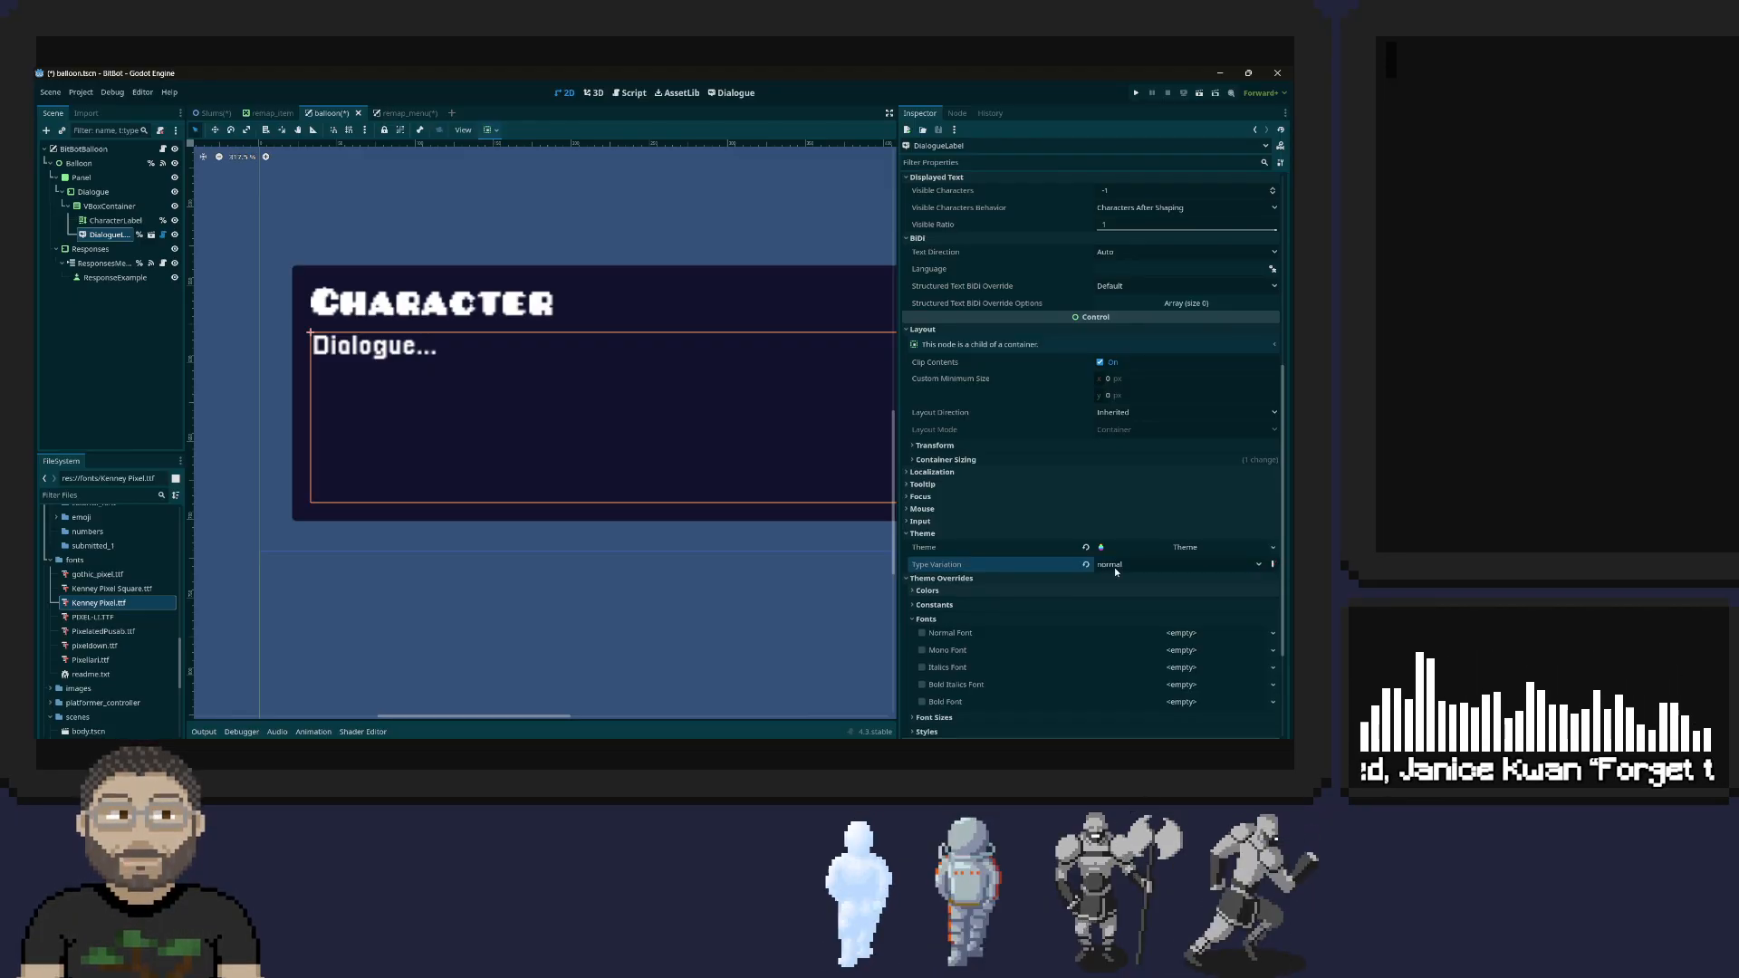
# Open the DialogueLabel's theme for editing and assign Kenney Pixel.ttf as its default font
pyautogui.click(1178, 548)
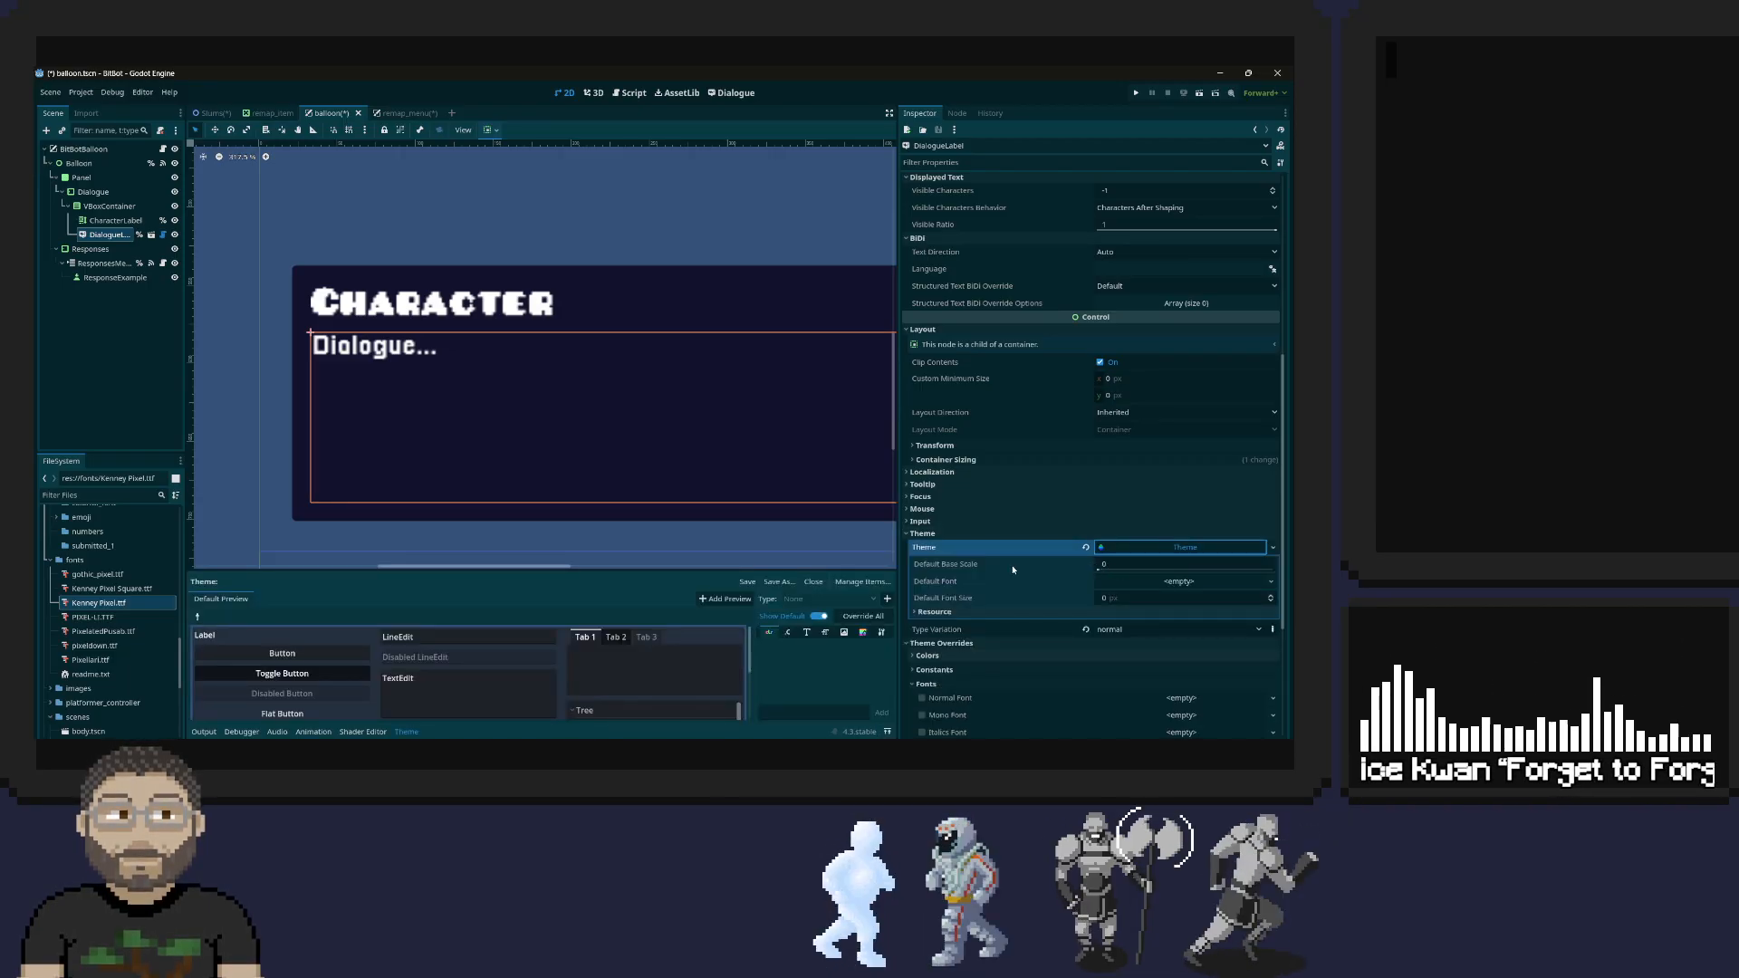
pyautogui.scroll(-3, 1013, 568)
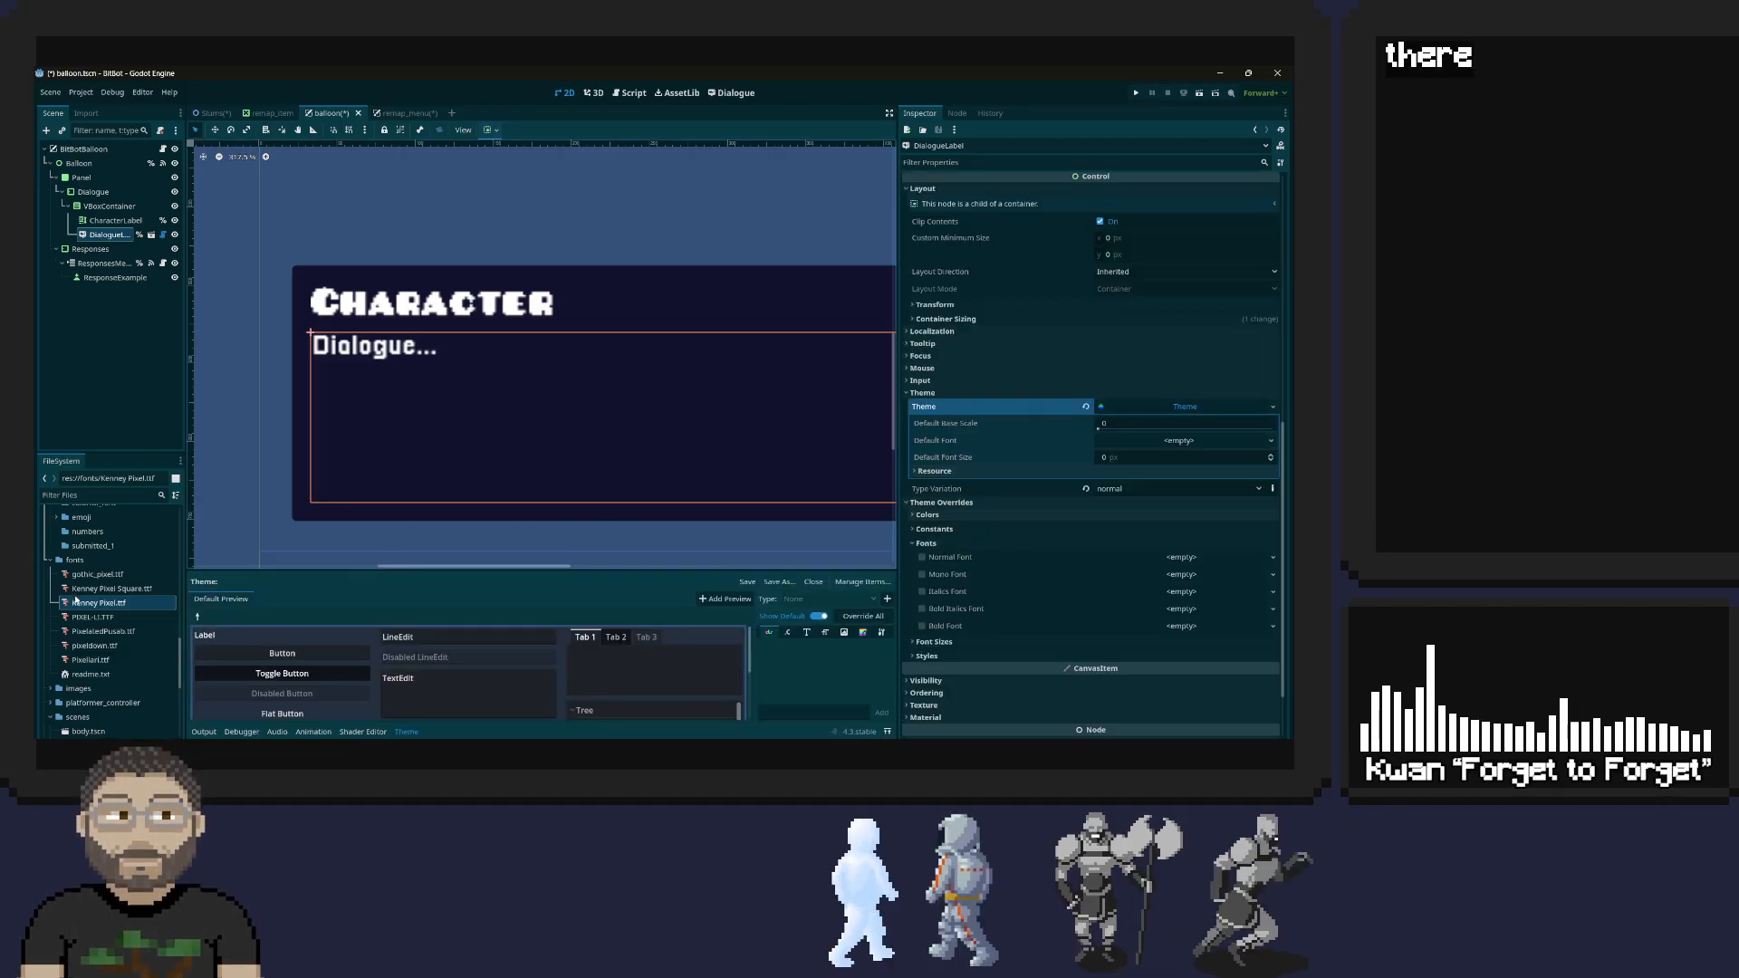
pyautogui.moveTo(94, 605); pyautogui.dragTo(1177, 444)
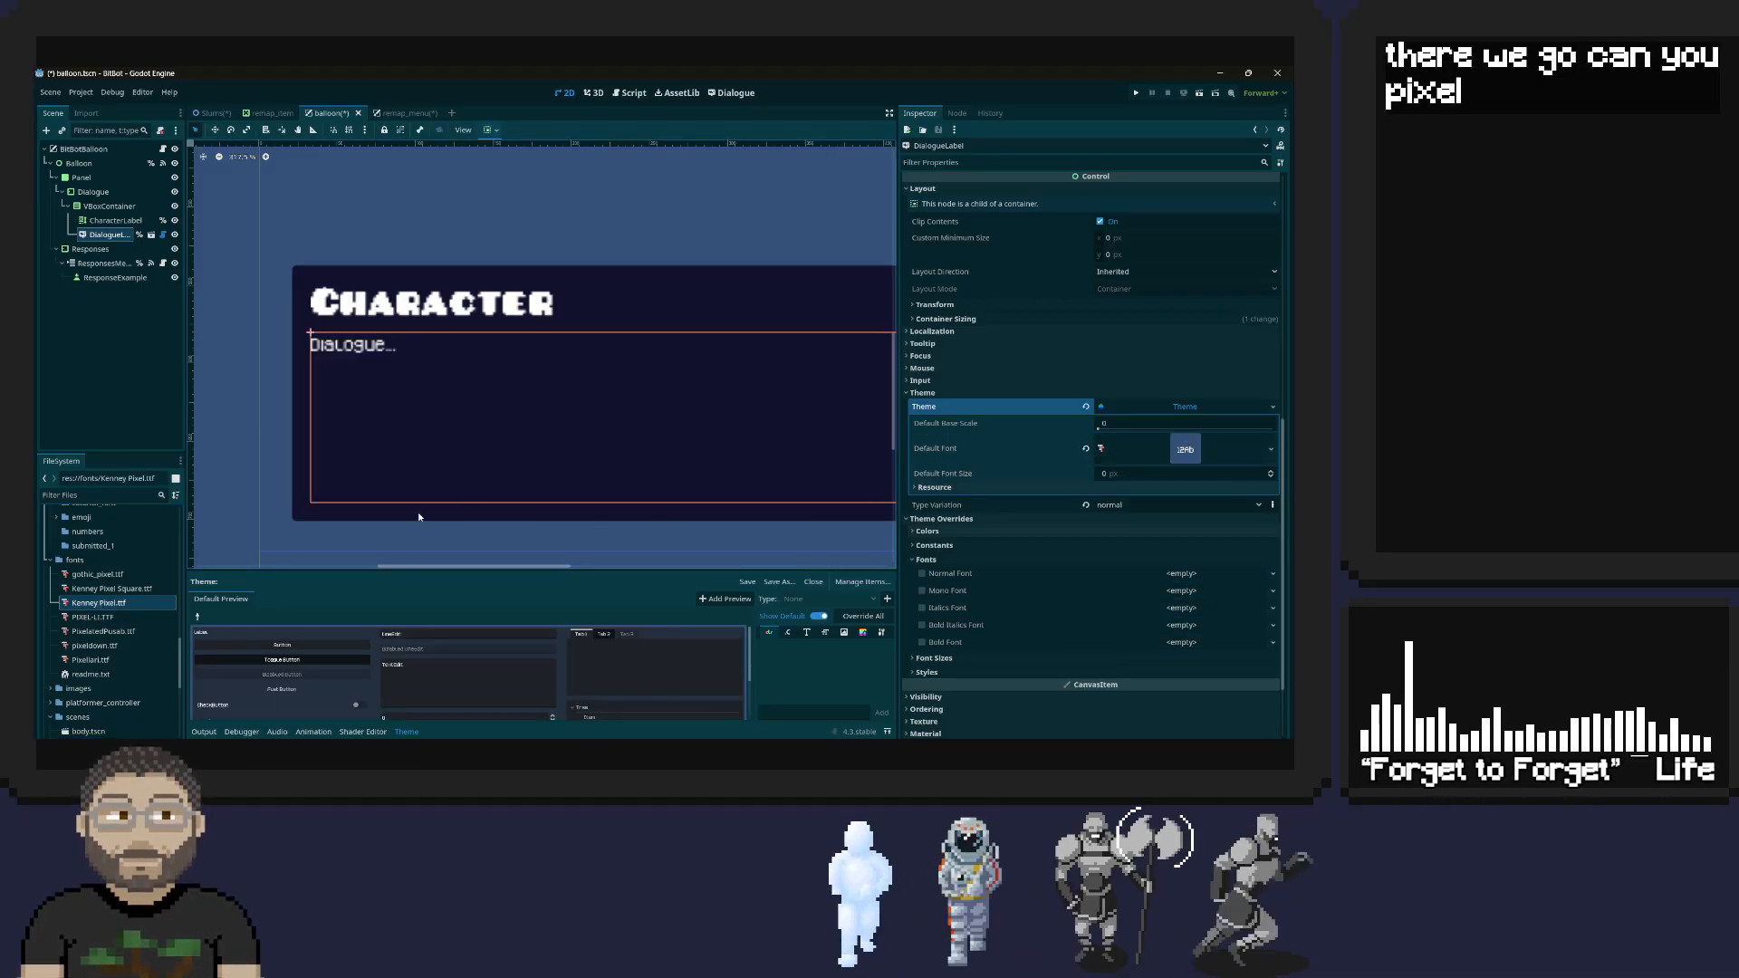